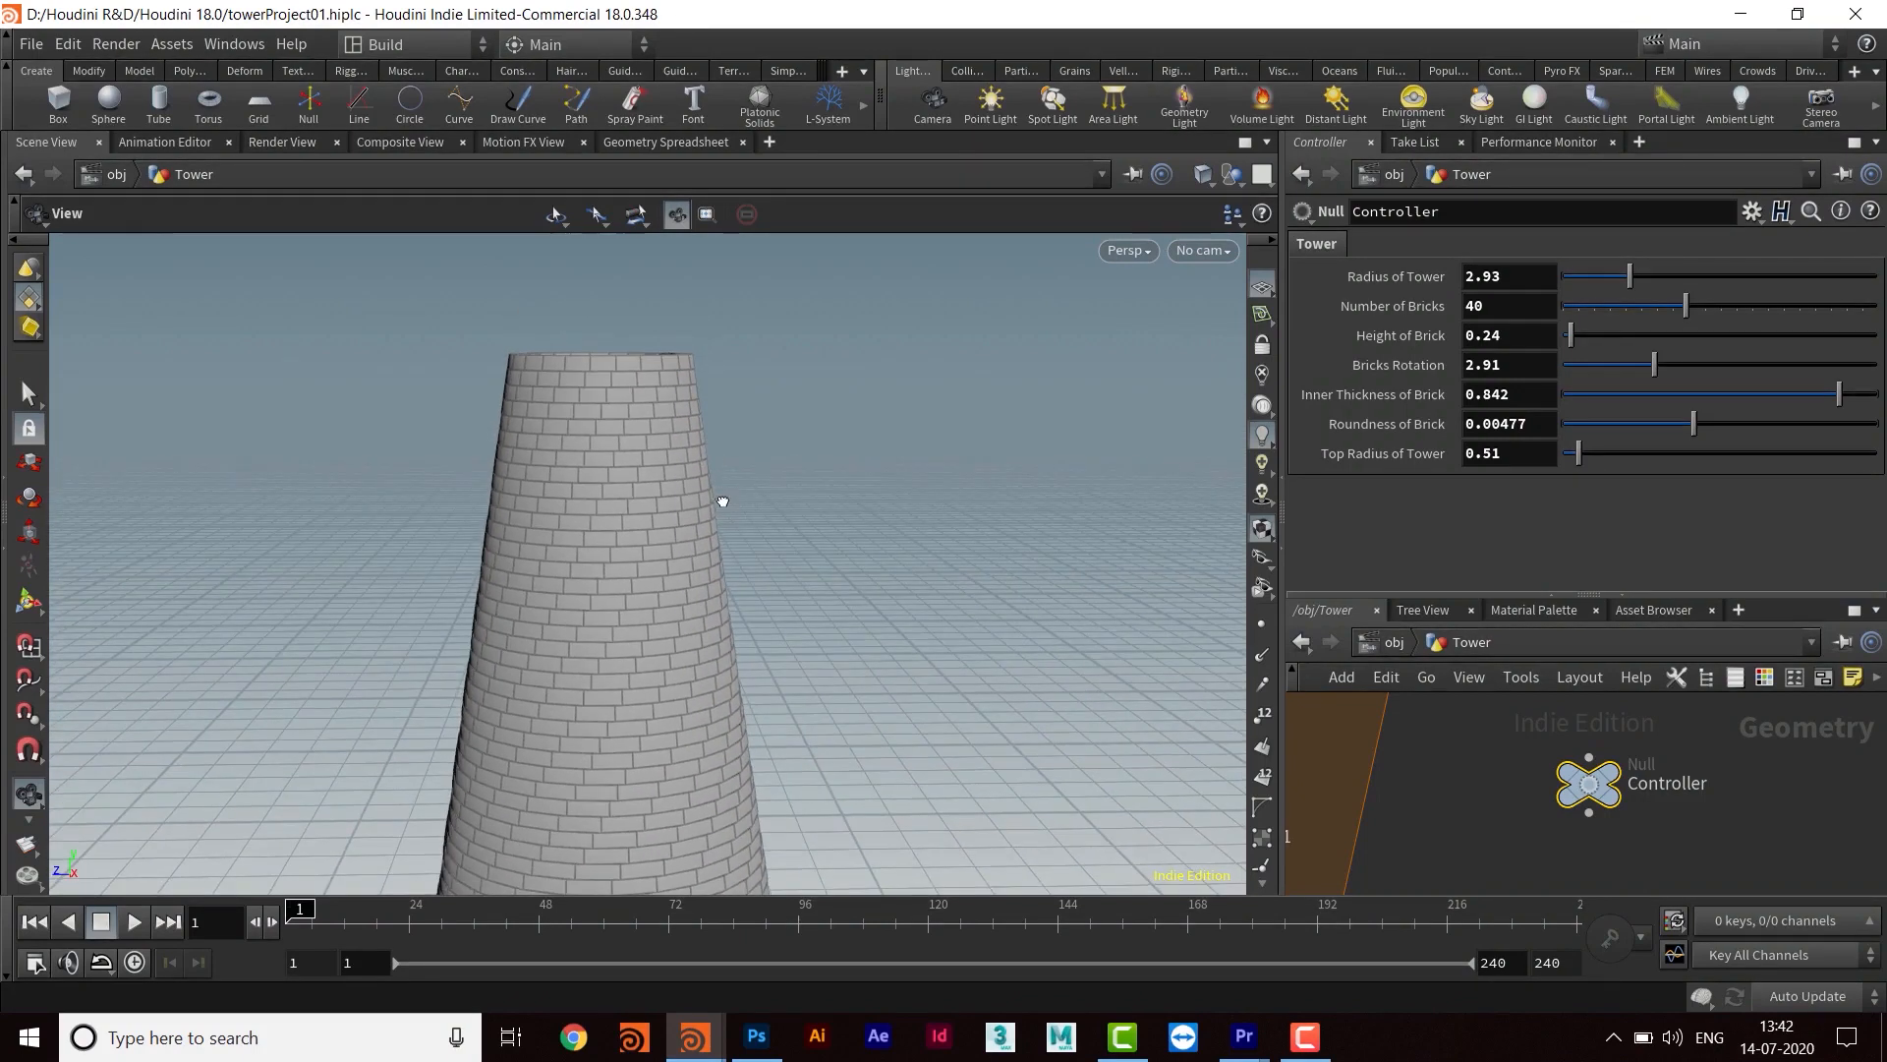
# Enlarge the parameter pane above the network view and open the parameter interface editor for the Controller node
pyautogui.moveTo(1471, 597)
pyautogui.mouseDown()
pyautogui.moveTo(1471, 581)
pyautogui.moveTo(1471, 597)
pyautogui.mouseUp()
pyautogui.moveTo(1731, 847); pyautogui.dragTo(1664, 847, button='middle')
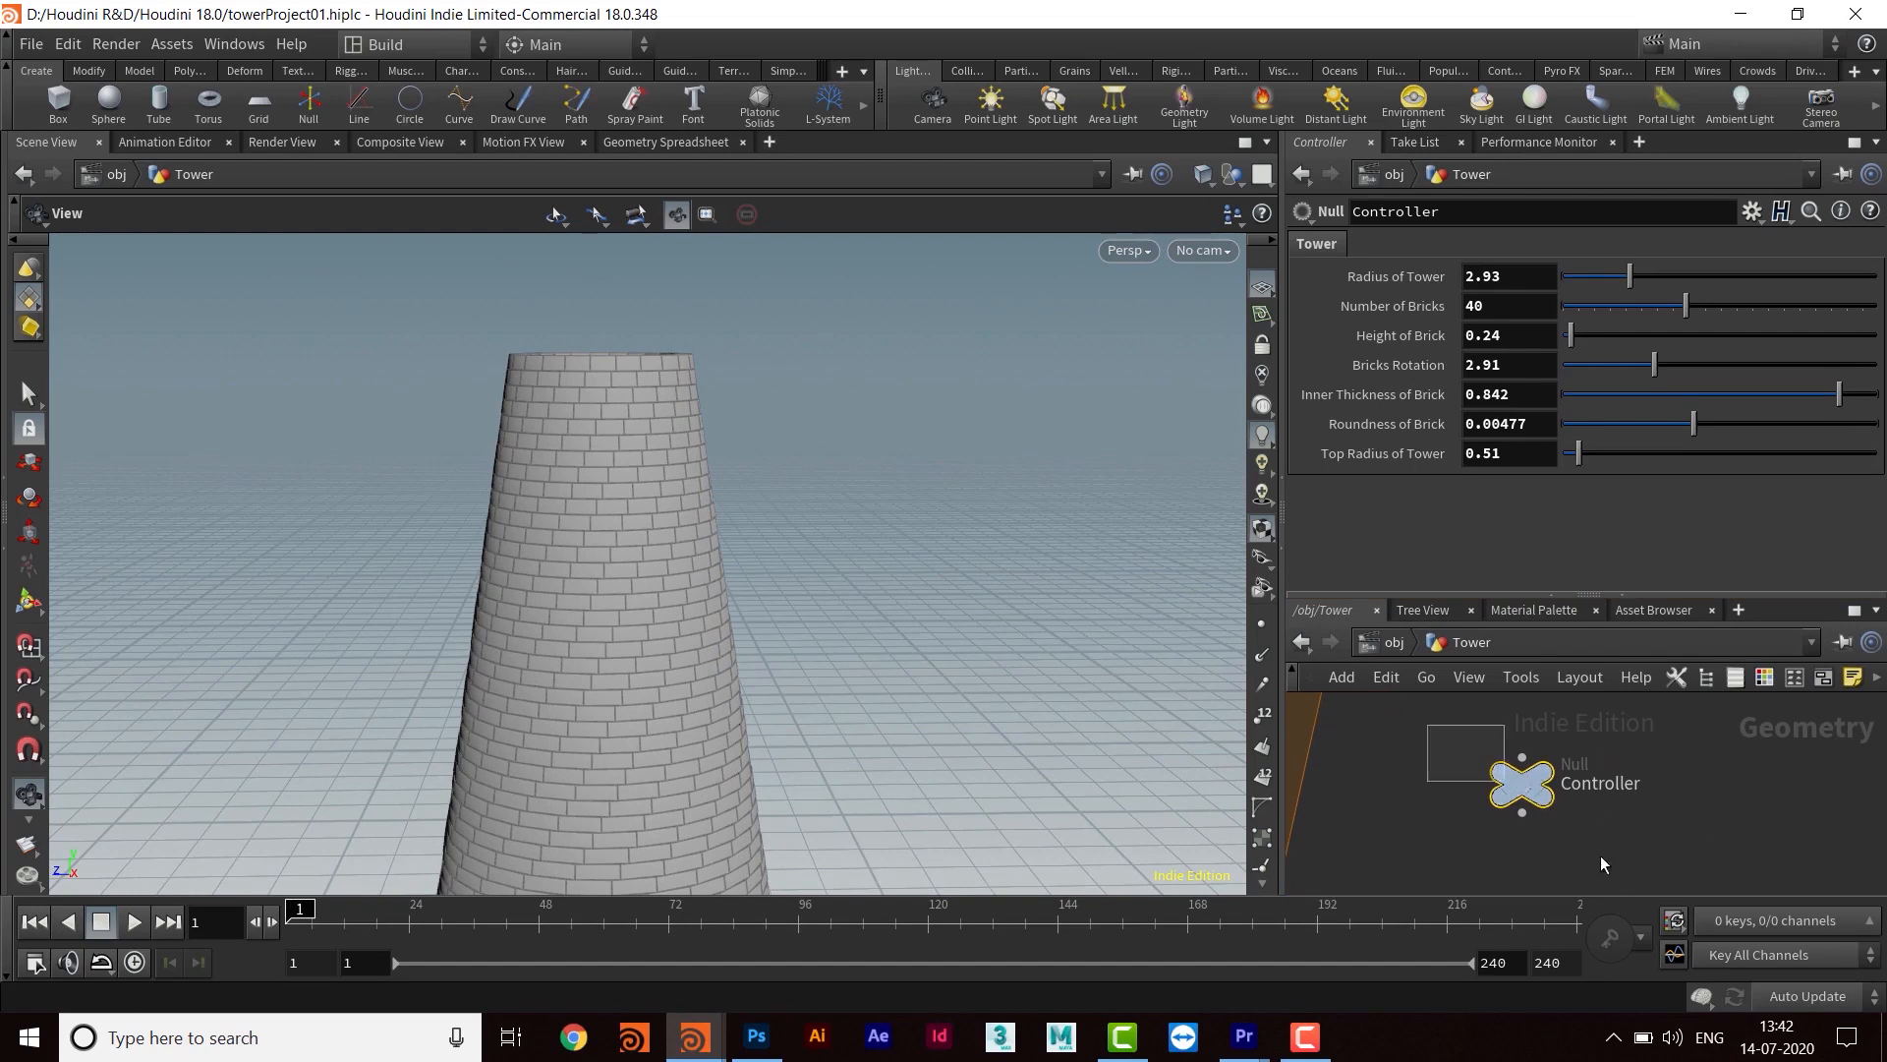
pyautogui.scroll(1, 1667, 792)
pyautogui.moveTo(1573, 595); pyautogui.dragTo(1573, 696)
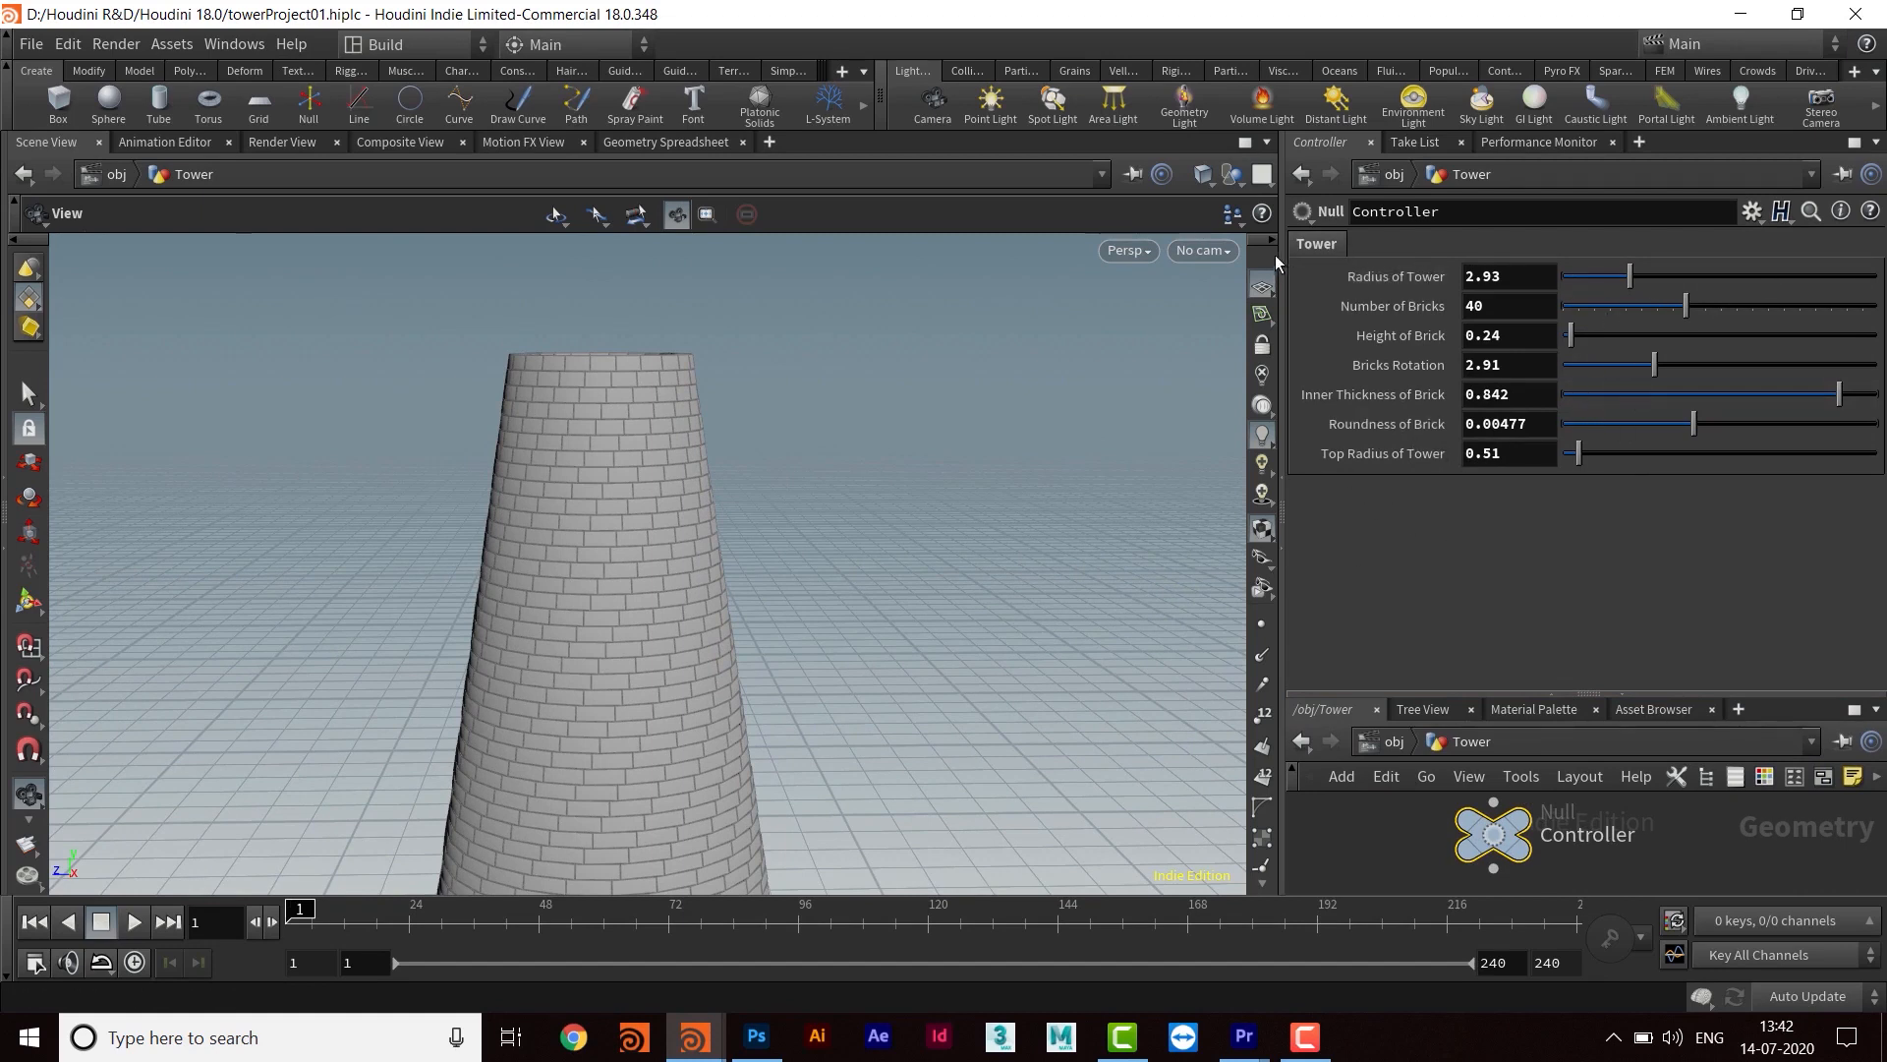
pyautogui.moveTo(1476, 839); pyautogui.dragTo(1451, 845)
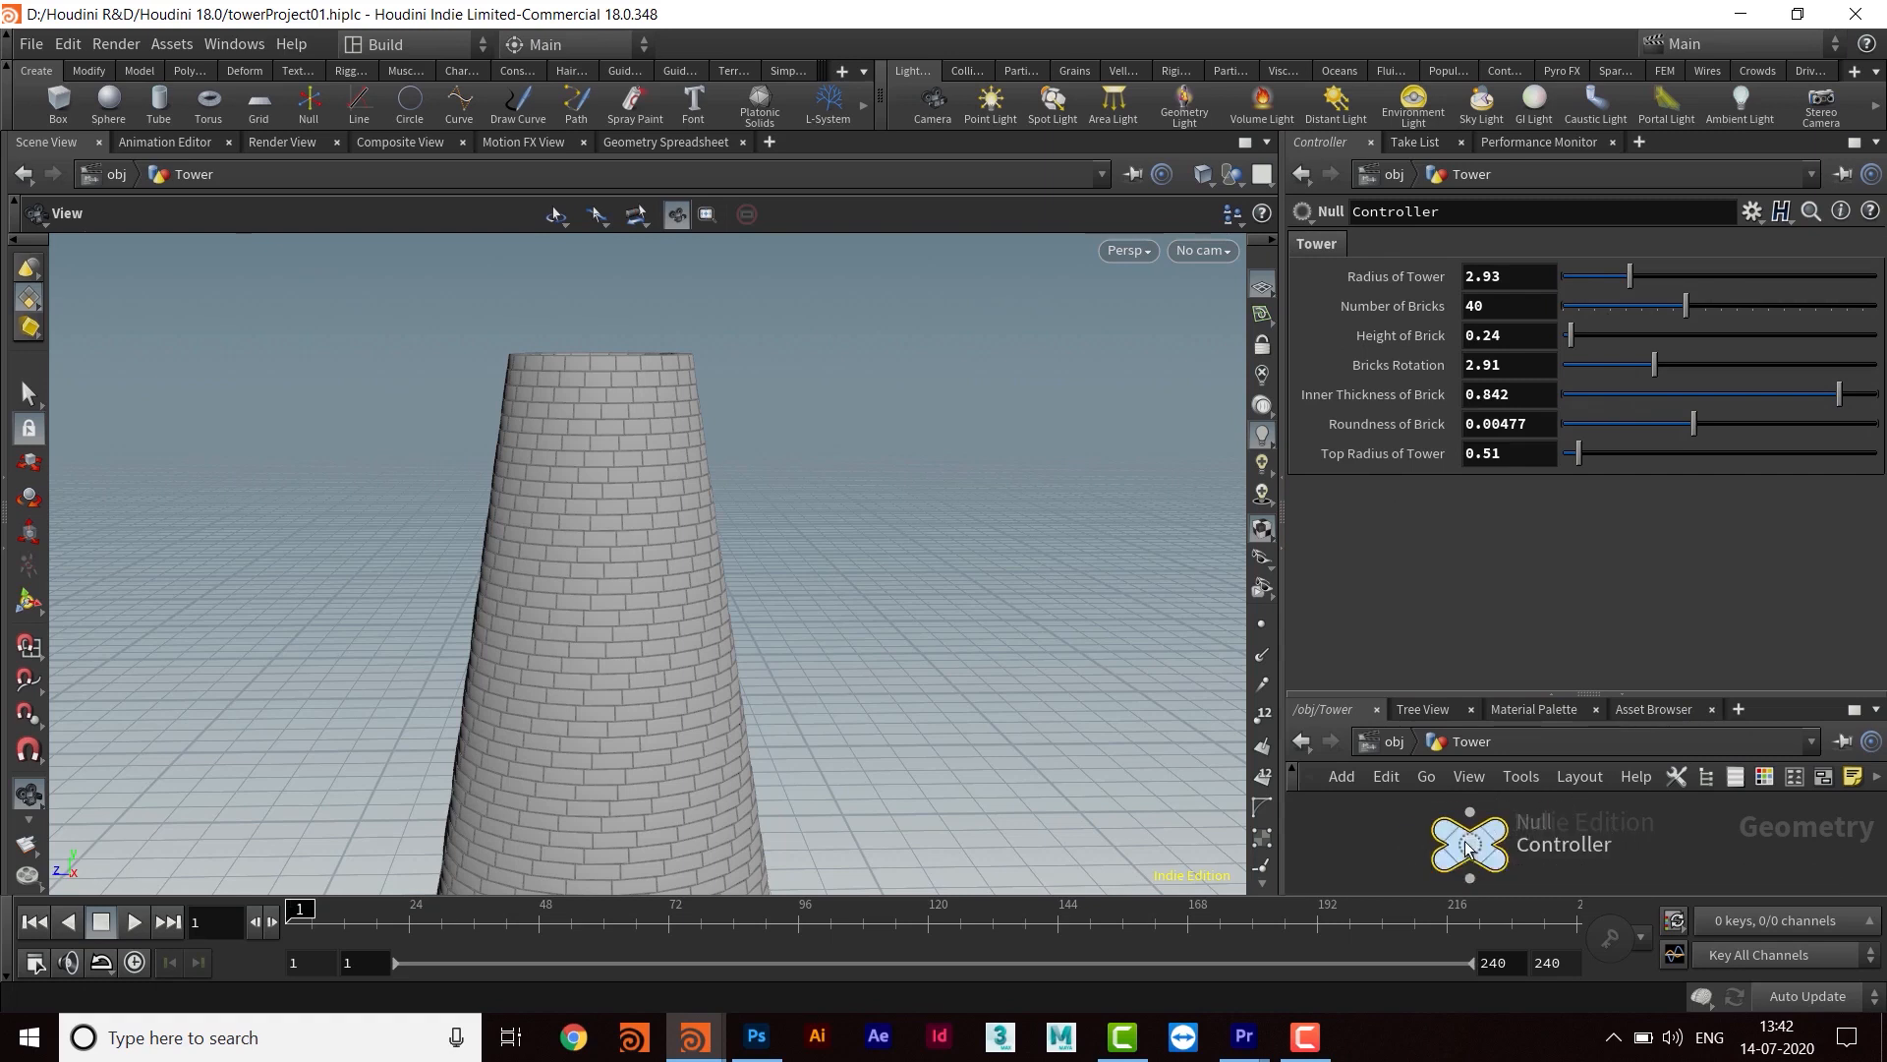
pyautogui.click(1753, 213)
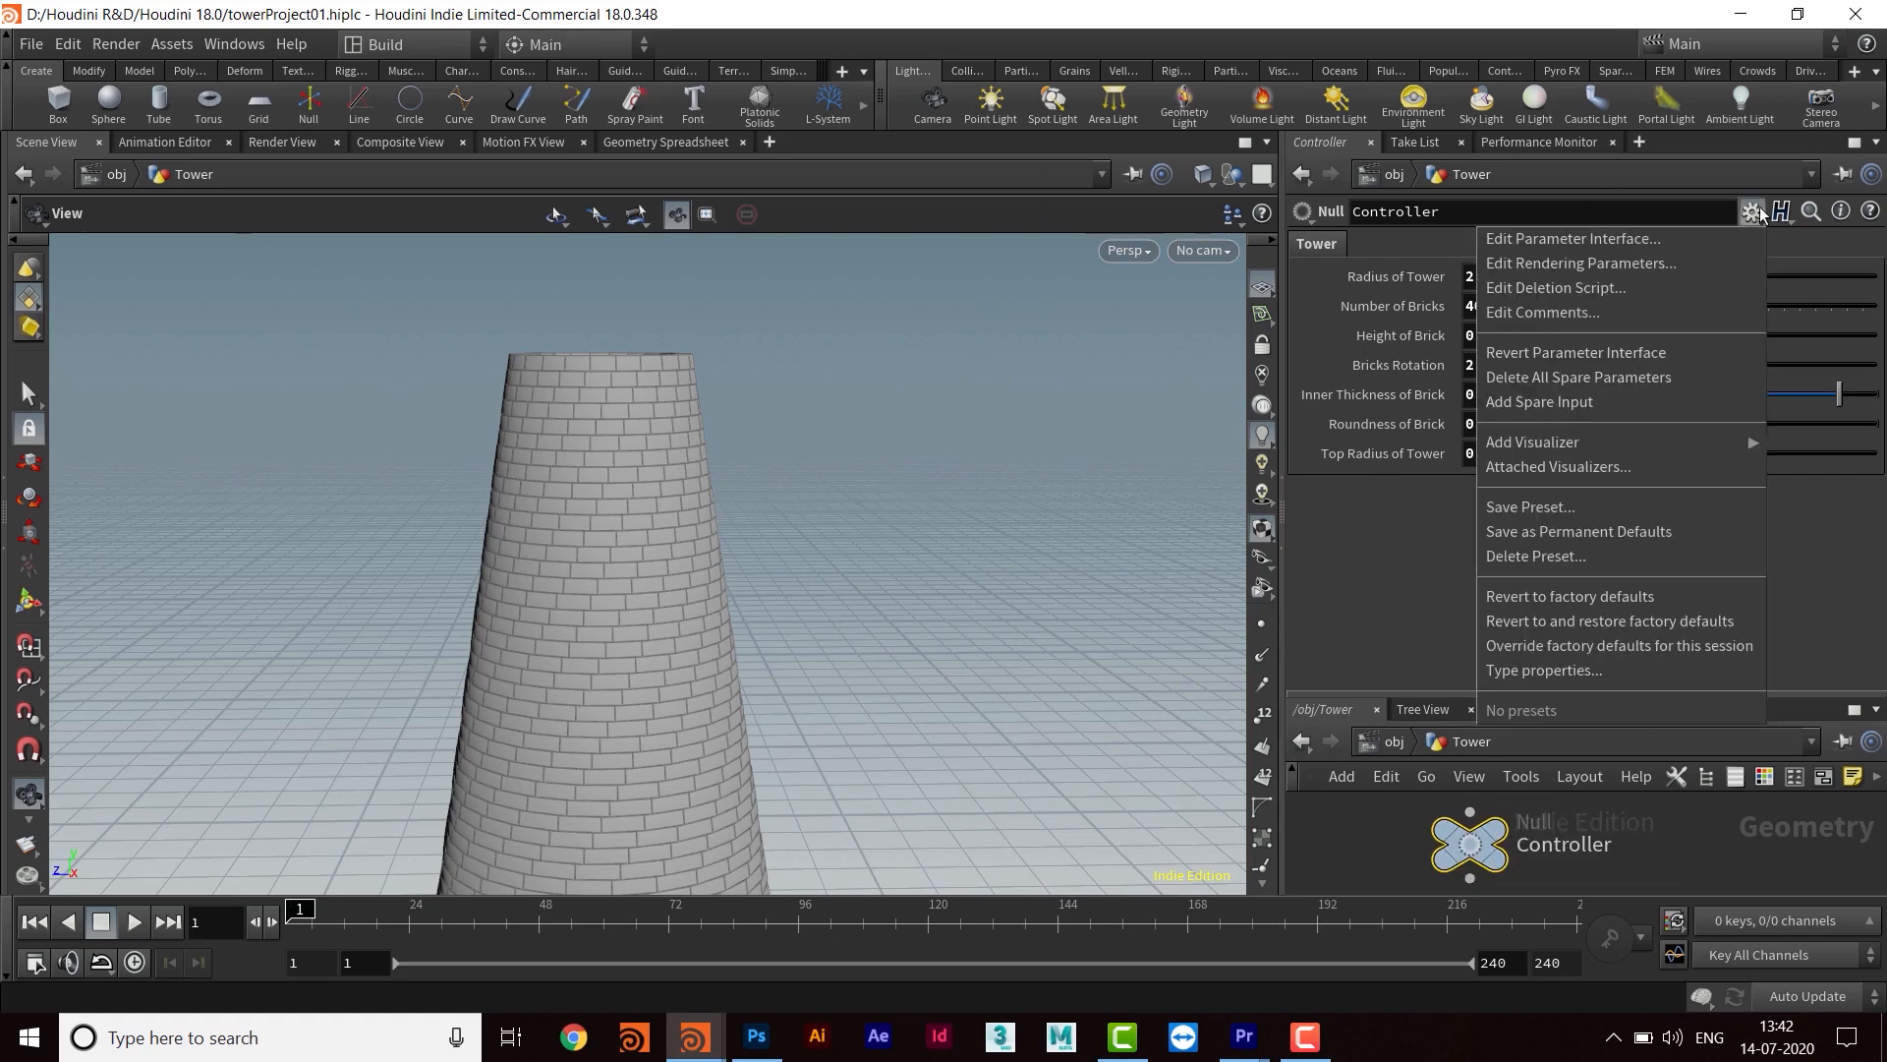
pyautogui.click(1573, 236)
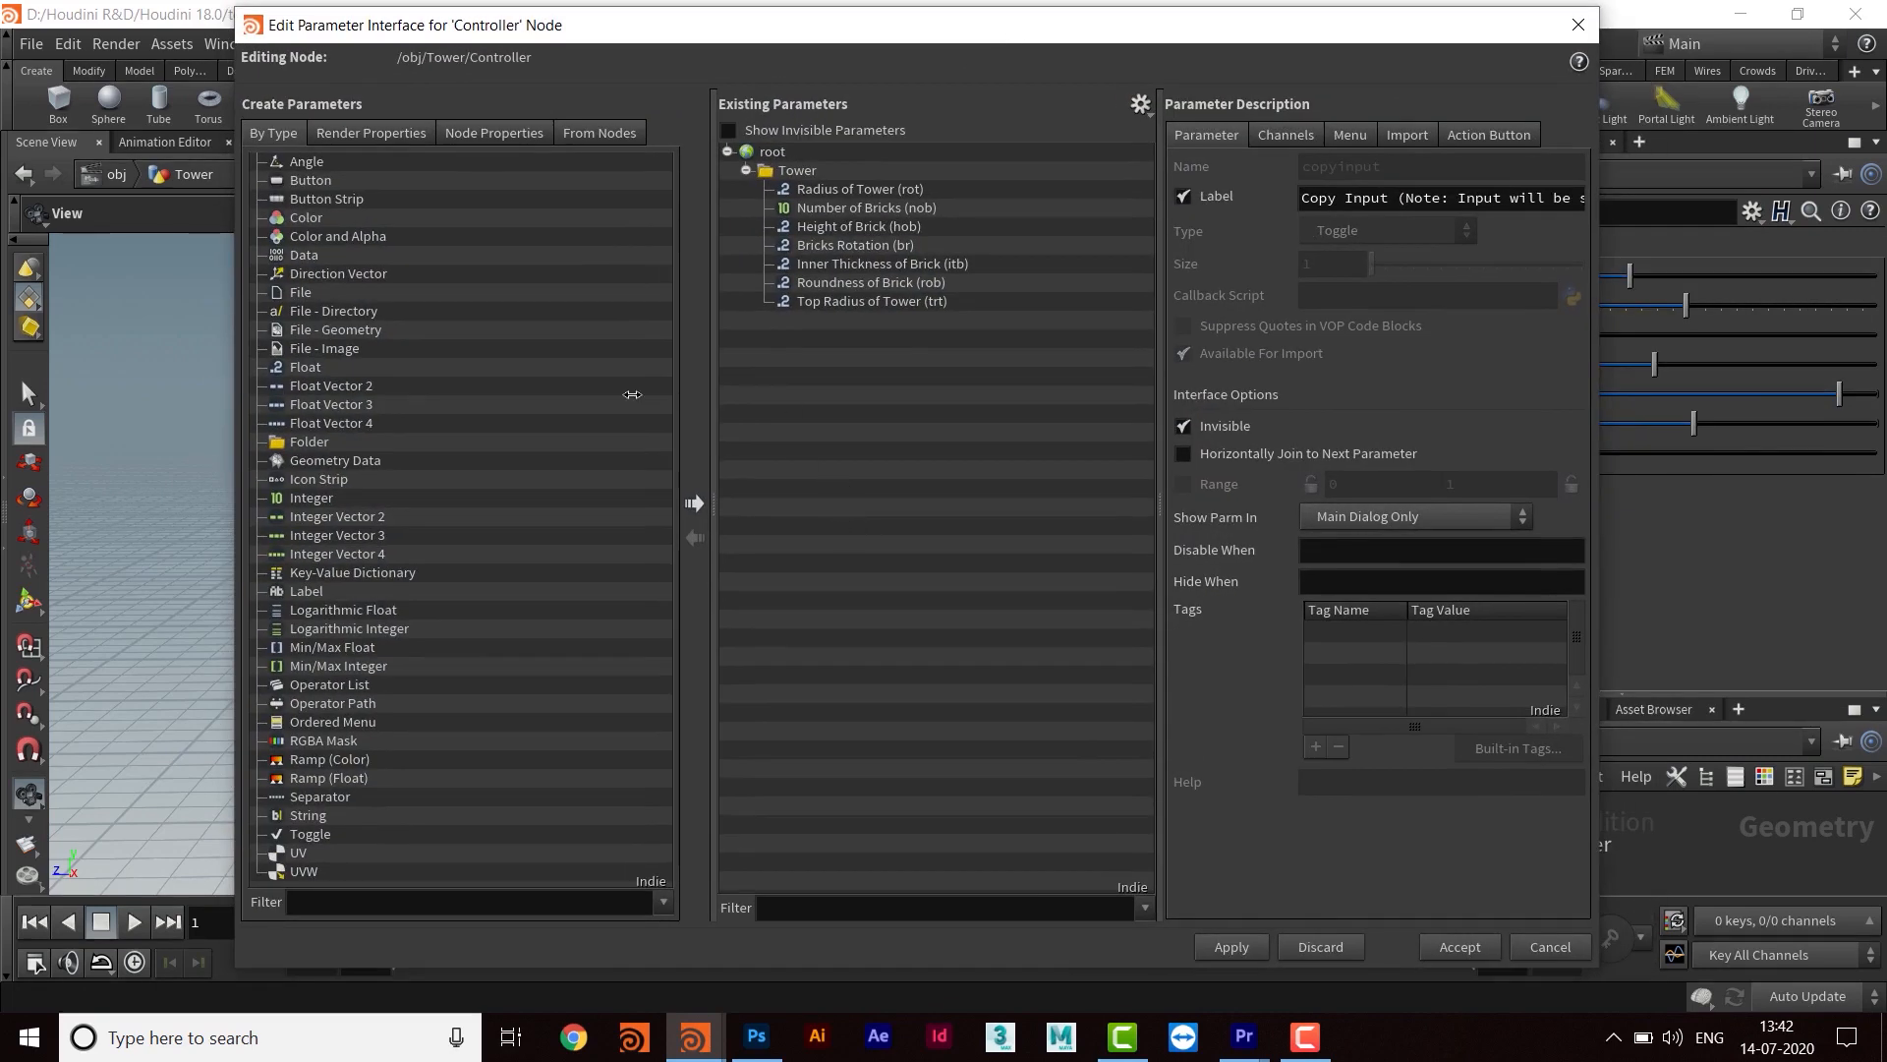
# Add a folder after the Top Radius of Tower parameter, name it rt, label it Rooftop, and apply
pyautogui.moveTo(308, 452); pyautogui.dragTo(842, 384)
pyautogui.moveTo(783, 304); pyautogui.dragTo(794, 171)
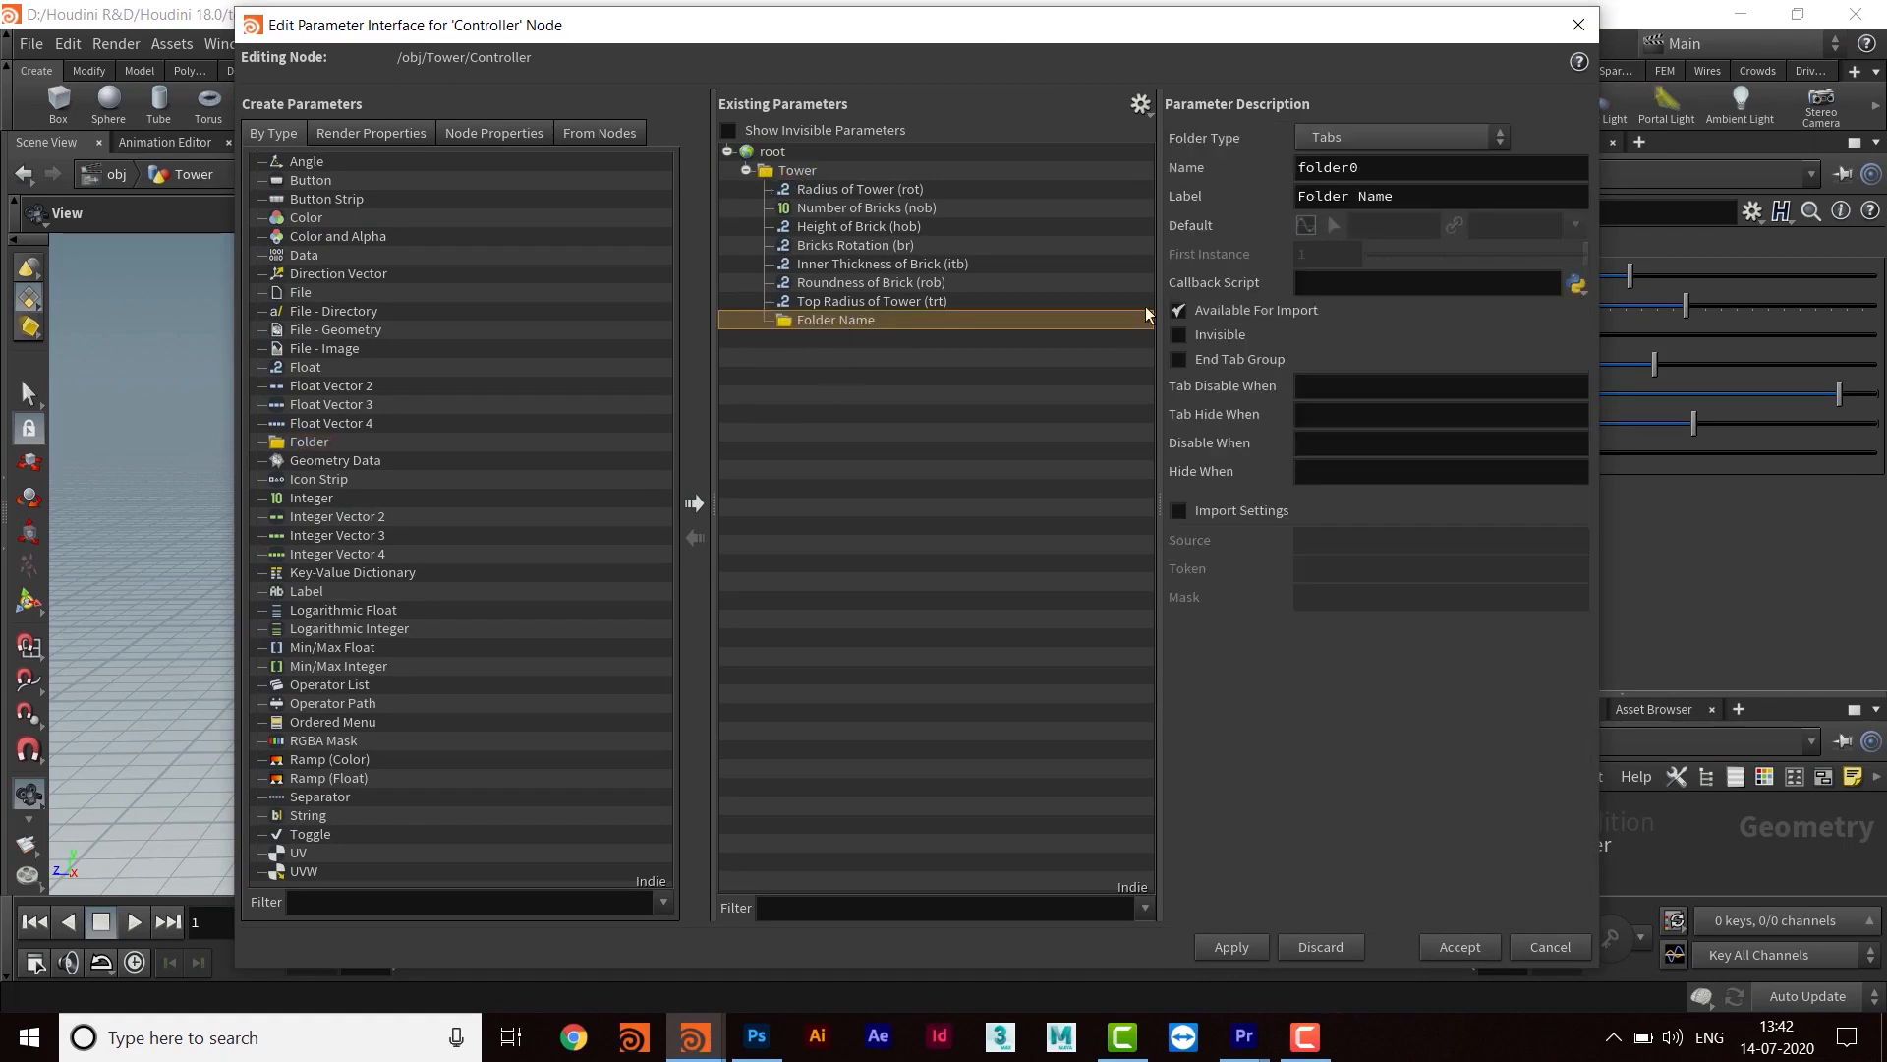
pyautogui.moveTo(1413, 174); pyautogui.dragTo(1223, 191)
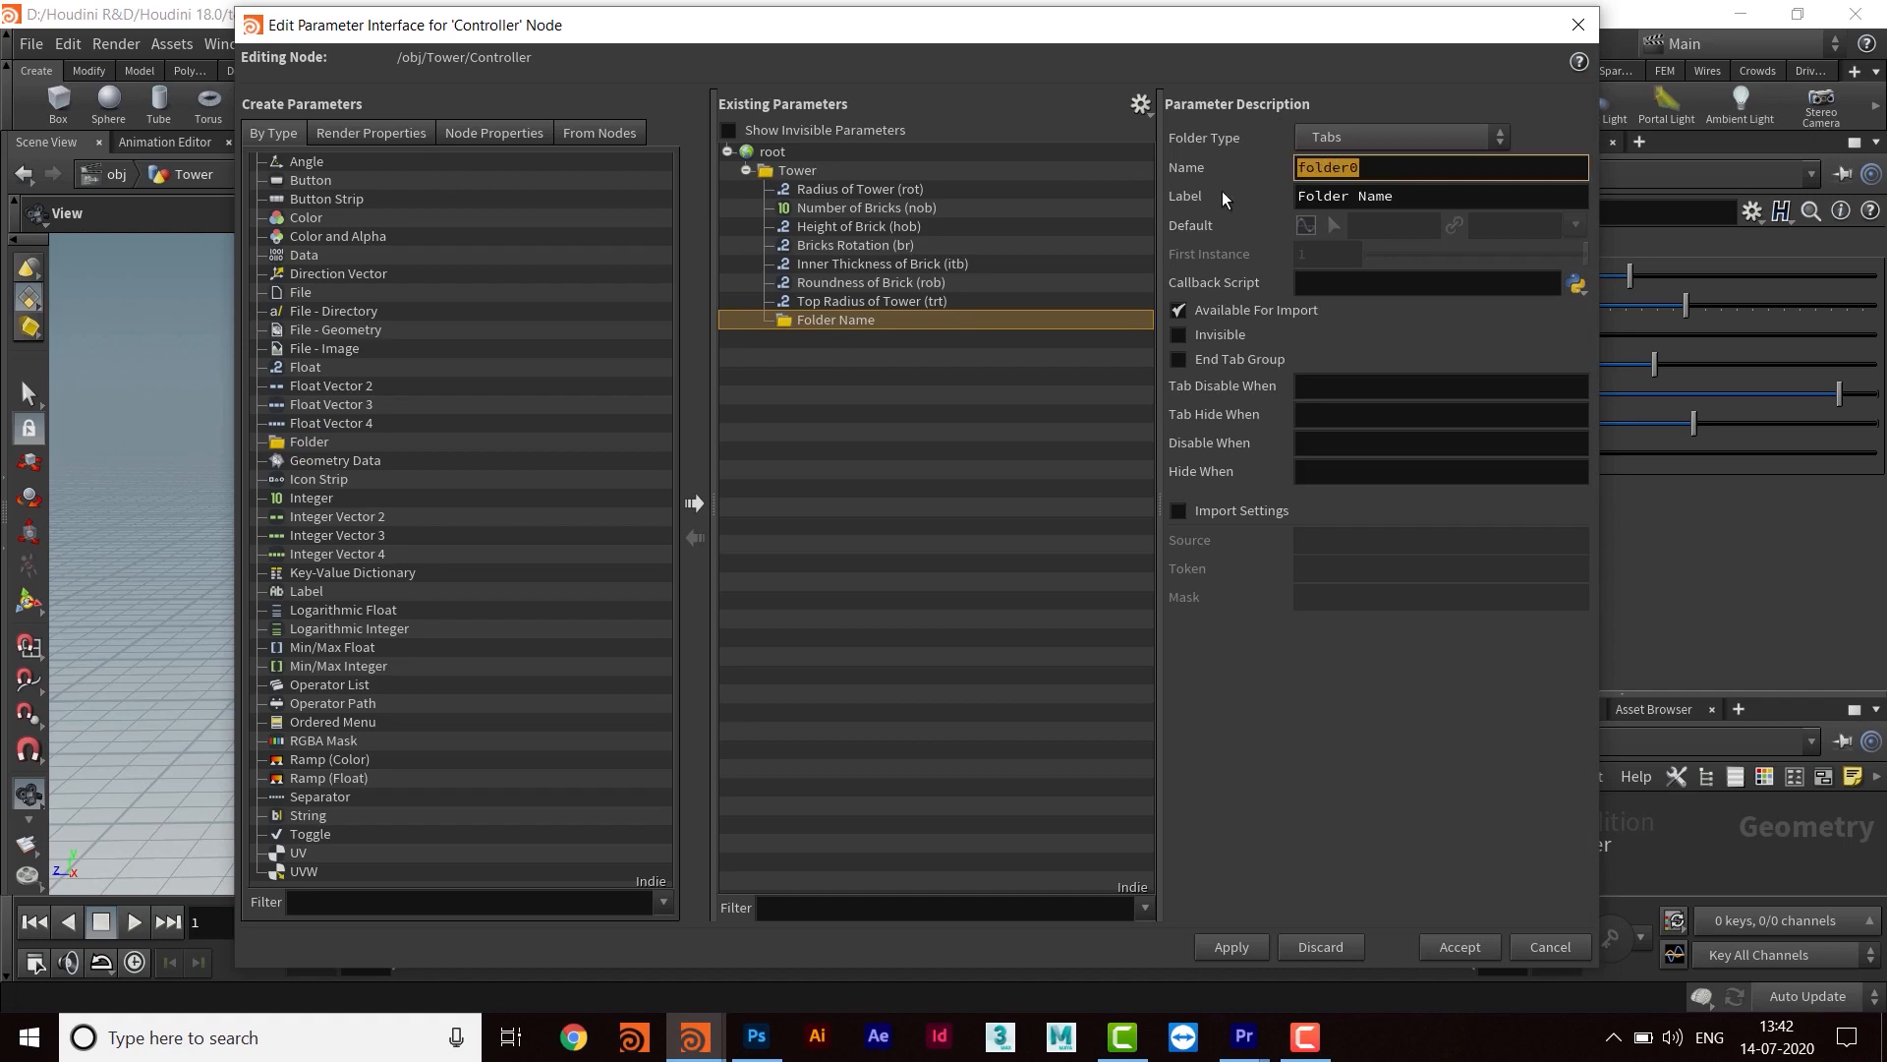
pyautogui.write('rt')
pyautogui.press('Tab')
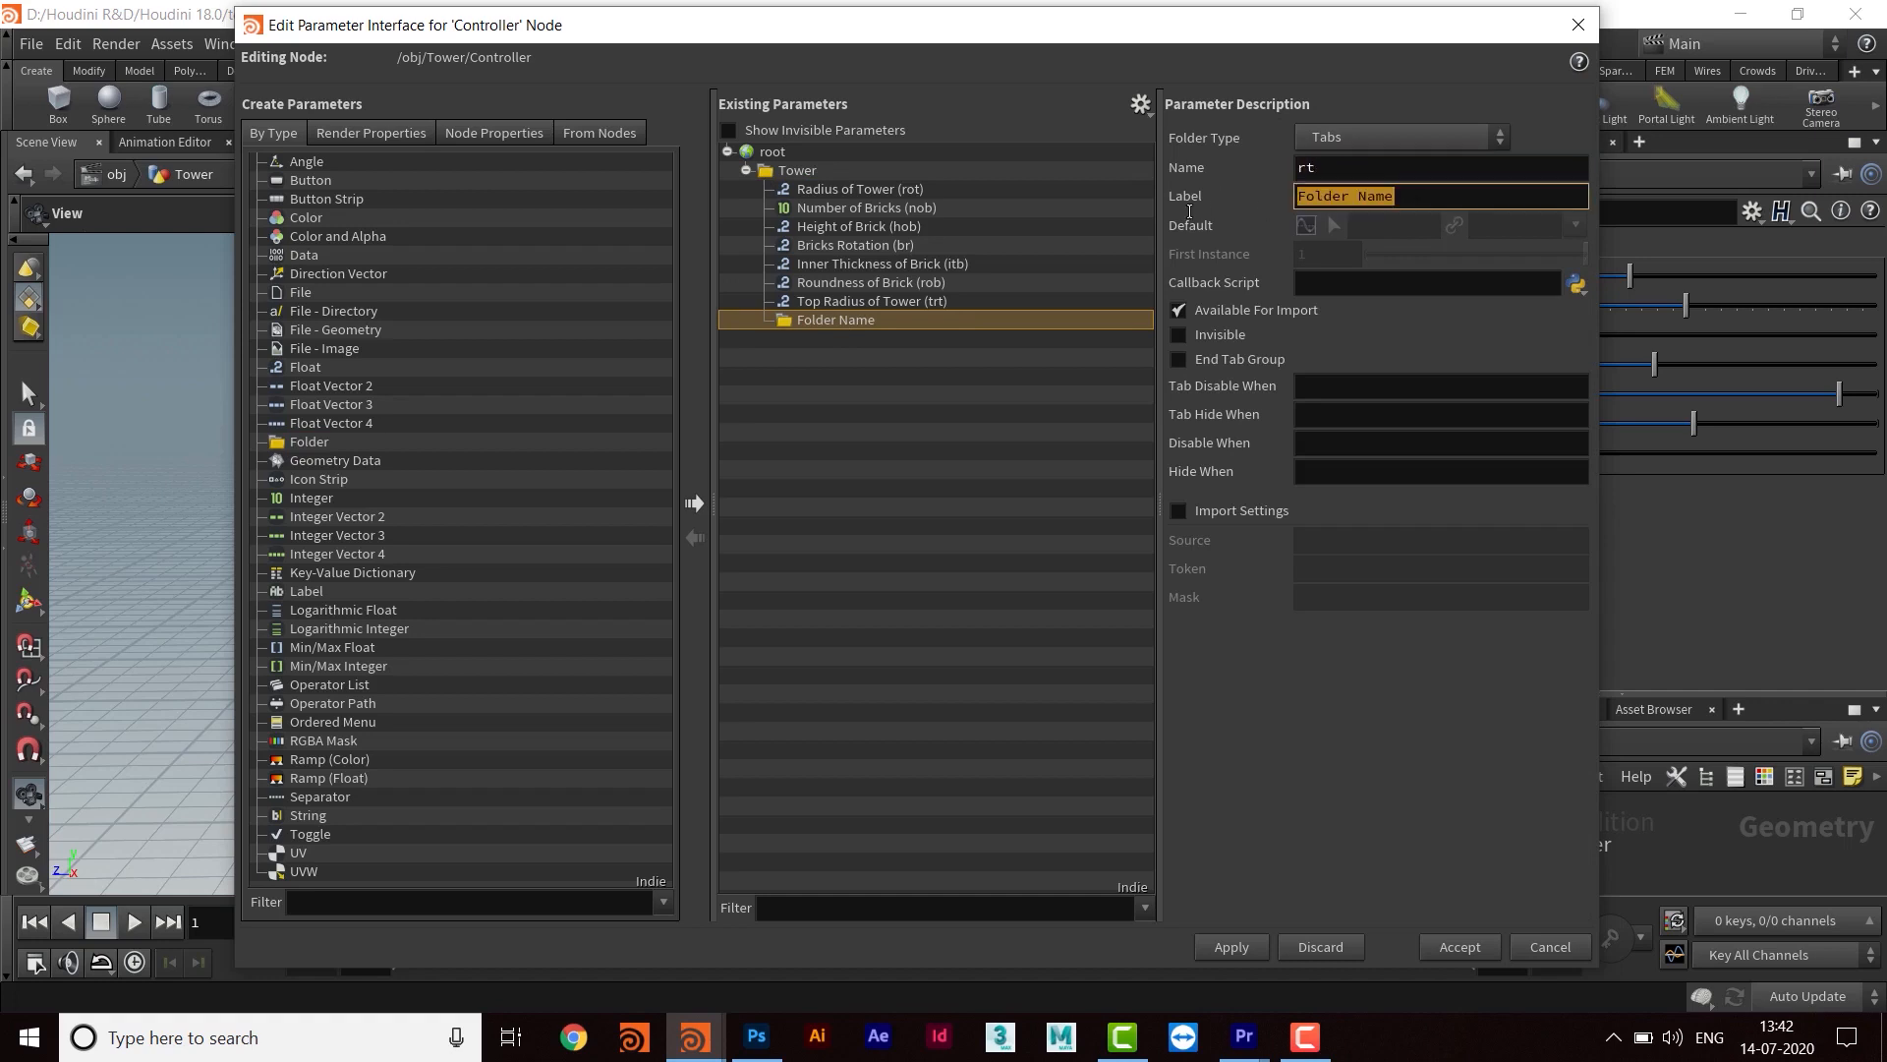
pyautogui.write('Rooftop')
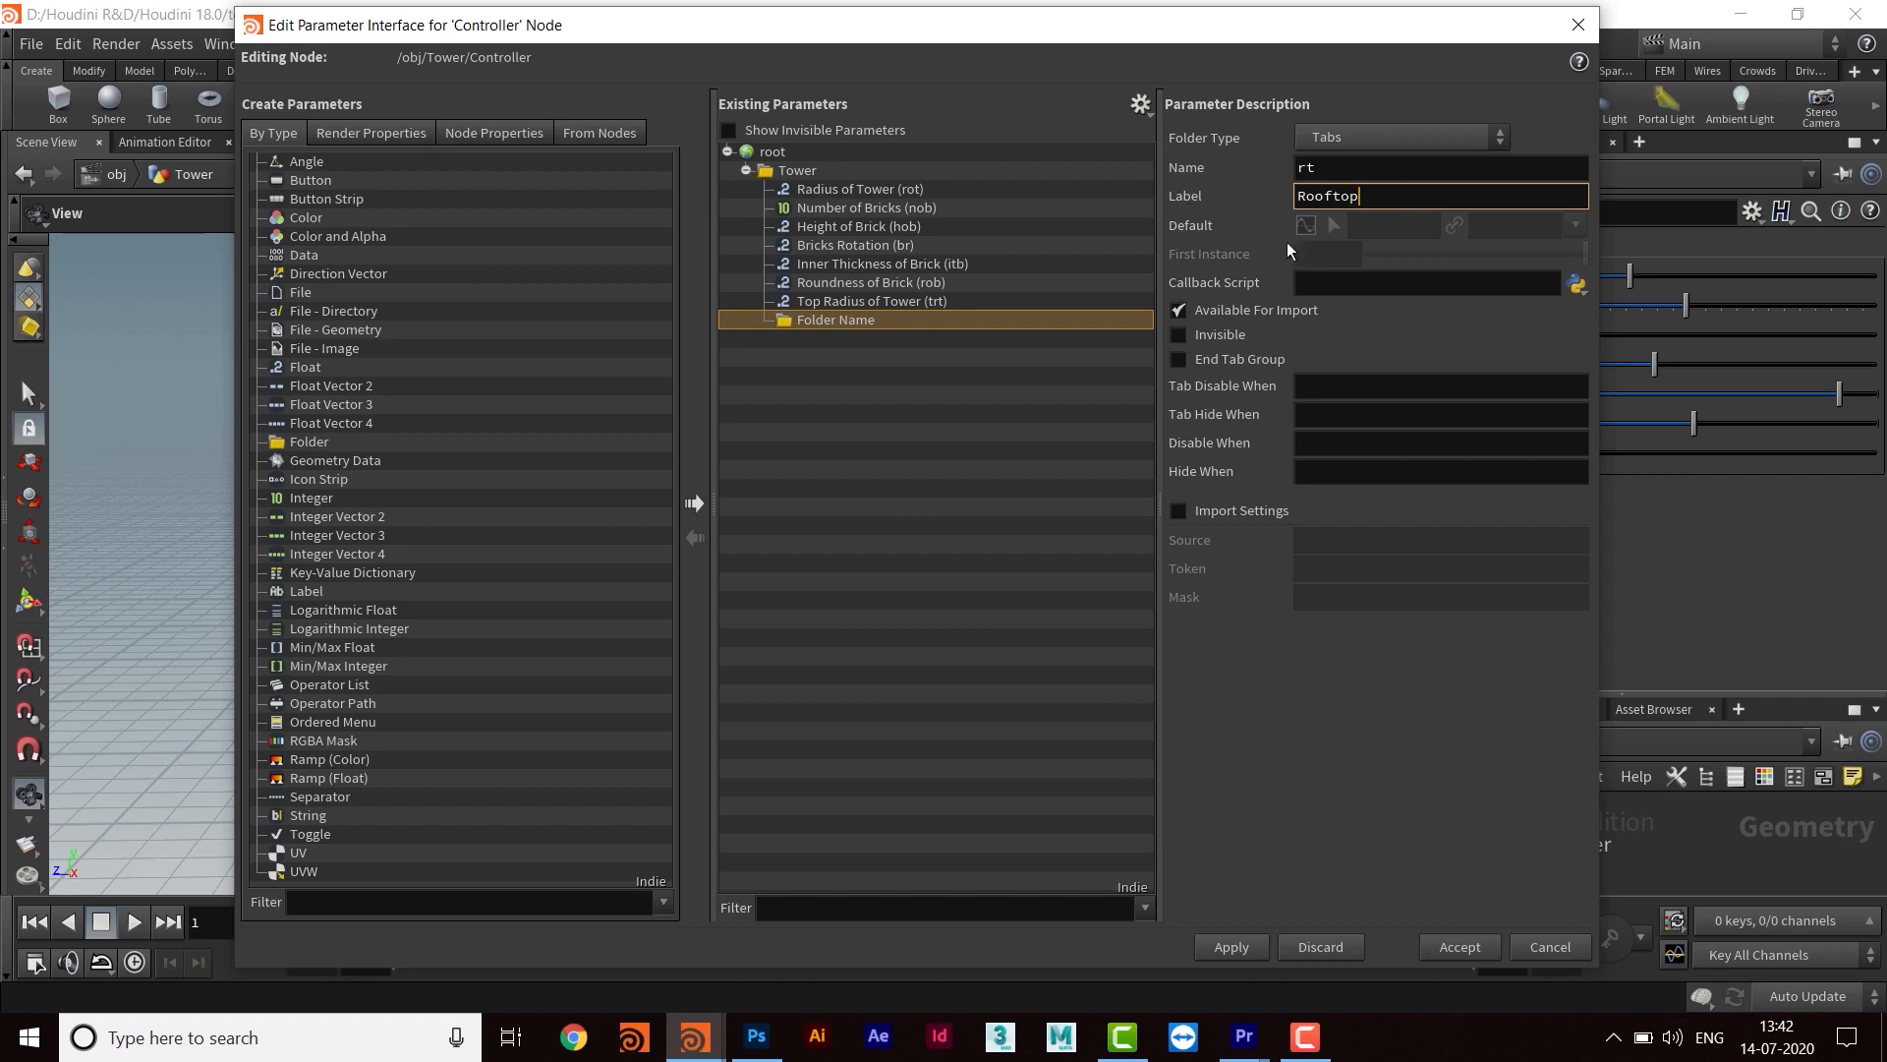
pyautogui.moveTo(1339, 44); pyautogui.dragTo(1345, 58)
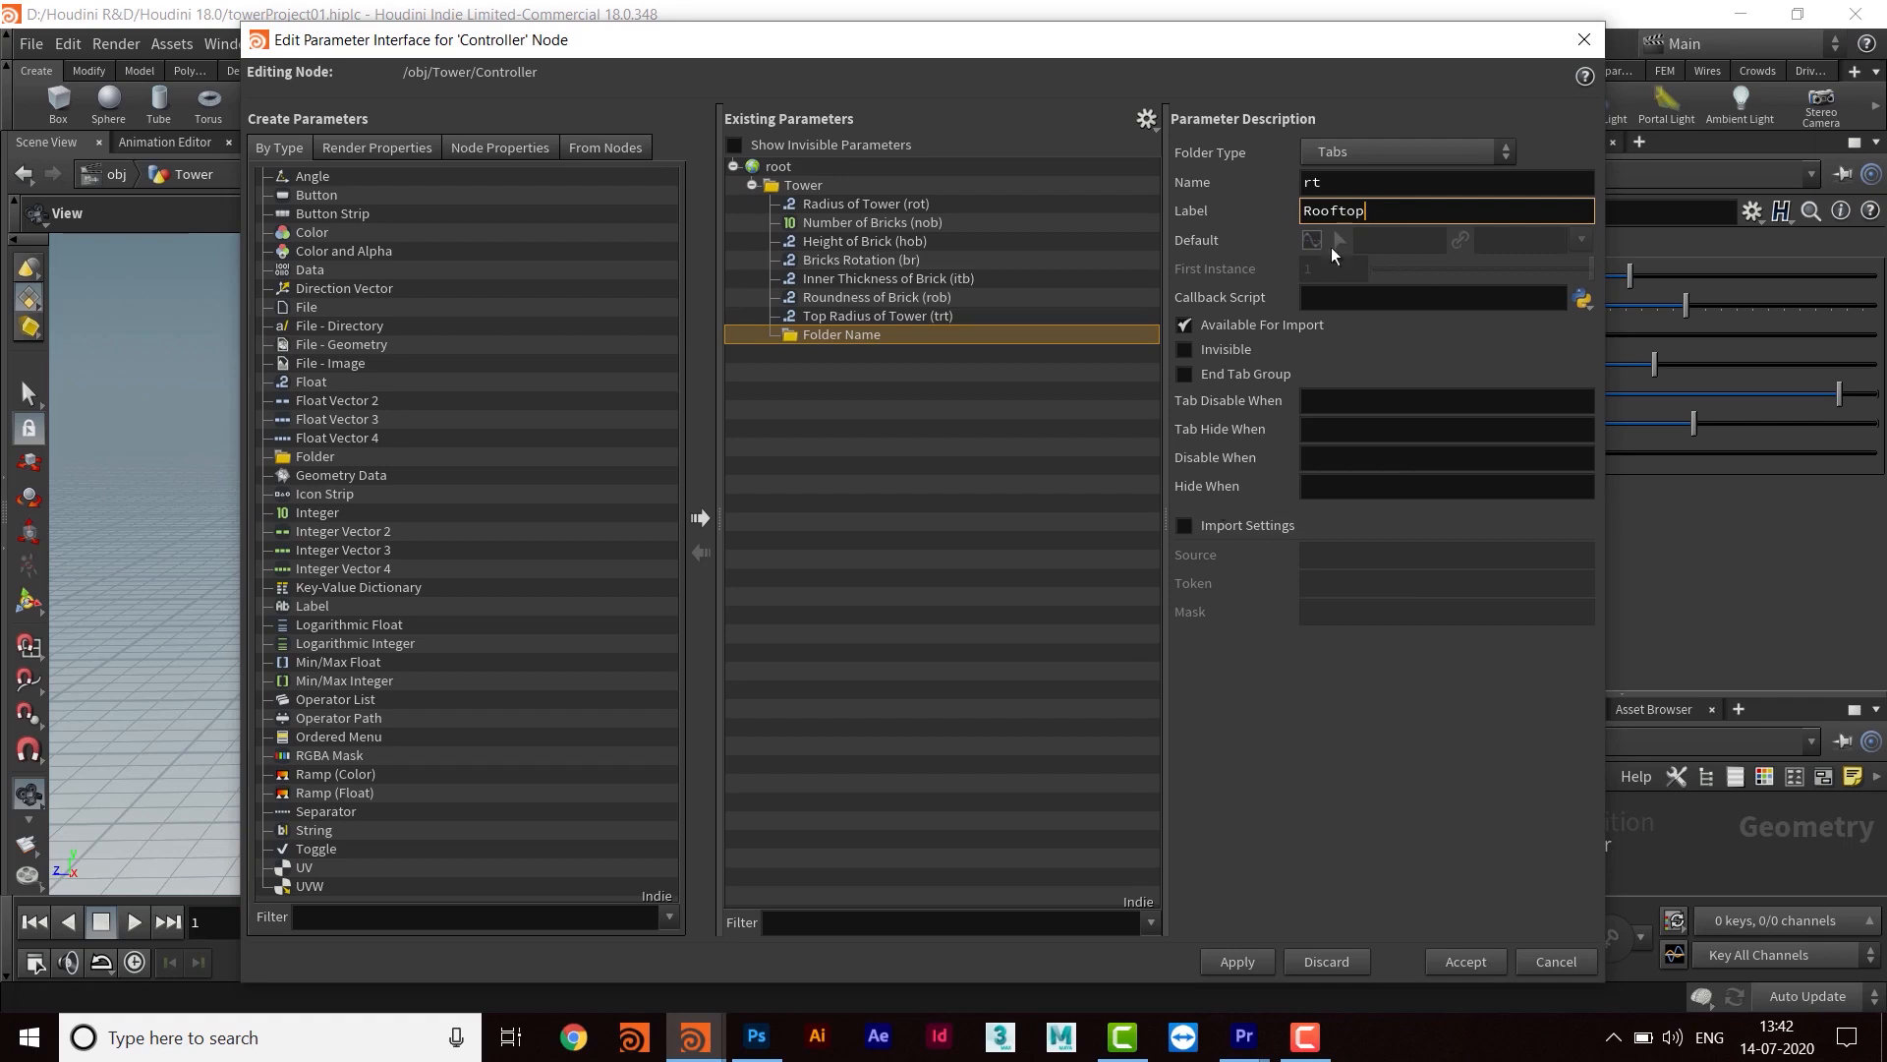
pyautogui.moveTo(1278, 55); pyautogui.dragTo(1264, 44)
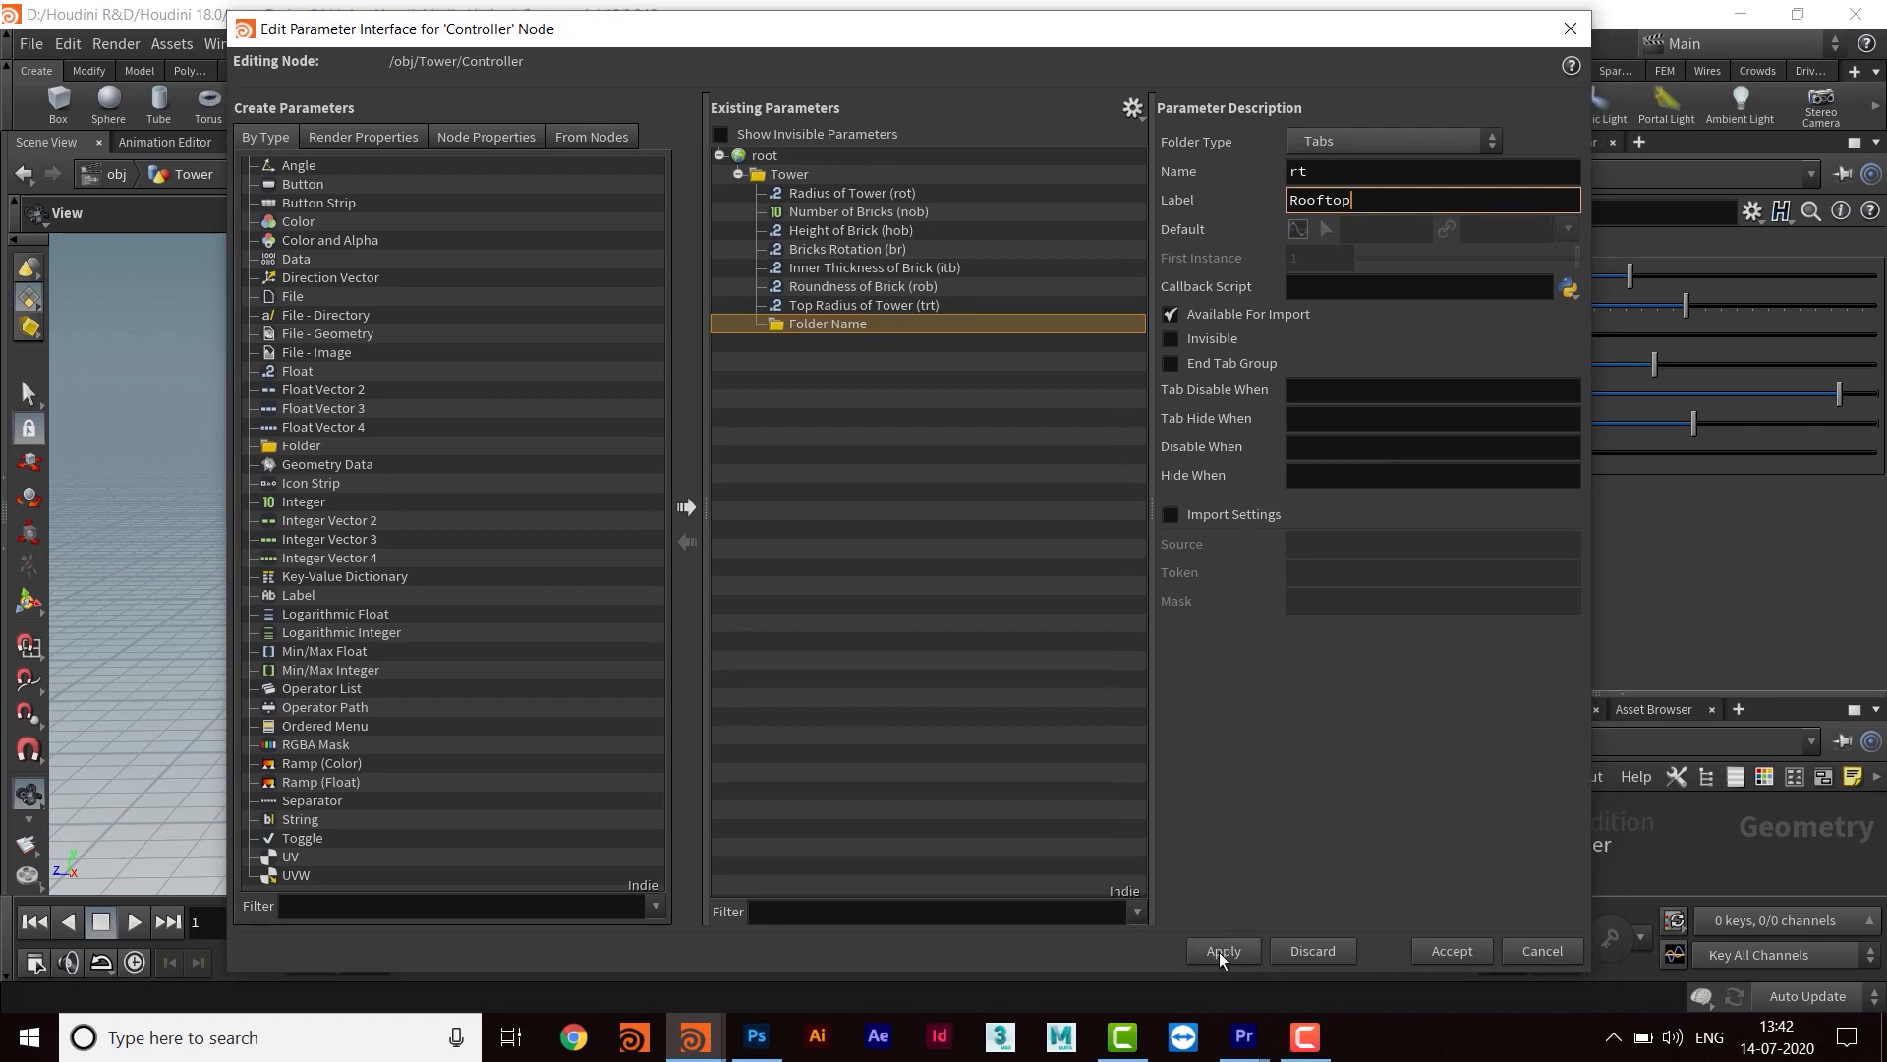
pyautogui.click(1221, 950)
# Add two Float parameters inside the Rooftop folder
pyautogui.moveTo(1336, 71); pyautogui.dragTo(786, 107)
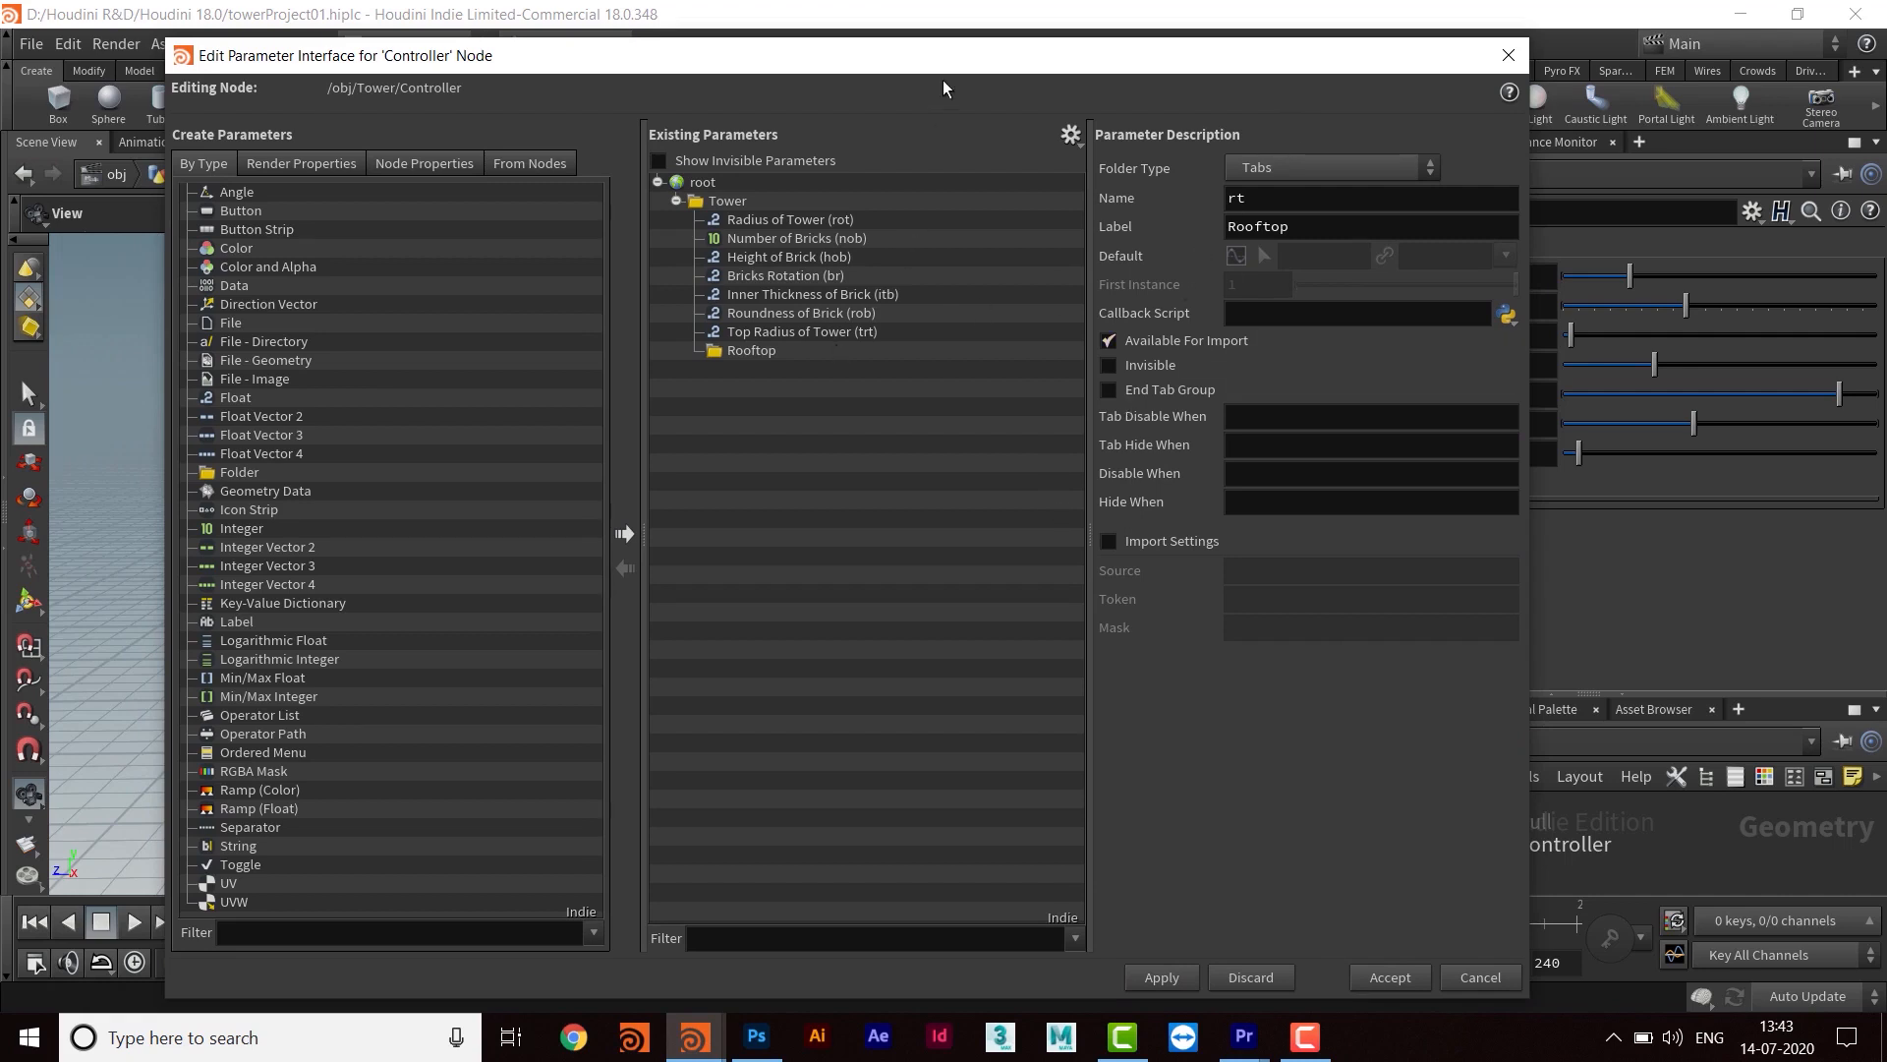
pyautogui.moveTo(946, 71); pyautogui.dragTo(967, 75)
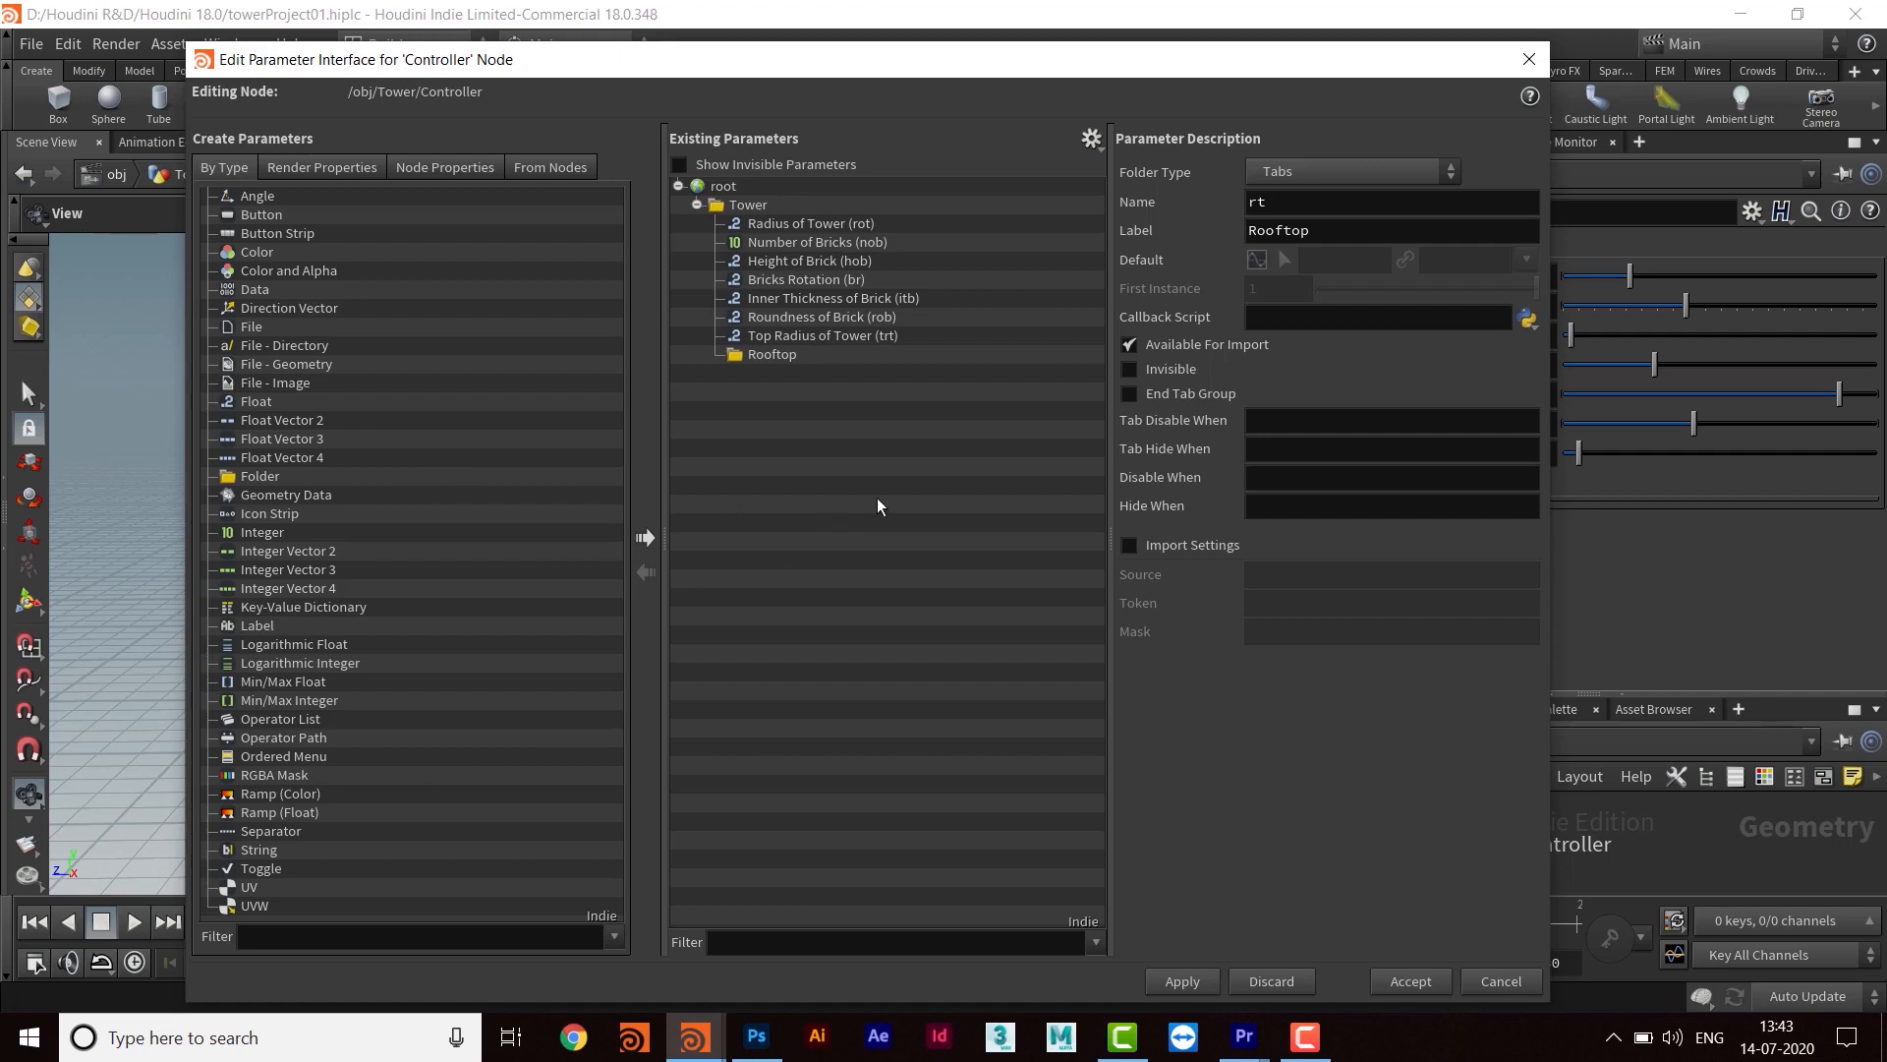
pyautogui.moveTo(1003, 63)
pyautogui.mouseDown()
pyautogui.moveTo(993, 50)
pyautogui.moveTo(1022, 51)
pyautogui.mouseUp()
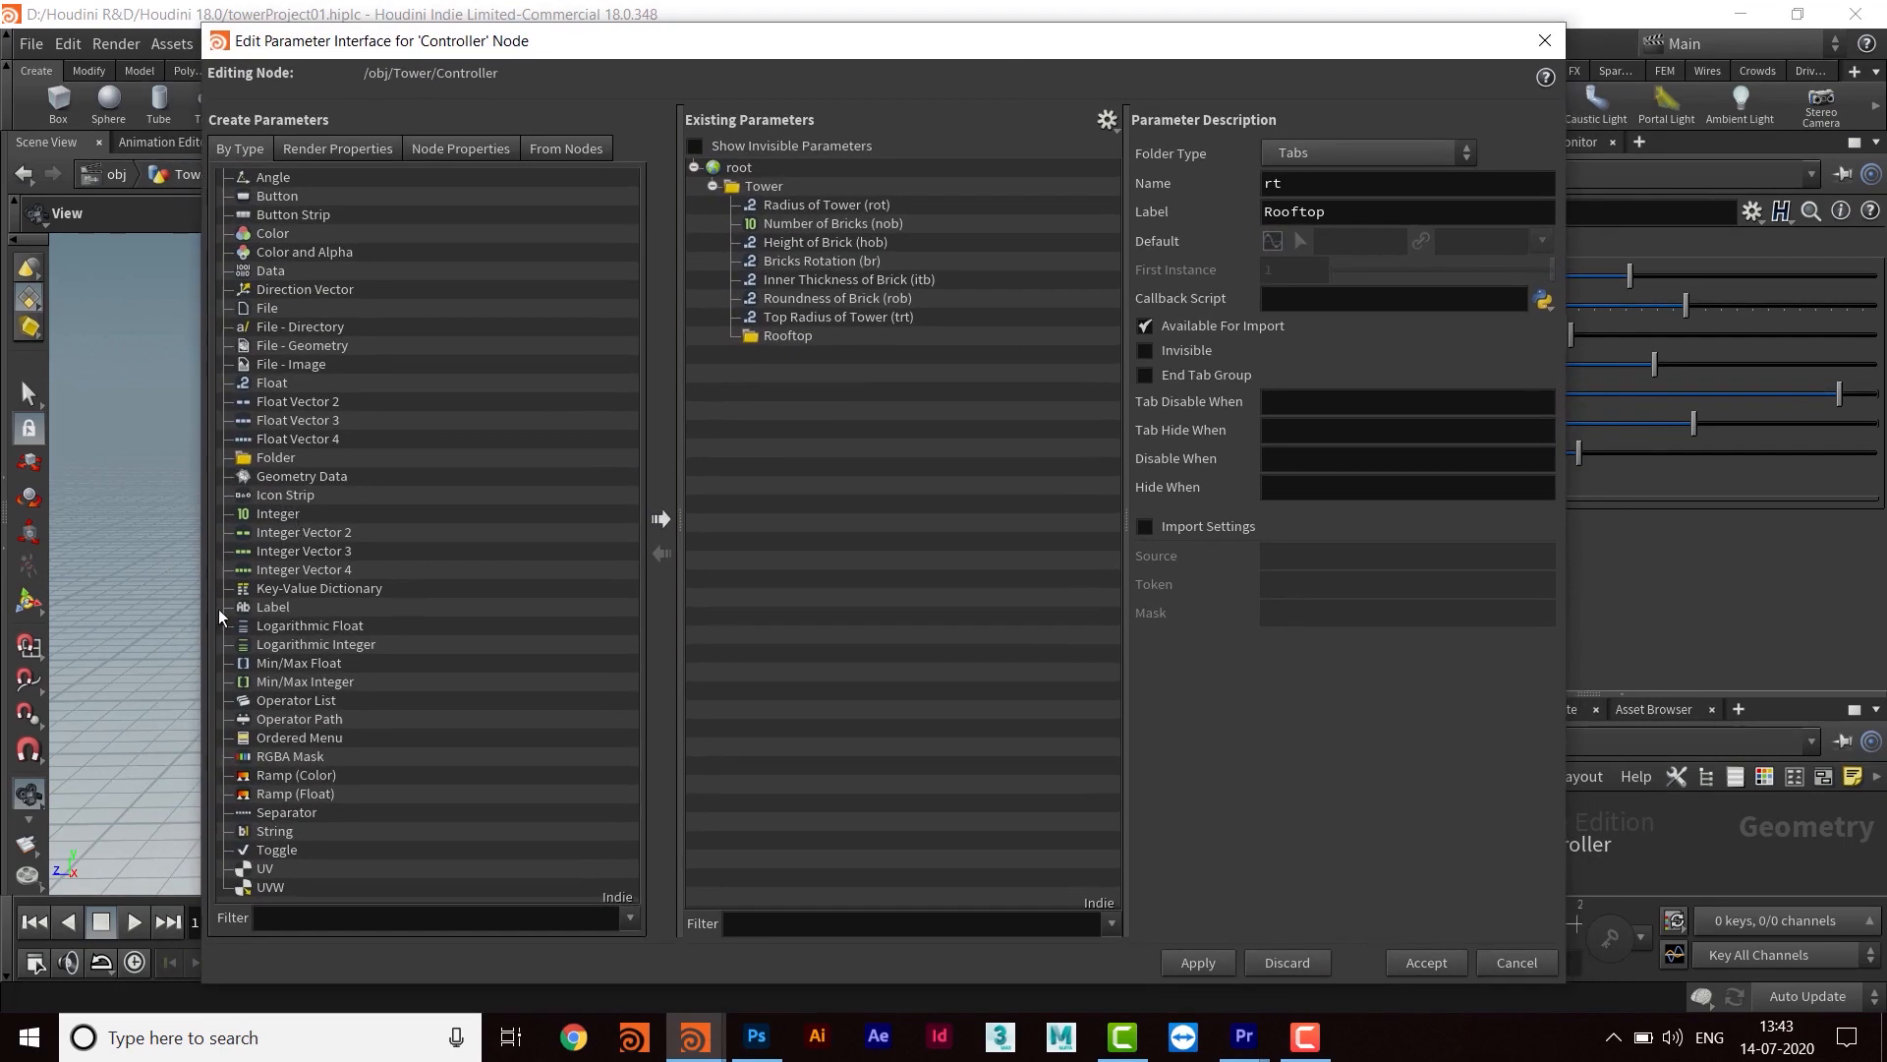
pyautogui.moveTo(273, 385); pyautogui.dragTo(790, 338)
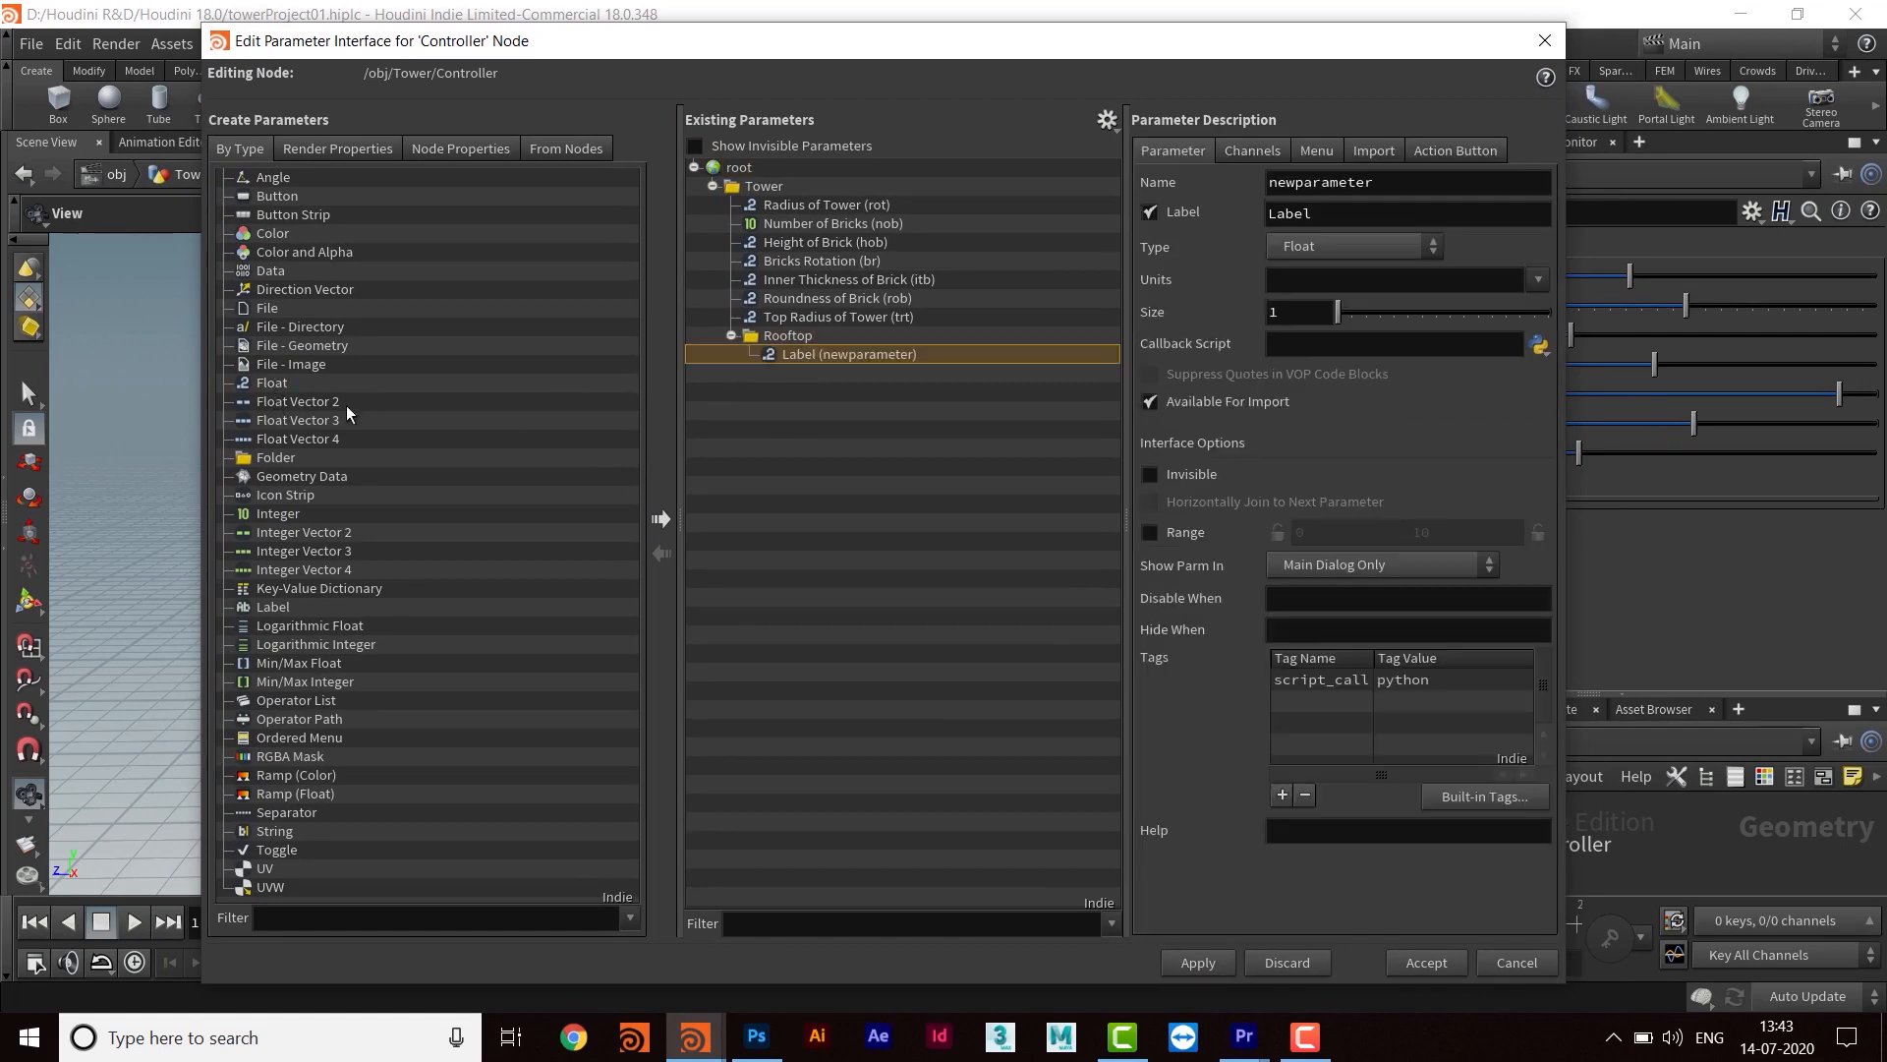
pyautogui.moveTo(271, 382); pyautogui.dragTo(779, 344)
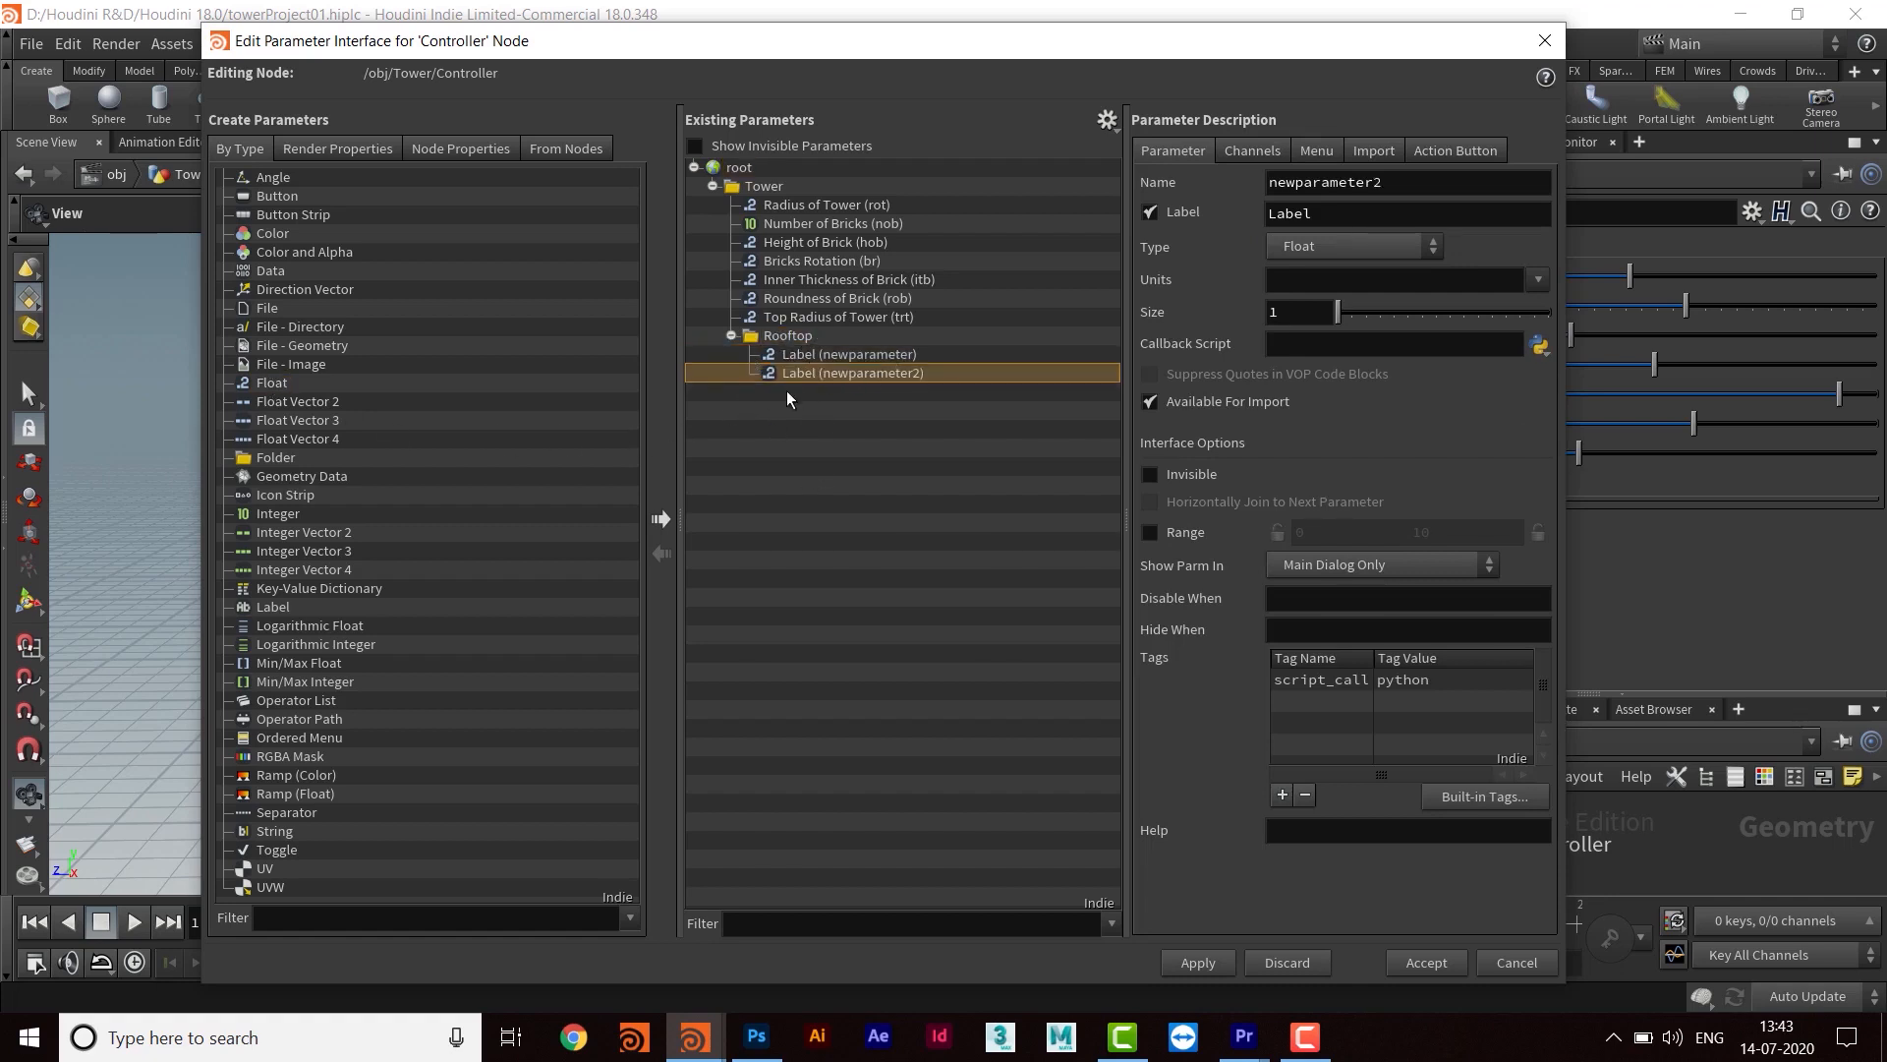
# Name the first Float parameter in the Rooftop folder rrt, label it Radius of Rooftop, and apply
pyautogui.click(836, 351)
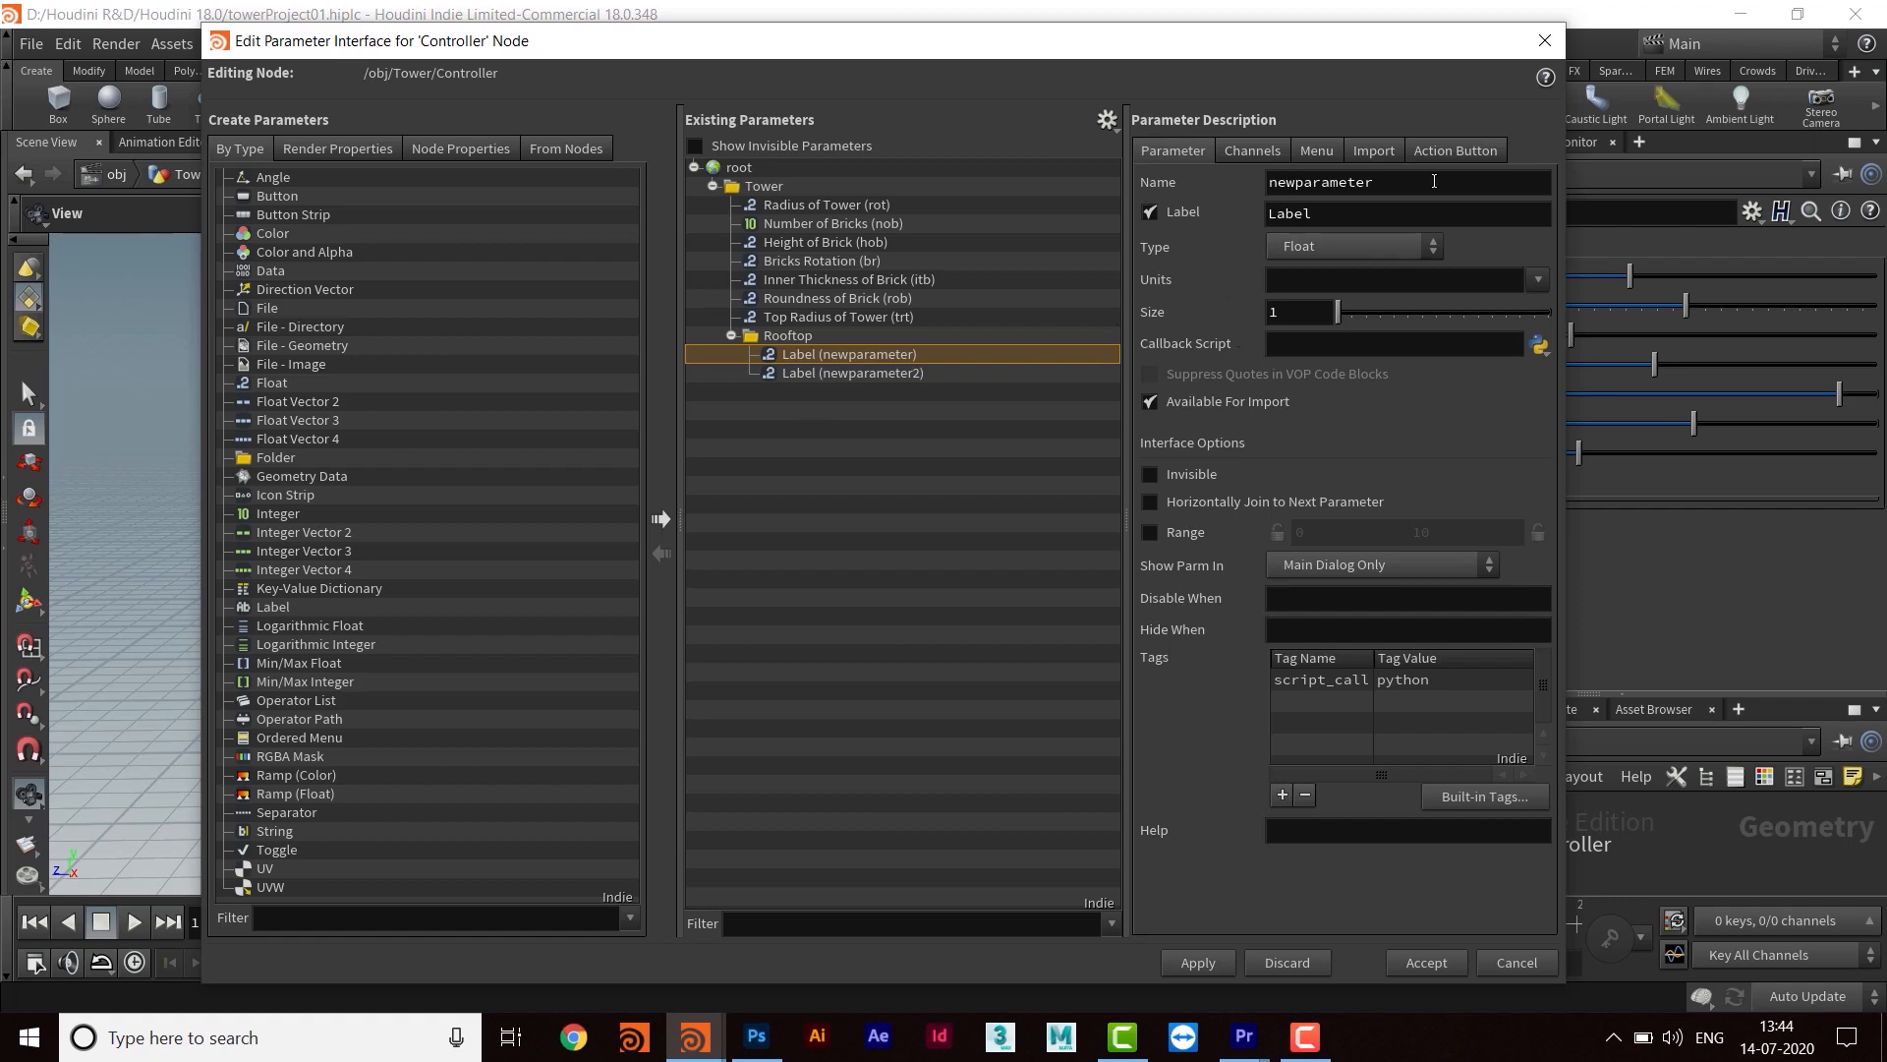
pyautogui.moveTo(1434, 181); pyautogui.dragTo(1166, 189)
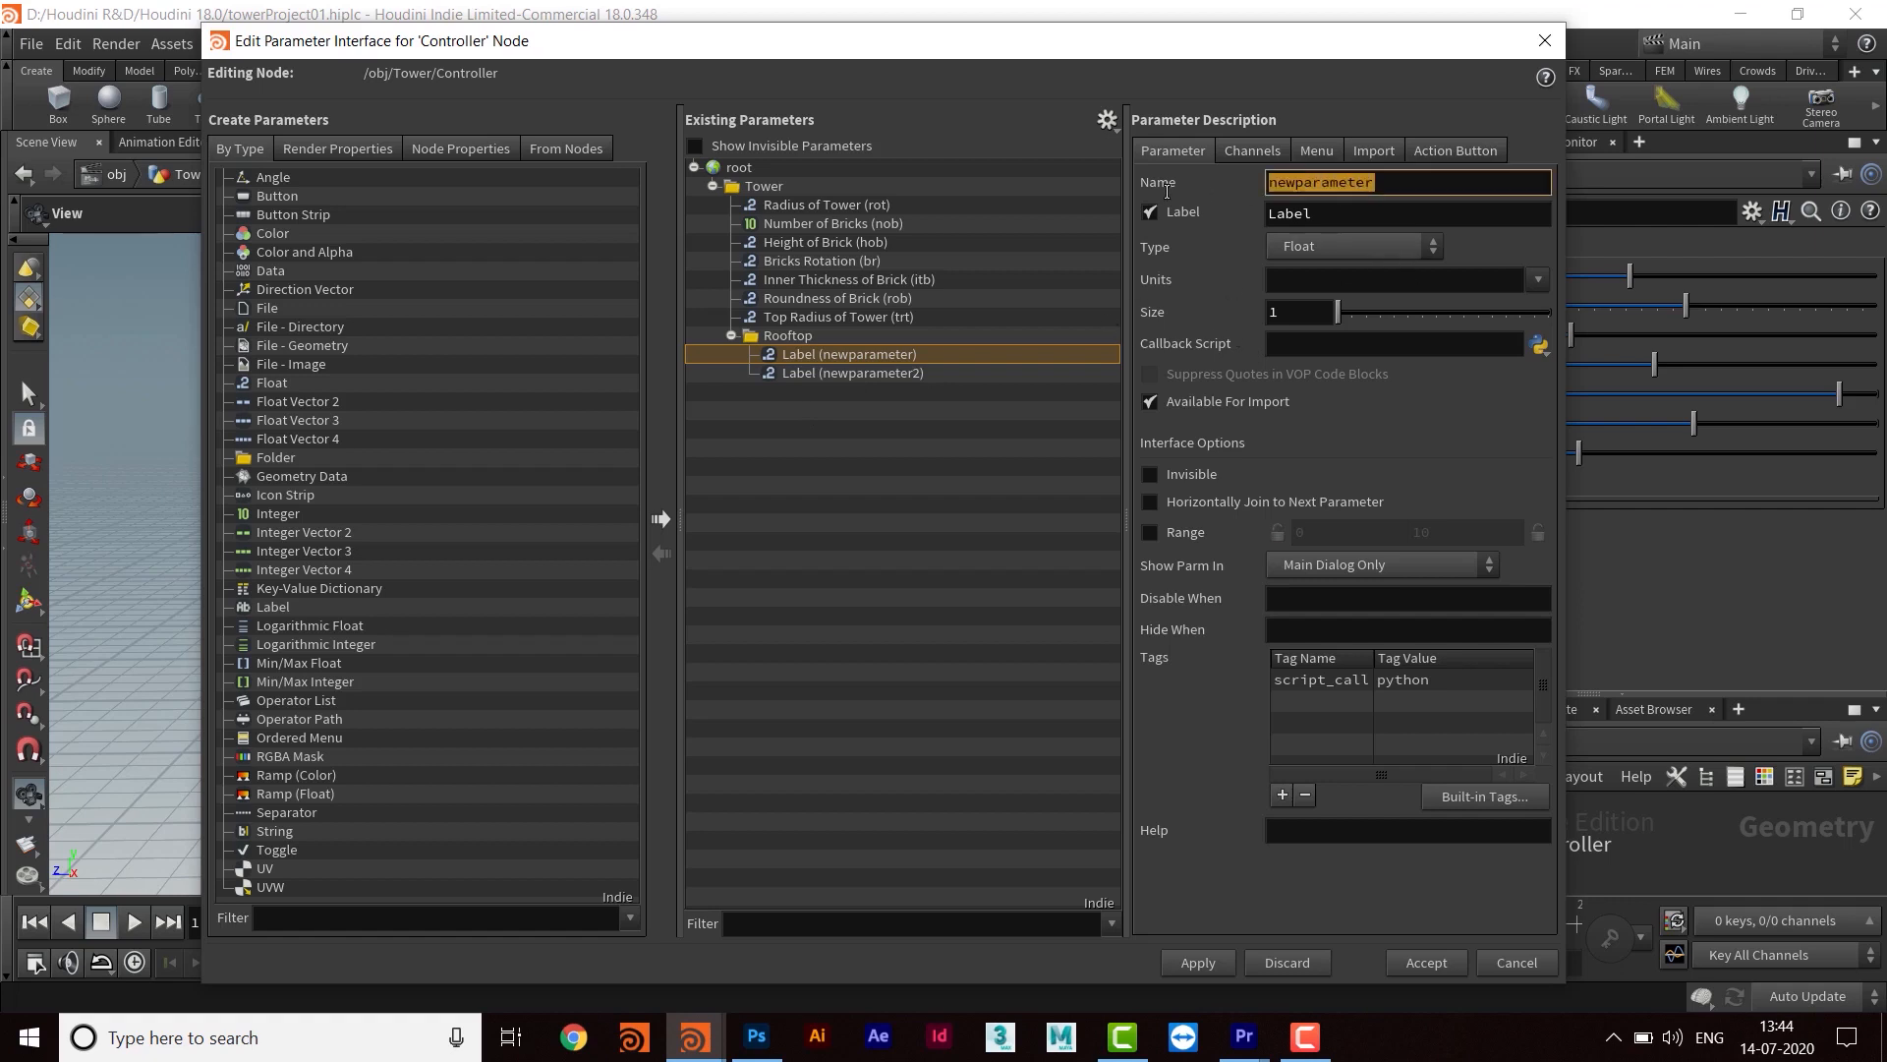
pyautogui.write('rrt')
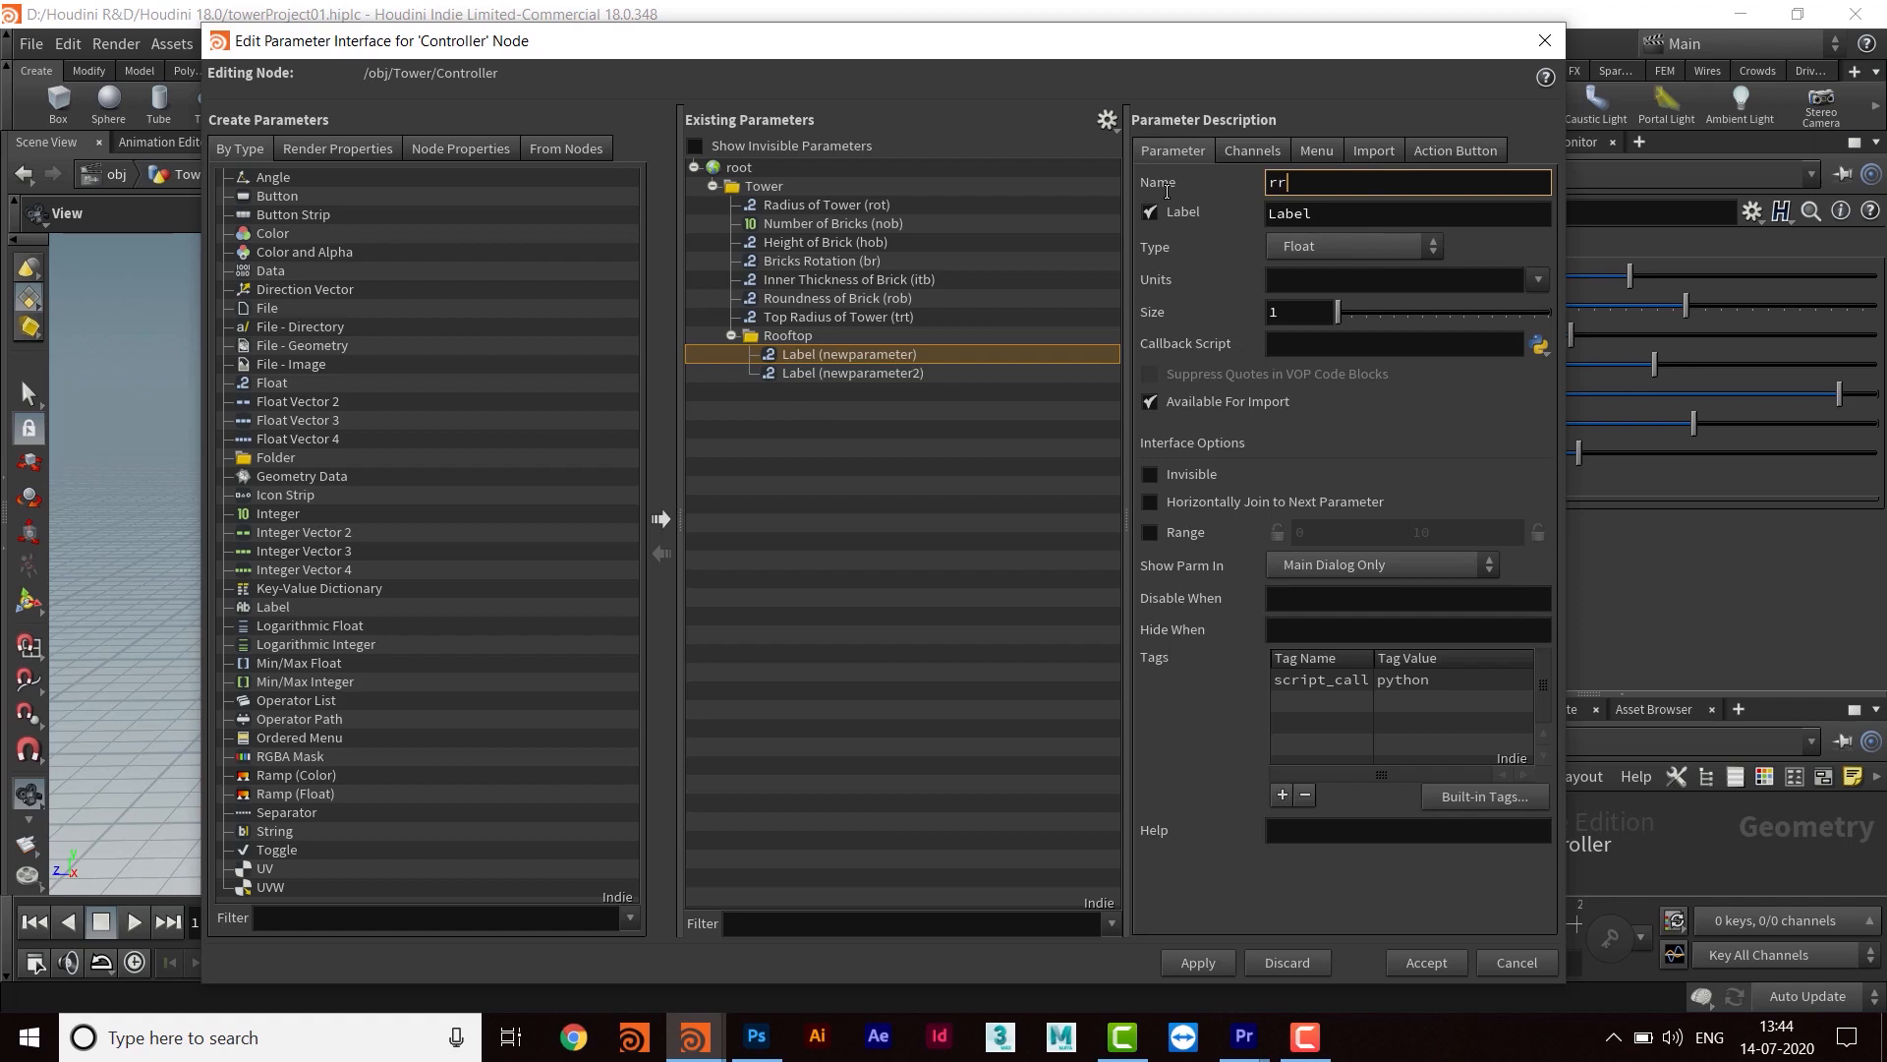
pyautogui.press('Tab')
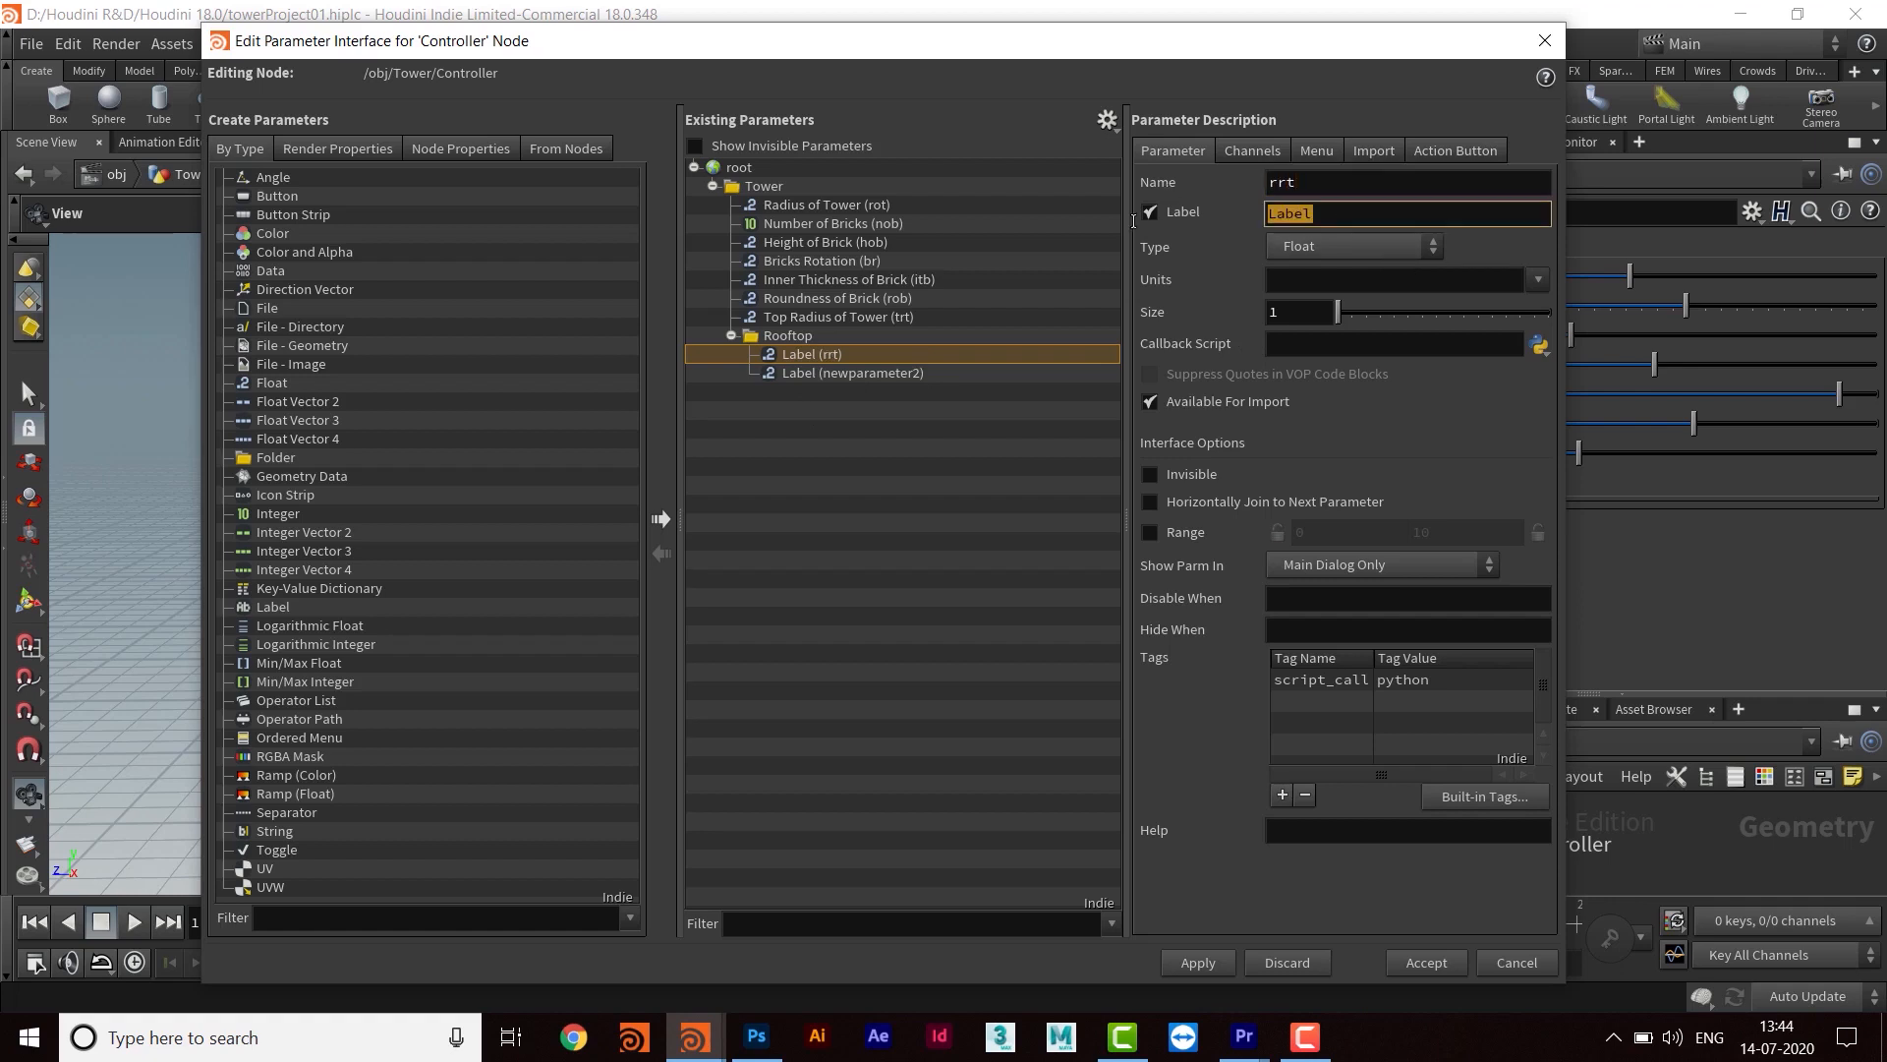
pyautogui.write('Radius of Rooftop')
pyautogui.click(1198, 963)
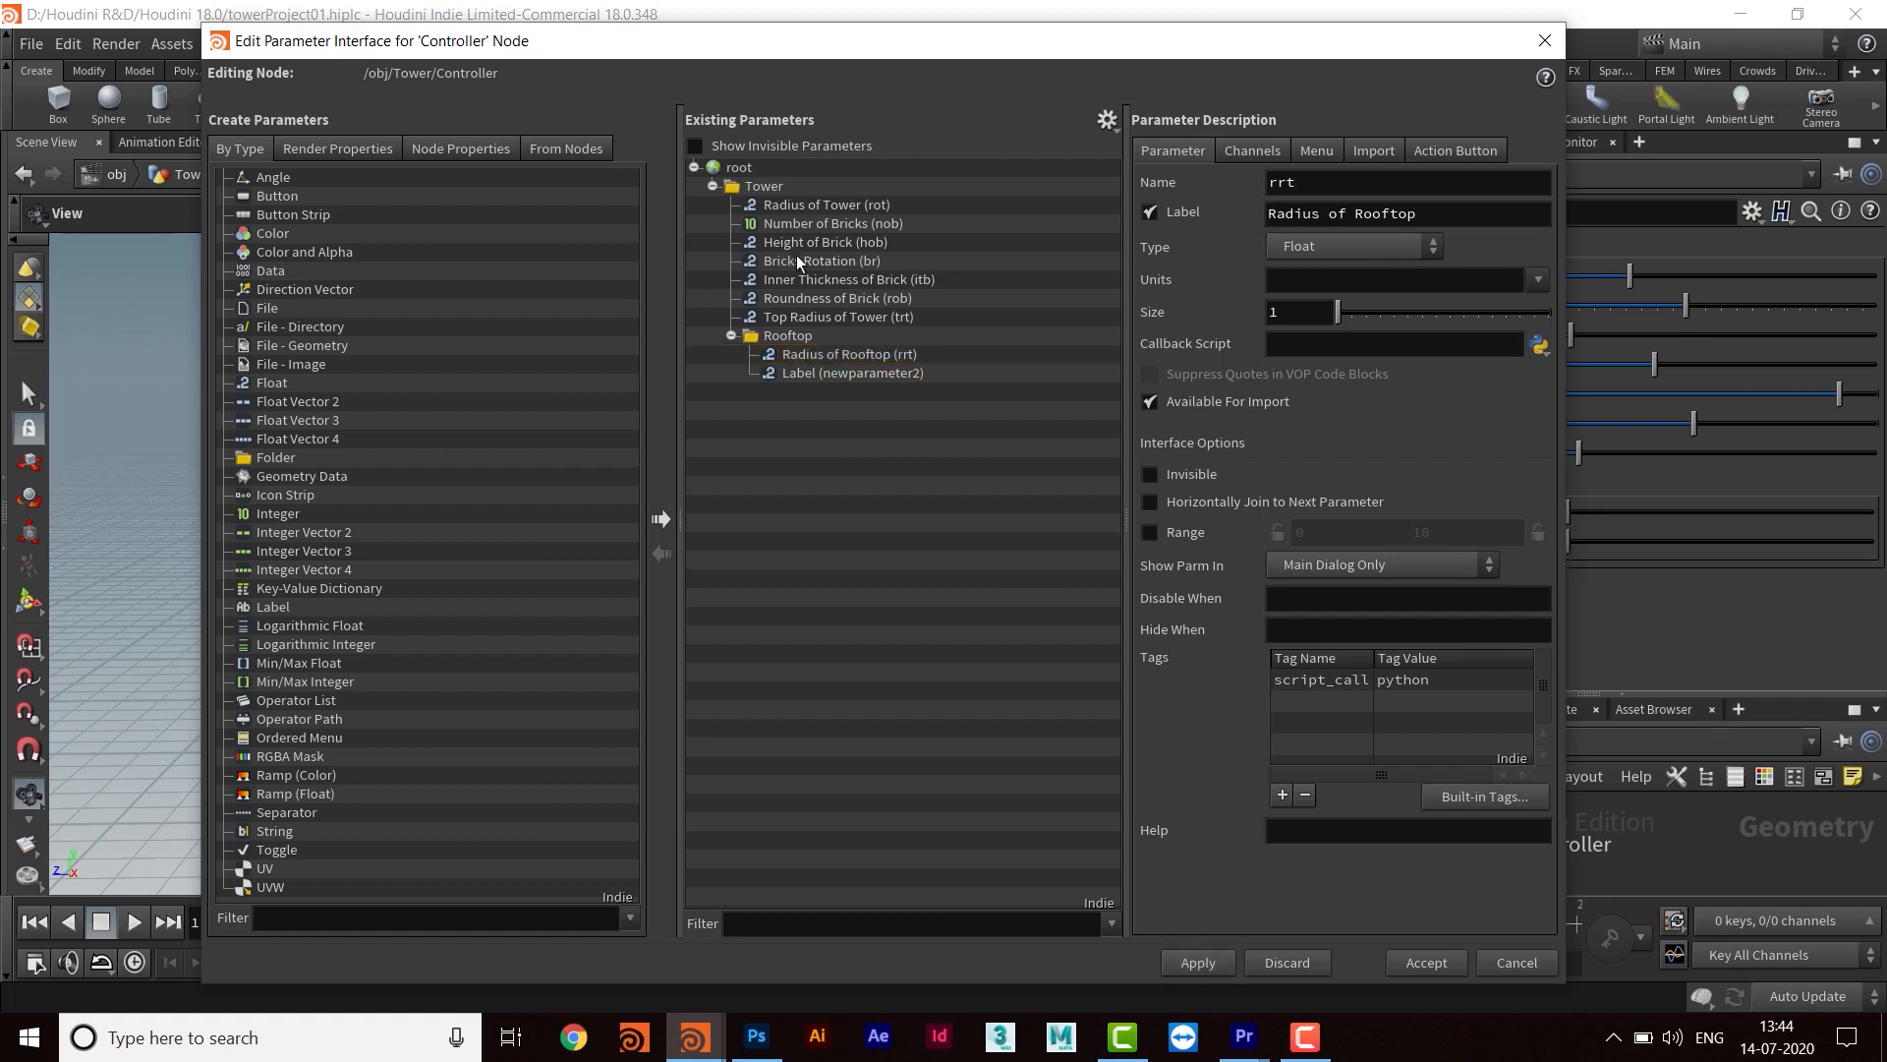
# Name the second Float parameter in the Rooftop folder rrt2, label it Roundness of Rooftop, and apply
pyautogui.click(810, 371)
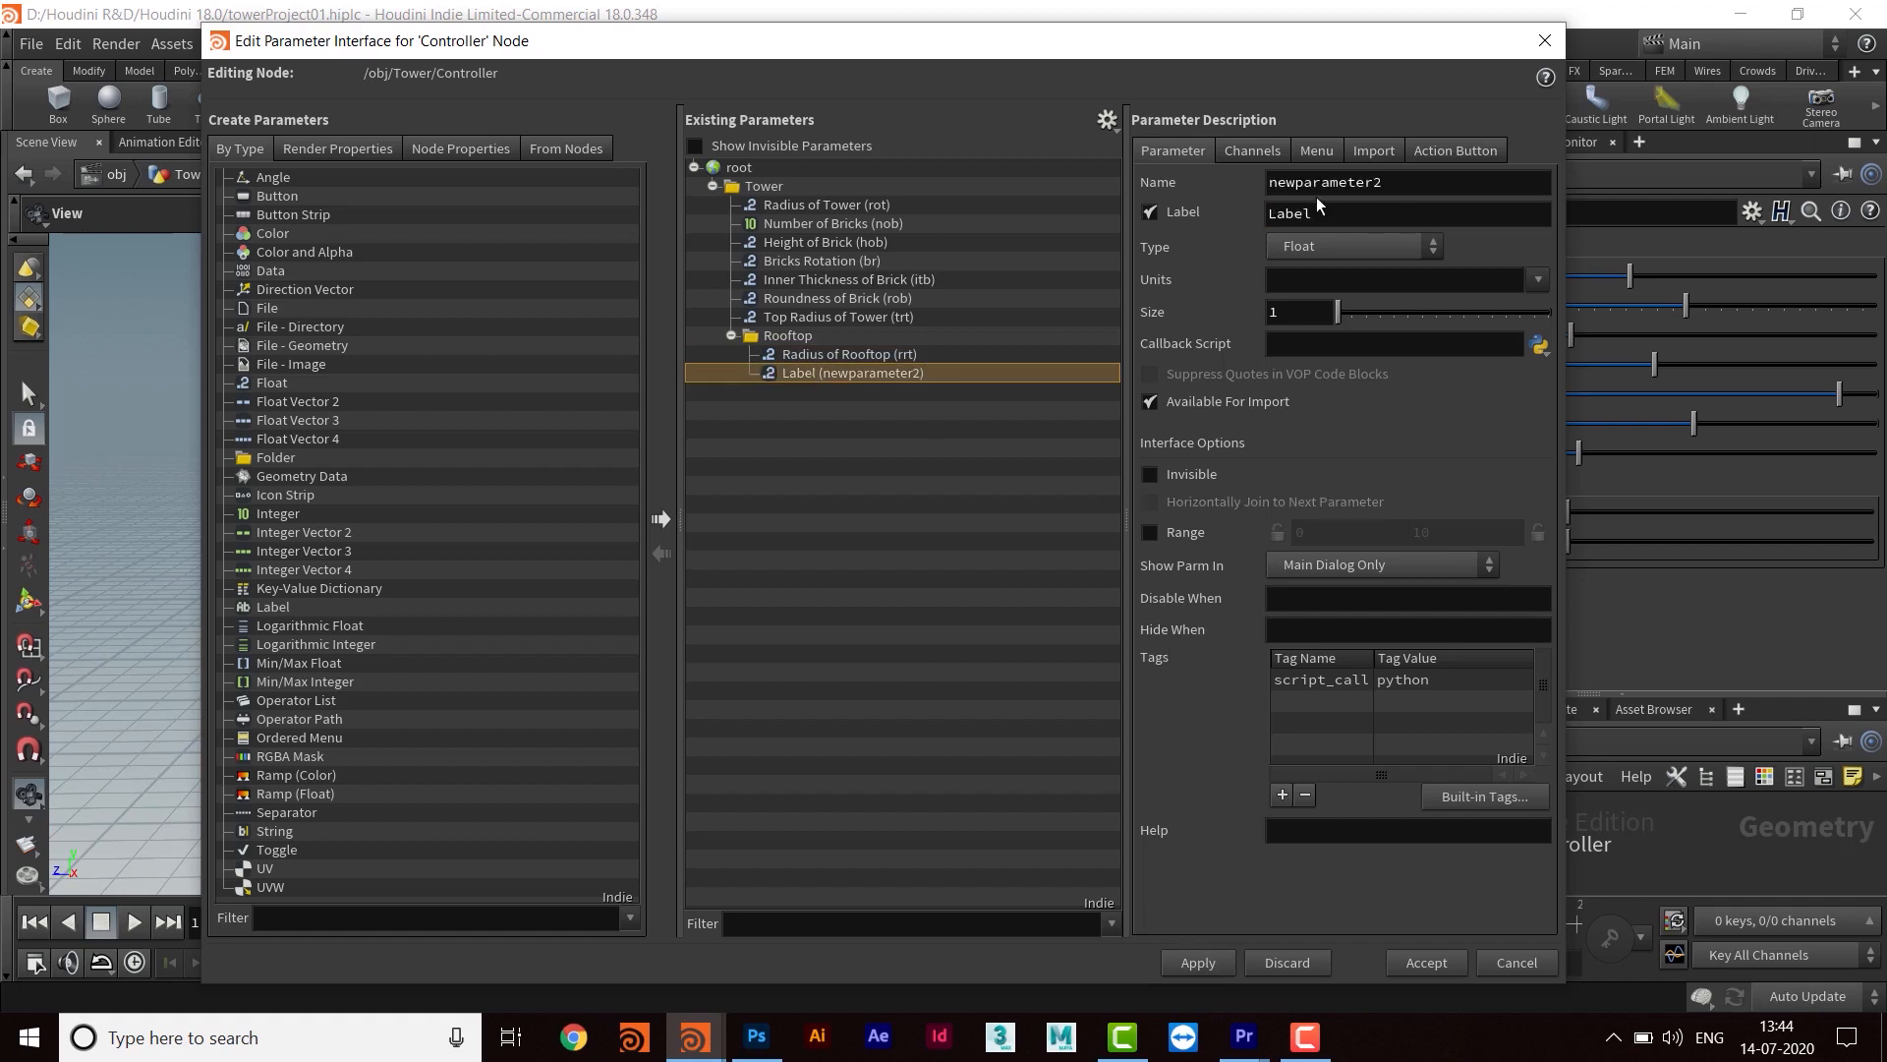
pyautogui.doubleClick(1356, 182)
pyautogui.write('rrt2')
pyautogui.press('Tab')
pyautogui.write('Roundness of Rooftop')
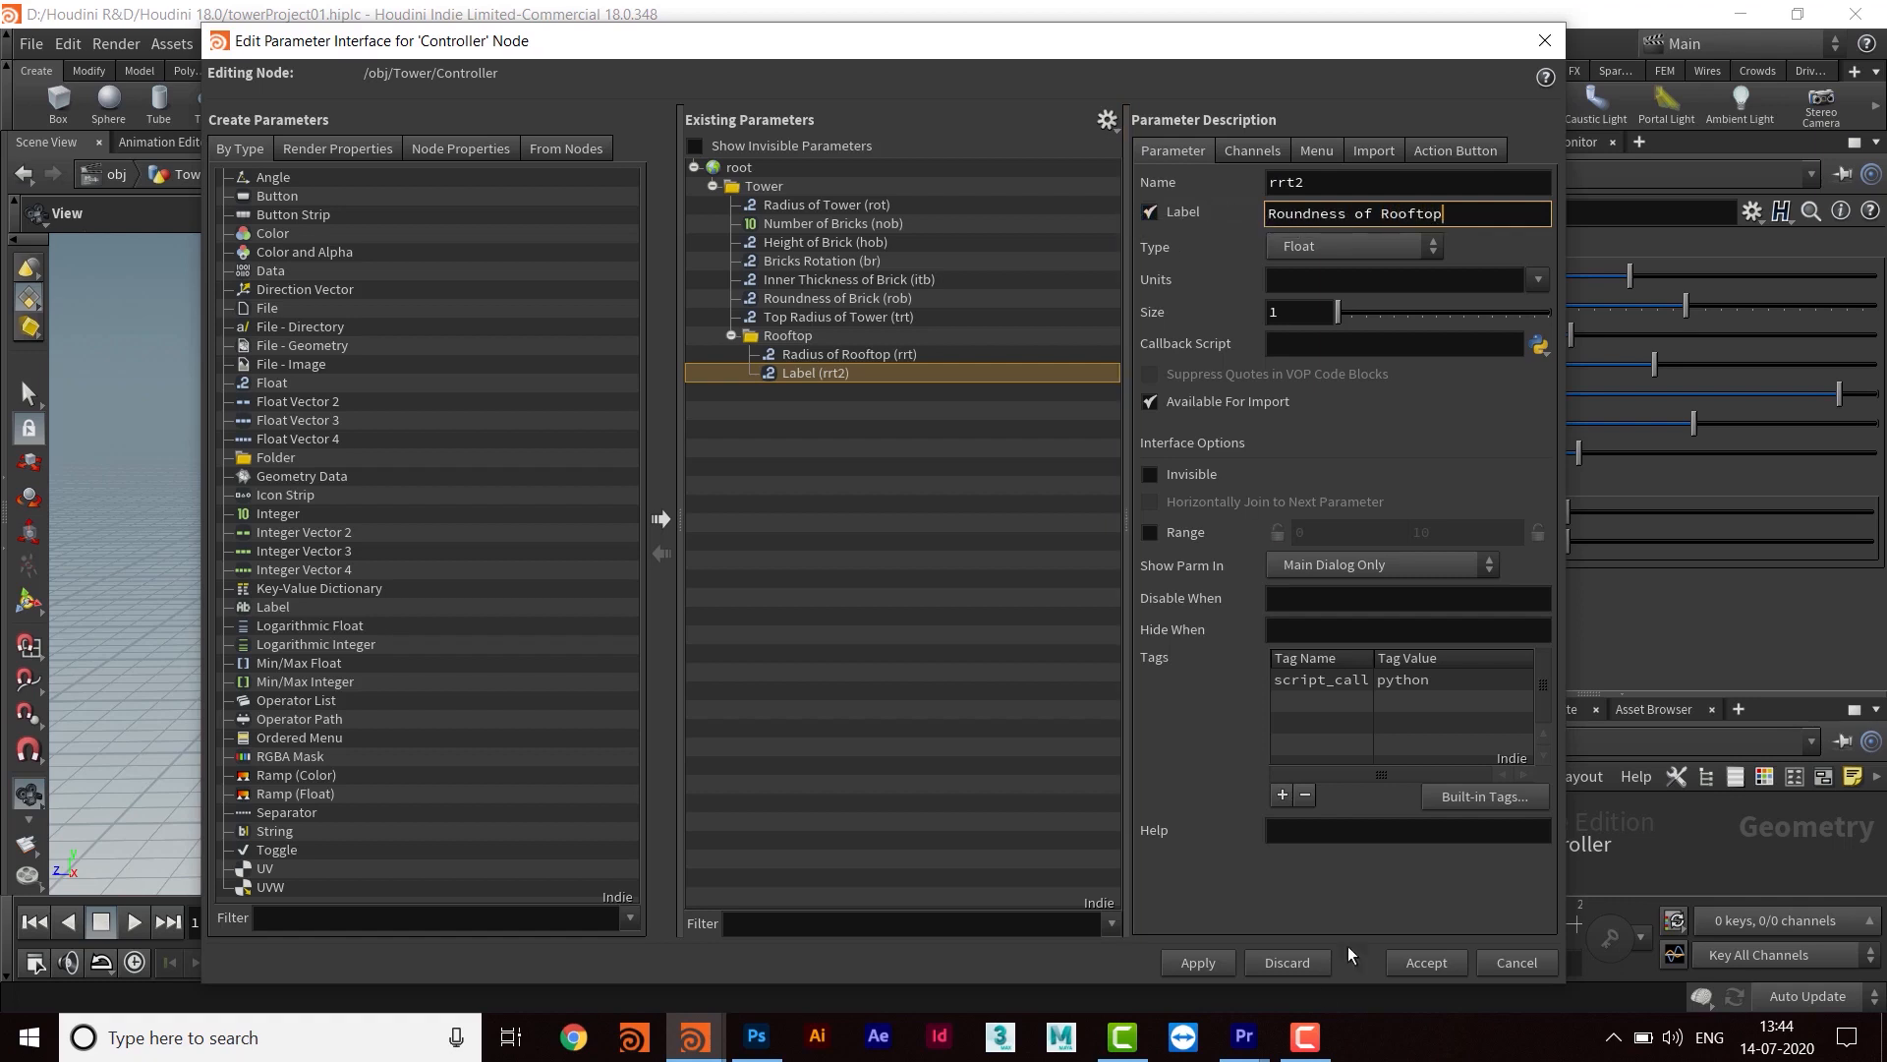
pyautogui.click(1210, 965)
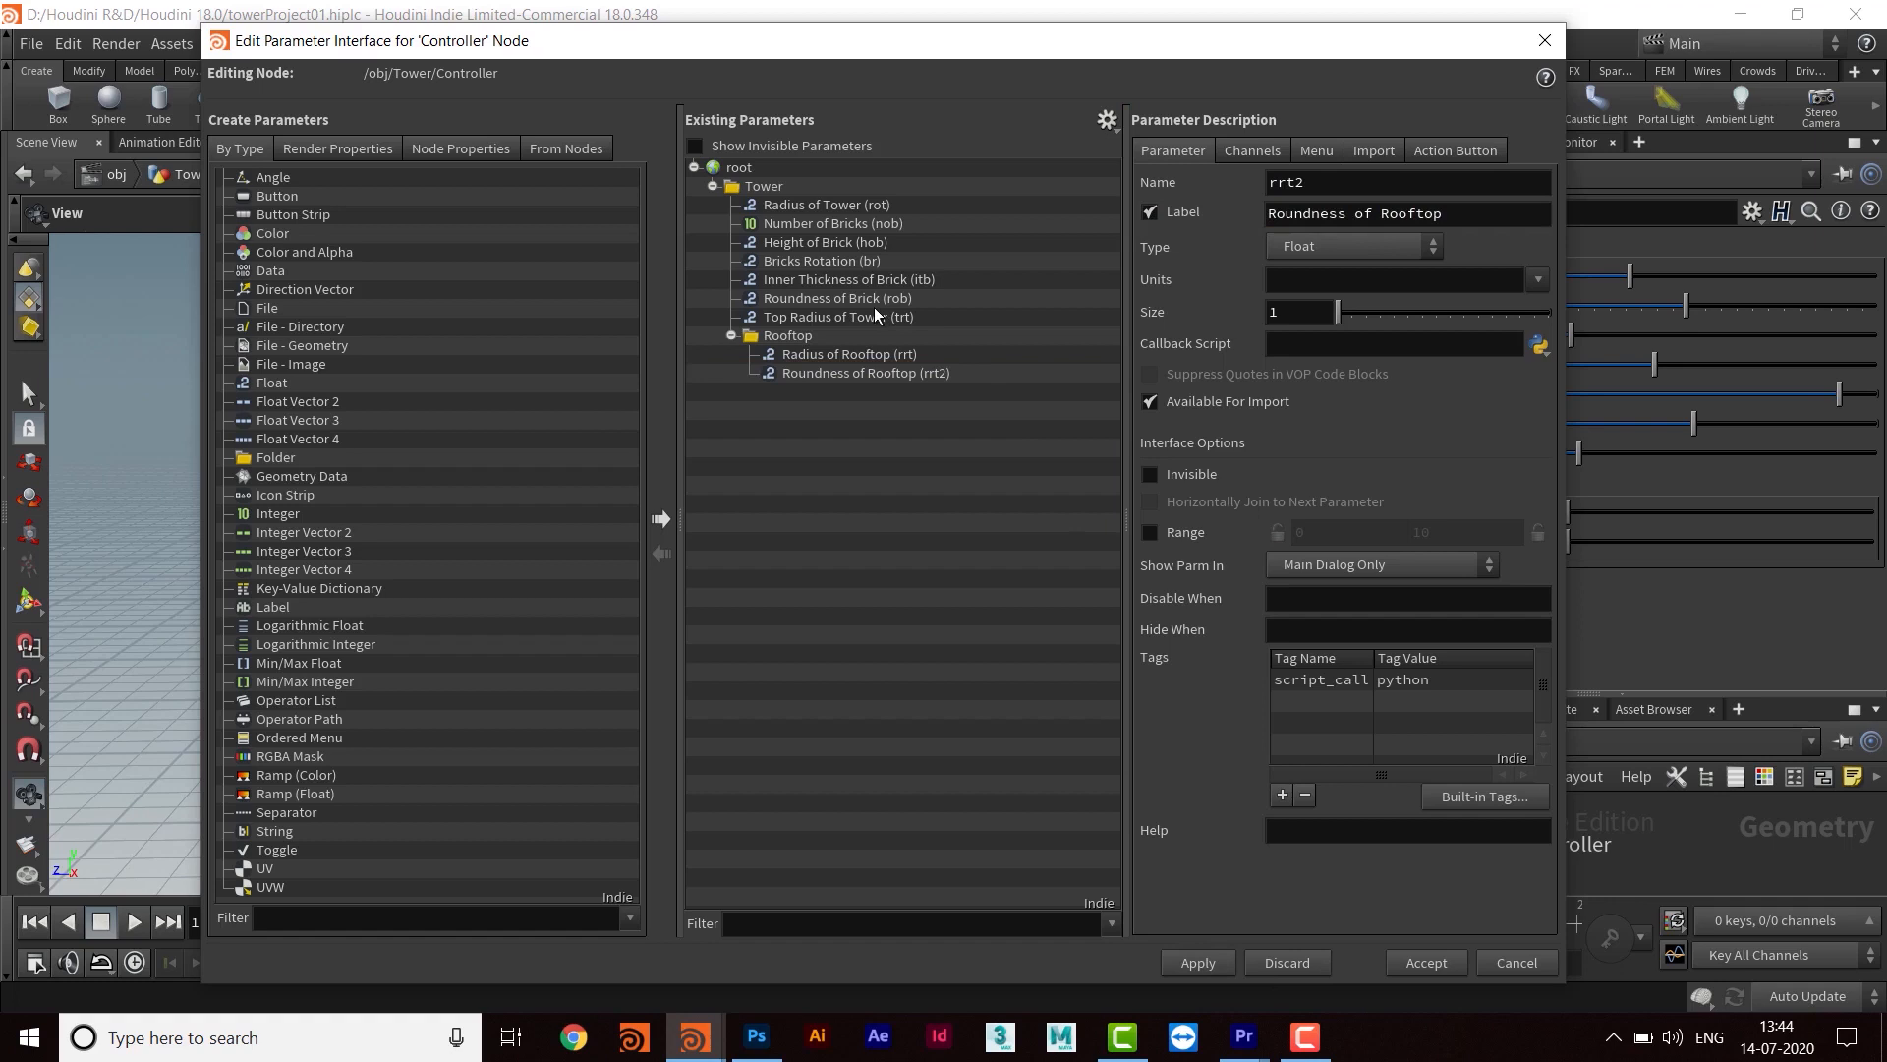
# Add a Separator at the end of the Rooftop folder and apply the change
pyautogui.moveTo(976, 44)
pyautogui.mouseDown()
pyautogui.moveTo(1000, 44)
pyautogui.moveTo(984, 39)
pyautogui.mouseUp()
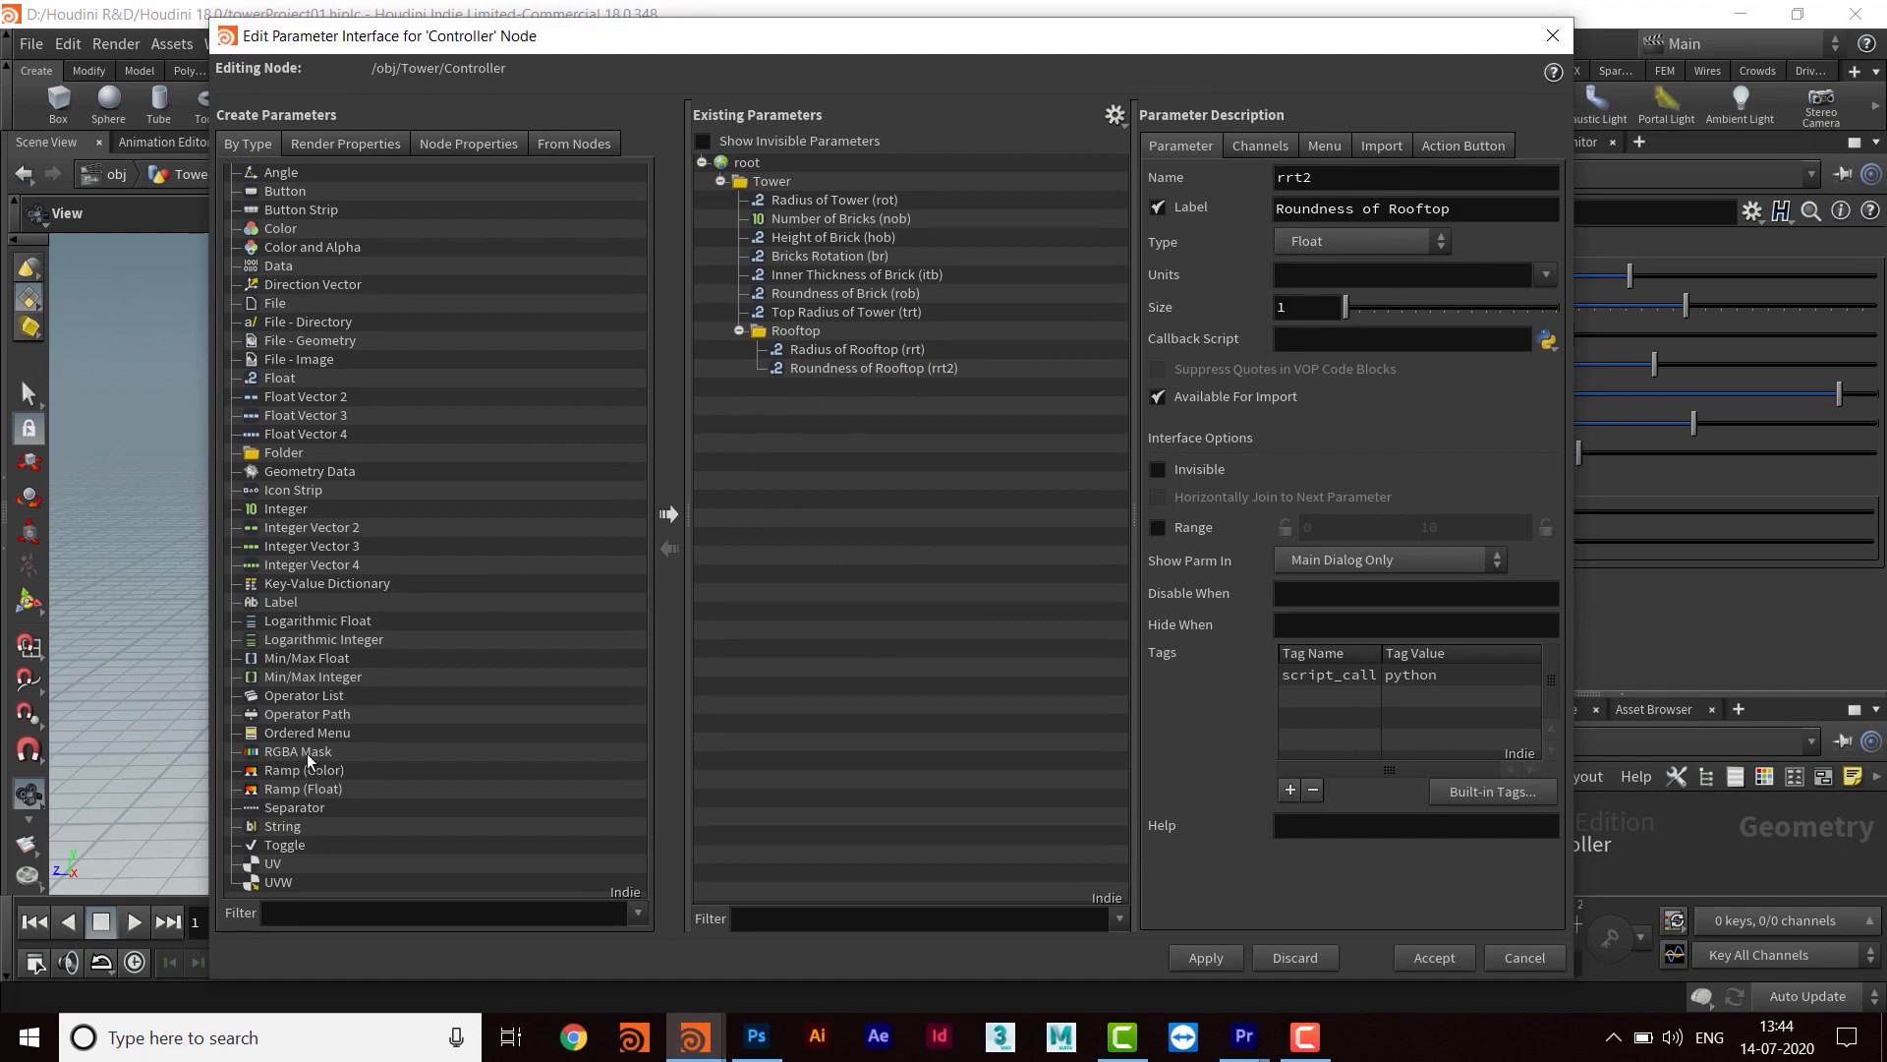
pyautogui.moveTo(304, 807); pyautogui.dragTo(807, 344)
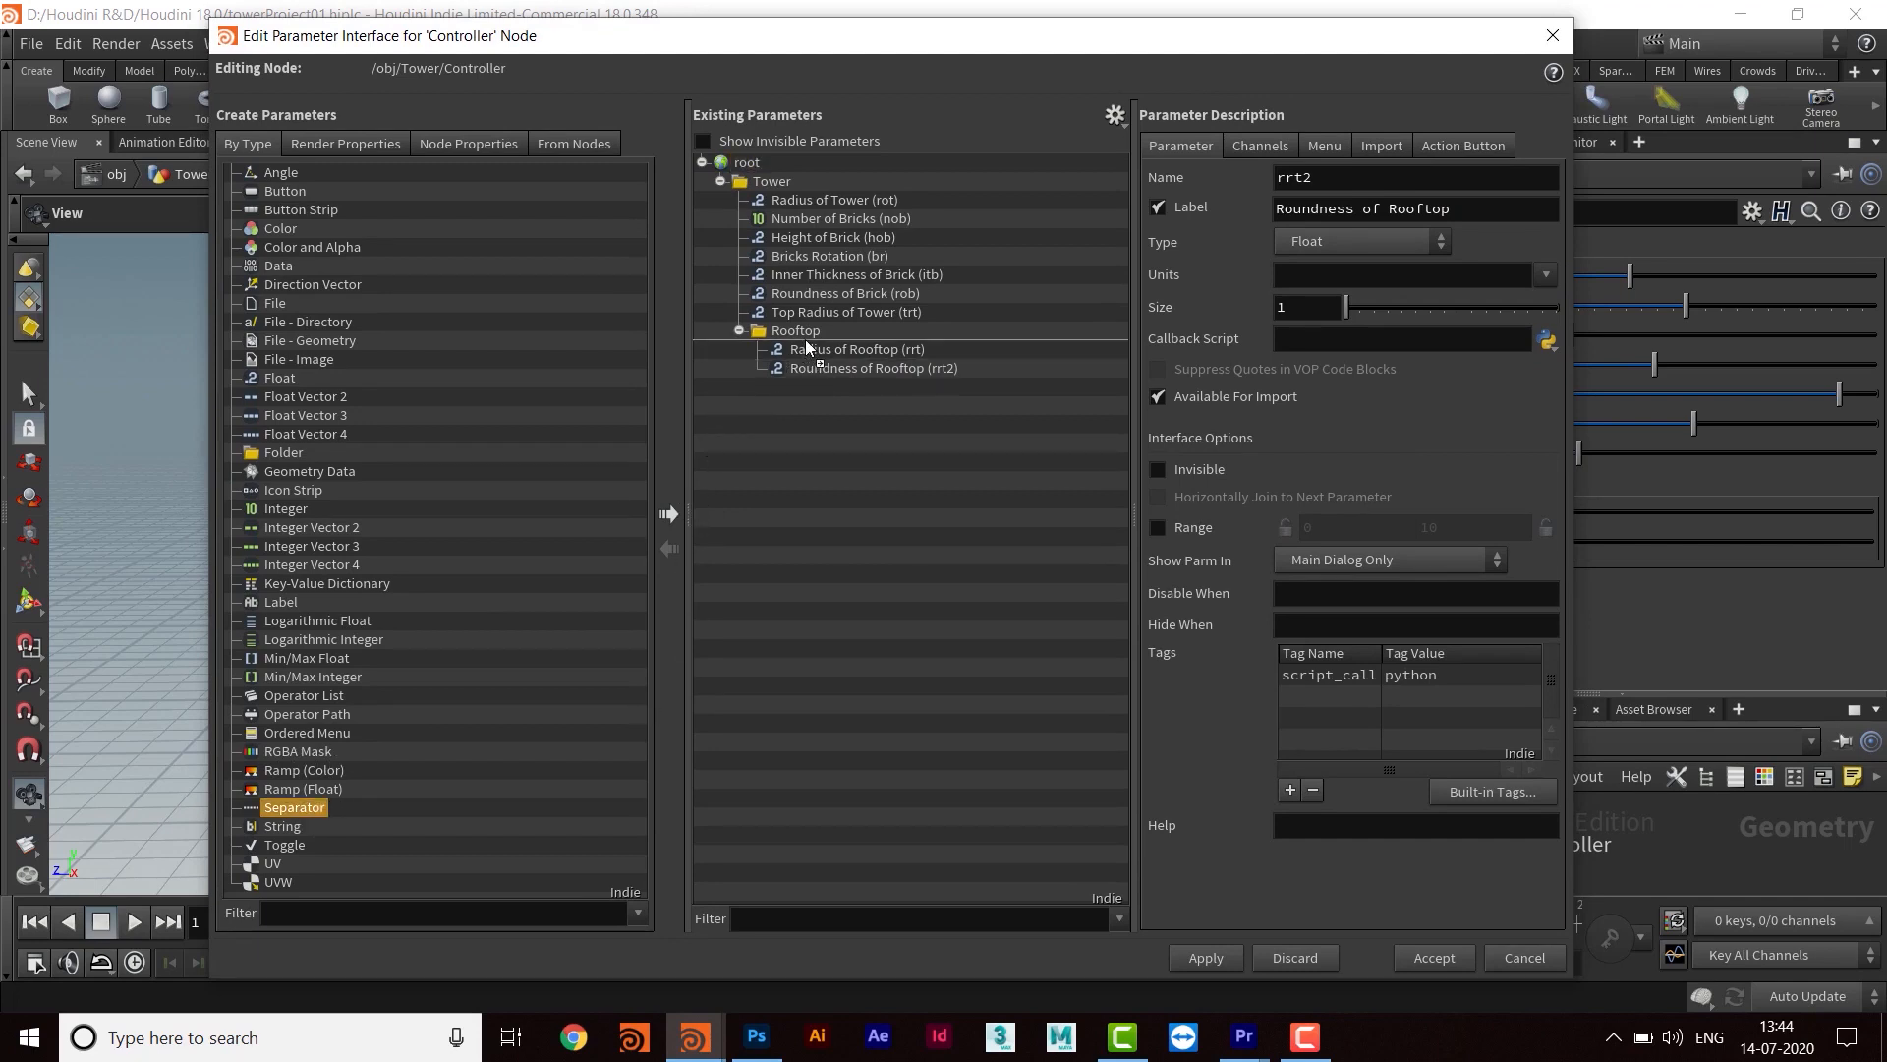
pyautogui.moveTo(811, 336); pyautogui.dragTo(819, 328)
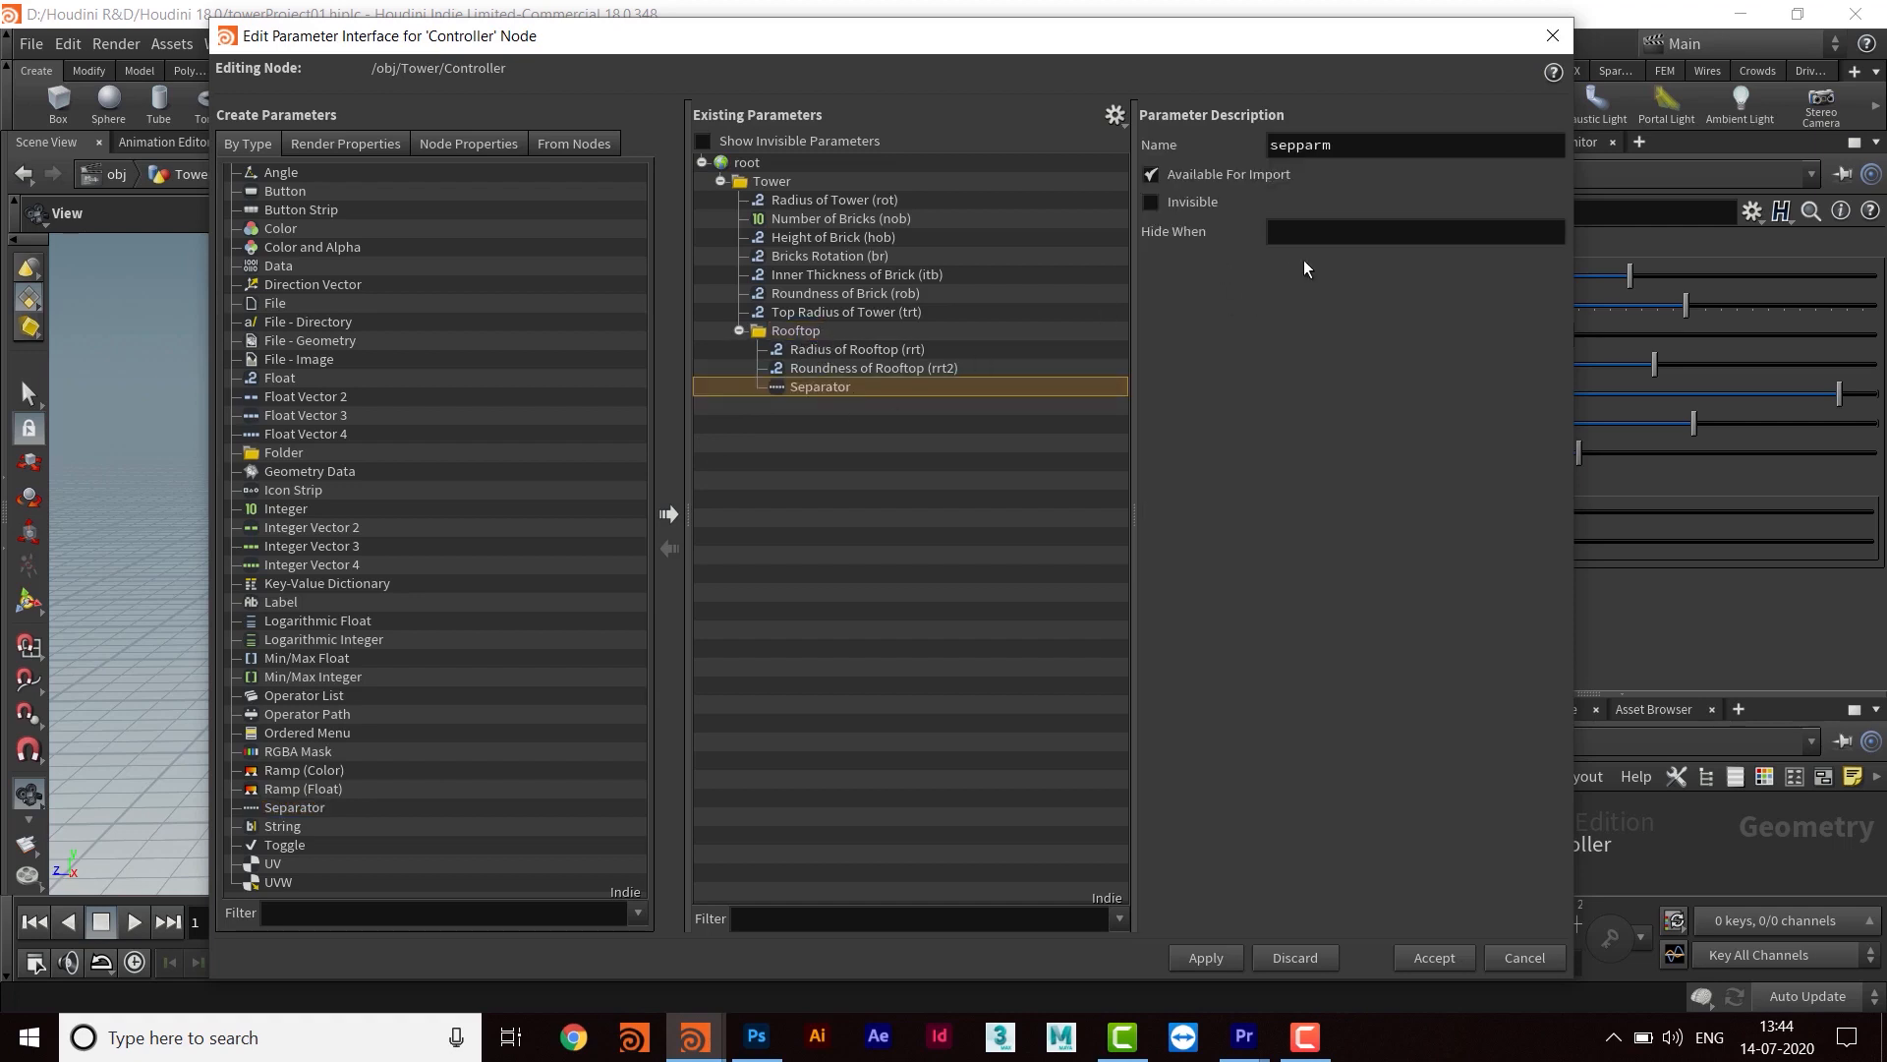
pyautogui.click(1204, 958)
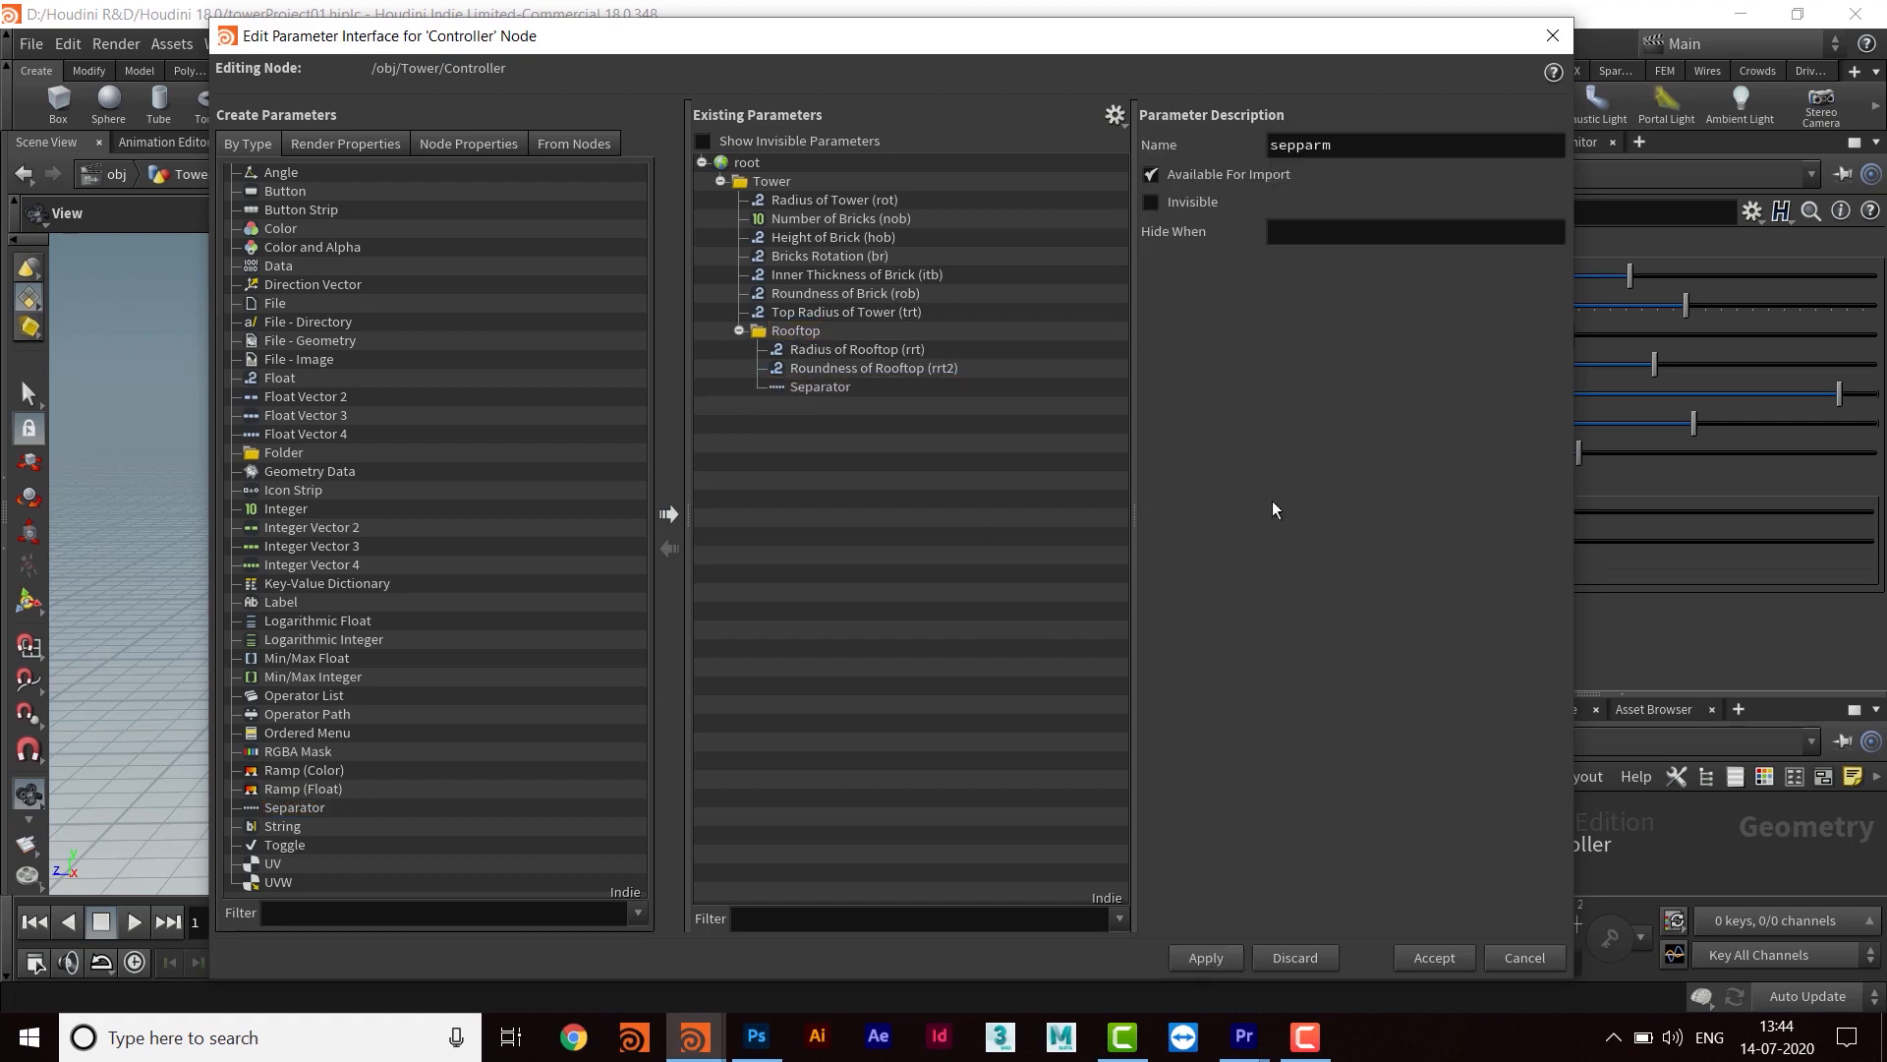
# Add a Toggle parameter inside the Rooftop folder, above Radius of Rooftop
pyautogui.moveTo(1301, 44); pyautogui.dragTo(966, 49)
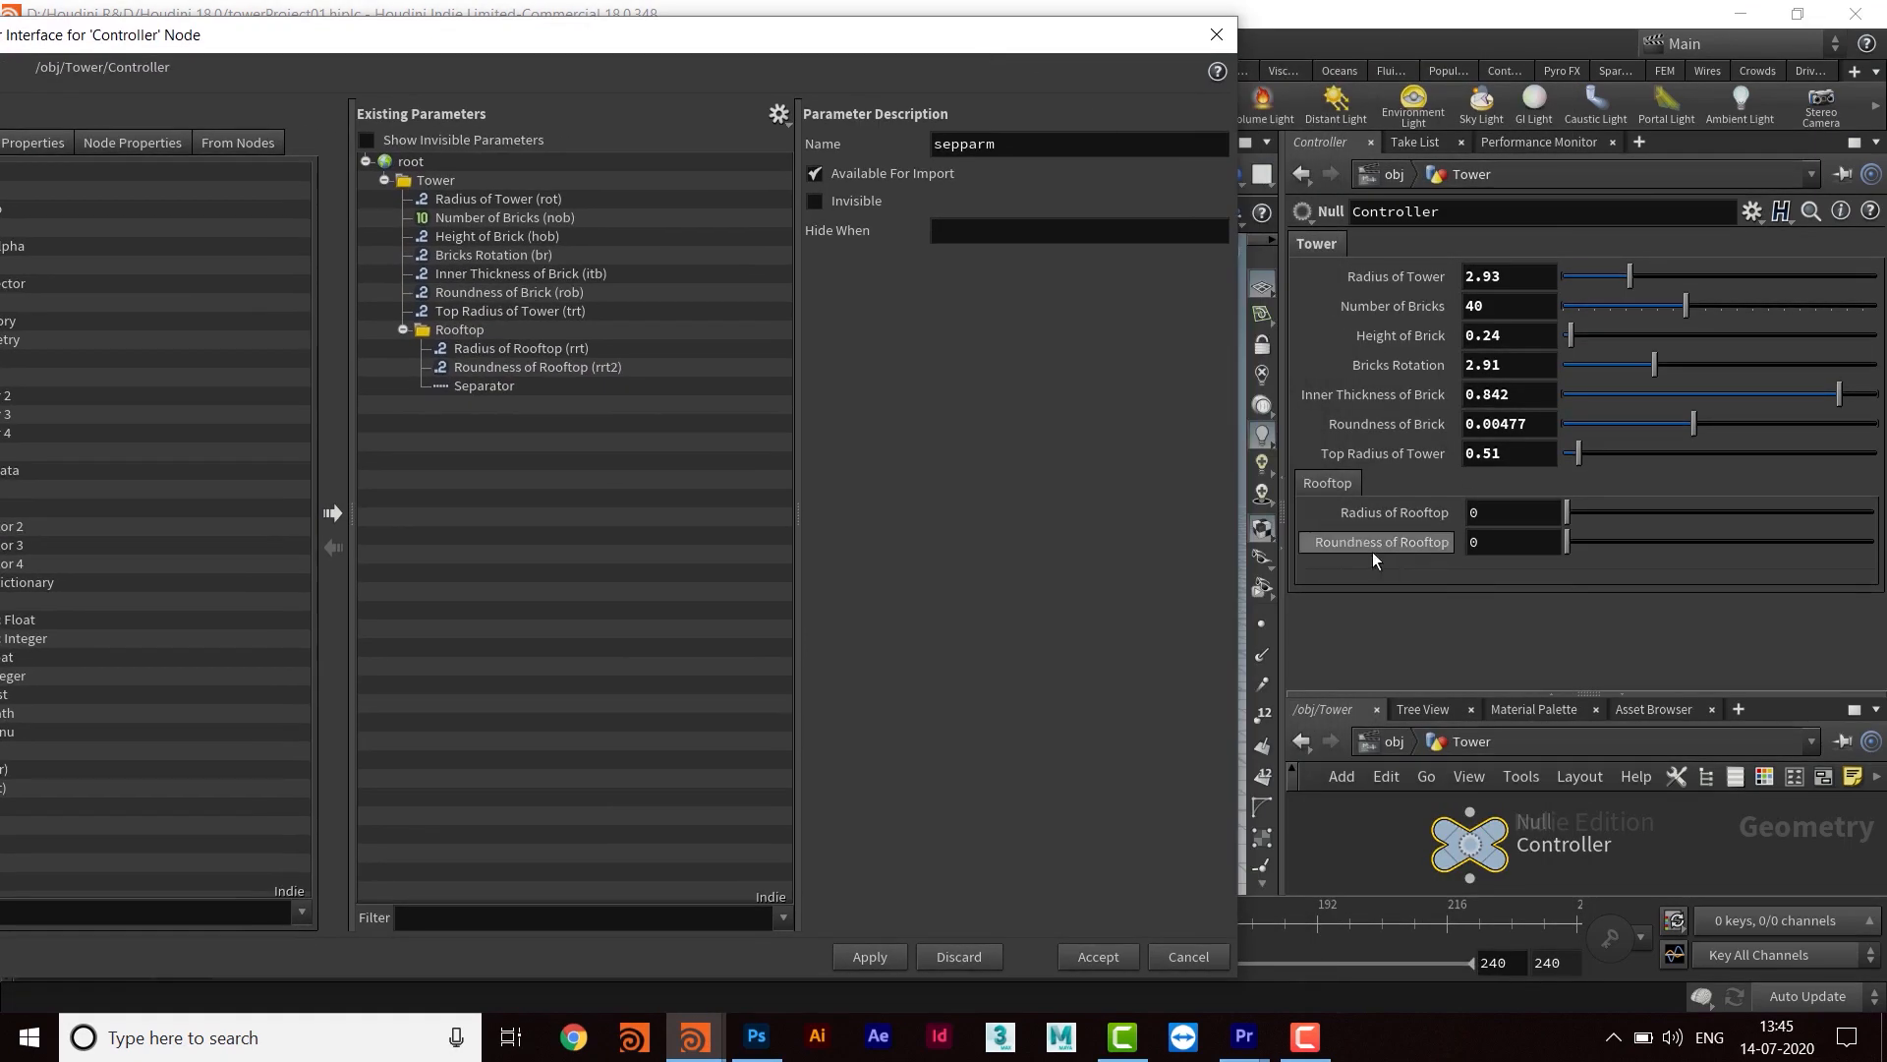
pyautogui.moveTo(819, 43); pyautogui.dragTo(895, 75)
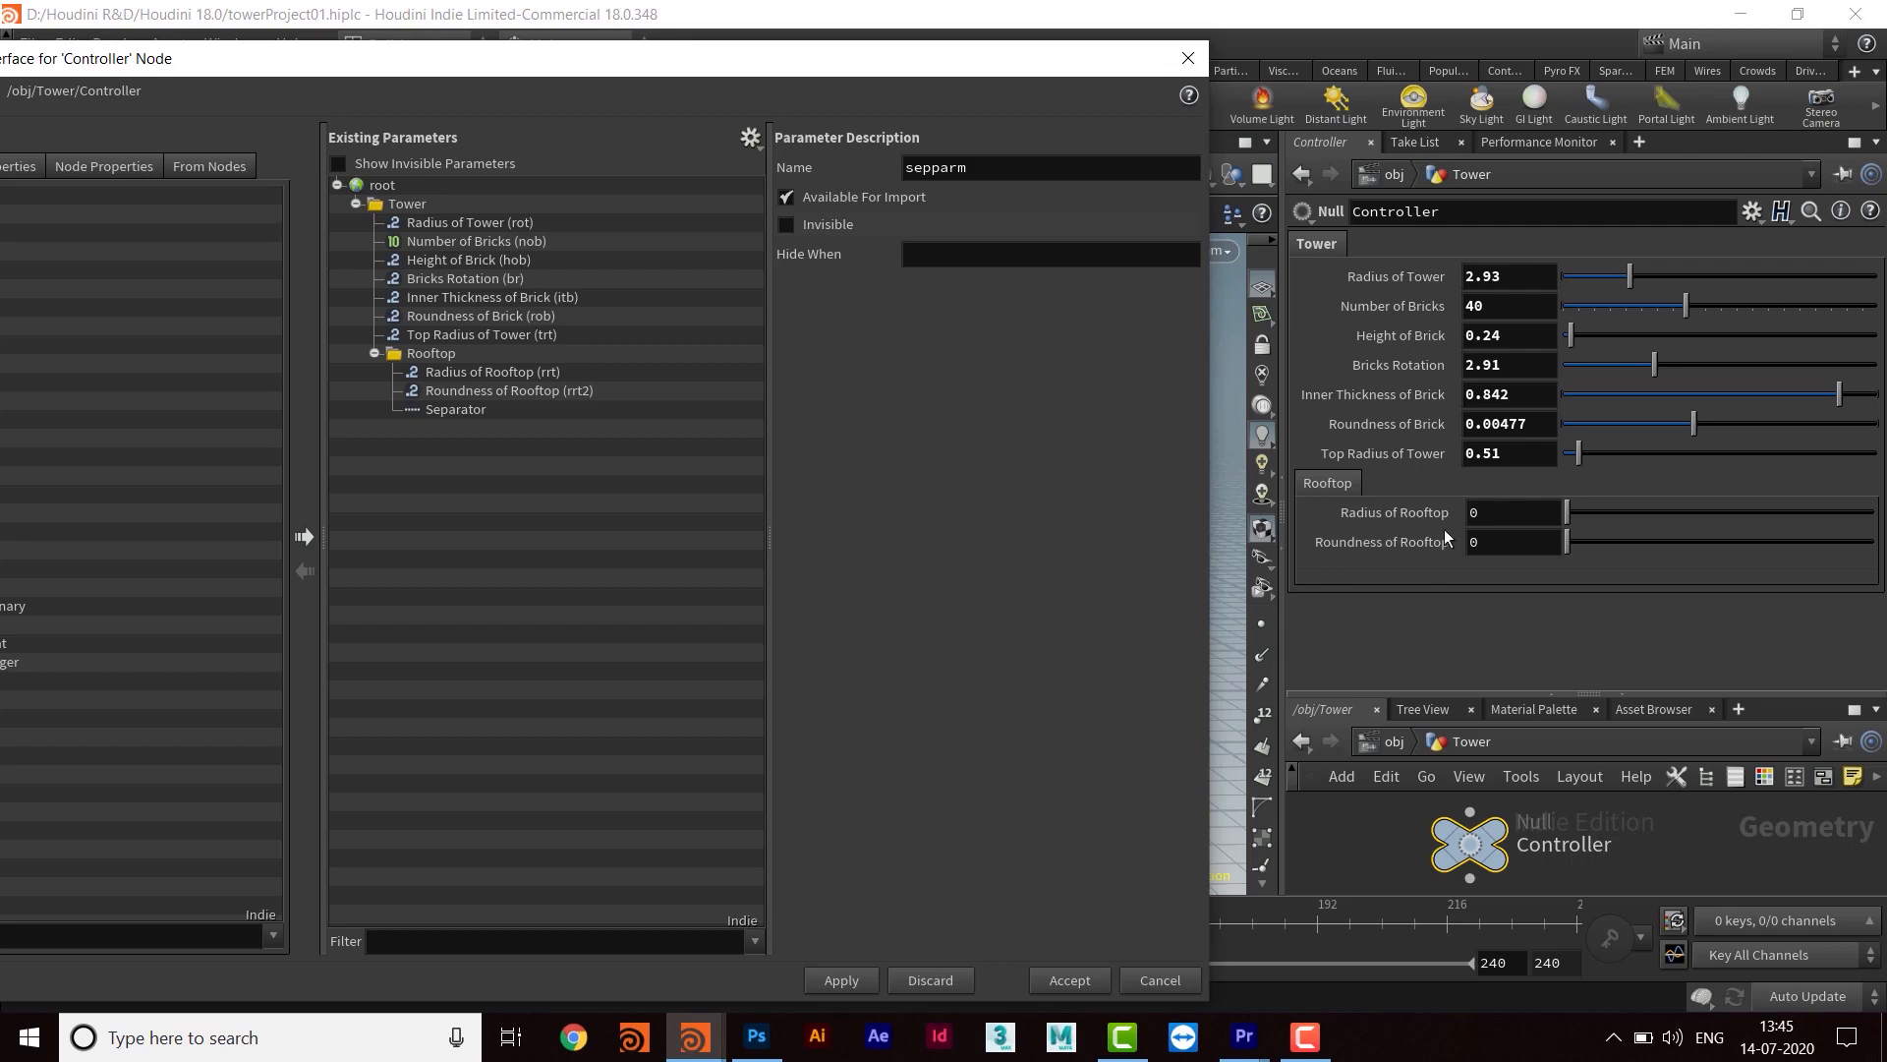
pyautogui.moveTo(787, 92); pyautogui.dragTo(1107, 78)
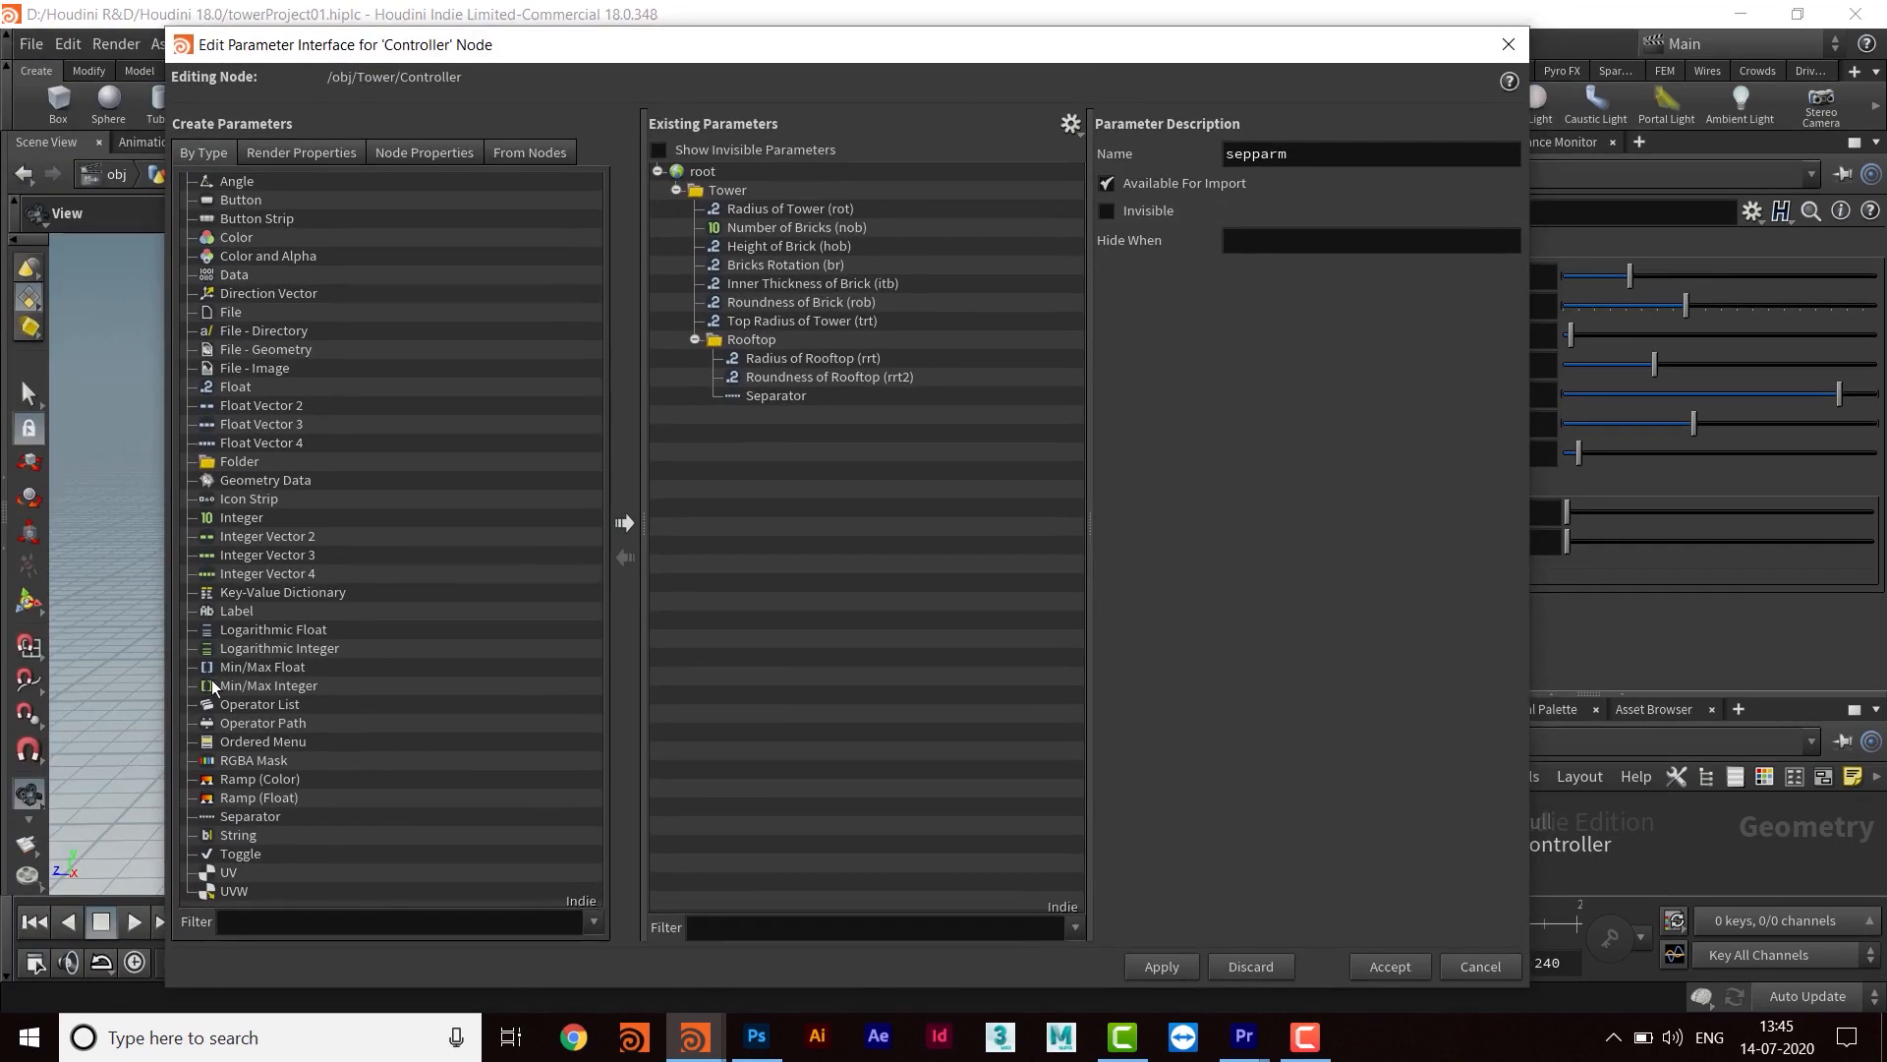
pyautogui.moveTo(829, 58)
pyautogui.mouseDown()
pyautogui.moveTo(784, 49)
pyautogui.moveTo(833, 43)
pyautogui.mouseUp()
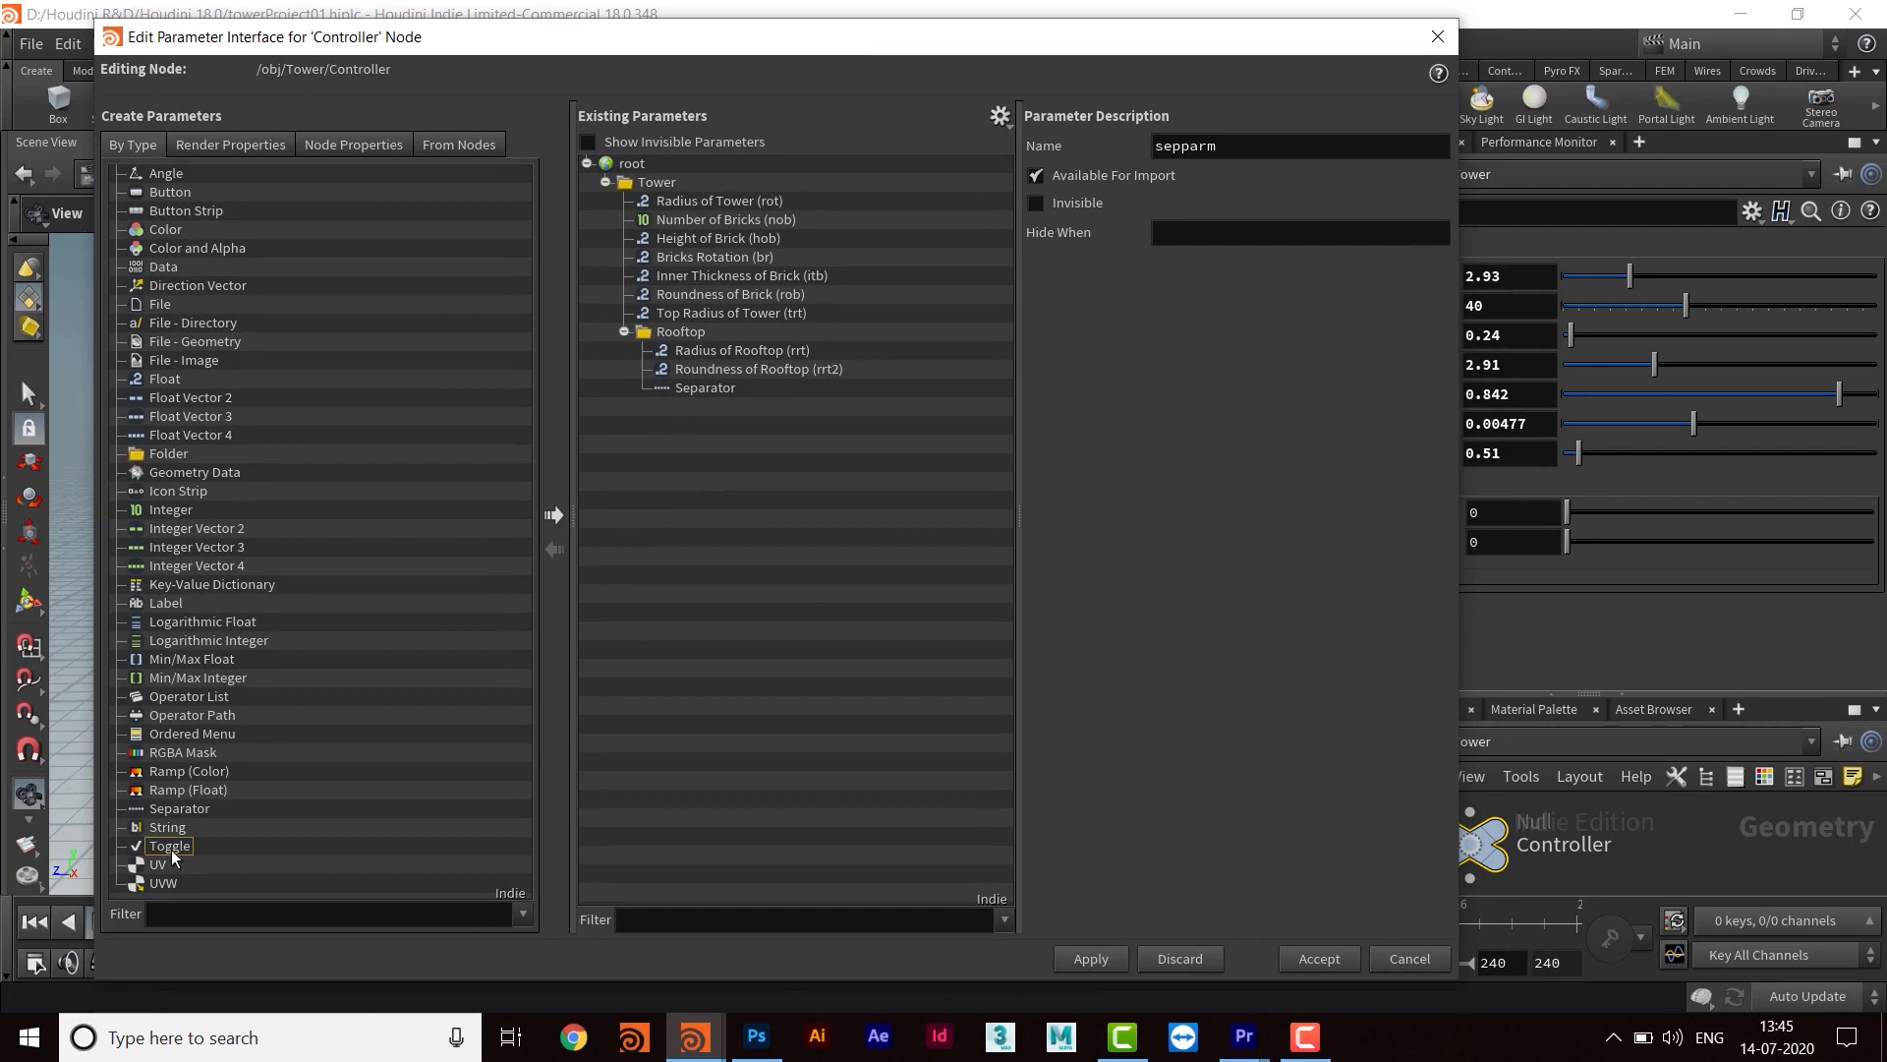
pyautogui.moveTo(173, 855); pyautogui.dragTo(728, 344)
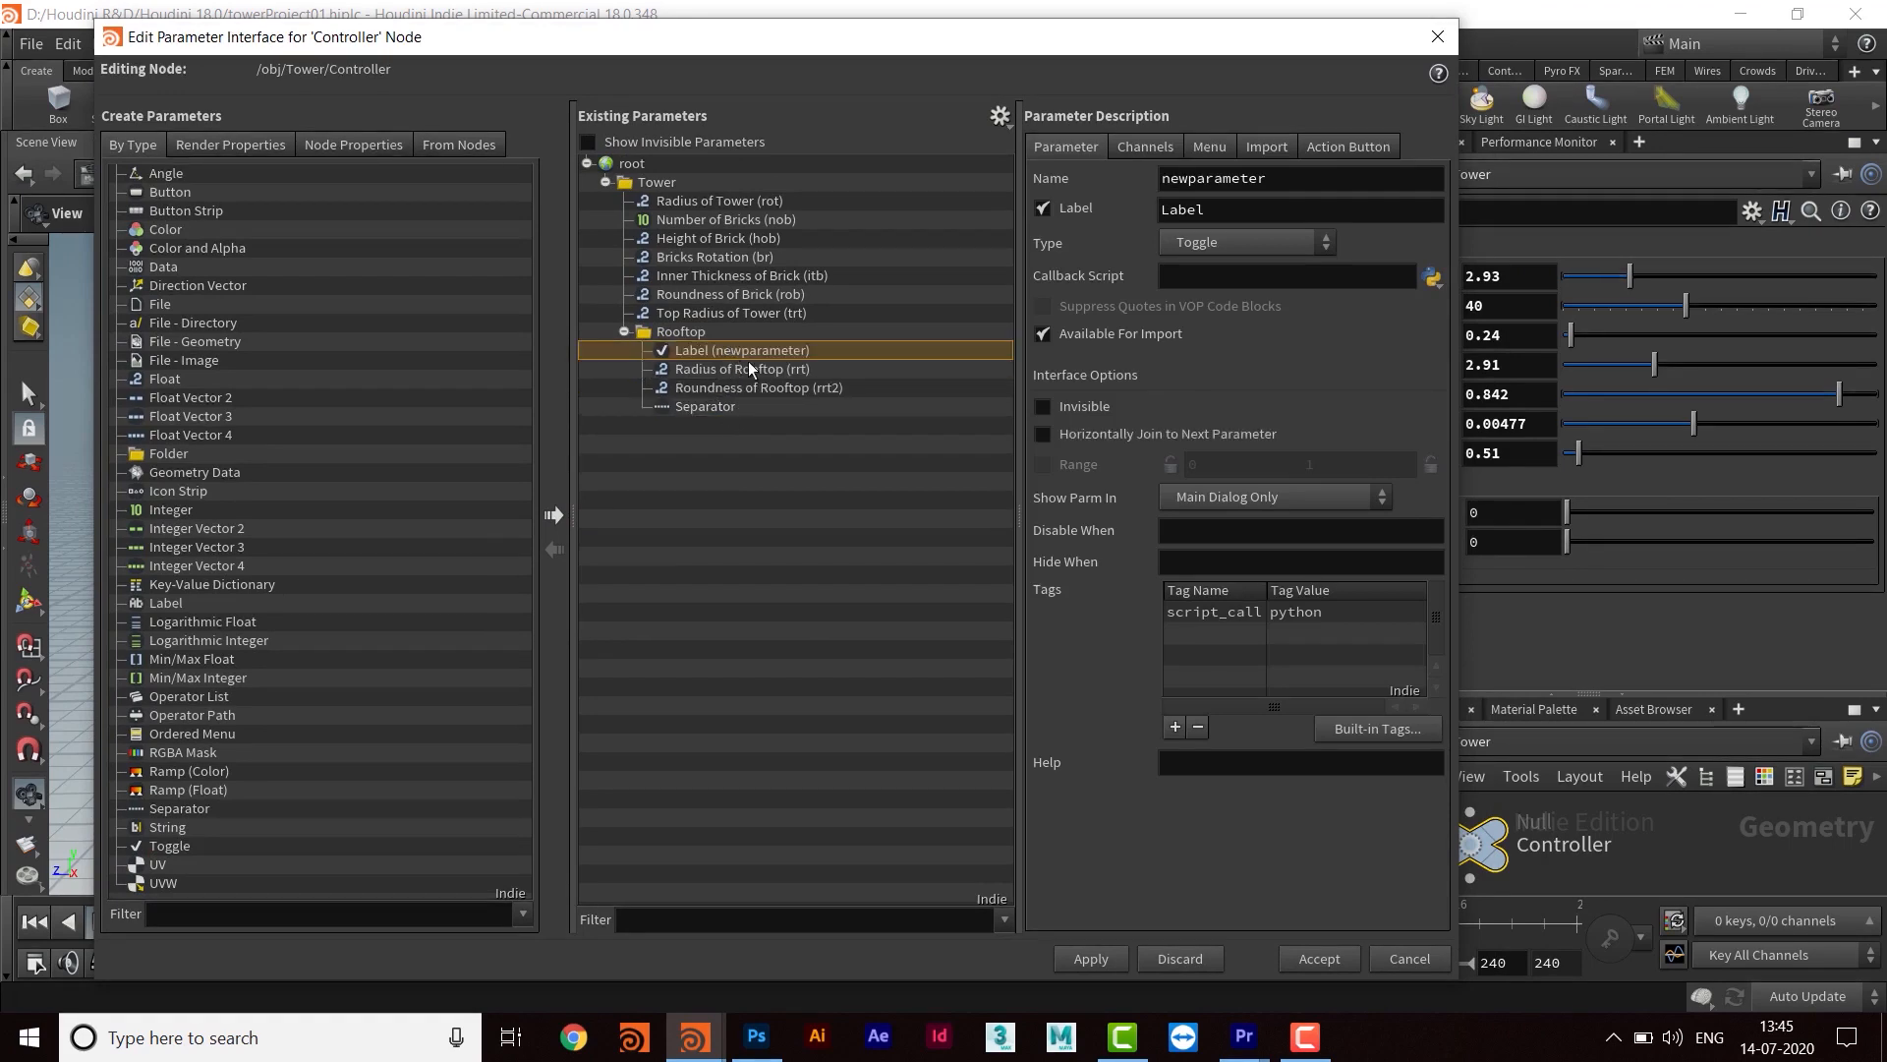
# Name the new Toggle parameter in the Rooftop folder rt2, label it Rooftop, and apply
pyautogui.moveTo(983, 39); pyautogui.dragTo(912, 56)
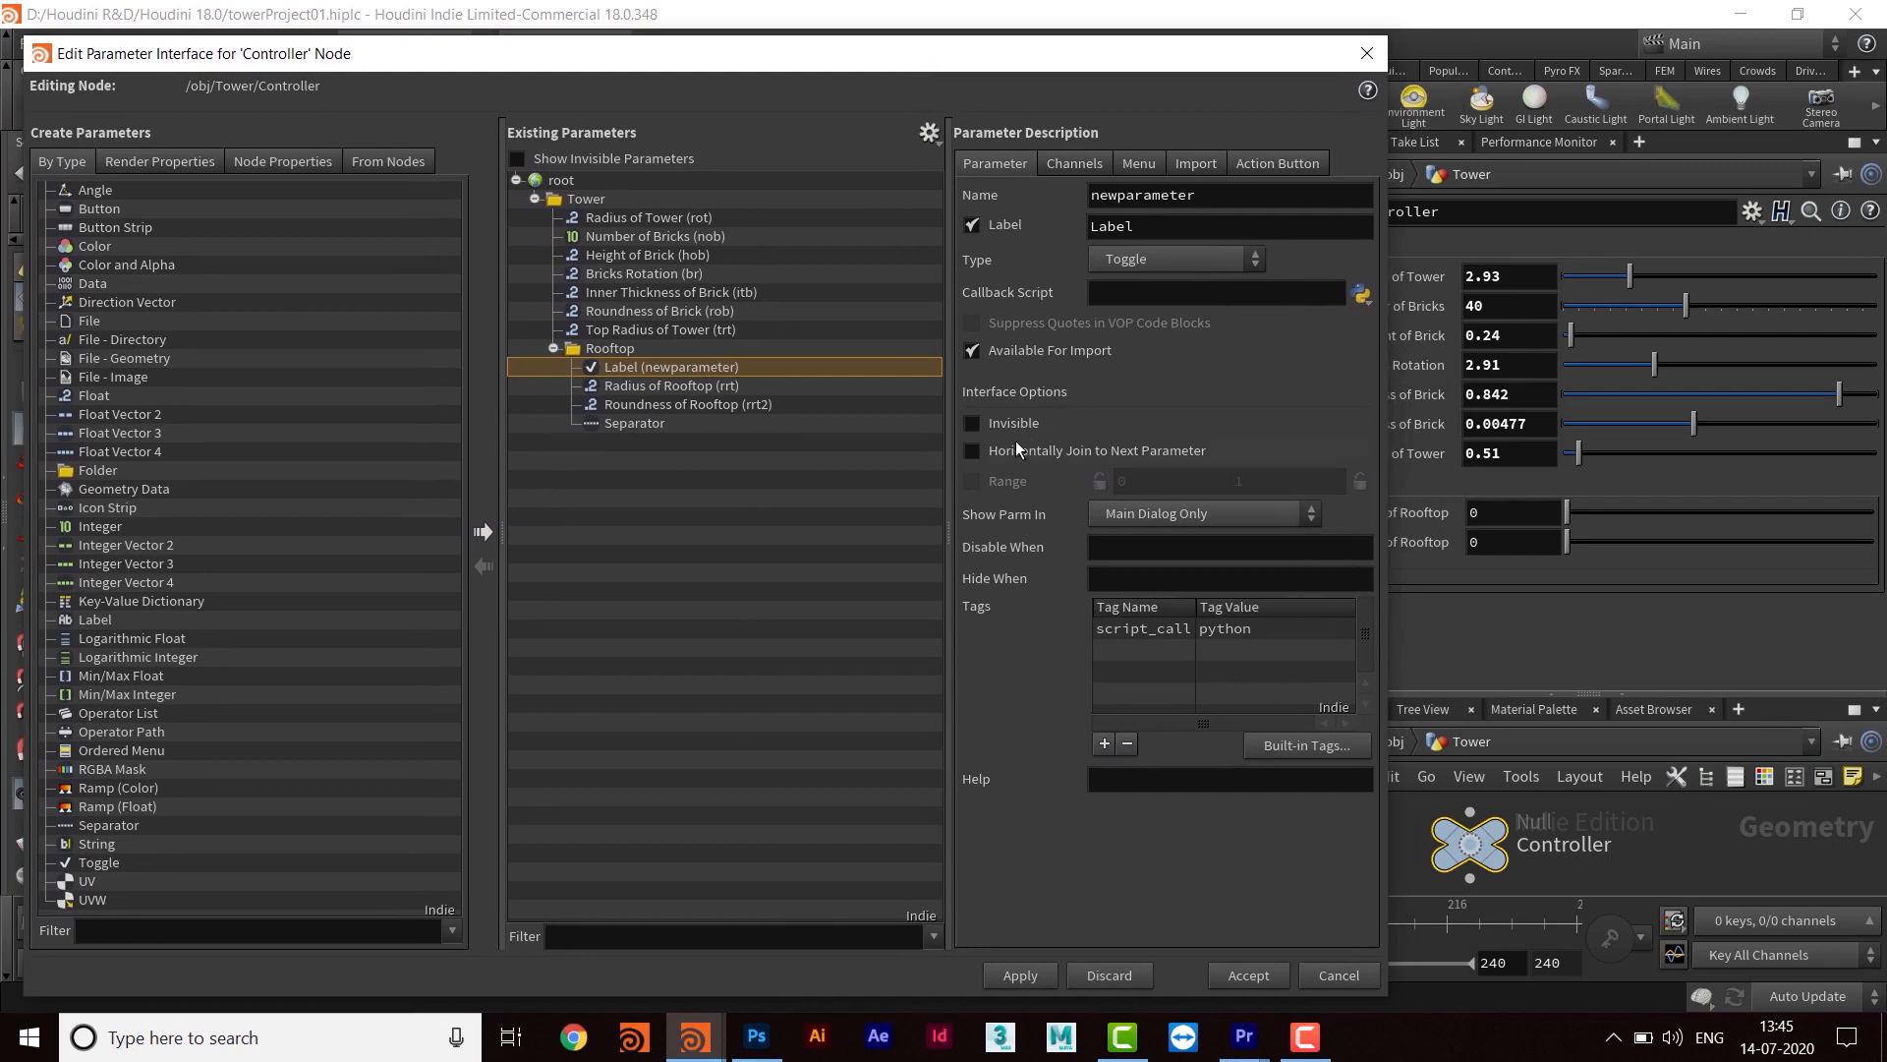
pyautogui.doubleClick(1230, 198)
pyautogui.write('rt')
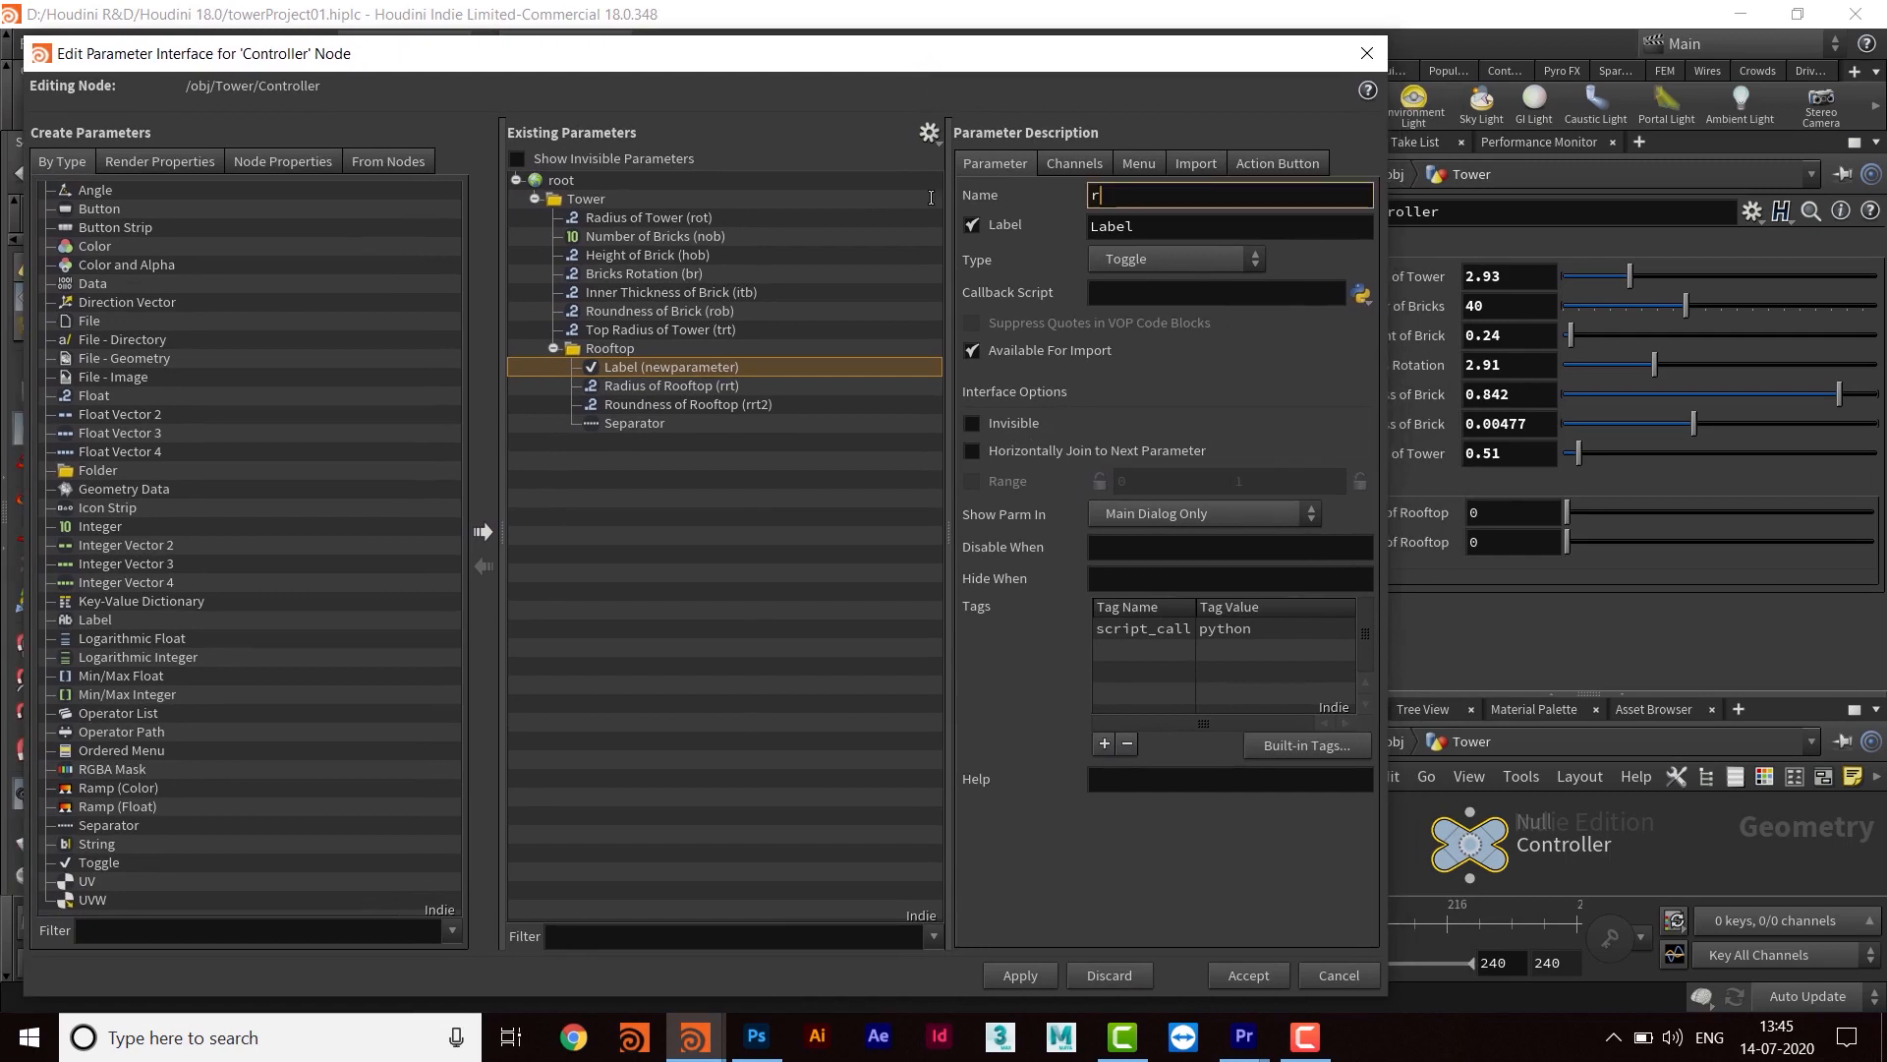
pyautogui.write('Rooftop')
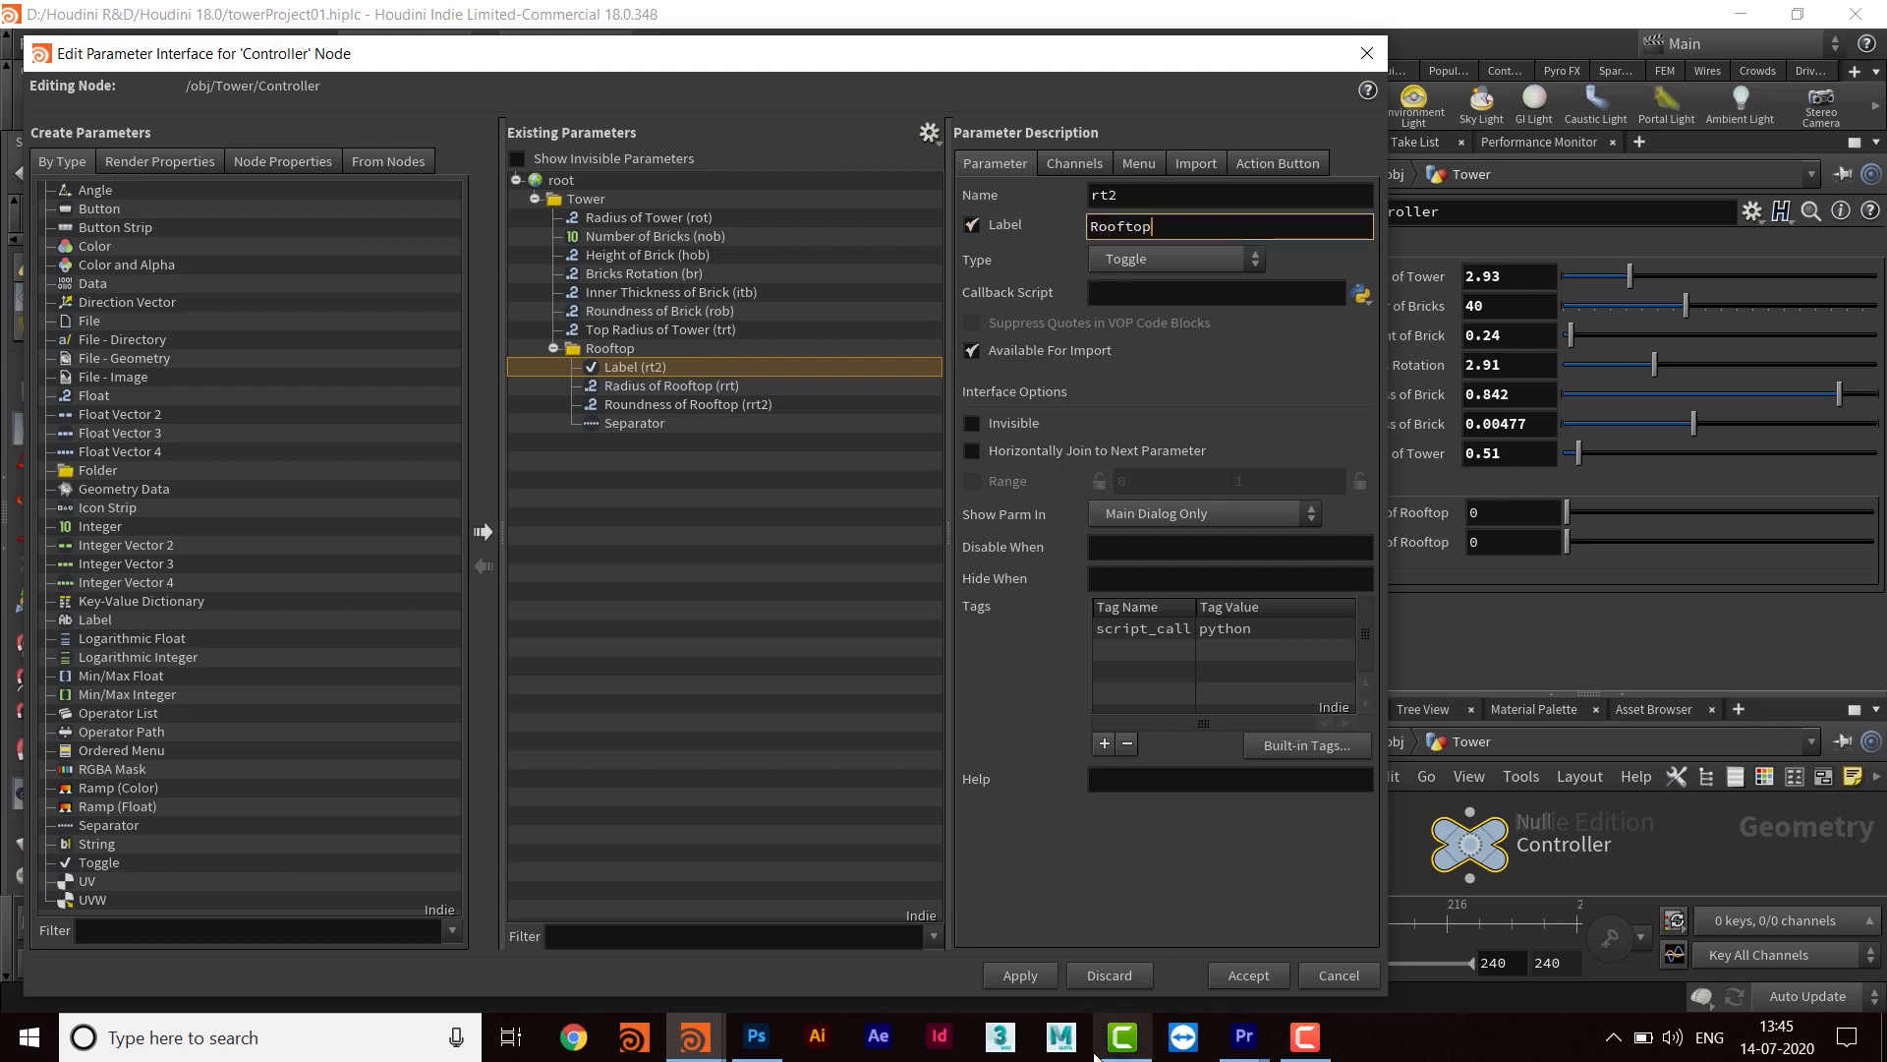
pyautogui.click(1021, 975)
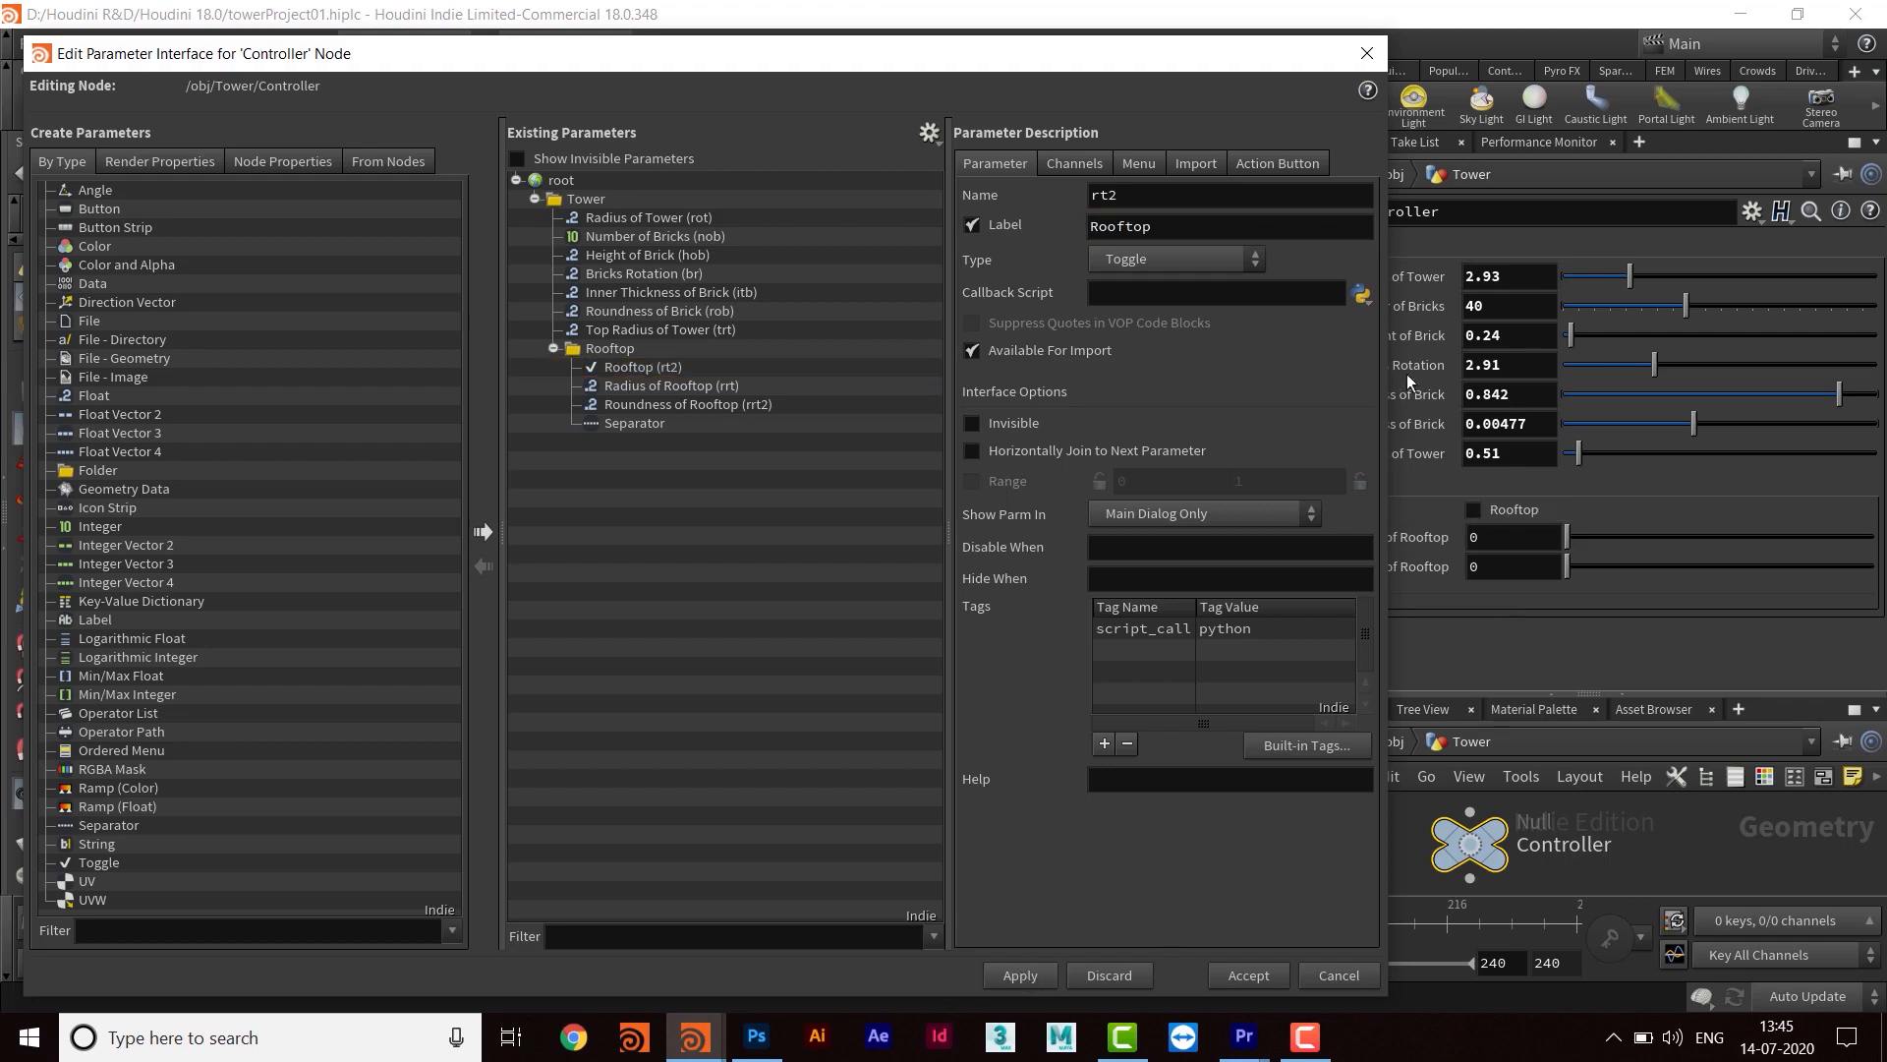
# Add two Float parameters inside the Rooftop folder, below the Separator
pyautogui.moveTo(1056, 59); pyautogui.dragTo(1076, 58)
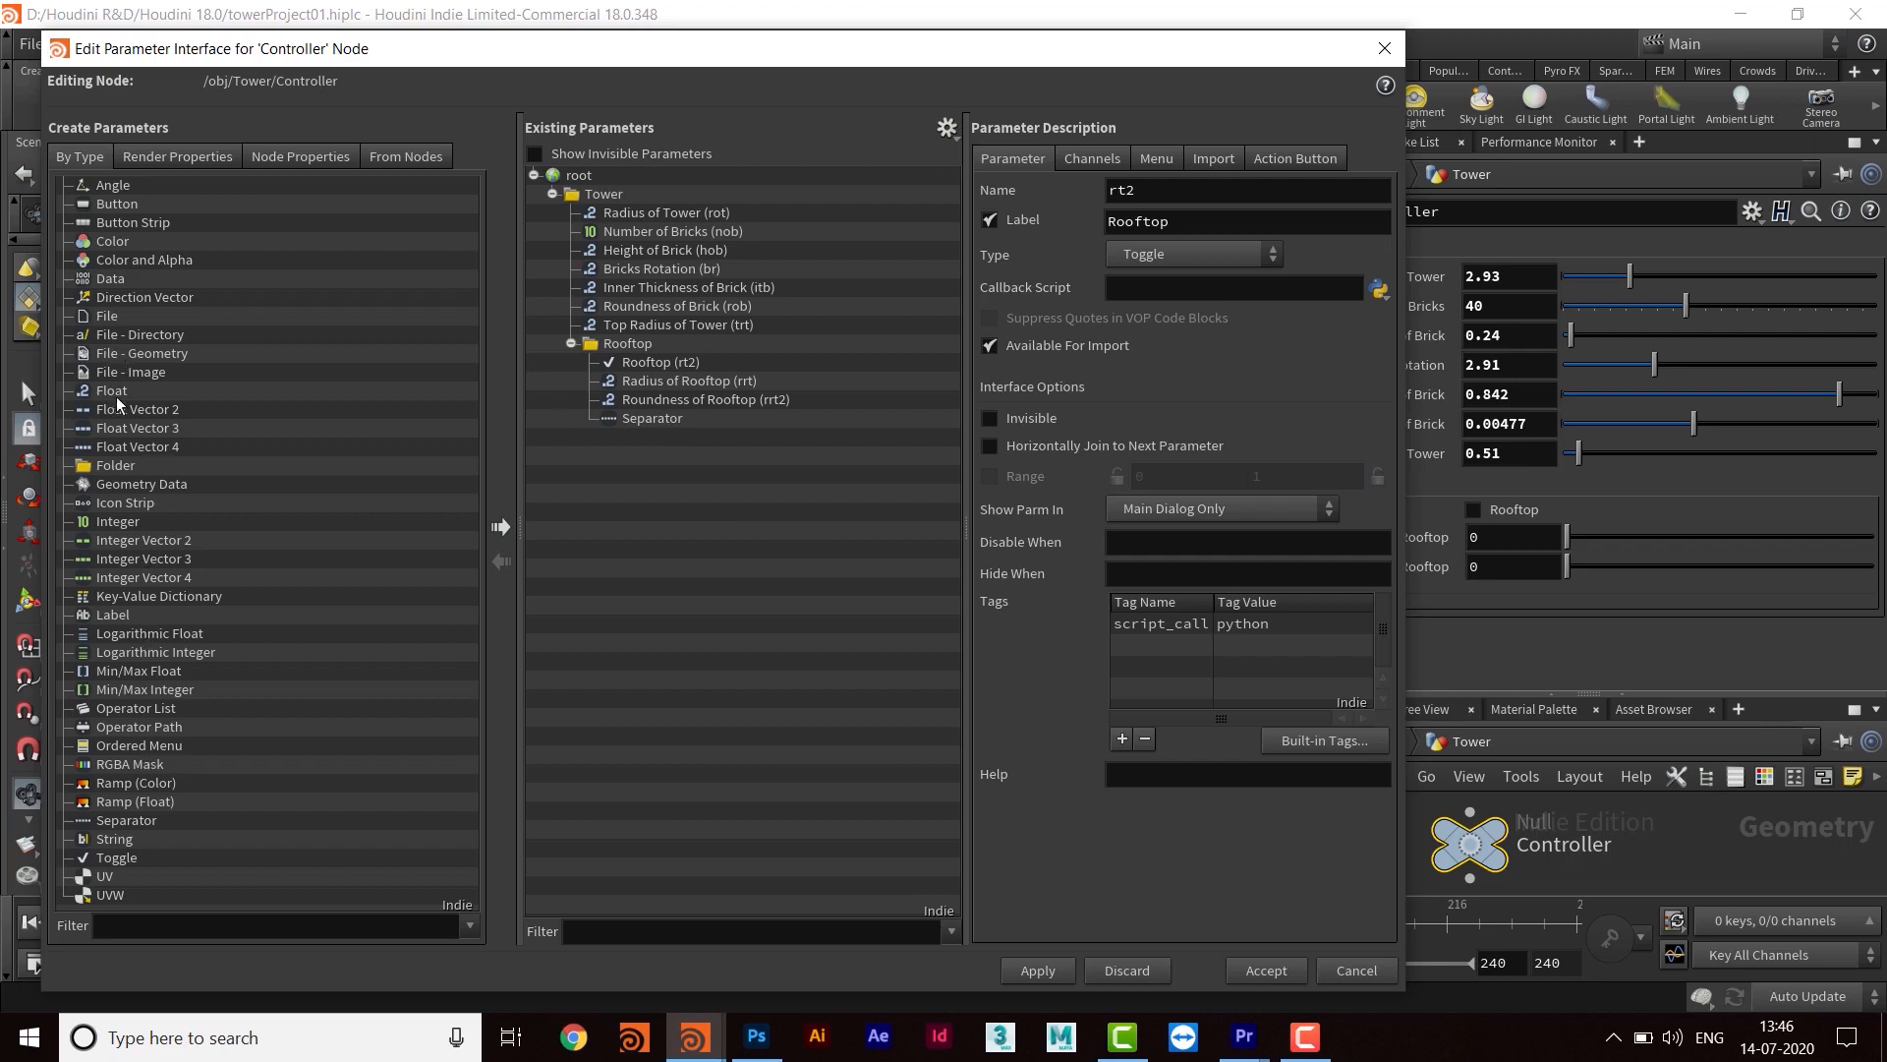
pyautogui.moveTo(115, 389); pyautogui.dragTo(647, 340)
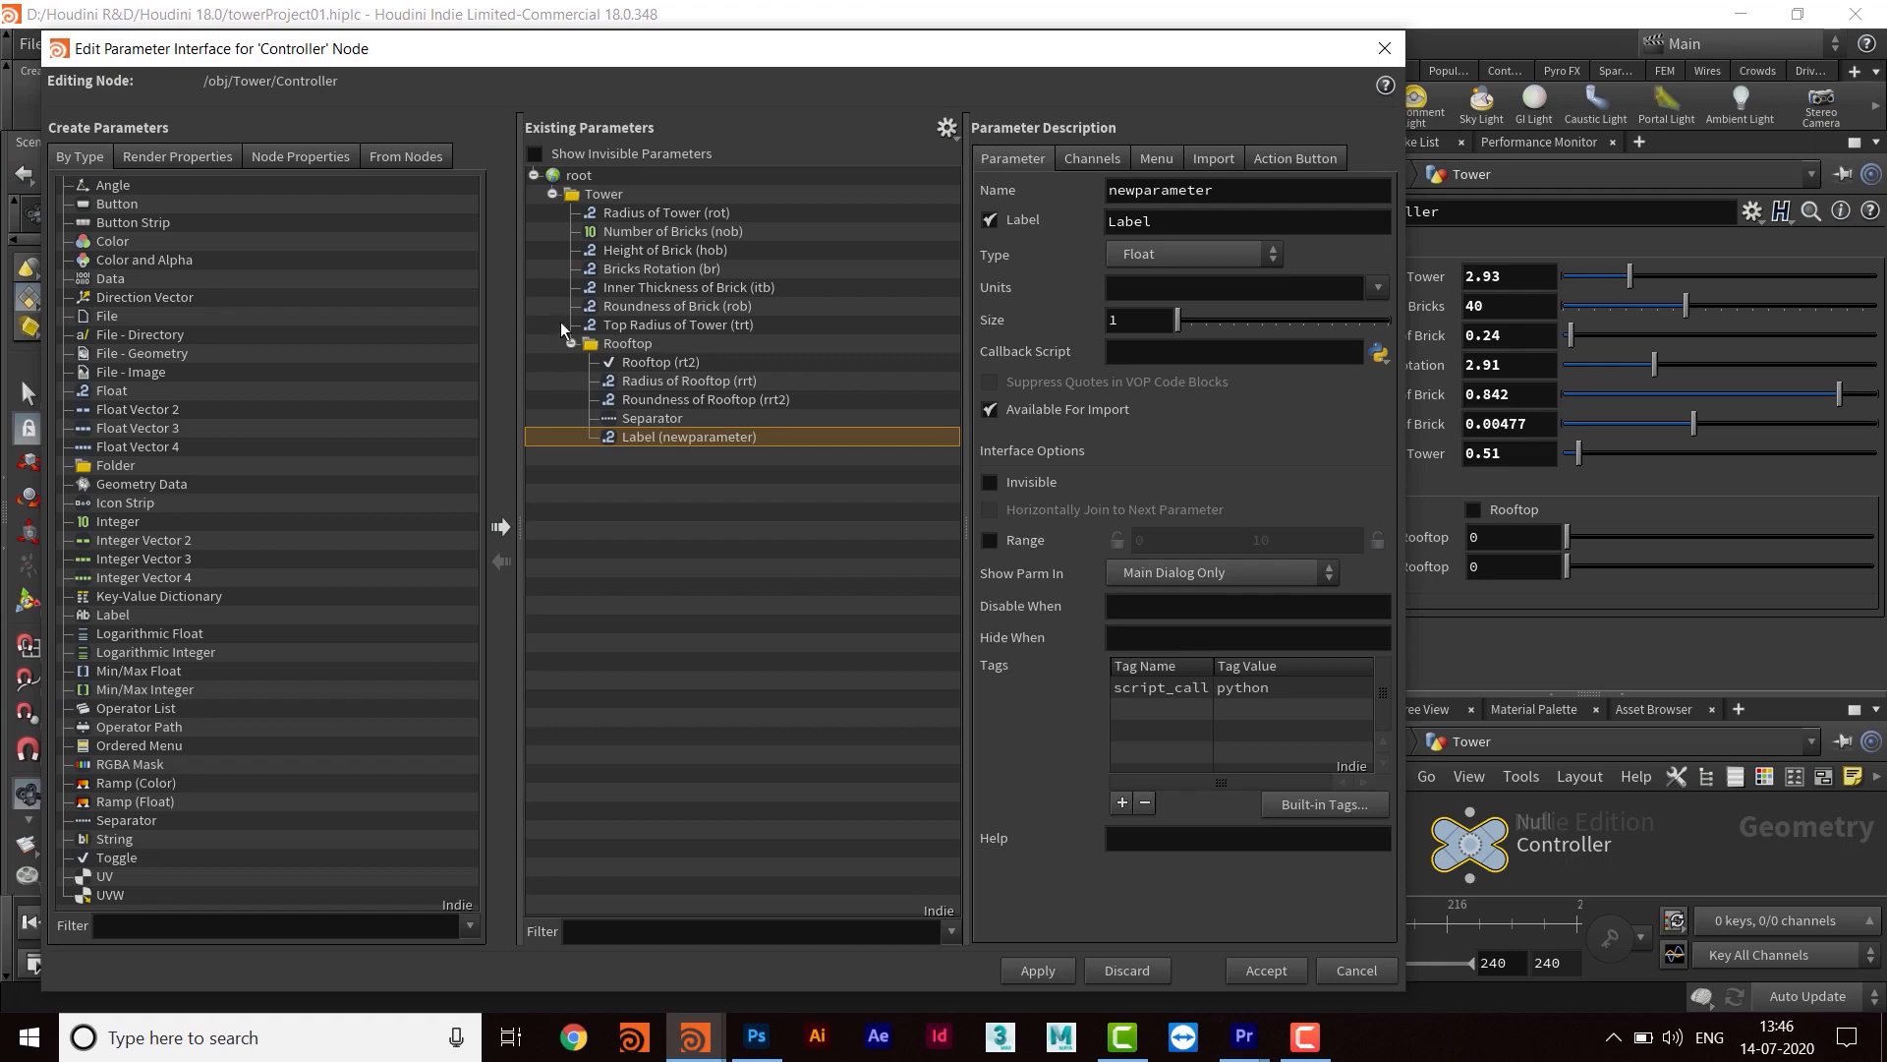
pyautogui.moveTo(113, 390); pyautogui.dragTo(645, 340)
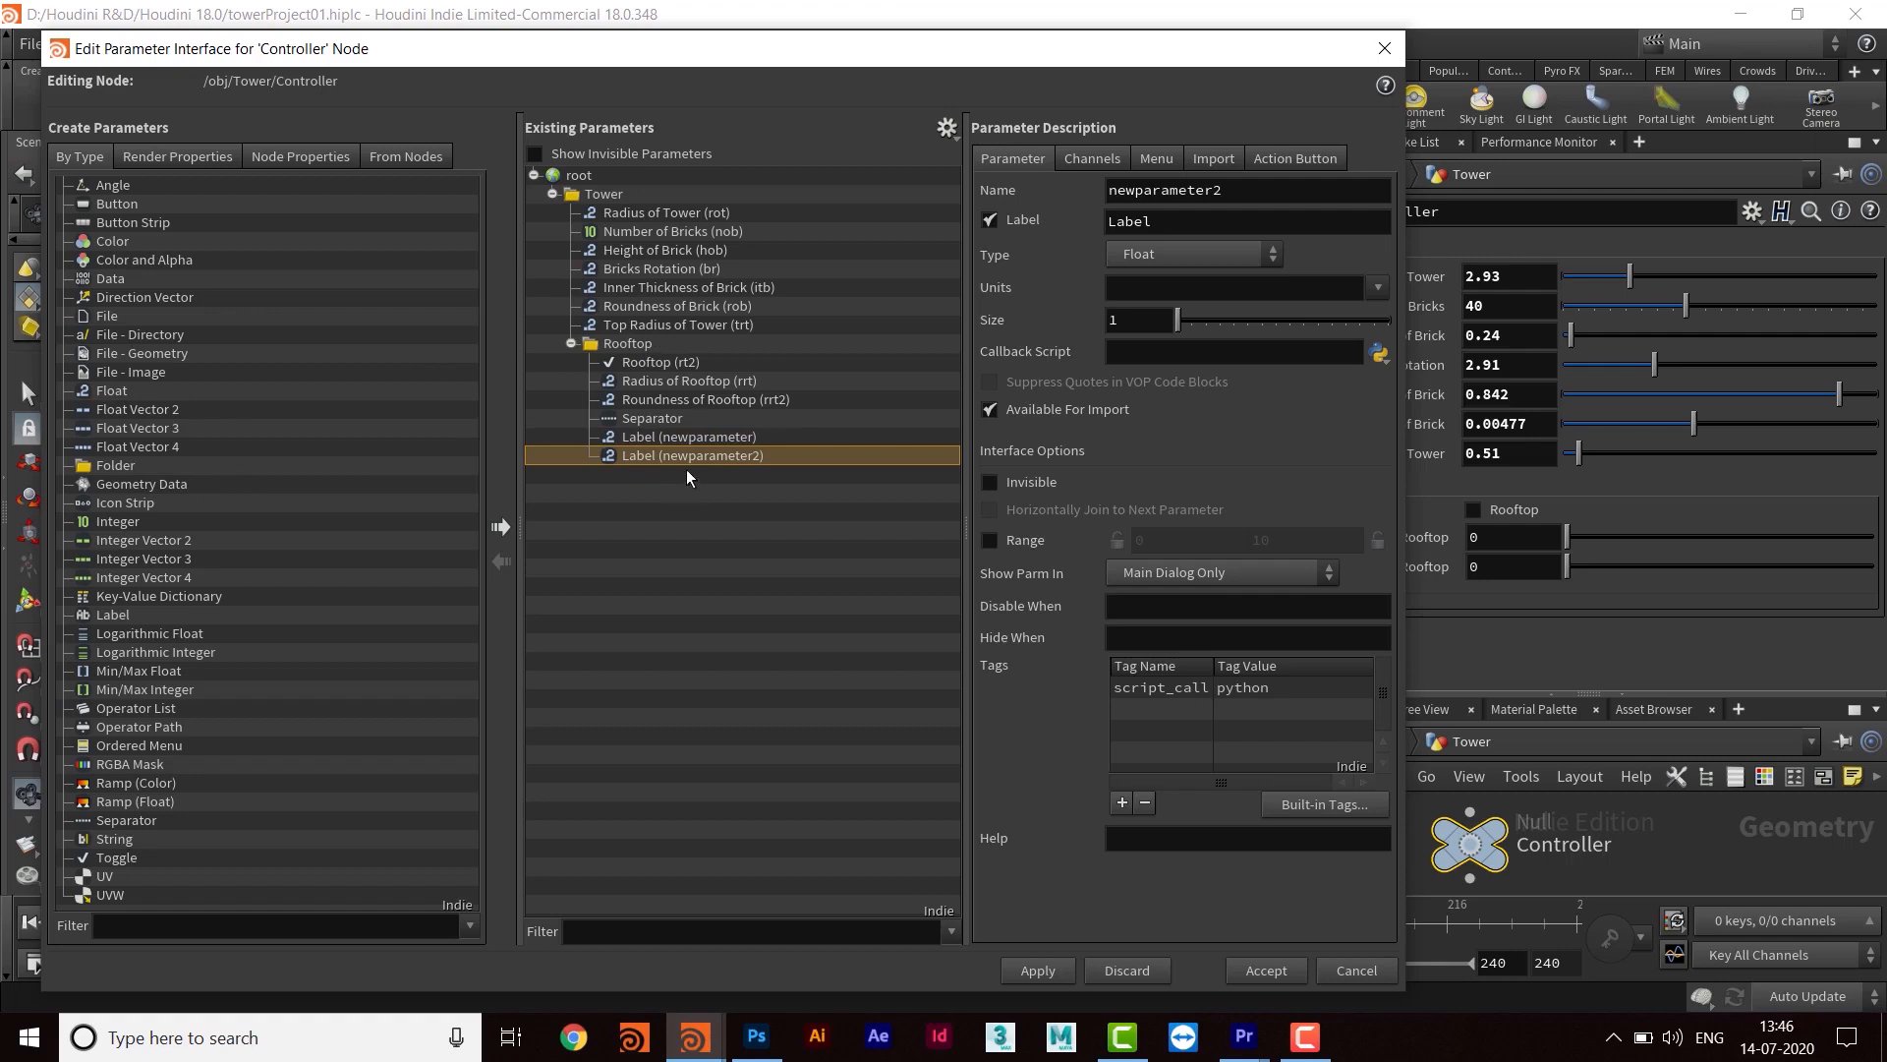
# Name the first new Float parameter below the Separator tob, label it Thickness of Base, and apply
pyautogui.click(685, 437)
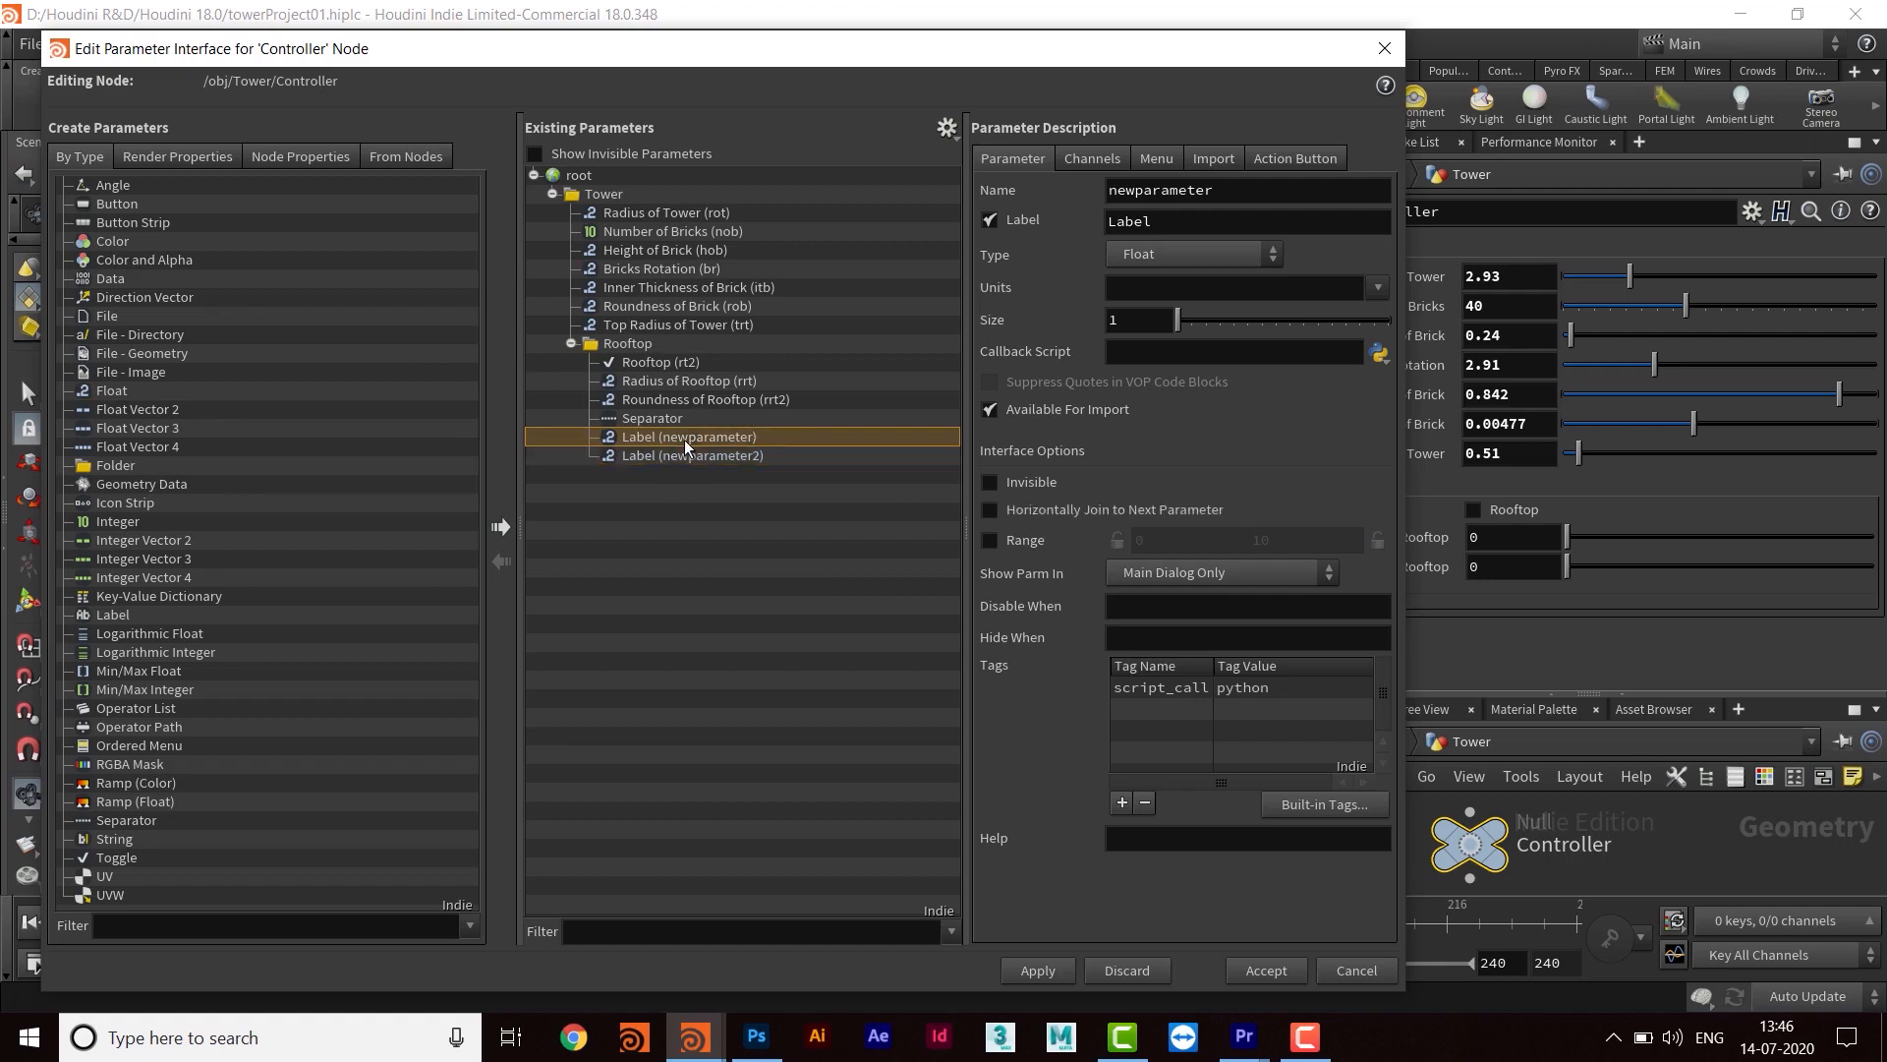
pyautogui.moveTo(1218, 189); pyautogui.dragTo(913, 187)
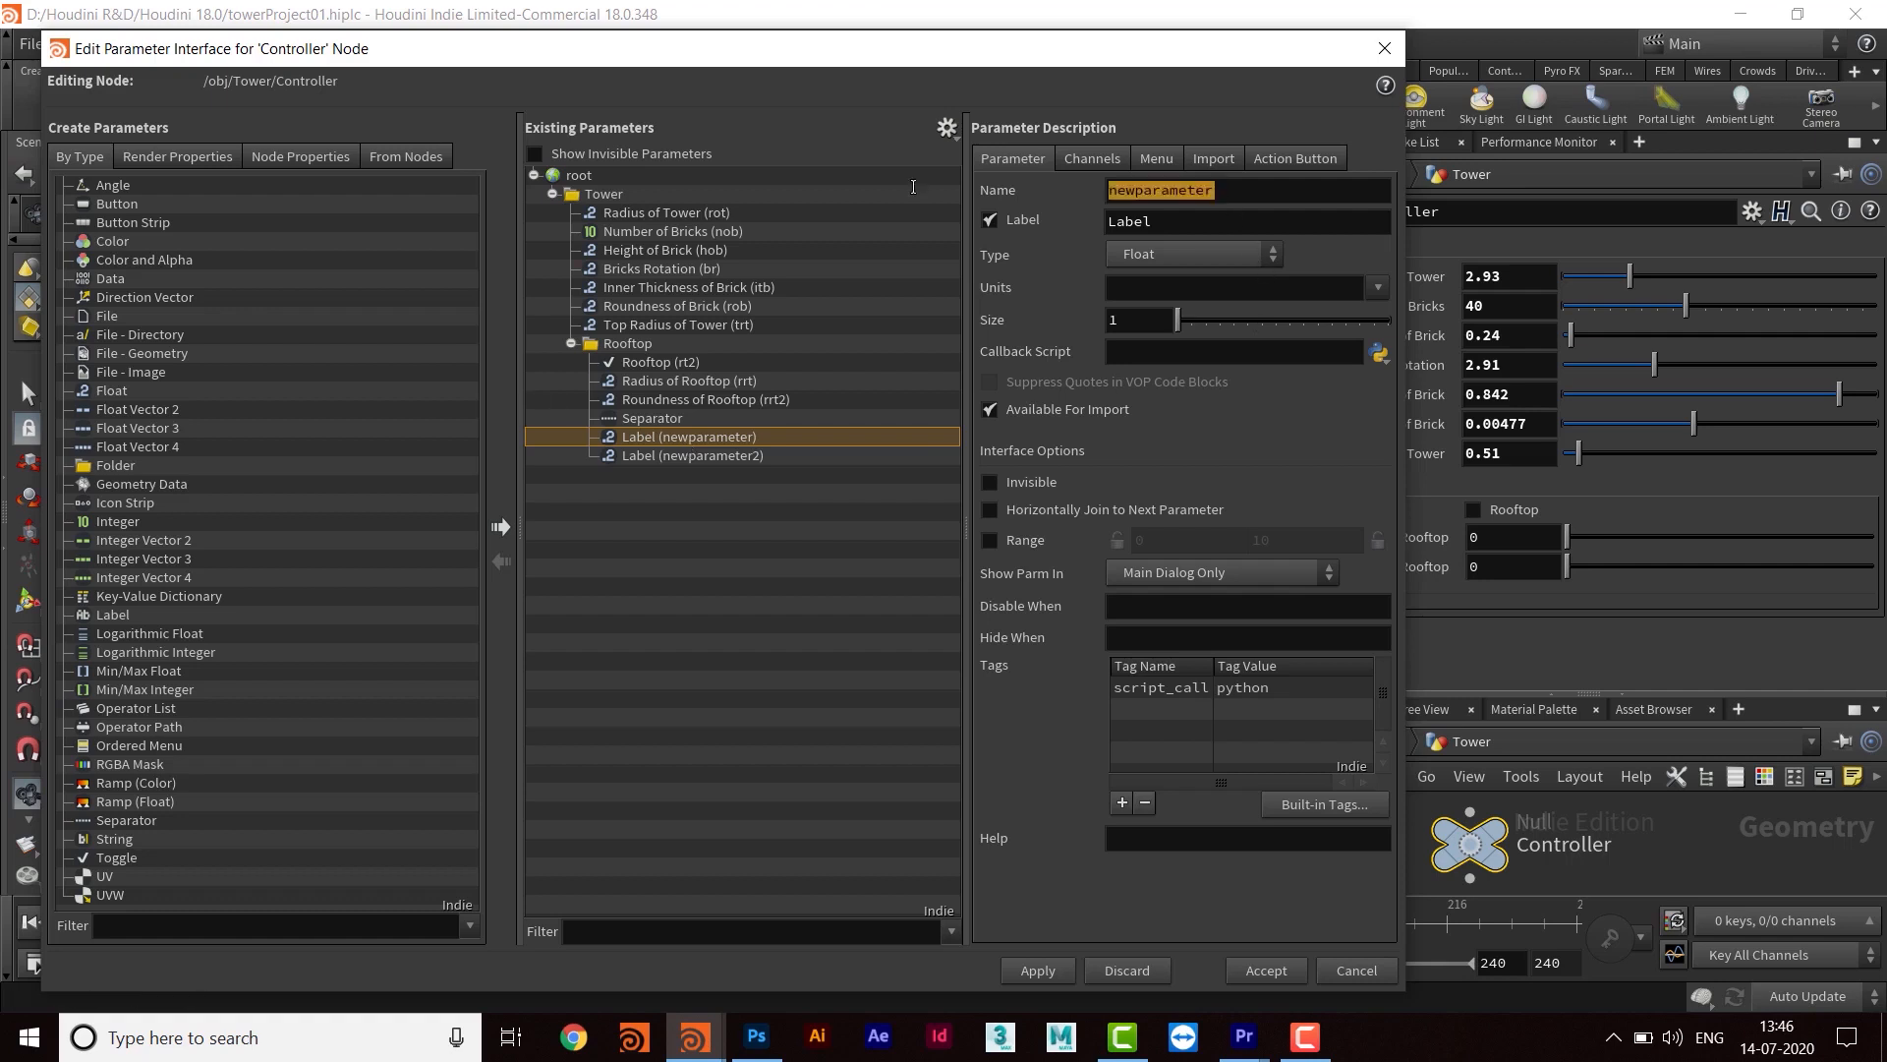
pyautogui.write('tob')
pyautogui.press('Tab')
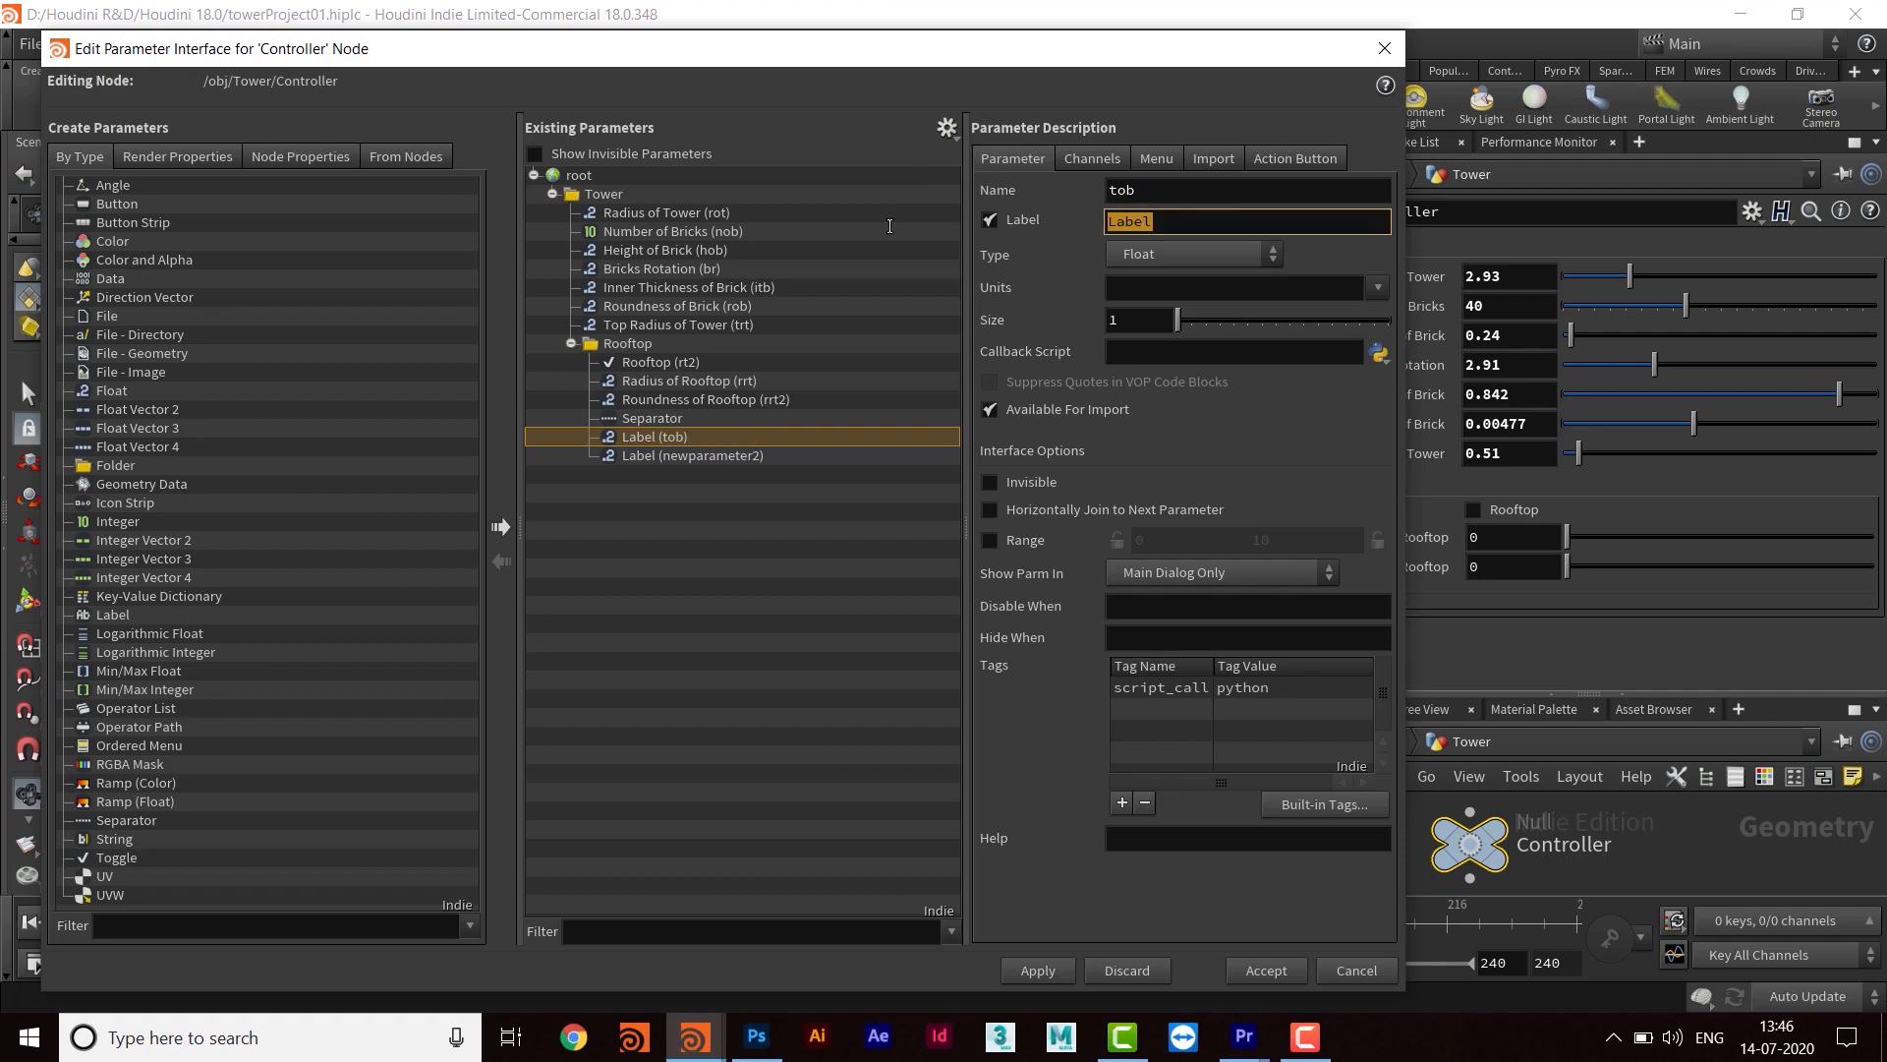
pyautogui.write('Thickness of Bae')
pyautogui.press('BackSpace')
pyautogui.write('se')
pyautogui.click(1037, 971)
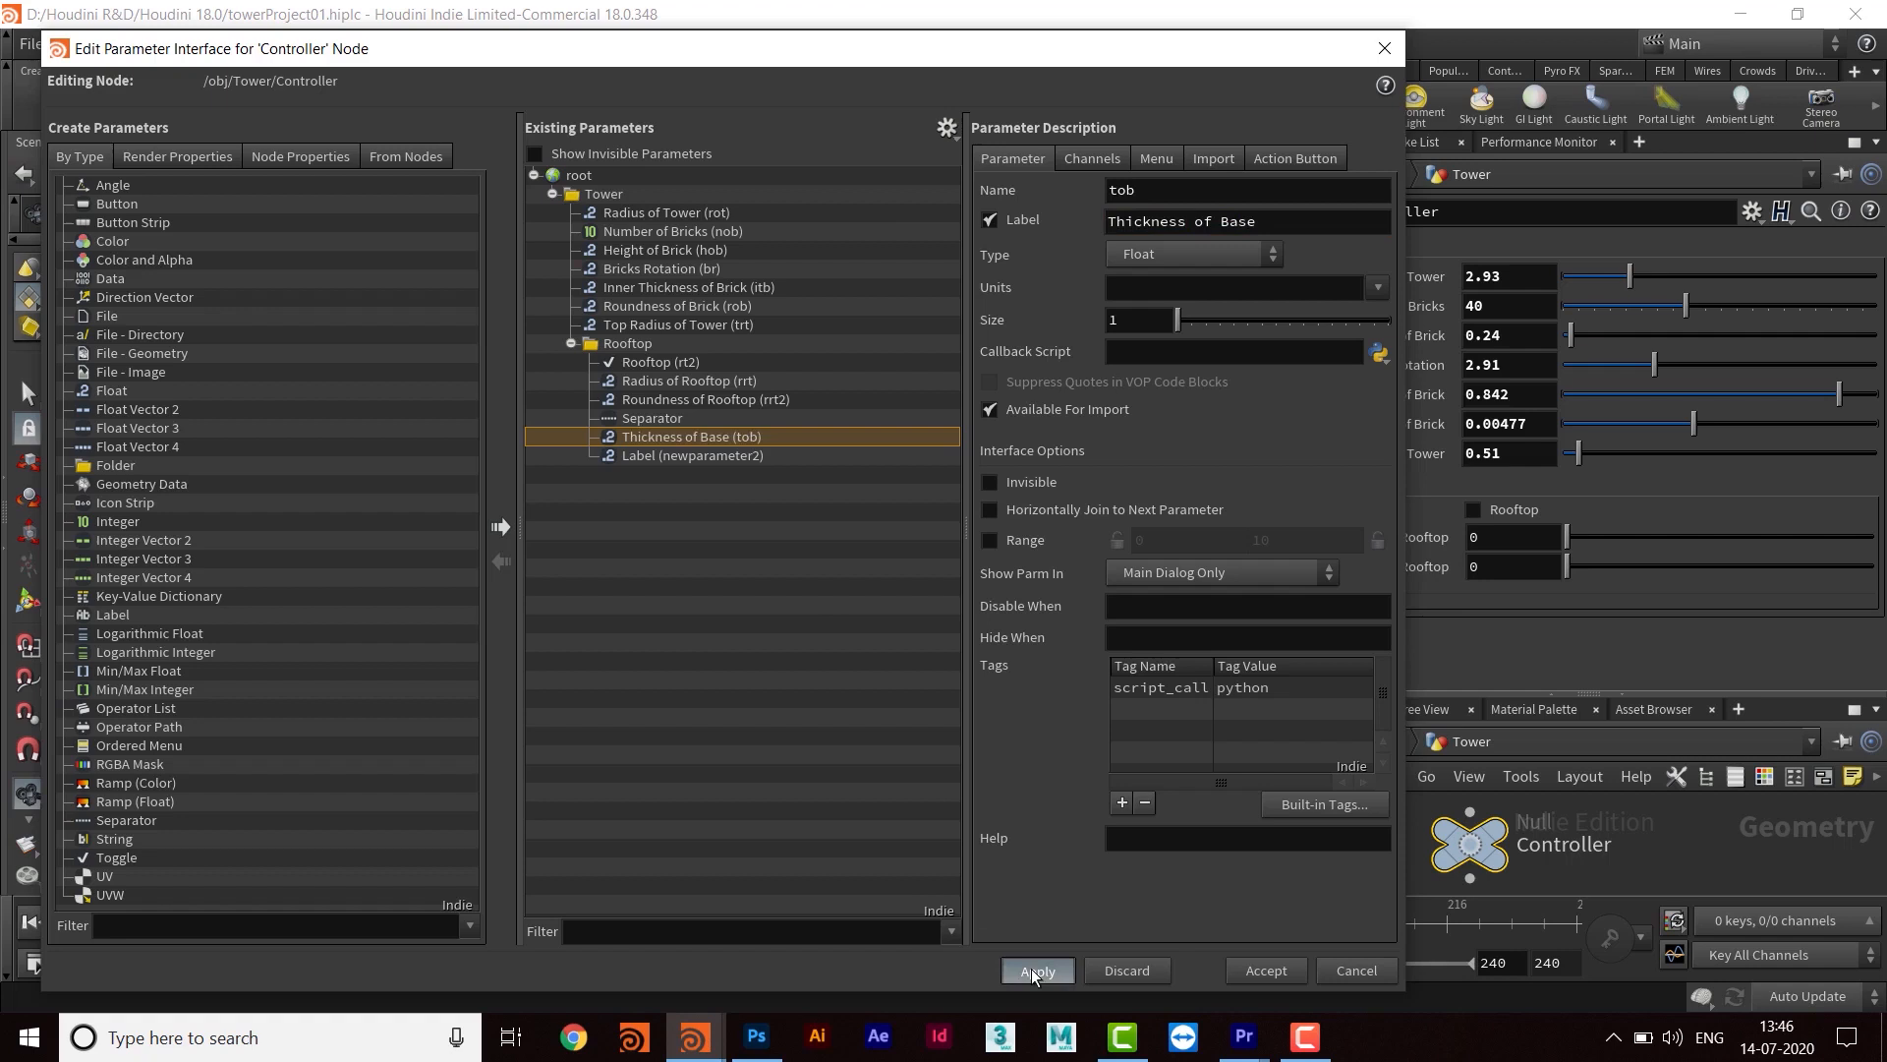
# Name the Float parameter below Thickness of Base rob2, label it Roundness of Base, and apply
pyautogui.click(731, 456)
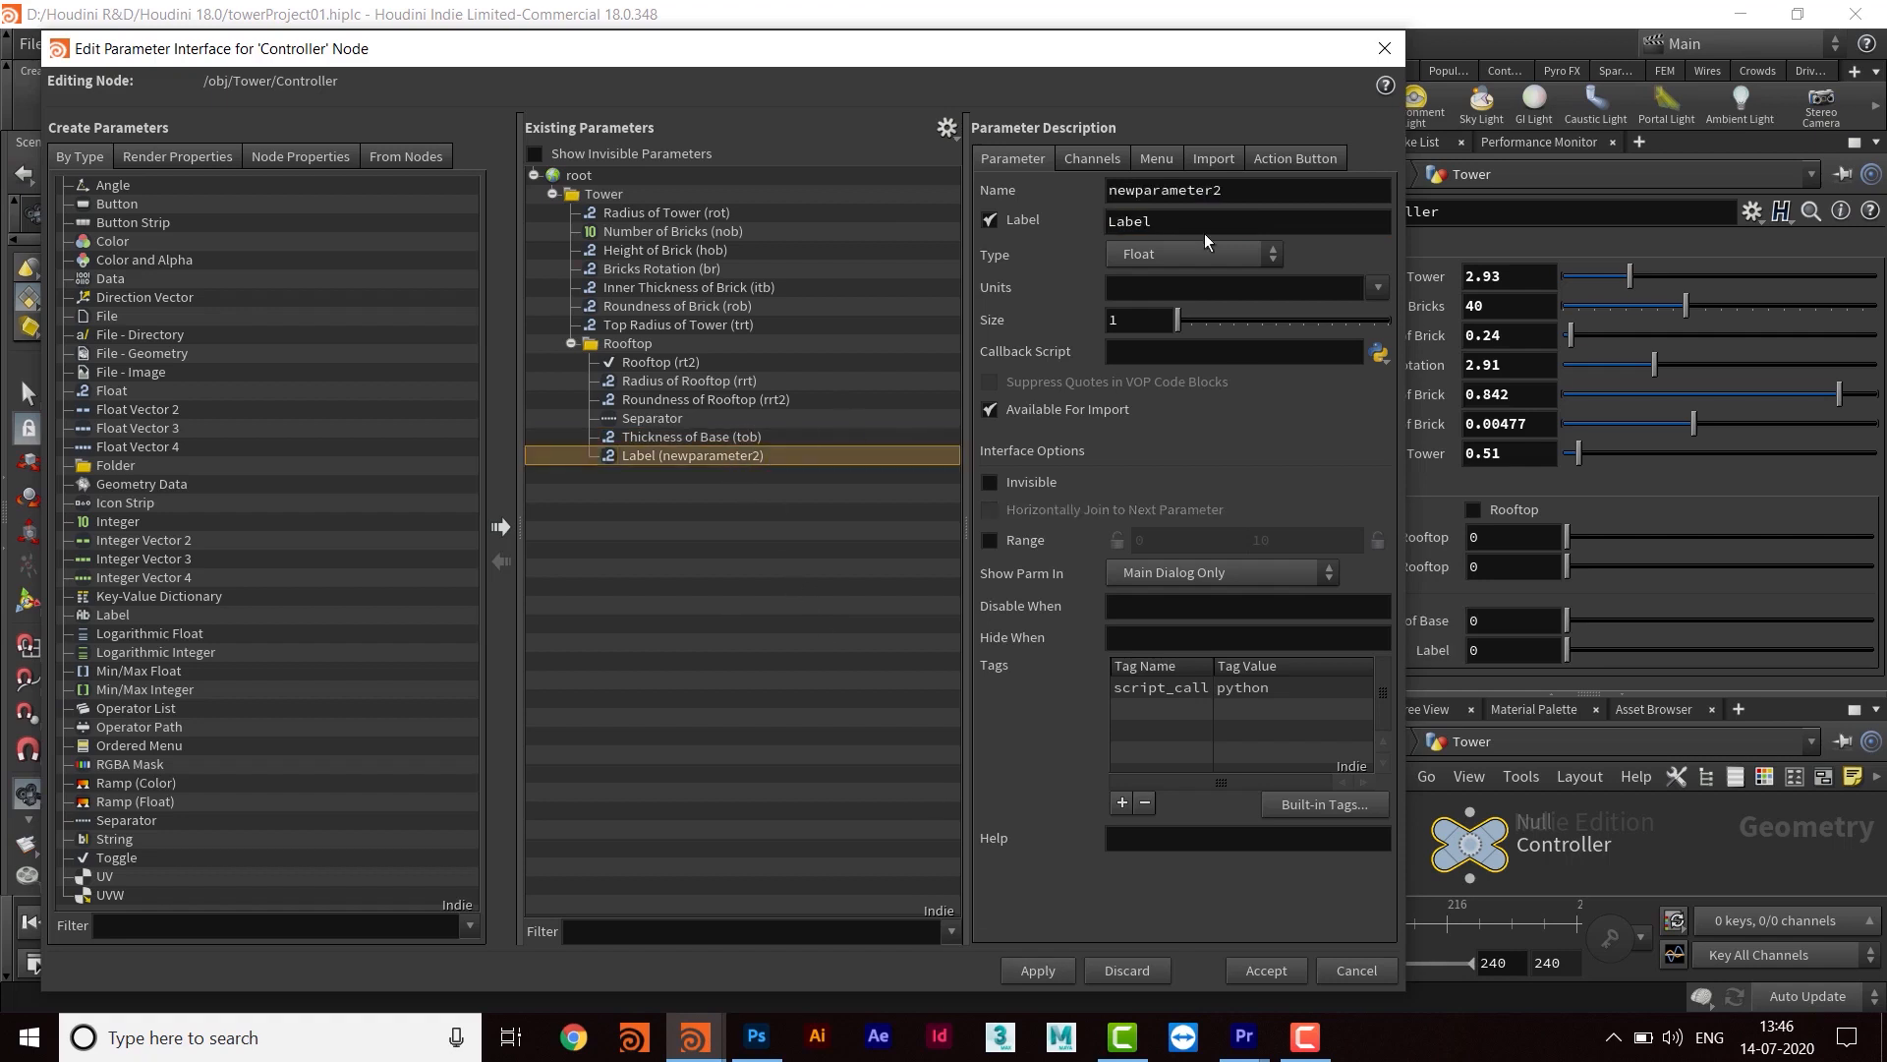
pyautogui.doubleClick(1253, 195)
pyautogui.write('r')
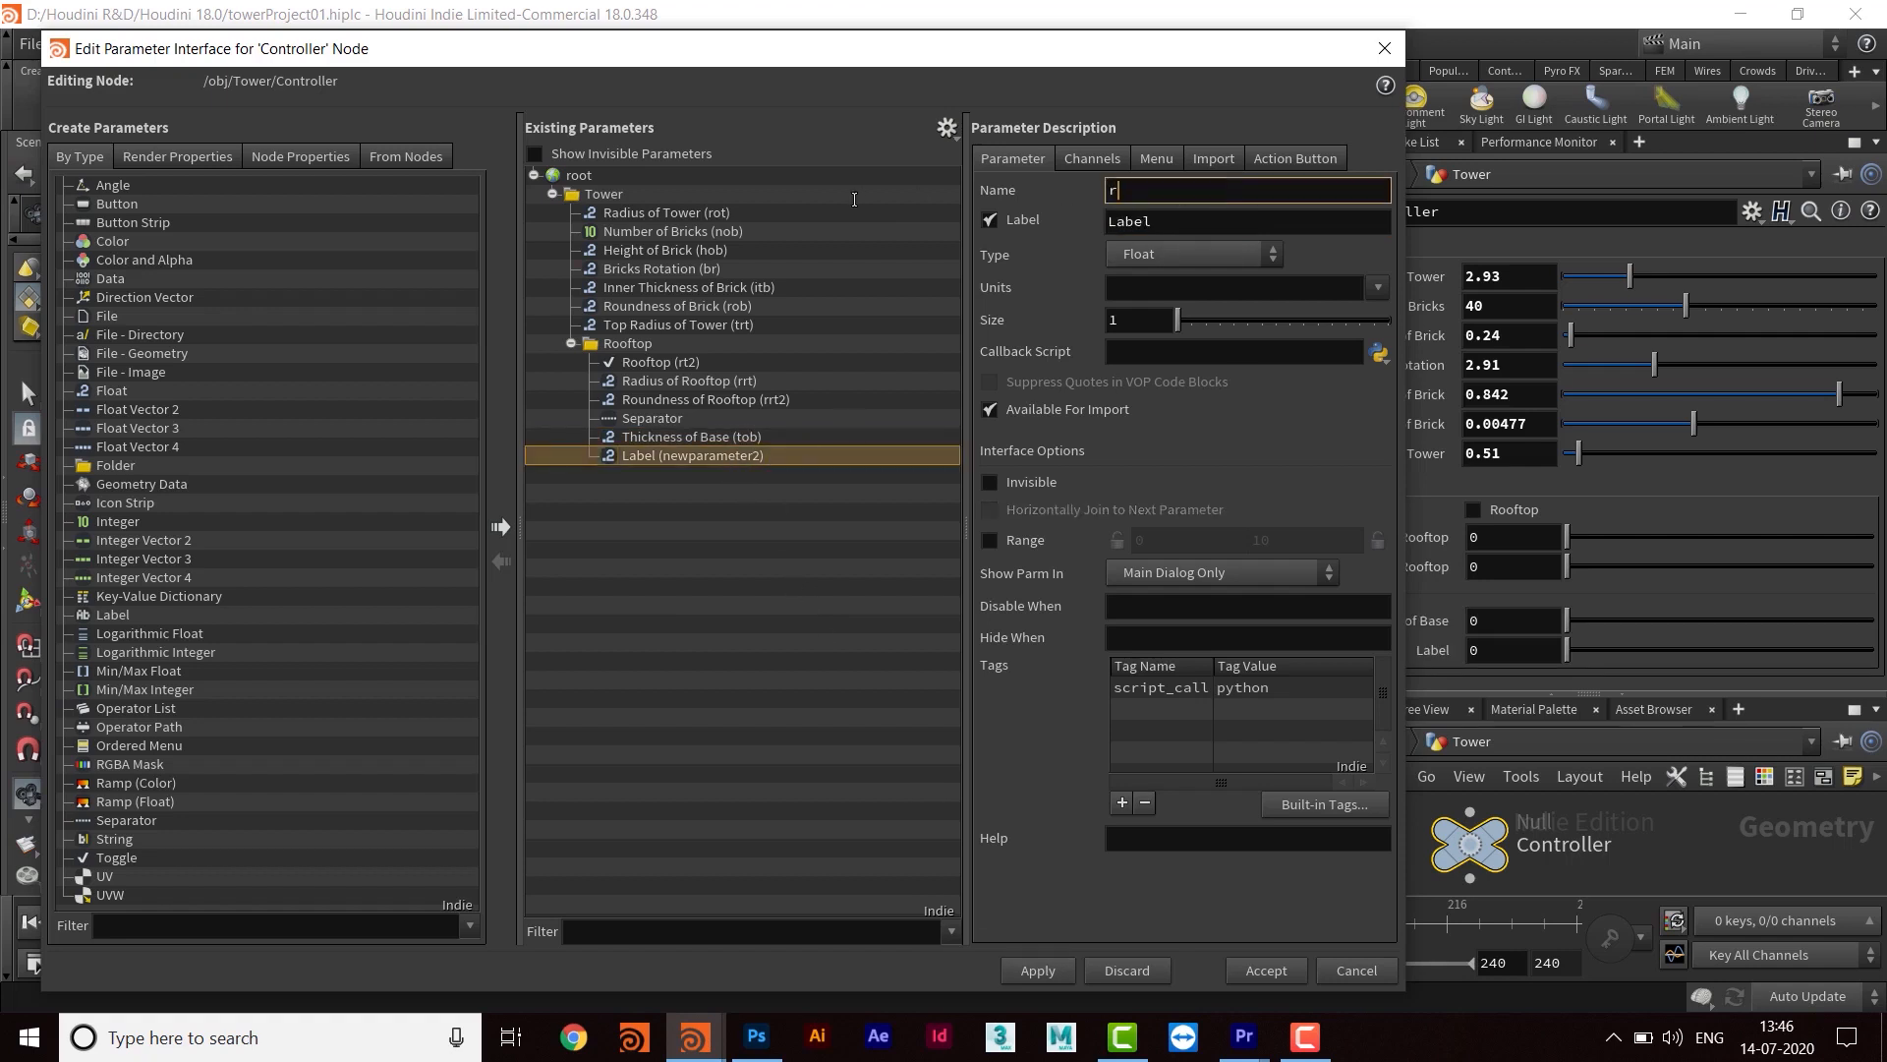
pyautogui.write('ob2')
pyautogui.press('Tab')
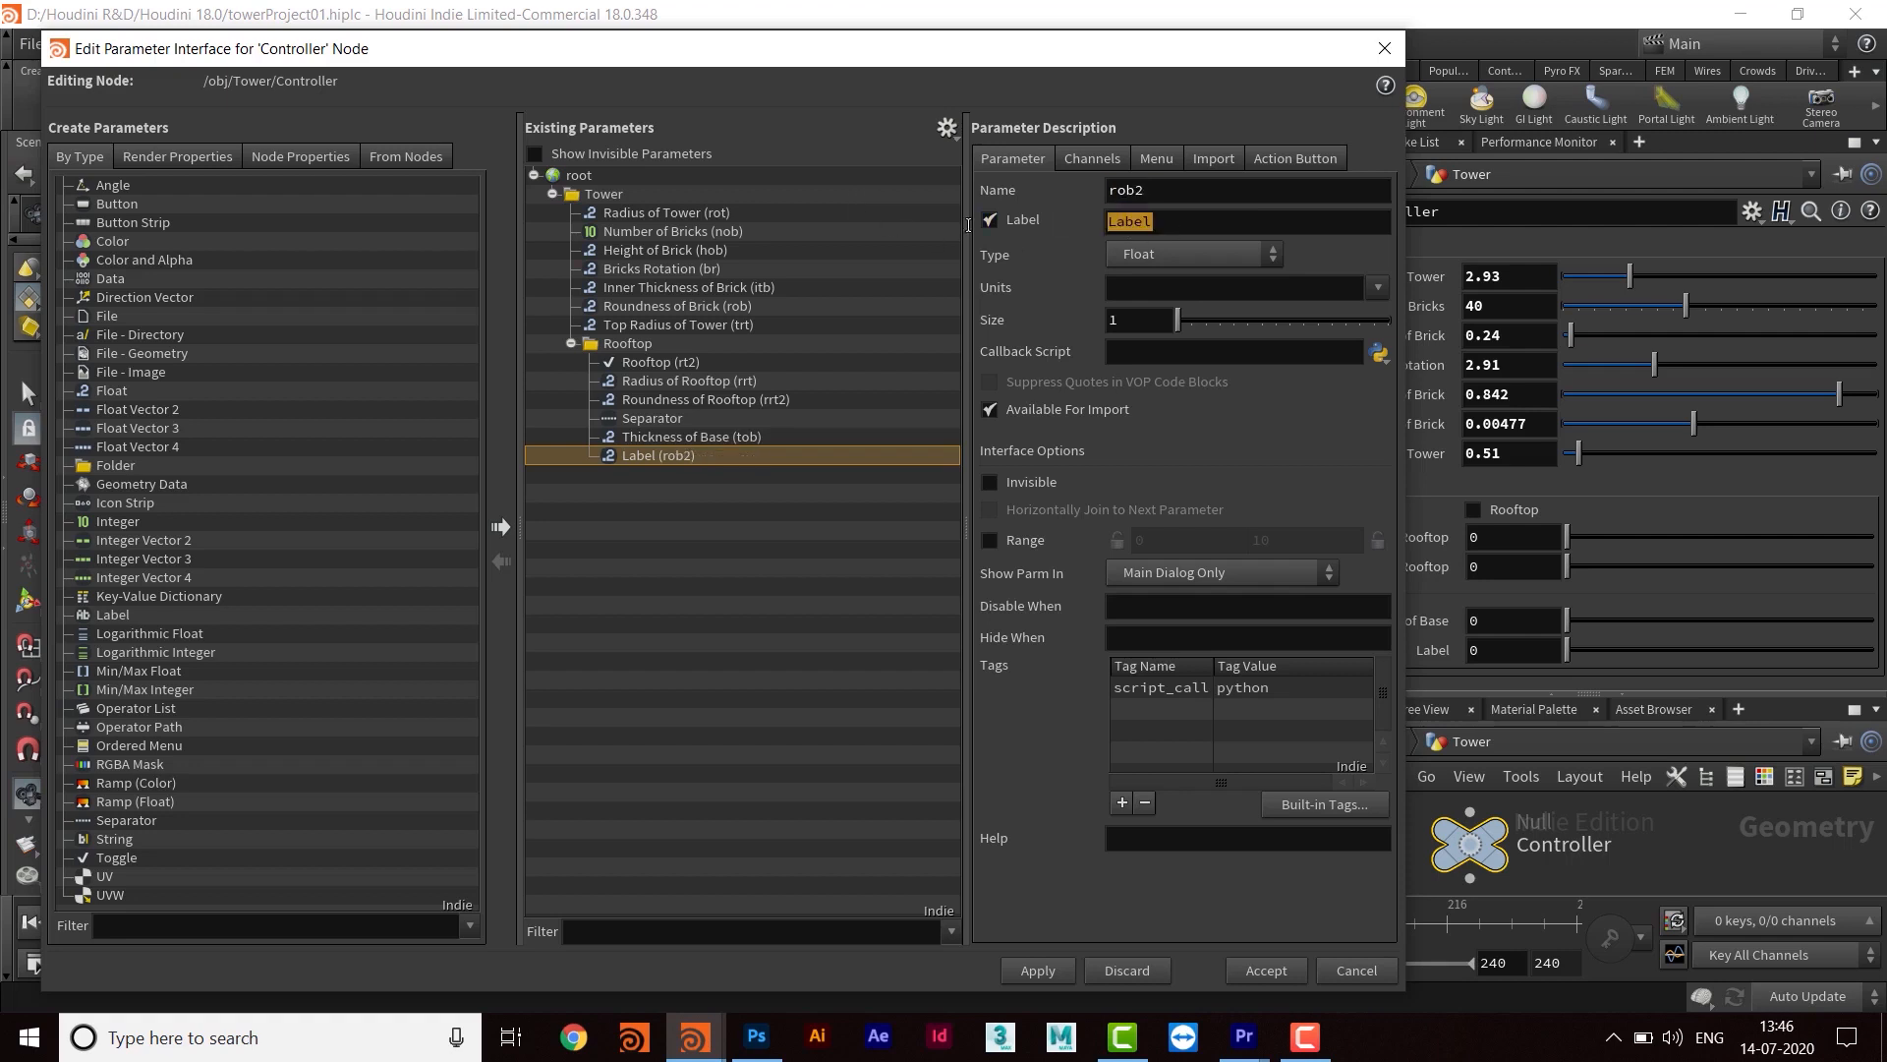
pyautogui.write('Round')
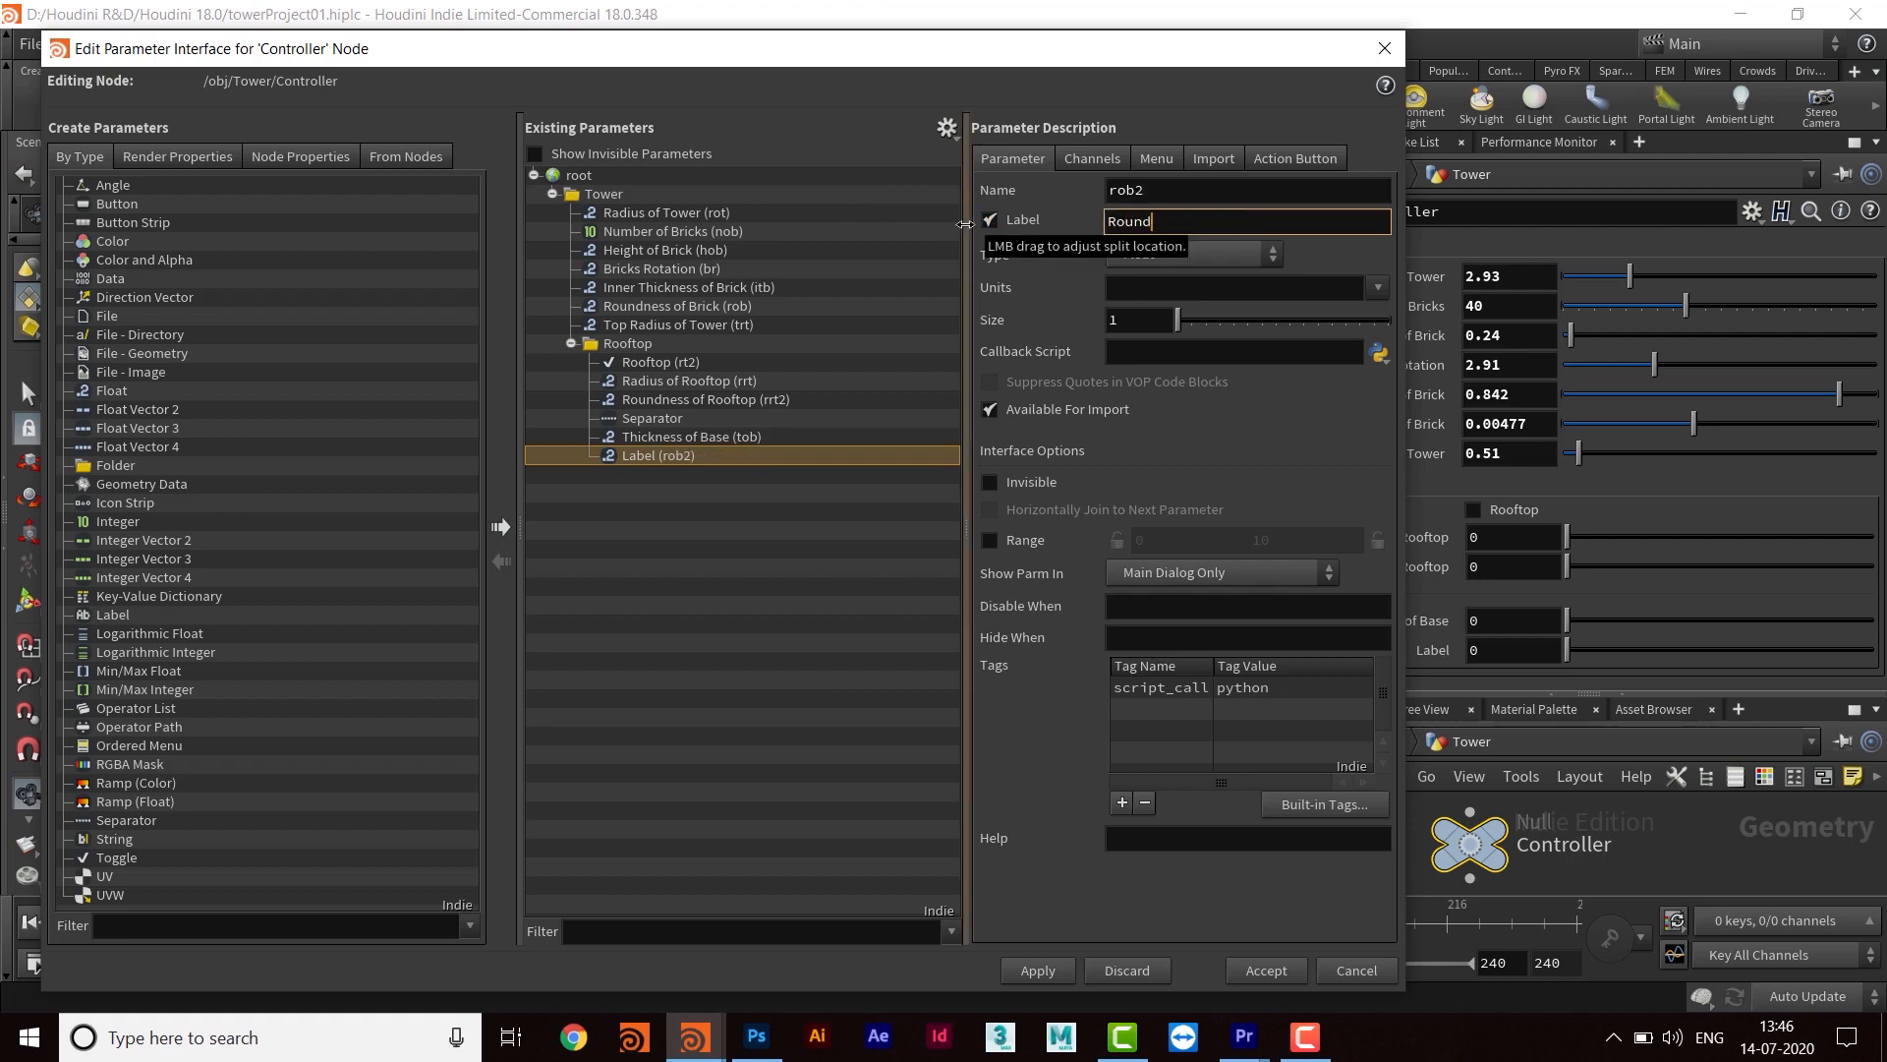
pyautogui.write('ness of Base')
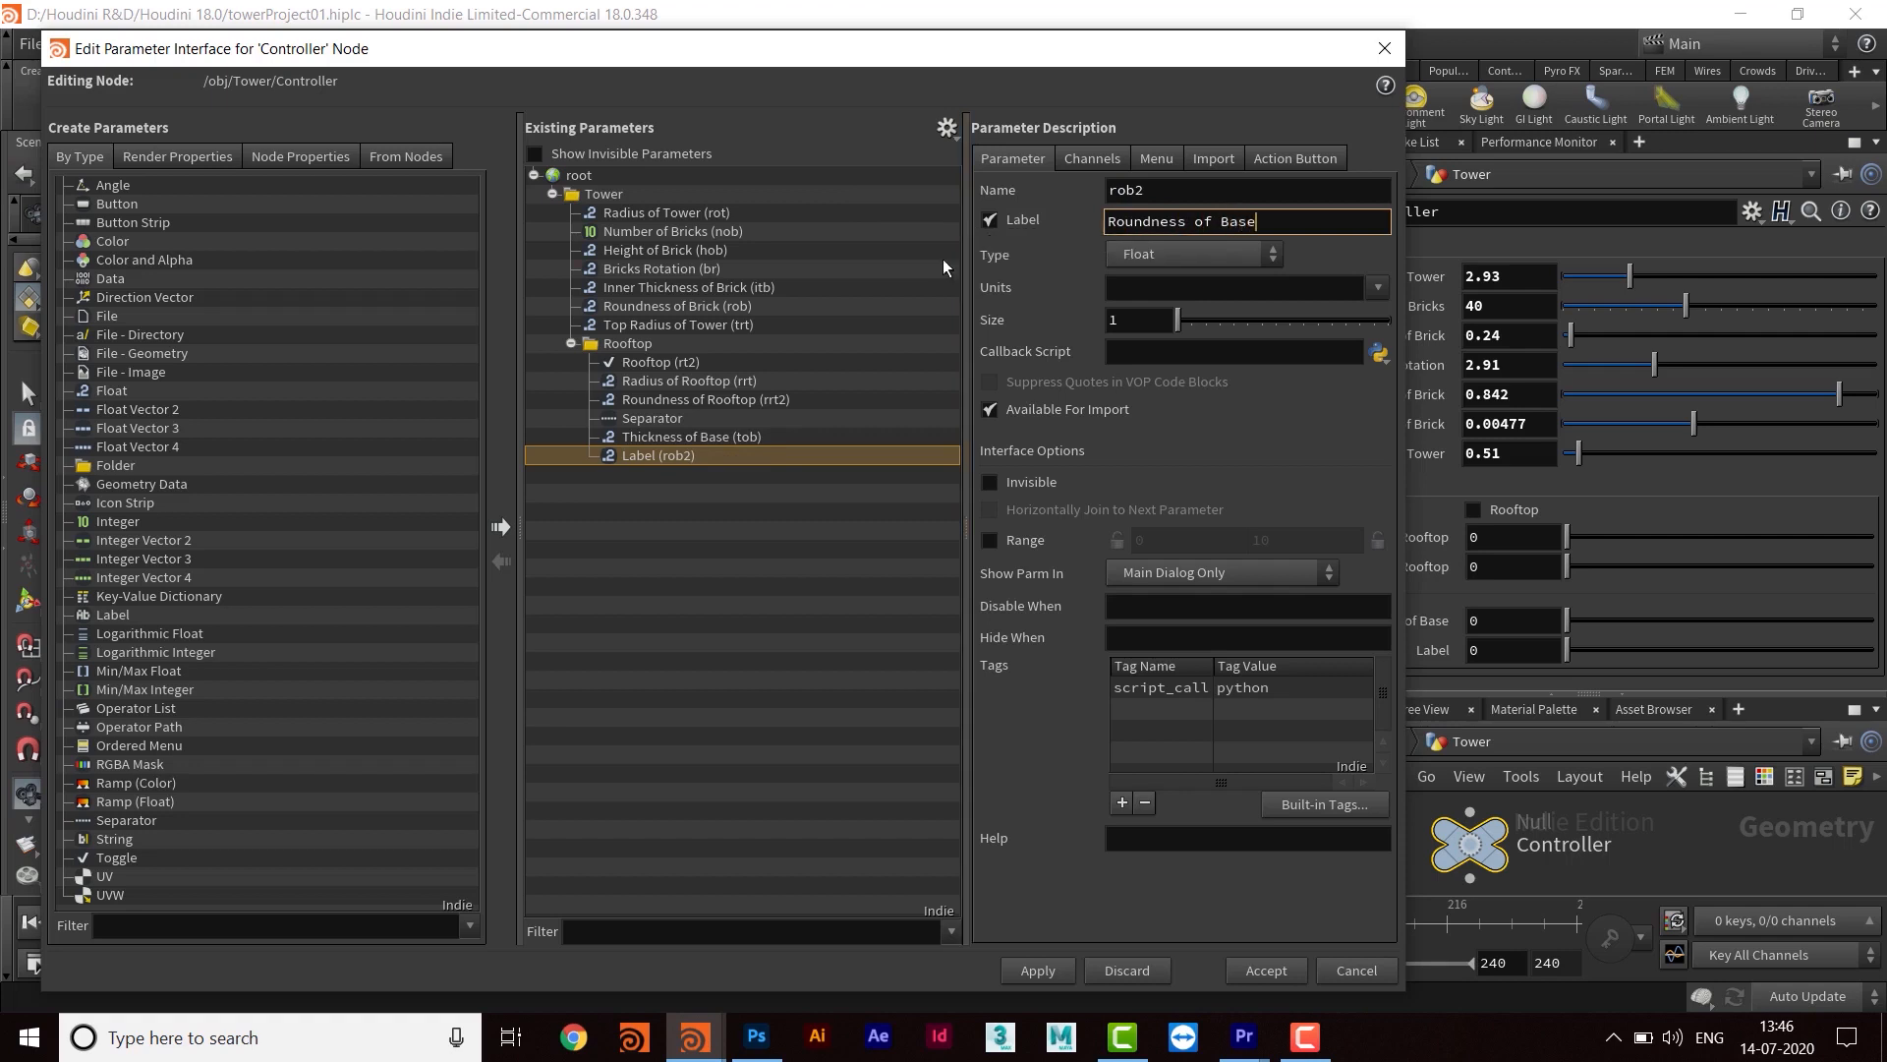
pyautogui.click(1042, 971)
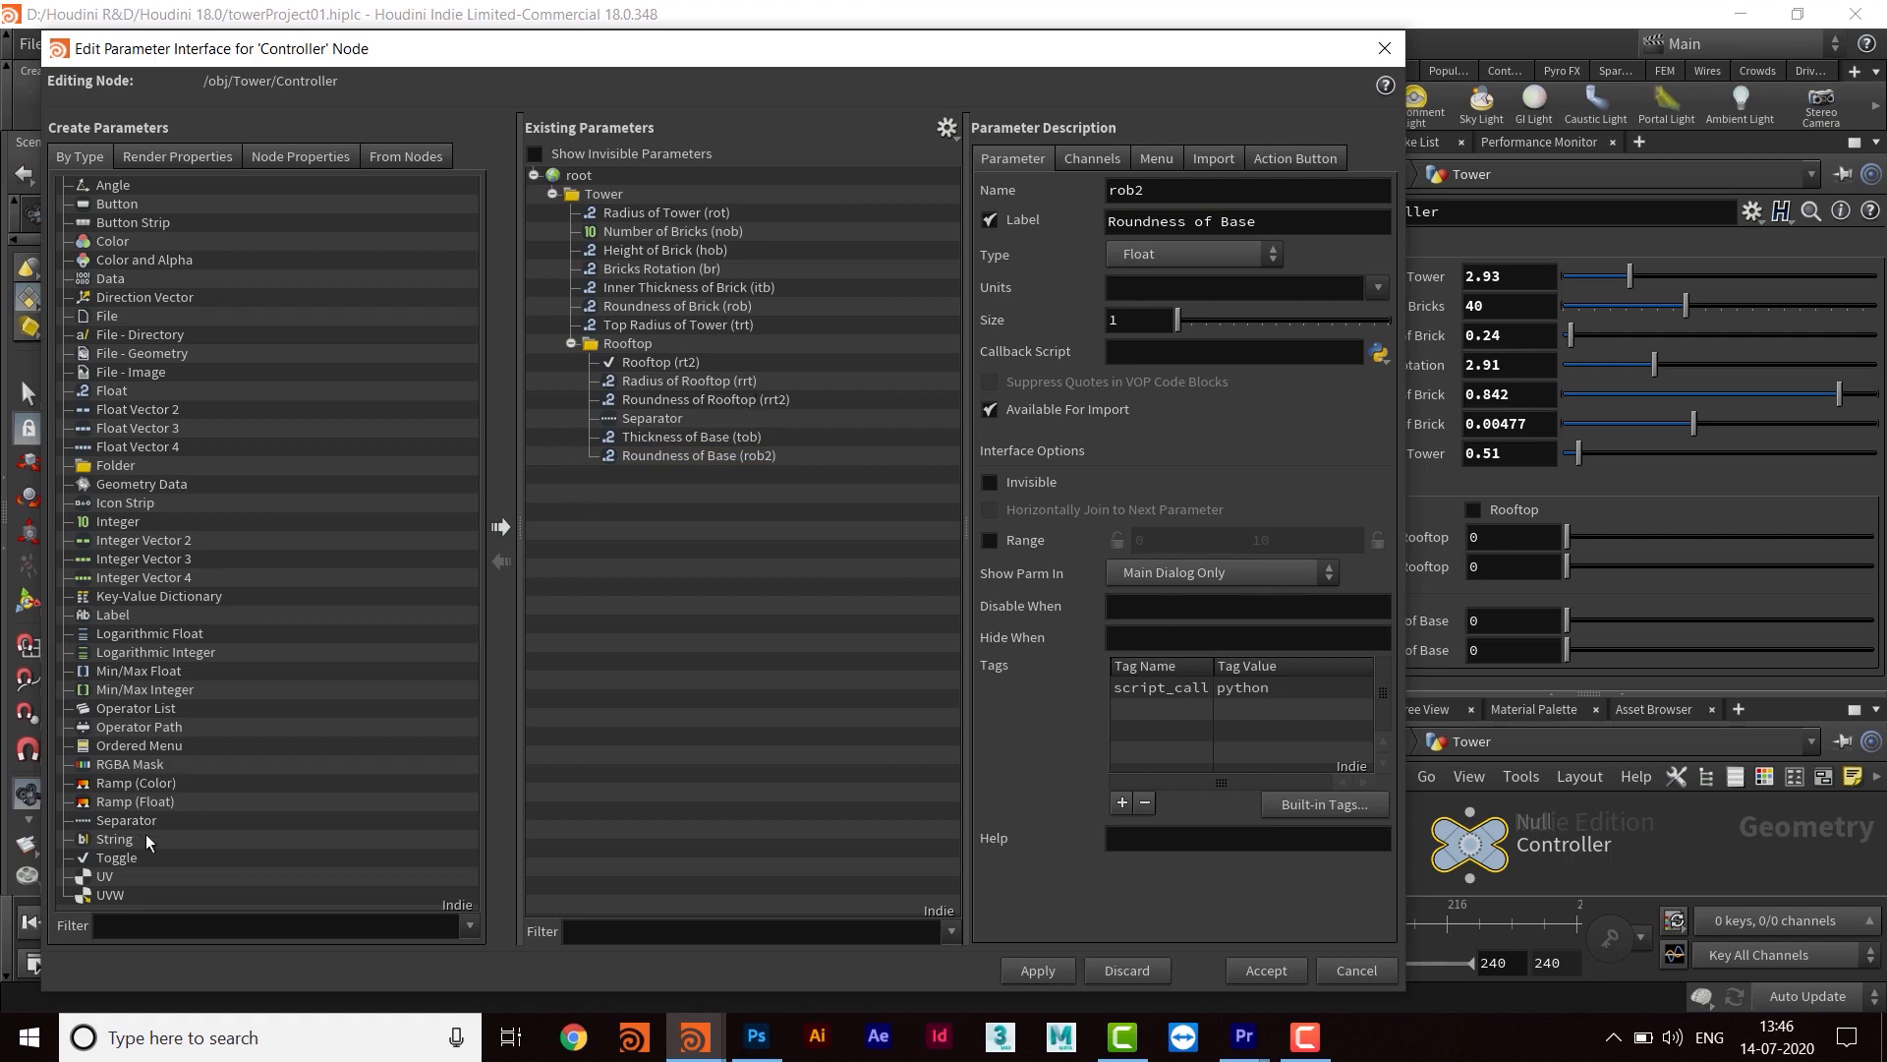
# Add a second Separator followed by two Float parameters at the end of the Rooftop folder
pyautogui.moveTo(126, 822); pyautogui.dragTo(694, 456)
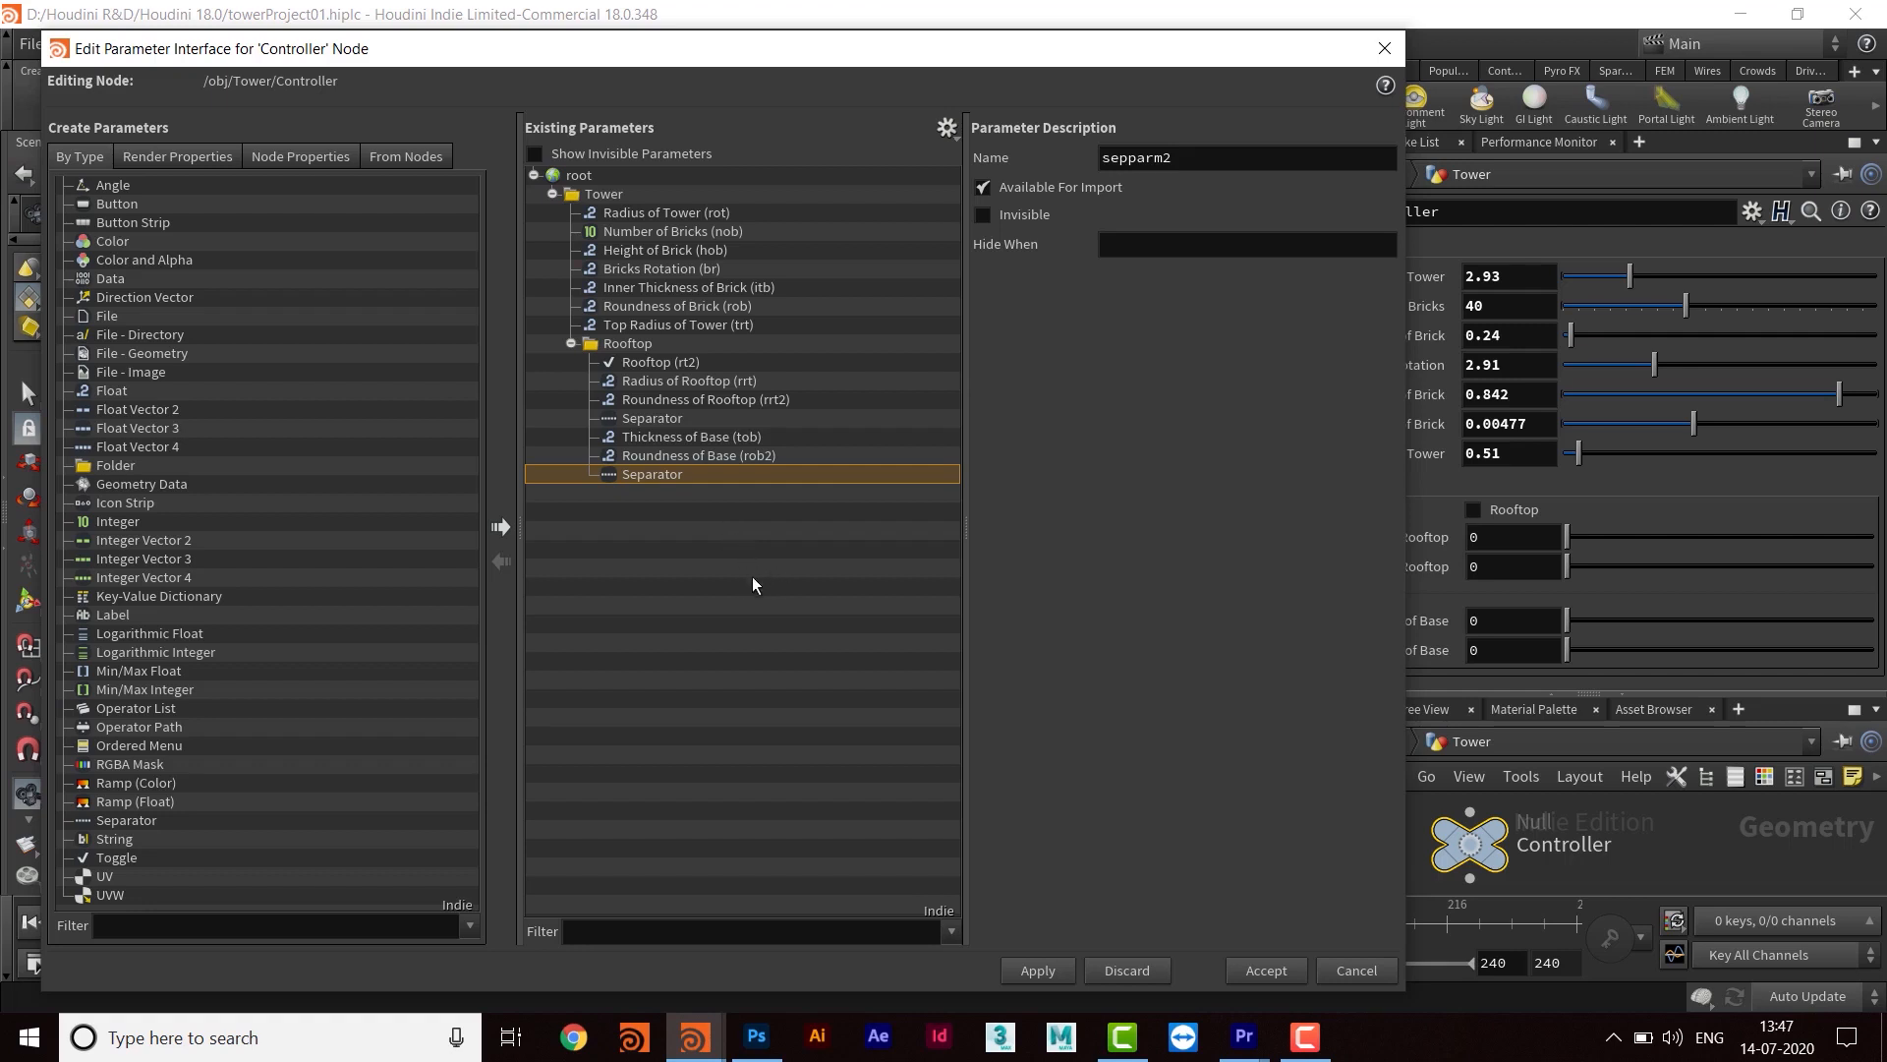
pyautogui.moveTo(906, 61); pyautogui.dragTo(990, 62)
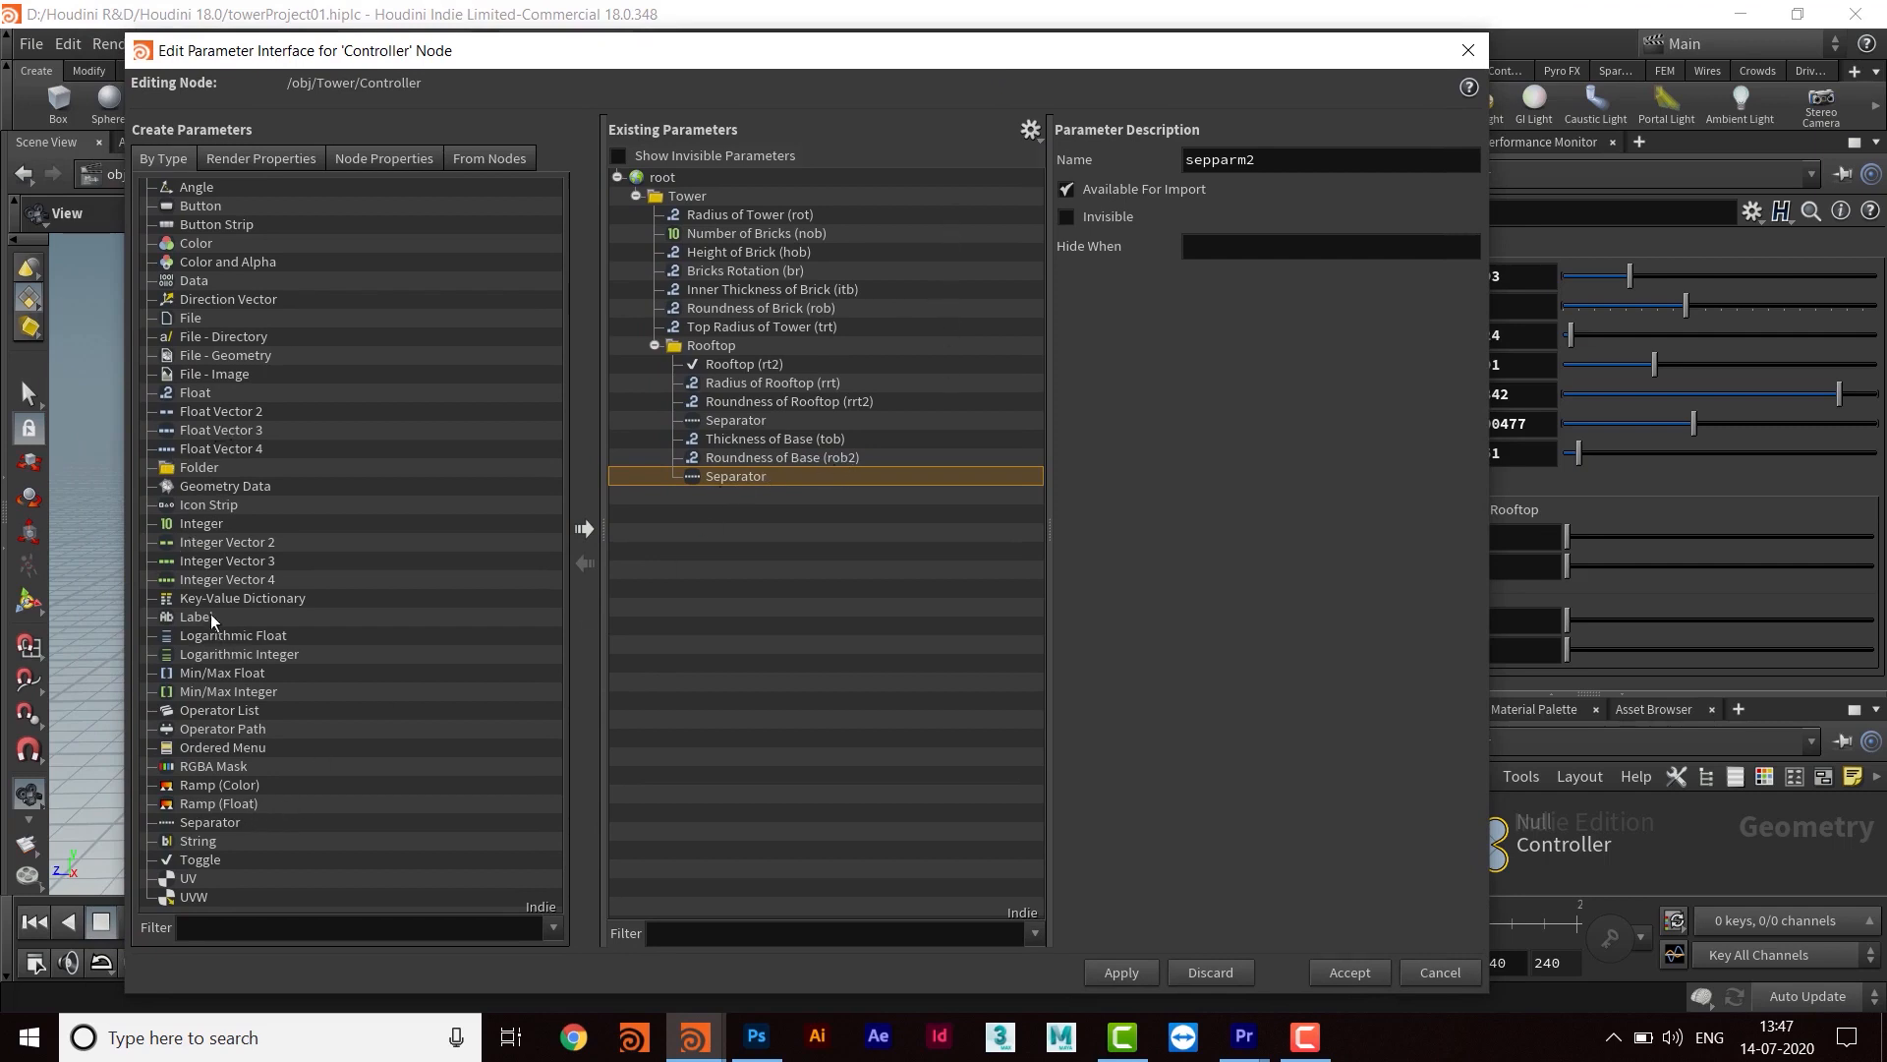
pyautogui.moveTo(196, 396); pyautogui.dragTo(733, 346)
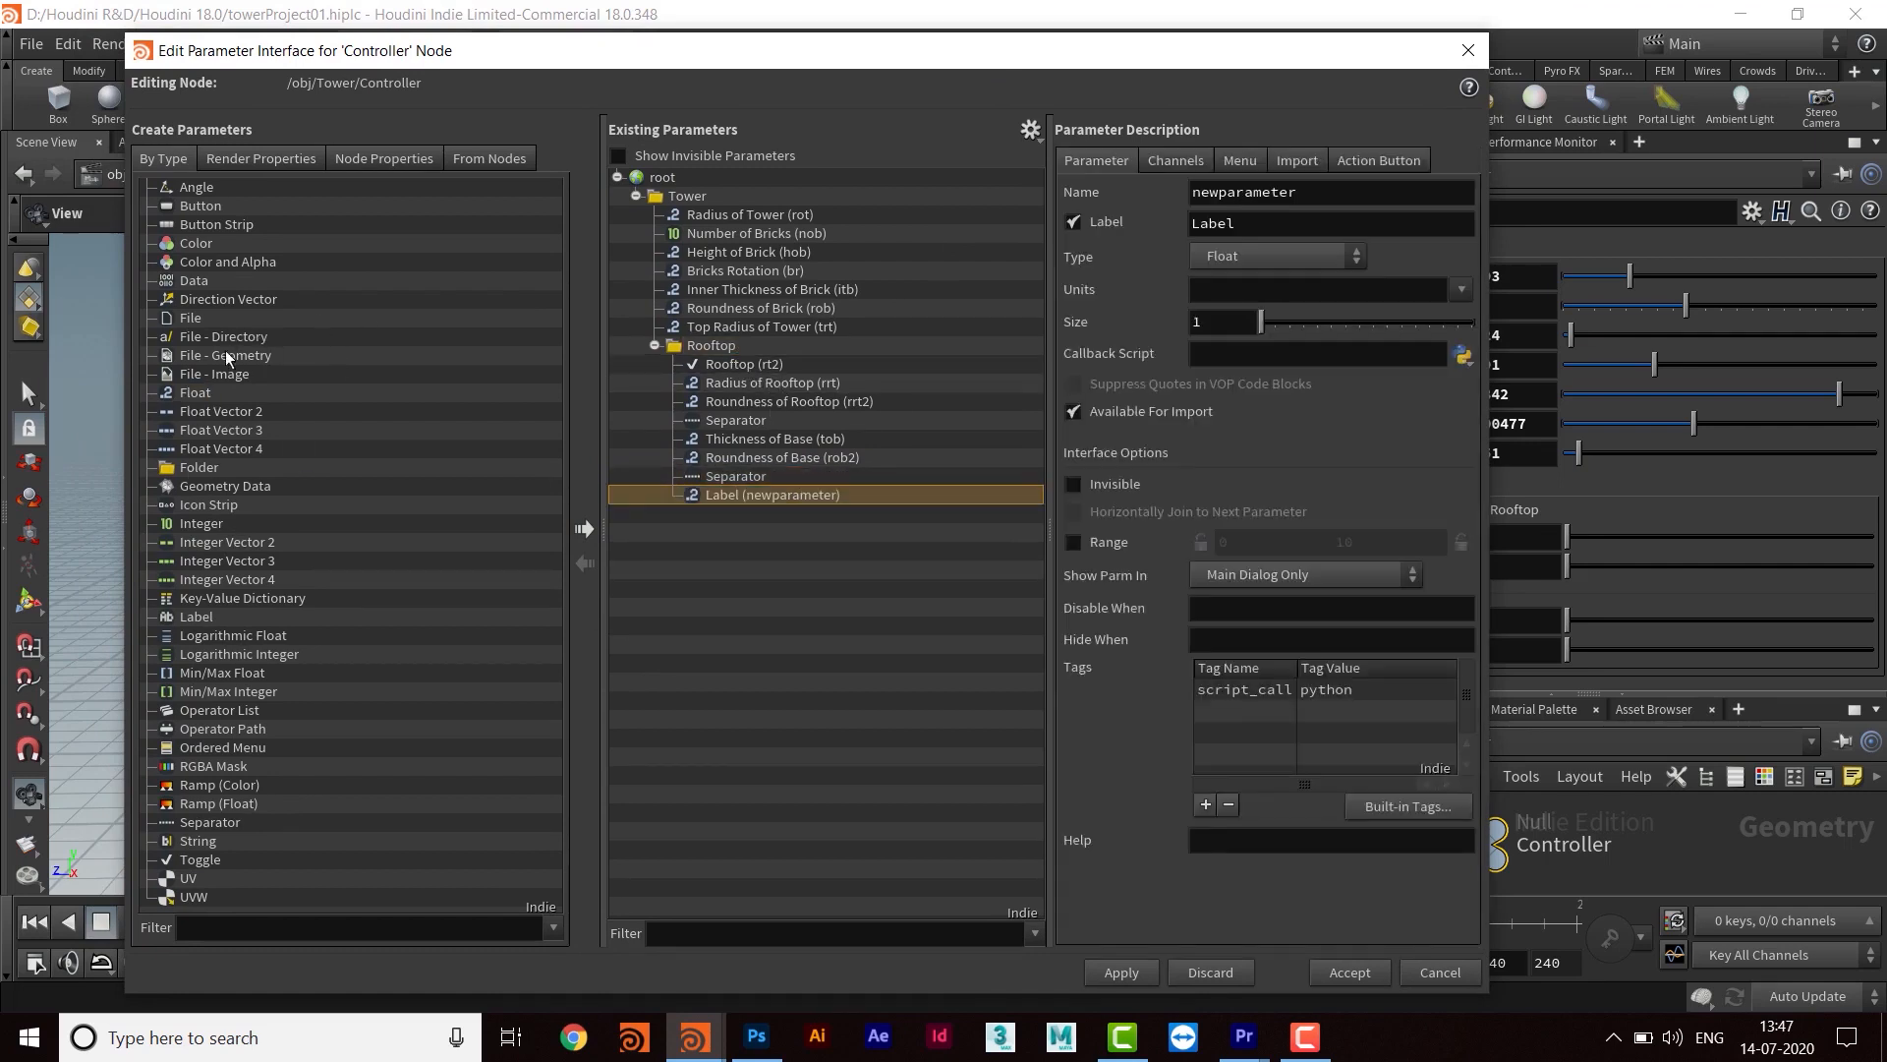
pyautogui.moveTo(198, 393); pyautogui.dragTo(747, 346)
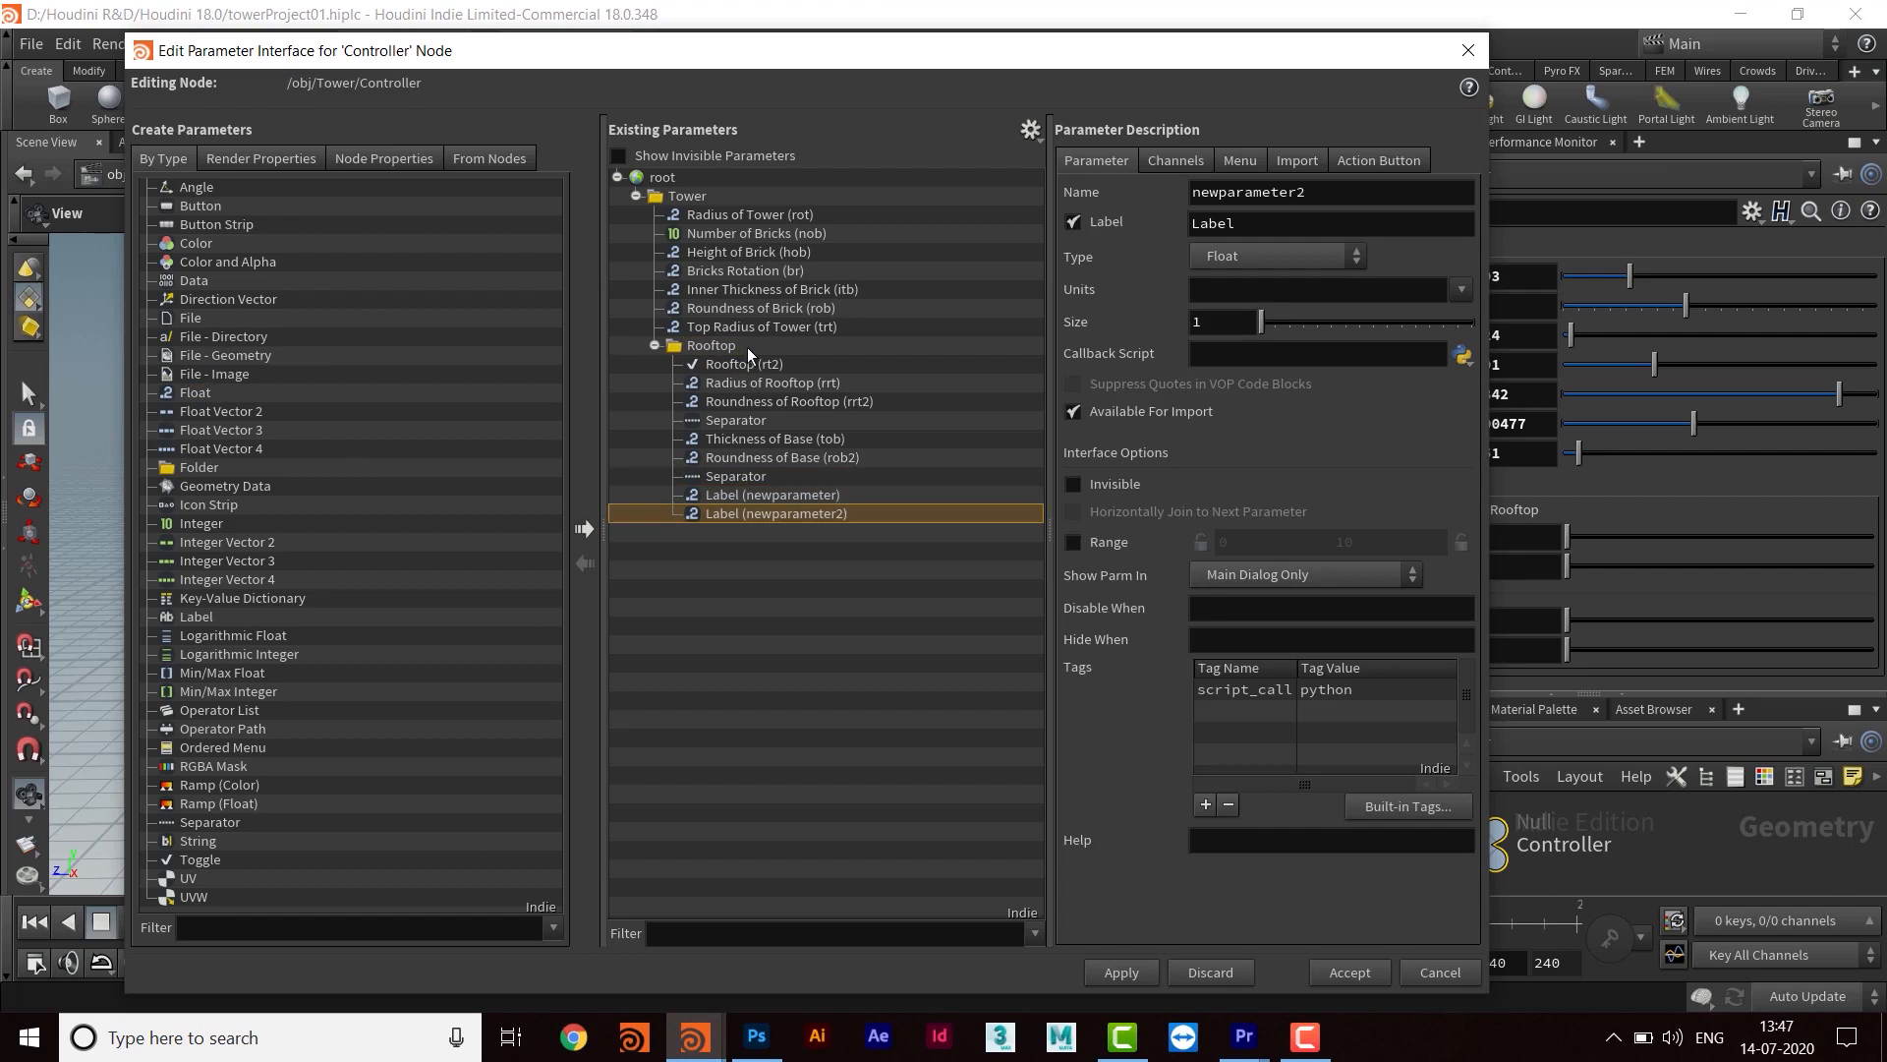
# Name the first Float parameter below the second Separator hob1, label it Height of Boundary 1, and apply
pyautogui.click(790, 497)
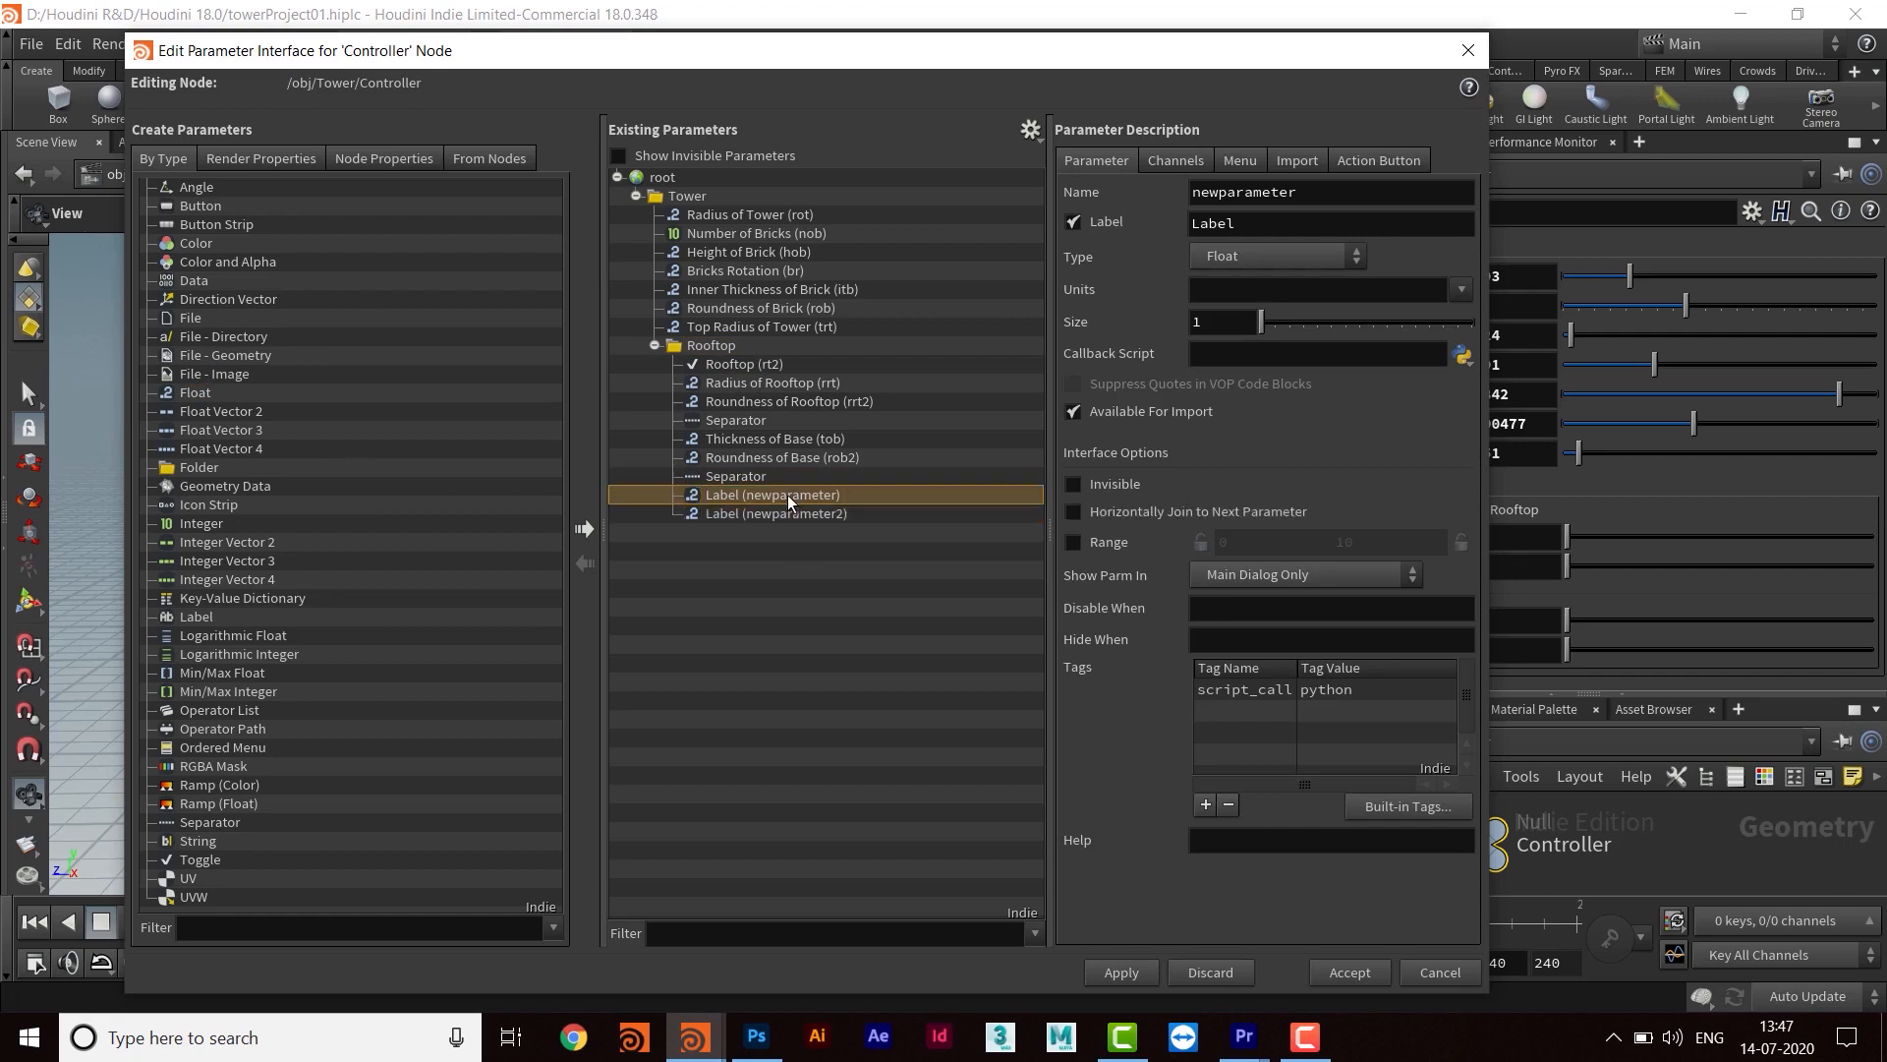
pyautogui.click(1239, 186)
pyautogui.doubleClick(1239, 190)
pyautogui.write('h')
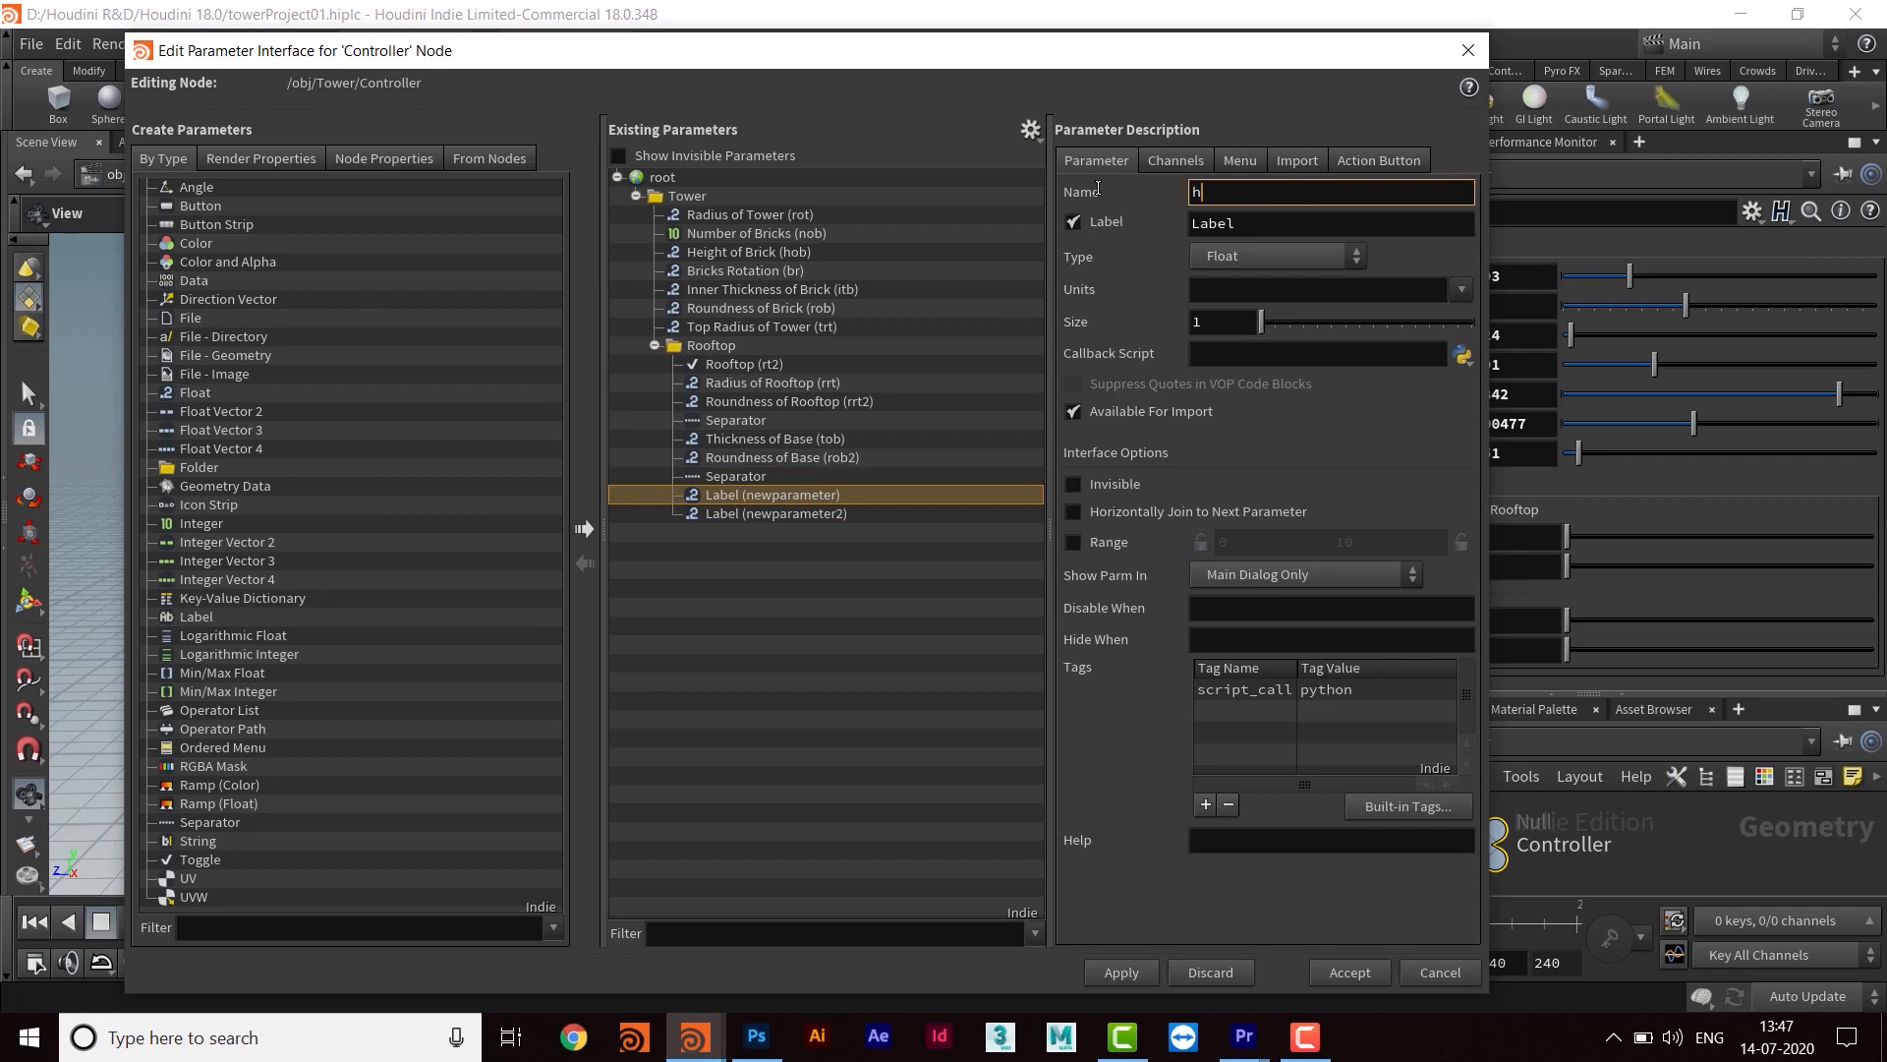
pyautogui.write('ob1')
pyautogui.press('Tab')
pyautogui.write('Heig')
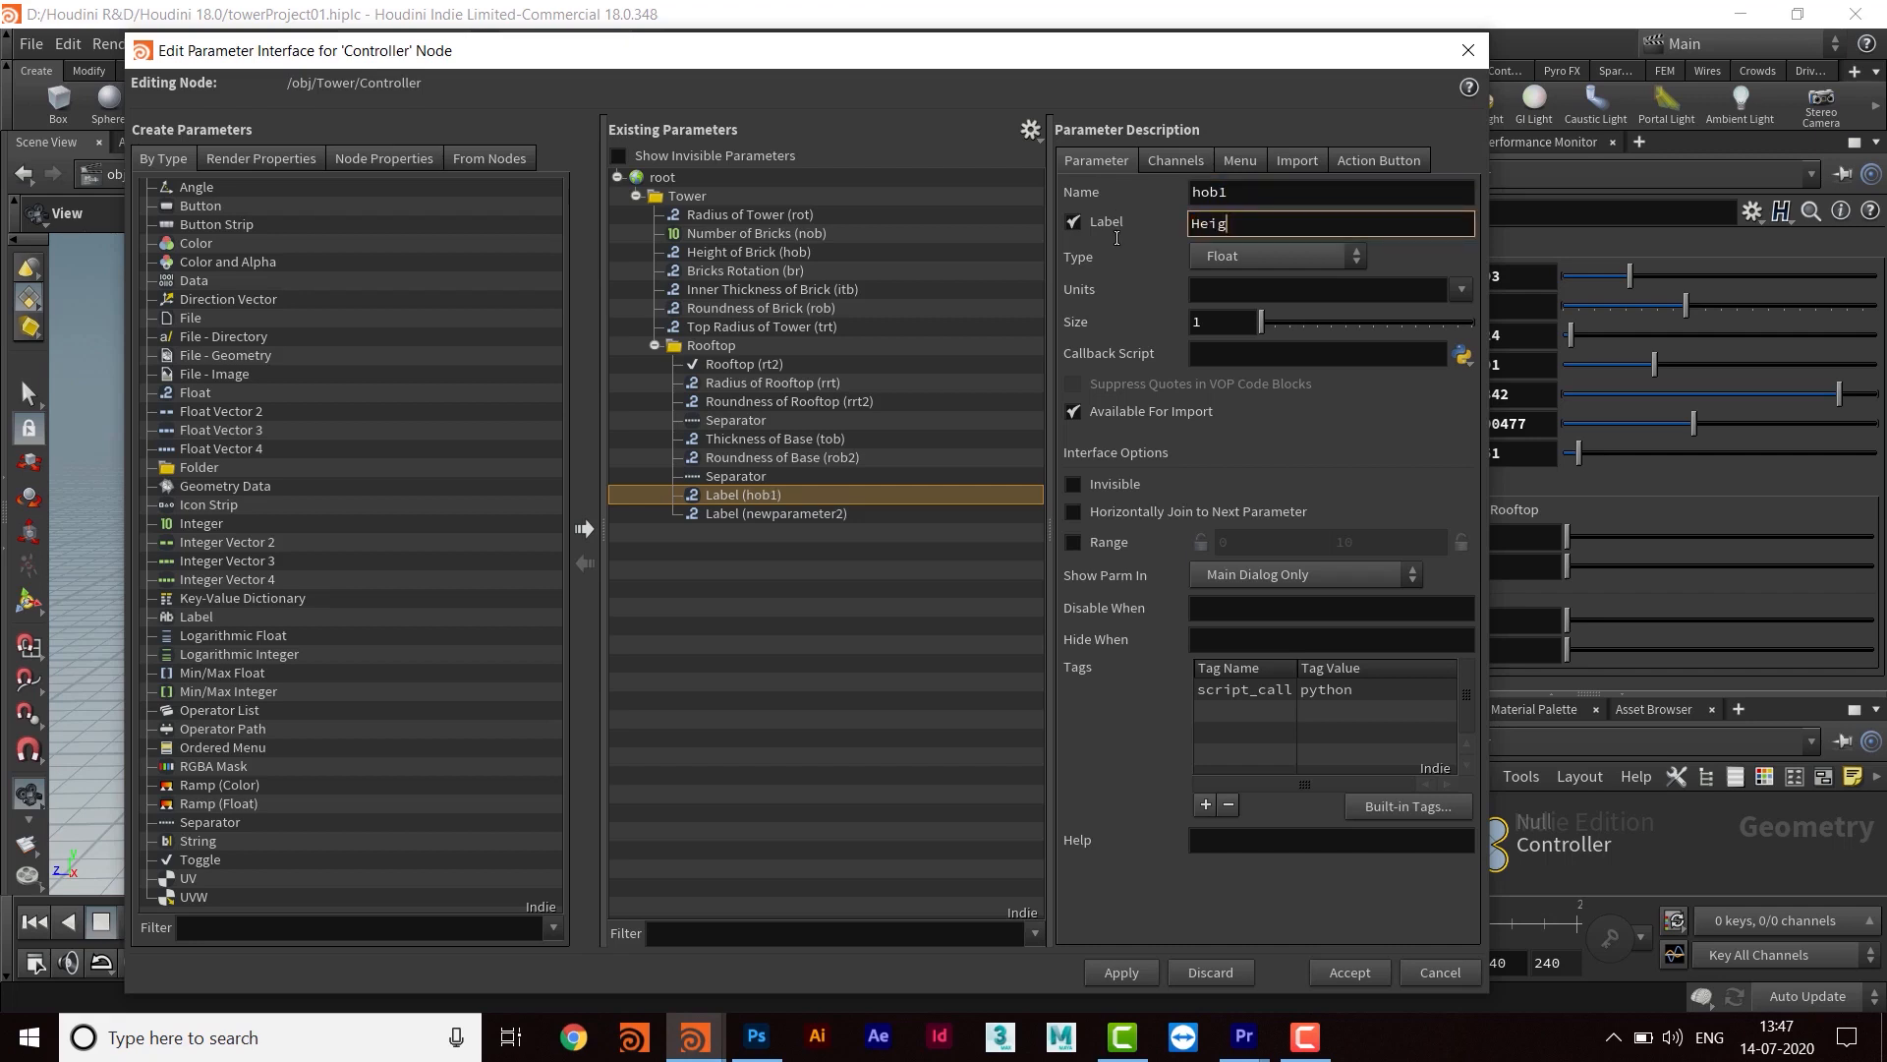
pyautogui.write('ht of Boundary 1')
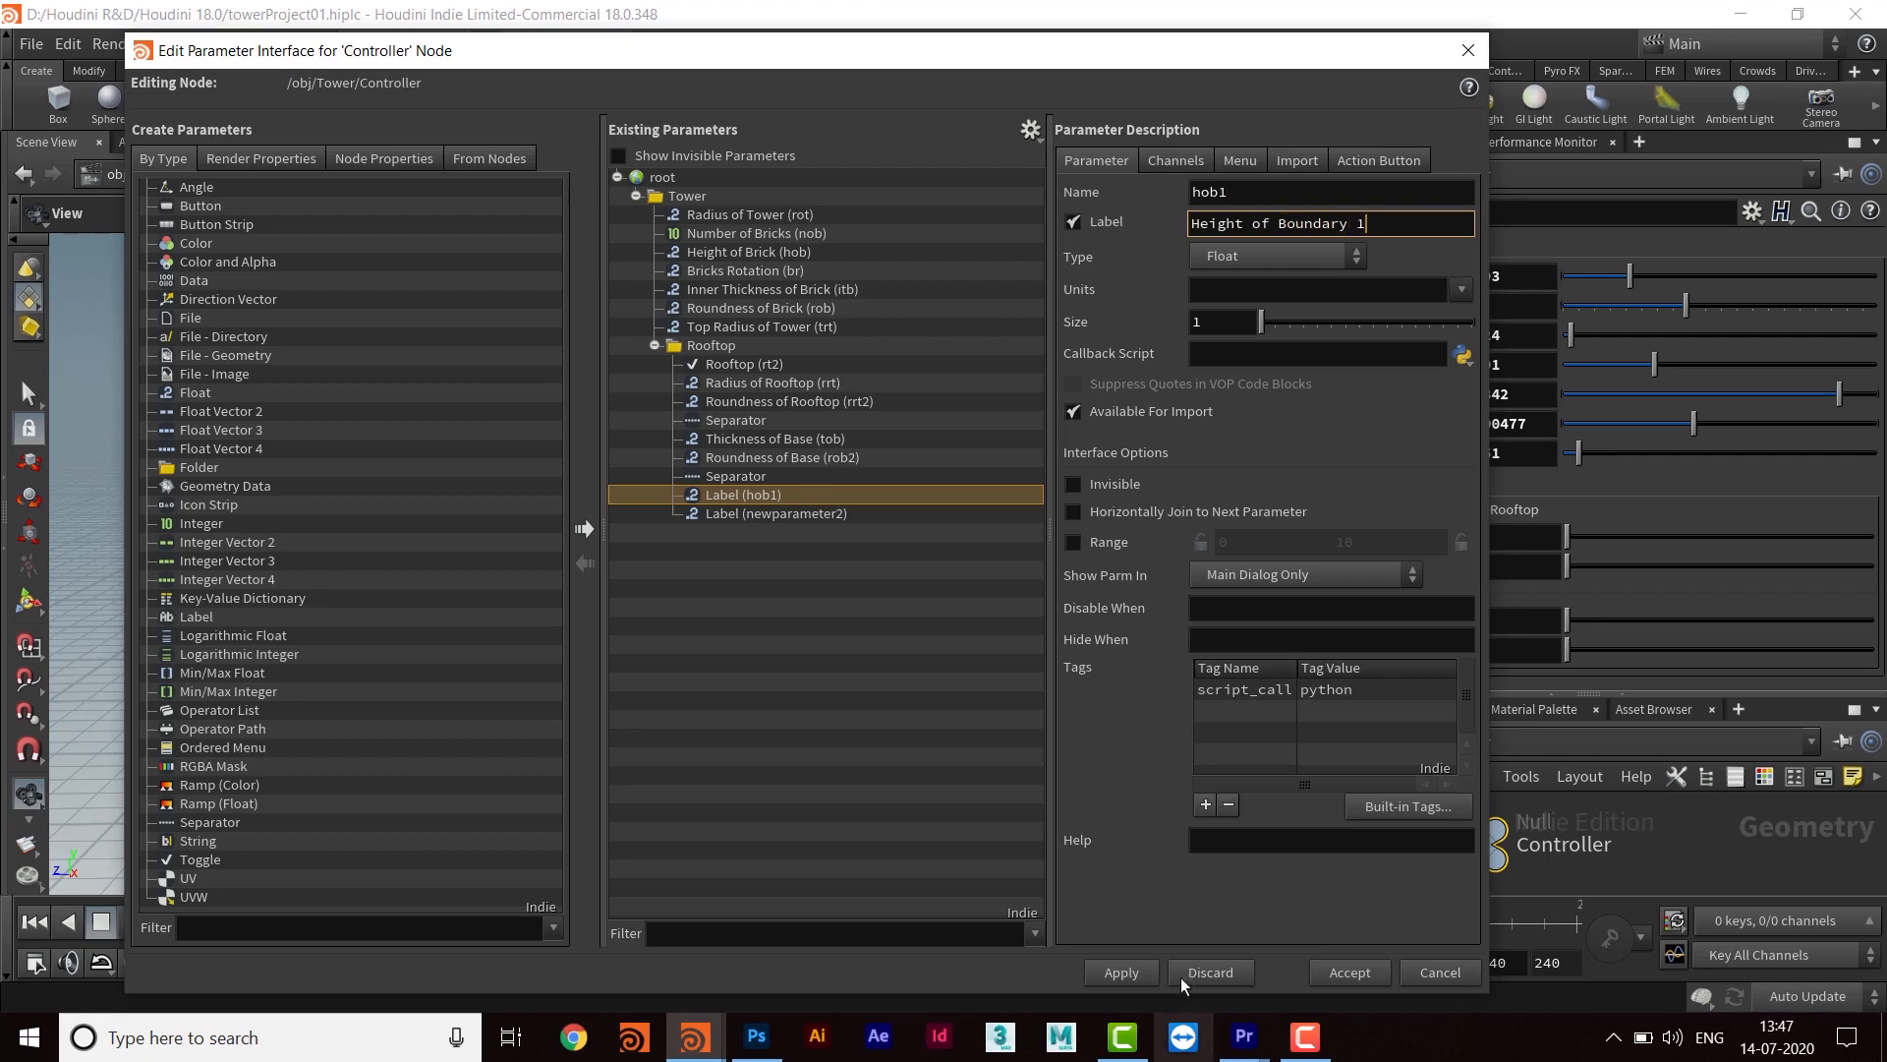
pyautogui.click(1121, 972)
# Name the last Float parameter in the Rooftop folder hob2, label it Height of Boundary 2, and apply
pyautogui.click(1222, 192)
pyautogui.press('BackSpace')
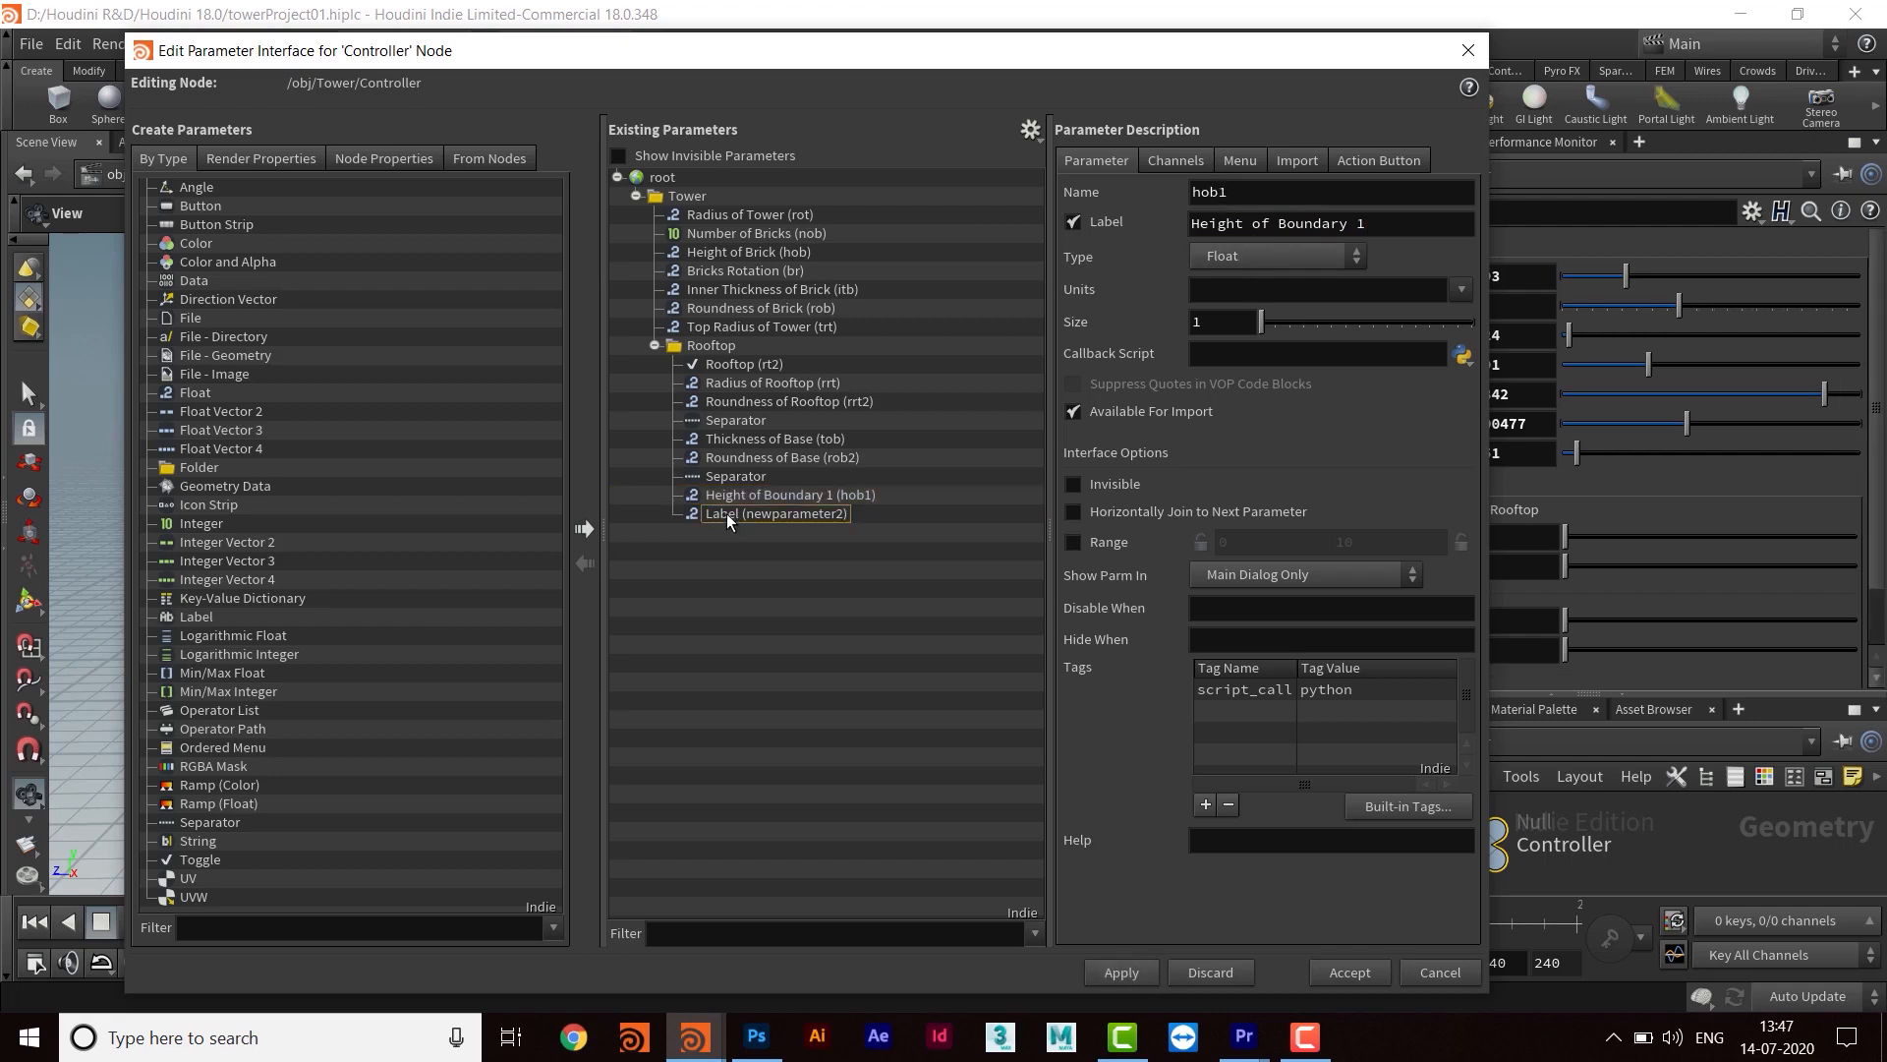
pyautogui.click(728, 513)
pyautogui.hotkey('ctrl', 'a')
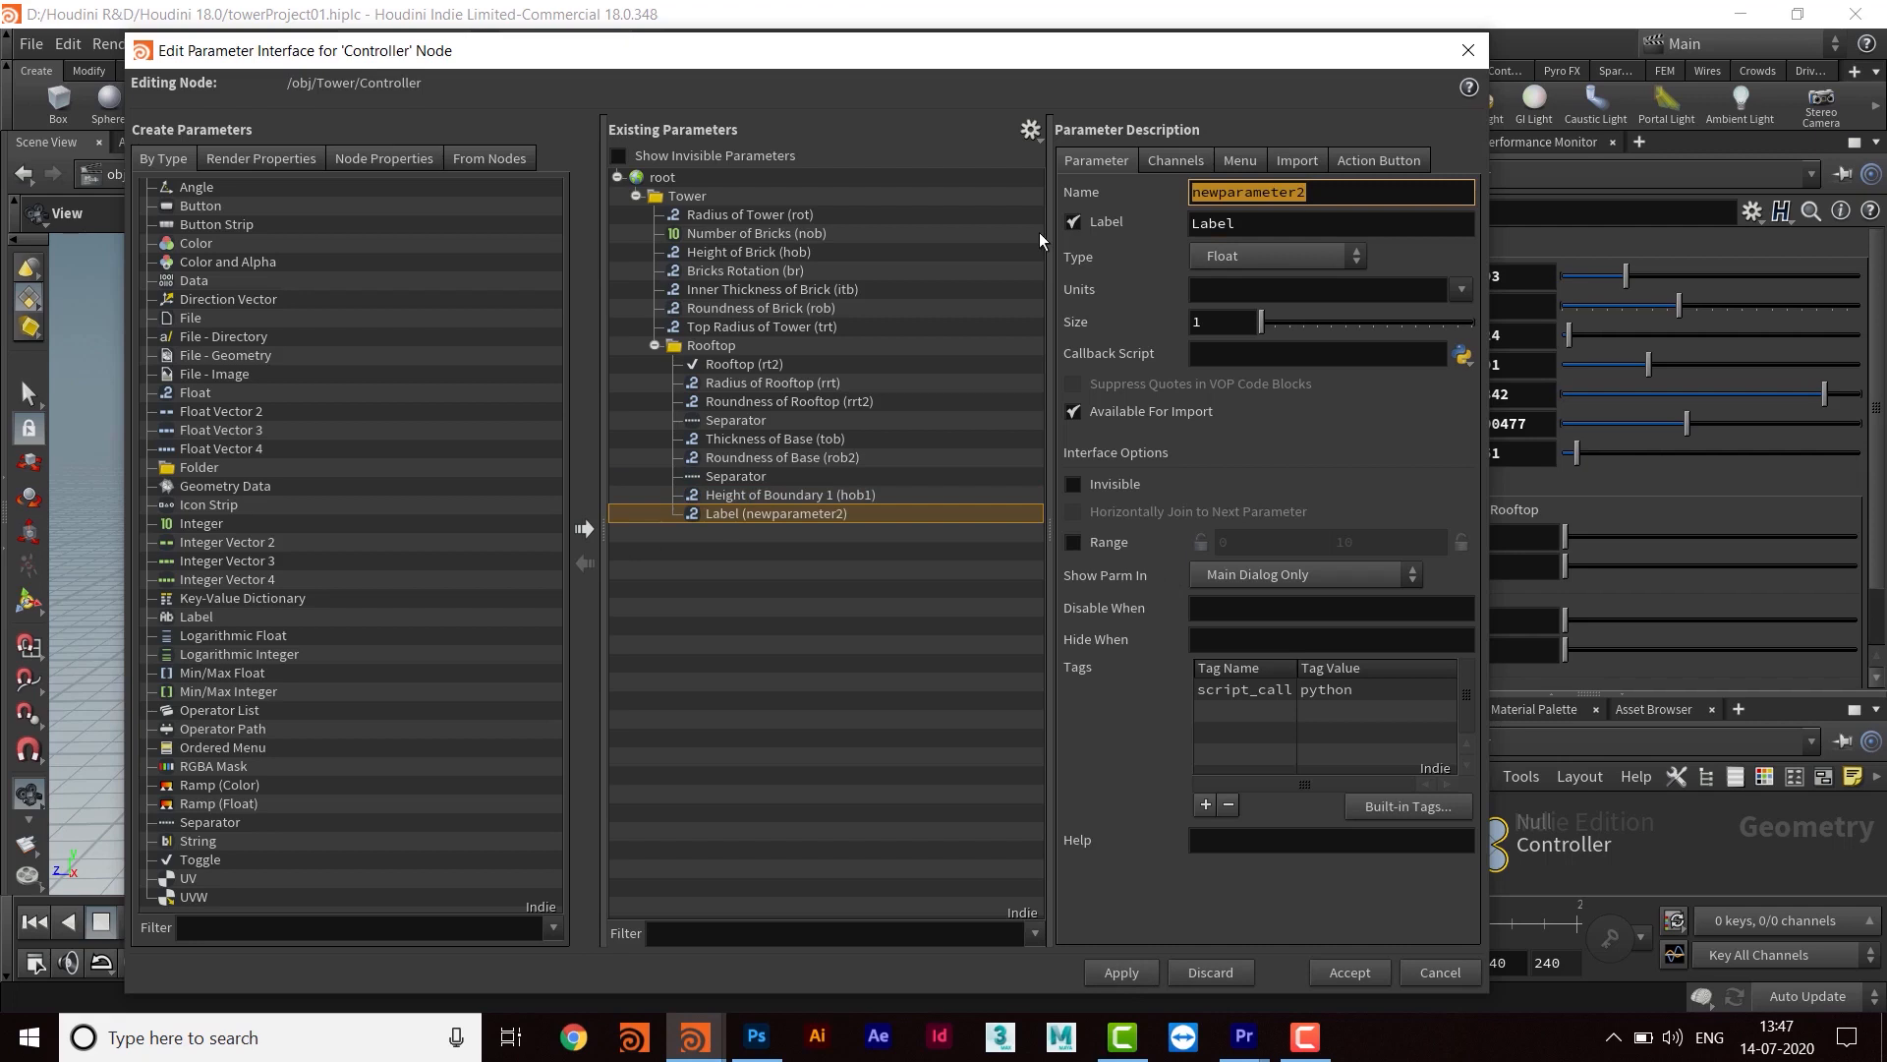
pyautogui.write('hob2')
pyautogui.press('Tab')
pyautogui.write('Height ')
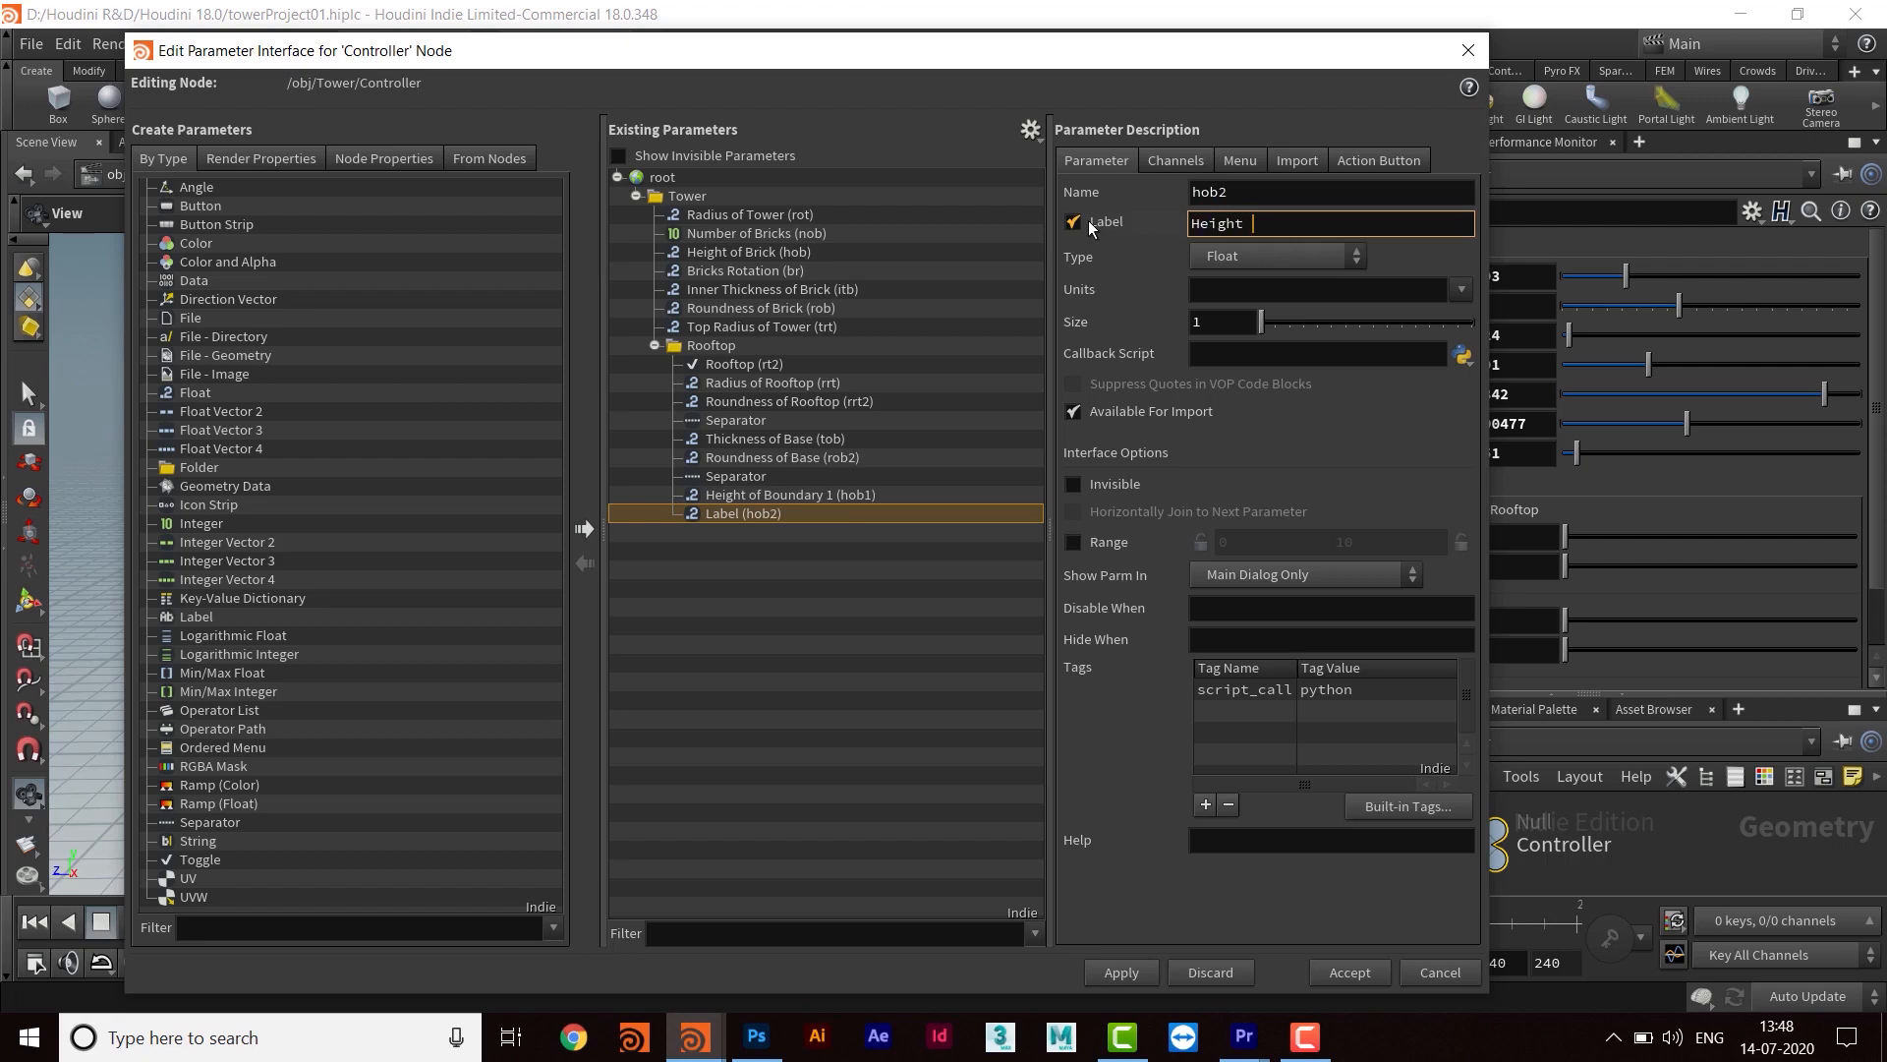
pyautogui.write('of Boundary 2')
pyautogui.click(1123, 973)
# Add a third Separator and a Label parameter at the end of the Rooftop folder, below Height of Boundary 2
pyautogui.moveTo(1238, 62); pyautogui.dragTo(1052, 46)
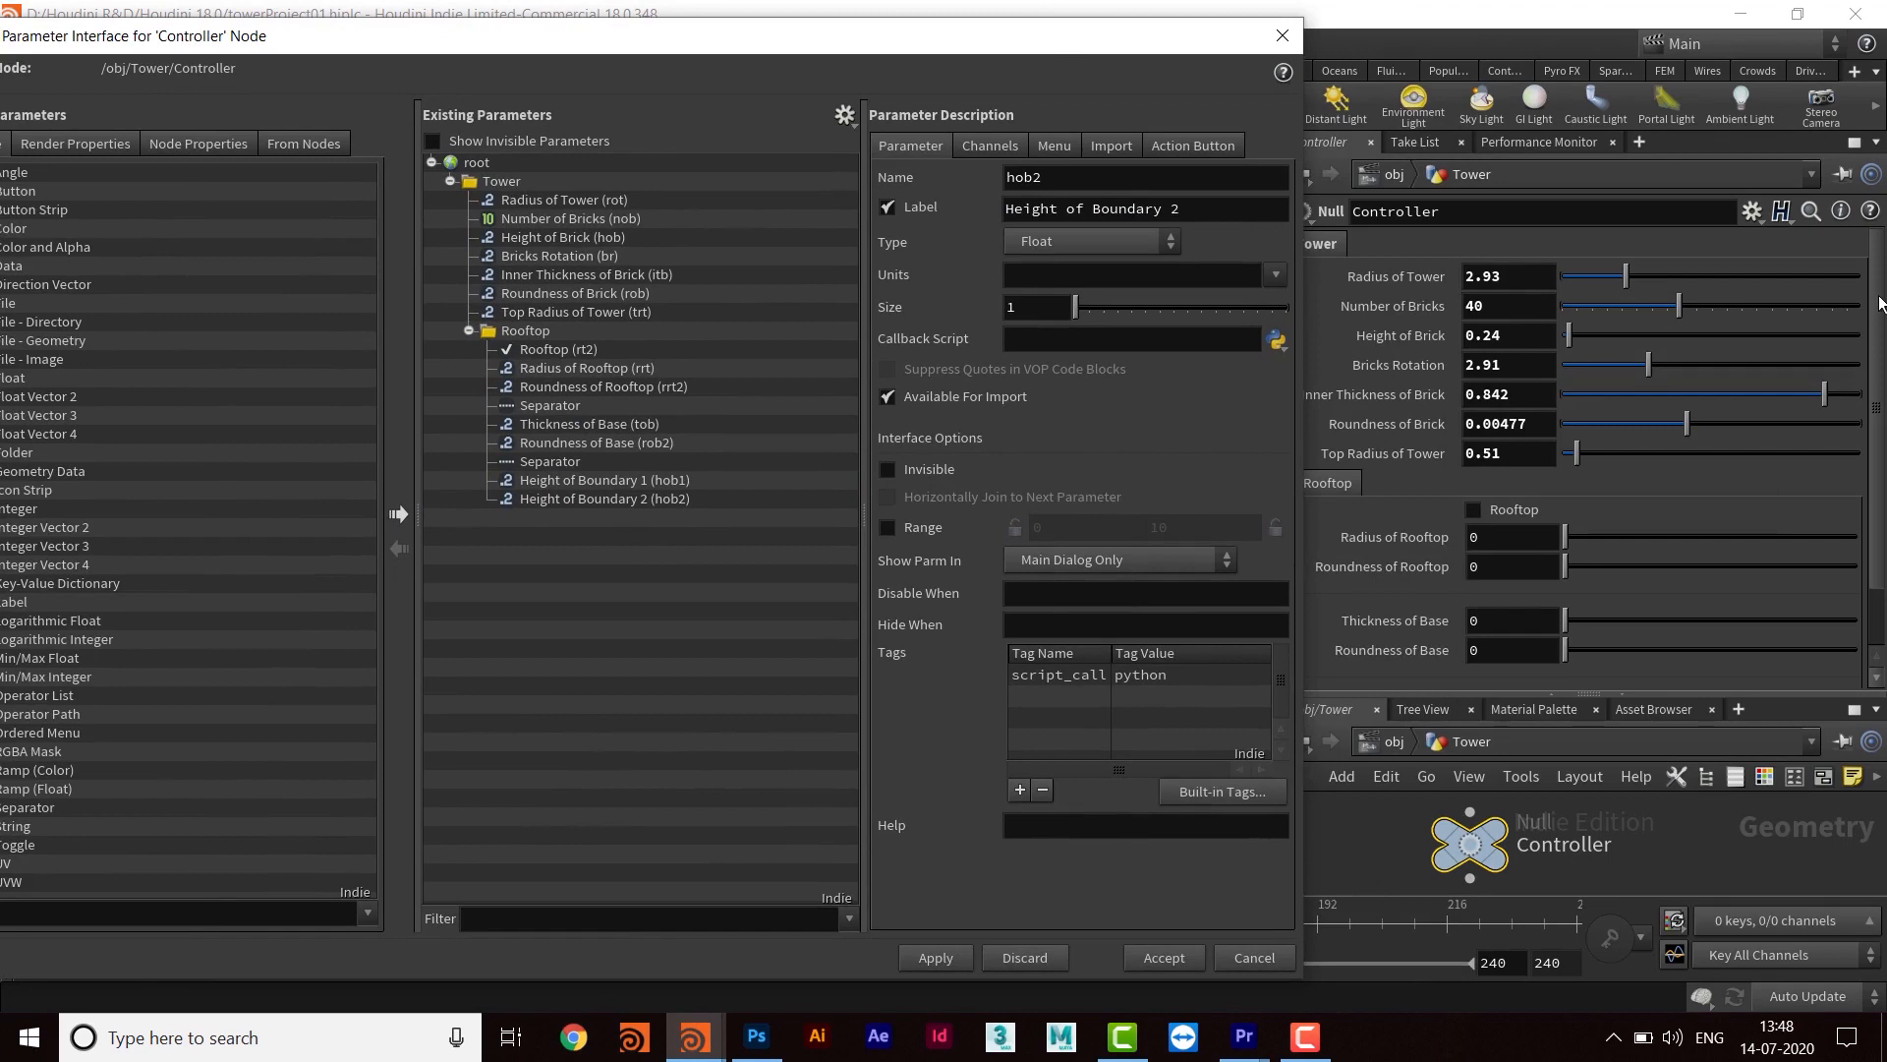
pyautogui.moveTo(1879, 307); pyautogui.dragTo(1885, 446)
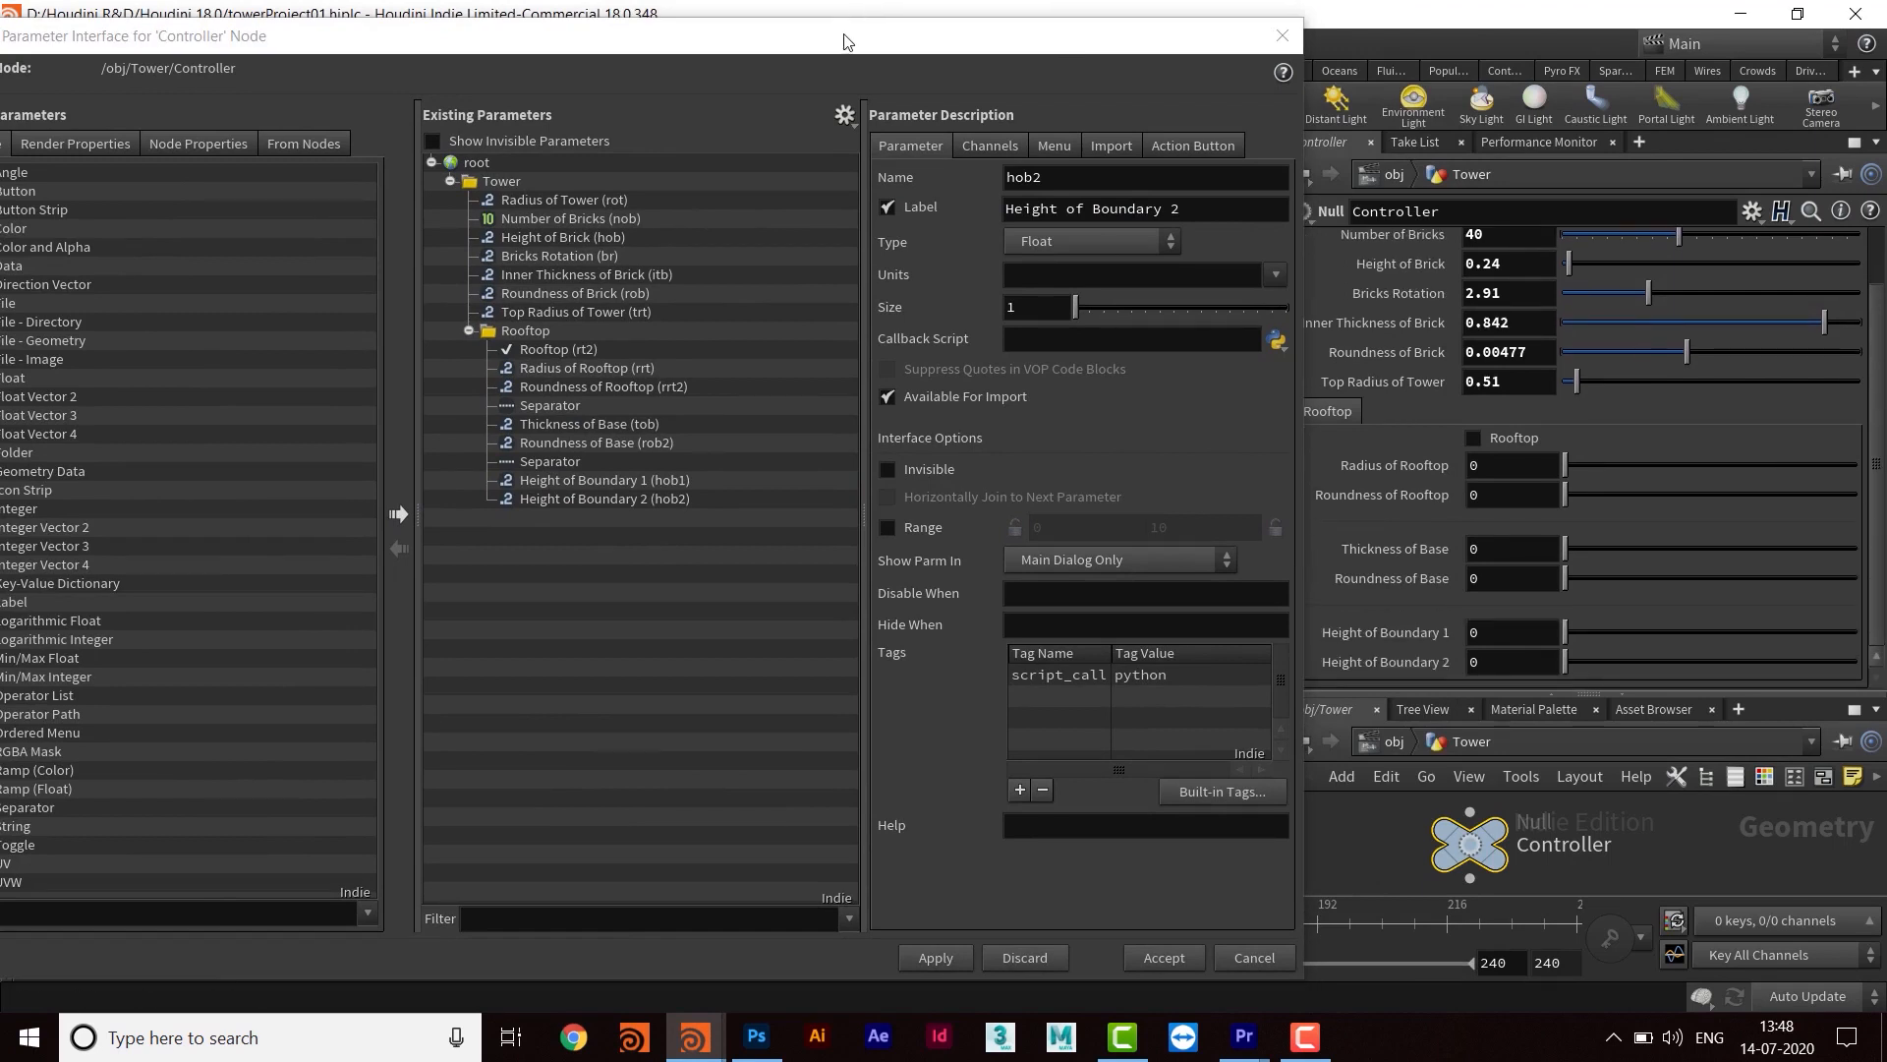
pyautogui.moveTo(846, 40); pyautogui.dragTo(983, 29)
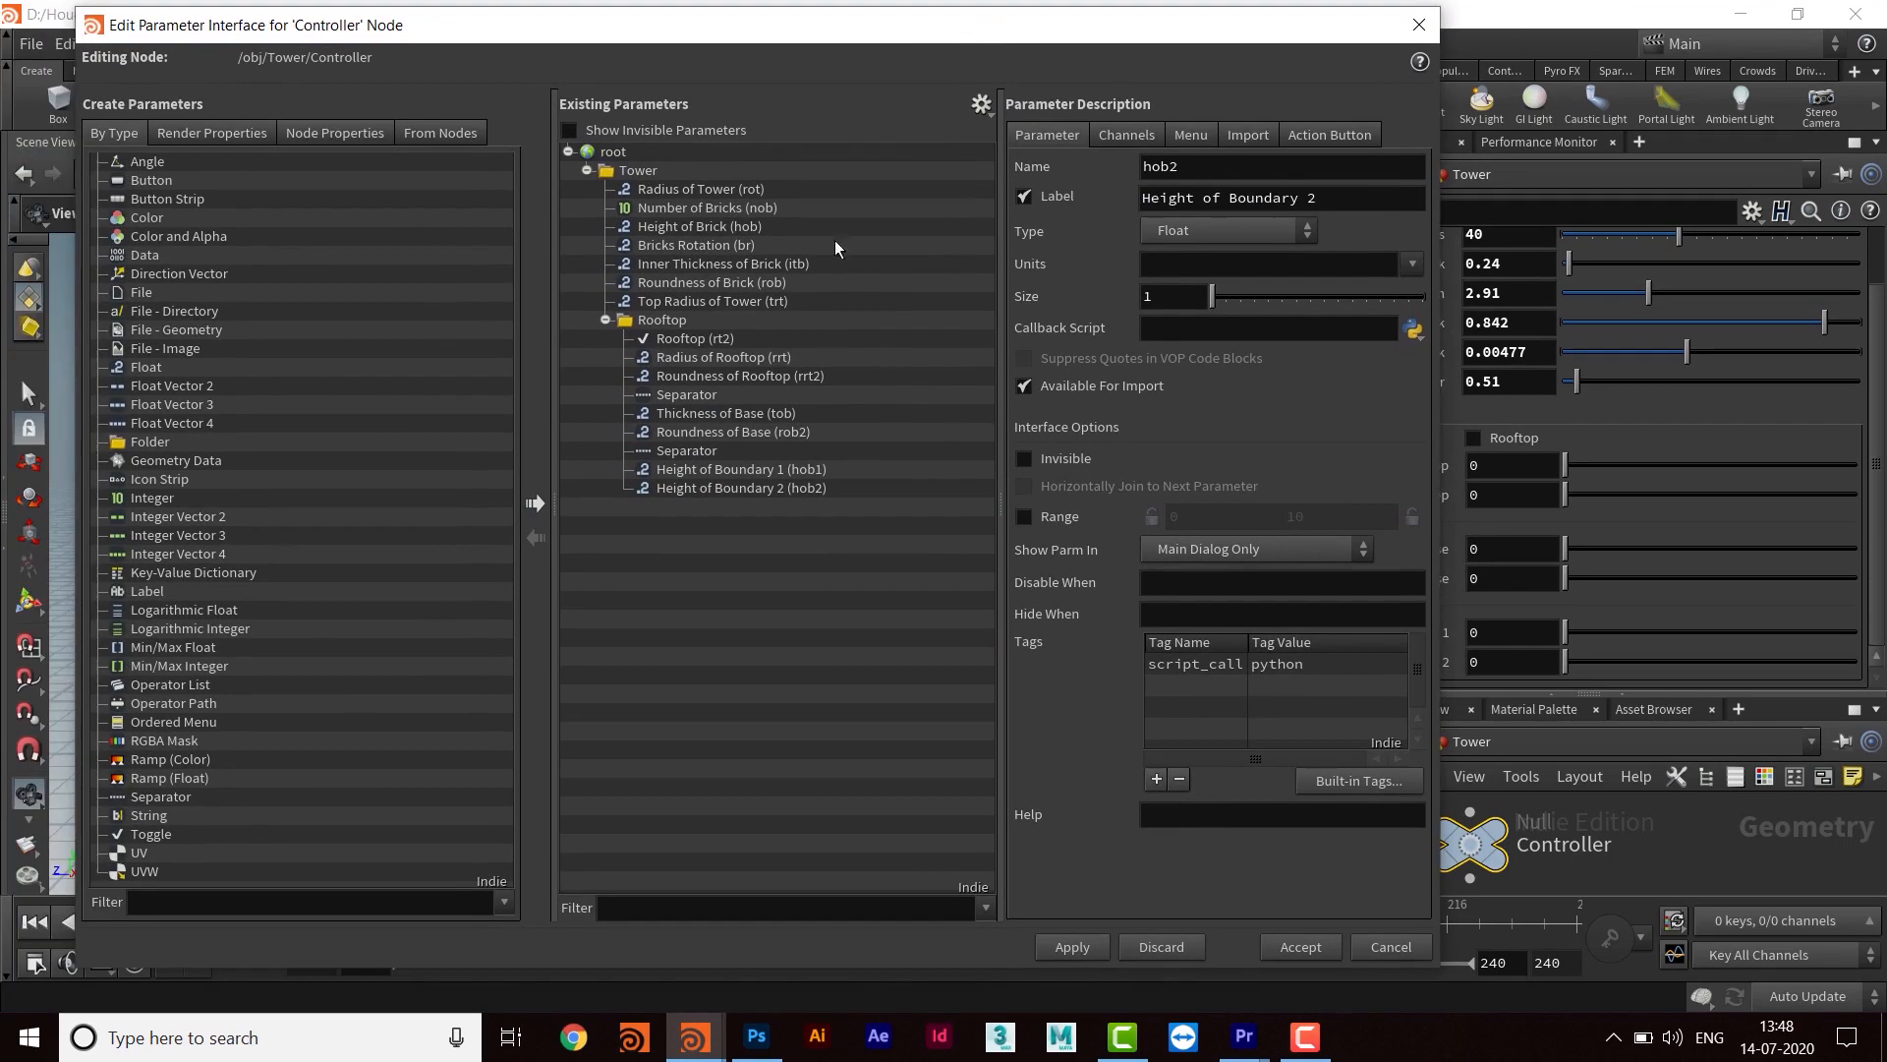
pyautogui.moveTo(914, 32); pyautogui.dragTo(933, 30)
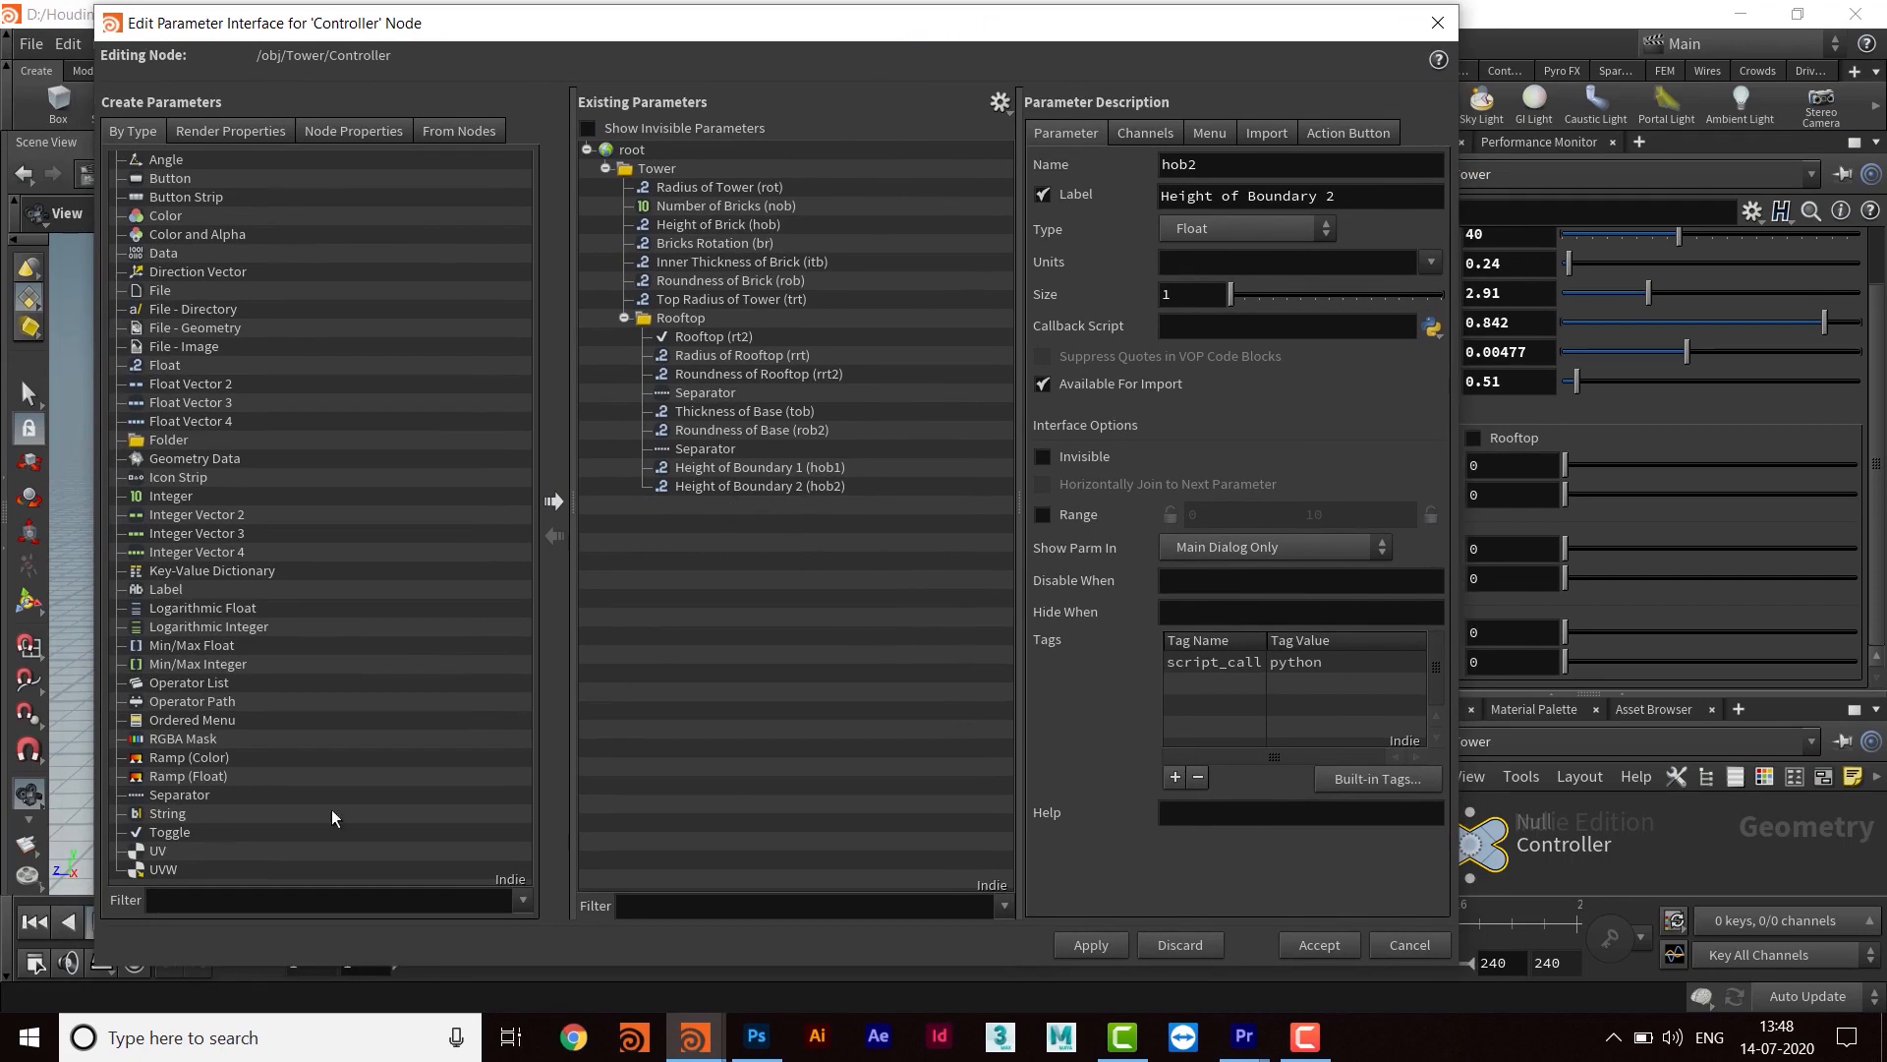
pyautogui.moveTo(176, 796); pyautogui.dragTo(693, 319)
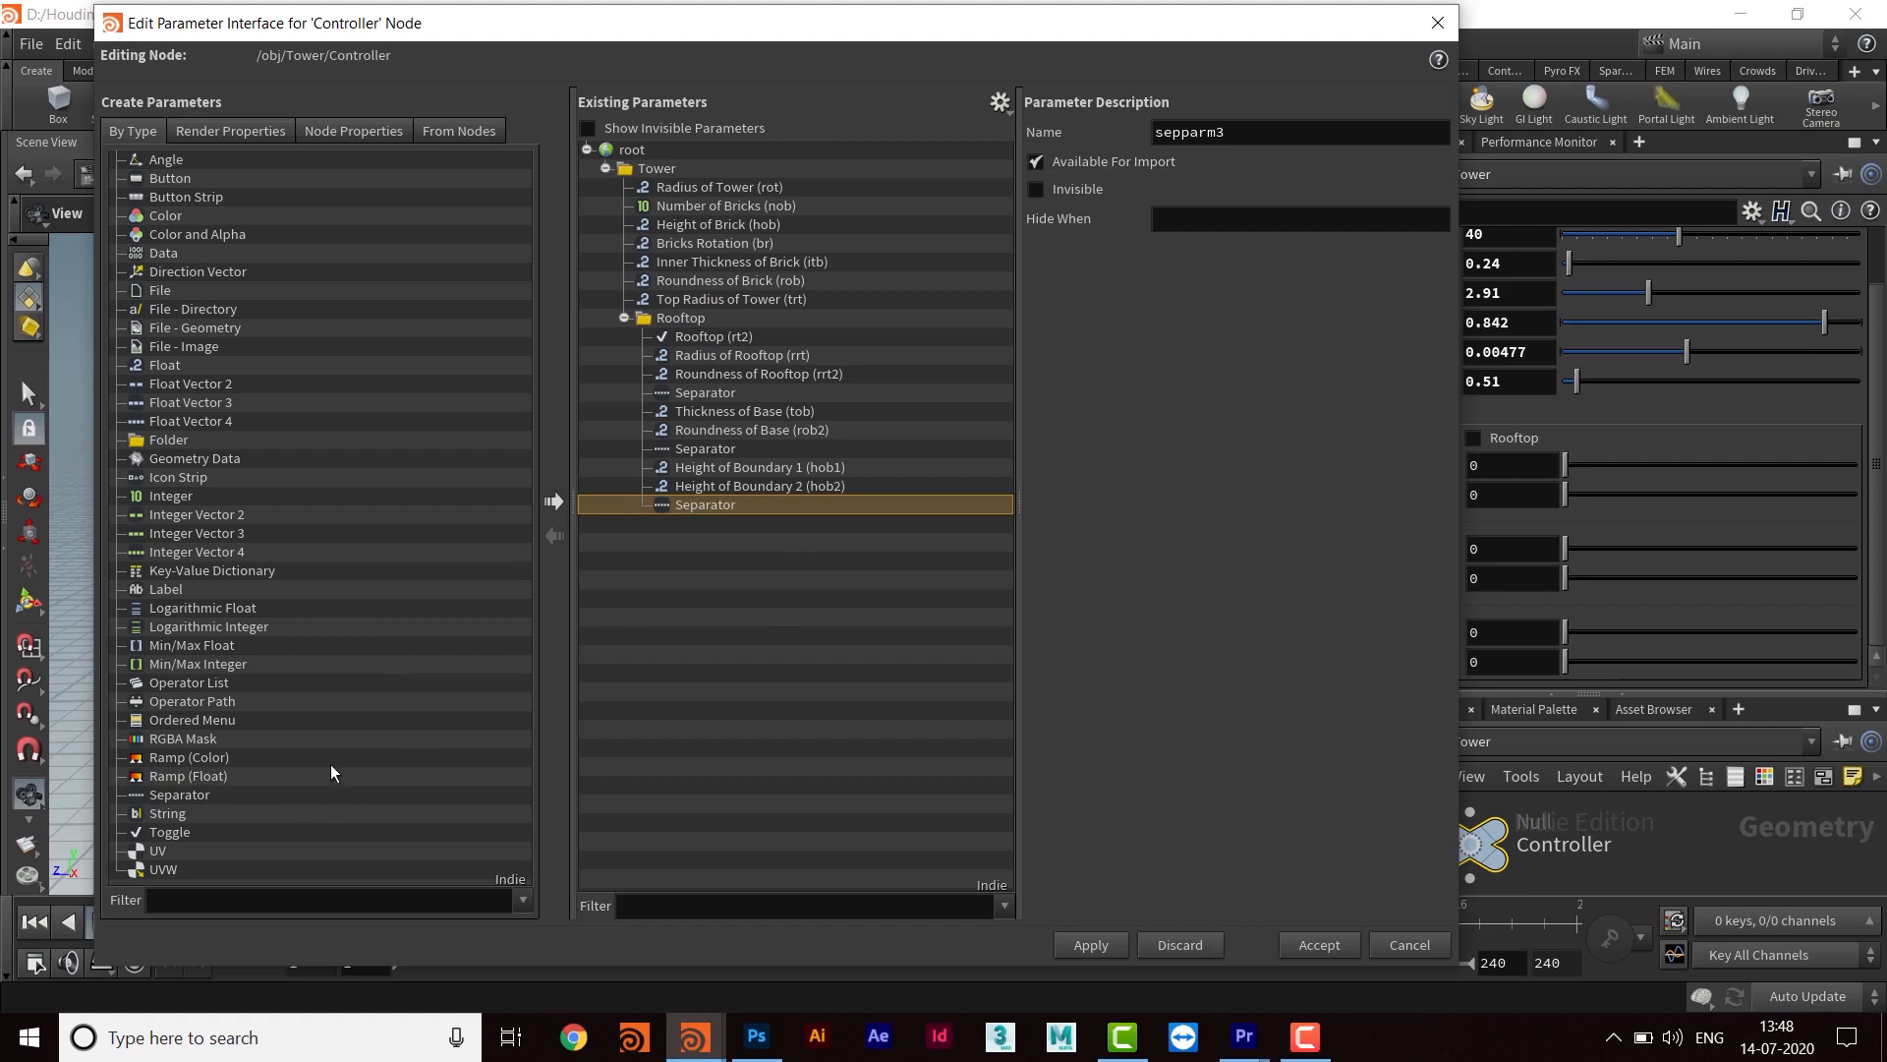
pyautogui.moveTo(157, 595); pyautogui.dragTo(731, 539)
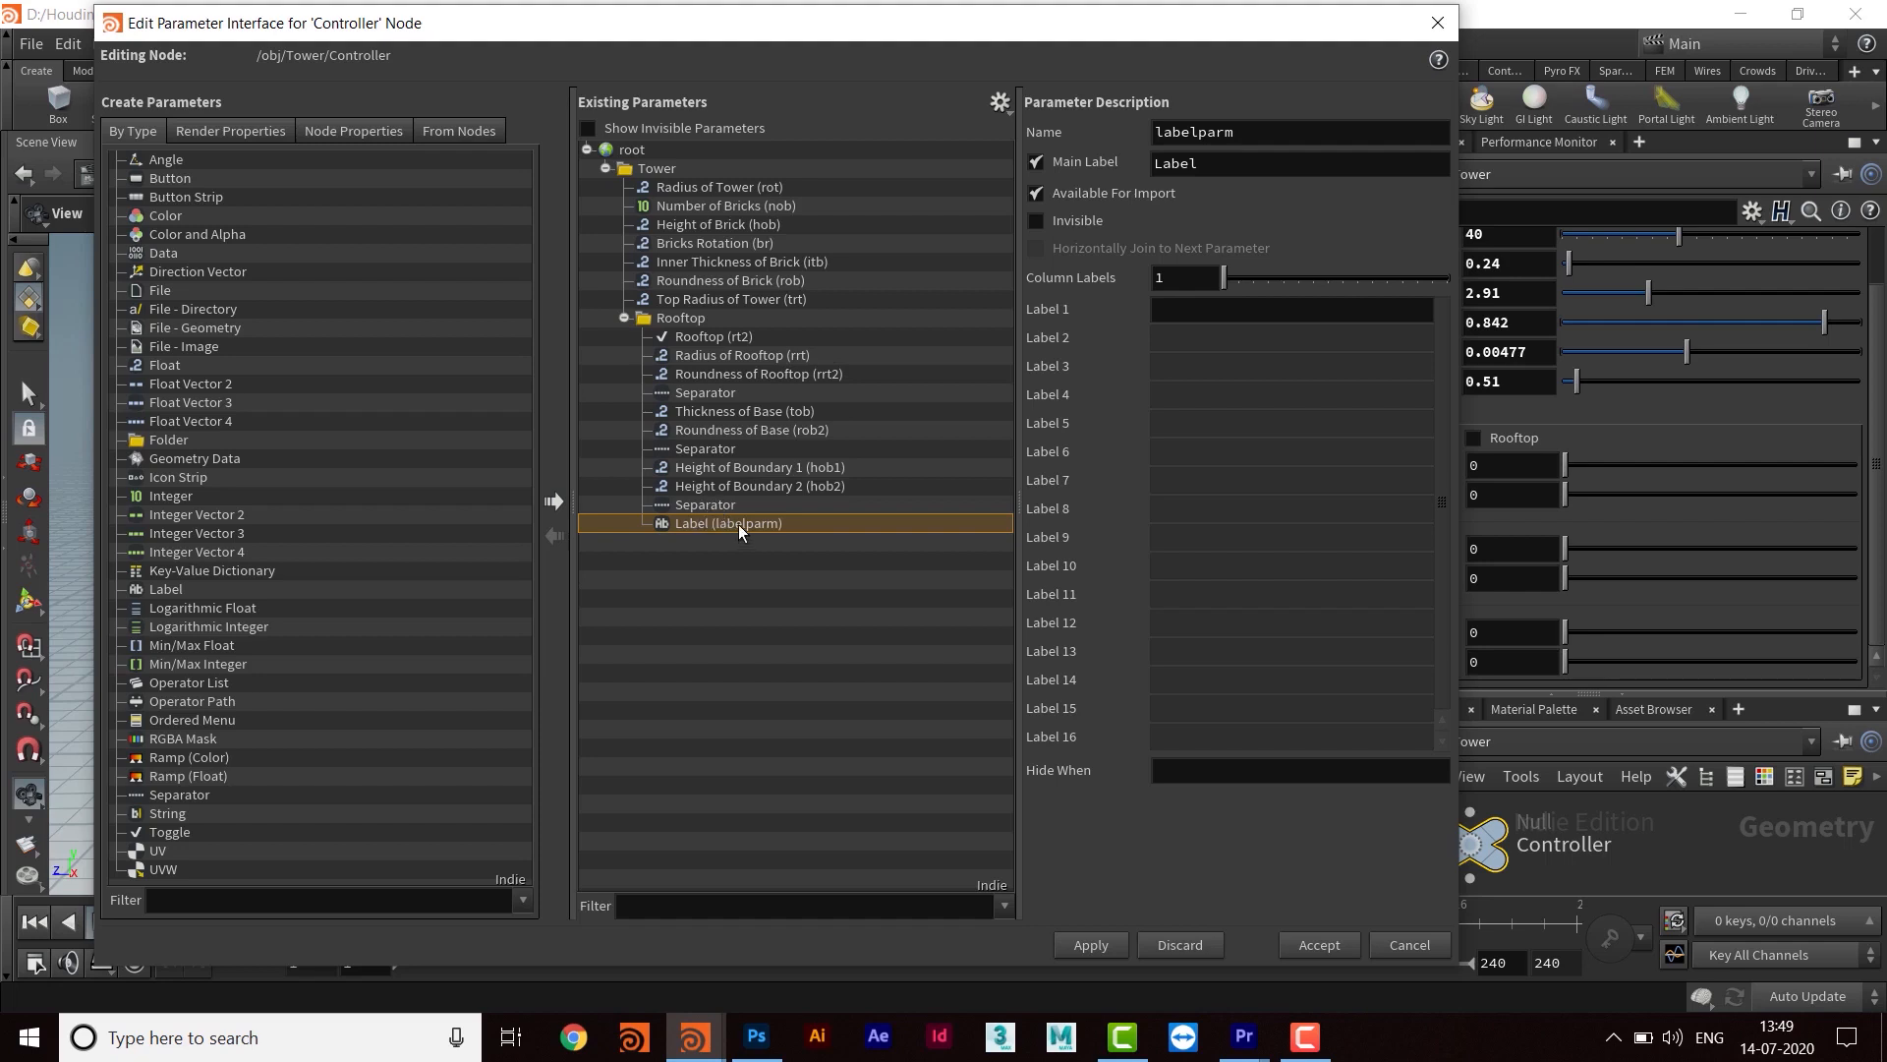
pyautogui.moveTo(1178, 29); pyautogui.dragTo(1226, 38)
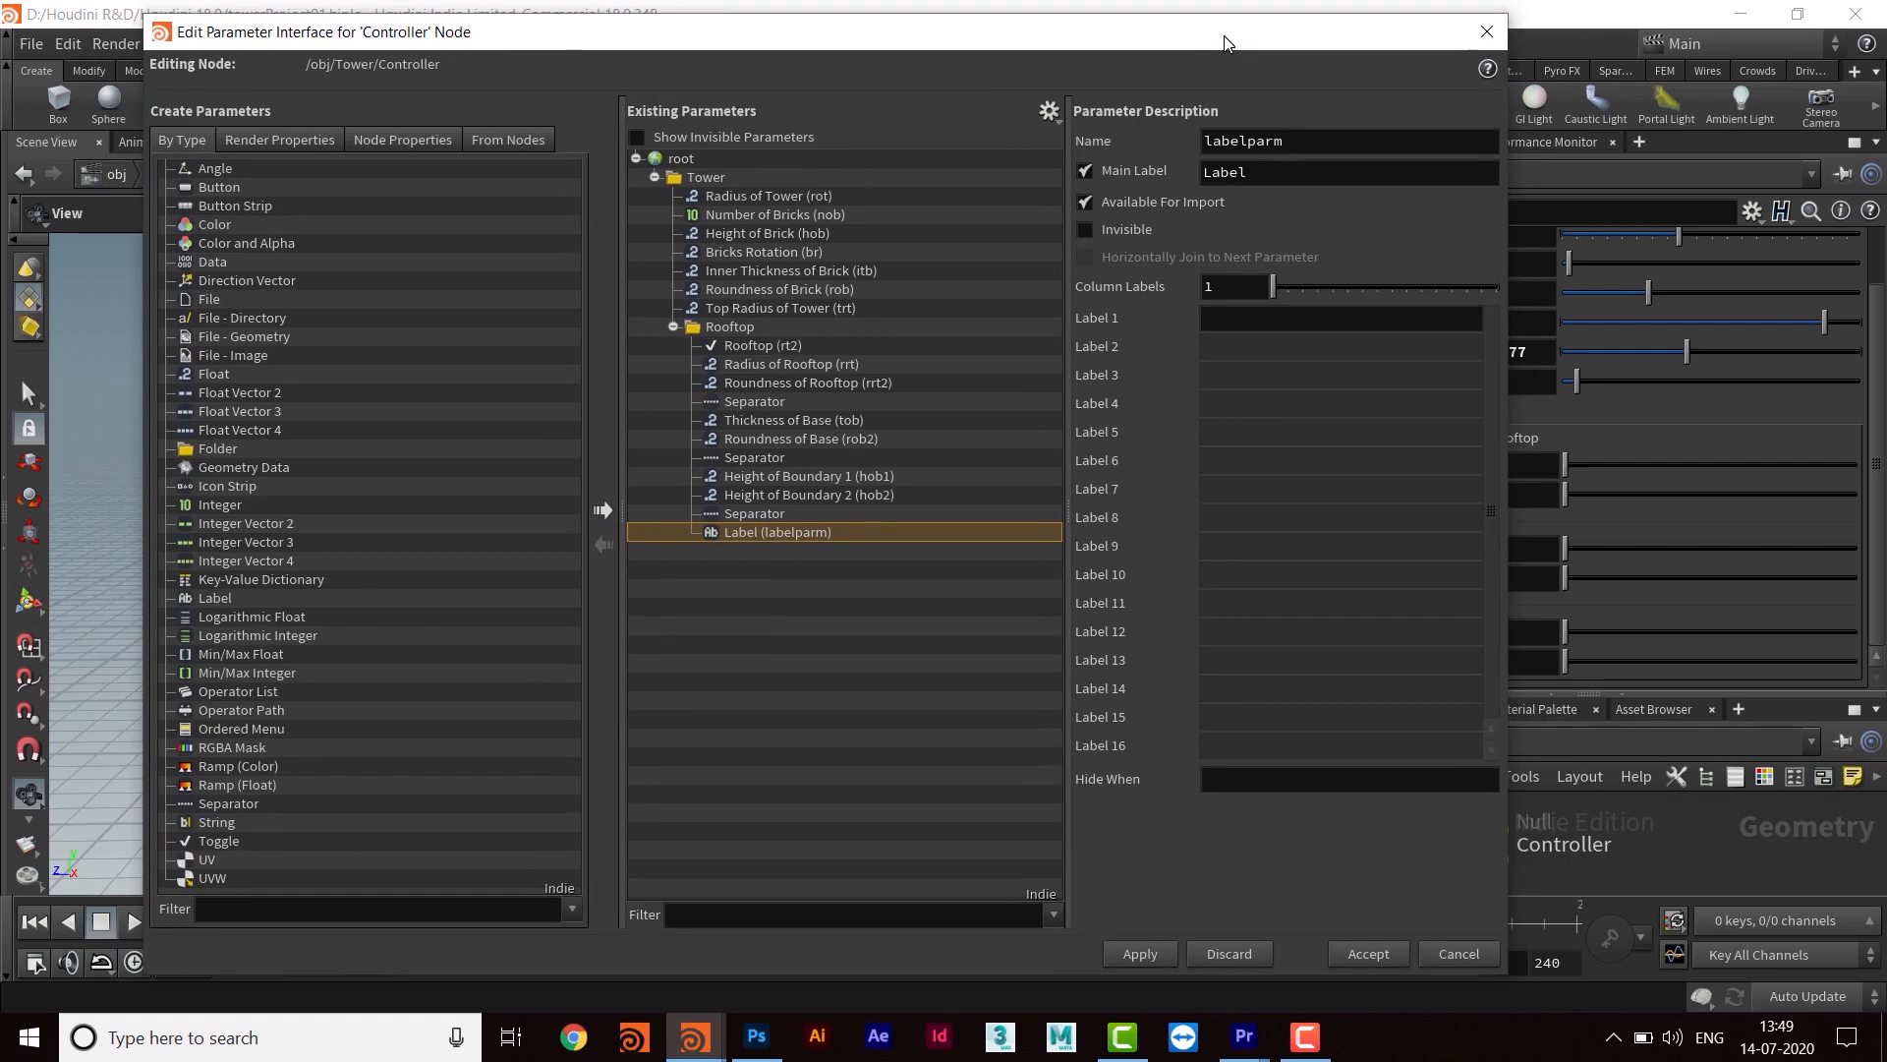
# Name the new Label parameter at the end of the Rooftop folder Probability_of_Stones and apply
pyautogui.moveTo(993, 41); pyautogui.dragTo(958, 59)
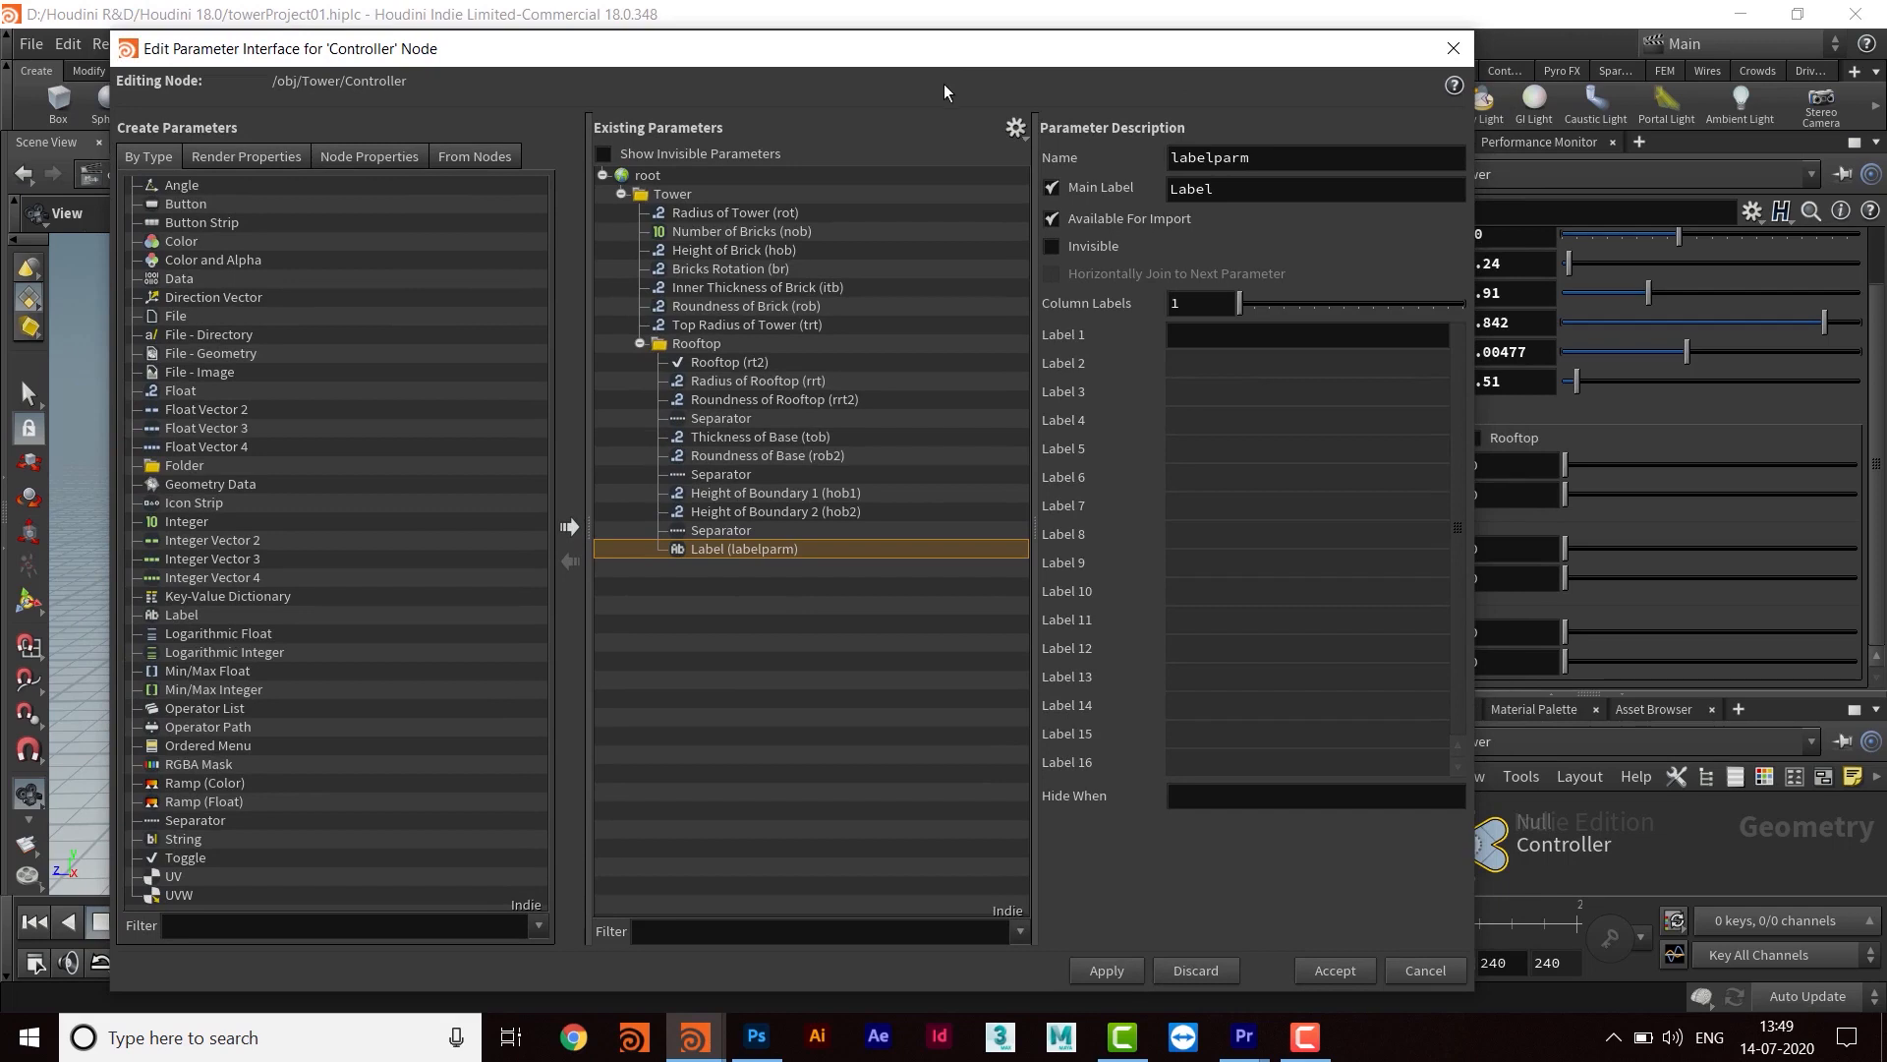
pyautogui.moveTo(1301, 165); pyautogui.dragTo(1102, 147)
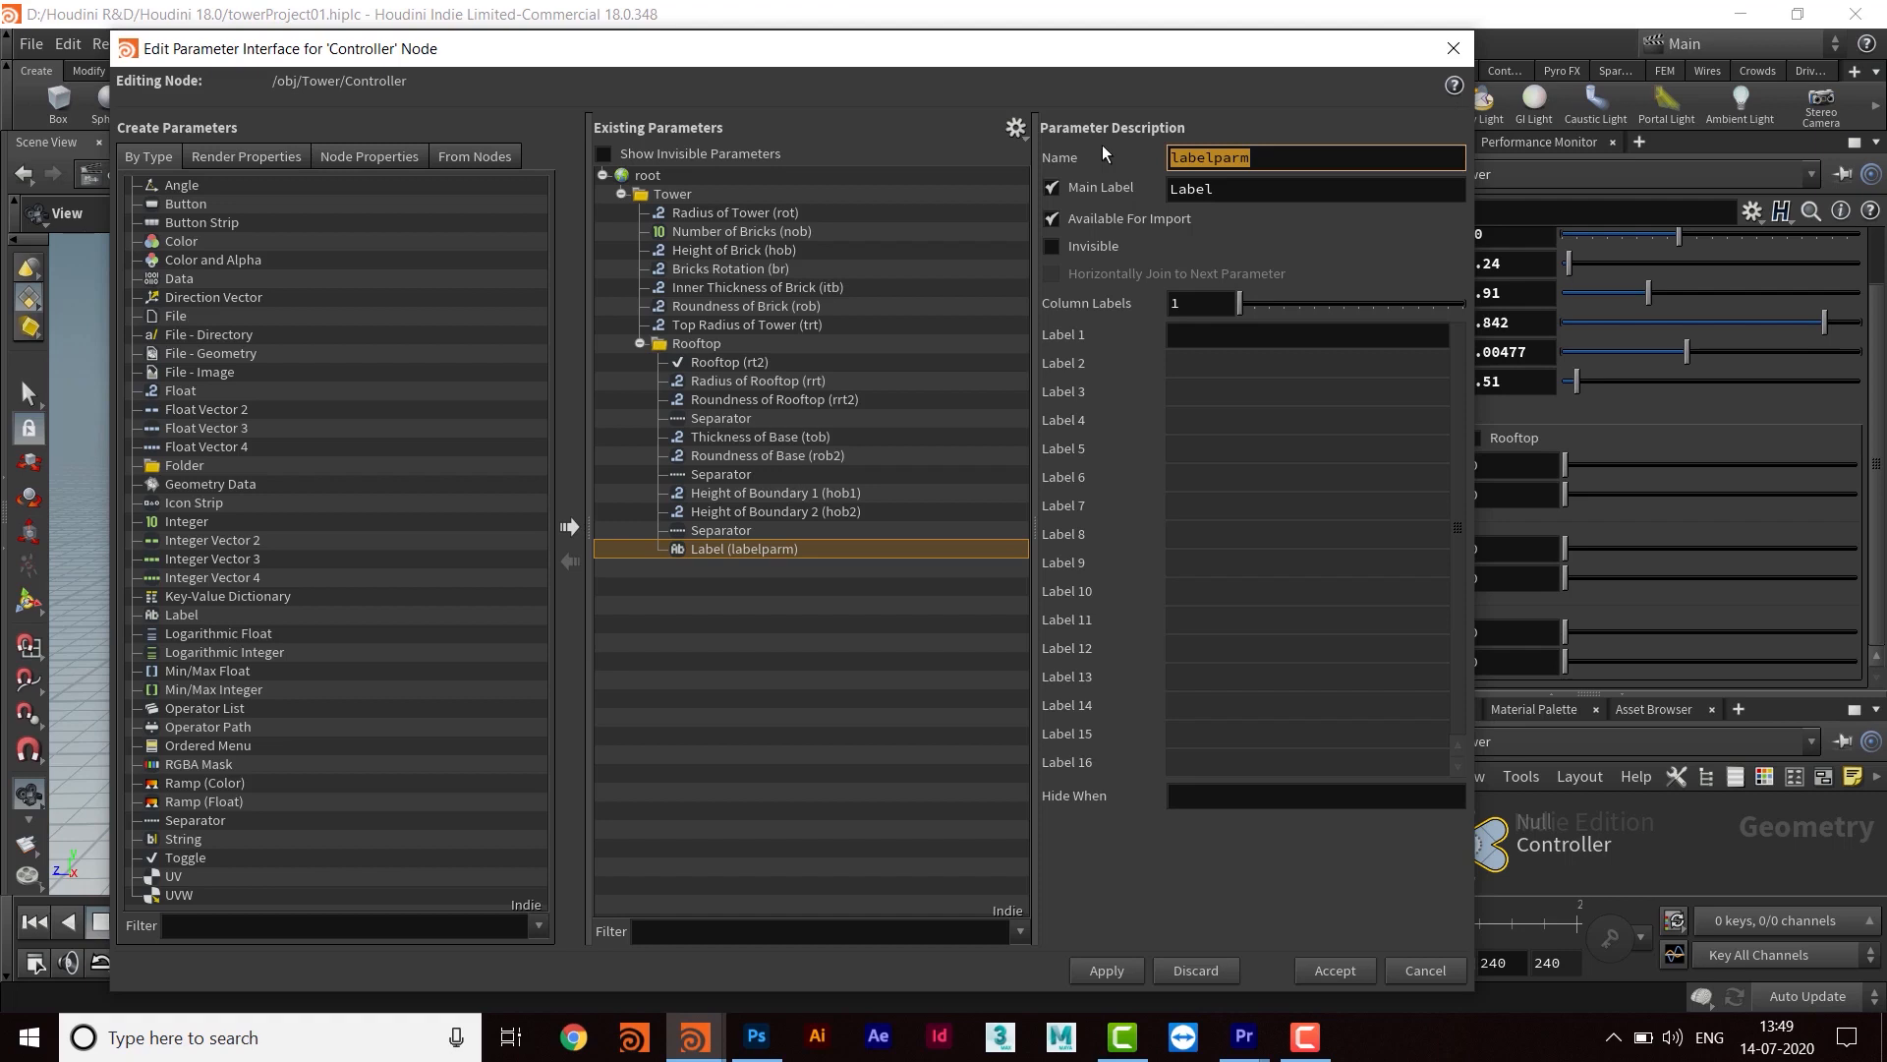
pyautogui.write('Probability_of_STONES')
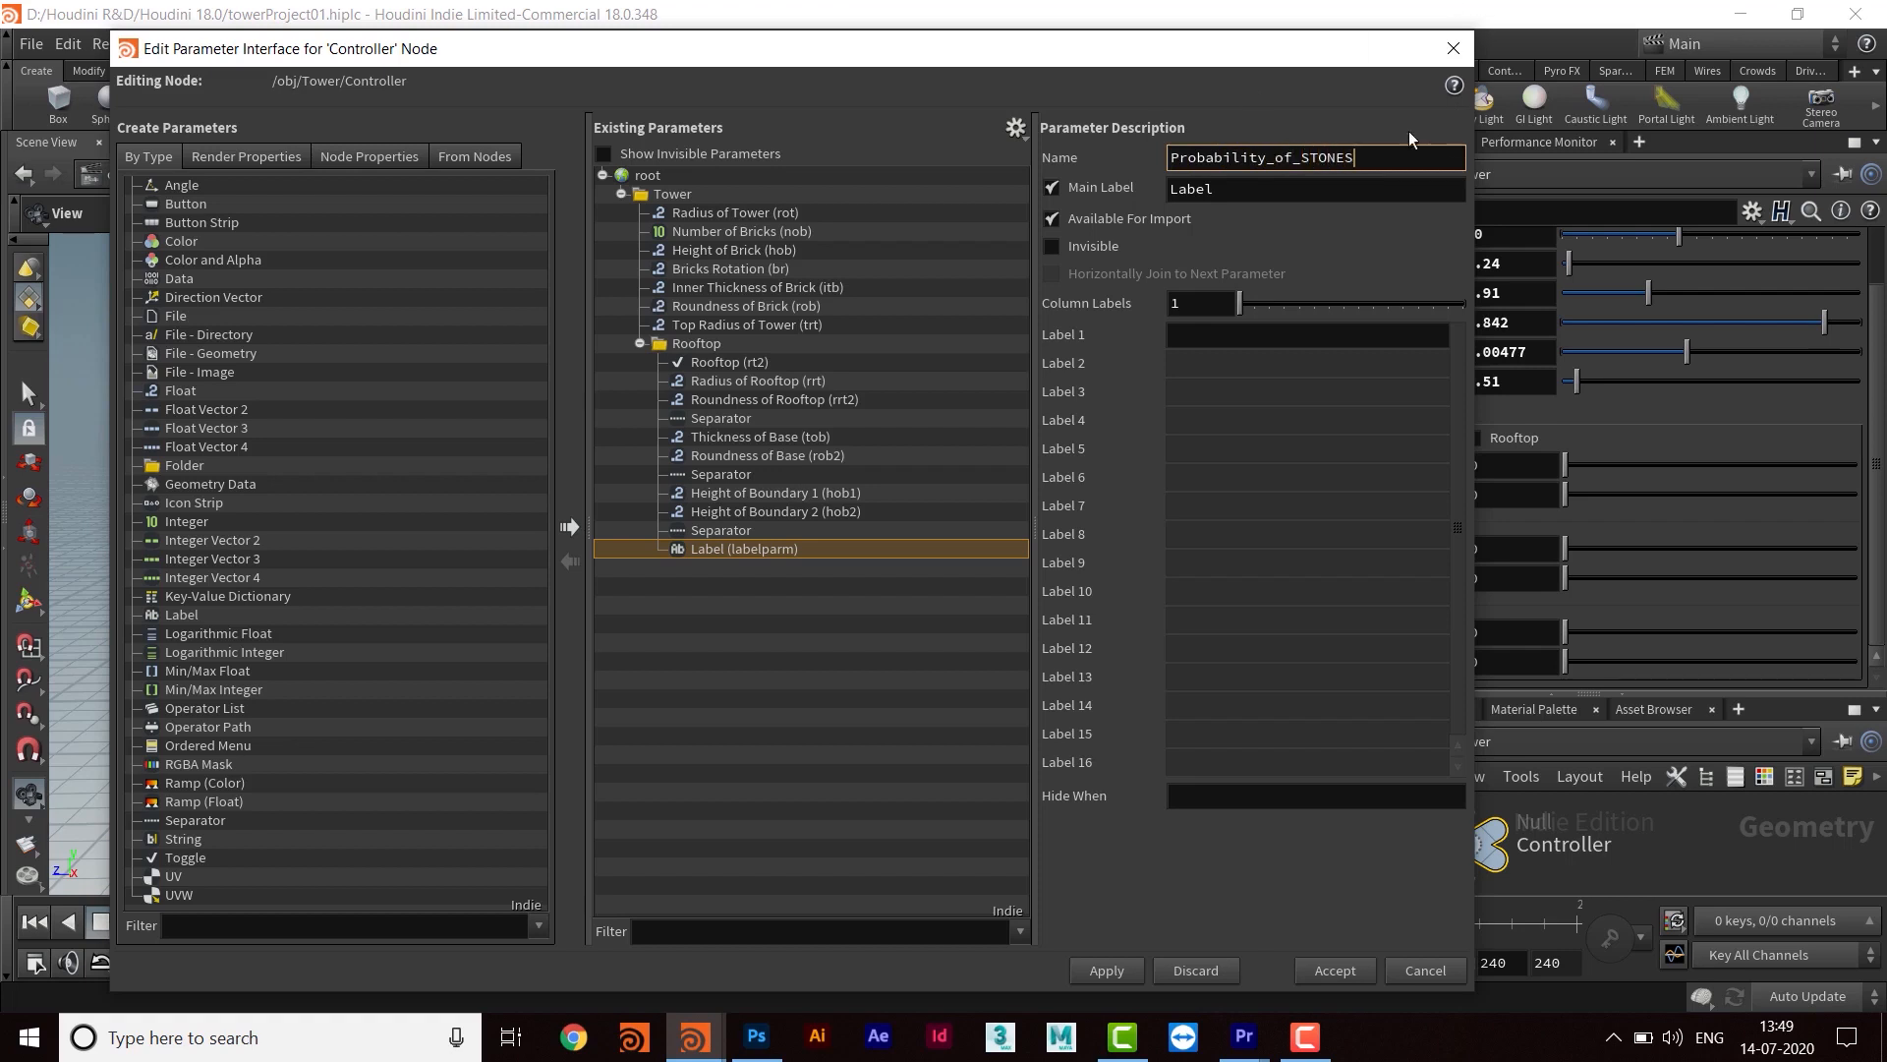
pyautogui.moveTo(1317, 158); pyautogui.dragTo(1381, 165)
pyautogui.press('BackSpace')
pyautogui.press('BackSpace')
pyautogui.write('tones')
pyautogui.click(1106, 970)
pyautogui.moveTo(1214, 64); pyautogui.dragTo(945, 61)
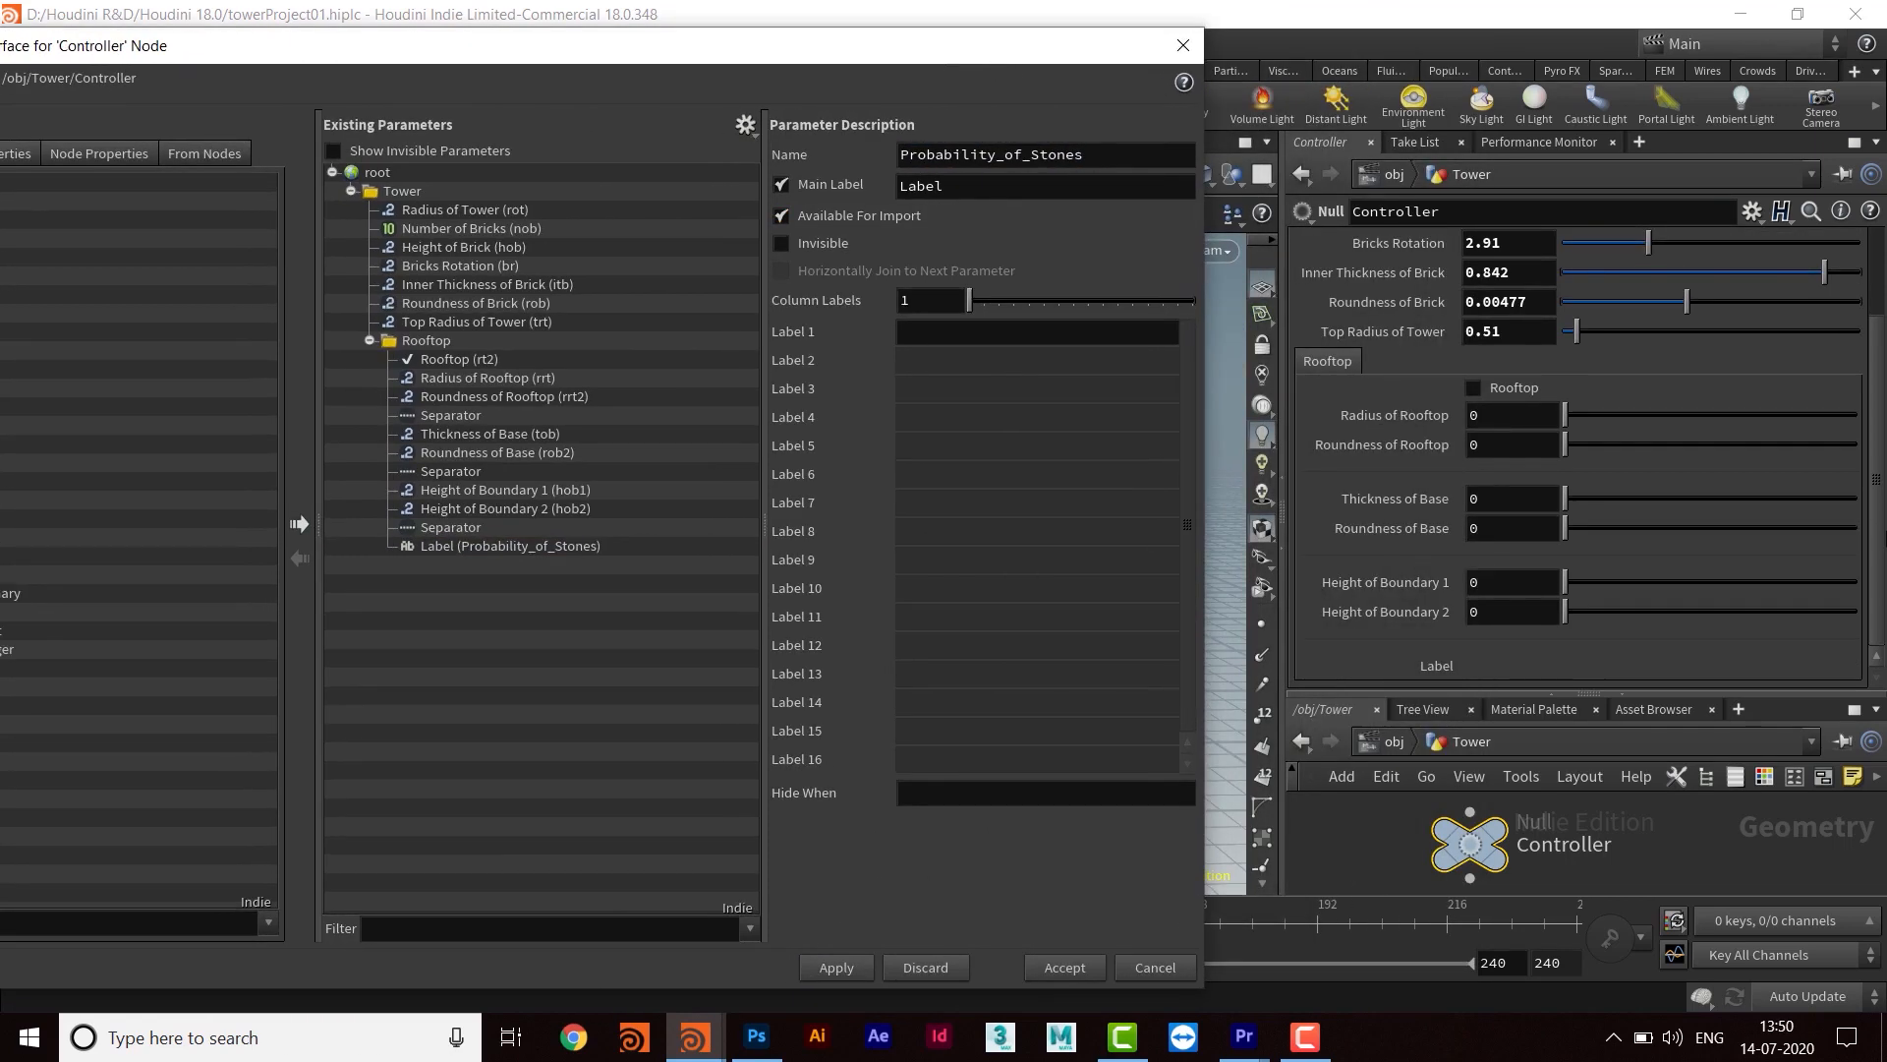
pyautogui.click(1879, 504)
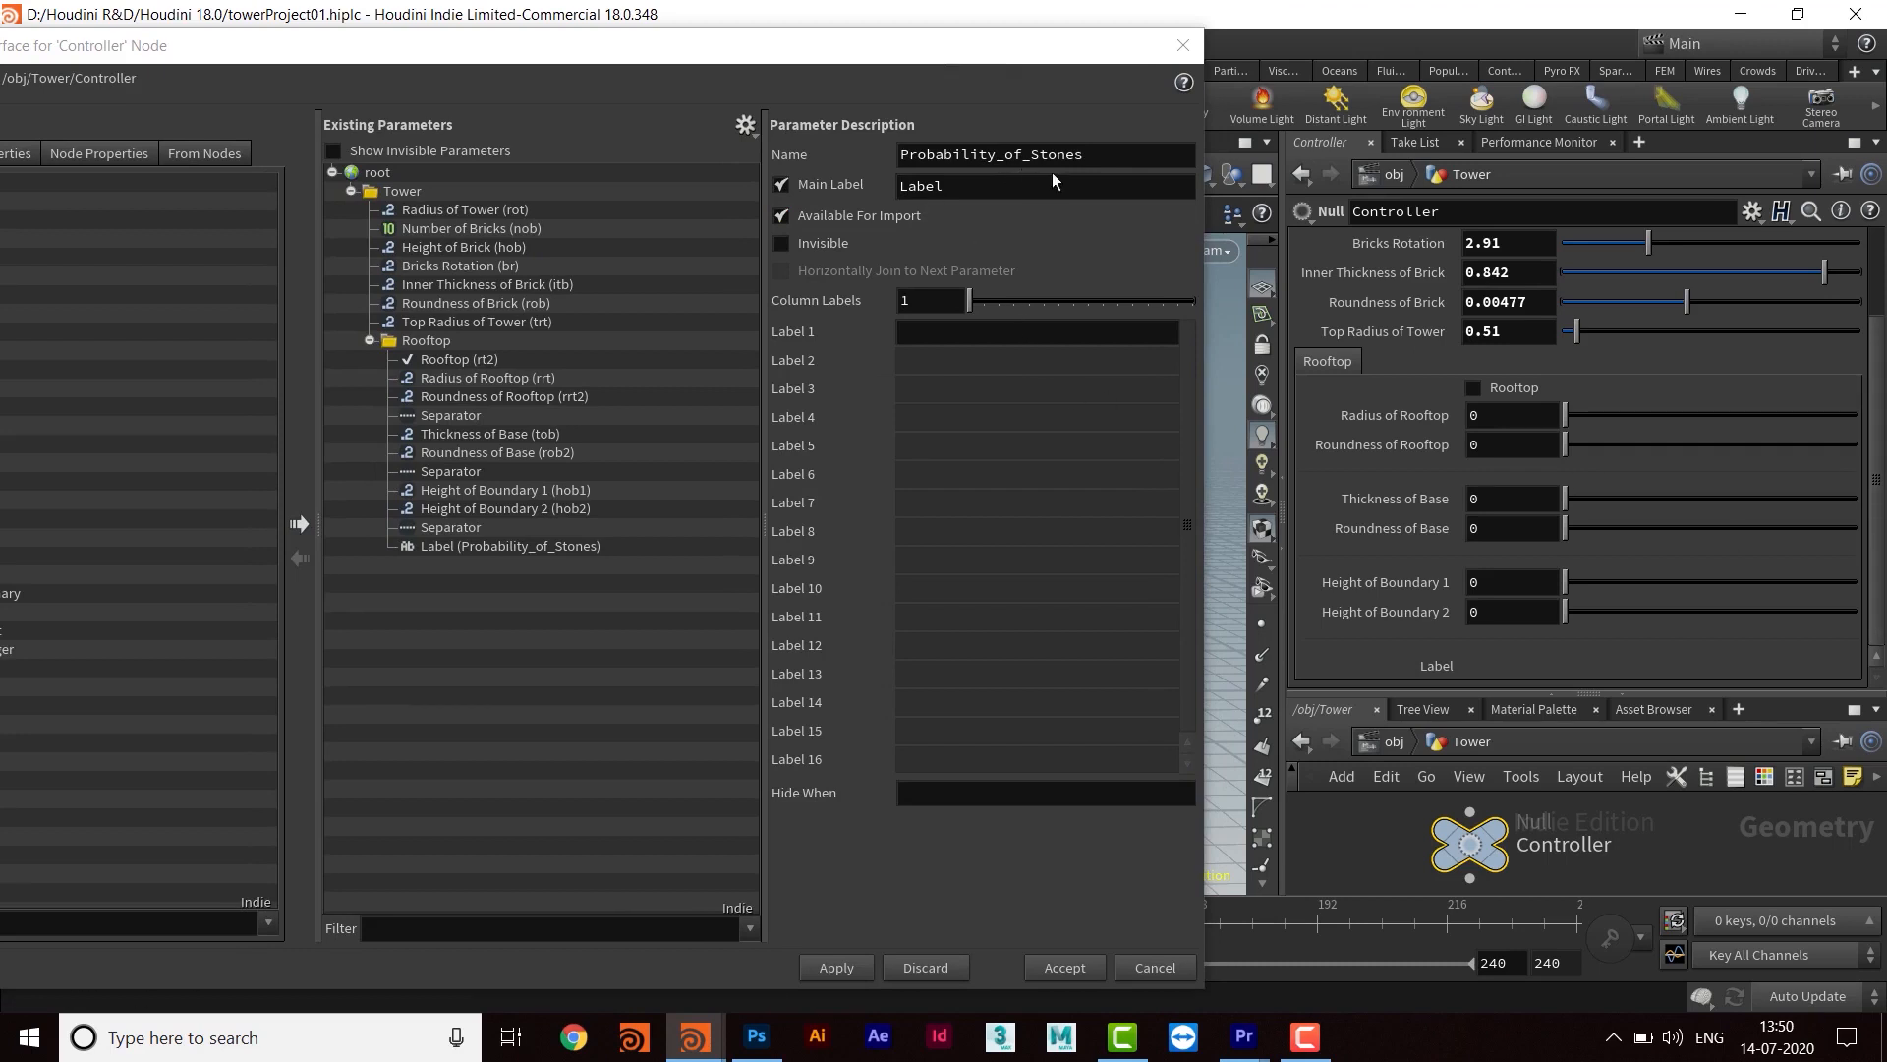
# Move the text Probability_of_Stones from the parameter's name to its main label, rename the parameter pos, and apply
pyautogui.doubleClick(1112, 154)
pyautogui.hotkey('ctrl', 'c')
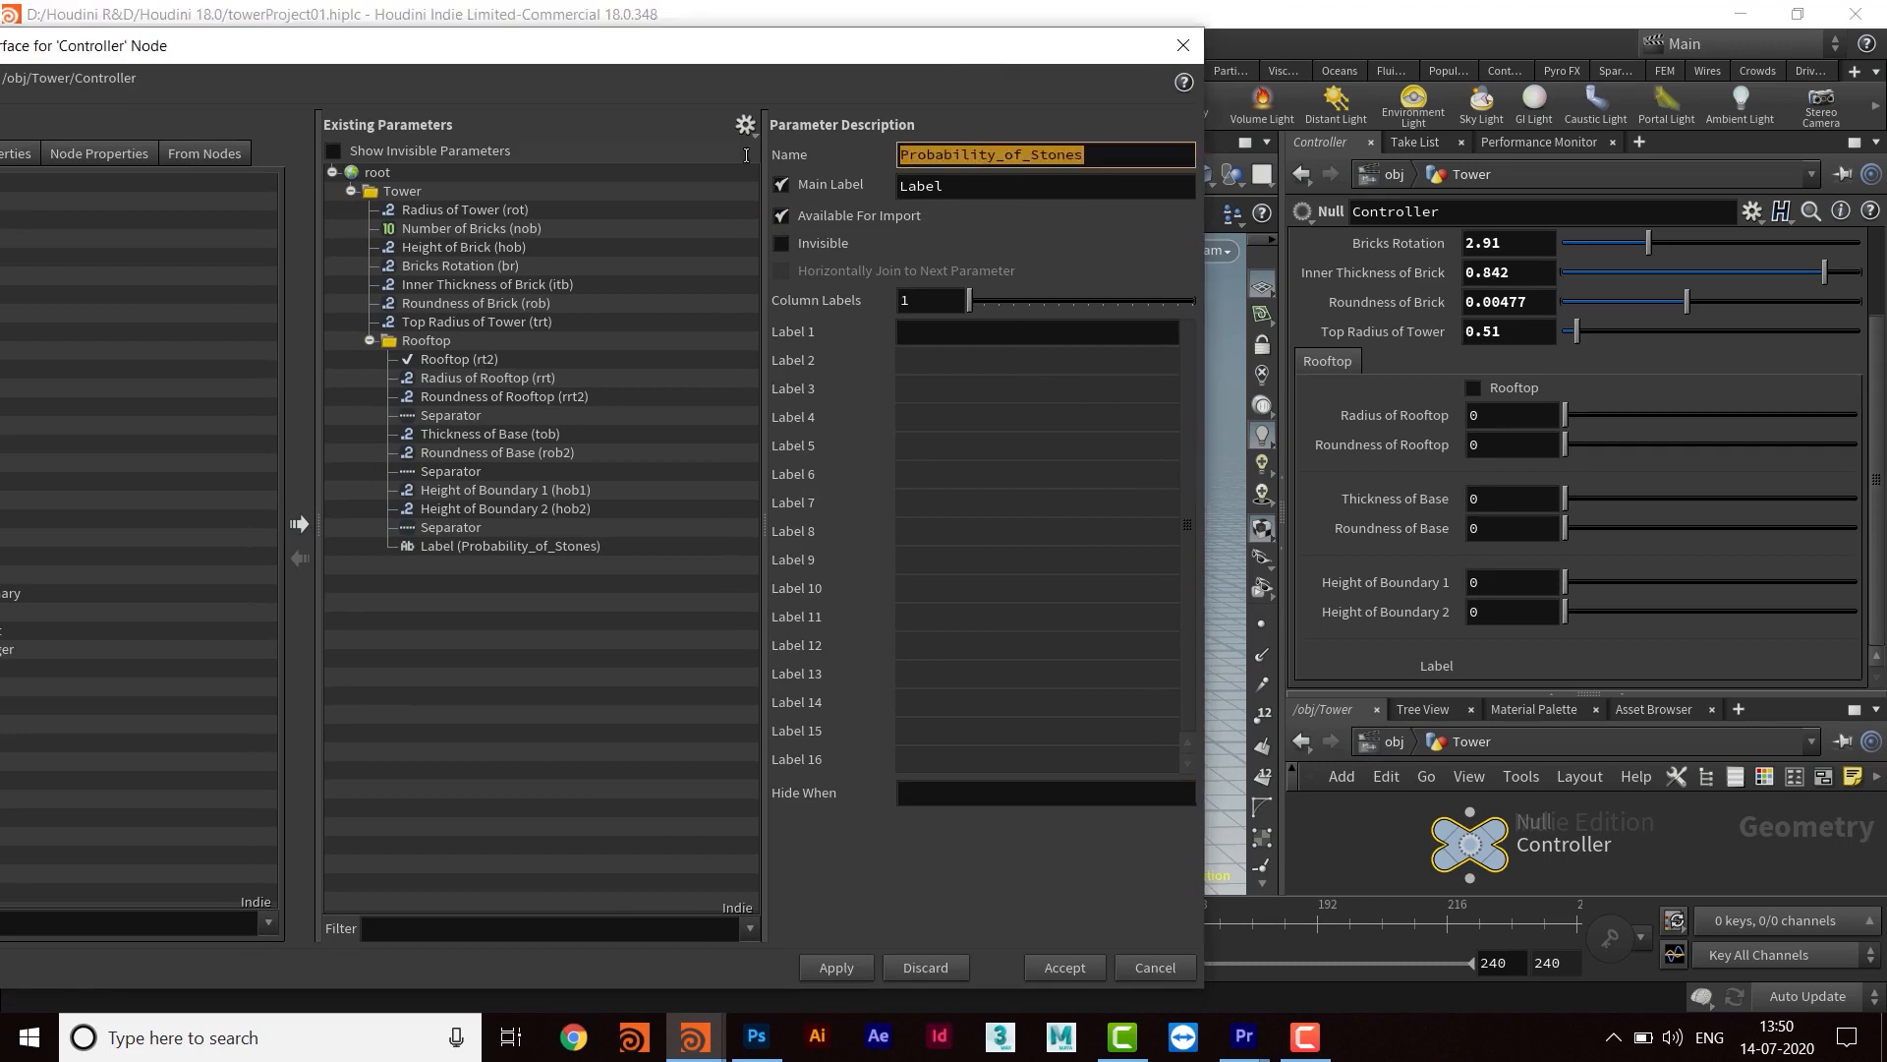
pyautogui.press('BackSpace')
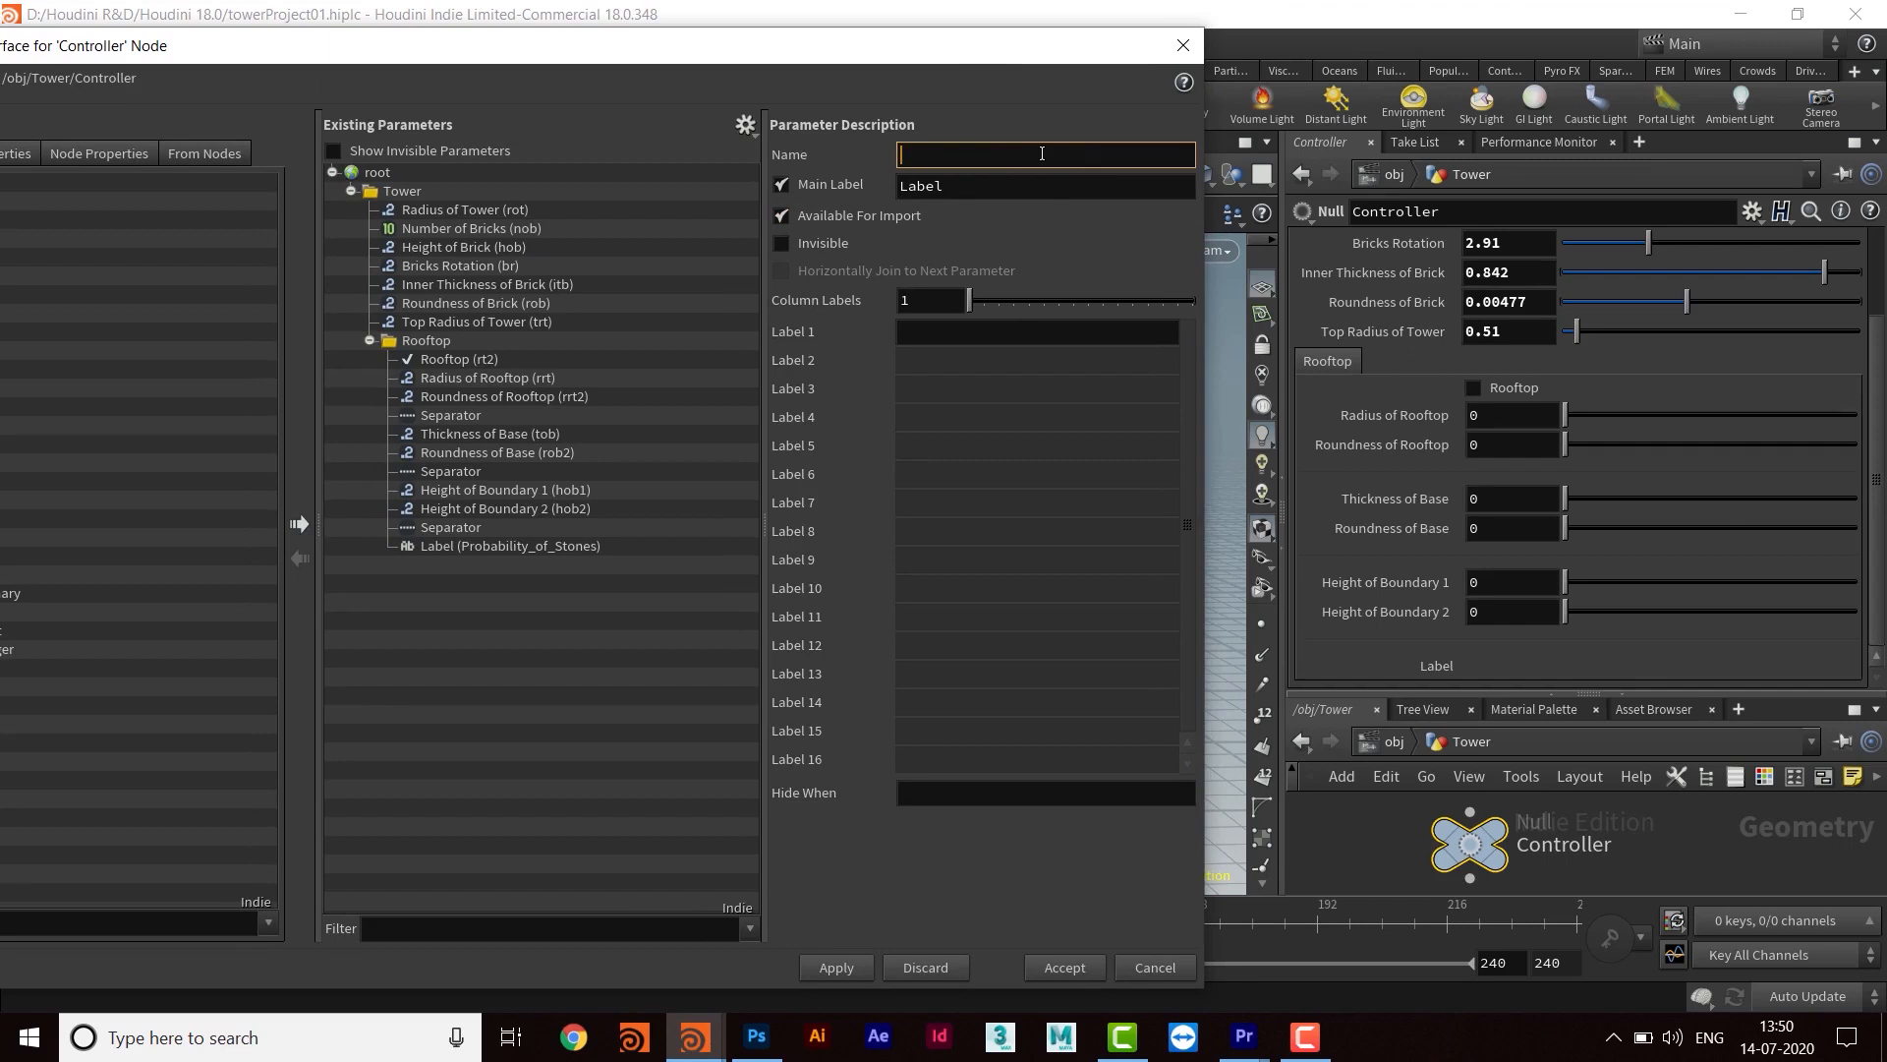
pyautogui.write('pos')
pyautogui.press('Tab')
pyautogui.hotkey('ctrl', 'v')
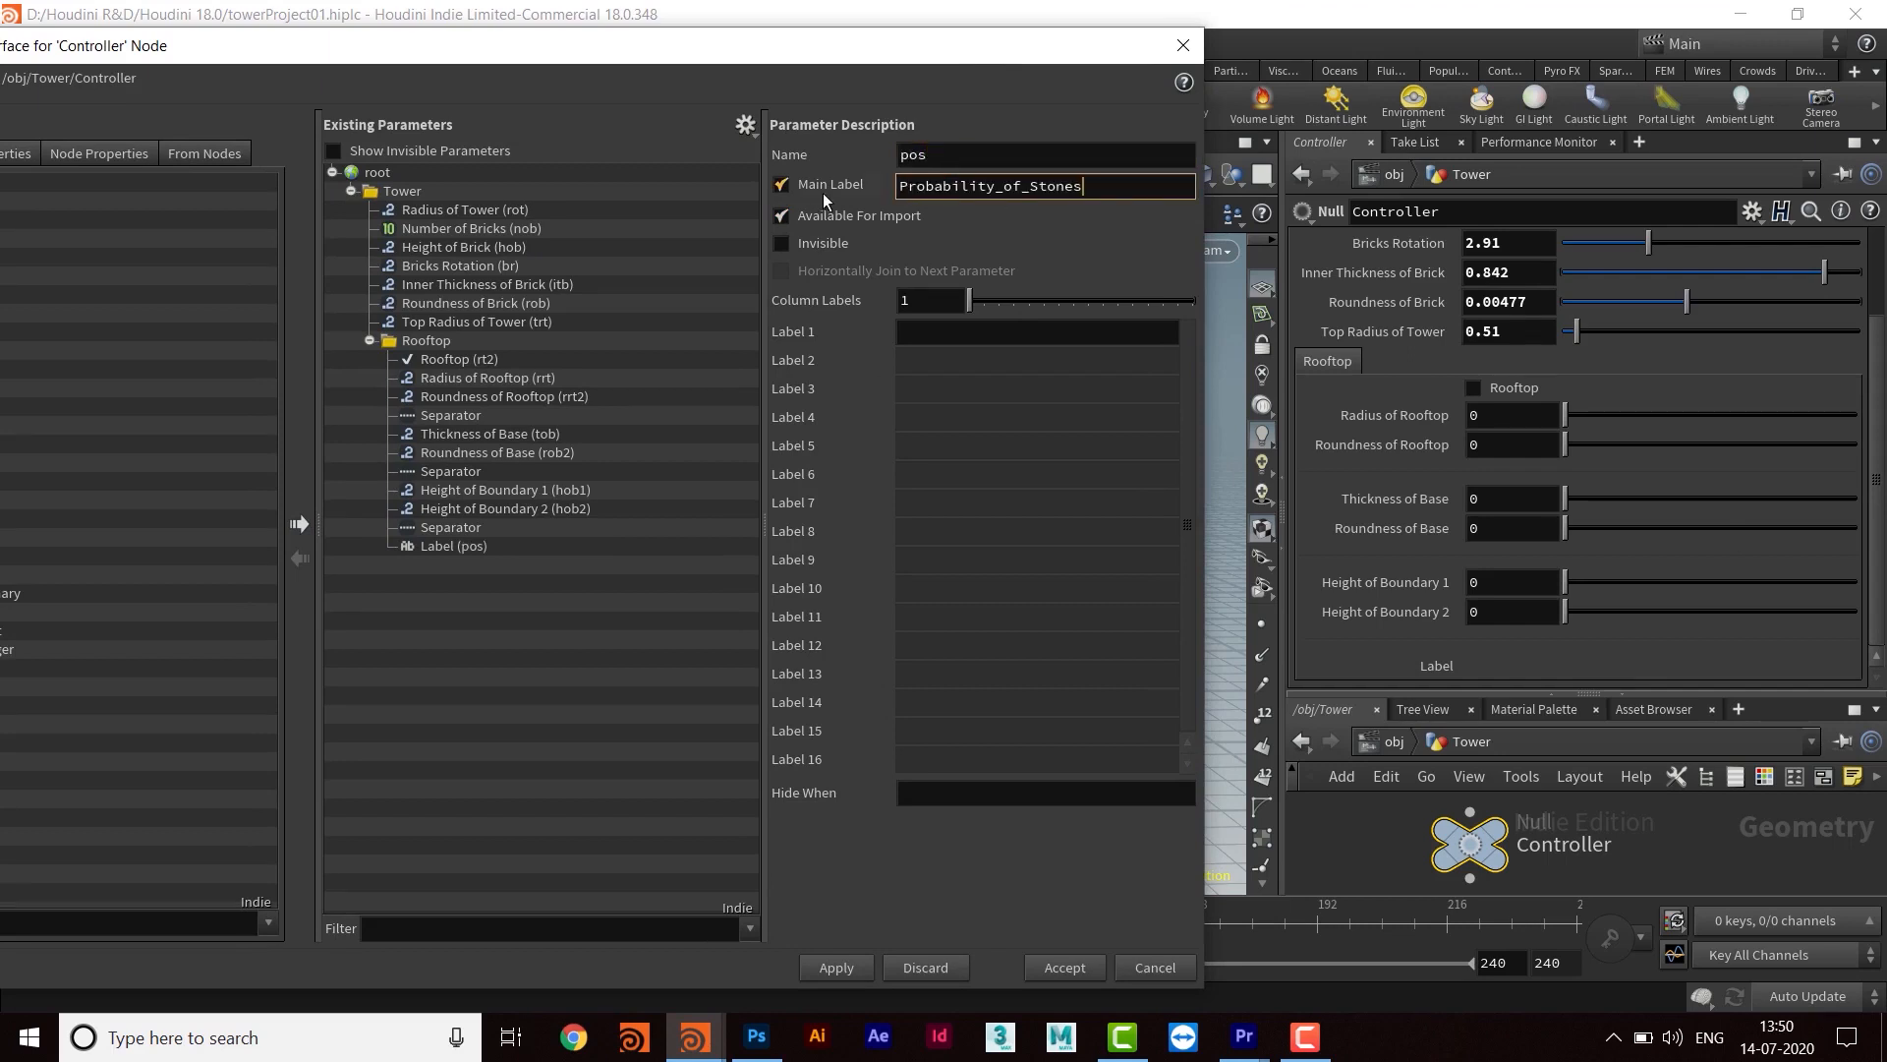
pyautogui.click(838, 969)
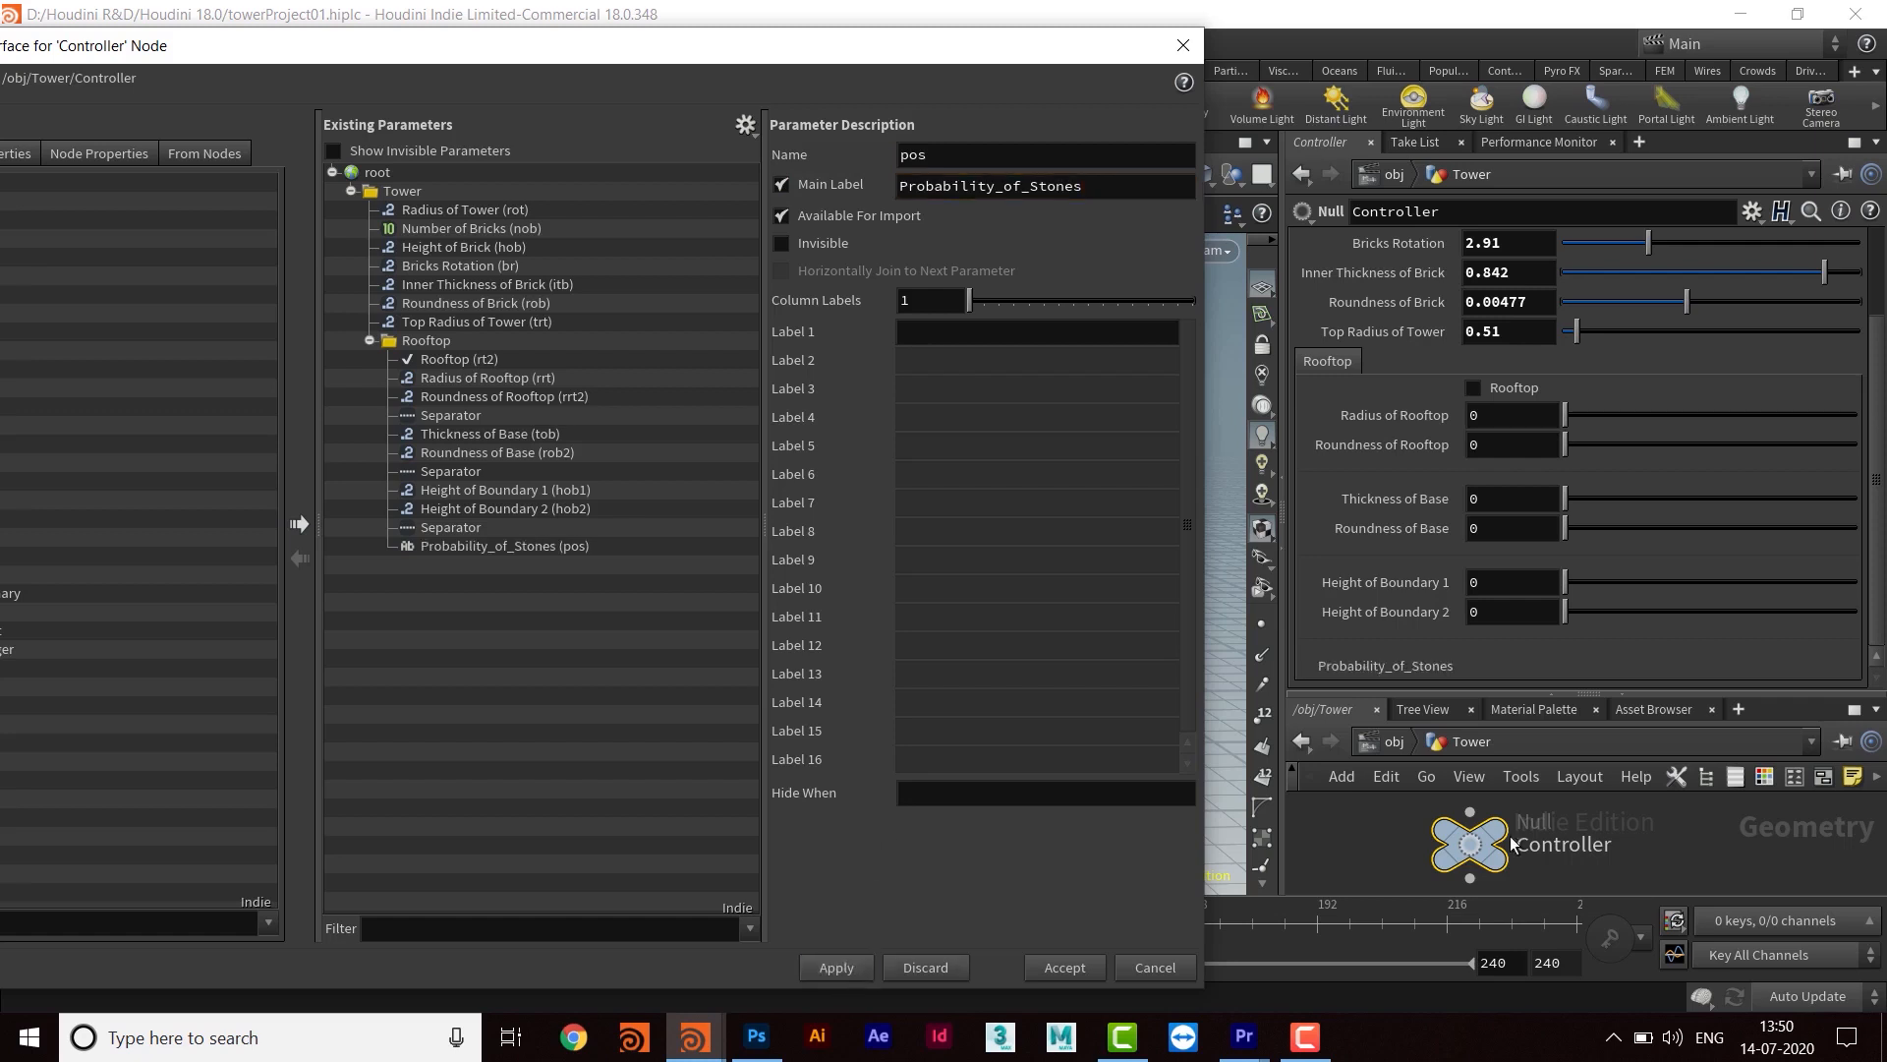
# Replace the underscores in the pos parameter's main label with spaces to read Probability of Stones, and apply
pyautogui.click(1002, 186)
pyautogui.press('BackSpace')
pyautogui.click(1024, 189)
pyautogui.press('BackSpace')
pyautogui.click(991, 188)
pyautogui.click(1025, 186)
pyautogui.click(836, 968)
# Add two Integer parameters at the end of the Rooftop folder, below Probability of Stones
pyautogui.moveTo(881, 56); pyautogui.dragTo(1099, 51)
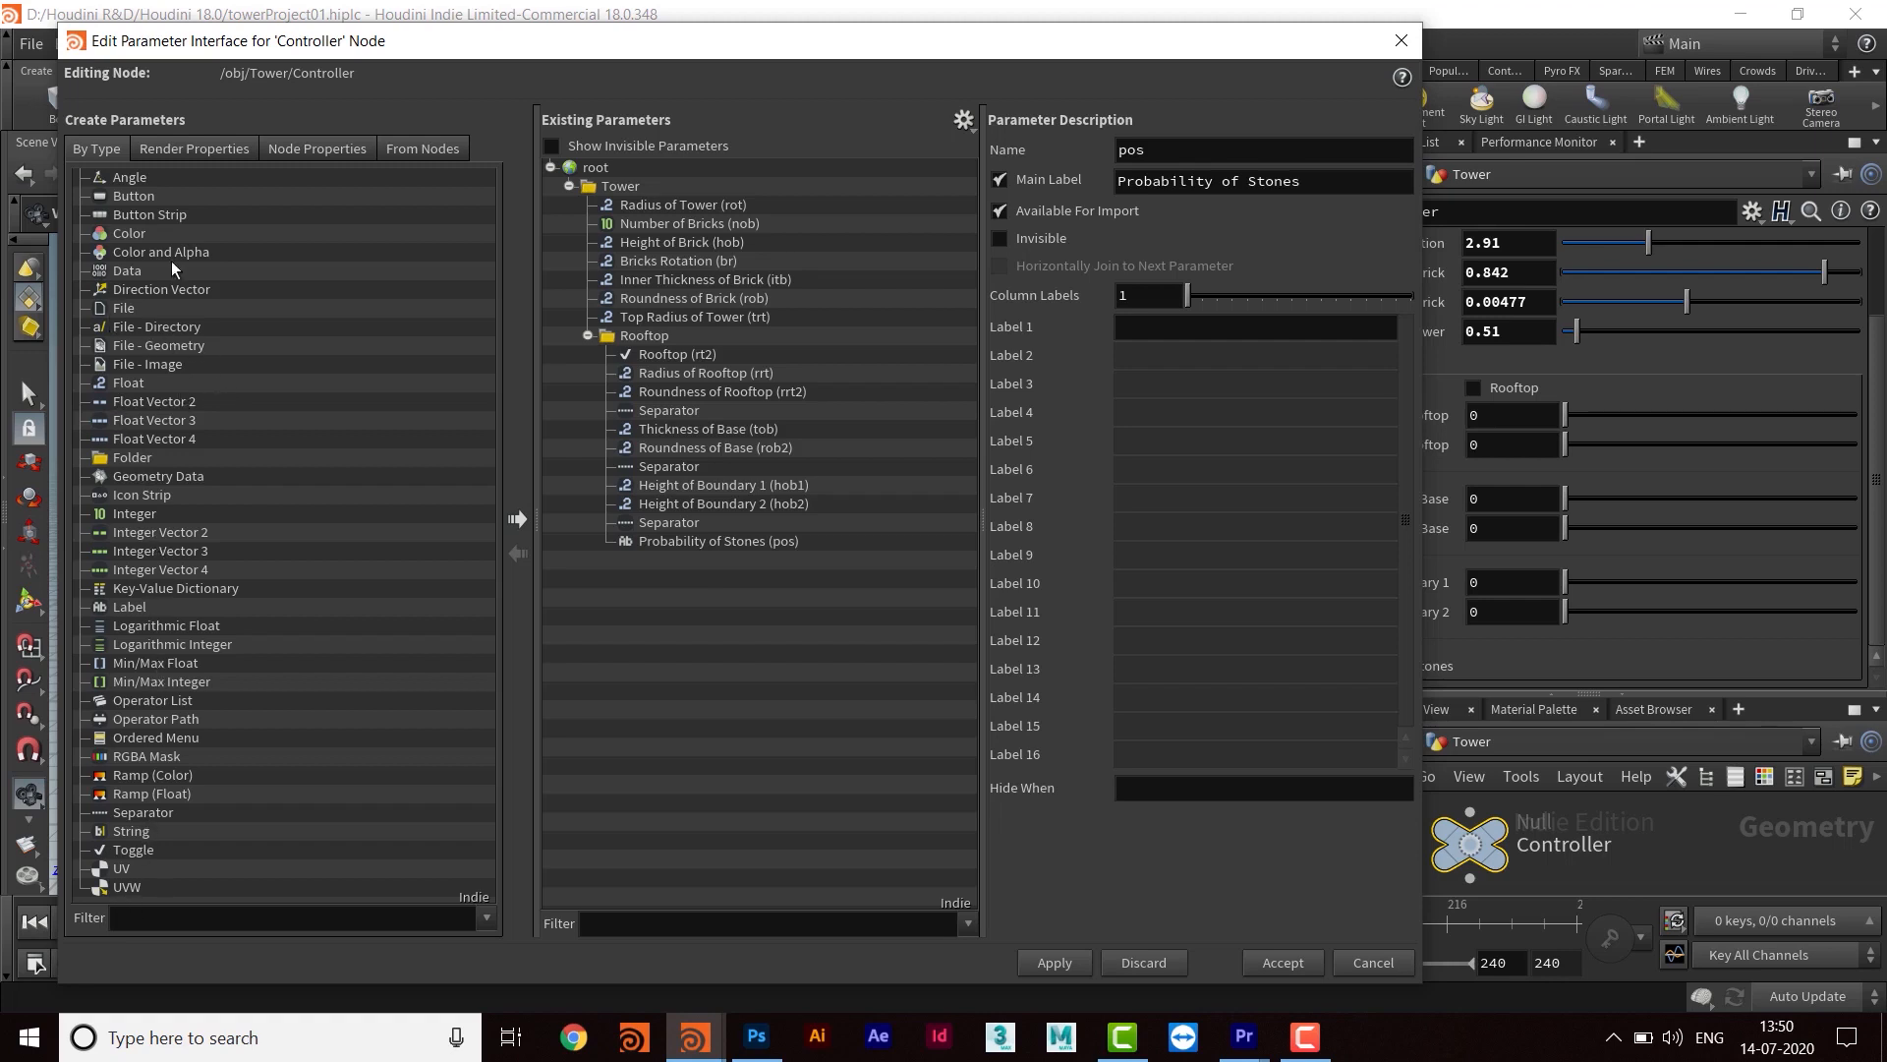
pyautogui.moveTo(122, 514); pyautogui.dragTo(633, 339)
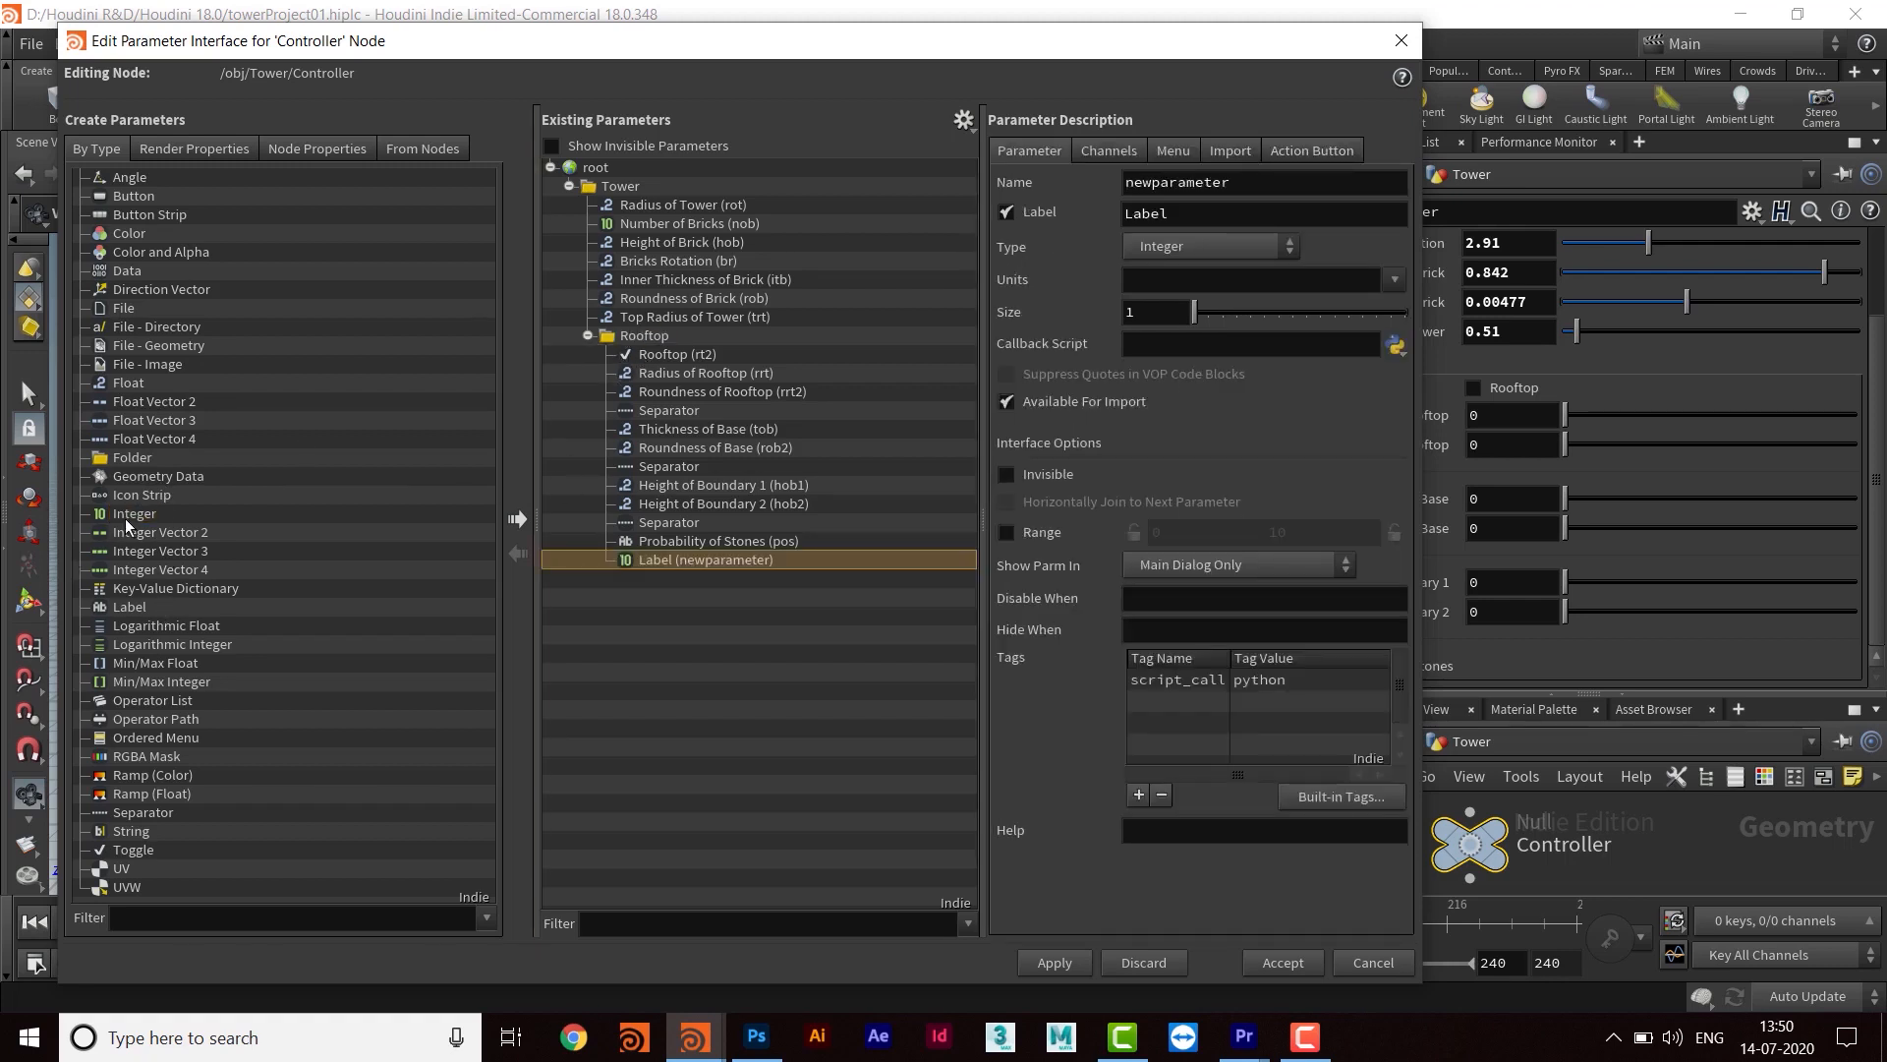
pyautogui.moveTo(180, 523); pyautogui.dragTo(656, 337)
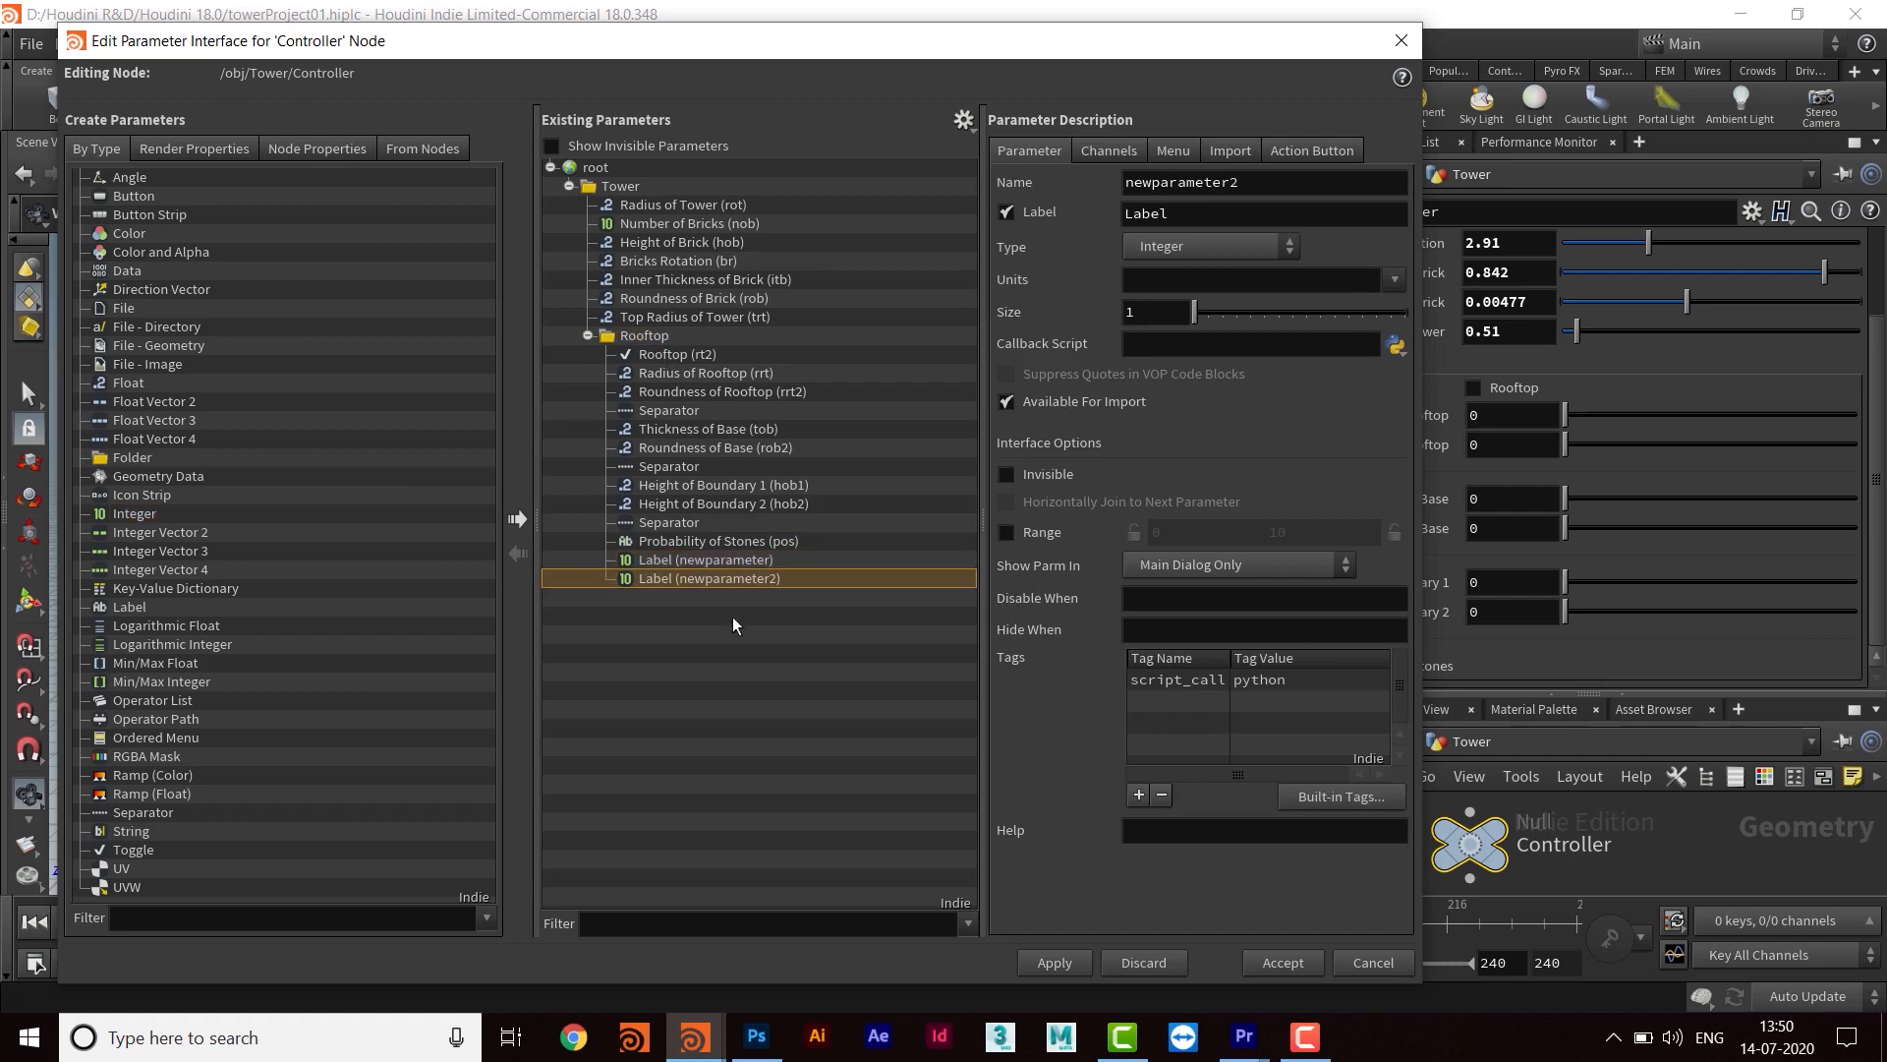
# Name the first new Integer parameter sob1, label it Stones of Boundary1, and apply
pyautogui.click(685, 563)
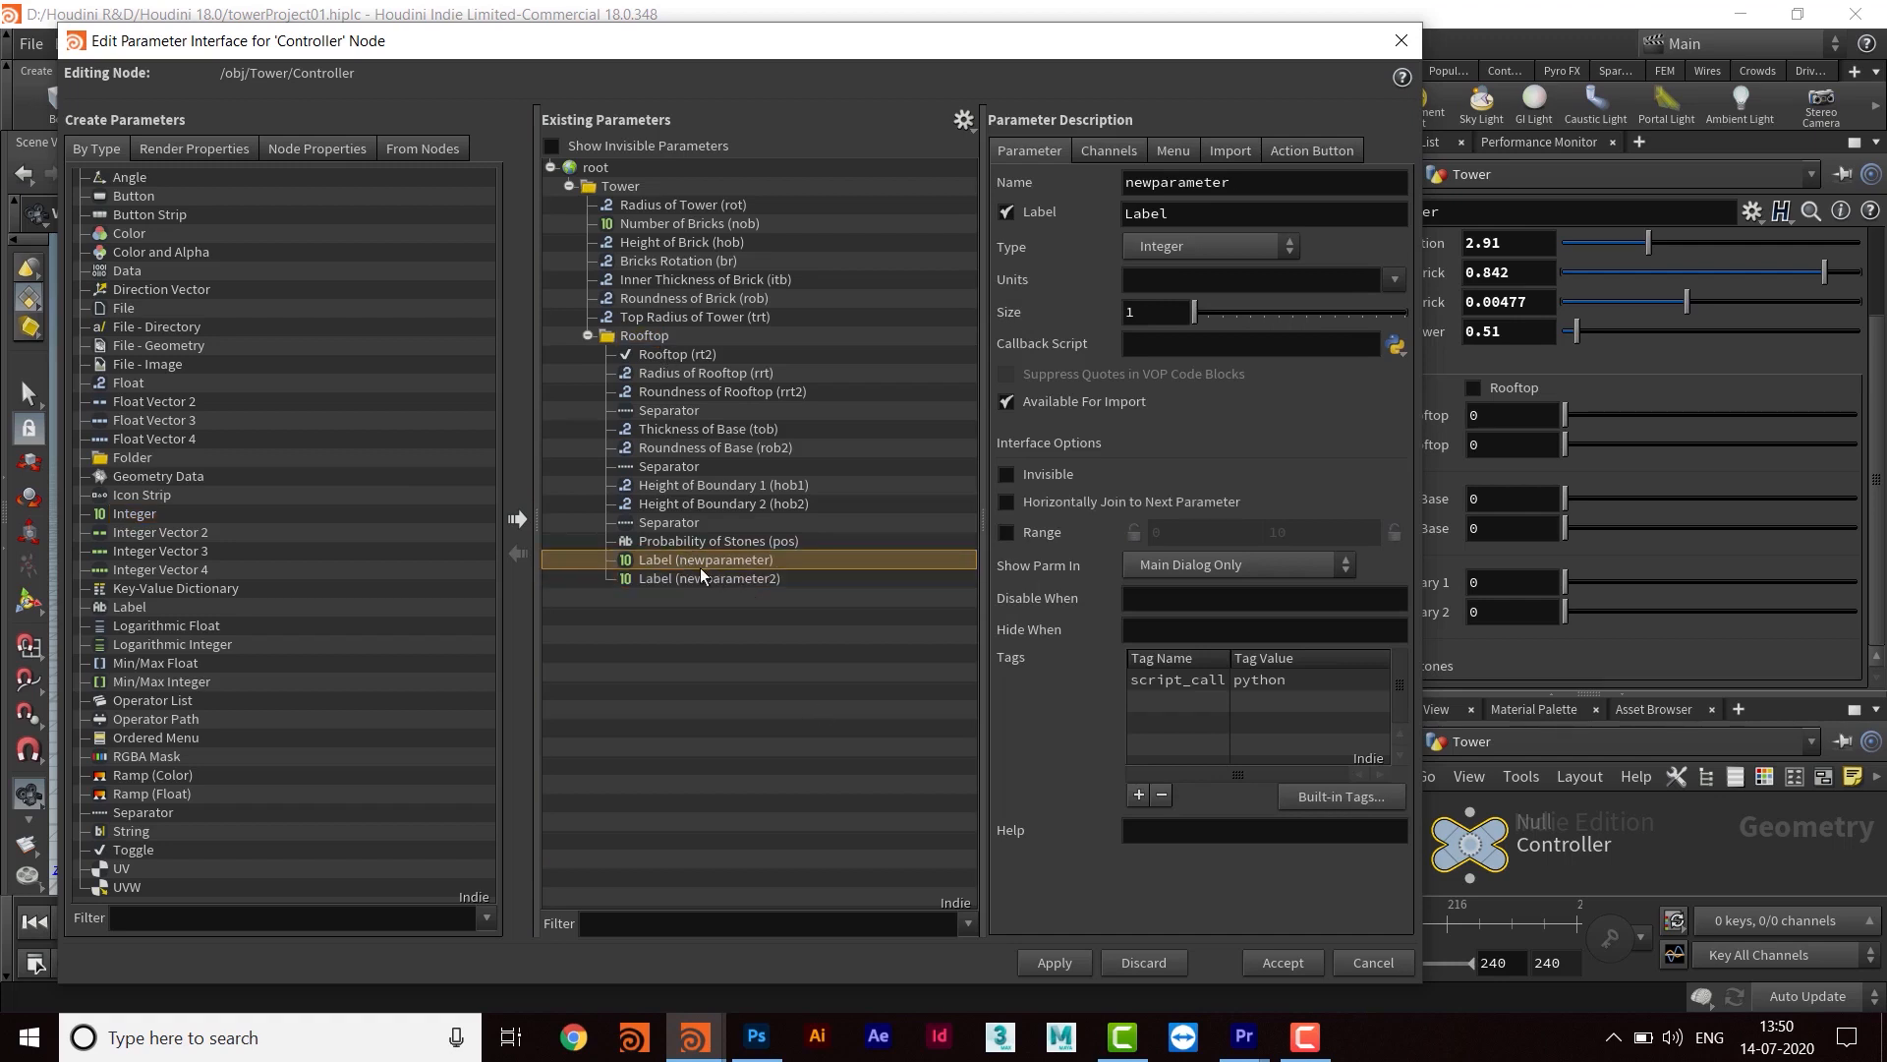
pyautogui.doubleClick(1266, 173)
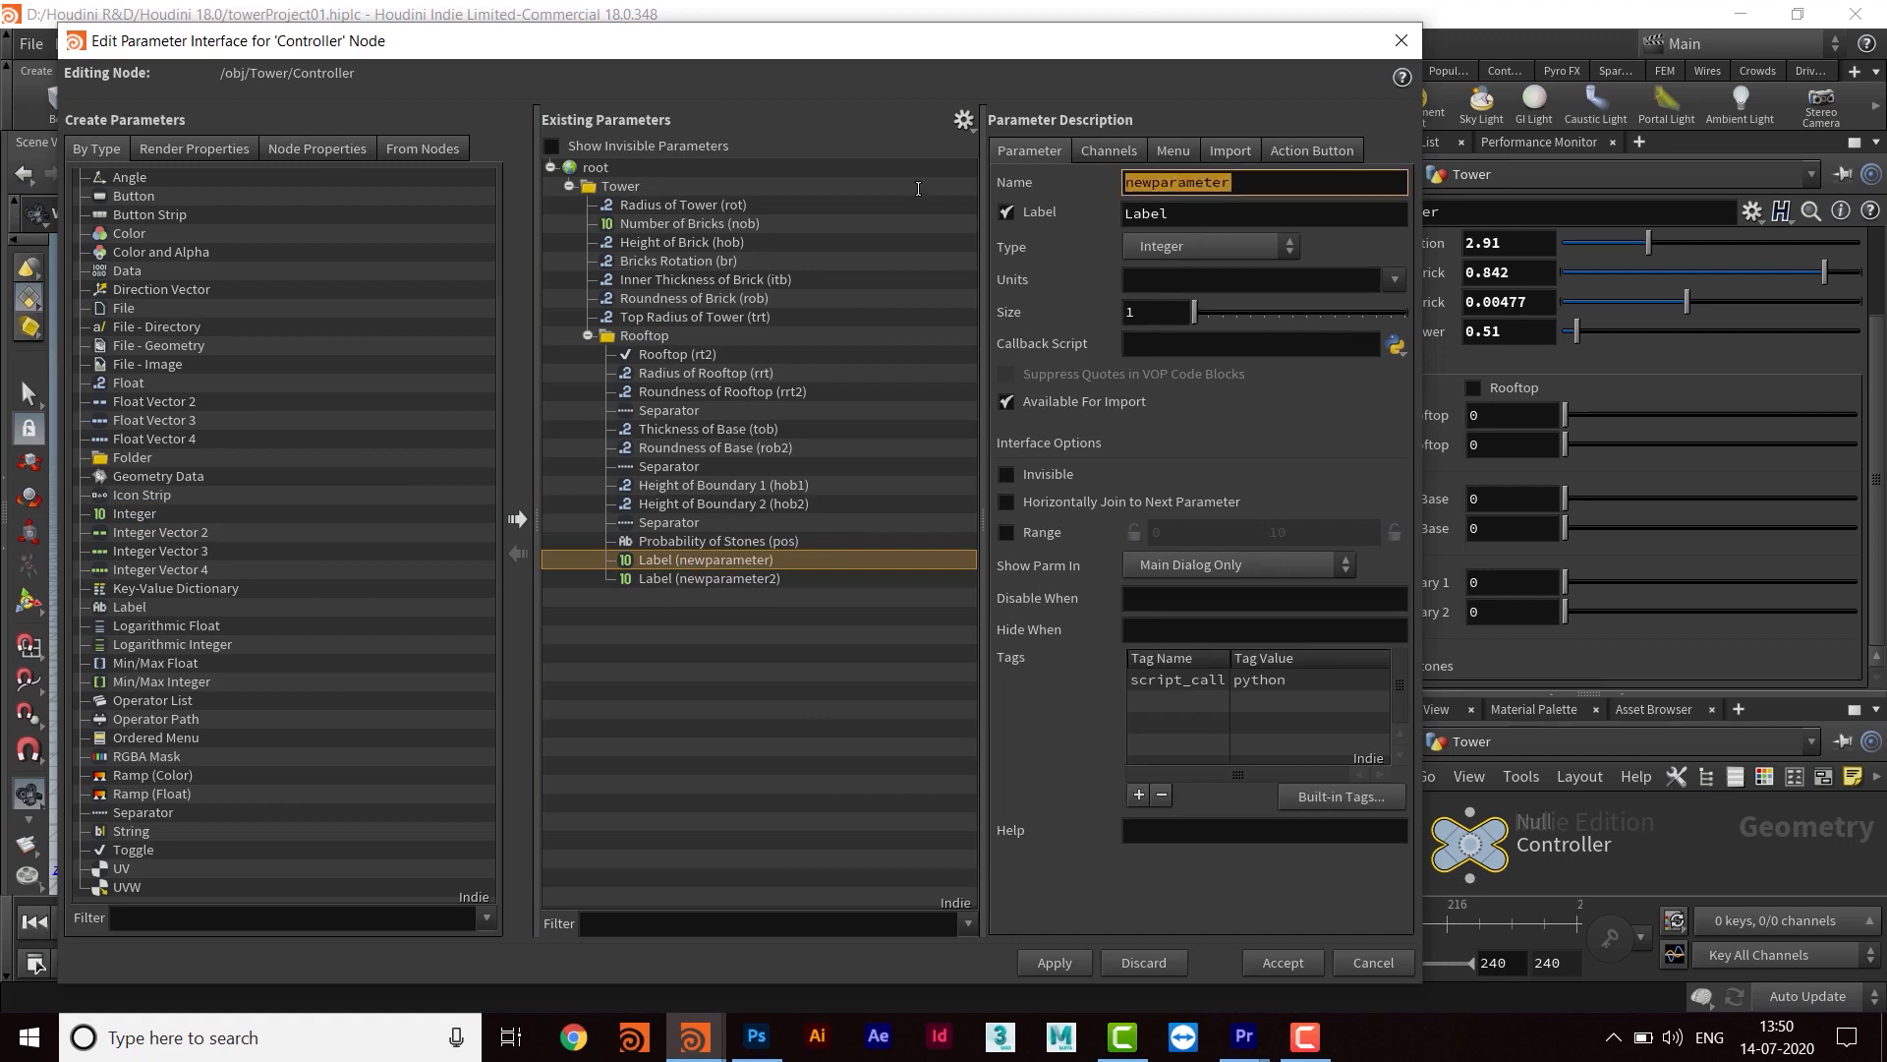
pyautogui.write('sob1')
pyautogui.press('Tab')
pyautogui.write('Stones')
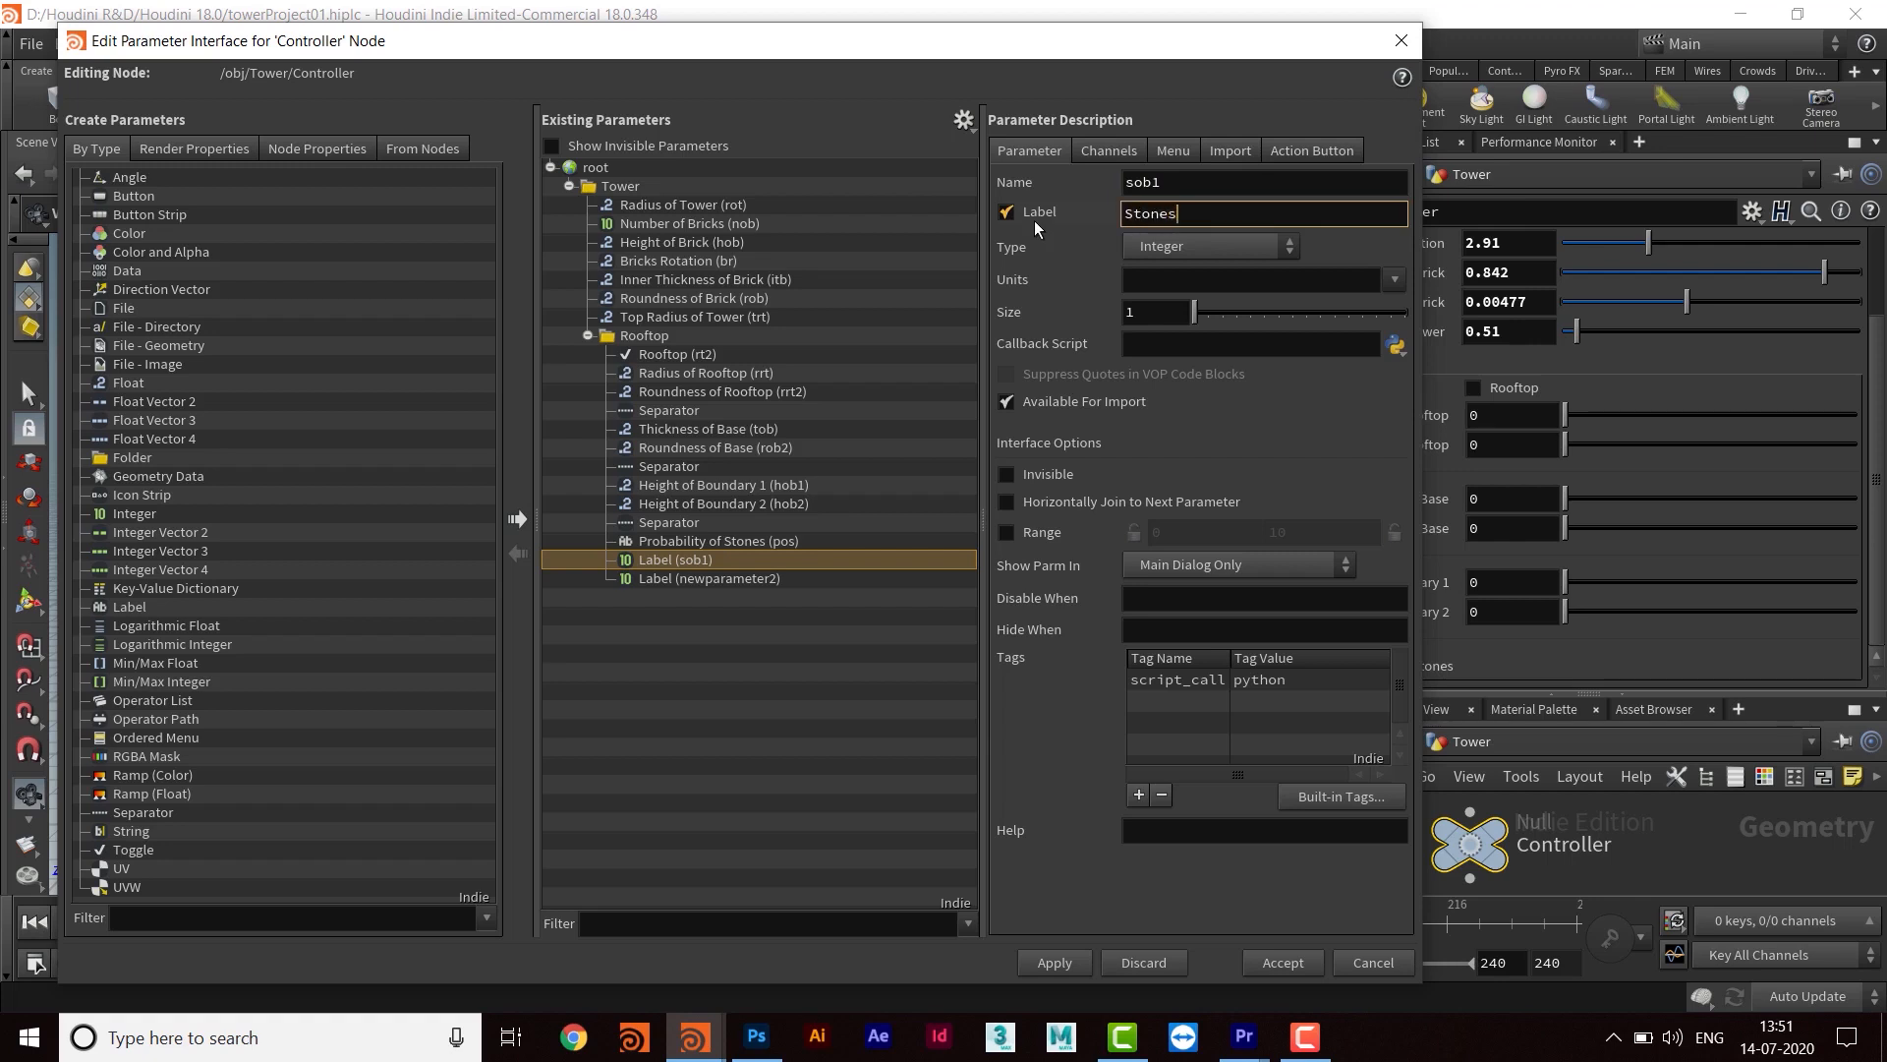
pyautogui.write(' of Boundary1')
pyautogui.click(1054, 964)
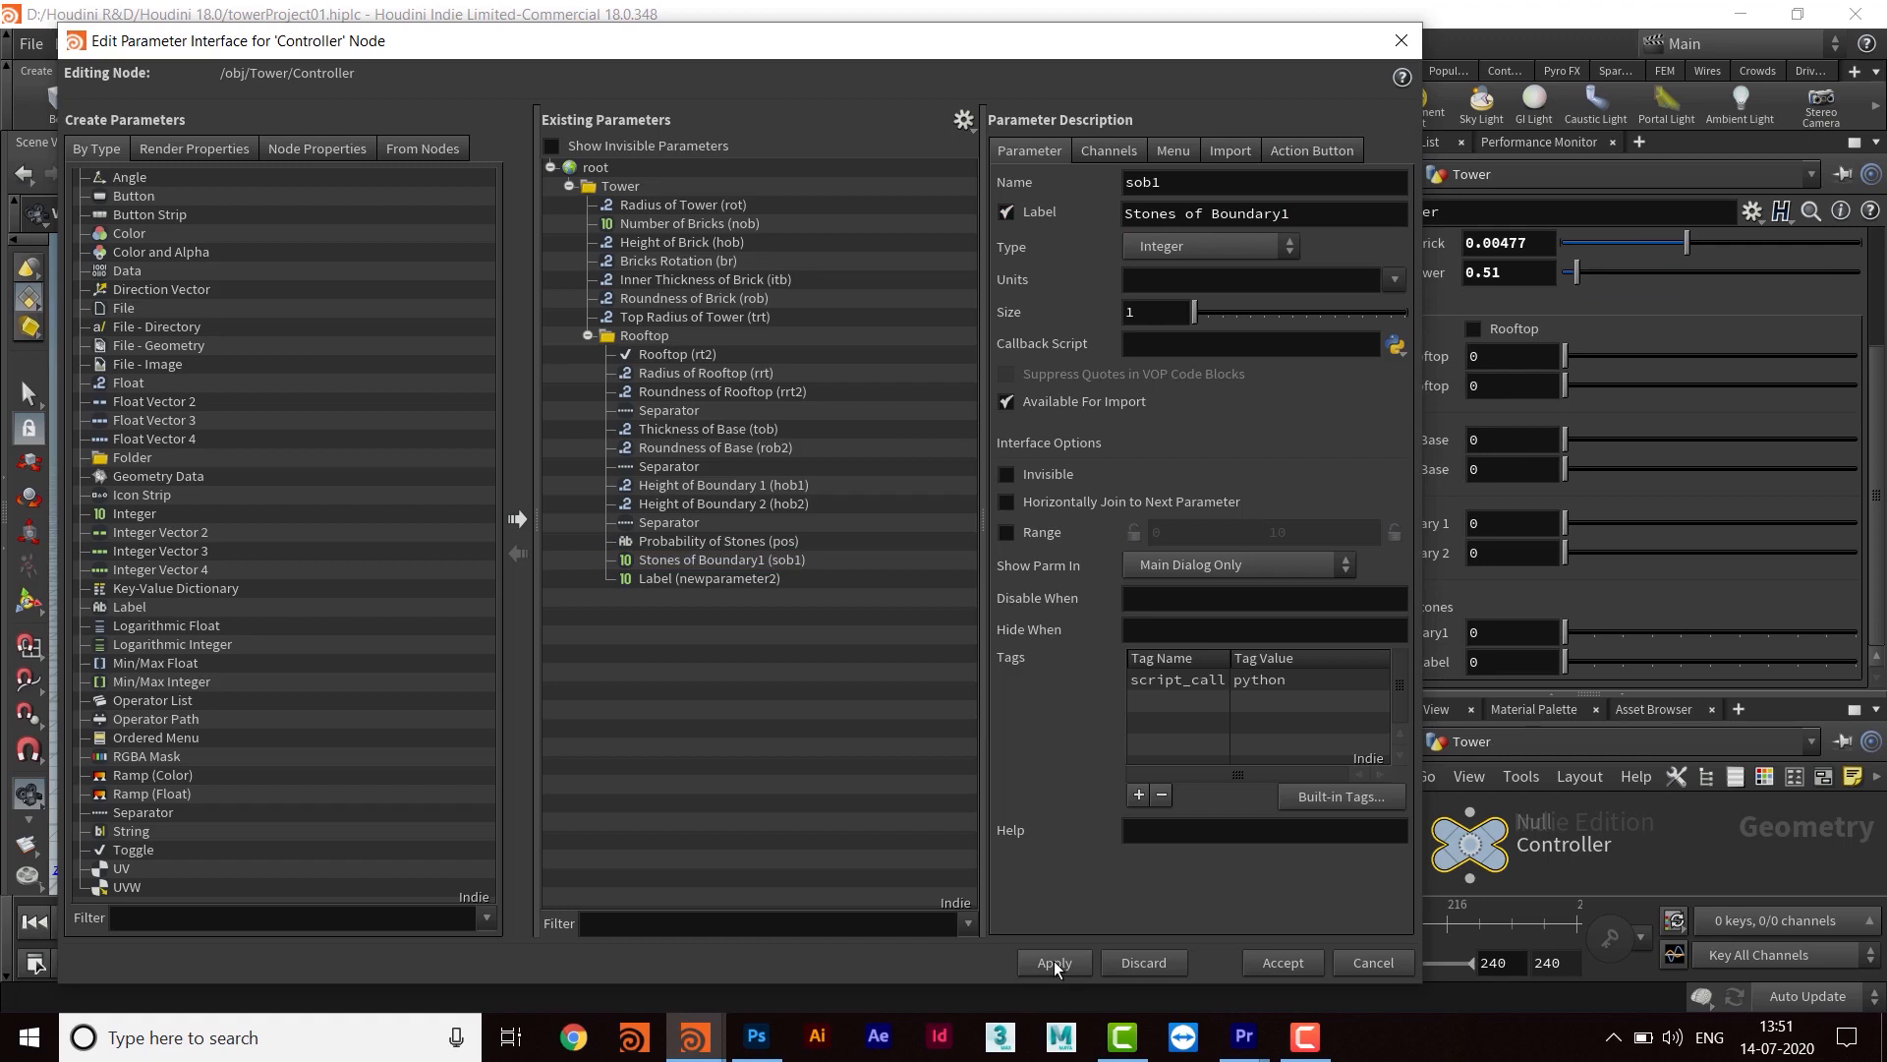
# Name the last Integer parameter ofs, label it Out of Stones2, and accept the parameter interface changes
pyautogui.click(711, 580)
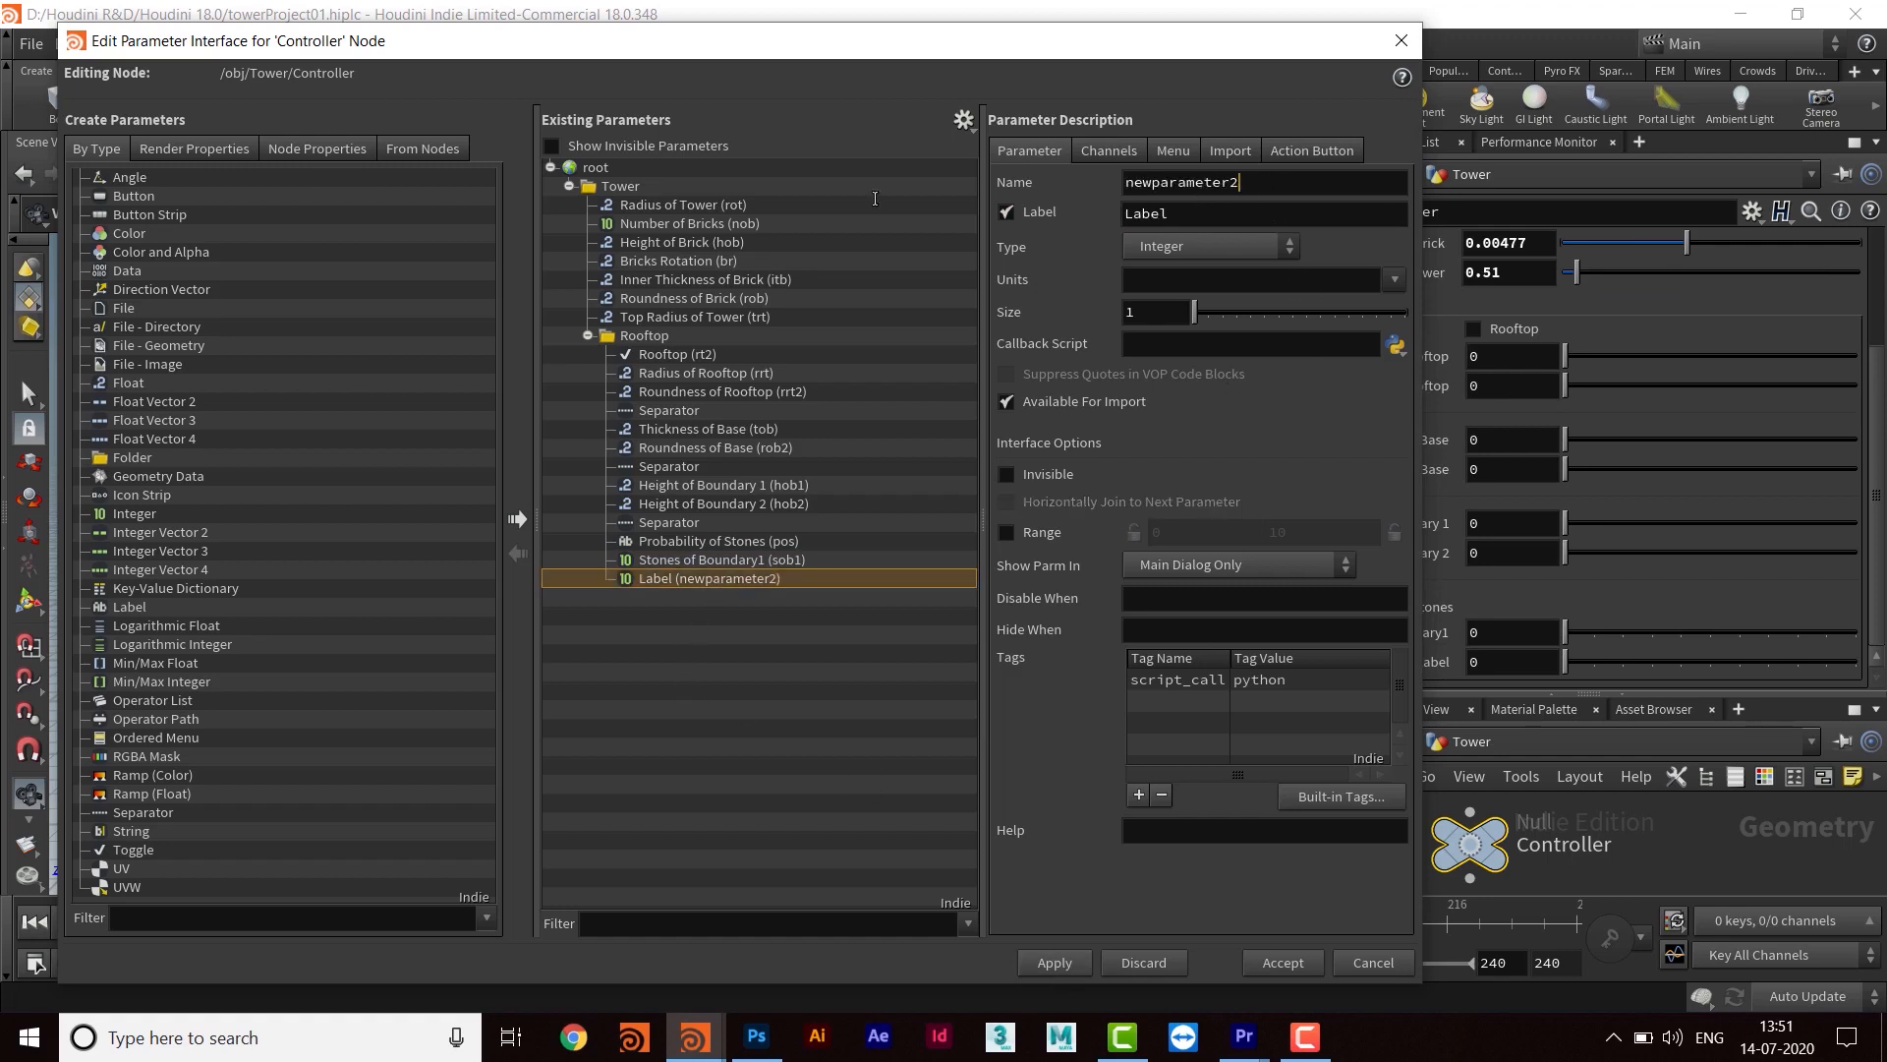
pyautogui.moveTo(875, 199); pyautogui.dragTo(826, 203)
pyautogui.write('ofs')
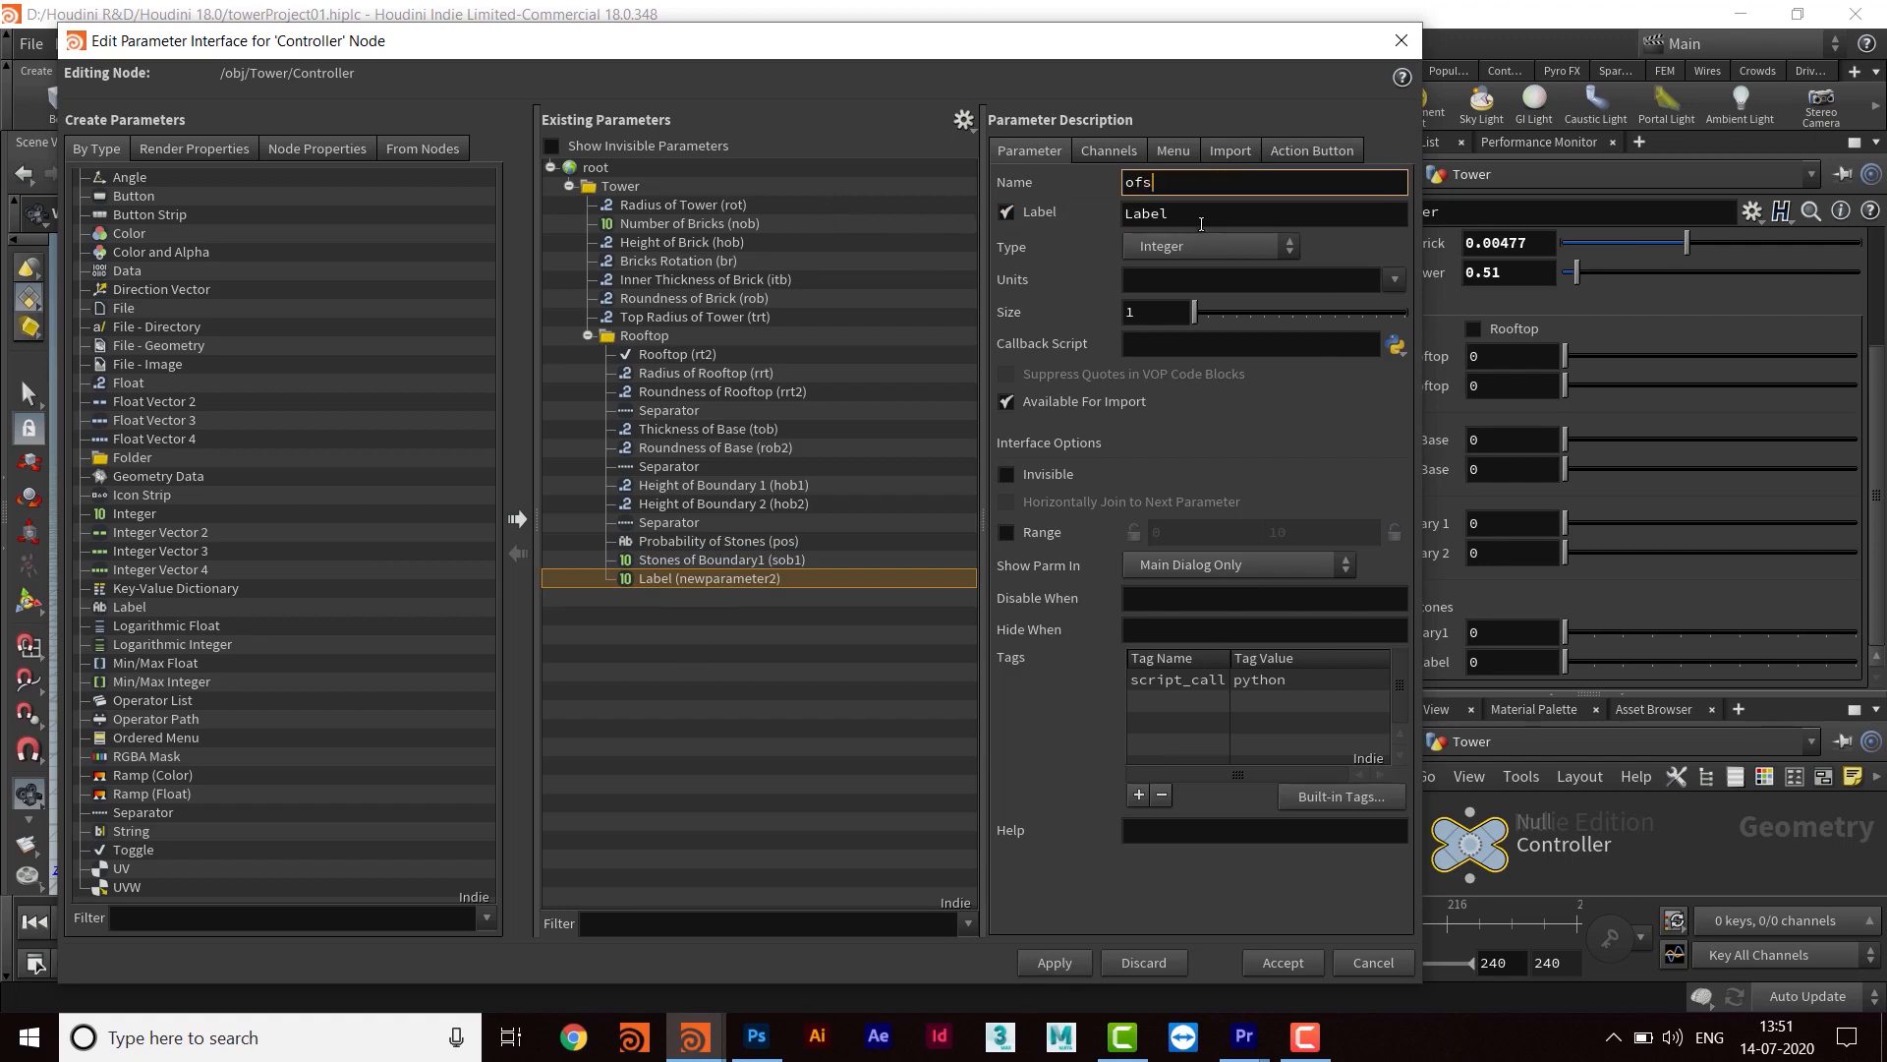
pyautogui.press('Tab')
pyautogui.write('Out')
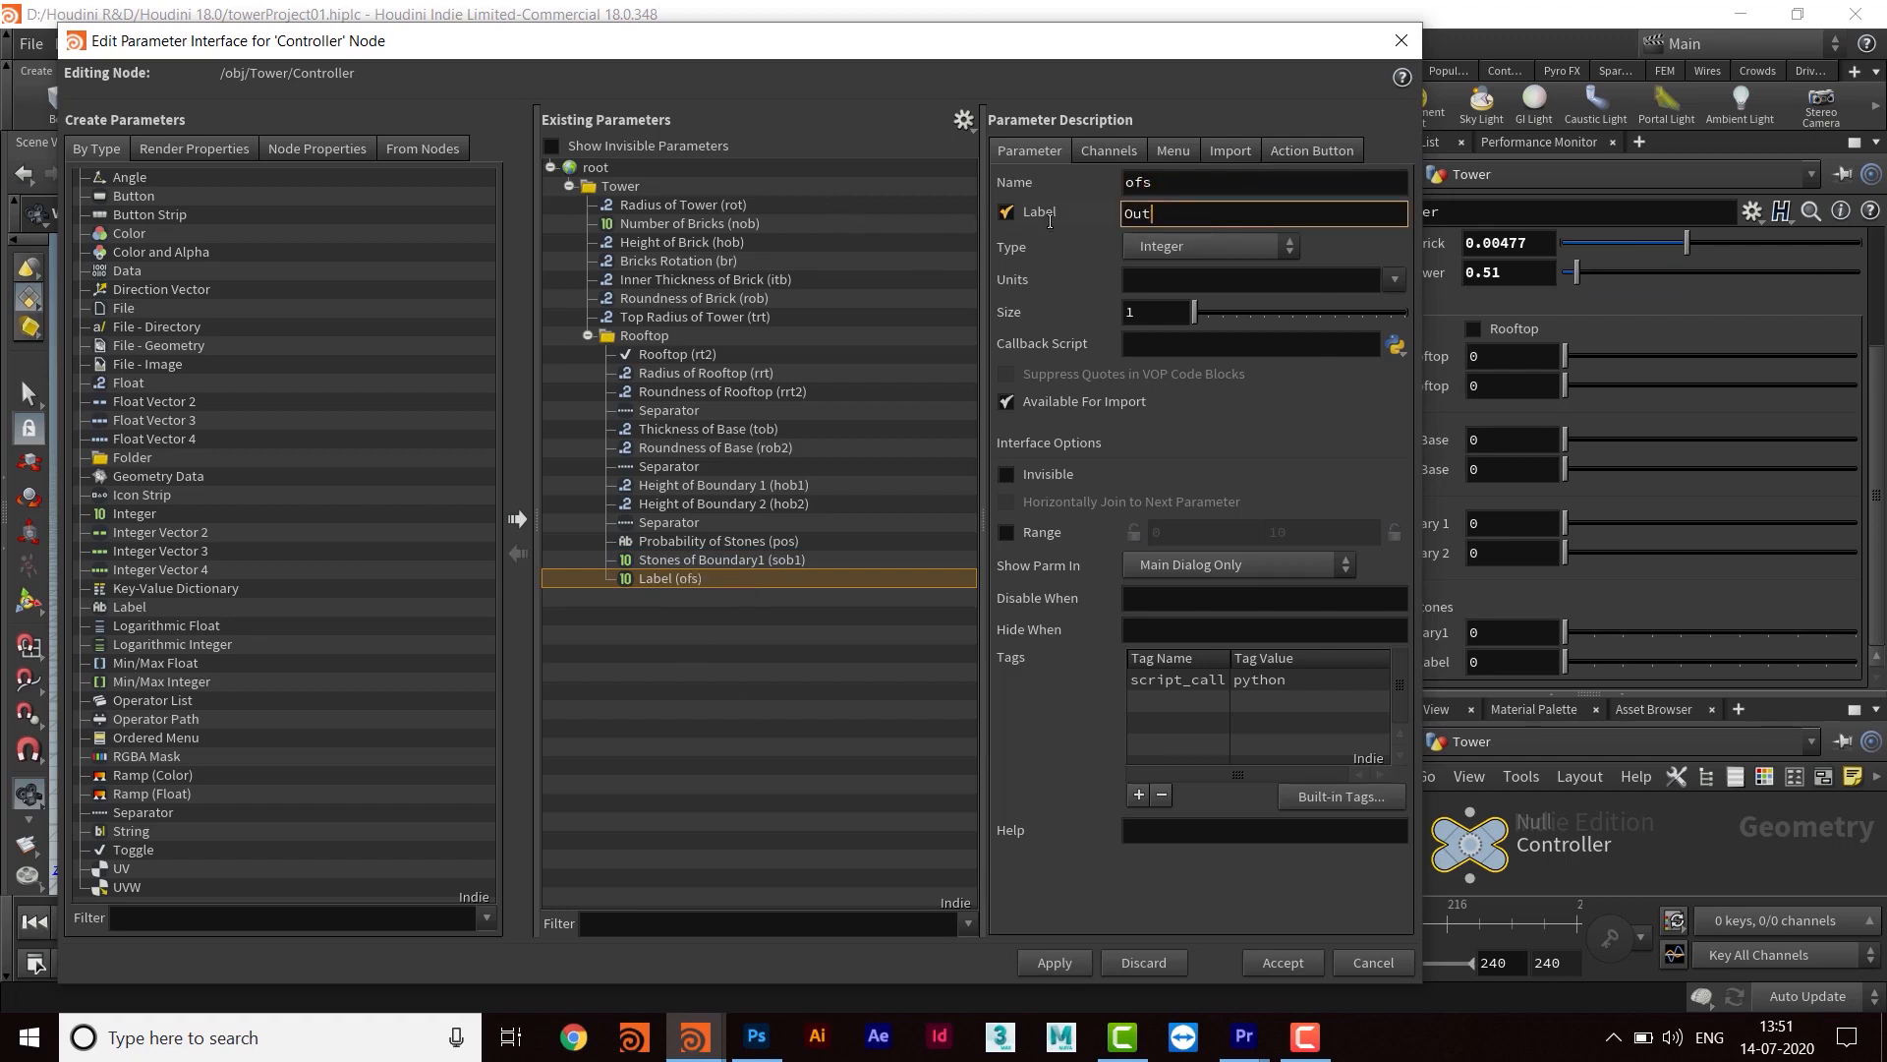
pyautogui.write(' of Stones2')
pyautogui.click(1069, 964)
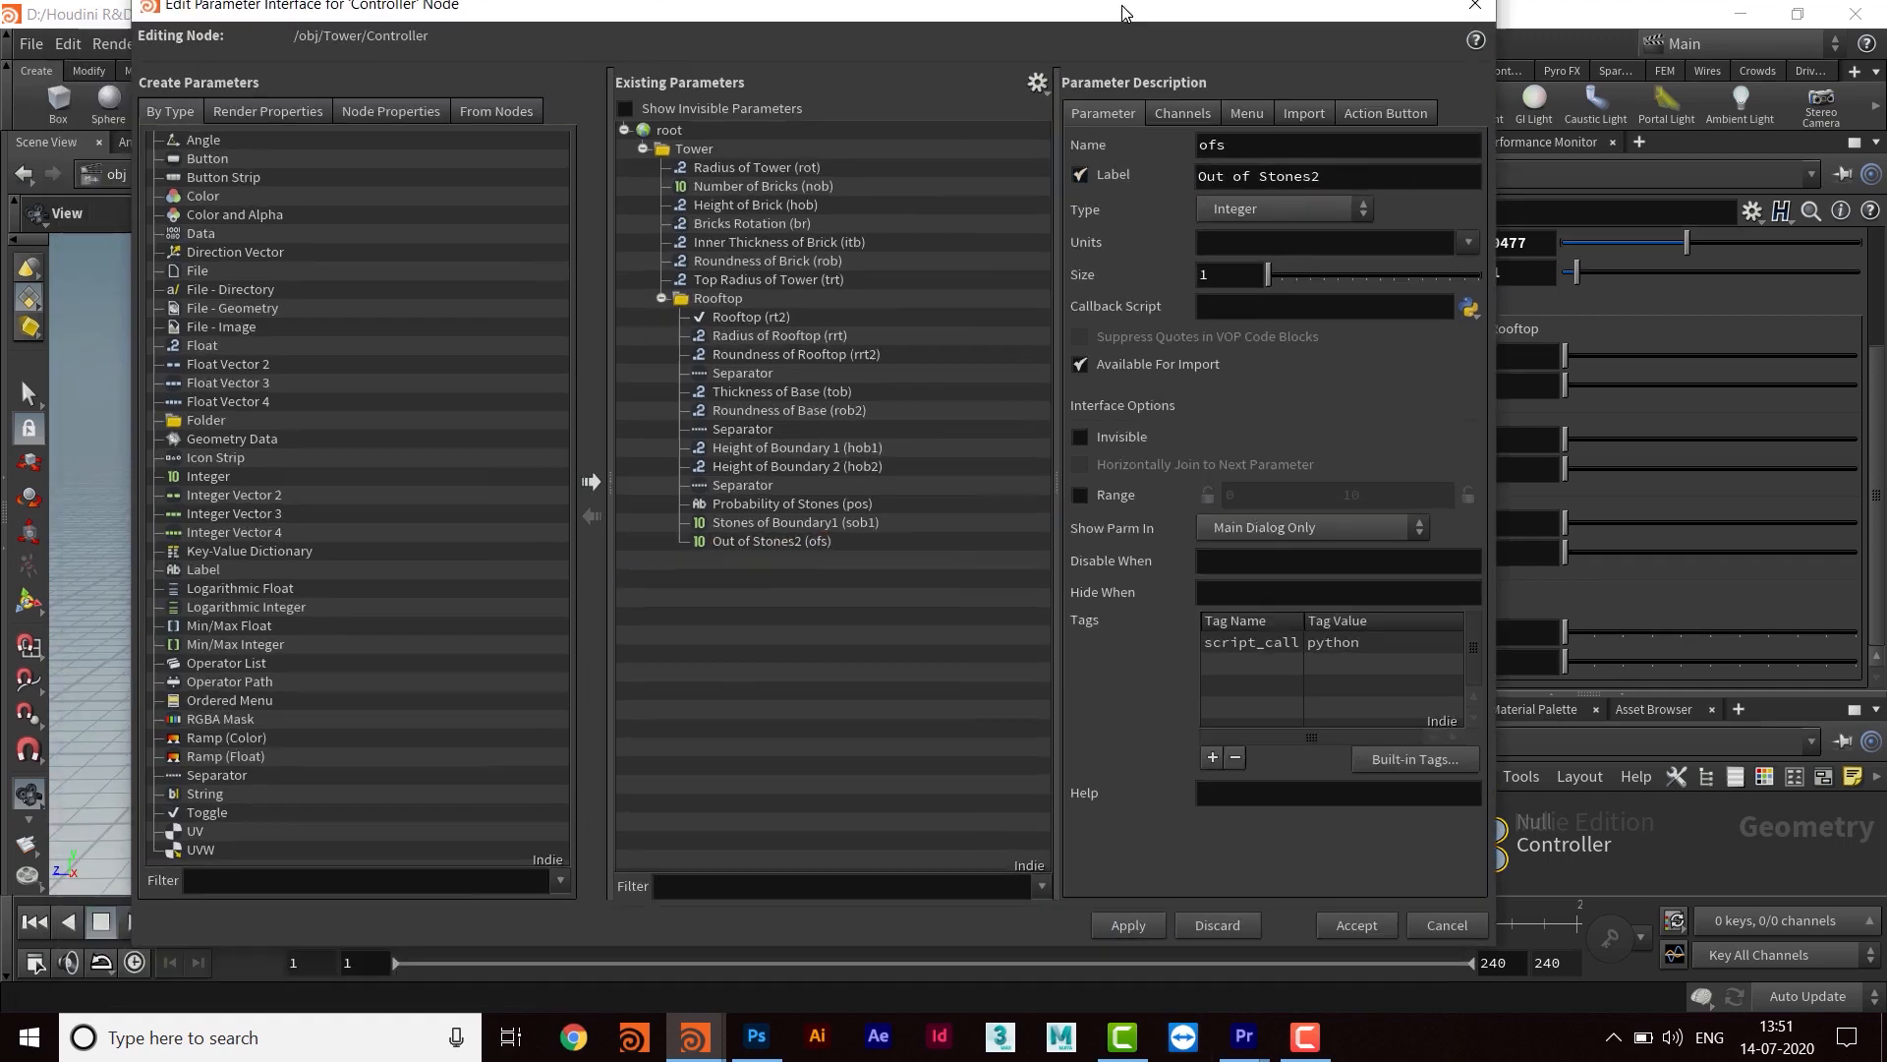
pyautogui.moveTo(1054, 40); pyautogui.dragTo(1128, 19)
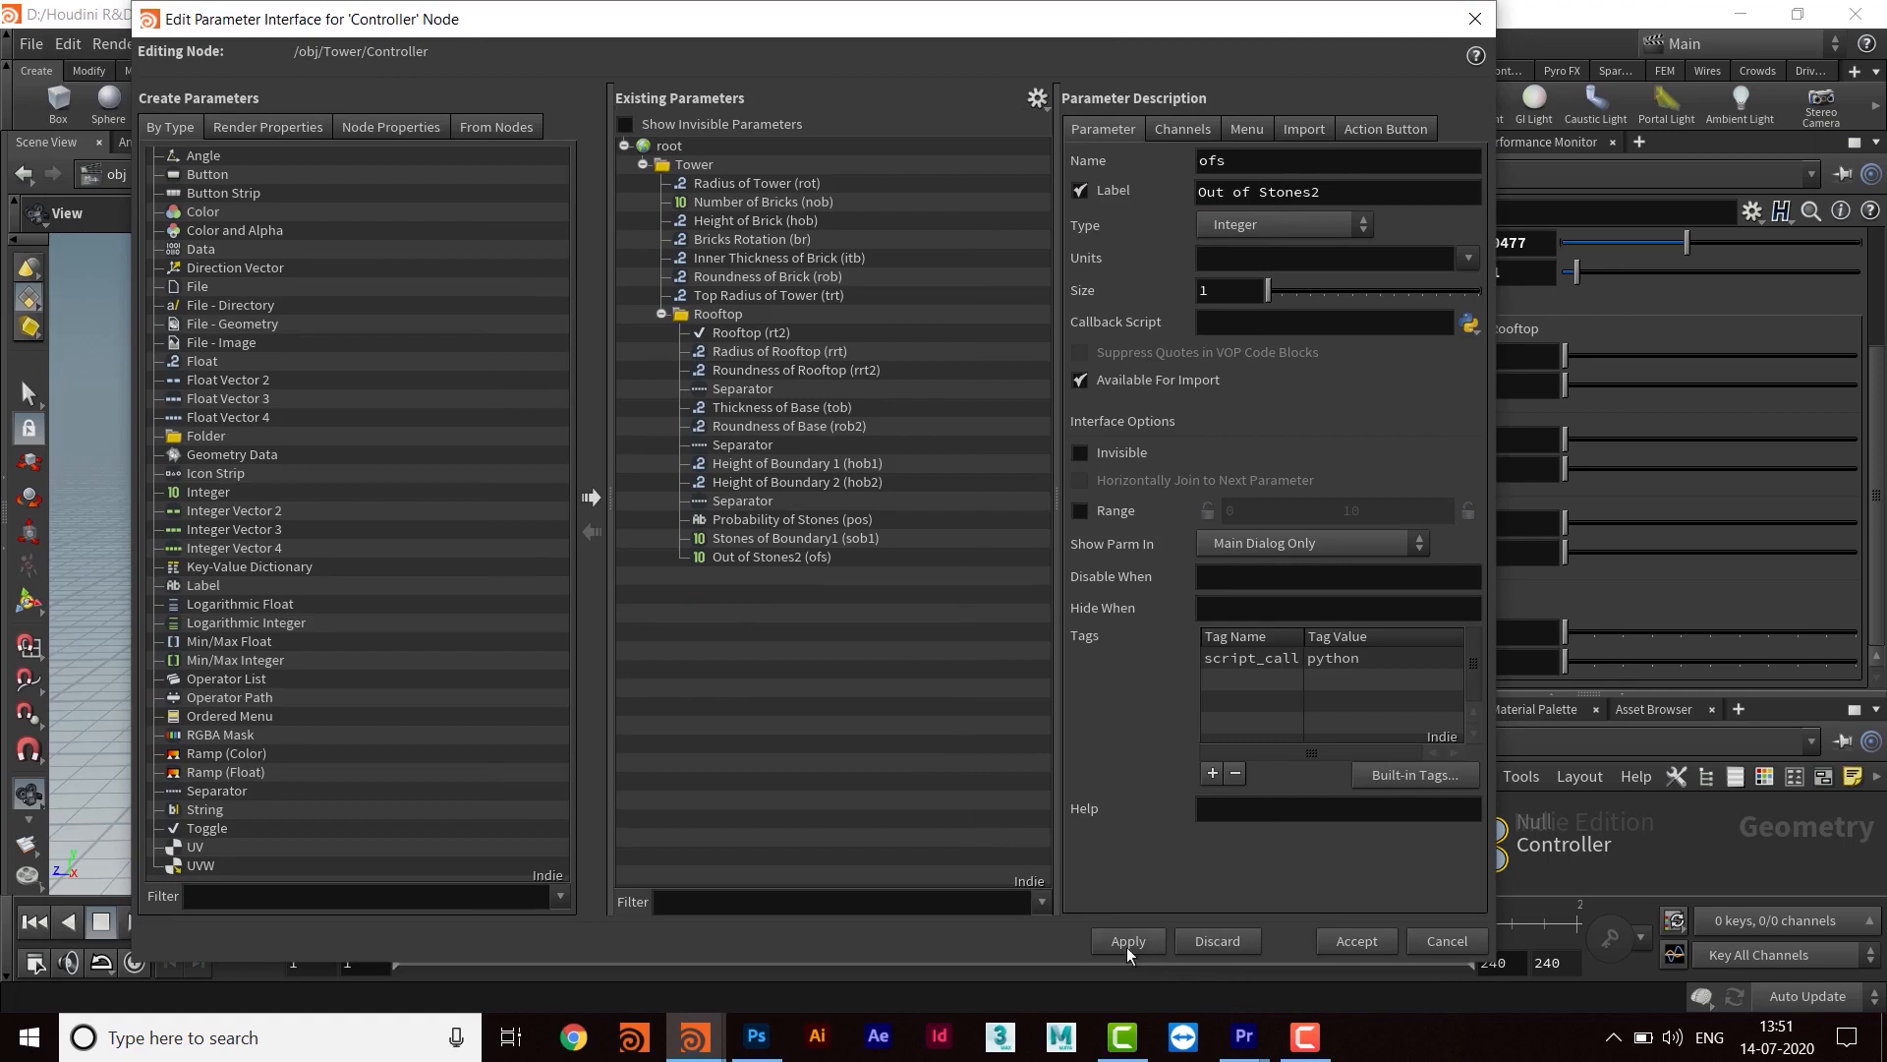
pyautogui.click(1355, 943)
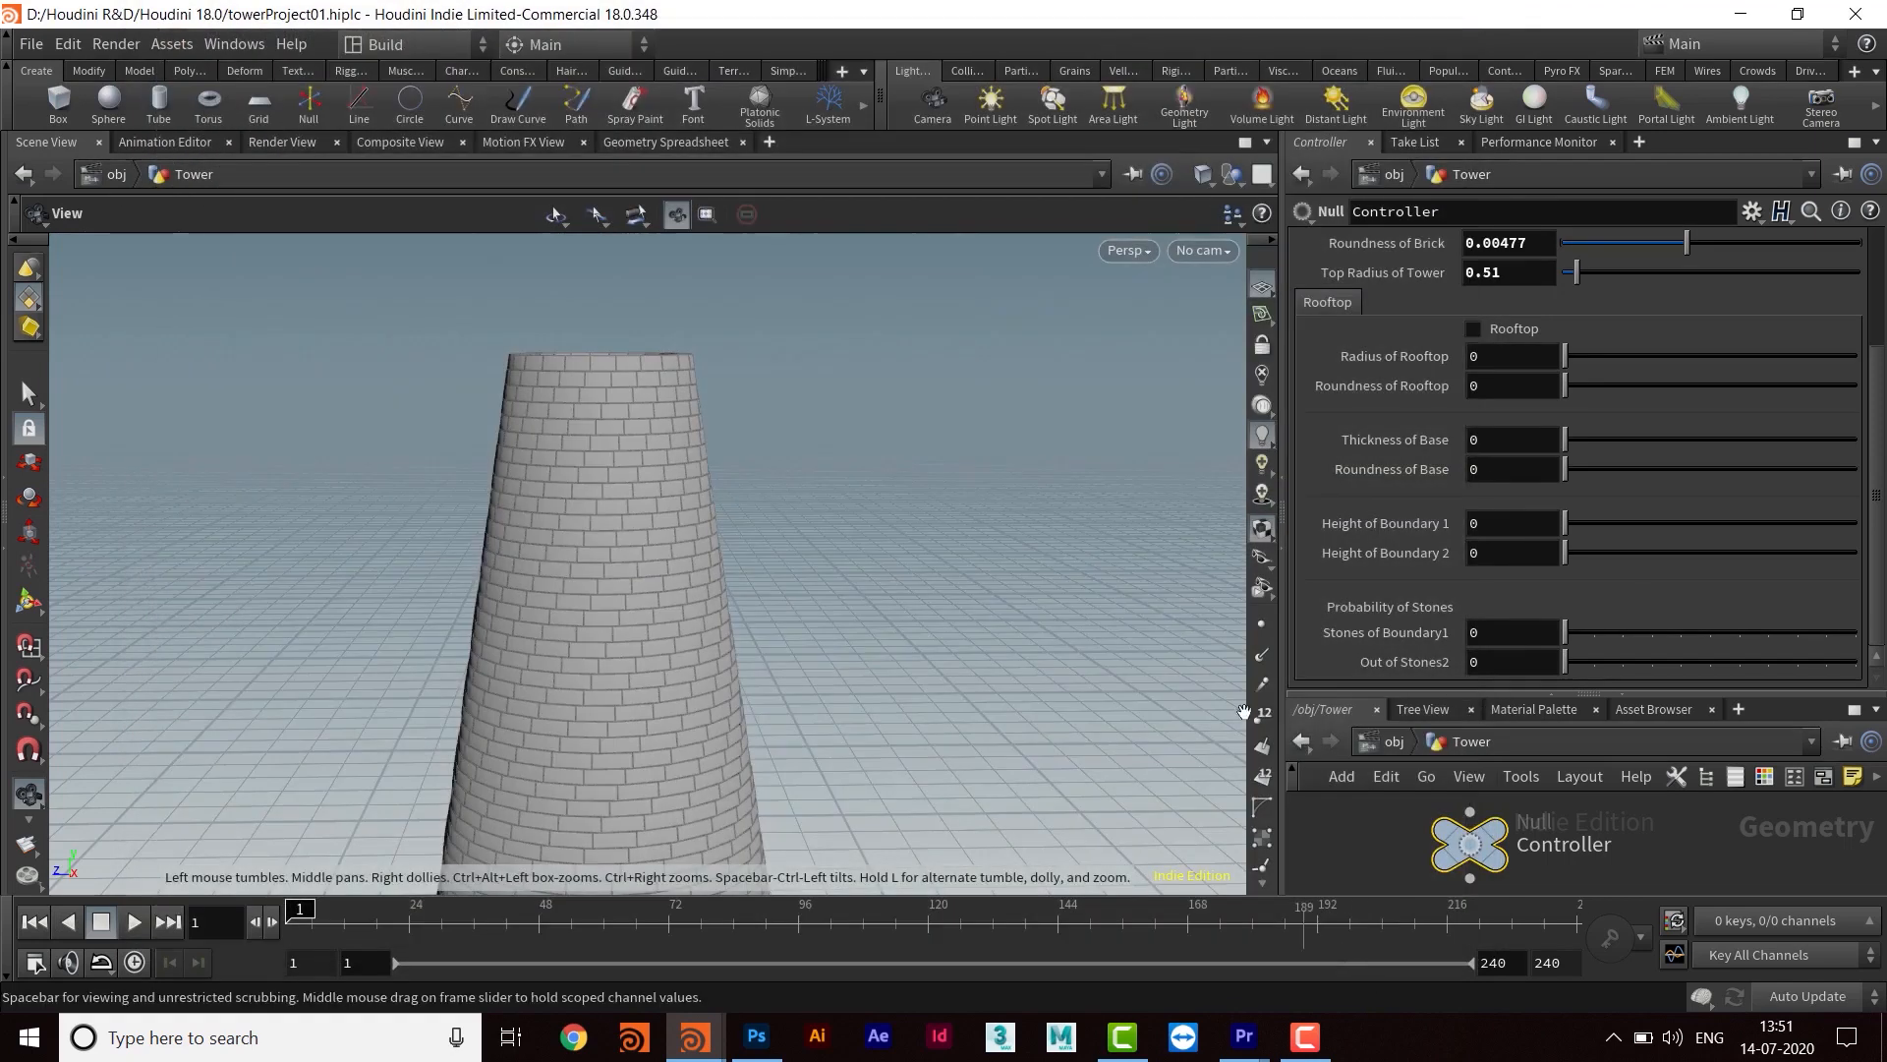
# Enlarge the network editor by shrinking the parameter pane and scene view, and frame all nodes of the tower network
pyautogui.moveTo(1879, 478); pyautogui.dragTo(1877, 438)
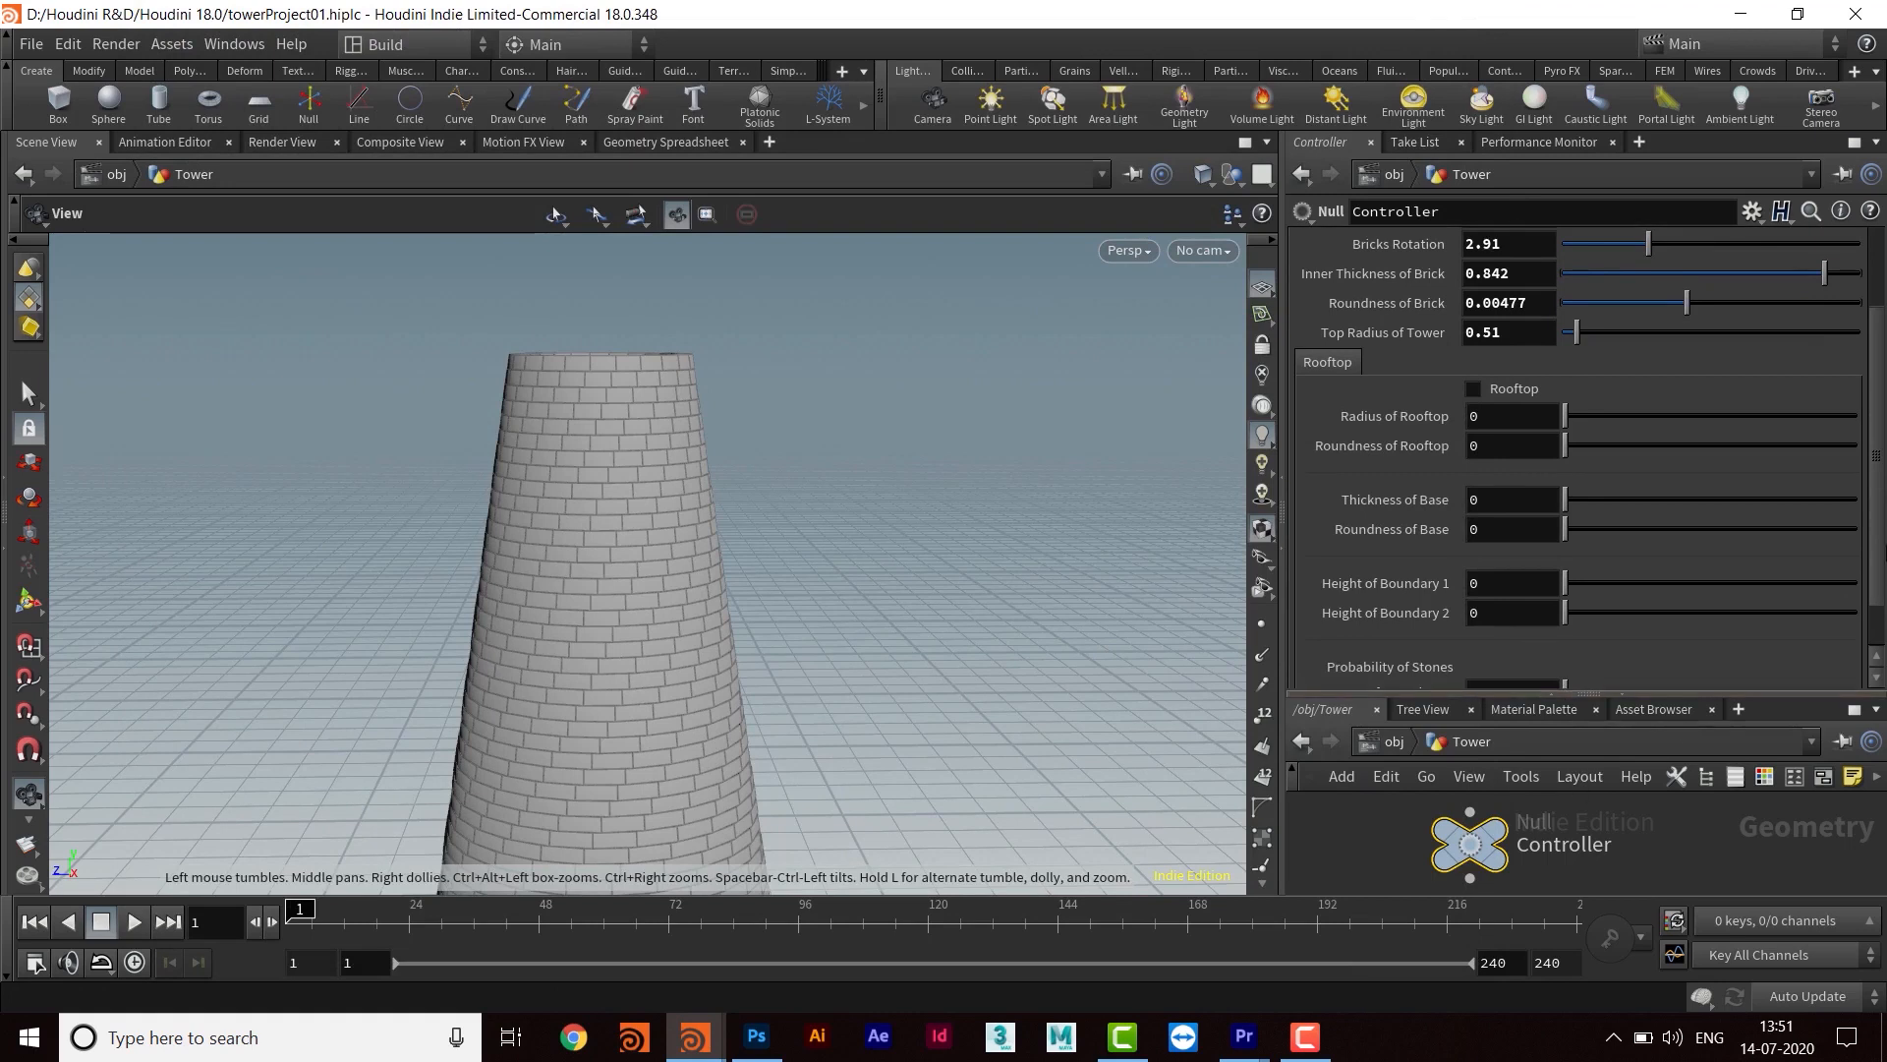
pyautogui.scroll(-2, 1378, 375)
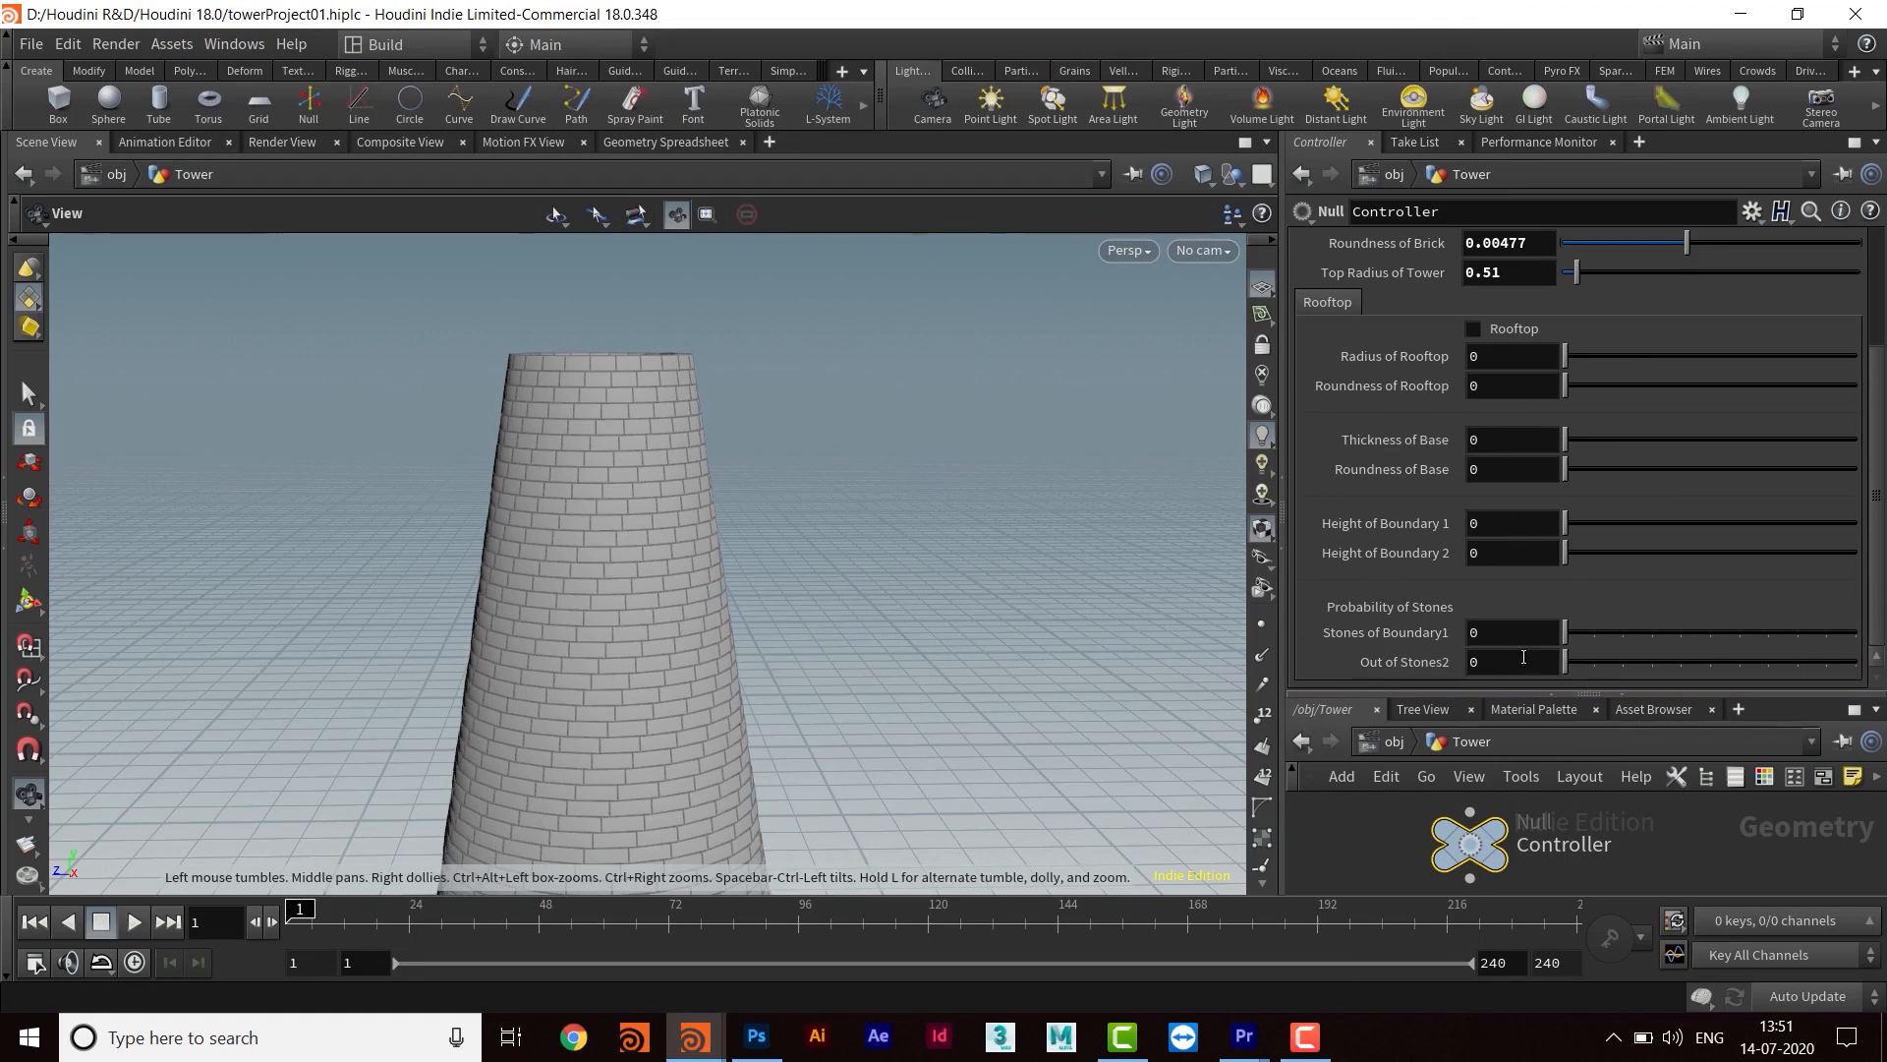
pyautogui.scroll(6, 1850, 393)
pyautogui.scroll(-5, 1850, 393)
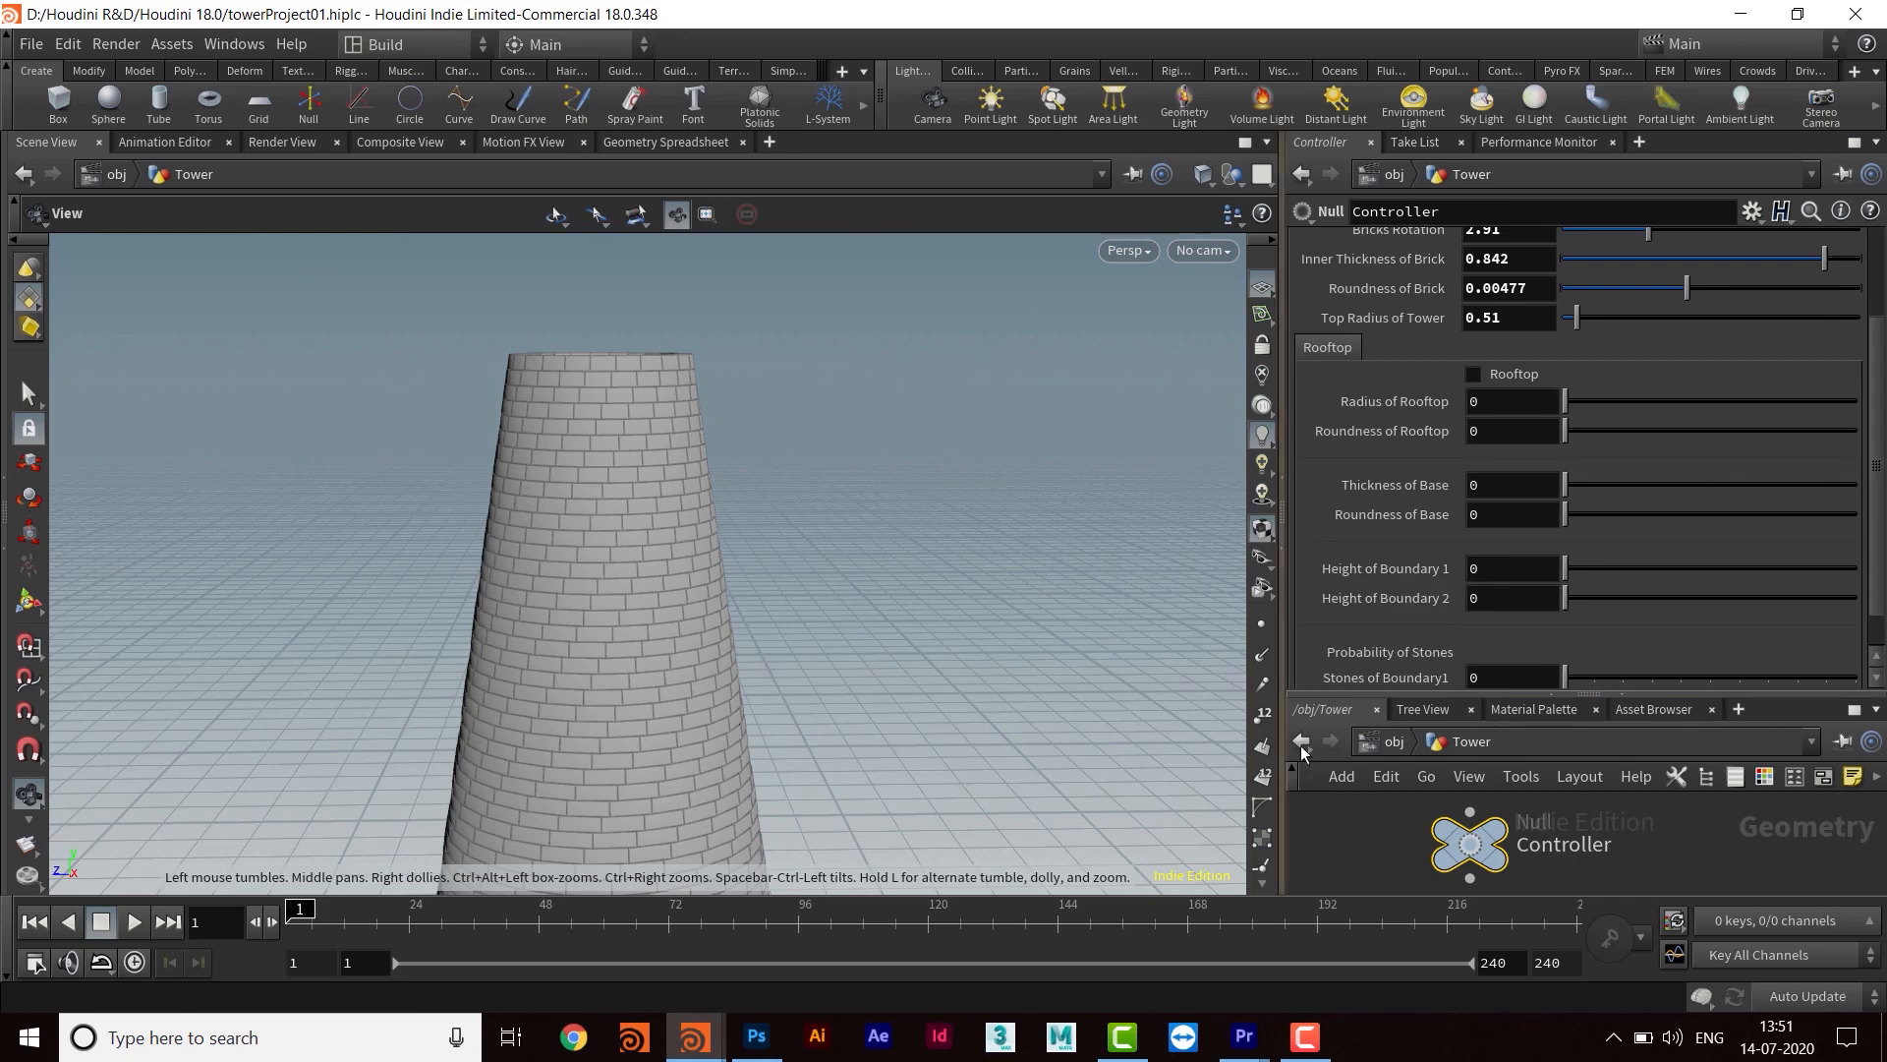
pyautogui.moveTo(1419, 695); pyautogui.dragTo(1425, 405)
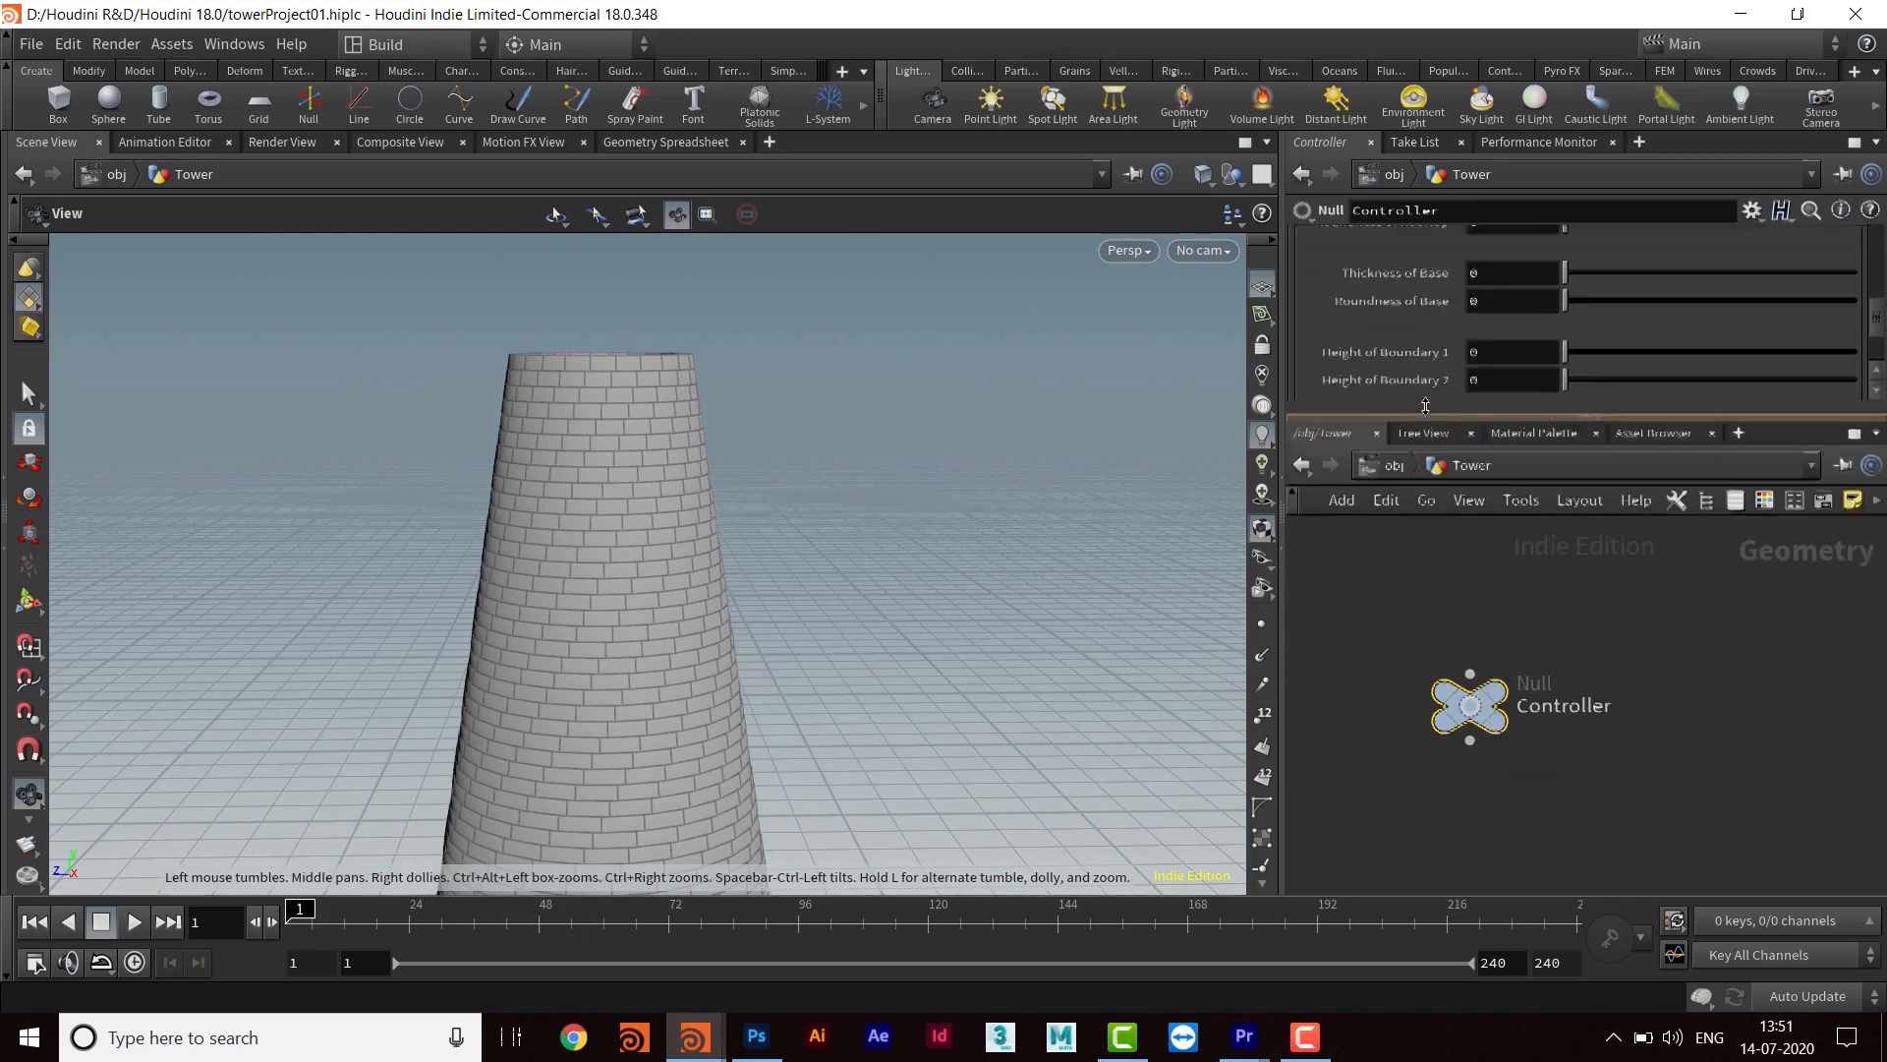
pyautogui.moveTo(1284, 530); pyautogui.dragTo(1018, 525)
pyautogui.press('h')
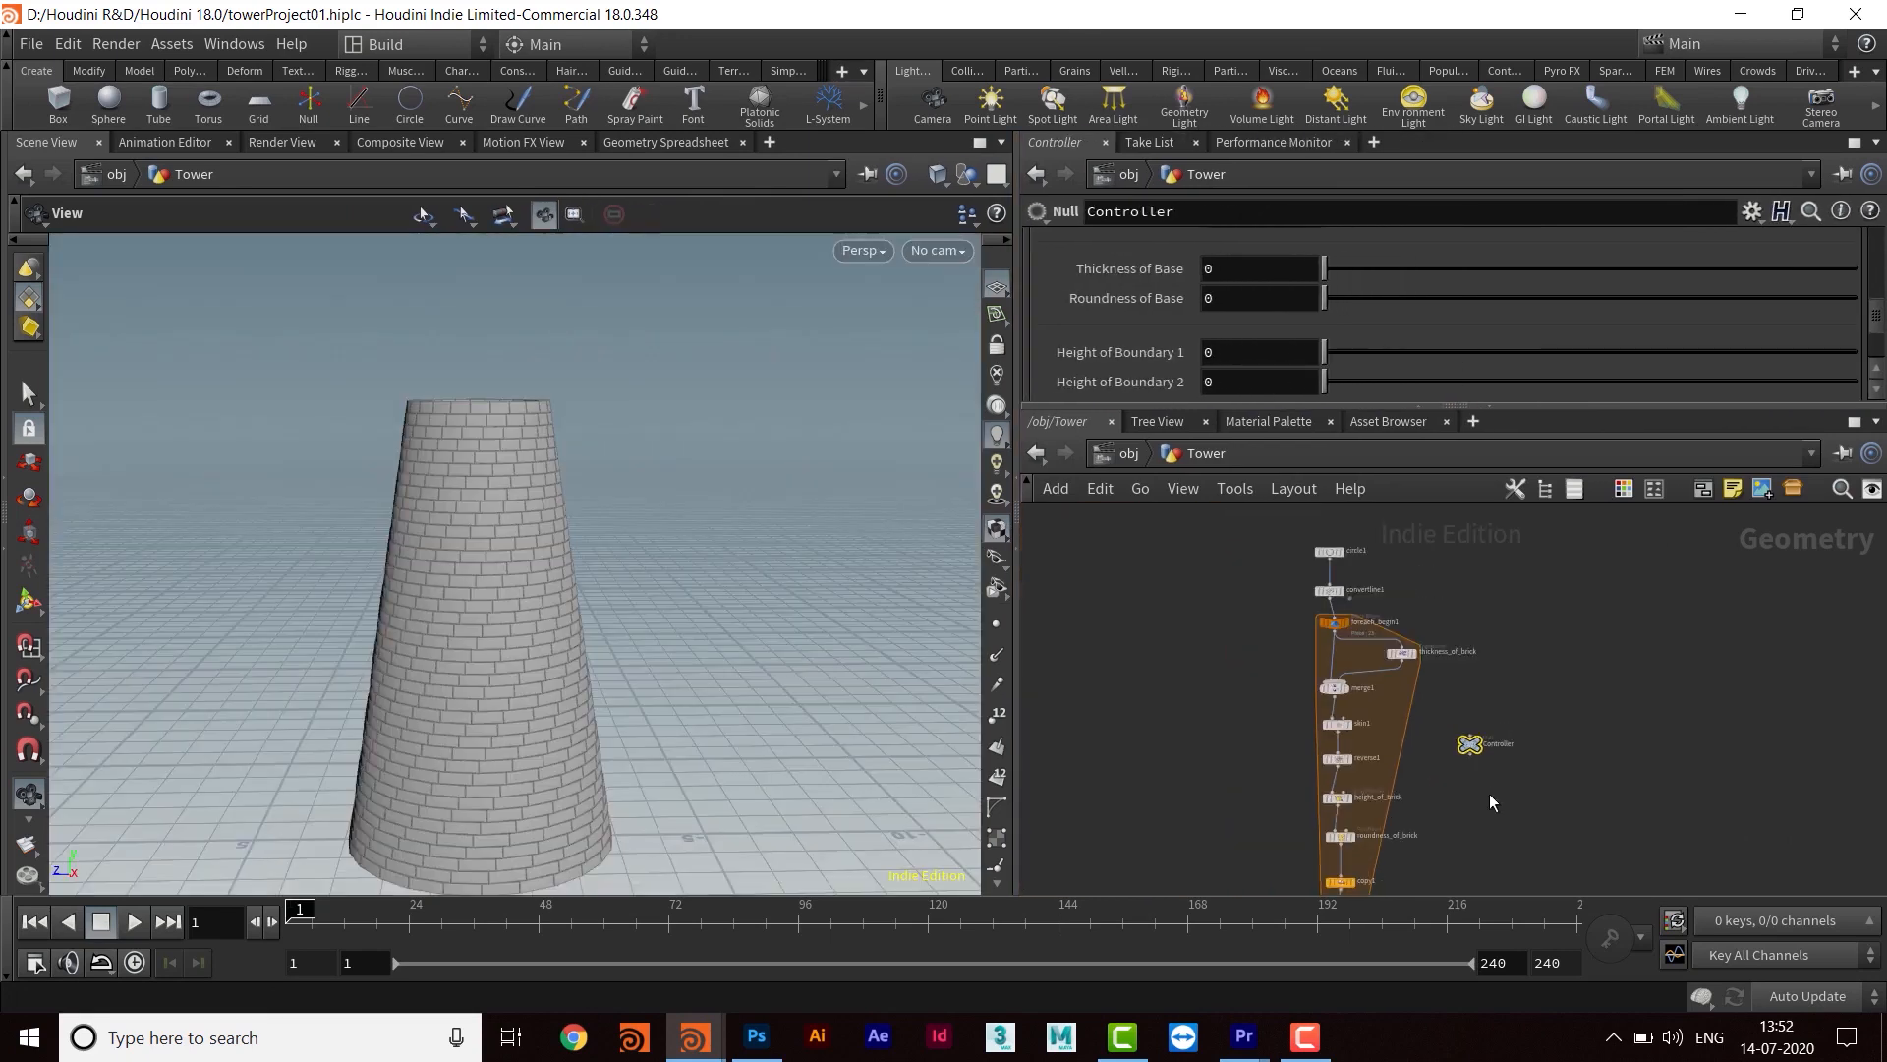
# Move the Controller node to a clear spot beside the upper part of the brick node chain
pyautogui.moveTo(1490, 795); pyautogui.dragTo(1275, 733, button='middle')
pyautogui.scroll(-3, 1276, 757)
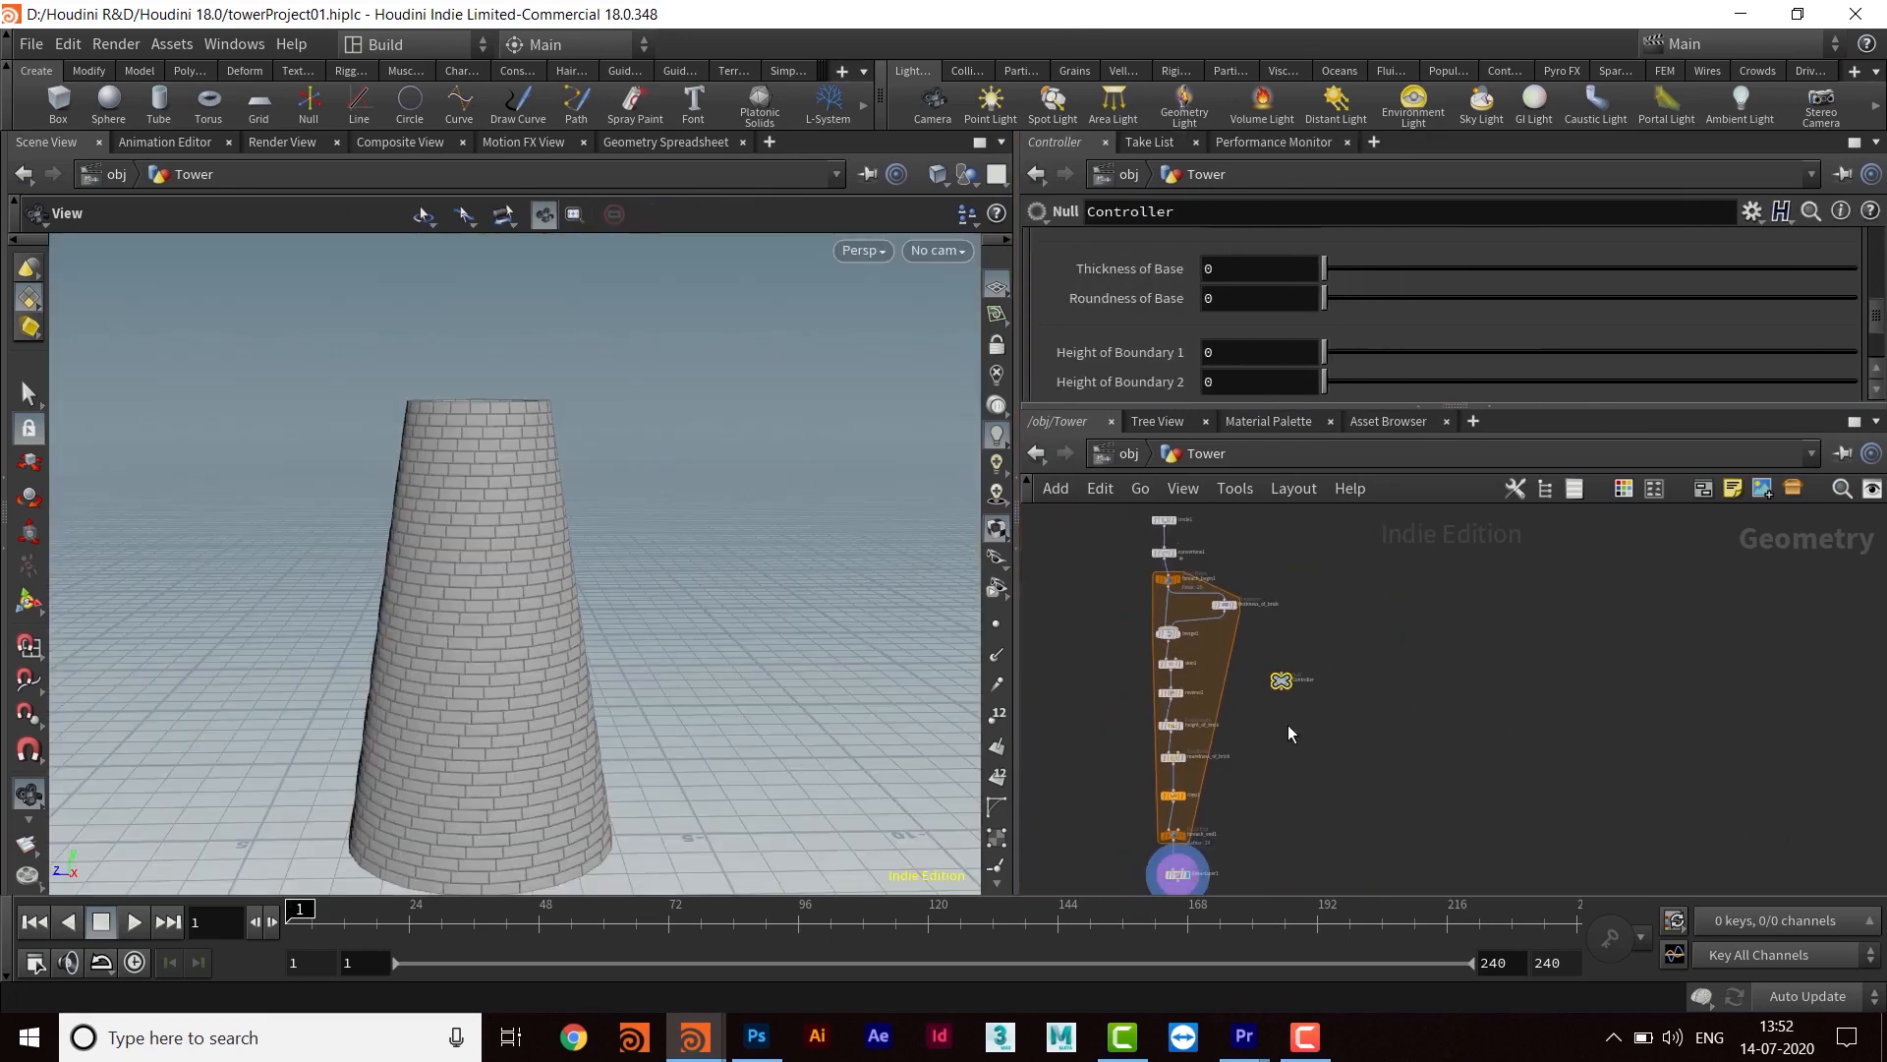
pyautogui.moveTo(1273, 688)
pyautogui.moveTo(1271, 685); pyautogui.dragTo(1421, 648)
pyautogui.moveTo(1334, 689); pyautogui.dragTo(1263, 698, button='middle')
pyautogui.scroll(1, 1263, 698)
pyautogui.moveTo(1374, 651); pyautogui.dragTo(1241, 550)
pyautogui.moveTo(1390, 556); pyautogui.dragTo(1346, 593, button='middle')
pyautogui.scroll(4, 1248, 653)
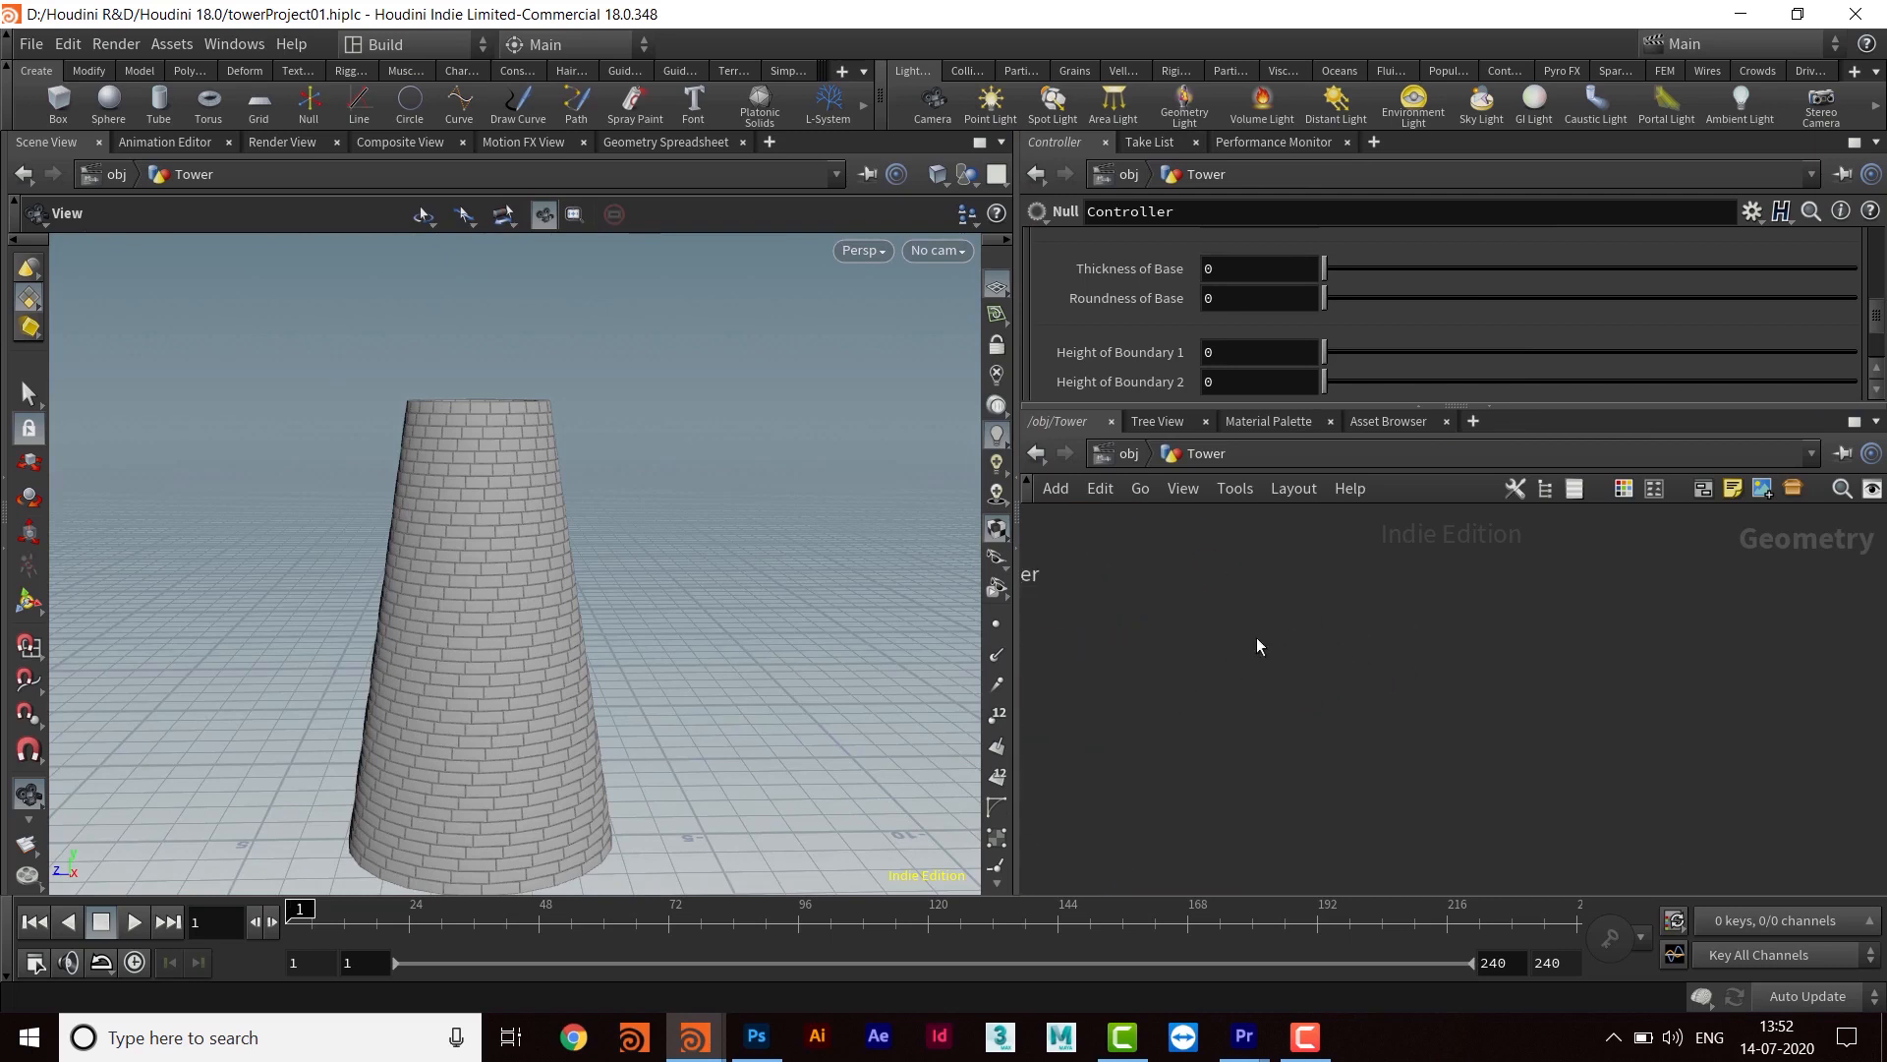
# Add a Null node connected to the output of lineartaper1 and place it straight below that node
pyautogui.scroll(1, 1268, 645)
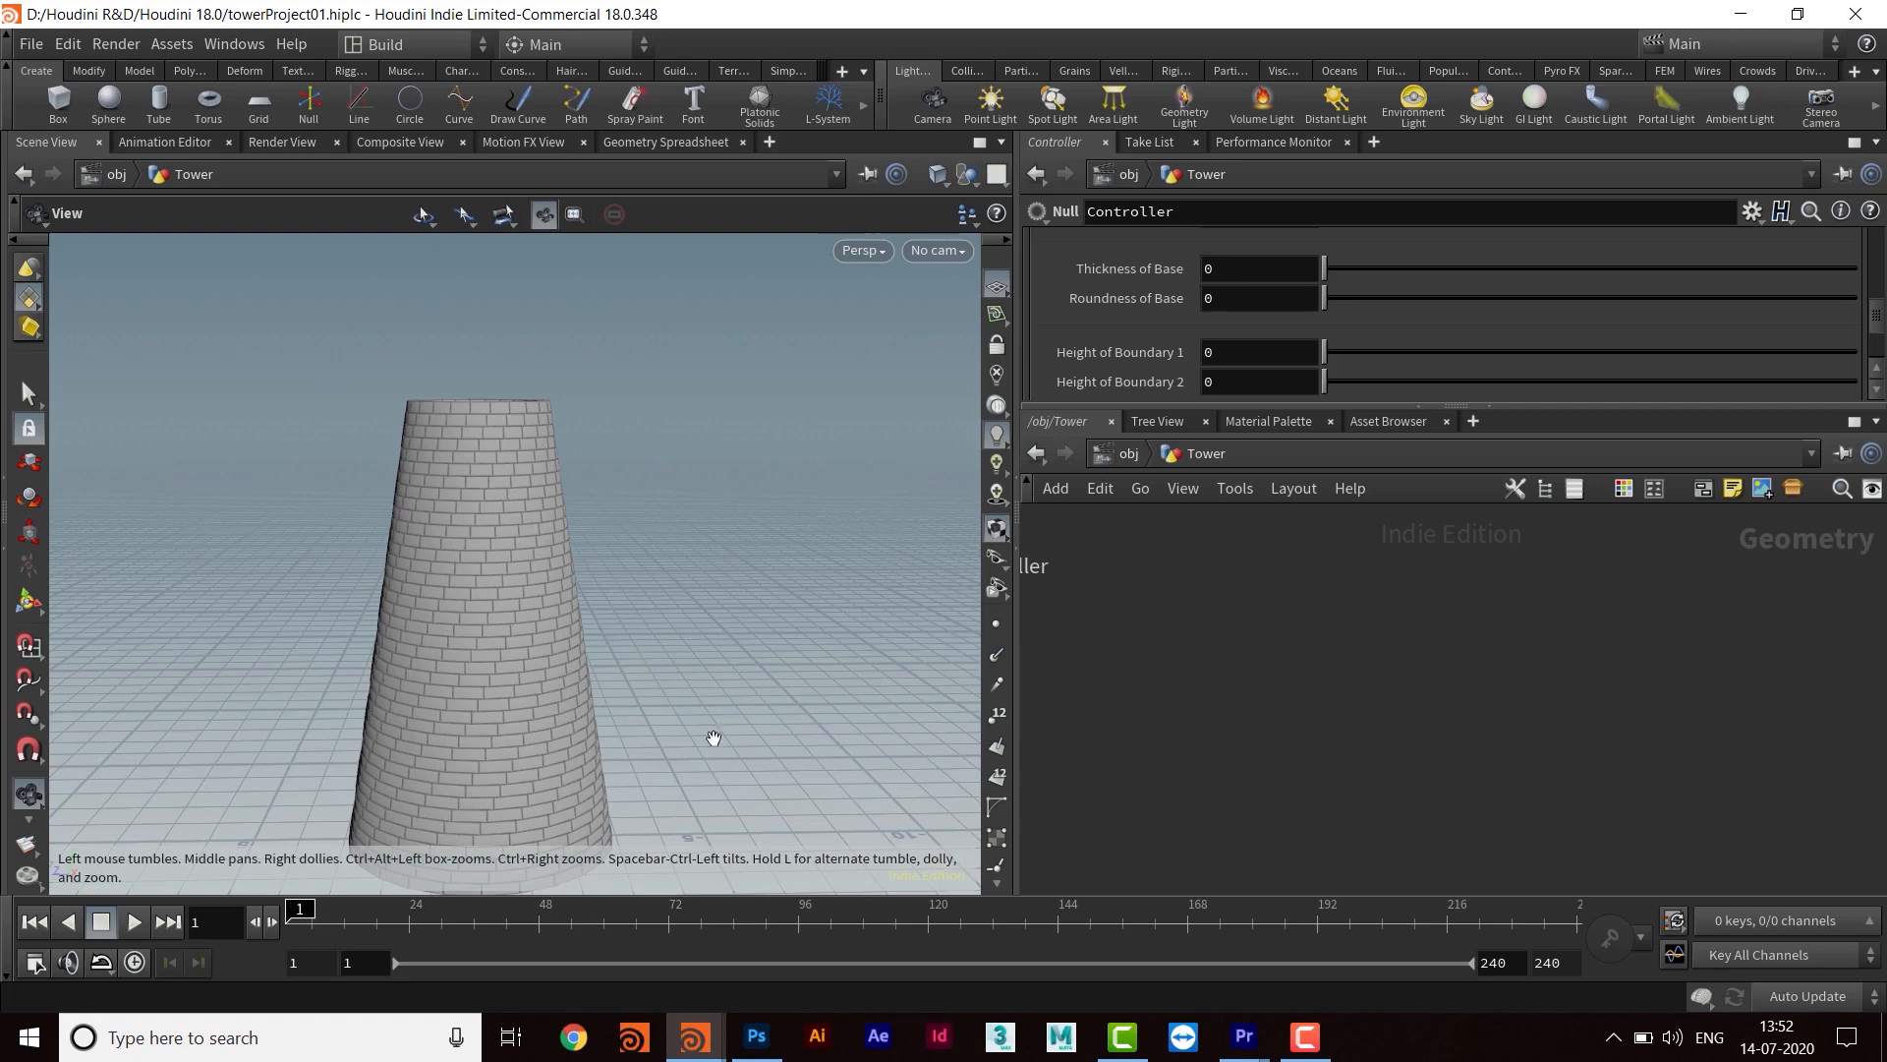
pyautogui.moveTo(587, 696); pyautogui.dragTo(540, 572, button='middle')
pyautogui.moveTo(1424, 738); pyautogui.dragTo(1668, 645, button='middle')
pyautogui.scroll(-5, 1581, 712)
pyautogui.moveTo(1533, 754); pyautogui.dragTo(1500, 564, button='middle')
pyautogui.moveTo(1479, 716); pyautogui.dragTo(1449, 541, button='middle')
pyautogui.scroll(4, 1447, 677)
pyautogui.moveTo(1633, 657); pyautogui.dragTo(1734, 618, button='middle')
pyautogui.moveTo(1418, 669); pyautogui.dragTo(1356, 695, button='middle')
pyautogui.click(1297, 625)
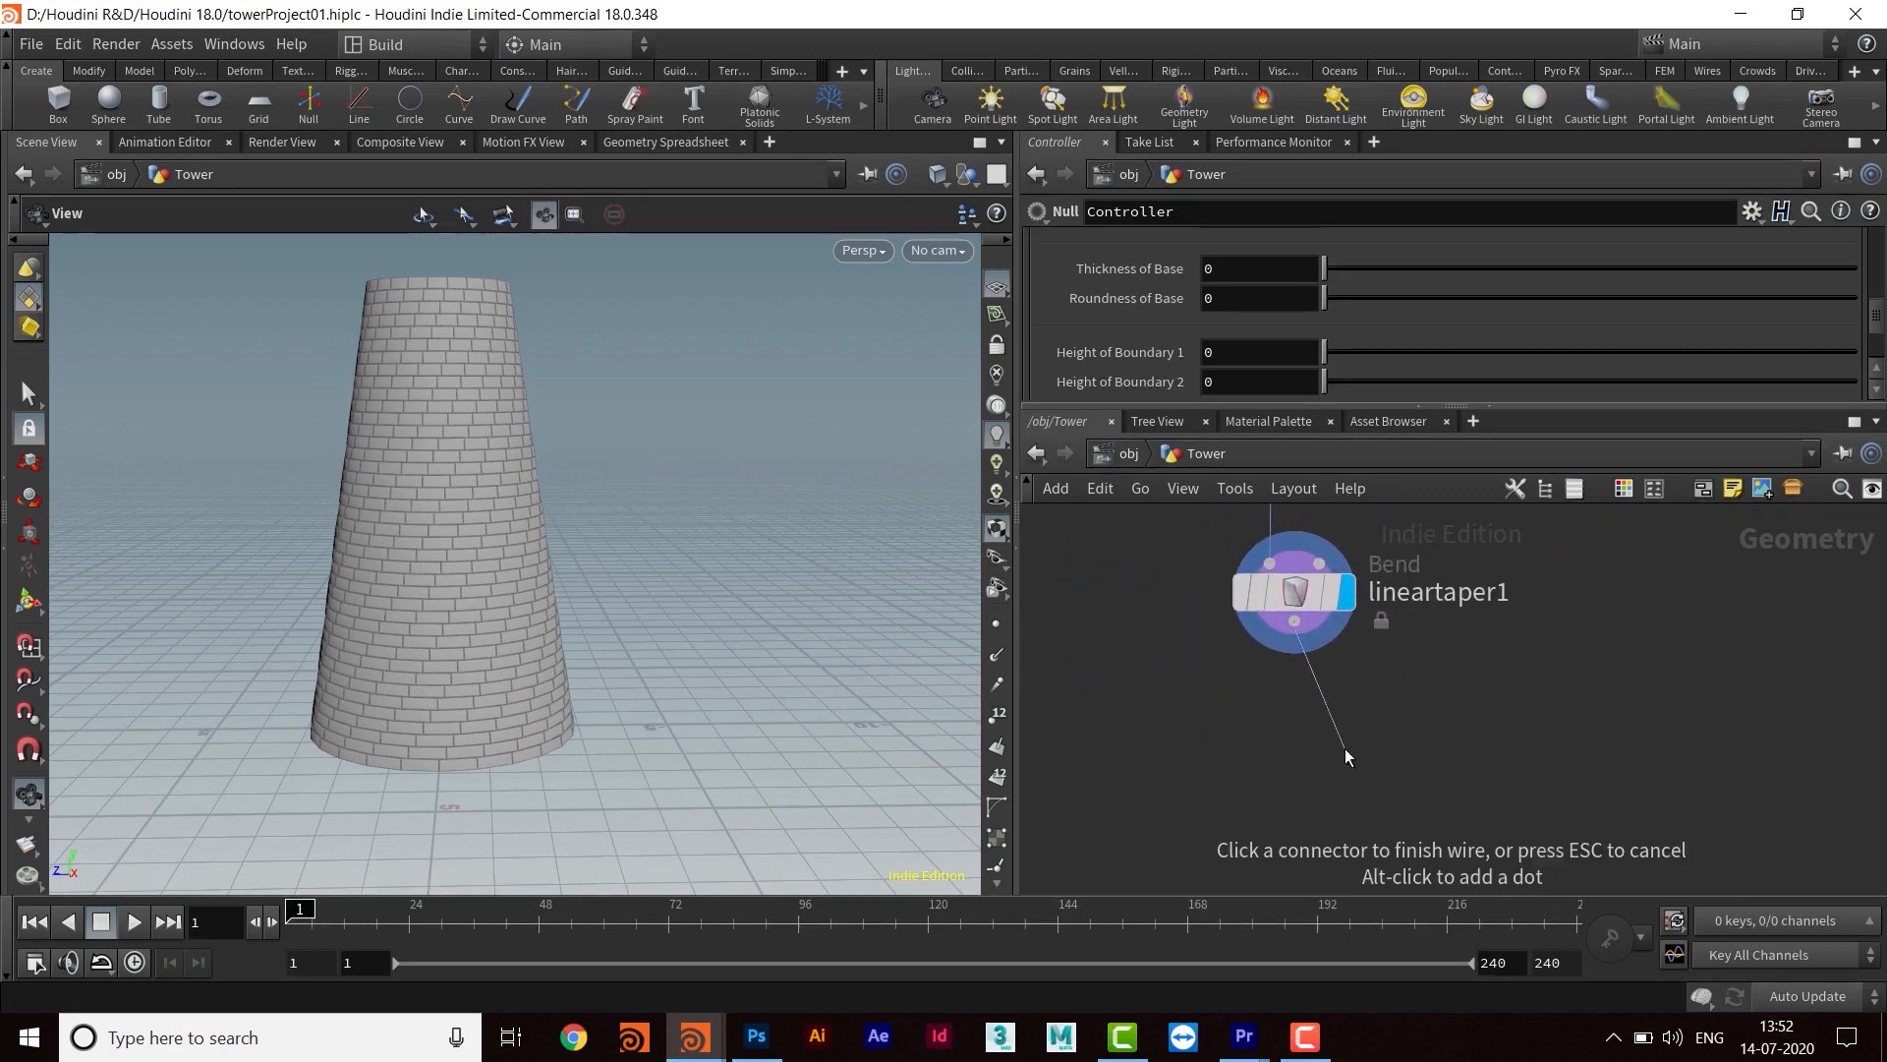
pyautogui.press('Tab')
pyautogui.write('null')
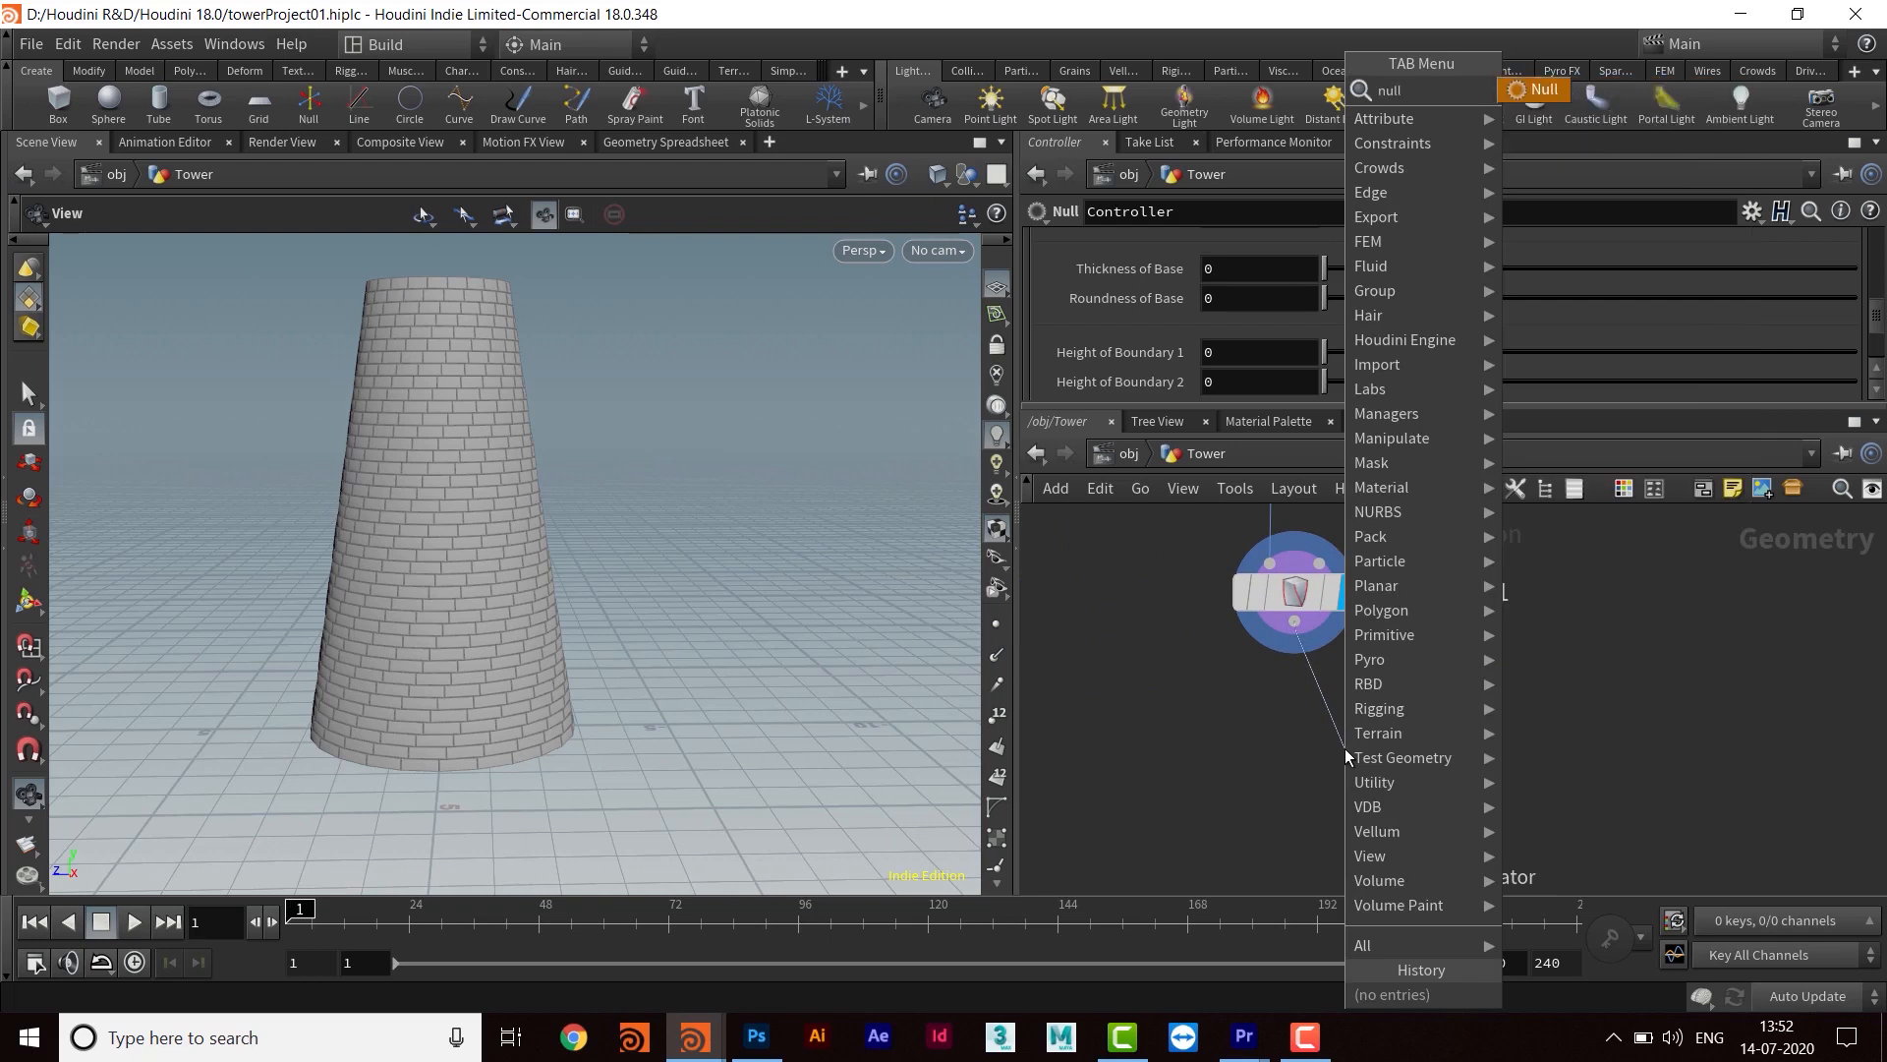
pyautogui.press('Return')
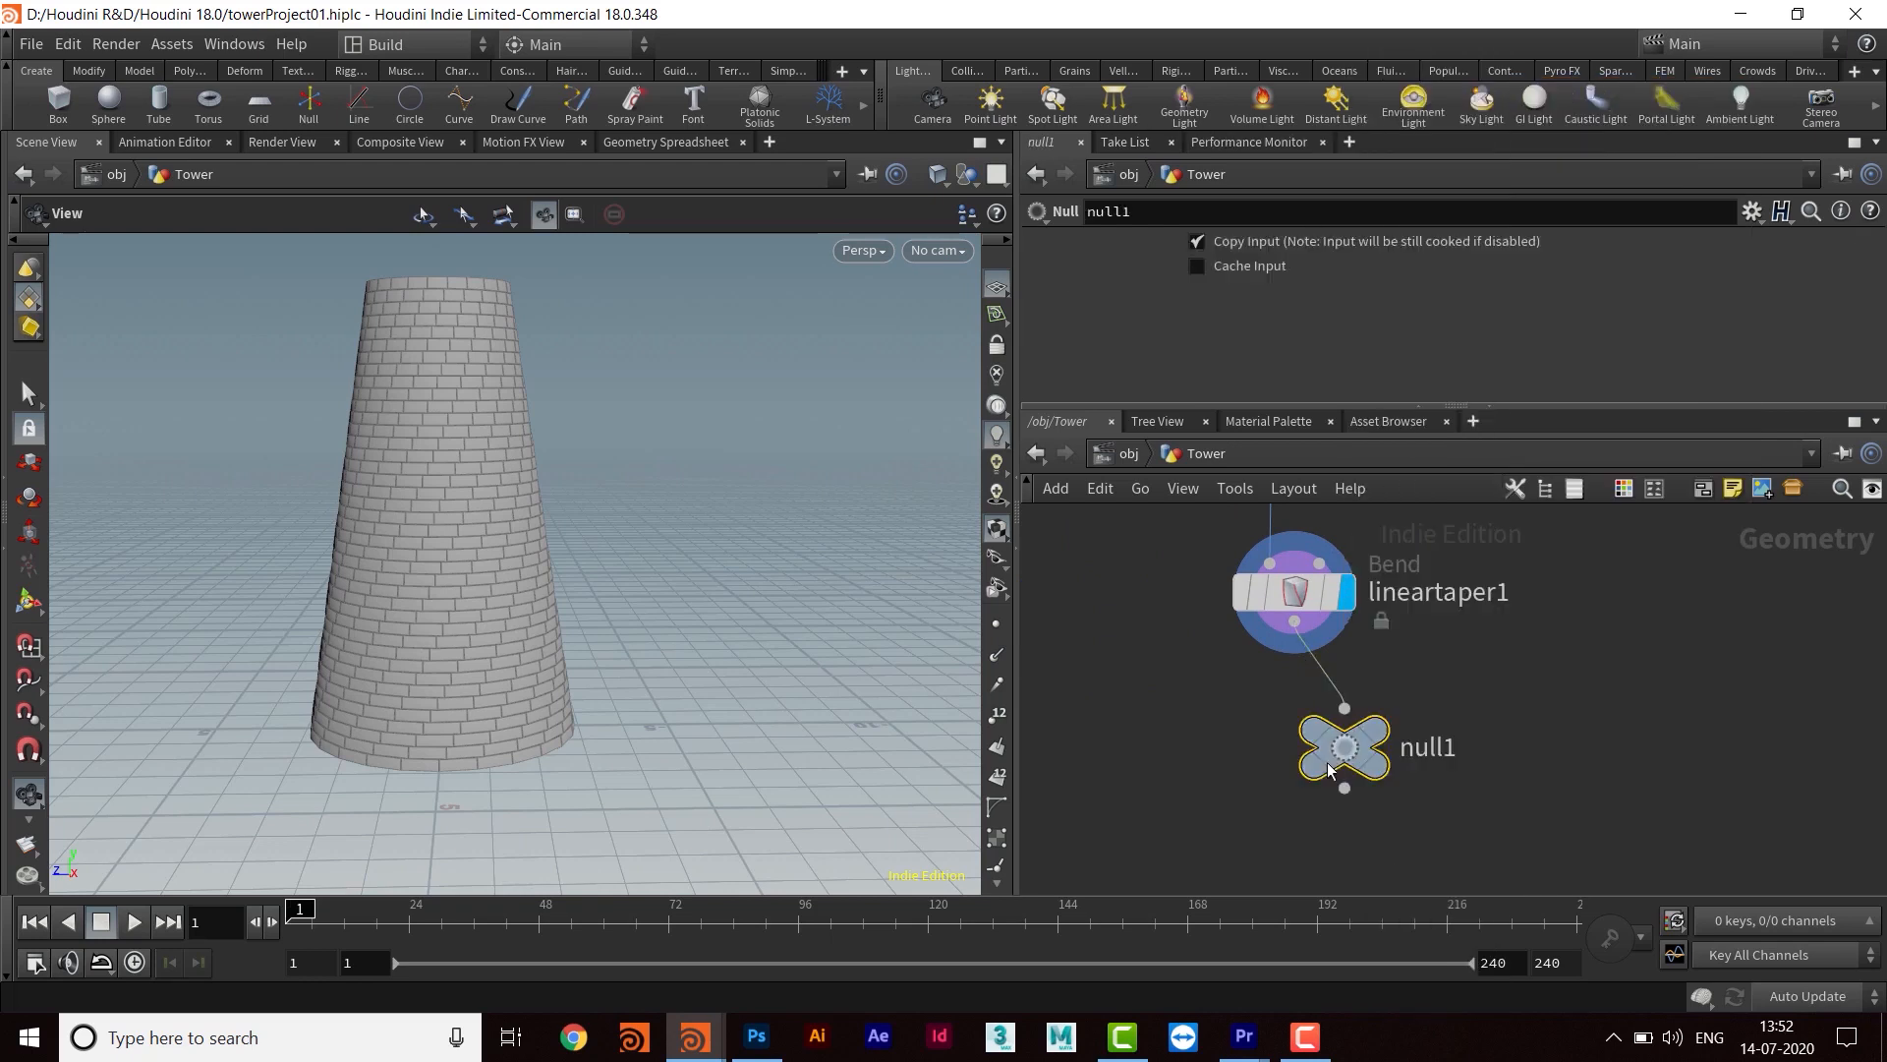
pyautogui.click(1297, 769)
# Colour the Null node below lineartaper1 dark blue
pyautogui.moveTo(1437, 790); pyautogui.dragTo(1380, 715, button='middle')
pyautogui.press('c')
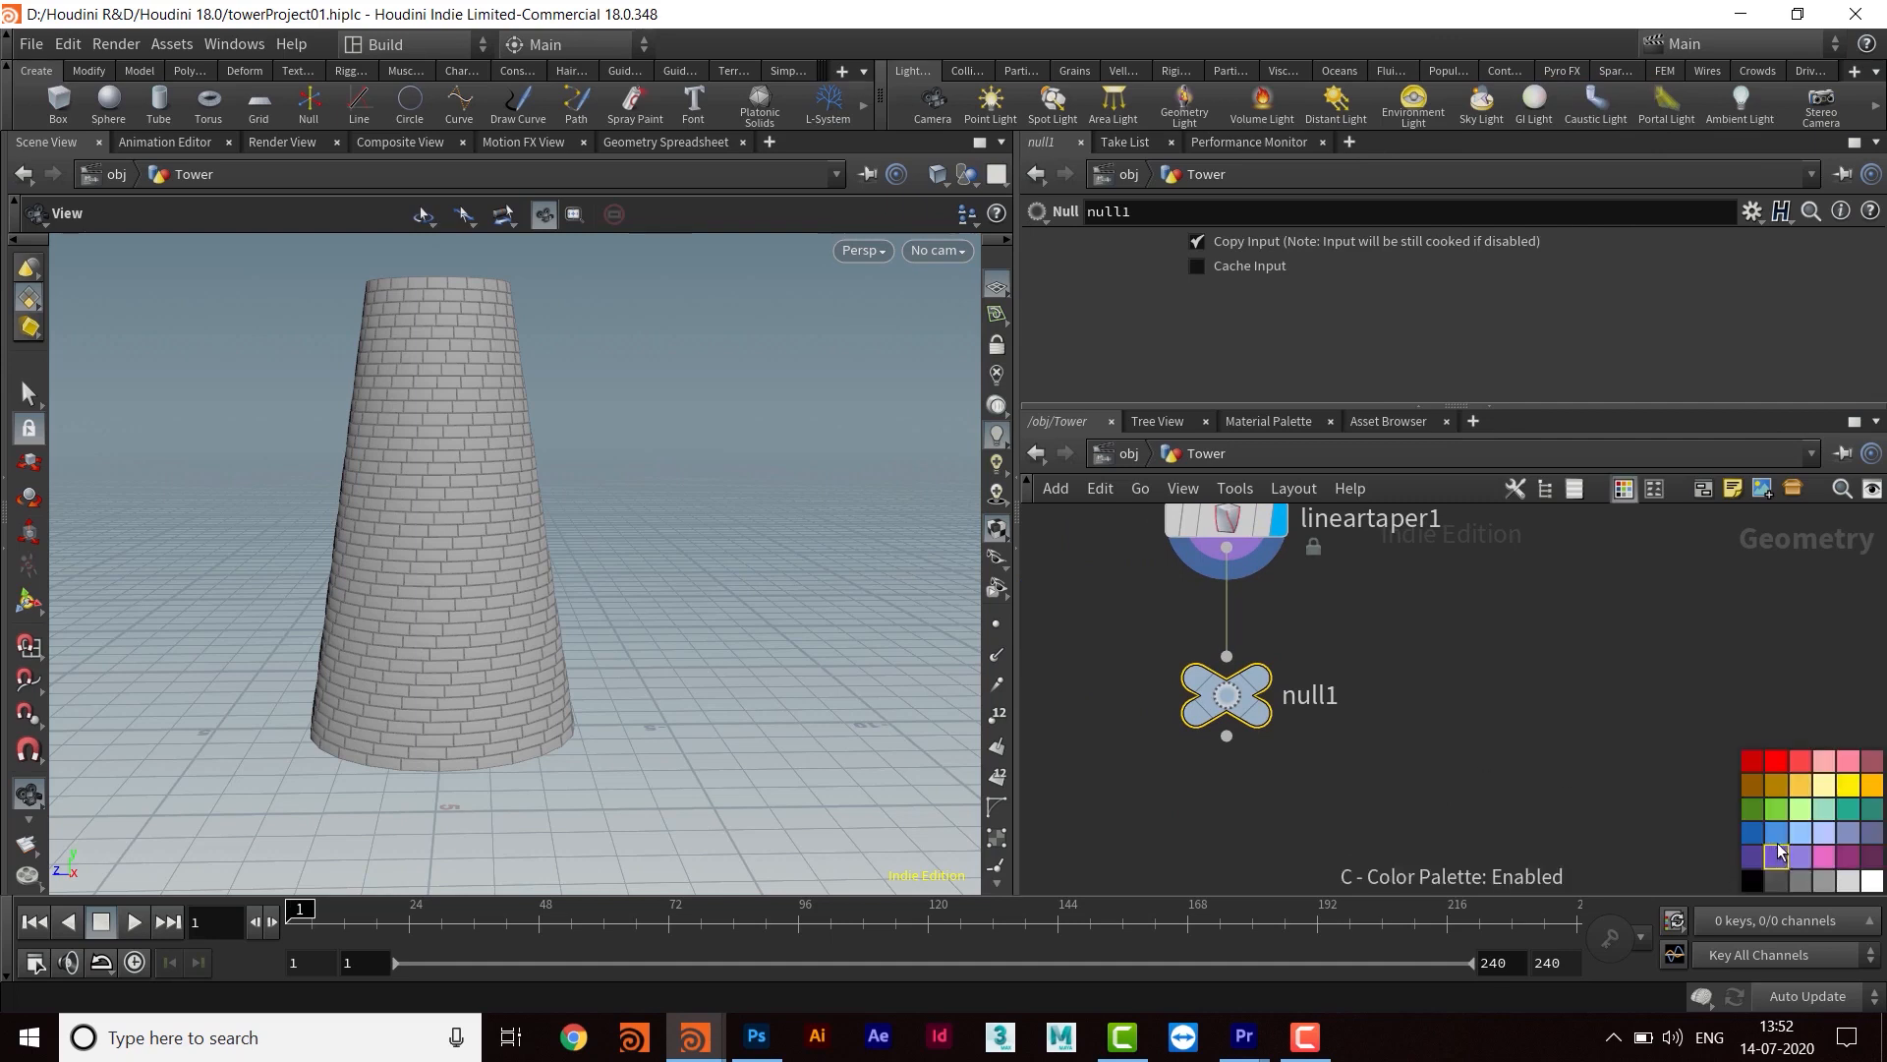
pyautogui.click(1756, 837)
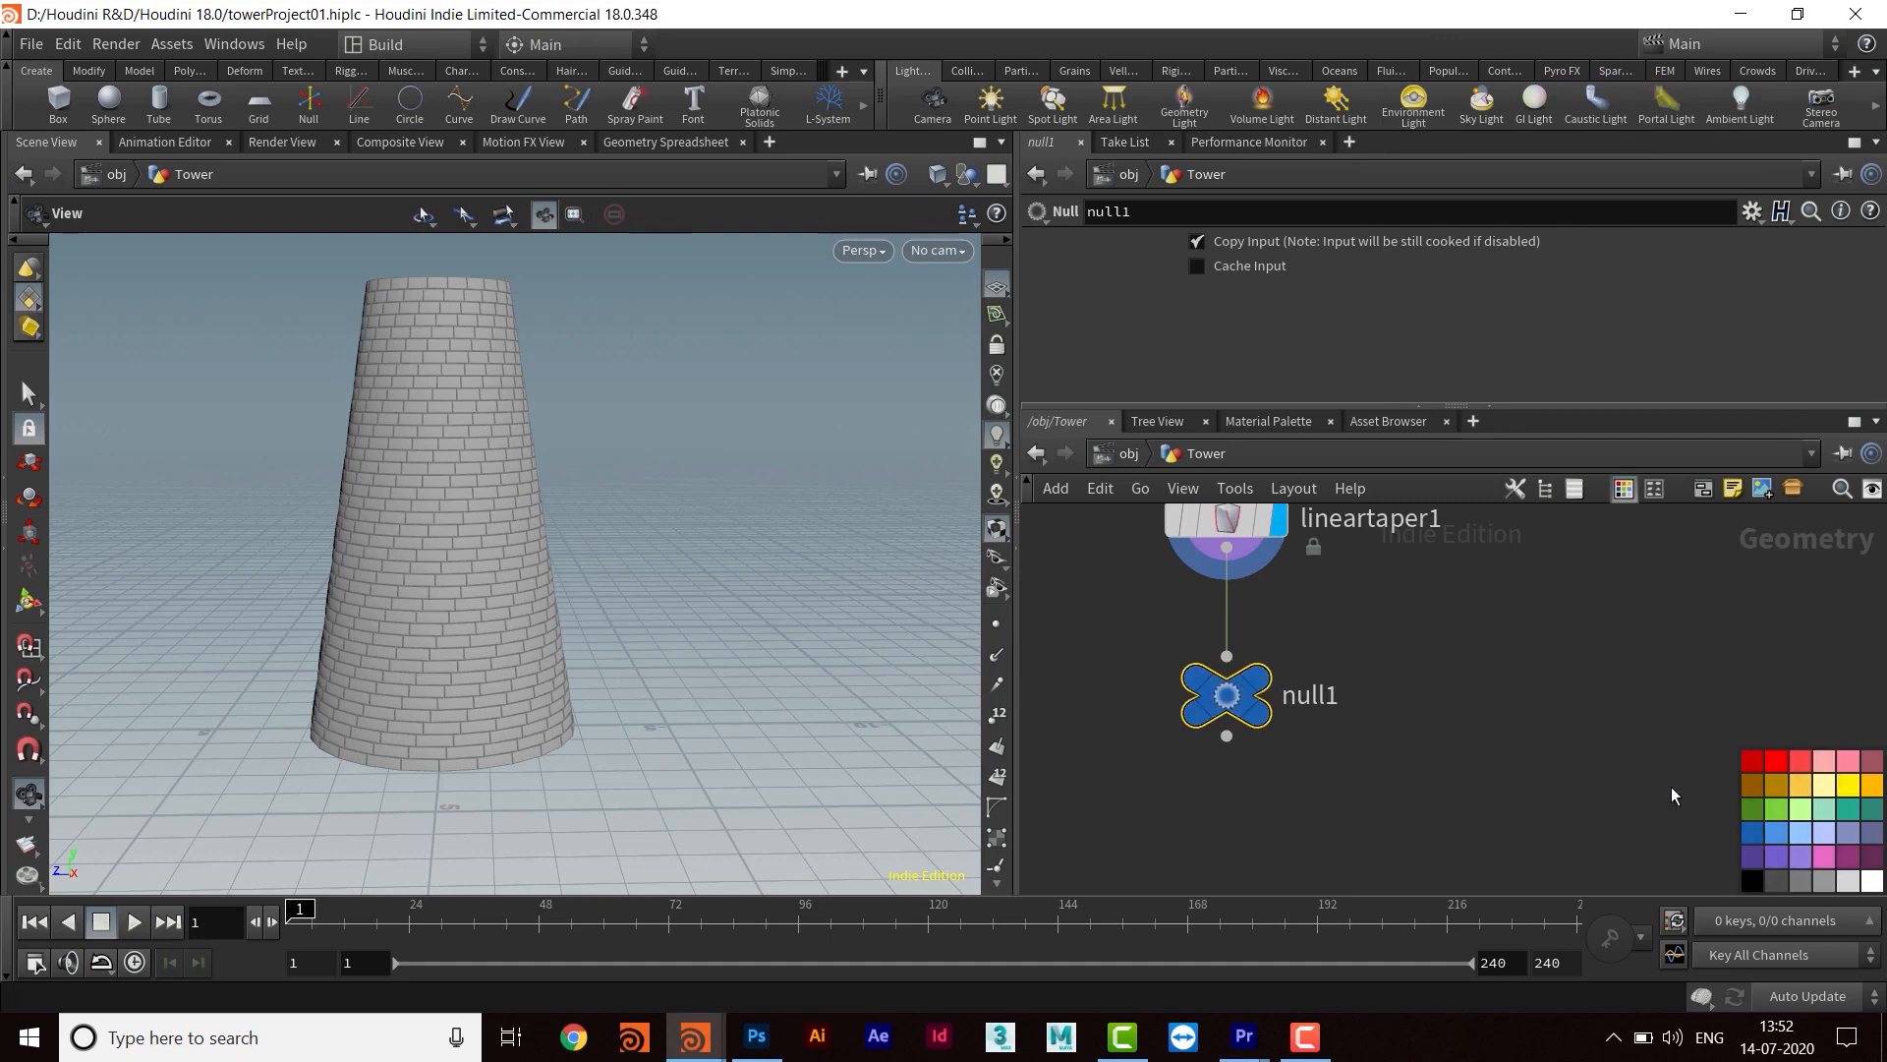
# Close the colour palette and rename the Null node below lineartaper1 to Tower
pyautogui.press('c')
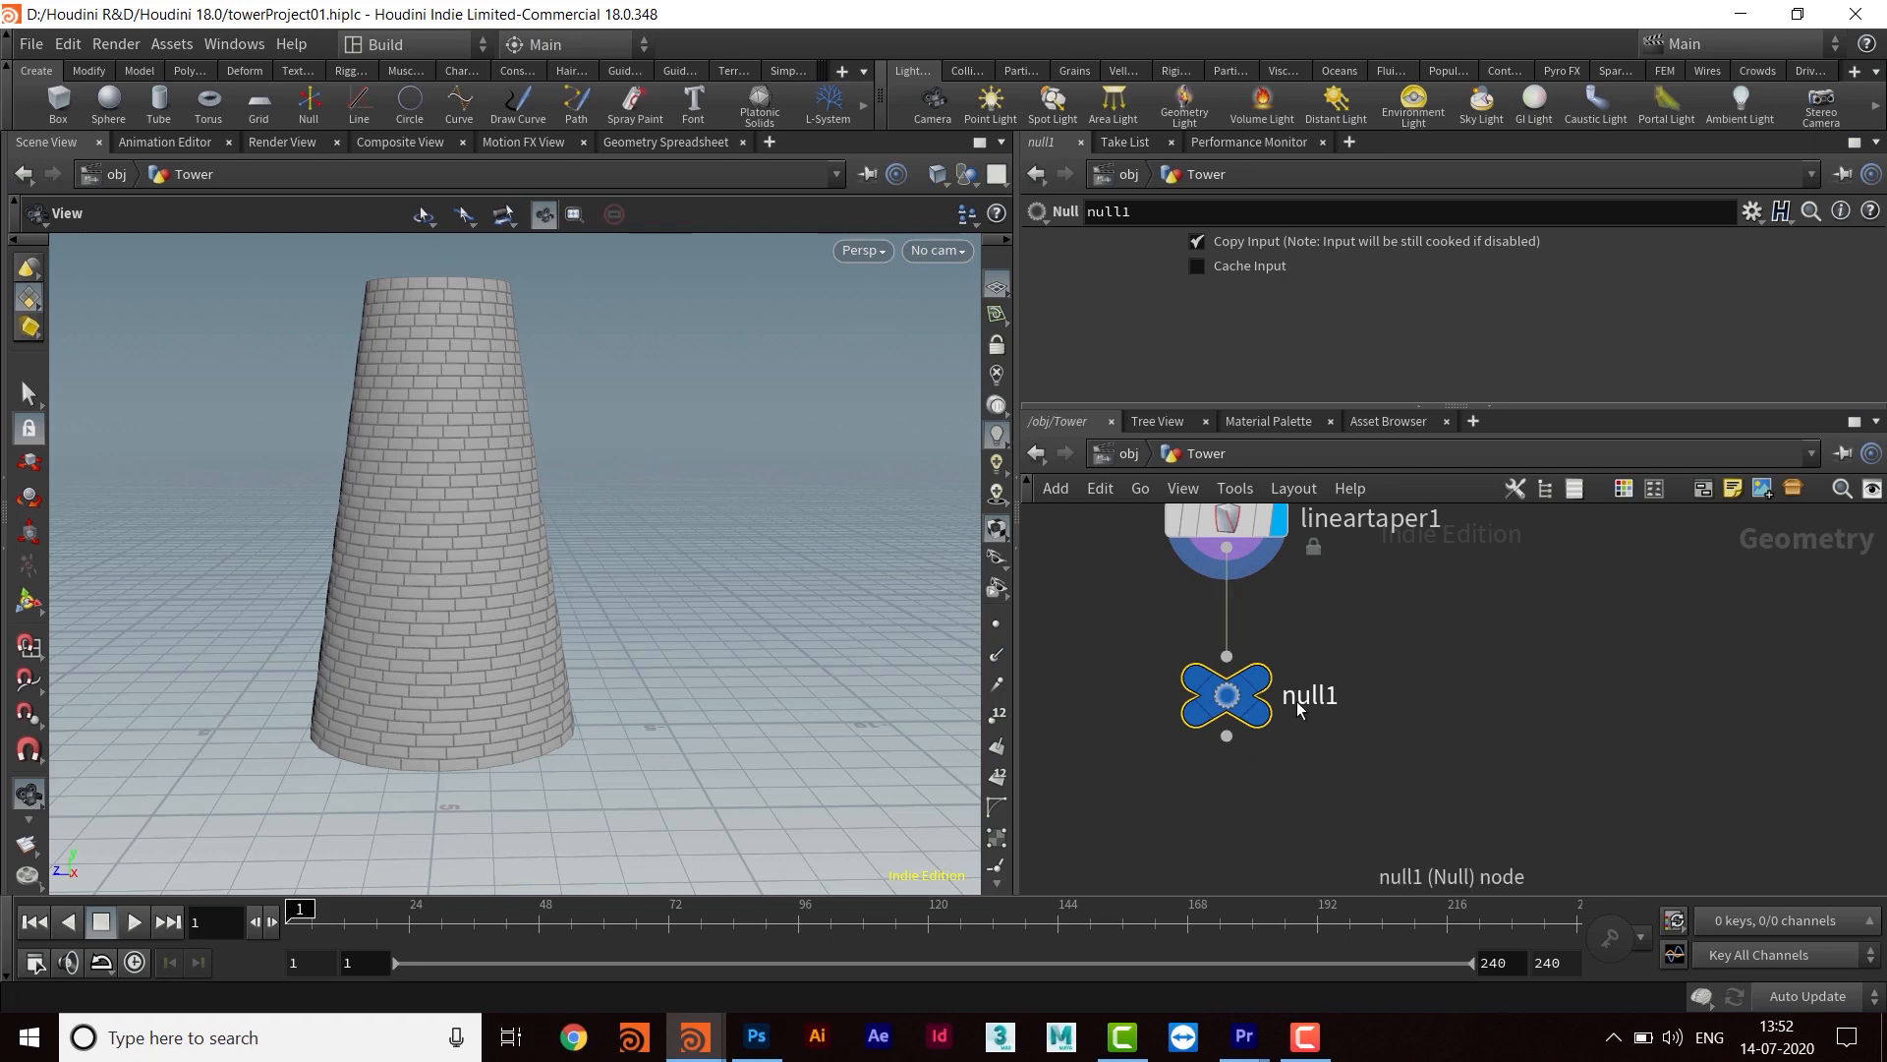
pyautogui.press('F2')
pyautogui.write('Tower')
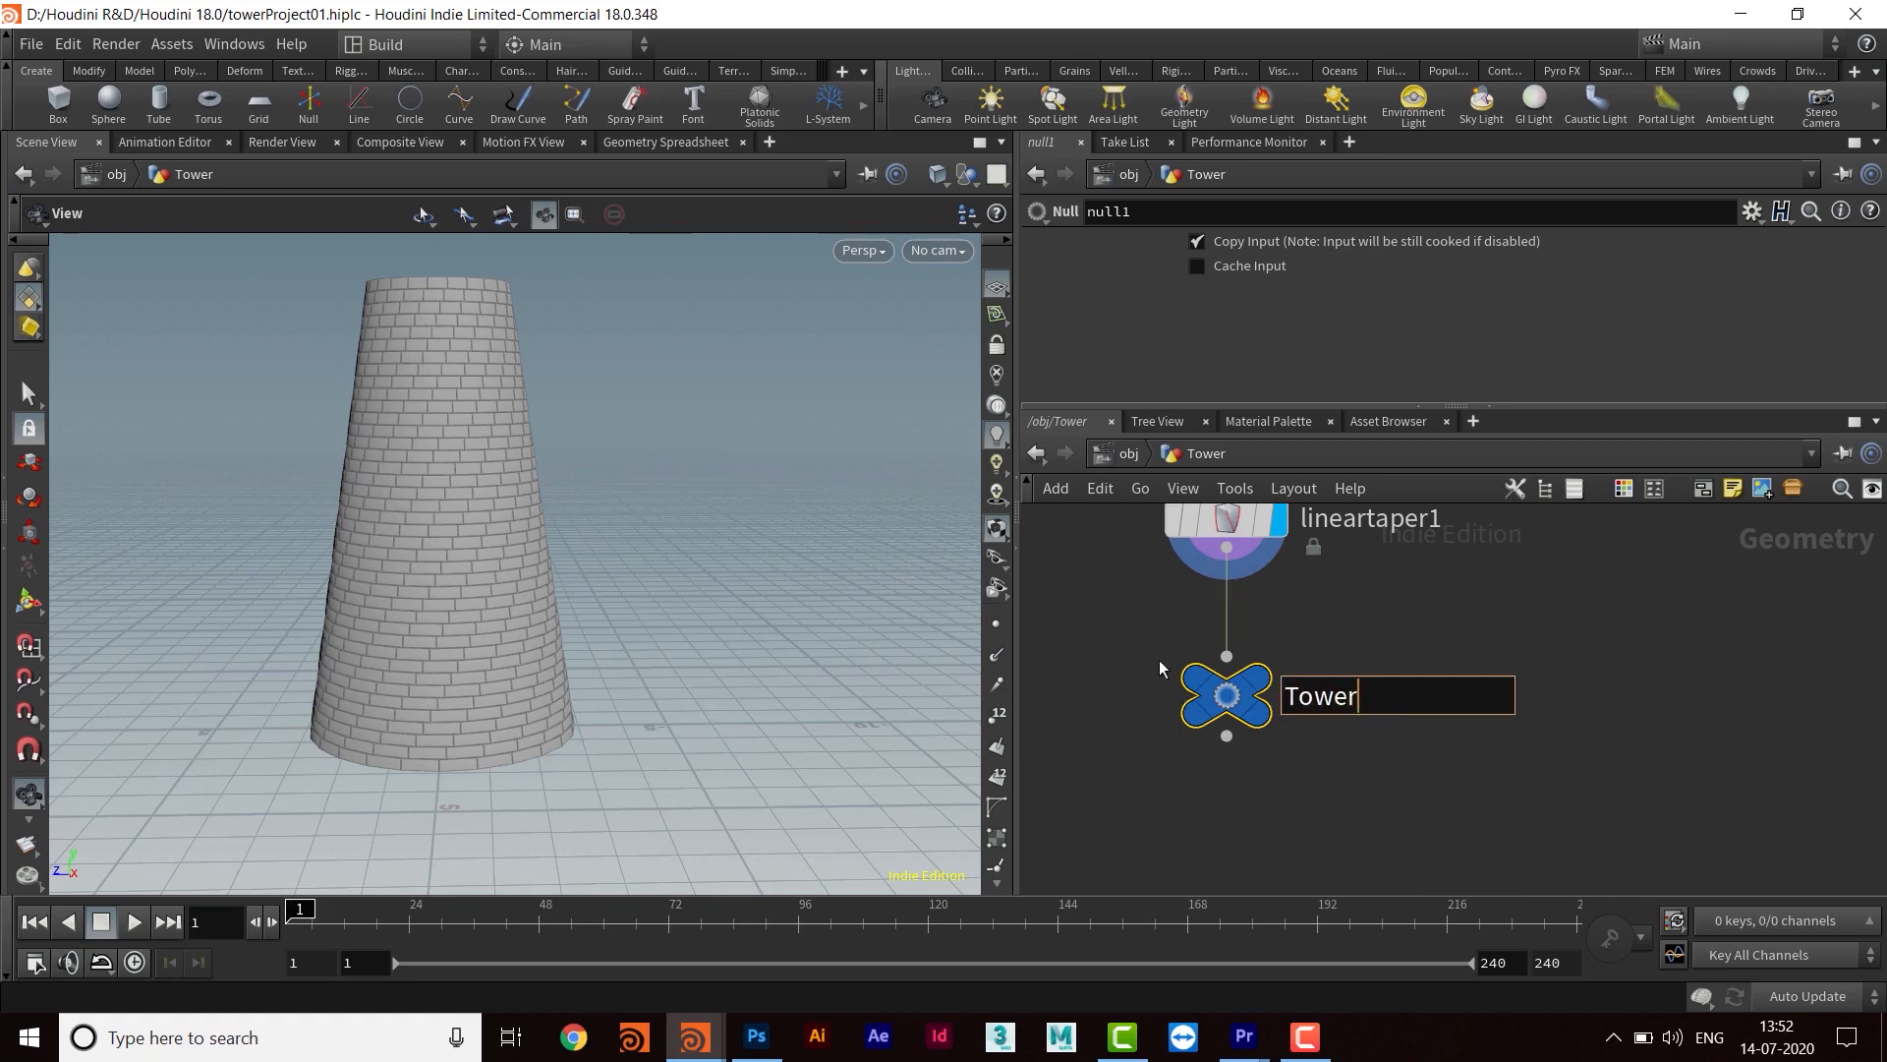
pyautogui.press('Return')
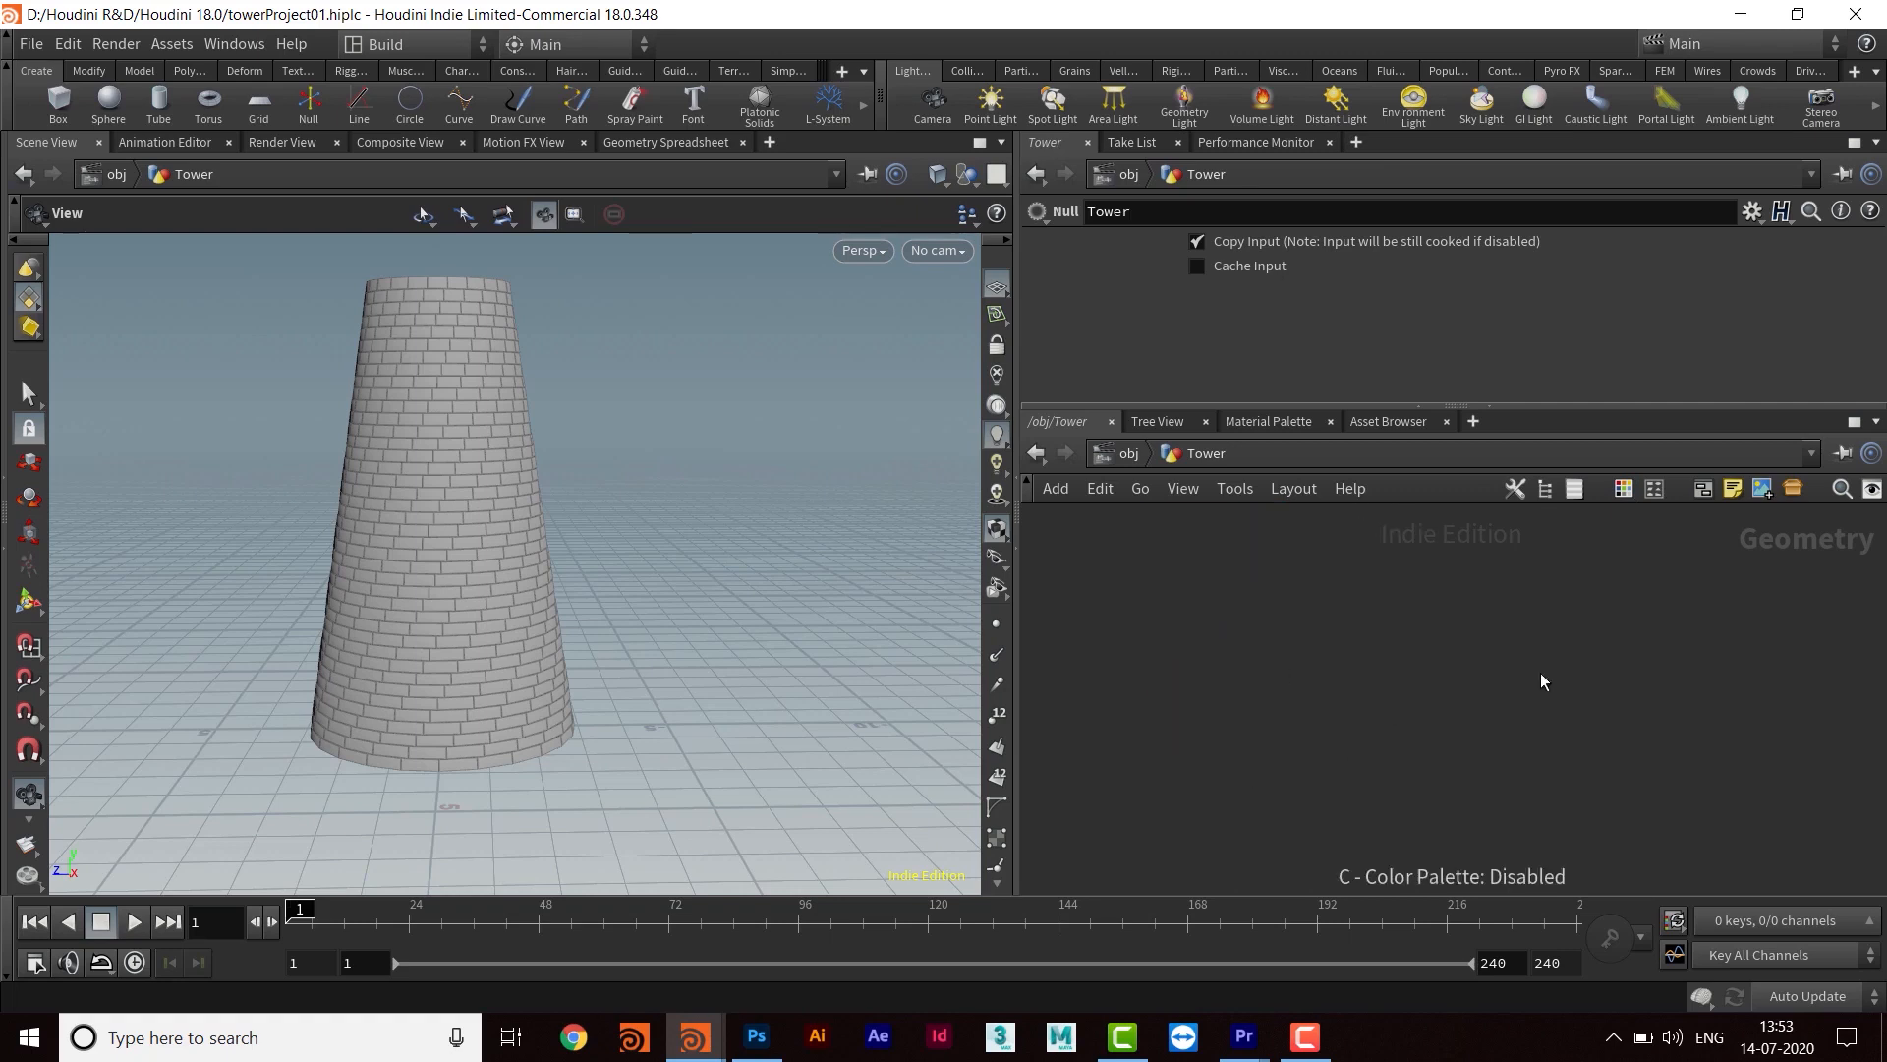
# Add a separate Circle node in an empty area of the network and display its result in the scene view
pyautogui.press('Tab')
pyautogui.write('circle')
pyautogui.press('Return')
pyautogui.click(1376, 663)
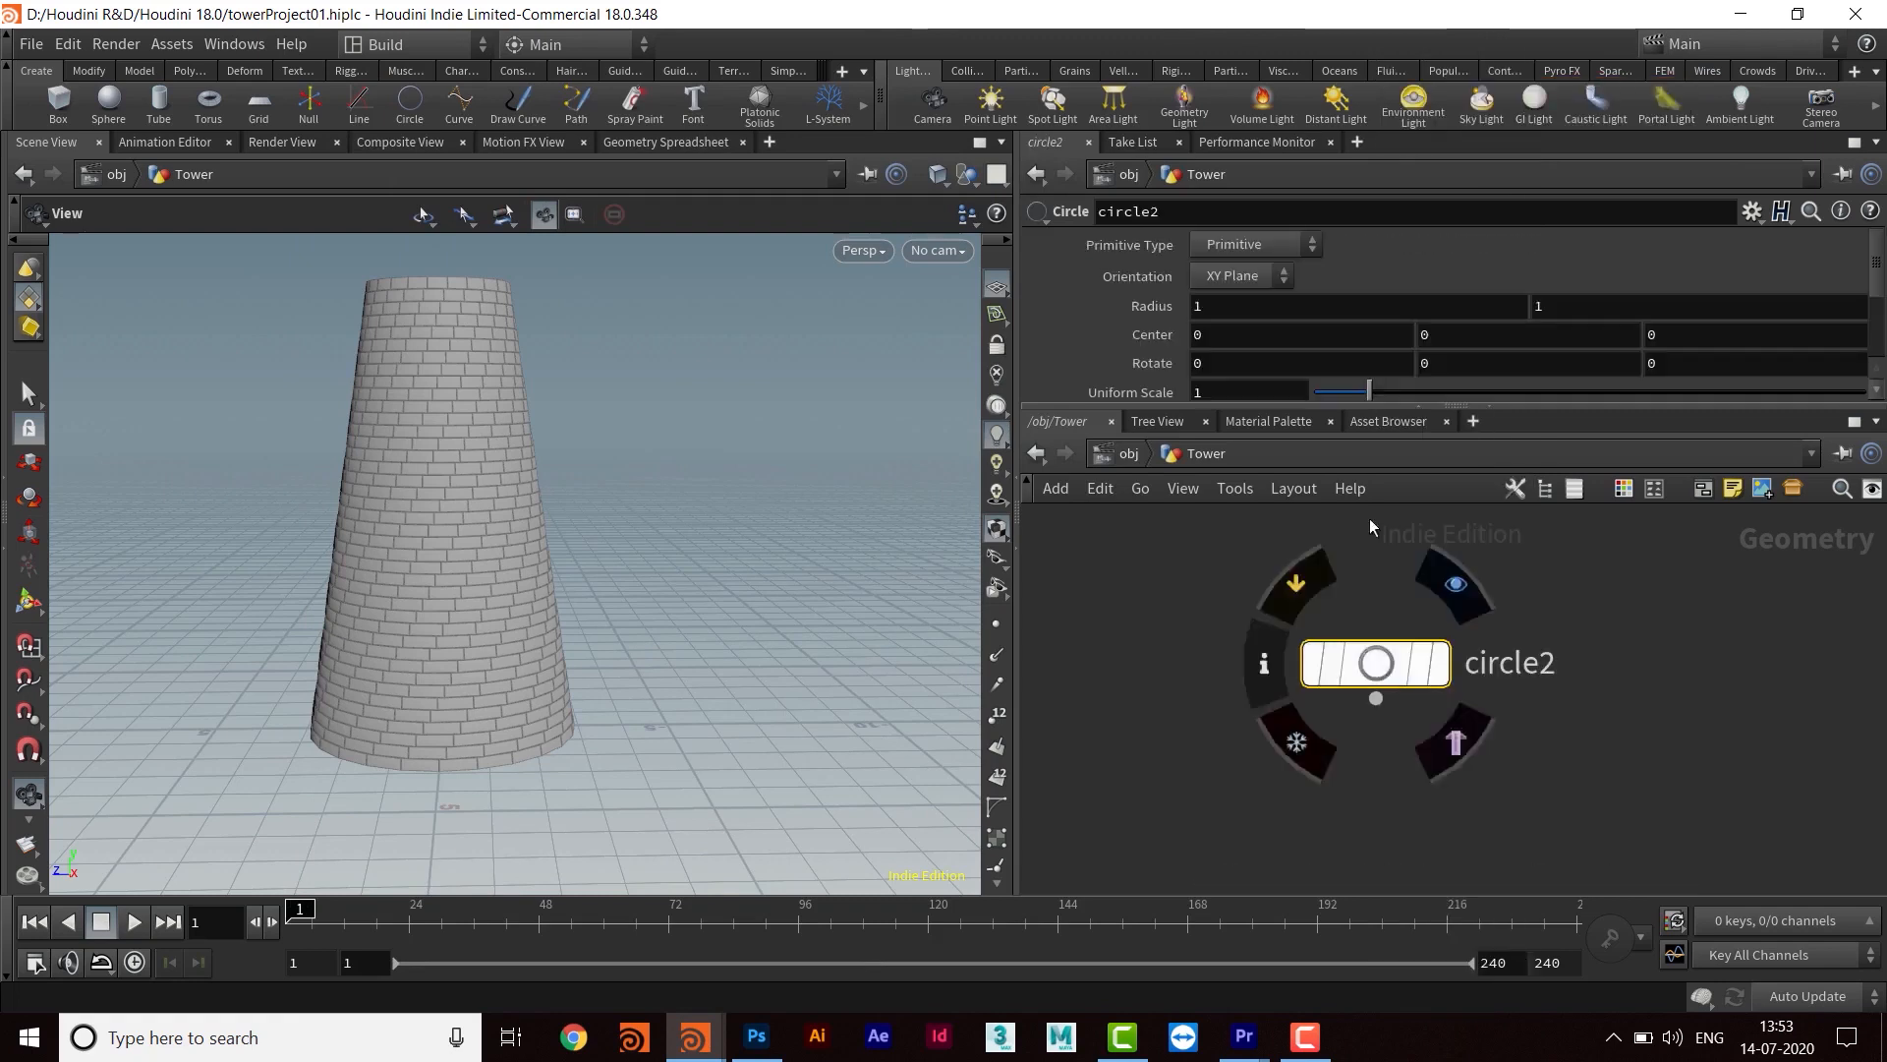
pyautogui.click(1437, 664)
pyautogui.moveTo(540, 624); pyautogui.dragTo(449, 551)
pyautogui.moveTo(450, 551); pyautogui.dragTo(510, 514, button='middle')
pyautogui.moveTo(1491, 743); pyautogui.dragTo(1423, 719, button='middle')
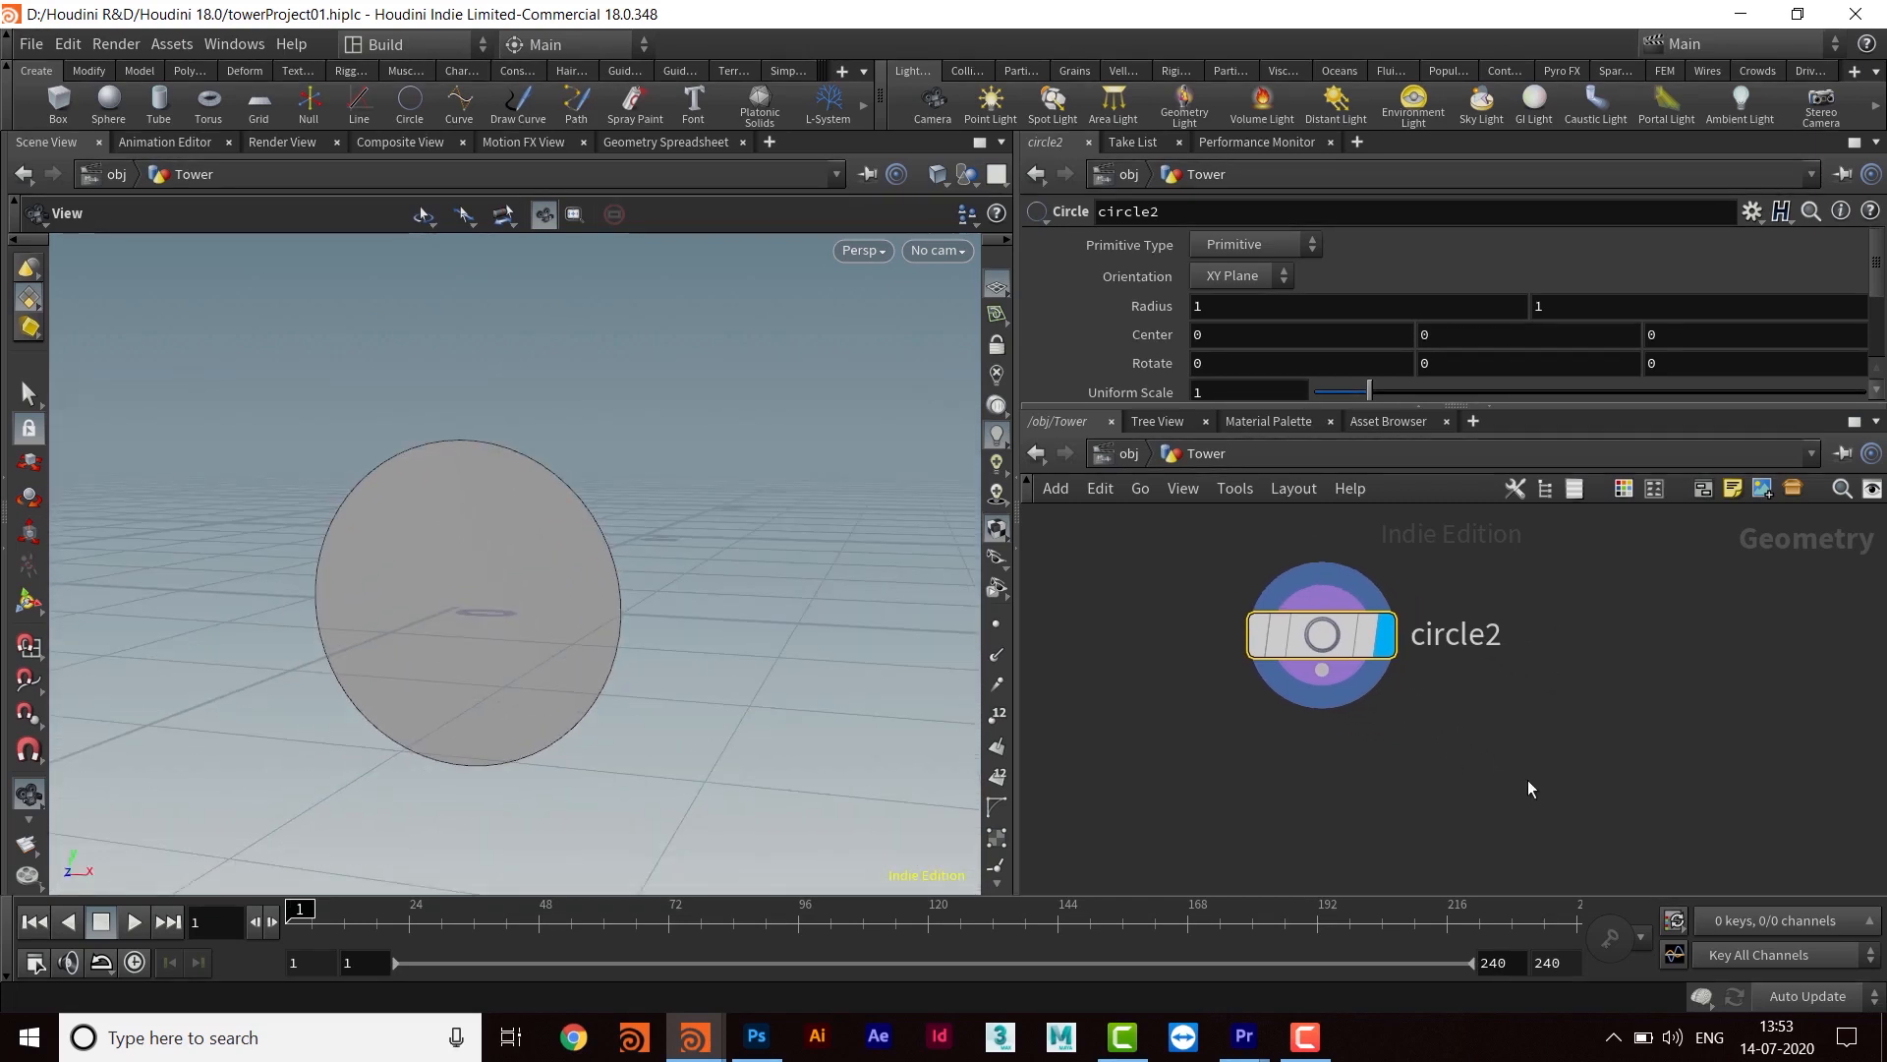
# Set the new circle's orientation to ZX Plane so it lies flat on the ground grid
pyautogui.moveTo(1290, 404); pyautogui.dragTo(1291, 545)
pyautogui.click(1233, 280)
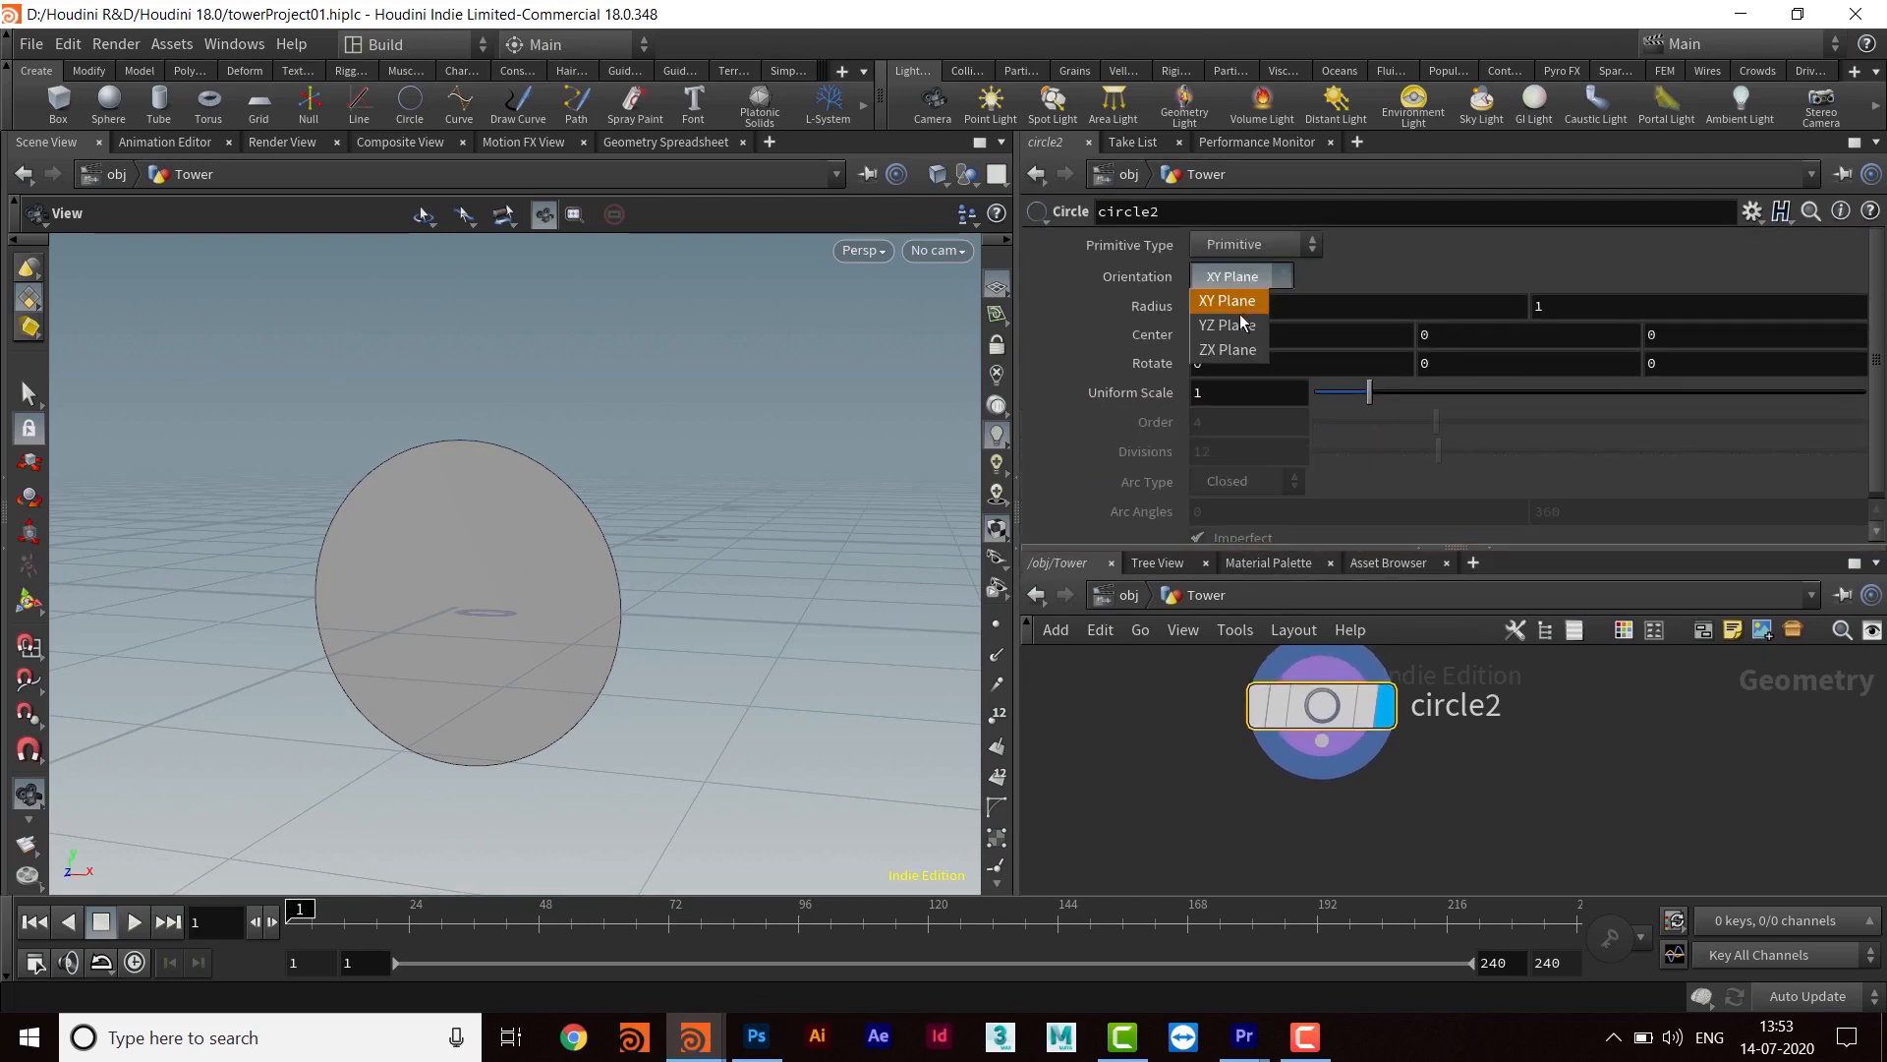
pyautogui.click(1237, 352)
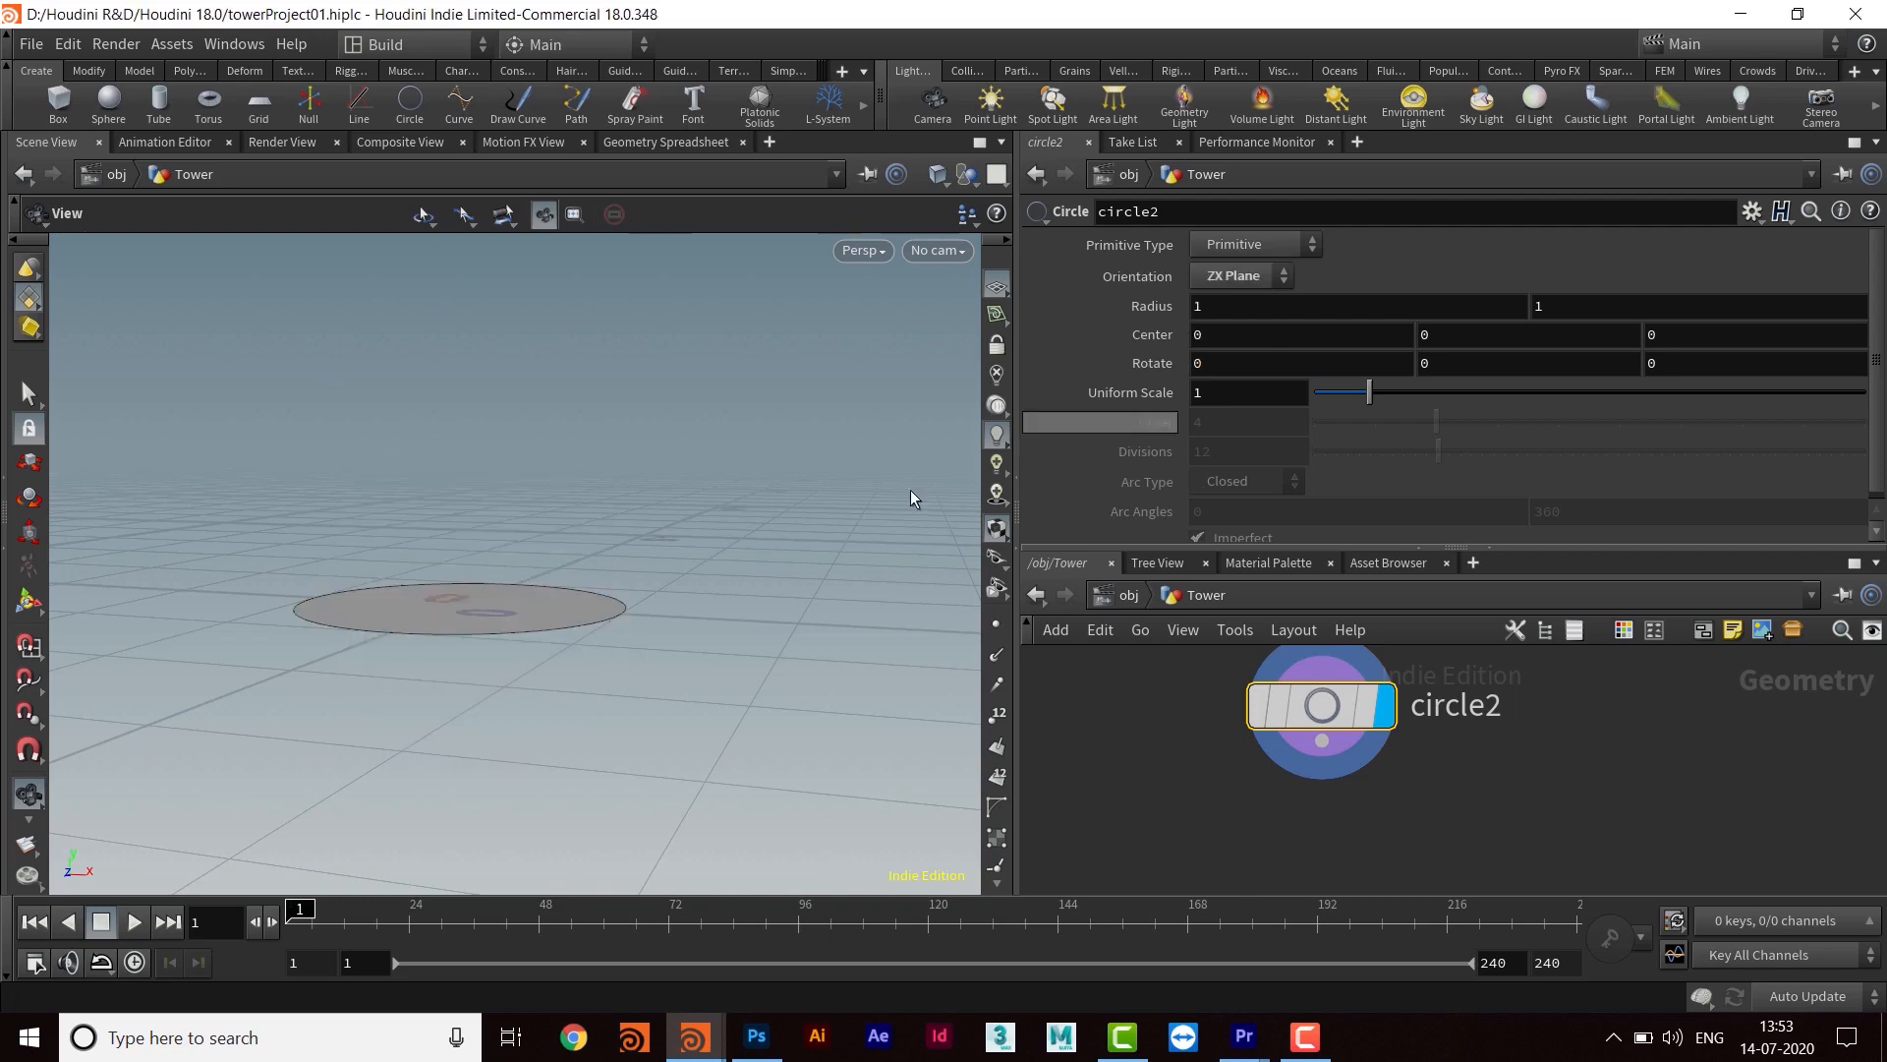
pyautogui.moveTo(522, 645); pyautogui.dragTo(548, 717)
pyautogui.scroll(5, 775, 645)
pyautogui.scroll(-5, 775, 645)
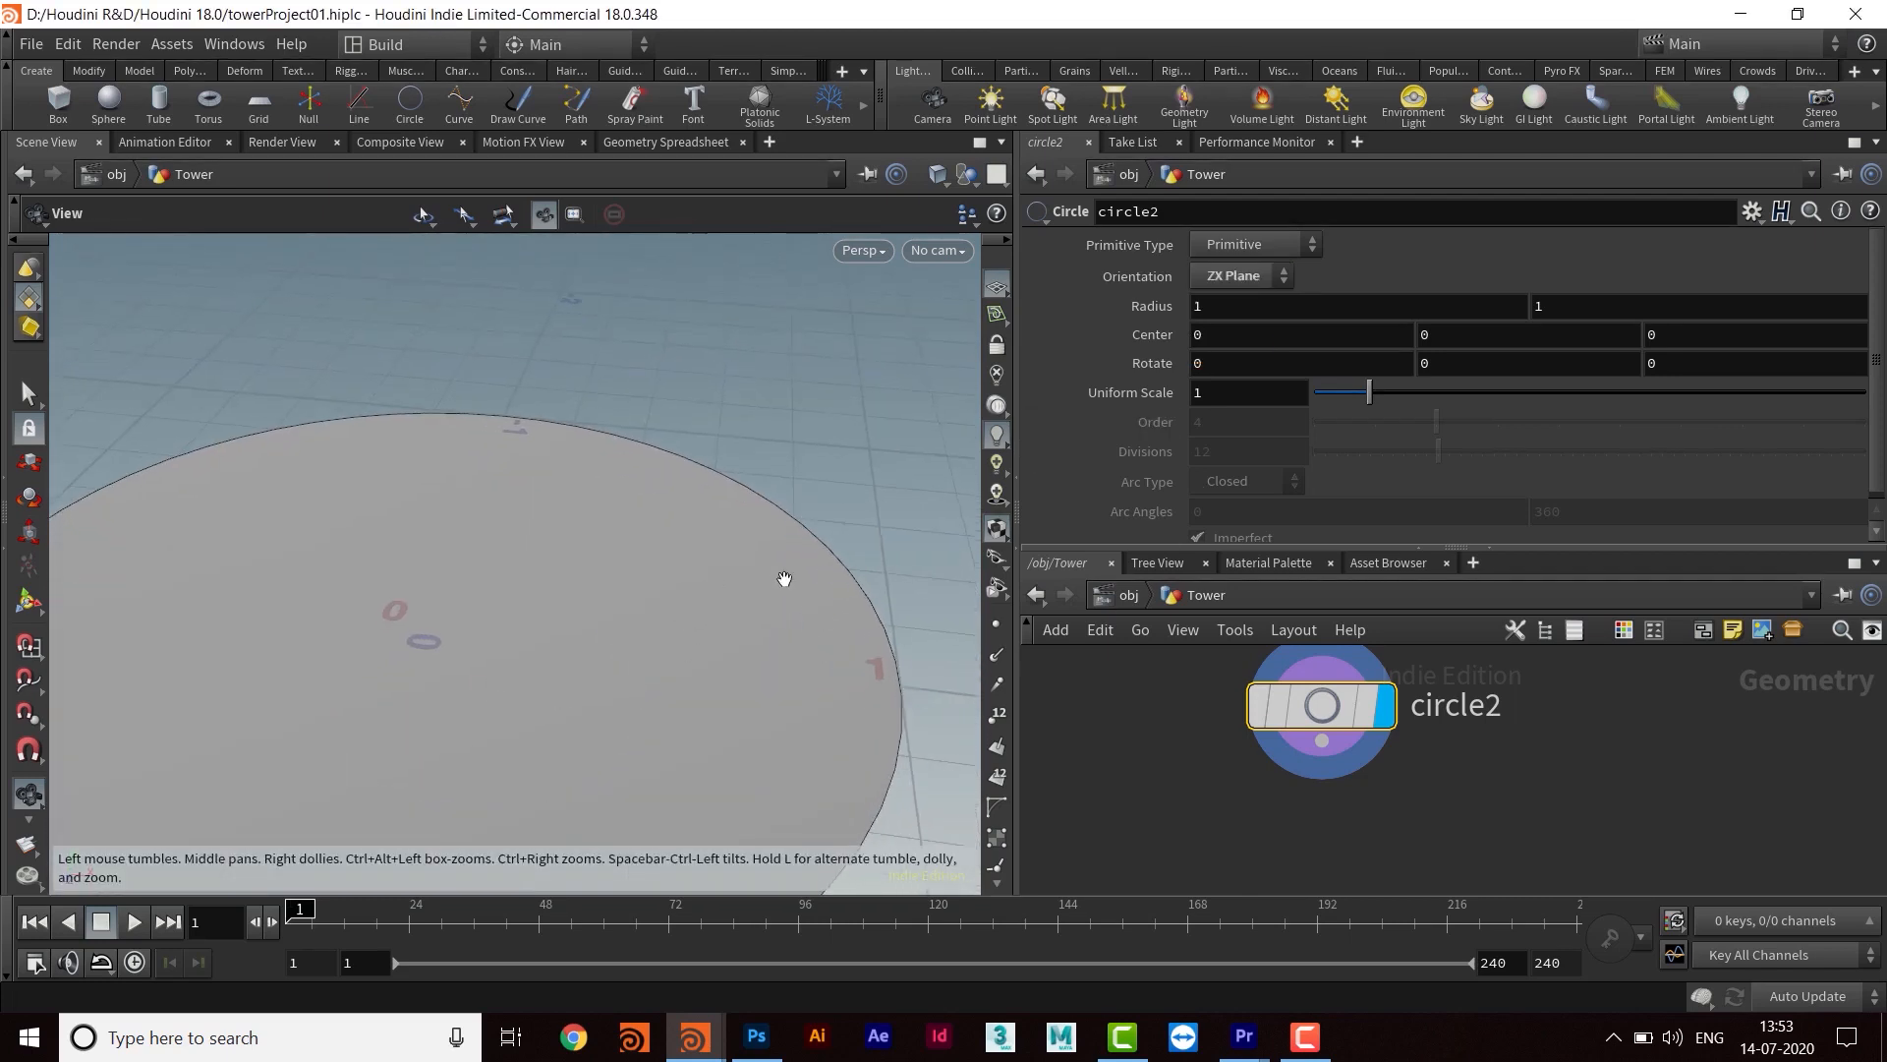
pyautogui.moveTo(548, 589); pyautogui.dragTo(921, 342)
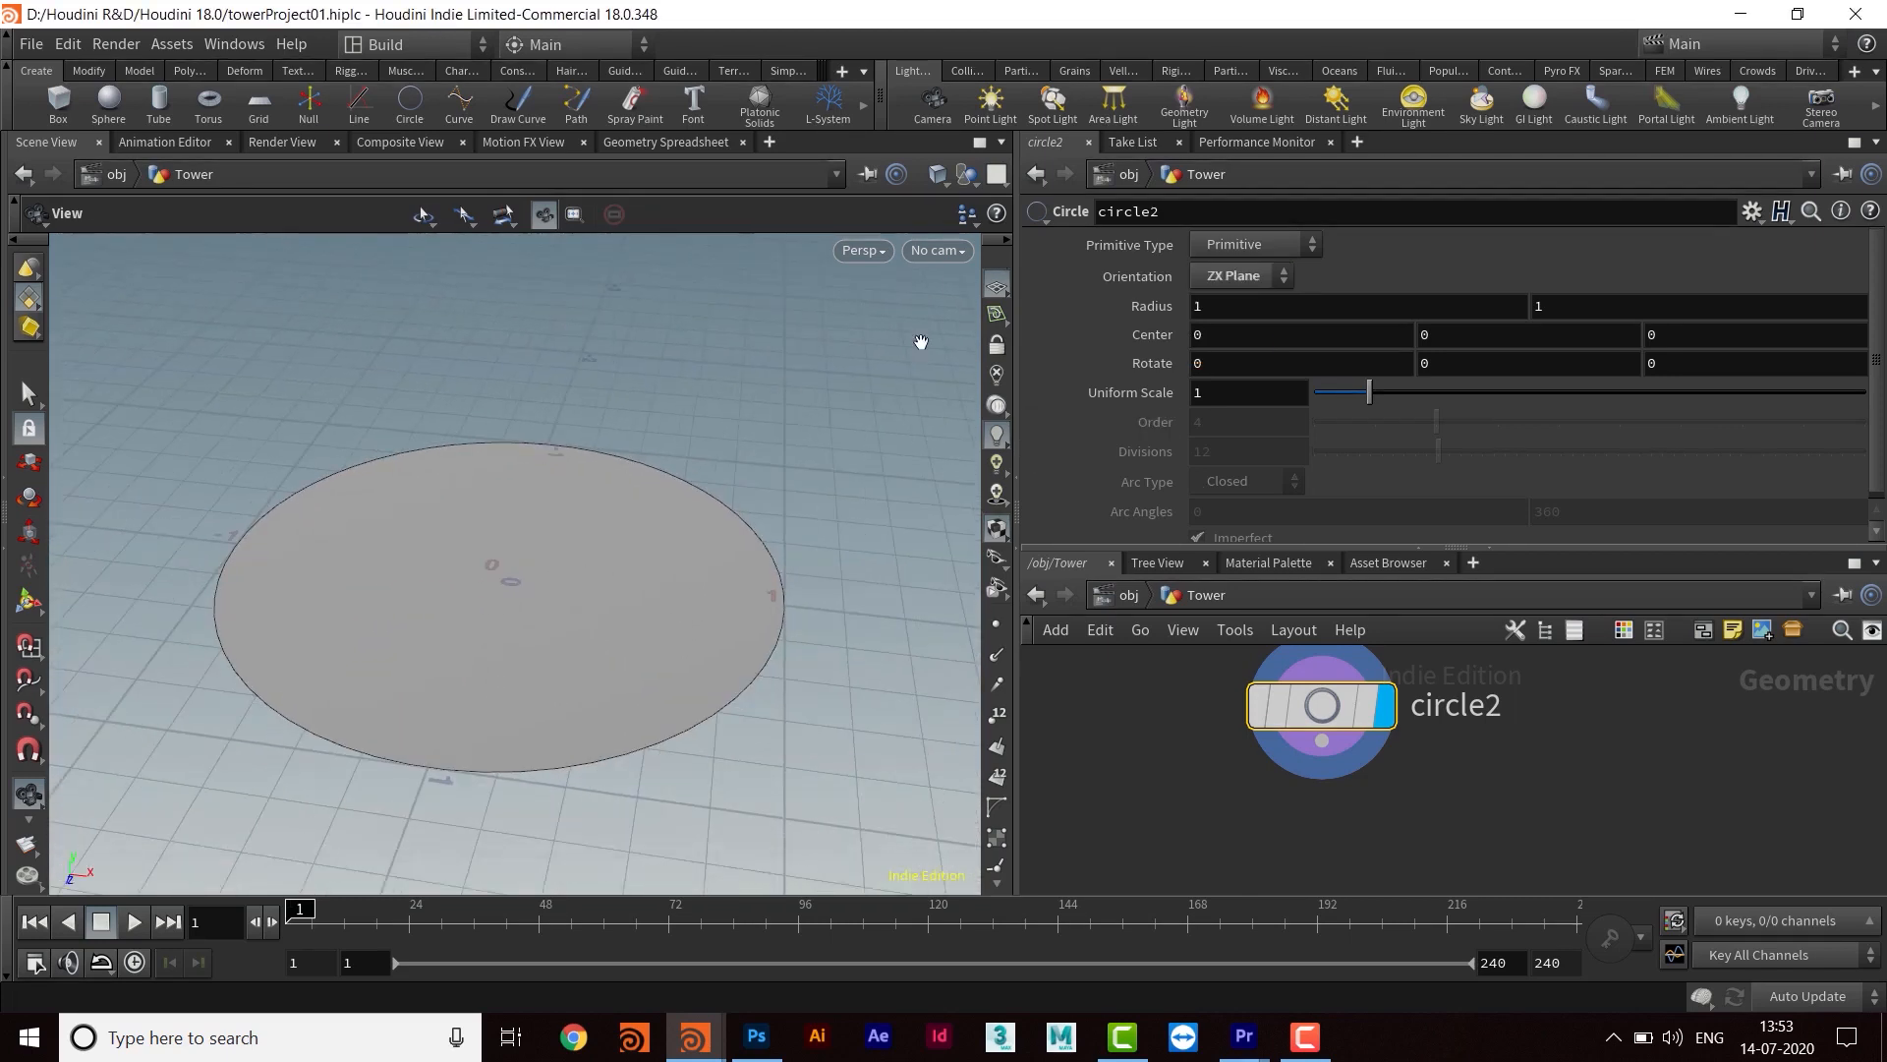
# Change the new circle's primitive type to Polygon
pyautogui.click(1239, 244)
pyautogui.click(1235, 289)
pyautogui.moveTo(737, 539); pyautogui.dragTo(682, 523)
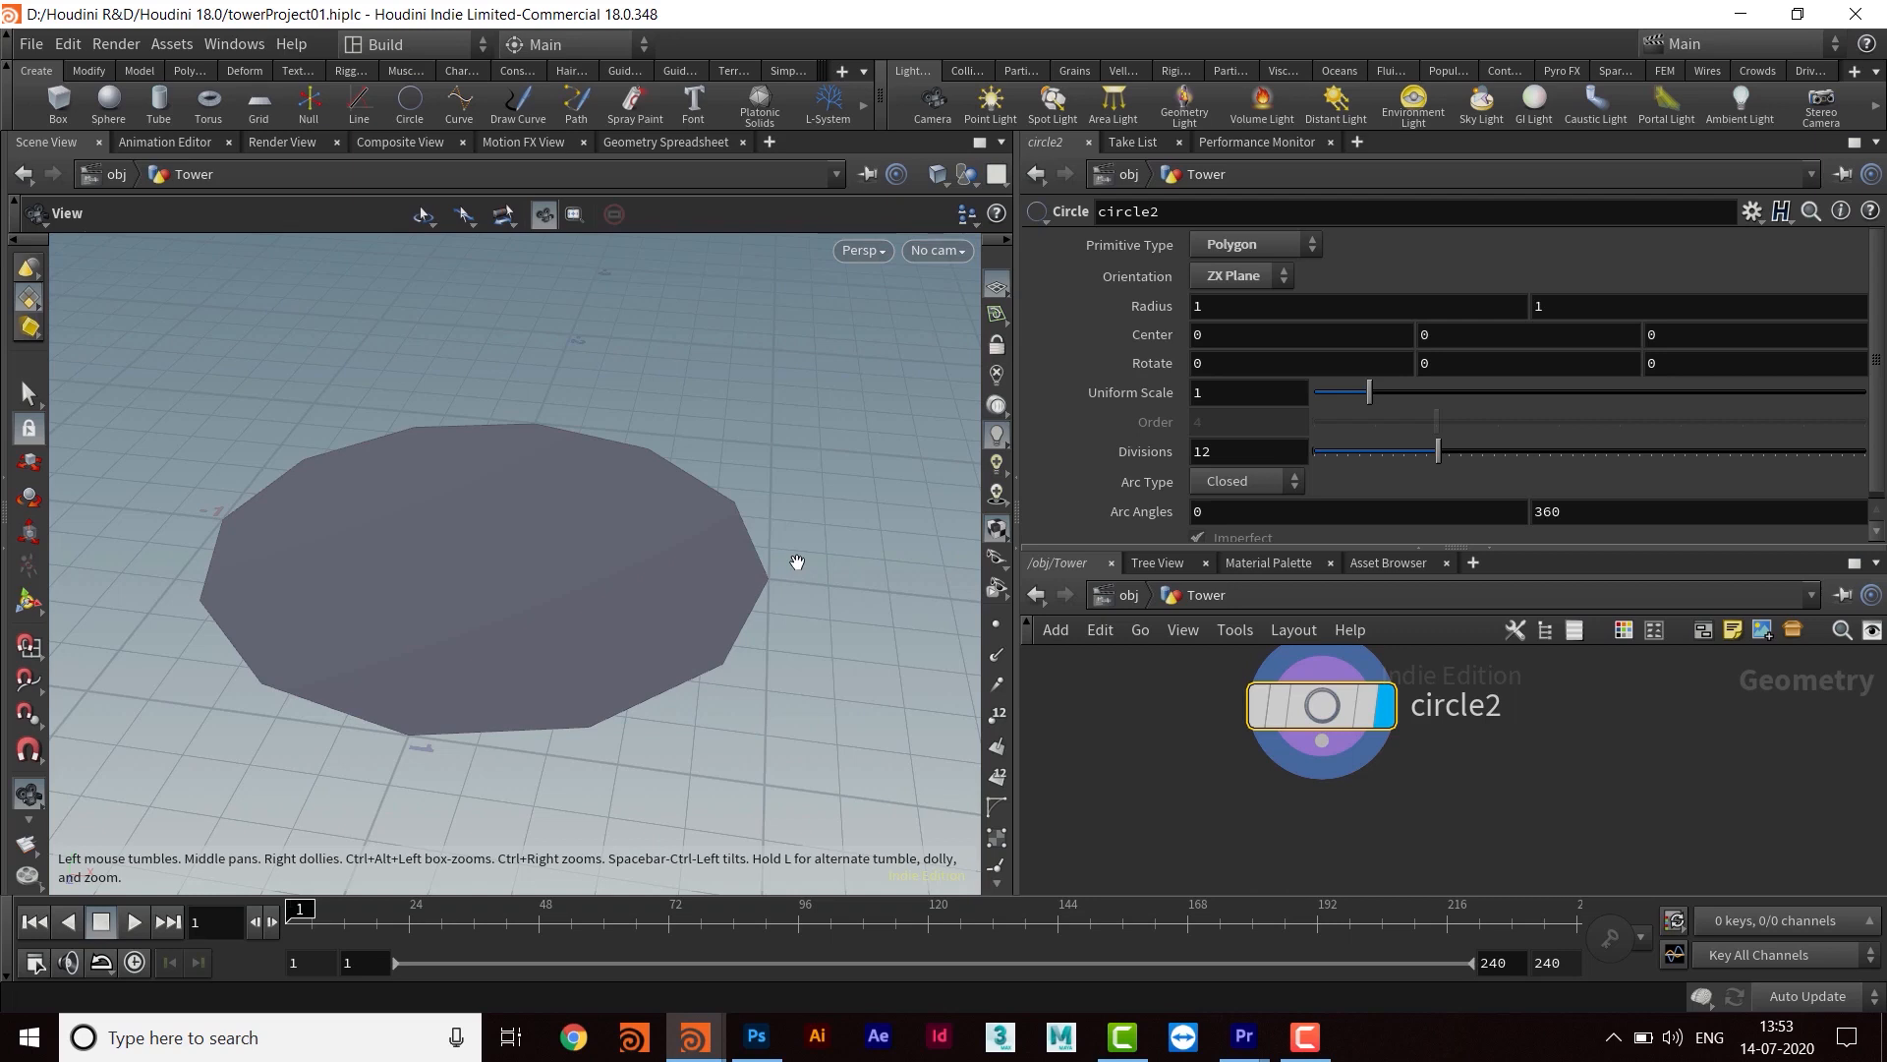
pyautogui.moveTo(742, 594)
pyautogui.mouseDown()
pyautogui.moveTo(702, 559)
pyautogui.moveTo(735, 629)
pyautogui.mouseUp()
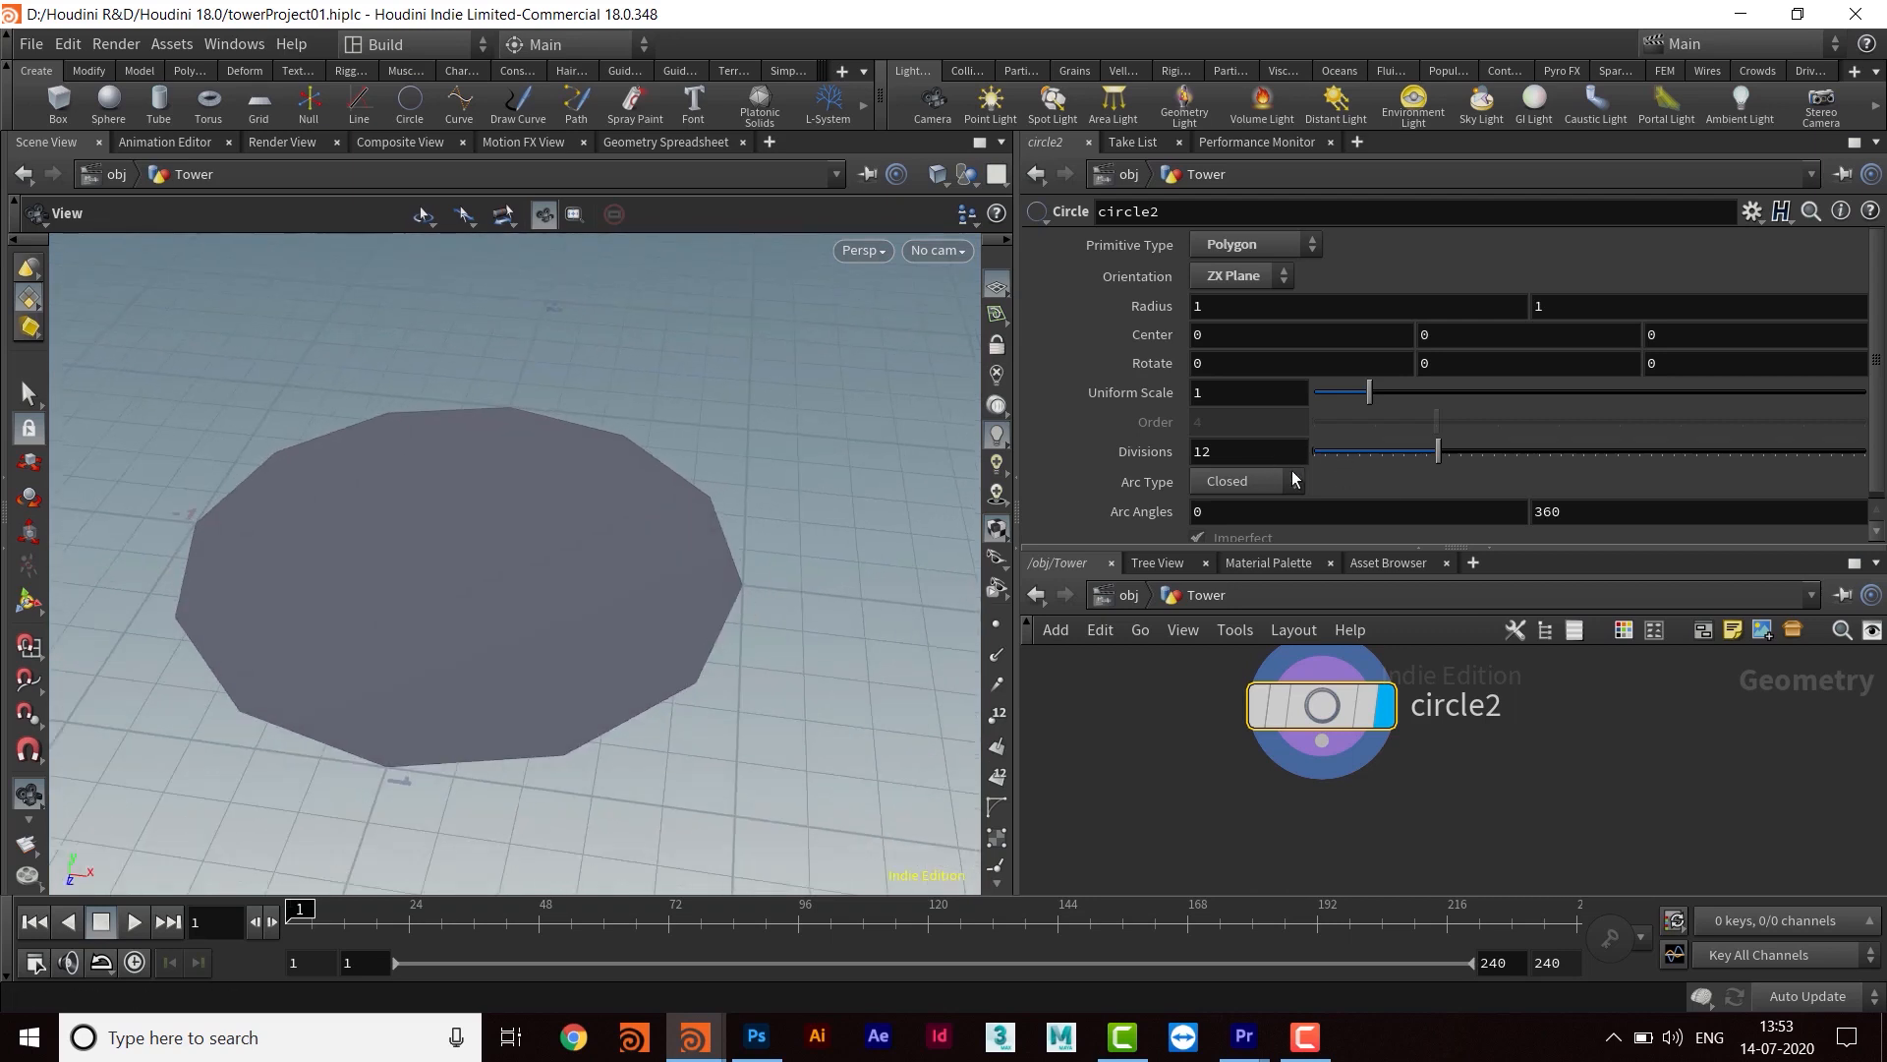
# Set the polygon circle's divisions to 24
pyautogui.write('2')
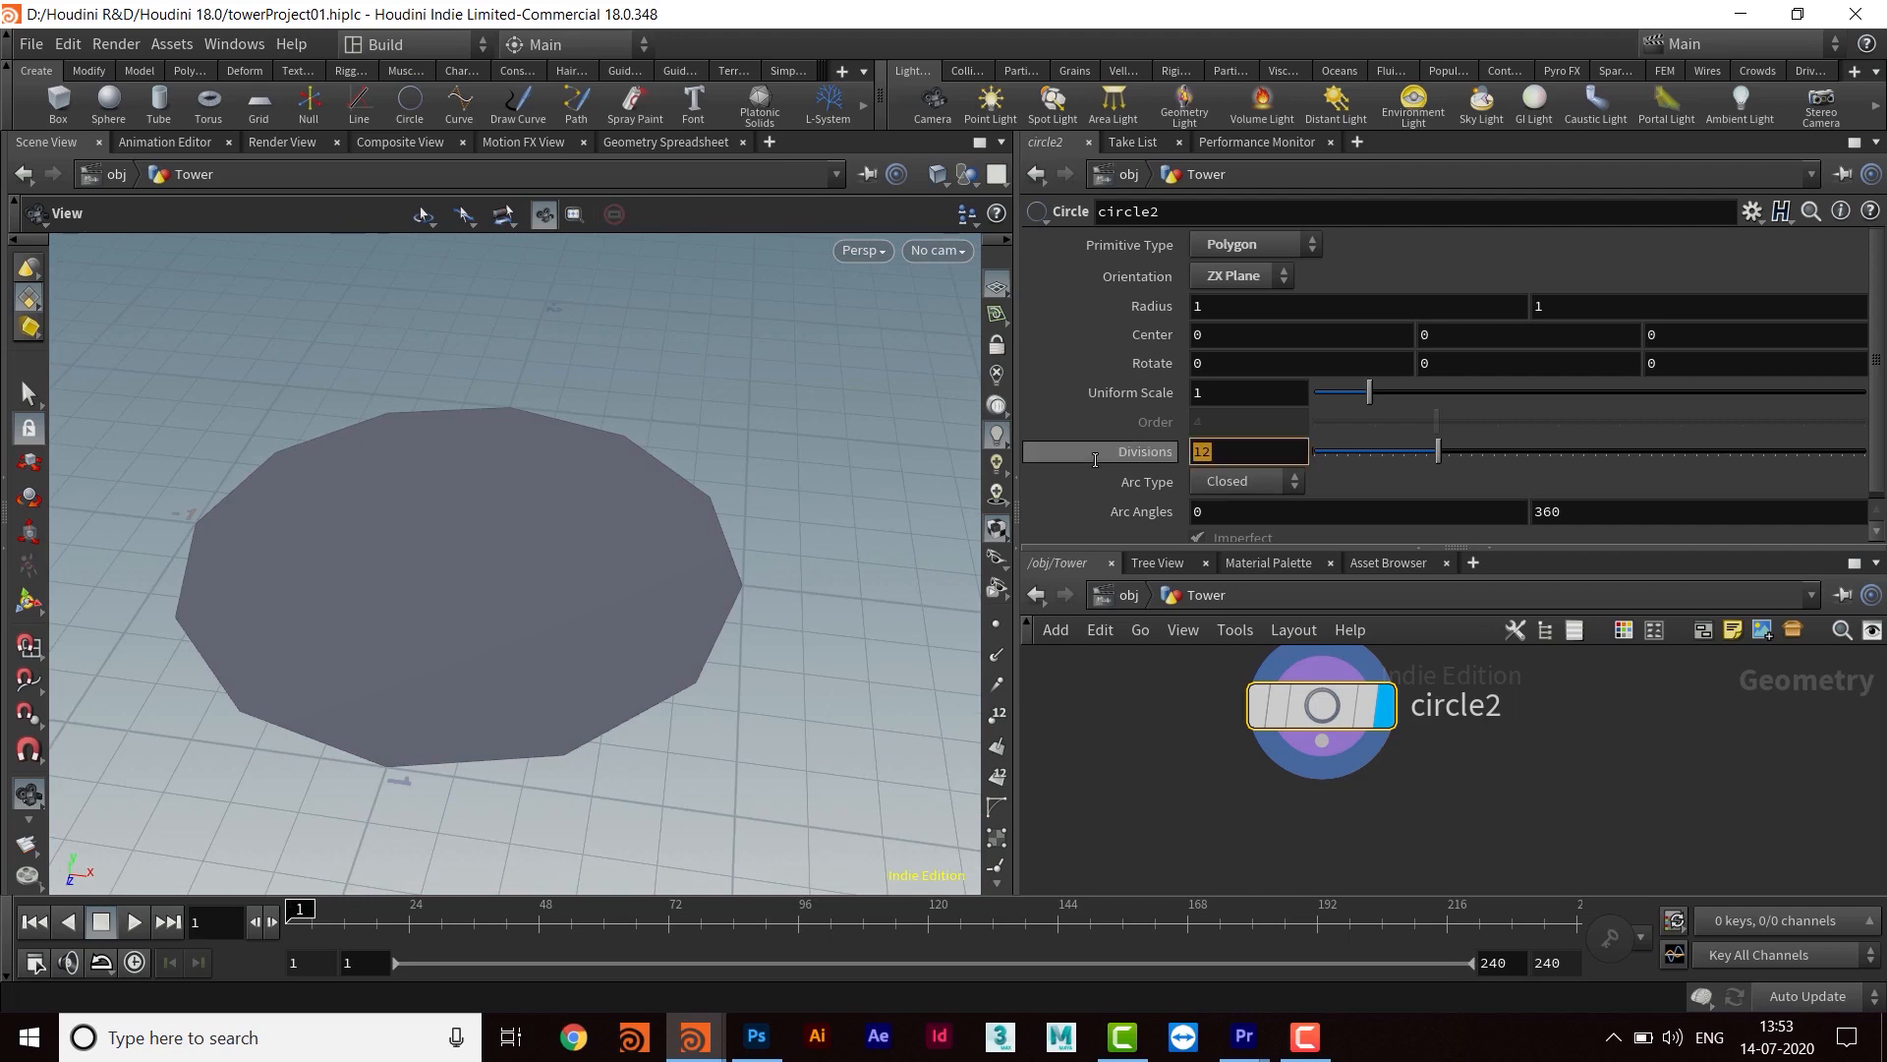
pyautogui.press('Return')
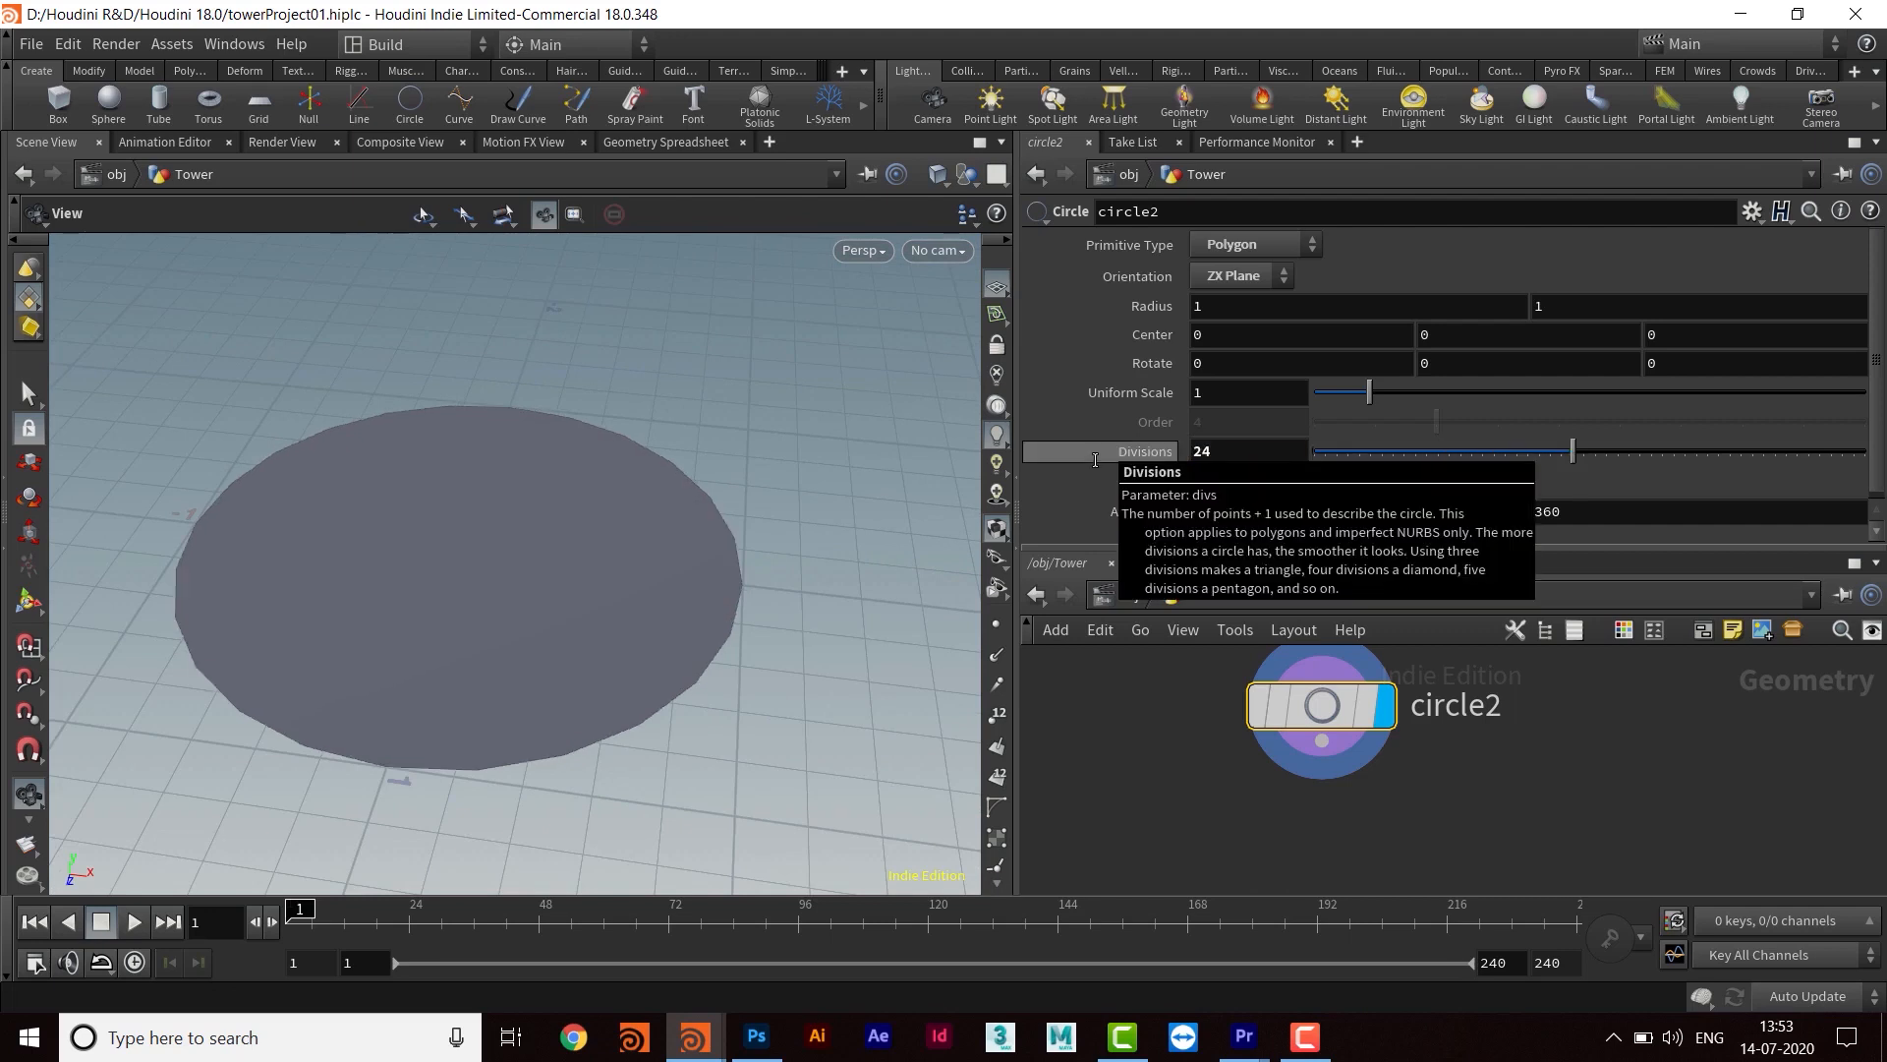
pyautogui.moveTo(576, 604)
pyautogui.mouseDown(button='middle')
pyautogui.moveTo(615, 581)
pyautogui.moveTo(587, 603)
pyautogui.mouseUp(button='middle')
pyautogui.moveTo(587, 603); pyautogui.dragTo(558, 592)
pyautogui.scroll(-1, 1425, 405)
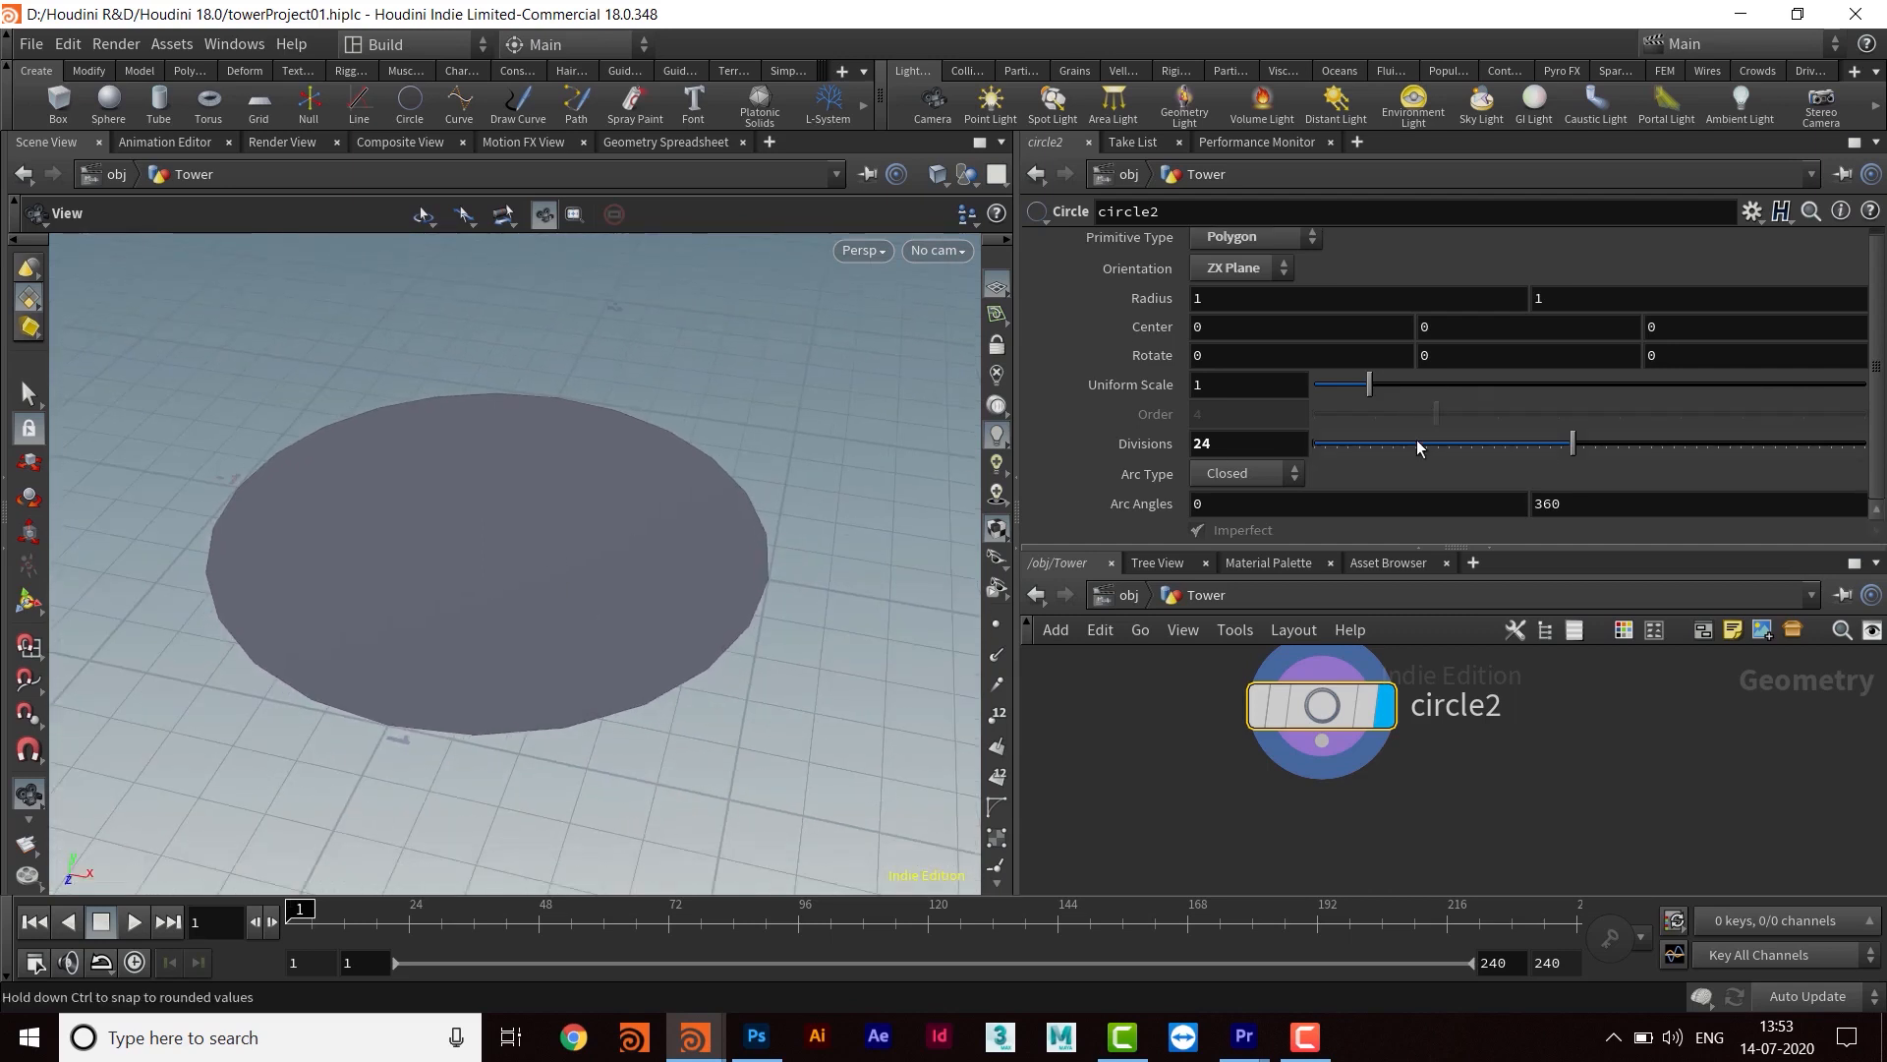
# Change the circle's arc type to Open Arc
pyautogui.click(1241, 476)
pyautogui.click(1241, 522)
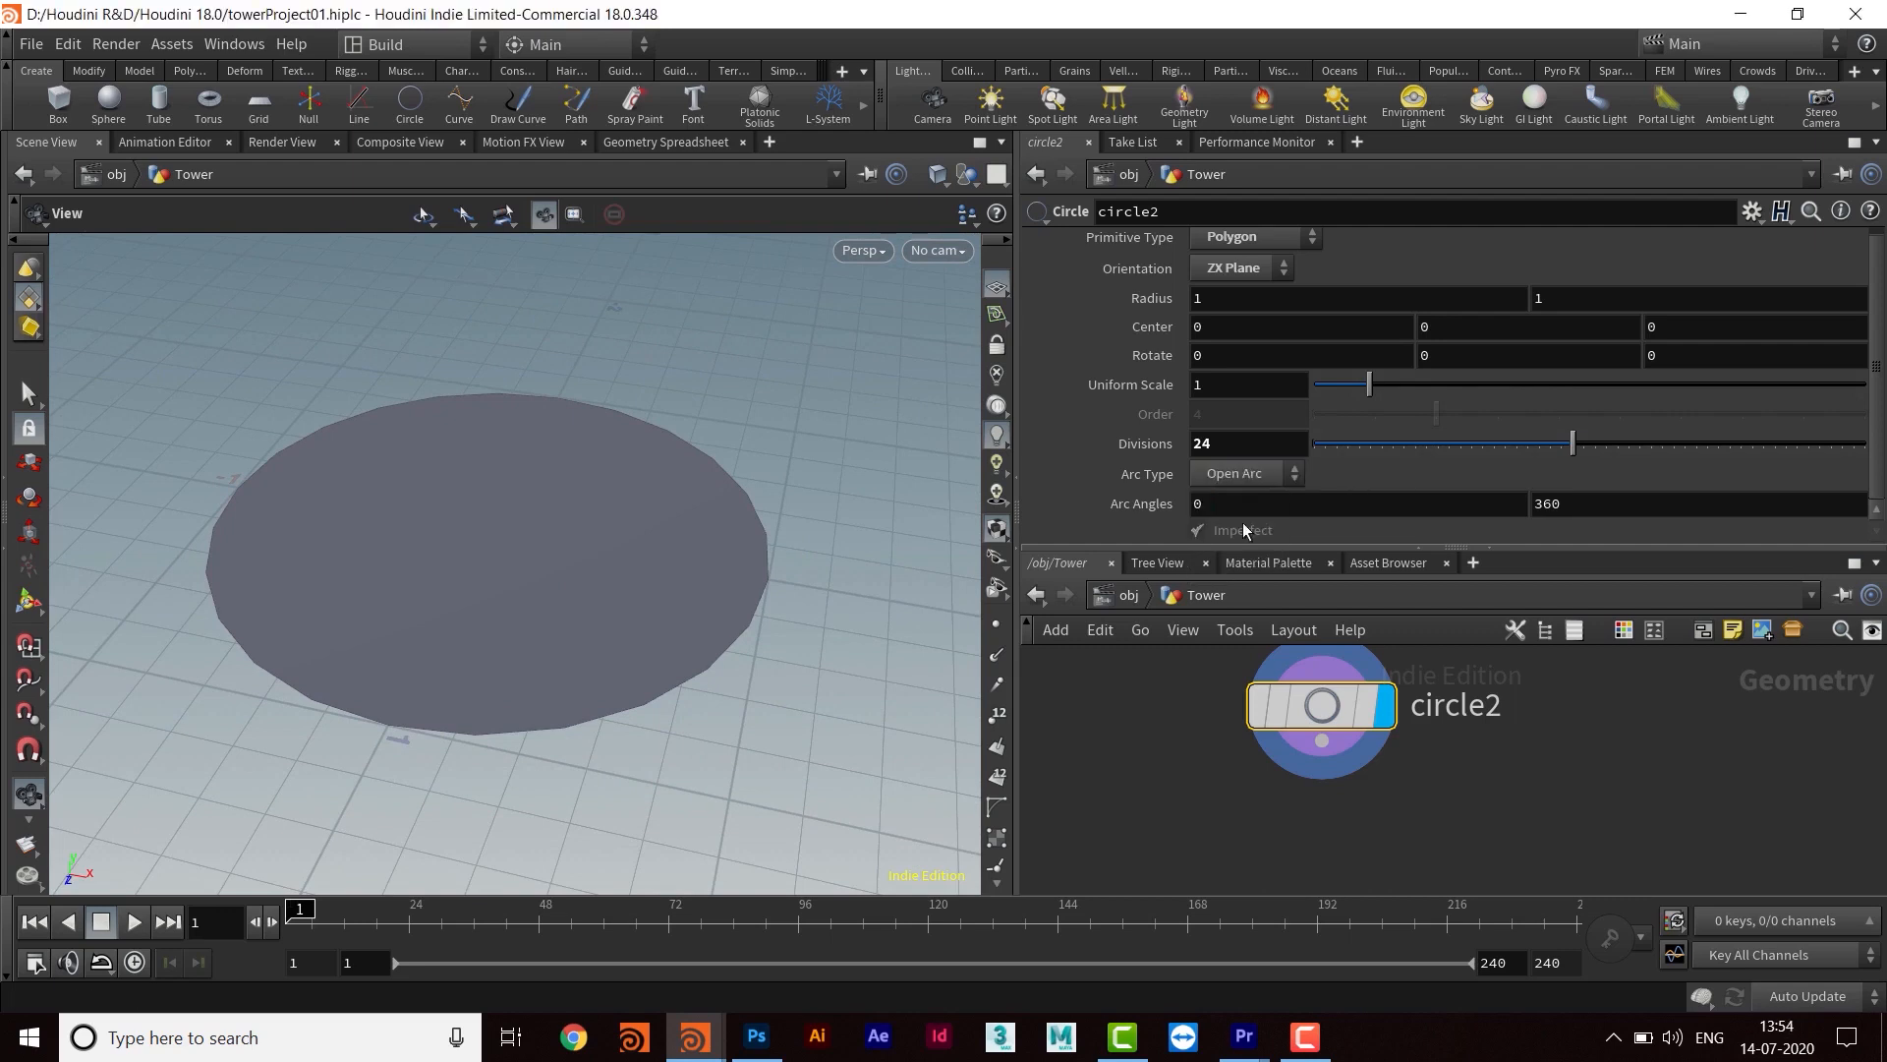
pyautogui.moveTo(547, 514); pyautogui.dragTo(562, 497)
pyautogui.moveTo(541, 506); pyautogui.dragTo(754, 533, button='right')
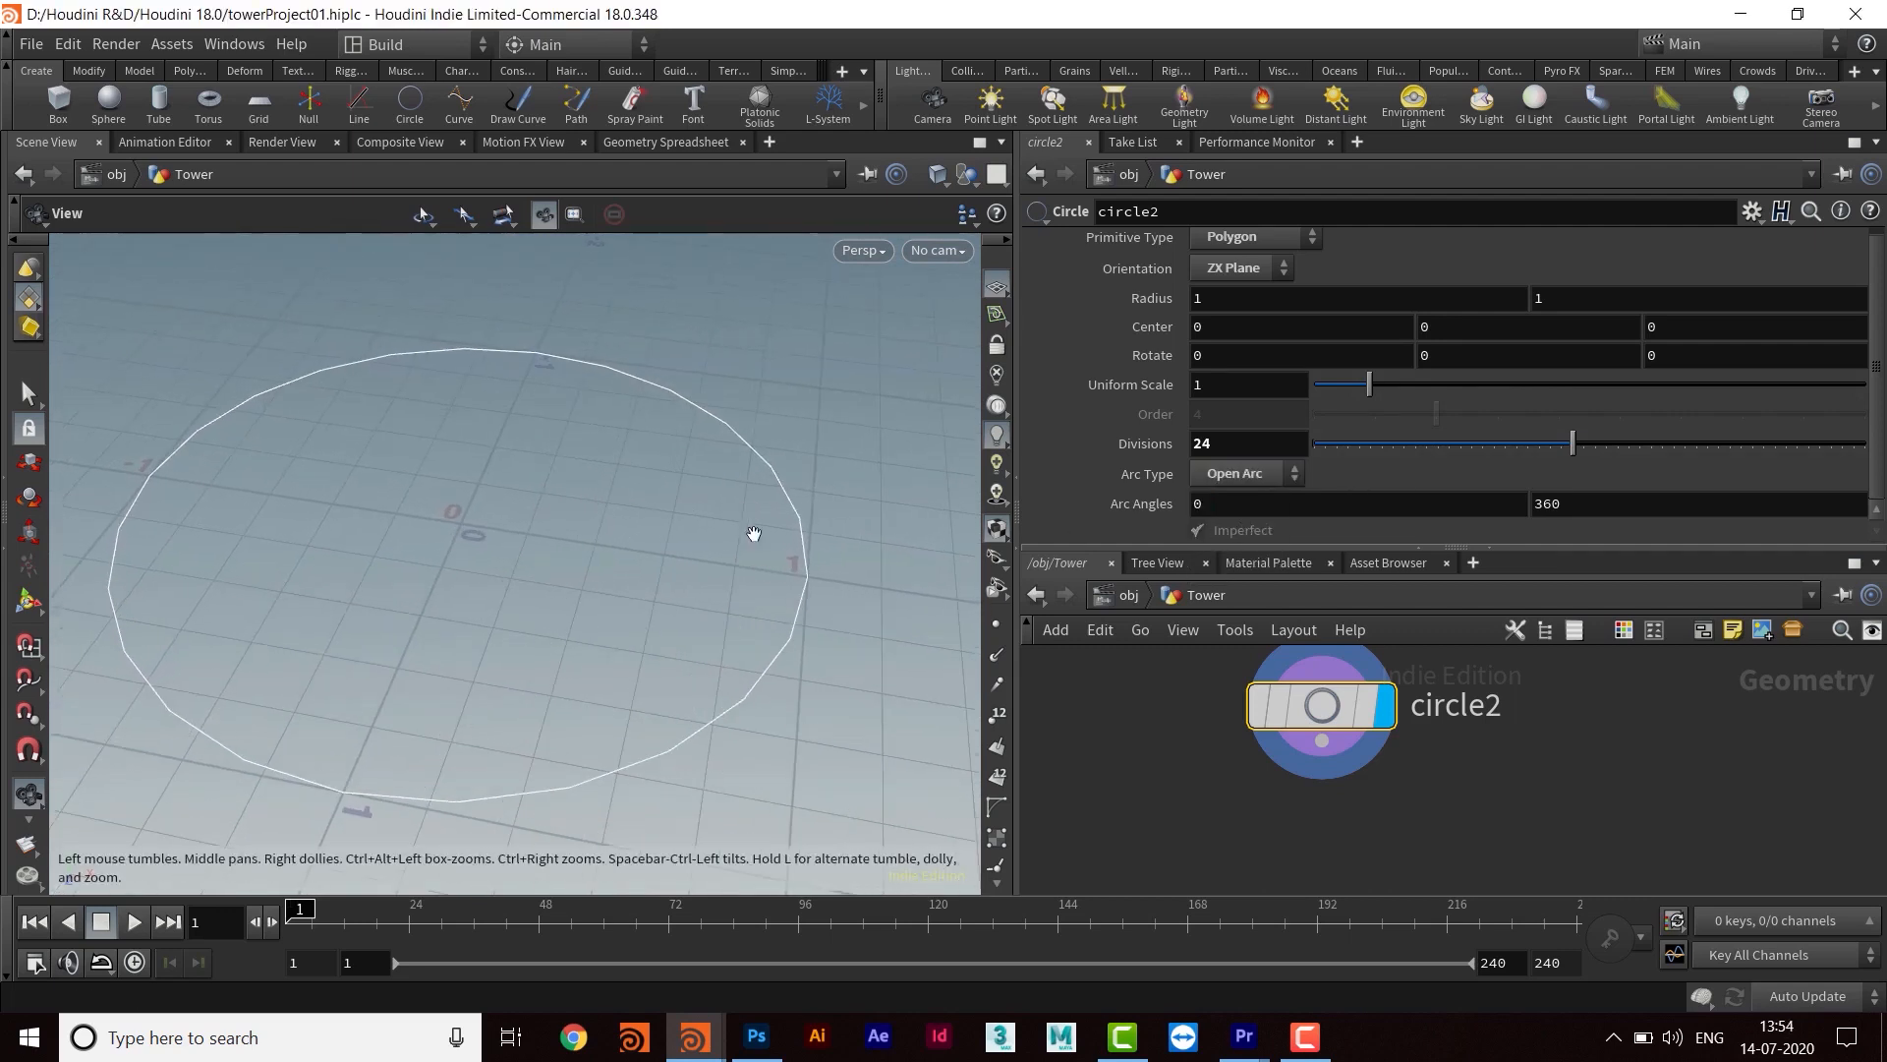
pyautogui.moveTo(560, 686); pyautogui.dragTo(563, 680, button='middle')
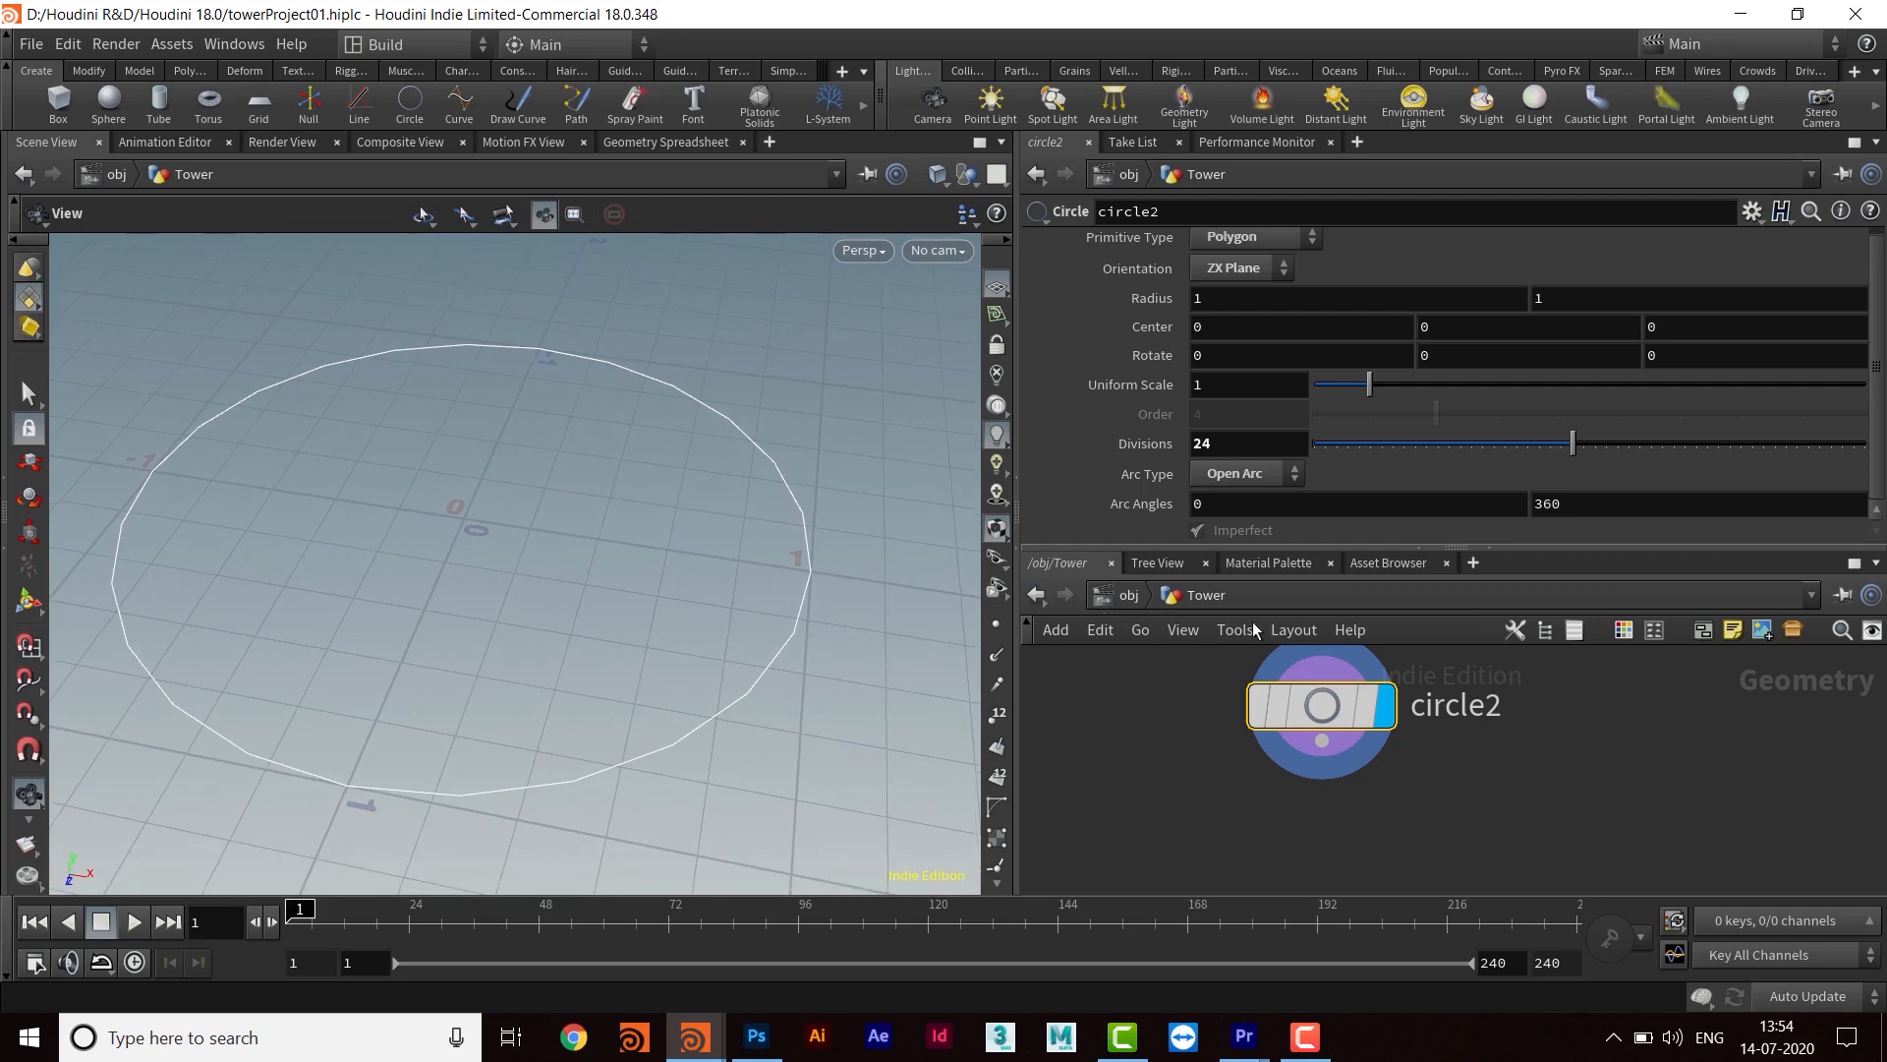
# Turn on the display of points, point numbers and primitive numbers, and inspect the circle's outline
pyautogui.click(1002, 625)
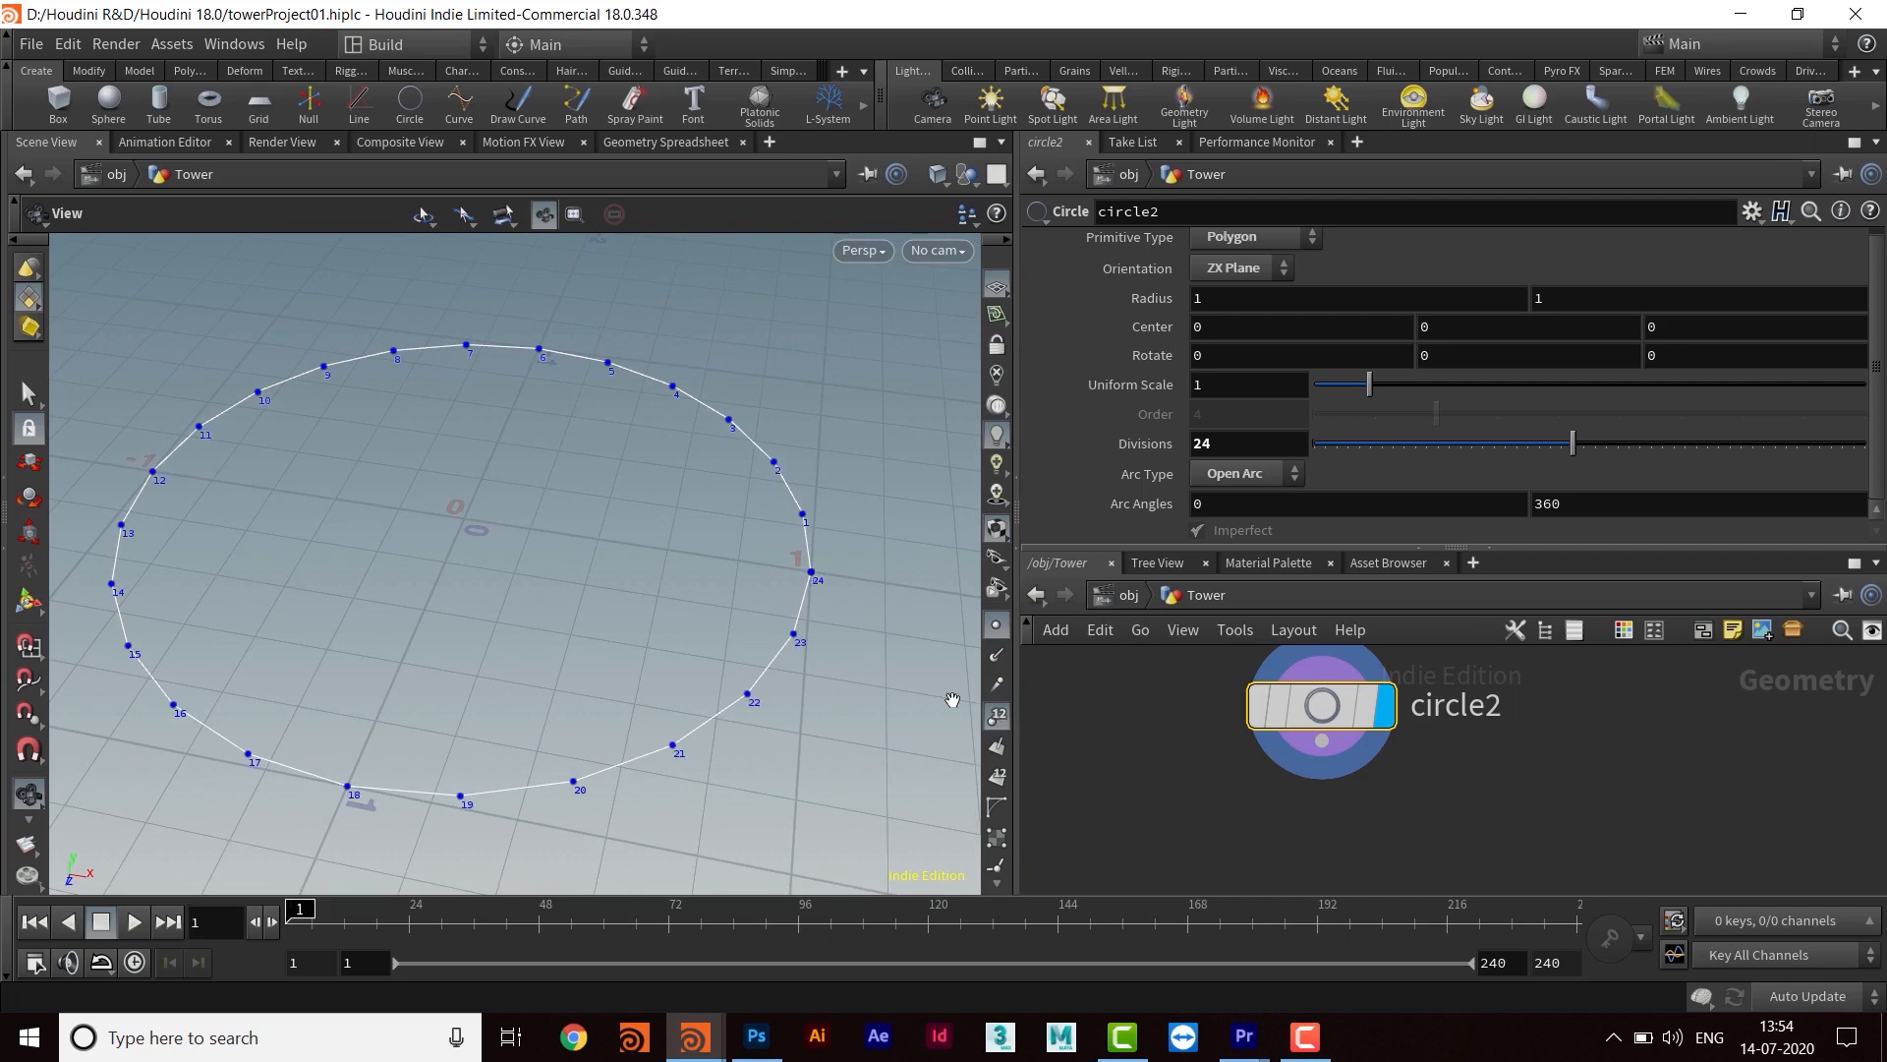
pyautogui.moveTo(679, 627); pyautogui.dragTo(771, 603, button='right')
pyautogui.moveTo(747, 638); pyautogui.dragTo(826, 534, button='middle')
pyautogui.moveTo(668, 564); pyautogui.dragTo(724, 560, button='right')
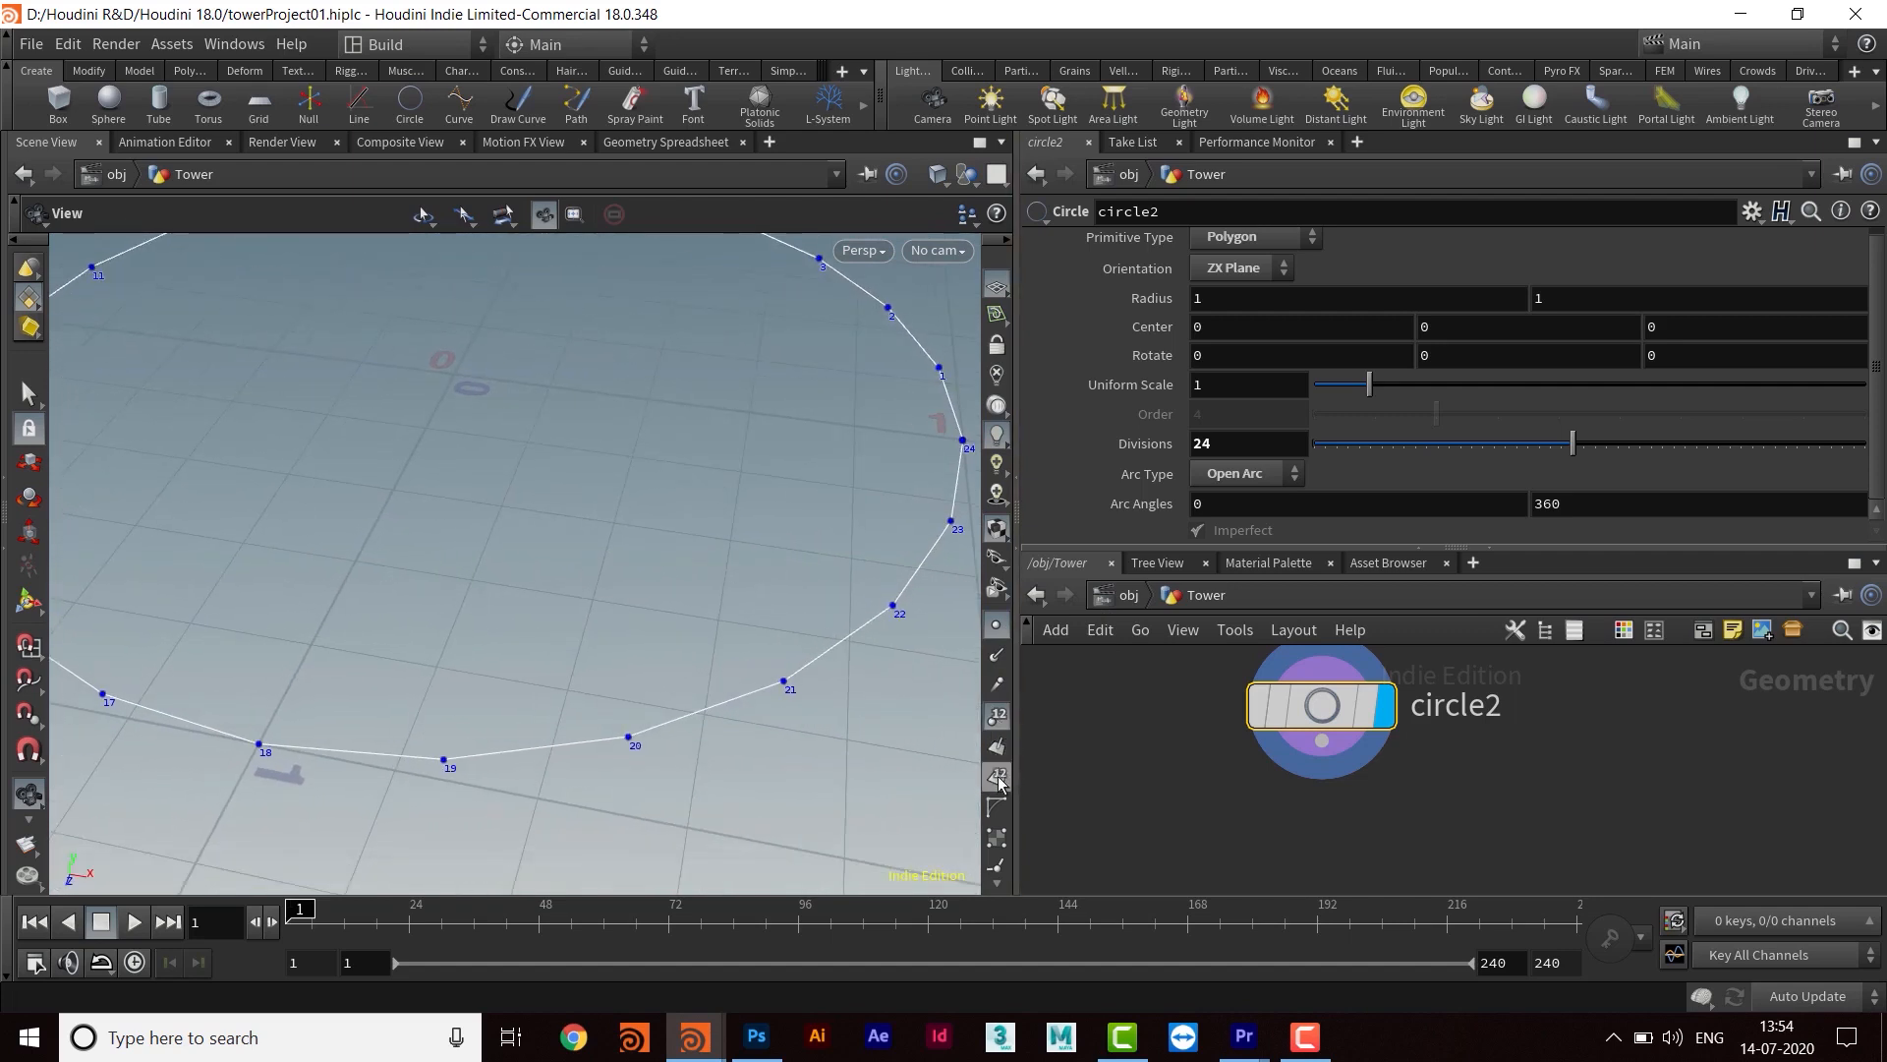
pyautogui.moveTo(682, 637); pyautogui.dragTo(431, 590, button='right')
pyautogui.moveTo(431, 590); pyautogui.dragTo(404, 627, button='middle')
pyautogui.moveTo(404, 627); pyautogui.dragTo(595, 501)
pyautogui.moveTo(595, 502); pyautogui.dragTo(632, 342, button='middle')
pyautogui.moveTo(632, 341); pyautogui.dragTo(594, 493, button='right')
pyautogui.moveTo(148, 629); pyautogui.dragTo(333, 539, button='middle')
pyautogui.moveTo(526, 576); pyautogui.dragTo(607, 535)
pyautogui.moveTo(606, 535); pyautogui.dragTo(479, 568, button='middle')
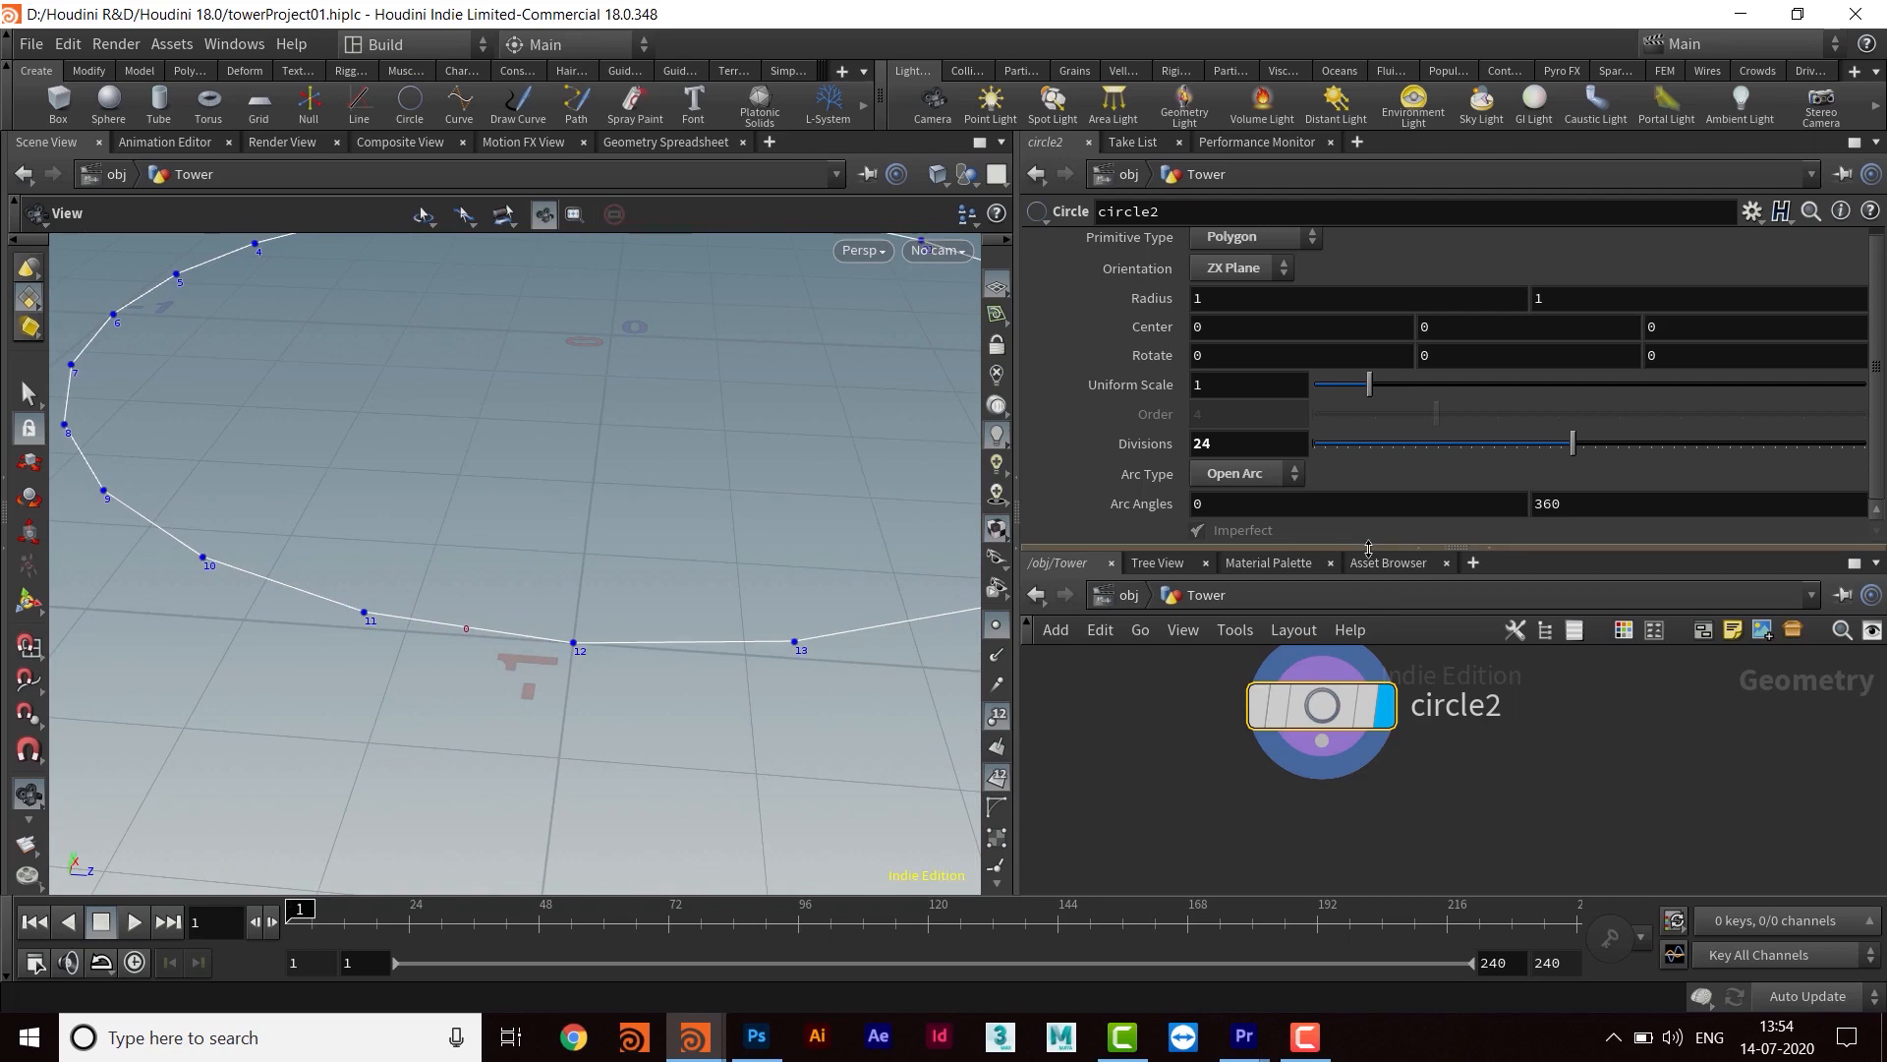
# Add a Convert Line node connected to the new circle's output and place it straight below that node
pyautogui.moveTo(1369, 548); pyautogui.dragTo(1369, 462)
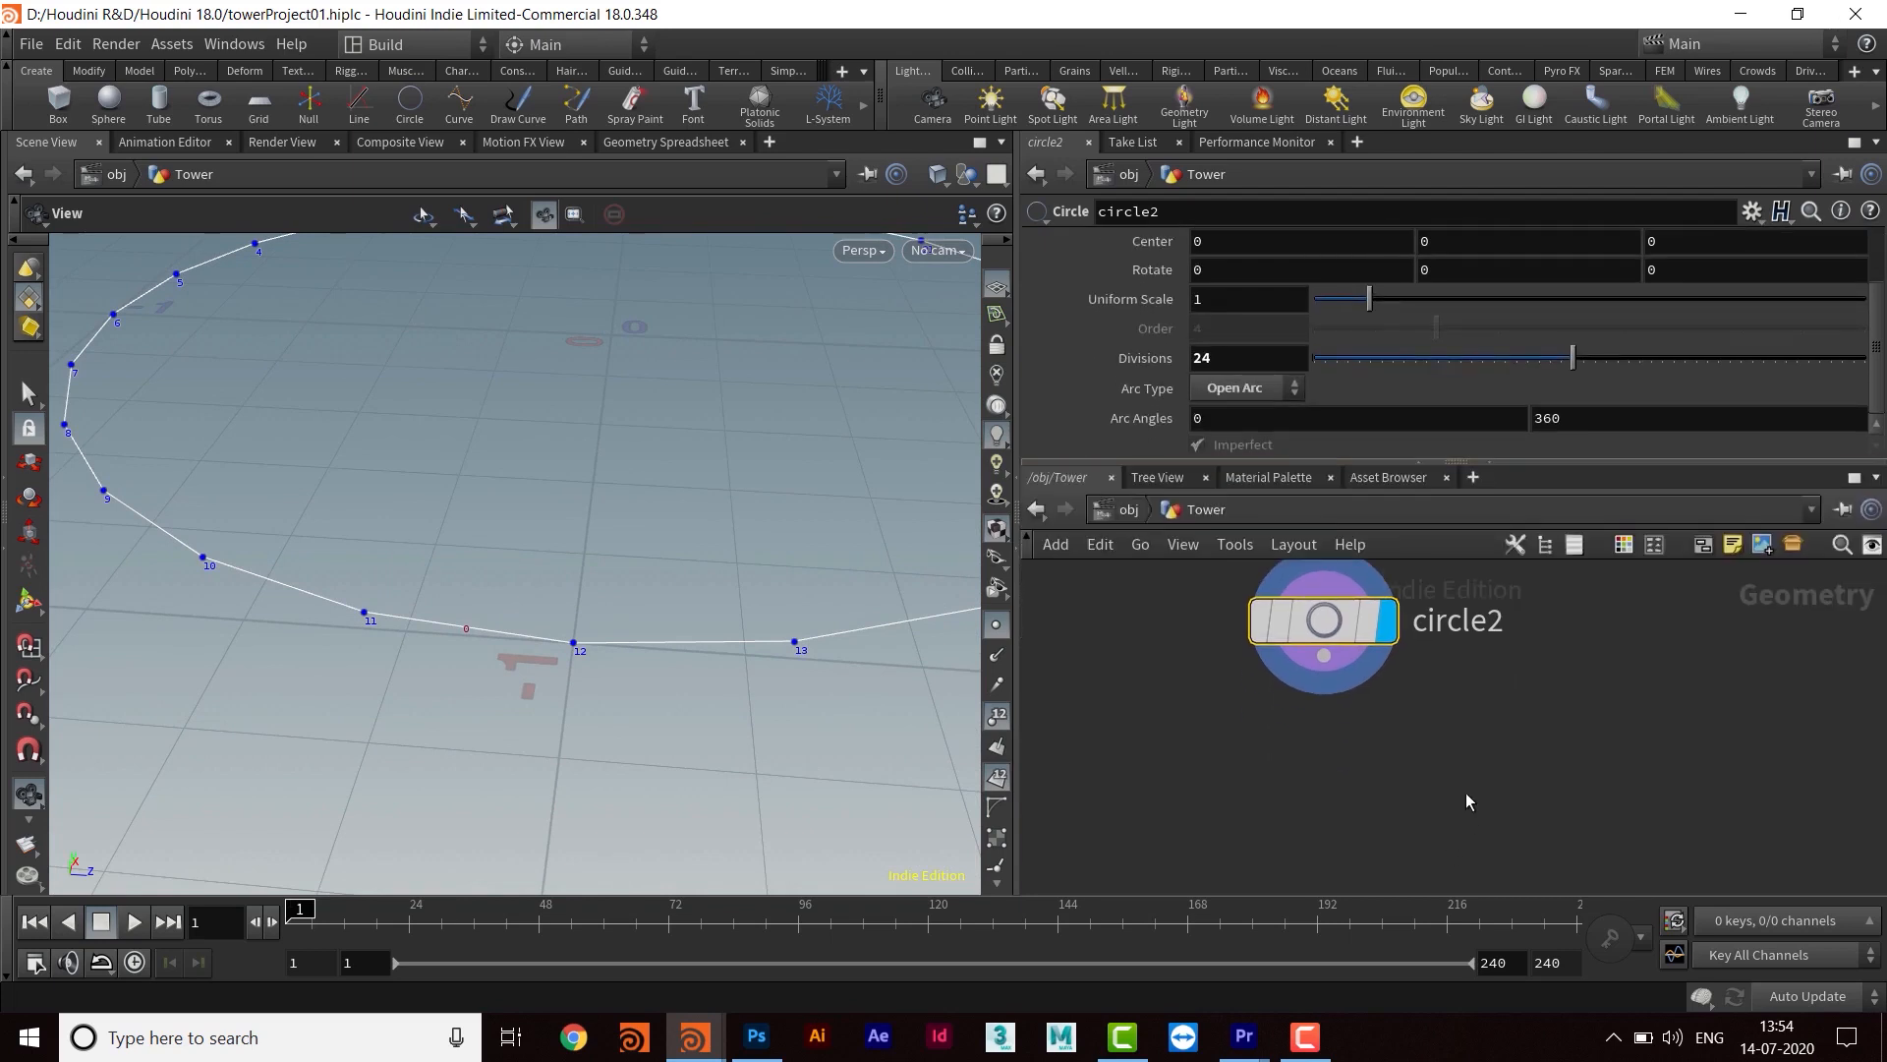
pyautogui.moveTo(1438, 799); pyautogui.dragTo(1422, 791, button='middle')
pyautogui.click(1311, 649)
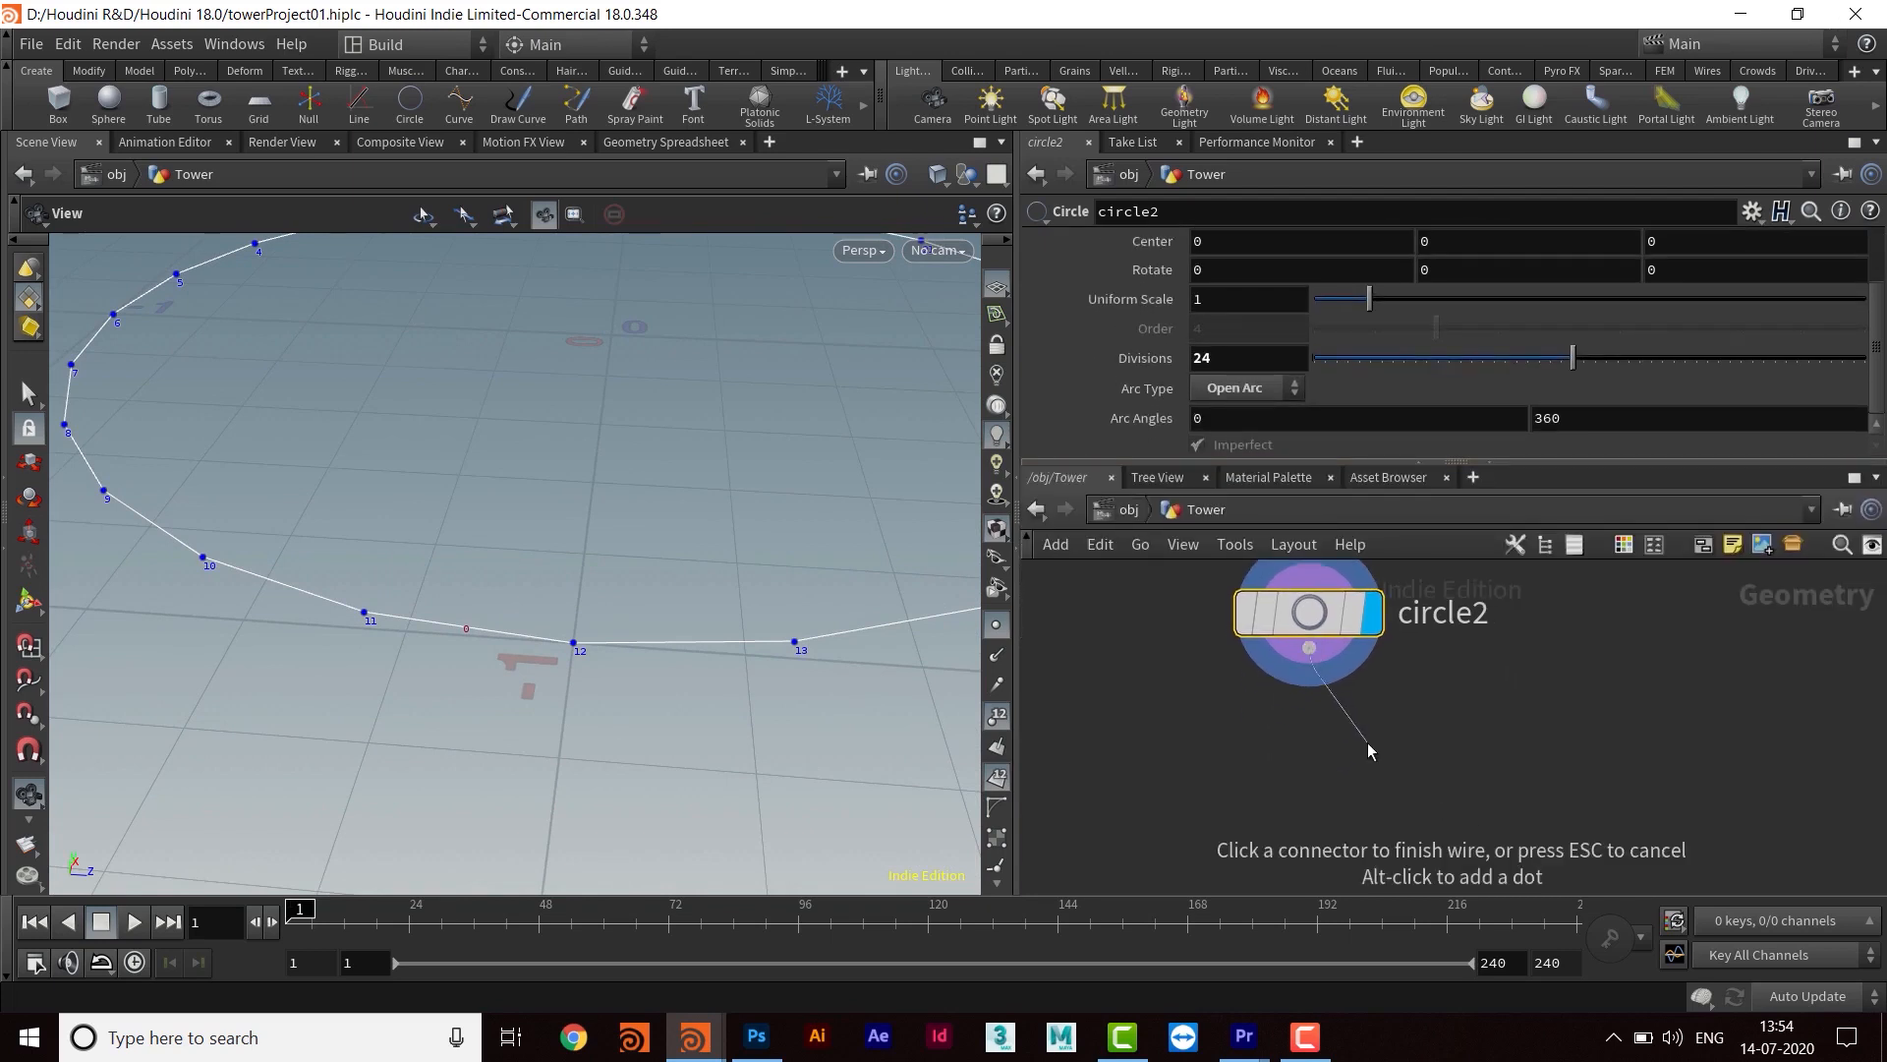
pyautogui.press('Tab')
pyautogui.write('conv')
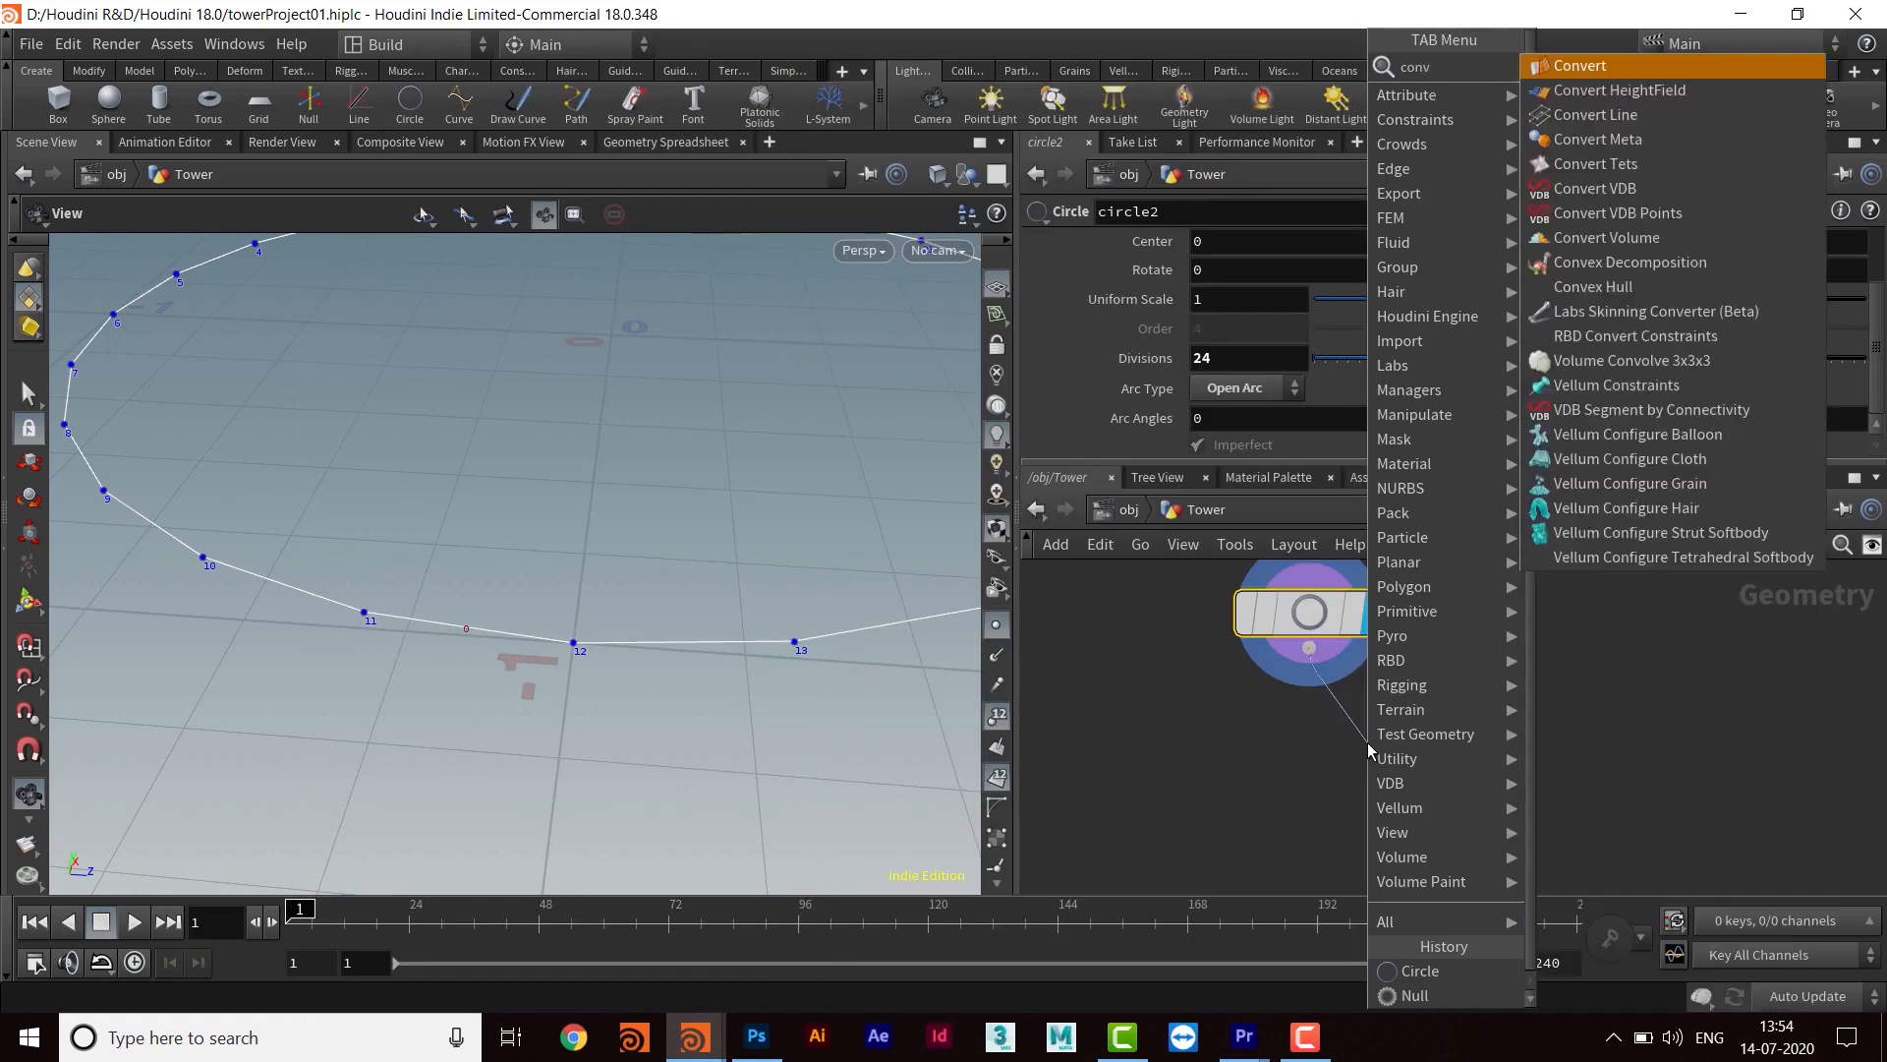
pyautogui.write('ert li')
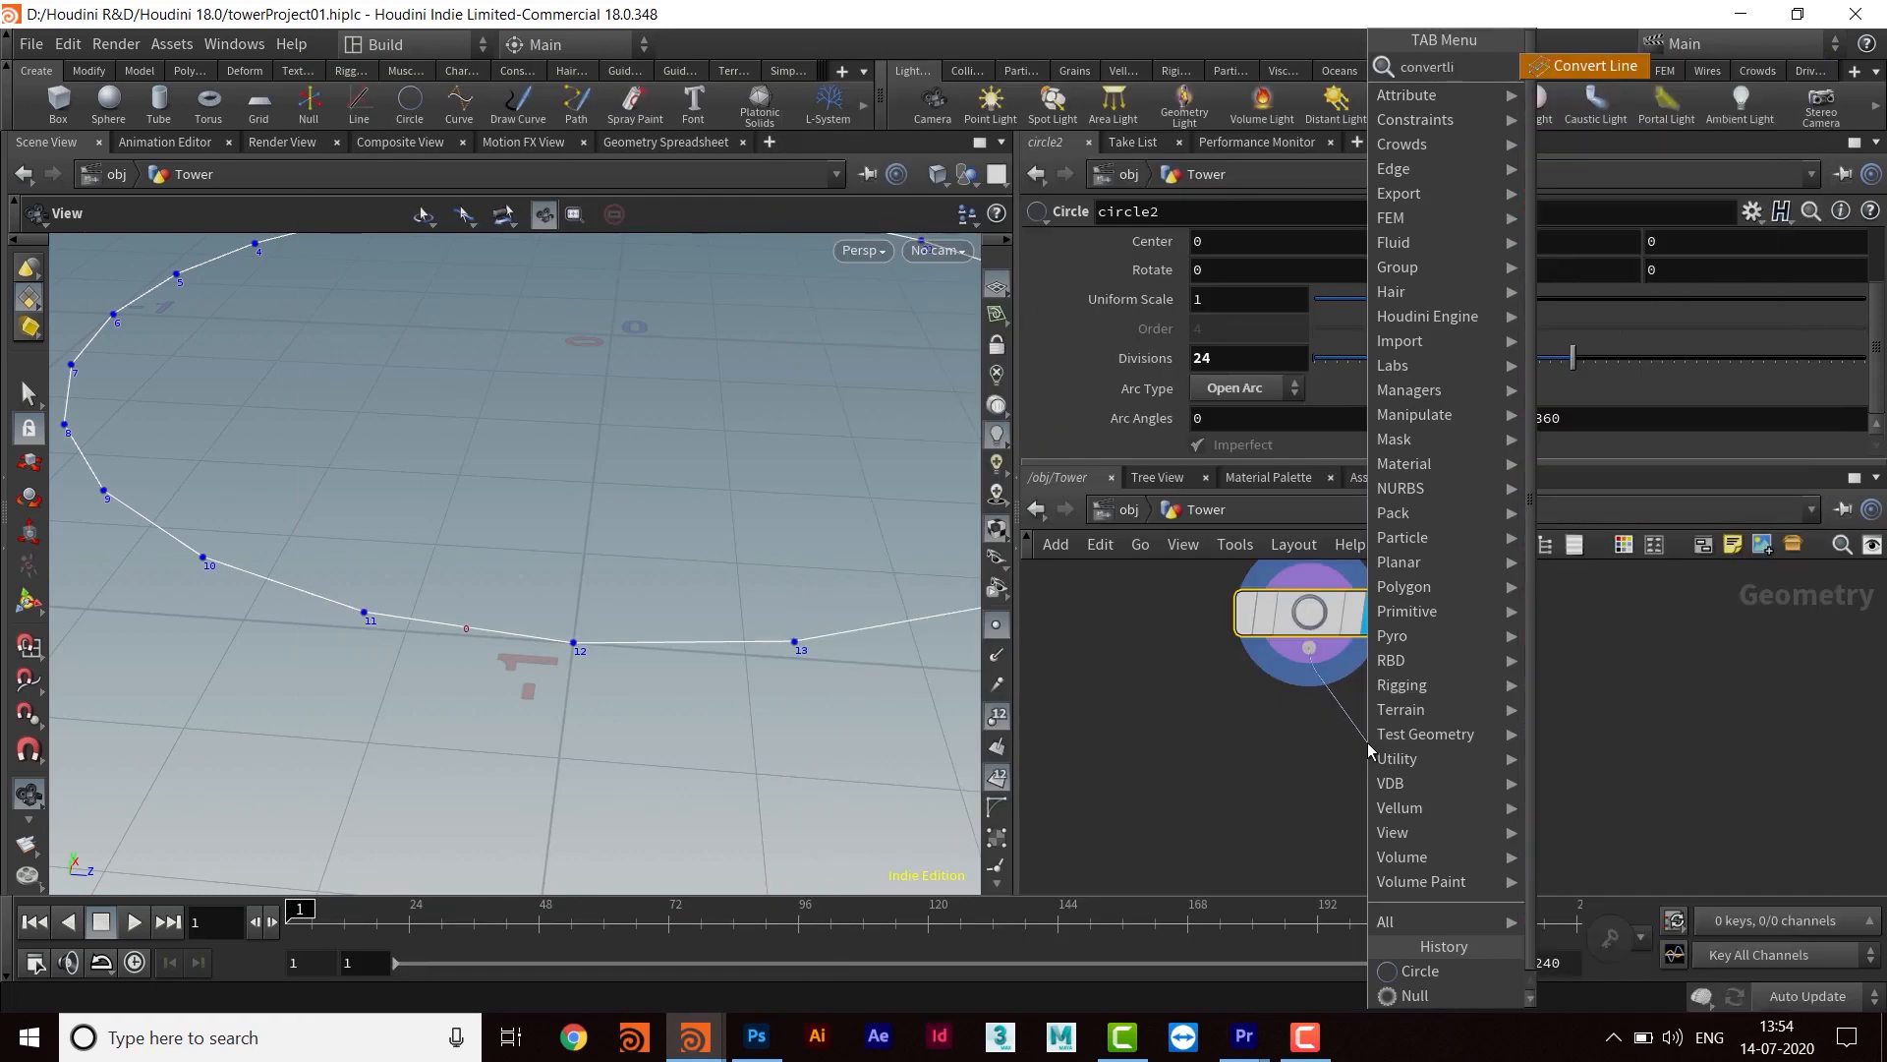
pyautogui.press('Return')
pyautogui.click(1367, 758)
pyautogui.moveTo(1374, 764); pyautogui.dragTo(1316, 783)
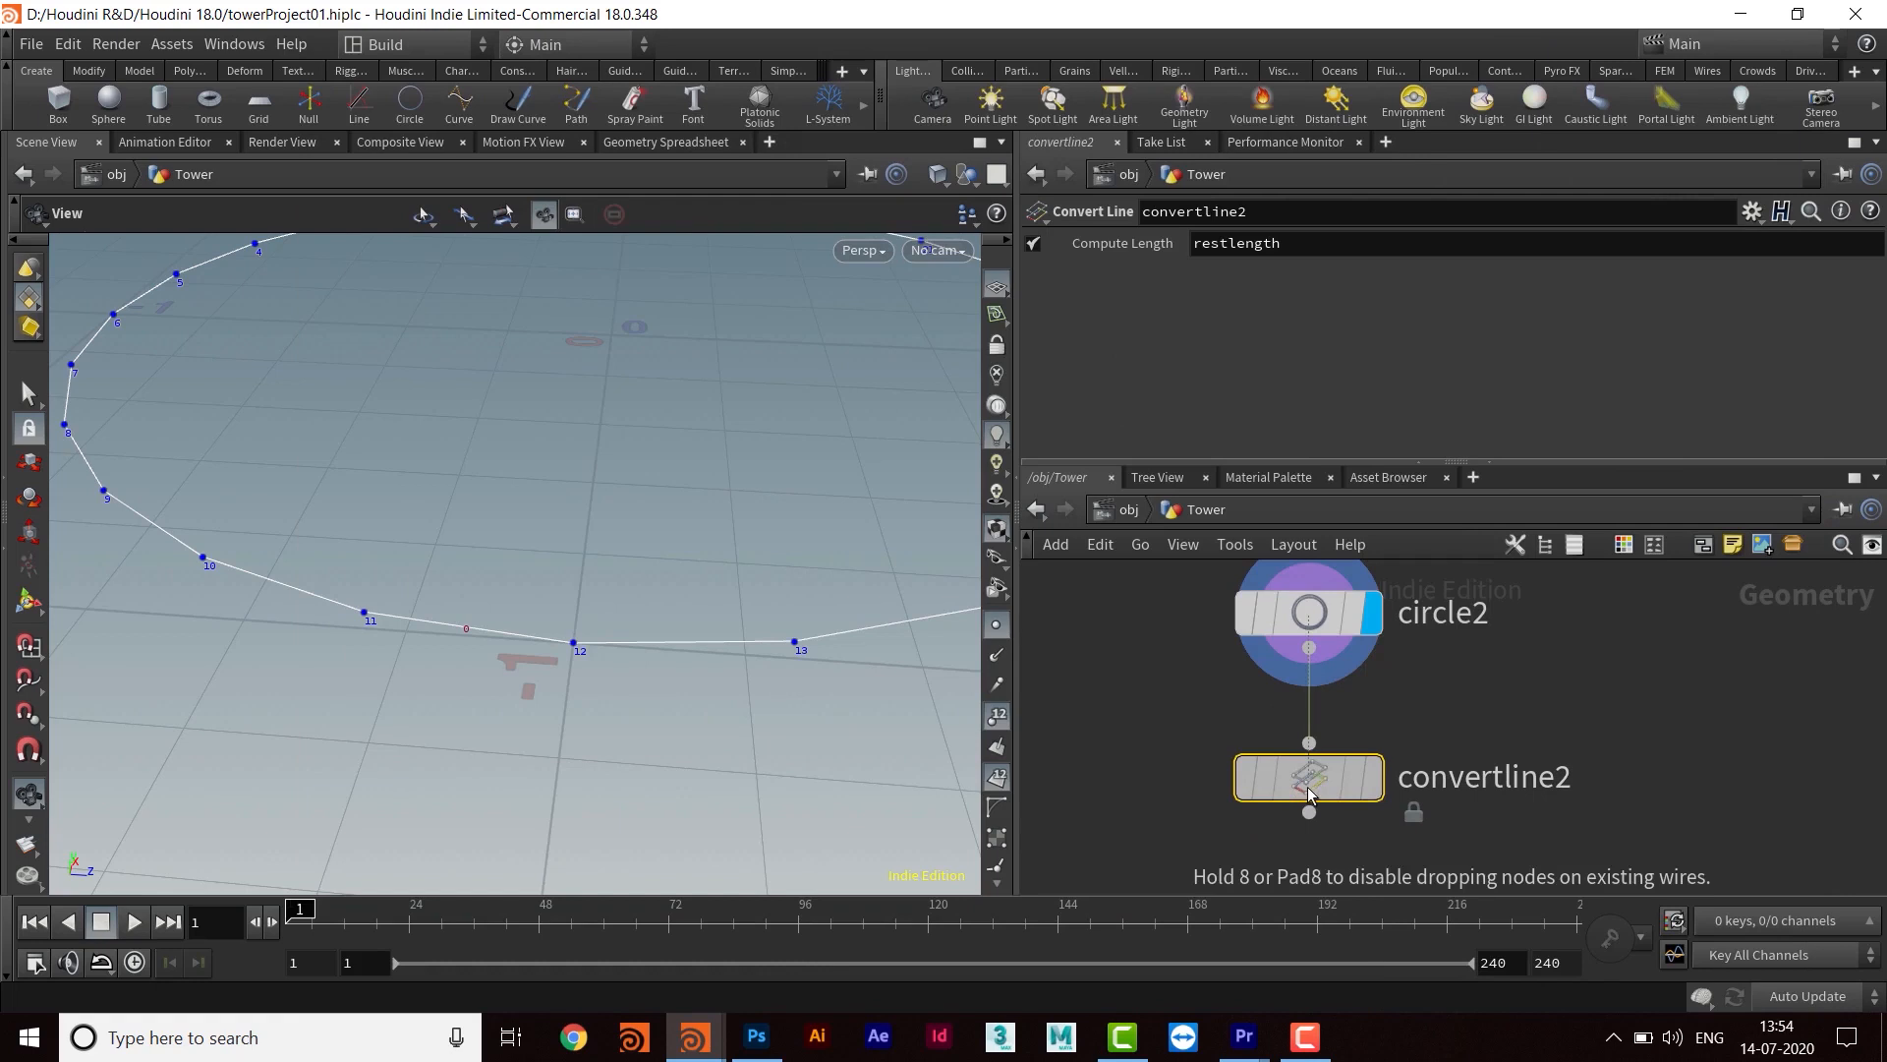
# Display the Convert Line node's result in the scene view and look at the circle's separate segments
pyautogui.scroll(-2, 773, 617)
pyautogui.moveTo(772, 617); pyautogui.dragTo(467, 669, button='middle')
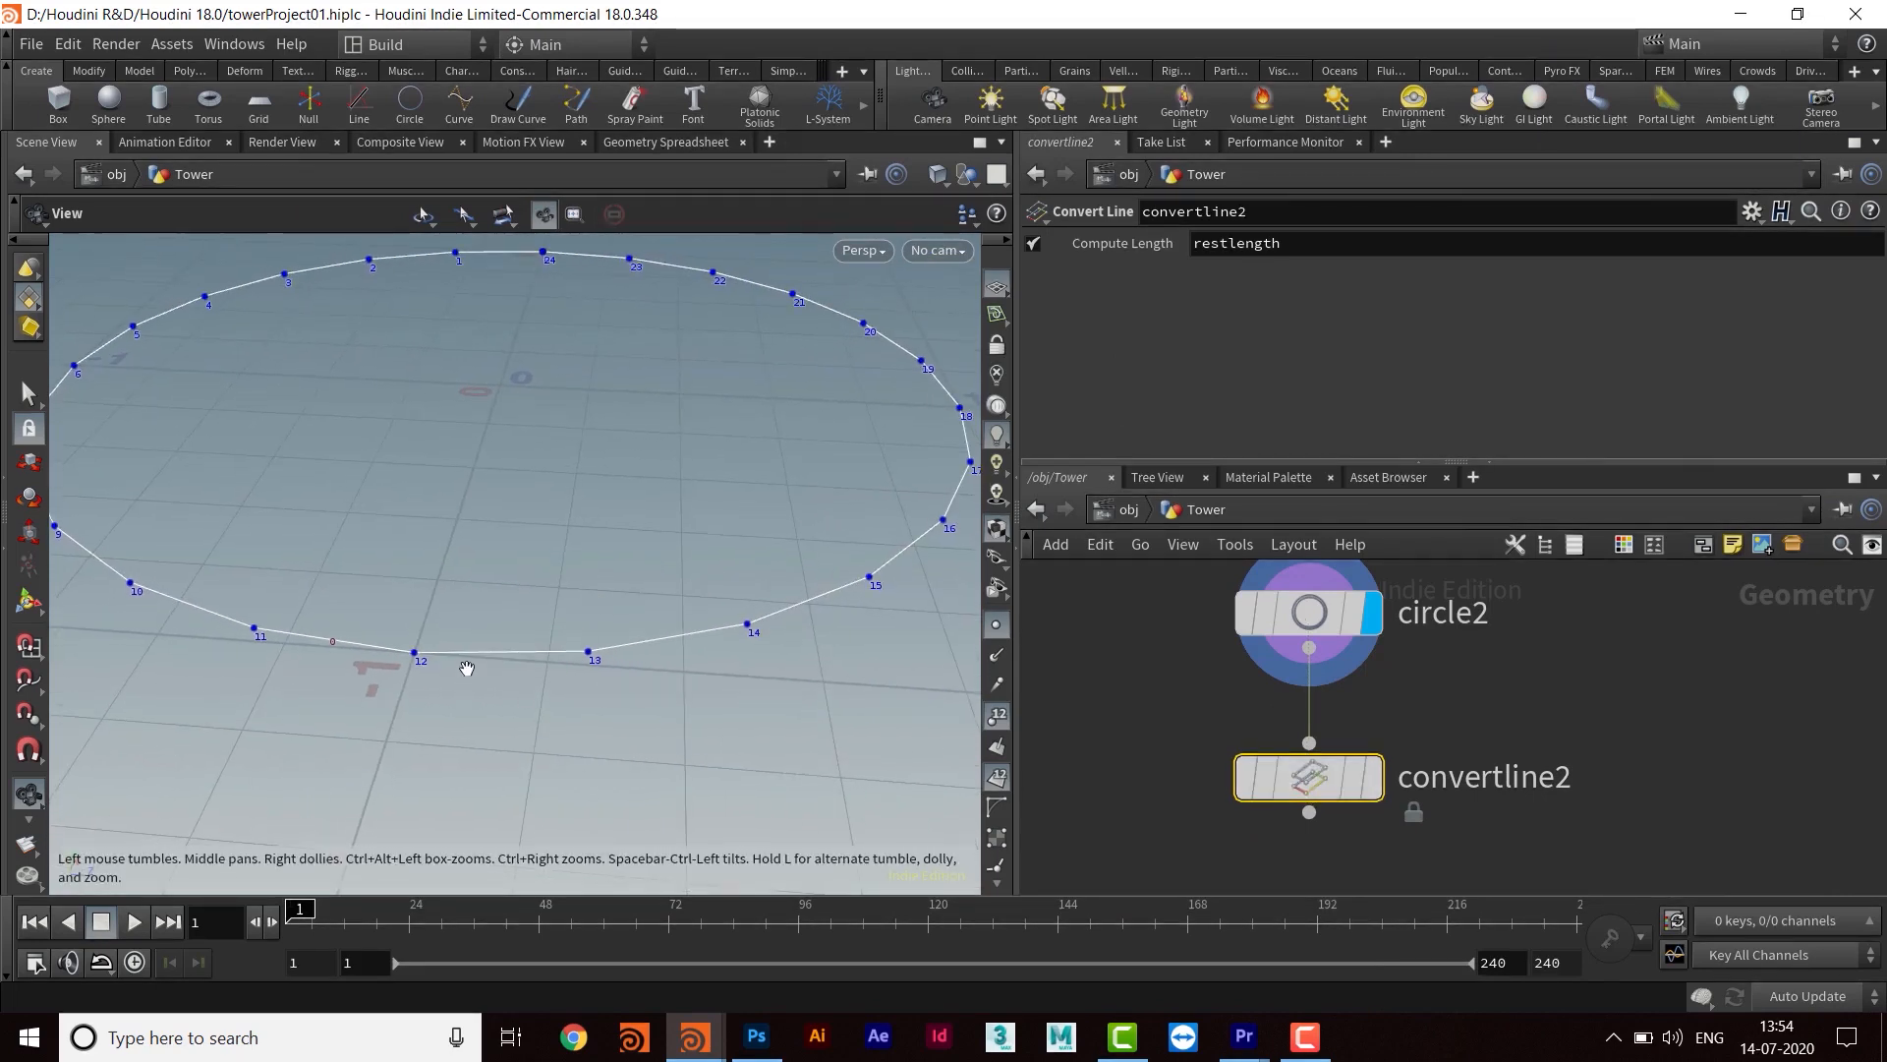
pyautogui.moveTo(729, 657); pyautogui.dragTo(707, 665, button='middle')
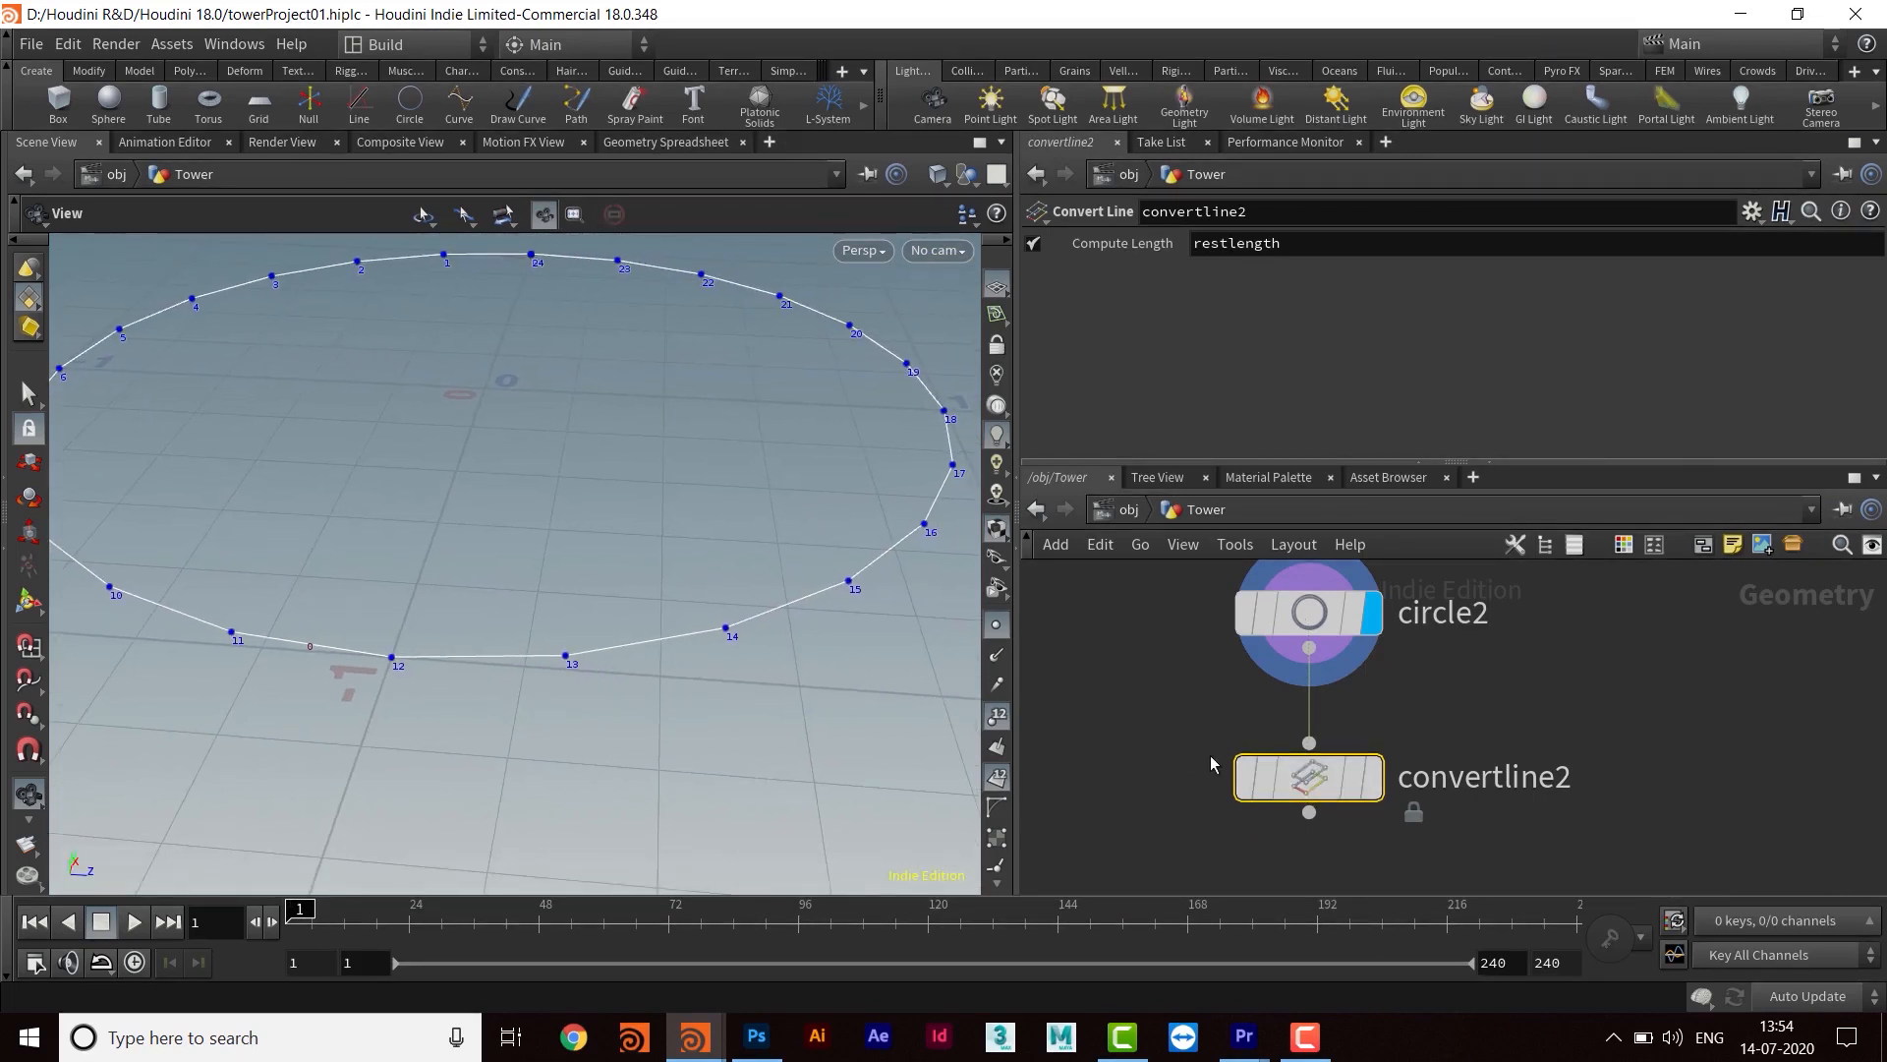
pyautogui.click(1374, 778)
pyautogui.moveTo(719, 588); pyautogui.dragTo(599, 556, button='right')
pyautogui.moveTo(598, 556); pyautogui.dragTo(540, 578)
pyautogui.moveTo(1525, 868); pyautogui.dragTo(1518, 731, button='middle')
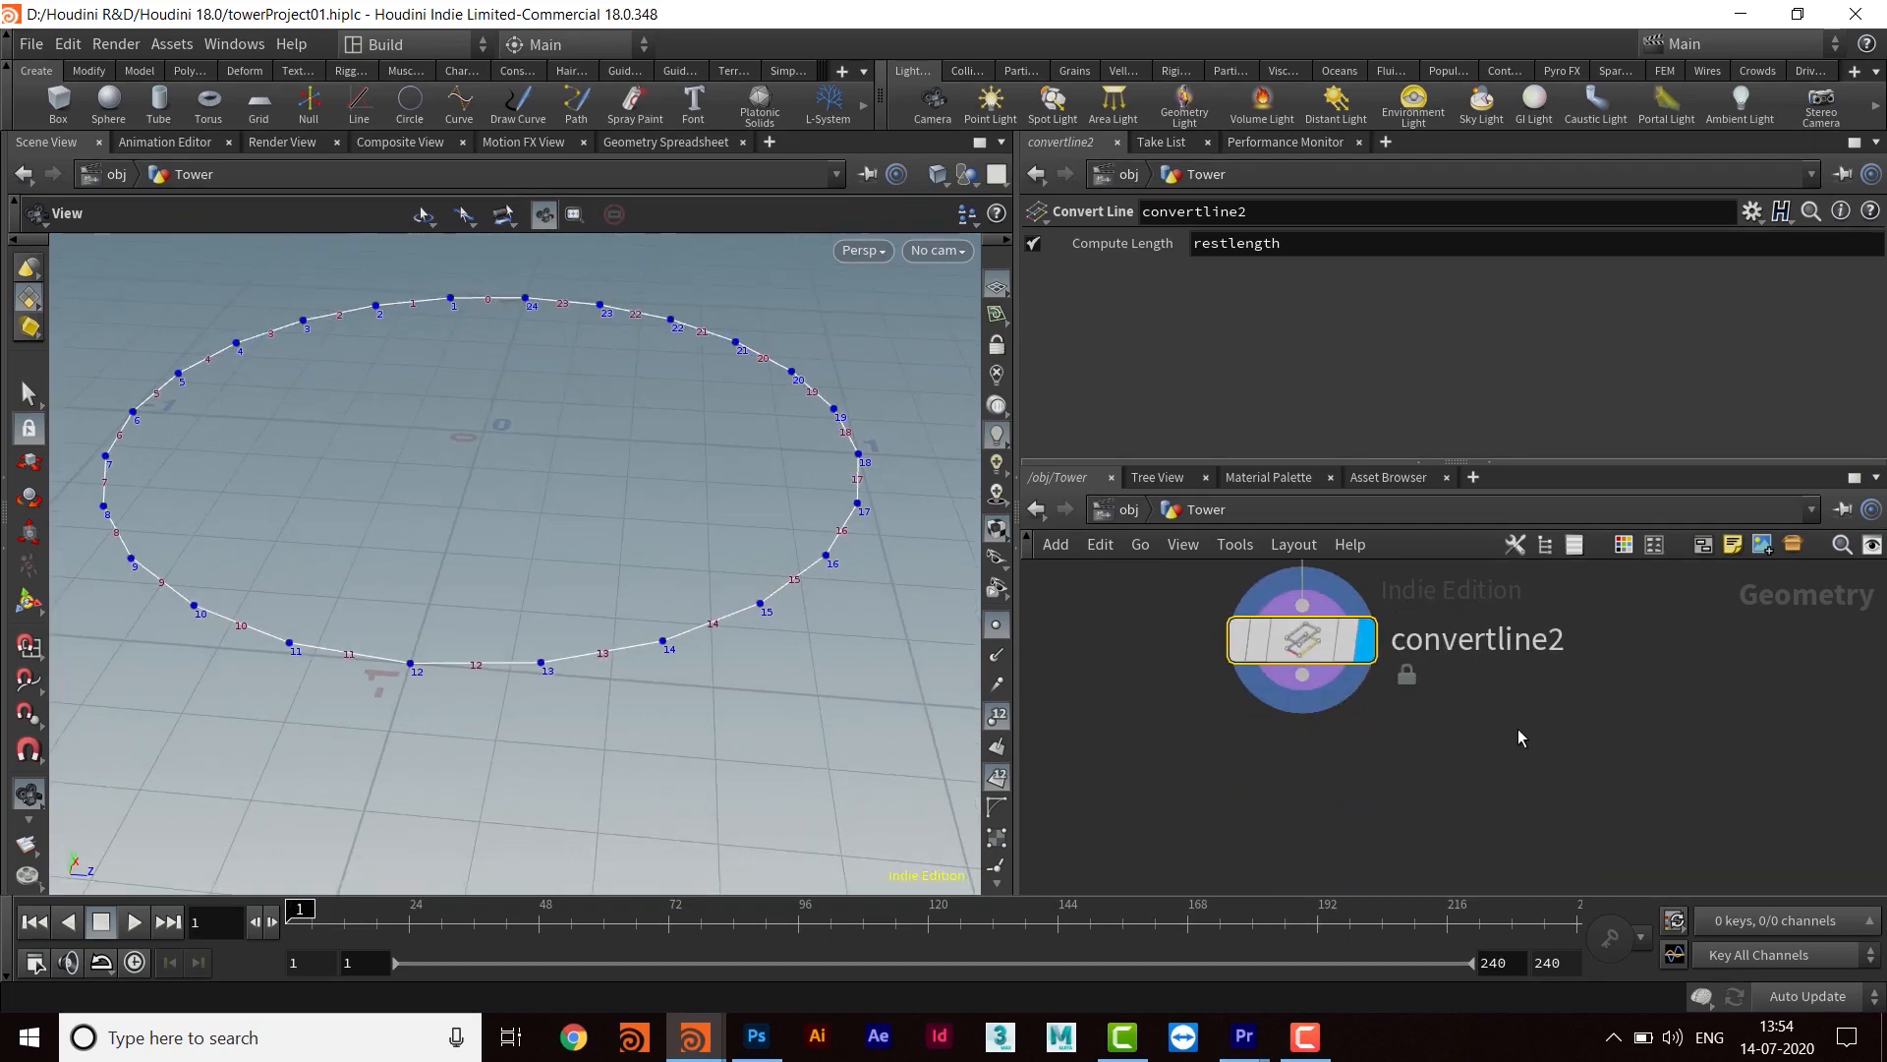
# Add a For-Each Primitive loop connected to the output of the Convert Line node
pyautogui.moveTo(1380, 842); pyautogui.dragTo(1396, 804, button='middle')
pyautogui.moveTo(1437, 460); pyautogui.dragTo(1438, 385)
pyautogui.moveTo(1352, 662); pyautogui.dragTo(1389, 656, button='middle')
pyautogui.click(1338, 583)
pyautogui.click(1418, 700)
pyautogui.write('for')
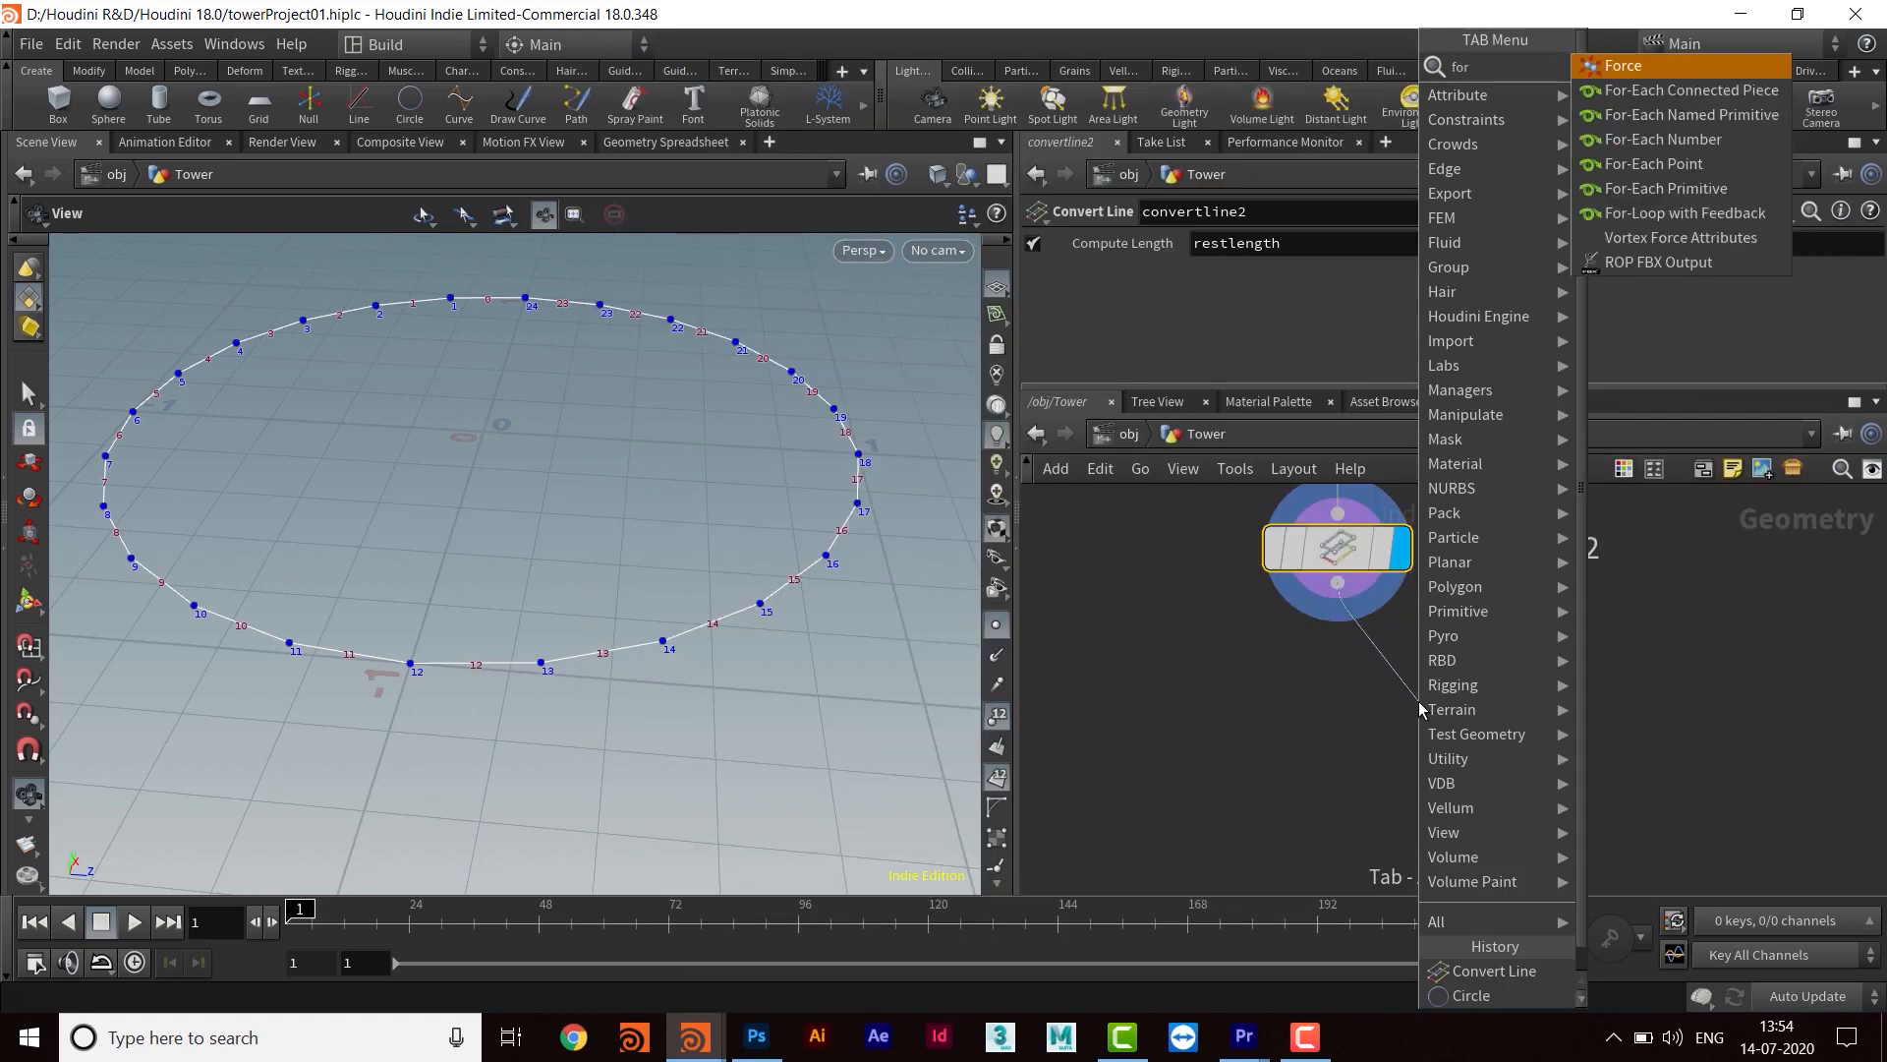
pyautogui.press('Down')
pyautogui.press('Down')
pyautogui.press('Down')
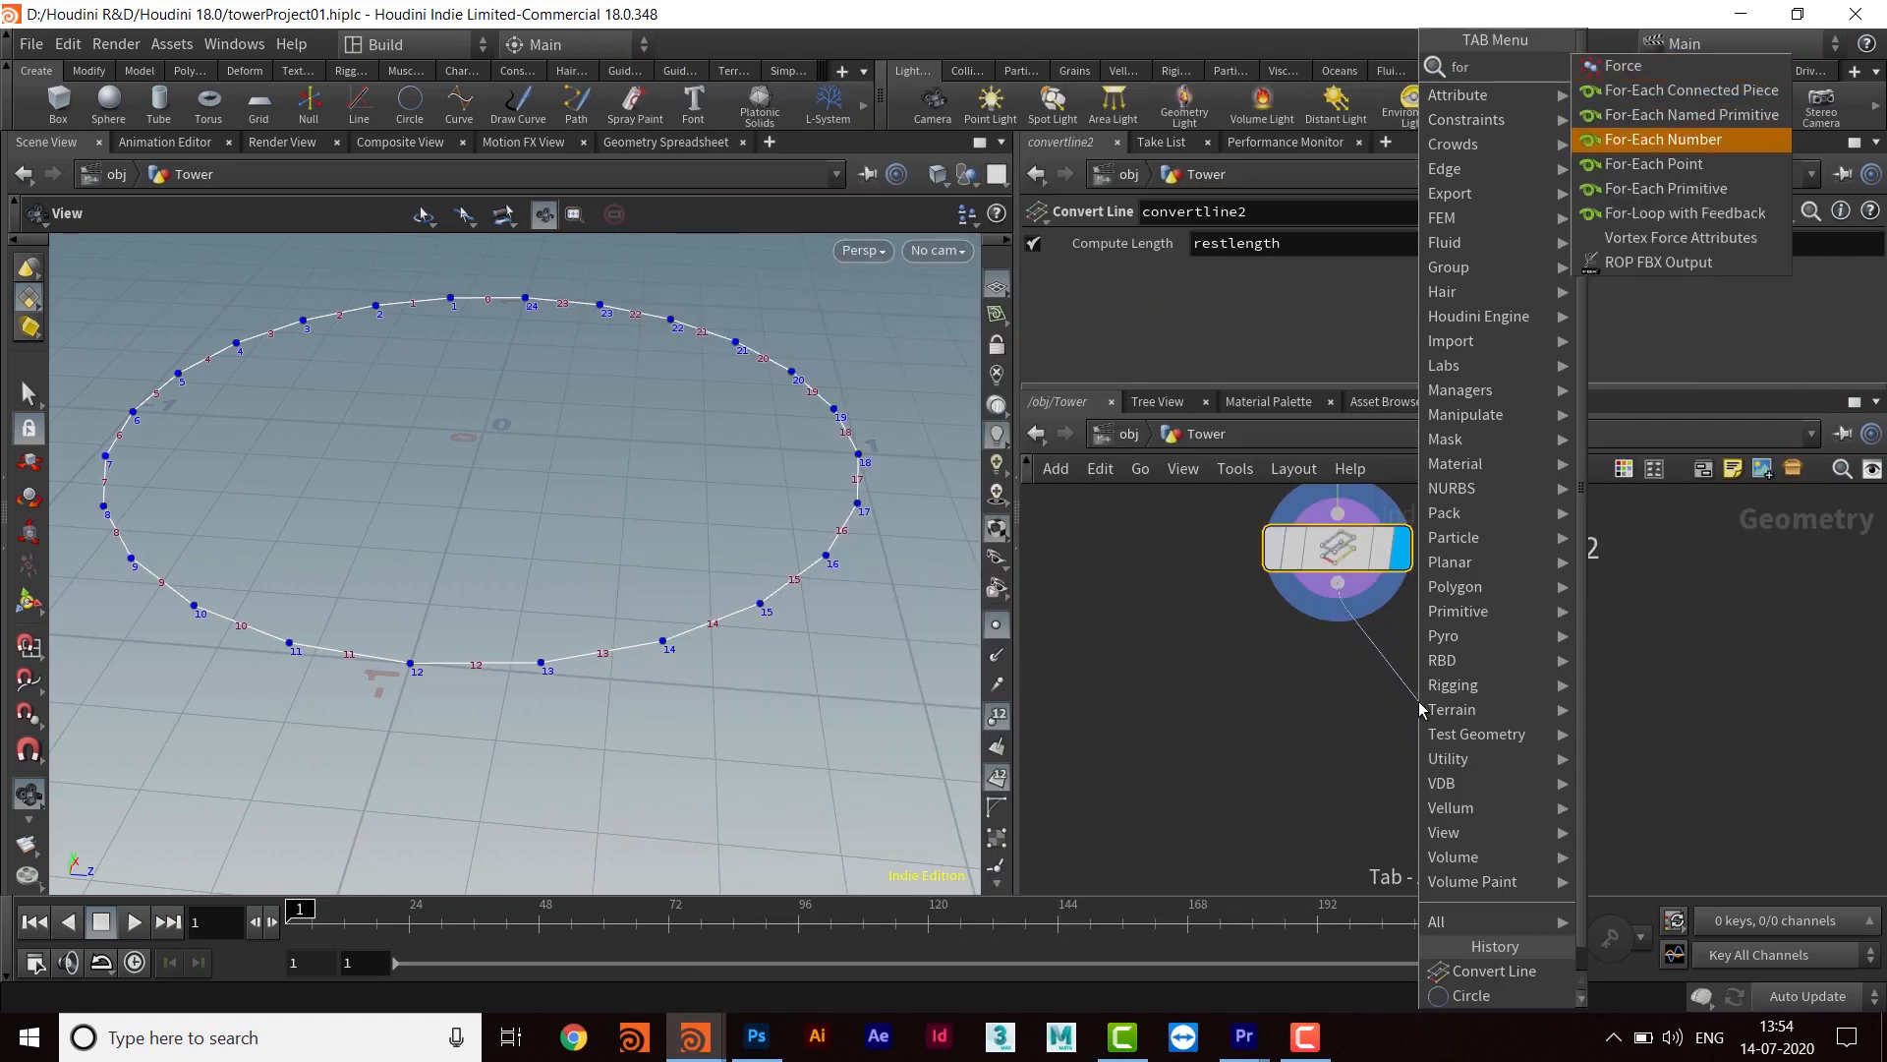
pyautogui.press('Down')
pyautogui.press('Down')
pyautogui.press('Return')
# Arrange the loop nodes below the Convert Line node, pulling the Block End node down away from the Block Begin node
pyautogui.moveTo(1563, 737); pyautogui.dragTo(1509, 501, button='middle')
pyautogui.scroll(-3, 1604, 628)
pyautogui.moveTo(1605, 628); pyautogui.dragTo(1592, 662, button='middle')
pyautogui.moveTo(1443, 582); pyautogui.dragTo(1403, 598)
pyautogui.scroll(2, 1571, 629)
pyautogui.moveTo(1571, 629); pyautogui.dragTo(1613, 479, button='middle')
pyautogui.click(1381, 675)
pyautogui.moveTo(1381, 674); pyautogui.dragTo(1389, 867)
pyautogui.scroll(-3, 1630, 753)
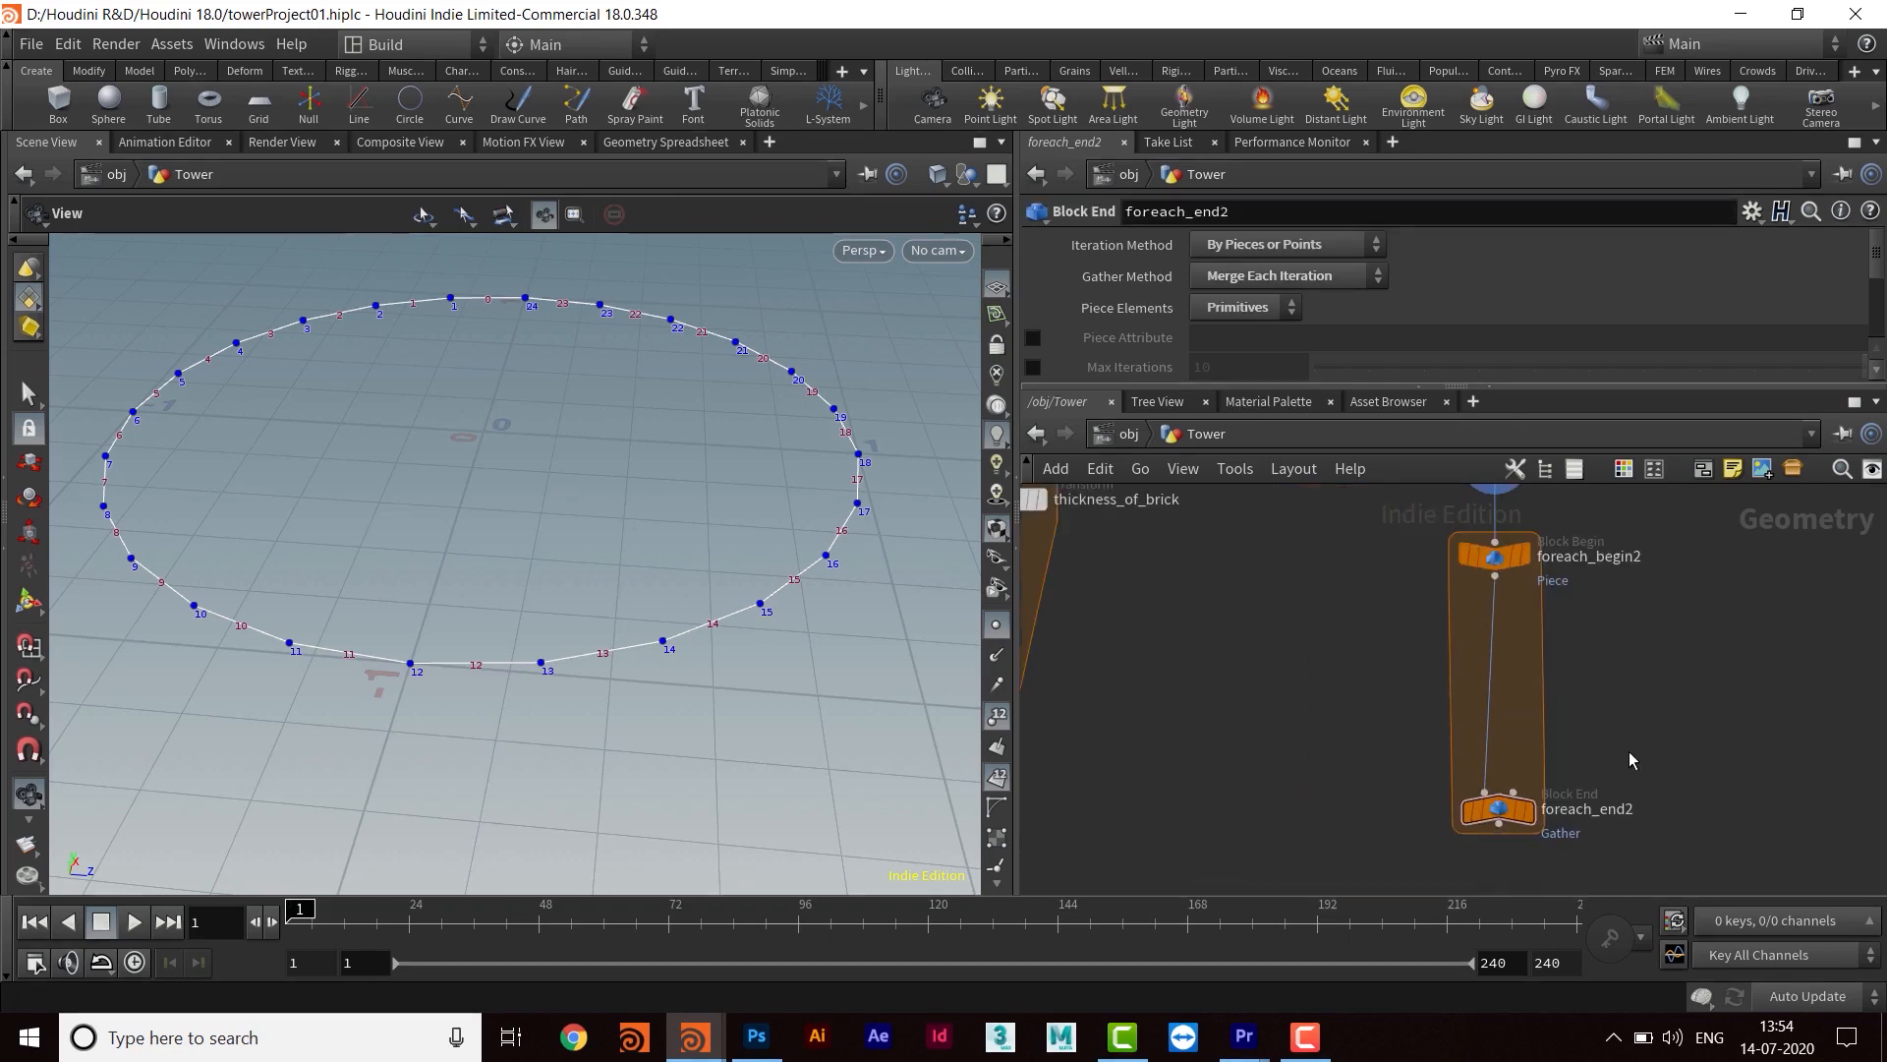
# Lower the loop's Block End node a little further to leave more room inside the loop
pyautogui.moveTo(1630, 753); pyautogui.dragTo(1524, 676, button='middle')
pyautogui.moveTo(1398, 737); pyautogui.dragTo(1402, 779)
pyautogui.moveTo(1466, 711); pyautogui.dragTo(1413, 833, button='middle')
pyautogui.scroll(3, 1430, 705)
pyautogui.moveTo(1431, 705); pyautogui.dragTo(1531, 654, button='middle')
pyautogui.scroll(-3, 1590, 794)
pyautogui.moveTo(1589, 792); pyautogui.dragTo(1489, 826, button='middle')
pyautogui.scroll(3, 1512, 690)
pyautogui.moveTo(1492, 690); pyautogui.dragTo(1508, 824, button='middle')
pyautogui.moveTo(1483, 743); pyautogui.dragTo(1499, 669, button='middle')
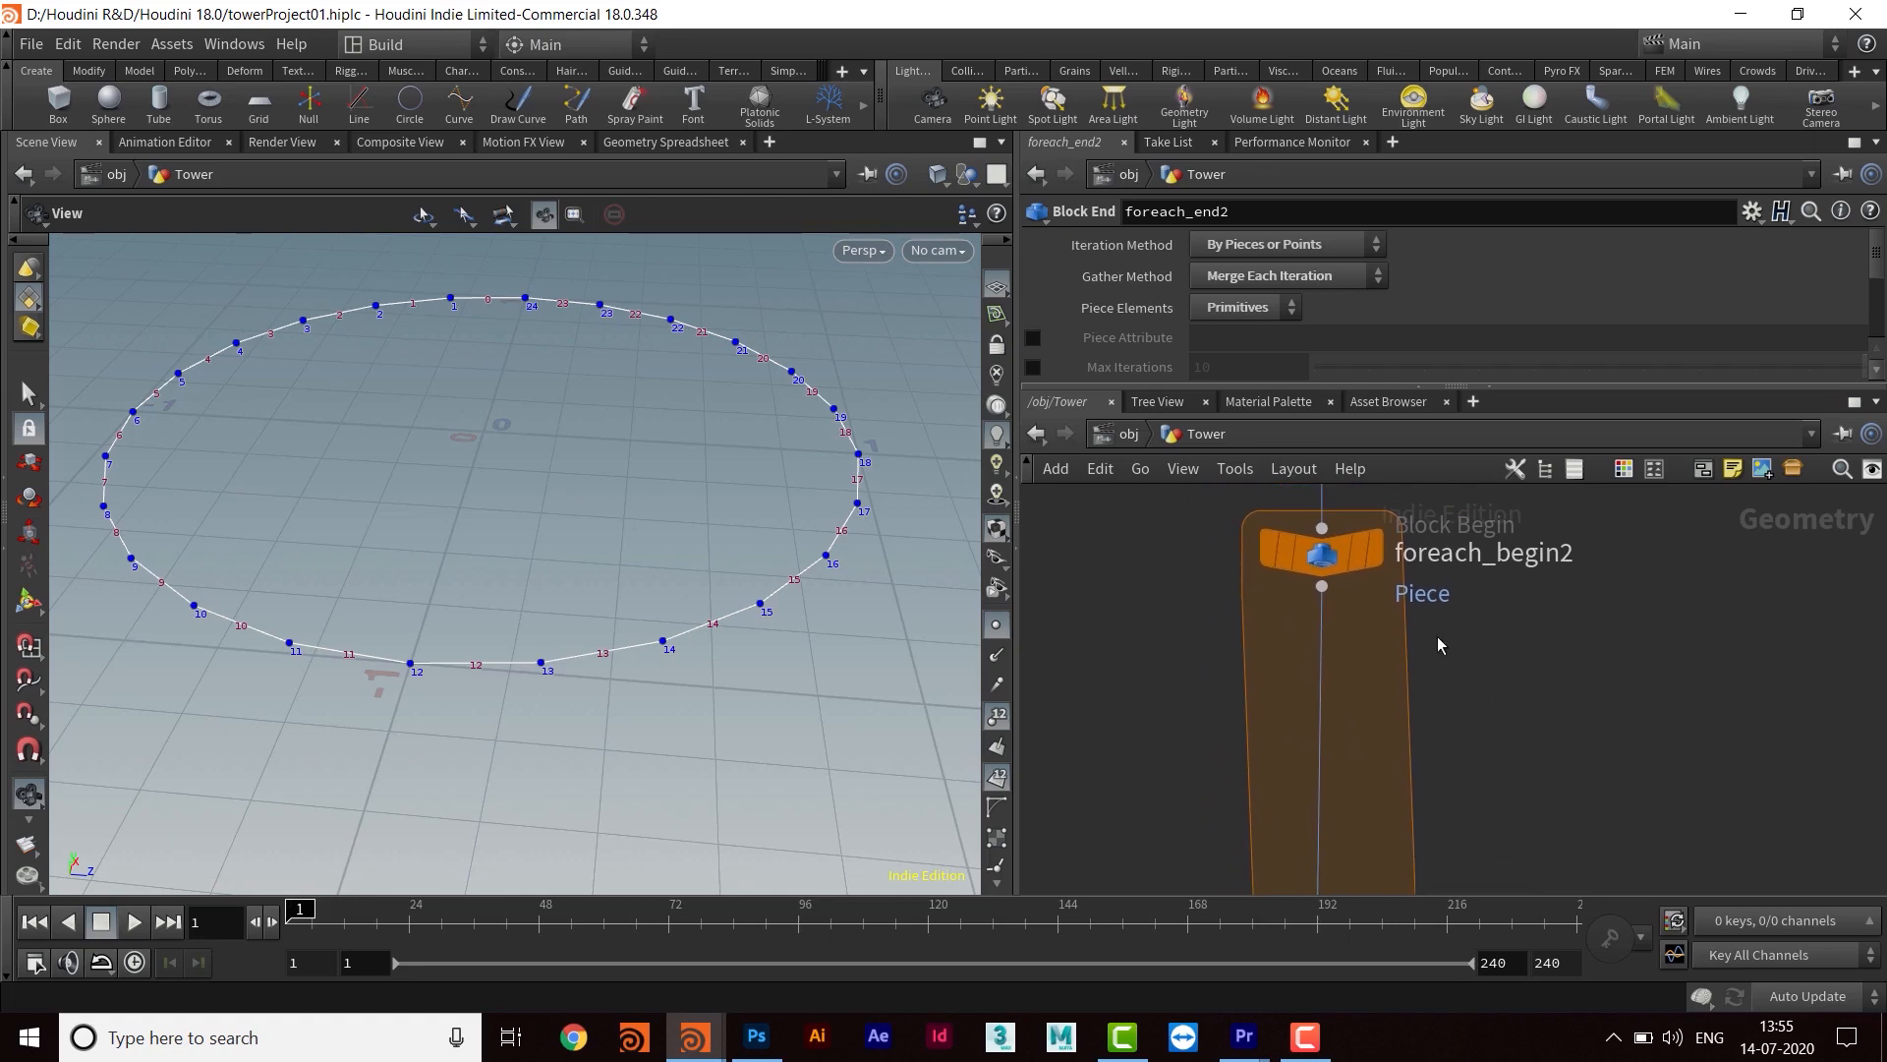
# Display the loop's Block Begin node and frame its single line segment in the scene view
pyautogui.click(1375, 555)
pyautogui.press('f')
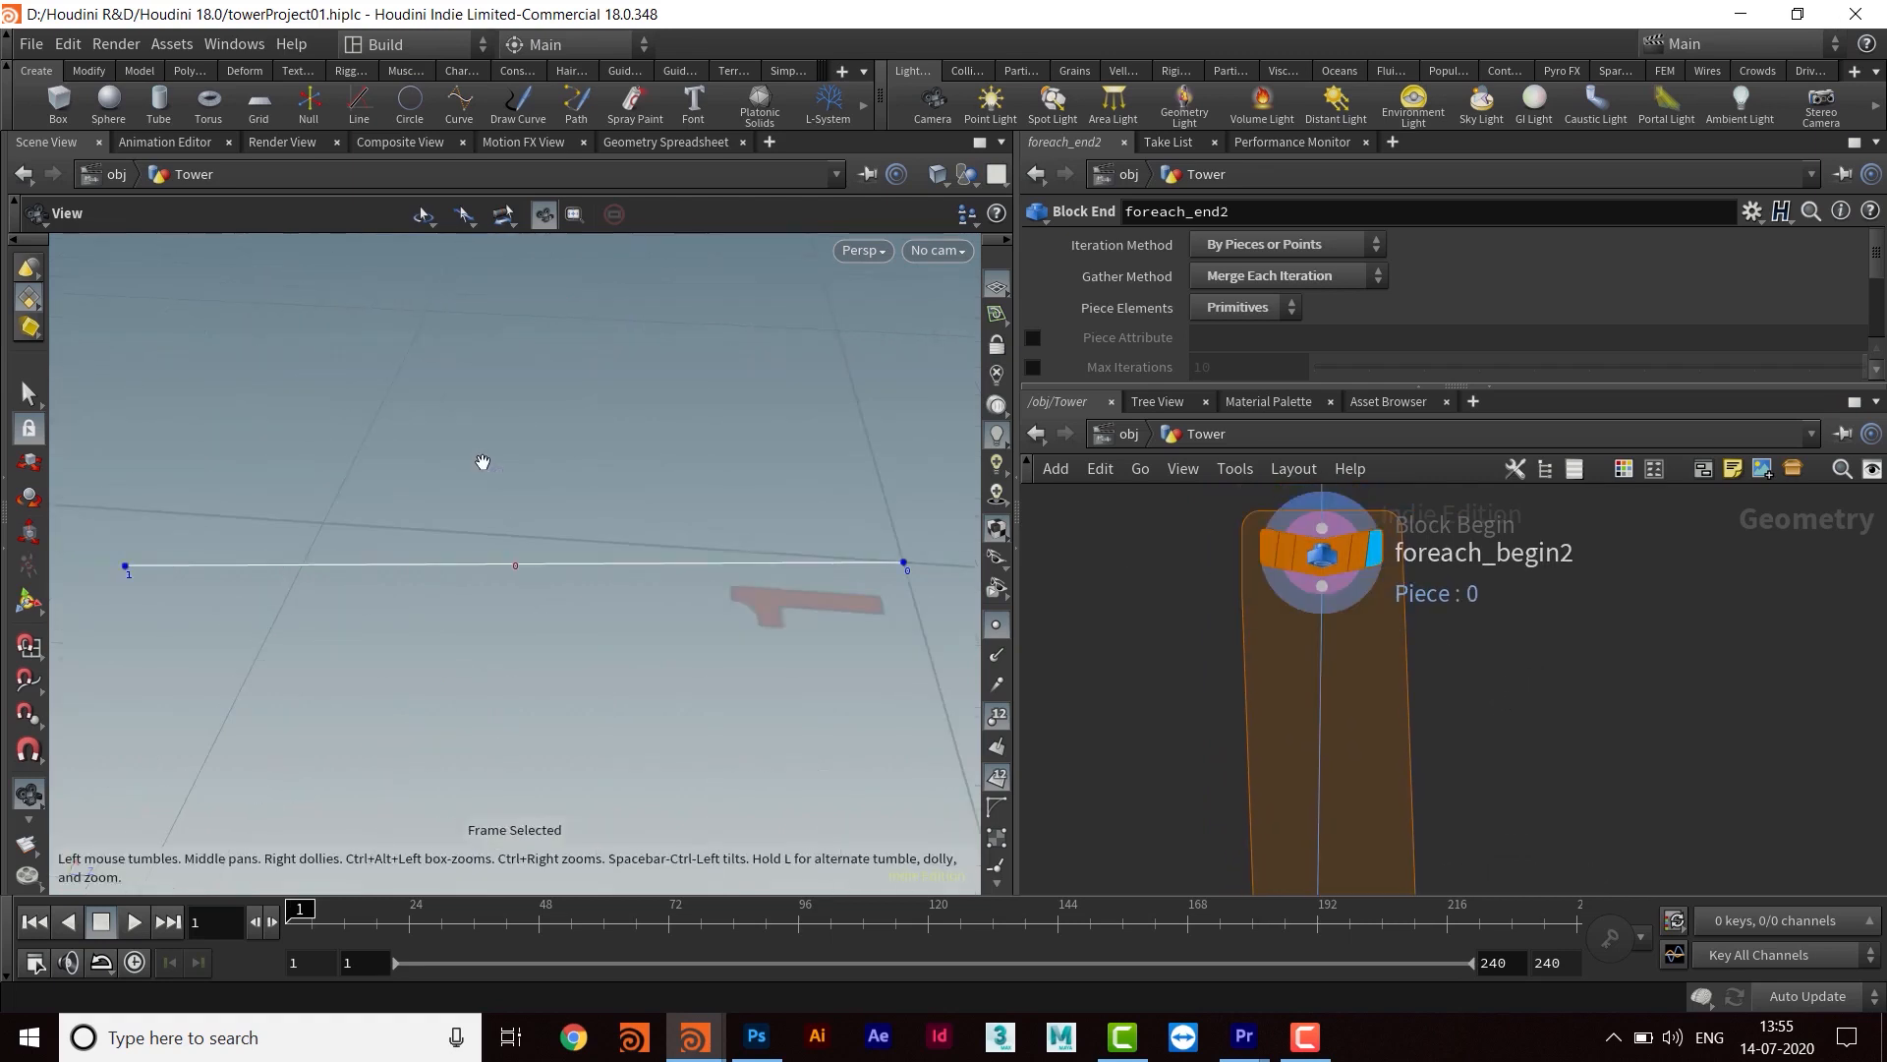
pyautogui.scroll(-4, 594, 678)
pyautogui.scroll(2, 595, 635)
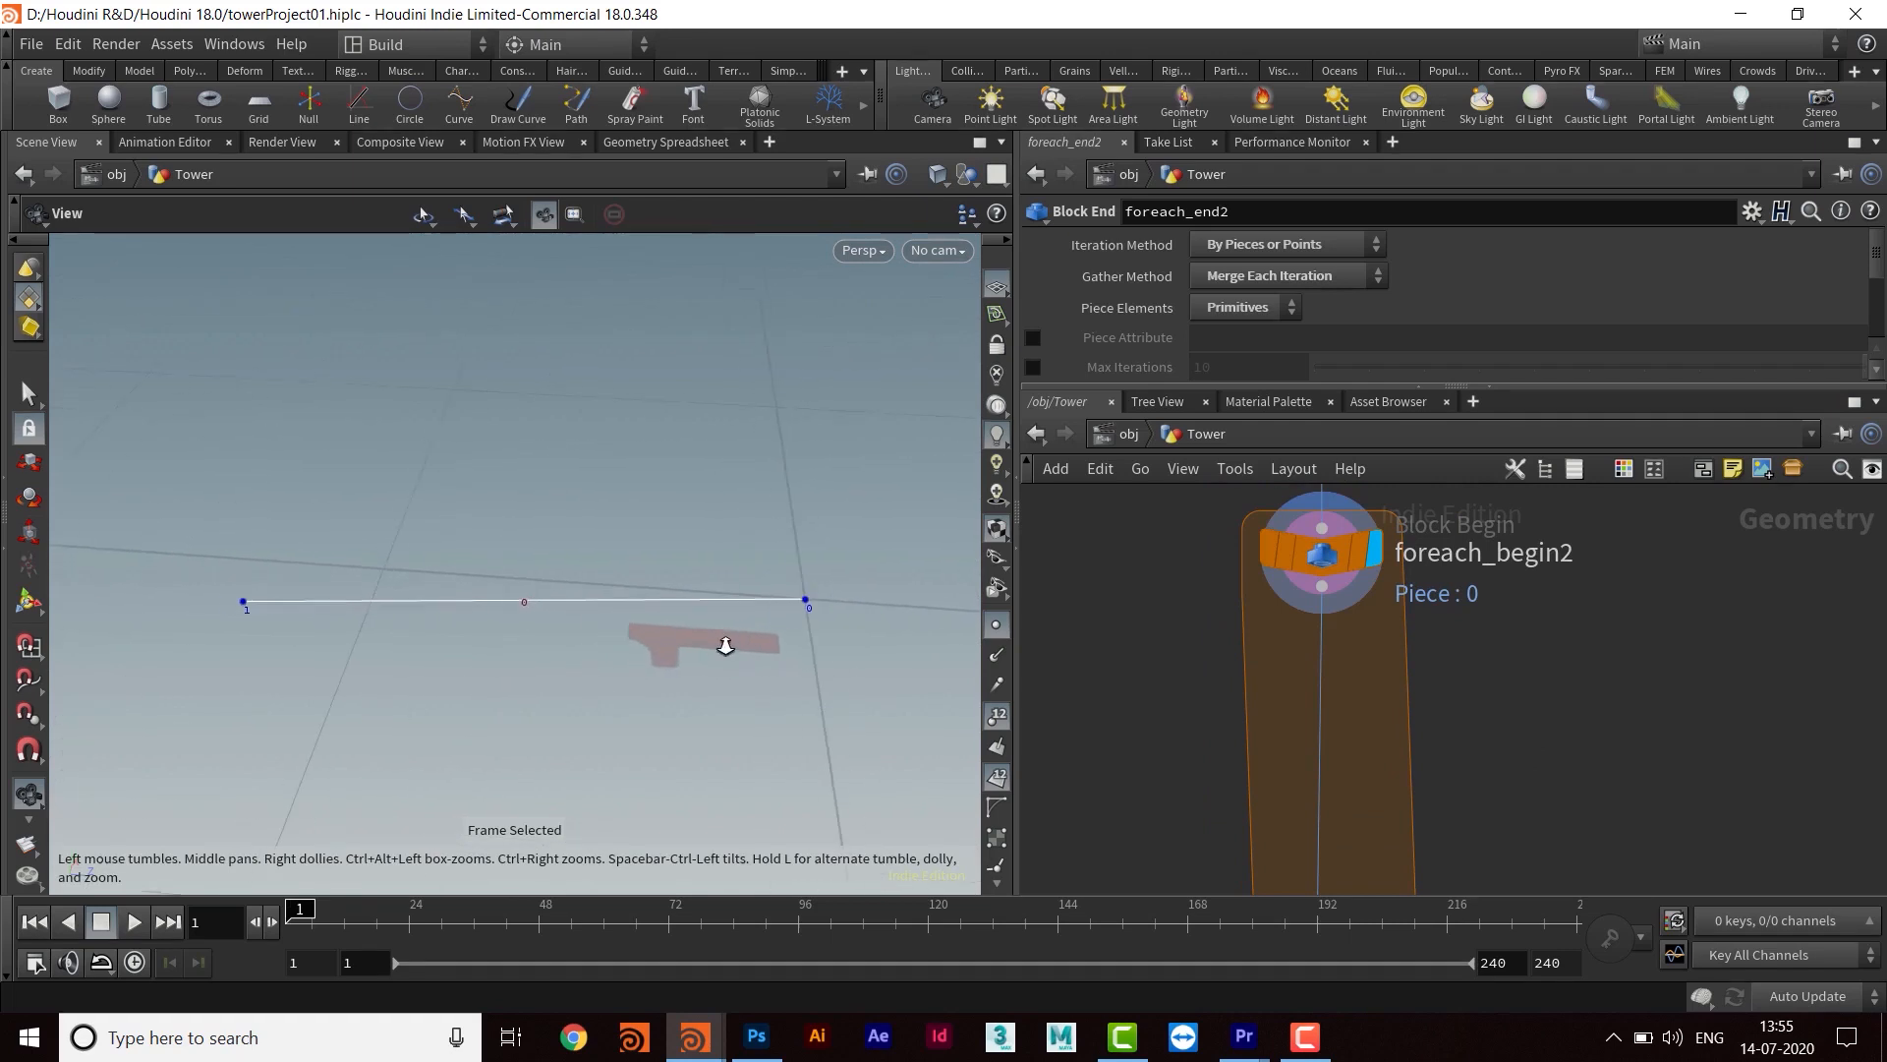
pyautogui.moveTo(573, 626); pyautogui.dragTo(478, 592, button='middle')
pyautogui.moveTo(1517, 714); pyautogui.dragTo(1437, 709, button='middle')
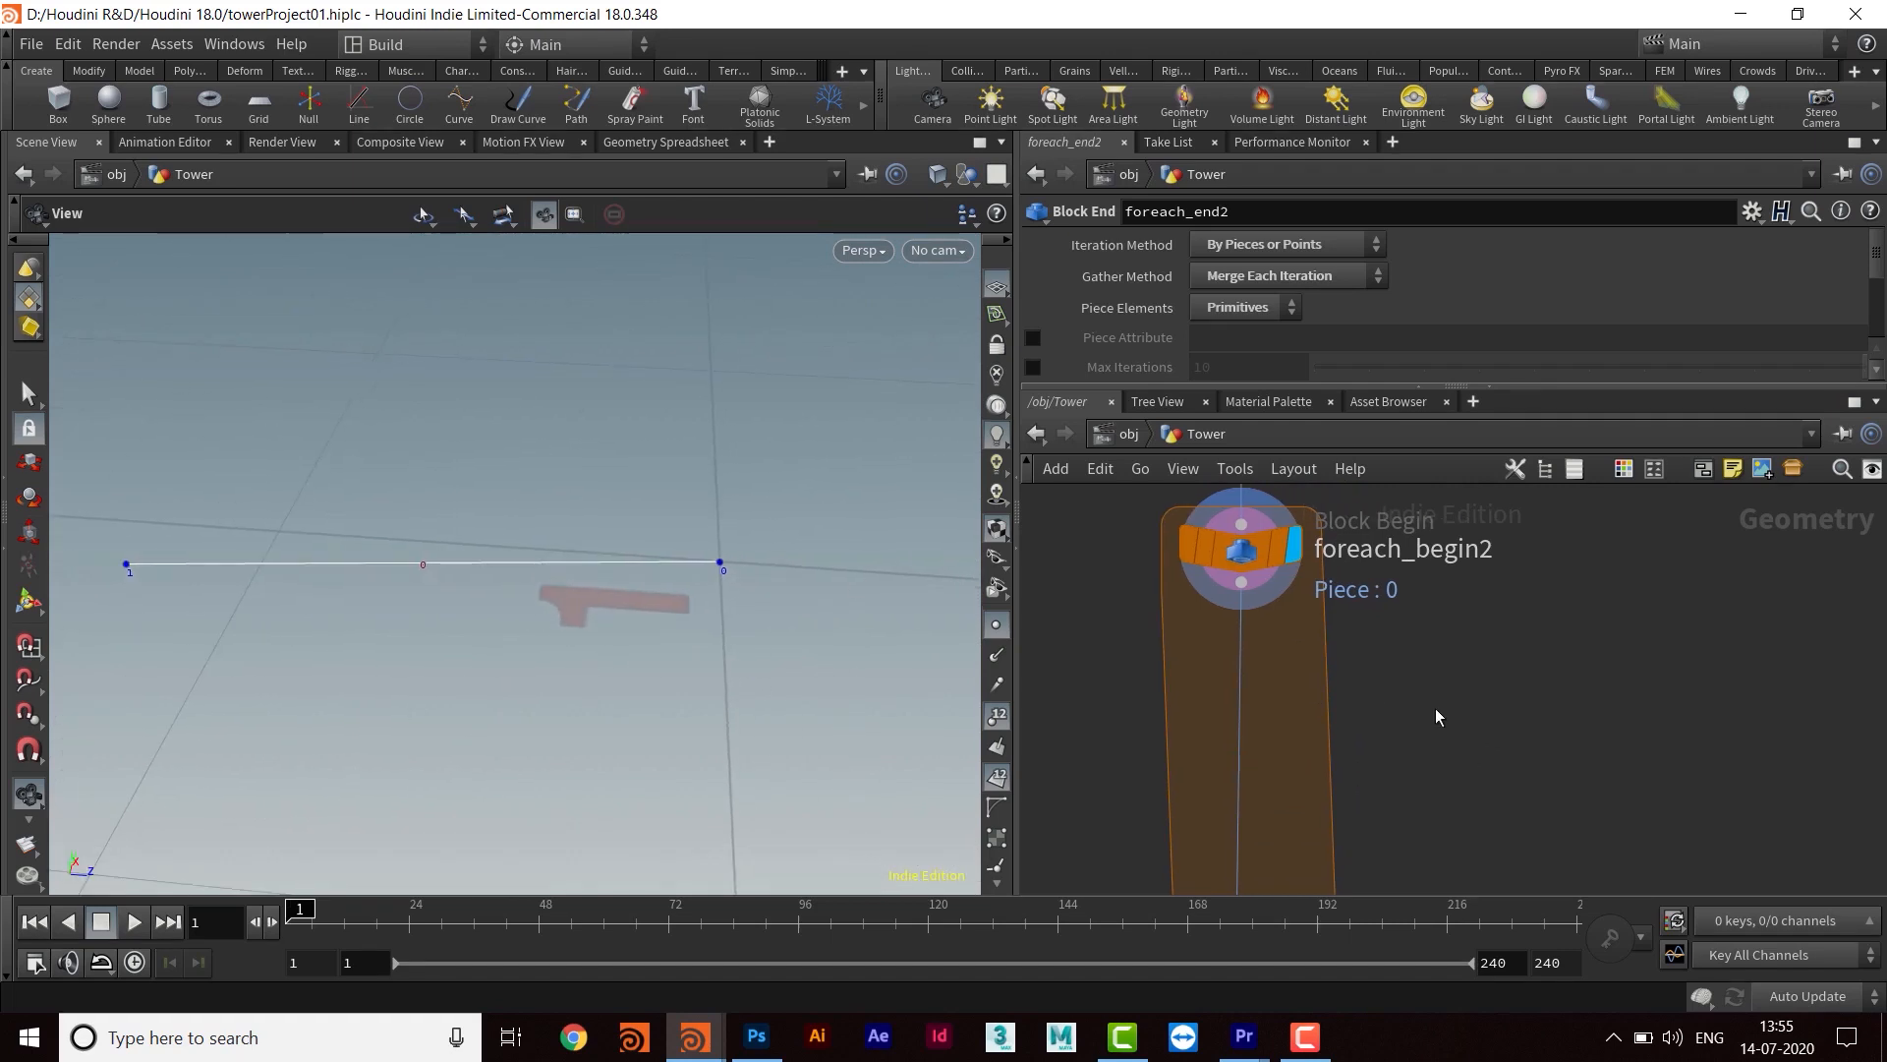
# Add a Transform node branching off the loop's Block Begin node and set its uniform scale to 0.9
pyautogui.press('Tab')
pyautogui.write('trans')
pyautogui.press('Return')
pyautogui.click(1418, 655)
pyautogui.moveTo(1418, 654); pyautogui.dragTo(1478, 665)
pyautogui.moveTo(1603, 766); pyautogui.dragTo(1576, 739, button='middle')
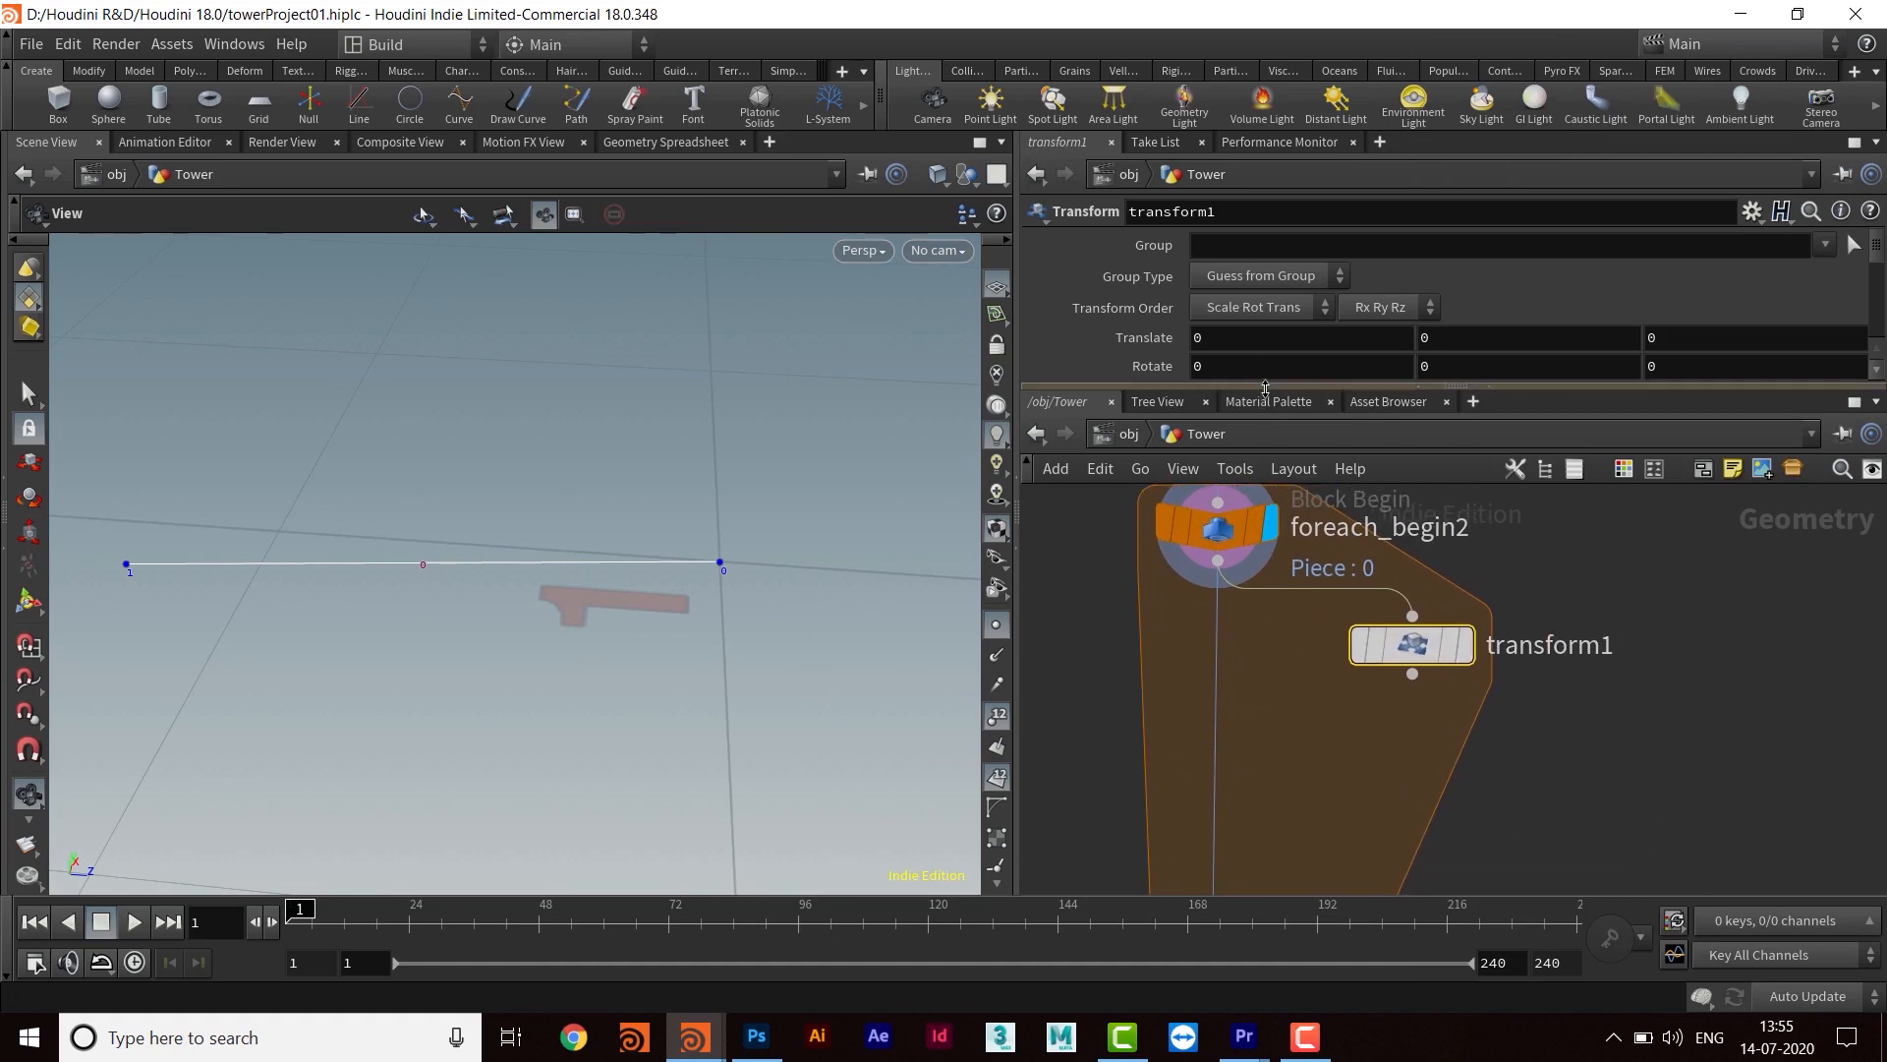
pyautogui.moveTo(1262, 389); pyautogui.dragTo(1248, 495)
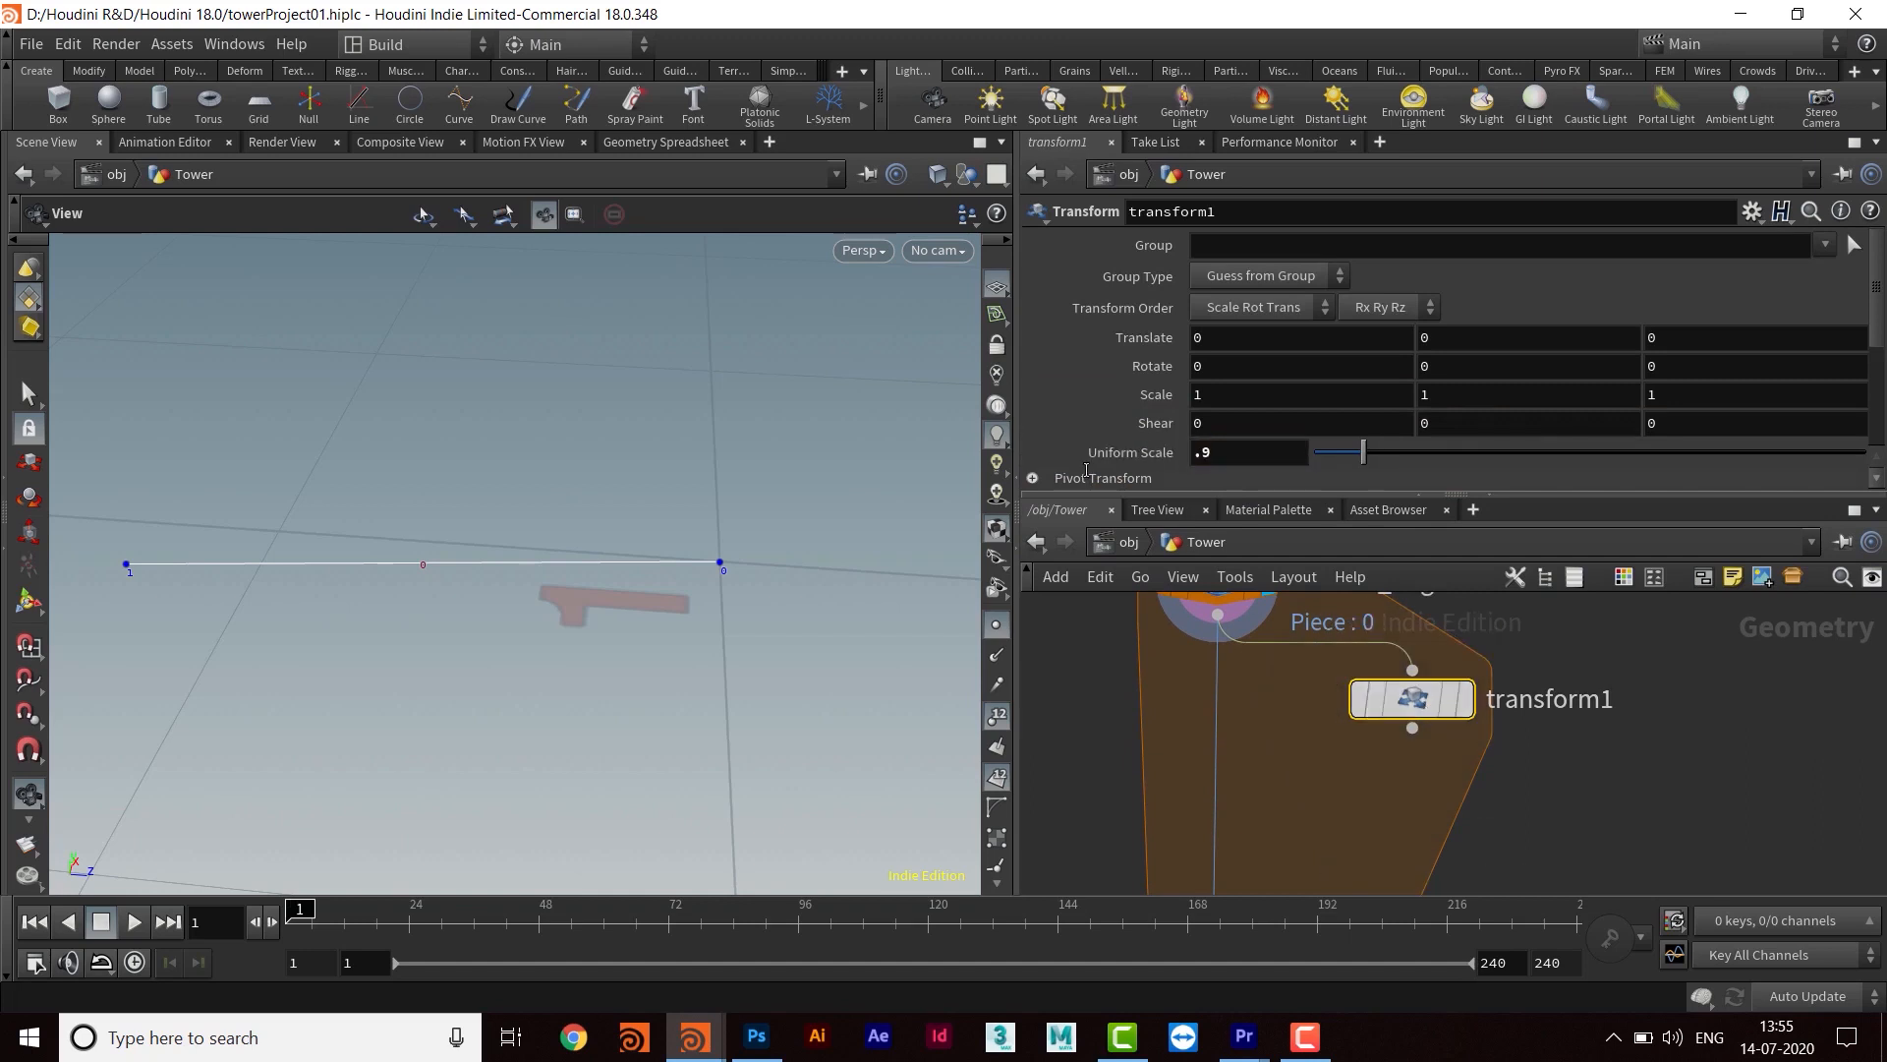
# Insert a Merge node between Block Begin and Block End, and connect the Transform output as its second input
pyautogui.moveTo(1572, 851); pyautogui.dragTo(1602, 759, button='middle')
pyautogui.press('Tab')
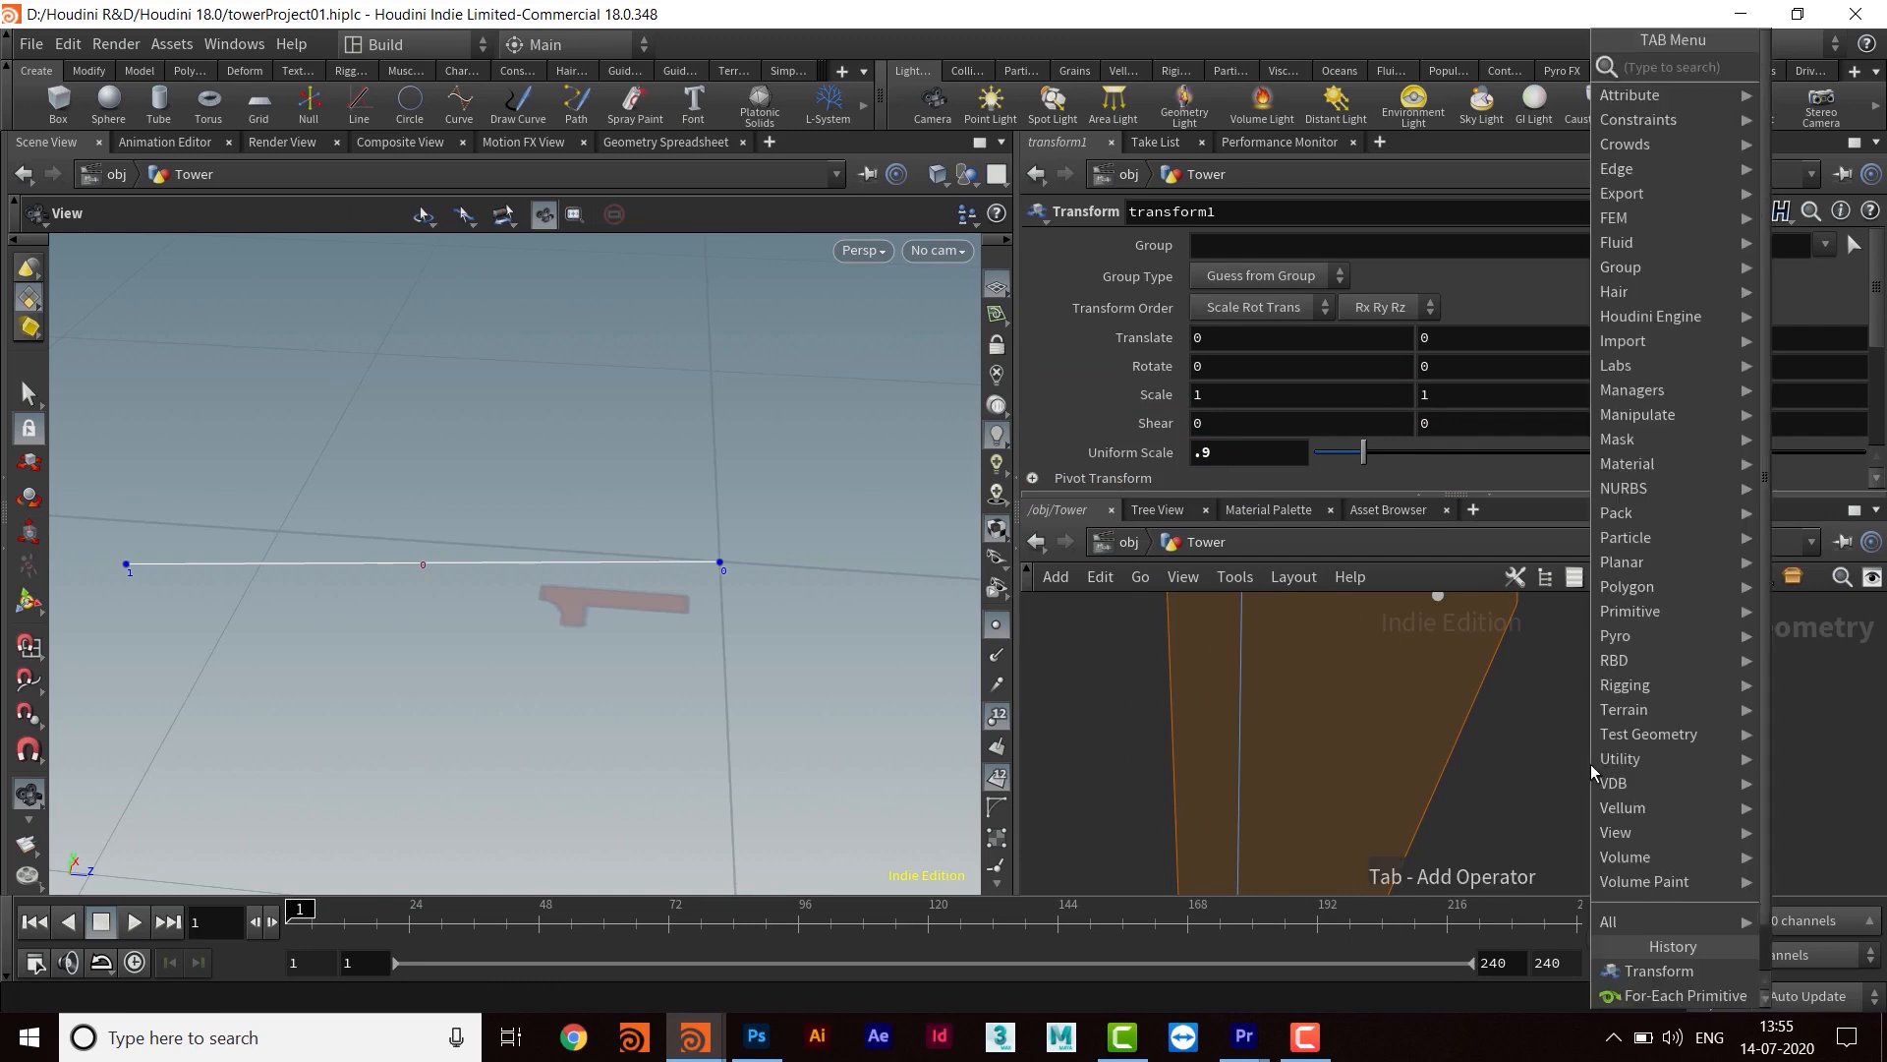
pyautogui.write('mer')
pyautogui.press('Return')
pyautogui.click(1257, 732)
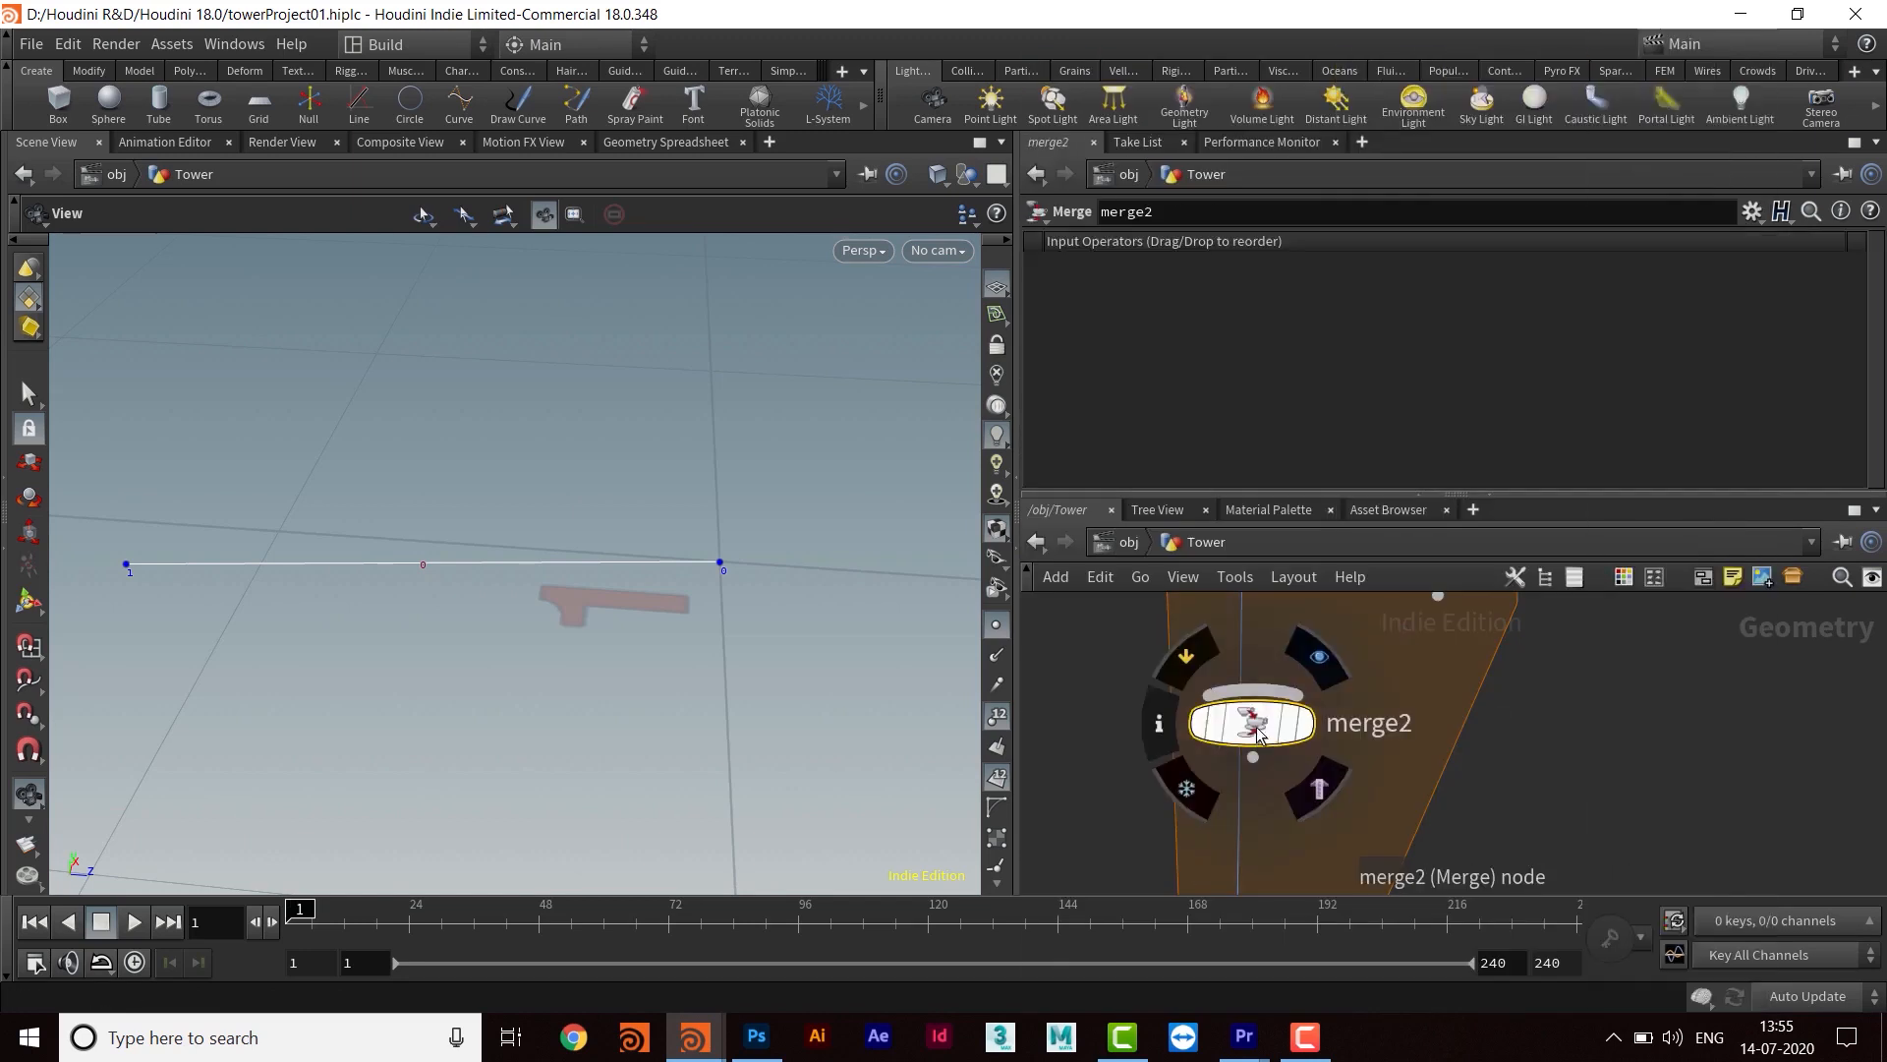
pyautogui.moveTo(1259, 735); pyautogui.dragTo(1254, 750)
pyautogui.moveTo(1504, 750); pyautogui.dragTo(1479, 822, button='middle')
pyautogui.scroll(-1, 1476, 826)
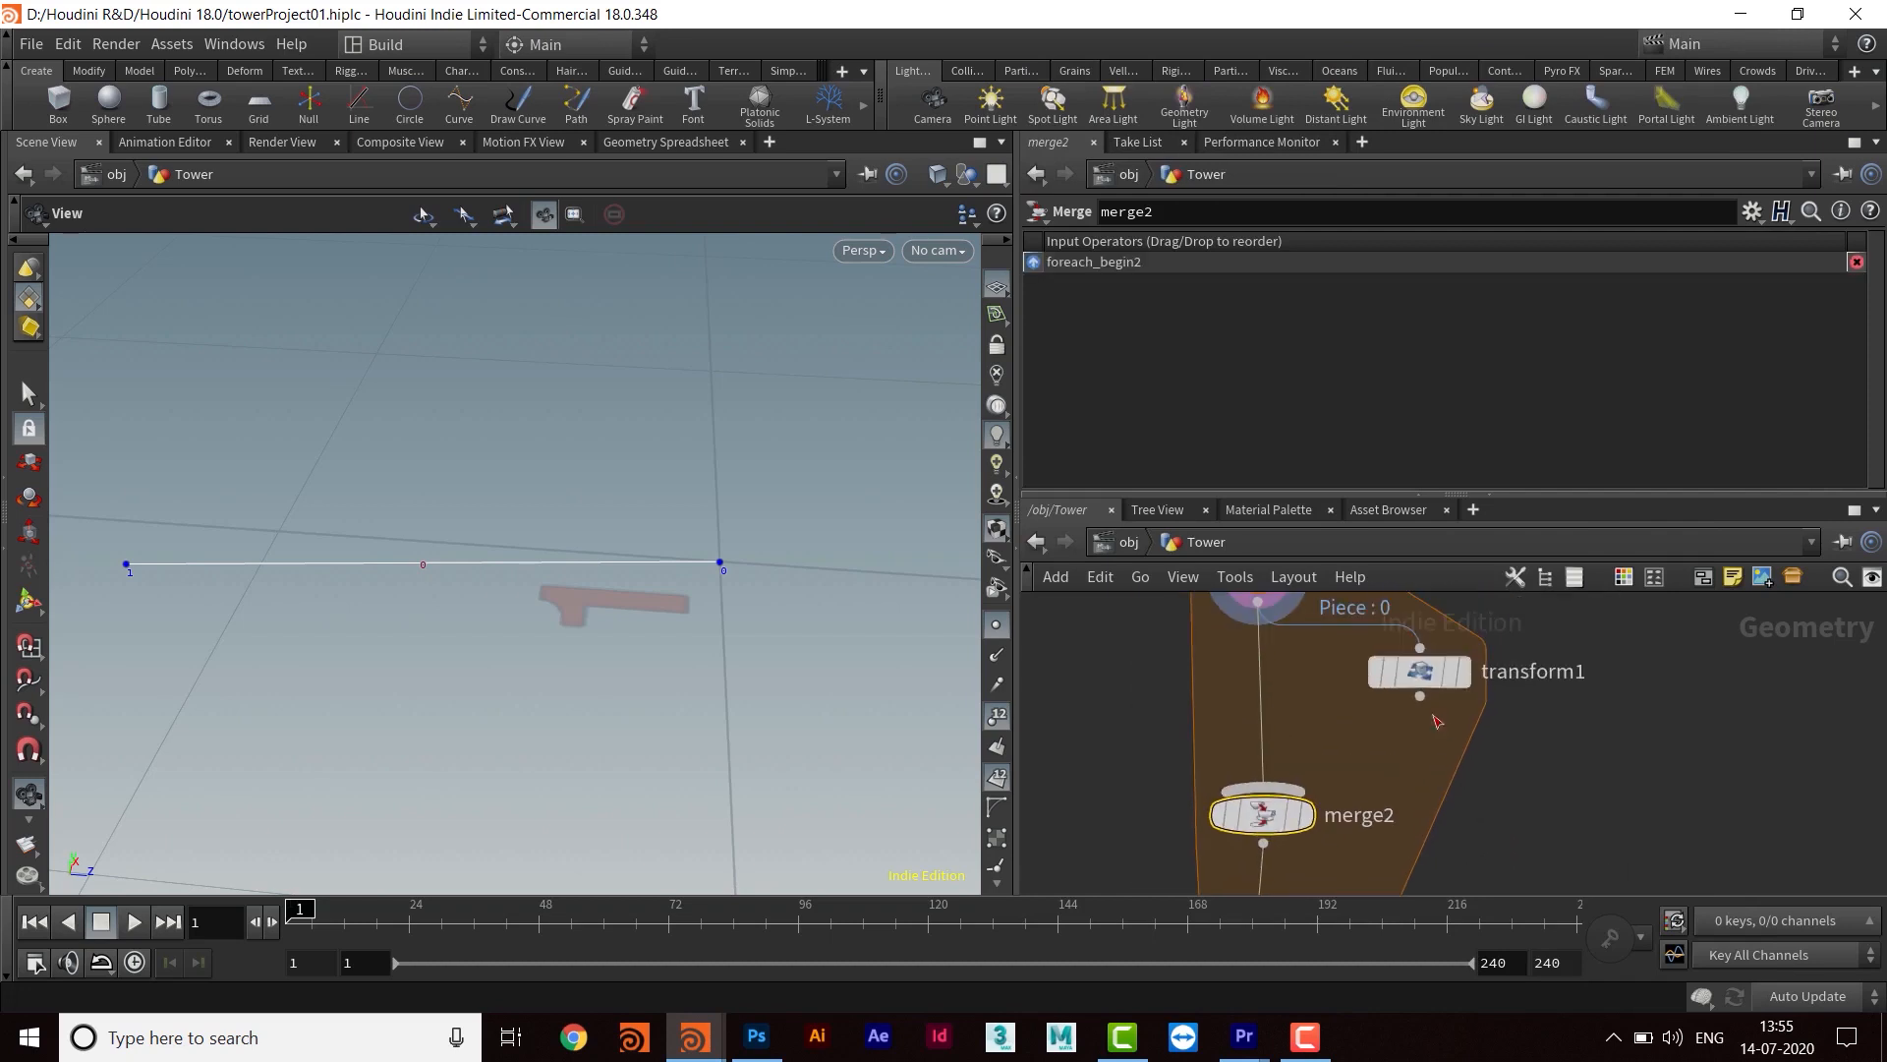
pyautogui.moveTo(1419, 697); pyautogui.dragTo(1276, 817)
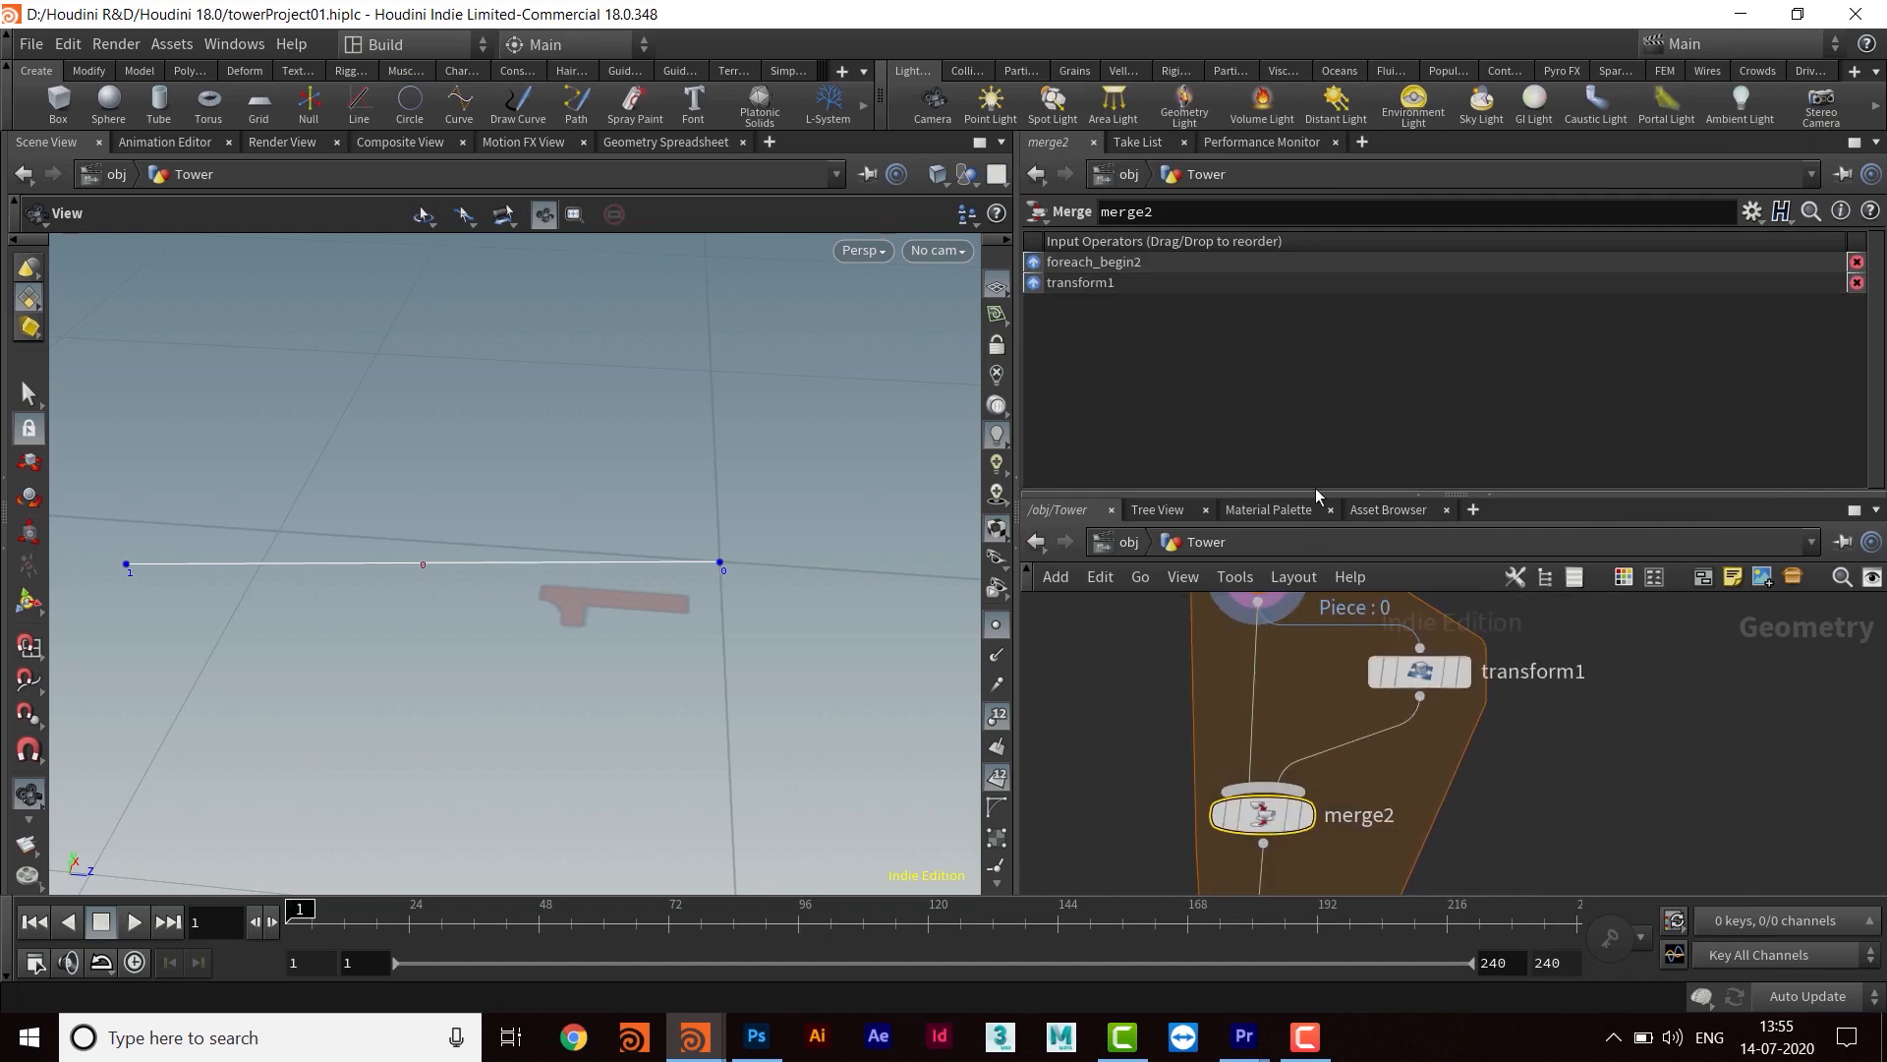
# Display the Merge node's original and scaled line segments, and resize the panes to give the network editor more room
pyautogui.moveTo(1316, 492); pyautogui.dragTo(1229, 395)
pyautogui.moveTo(1021, 557); pyautogui.dragTo(870, 558)
pyautogui.scroll(-2, 1500, 705)
pyautogui.moveTo(1500, 688); pyautogui.dragTo(1451, 692, button='middle')
pyautogui.click(1278, 767)
pyautogui.moveTo(1459, 801); pyautogui.dragTo(1538, 751, button='middle')
pyautogui.moveTo(687, 581); pyautogui.dragTo(513, 604)
pyautogui.moveTo(1416, 808); pyautogui.dragTo(1376, 490, button='middle')
# Move the Block End node lower, then insert a Skin node after the Merge node and display it
pyautogui.moveTo(1243, 606); pyautogui.dragTo(1247, 831)
pyautogui.moveTo(1376, 595); pyautogui.dragTo(1371, 729, button='middle')
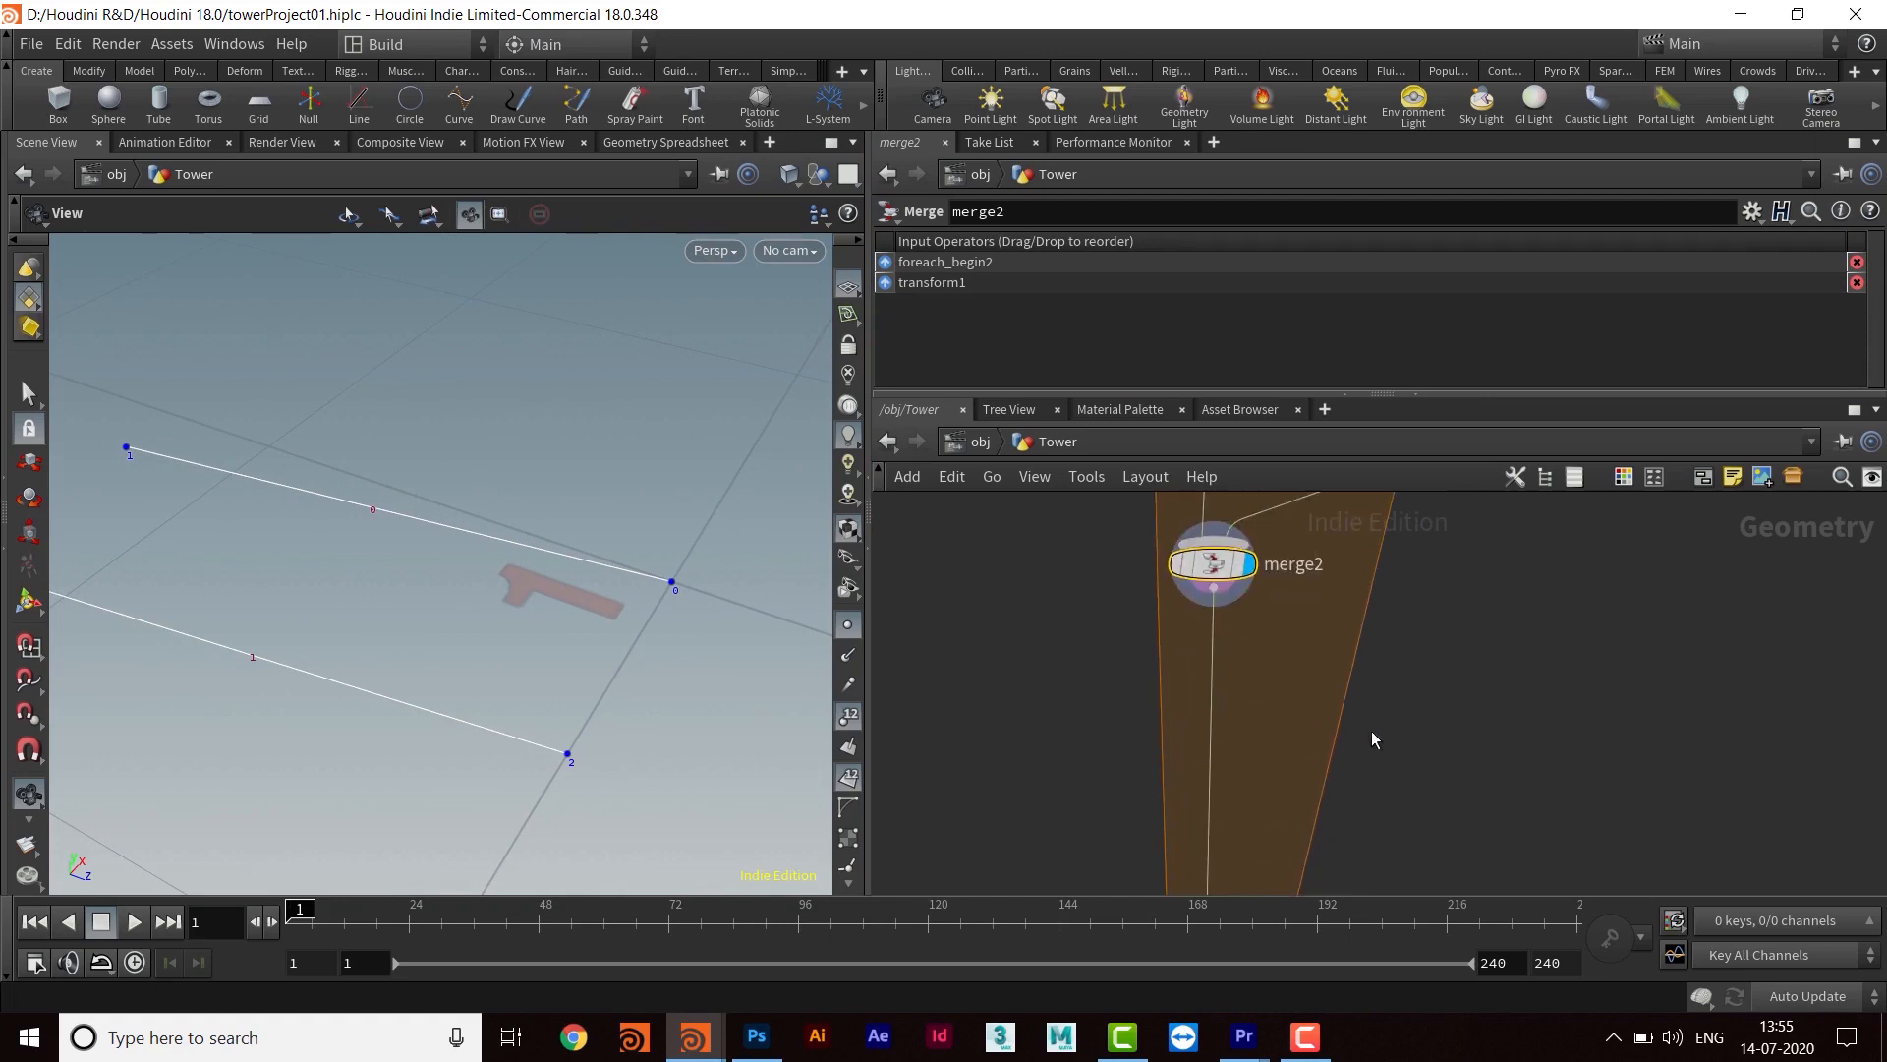
pyautogui.press('Tab')
pyautogui.write('sk')
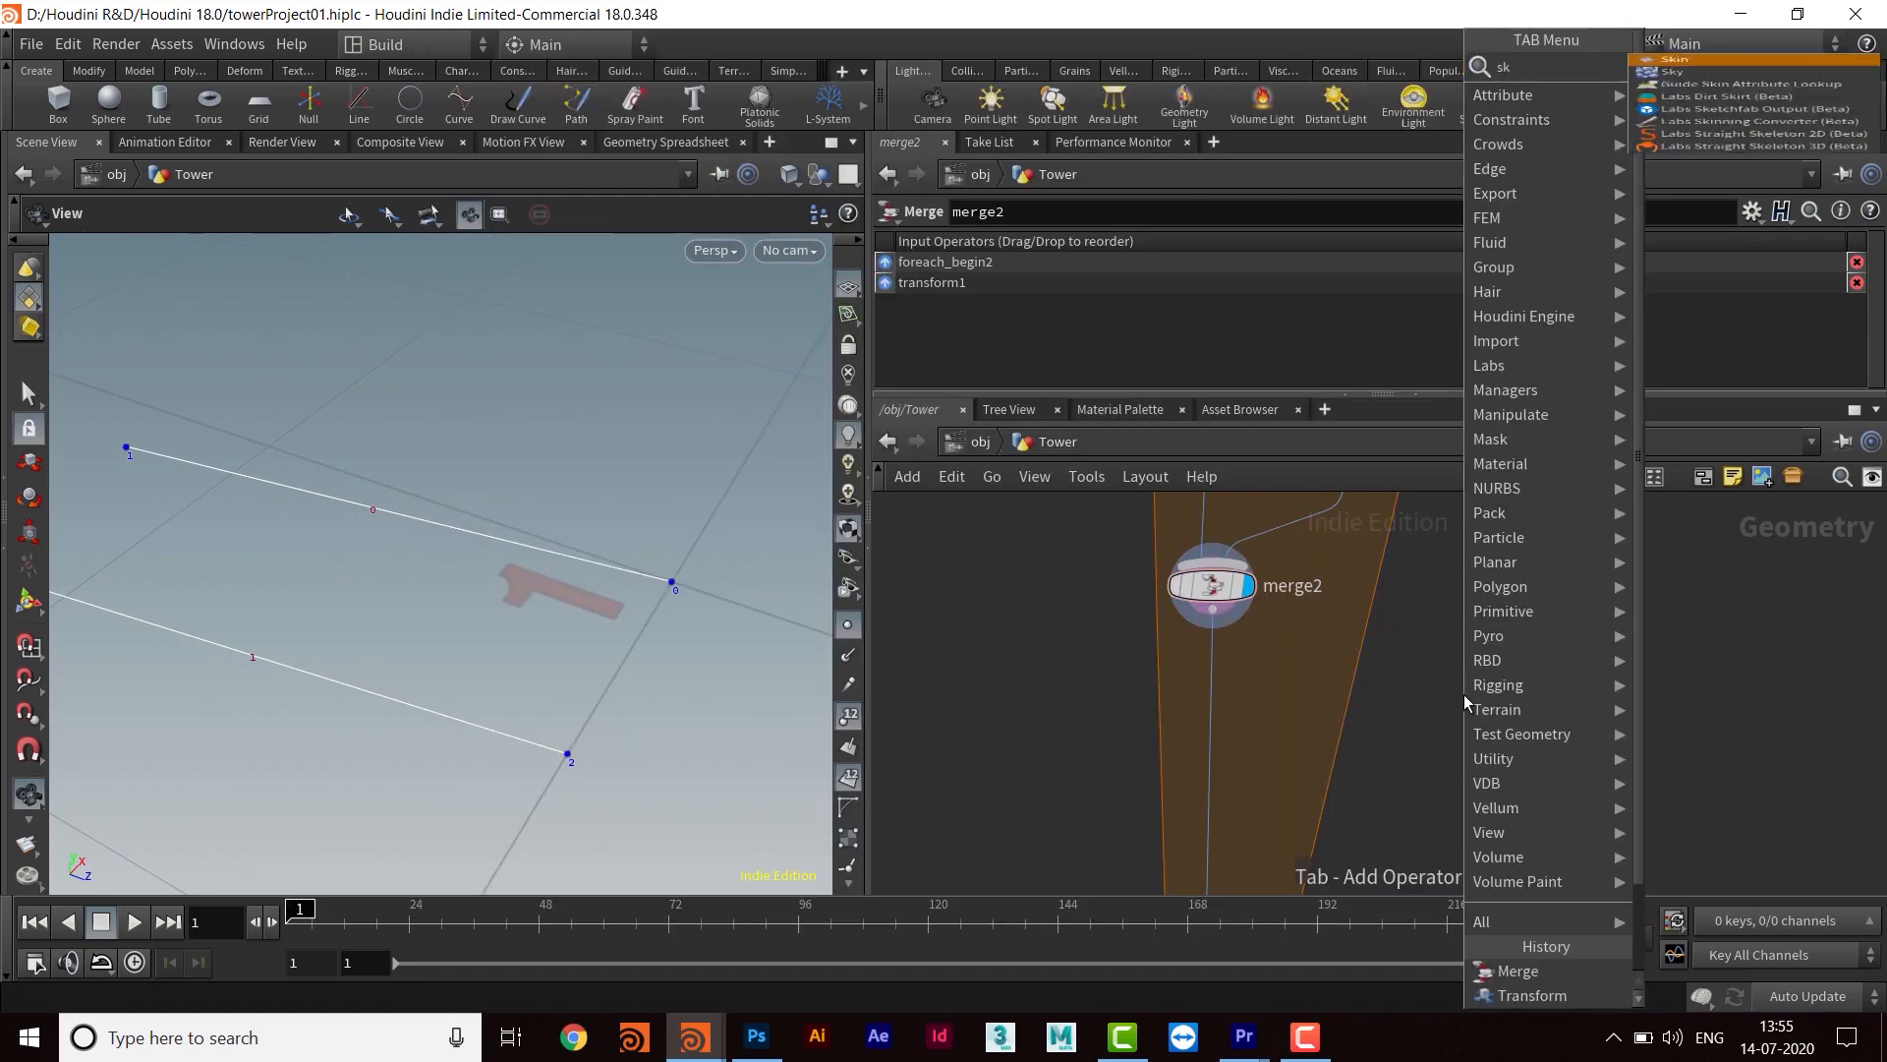
pyautogui.press('Return')
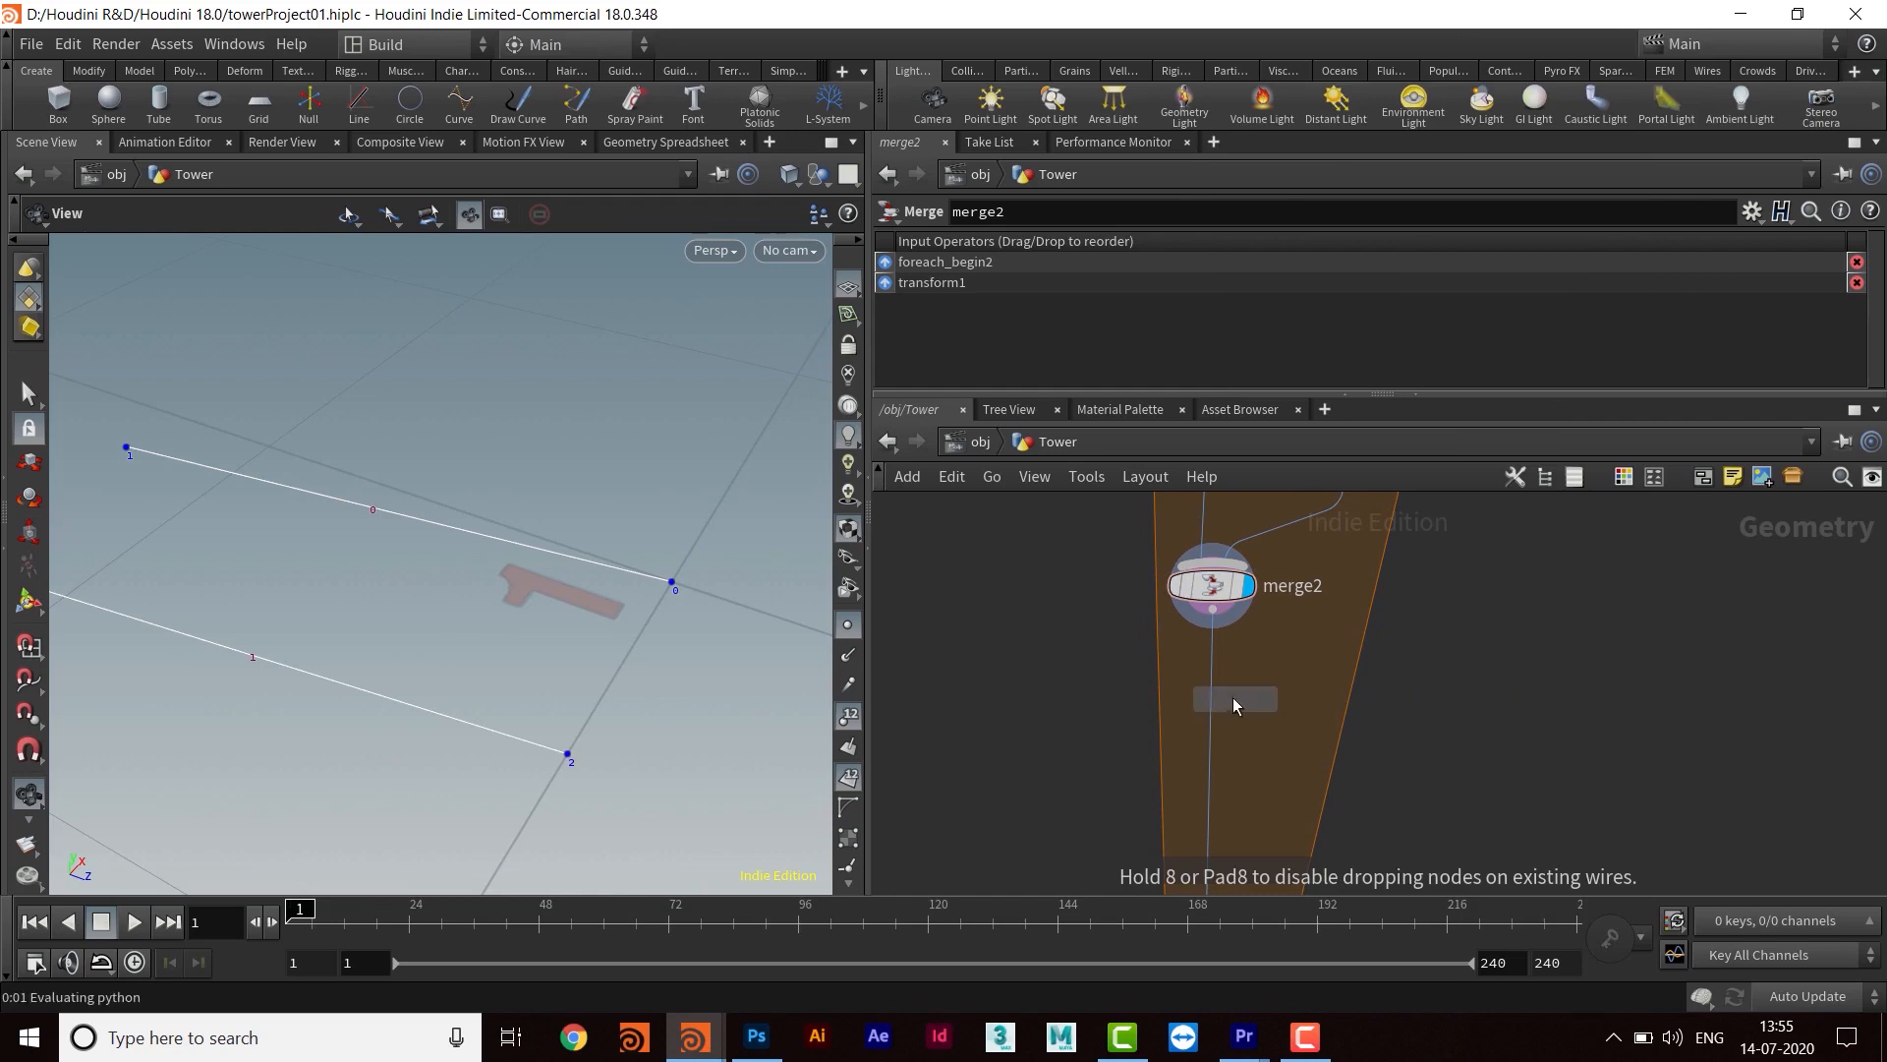
pyautogui.click(1213, 692)
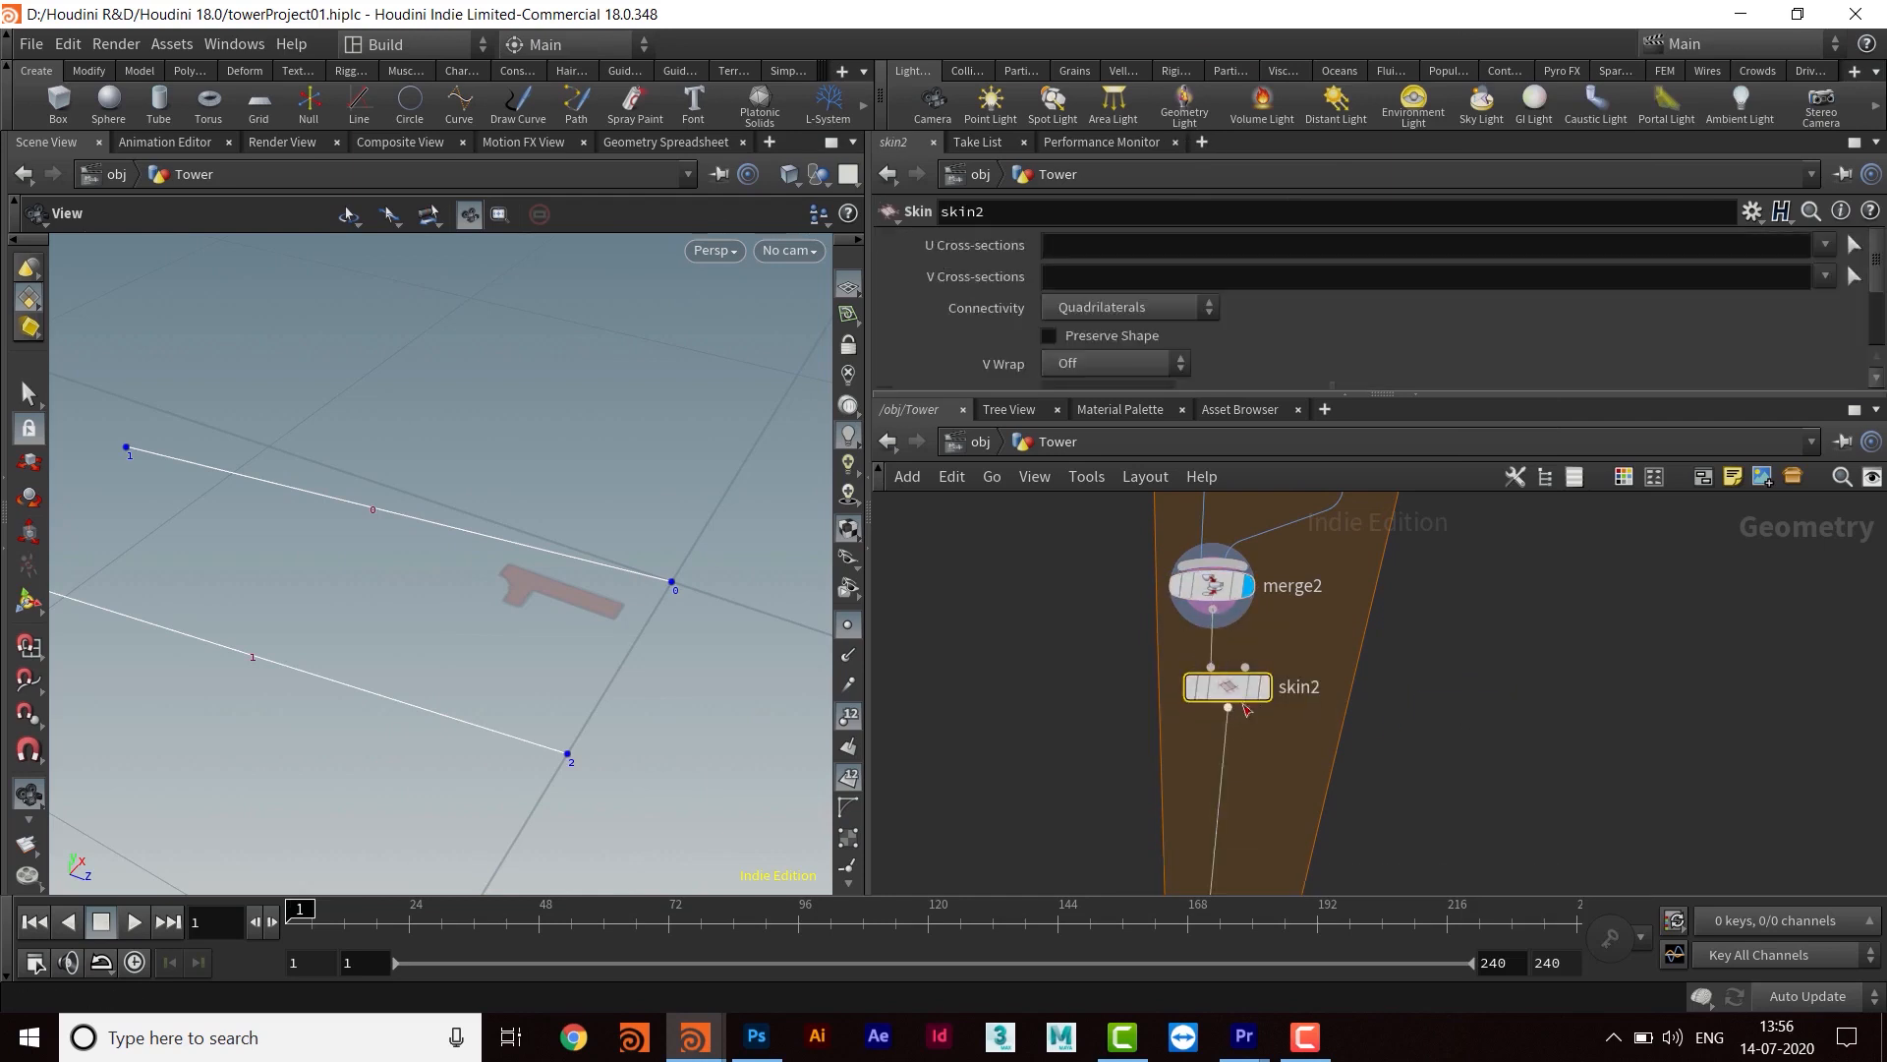
pyautogui.click(1268, 687)
pyautogui.moveTo(560, 627); pyautogui.dragTo(498, 621)
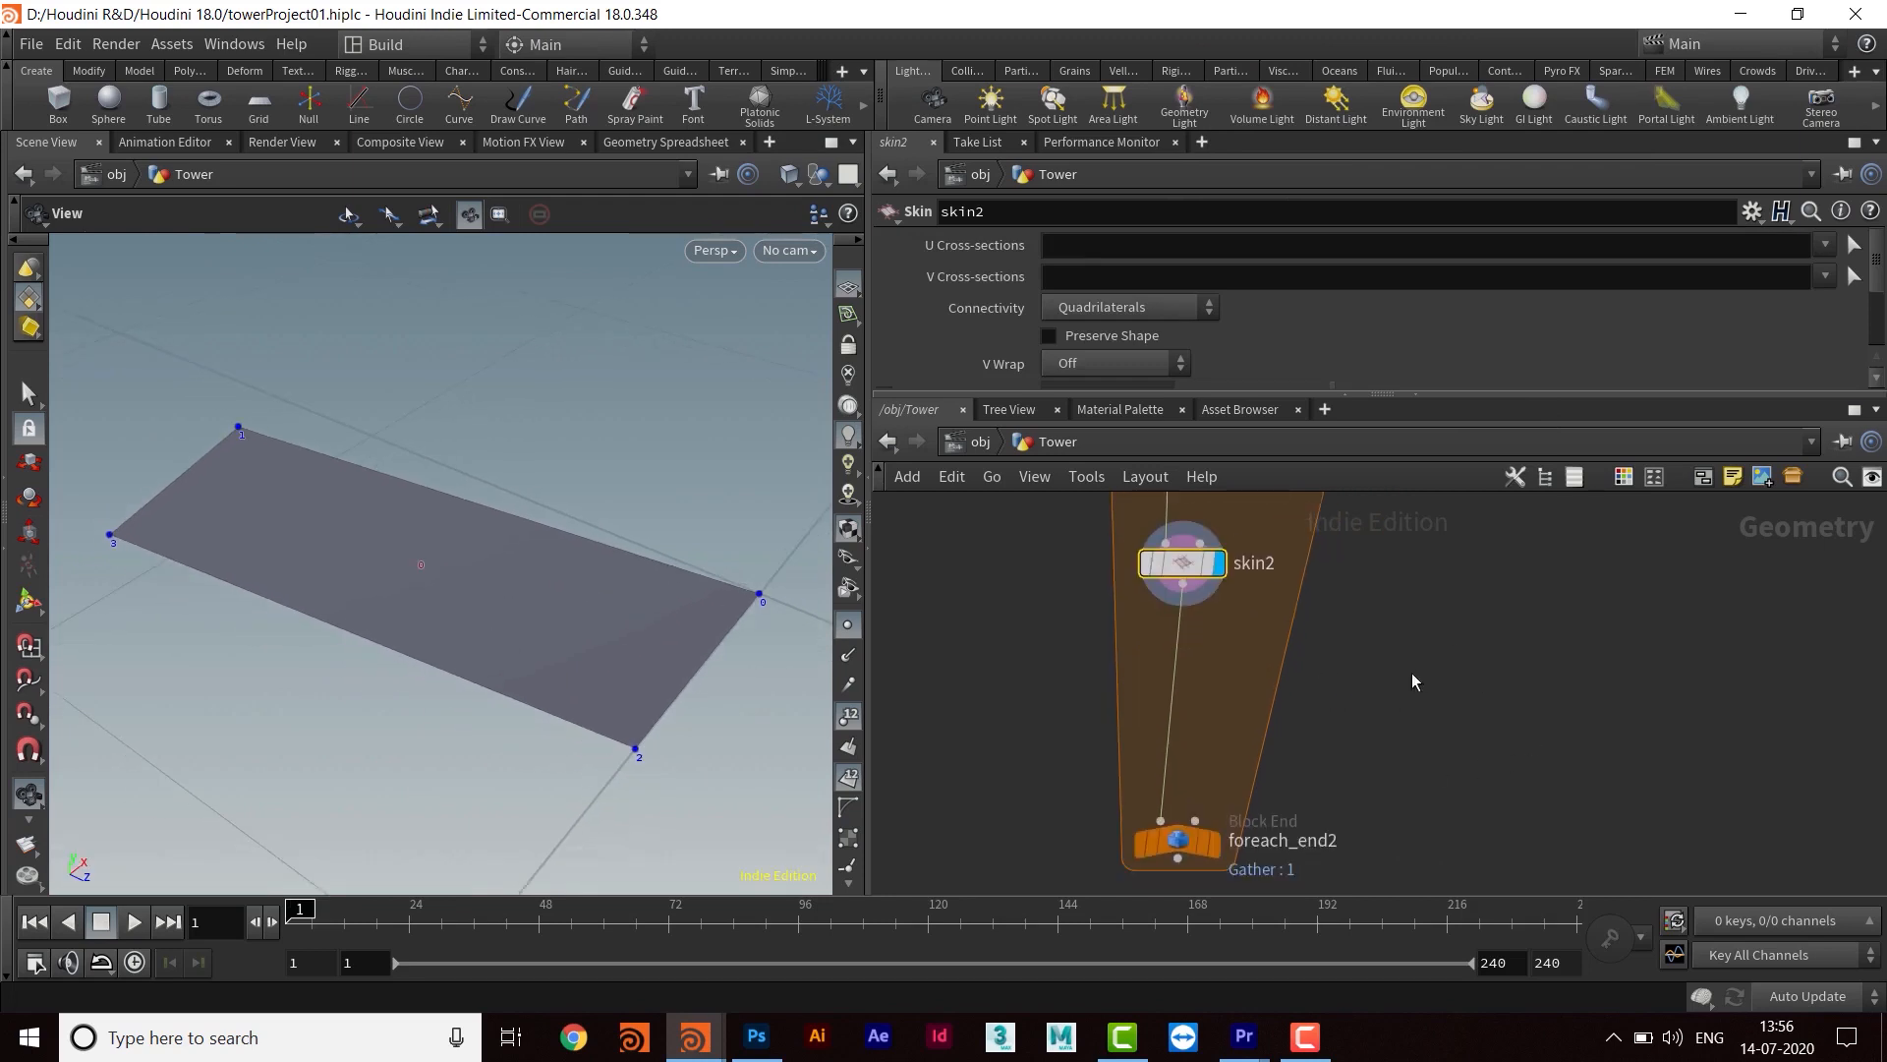
# Insert a Reverse node between the Skin node and Block End, and display it to flip the face's normal
pyautogui.press('Tab')
pyautogui.write('rev')
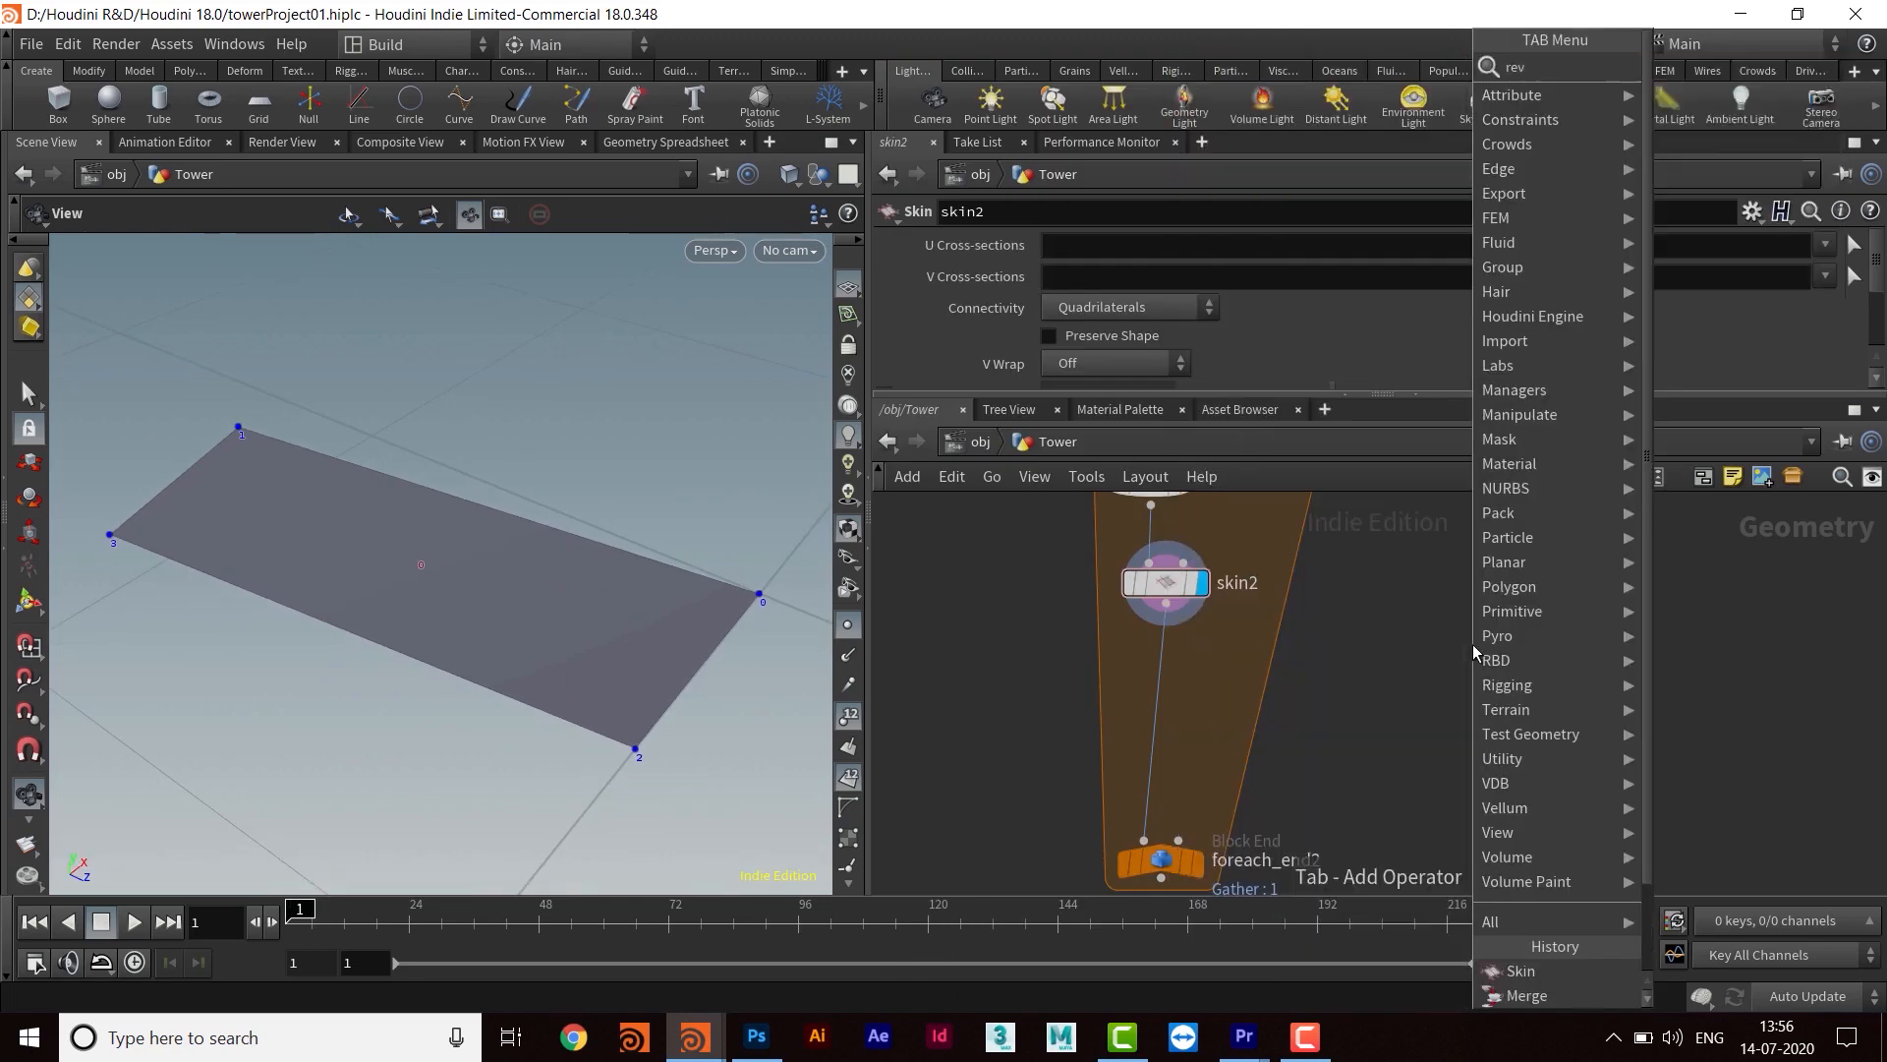
pyautogui.press('Return')
pyautogui.click(1472, 645)
pyautogui.moveTo(1464, 645); pyautogui.dragTo(1175, 686)
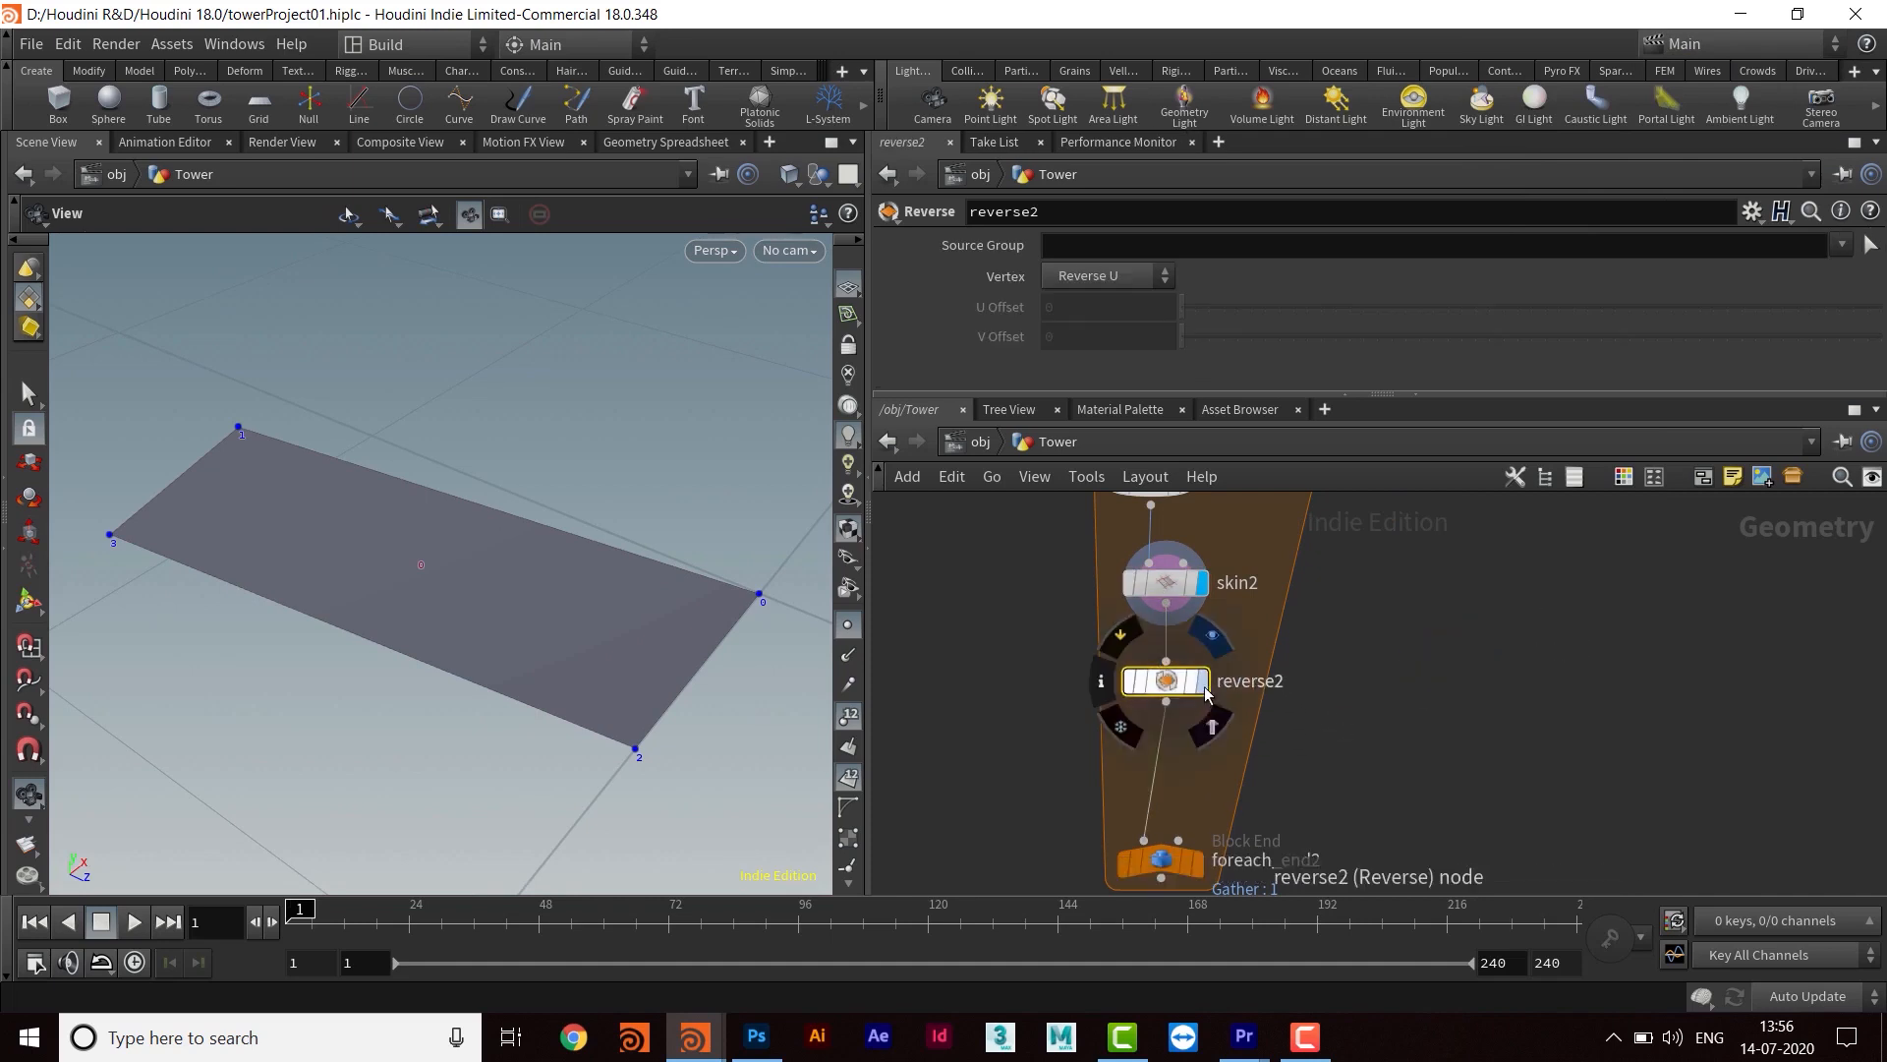
pyautogui.click(1203, 692)
pyautogui.moveTo(511, 551); pyautogui.dragTo(590, 495)
pyautogui.moveTo(565, 512); pyautogui.dragTo(409, 581)
pyautogui.moveTo(526, 658); pyautogui.dragTo(505, 632)
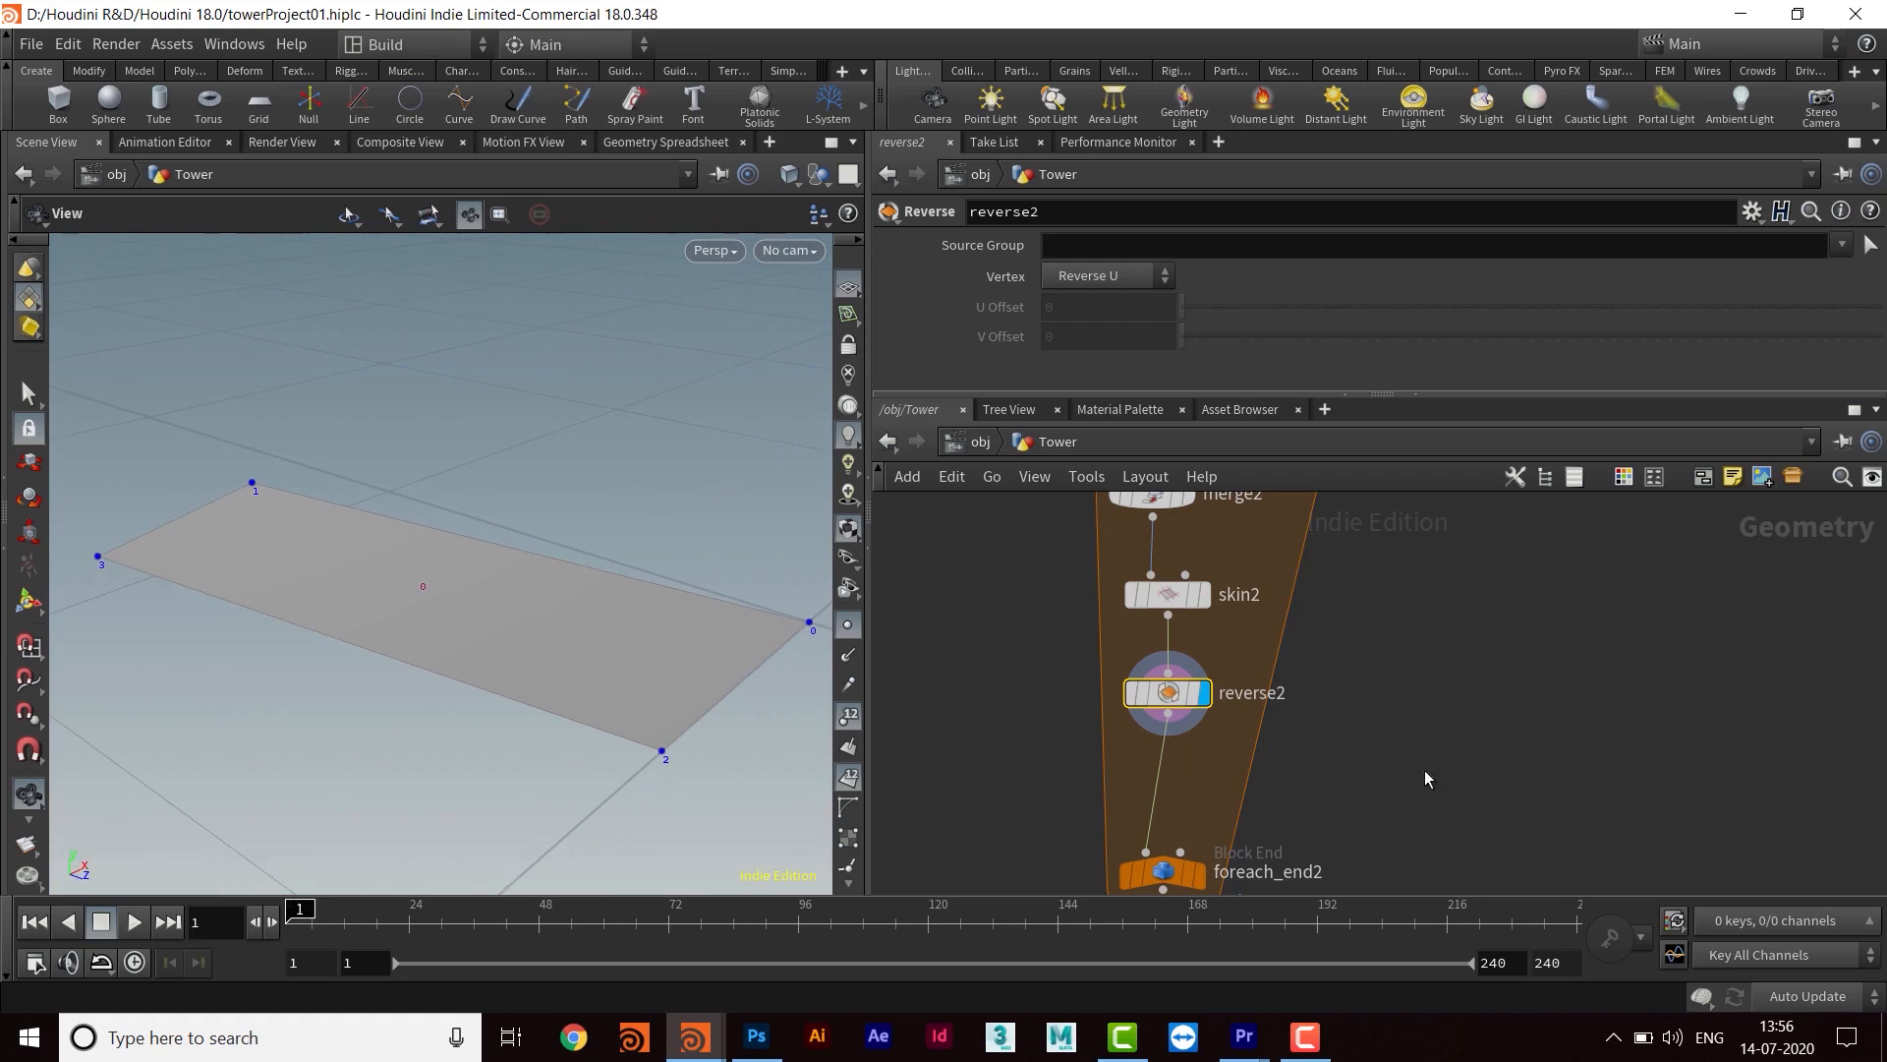
# Raise the loop's Block End node closer to the Reverse node
pyautogui.moveTo(1364, 776); pyautogui.dragTo(1354, 655, button='middle')
pyautogui.moveTo(1374, 730); pyautogui.dragTo(1367, 674, button='middle')
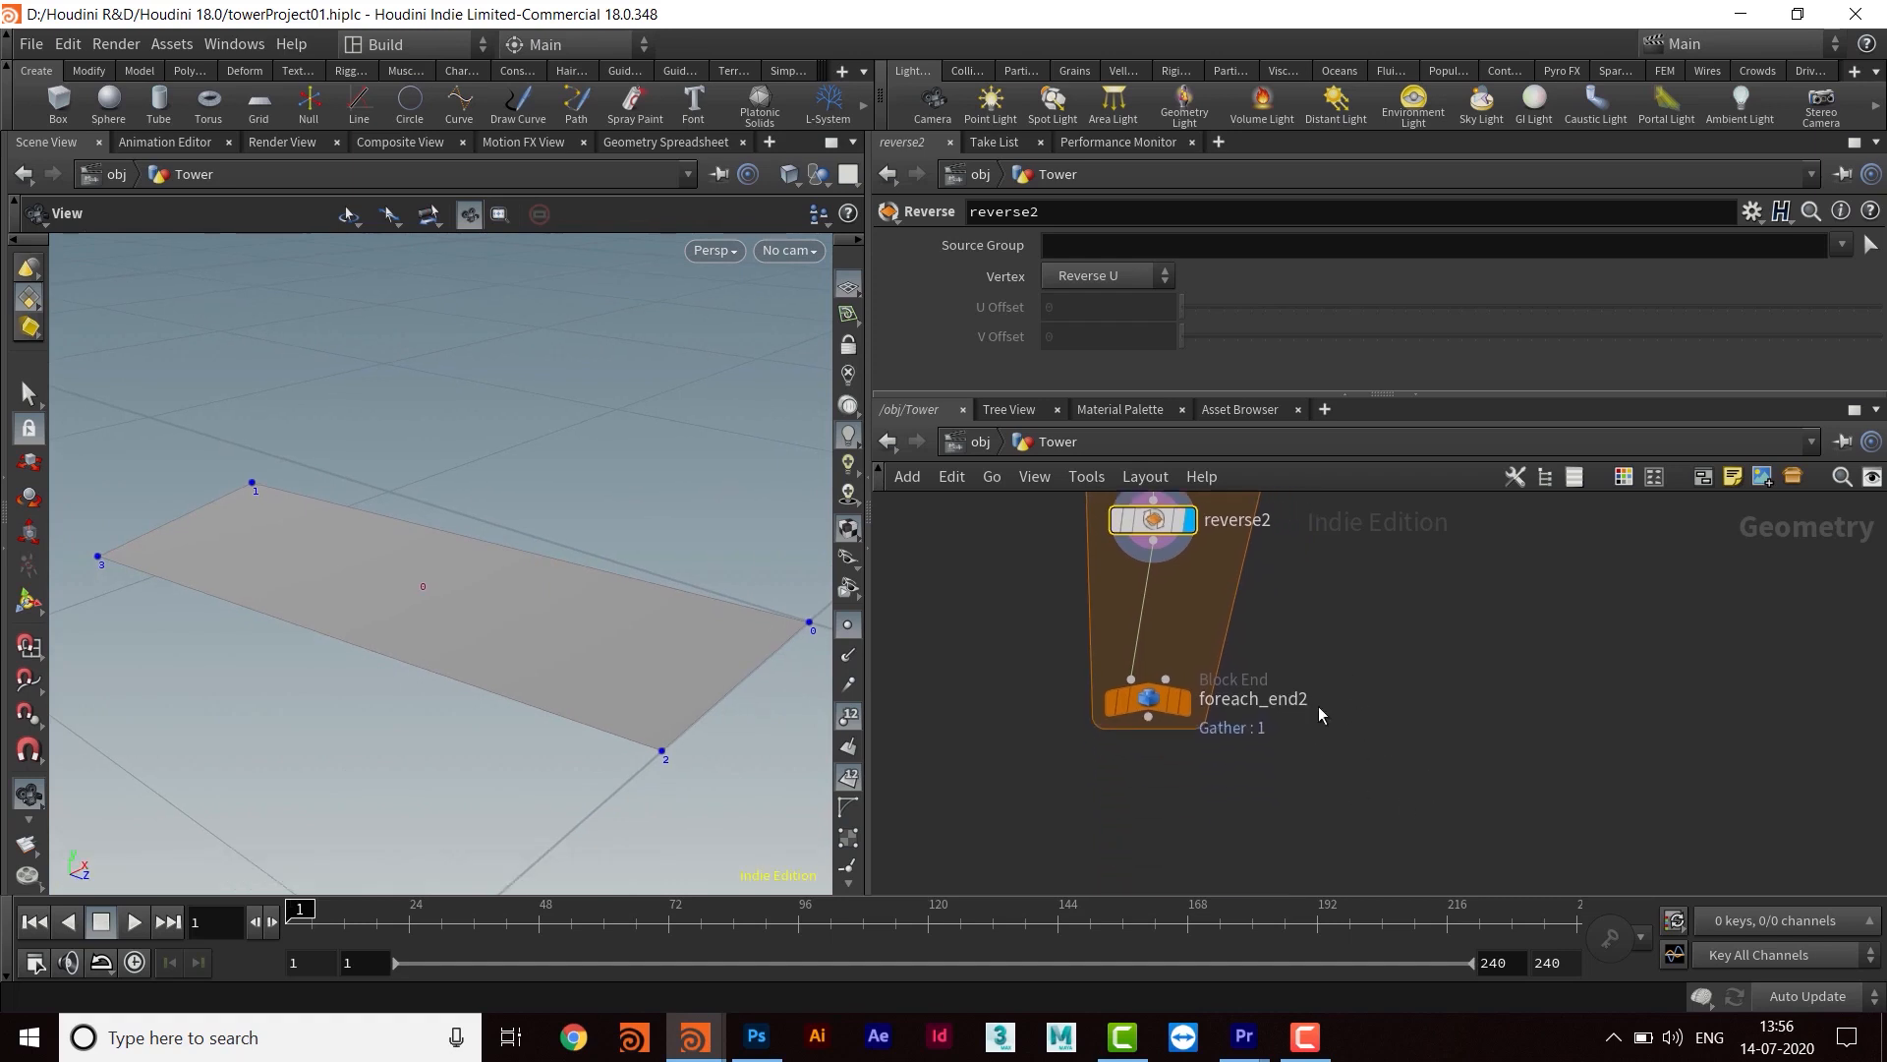
pyautogui.moveTo(1028, 731); pyautogui.dragTo(1029, 811, button='middle')
pyautogui.moveTo(1189, 788); pyautogui.dragTo(1200, 751)
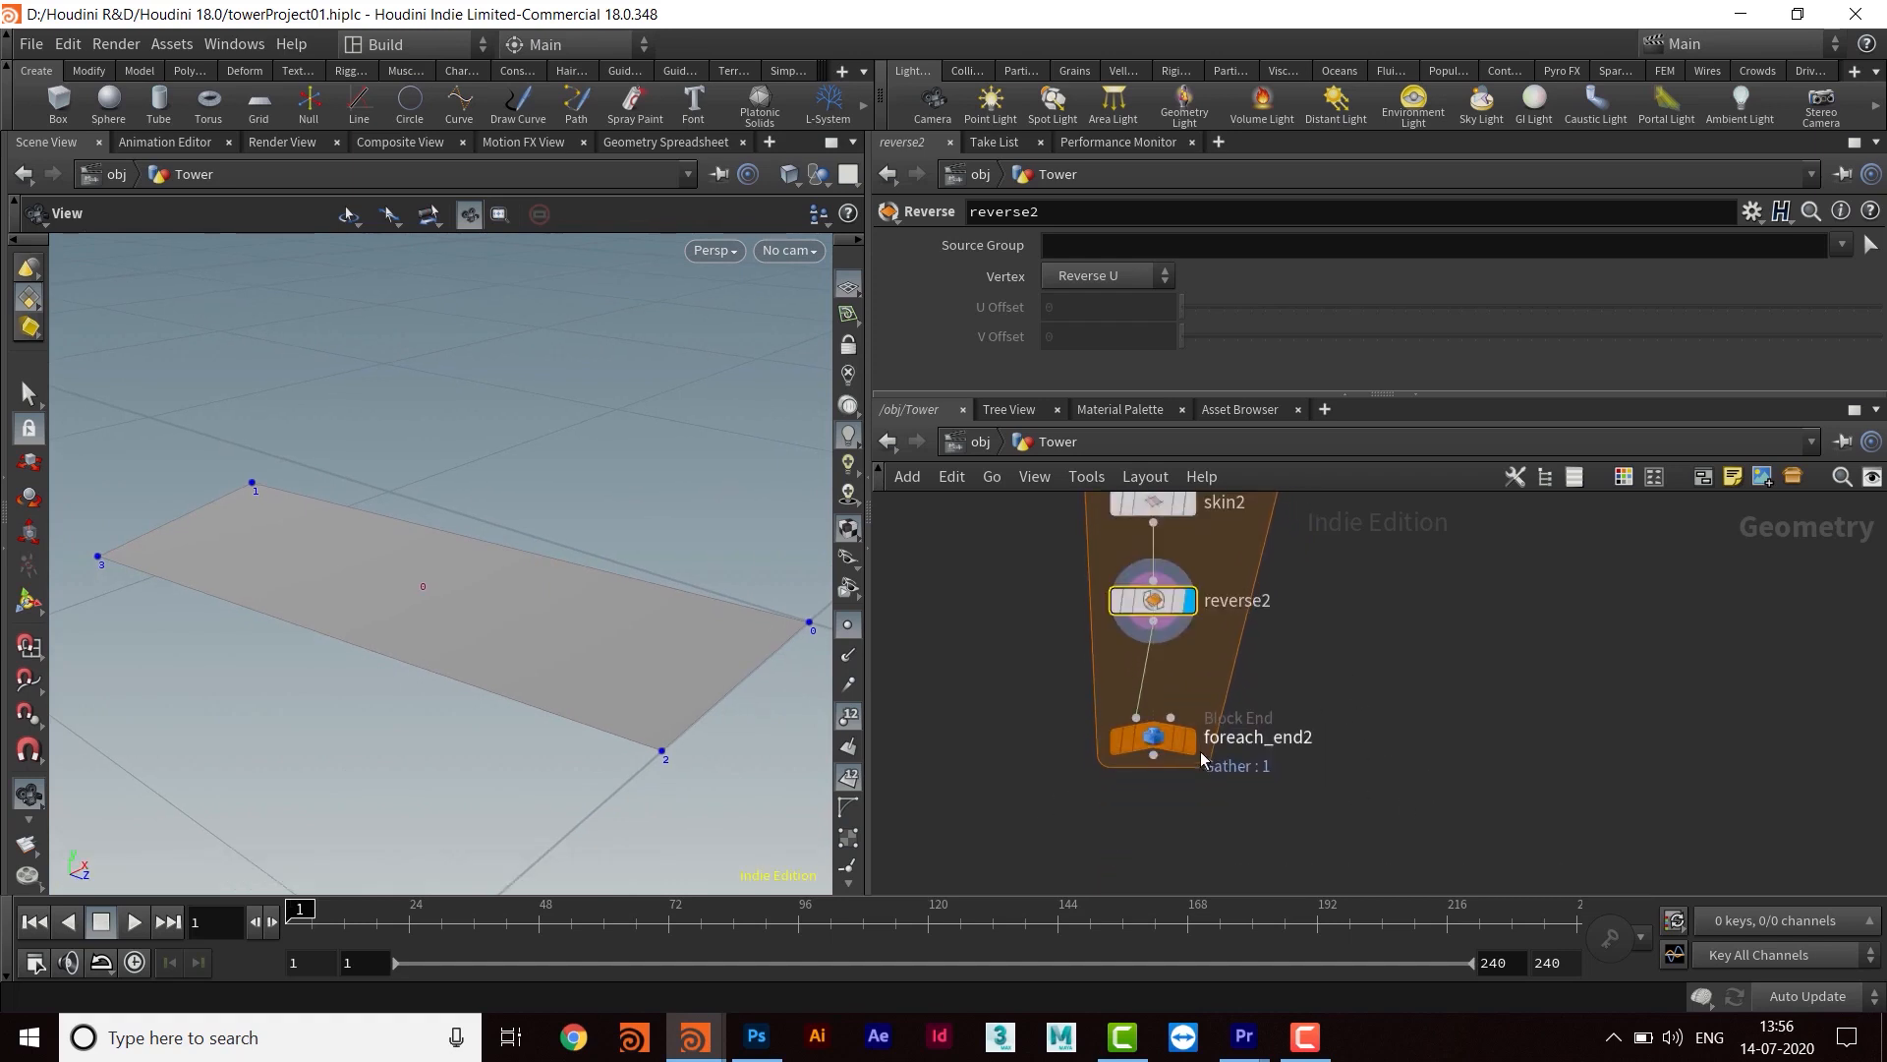
# Display the loop's Block End output and turn off point markers, point numbers and primitive numbers in the scene view
pyautogui.click(1190, 739)
pyautogui.moveTo(488, 636); pyautogui.dragTo(444, 480)
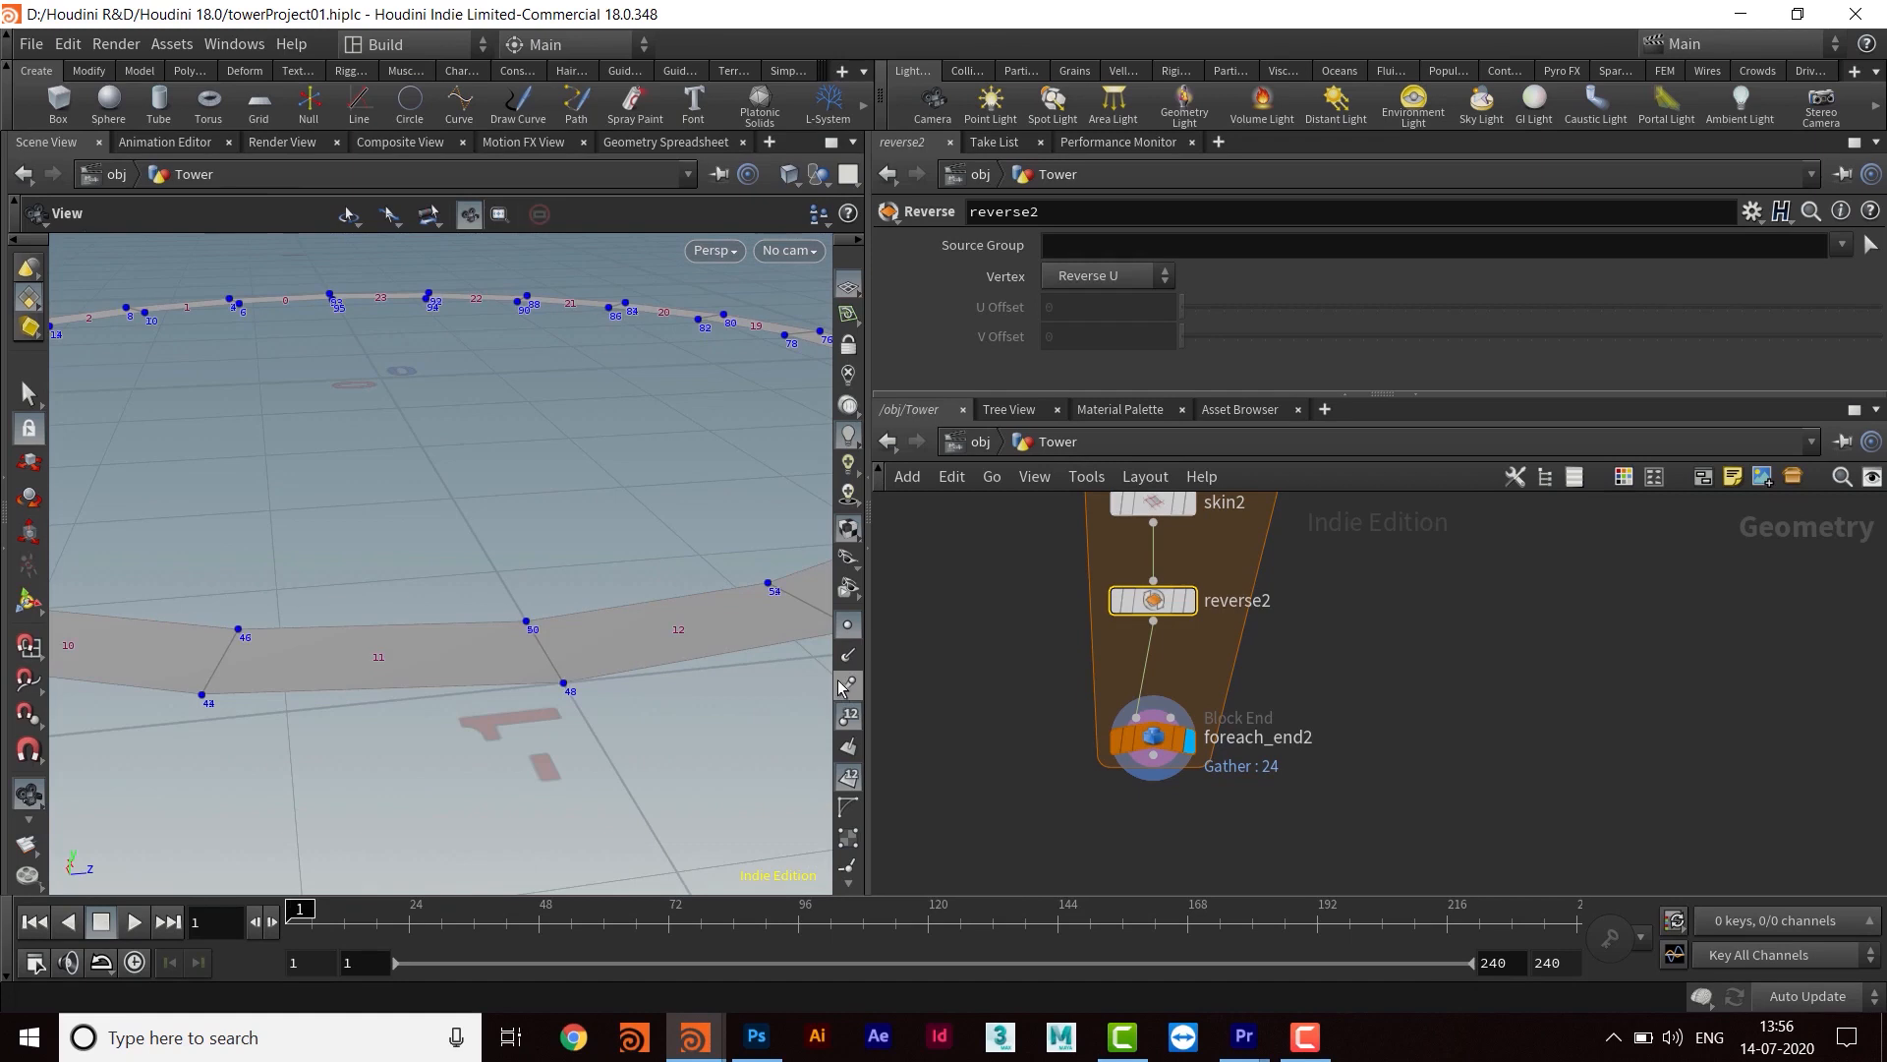
pyautogui.click(847, 714)
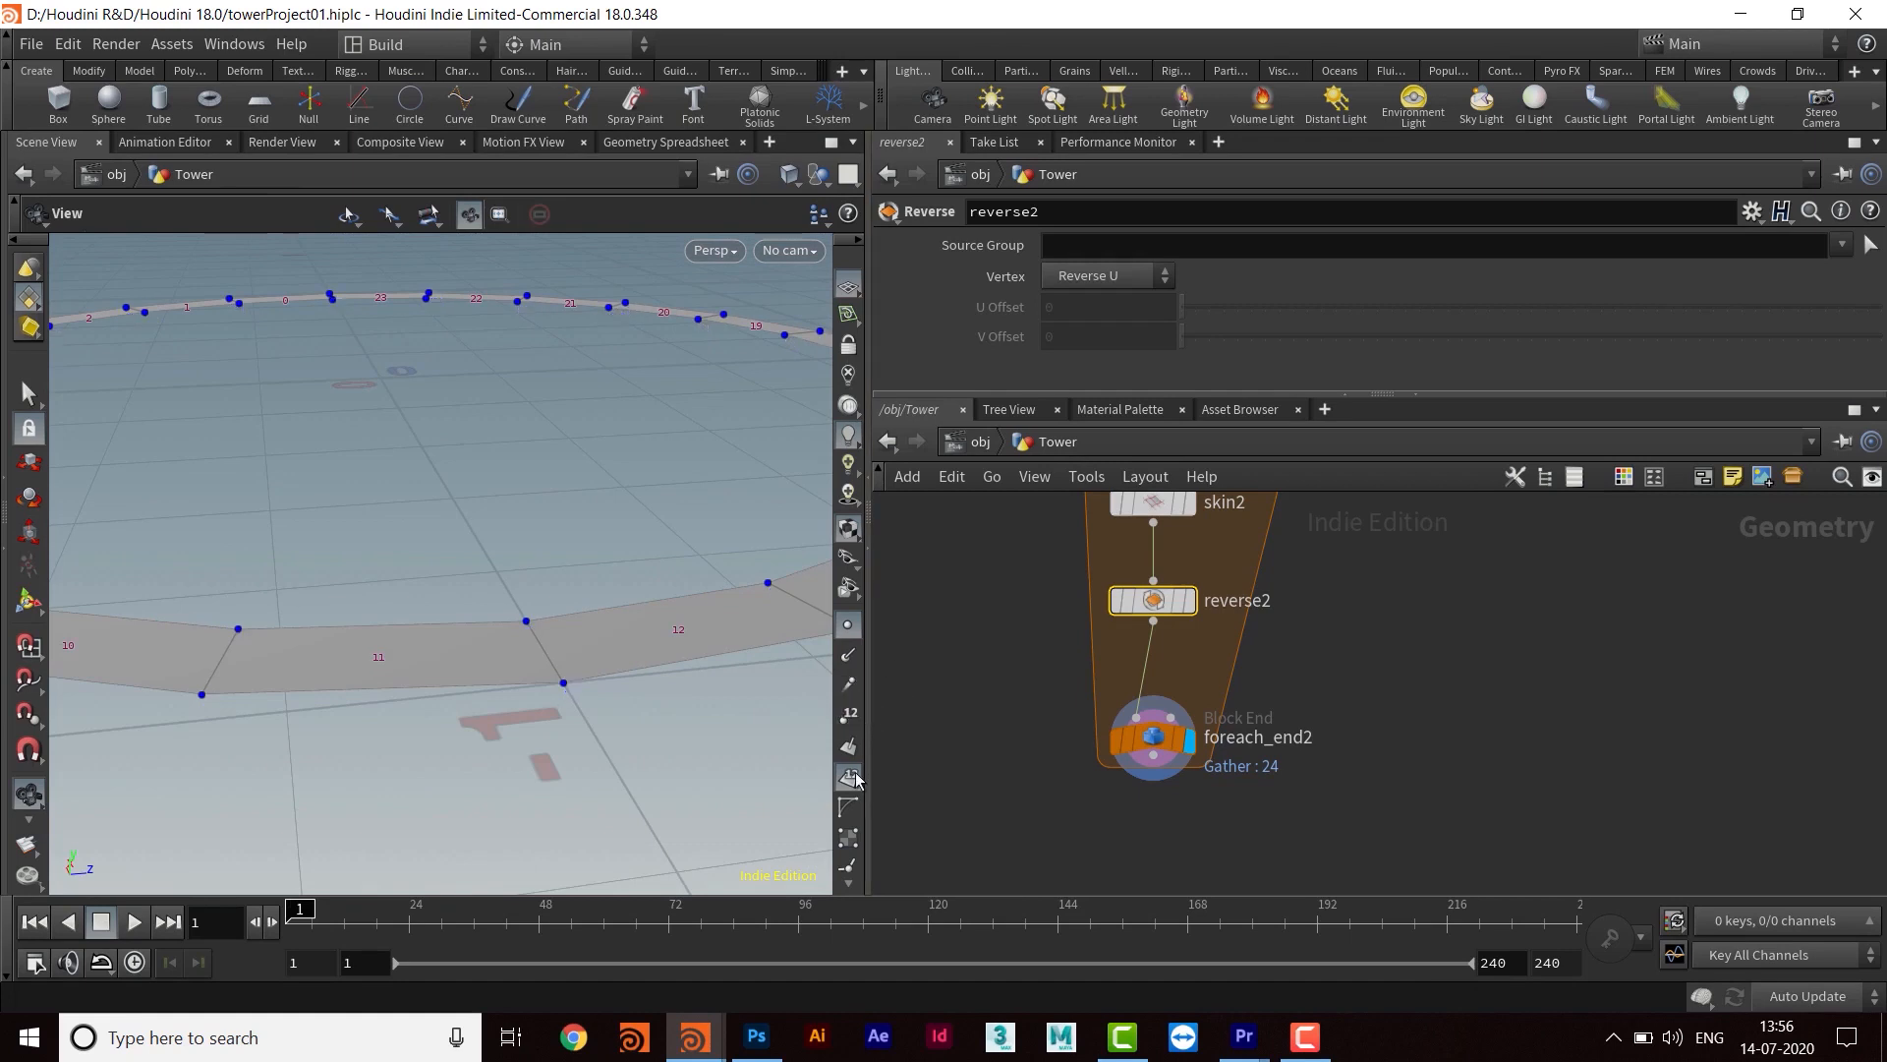
pyautogui.click(848, 625)
# Examine the complete ring of faces from several angles and distances
pyautogui.moveTo(594, 540); pyautogui.dragTo(527, 577)
pyautogui.moveTo(535, 624); pyautogui.dragTo(610, 623, button='right')
pyautogui.moveTo(610, 624); pyautogui.dragTo(535, 560)
pyautogui.moveTo(535, 560); pyautogui.dragTo(519, 531, button='middle')
pyautogui.moveTo(522, 598); pyautogui.dragTo(527, 630)
pyautogui.moveTo(546, 641); pyautogui.dragTo(426, 623, button='right')
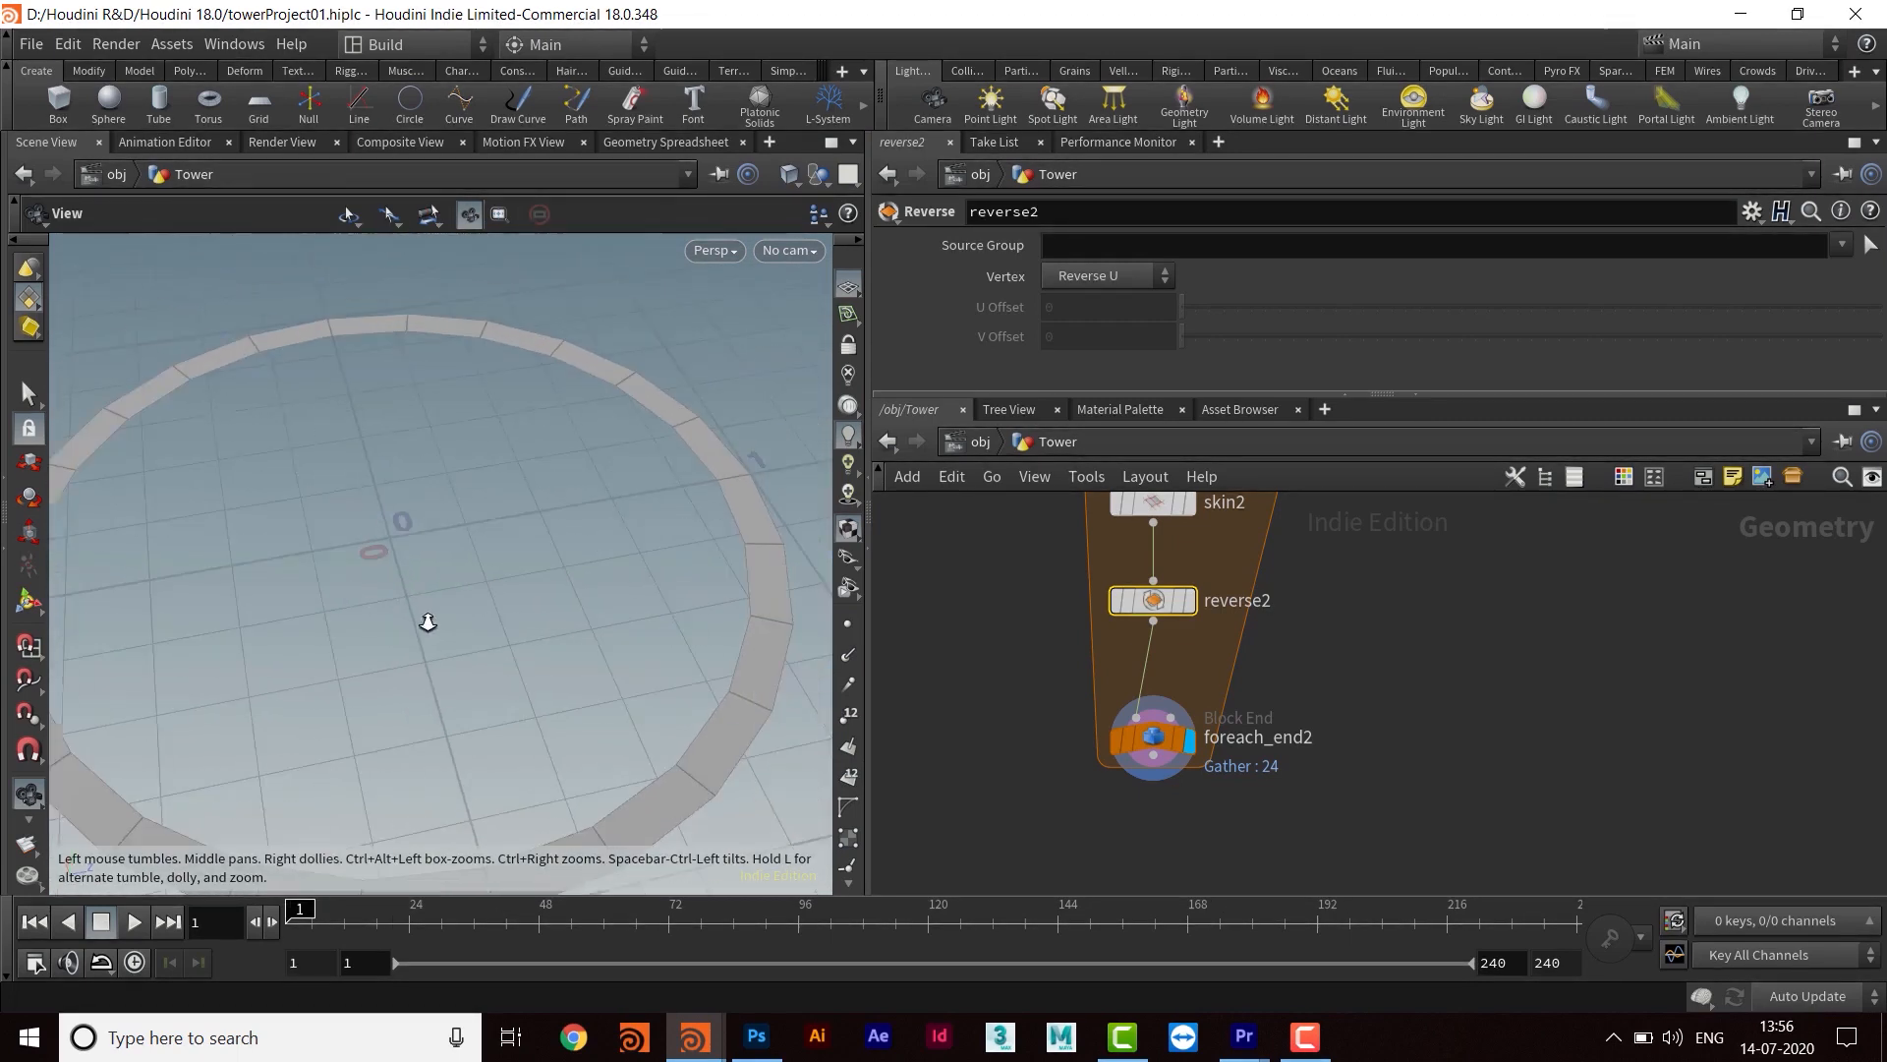
pyautogui.moveTo(426, 623); pyautogui.dragTo(476, 535, button='middle')
pyautogui.moveTo(476, 535); pyautogui.dragTo(556, 536)
pyautogui.moveTo(591, 566); pyautogui.dragTo(610, 566, button='right')
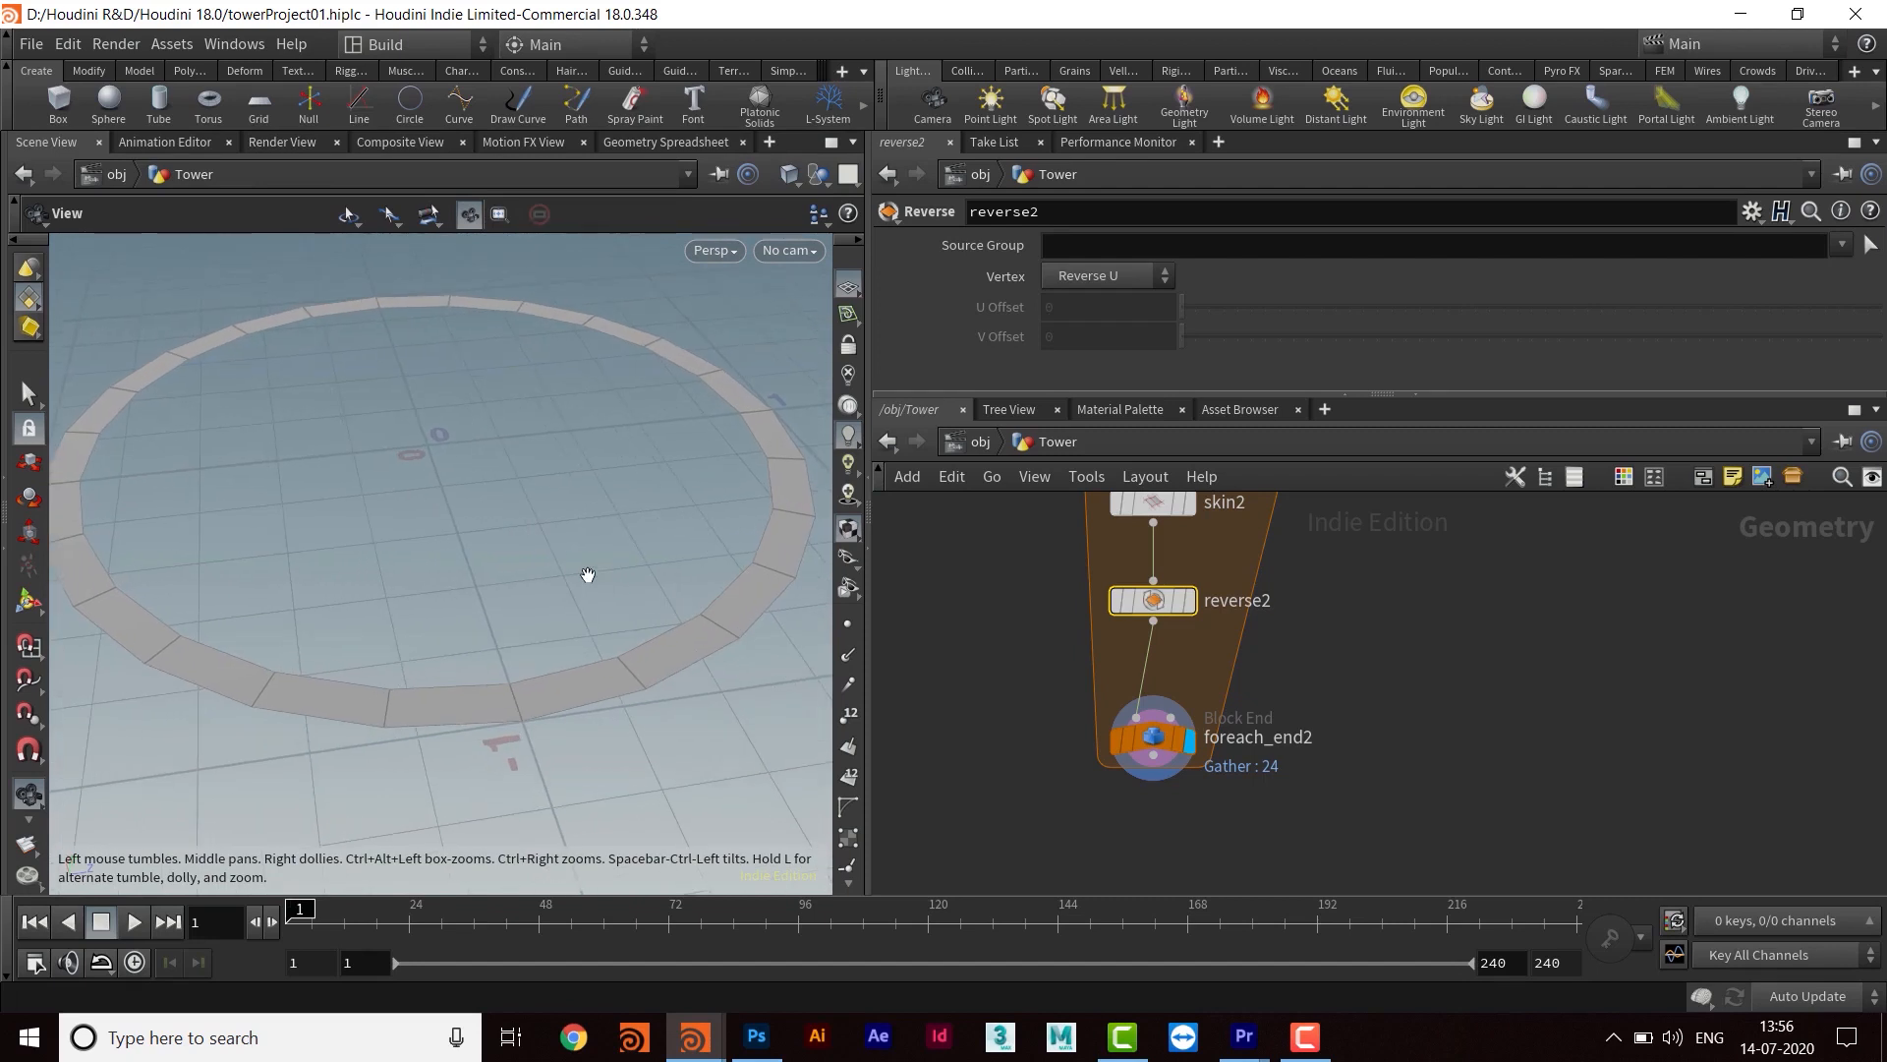
pyautogui.moveTo(601, 611); pyautogui.dragTo(575, 584, button='middle')
pyautogui.moveTo(575, 584); pyautogui.dragTo(606, 594)
pyautogui.moveTo(649, 603); pyautogui.dragTo(570, 564, button='right')
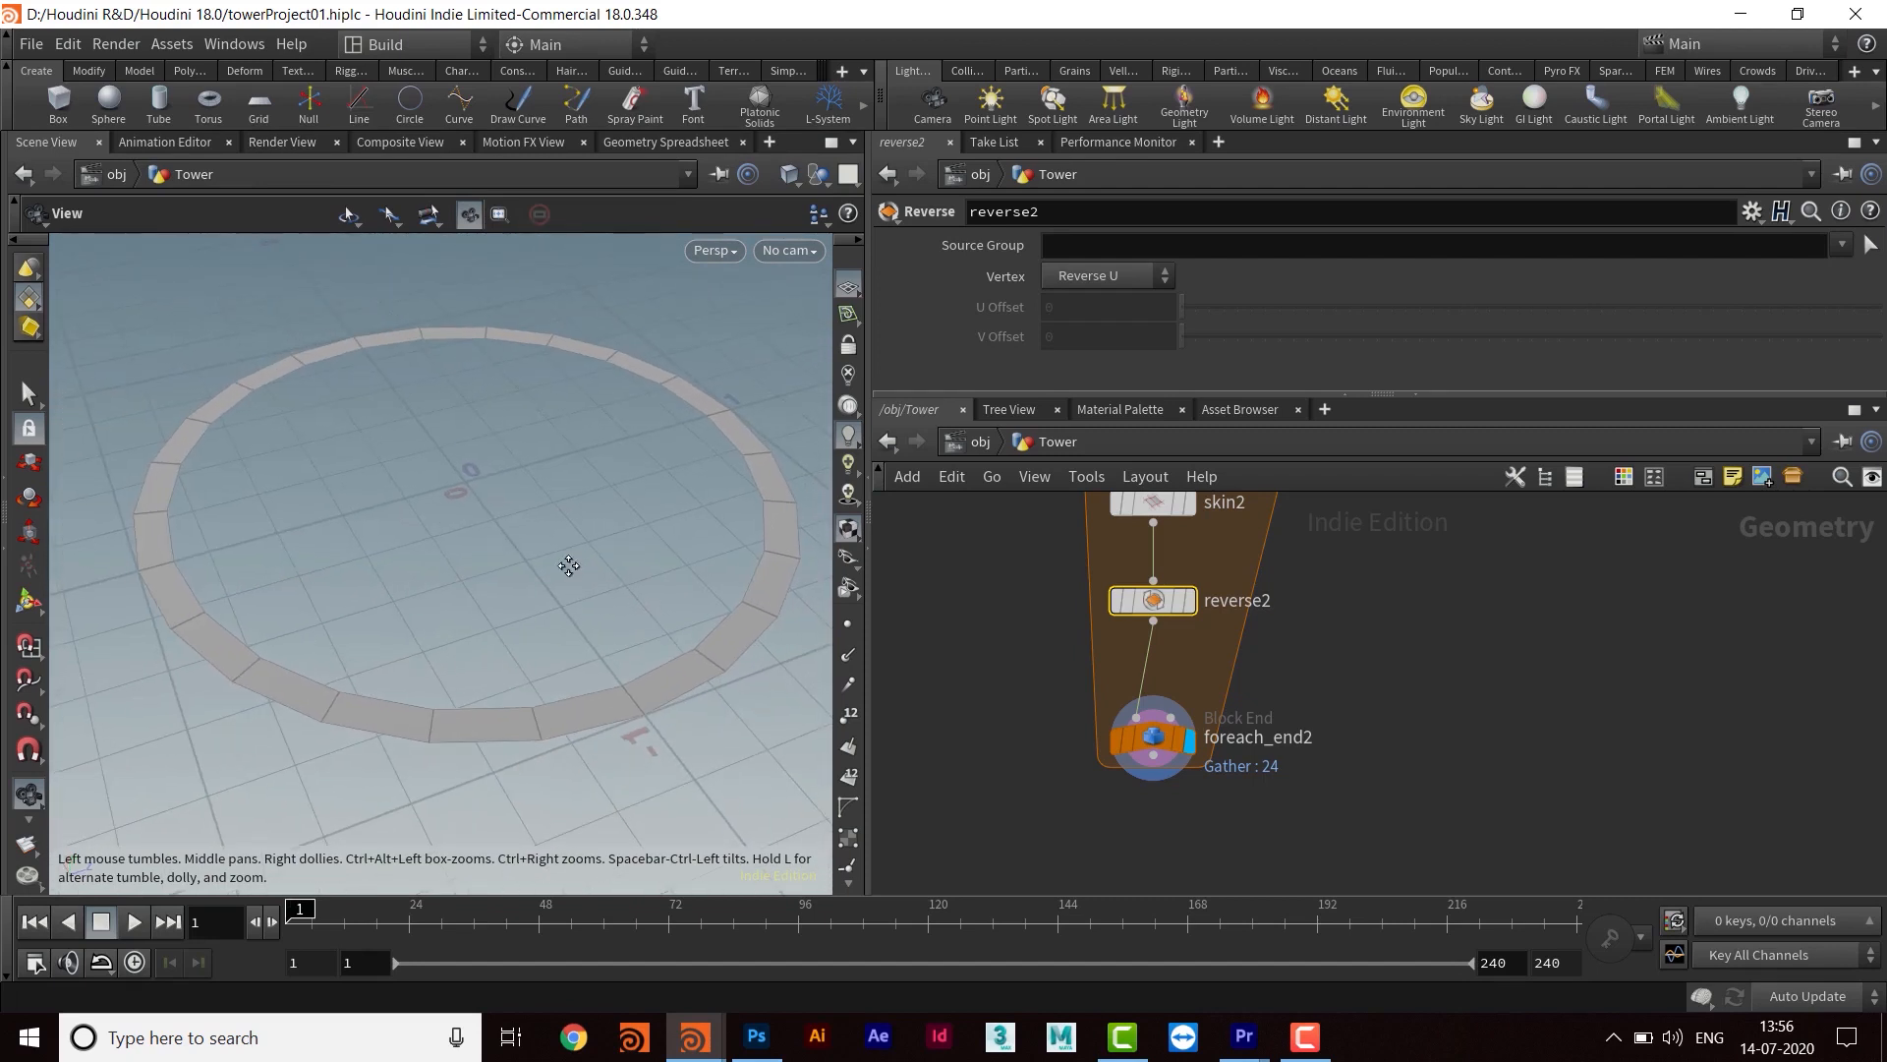
pyautogui.moveTo(580, 536); pyautogui.dragTo(563, 546, button='middle')
pyautogui.moveTo(585, 556); pyautogui.dragTo(516, 567)
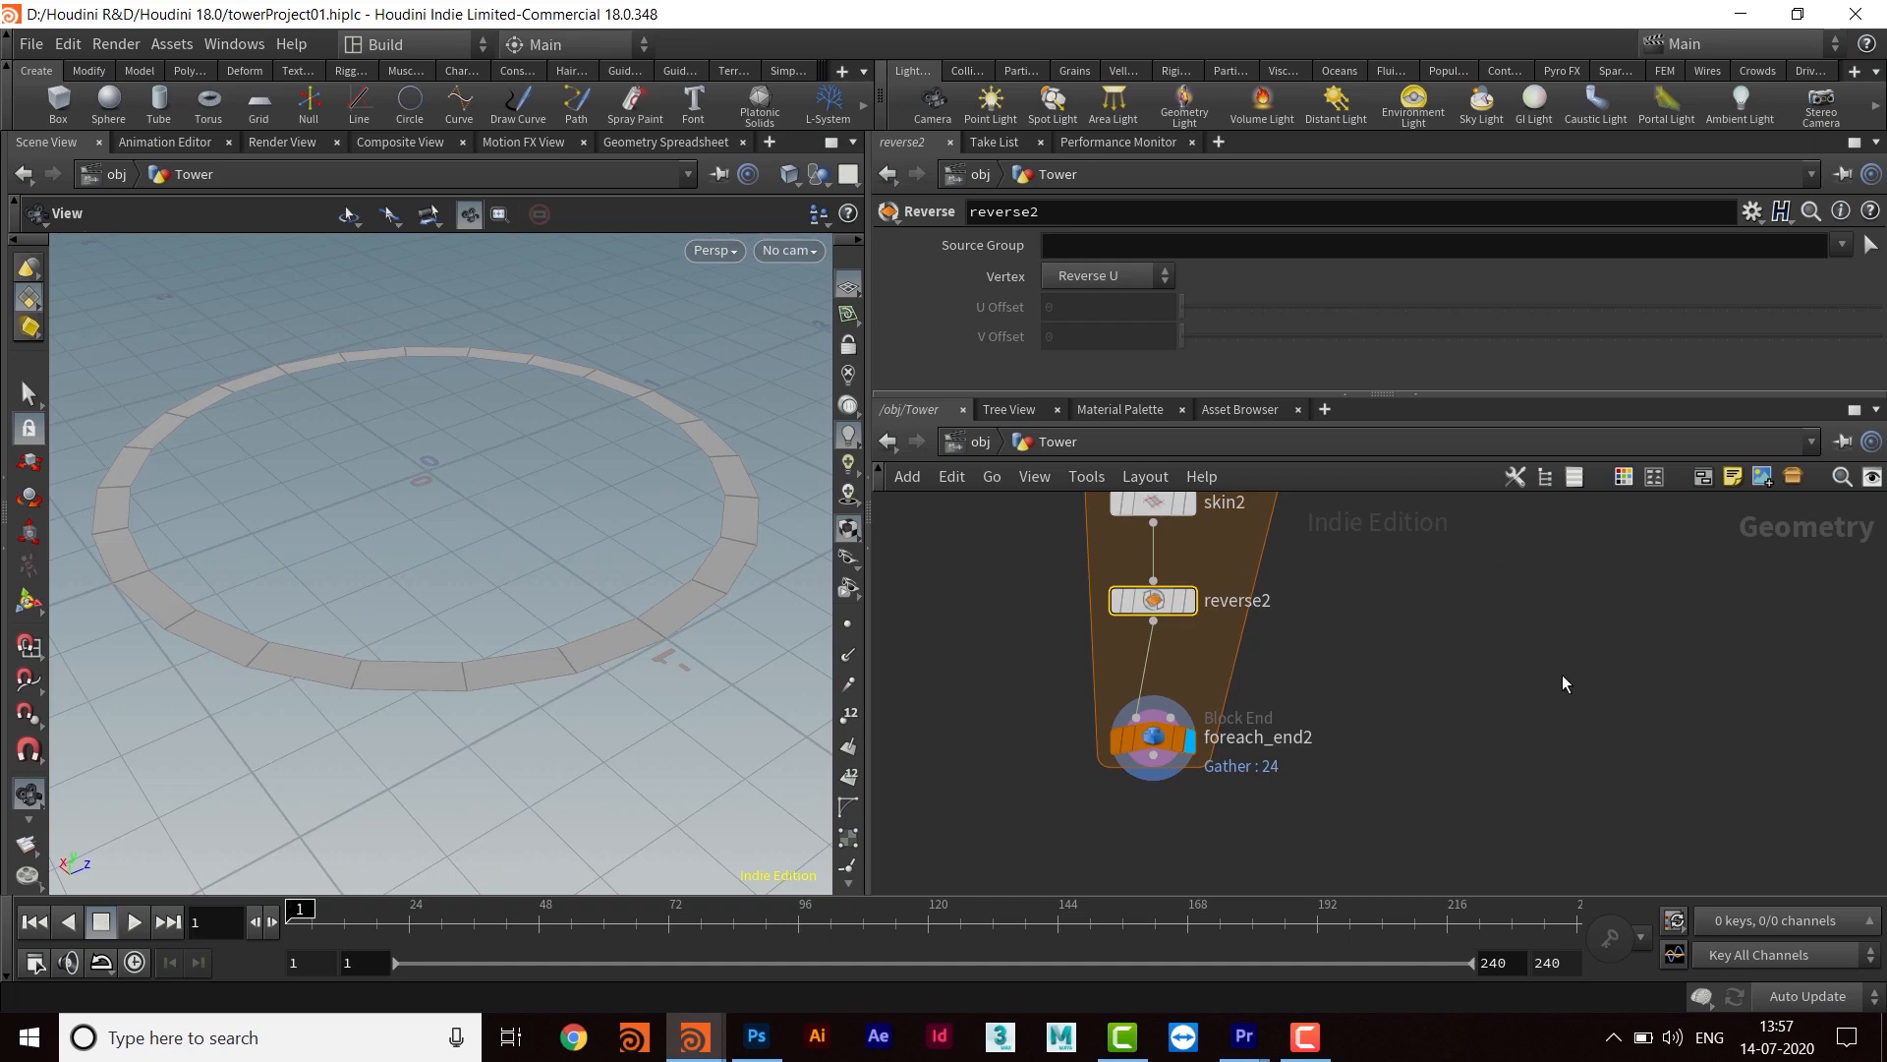
# Add a Group by Range node below Block End, connect it to the loop's output and display it
pyautogui.moveTo(1428, 723); pyautogui.dragTo(1491, 578, button='middle')
pyautogui.moveTo(1377, 703); pyautogui.dragTo(1377, 666, button='middle')
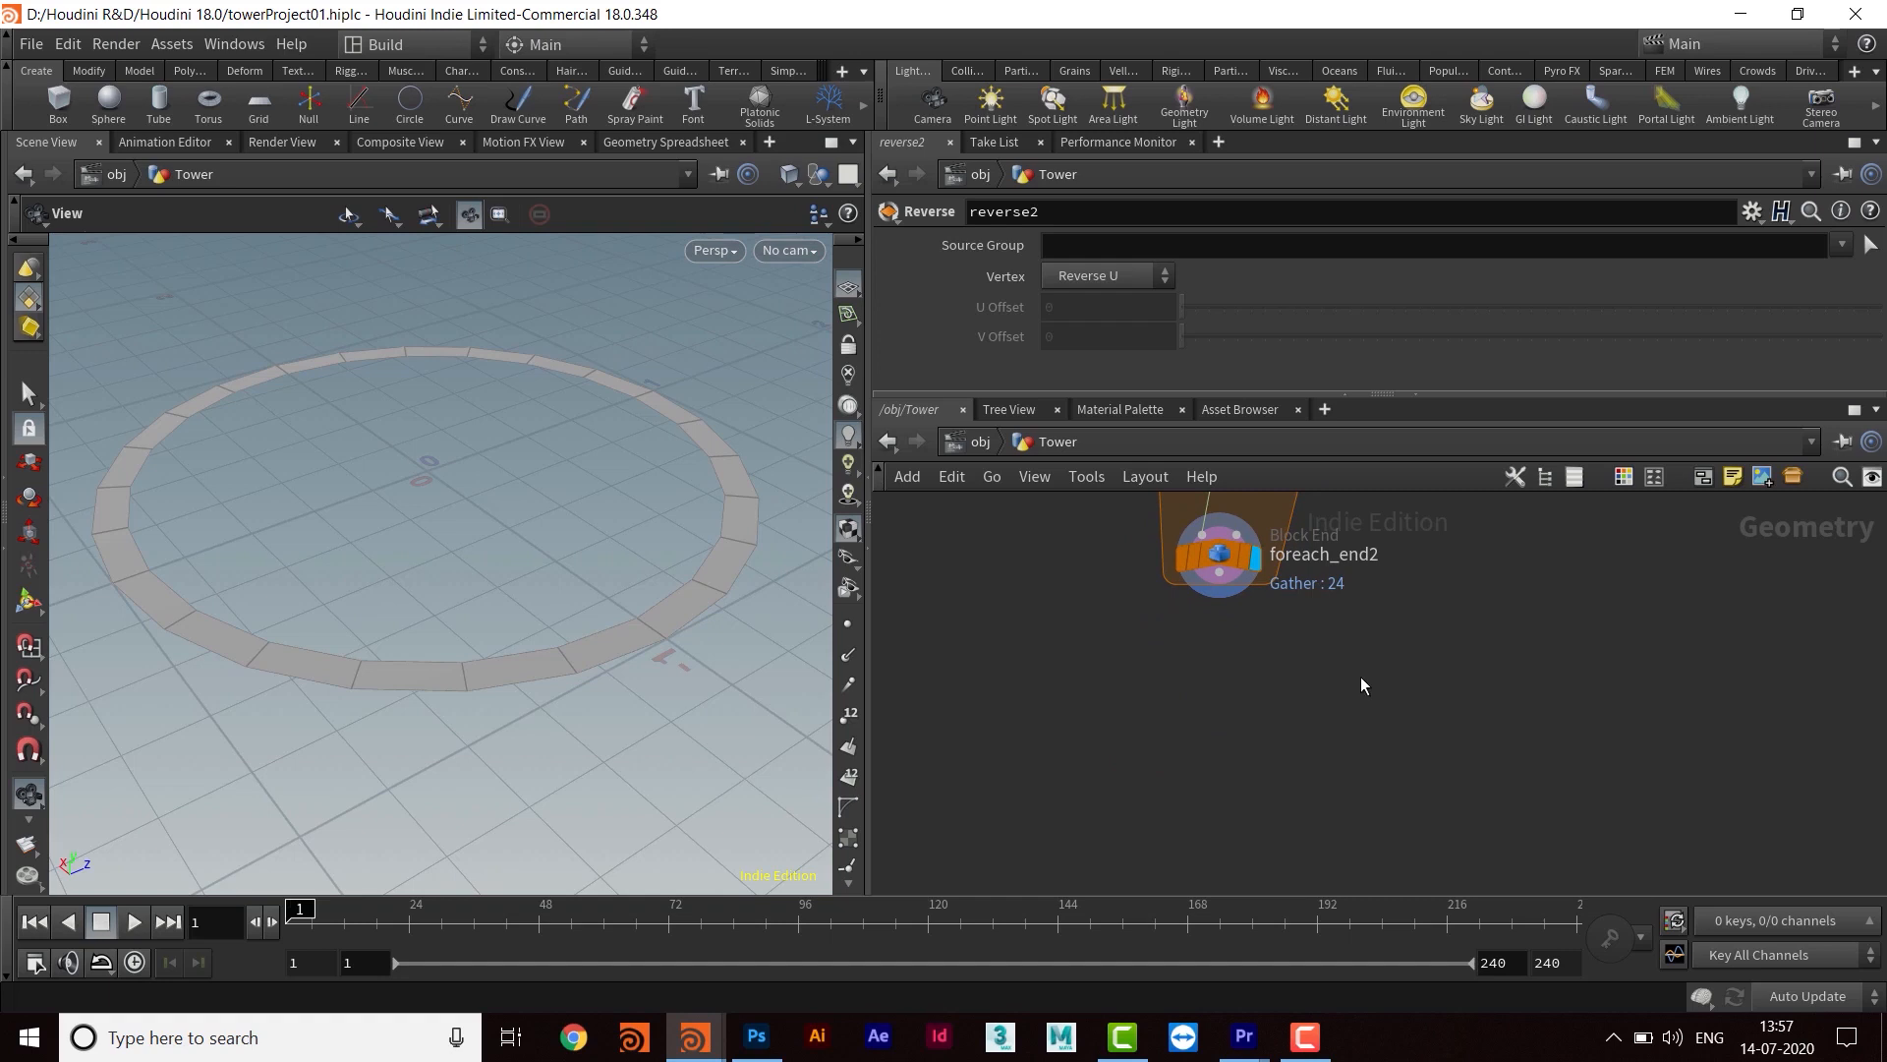
pyautogui.press('Tab')
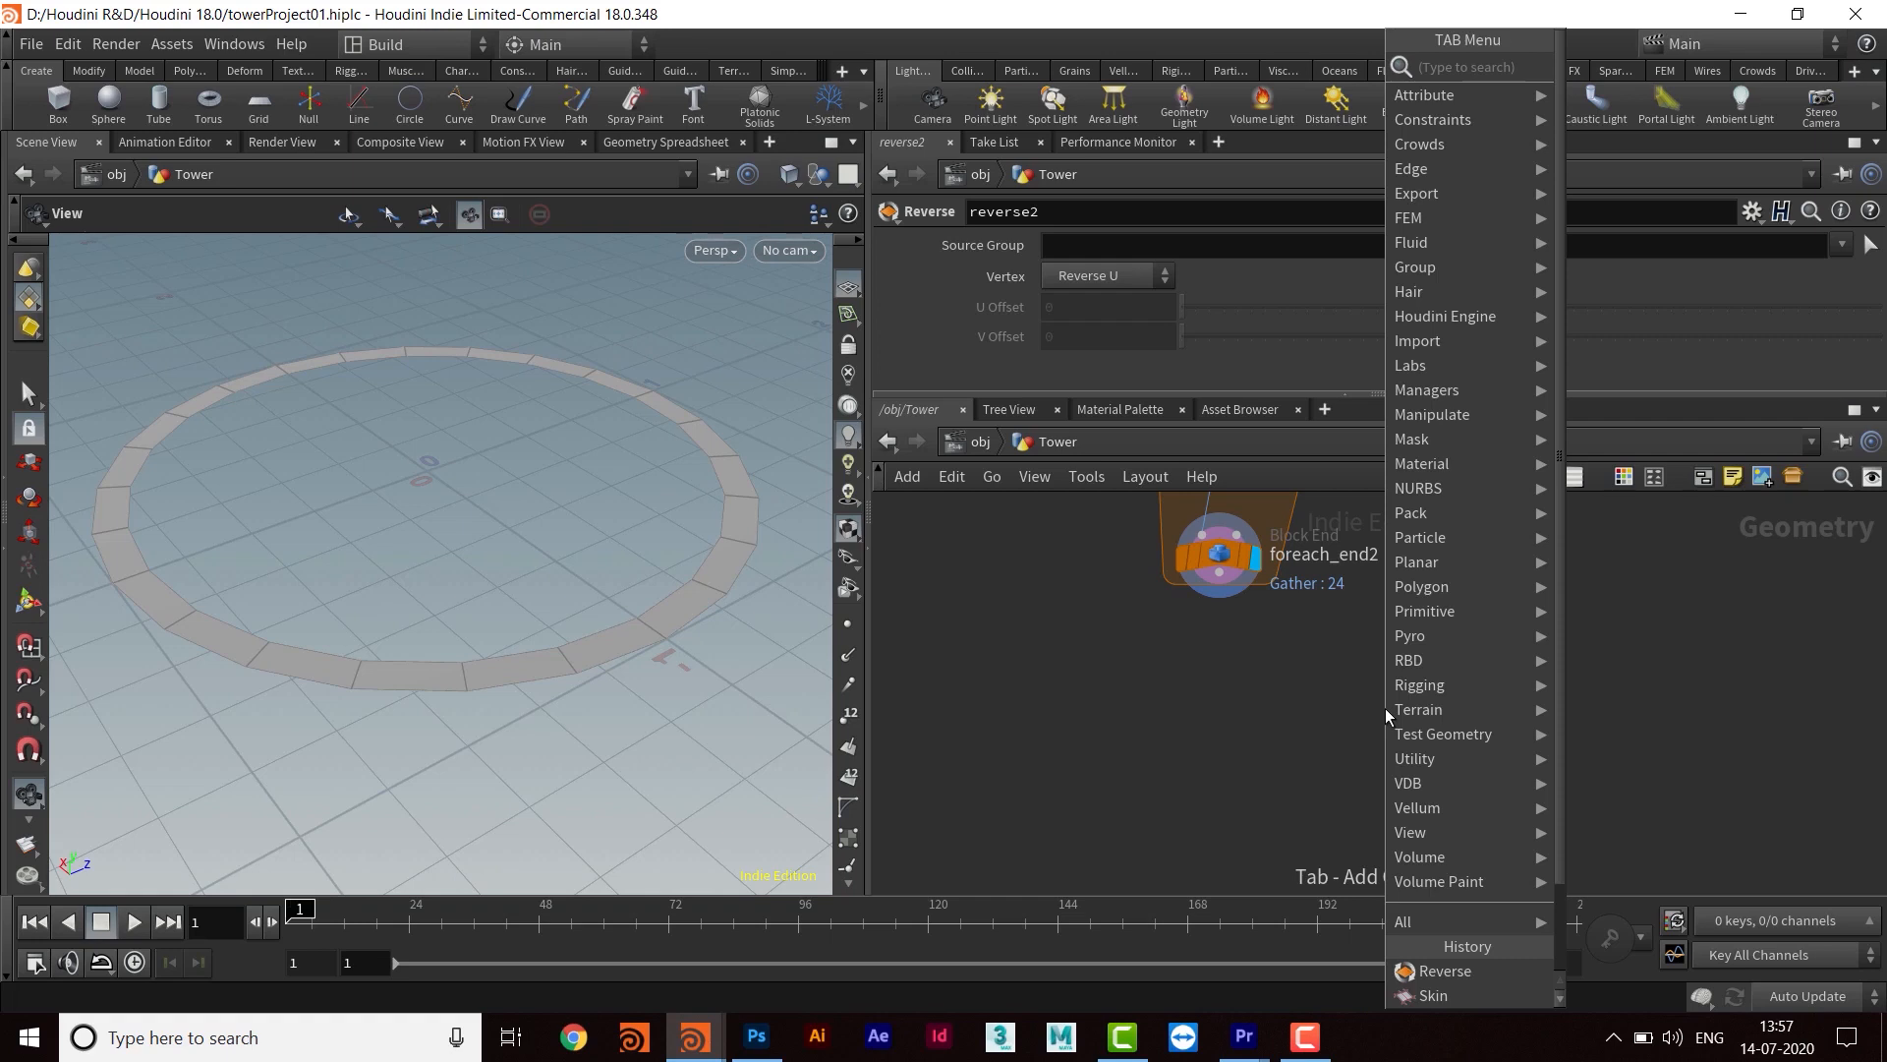
pyautogui.write('gr')
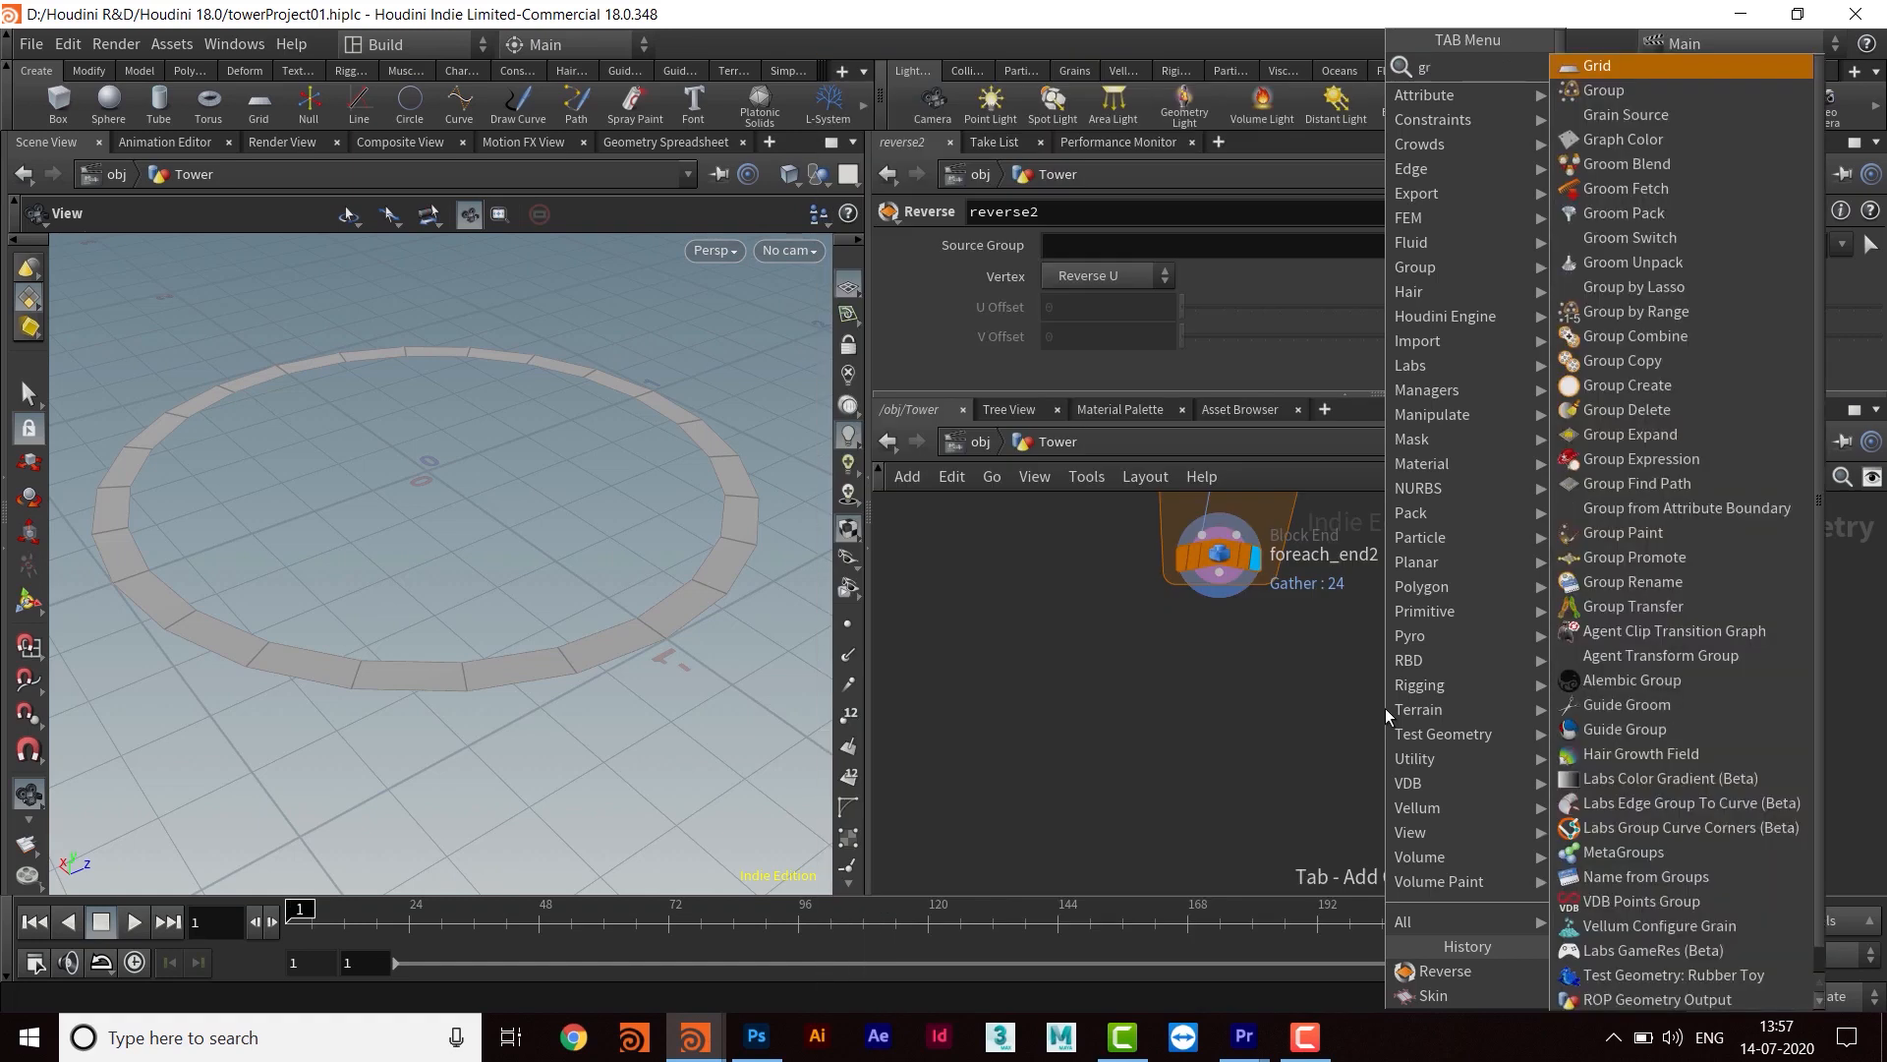
pyautogui.write('oup')
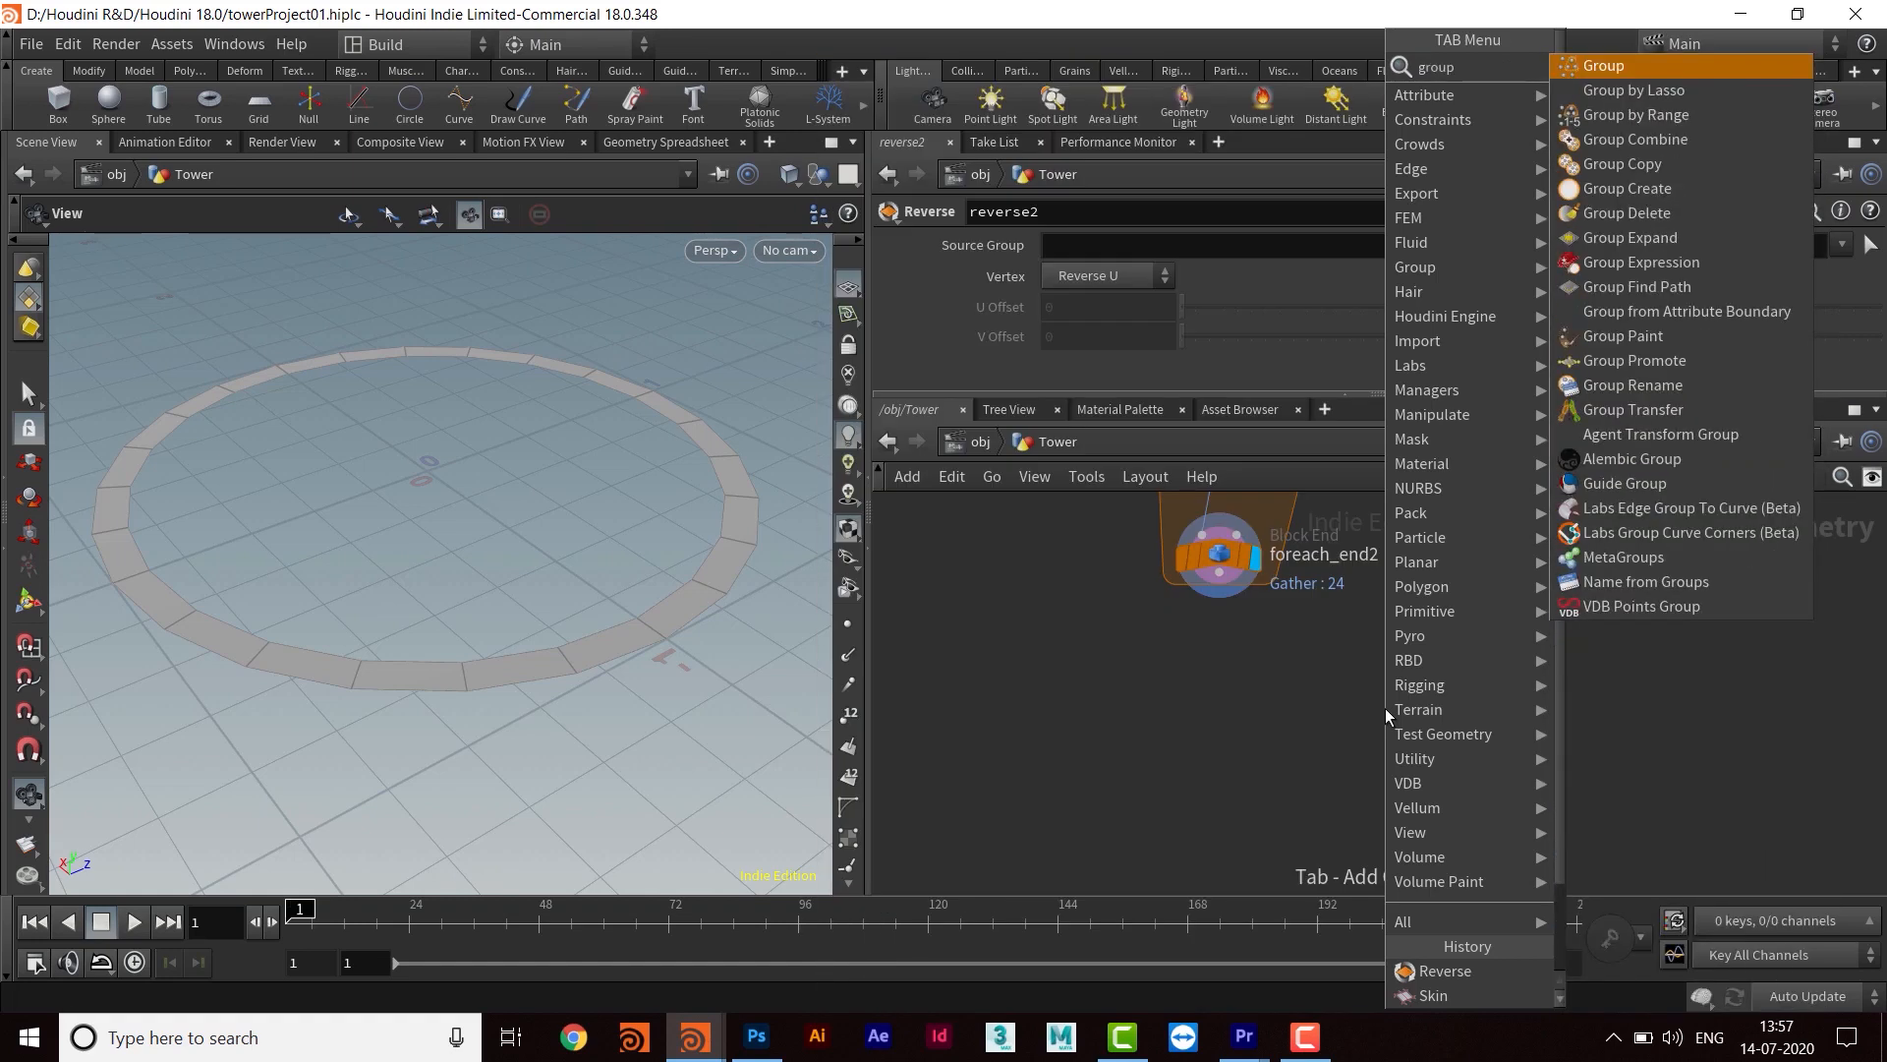
pyautogui.press('Down')
pyautogui.press('Down')
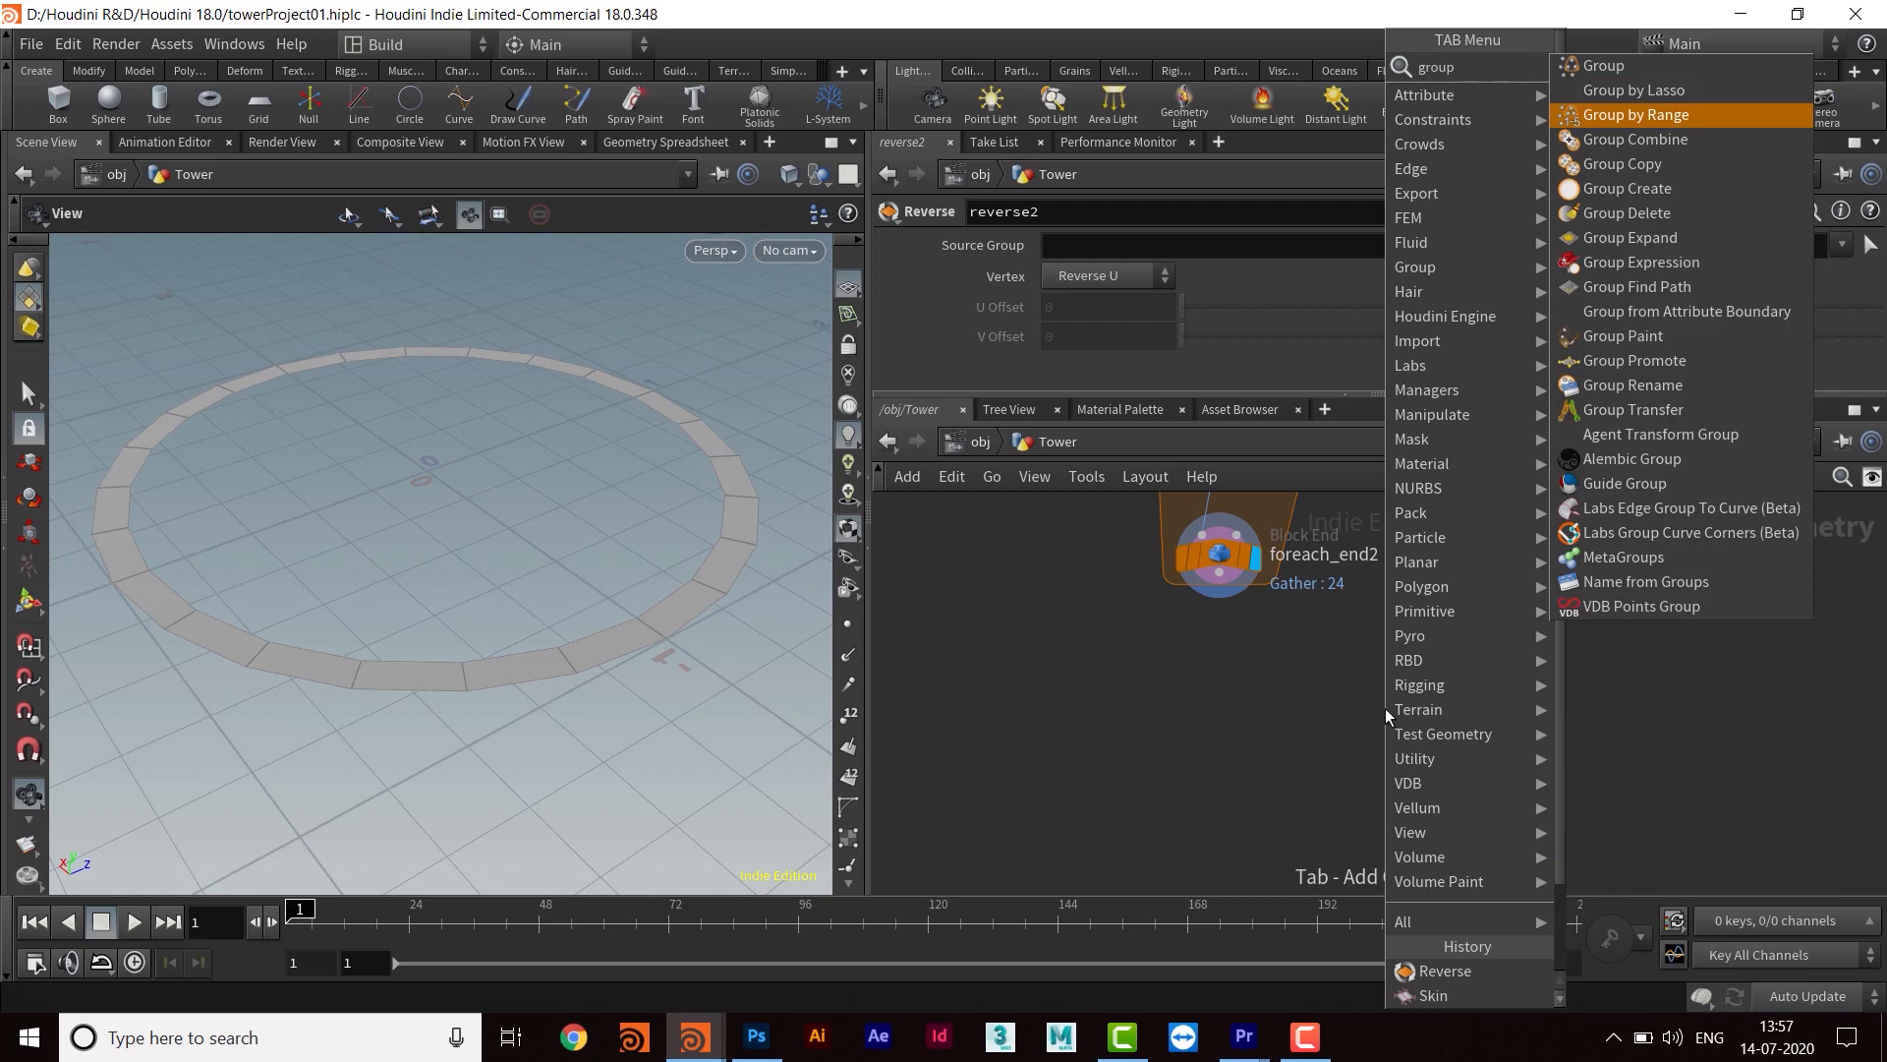
pyautogui.press('Return')
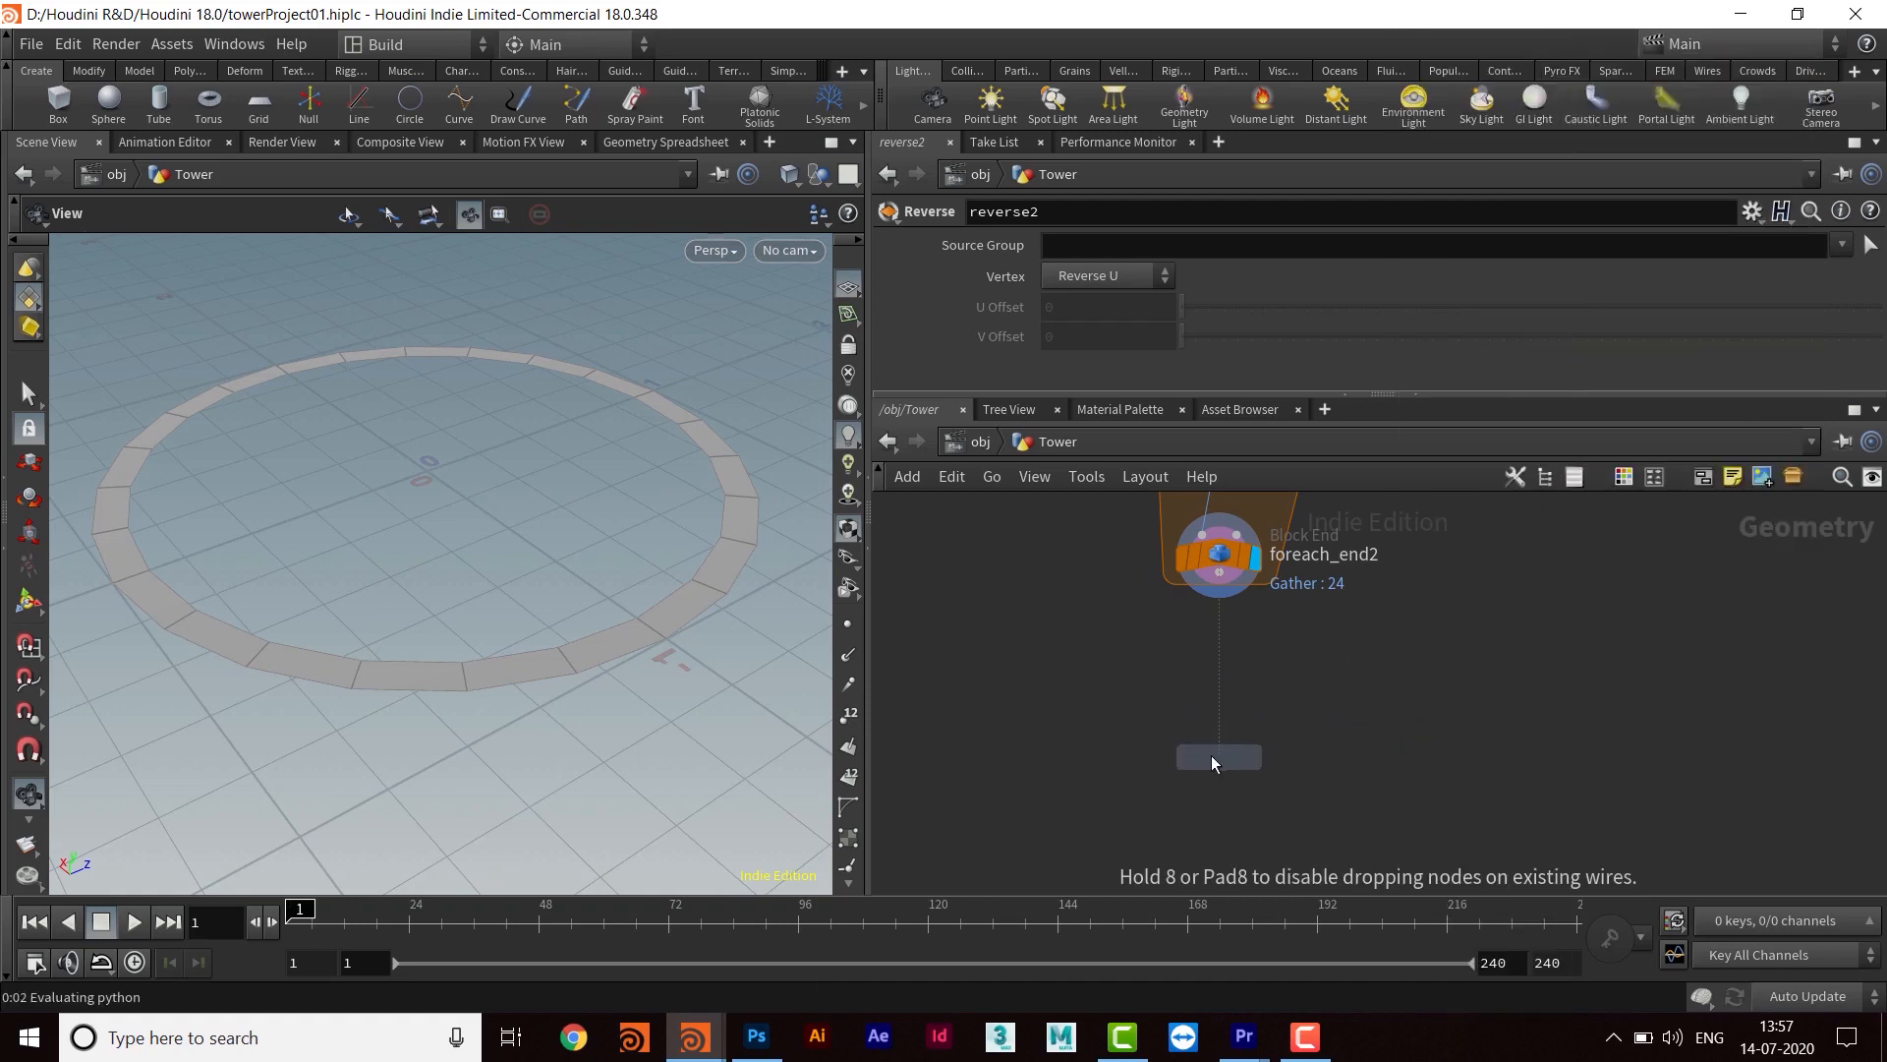
pyautogui.click(1202, 751)
pyautogui.moveTo(1220, 572); pyautogui.dragTo(1216, 701)
pyautogui.click(1254, 693)
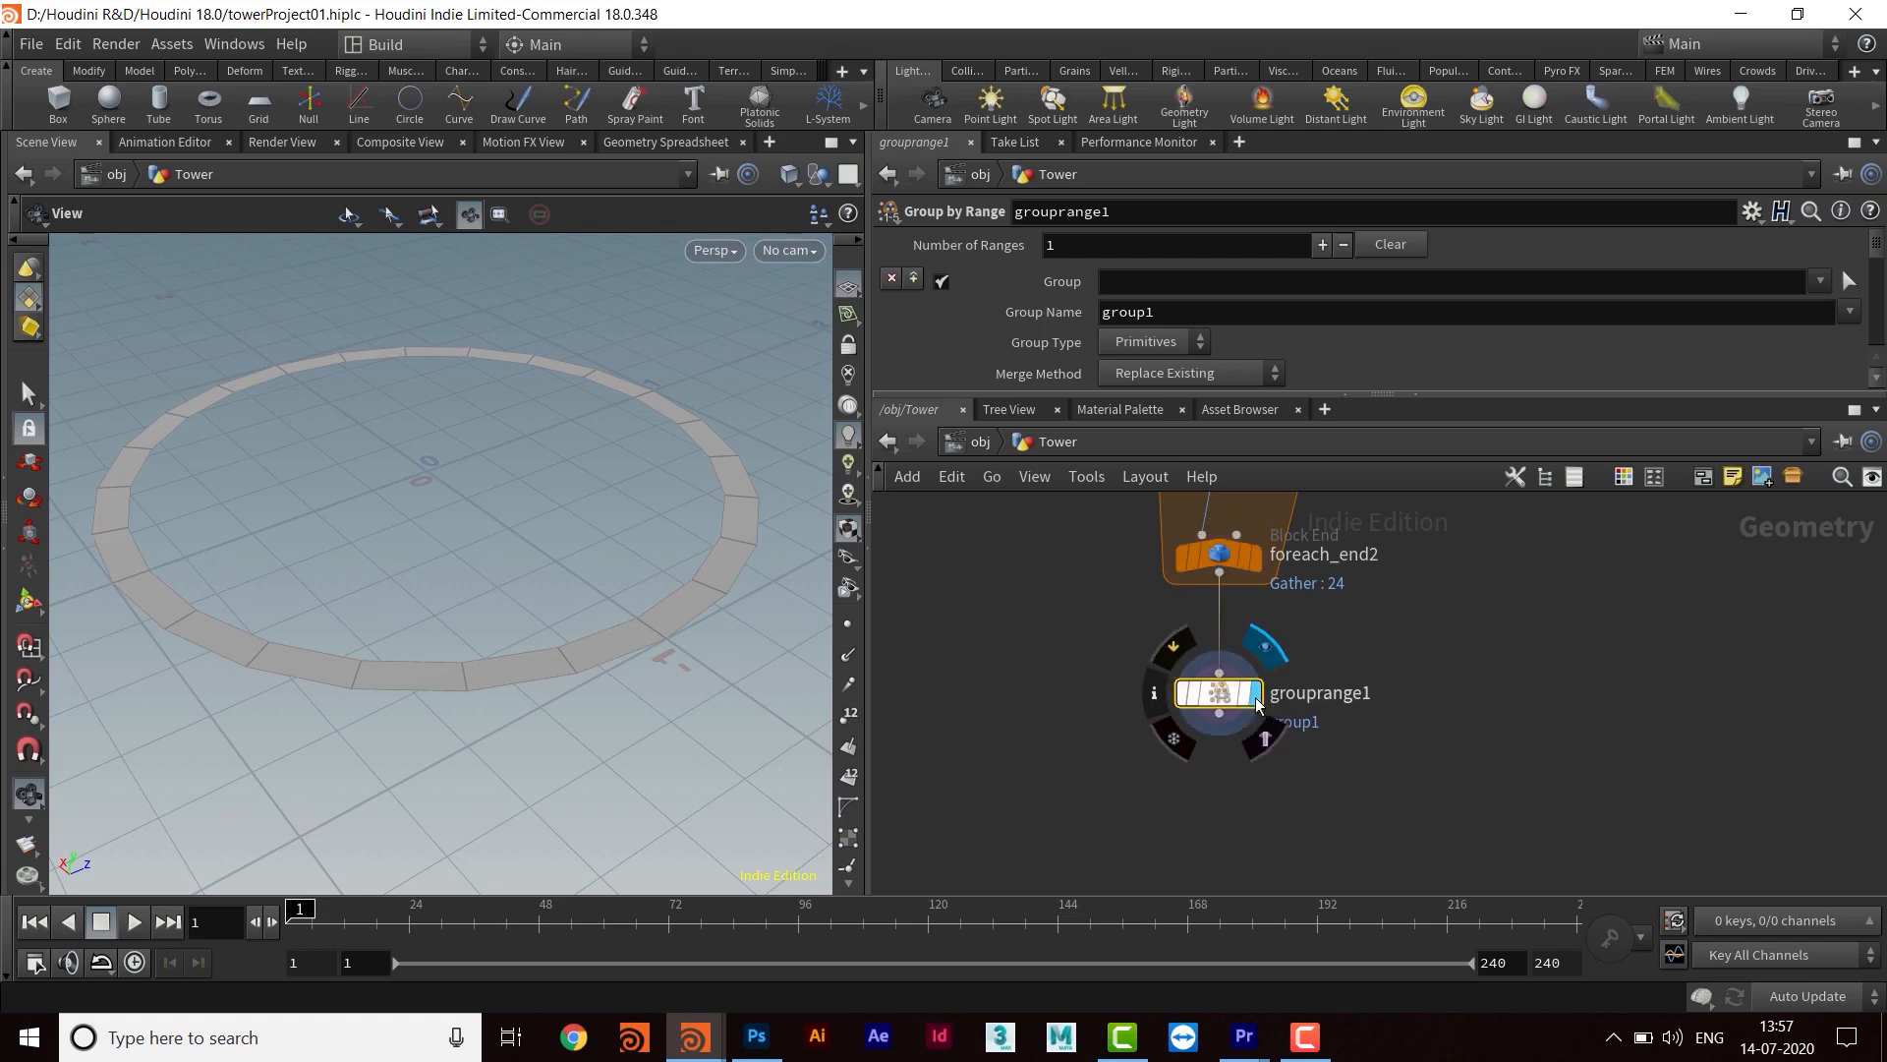
# Set the Group by Range node's range filter to select 1 of 2 primitives, grouping every other face of the ring
pyautogui.moveTo(549, 565)
pyautogui.mouseDown()
pyautogui.moveTo(544, 531)
pyautogui.moveTo(438, 594)
pyautogui.moveTo(628, 628)
pyautogui.moveTo(564, 582)
pyautogui.mouseUp()
pyautogui.moveTo(565, 582); pyautogui.dragTo(523, 557, button='middle')
pyautogui.moveTo(484, 623); pyautogui.dragTo(590, 588, button='right')
pyautogui.moveTo(590, 588)
pyautogui.mouseDown(button='middle')
pyautogui.moveTo(653, 589)
pyautogui.moveTo(601, 574)
pyautogui.mouseUp(button='middle')
pyautogui.moveTo(615, 581); pyautogui.dragTo(400, 579, button='right')
pyautogui.moveTo(400, 579)
pyautogui.mouseDown(button='middle')
pyautogui.moveTo(459, 570)
pyautogui.moveTo(456, 551)
pyautogui.moveTo(421, 556)
pyautogui.mouseUp(button='middle')
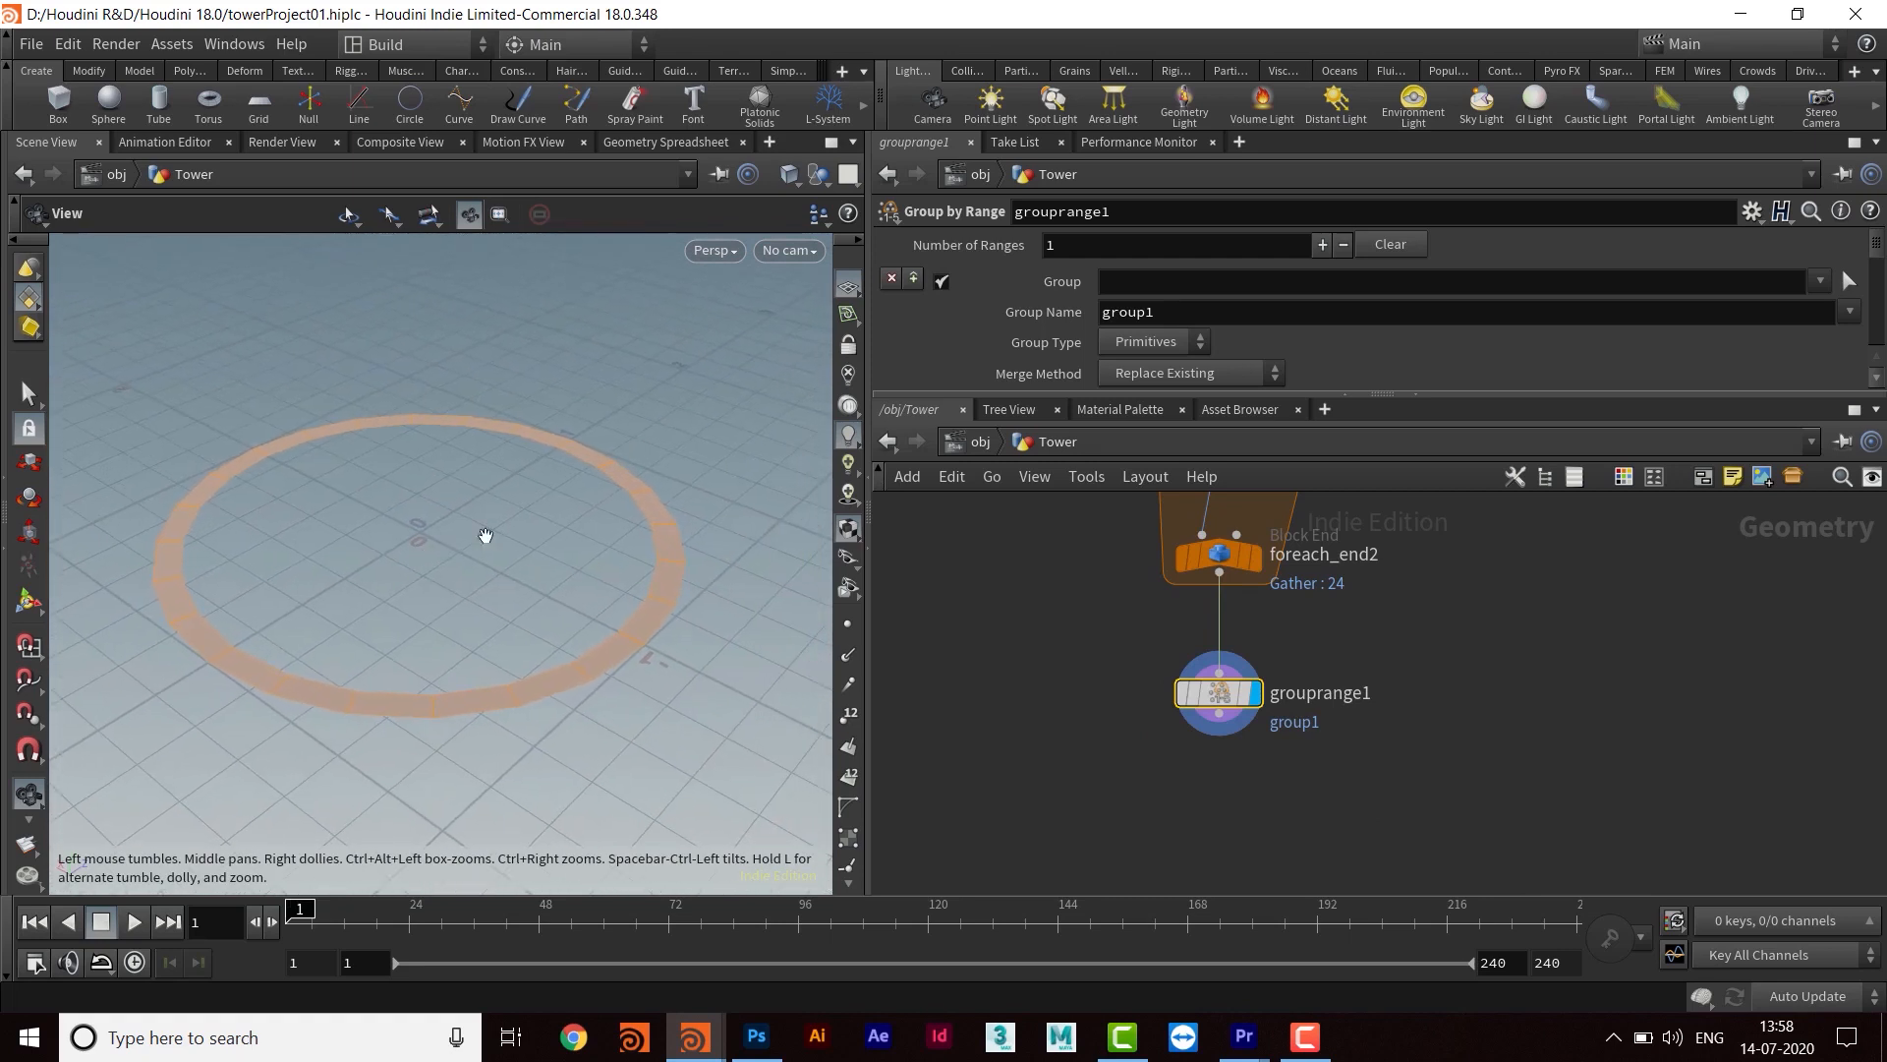
pyautogui.moveTo(1158, 394); pyautogui.dragTo(1084, 614)
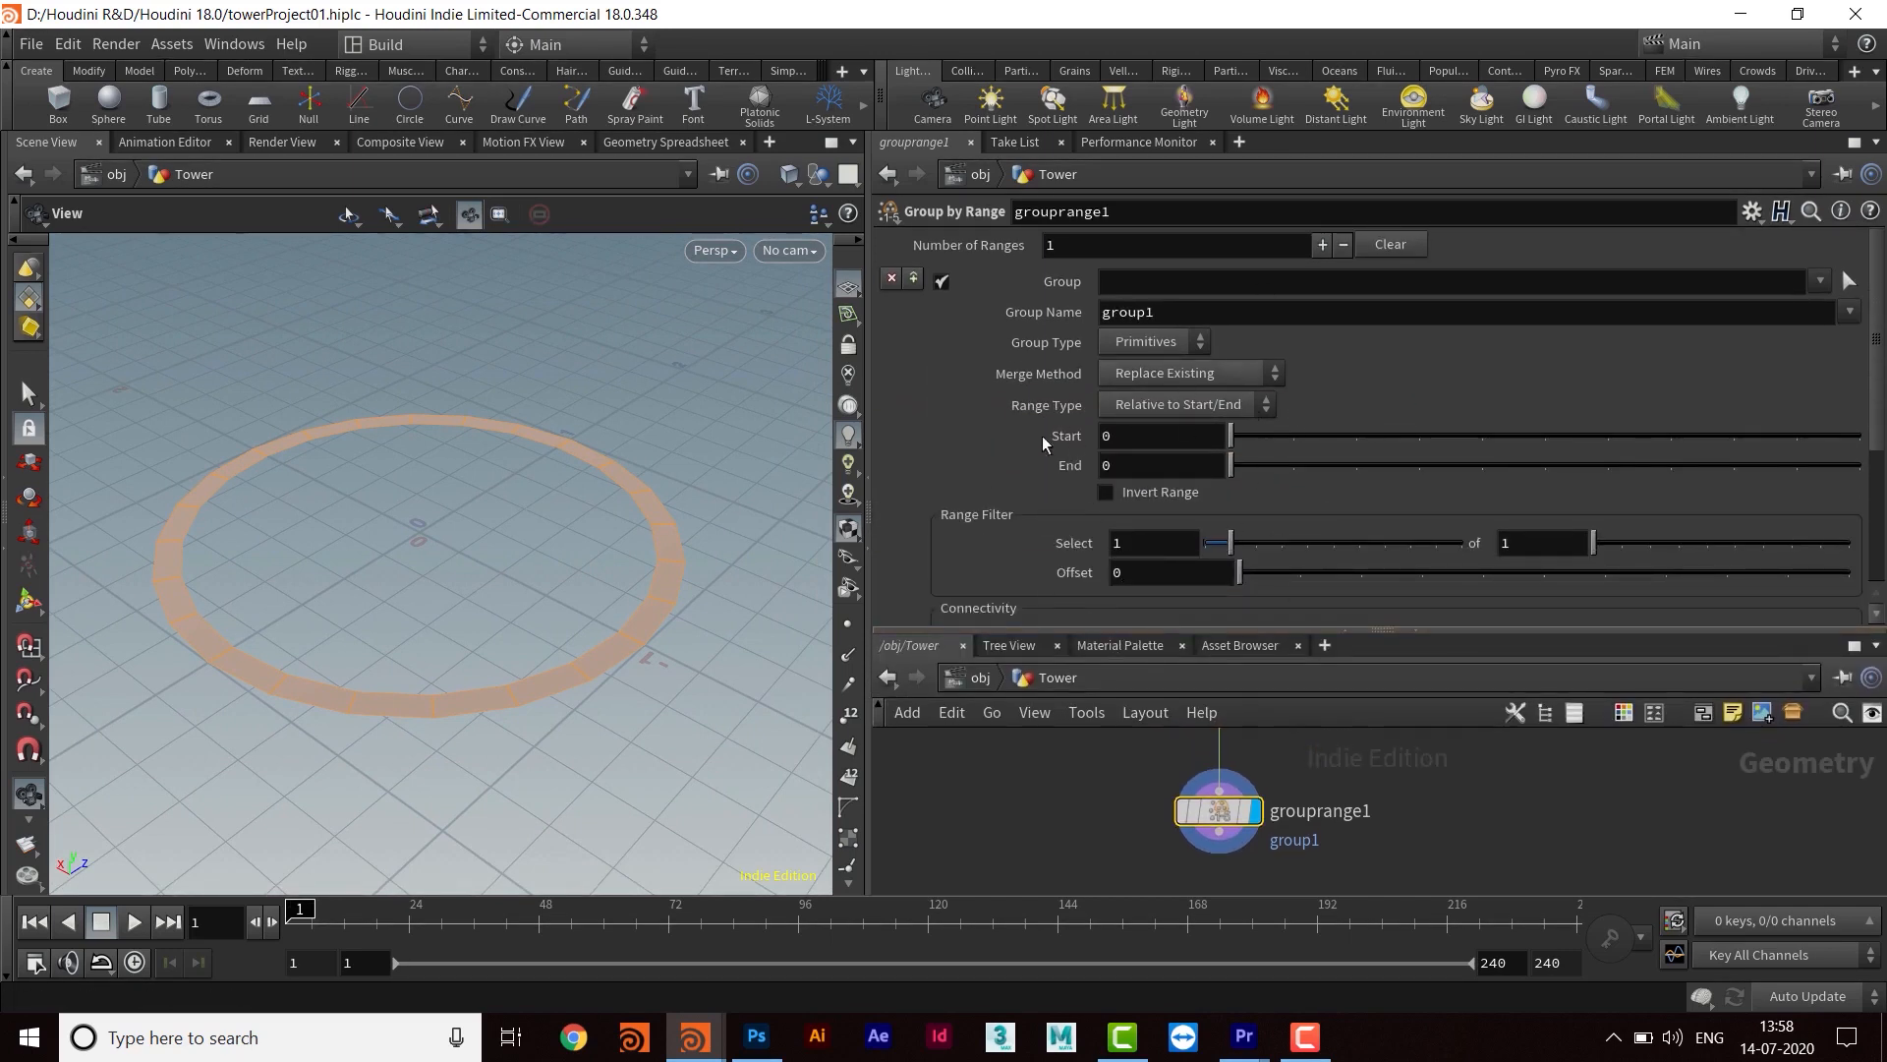
pyautogui.moveTo(1881, 319)
pyautogui.mouseDown()
pyautogui.moveTo(1884, 367)
pyautogui.moveTo(1882, 350)
pyautogui.mouseUp()
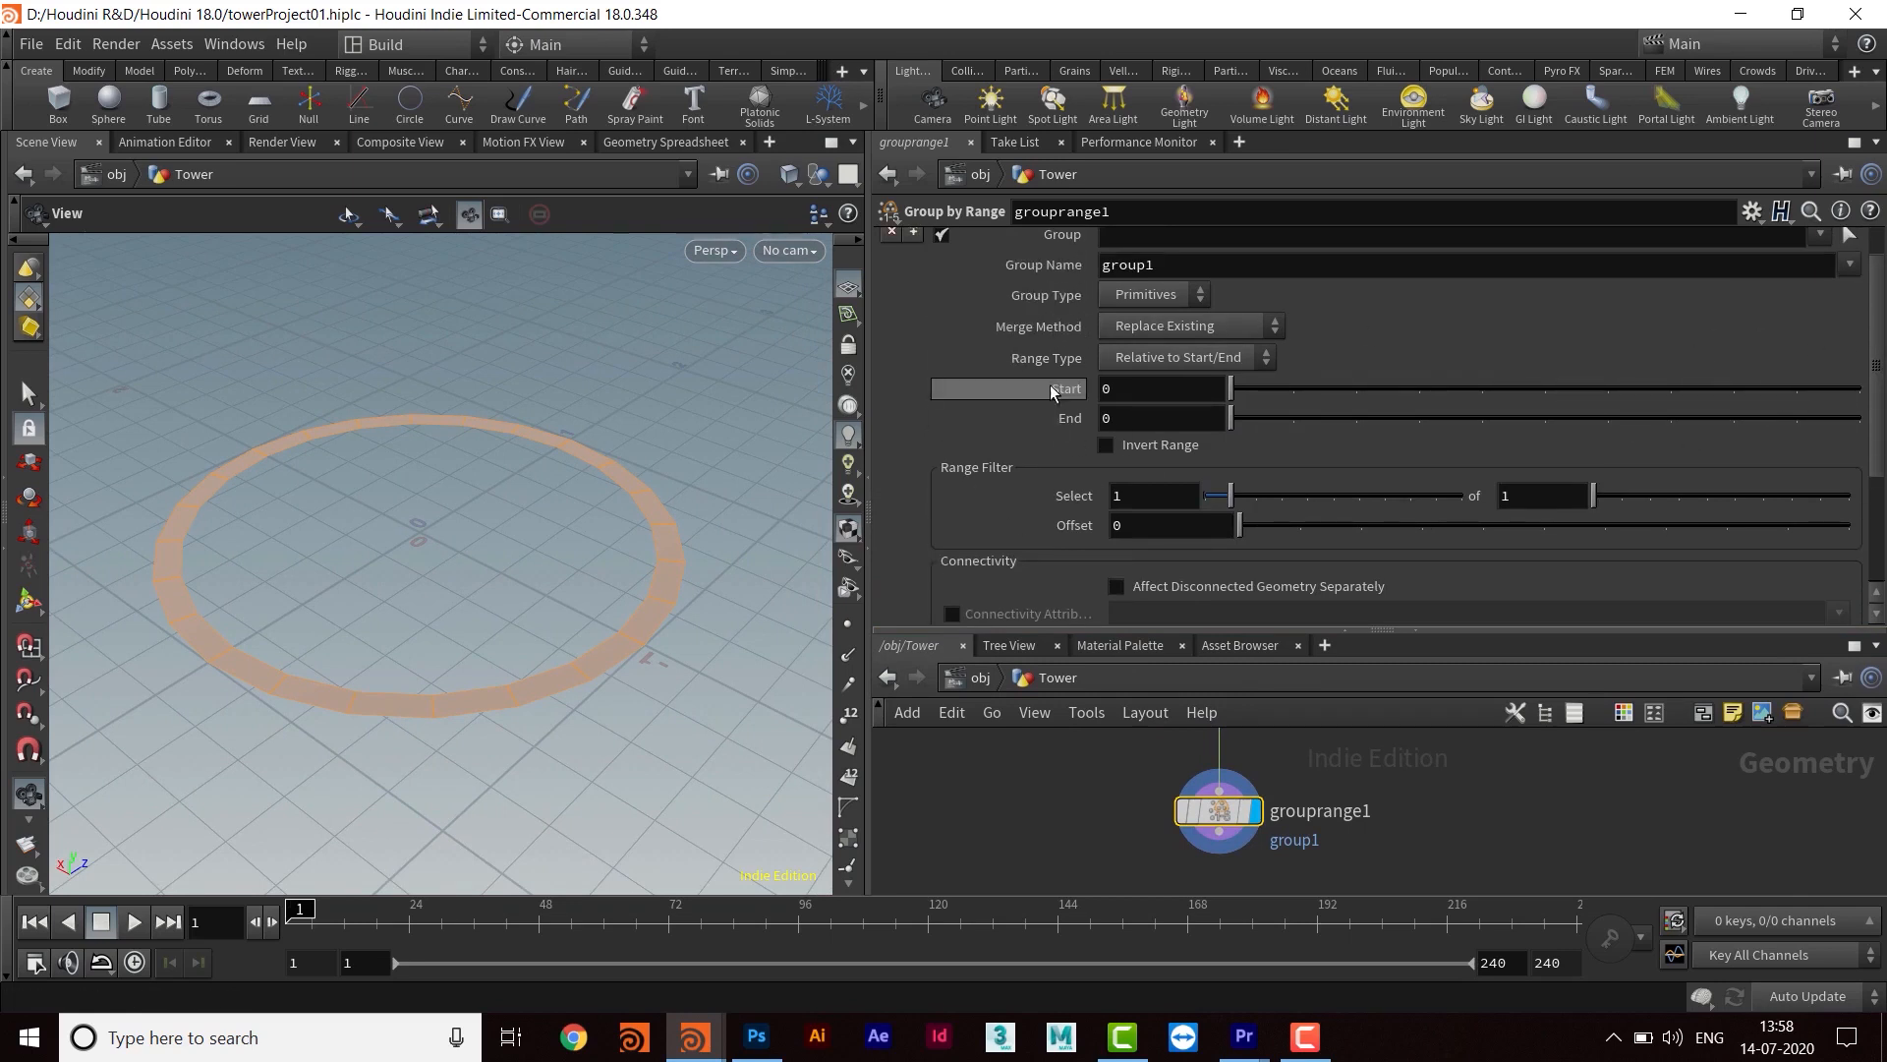
pyautogui.scroll(-3, 1872, 378)
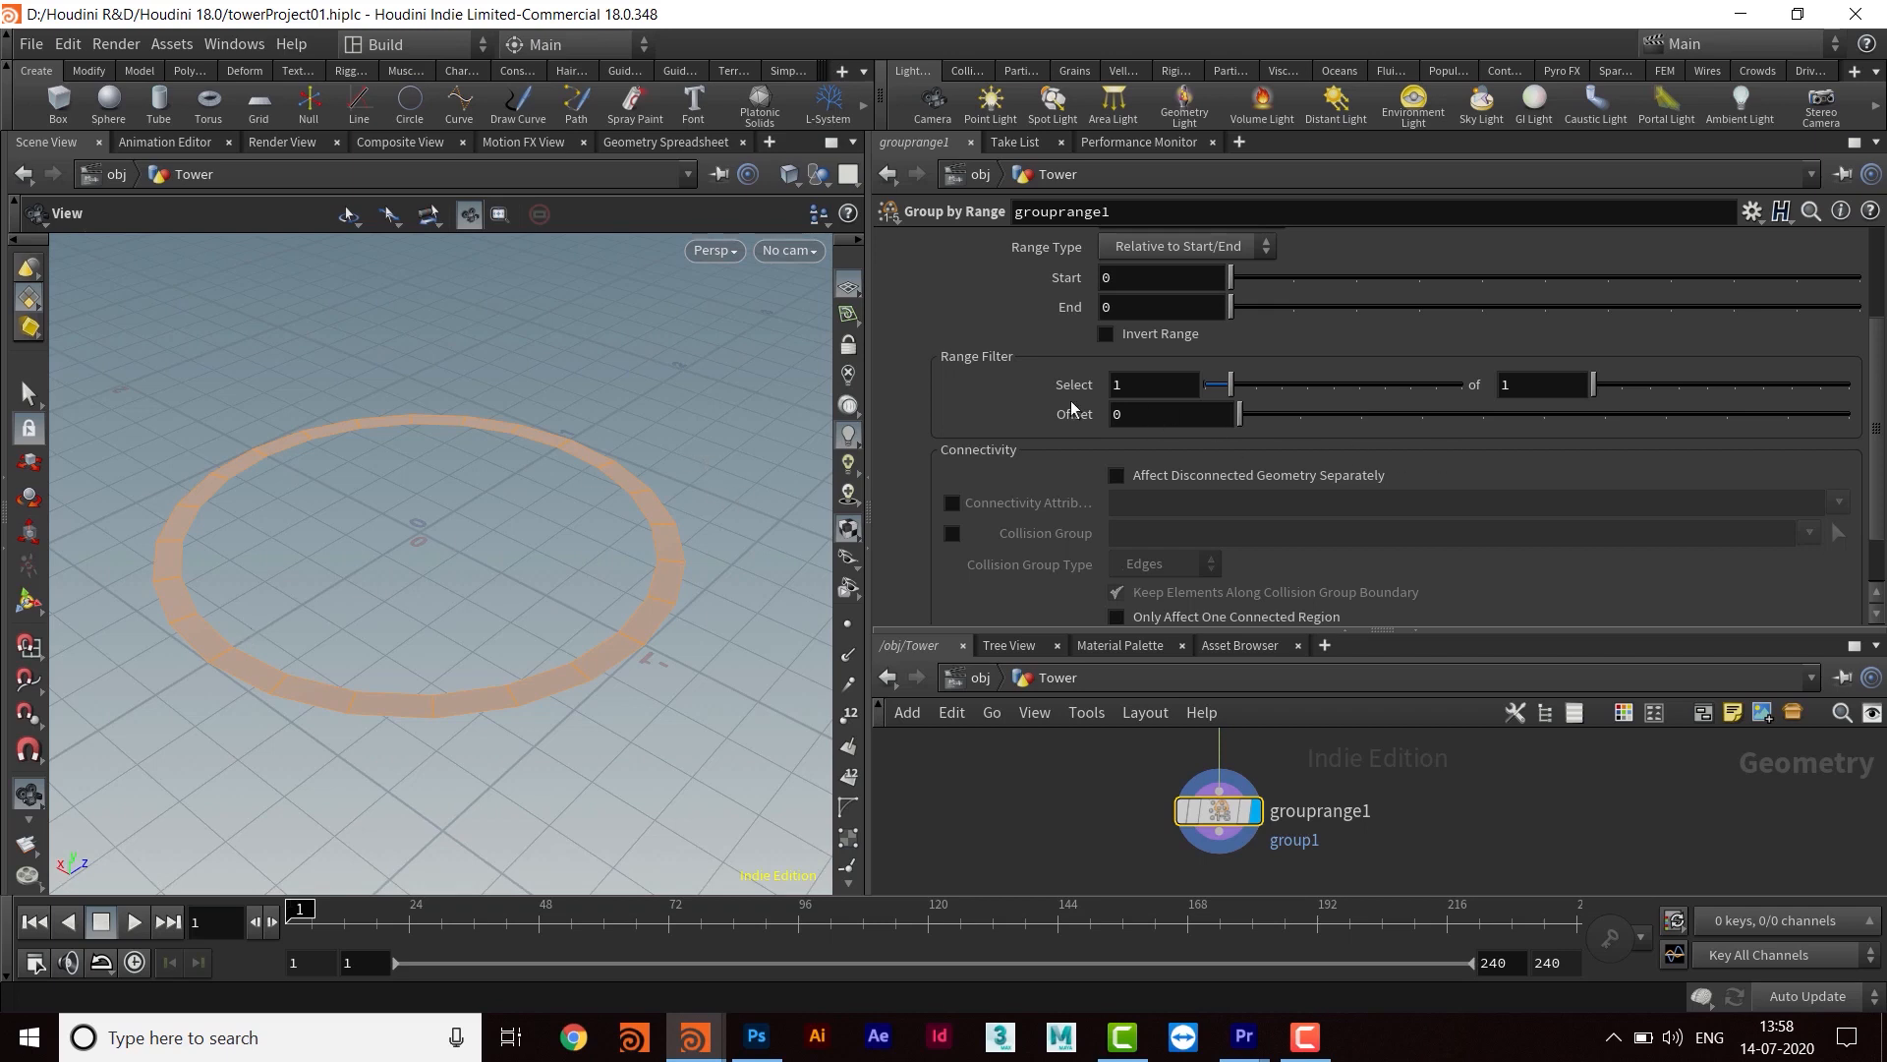
pyautogui.click(1504, 384)
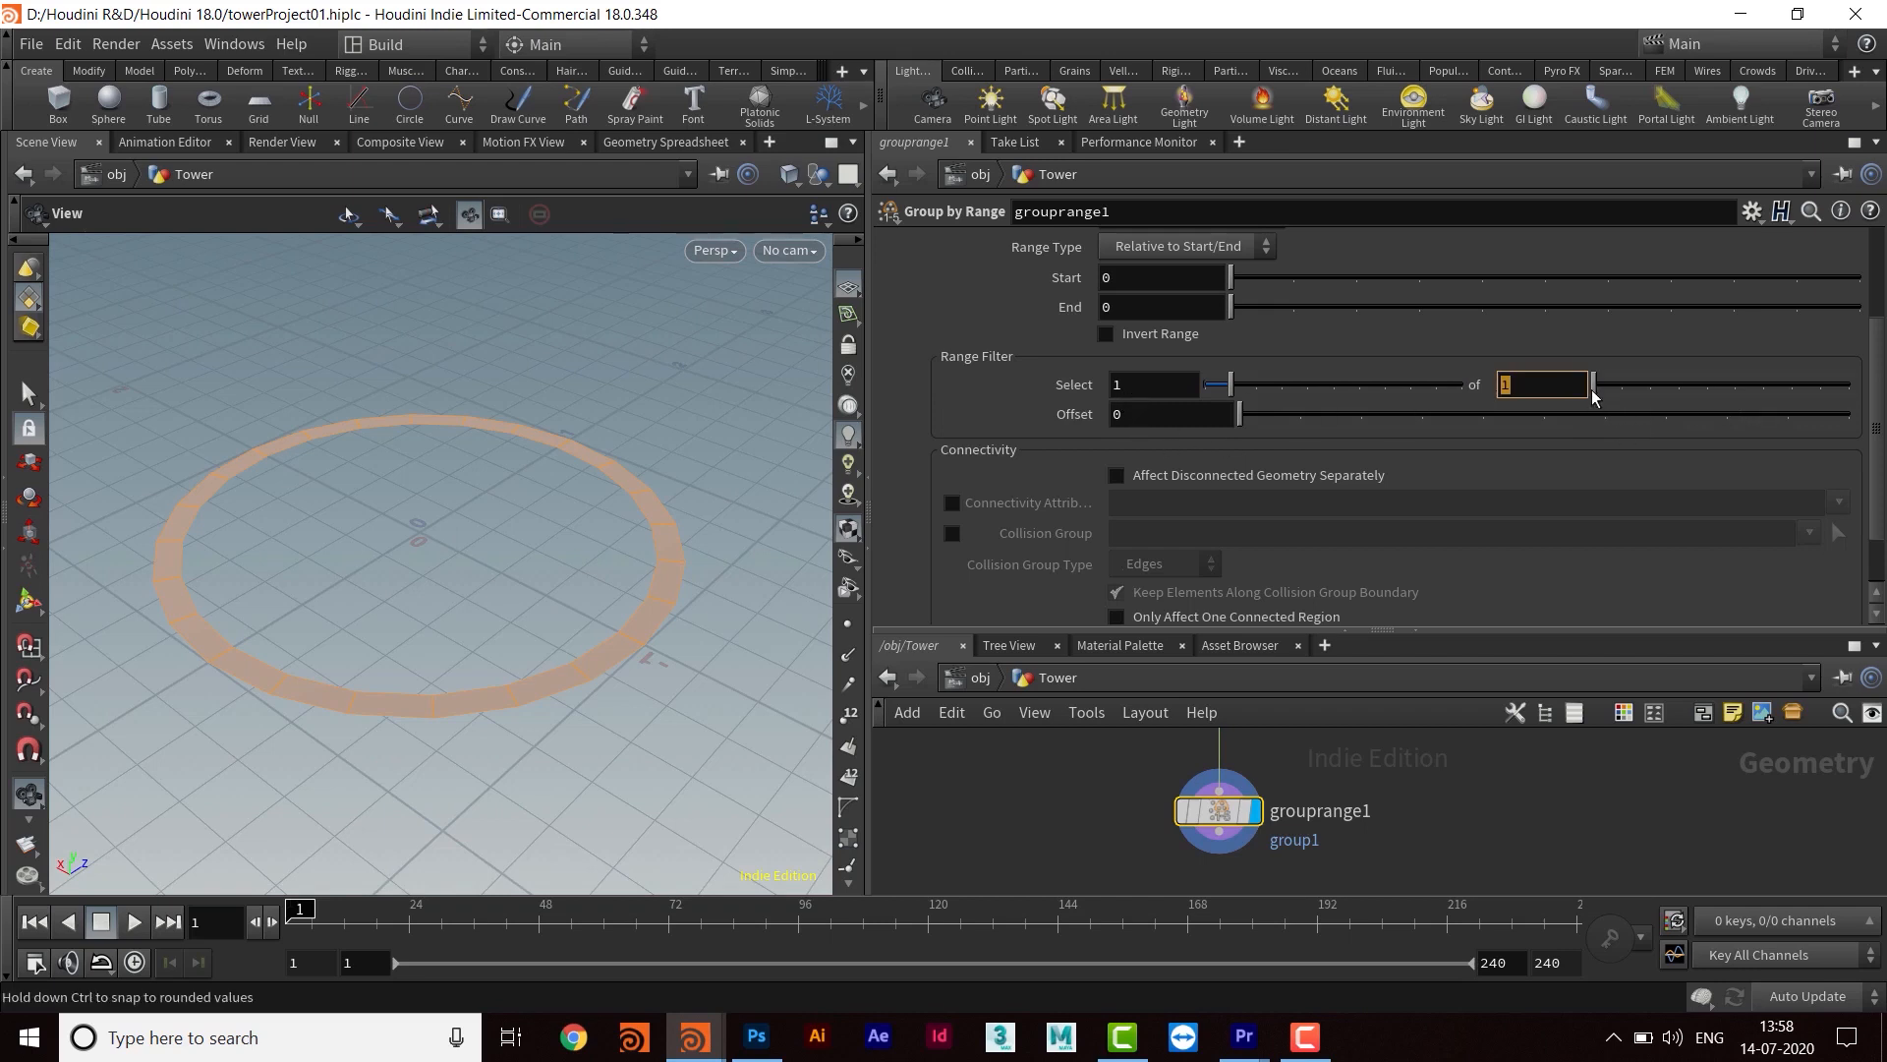
pyautogui.moveTo(1598, 392); pyautogui.dragTo(1622, 394)
pyautogui.moveTo(363, 611); pyautogui.dragTo(392, 577, button='right')
pyautogui.moveTo(392, 577); pyautogui.dragTo(333, 569, button='middle')
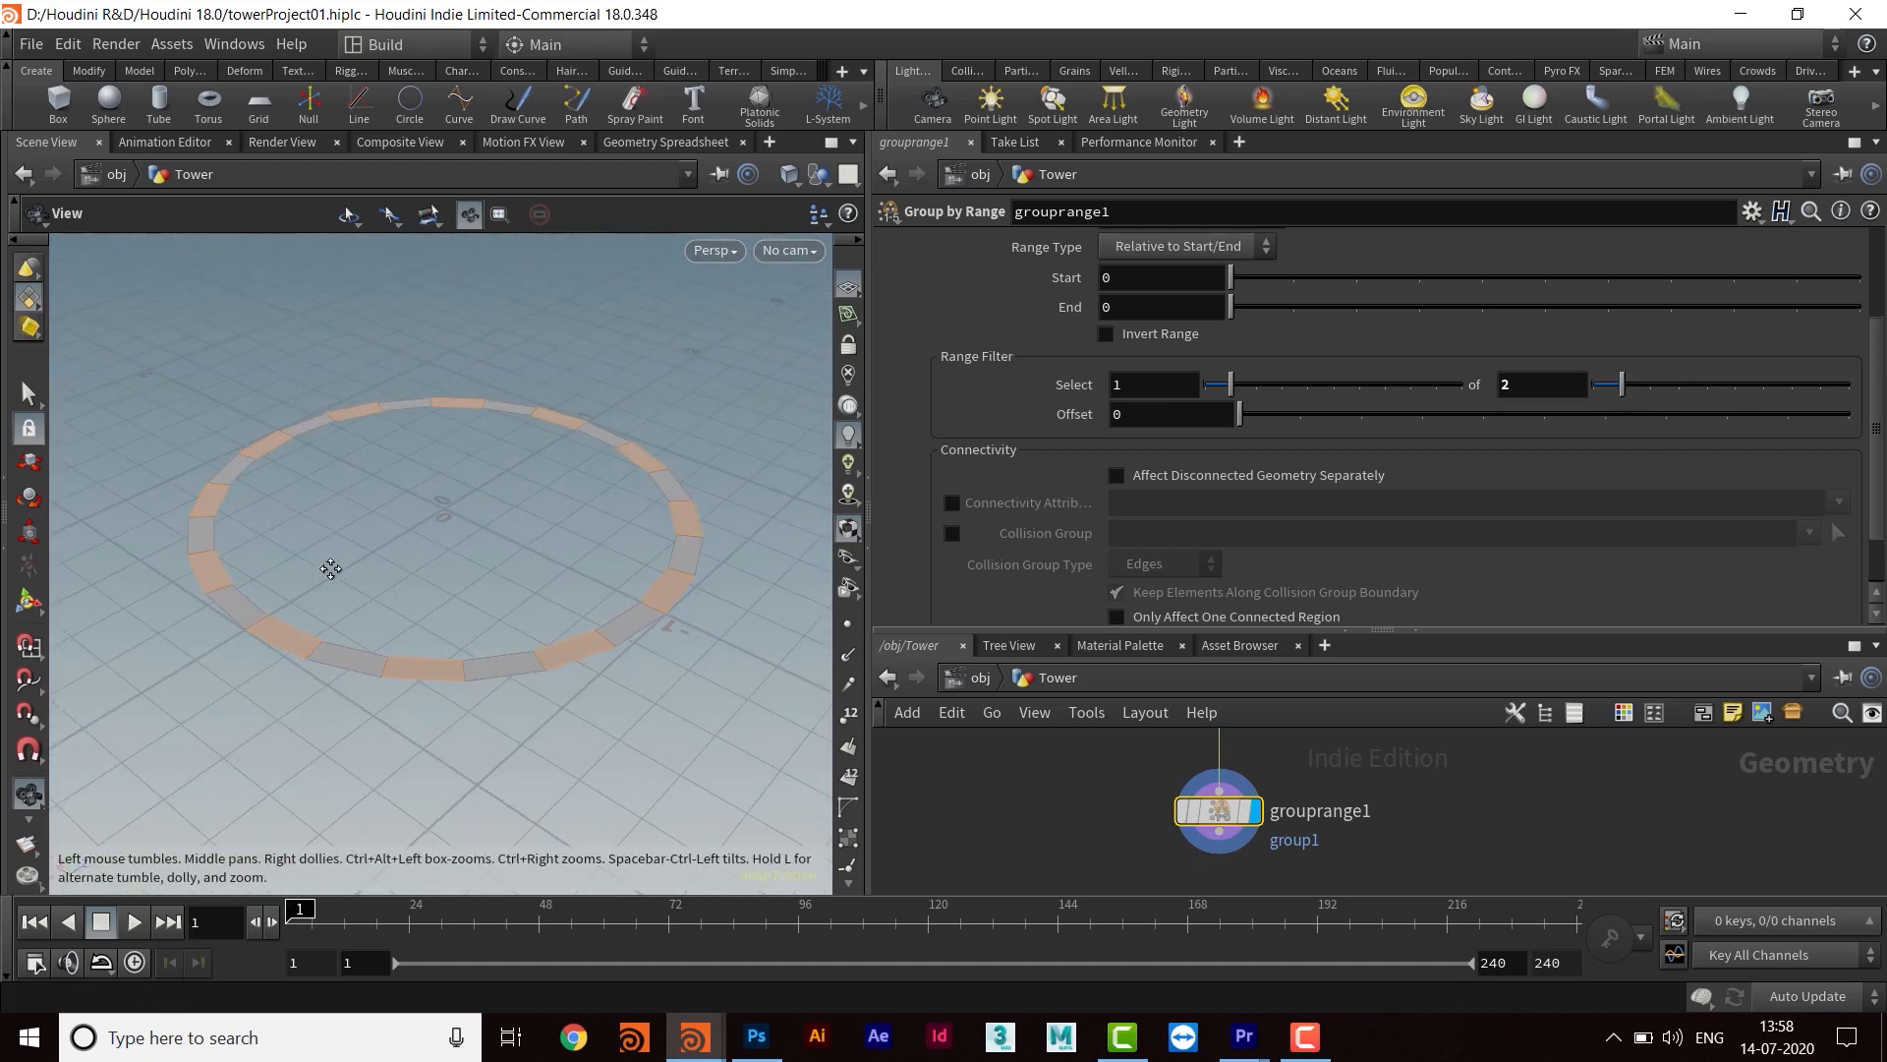
# Try range filters of 2 of 4 and 3 of 4 primitives on the Group by Range node
pyautogui.moveTo(430, 590); pyautogui.dragTo(511, 590, button='right')
pyautogui.moveTo(868, 536); pyautogui.dragTo(981, 536)
pyautogui.moveTo(696, 680)
pyautogui.mouseDown()
pyautogui.moveTo(696, 717)
pyautogui.moveTo(696, 696)
pyautogui.mouseUp()
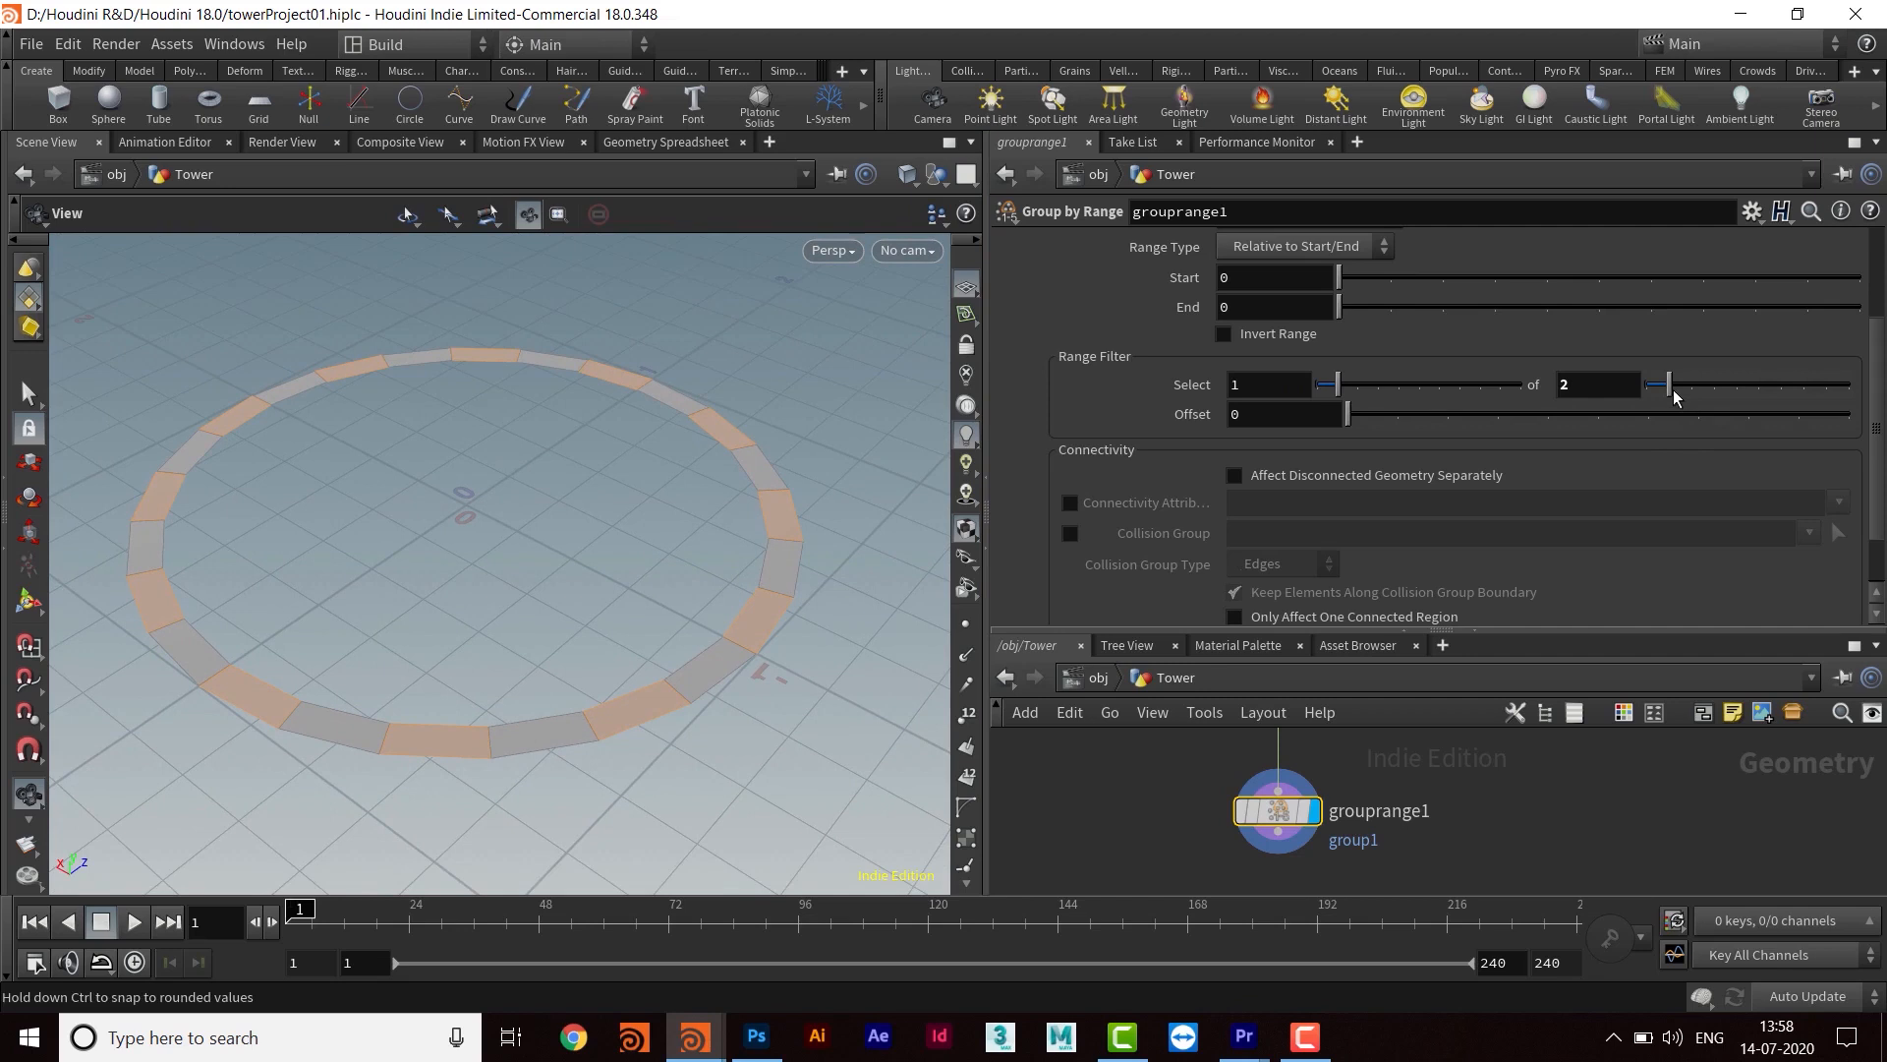
pyautogui.moveTo(1338, 394); pyautogui.dragTo(1354, 396)
pyautogui.moveTo(1687, 394); pyautogui.dragTo(1707, 397)
pyautogui.moveTo(652, 552)
pyautogui.mouseDown()
pyautogui.moveTo(640, 619)
pyautogui.moveTo(640, 565)
pyautogui.mouseUp()
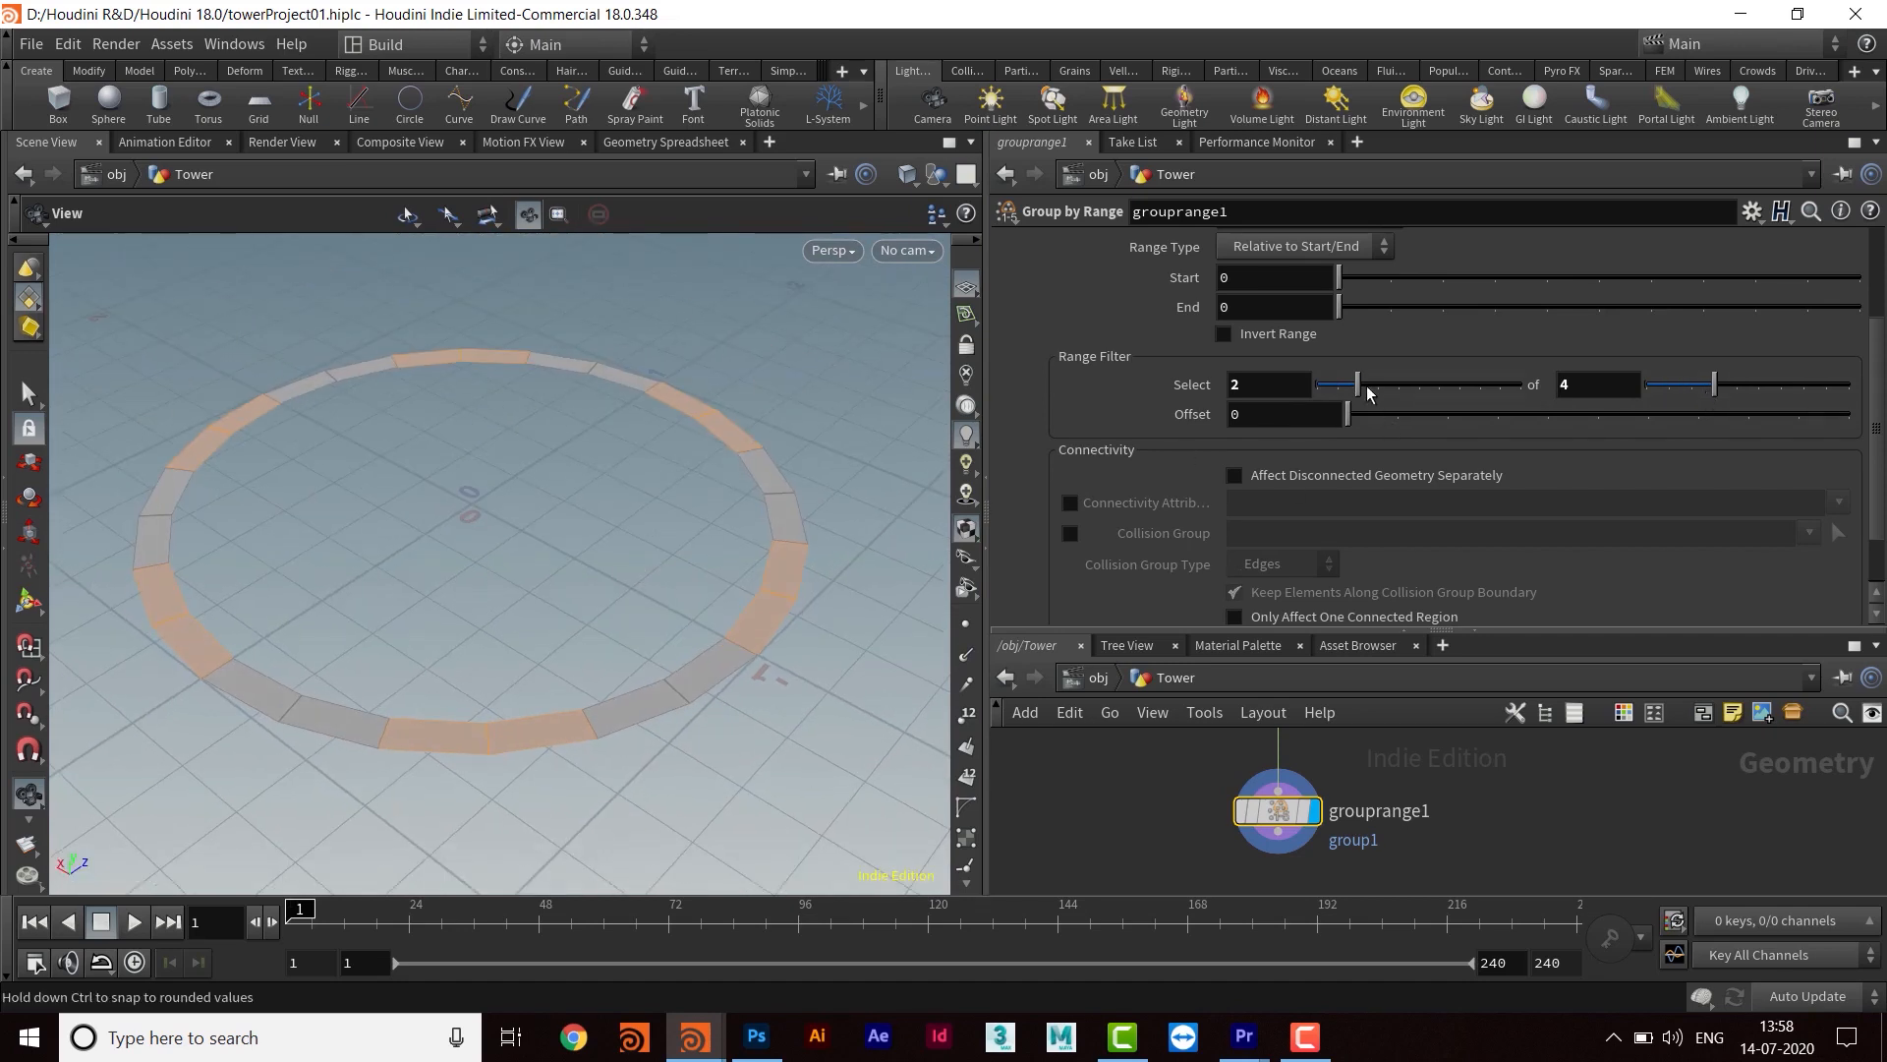
pyautogui.moveTo(1357, 384); pyautogui.dragTo(1378, 385)
pyautogui.moveTo(537, 602); pyautogui.dragTo(455, 590)
pyautogui.moveTo(483, 583); pyautogui.dragTo(535, 577, button='middle')
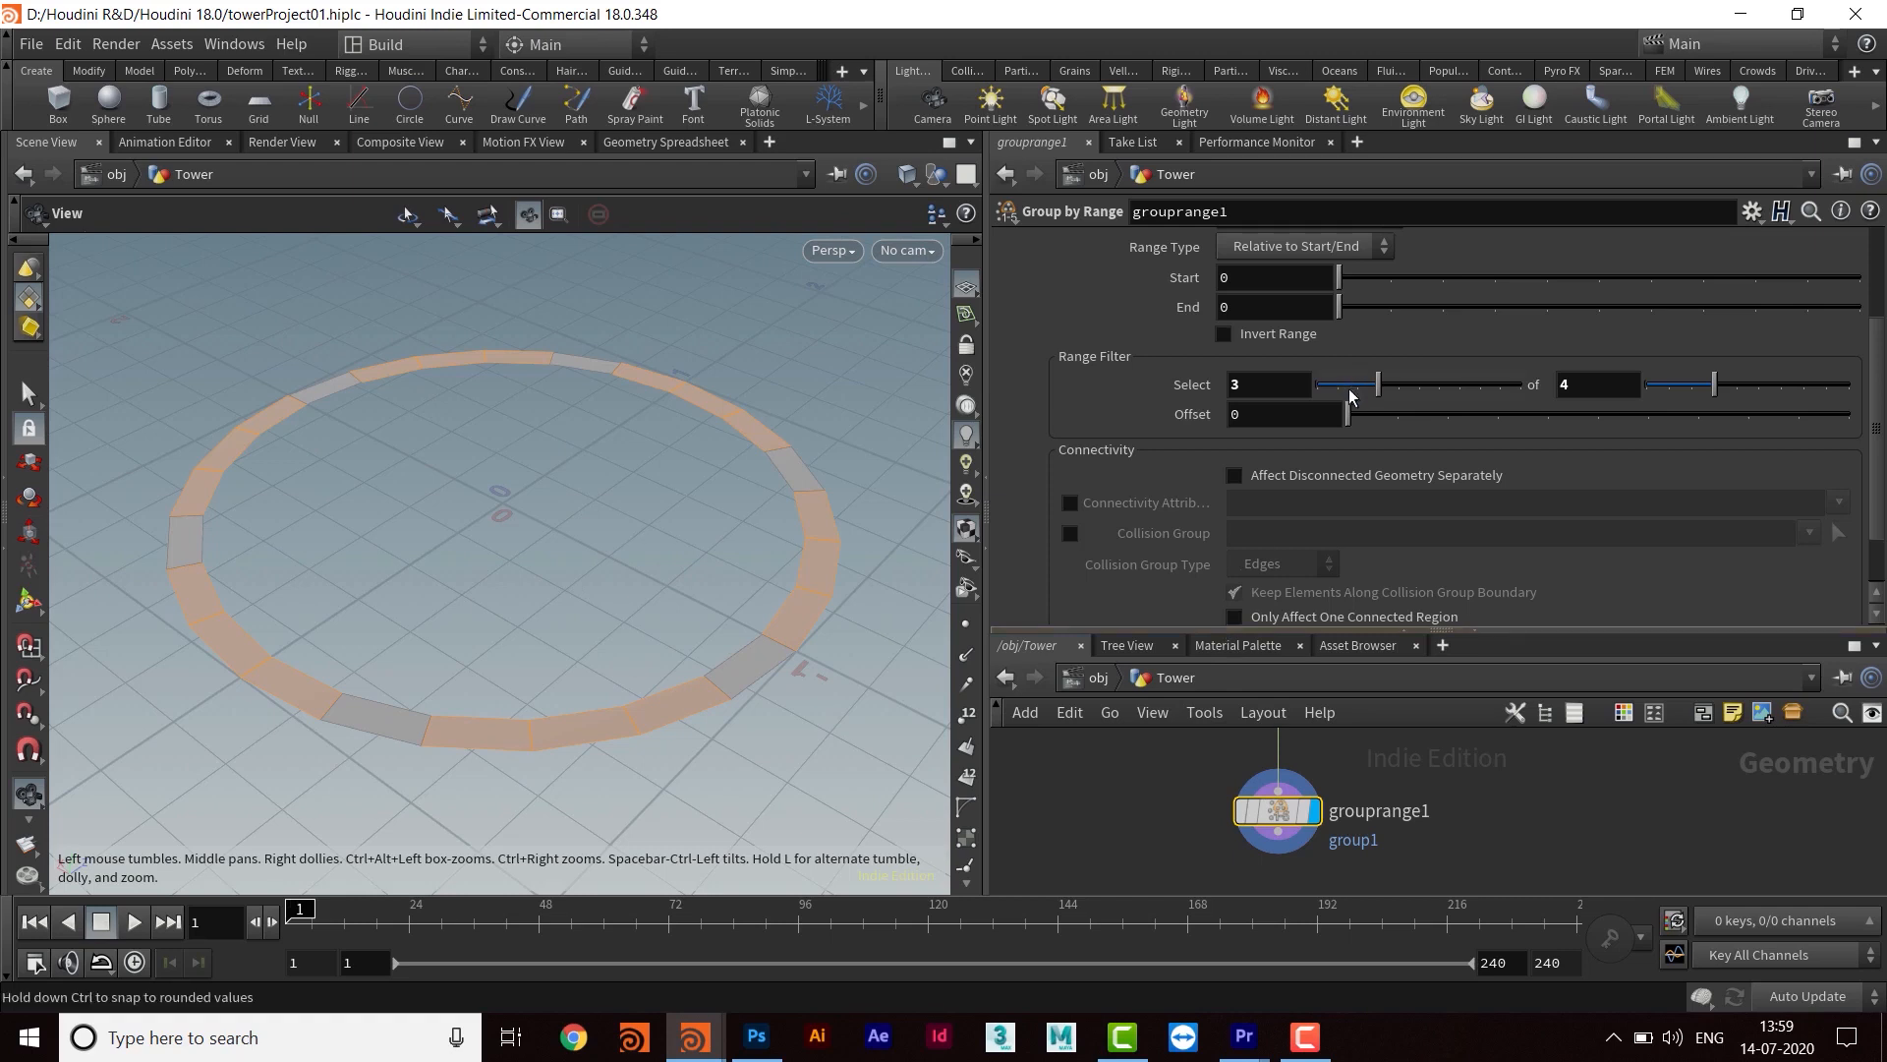
# Set the Group by Range node's range filter back to select 1 of 2 primitives
pyautogui.moveTo(1370, 390); pyautogui.dragTo(1344, 395)
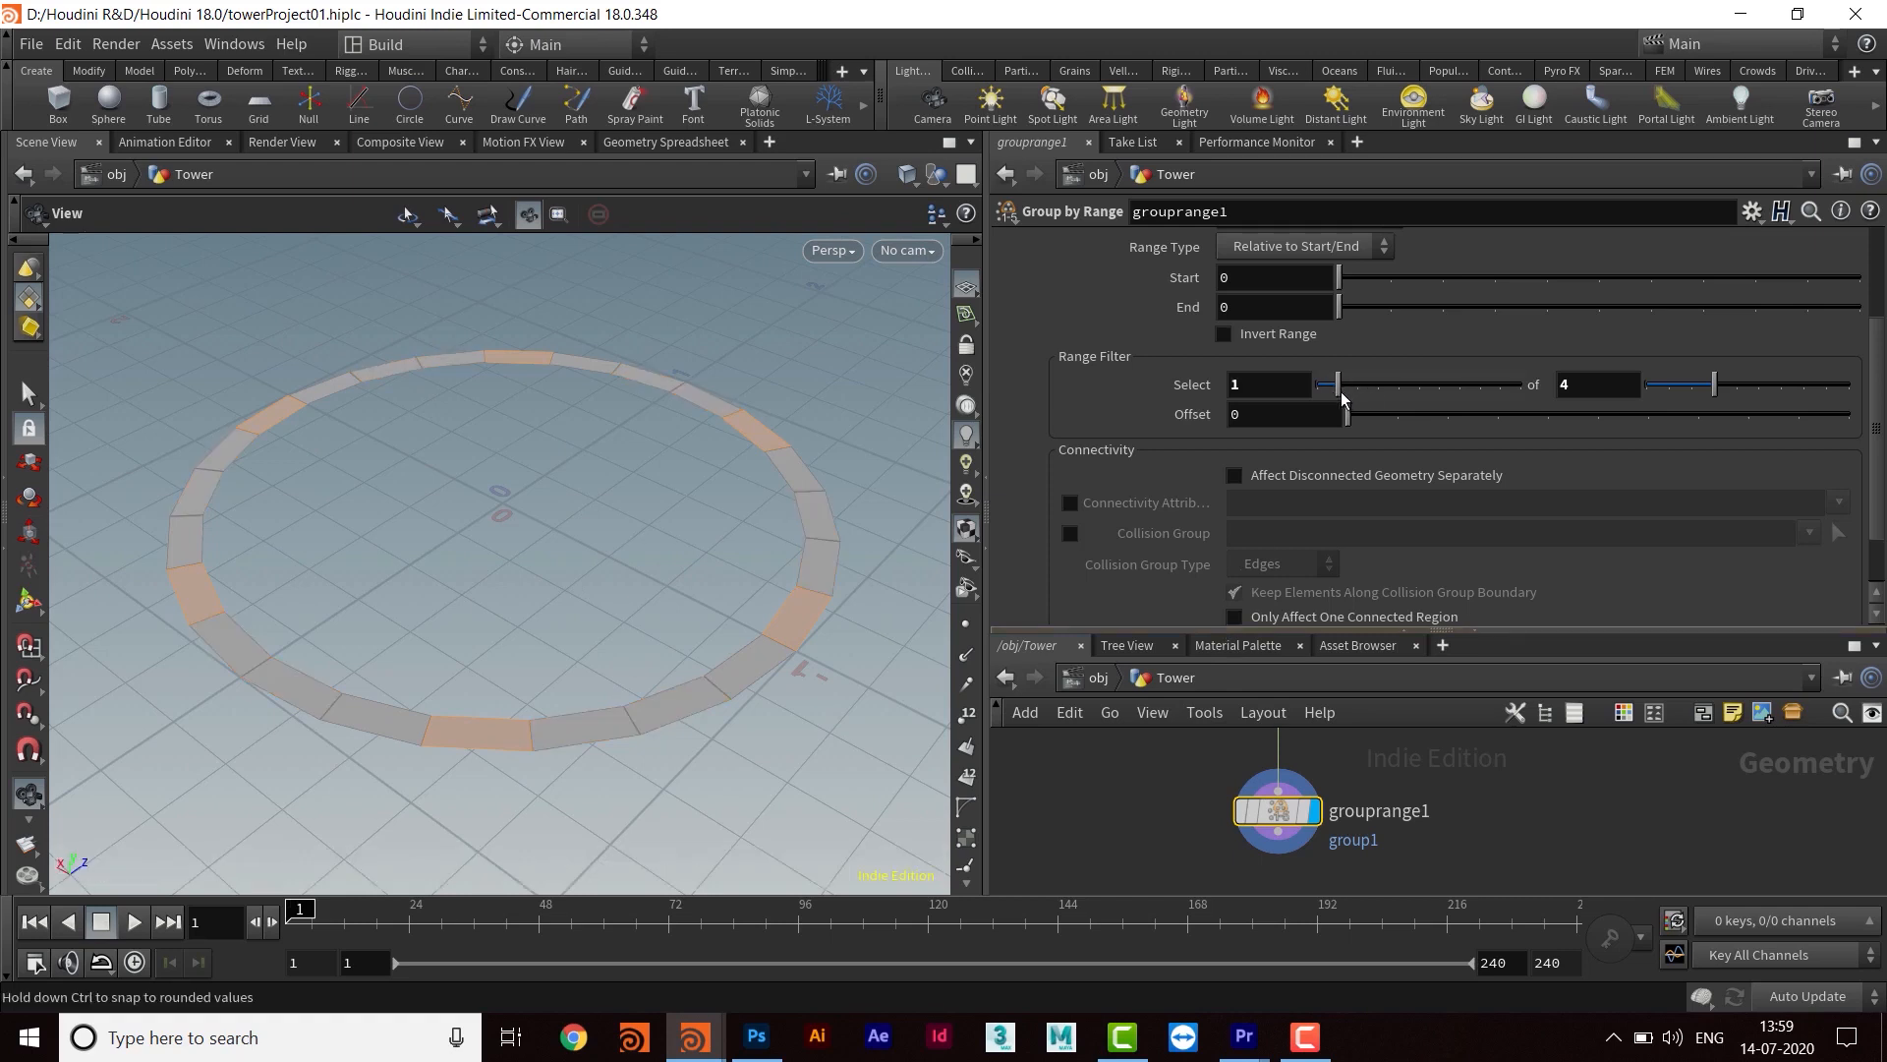
pyautogui.moveTo(1715, 391); pyautogui.dragTo(1669, 391)
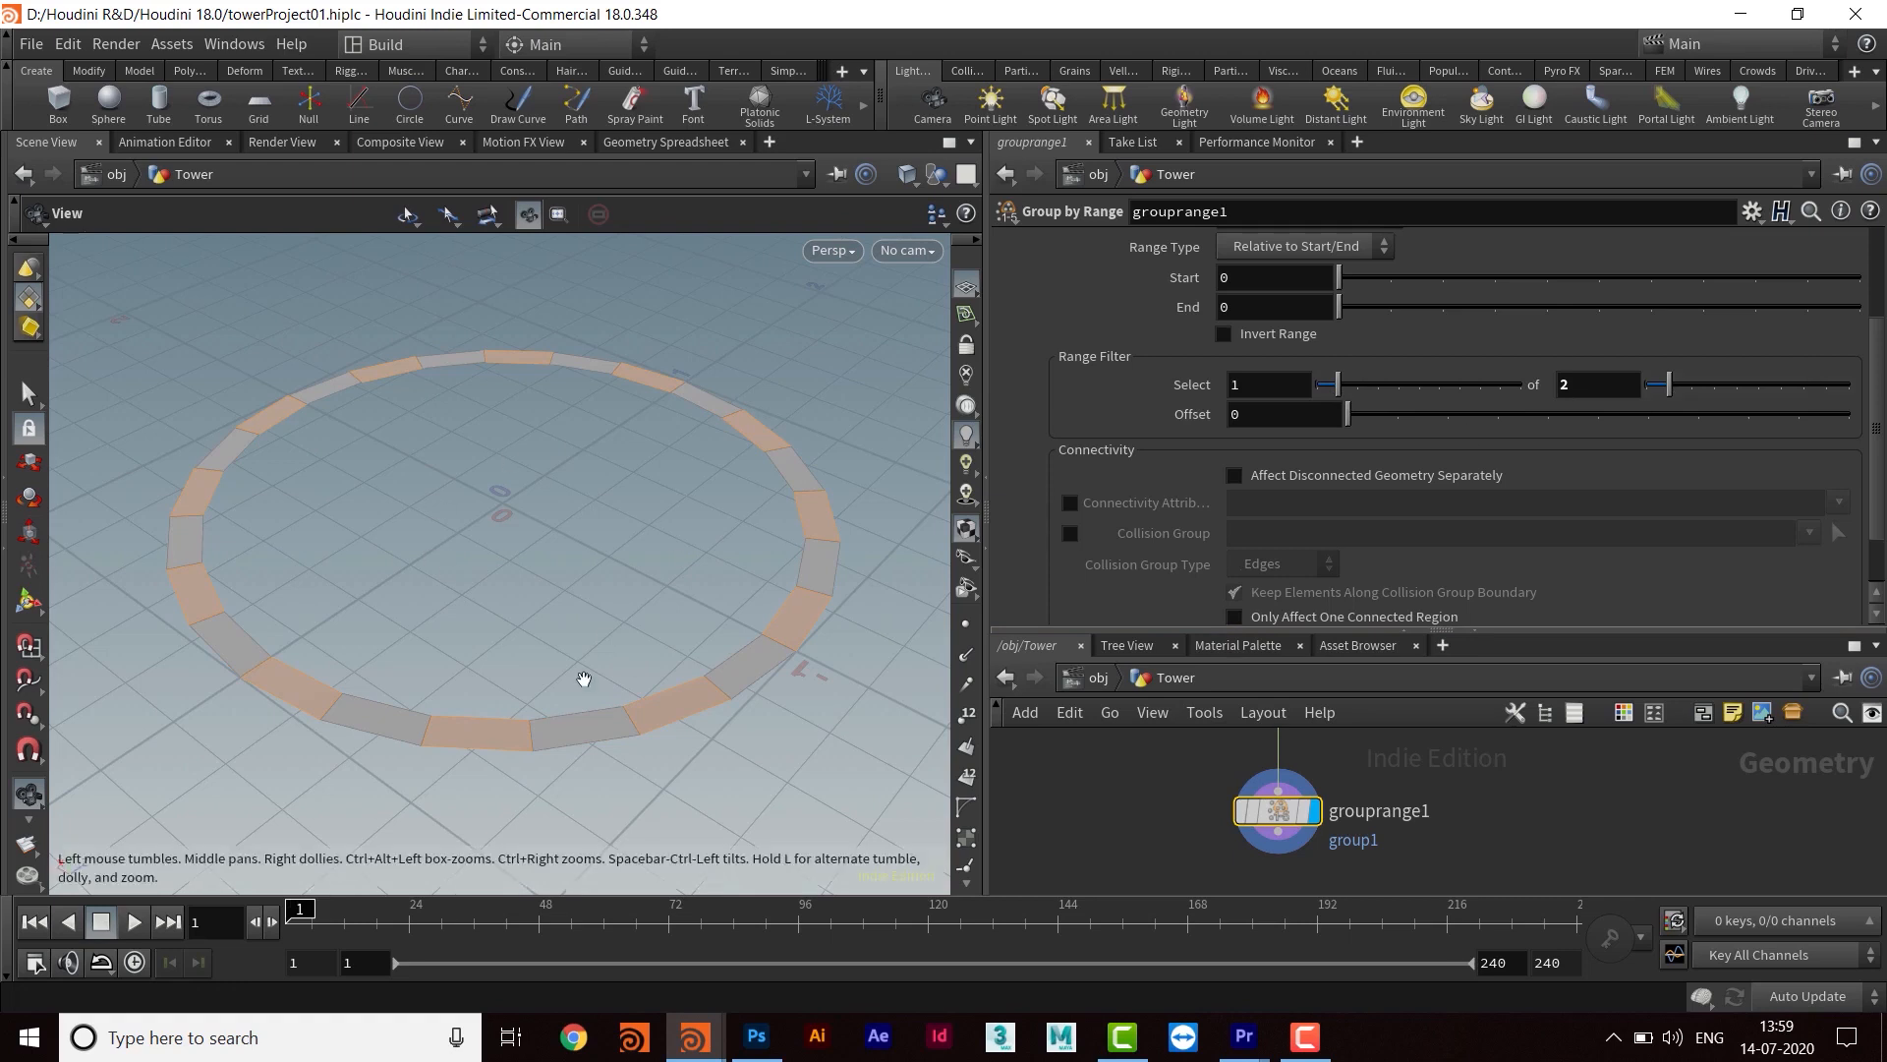
pyautogui.moveTo(588, 706); pyautogui.dragTo(522, 665)
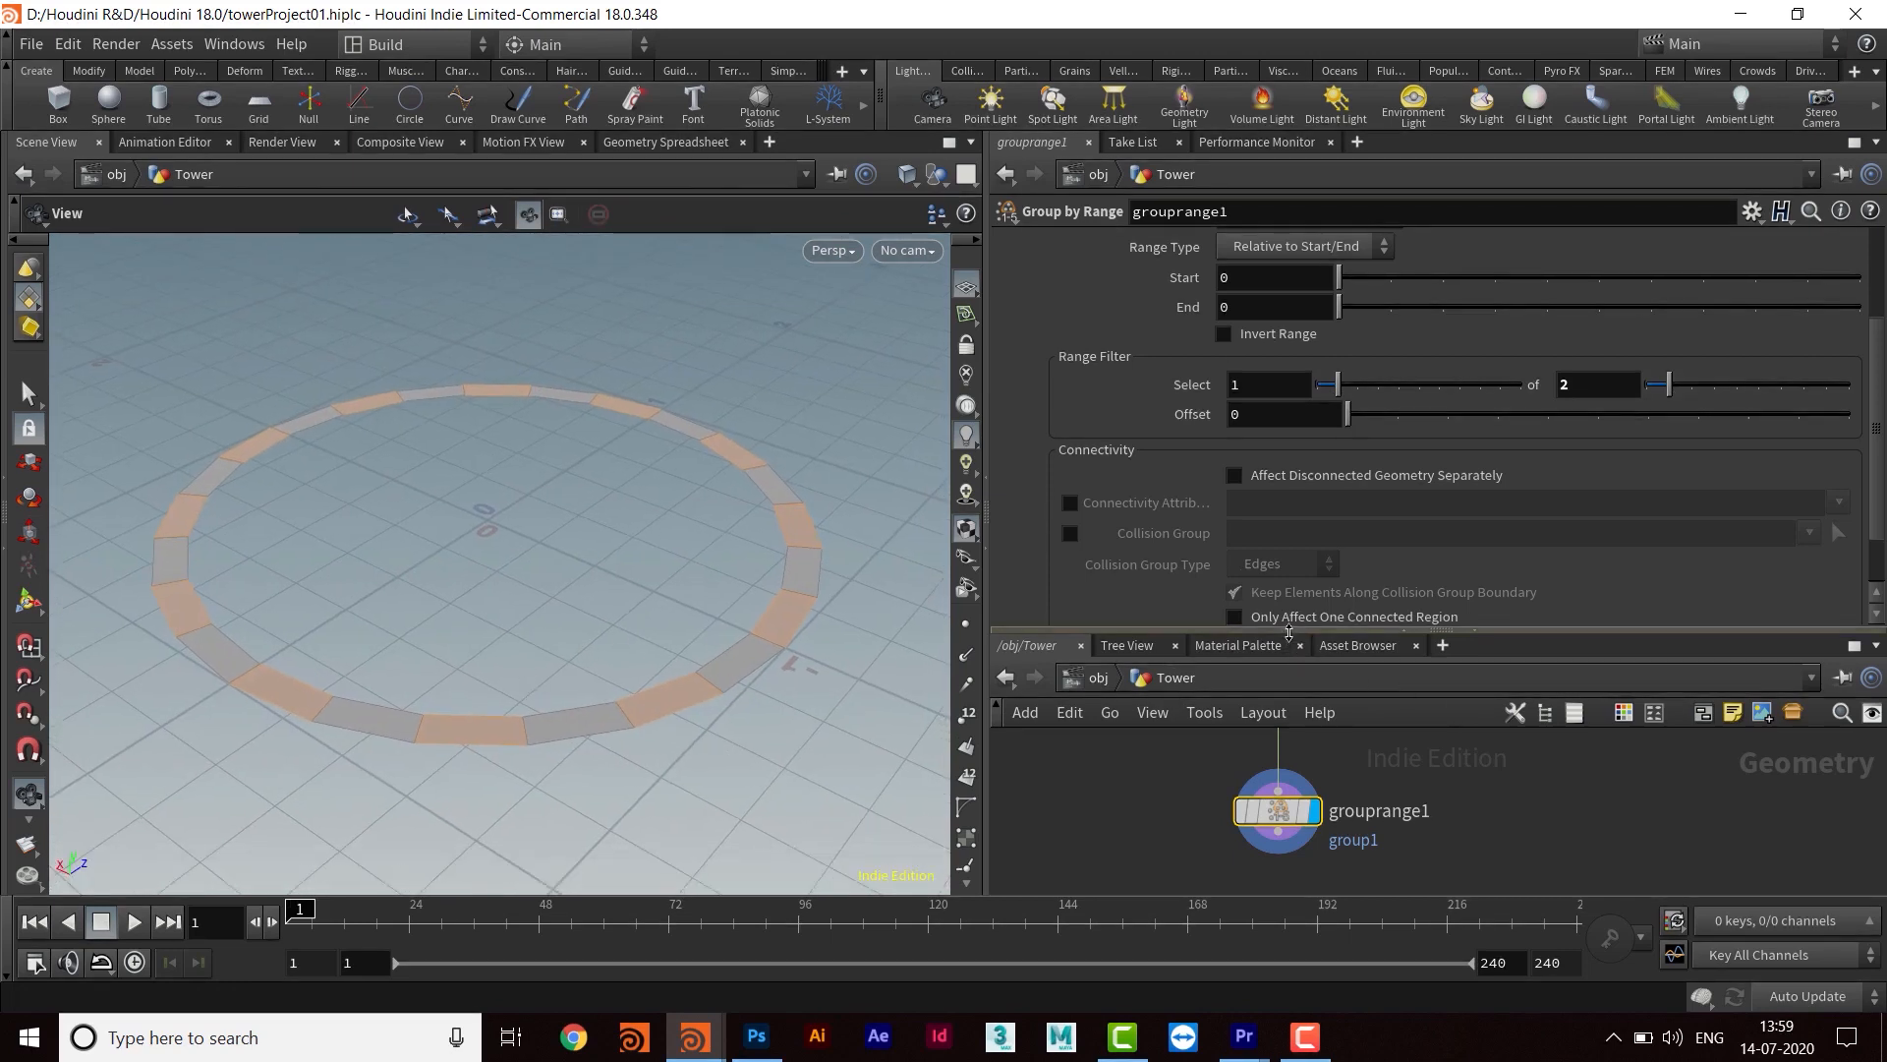
# Set the Group by Range node's group name to poly_grp
pyautogui.moveTo(1289, 632); pyautogui.dragTo(1289, 406)
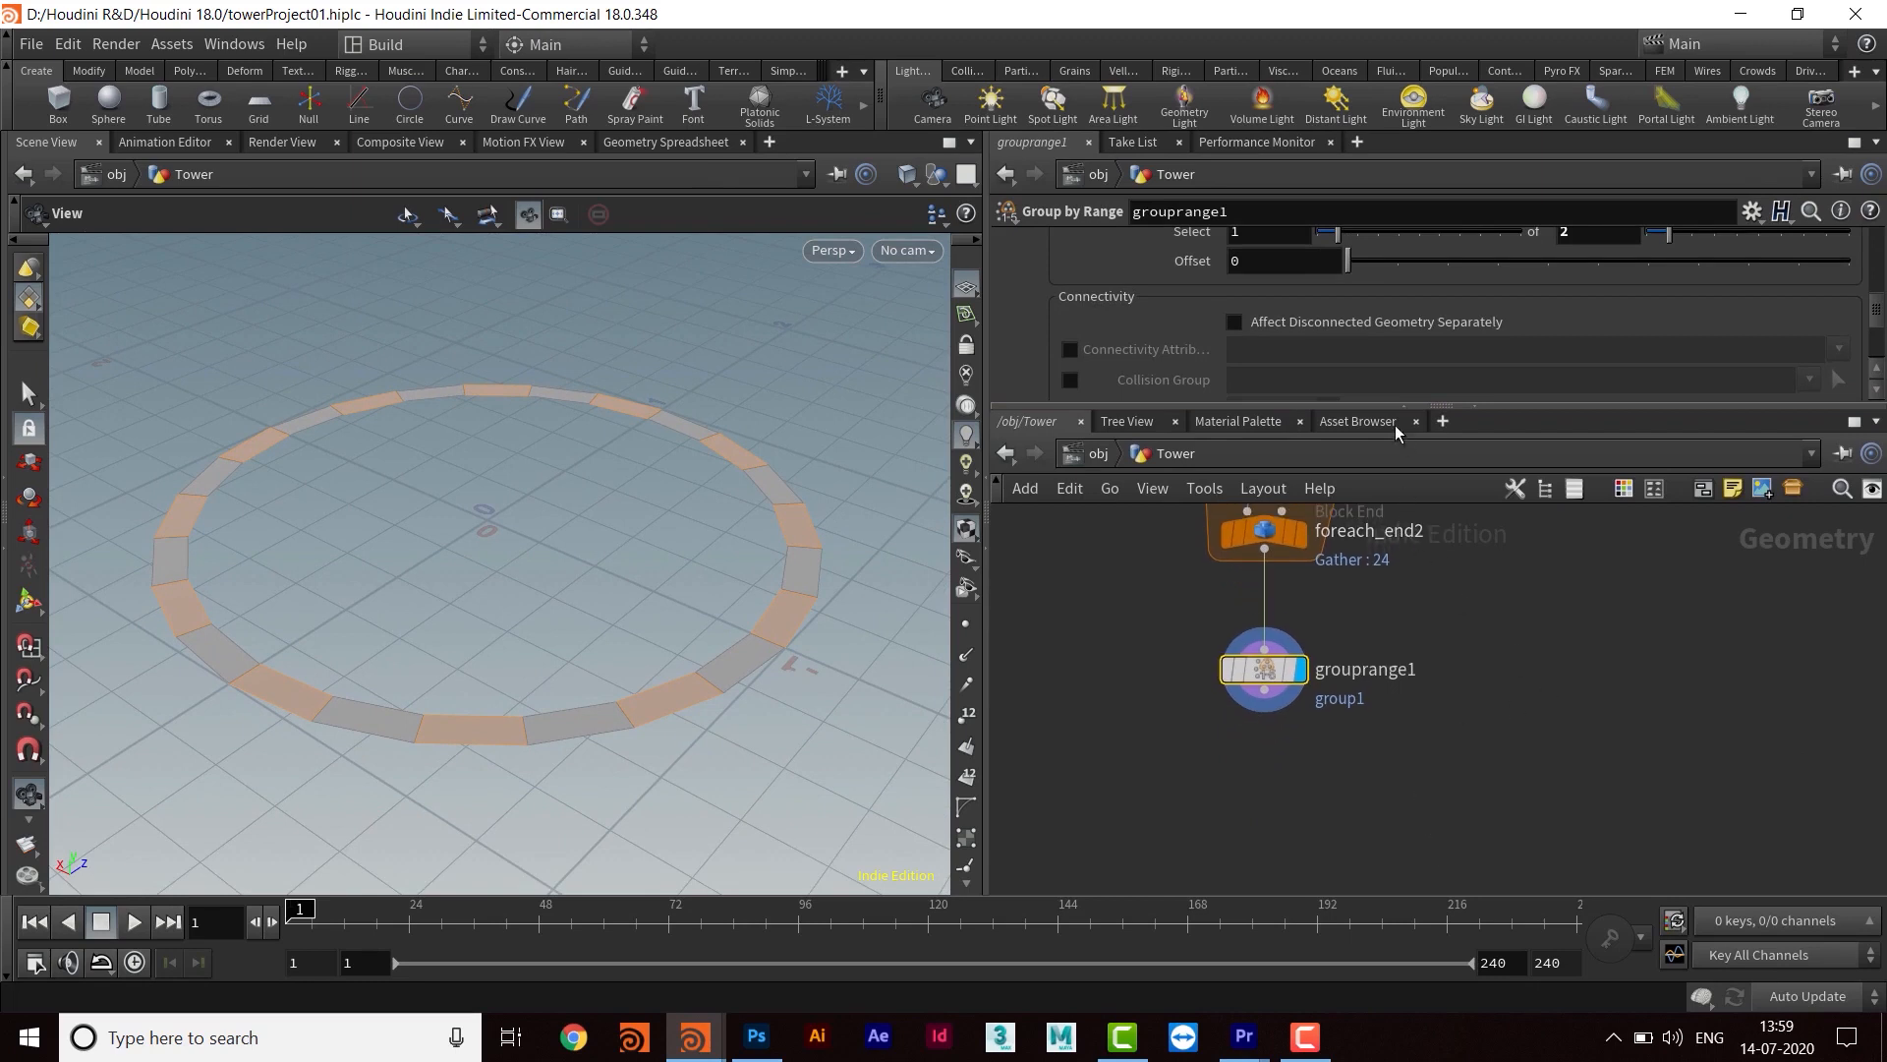
pyautogui.moveTo(1391, 403); pyautogui.dragTo(1408, 639)
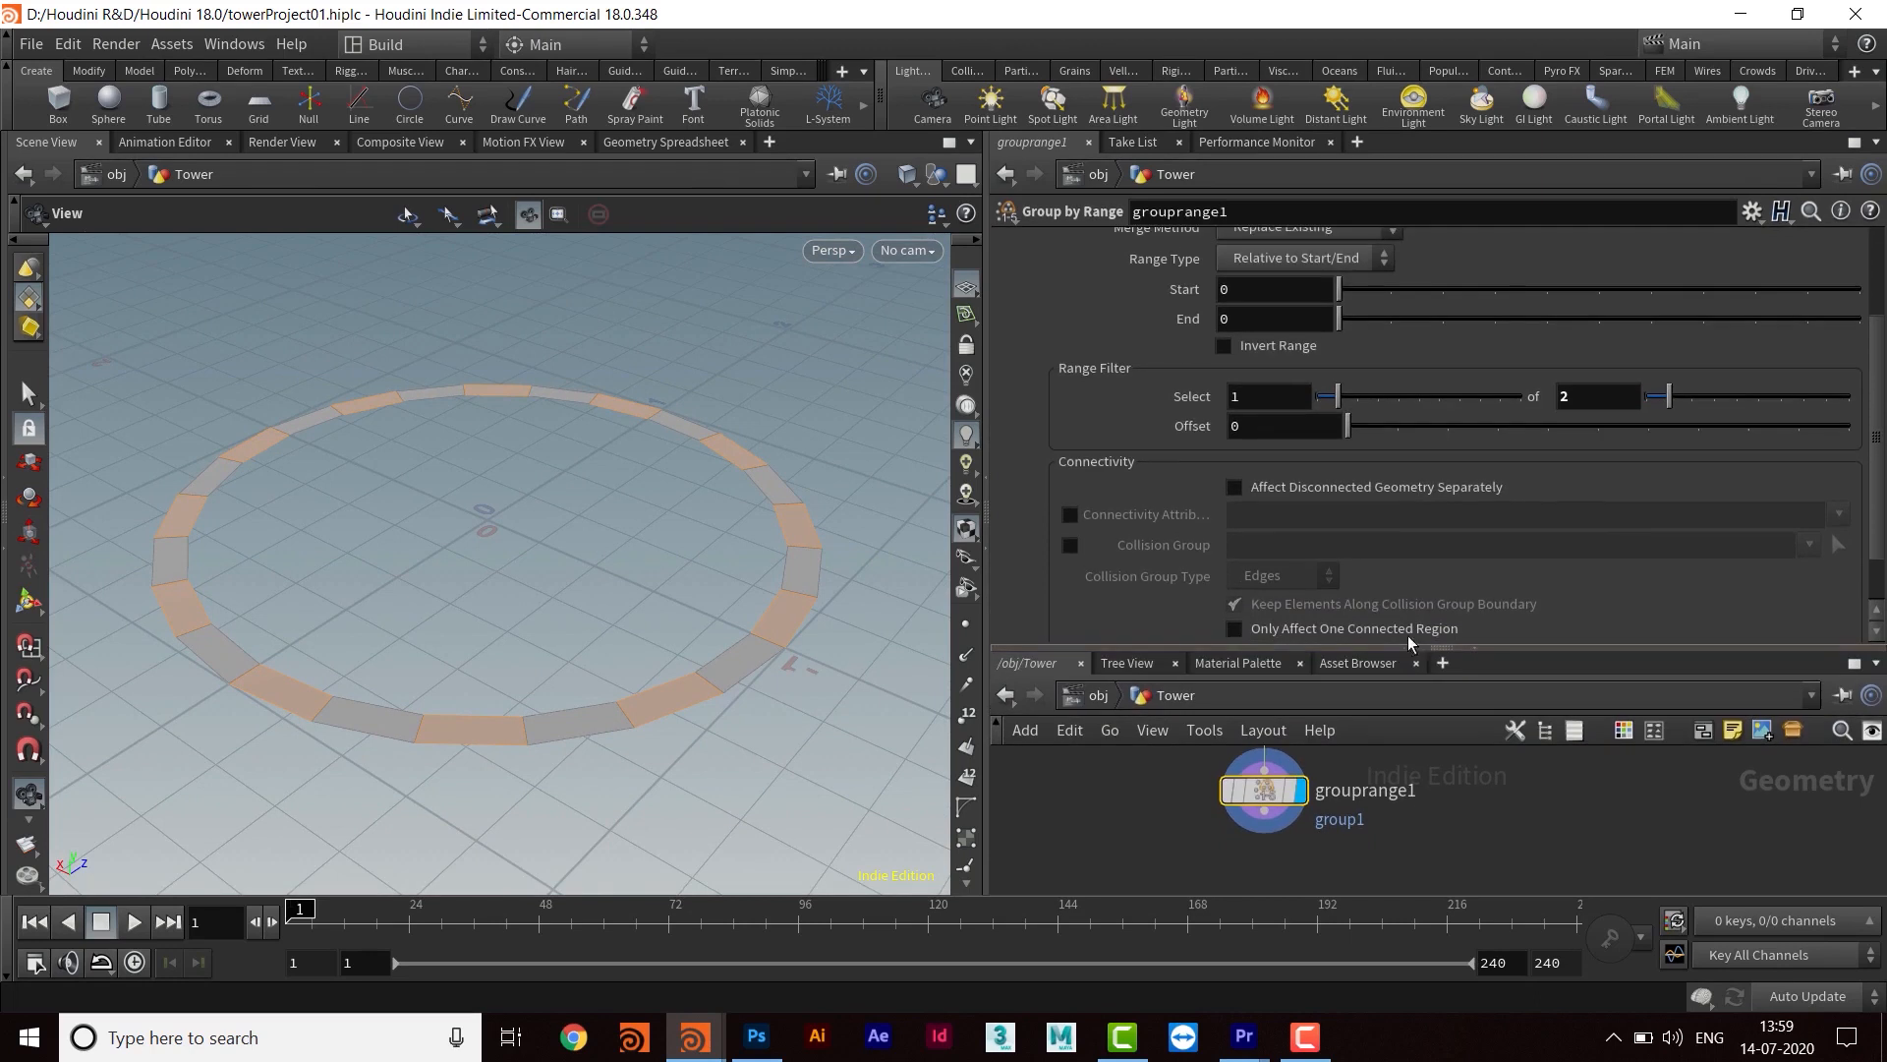
pyautogui.scroll(4, 1604, 521)
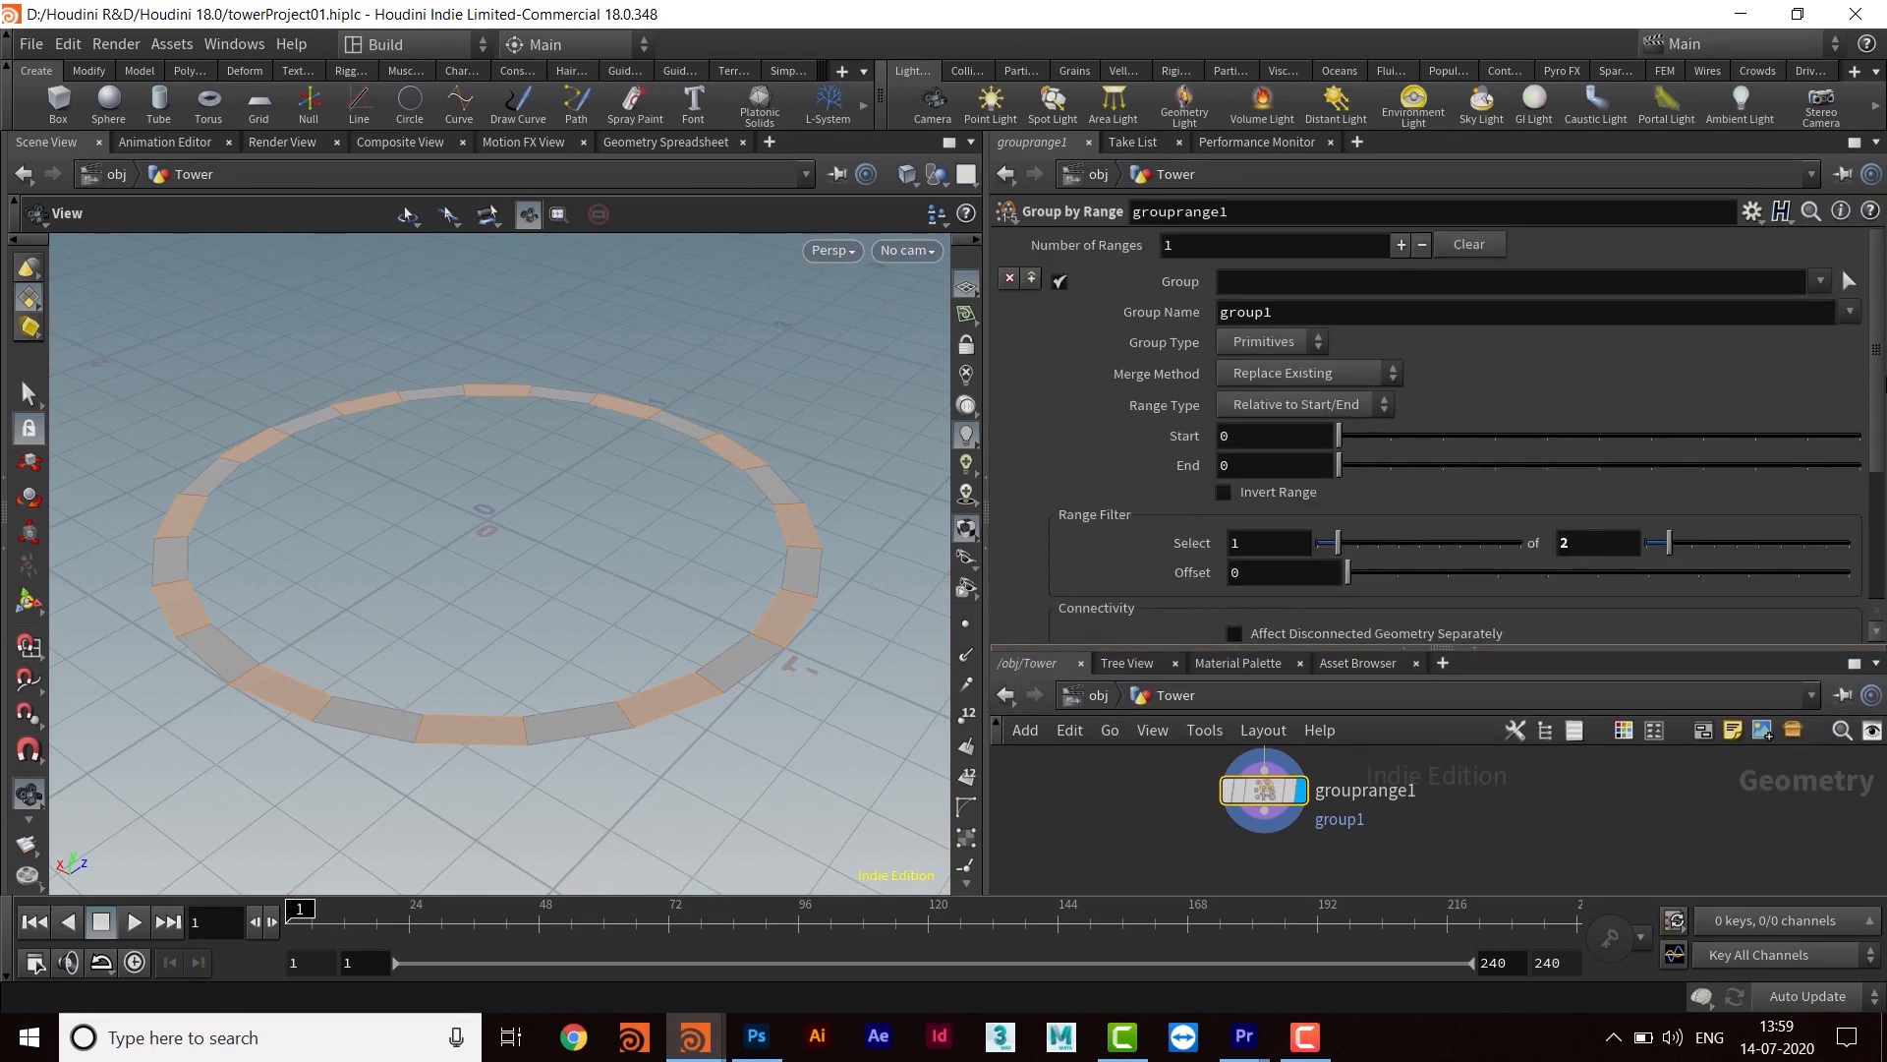
pyautogui.moveTo(1278, 312); pyautogui.dragTo(1026, 313)
pyautogui.write('poly_')
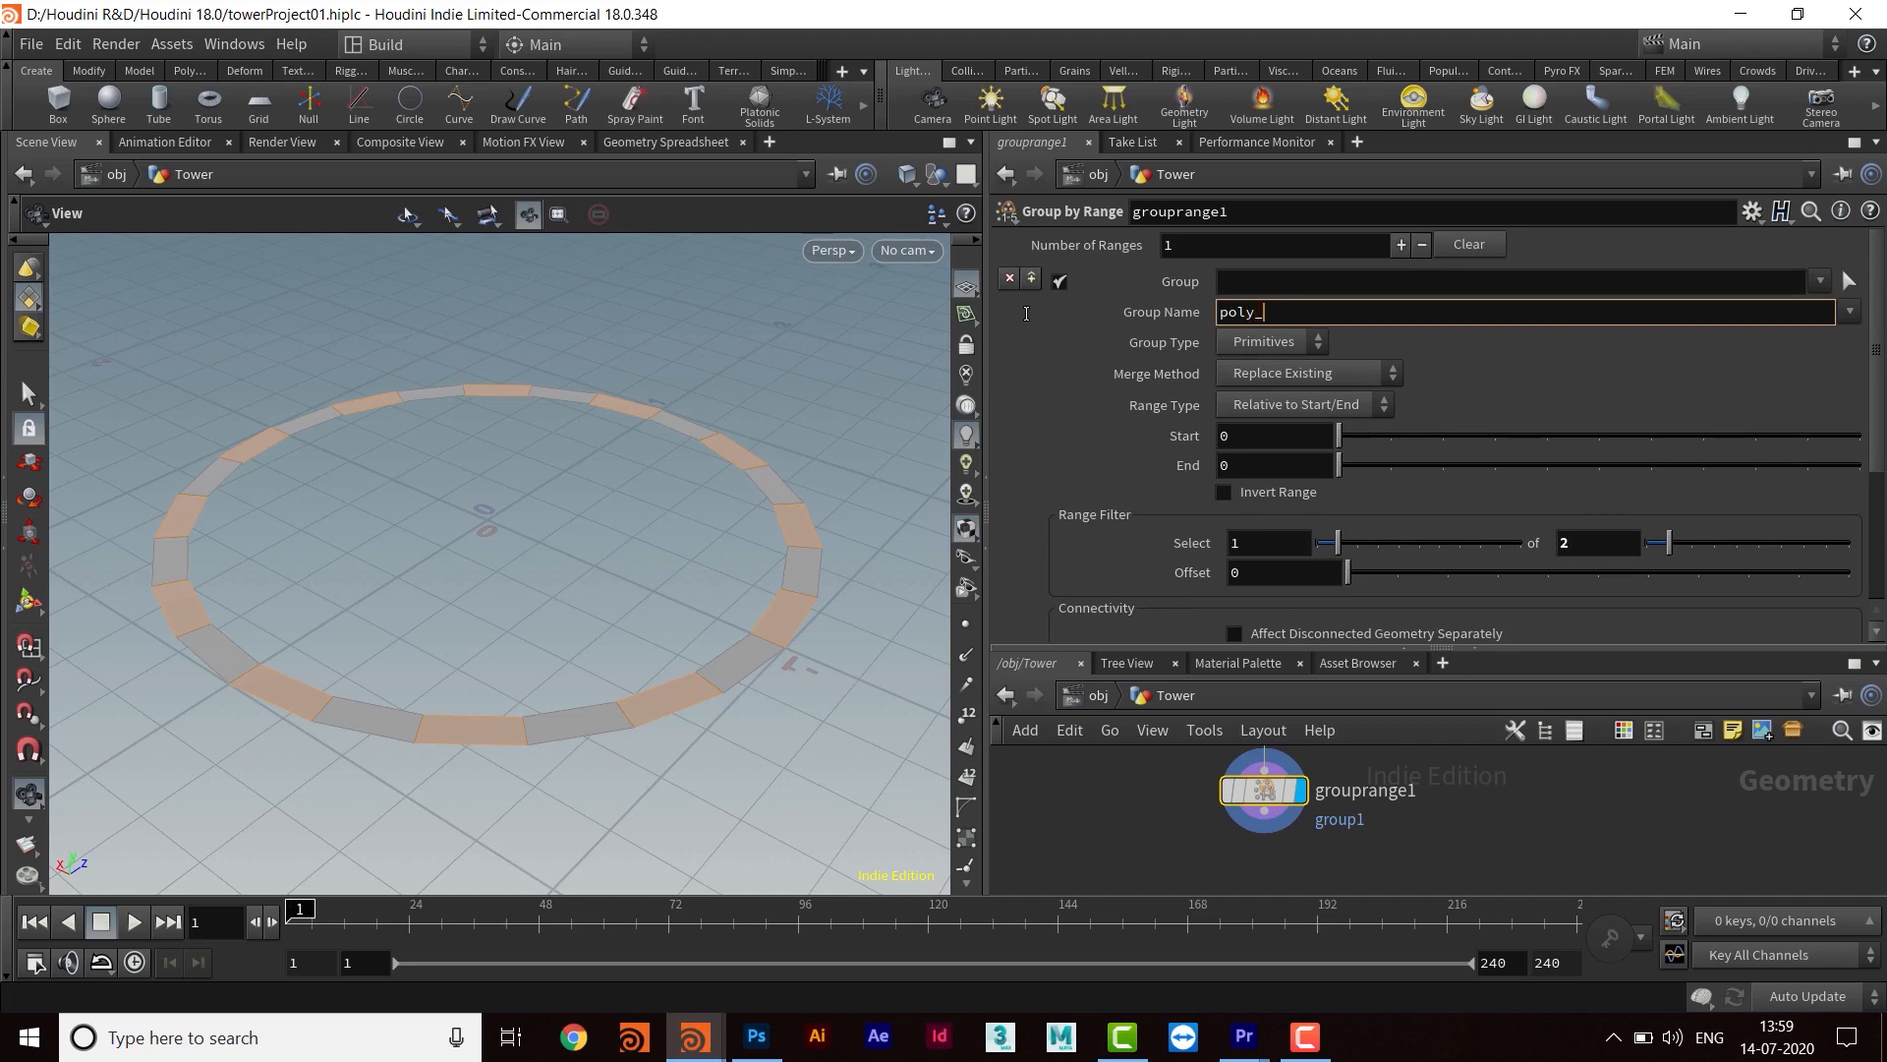
pyautogui.press('Return')
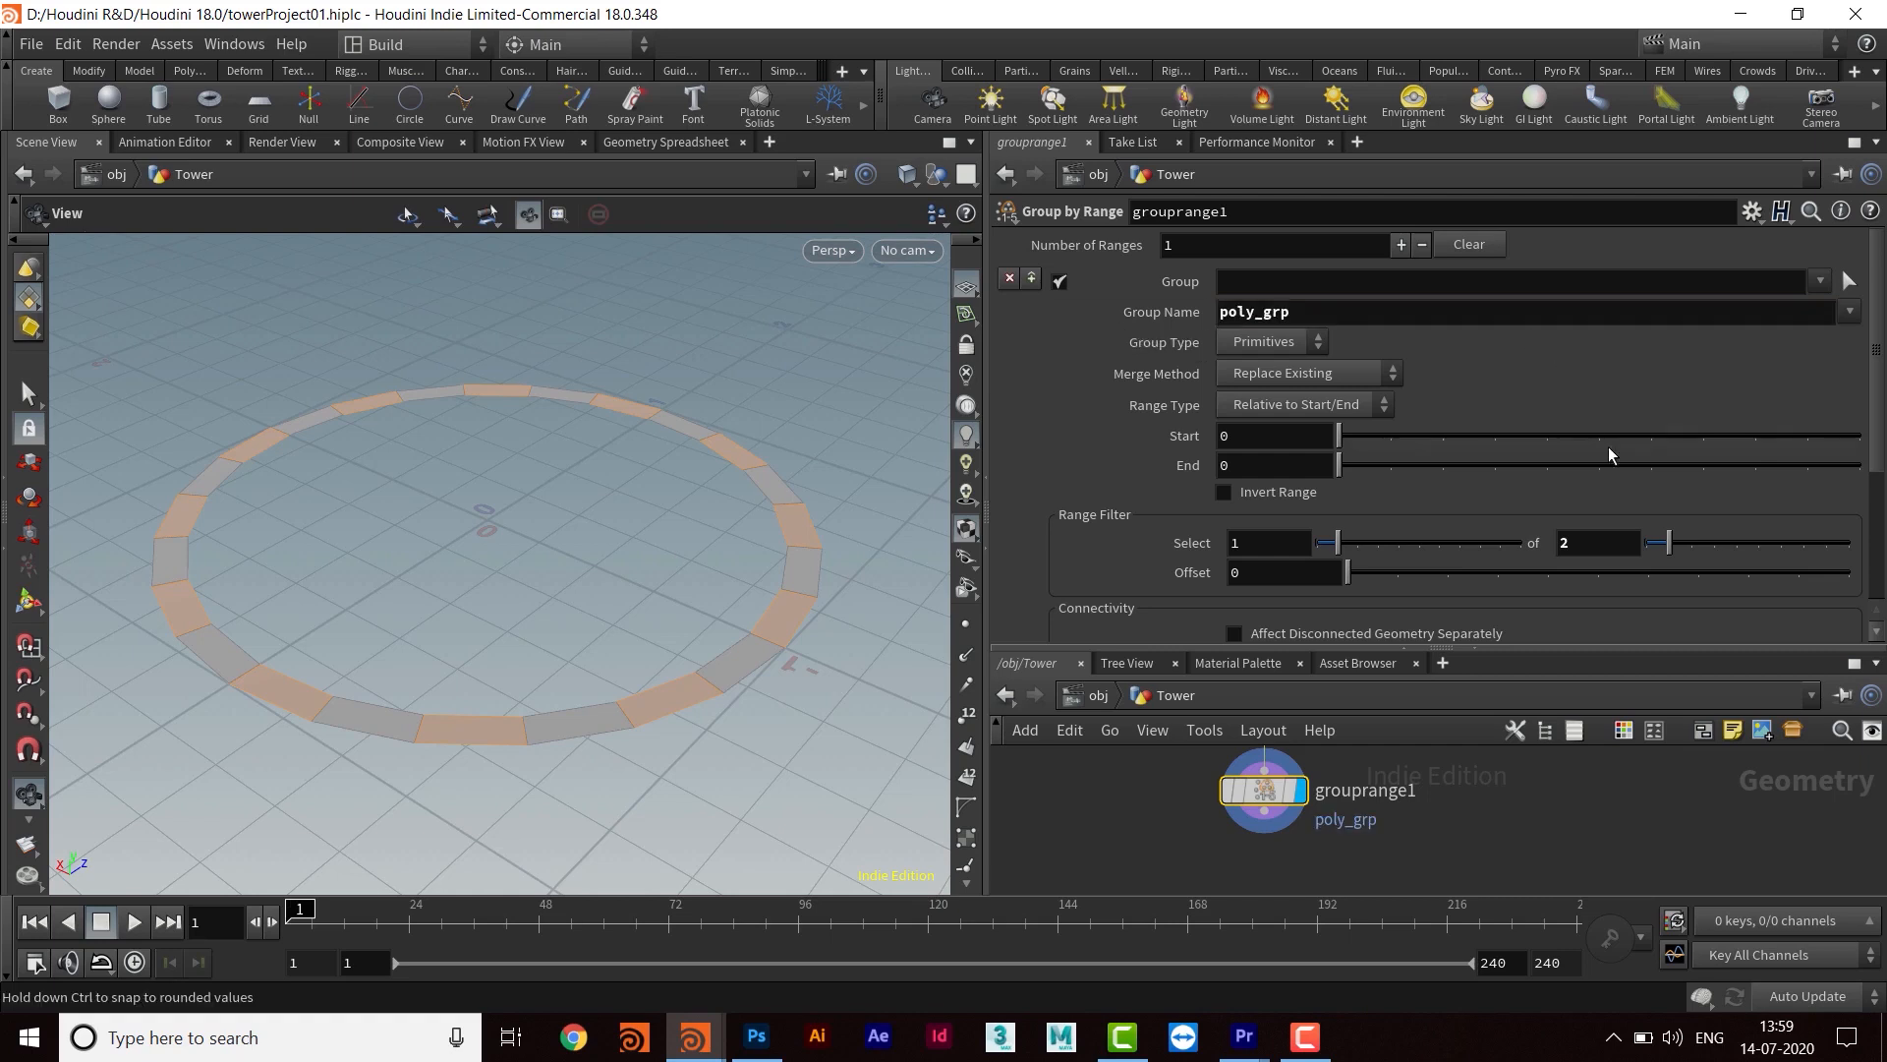
# Add a Blast node below the Group by Range node, connect it to that node's output and display it
pyautogui.moveTo(1878, 380); pyautogui.dragTo(1877, 398)
pyautogui.scroll(-3, 1535, 544)
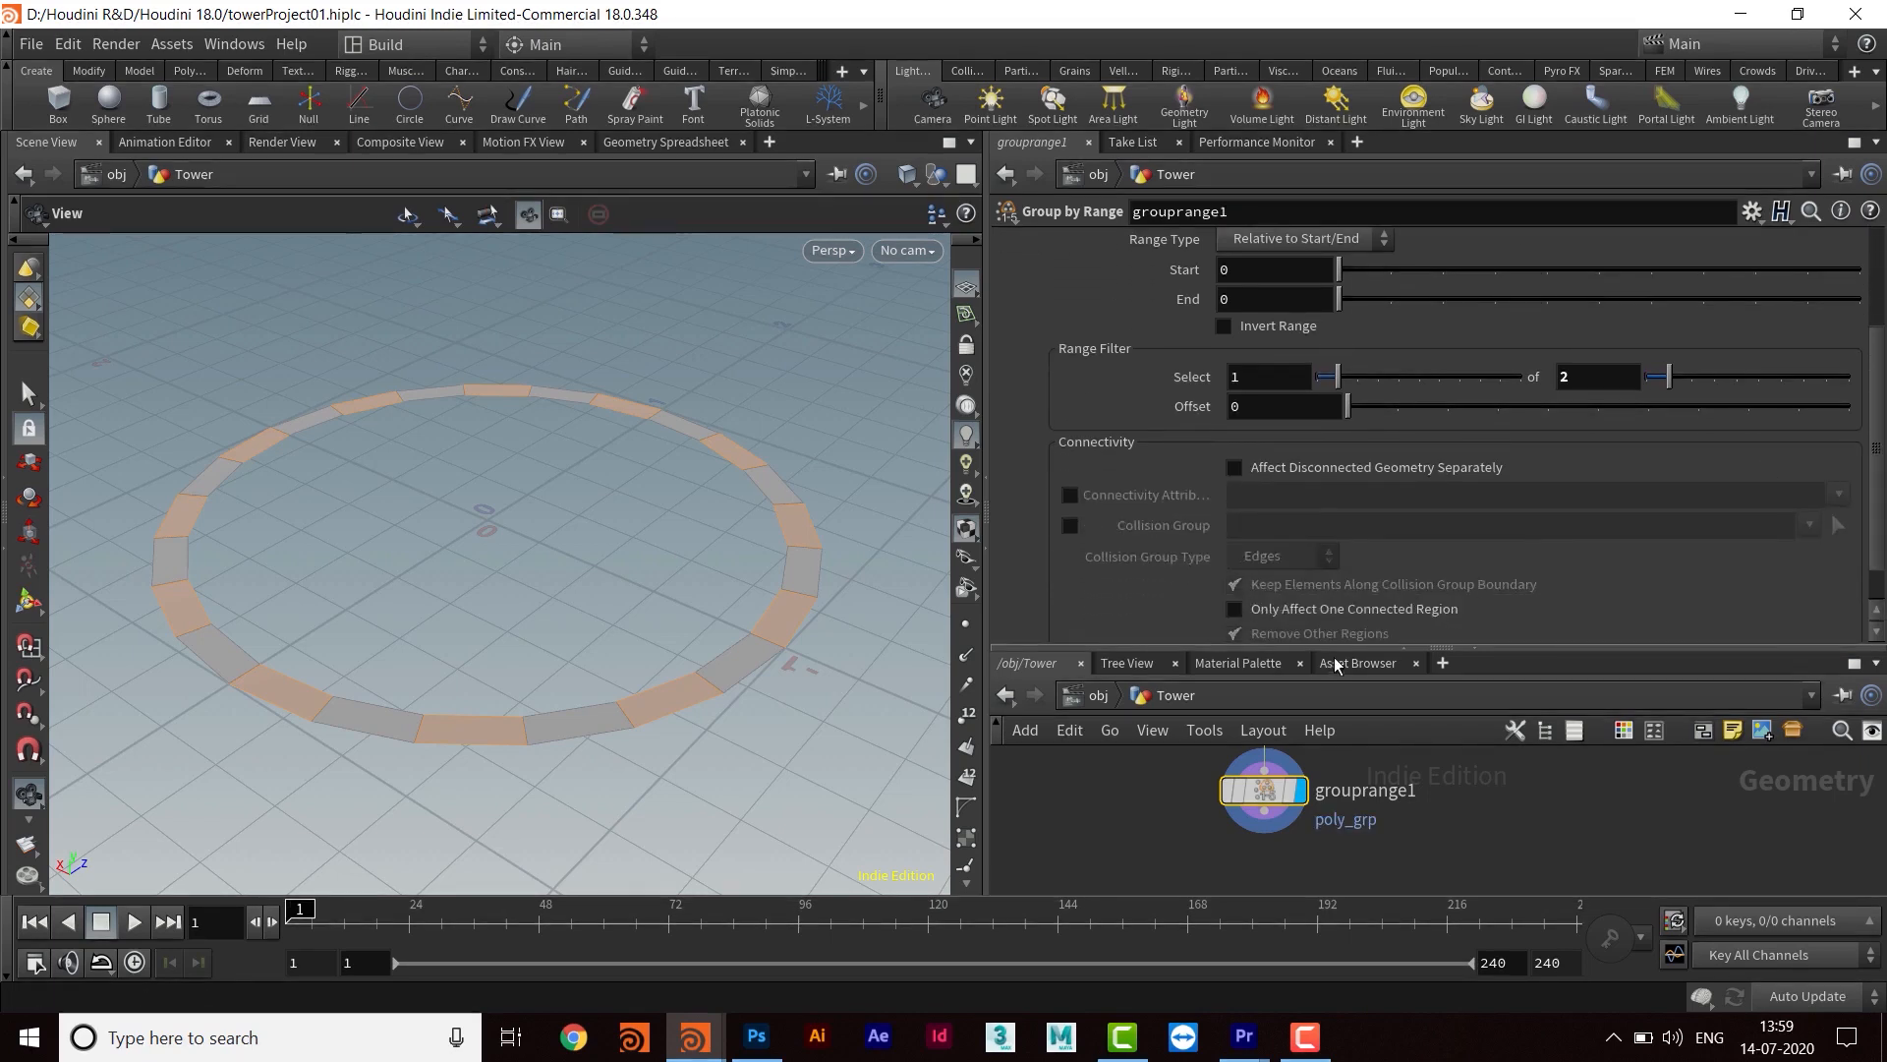
pyautogui.moveTo(1337, 649); pyautogui.dragTo(1337, 368)
pyautogui.moveTo(1363, 764); pyautogui.dragTo(1351, 694, button='middle')
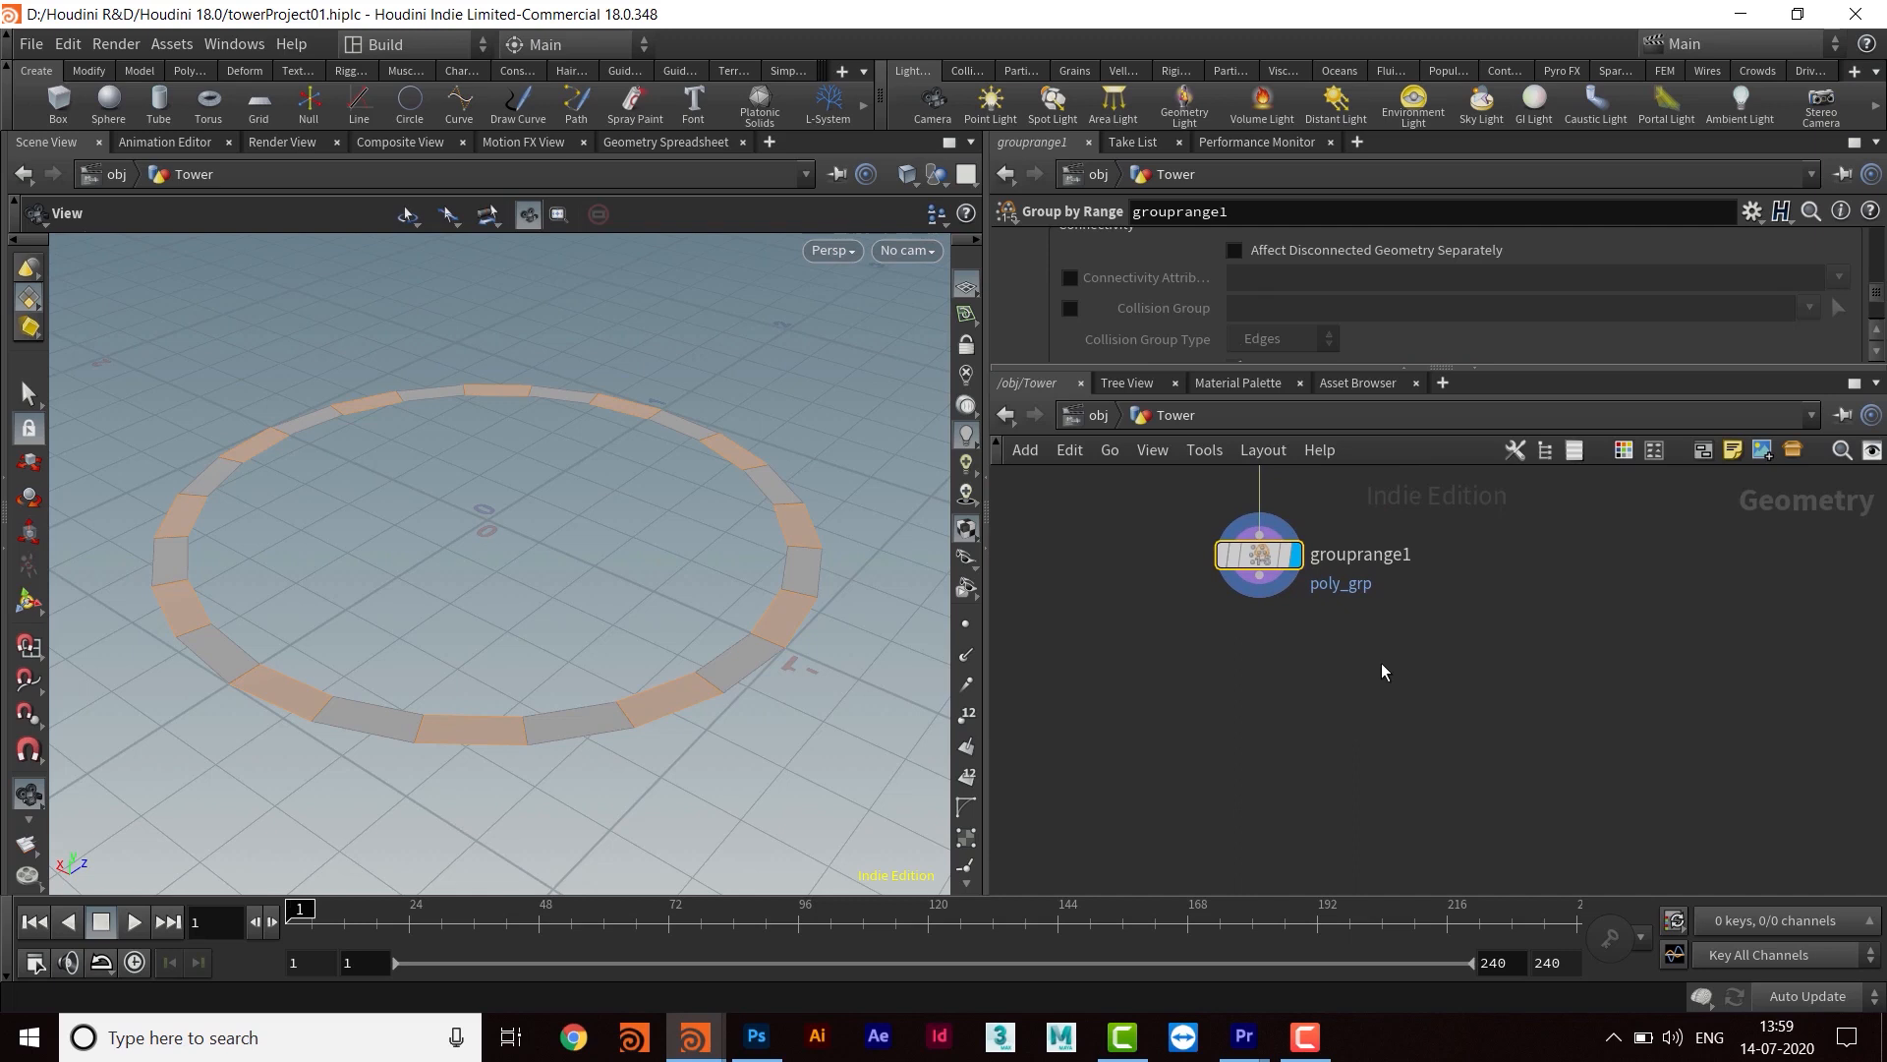
pyautogui.moveTo(1340, 721)
pyautogui.mouseDown(button='middle')
pyautogui.moveTo(1356, 719)
pyautogui.moveTo(1337, 694)
pyautogui.mouseUp(button='middle')
pyautogui.press('Tab')
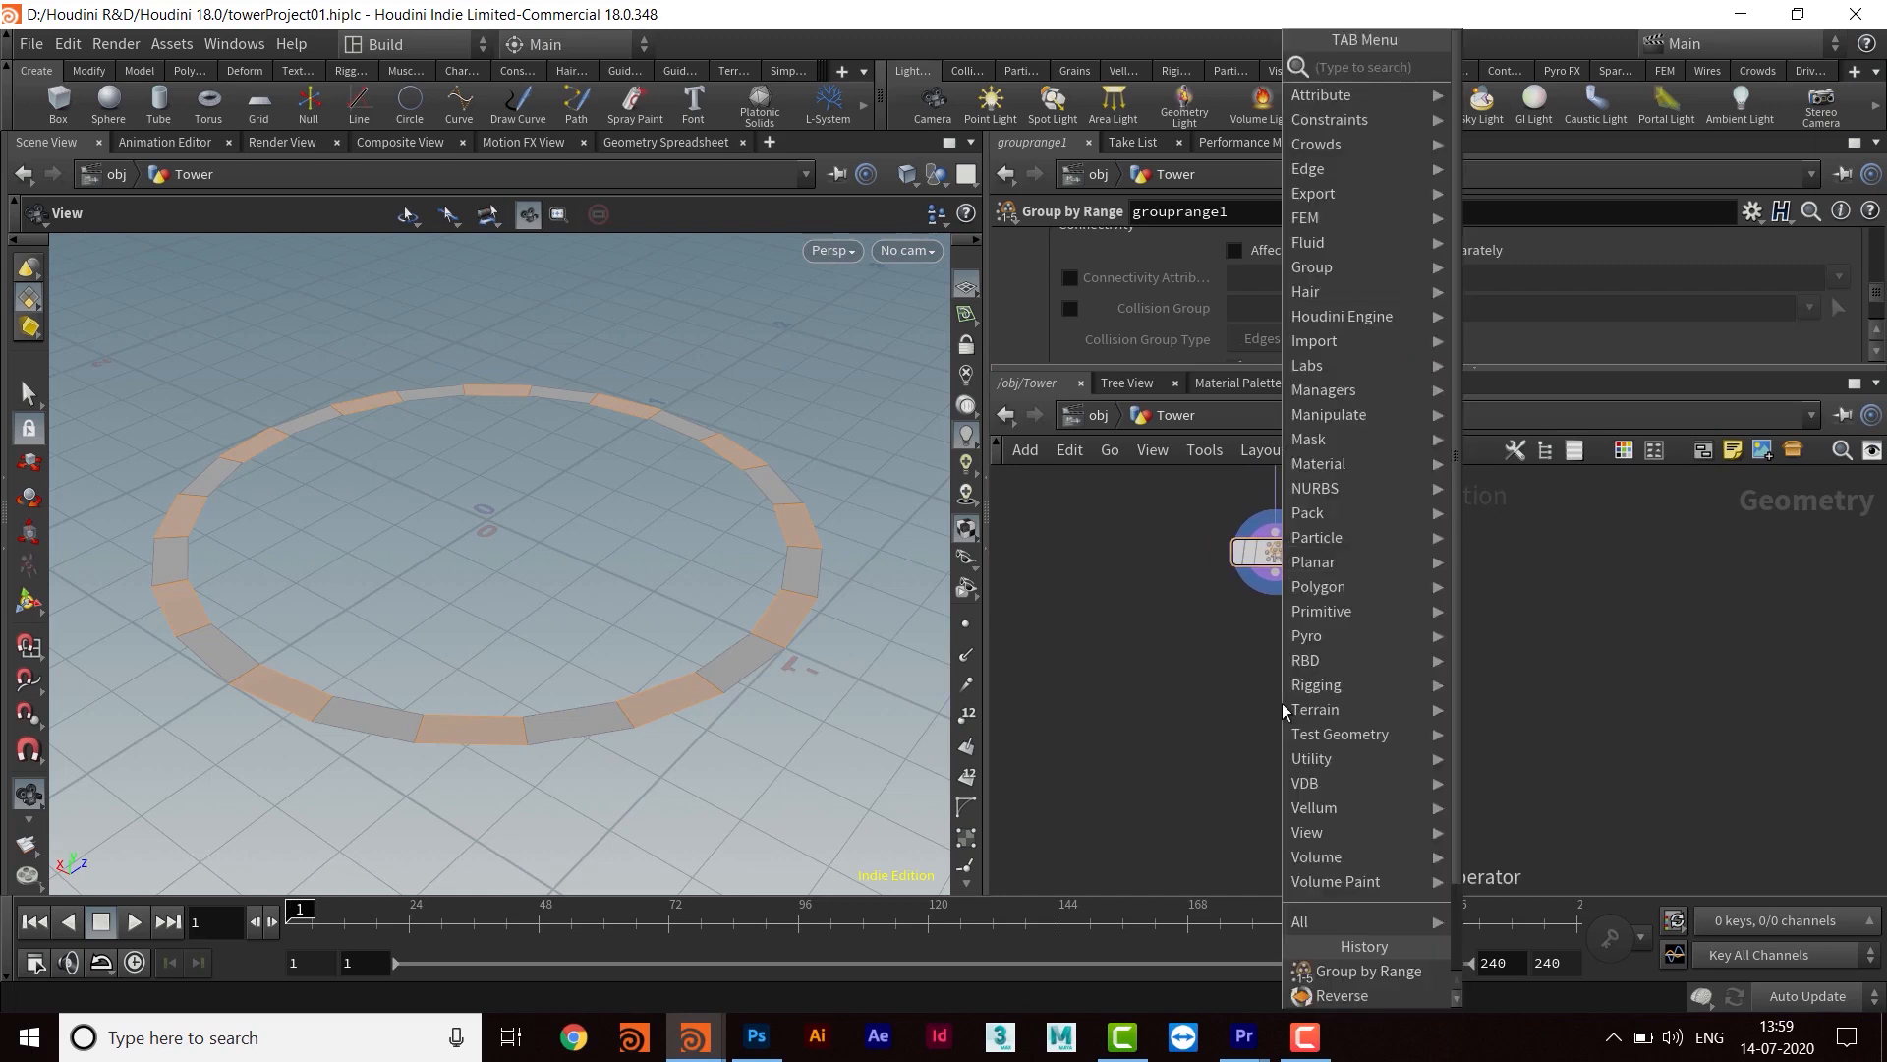
pyautogui.write('blast')
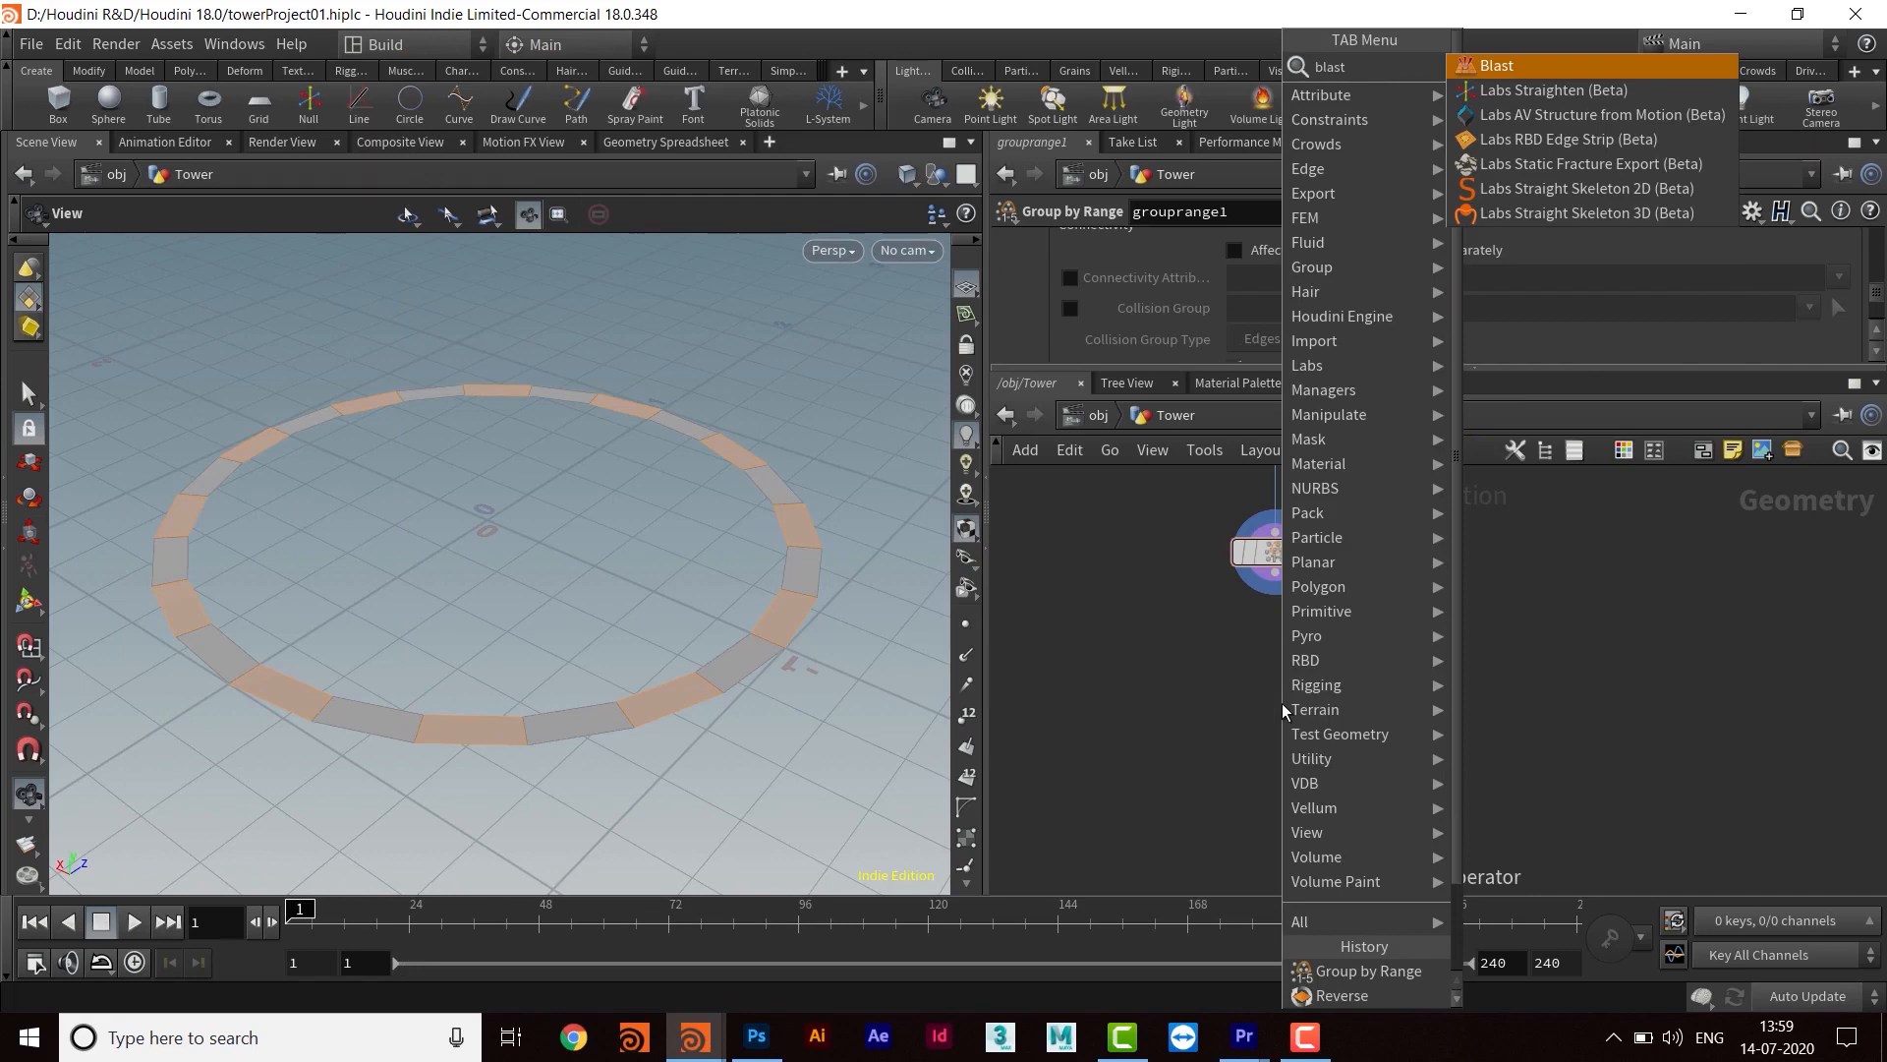
pyautogui.press('Return')
pyautogui.click(1282, 704)
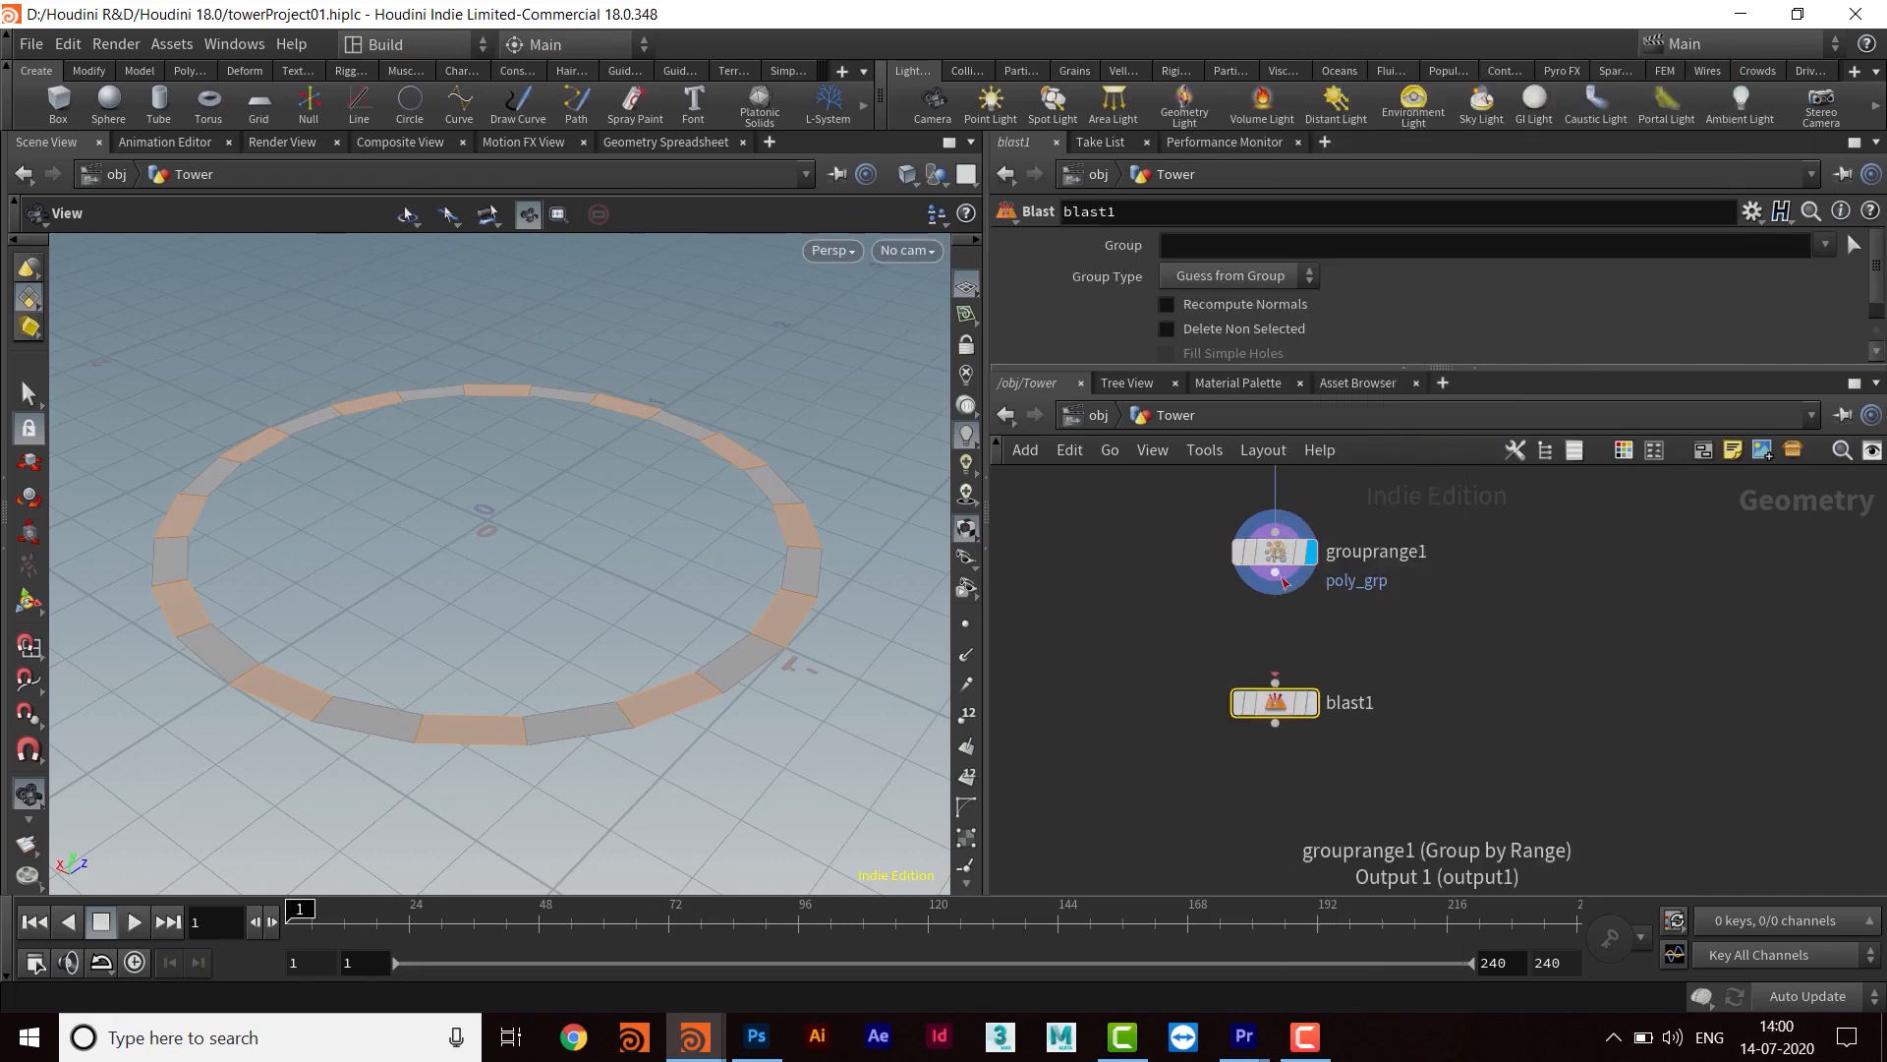
pyautogui.click(1322, 656)
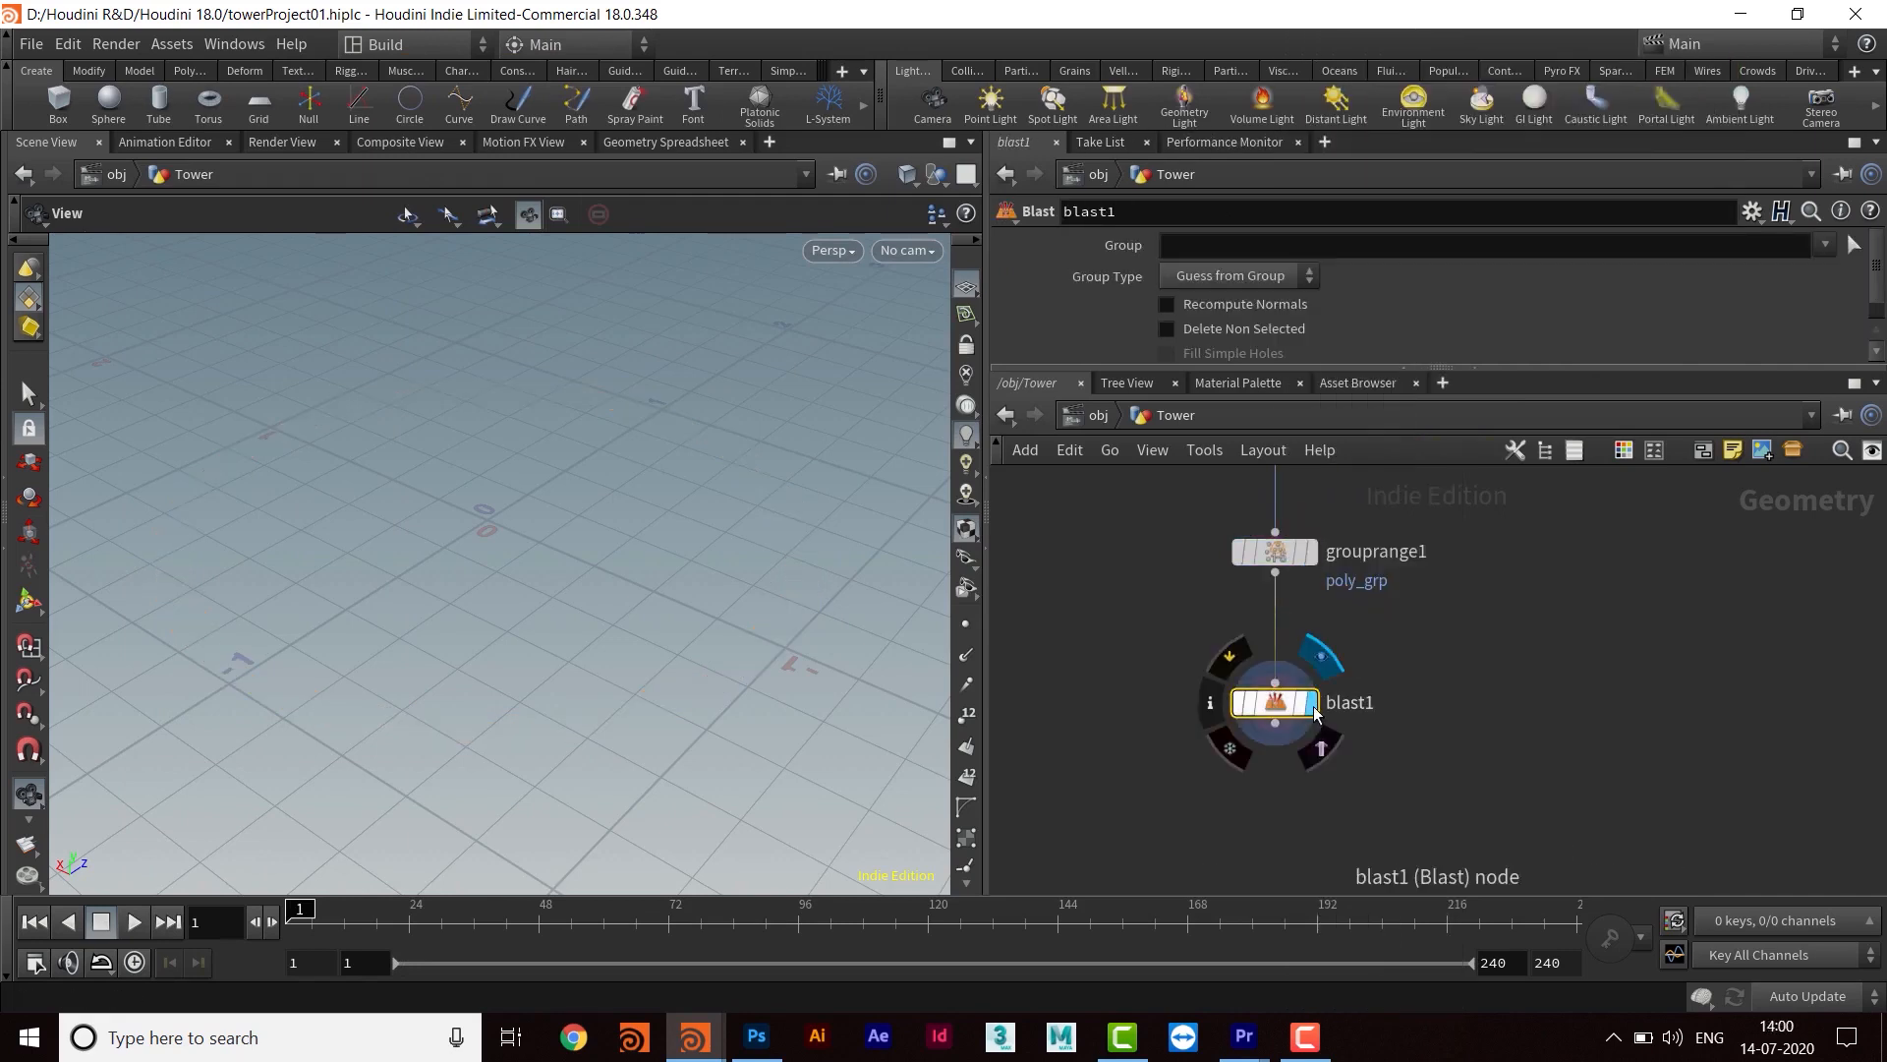
pyautogui.moveTo(1290, 717)
pyautogui.mouseDown()
pyautogui.moveTo(1289, 699)
pyautogui.moveTo(1290, 719)
pyautogui.mouseUp()
# Set the Blast node's group to poly_grp to delete every other face of the ring
pyautogui.moveTo(1398, 670); pyautogui.dragTo(1374, 714, button='middle')
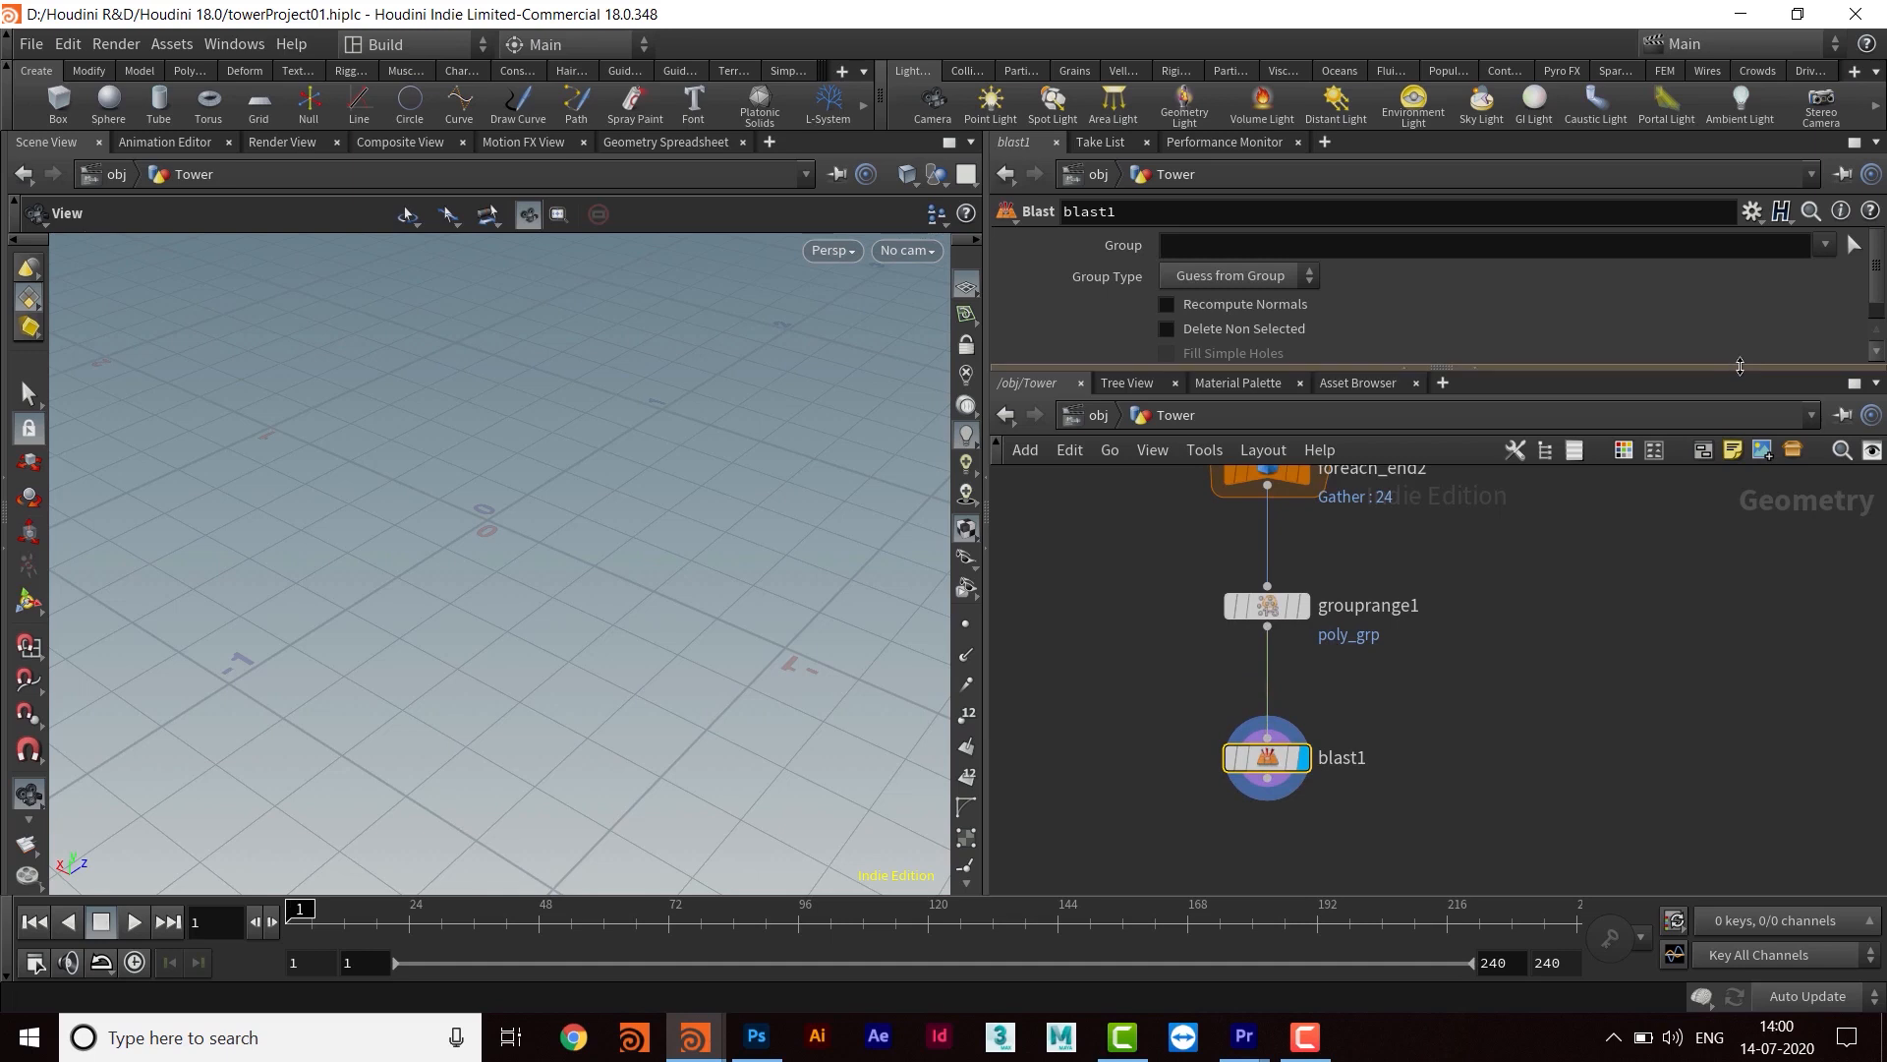
pyautogui.moveTo(1746, 366); pyautogui.dragTo(1747, 481)
pyautogui.click(1840, 245)
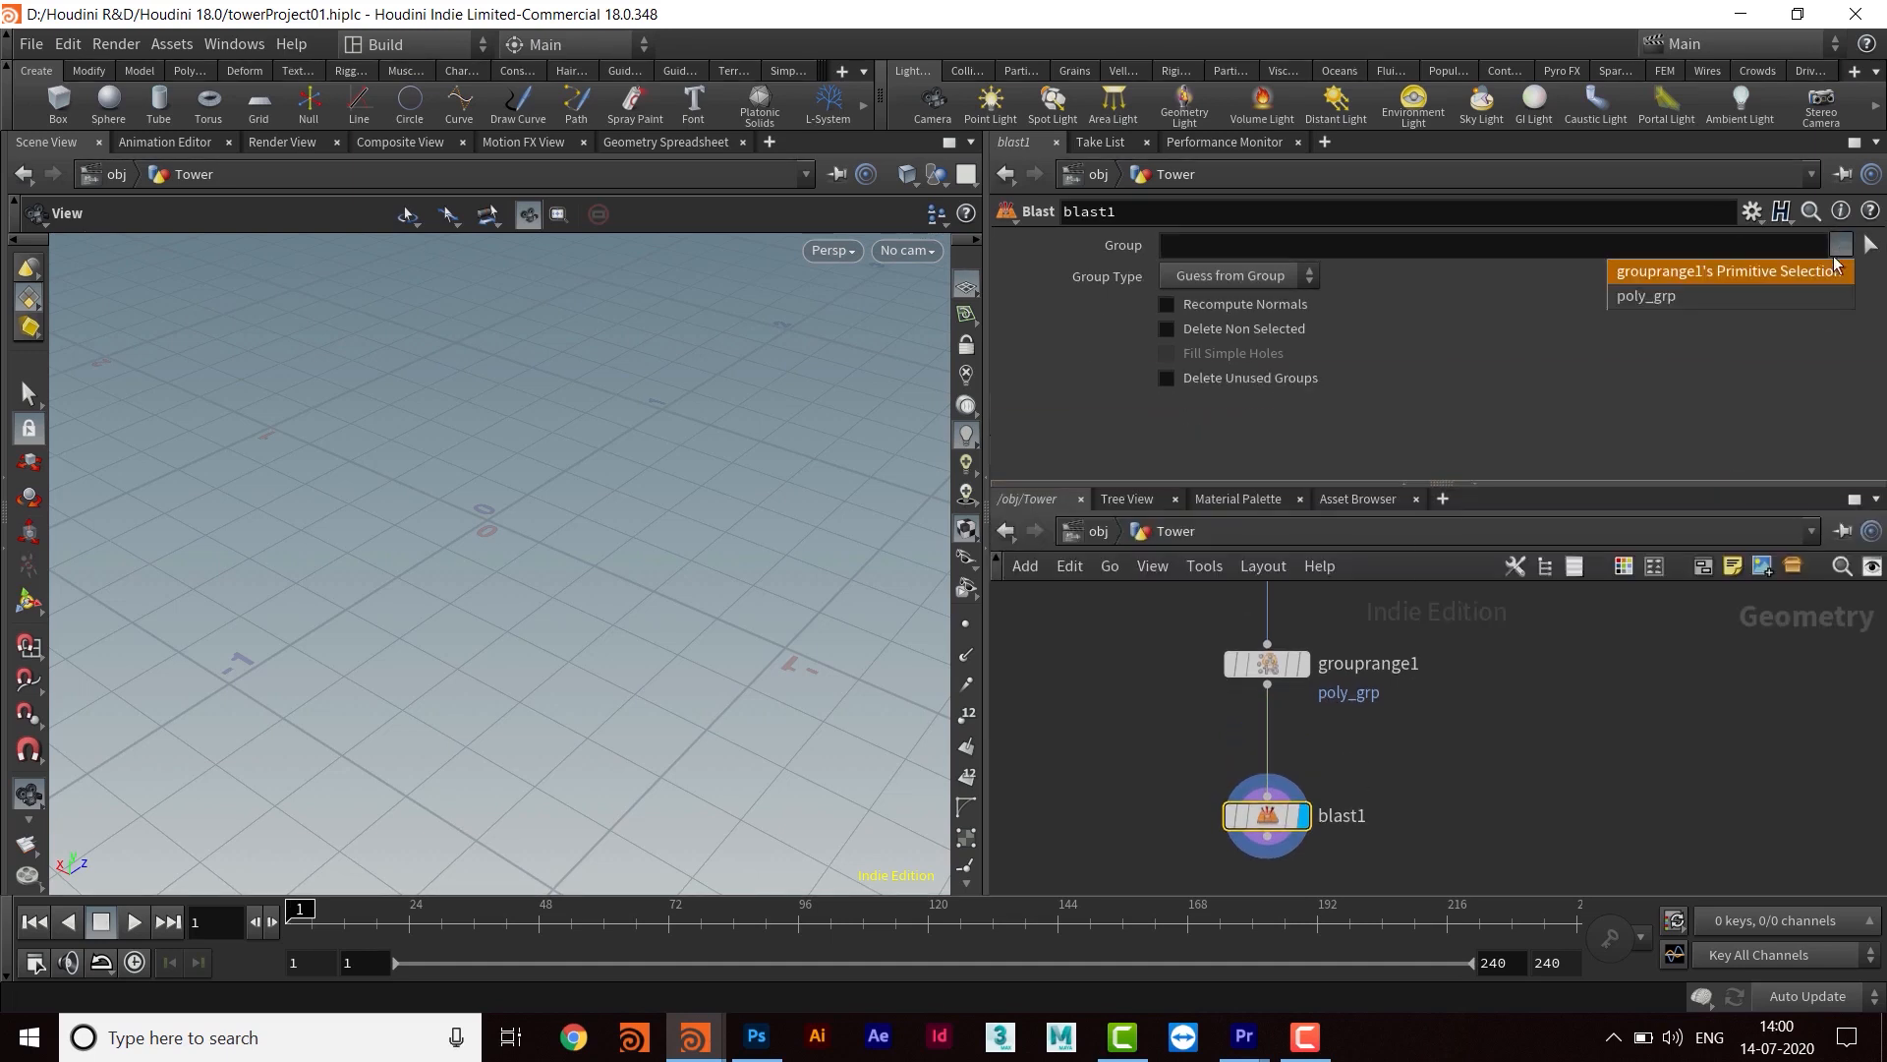
pyautogui.click(1649, 297)
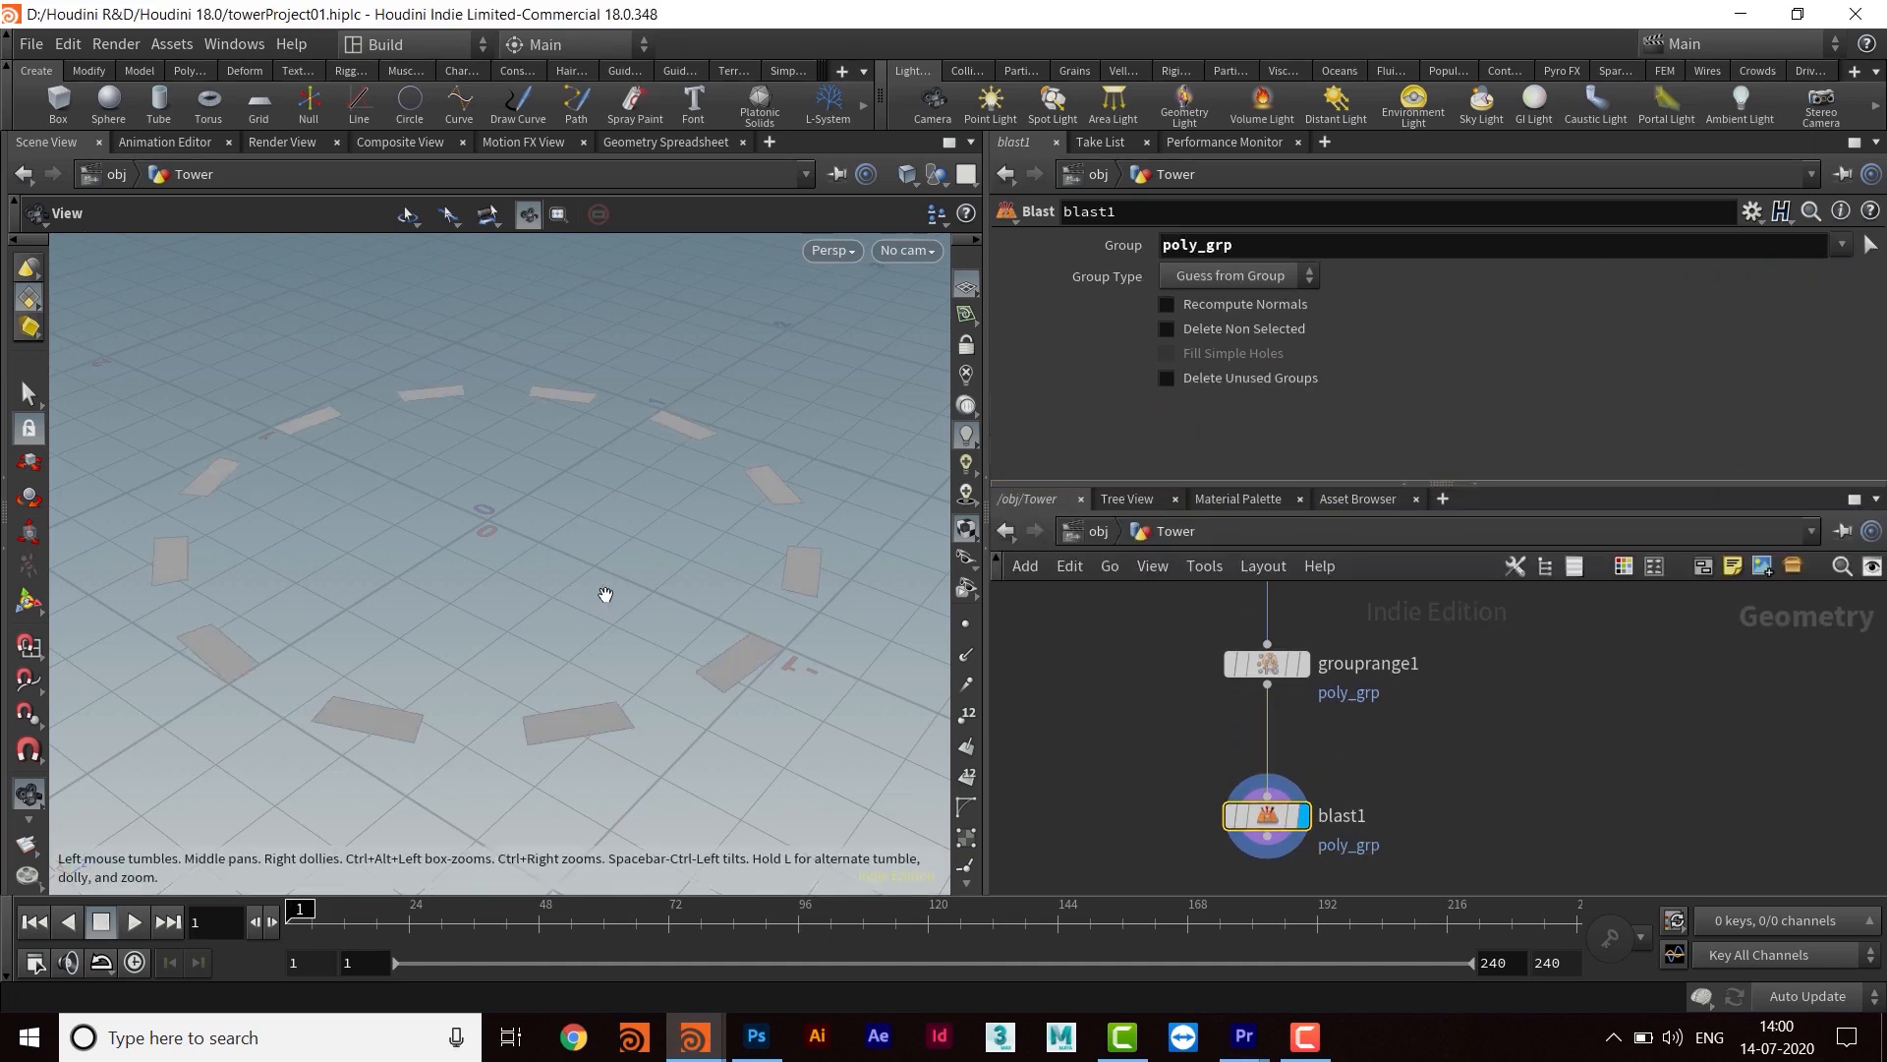
pyautogui.scroll(4, 620, 543)
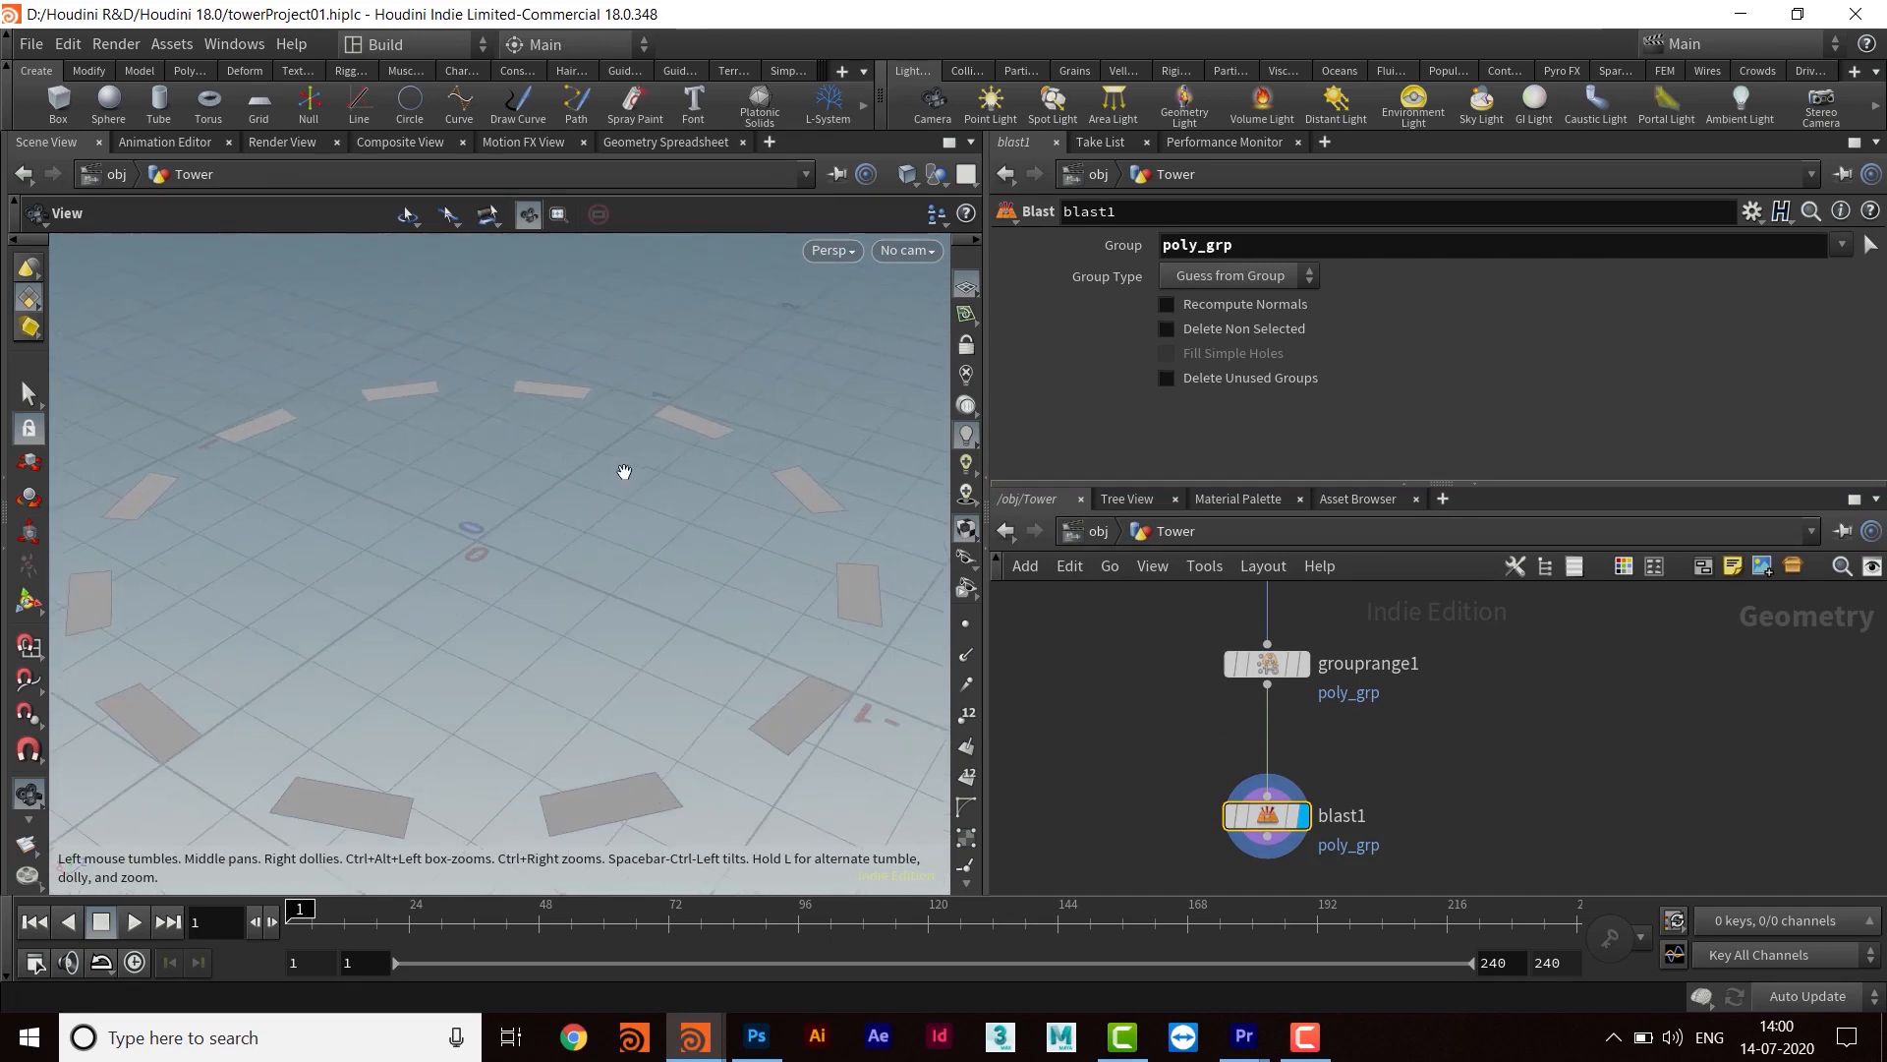
pyautogui.moveTo(685, 547); pyautogui.dragTo(603, 586)
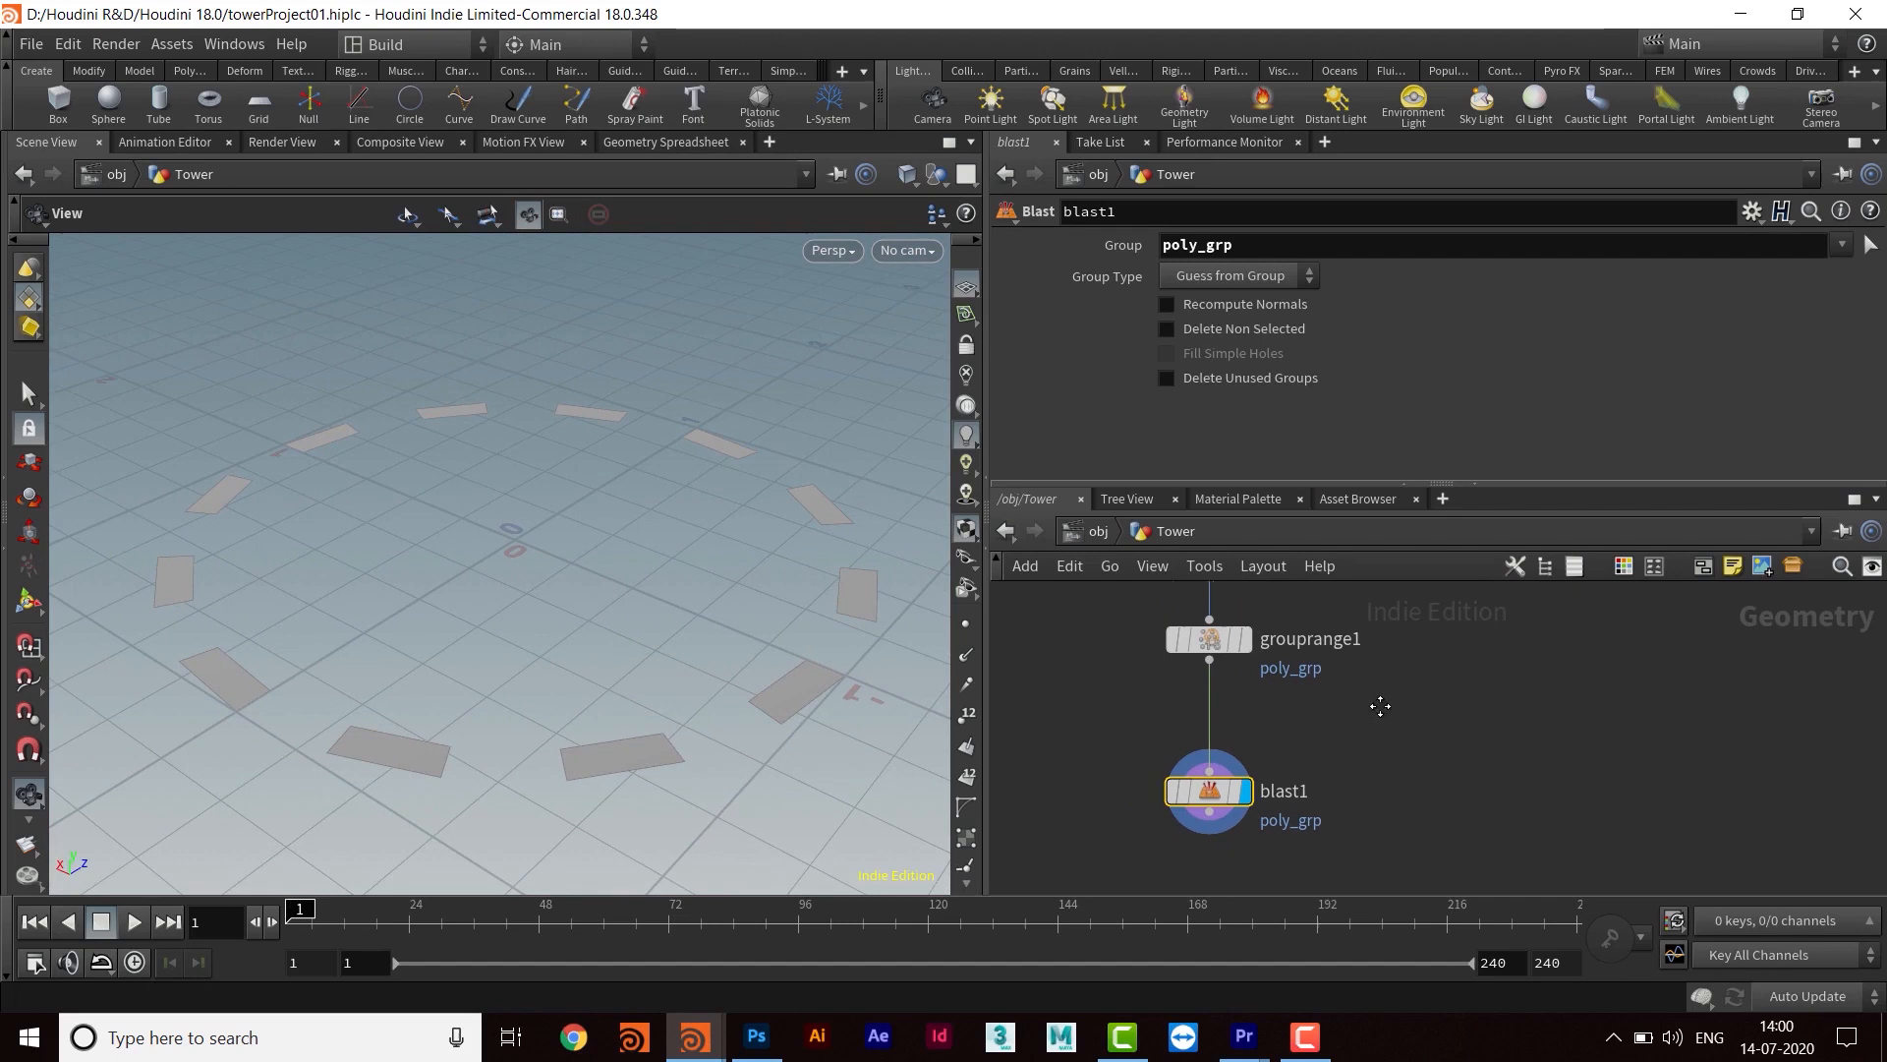
# Duplicate the Blast node with its Group by Range connection and spread the two copies apart as separate branches
pyautogui.keyDown('alt'); pyautogui.moveTo(1176, 788); pyautogui.dragTo(1477, 804); pyautogui.keyUp('alt')
pyautogui.moveTo(1335, 824); pyautogui.dragTo(1511, 780, button='middle')
pyautogui.moveTo(1341, 745); pyautogui.dragTo(1117, 768)
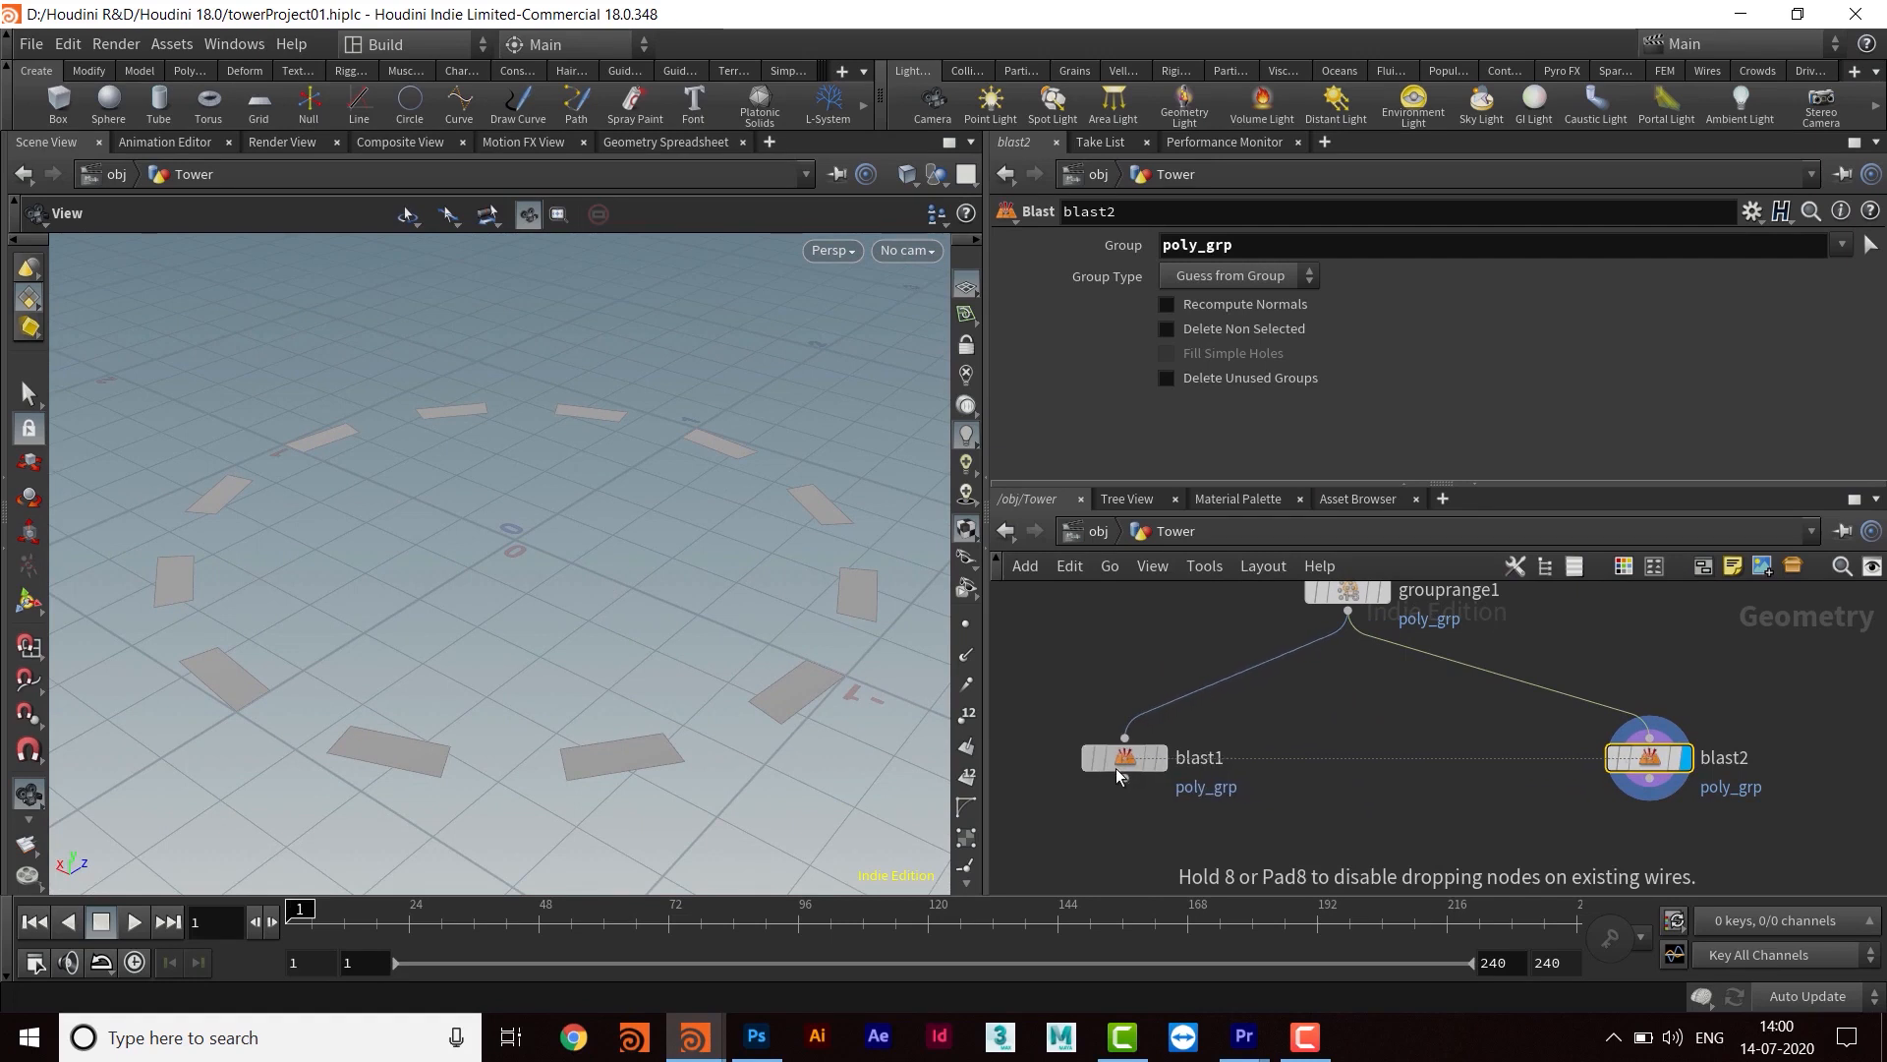
pyautogui.moveTo(1383, 771); pyautogui.dragTo(1435, 752, button='middle')
# Enable Delete Non Selected on the duplicate Blast node so that it keeps only the poly_grp faces
pyautogui.click(1238, 727)
pyautogui.click(1732, 725)
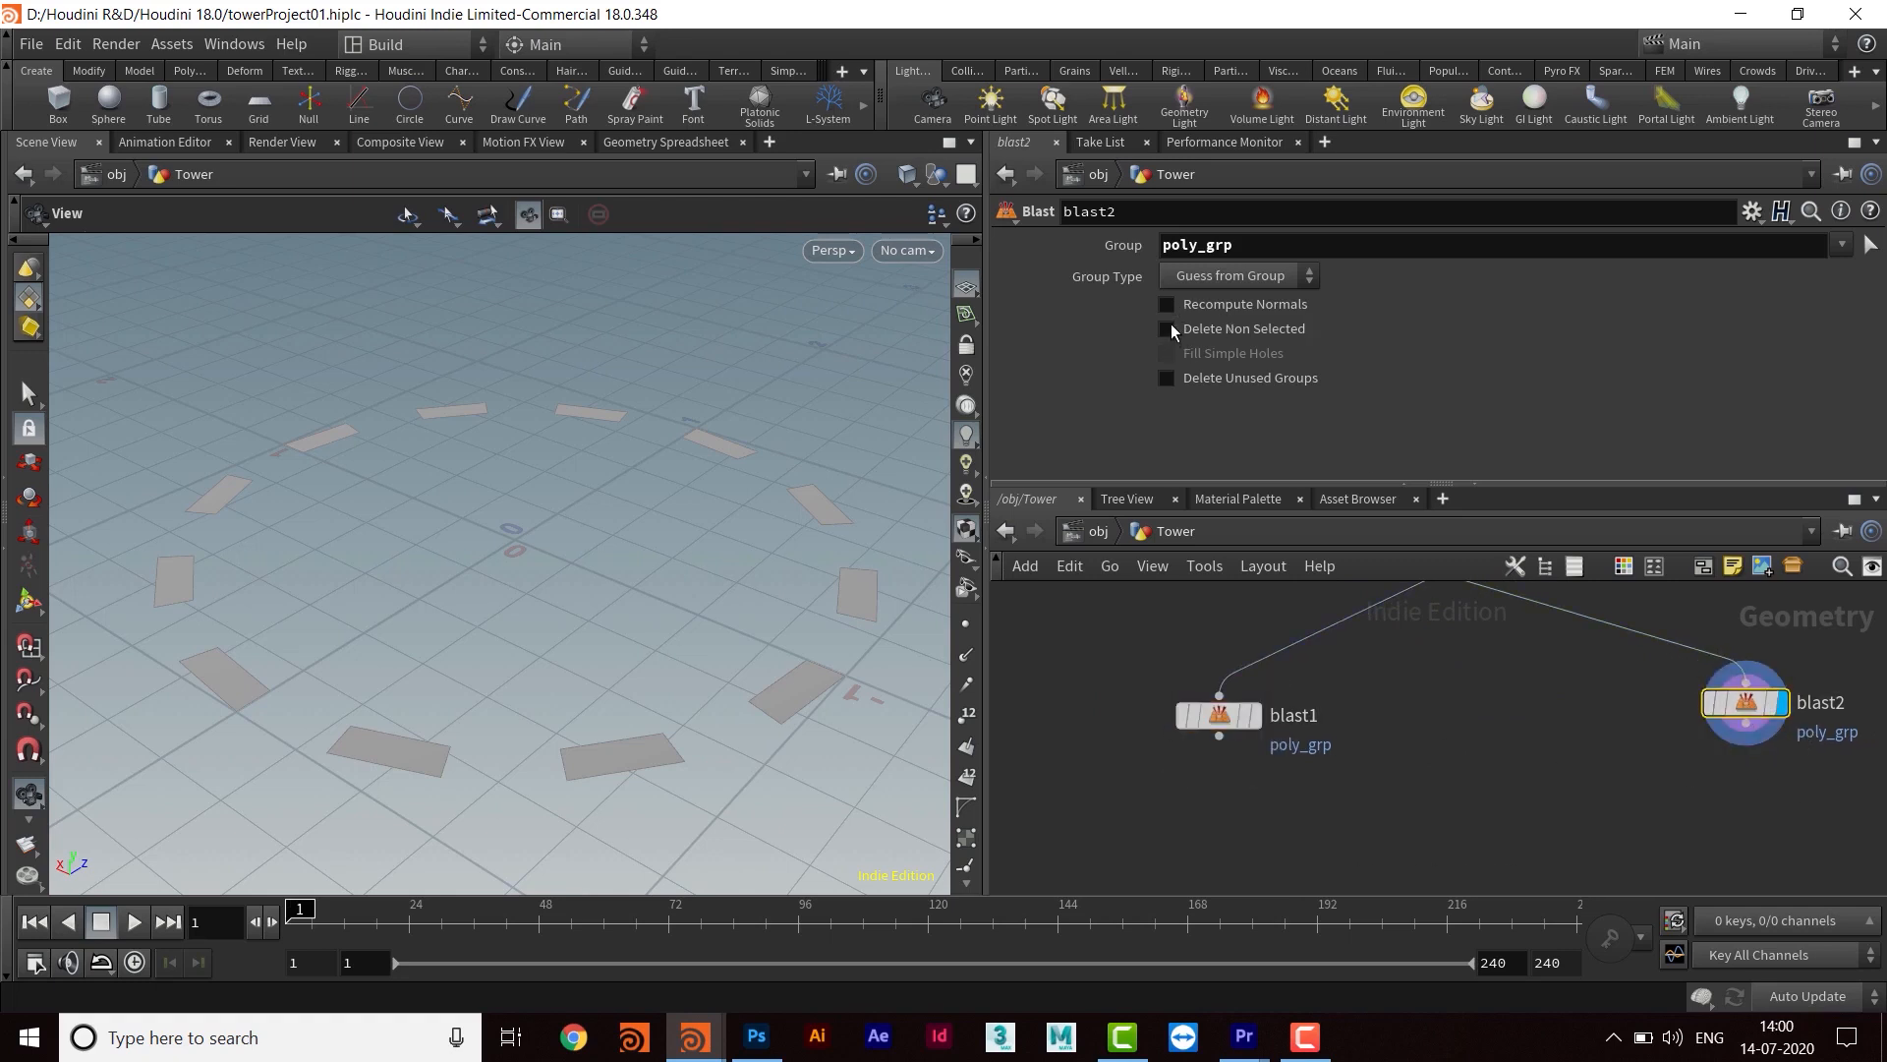
pyautogui.click(1168, 331)
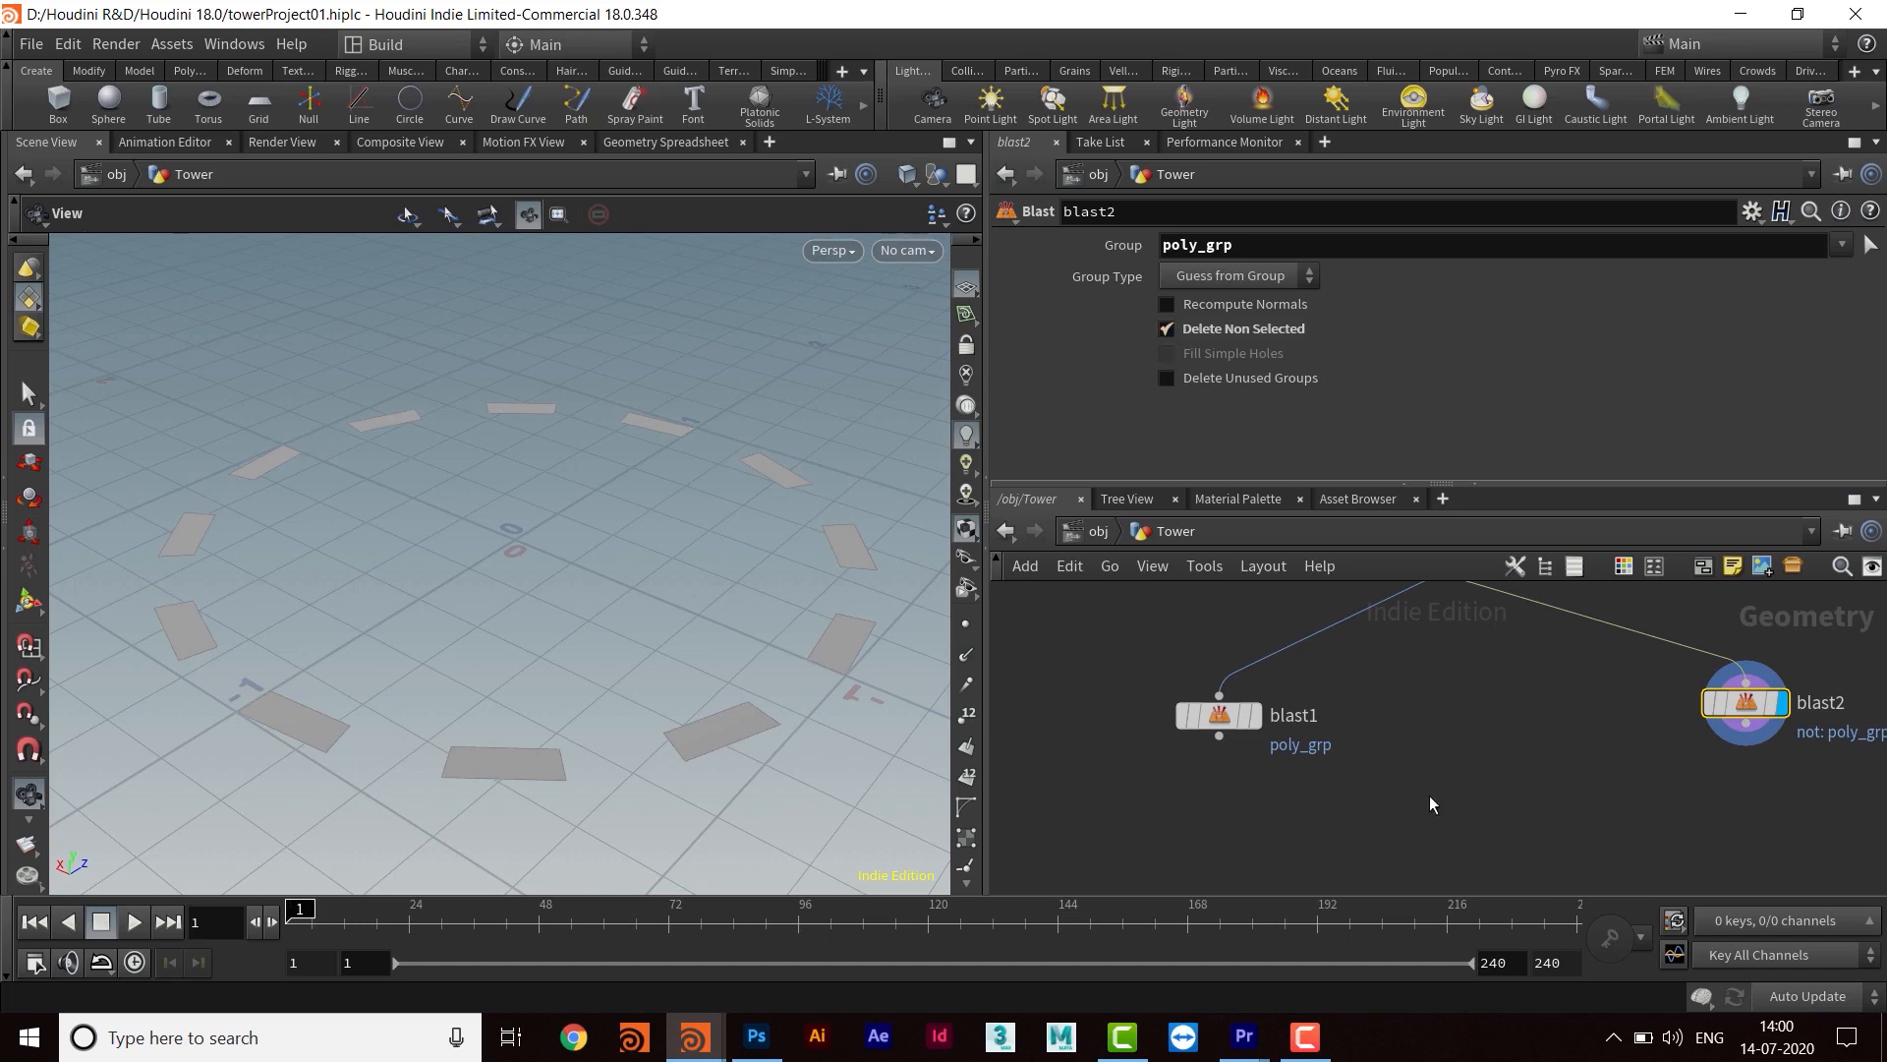
# Compare the faces left by each Blast node by displaying the original and then the duplicate
pyautogui.moveTo(1413, 785); pyautogui.dragTo(1390, 778, button='middle')
pyautogui.click(1217, 714)
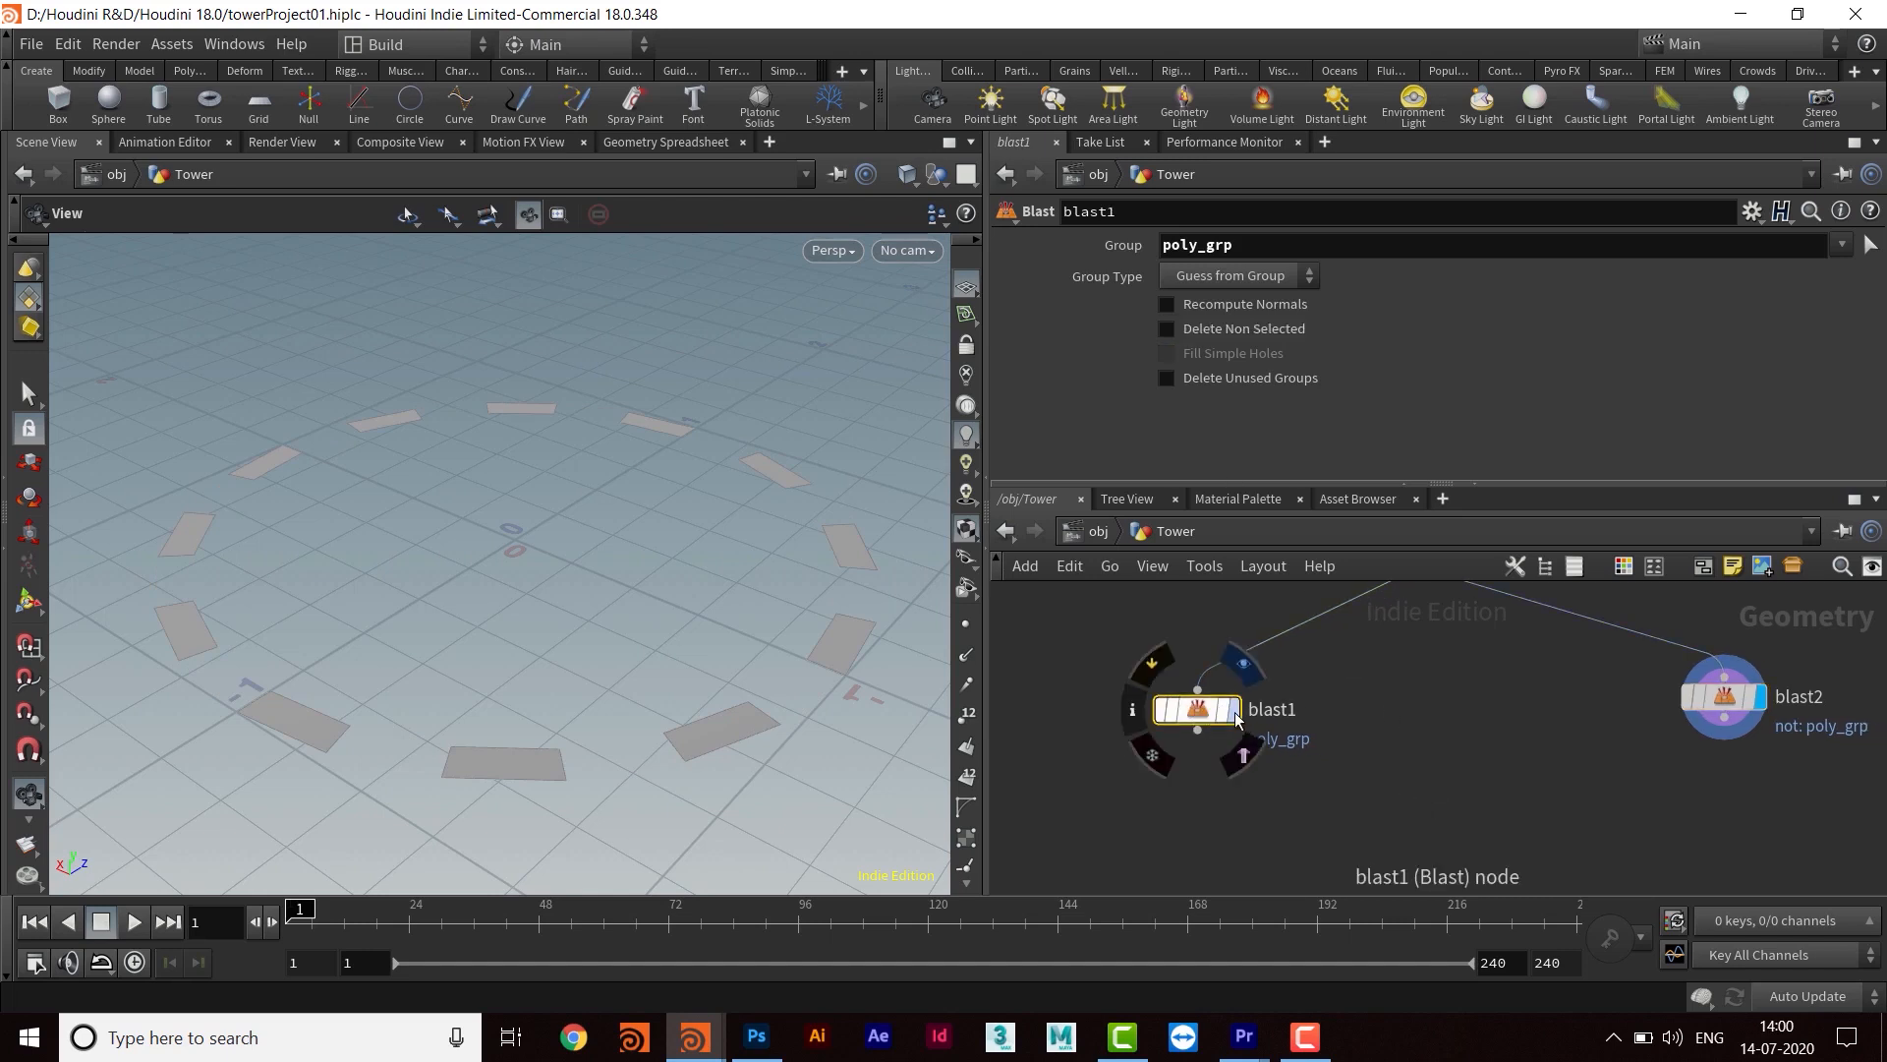
pyautogui.click(1233, 710)
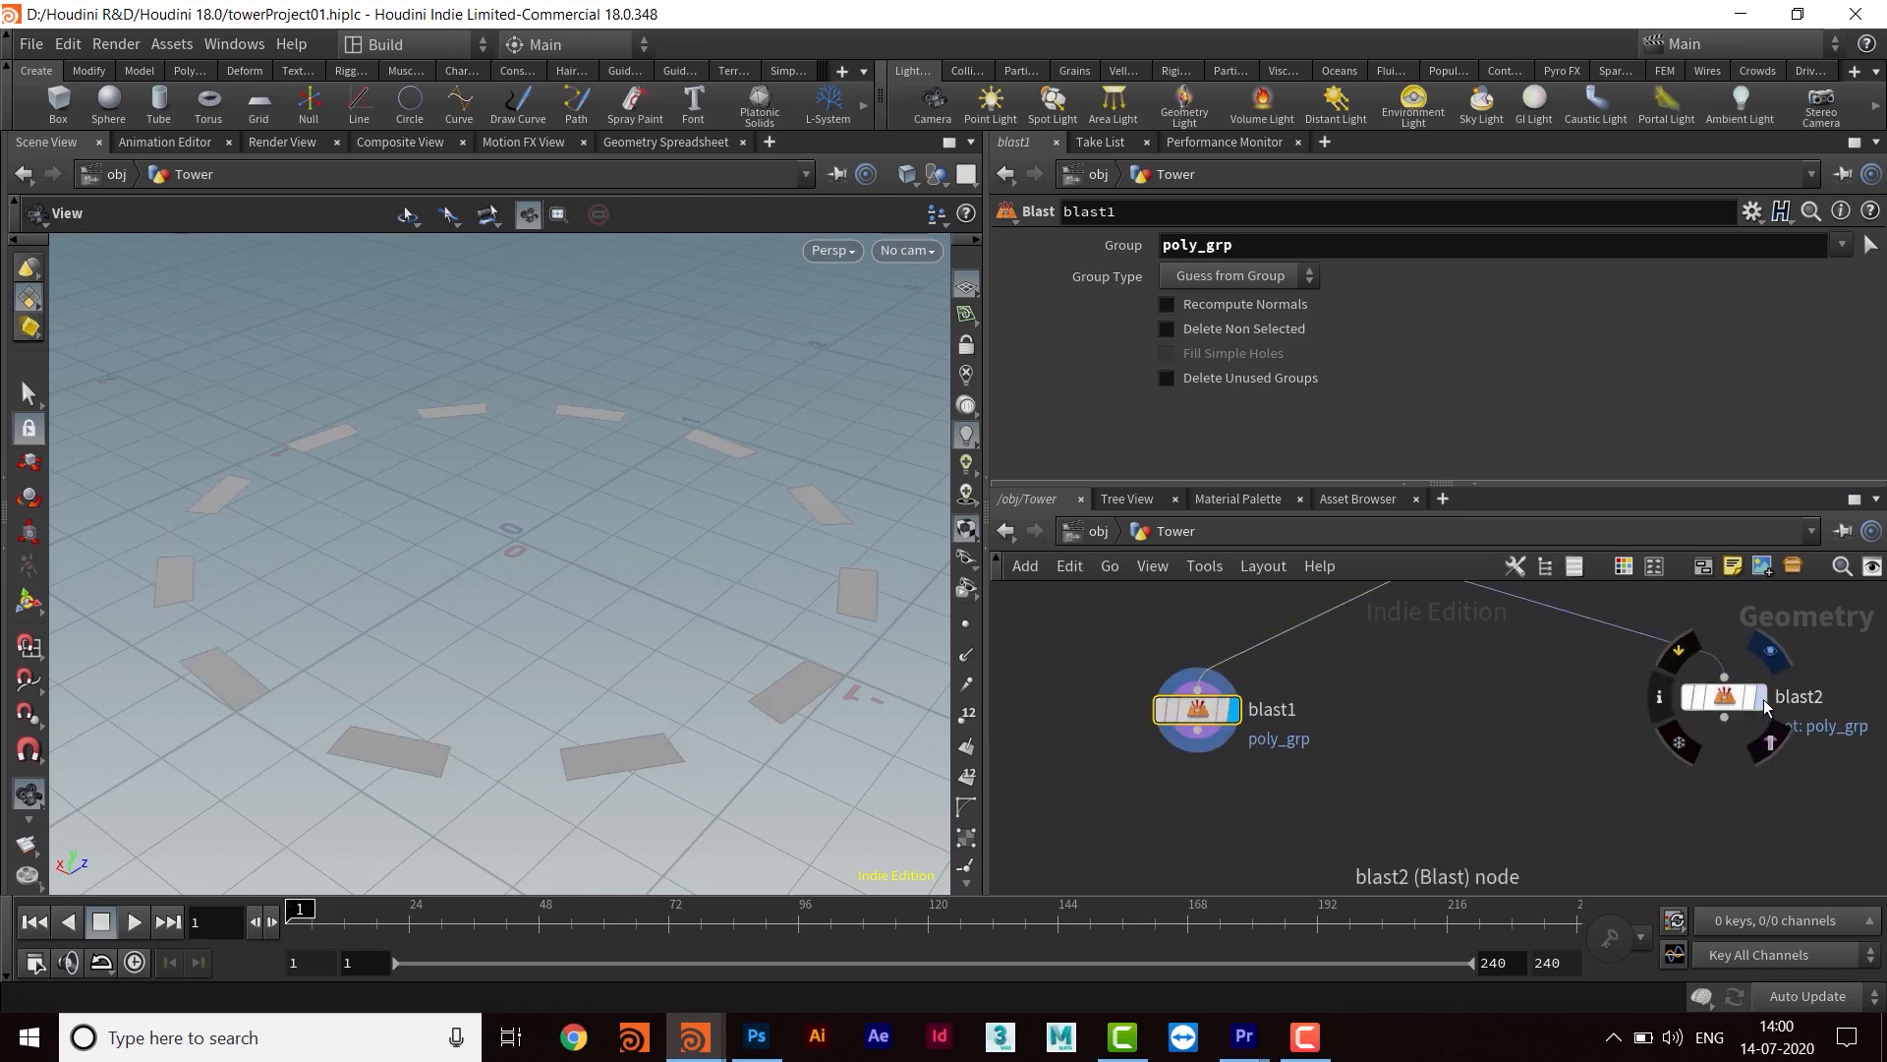
pyautogui.click(1765, 700)
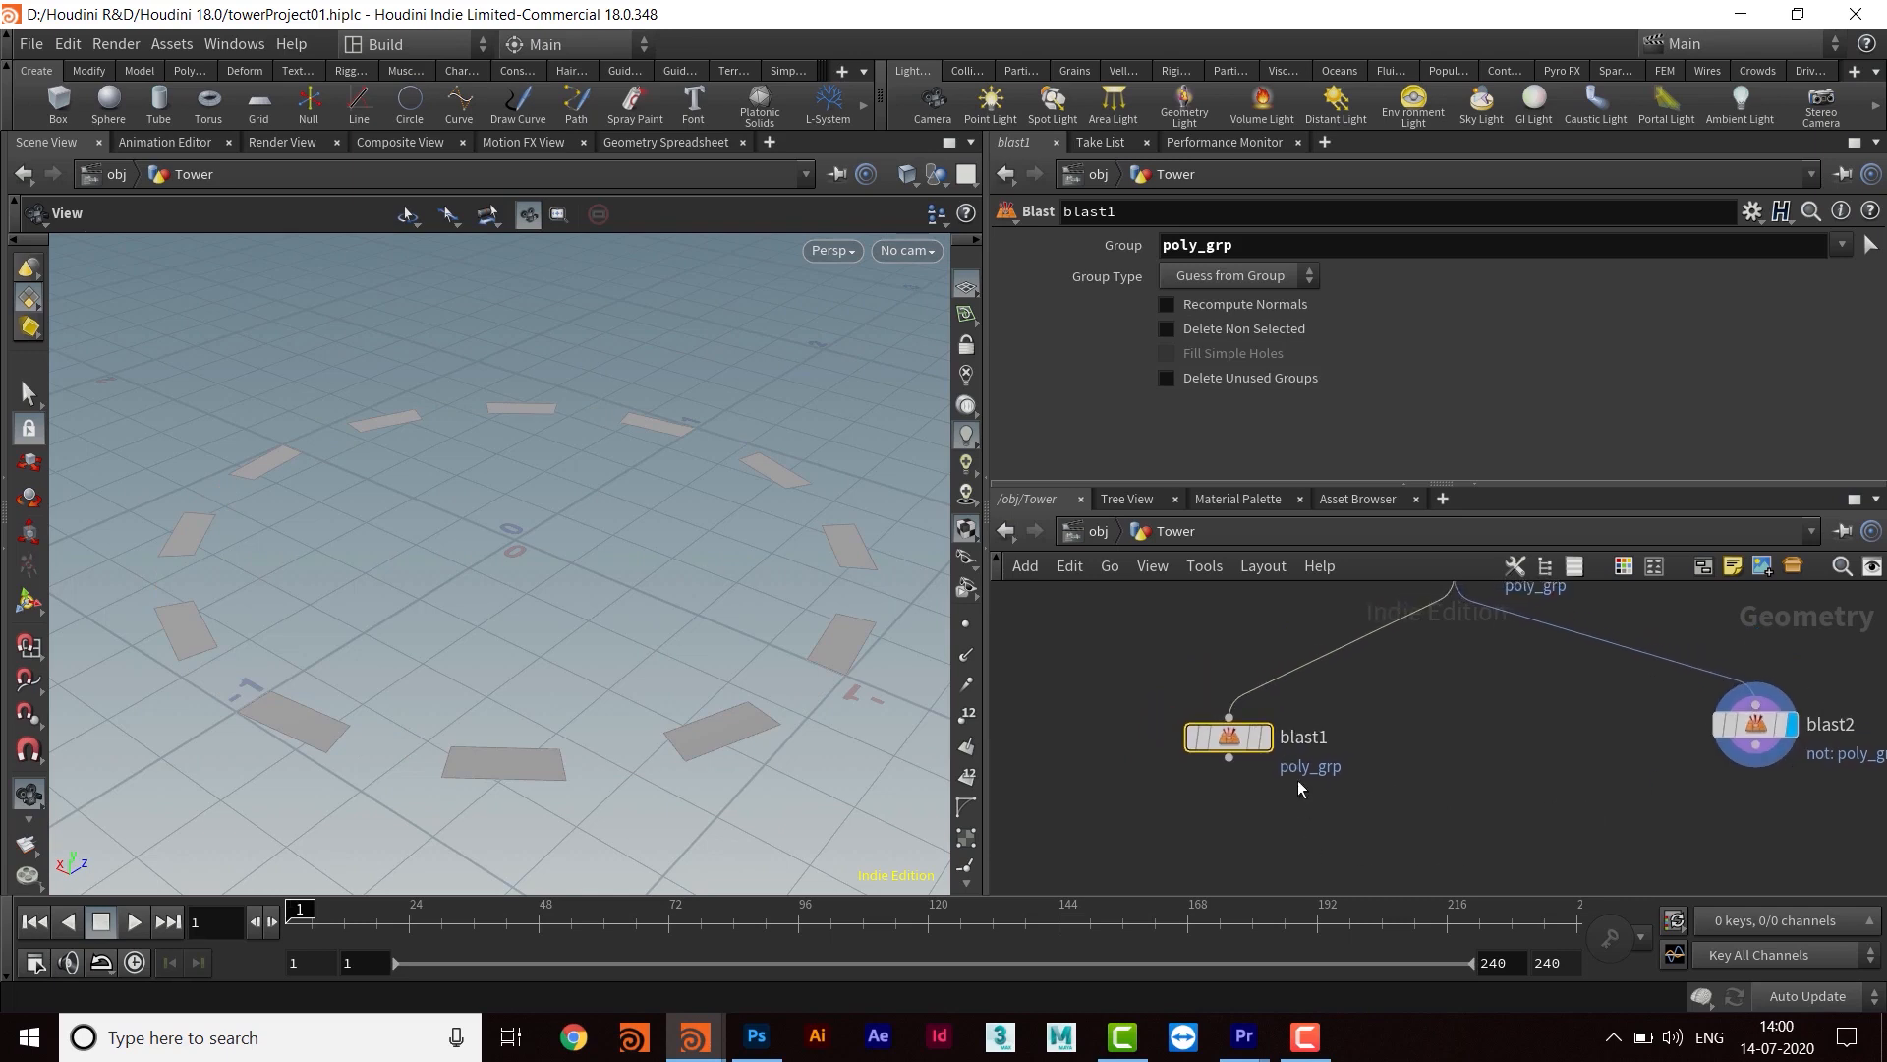
# Rename the original Blast node odd and the duplicate Blast node even
pyautogui.doubleClick(1314, 737)
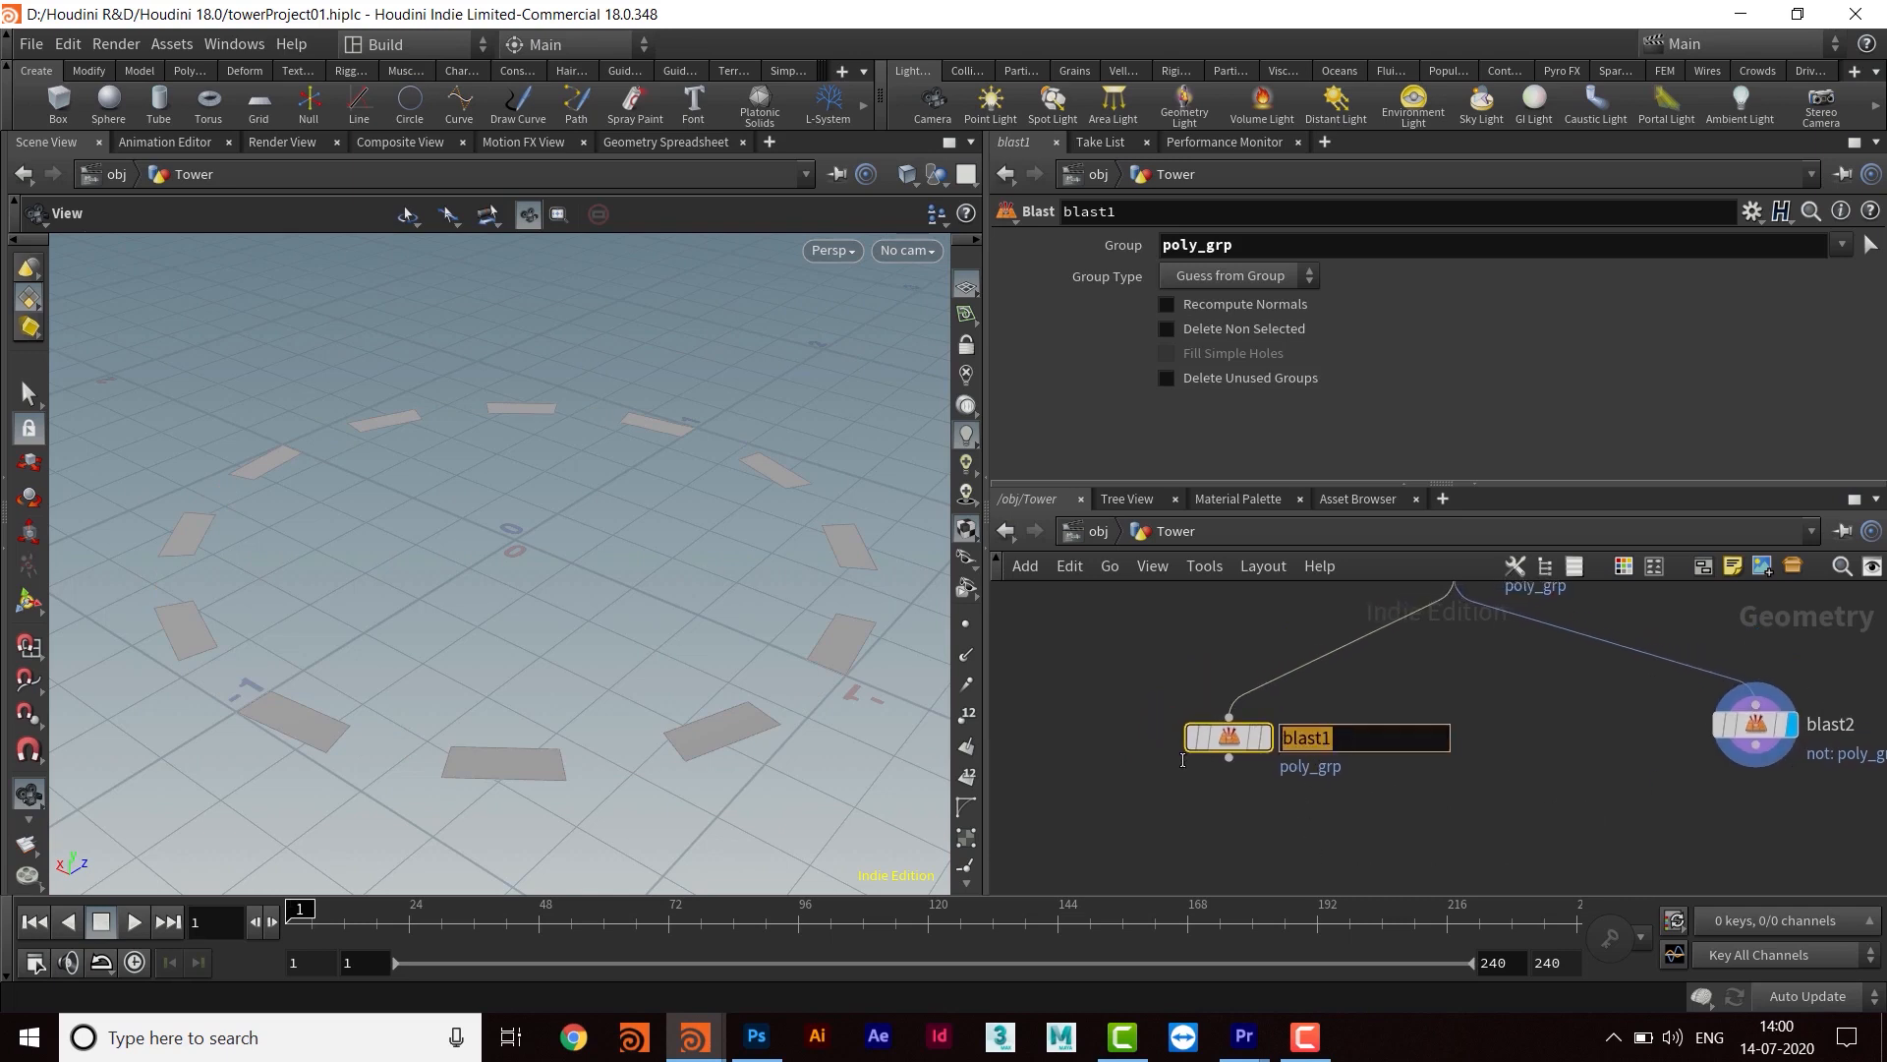
pyautogui.write('odd')
pyautogui.press('Return')
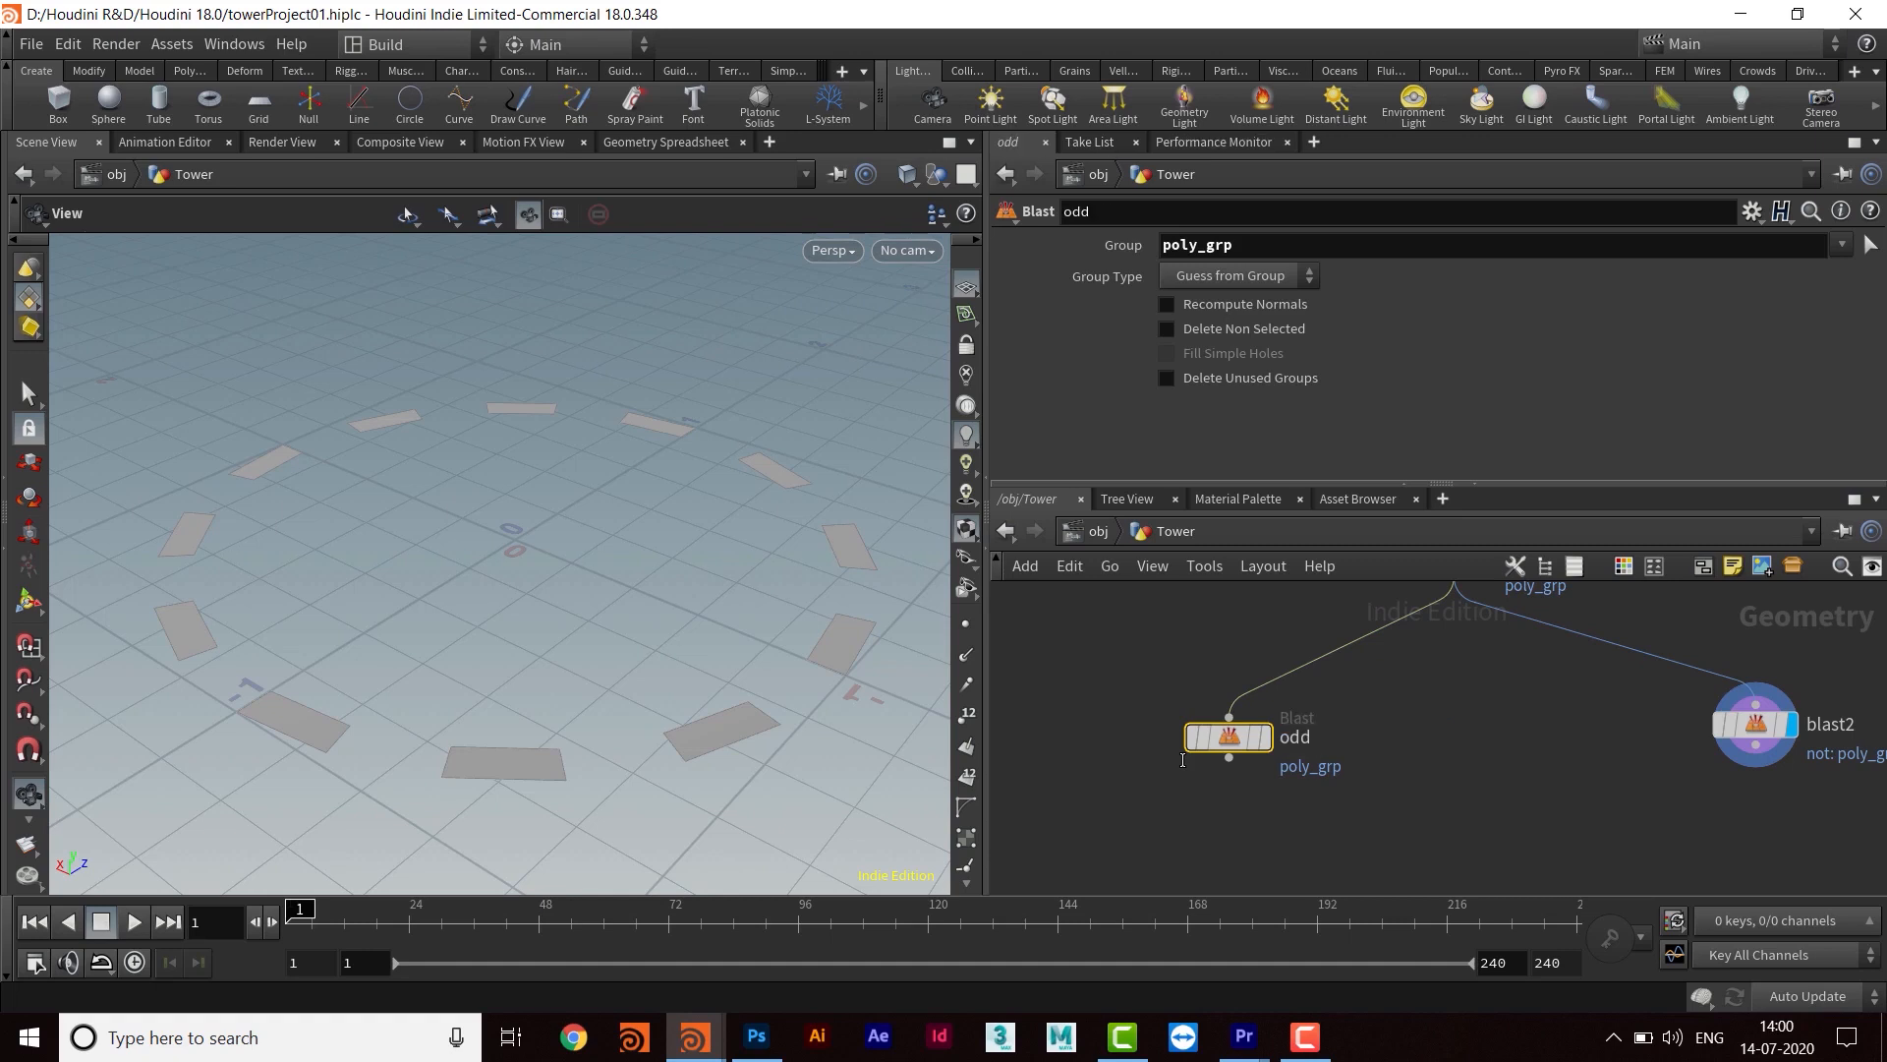
pyautogui.moveTo(1683, 801); pyautogui.dragTo(1532, 798, button='middle')
pyautogui.click(1671, 725)
pyautogui.moveTo(1711, 726); pyautogui.dragTo(1537, 726)
pyautogui.write('even')
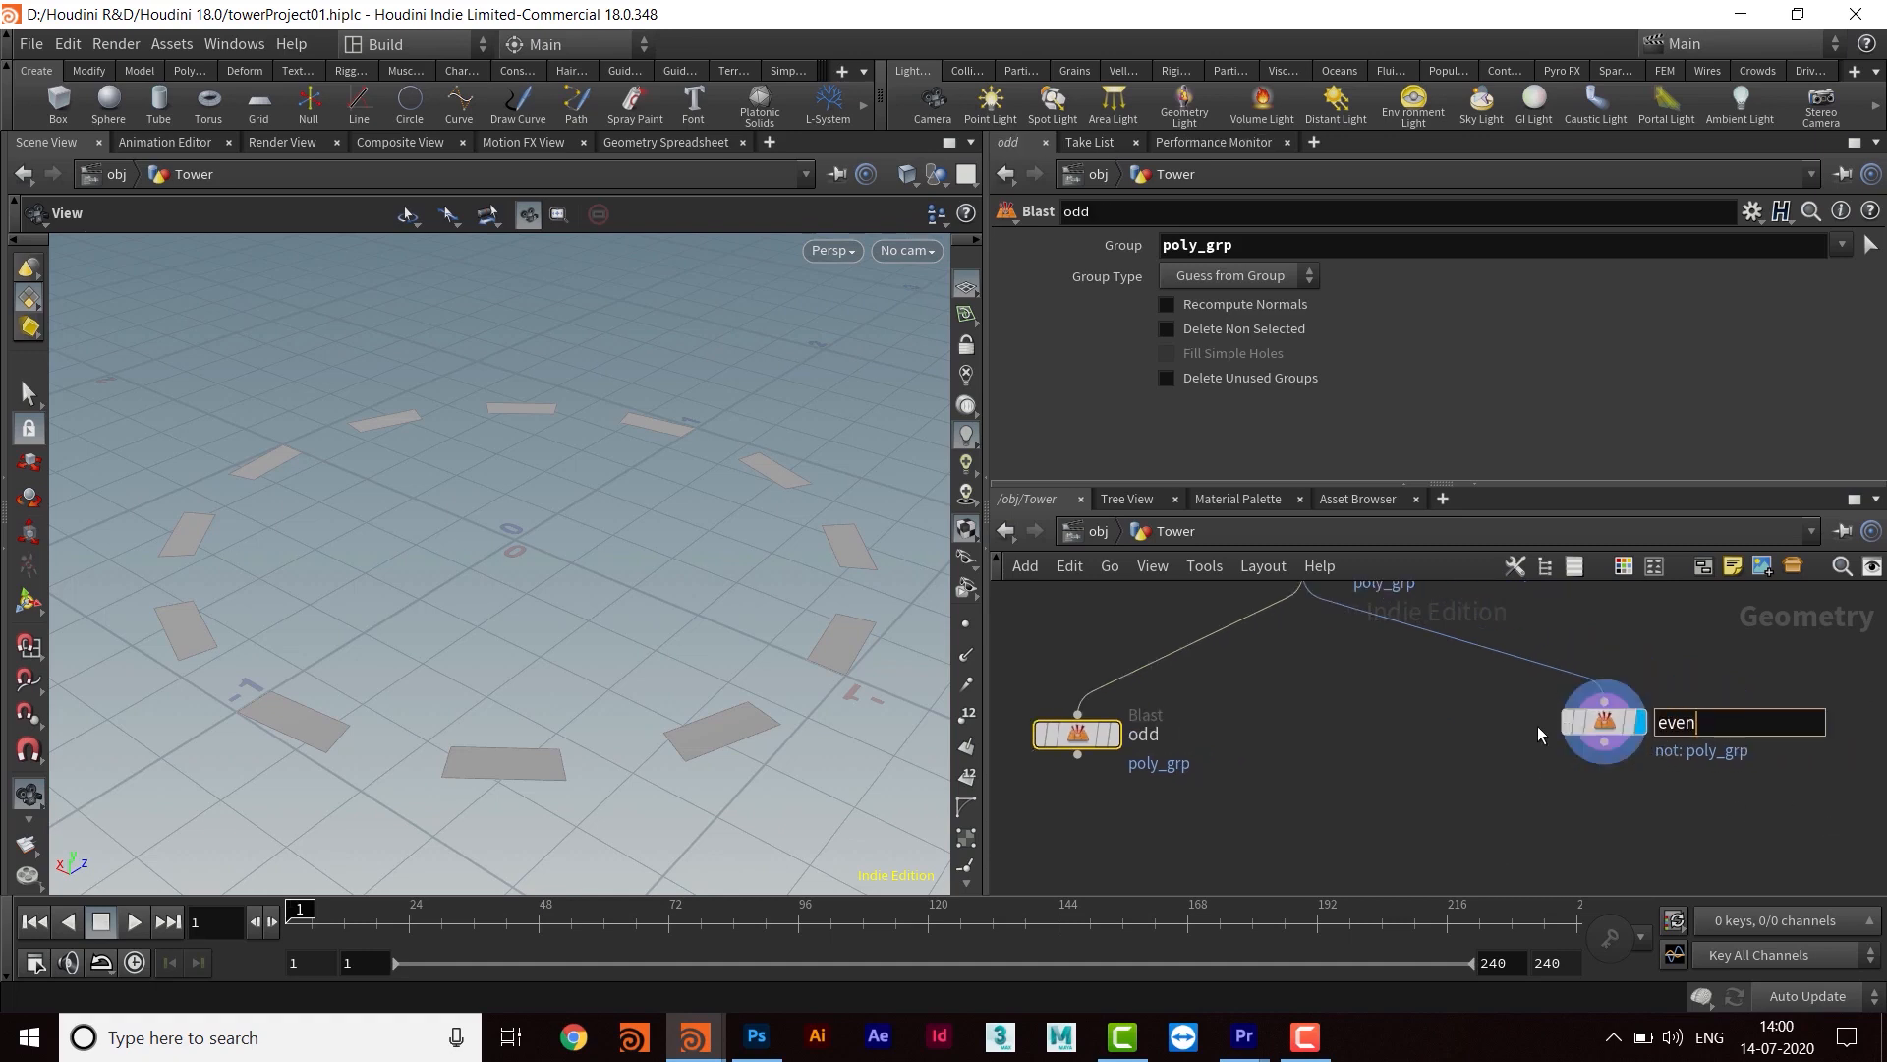
pyautogui.press('Return')
# Rename the odd Blast node odd_prims and the even Blast node even_prims
pyautogui.moveTo(1182, 757); pyautogui.dragTo(1224, 759, button='middle')
pyautogui.click(1197, 737)
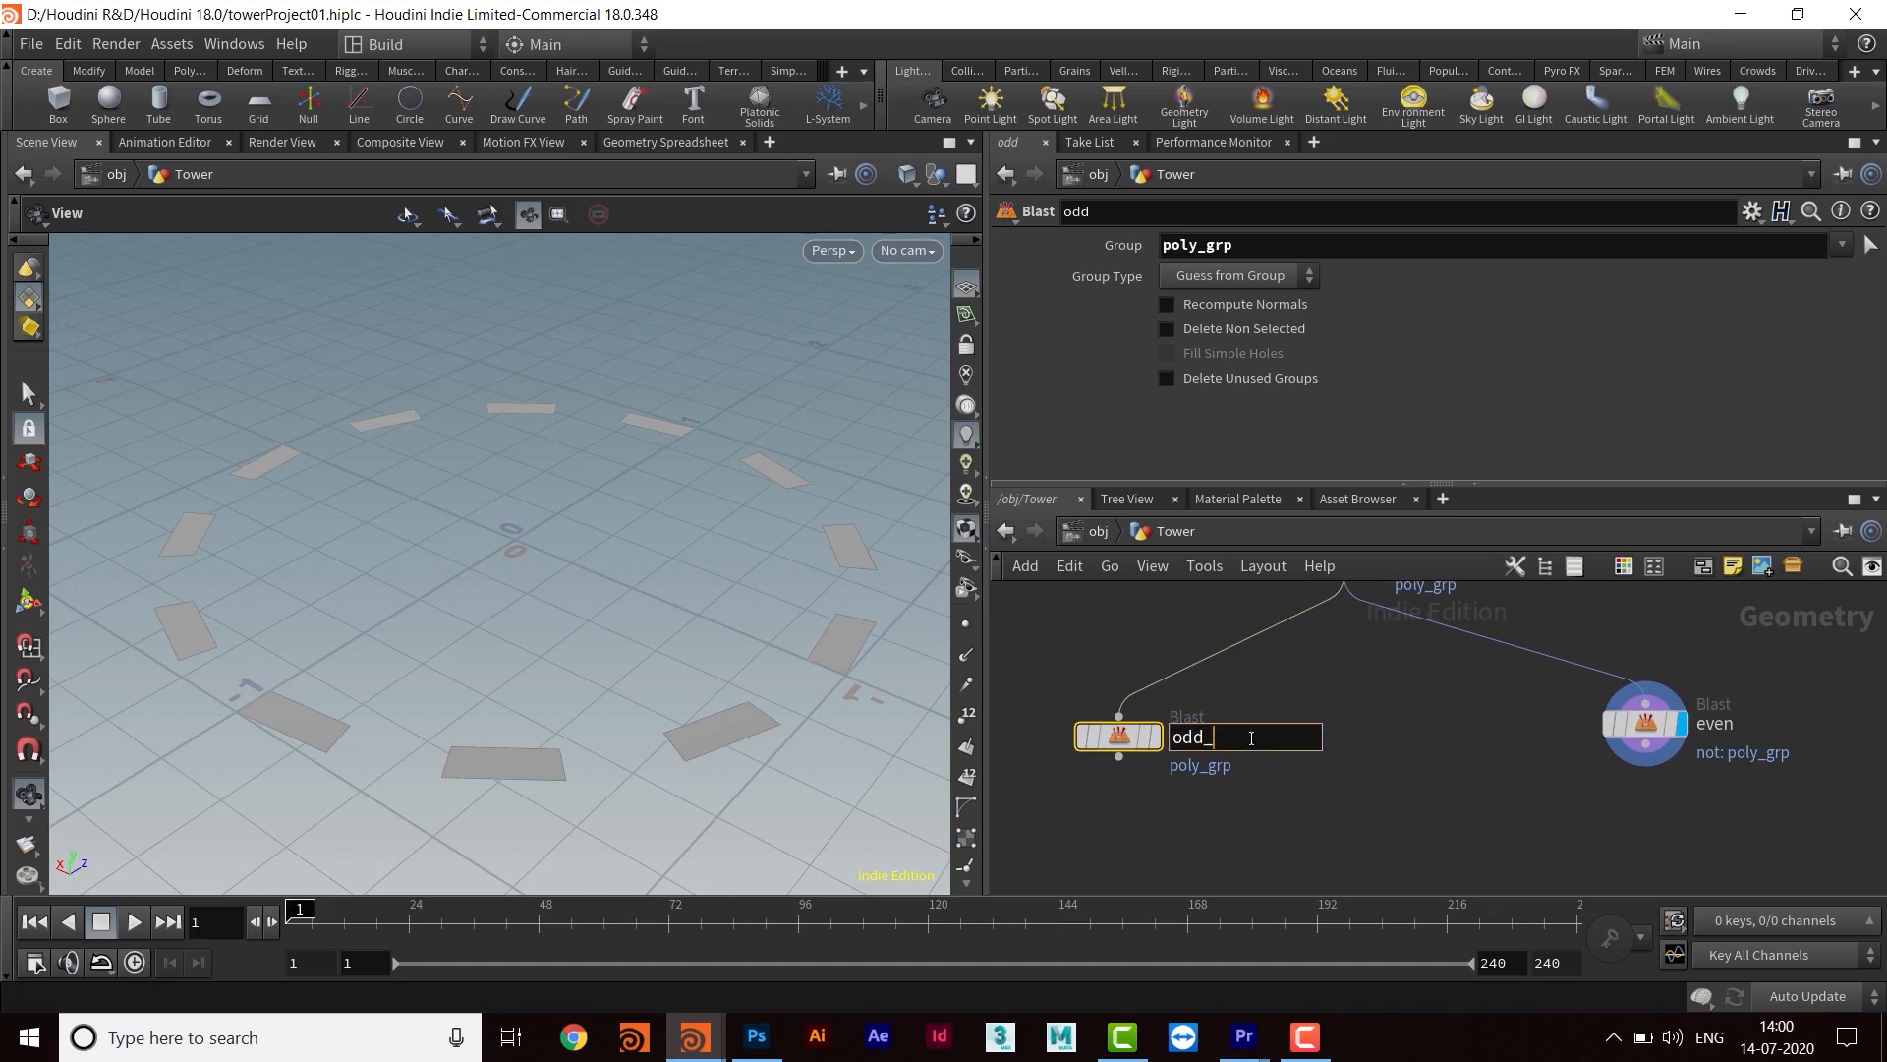
pyautogui.write('_prims')
pyautogui.press('Return')
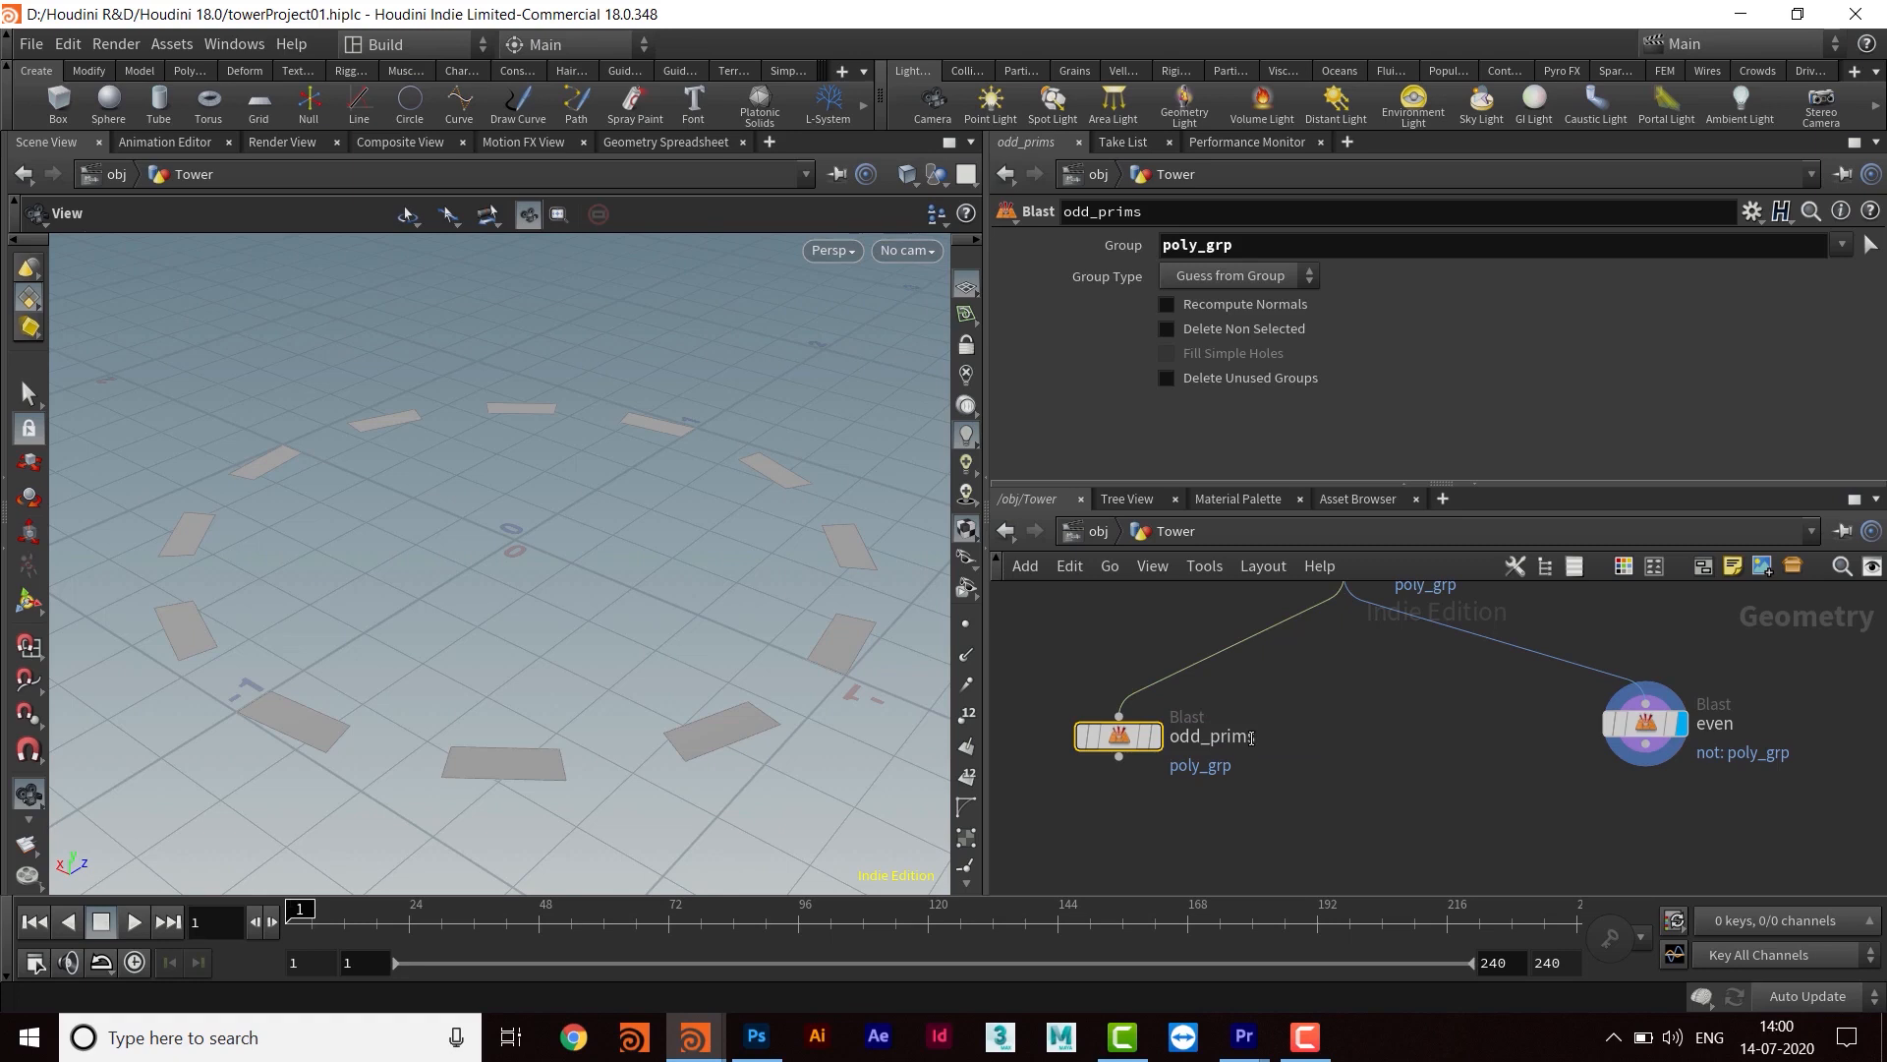
pyautogui.moveTo(1601, 778); pyautogui.dragTo(1454, 766, button='middle')
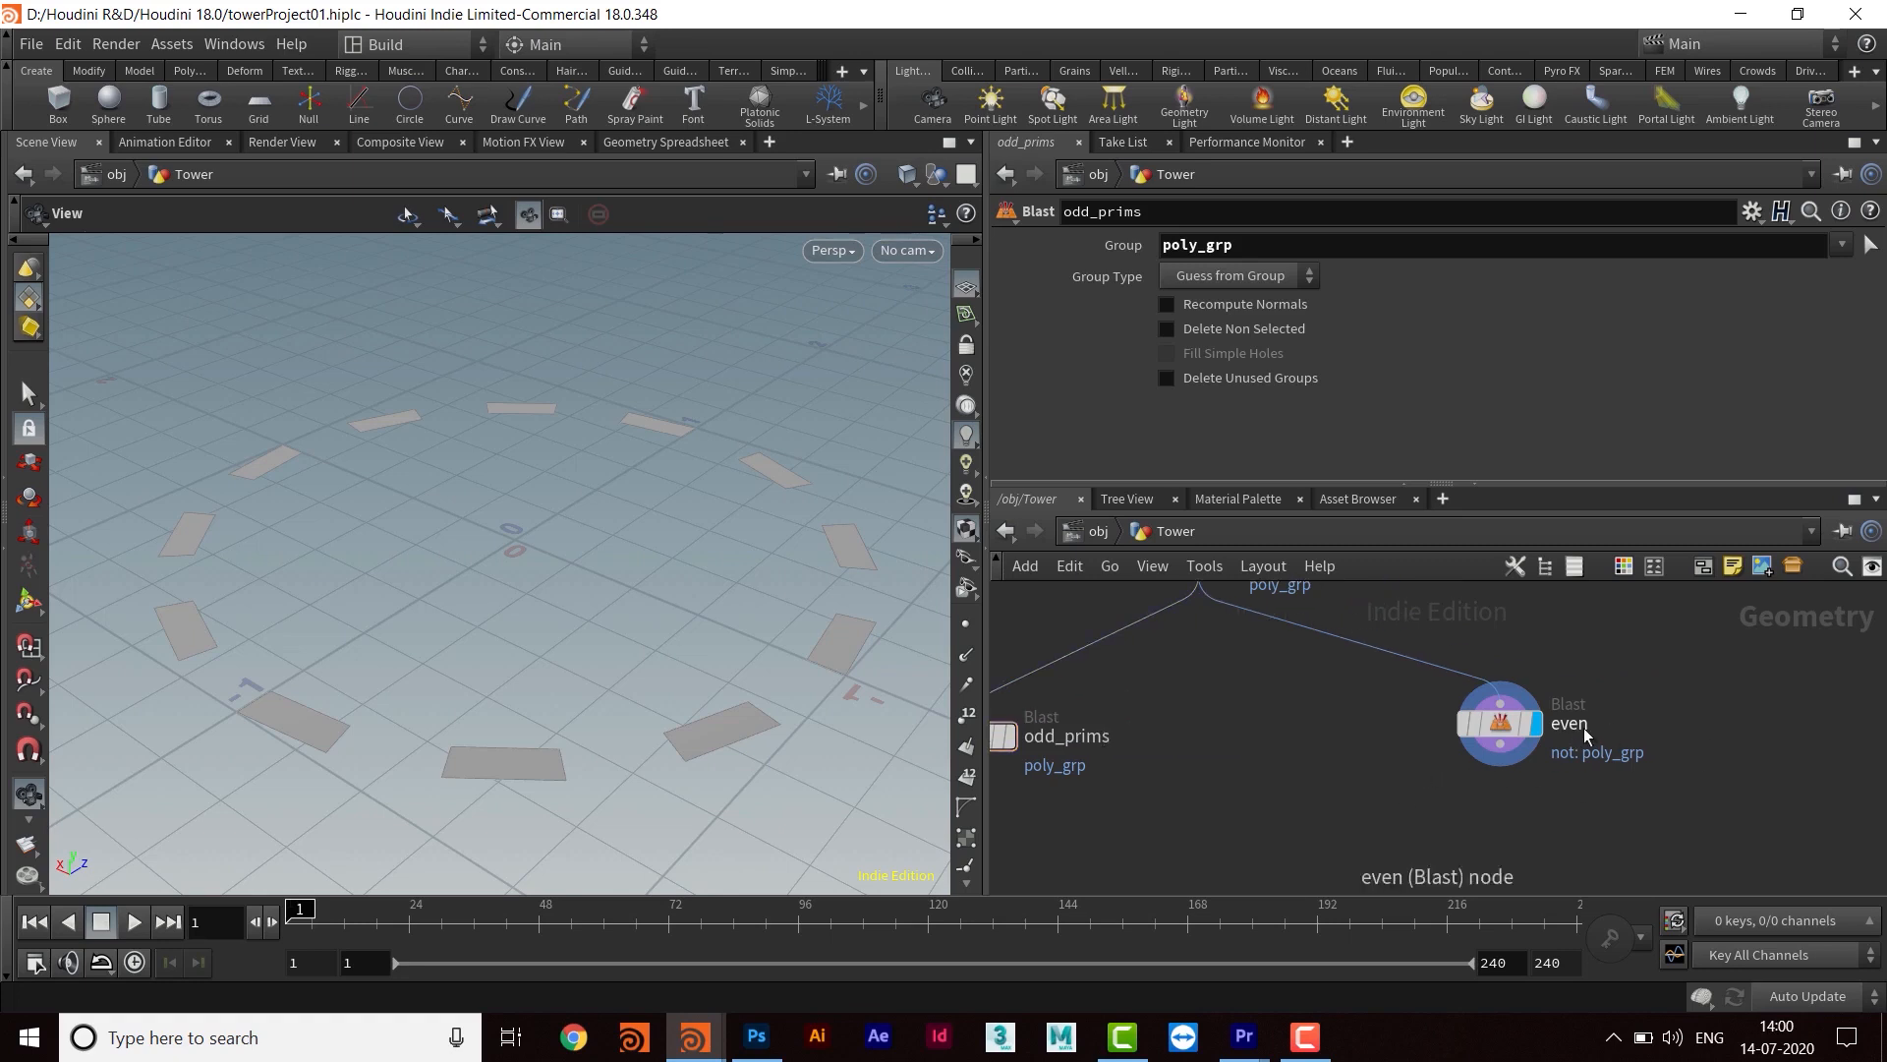
pyautogui.click(1607, 725)
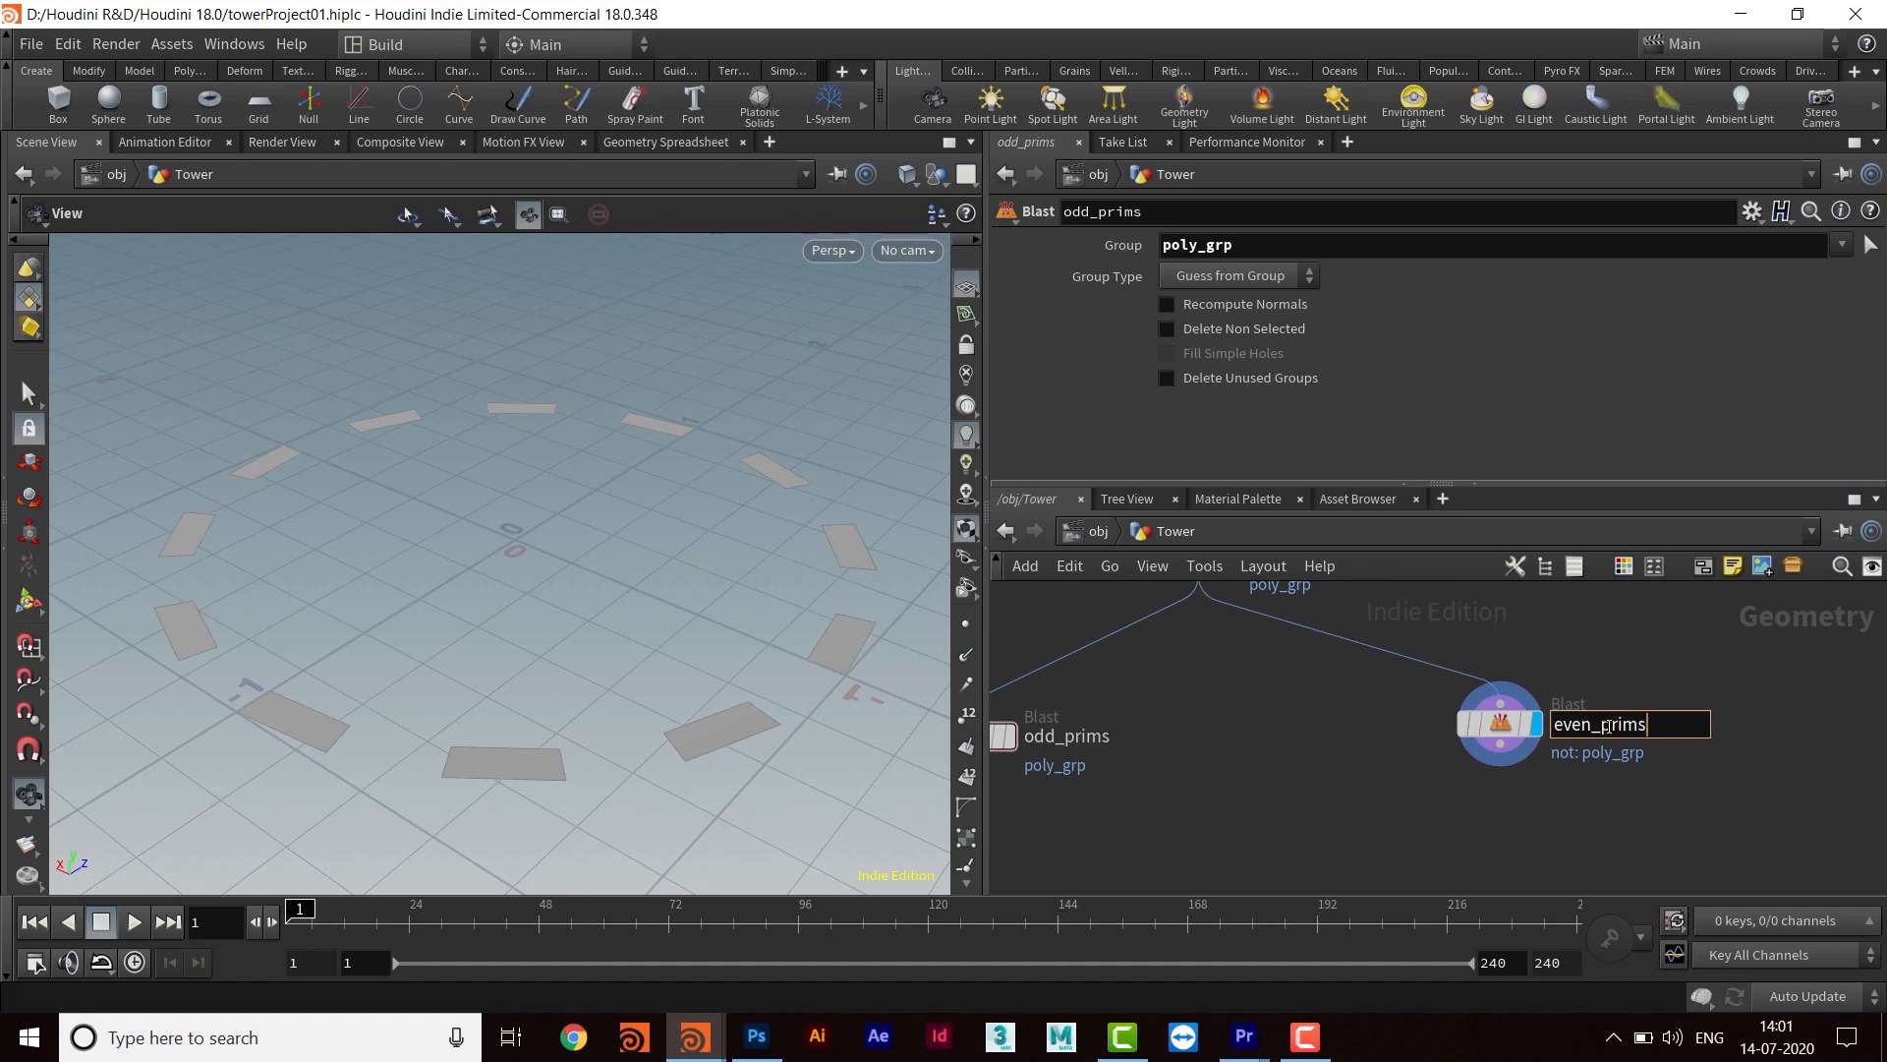
pyautogui.press('Return')
pyautogui.press('h')
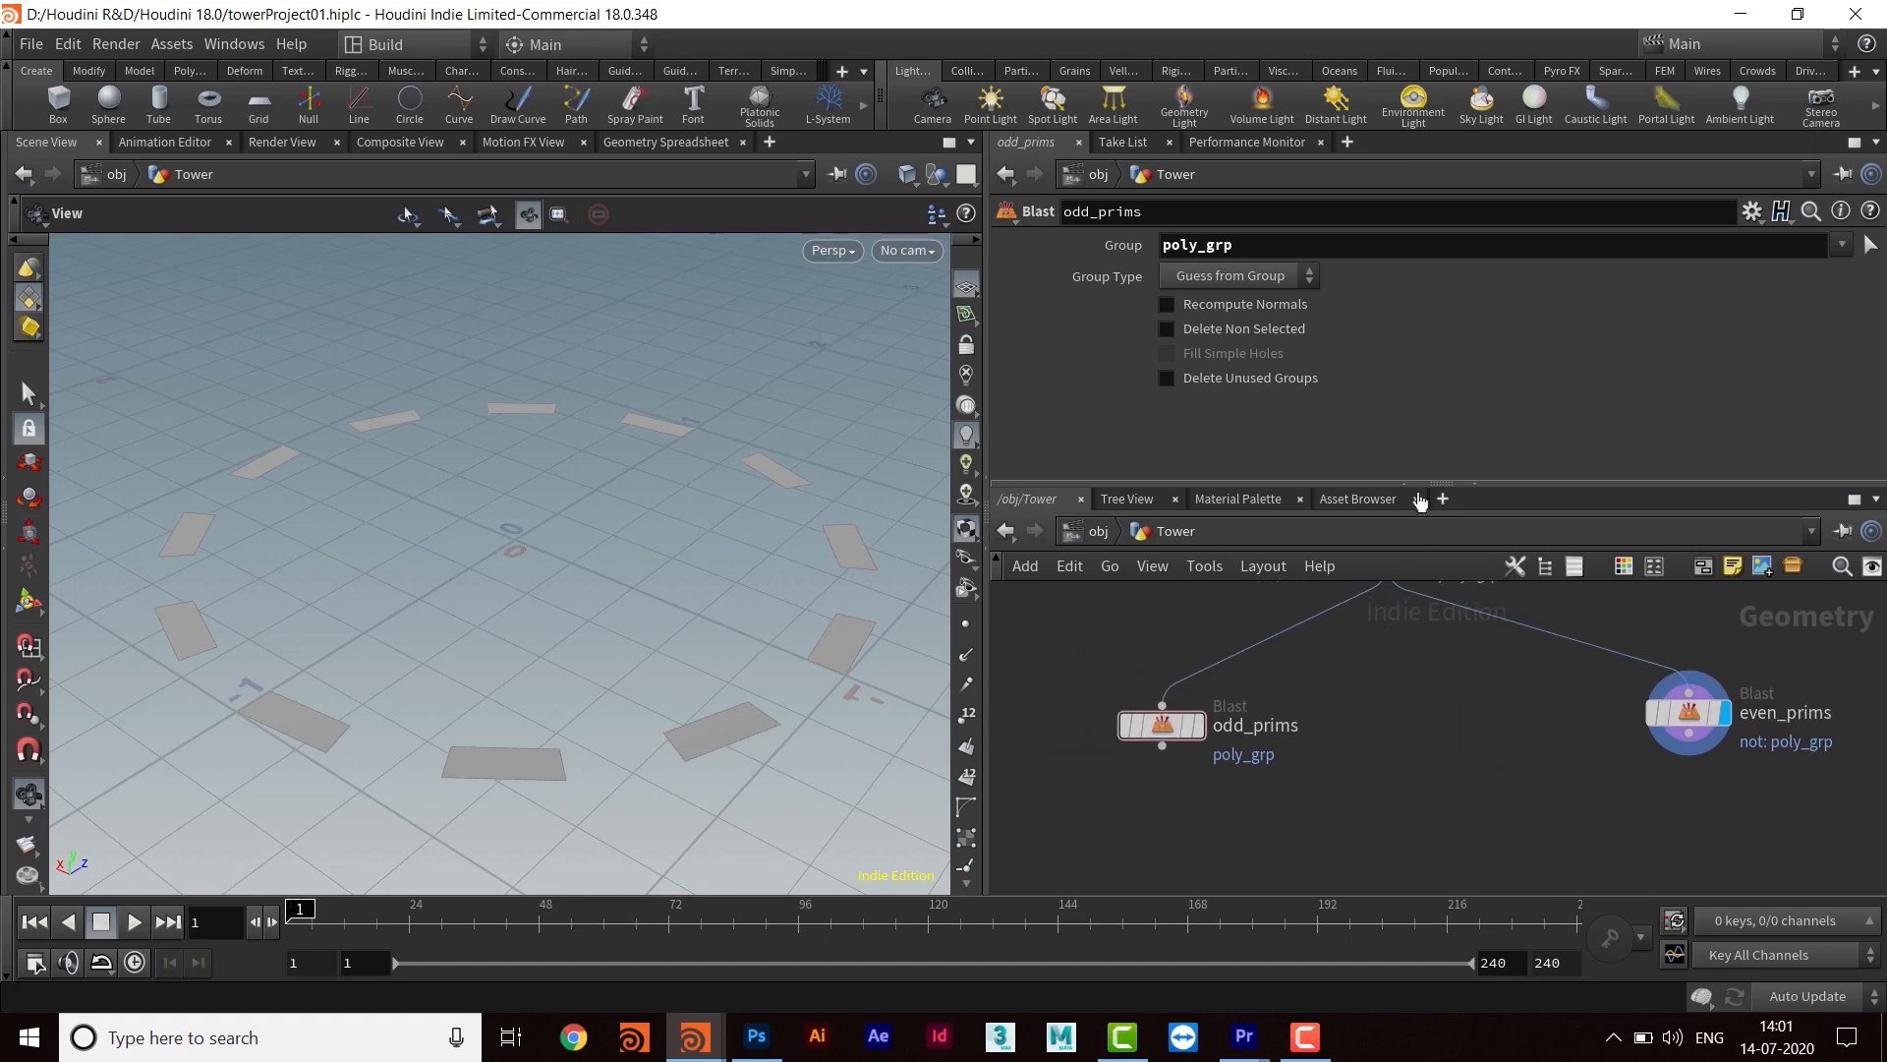
# Add a PolyExtrude node below the odd_prims Blast node
pyautogui.moveTo(1433, 460); pyautogui.dragTo(1433, 365)
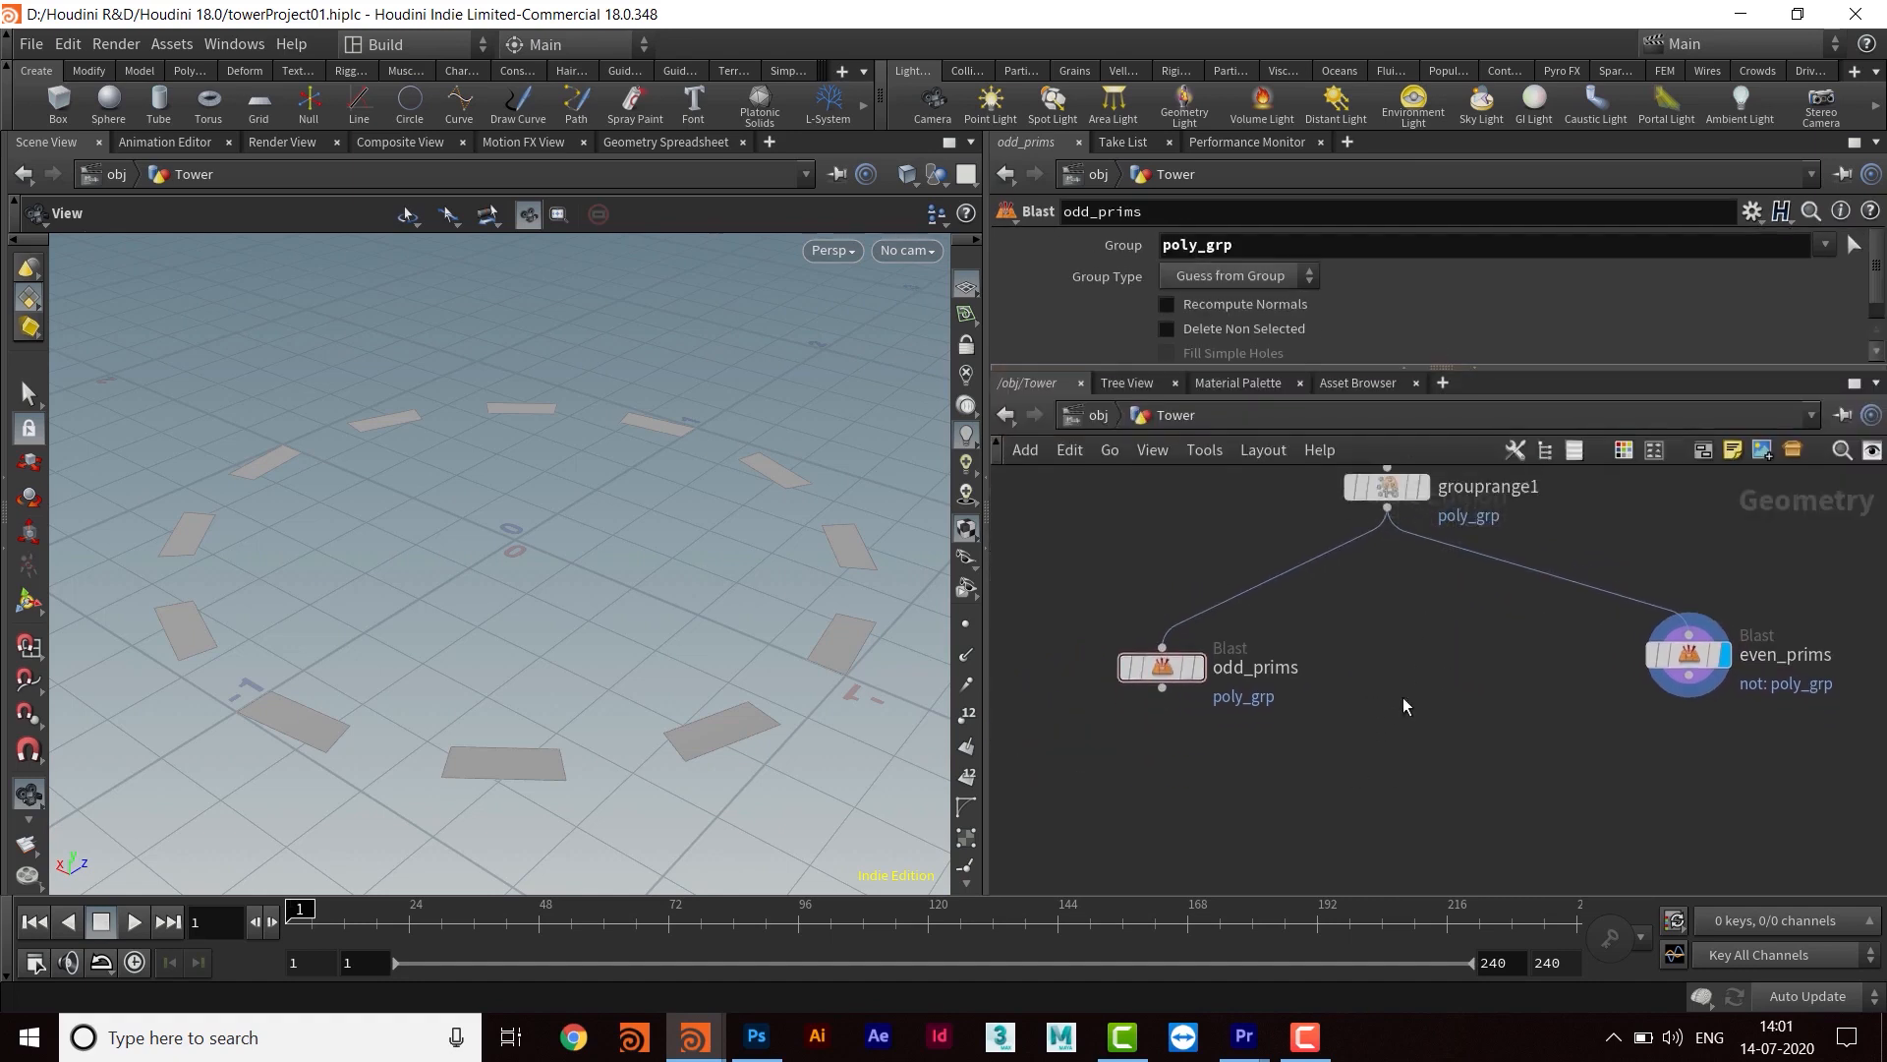
pyautogui.moveTo(1183, 668); pyautogui.dragTo(1398, 757)
pyautogui.scroll(-3, 1421, 729)
pyautogui.click(1600, 674)
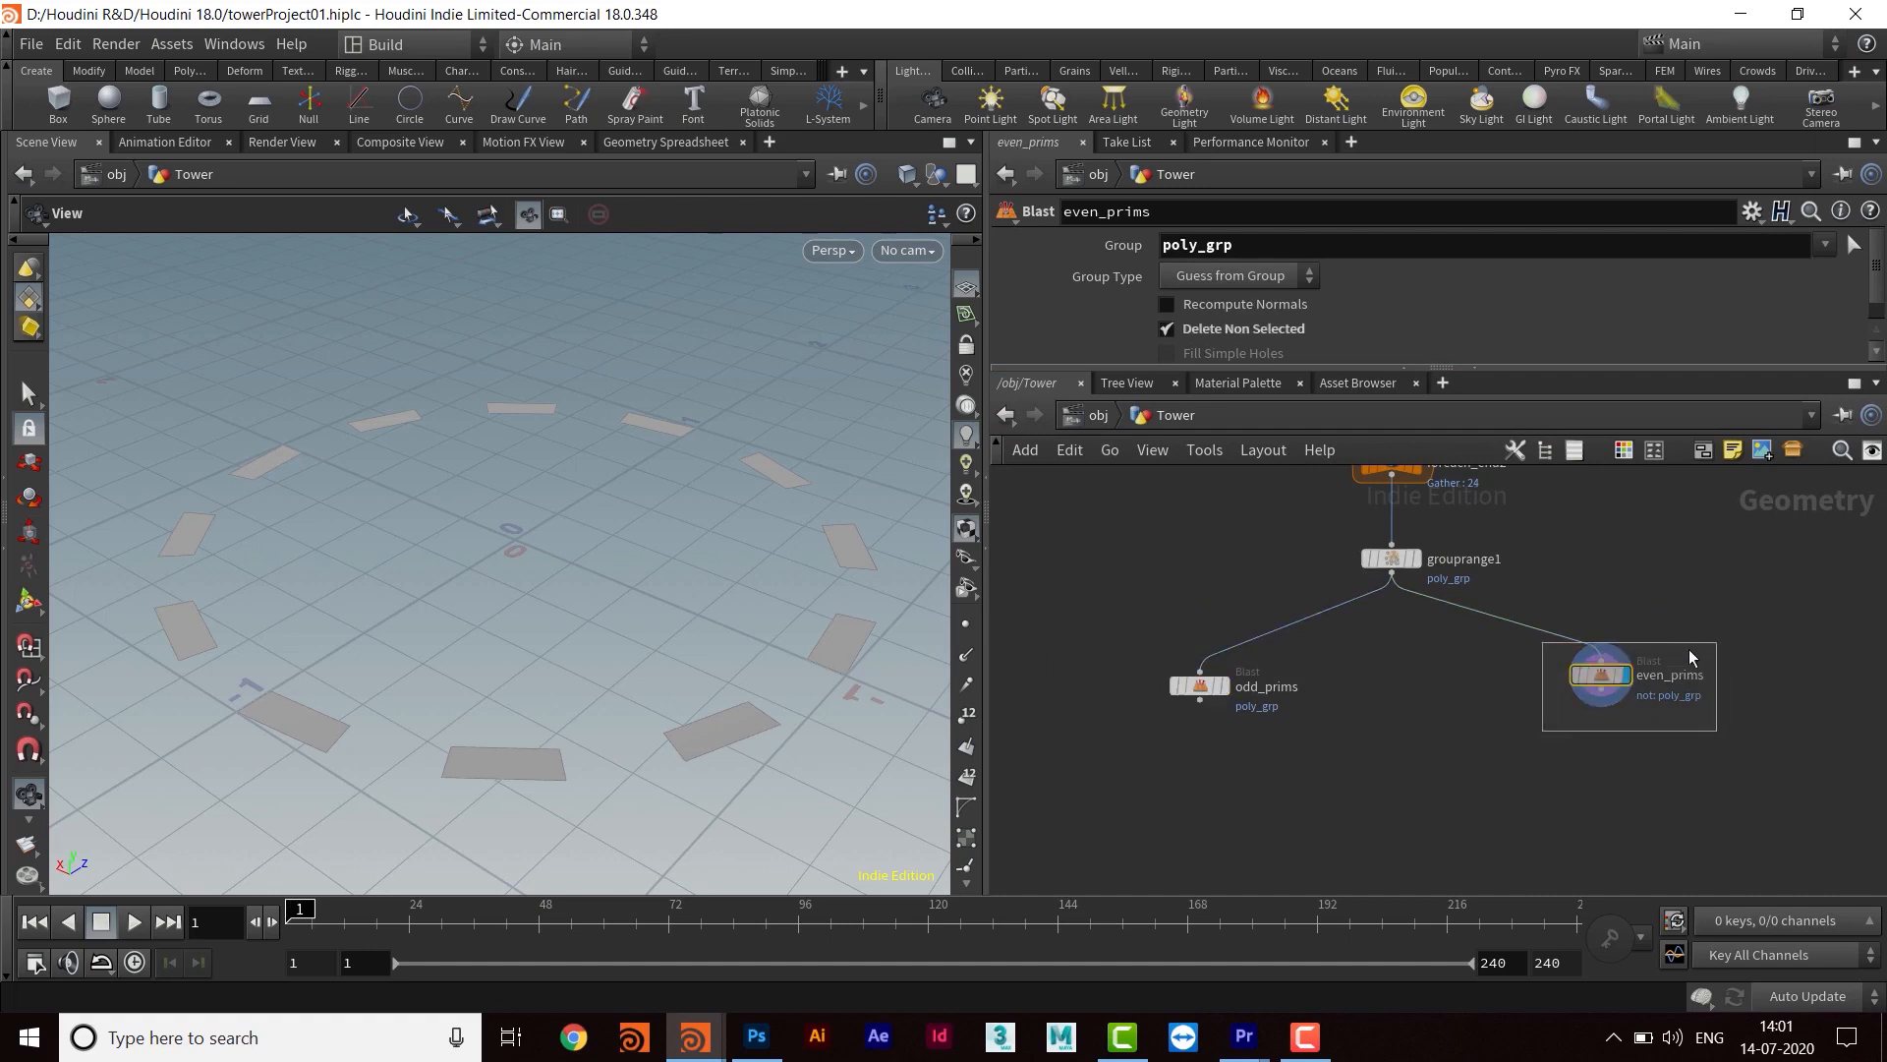
pyautogui.moveTo(1502, 743)
pyautogui.mouseDown(button='middle')
pyautogui.moveTo(1514, 704)
pyautogui.moveTo(1506, 745)
pyautogui.moveTo(1482, 715)
pyautogui.mouseUp(button='middle')
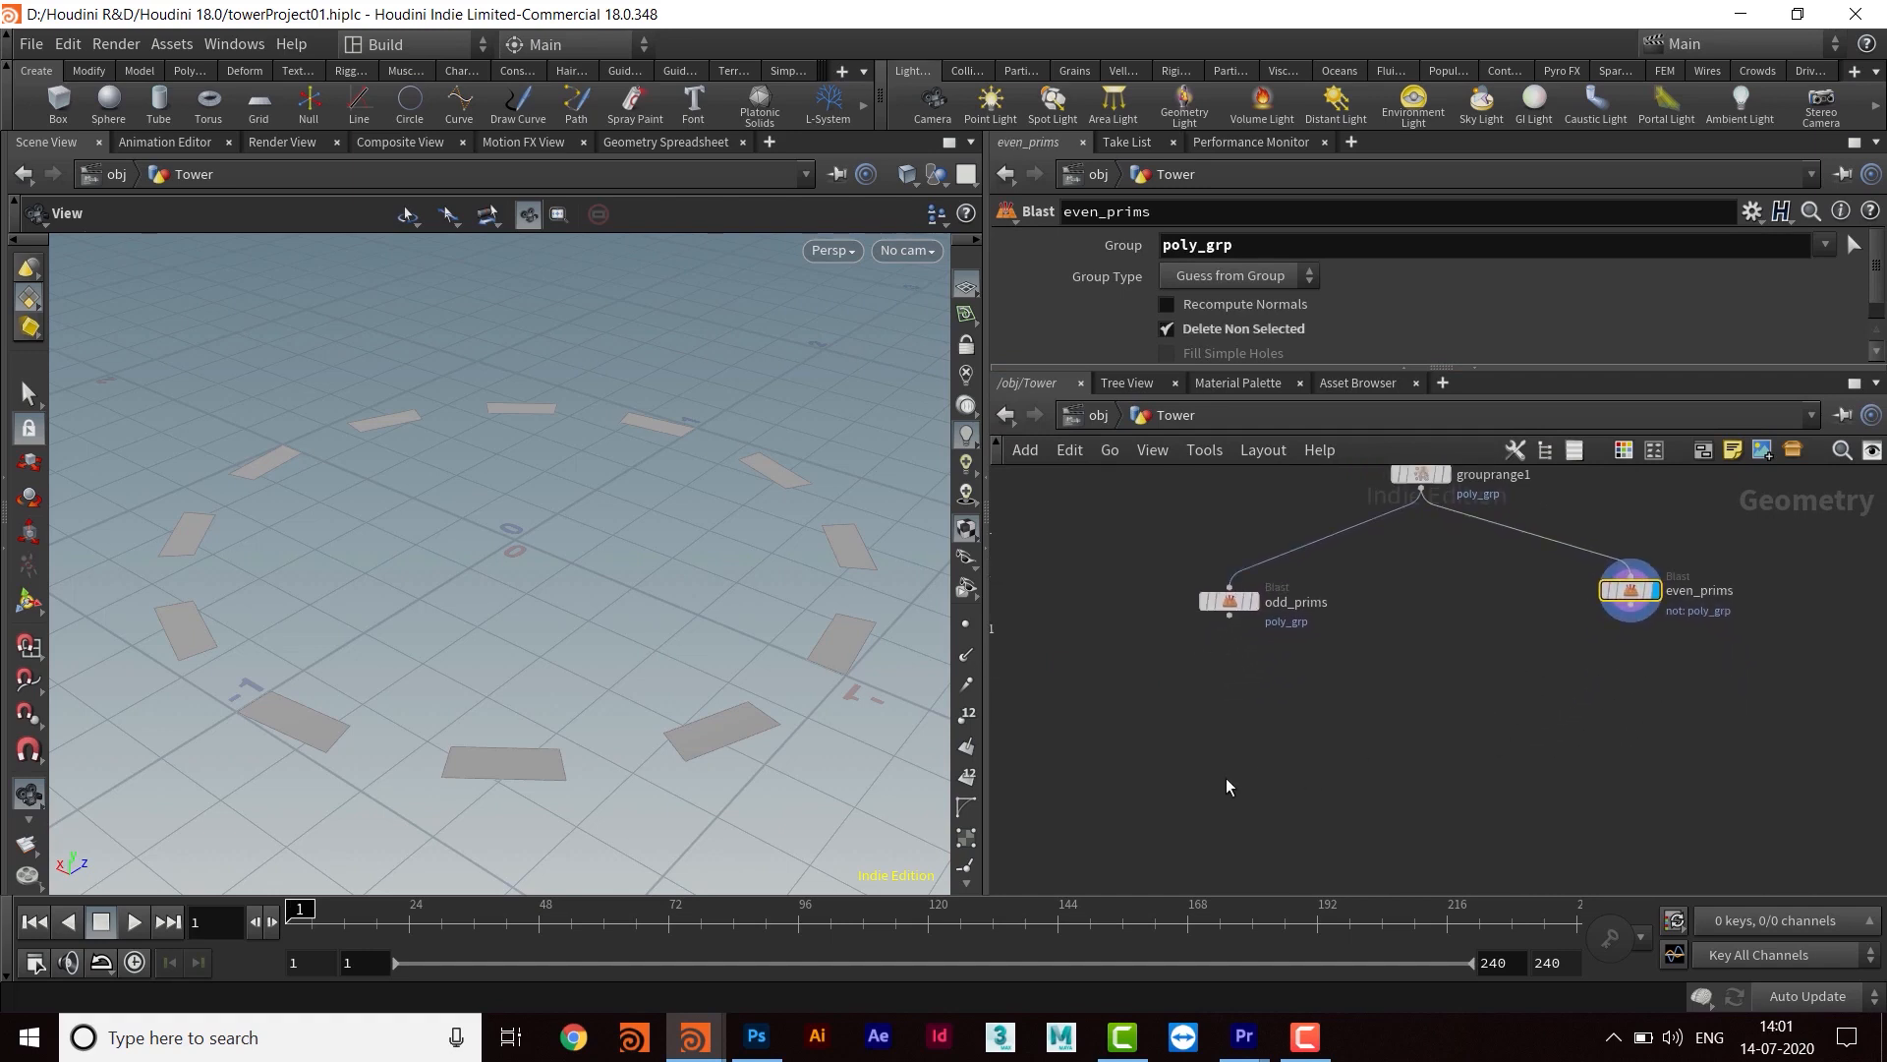
pyautogui.press('Tab')
pyautogui.write('pl')
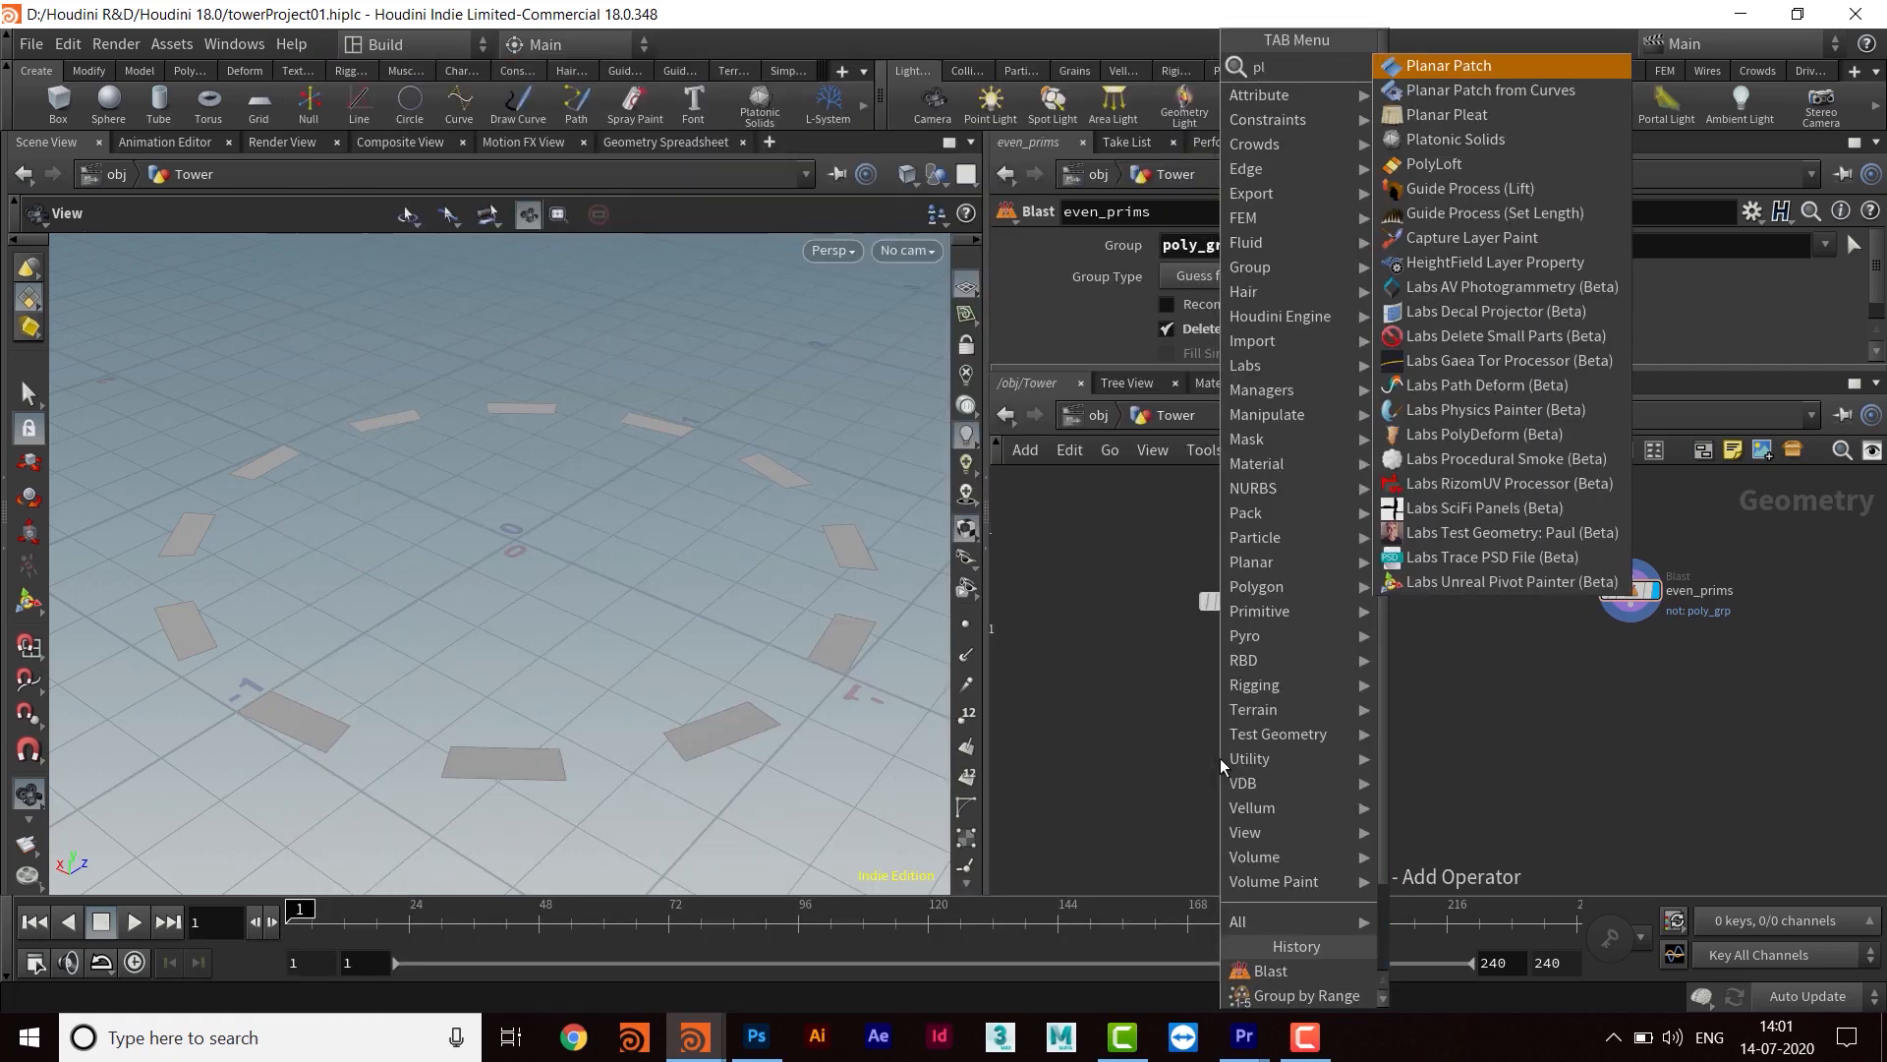
pyautogui.press('BackSpace')
pyautogui.write('ol')
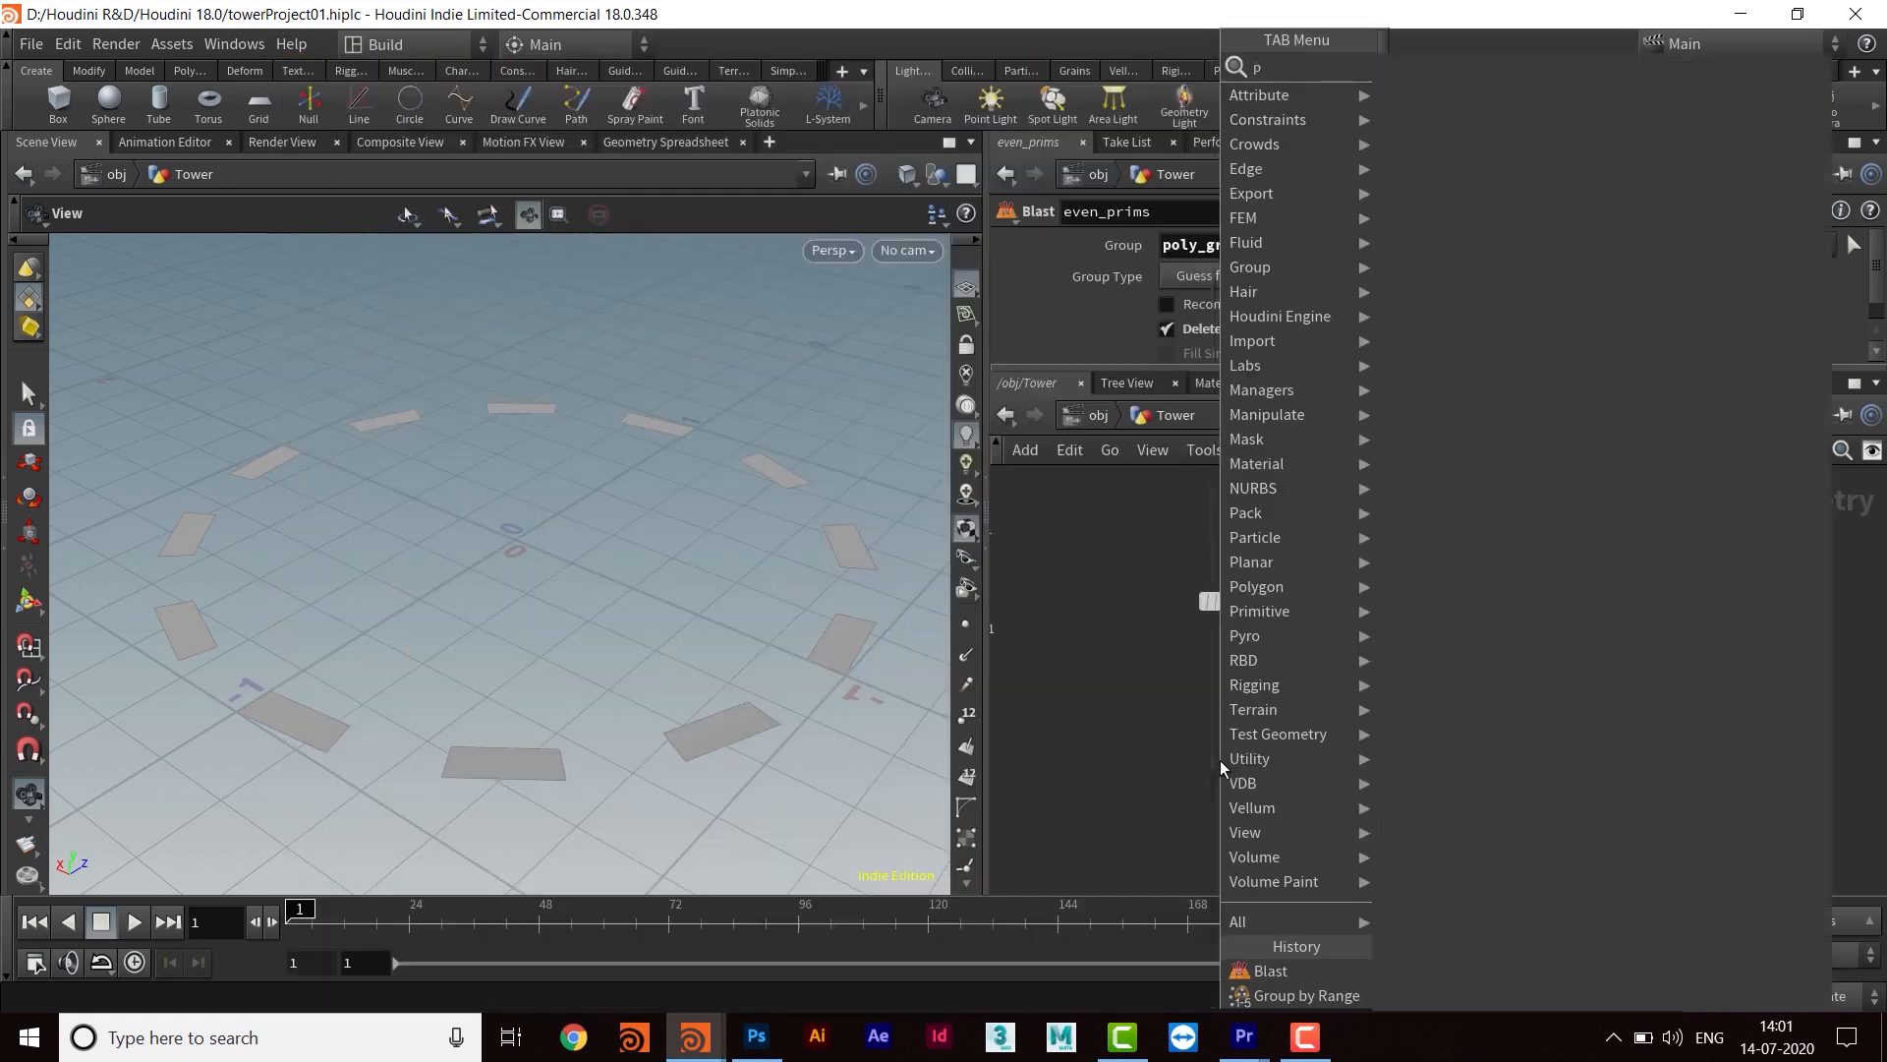
pyautogui.write('yex')
pyautogui.press('Return')
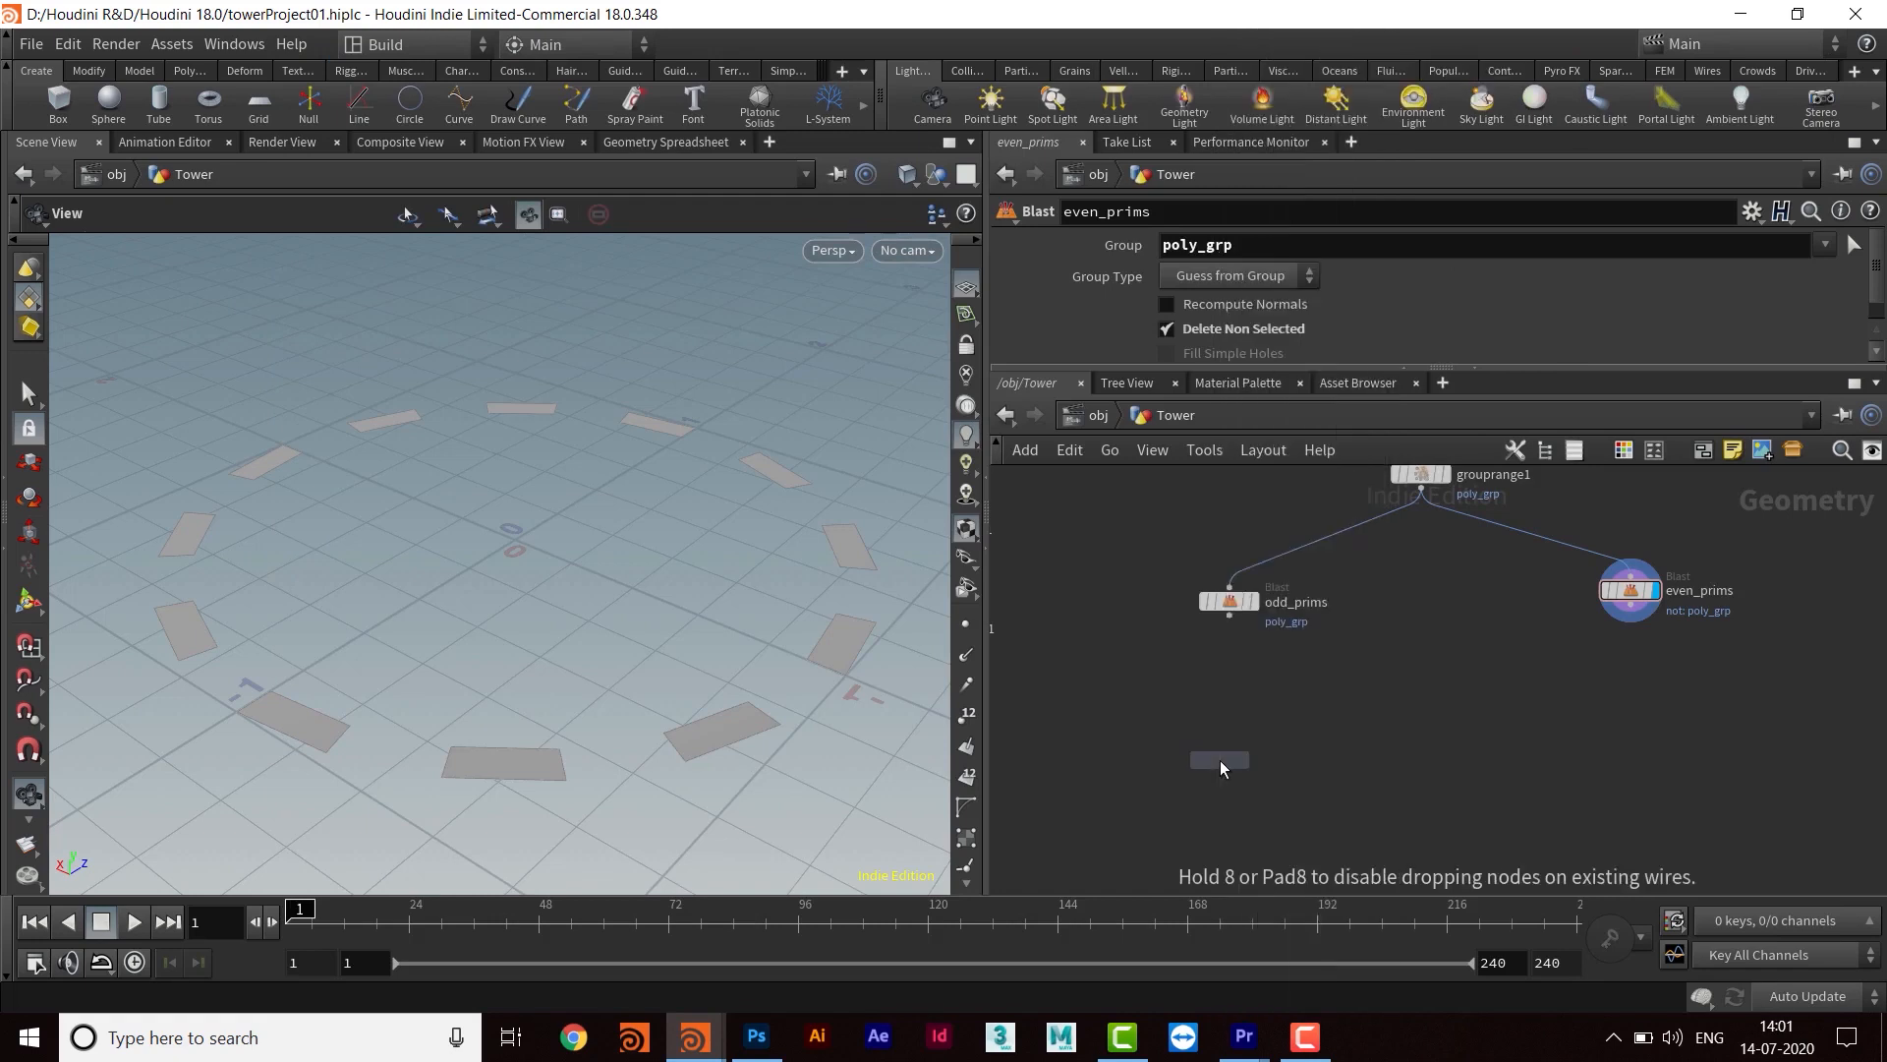
pyautogui.click(1229, 704)
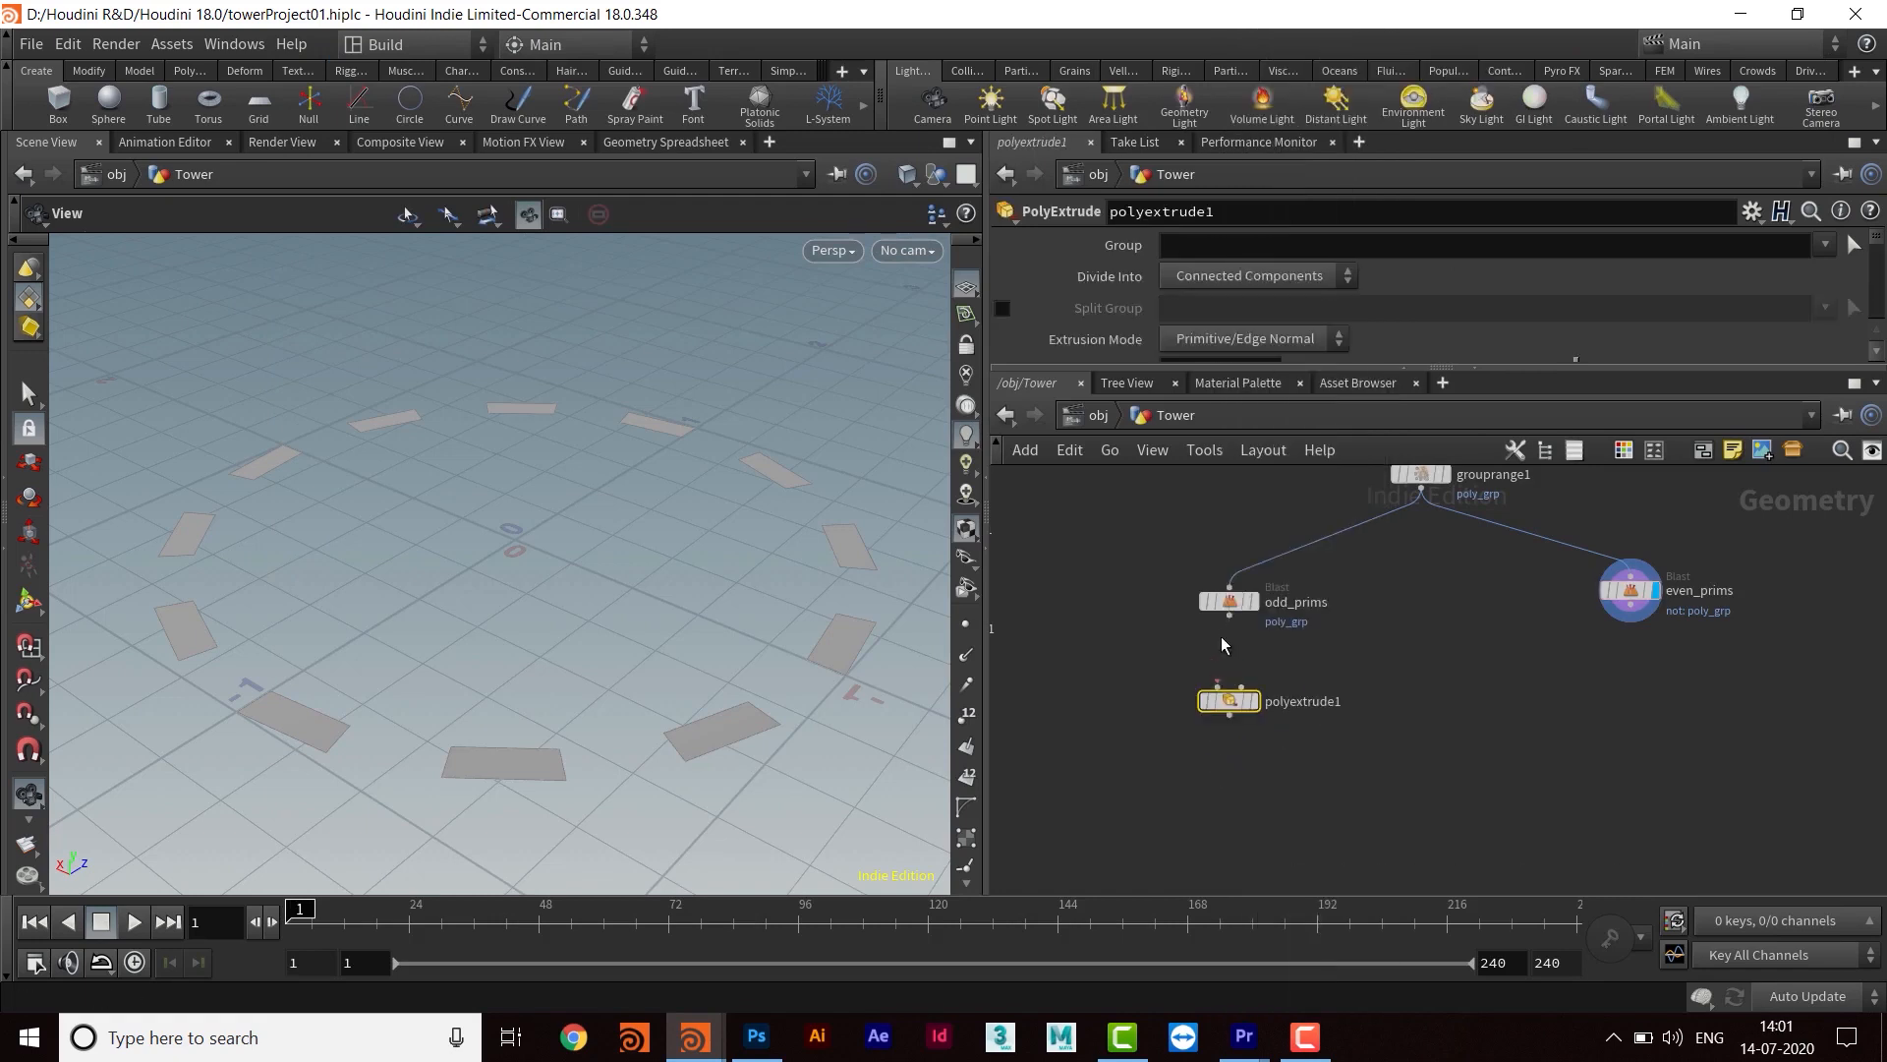
# Connect odd_prims to the first input of the PolyExtrude node and display the extrusion
pyautogui.moveTo(1230, 617); pyautogui.dragTo(1229, 708)
pyautogui.click(1253, 701)
pyautogui.scroll(3, 1394, 707)
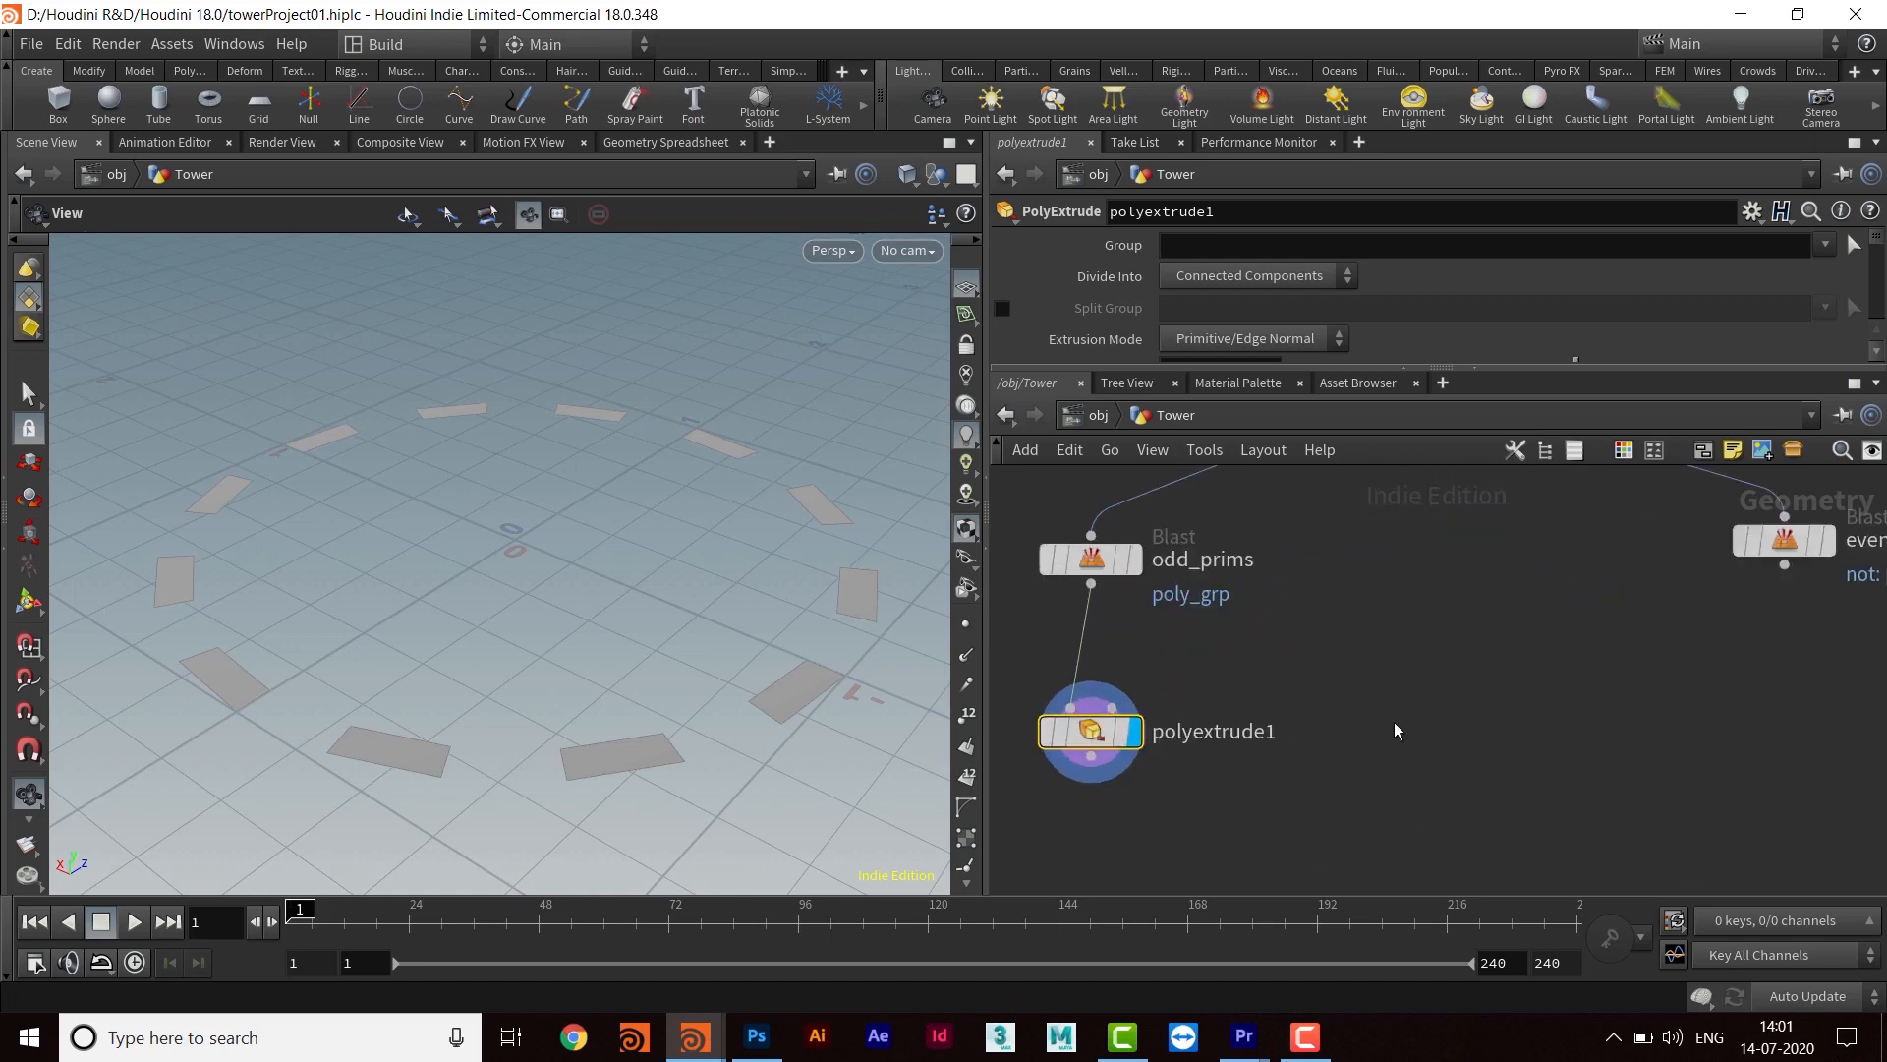
# Compare the geometry before and after the PolyExtrude by alternating the display between odd_prims and polyextrude1
pyautogui.click(1164, 626)
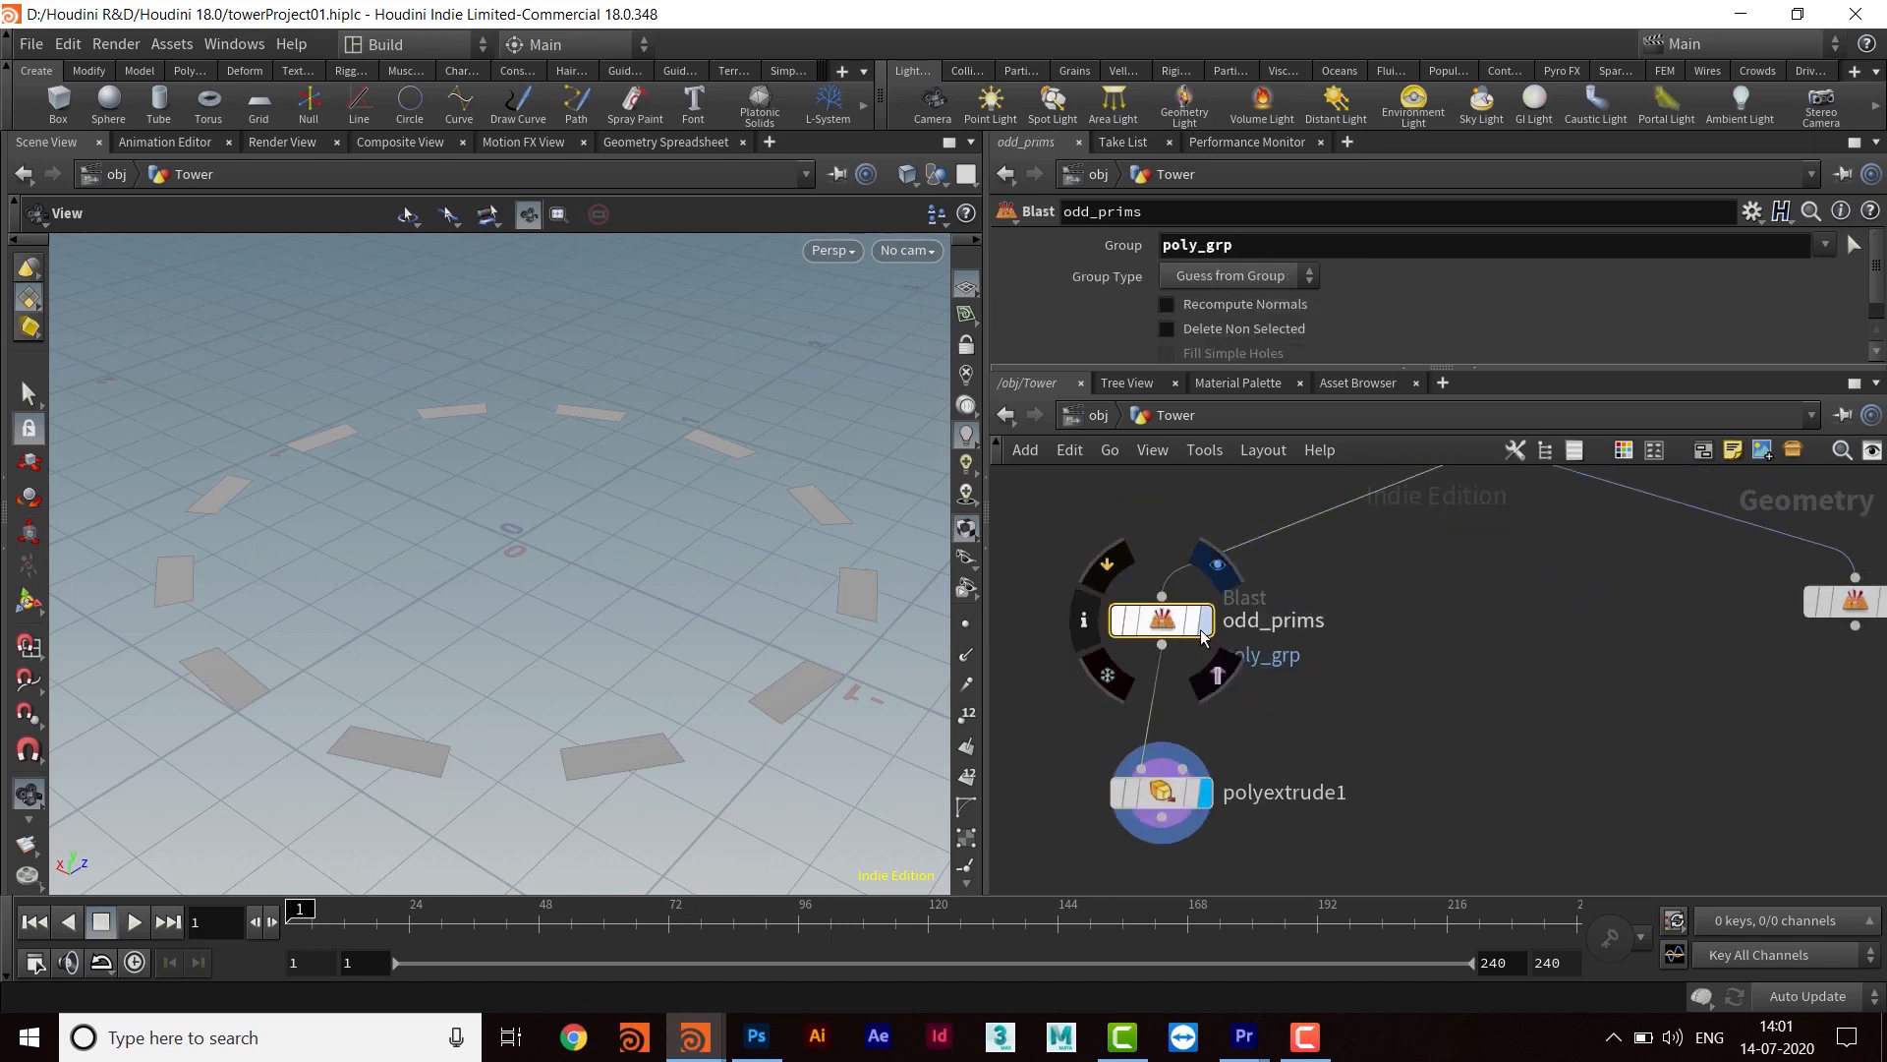
pyautogui.click(1203, 620)
pyautogui.click(1209, 797)
pyautogui.click(1206, 622)
pyautogui.click(1209, 798)
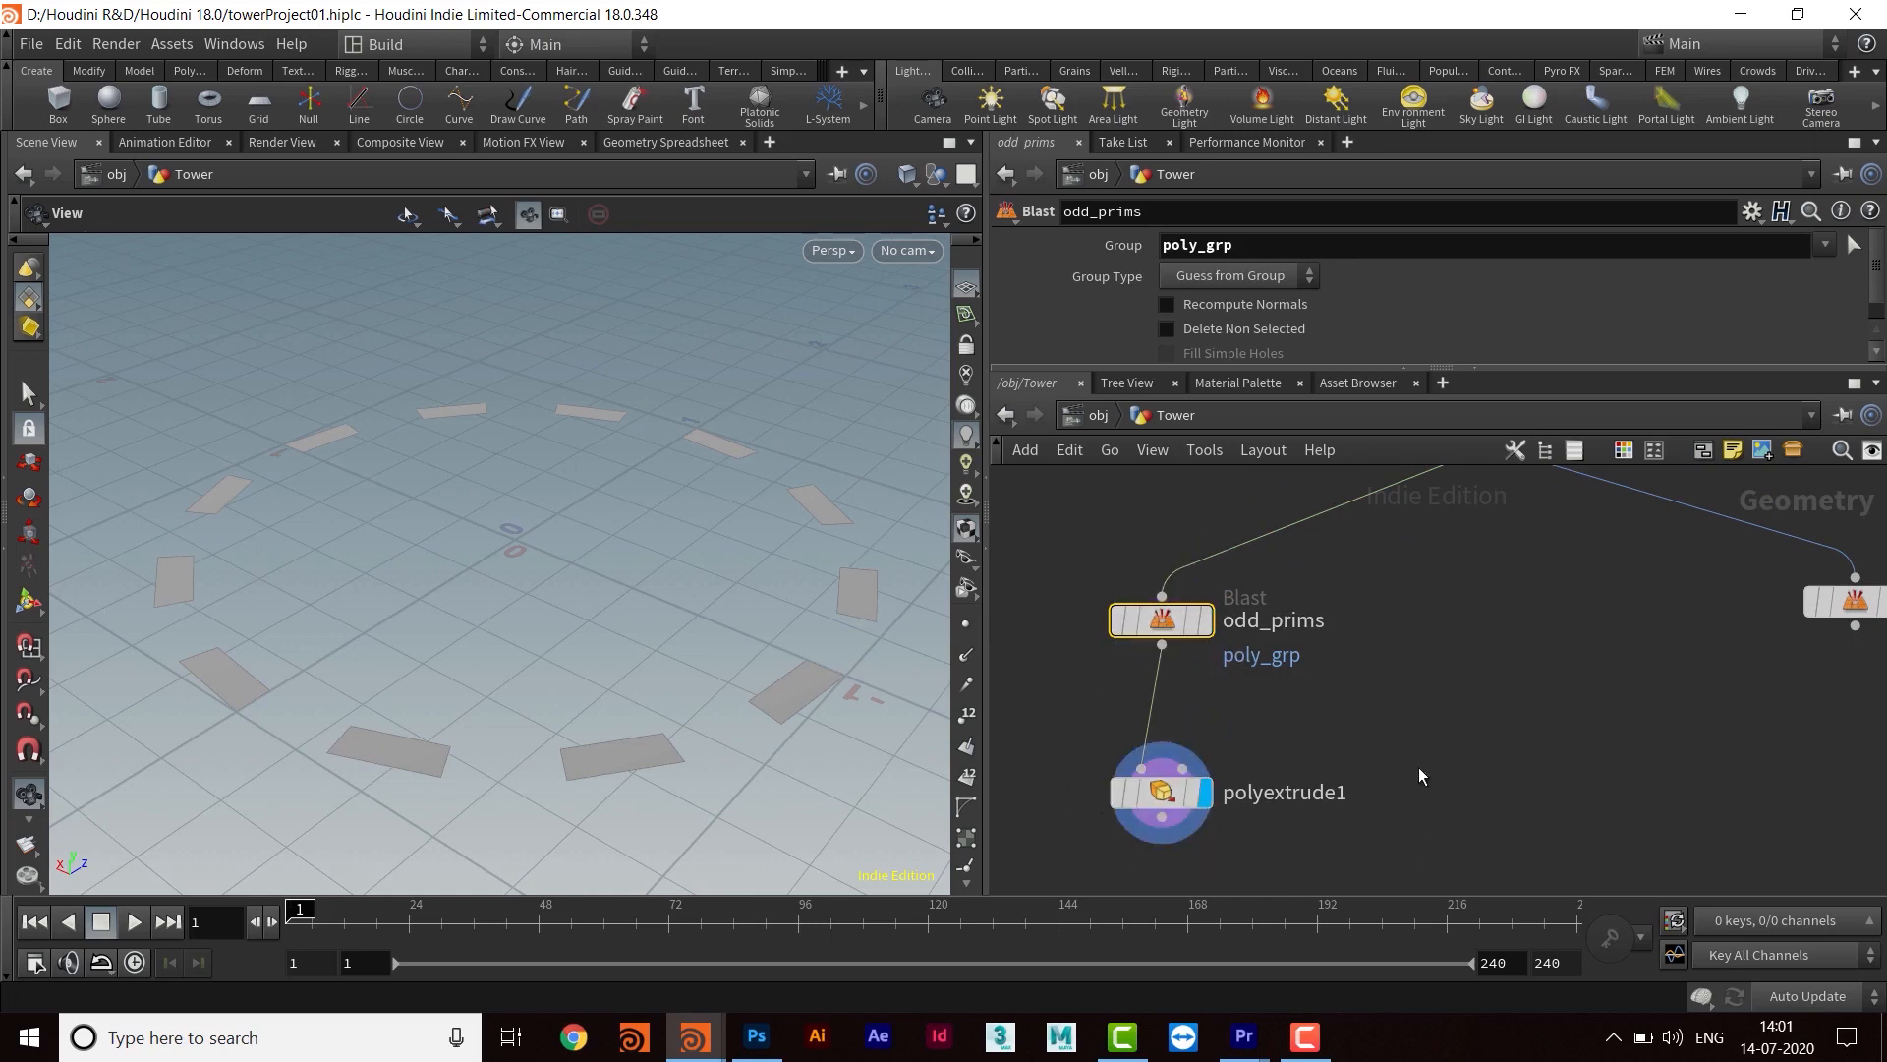
# Try an extrusion Distance of 2 on the odd faces and inspect the height of the blocks
pyautogui.moveTo(1416, 379); pyautogui.dragTo(1407, 563)
pyautogui.click(1208, 817)
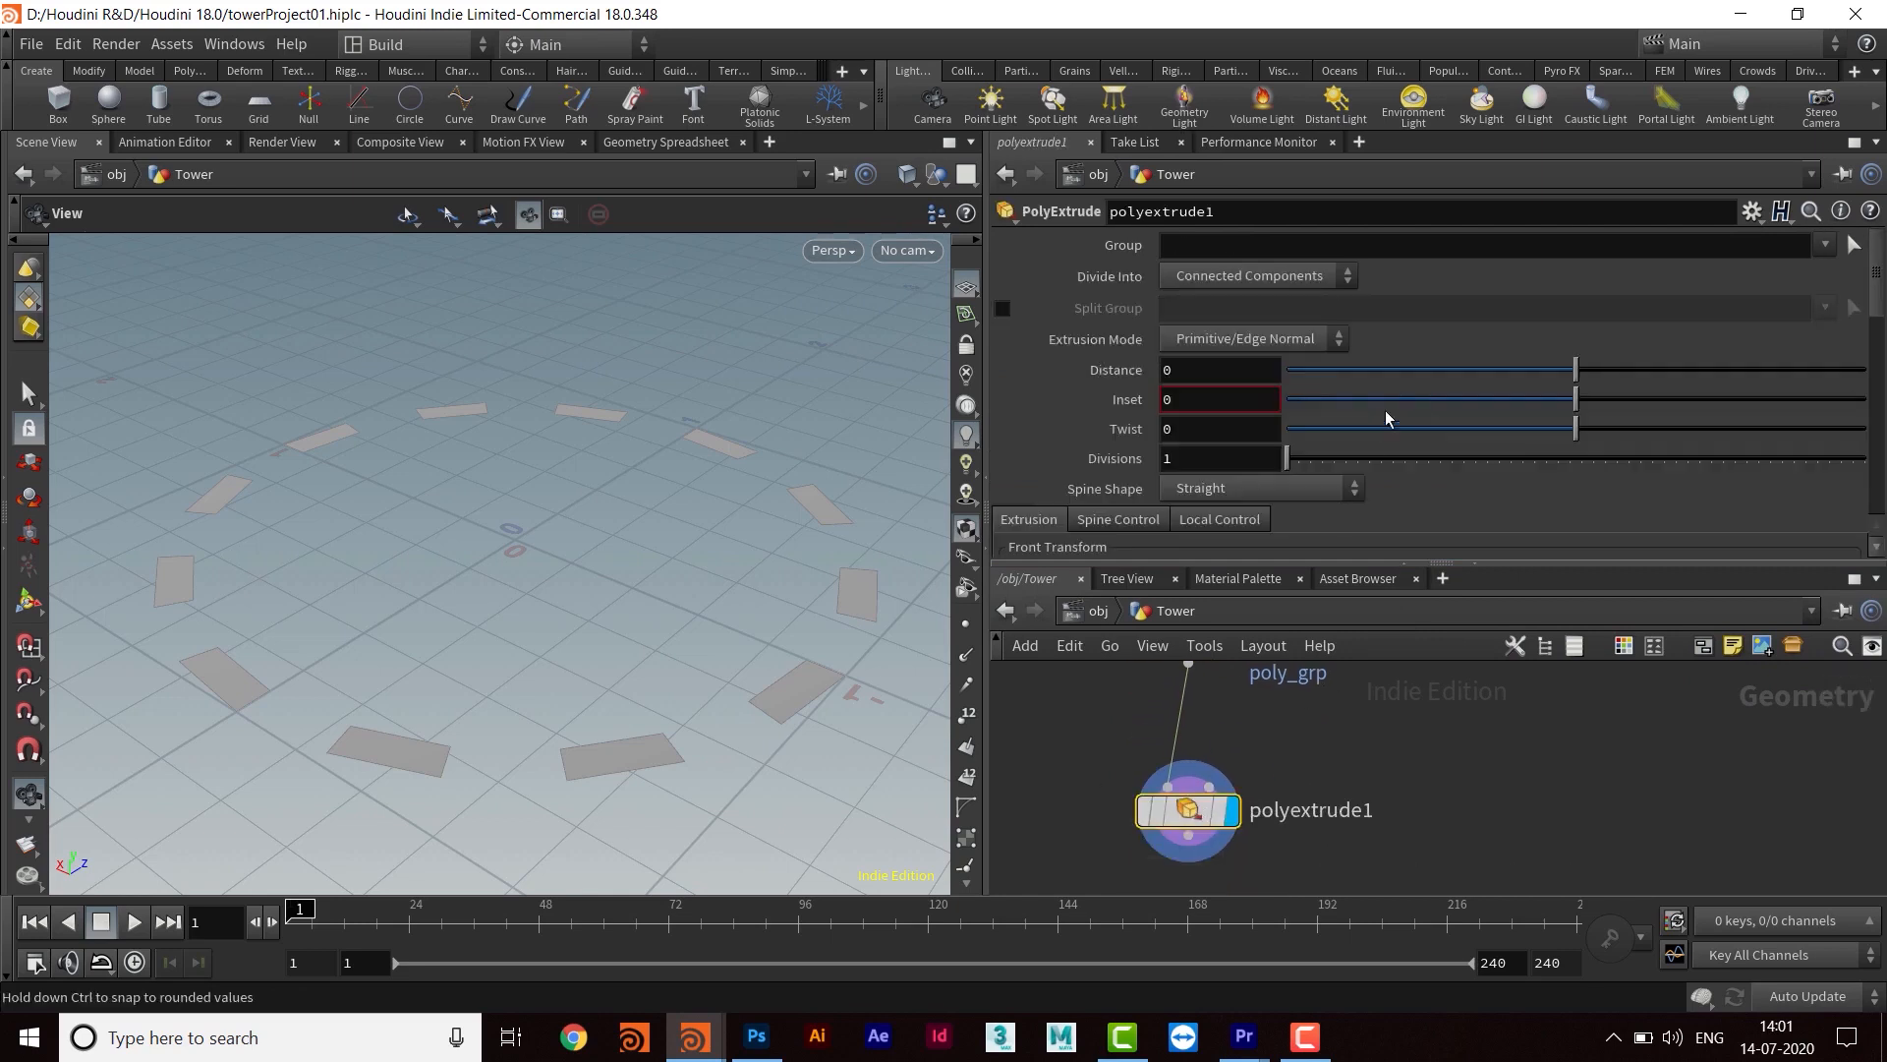
pyautogui.click(1221, 377)
pyautogui.write('2')
pyautogui.press('Return')
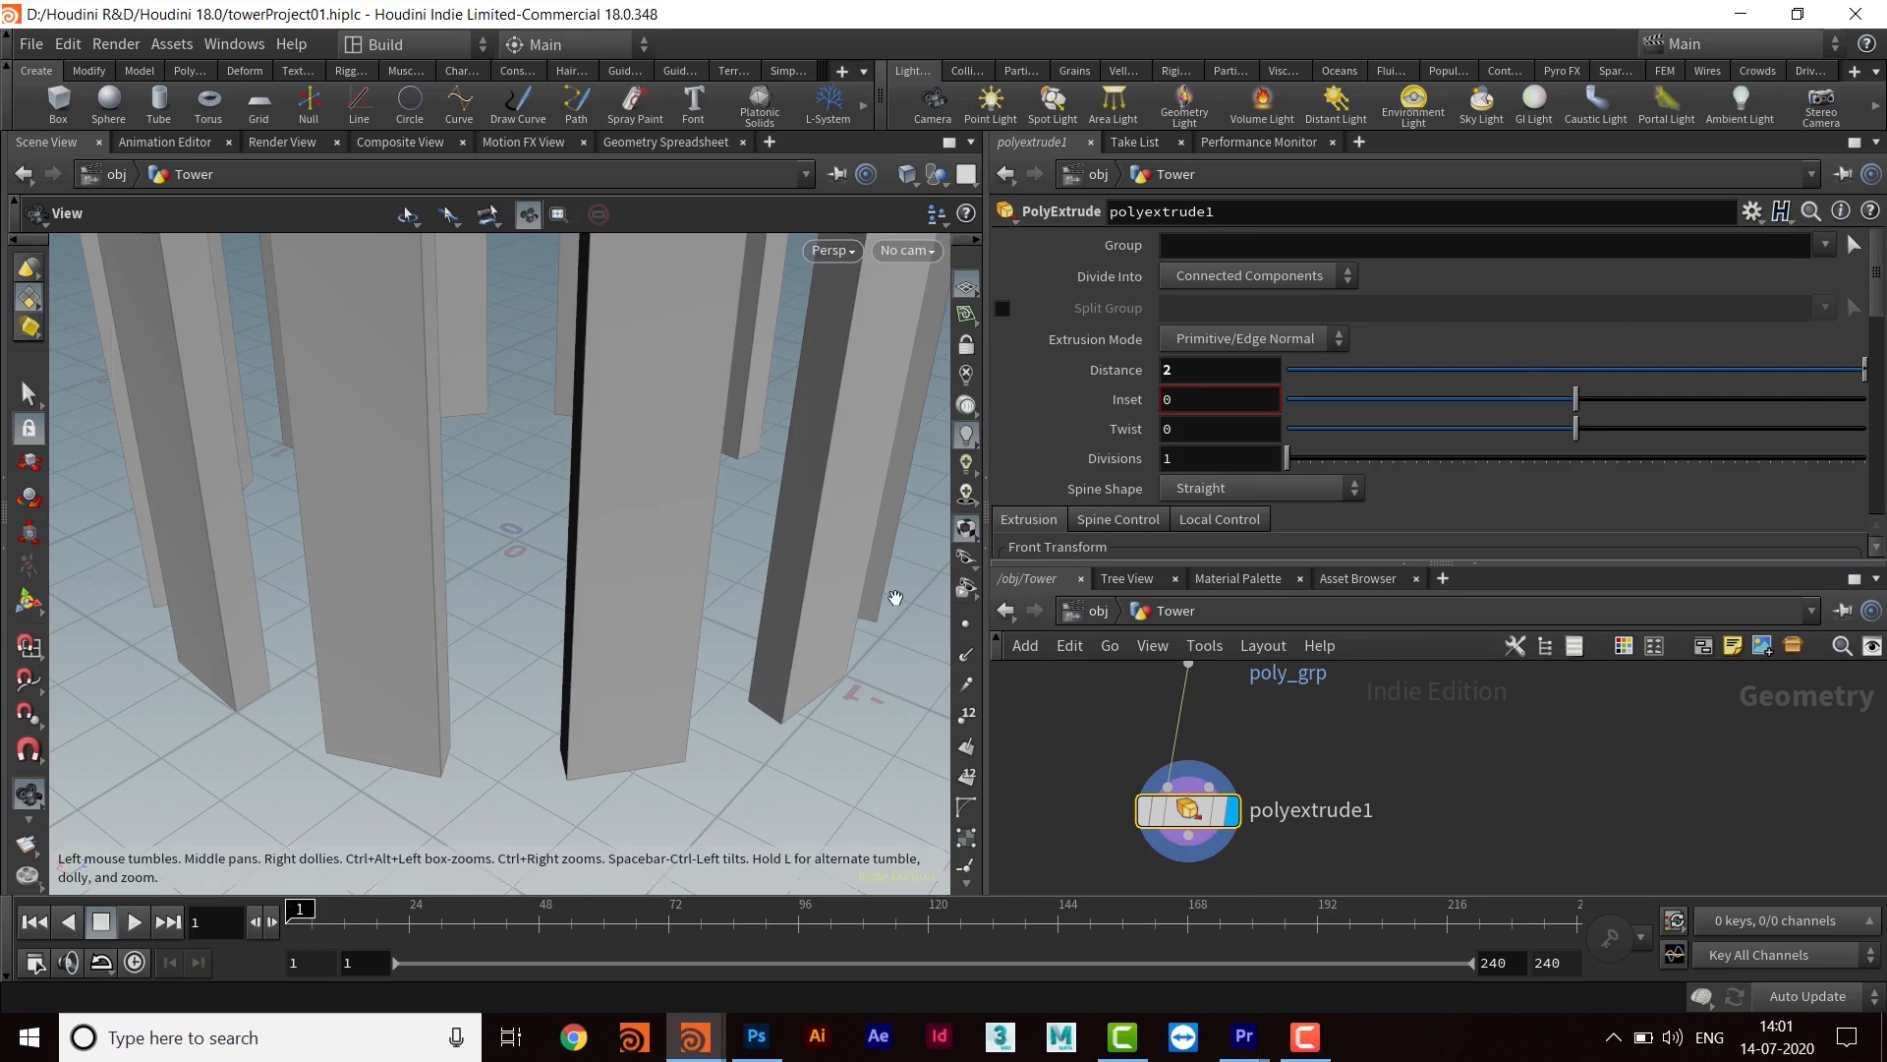
pyautogui.moveTo(892, 597); pyautogui.dragTo(502, 581, button='right')
pyautogui.moveTo(501, 581); pyautogui.dragTo(392, 581, button='middle')
pyautogui.moveTo(392, 581); pyautogui.dragTo(392, 515)
pyautogui.moveTo(391, 515); pyautogui.dragTo(720, 476, button='right')
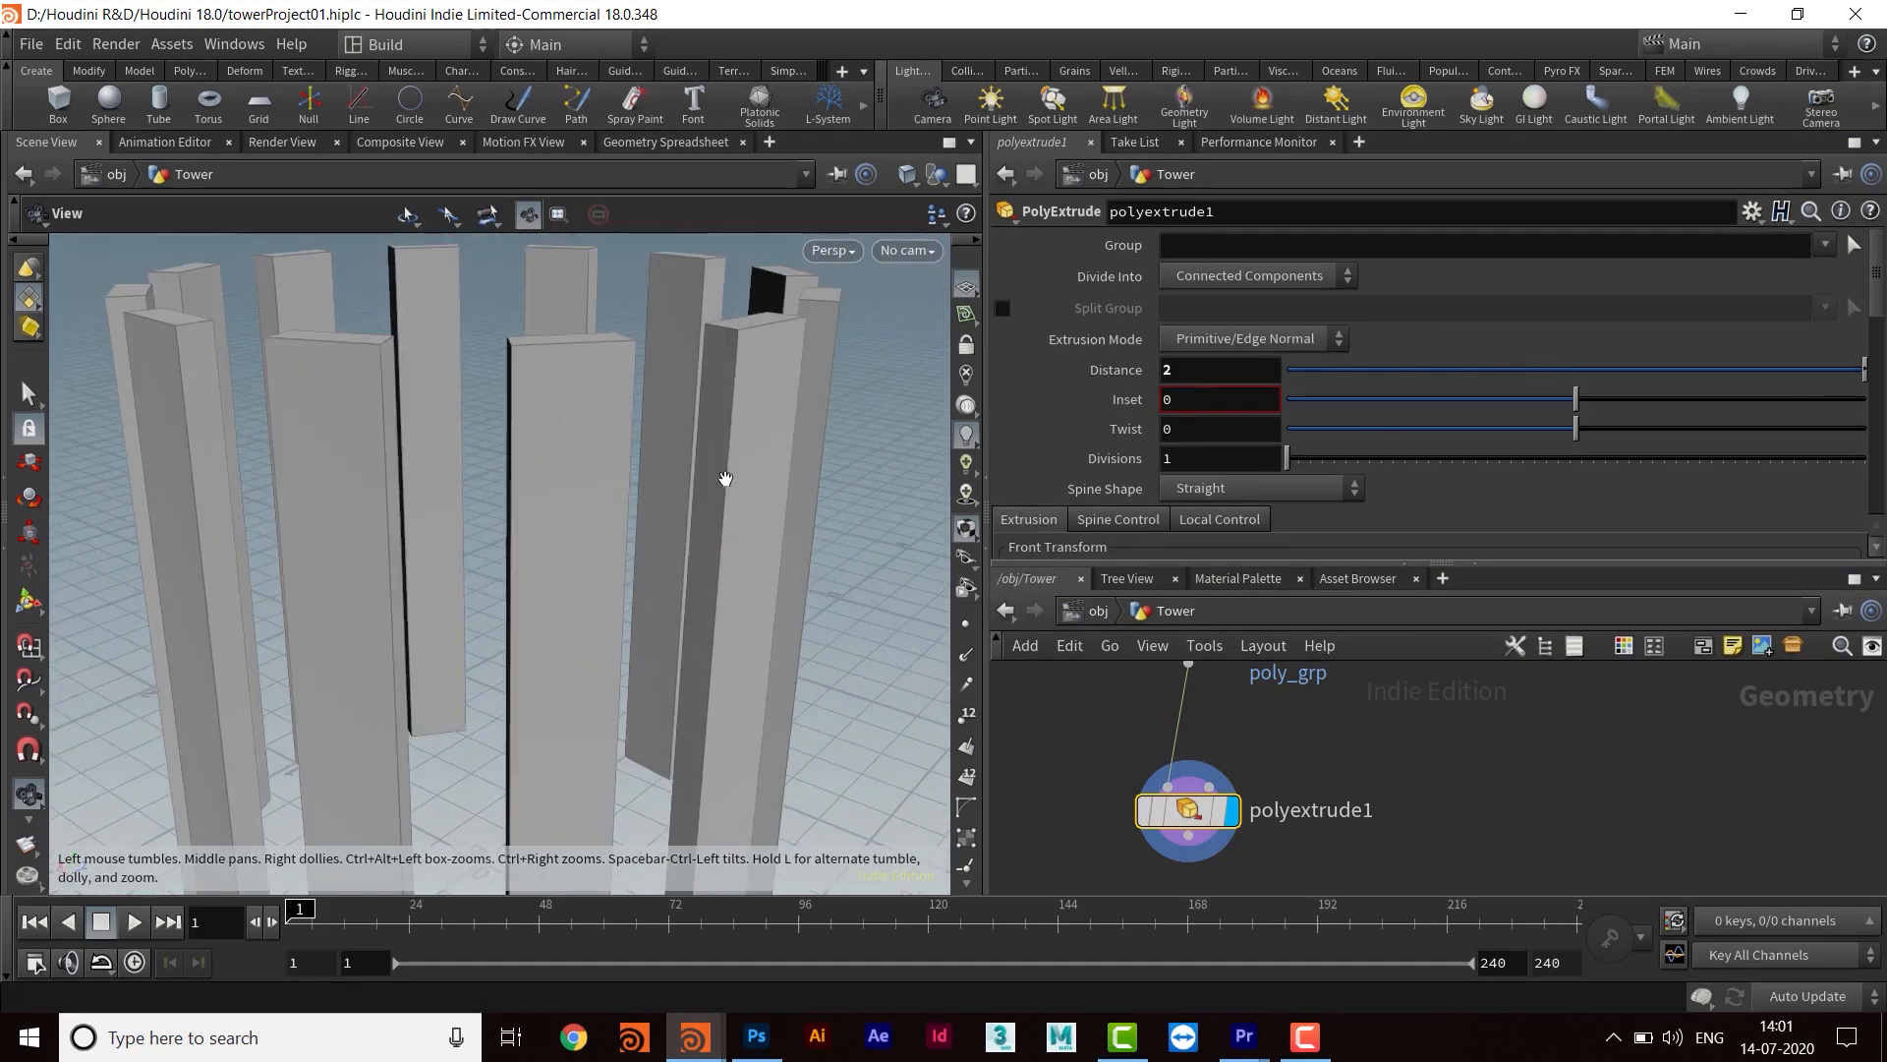
pyautogui.moveTo(721, 476); pyautogui.dragTo(776, 344, button='middle')
# Set the PolyExtrude Distance to 0.2 and inspect the ring of odd blocks
pyautogui.click(1219, 371)
pyautogui.write('.2')
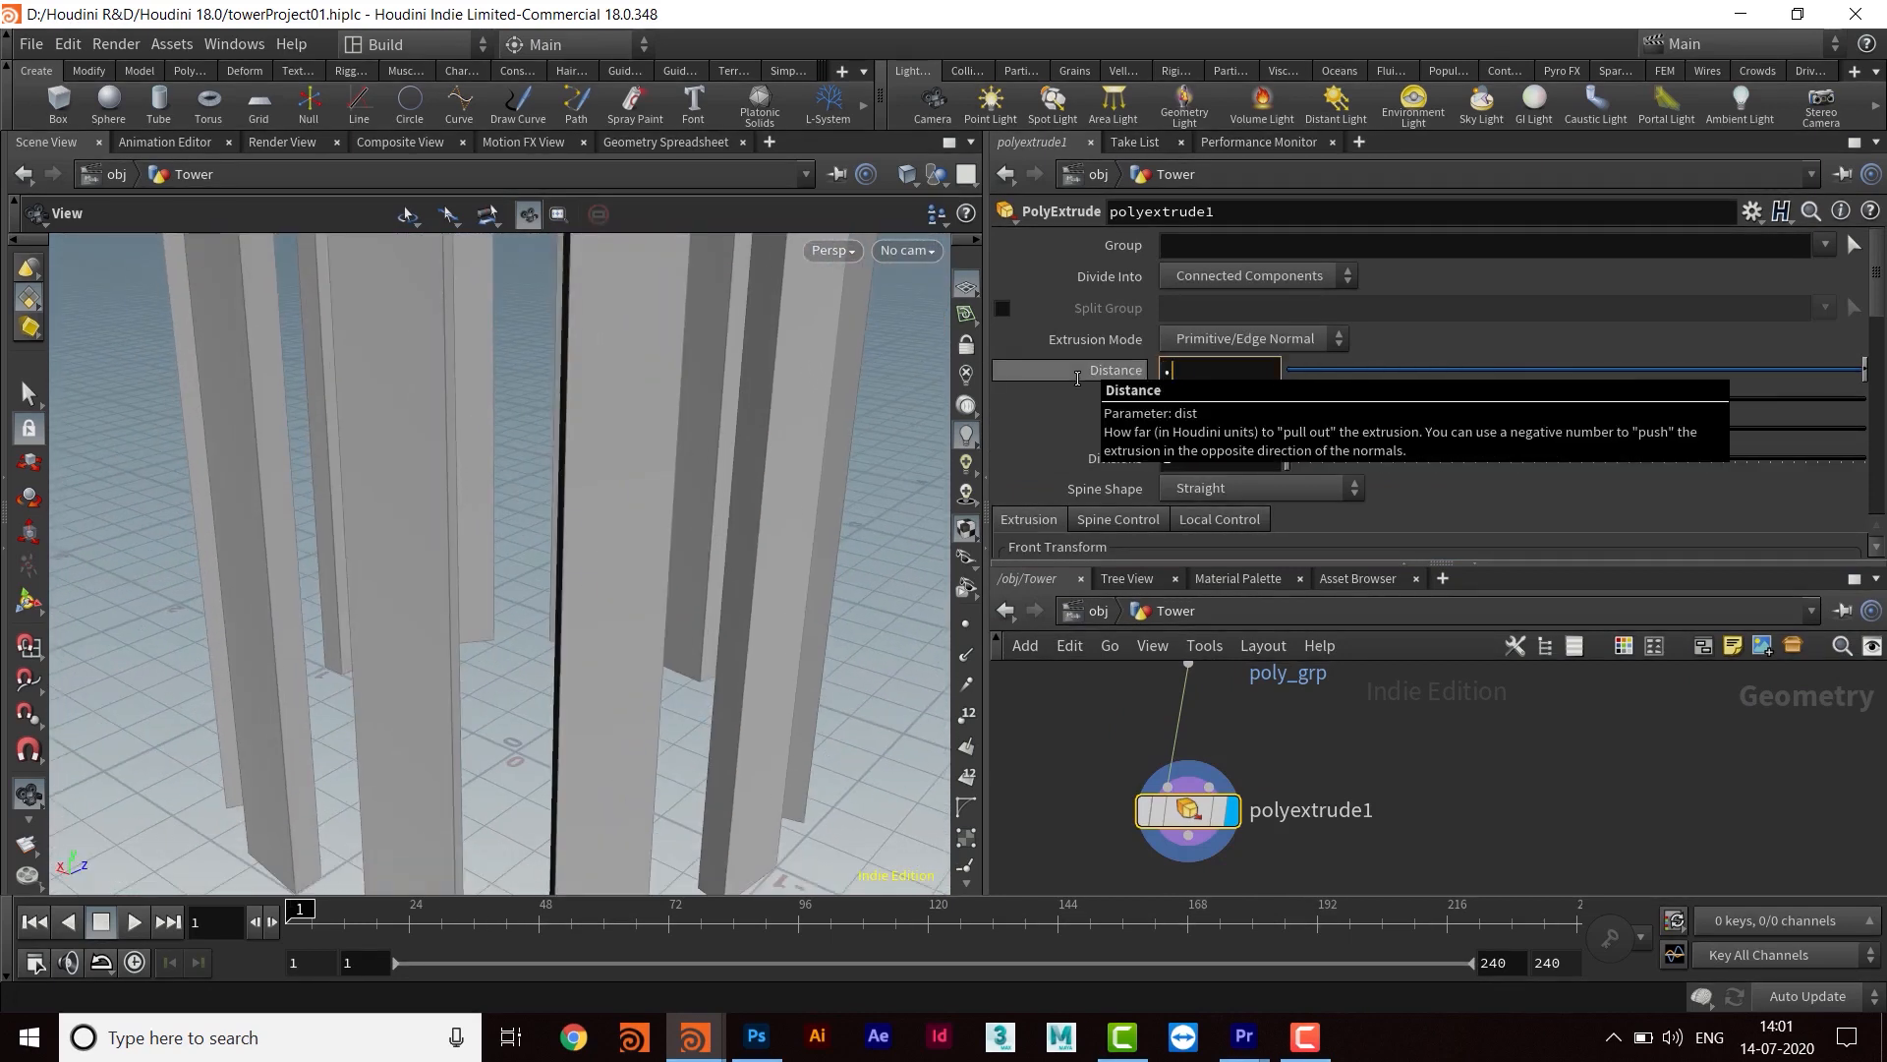
pyautogui.press('Return')
pyautogui.moveTo(533, 706); pyautogui.dragTo(544, 553, button='middle')
pyautogui.moveTo(560, 560); pyautogui.dragTo(740, 549, button='right')
pyautogui.moveTo(740, 548); pyautogui.dragTo(764, 446, button='middle')
pyautogui.moveTo(773, 528); pyautogui.dragTo(706, 521, button='right')
pyautogui.moveTo(705, 521); pyautogui.dragTo(741, 536, button='middle')
pyautogui.moveTo(660, 528)
pyautogui.mouseDown()
pyautogui.moveTo(637, 499)
pyautogui.moveTo(656, 499)
pyautogui.mouseUp()
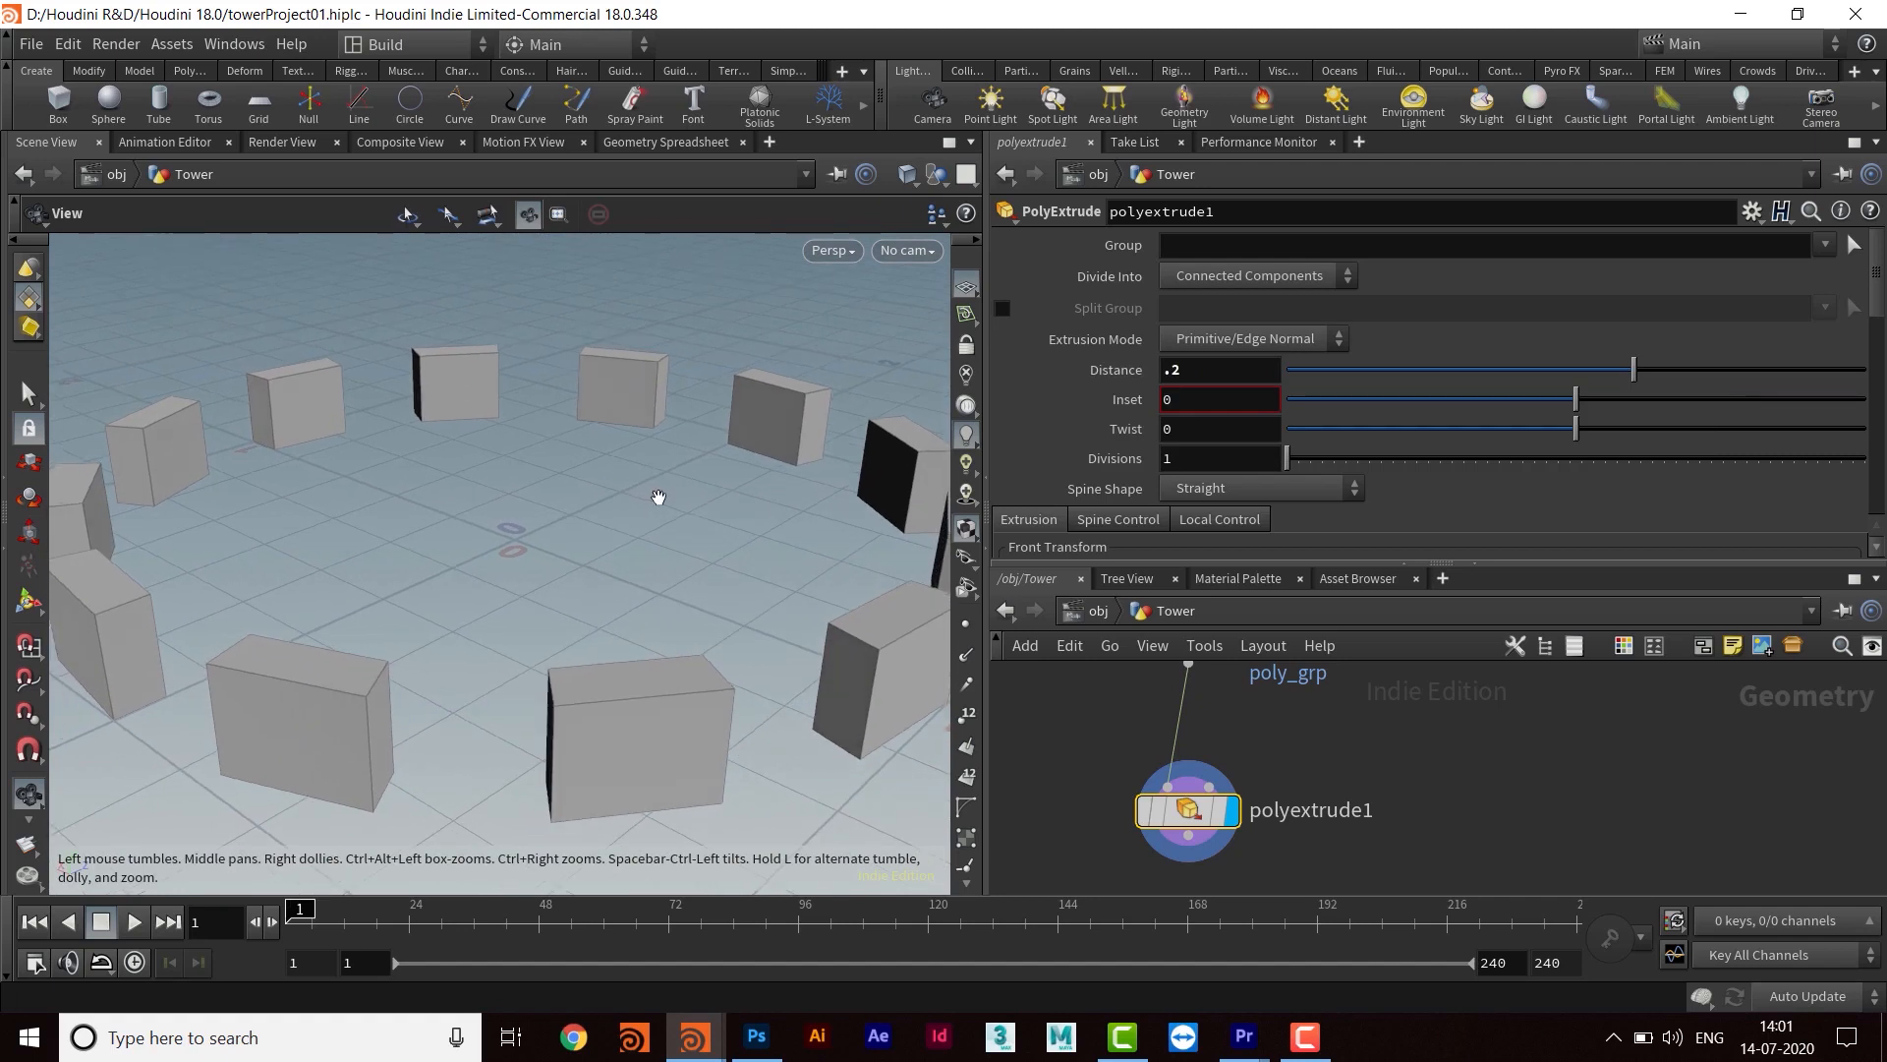
# Rename the PolyExtrude node height_of_boundary1
pyautogui.moveTo(1417, 773); pyautogui.dragTo(1409, 758, button='middle')
pyautogui.moveTo(1332, 564); pyautogui.dragTo(1334, 454)
pyautogui.moveTo(1331, 758); pyautogui.dragTo(1416, 708, button='middle')
pyautogui.doubleClick(1416, 700)
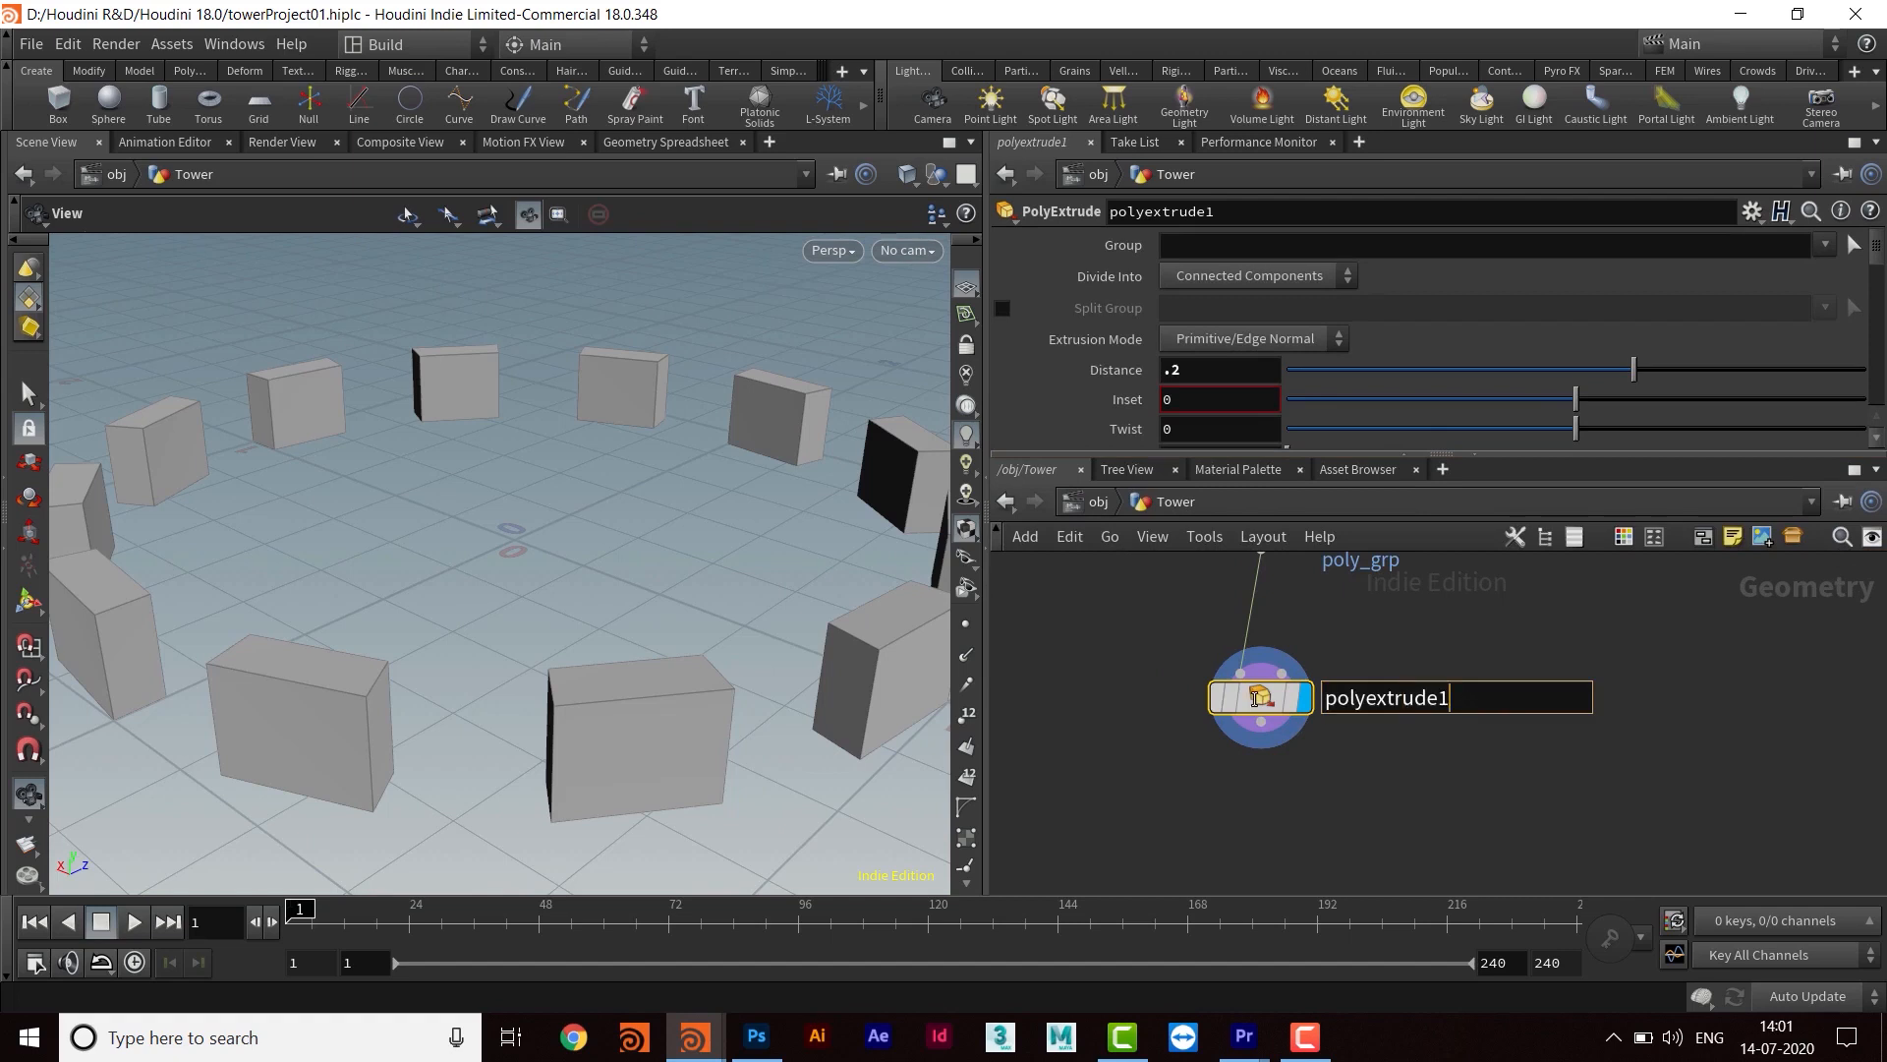
pyautogui.moveTo(1254, 699); pyautogui.dragTo(1245, 699)
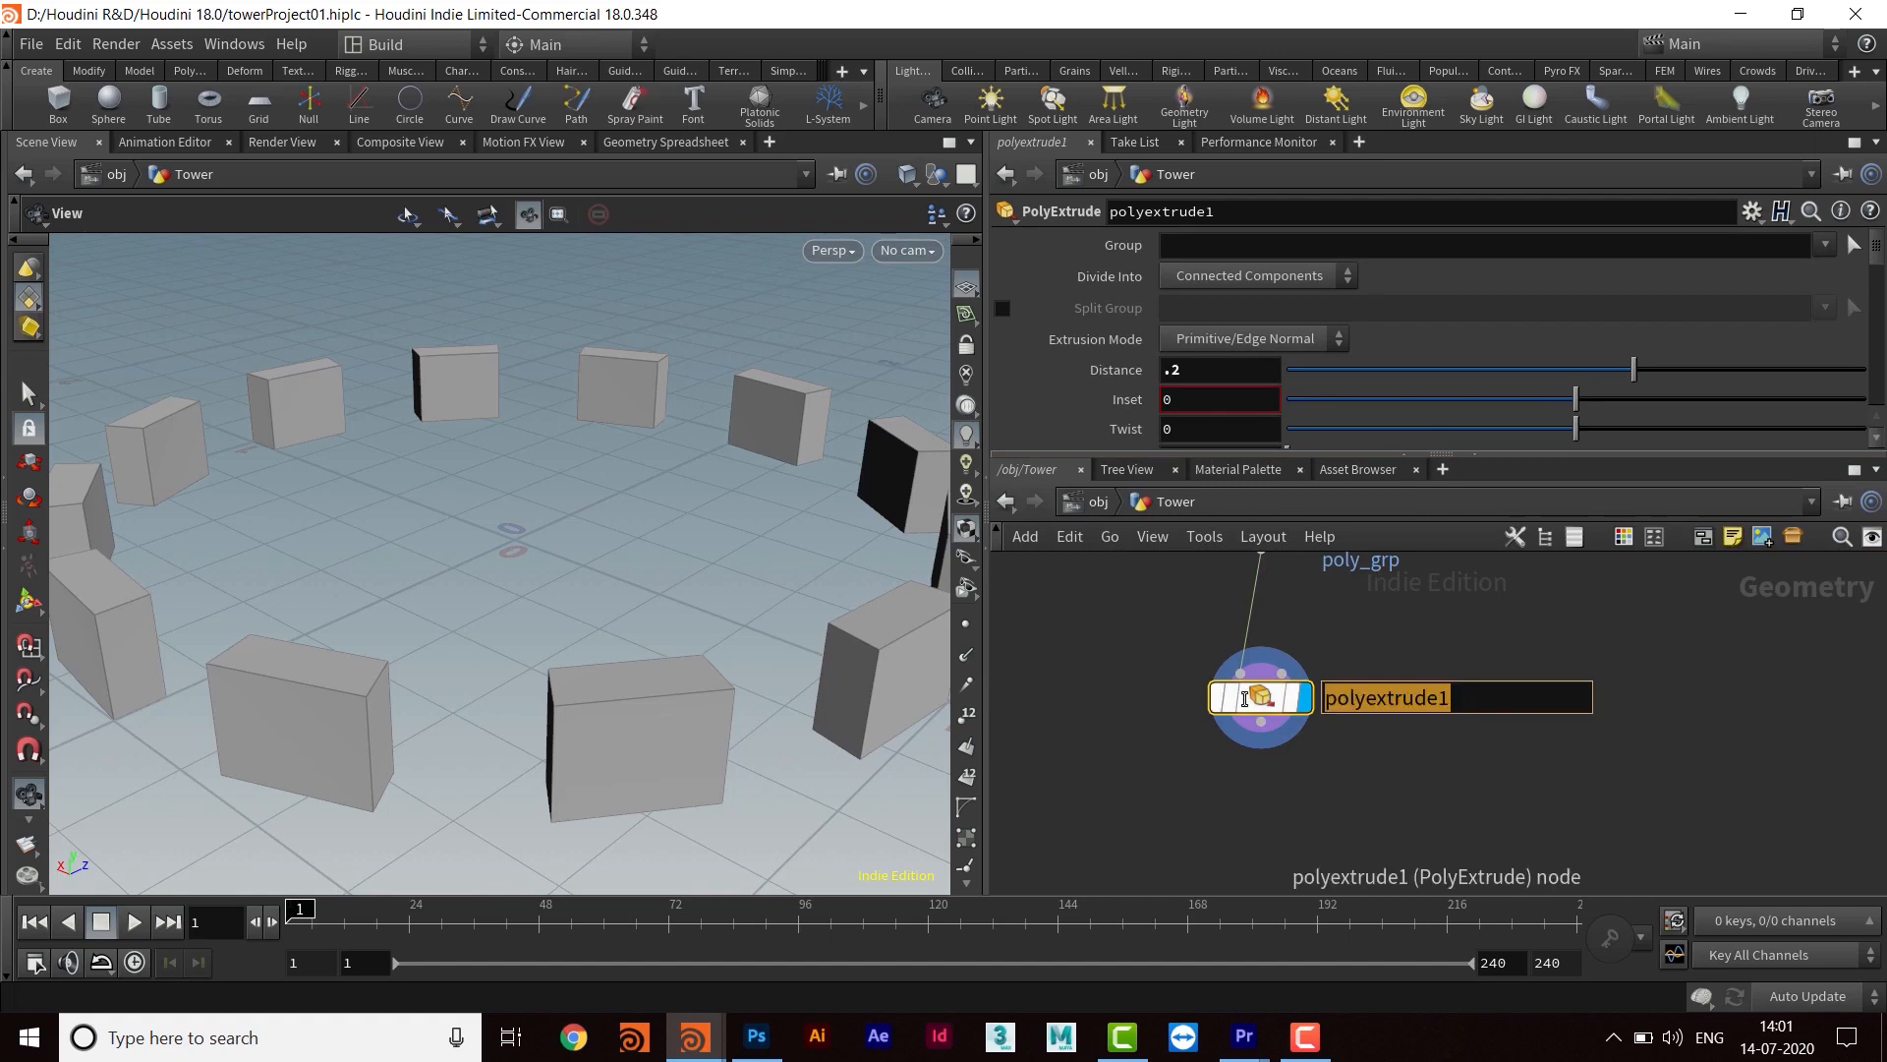
pyautogui.write('height_of_boundary1')
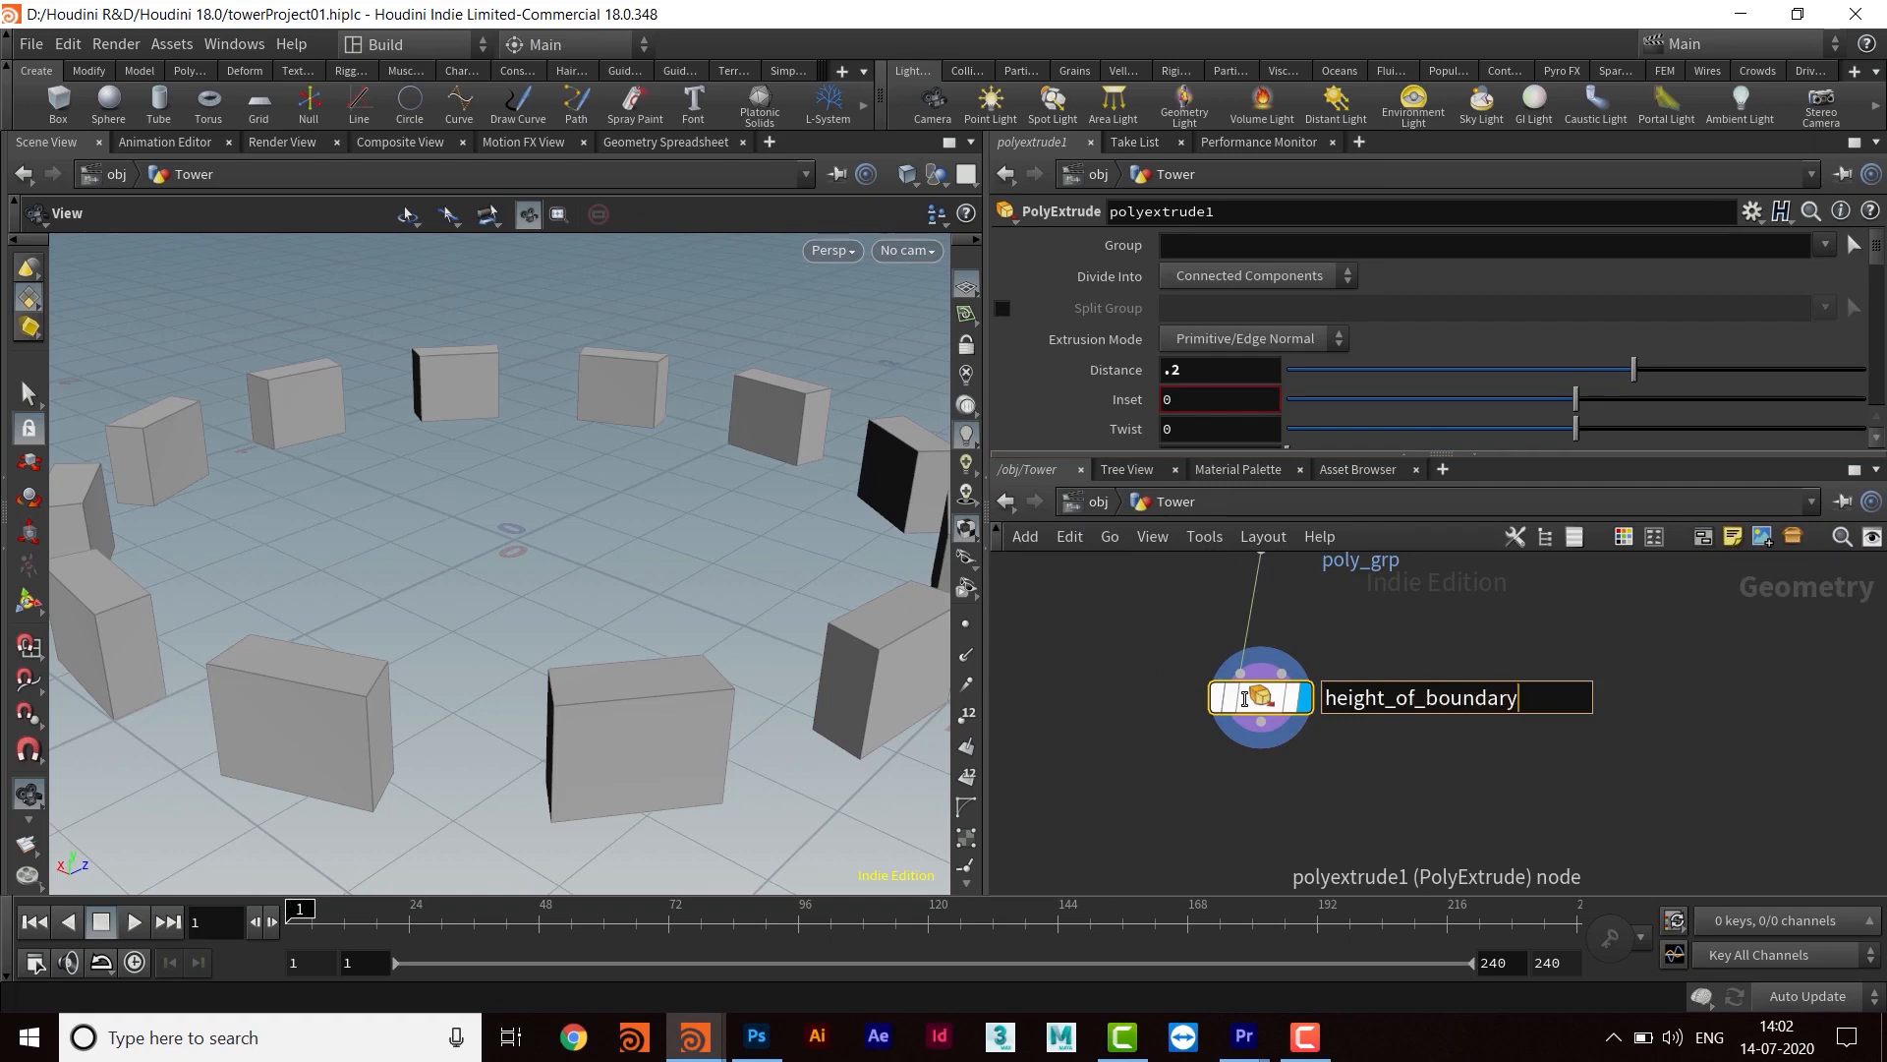
pyautogui.press('Return')
# Duplicate height_of_boundary1 into the even branch, cut the copy's inherited wire and connect even_prims to its first input
pyautogui.moveTo(1706, 758); pyautogui.dragTo(1520, 728, button='middle')
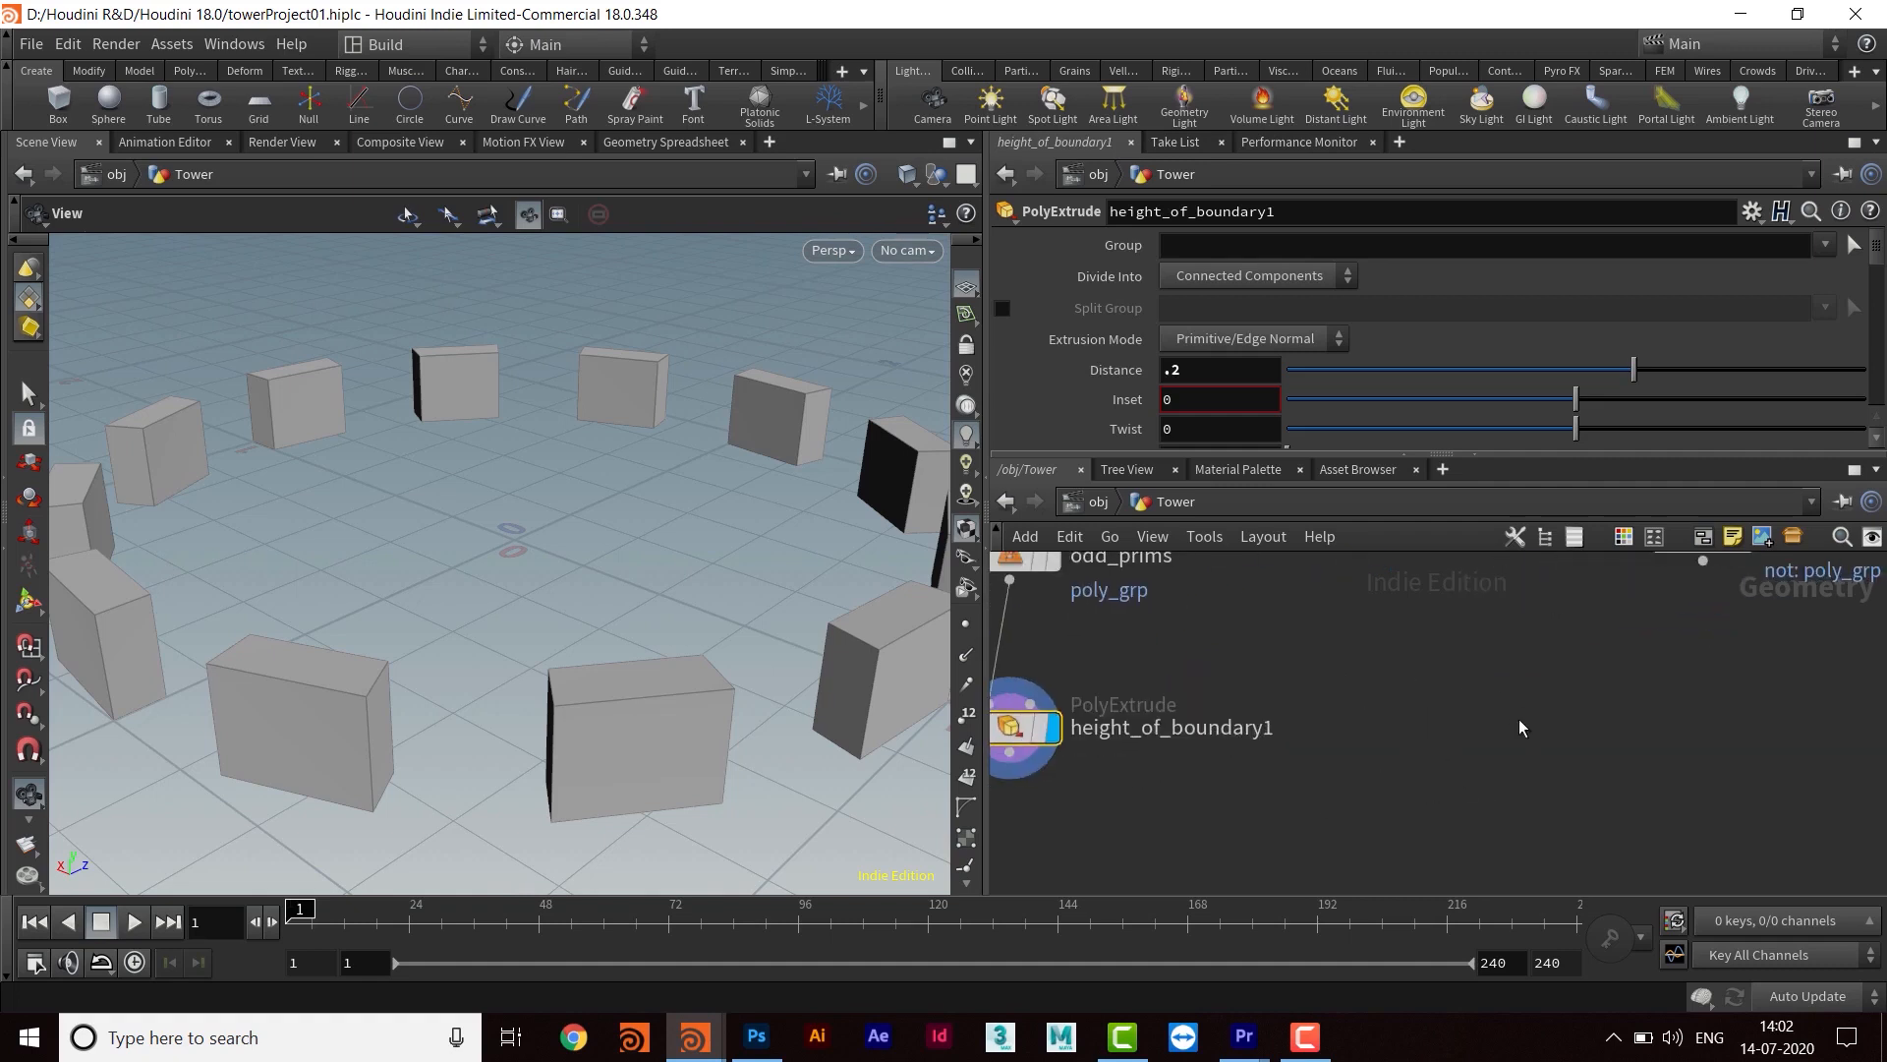
pyautogui.keyDown('alt'); pyautogui.moveTo(1018, 728); pyautogui.dragTo(1785, 714); pyautogui.keyUp('alt')
pyautogui.moveTo(1602, 747); pyautogui.dragTo(1498, 781, button='middle')
pyautogui.press('y')
pyautogui.moveTo(1465, 680); pyautogui.dragTo(1469, 796)
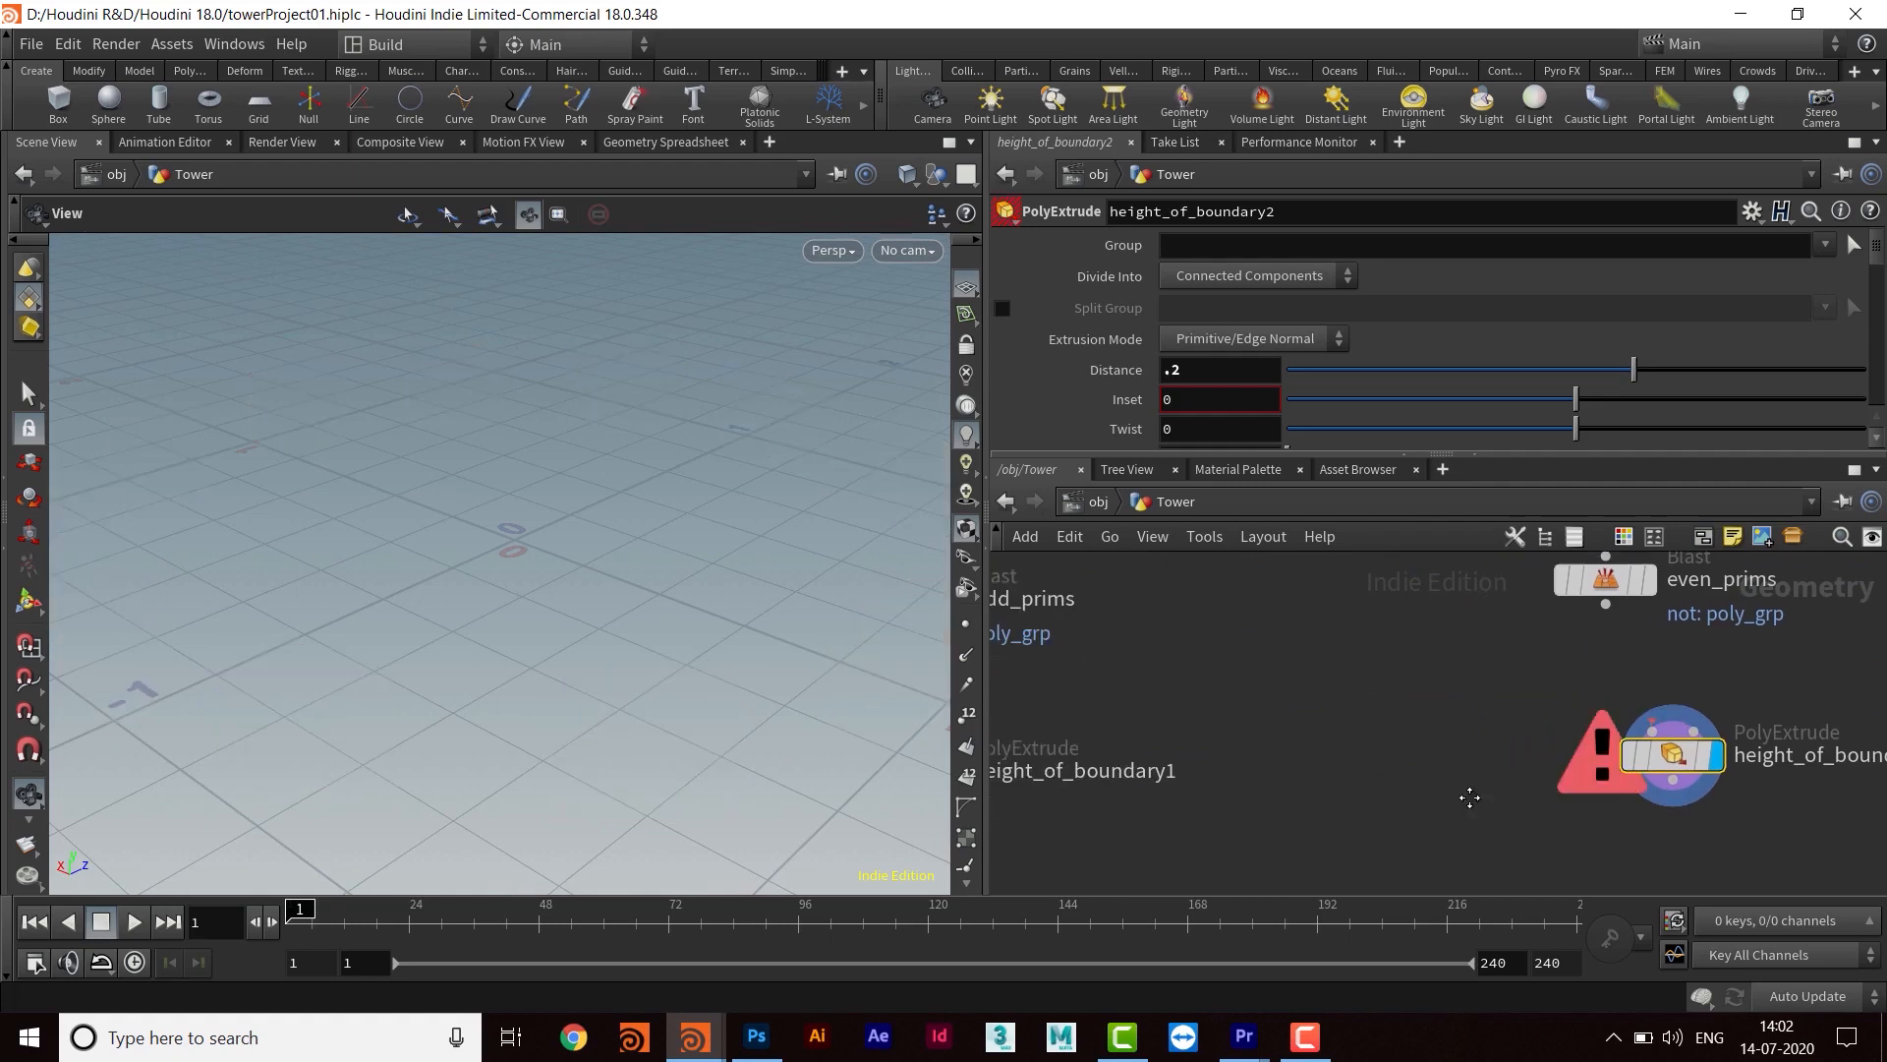
pyautogui.moveTo(1405, 808); pyautogui.dragTo(1363, 821, button='middle')
pyautogui.moveTo(1562, 616); pyautogui.dragTo(1608, 769)
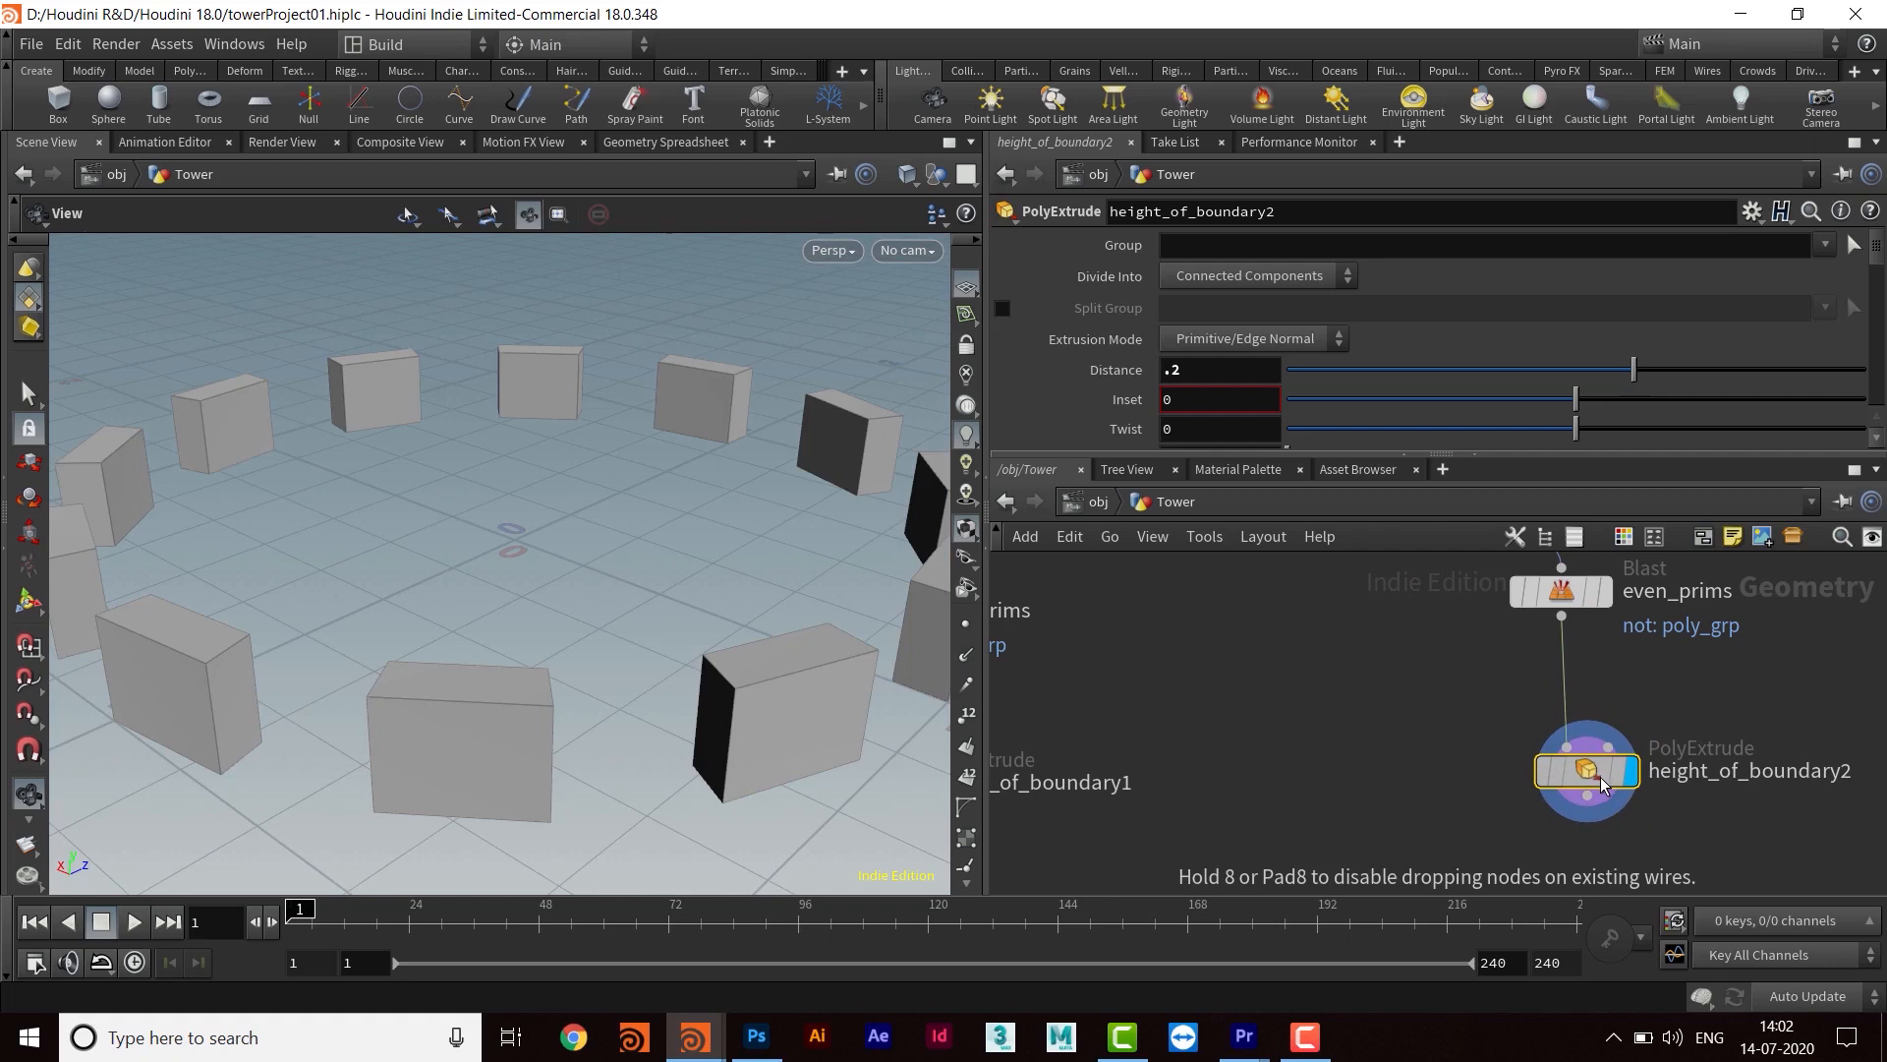
# Set the extrusion Distance of height_of_boundary1 to 0.4 and of height_of_boundary2 to 0.2
pyautogui.moveTo(1749, 795); pyautogui.dragTo(1619, 805, button='middle')
pyautogui.doubleClick(1662, 782)
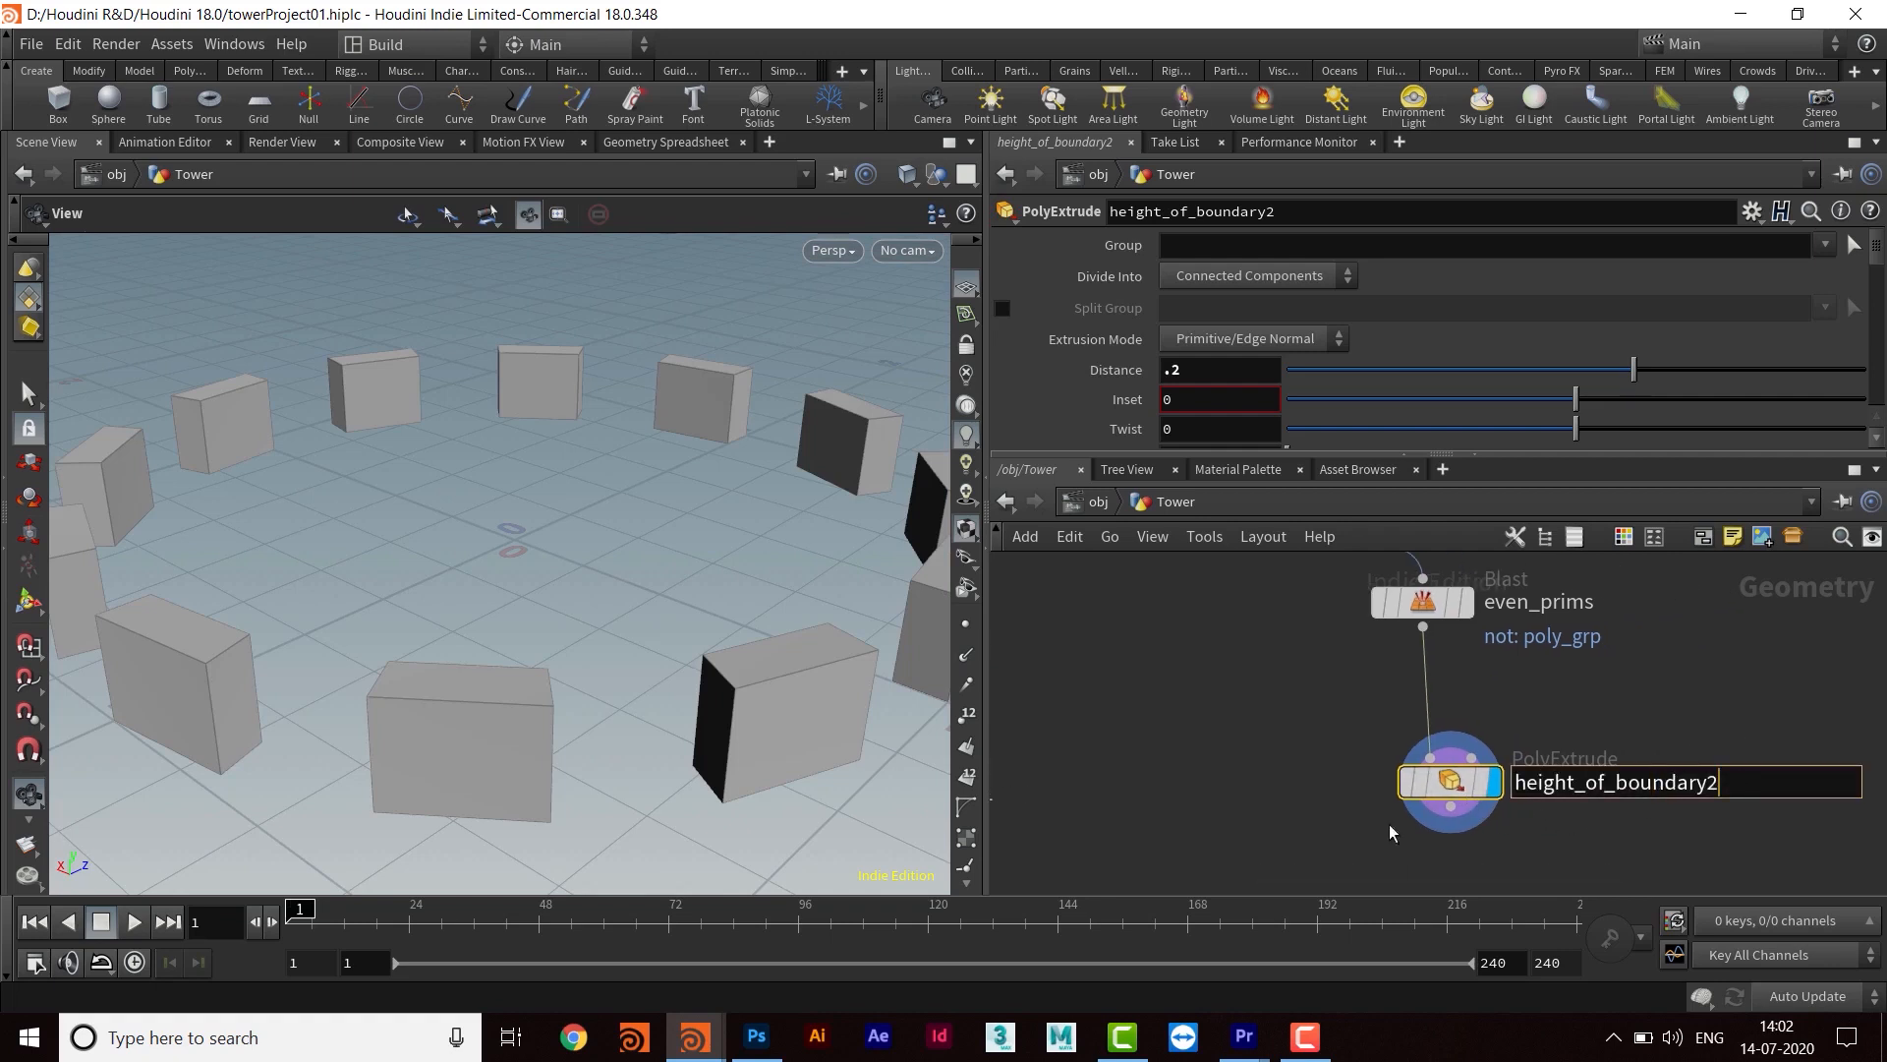
pyautogui.click(1246, 771)
pyautogui.moveTo(1221, 773); pyautogui.dragTo(1477, 744, button='middle')
pyautogui.click(1107, 759)
pyautogui.moveTo(1184, 774); pyautogui.dragTo(1257, 774, button='middle')
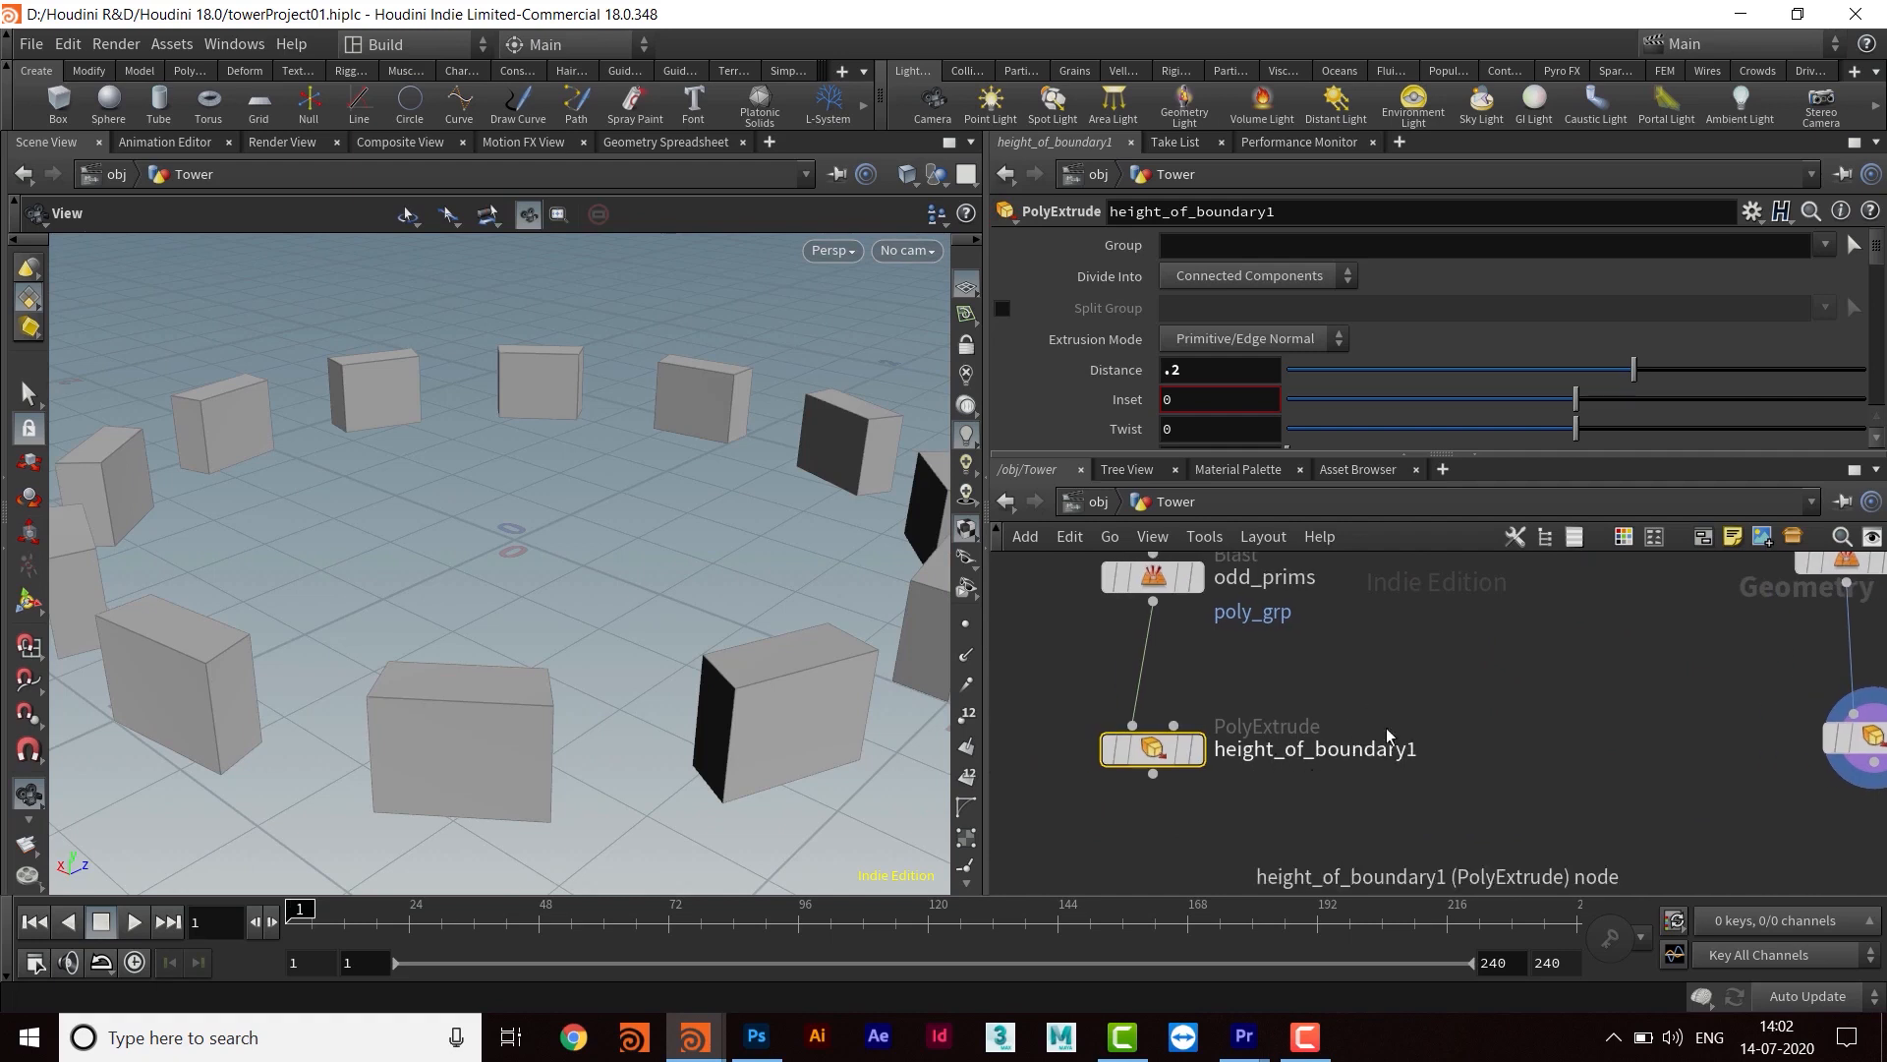
pyautogui.moveTo(1694, 726); pyautogui.dragTo(1584, 739, button='middle')
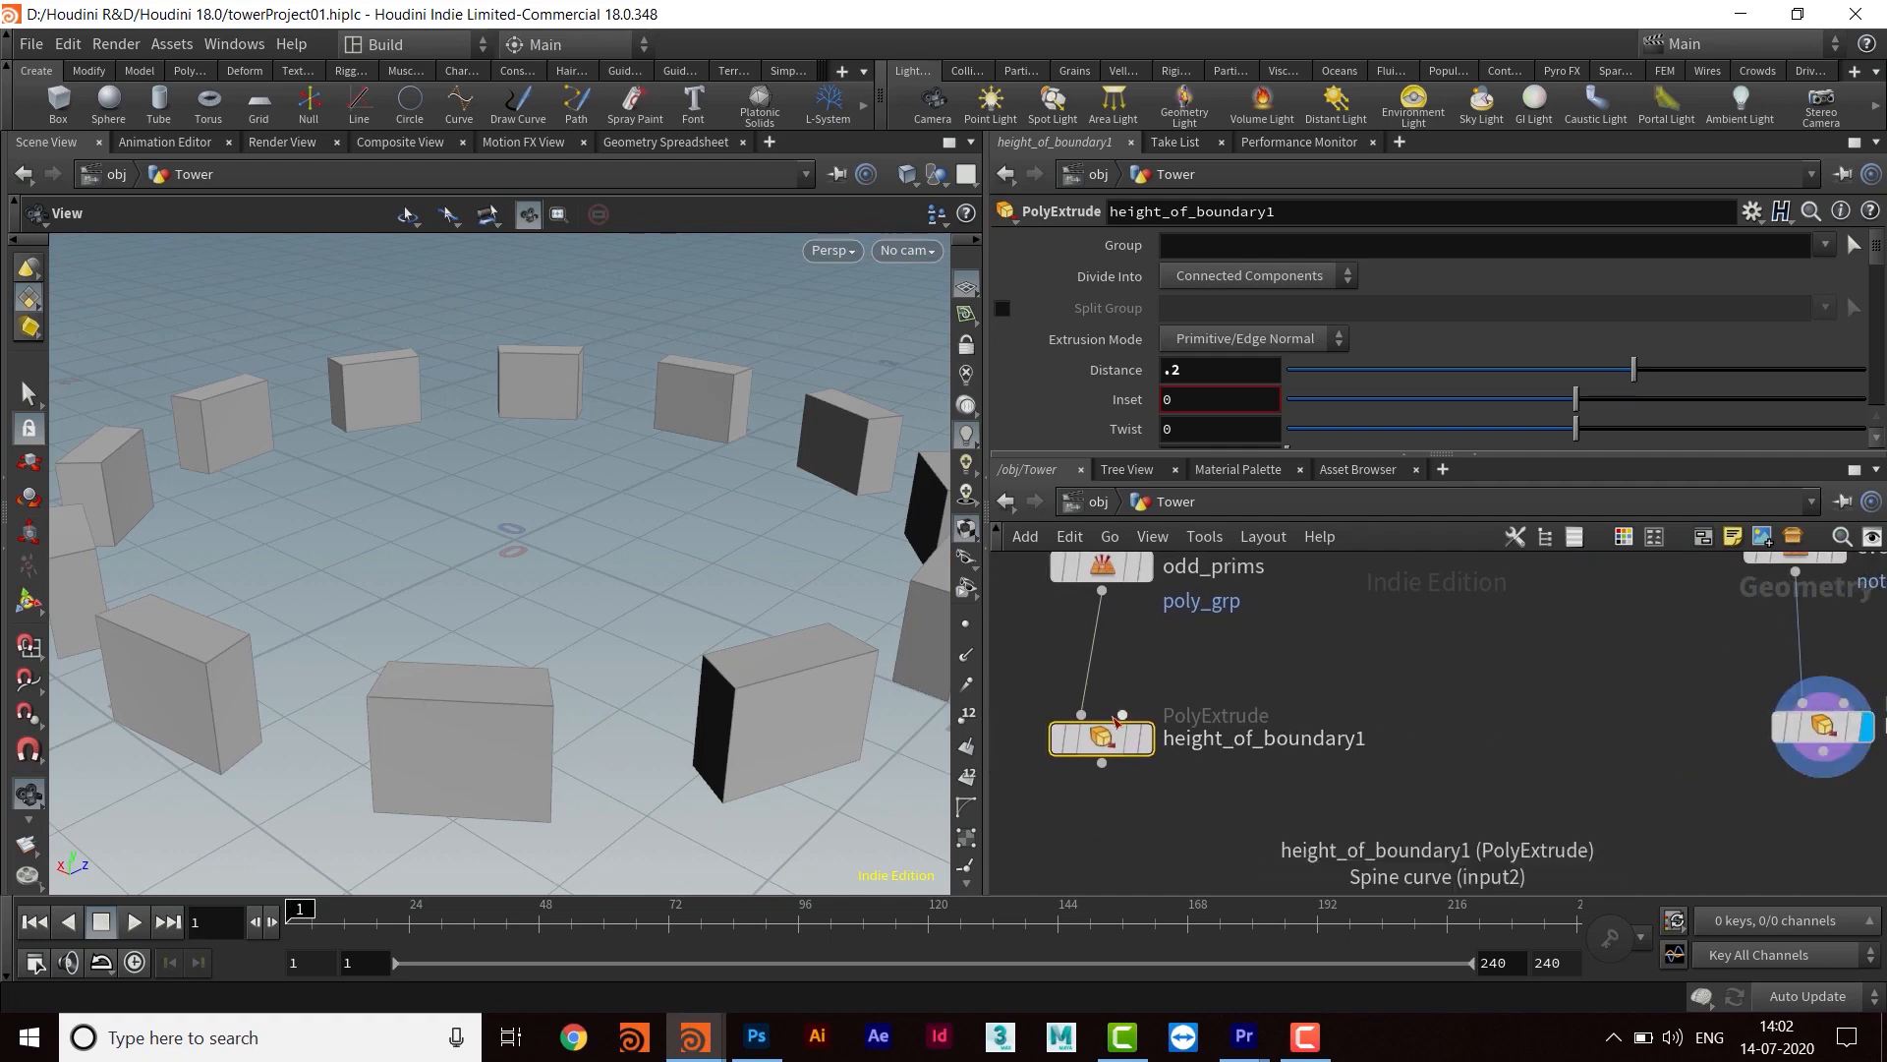
pyautogui.moveTo(1337, 613); pyautogui.dragTo(1348, 643, button='middle')
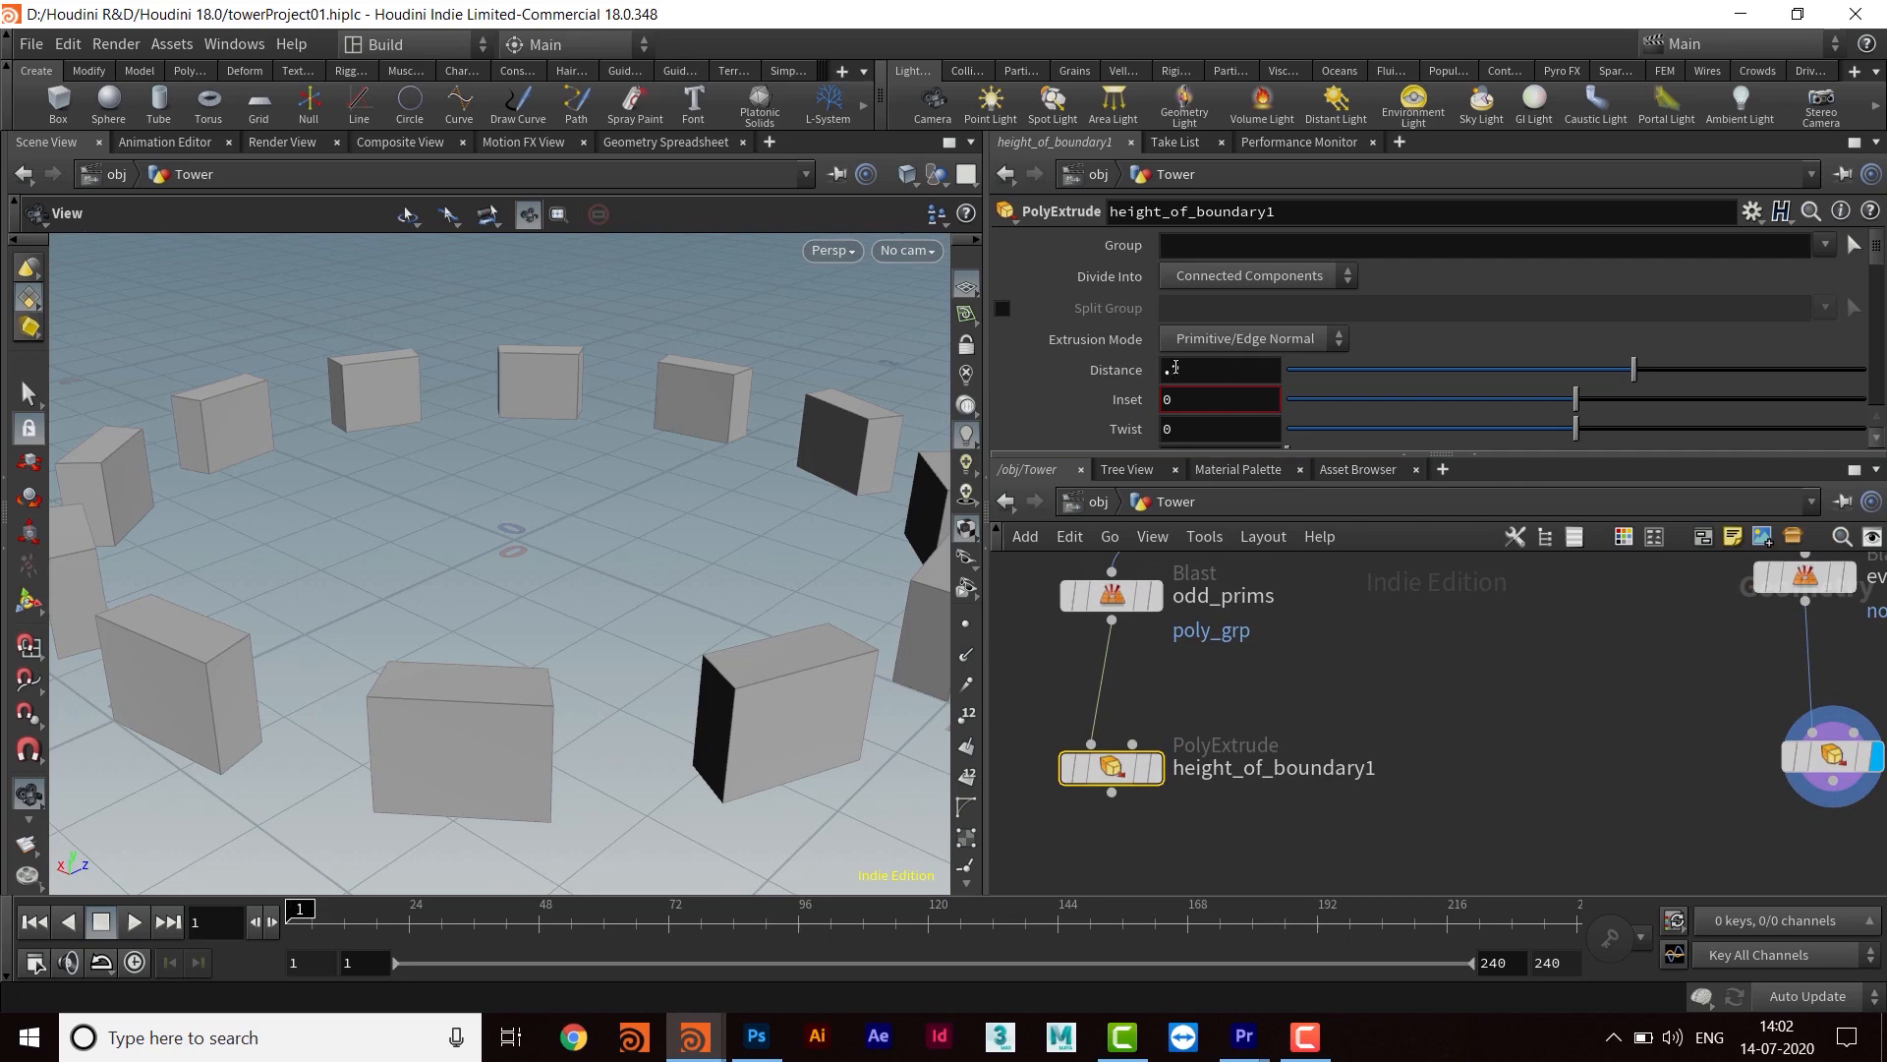
pyautogui.press('Return')
pyautogui.moveTo(1857, 768); pyautogui.dragTo(1669, 742, button='middle')
pyautogui.click(1668, 741)
pyautogui.moveTo(992, 747); pyautogui.dragTo(1186, 753, button='middle')
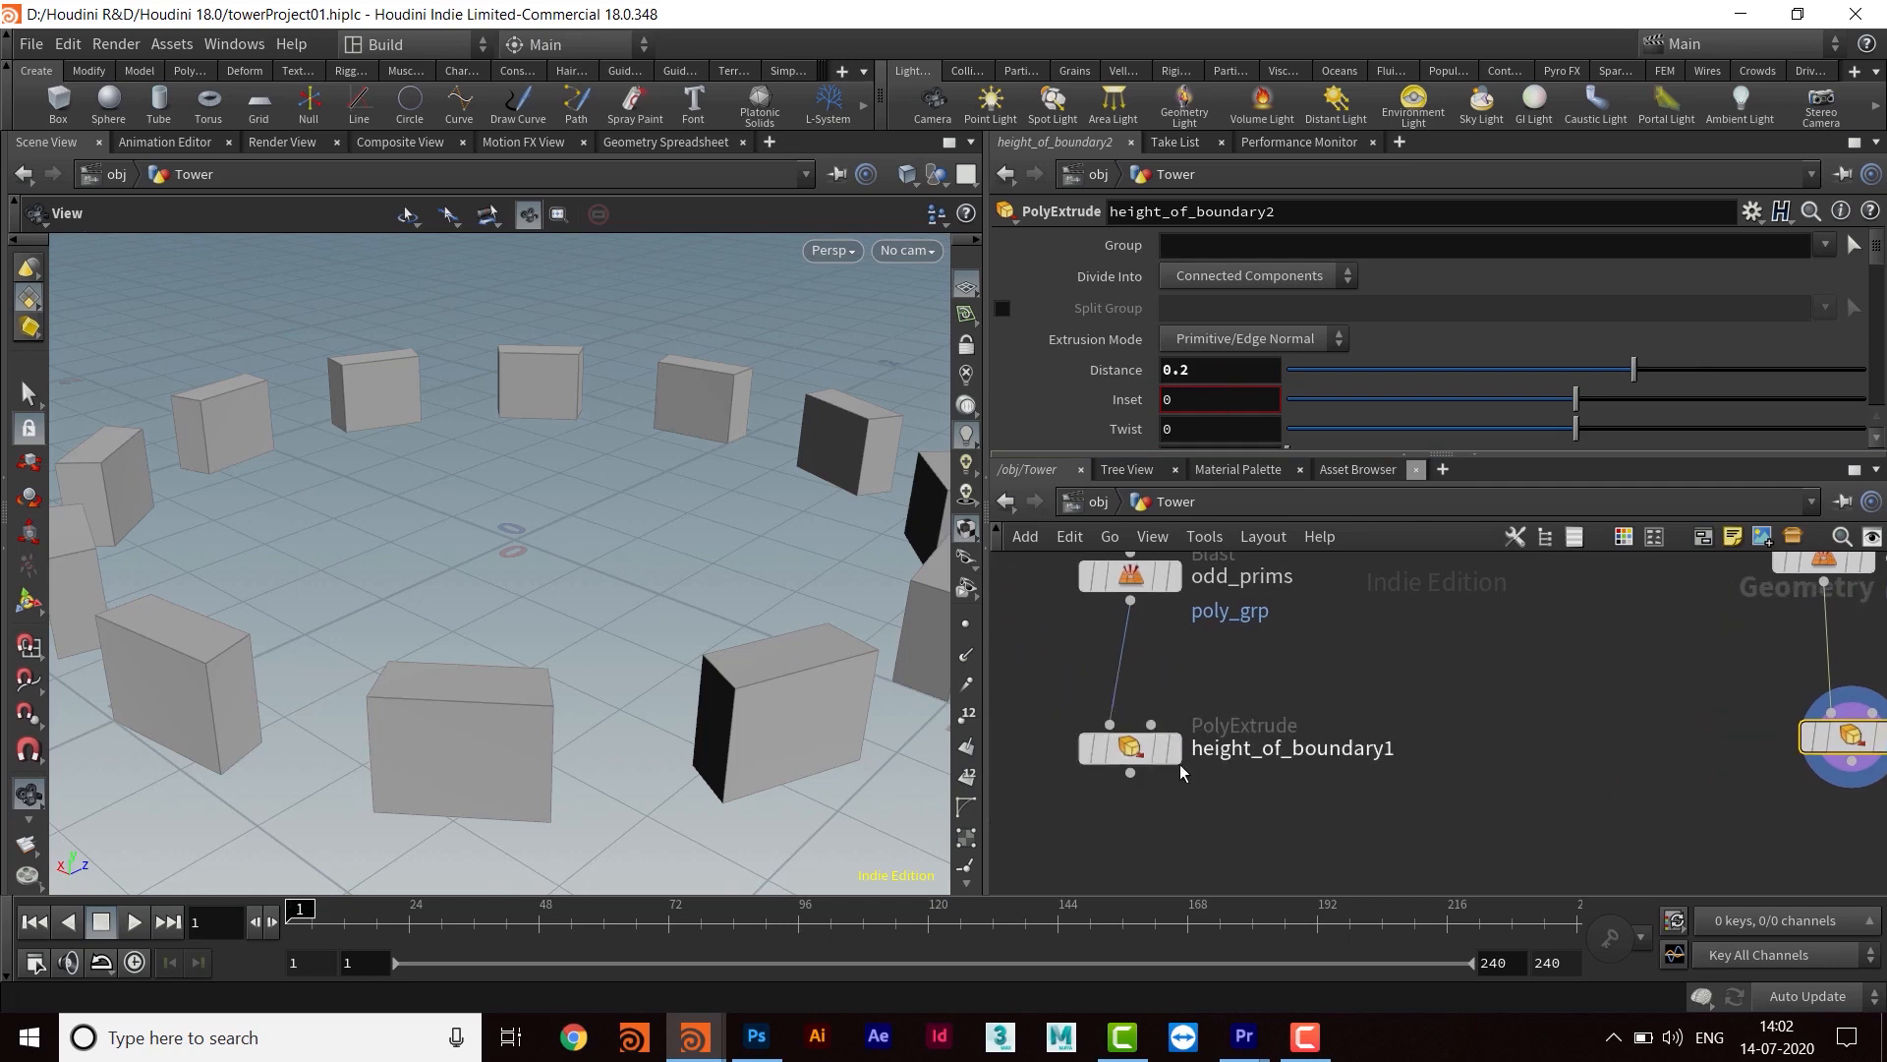
# Compare the block heights of both branches by displaying height_of_boundary1 and then height_of_boundary2
pyautogui.click(1148, 747)
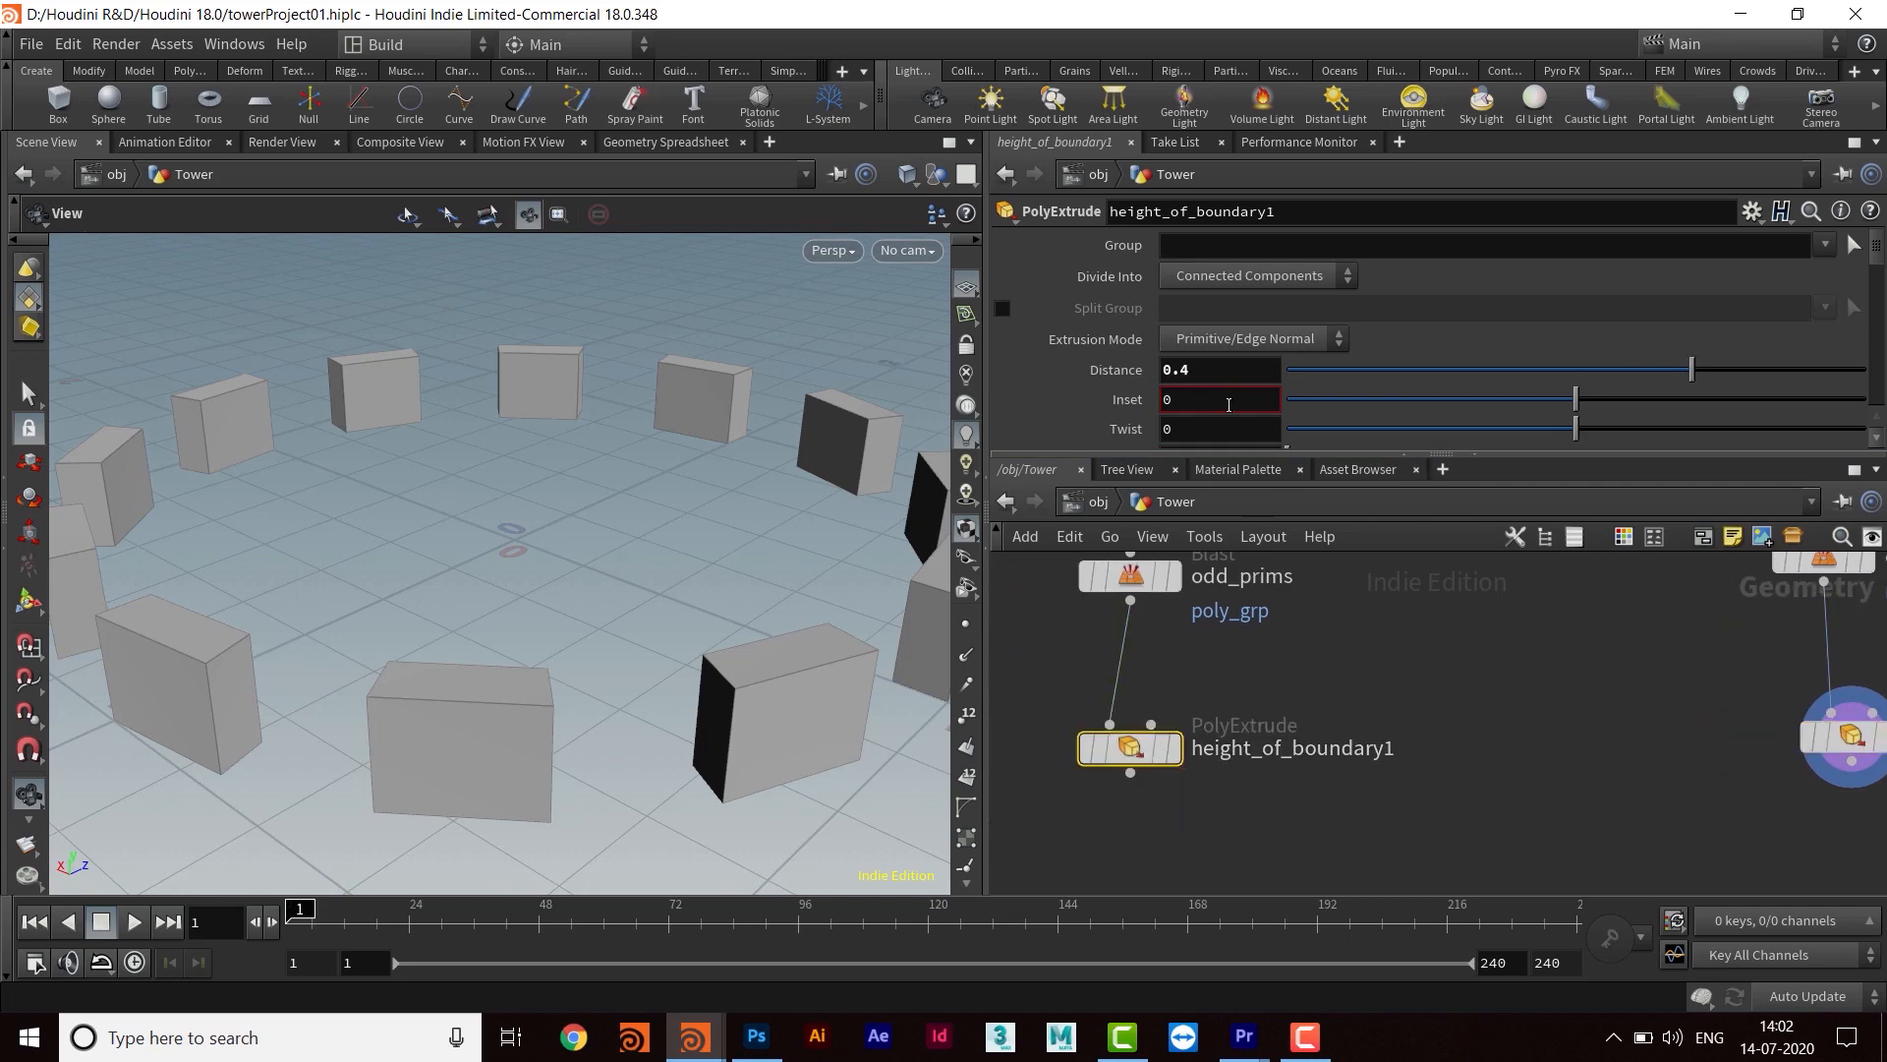
pyautogui.click(1175, 756)
pyautogui.moveTo(1789, 773); pyautogui.dragTo(1618, 758, button='middle')
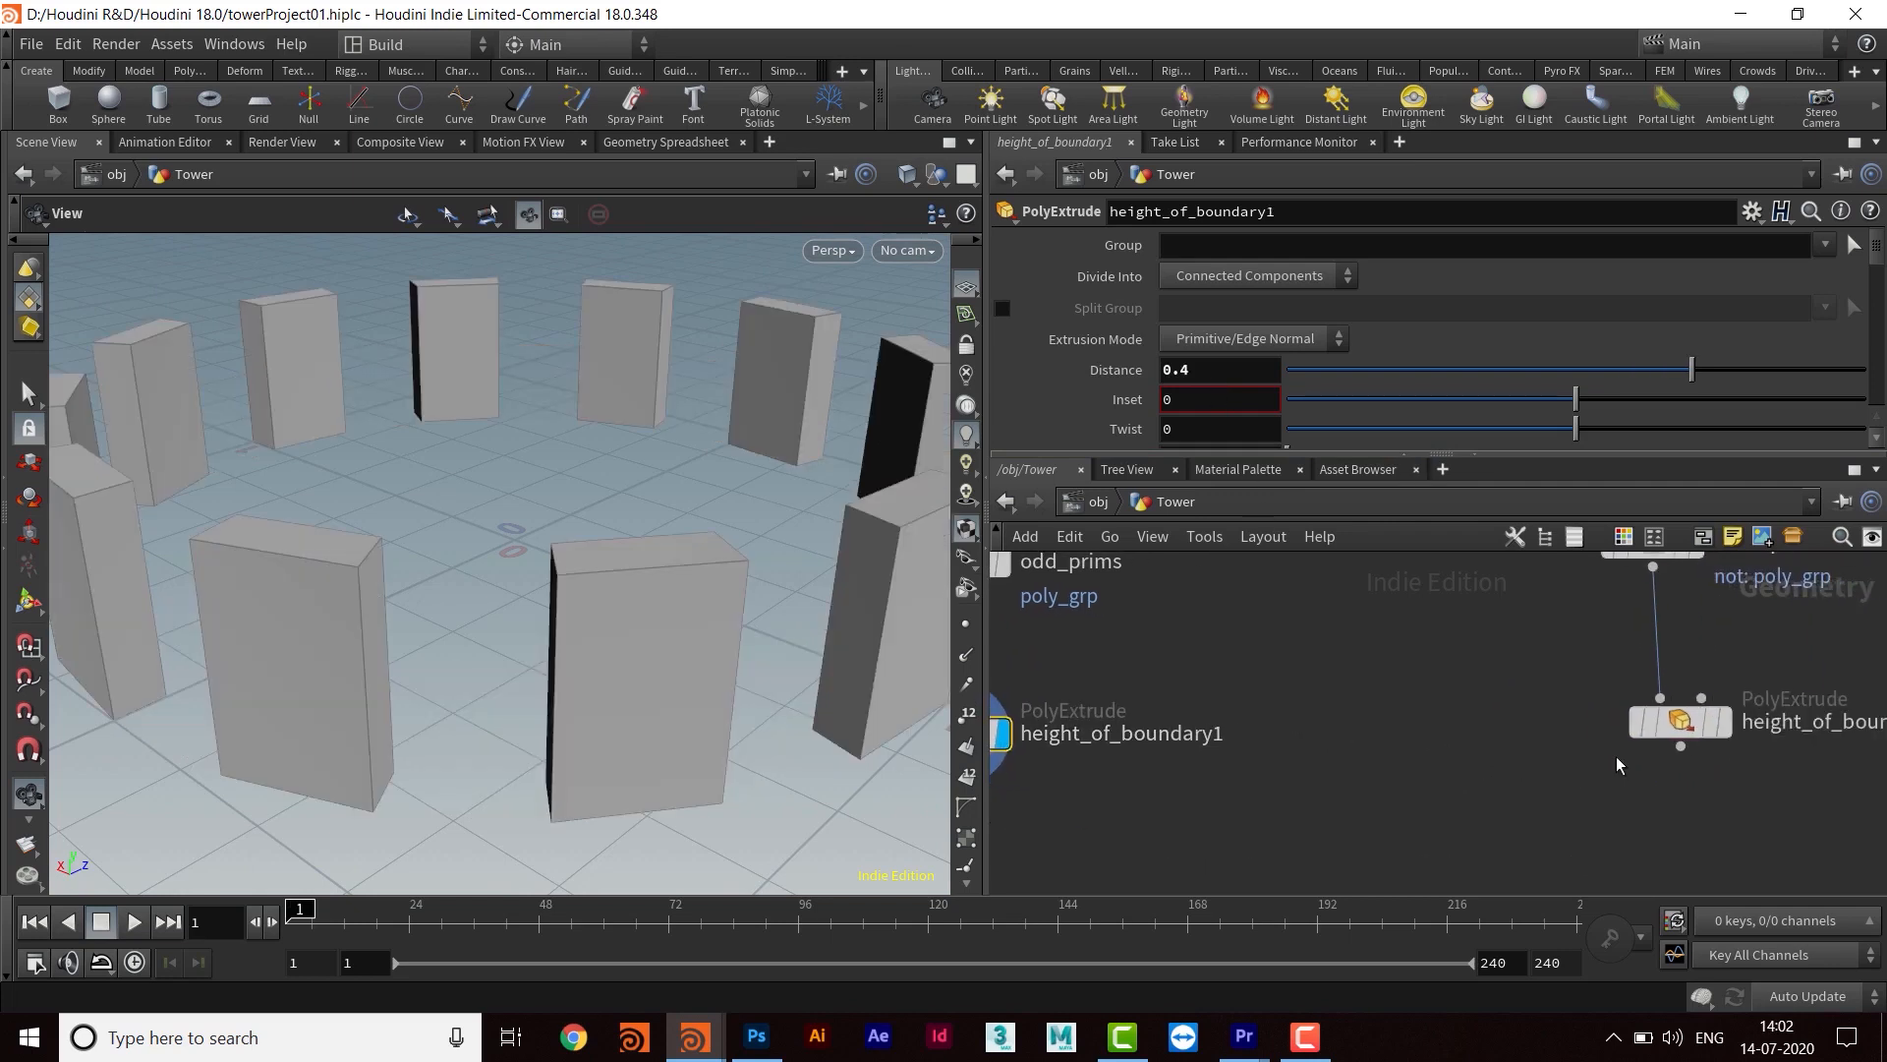
pyautogui.click(1720, 727)
pyautogui.moveTo(1374, 728); pyautogui.dragTo(1466, 739, button='middle')
pyautogui.scroll(-1, 1526, 741)
pyautogui.moveTo(566, 666); pyautogui.dragTo(682, 624)
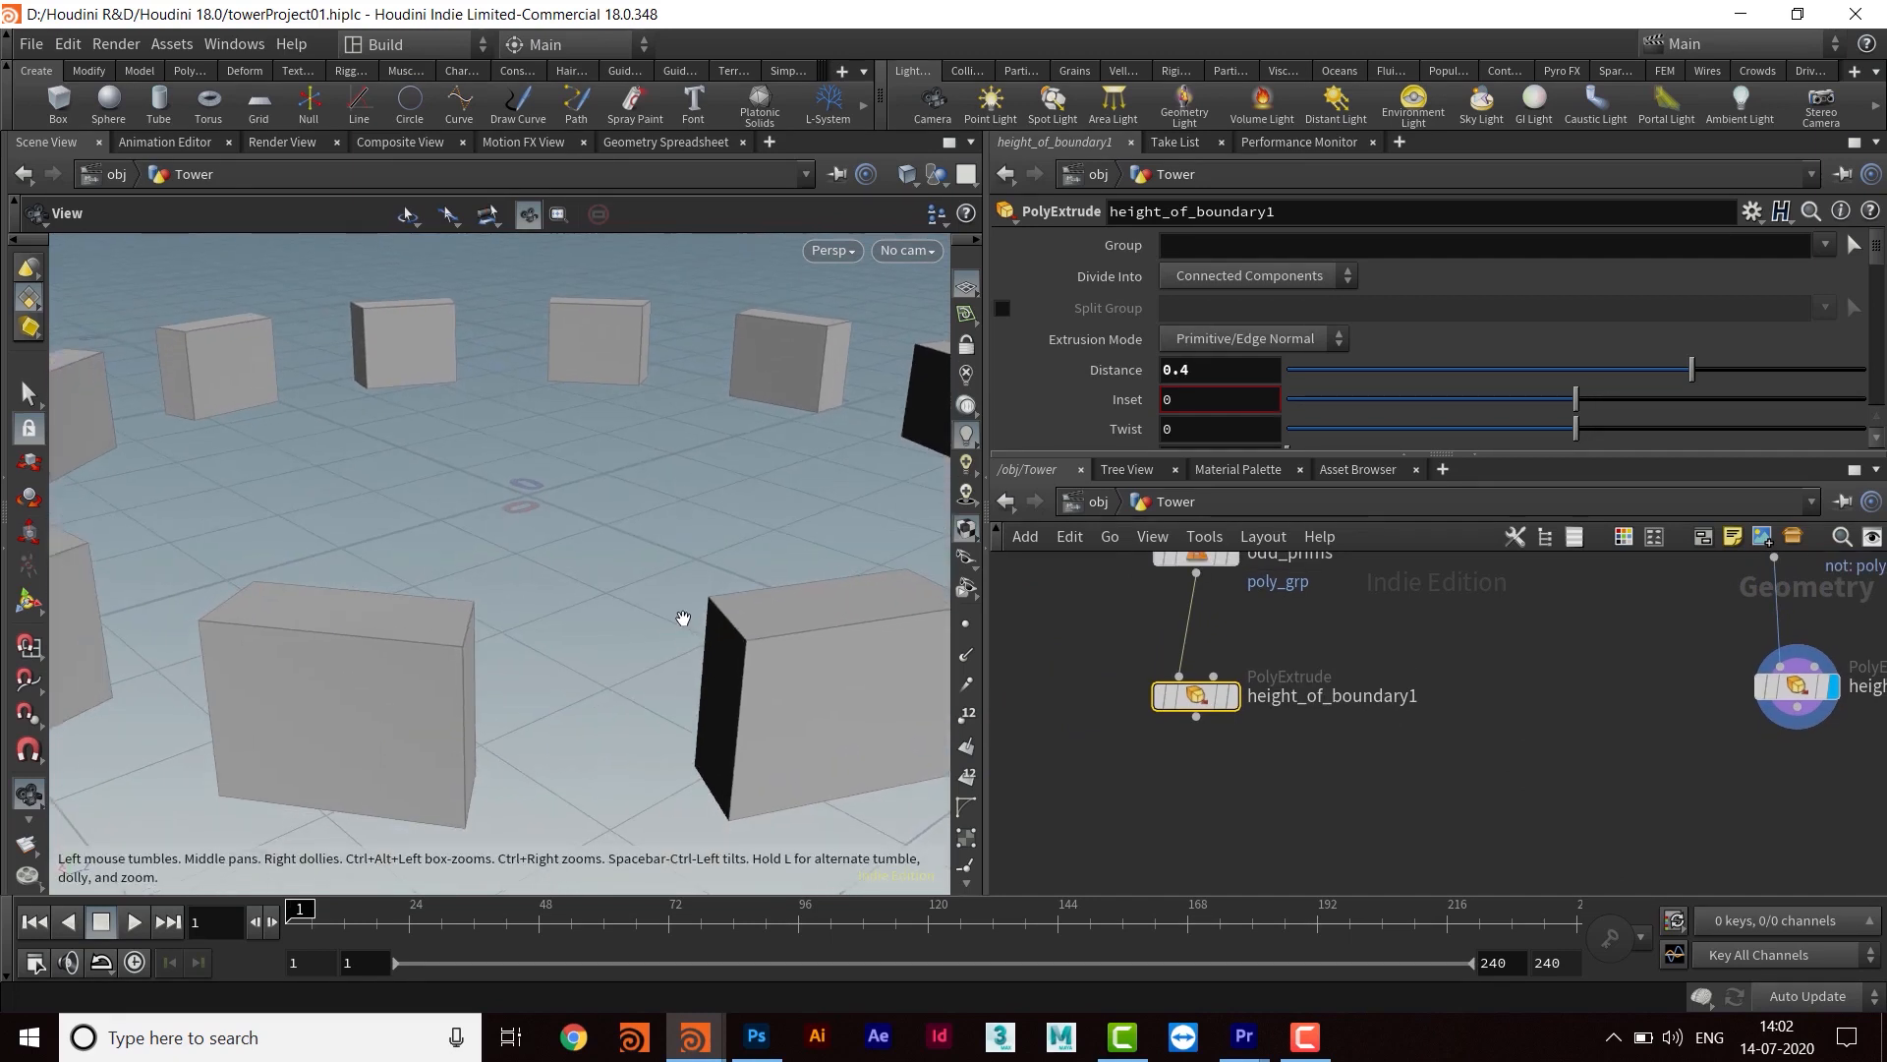
pyautogui.moveTo(1301, 797); pyautogui.dragTo(1294, 802, button='middle')
pyautogui.moveTo(1196, 706); pyautogui.dragTo(1205, 725)
pyautogui.moveTo(1272, 806); pyautogui.dragTo(1278, 847, button='middle')
pyautogui.moveTo(745, 683); pyautogui.dragTo(627, 680, button='right')
pyautogui.moveTo(767, 625); pyautogui.dragTo(672, 623)
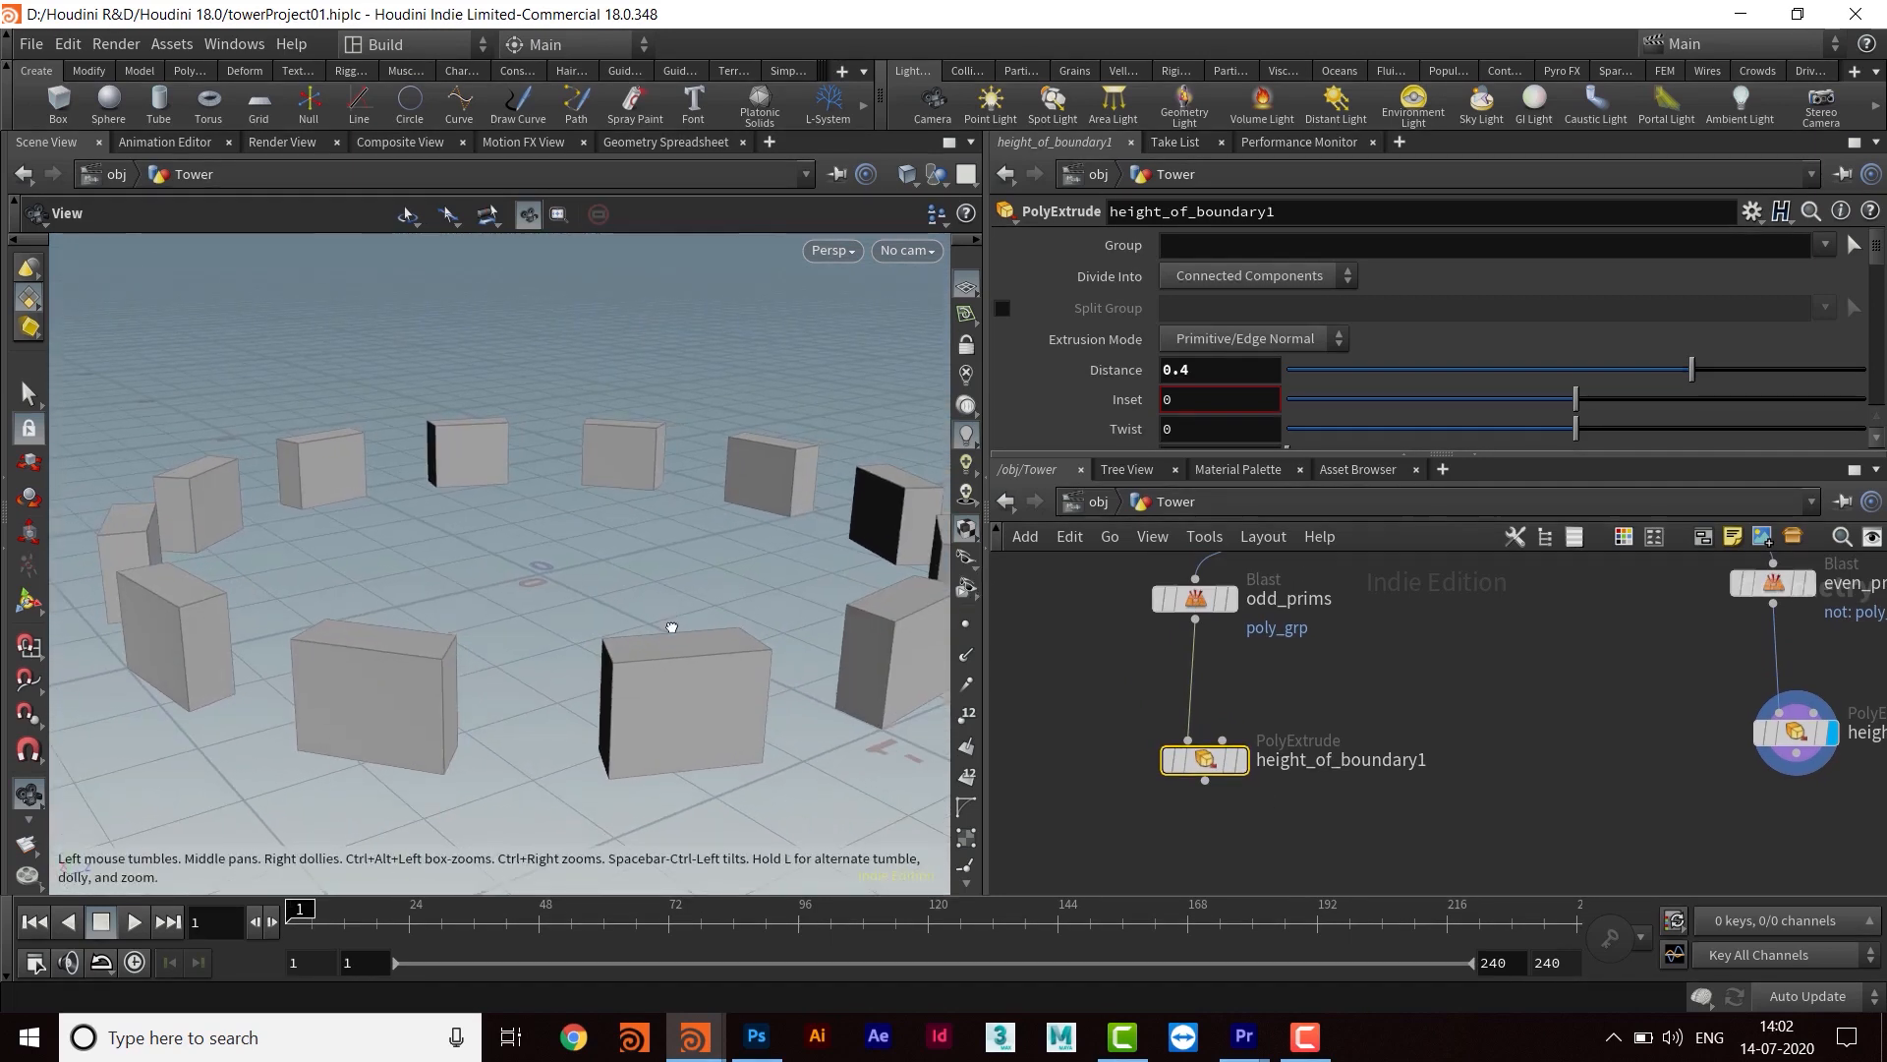
# Set the Range Filter of grouprange1 to select 2 of 4 so the faces are grouped in adjacent pairs
pyautogui.moveTo(1401, 656); pyautogui.dragTo(1372, 777, button='middle')
pyautogui.moveTo(1488, 644); pyautogui.dragTo(1389, 843, button='middle')
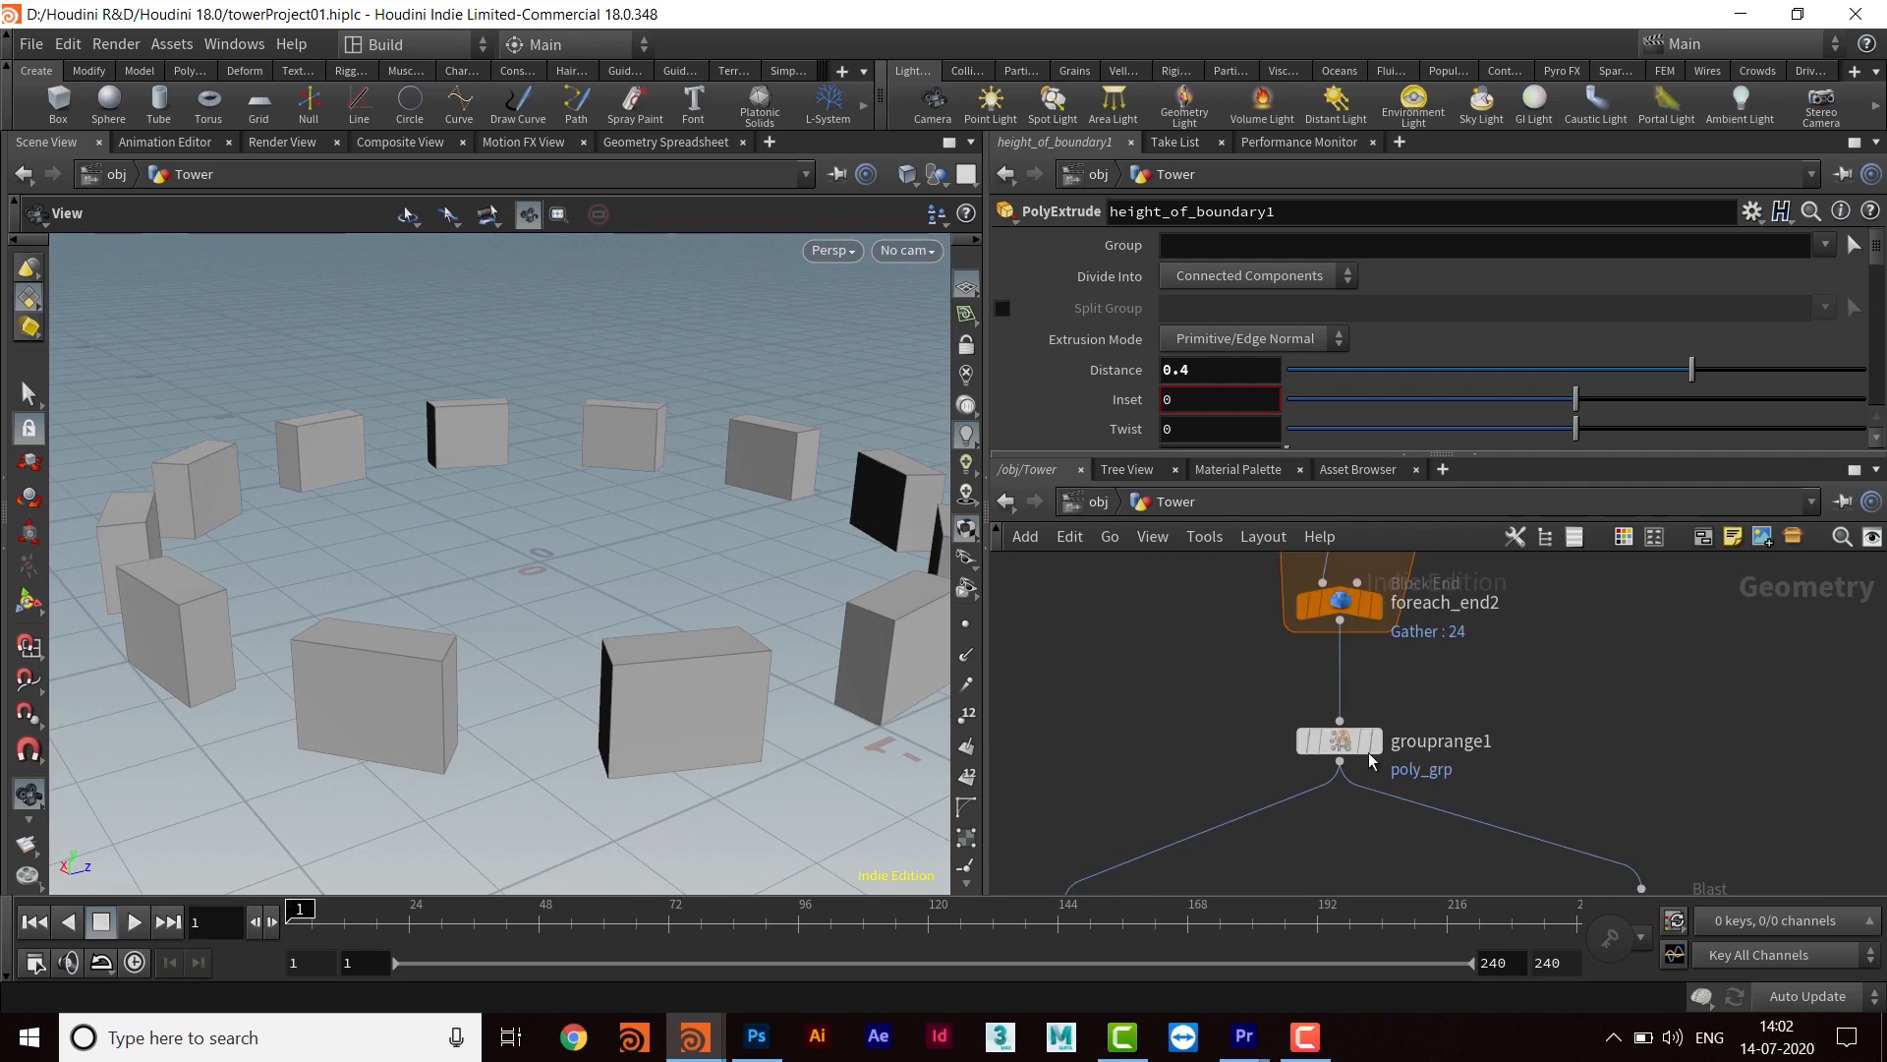
pyautogui.click(1347, 743)
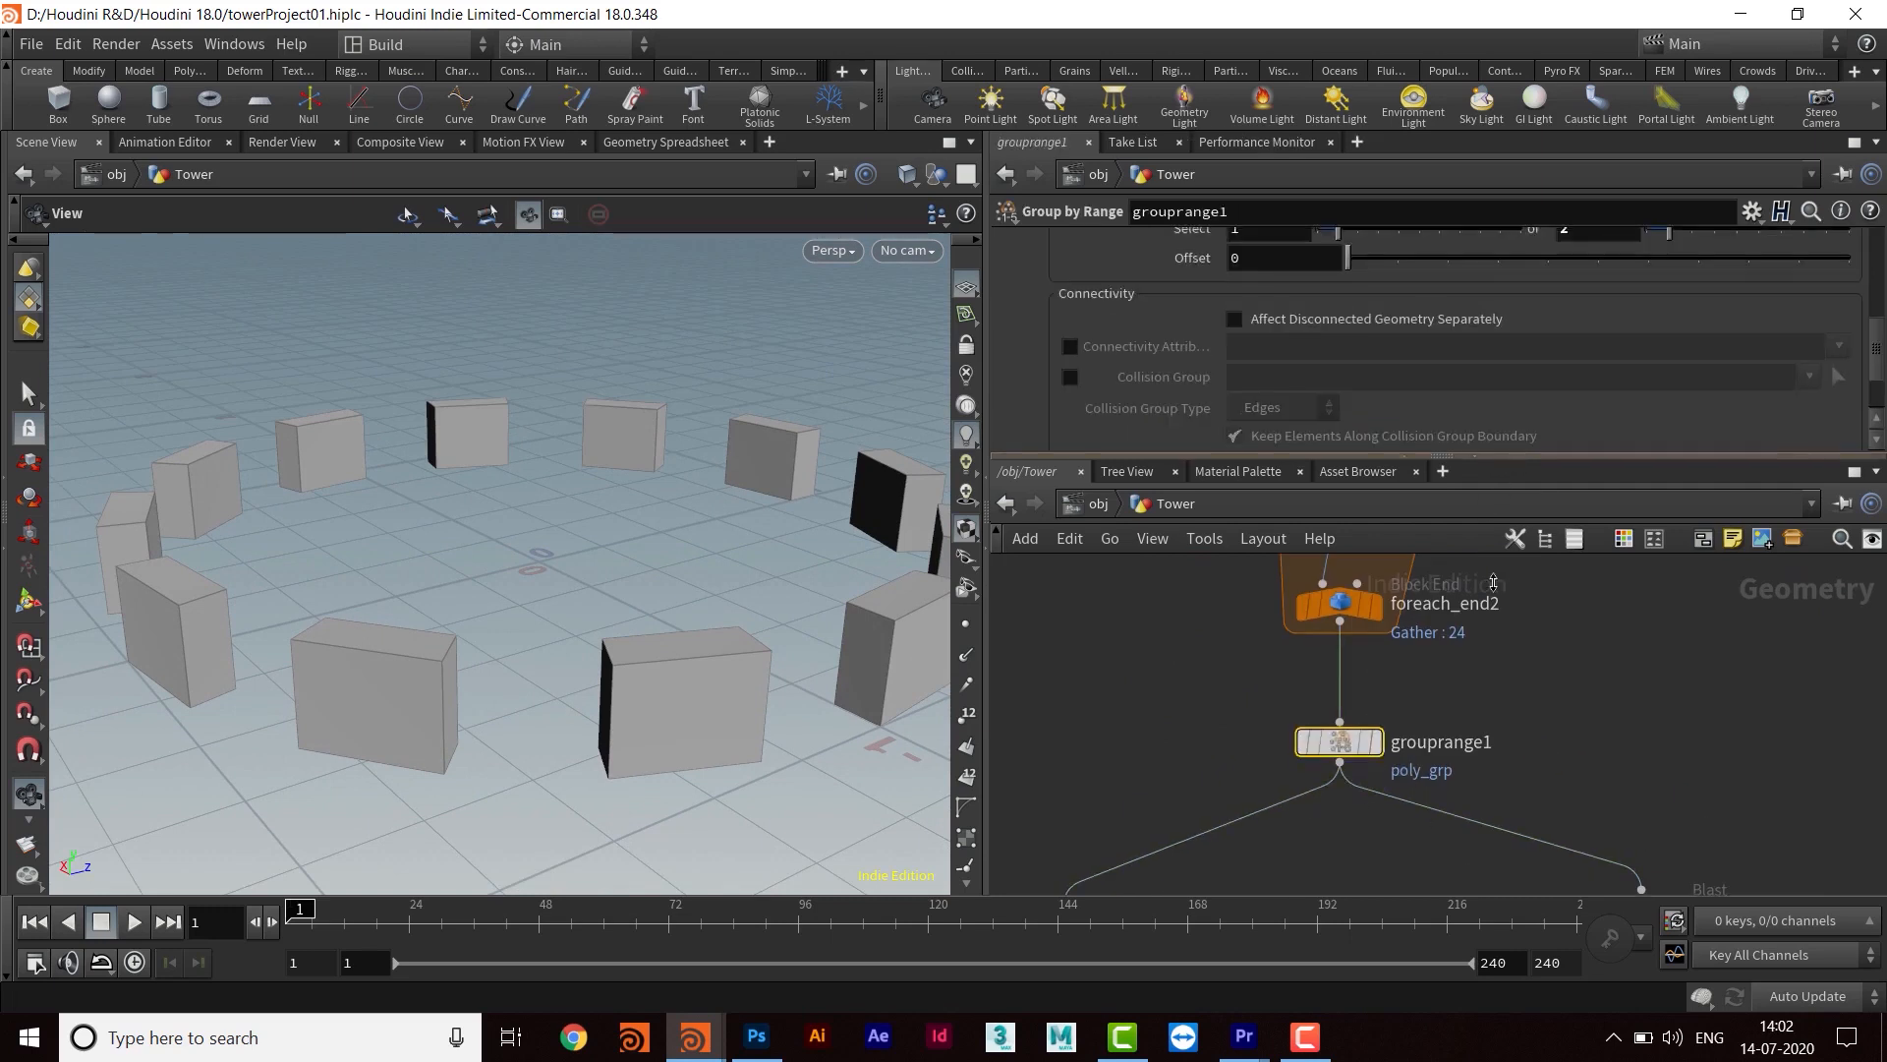
pyautogui.moveTo(1512, 455); pyautogui.dragTo(1506, 614)
pyautogui.scroll(1, 1249, 400)
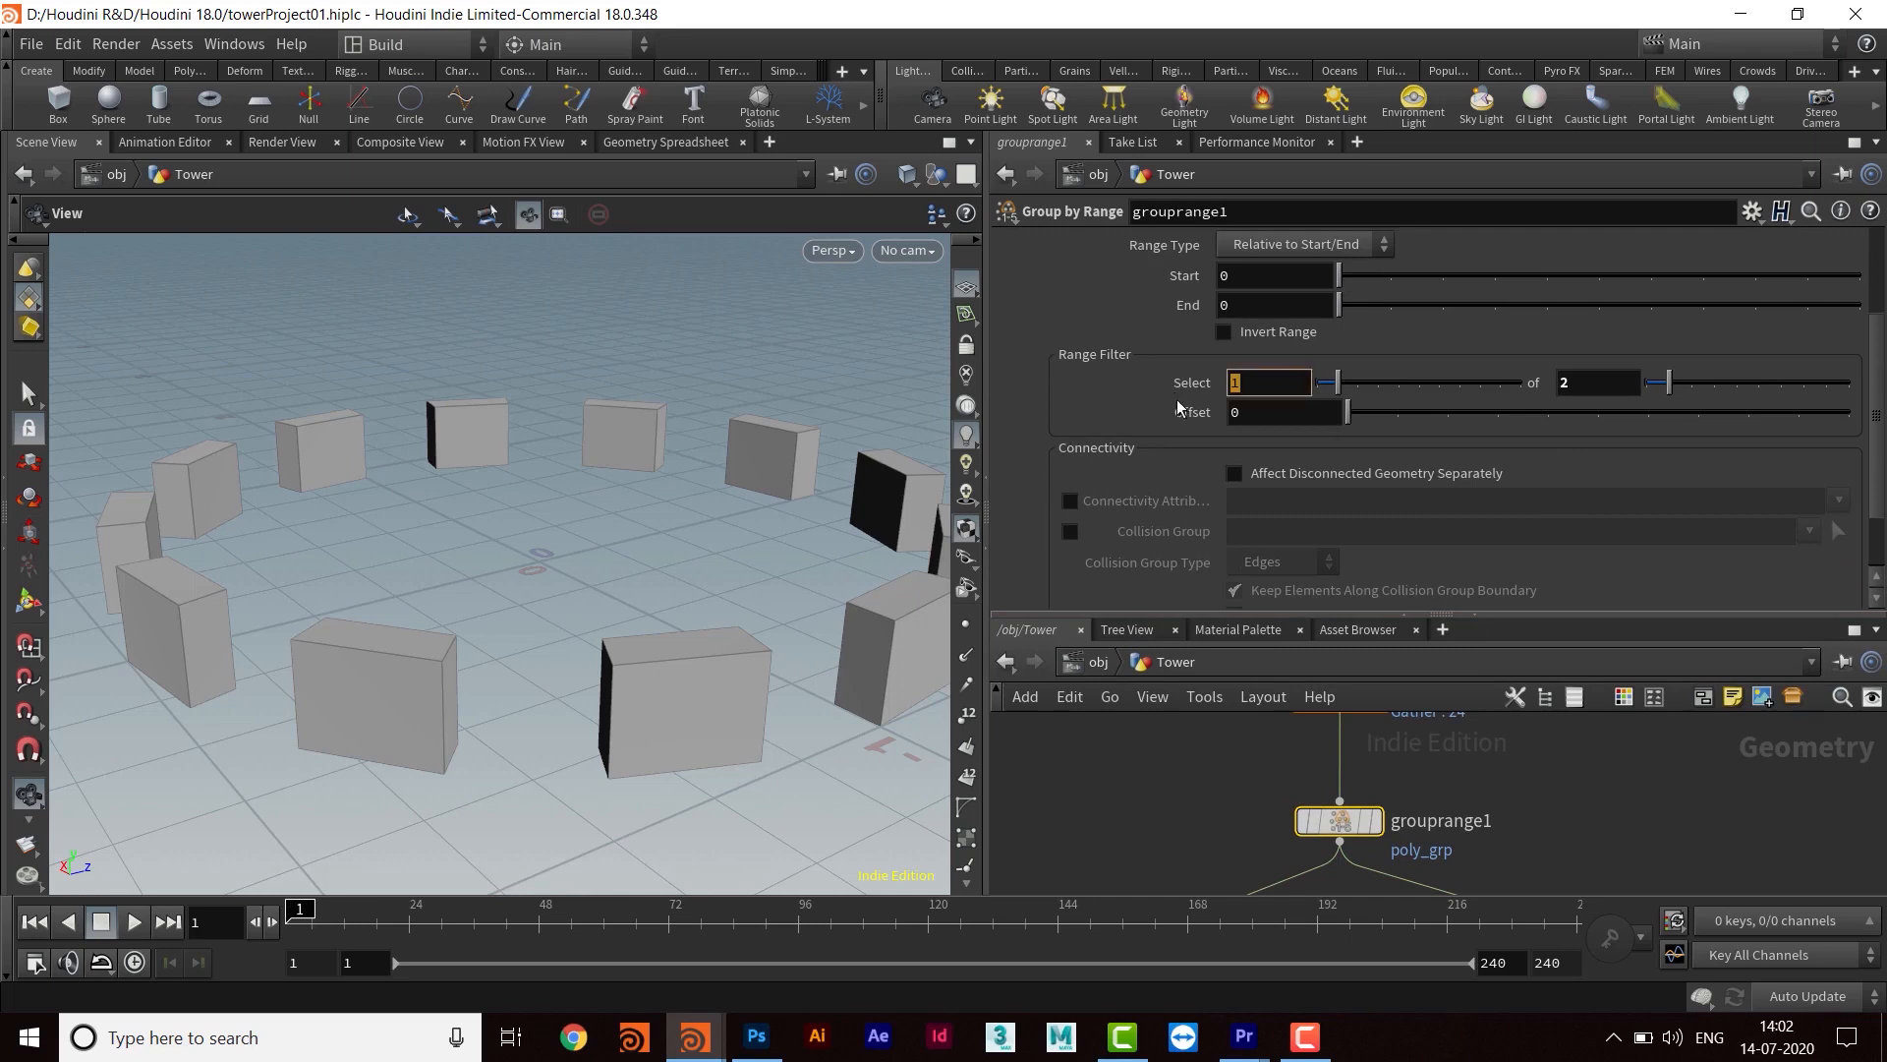
pyautogui.write('2')
pyautogui.press('Return')
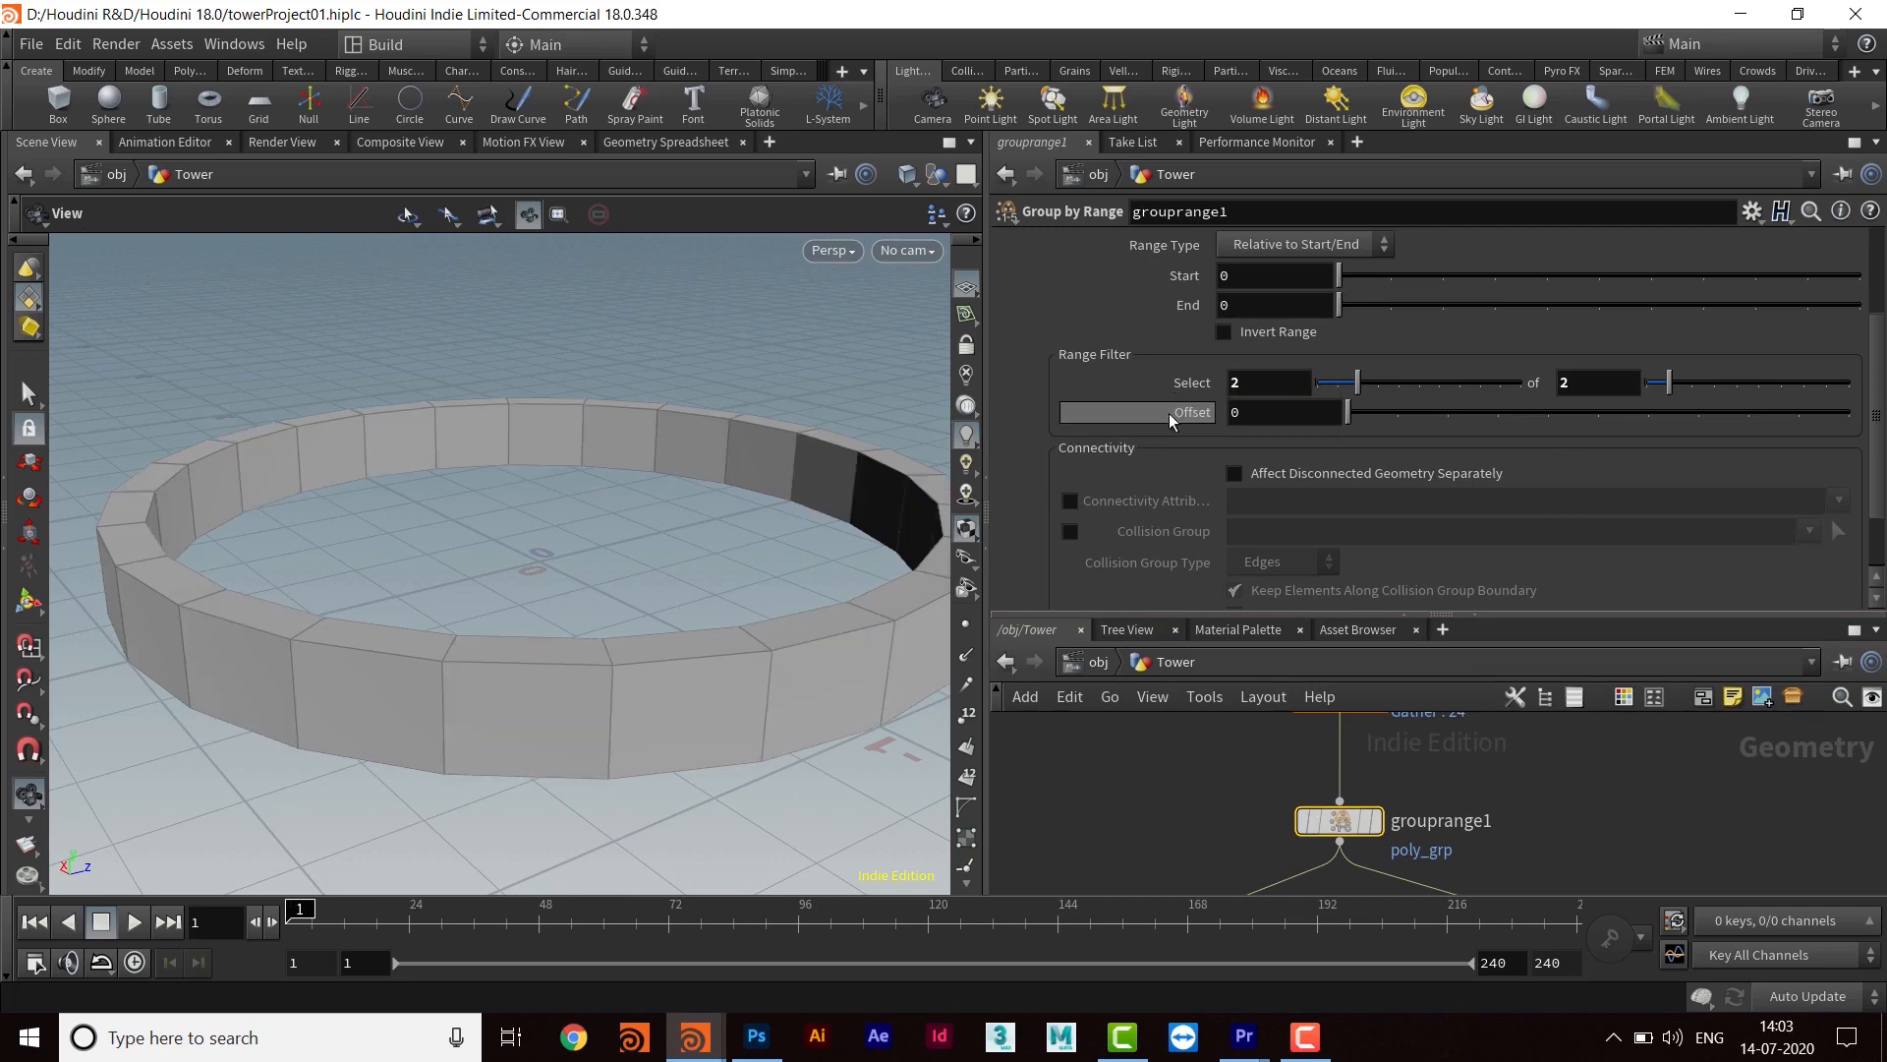
pyautogui.write('4')
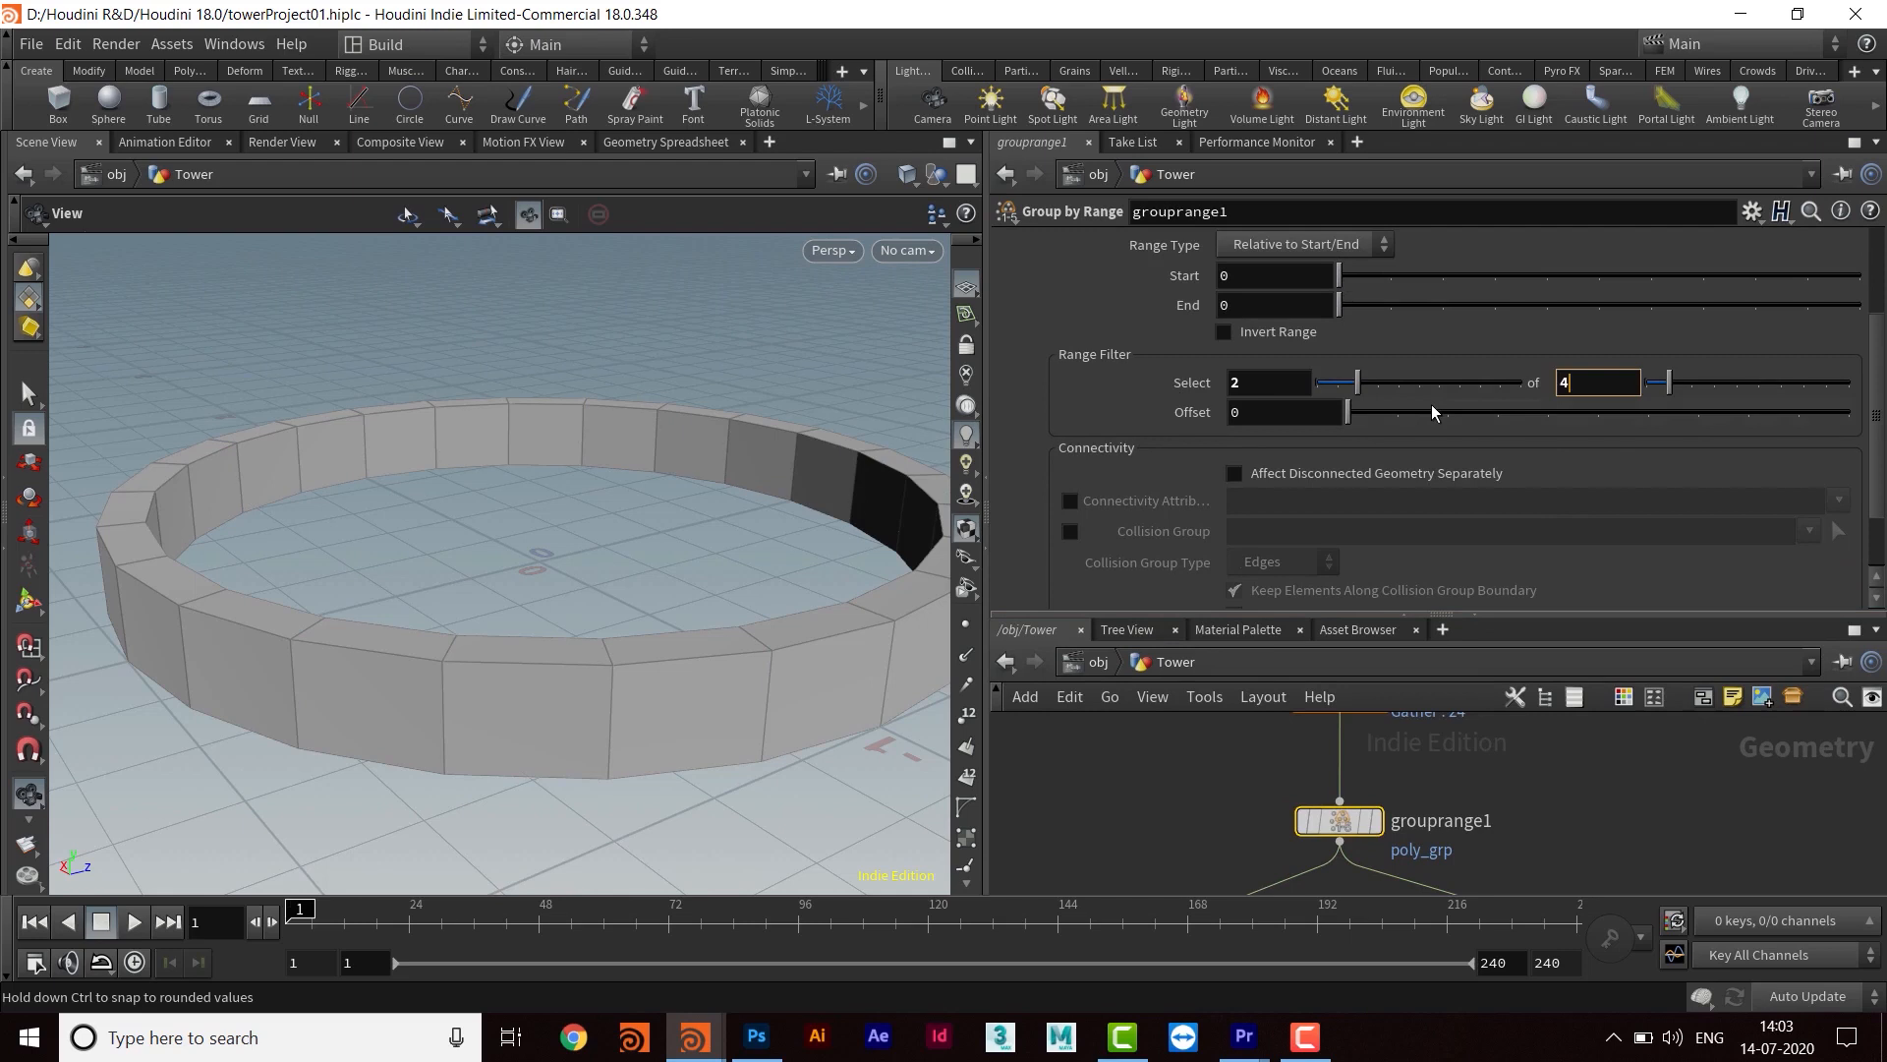
pyautogui.press('Return')
pyautogui.moveTo(717, 551); pyautogui.dragTo(551, 605, button='right')
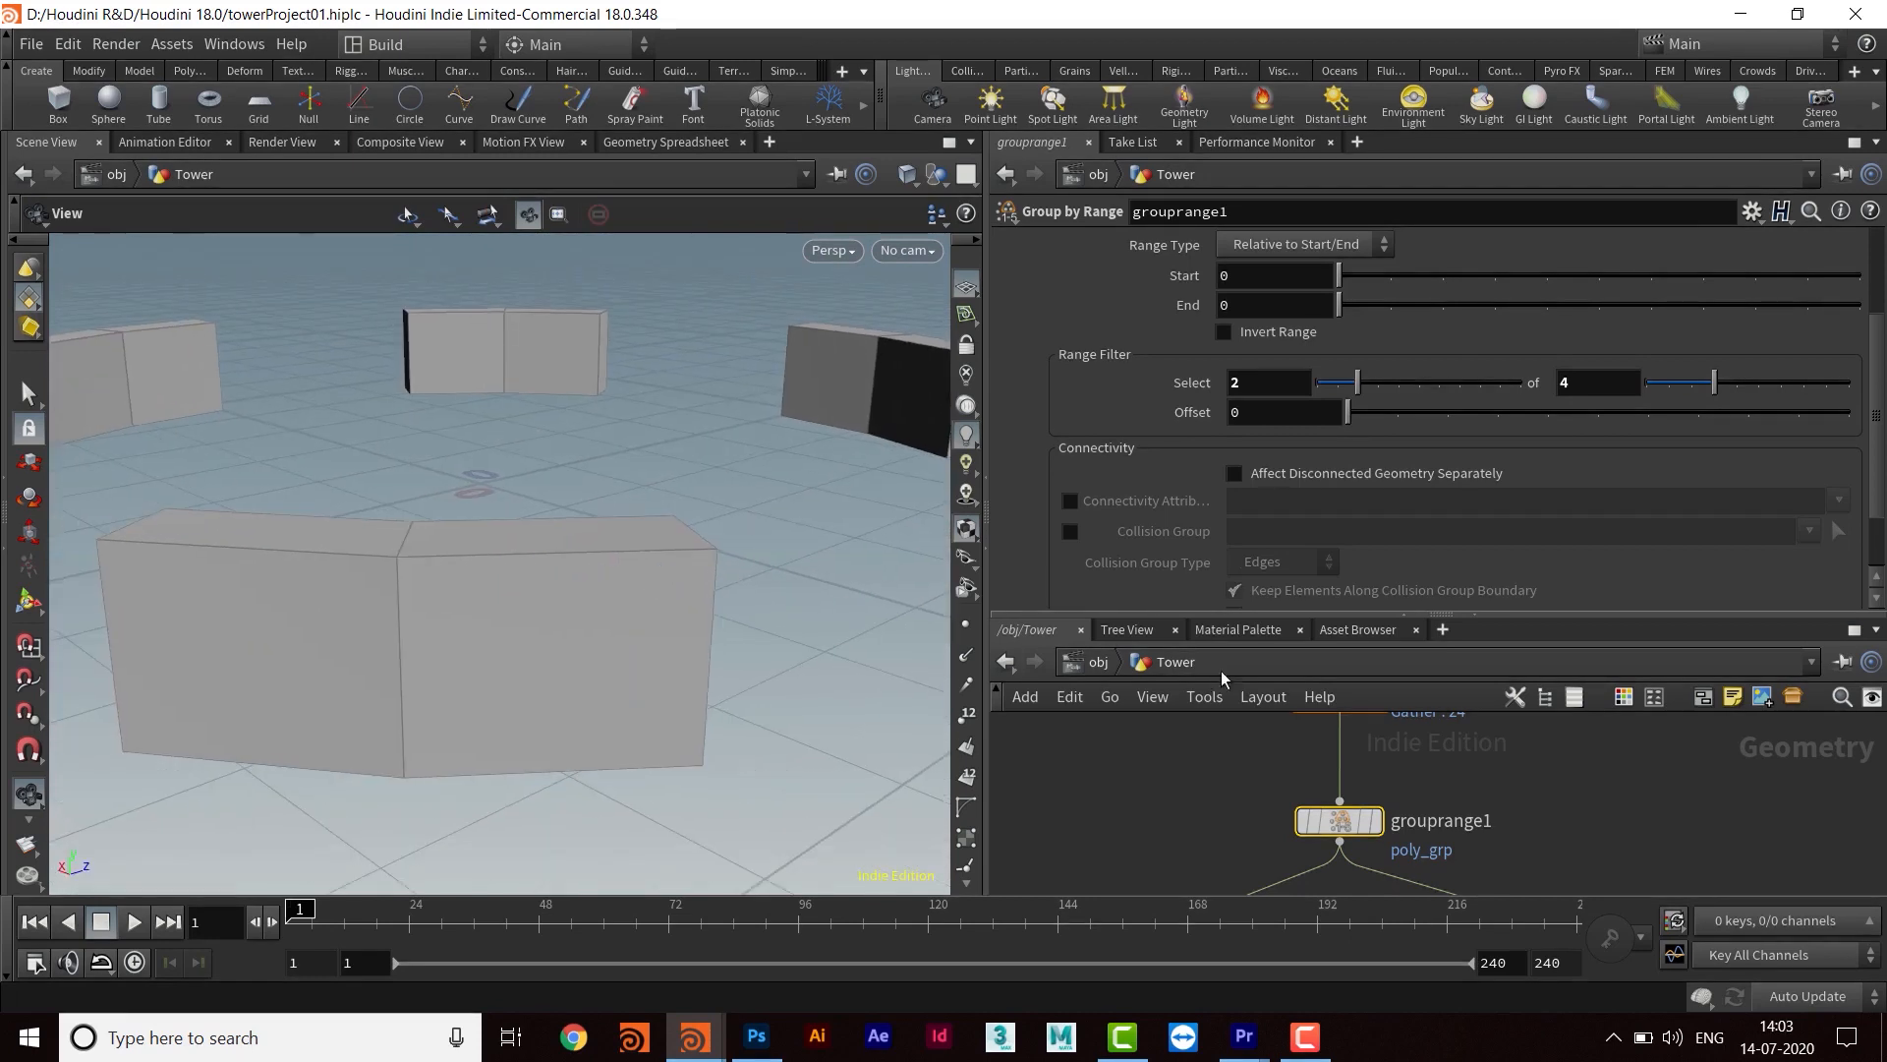
# Examine the top edges and the seam between two adjoining boundary blocks up close
pyautogui.moveTo(1278, 614); pyautogui.dragTo(1282, 388)
pyautogui.moveTo(1294, 627); pyautogui.dragTo(1475, 411, button='middle')
pyautogui.moveTo(1319, 676); pyautogui.dragTo(1300, 542, button='middle')
pyautogui.moveTo(1394, 773); pyautogui.dragTo(1383, 678, button='middle')
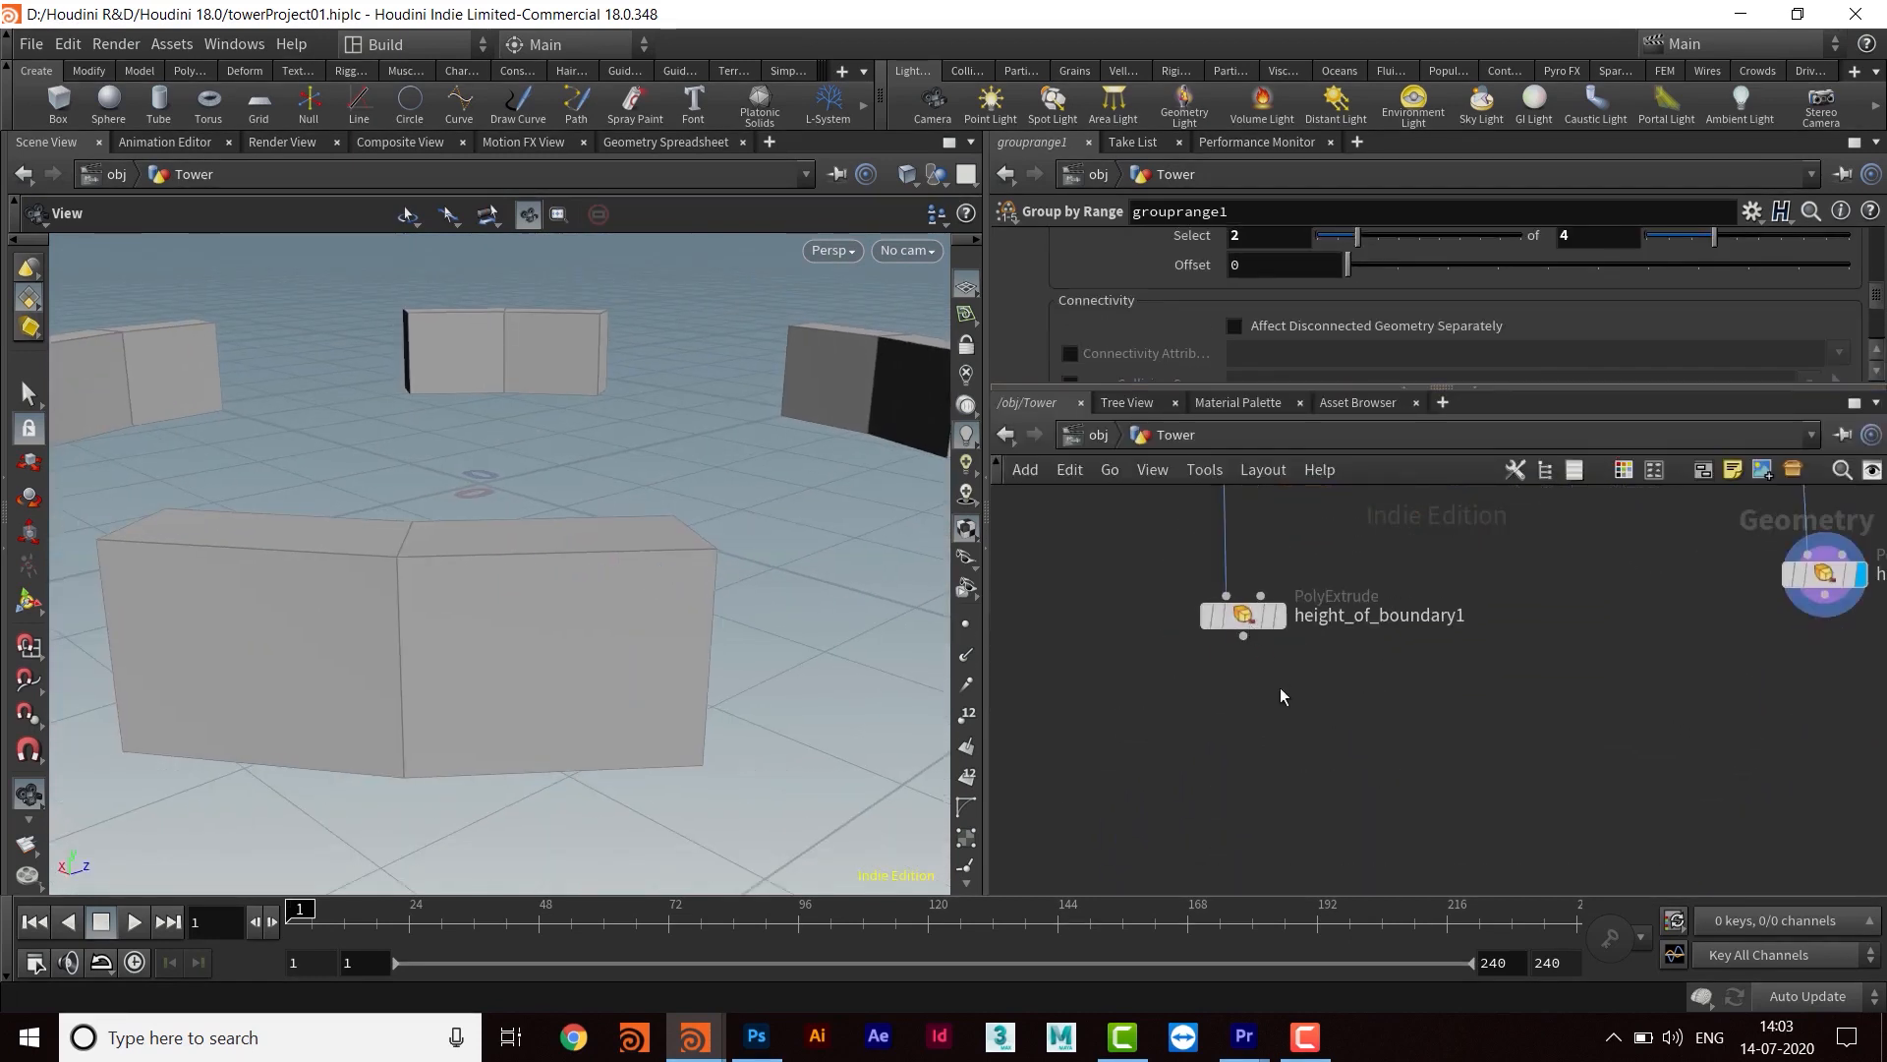
pyautogui.scroll(2, 1279, 710)
pyautogui.moveTo(1278, 710); pyautogui.dragTo(1287, 735, button='middle')
pyautogui.moveTo(485, 624); pyautogui.dragTo(387, 606)
pyautogui.moveTo(387, 606); pyautogui.dragTo(724, 619, button='right')
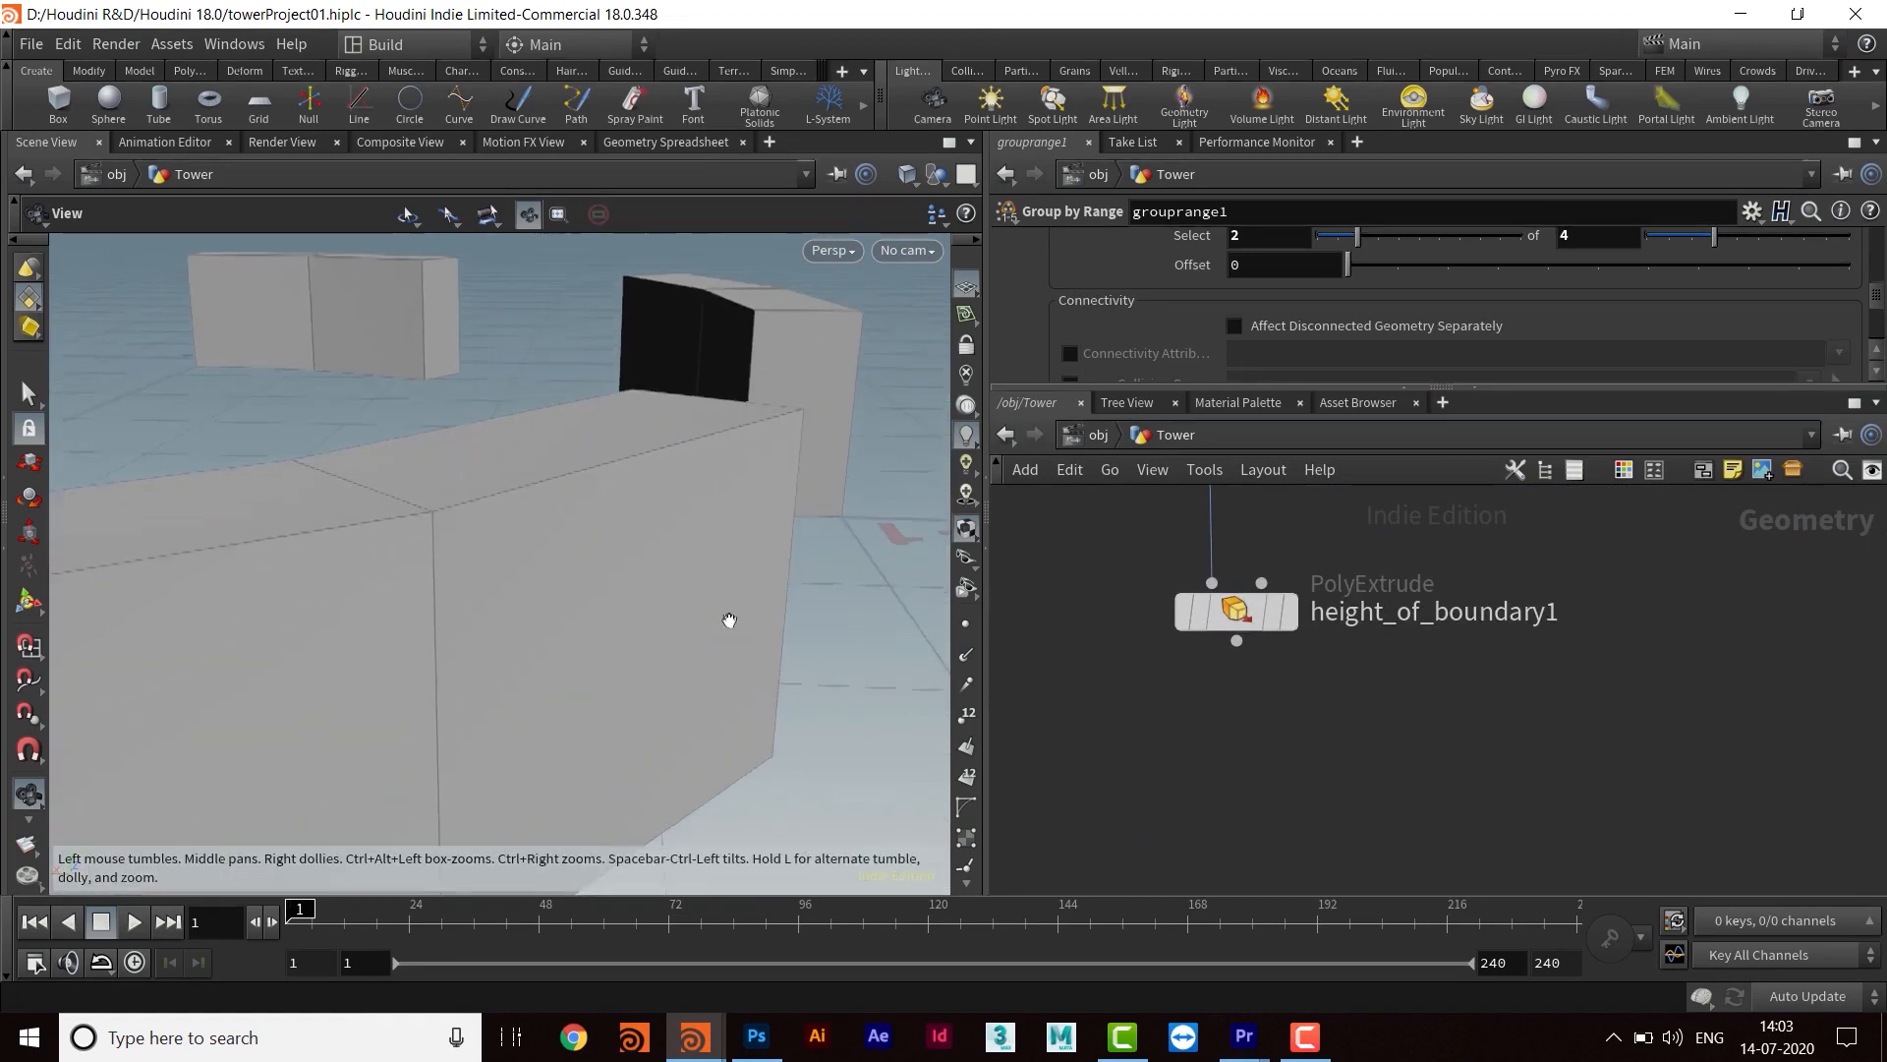
pyautogui.moveTo(639, 622); pyautogui.dragTo(717, 640, button='middle')
pyautogui.moveTo(718, 640); pyautogui.dragTo(667, 564, button='right')
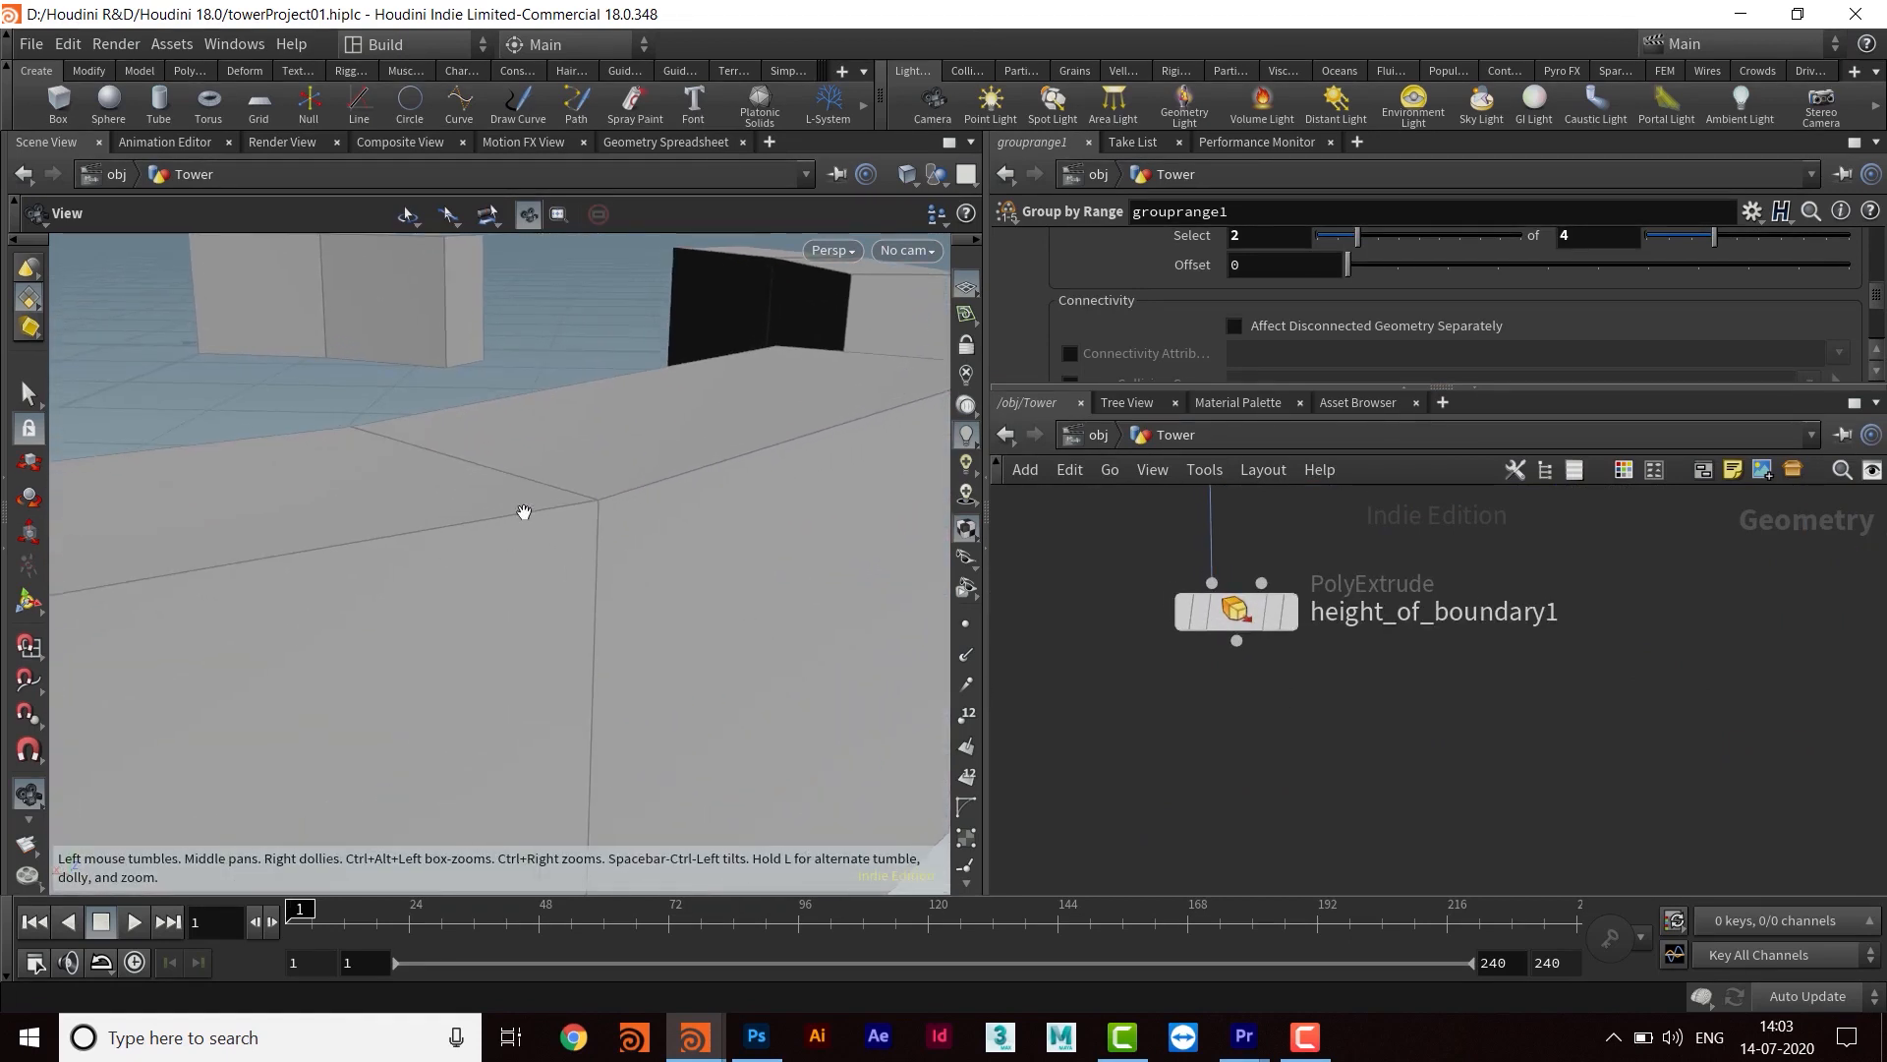
# Add a PolyBevel node fed by height_of_boundary1 and display its output
pyautogui.moveTo(1291, 789); pyautogui.dragTo(1344, 710, button='middle')
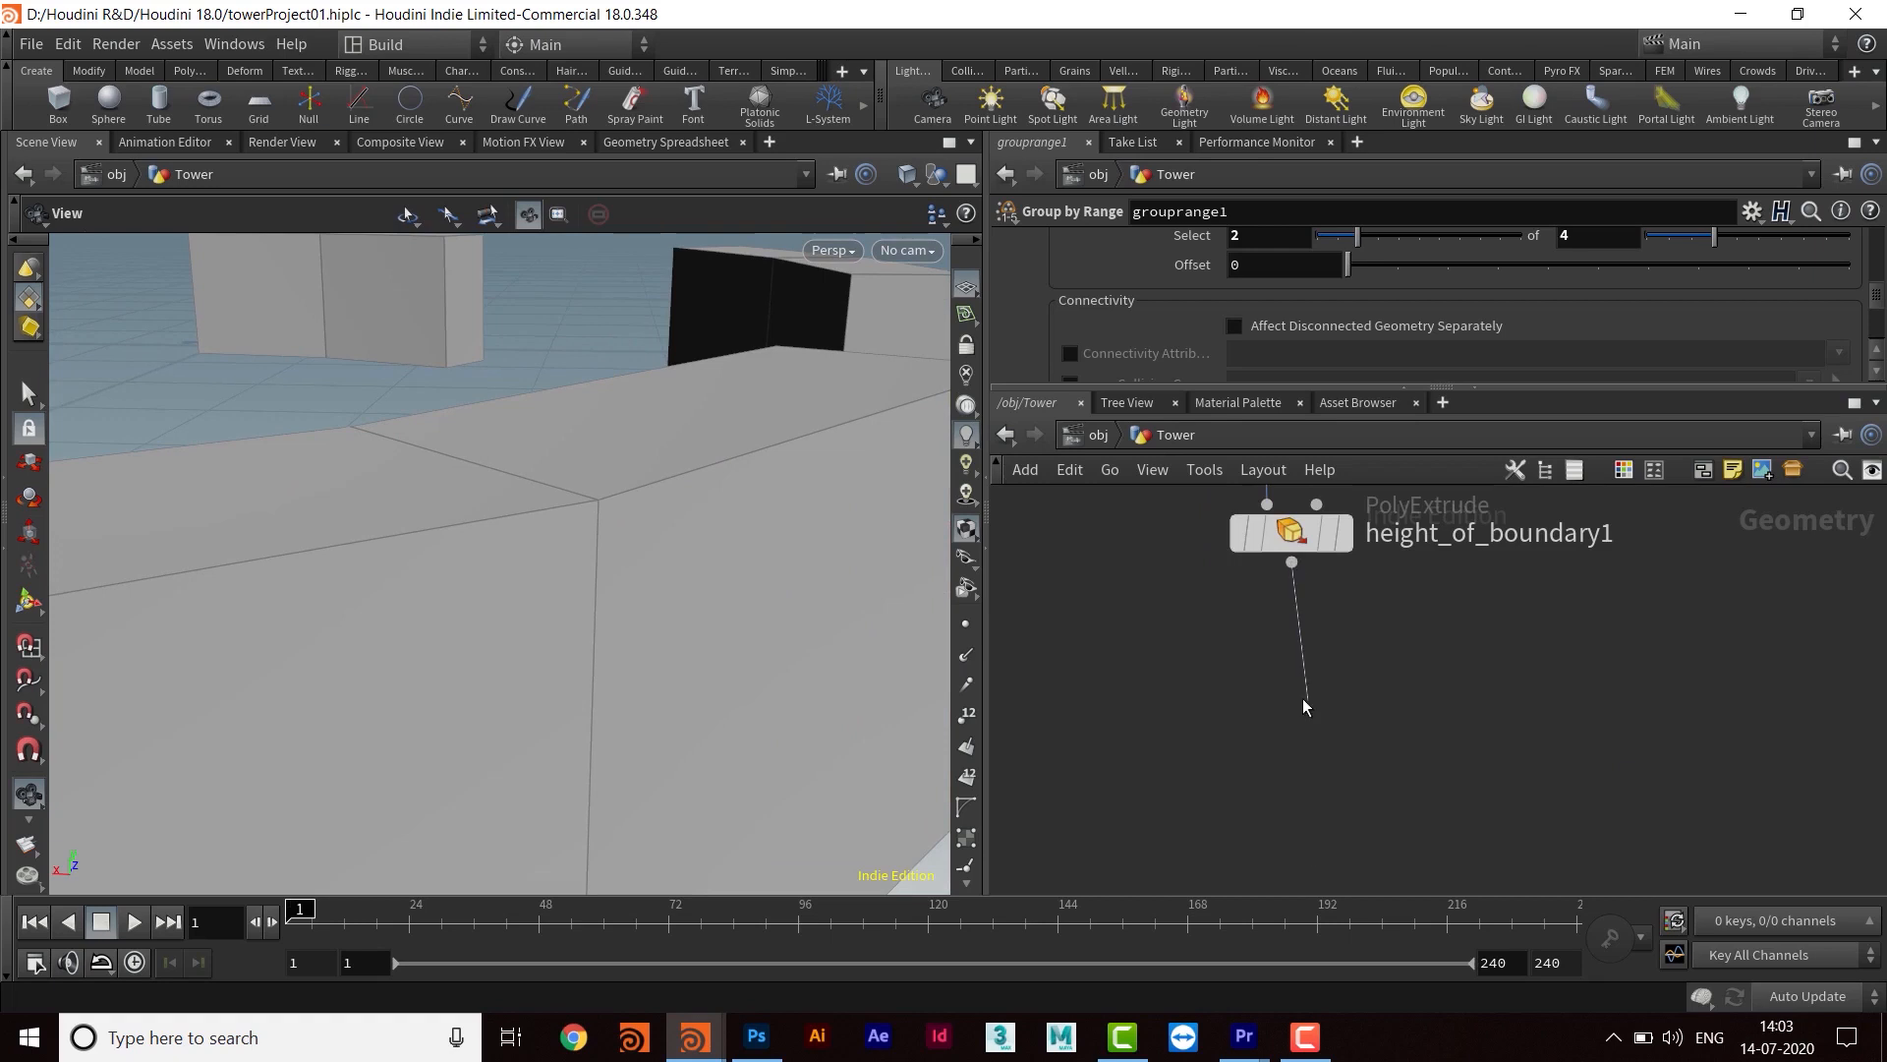
pyautogui.press('Tab')
pyautogui.write('polybev')
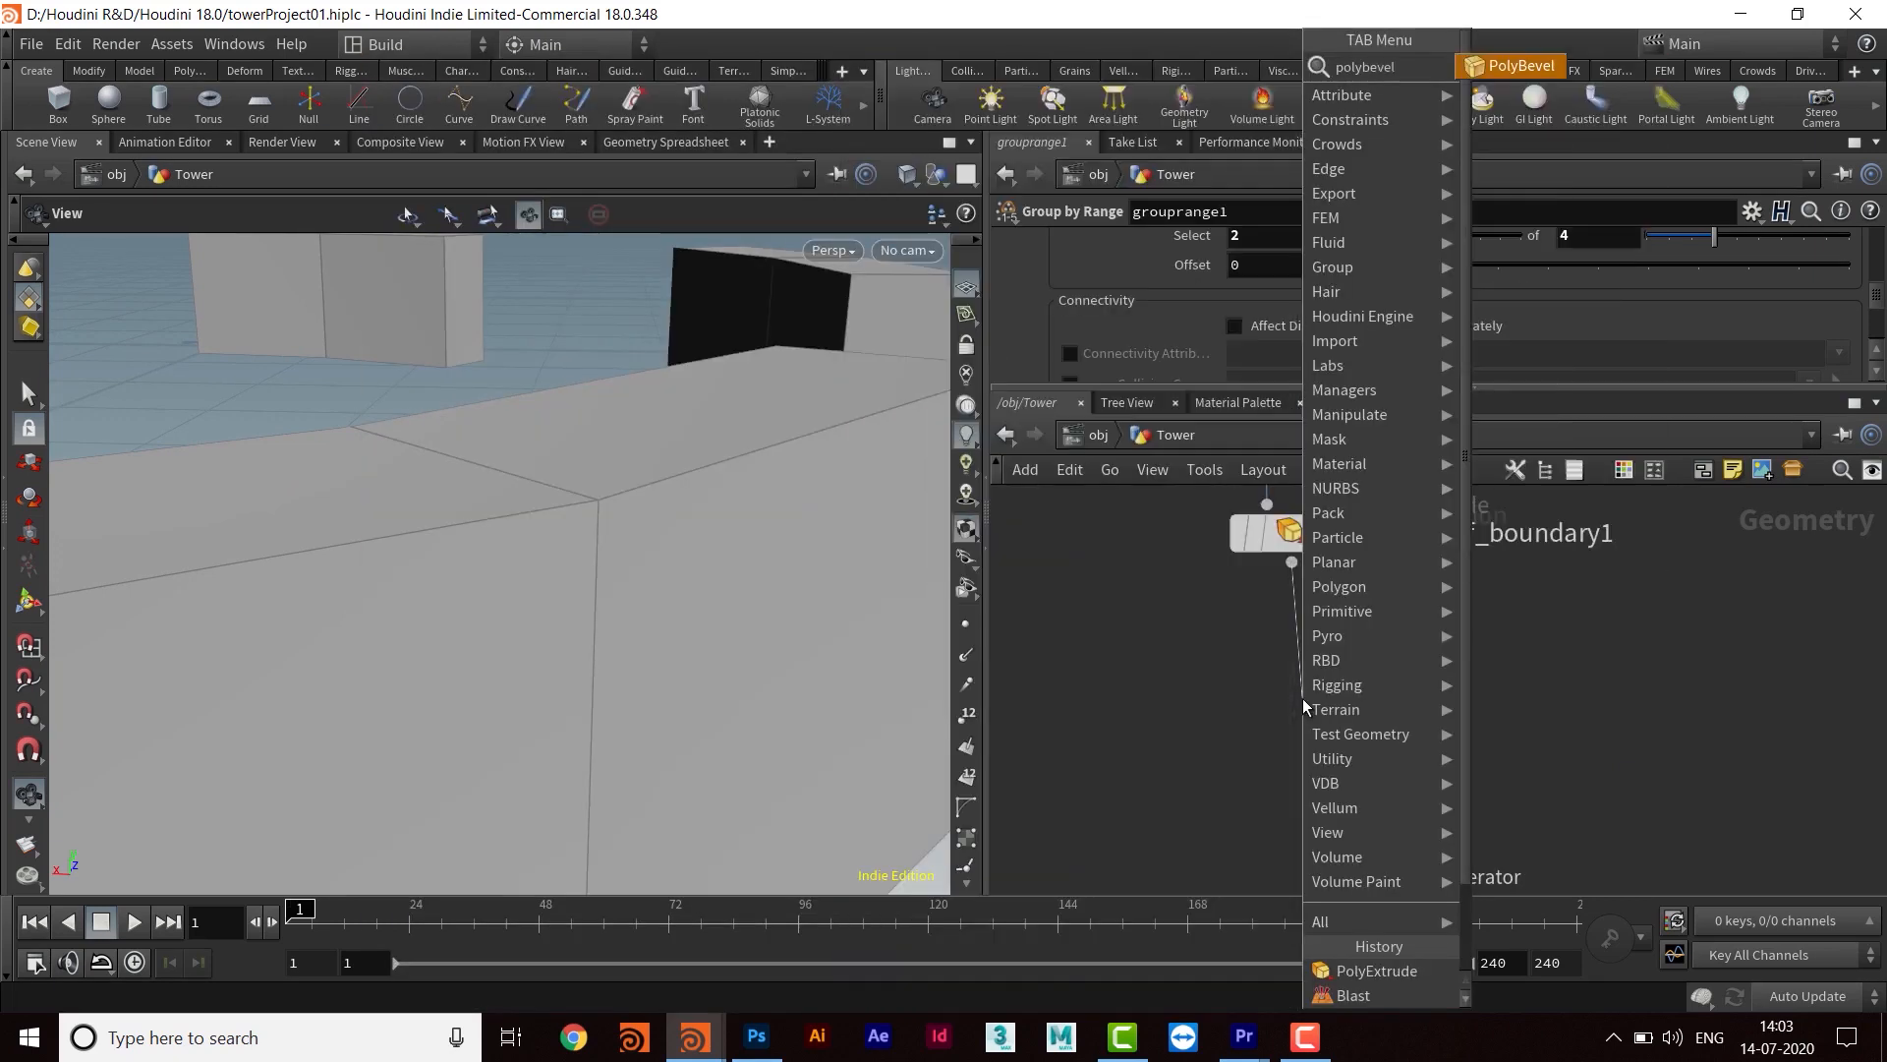
pyautogui.press('Return')
pyautogui.click(1301, 698)
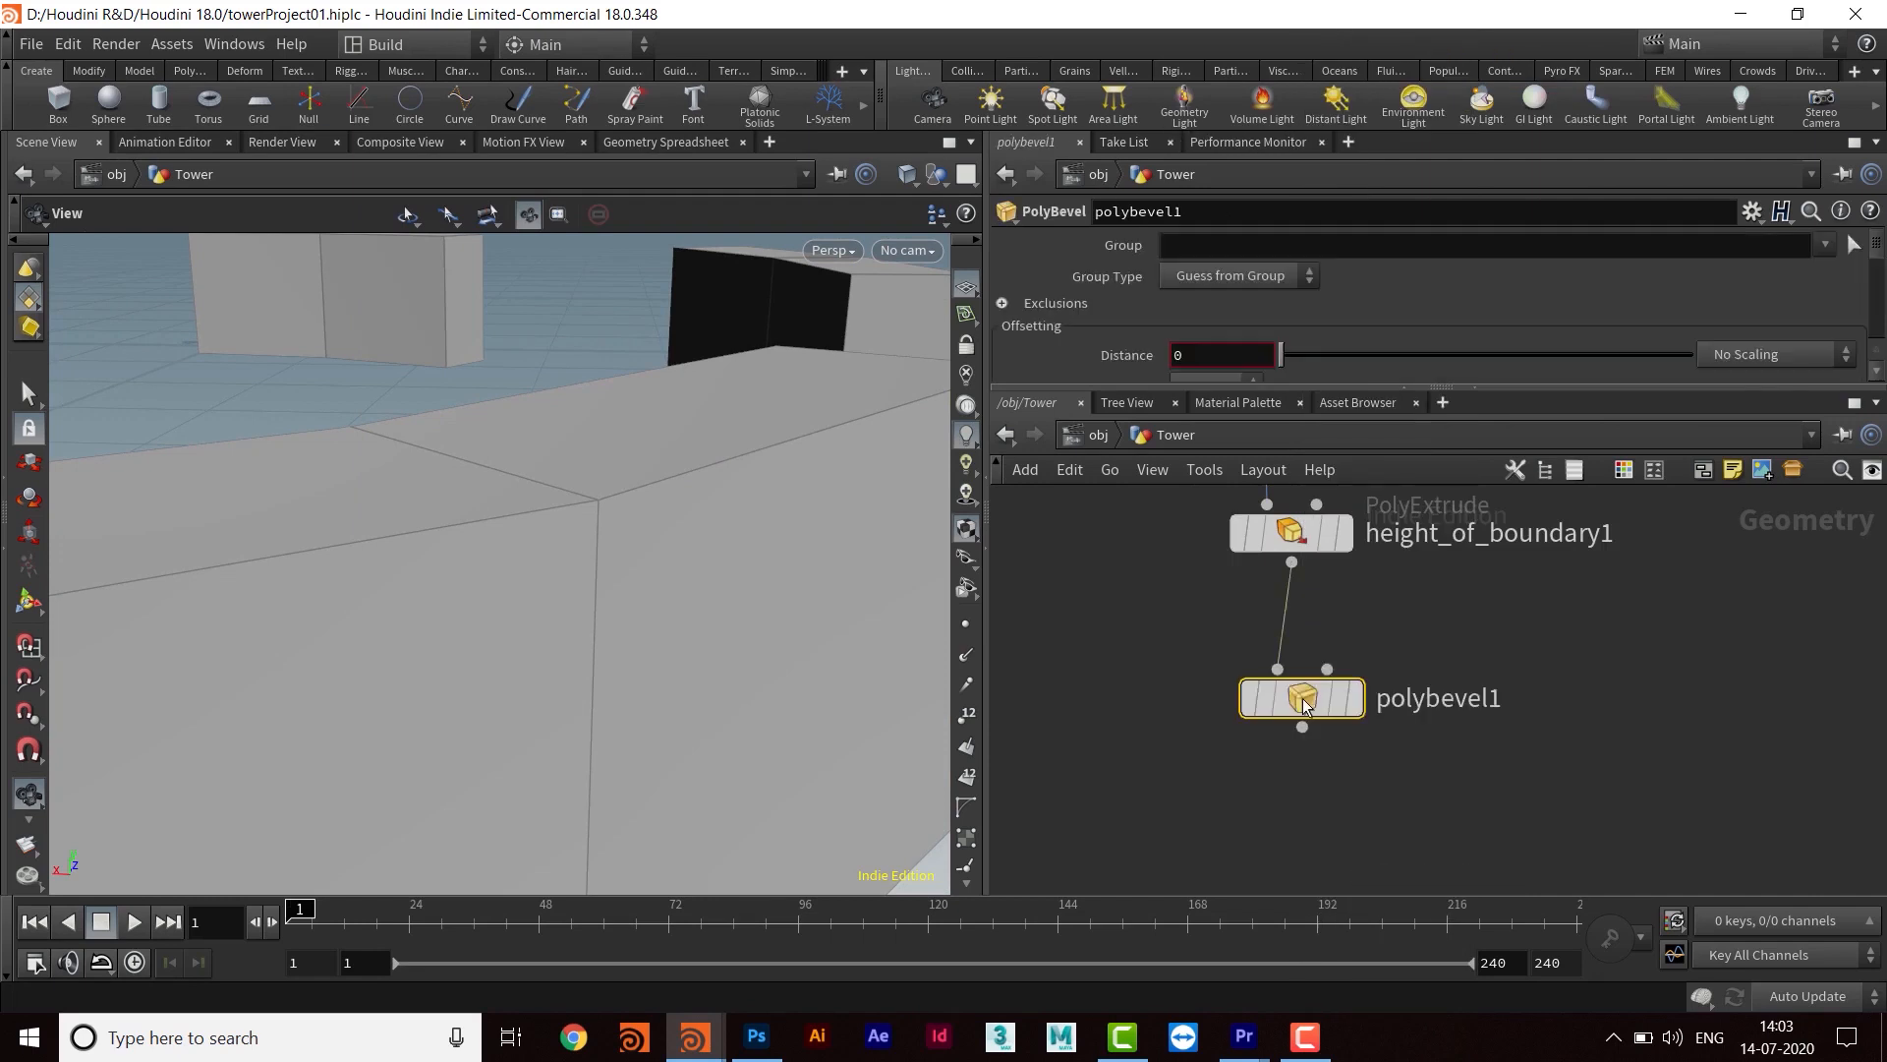
pyautogui.click(1358, 706)
pyautogui.moveTo(1308, 706)
pyautogui.mouseDown()
pyautogui.moveTo(1295, 735)
pyautogui.moveTo(1317, 714)
pyautogui.mouseUp()
# Display height_of_boundary1 and inspect the unbevelled edges where the paired blocks join
pyautogui.moveTo(673, 516); pyautogui.dragTo(365, 496, button='right')
pyautogui.moveTo(485, 526); pyautogui.dragTo(593, 548)
pyautogui.click(1315, 537)
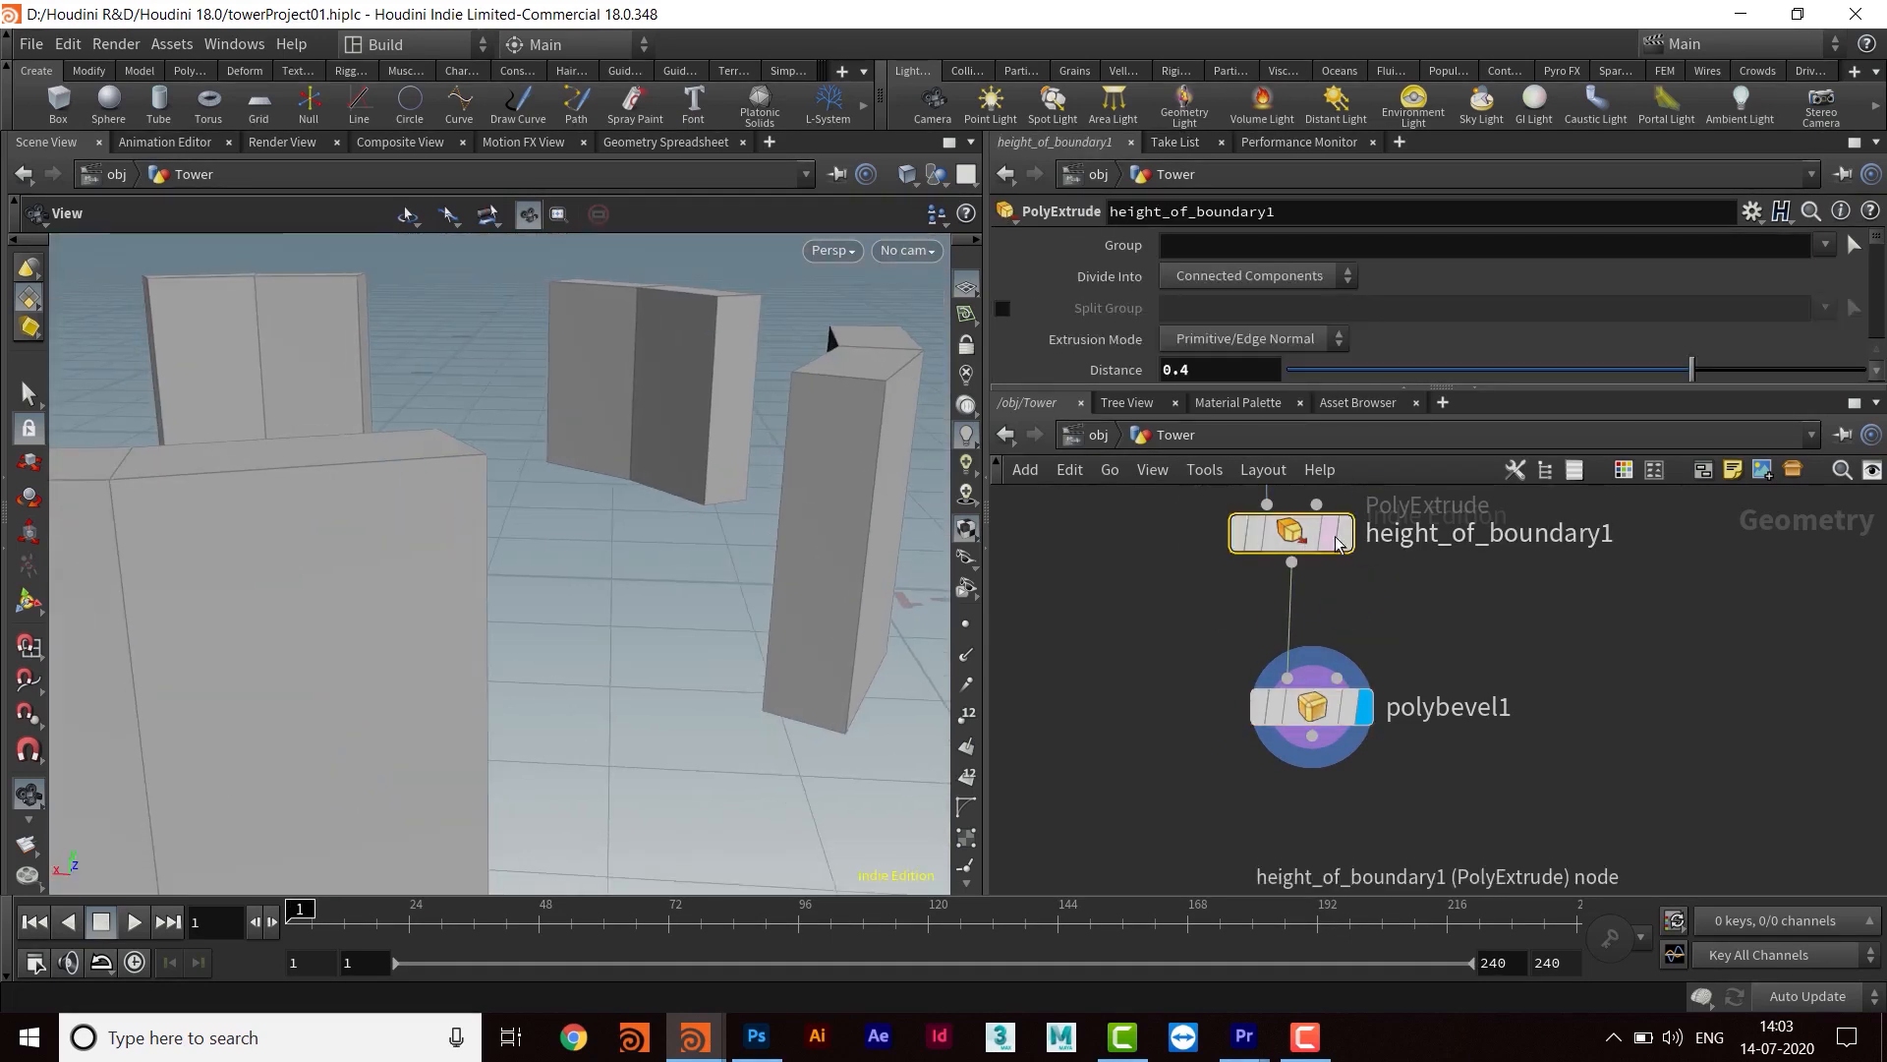
pyautogui.click(1345, 541)
pyautogui.moveTo(551, 580); pyautogui.dragTo(813, 481, button='middle')
pyautogui.moveTo(694, 569); pyautogui.dragTo(556, 572, button='right')
pyautogui.moveTo(550, 572); pyautogui.dragTo(510, 616, button='middle')
pyautogui.moveTo(510, 615); pyautogui.dragTo(595, 615)
pyautogui.moveTo(547, 613); pyautogui.dragTo(717, 531, button='right')
pyautogui.moveTo(549, 521); pyautogui.dragTo(600, 563, button='middle')
pyautogui.moveTo(629, 560); pyautogui.dragTo(802, 540, button='right')
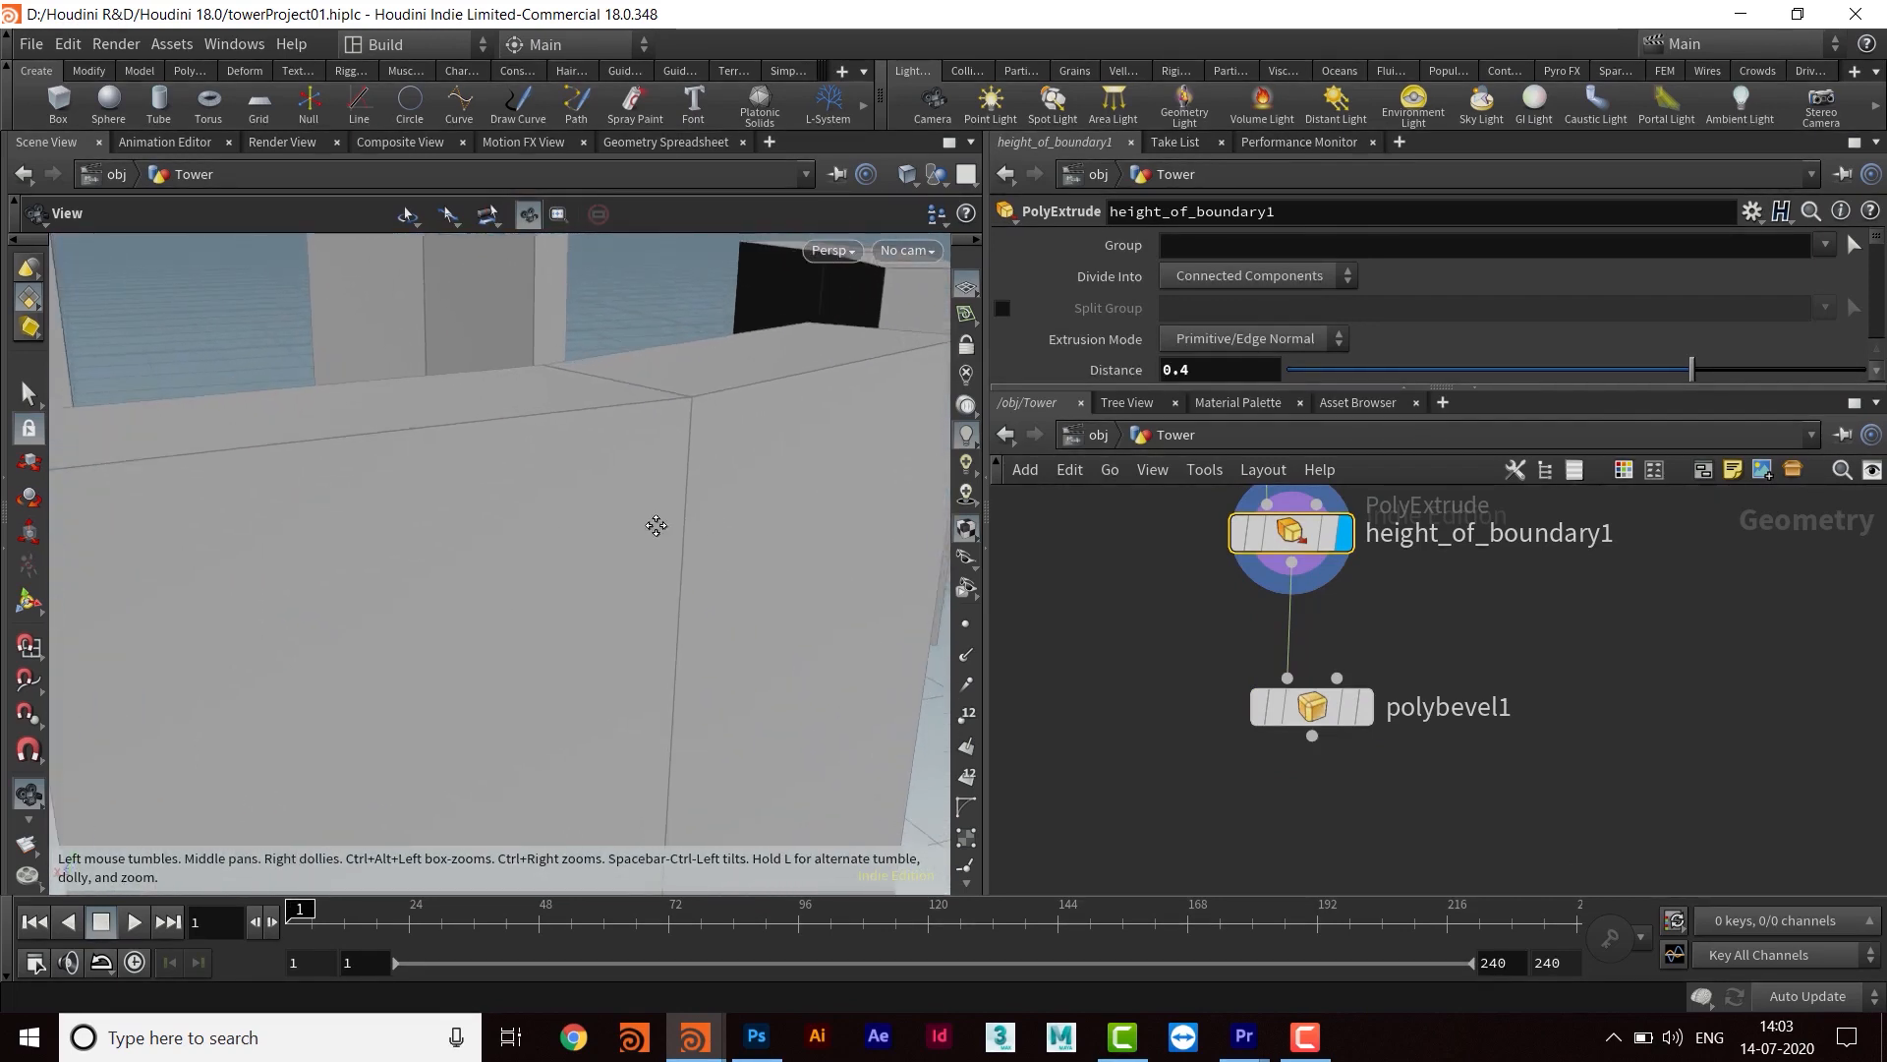
pyautogui.moveTo(657, 527); pyautogui.dragTo(610, 619, button='middle')
# Display polybevel1 and set its bevel Distance to .02
pyautogui.click(1369, 716)
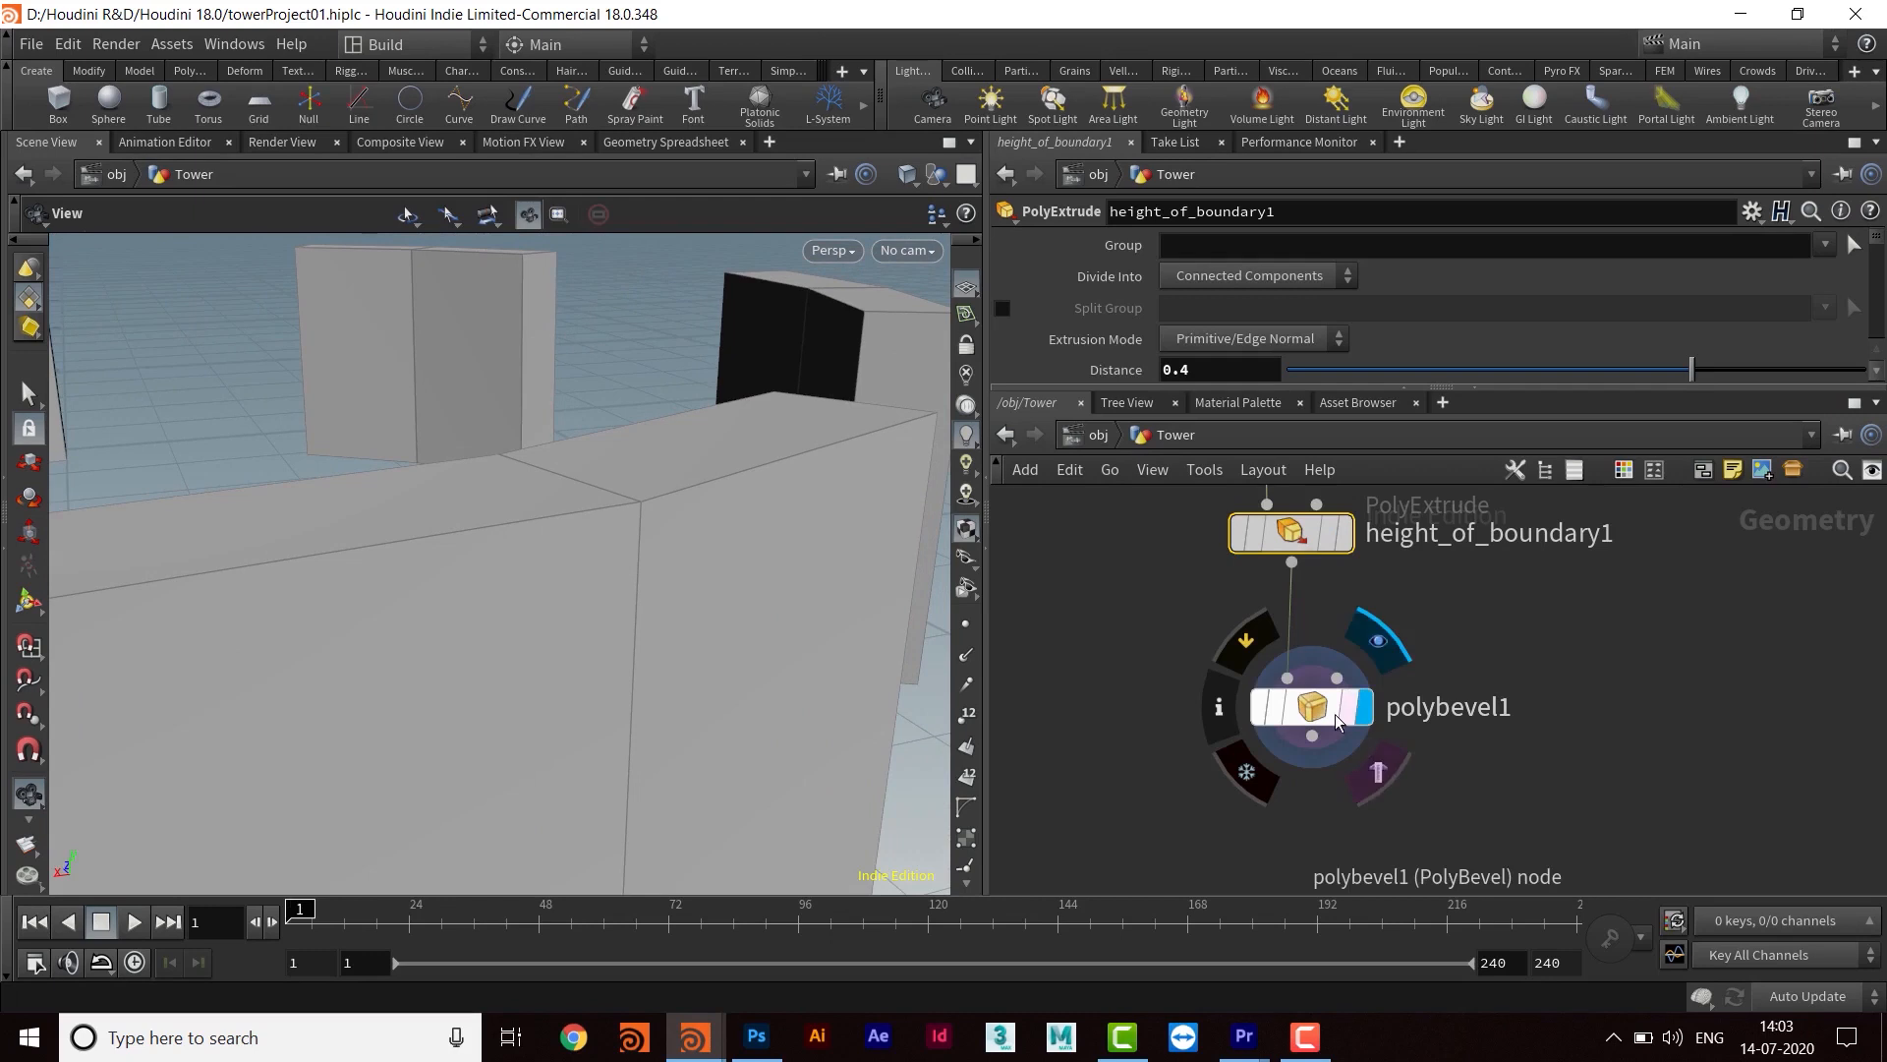
pyautogui.moveTo(1336, 710); pyautogui.dragTo(1338, 722)
pyautogui.moveTo(1425, 386); pyautogui.dragTo(1425, 497)
pyautogui.click(1311, 773)
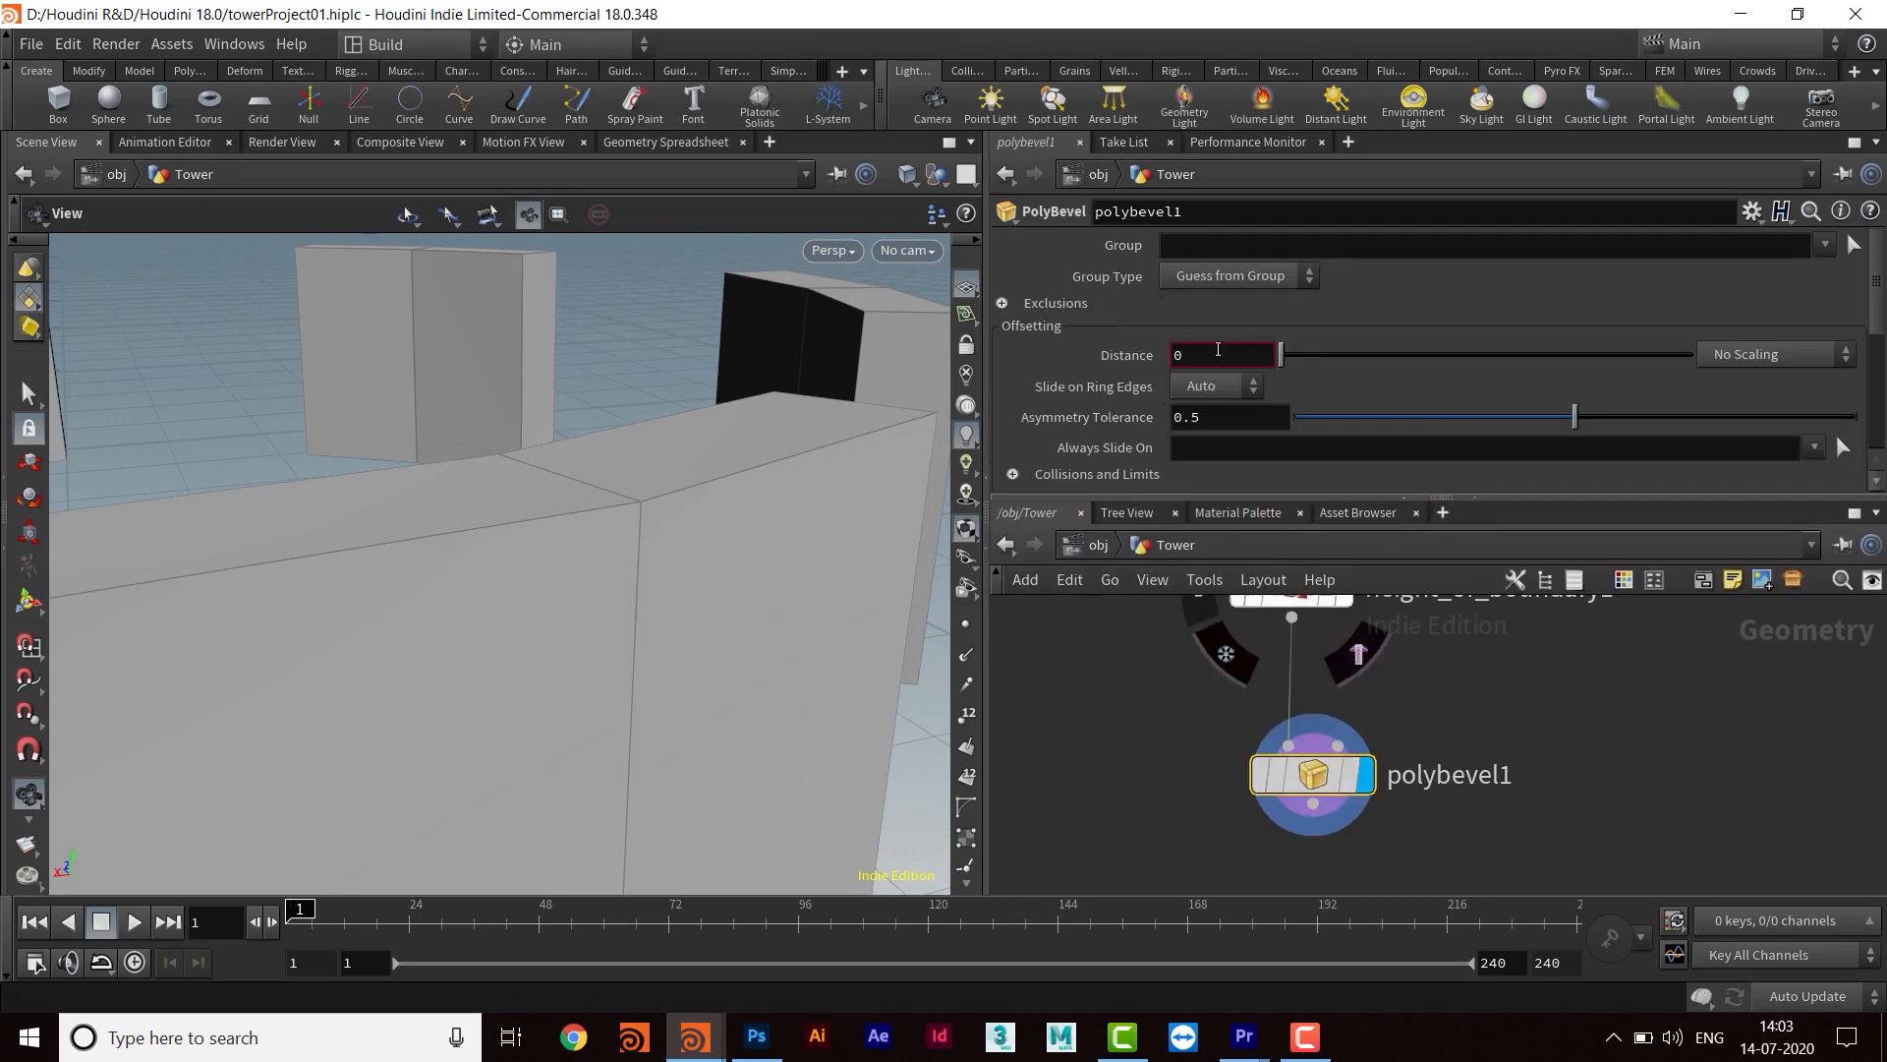
pyautogui.write('.02')
pyautogui.press('Return')
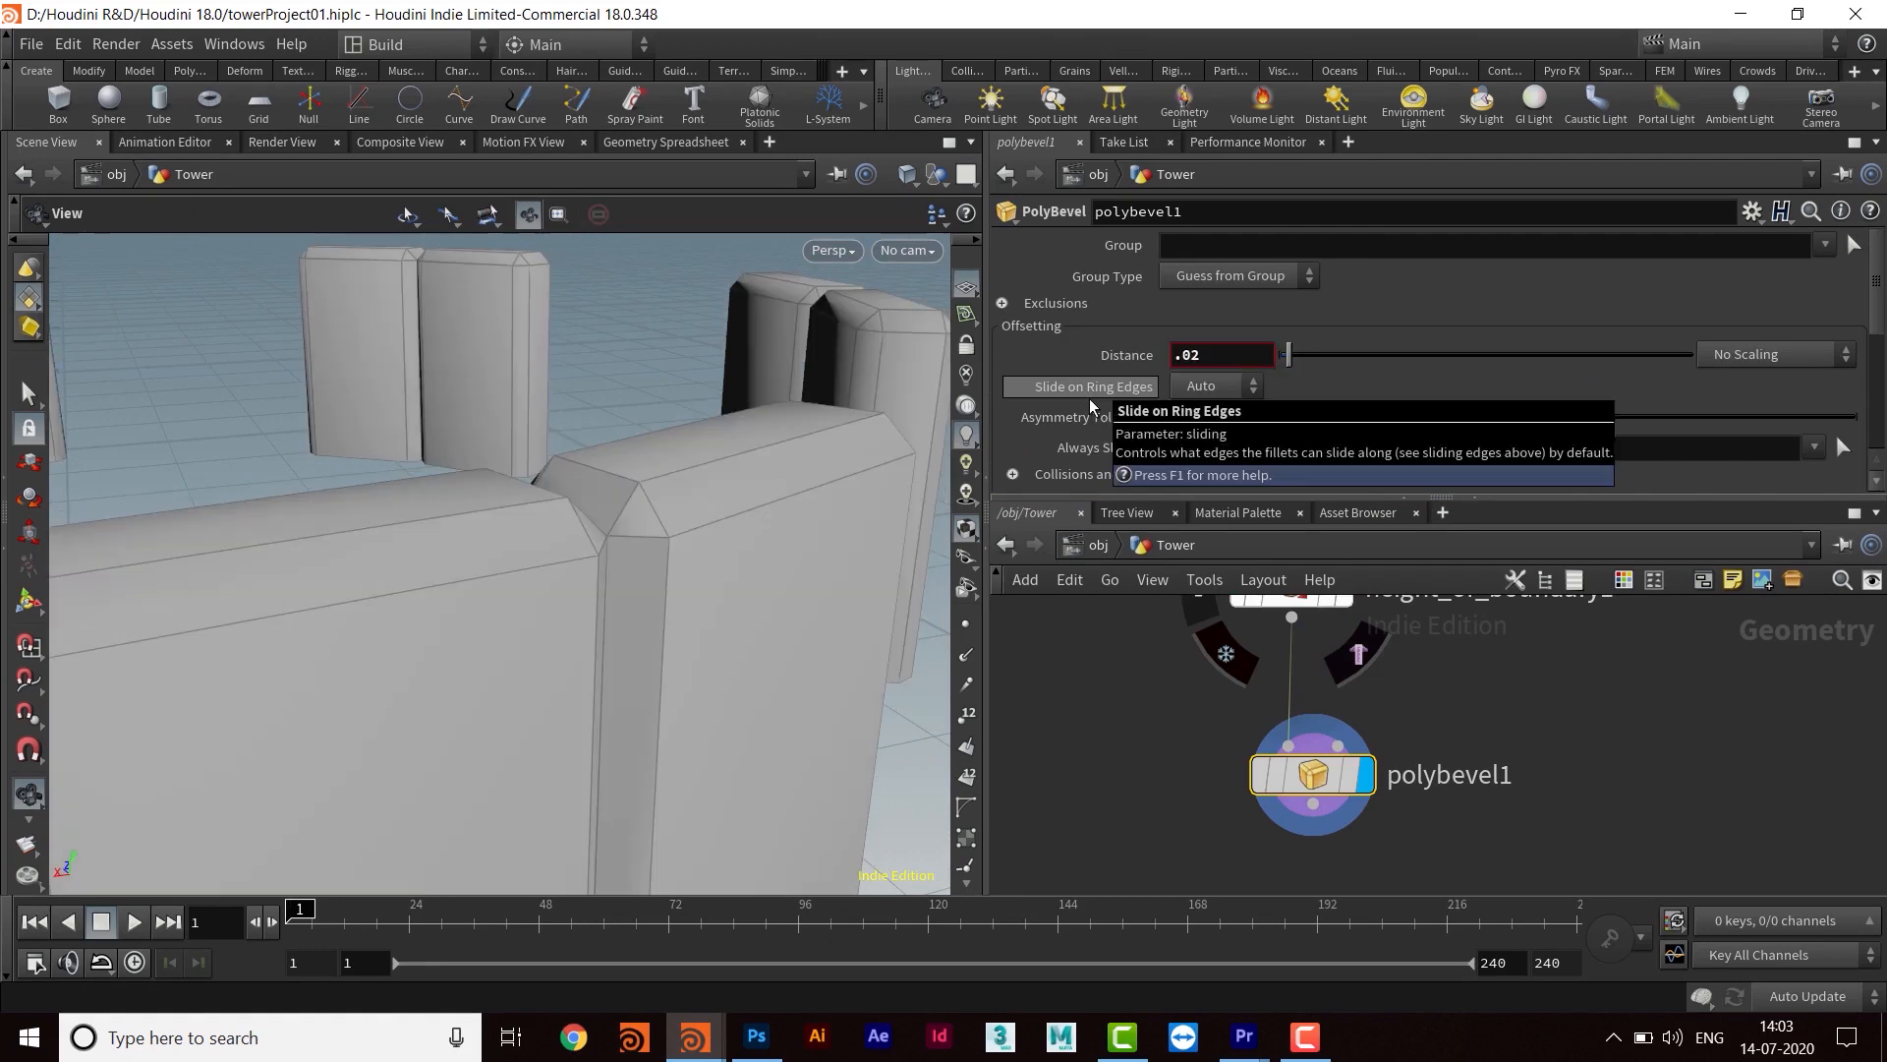
# Set the fillet Divisions of polybevel1 to 3
pyautogui.moveTo(630, 503)
pyautogui.mouseDown()
pyautogui.moveTo(653, 540)
pyautogui.moveTo(614, 531)
pyautogui.mouseUp()
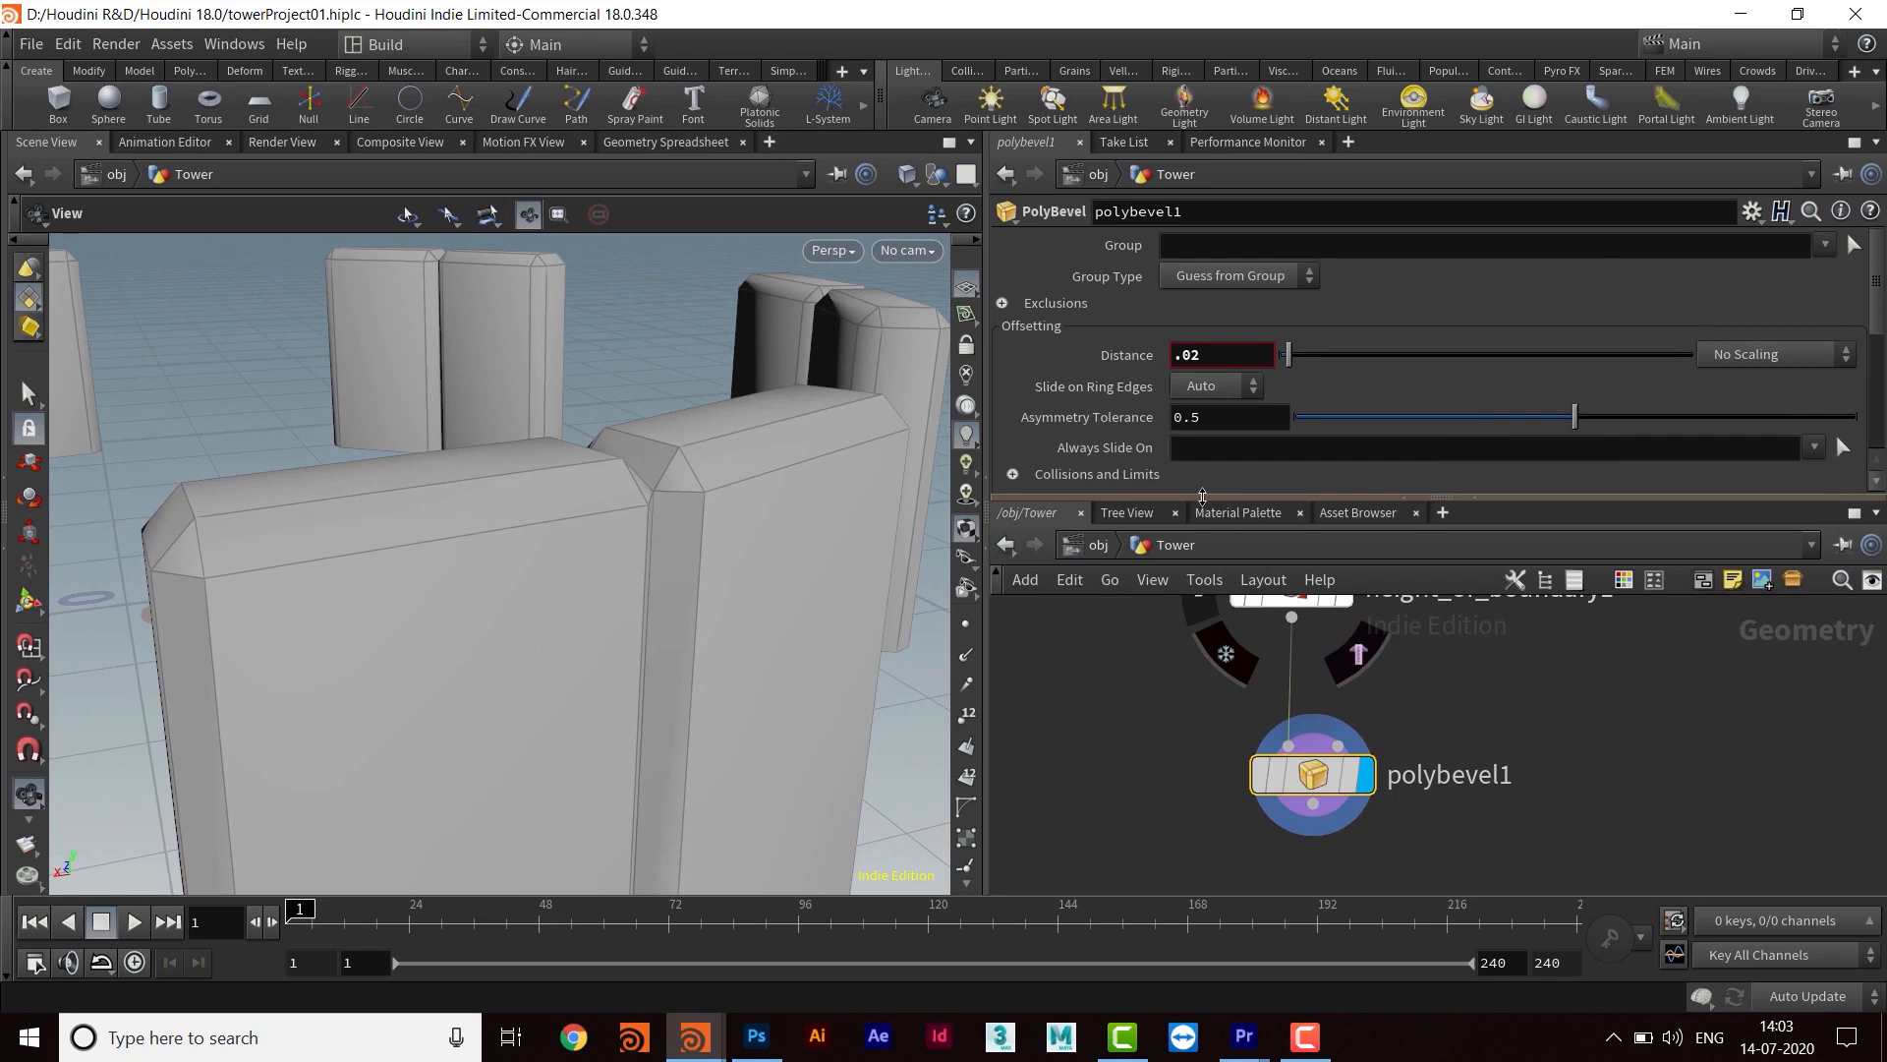
pyautogui.moveTo(1201, 494); pyautogui.dragTo(1202, 604)
pyautogui.scroll(-1, 1382, 482)
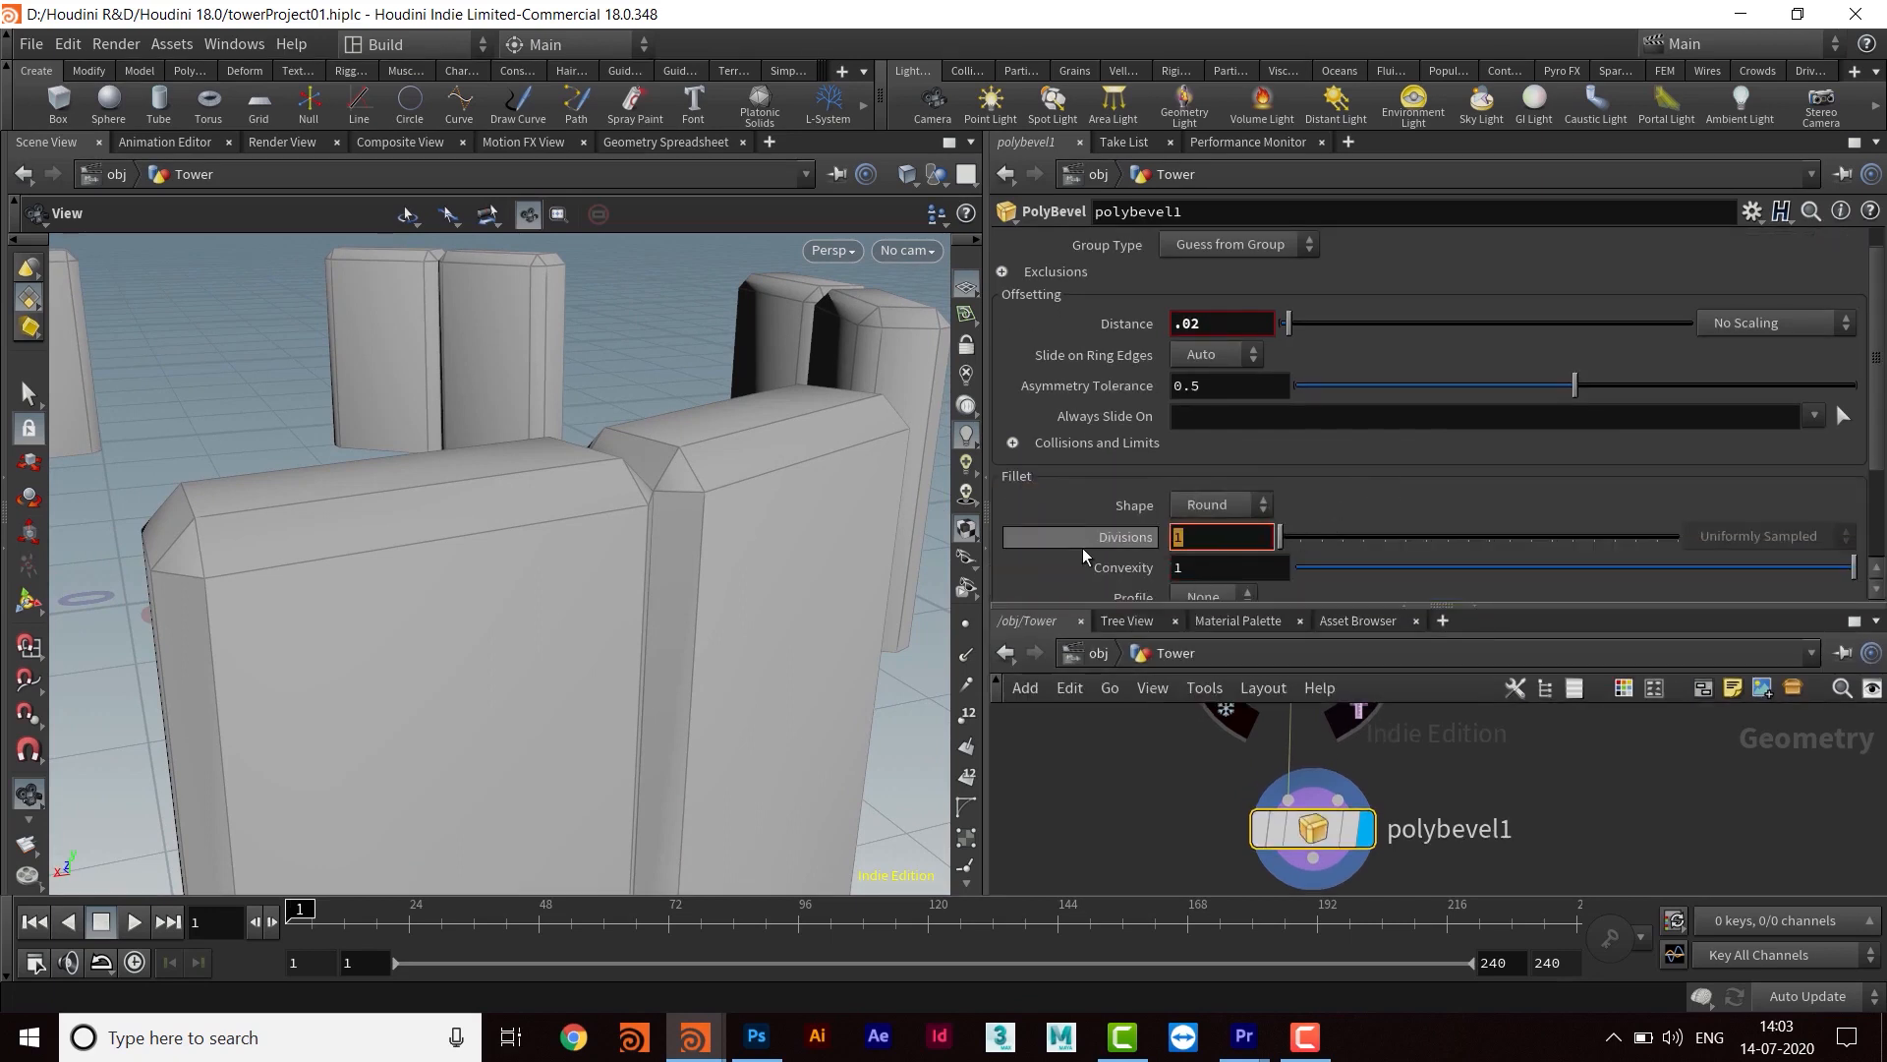
pyautogui.write('3')
pyautogui.press('Return')
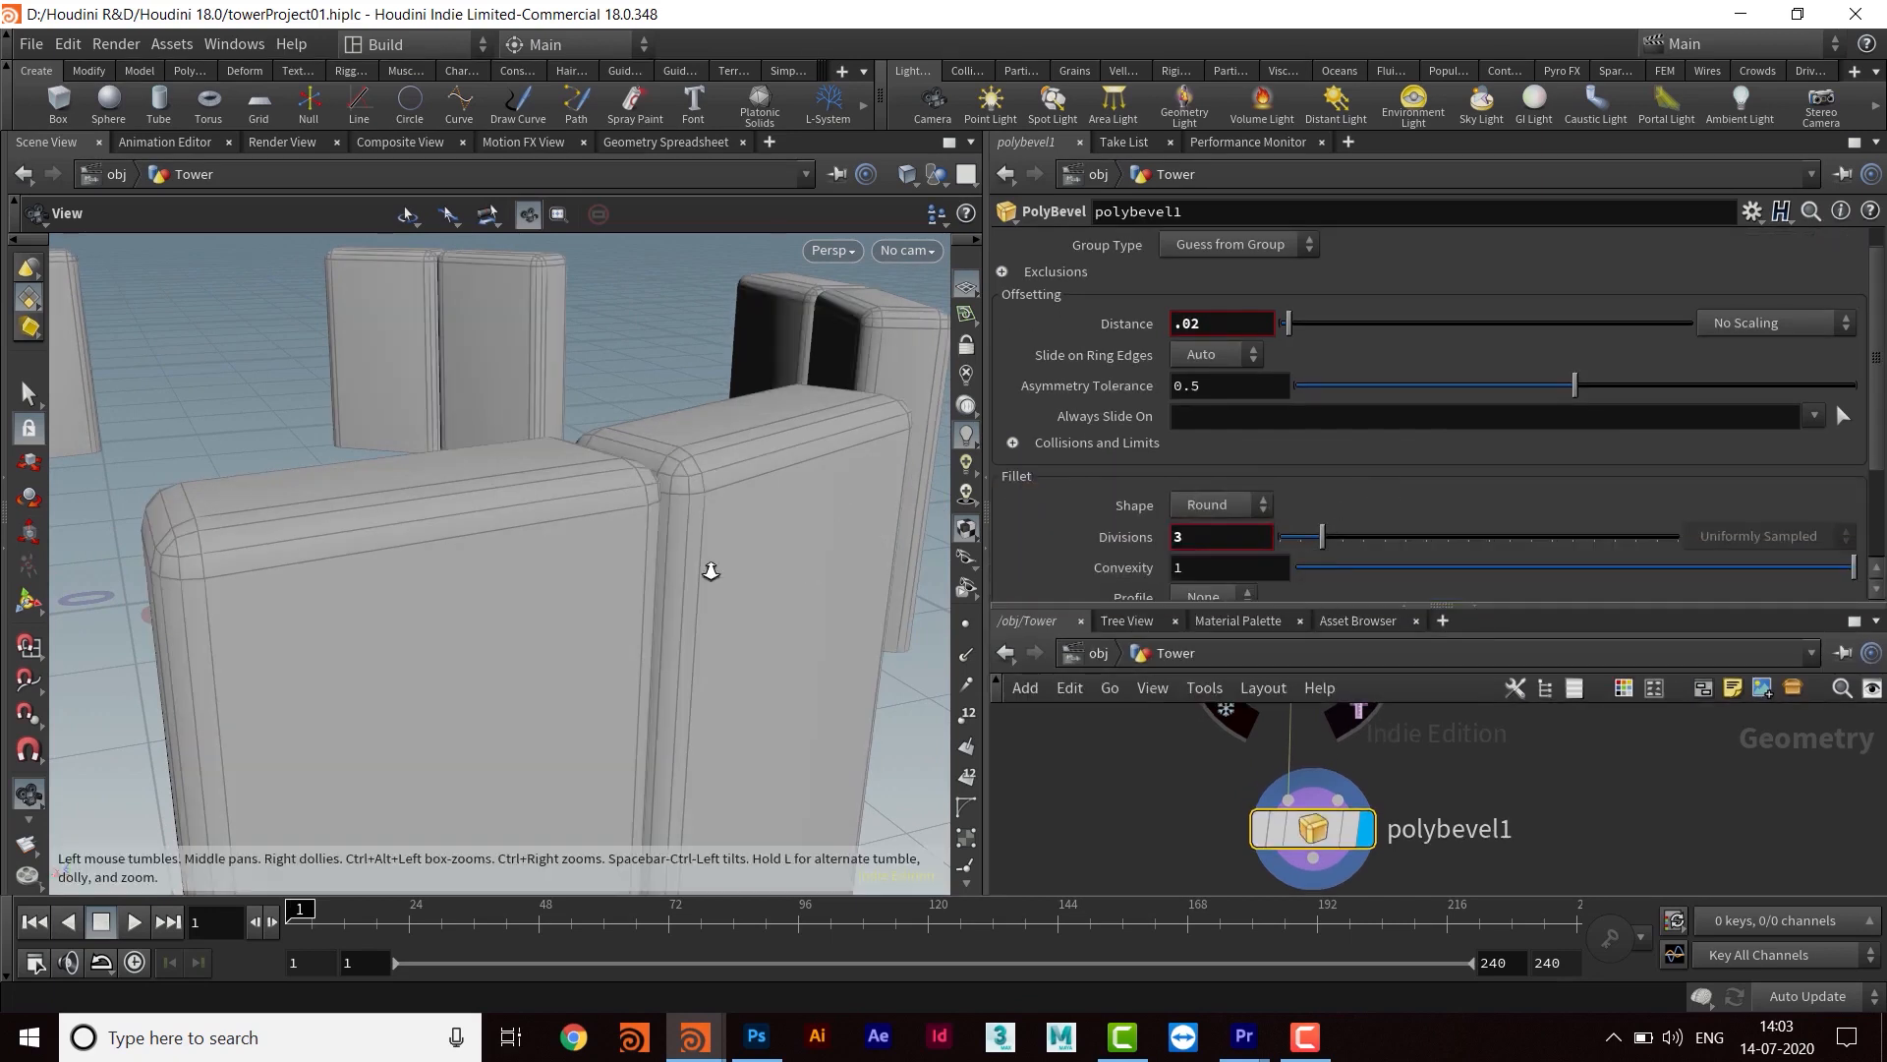
# Examine the rounded edges and the groove between the paired blocks from several angles
pyautogui.moveTo(710, 571); pyautogui.dragTo(645, 560, button='right')
pyautogui.moveTo(645, 560); pyautogui.dragTo(577, 645)
pyautogui.moveTo(752, 639); pyautogui.dragTo(634, 625, button='right')
pyautogui.moveTo(634, 625); pyautogui.dragTo(594, 633)
pyautogui.moveTo(595, 633); pyautogui.dragTo(679, 604, button='right')
pyautogui.moveTo(678, 604); pyautogui.dragTo(430, 481)
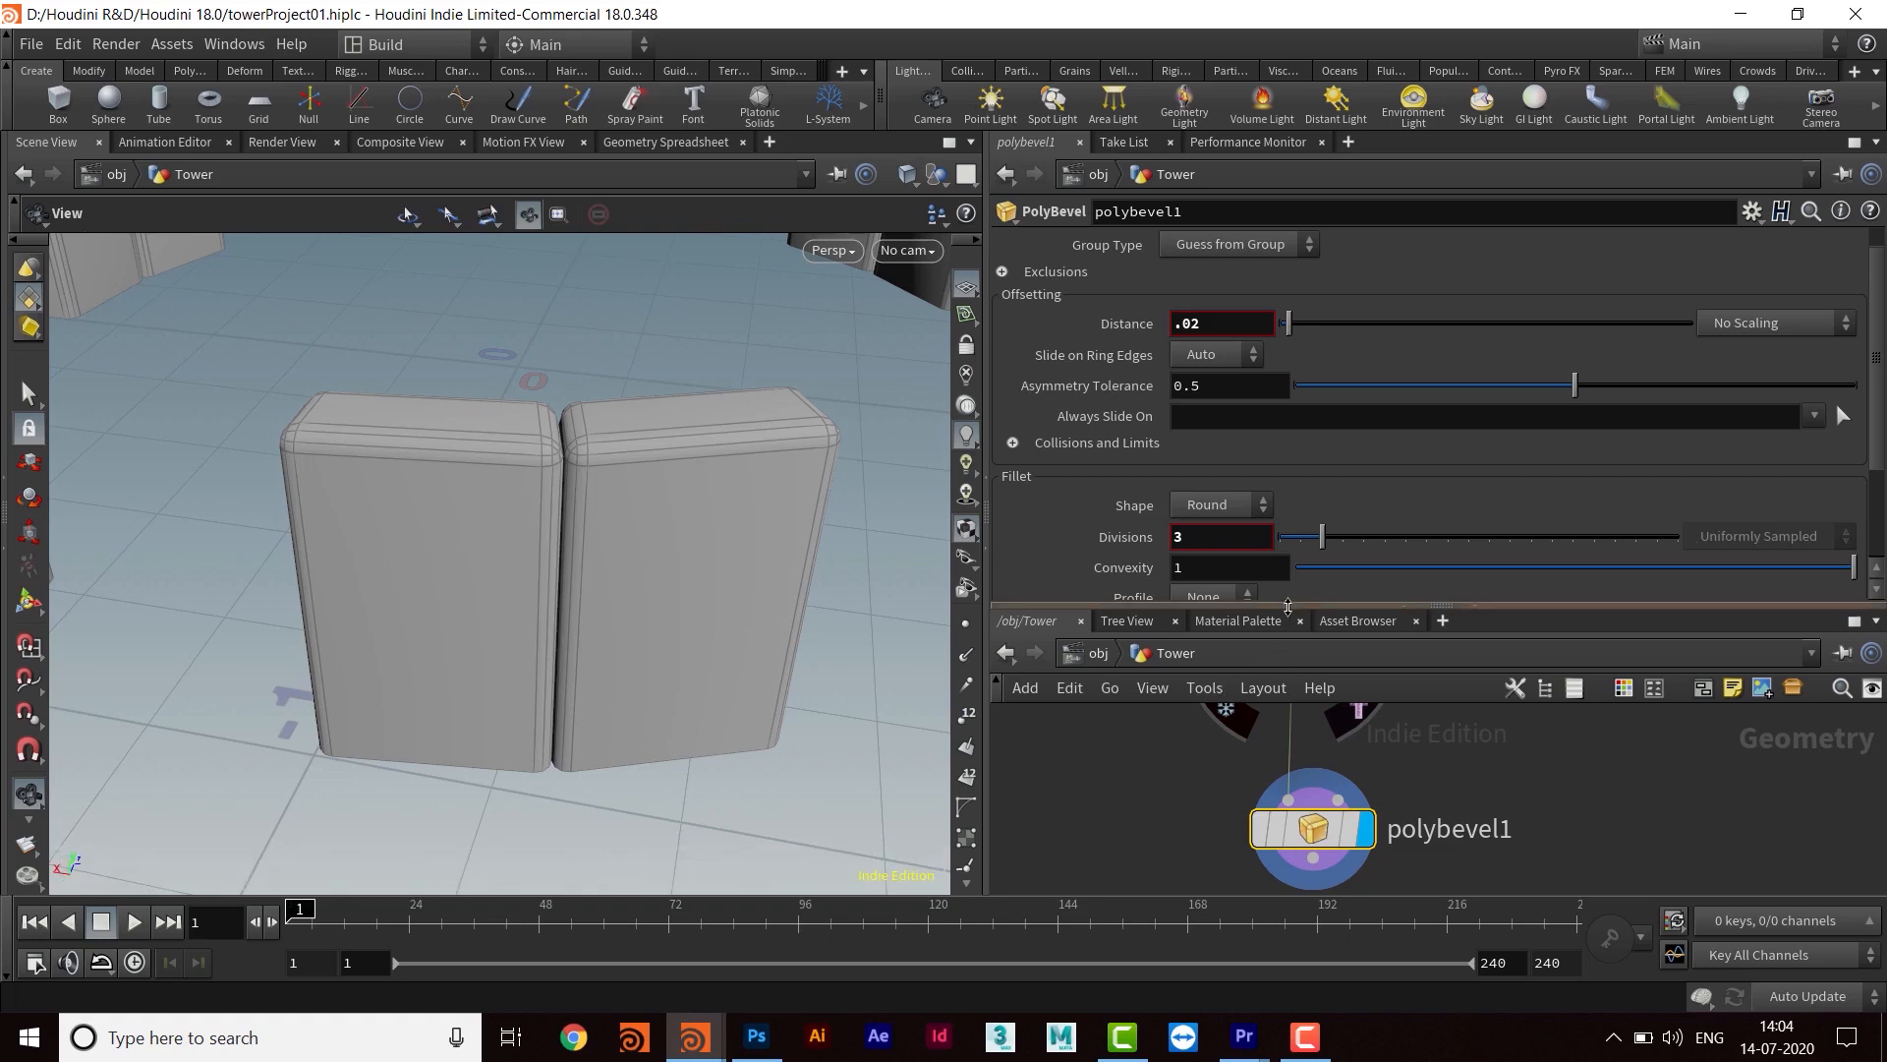
pyautogui.moveTo(1286, 616); pyautogui.dragTo(1283, 635)
pyautogui.moveTo(500, 661); pyautogui.dragTo(706, 640)
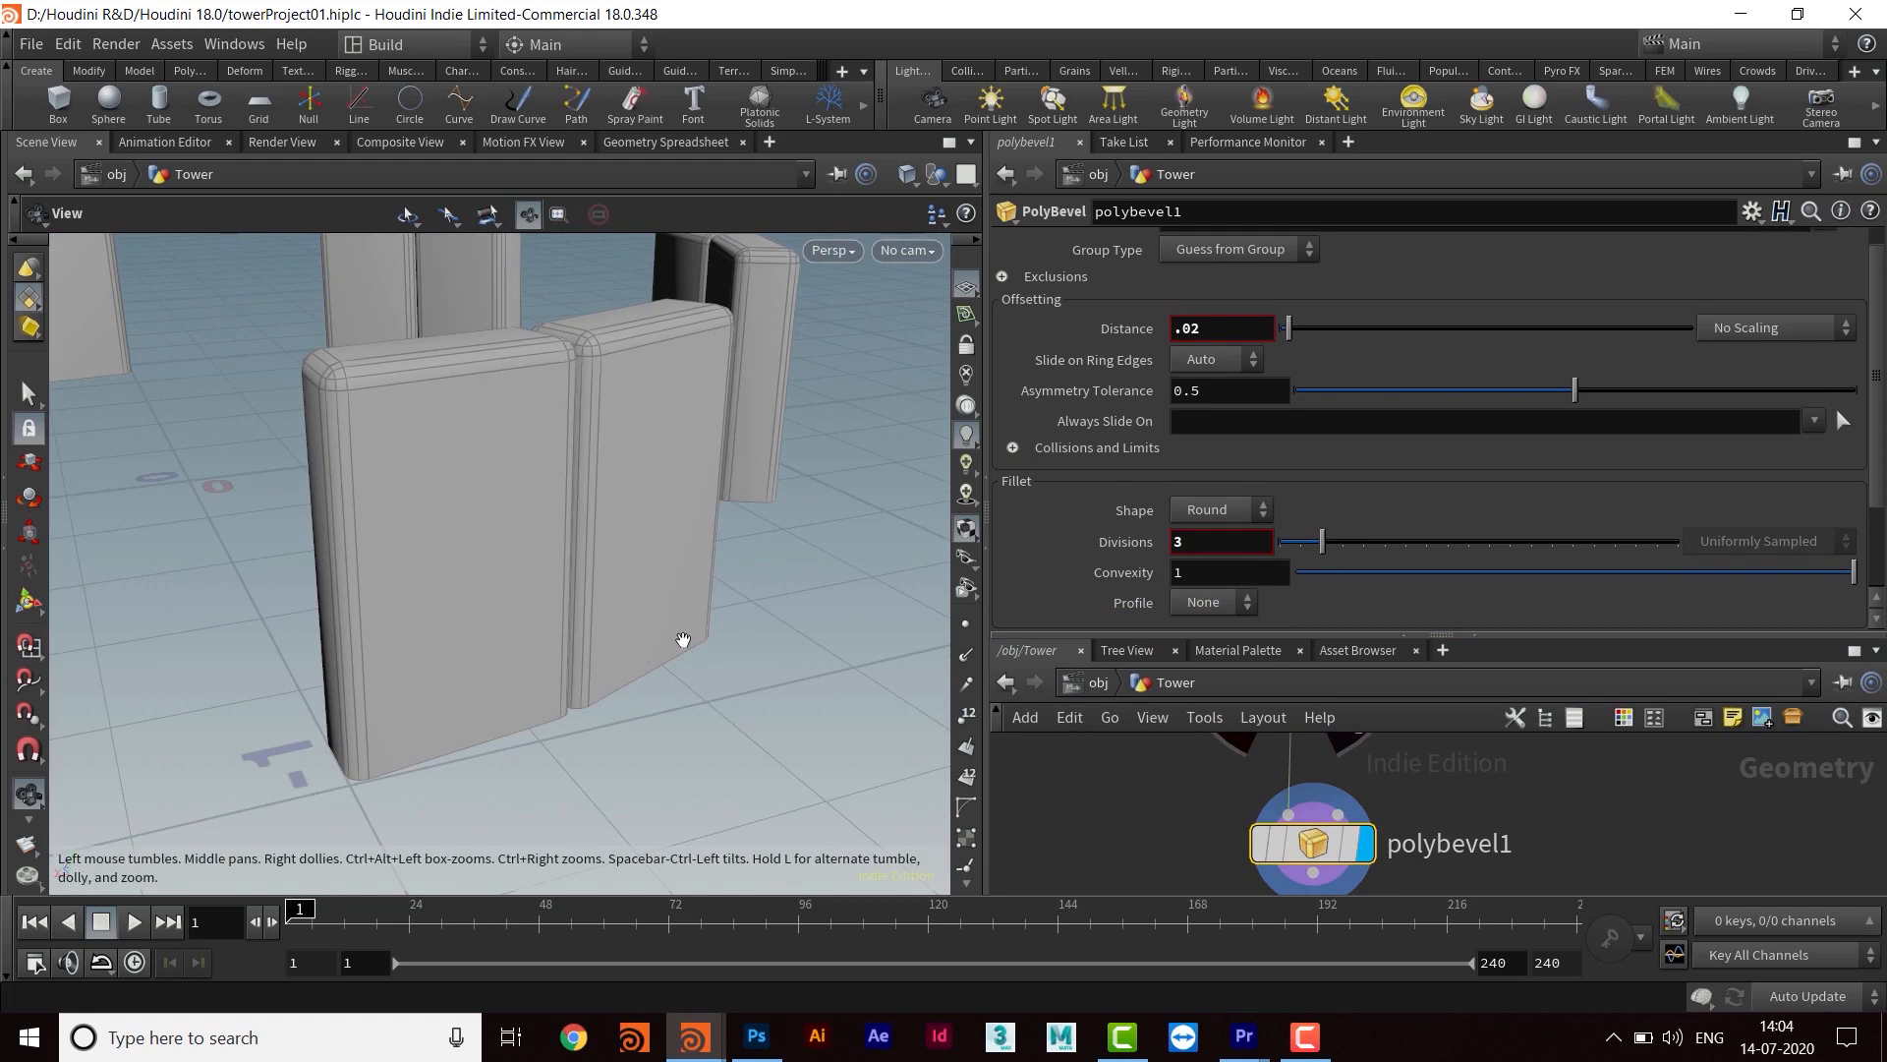
pyautogui.moveTo(627, 694); pyautogui.dragTo(619, 653)
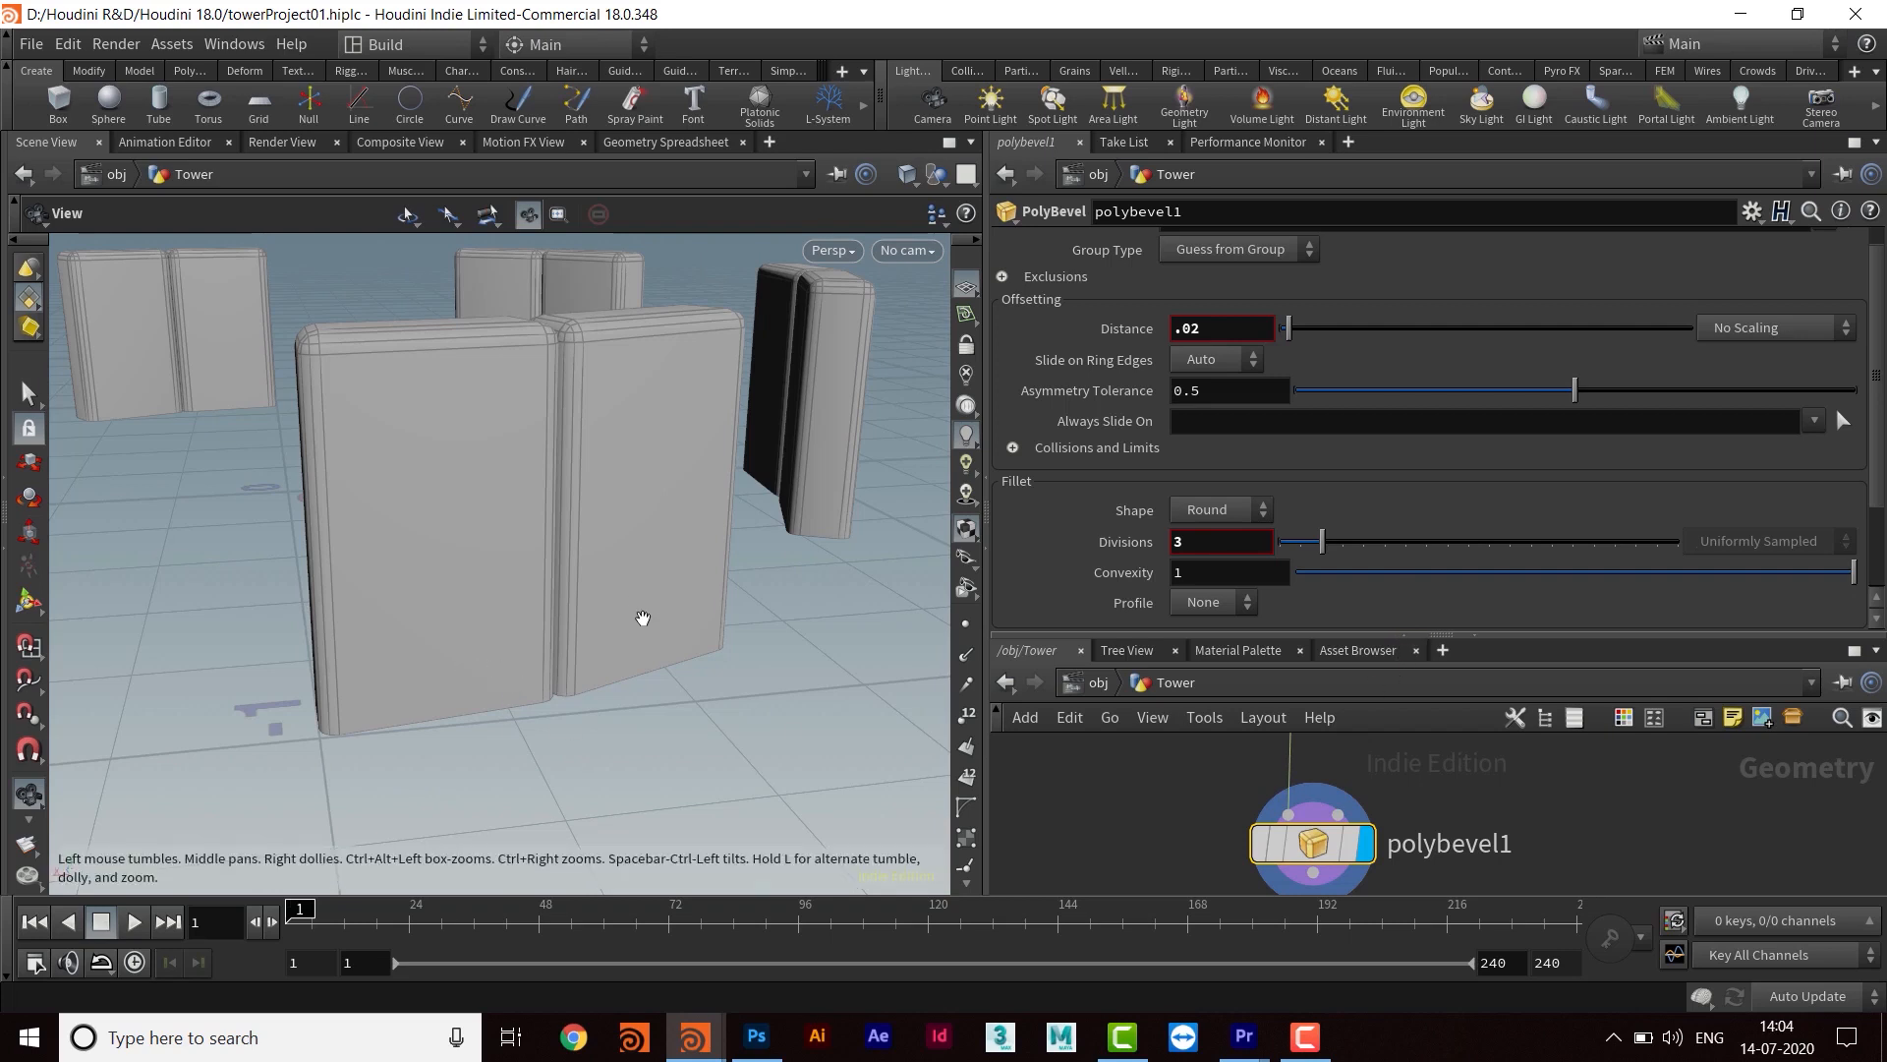
pyautogui.moveTo(643, 627); pyautogui.dragTo(641, 555)
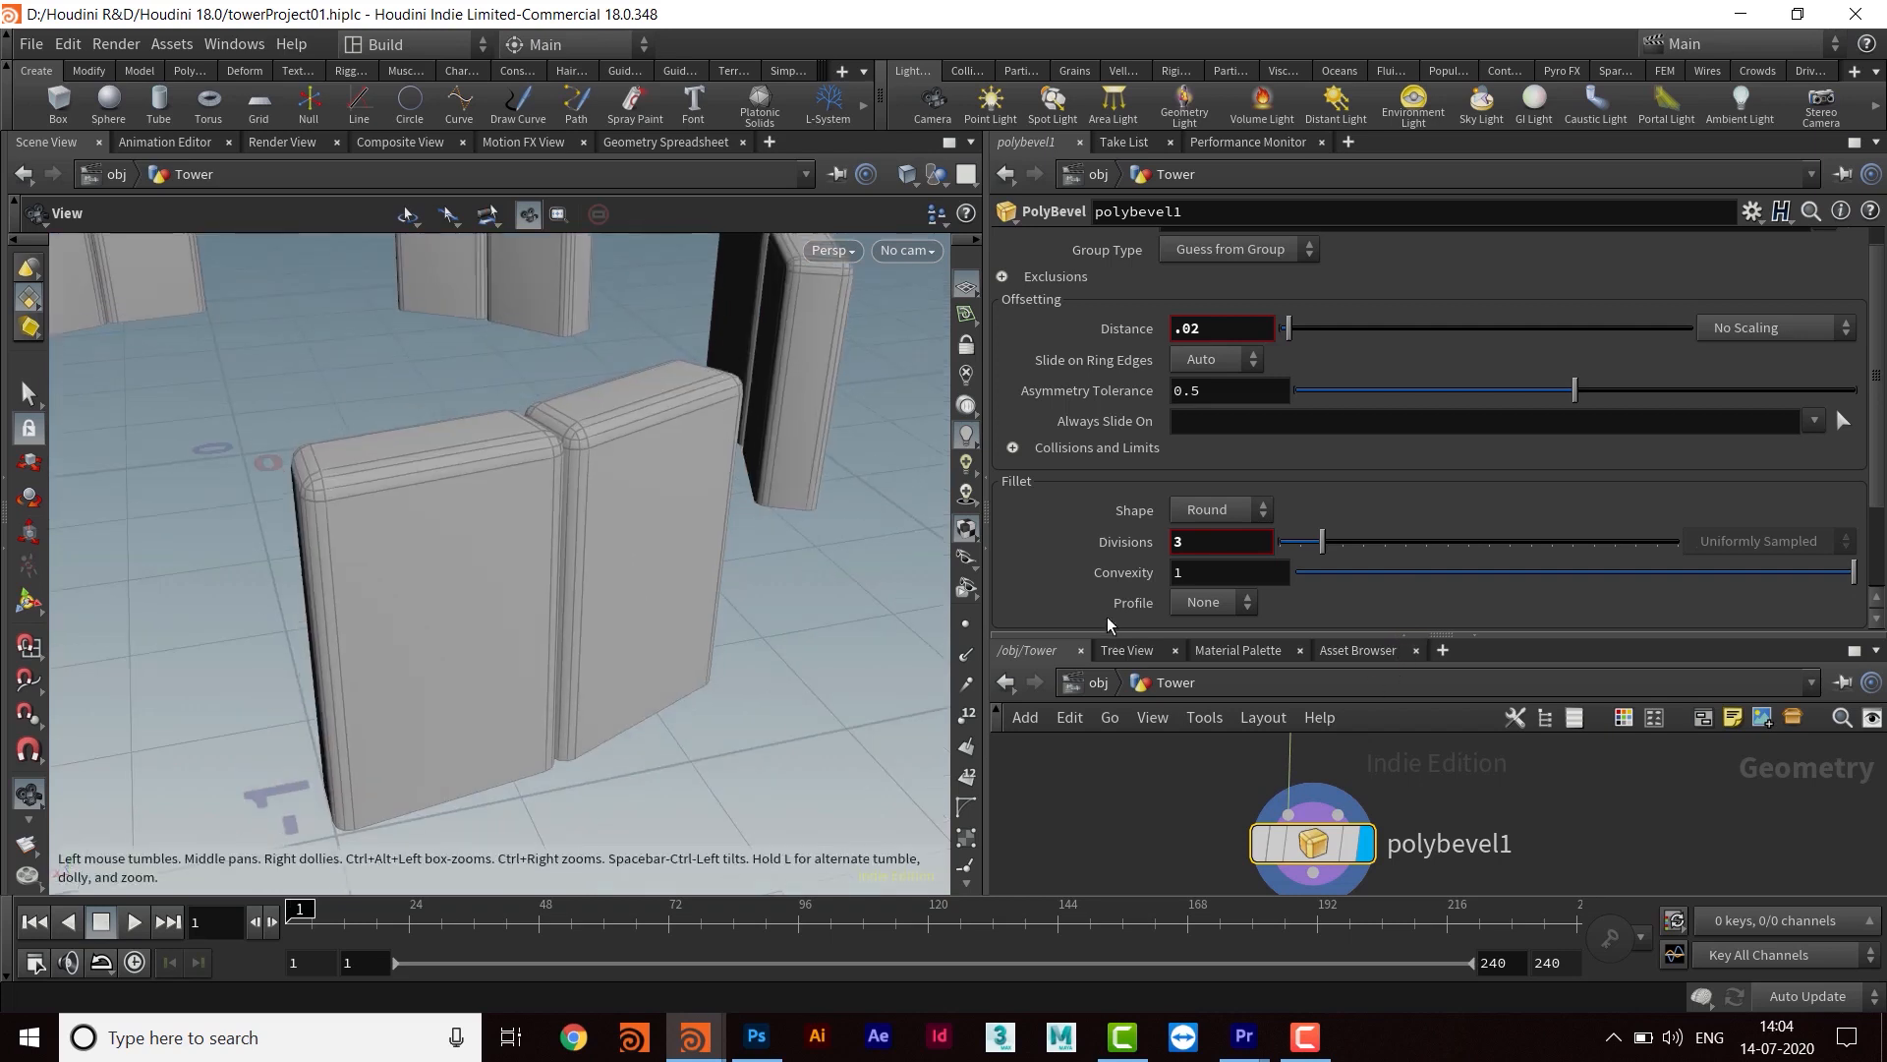
# Display the odd_prims Blast node and inspect the shared edge between its paired flat faces
pyautogui.moveTo(1220, 637); pyautogui.dragTo(1262, 350)
pyautogui.moveTo(1407, 757); pyautogui.dragTo(1352, 944, button='middle')
pyautogui.scroll(-1, 1447, 659)
pyautogui.moveTo(1426, 598); pyautogui.dragTo(1414, 613, button='middle')
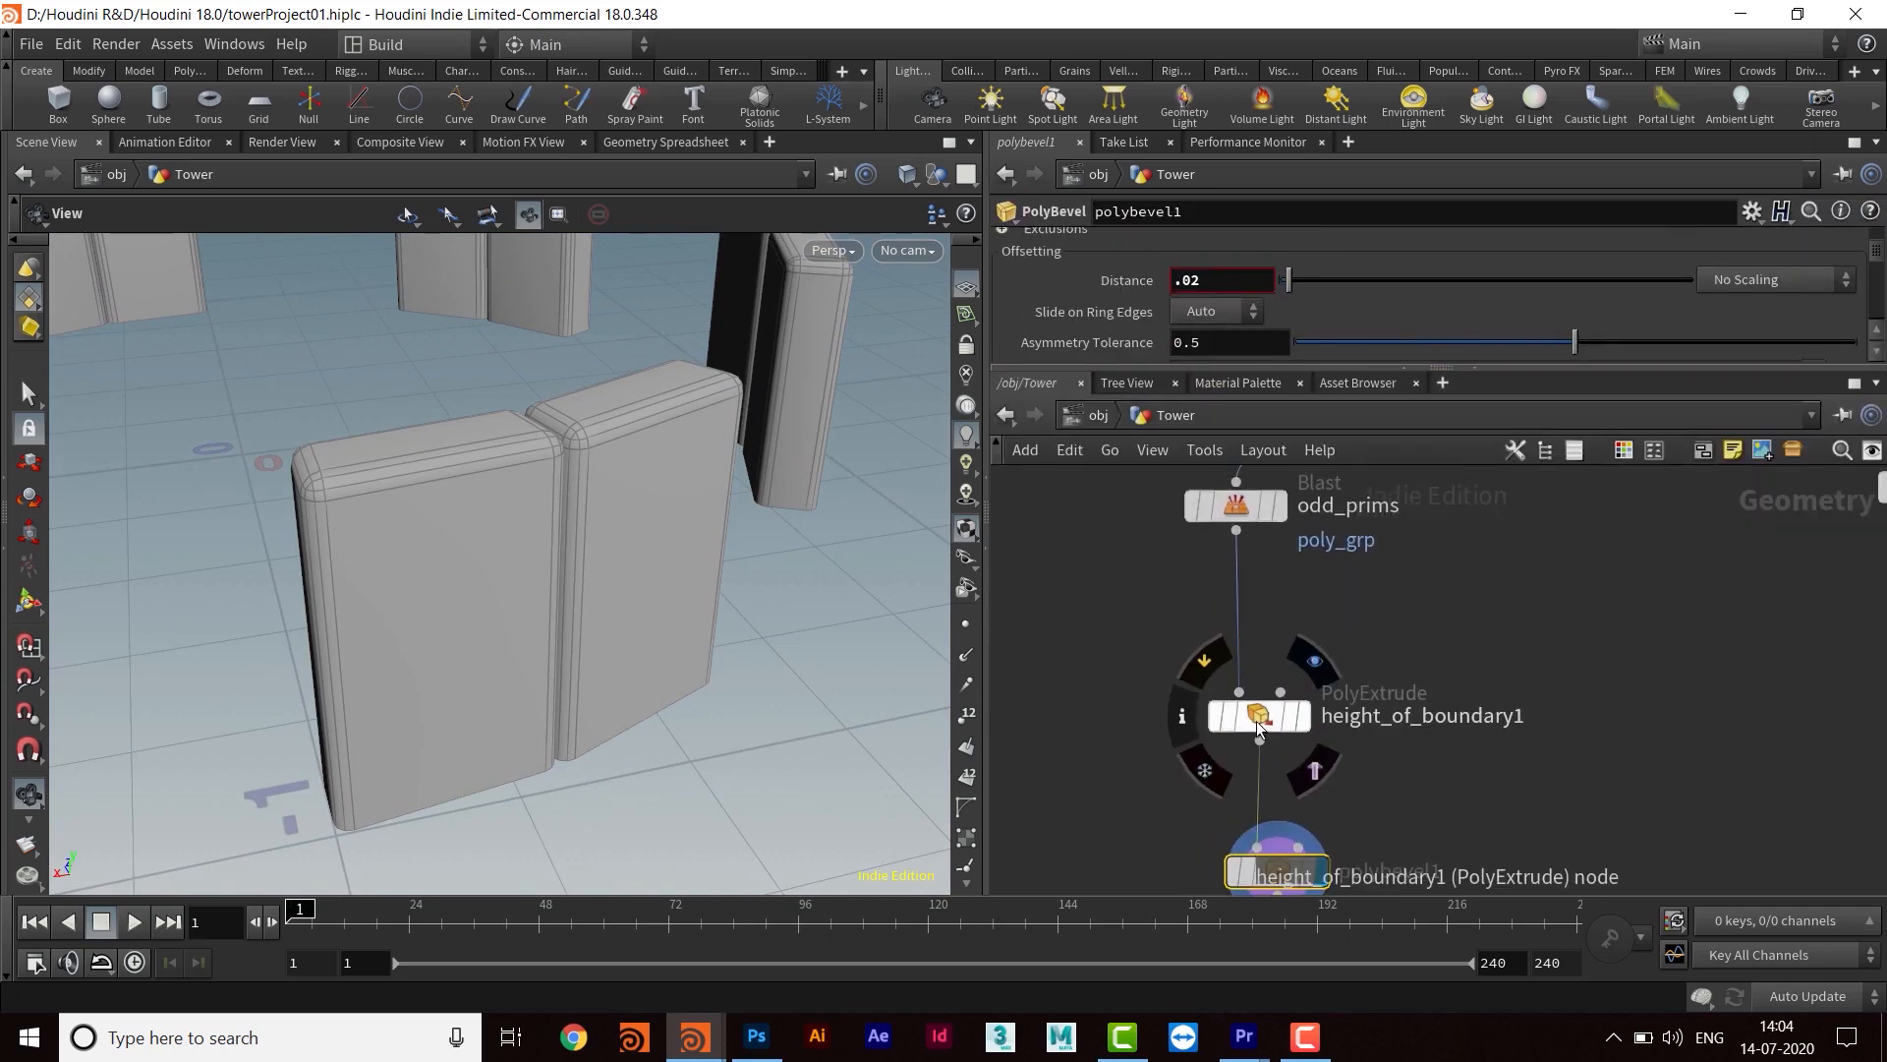
pyautogui.moveTo(1307, 580); pyautogui.dragTo(1307, 698, button='middle')
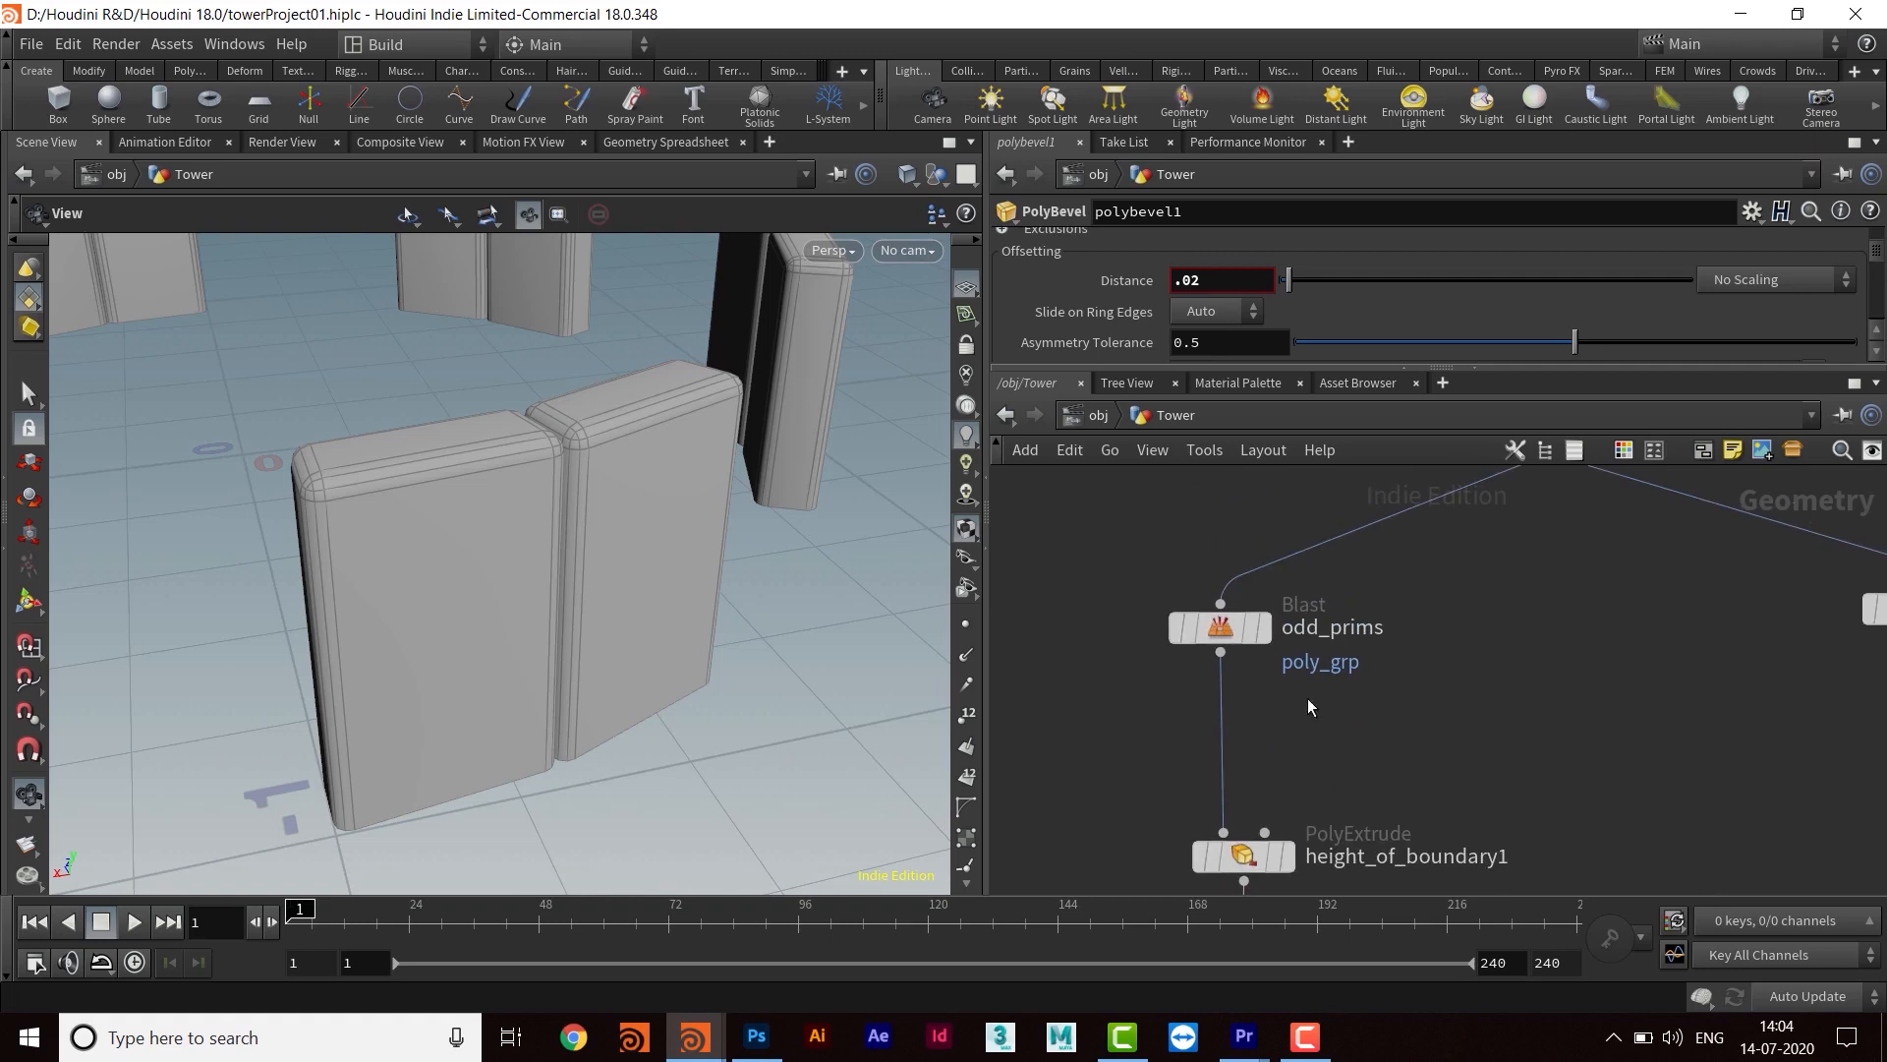
pyautogui.click(1219, 627)
pyautogui.click(1265, 628)
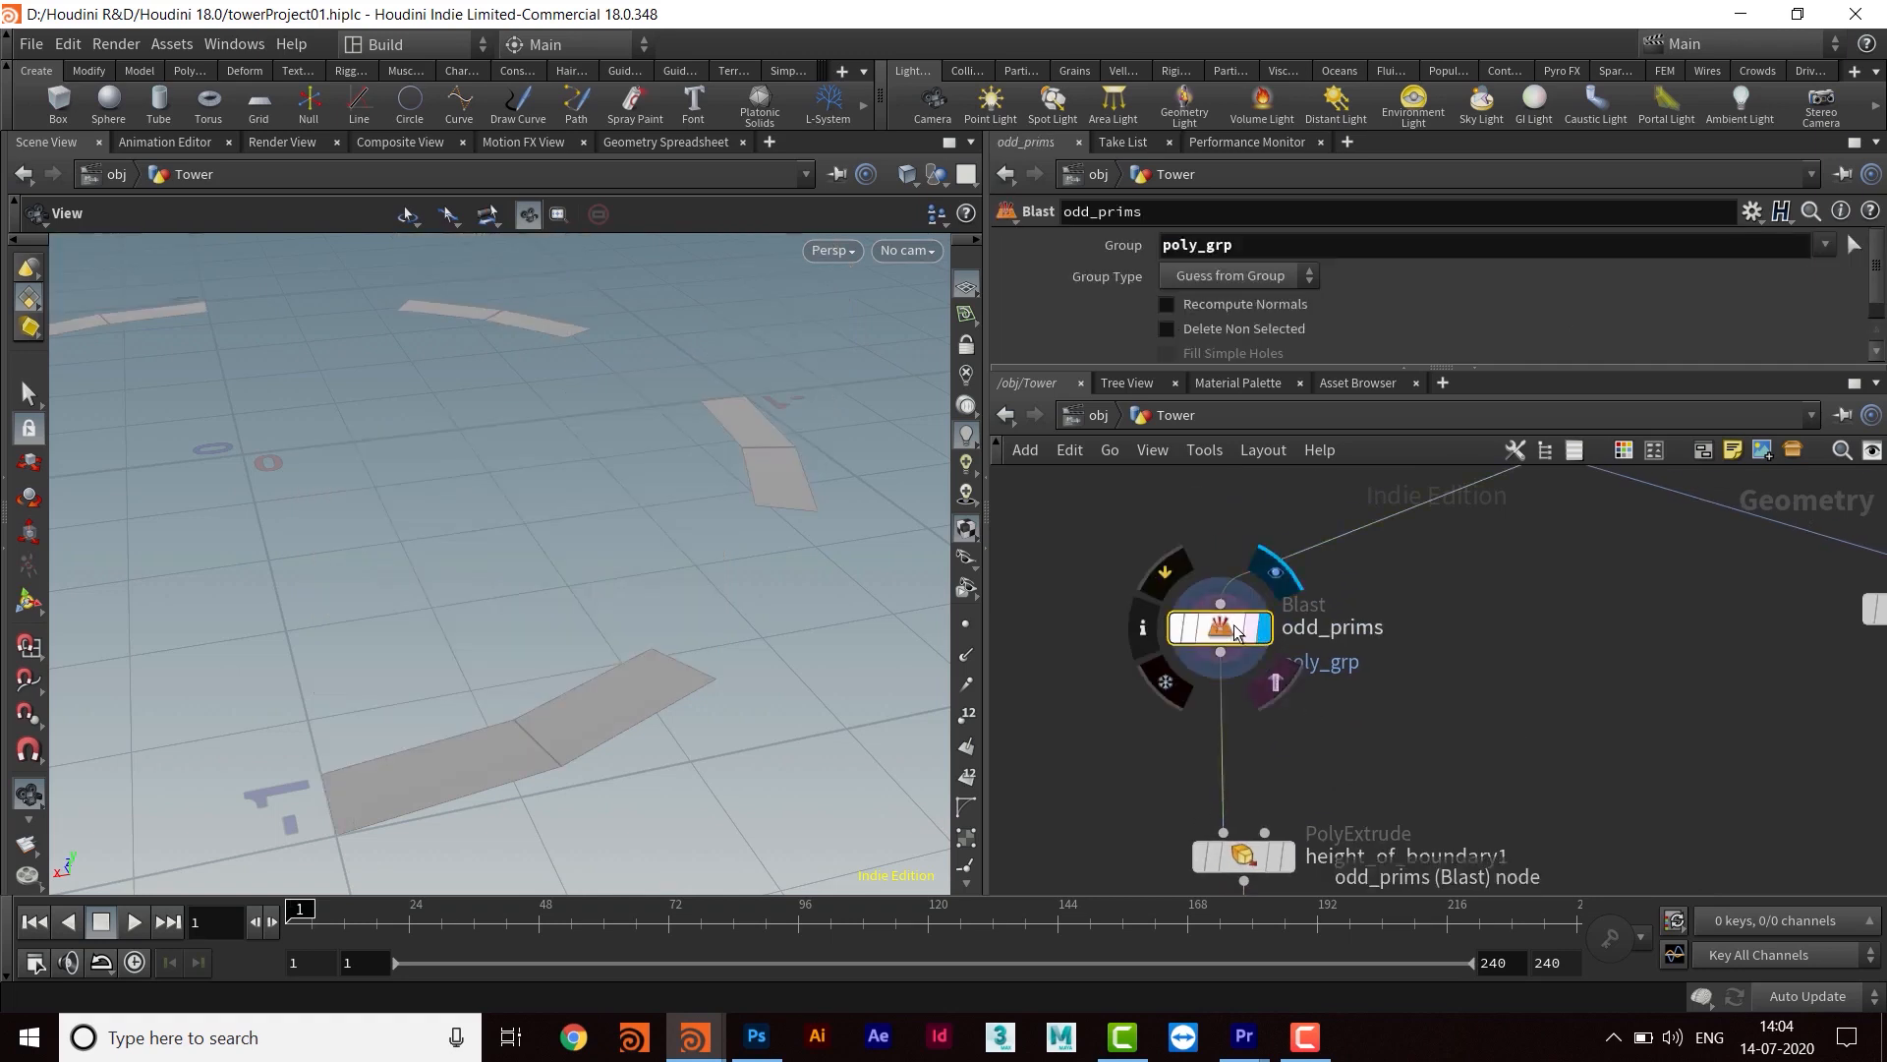
pyautogui.moveTo(653, 599); pyautogui.dragTo(578, 621)
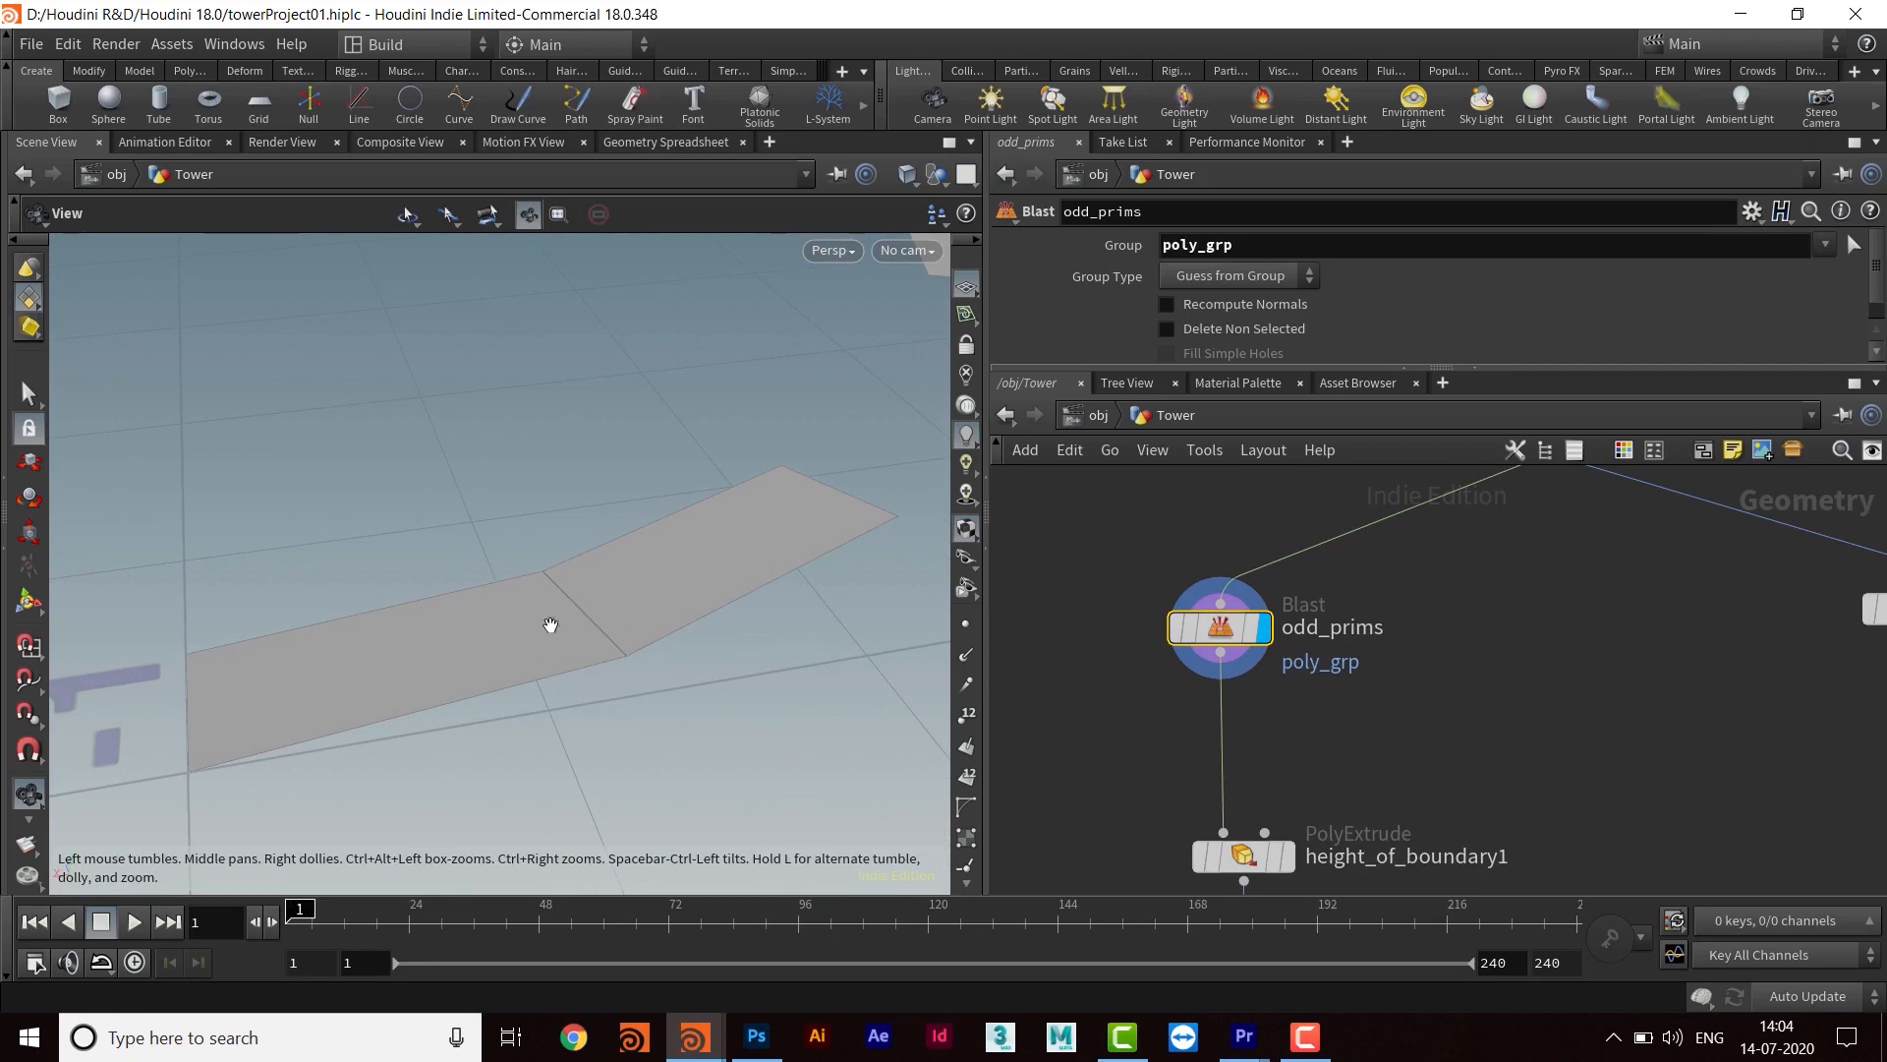
pyautogui.moveTo(639, 641); pyautogui.dragTo(429, 607)
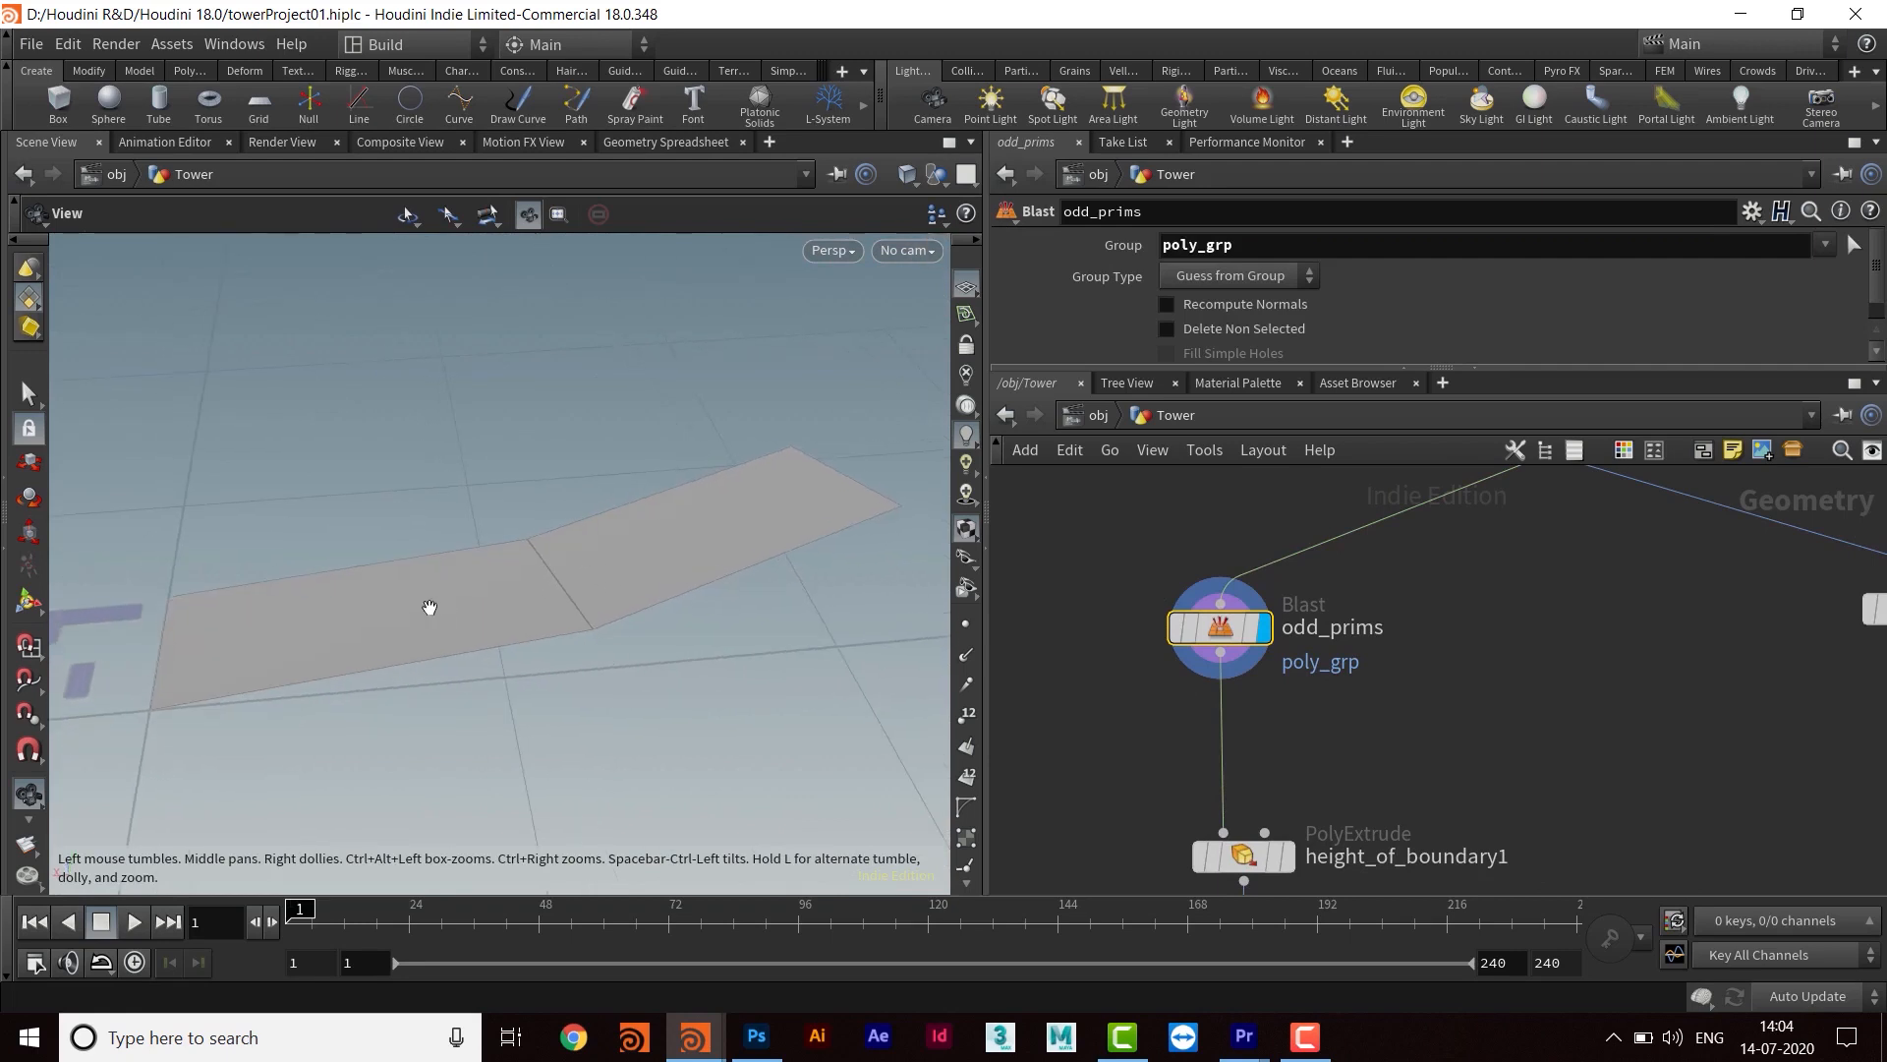
# Move height_of_boundary1 down and insert a Fuse node between odd_prims and height_of_boundary1
pyautogui.moveTo(691, 561); pyautogui.dragTo(708, 603)
pyautogui.moveTo(1393, 692); pyautogui.dragTo(1392, 545, button='middle')
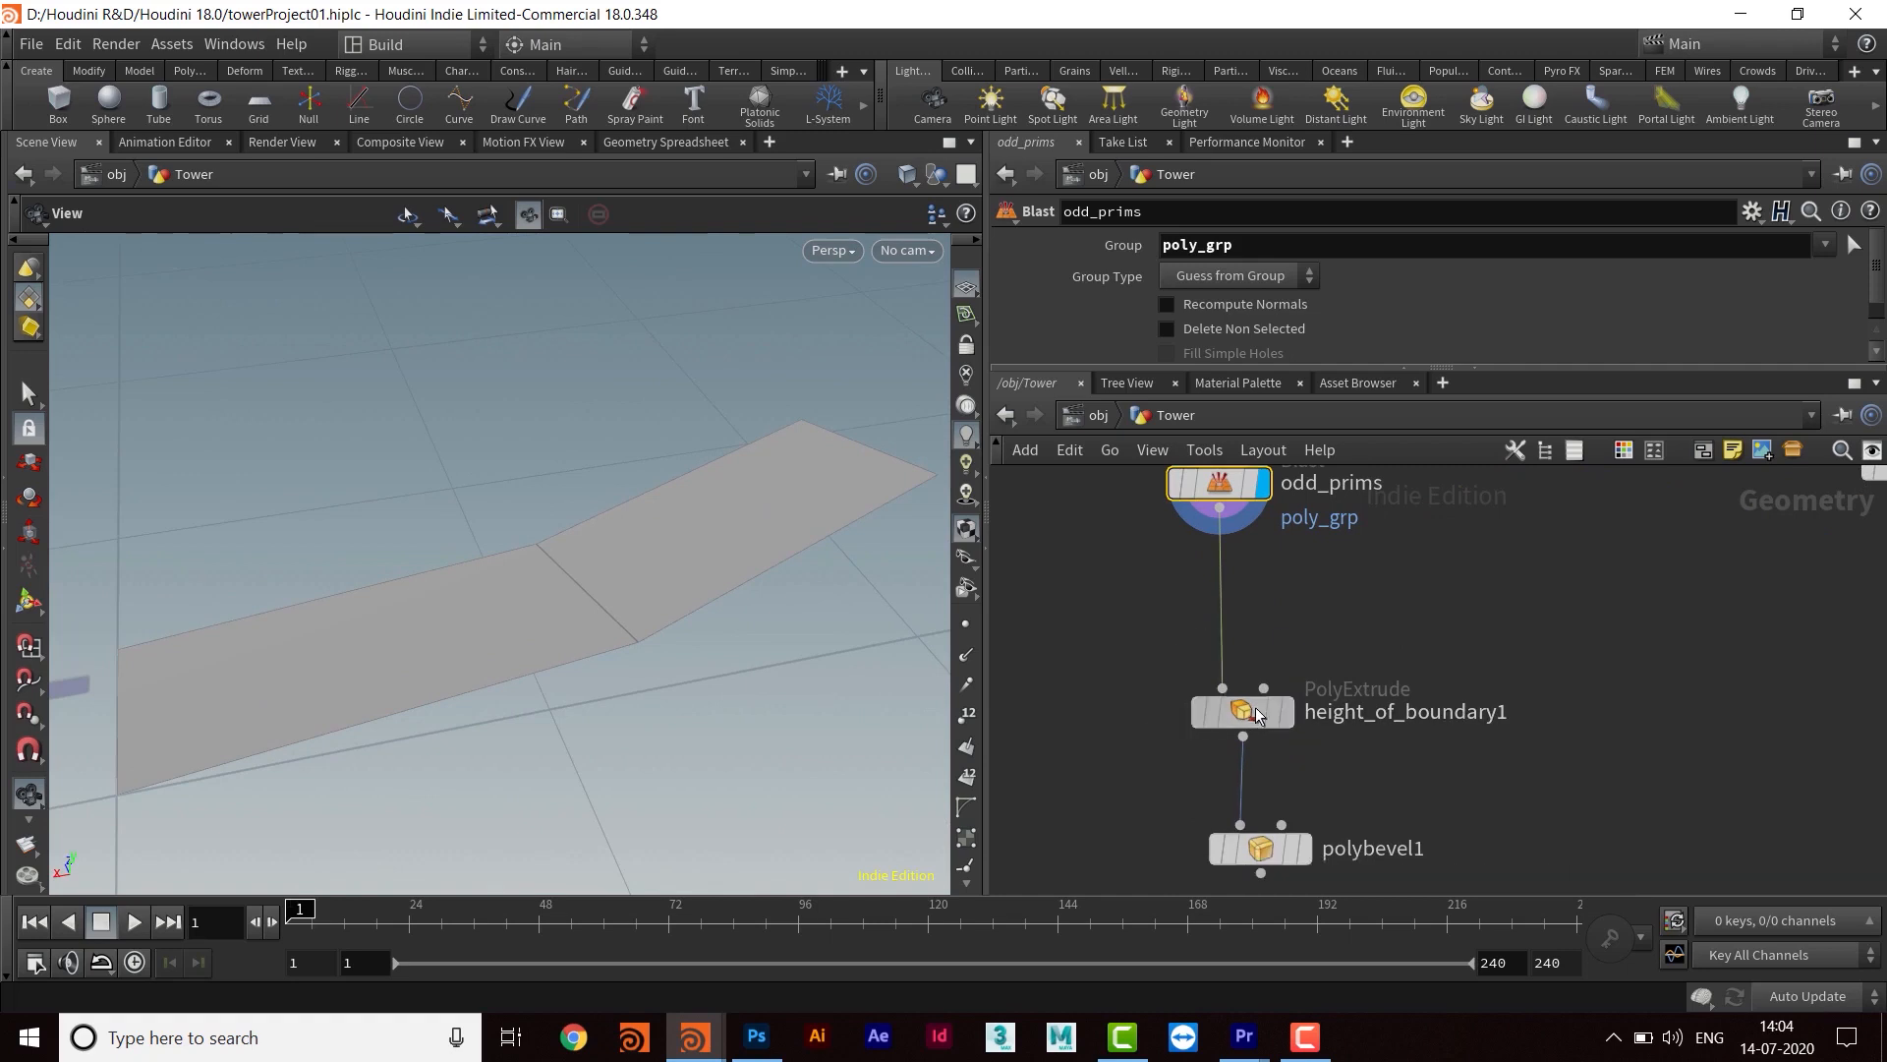
pyautogui.moveTo(1257, 711); pyautogui.dragTo(1256, 755)
pyautogui.moveTo(1343, 622); pyautogui.dragTo(1265, 648, button='middle')
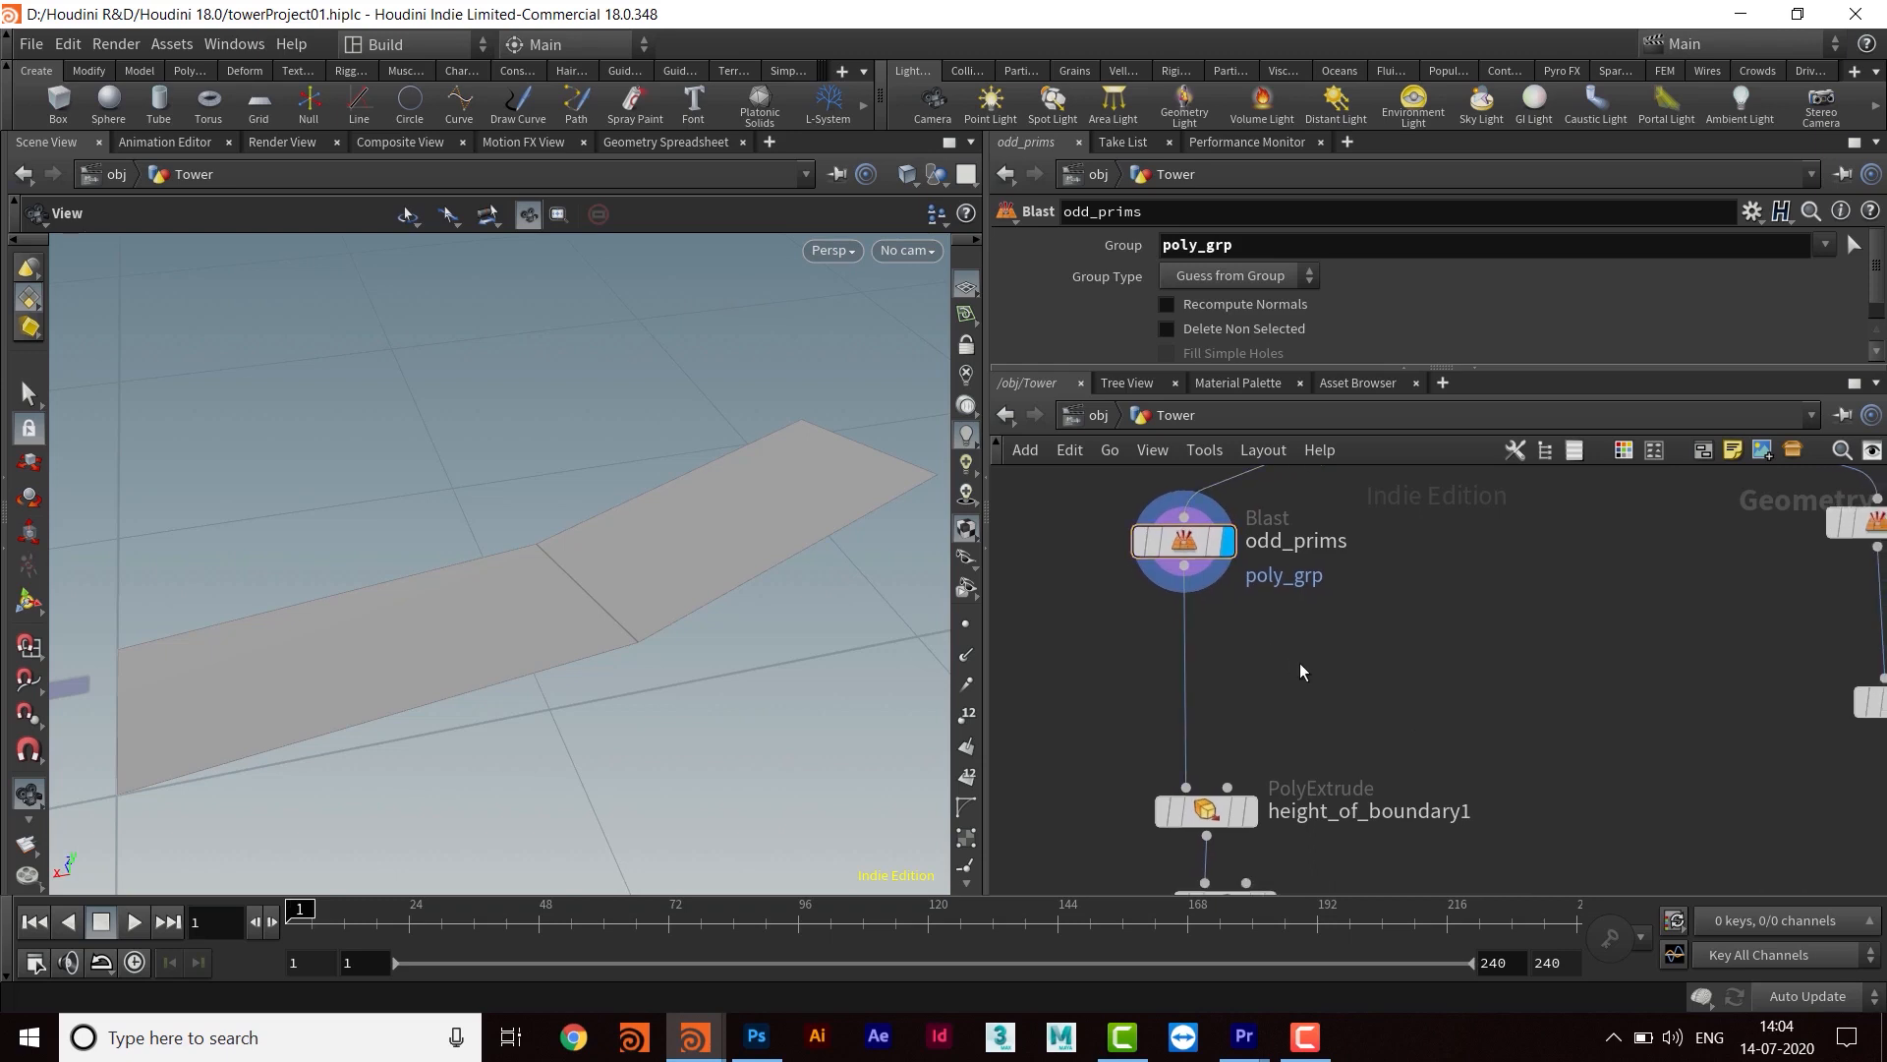
pyautogui.press('Tab')
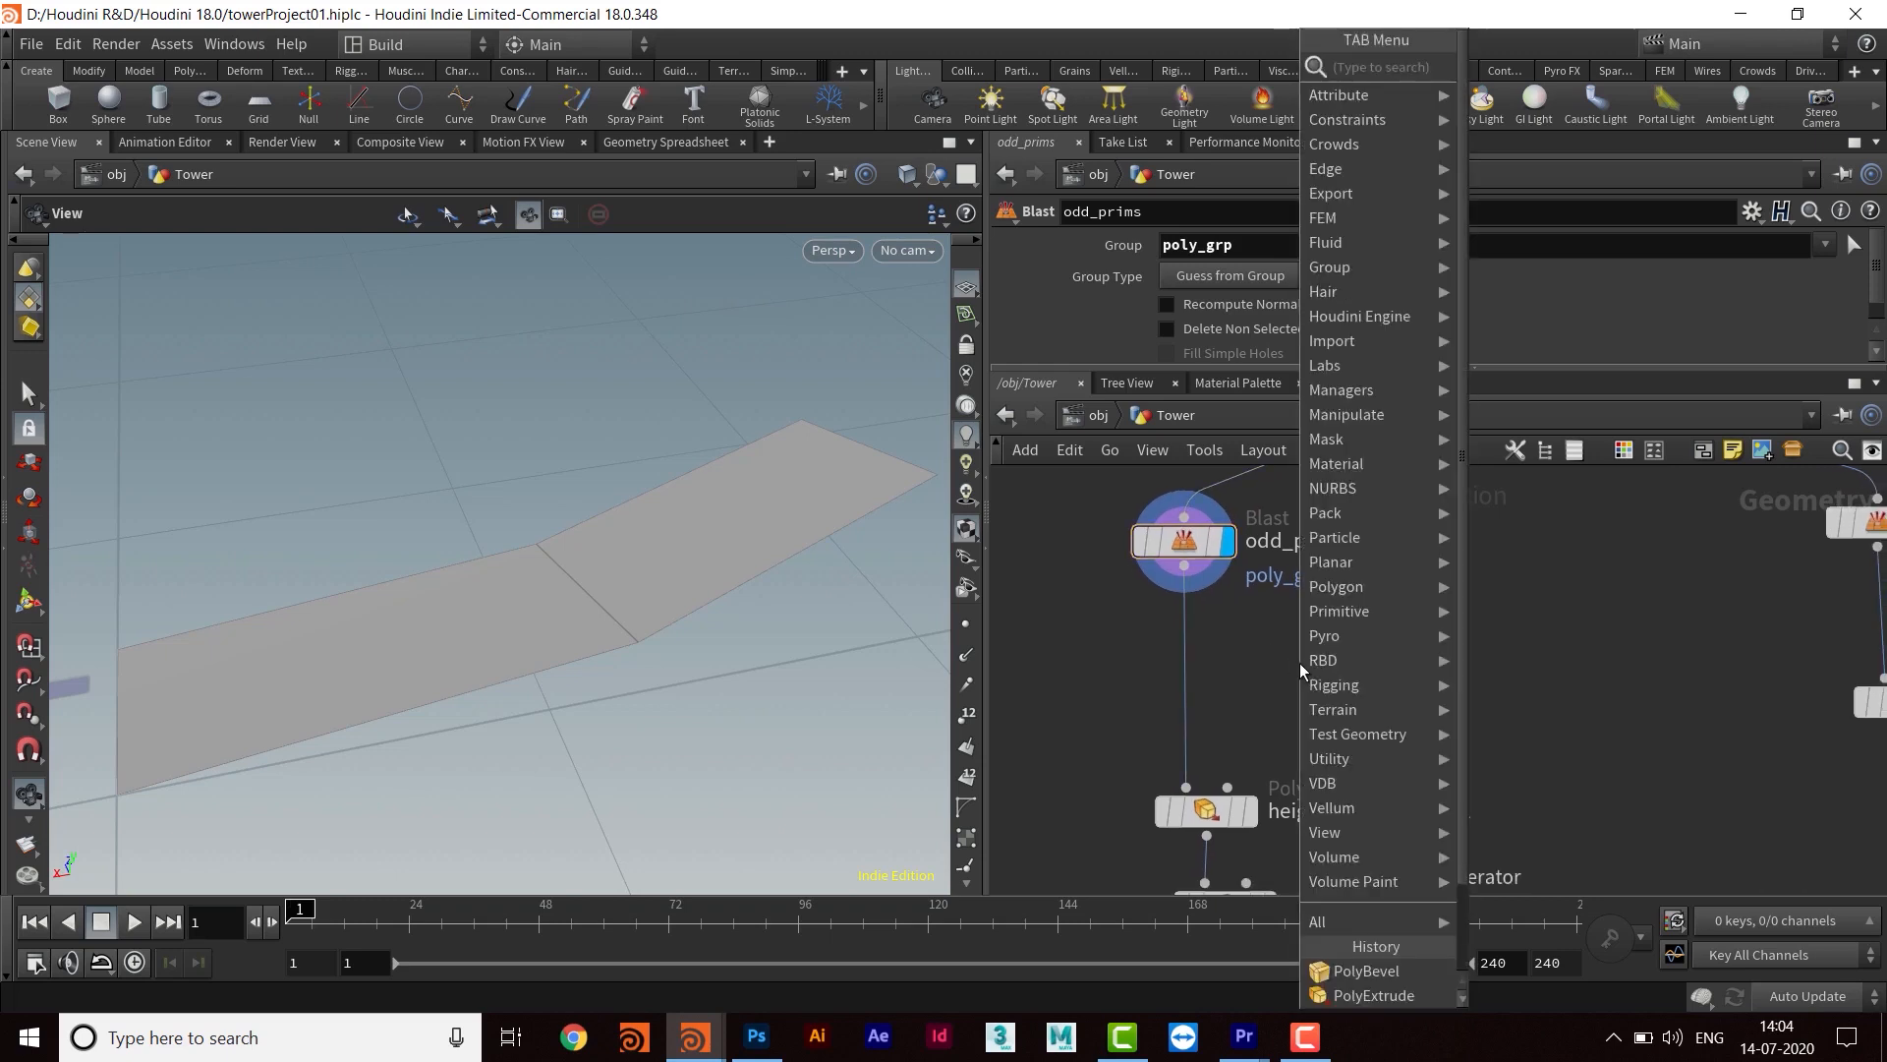
pyautogui.write('fuse')
pyautogui.press('Return')
pyautogui.click(1300, 662)
pyautogui.moveTo(1300, 663); pyautogui.dragTo(1192, 681)
# Reposition polybevel1 below height_of_boundary1, display its output and inspect the bevelled wall block
pyautogui.moveTo(1377, 790); pyautogui.dragTo(1334, 653, button='middle')
pyautogui.moveTo(1183, 783); pyautogui.dragTo(1184, 809)
pyautogui.click(1227, 795)
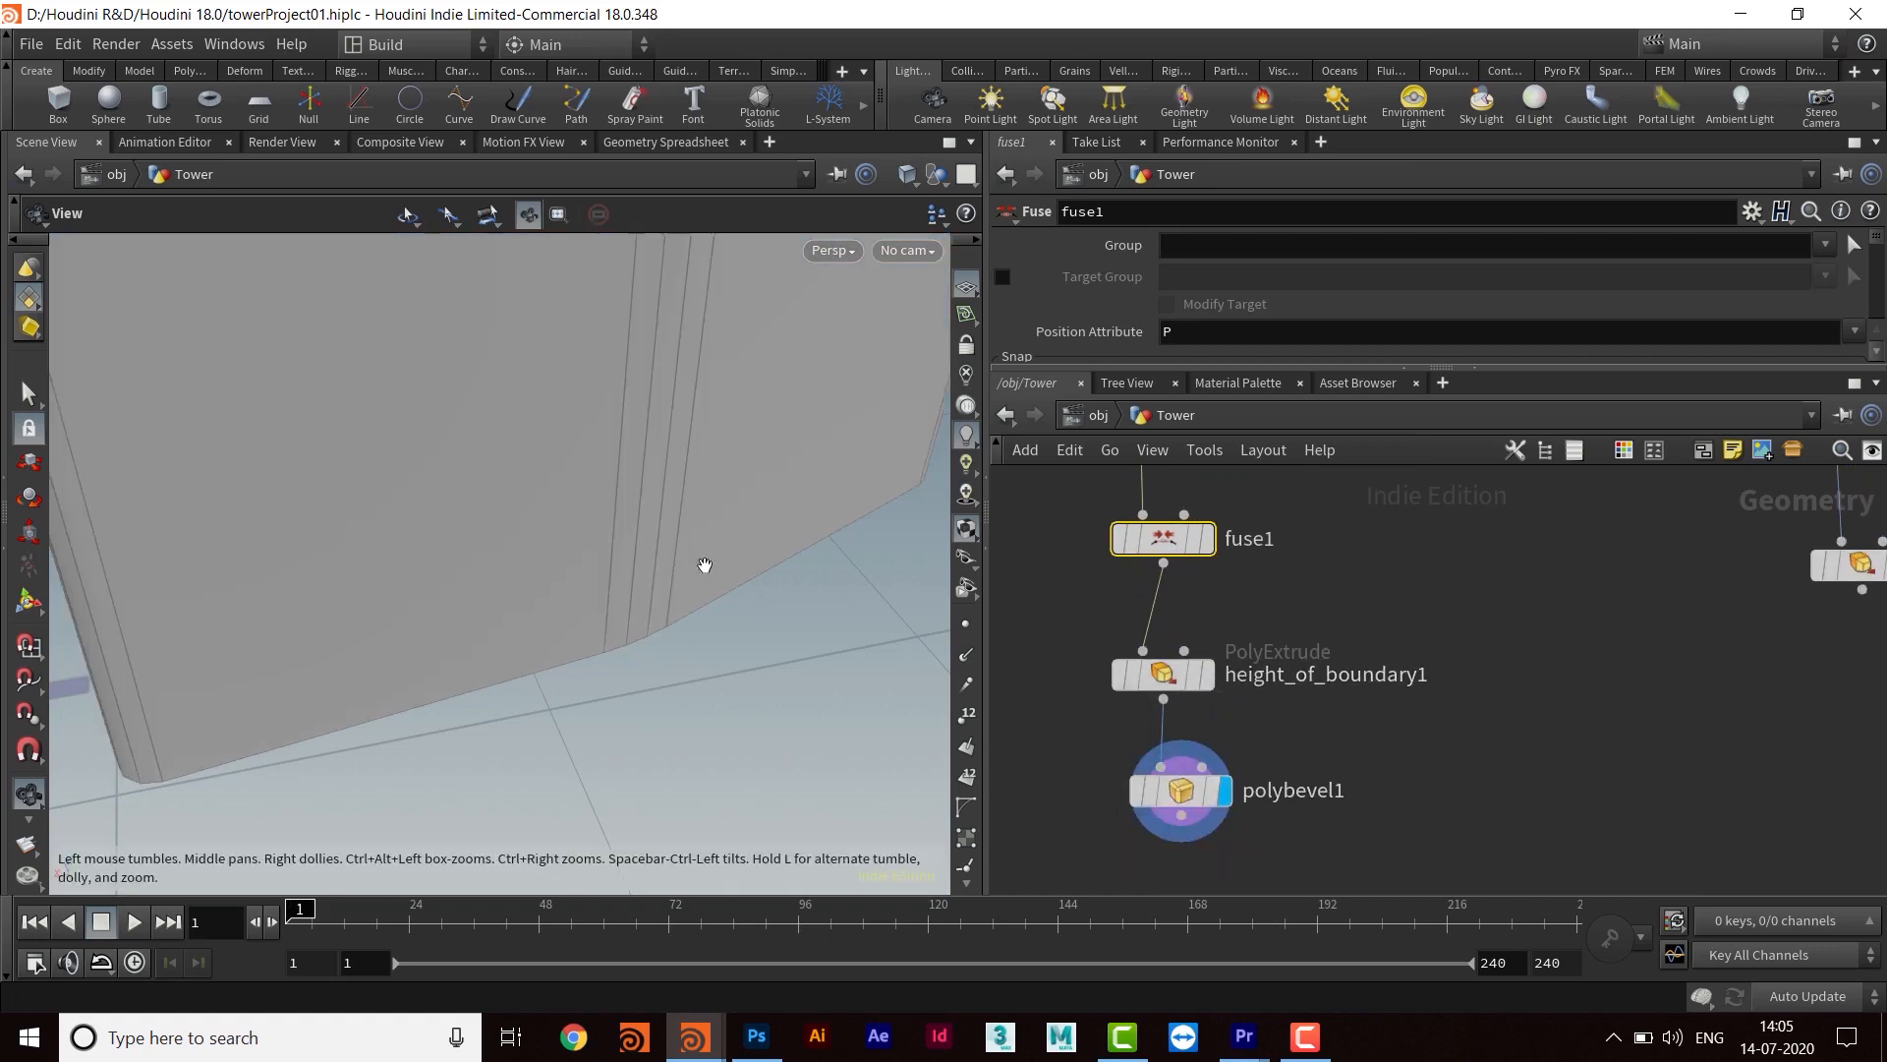
pyautogui.moveTo(513, 567); pyautogui.dragTo(590, 646)
pyautogui.moveTo(590, 646); pyautogui.dragTo(568, 696, button='middle')
pyautogui.moveTo(568, 696); pyautogui.dragTo(526, 628)
pyautogui.moveTo(668, 613)
pyautogui.mouseDown()
pyautogui.moveTo(699, 610)
pyautogui.moveTo(639, 591)
pyautogui.mouseUp()
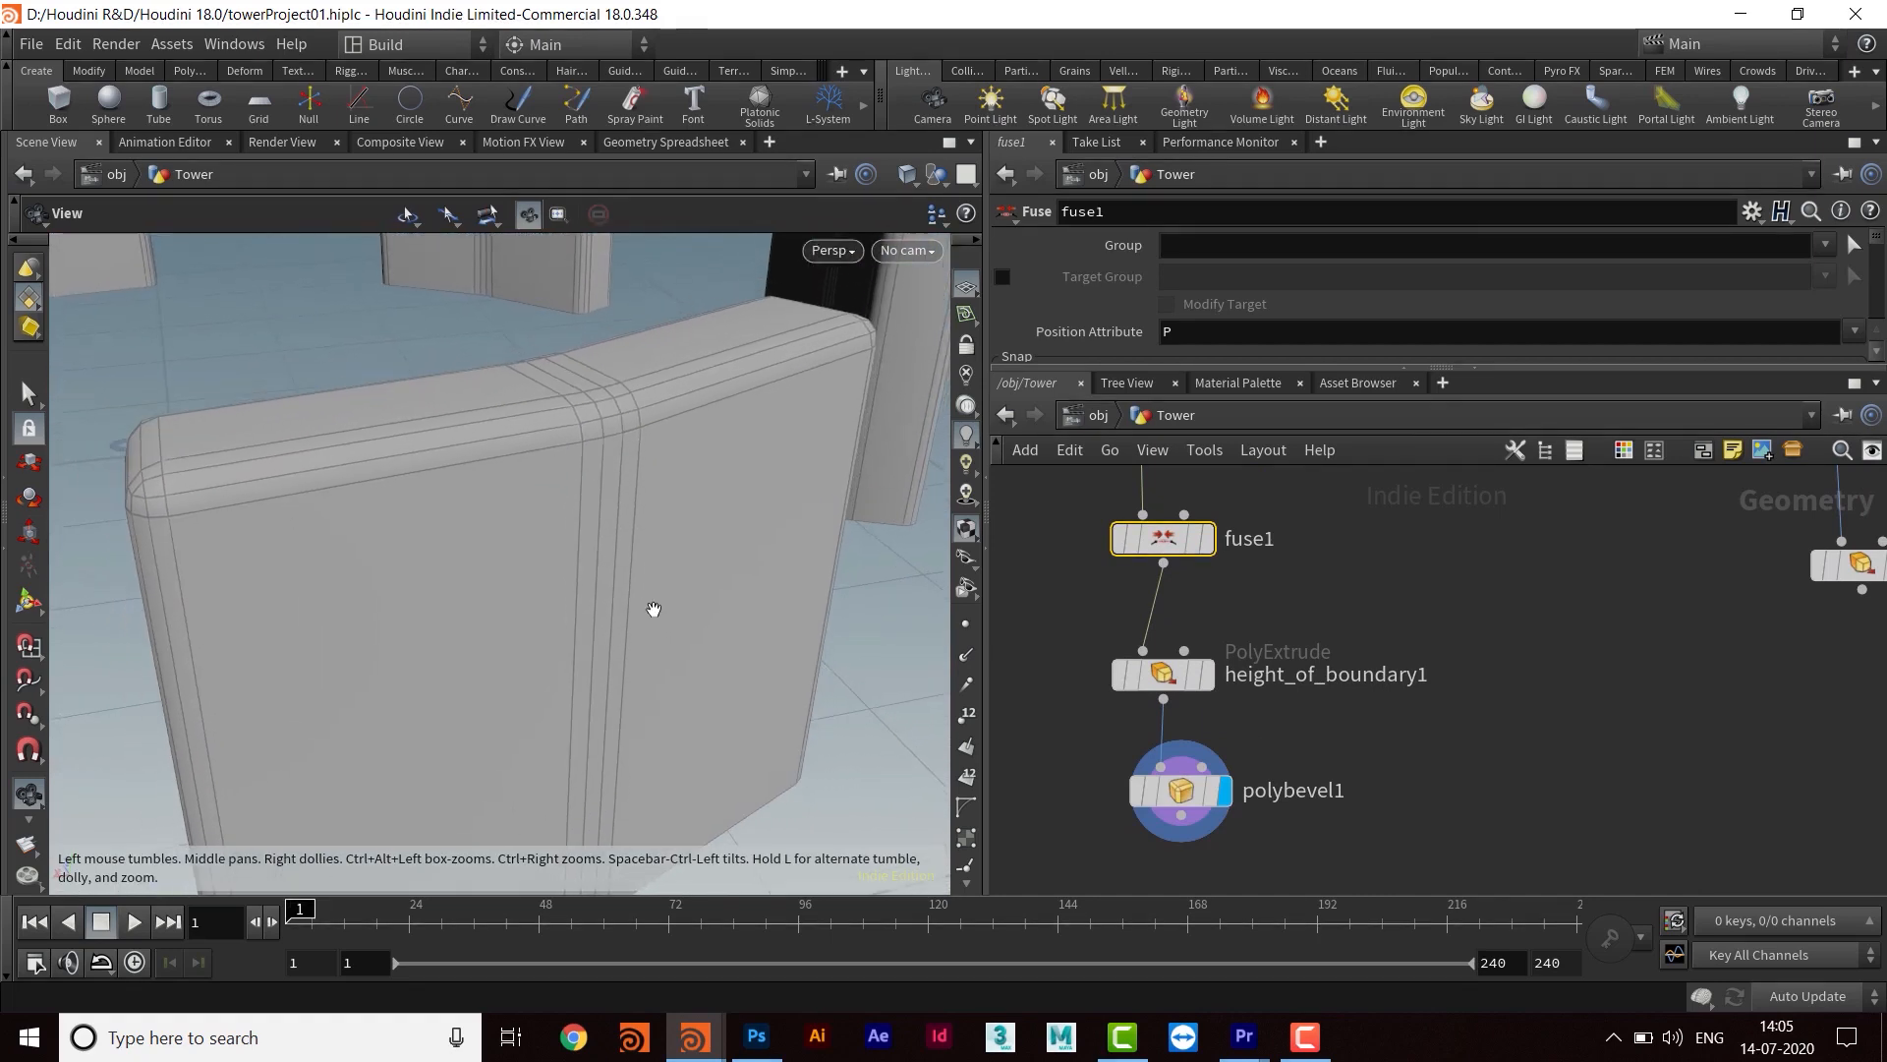
# Toggle the bypass of fuse1 on and off repeatedly to compare the bevelled wall blocks with and without fusing
pyautogui.moveTo(1282, 569); pyautogui.dragTo(1277, 636, button='middle')
pyautogui.click(1117, 613)
pyautogui.click(1116, 612)
pyautogui.click(1117, 612)
pyautogui.click(1116, 612)
pyautogui.click(1117, 613)
pyautogui.click(1116, 613)
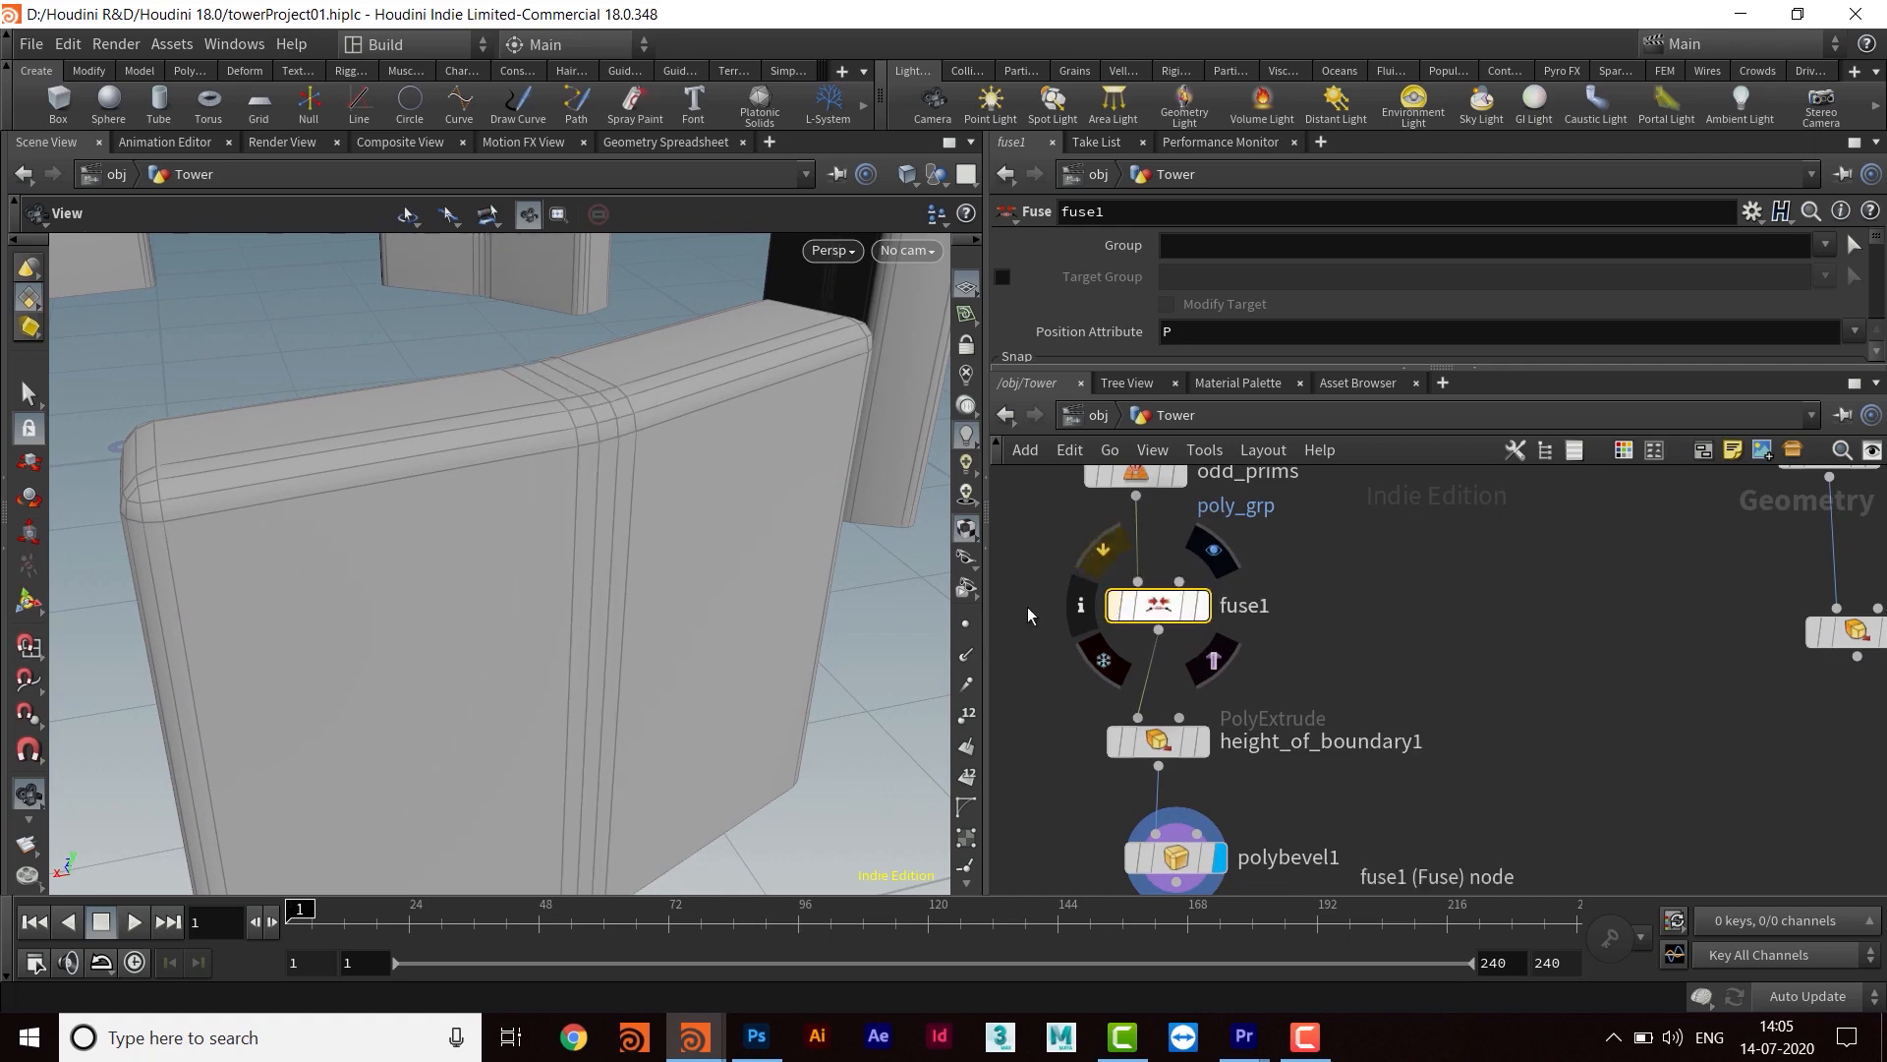
pyautogui.scroll(-8, 585, 510)
pyautogui.moveTo(577, 552); pyautogui.dragTo(602, 596)
# Copy fuse1, cut the copy's existing input wire and insert it between even_prims and height_of_boundary2
pyautogui.moveTo(1436, 707); pyautogui.dragTo(1352, 571, button='middle')
pyautogui.scroll(-2, 1432, 665)
pyautogui.moveTo(1441, 654); pyautogui.dragTo(1382, 767, button='middle')
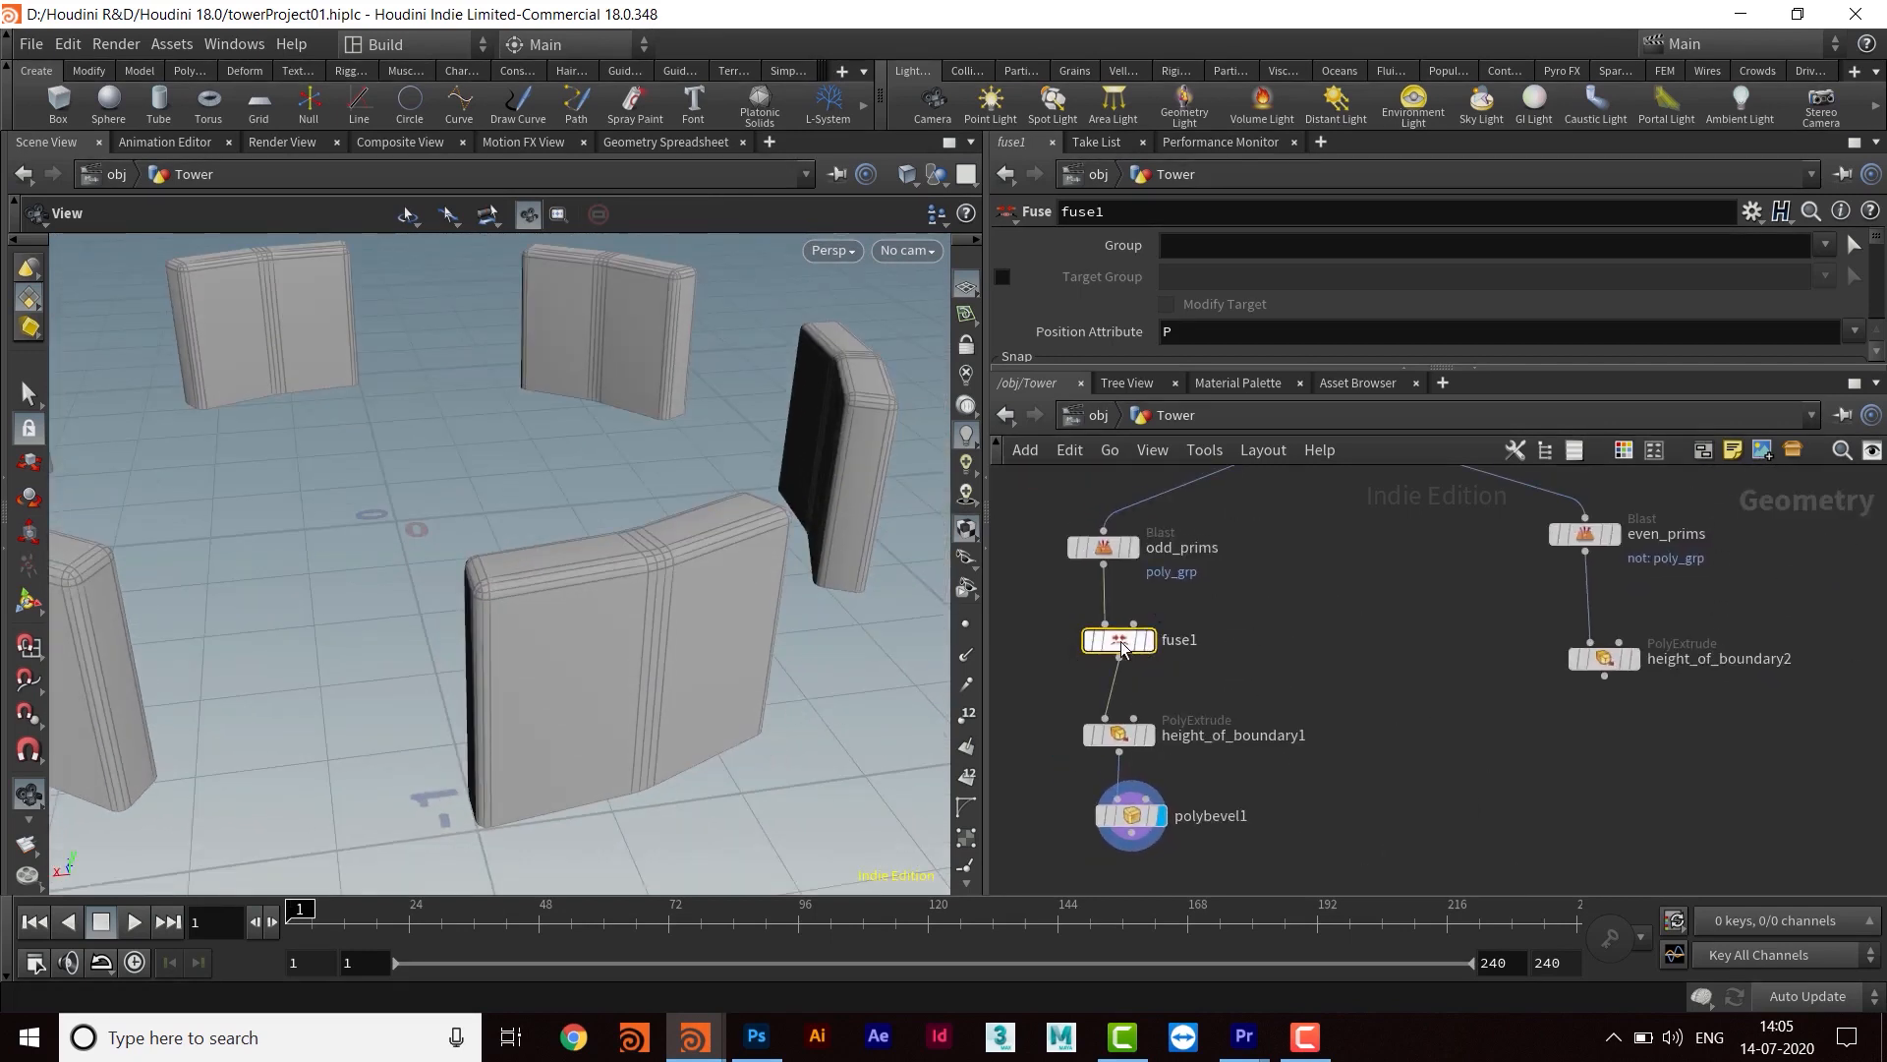
pyautogui.moveTo(1656, 703); pyautogui.dragTo(1476, 708, button='middle')
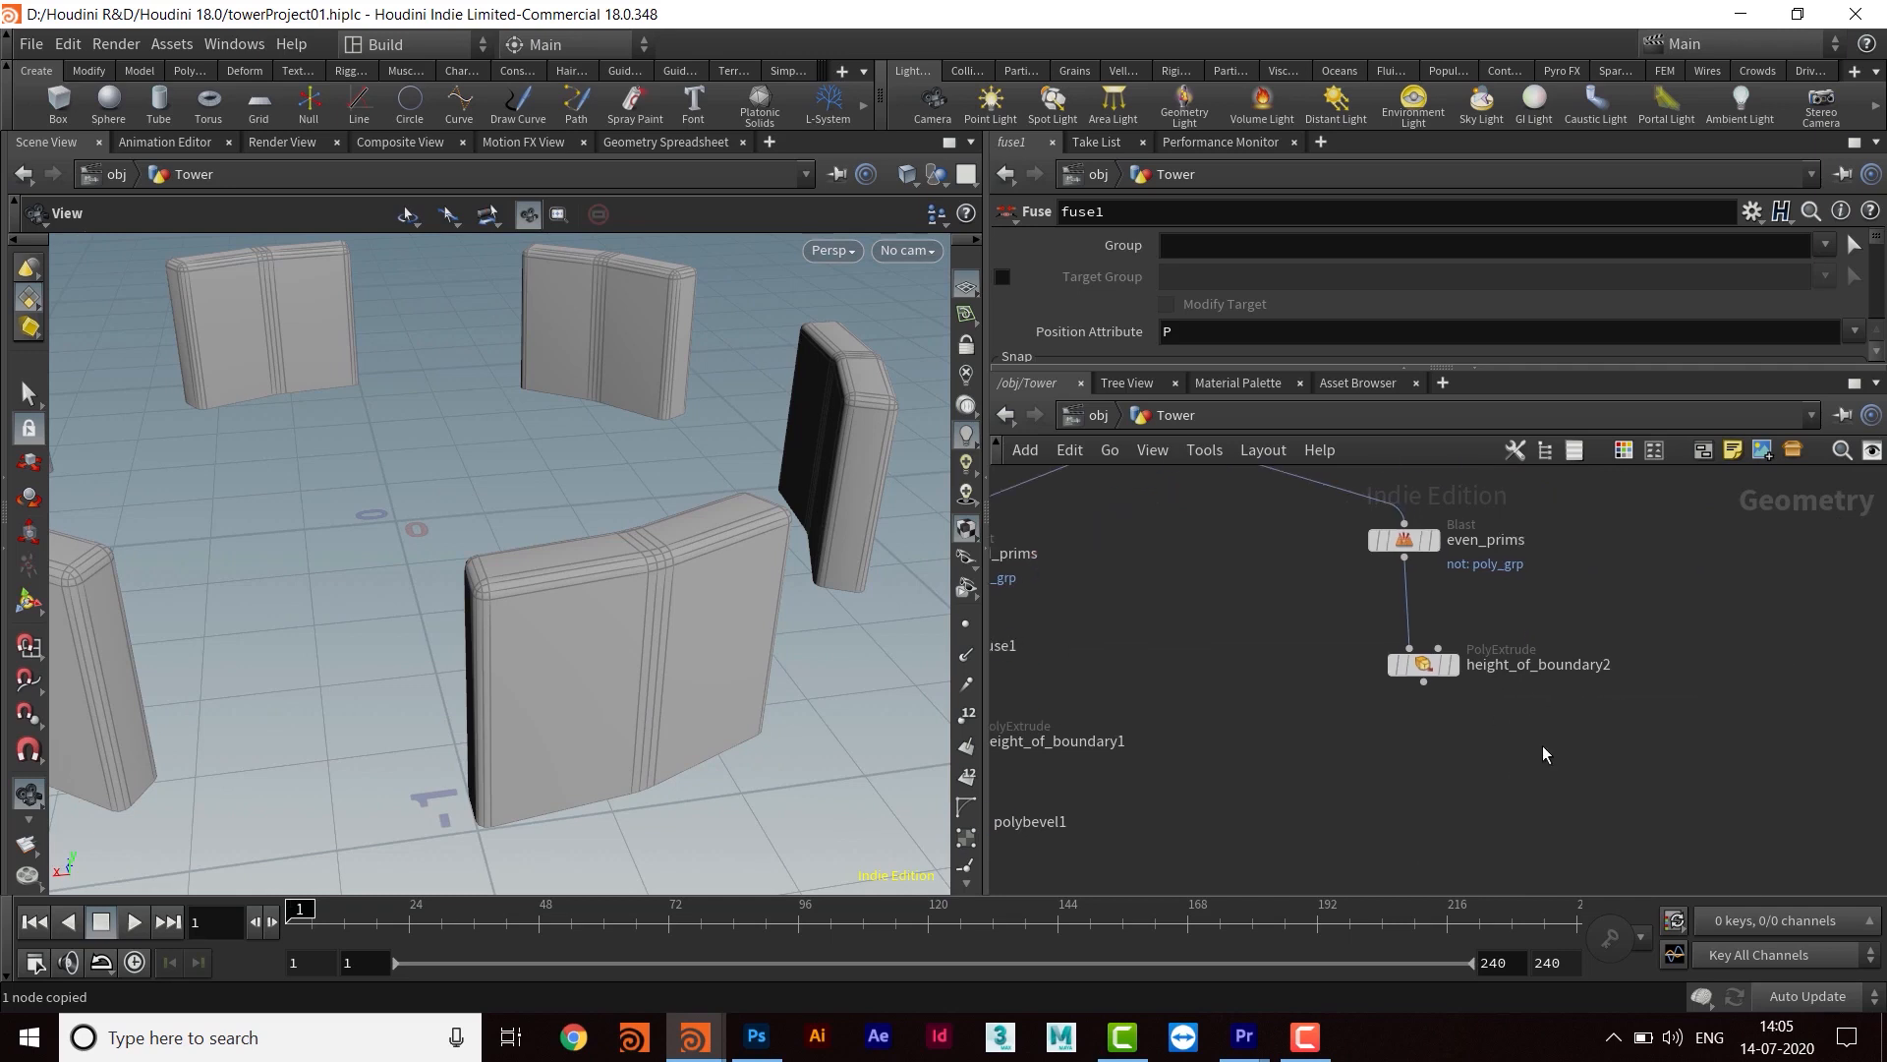
pyautogui.hotkey('ctrl', 'v')
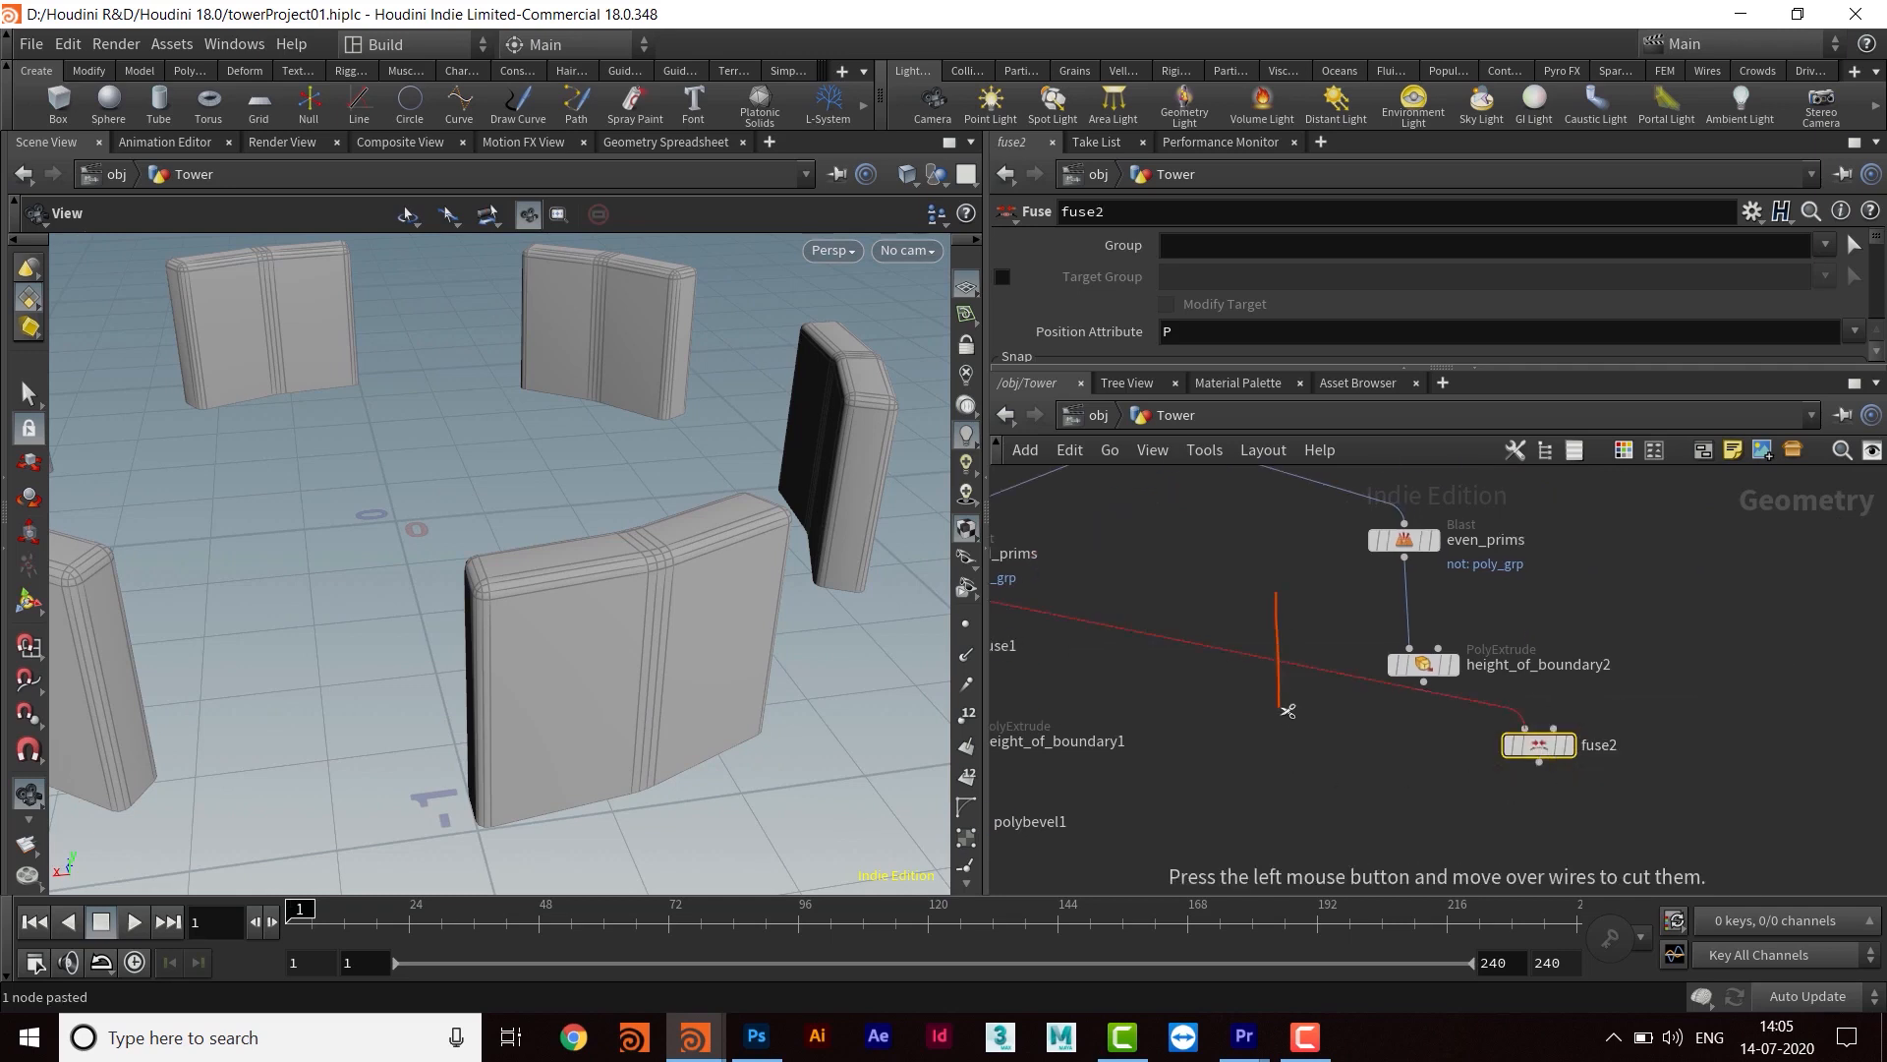
pyautogui.moveTo(1288, 710); pyautogui.dragTo(1290, 712)
pyautogui.moveTo(1546, 749); pyautogui.dragTo(1425, 774)
pyautogui.moveTo(1413, 625); pyautogui.dragTo(1412, 667)
# Copy polybevel1 and connect the copy below height_of_boundary2, displaying its output
pyautogui.moveTo(1584, 655); pyautogui.dragTo(1597, 615, button='middle')
pyautogui.moveTo(1463, 826); pyautogui.dragTo(1423, 757, button='middle')
pyautogui.click(1138, 728)
pyautogui.hotkey('ctrl', 'v')
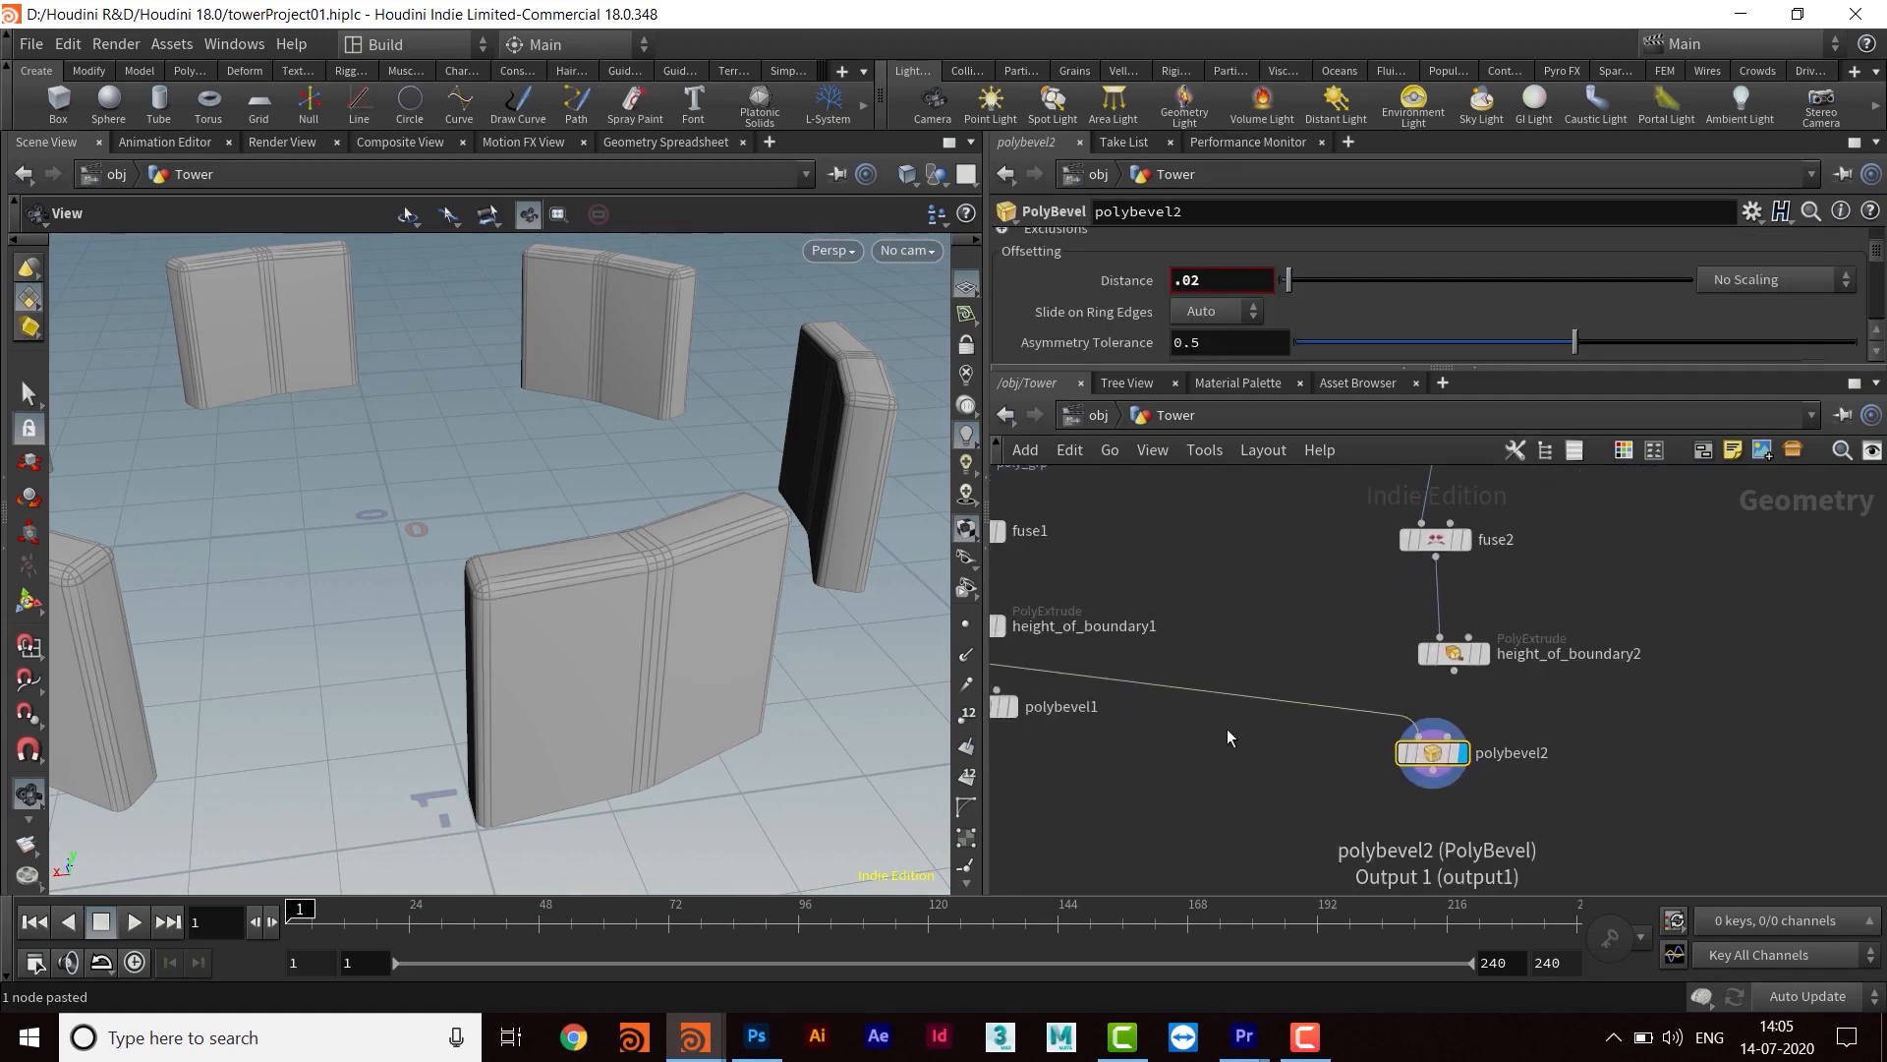
pyautogui.moveTo(1424, 770); pyautogui.dragTo(1455, 772)
pyautogui.moveTo(1450, 680); pyautogui.dragTo(1462, 733)
pyautogui.moveTo(583, 610); pyautogui.dragTo(688, 590)
pyautogui.moveTo(1116, 724); pyautogui.dragTo(1431, 693, button='middle')
pyautogui.click(1222, 740)
pyautogui.click(1617, 770)
pyautogui.scroll(-2, 1384, 712)
pyautogui.scroll(1, 1484, 727)
pyautogui.scroll(-1, 1474, 733)
pyautogui.scroll(1, 1453, 729)
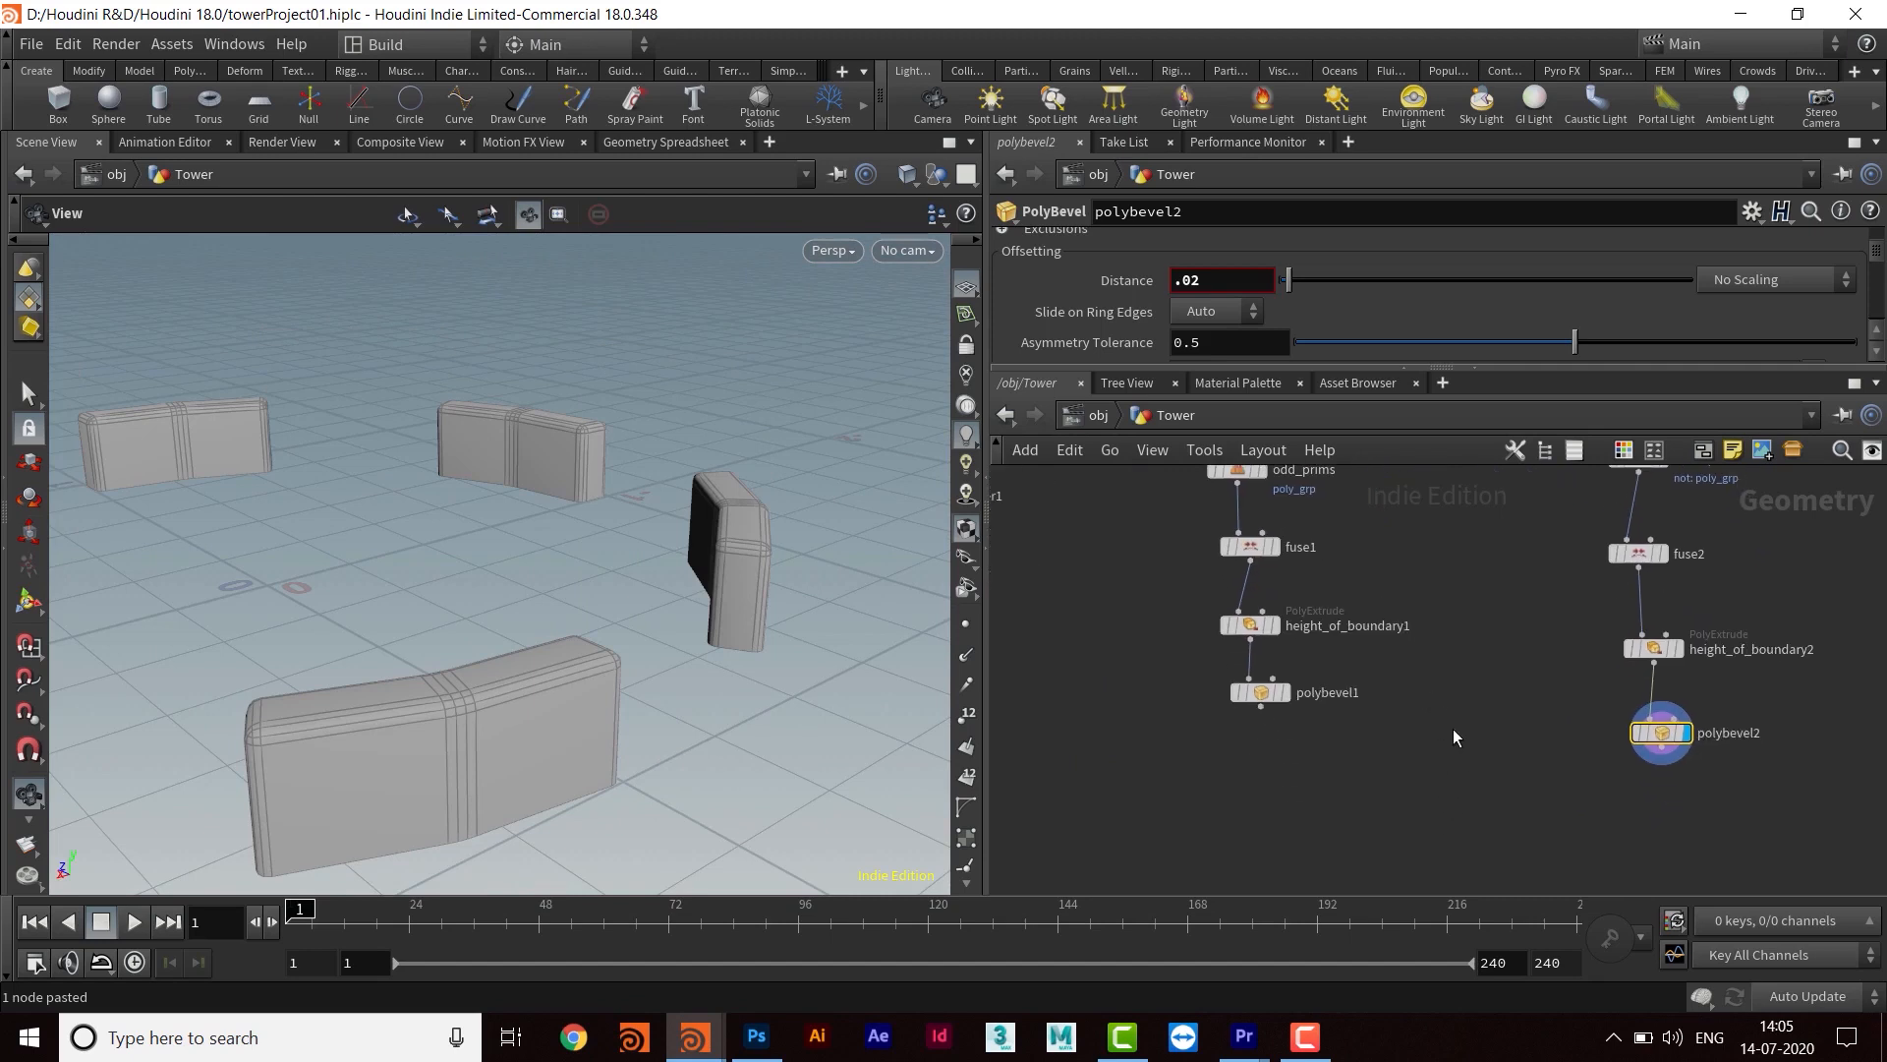
# Add a Merge node below the polybevel1 and polybevel2 nodes
pyautogui.moveTo(1481, 759); pyautogui.dragTo(1381, 721, button='middle')
pyautogui.scroll(1, 1419, 731)
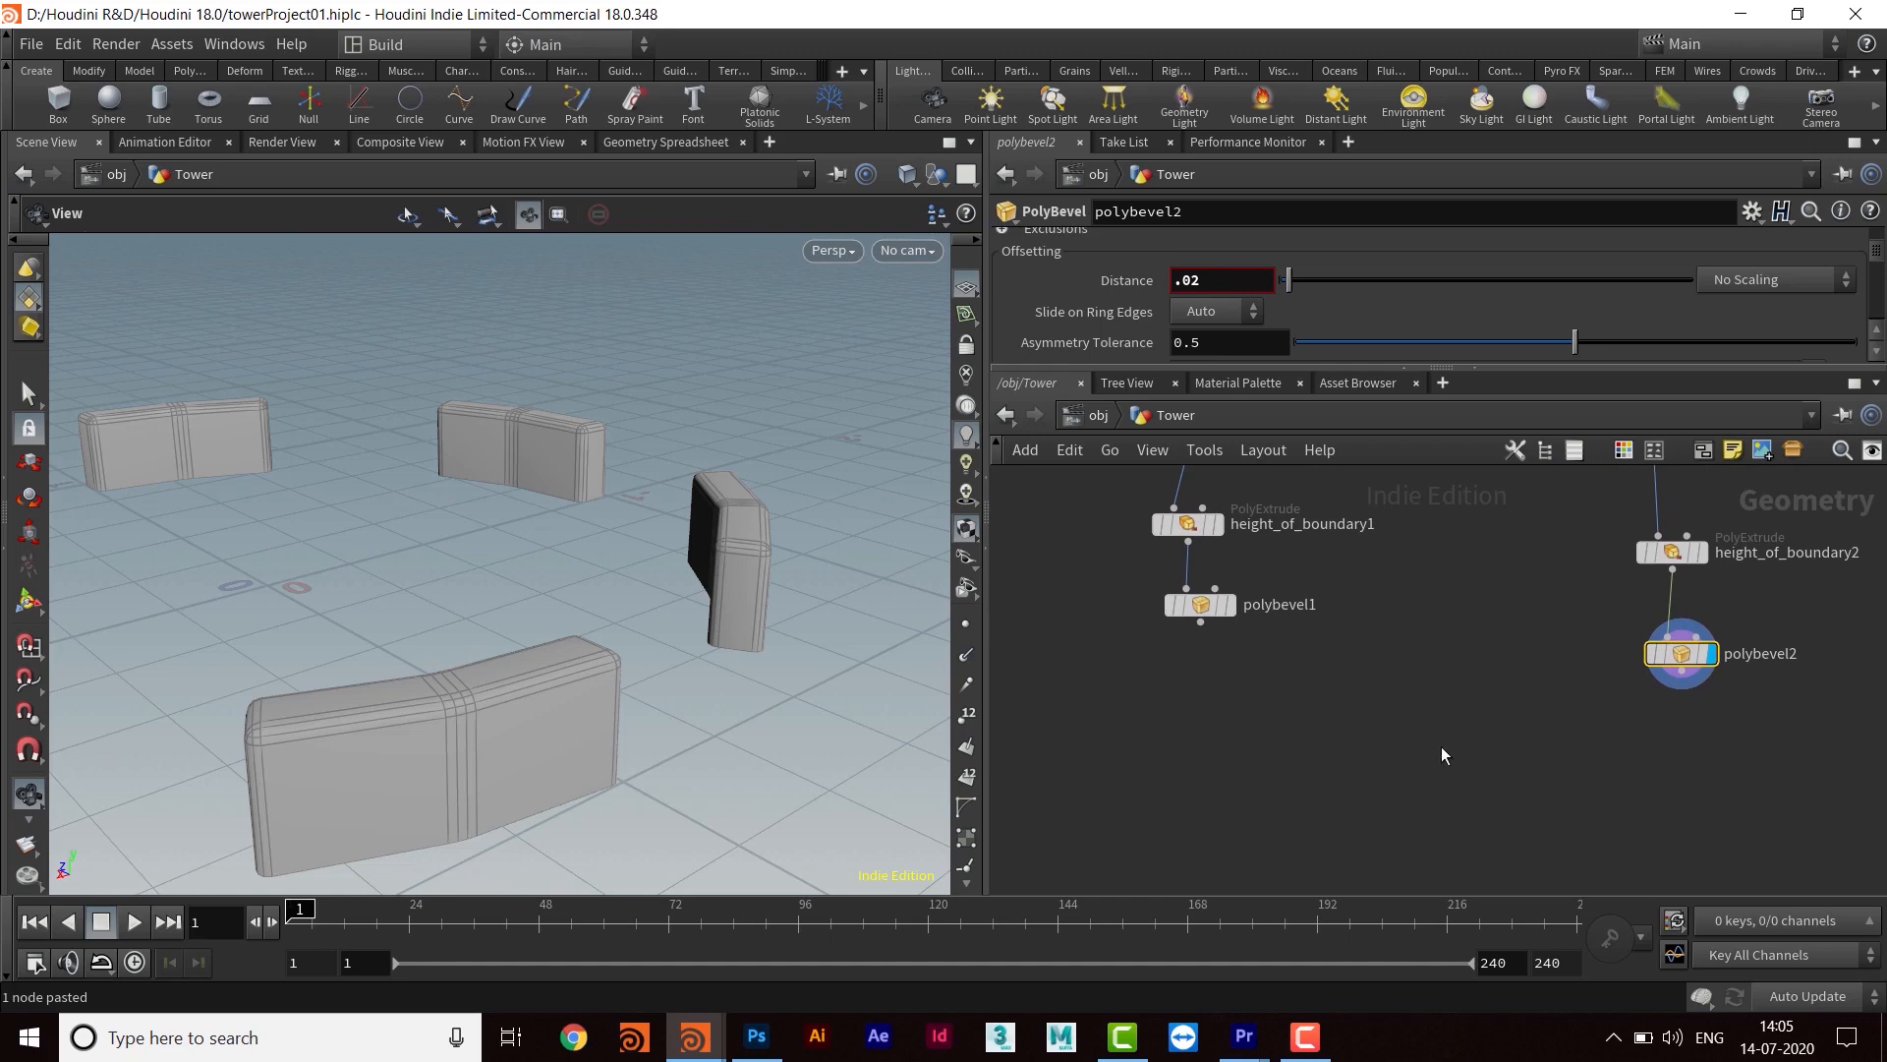
pyautogui.click(1370, 798)
pyautogui.press('Tab')
pyautogui.write('merge')
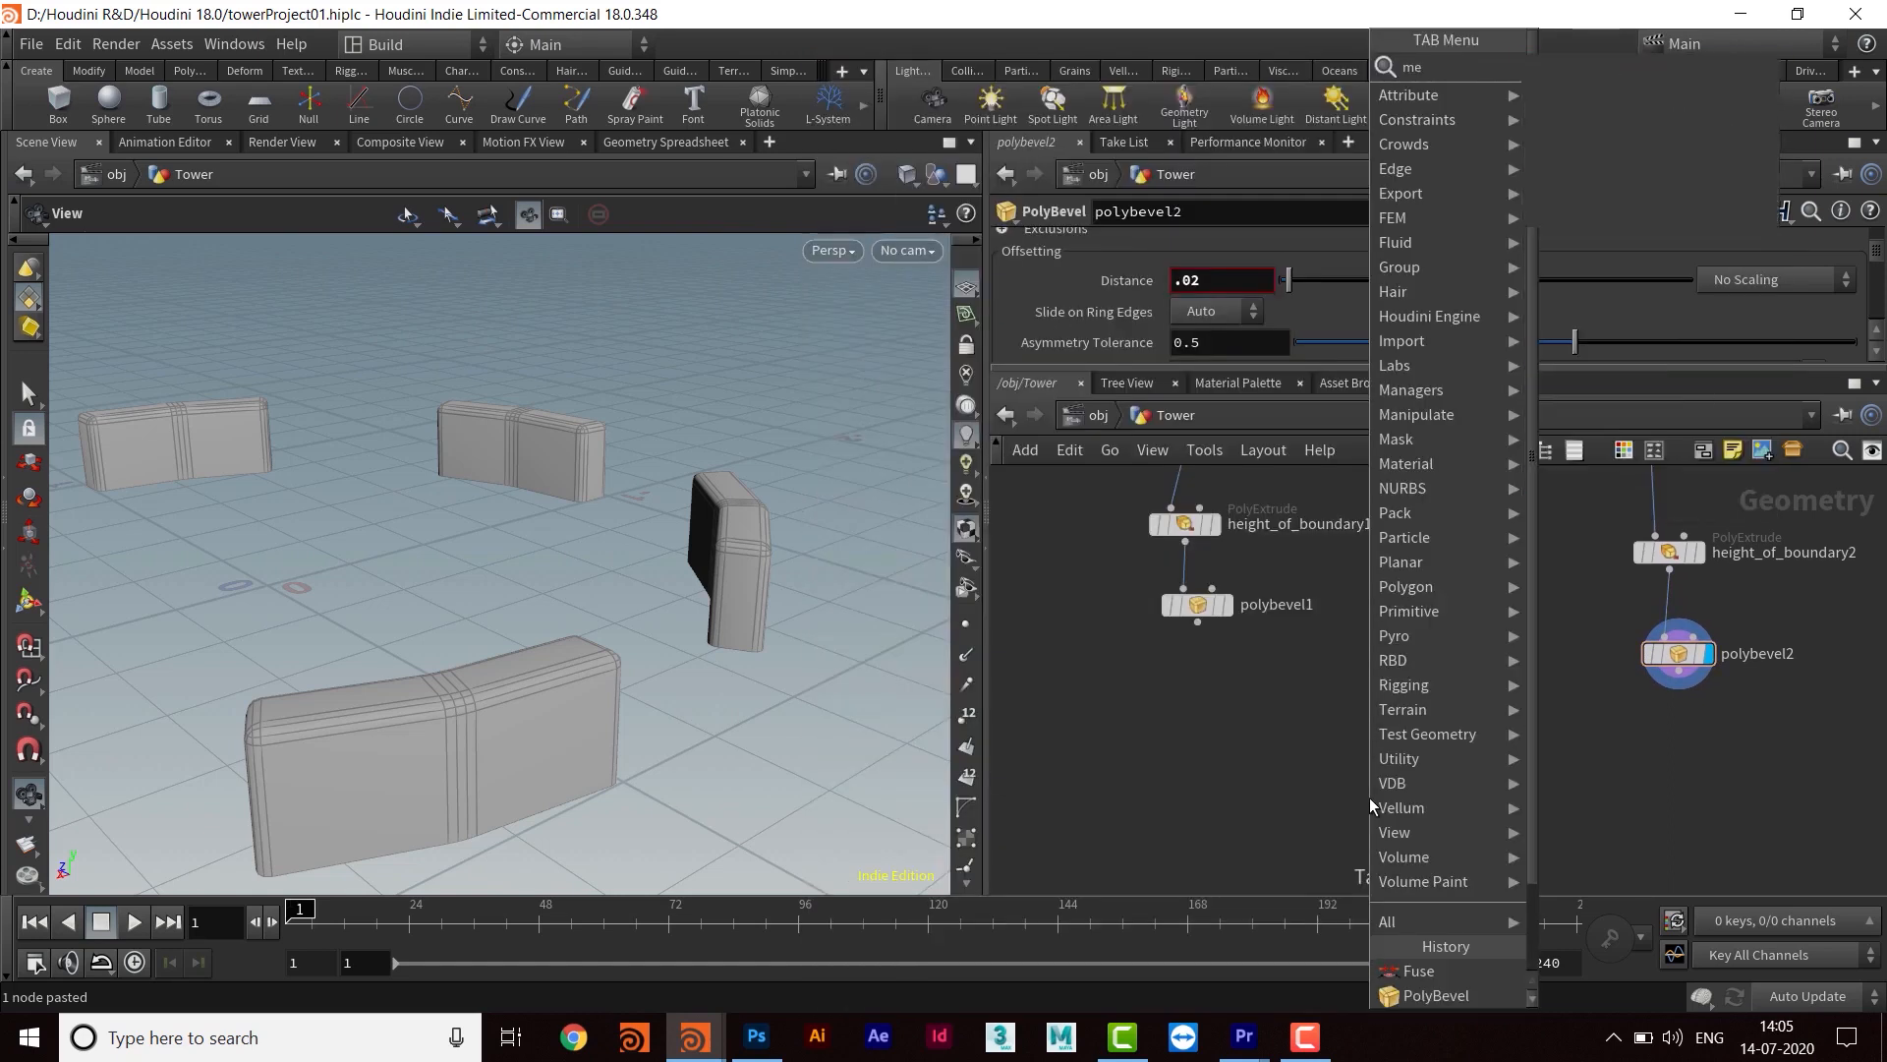
pyautogui.press('Return')
pyautogui.click(1370, 799)
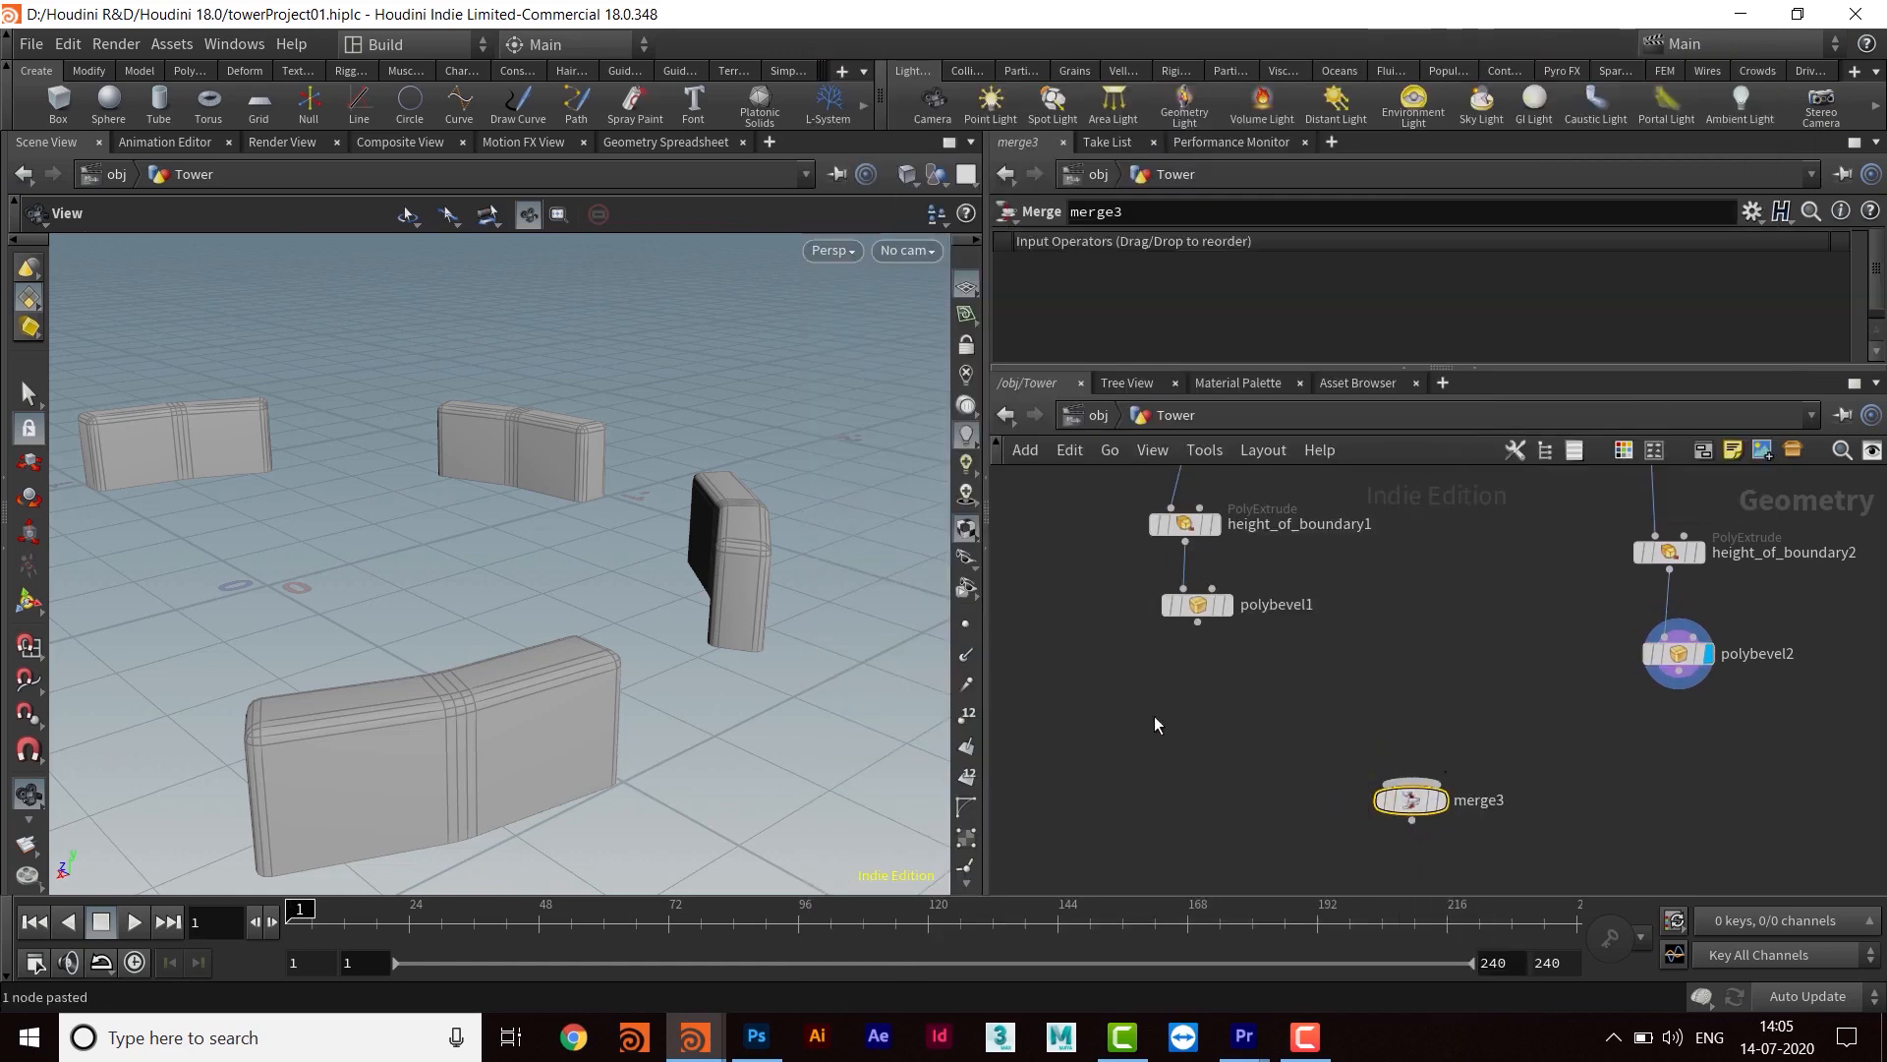
# Connect polybevel1 and polybevel2 into the new Merge node, display it and inspect the combined ring of wall blocks
pyautogui.moveTo(1708, 671); pyautogui.dragTo(1374, 788)
pyautogui.click(1408, 800)
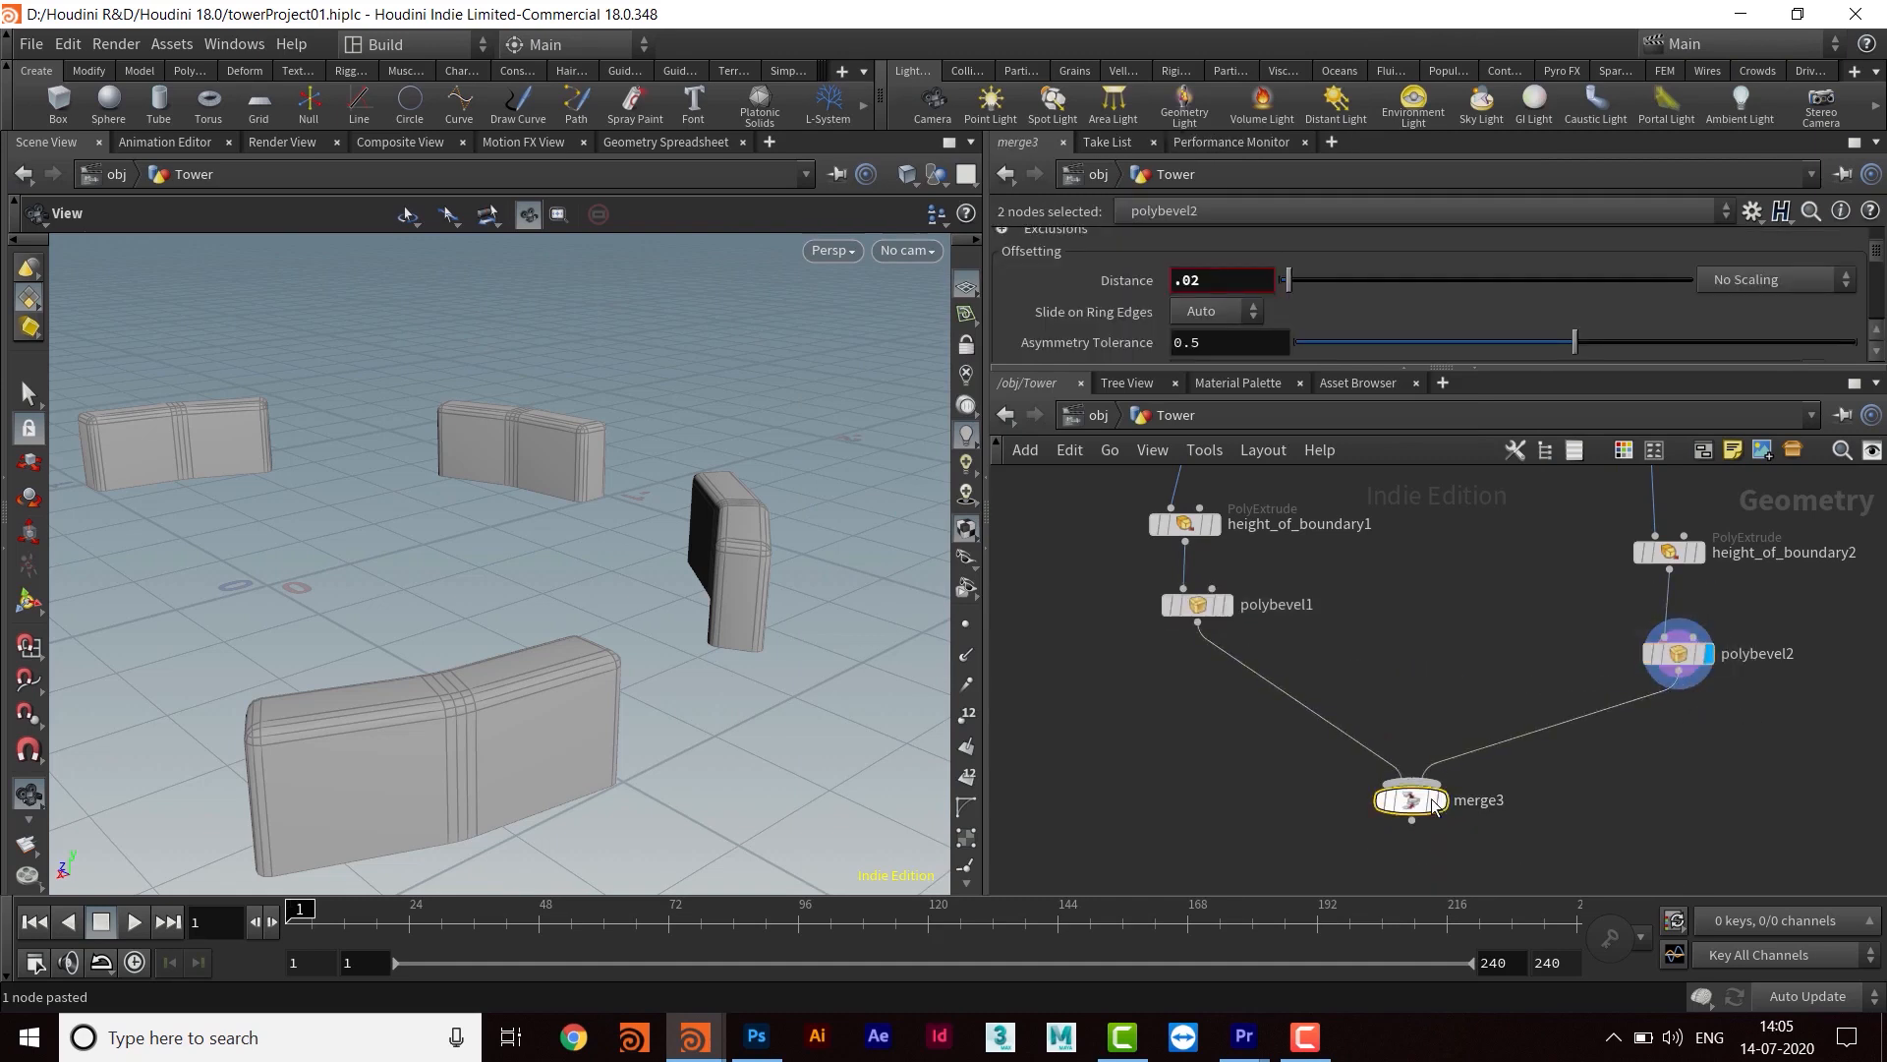
pyautogui.click(1438, 800)
pyautogui.scroll(-10, 665, 574)
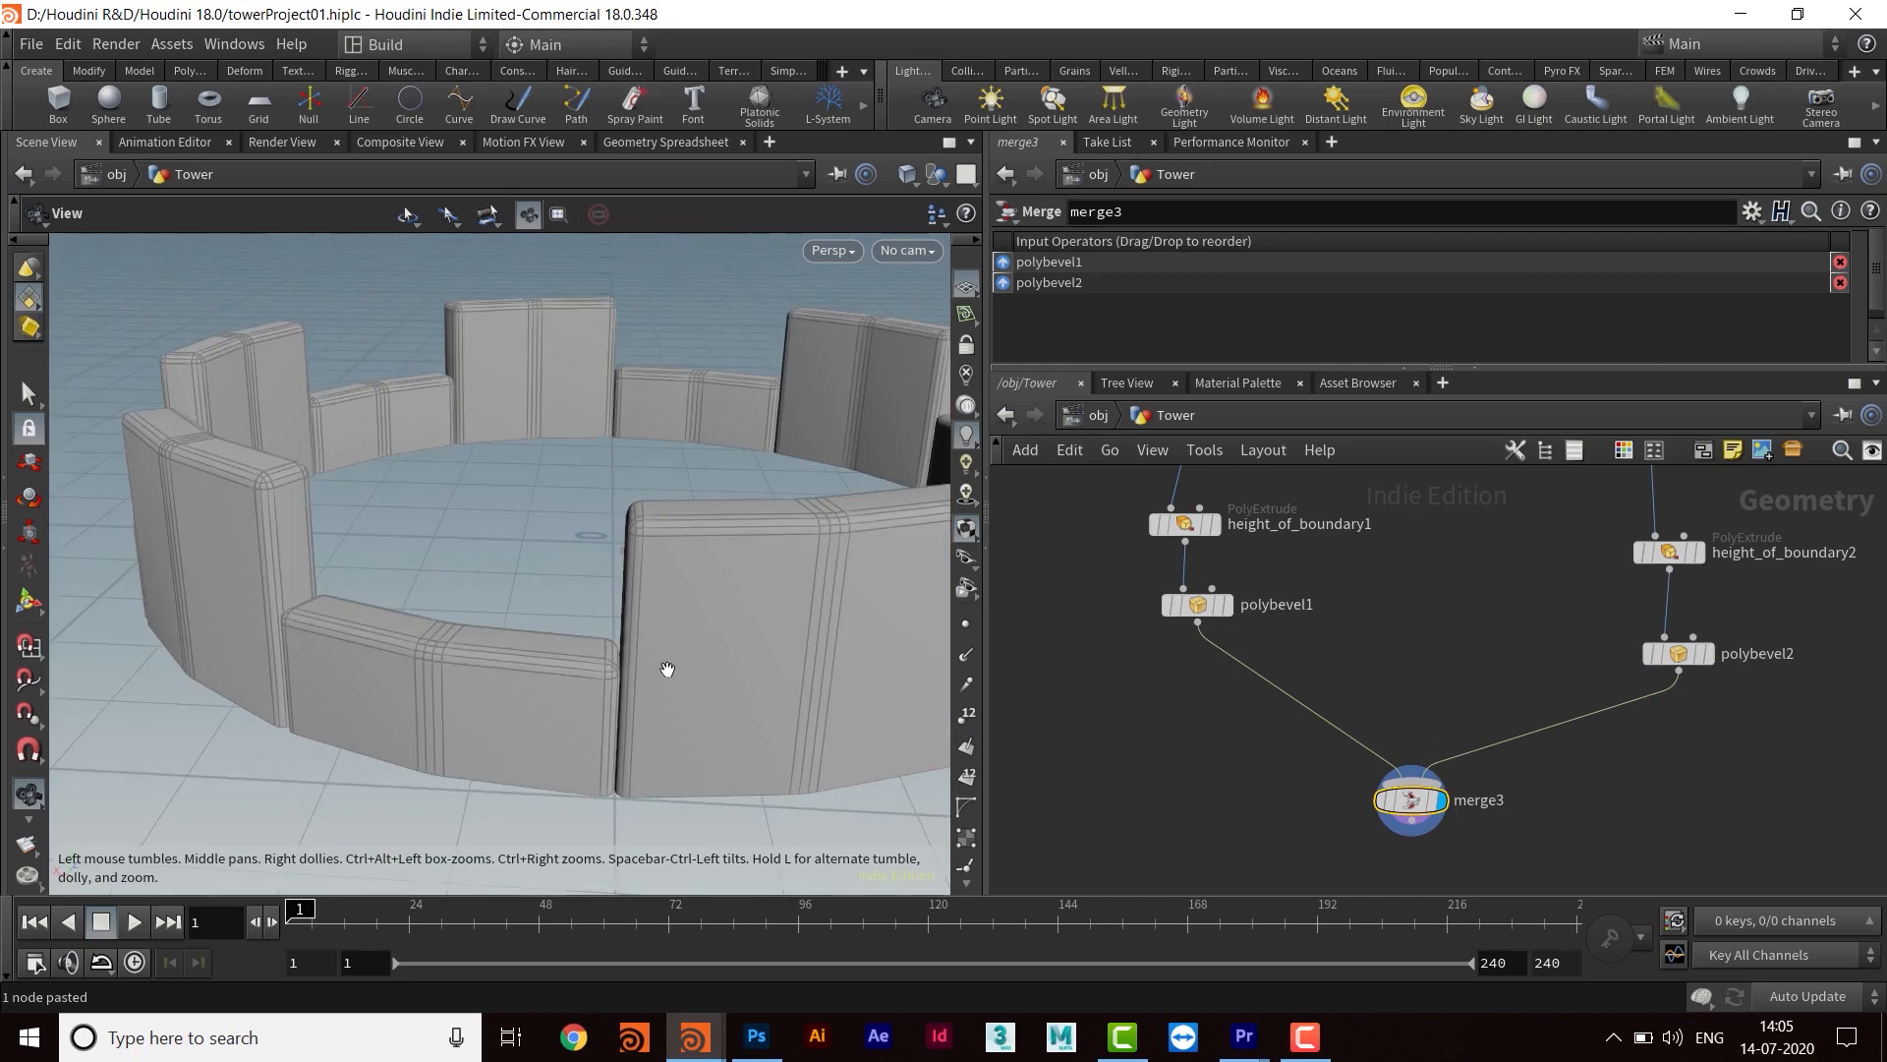
pyautogui.moveTo(286, 575); pyautogui.dragTo(463, 590)
pyautogui.moveTo(463, 590); pyautogui.dragTo(835, 616, button='right')
pyautogui.moveTo(835, 615); pyautogui.dragTo(430, 654)
pyautogui.moveTo(746, 622); pyautogui.dragTo(708, 591)
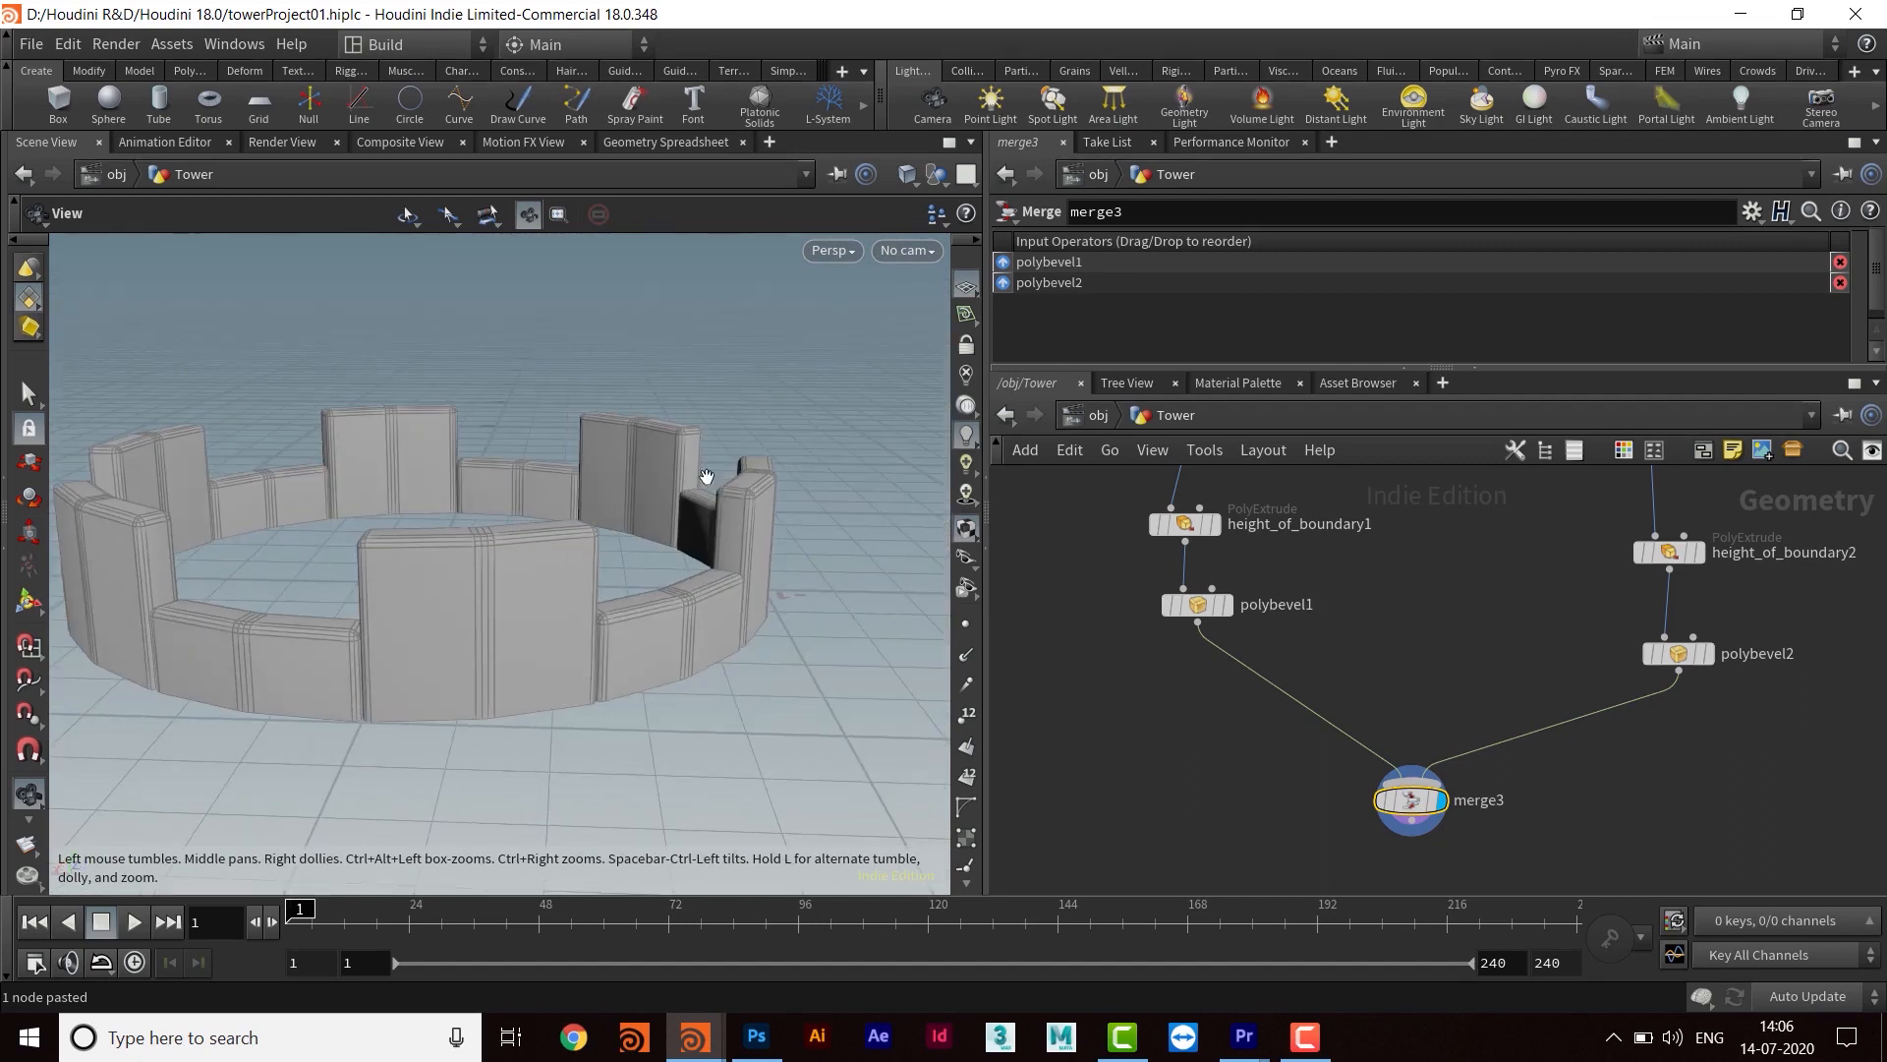
pyautogui.moveTo(517, 579); pyautogui.dragTo(519, 602, button='middle')
# Add a Null node below merge3 and connect it to the merge output
pyautogui.moveTo(1555, 805); pyautogui.dragTo(1425, 826, button='middle')
pyautogui.scroll(-2, 1443, 677)
pyautogui.moveTo(1418, 677); pyautogui.dragTo(1416, 635, button='middle')
pyautogui.moveTo(1469, 767); pyautogui.dragTo(1481, 615, button='middle')
pyautogui.scroll(2, 1465, 669)
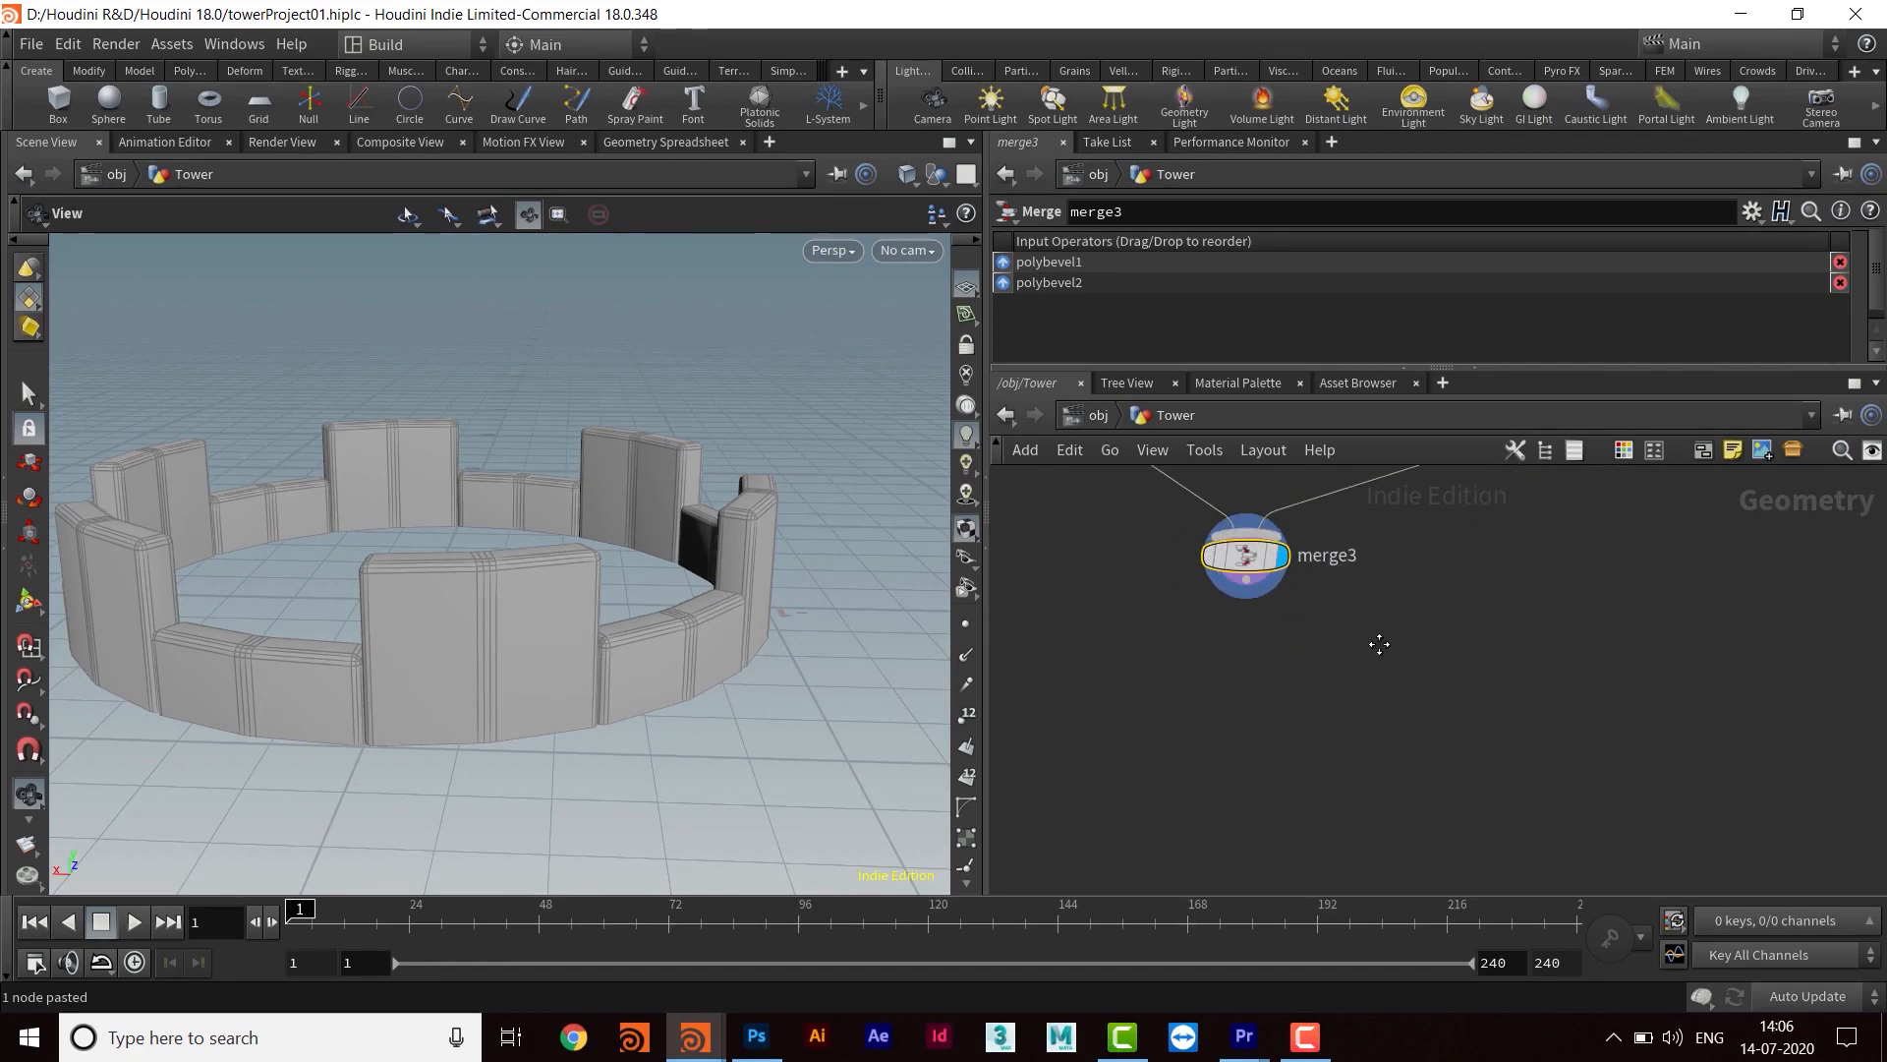
pyautogui.press('Tab')
pyautogui.write('null')
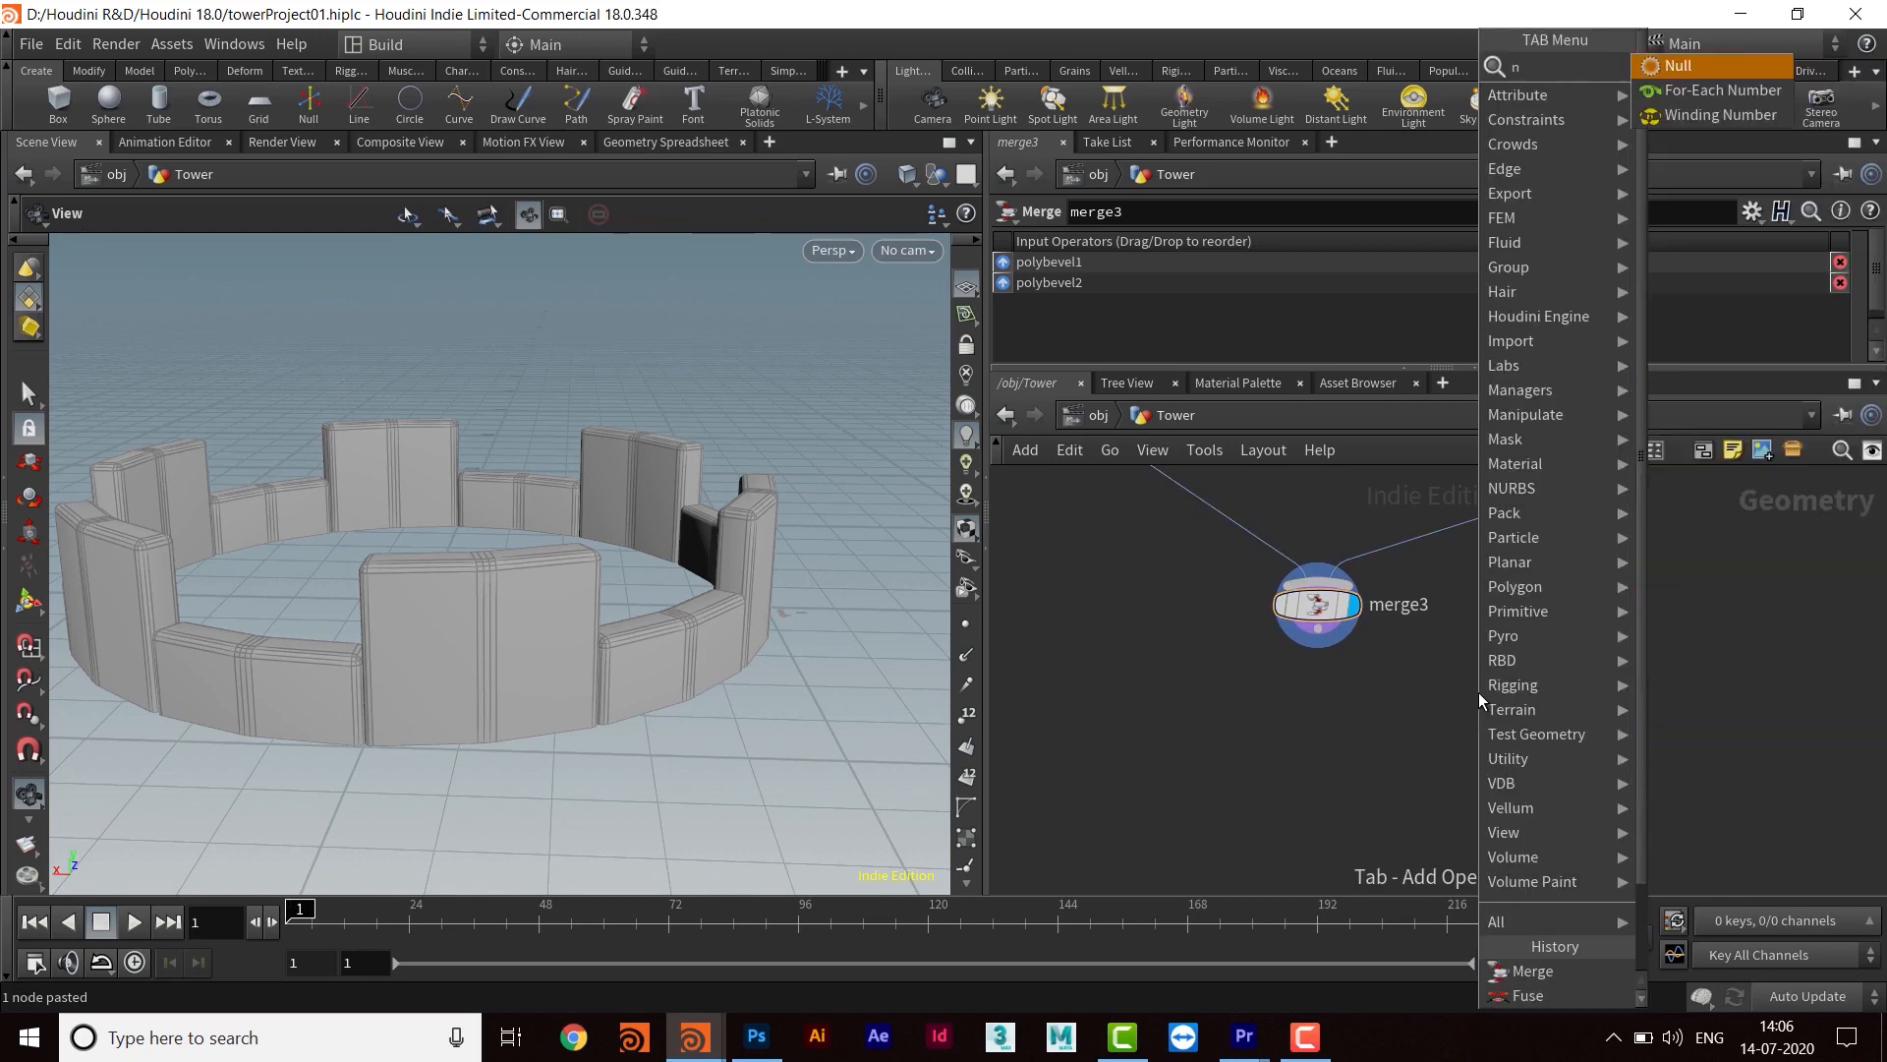
pyautogui.press('Return')
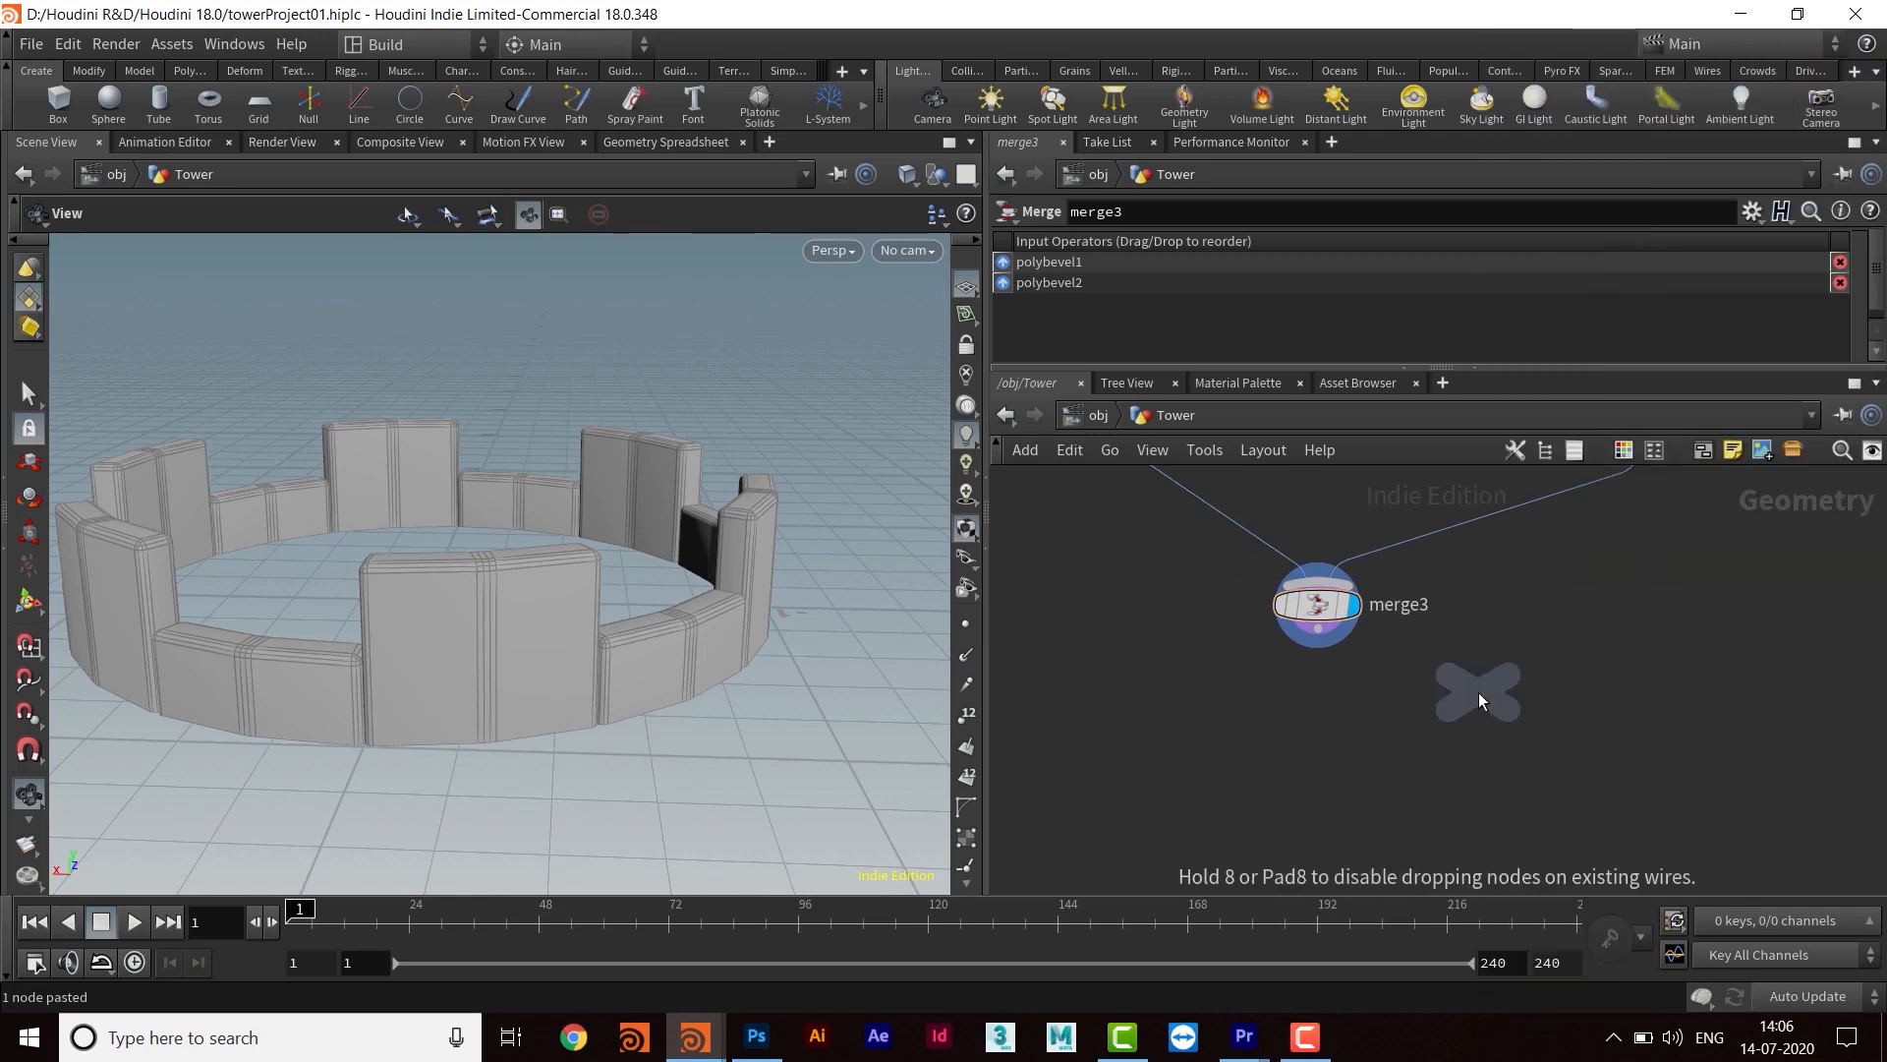
pyautogui.click(1479, 692)
pyautogui.moveTo(1478, 692)
pyautogui.mouseDown()
pyautogui.moveTo(1325, 711)
pyautogui.moveTo(1317, 681)
pyautogui.moveTo(1321, 744)
pyautogui.mouseUp()
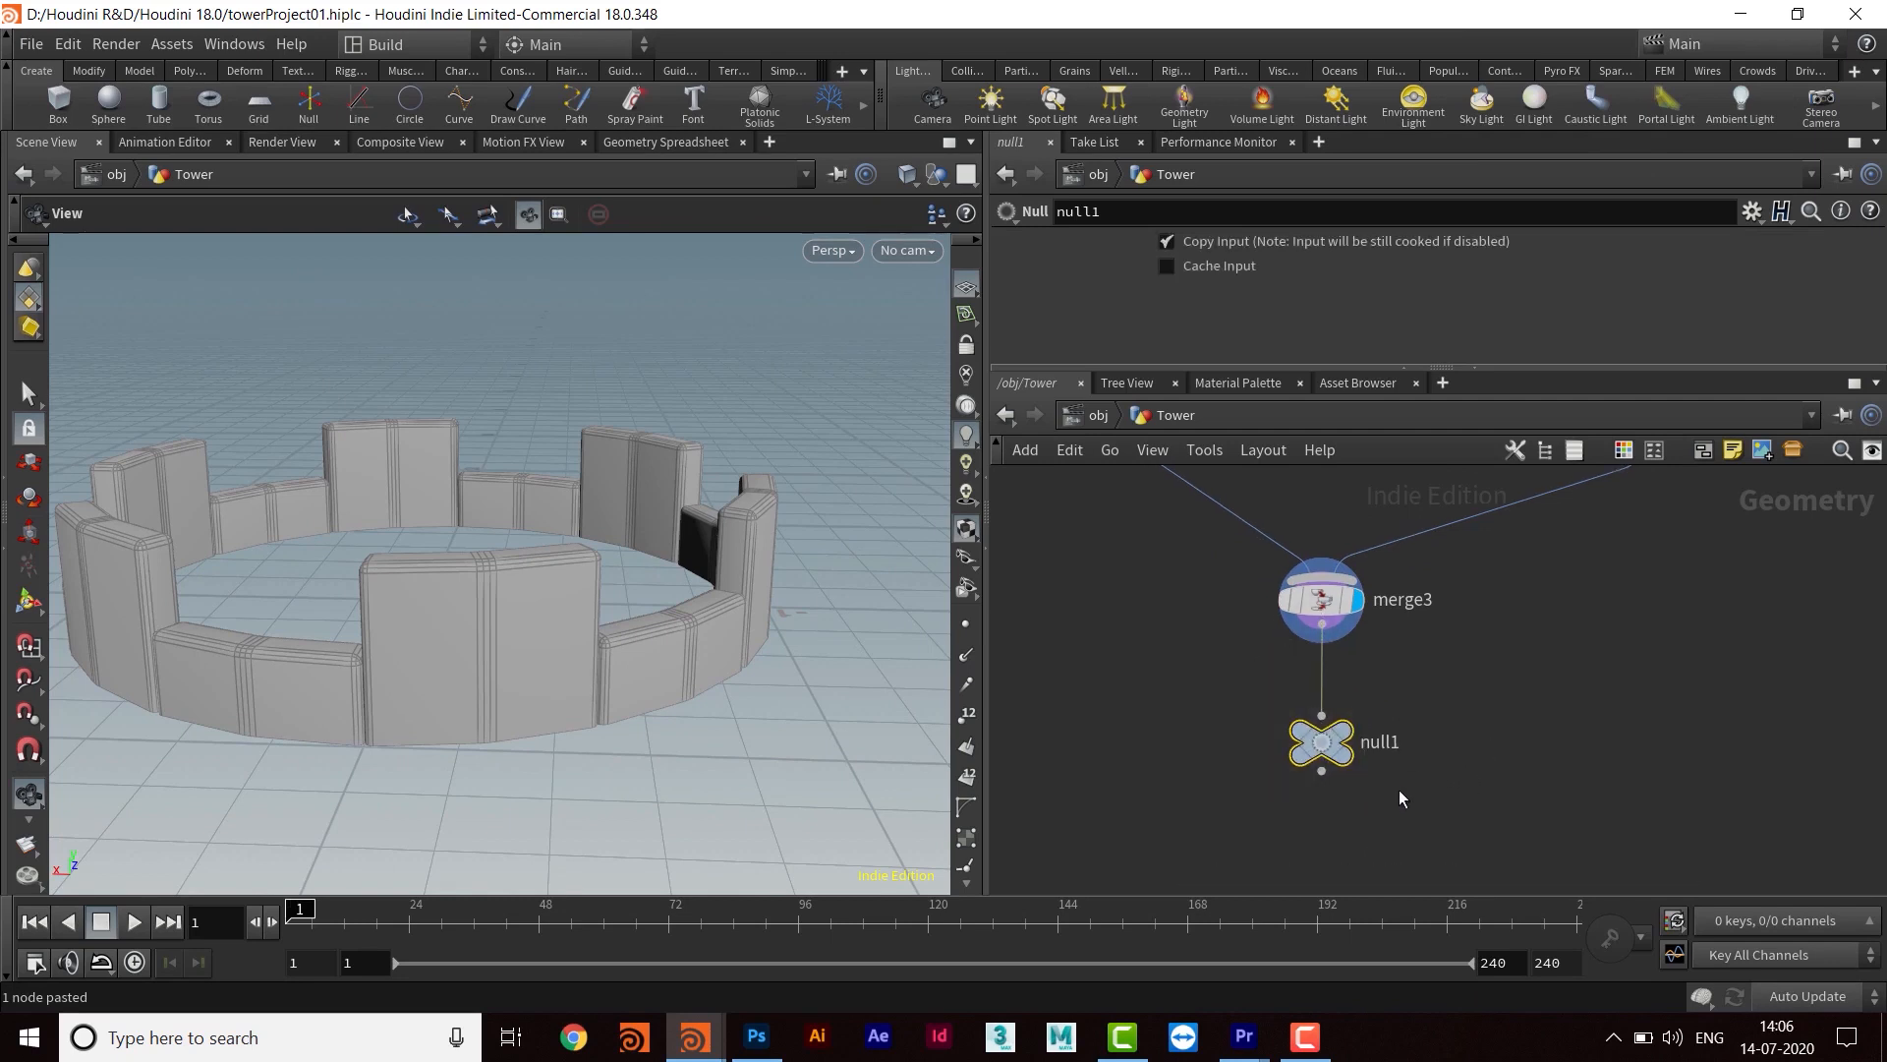
# Colour the Null node green and rename it BOUNDRIES
pyautogui.press('c')
pyautogui.click(1773, 812)
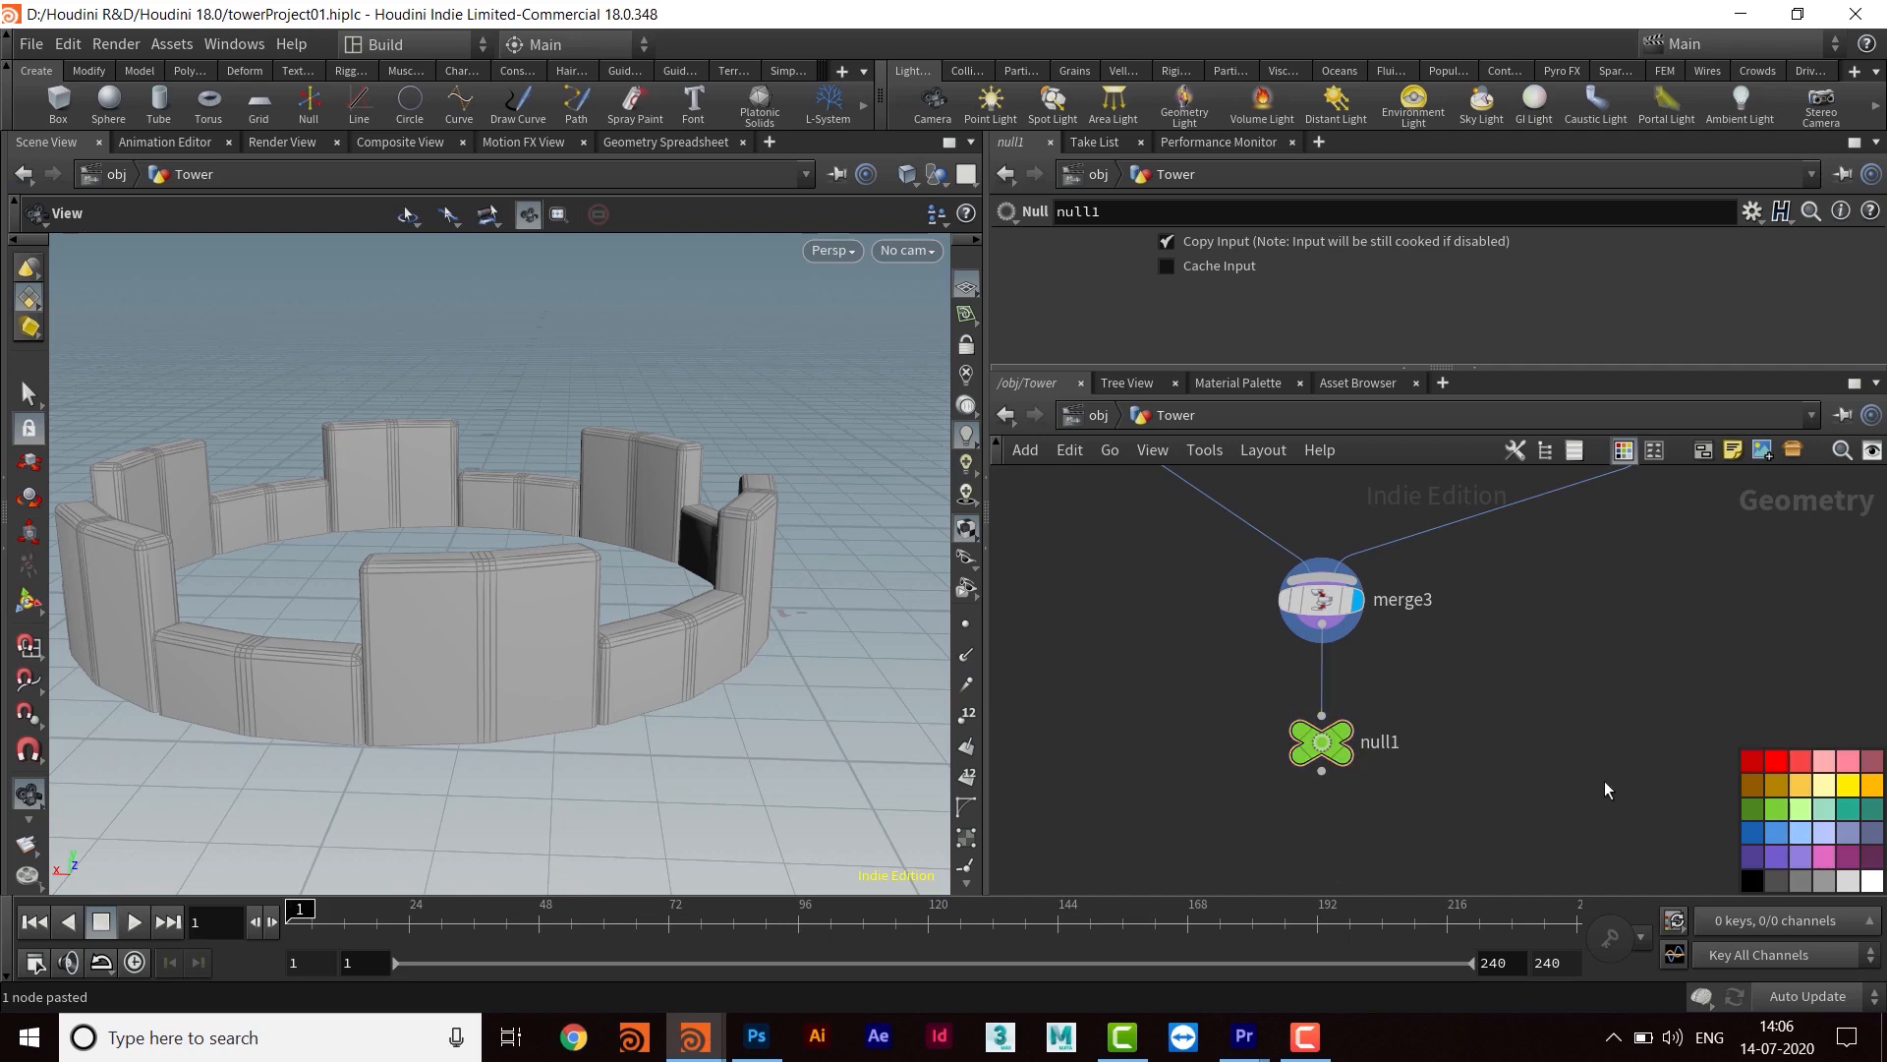
pyautogui.press('c')
pyautogui.moveTo(1557, 780); pyautogui.dragTo(1595, 758, button='middle')
pyautogui.click(1424, 726)
pyautogui.hotkey('ctrl', 'a')
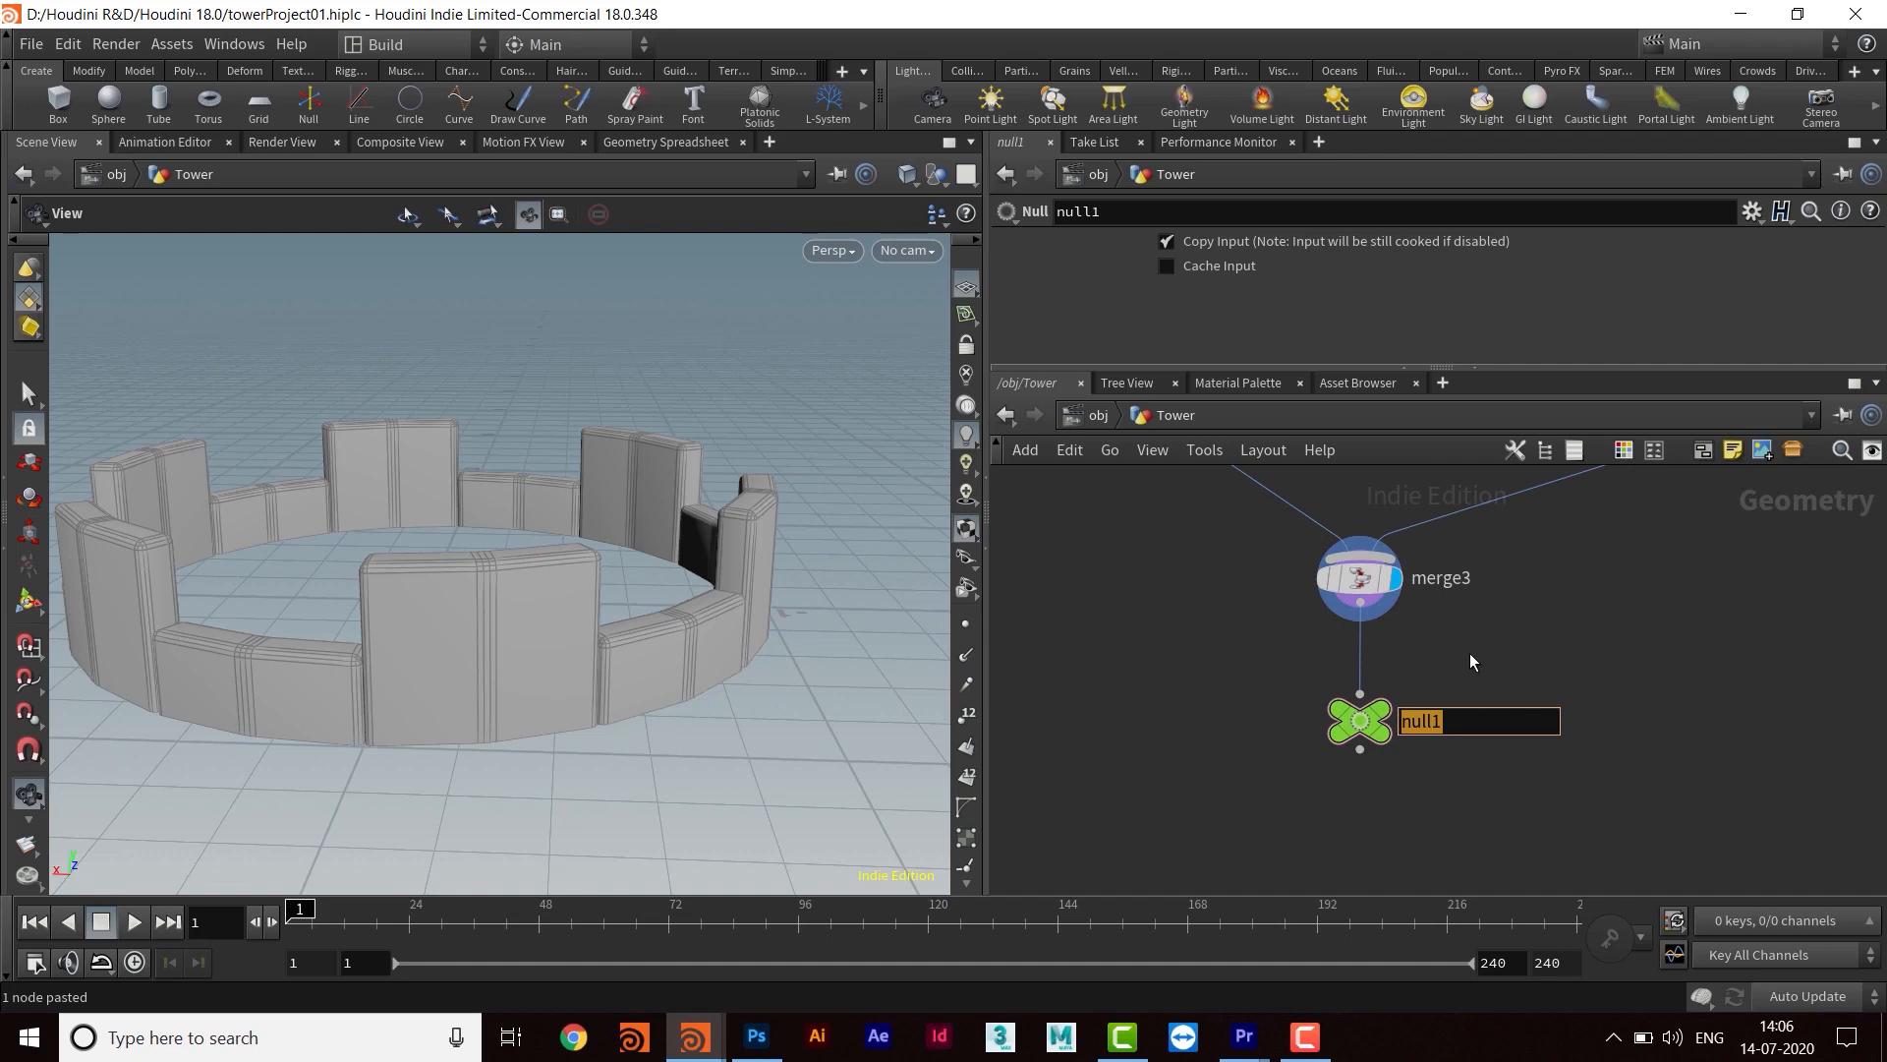
pyautogui.write('BOUNDR')
pyautogui.press('BackSpace')
pyautogui.press('BackSpace')
pyautogui.write('DRIES')
pyautogui.press('Return')
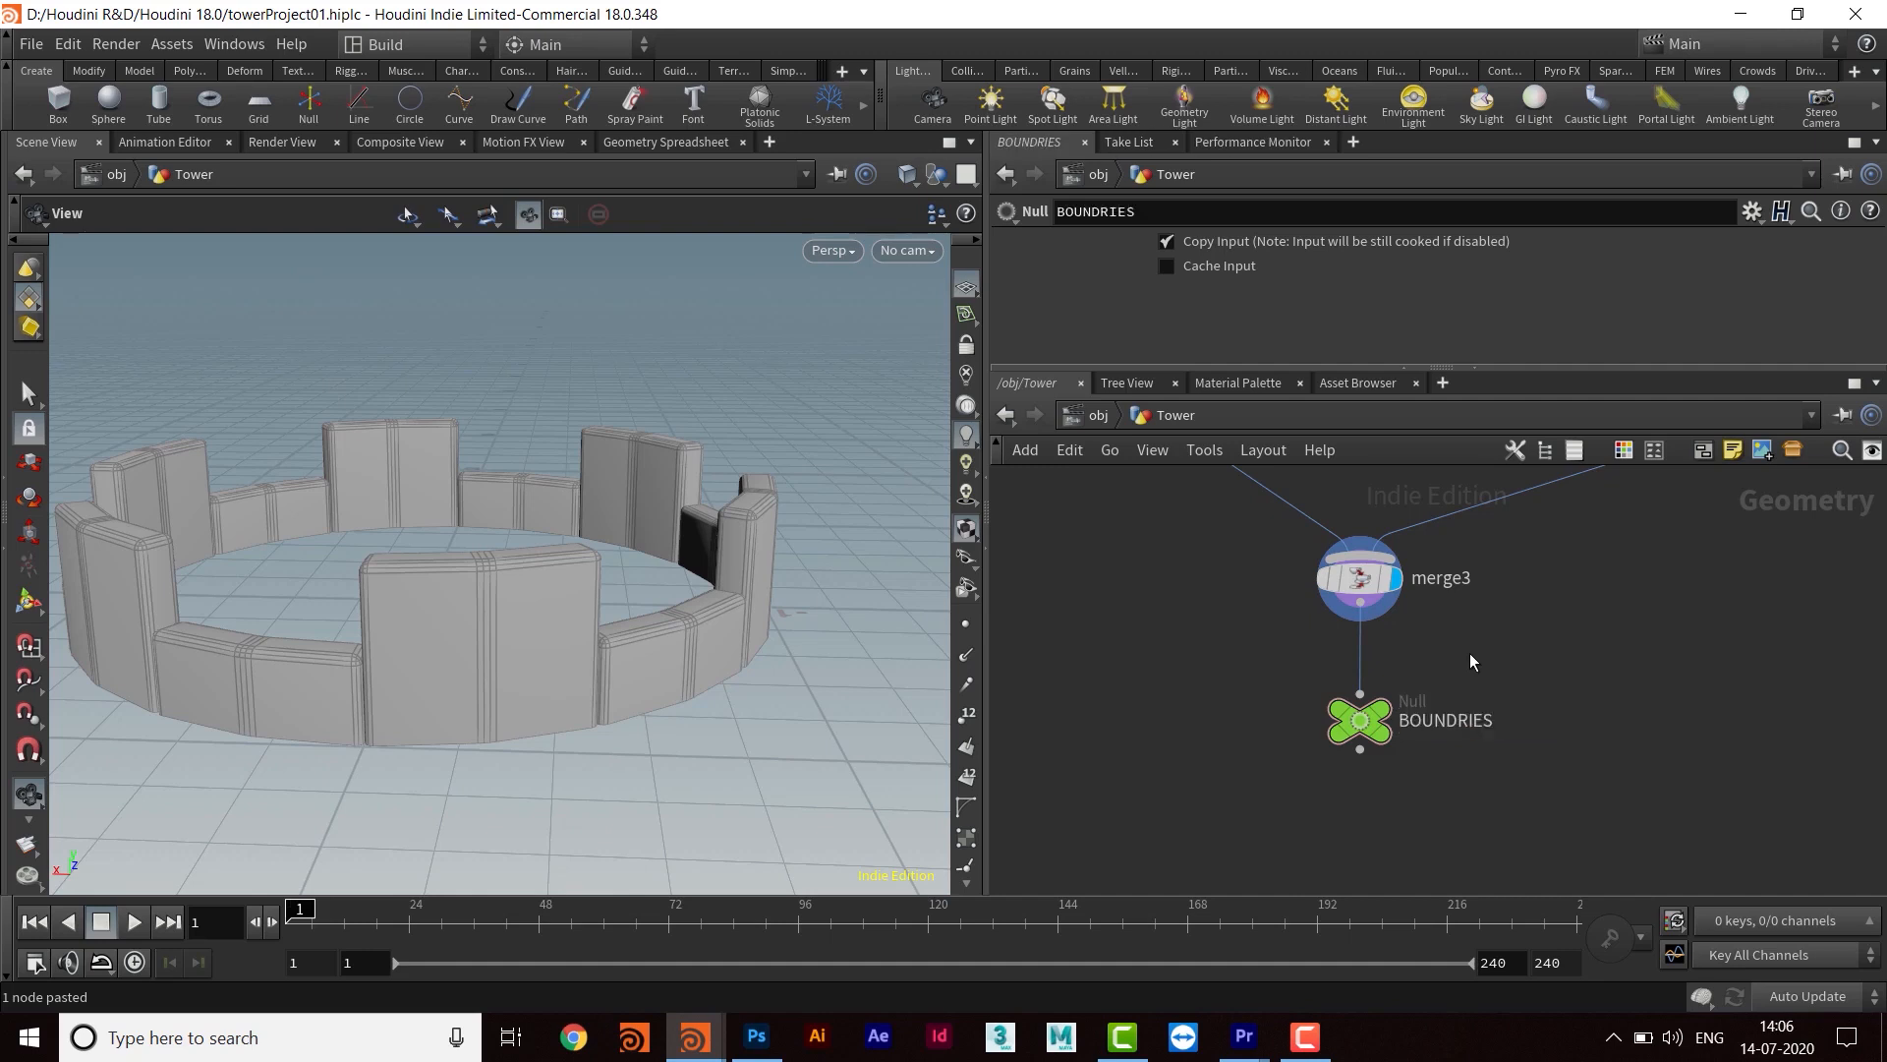
# Save the towerProject01.hiplc scene
pyautogui.scroll(-3, 1563, 727)
pyautogui.moveTo(1625, 706); pyautogui.dragTo(1443, 871, button='middle')
pyautogui.moveTo(1571, 646); pyautogui.dragTo(1571, 694, button='middle')
pyautogui.click(31, 44)
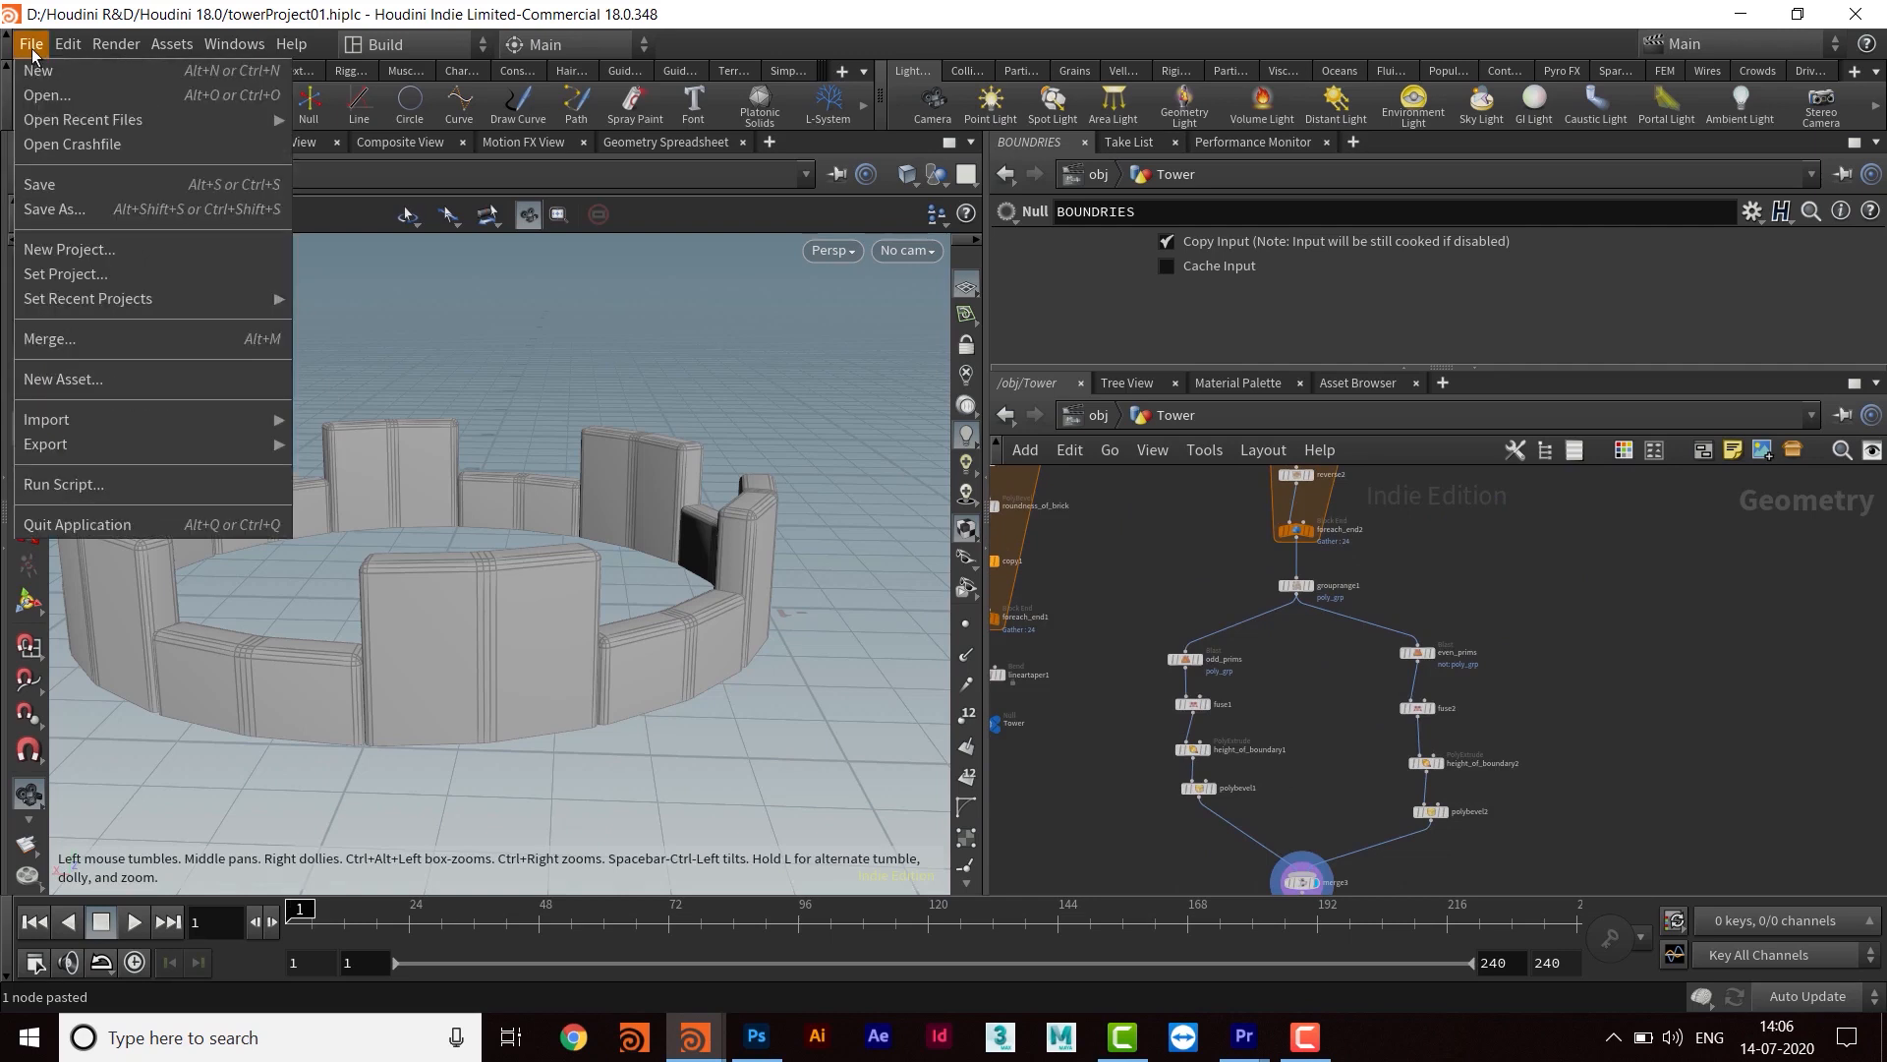
pyautogui.click(51, 184)
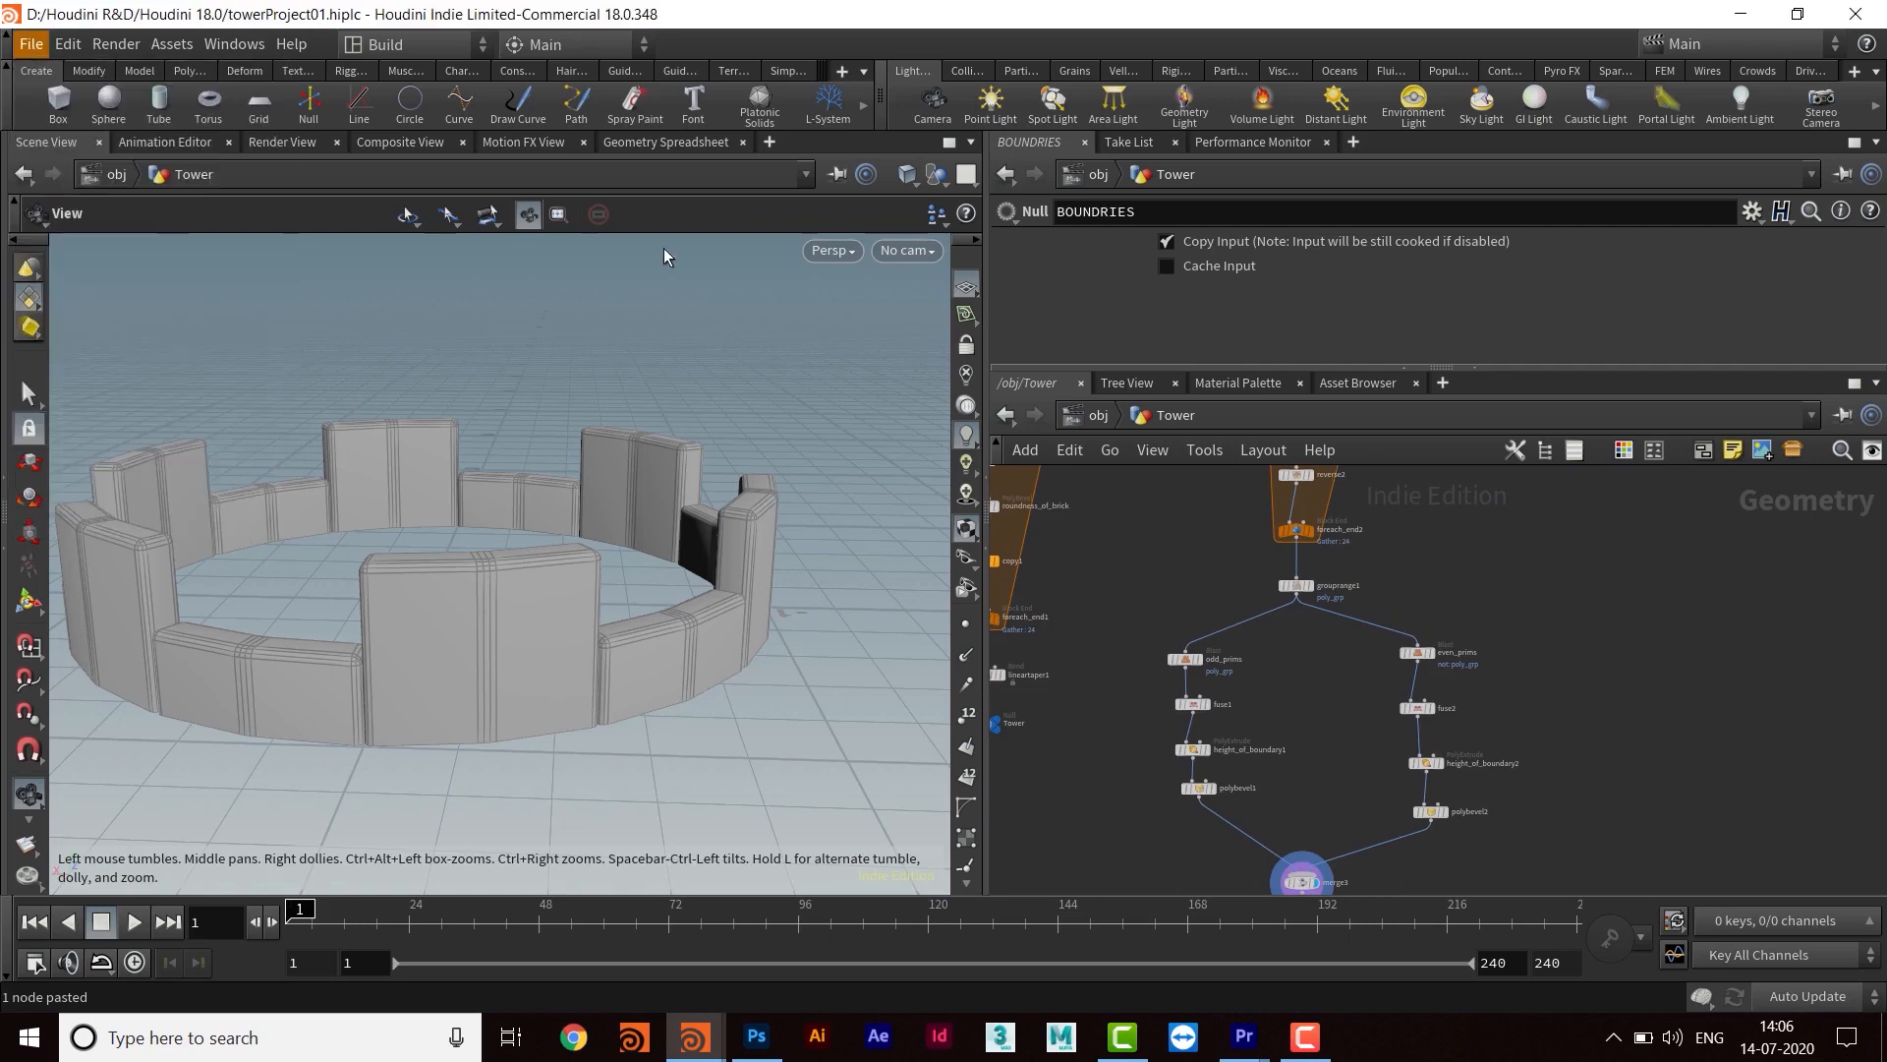
# Align the even_prims, fuse2, height_of_boundary2 and polybevel2 nodes vertically and place the branch between grouprange1 and merge3
pyautogui.moveTo(1504, 746); pyautogui.dragTo(1504, 735, button='middle')
pyautogui.scroll(-3, 1504, 736)
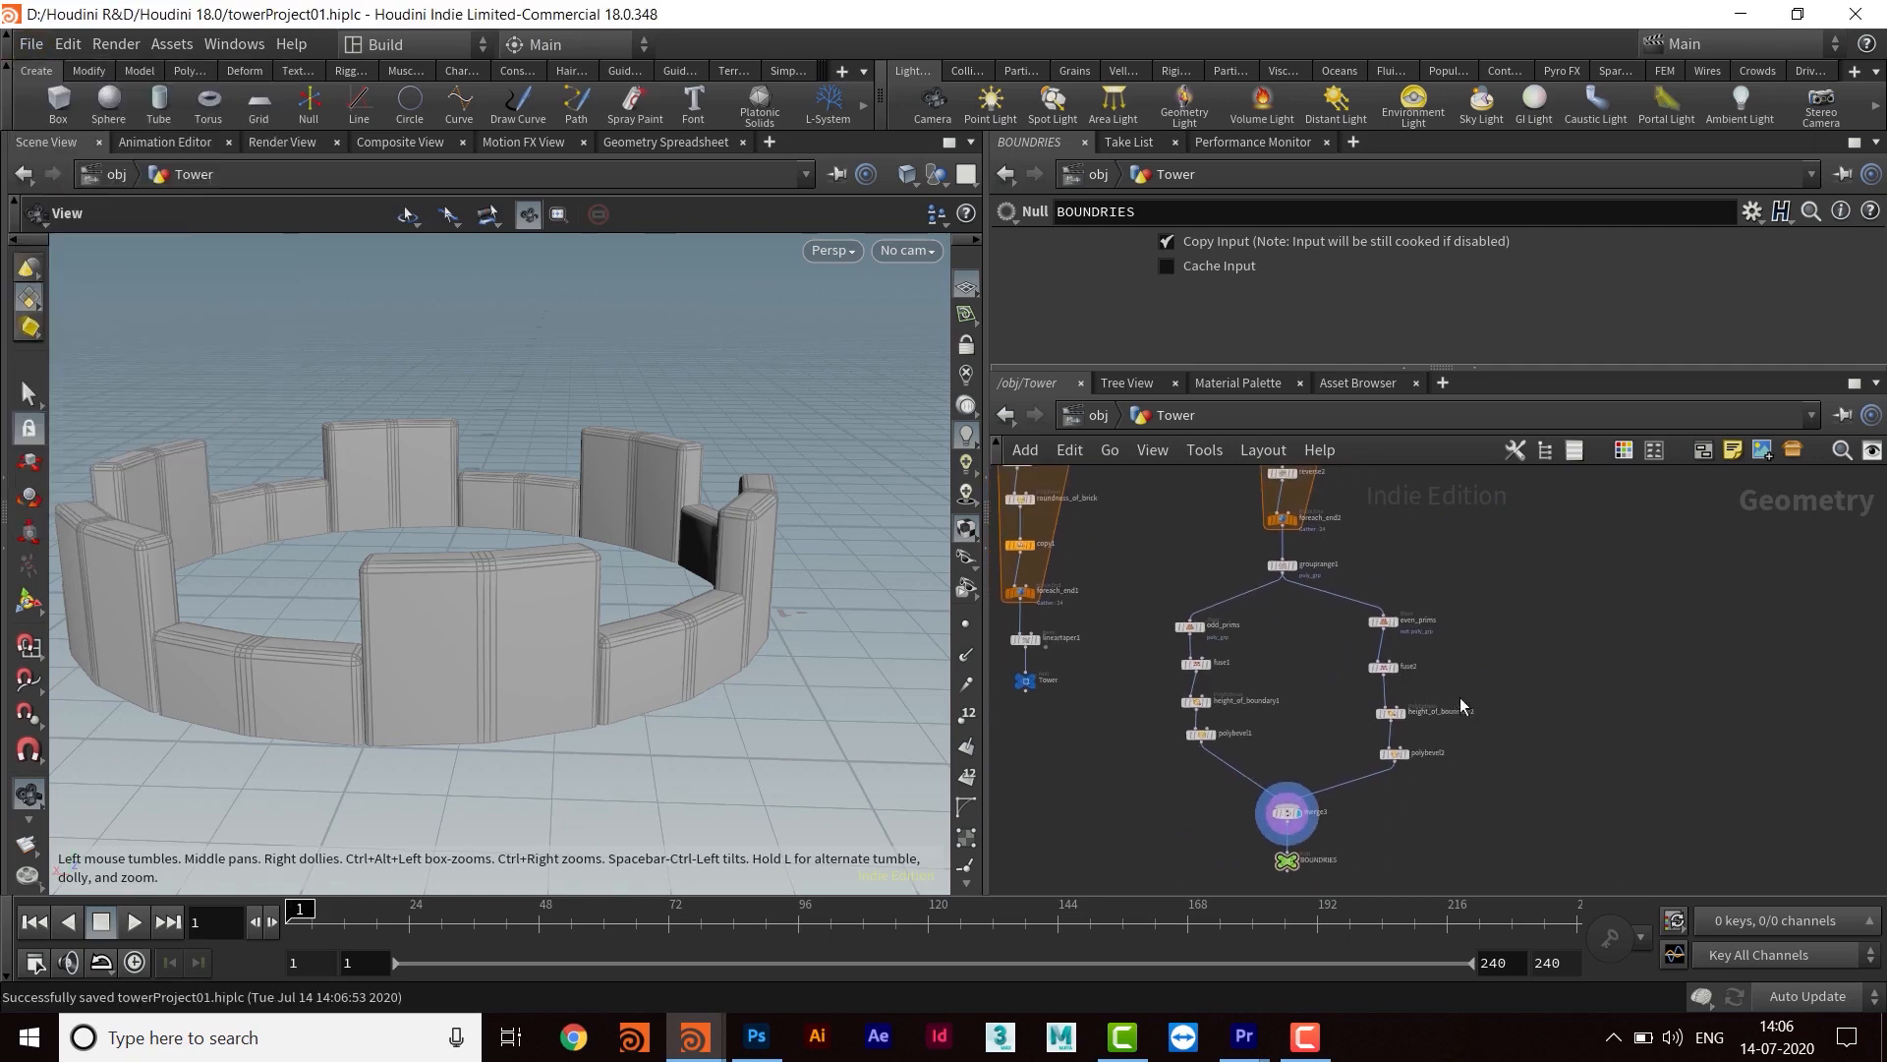
pyautogui.moveTo(1502, 577); pyautogui.dragTo(1347, 788)
pyautogui.scroll(5, 1423, 765)
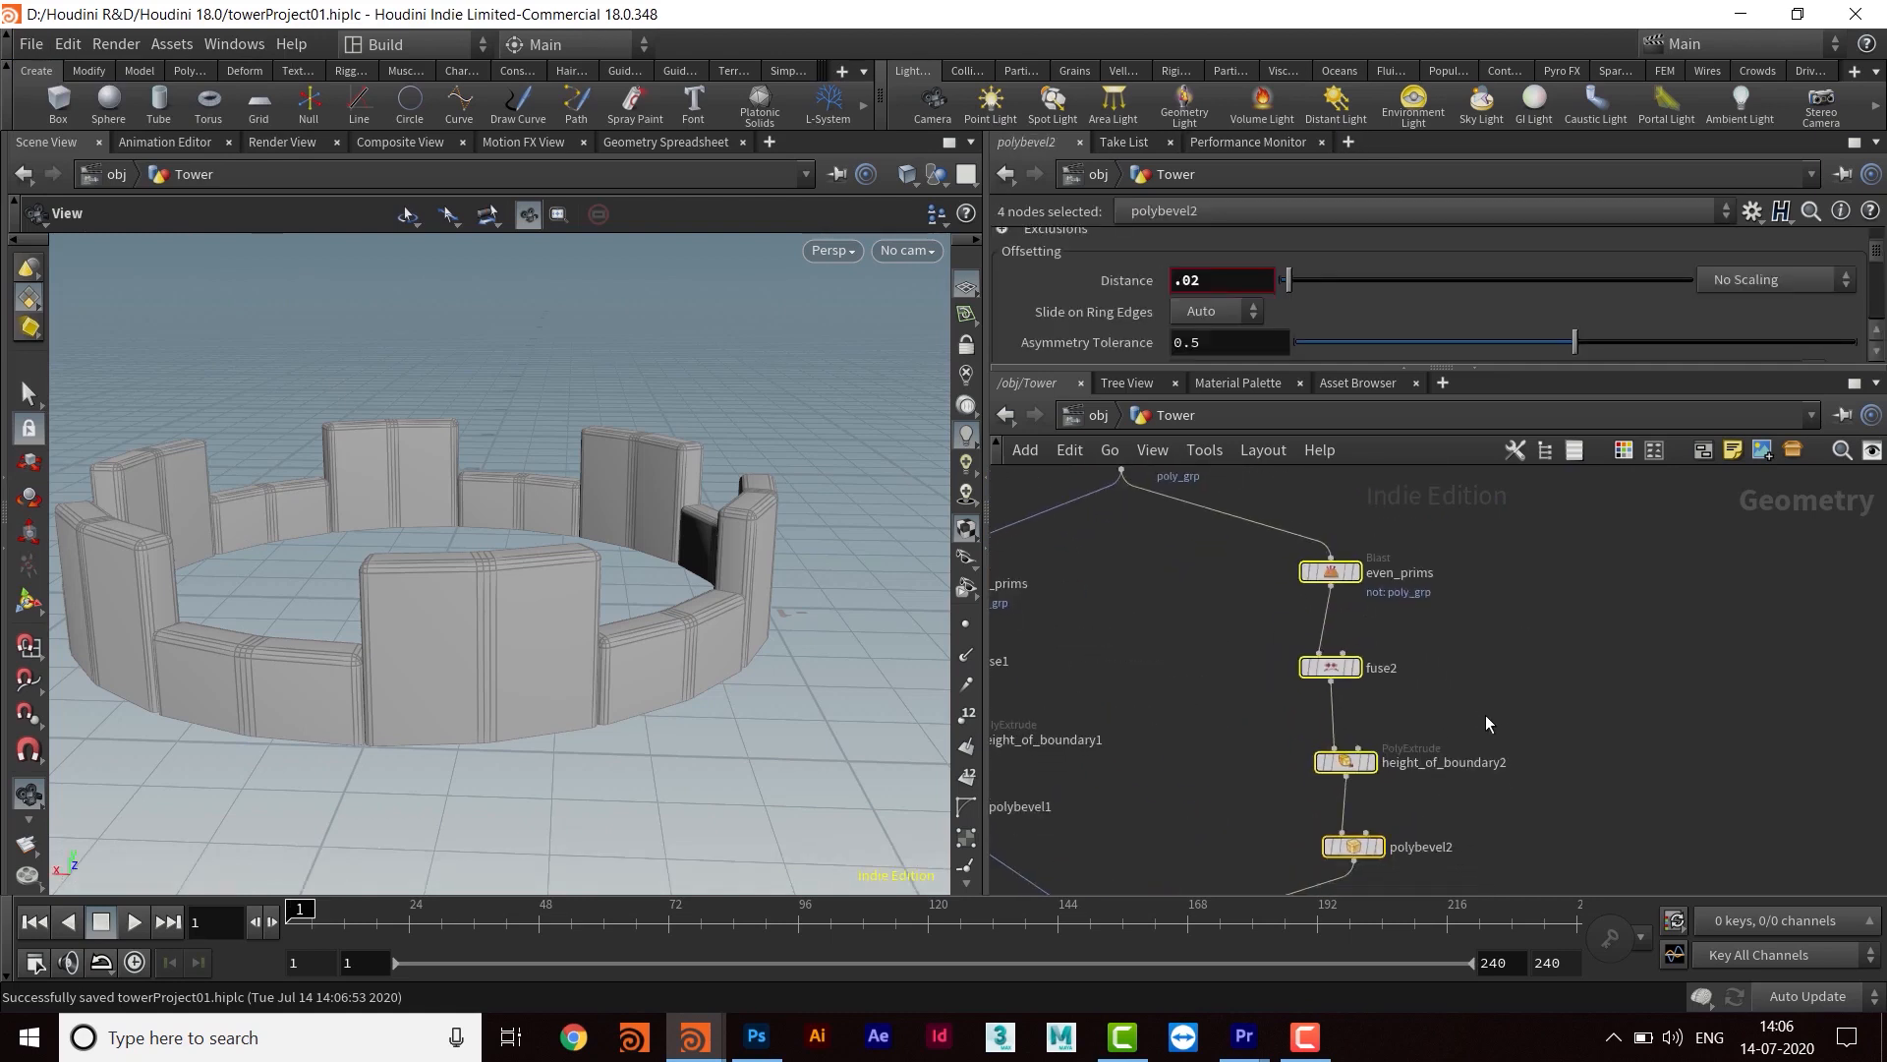
pyautogui.scroll(-2, 1465, 687)
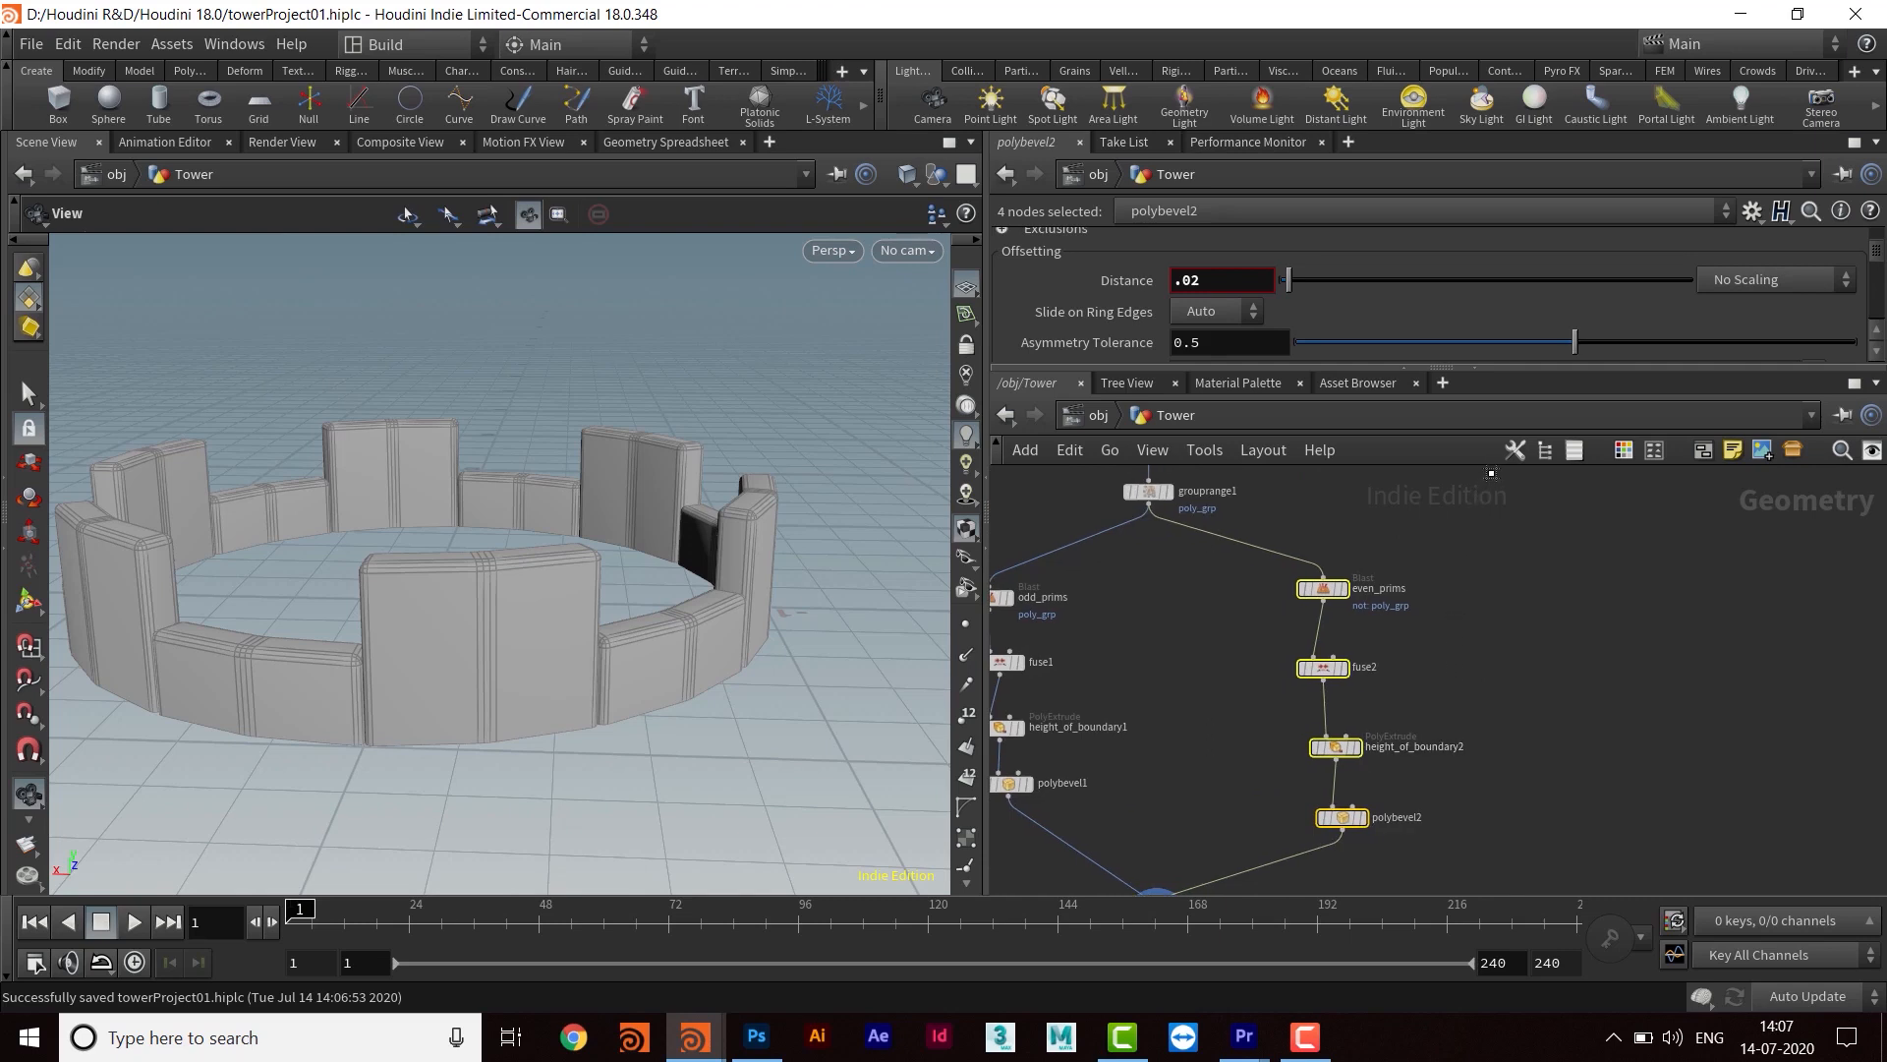
pyautogui.moveTo(1491, 472); pyautogui.dragTo(1499, 389)
pyautogui.scroll(-4, 1519, 669)
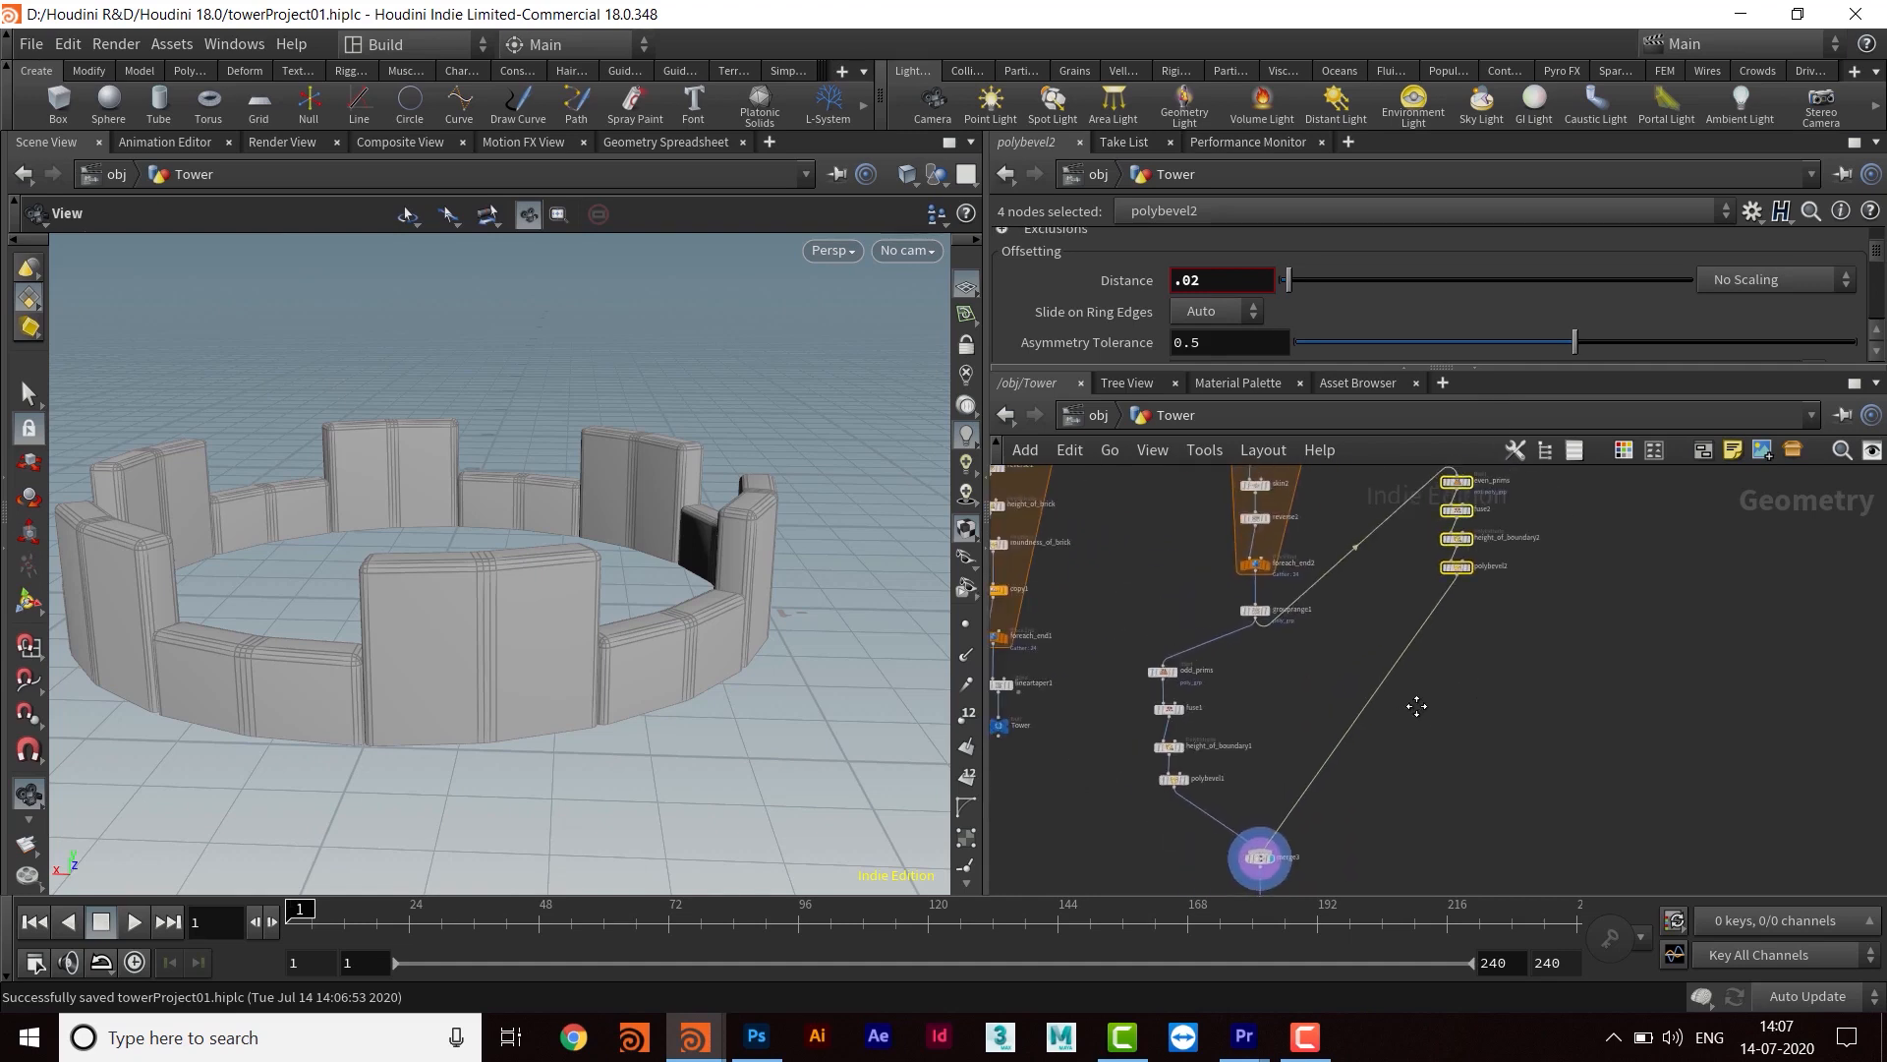
pyautogui.moveTo(1413, 584); pyautogui.dragTo(1296, 782)
pyautogui.scroll(2, 1472, 756)
# Align the odd_prims, fuse1, height_of_boundary1 and polybevel1 nodes vertically
pyautogui.moveTo(1471, 756); pyautogui.dragTo(1661, 705, button='middle')
pyautogui.moveTo(1299, 710); pyautogui.dragTo(1342, 726, button='middle')
pyautogui.moveTo(1135, 575); pyautogui.dragTo(1289, 829)
pyautogui.moveTo(1345, 768); pyautogui.dragTo(1400, 756, button='middle')
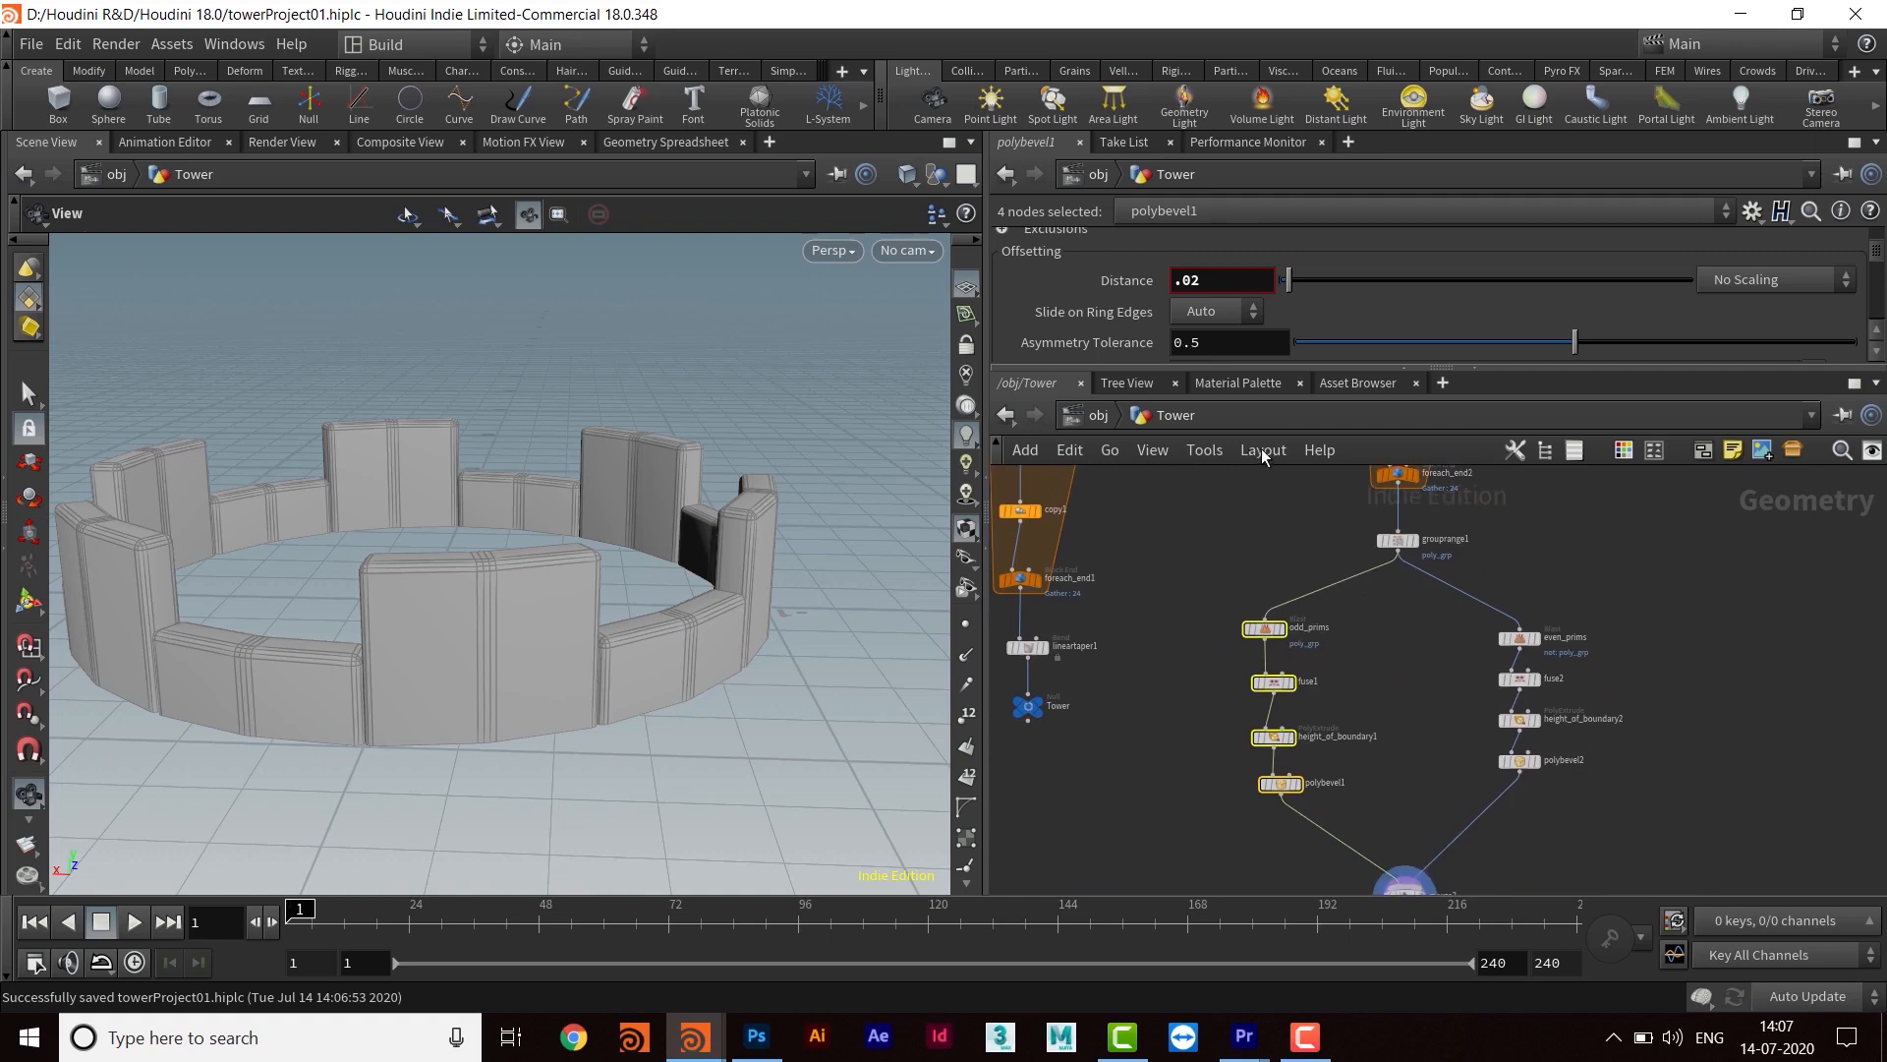
pyautogui.click(1262, 449)
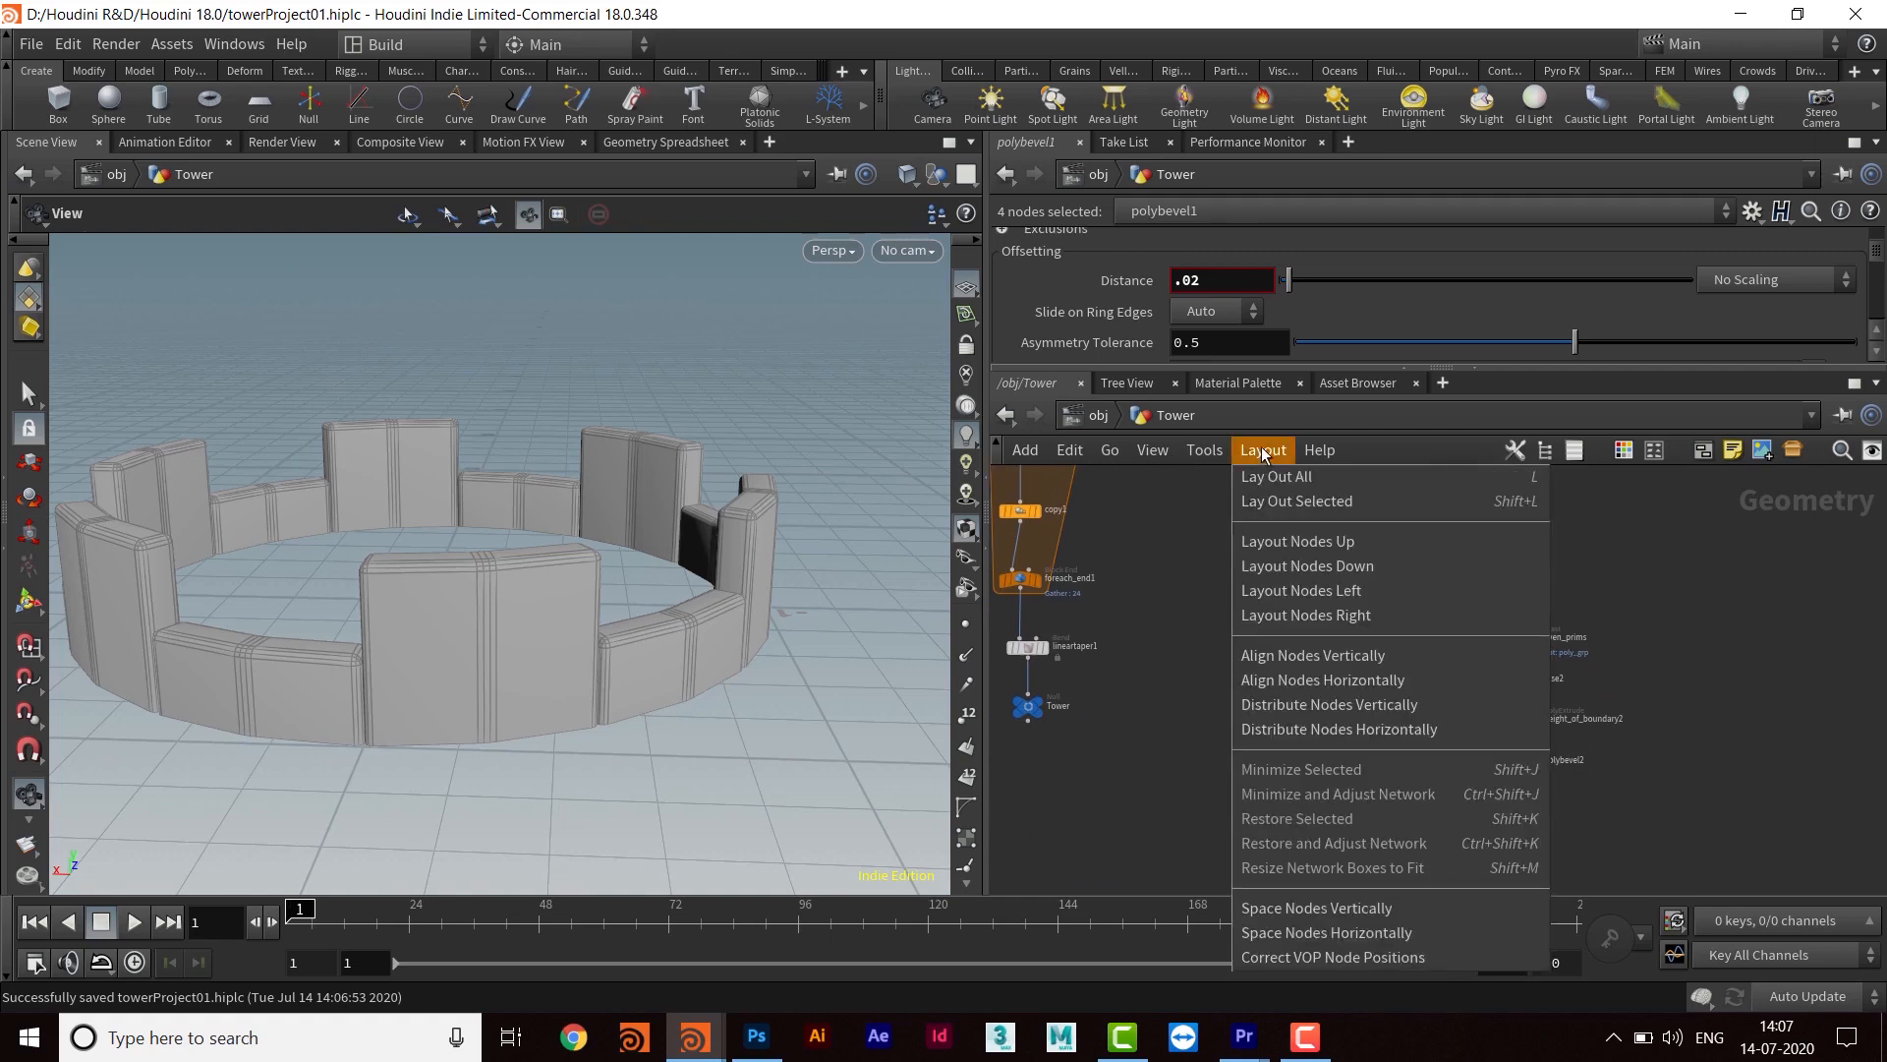
pyautogui.click(1343, 657)
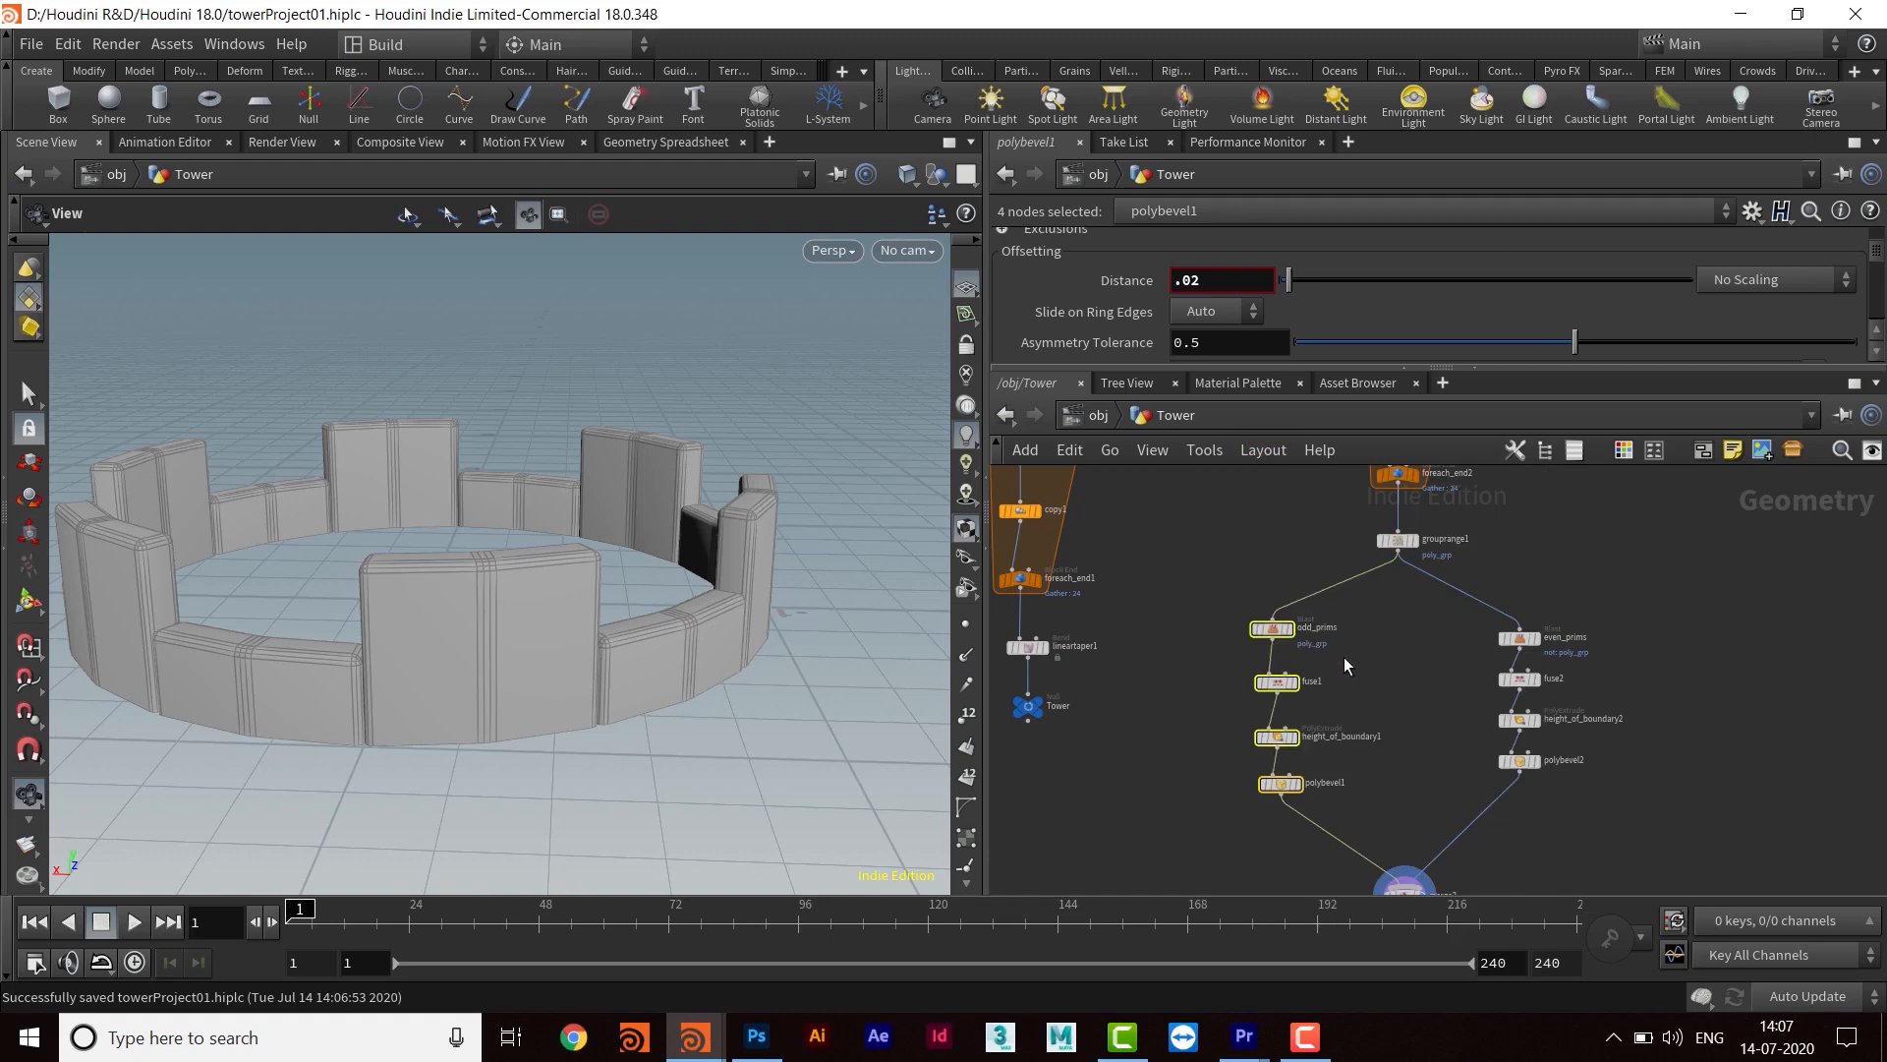
pyautogui.scroll(-1, 1455, 780)
pyautogui.moveTo(1448, 853); pyautogui.dragTo(1454, 753, button='middle')
pyautogui.scroll(5, 1384, 779)
pyautogui.scroll(-5, 1573, 691)
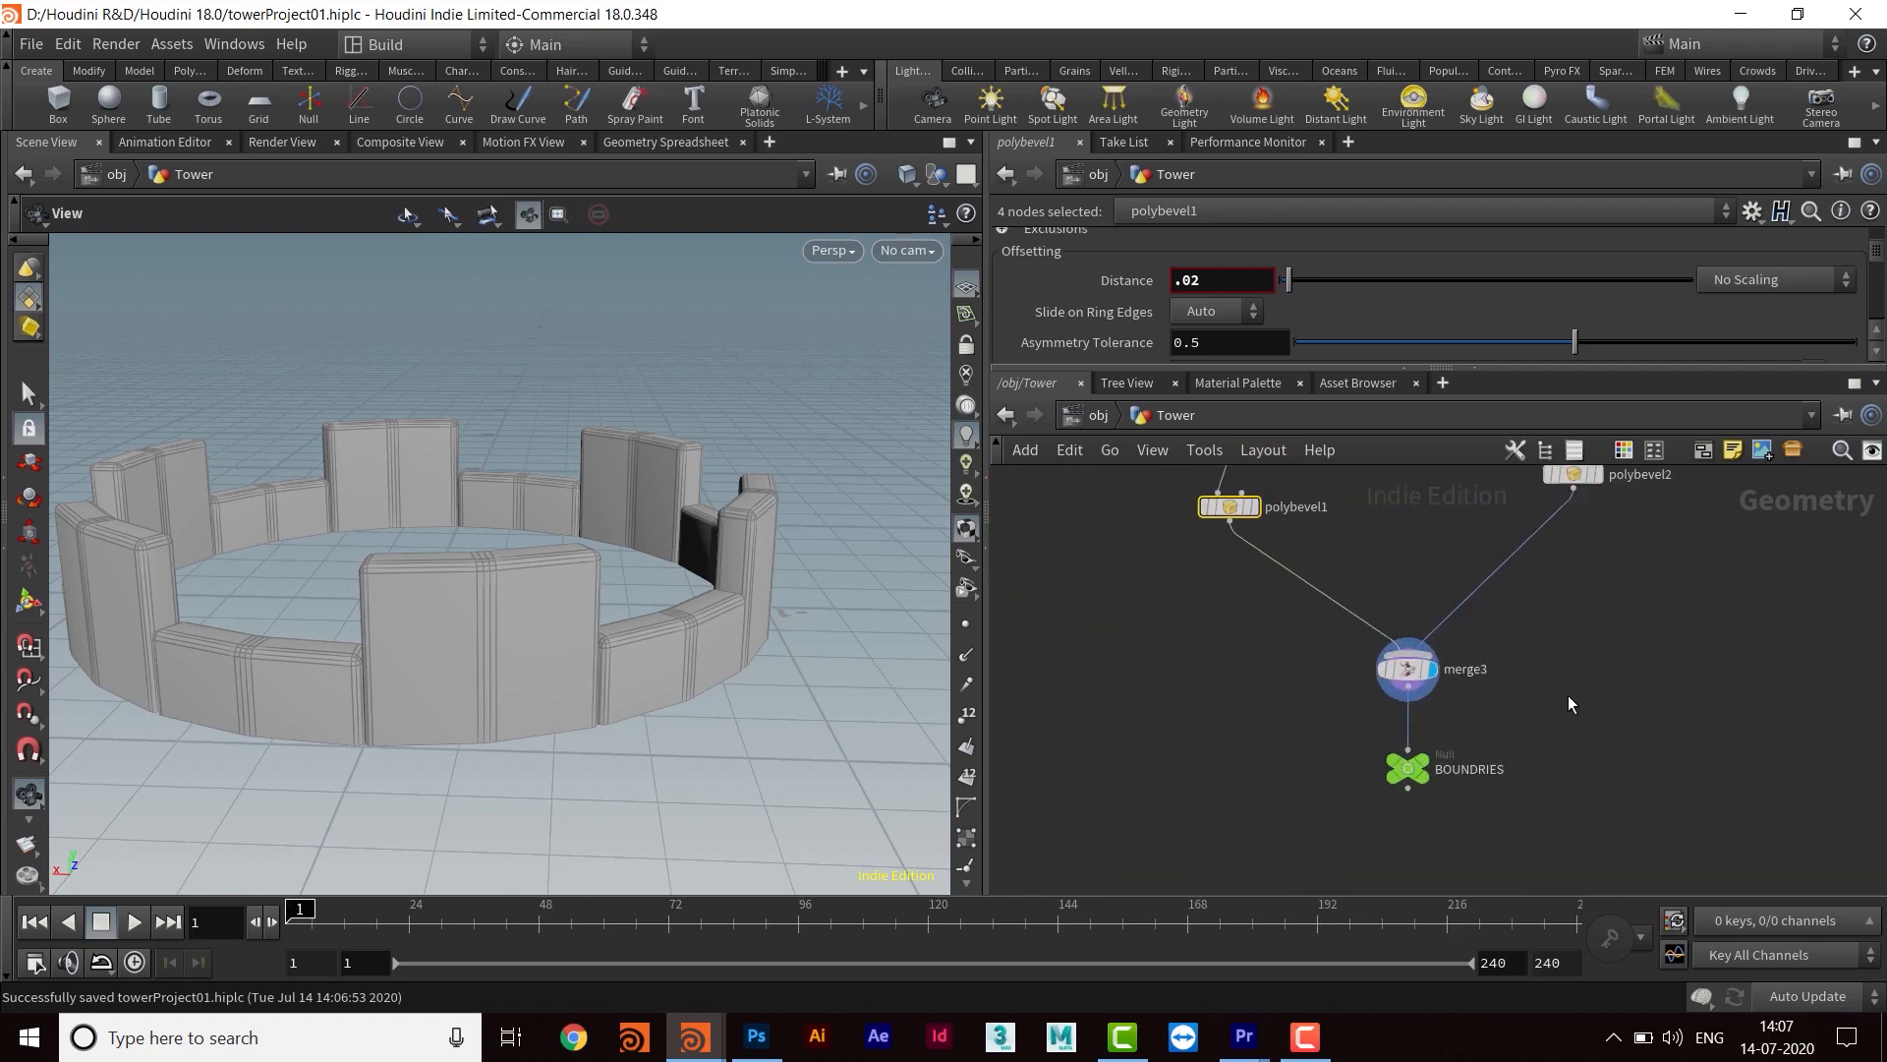
pyautogui.scroll(-3, 1380, 787)
pyautogui.moveTo(1473, 690); pyautogui.dragTo(1259, 799, button='middle')
pyautogui.moveTo(654, 608); pyautogui.dragTo(584, 530)
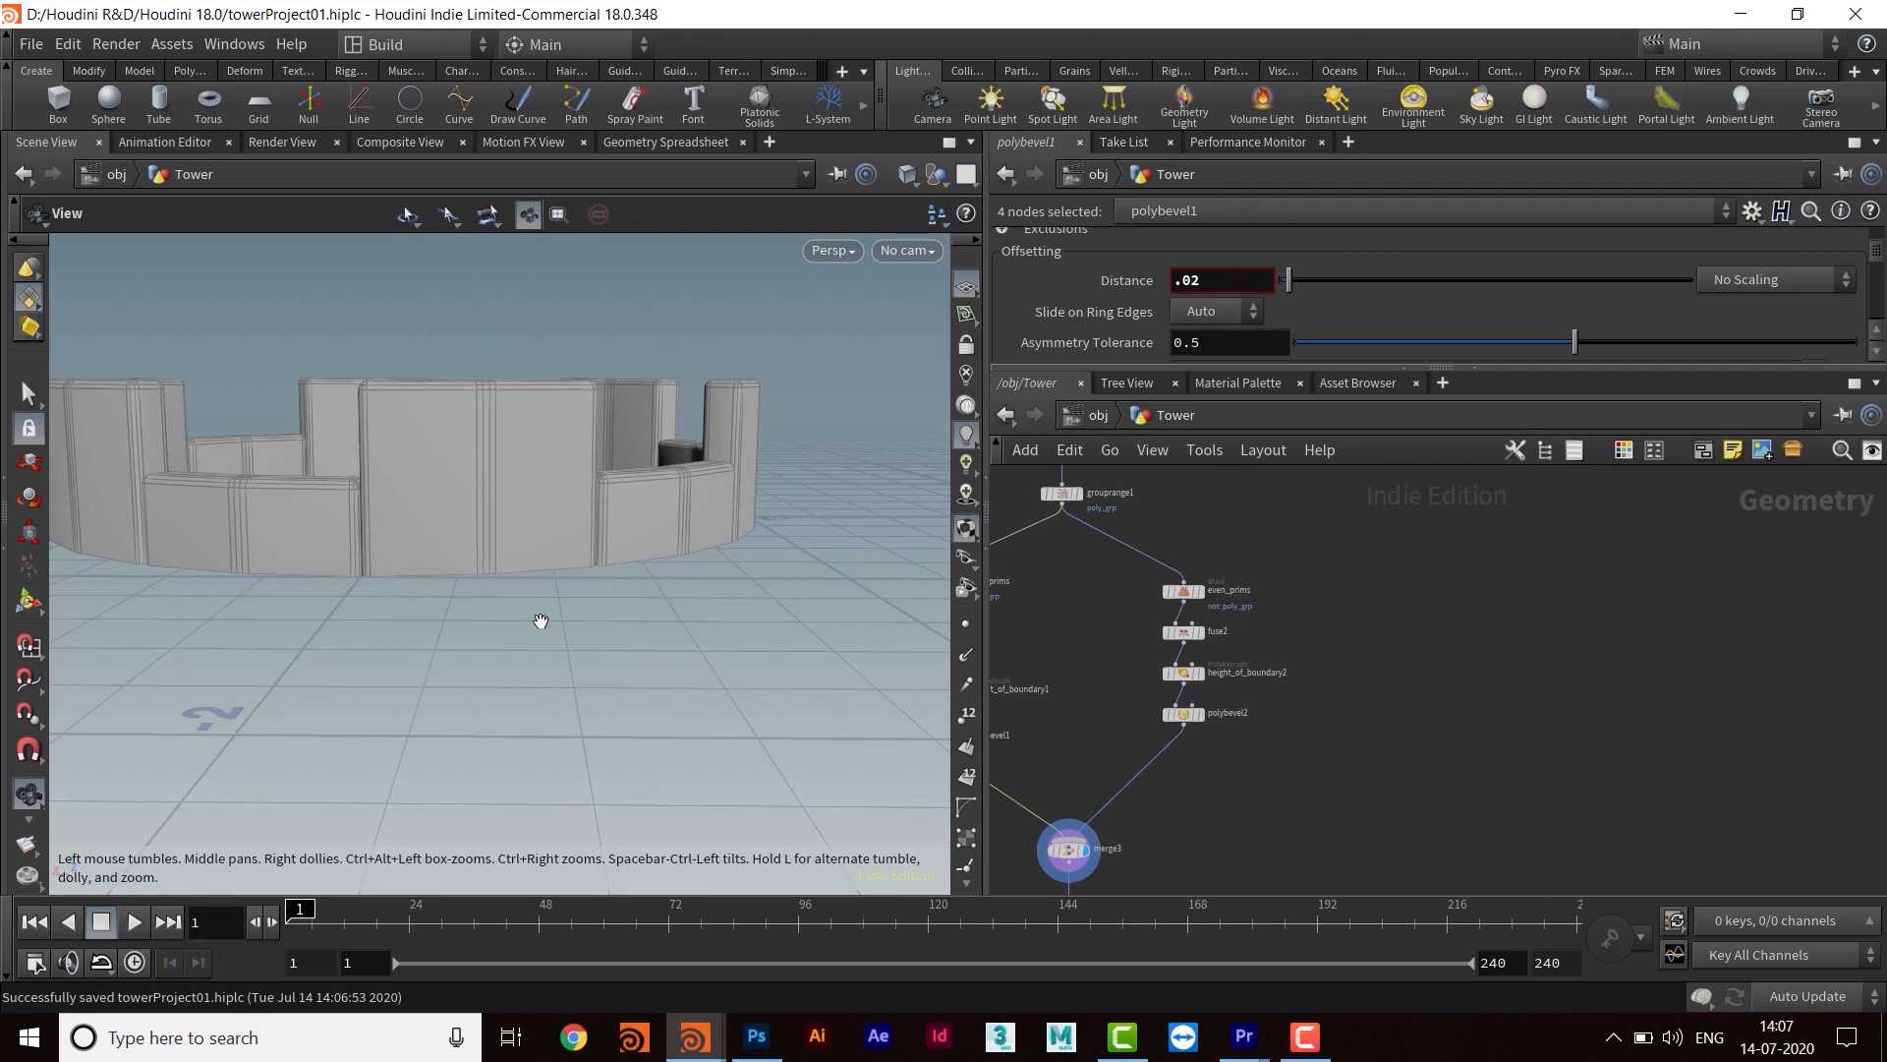
# Copy the circle2 node at the start of the boundary network
pyautogui.moveTo(594, 632); pyautogui.dragTo(639, 629)
pyautogui.scroll(5, 1181, 758)
pyautogui.moveTo(1189, 592); pyautogui.dragTo(1353, 849, button='middle')
pyautogui.moveTo(1292, 588); pyautogui.dragTo(1312, 732, button='middle')
pyautogui.scroll(-1, 1312, 569)
pyautogui.moveTo(1277, 665); pyautogui.dragTo(1281, 870, button='middle')
pyautogui.moveTo(1266, 496); pyautogui.dragTo(1277, 696, button='middle')
pyautogui.scroll(3, 1212, 639)
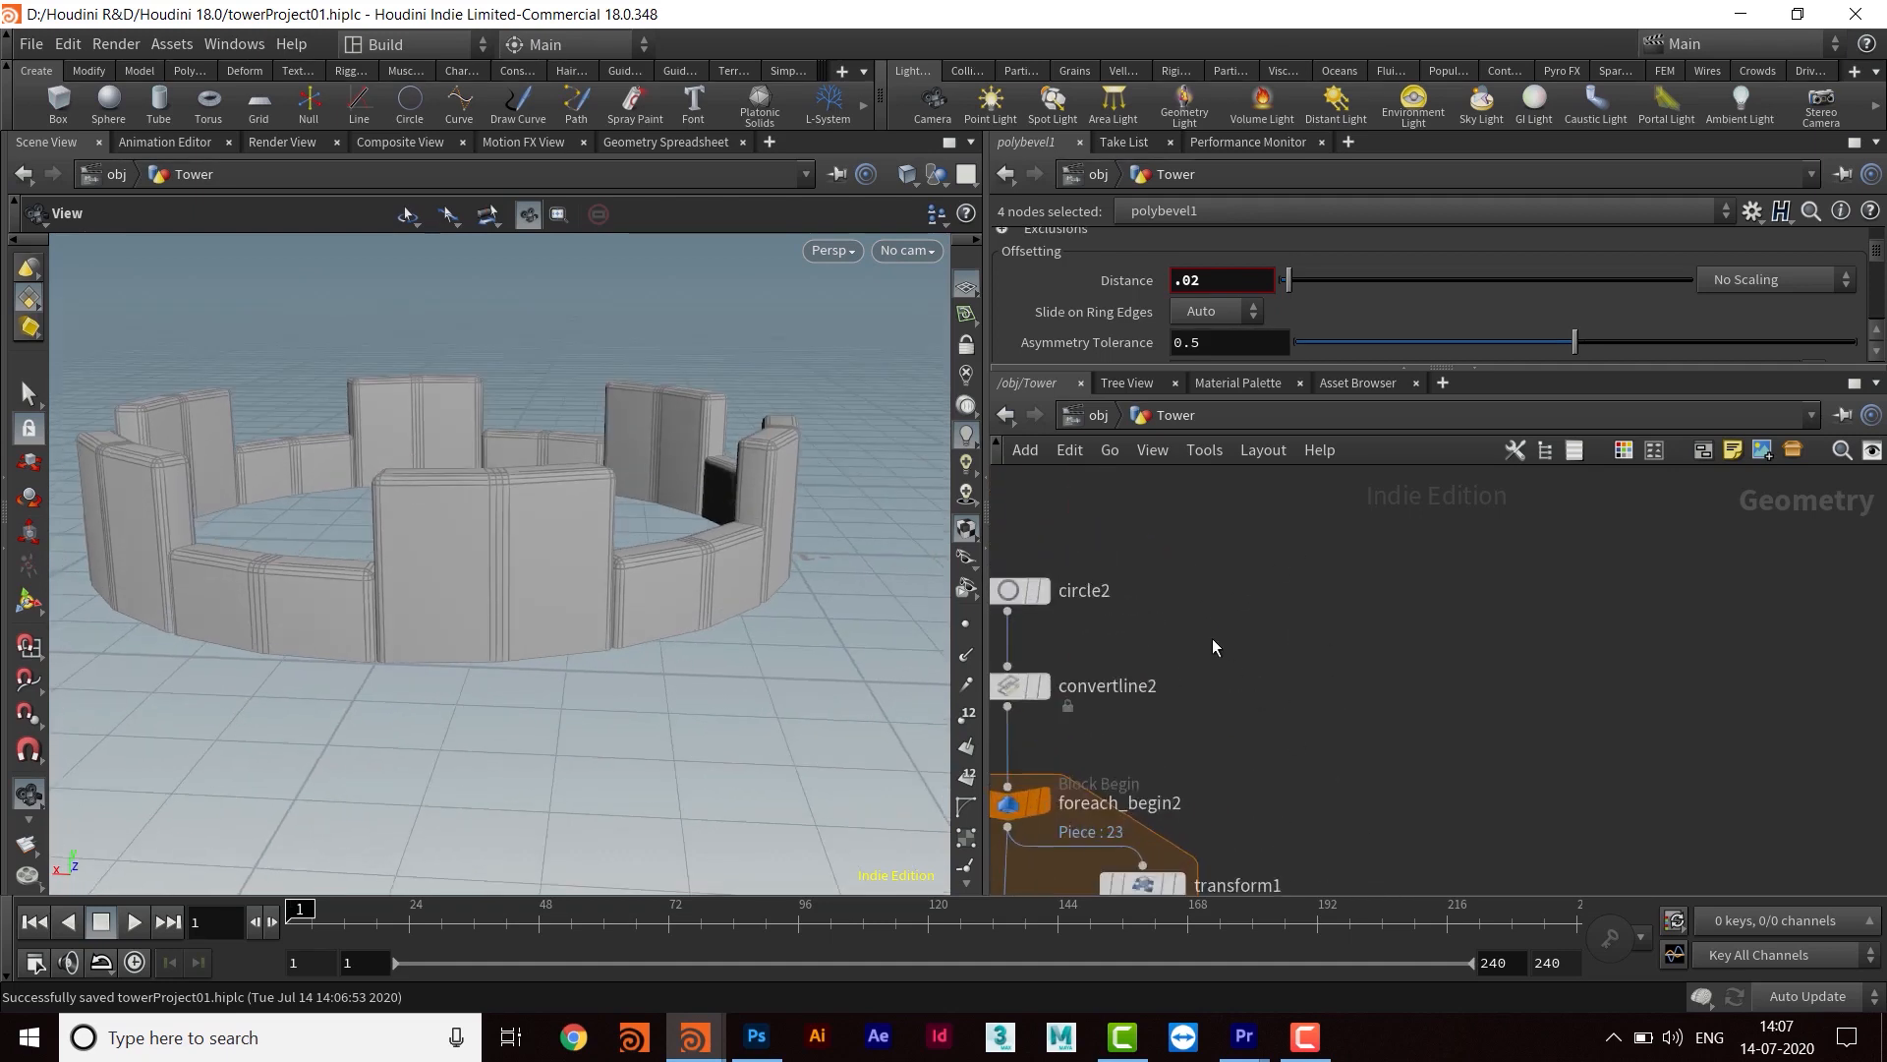
pyautogui.click(1160, 573)
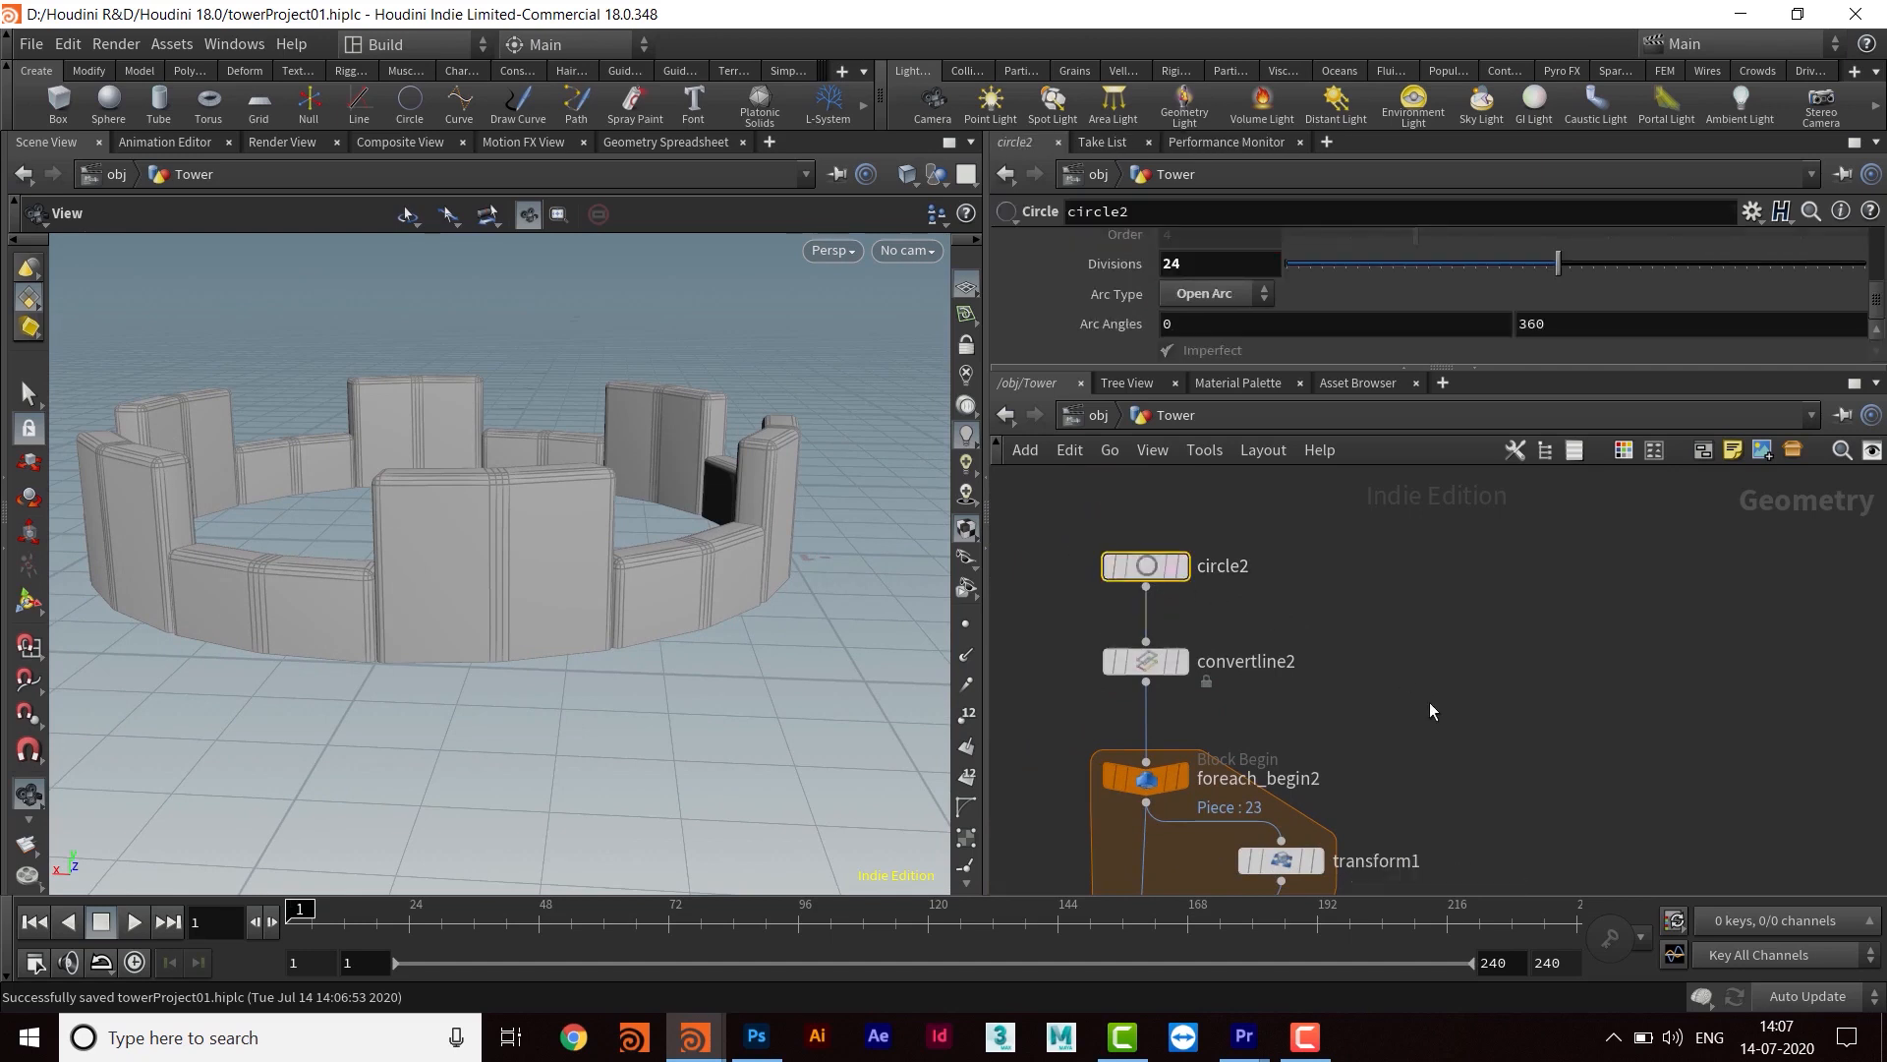
pyautogui.moveTo(1159, 577); pyautogui.dragTo(1138, 530, button='middle')
pyautogui.moveTo(1121, 526)
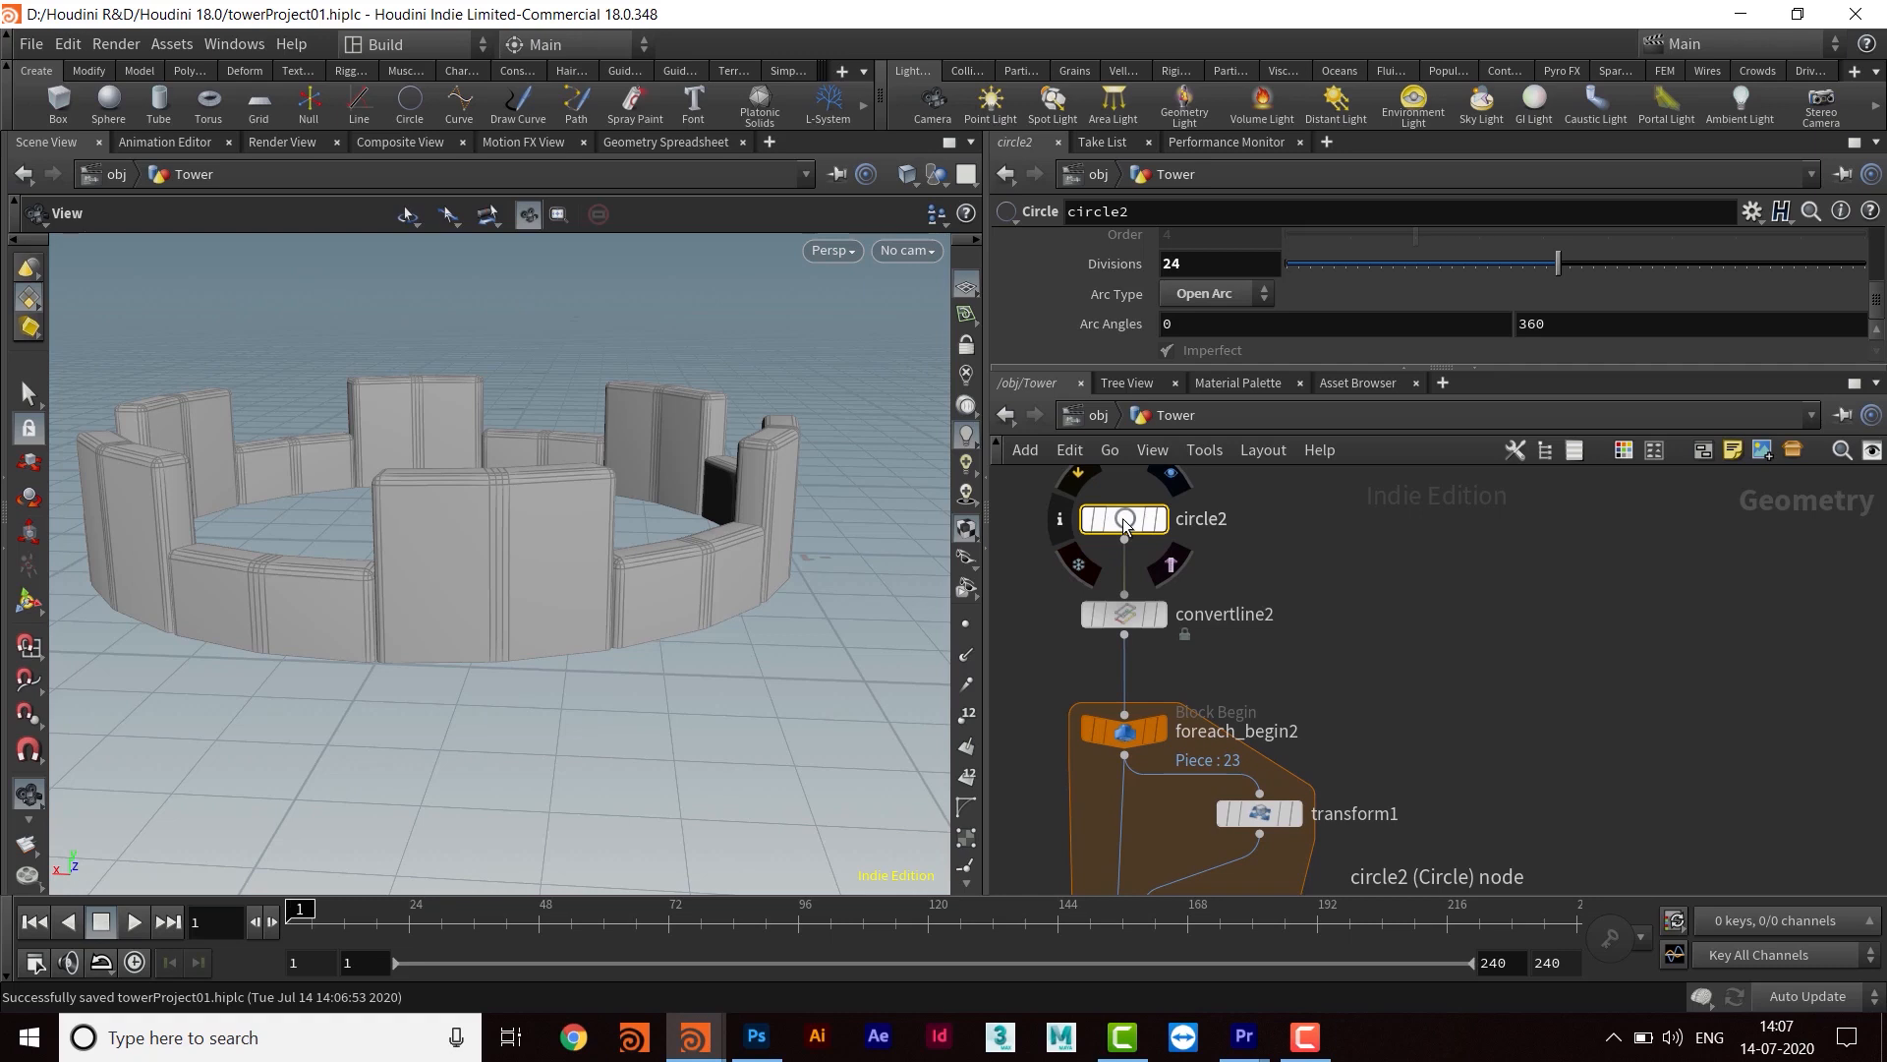
pyautogui.hotkey('ctrl', 'c')
# Paste the copied circle node into the empty space beside the even_prims branch
pyautogui.moveTo(1450, 714); pyautogui.dragTo(1297, 588, button='middle')
pyautogui.moveTo(1482, 858); pyautogui.dragTo(1242, 459, button='middle')
pyautogui.scroll(-4, 1297, 643)
pyautogui.moveTo(1314, 754); pyautogui.dragTo(1368, 422, button='middle')
pyautogui.moveTo(1404, 576); pyautogui.dragTo(1344, 617, button='middle')
pyautogui.scroll(3, 1359, 699)
pyautogui.scroll(1, 1315, 707)
pyautogui.hotkey('ctrl', 'v')
pyautogui.click(1321, 571)
pyautogui.moveTo(1322, 627); pyautogui.dragTo(1341, 641, button='middle')
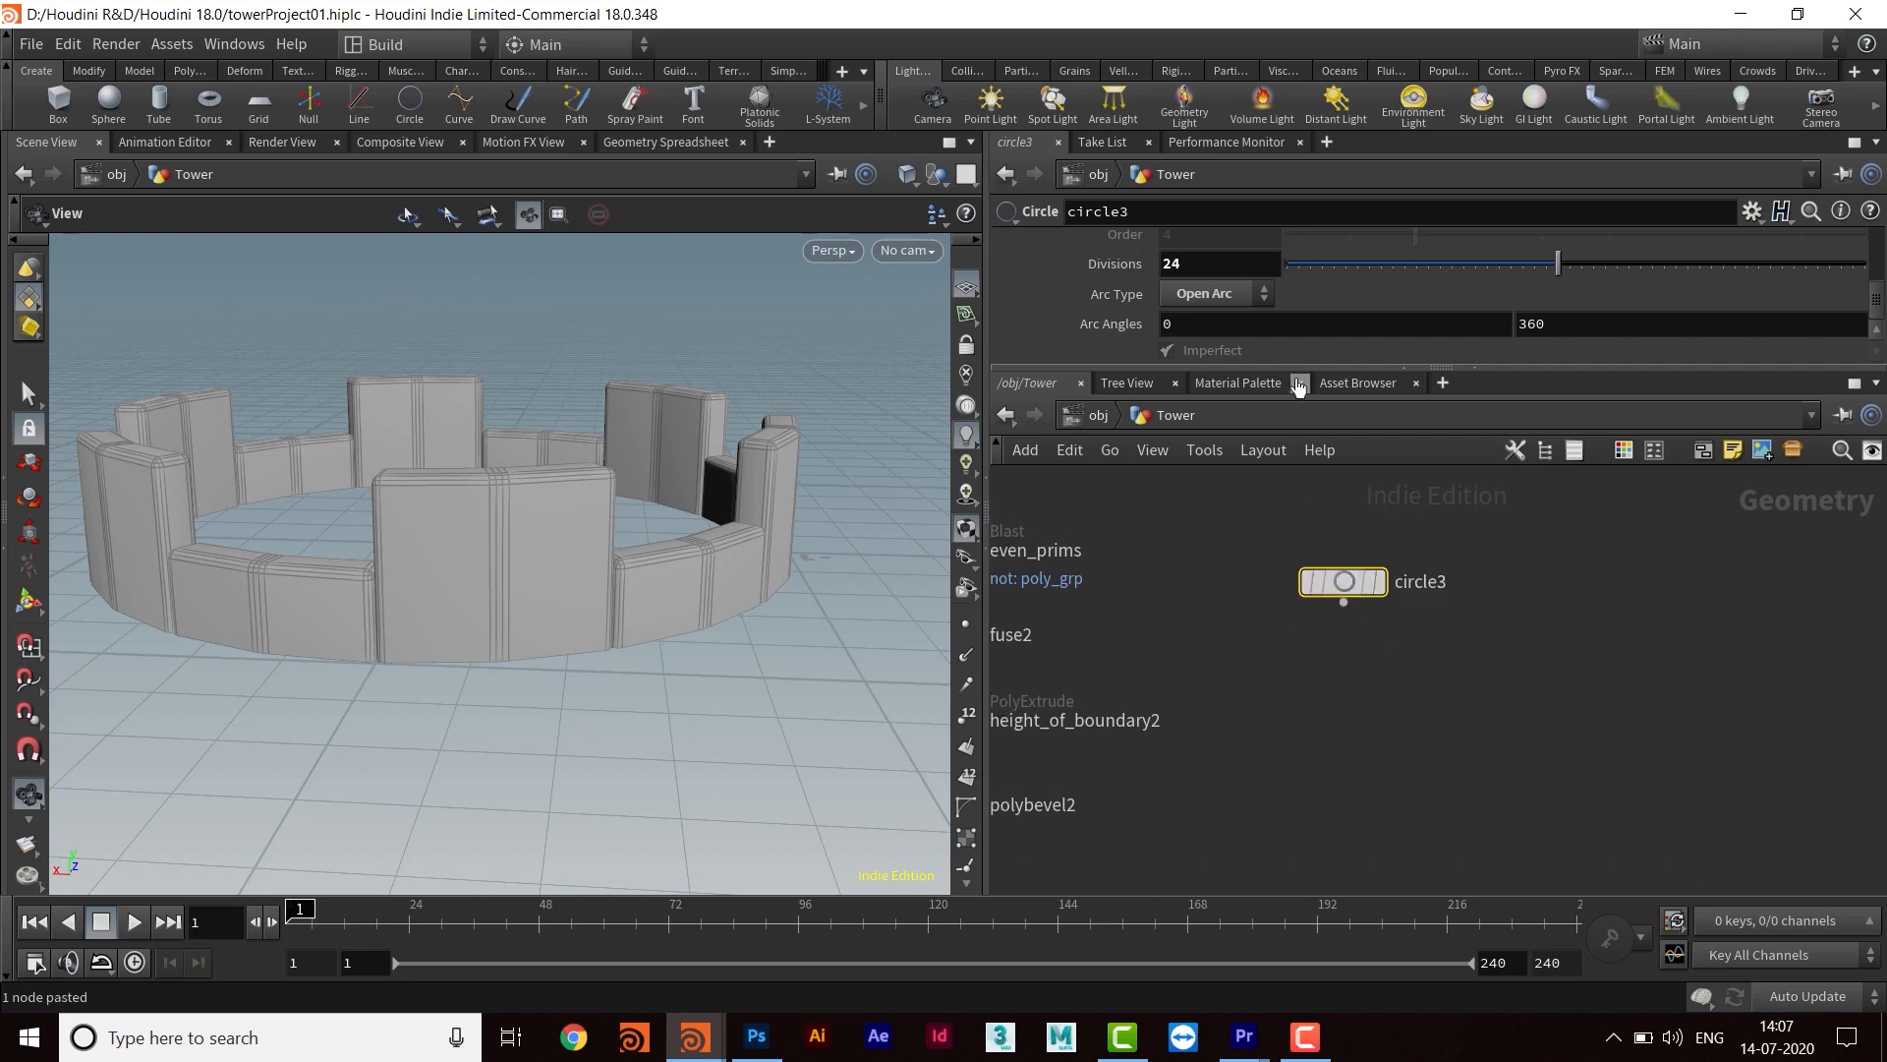
# Link circle2's second radius to its first radius with a relative reference
pyautogui.moveTo(1308, 367); pyautogui.dragTo(1308, 506)
pyautogui.moveTo(674, 636); pyautogui.dragTo(699, 665)
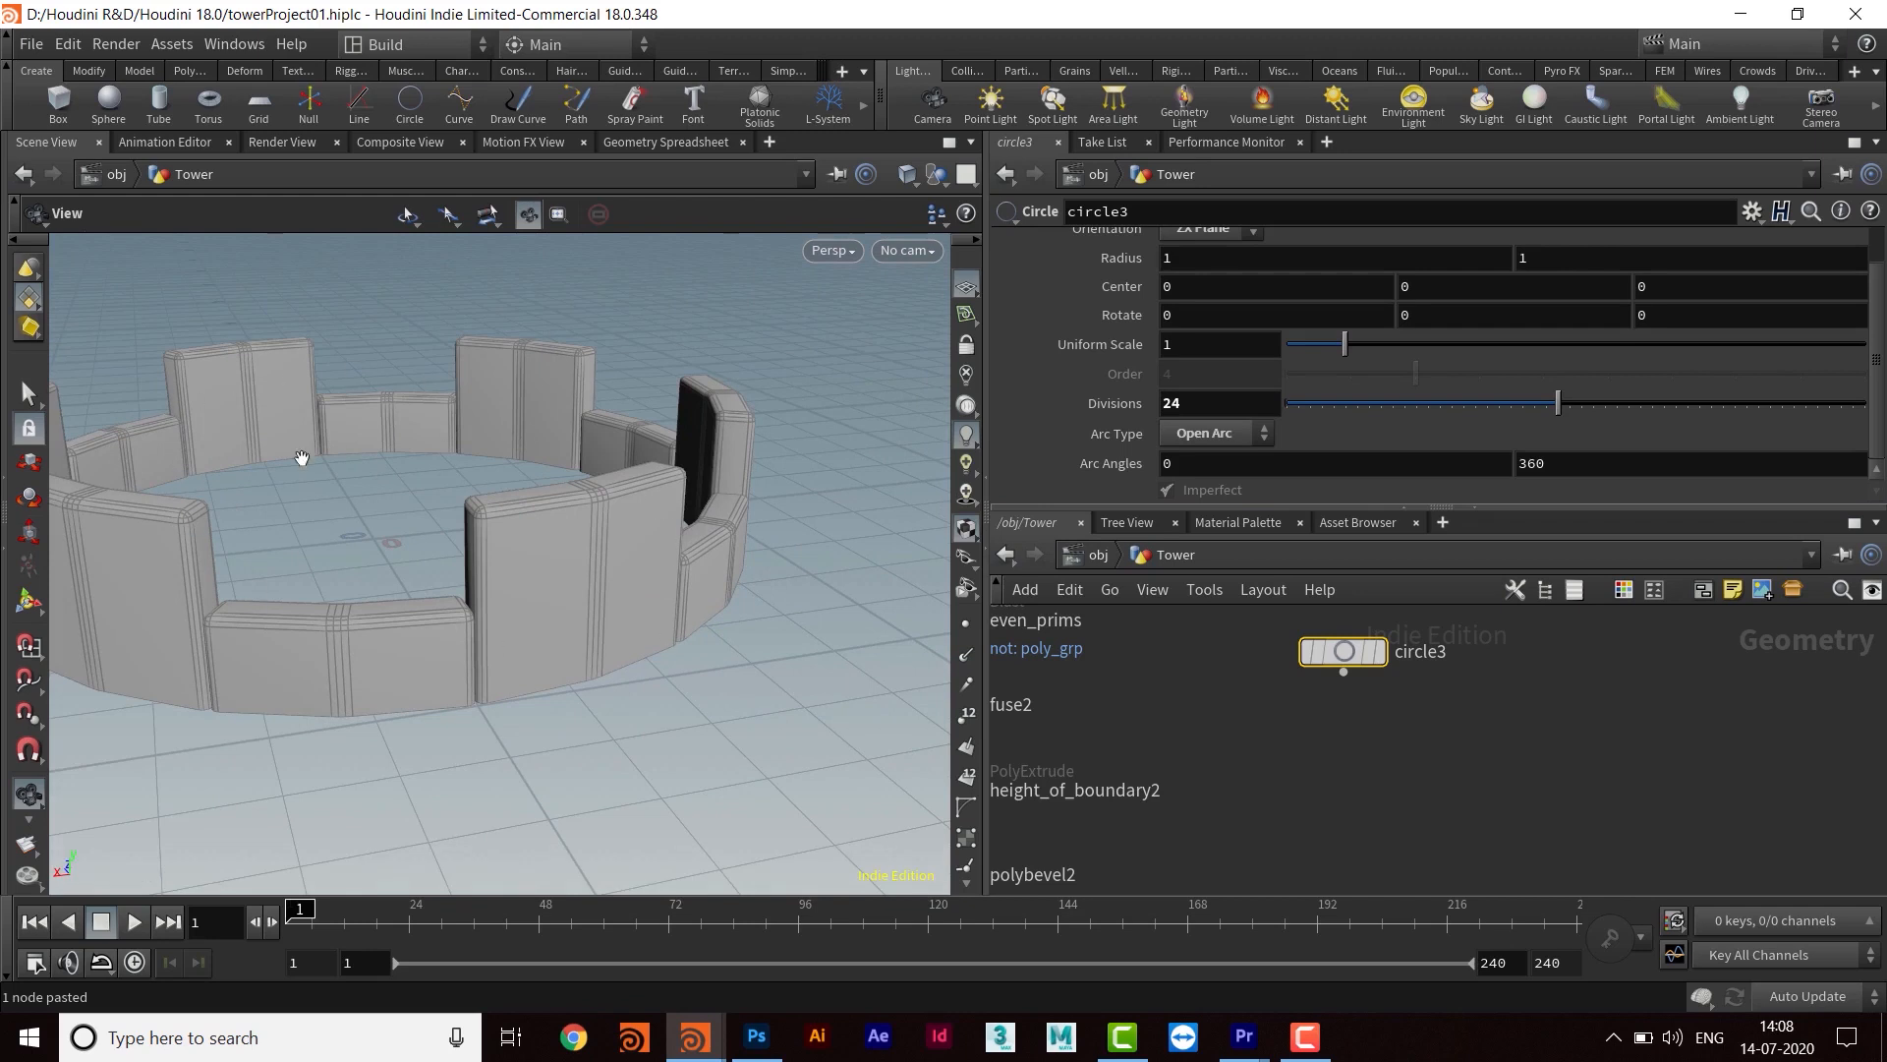
pyautogui.moveTo(1422, 724); pyautogui.dragTo(1413, 746, button='middle')
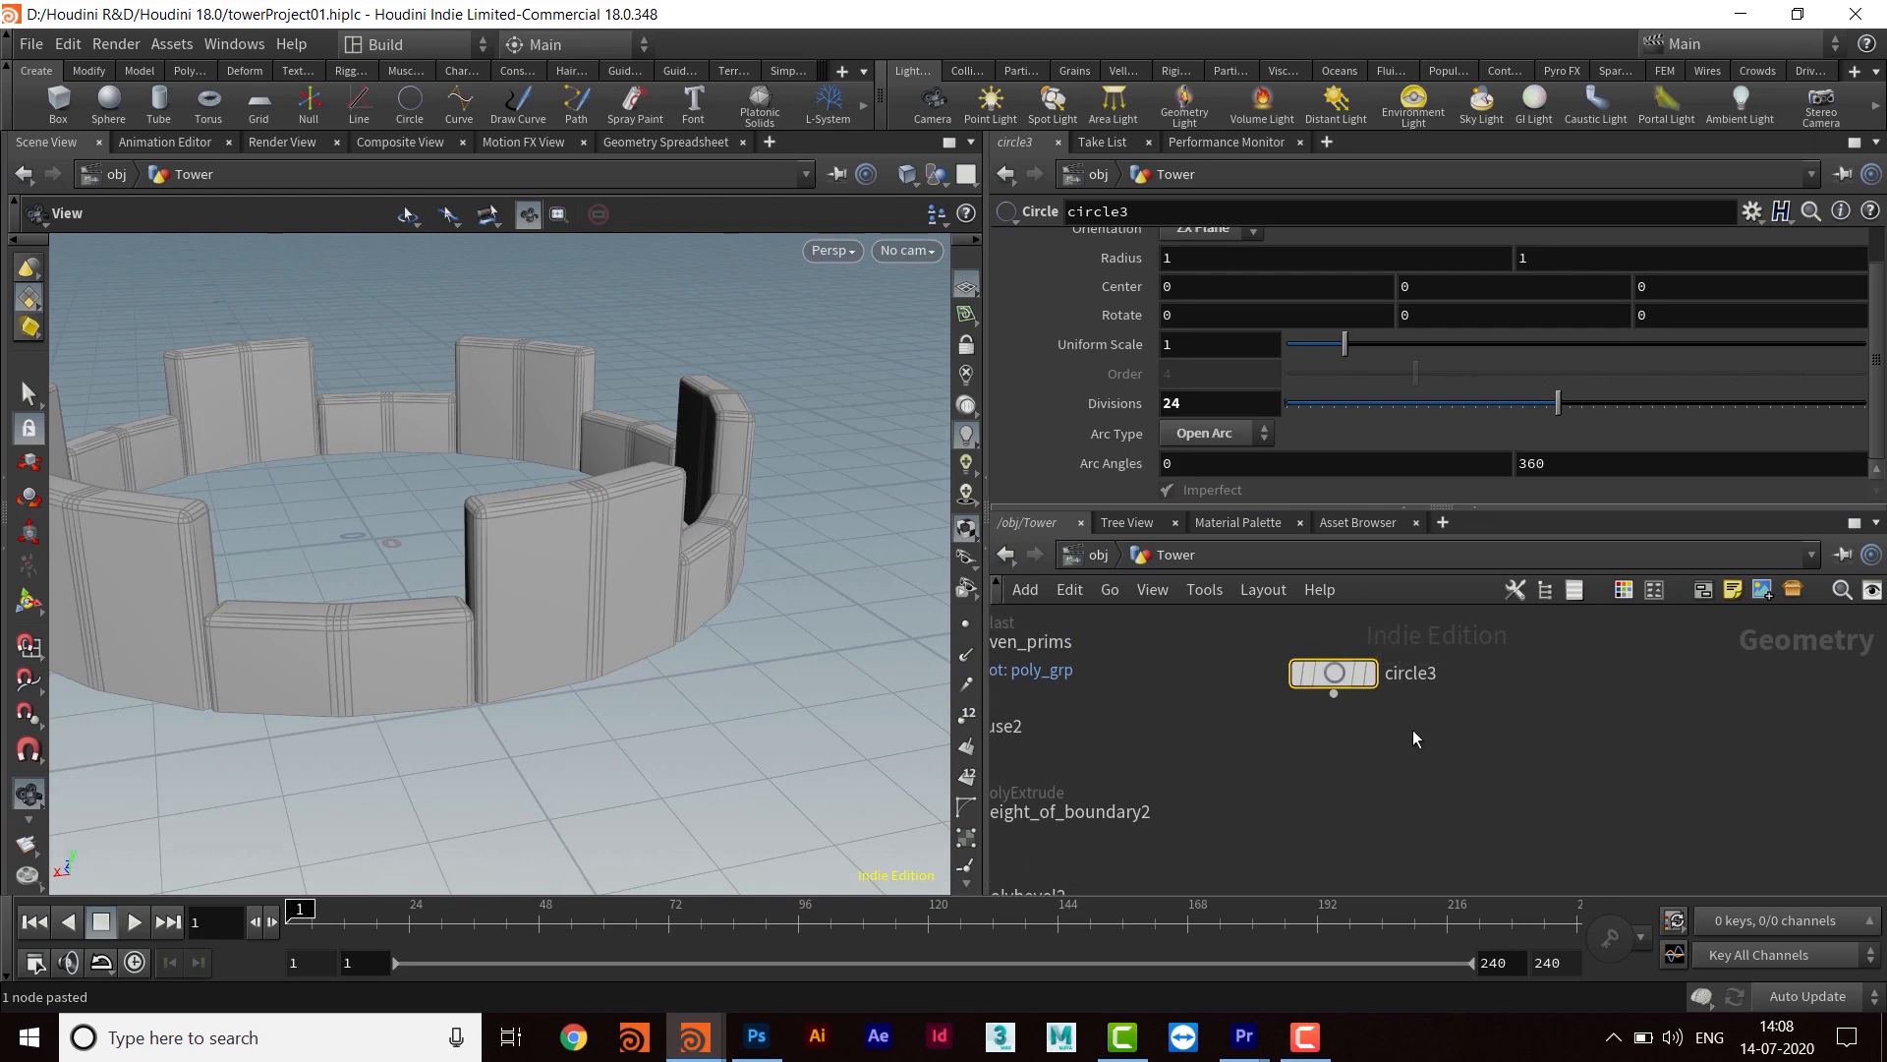
pyautogui.moveTo(1228, 688); pyautogui.dragTo(1322, 910, button='middle')
pyautogui.moveTo(1291, 737)
pyautogui.mouseDown(button='middle')
pyautogui.moveTo(1307, 827)
pyautogui.moveTo(1371, 944)
pyautogui.mouseUp(button='middle')
pyautogui.moveTo(1264, 638); pyautogui.dragTo(1352, 825, button='middle')
pyautogui.scroll(-2, 1353, 823)
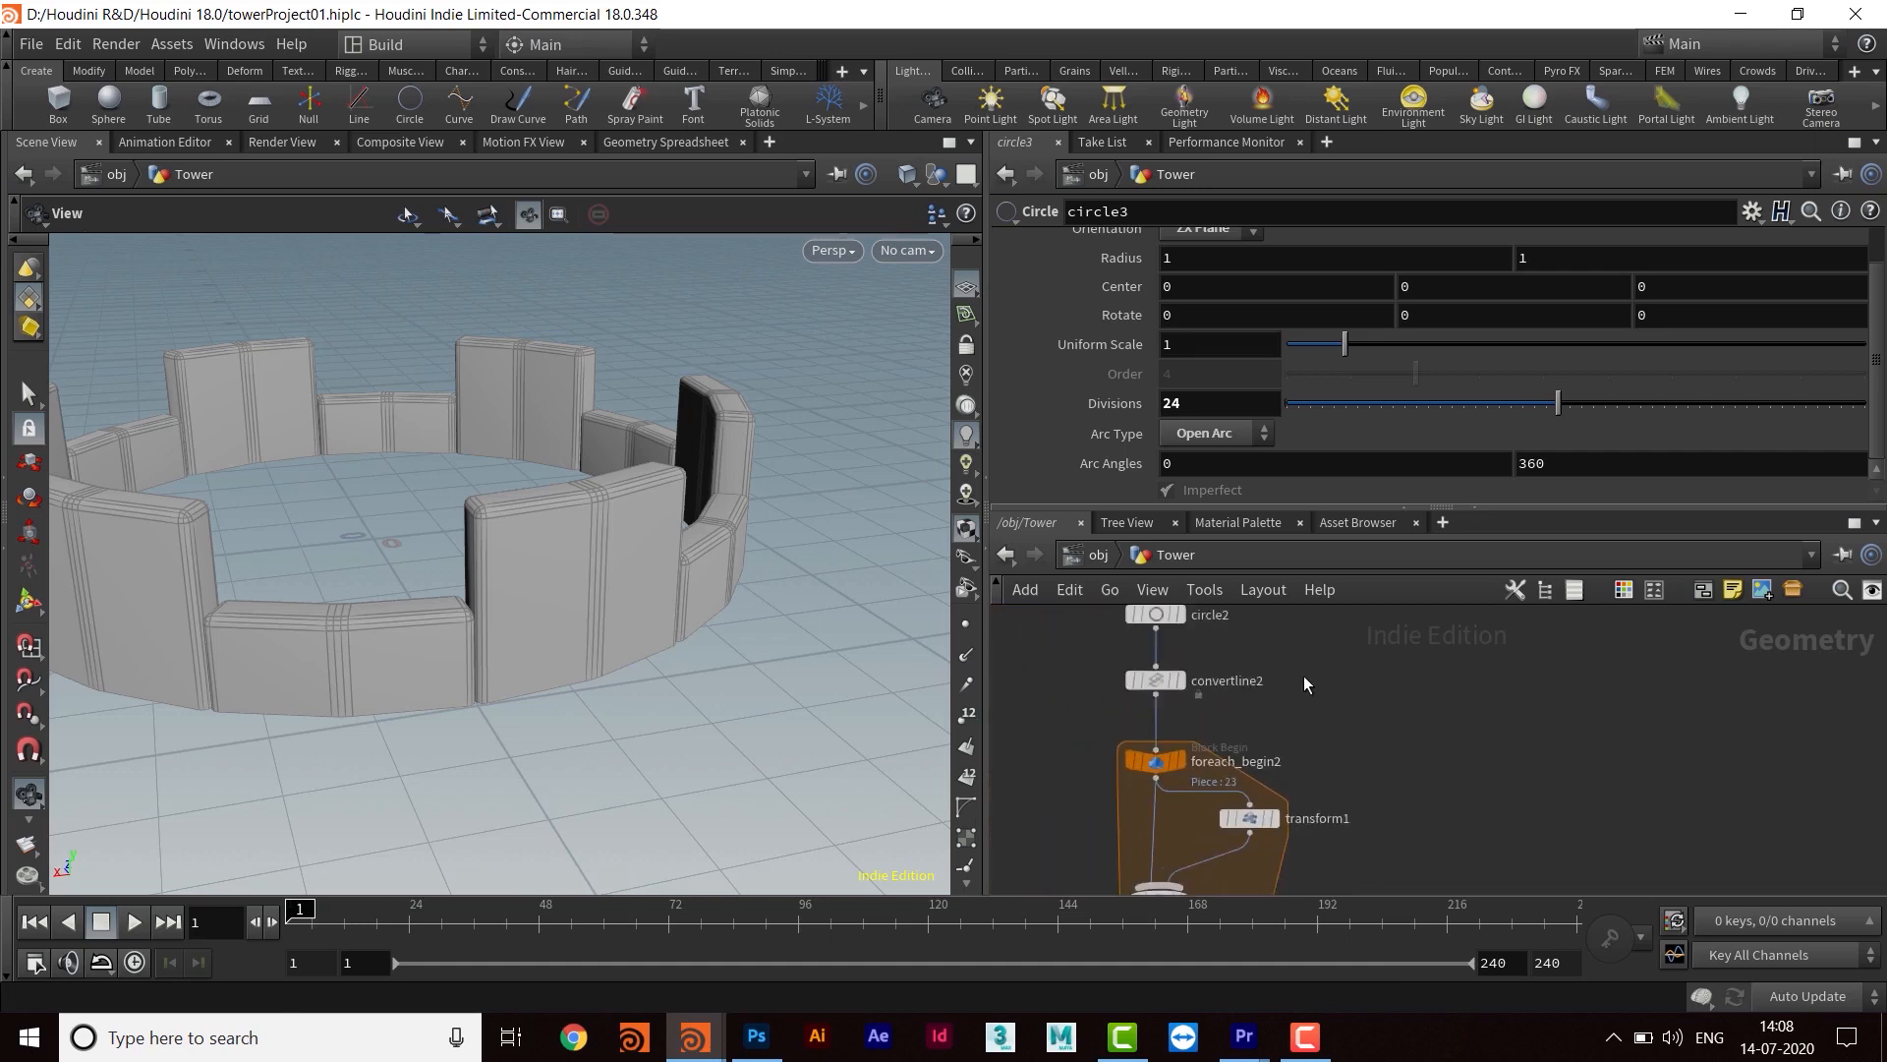
pyautogui.moveTo(1304, 676); pyautogui.dragTo(1335, 823, button='middle')
pyautogui.scroll(5, 1319, 755)
pyautogui.moveTo(1320, 757); pyautogui.dragTo(1419, 685, button='middle')
pyautogui.click(1102, 731)
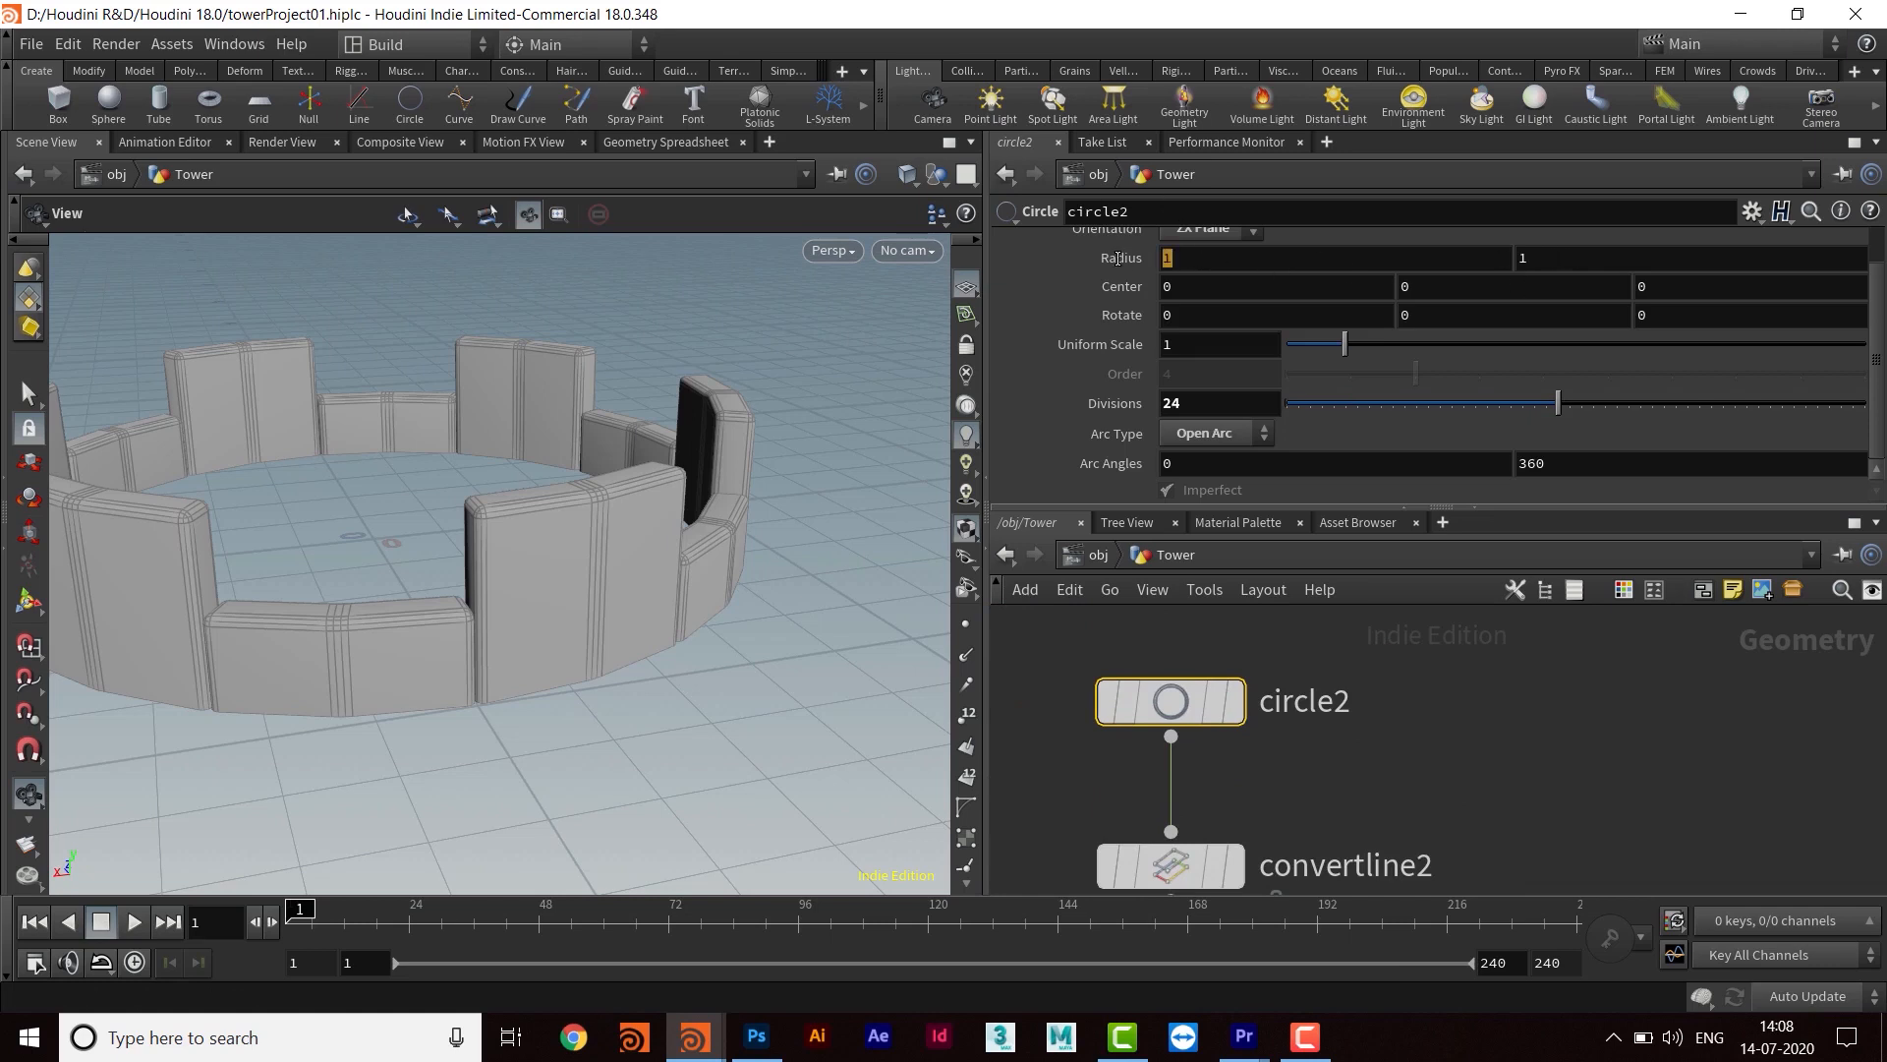
pyautogui.rightClick(1205, 255)
pyautogui.click(1288, 414)
pyautogui.click(1554, 262)
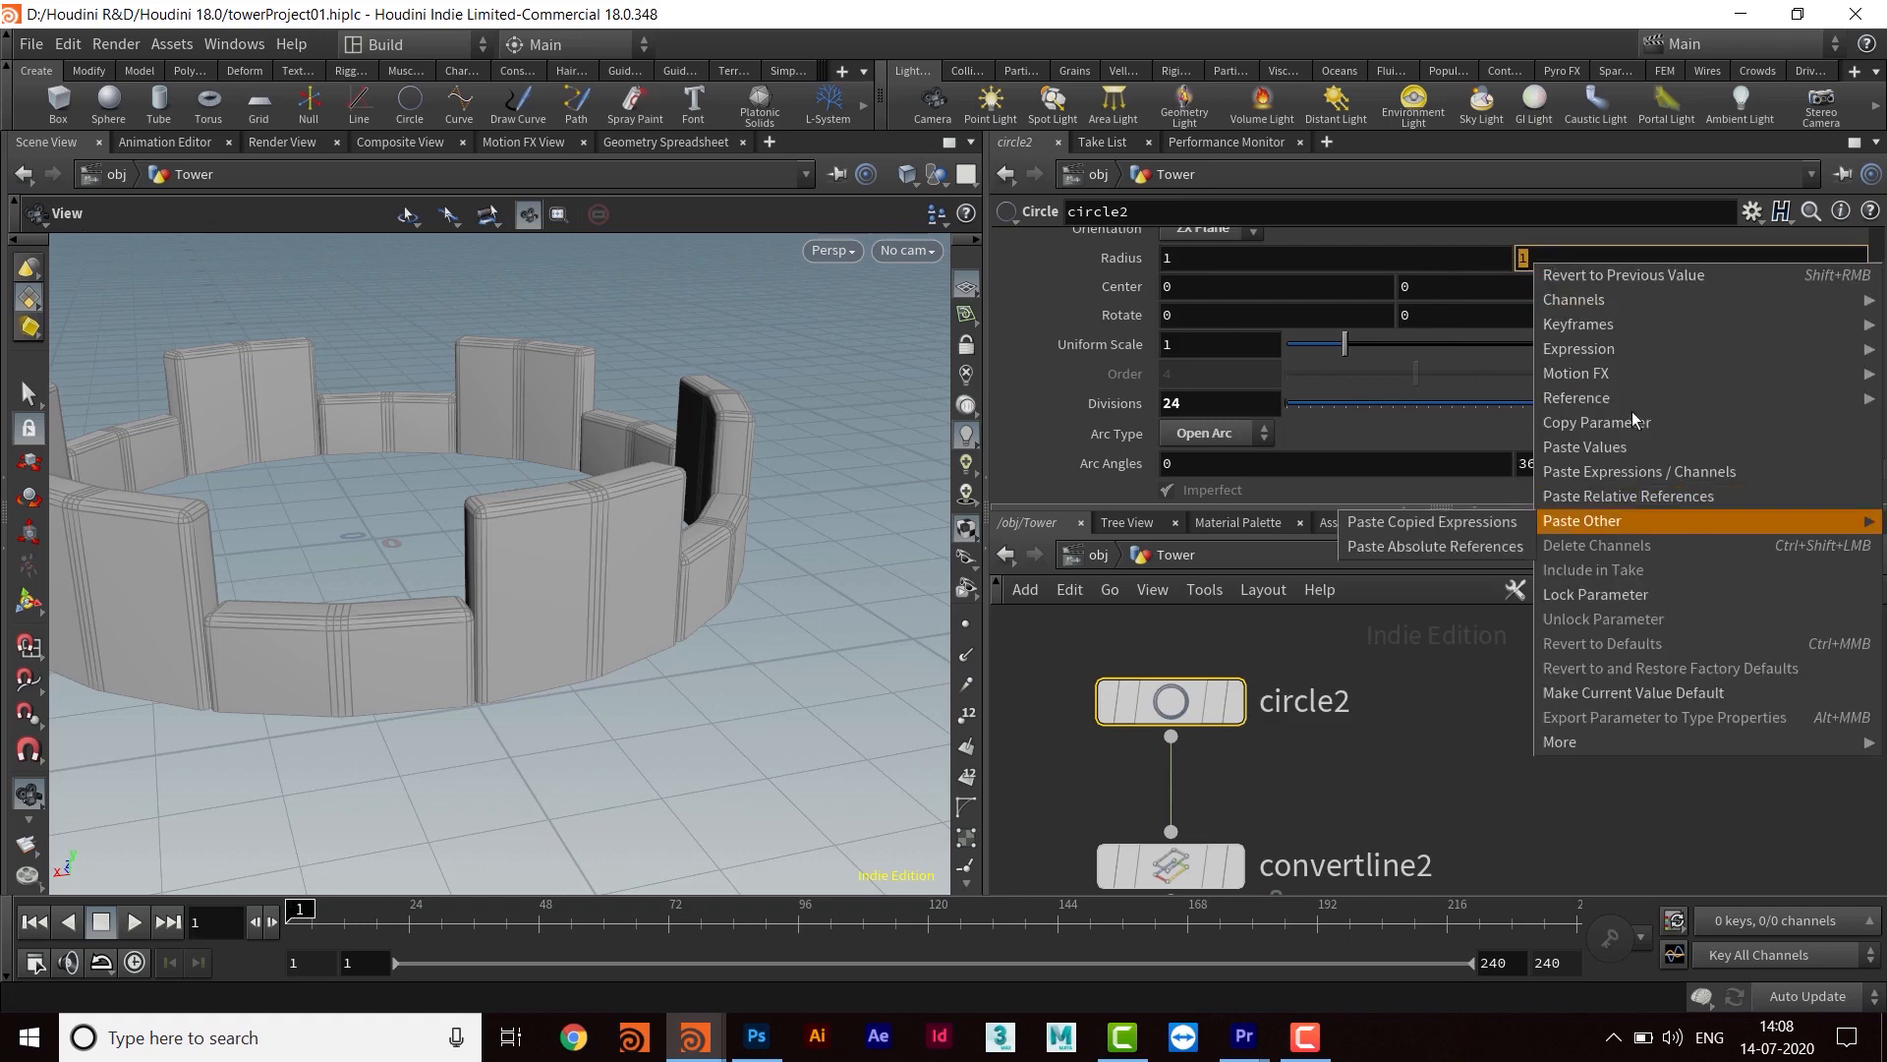
pyautogui.click(1632, 495)
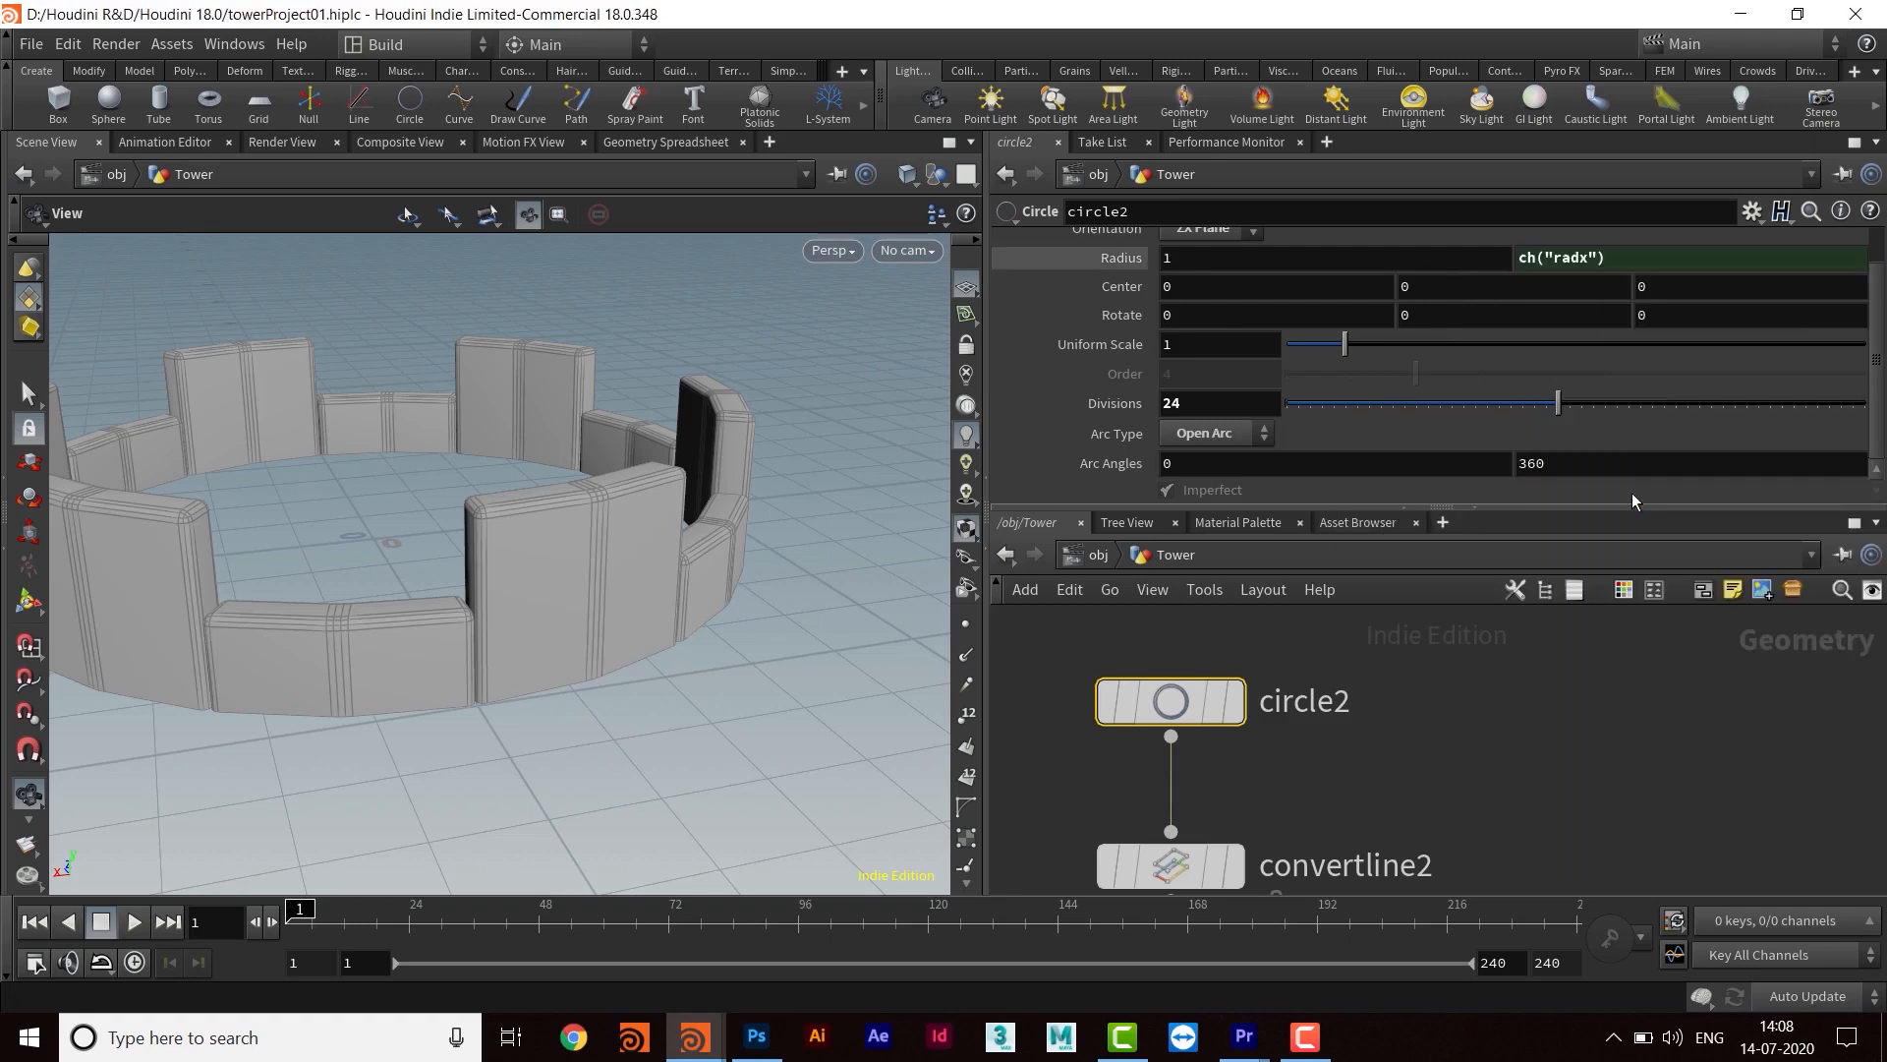
pyautogui.scroll(-8, 1506, 716)
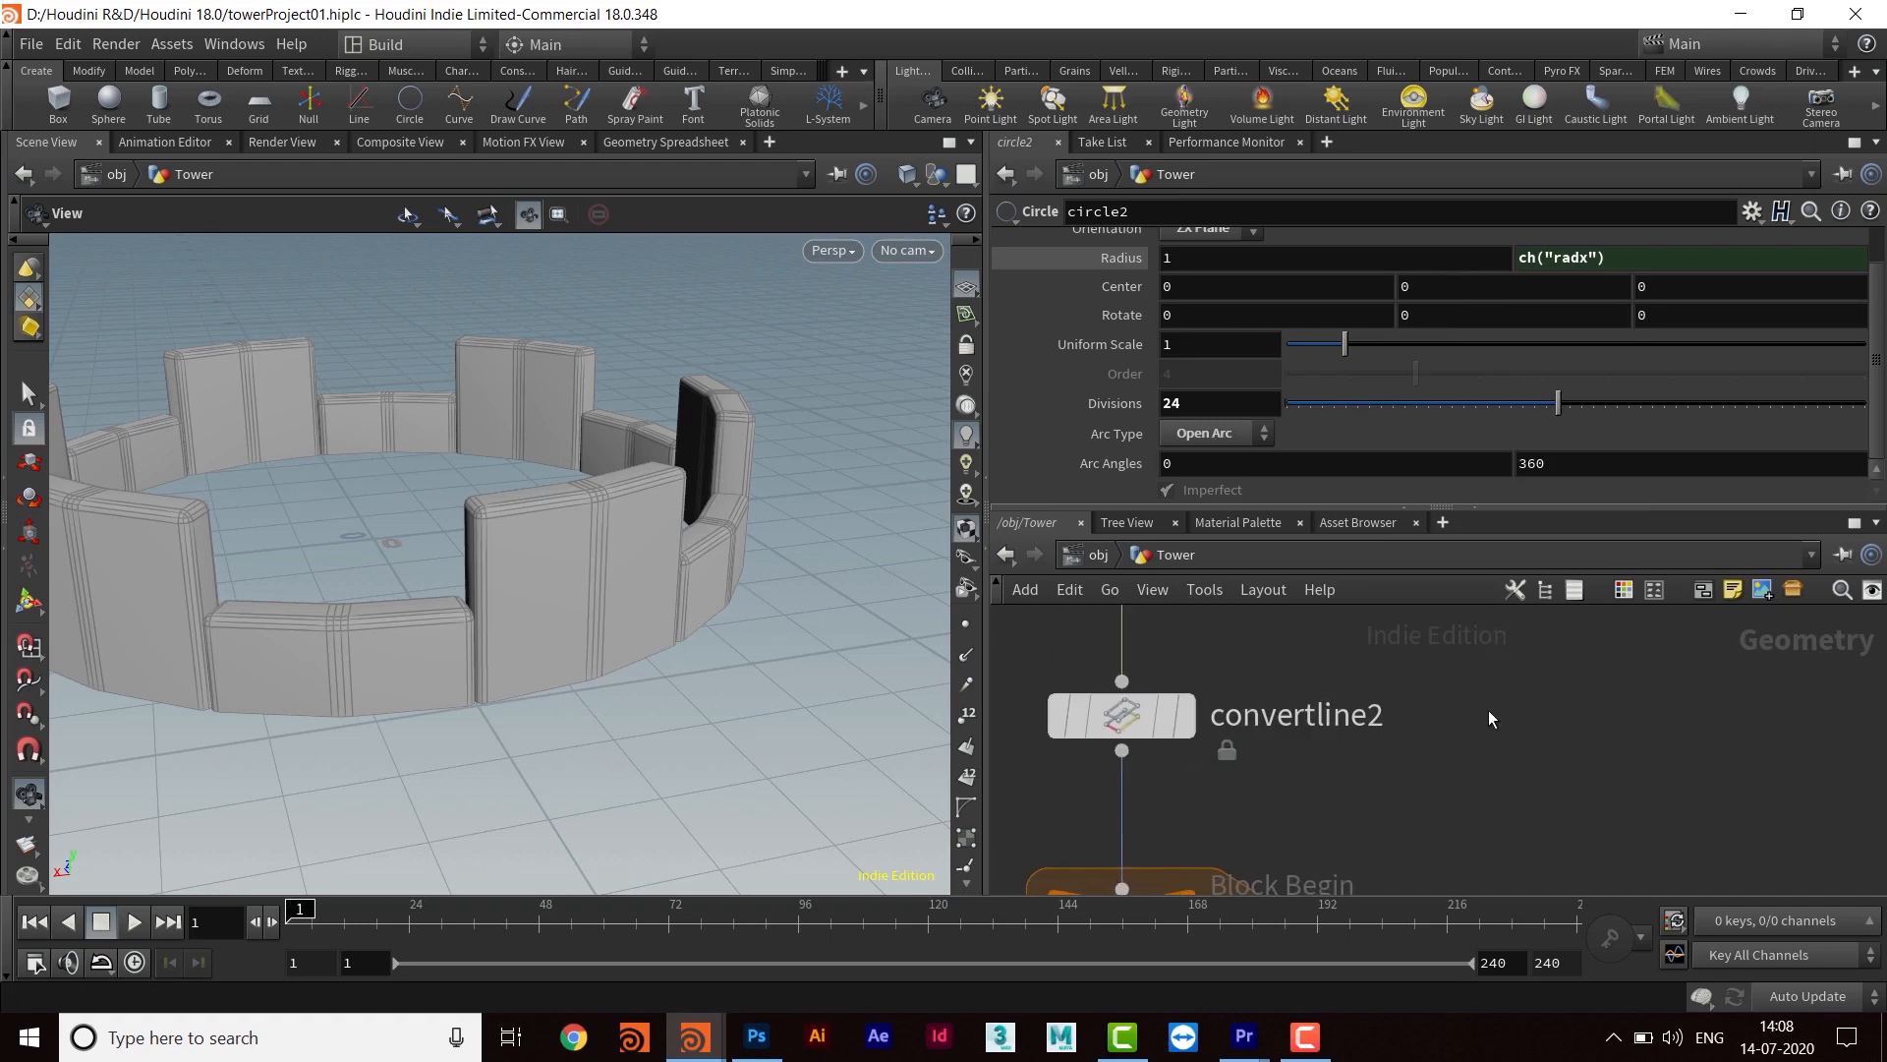
pyautogui.moveTo(1408, 710); pyautogui.dragTo(1398, 696, button='middle')
pyautogui.scroll(1, 1471, 785)
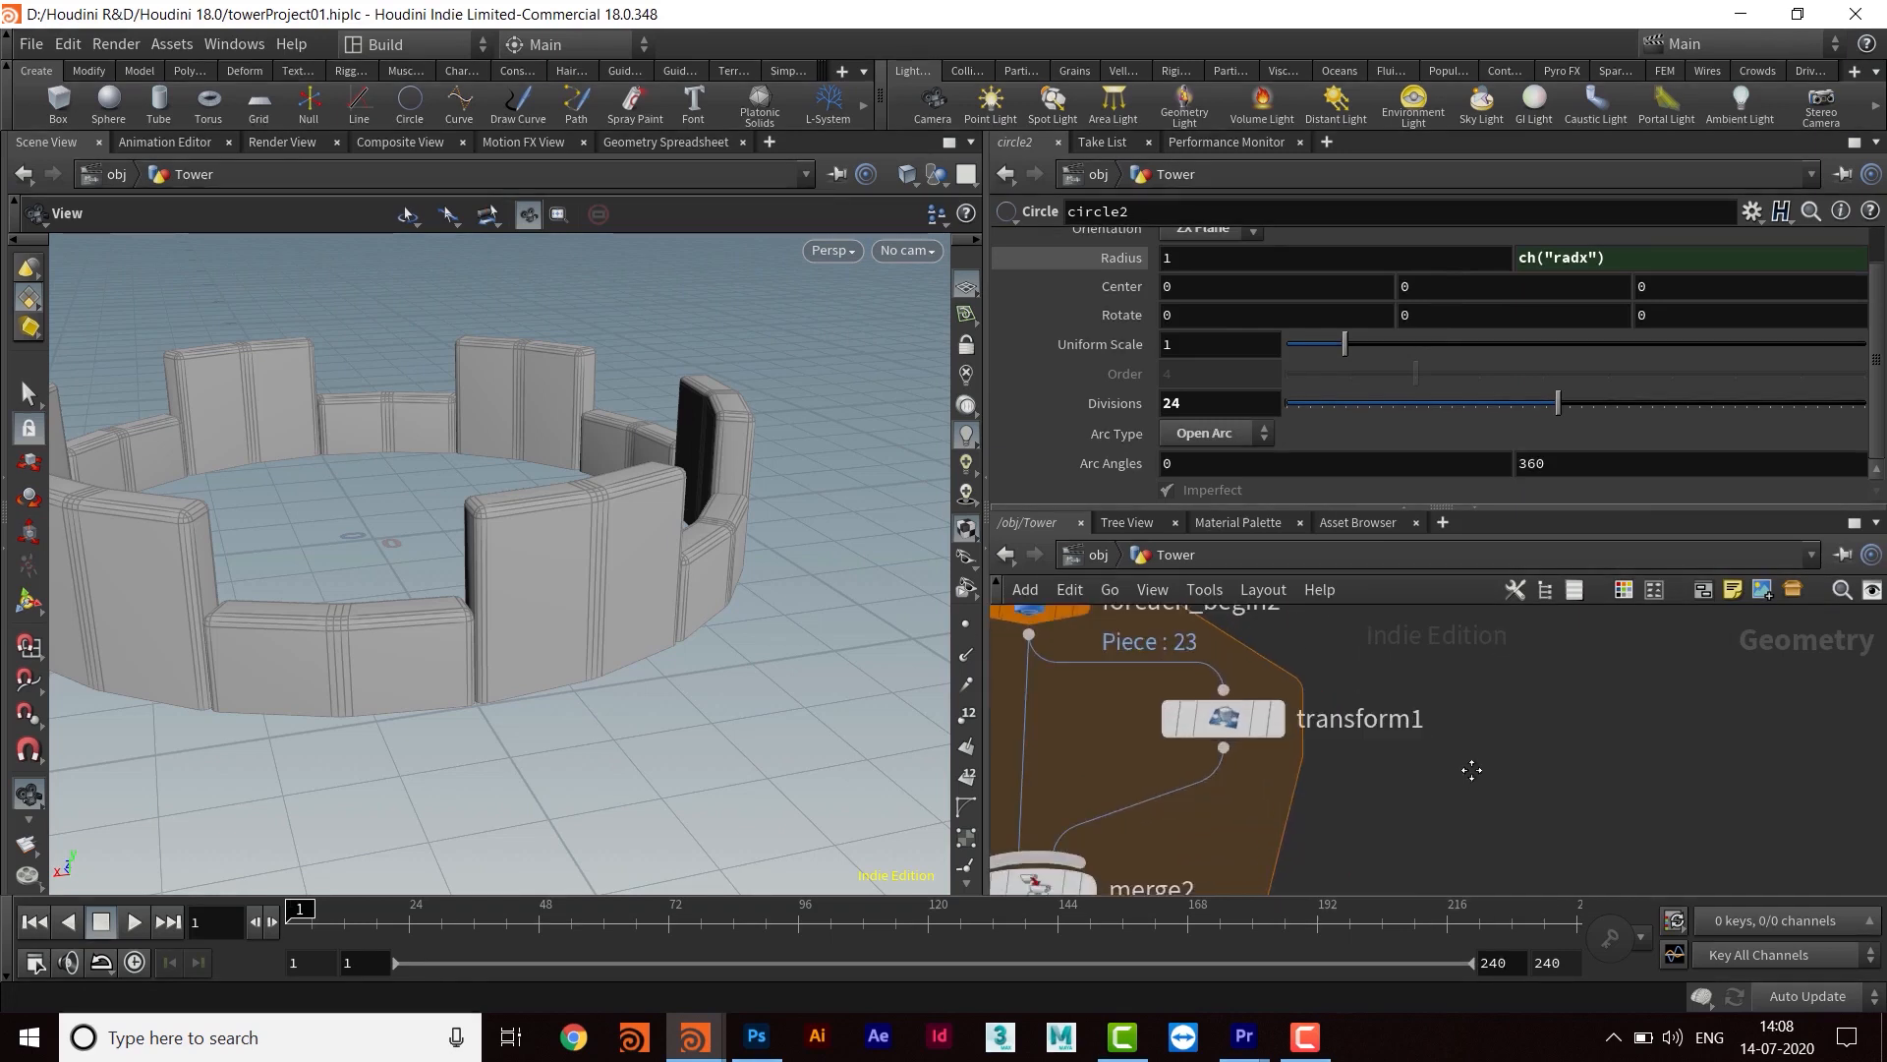
pyautogui.moveTo(1471, 771); pyautogui.dragTo(1466, 716, button='middle')
pyautogui.moveTo(1433, 777); pyautogui.dragTo(1422, 556, button='middle')
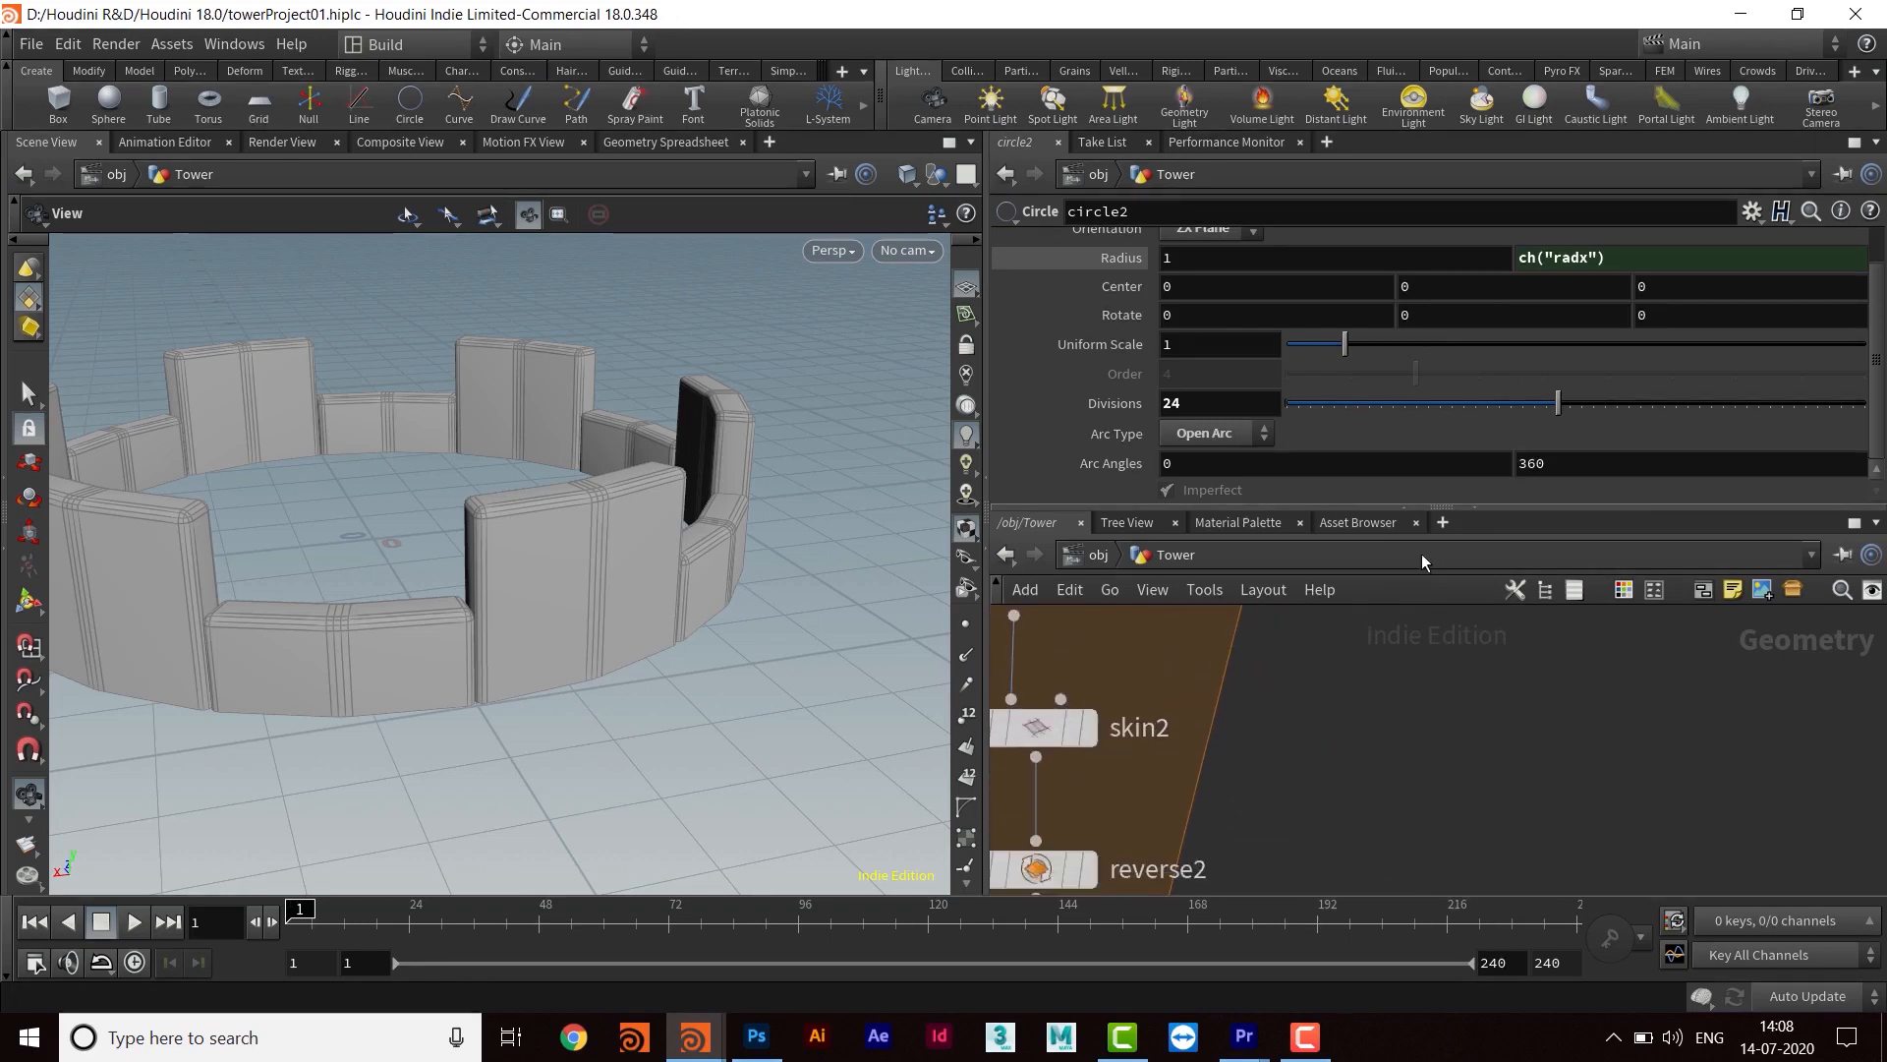
pyautogui.scroll(-3, 1464, 755)
pyautogui.moveTo(1418, 682); pyautogui.dragTo(1360, 467, button='middle')
pyautogui.moveTo(1439, 624); pyautogui.dragTo(1316, 634, button='middle')
pyautogui.moveTo(1469, 688); pyautogui.dragTo(1392, 775, button='middle')
pyautogui.moveTo(1335, 838); pyautogui.dragTo(1392, 686, button='middle')
pyautogui.scroll(-5, 1352, 745)
pyautogui.moveTo(1323, 834); pyautogui.dragTo(1285, 1018, button='middle')
pyautogui.moveTo(1307, 715); pyautogui.dragTo(1253, 510, button='middle')
pyautogui.scroll(5, 1325, 800)
pyautogui.moveTo(1321, 796); pyautogui.dragTo(1325, 938, button='middle')
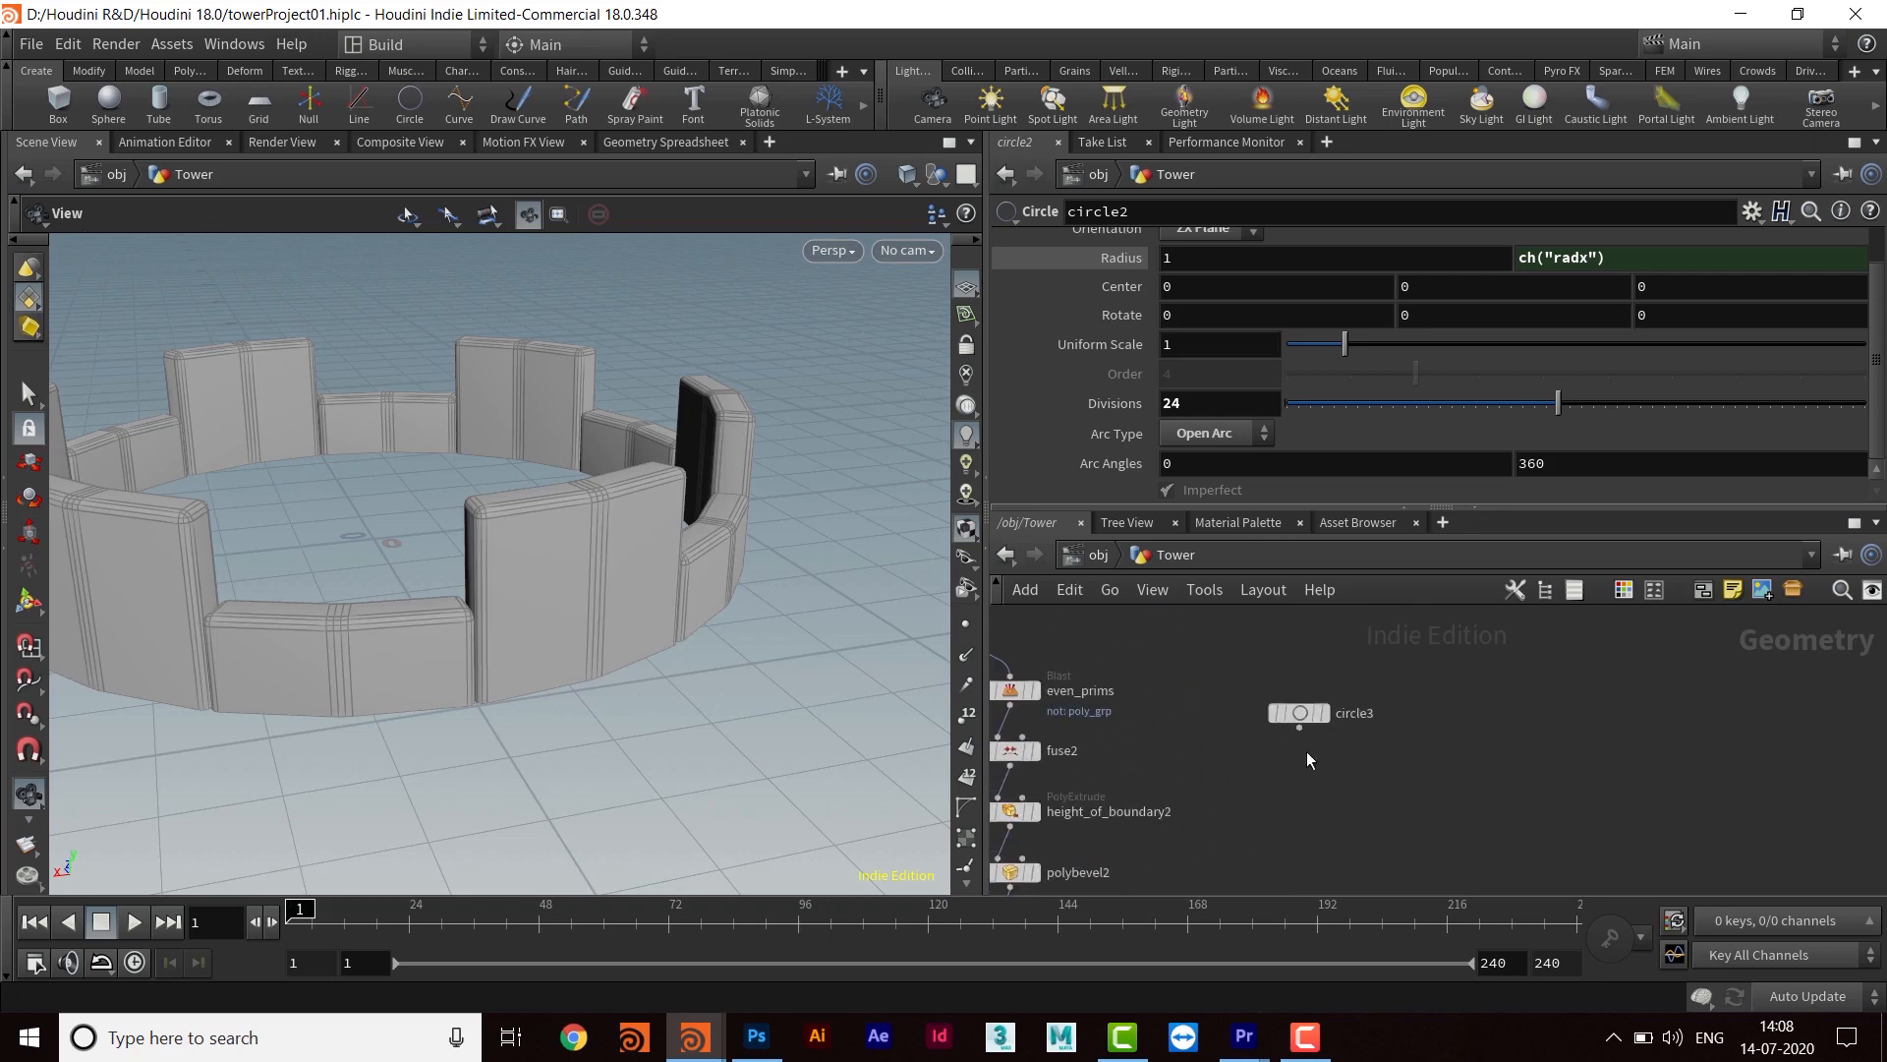
pyautogui.moveTo(1301, 715); pyautogui.dragTo(1347, 716)
pyautogui.scroll(3, 1351, 767)
pyautogui.moveTo(1350, 761)
pyautogui.mouseDown(button='middle')
pyautogui.moveTo(1335, 769)
pyautogui.moveTo(1375, 784)
pyautogui.mouseUp(button='middle')
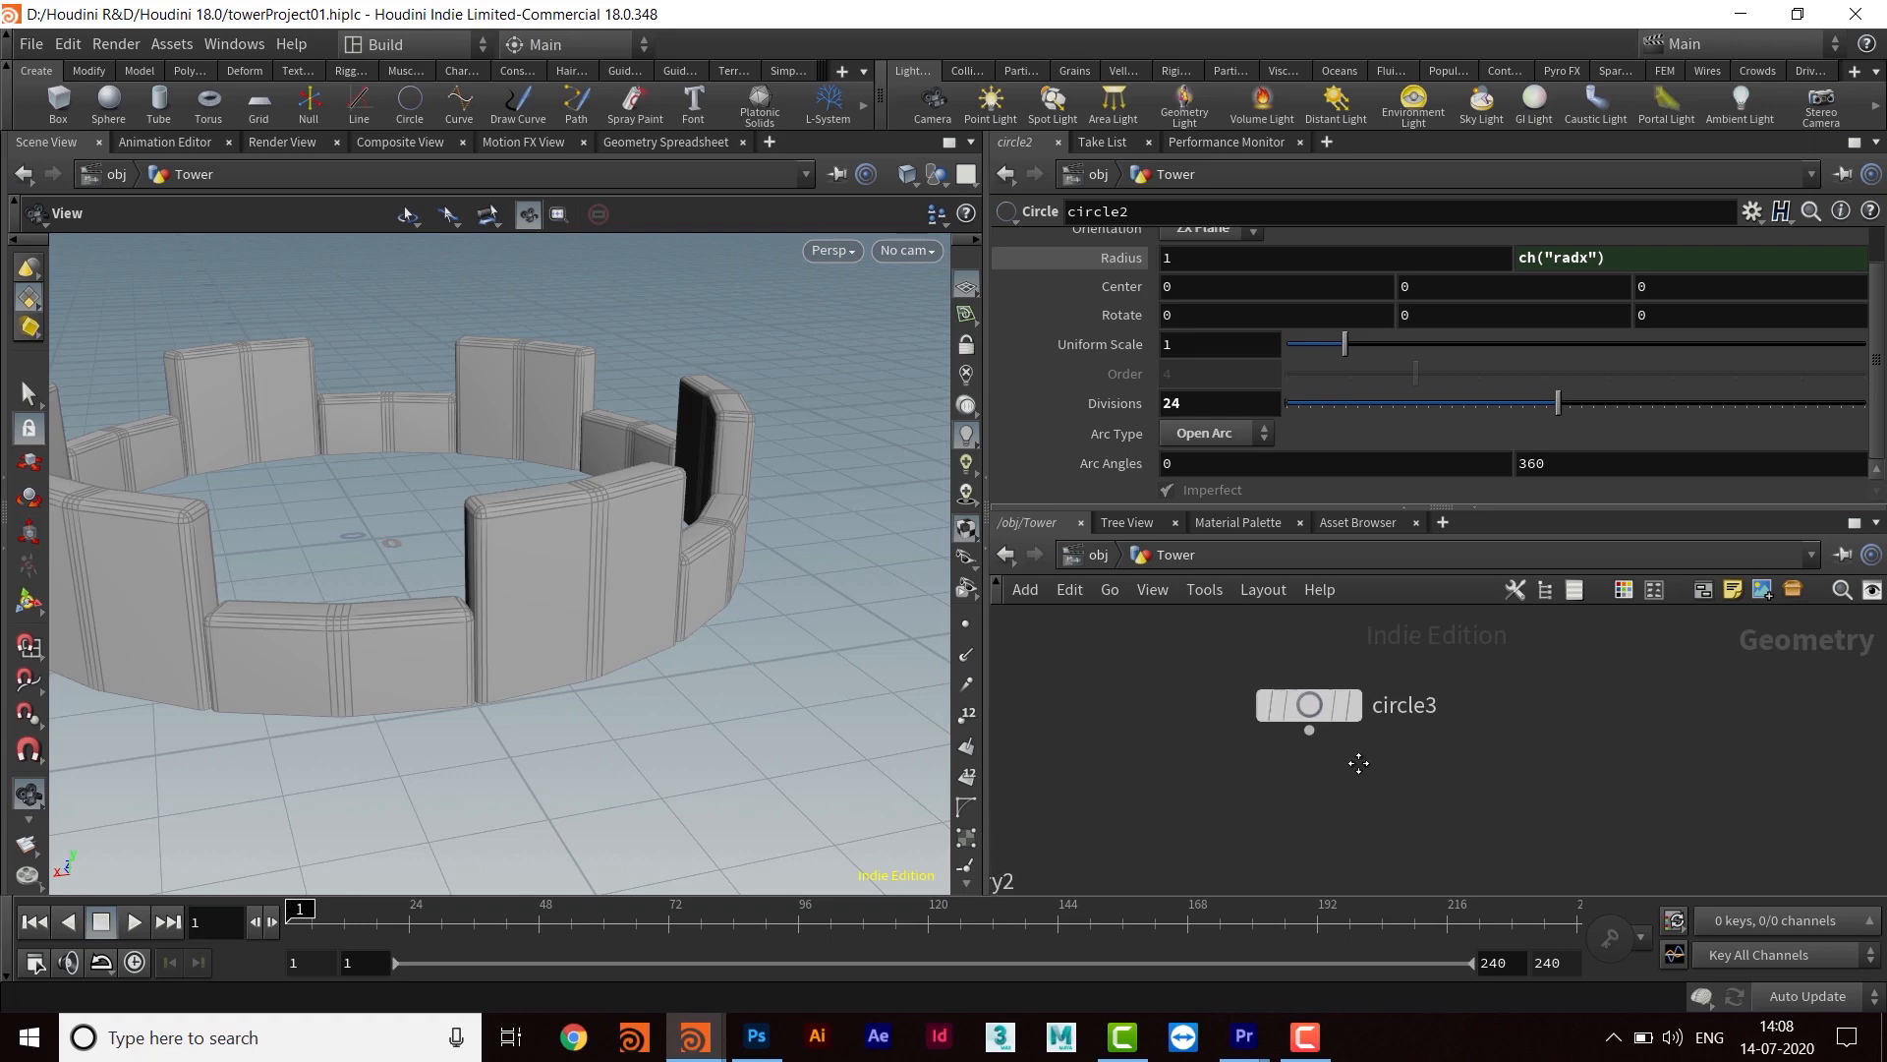
pyautogui.click(1311, 708)
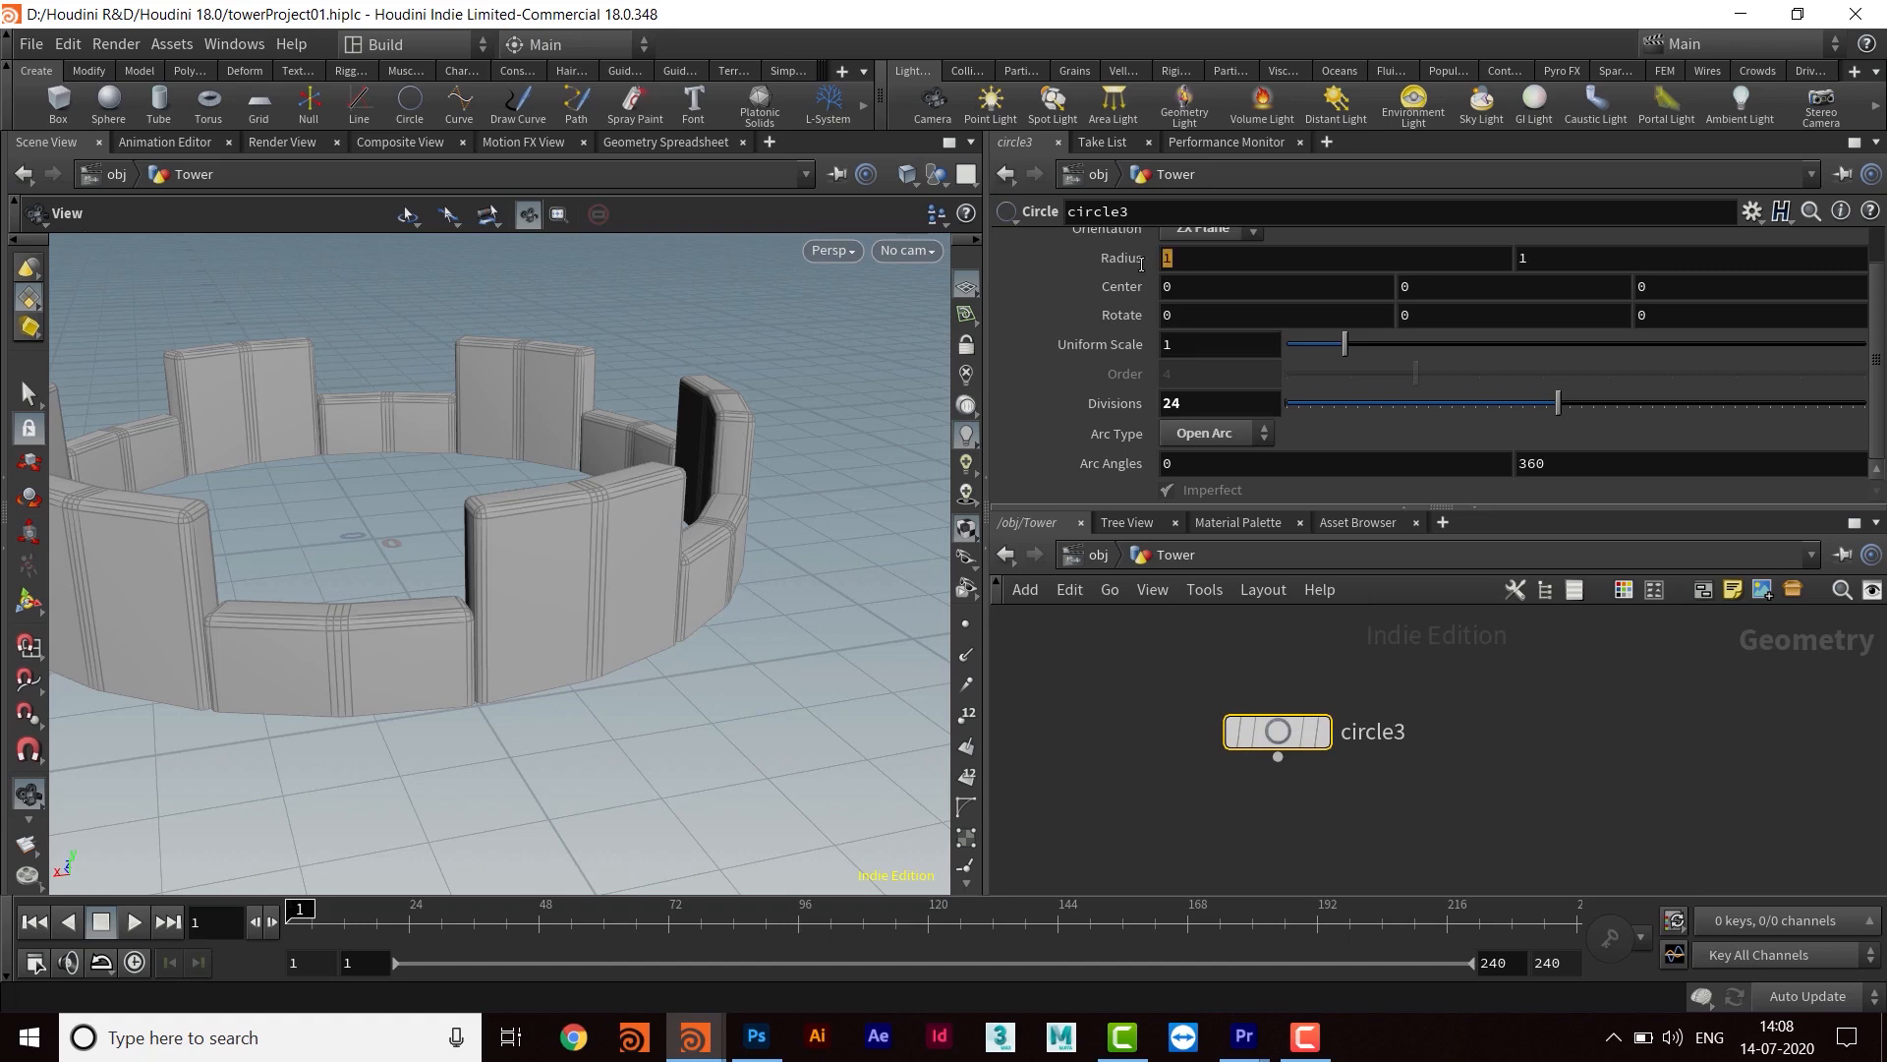
pyautogui.rightClick(1198, 258)
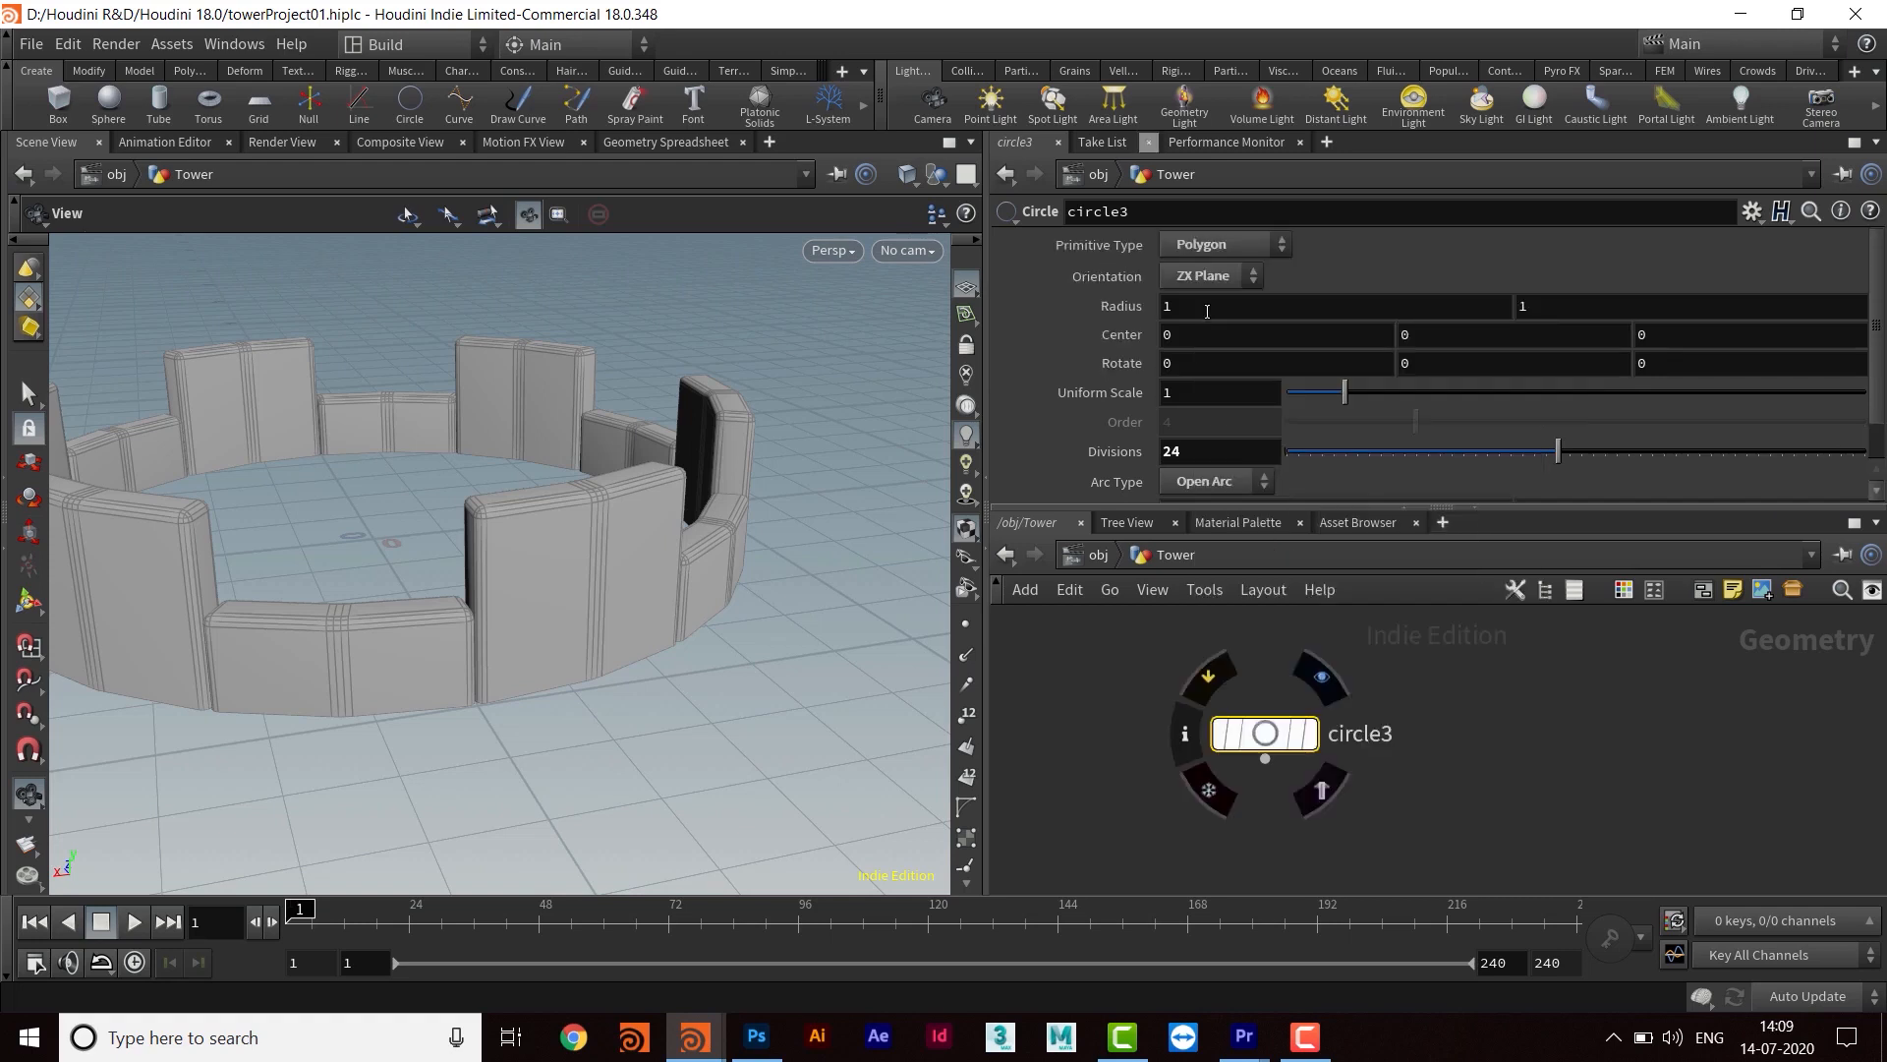
# Copy the first radius parameter of the circle2 node
pyautogui.moveTo(1165, 761); pyautogui.dragTo(1340, 925, button='middle')
pyautogui.scroll(-4, 1241, 795)
pyautogui.moveTo(1229, 688); pyautogui.dragTo(1283, 792, button='middle')
pyautogui.moveTo(1246, 615); pyautogui.dragTo(1291, 716, button='middle')
pyautogui.scroll(5, 1238, 714)
pyautogui.click(1123, 715)
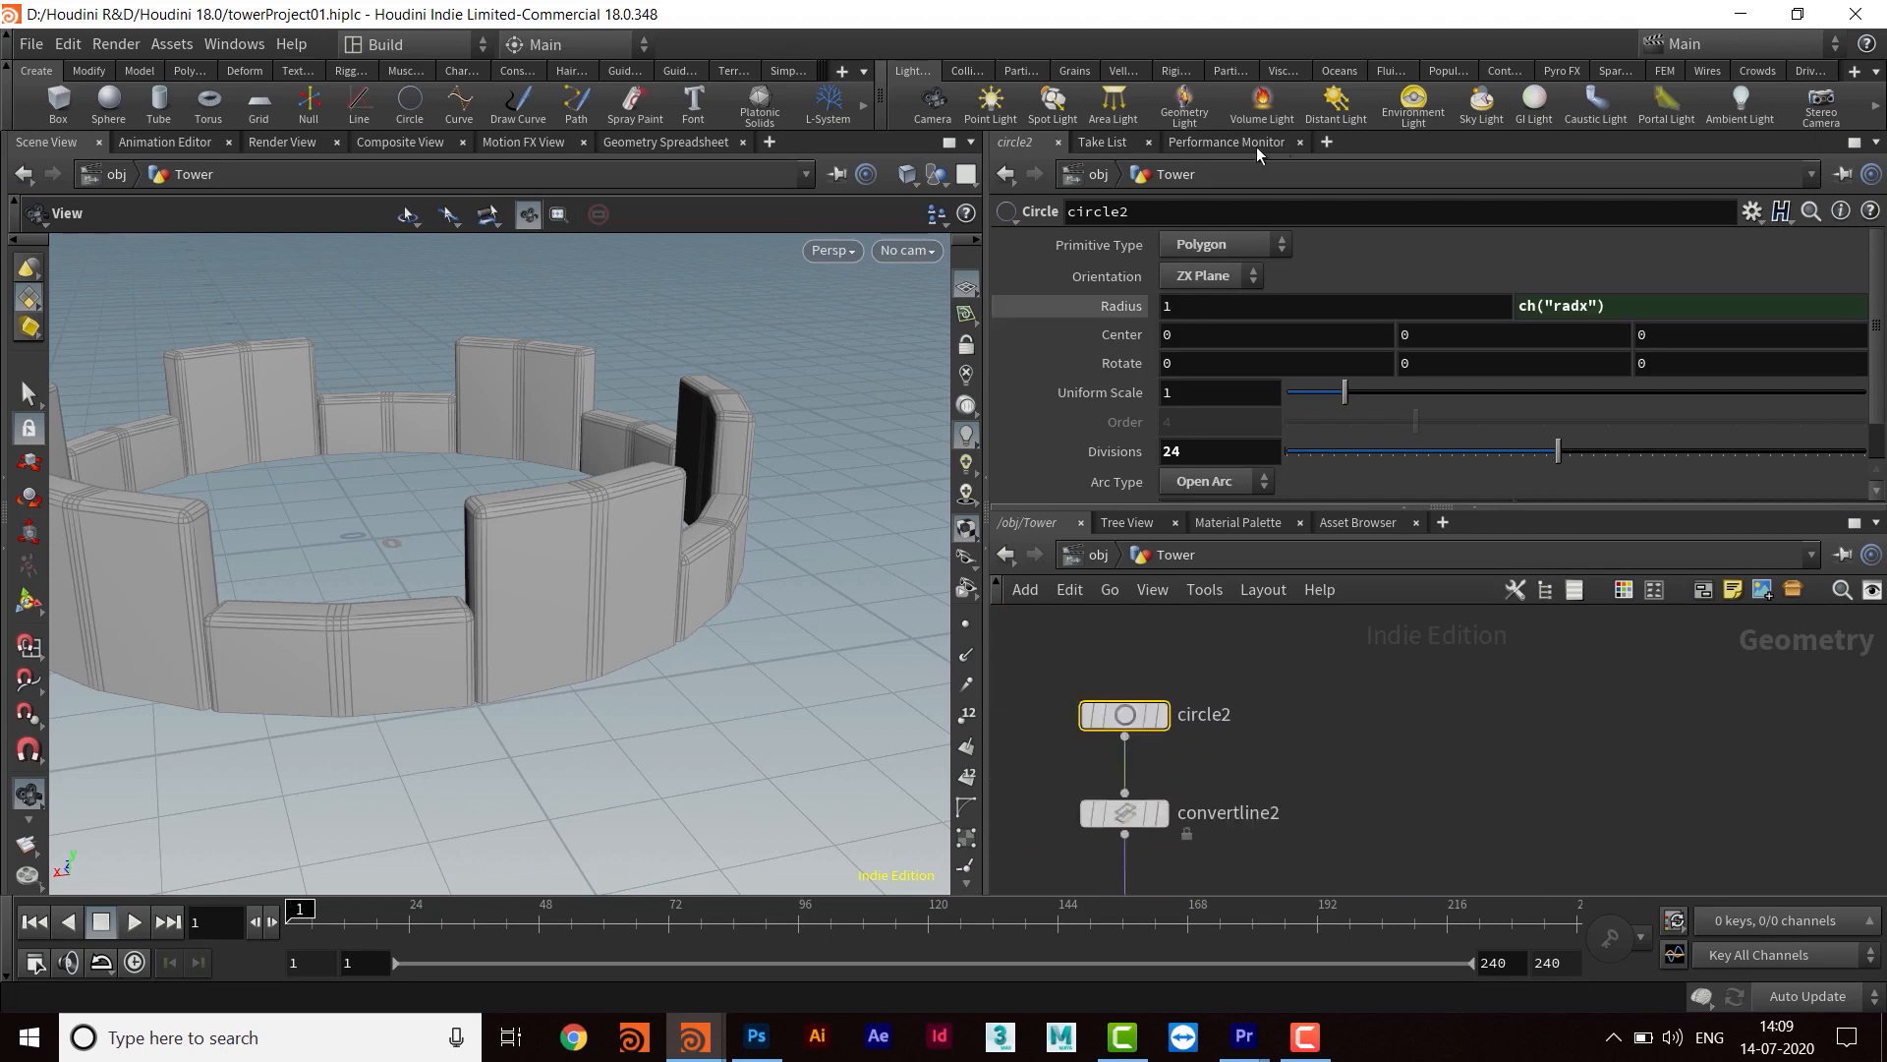
pyautogui.click(1184, 309)
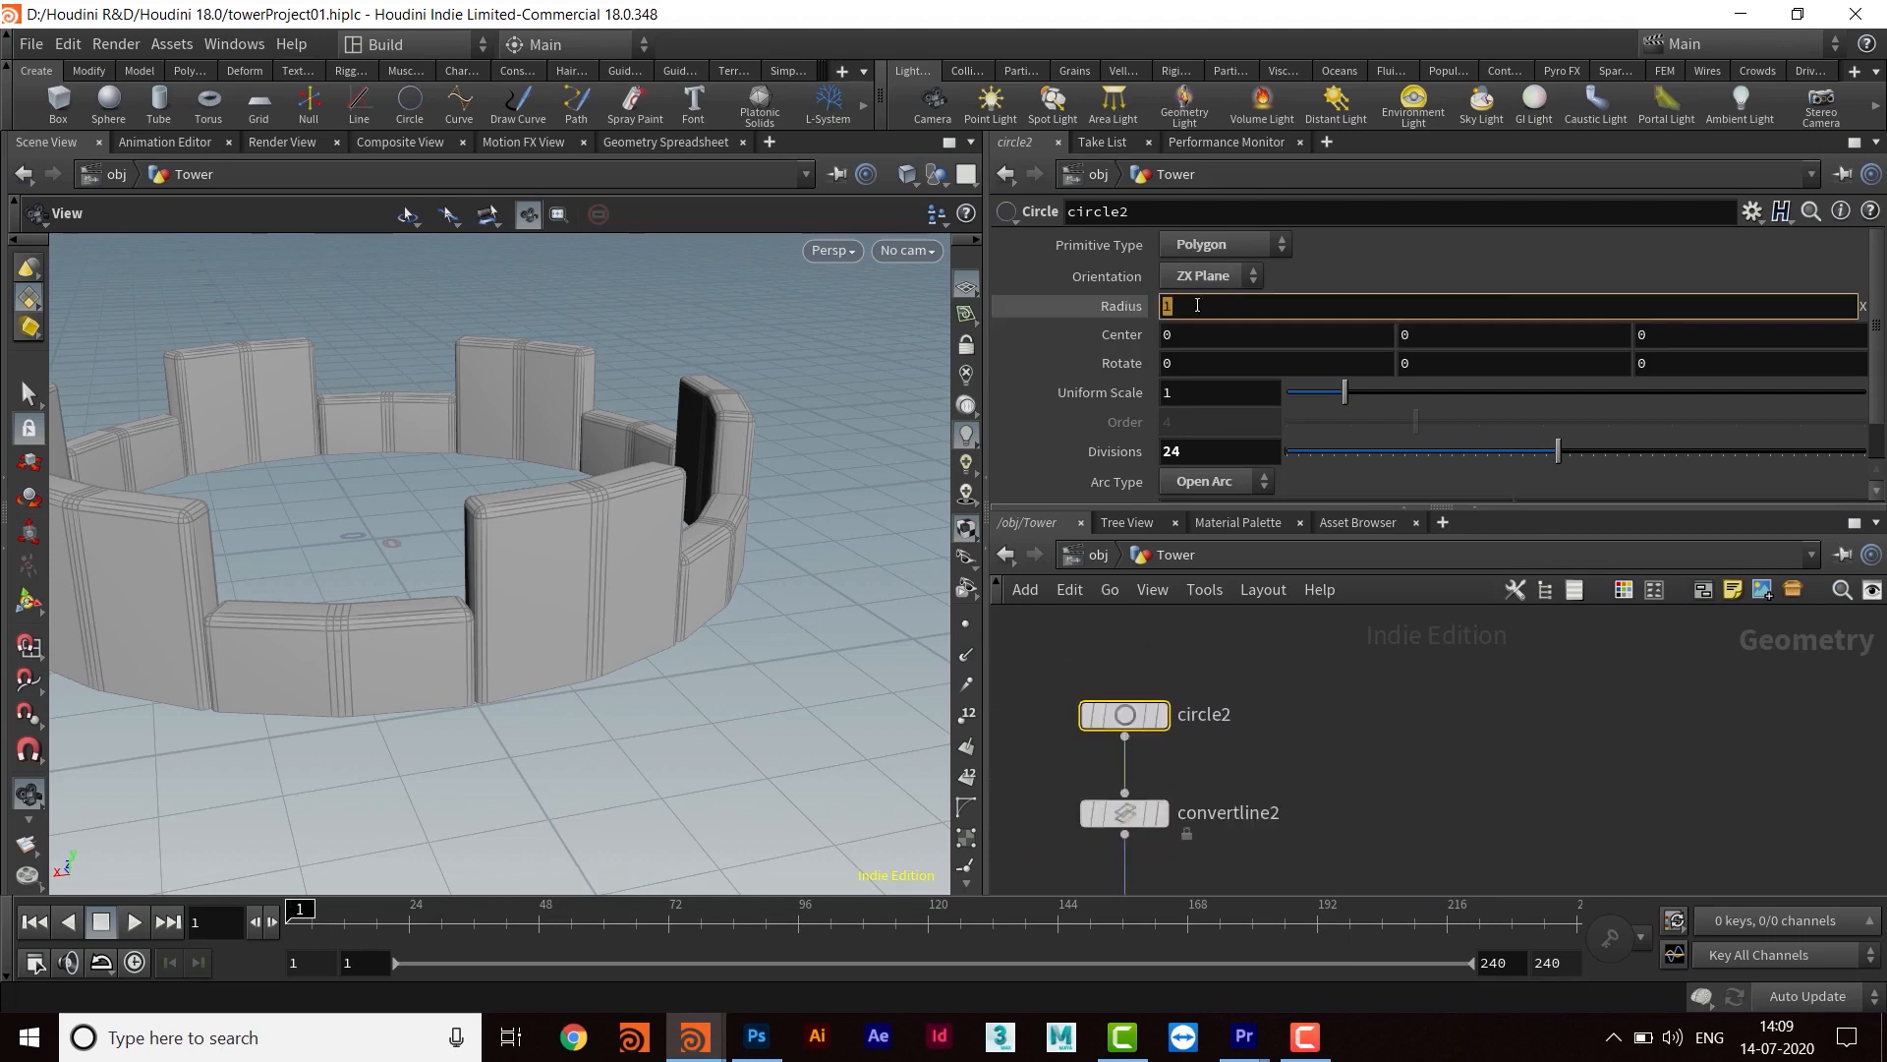
pyautogui.rightClick(1211, 314)
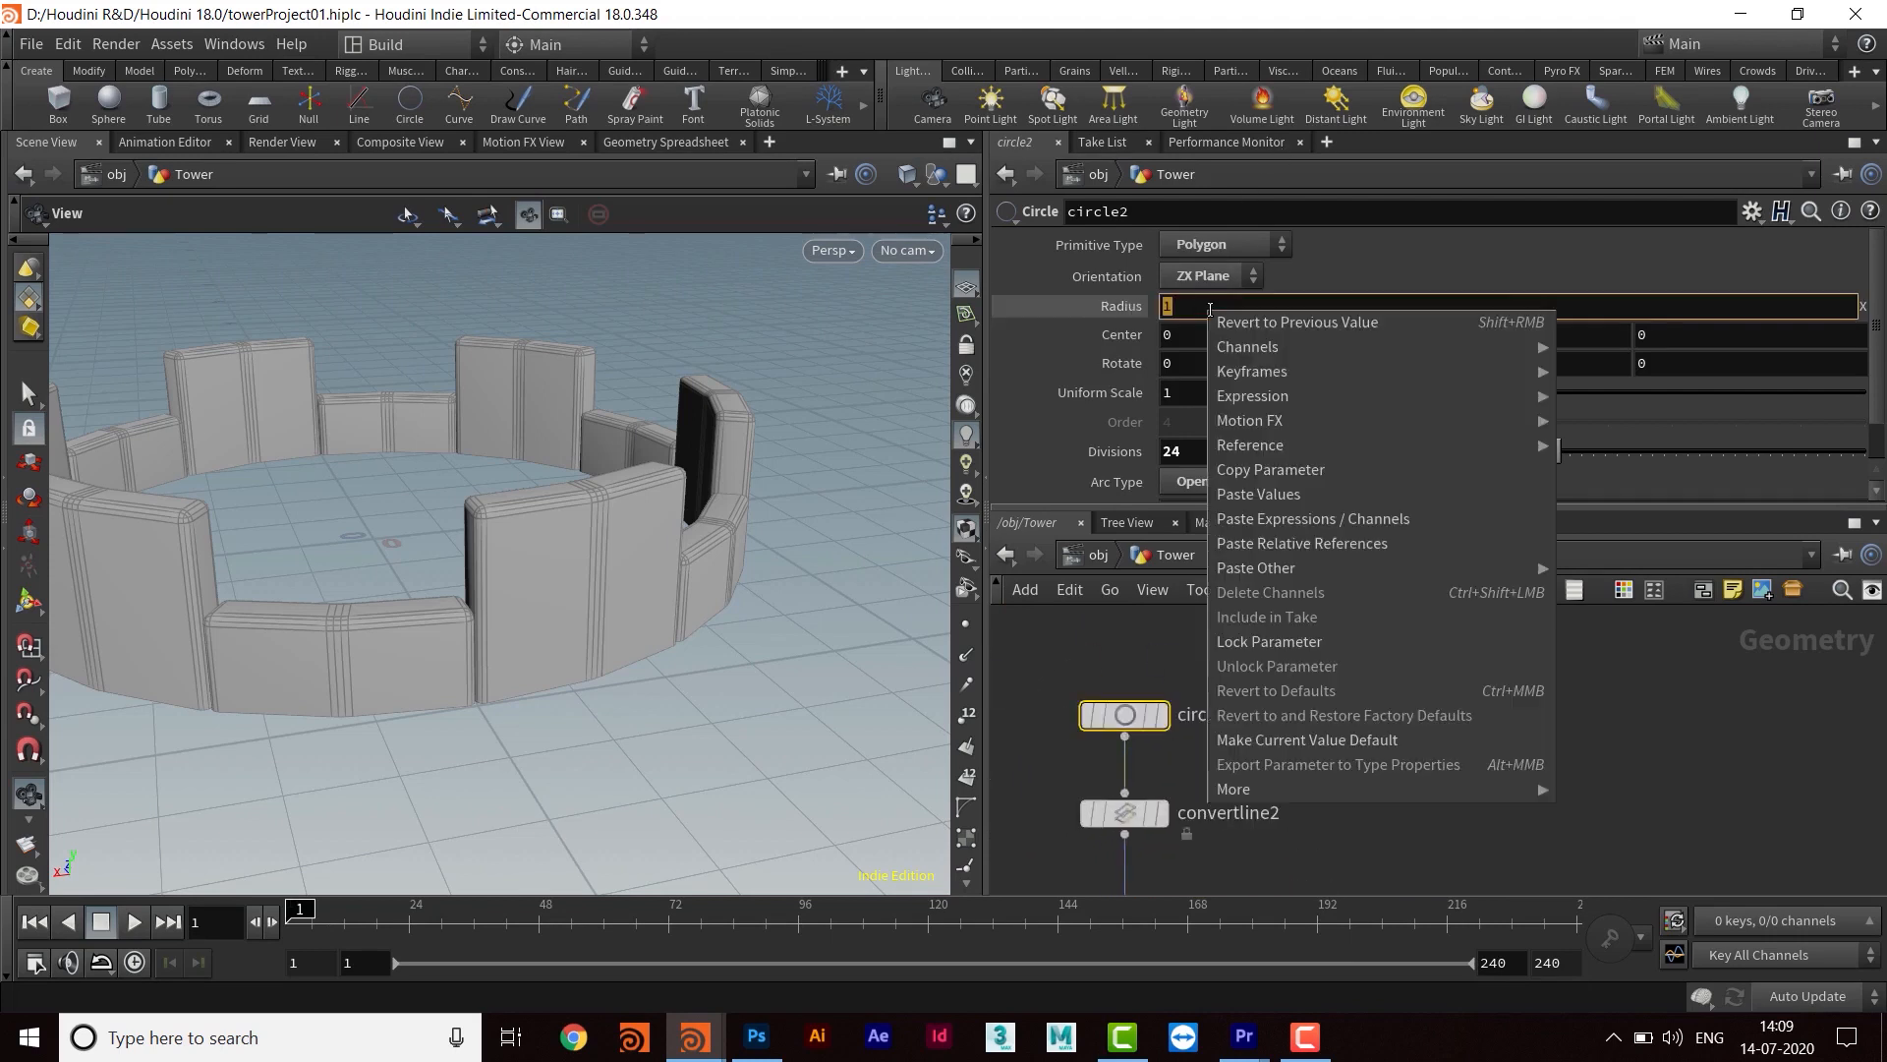
pyautogui.click(1294, 472)
# Paste the copied parameter as a relative reference into circle3's first radius
pyautogui.moveTo(1465, 849); pyautogui.dragTo(1333, 641, button='middle')
pyautogui.moveTo(1528, 818); pyautogui.dragTo(1413, 794, button='middle')
pyautogui.scroll(3, 1406, 732)
pyautogui.click(1298, 712)
pyautogui.moveTo(1441, 670); pyautogui.dragTo(1453, 716, button='middle')
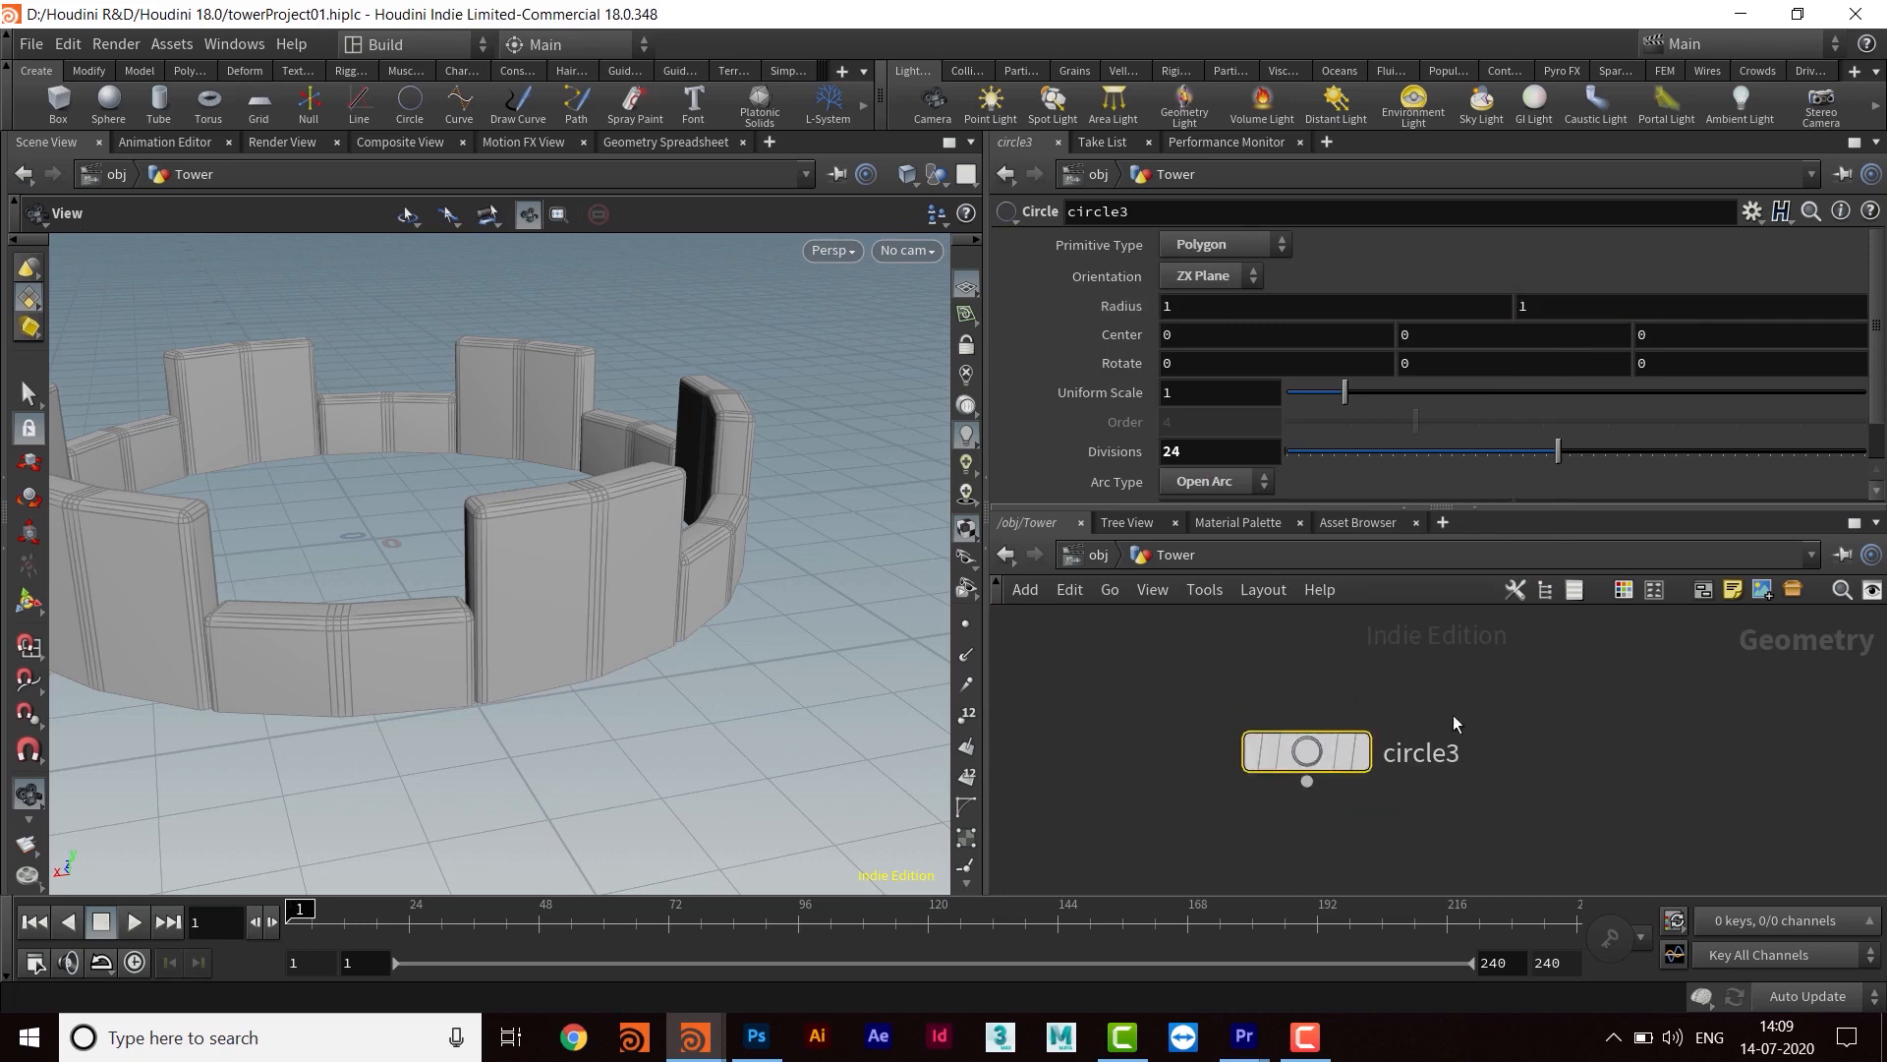
pyautogui.click(1196, 306)
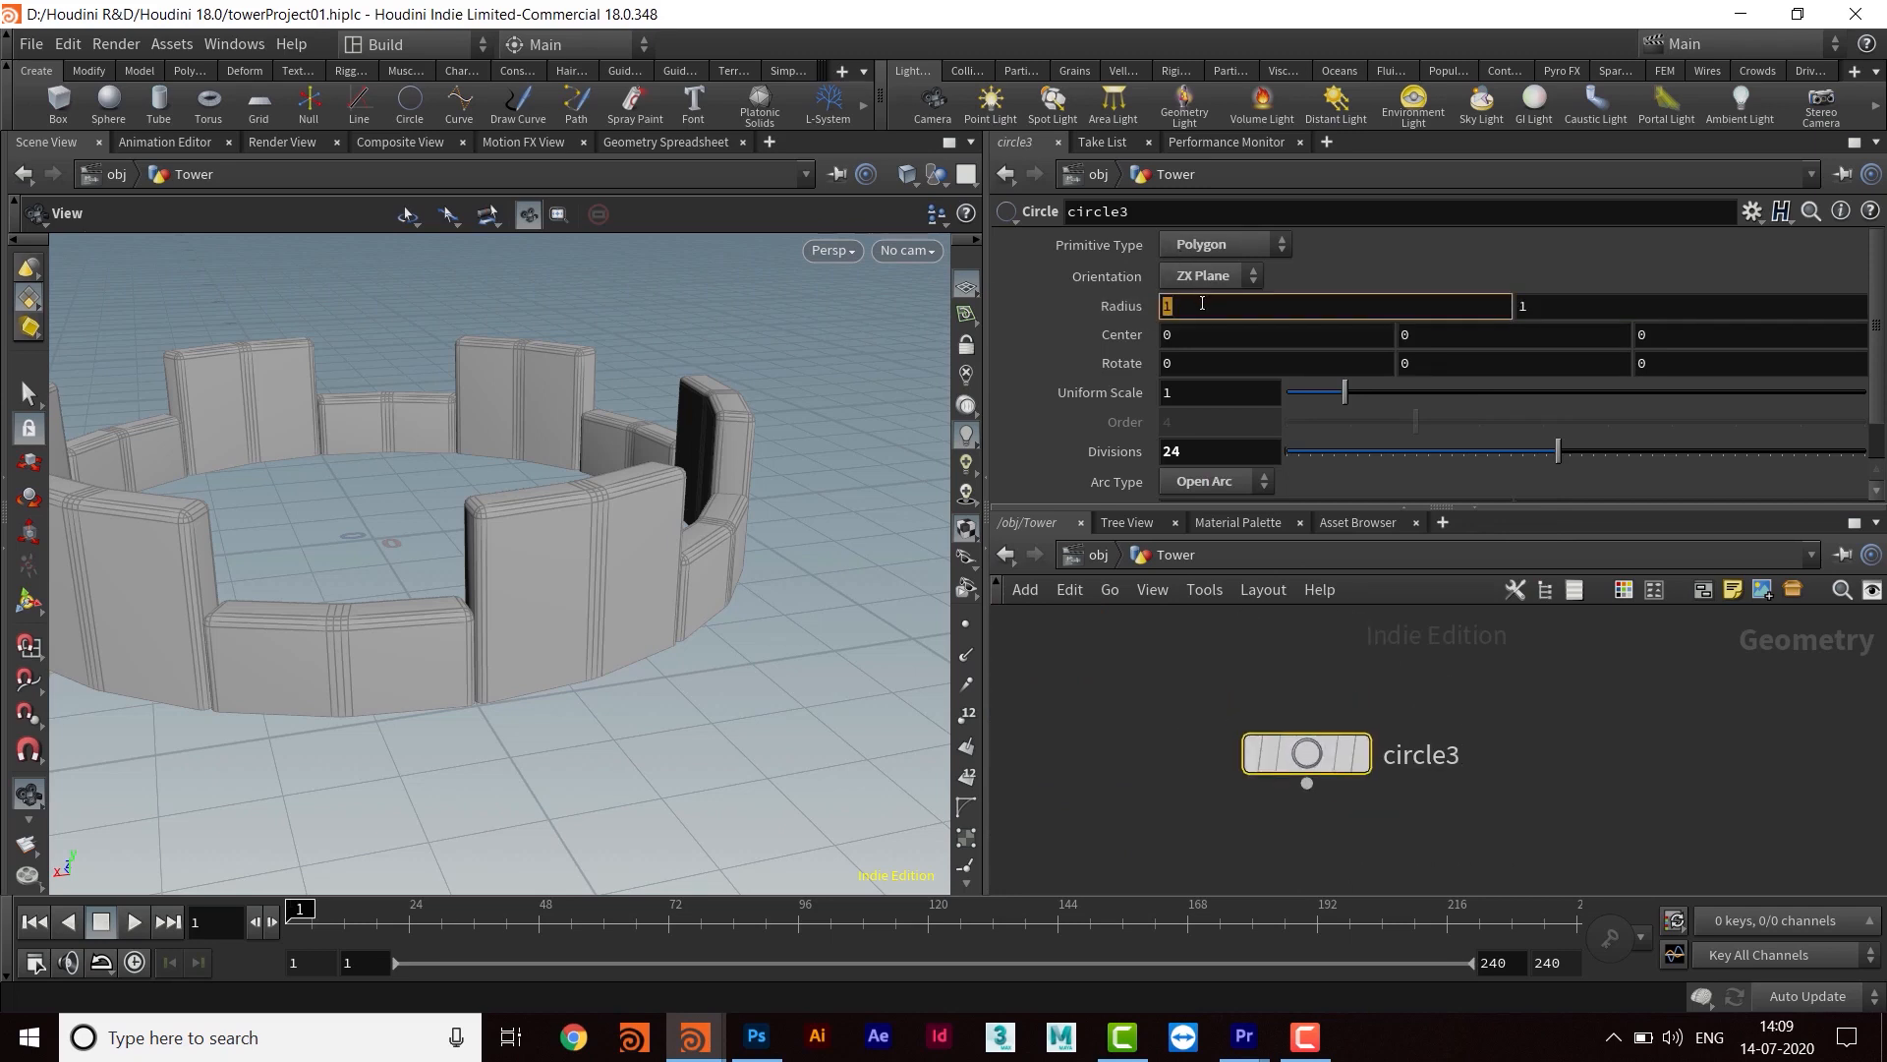
pyautogui.rightClick(1202, 305)
pyautogui.click(1276, 539)
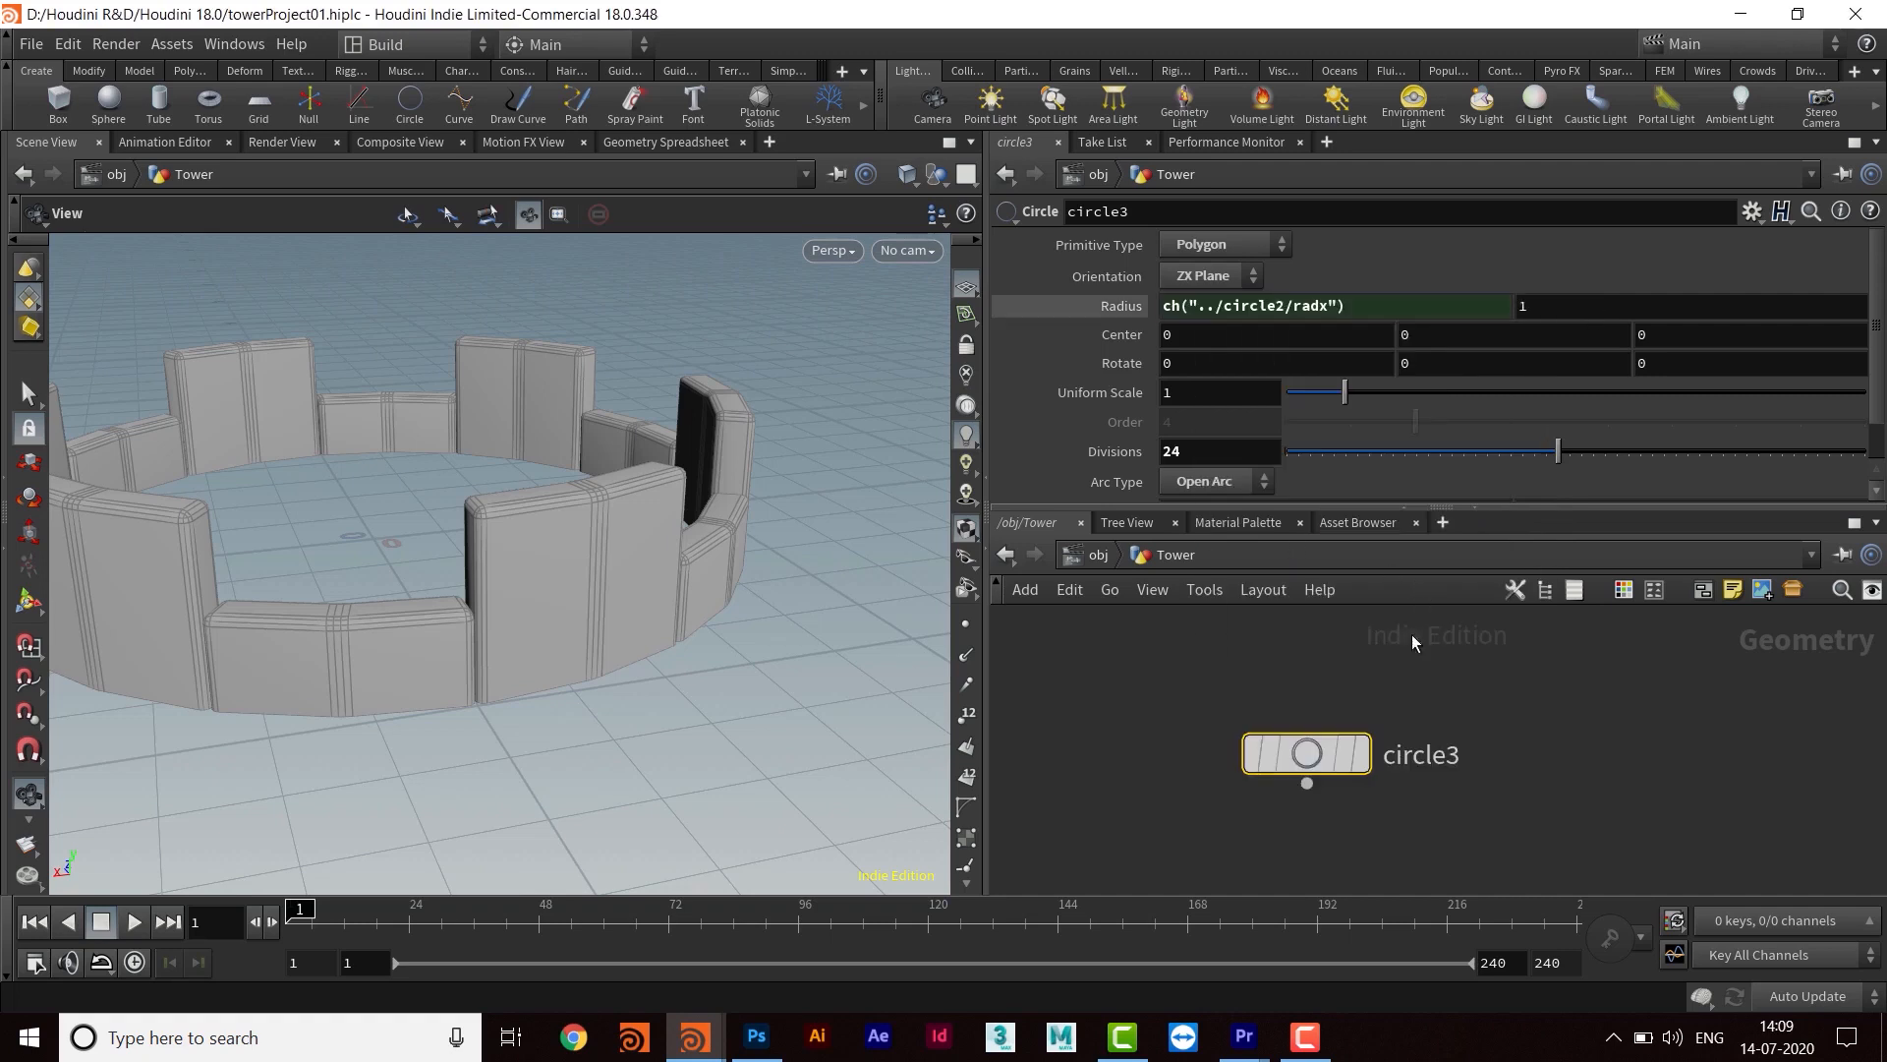
# Display the circle3 node and set its arc type to Closed
pyautogui.click(1367, 757)
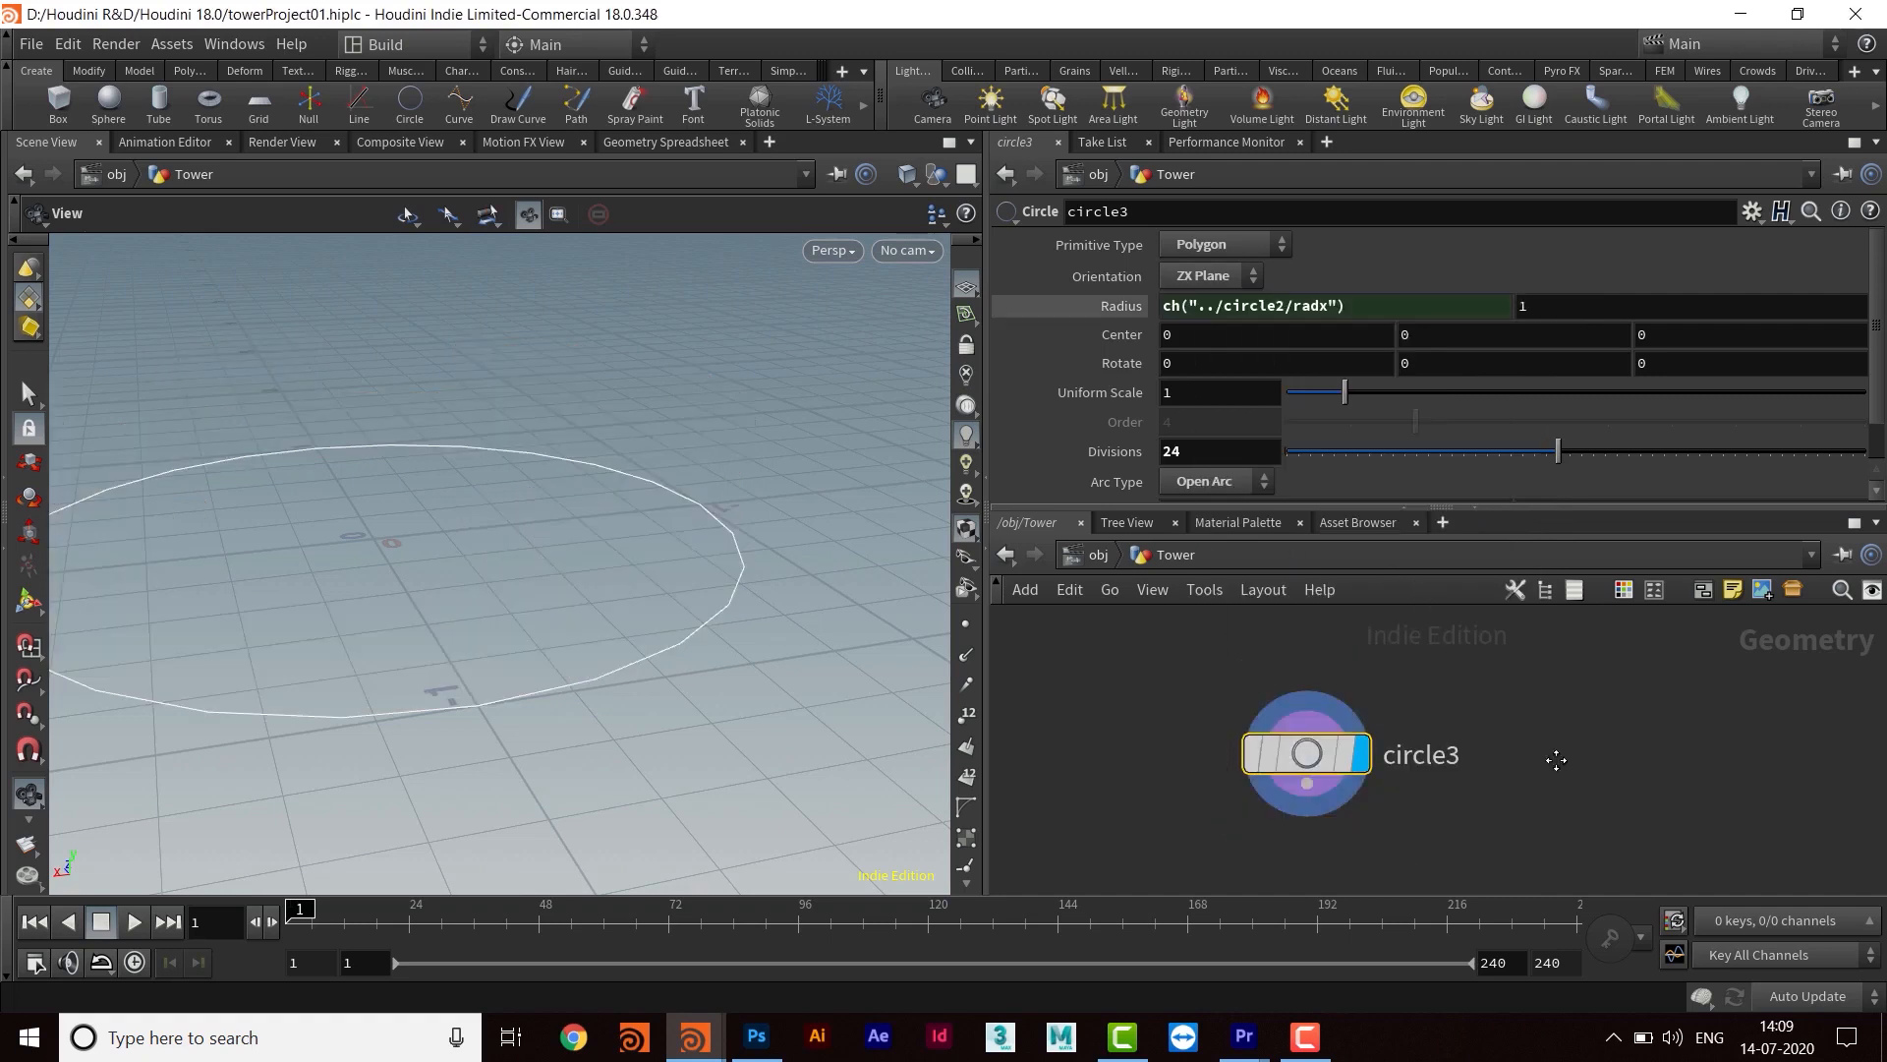
pyautogui.moveTo(540, 561); pyautogui.dragTo(585, 551)
pyautogui.moveTo(1363, 504); pyautogui.dragTo(1363, 473)
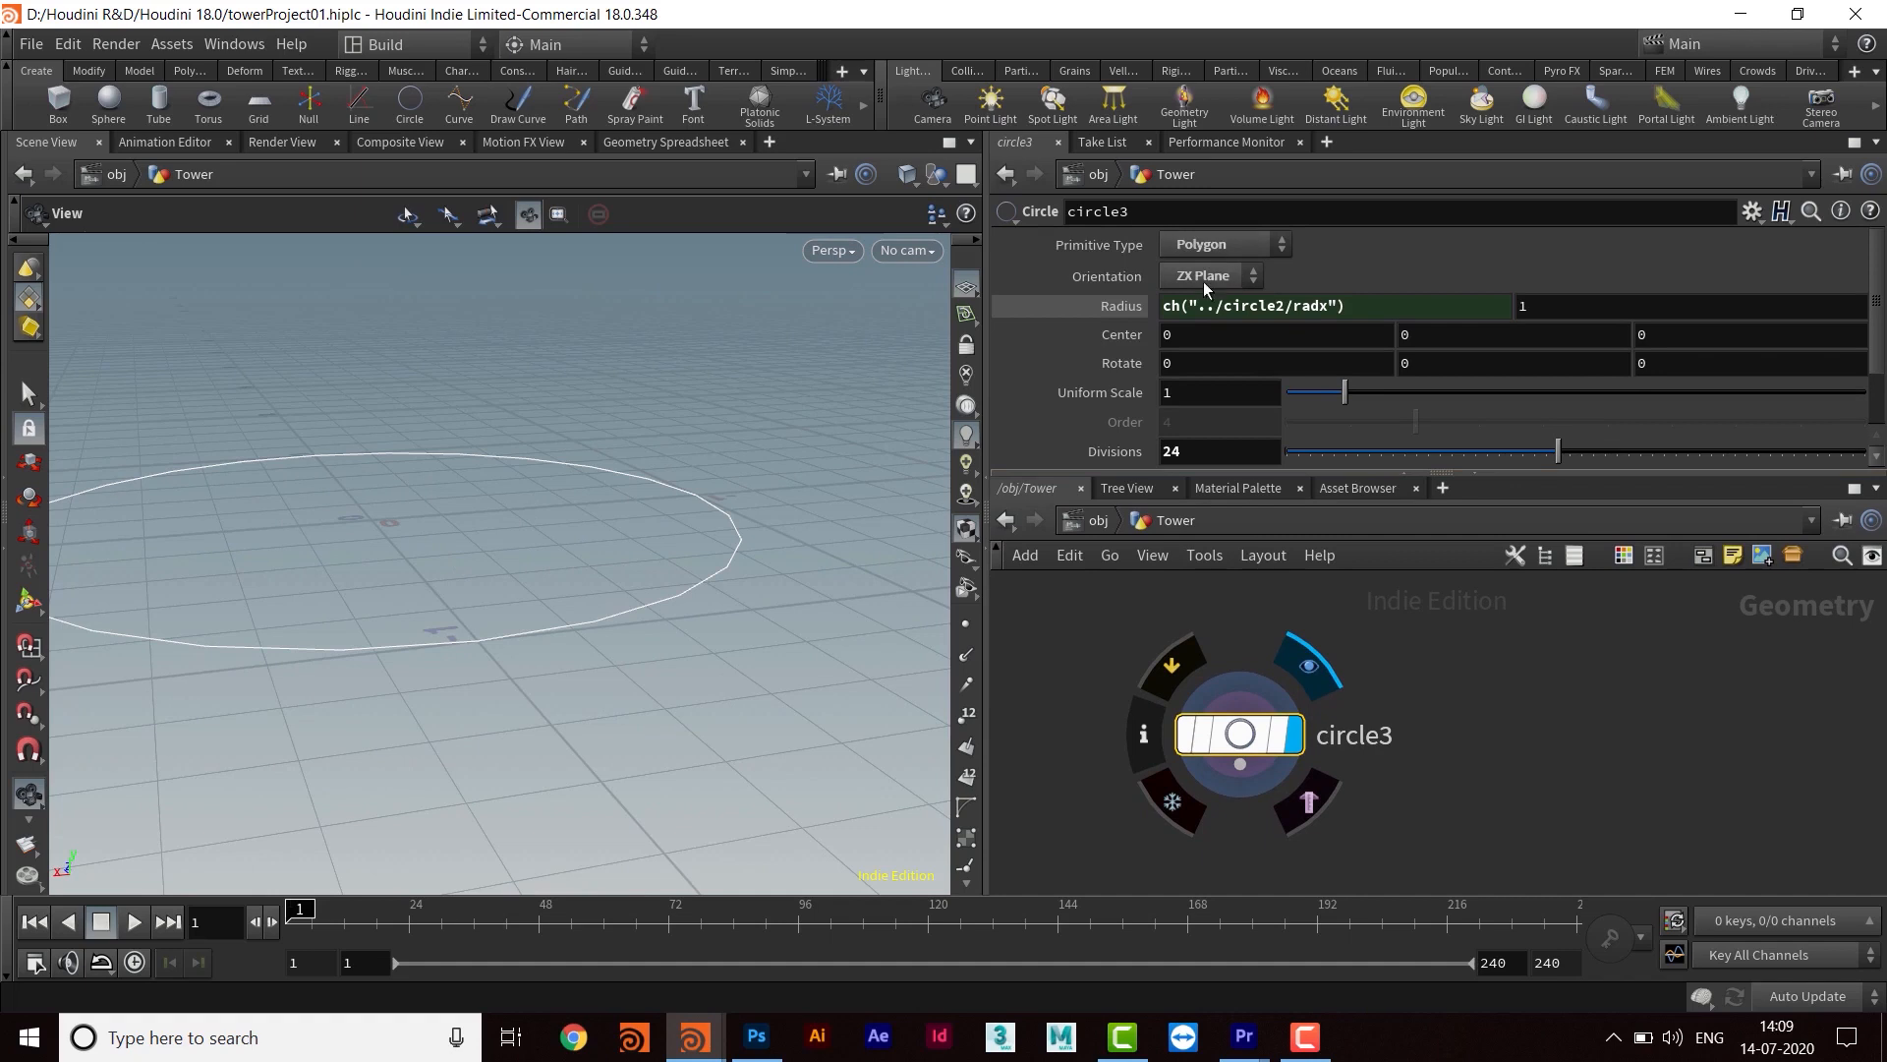
pyautogui.moveTo(1269, 473); pyautogui.dragTo(1269, 538)
pyautogui.scroll(-1, 1432, 417)
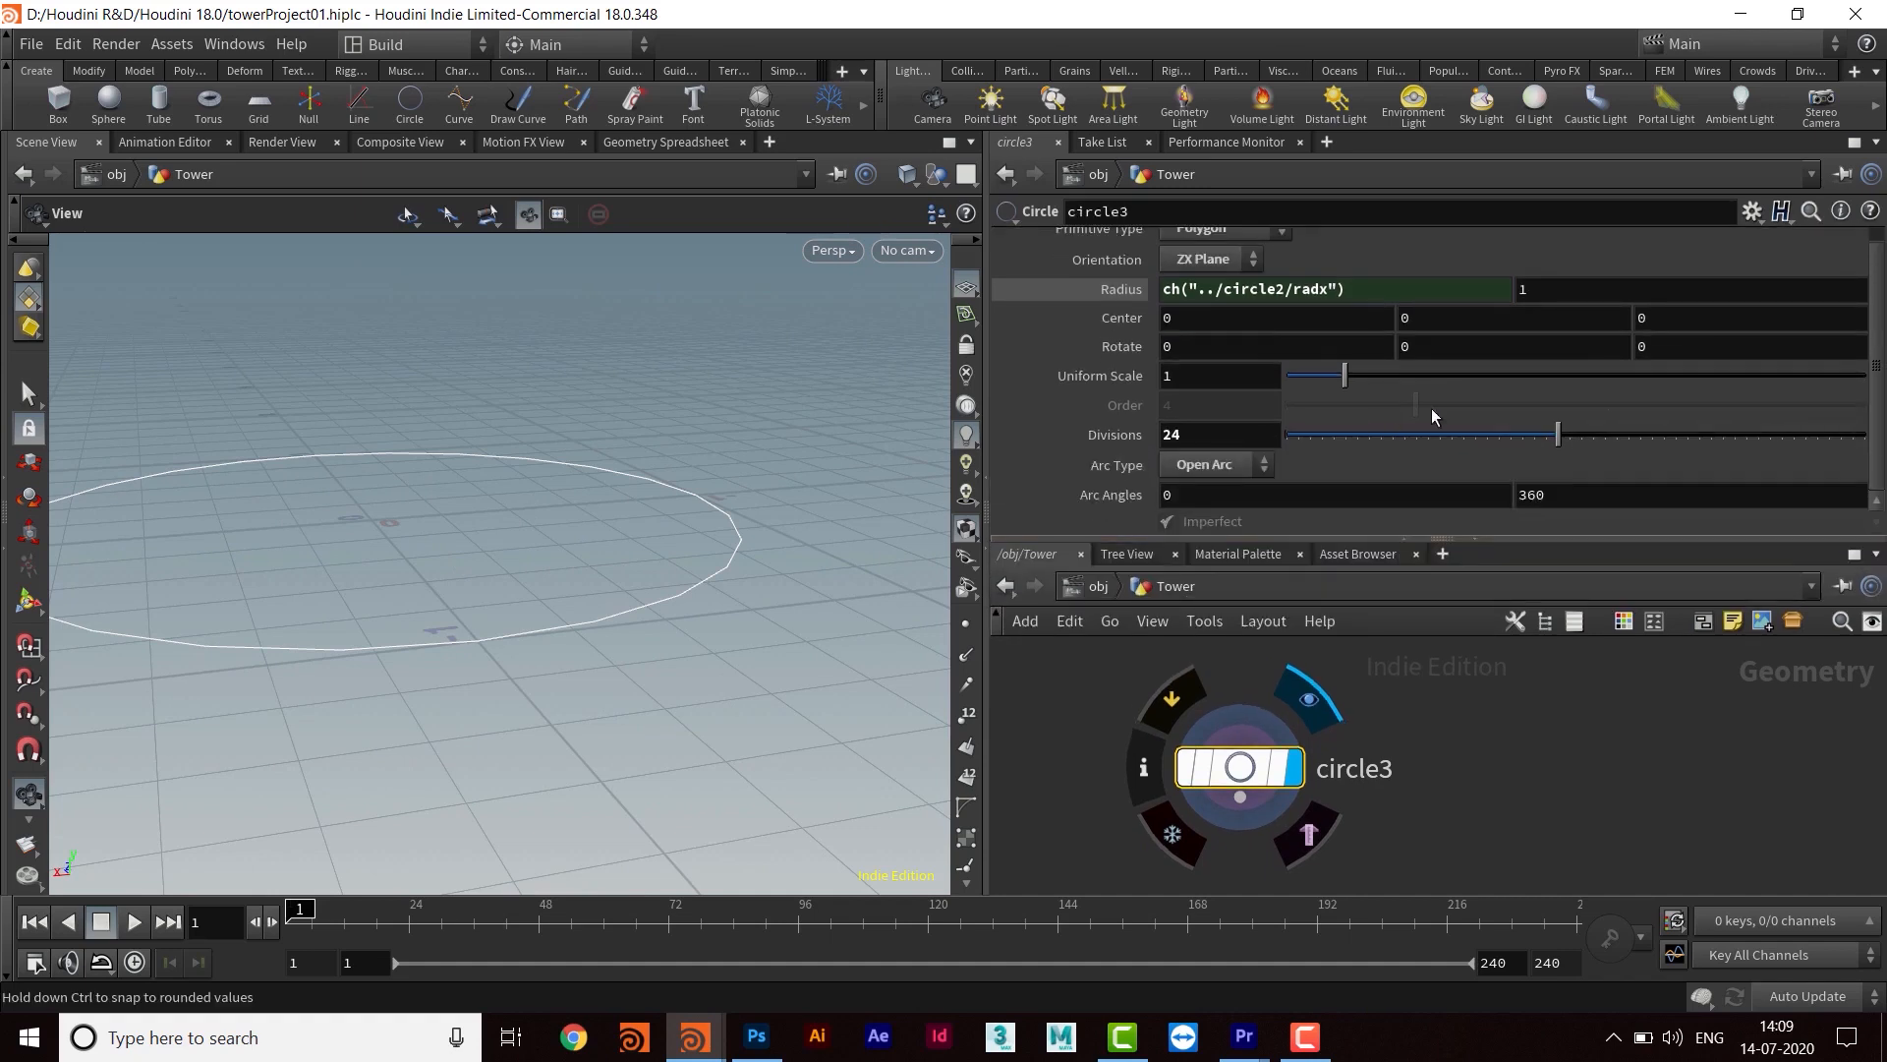
pyautogui.click(1220, 465)
pyautogui.click(1209, 493)
pyautogui.moveTo(650, 437); pyautogui.dragTo(653, 485)
pyautogui.moveTo(653, 484); pyautogui.dragTo(686, 516, button='middle')
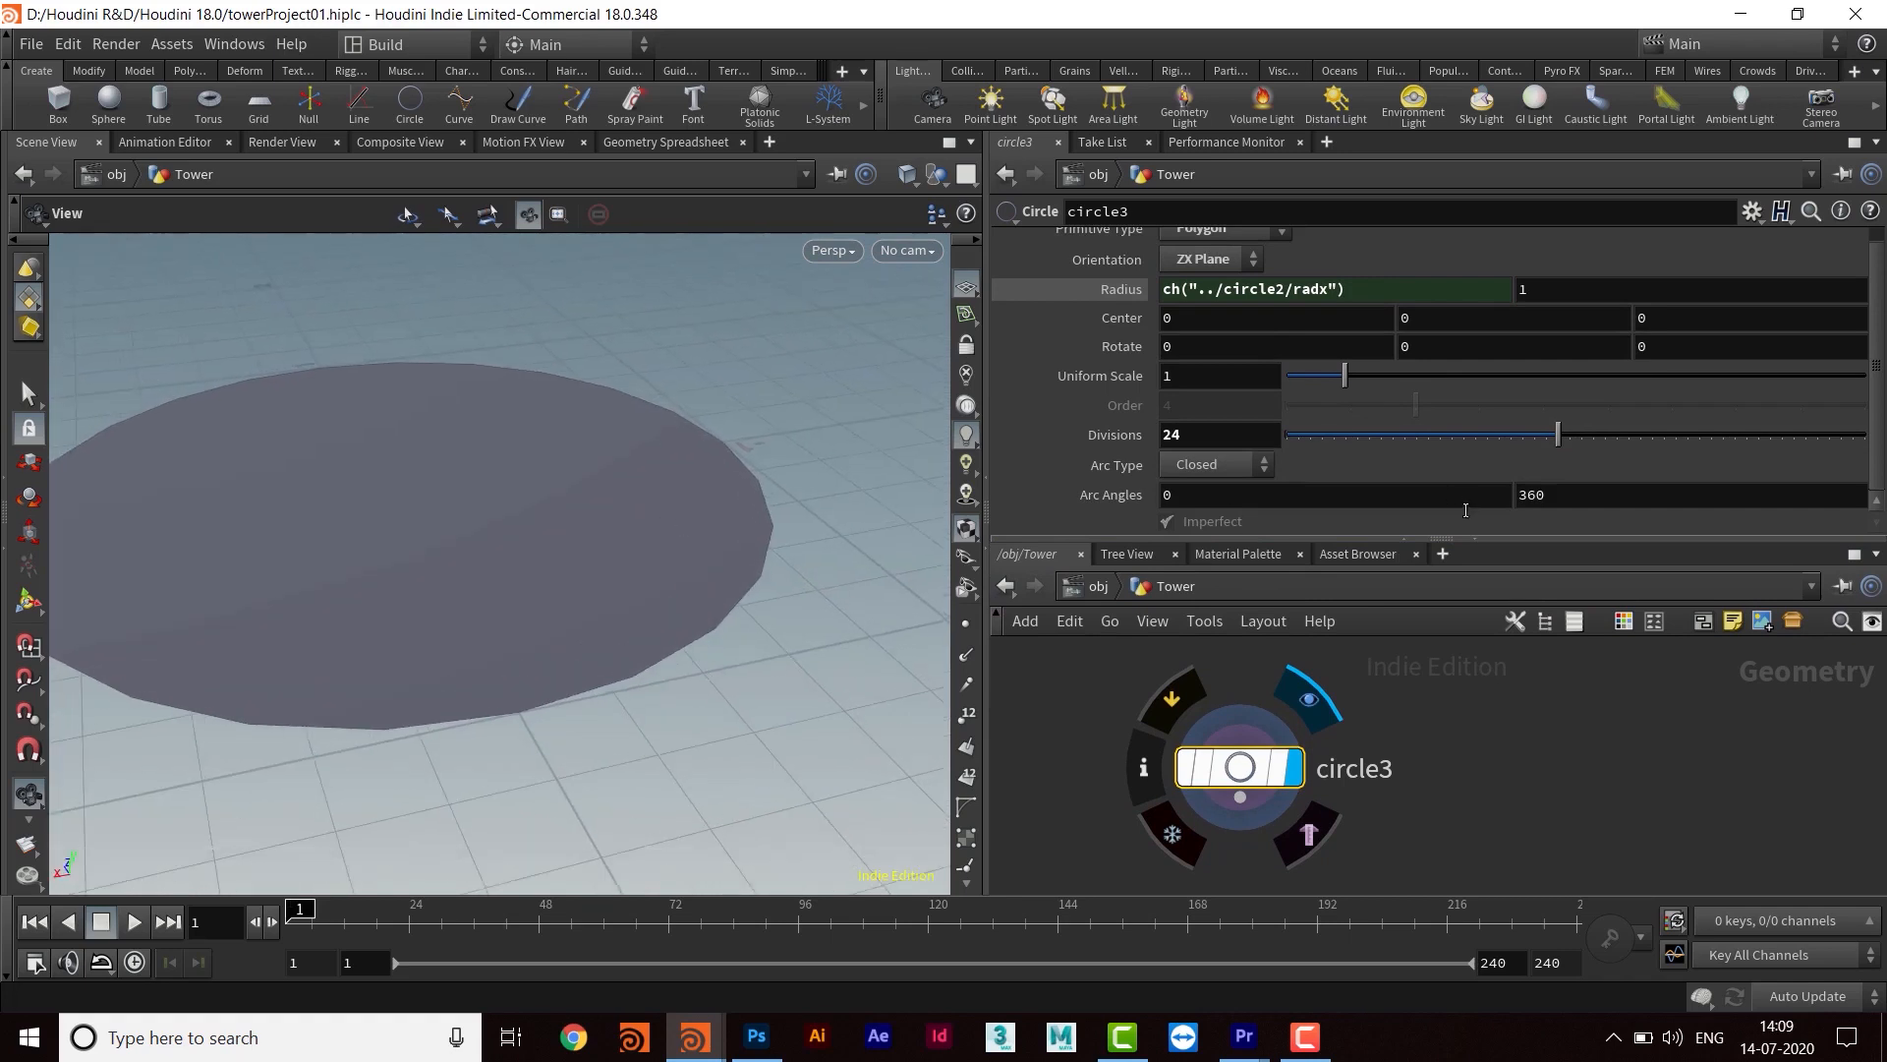
pyautogui.moveTo(1432, 343); pyautogui.dragTo(1432, 337)
pyautogui.moveTo(1477, 682); pyautogui.dragTo(1561, 637, button='middle')
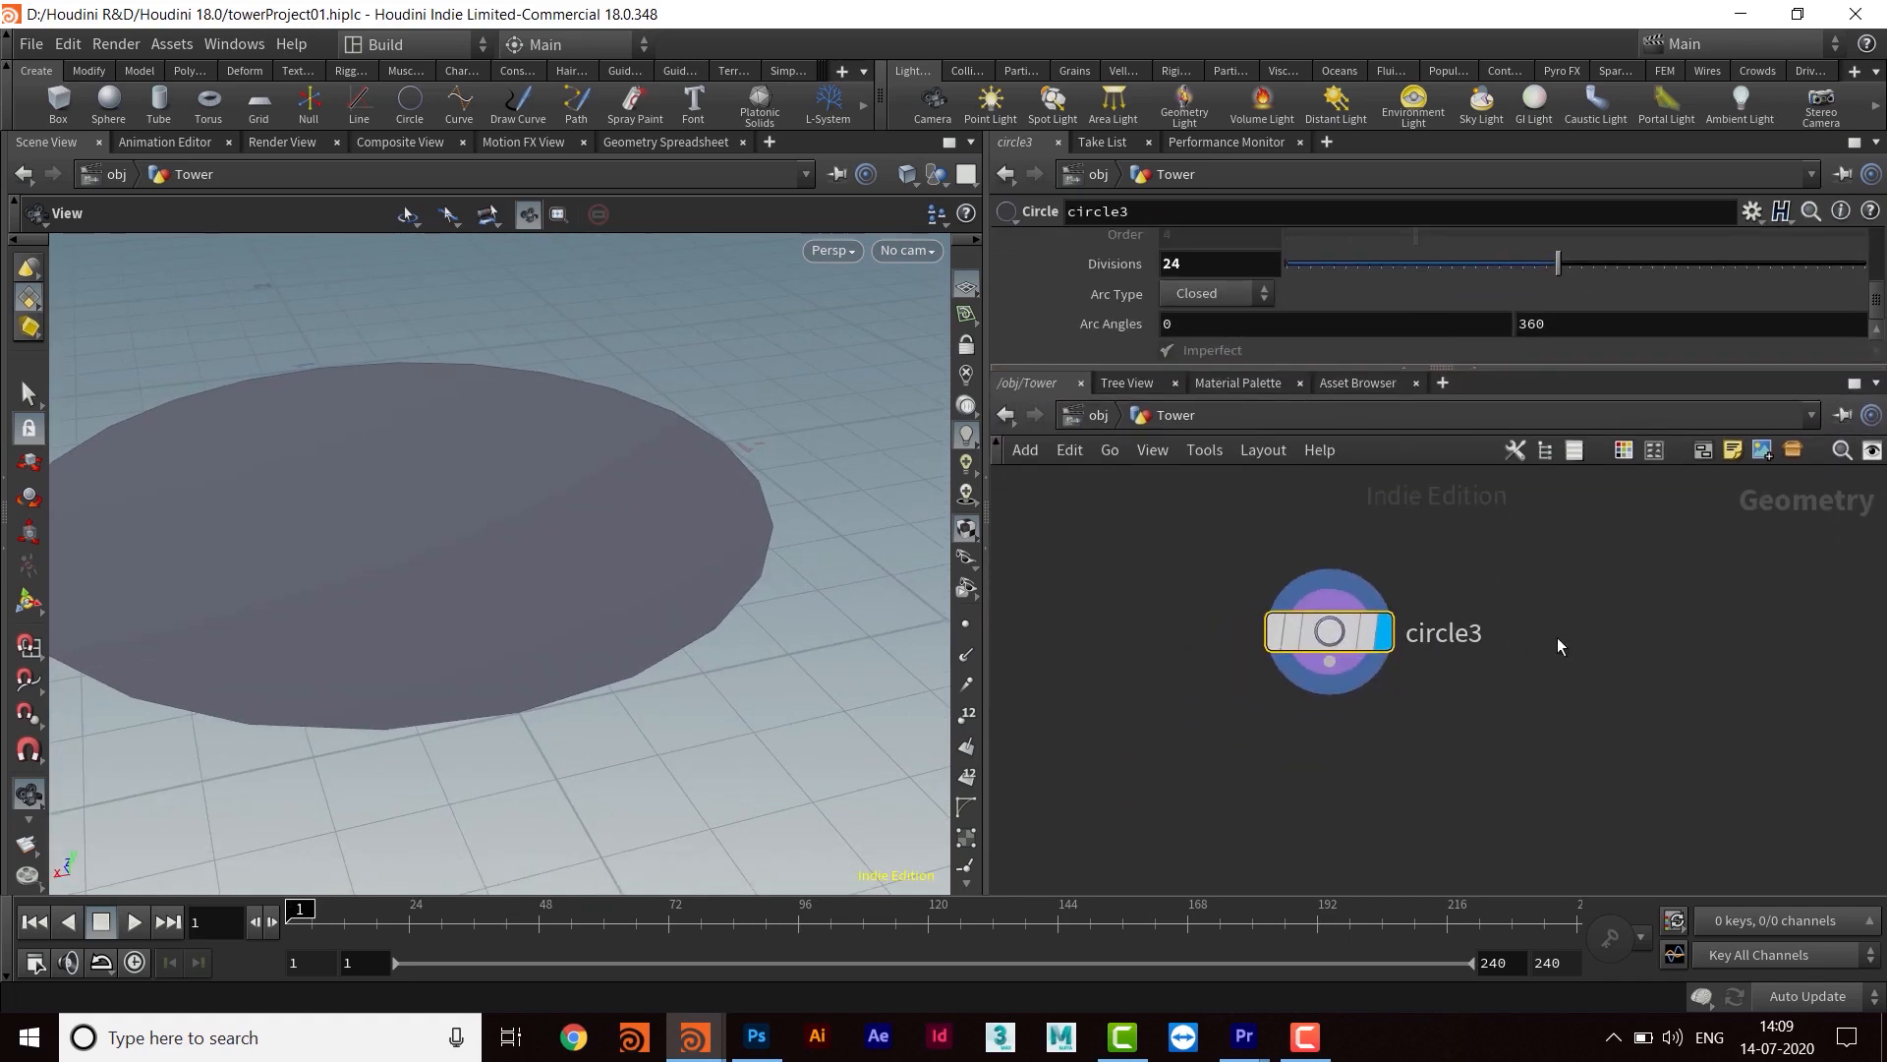
# Add a Reverse node after circle3 and display its output
pyautogui.scroll(-3, 1331, 704)
pyautogui.click(1321, 583)
pyautogui.press('Tab')
pyautogui.write('rever')
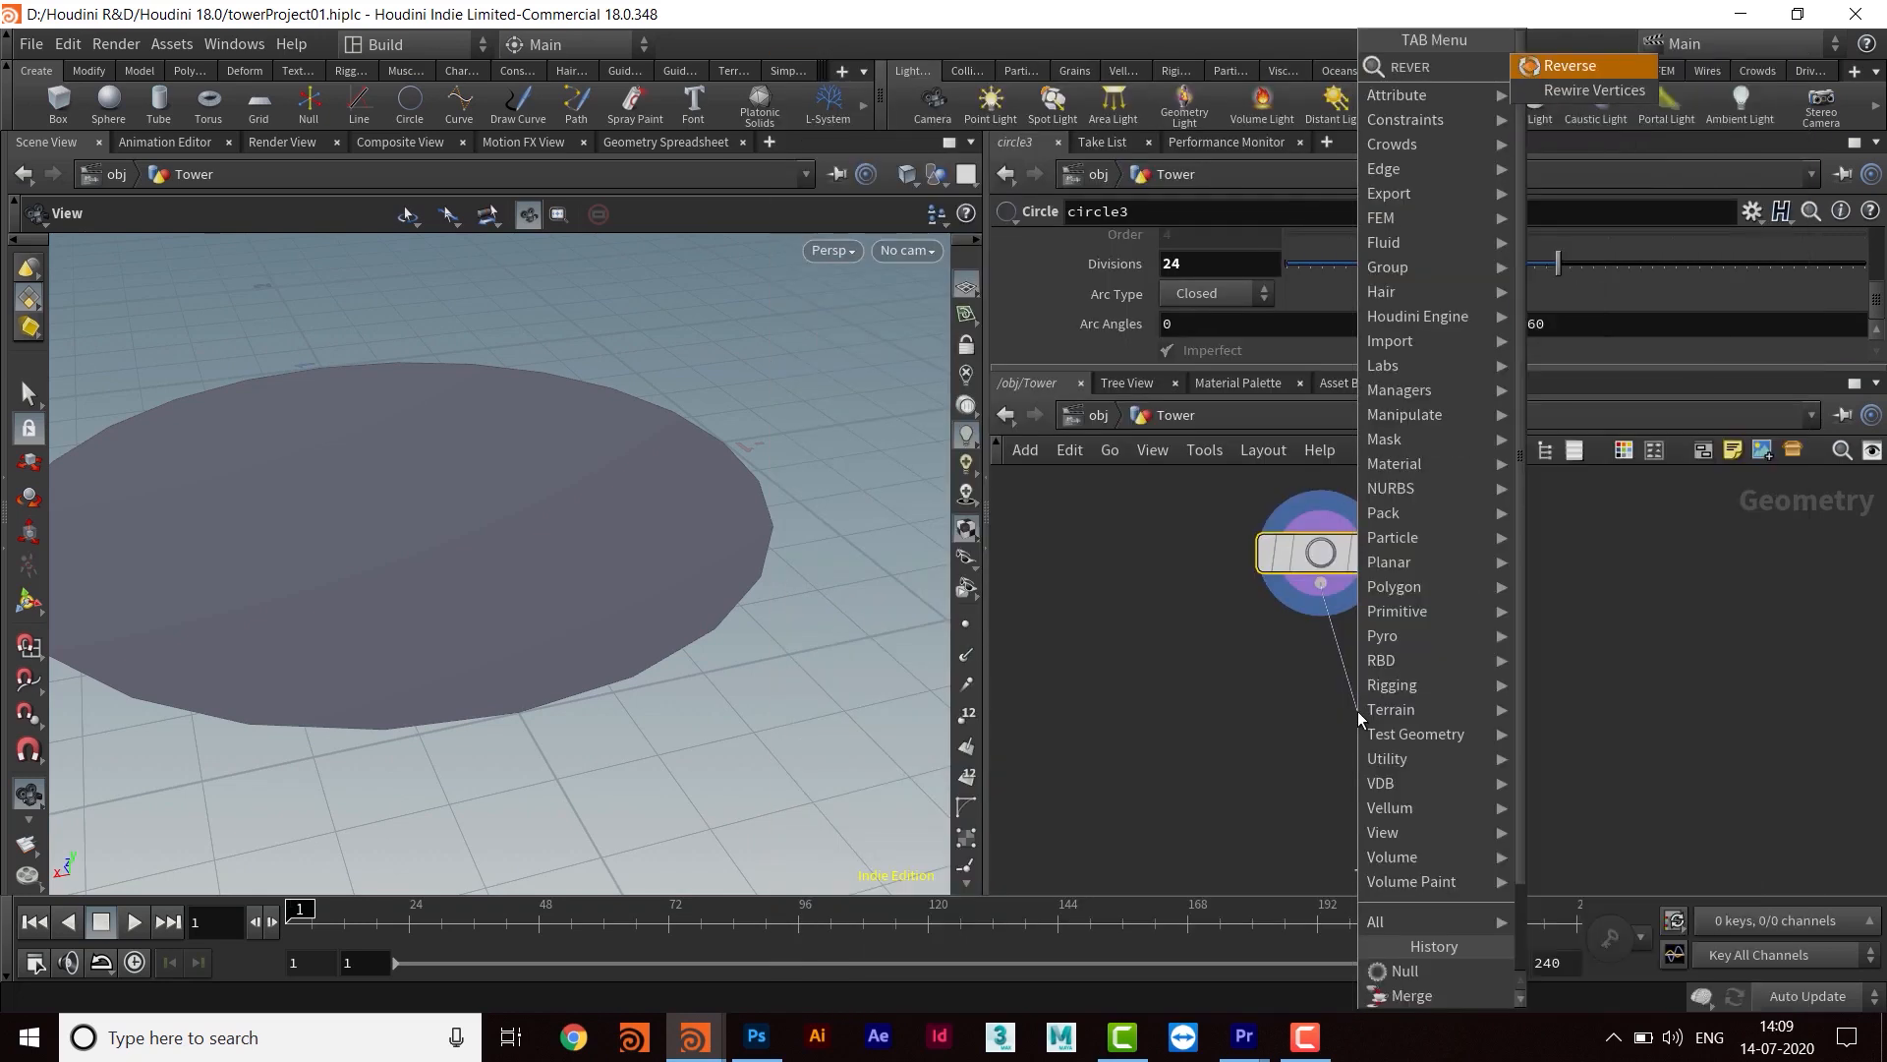
pyautogui.press('Return')
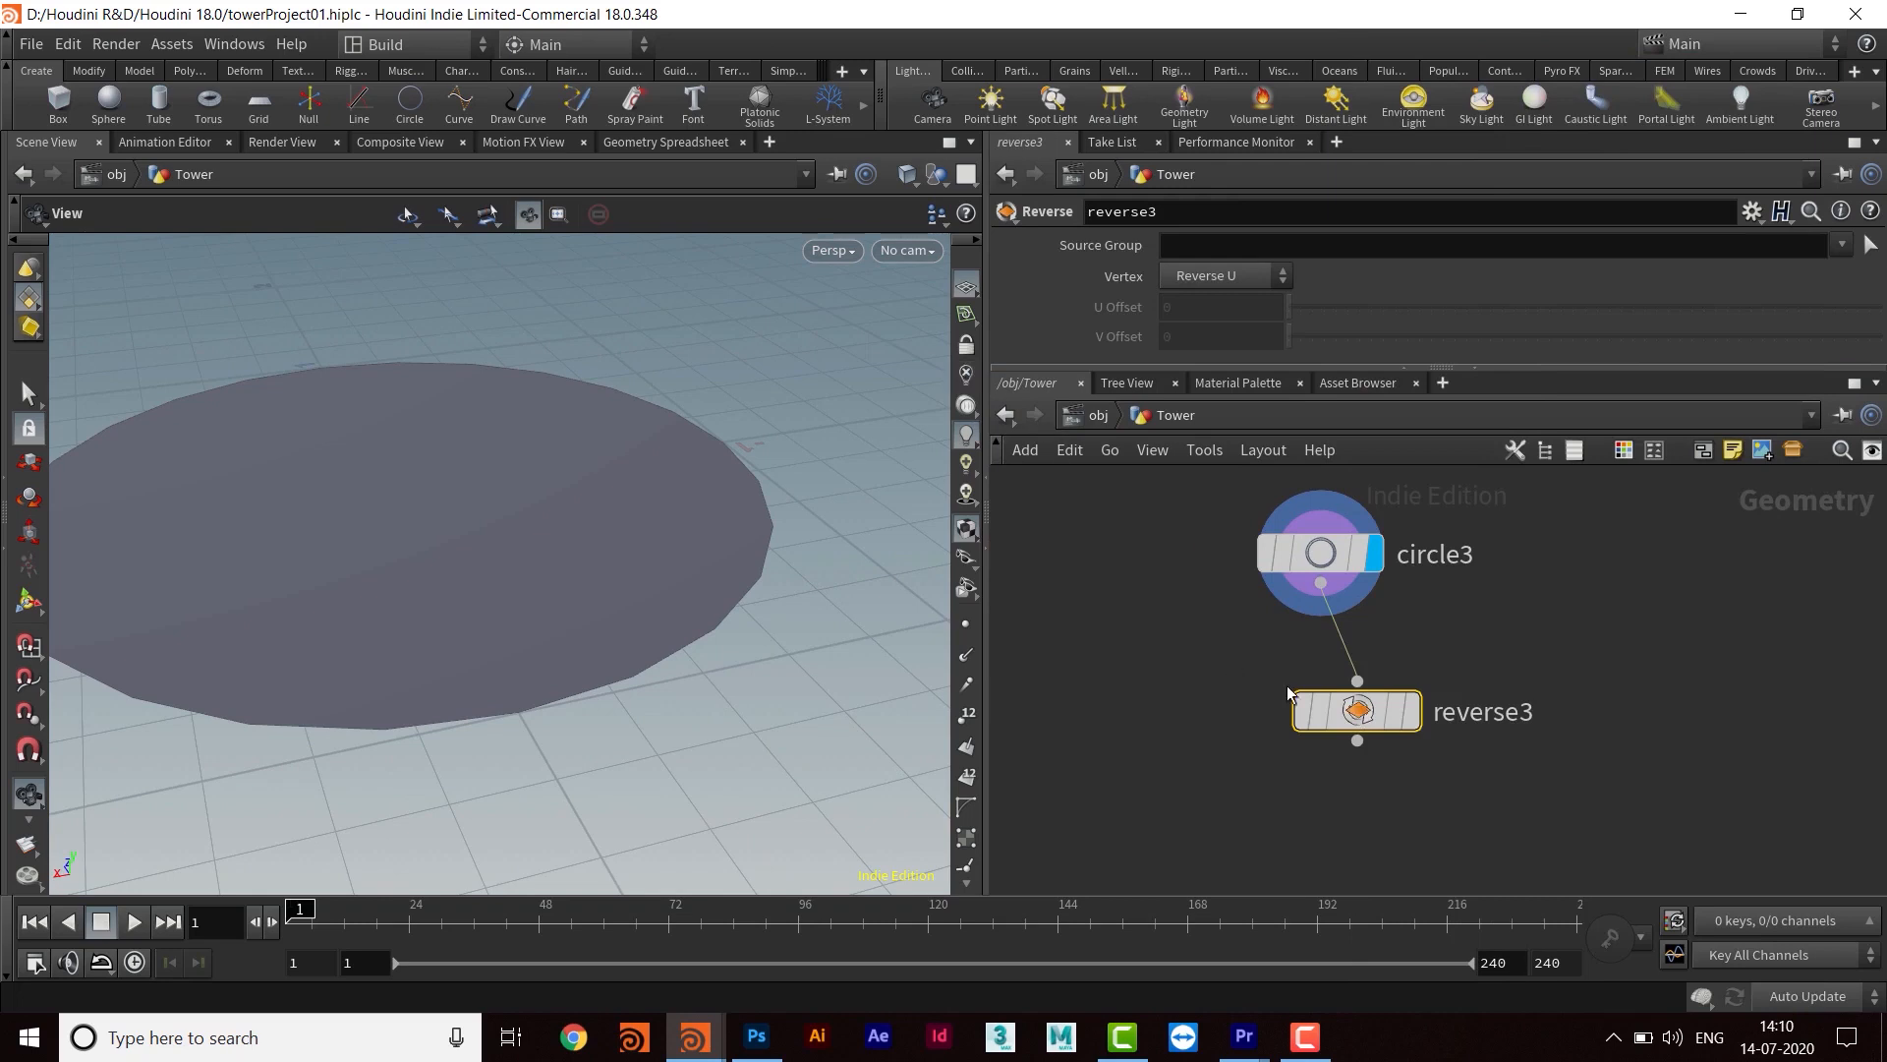
pyautogui.click(1401, 718)
pyautogui.moveTo(1432, 775); pyautogui.dragTo(1401, 712, button='middle')
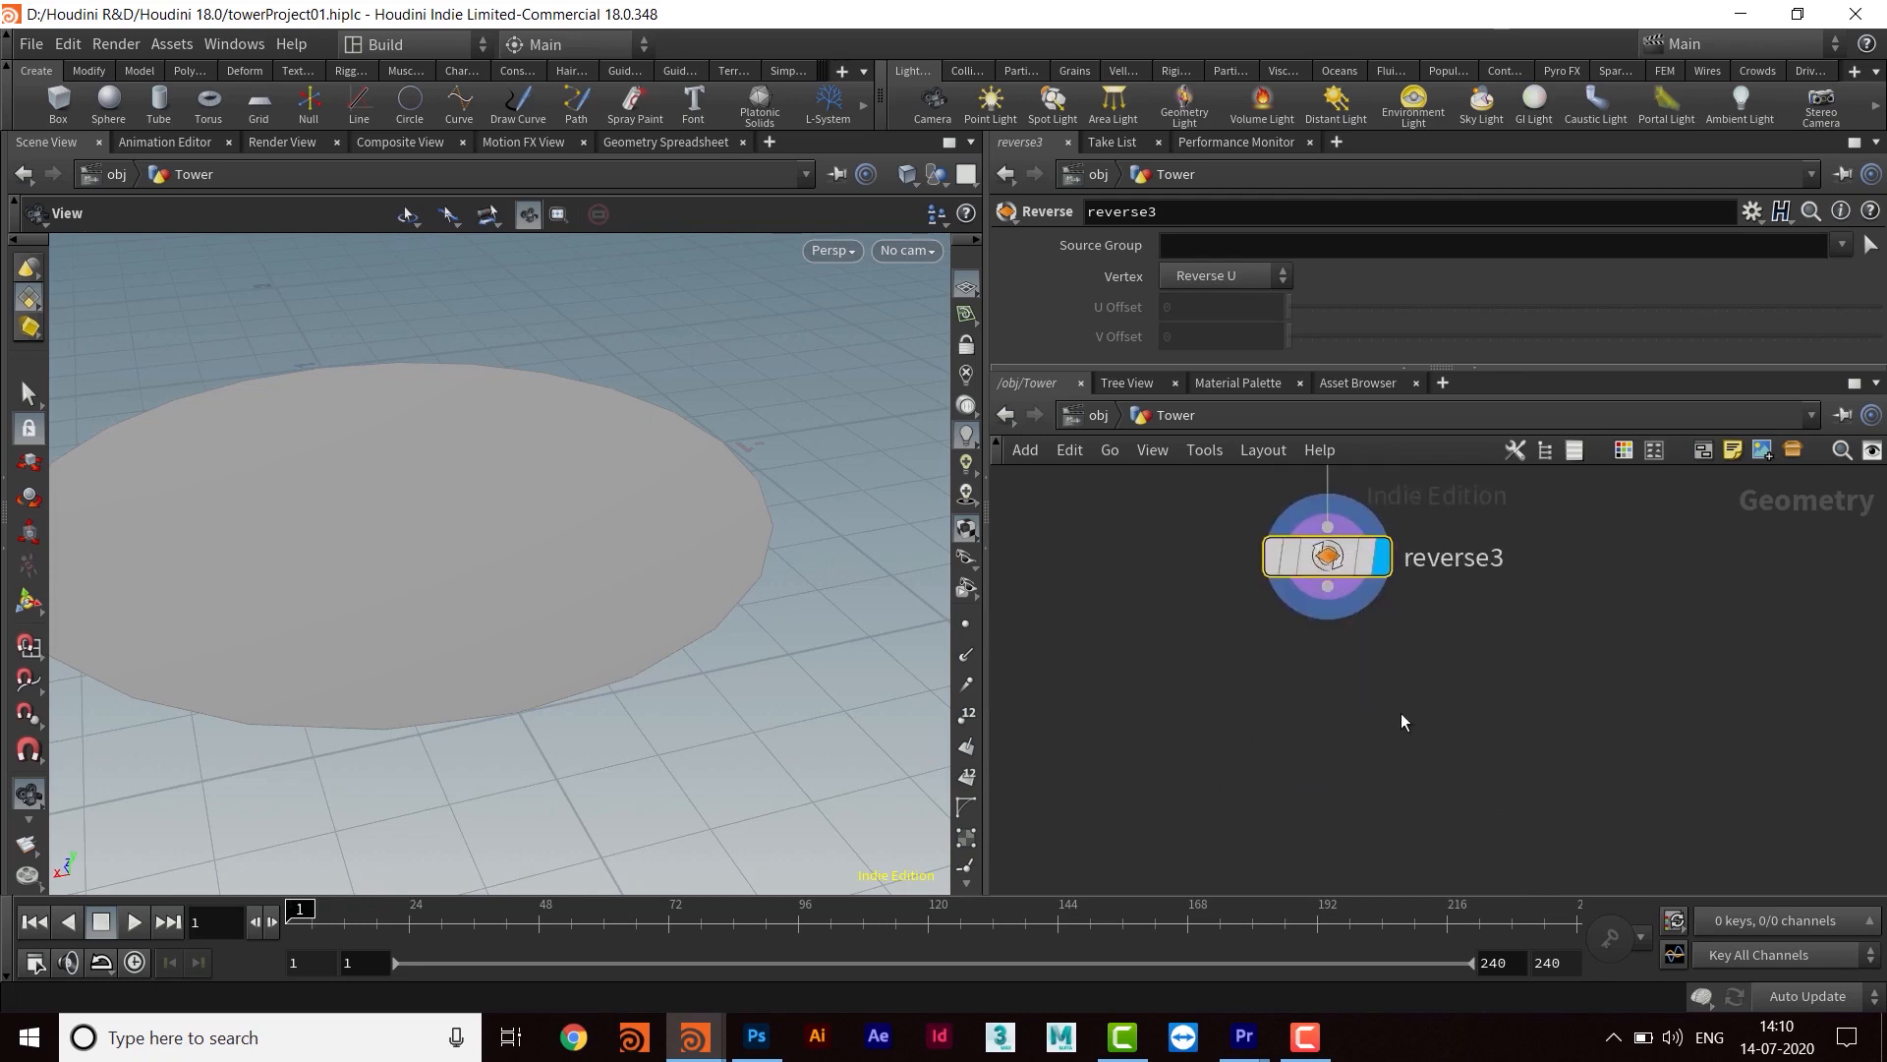
# Add a PolyExtrude node, connect reverse3 to its first input and display it
pyautogui.press('Tab')
pyautogui.write('POLYEX')
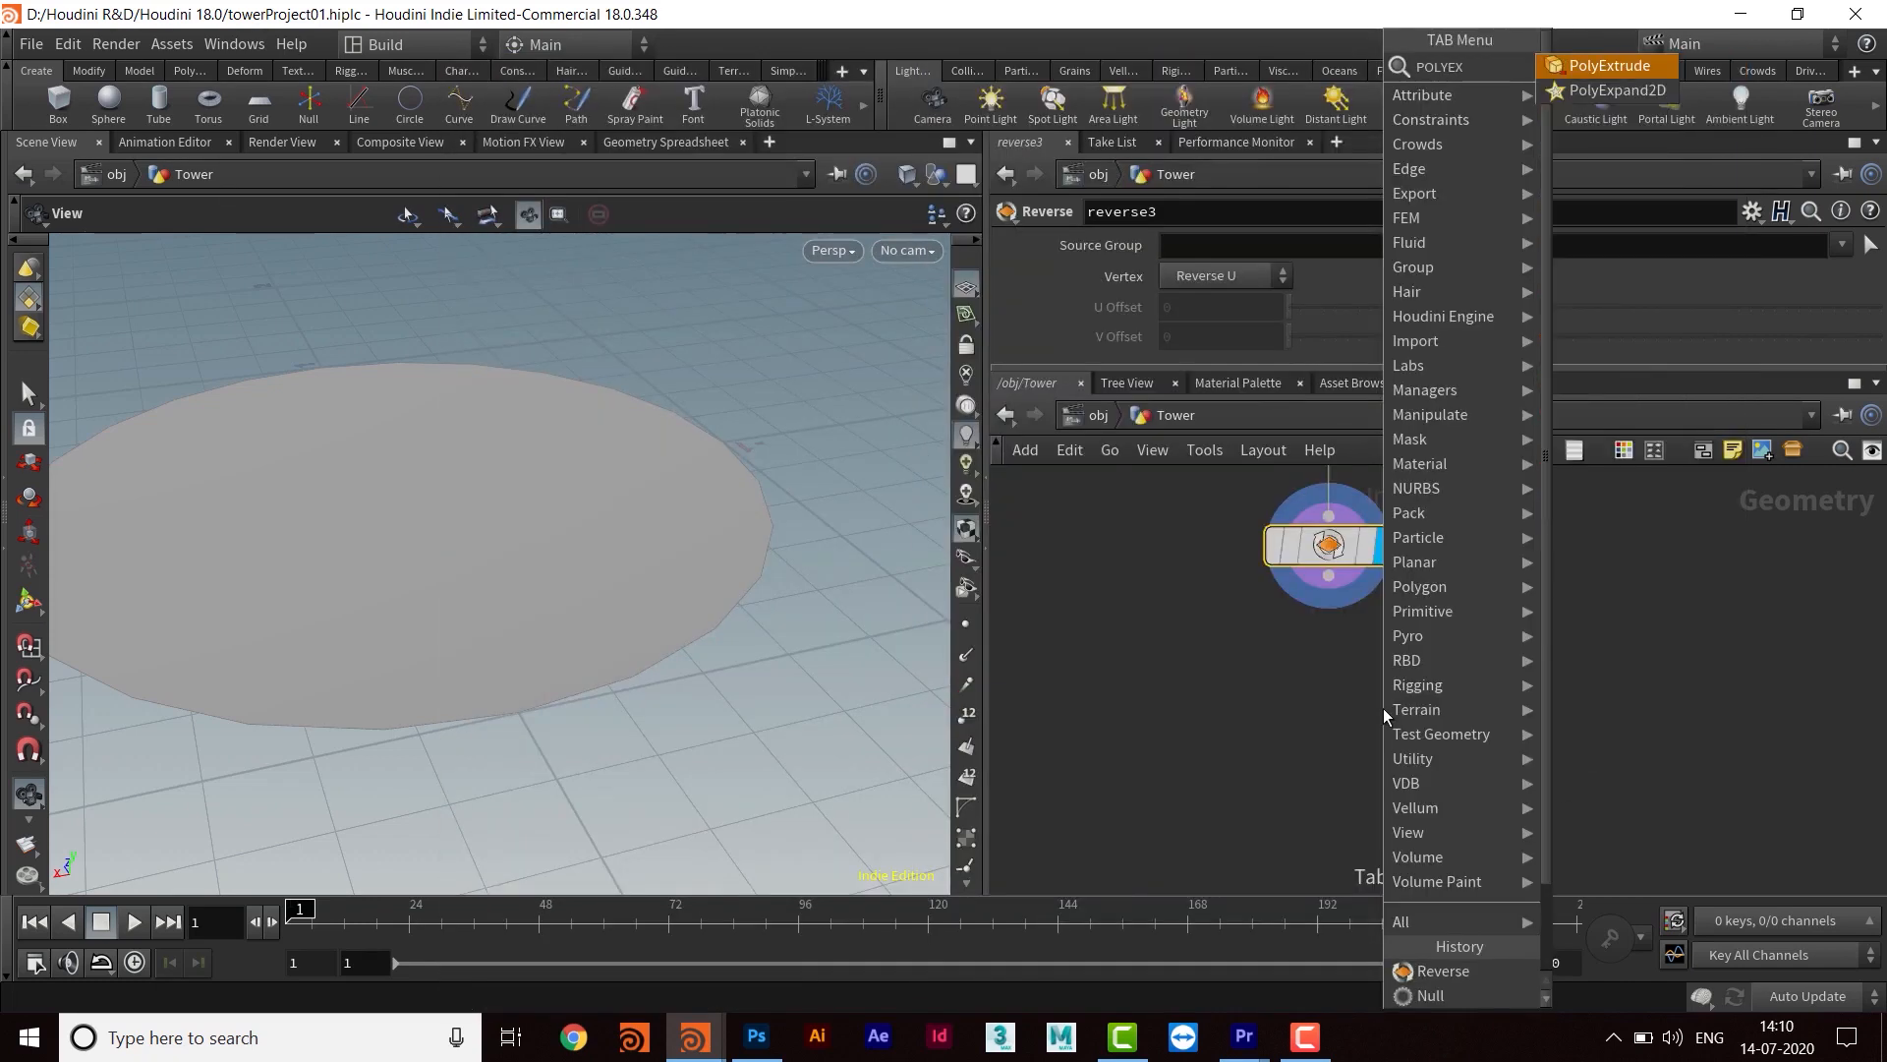
pyautogui.press('Return')
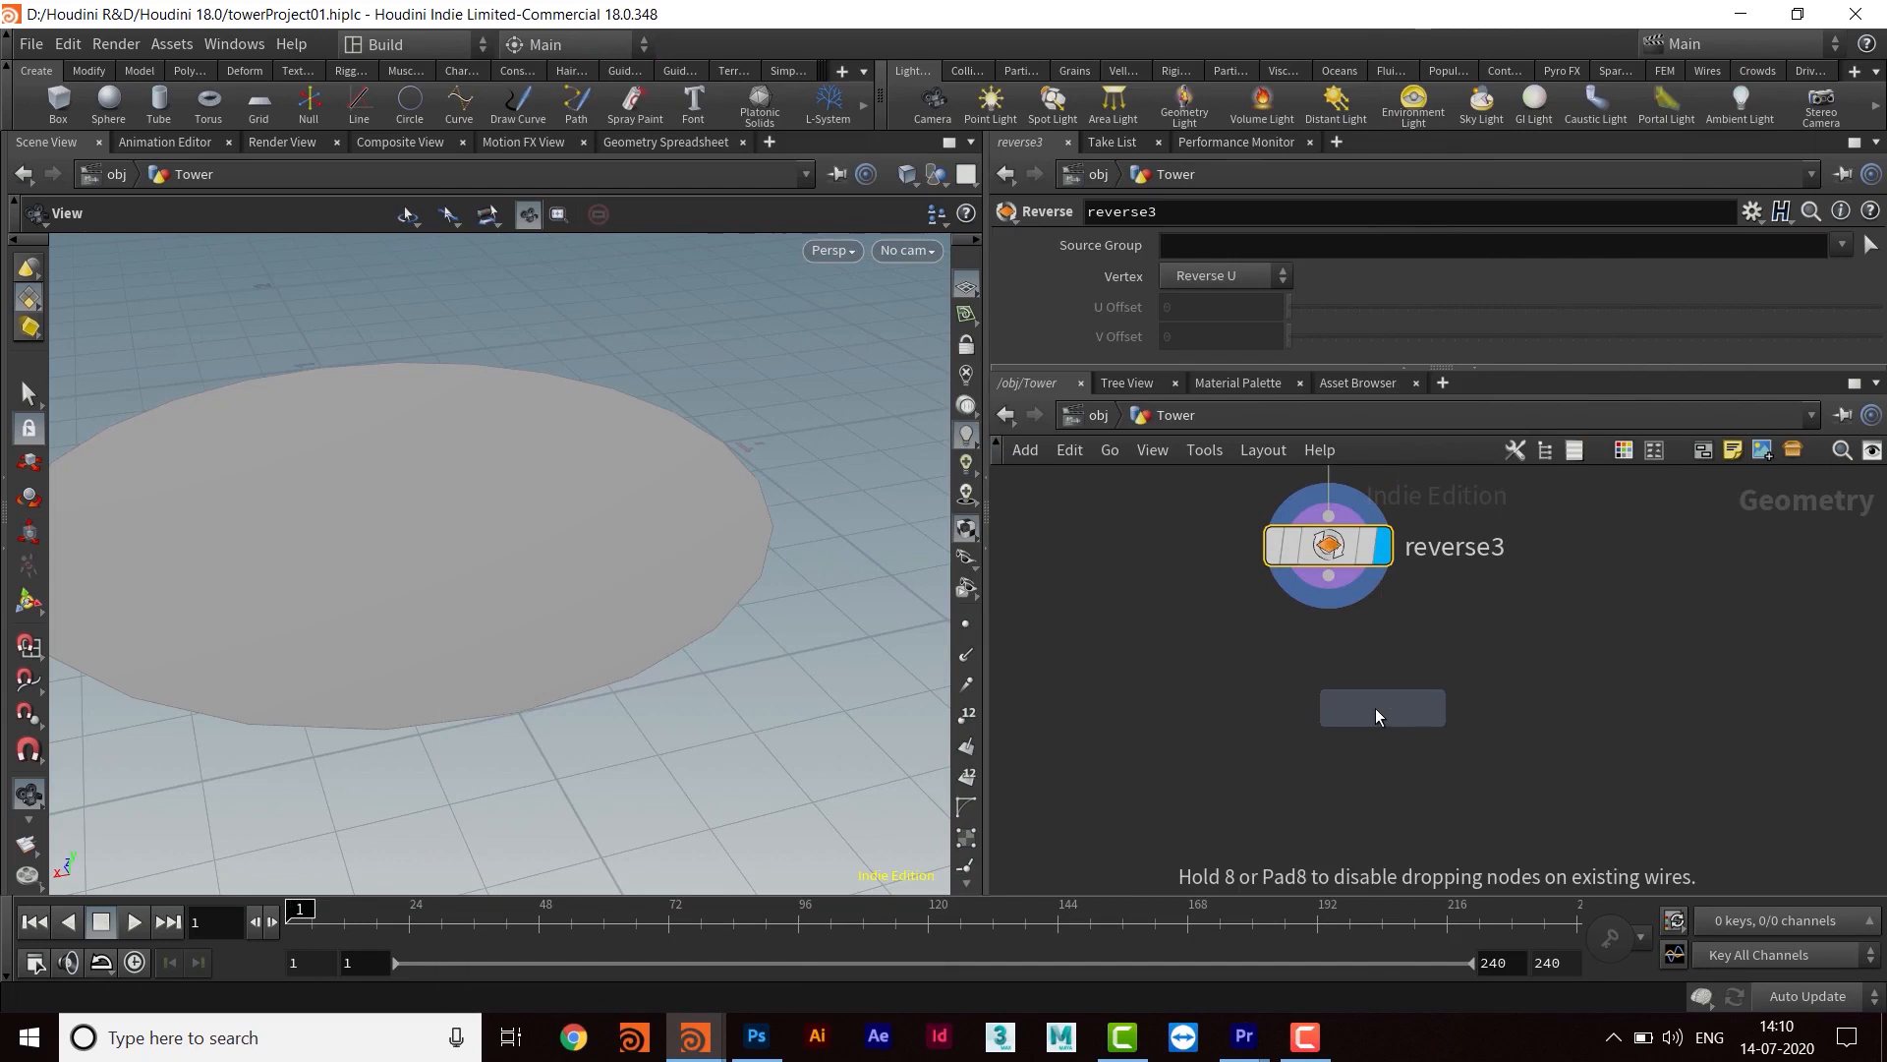
pyautogui.click(1351, 712)
pyautogui.moveTo(1329, 587); pyautogui.dragTo(1329, 706)
pyautogui.moveTo(539, 507); pyautogui.dragTo(579, 554)
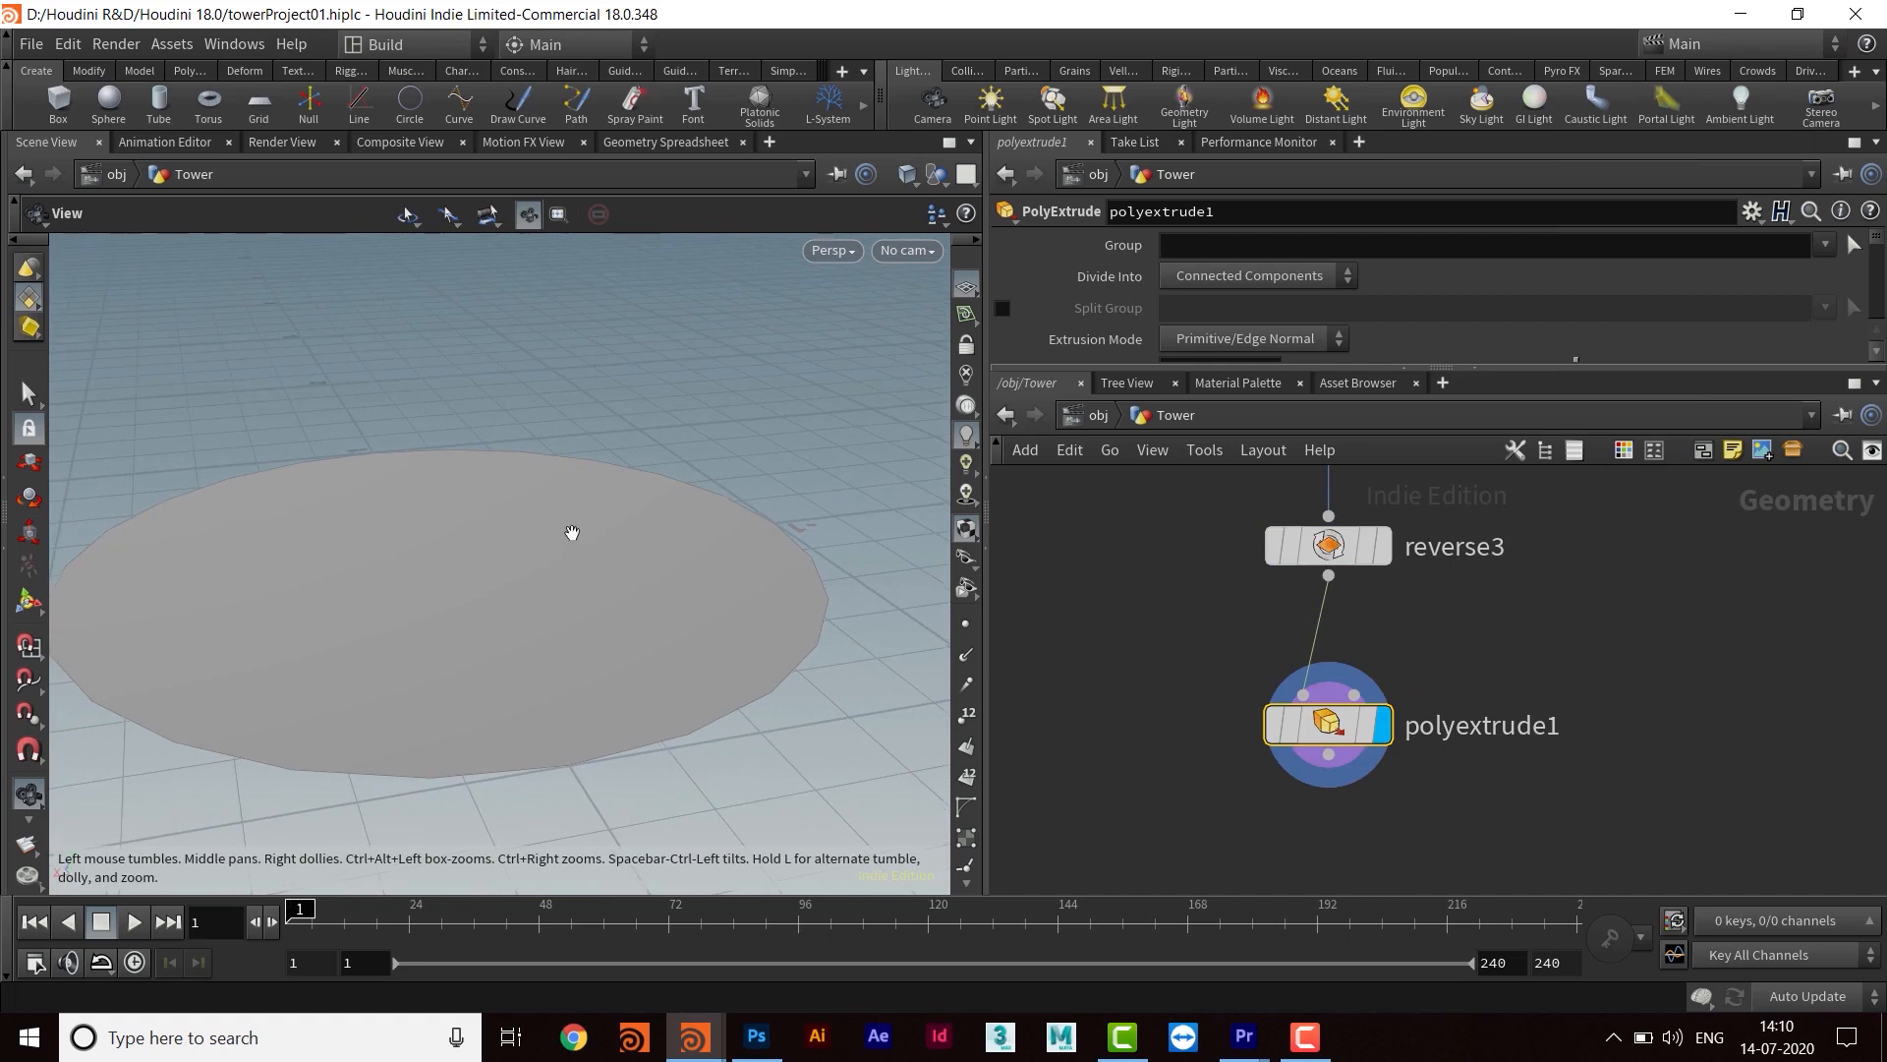
# Set polyextrude1's extrusion distance to 0.5
pyautogui.moveTo(1416, 378); pyautogui.dragTo(1415, 511)
pyautogui.click(1199, 369)
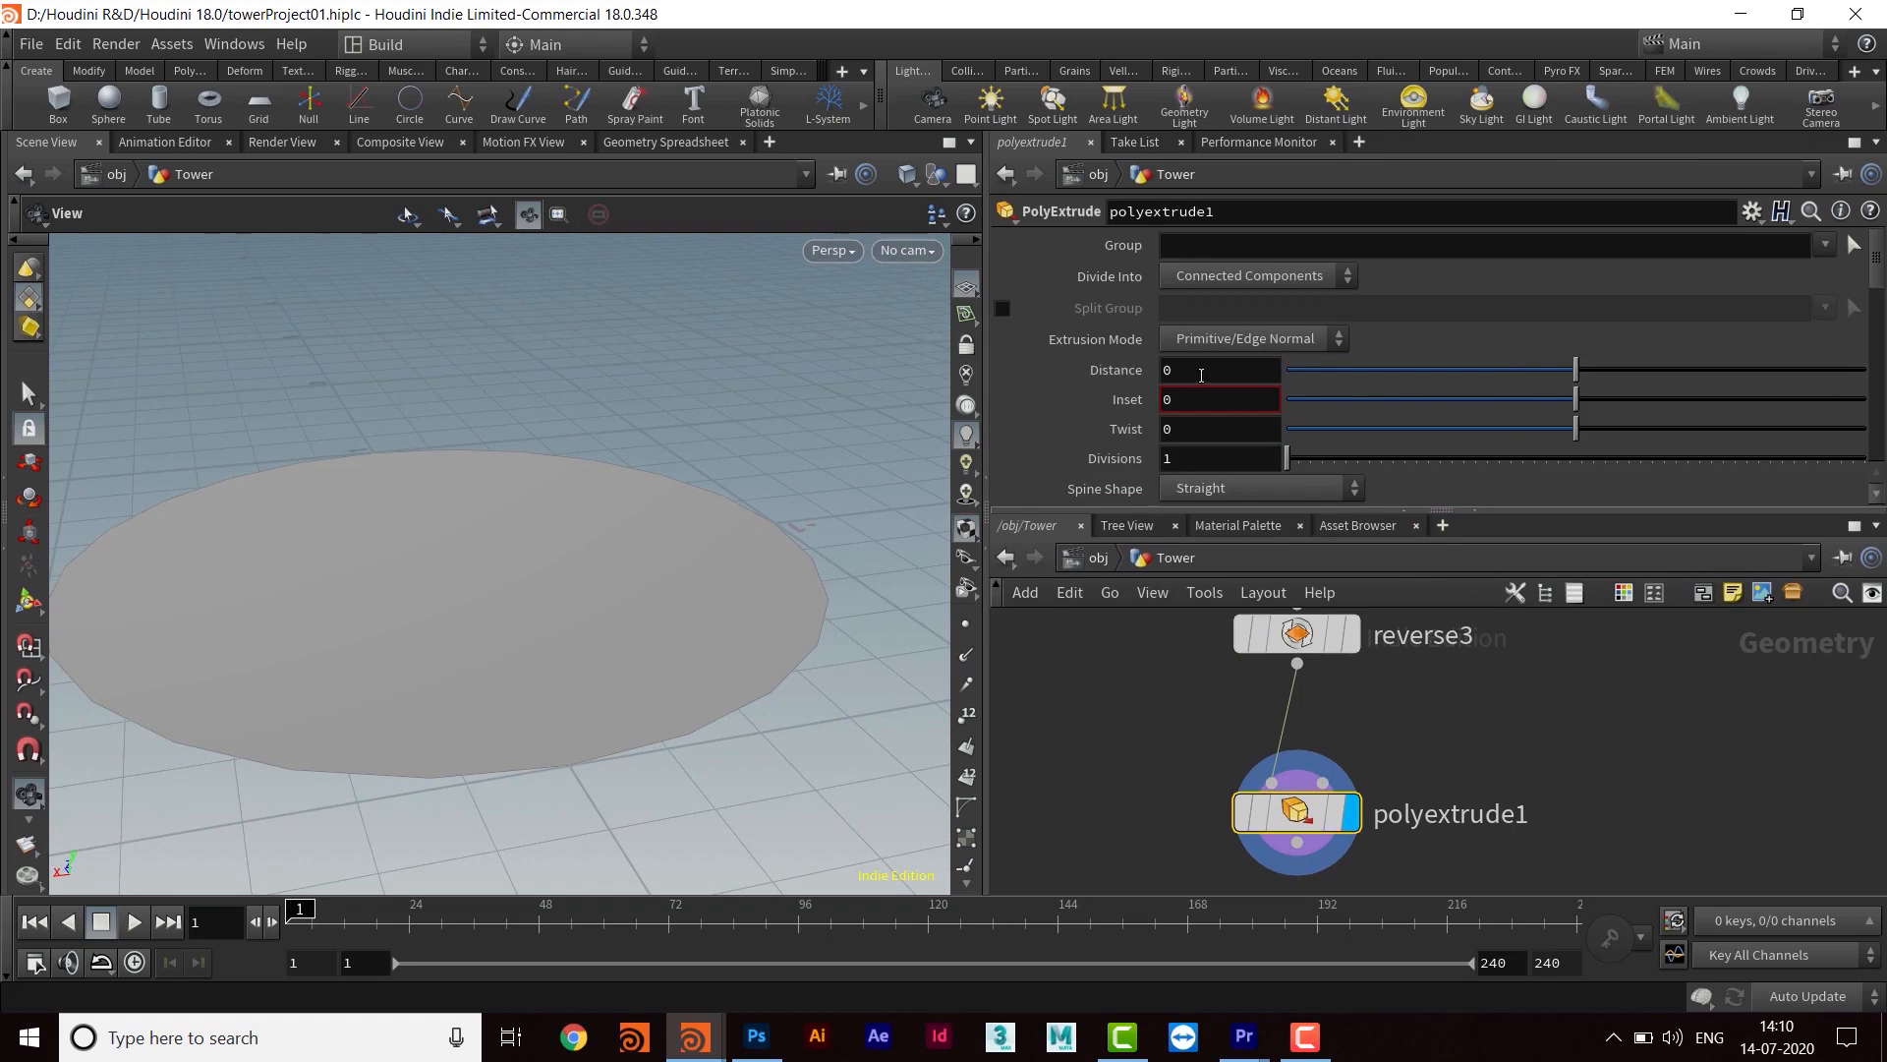
pyautogui.write('.1')
pyautogui.press('Return')
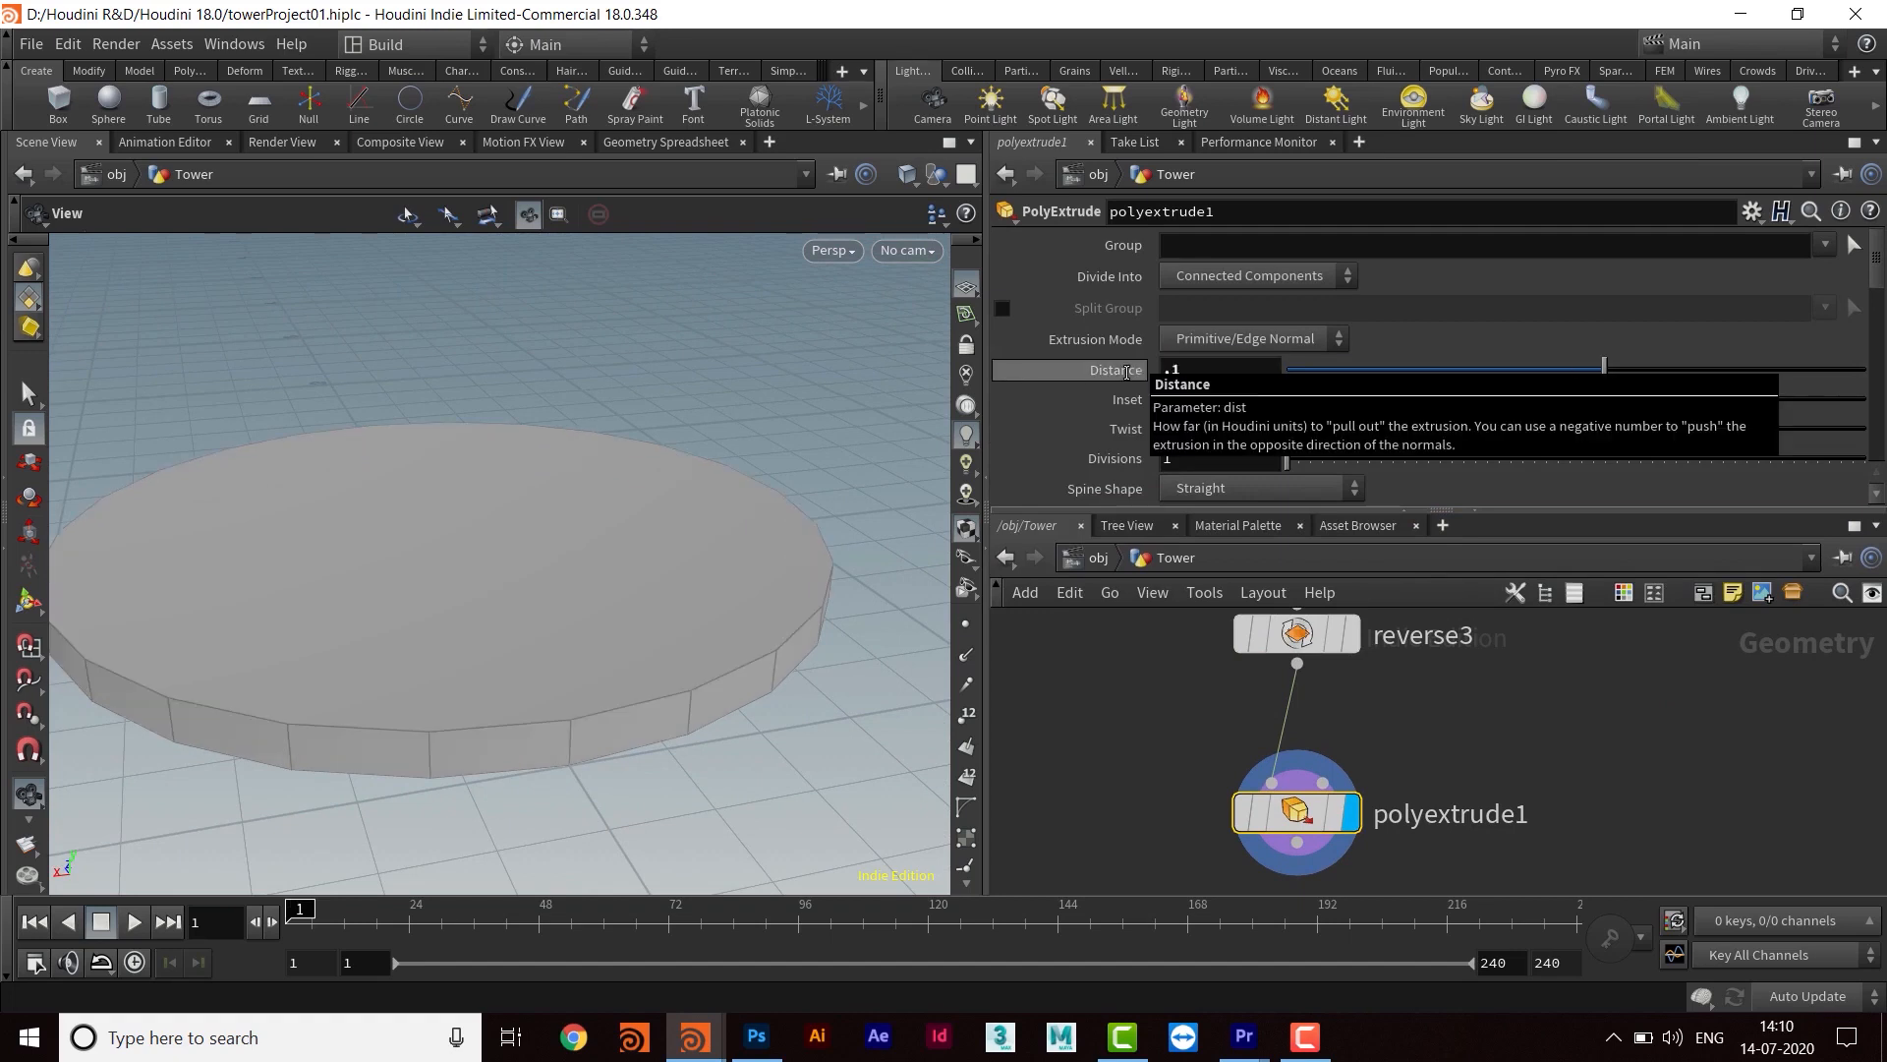
pyautogui.write('.5')
pyautogui.press('Return')
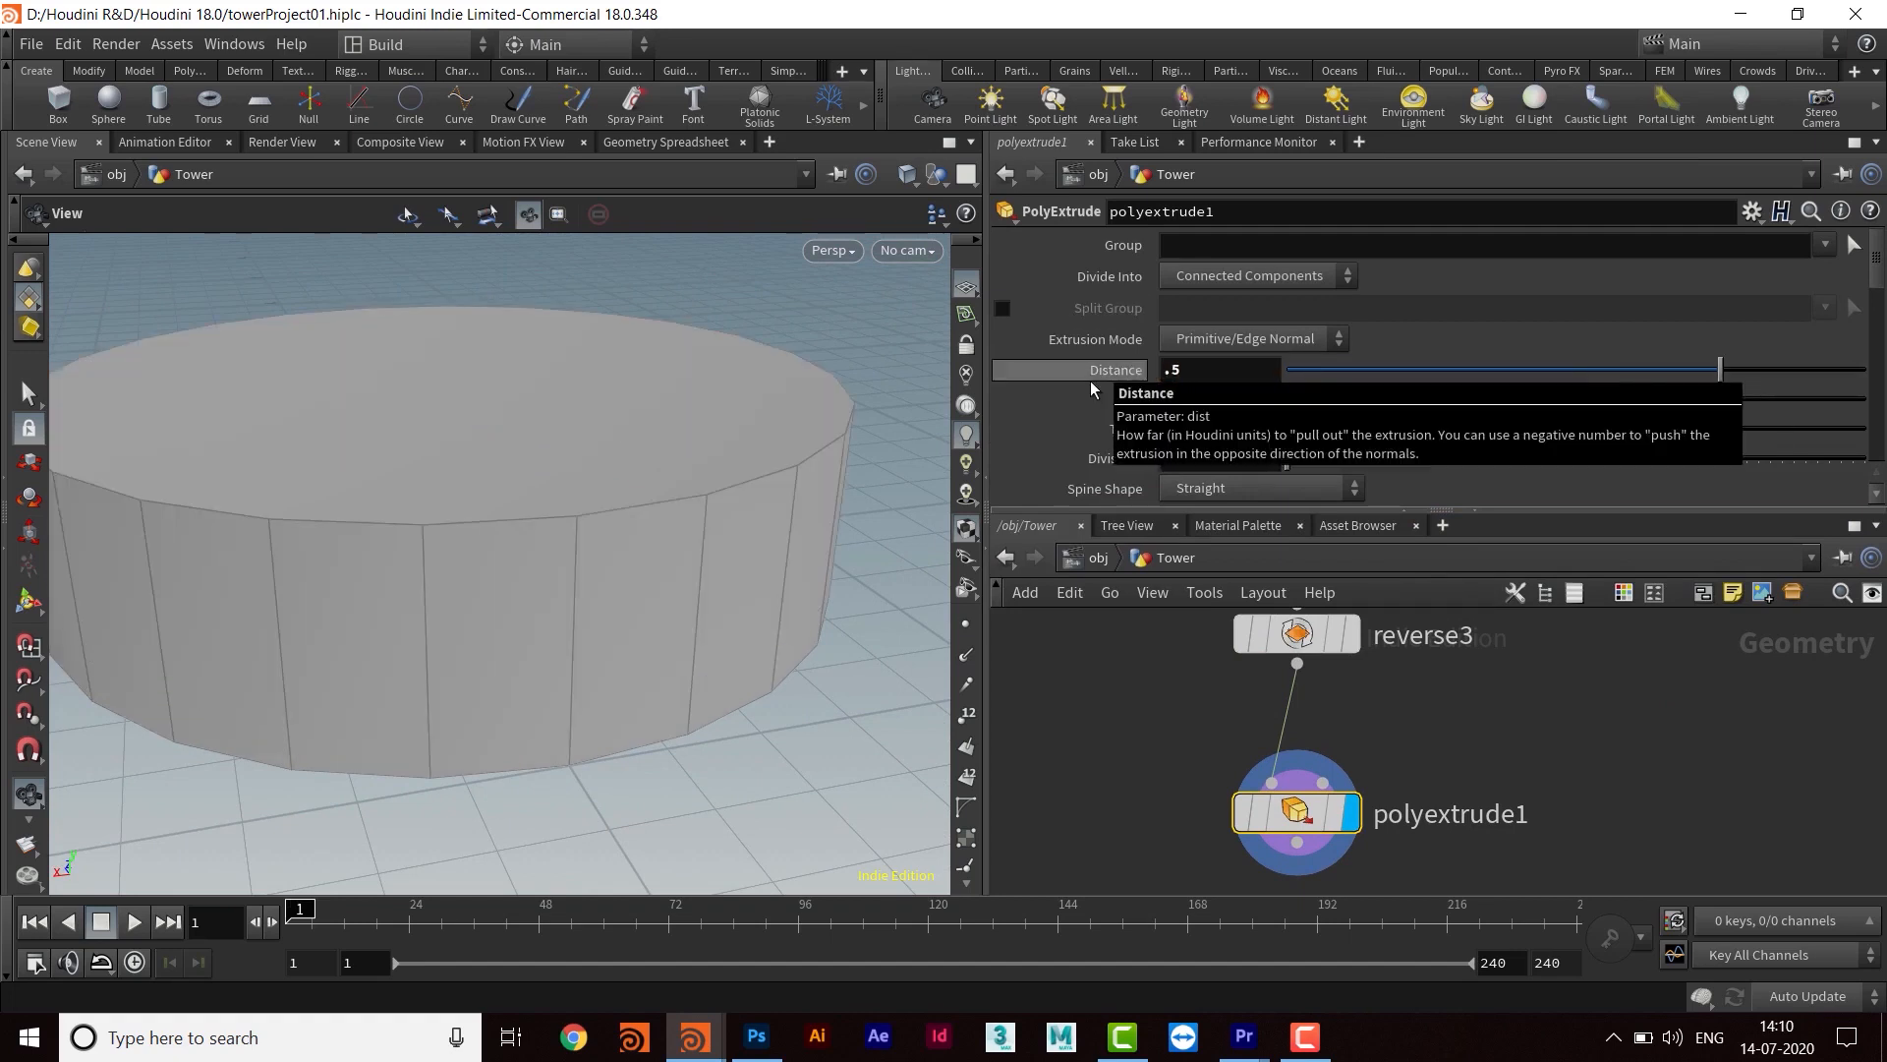
pyautogui.moveTo(658, 459); pyautogui.dragTo(648, 584)
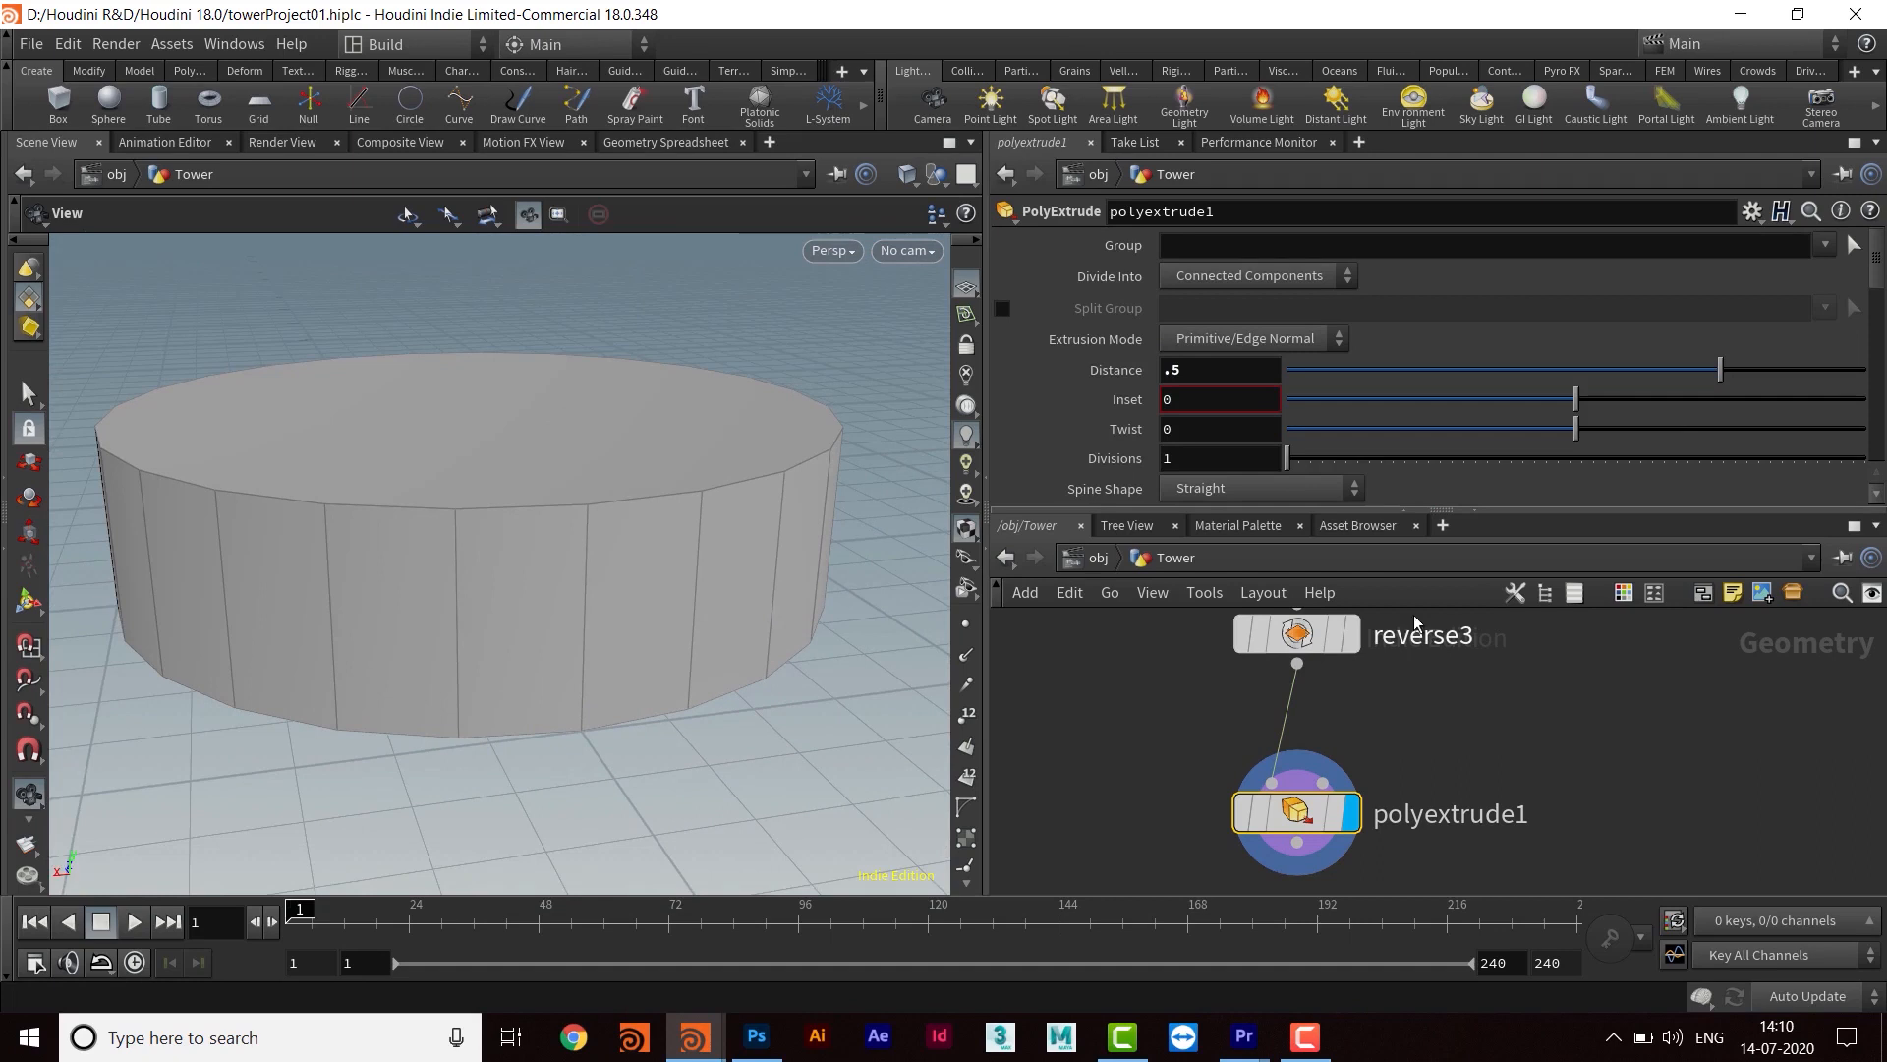
# Add a PolyBevel node fed by polyextrude1's output, display it and align it below polyextrude1
pyautogui.moveTo(1380, 509); pyautogui.dragTo(1381, 378)
pyautogui.moveTo(1446, 707); pyautogui.dragTo(1412, 578, button='middle')
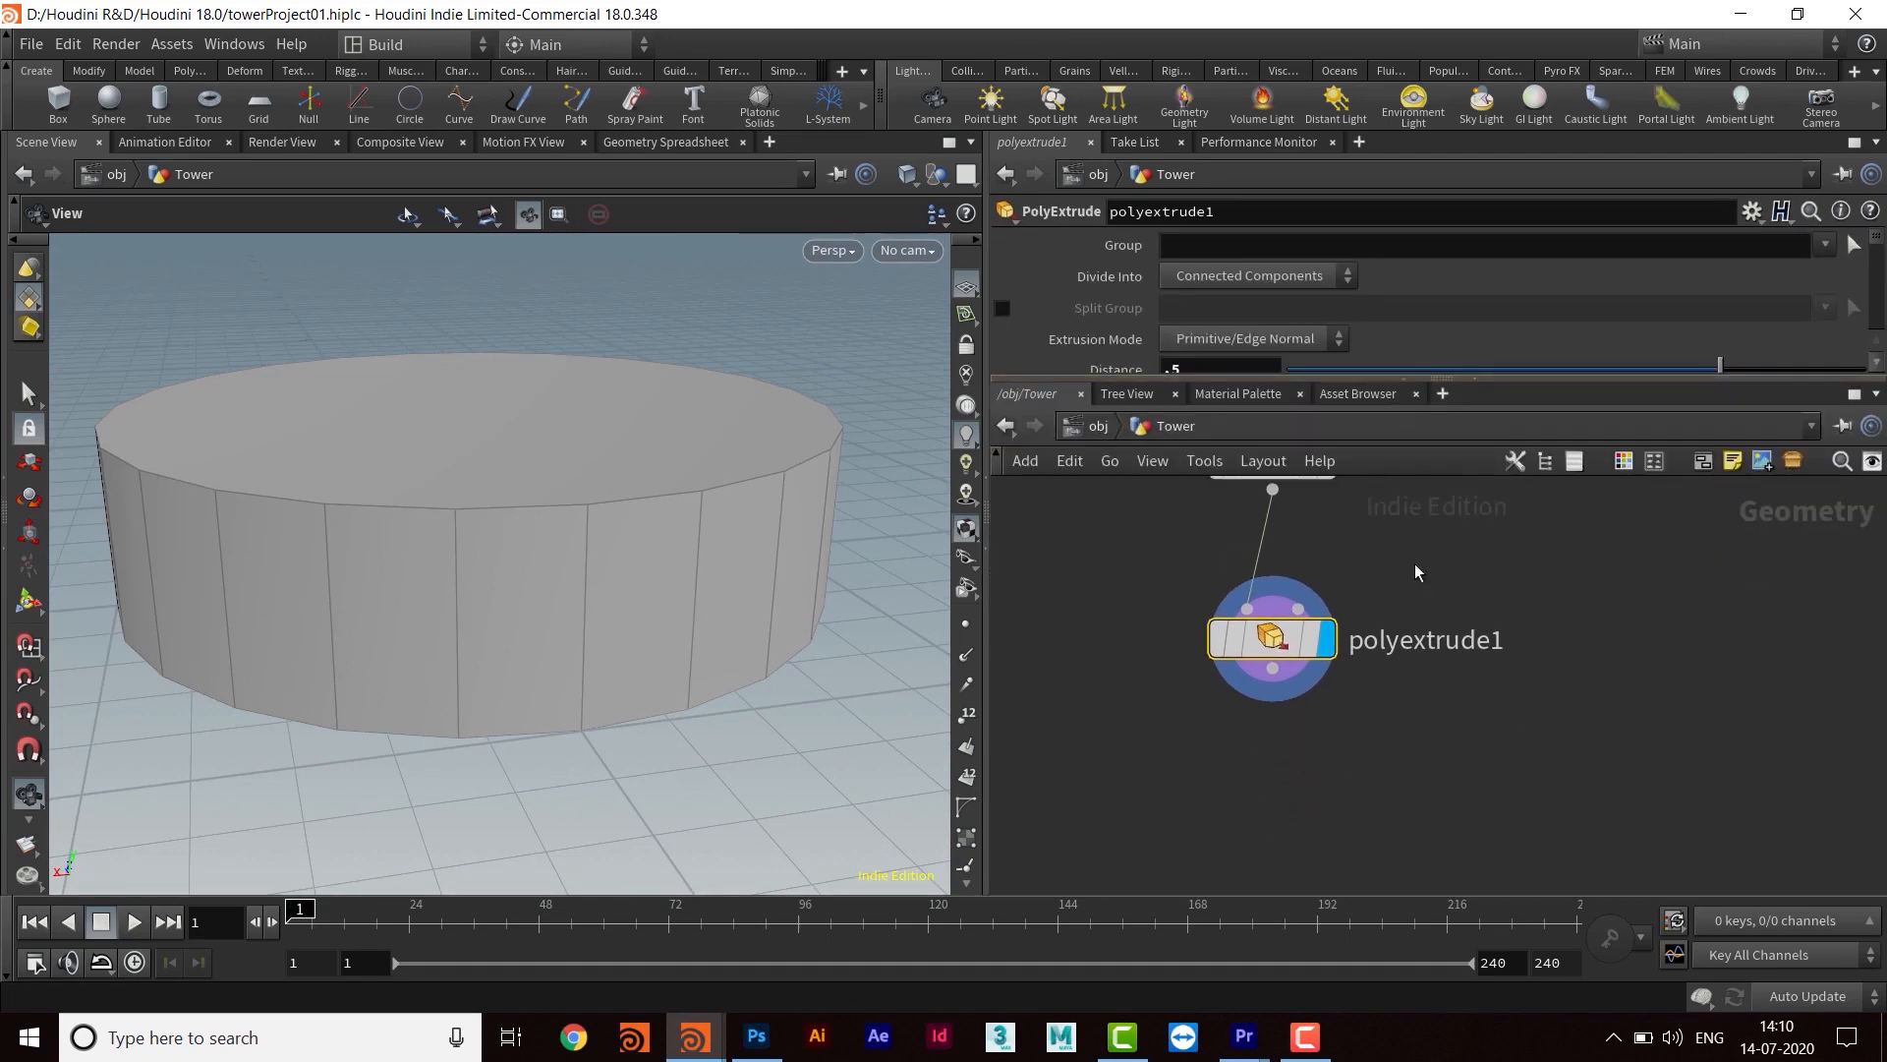
pyautogui.moveTo(1263, 634); pyautogui.dragTo(1294, 641)
pyautogui.moveTo(1393, 793); pyautogui.dragTo(1321, 668, button='middle')
pyautogui.click(1280, 612)
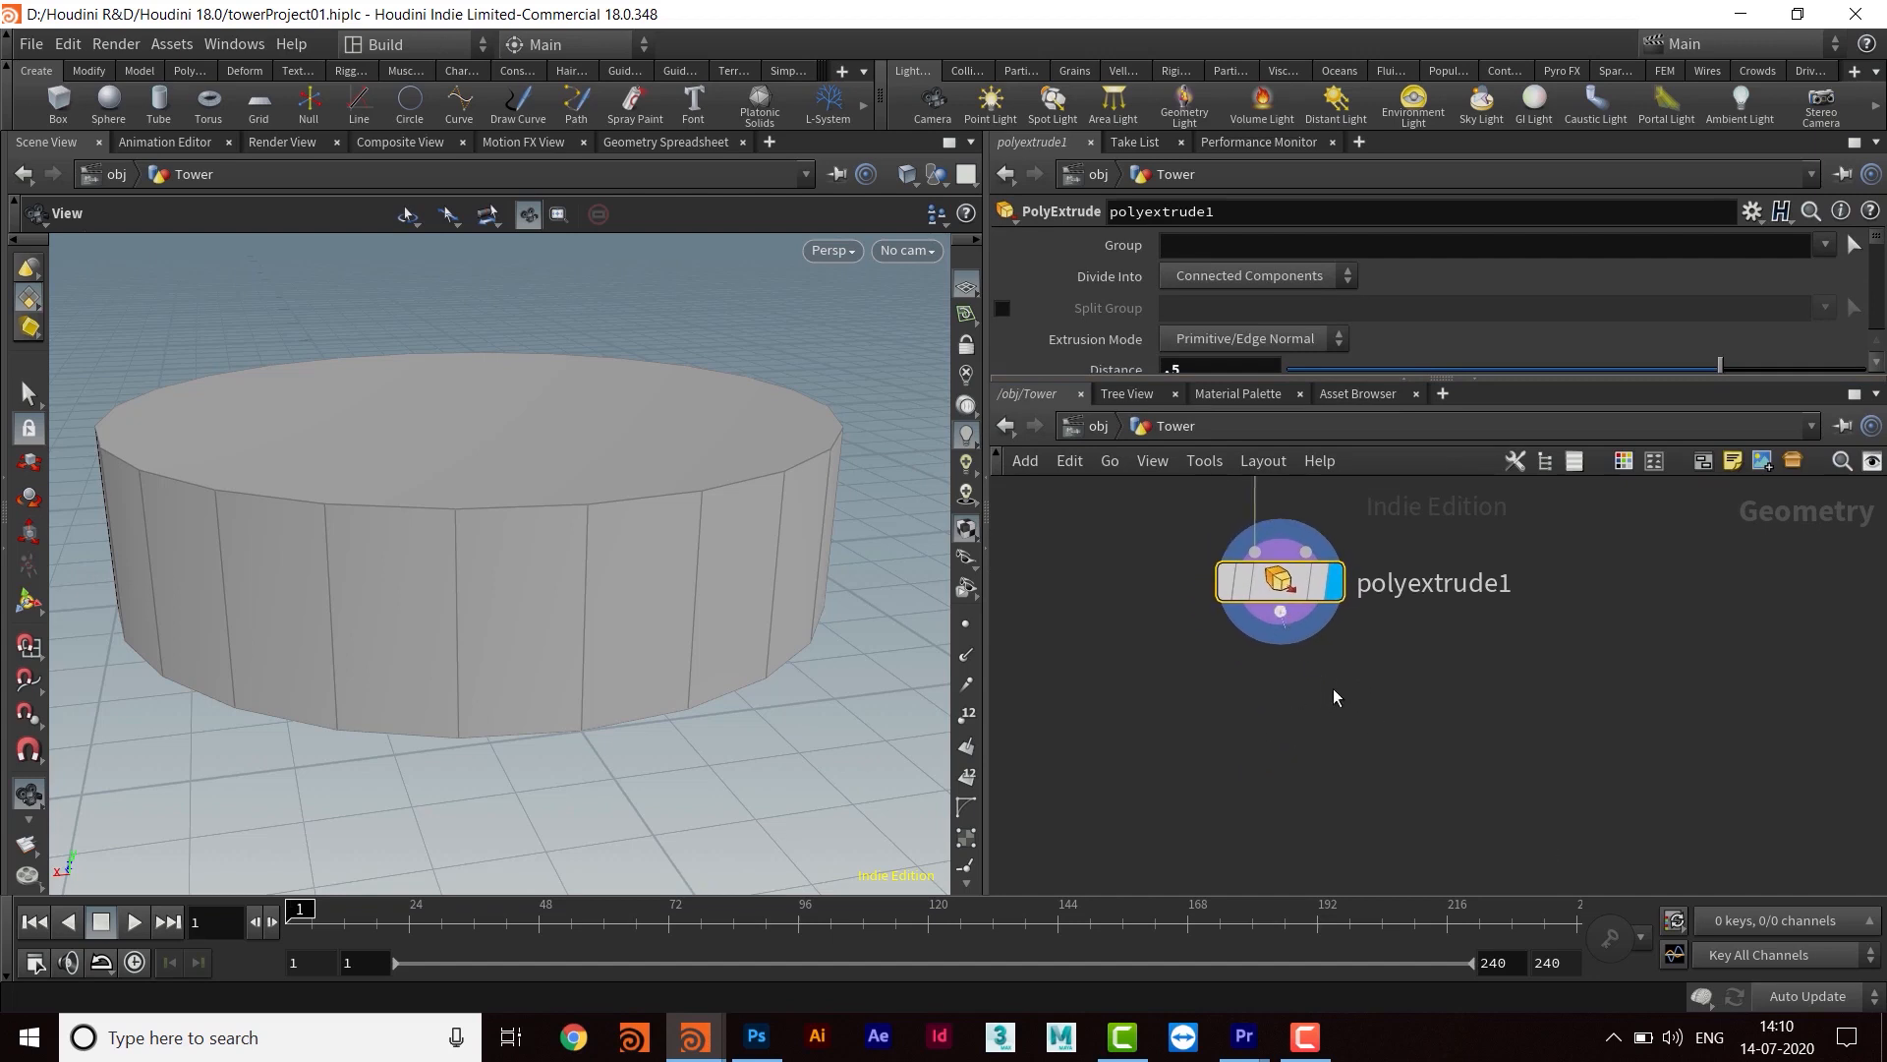
pyautogui.press('Tab')
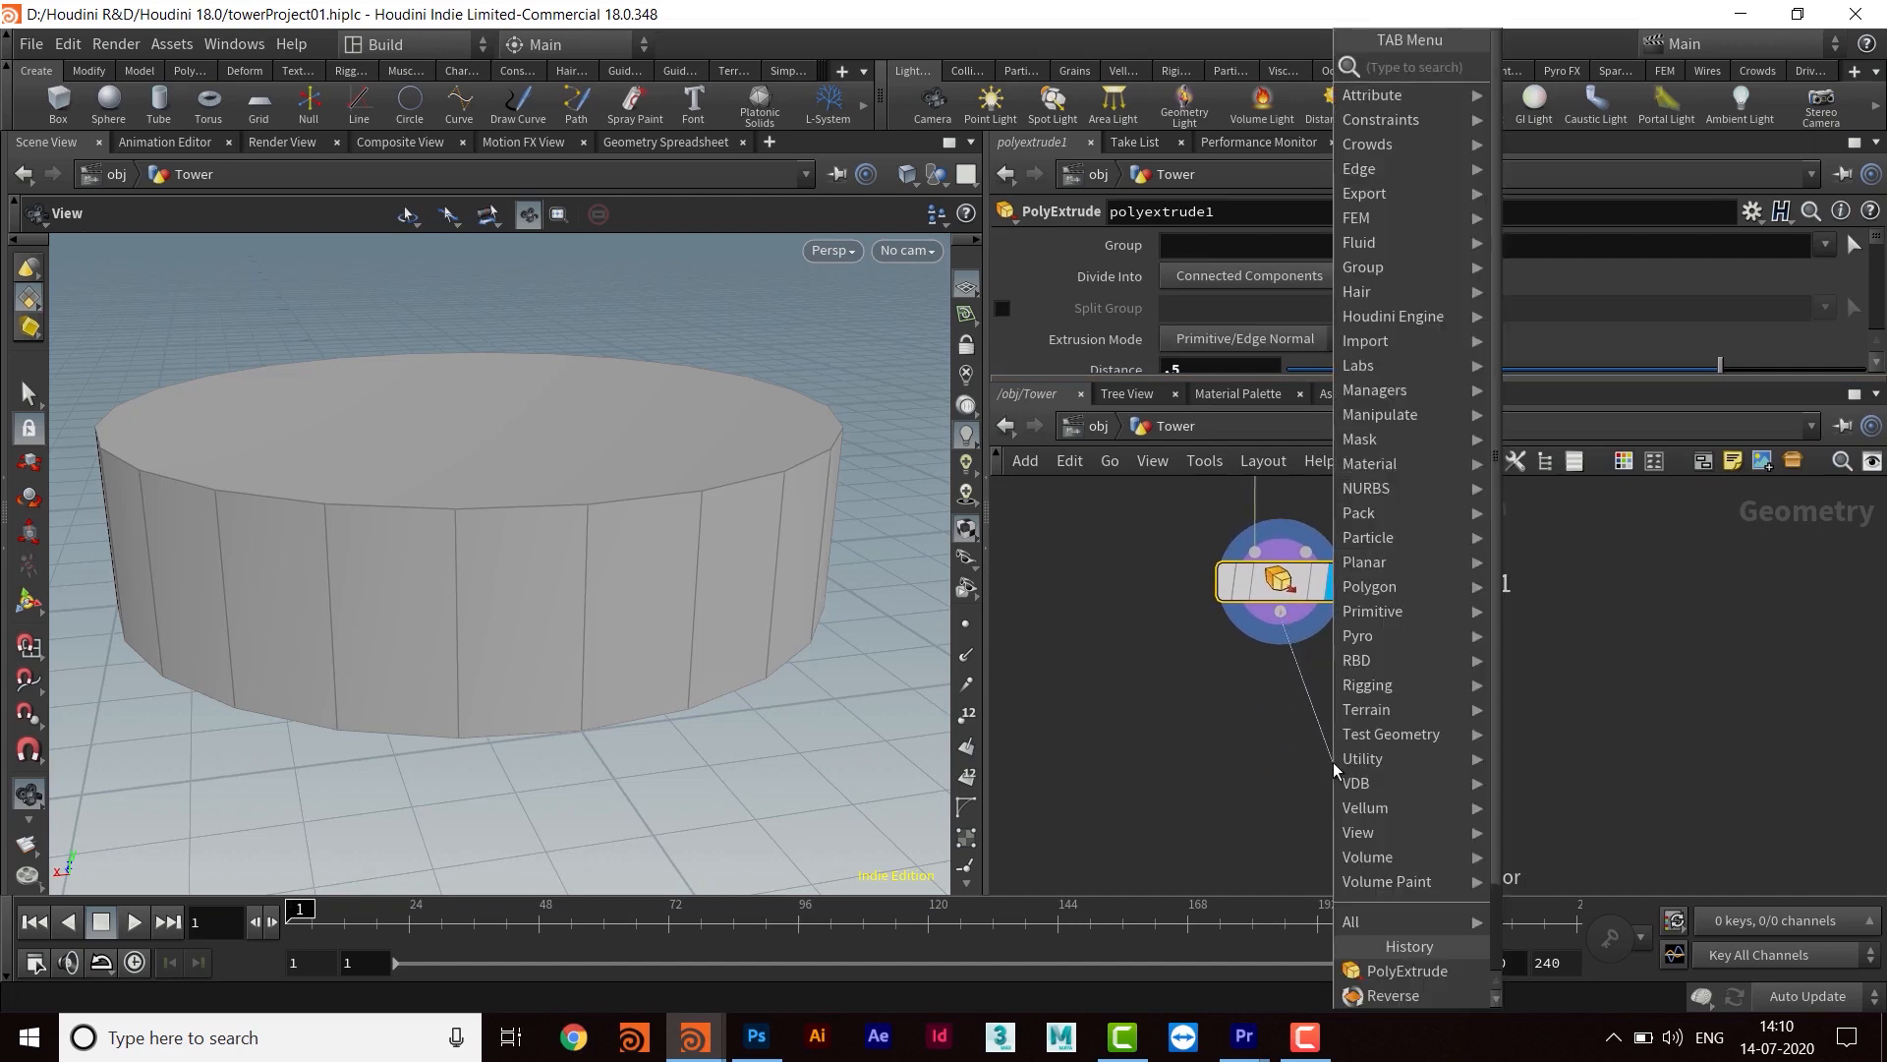
pyautogui.write('POLY')
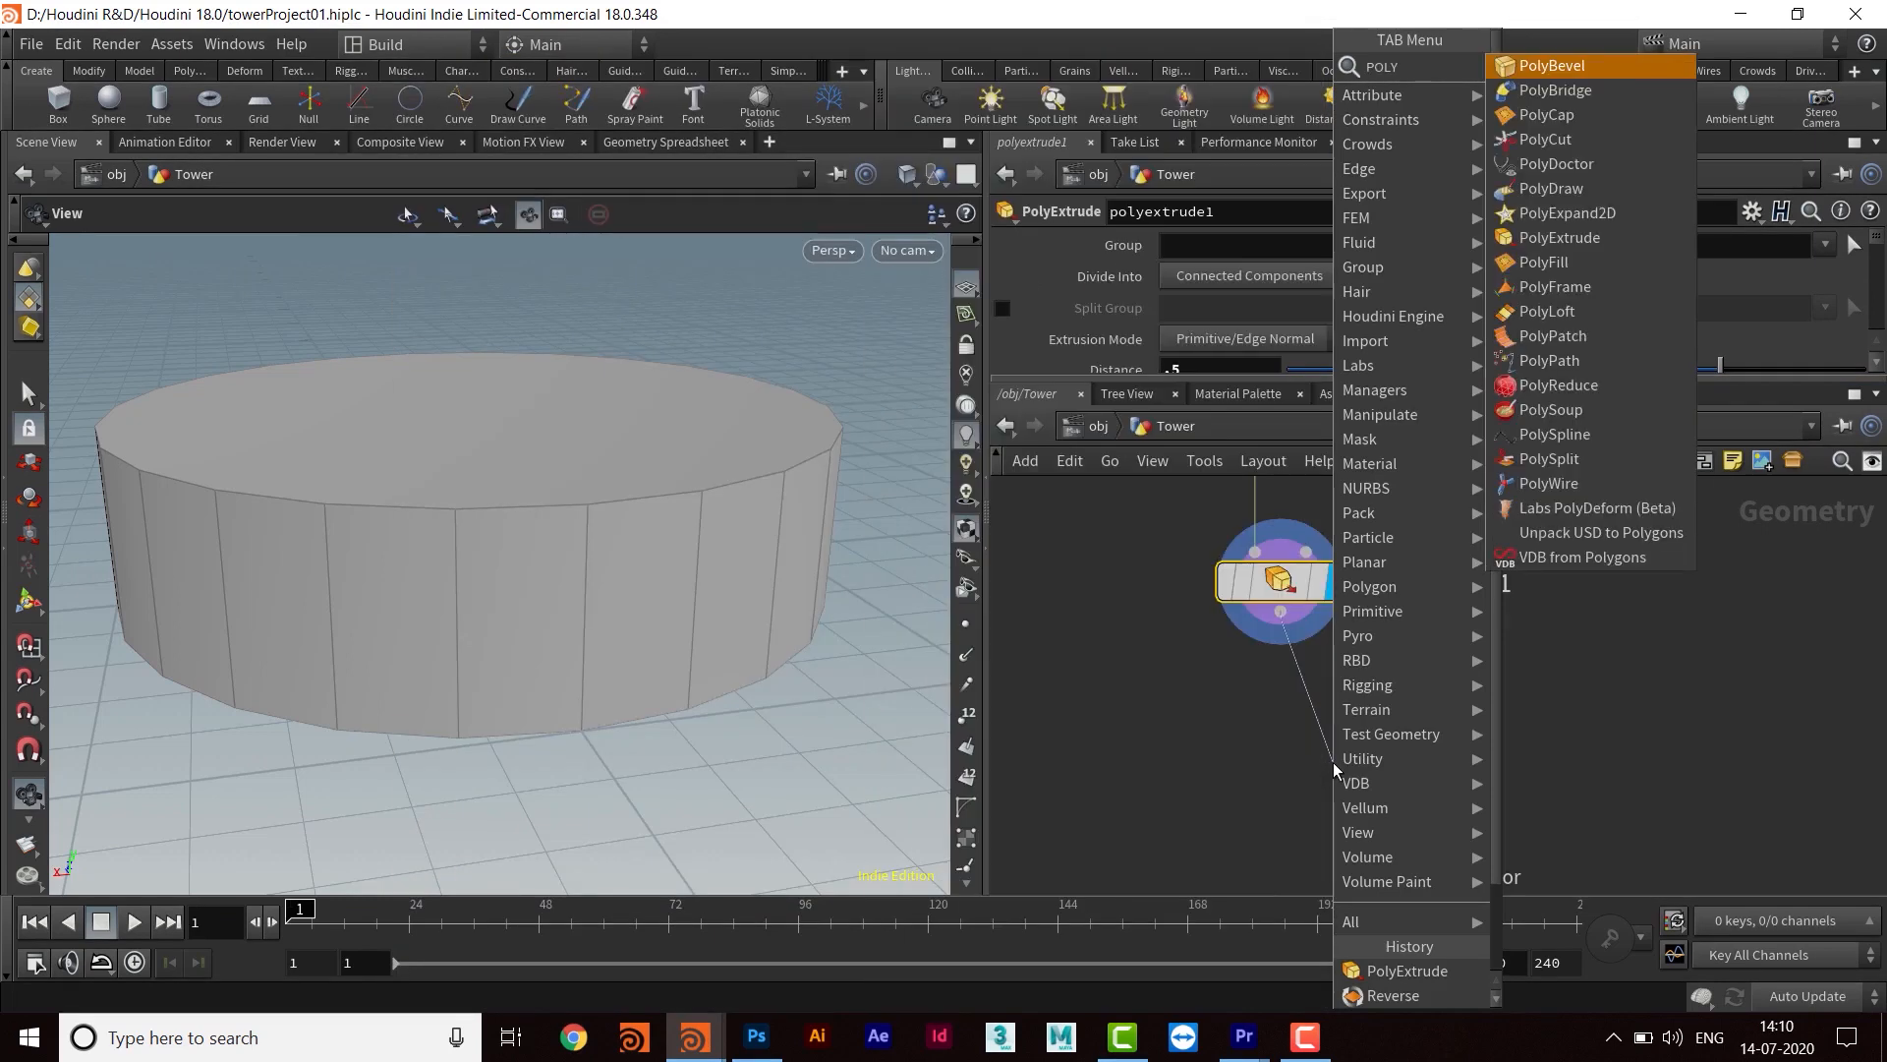
pyautogui.press('Return')
pyautogui.click(1310, 784)
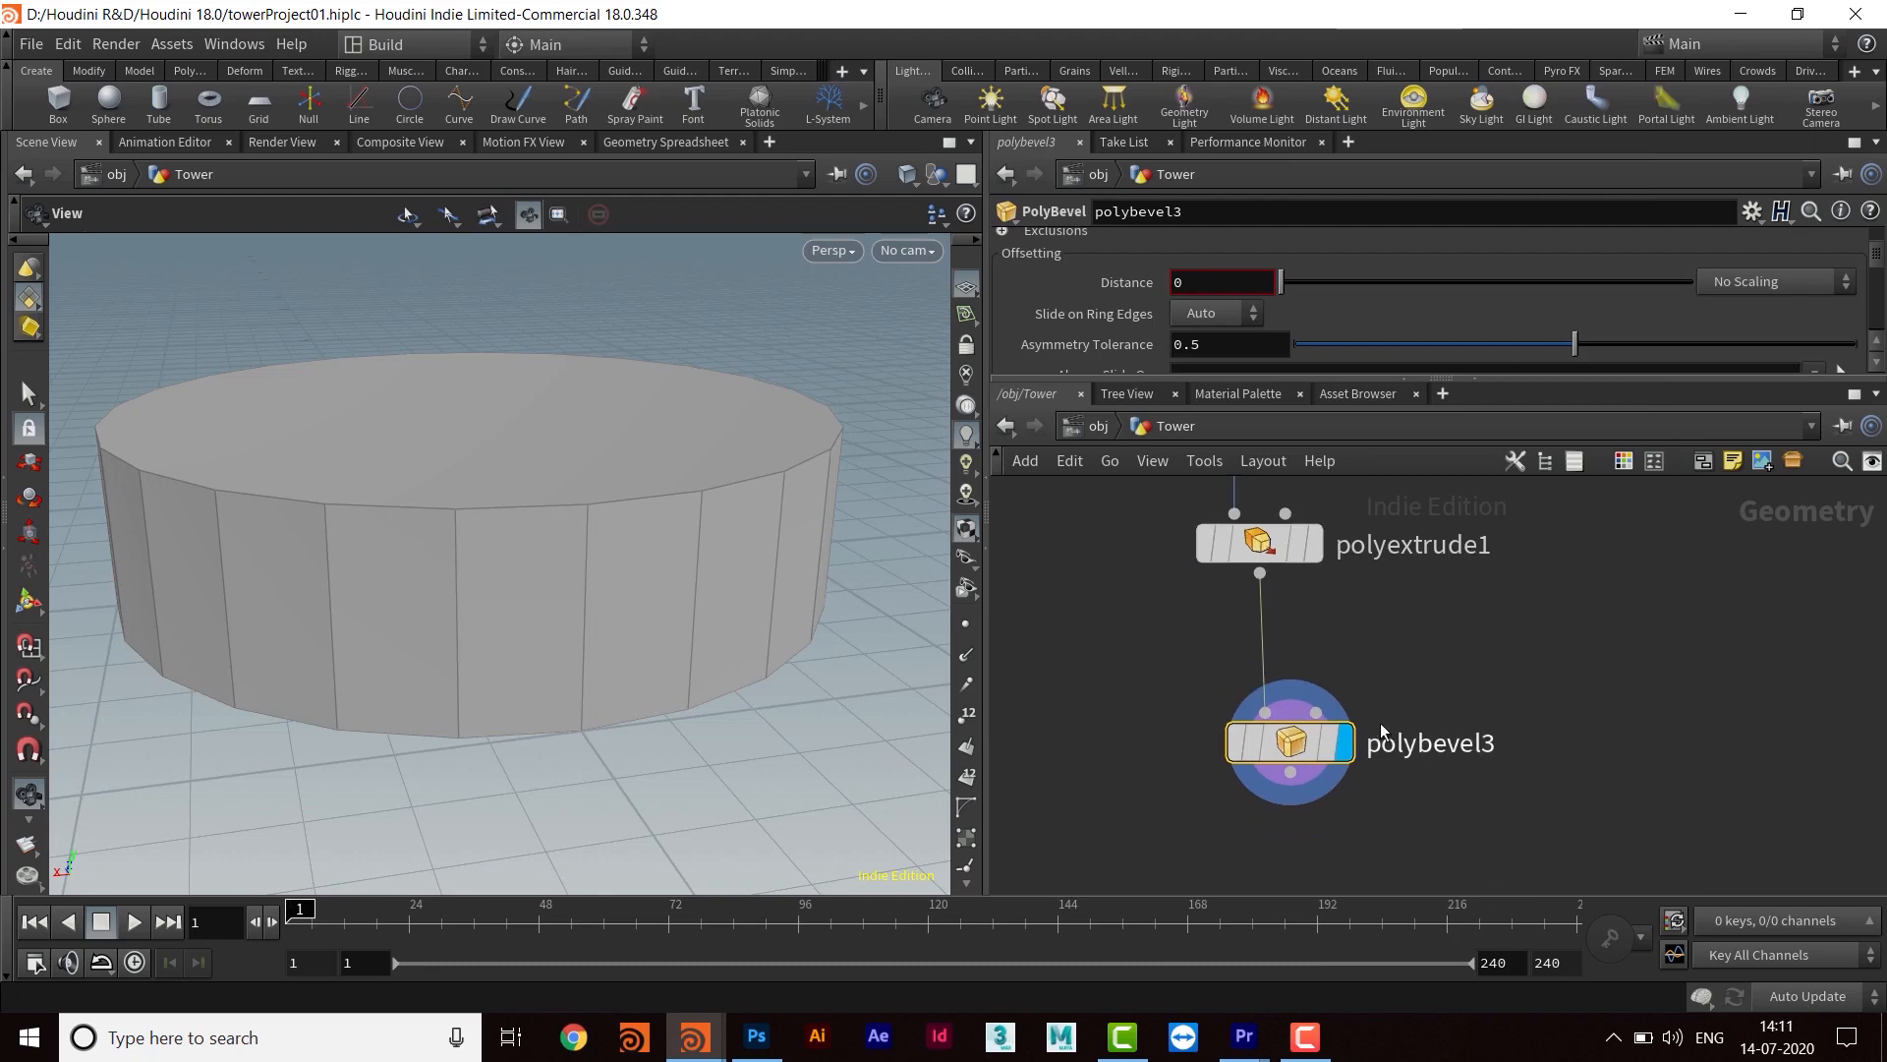
pyautogui.moveTo(1291, 747); pyautogui.dragTo(1286, 769)
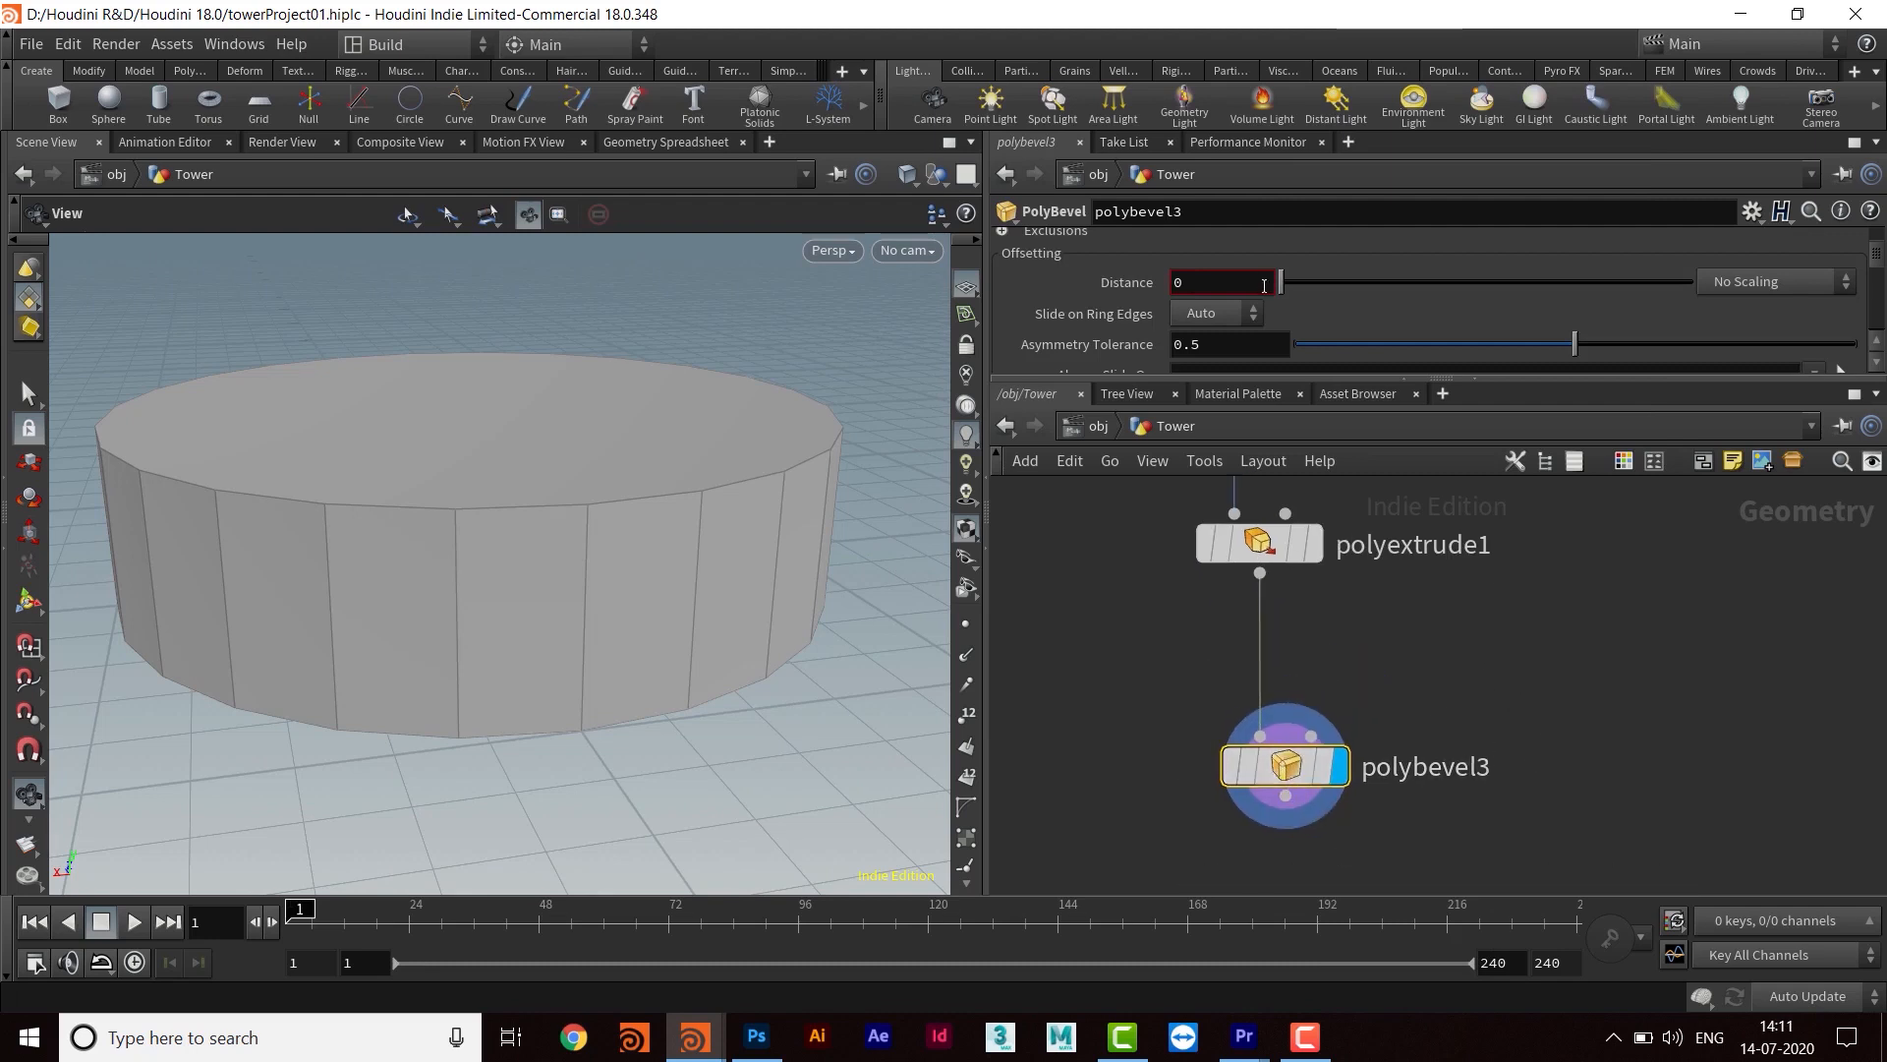
pyautogui.moveTo(1282, 285)
pyautogui.mouseDown()
pyautogui.moveTo(1298, 283)
pyautogui.moveTo(1252, 292)
pyautogui.mouseUp()
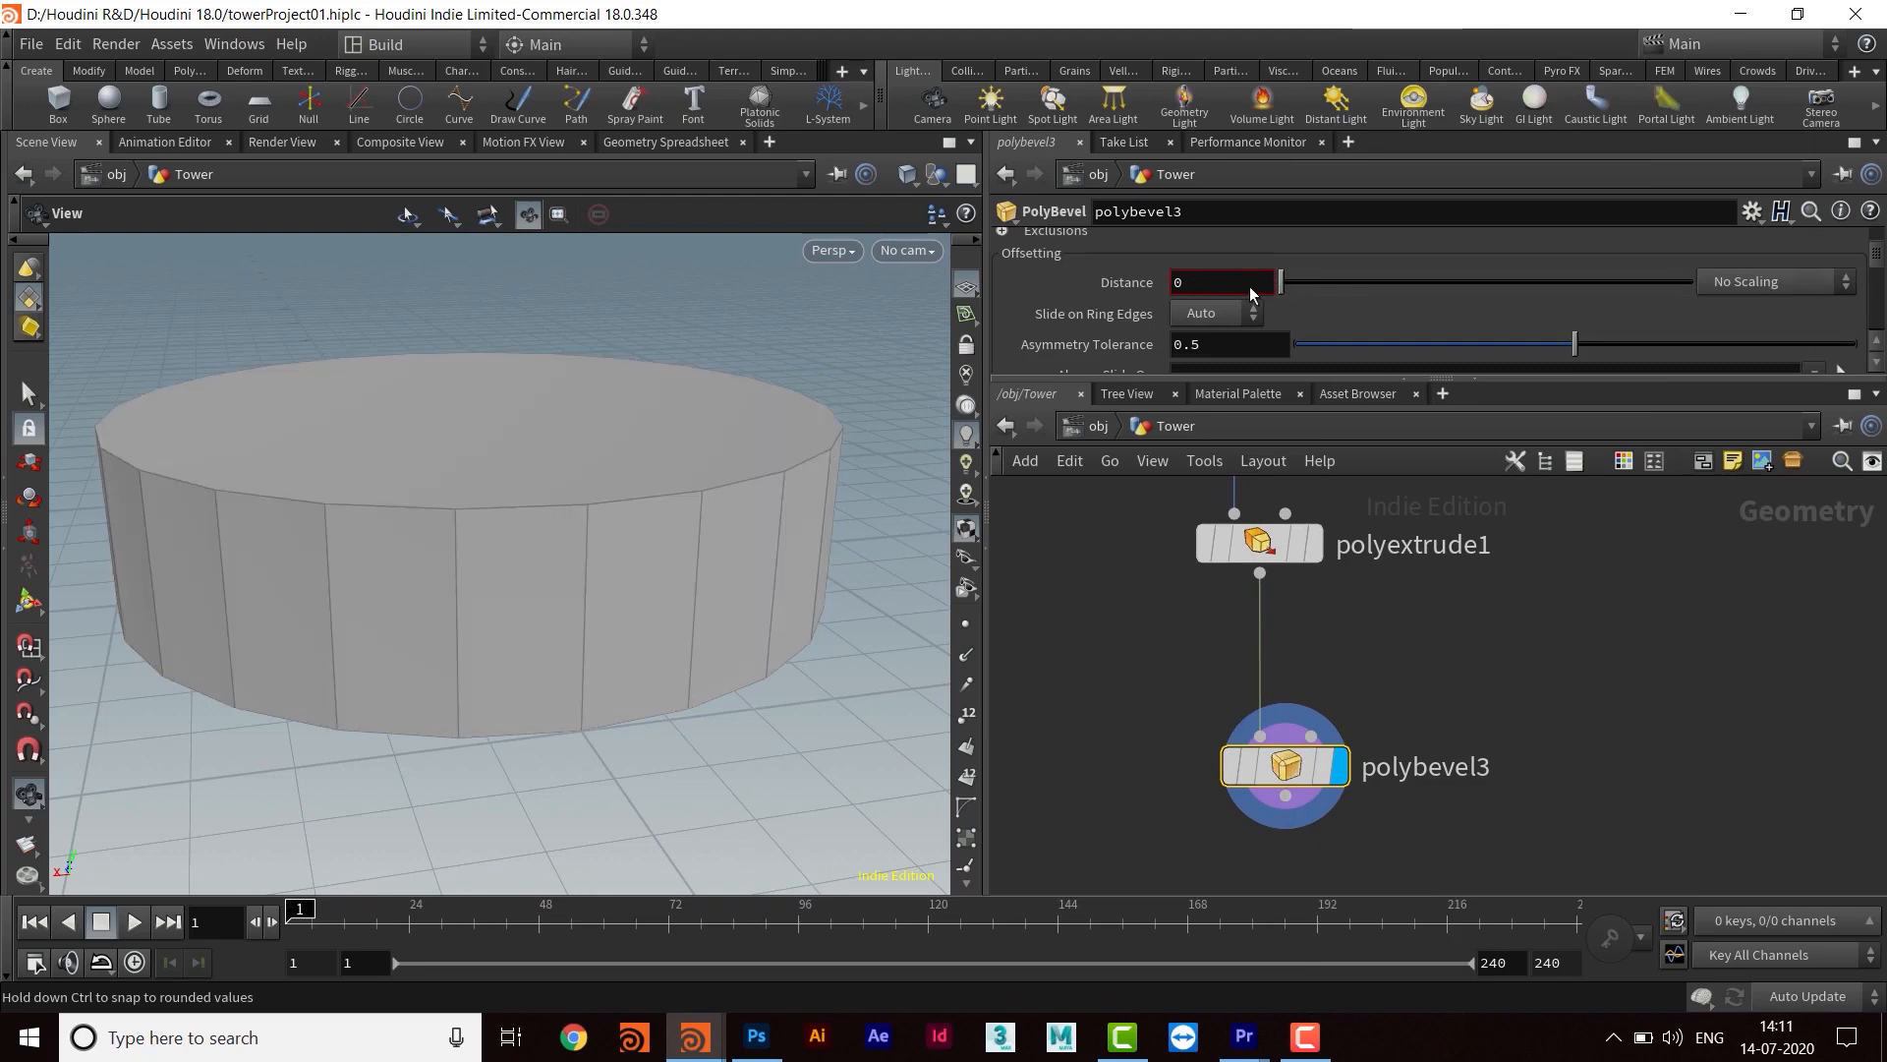
# Enable Output Back on polyextrude1 to close the underside of the extruded disc
pyautogui.moveTo(824, 450); pyautogui.dragTo(720, 544)
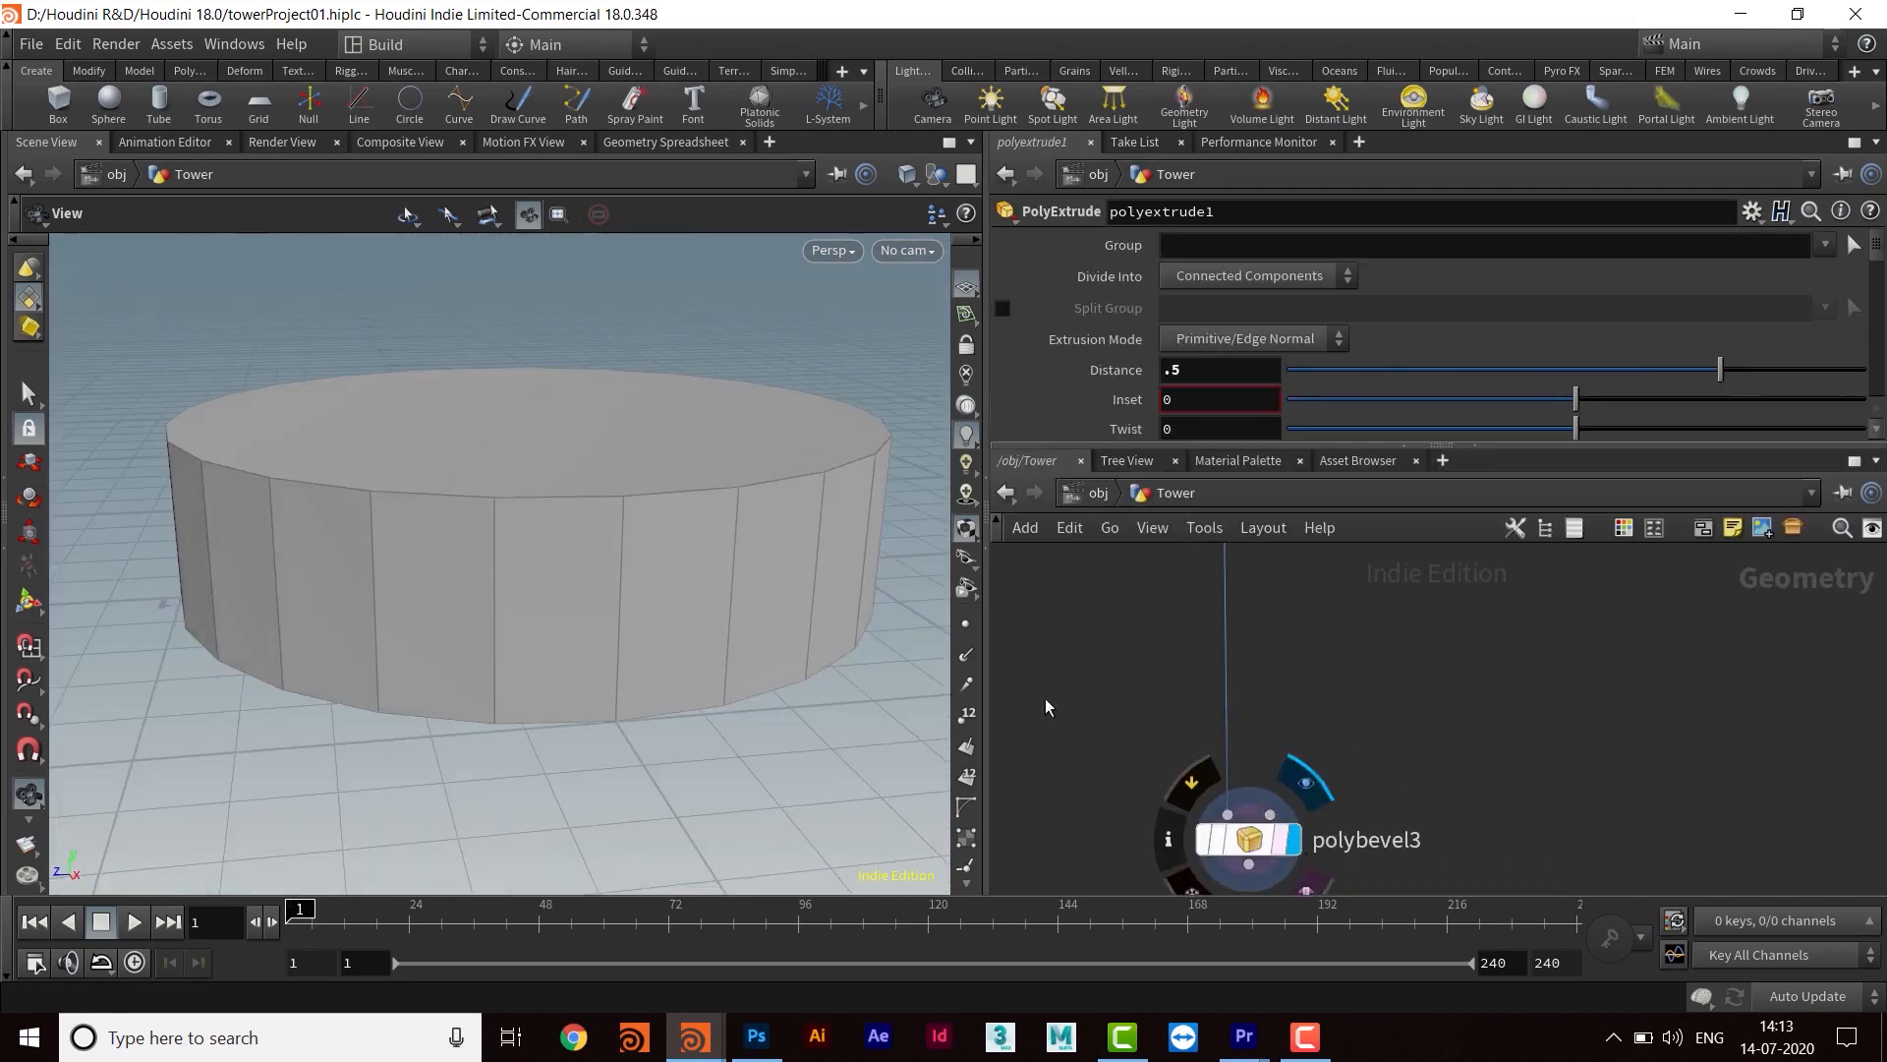
pyautogui.moveTo(747, 511); pyautogui.dragTo(777, 538)
pyautogui.moveTo(242, 546); pyautogui.dragTo(757, 353)
pyautogui.moveTo(1219, 661); pyautogui.dragTo(1201, 840, button='middle')
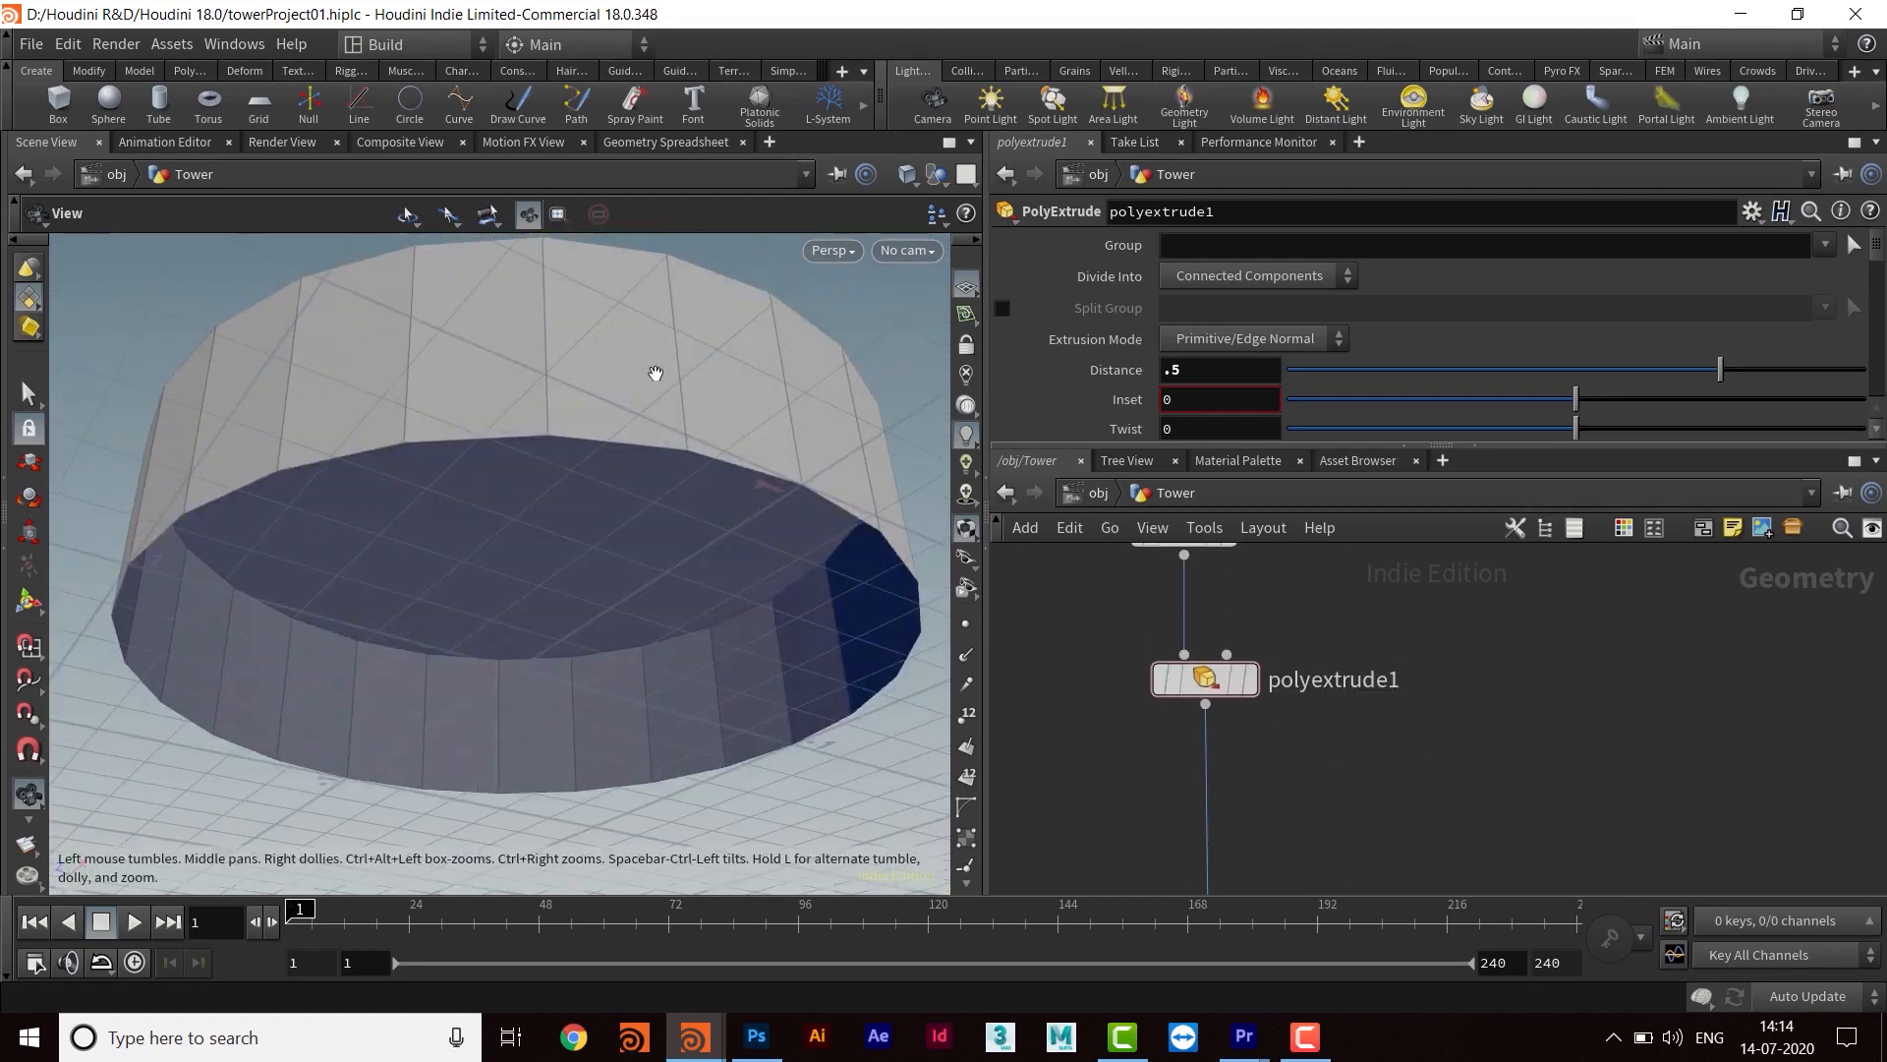
pyautogui.click(1205, 678)
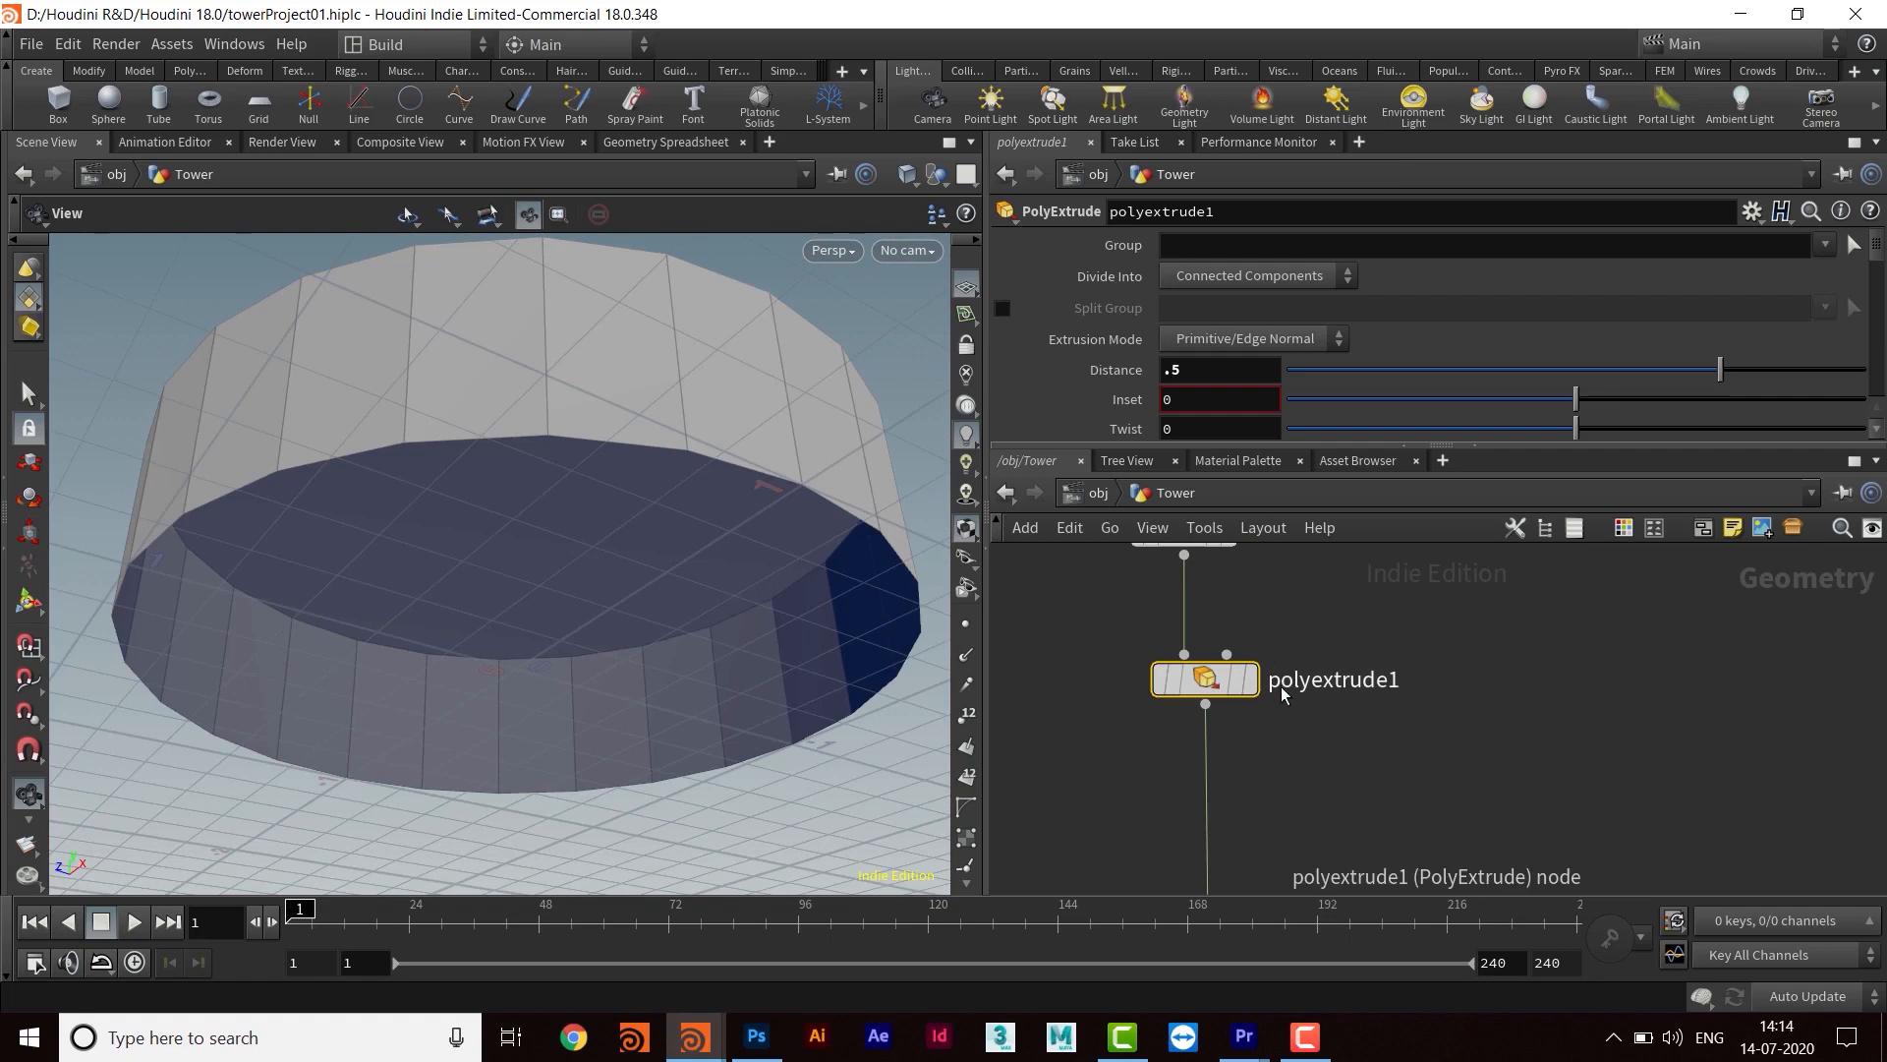
pyautogui.moveTo(1199, 458); pyautogui.dragTo(1194, 700)
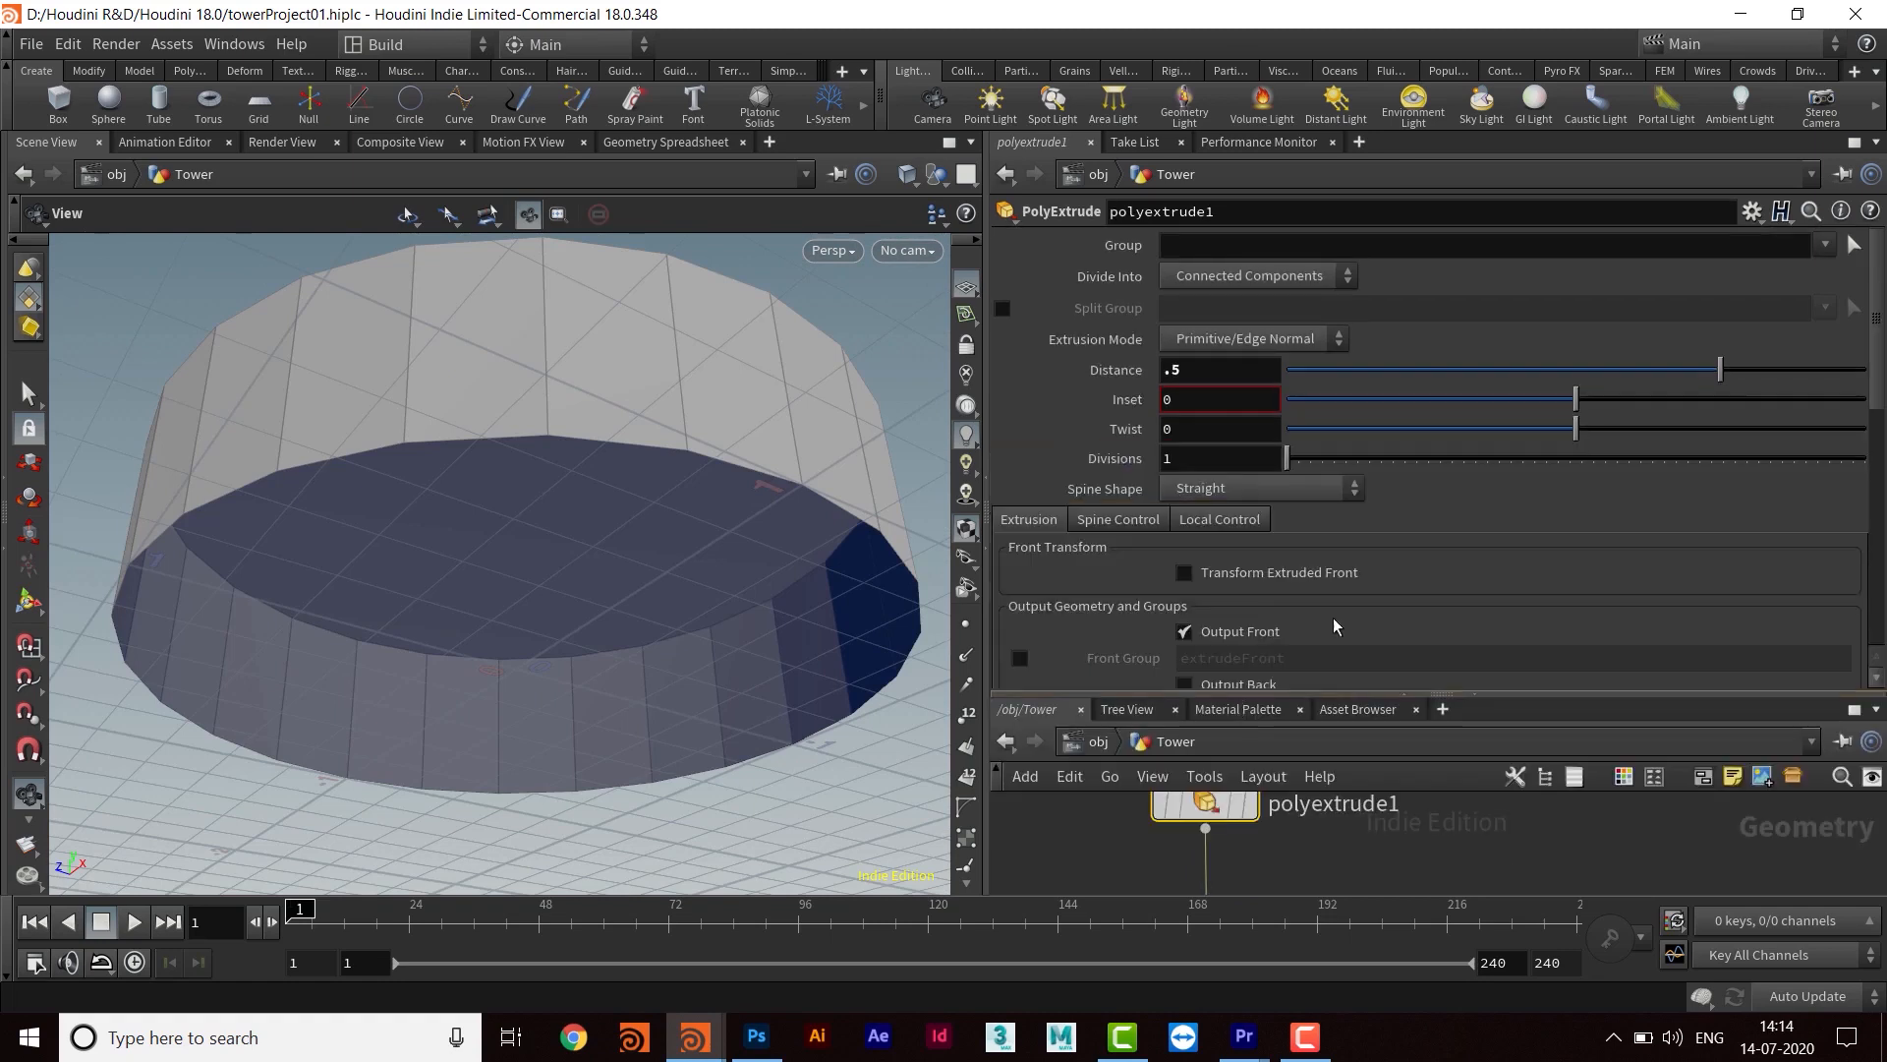
pyautogui.scroll(-3, 1175, 545)
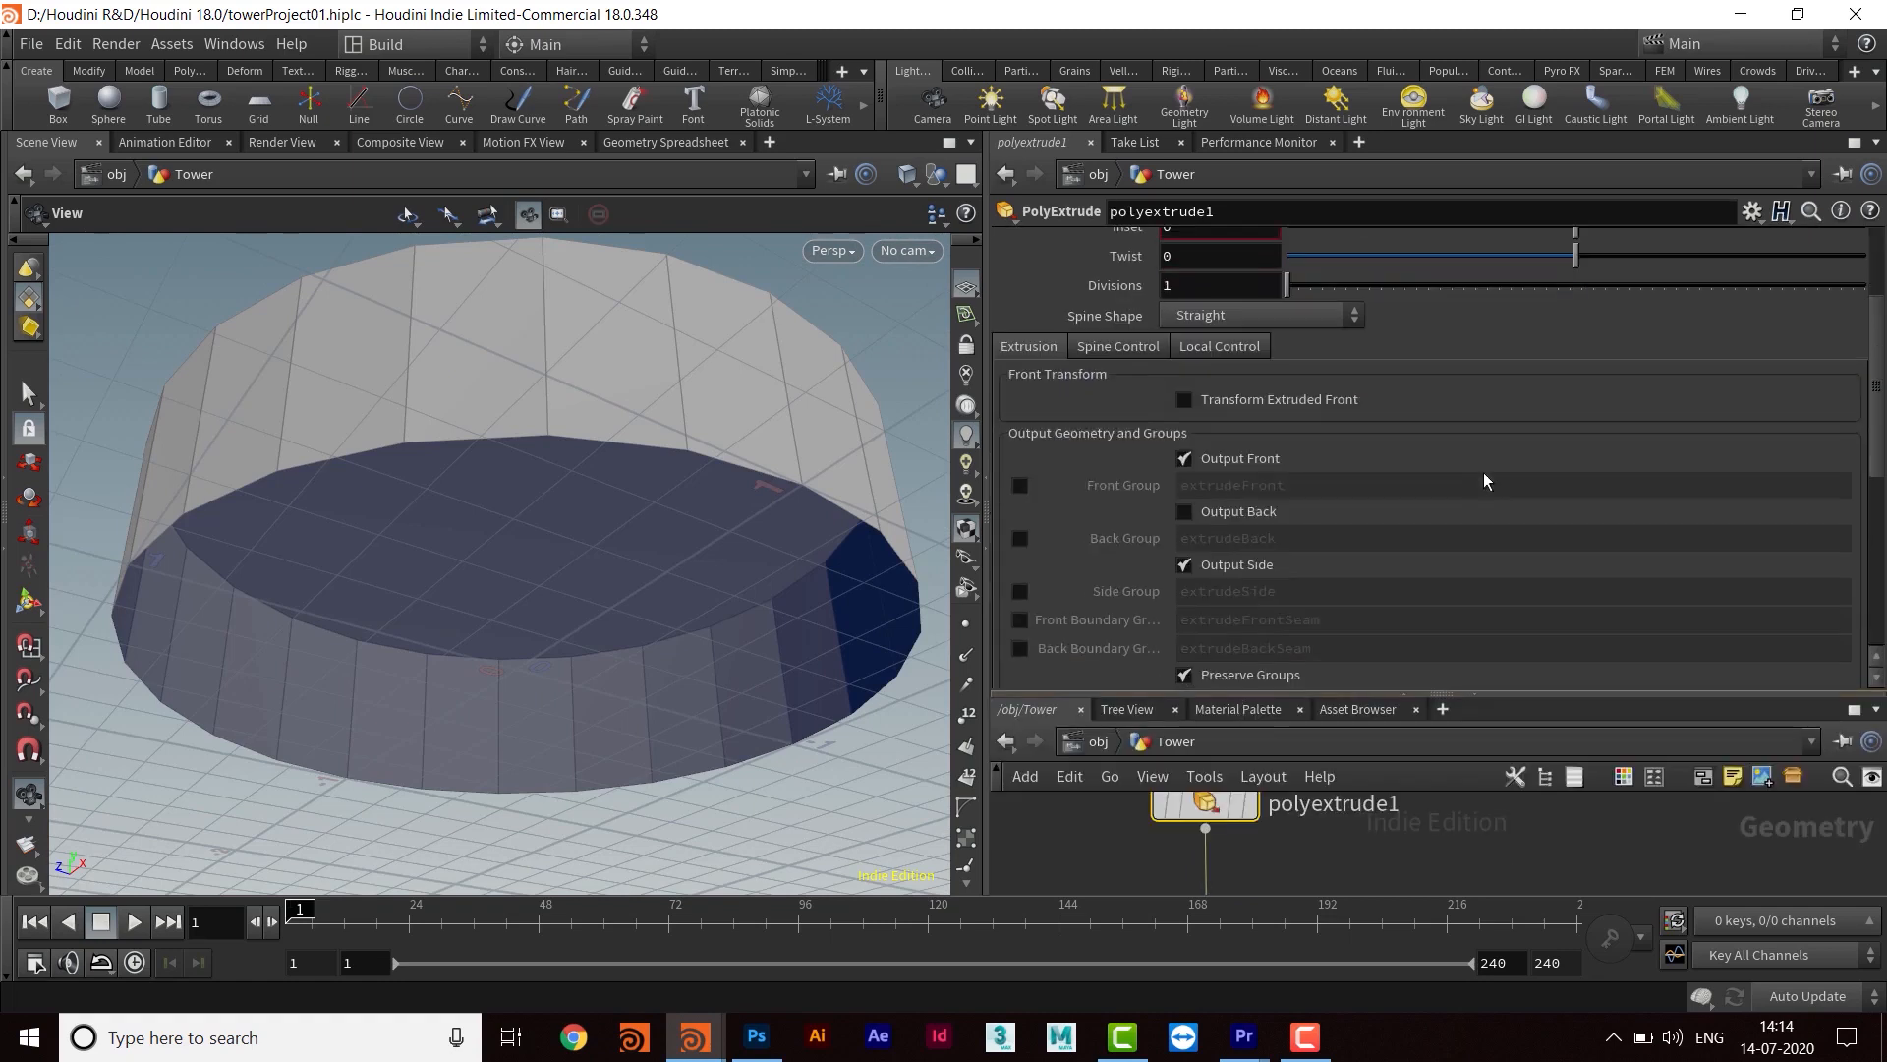
pyautogui.click(1185, 515)
pyautogui.moveTo(722, 415)
pyautogui.mouseDown()
pyautogui.moveTo(711, 461)
pyautogui.moveTo(709, 418)
pyautogui.mouseUp()
pyautogui.moveTo(1456, 697); pyautogui.dragTo(1456, 417)
pyautogui.moveTo(691, 315); pyautogui.dragTo(727, 520)
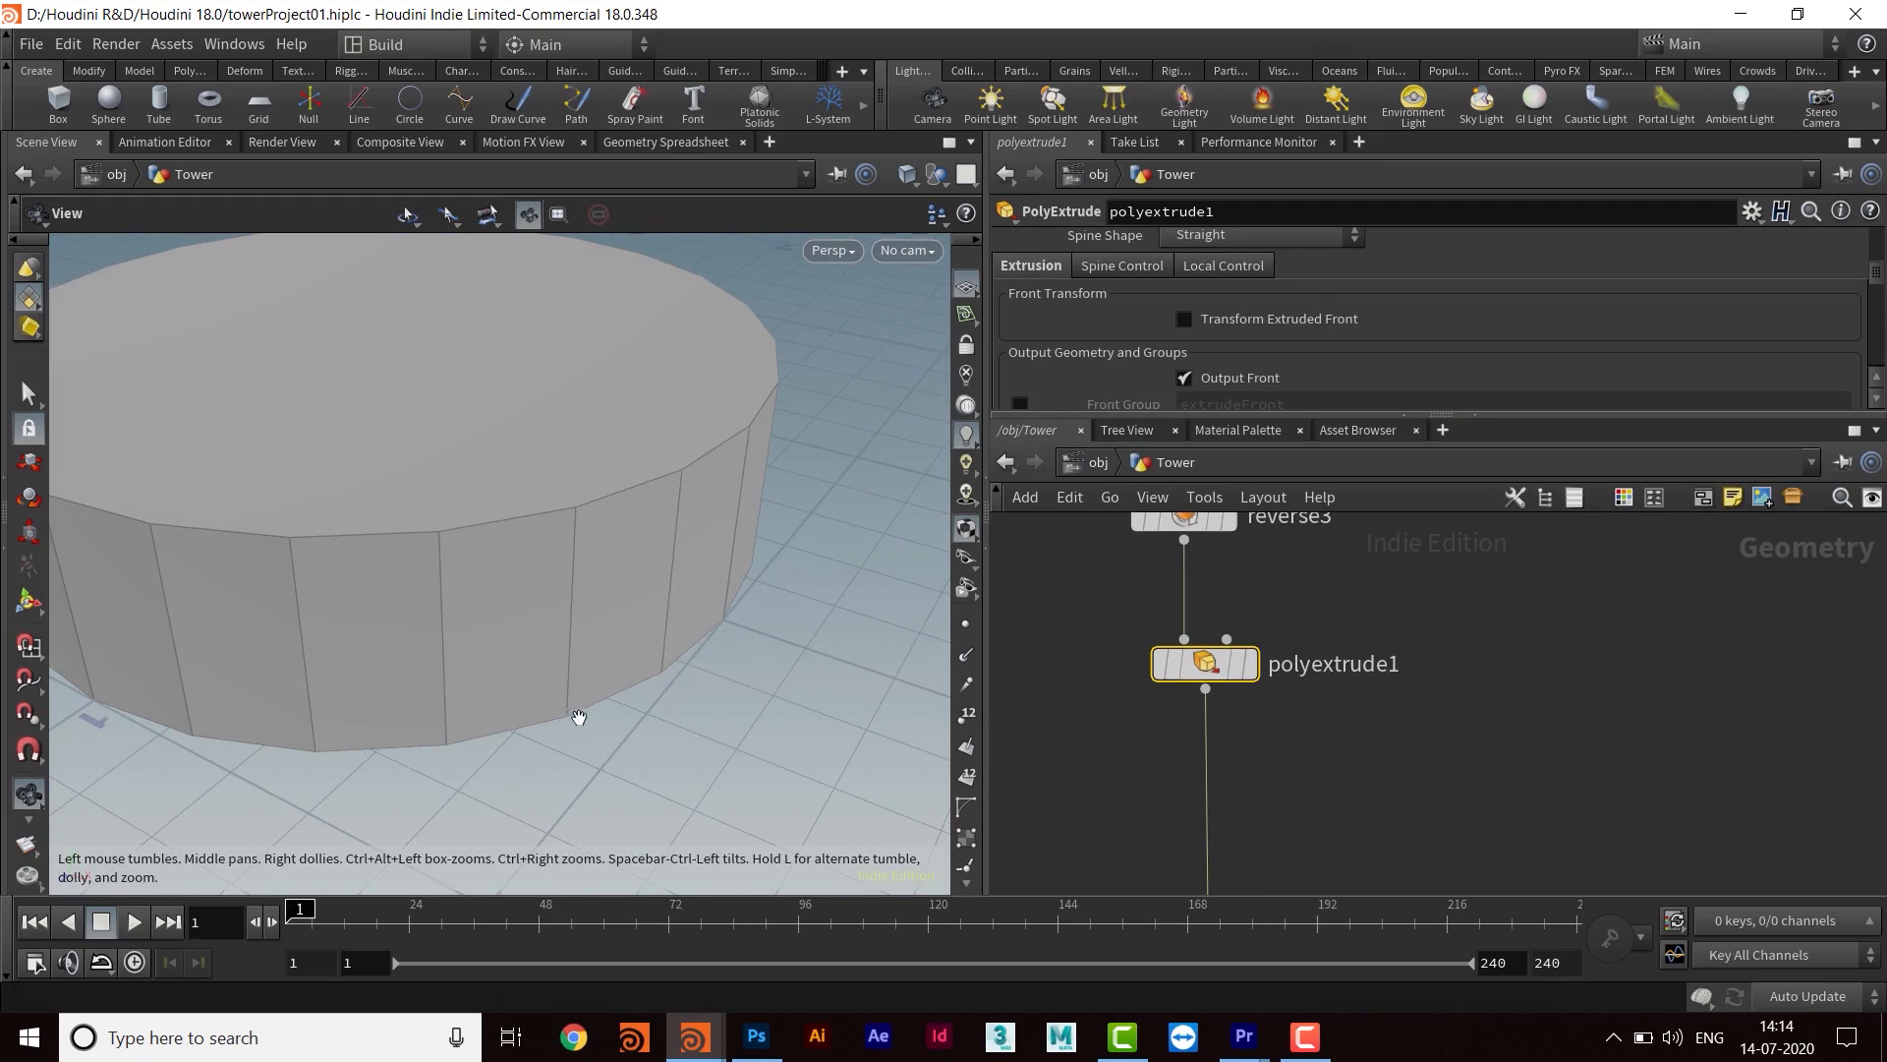
pyautogui.moveTo(612, 597); pyautogui.dragTo(679, 590)
# Insert a Group node on the wire between polyextrude1 and polybevel3 and display it
pyautogui.moveTo(1341, 707)
pyautogui.mouseDown(button='middle')
pyautogui.moveTo(1350, 821)
pyautogui.moveTo(1336, 674)
pyautogui.mouseUp(button='middle')
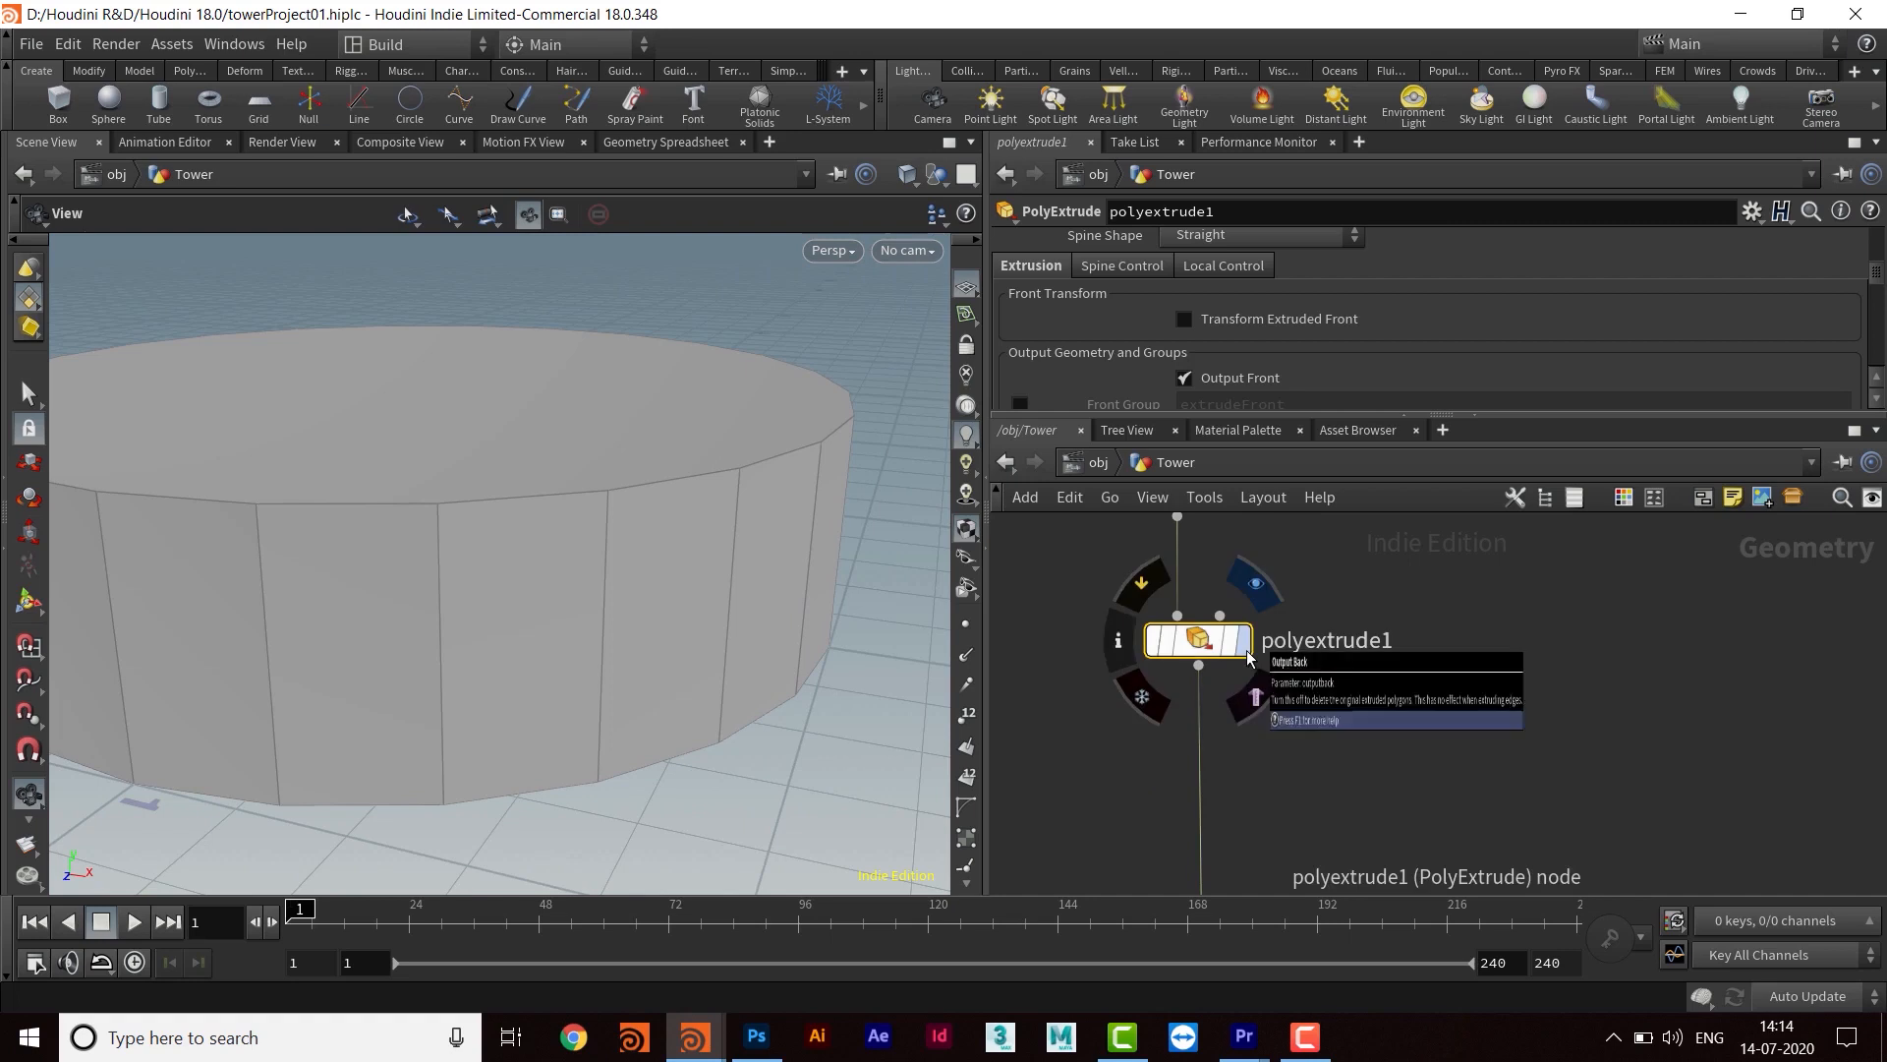
pyautogui.click(1247, 653)
pyautogui.moveTo(1309, 787); pyautogui.dragTo(1376, 672, button='middle')
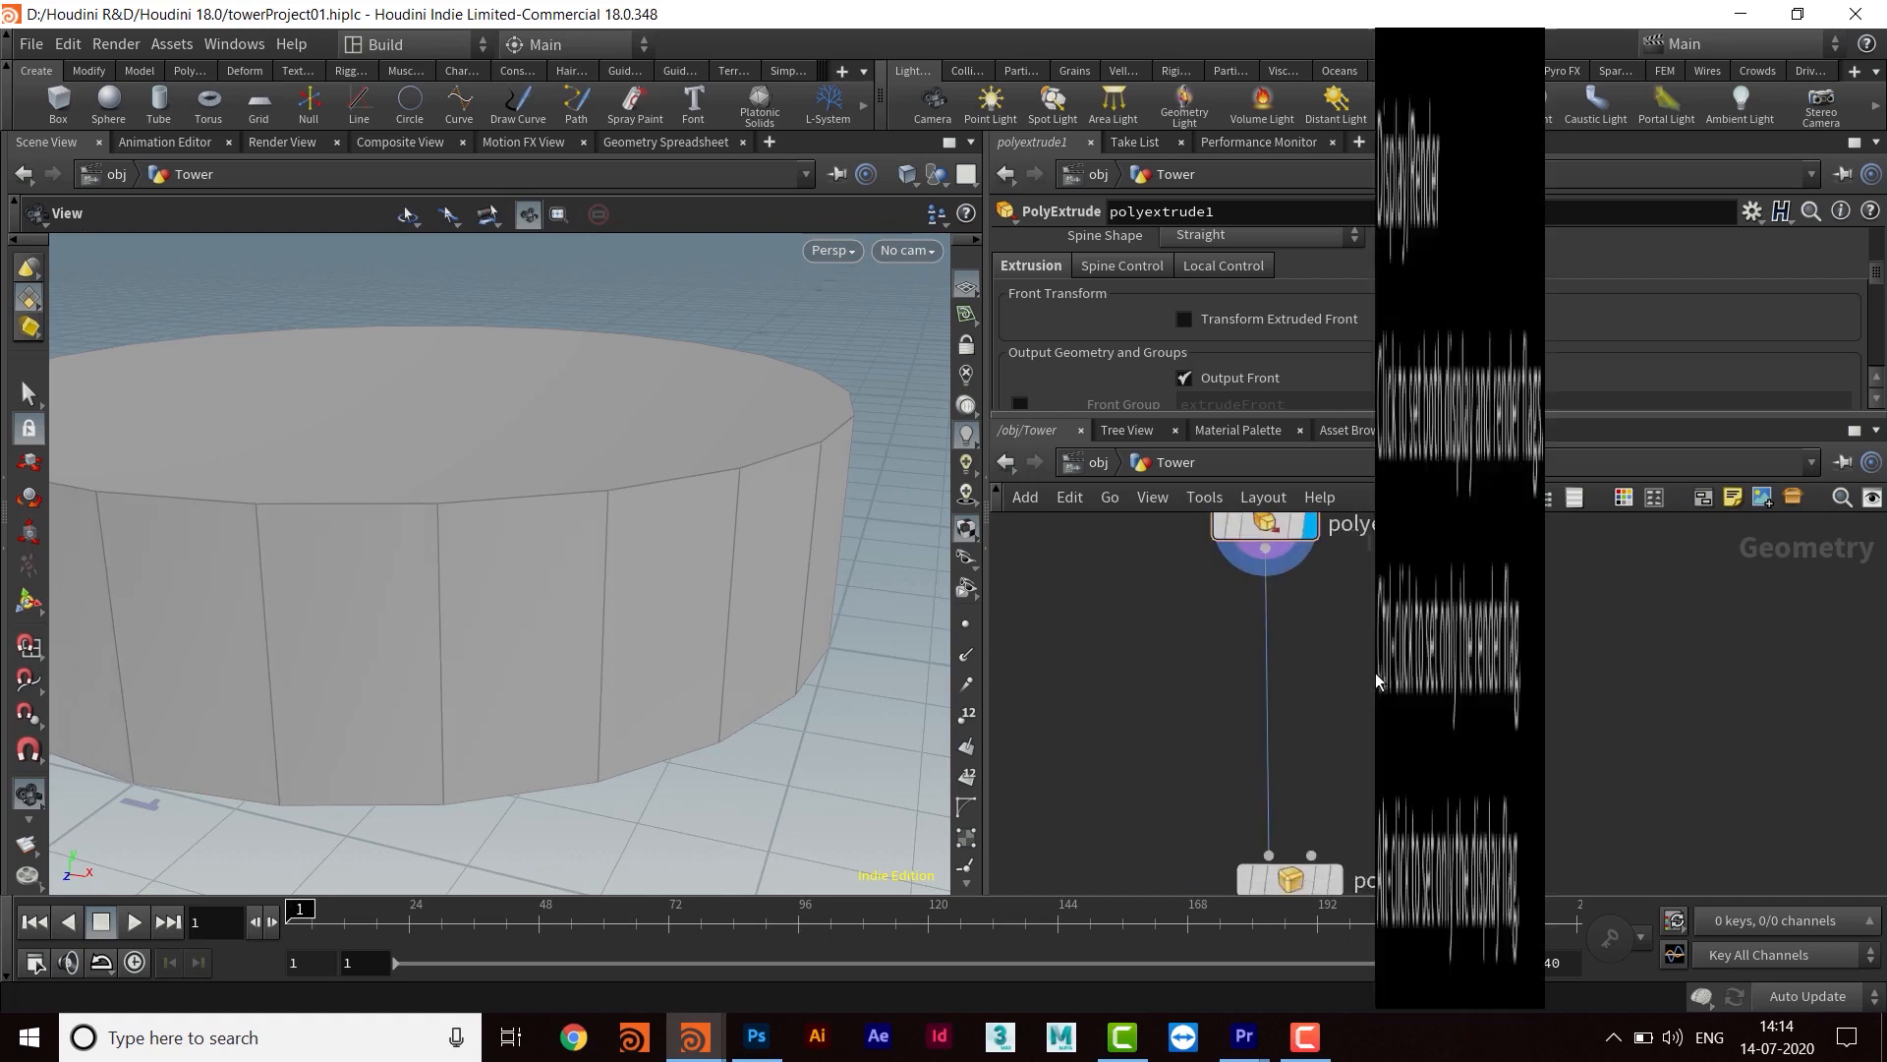
pyautogui.write('grou')
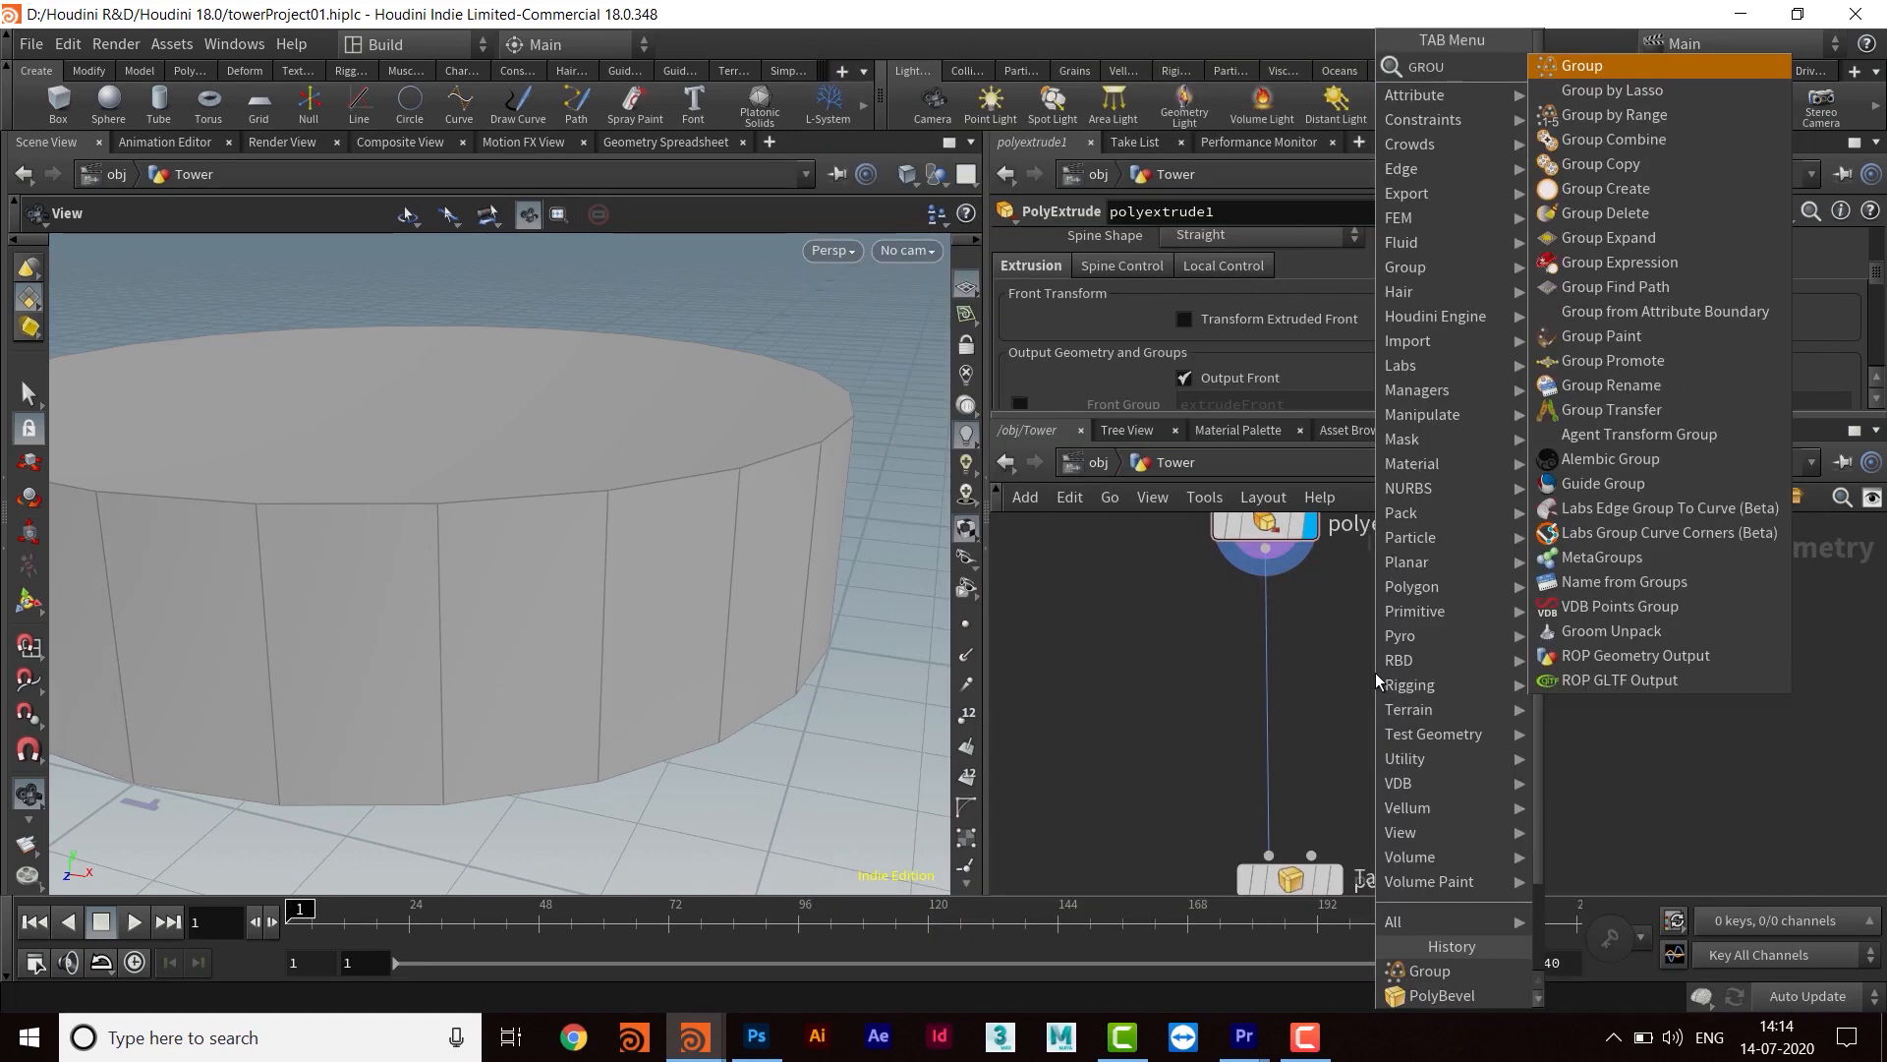
pyautogui.write('p')
pyautogui.press('Return')
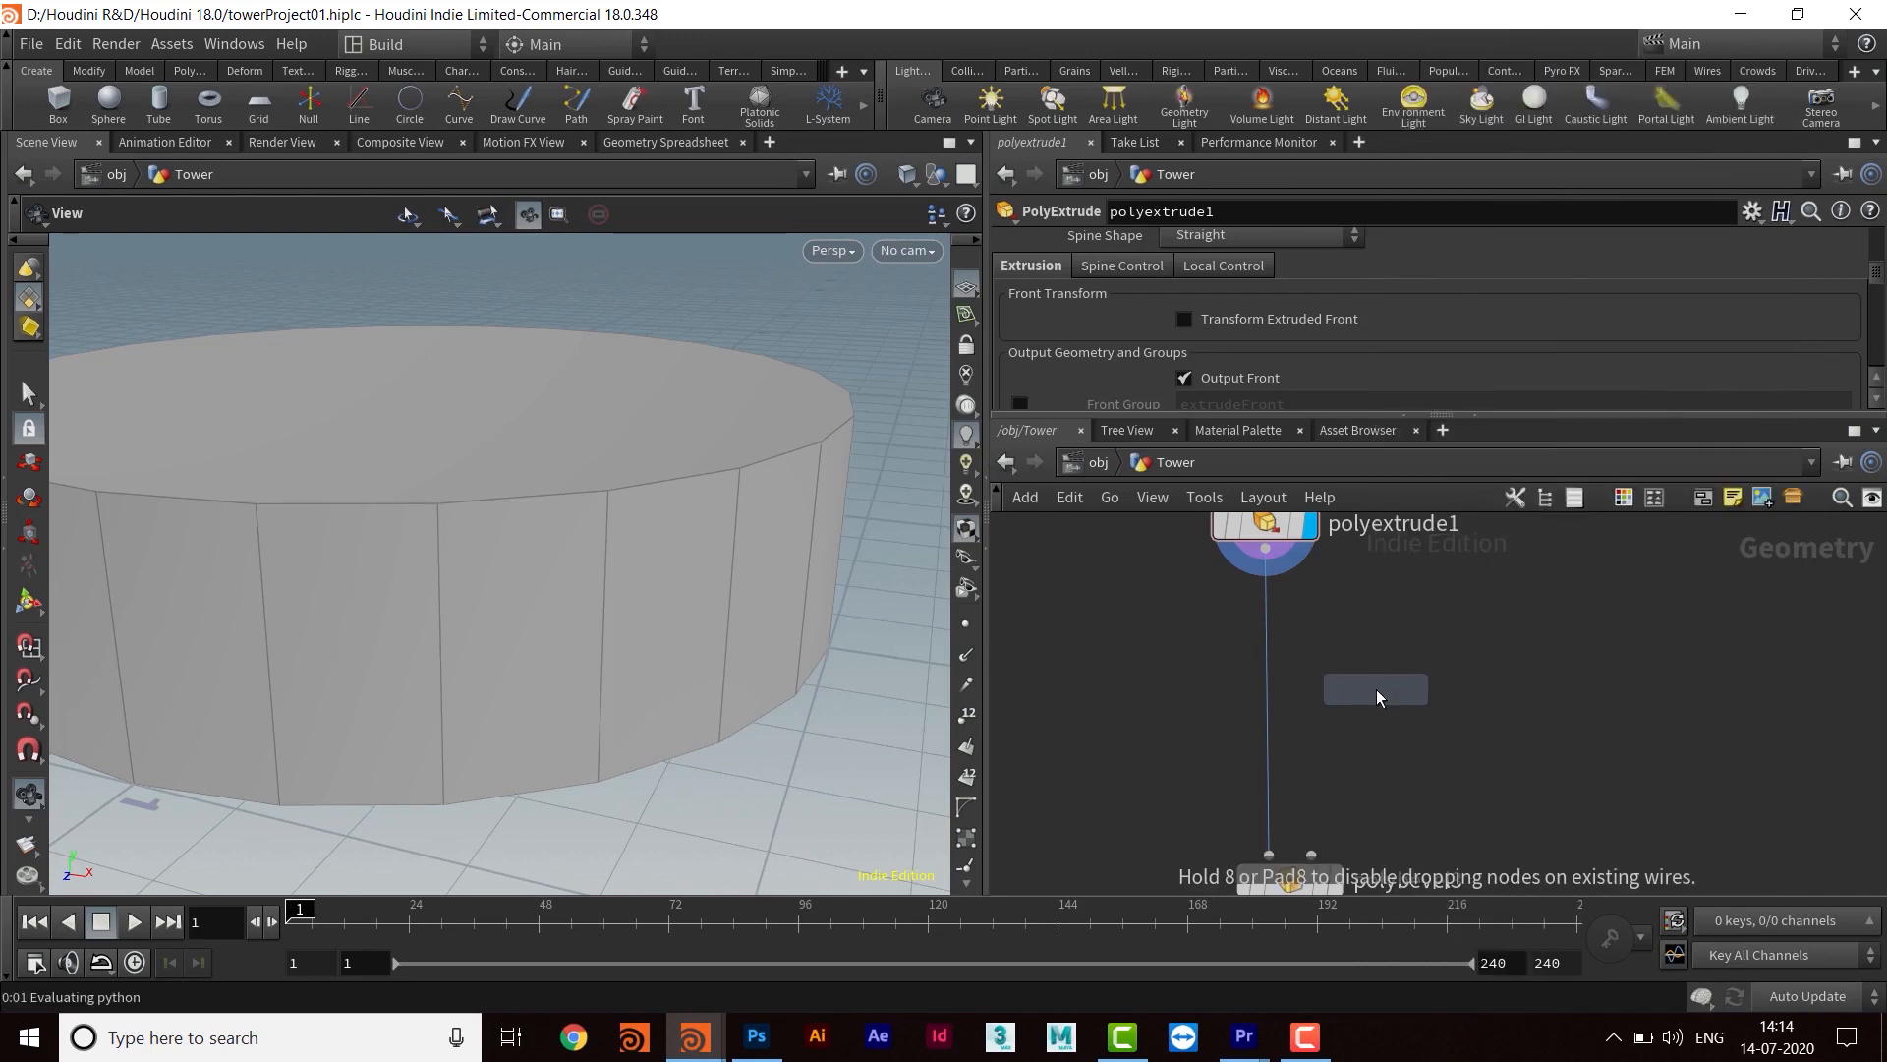
pyautogui.click(1376, 688)
pyautogui.moveTo(1377, 688); pyautogui.dragTo(1291, 709)
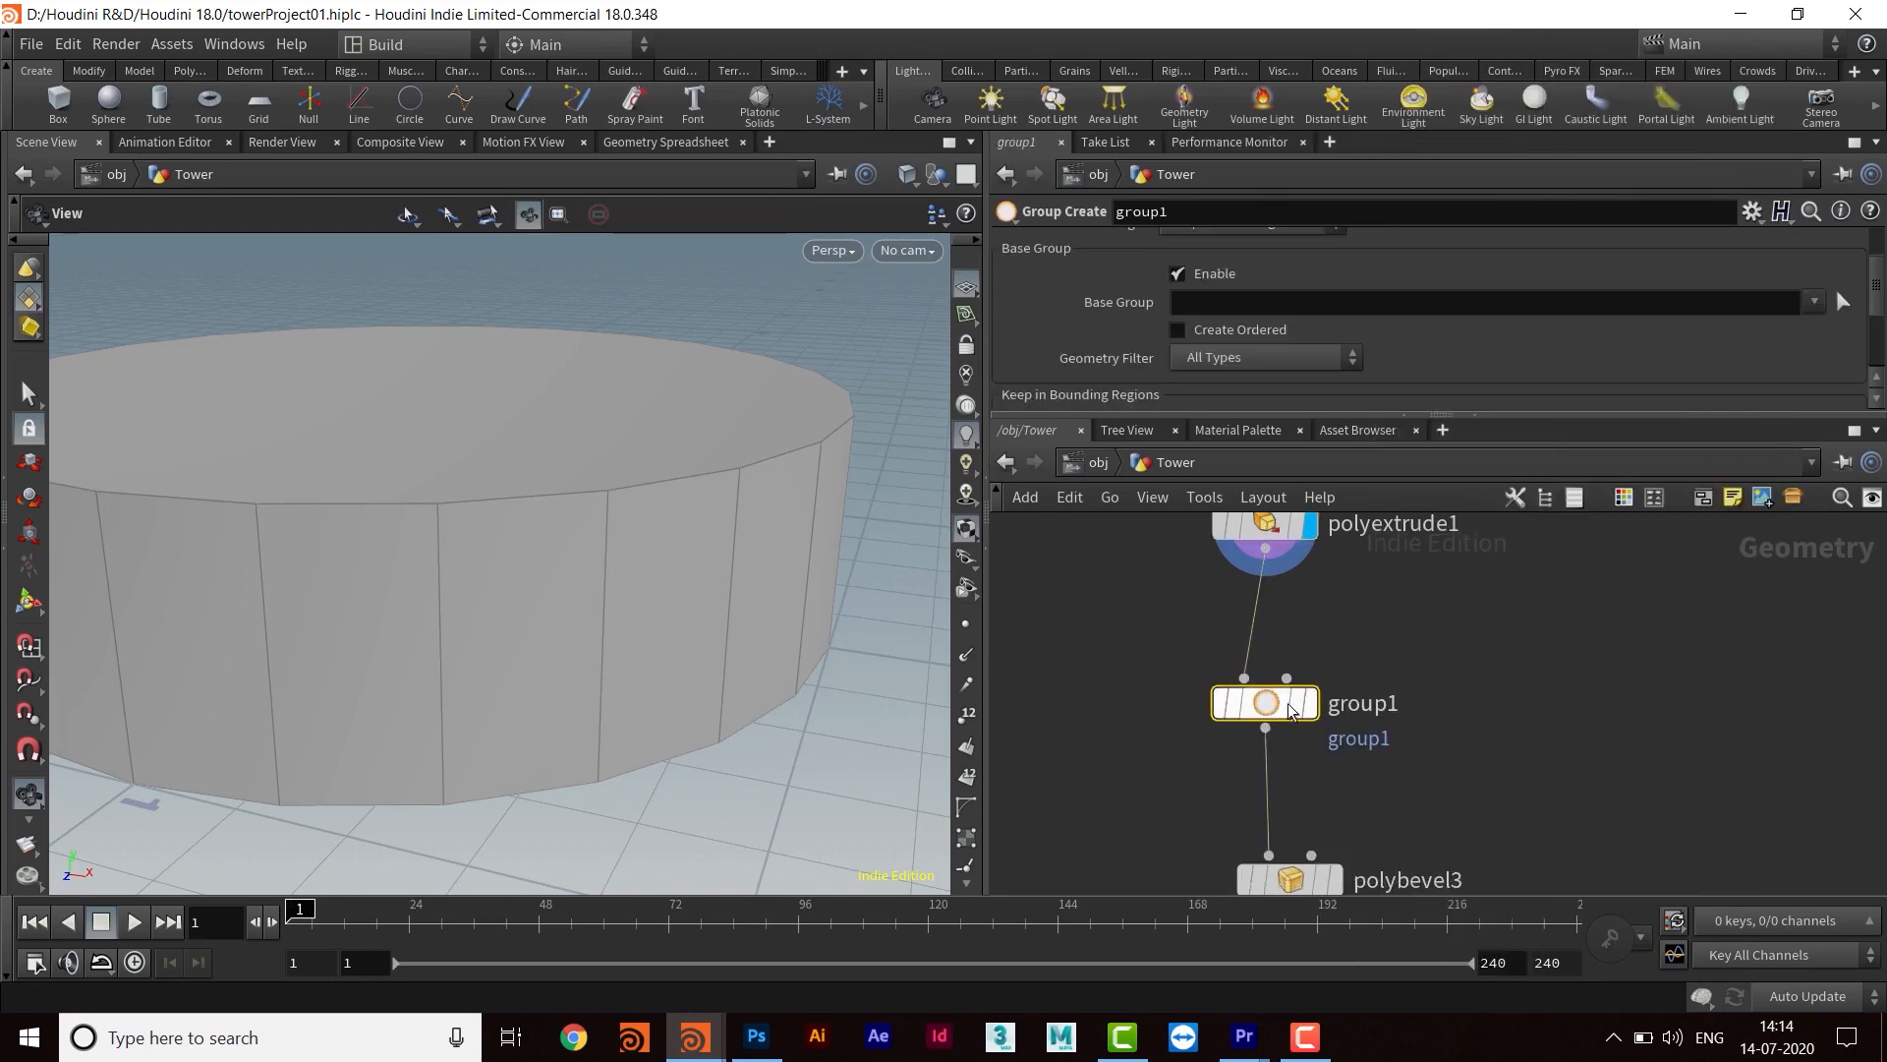
pyautogui.click(1311, 704)
# Set group1's type to Edges, disable its base group and enable Keep by Normals
pyautogui.moveTo(1357, 414); pyautogui.dragTo(1323, 637)
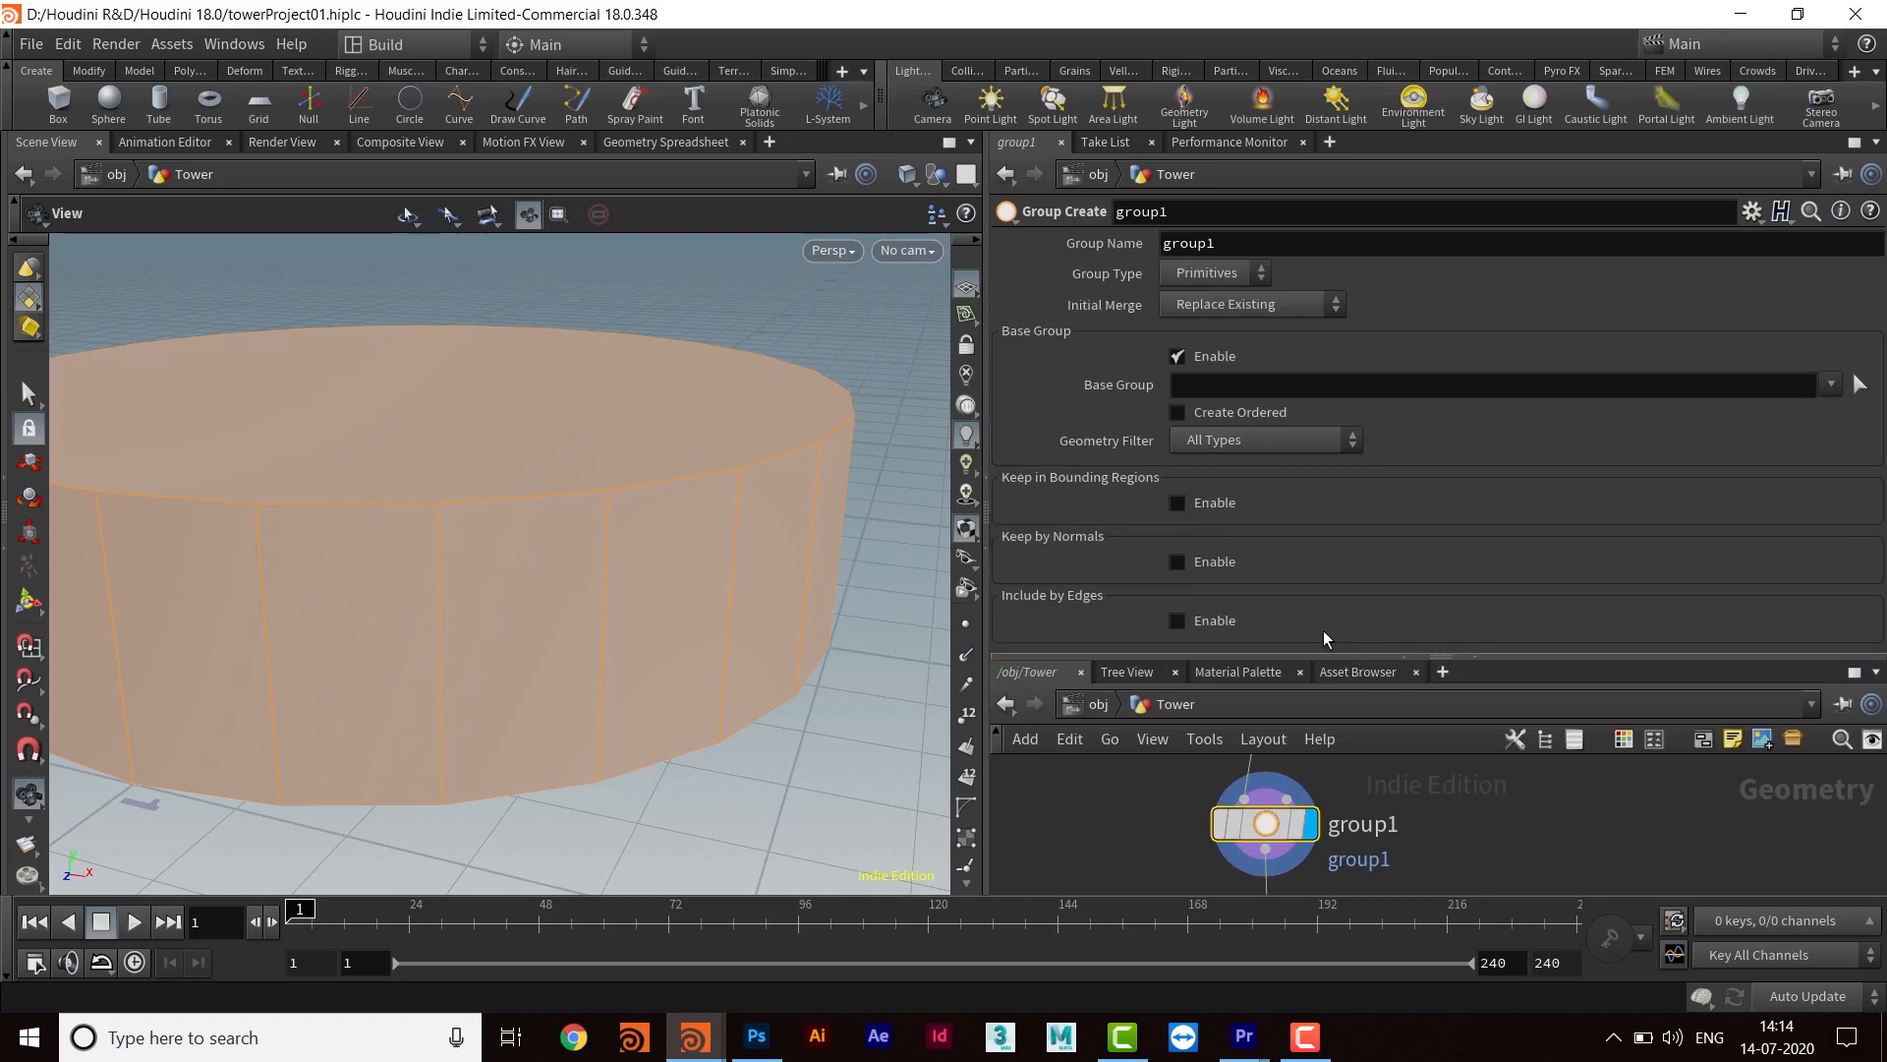
pyautogui.click(1211, 273)
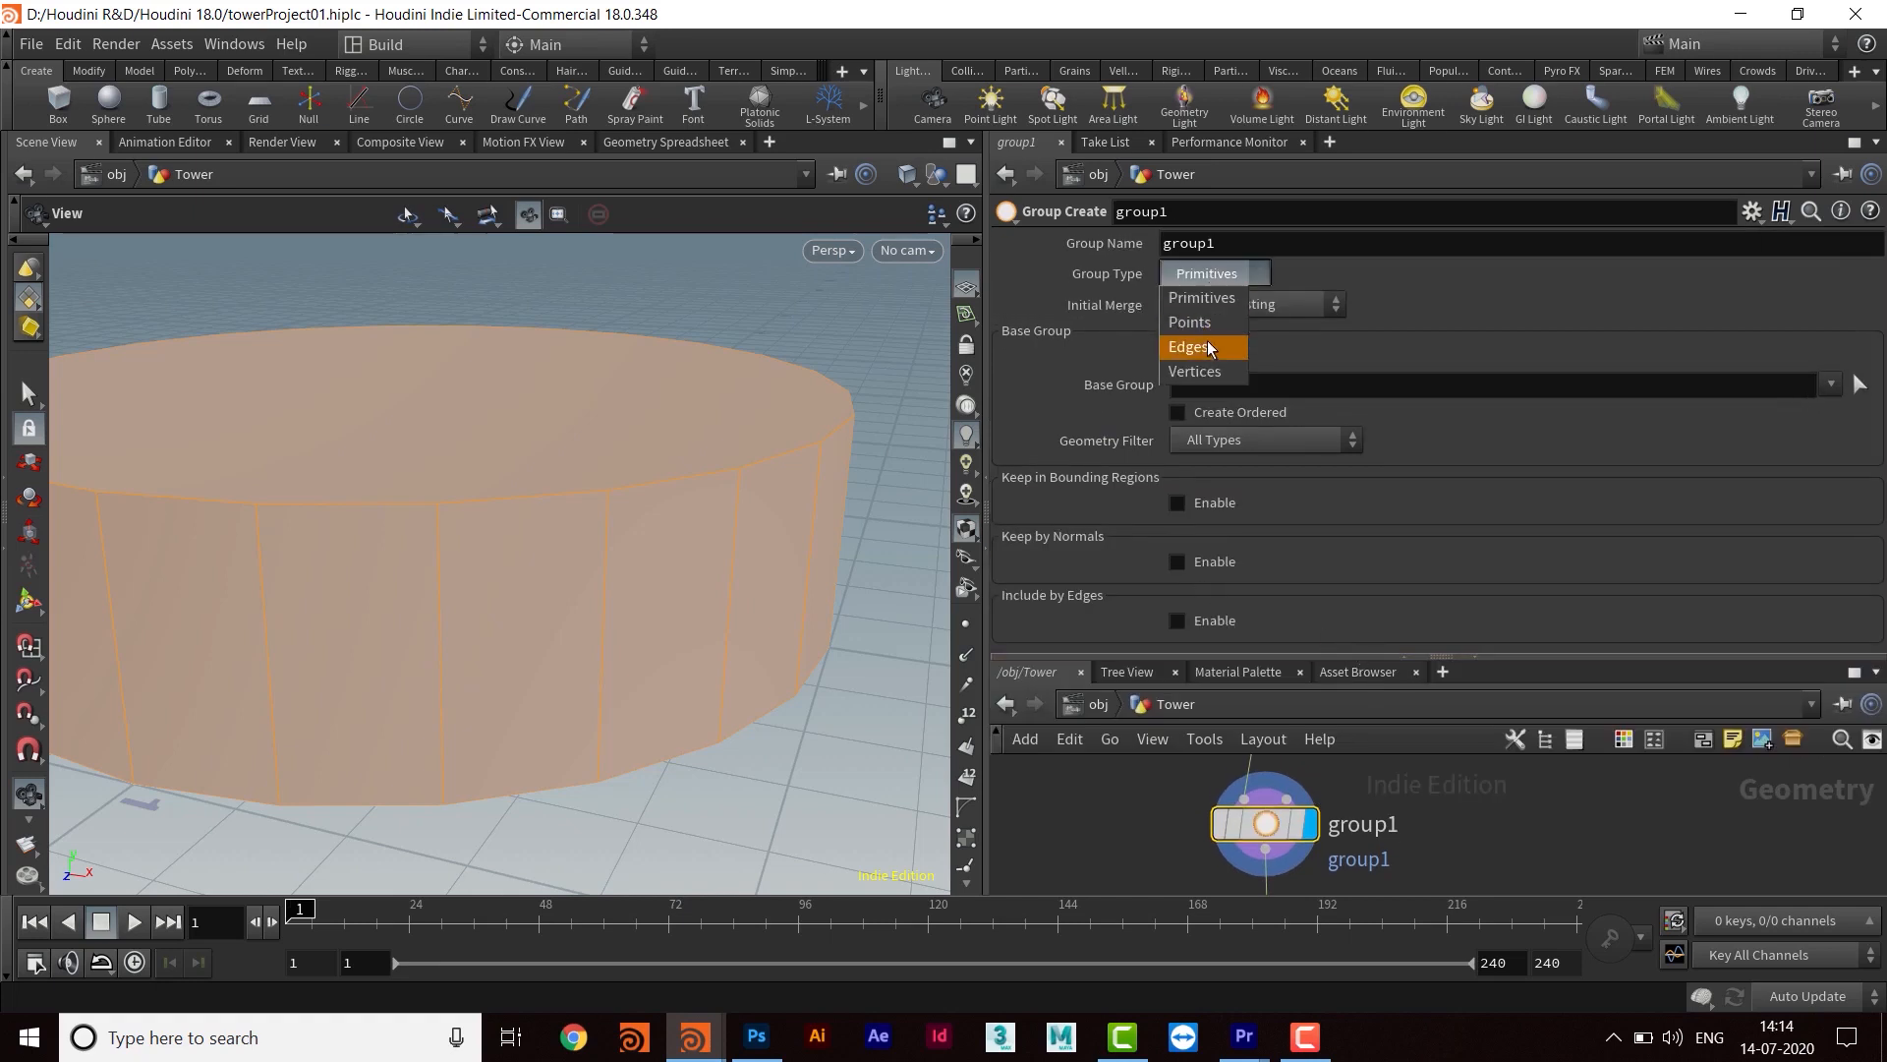
pyautogui.click(1209, 346)
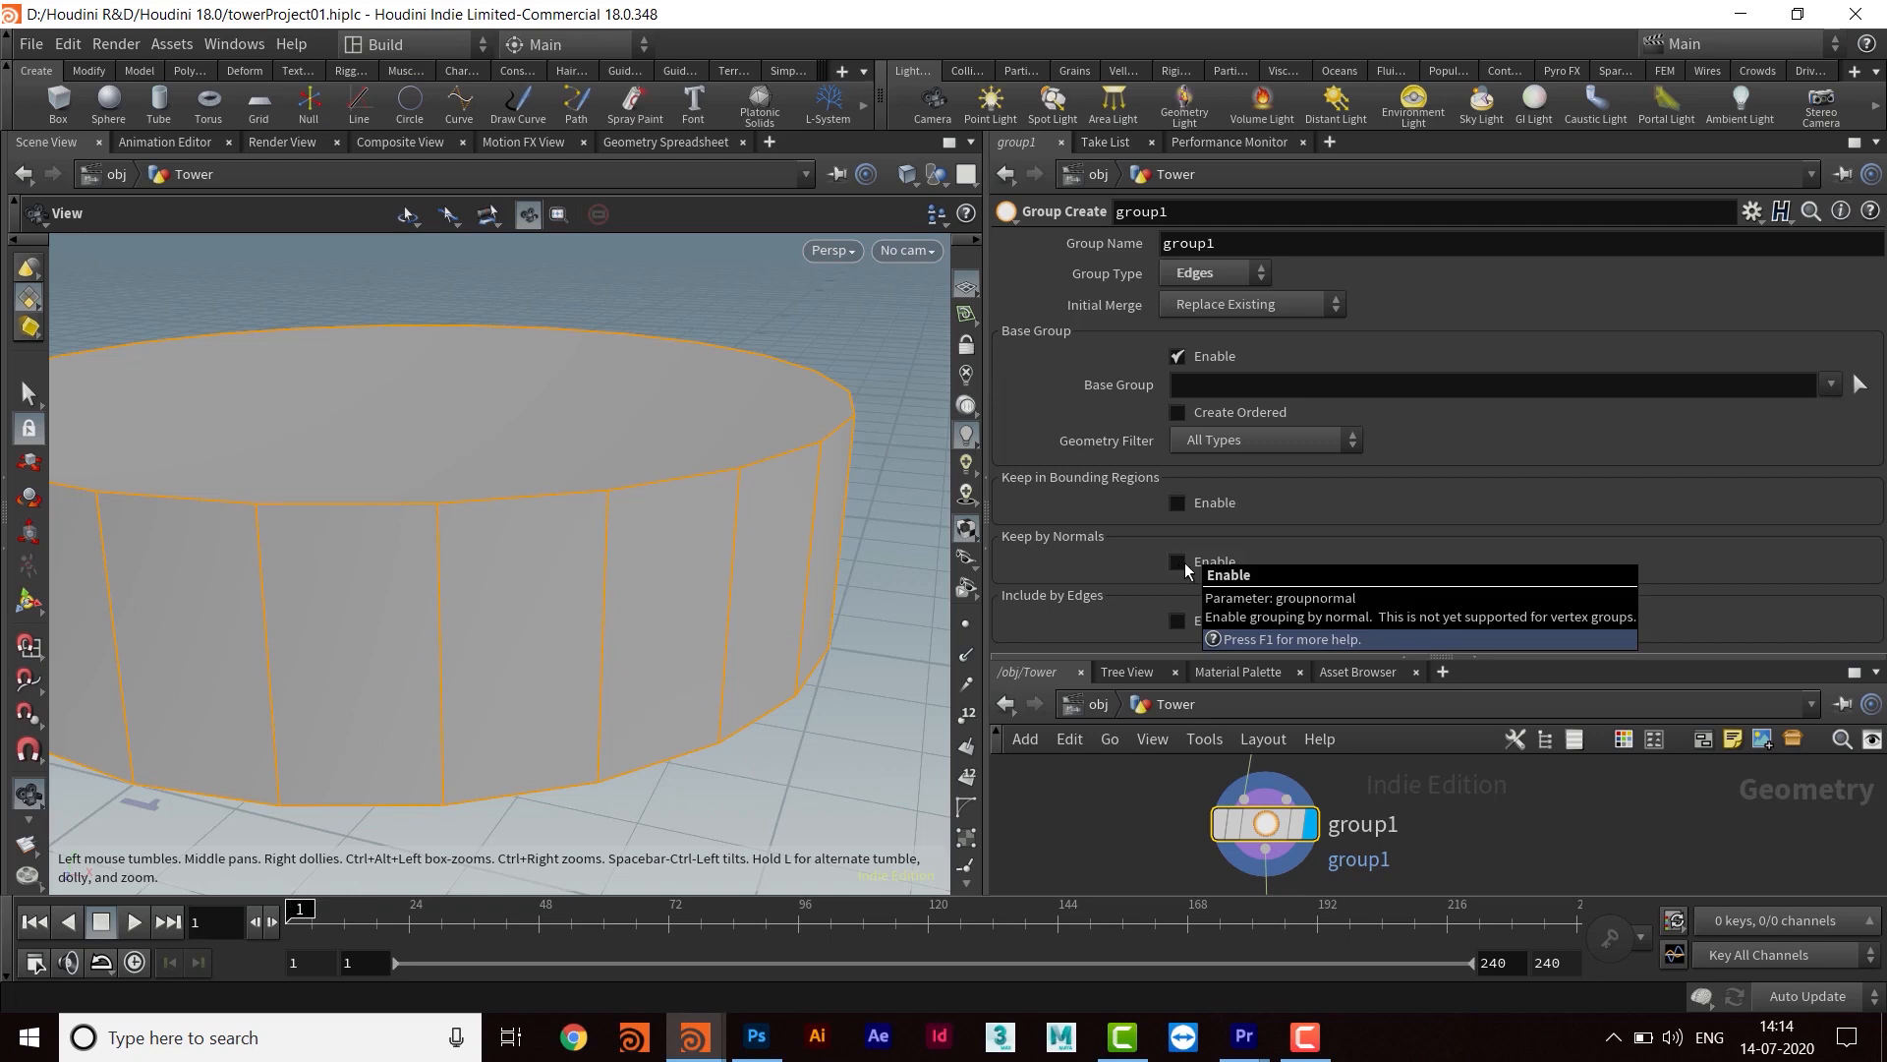
pyautogui.click(1178, 357)
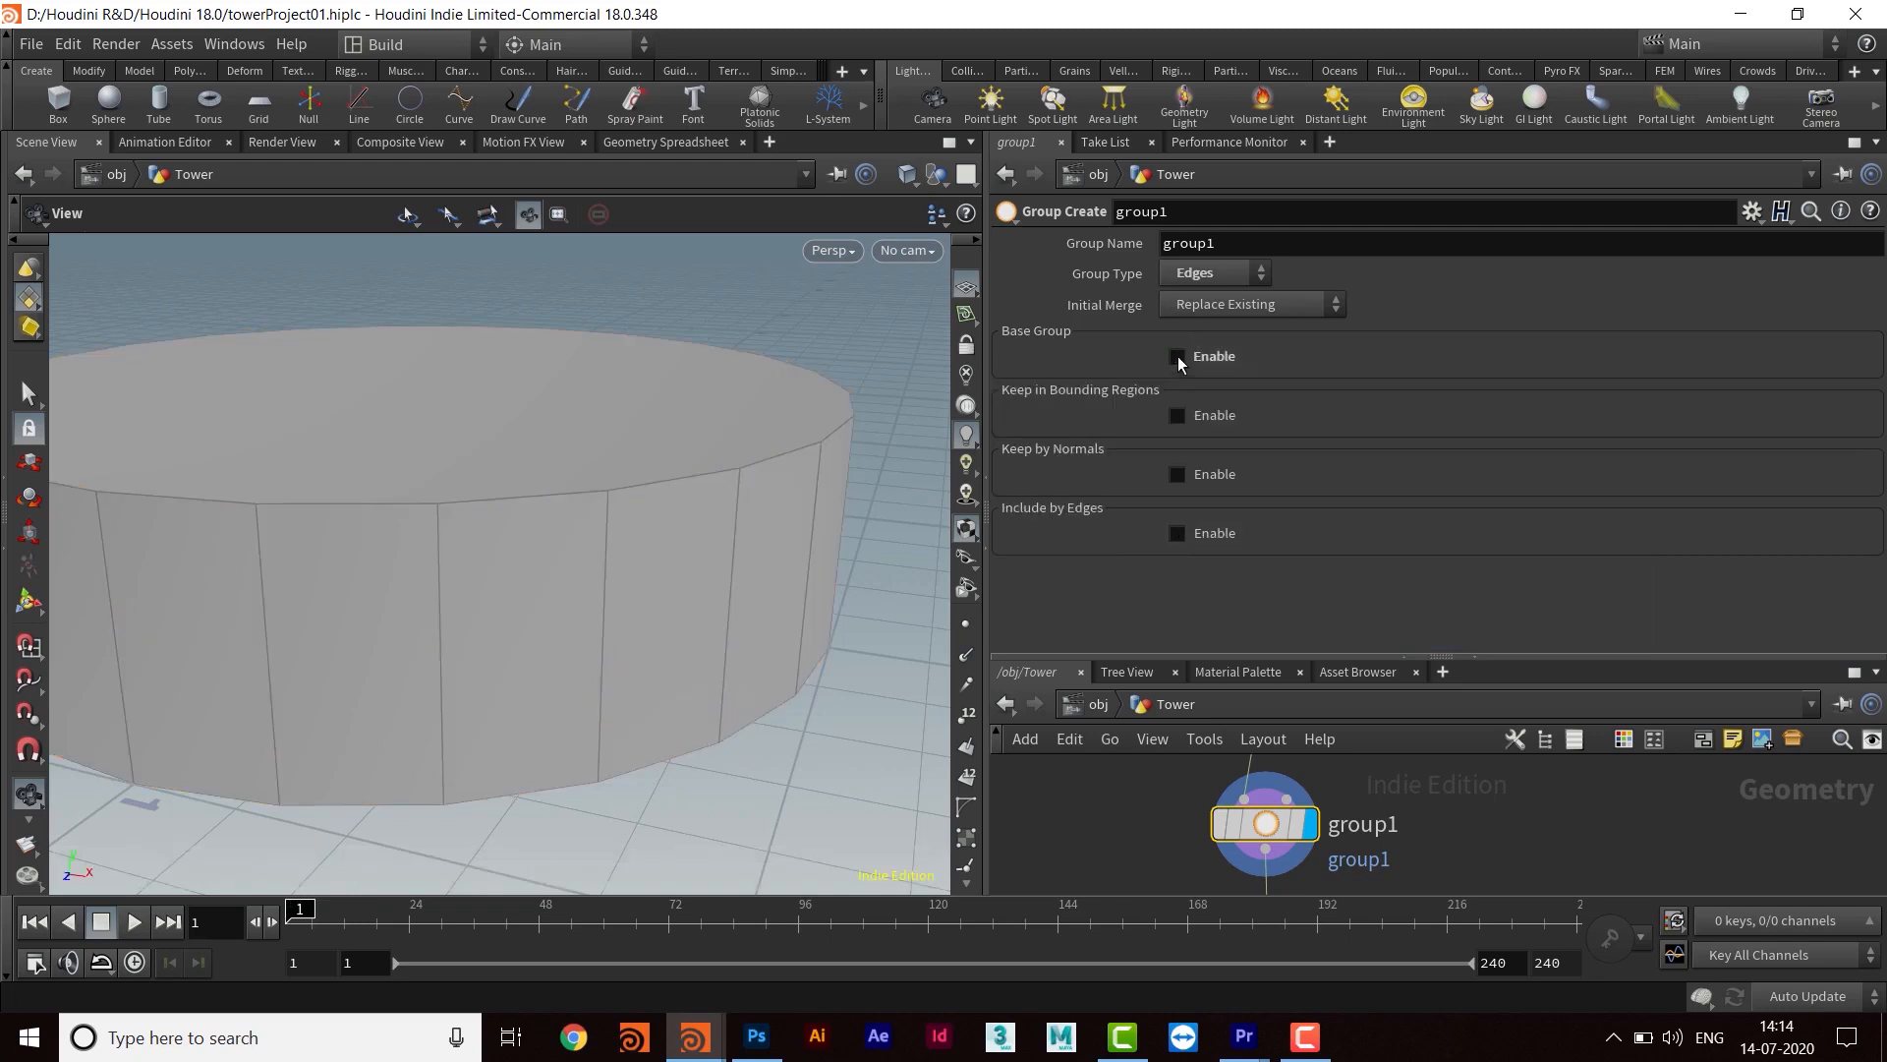
pyautogui.click(1178, 475)
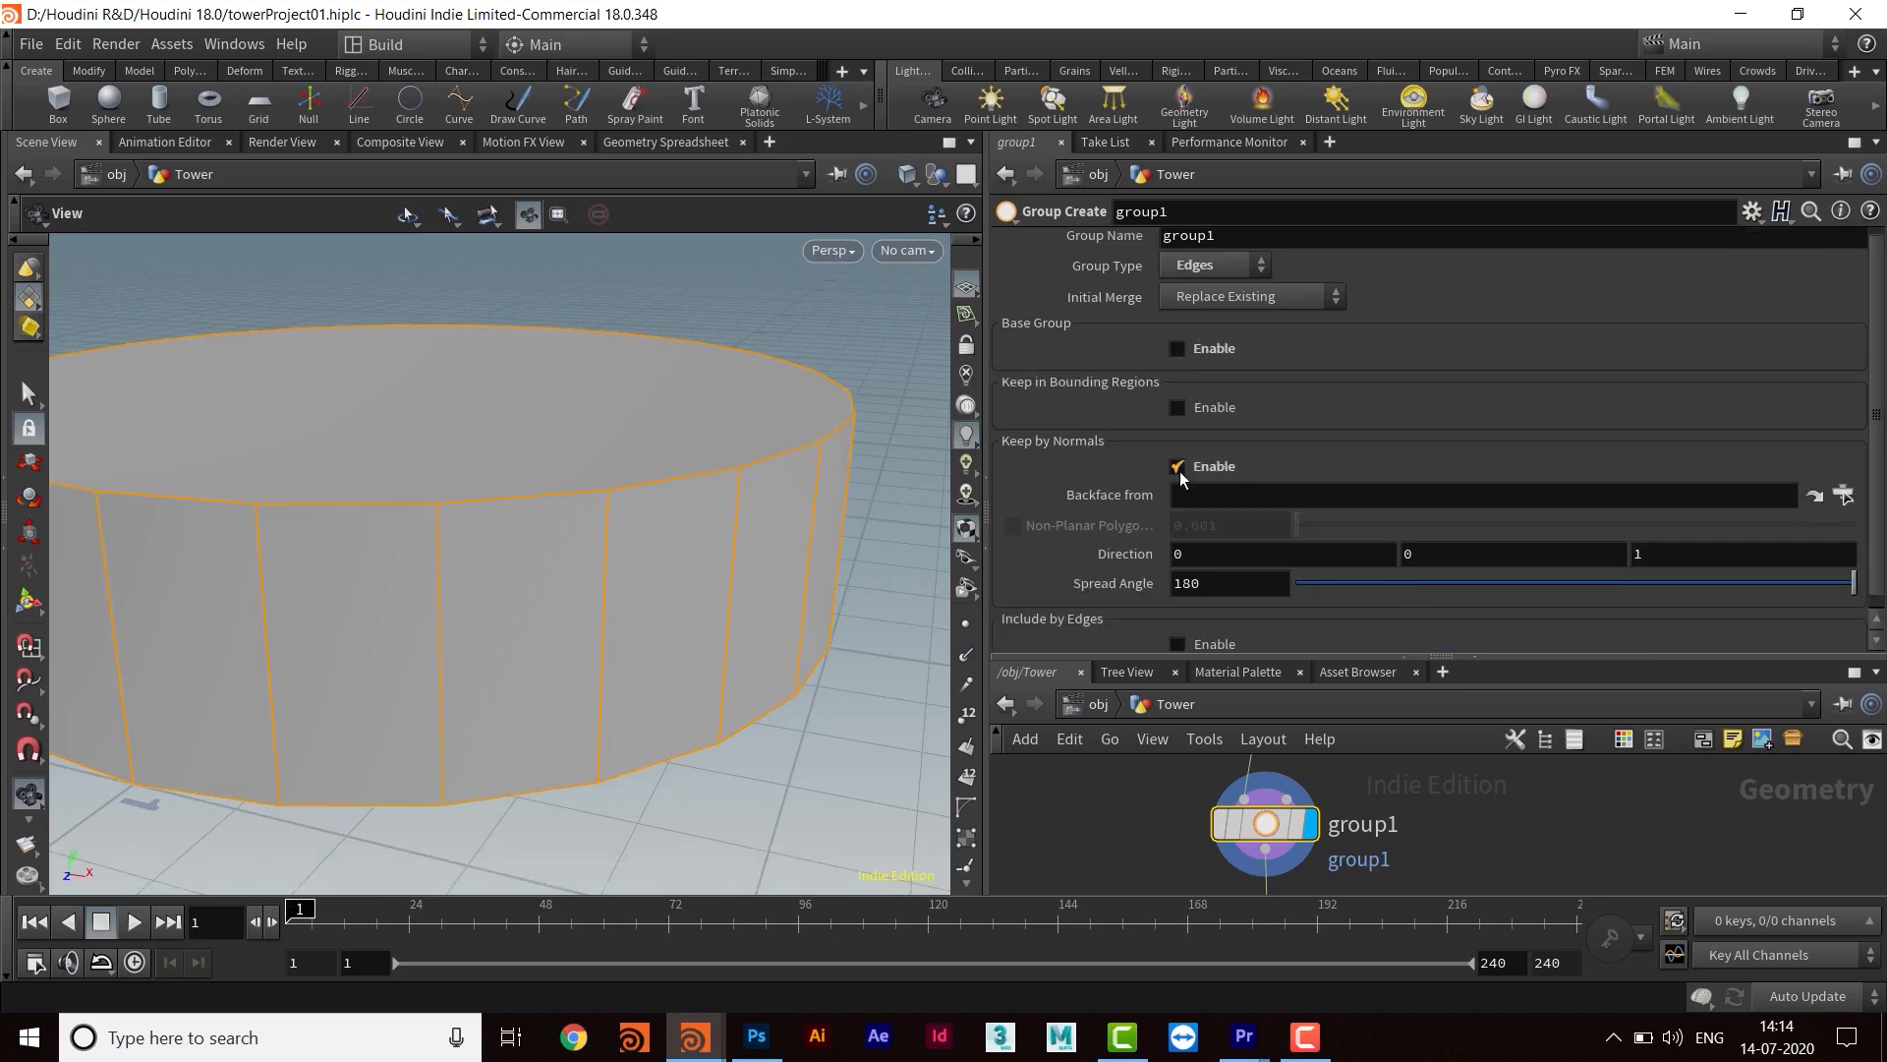
# Set group1's normal direction to 0, 1, 0
pyautogui.doubleClick(1654, 557)
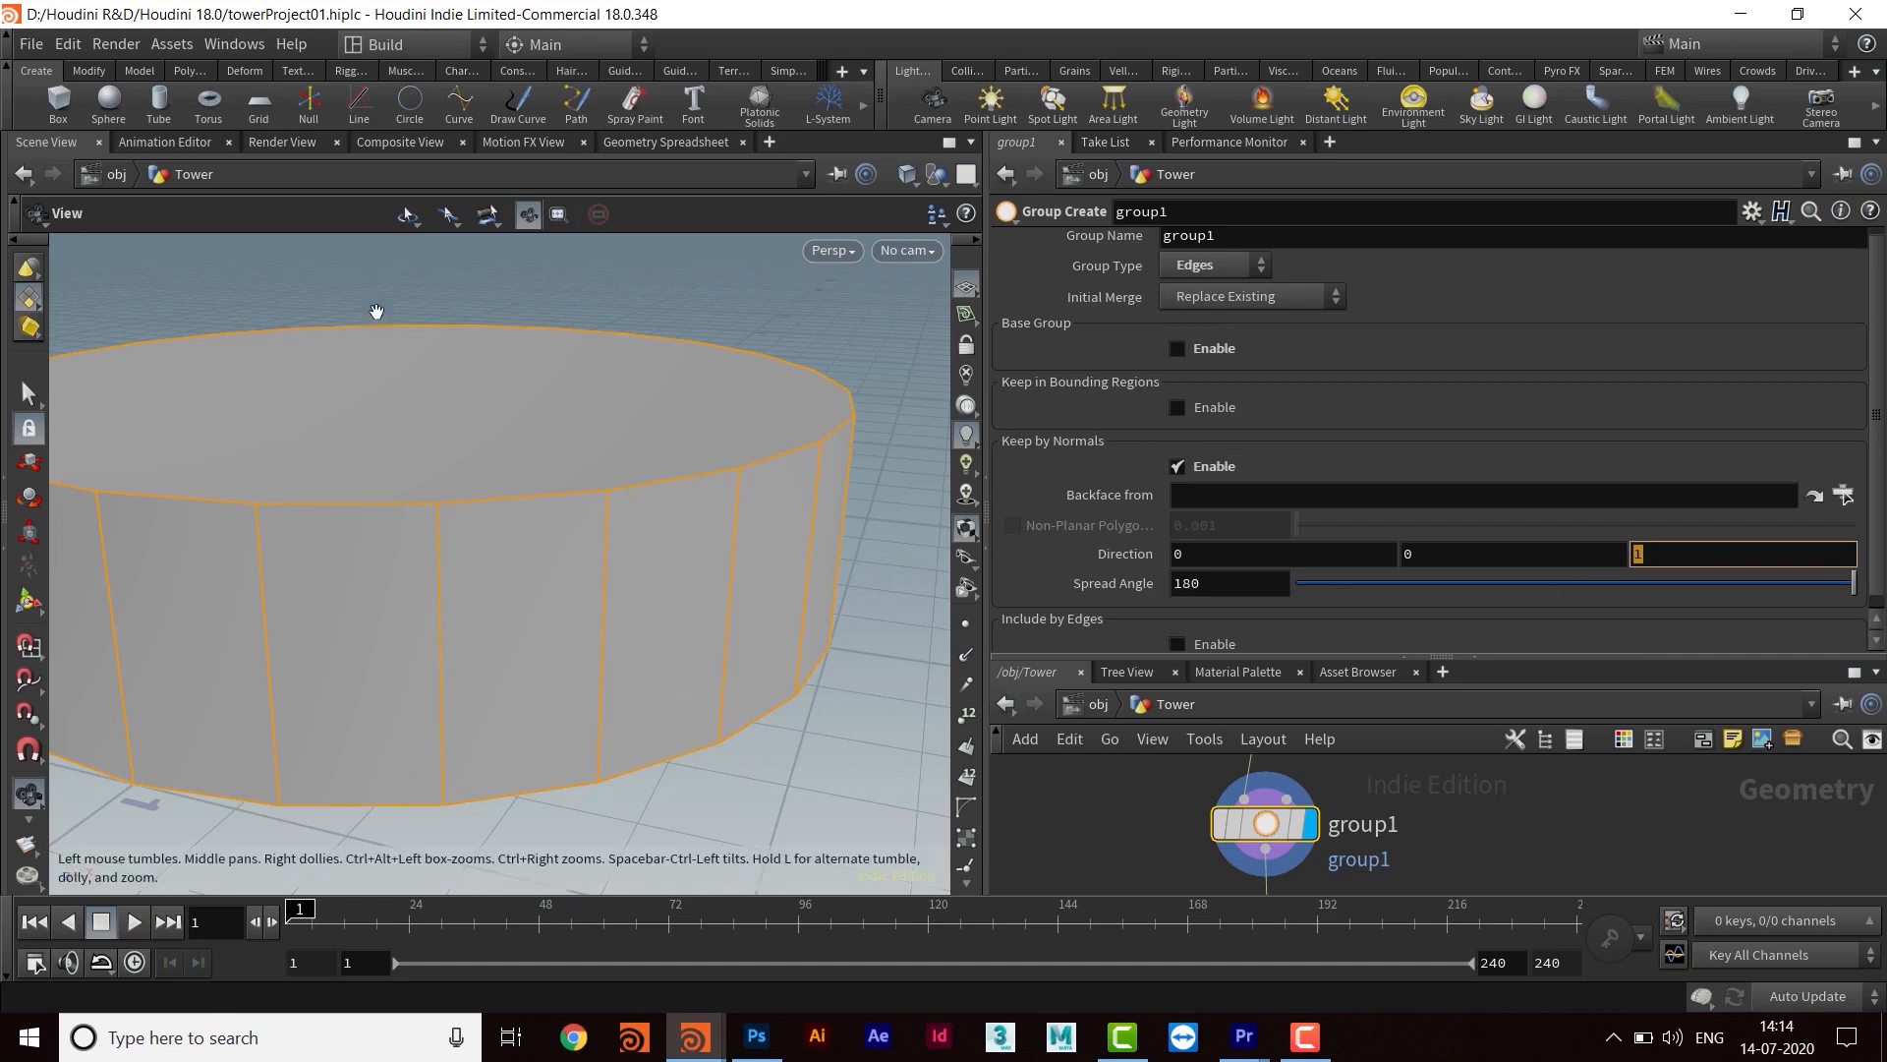
pyautogui.press('BackSpace')
pyautogui.write('0')
pyautogui.press('Return')
pyautogui.doubleClick(1530, 561)
pyautogui.write('1')
pyautogui.press('Return')
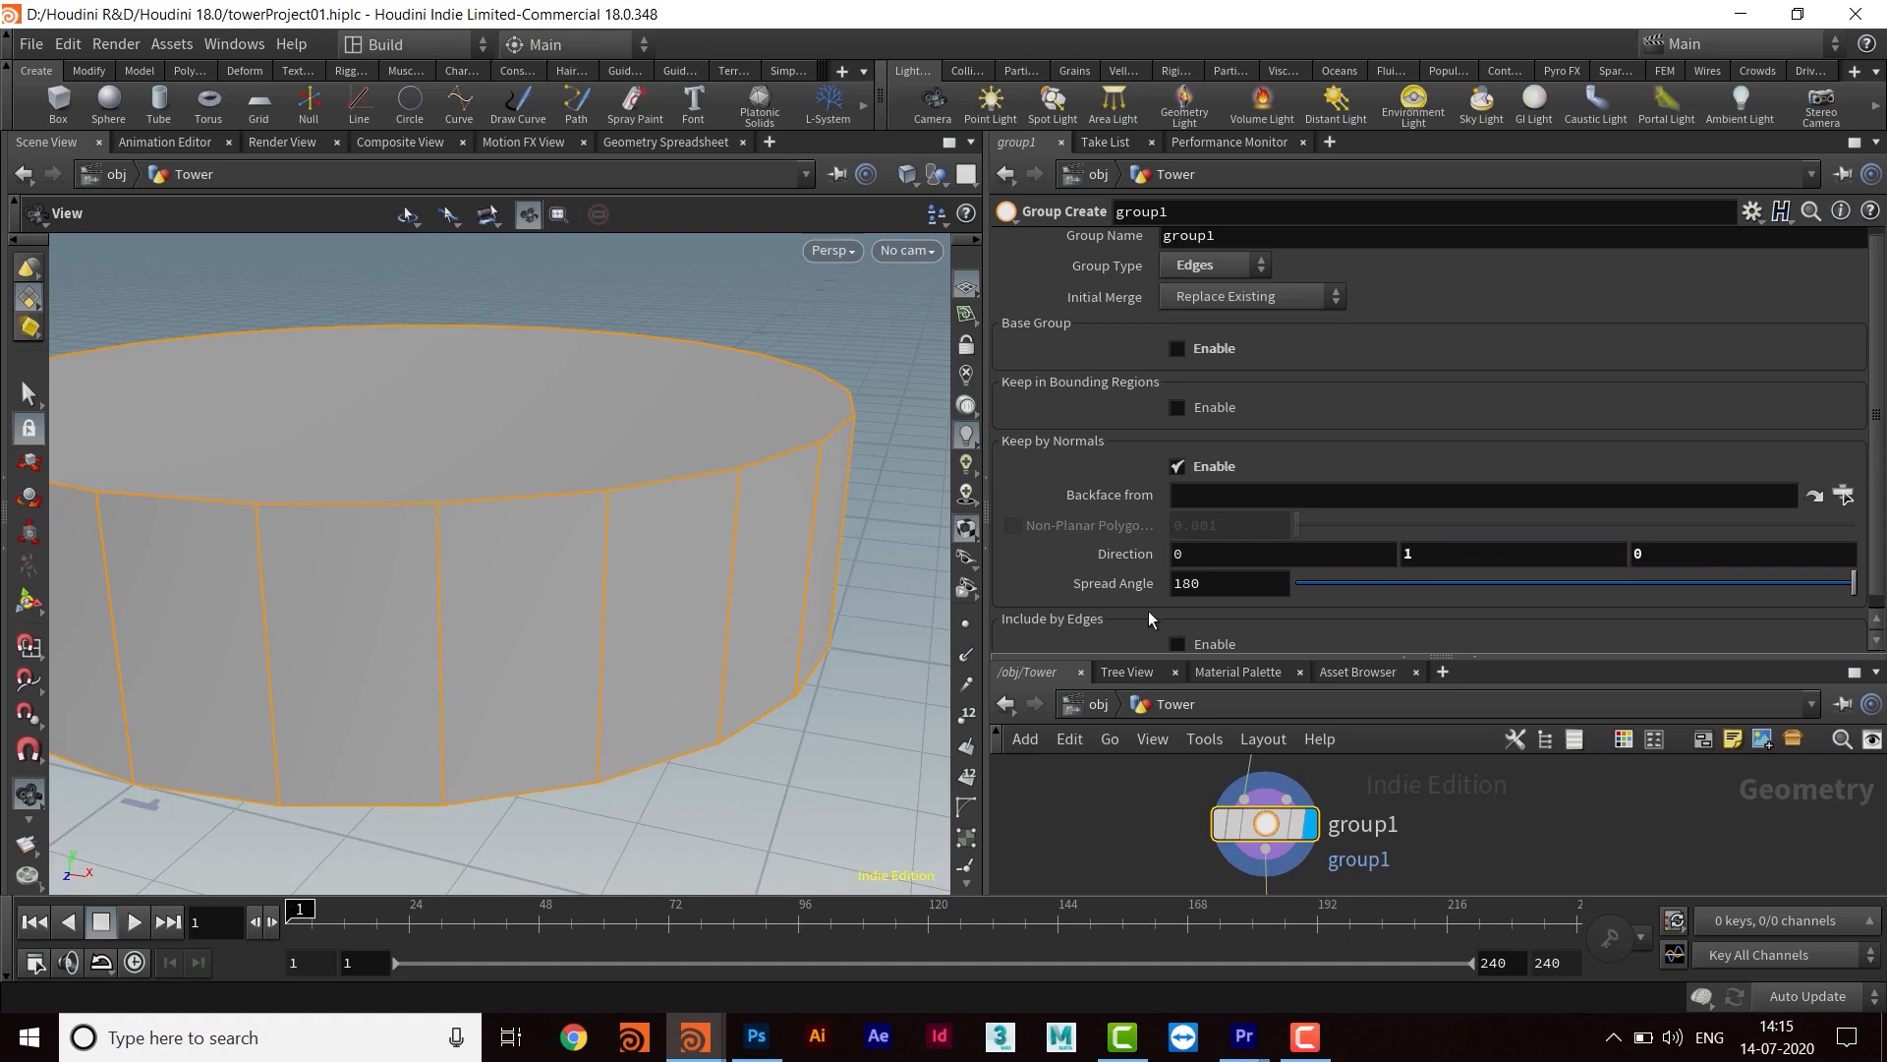
# Try a spread angle of 0 for group1 and check the disc from below
pyautogui.doubleClick(1272, 583)
pyautogui.write('0')
pyautogui.press('Return')
pyautogui.moveTo(615, 569); pyautogui.dragTo(623, 478)
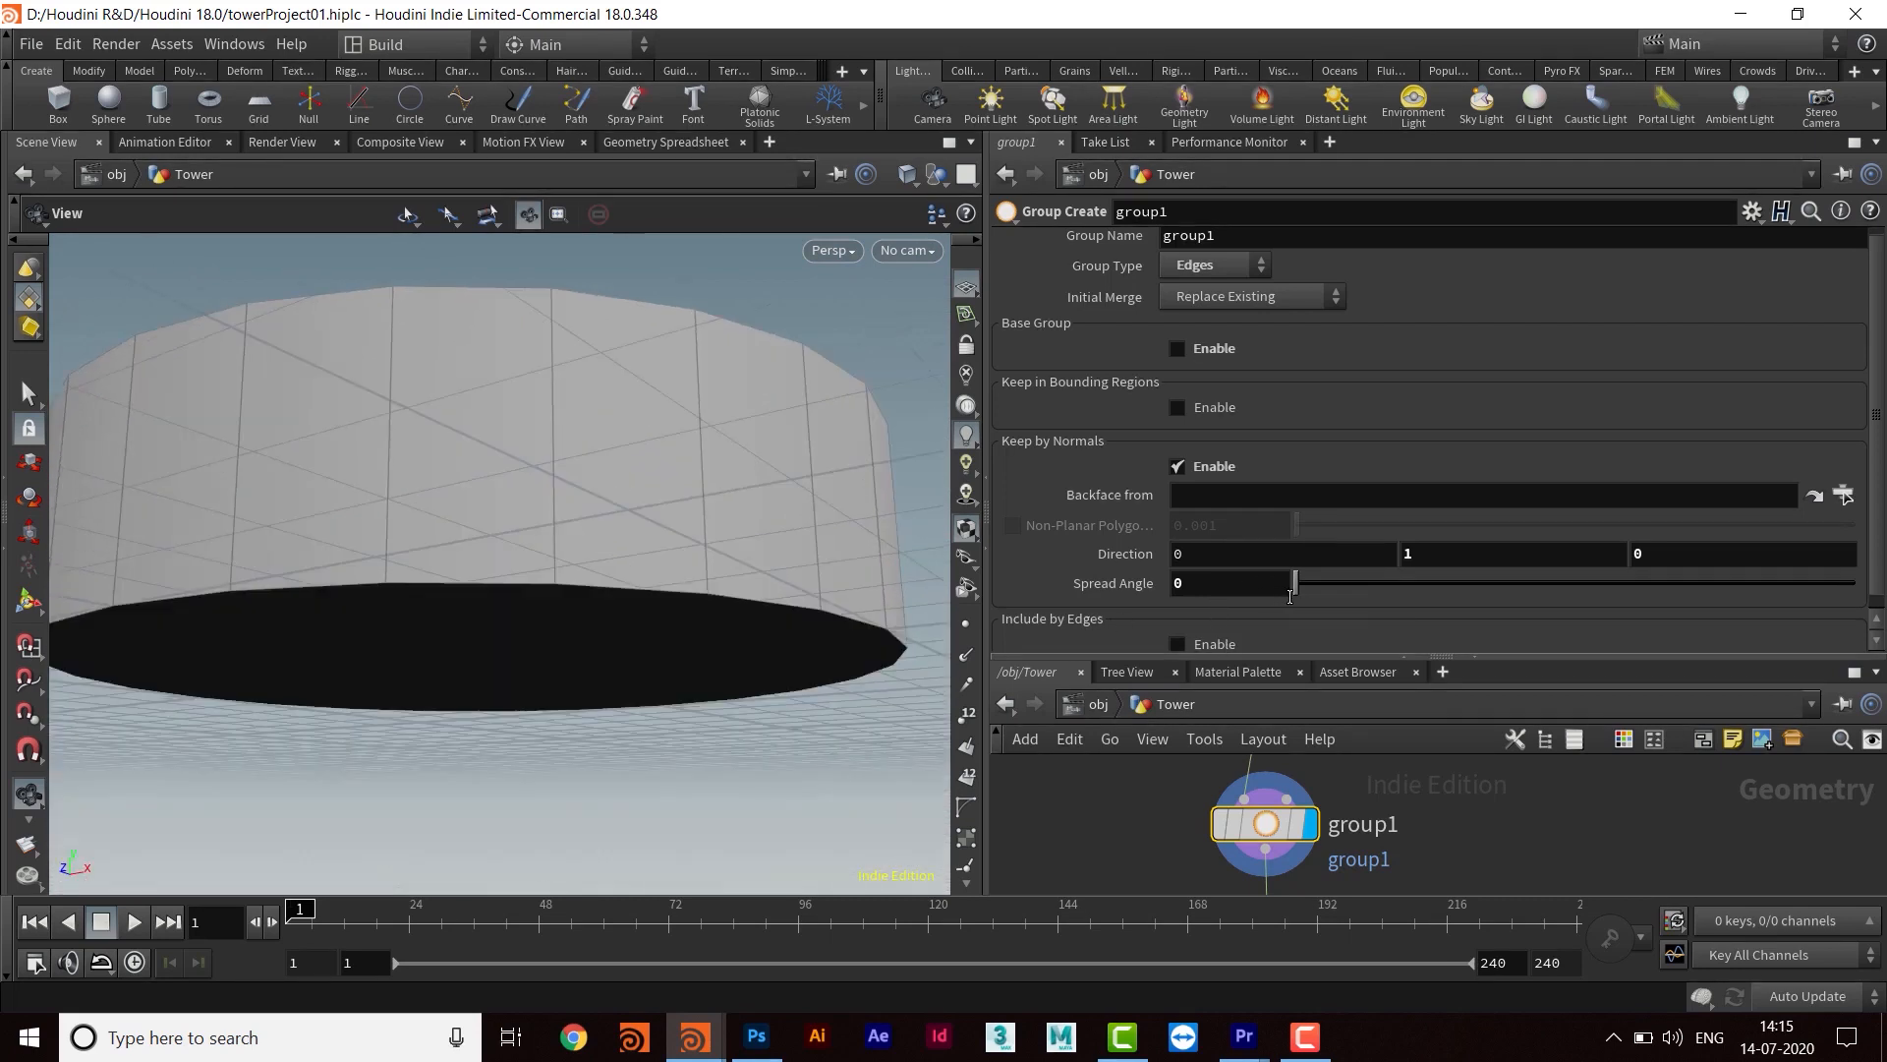
# Try a spread angle of 90 for group1 and compare it with larger angles such as 129.9
pyautogui.moveTo(1294, 590); pyautogui.dragTo(1350, 586)
pyautogui.write('90')
pyautogui.press('Return')
pyautogui.moveTo(510, 771); pyautogui.dragTo(629, 549)
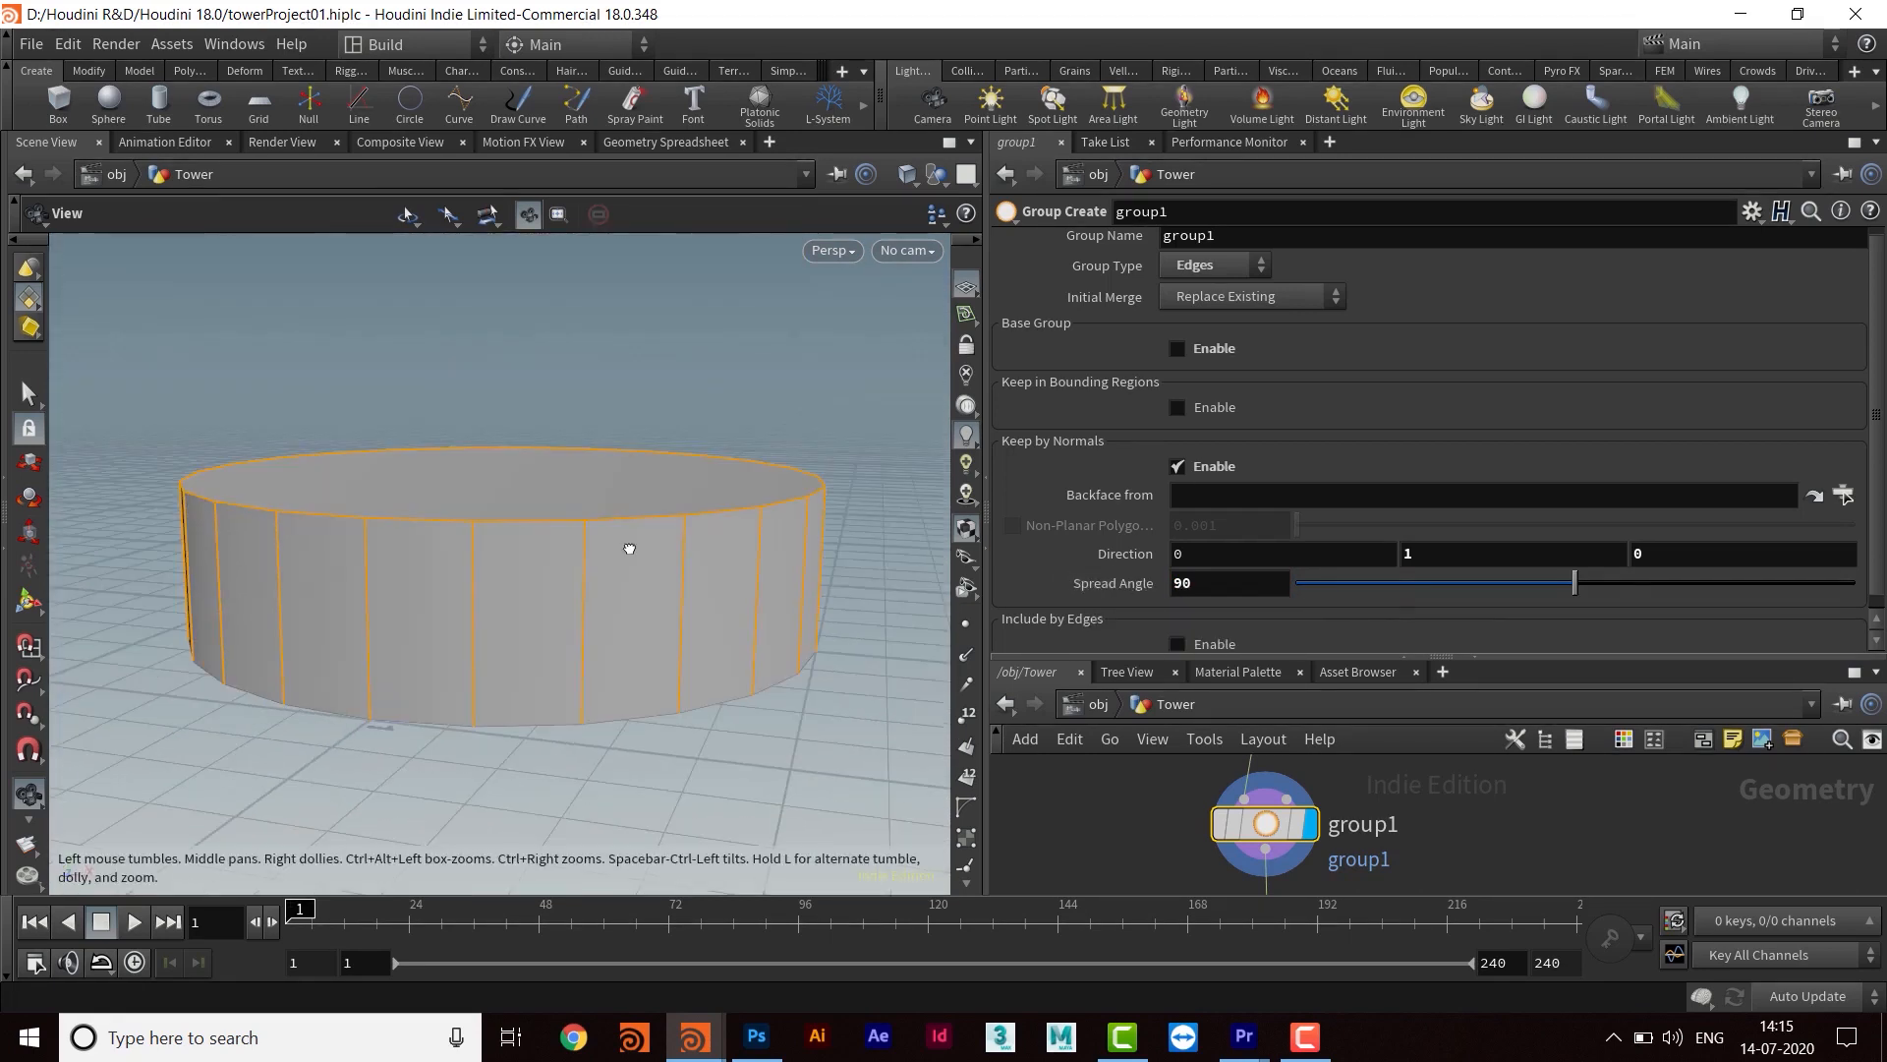
pyautogui.moveTo(1637, 588); pyautogui.dragTo(1659, 588)
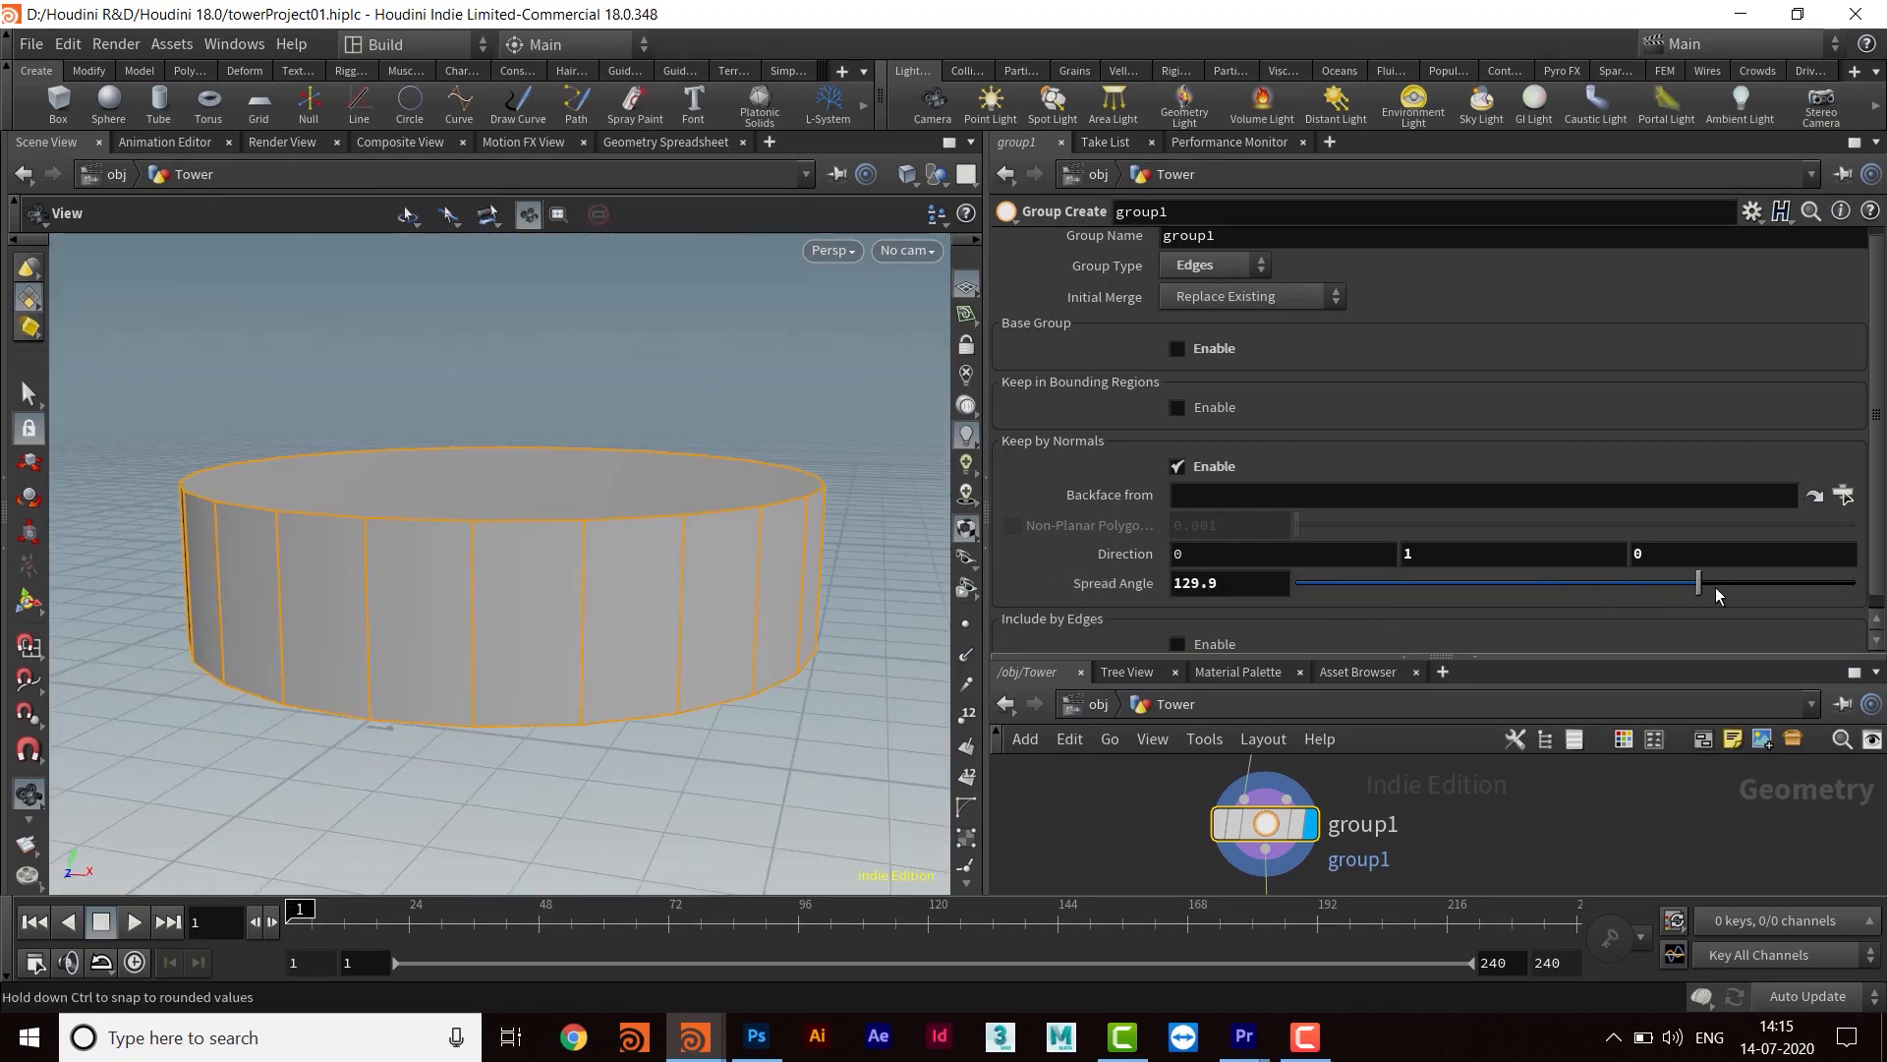
pyautogui.moveTo(1779, 584); pyautogui.dragTo(1545, 586)
pyautogui.doubleClick(1259, 587)
pyautogui.write('90')
pyautogui.press('Return')
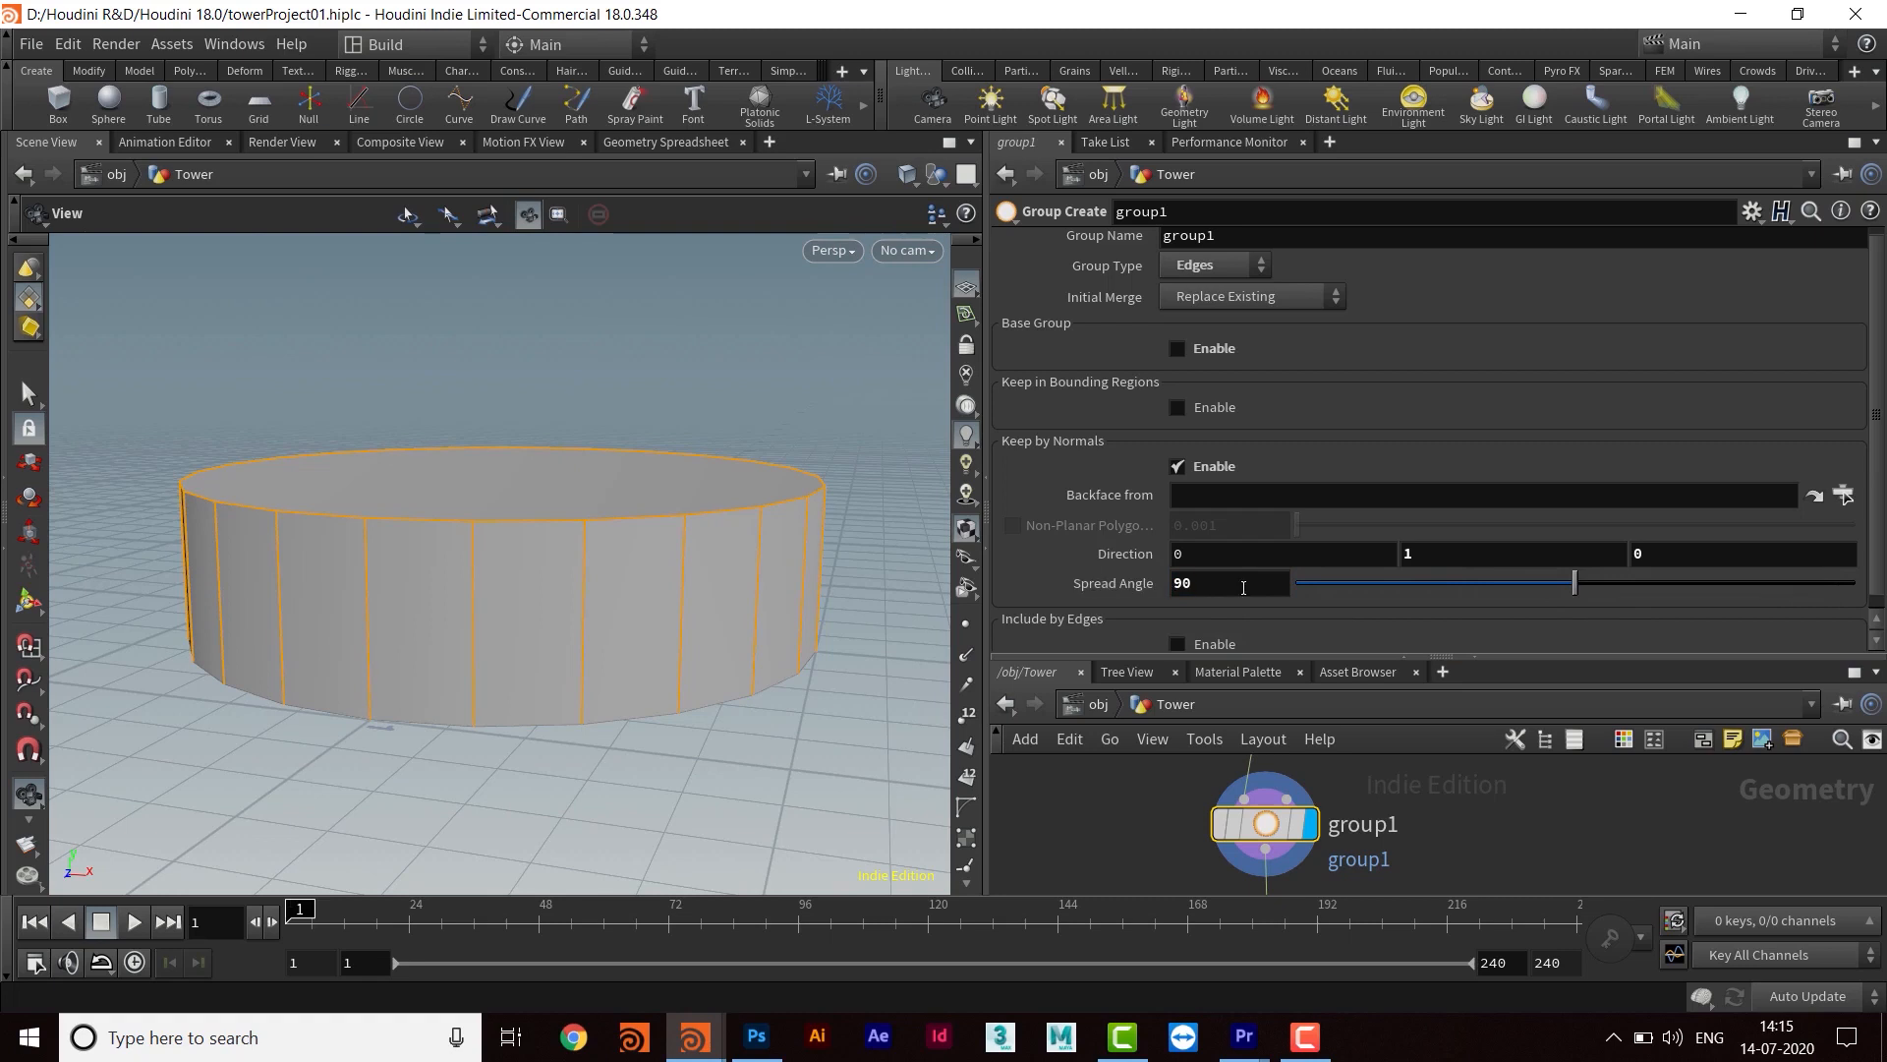
# Try a spread angle of 20 for group1 and change it to 60
pyautogui.write('20')
pyautogui.press('Return')
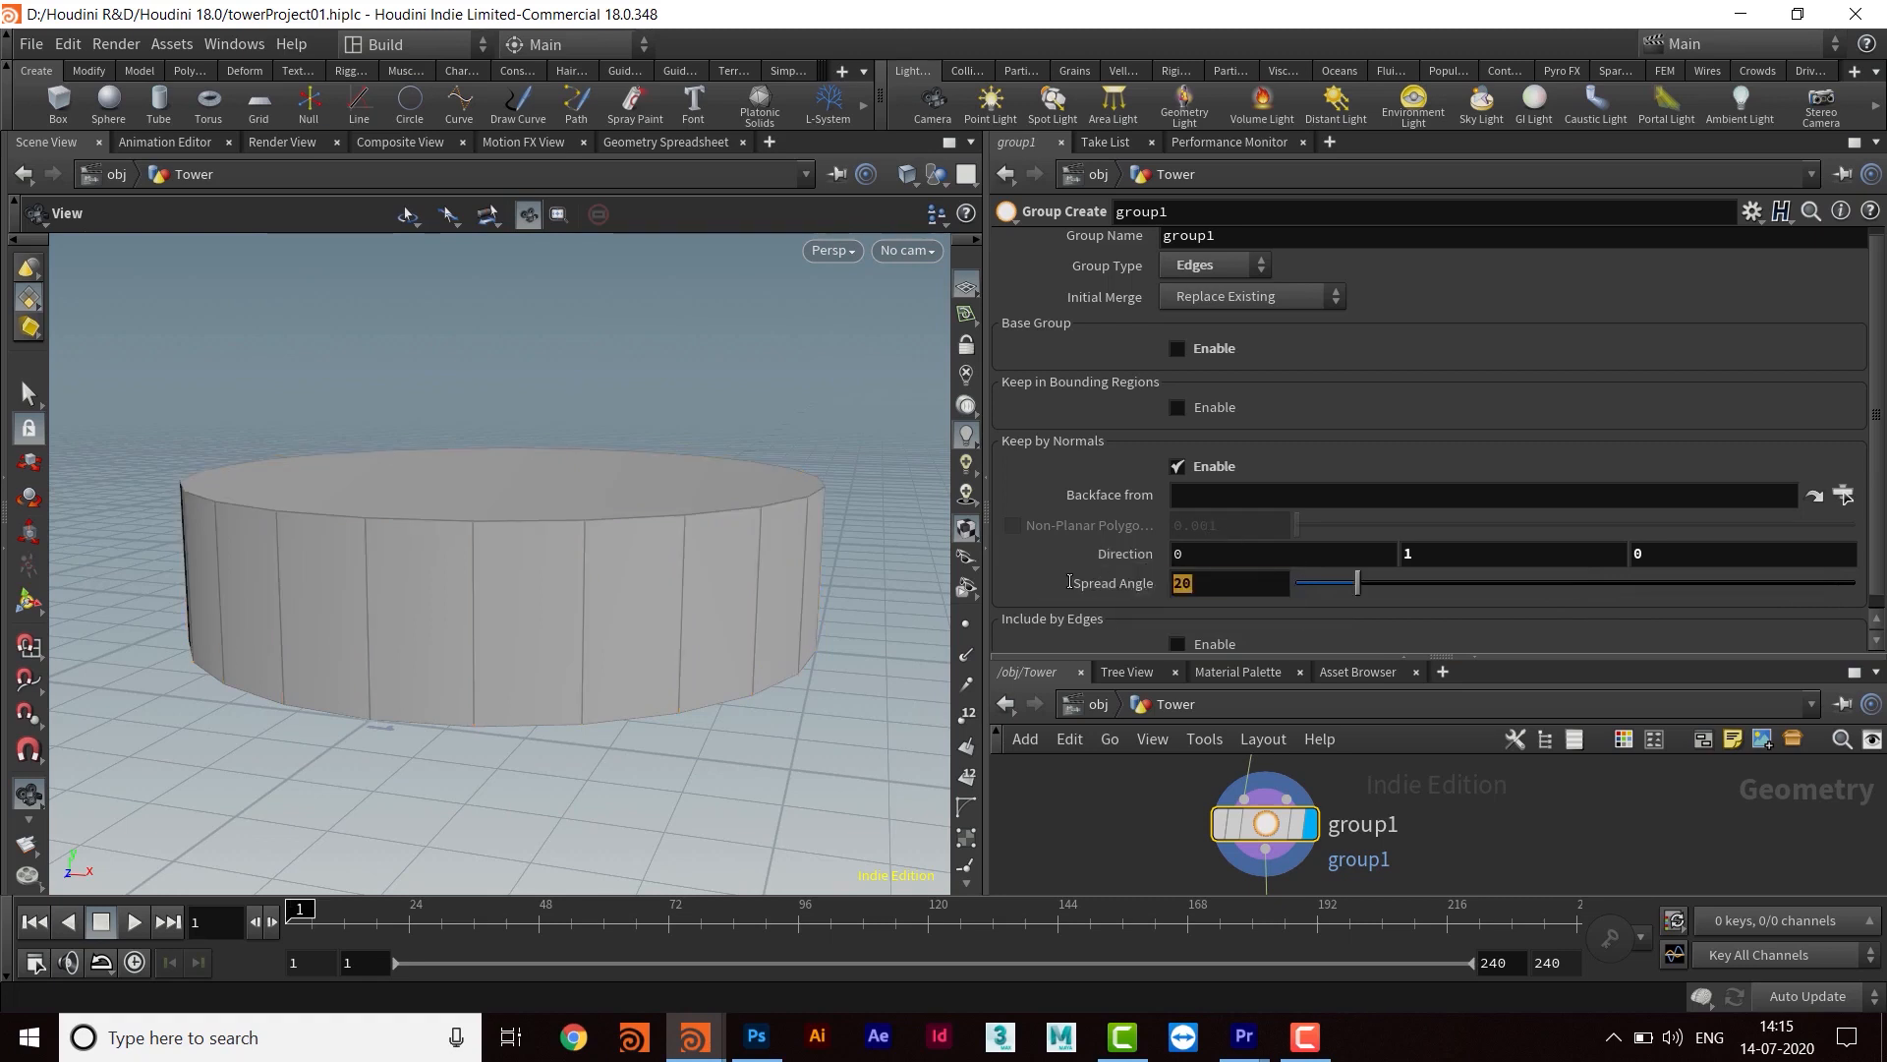
pyautogui.write('60')
pyautogui.press('Return')
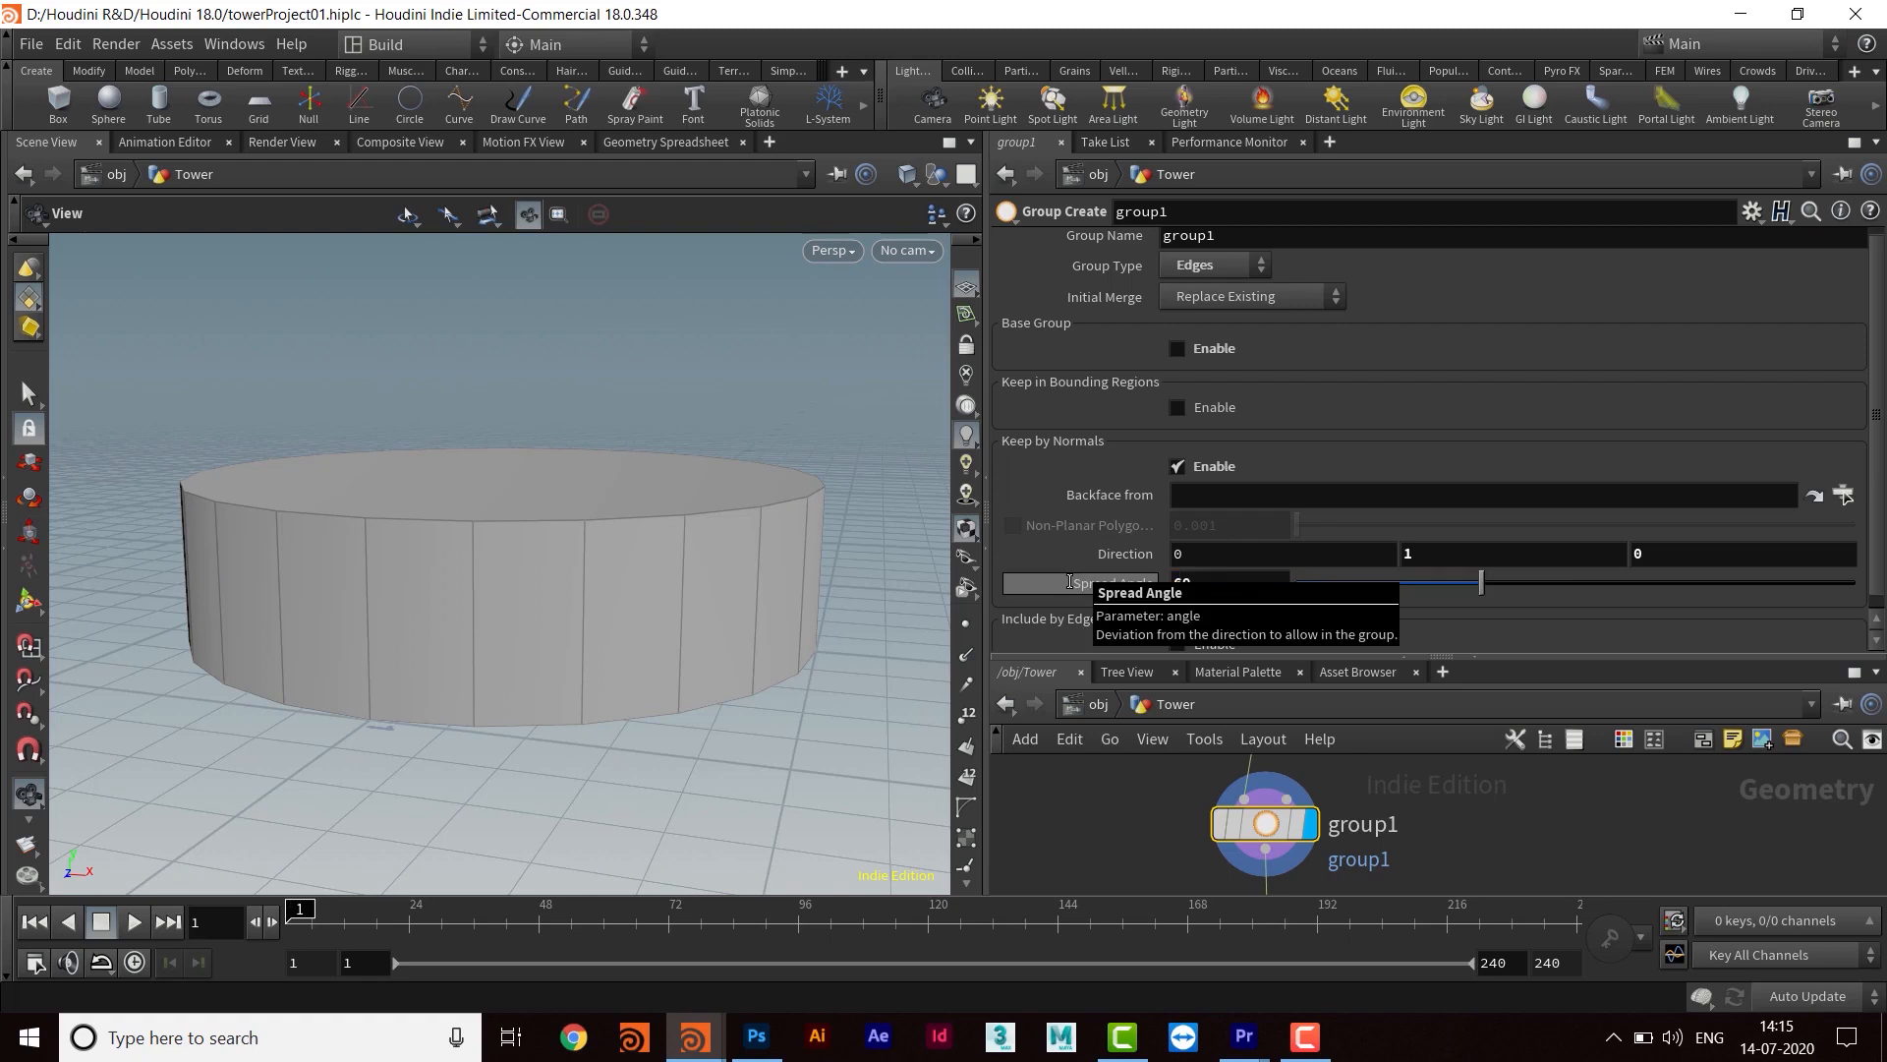
# Set group1's spread angle to 80 and inspect the disc's upper rim
pyautogui.moveTo(1217, 584); pyautogui.dragTo(1090, 605)
pyautogui.write('80')
pyautogui.press('Return')
pyautogui.moveTo(497, 551); pyautogui.dragTo(658, 674)
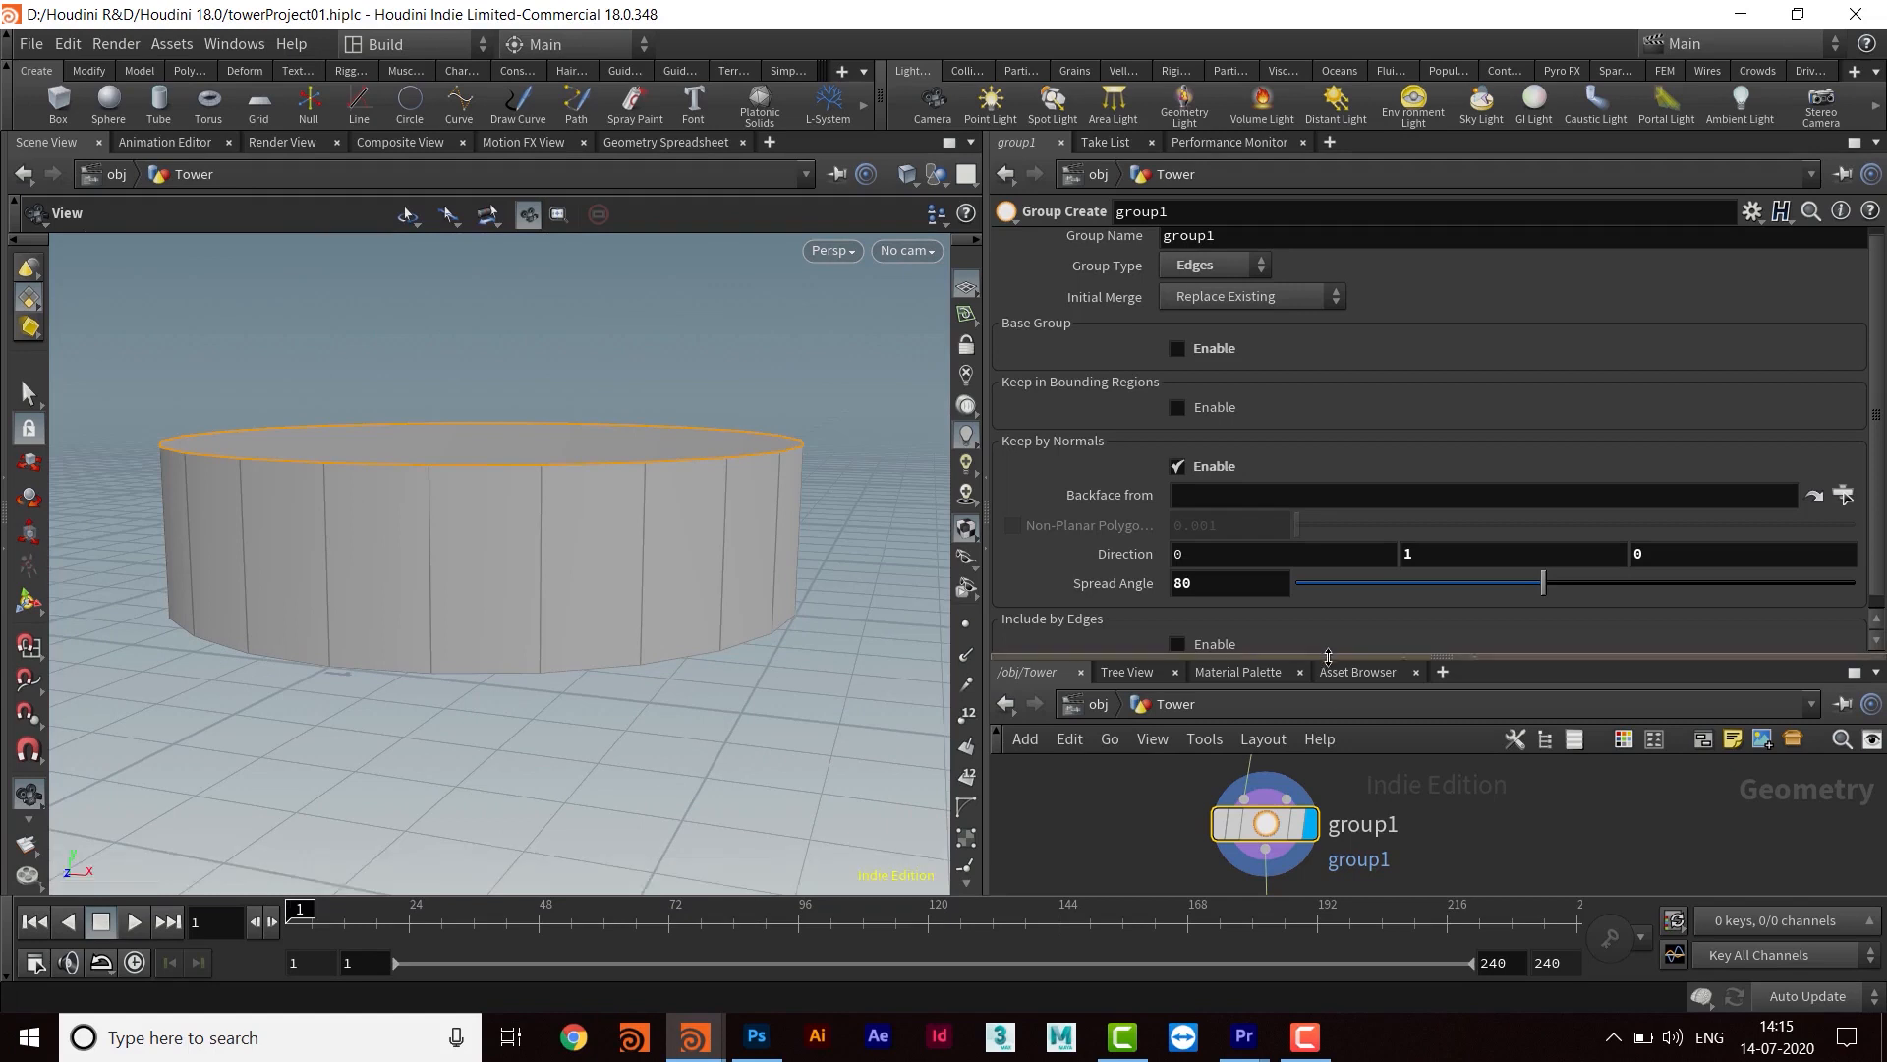
# Rename the edge group created by group1 as top_edges
pyautogui.moveTo(1329, 659)
pyautogui.mouseDown()
pyautogui.moveTo(1324, 752)
pyautogui.moveTo(1308, 639)
pyautogui.moveTo(1302, 673)
pyautogui.mouseUp()
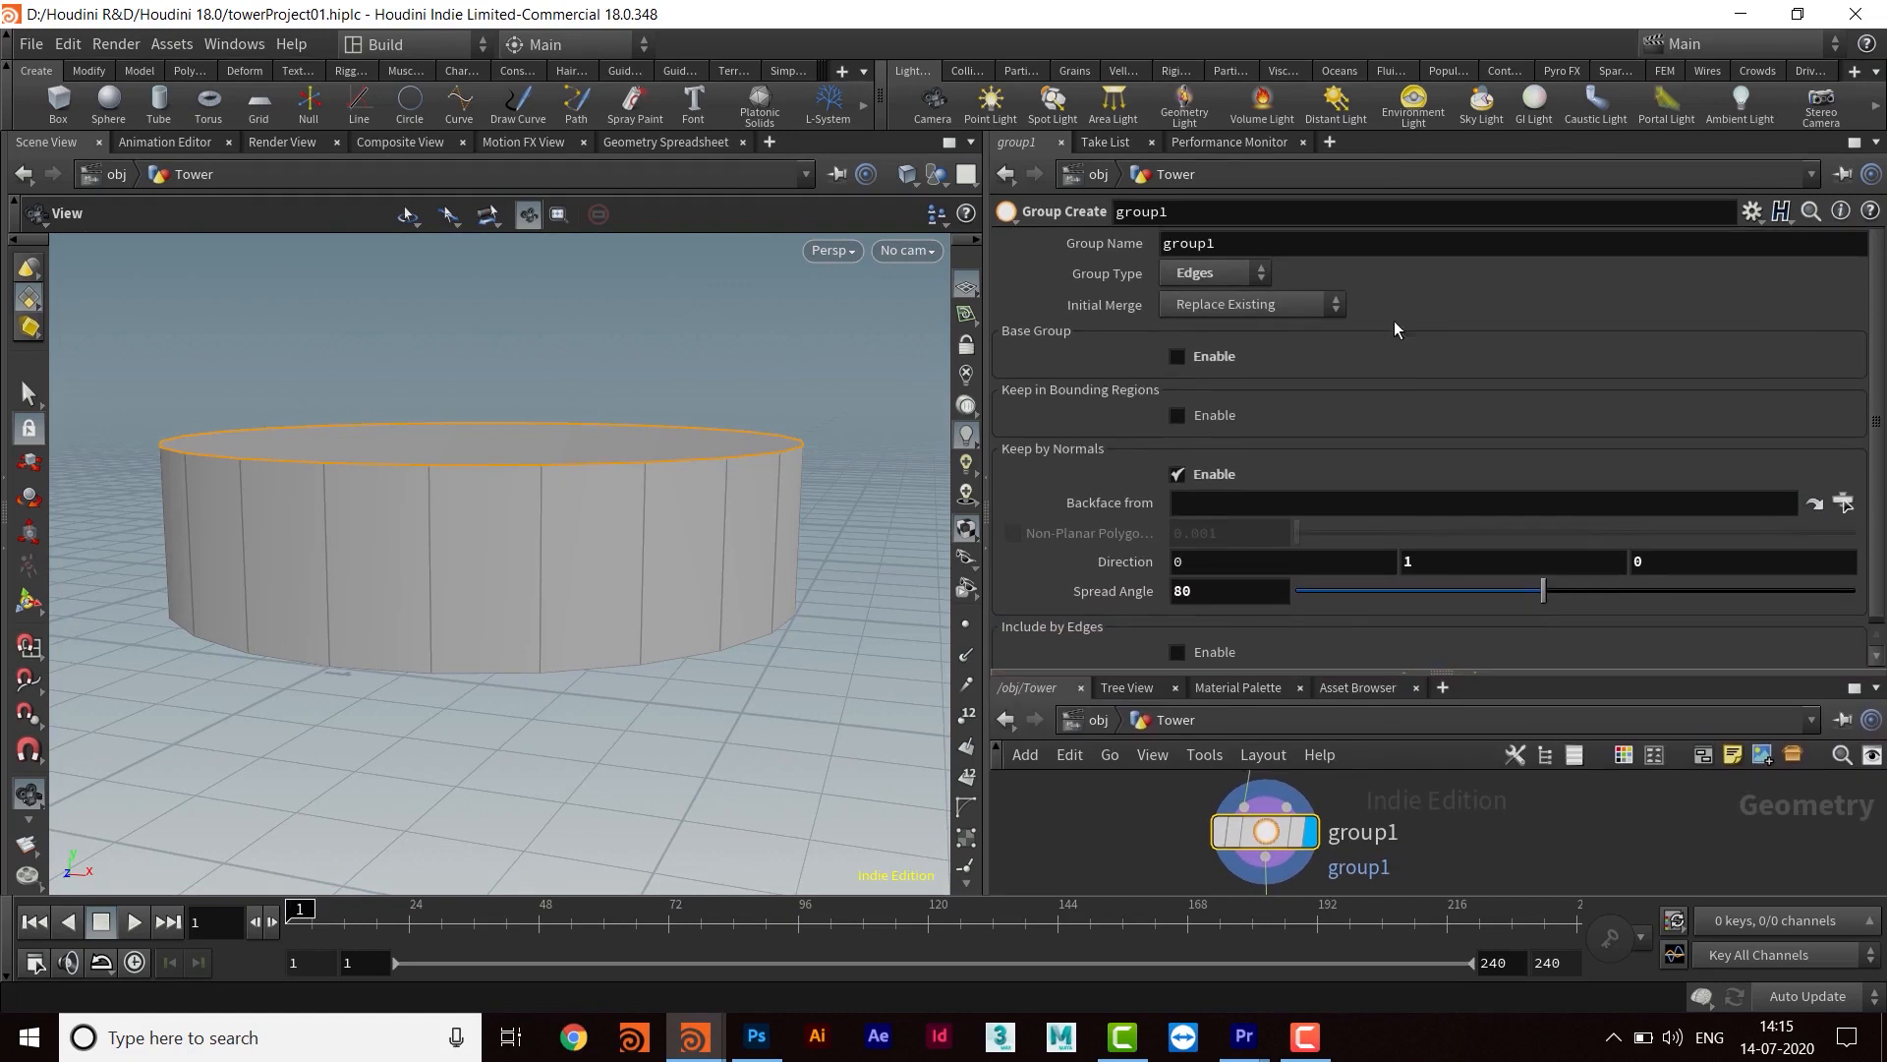
pyautogui.click(1245, 244)
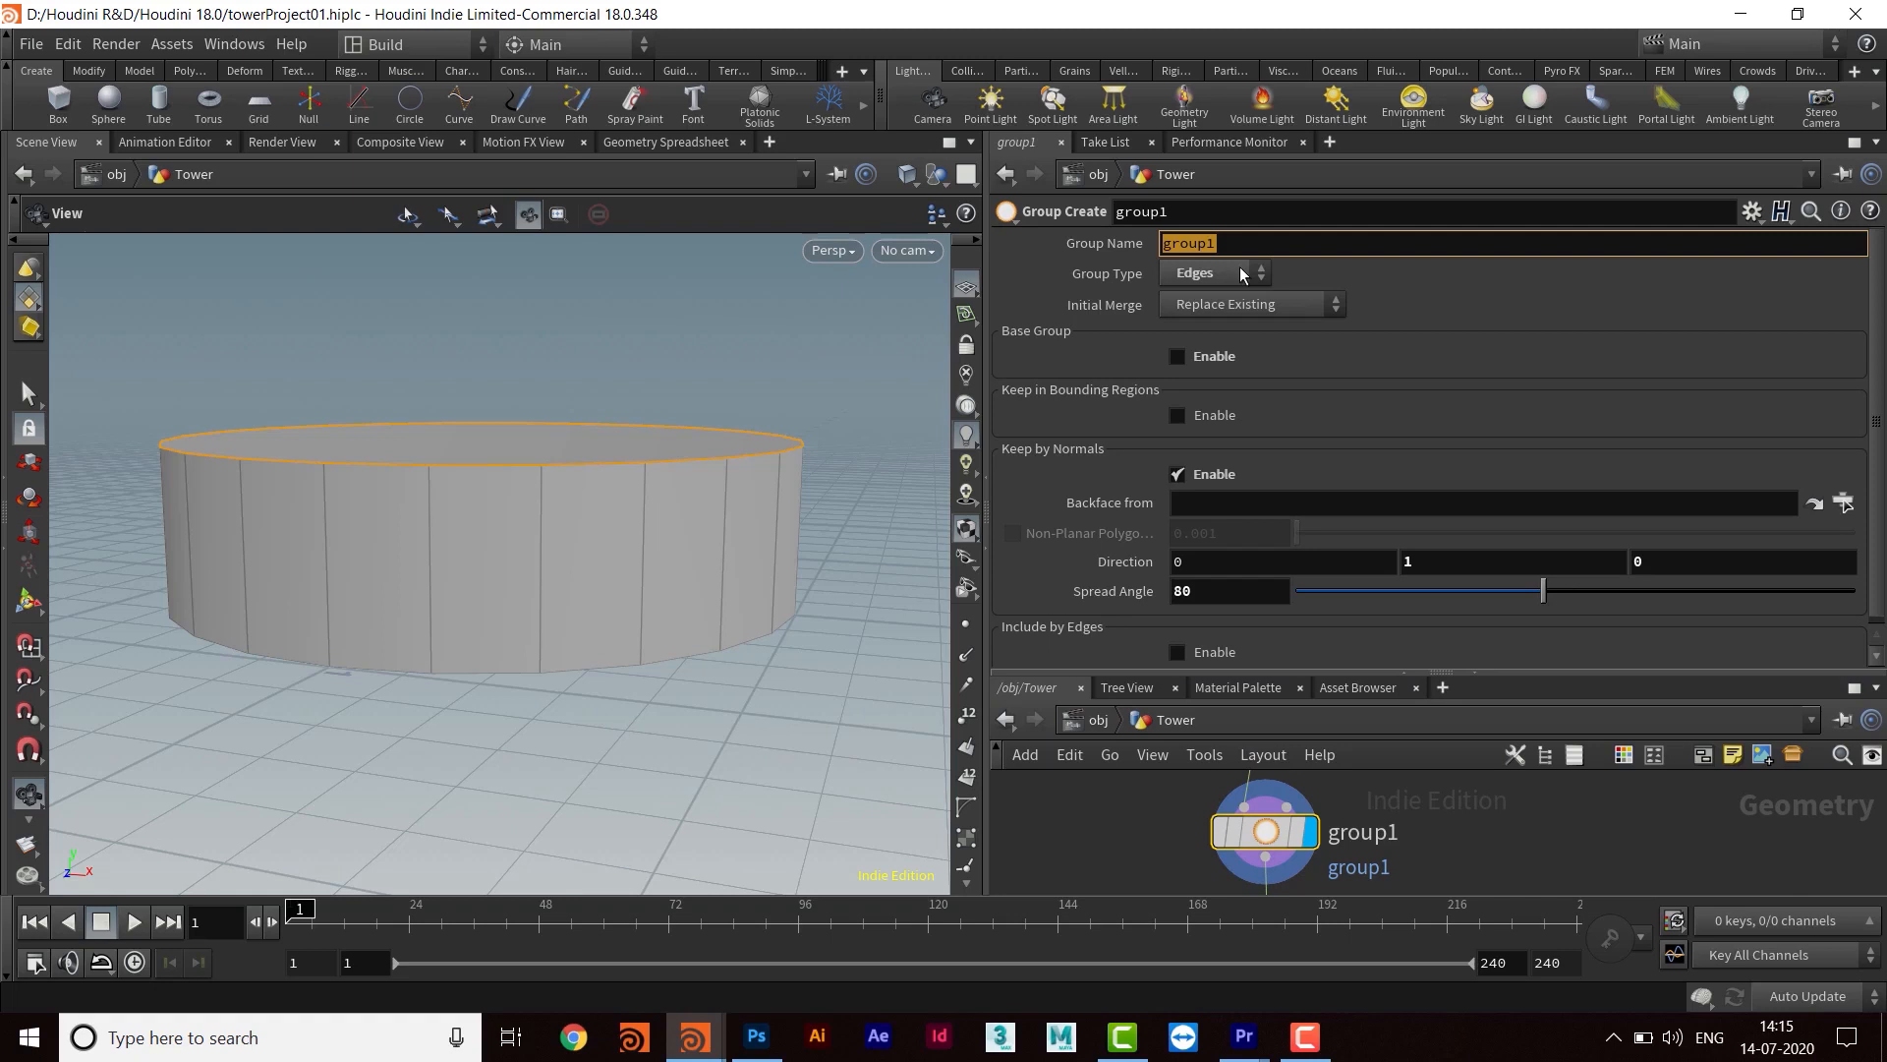
pyautogui.write('TOP')
pyautogui.press('BackSpace')
pyautogui.press('BackSpace')
pyautogui.press('BackSpace')
pyautogui.write('top_edges')
pyautogui.press('Return')
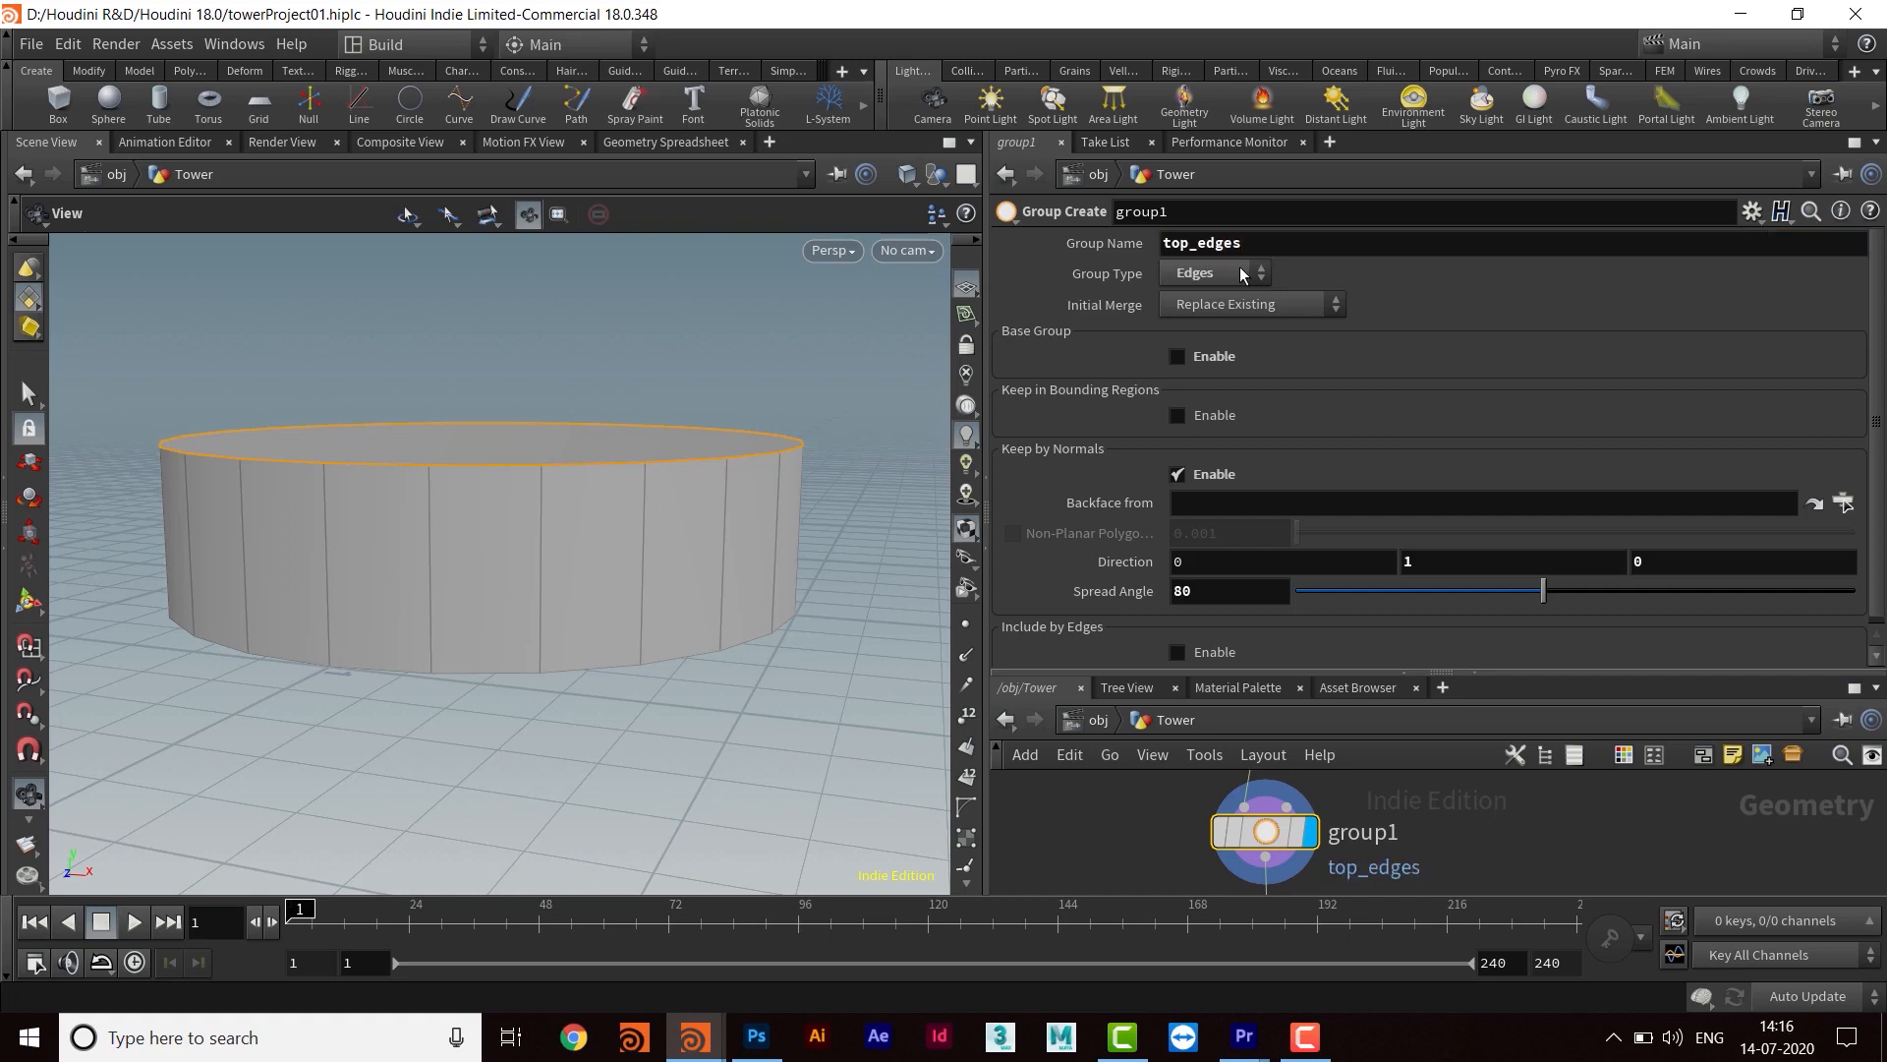
# Move polybevel3 further down to make room and duplicate the group1 node below the original
pyautogui.moveTo(1367, 672); pyautogui.dragTo(1370, 383)
pyautogui.moveTo(1476, 802); pyautogui.dragTo(1494, 590, button='middle')
pyautogui.moveTo(1315, 655); pyautogui.dragTo(1330, 833)
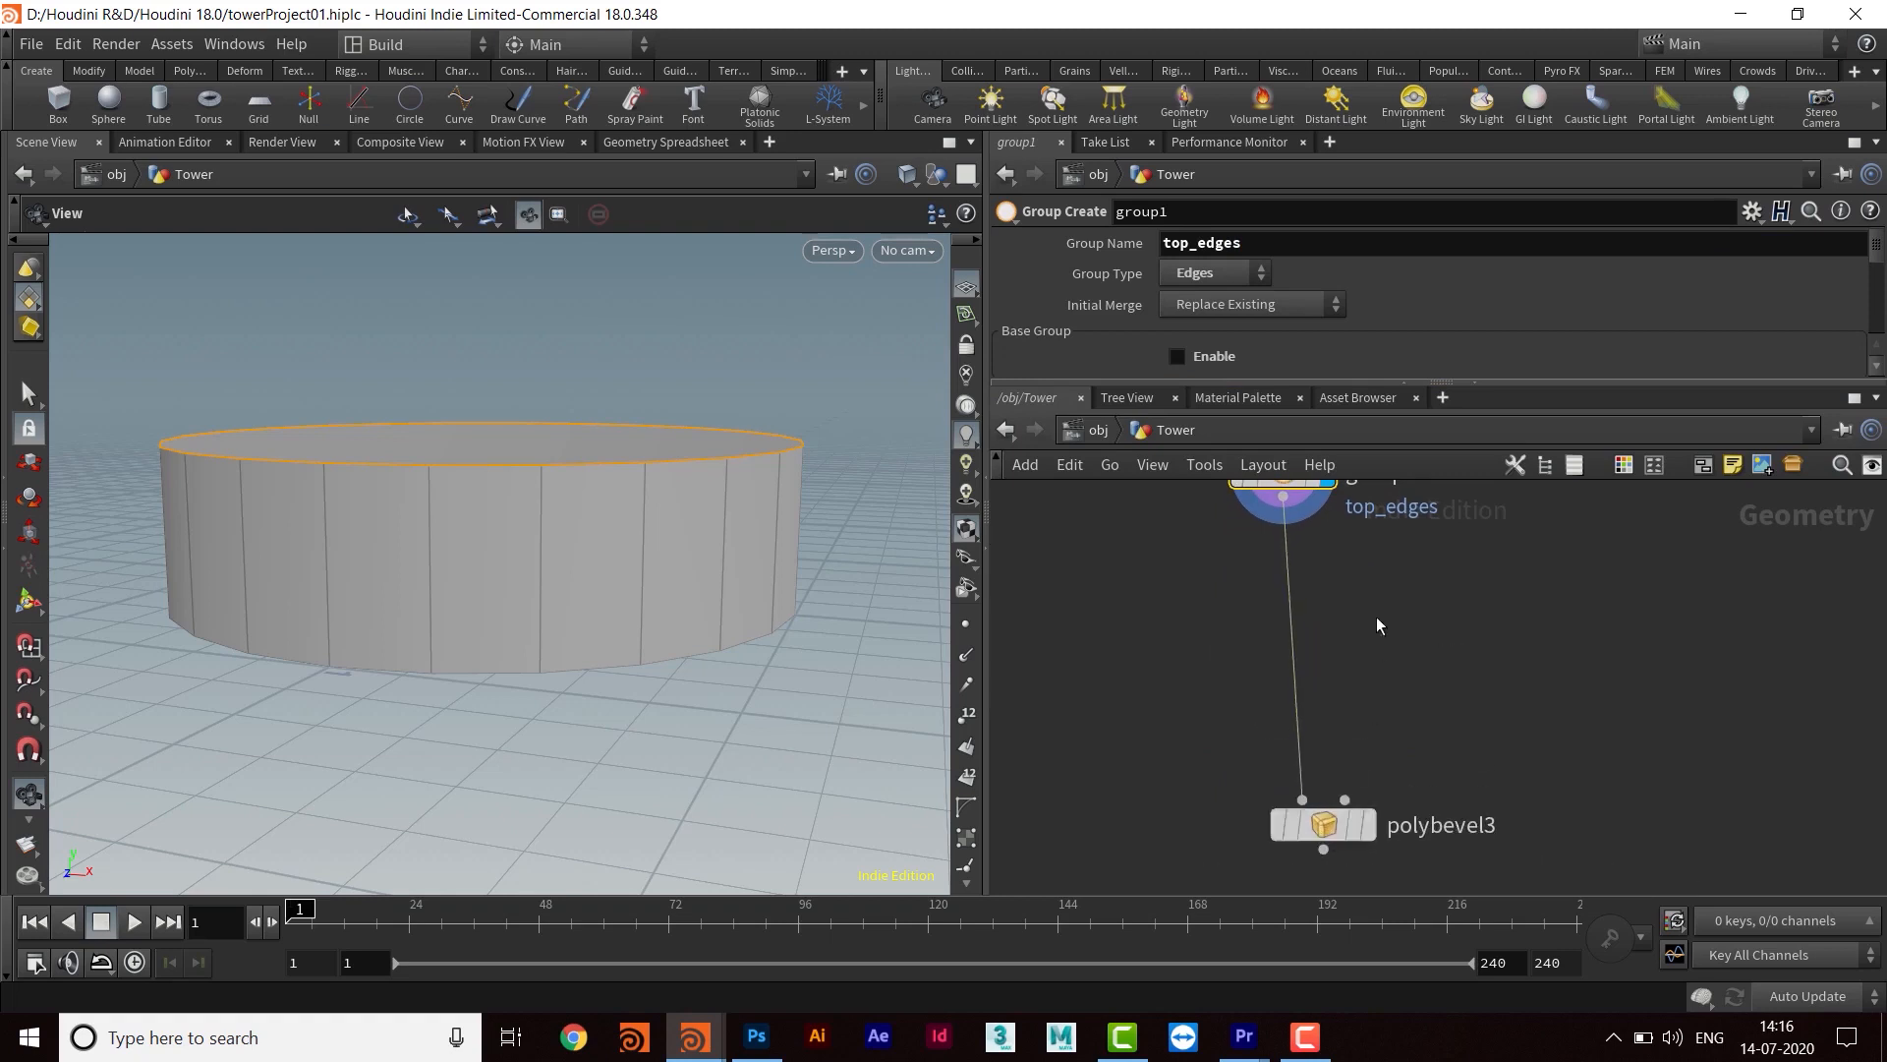
pyautogui.moveTo(1319, 575); pyautogui.dragTo(1281, 694, button='middle')
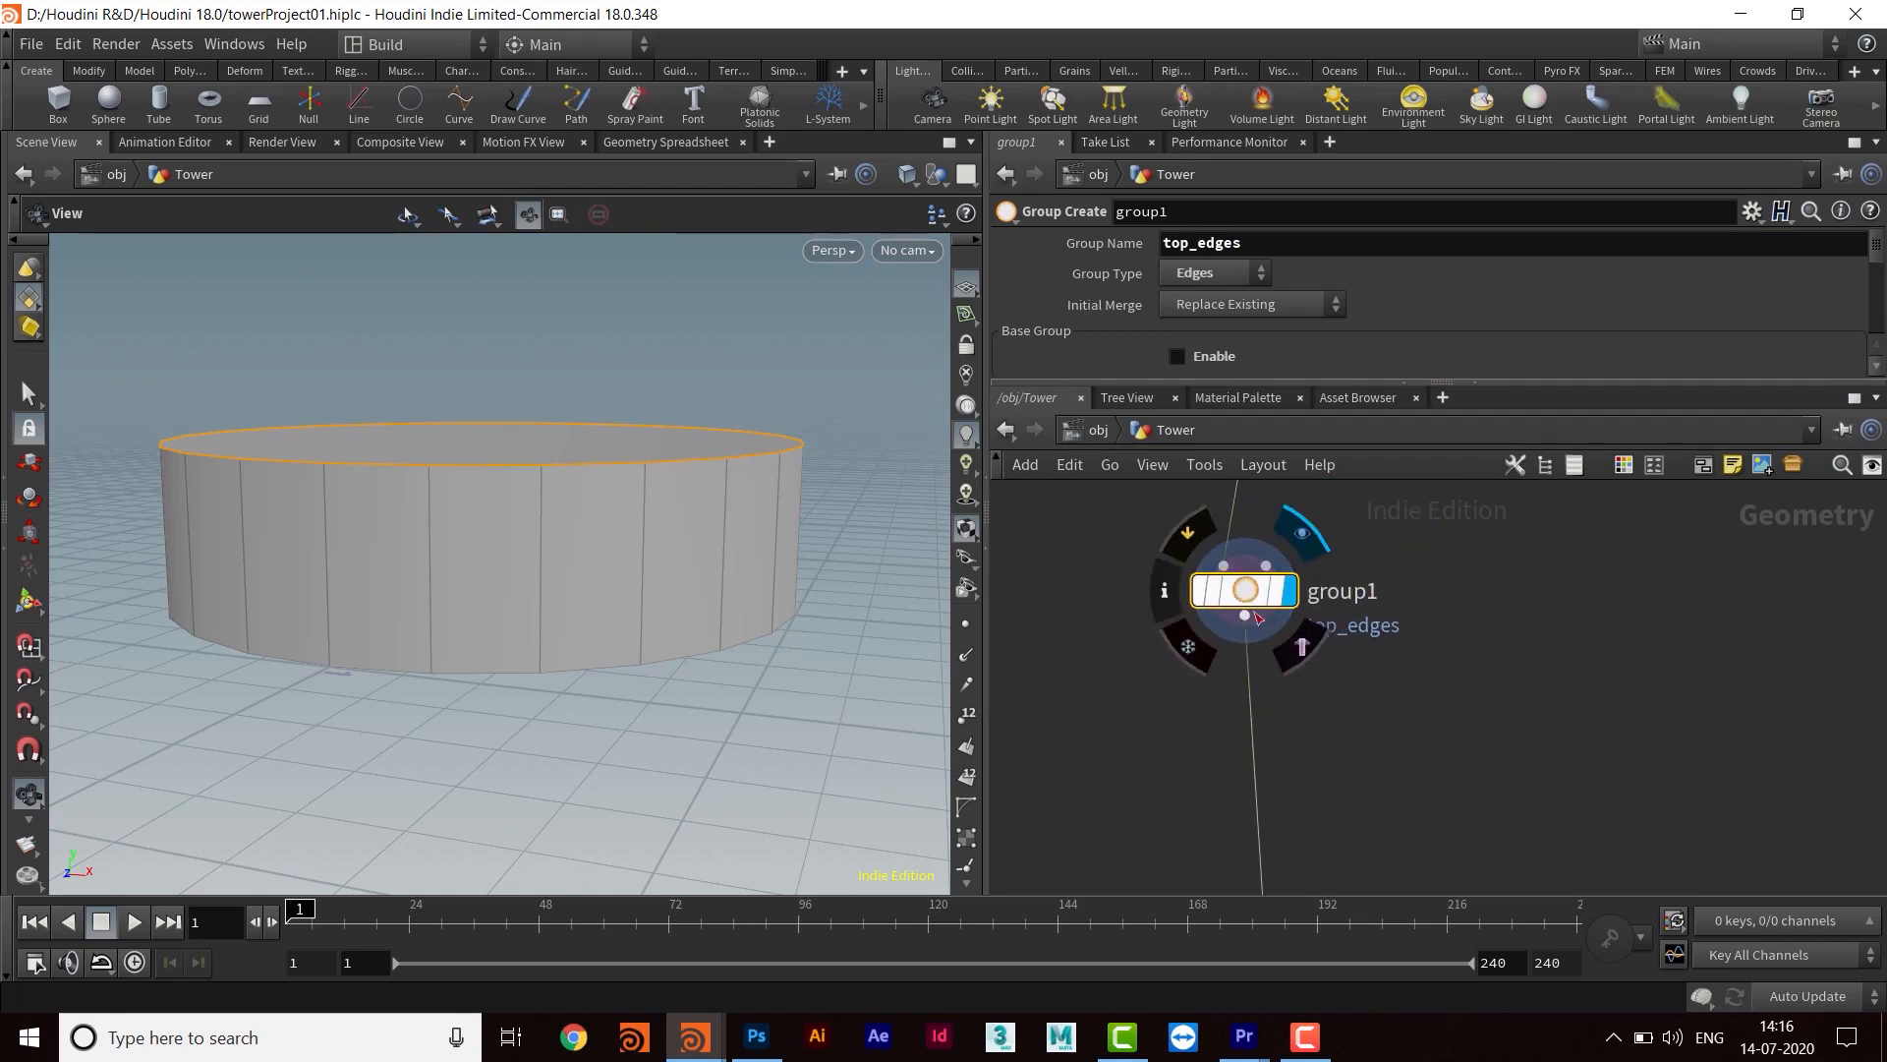
pyautogui.keyDown('alt'); pyautogui.moveTo(1256, 601); pyautogui.dragTo(1418, 728); pyautogui.keyUp('alt')
pyautogui.keyDown('alt'); pyautogui.moveTo(1386, 793); pyautogui.dragTo(1384, 799); pyautogui.keyUp('alt')
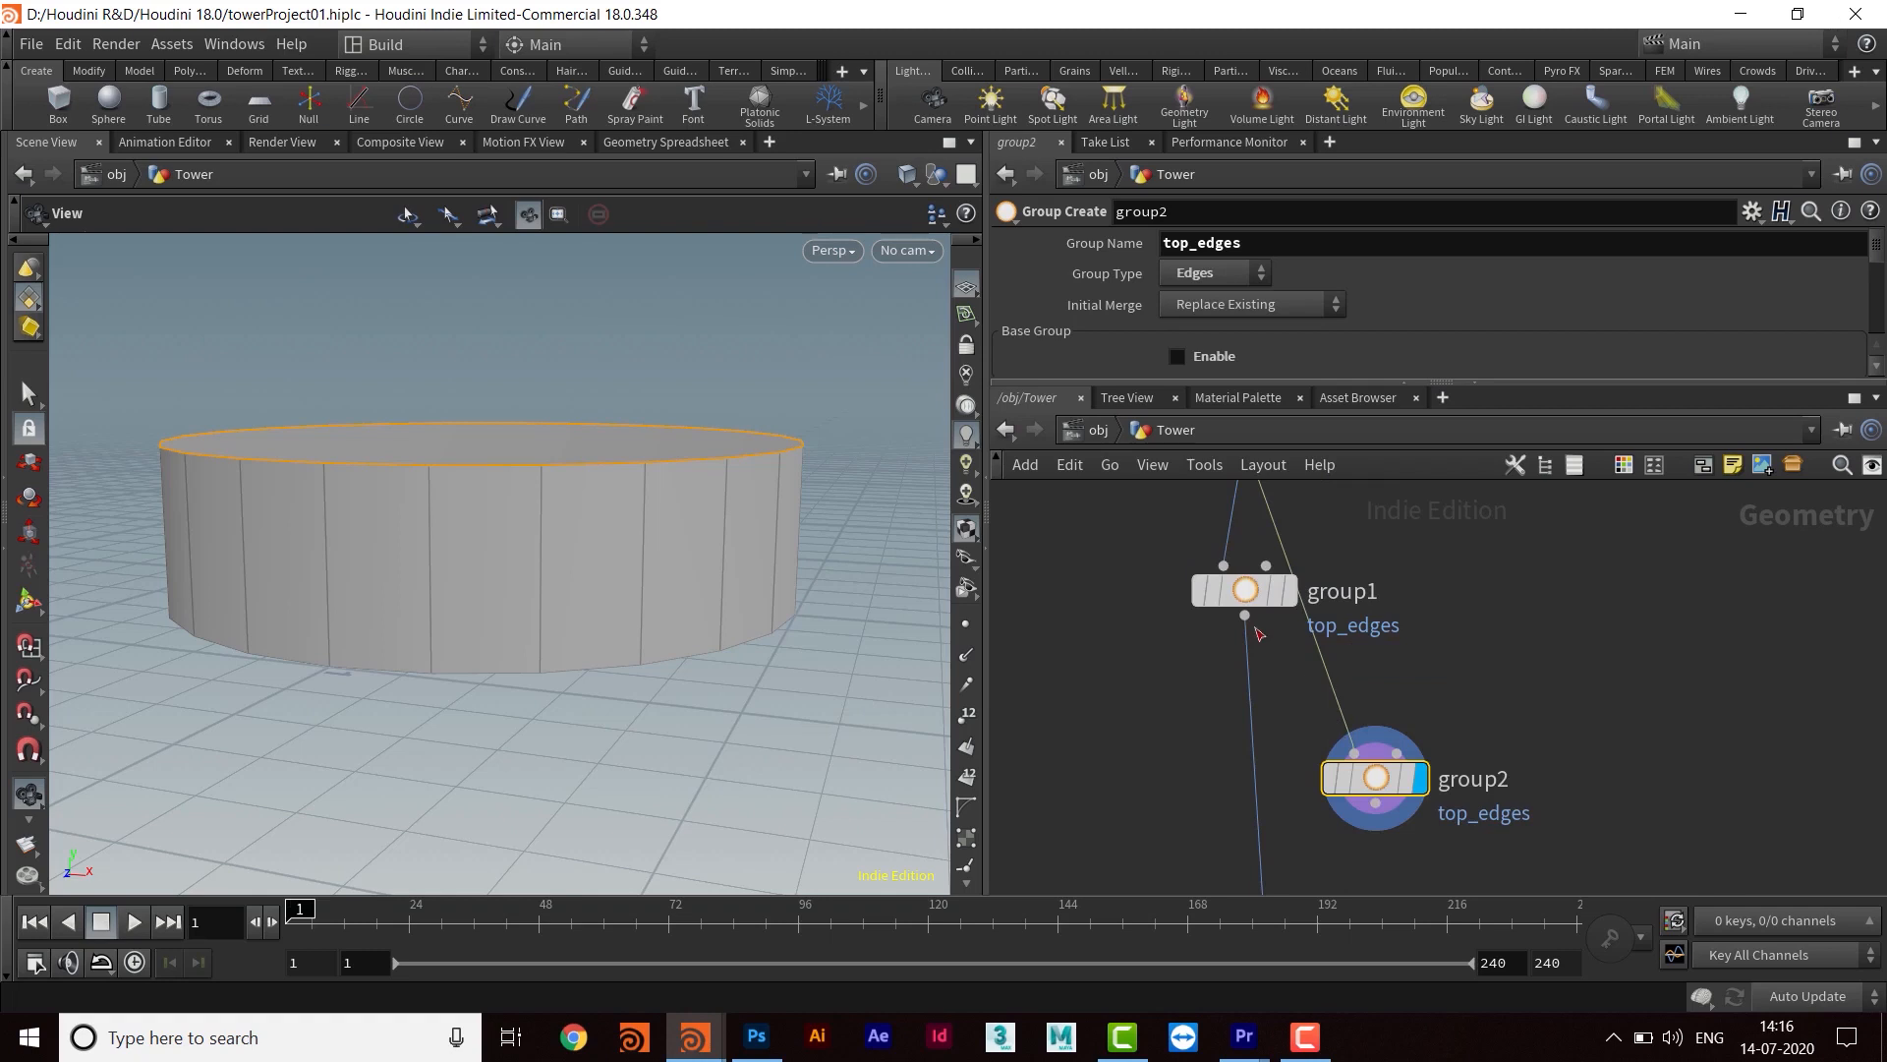
# Wire group2 between group1 and polybevel3 and line it up below group1
pyautogui.moveTo(1244, 616); pyautogui.dragTo(1355, 753)
pyautogui.moveTo(1535, 778); pyautogui.dragTo(1521, 580, button='middle')
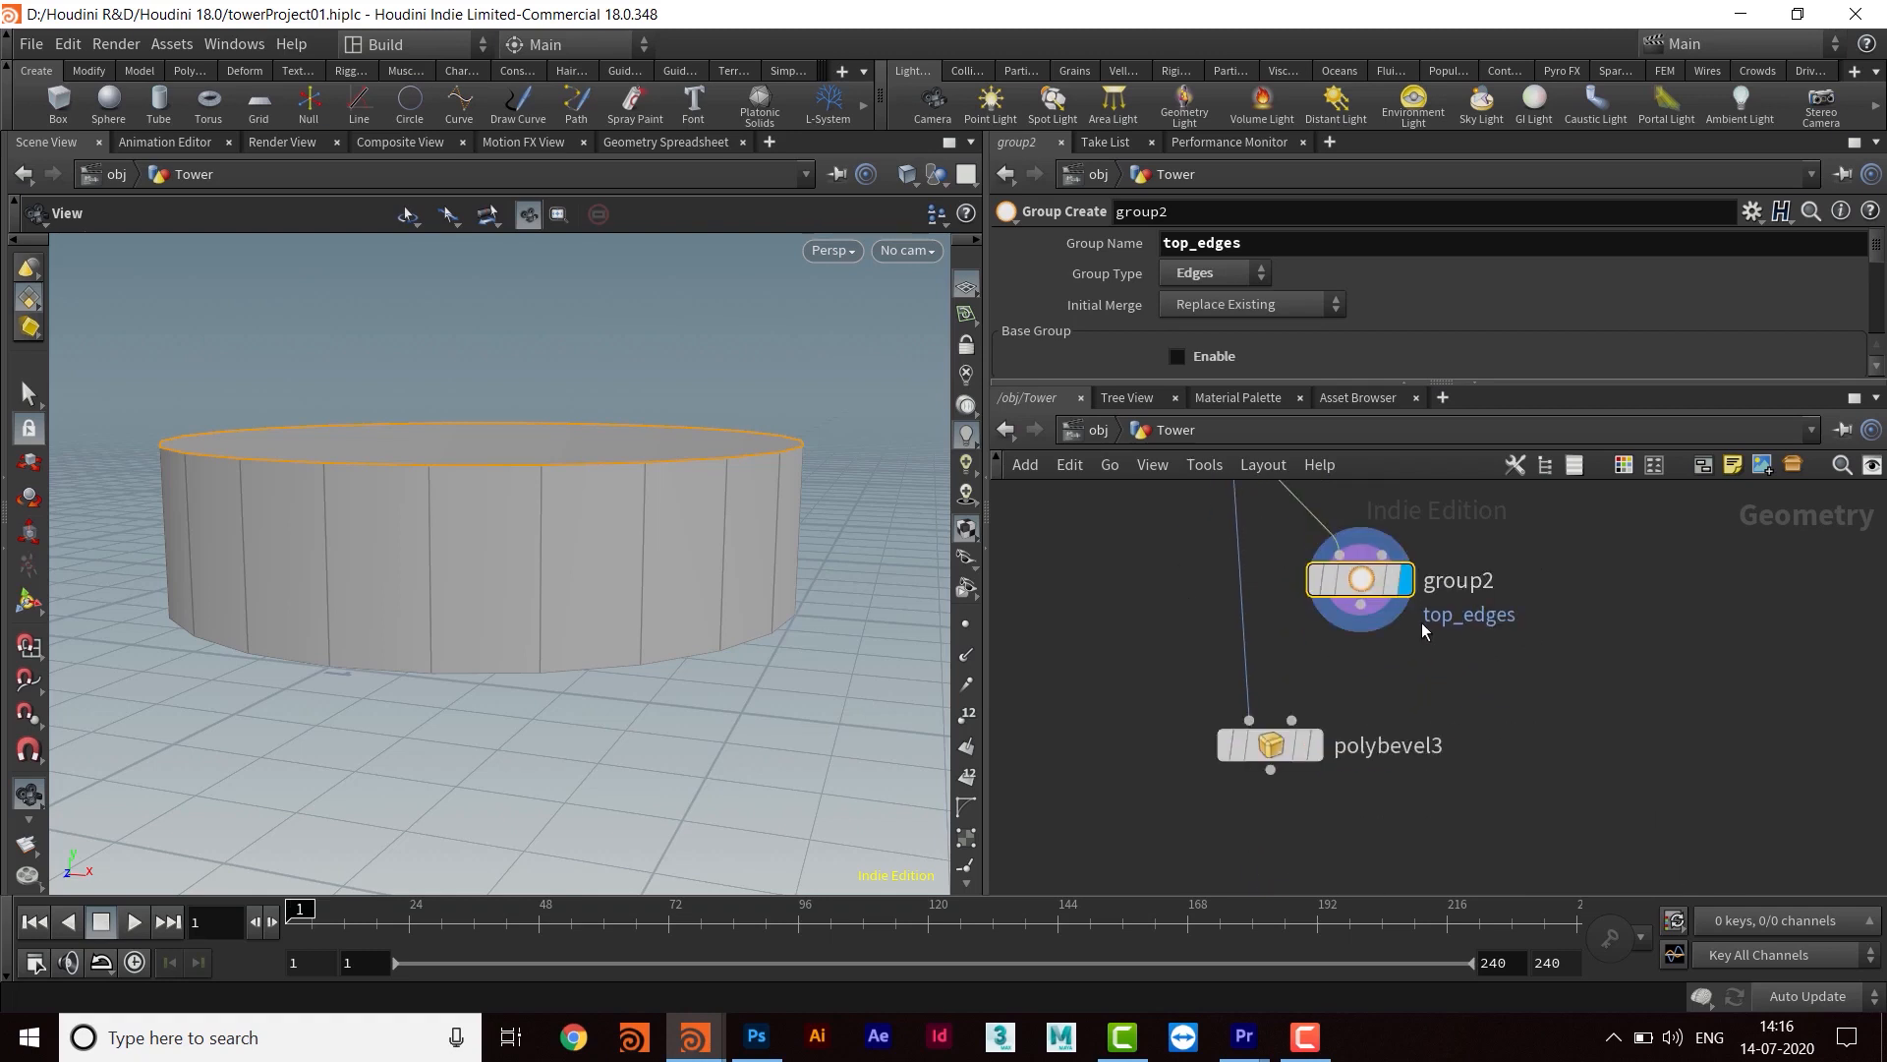
pyautogui.moveTo(1360, 606); pyautogui.dragTo(1250, 724)
pyautogui.moveTo(1250, 723); pyautogui.dragTo(1202, 838, button='middle')
pyautogui.moveTo(1303, 694); pyautogui.dragTo(1201, 701)
pyautogui.moveTo(1202, 701); pyautogui.dragTo(1204, 757, button='middle')
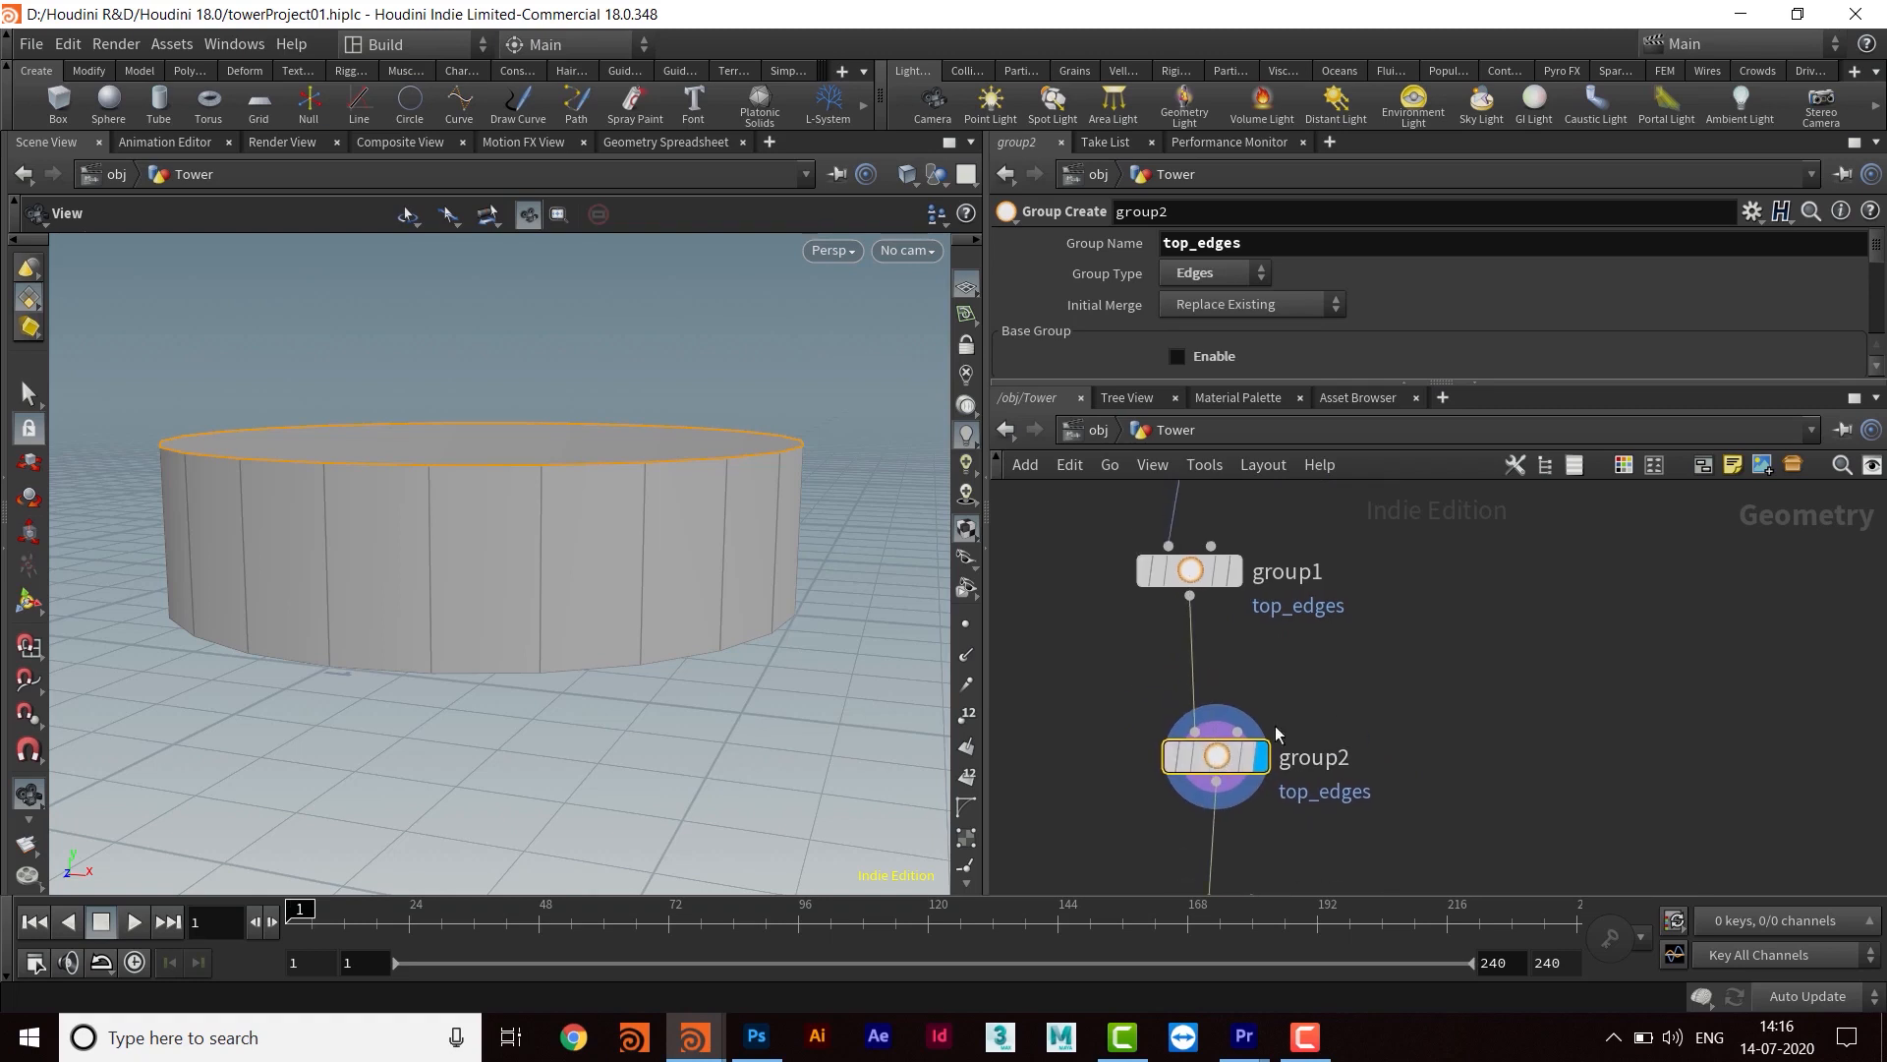
pyautogui.moveTo(1343, 781); pyautogui.dragTo(1345, 812, button='middle')
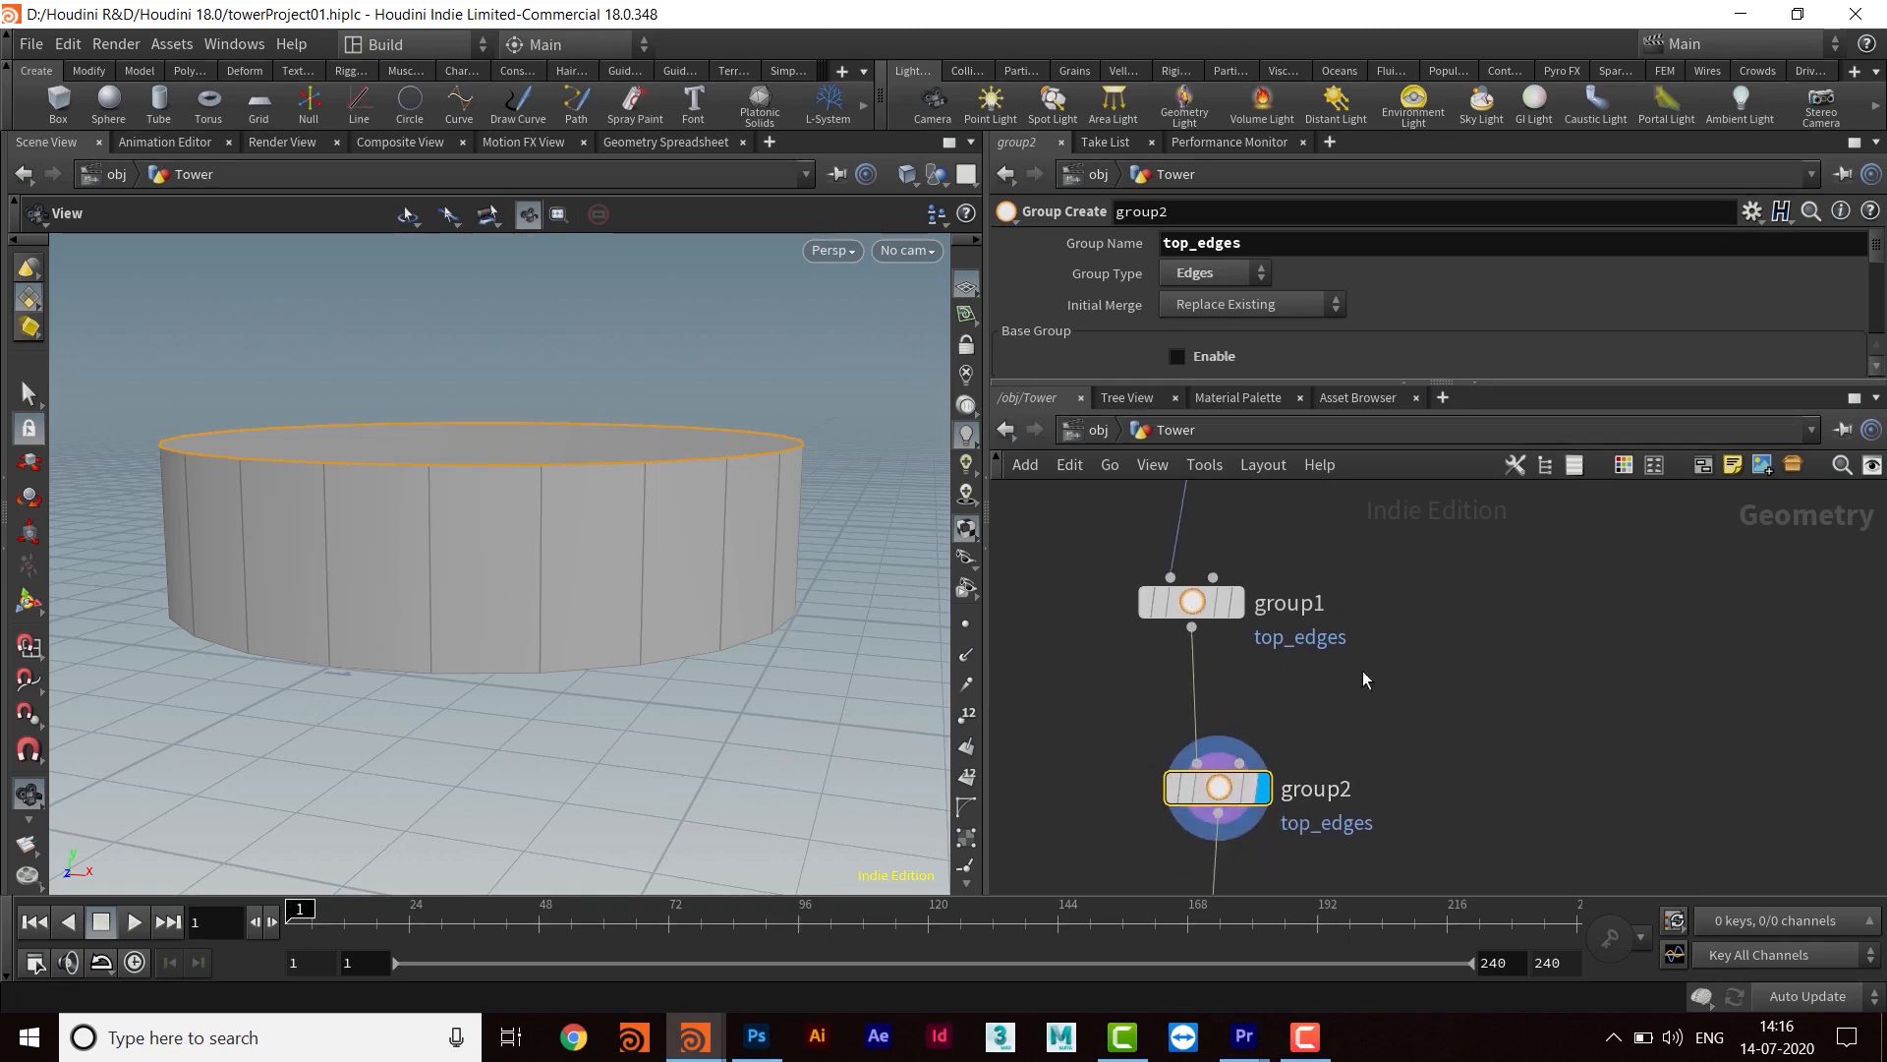
# Name group2's edge group bottom_edges and set its normal direction to 0, -1, 0
pyautogui.moveTo(1302, 384); pyautogui.dragTo(1301, 606)
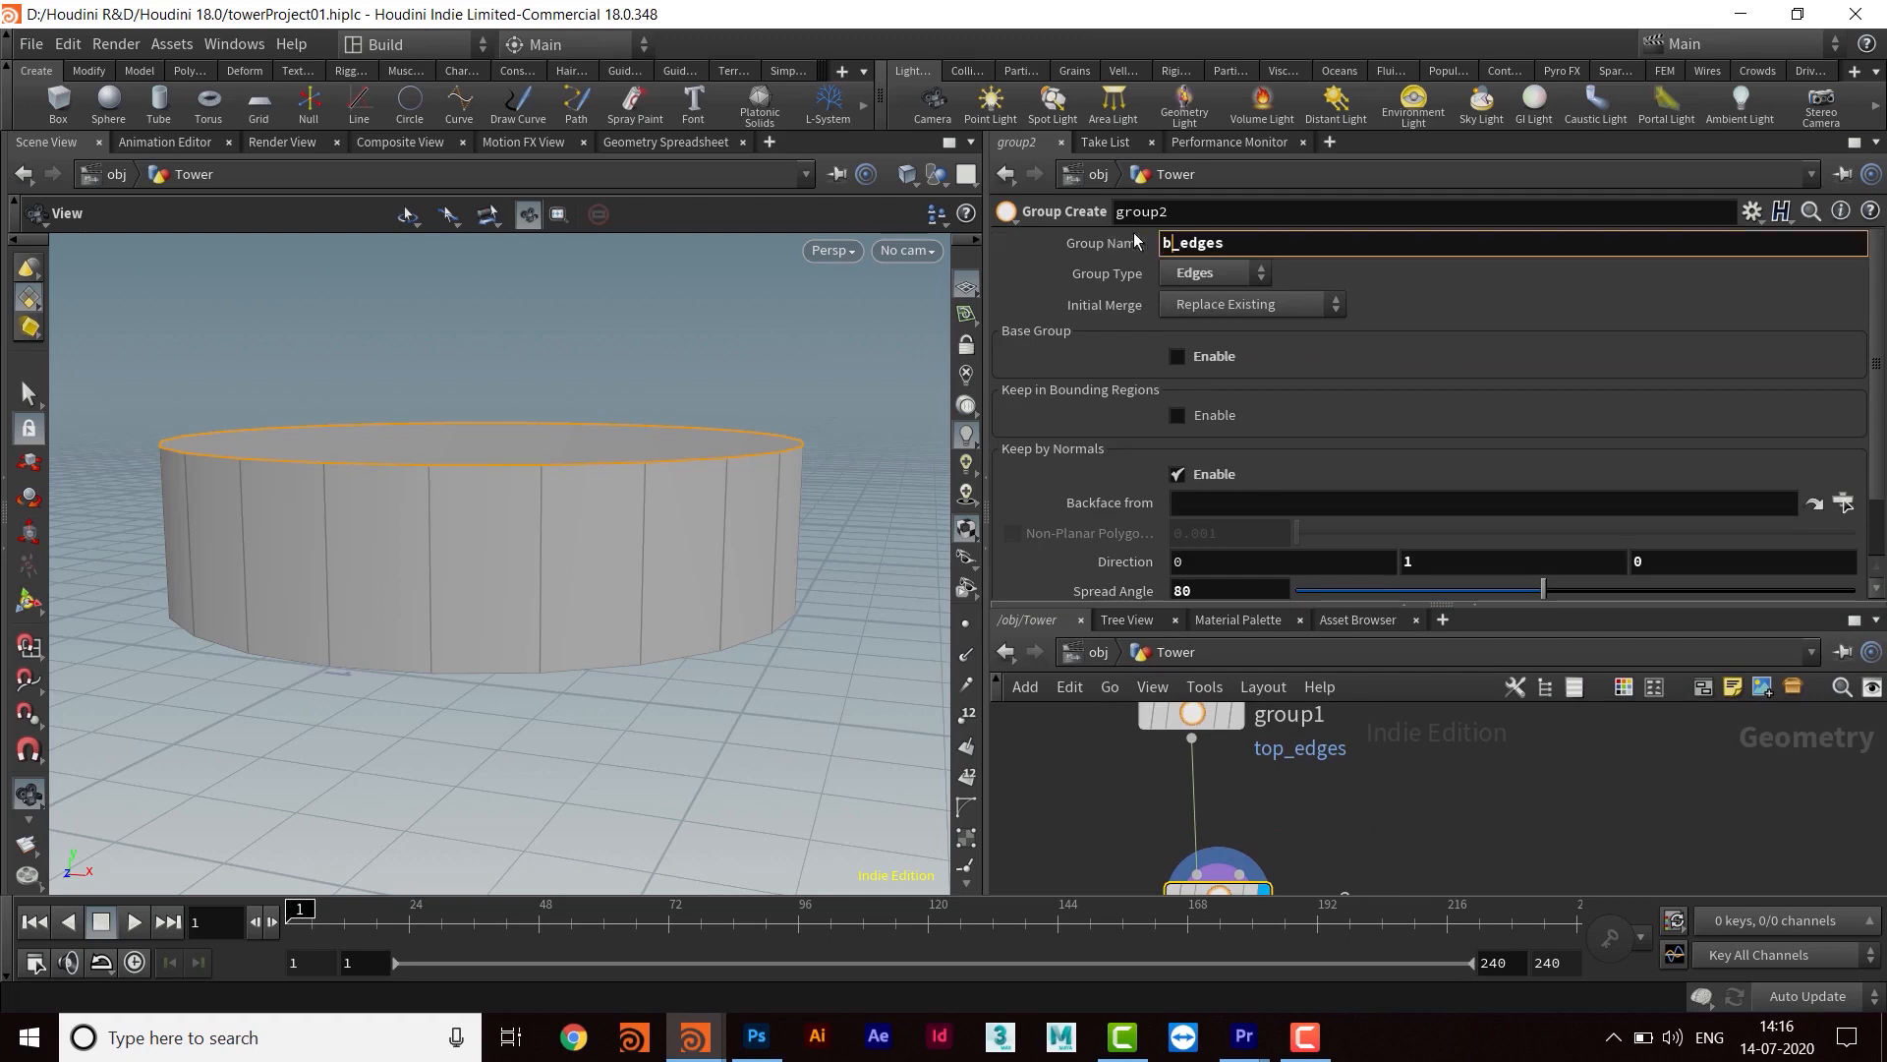
pyautogui.press('Return')
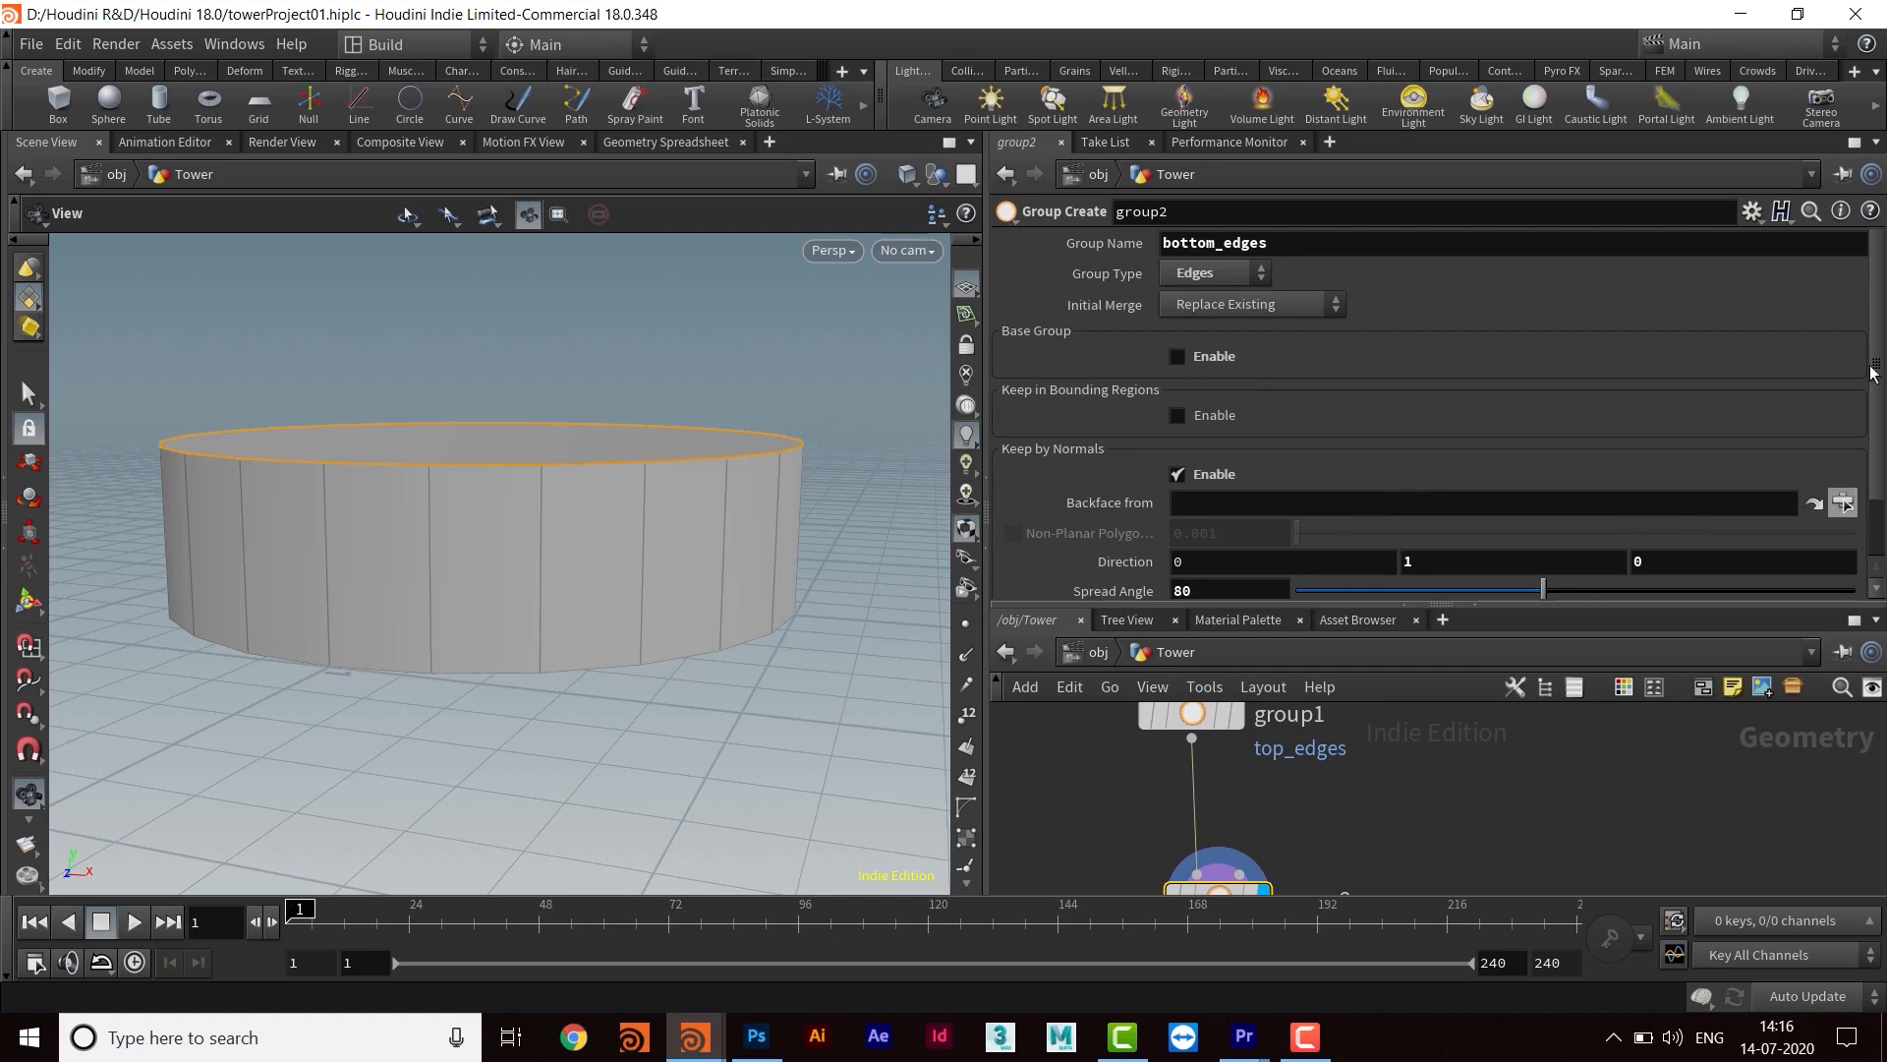
pyautogui.scroll(-2, 1873, 372)
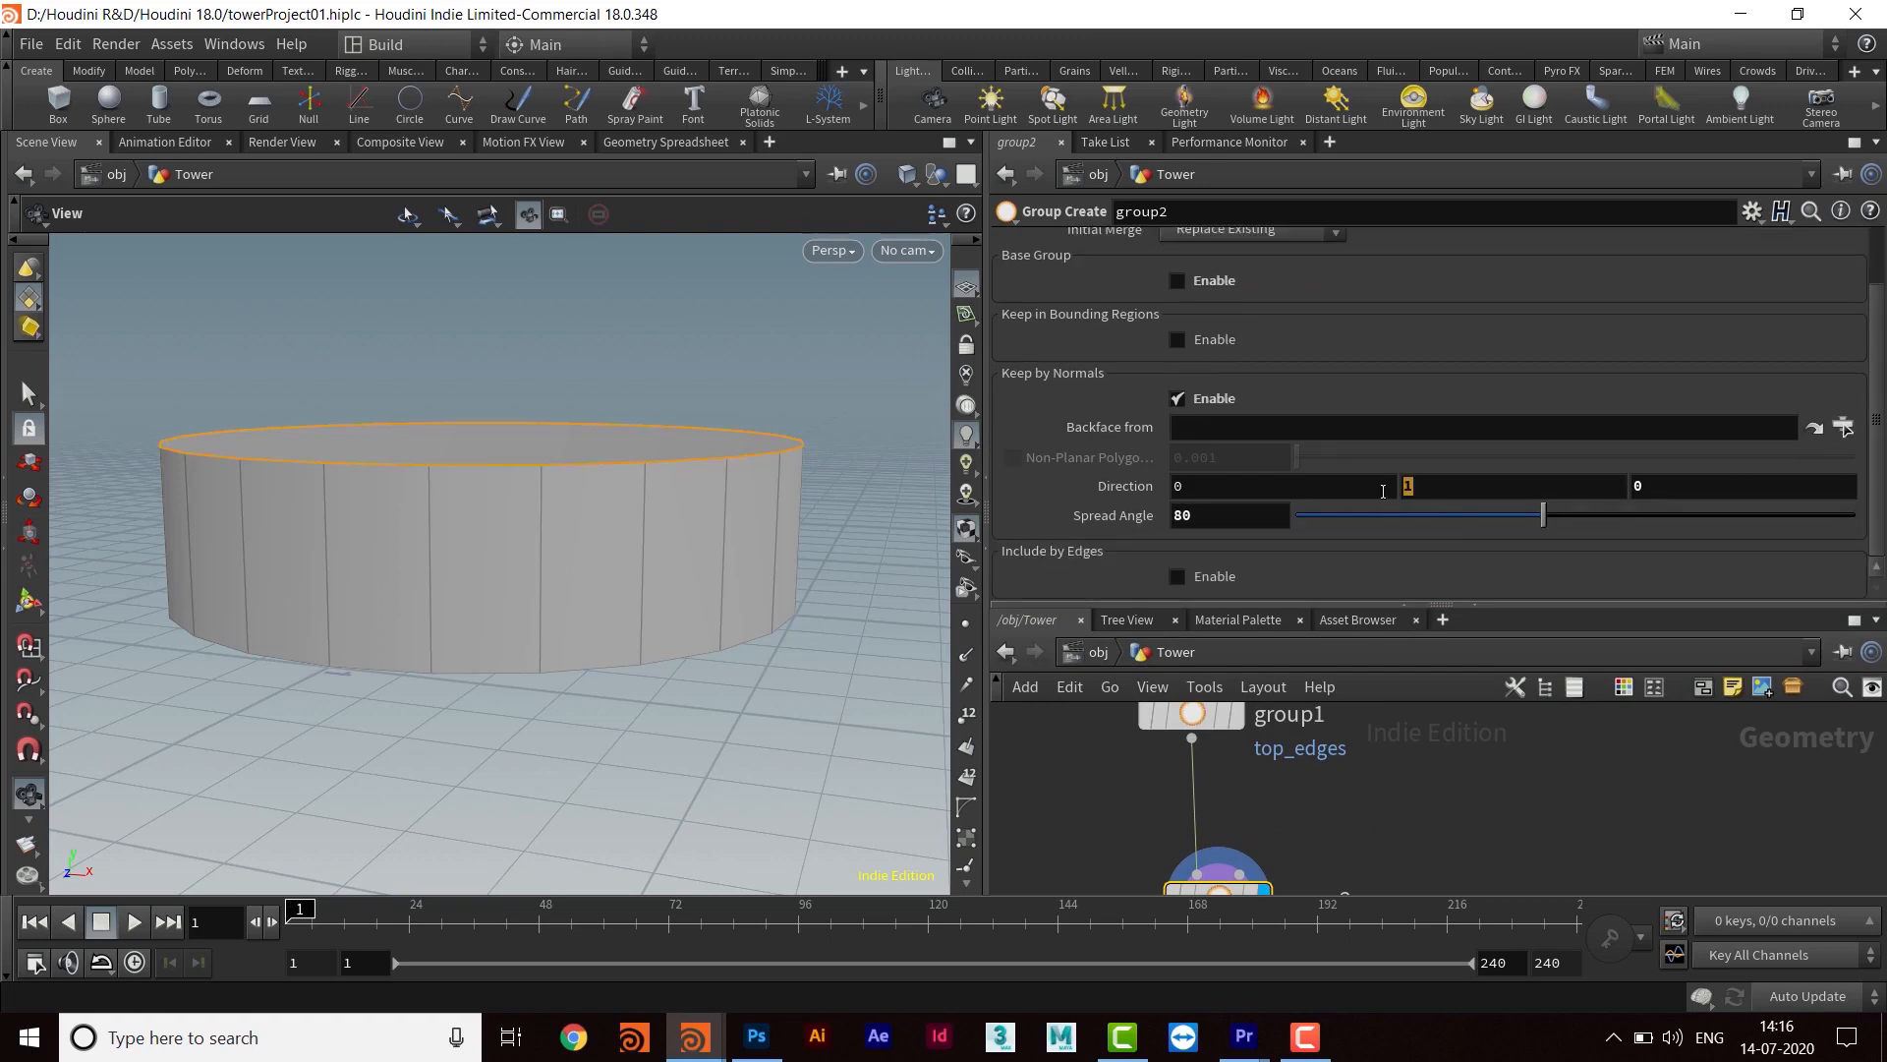
pyautogui.write('-1')
pyautogui.press('Return')
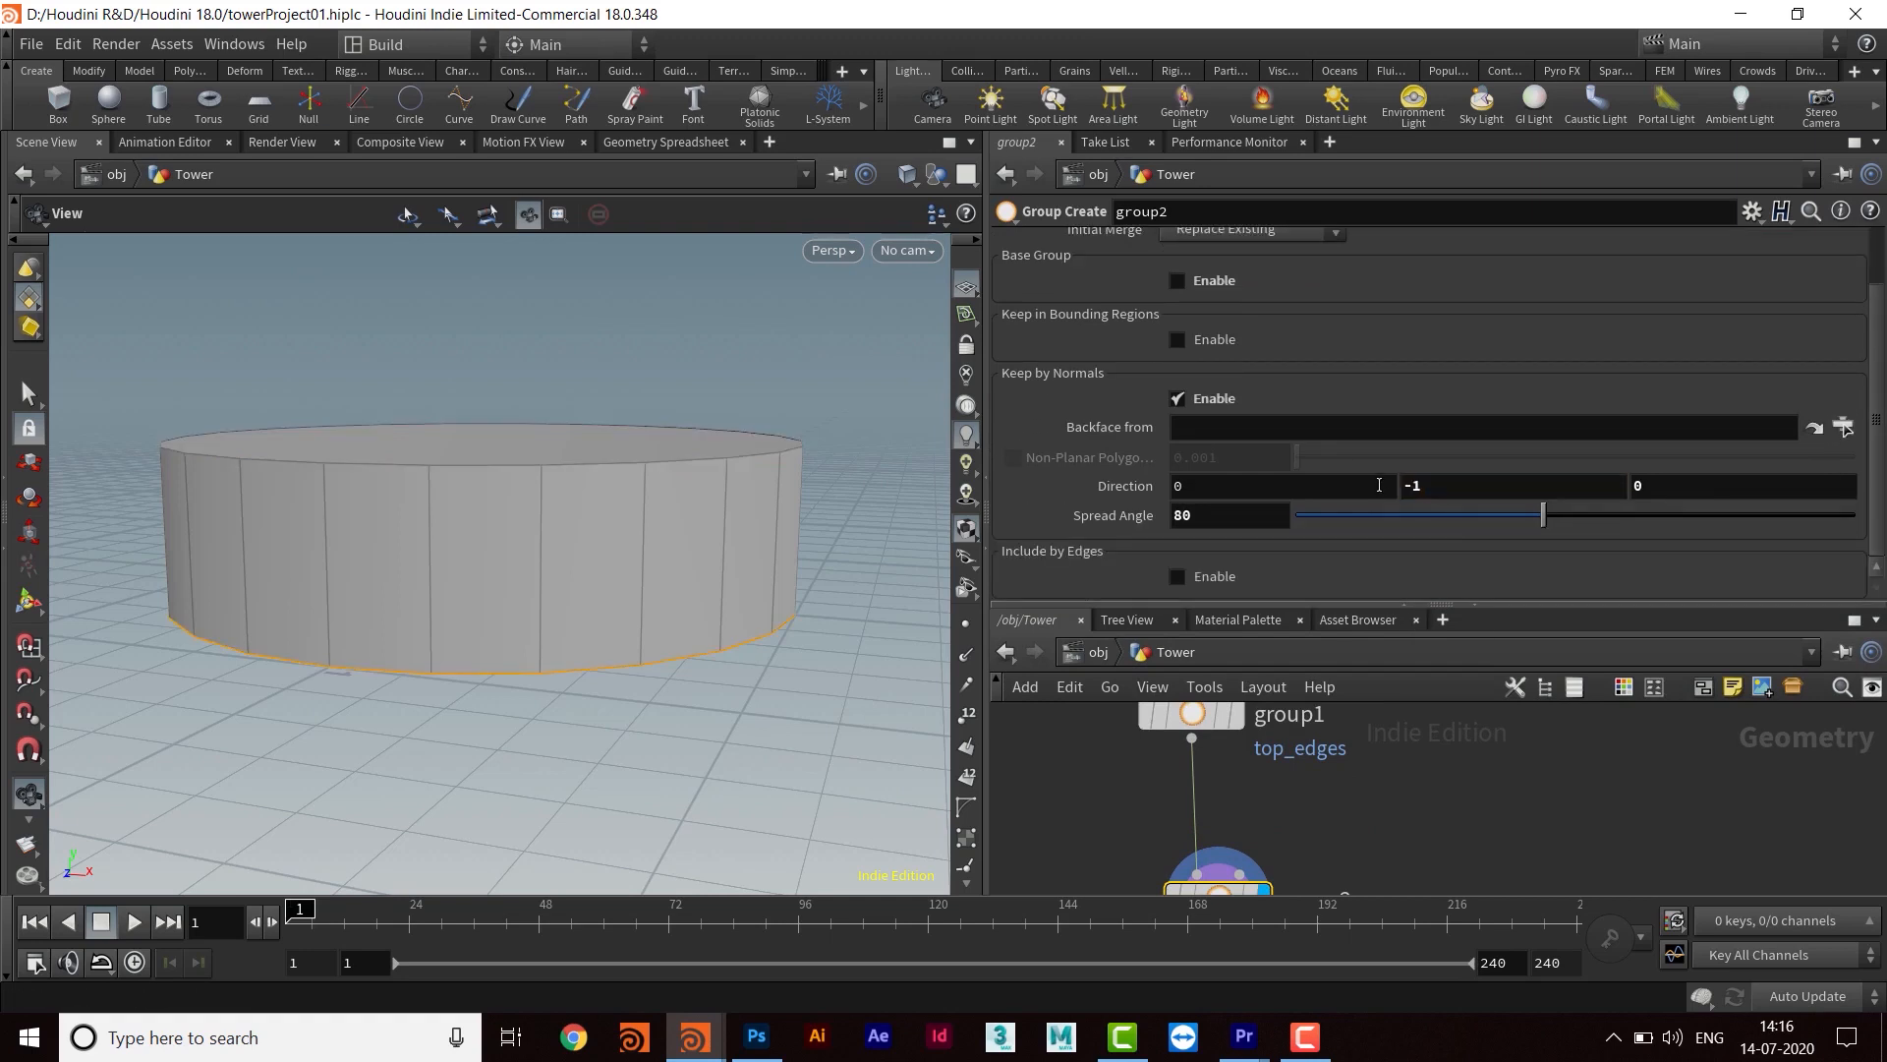
pyautogui.moveTo(560, 604); pyautogui.dragTo(733, 639)
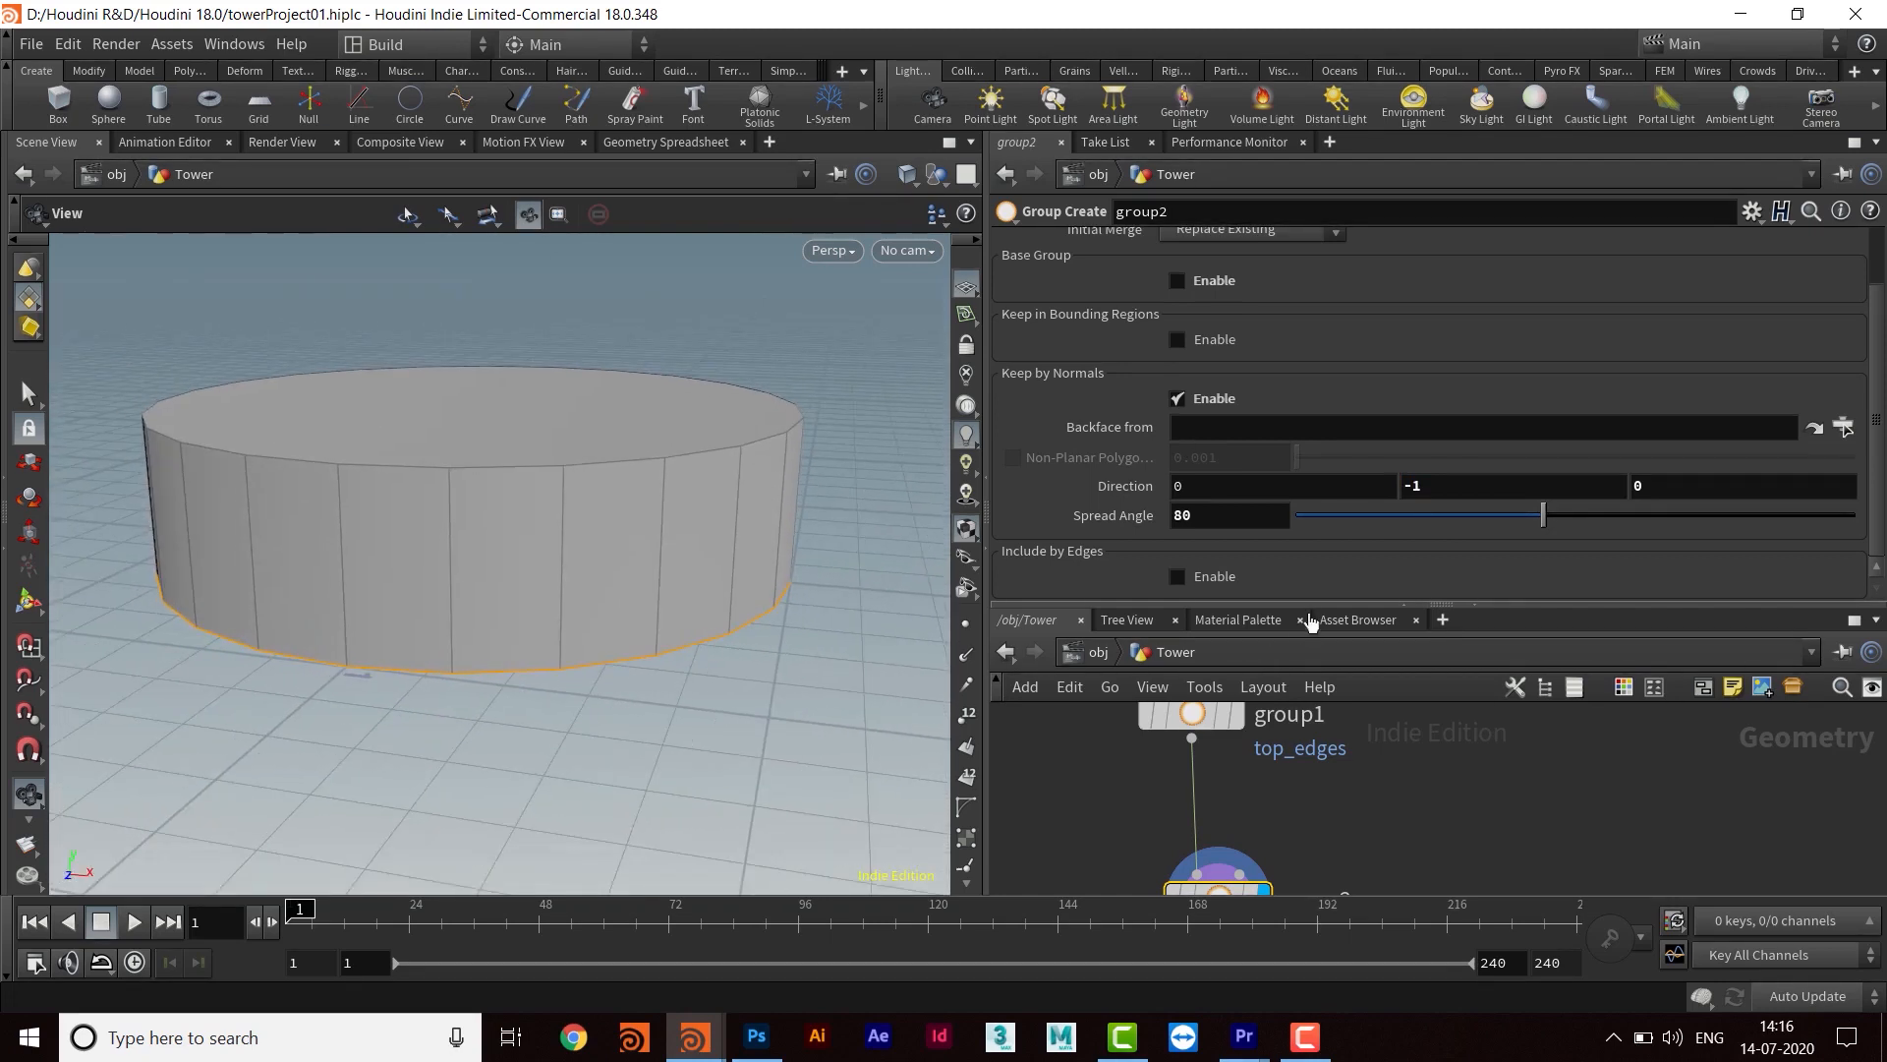
# Move polybevel3 a little further below group2 and display its result
pyautogui.moveTo(1416, 606); pyautogui.dragTo(1415, 426)
pyautogui.moveTo(1415, 716); pyautogui.dragTo(1376, 536, button='middle')
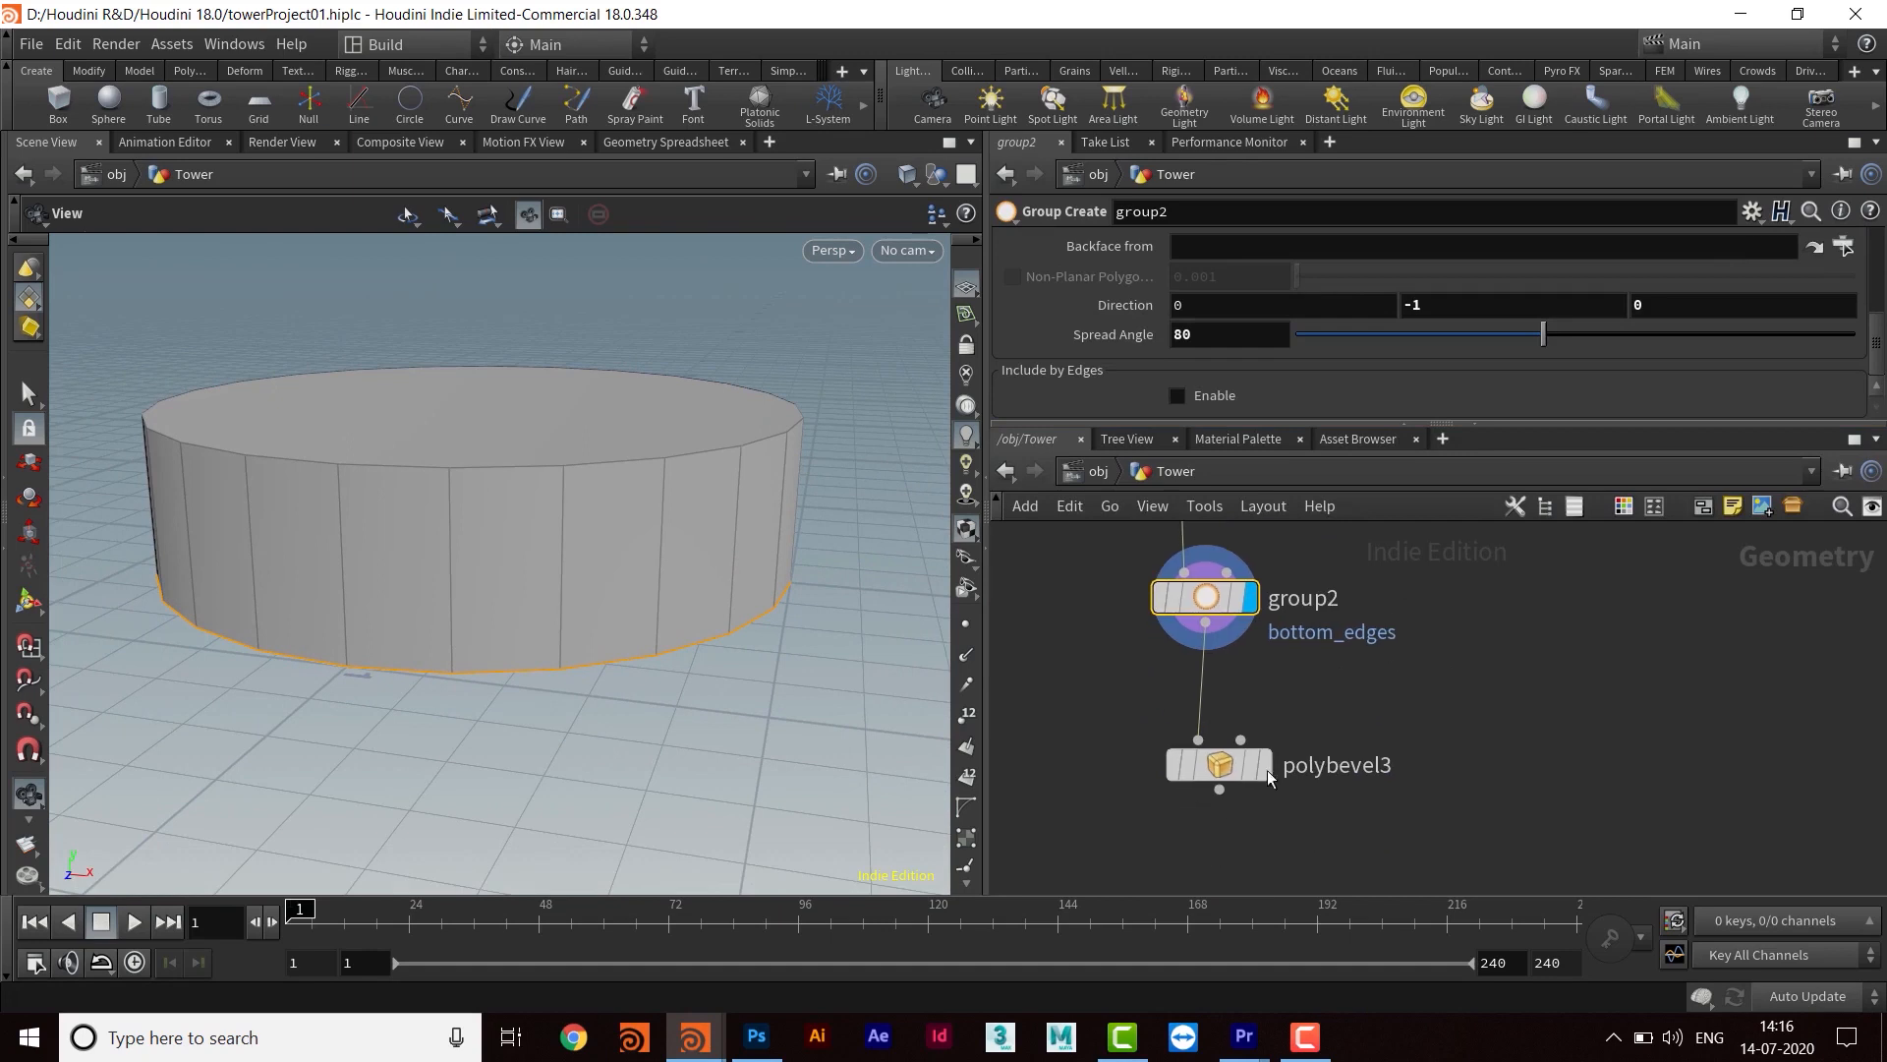
pyautogui.moveTo(1215, 763); pyautogui.dragTo(1237, 824)
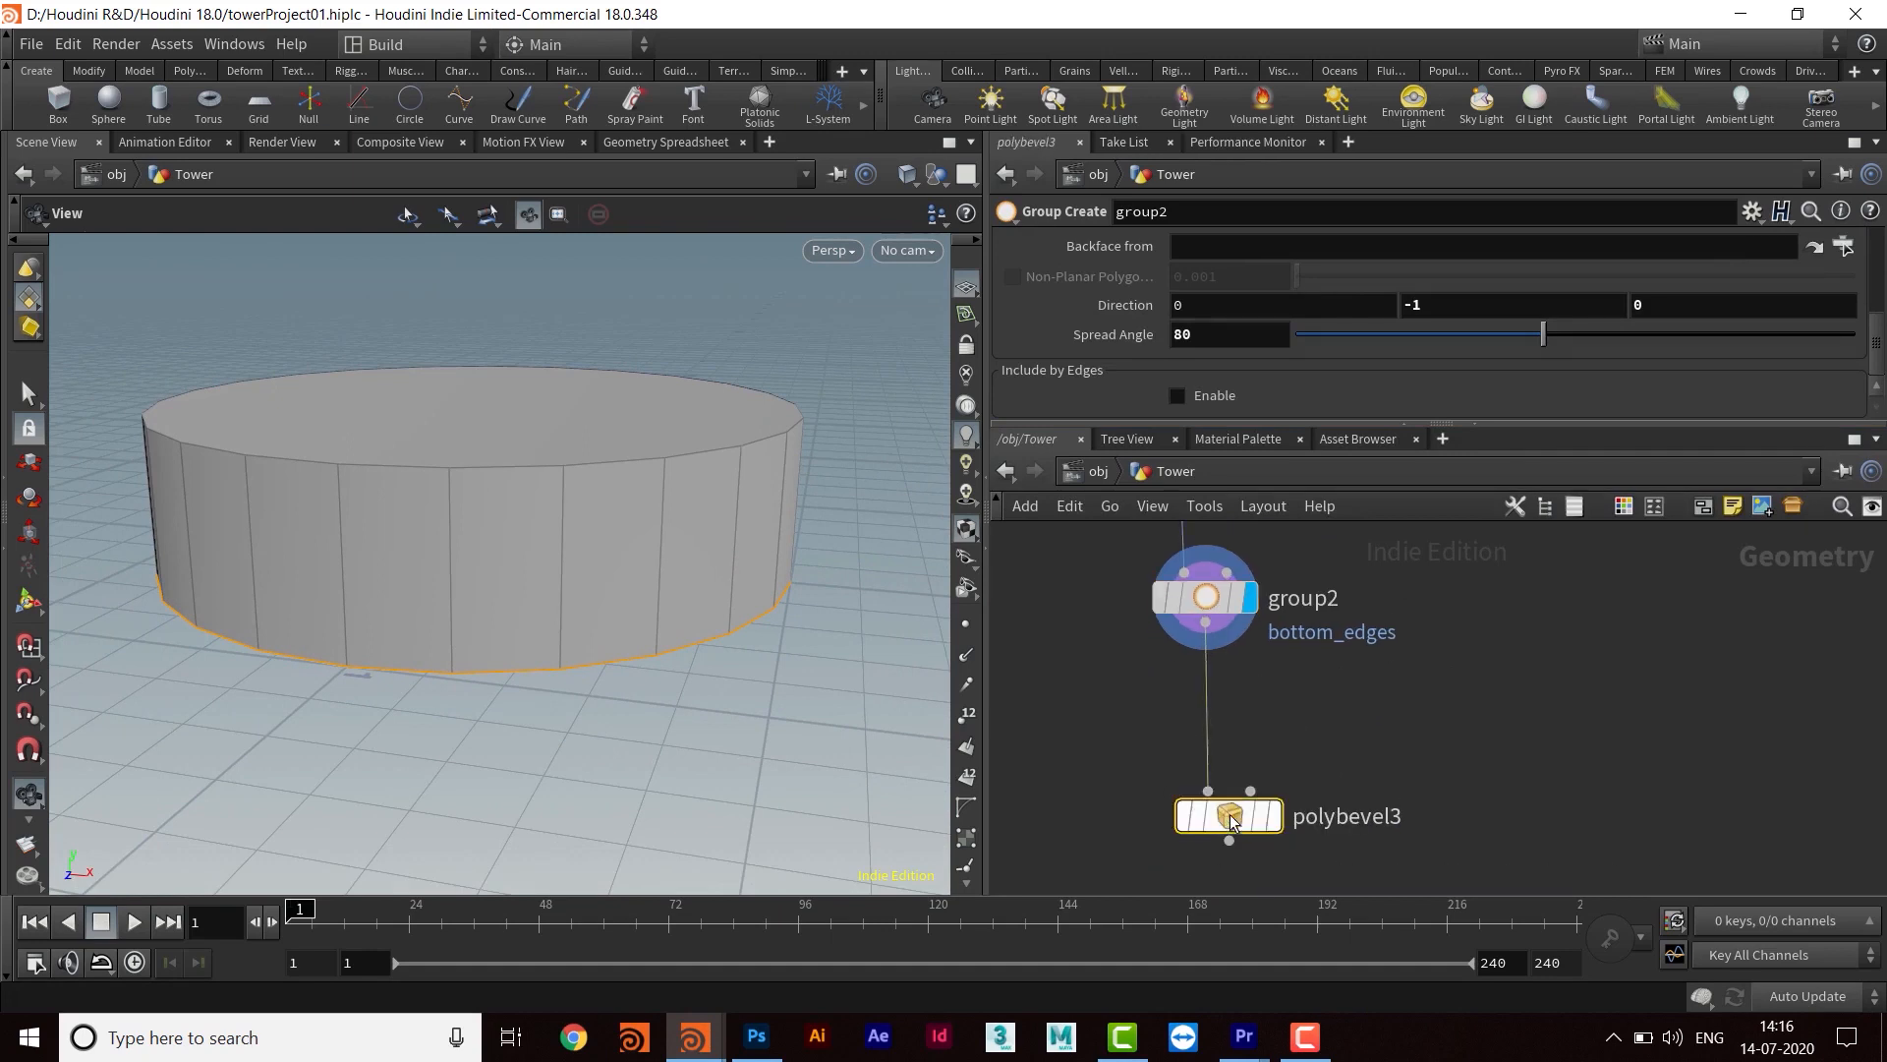
pyautogui.click(1278, 826)
pyautogui.moveTo(696, 578); pyautogui.dragTo(699, 602)
pyautogui.moveTo(699, 602); pyautogui.dragTo(708, 531, button='right')
pyautogui.moveTo(708, 531); pyautogui.dragTo(648, 496)
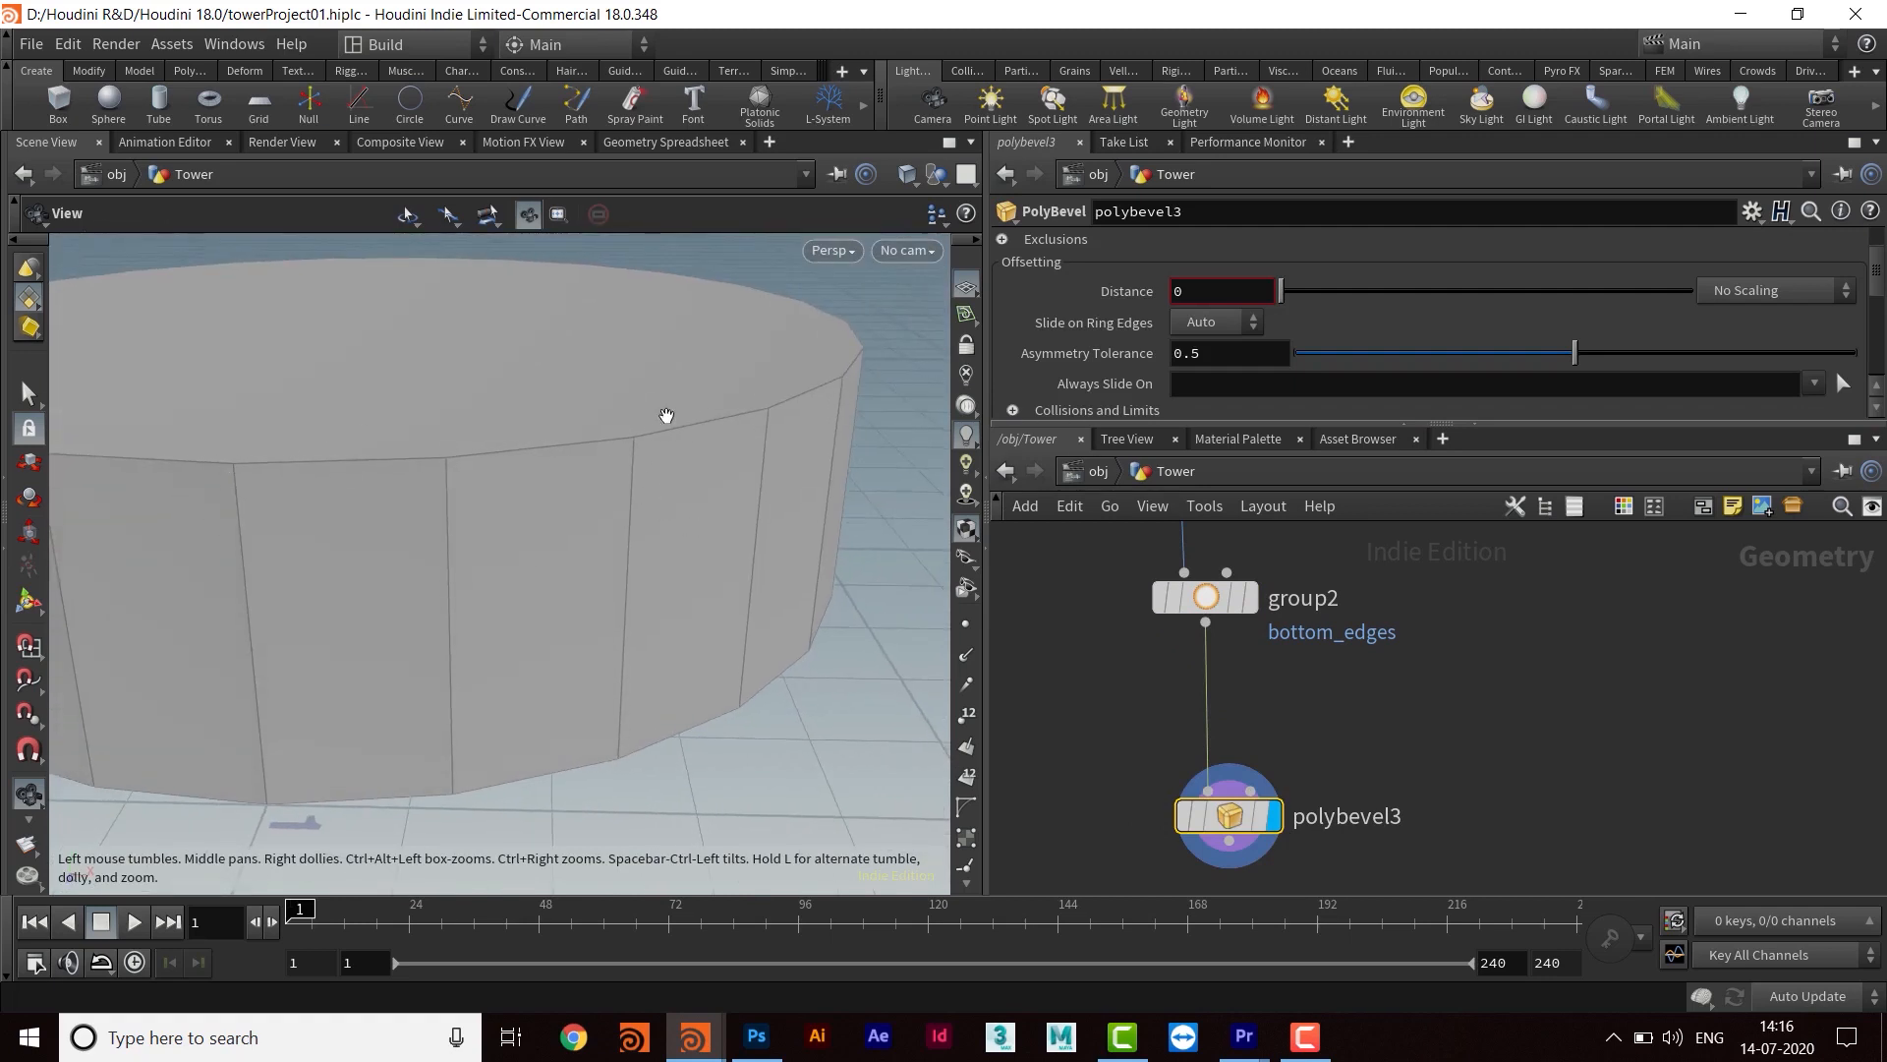
# Set polybevel3's bevel distance to .02 and inspect the disc's beveled edges
pyautogui.moveTo(573, 760); pyautogui.dragTo(786, 561)
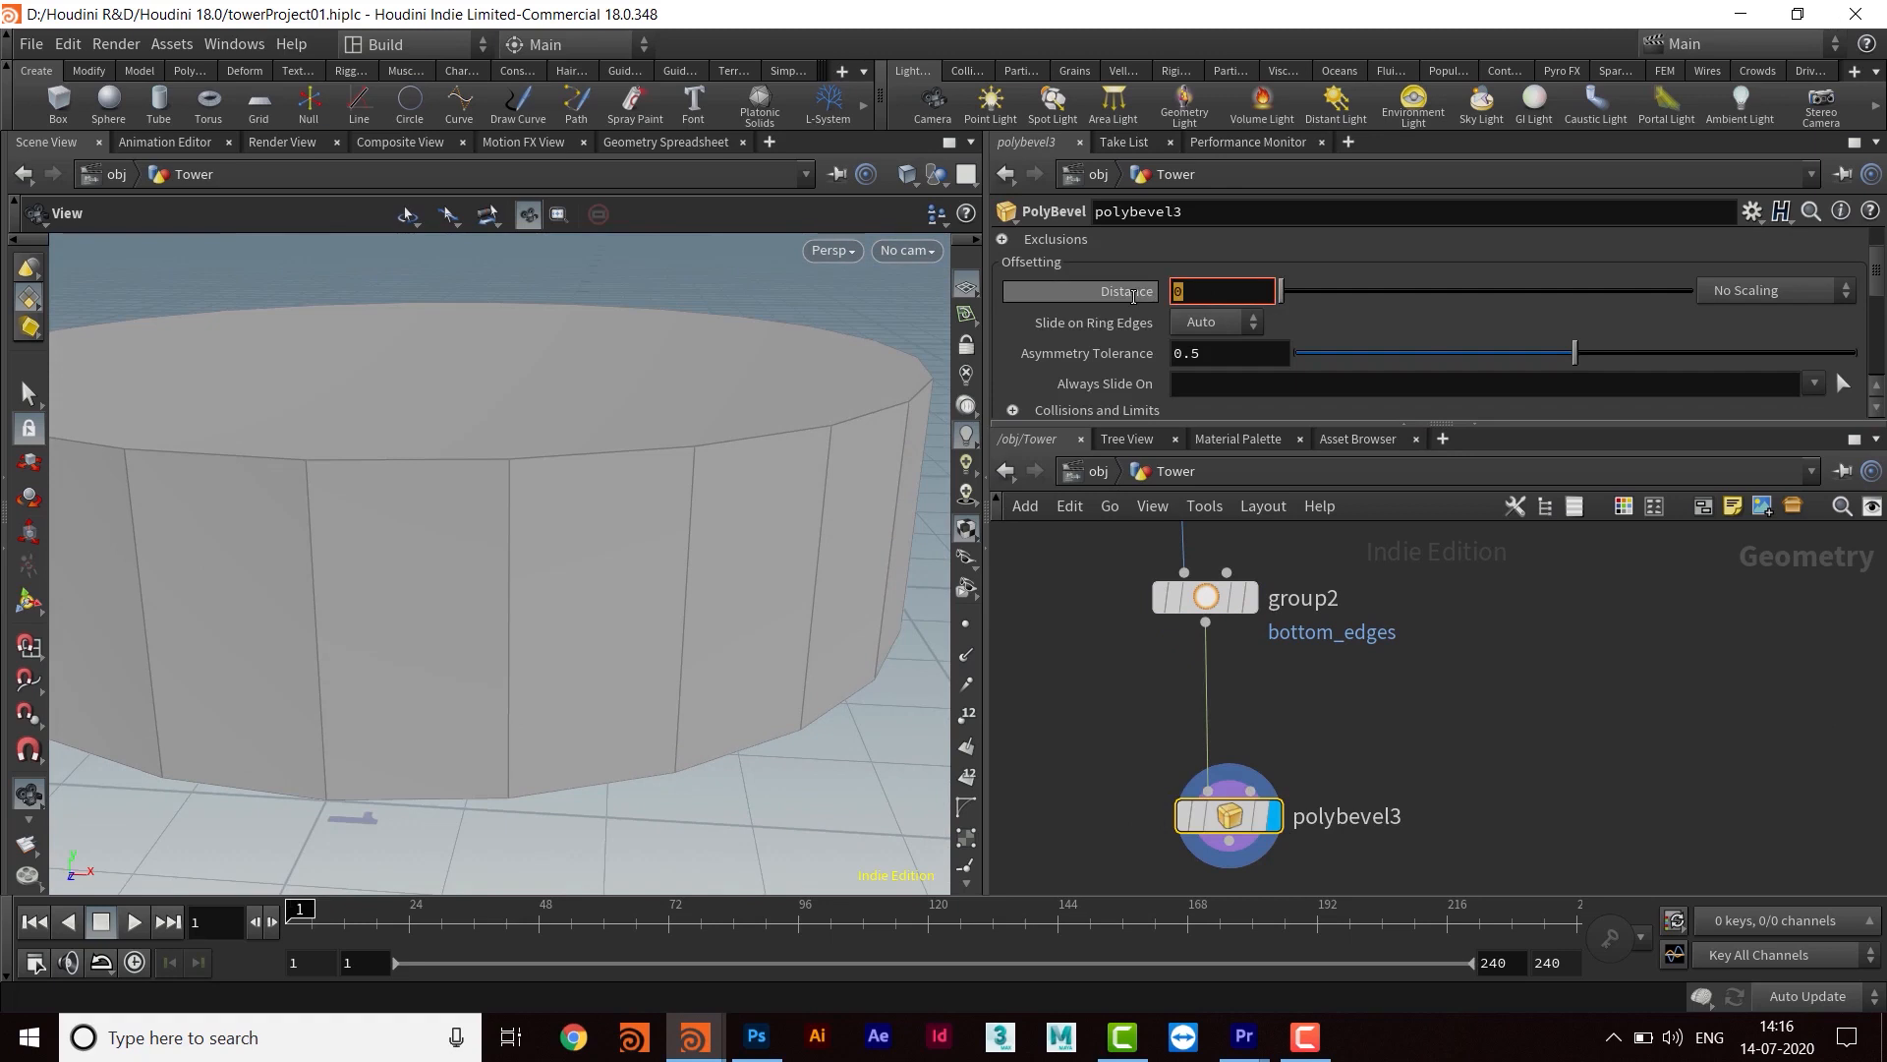
pyautogui.write('.02')
pyautogui.press('Return')
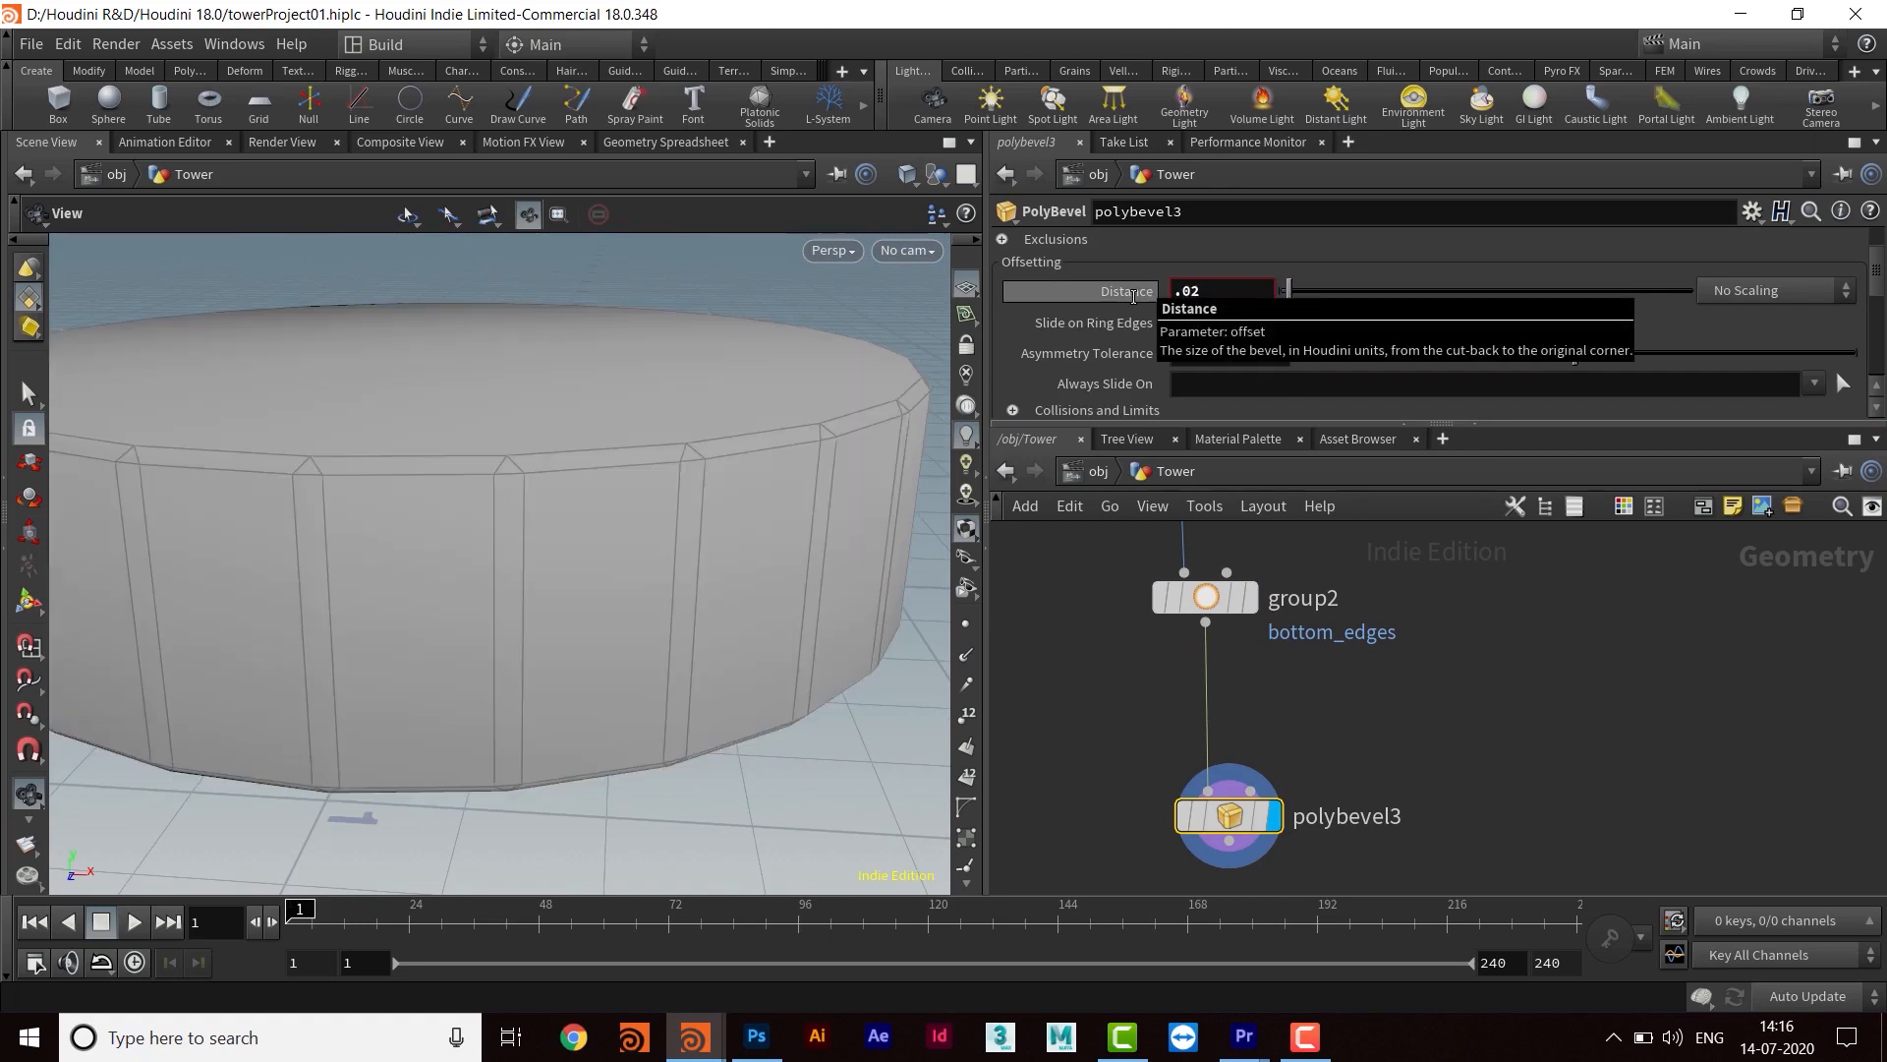
pyautogui.moveTo(581, 476); pyautogui.dragTo(651, 557)
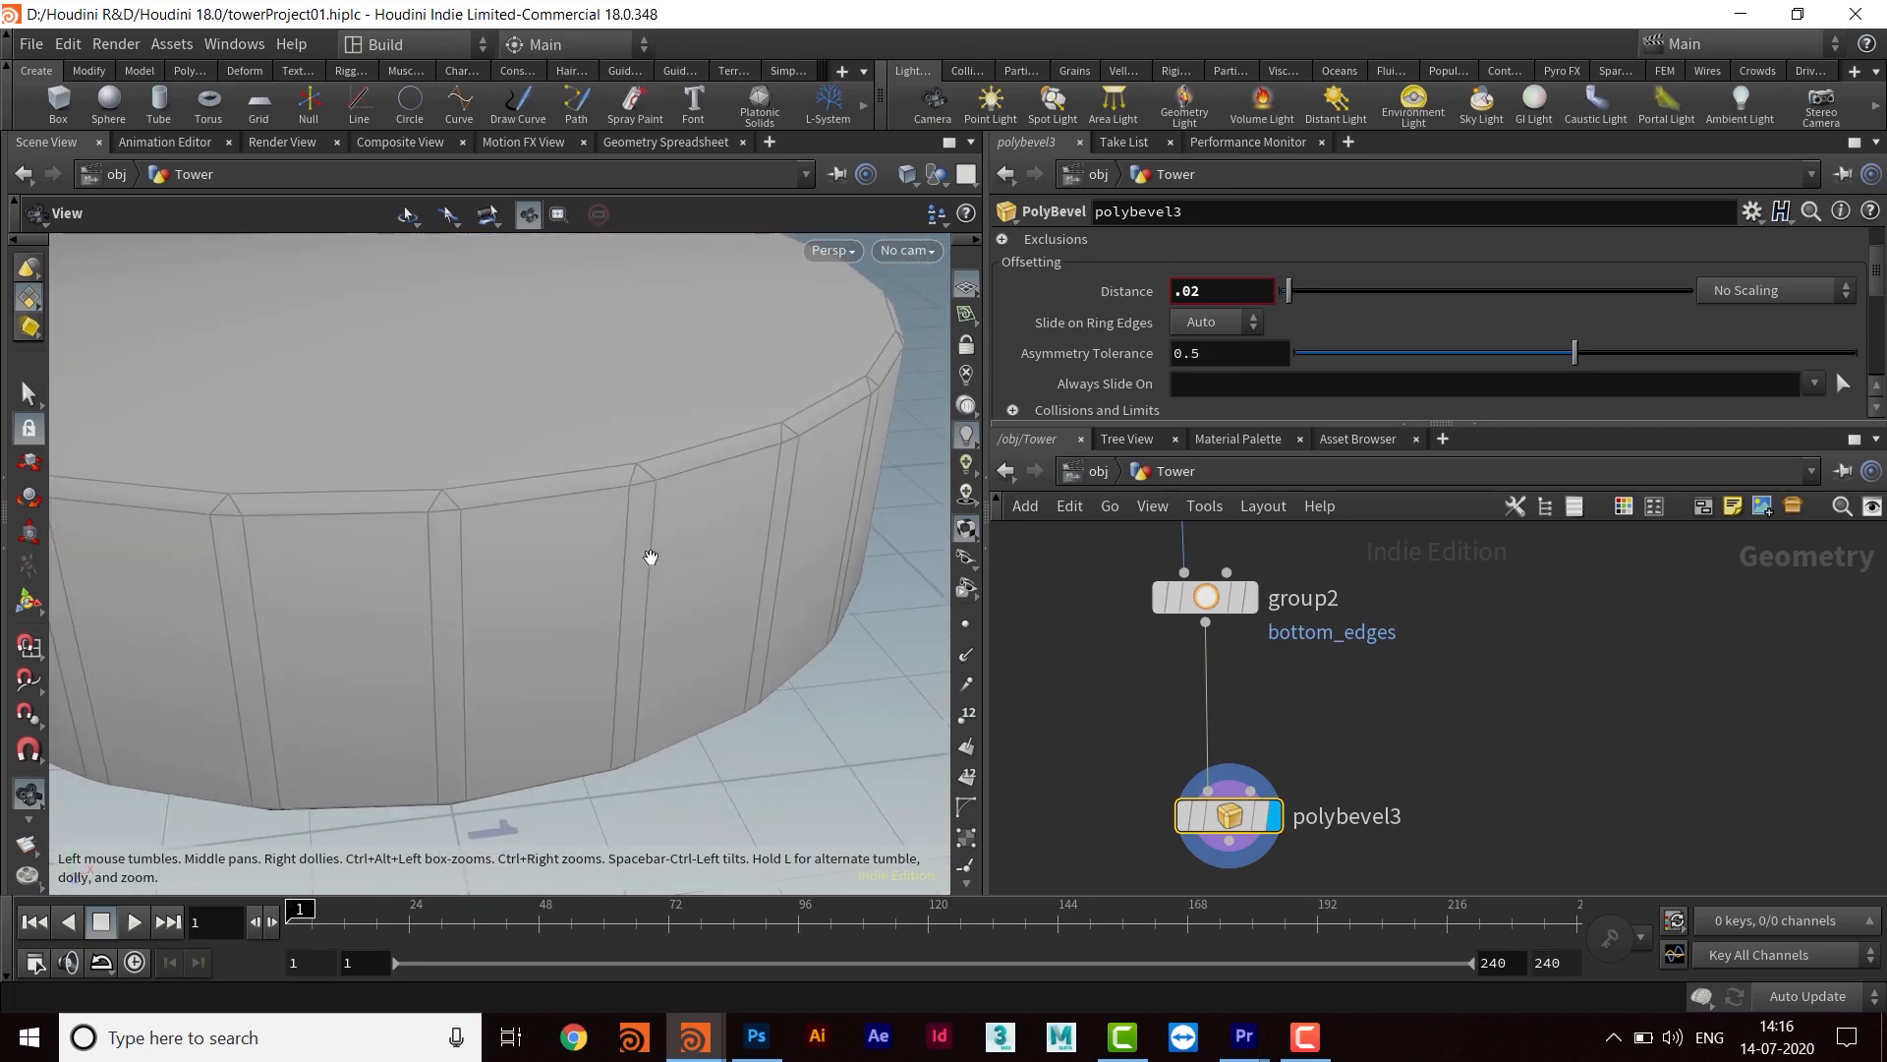
pyautogui.moveTo(782, 553); pyautogui.dragTo(758, 430)
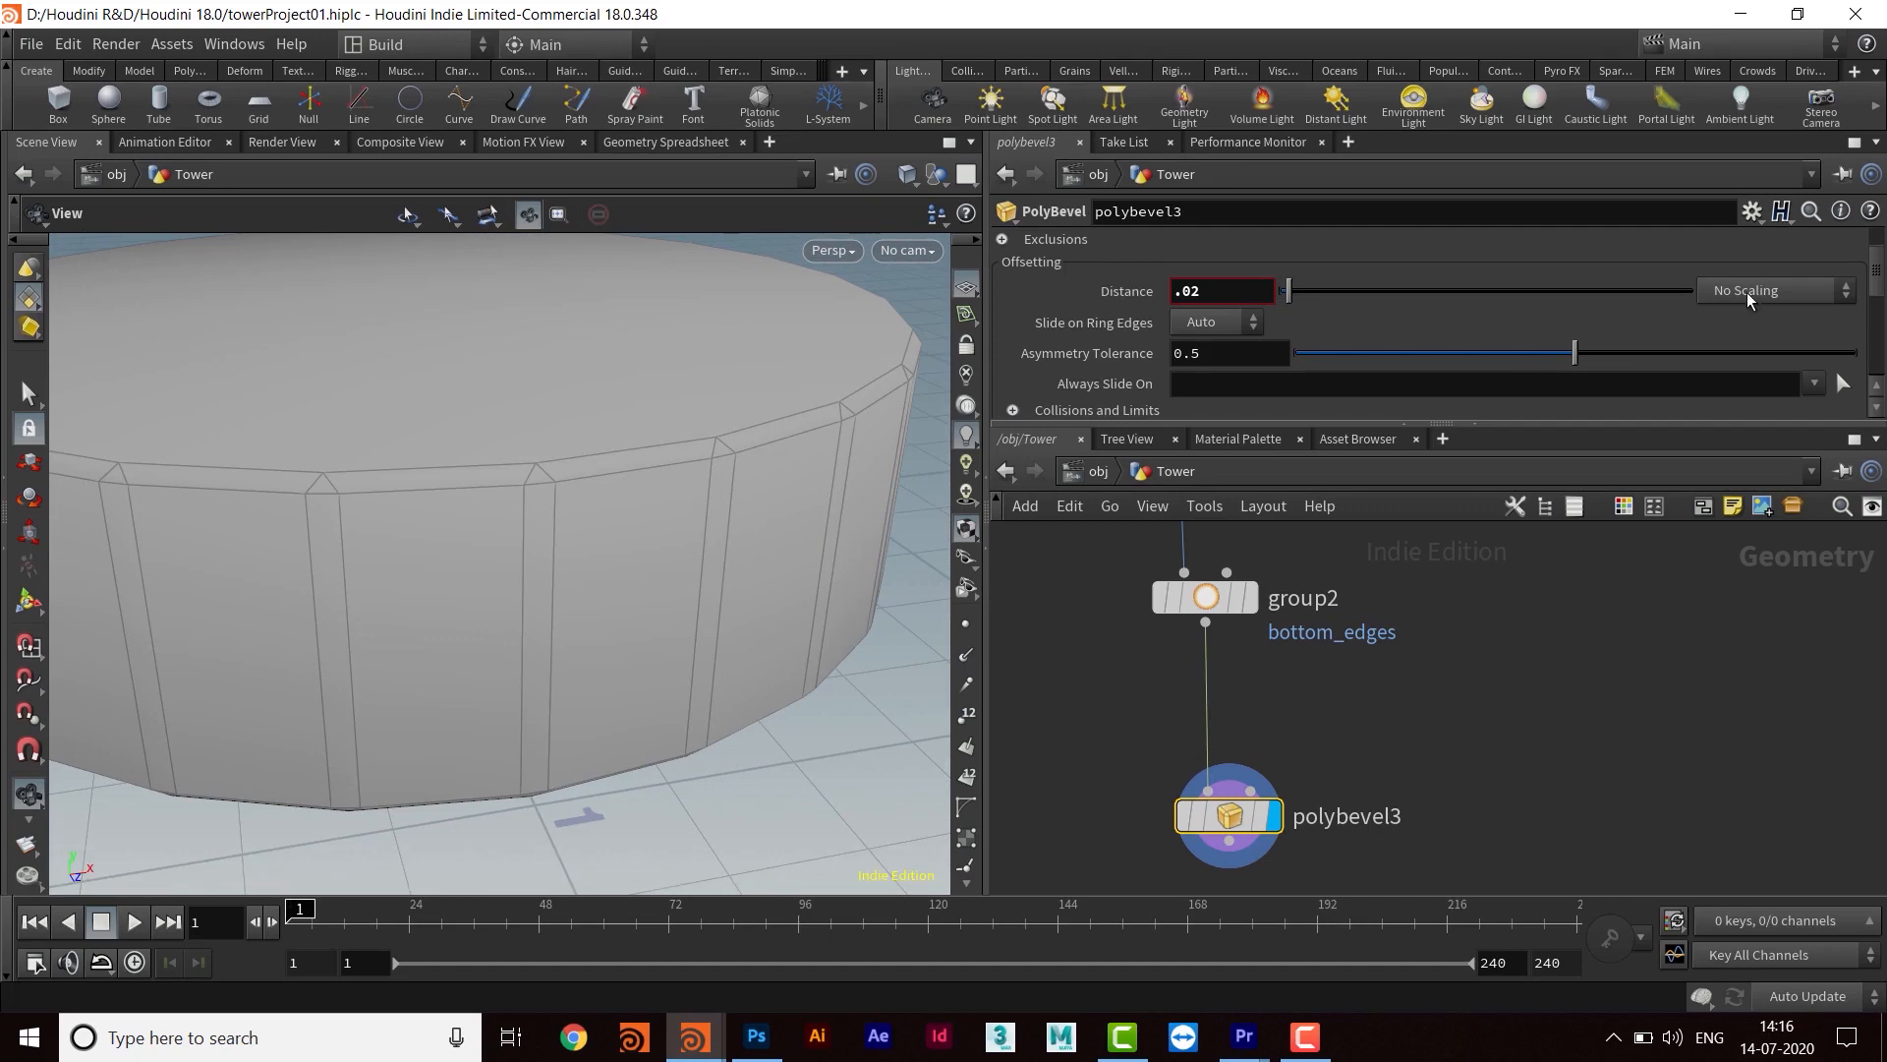
# Set polybevel3's fillet divisions to 3 and check the rounded edges
pyautogui.moveTo(1633, 421); pyautogui.dragTo(1627, 519)
pyautogui.scroll(-4, 1376, 439)
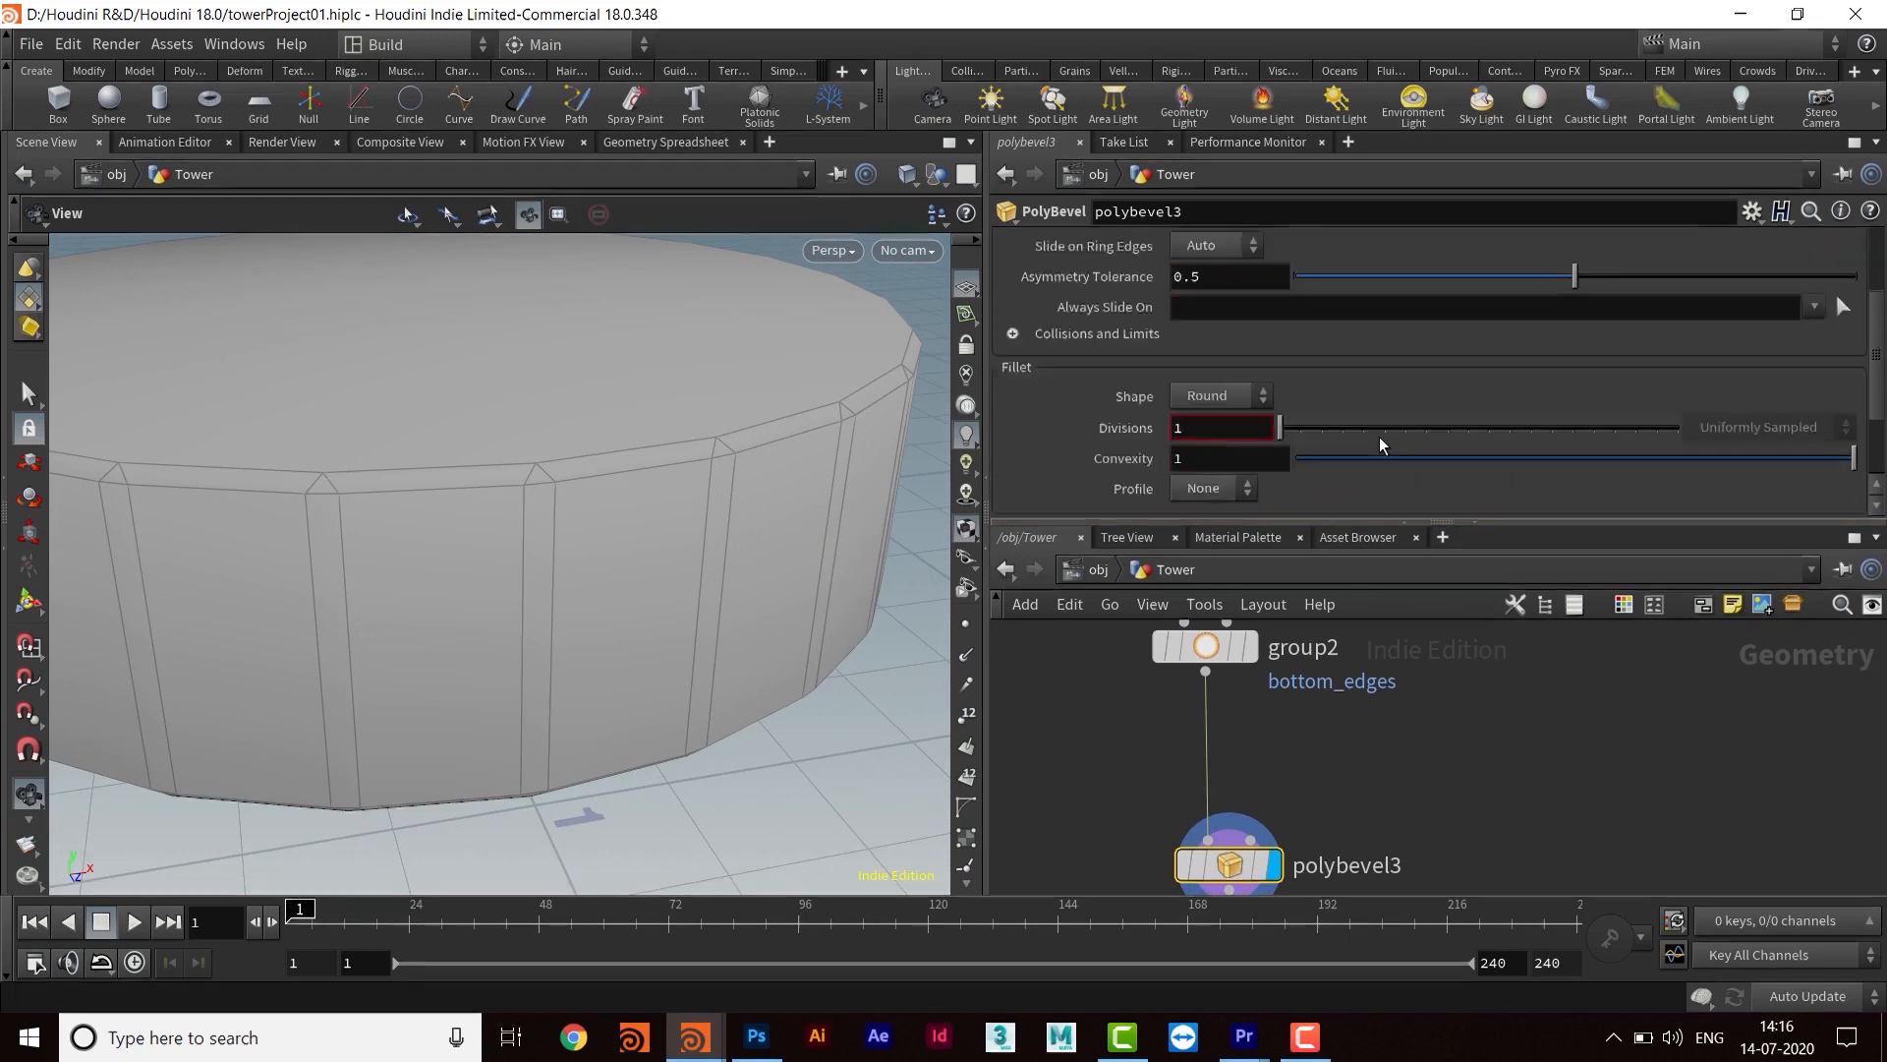
pyautogui.moveTo(1217, 399); pyautogui.dragTo(1119, 397)
pyautogui.write('3')
pyautogui.press('Return')
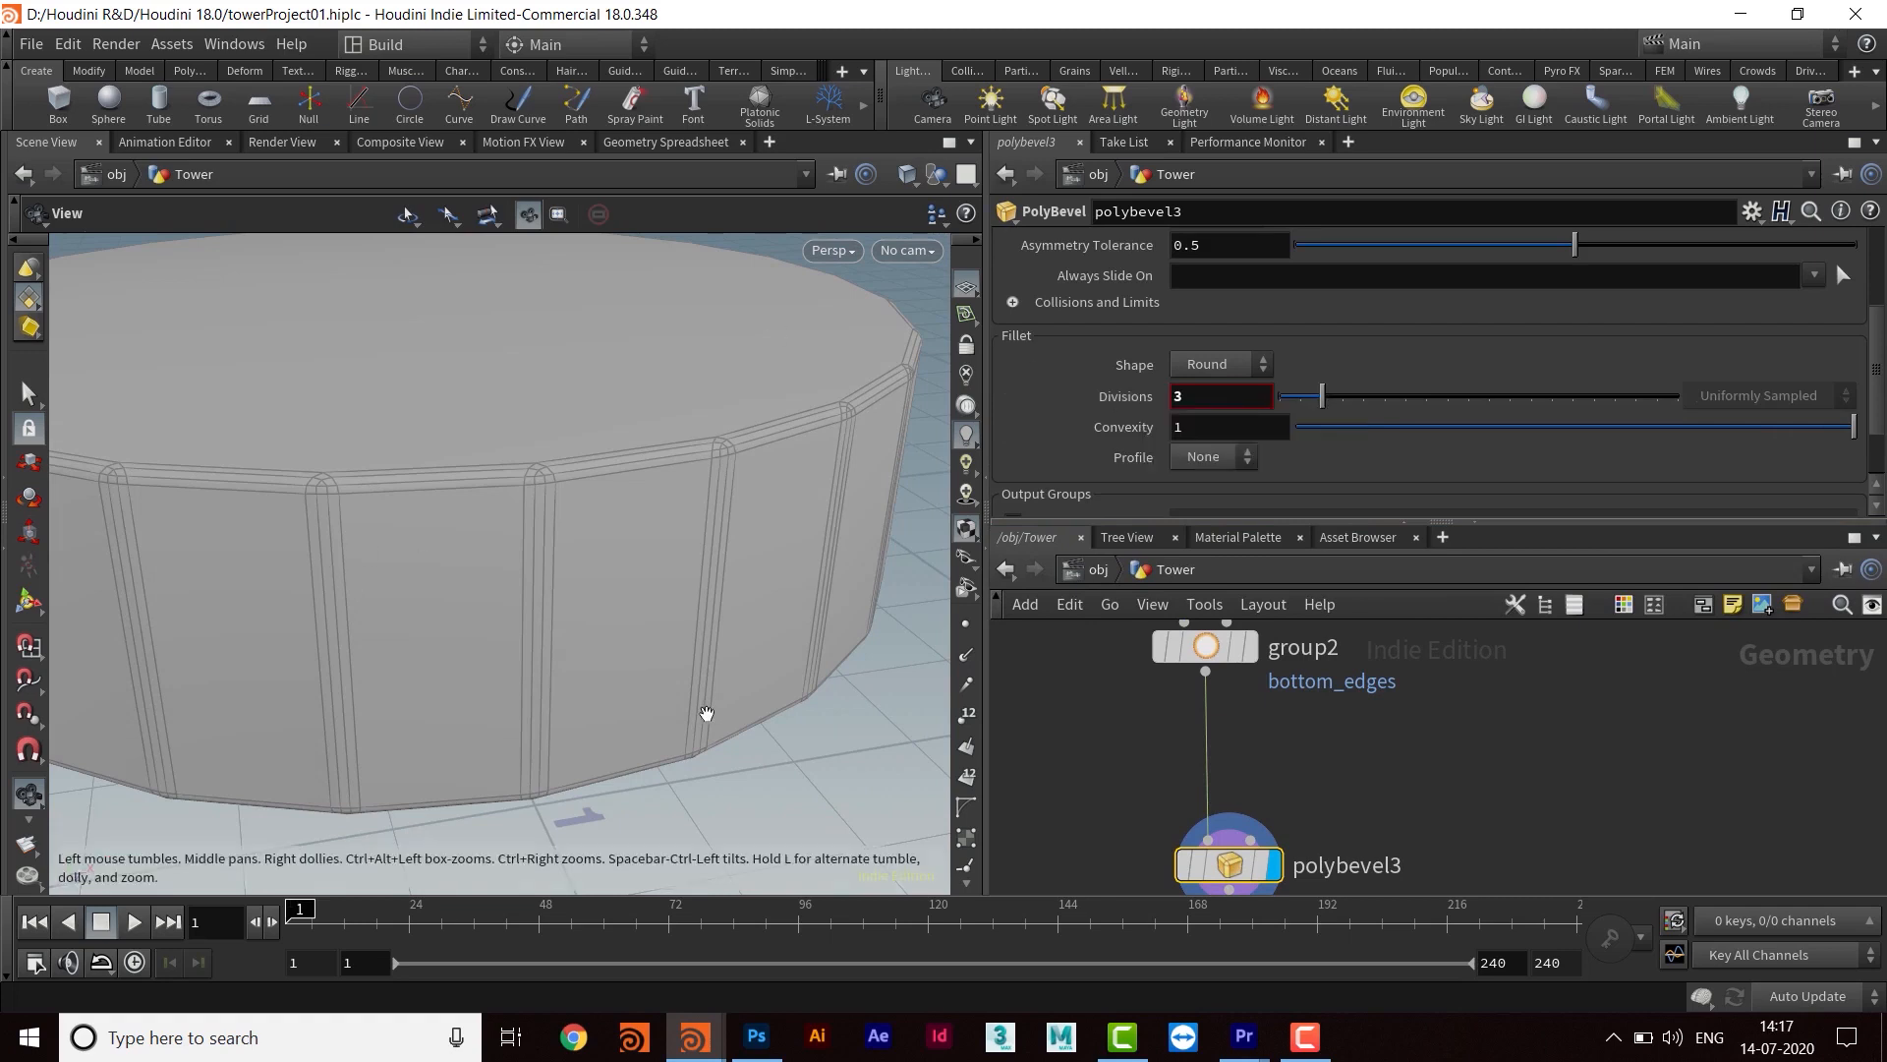
pyautogui.moveTo(705, 713); pyautogui.dragTo(662, 655)
pyautogui.moveTo(542, 520); pyautogui.dragTo(581, 606)
# Limit polybevel3 to the groups top_edges and bottom_edges
pyautogui.moveTo(1372, 832); pyautogui.dragTo(1355, 816, button='middle')
pyautogui.scroll(3, 1505, 326)
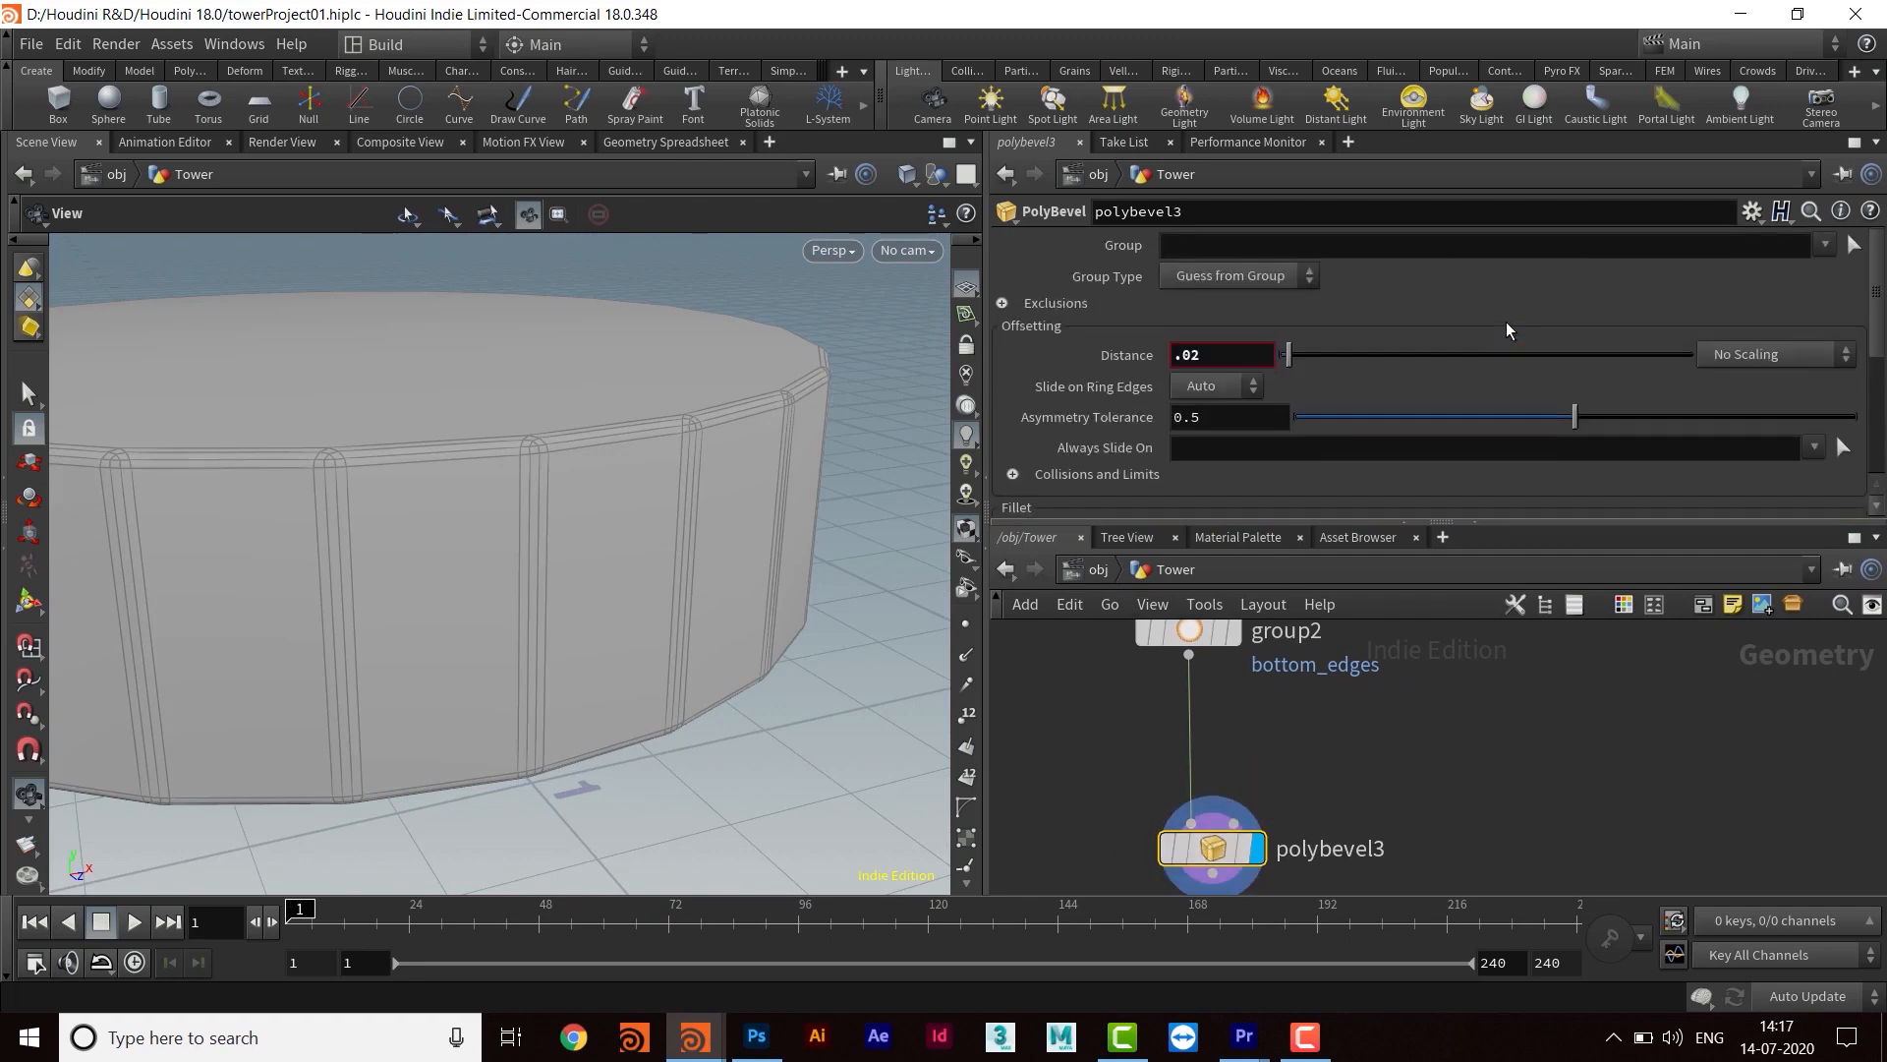
pyautogui.click(1823, 248)
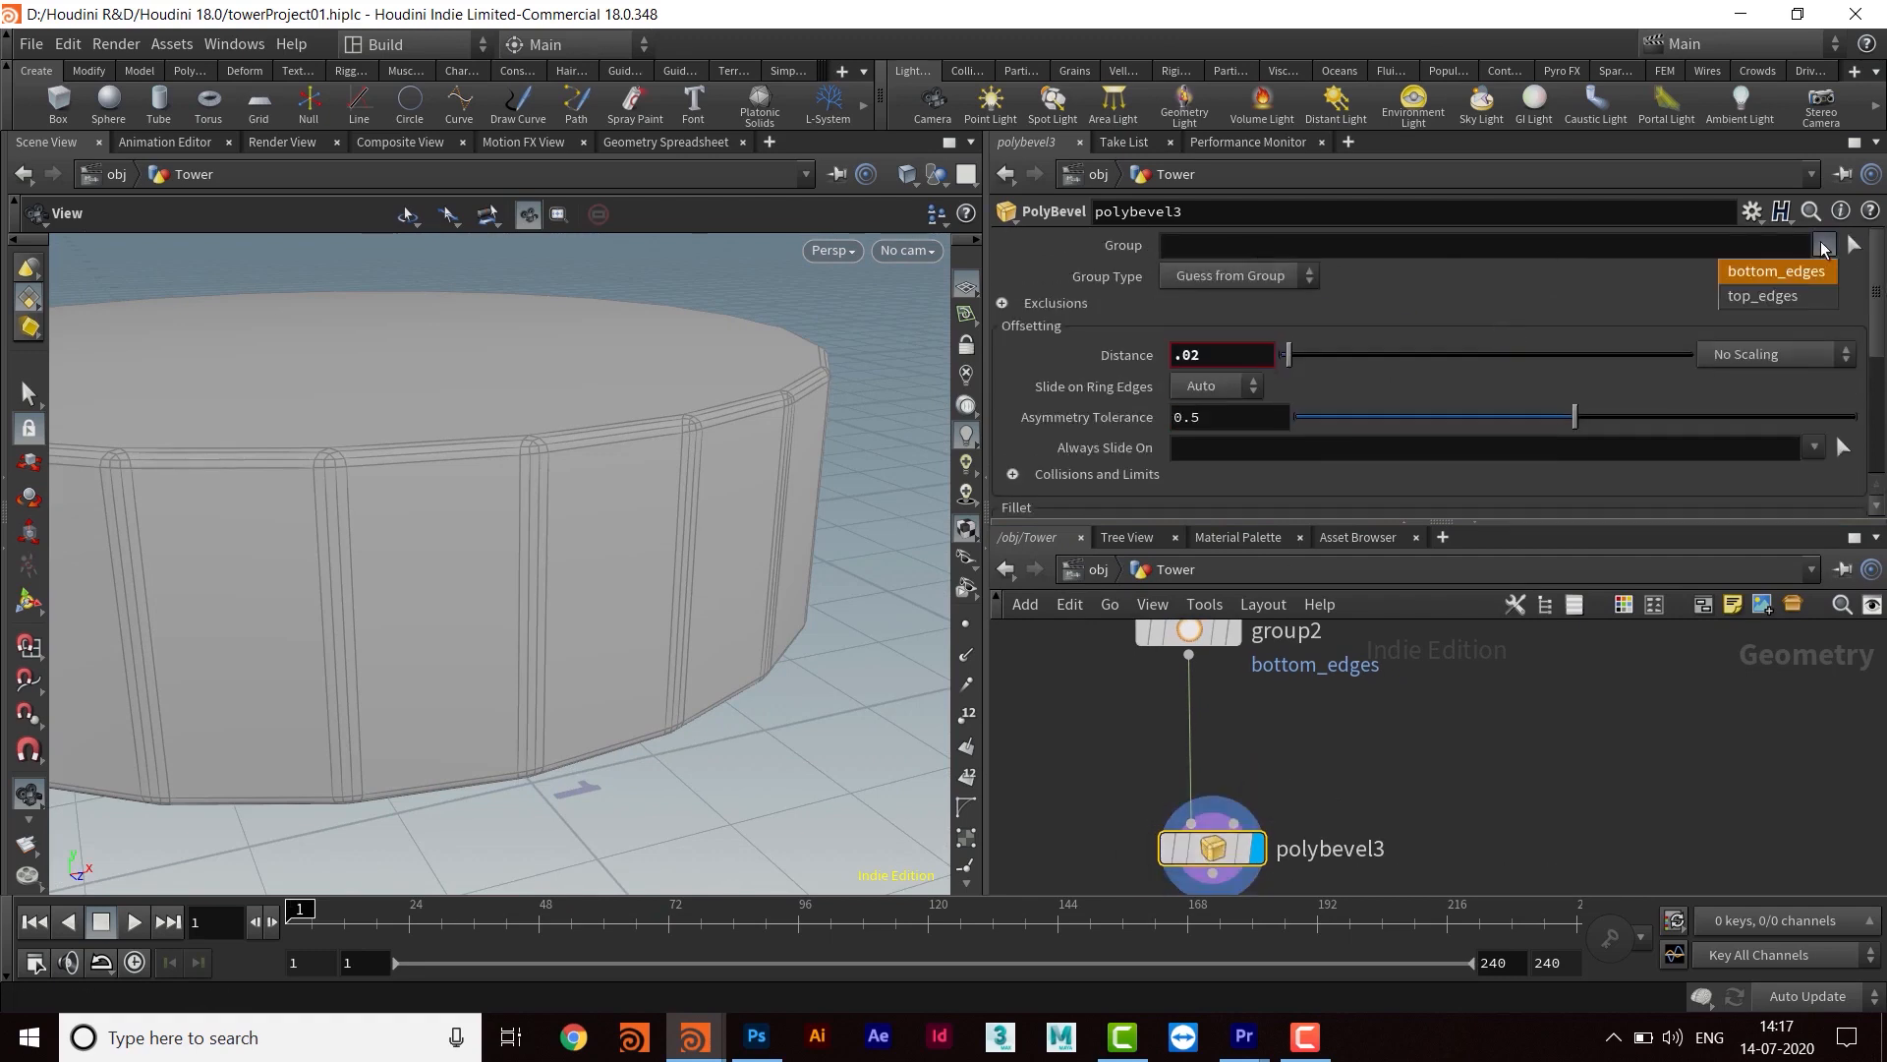
pyautogui.click(1769, 294)
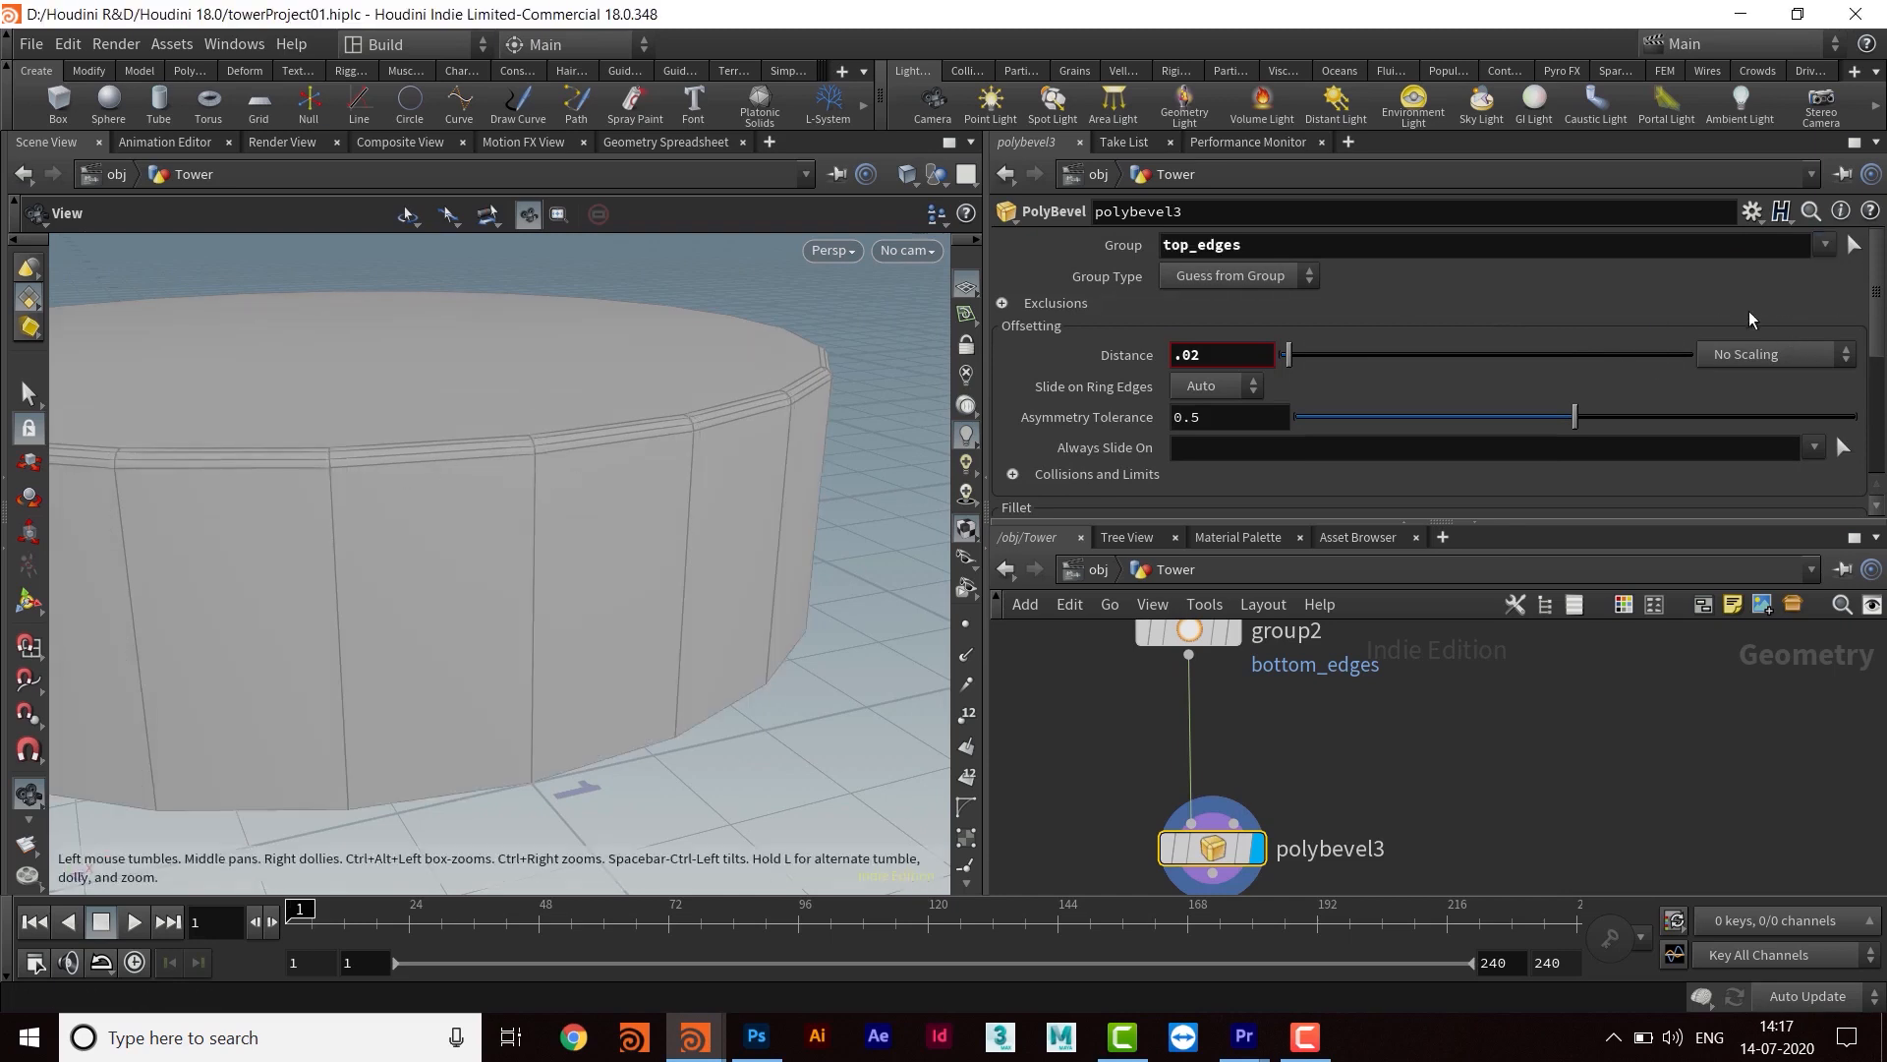
pyautogui.click(1825, 246)
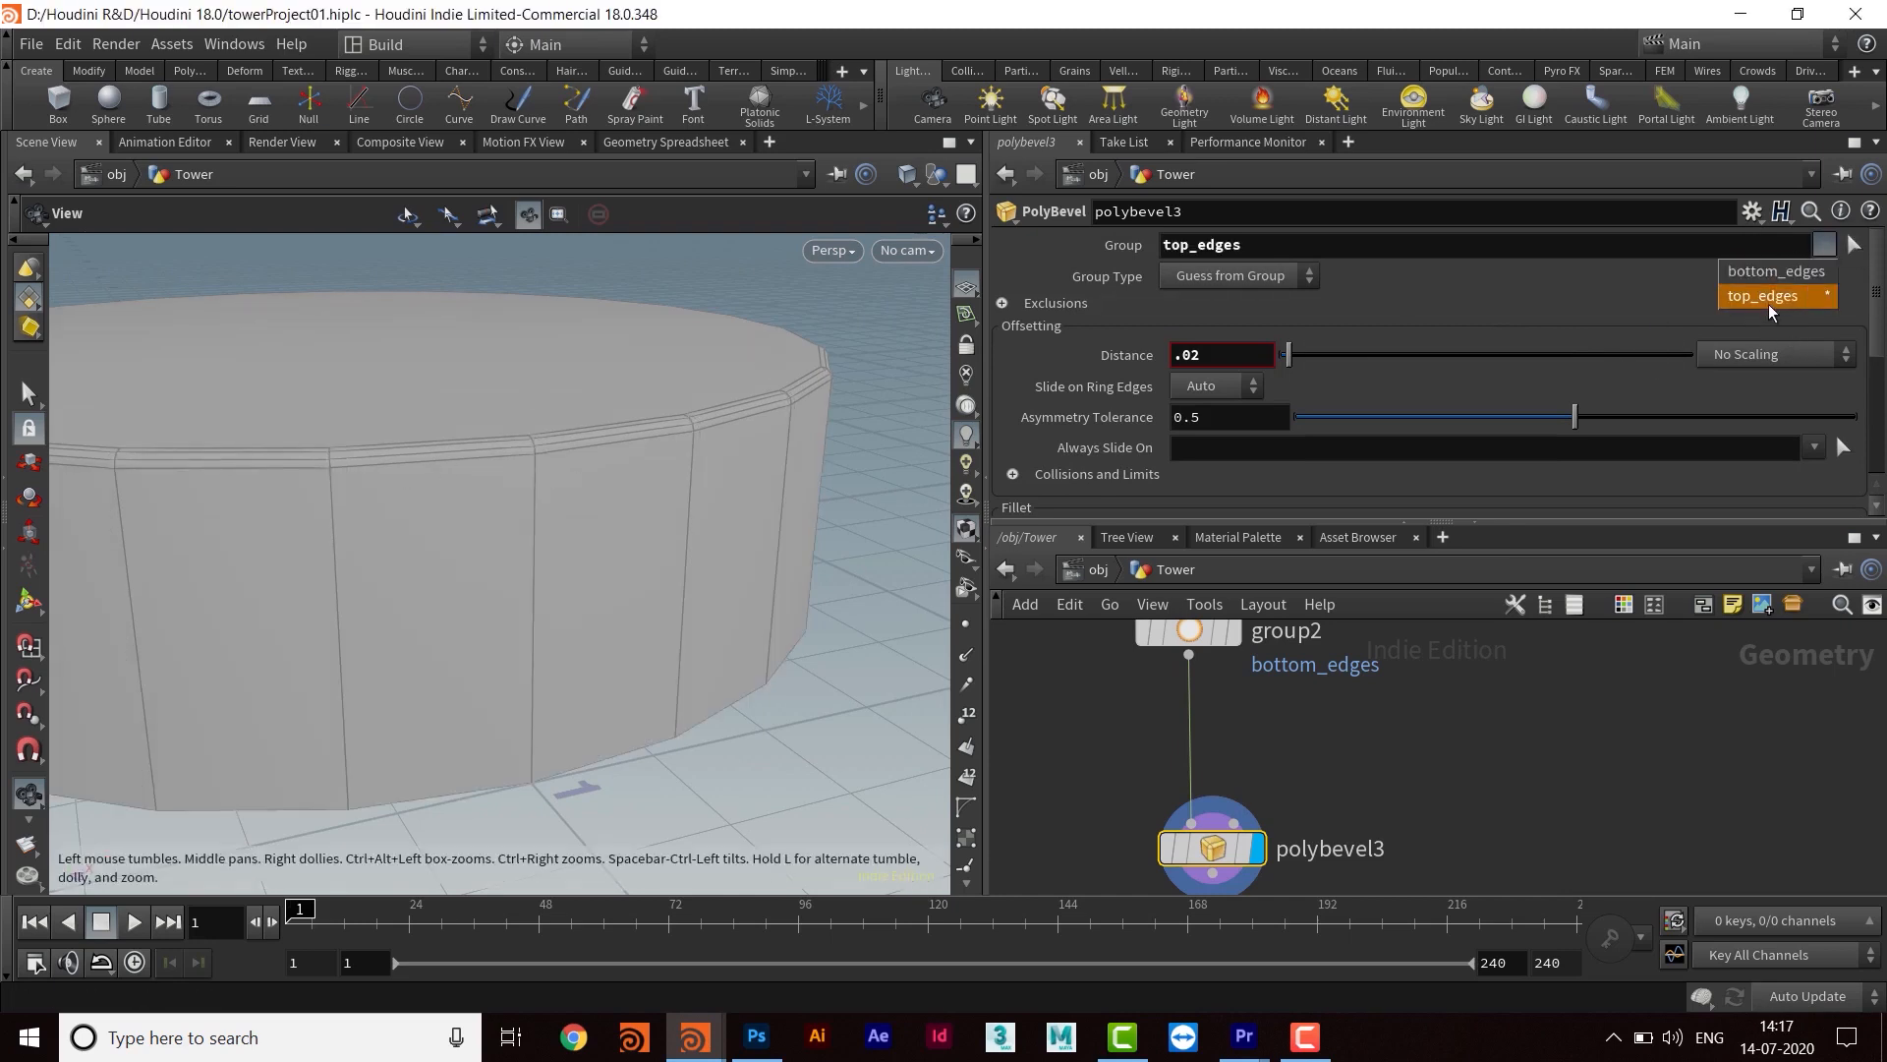
pyautogui.click(1775, 273)
pyautogui.moveTo(801, 540); pyautogui.dragTo(653, 678)
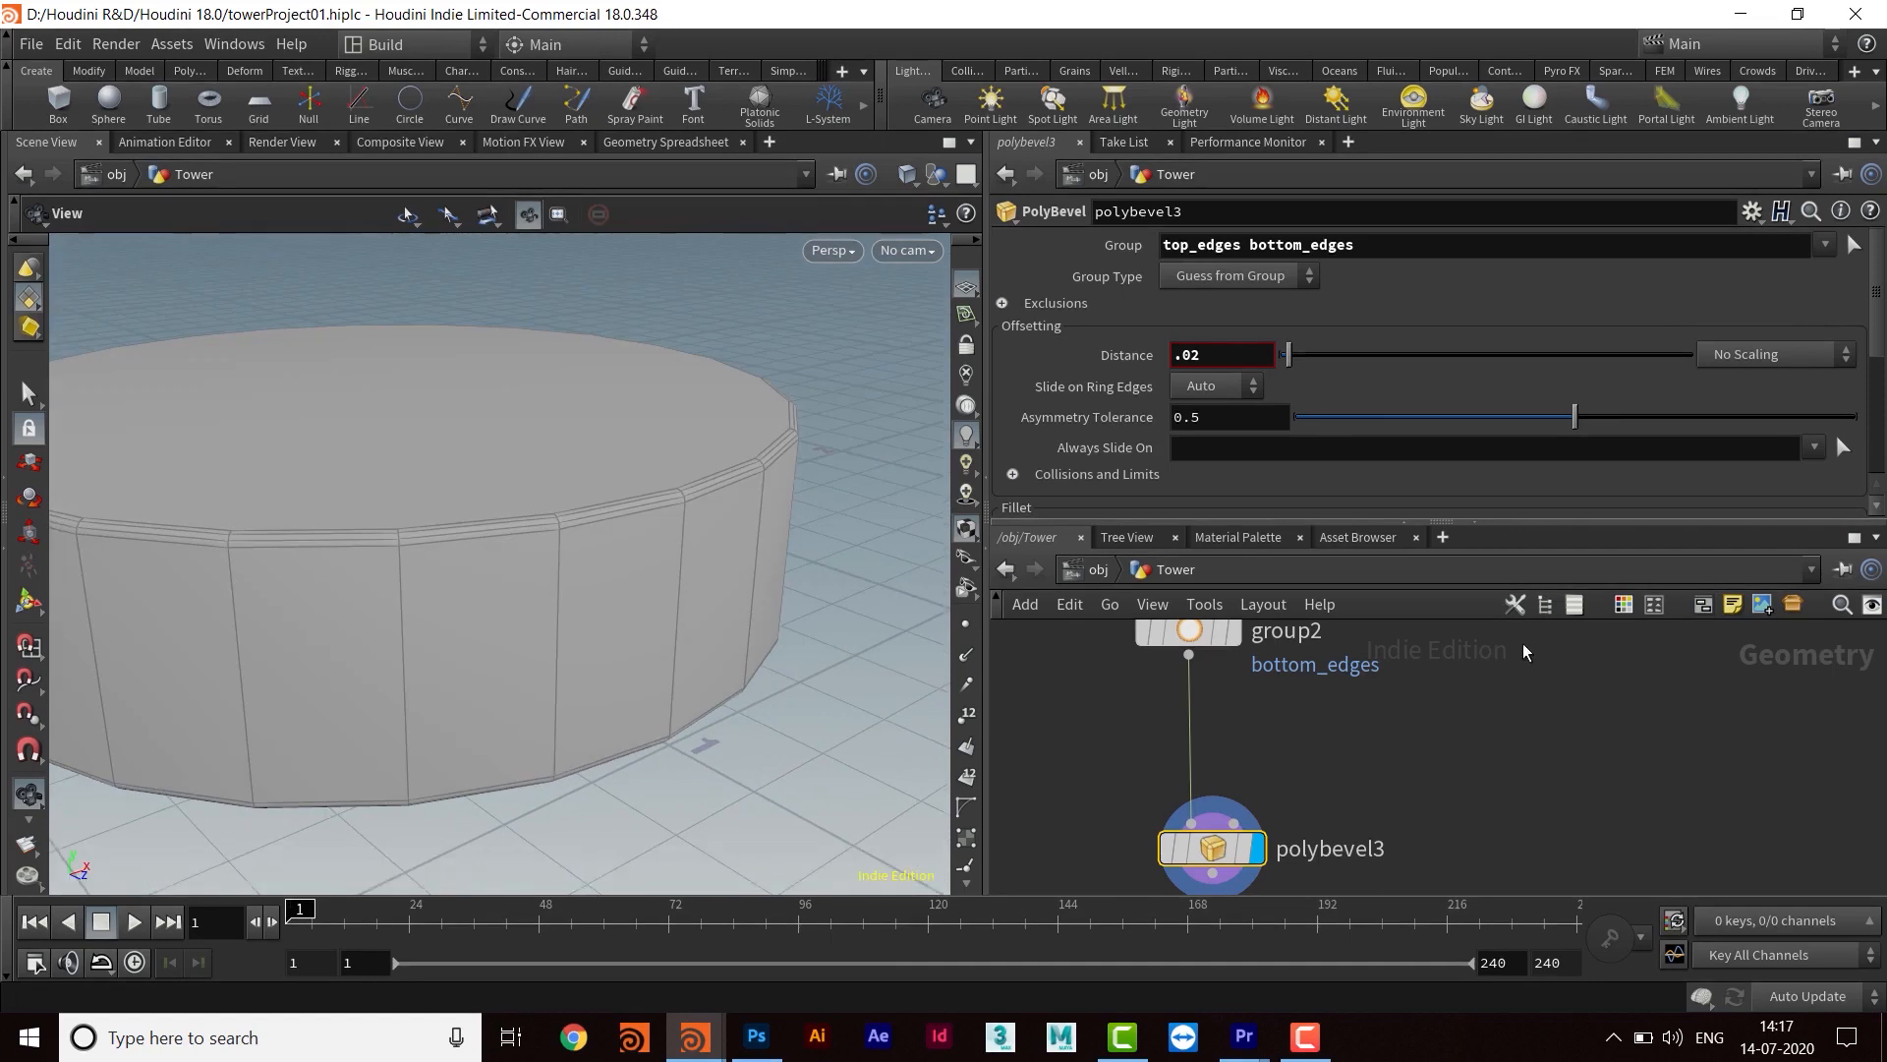
# Try 50 divisions on circle3 at the start of the disc's node chain
pyautogui.moveTo(1435, 522); pyautogui.dragTo(1435, 366)
pyautogui.moveTo(1435, 625); pyautogui.dragTo(1341, 889, button='middle')
pyautogui.scroll(-3, 1414, 595)
pyautogui.moveTo(1368, 541); pyautogui.dragTo(1348, 719, button='middle')
pyautogui.moveTo(1341, 625); pyautogui.dragTo(1363, 678, button='middle')
pyautogui.scroll(3, 1361, 673)
pyautogui.click(1204, 624)
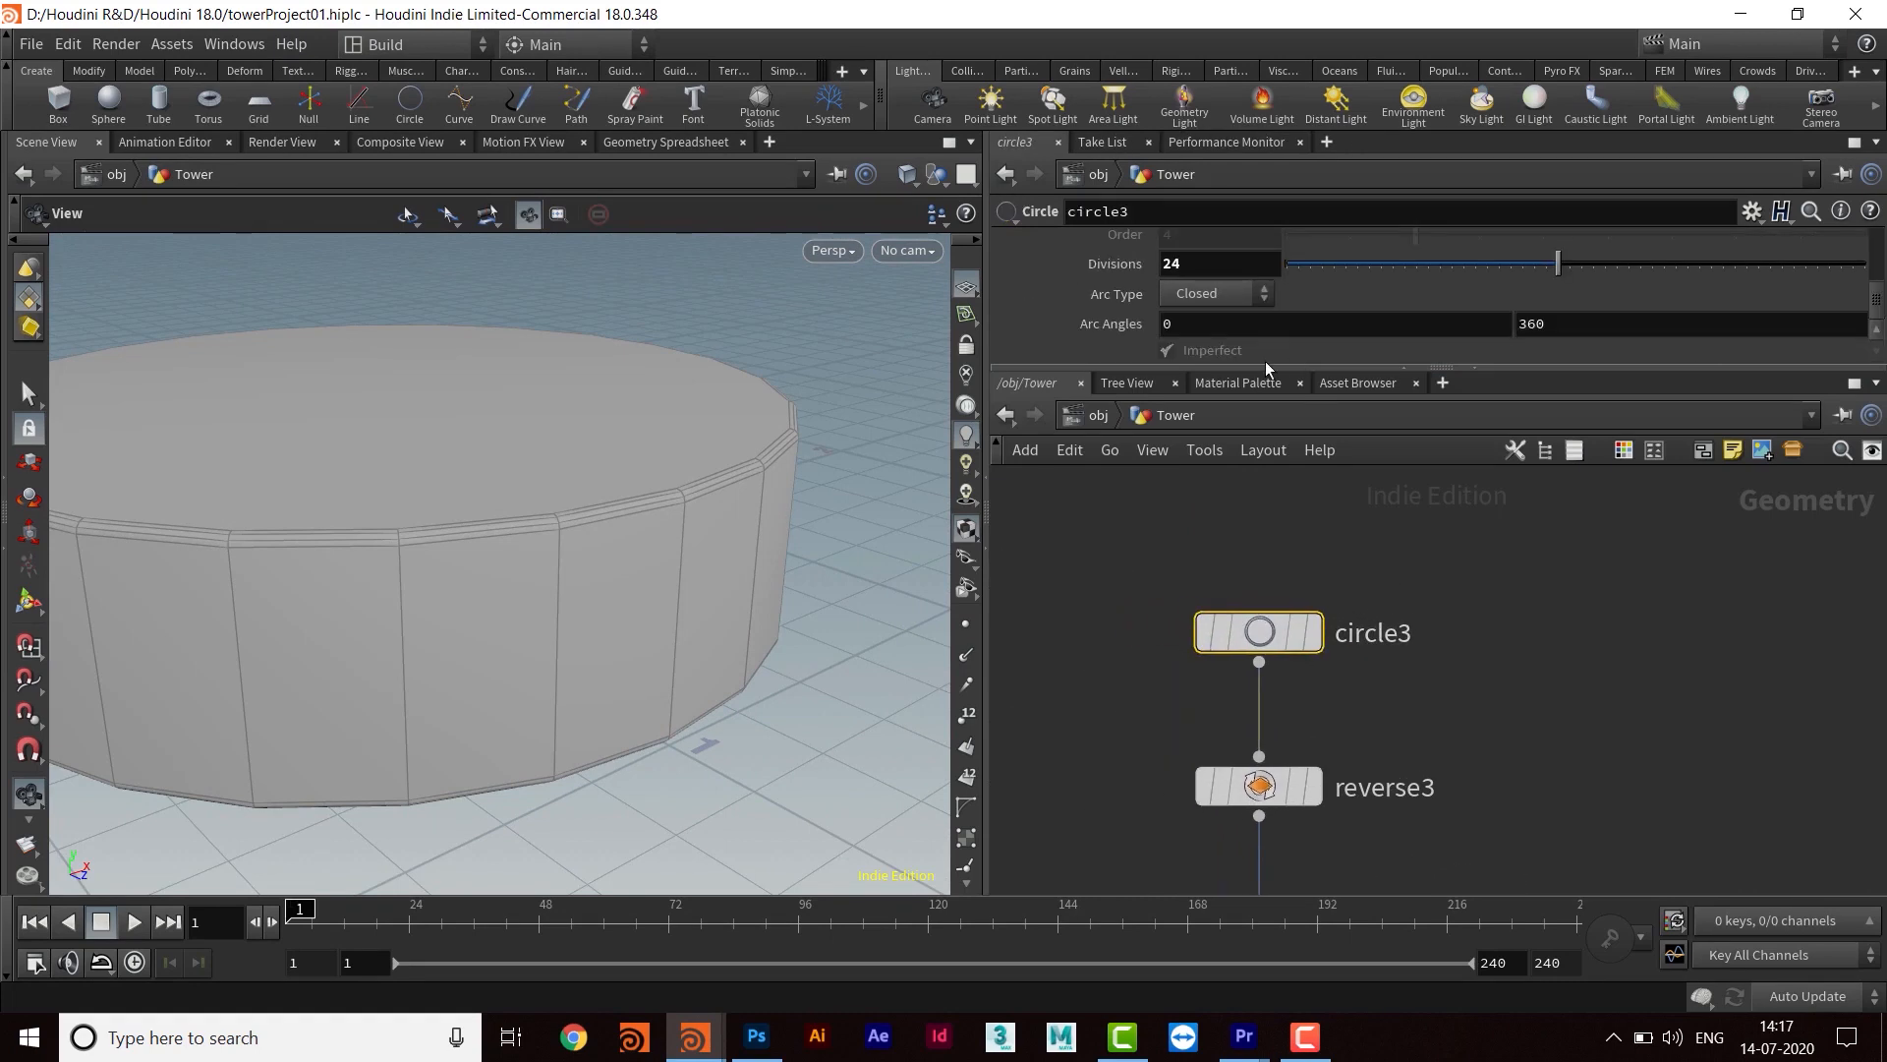
pyautogui.moveTo(1265, 366); pyautogui.dragTo(1254, 494)
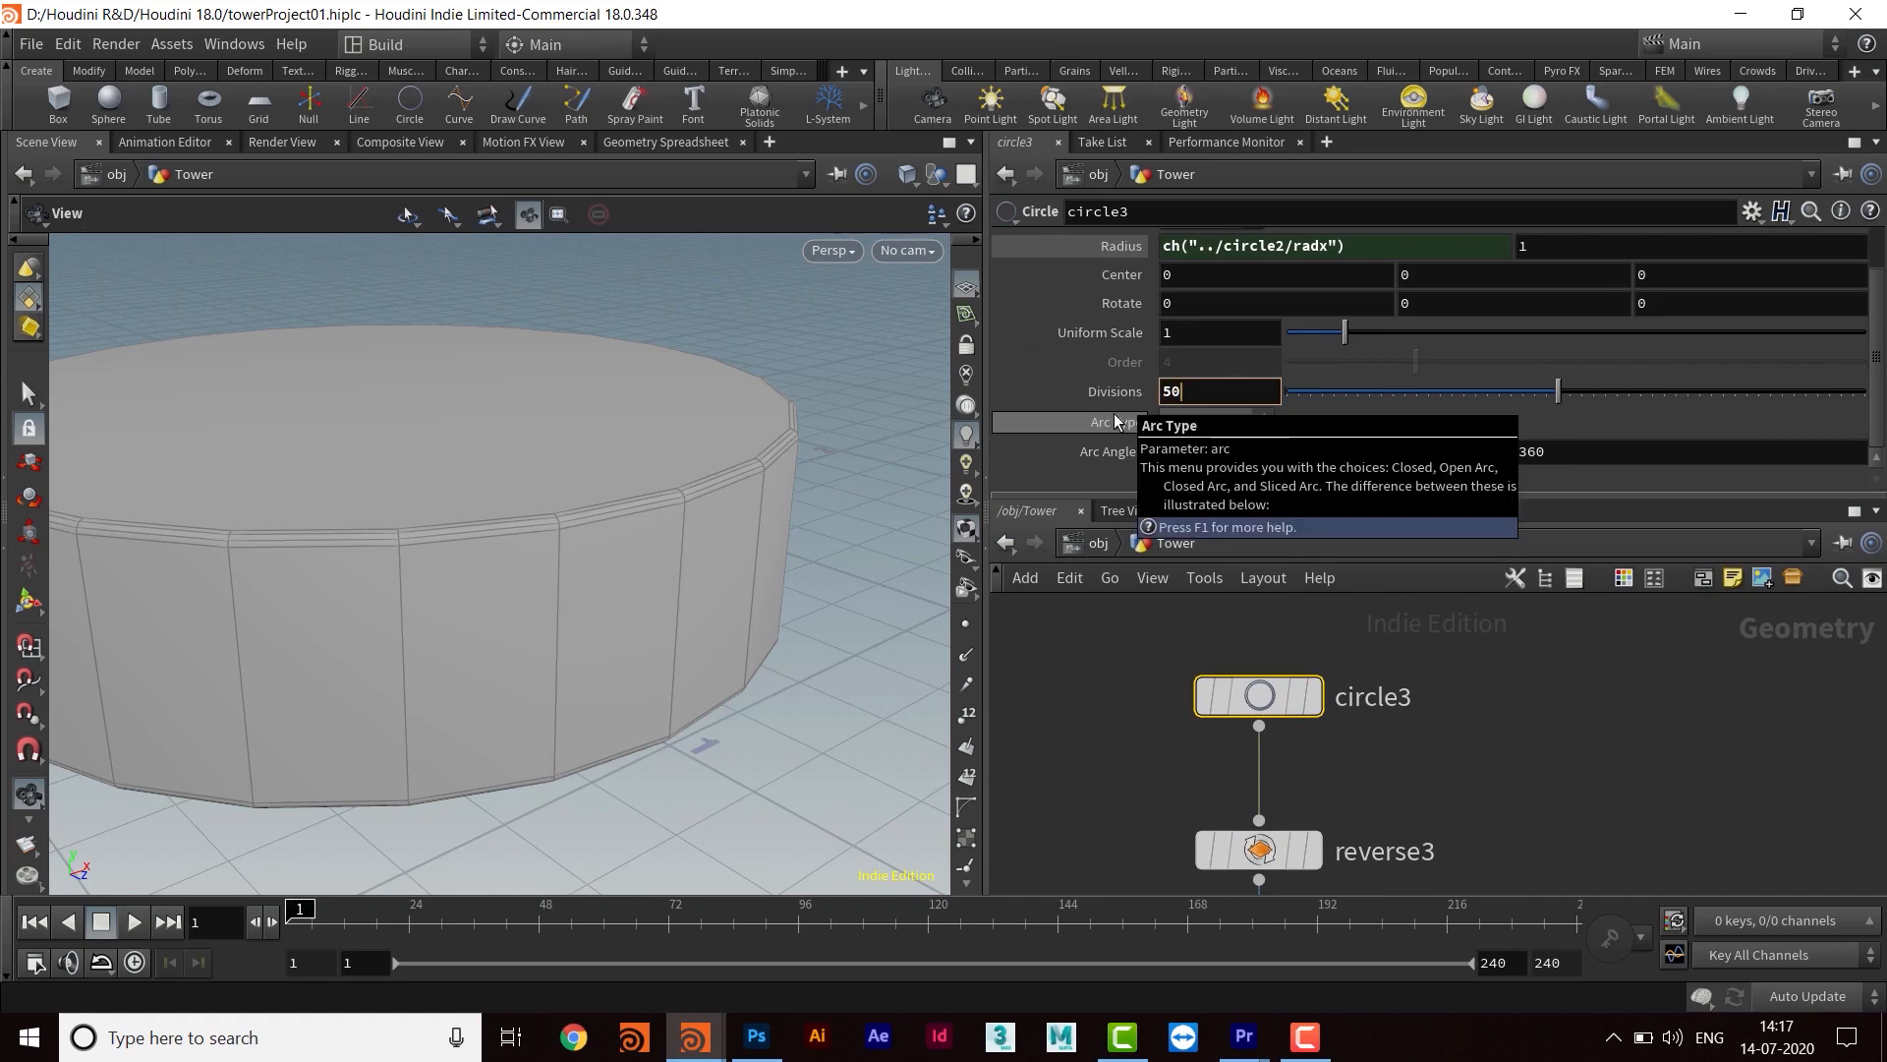
pyautogui.press('Return')
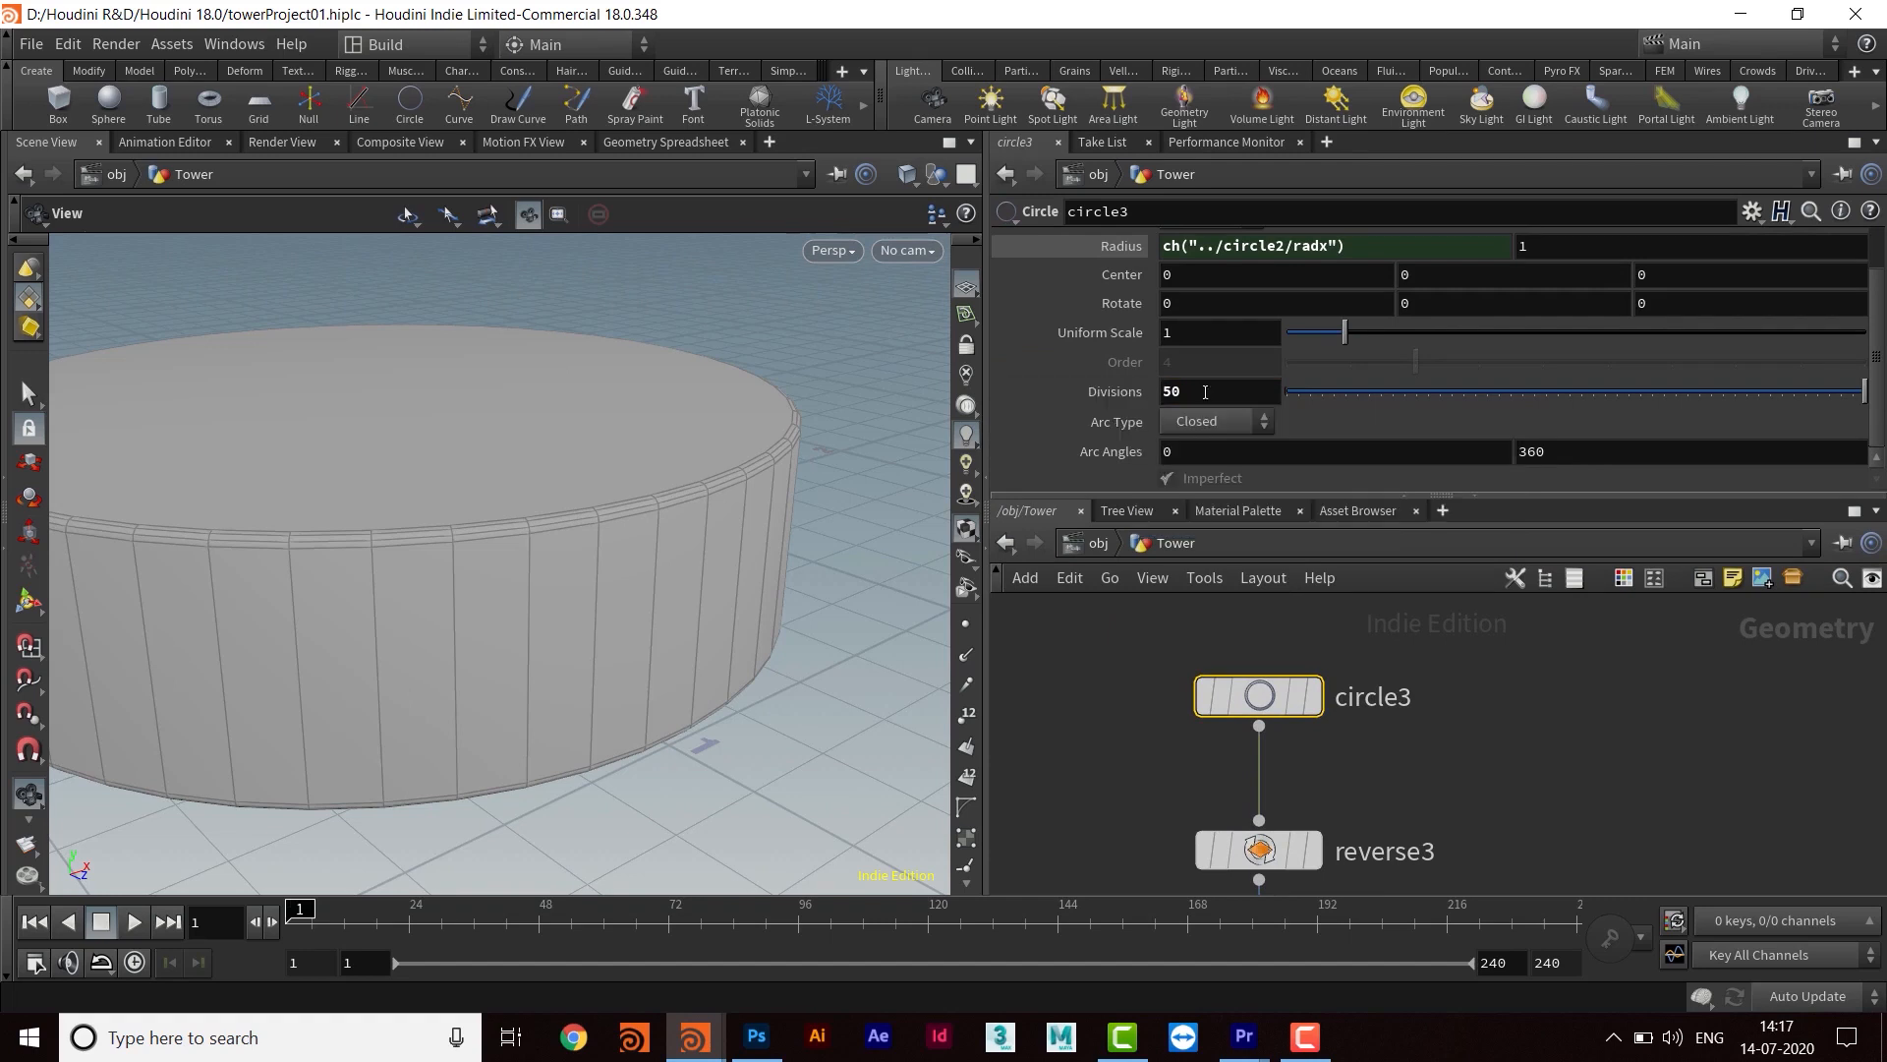
# Restore circle3's divisions to 24 and inspect the beveled disc from the side and above
pyautogui.moveTo(1204, 392); pyautogui.dragTo(1101, 397)
pyautogui.write('24')
pyautogui.press('Return')
pyautogui.moveTo(593, 590); pyautogui.dragTo(552, 500)
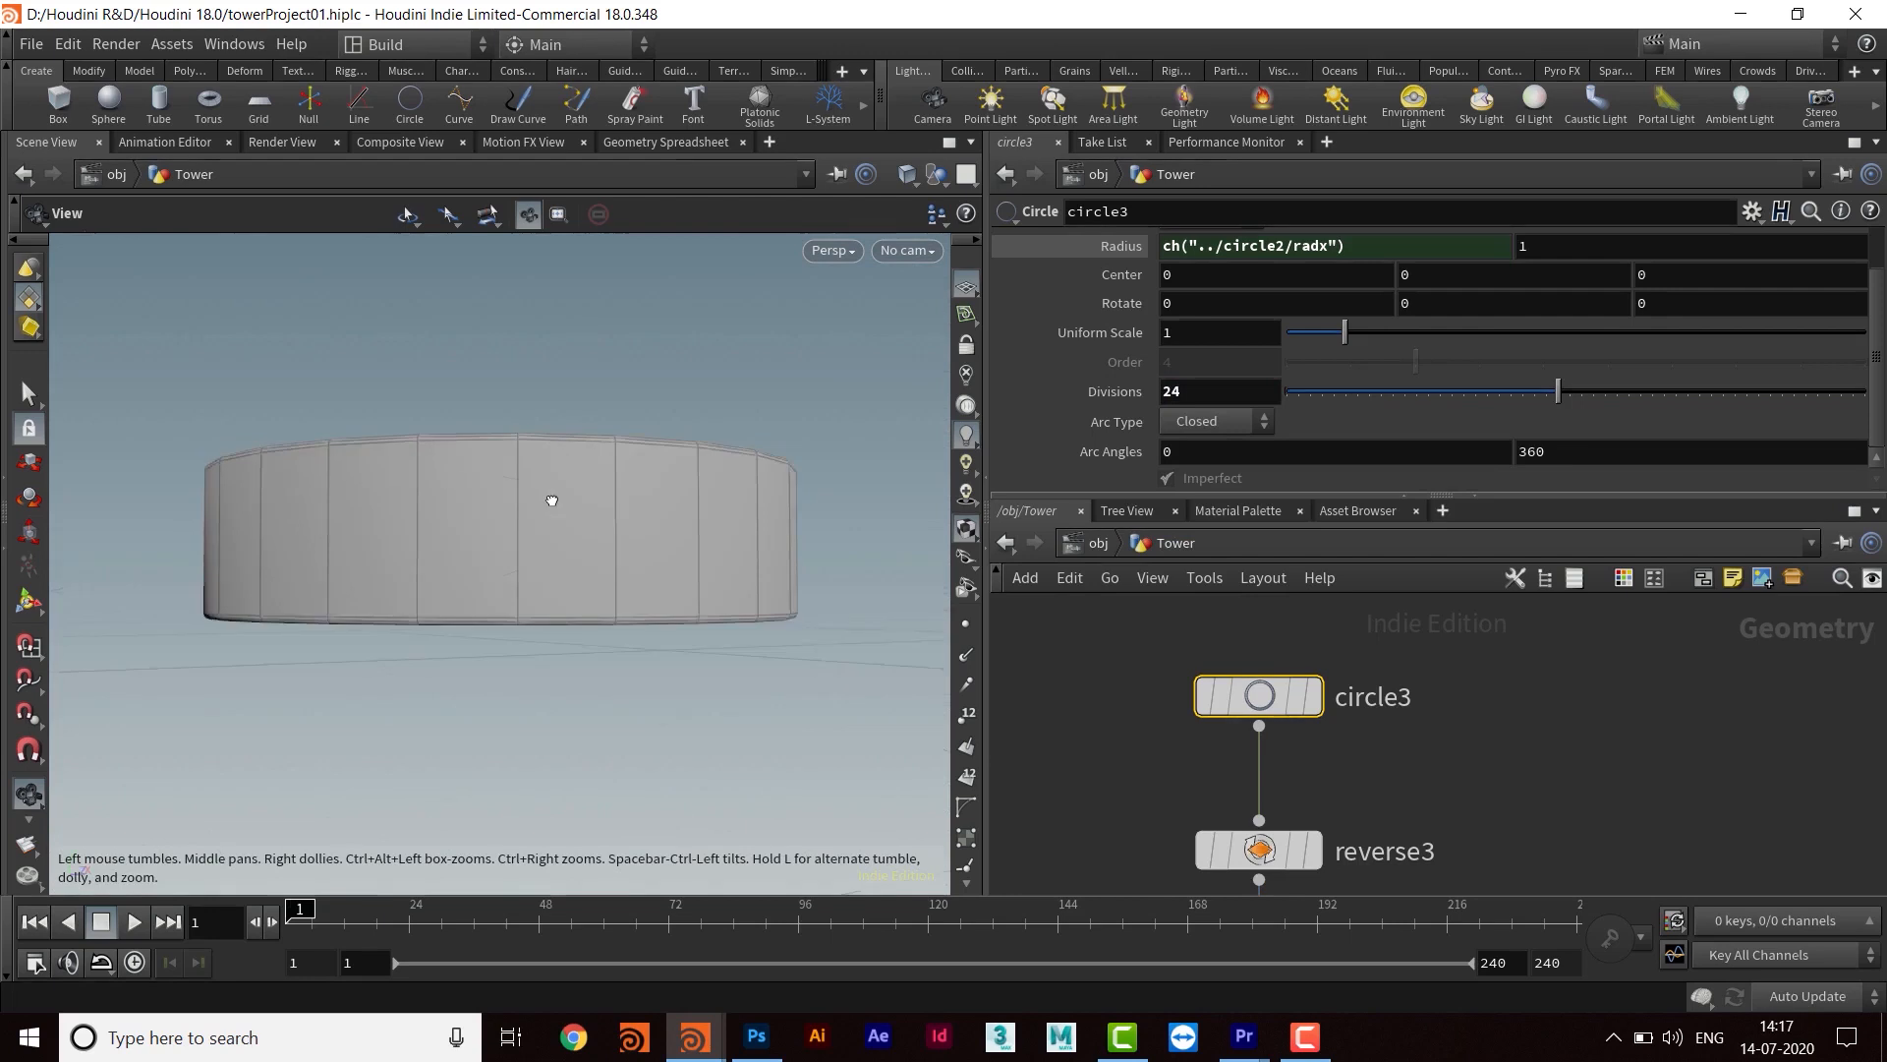
pyautogui.moveTo(552, 501); pyautogui.dragTo(835, 565, button='right')
pyautogui.moveTo(835, 564); pyautogui.dragTo(696, 668)
pyautogui.moveTo(675, 446); pyautogui.dragTo(673, 538)
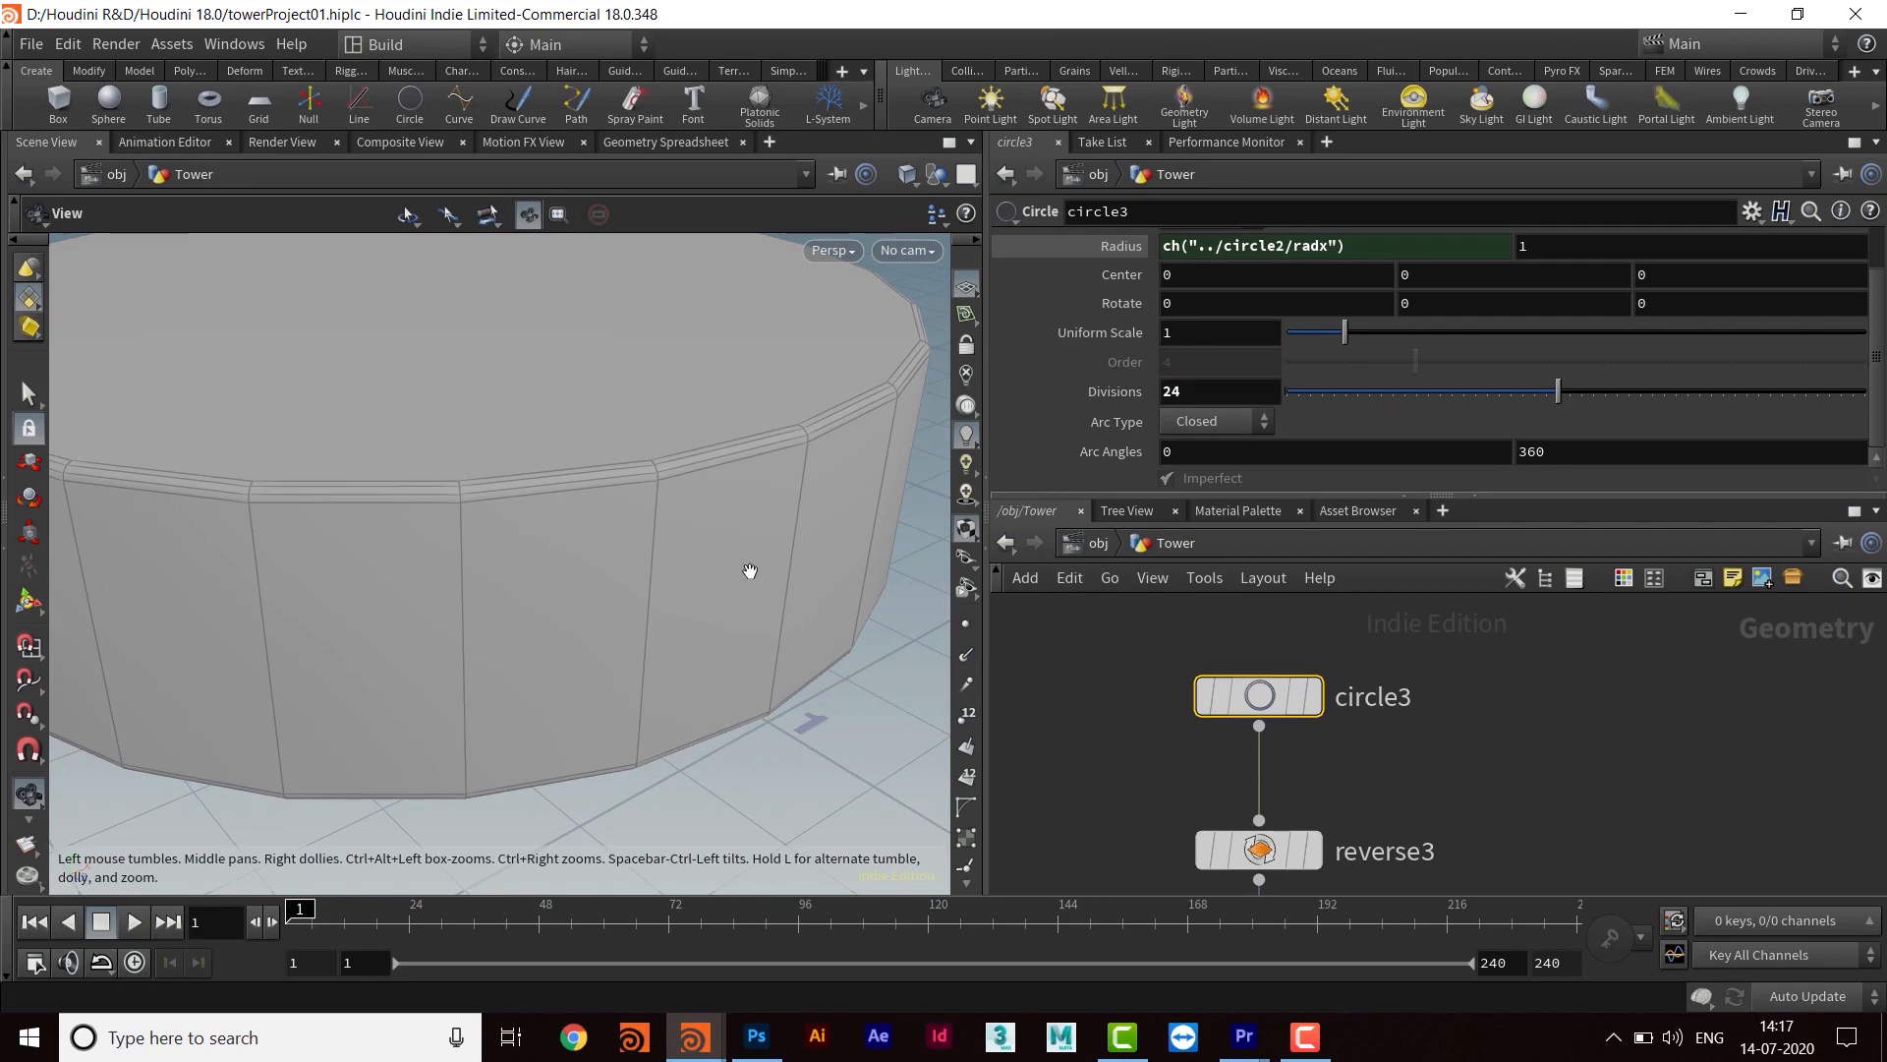
# Append a Null node to polybevel3's output and place it directly below at the end of the disc's chain
pyautogui.moveTo(1318, 496); pyautogui.dragTo(1329, 367)
pyautogui.moveTo(1500, 680); pyautogui.dragTo(1500, 479, button='middle')
pyautogui.moveTo(1473, 633); pyautogui.dragTo(1465, 462, button='middle')
pyautogui.moveTo(1512, 855)
pyautogui.mouseDown(button='middle')
pyautogui.moveTo(1500, 614)
pyautogui.moveTo(1514, 627)
pyautogui.moveTo(1480, 739)
pyautogui.moveTo(1476, 725)
pyautogui.mouseUp(button='middle')
pyautogui.click(1326, 634)
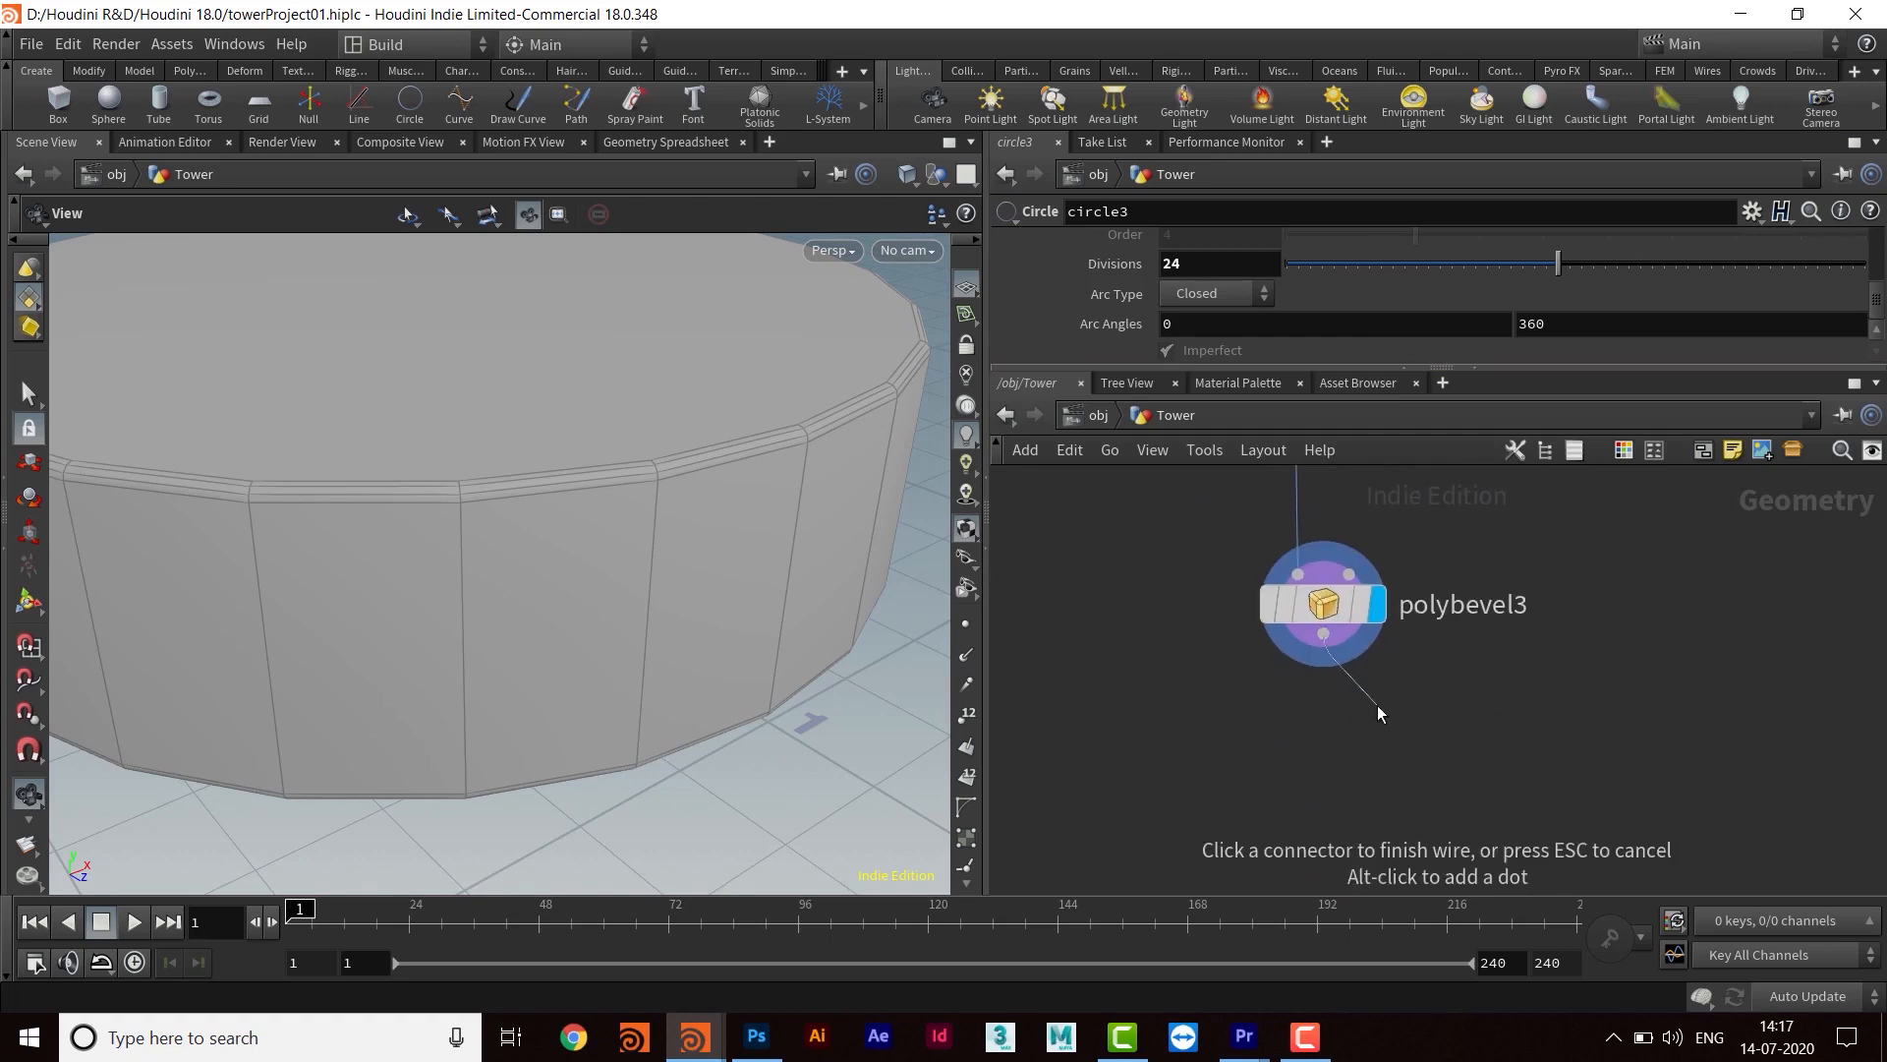
pyautogui.click(1377, 704)
pyautogui.write('null')
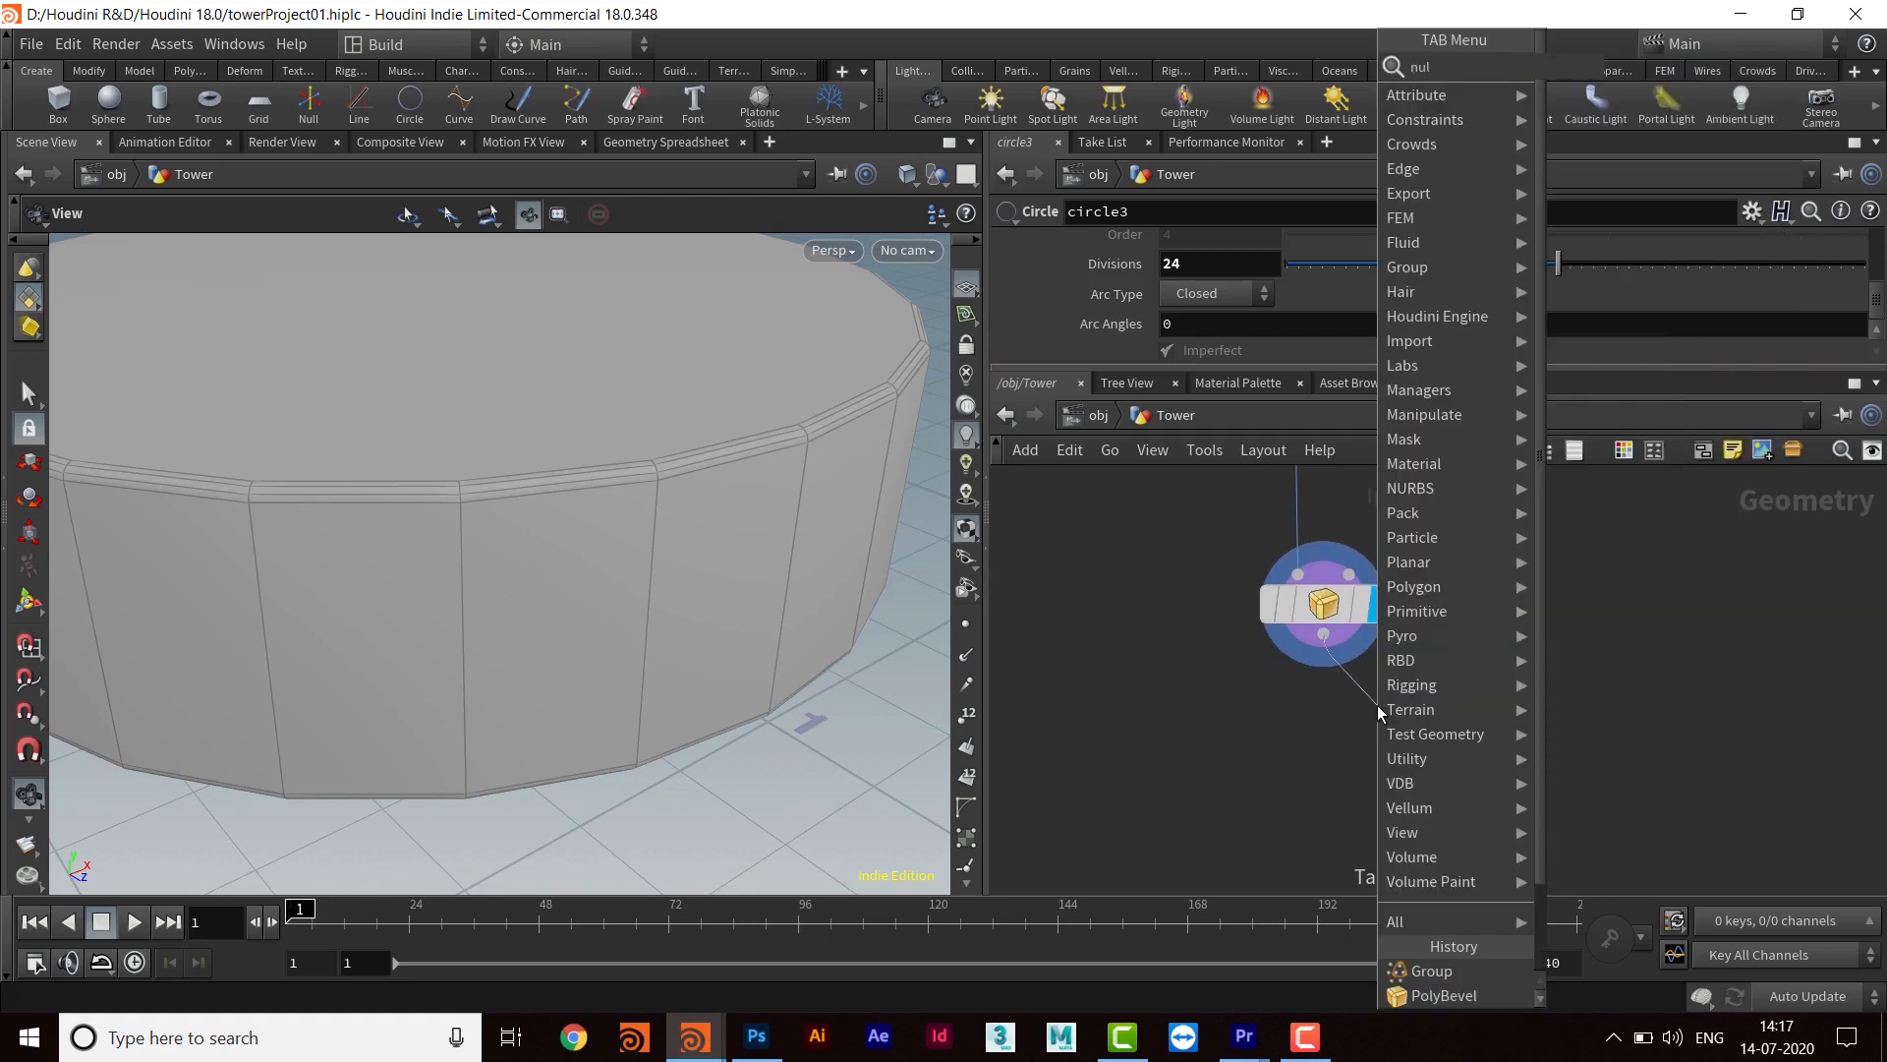
pyautogui.press('Return')
pyautogui.moveTo(1367, 710); pyautogui.dragTo(1327, 783)
pyautogui.moveTo(1276, 749); pyautogui.dragTo(1230, 673, button='middle')
pyautogui.moveTo(1185, 651); pyautogui.dragTo(1355, 775)
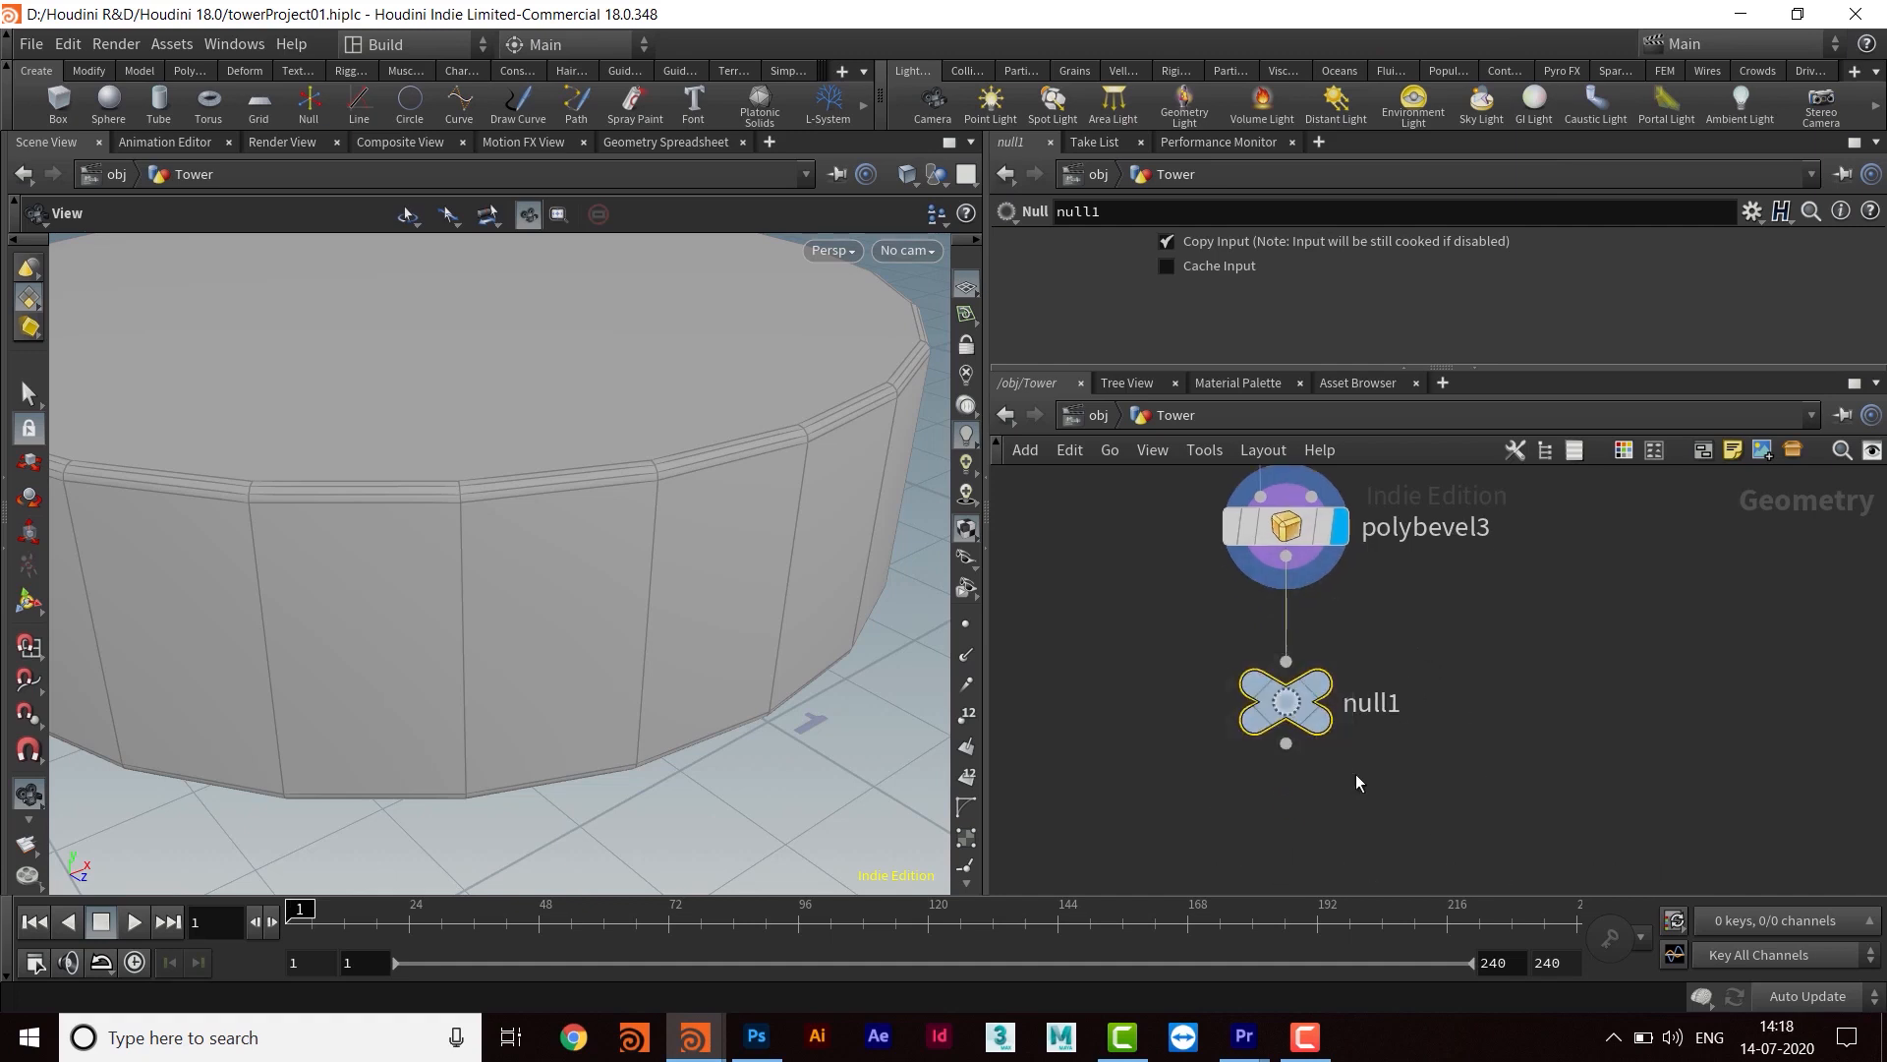
# Color the new null node medium blue using the network color palette
pyautogui.press('c')
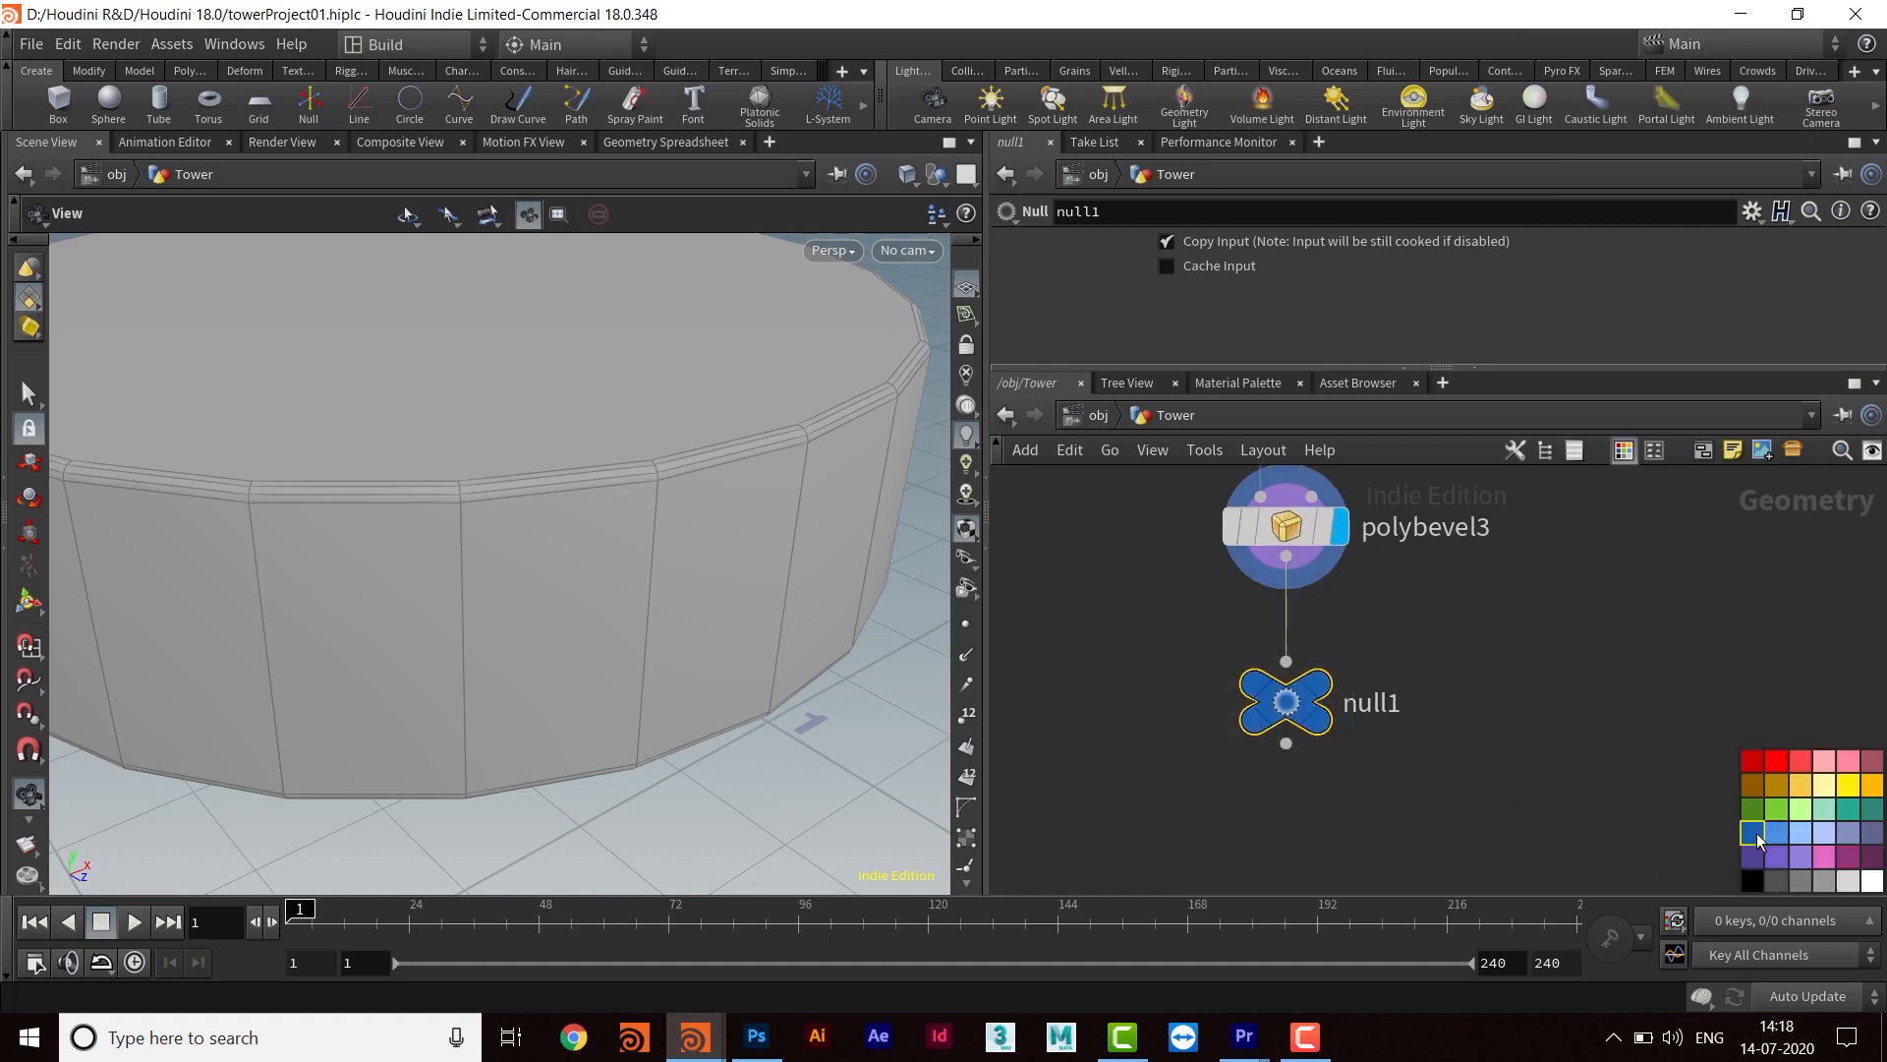
pyautogui.click(1774, 841)
pyautogui.click(1755, 840)
pyautogui.click(1775, 836)
pyautogui.click(1516, 727)
pyautogui.moveTo(1523, 722)
pyautogui.mouseDown(button='middle')
pyautogui.moveTo(1512, 710)
pyautogui.moveTo(1509, 730)
pyautogui.moveTo(1515, 691)
pyautogui.moveTo(1509, 709)
pyautogui.mouseUp(button='middle')
pyautogui.press('c')
# Rename the blue null node as BASE
pyautogui.click(1354, 732)
pyautogui.moveTo(1446, 734); pyautogui.dragTo(1297, 751)
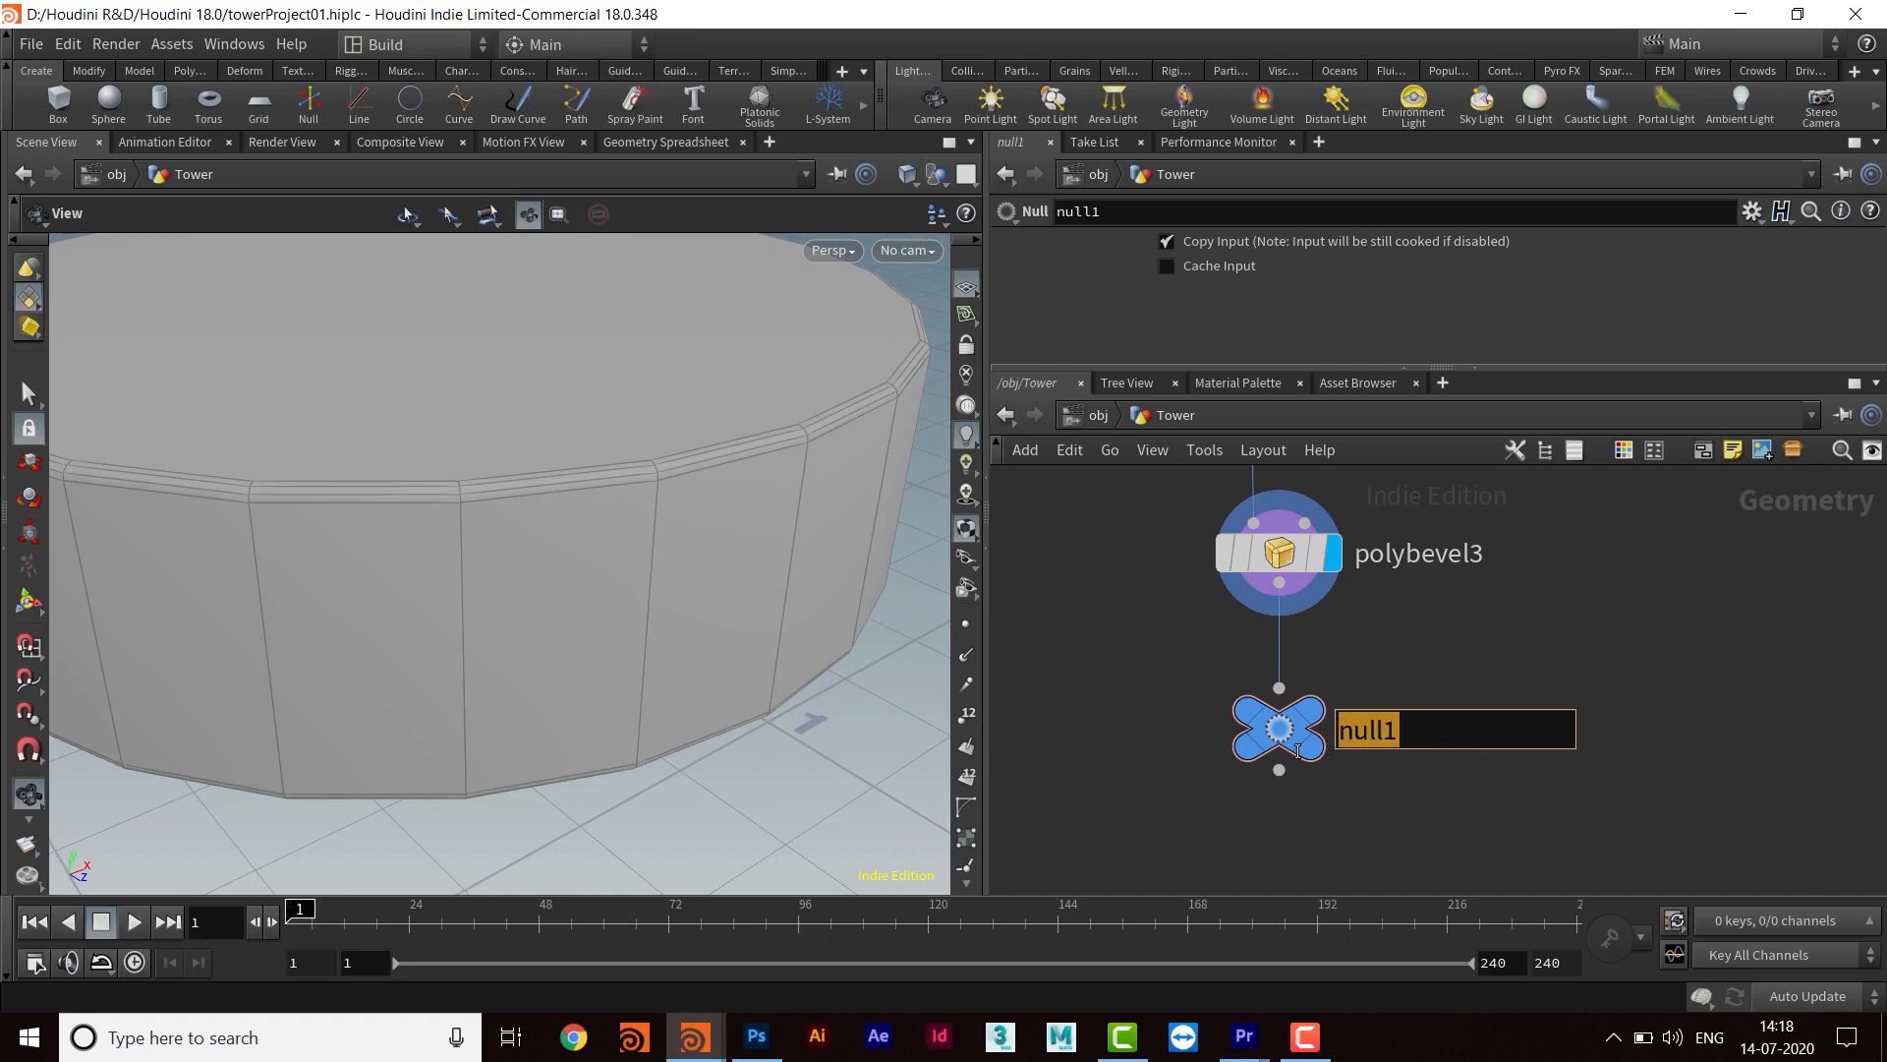
pyautogui.write('BASE')
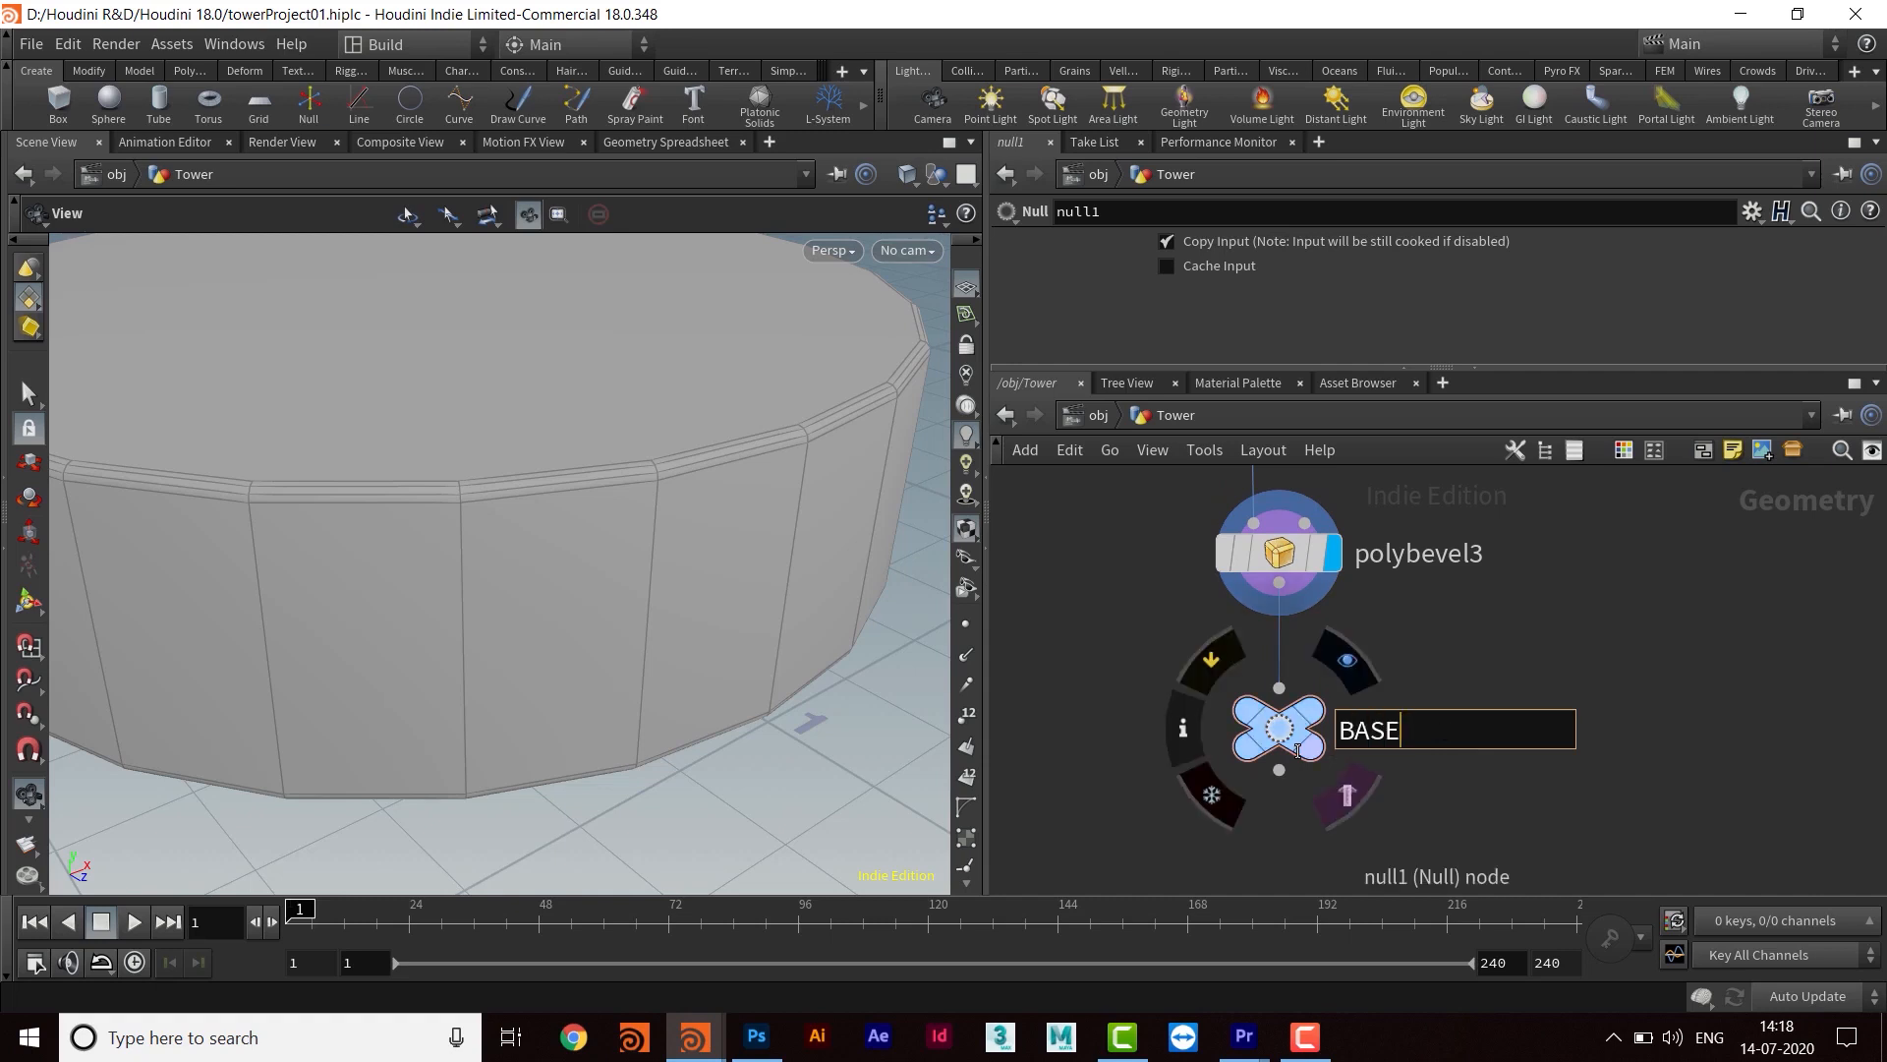
pyautogui.press('Return')
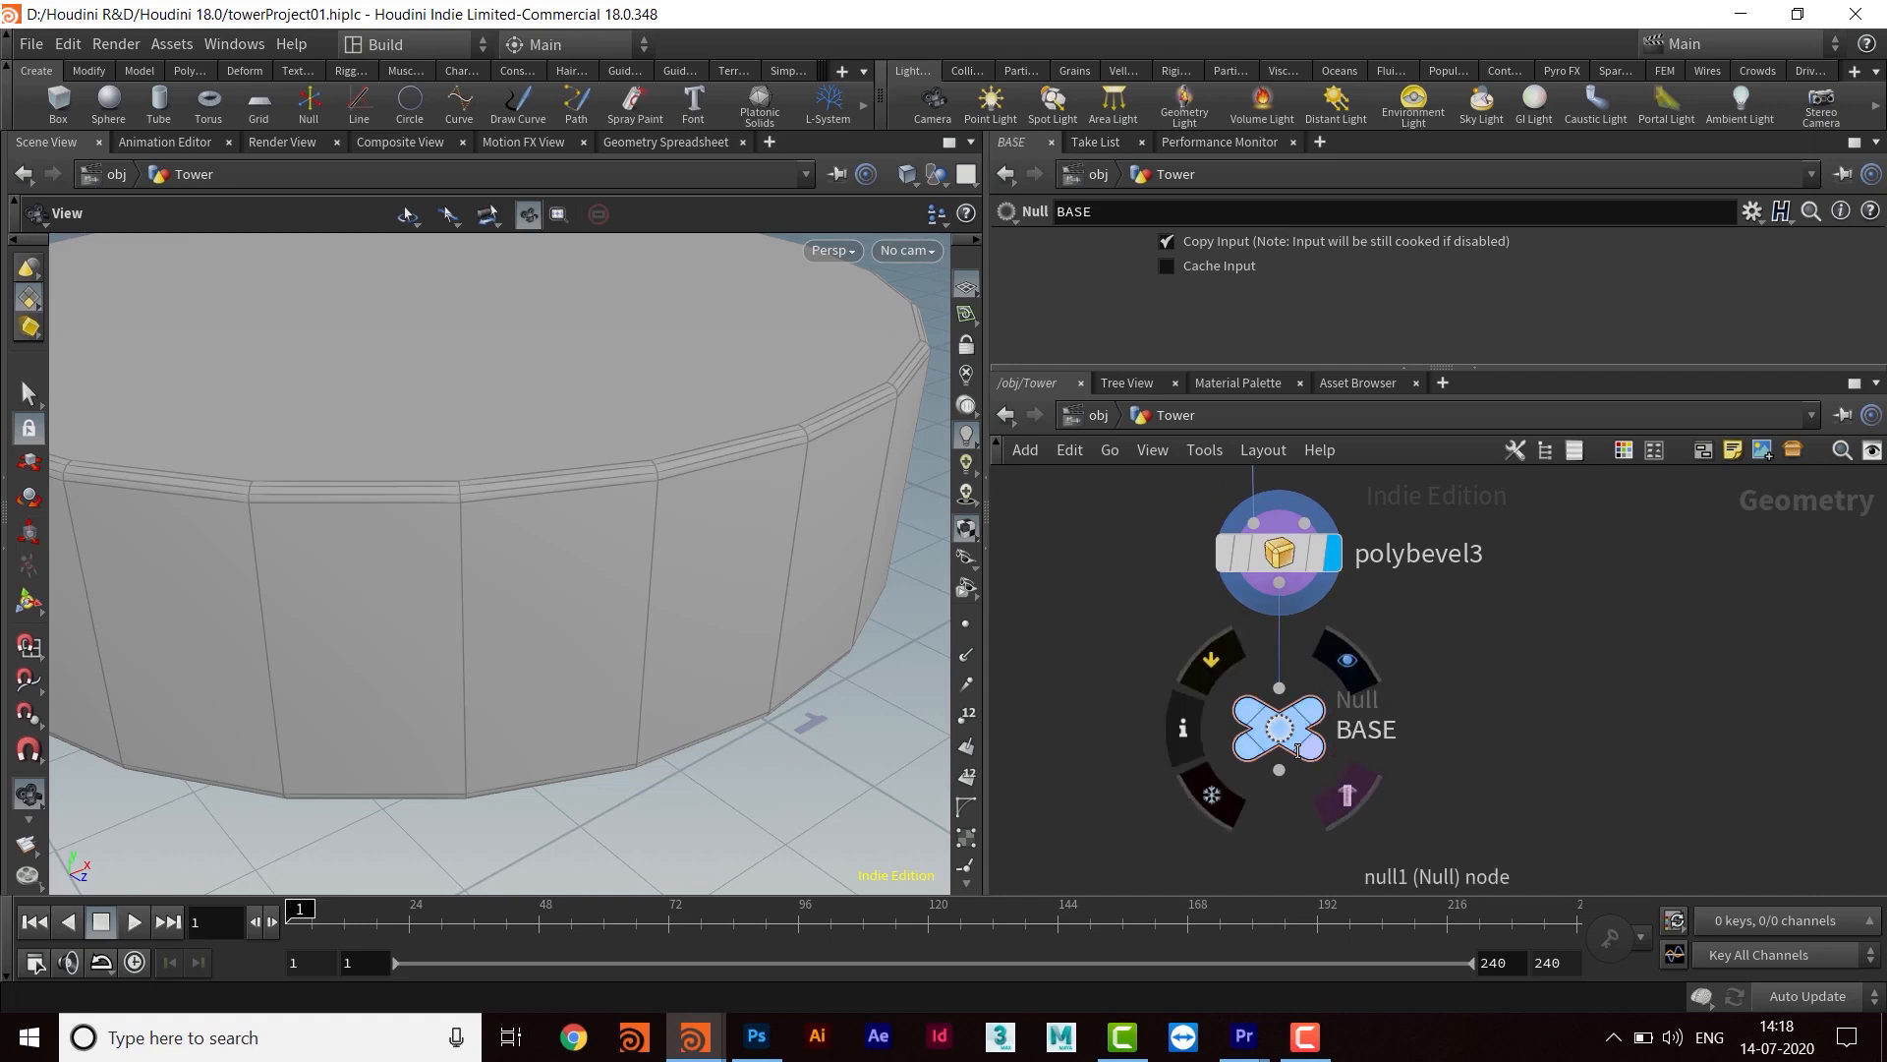
# Select the seven disc nodes from circle3 to BASE and align them in an evenly spaced vertical column
pyautogui.scroll(-10, 1624, 706)
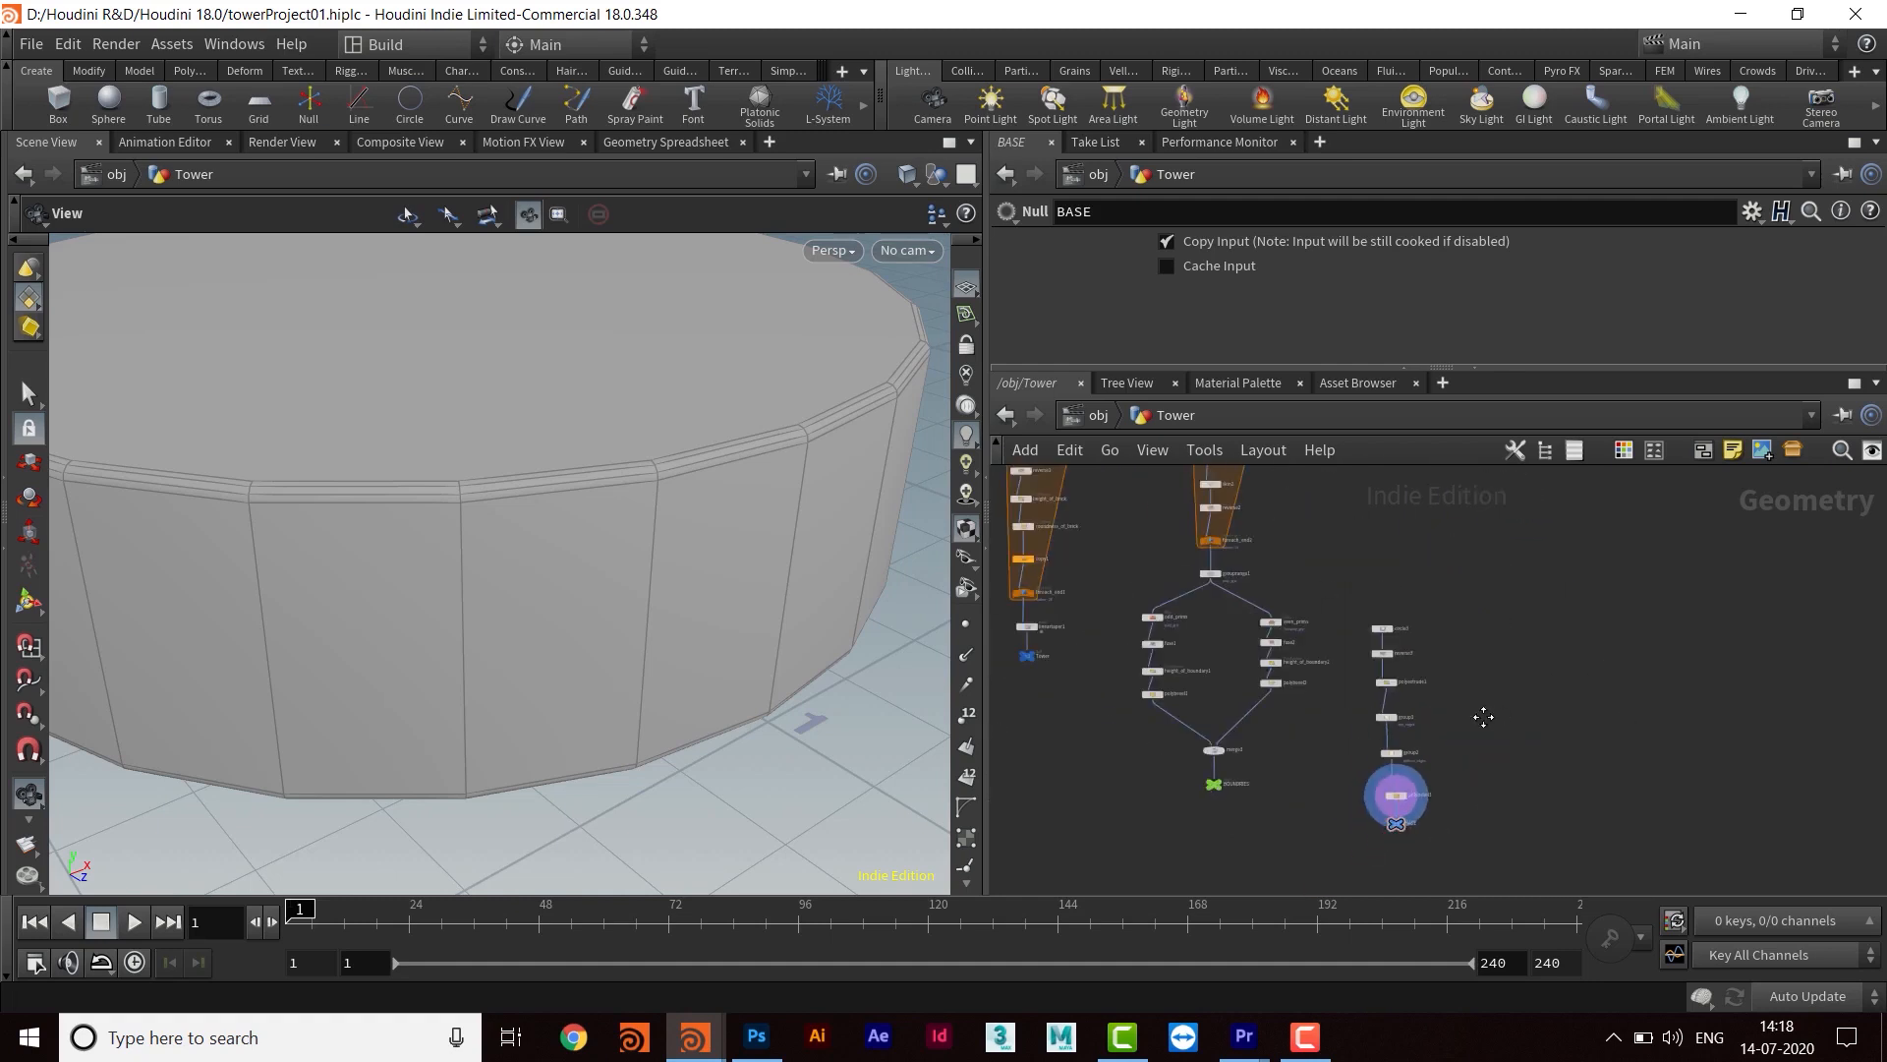
pyautogui.moveTo(1331, 556); pyautogui.dragTo(1489, 866)
pyautogui.scroll(3, 1435, 762)
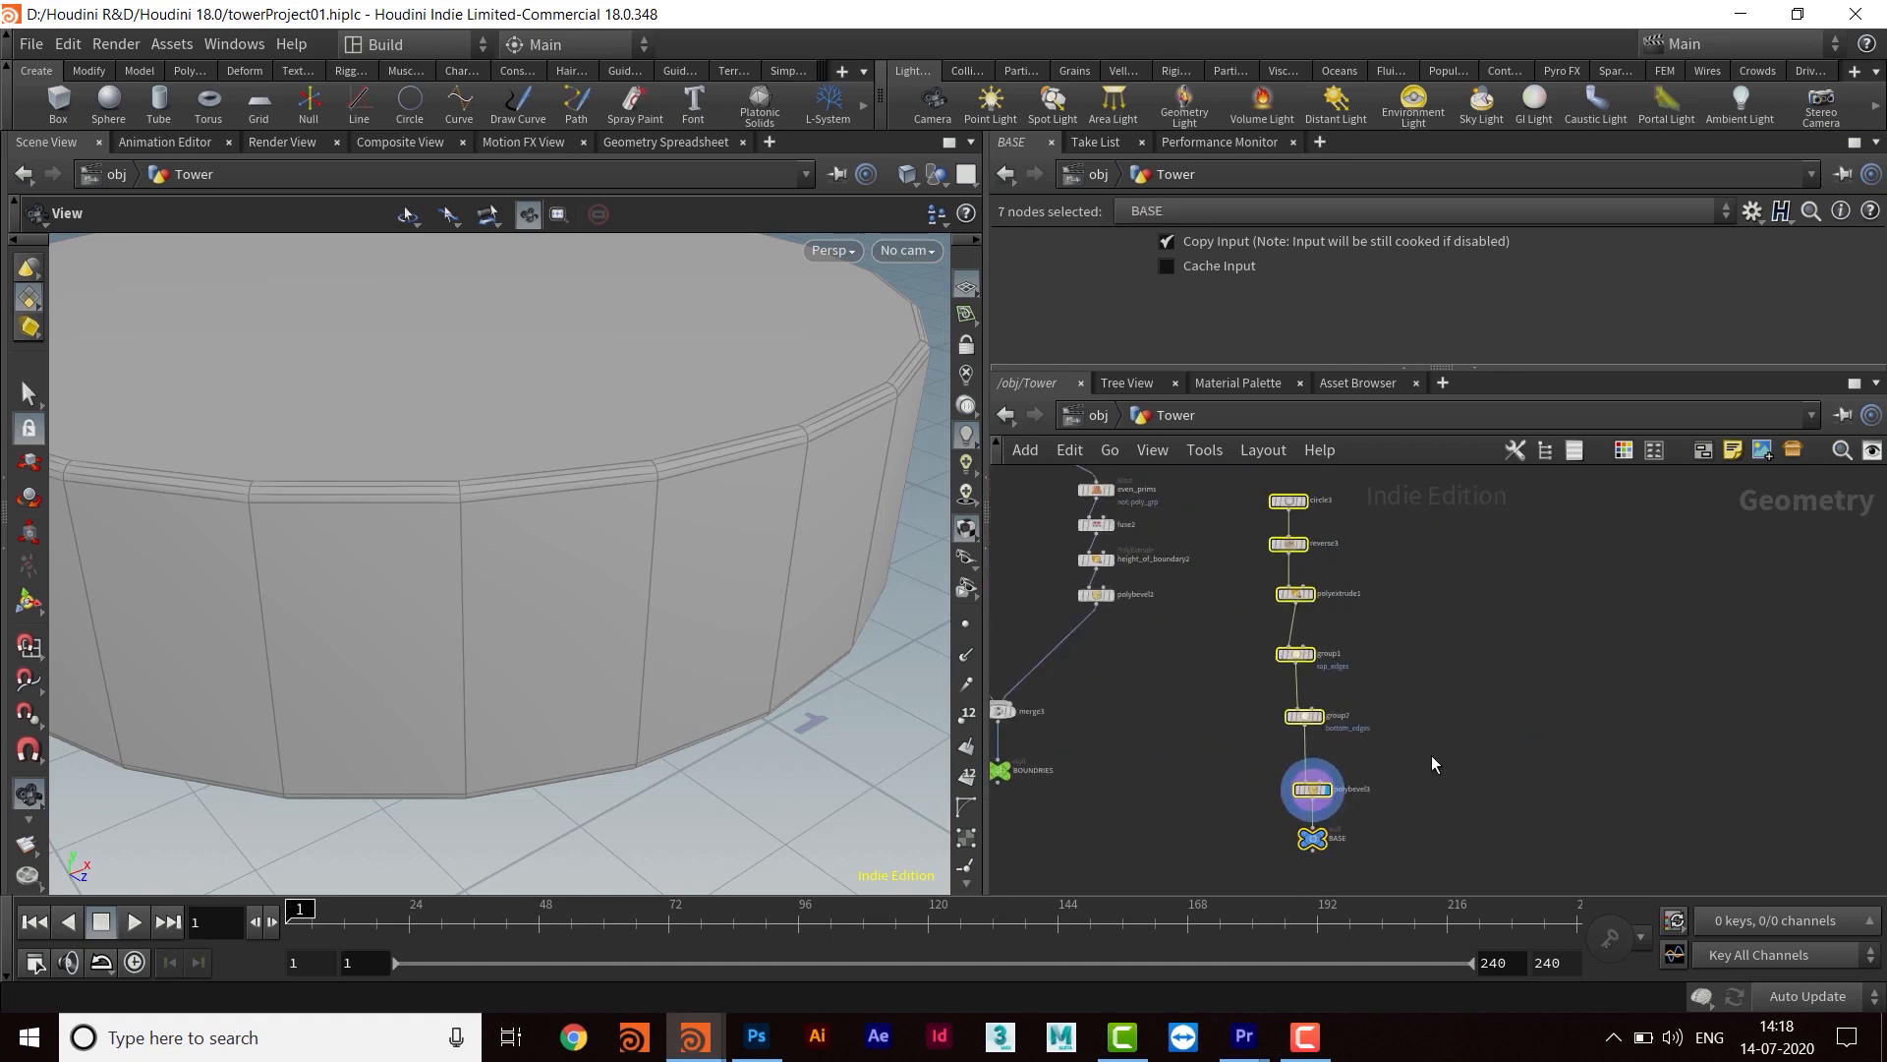
pyautogui.moveTo(1434, 721); pyautogui.dragTo(1408, 732, button='middle')
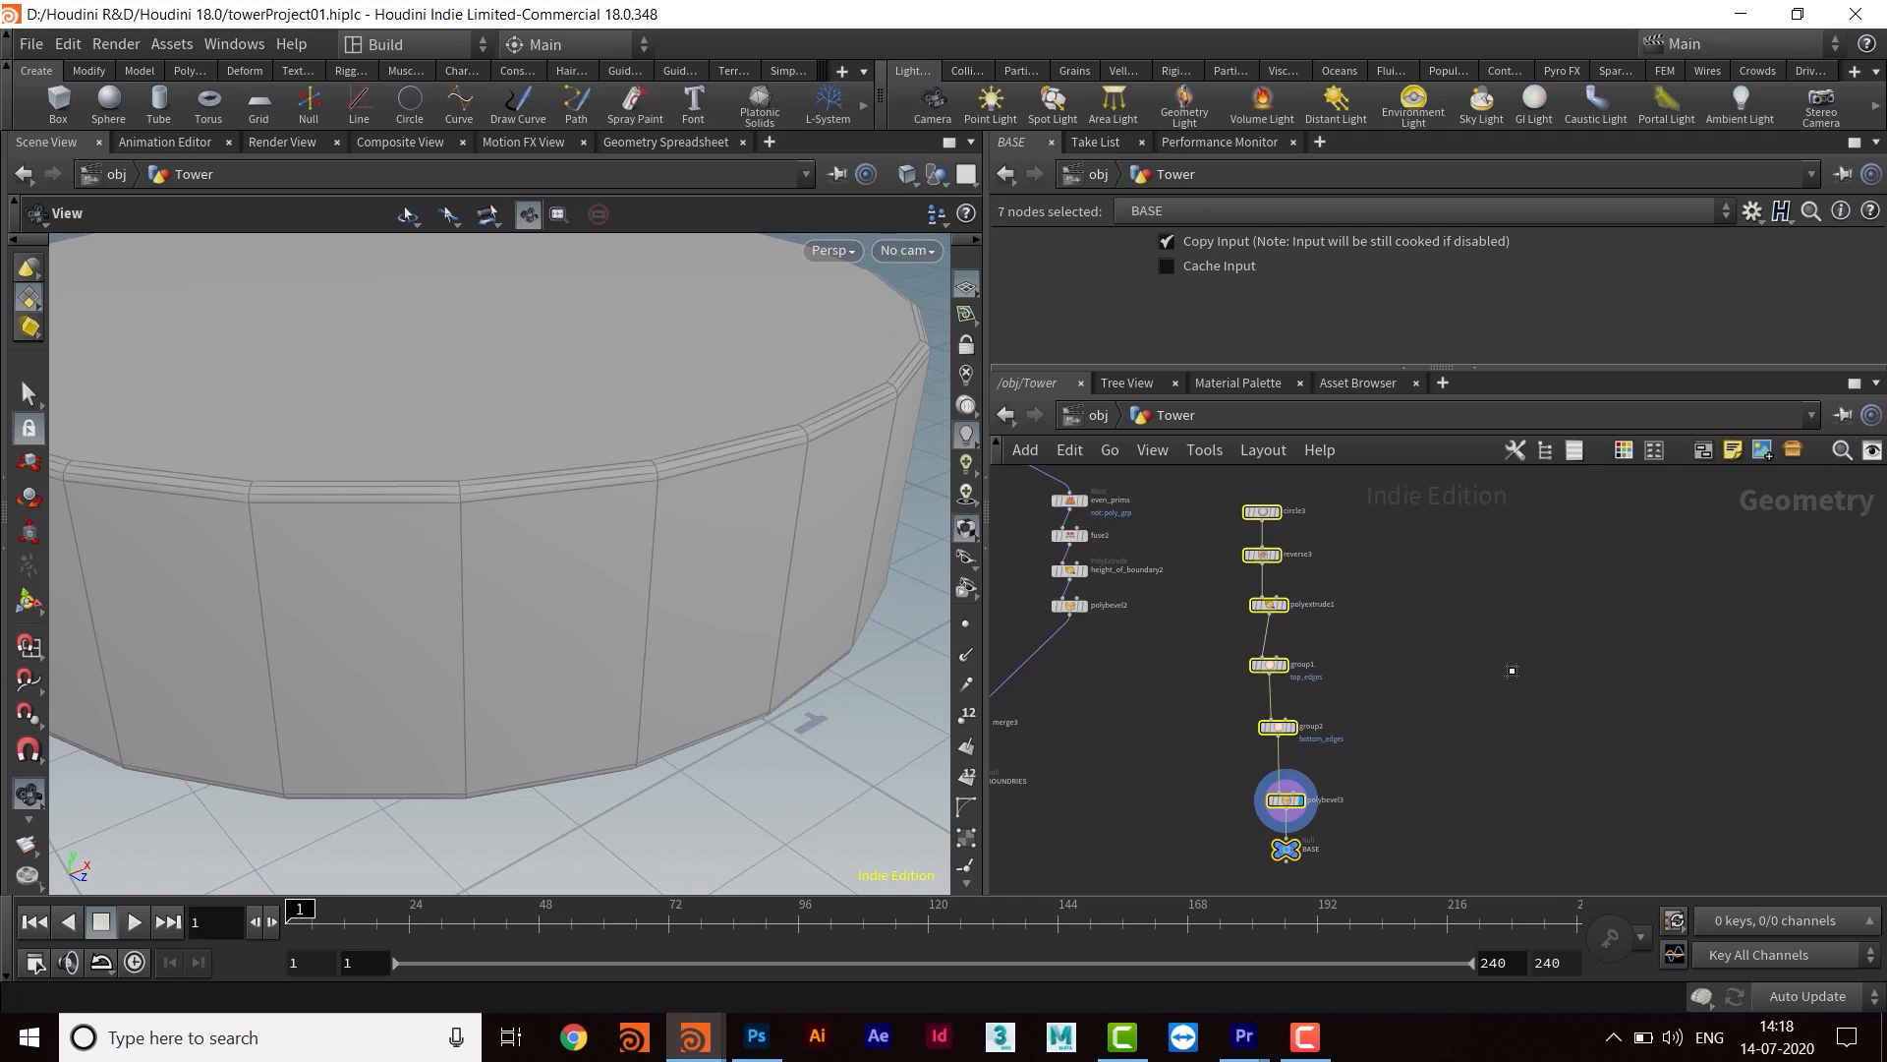
pyautogui.moveTo(1527, 576); pyautogui.dragTo(1238, 743)
pyautogui.scroll(3, 1335, 706)
pyautogui.moveTo(1335, 705); pyautogui.dragTo(1424, 719, button='middle')
pyautogui.scroll(-1, 1490, 681)
pyautogui.click(1297, 836)
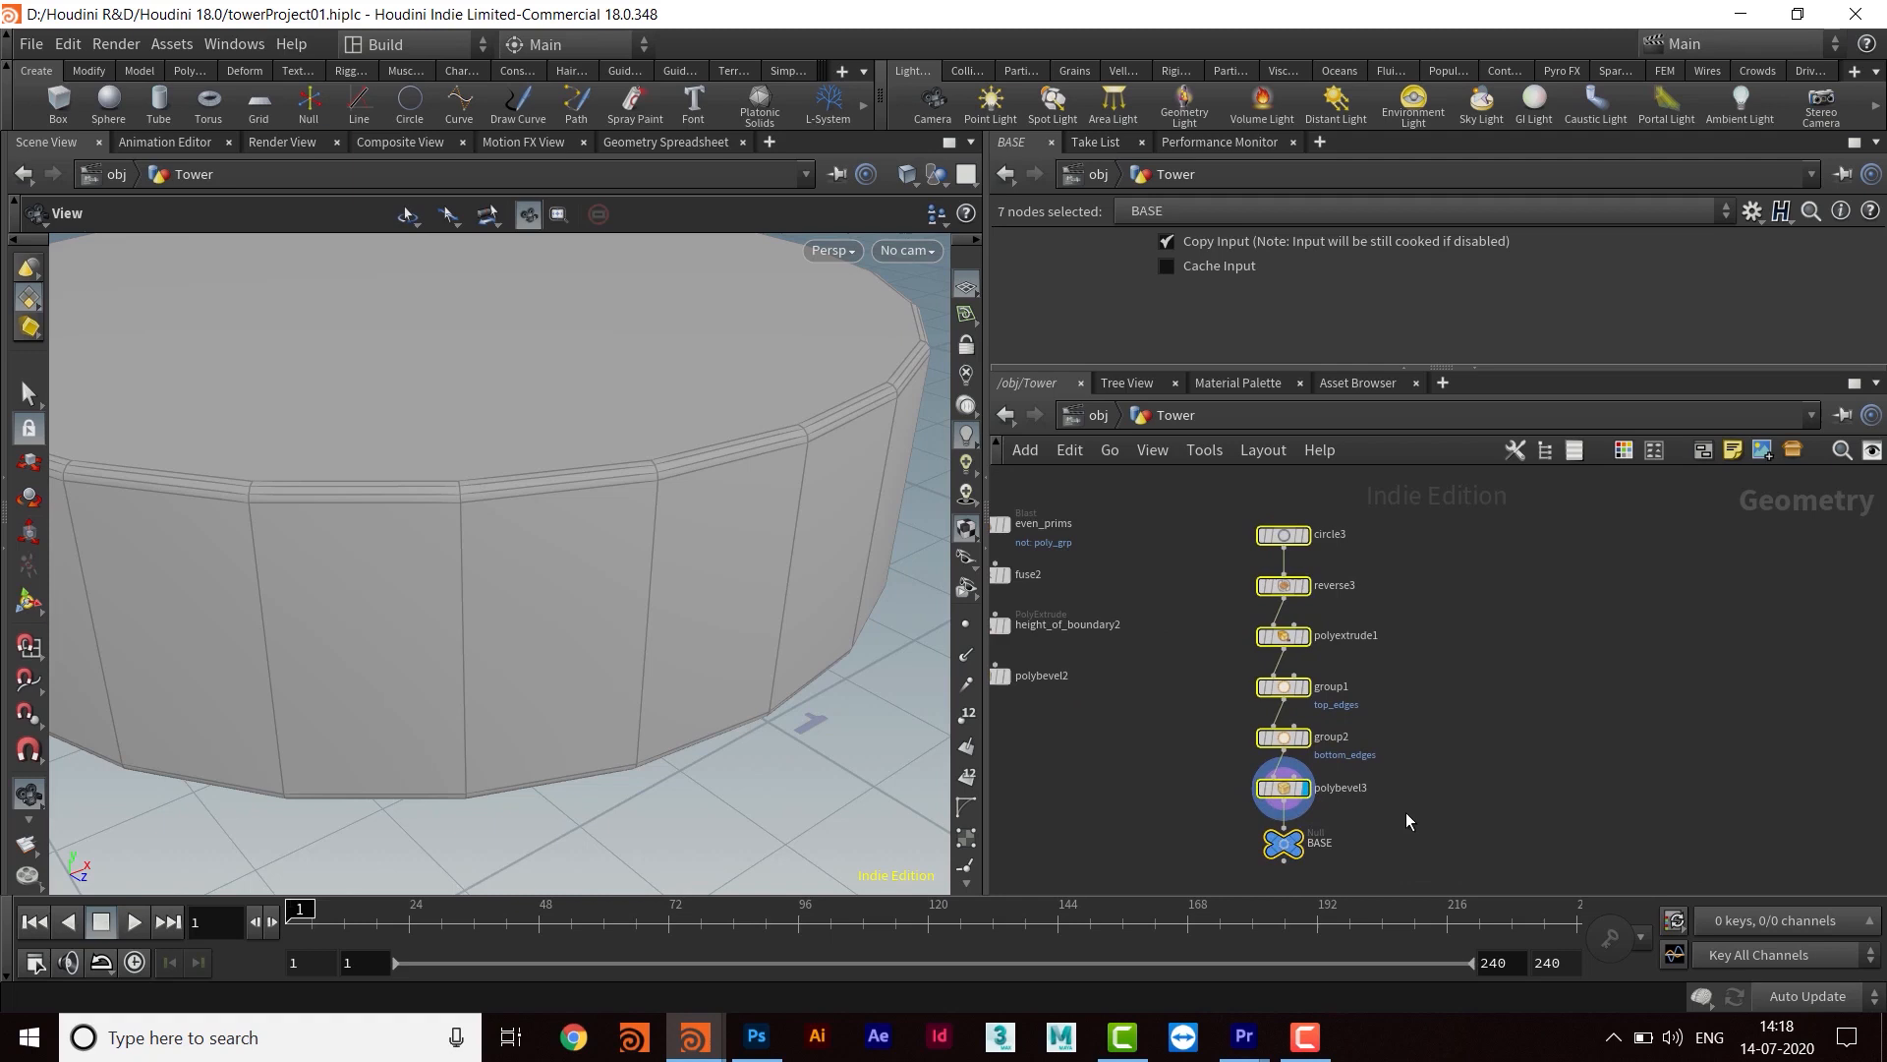
# Display the output of the BASE null, followed by that of the BOUNDRIES null, and view the wall ring
pyautogui.scroll(-2, 1406, 812)
pyautogui.scroll(4, 1449, 784)
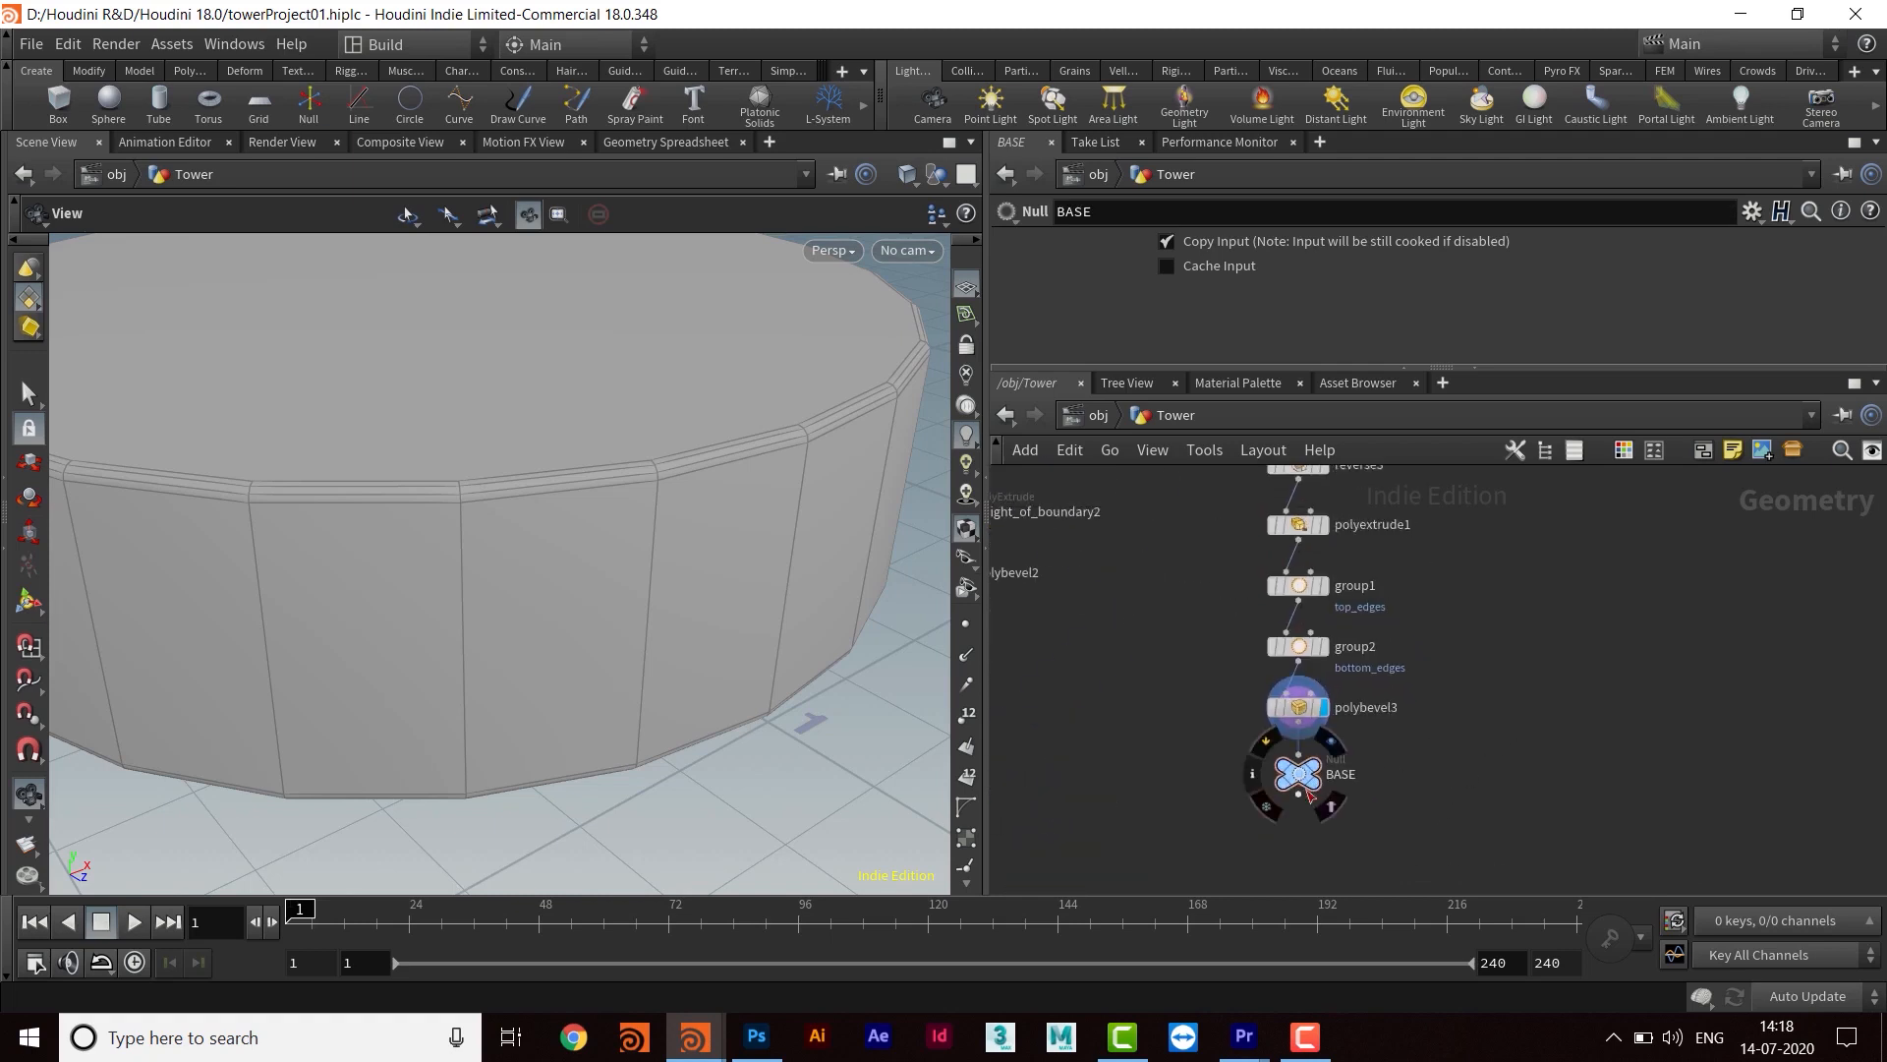
pyautogui.click(1331, 741)
pyautogui.moveTo(1362, 778); pyautogui.dragTo(1597, 642, button='middle')
pyautogui.moveTo(1078, 842); pyautogui.dragTo(1284, 789, button='middle')
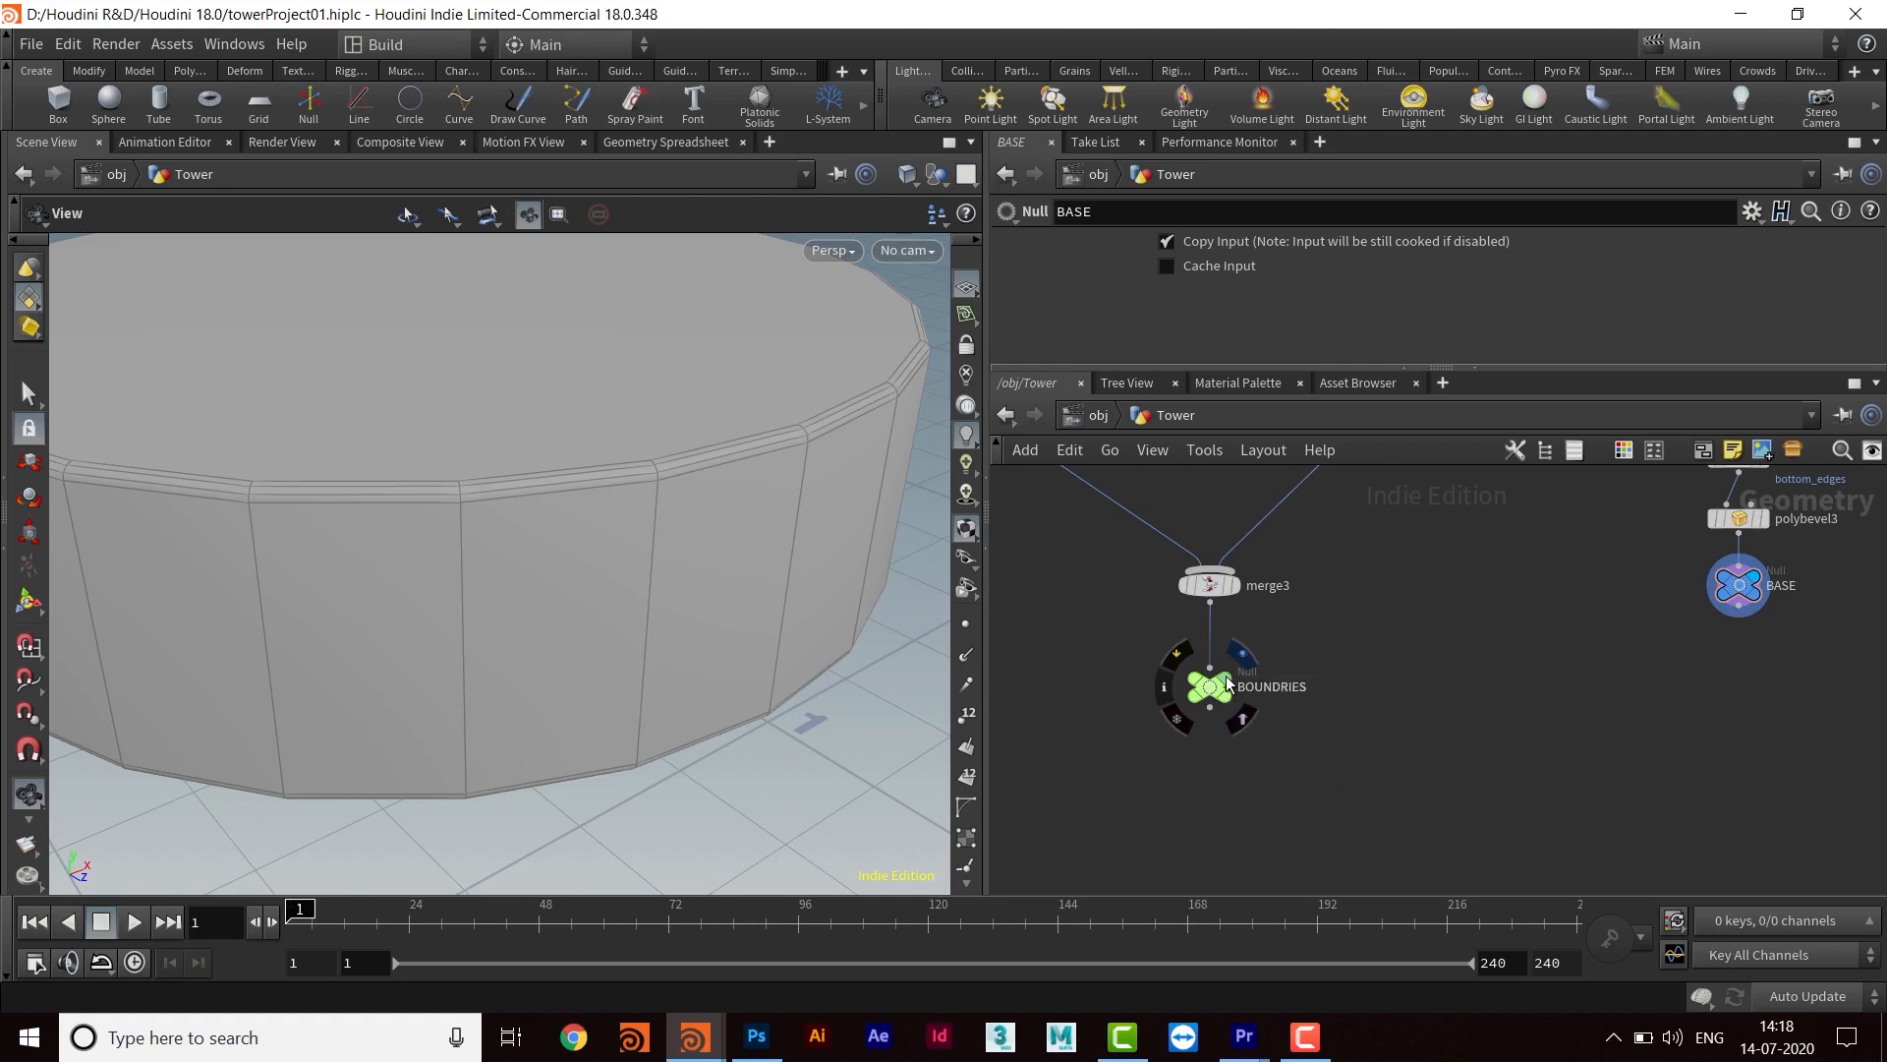
pyautogui.click(1225, 676)
pyautogui.moveTo(728, 656)
pyautogui.mouseDown()
pyautogui.moveTo(602, 653)
pyautogui.moveTo(708, 708)
pyautogui.moveTo(539, 531)
pyautogui.moveTo(537, 552)
pyautogui.moveTo(725, 619)
pyautogui.mouseUp()
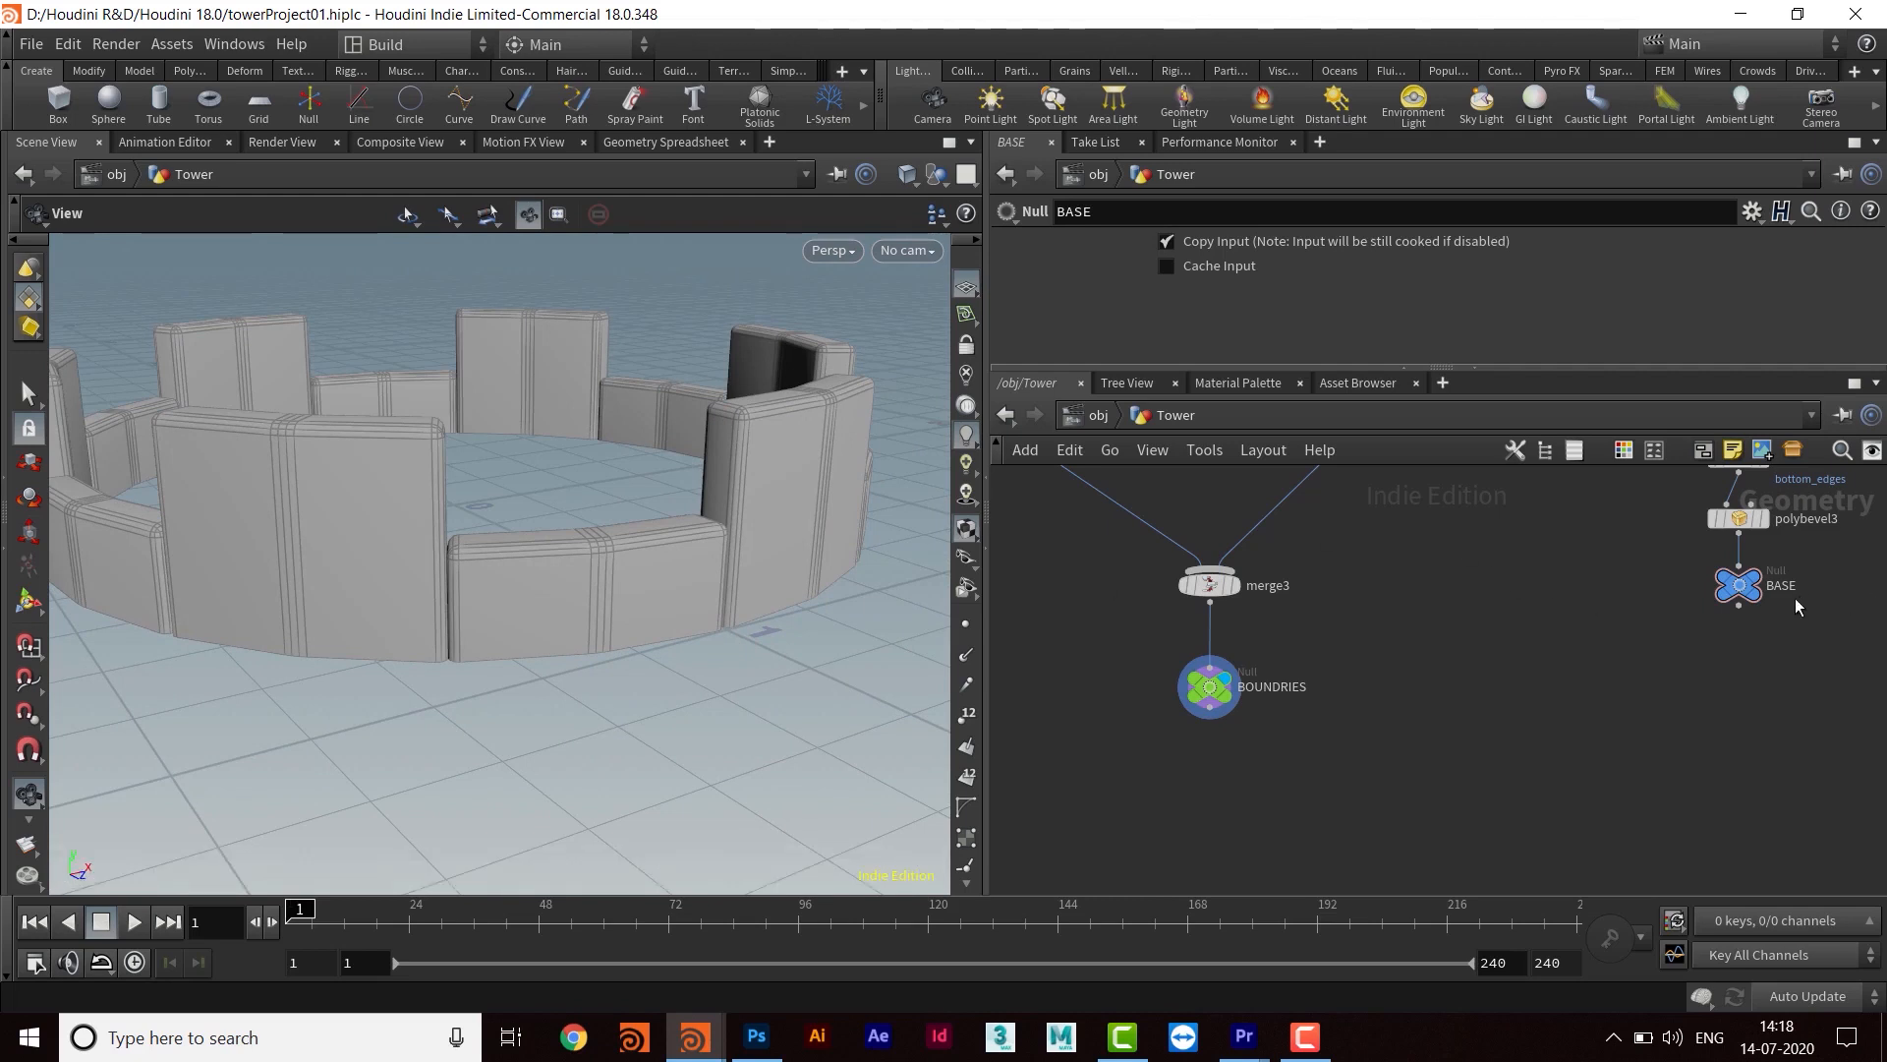
# Move the whole circle3-to-BASE node chain closer to the boundary branch, level with the BOUNDRIES null
pyautogui.moveTo(1672, 546); pyautogui.dragTo(1795, 649)
pyautogui.moveTo(1795, 648); pyautogui.dragTo(1741, 638, button='middle')
pyautogui.scroll(2, 1362, 657)
pyautogui.moveTo(1129, 714); pyautogui.dragTo(1135, 698, button='middle')
pyautogui.moveTo(1285, 746); pyautogui.dragTo(1323, 686, button='middle')
pyautogui.scroll(-5, 1324, 686)
pyautogui.scroll(-1, 1381, 678)
pyautogui.moveTo(1380, 679); pyautogui.dragTo(1360, 721, button='middle')
pyautogui.moveTo(1382, 510); pyautogui.dragTo(1497, 801)
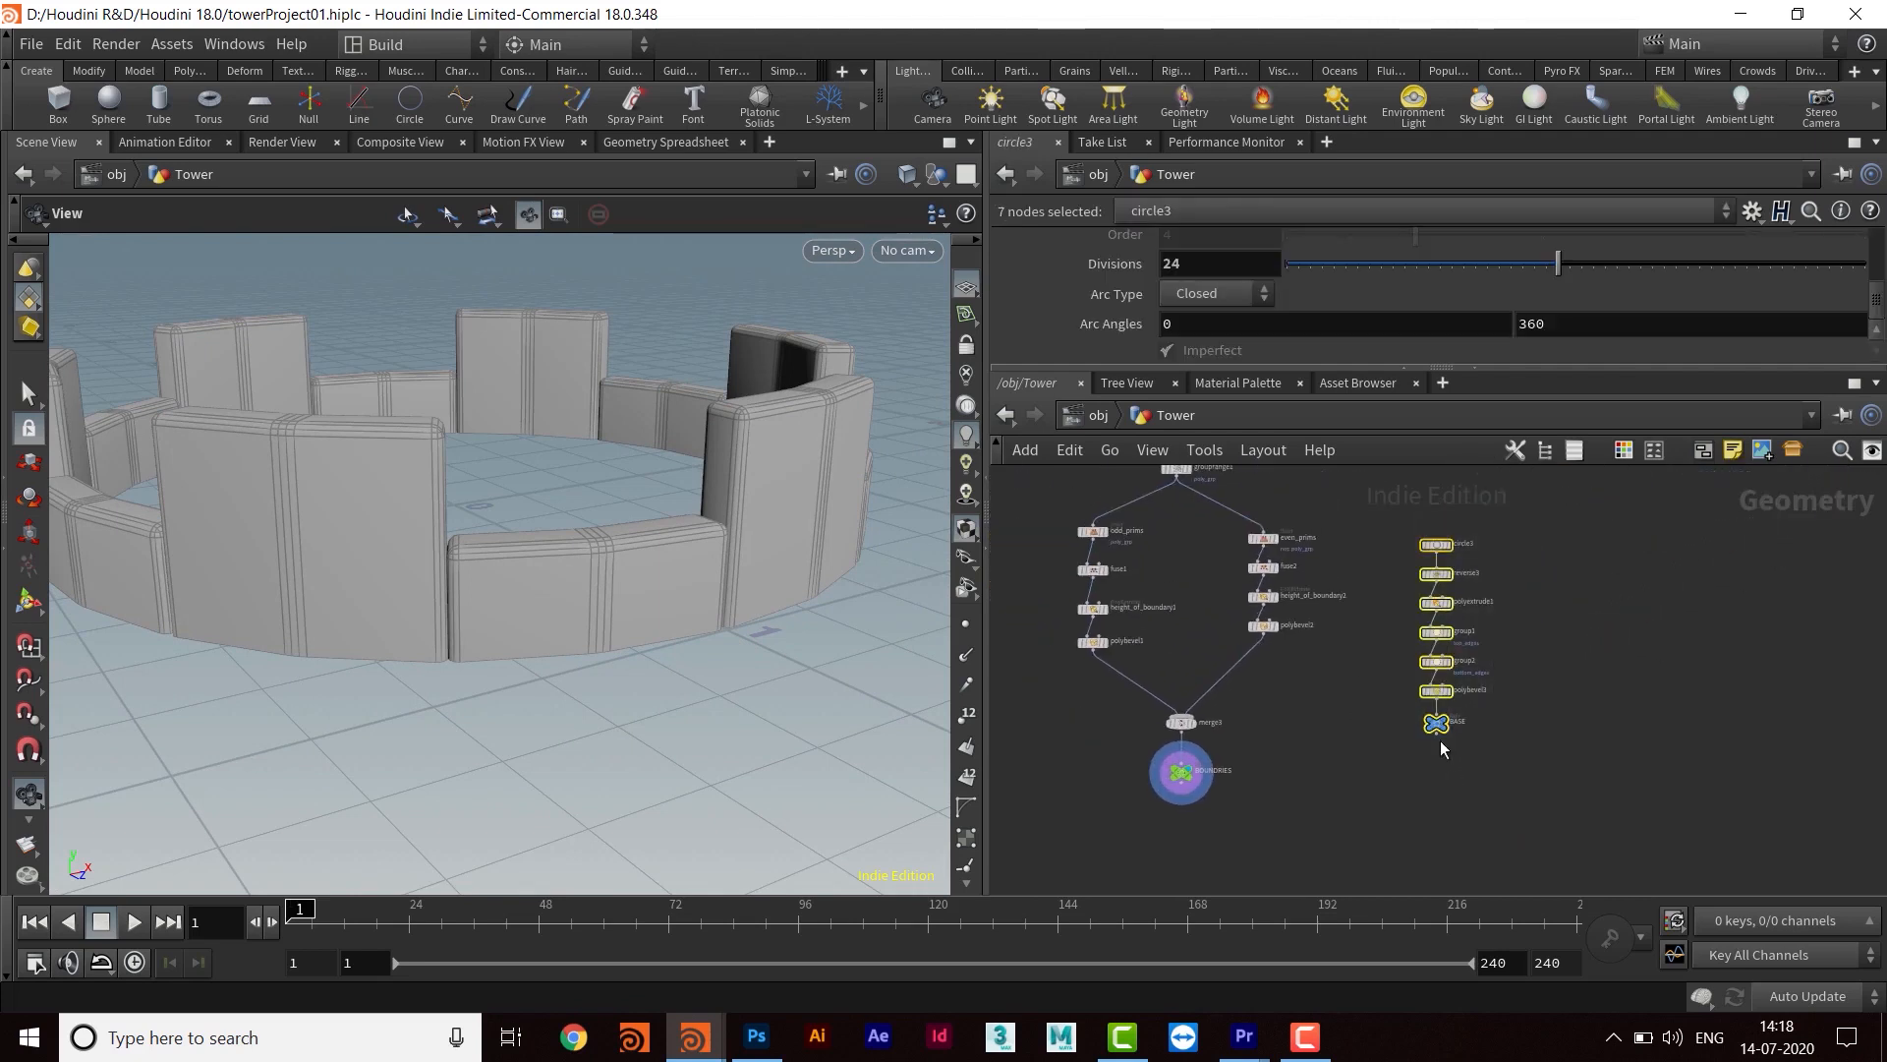
pyautogui.moveTo(1436, 729); pyautogui.dragTo(1387, 775)
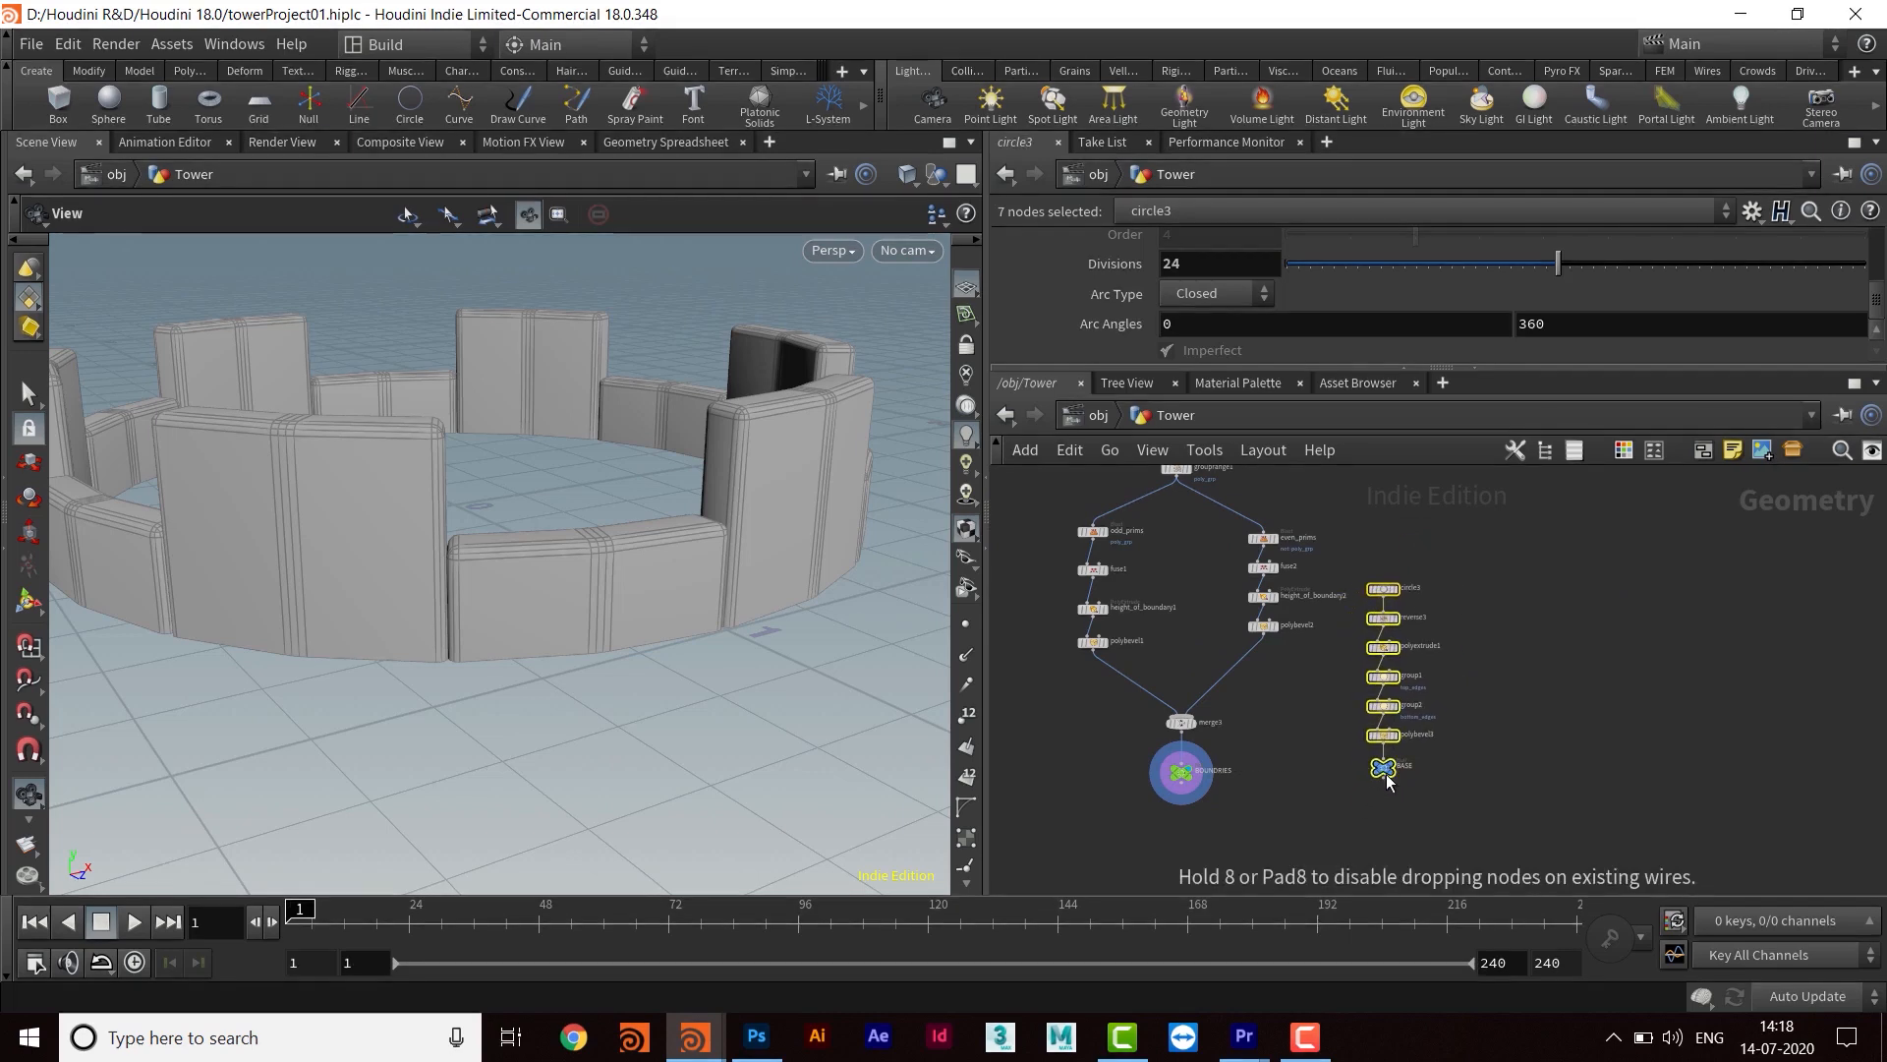
pyautogui.scroll(3, 1327, 843)
pyautogui.moveTo(1420, 767); pyautogui.dragTo(1496, 677, button='middle')
# Add a Merge node combining BOUNDRIES and BASE, and display the merged tower geometry
pyautogui.click(1380, 796)
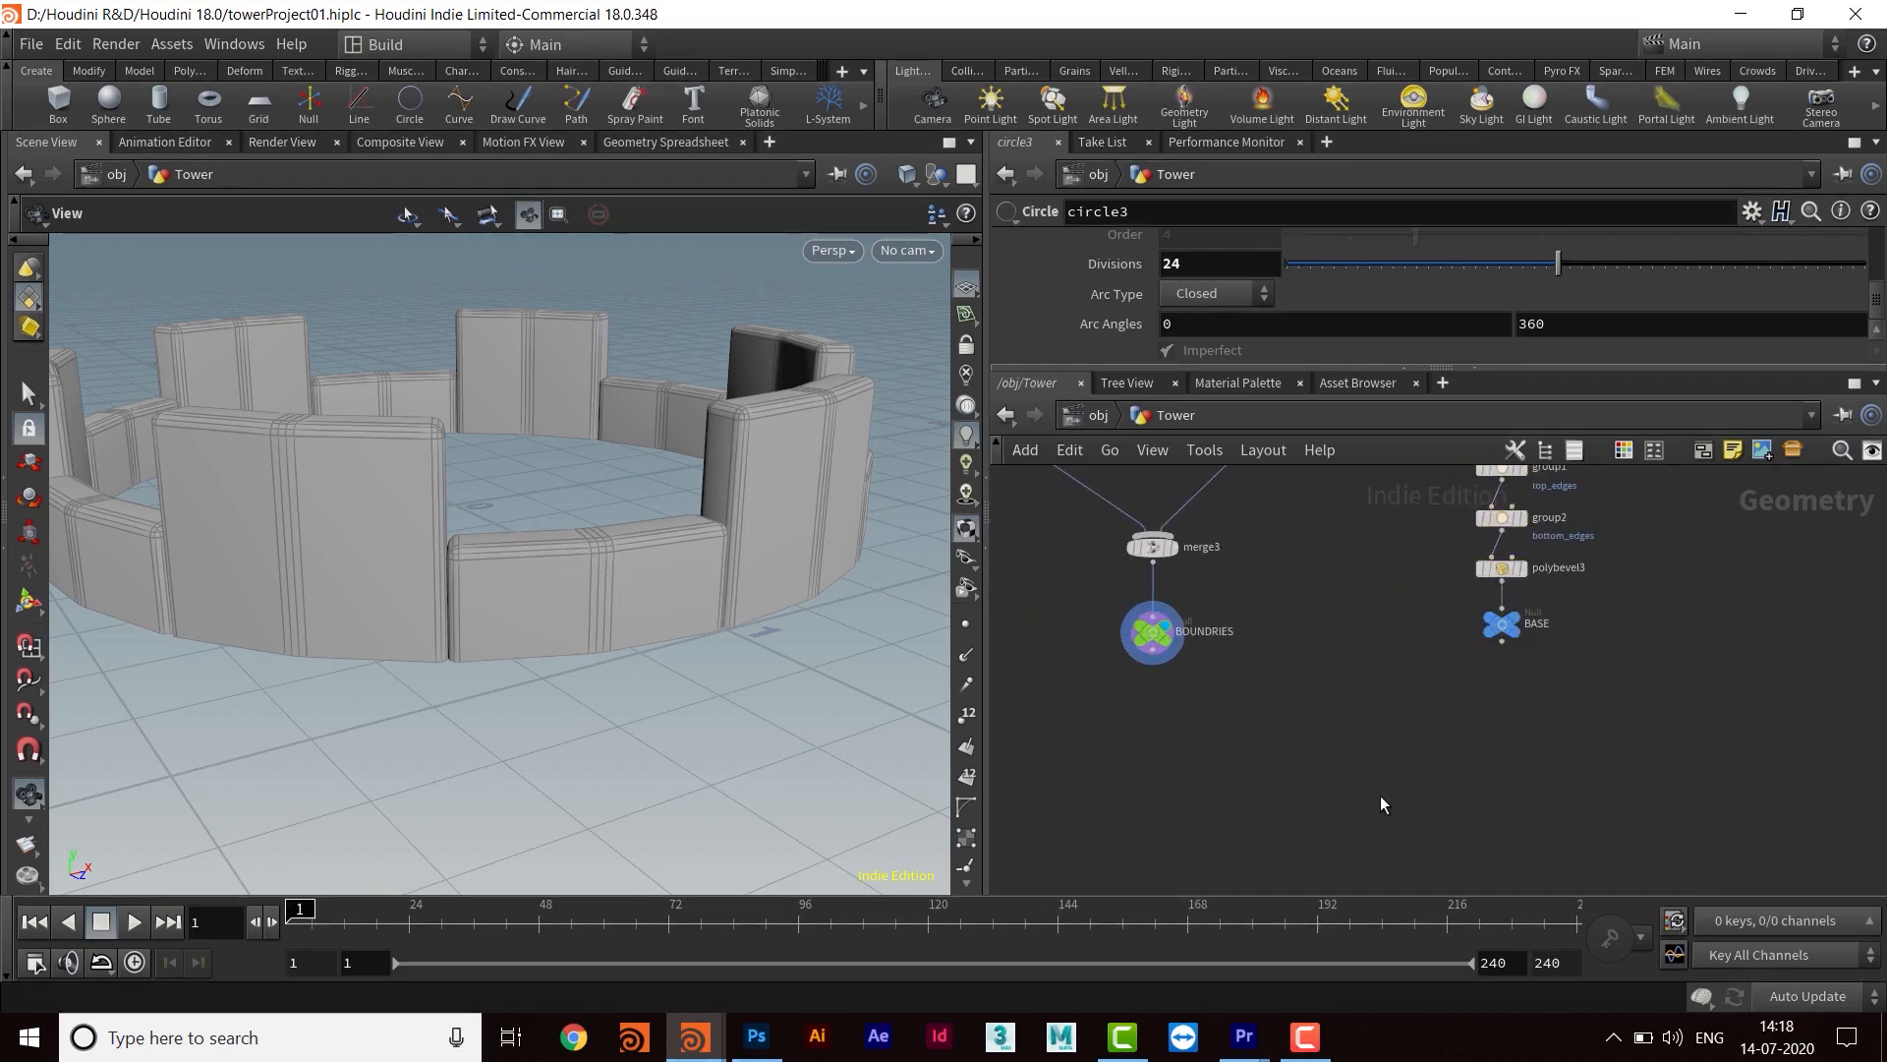
pyautogui.press('Tab')
pyautogui.write('mer')
pyautogui.press('Return')
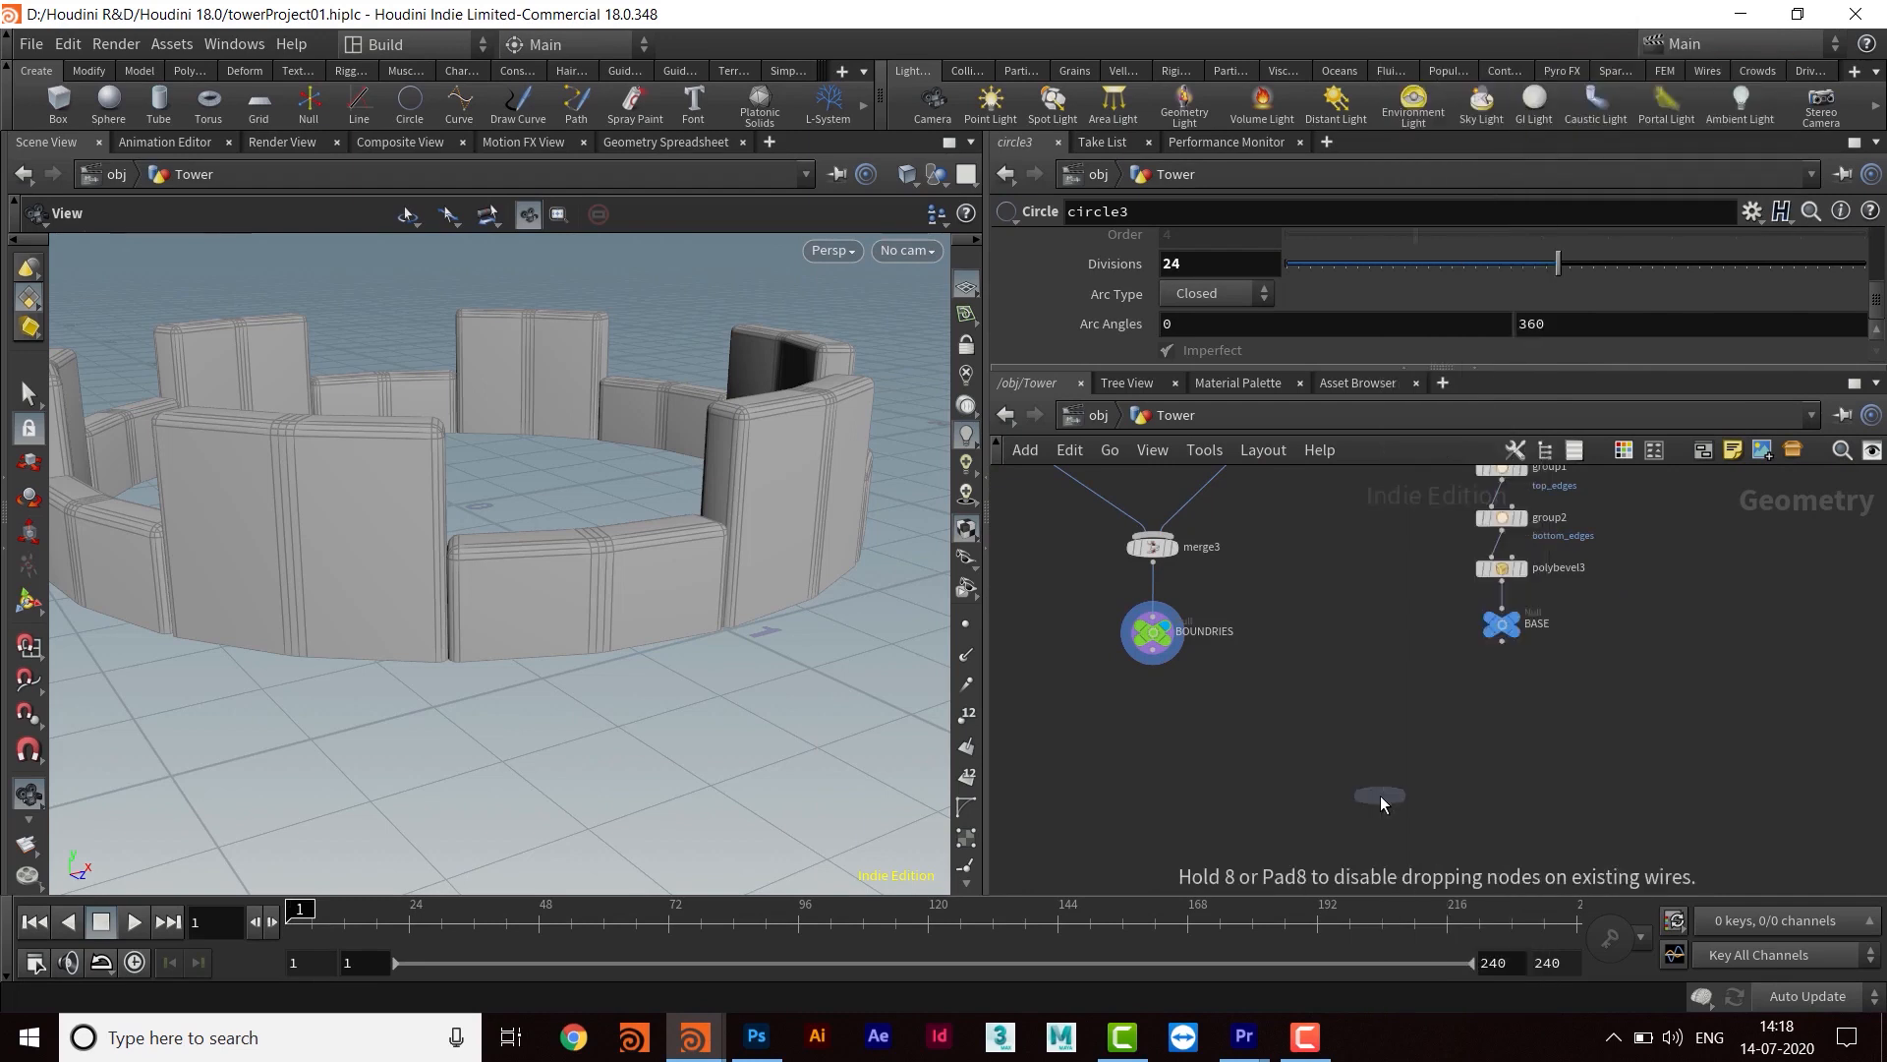
pyautogui.click(1378, 795)
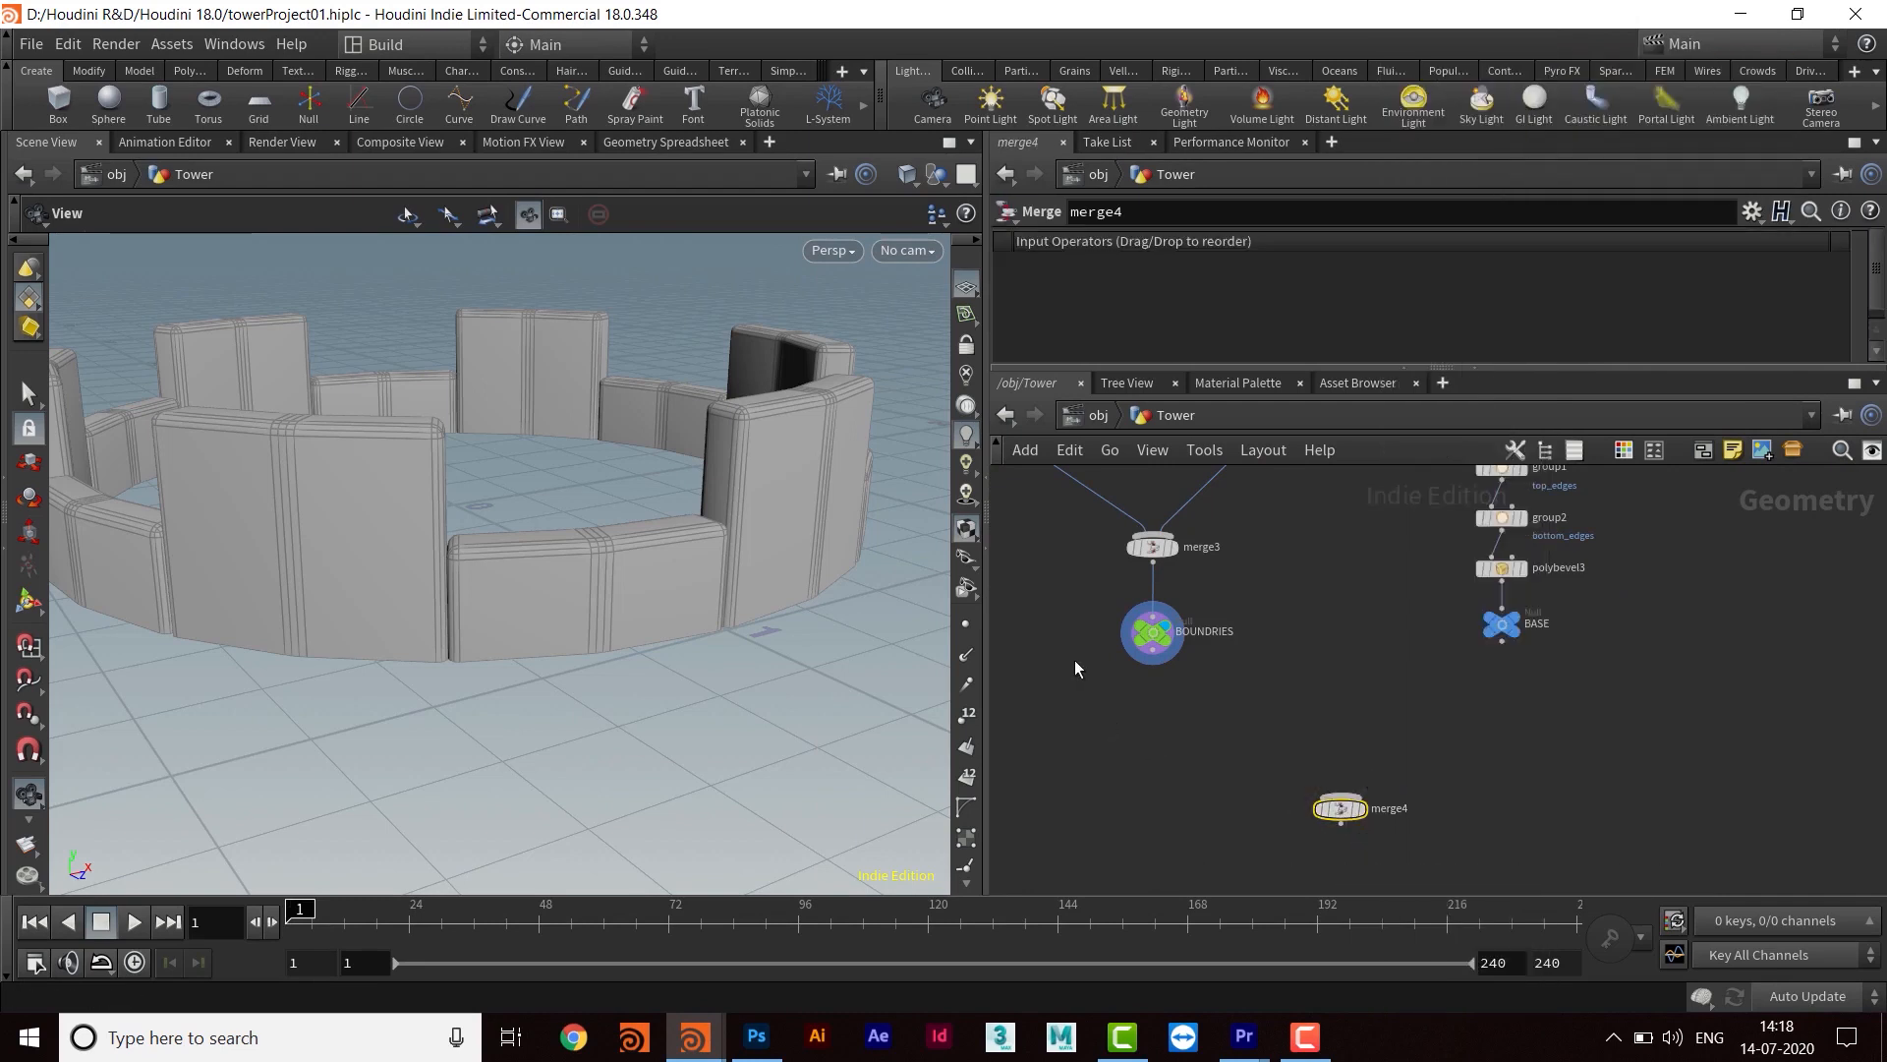
pyautogui.moveTo(1081, 602); pyautogui.dragTo(1532, 715)
pyautogui.moveTo(1502, 643); pyautogui.dragTo(1357, 810)
pyautogui.click(1359, 810)
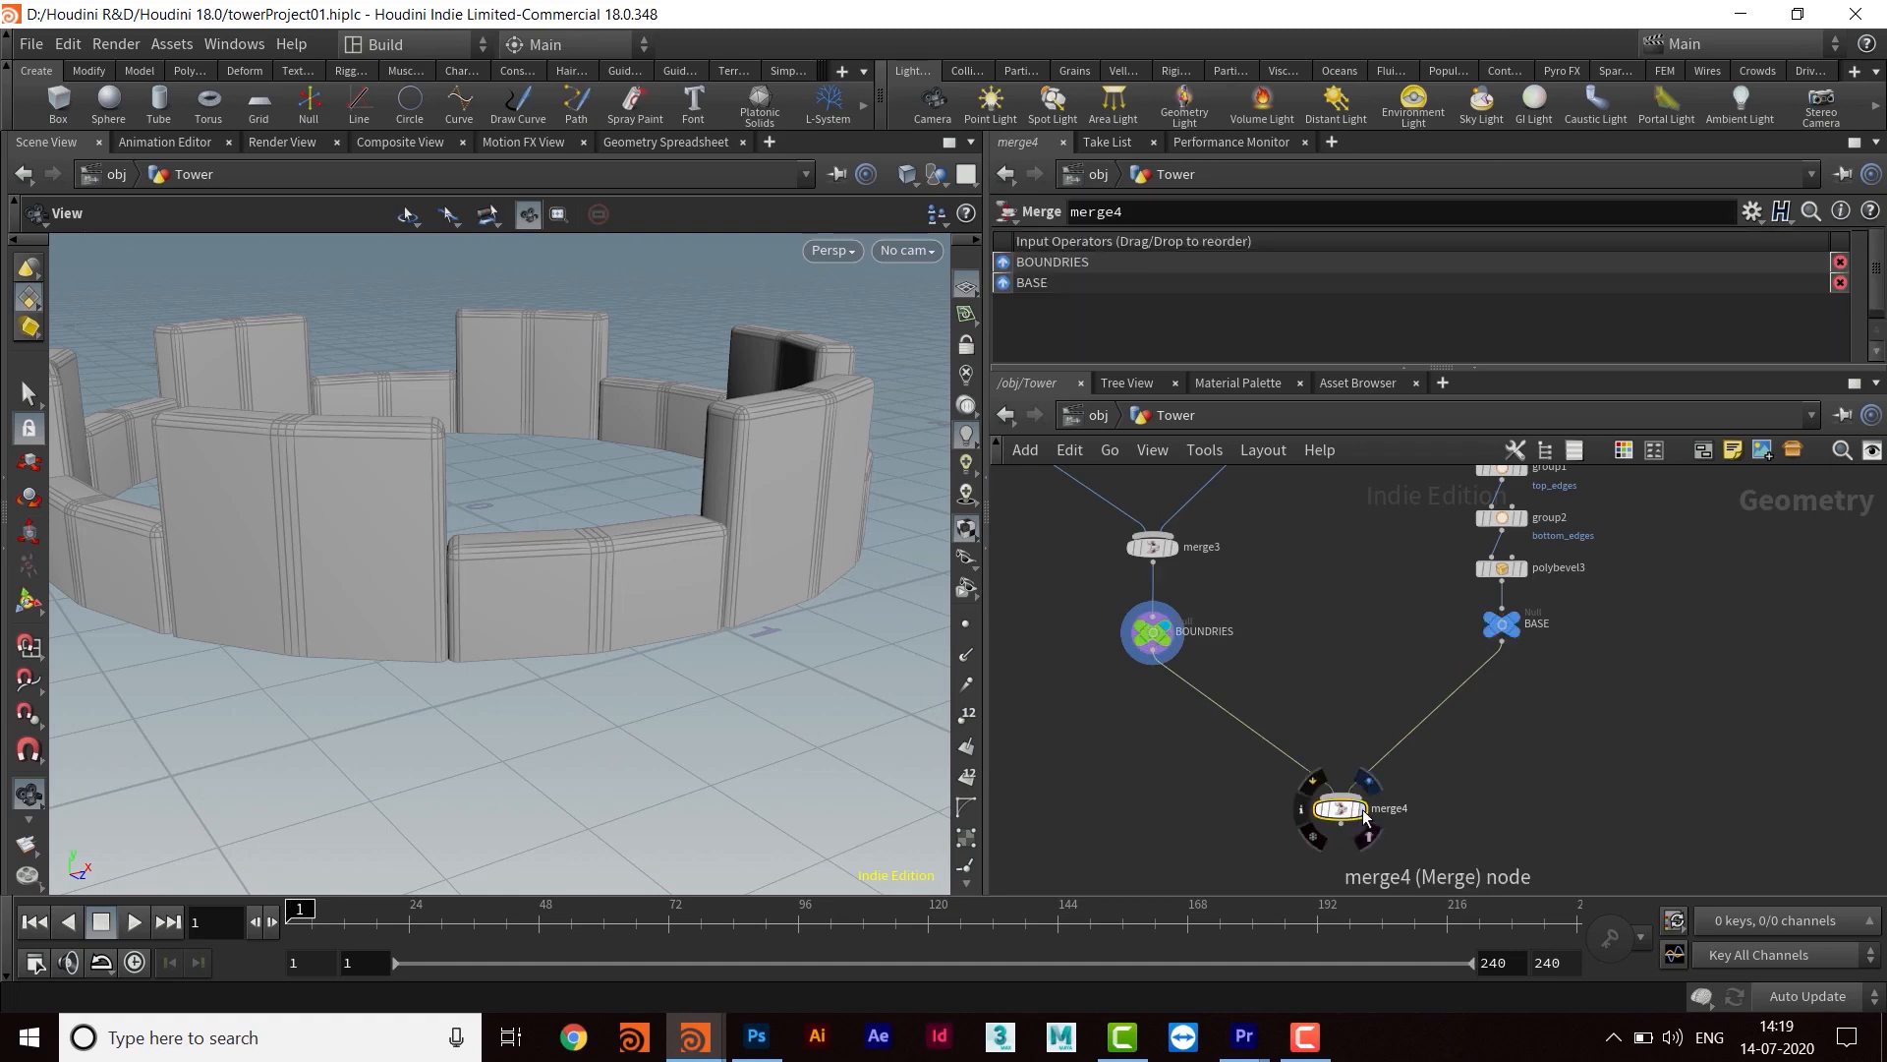
pyautogui.click(1365, 814)
pyautogui.moveTo(616, 533); pyautogui.dragTo(662, 632)
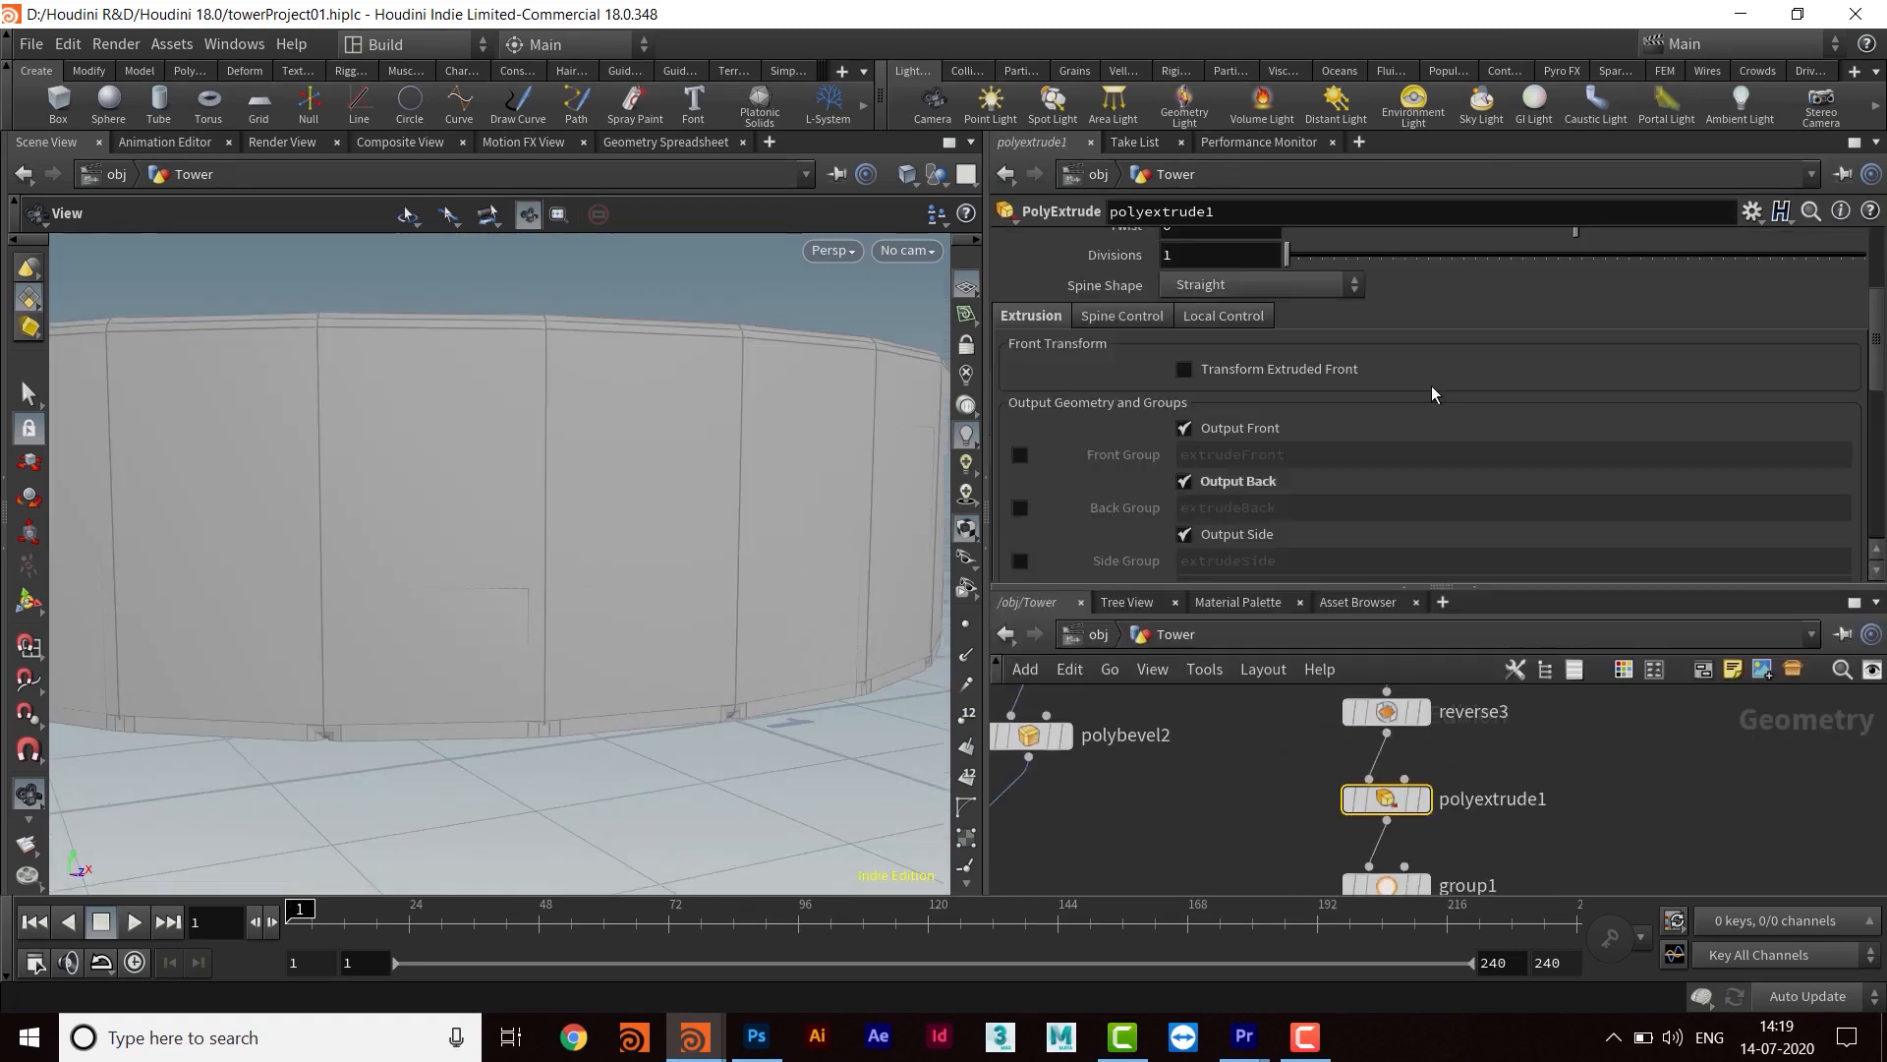
# Copy the Distance parameter of polyextrude1 in the disc's chain
pyautogui.scroll(3, 1431, 383)
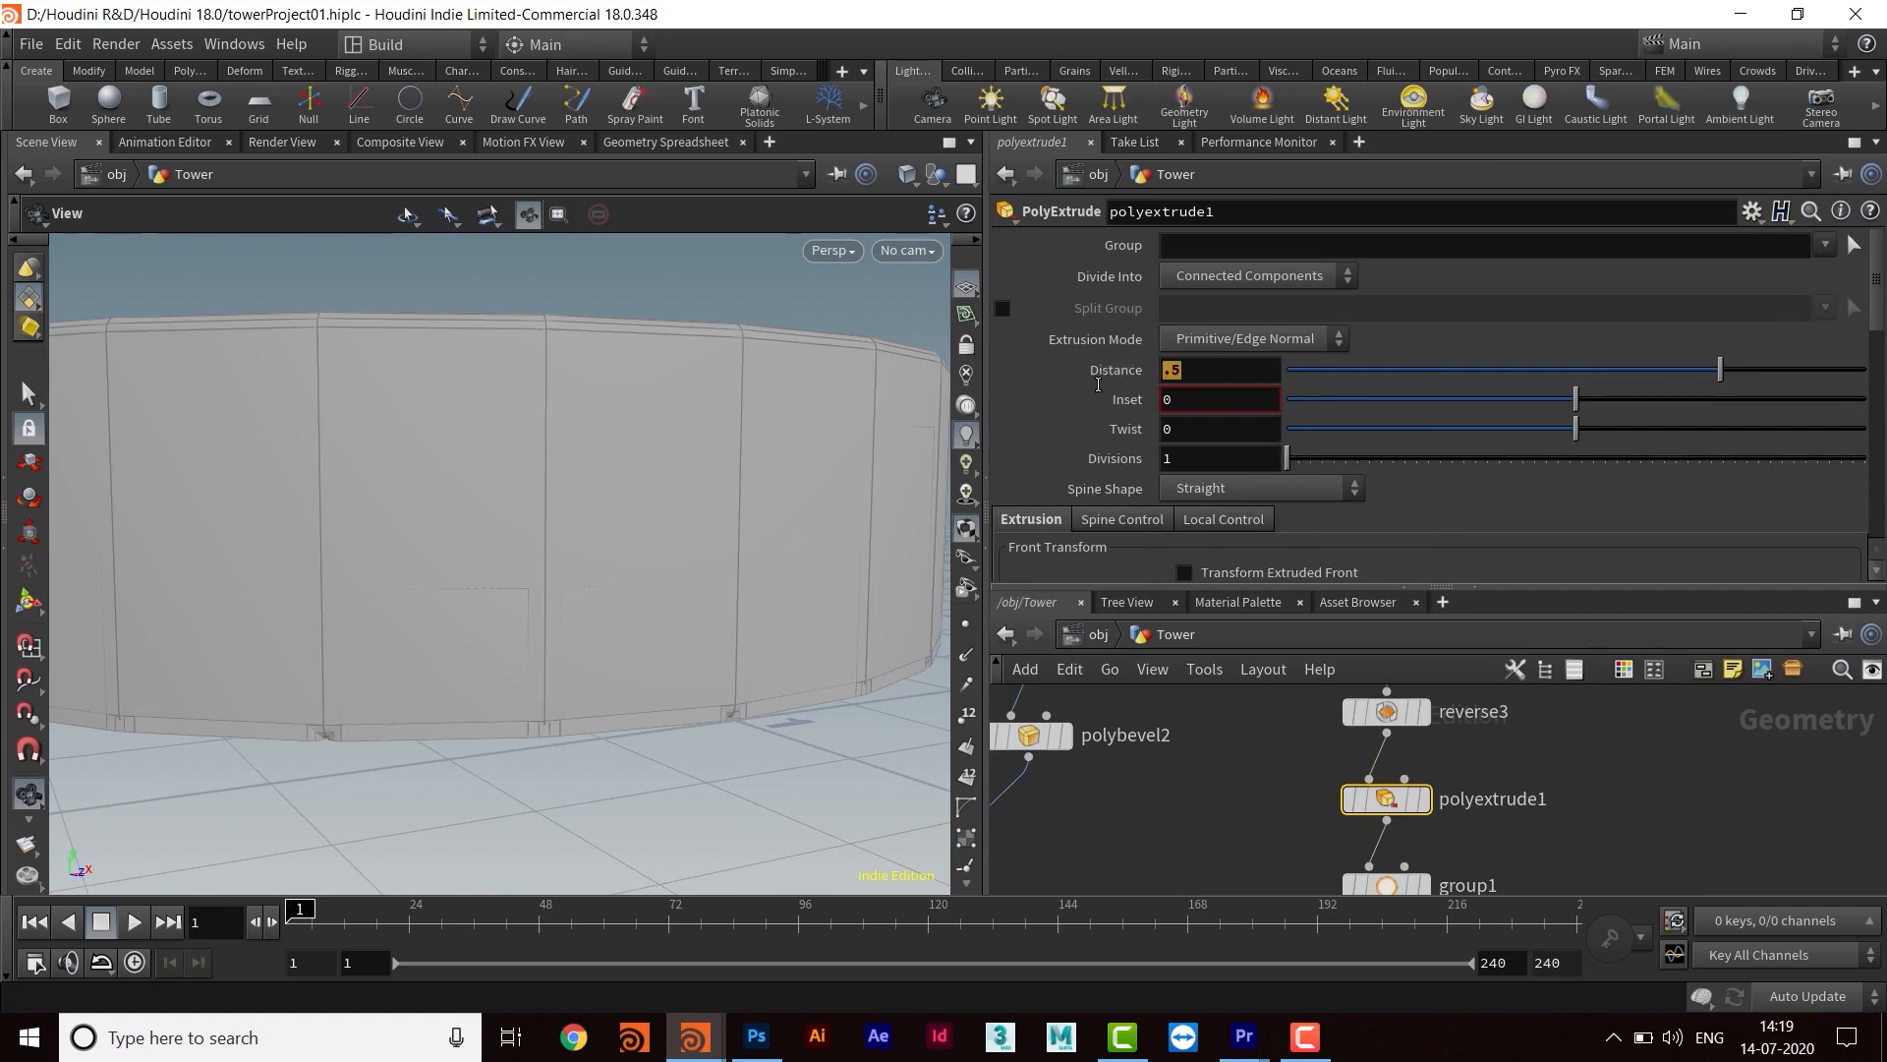
pyautogui.rightClick(1206, 374)
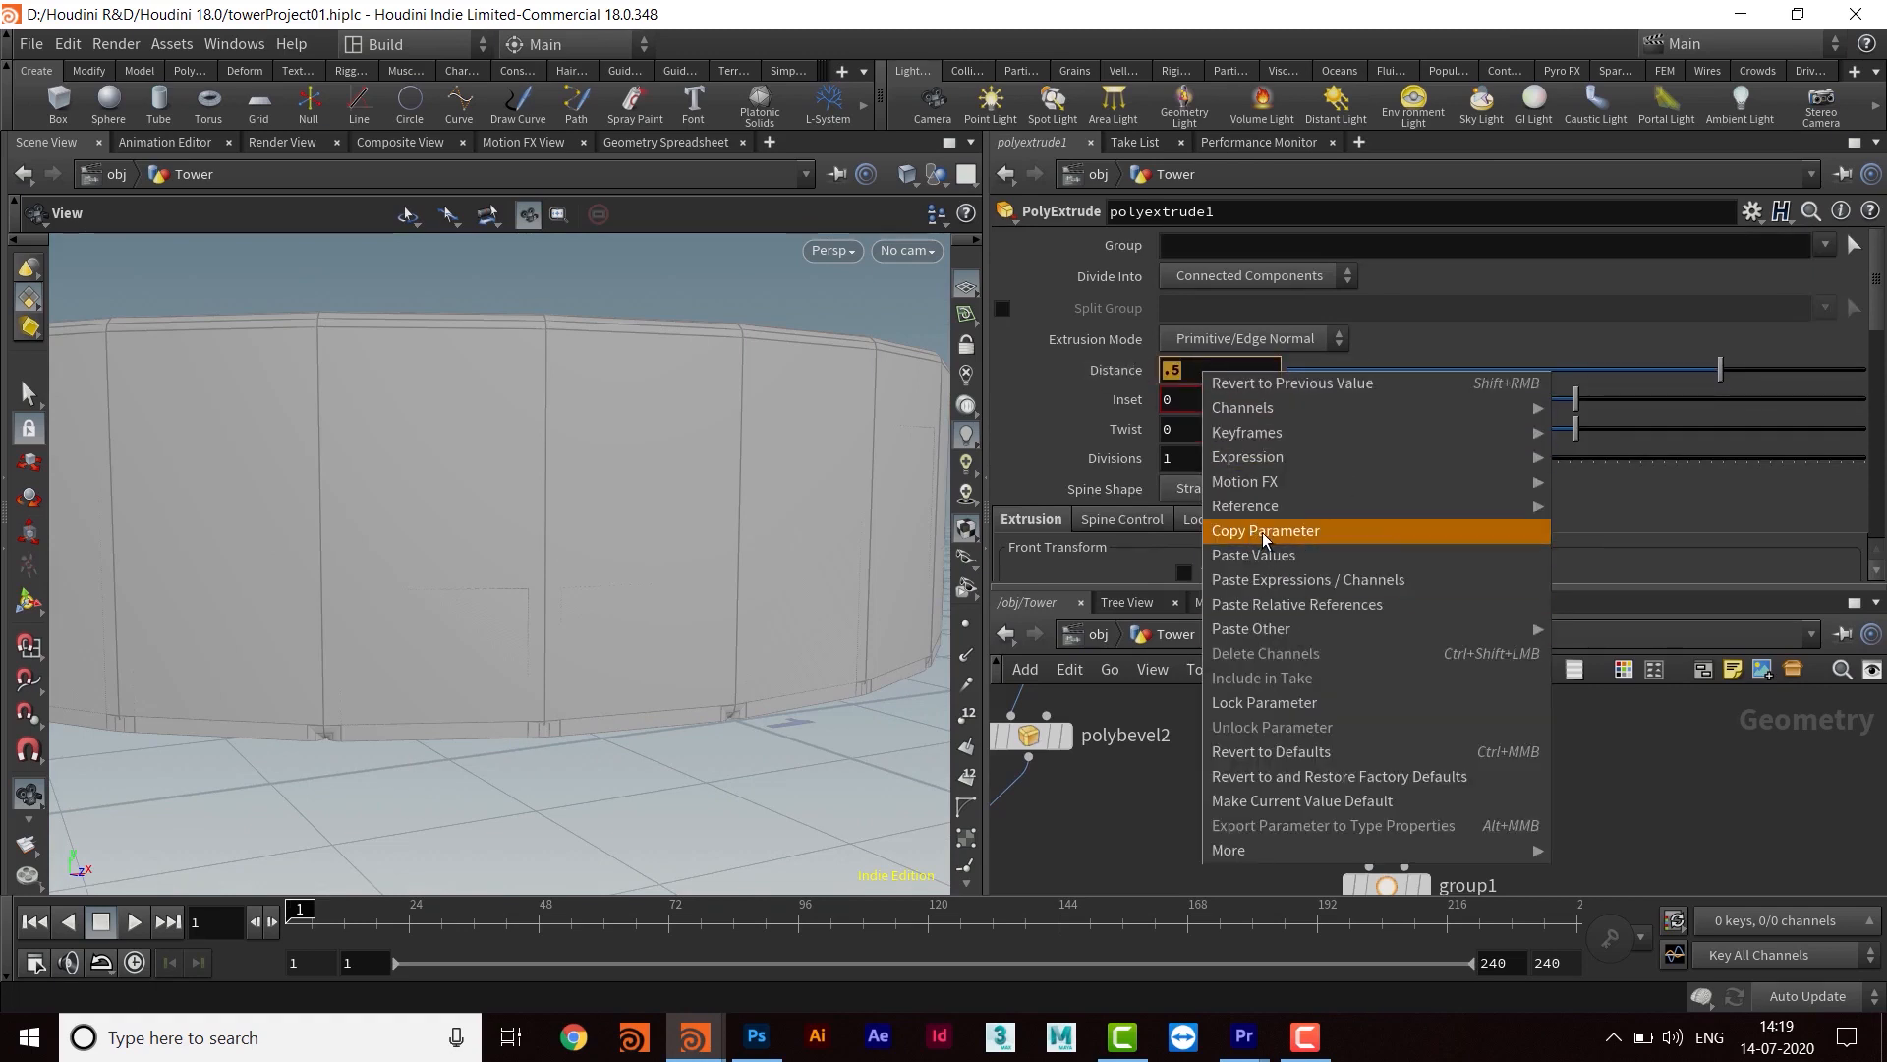
pyautogui.click(1347, 536)
pyautogui.moveTo(1388, 587); pyautogui.dragTo(1388, 368)
# Insert a Transform node on the wire between the BOUNDRIES null and merge4
pyautogui.moveTo(1264, 819); pyautogui.dragTo(1511, 606, button='middle')
pyautogui.moveTo(1500, 811); pyautogui.dragTo(1417, 621, button='middle')
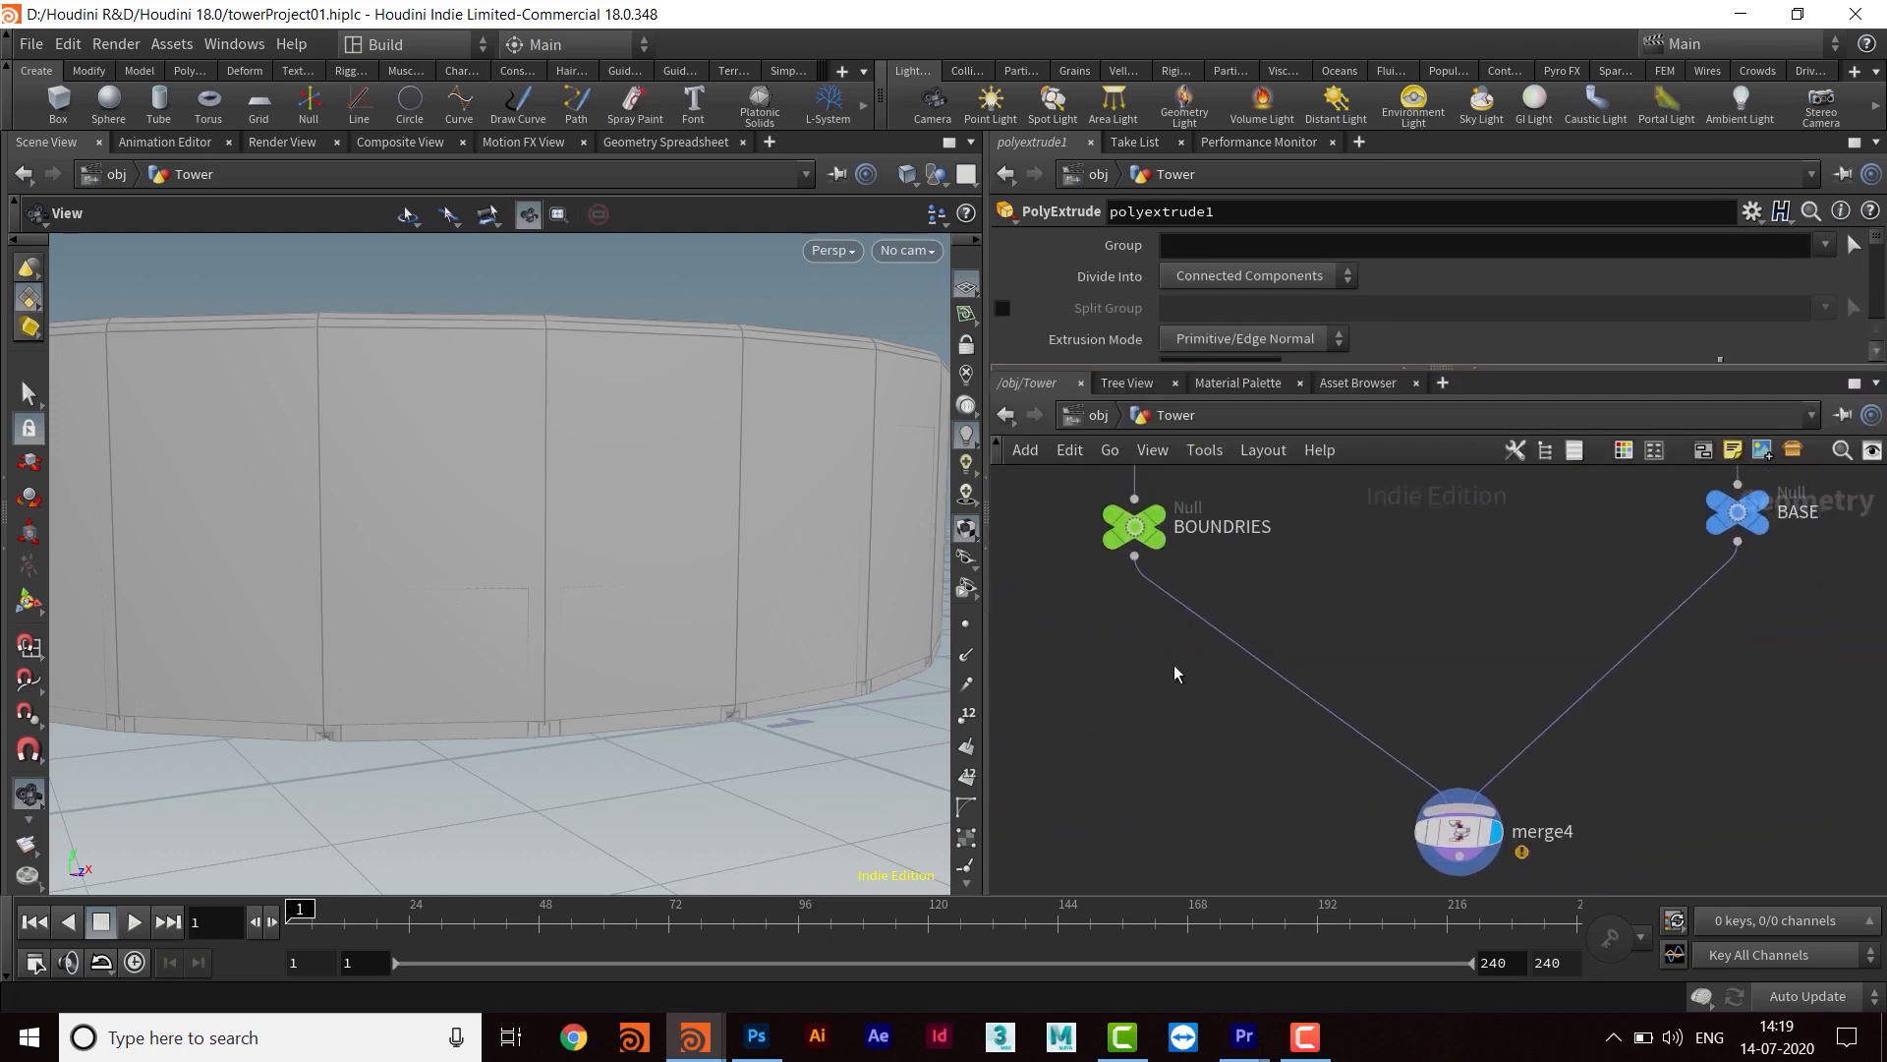
pyautogui.press('Tab')
pyautogui.write('trans')
pyautogui.press('Return')
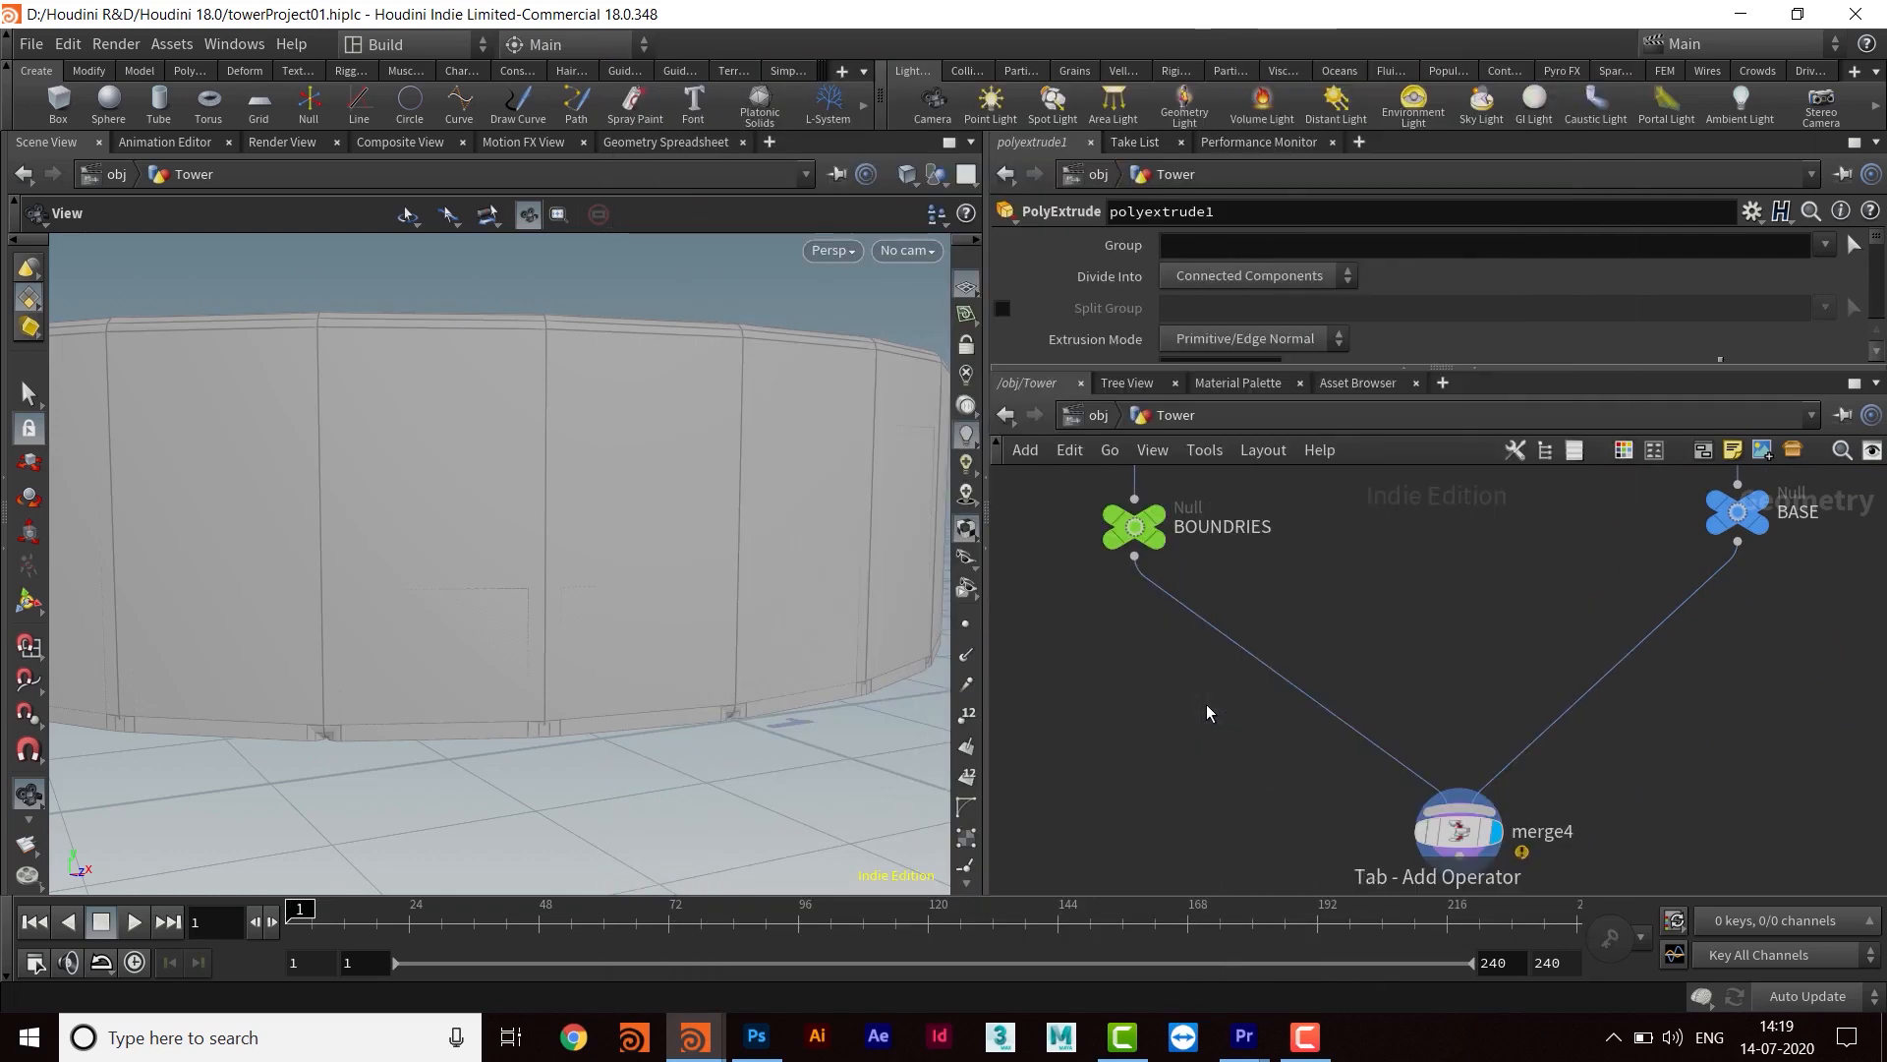
pyautogui.click(1206, 704)
pyautogui.moveTo(1196, 695); pyautogui.dragTo(1125, 700)
pyautogui.moveTo(1347, 617); pyautogui.dragTo(1324, 651, button='middle')
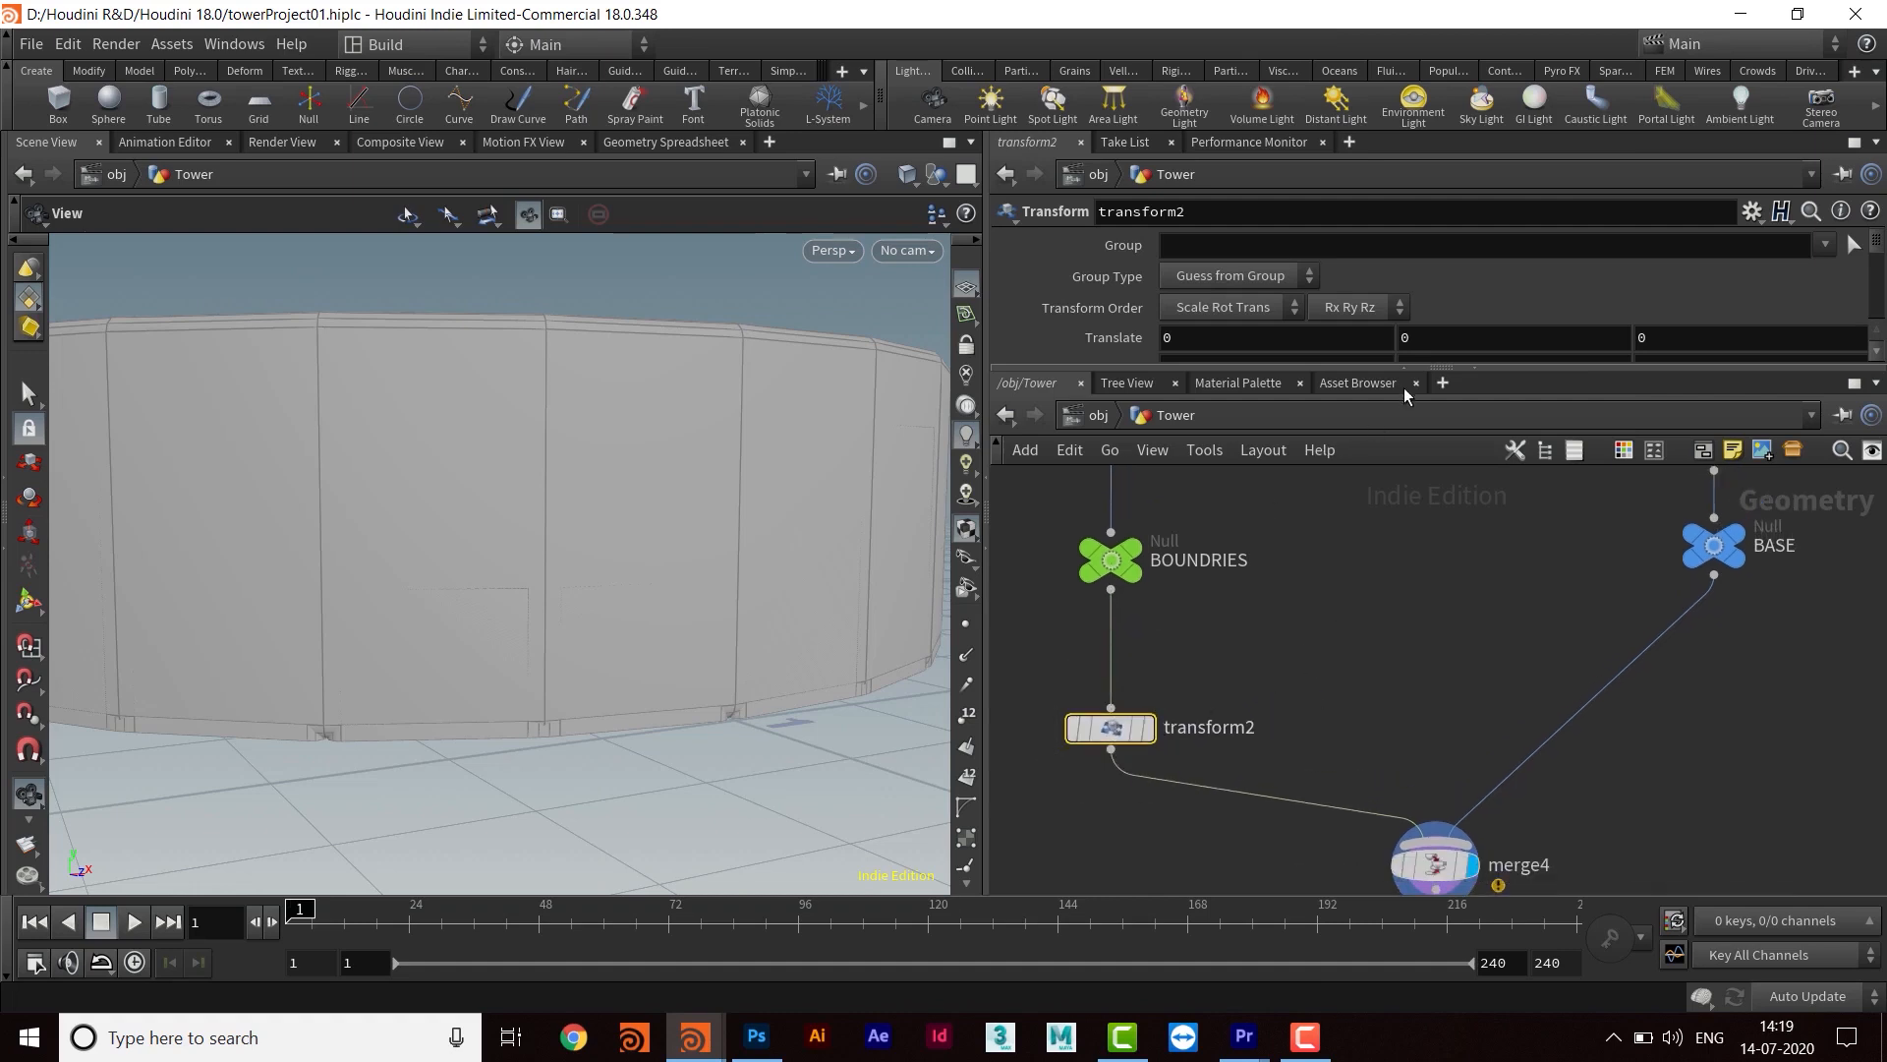
# Link transform2's Y translate to the disc's extrusion distance as the relative reference ch("../polyextrude1/dist")
pyautogui.moveTo(1395, 365); pyautogui.dragTo(1395, 469)
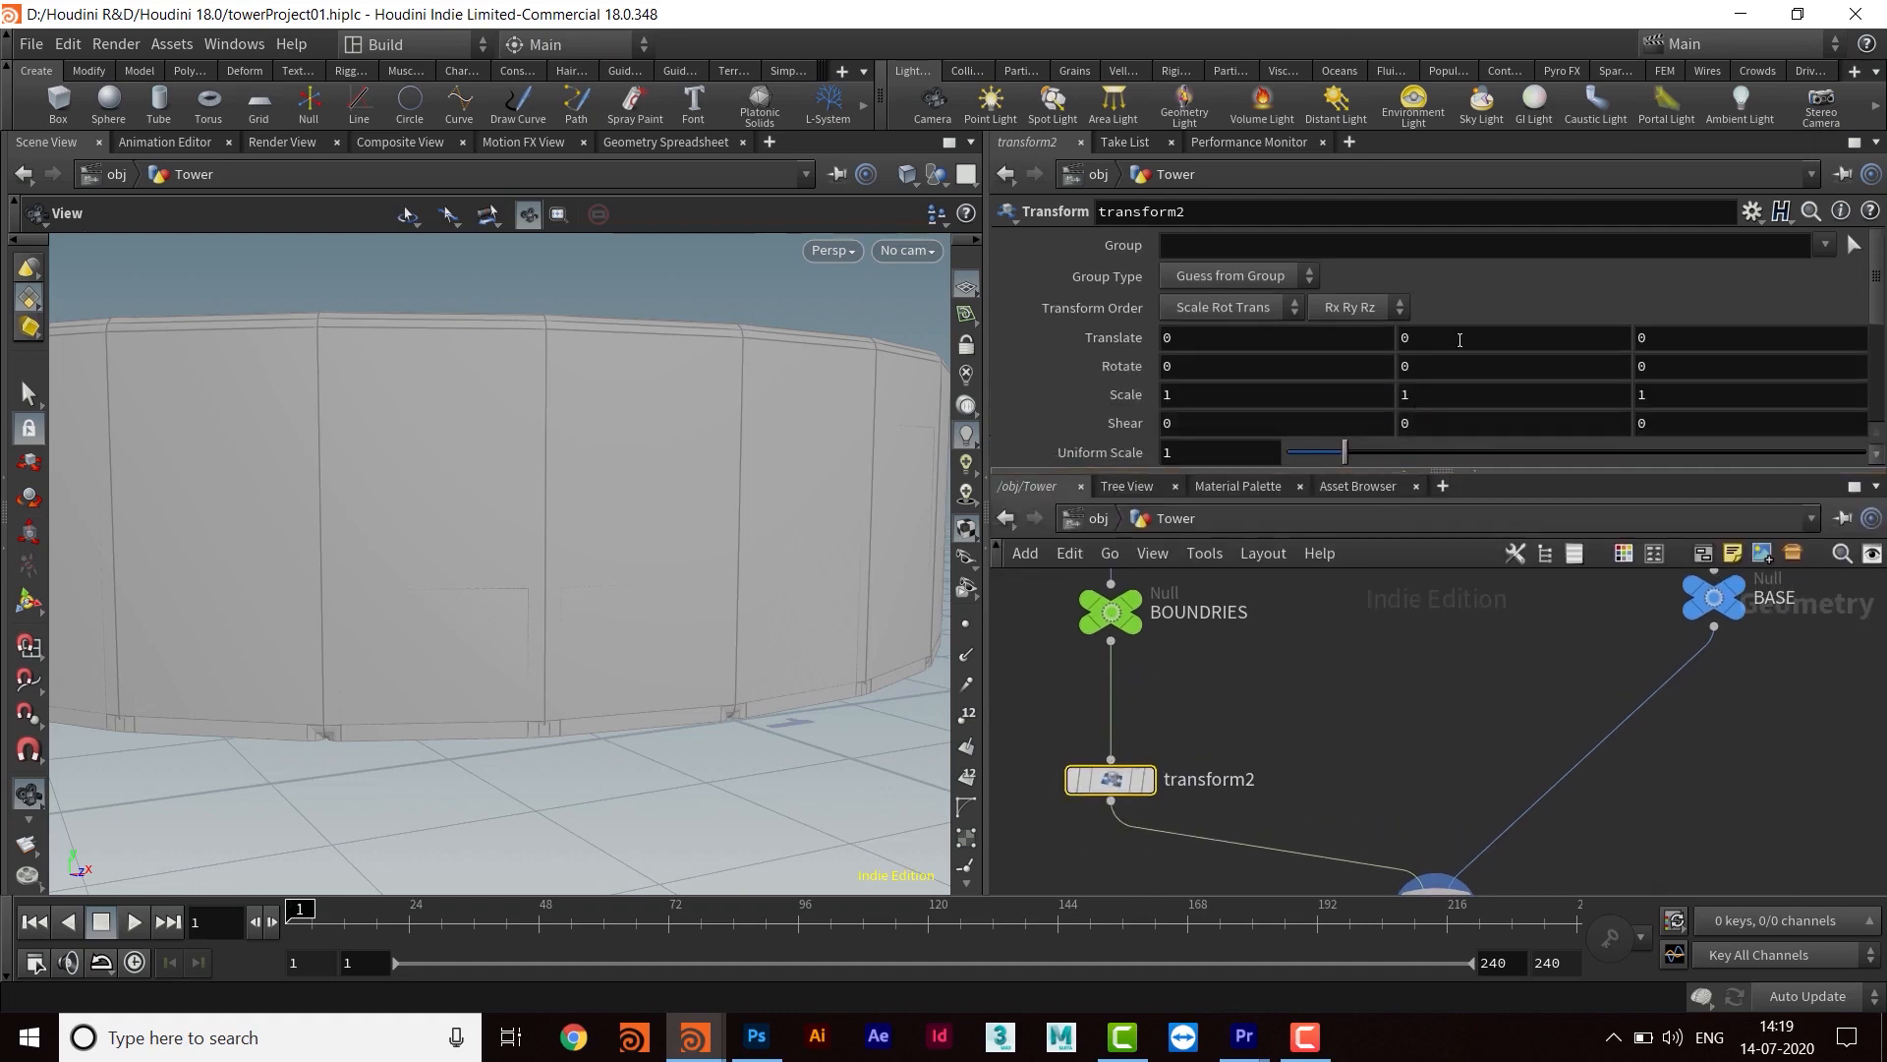
pyautogui.rightClick(1422, 337)
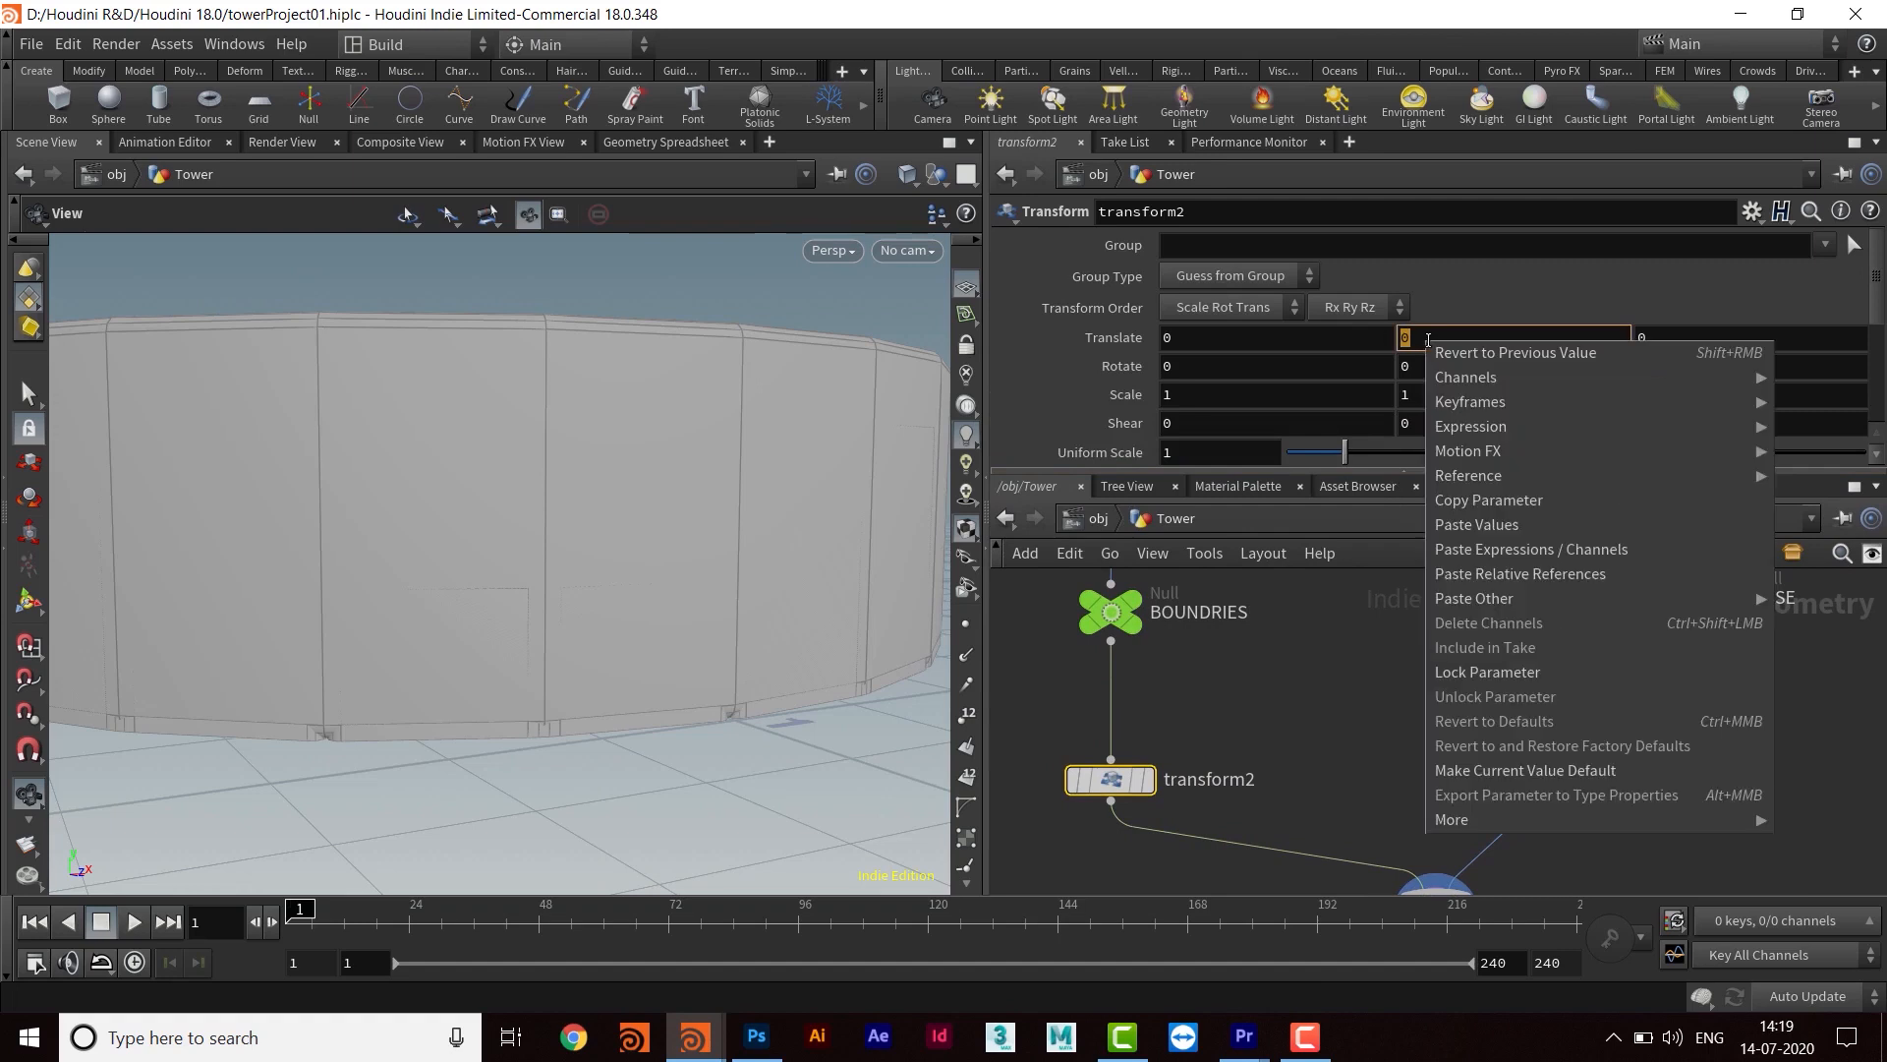
pyautogui.click(1477, 580)
pyautogui.press('Return')
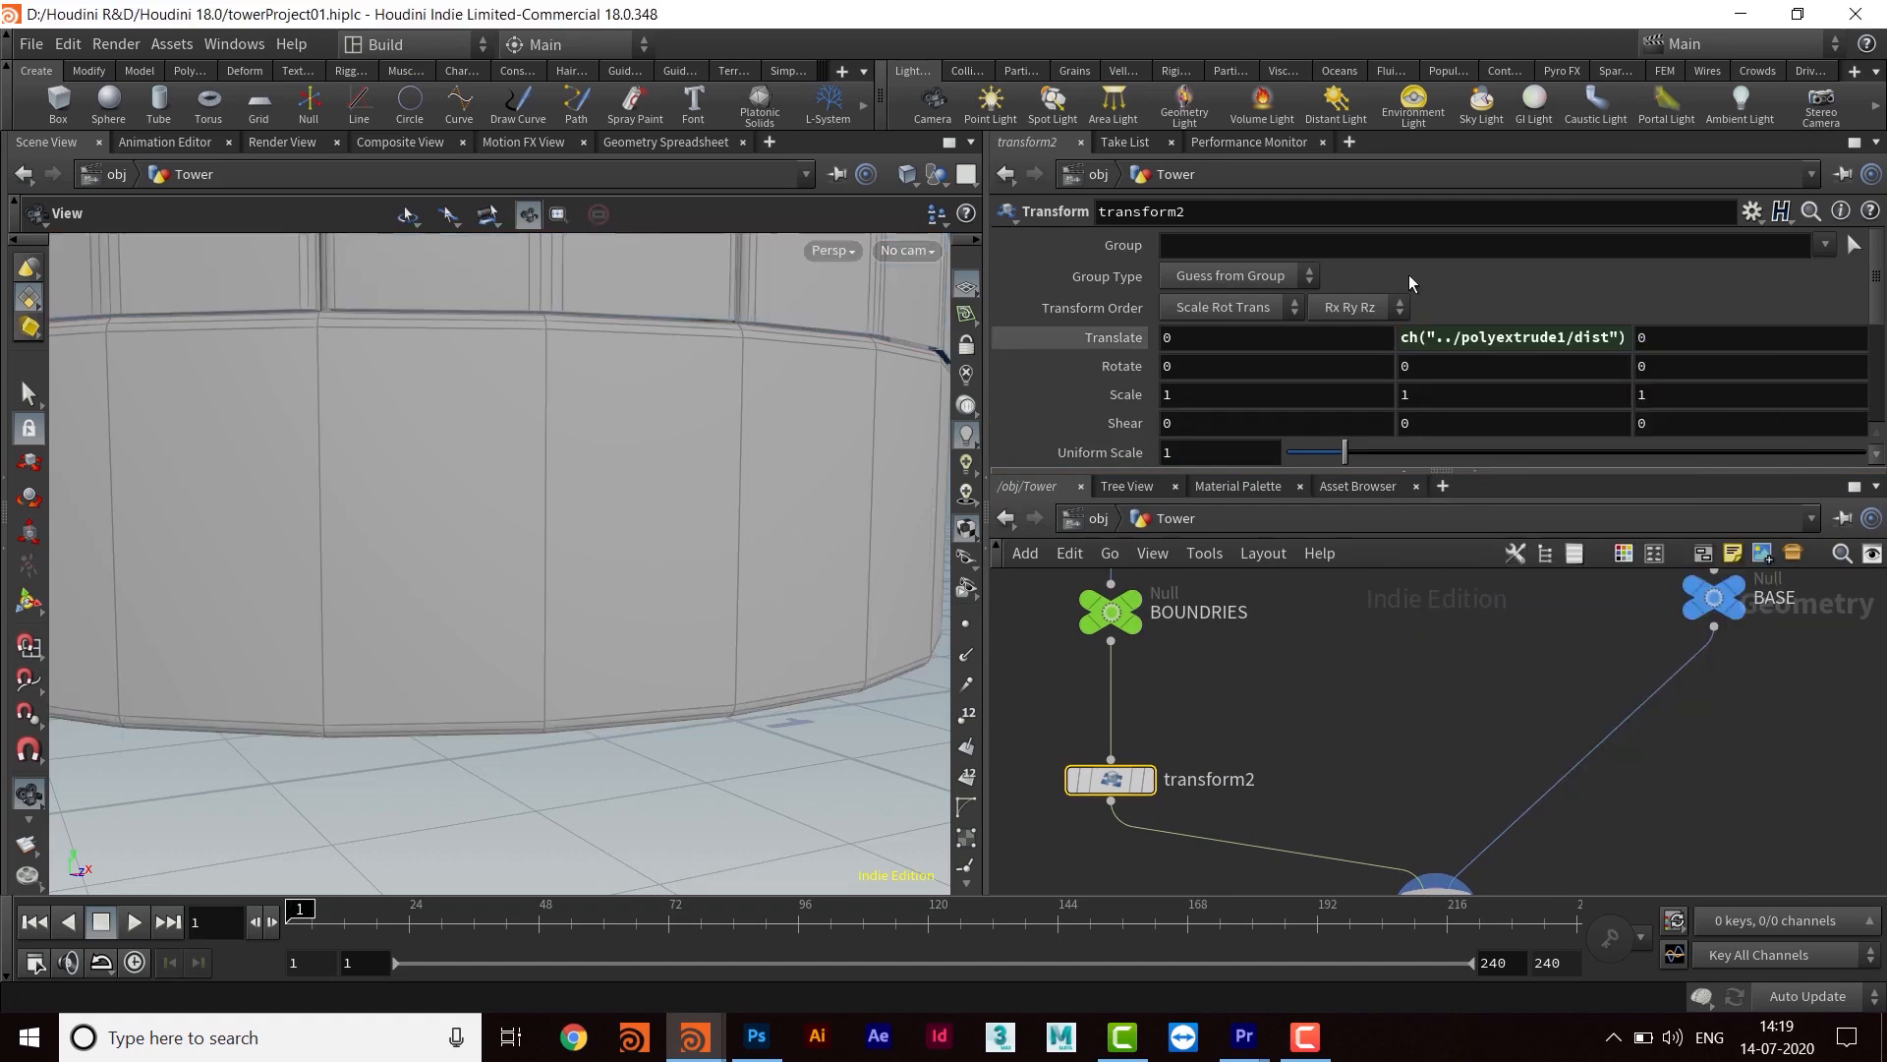
# Inspect the seam between the walls and base, and display transform2 to examine the walls' underside
pyautogui.moveTo(560, 460); pyautogui.dragTo(431, 528, button='right')
pyautogui.moveTo(432, 529); pyautogui.dragTo(512, 479)
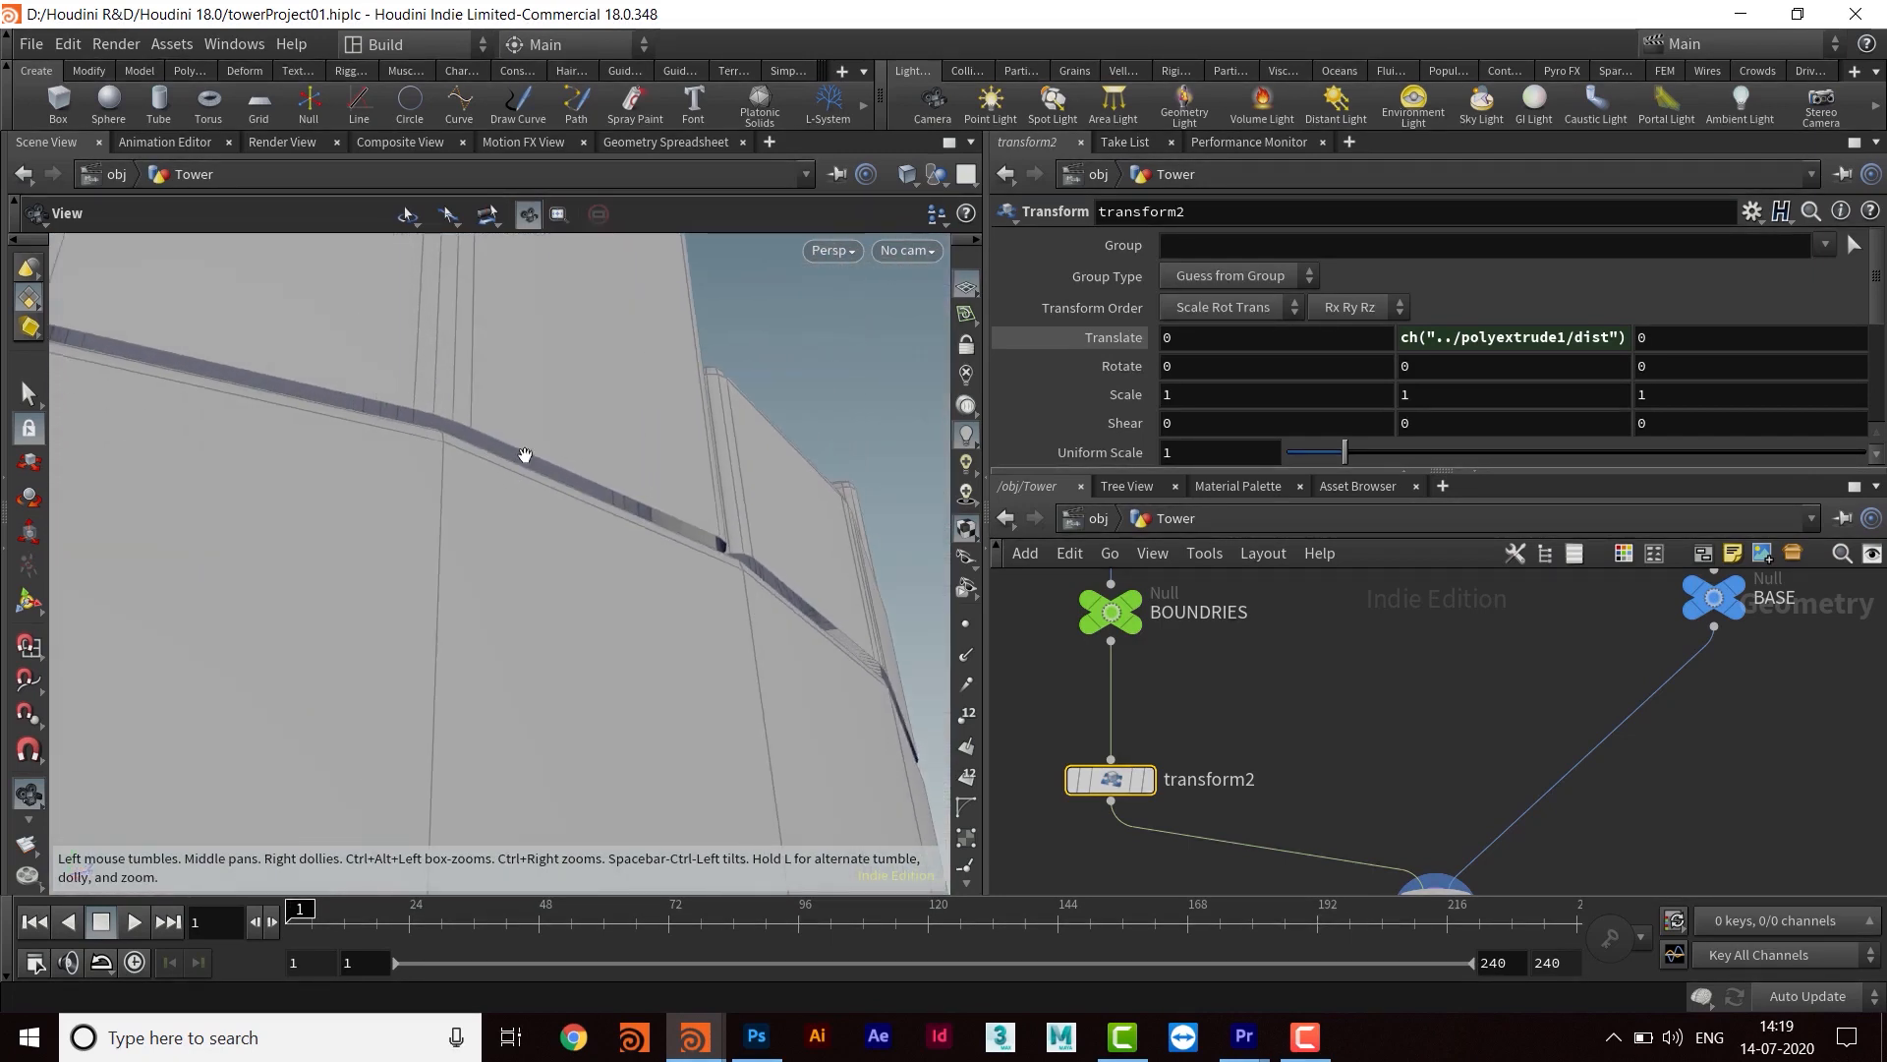
pyautogui.moveTo(1312, 775); pyautogui.dragTo(1309, 655, button='middle')
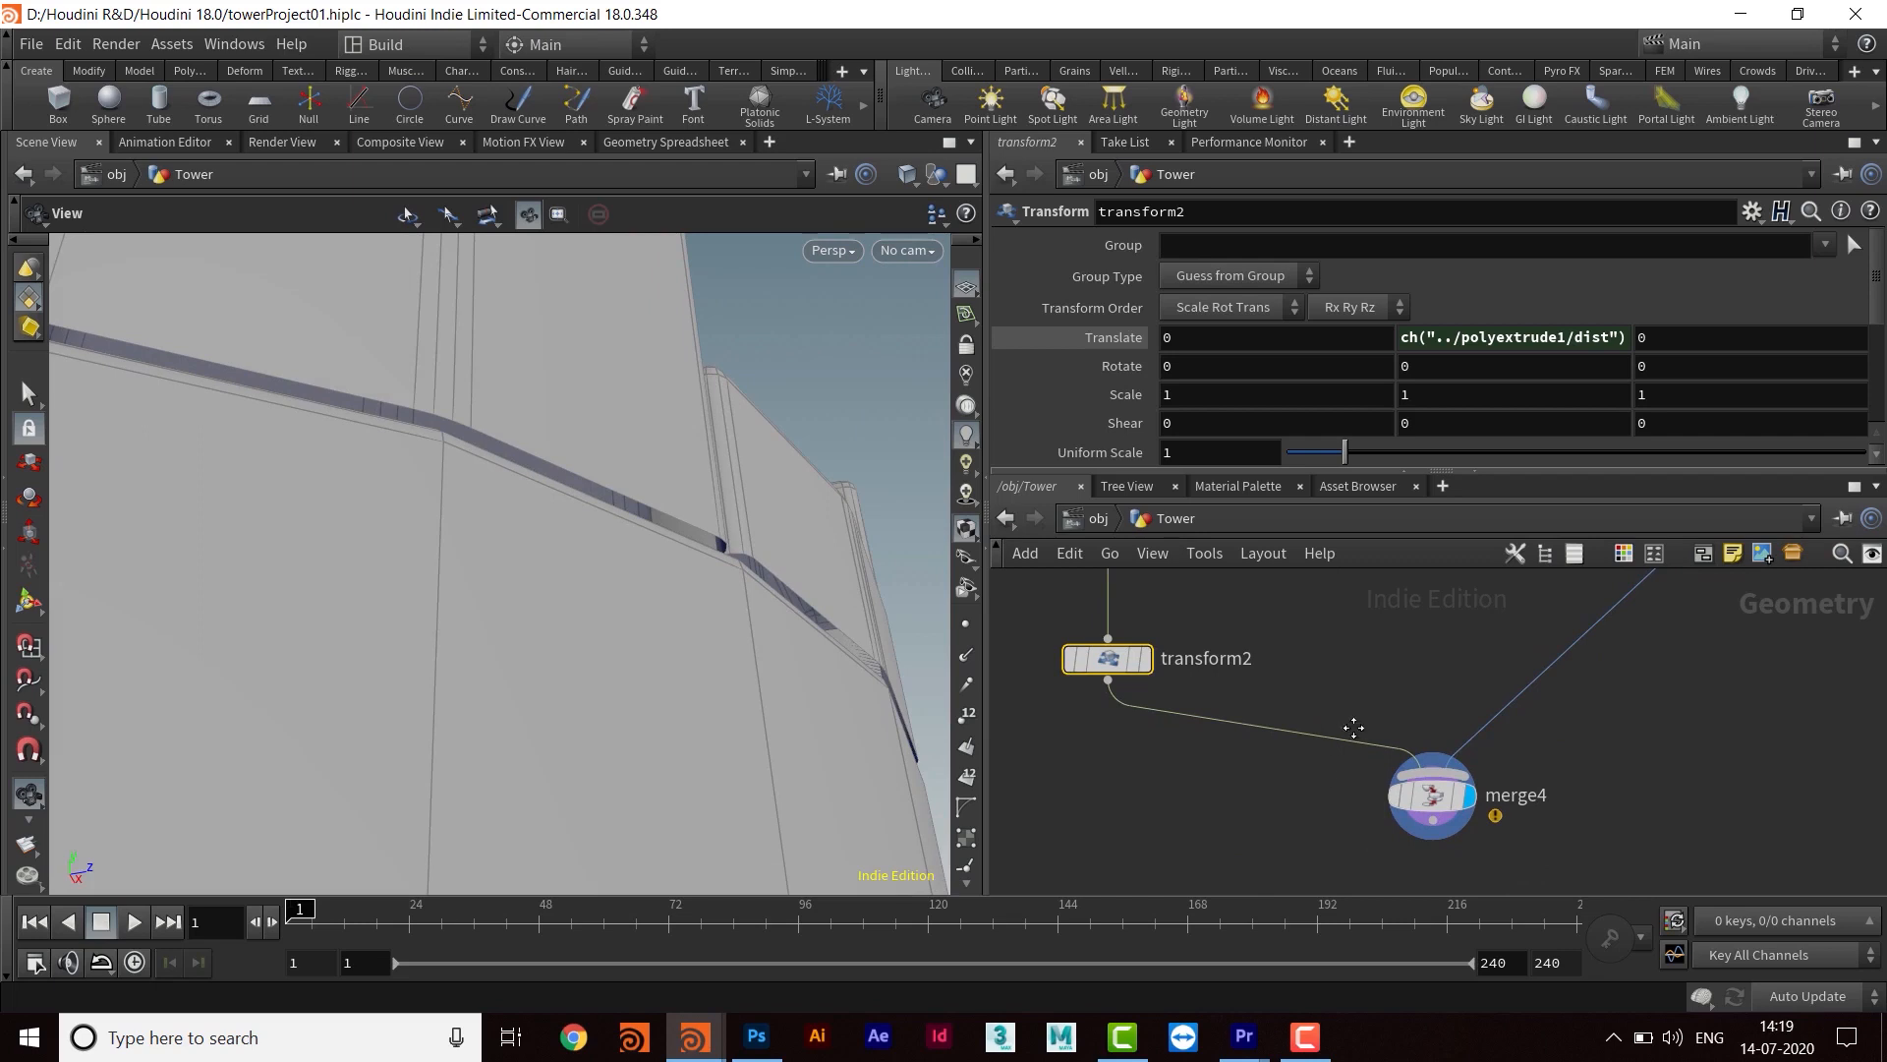
pyautogui.moveTo(1356, 724); pyautogui.dragTo(1386, 787, button='middle')
pyautogui.click(1172, 720)
pyautogui.moveTo(553, 580); pyautogui.dragTo(665, 498, button='right')
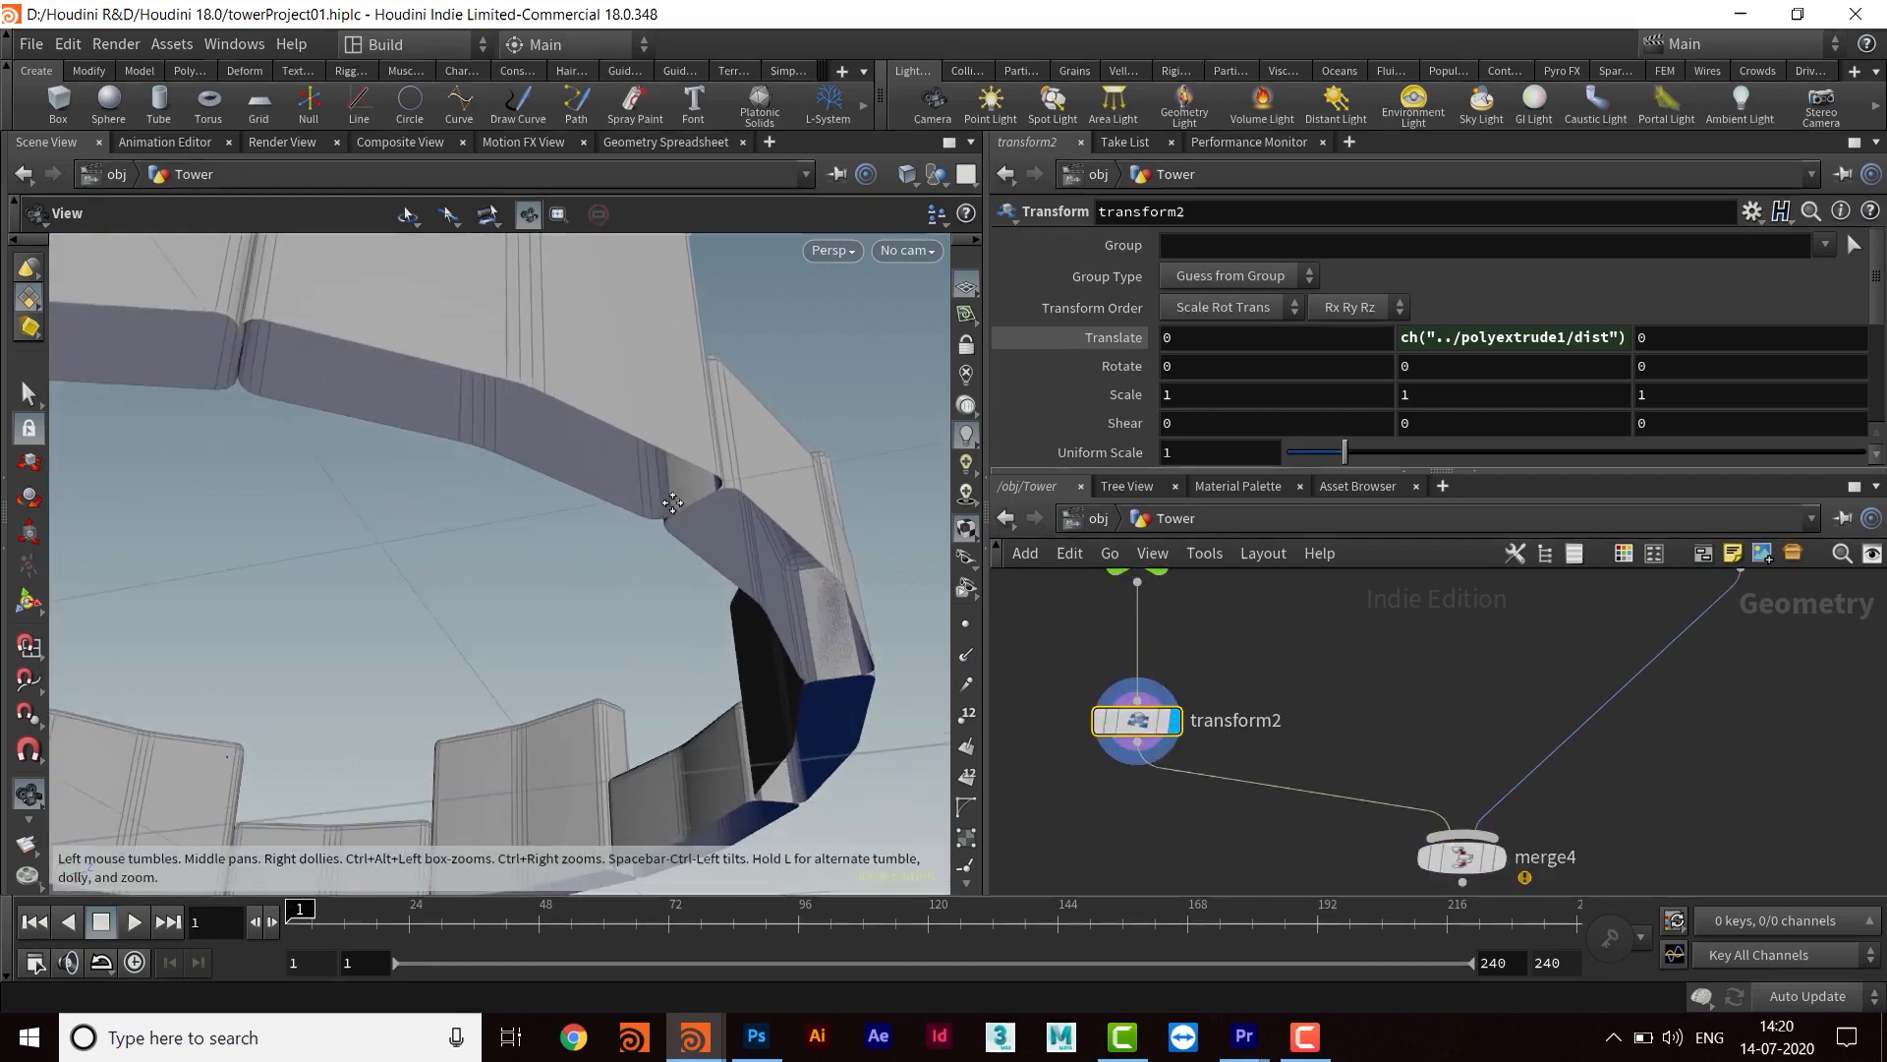
pyautogui.moveTo(665, 497); pyautogui.dragTo(627, 445)
pyautogui.moveTo(797, 551); pyautogui.dragTo(693, 594)
# Enable Output Back on the height_of_boundary1 extrusion to close the undersides of its wall segments
pyautogui.moveTo(1359, 677); pyautogui.dragTo(1321, 783, button='middle')
pyautogui.scroll(-2, 1270, 692)
pyautogui.moveTo(1270, 719); pyautogui.dragTo(1430, 728, button='middle')
pyautogui.scroll(2, 1354, 734)
pyautogui.click(1084, 728)
pyautogui.scroll(-5, 1410, 342)
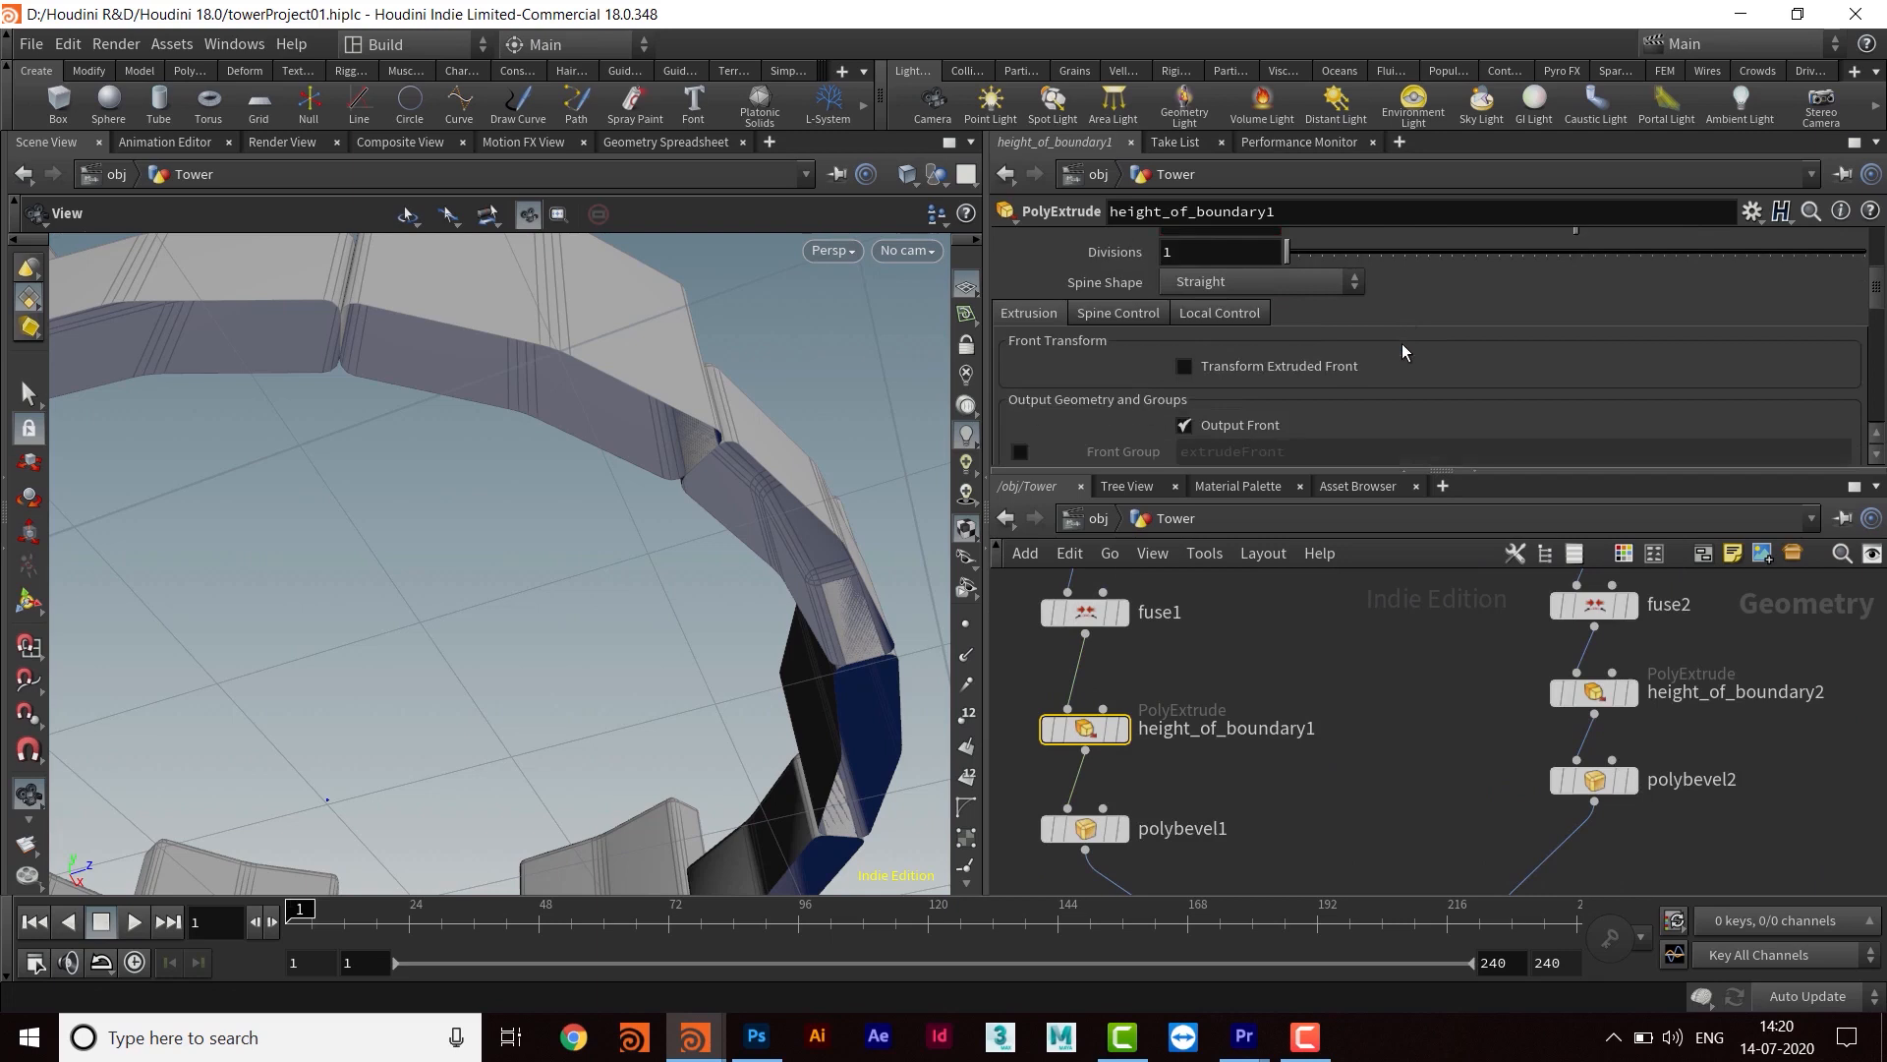
pyautogui.click(1184, 391)
# Enable Output Back on the height_of_boundary2 extrusion to close the remaining wall segments' undersides
pyautogui.moveTo(1358, 776); pyautogui.dragTo(1280, 726, button='middle')
pyautogui.moveTo(1594, 674); pyautogui.dragTo(1579, 745, button='middle')
pyautogui.click(1470, 704)
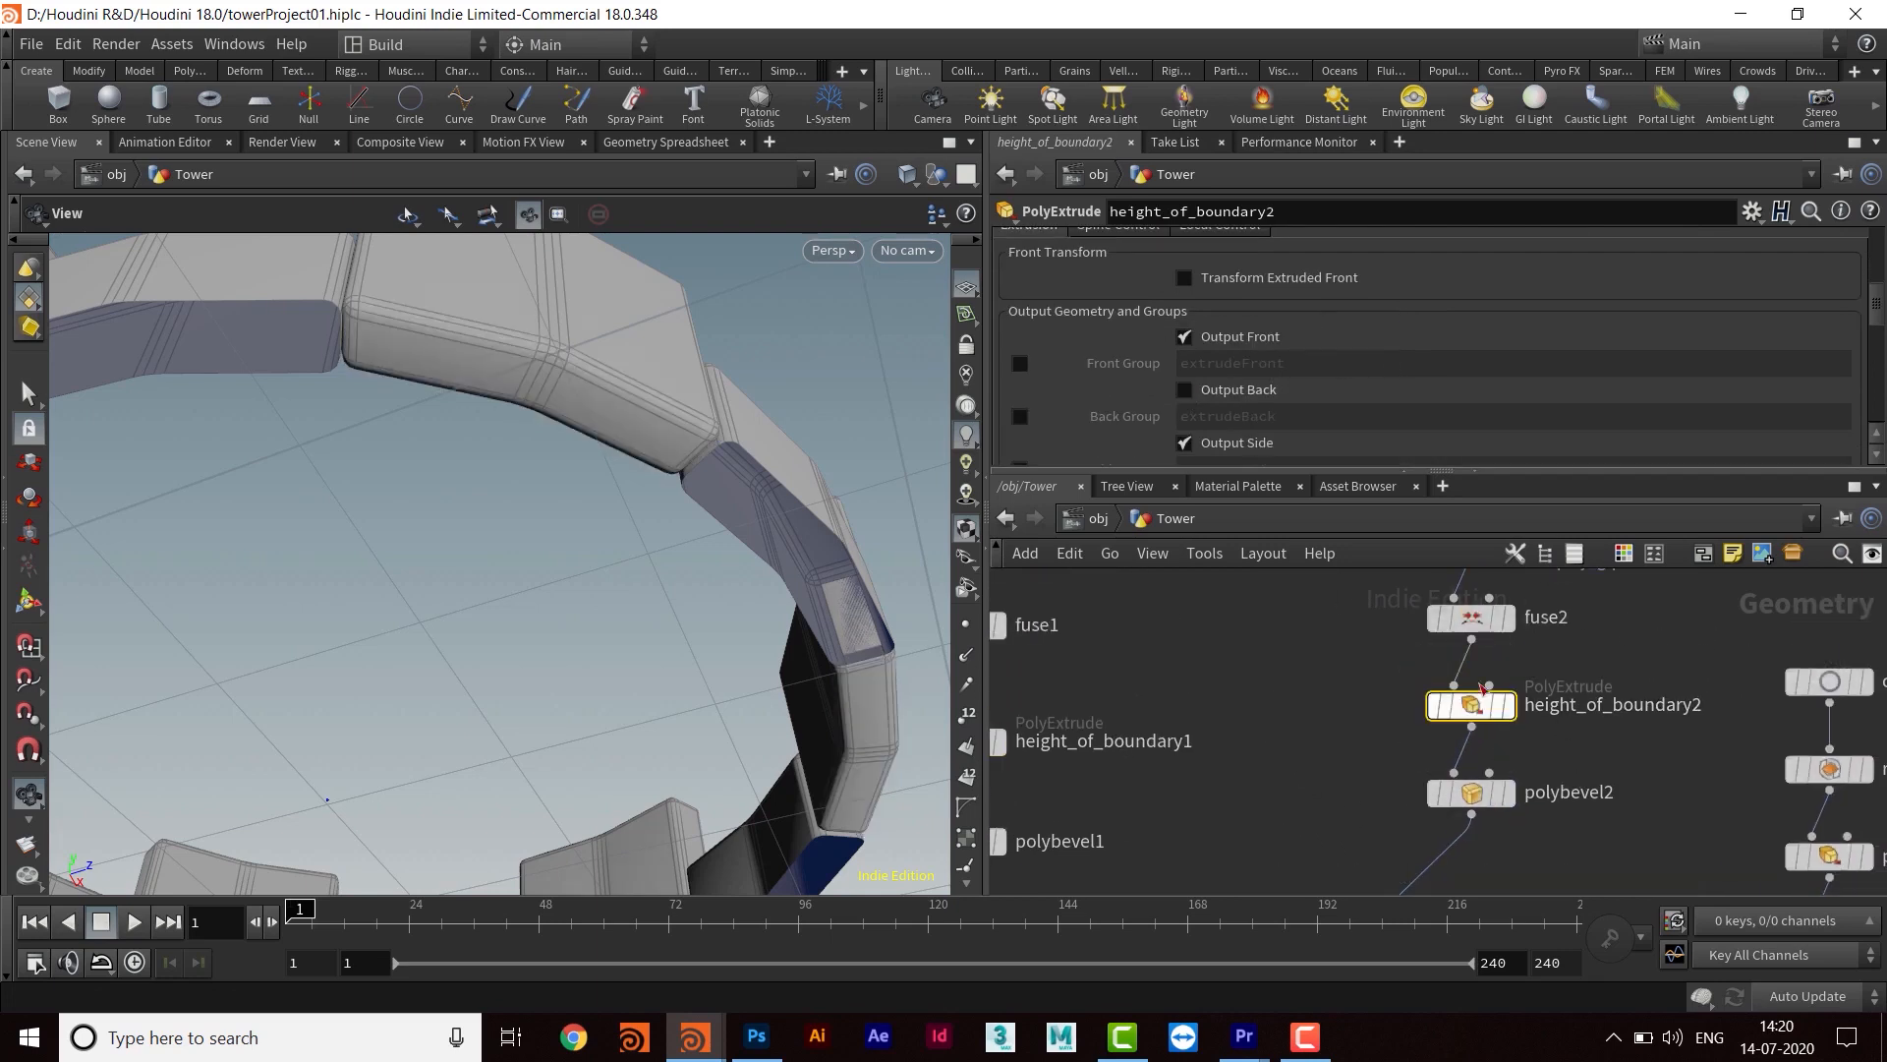
pyautogui.click(1185, 390)
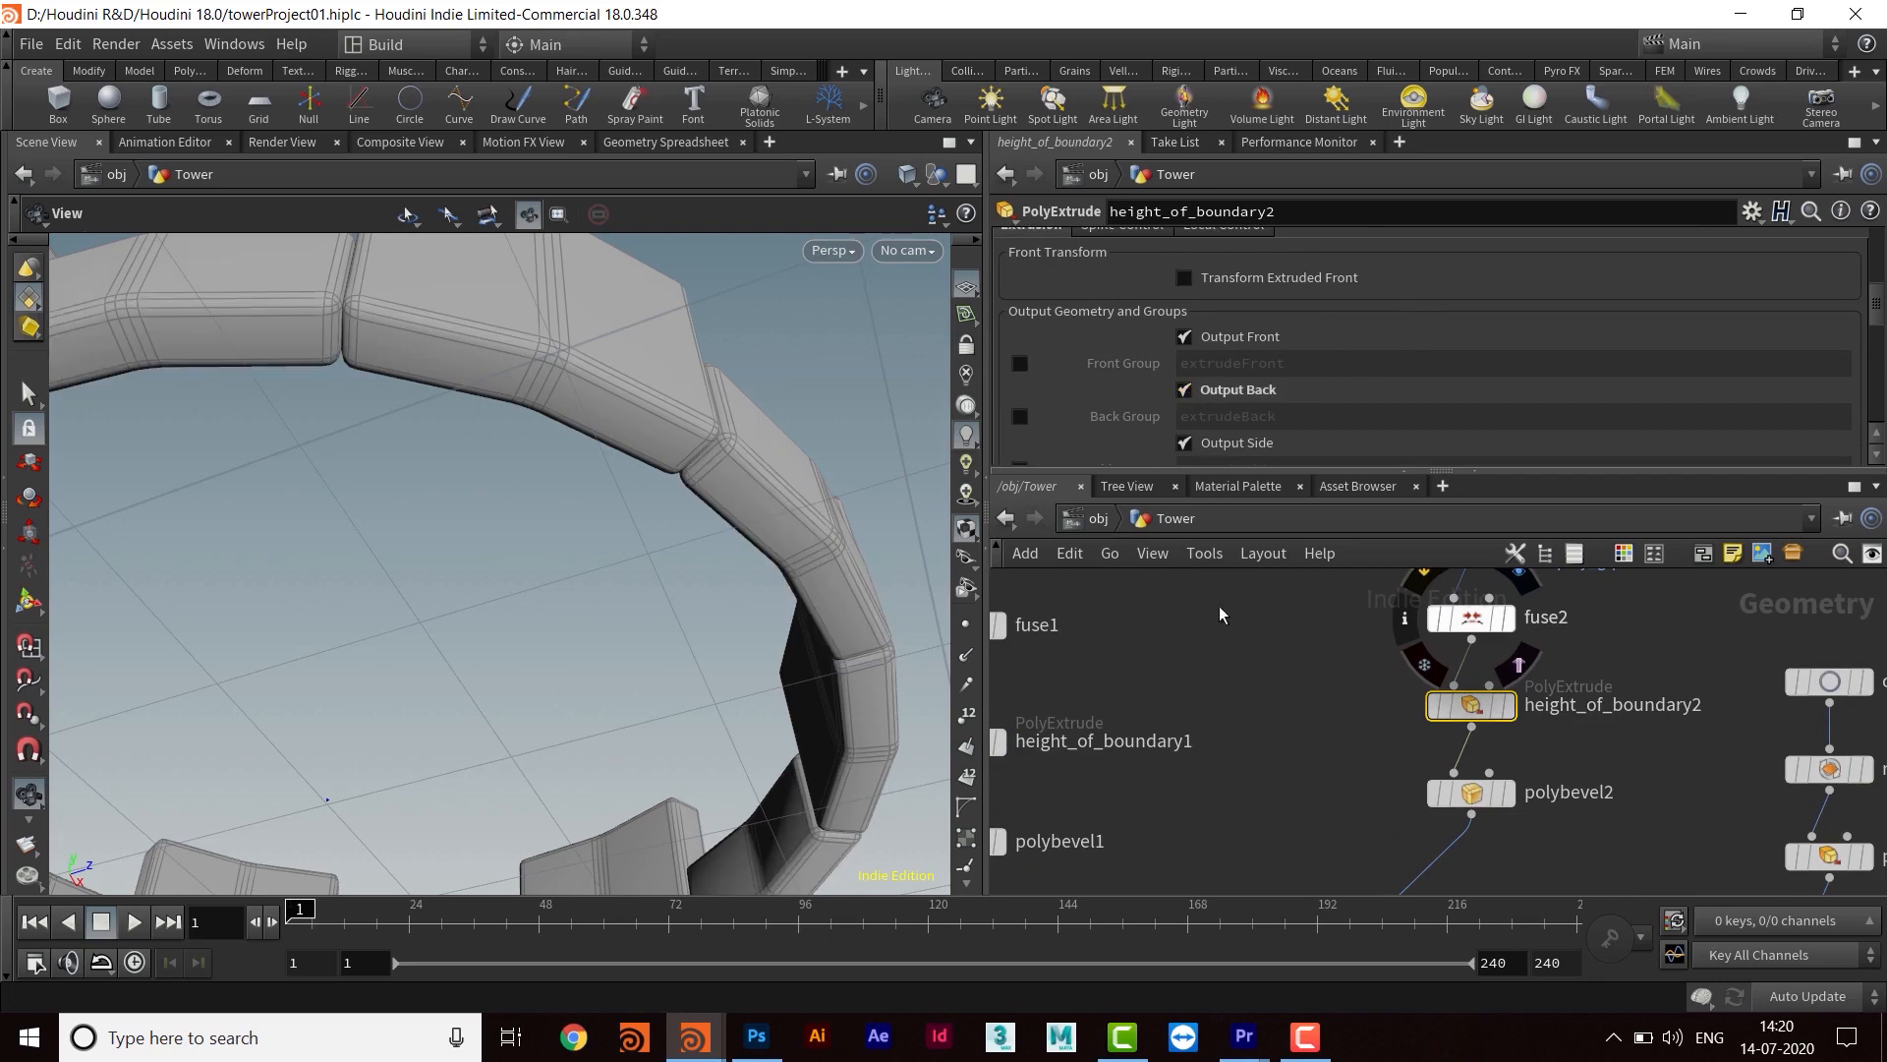
# Display merge4 and inspect the combined base and boundary walls from the side
pyautogui.scroll(-5, 1219, 605)
pyautogui.scroll(5, 1341, 733)
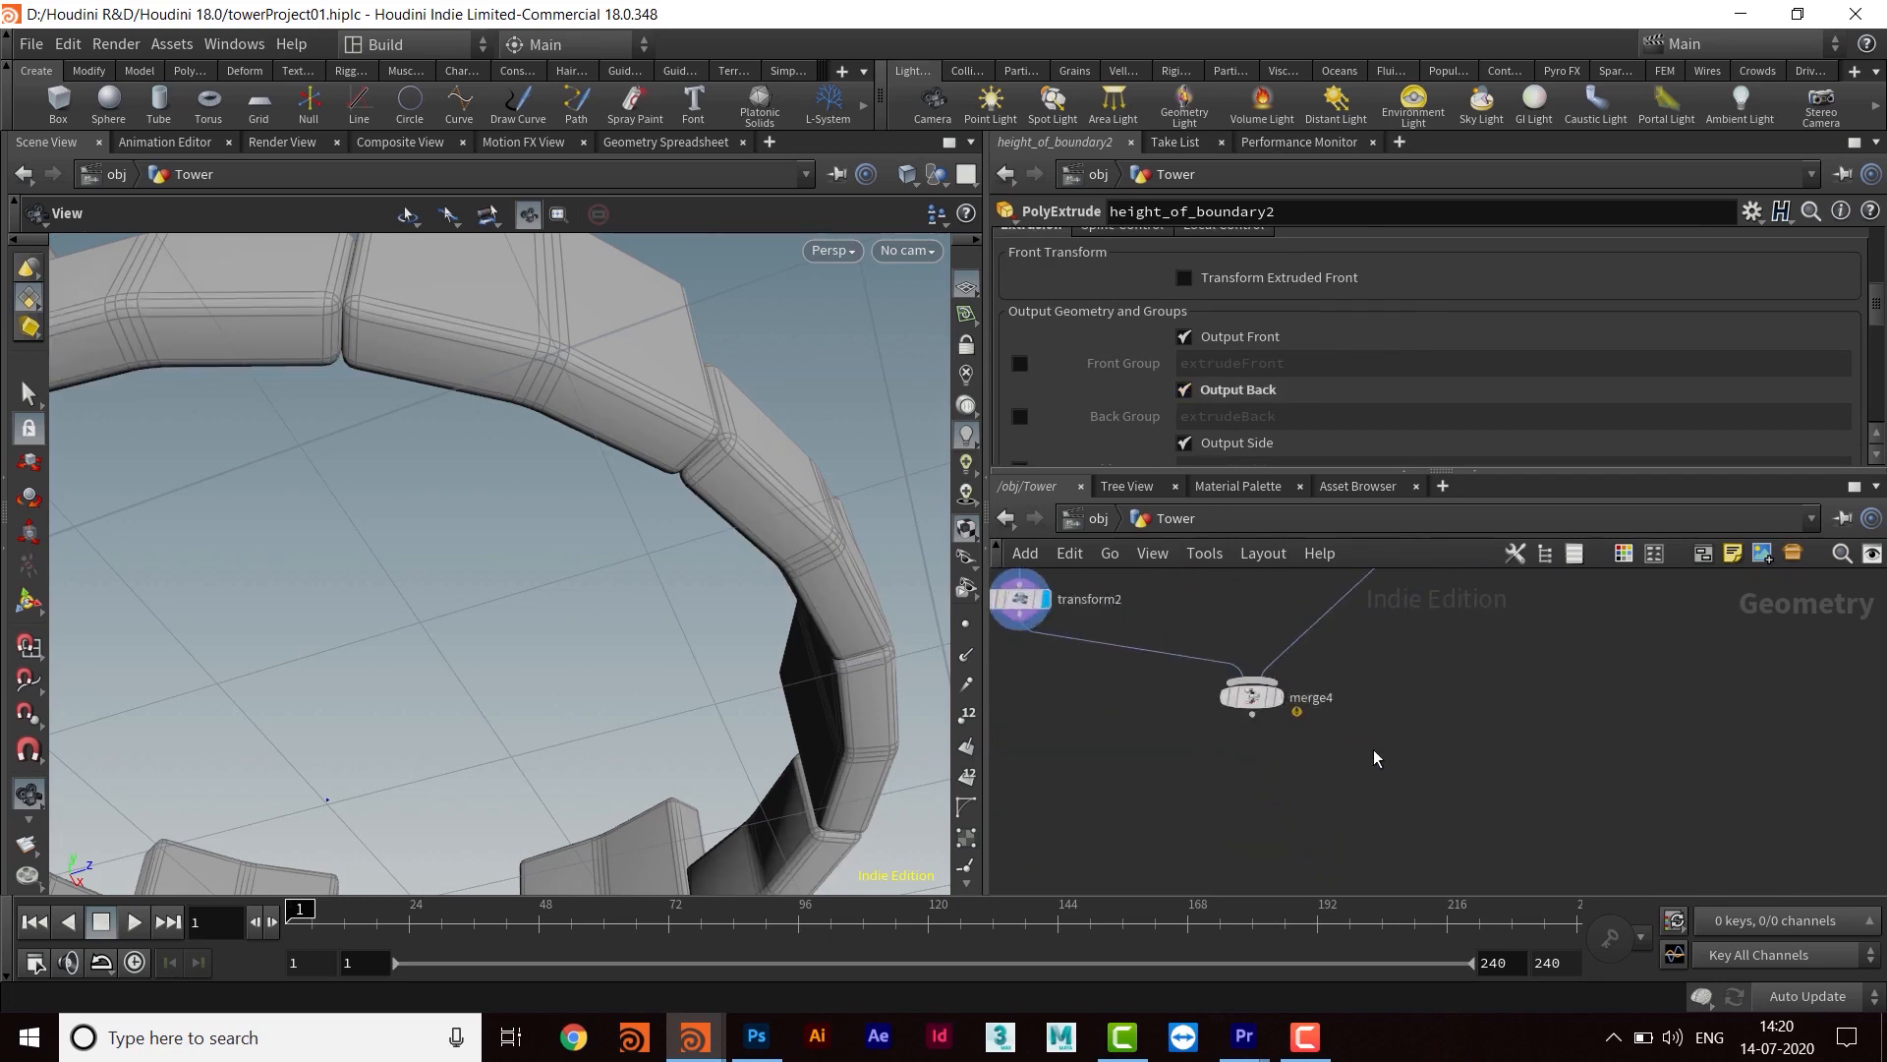
pyautogui.moveTo(1372, 749); pyautogui.dragTo(1437, 827, button='middle')
pyautogui.click(1325, 766)
pyautogui.moveTo(1535, 720); pyautogui.dragTo(1575, 731, button='middle')
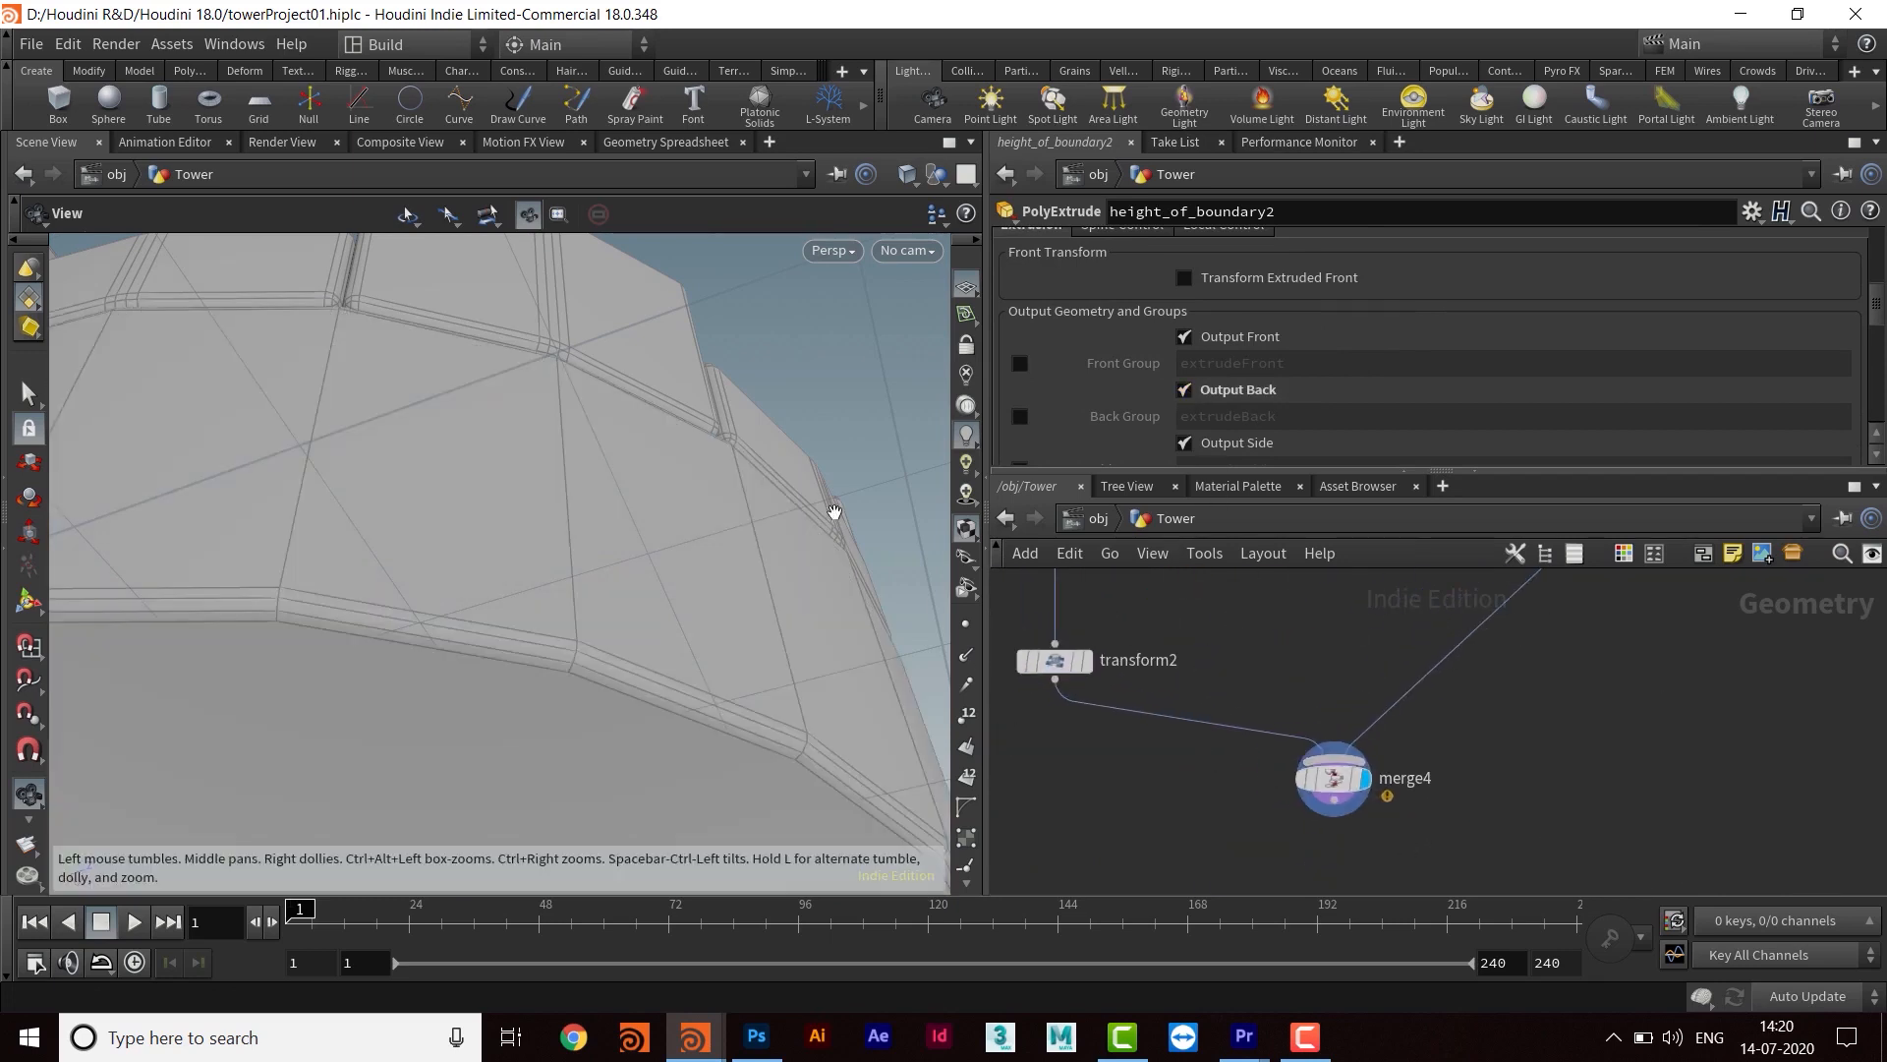
pyautogui.moveTo(829, 514); pyautogui.dragTo(780, 623)
pyautogui.moveTo(779, 623); pyautogui.dragTo(741, 534, button='right')
pyautogui.moveTo(742, 534); pyautogui.dragTo(687, 451)
# Try an extrusion distance of 0.2 on polyextrude1 and settle on 0.3 for the floor disc's thickness
pyautogui.moveTo(1620, 619); pyautogui.dragTo(1458, 811, button='middle')
pyautogui.scroll(4, 1523, 685)
pyautogui.moveTo(1533, 580); pyautogui.dragTo(1554, 820, button='middle')
pyautogui.click(1318, 738)
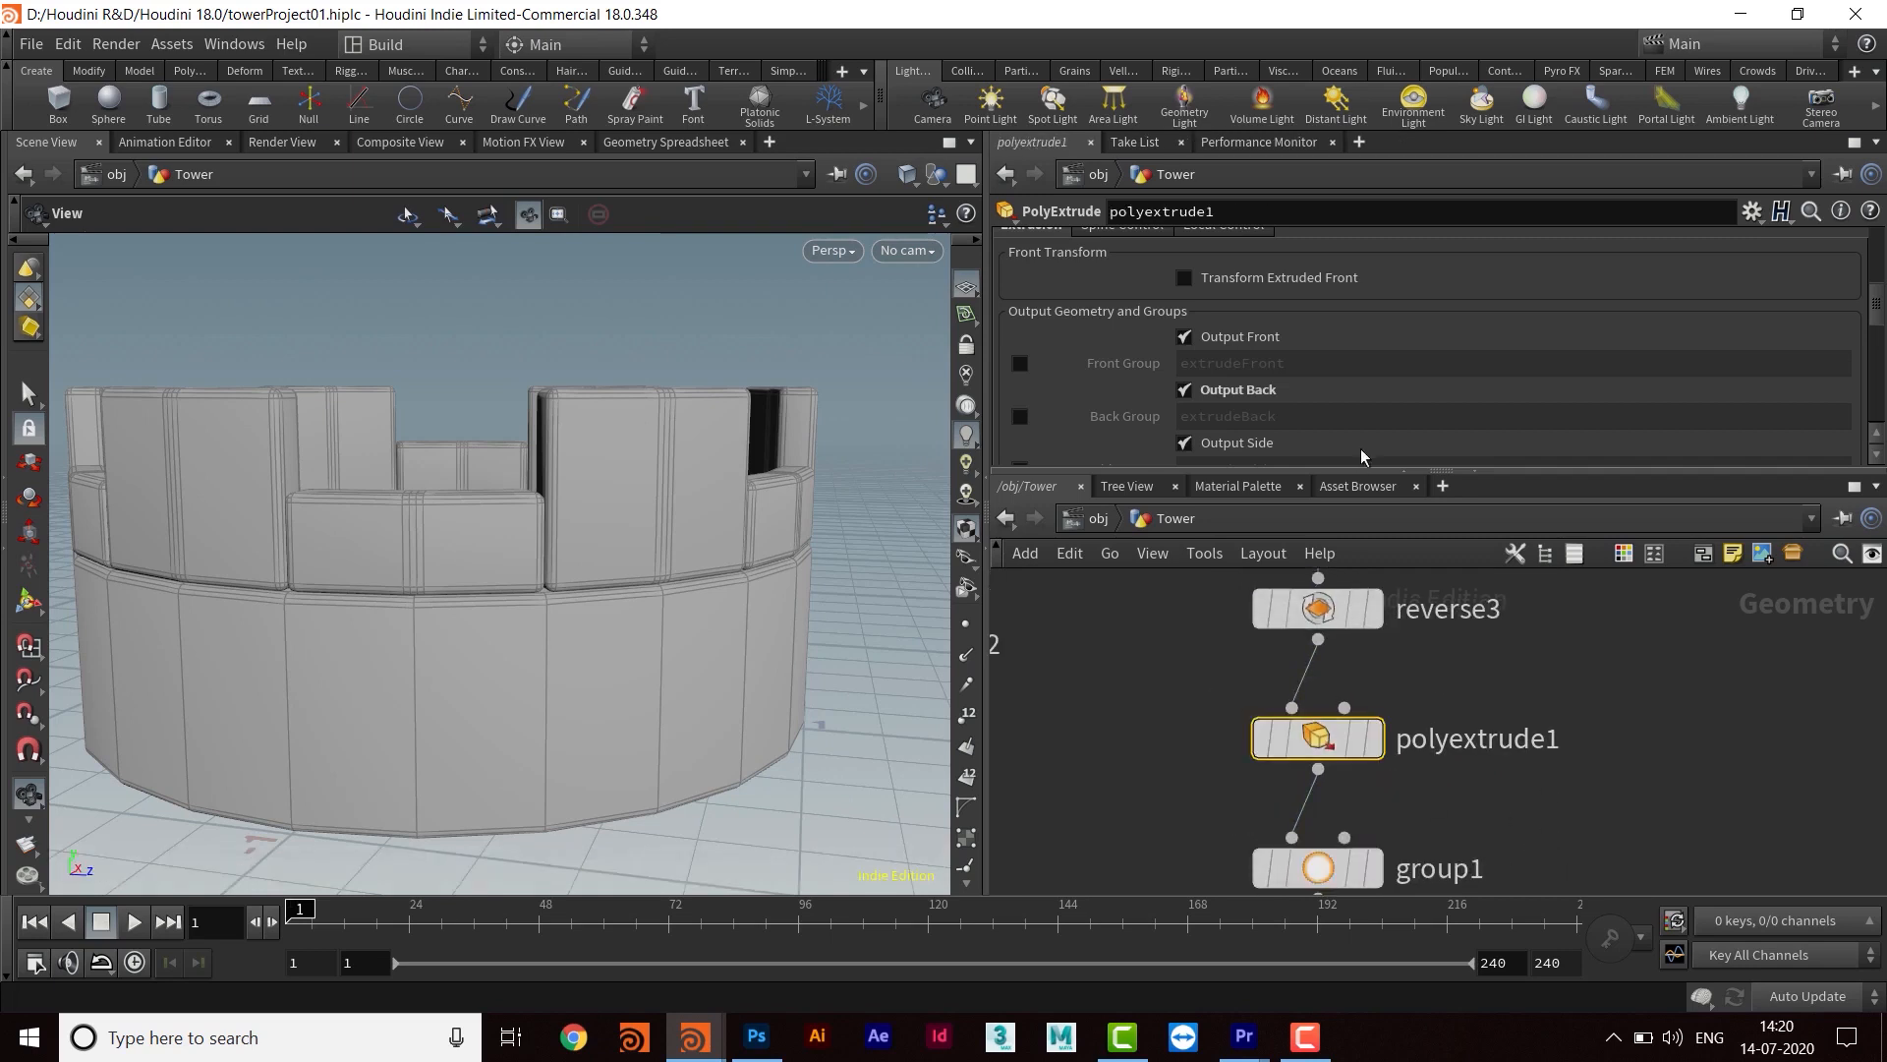
pyautogui.scroll(3, 1349, 350)
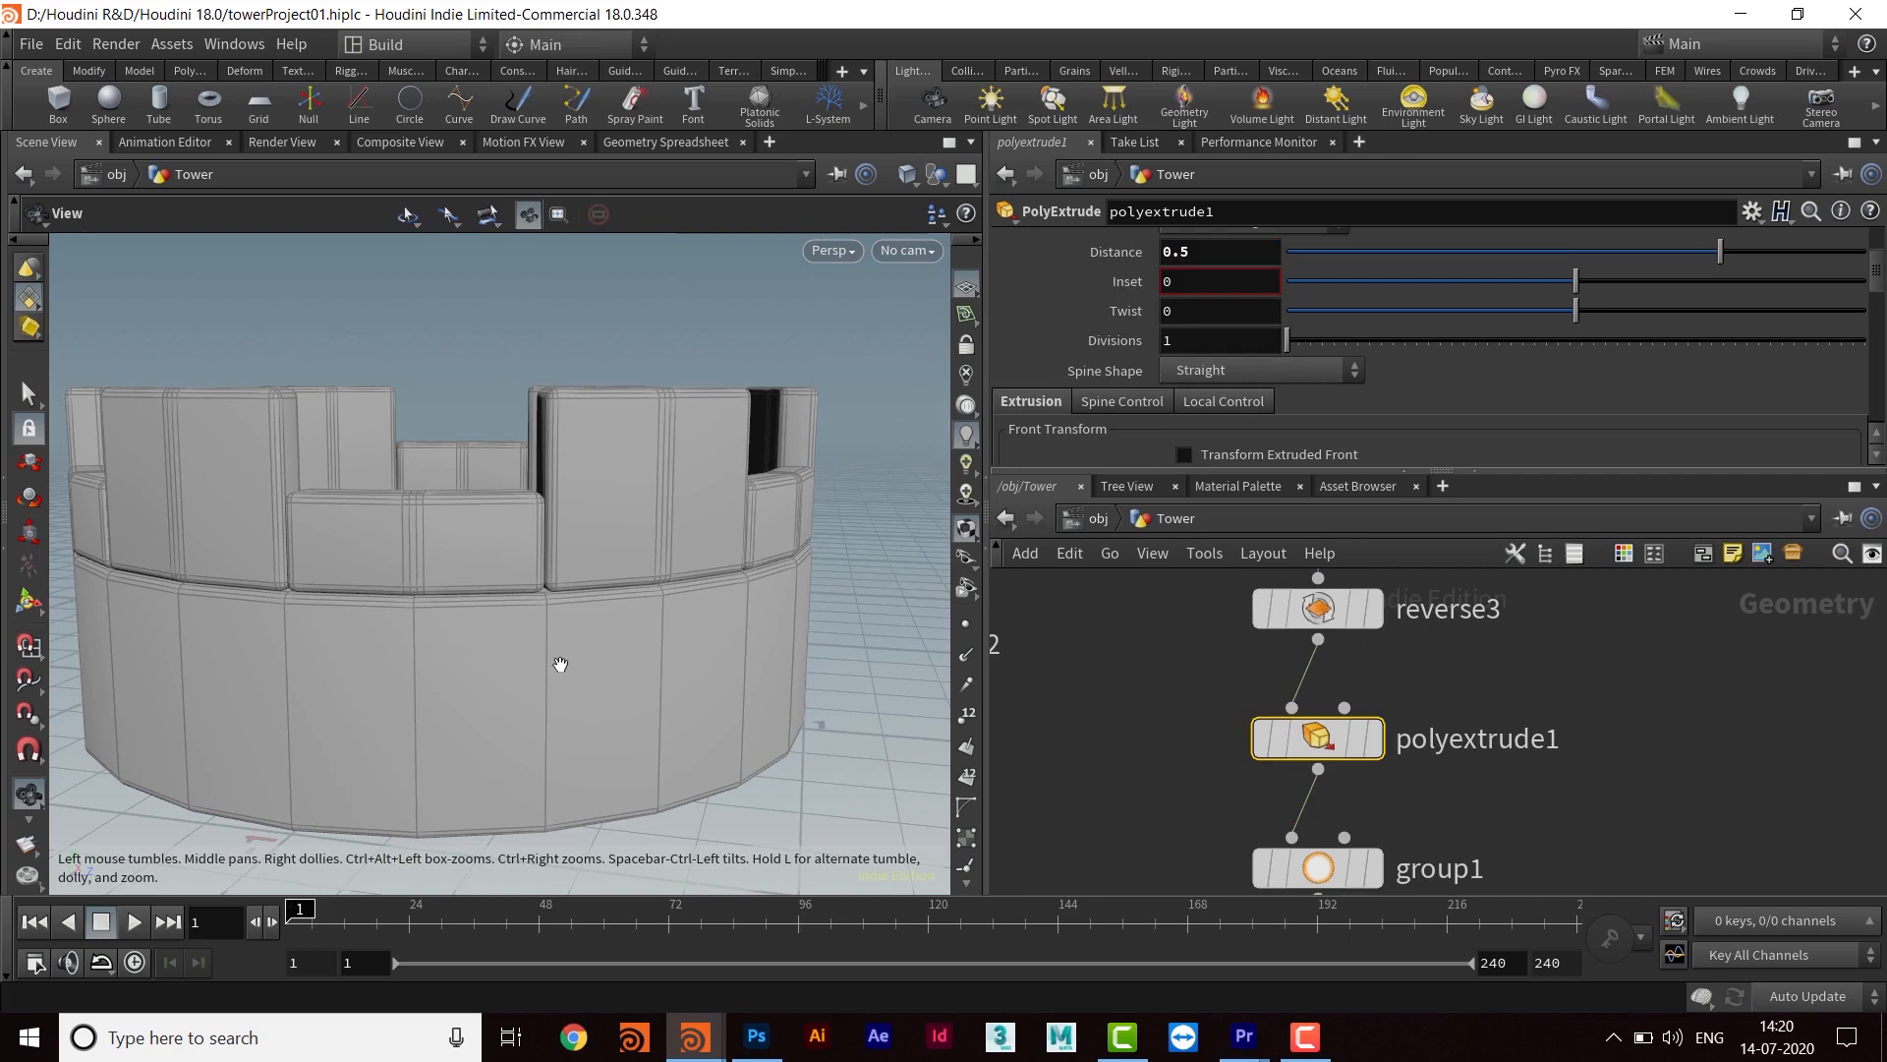
pyautogui.moveTo(1200, 254); pyautogui.dragTo(1092, 262)
pyautogui.write('.2')
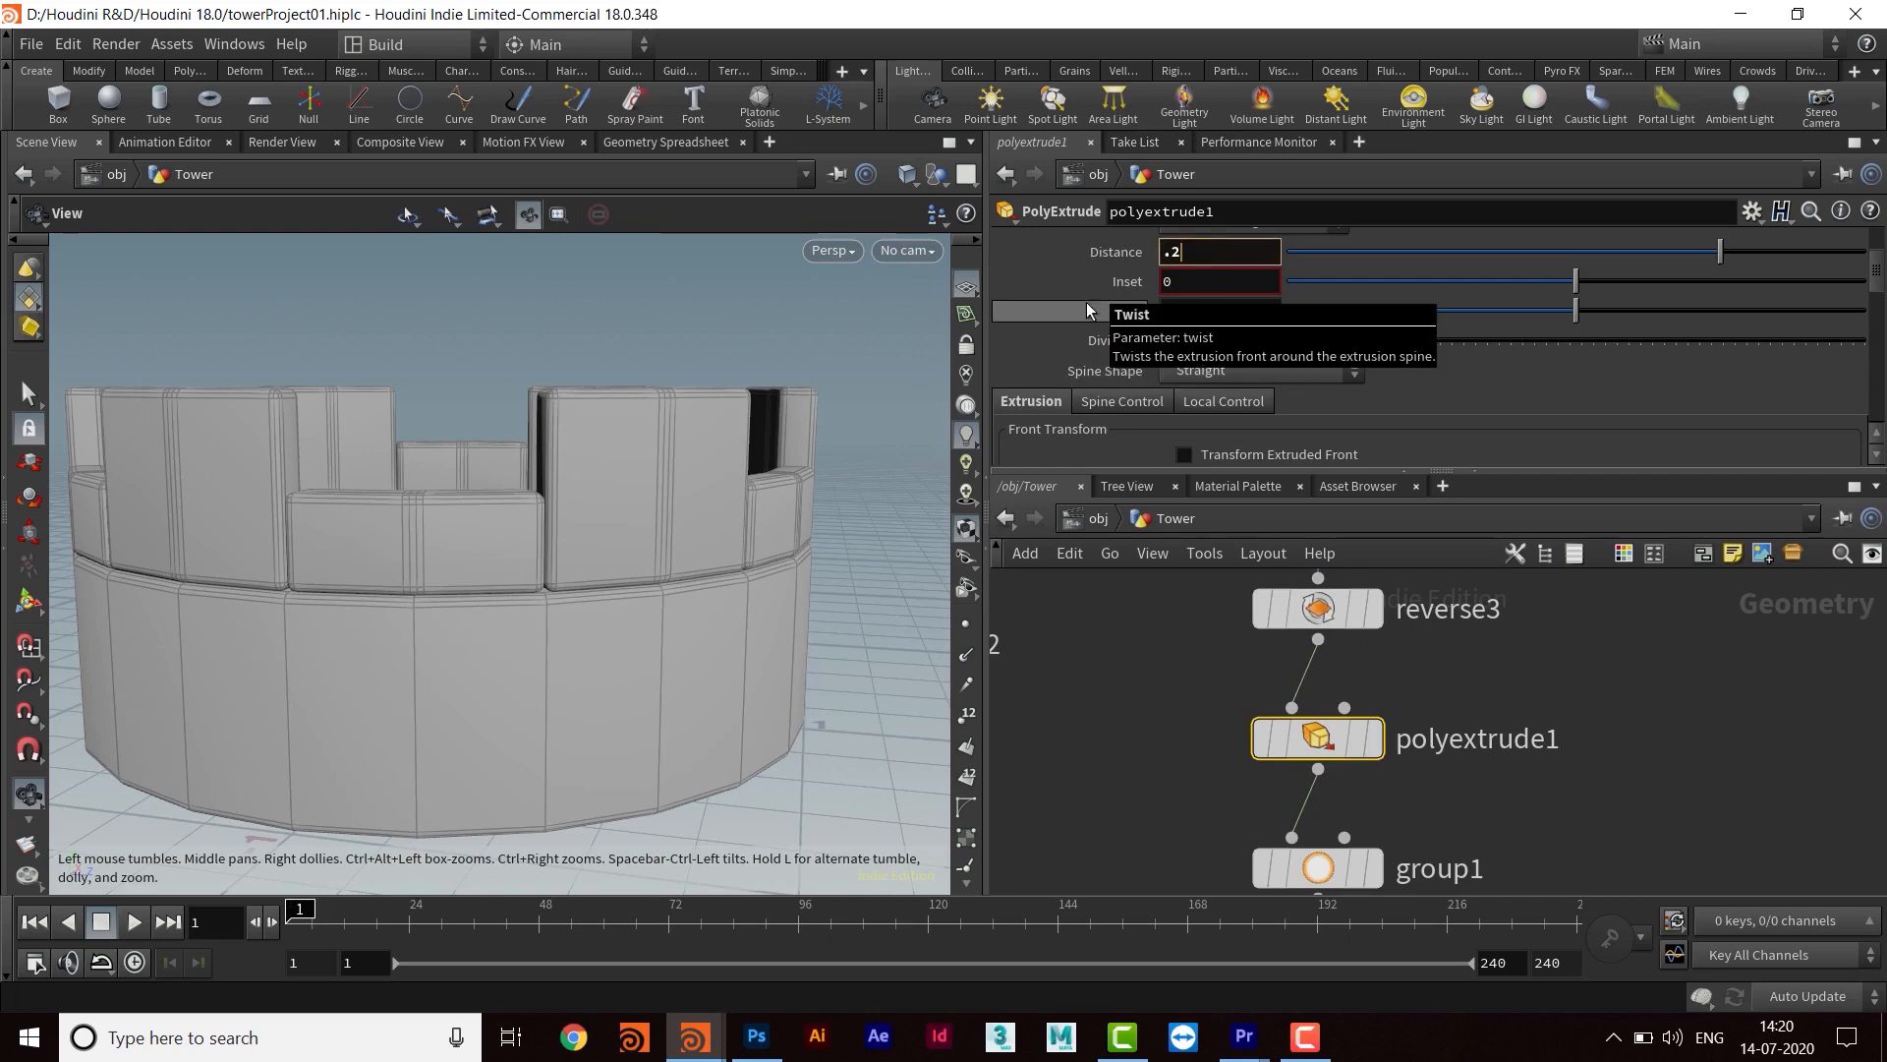
pyautogui.press('Return')
pyautogui.moveTo(594, 580); pyautogui.dragTo(630, 522)
pyautogui.moveTo(1196, 253); pyautogui.dragTo(1065, 257)
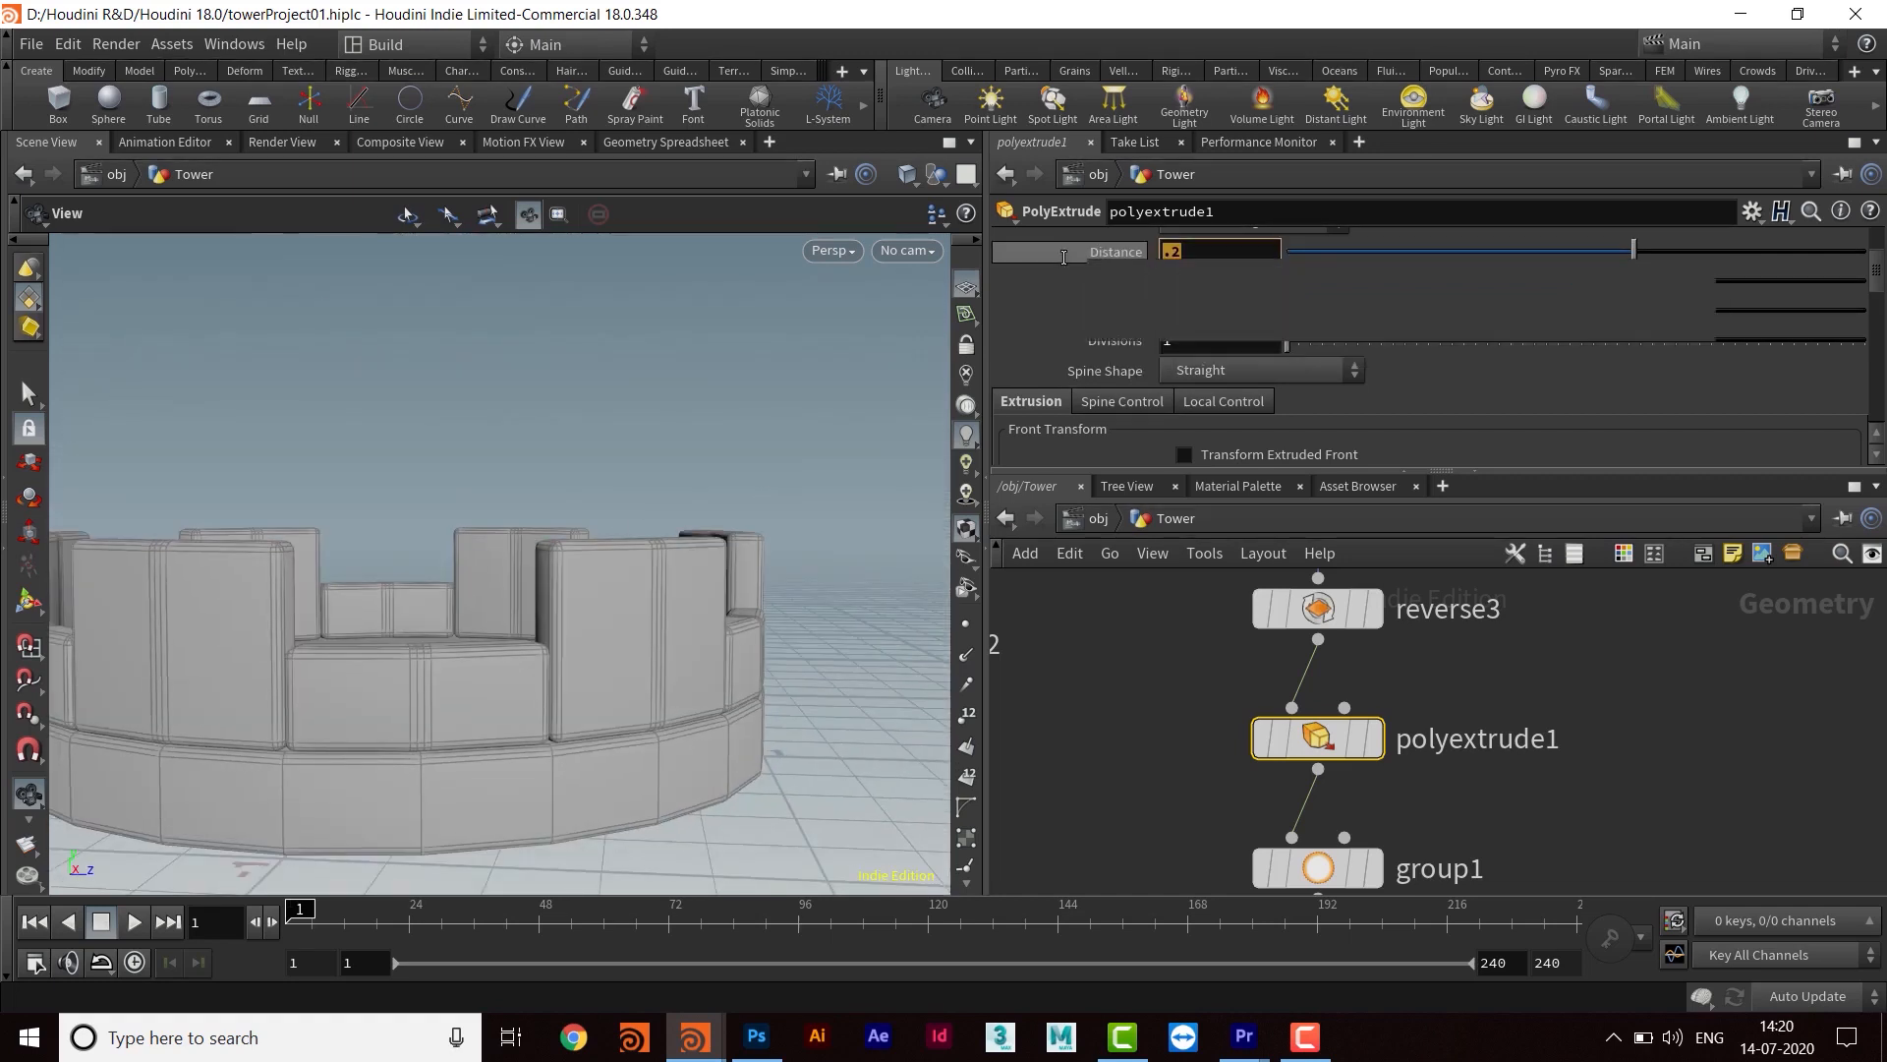
pyautogui.write('.3')
pyautogui.press('Return')
pyautogui.moveTo(597, 472); pyautogui.dragTo(602, 617)
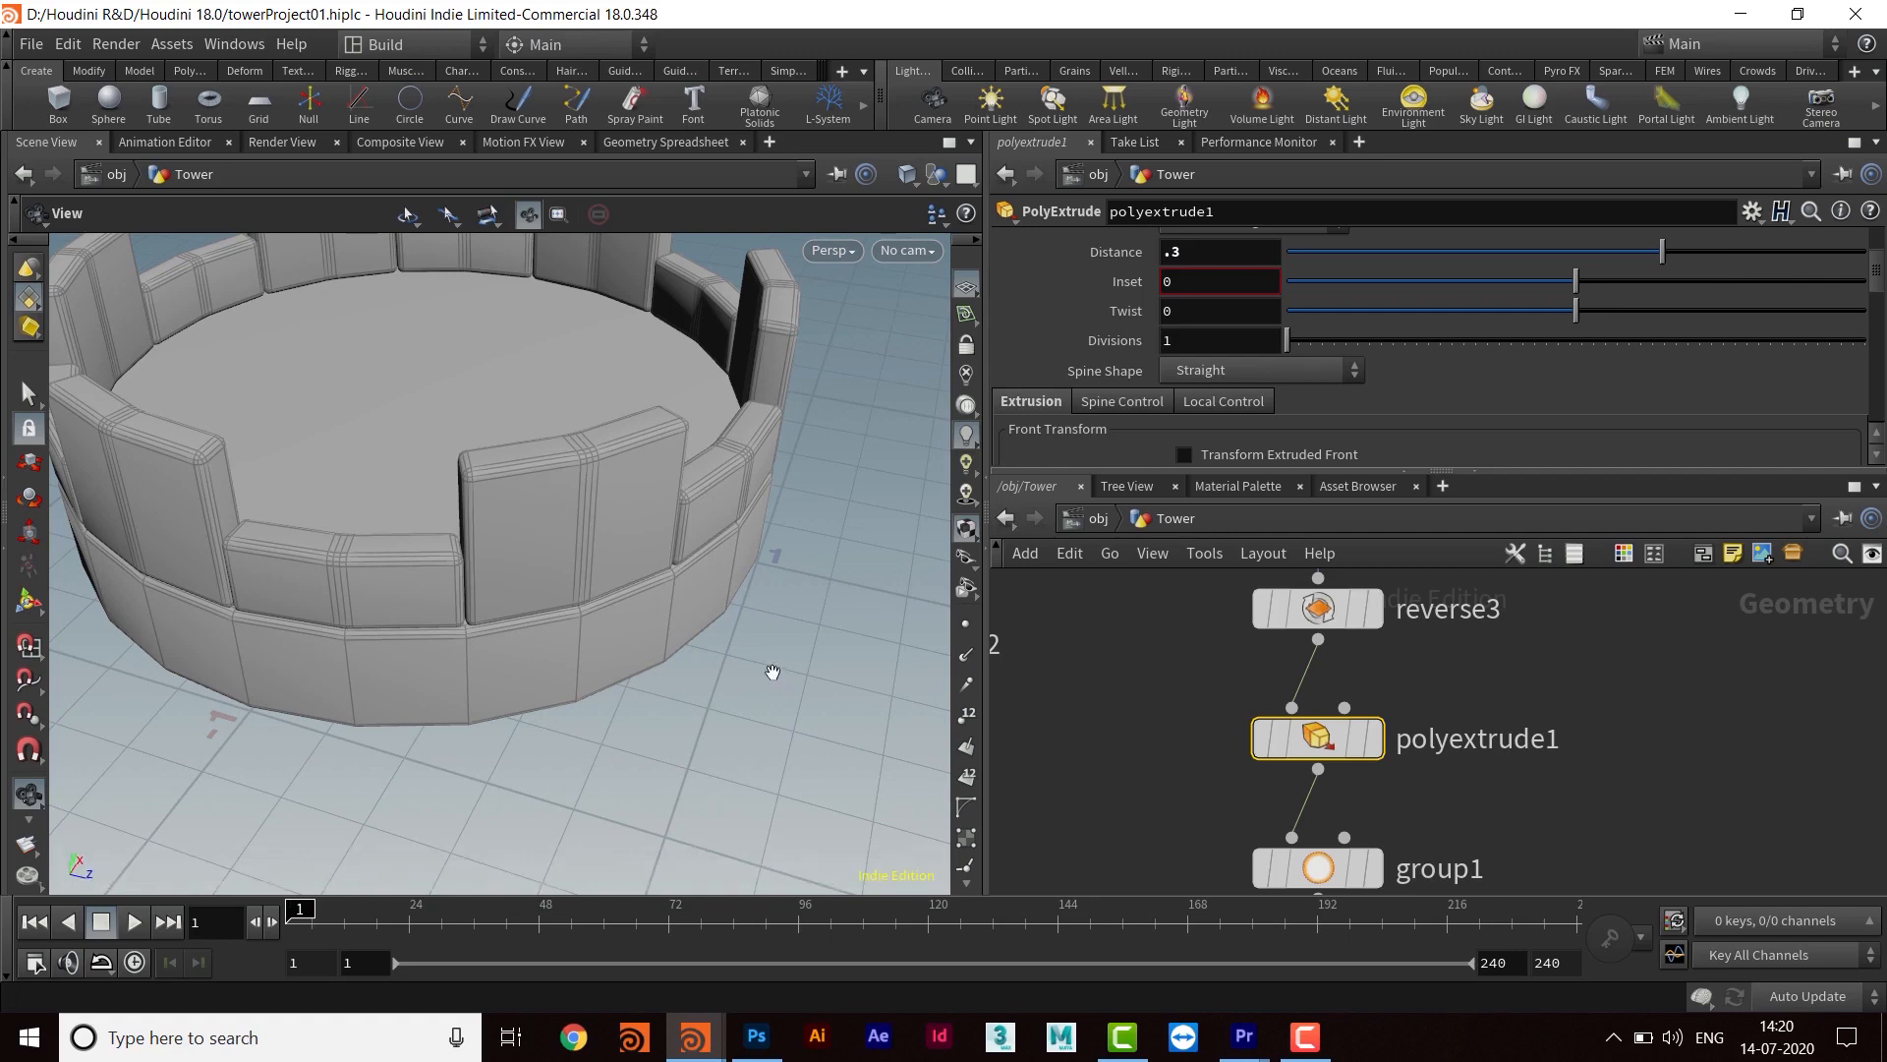
# Extend circle3's X radius expression to ch("../circle2/radx")+.5
pyautogui.moveTo(1242, 747); pyautogui.dragTo(1176, 923, button='middle')
pyautogui.moveTo(1195, 753); pyautogui.dragTo(1228, 753, button='middle')
pyautogui.click(1307, 732)
pyautogui.scroll(3, 1402, 313)
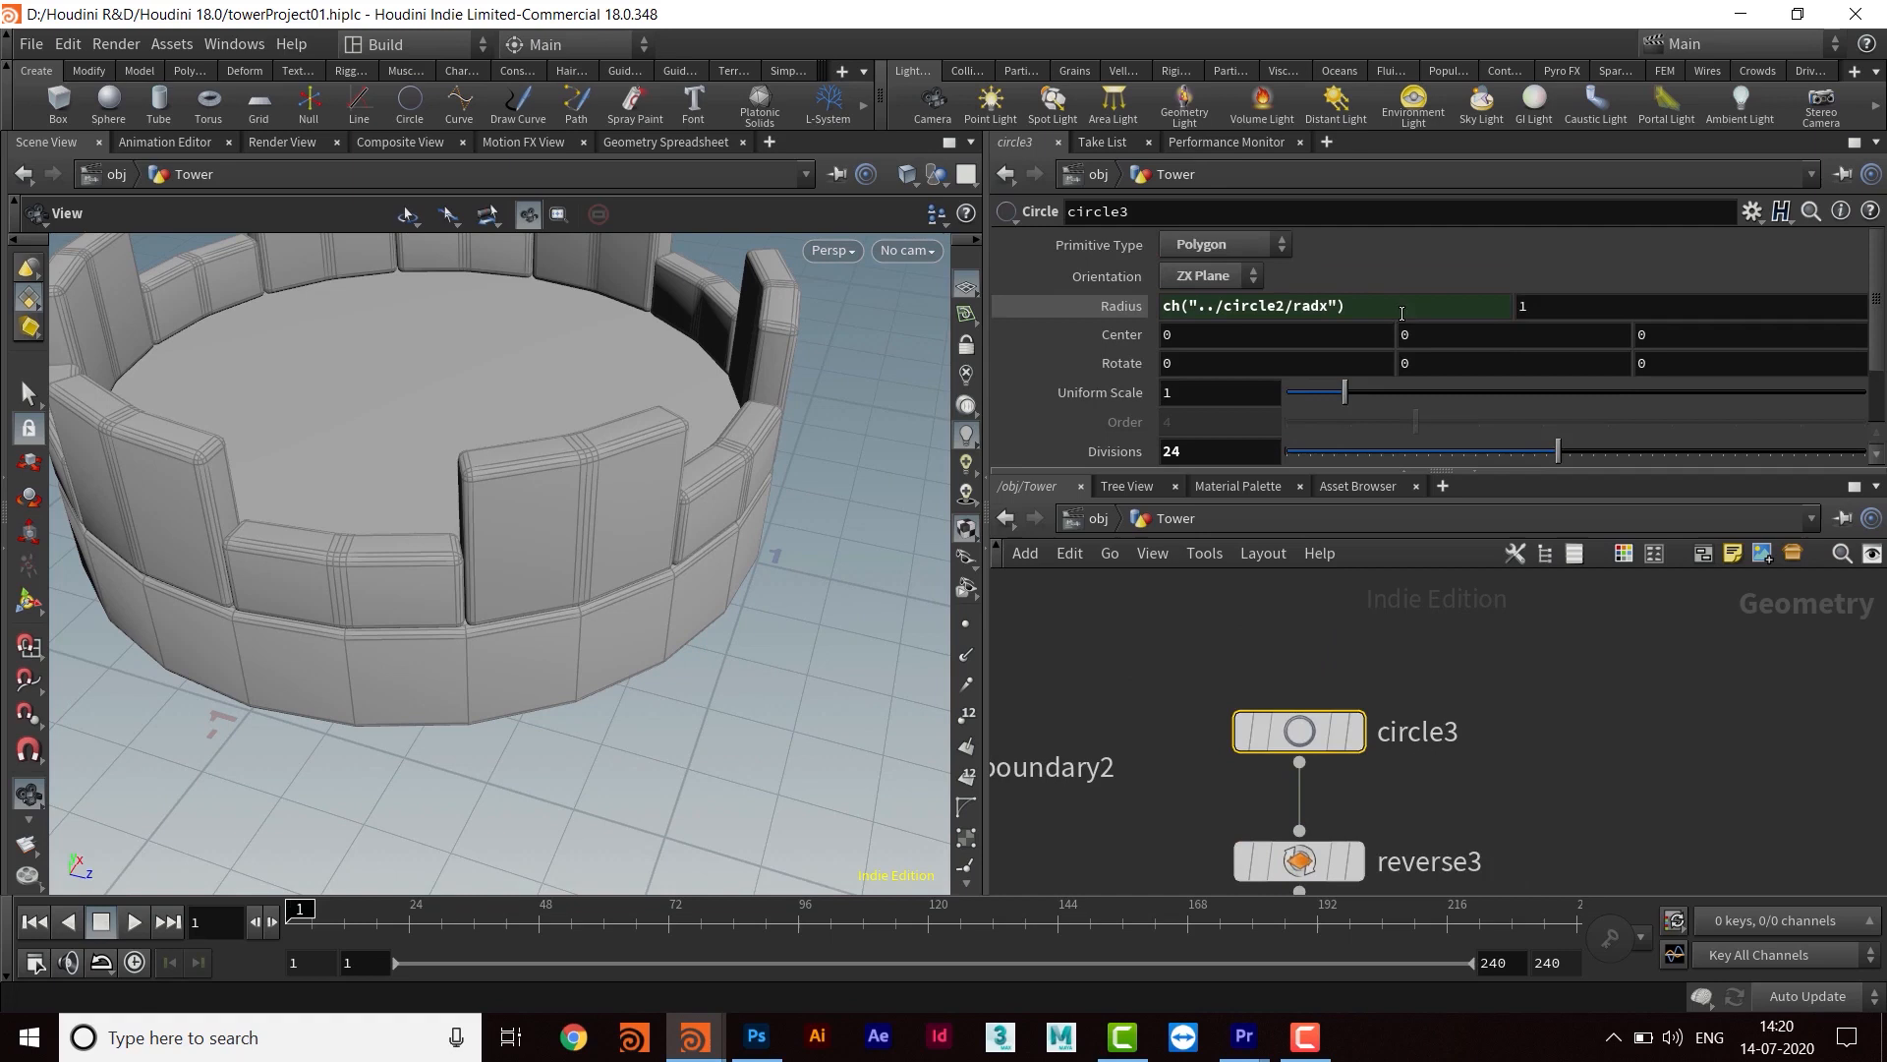
pyautogui.click(1365, 305)
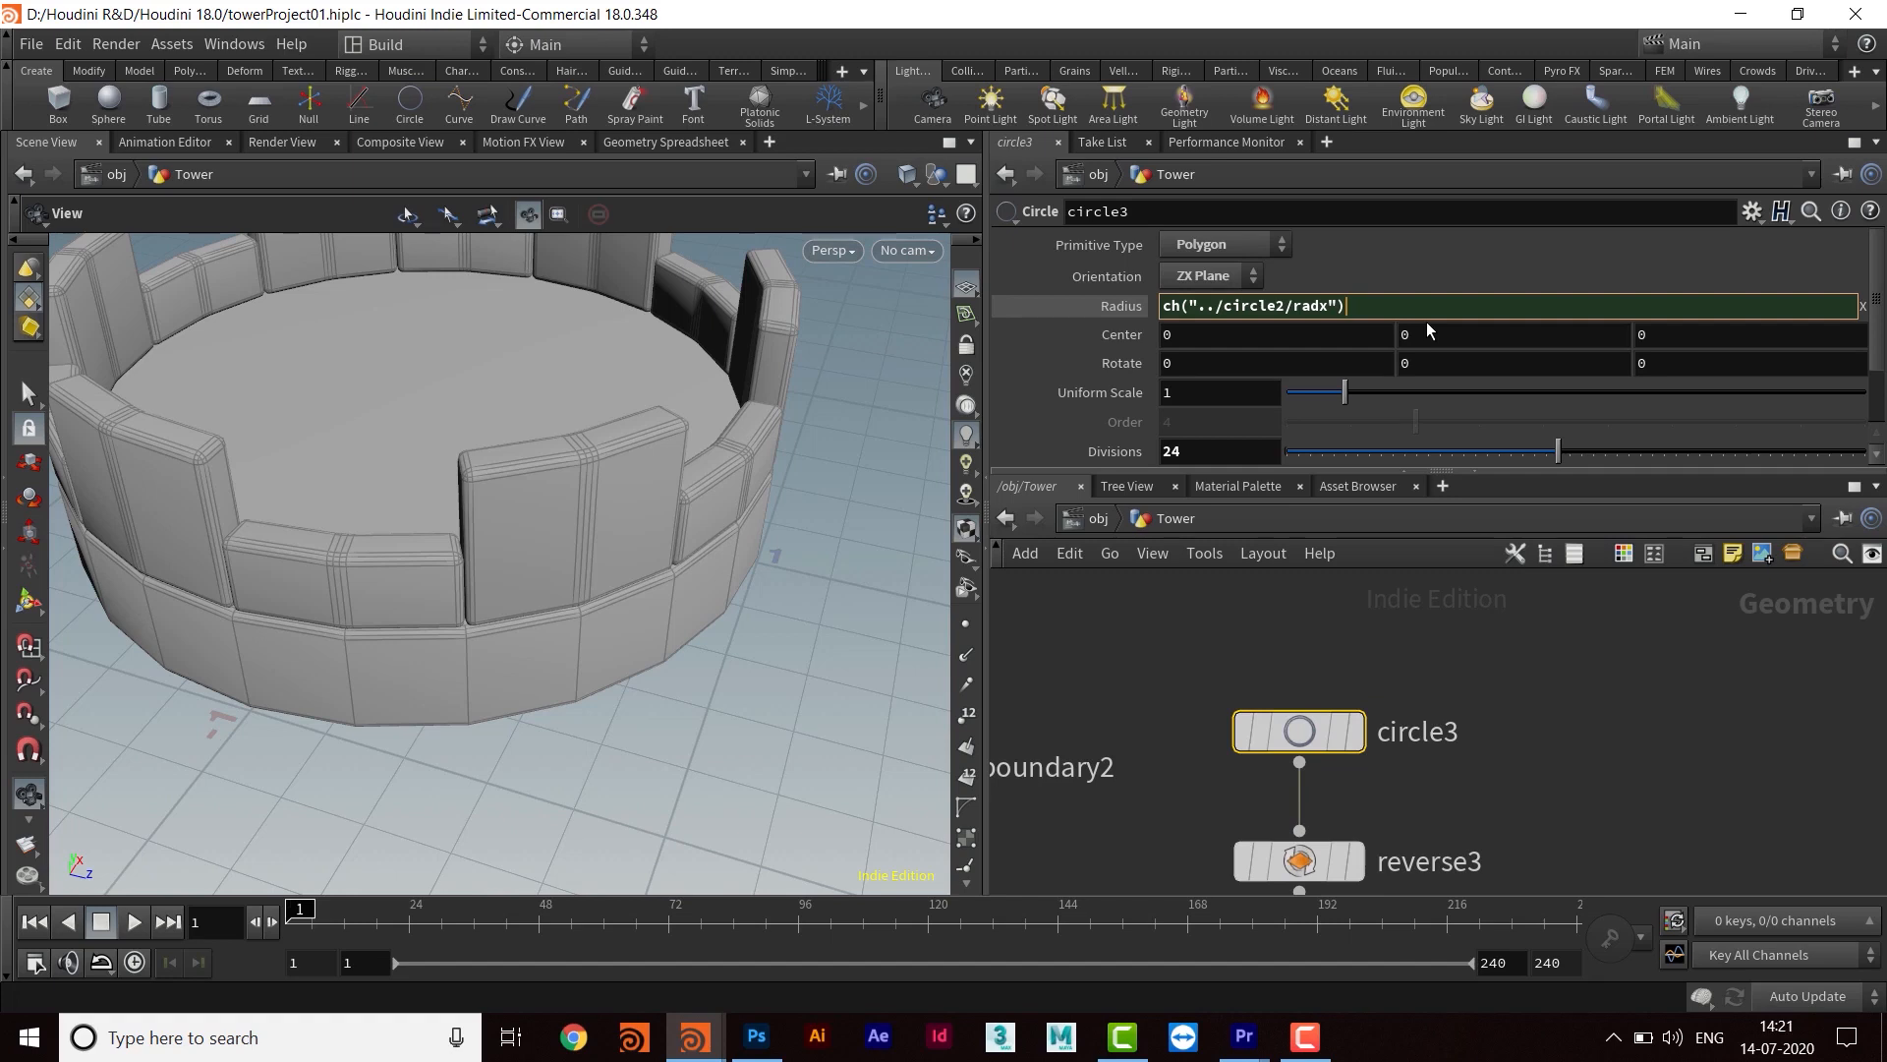
pyautogui.write('+.5')
pyautogui.press('Return')
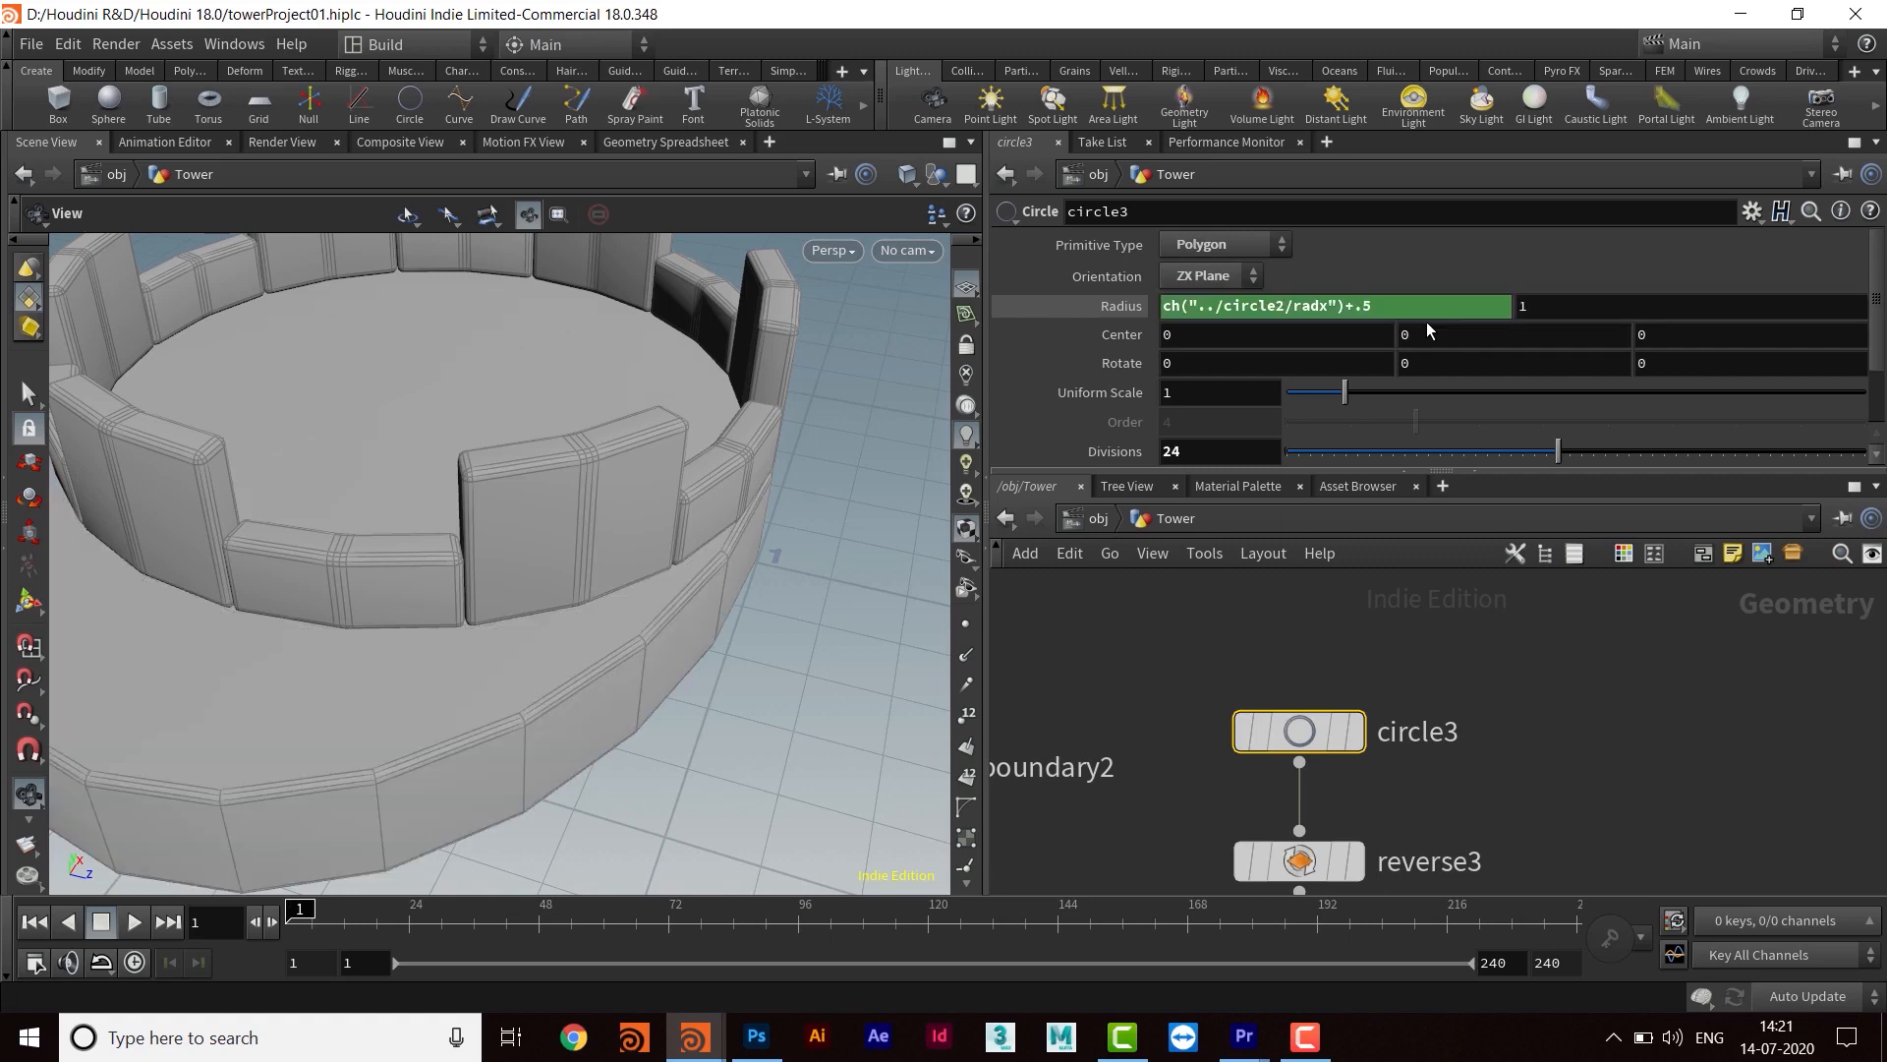
# Link circle3's Y radius to its X radius with the relative reference ch("radx")
pyautogui.rightClick(1317, 305)
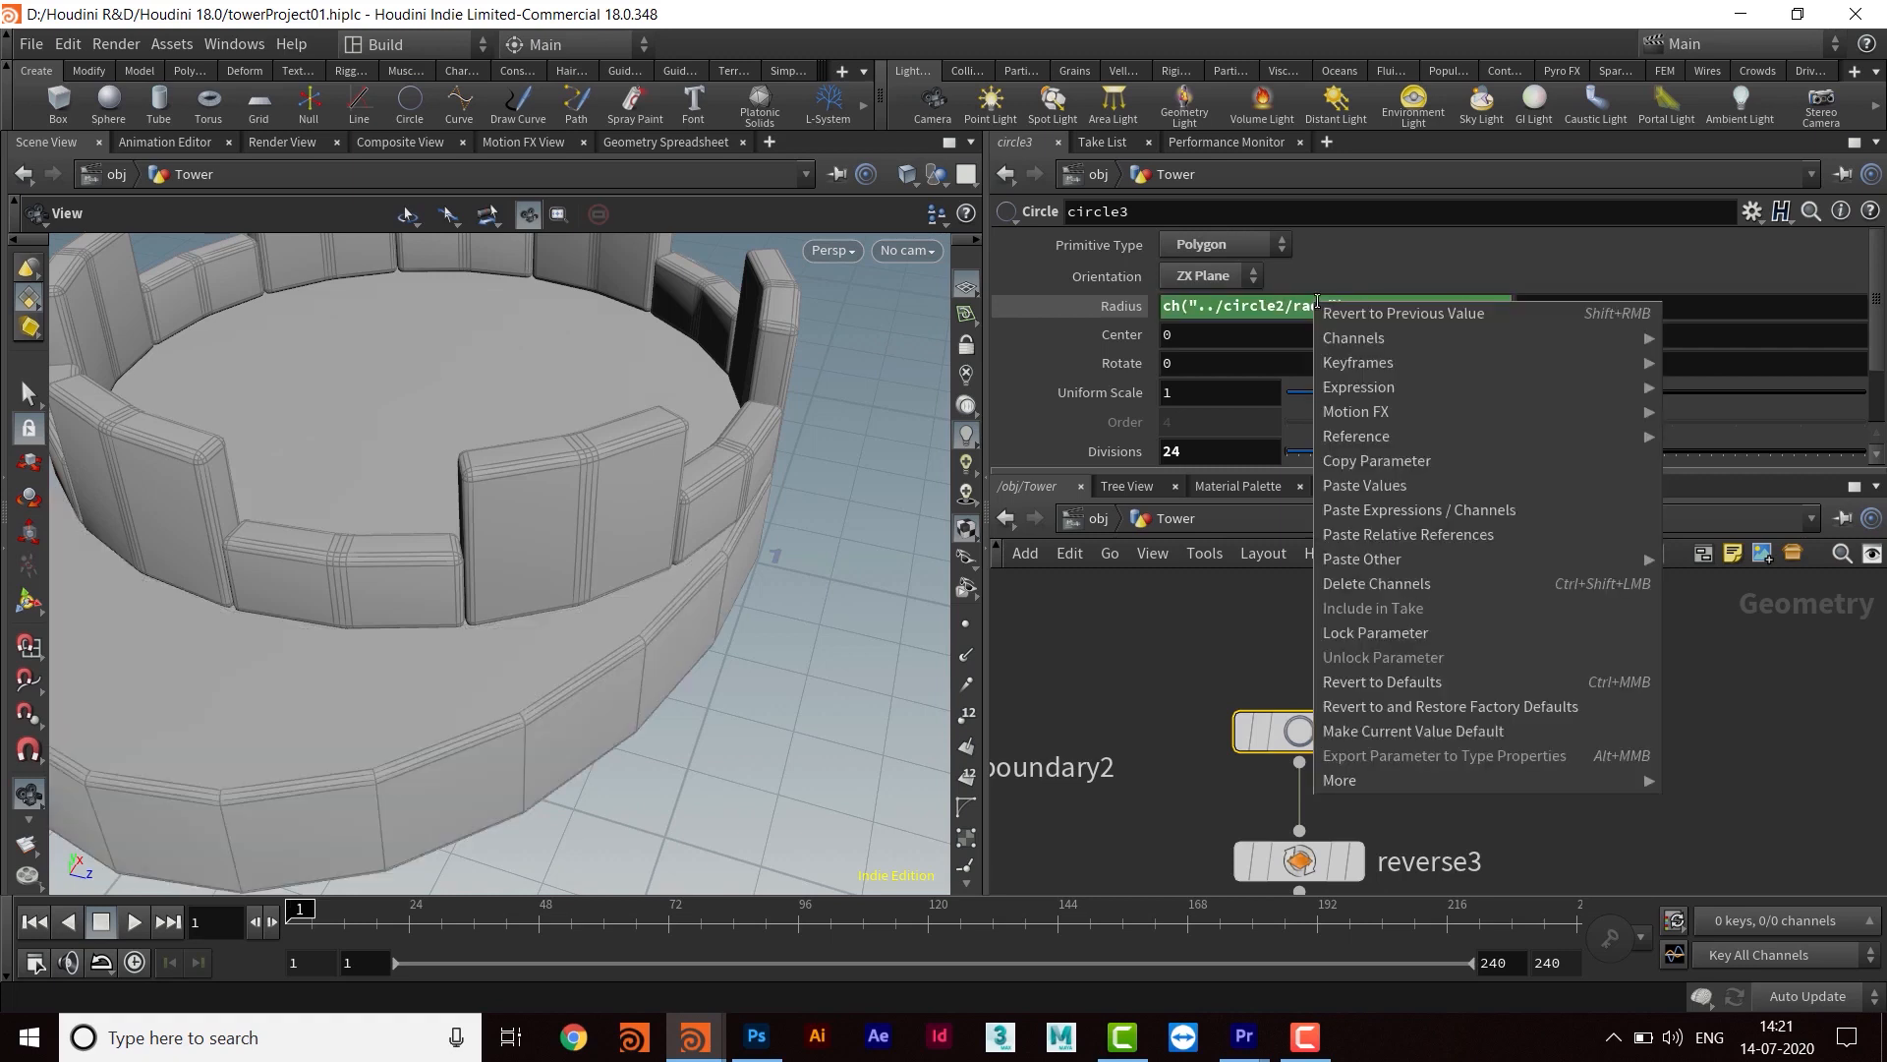
pyautogui.click(1368, 466)
pyautogui.click(1525, 308)
pyautogui.rightClick(1563, 306)
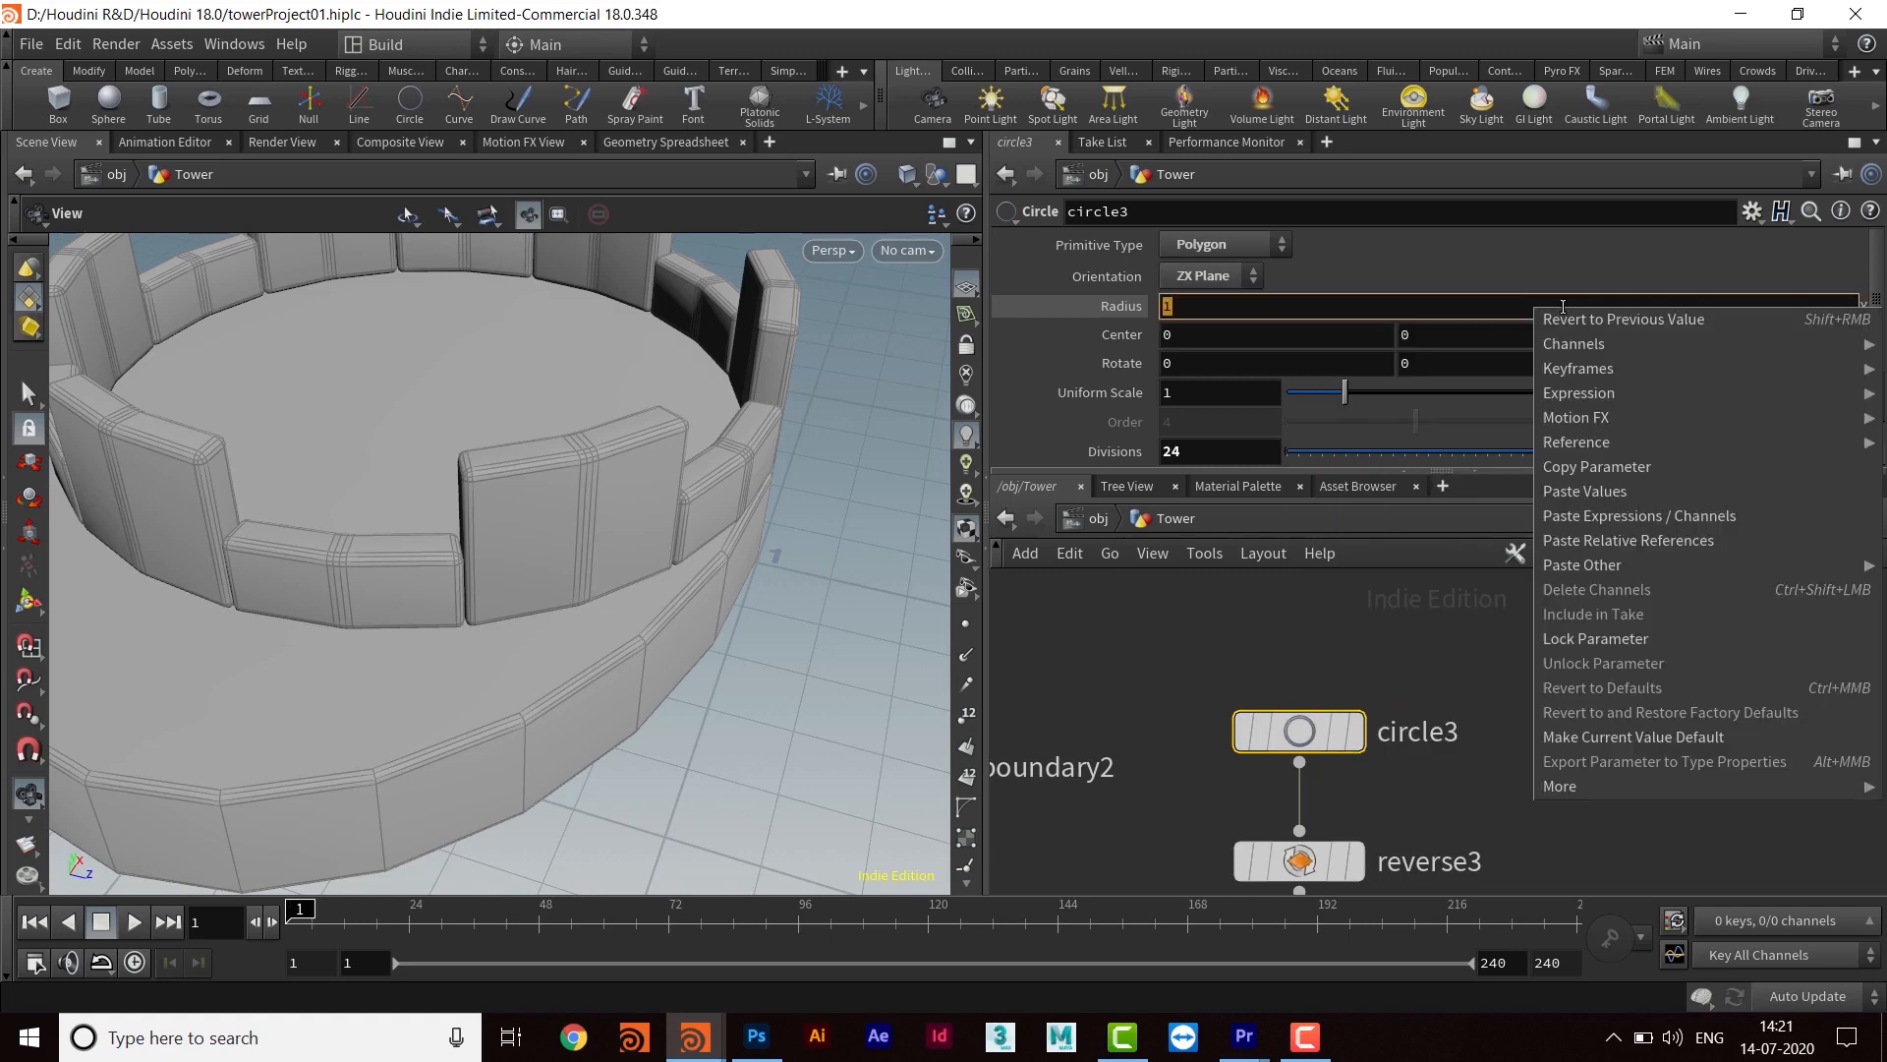
pyautogui.click(1595, 541)
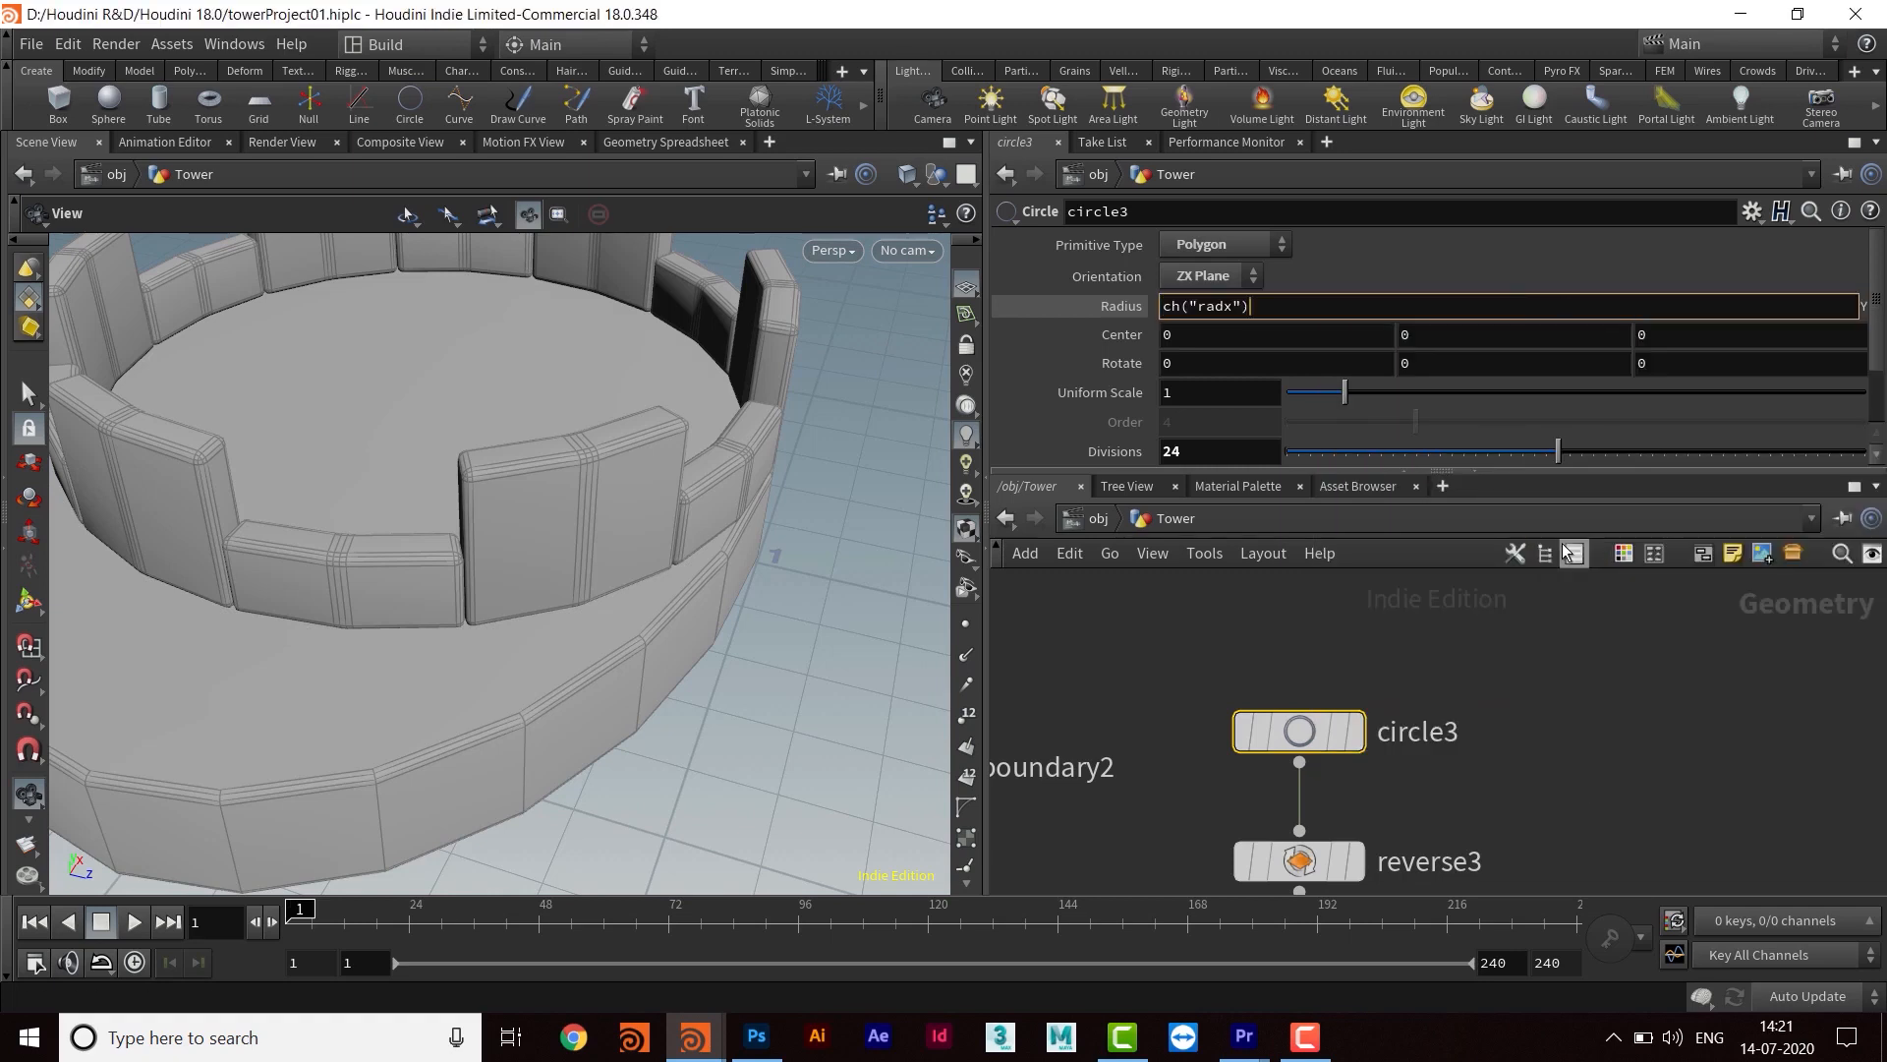
pyautogui.press('Return')
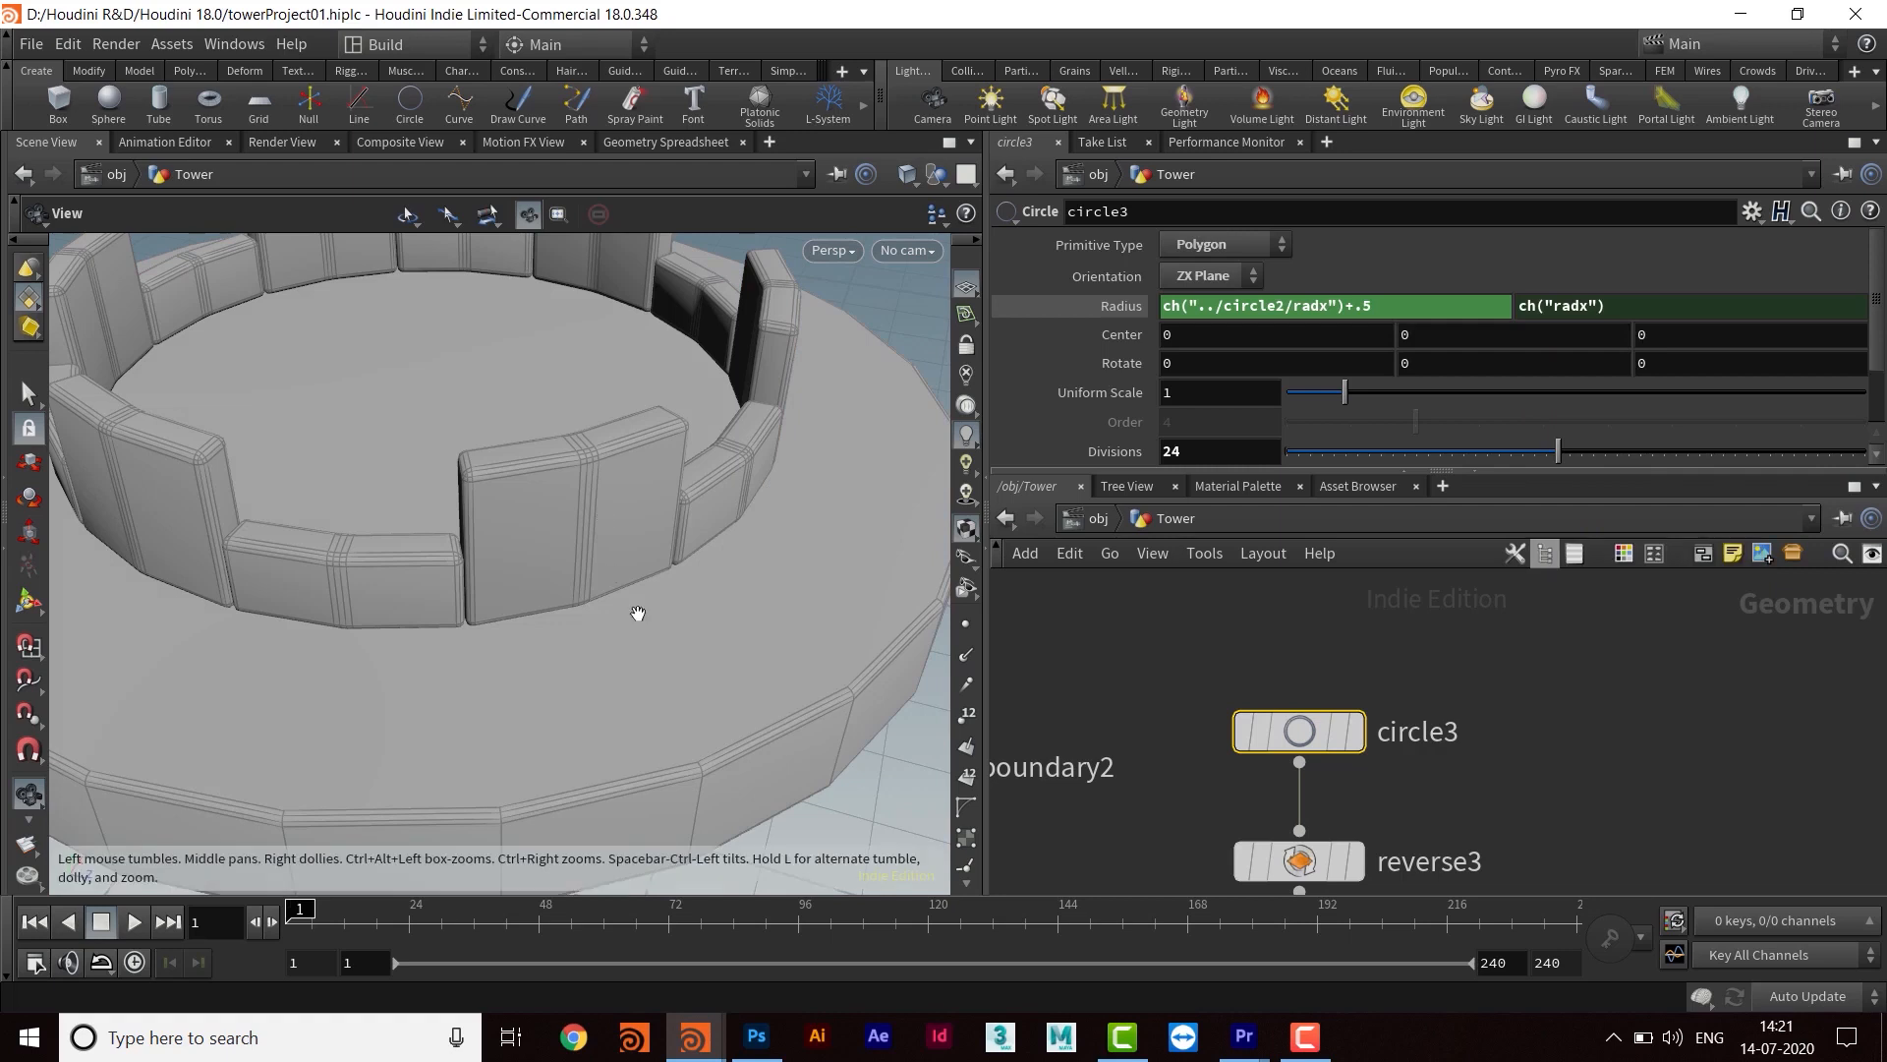
pyautogui.moveTo(675, 688); pyautogui.dragTo(604, 625)
# Change the offset in circle3's X radius expression to +.2
pyautogui.scroll(-4, 720, 628)
pyautogui.doubleClick(1363, 306)
pyautogui.write('2')
pyautogui.press('Return')
pyautogui.moveTo(610, 586)
pyautogui.mouseDown()
pyautogui.moveTo(409, 645)
pyautogui.moveTo(549, 611)
pyautogui.moveTo(659, 519)
pyautogui.moveTo(636, 481)
pyautogui.moveTo(692, 627)
pyautogui.moveTo(676, 634)
pyautogui.moveTo(658, 570)
pyautogui.moveTo(622, 583)
pyautogui.mouseUp()
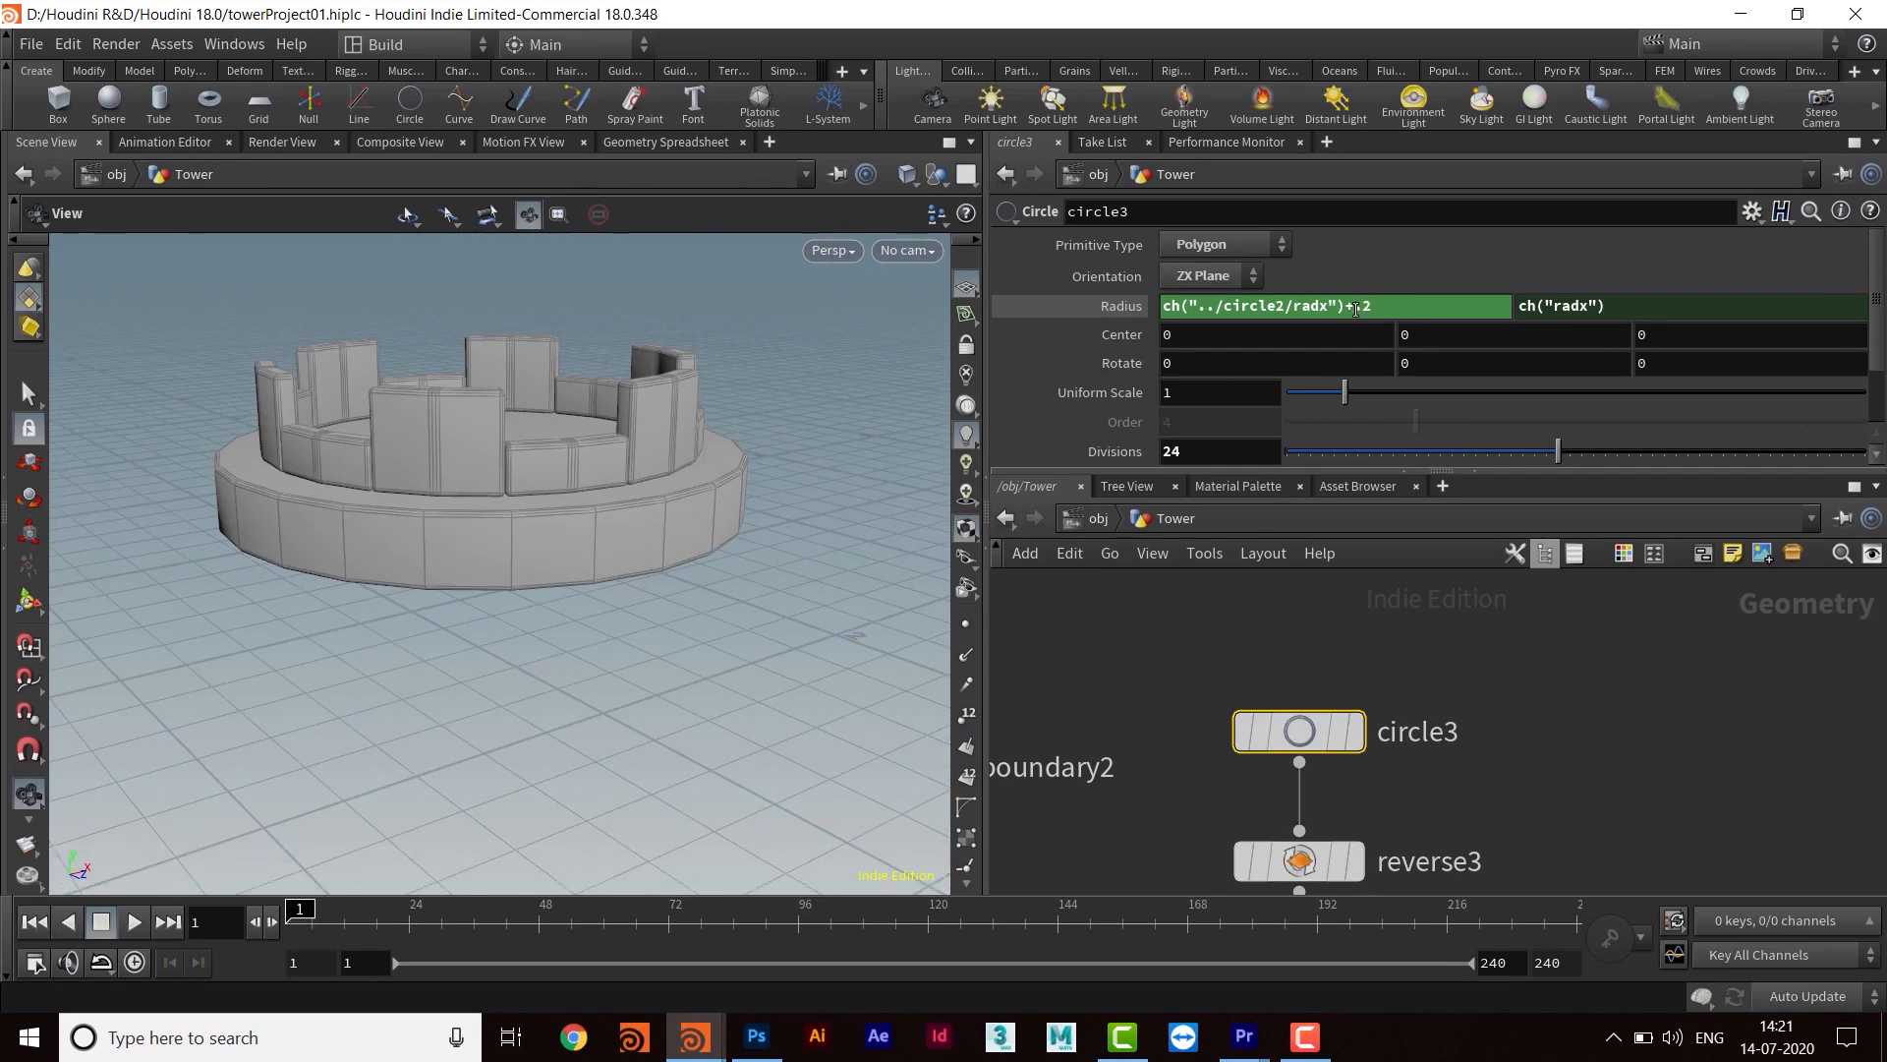
# Enlarge the network editor in height and width, and examine the base ledge around the boundary walls
pyautogui.moveTo(1437, 481); pyautogui.dragTo(1437, 376)
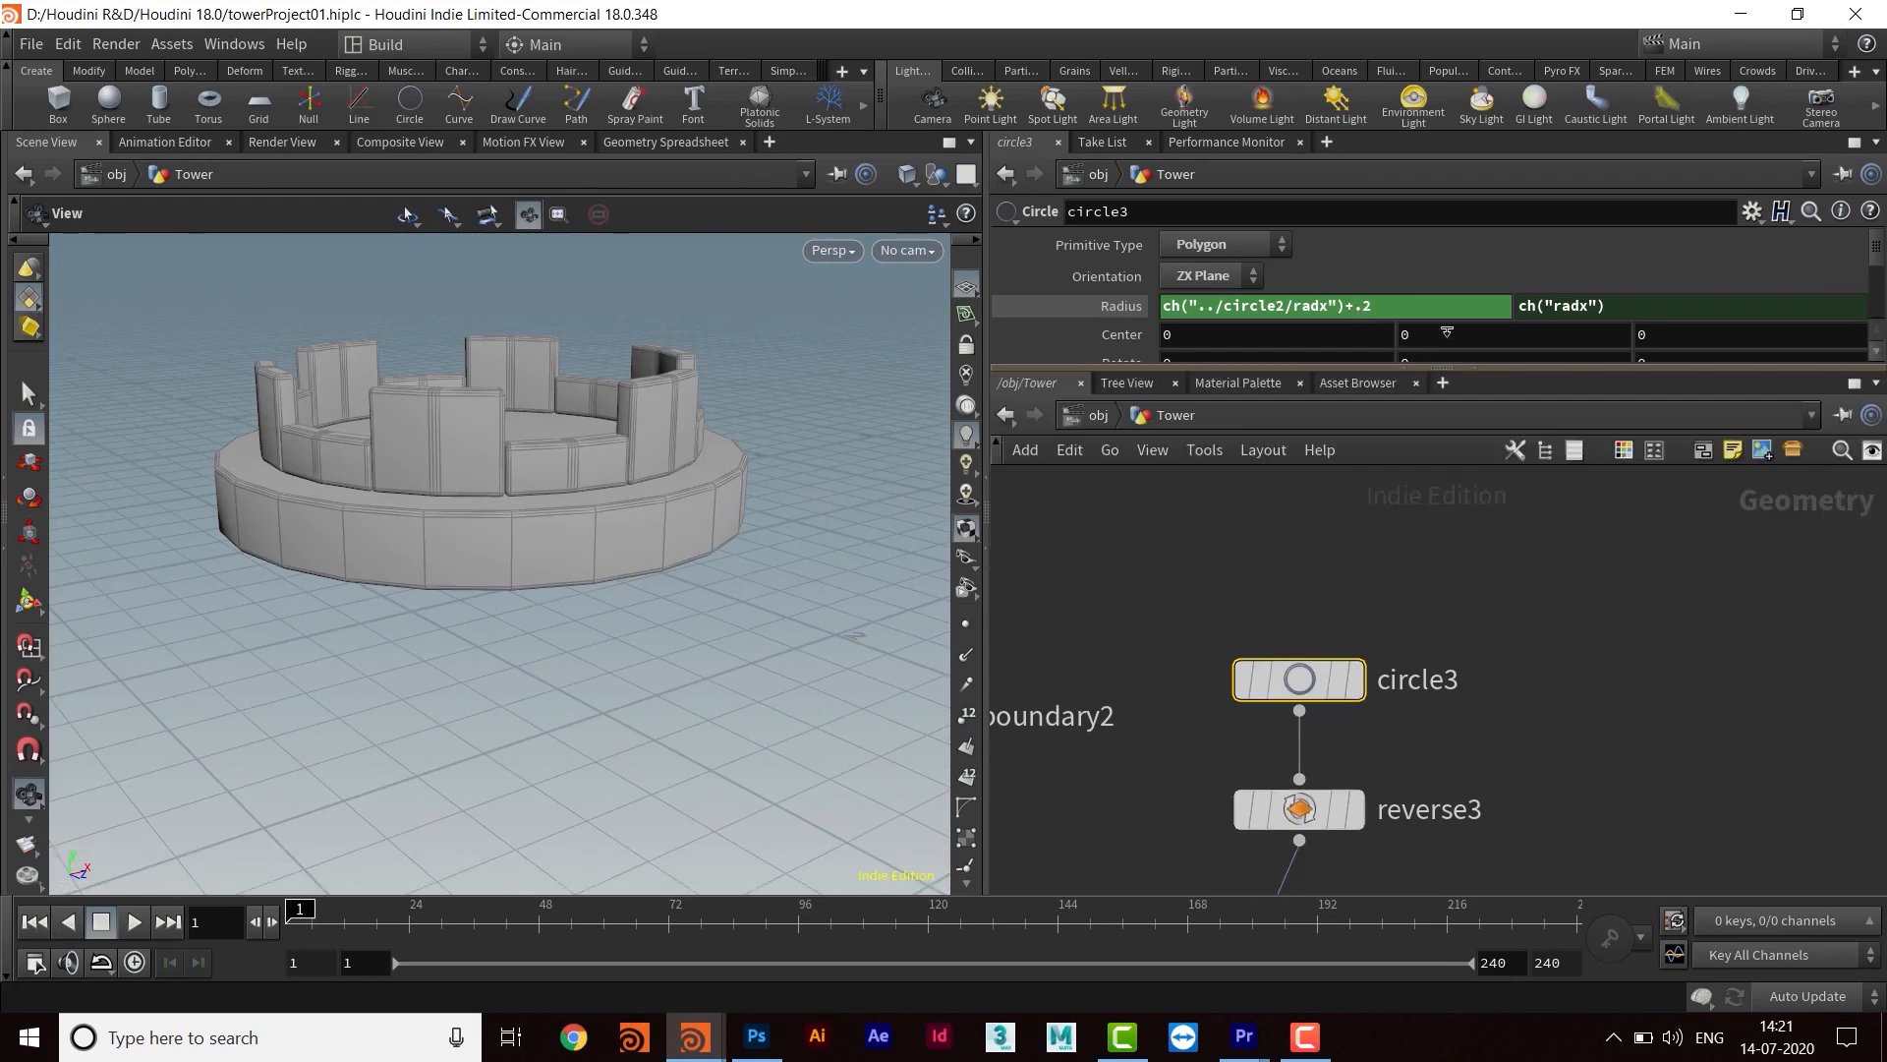
pyautogui.moveTo(1572, 765); pyautogui.dragTo(1620, 515, button='middle')
pyautogui.scroll(-3, 1667, 763)
pyautogui.moveTo(1668, 772); pyautogui.dragTo(1595, 578, button='middle')
pyautogui.moveTo(1563, 845); pyautogui.dragTo(1684, 484, button='middle')
pyautogui.moveTo(1635, 683)
pyautogui.mouseDown(button='middle')
pyautogui.moveTo(1697, 640)
pyautogui.moveTo(1701, 692)
pyautogui.mouseUp(button='middle')
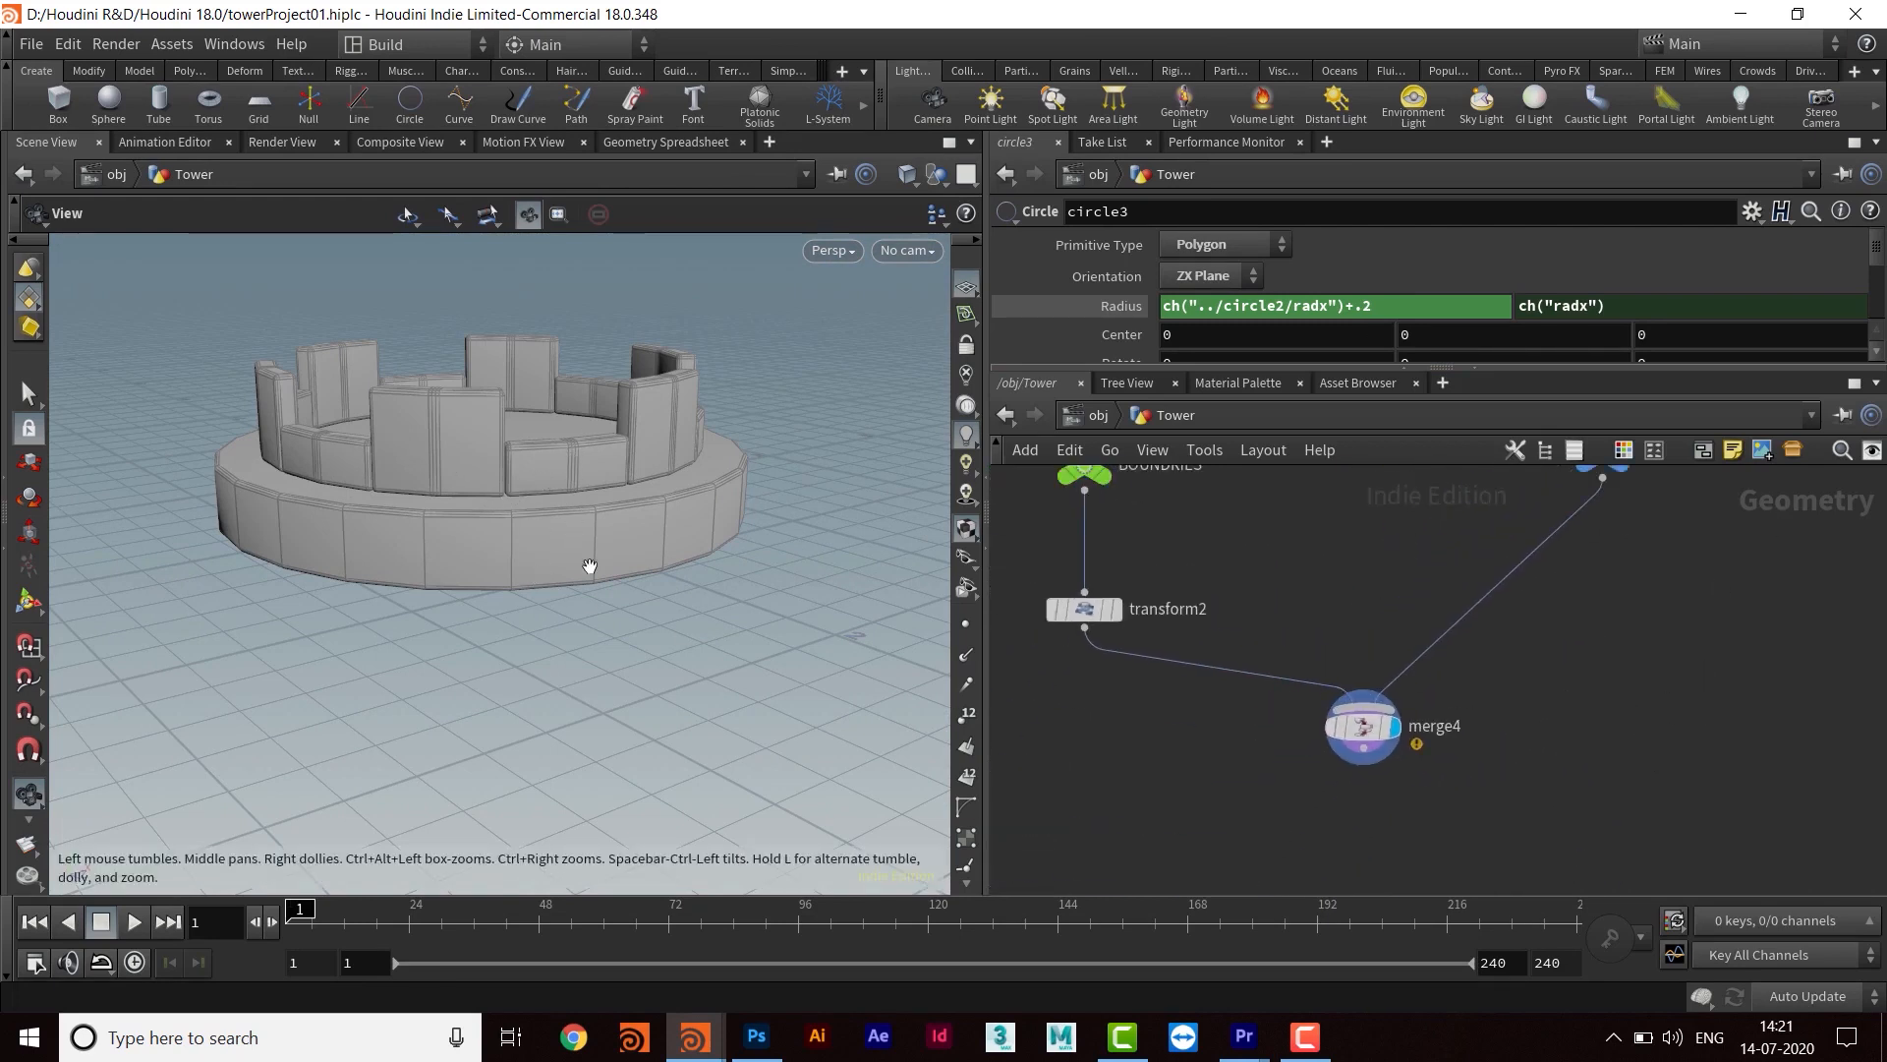
pyautogui.moveTo(1082, 736); pyautogui.dragTo(1091, 777, button='middle')
pyautogui.moveTo(560, 455); pyautogui.dragTo(460, 487)
pyautogui.moveTo(1214, 712); pyautogui.dragTo(1362, 662, button='middle')
pyautogui.scroll(-3, 1328, 725)
pyautogui.moveTo(1328, 725); pyautogui.dragTo(1373, 652, button='middle')
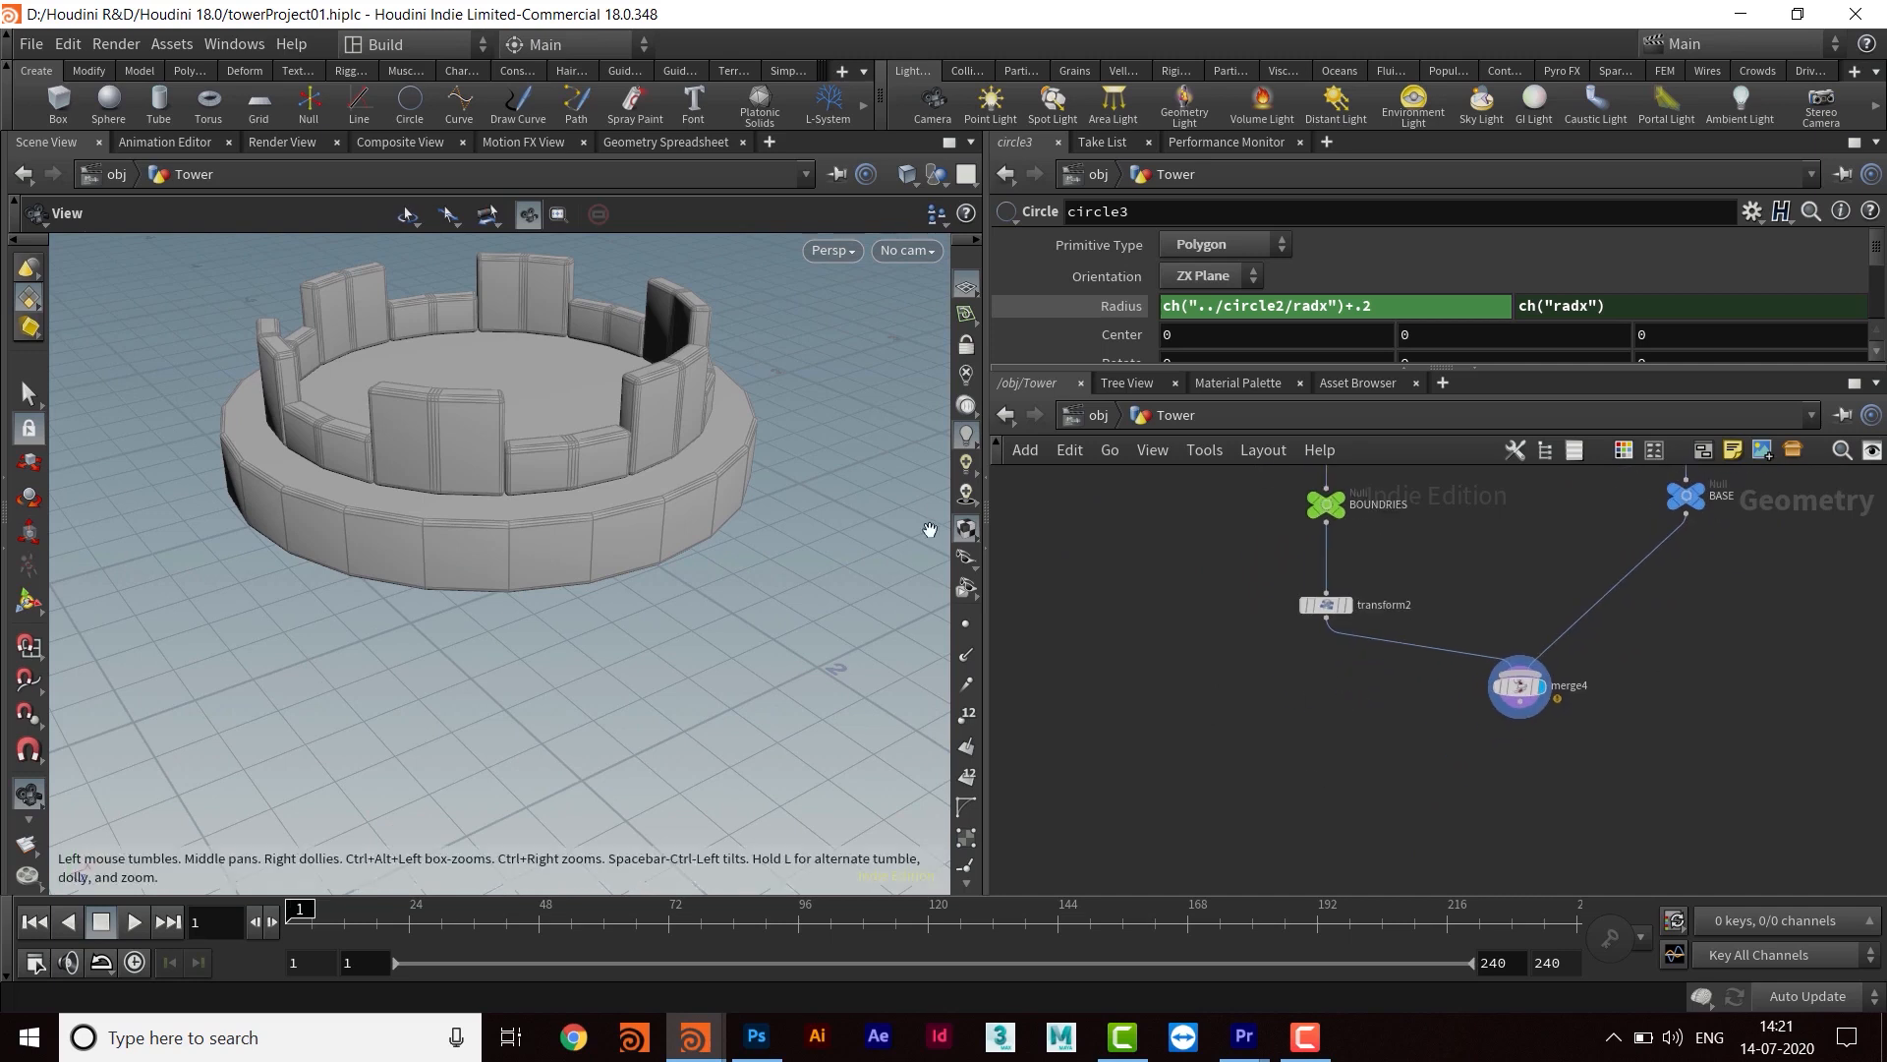
pyautogui.moveTo(989, 557); pyautogui.dragTo(802, 688)
# Move the whole brick node chain ending in the Tower null down to about merge4's level
pyautogui.moveTo(1158, 700); pyautogui.dragTo(1371, 690, button='middle')
pyautogui.scroll(-5, 1323, 688)
pyautogui.moveTo(1280, 586); pyautogui.dragTo(1184, 809, button='middle')
pyautogui.scroll(1, 1191, 742)
pyautogui.scroll(-3, 1191, 745)
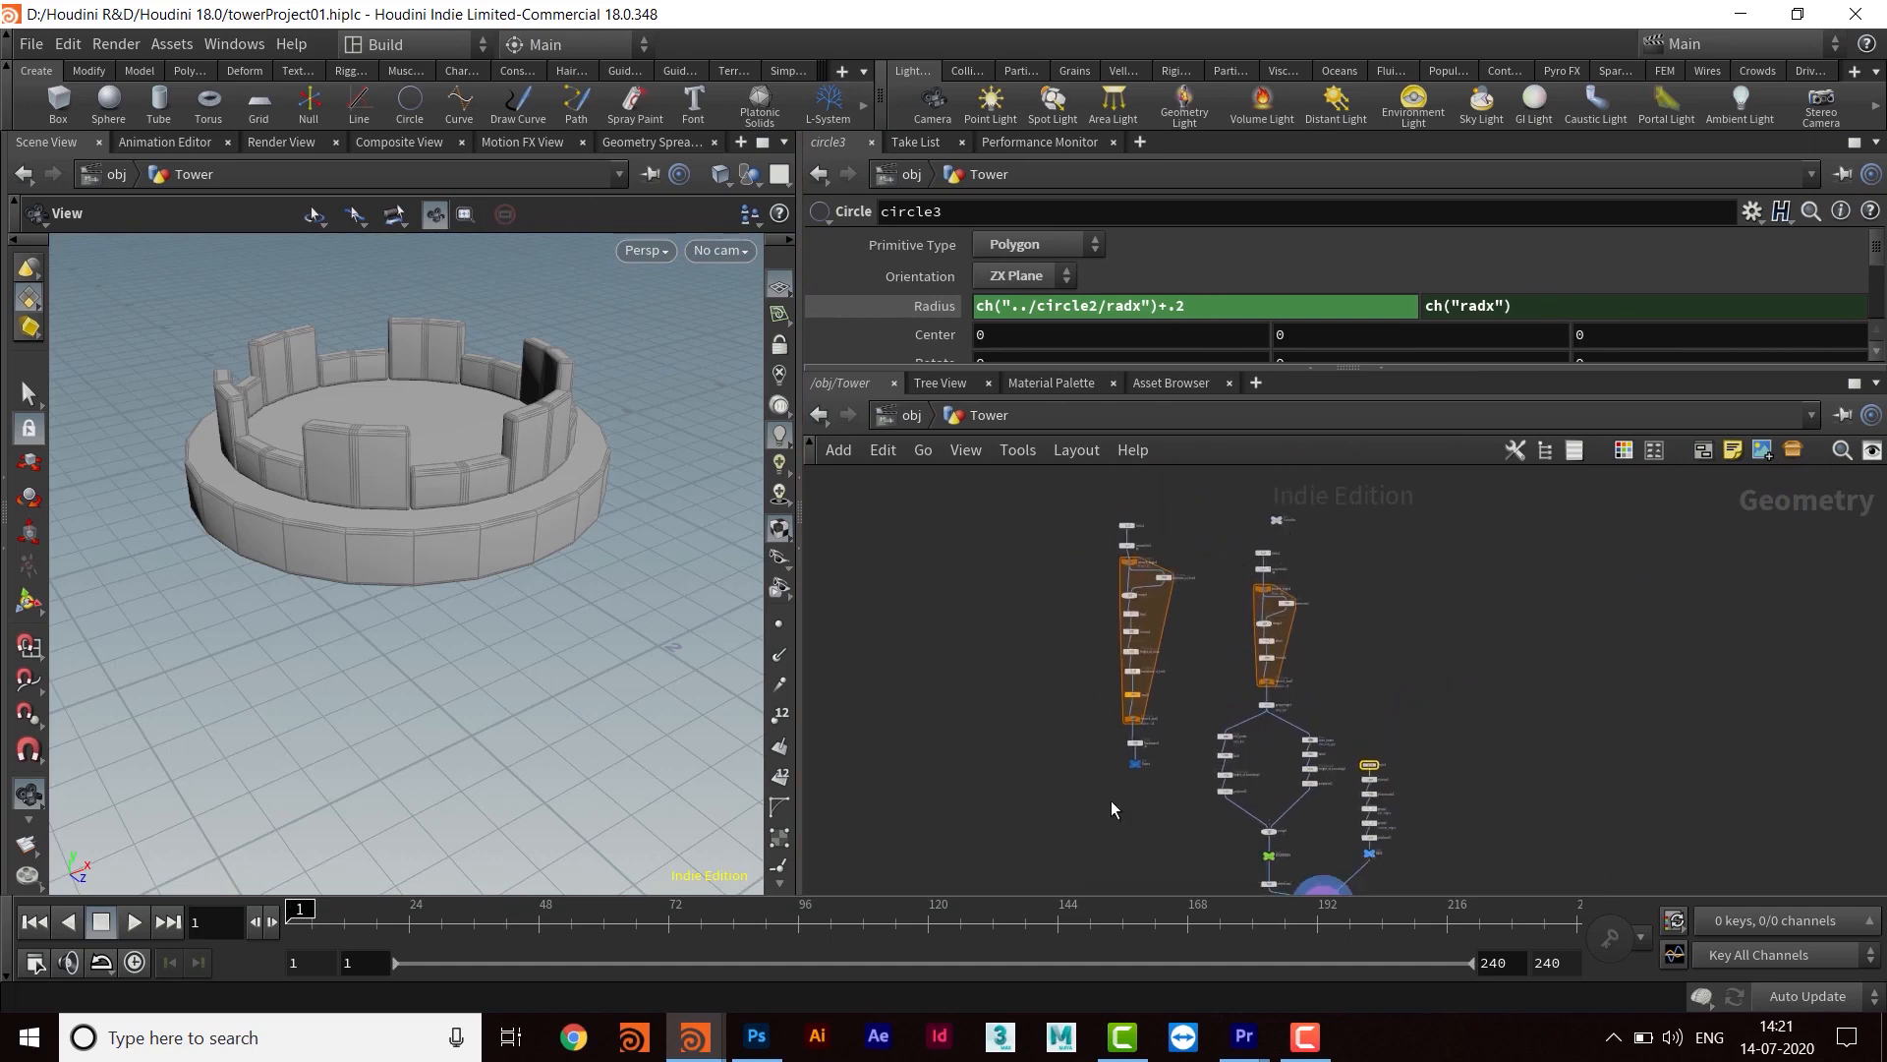
pyautogui.moveTo(1111, 800); pyautogui.dragTo(1126, 772, button='middle')
pyautogui.moveTo(1062, 674); pyautogui.dragTo(1066, 723, button='middle')
pyautogui.moveTo(1071, 497); pyautogui.dragTo(1200, 817)
pyautogui.moveTo(1156, 787); pyautogui.dragTo(1163, 616, button='middle')
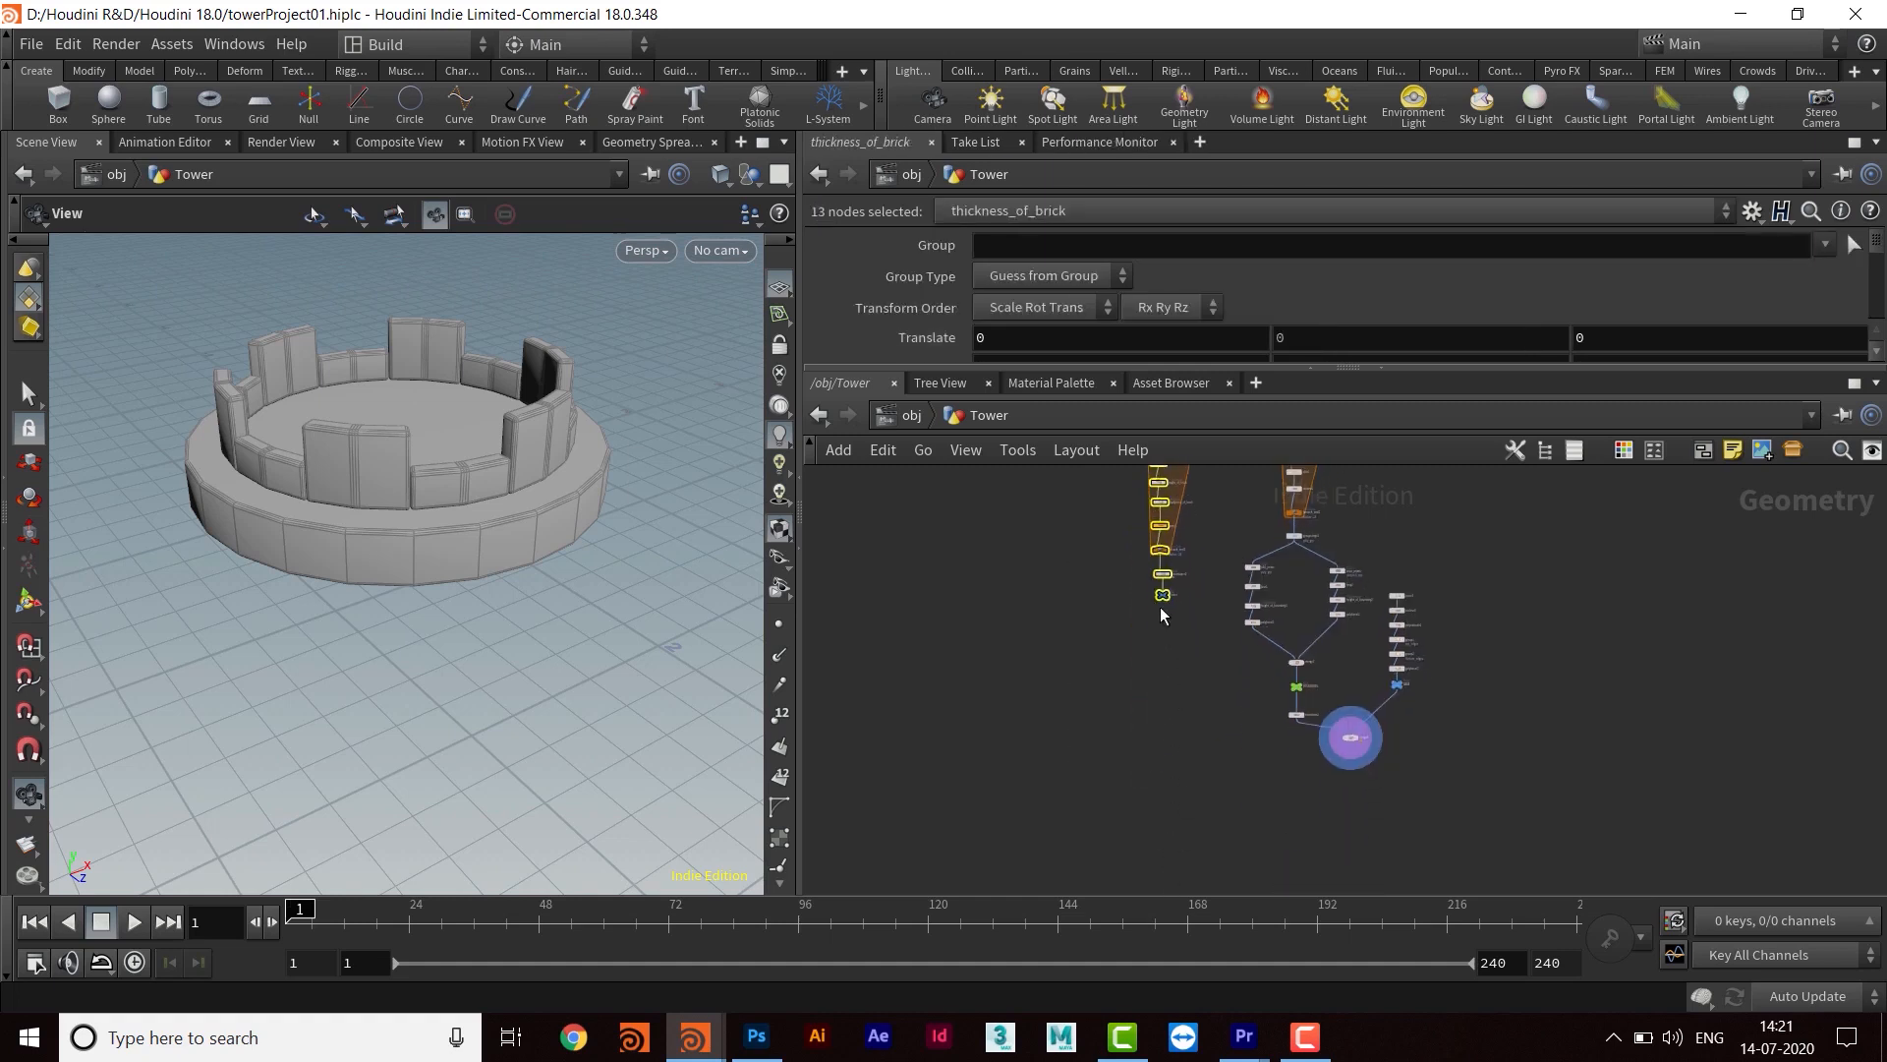
pyautogui.moveTo(1160, 596); pyautogui.dragTo(1161, 744)
# Move the Controller null from above the boundary network down beside merge4
pyautogui.moveTo(1233, 729); pyautogui.dragTo(1156, 805, button='middle')
pyautogui.scroll(-1, 1334, 585)
pyautogui.moveTo(1334, 585); pyautogui.dragTo(1286, 696, button='middle')
pyautogui.moveTo(1202, 562); pyautogui.dragTo(1342, 852)
pyautogui.moveTo(1380, 712); pyautogui.dragTo(1412, 484, button='middle')
pyautogui.scroll(4, 1352, 663)
pyautogui.moveTo(1353, 663); pyautogui.dragTo(1462, 733, button='middle')
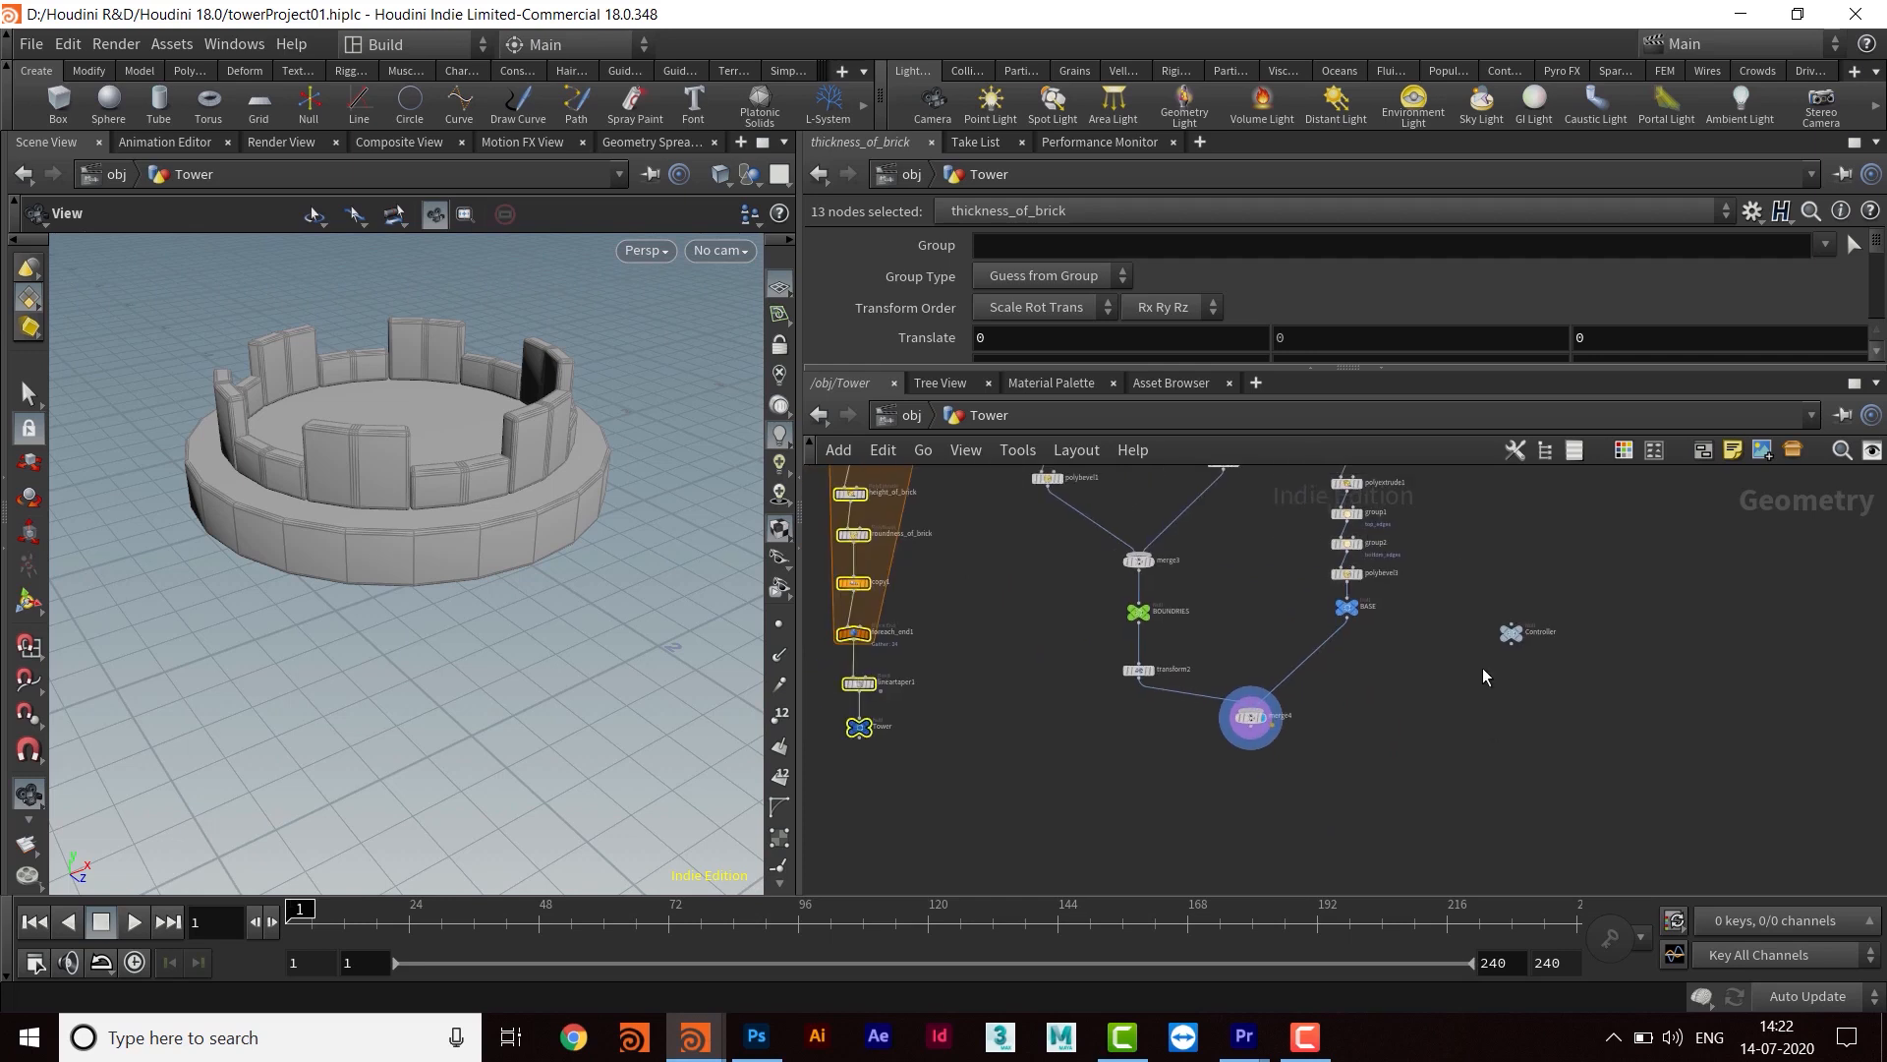
pyautogui.moveTo(1514, 644); pyautogui.dragTo(1417, 754)
pyautogui.moveTo(1202, 770); pyautogui.dragTo(1449, 746, button='middle')
pyautogui.scroll(4, 1412, 780)
pyautogui.scroll(-1, 1417, 779)
pyautogui.scroll(-1, 1514, 734)
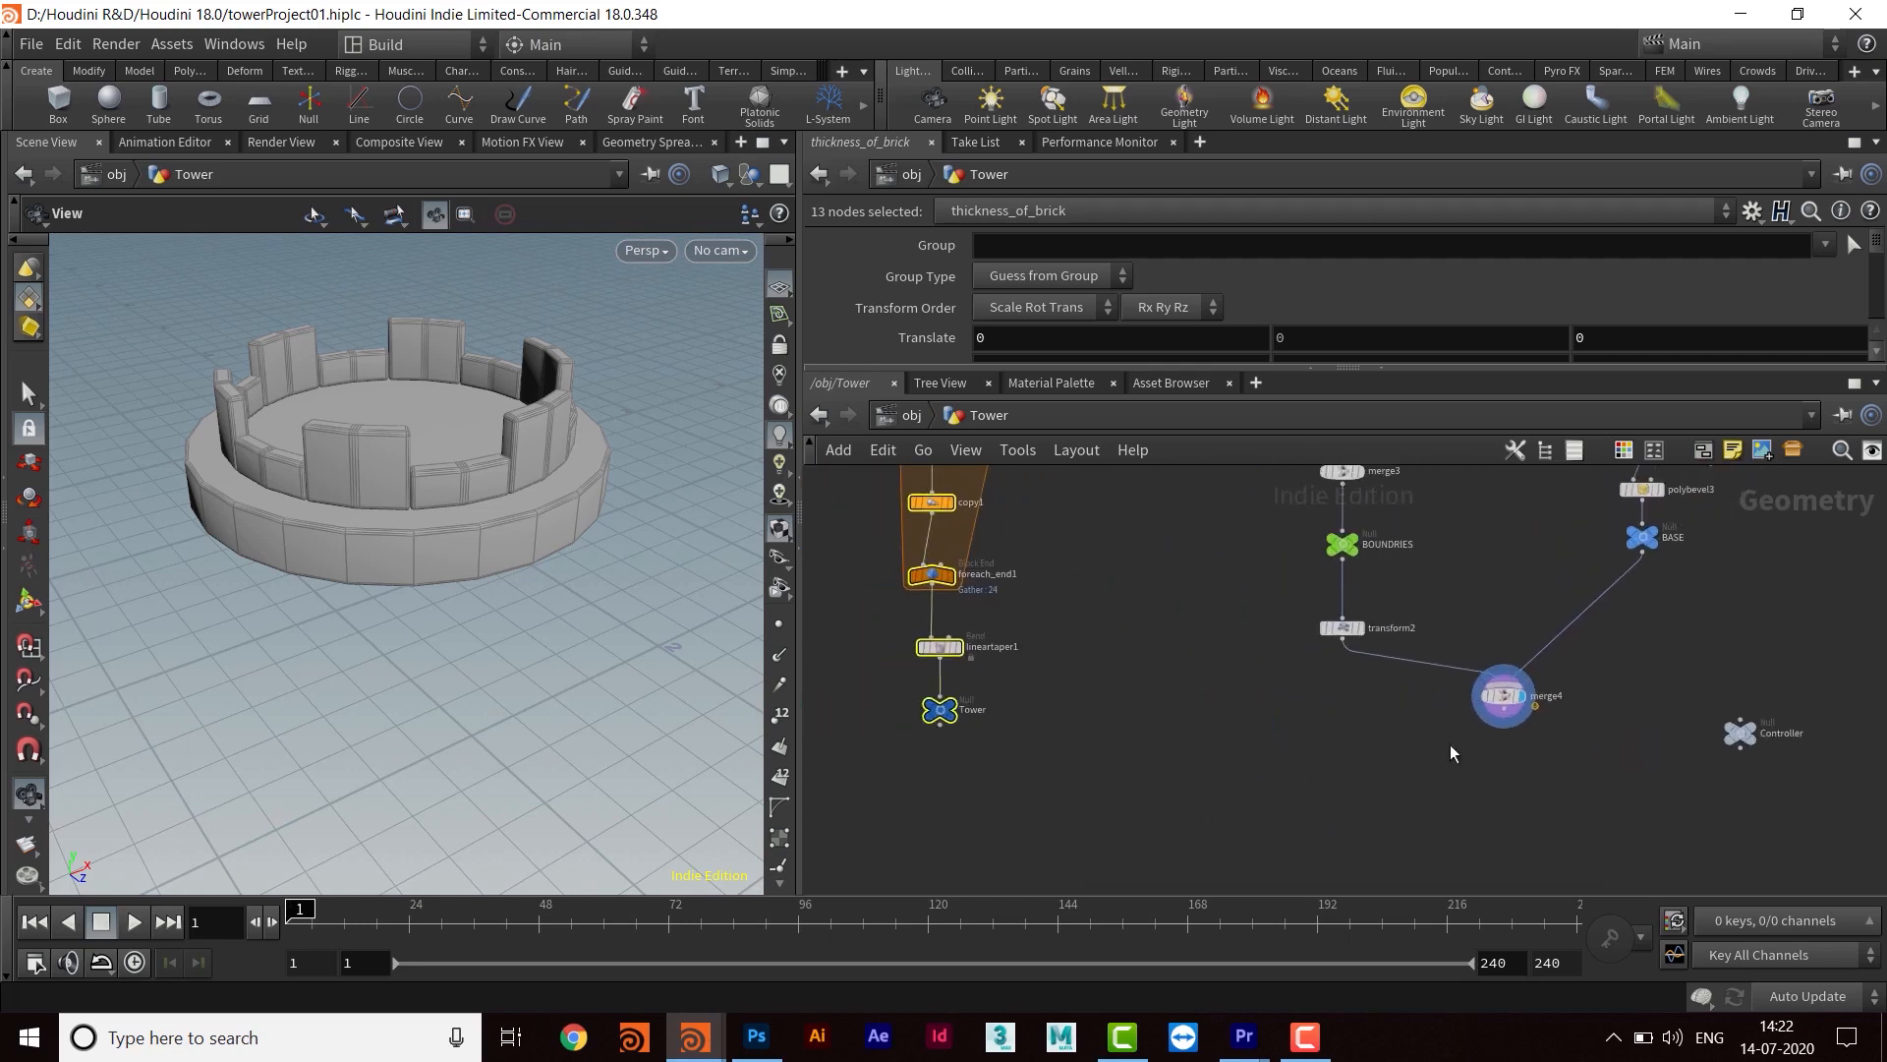
# Widen the network editor further and review the ends of the Tower and merge4 branches
pyautogui.moveTo(803, 606); pyautogui.dragTo(687, 606)
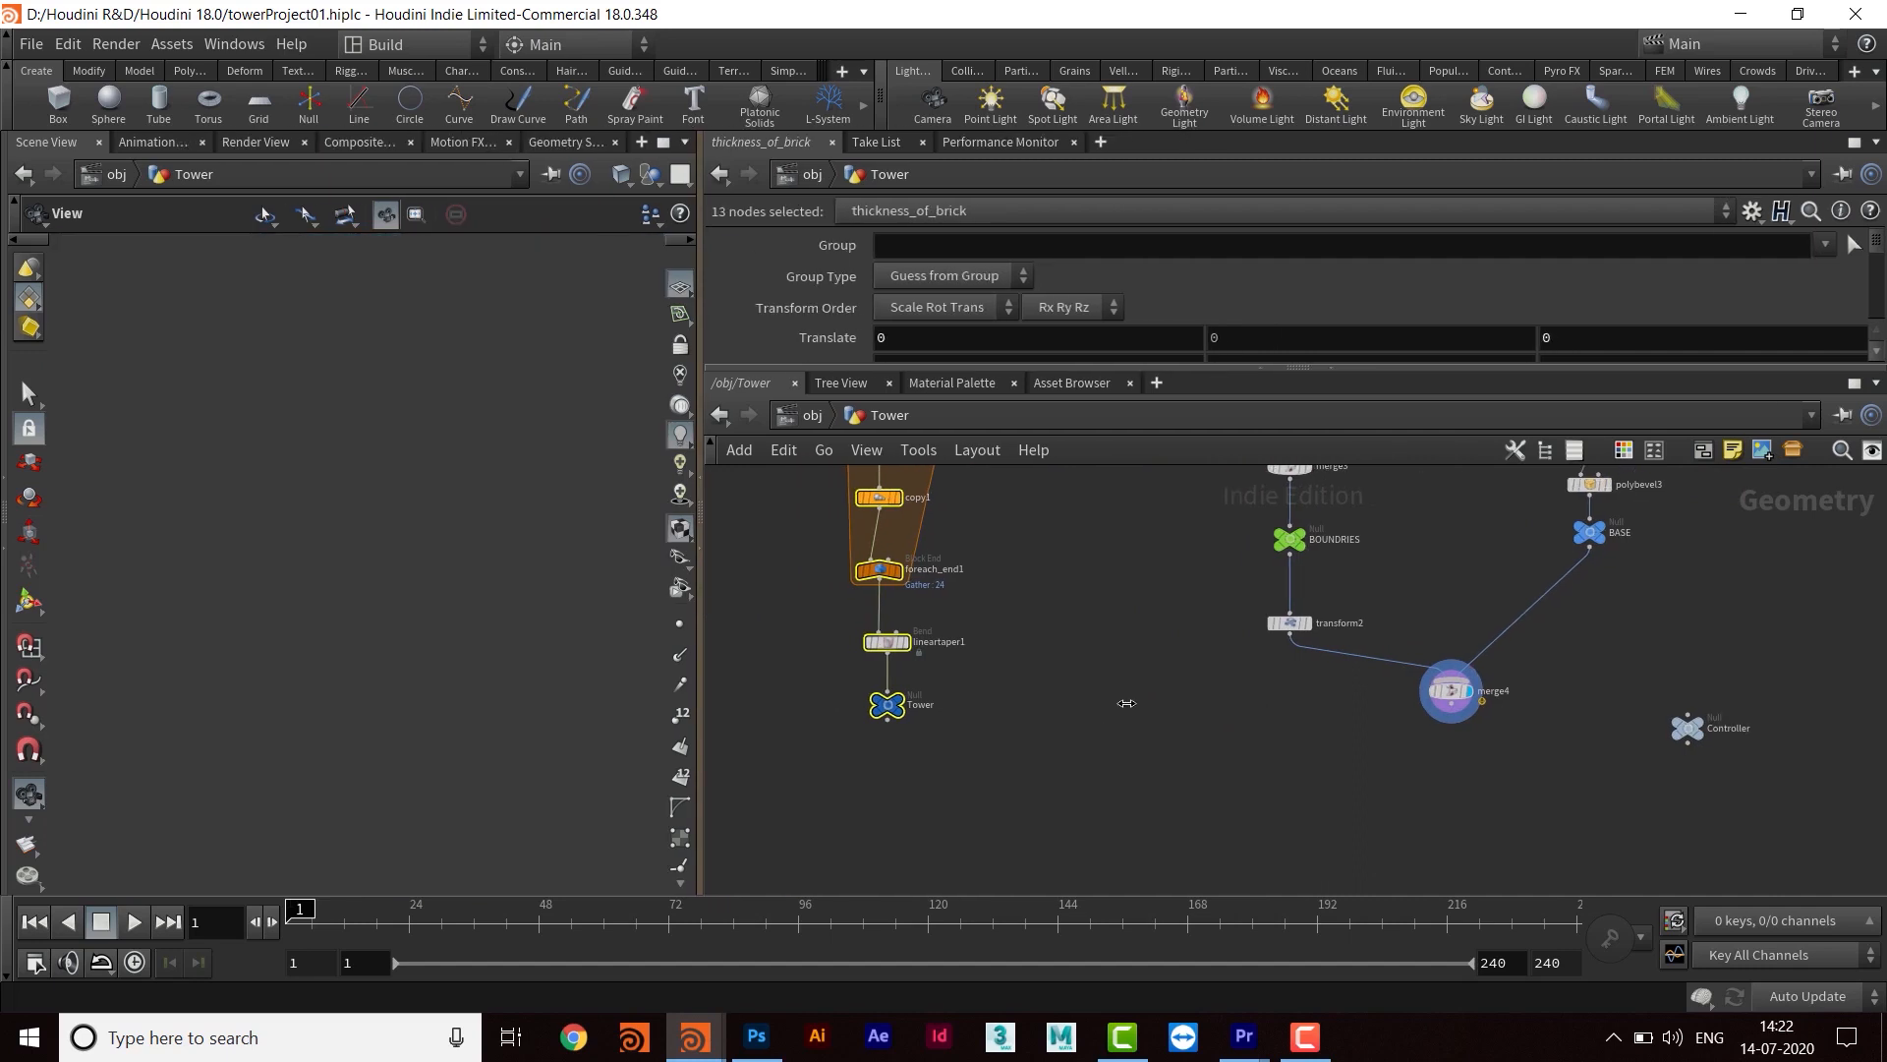
pyautogui.moveTo(1060, 749); pyautogui.dragTo(1050, 657, button='middle')
pyautogui.moveTo(1329, 646); pyautogui.dragTo(1351, 668, button='middle')
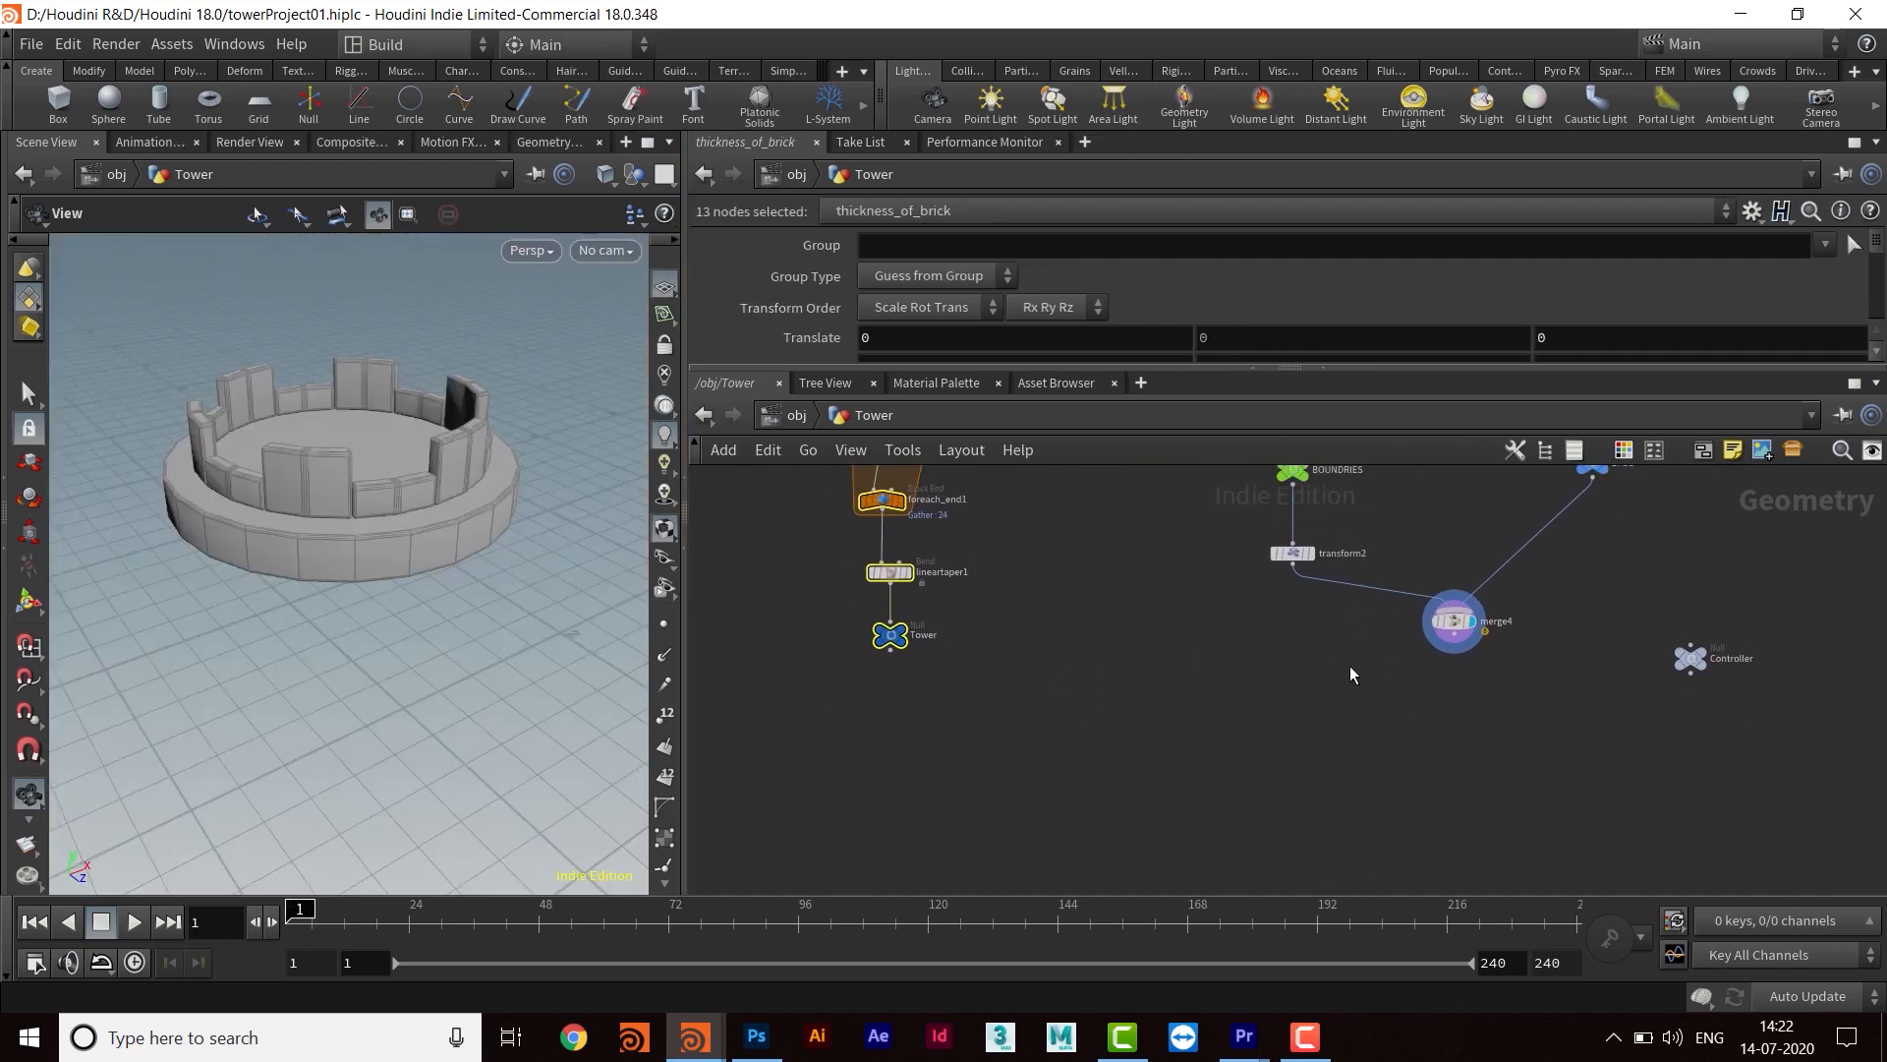
pyautogui.moveTo(1194, 638); pyautogui.dragTo(1221, 666, button='middle')
pyautogui.moveTo(1175, 646); pyautogui.dragTo(1168, 723, button='middle')
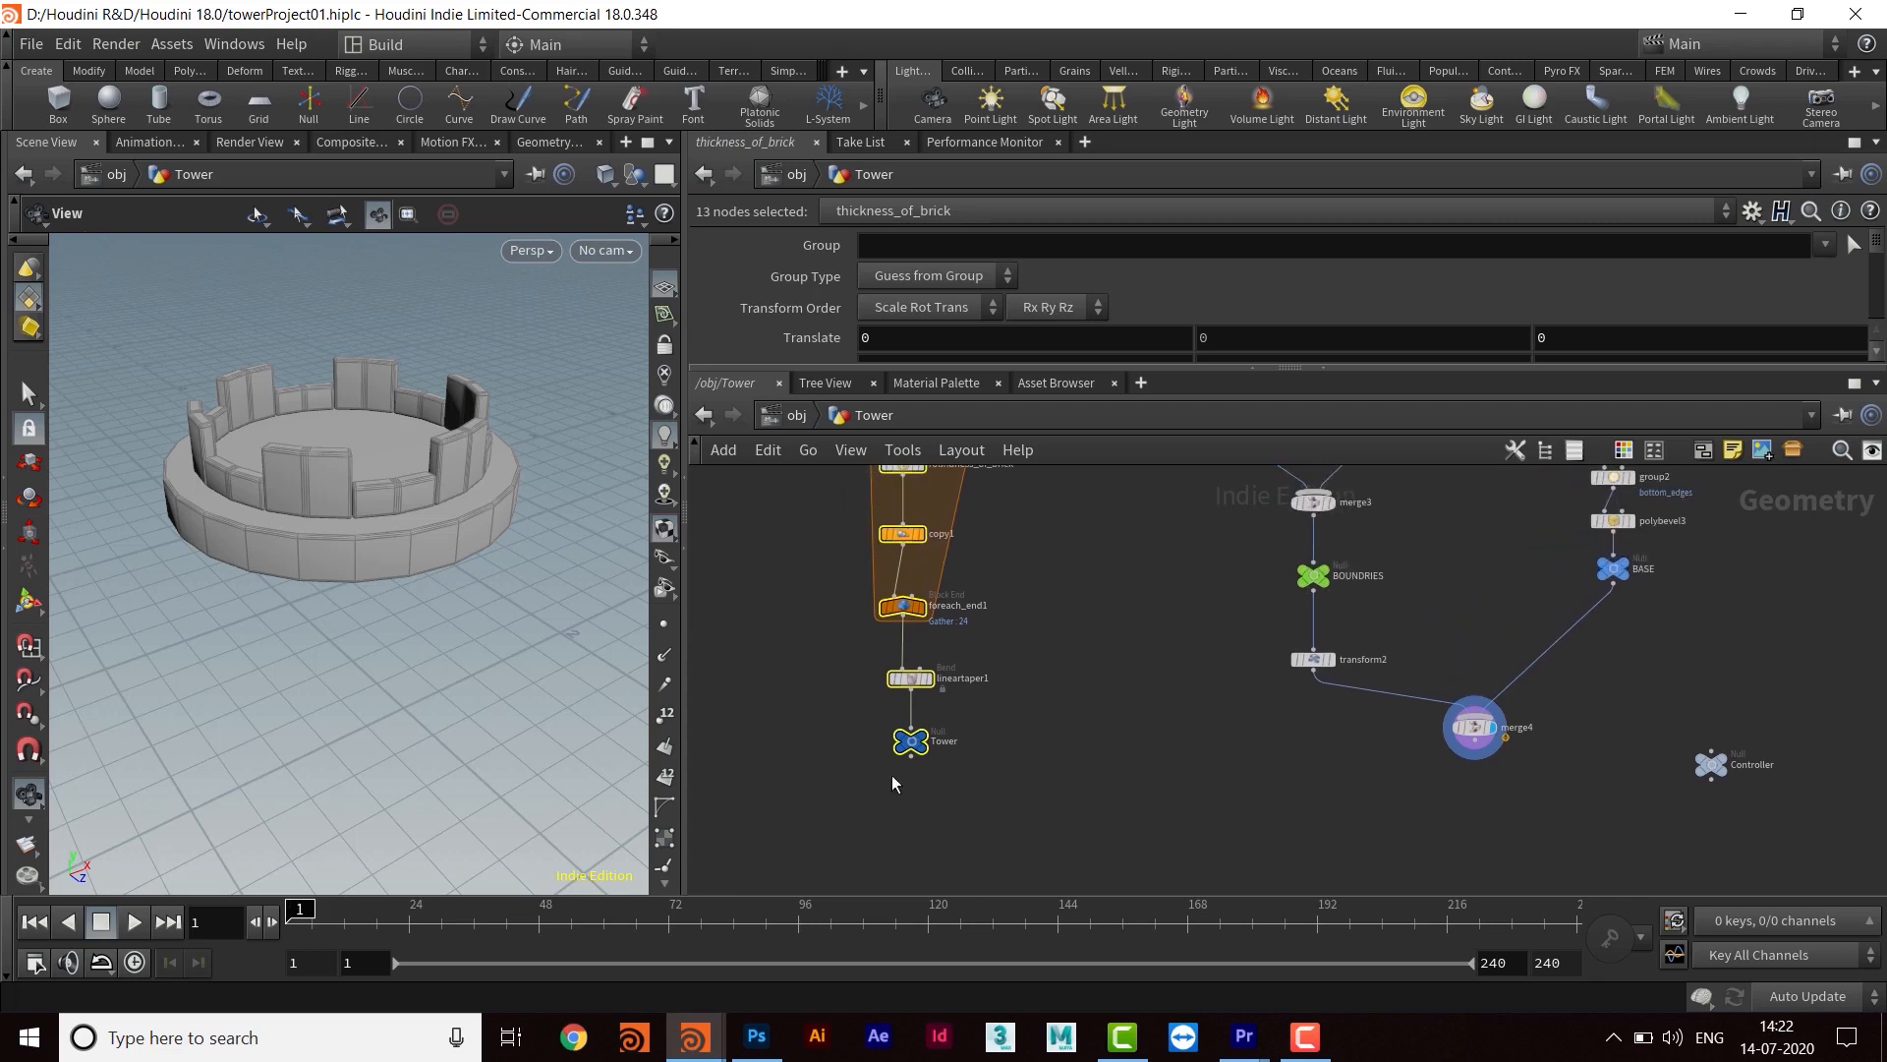
pyautogui.moveTo(1429, 794); pyautogui.dragTo(1377, 705, button='middle')
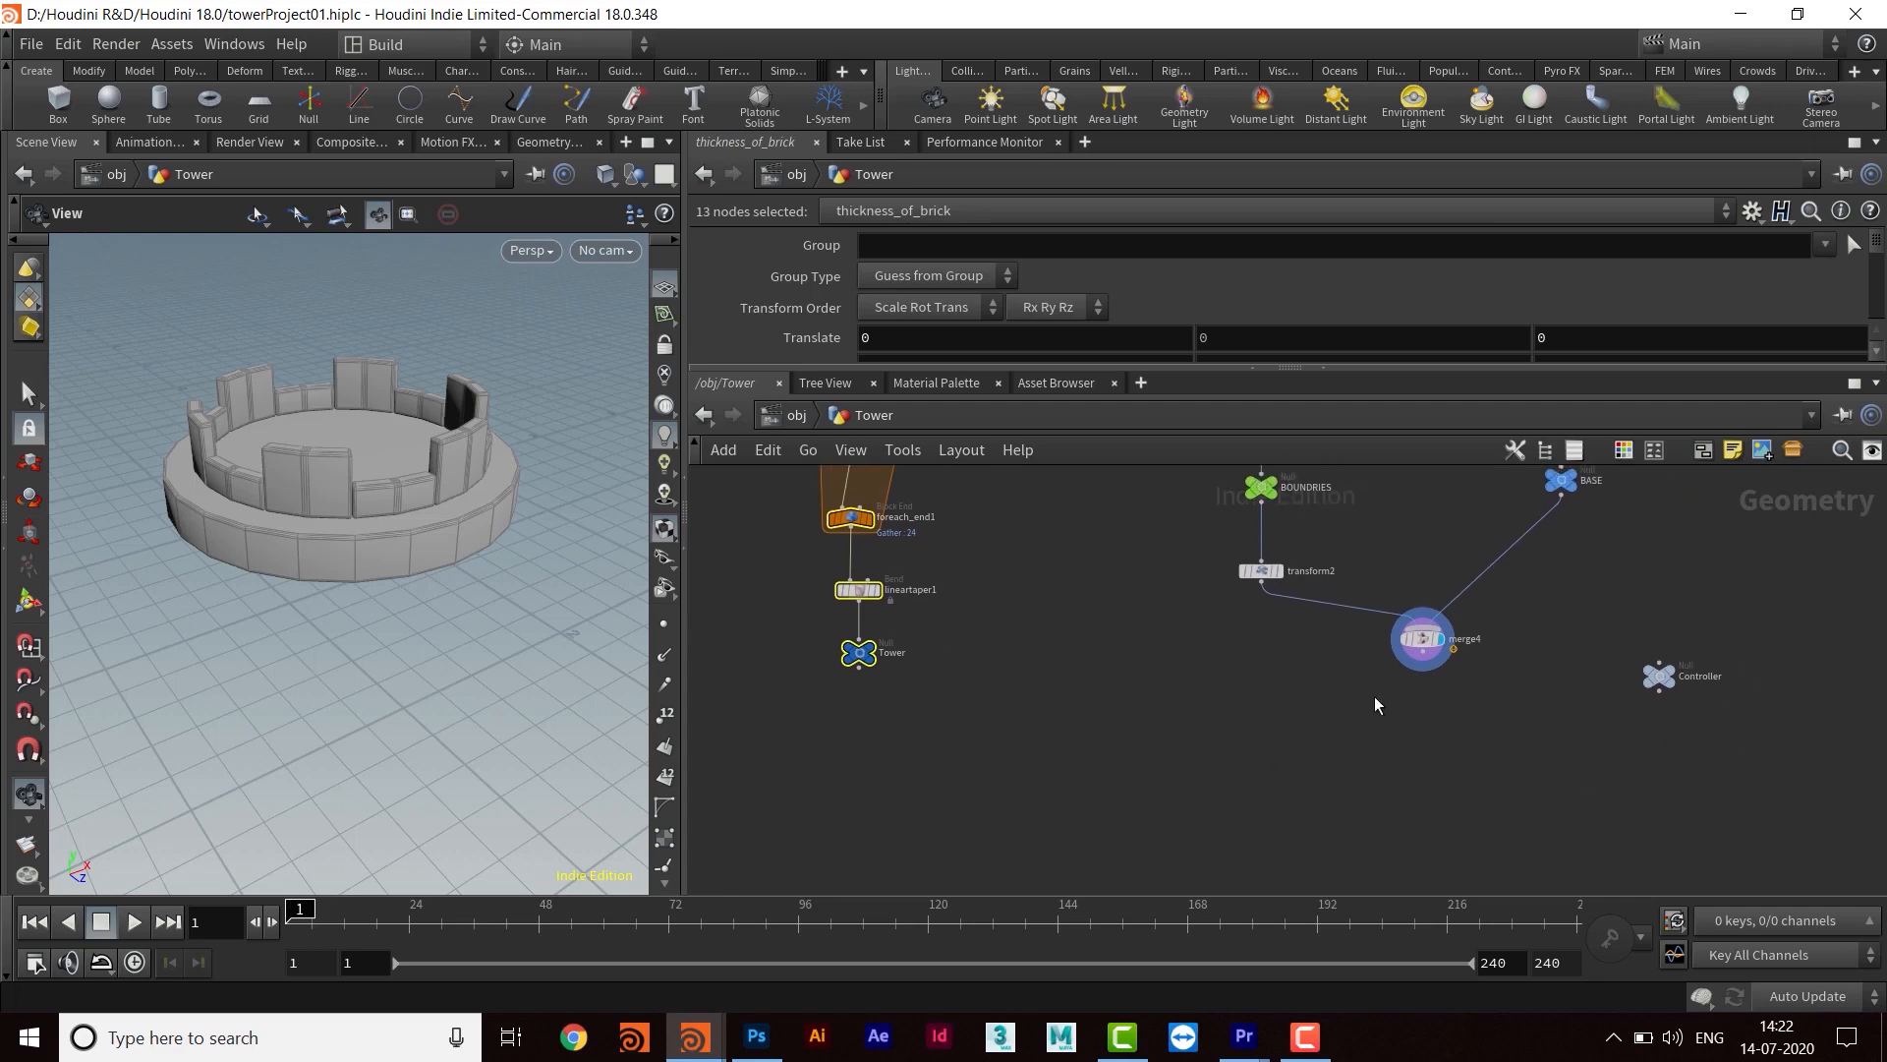
pyautogui.moveTo(1455, 751); pyautogui.dragTo(1384, 754, button='middle')
pyautogui.scroll(3, 1384, 733)
pyautogui.moveTo(1443, 600); pyautogui.dragTo(1369, 660, button='middle')
pyautogui.moveTo(1412, 830); pyautogui.dragTo(1299, 1042, button='middle')
pyautogui.moveTo(1390, 779); pyautogui.dragTo(1403, 599, button='middle')
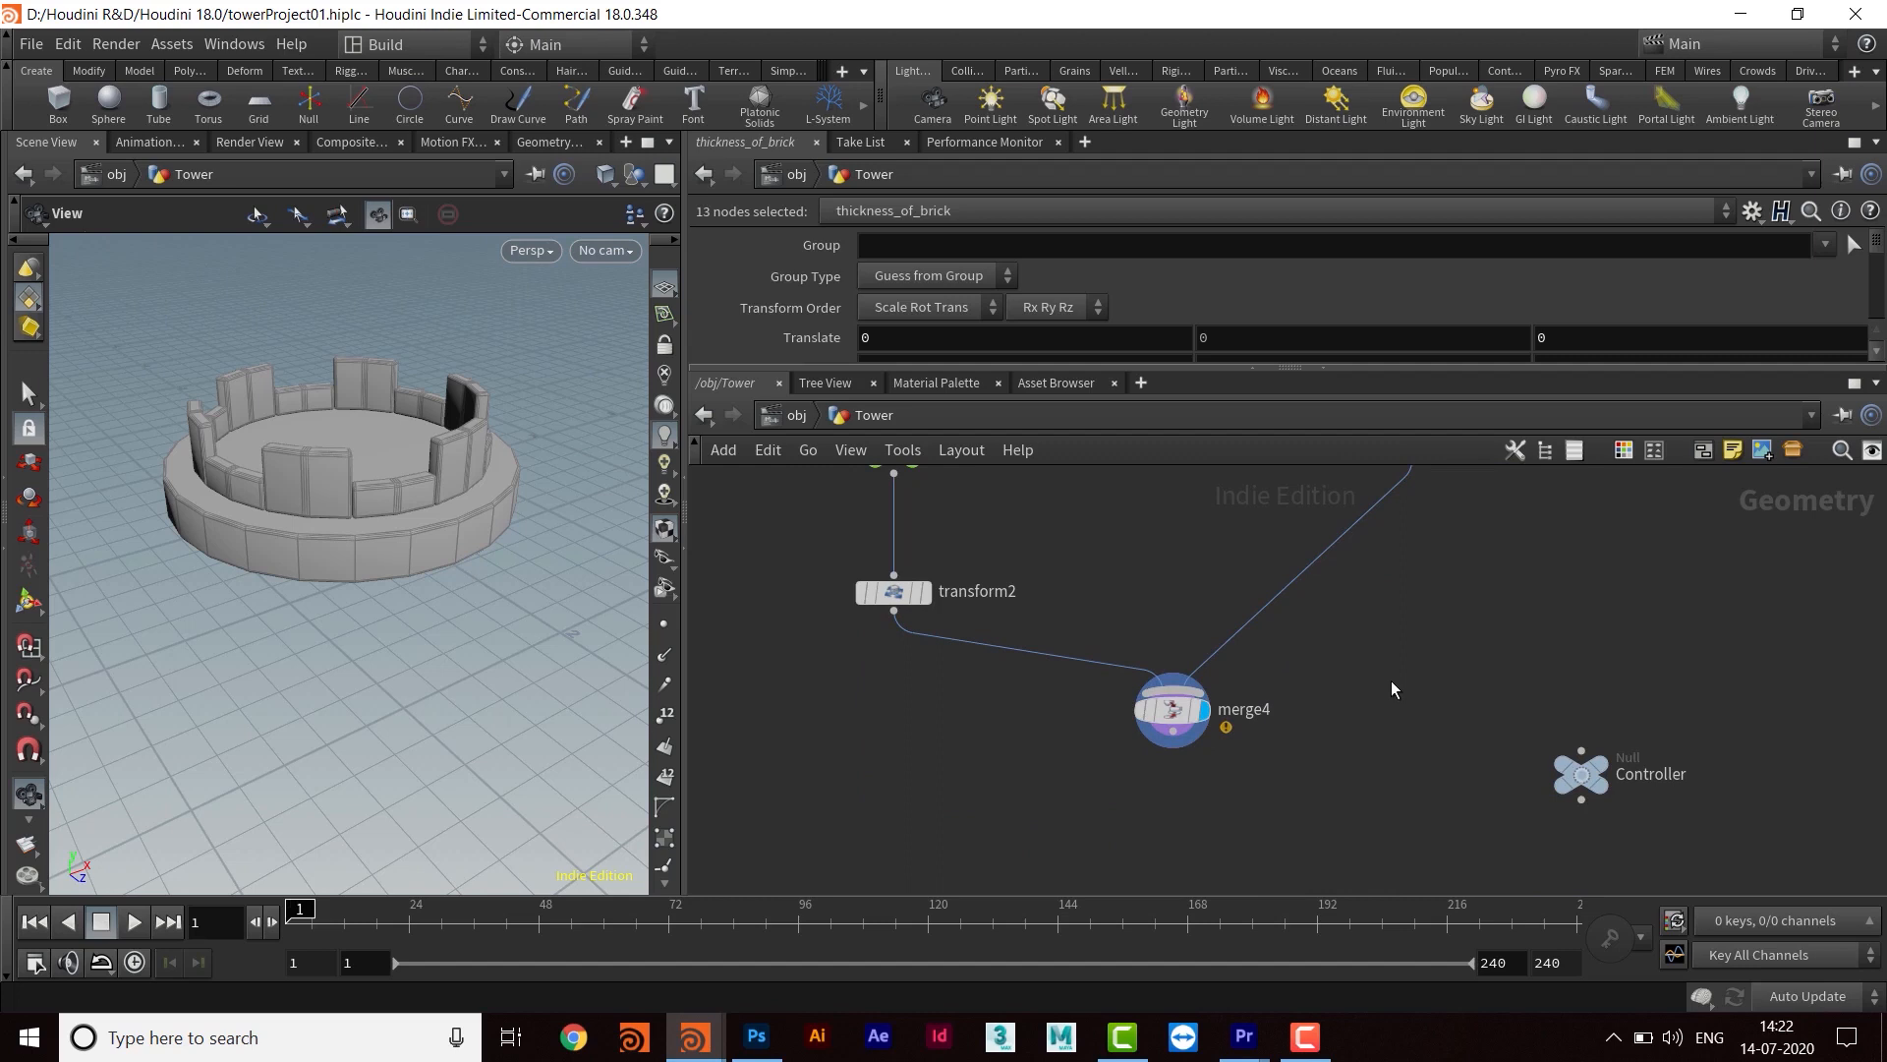
# Add a Null node connected to merge4's output and place it directly below
pyautogui.moveTo(1408, 797); pyautogui.dragTo(1508, 693, button='middle')
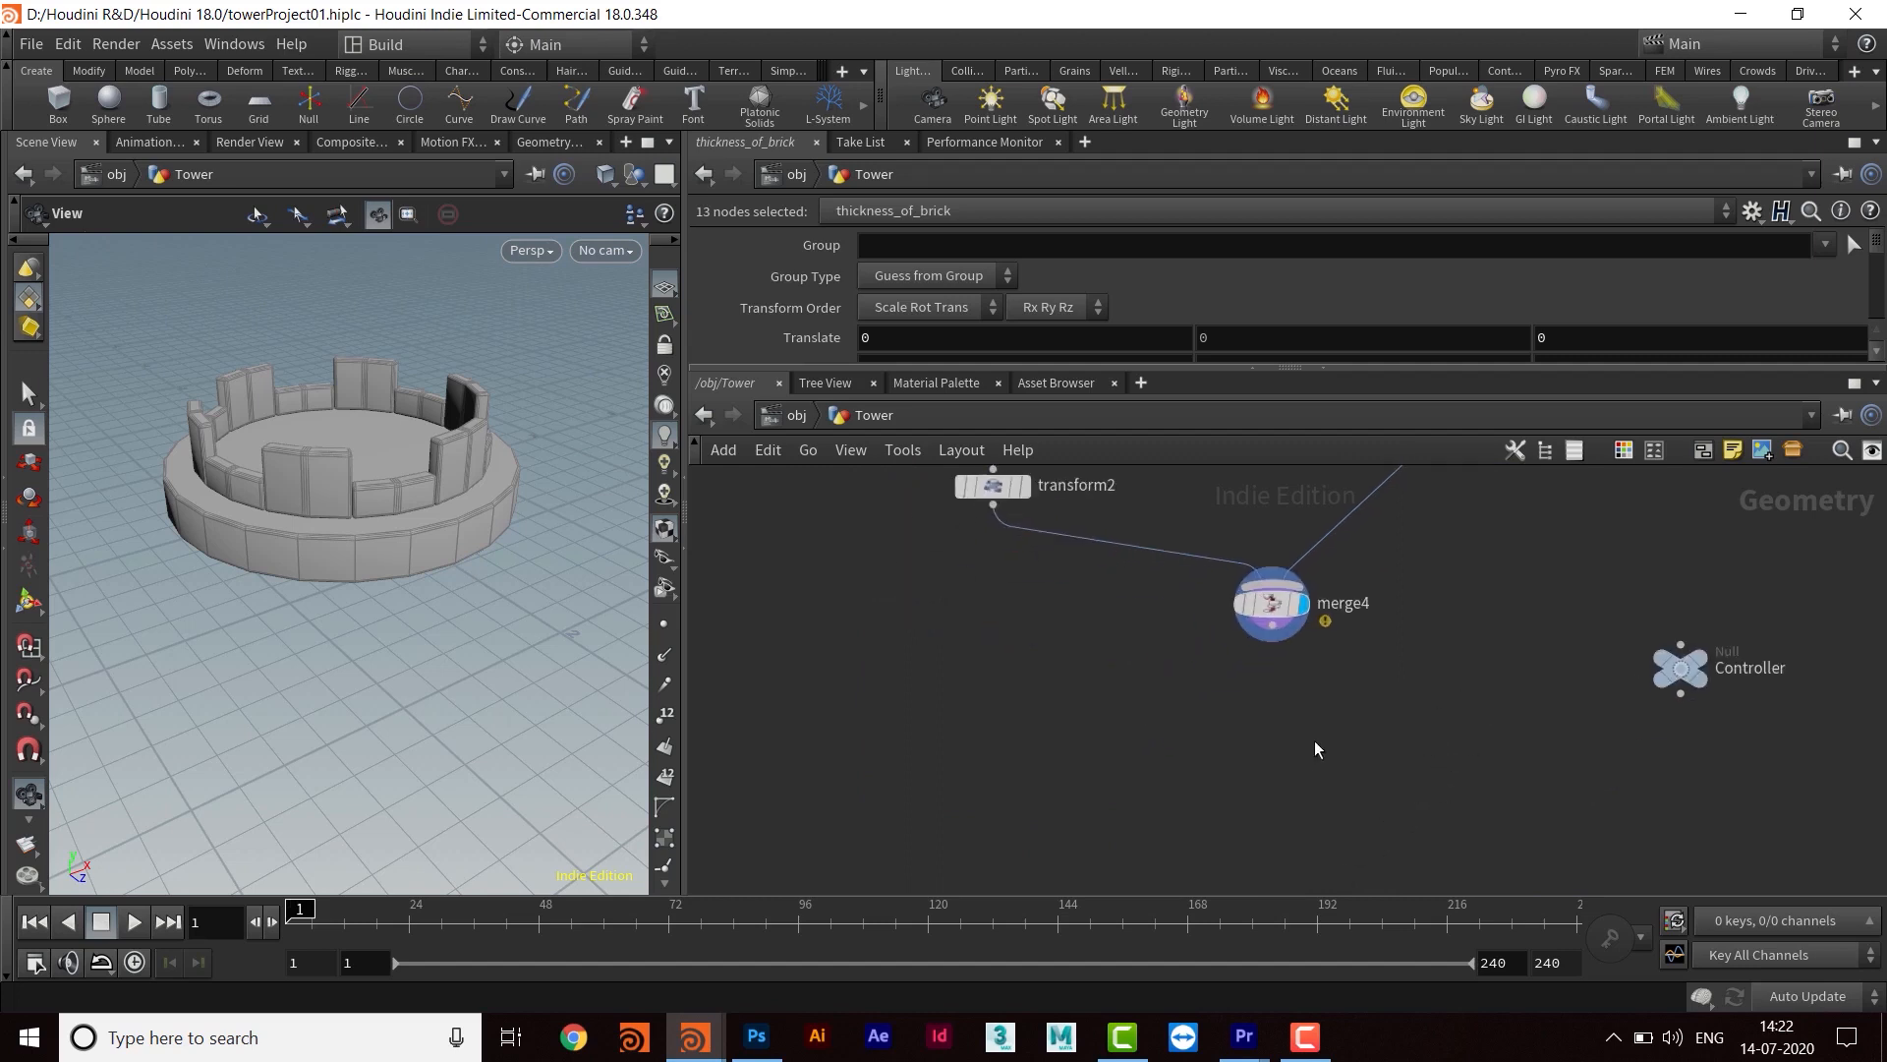
pyautogui.moveTo(1313, 741); pyautogui.dragTo(1283, 710, button='middle')
pyautogui.click(1256, 613)
pyautogui.press('Tab')
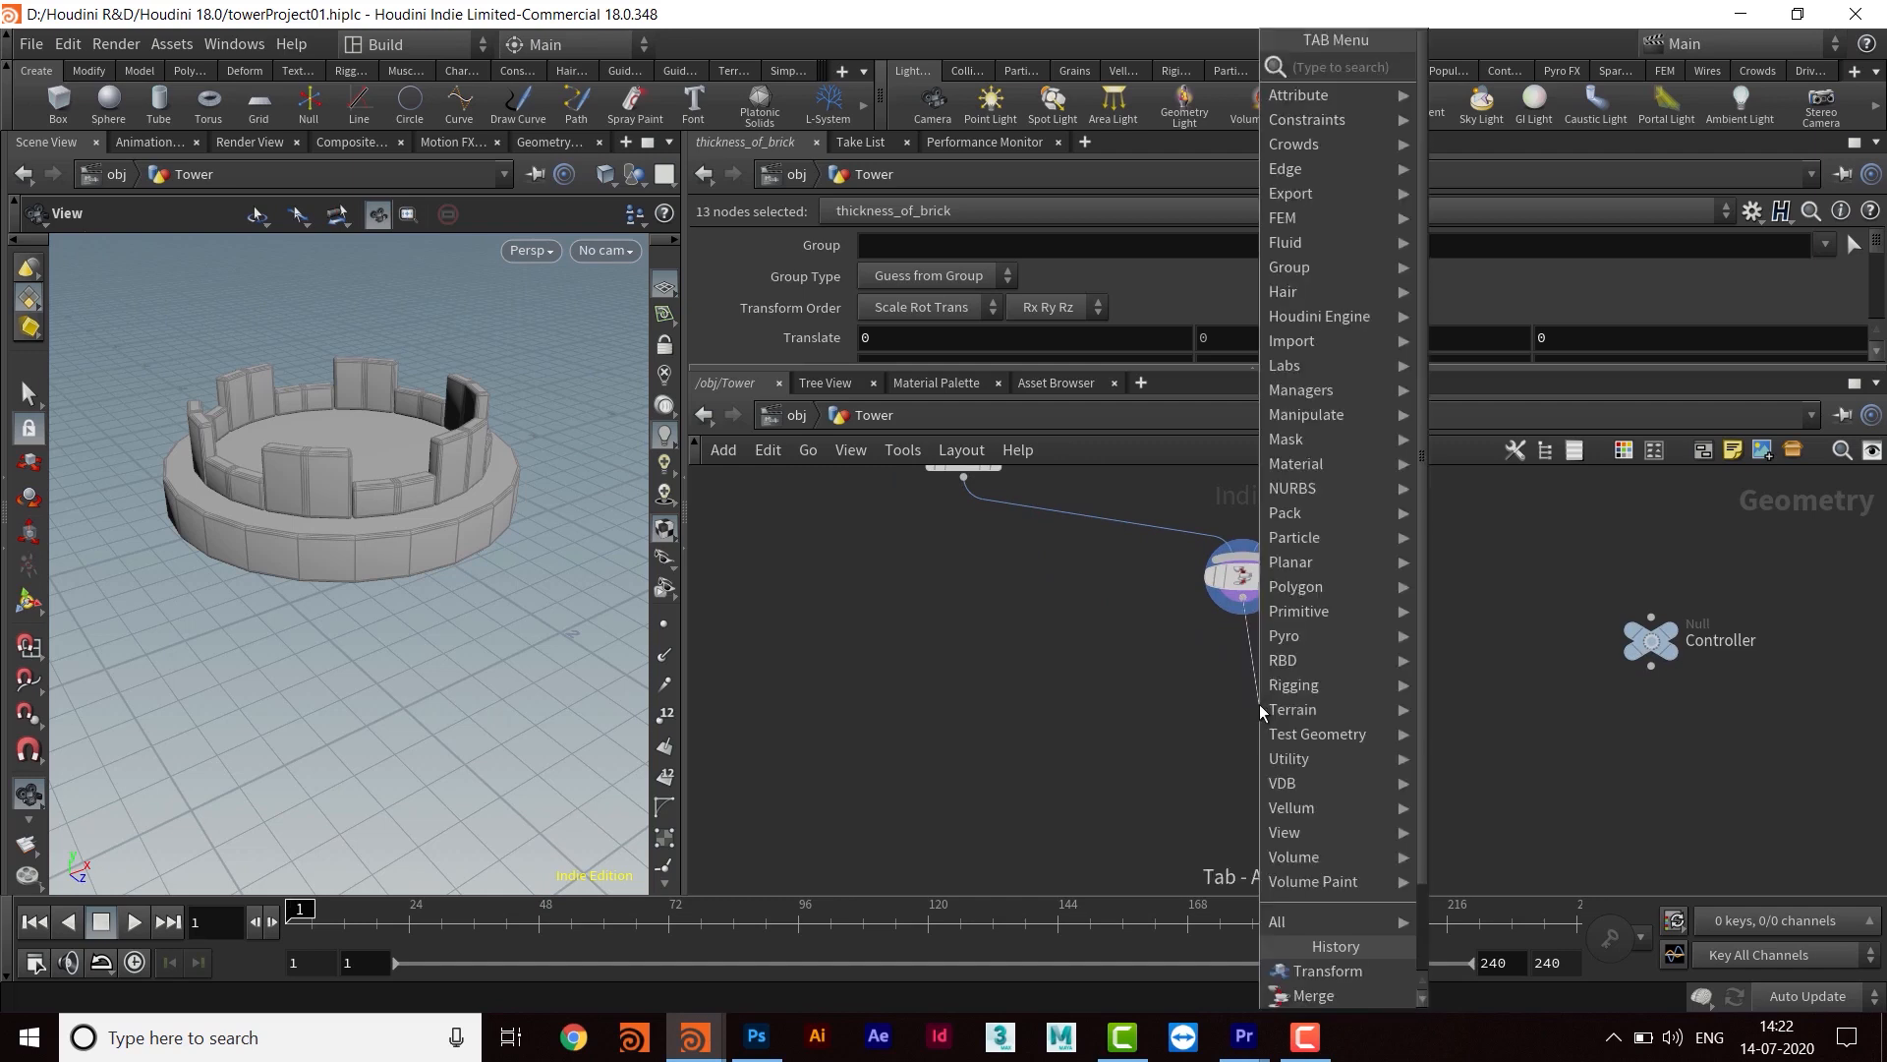
pyautogui.write('NULL')
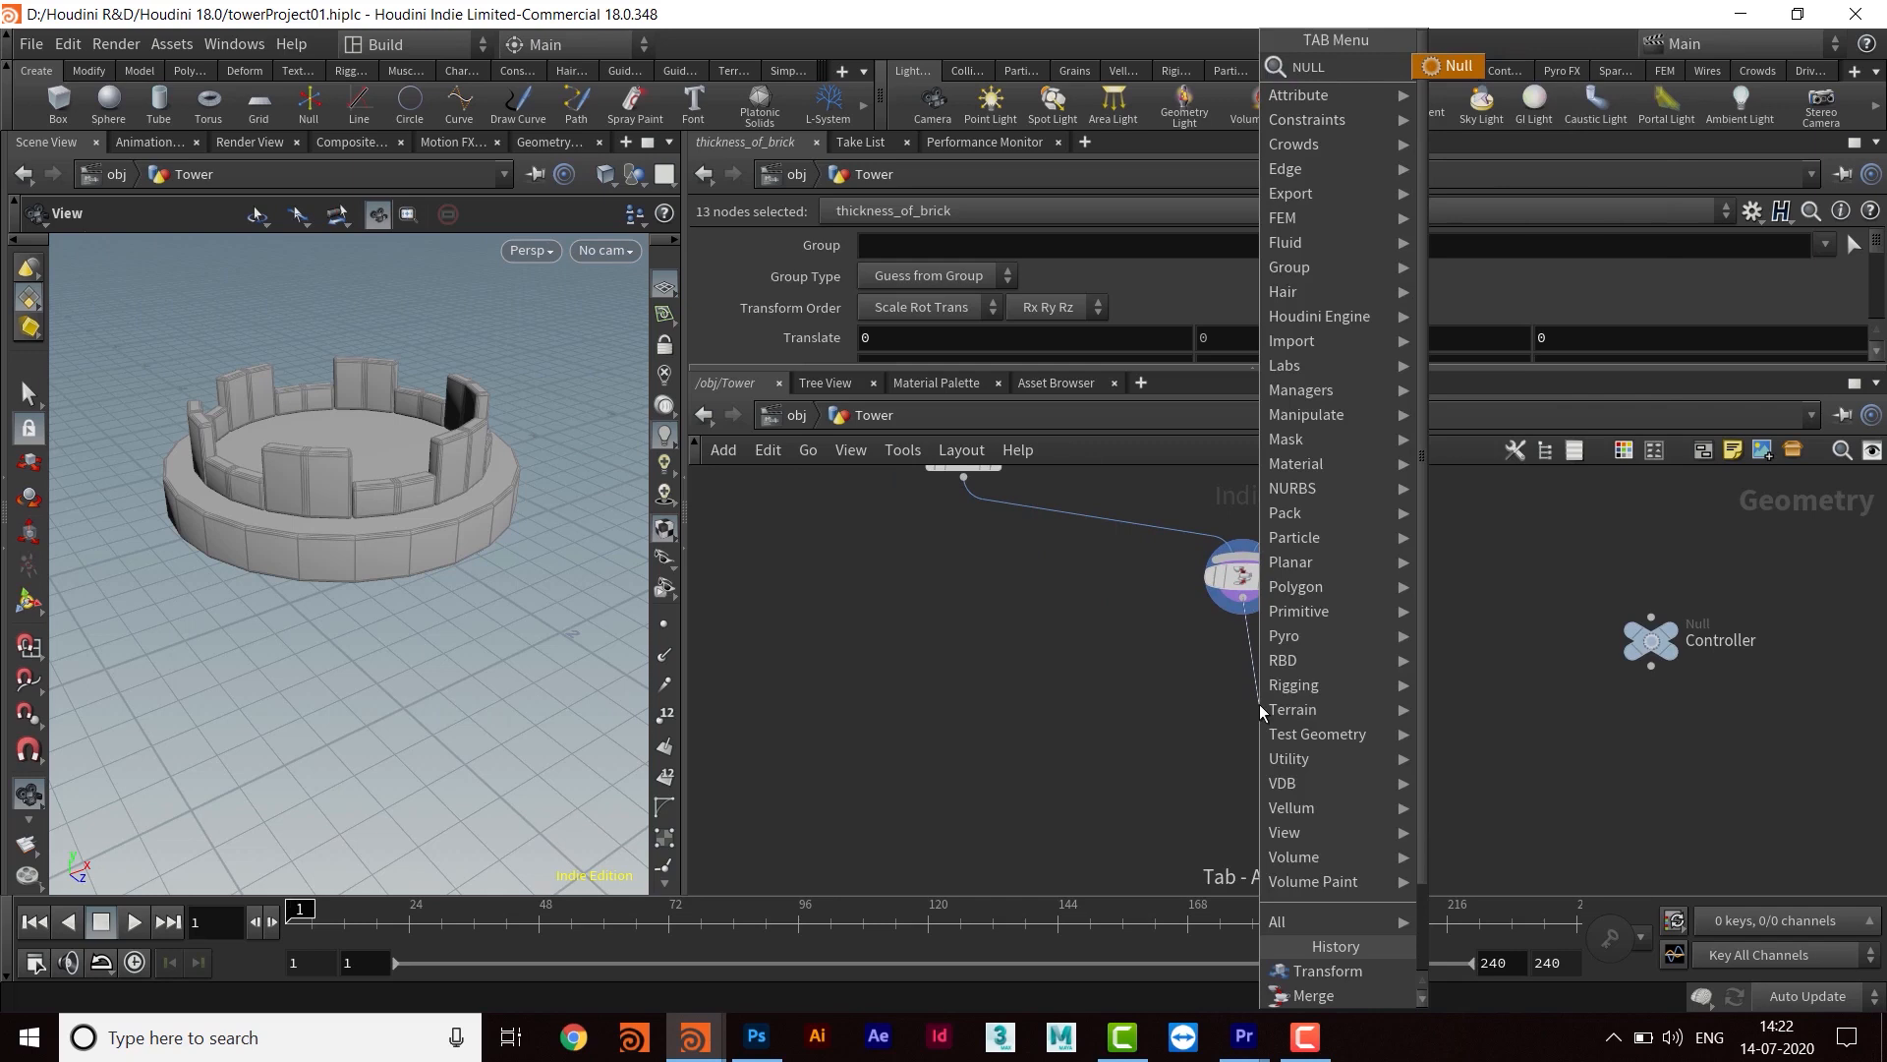
pyautogui.press('Return')
pyautogui.moveTo(1259, 705); pyautogui.dragTo(1253, 718)
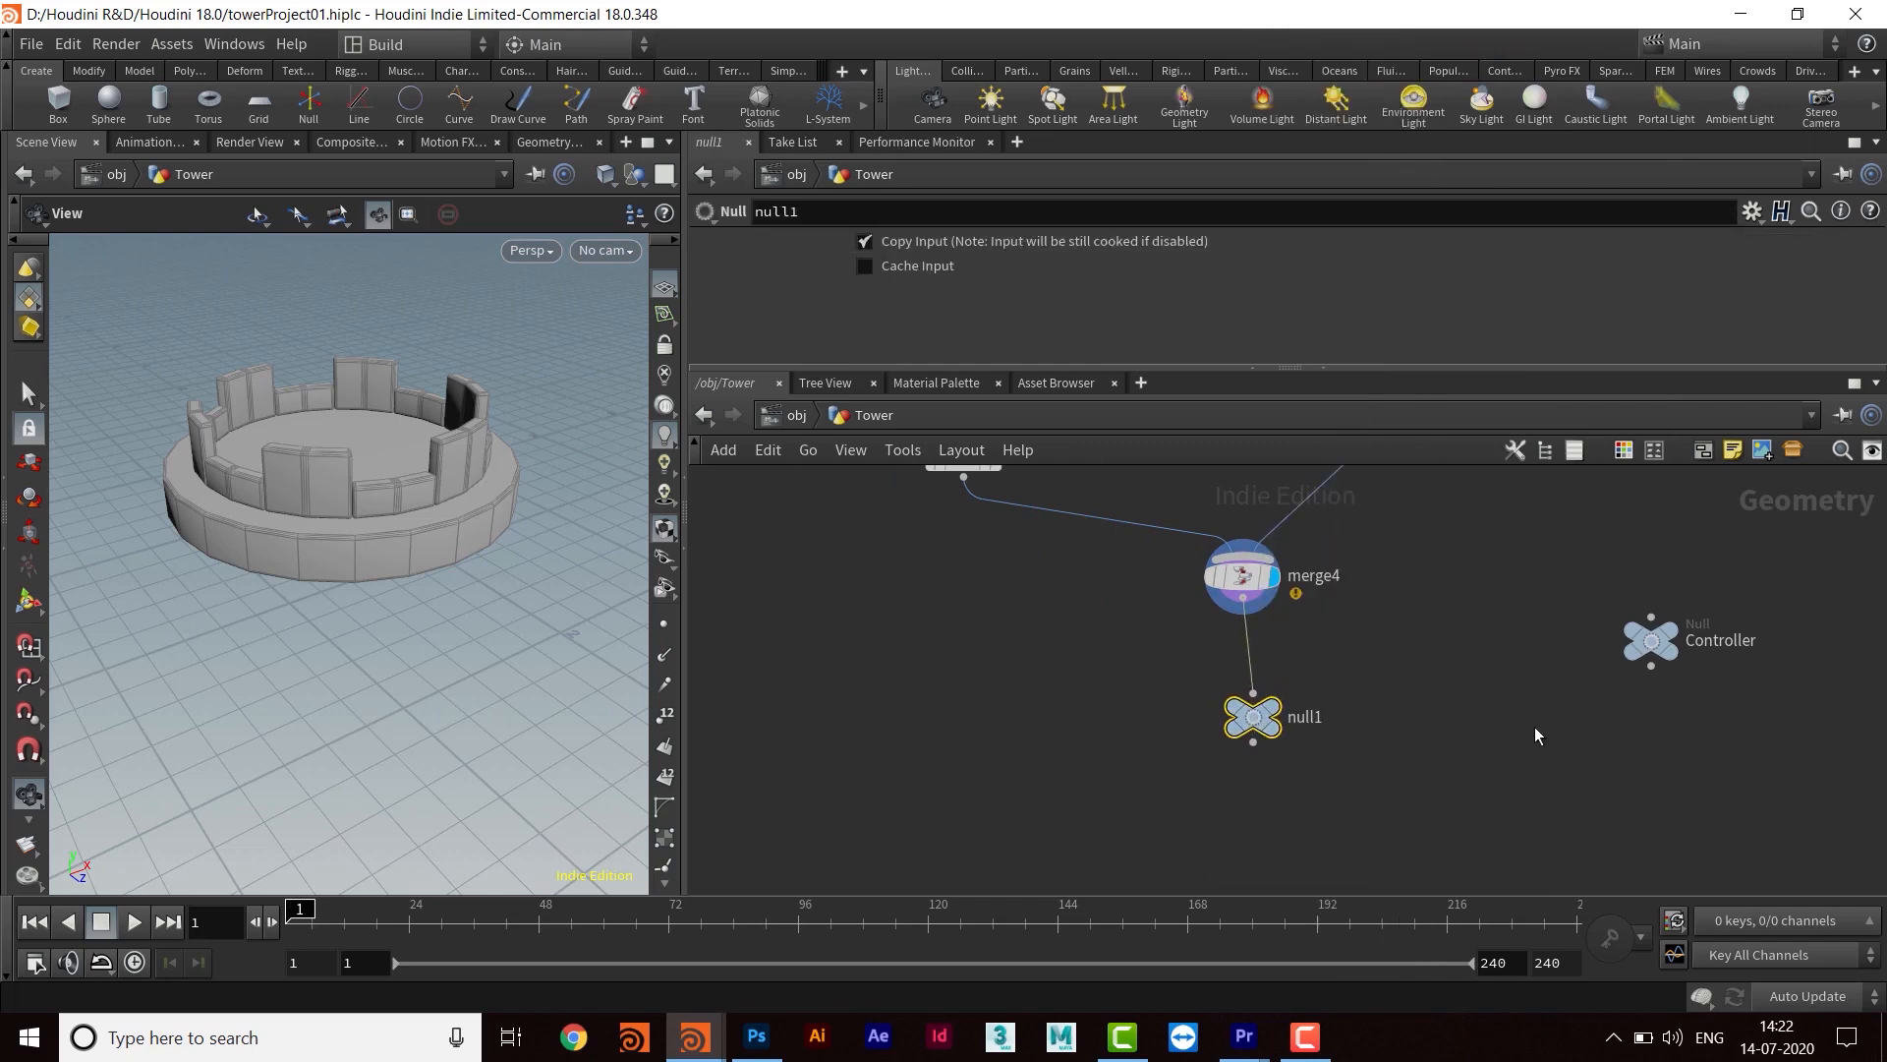
# Colour the new null blue and rename it ROOFTOP
pyautogui.press('c')
pyautogui.click(1758, 836)
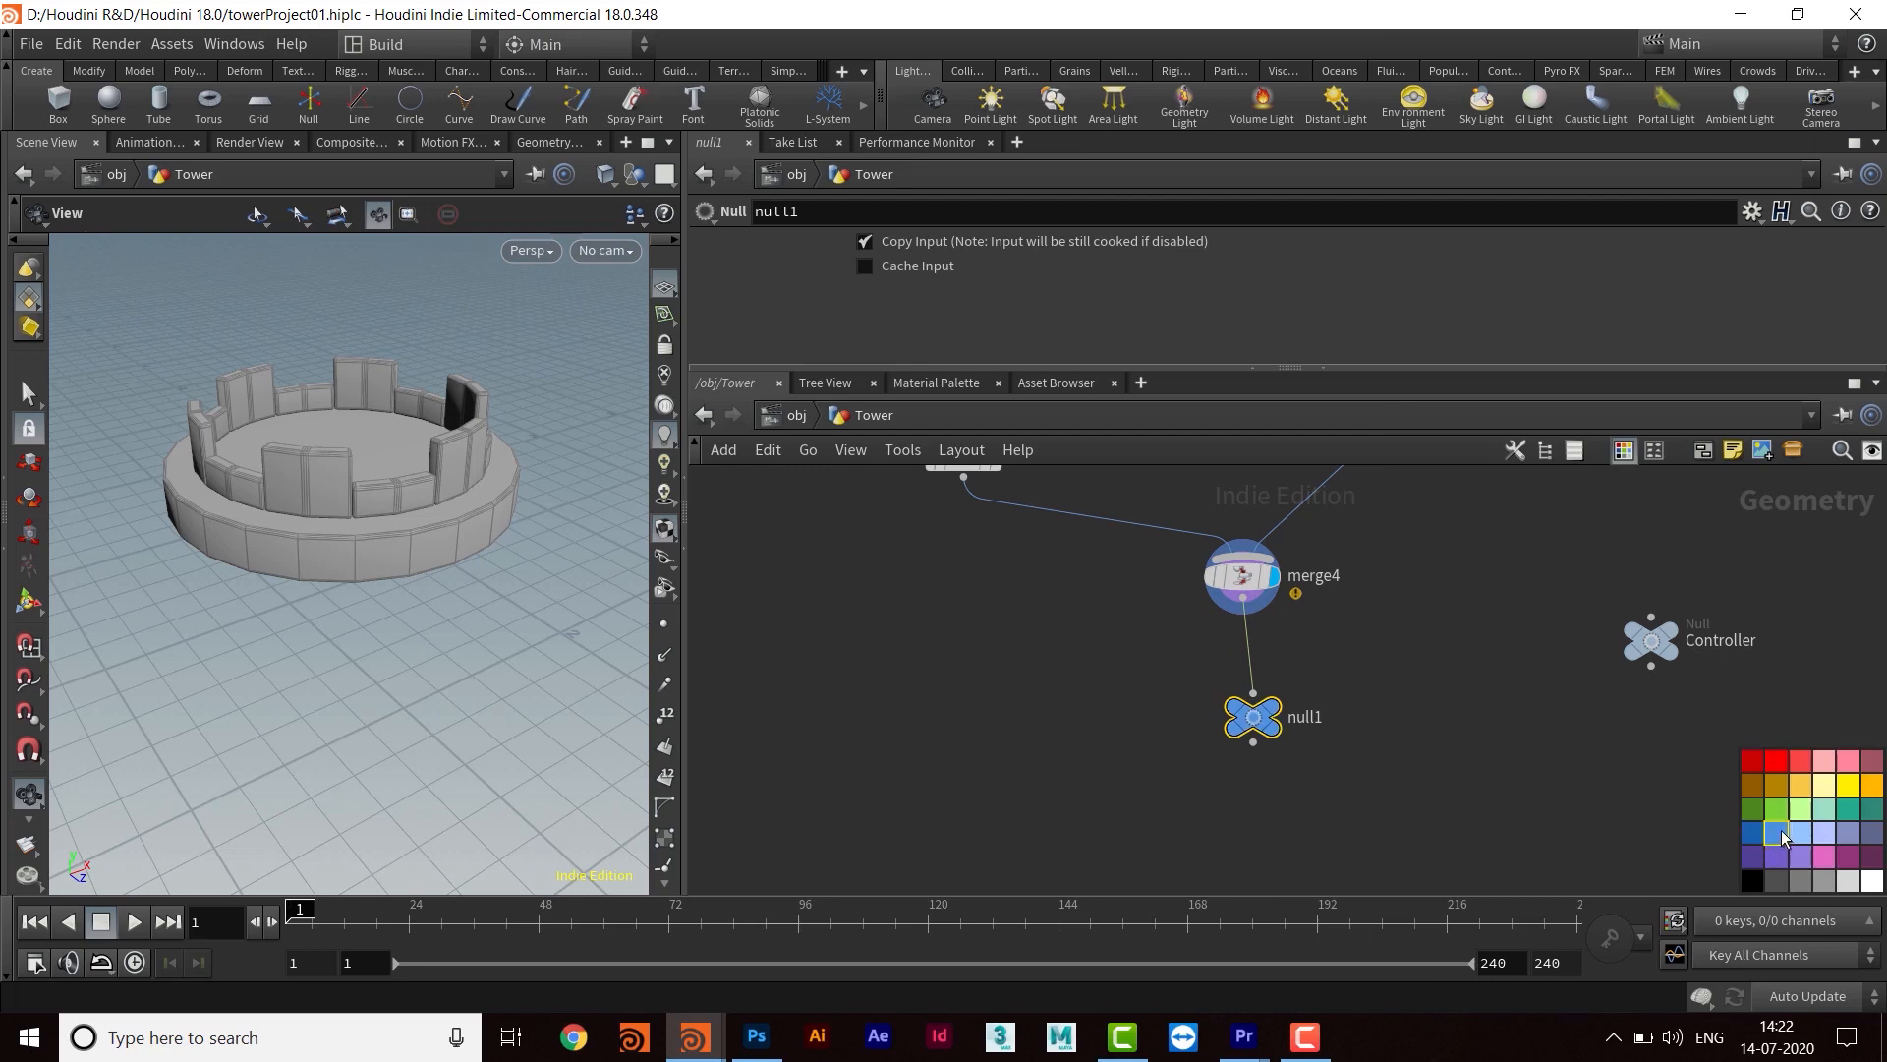
pyautogui.press('c')
pyautogui.moveTo(1347, 773); pyautogui.dragTo(1270, 790, button='middle')
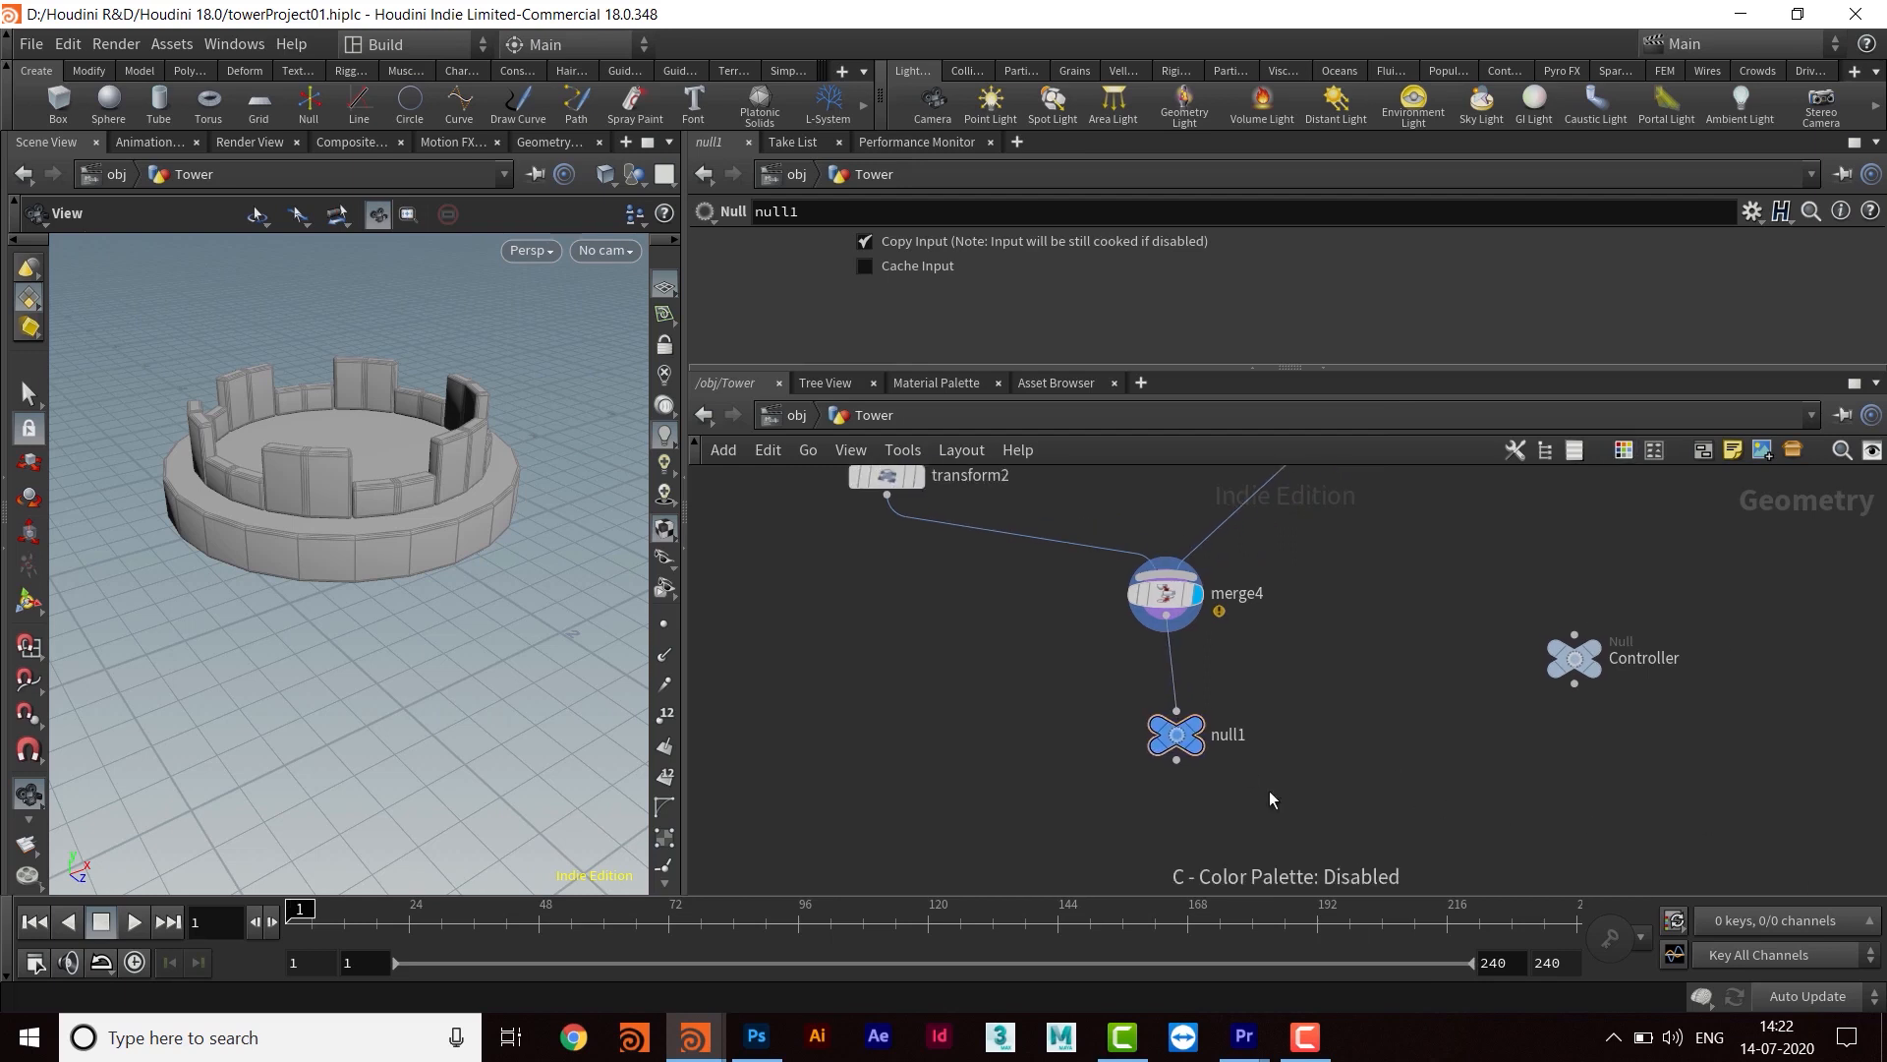
pyautogui.doubleClick(1225, 737)
pyautogui.write('r')
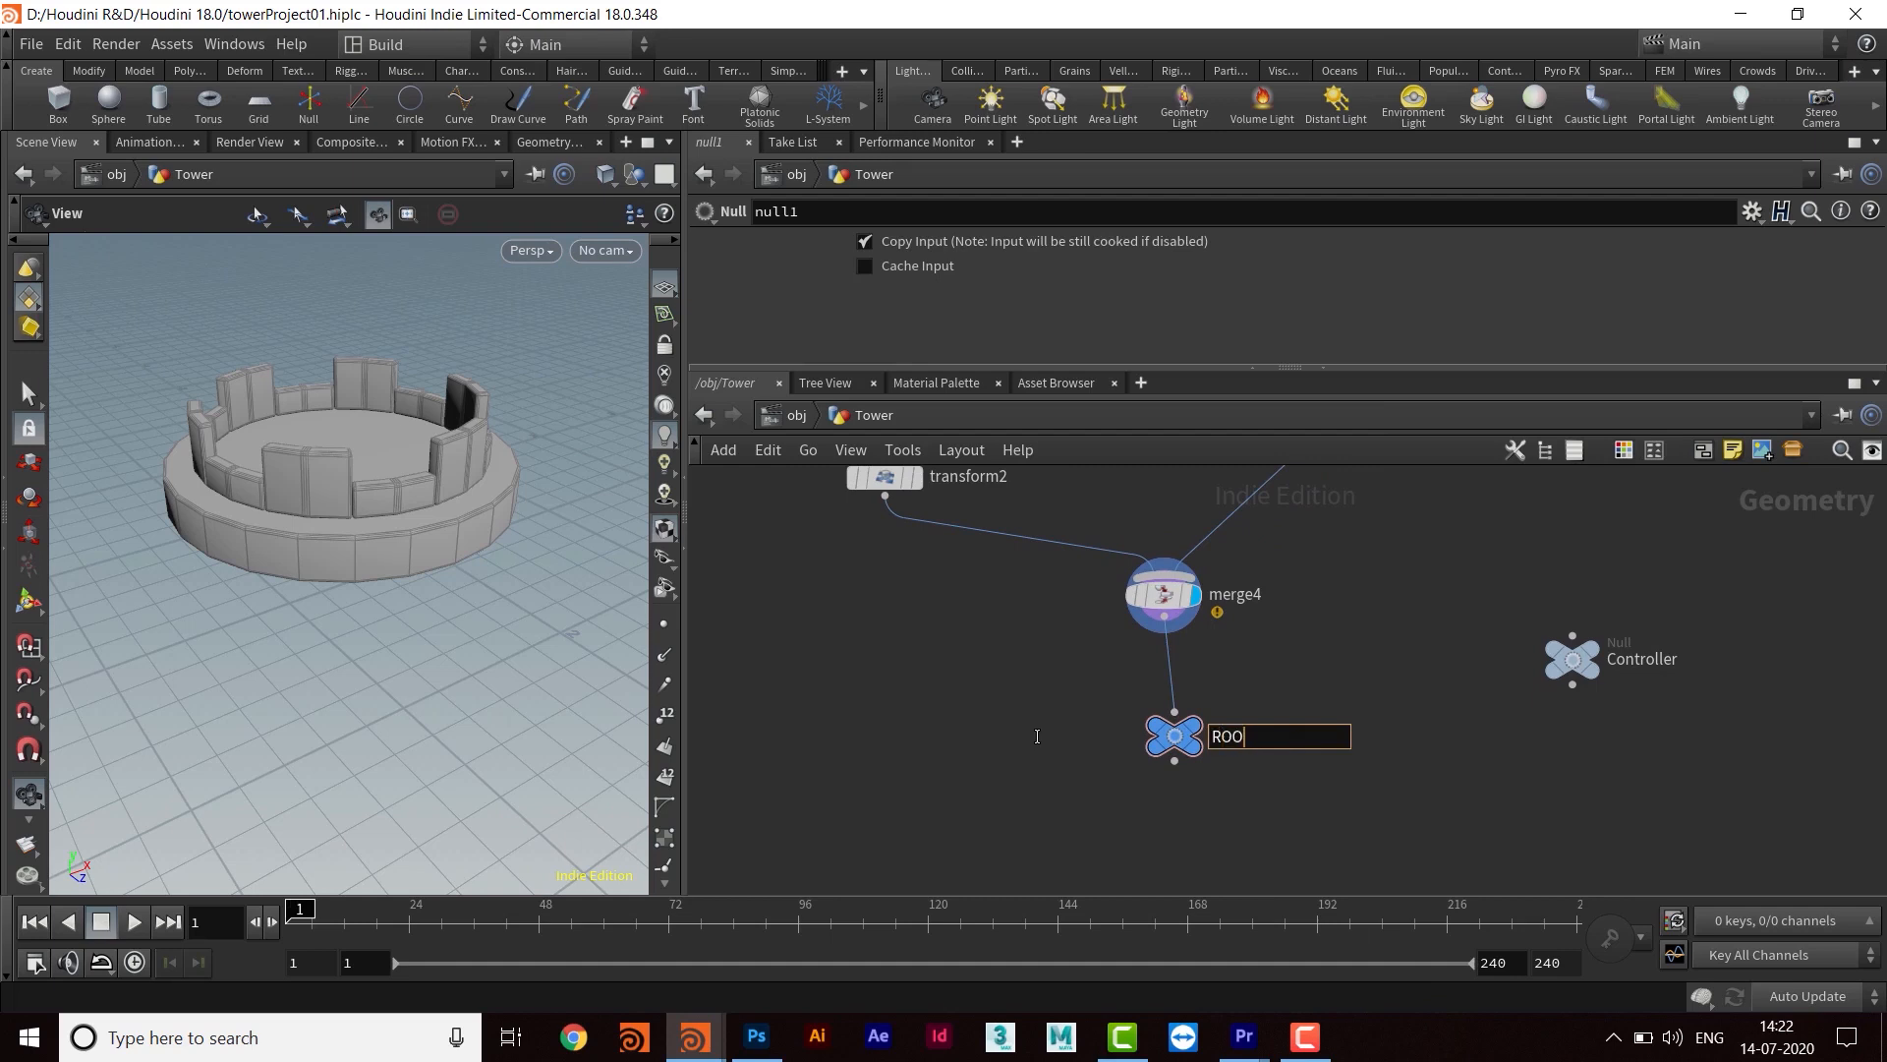
pyautogui.write('OOFTOP')
pyautogui.press('Return')
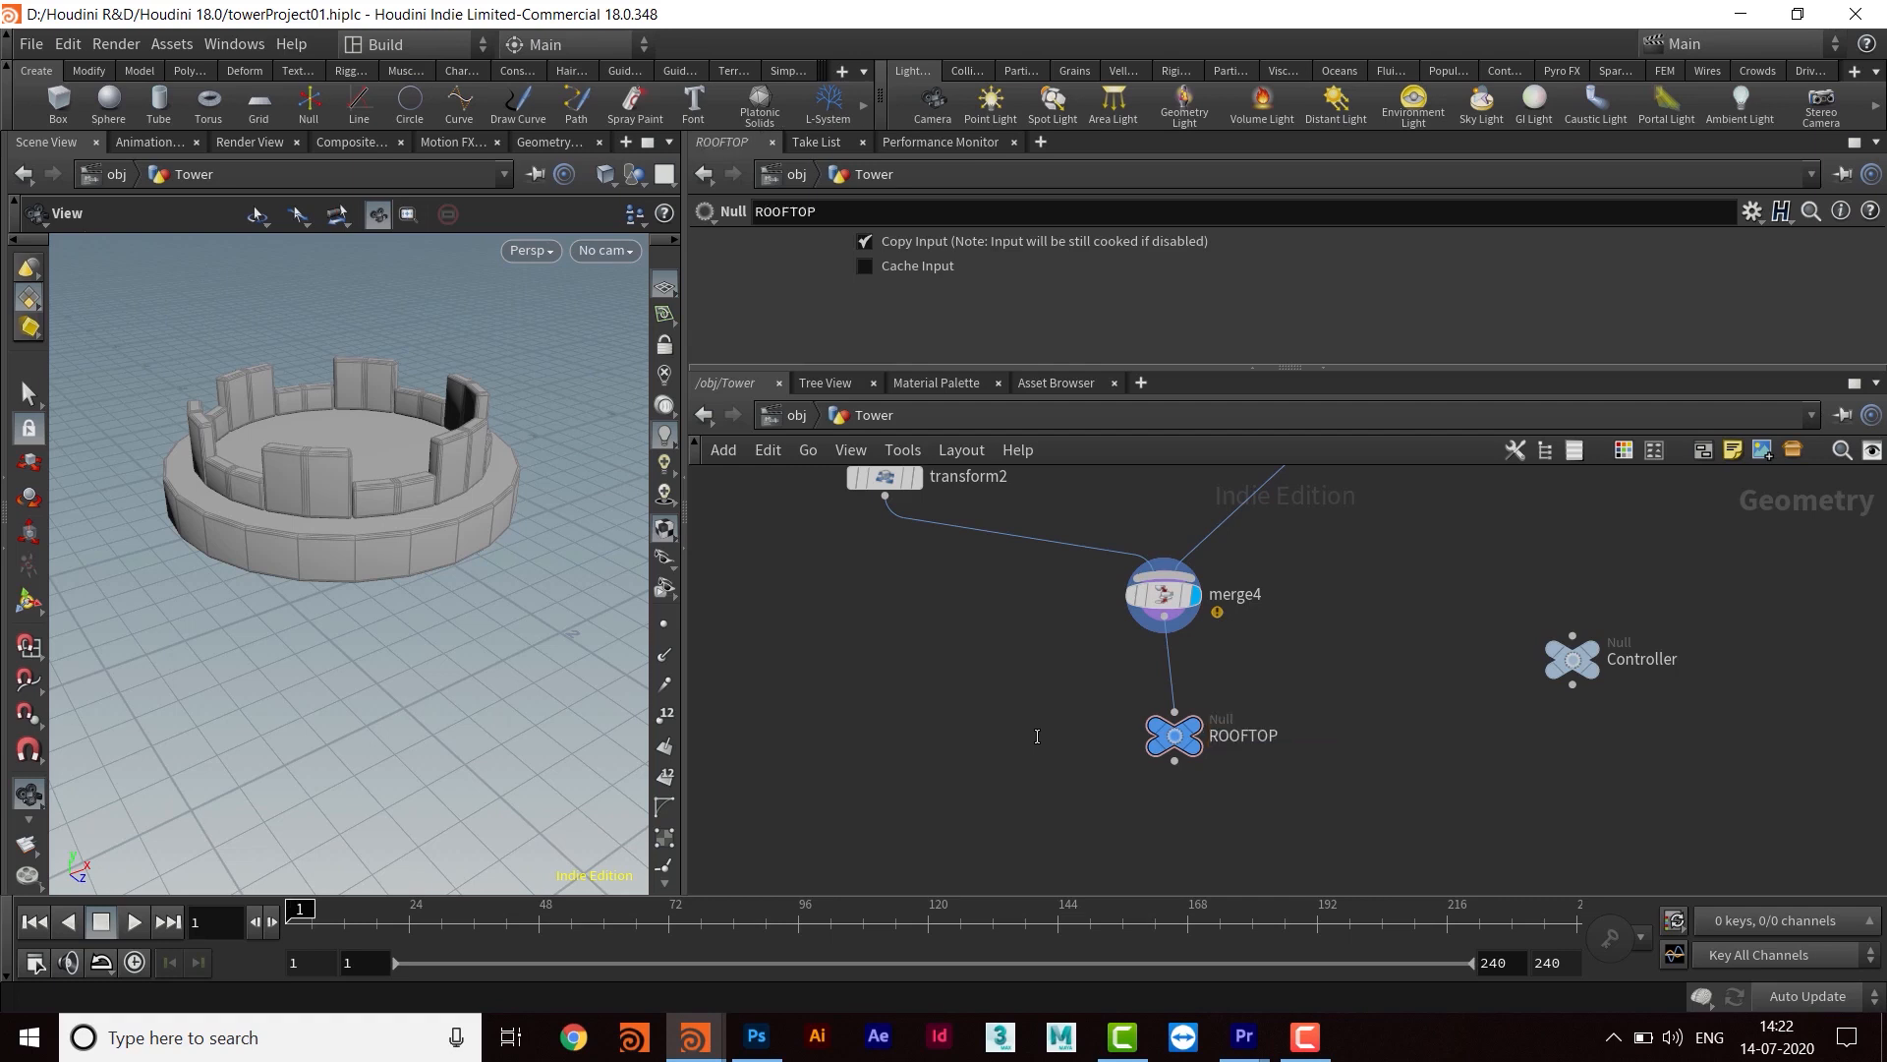
# Align the ROOFTOP null directly beneath merge4 and inspect the assembled rooftop from lower angles
pyautogui.moveTo(1174, 737); pyautogui.dragTo(1164, 748)
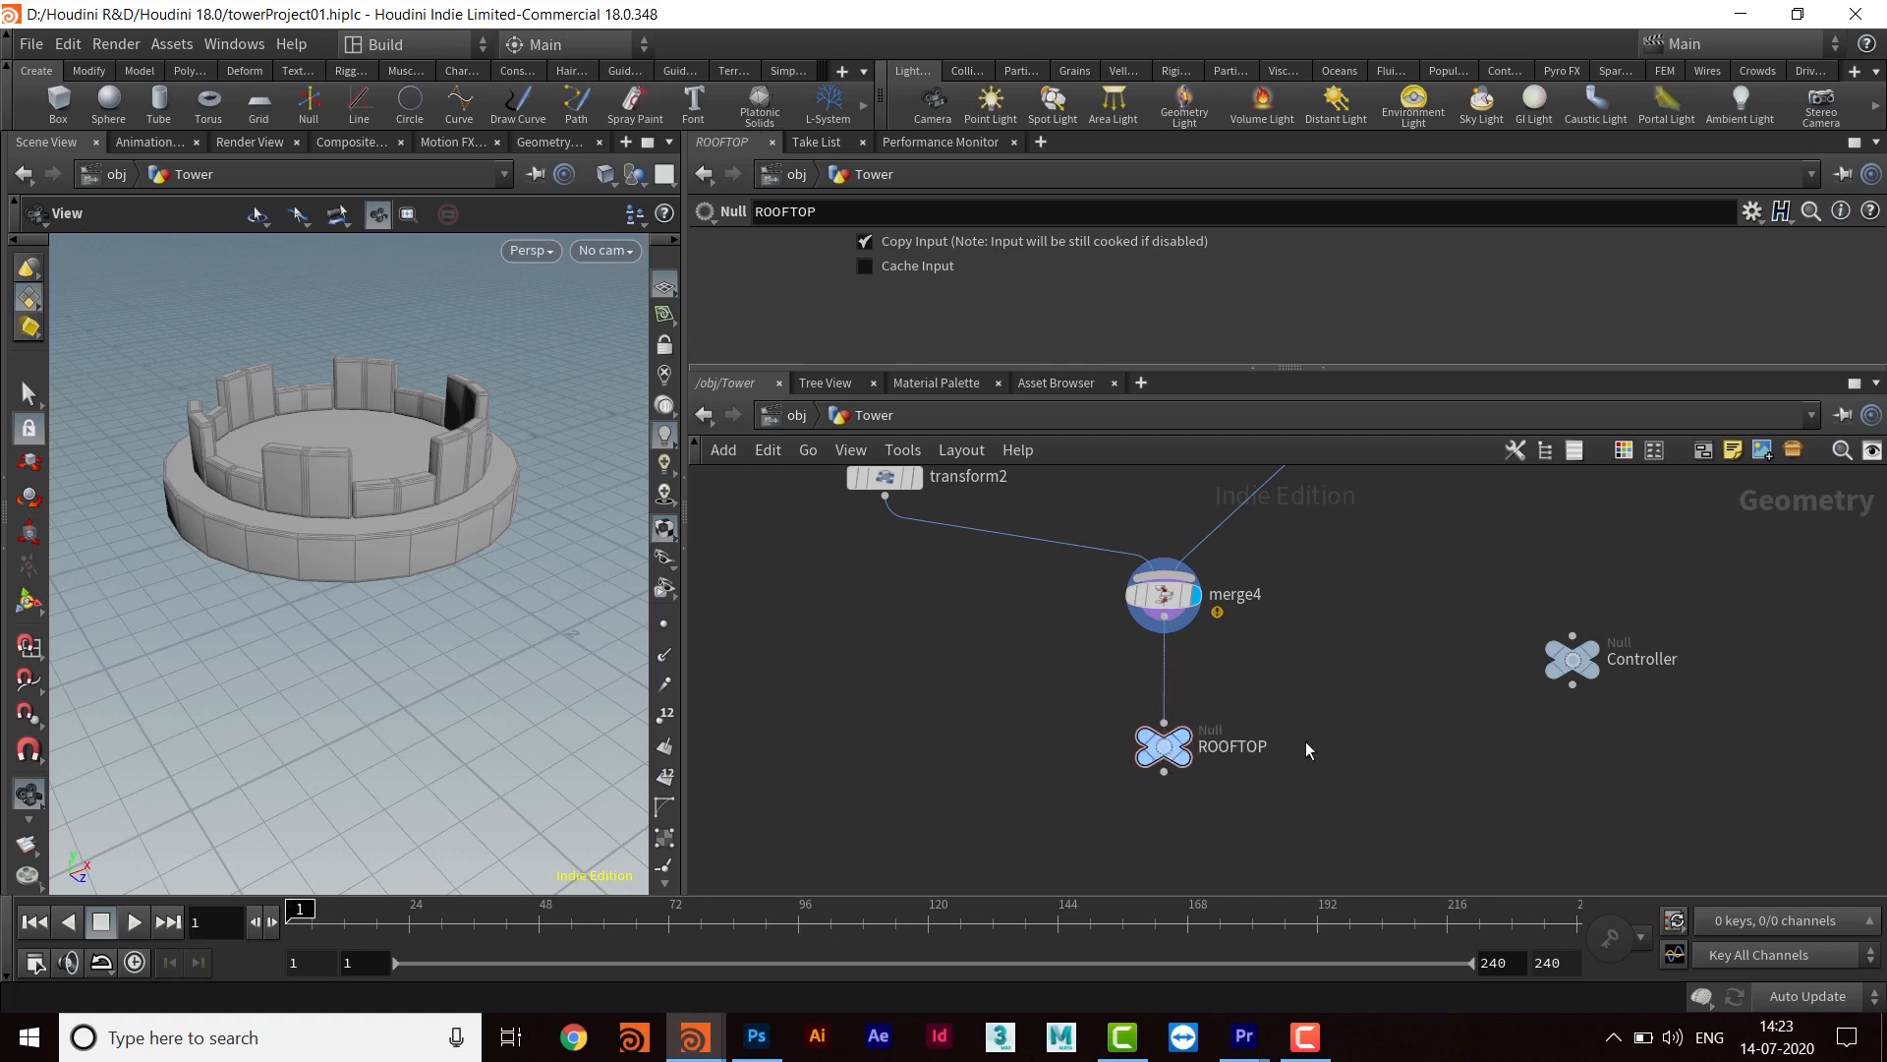
pyautogui.moveTo(1038, 690); pyautogui.dragTo(1127, 698, button='middle')
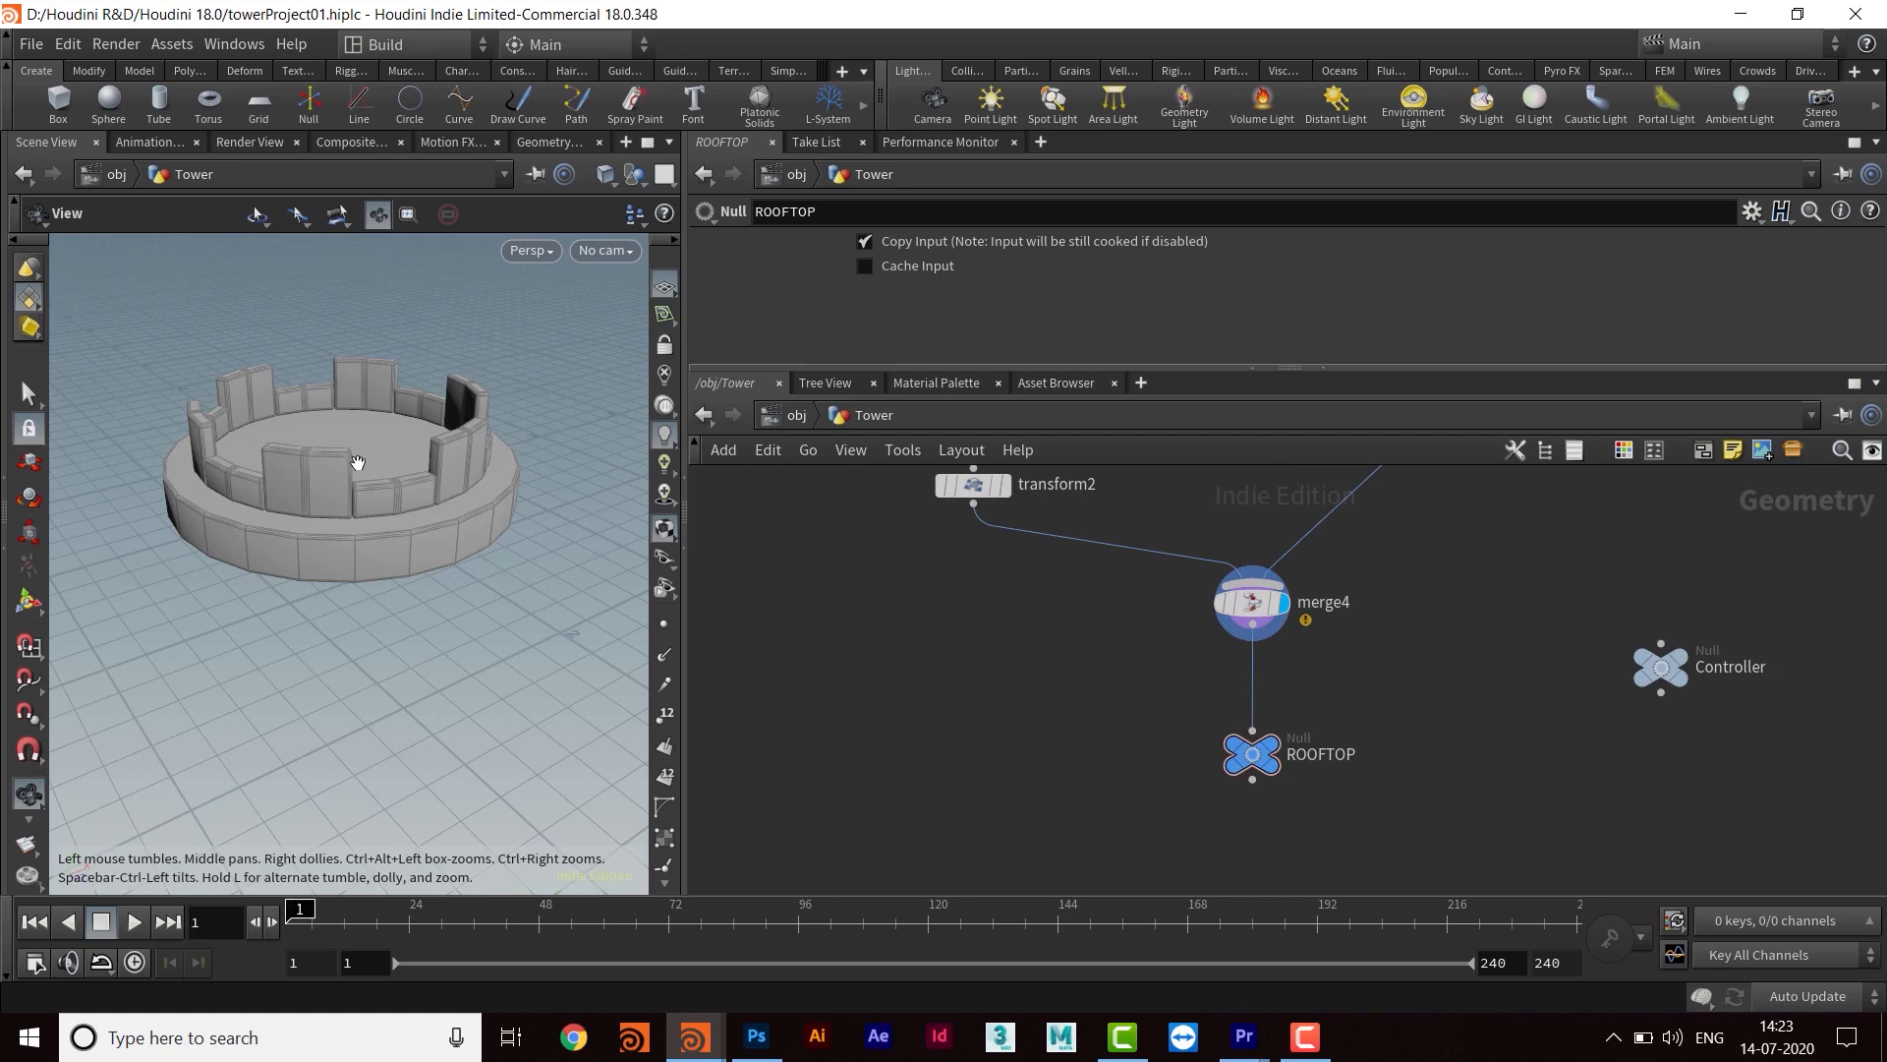
pyautogui.moveTo(413, 511); pyautogui.dragTo(421, 543, button='middle')
pyautogui.moveTo(422, 542); pyautogui.dragTo(435, 518)
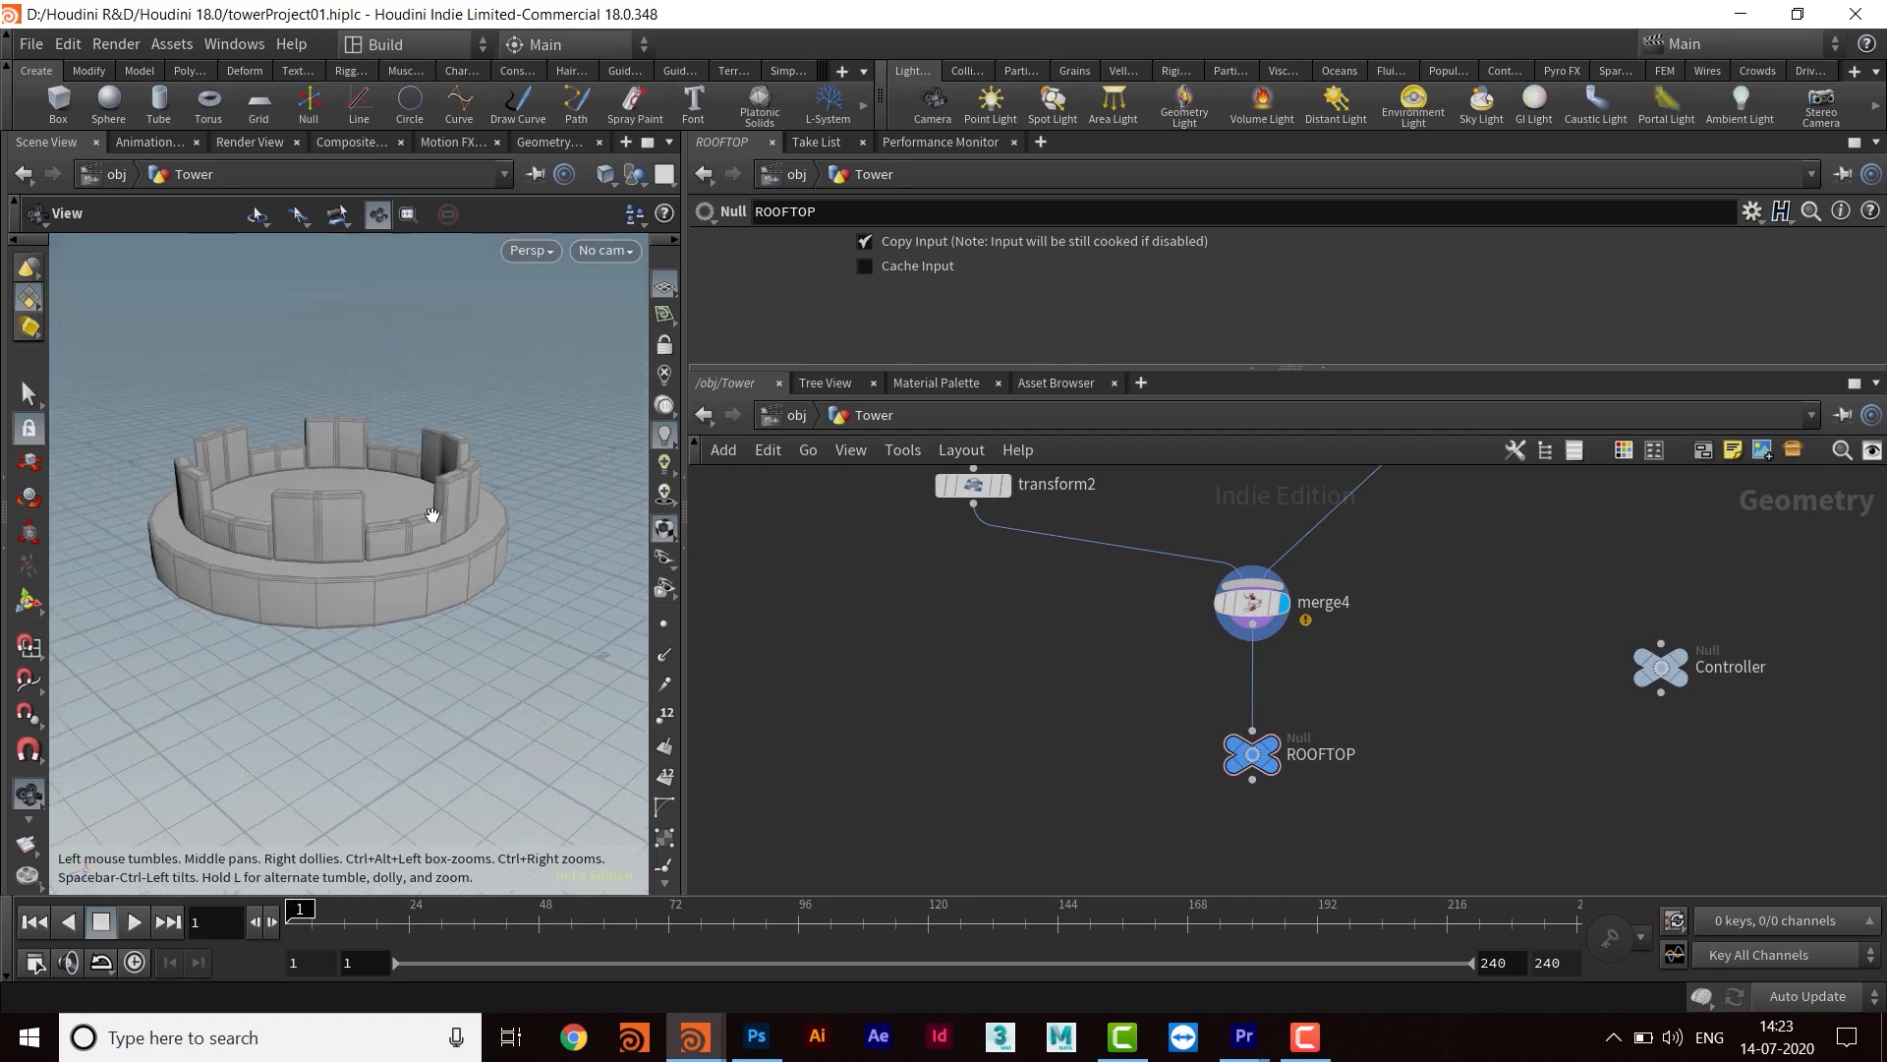
pyautogui.scroll(-6, 1283, 722)
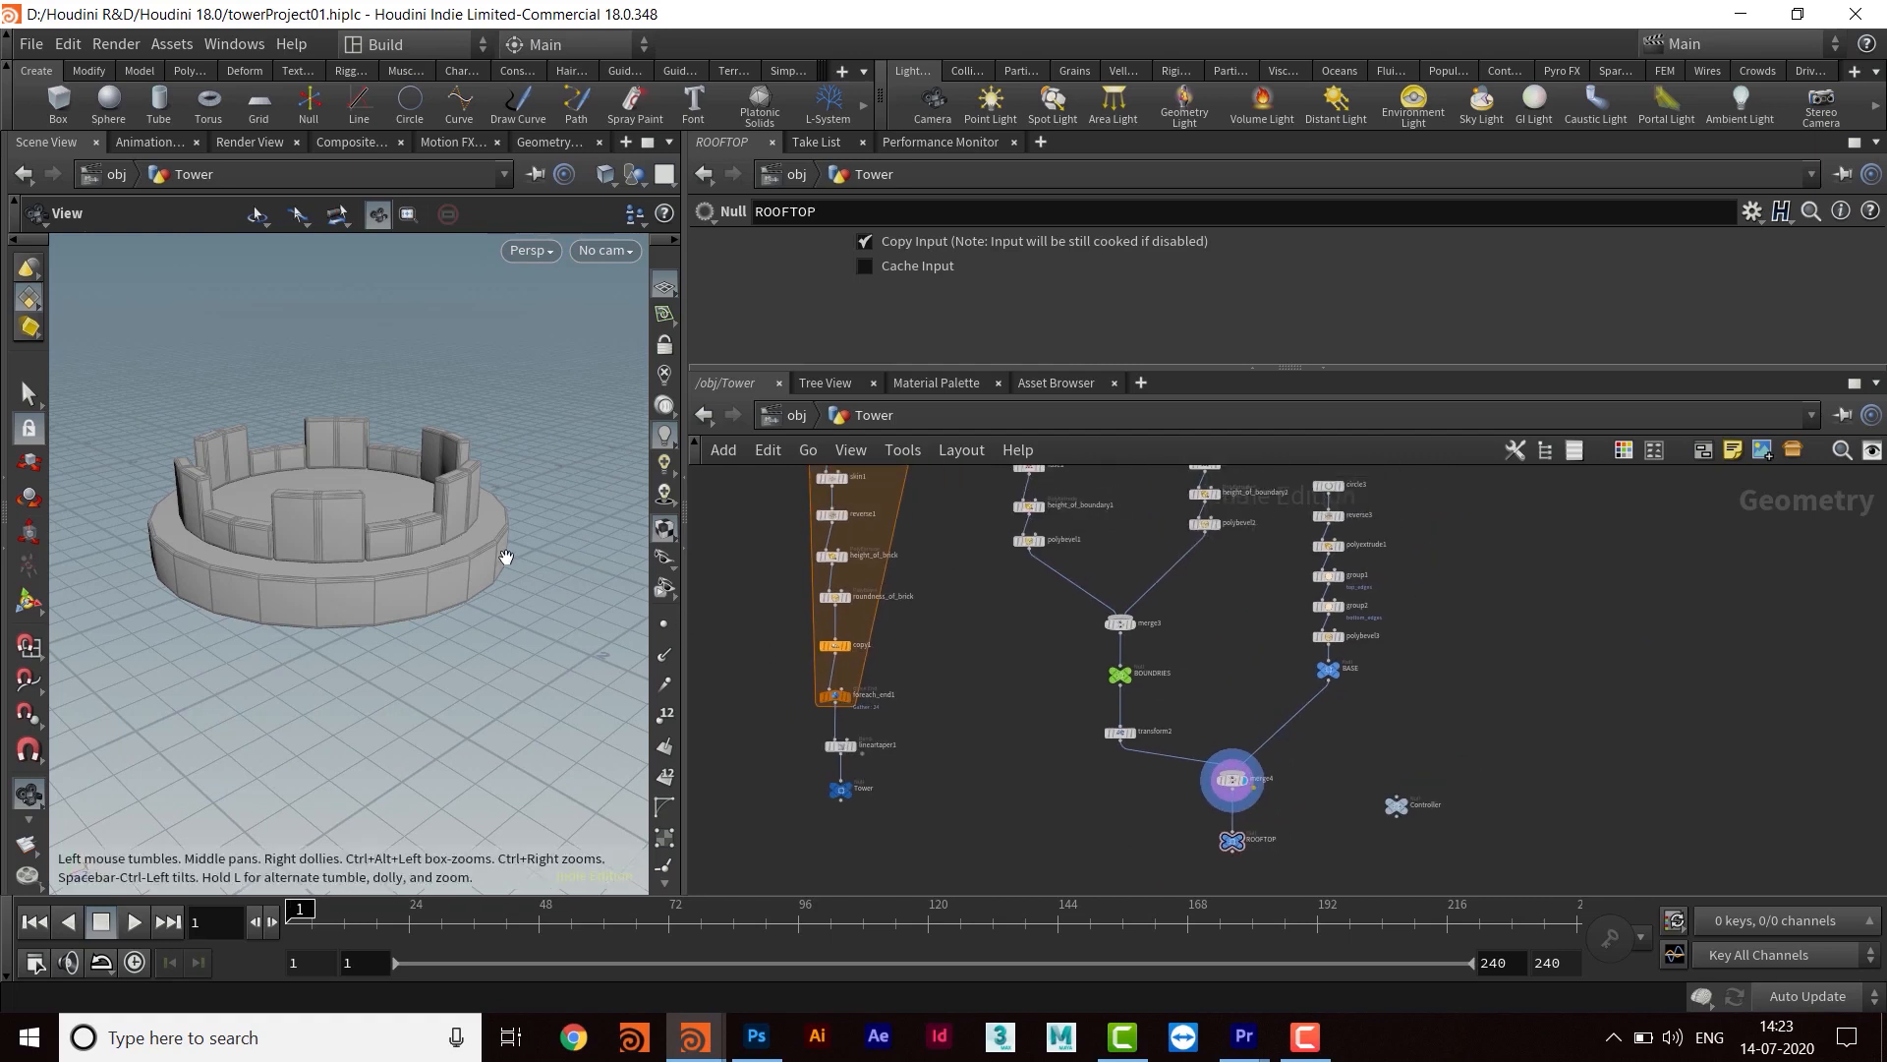
pyautogui.moveTo(387, 576); pyautogui.dragTo(332, 560)
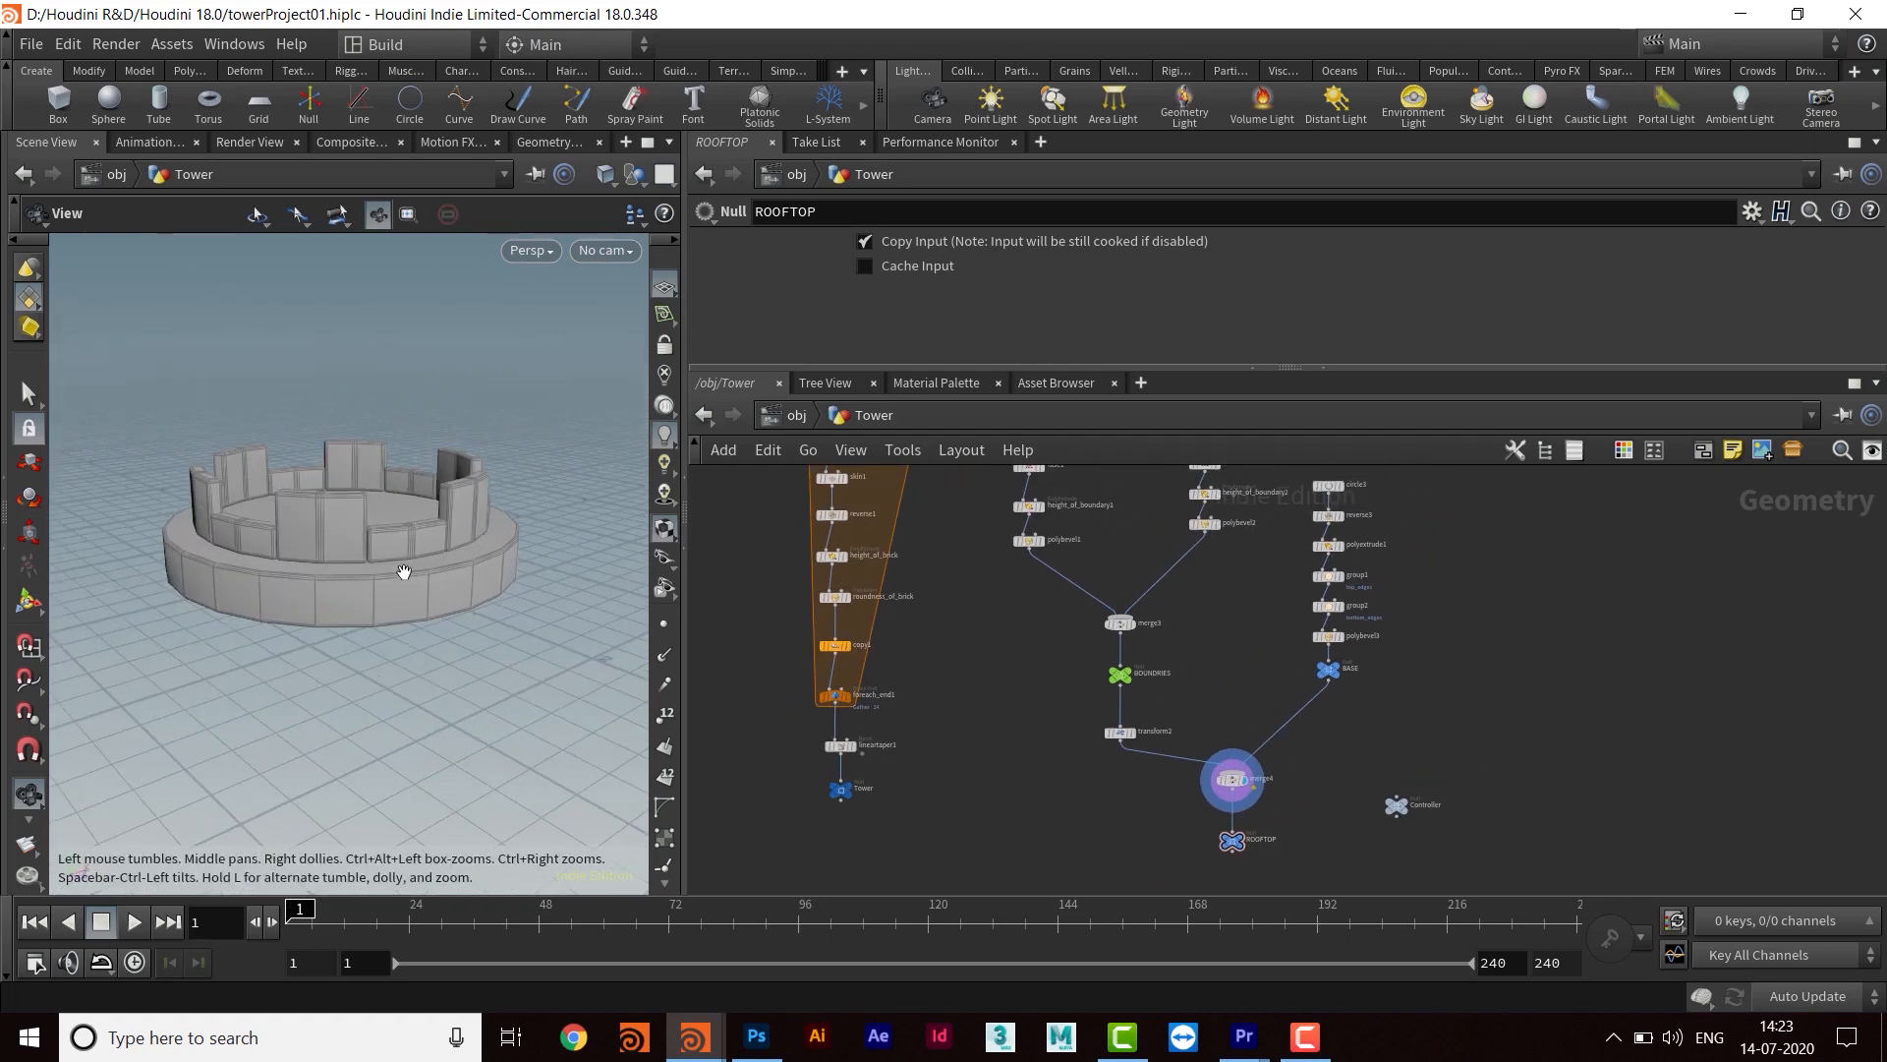
# Review the brick, boundary and base branches, and shift the Controller null slightly lower beside ROOFTOP
pyautogui.moveTo(945, 568); pyautogui.dragTo(961, 789, button='middle')
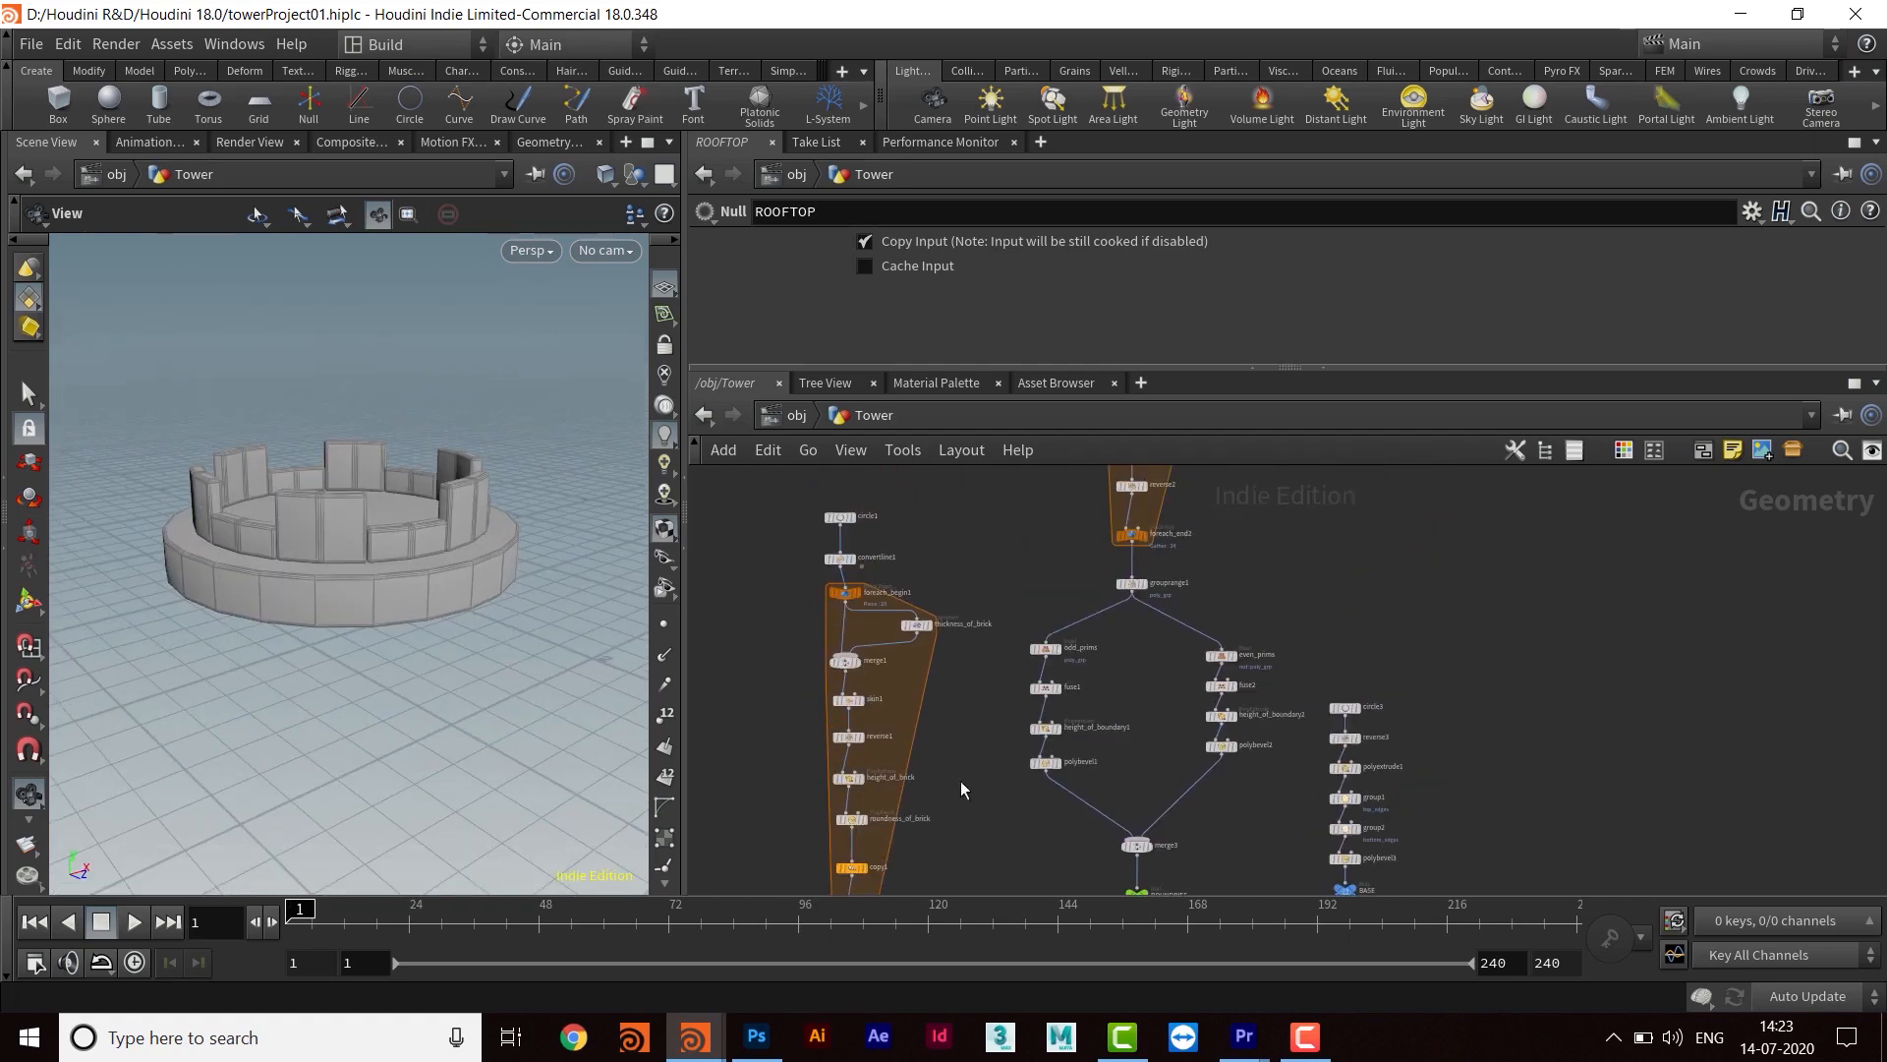
pyautogui.moveTo(969, 681); pyautogui.dragTo(958, 550, button='middle')
pyautogui.moveTo(954, 759); pyautogui.dragTo(1009, 631, button='middle')
pyautogui.scroll(3, 965, 704)
pyautogui.scroll(-3, 1065, 676)
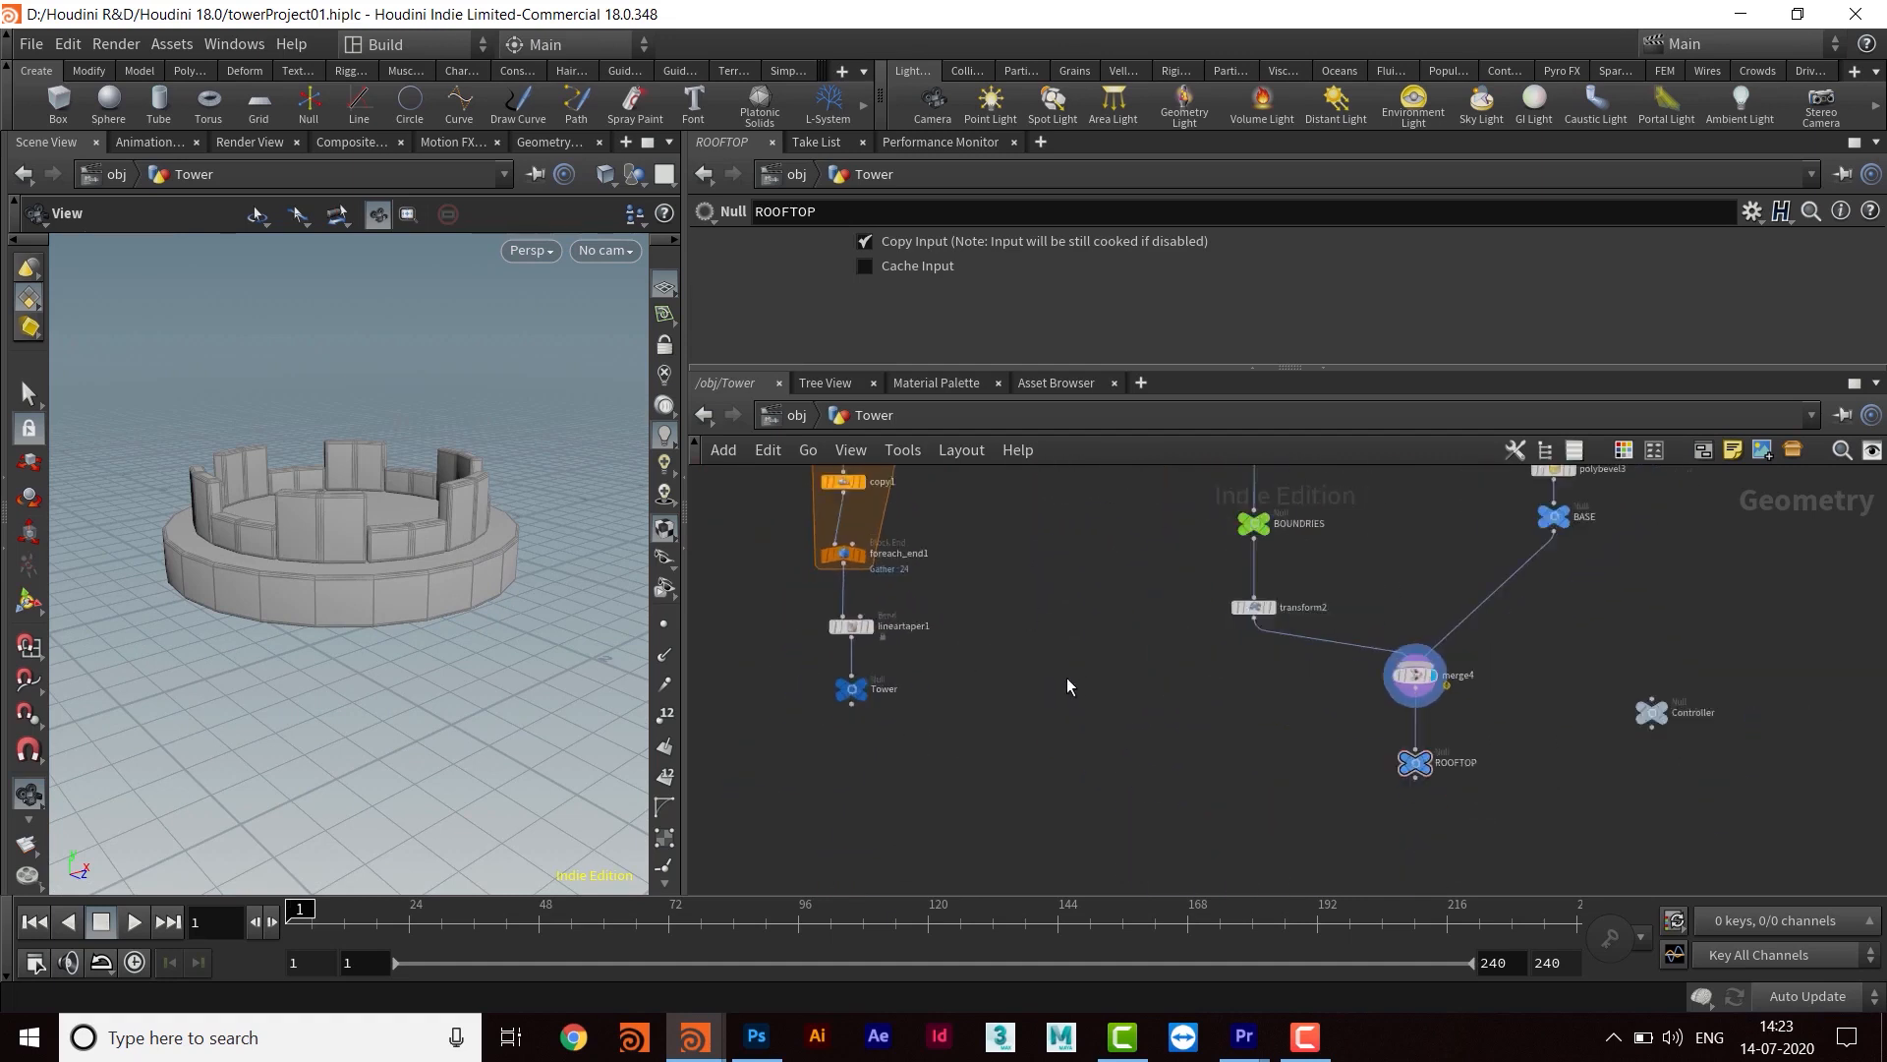
pyautogui.scroll(2, 1101, 747)
pyautogui.moveTo(1138, 717); pyautogui.dragTo(1127, 701, button='middle')
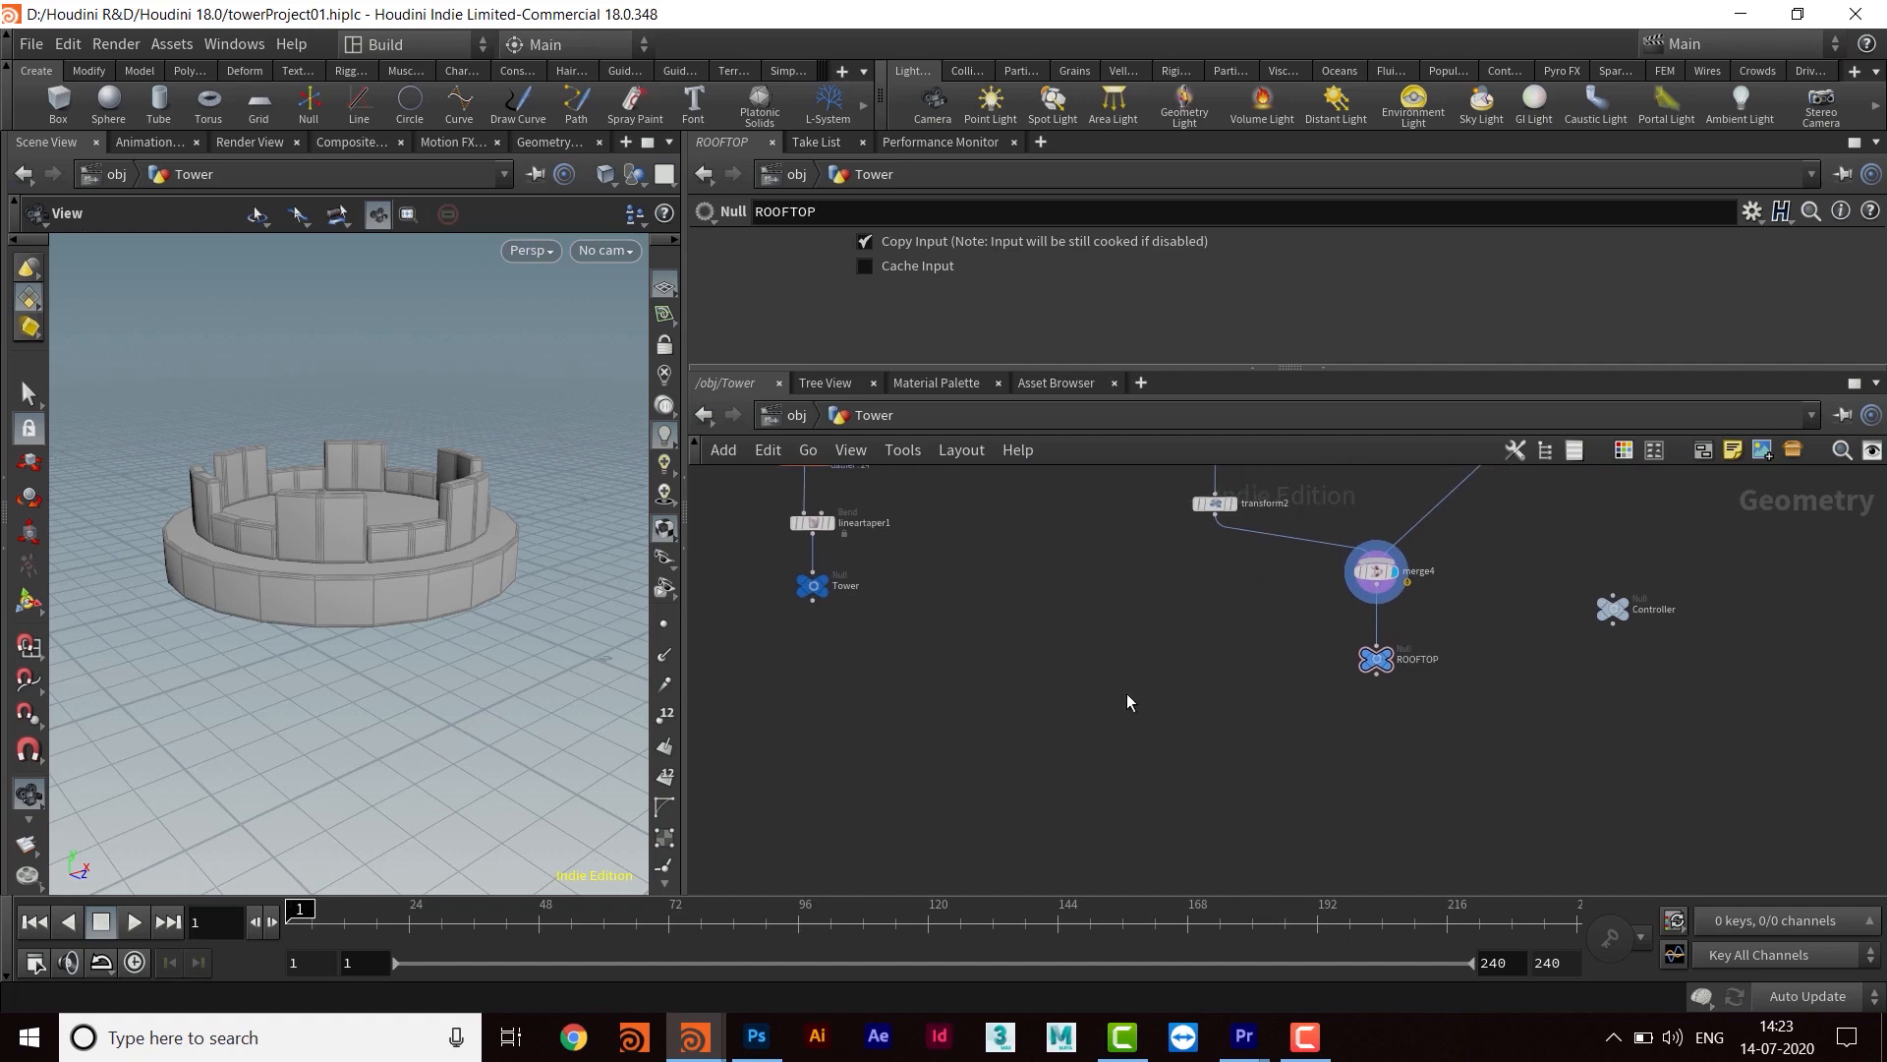
pyautogui.moveTo(1615, 614); pyautogui.dragTo(1632, 672)
# Lower the Tower and ROOFTOP nulls so the two branch ends sit at nearly the same level
pyautogui.scroll(2, 1283, 777)
pyautogui.moveTo(1270, 757); pyautogui.dragTo(1333, 761, button='middle')
pyautogui.moveTo(1236, 801); pyautogui.dragTo(1241, 764, button='middle')
pyautogui.moveTo(1074, 607)
pyautogui.mouseDown(button='middle')
pyautogui.moveTo(1209, 702)
pyautogui.moveTo(1243, 702)
pyautogui.moveTo(1245, 643)
pyautogui.mouseUp(button='middle')
pyautogui.moveTo(932, 522); pyautogui.dragTo(925, 645)
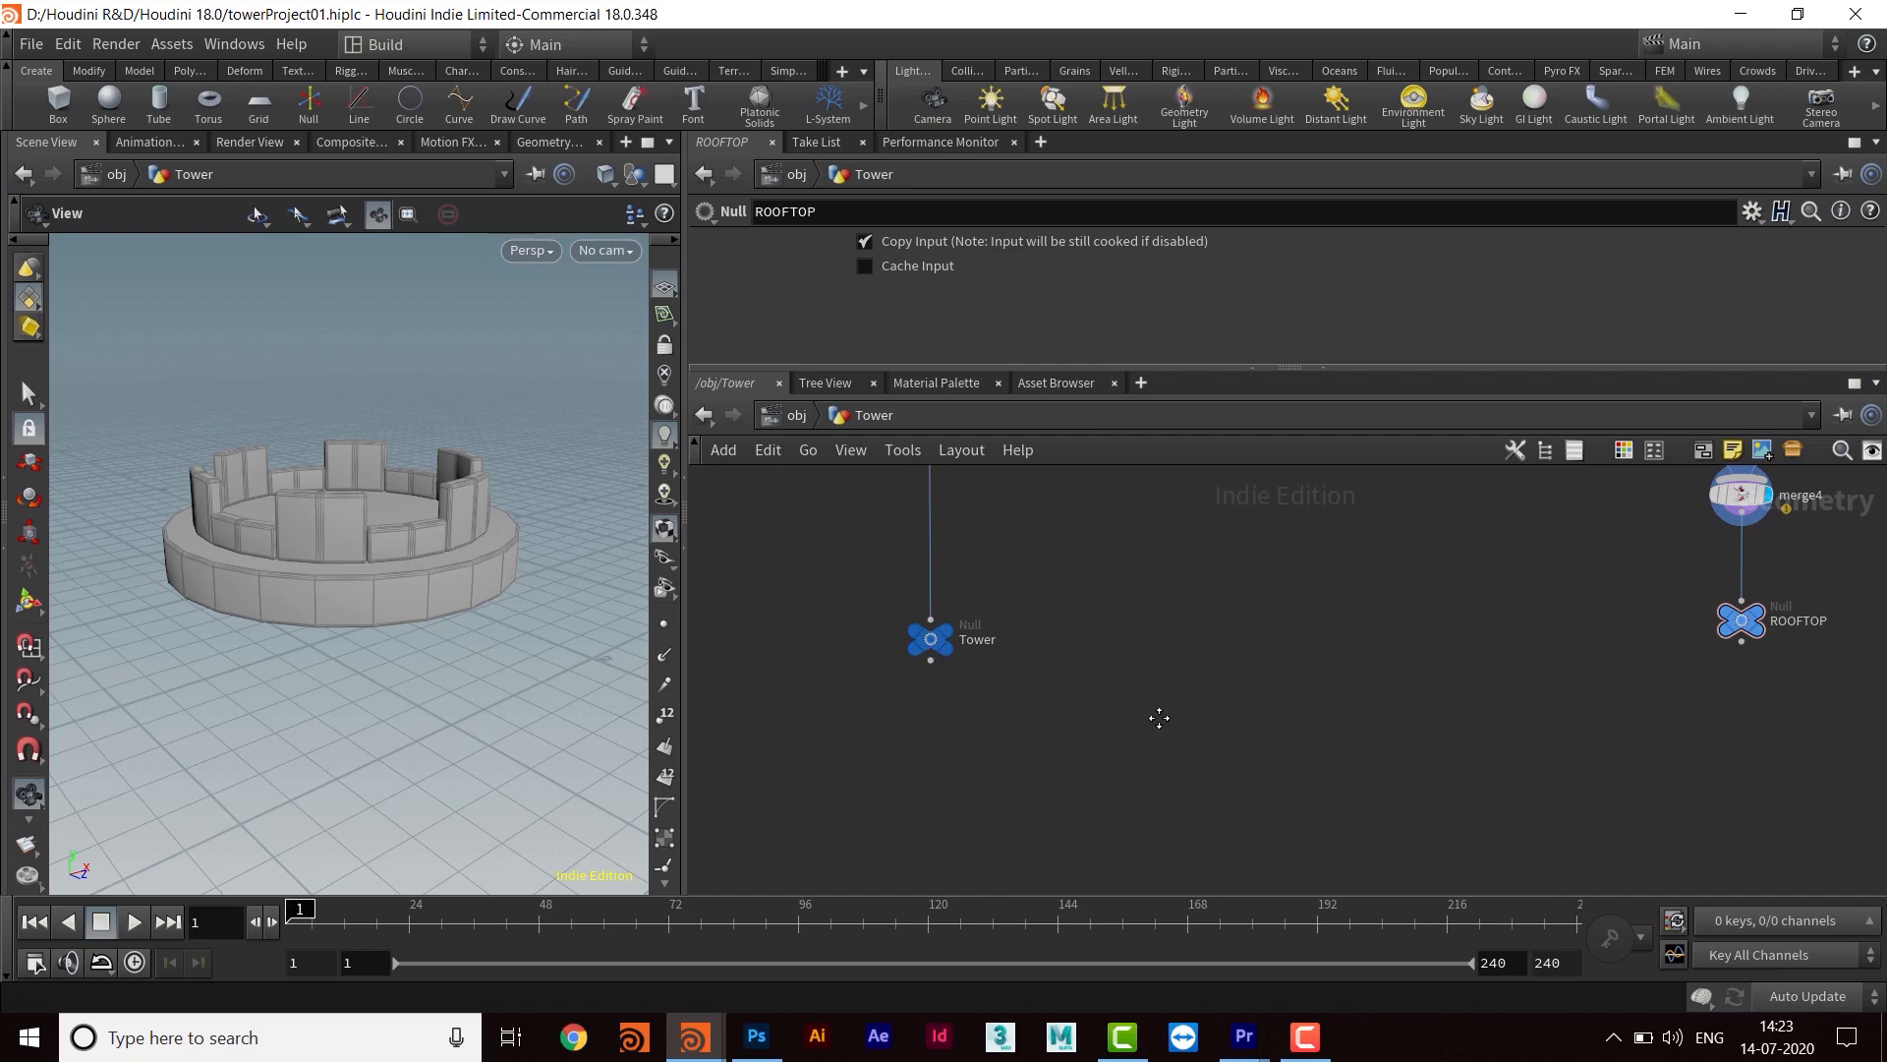
pyautogui.moveTo(1159, 716); pyautogui.dragTo(924, 712, button='middle')
pyautogui.moveTo(1201, 633)
pyautogui.mouseDown(button='middle')
pyautogui.moveTo(1082, 627)
pyautogui.moveTo(1203, 640)
pyautogui.mouseUp(button='middle')
pyautogui.moveTo(1355, 619); pyautogui.dragTo(1350, 653)
pyautogui.moveTo(1018, 682); pyautogui.dragTo(1370, 650, button='middle')
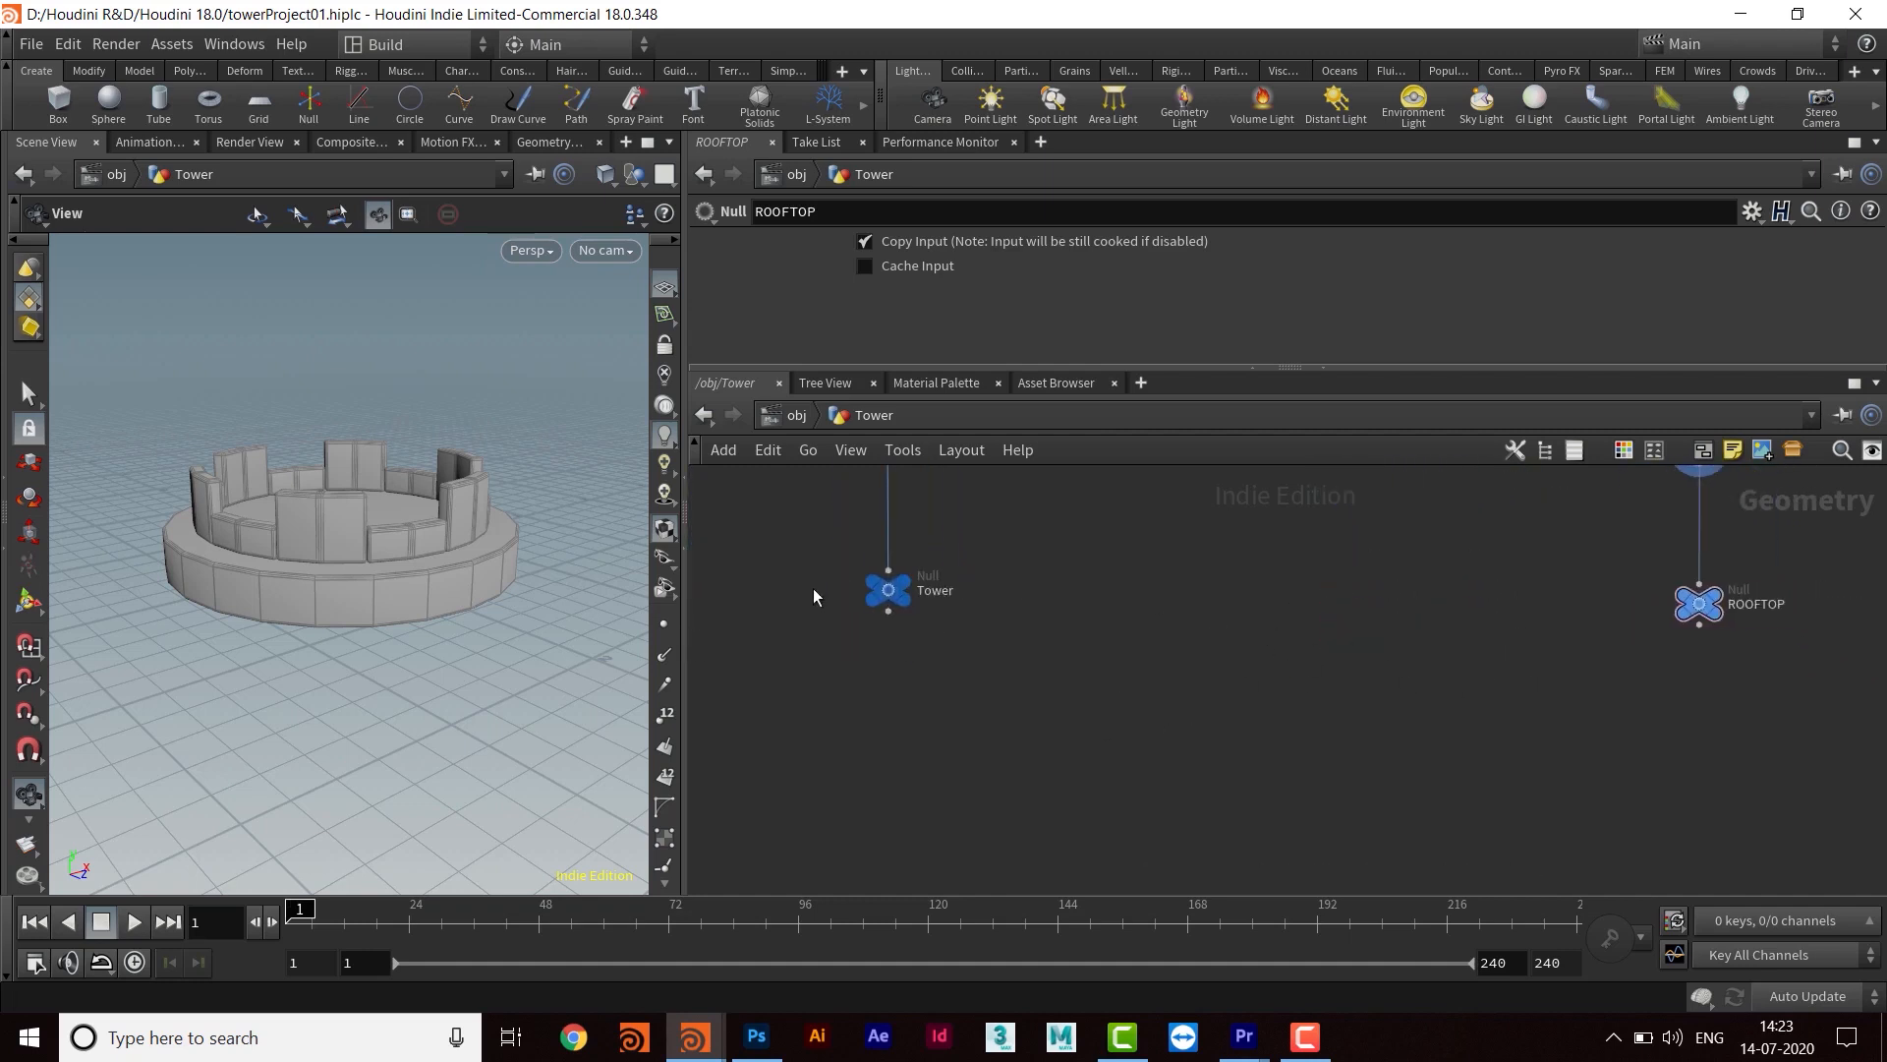
pyautogui.moveTo(893, 594); pyautogui.dragTo(894, 617)
# Add a Switch node below the two branch ends and connect the Tower and ROOFTOP nulls to its input
pyautogui.moveTo(1037, 687); pyautogui.dragTo(991, 654, button='middle')
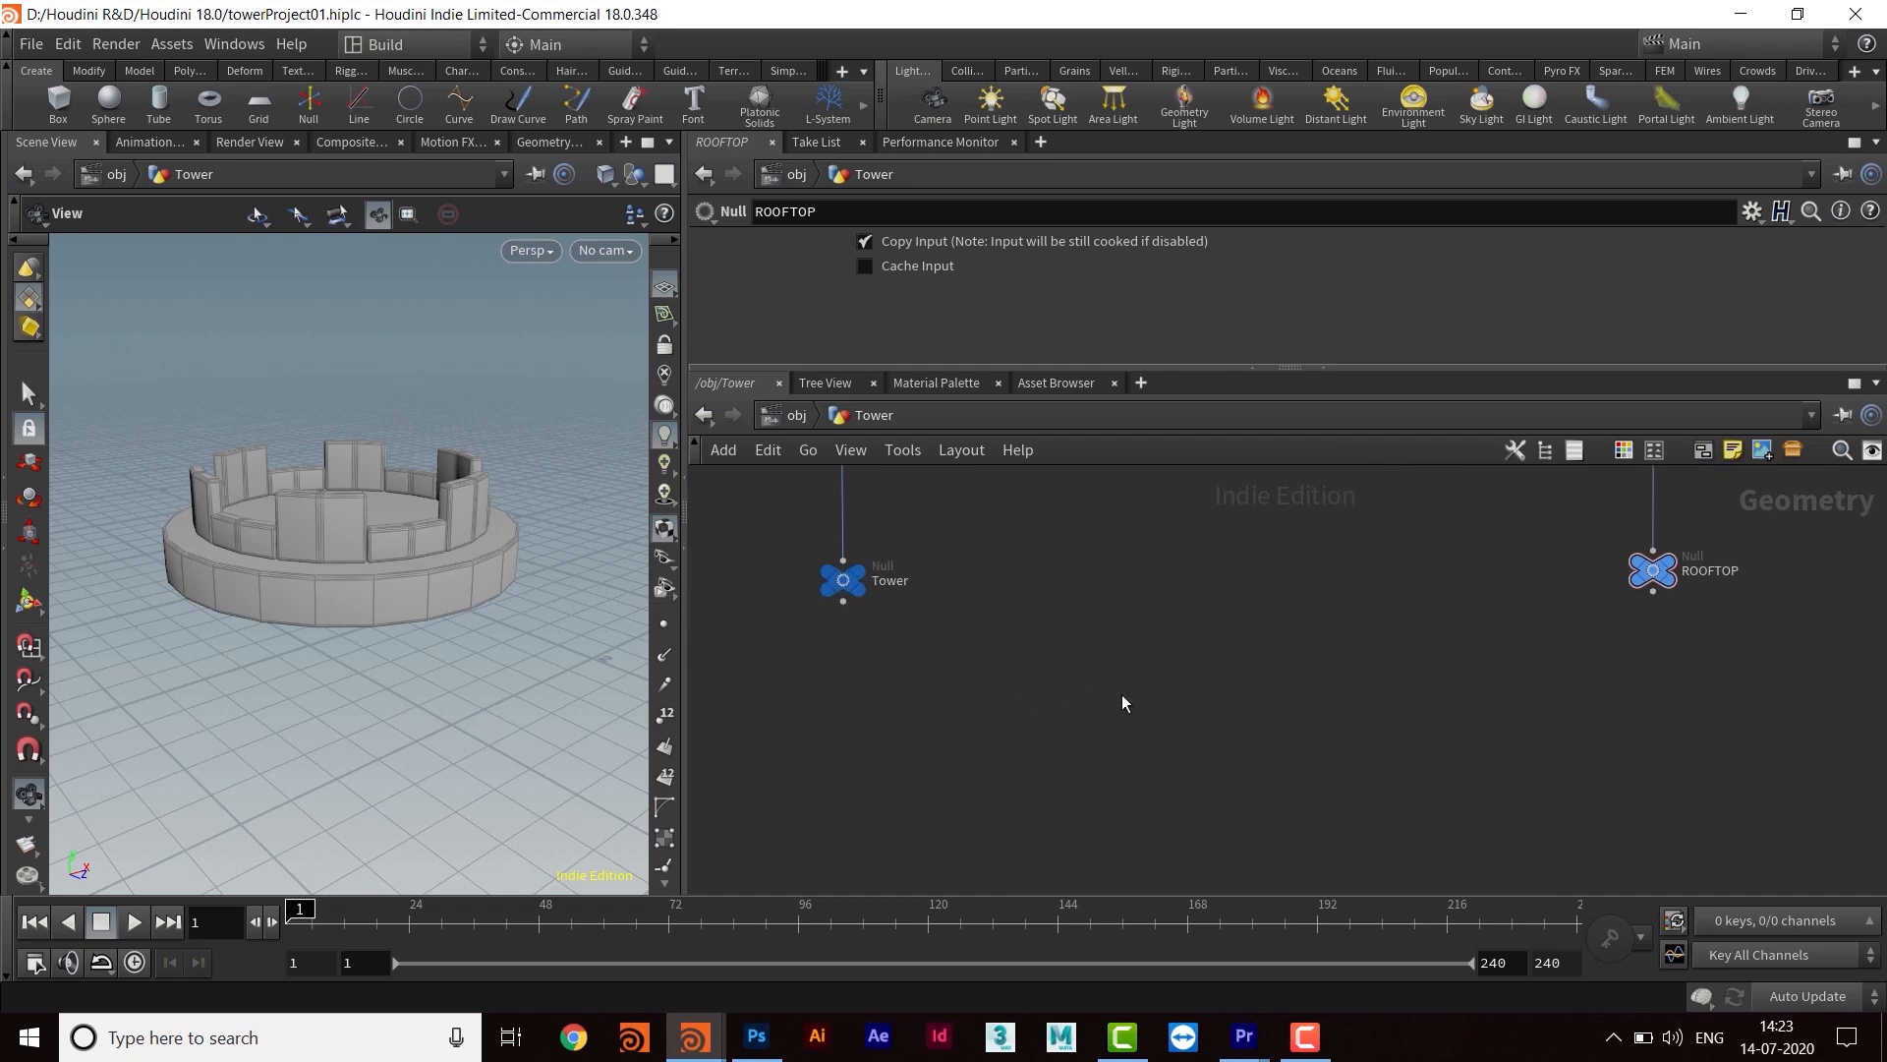
pyautogui.press('Tab')
pyautogui.write('SWI')
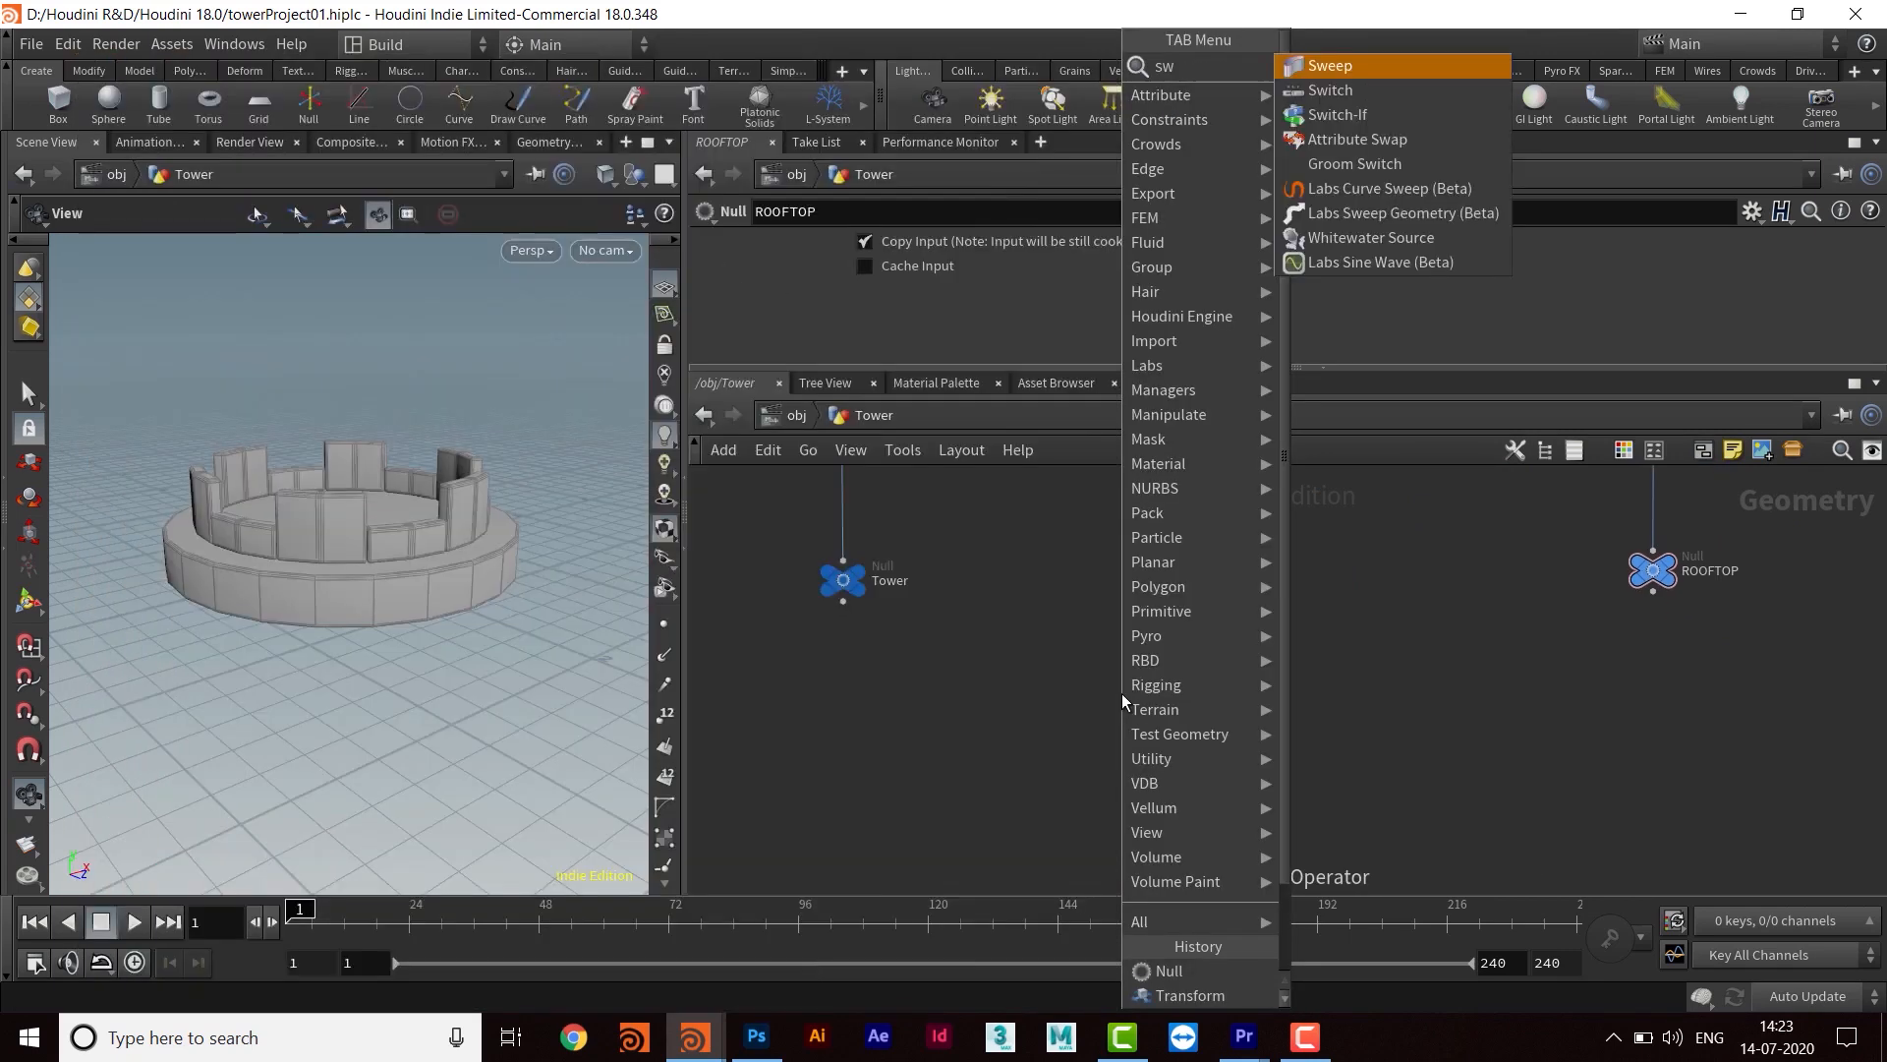
pyautogui.press('Return')
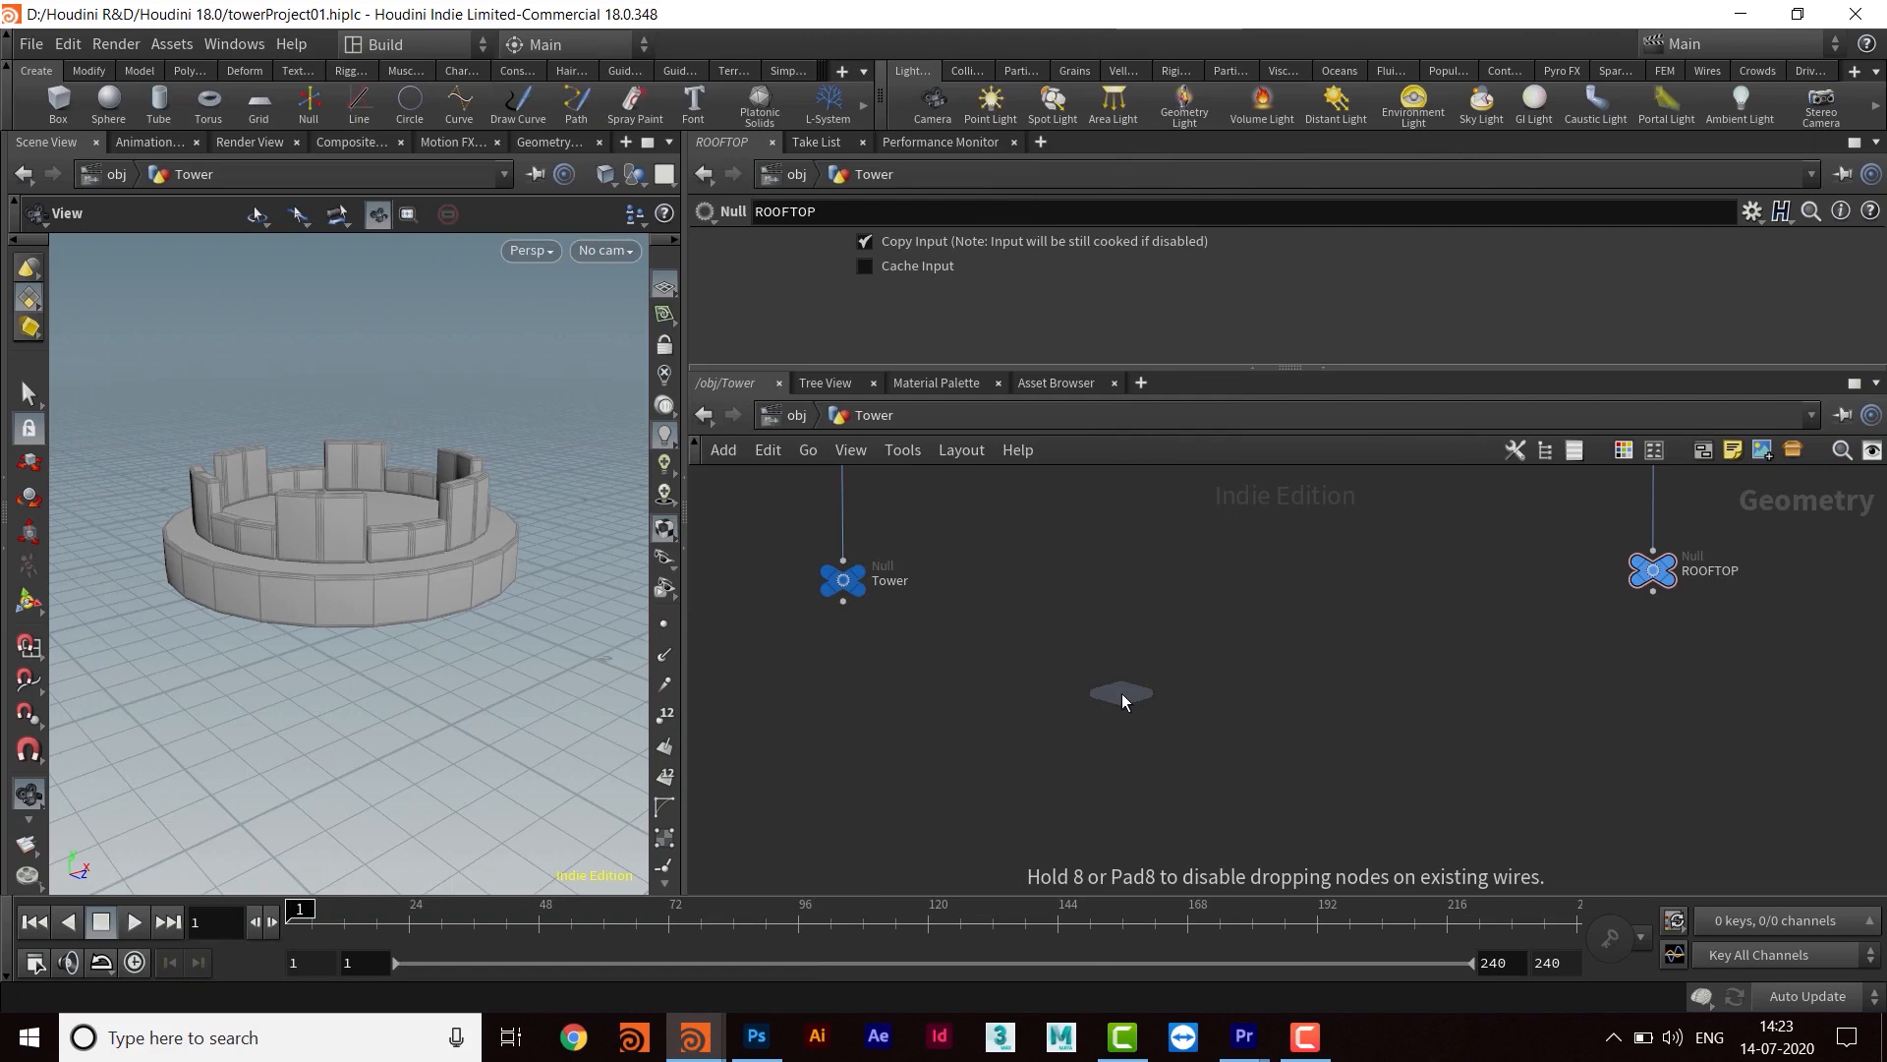
pyautogui.click(1279, 799)
pyautogui.moveTo(781, 521); pyautogui.dragTo(1762, 651)
pyautogui.moveTo(1653, 605); pyautogui.dragTo(1278, 778)
# Display the output of switch1 and examine the brick tower from several angles
pyautogui.scroll(5, 1357, 845)
pyautogui.click(1236, 795)
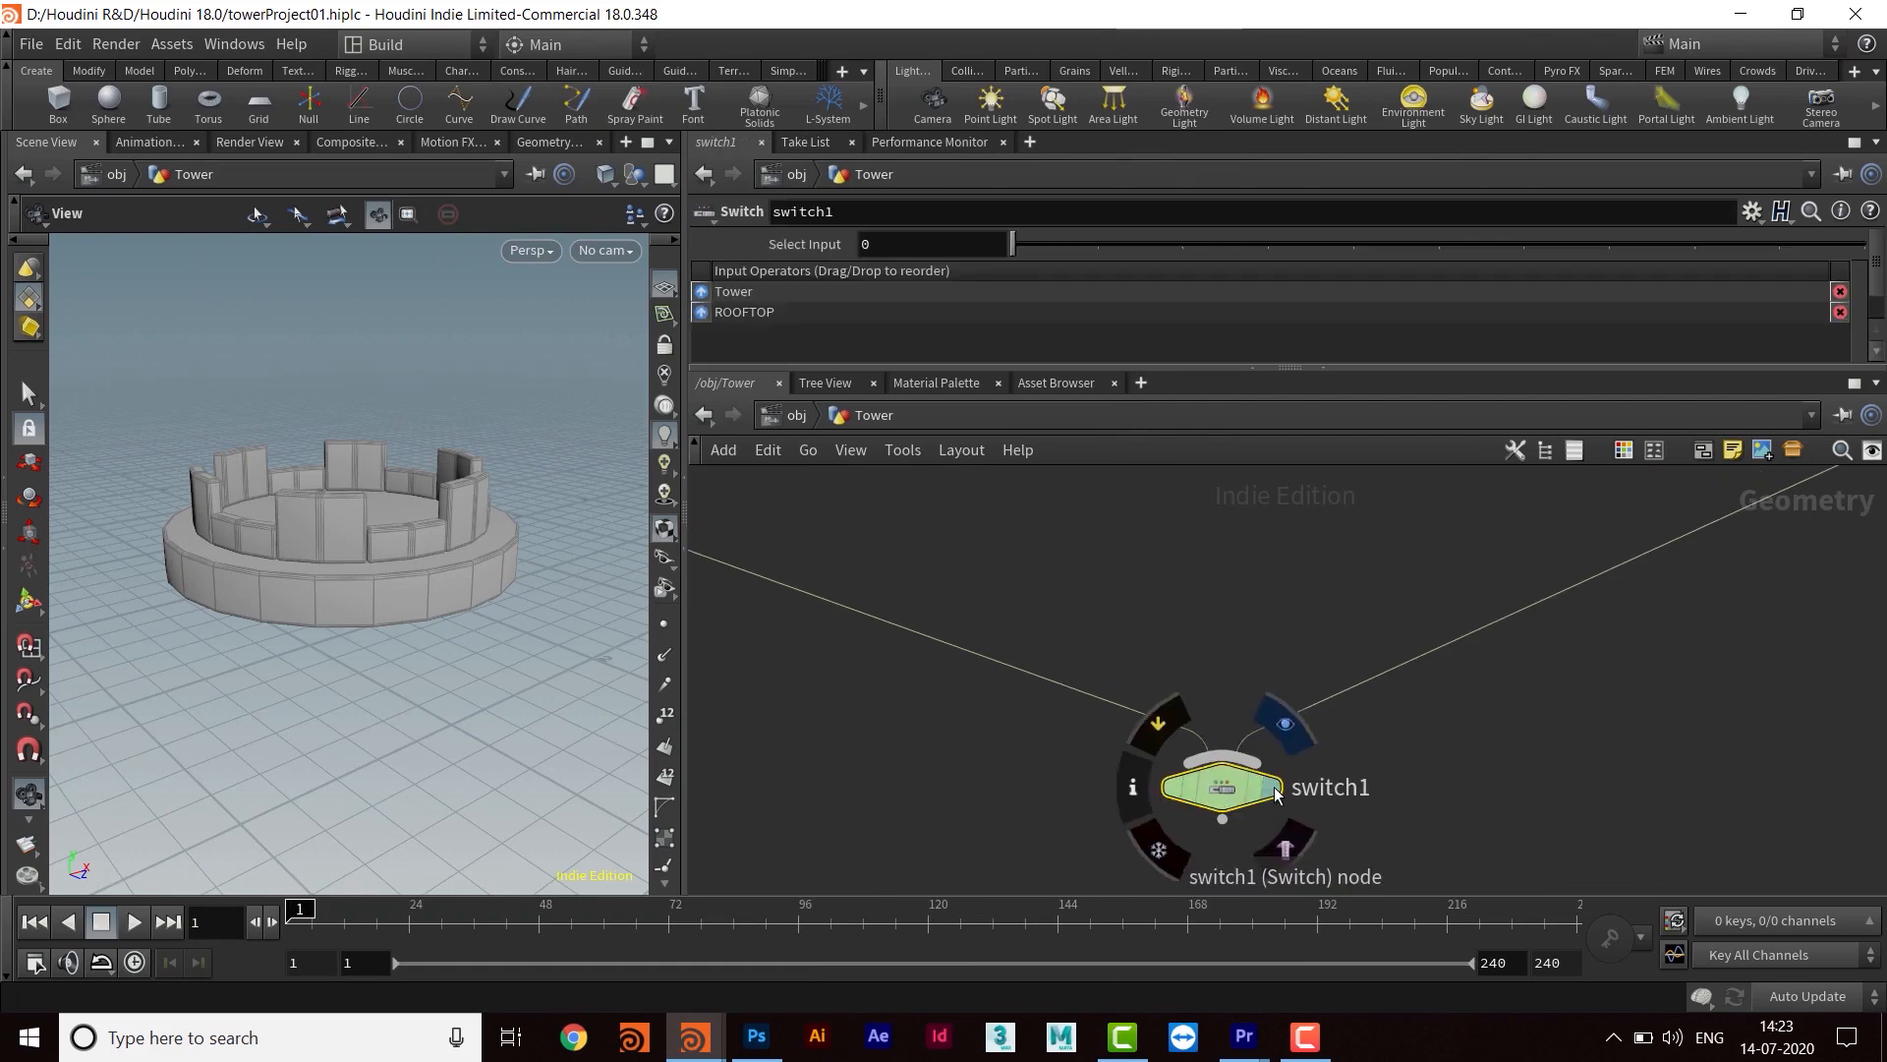
pyautogui.click(1269, 787)
pyautogui.moveTo(568, 594); pyautogui.dragTo(118, 620, button='right')
pyautogui.moveTo(380, 510); pyautogui.dragTo(246, 722, button='middle')
pyautogui.moveTo(426, 511); pyautogui.dragTo(347, 584)
pyautogui.moveTo(347, 584); pyautogui.dragTo(468, 535, button='right')
pyautogui.moveTo(468, 534); pyautogui.dragTo(455, 581)
pyautogui.moveTo(456, 581); pyautogui.dragTo(473, 553, button='middle')
pyautogui.moveTo(473, 553)
pyautogui.mouseDown()
pyautogui.moveTo(409, 678)
pyautogui.moveTo(481, 599)
pyautogui.moveTo(455, 492)
pyautogui.moveTo(447, 585)
pyautogui.moveTo(455, 547)
pyautogui.mouseUp()
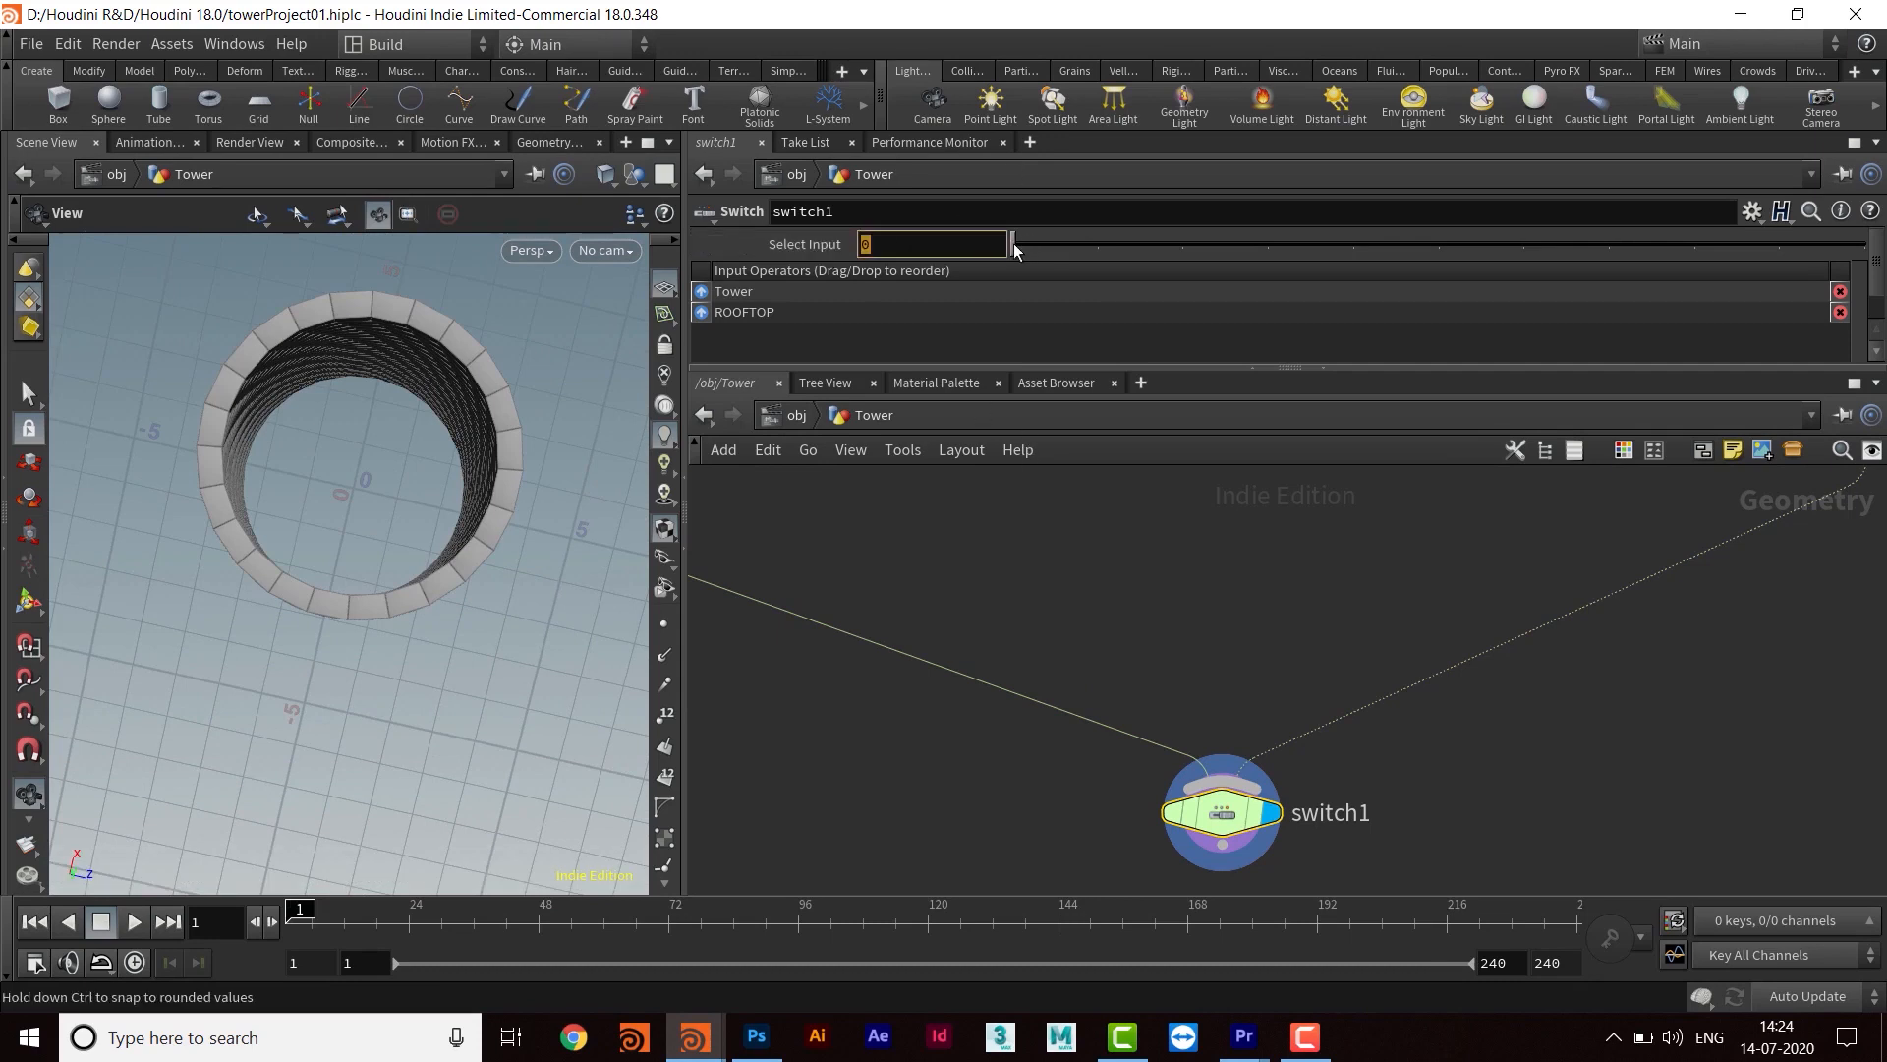
# Preview the rooftop by setting switch1's Select Input to 1, and return it to 0
pyautogui.moveTo(1036, 246); pyautogui.dragTo(1093, 250)
pyautogui.moveTo(518, 527); pyautogui.dragTo(409, 588)
pyautogui.moveTo(1563, 476); pyautogui.dragTo(1247, 570, button='middle')
pyautogui.scroll(-3, 865, 771)
pyautogui.moveTo(1072, 715); pyautogui.dragTo(1106, 621, button='middle')
pyautogui.moveTo(1028, 558); pyautogui.dragTo(1025, 632, button='middle')
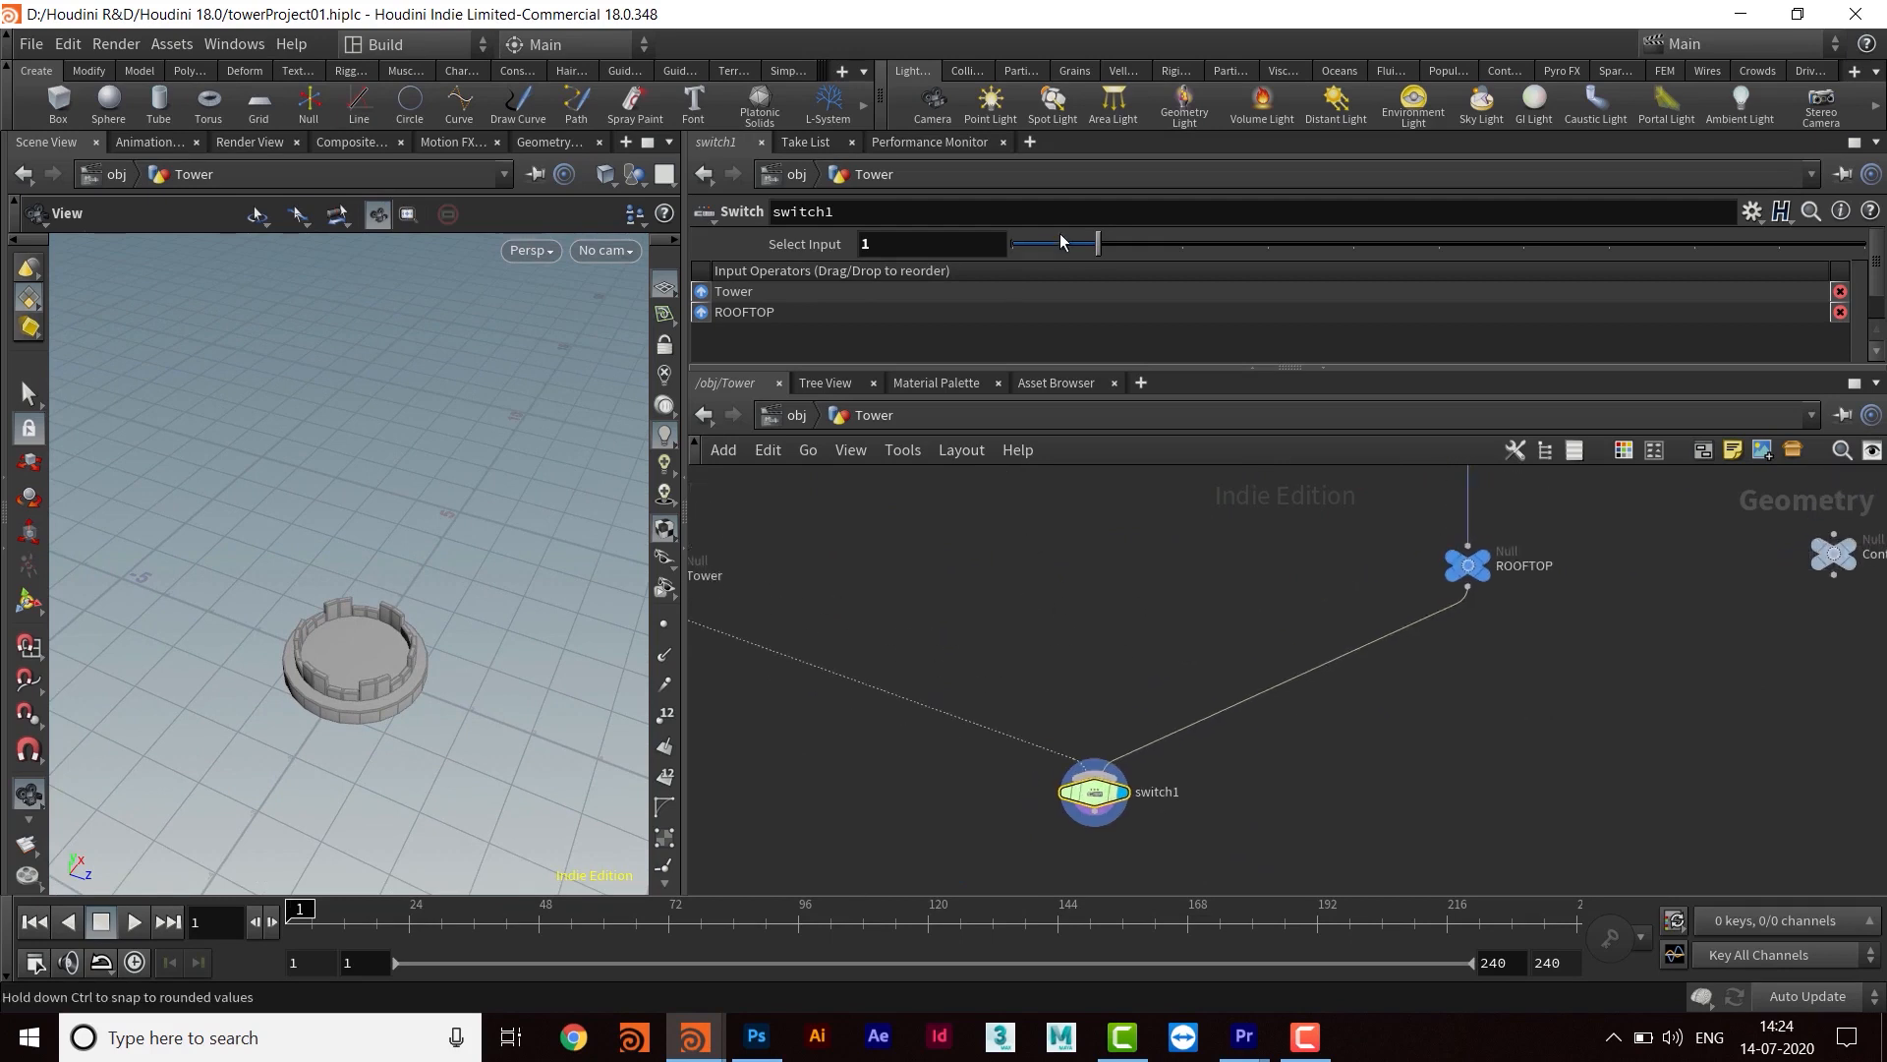
pyautogui.moveTo(975, 244); pyautogui.dragTo(971, 244)
# Select circle2 at the head of the boundary network, enlarge the parameter area and set its Uniform Scale to 2
pyautogui.moveTo(1092, 511); pyautogui.dragTo(961, 714, button='middle')
pyautogui.moveTo(1036, 575); pyautogui.dragTo(951, 749, button='middle')
pyautogui.scroll(-2, 1285, 572)
pyautogui.moveTo(1278, 715); pyautogui.dragTo(1248, 812, button='middle')
pyautogui.moveTo(1229, 487); pyautogui.dragTo(1225, 801, button='middle')
pyautogui.moveTo(1096, 476); pyautogui.dragTo(1183, 811, button='middle')
pyautogui.moveTo(1277, 560); pyautogui.dragTo(1244, 776, button='middle')
pyautogui.scroll(5, 1241, 658)
pyautogui.moveTo(757, 477); pyautogui.dragTo(1125, 553, button='middle')
pyautogui.click(1126, 553)
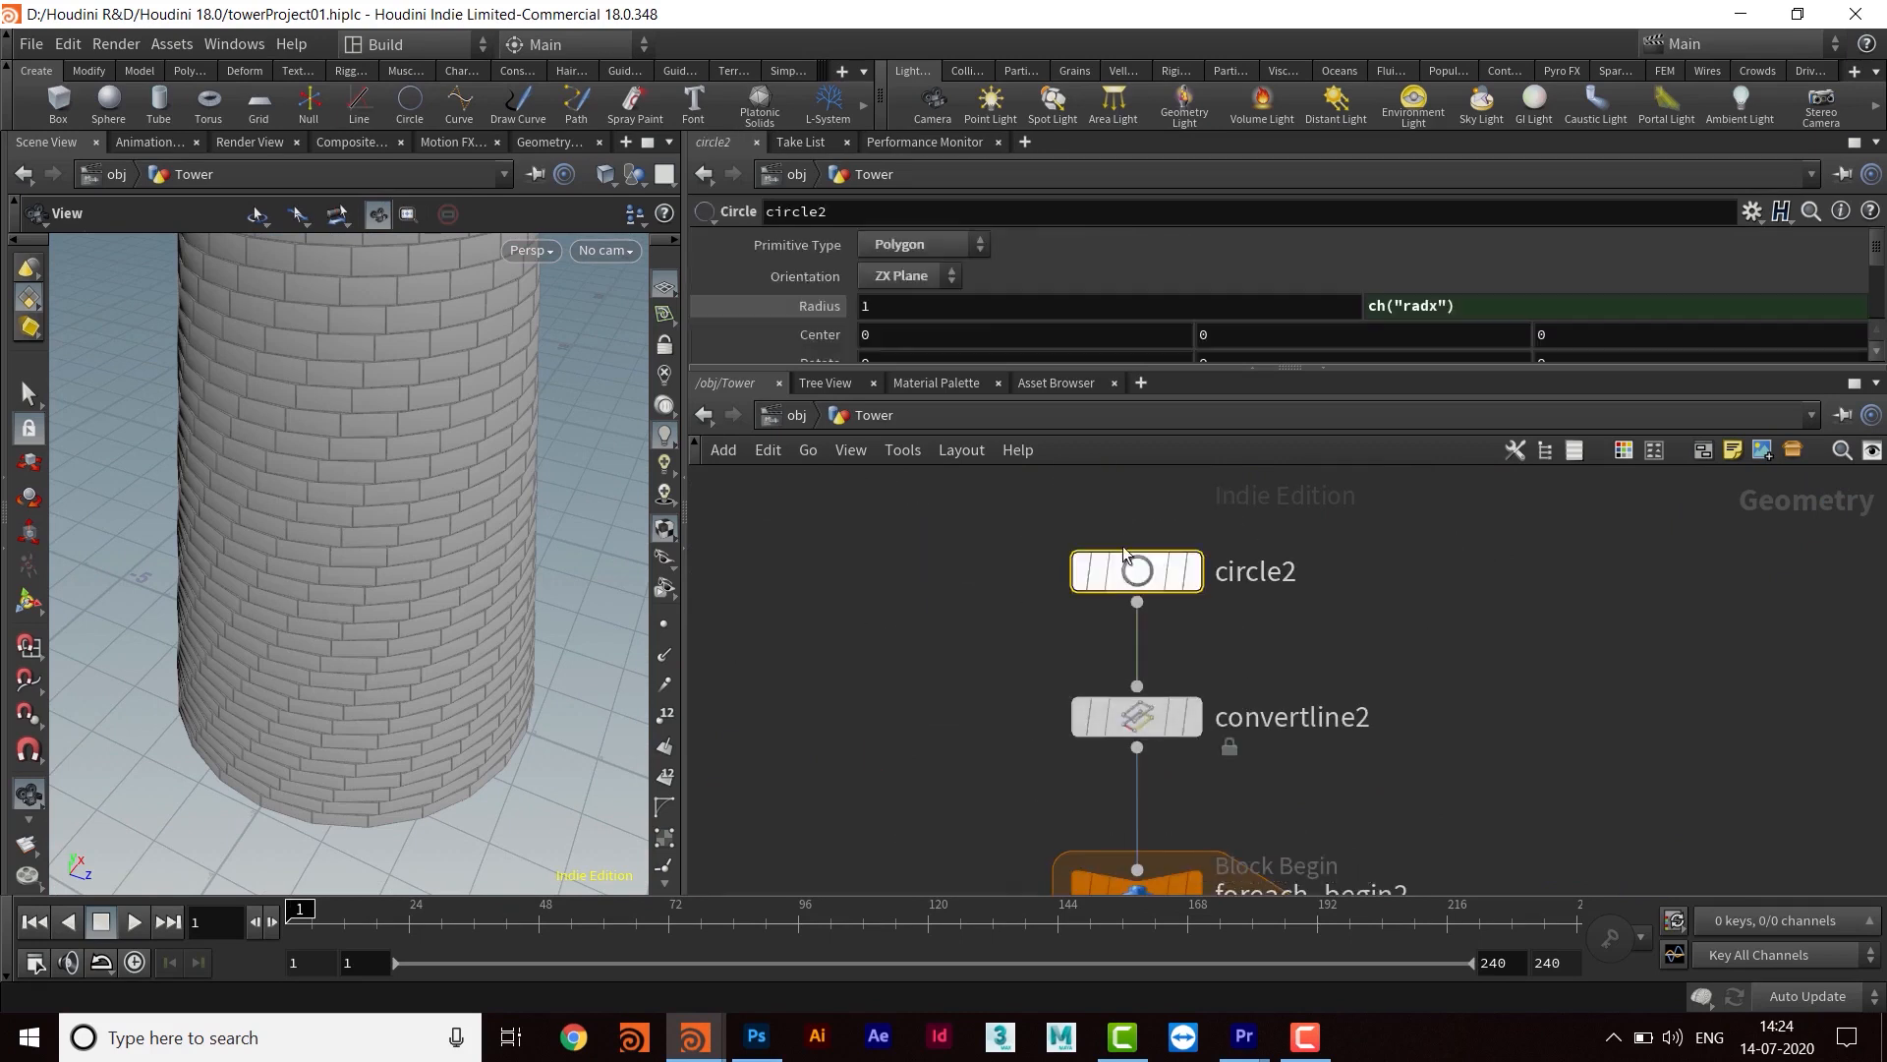
pyautogui.moveTo(996, 366); pyautogui.dragTo(971, 519)
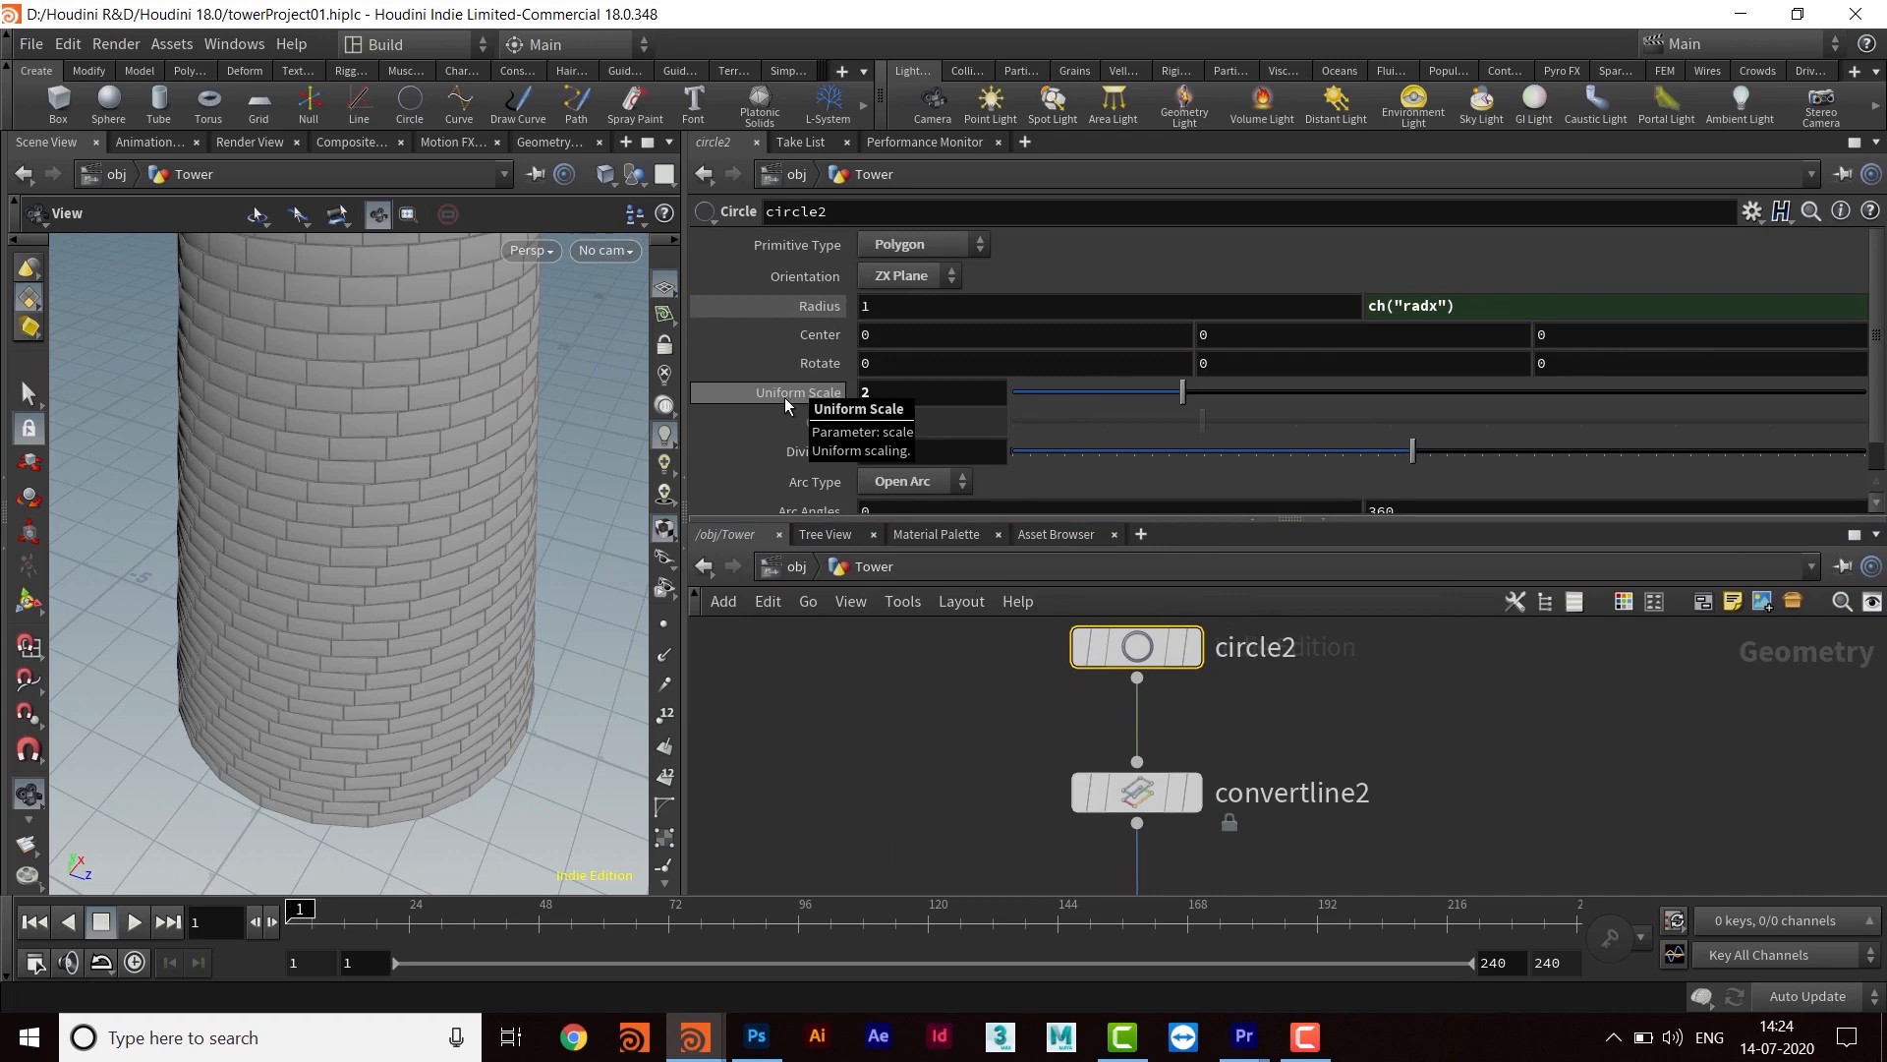
# Set switch1's Select Input to 1 to output the ROOFTOP branch
pyautogui.moveTo(964, 874); pyautogui.dragTo(993, 597, button='middle')
pyautogui.scroll(-5, 951, 815)
pyautogui.moveTo(1145, 847); pyautogui.dragTo(1188, 630, button='middle')
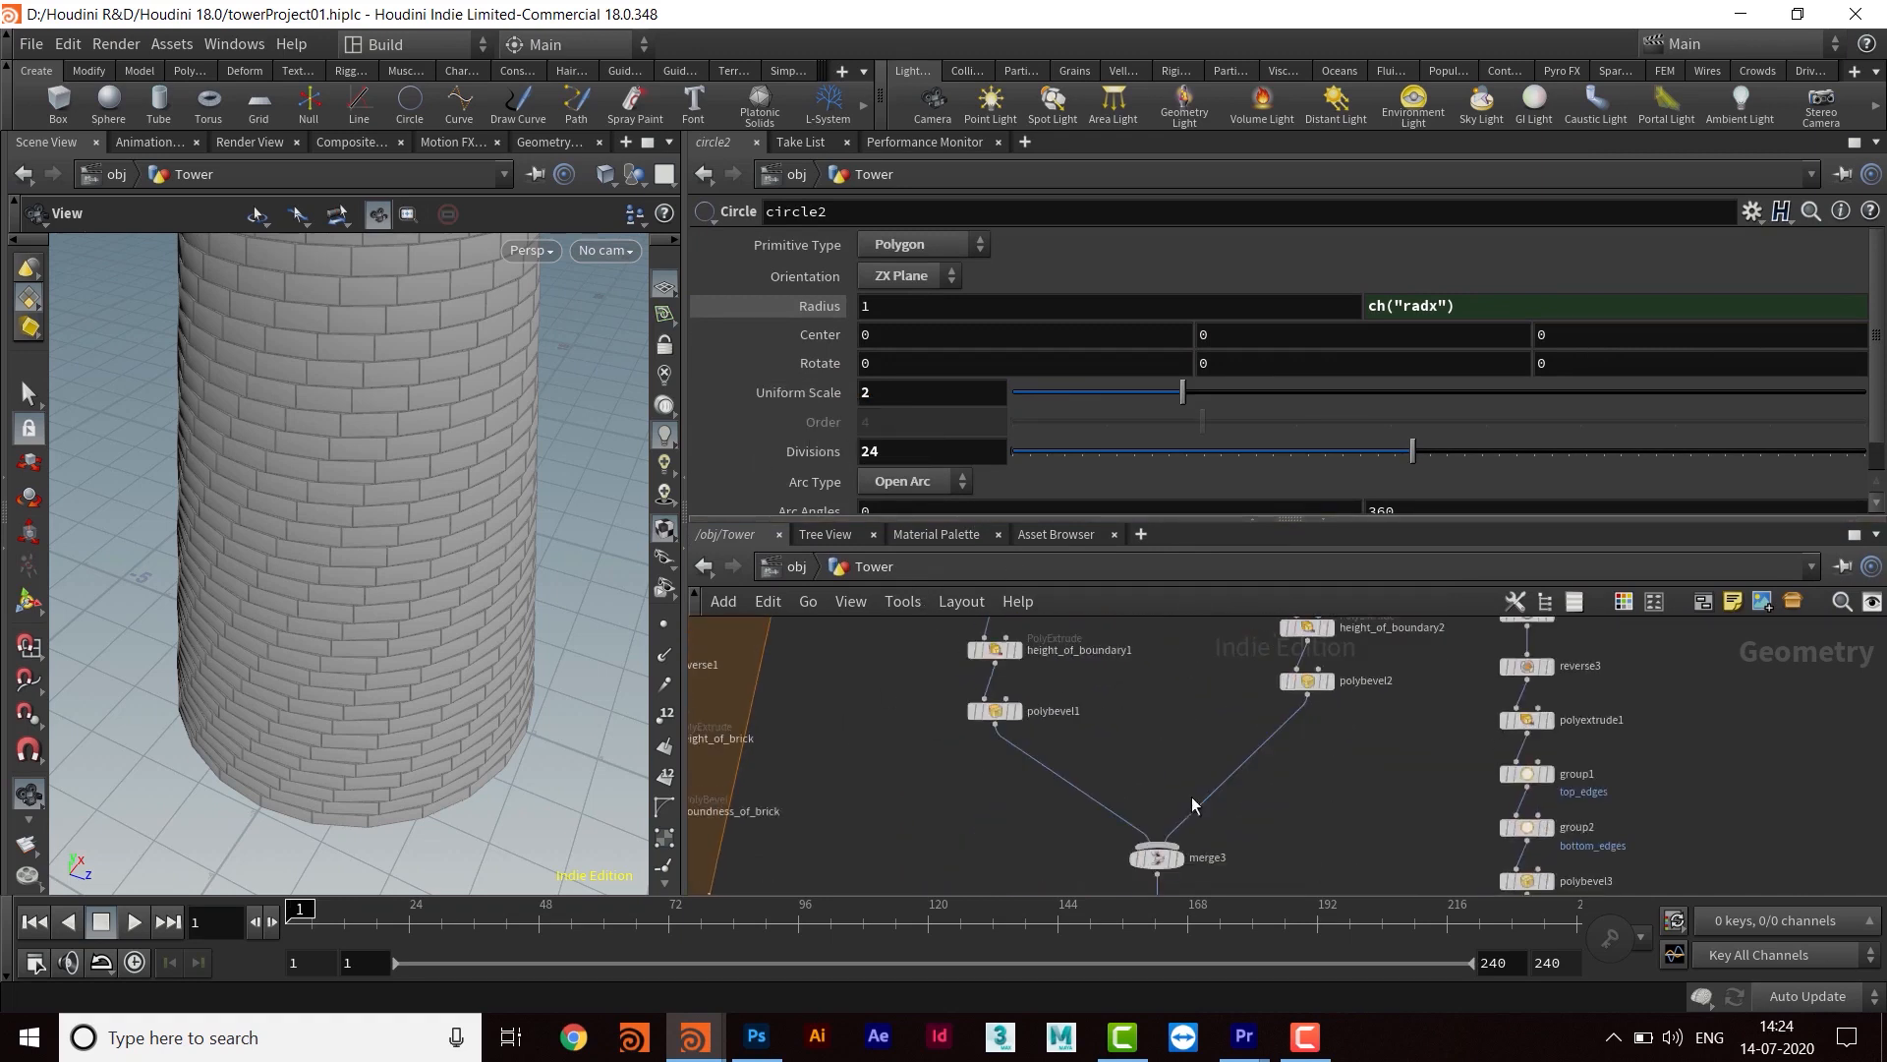
pyautogui.moveTo(1017, 887); pyautogui.dragTo(1079, 561, button='middle')
pyautogui.moveTo(1119, 848); pyautogui.dragTo(1115, 696, button='middle')
pyautogui.moveTo(1190, 878)
pyautogui.mouseDown(button='middle')
pyautogui.moveTo(1138, 732)
pyautogui.moveTo(1235, 594)
pyautogui.moveTo(1330, 653)
pyautogui.mouseUp(button='middle')
pyautogui.moveTo(1322, 747); pyautogui.dragTo(1193, 805, button='middle')
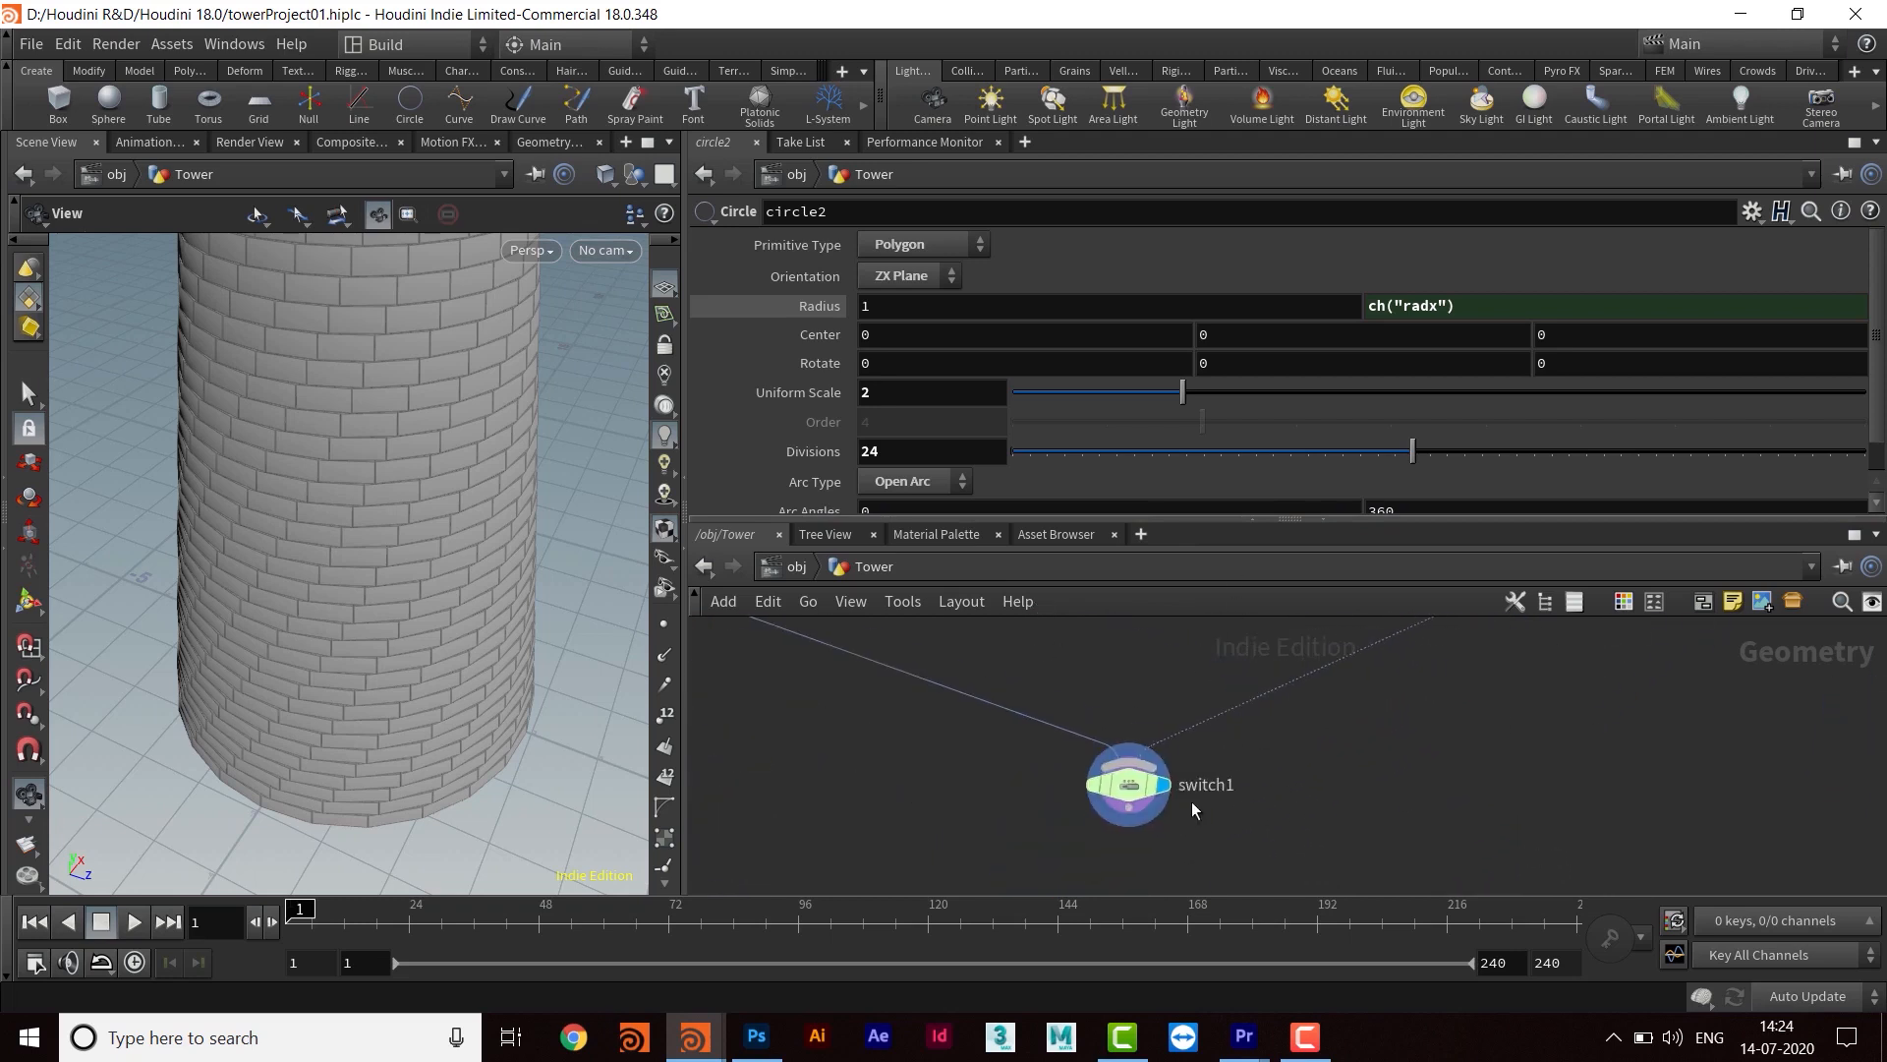
pyautogui.click(1129, 794)
pyautogui.moveTo(1018, 254); pyautogui.dragTo(1085, 255)
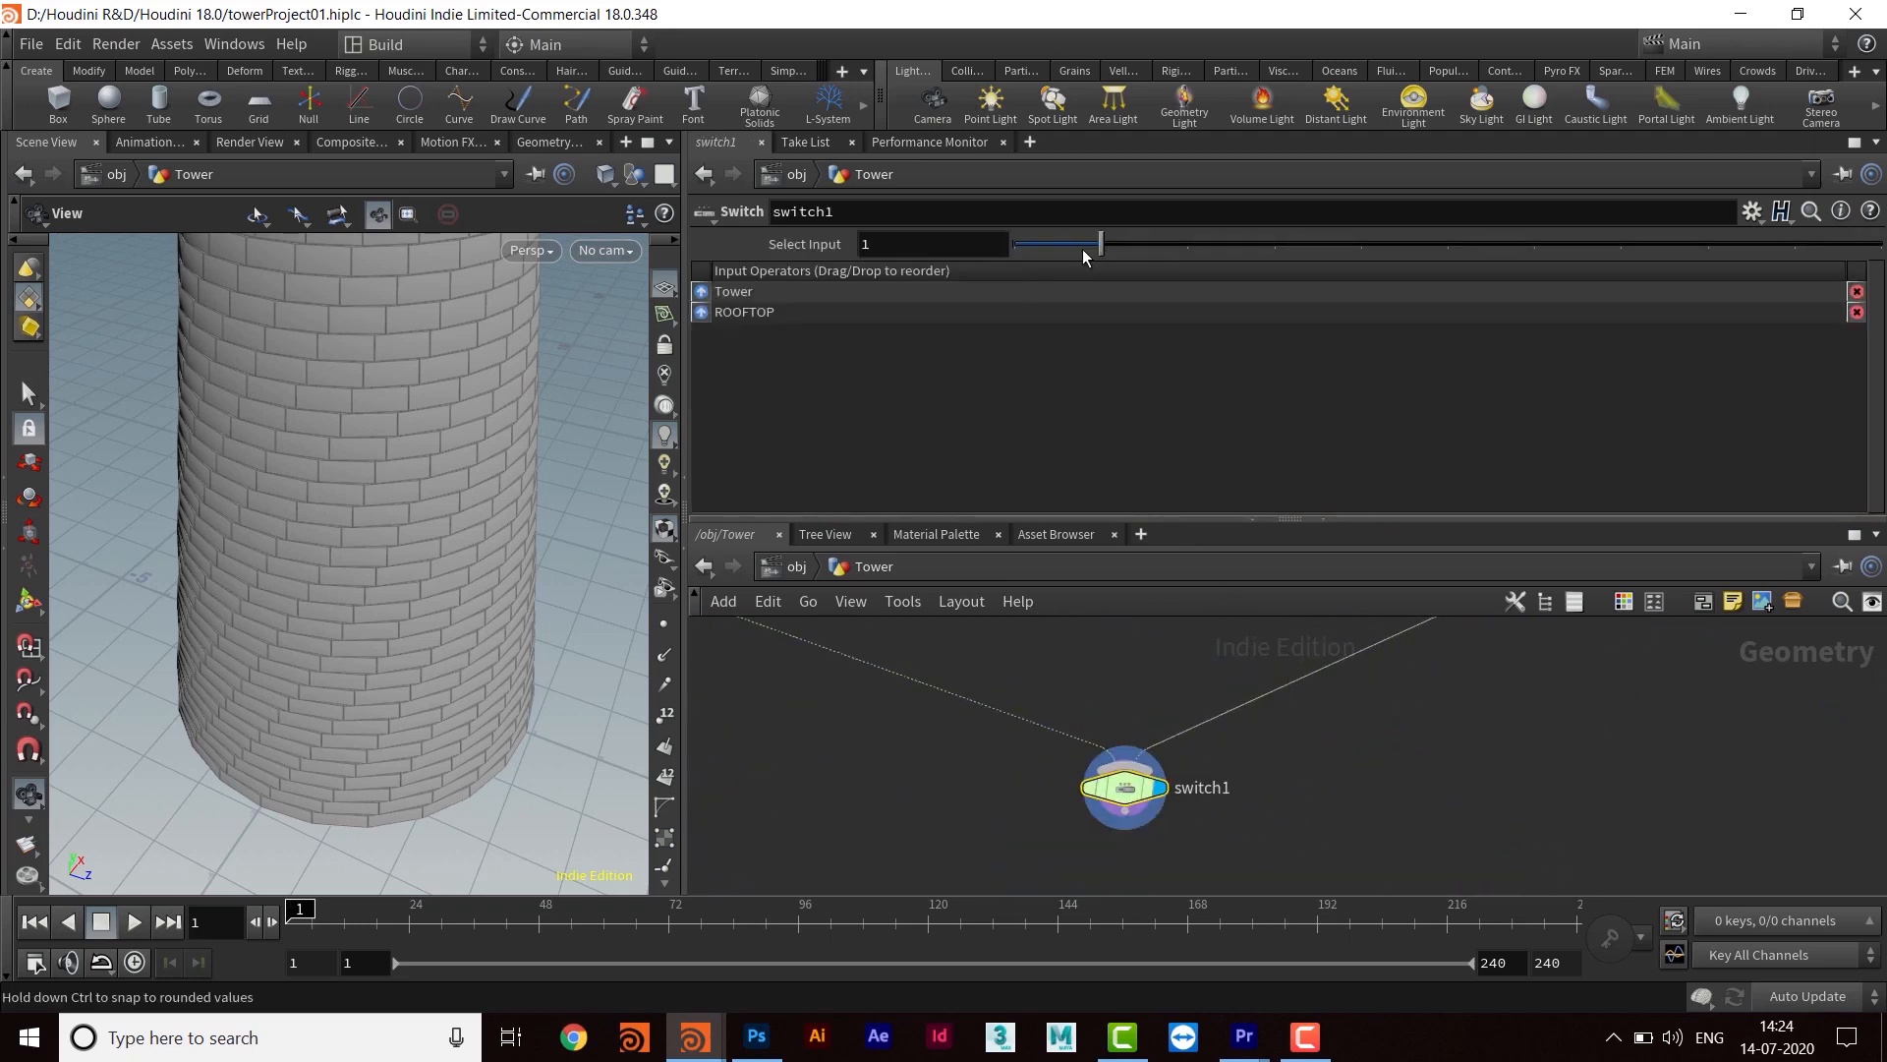
# Examine from the side and below how the boundary ring fits the rooftop's base disc
pyautogui.moveTo(458, 669); pyautogui.dragTo(451, 531)
pyautogui.moveTo(433, 786); pyautogui.dragTo(468, 610, button='middle')
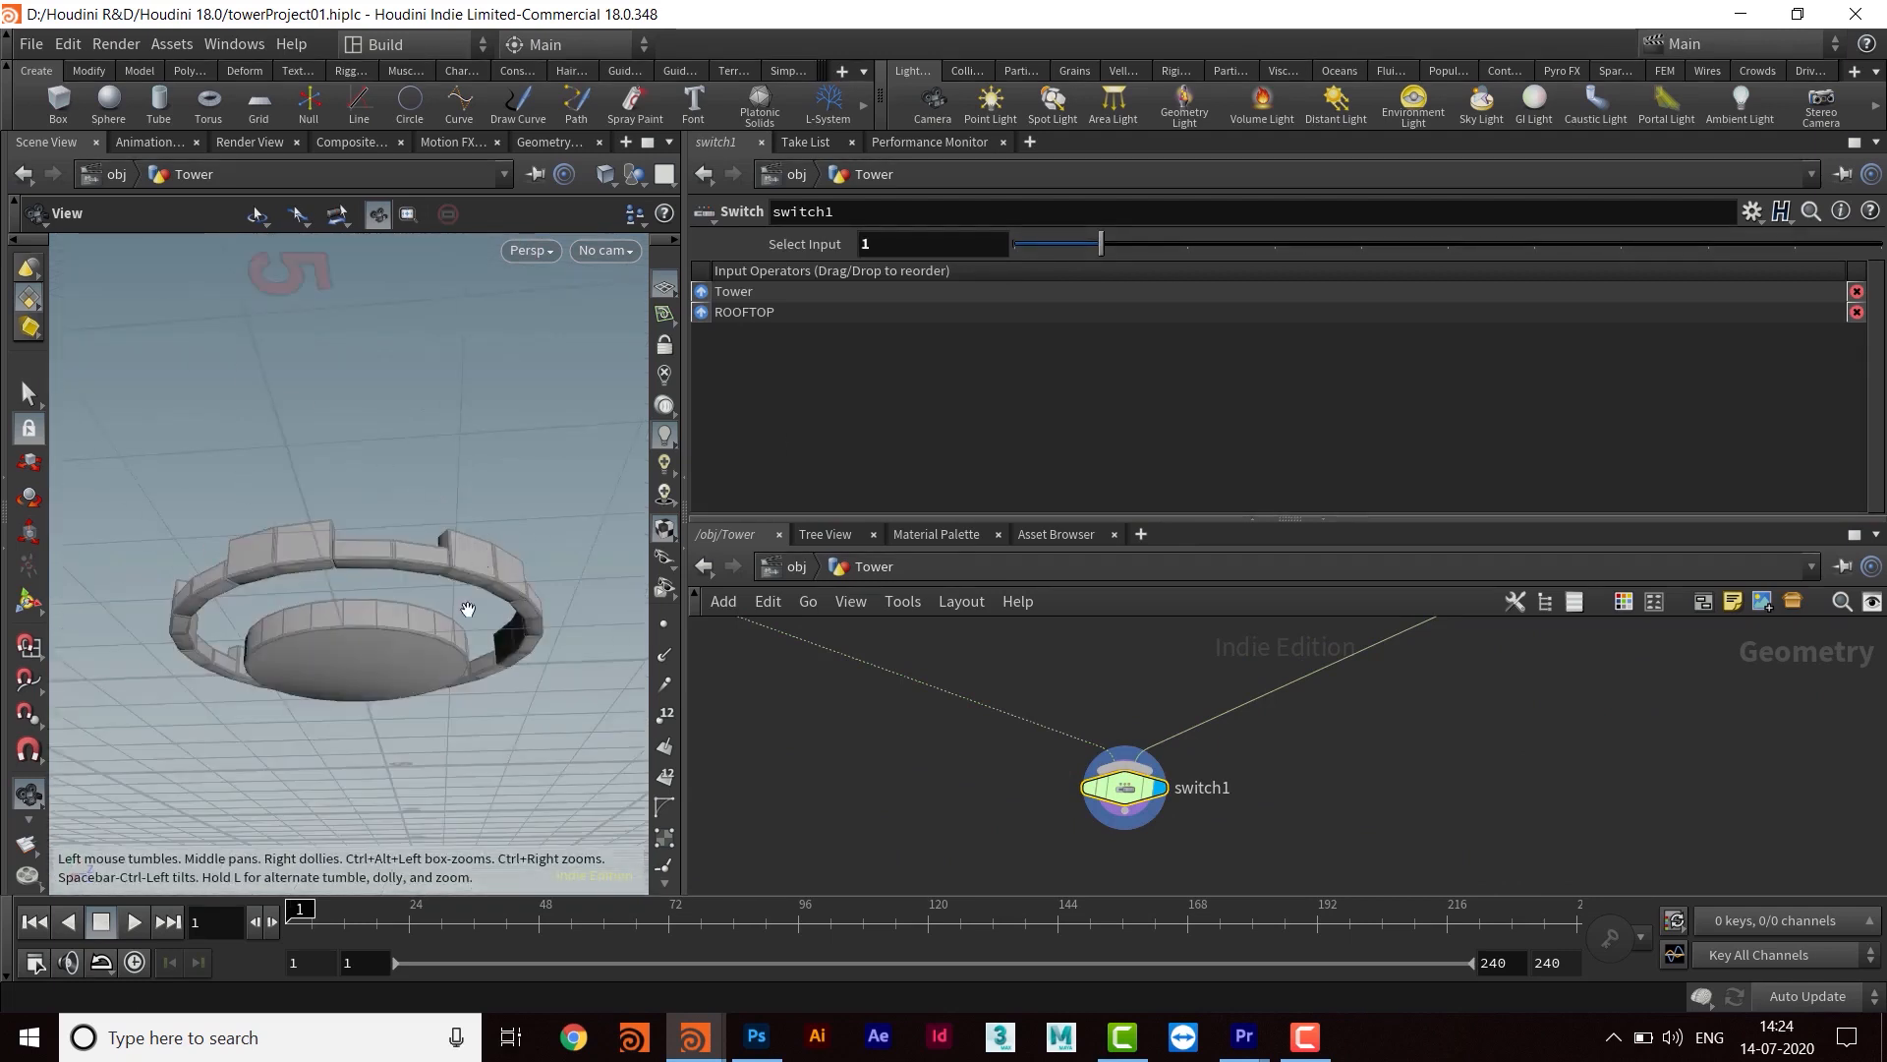
pyautogui.moveTo(468, 610); pyautogui.dragTo(459, 702)
pyautogui.moveTo(439, 651); pyautogui.dragTo(616, 627, button='right')
pyautogui.moveTo(518, 627); pyautogui.dragTo(514, 586, button='middle')
pyautogui.moveTo(515, 586); pyautogui.dragTo(518, 602)
pyautogui.moveTo(518, 602); pyautogui.dragTo(346, 598, button='right')
pyautogui.moveTo(346, 598); pyautogui.dragTo(355, 632, button='middle')
pyautogui.moveTo(355, 632); pyautogui.dragTo(395, 673)
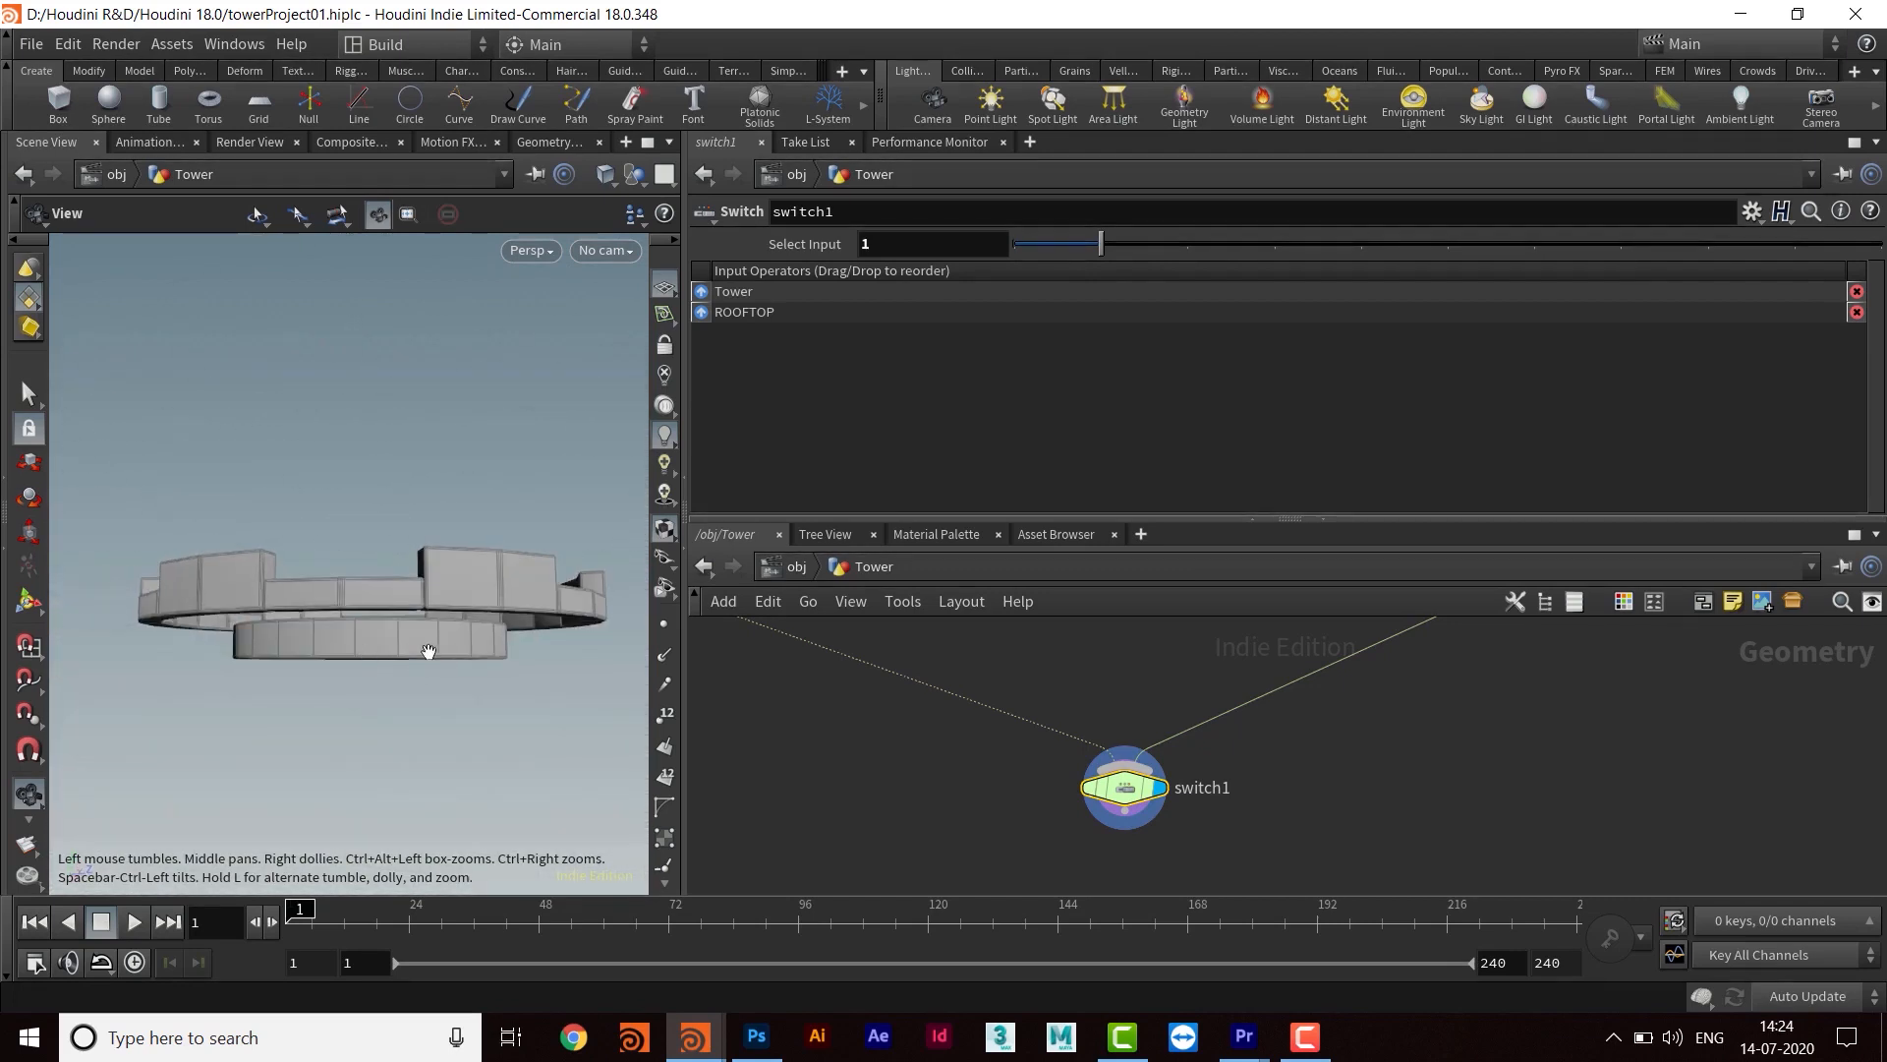
pyautogui.moveTo(470, 613); pyautogui.dragTo(444, 678)
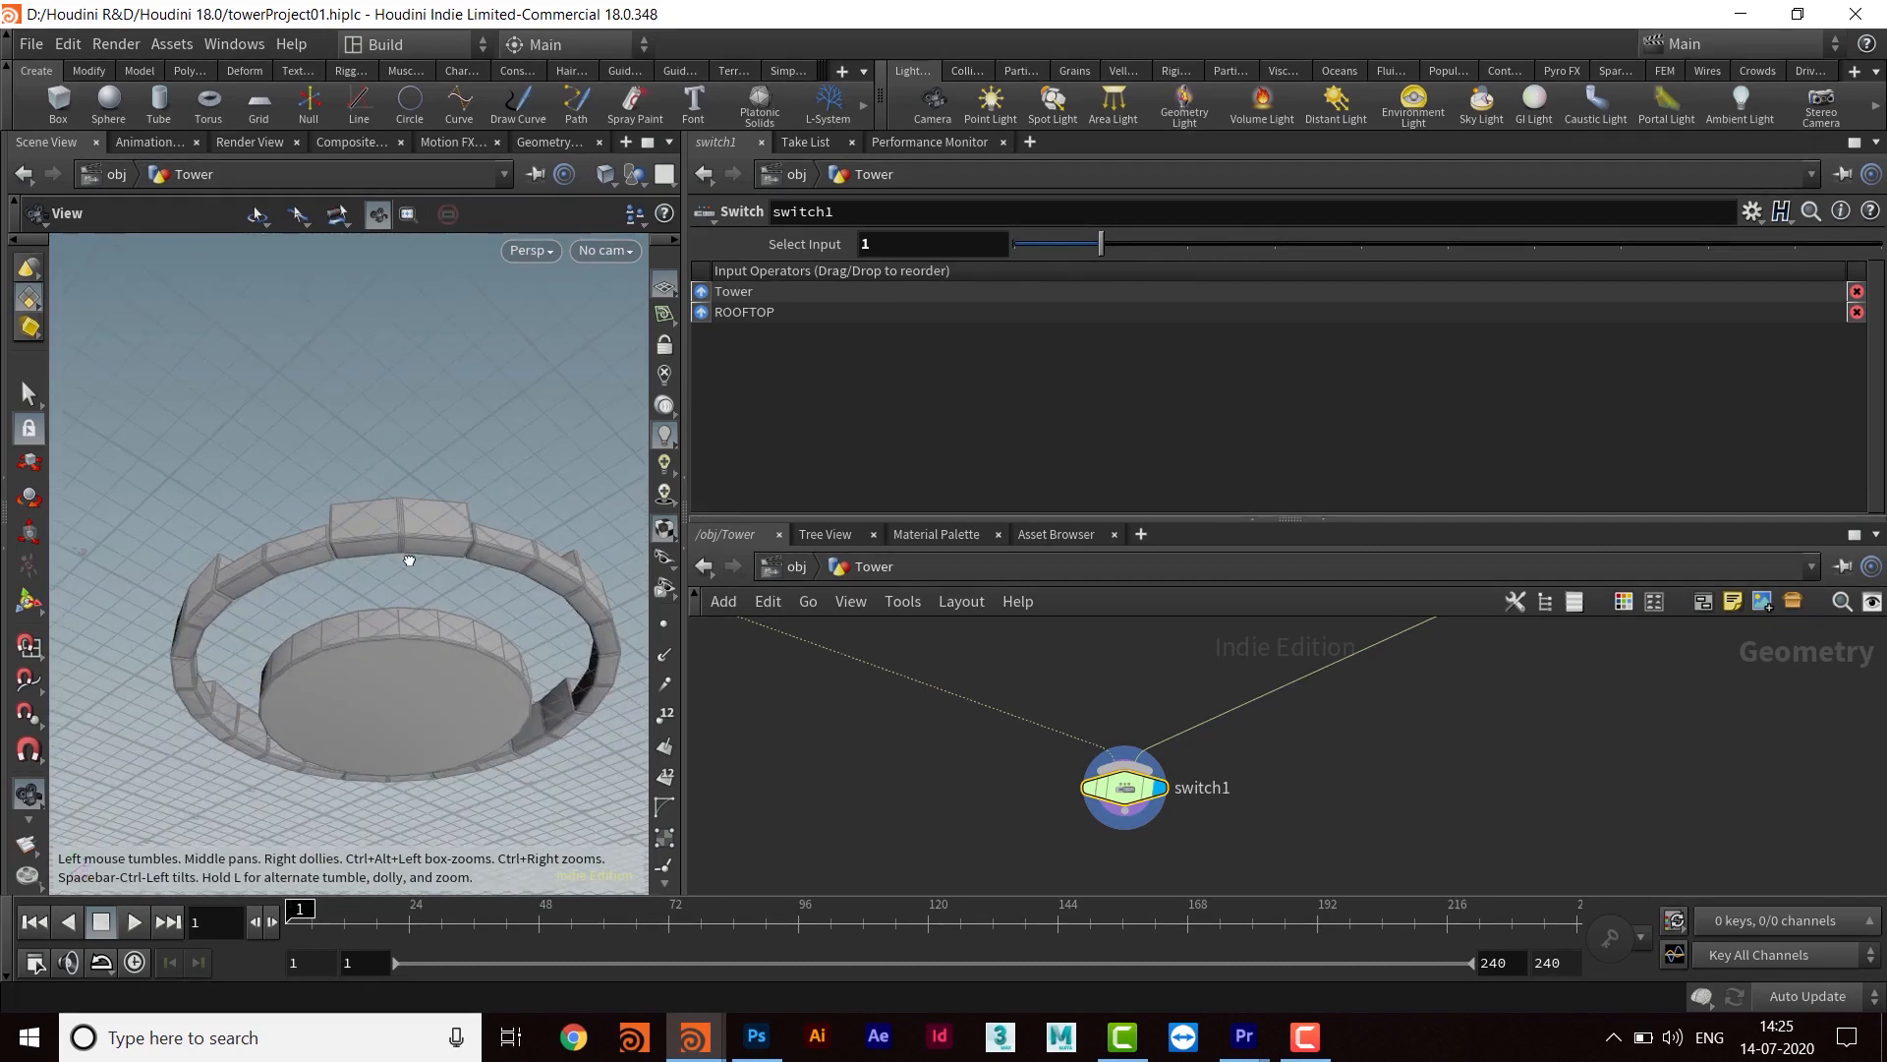
# Give the network editor more room and display circle2 at the head of the boundary network
pyautogui.moveTo(1414, 729); pyautogui.dragTo(1035, 889, button='middle')
pyautogui.moveTo(1134, 787); pyautogui.dragTo(1077, 806, button='middle')
pyautogui.moveTo(393, 608); pyautogui.dragTo(389, 663)
pyautogui.moveTo(1159, 649); pyautogui.dragTo(1082, 871, button='middle')
pyautogui.moveTo(448, 617); pyautogui.dragTo(459, 513)
pyautogui.moveTo(1237, 800); pyautogui.dragTo(1093, 743, button='middle')
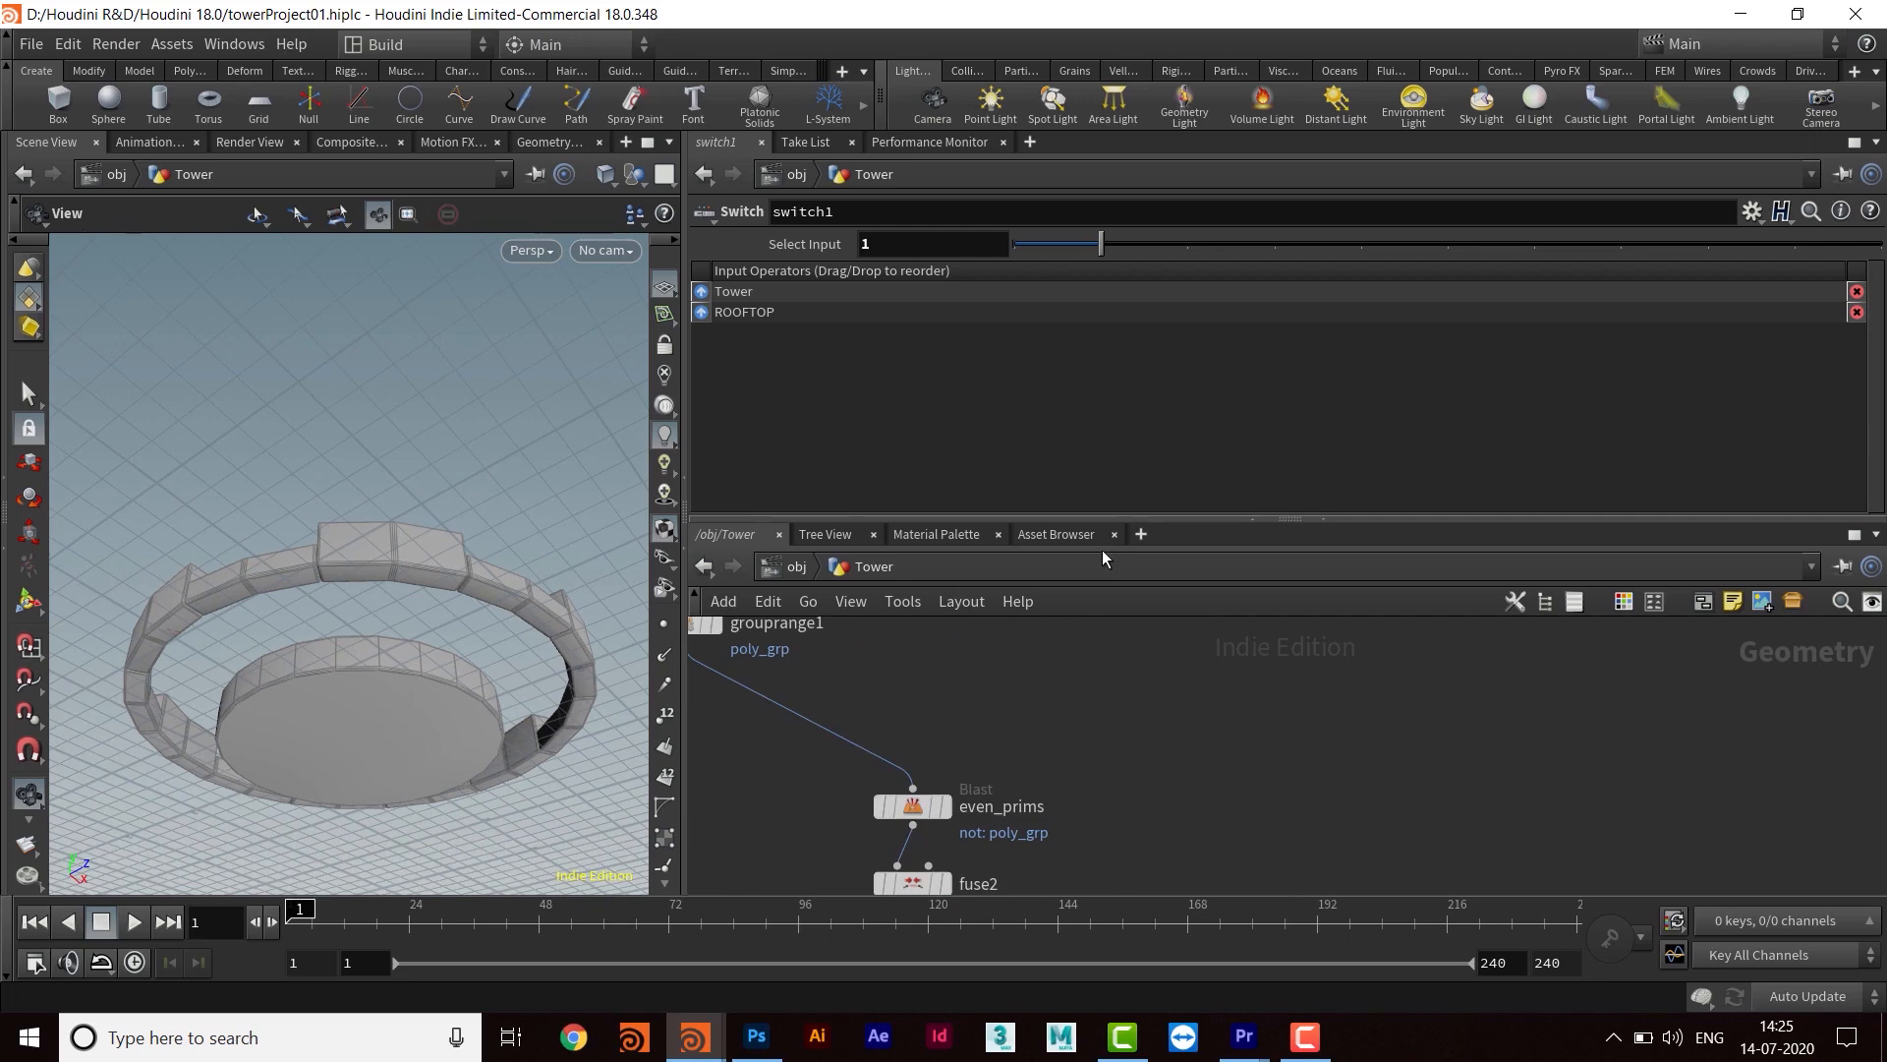
pyautogui.moveTo(1101, 516); pyautogui.dragTo(1101, 377)
pyautogui.moveTo(1164, 656); pyautogui.dragTo(1201, 822, button='middle')
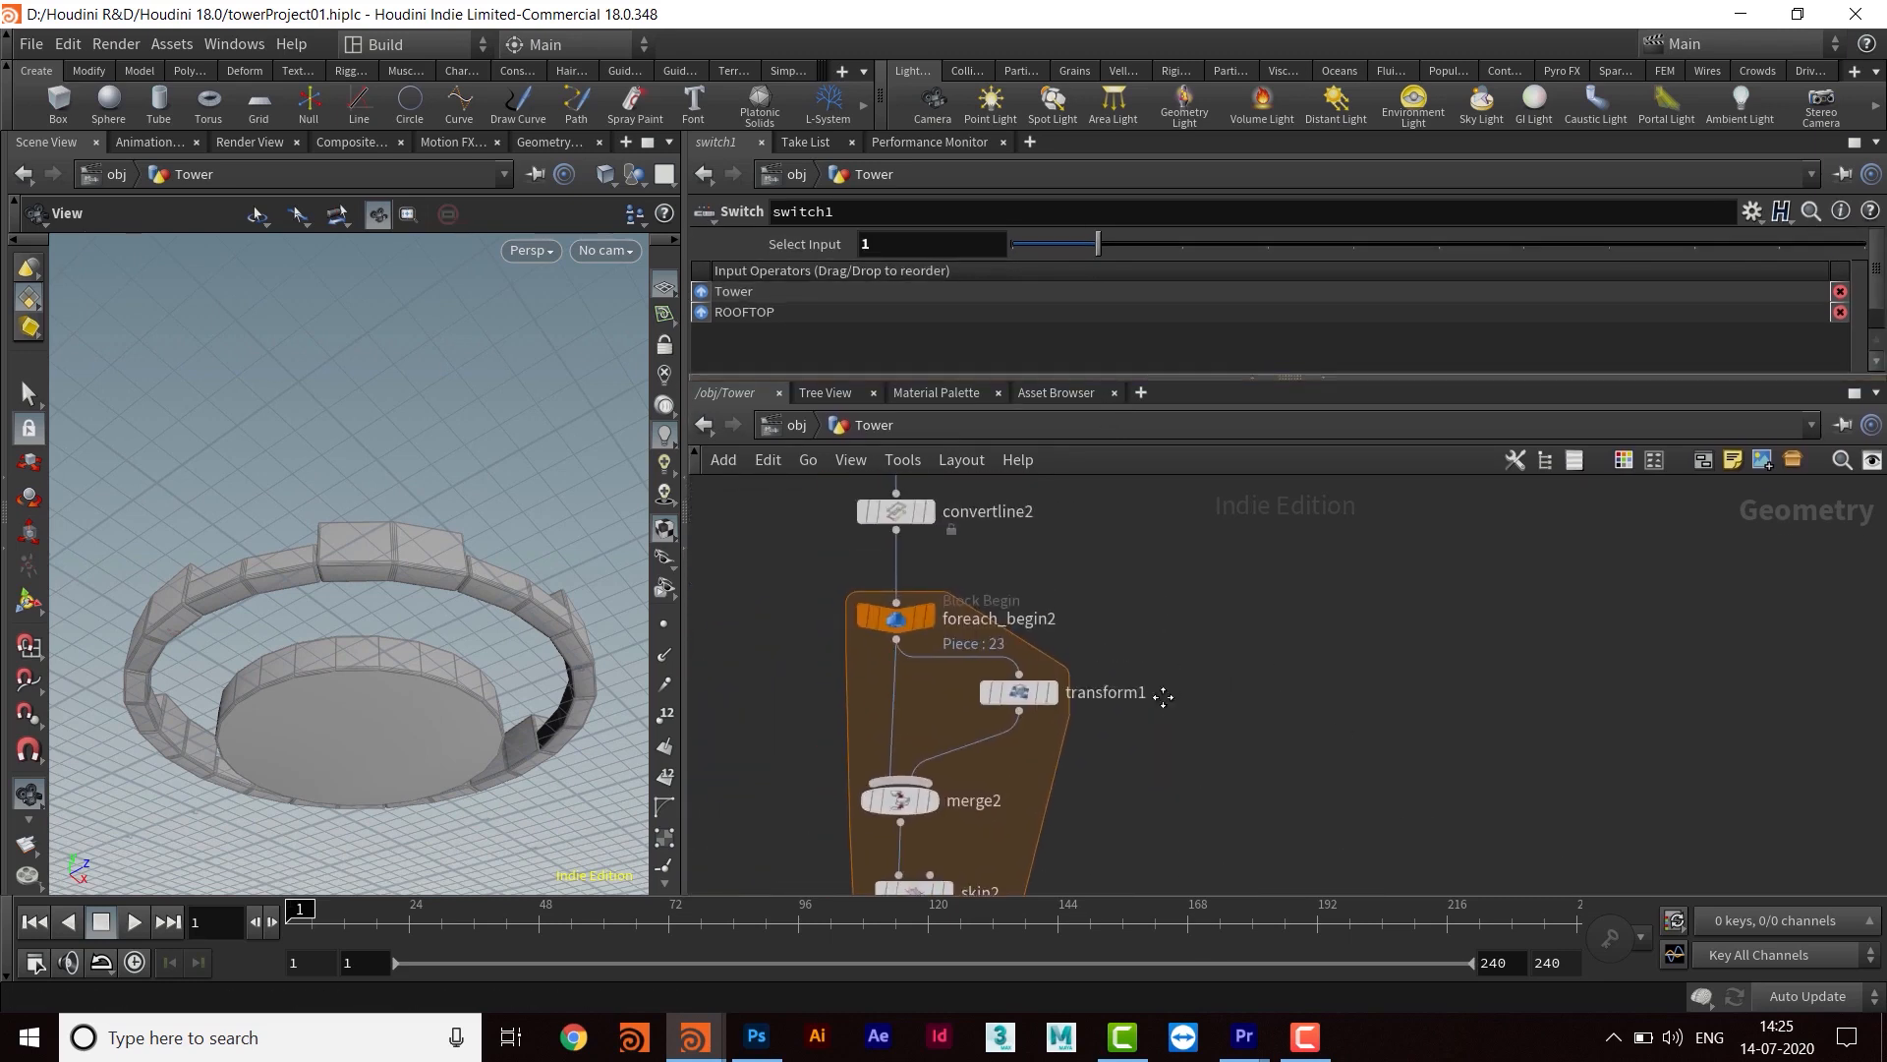
pyautogui.moveTo(1159, 695); pyautogui.dragTo(1152, 763, button='middle')
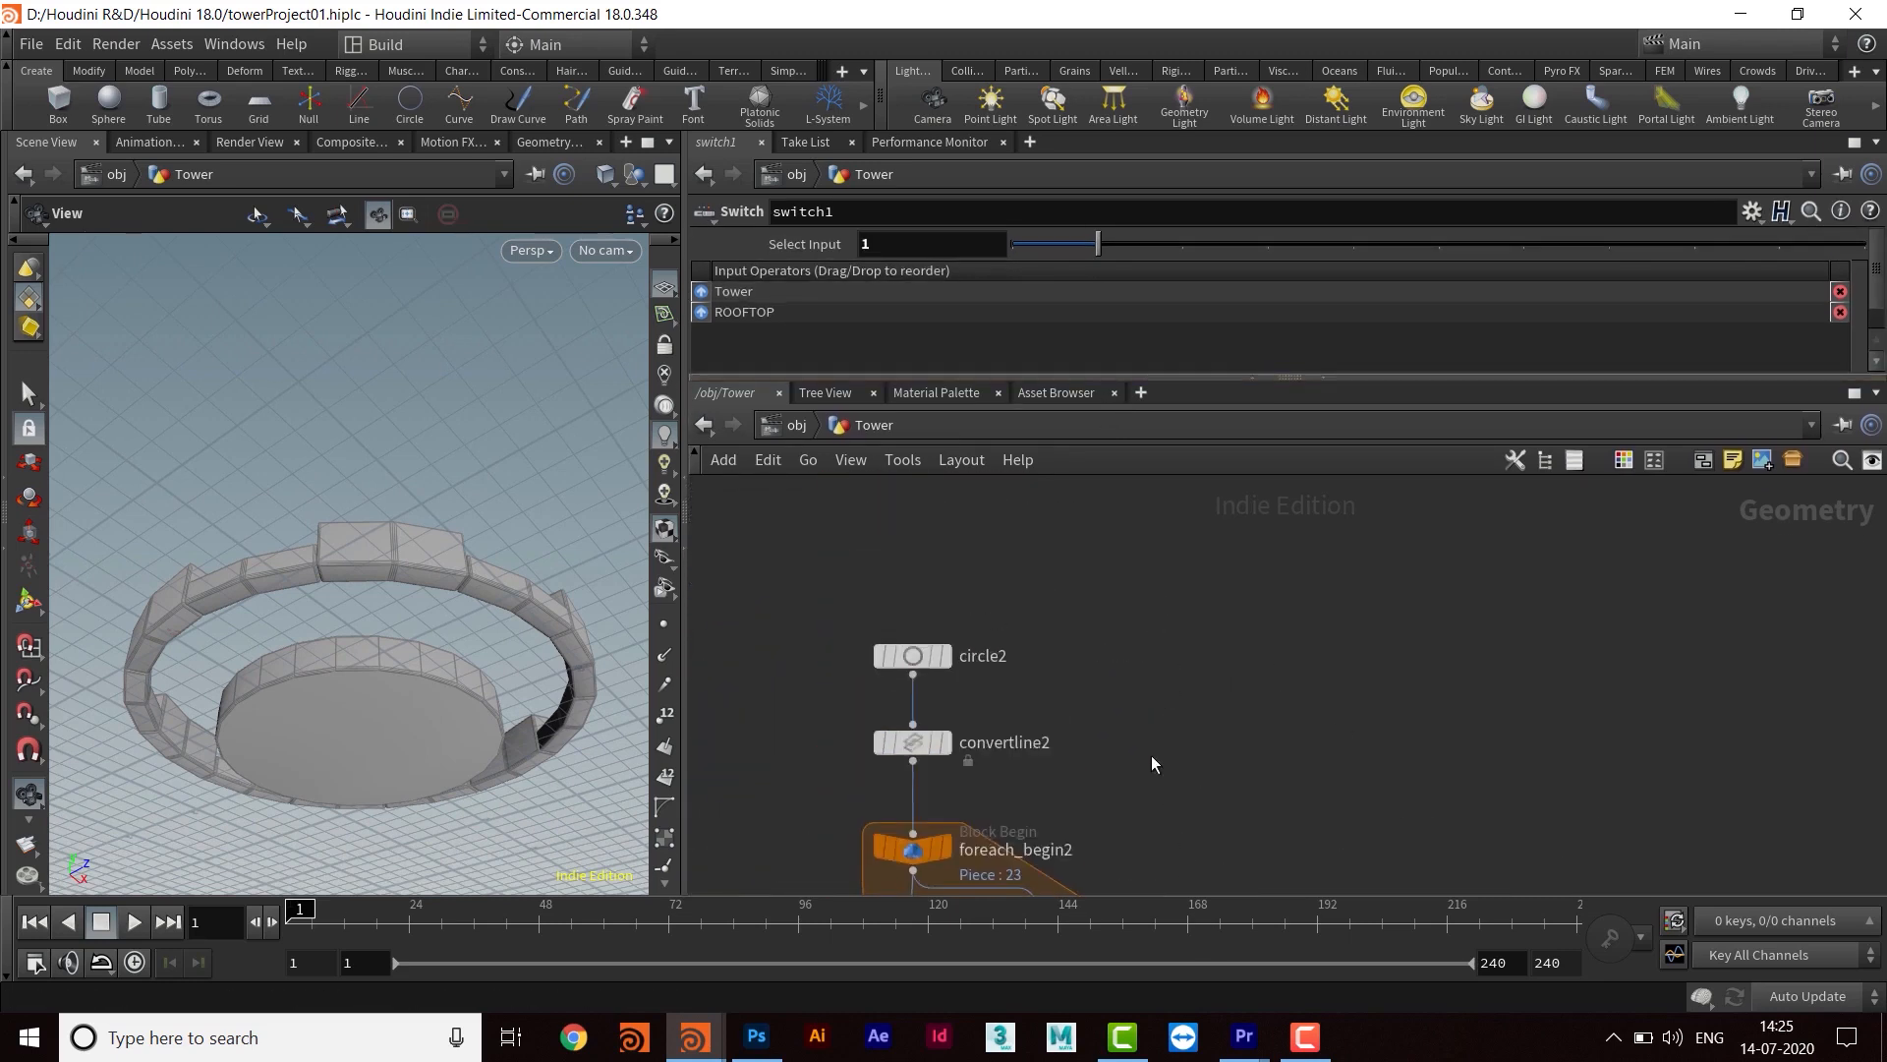
pyautogui.click(948, 659)
pyautogui.moveTo(1433, 846); pyautogui.dragTo(1315, 718, button='middle')
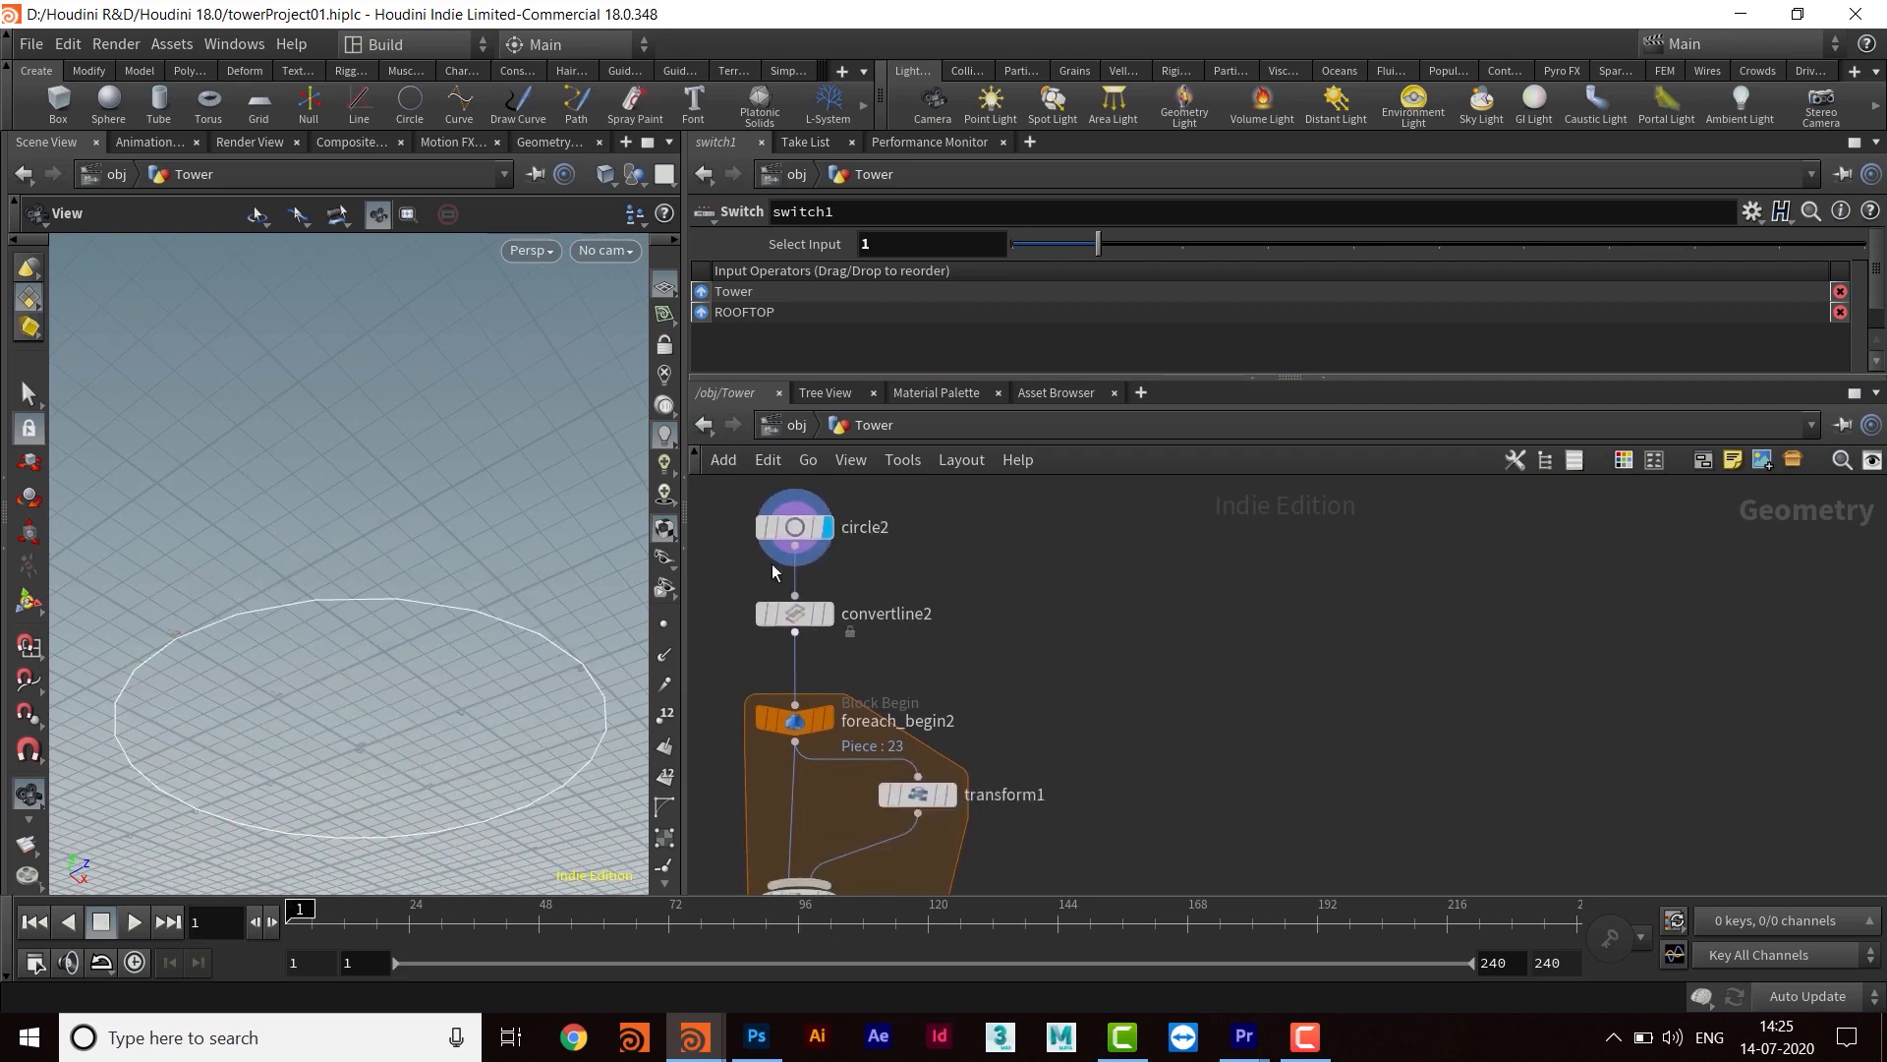
# Open circle2's parameters with more room and copy its first Radius parameter
pyautogui.click(781, 531)
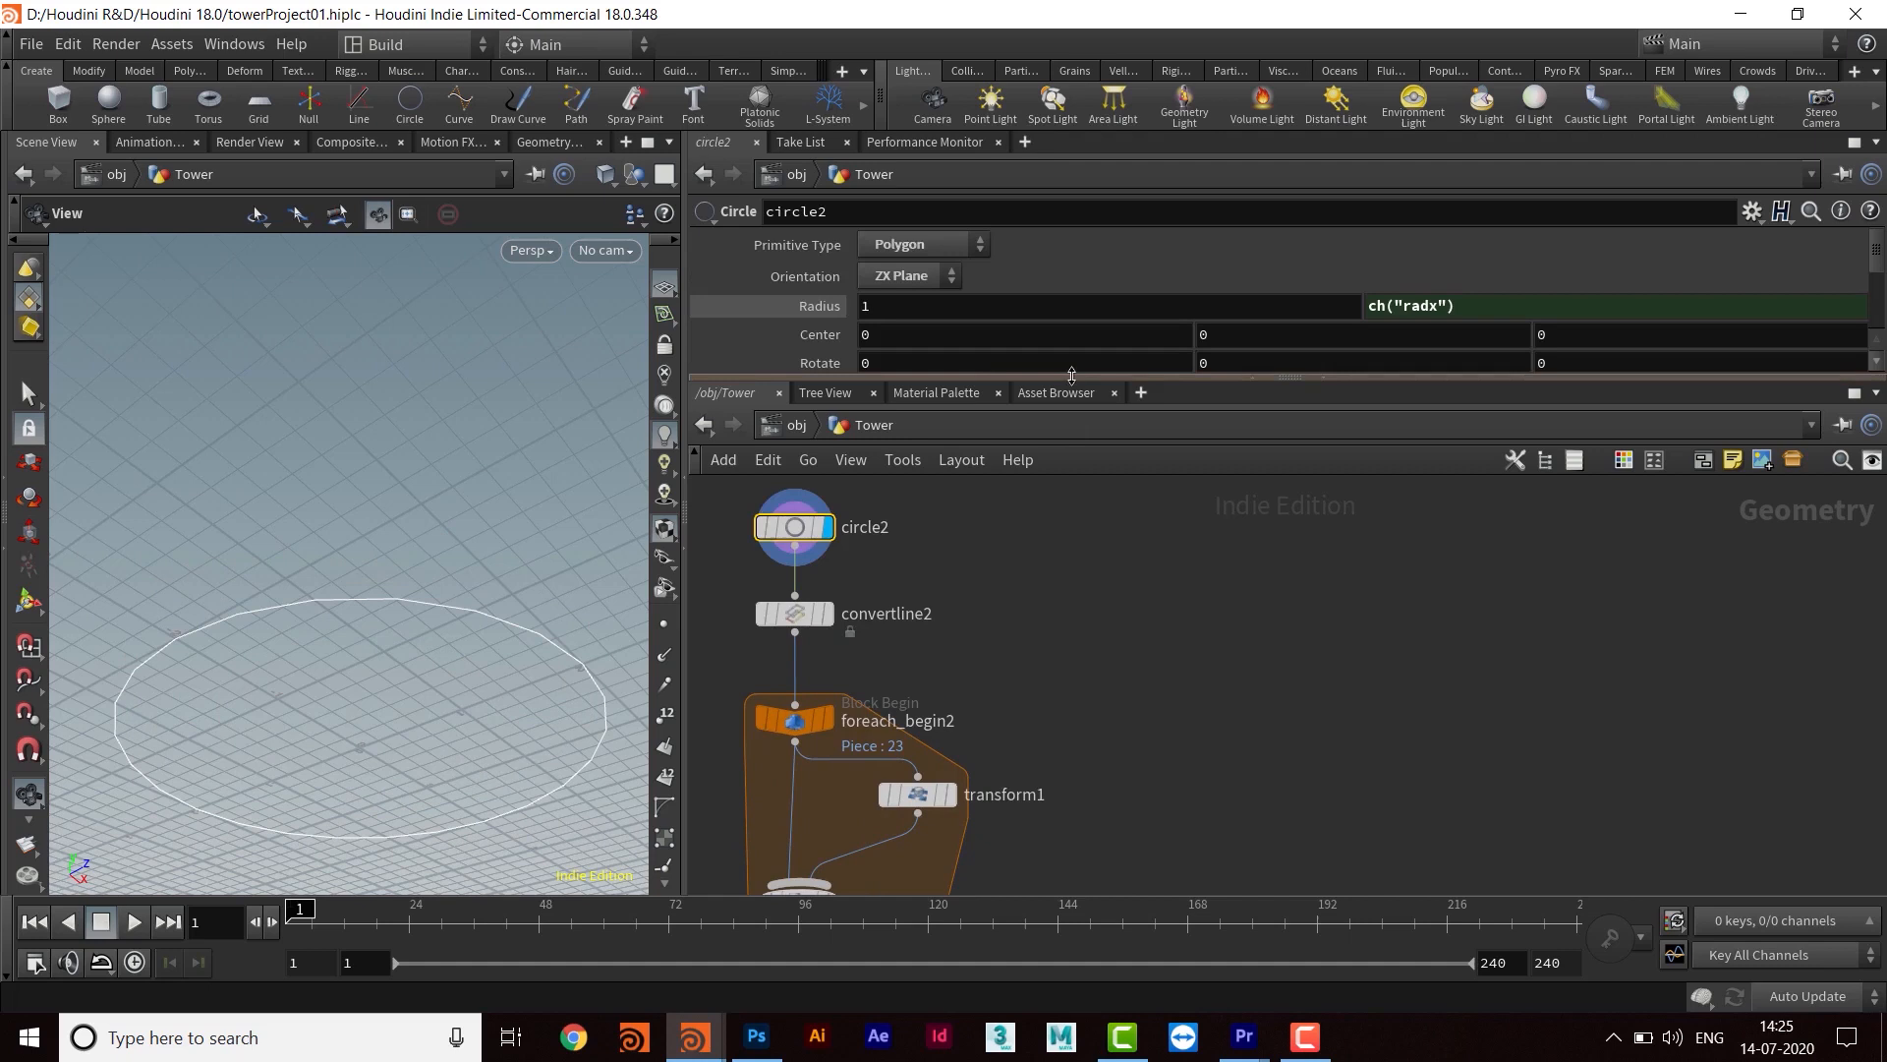
pyautogui.moveTo(1072, 376); pyautogui.dragTo(1066, 499)
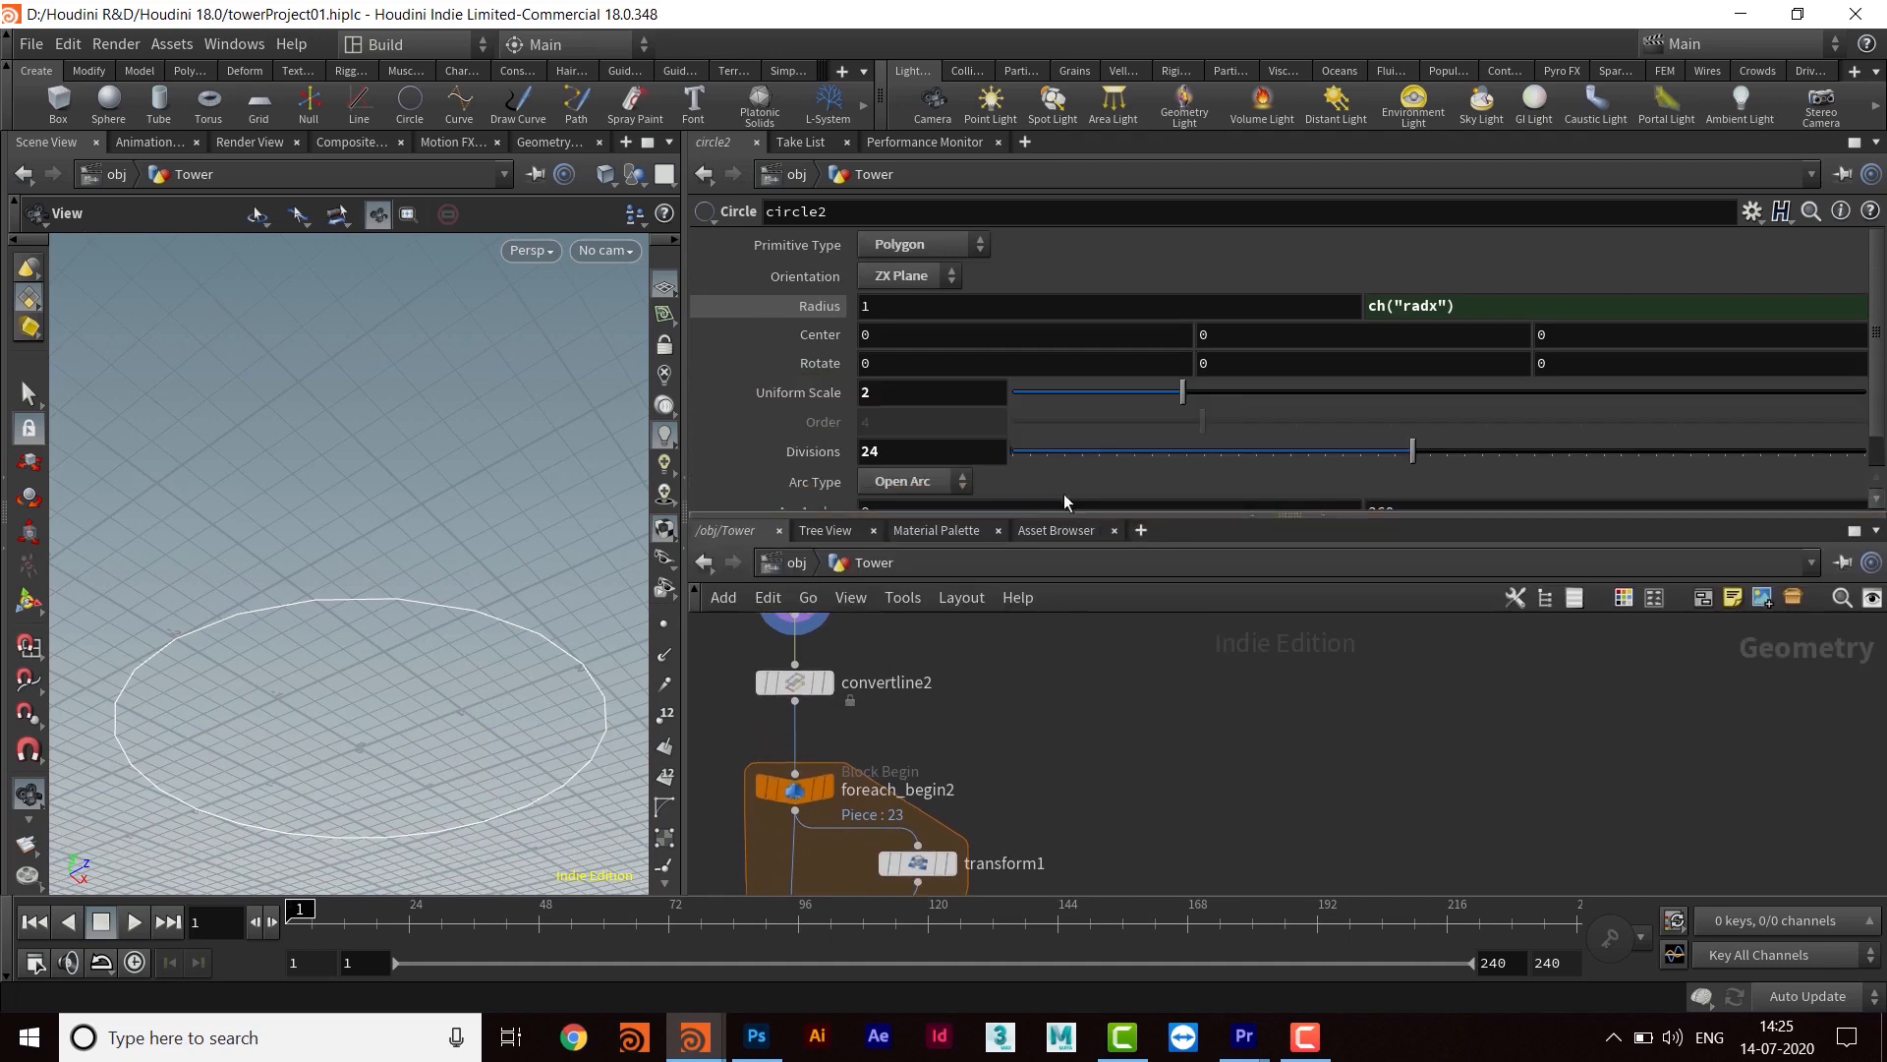
pyautogui.rightClick(903, 309)
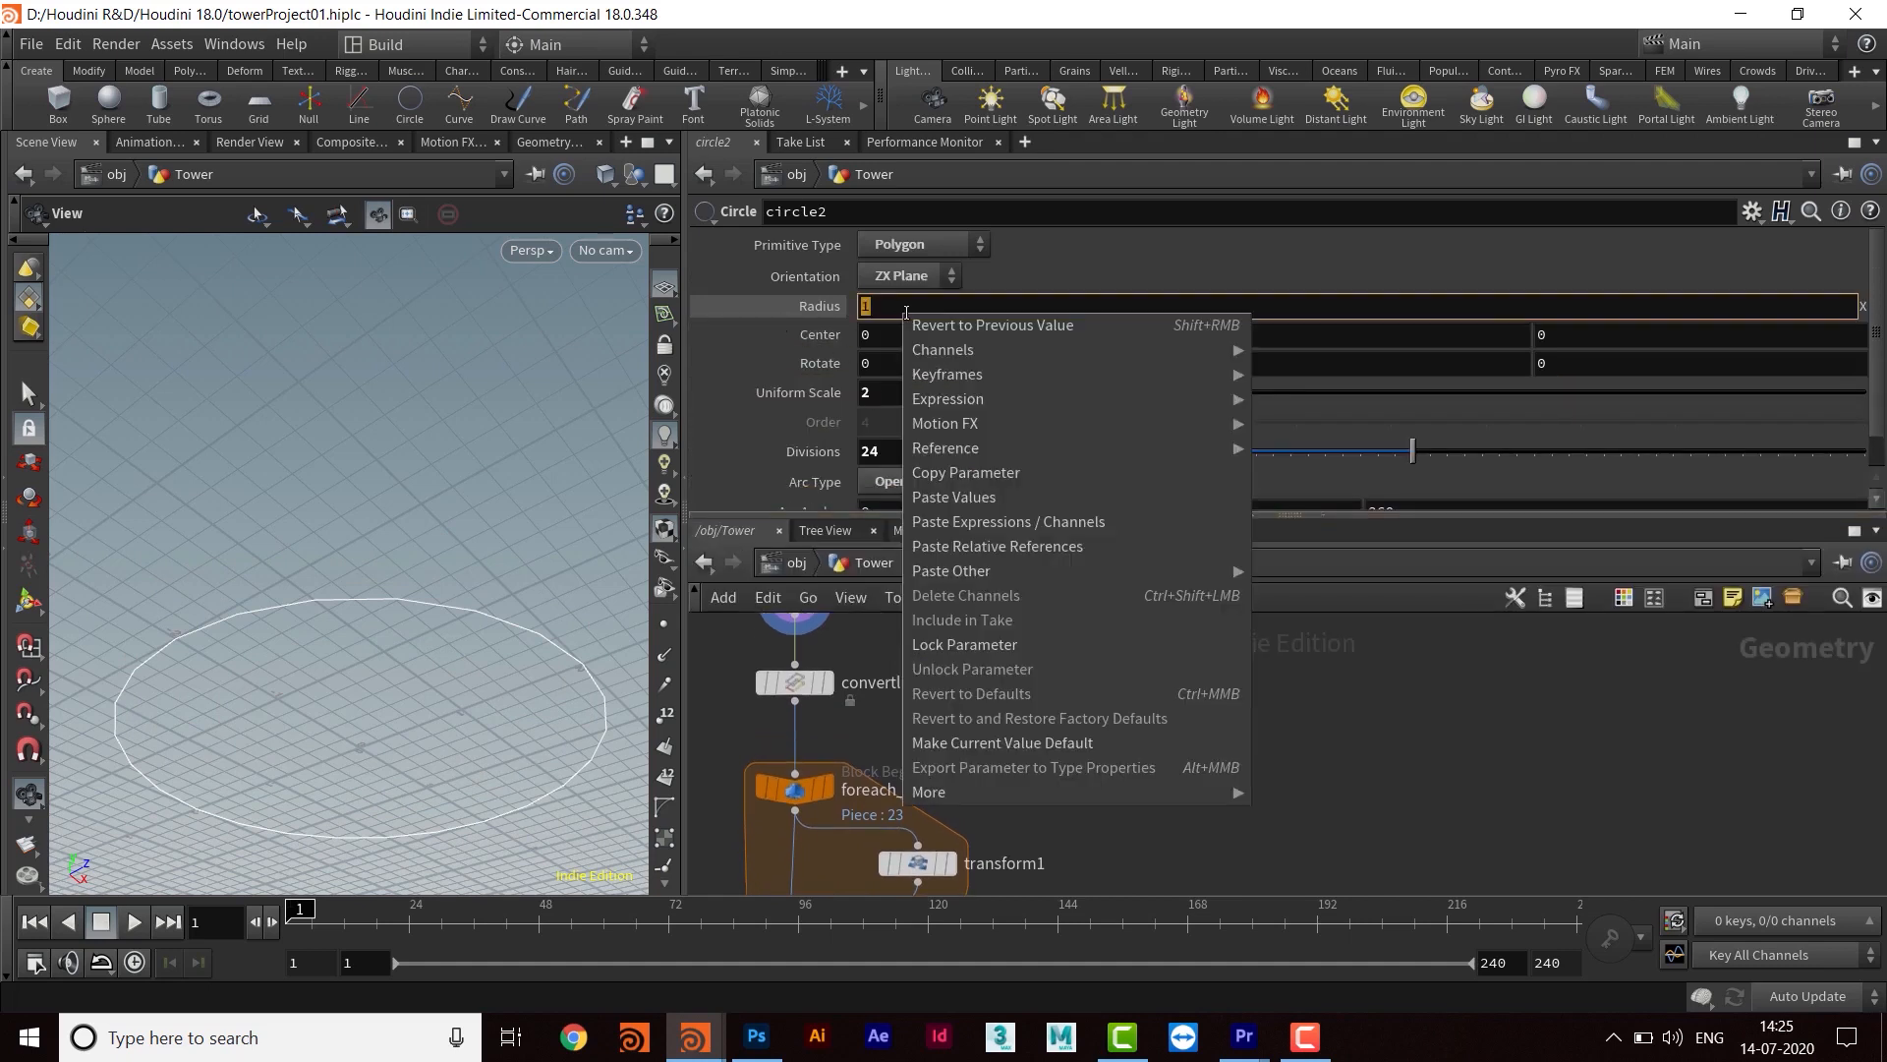
pyautogui.click(973, 473)
# Select circle3 at the head of the base branch and display it in the viewport
pyautogui.scroll(-3, 1302, 690)
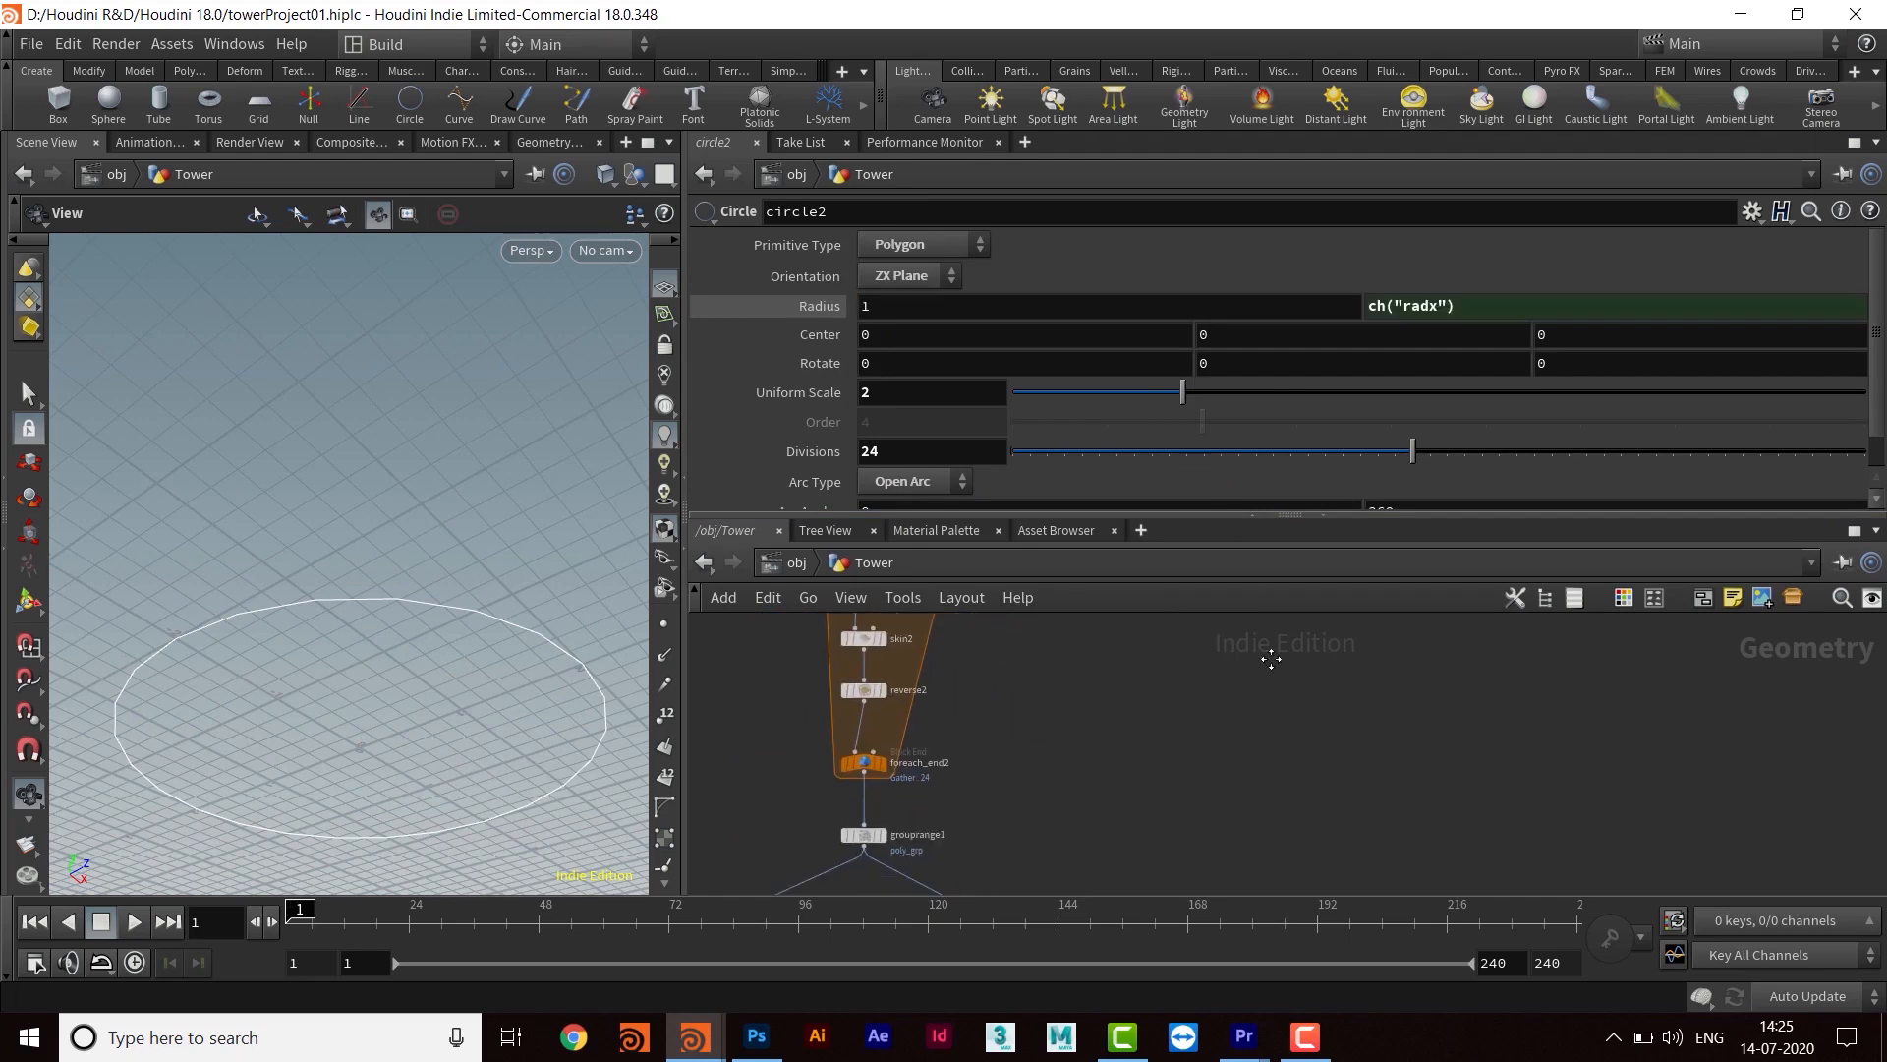
pyautogui.moveTo(1319, 797)
pyautogui.mouseDown(button='middle')
pyautogui.moveTo(1343, 687)
pyautogui.moveTo(1323, 781)
pyautogui.mouseUp(button='middle')
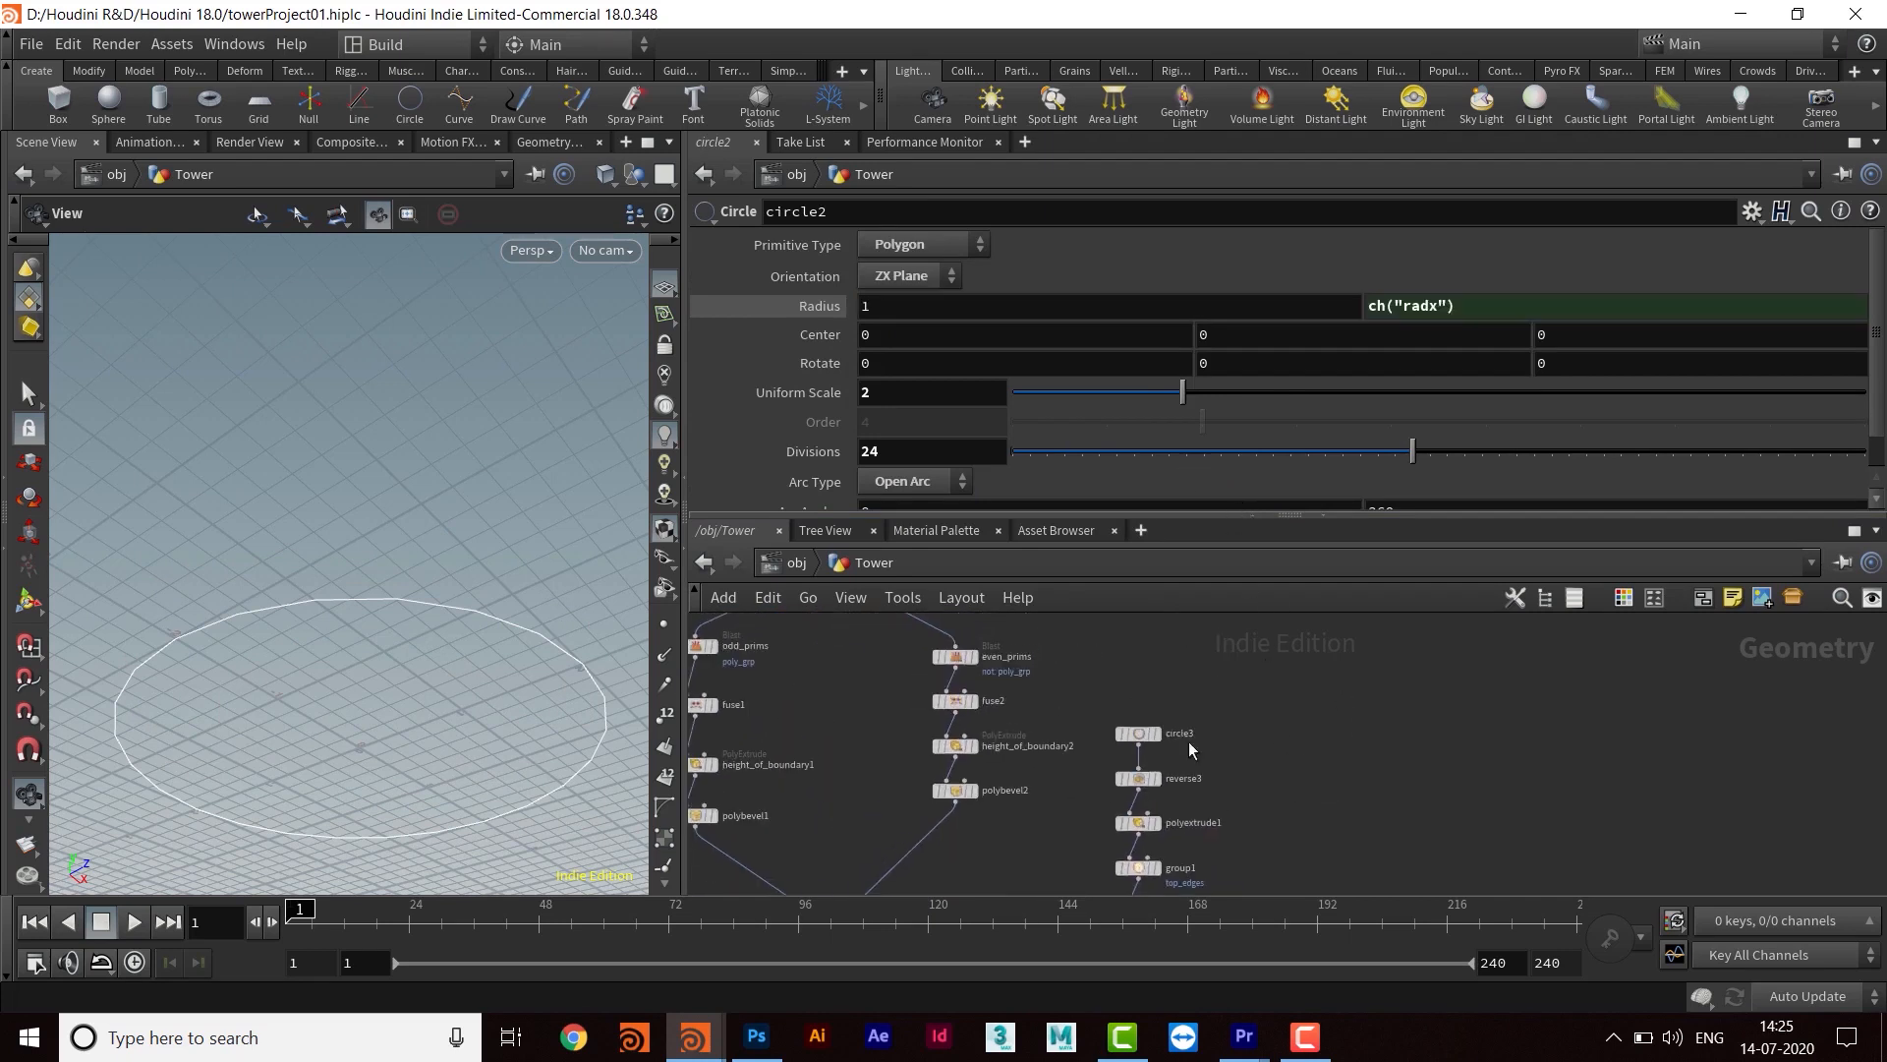
pyautogui.click(1138, 735)
pyautogui.scroll(5, 1240, 733)
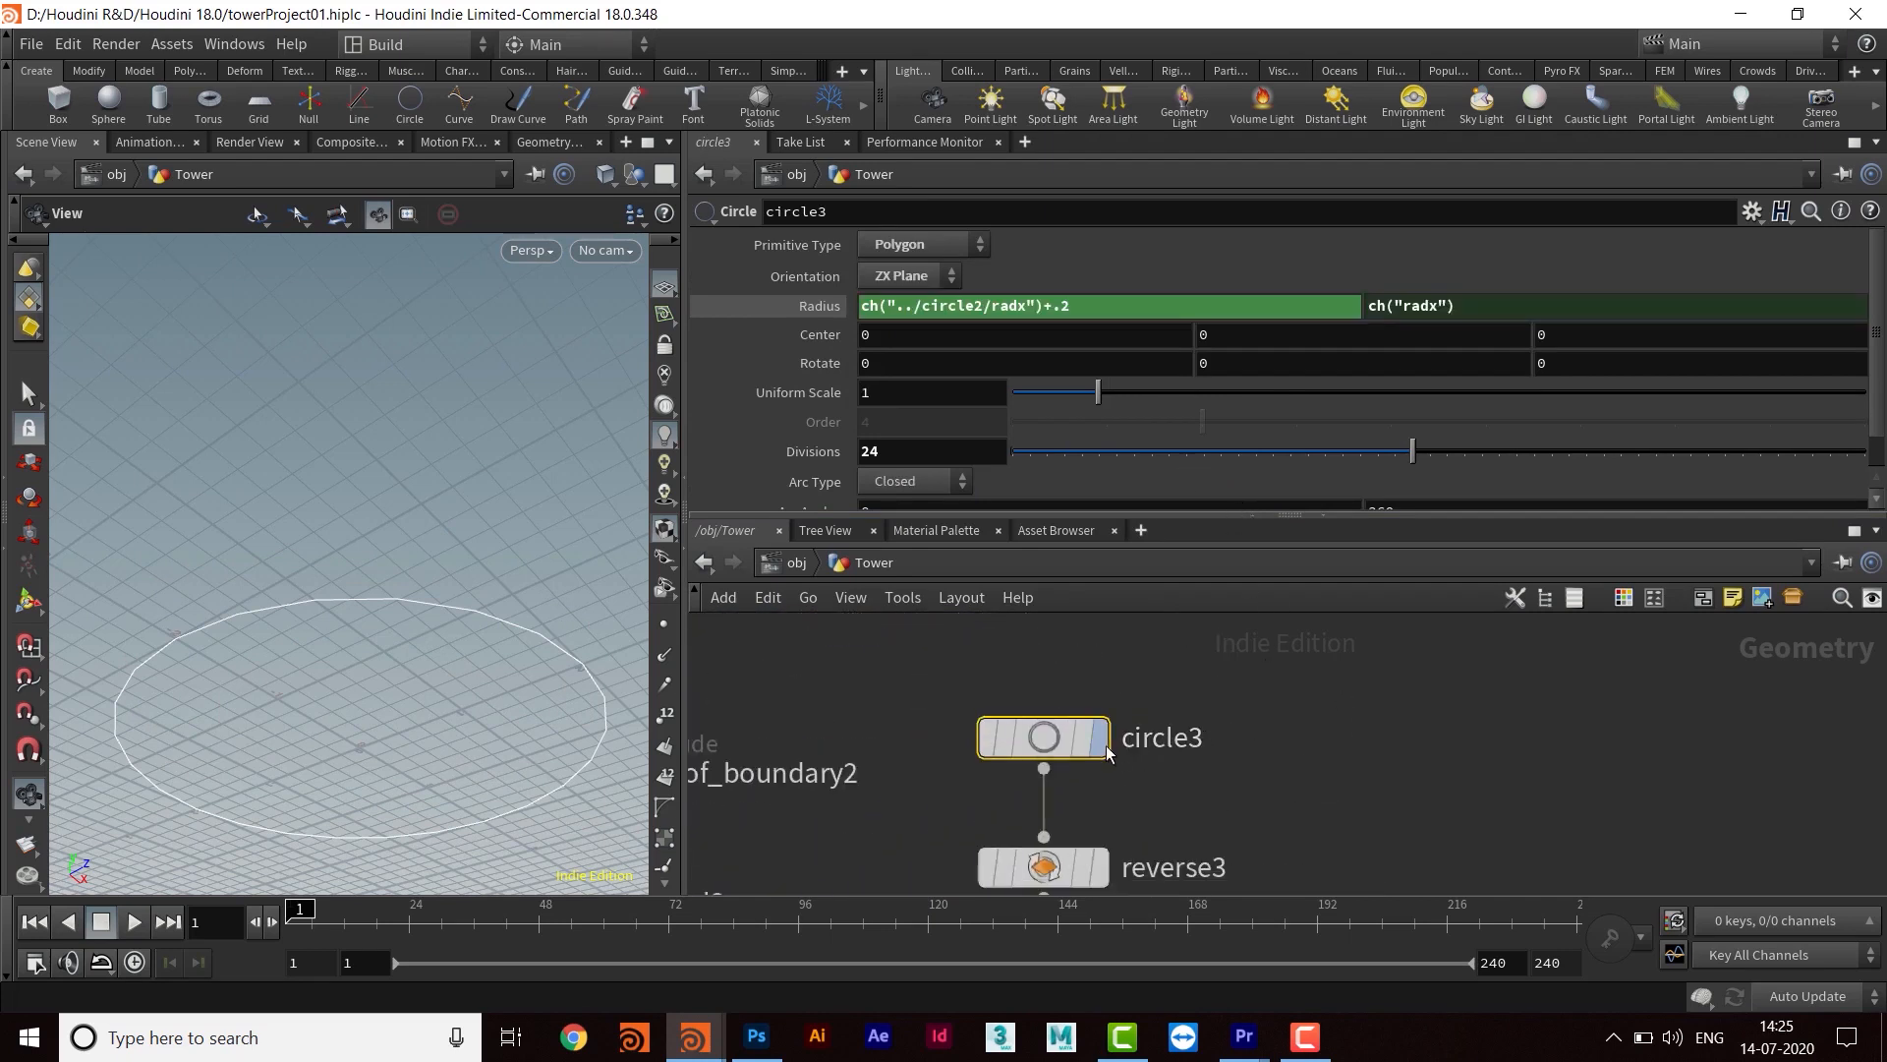
pyautogui.click(1105, 752)
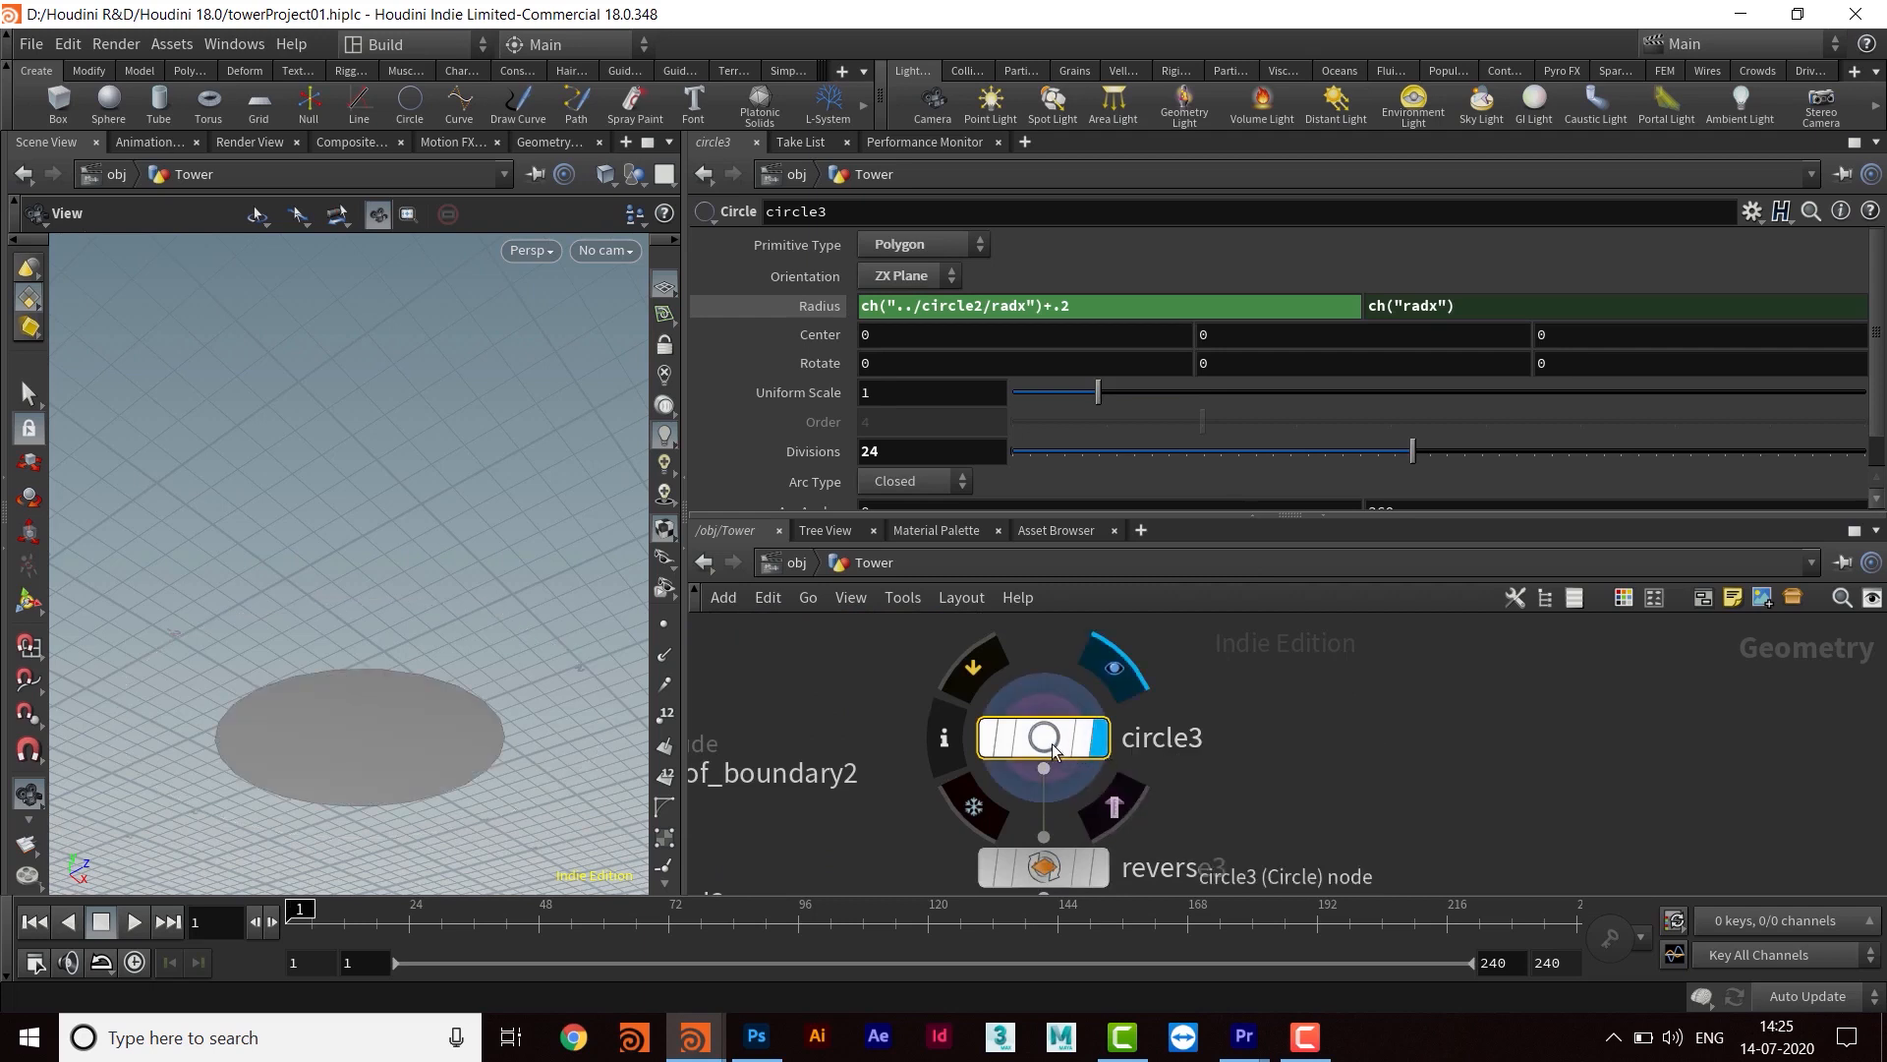
# Make circle3's first Radius follow circle2's radius directly with the expression ch("../circle2/radx"), without any offset
pyautogui.moveTo(721, 338); pyautogui.dragTo(725, 338)
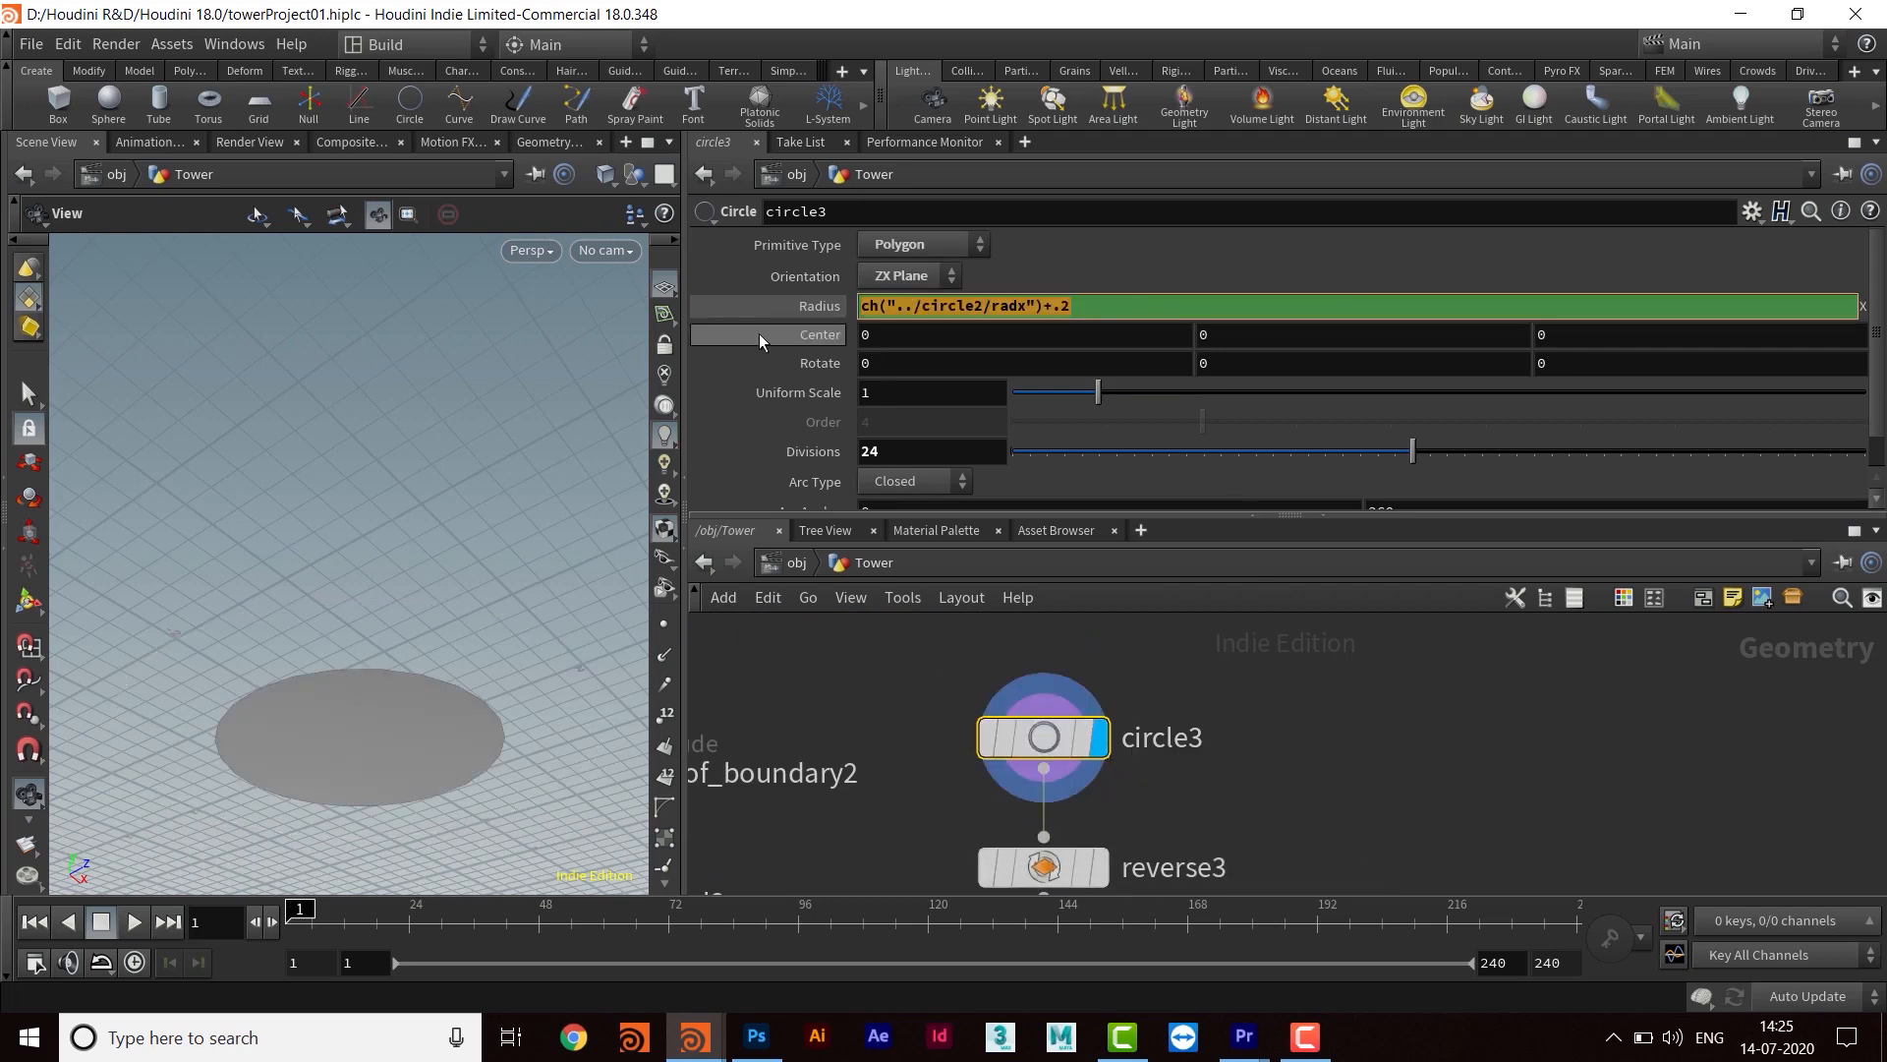
pyautogui.rightClick(927, 299)
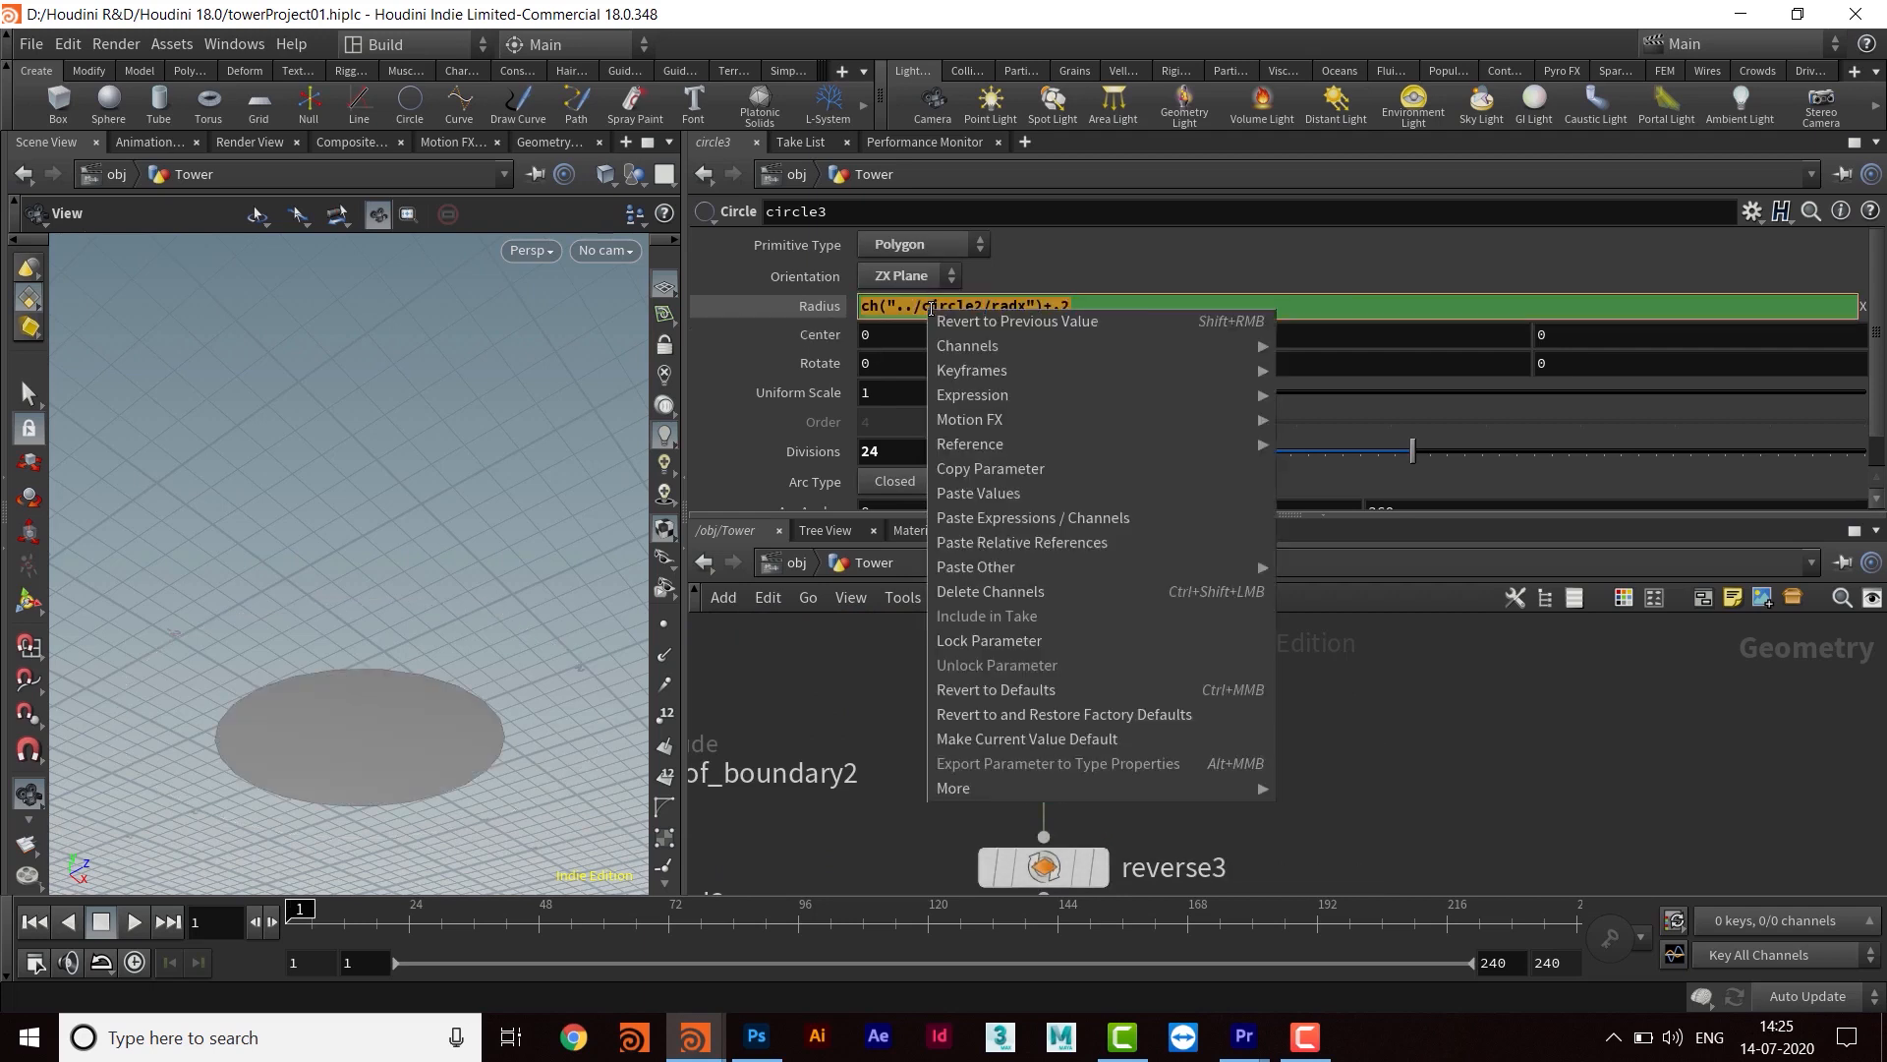
pyautogui.click(1023, 545)
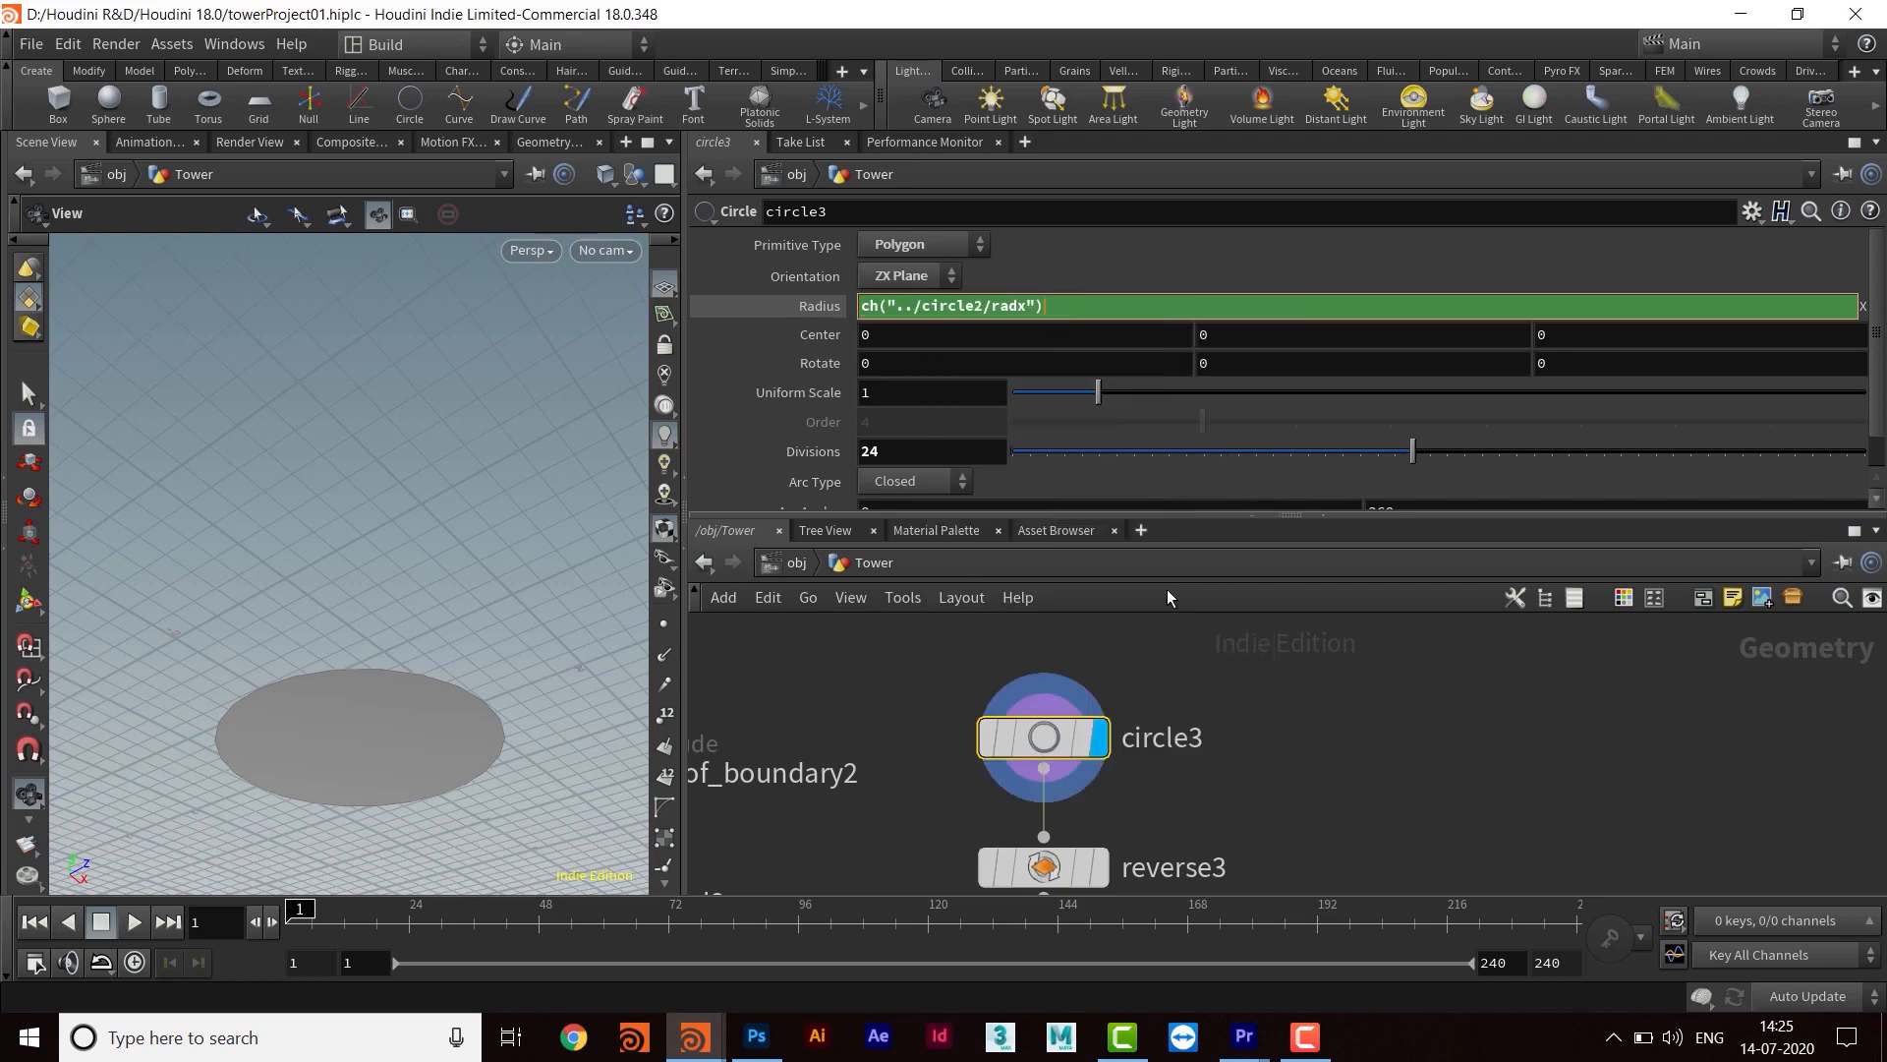
pyautogui.press('Return')
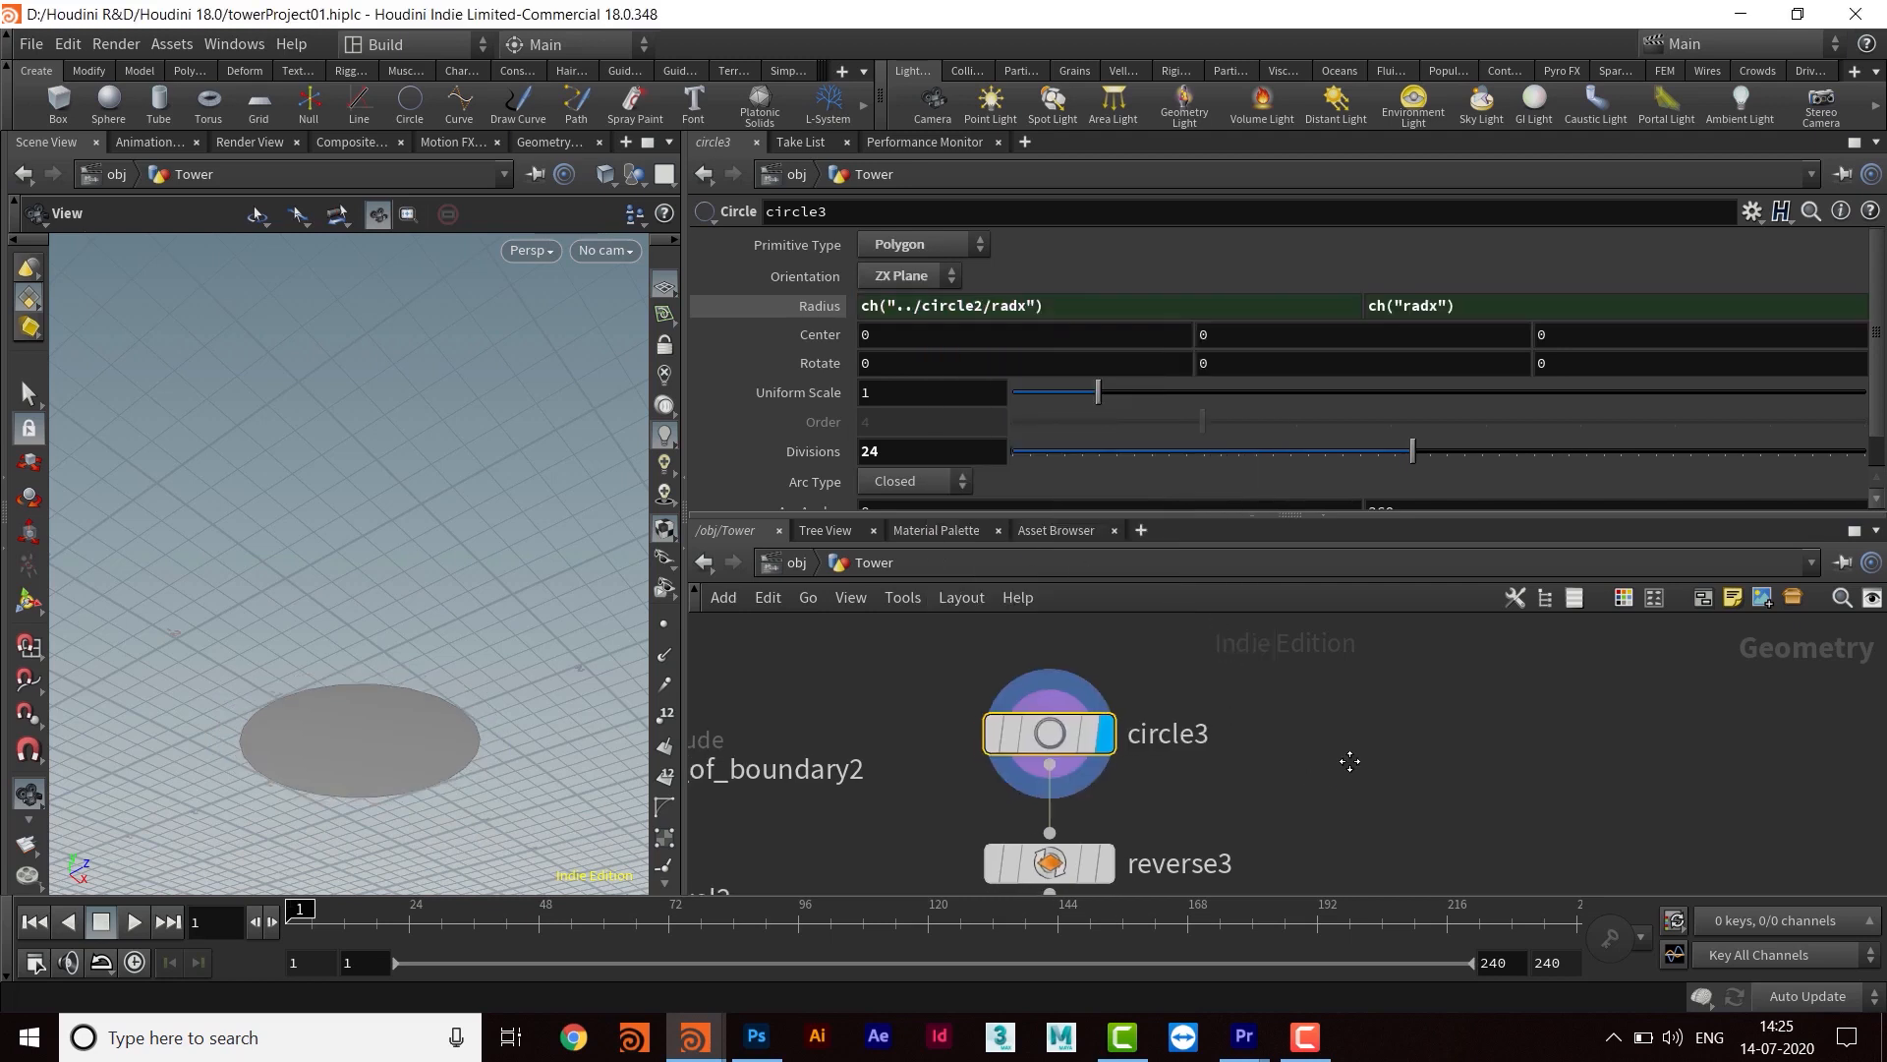
pyautogui.moveTo(1347, 763); pyautogui.dragTo(1354, 750, button='middle')
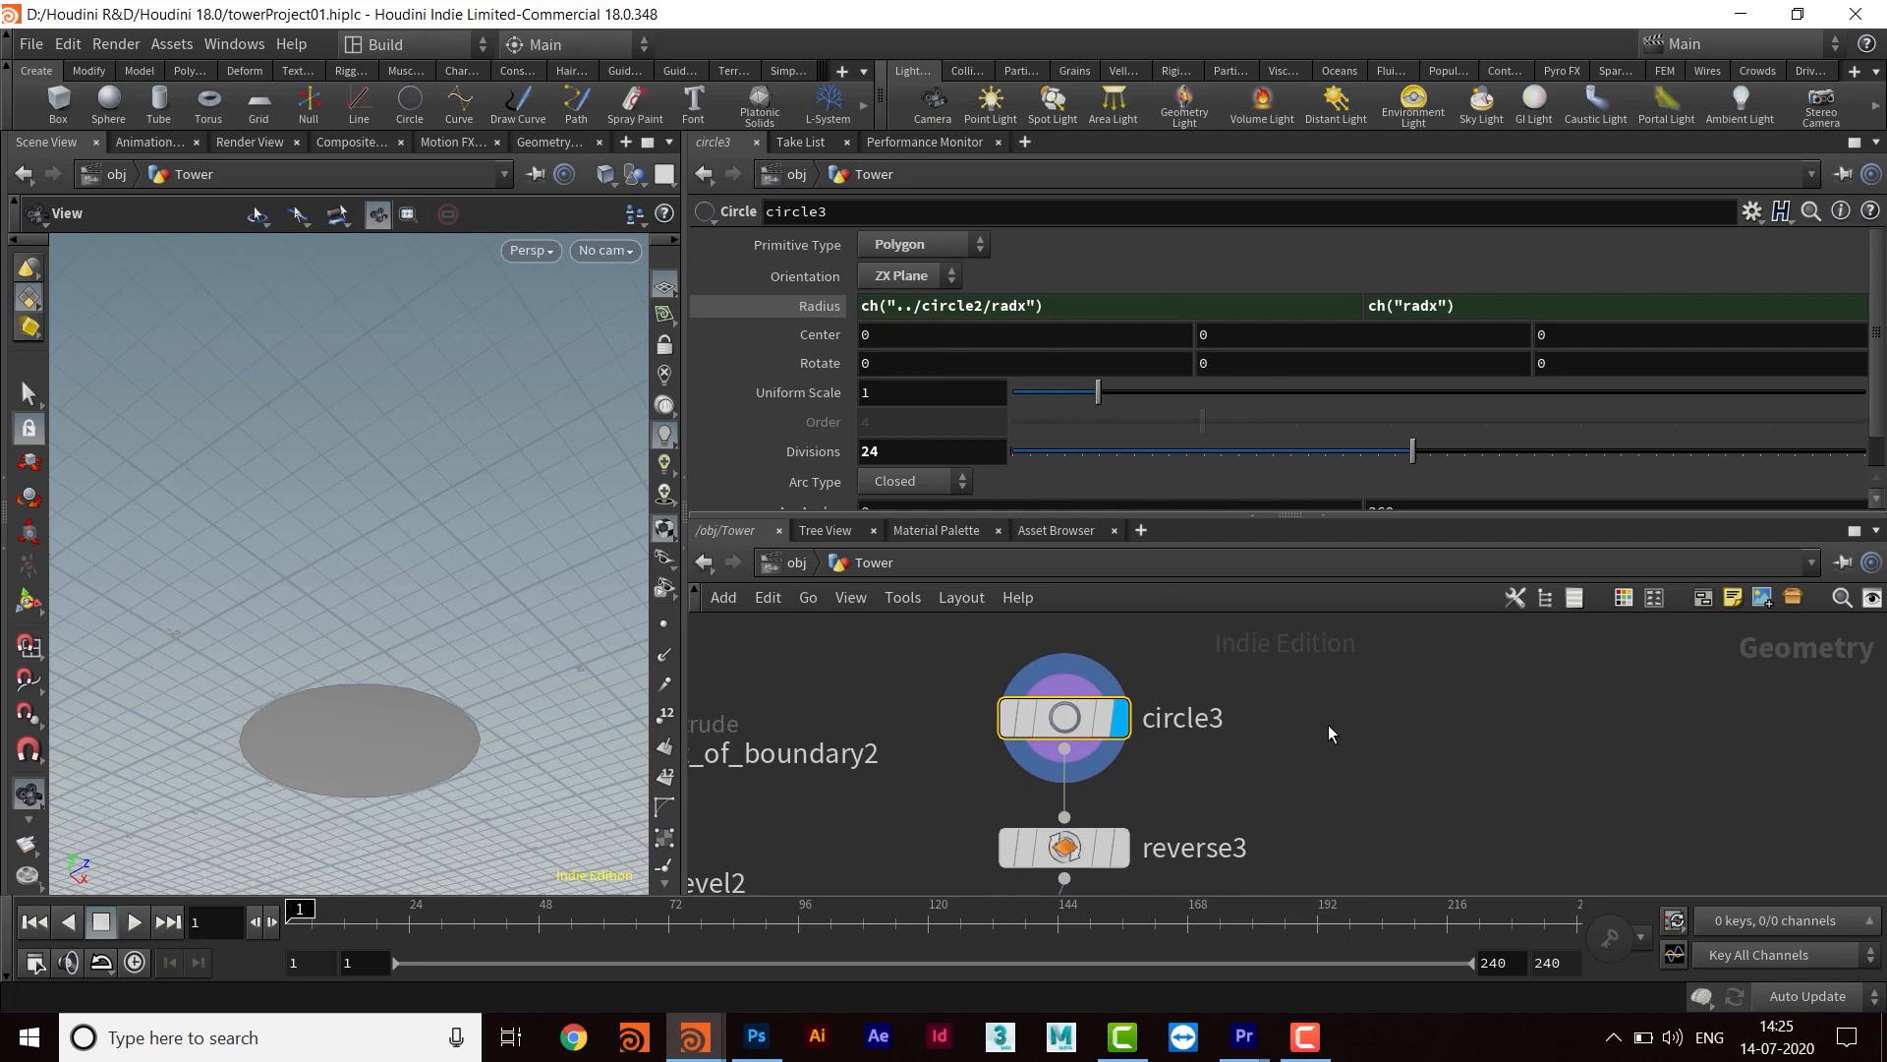
pyautogui.scroll(-5, 1329, 726)
pyautogui.moveTo(1371, 673); pyautogui.dragTo(1244, 628, button='middle')
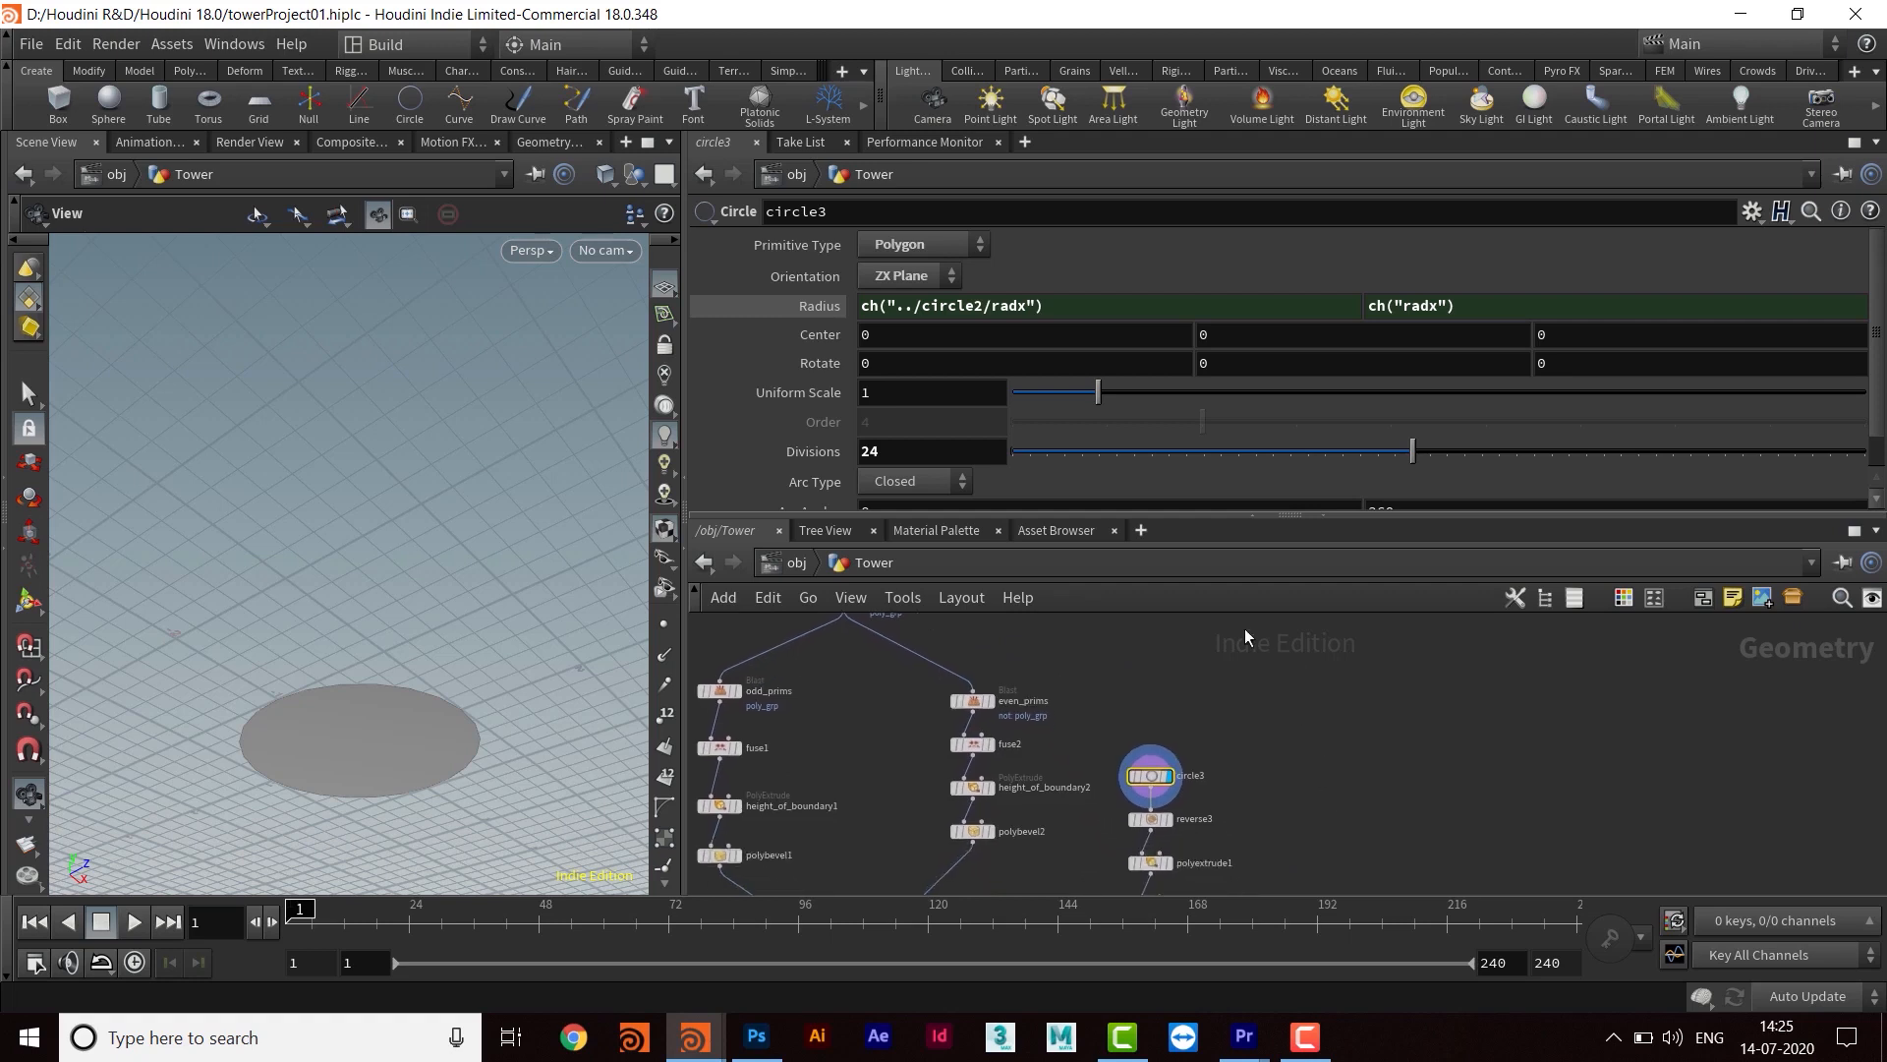
# Delete the channel expression on circle3's first Radius and set the radius to 1
pyautogui.rightClick(1071, 305)
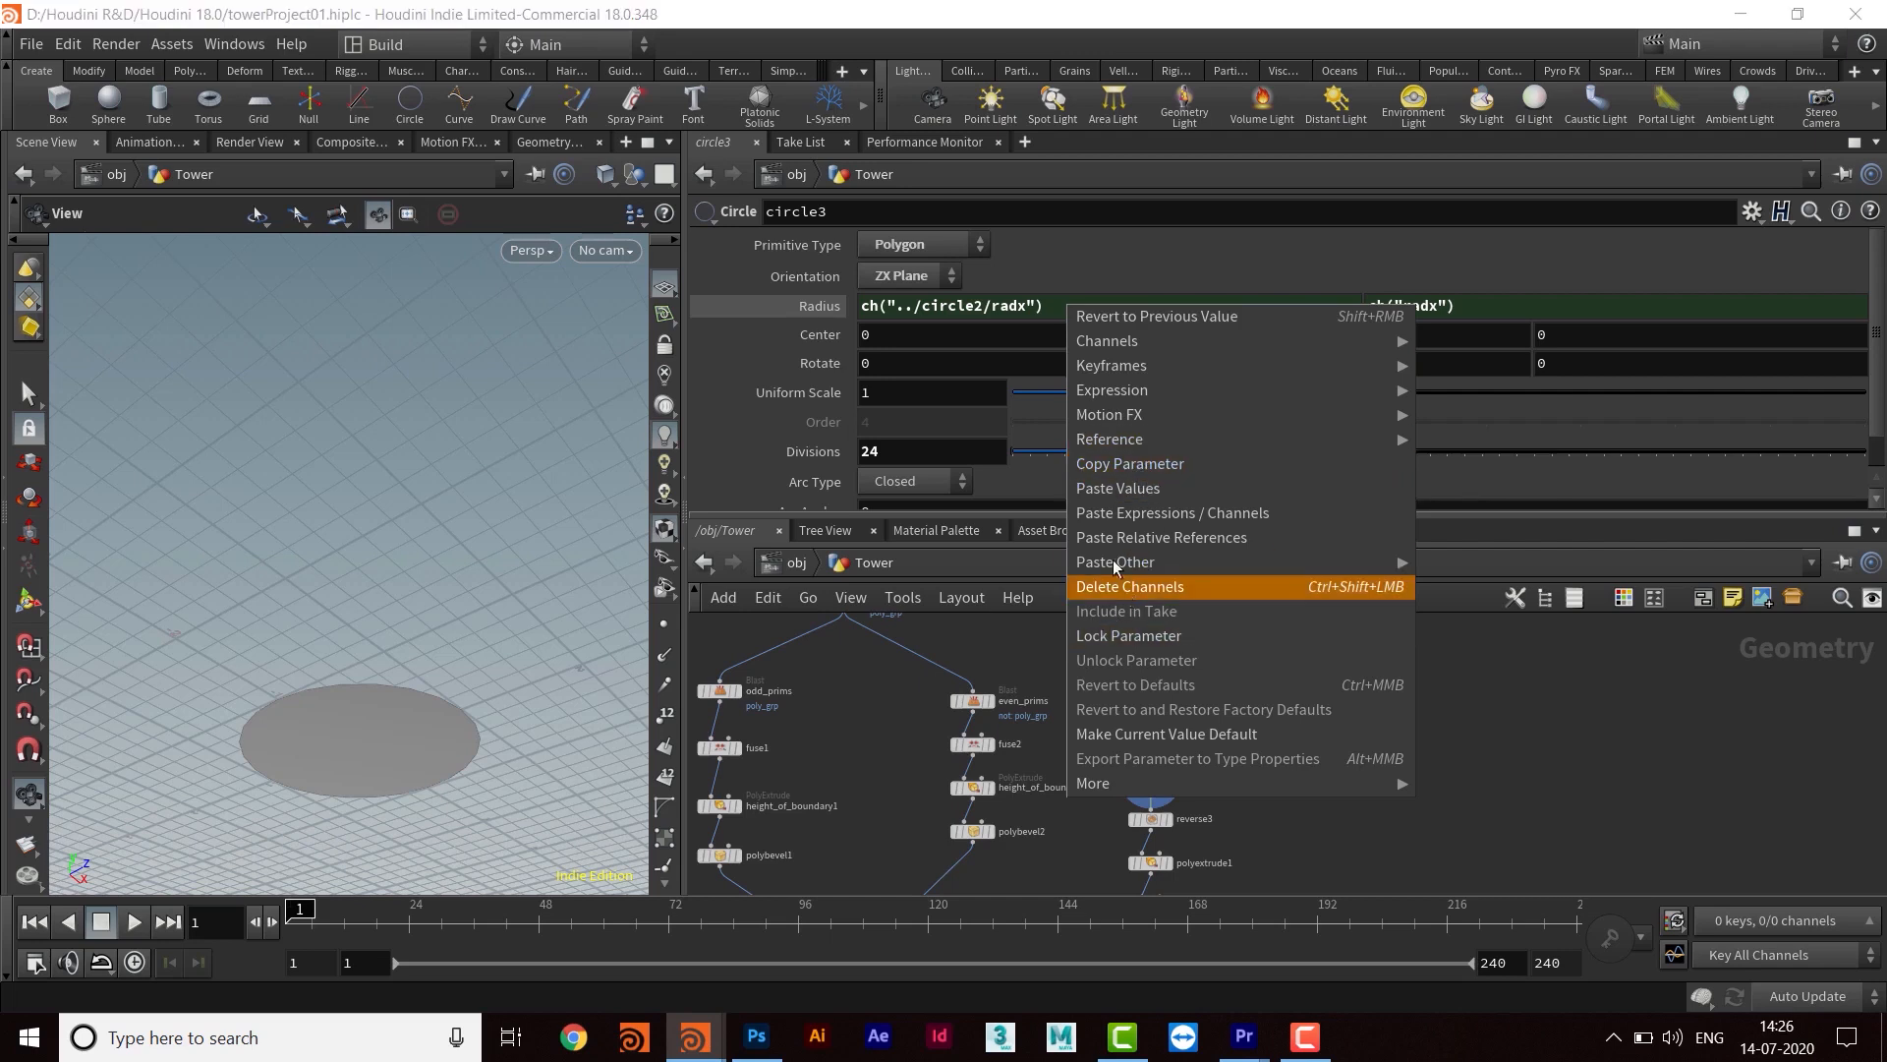
pyautogui.click(1121, 586)
pyautogui.write('1')
# Select circle2 at the head of the boundary network and copy its Uniform Scale parameter
pyautogui.moveTo(1290, 865); pyautogui.dragTo(1124, 1061, button='middle')
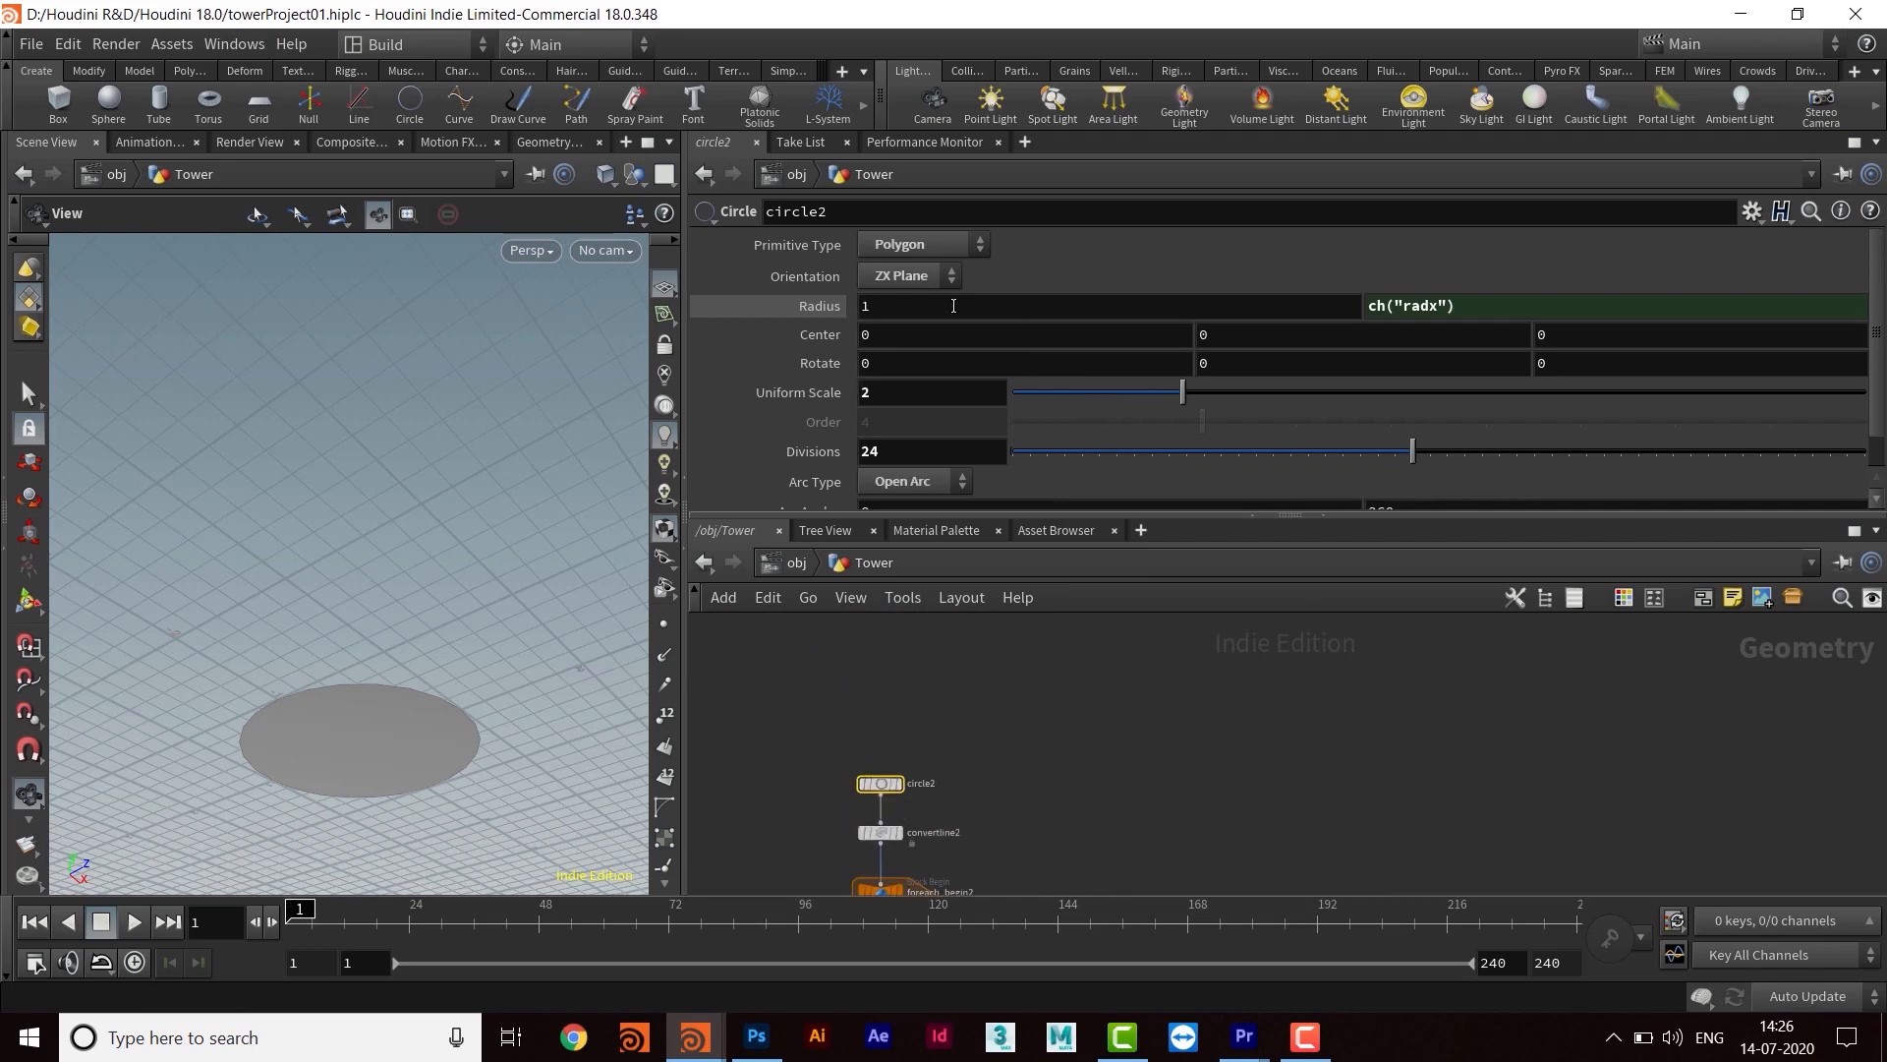
pyautogui.moveTo(889, 396); pyautogui.dragTo(792, 401)
pyautogui.rightClick(890, 394)
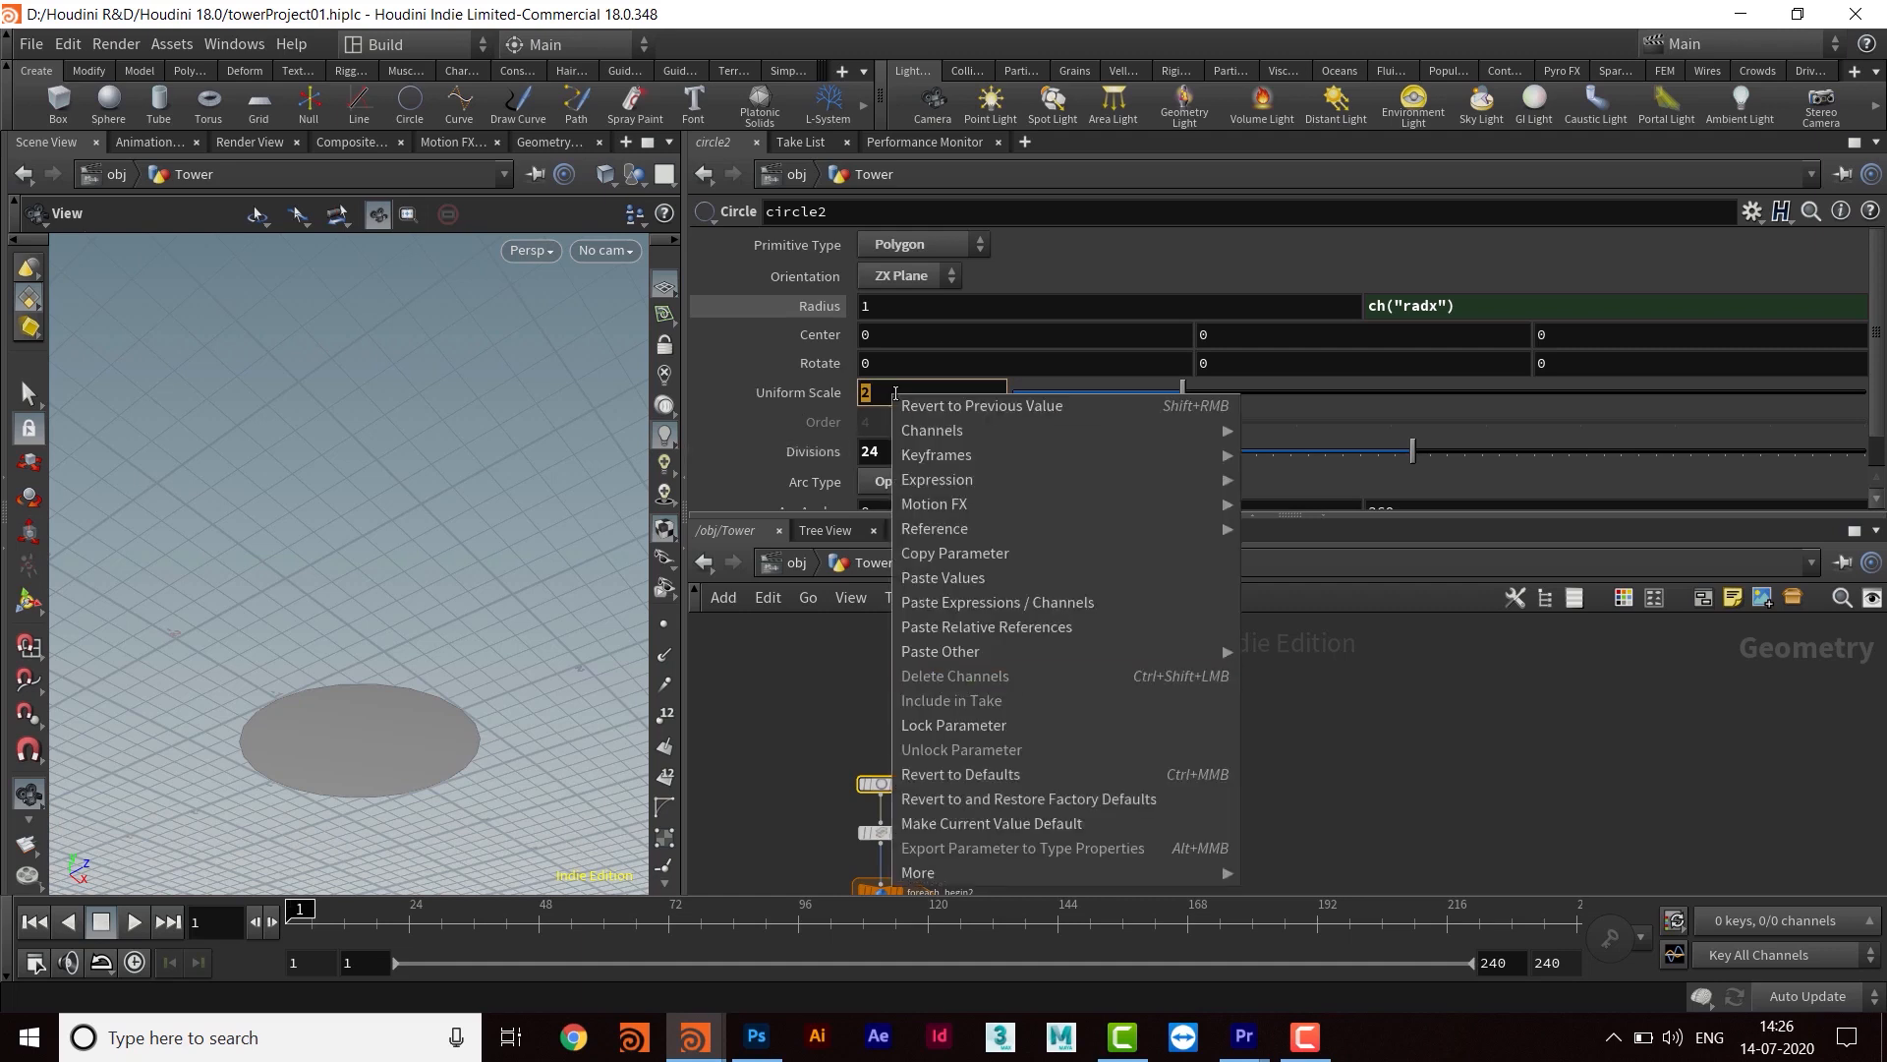
pyautogui.click(990, 553)
# Link circle3's Uniform Scale to circle2's as a relative reference with a 0.2 offset: ch("../circle2/scale")+.2
pyautogui.scroll(-5, 1278, 766)
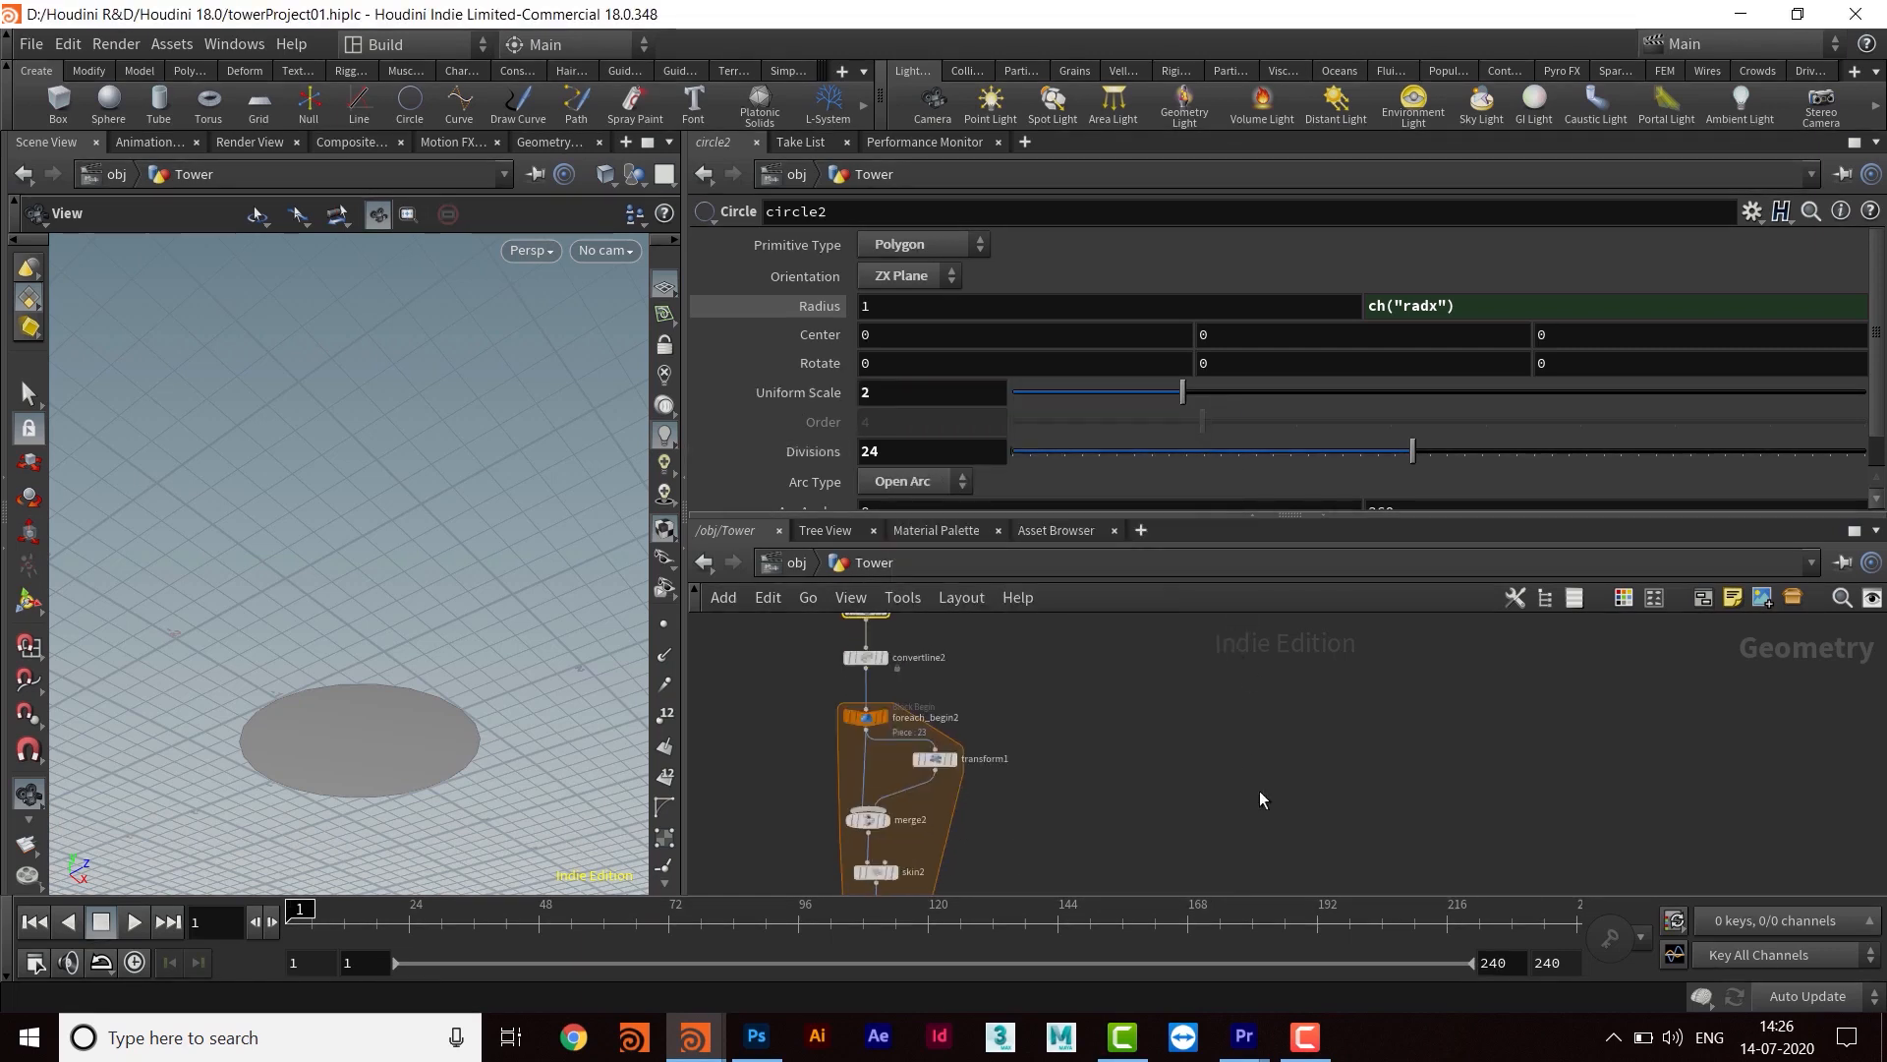
pyautogui.moveTo(1234, 818); pyautogui.dragTo(1347, 682, button='middle')
pyautogui.scroll(5, 1200, 694)
pyautogui.click(1084, 708)
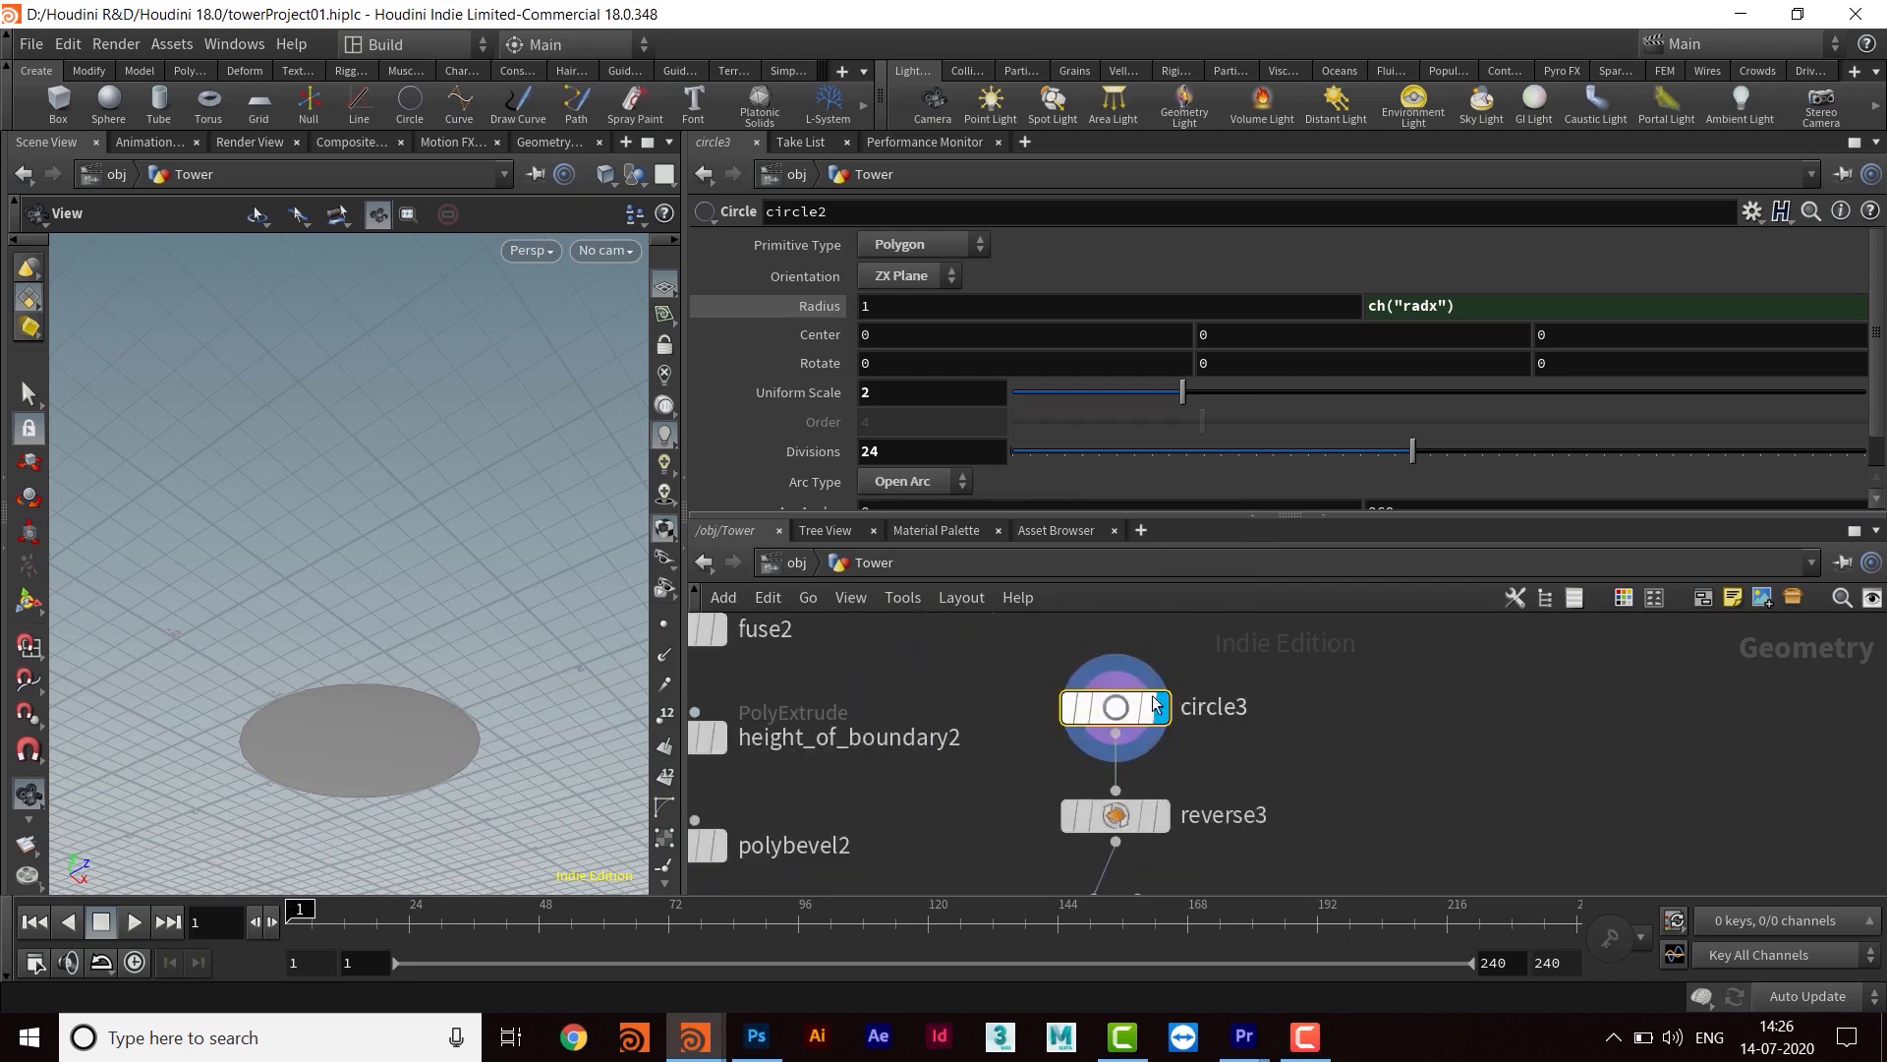
pyautogui.rightClick(866, 401)
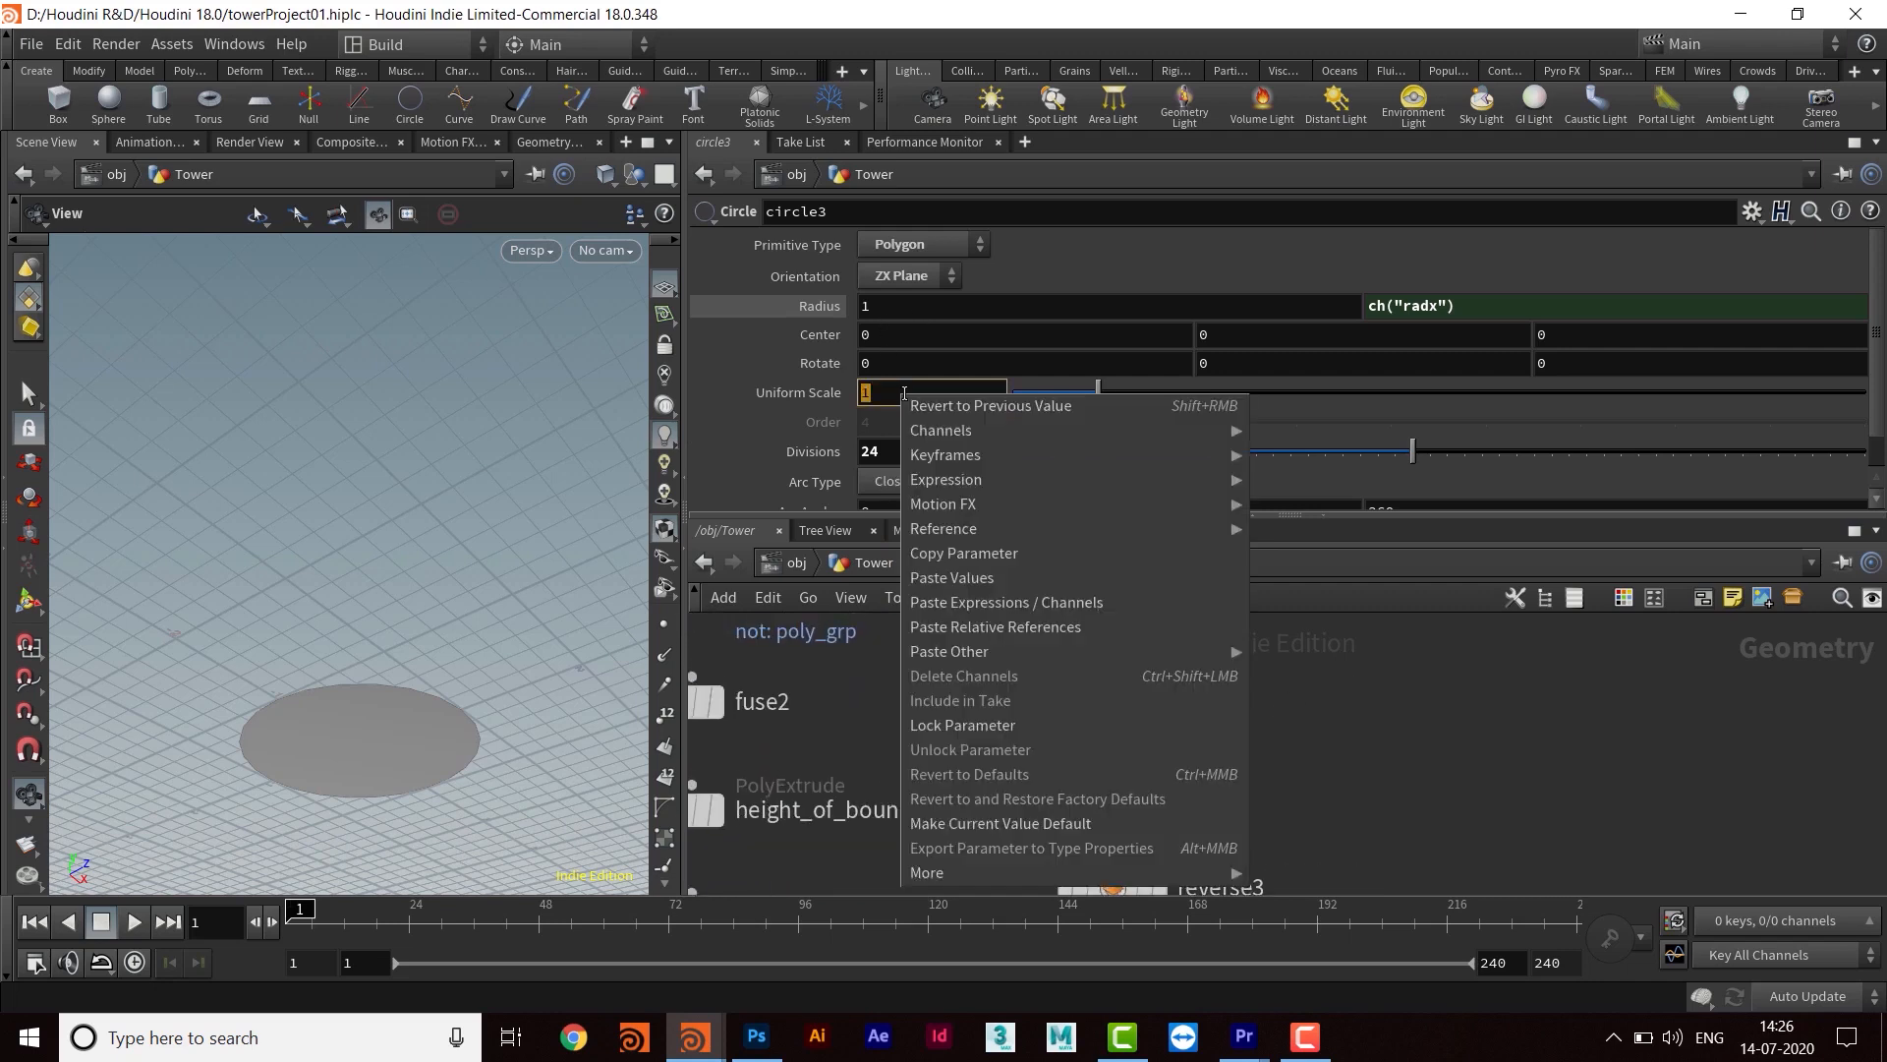
pyautogui.click(989, 627)
pyautogui.press('Return')
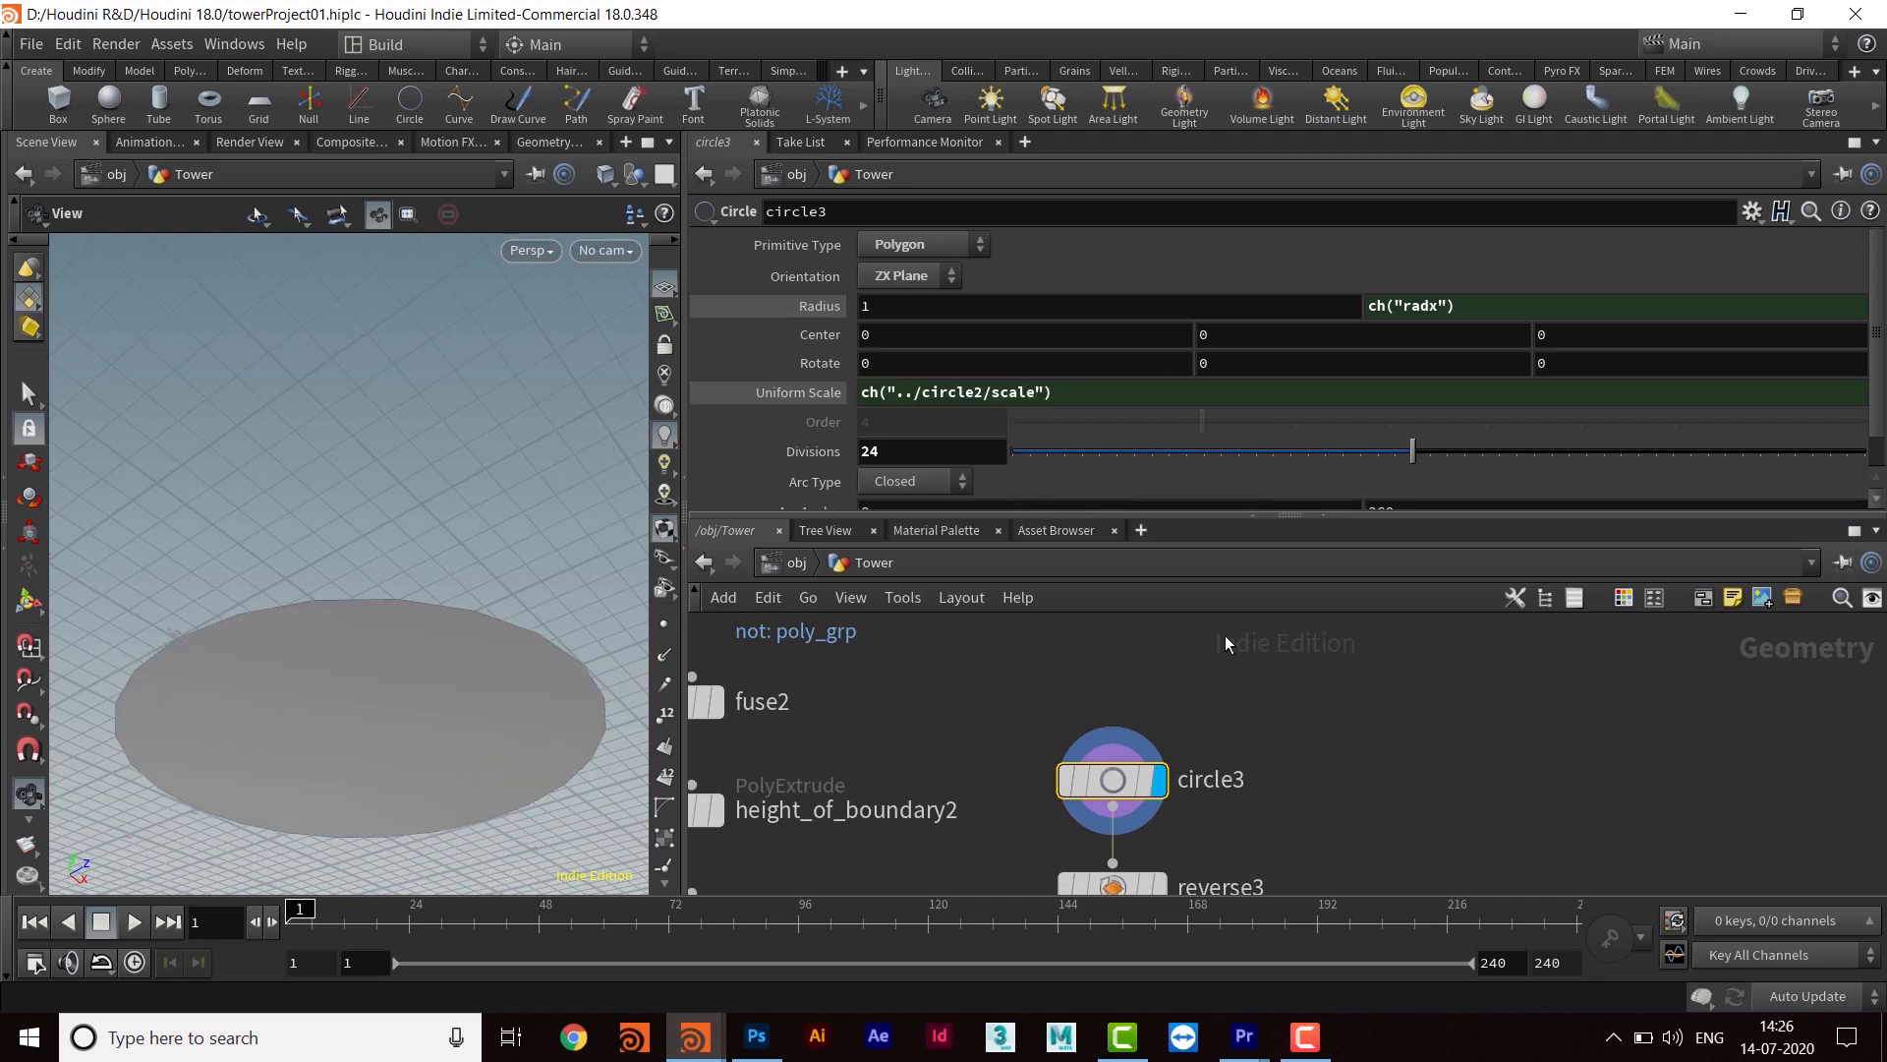
pyautogui.moveTo(1381, 880); pyautogui.dragTo(1218, 614, button='middle')
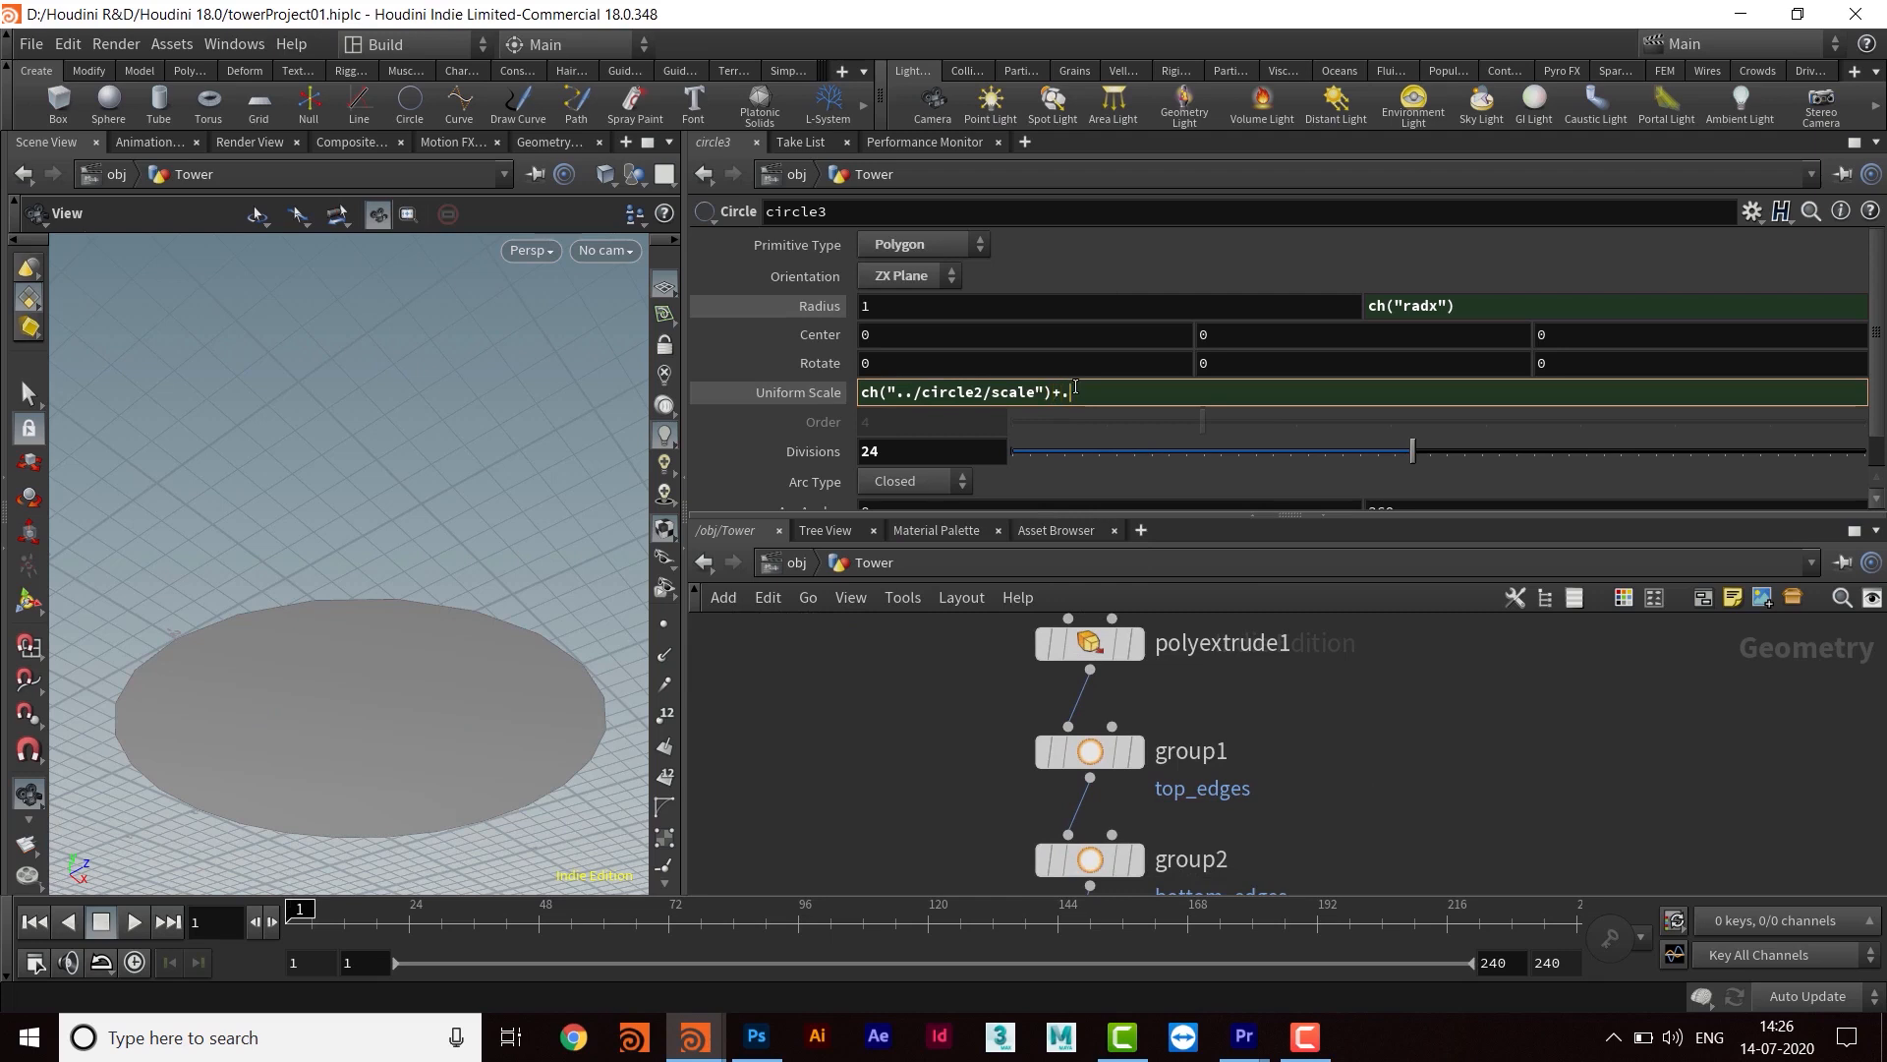
pyautogui.press('Return')
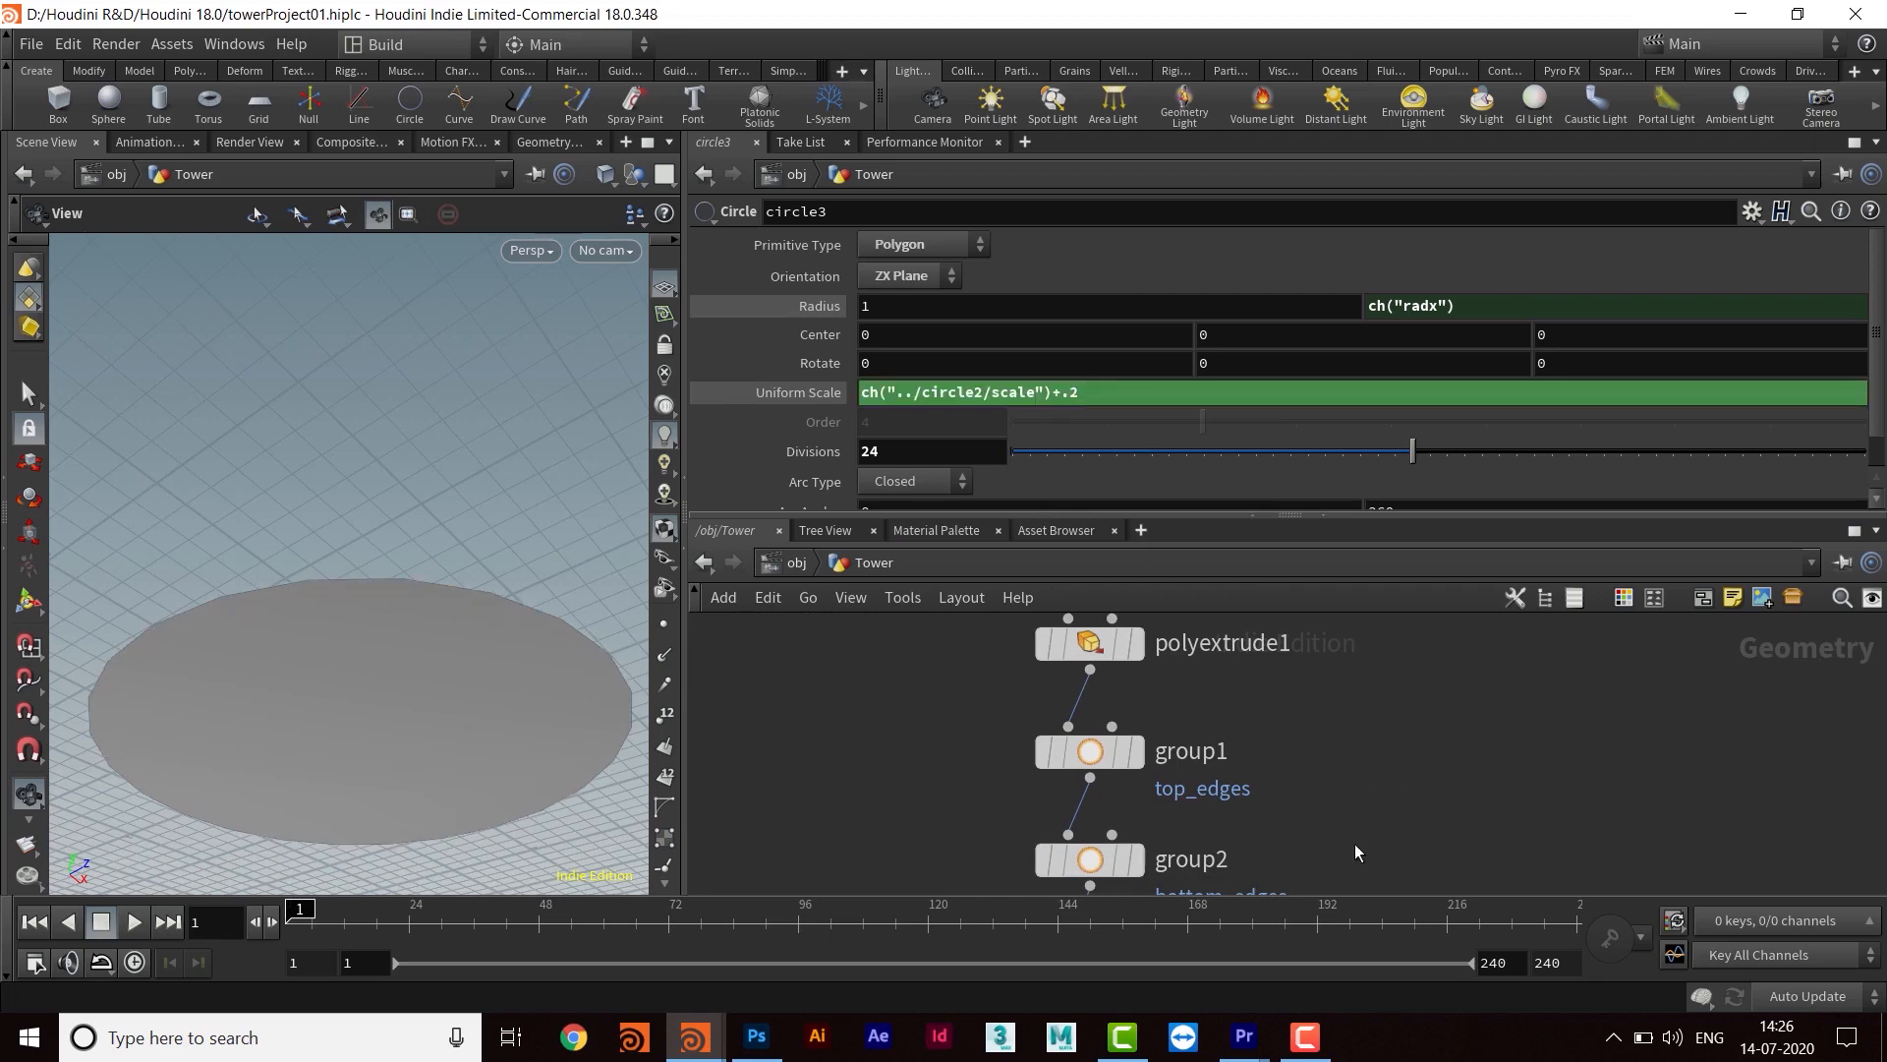
# Display switch1 at the end of the network and view the assembled rooftop from above
pyautogui.moveTo(1355, 846); pyautogui.dragTo(1426, 629, button='middle')
pyautogui.moveTo(1448, 822); pyautogui.dragTo(1514, 623, button='middle')
pyautogui.scroll(-3, 1295, 802)
pyautogui.moveTo(1296, 802); pyautogui.dragTo(1359, 665, button='middle')
pyautogui.moveTo(1337, 861); pyautogui.dragTo(1273, 678, button='middle')
pyautogui.moveTo(1546, 723); pyautogui.dragTo(1857, 561, button='middle')
pyautogui.scroll(5, 1237, 734)
pyautogui.moveTo(1237, 625); pyautogui.dragTo(1116, 838, button='middle')
pyautogui.moveTo(1533, 629); pyautogui.dragTo(1099, 916, button='middle')
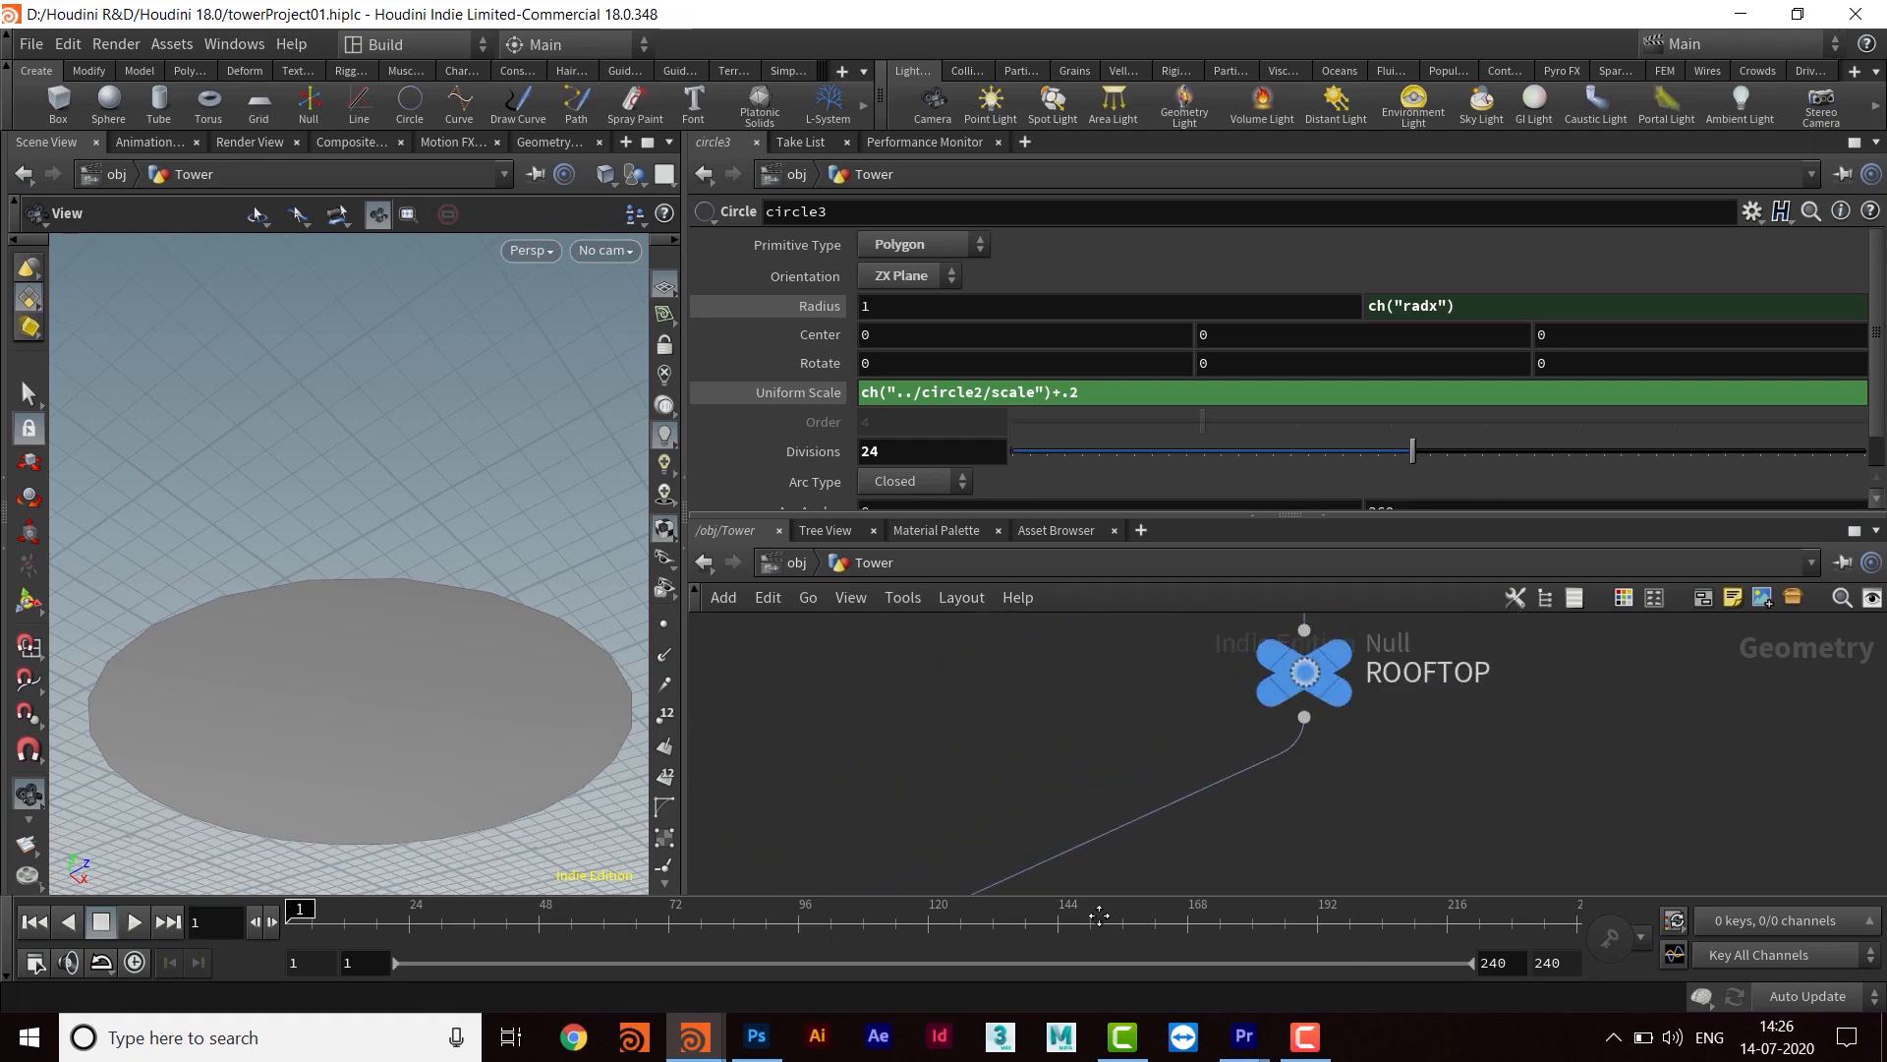
pyautogui.moveTo(1160, 845); pyautogui.dragTo(1484, 668, button='middle')
pyautogui.moveTo(1289, 863); pyautogui.dragTo(1437, 749, button='middle')
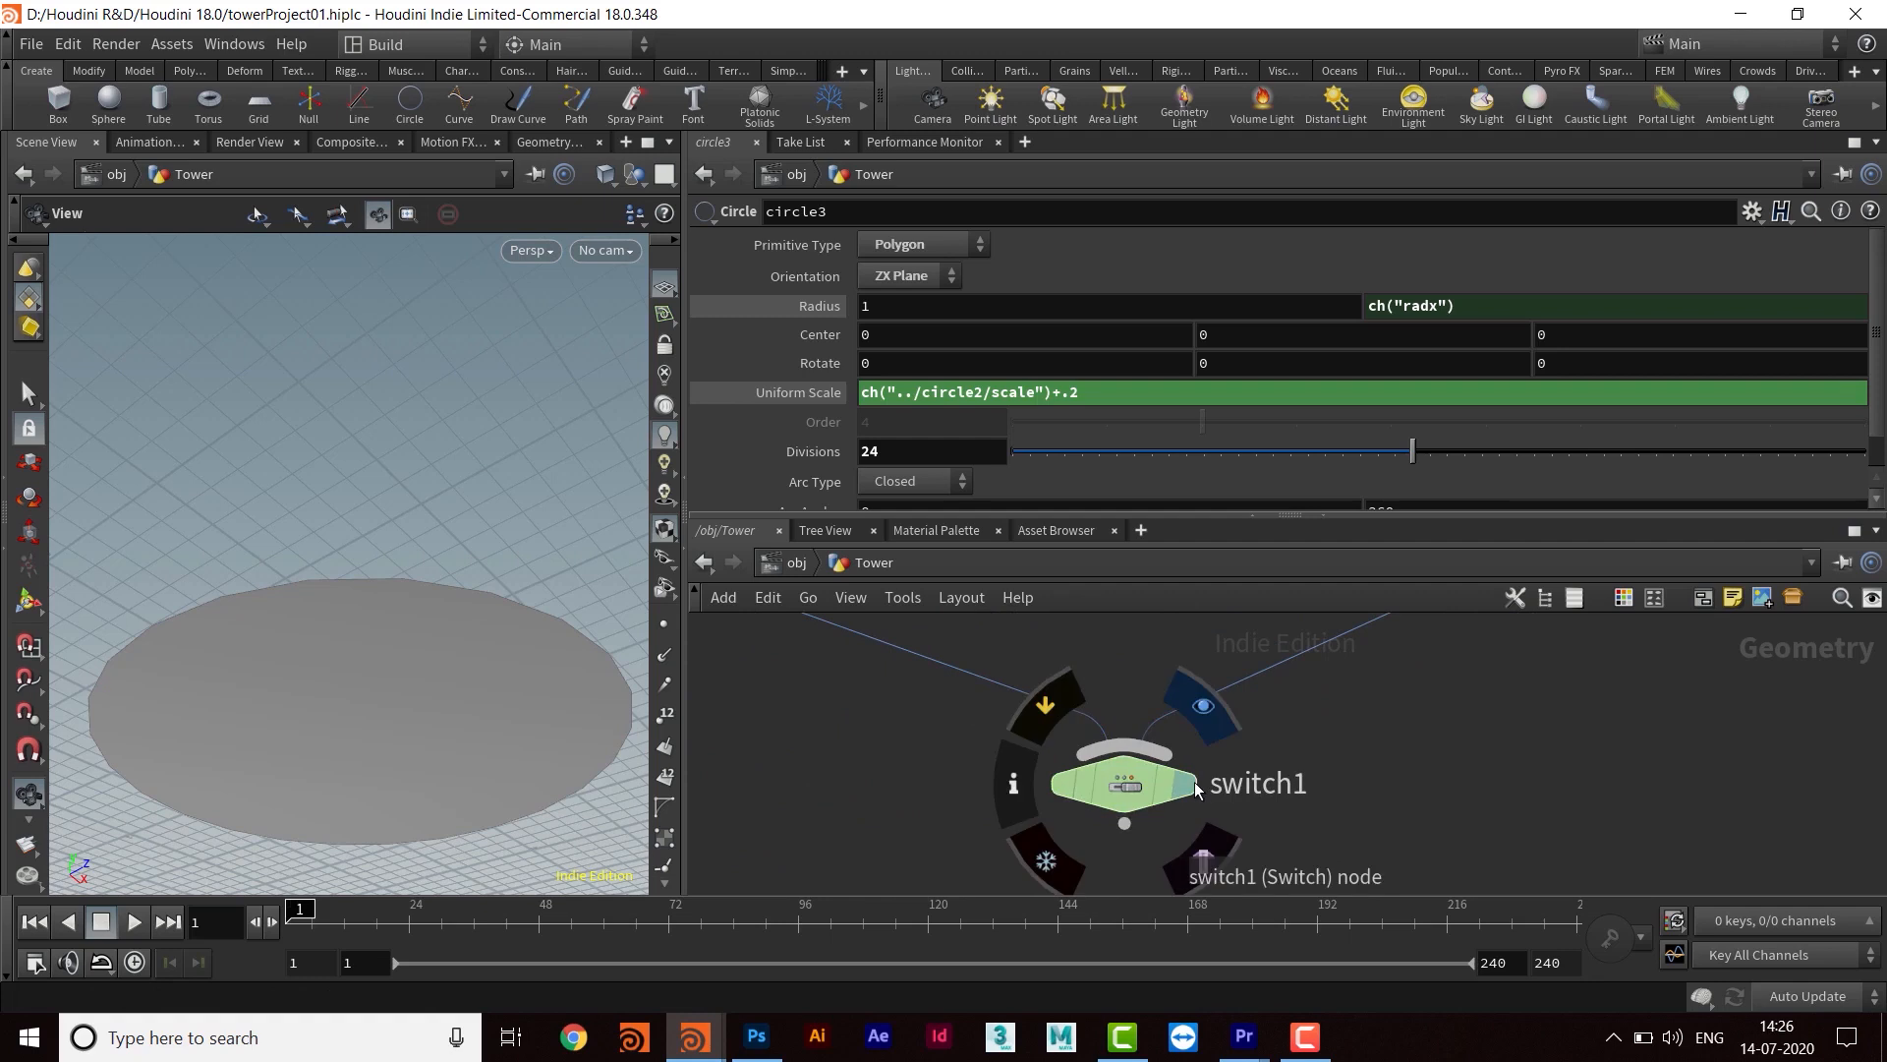
pyautogui.click(1193, 782)
pyautogui.moveTo(516, 707); pyautogui.dragTo(447, 630)
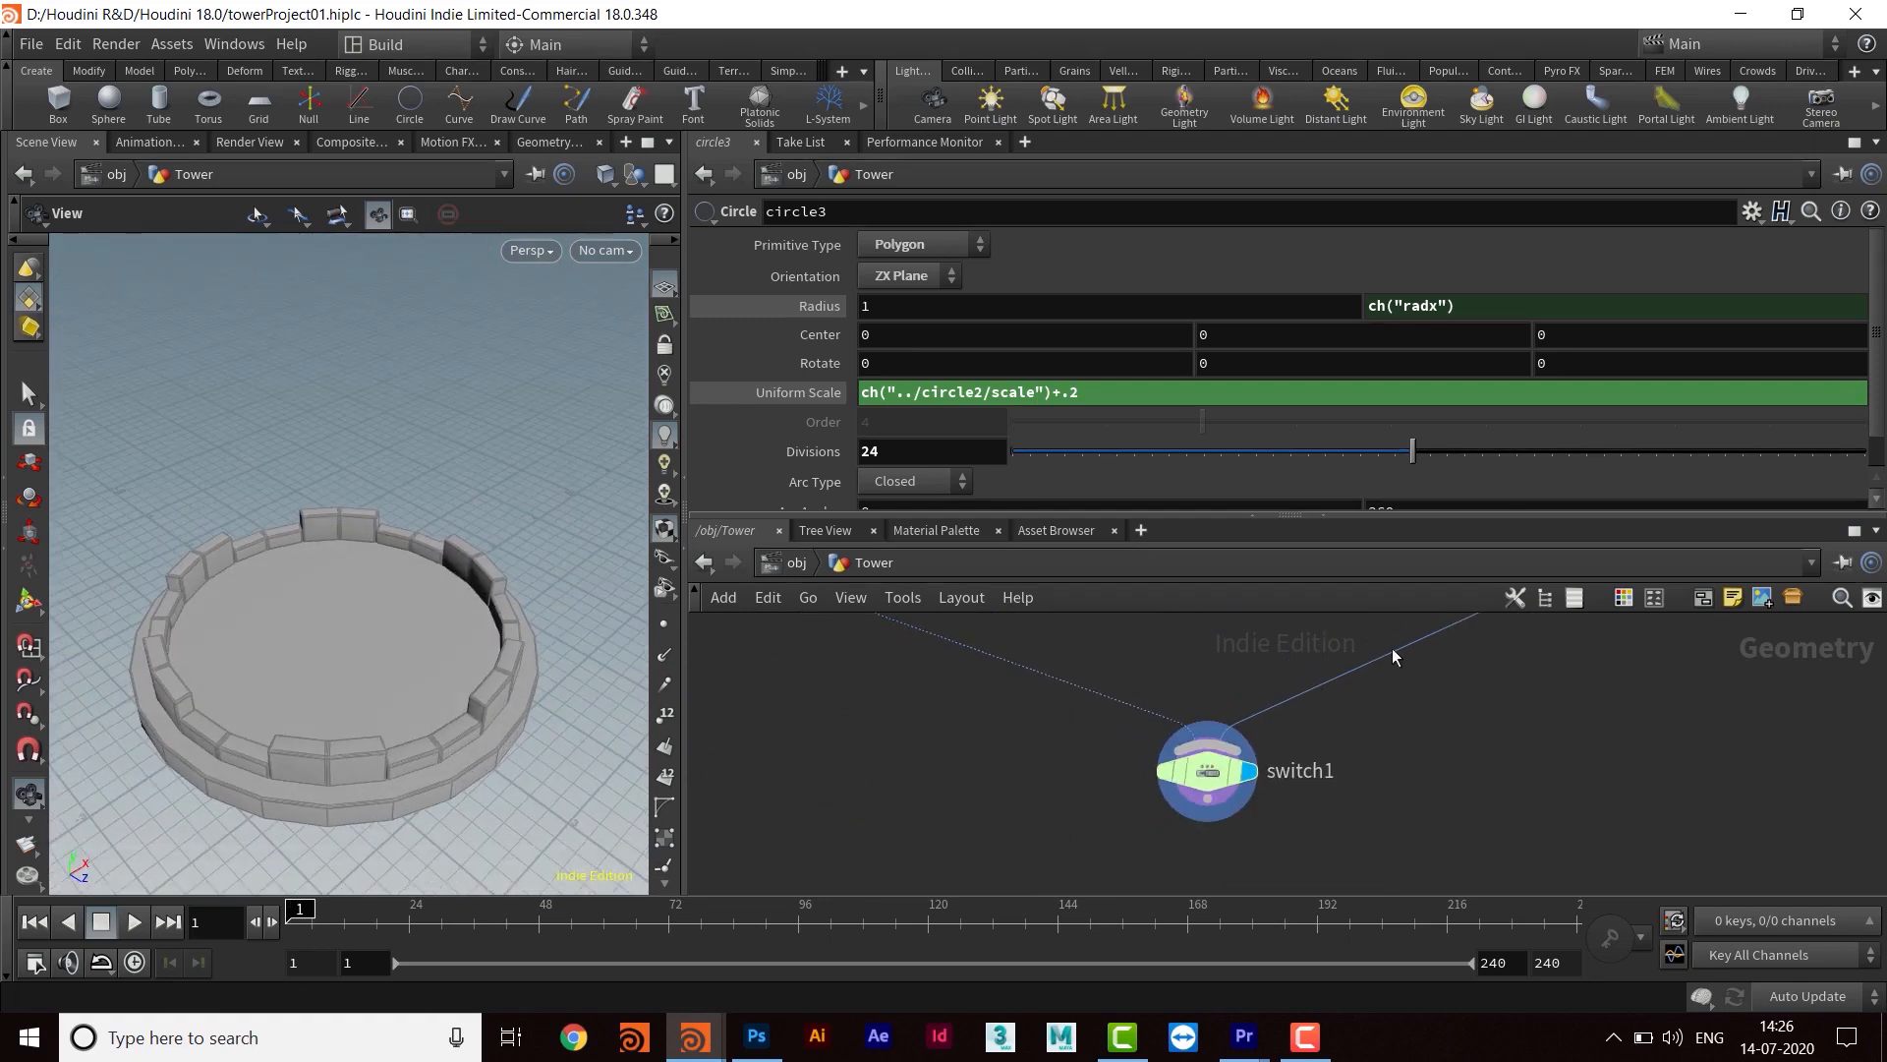
# Select circle2 at the head of the boundary network and set its Uniform Scale to 2.08
pyautogui.scroll(-10, 1200, 731)
pyautogui.moveTo(1075, 735); pyautogui.dragTo(1051, 961, button='middle')
pyautogui.scroll(3, 995, 755)
pyautogui.moveTo(1112, 634); pyautogui.dragTo(1192, 998, button='middle')
pyautogui.scroll(3, 1150, 761)
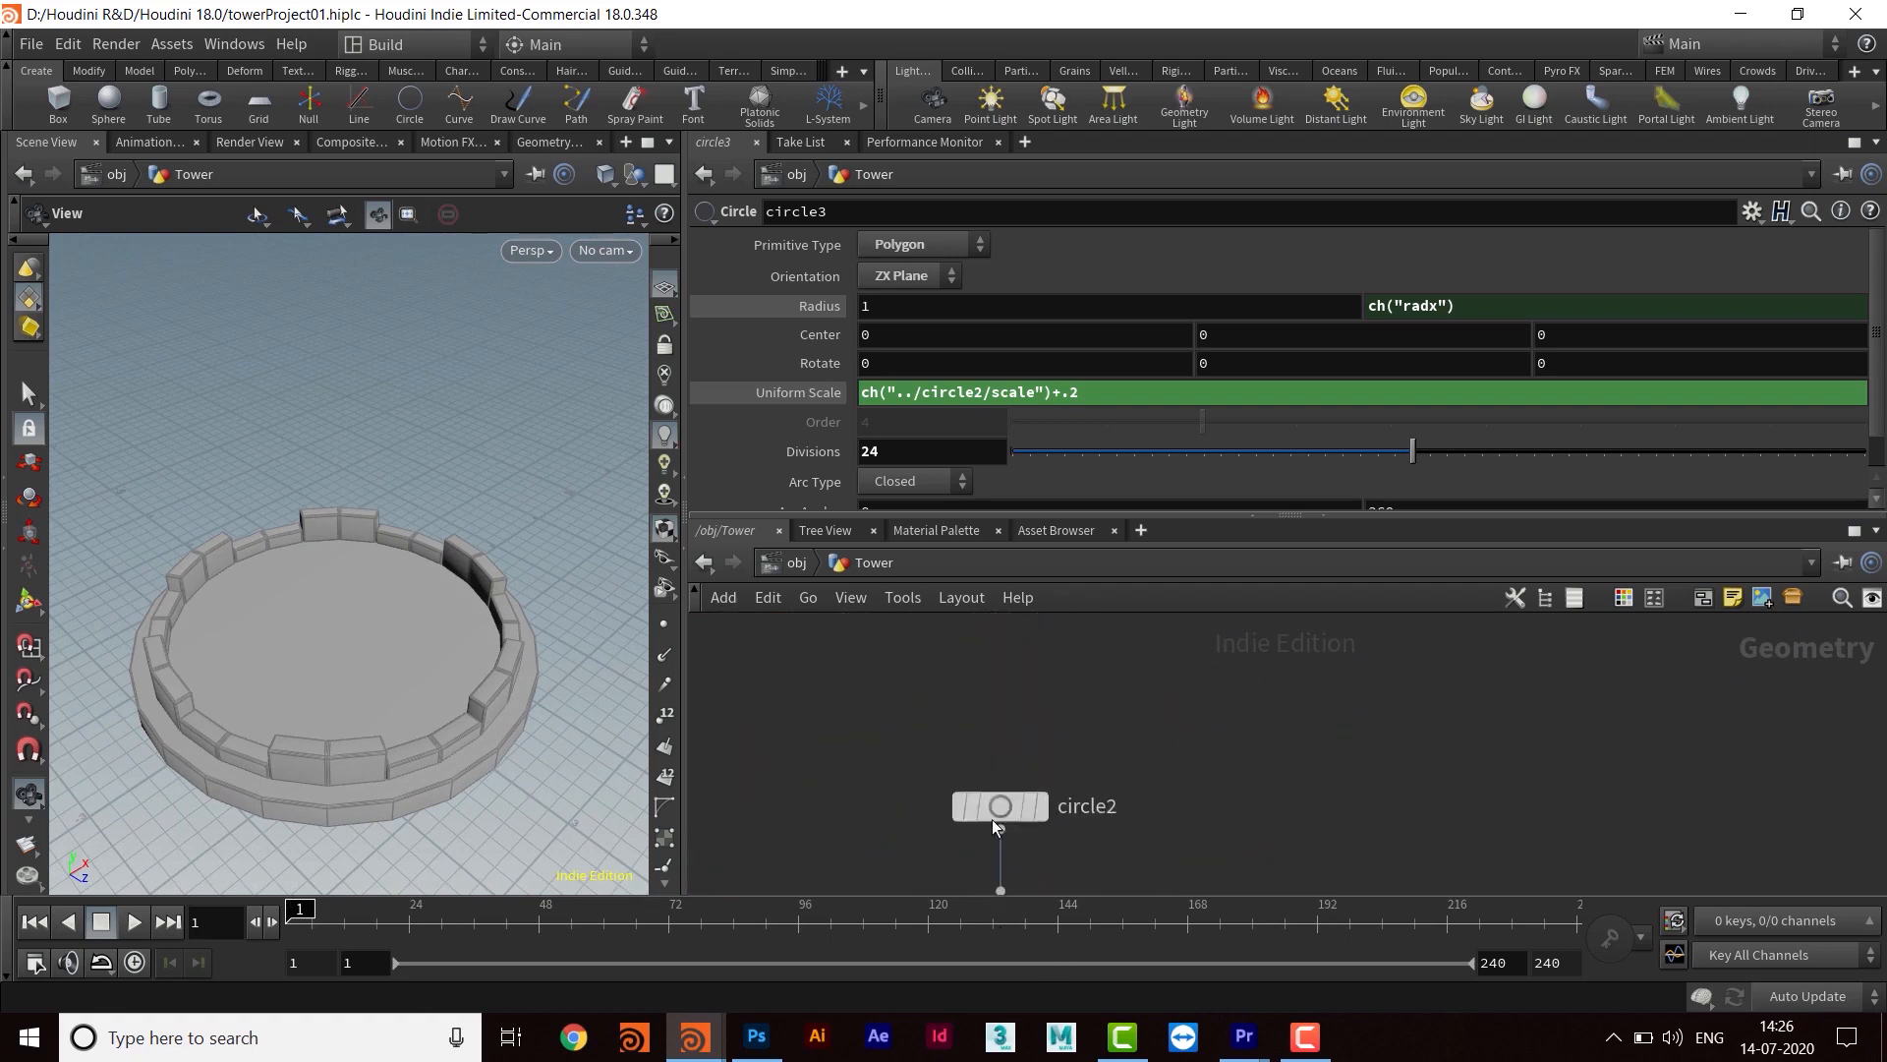
pyautogui.click(998, 806)
pyautogui.moveTo(1170, 403)
pyautogui.mouseDown()
pyautogui.moveTo(1110, 405)
pyautogui.moveTo(1224, 405)
pyautogui.moveTo(1192, 409)
pyautogui.mouseUp()
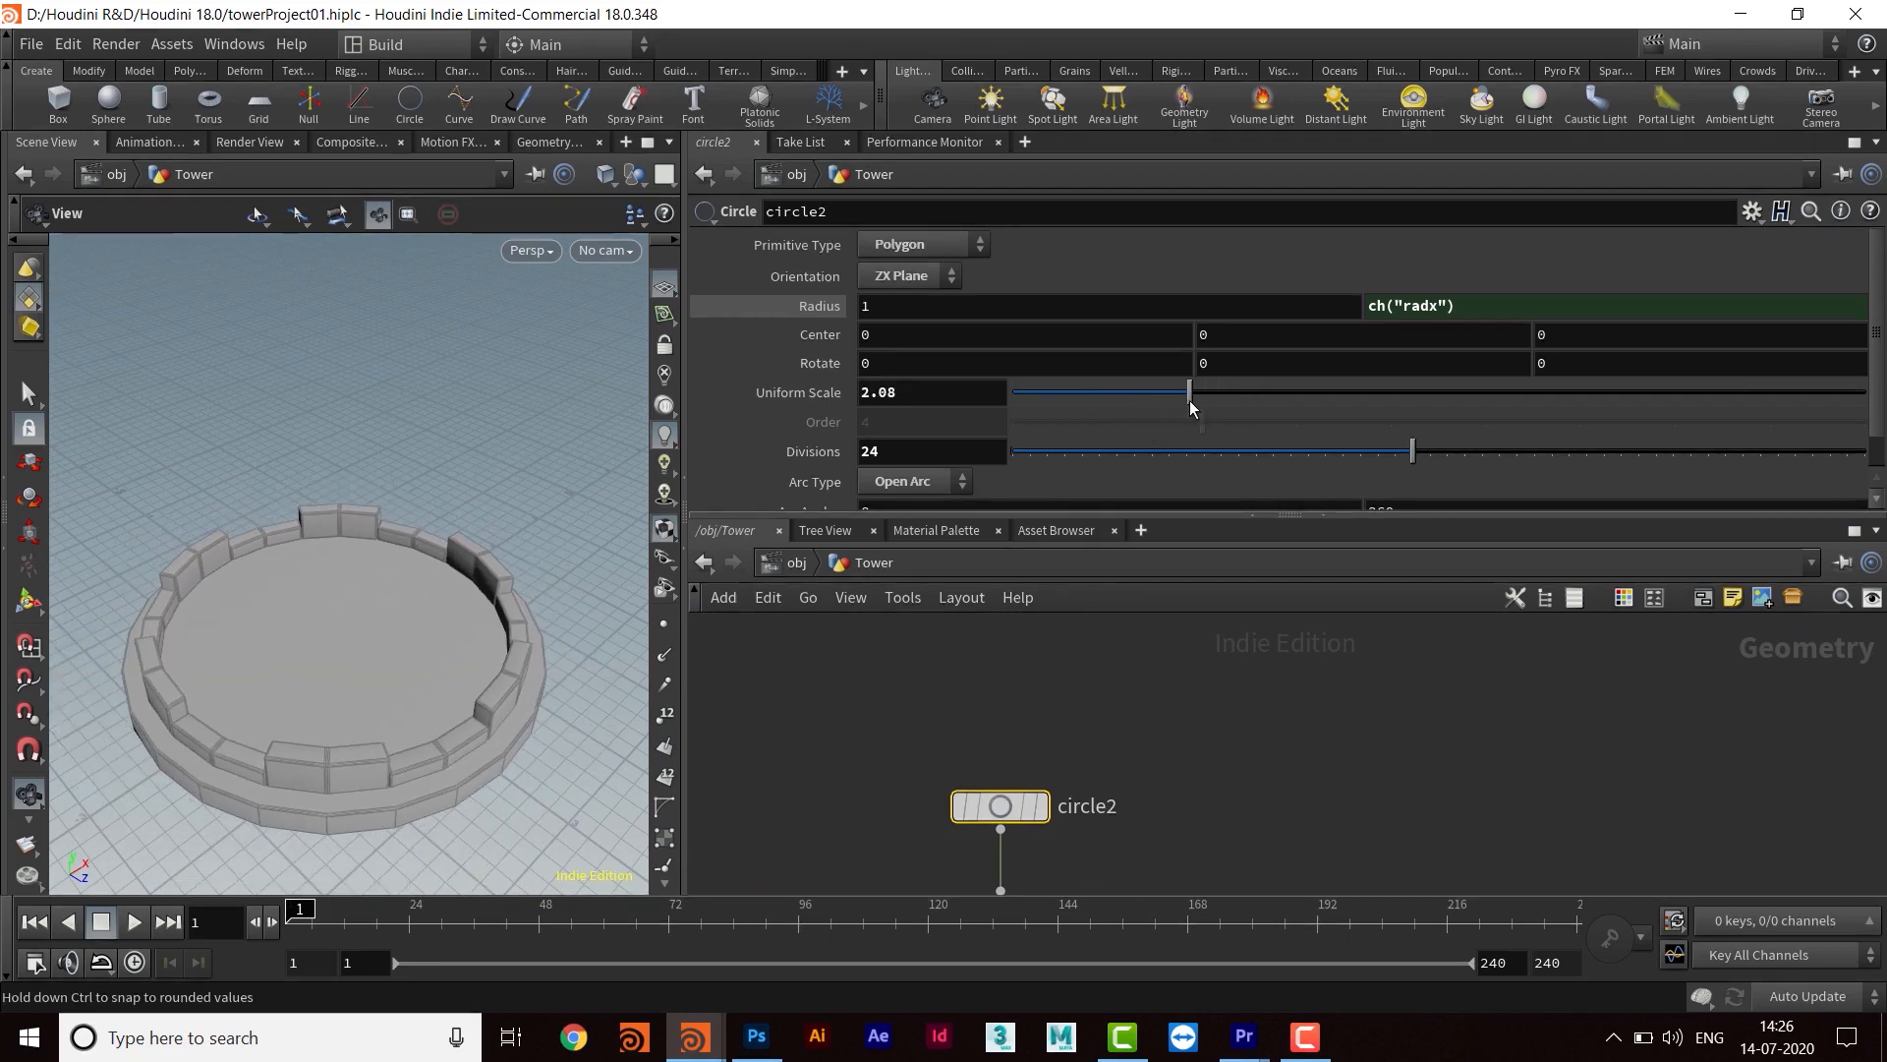
# Give the network editor more room and set switch1's Select Input to 0, framing the whole brick tower in the viewport
pyautogui.moveTo(1123, 881); pyautogui.dragTo(1319, 468, button='middle')
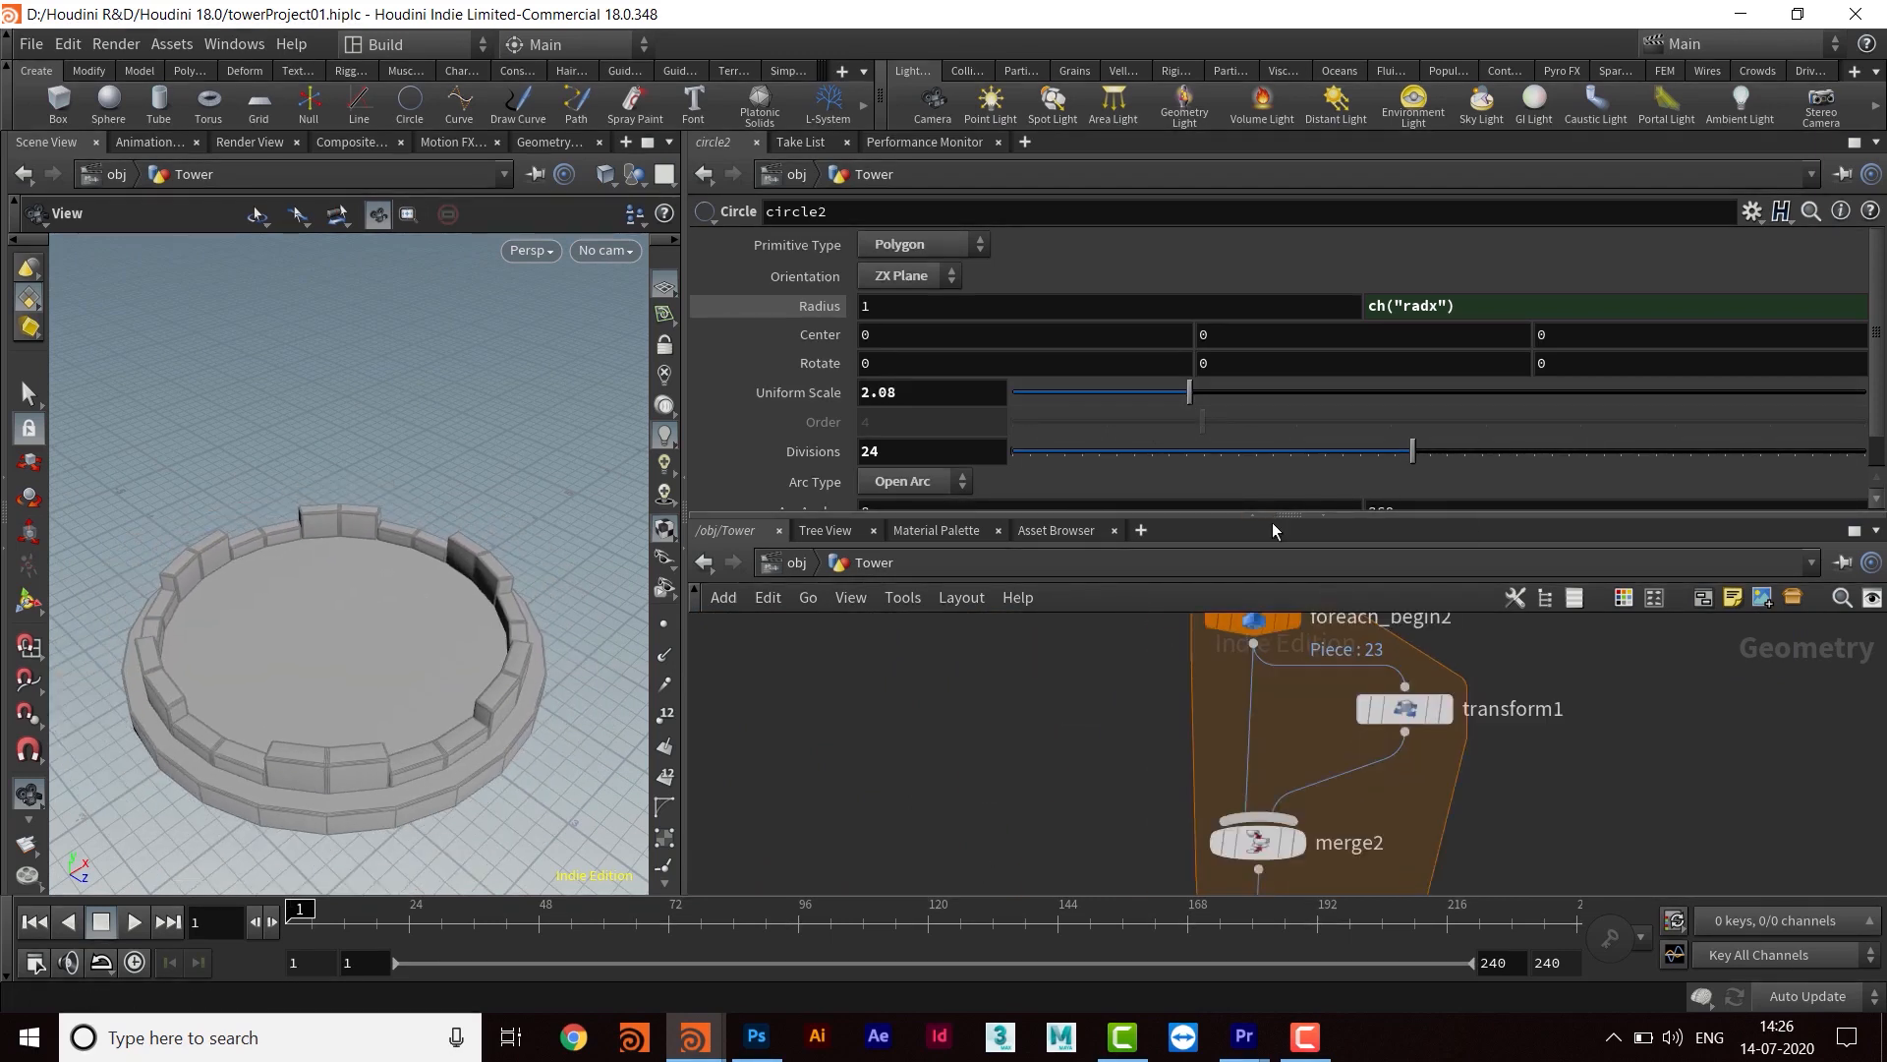
pyautogui.moveTo(1271, 512); pyautogui.dragTo(1268, 417)
pyautogui.scroll(-4, 1041, 830)
pyautogui.moveTo(1038, 865); pyautogui.dragTo(1165, 609, button='middle')
pyautogui.moveTo(1136, 880); pyautogui.dragTo(1120, 615, button='middle')
pyautogui.scroll(6, 1121, 615)
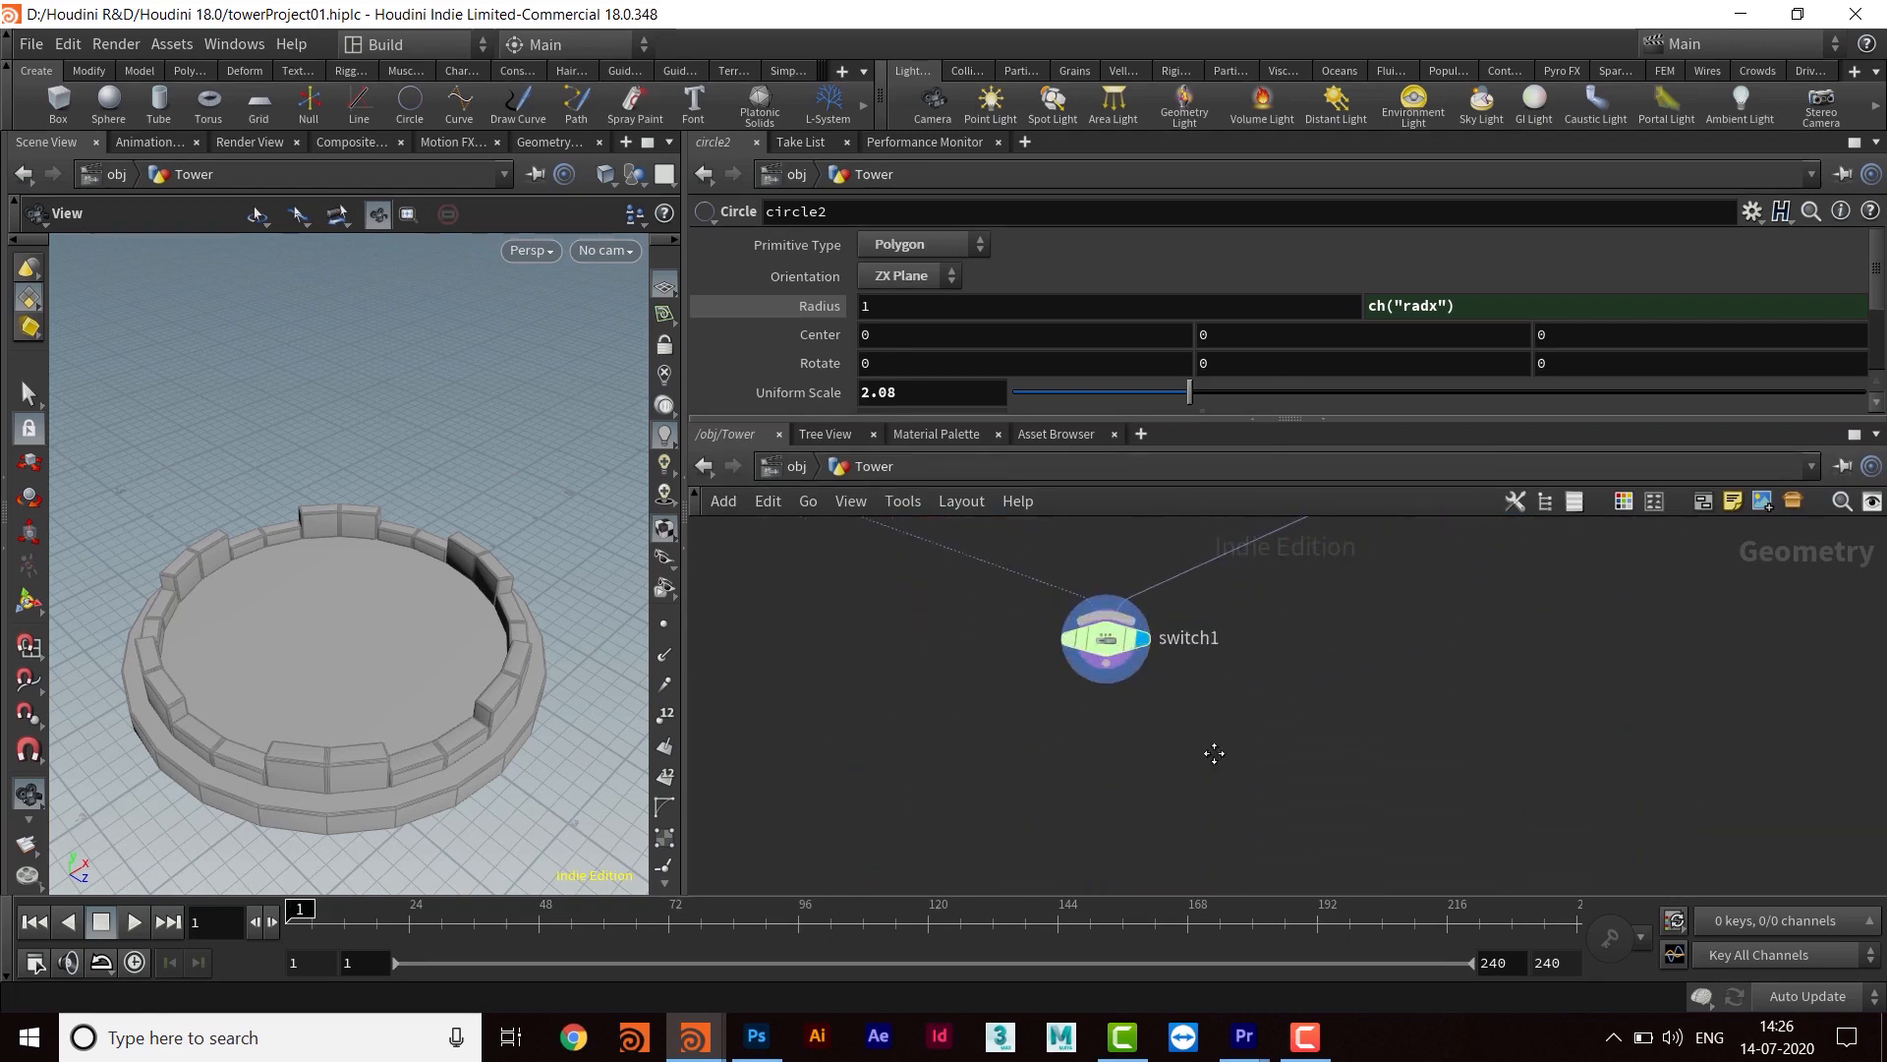
pyautogui.click(1111, 767)
pyautogui.moveTo(1266, 747); pyautogui.dragTo(1236, 804, button='middle')
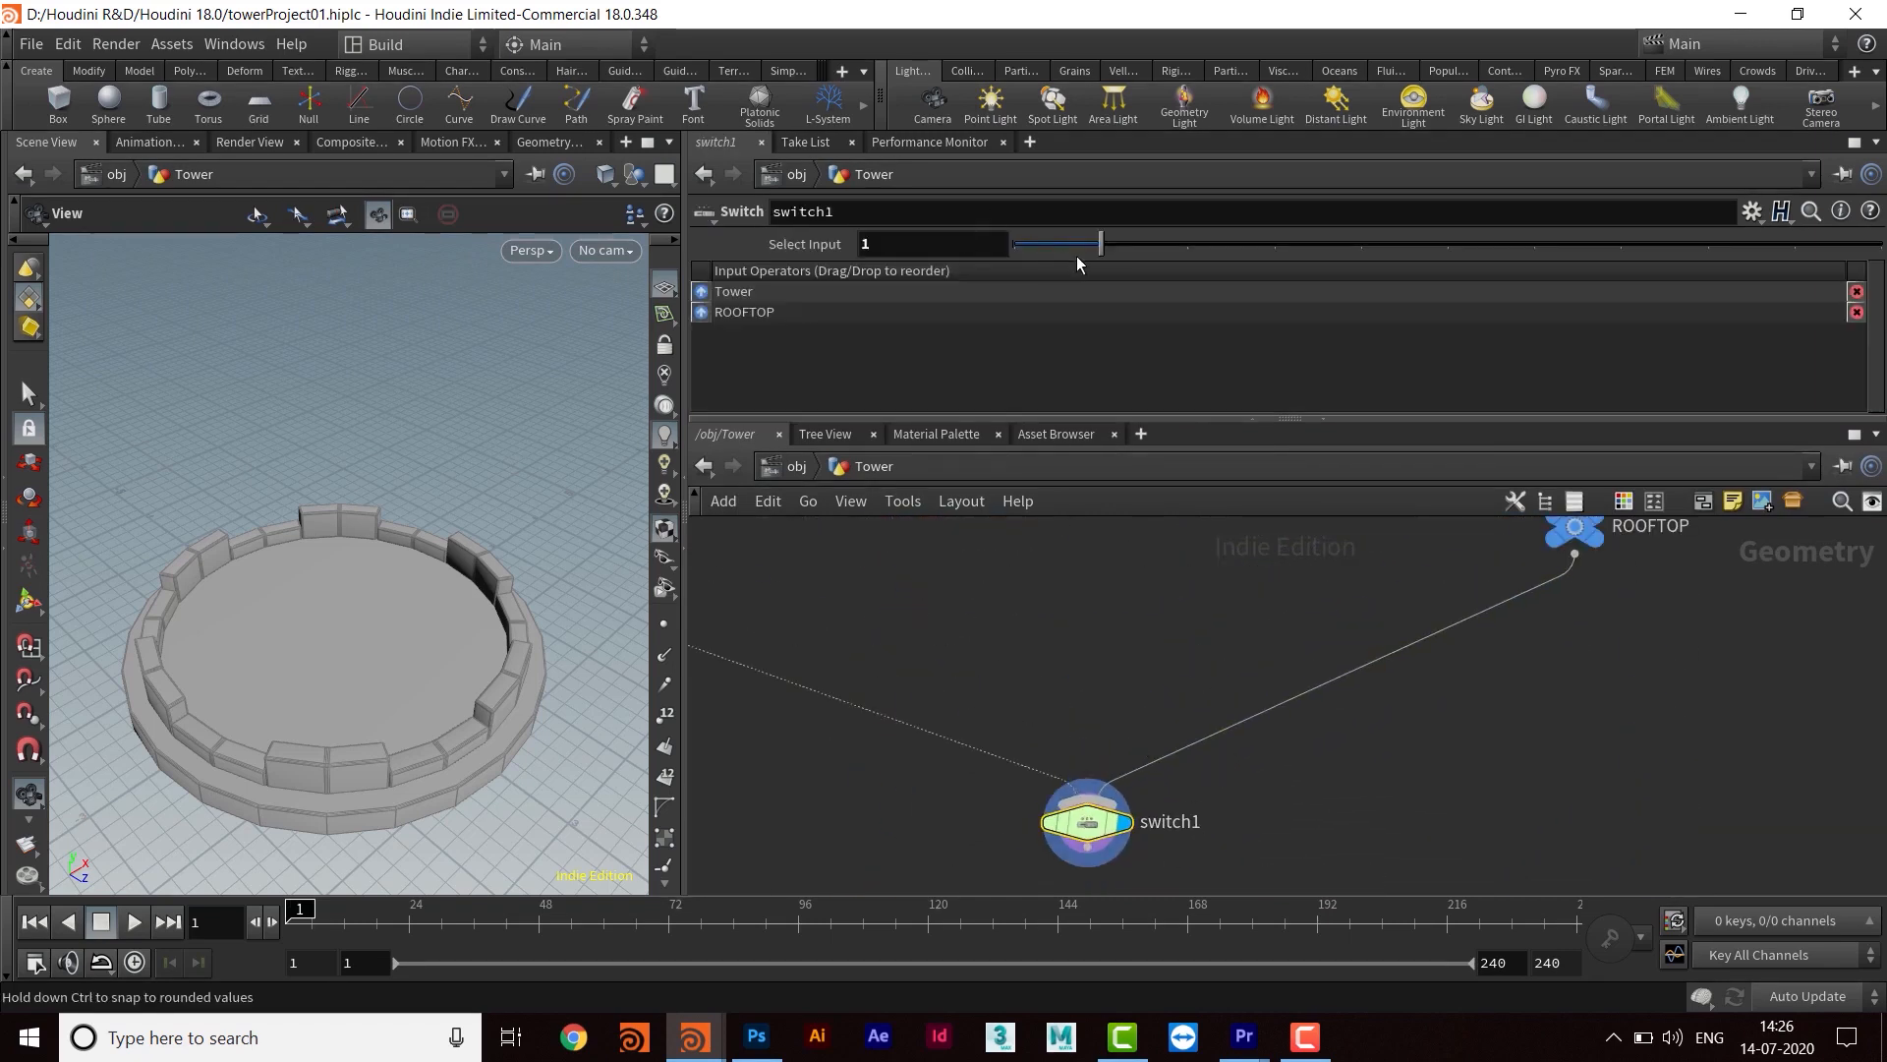
pyautogui.moveTo(991, 244)
pyautogui.mouseDown()
pyautogui.moveTo(1077, 244)
pyautogui.moveTo(969, 243)
pyautogui.mouseUp()
pyautogui.moveTo(252, 451); pyautogui.dragTo(485, 489, button='right')
pyautogui.moveTo(483, 413); pyautogui.dragTo(509, 485, button='middle')
pyautogui.moveTo(508, 484); pyautogui.dragTo(481, 557)
pyautogui.moveTo(481, 557); pyautogui.dragTo(405, 492, button='middle')
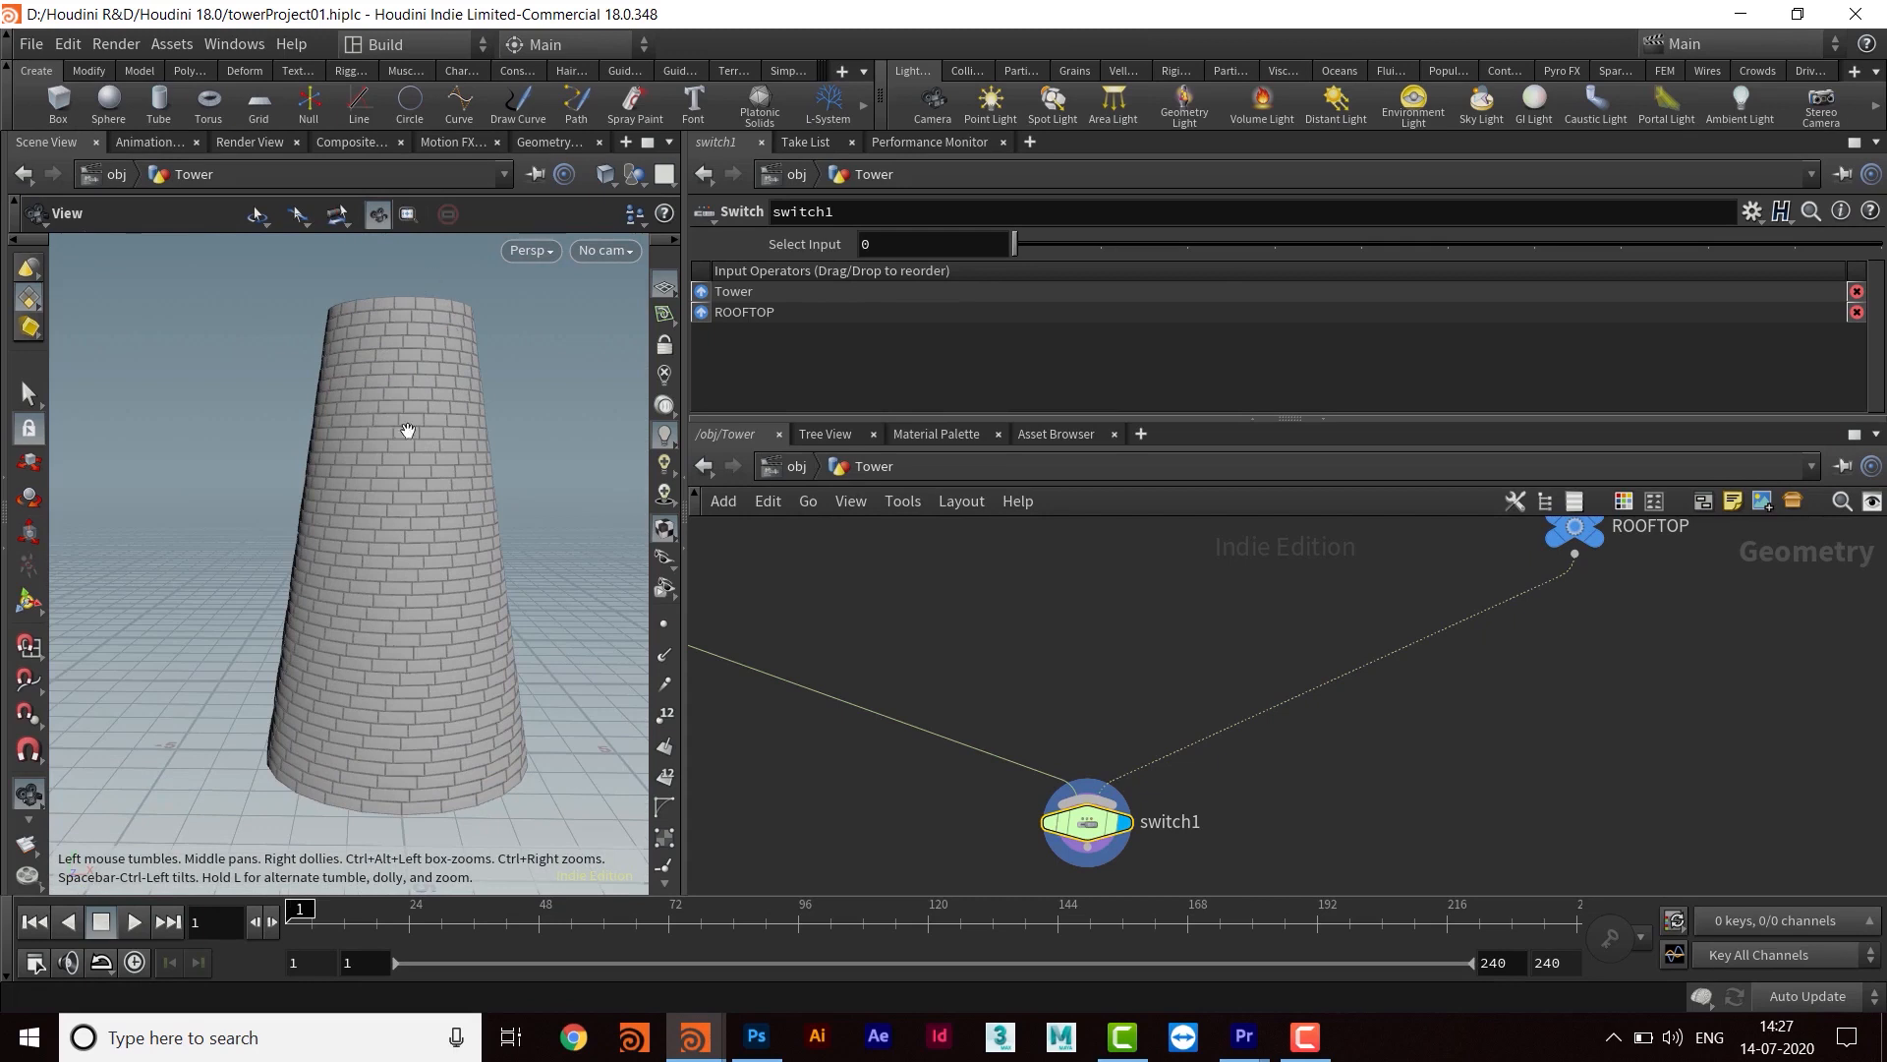
# Locate the lineartaper1 Bend node below foreach_end1 in the Tower branch
pyautogui.moveTo(1320, 675); pyautogui.dragTo(1643, 739, button='middle')
pyautogui.scroll(-3, 1337, 629)
pyautogui.moveTo(1183, 731); pyautogui.dragTo(1160, 885, button='middle')
pyautogui.moveTo(1170, 590); pyautogui.dragTo(1252, 647, button='middle')
pyautogui.scroll(5, 1127, 728)
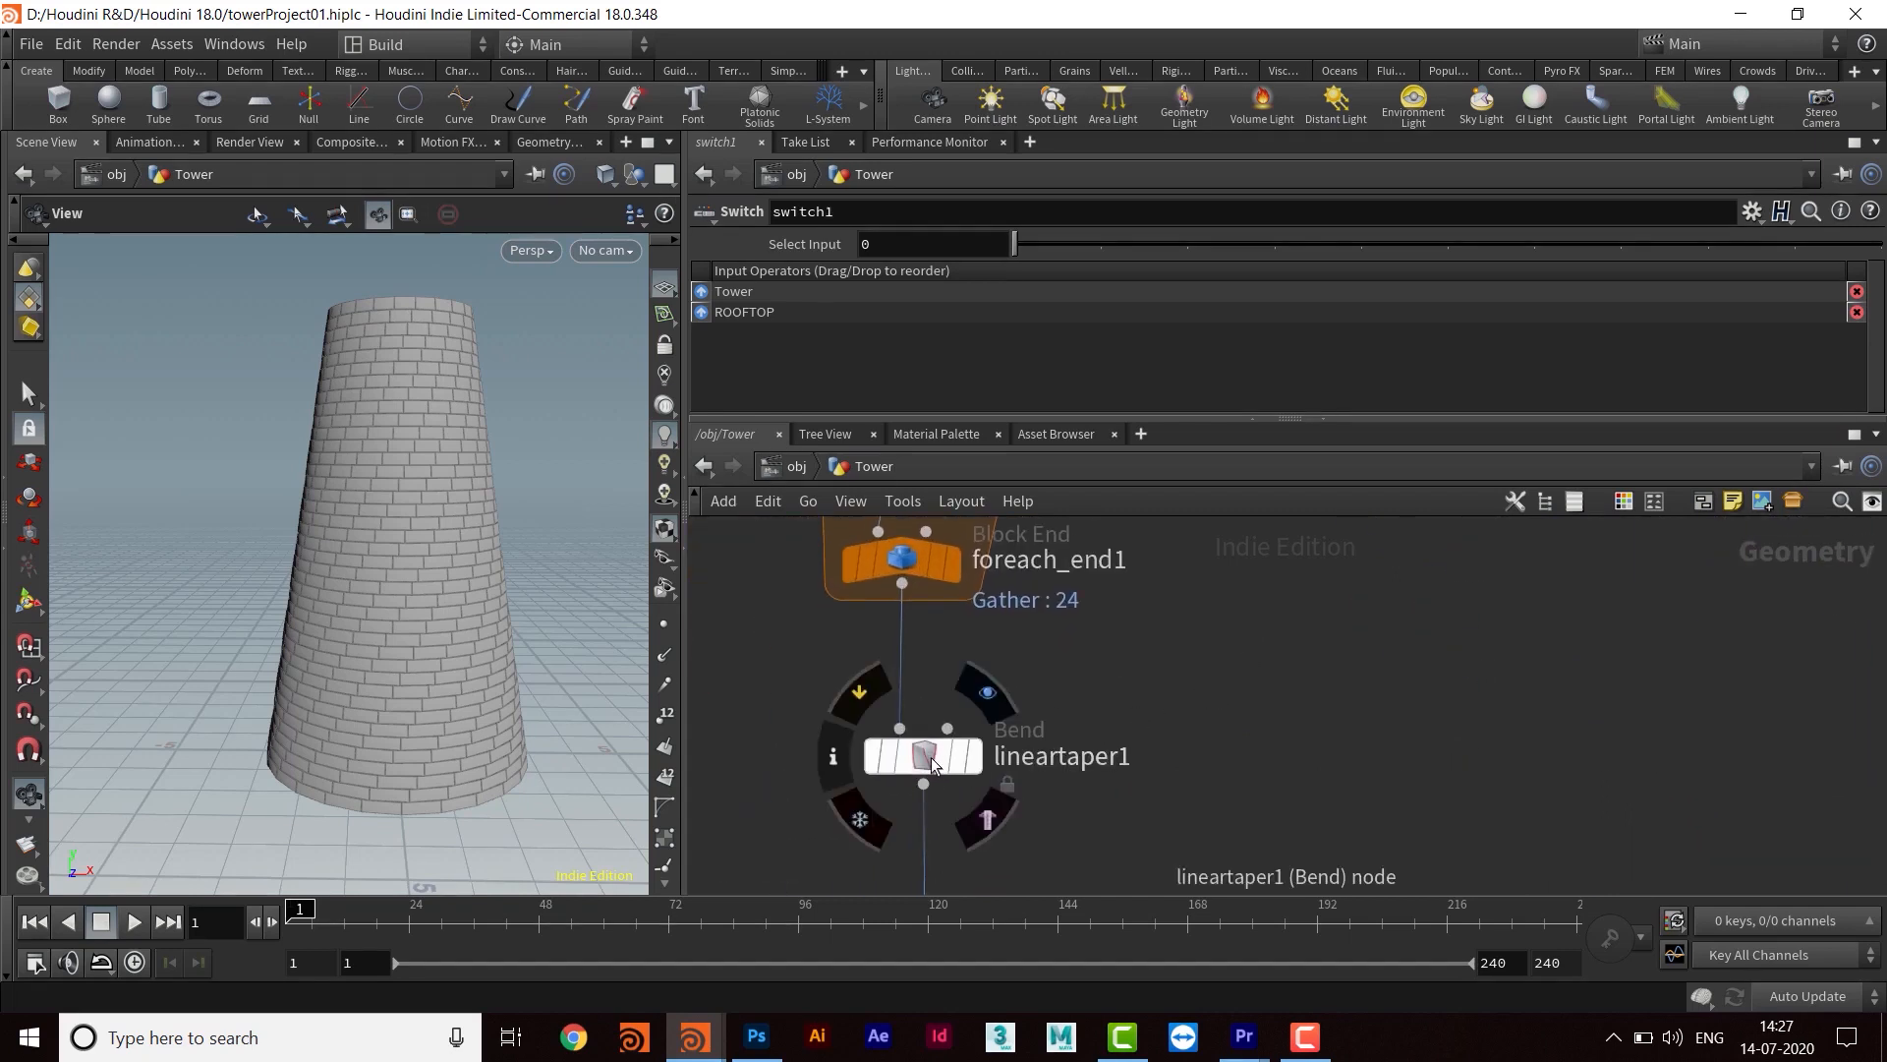
# Copy the Capture Length parameter of the lineartaper1 Bend node
pyautogui.click(924, 757)
pyautogui.moveTo(1096, 420); pyautogui.dragTo(1199, 693)
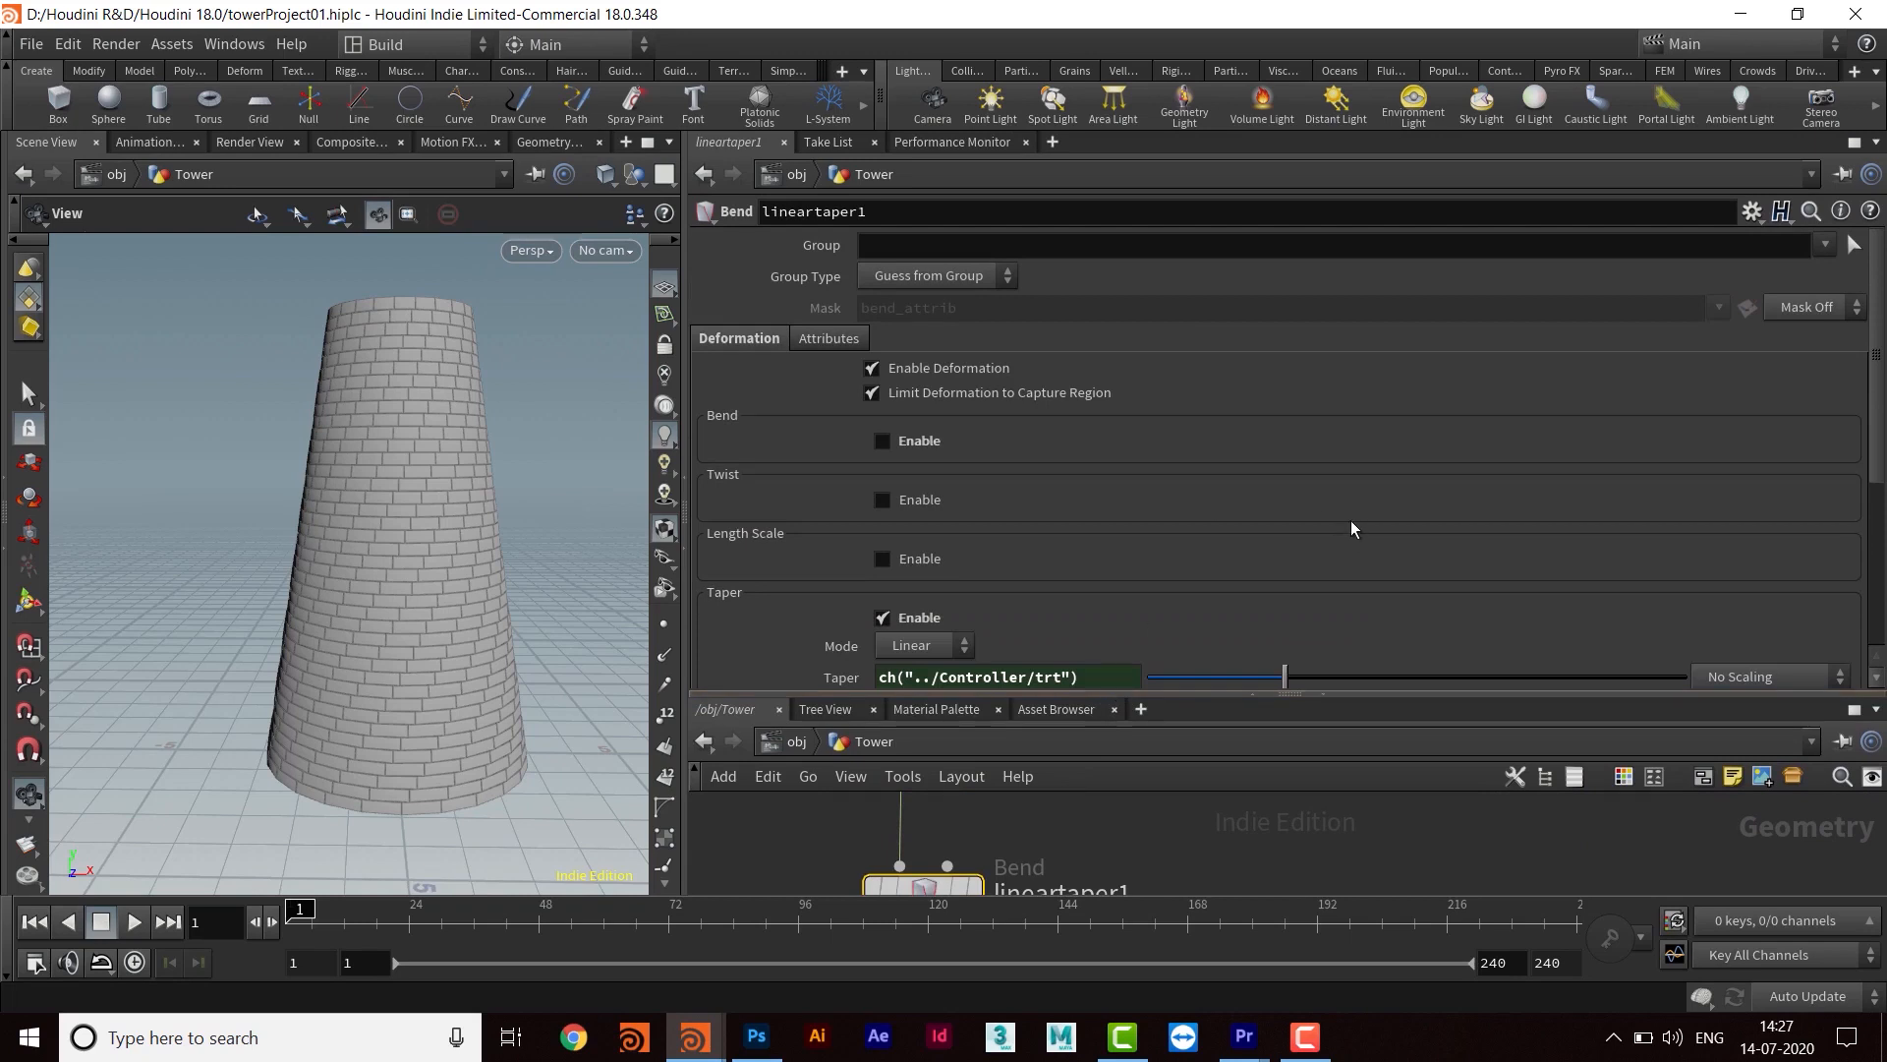
pyautogui.scroll(-2, 1360, 521)
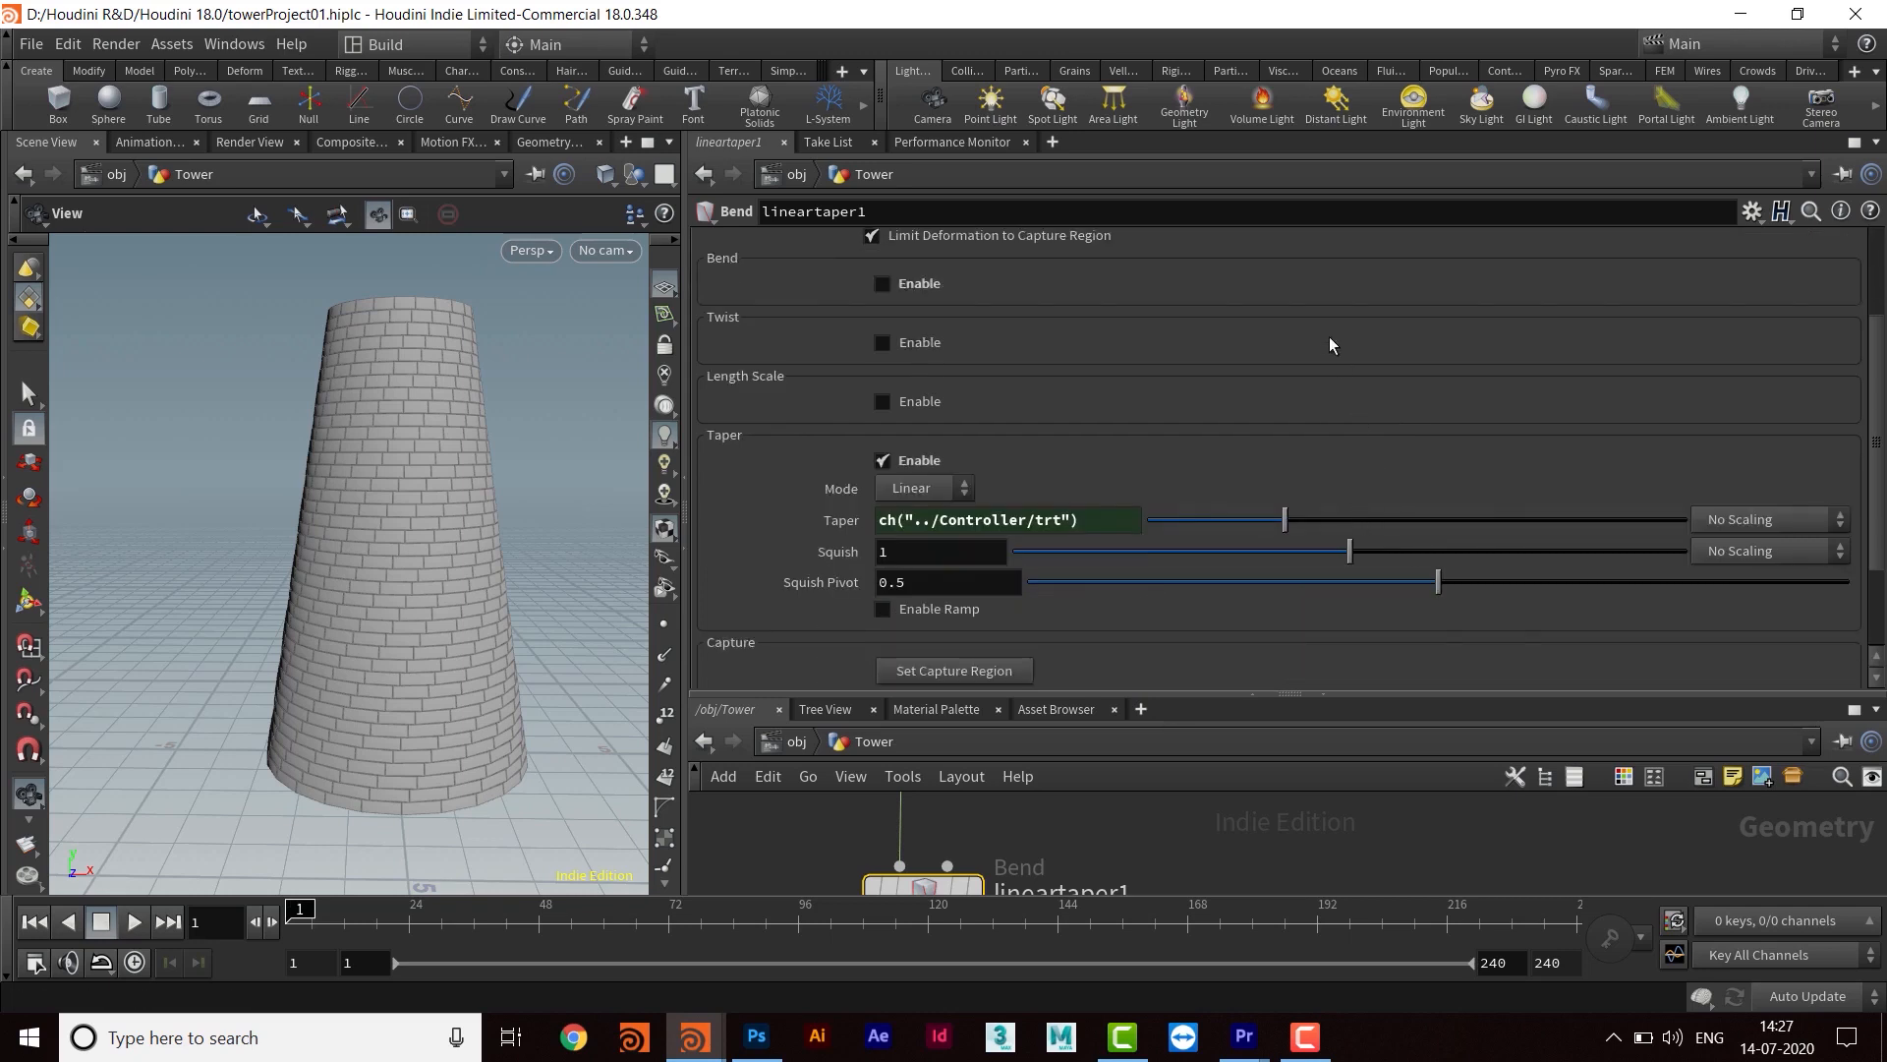
pyautogui.scroll(-1, 1326, 344)
pyautogui.scroll(-1, 1325, 345)
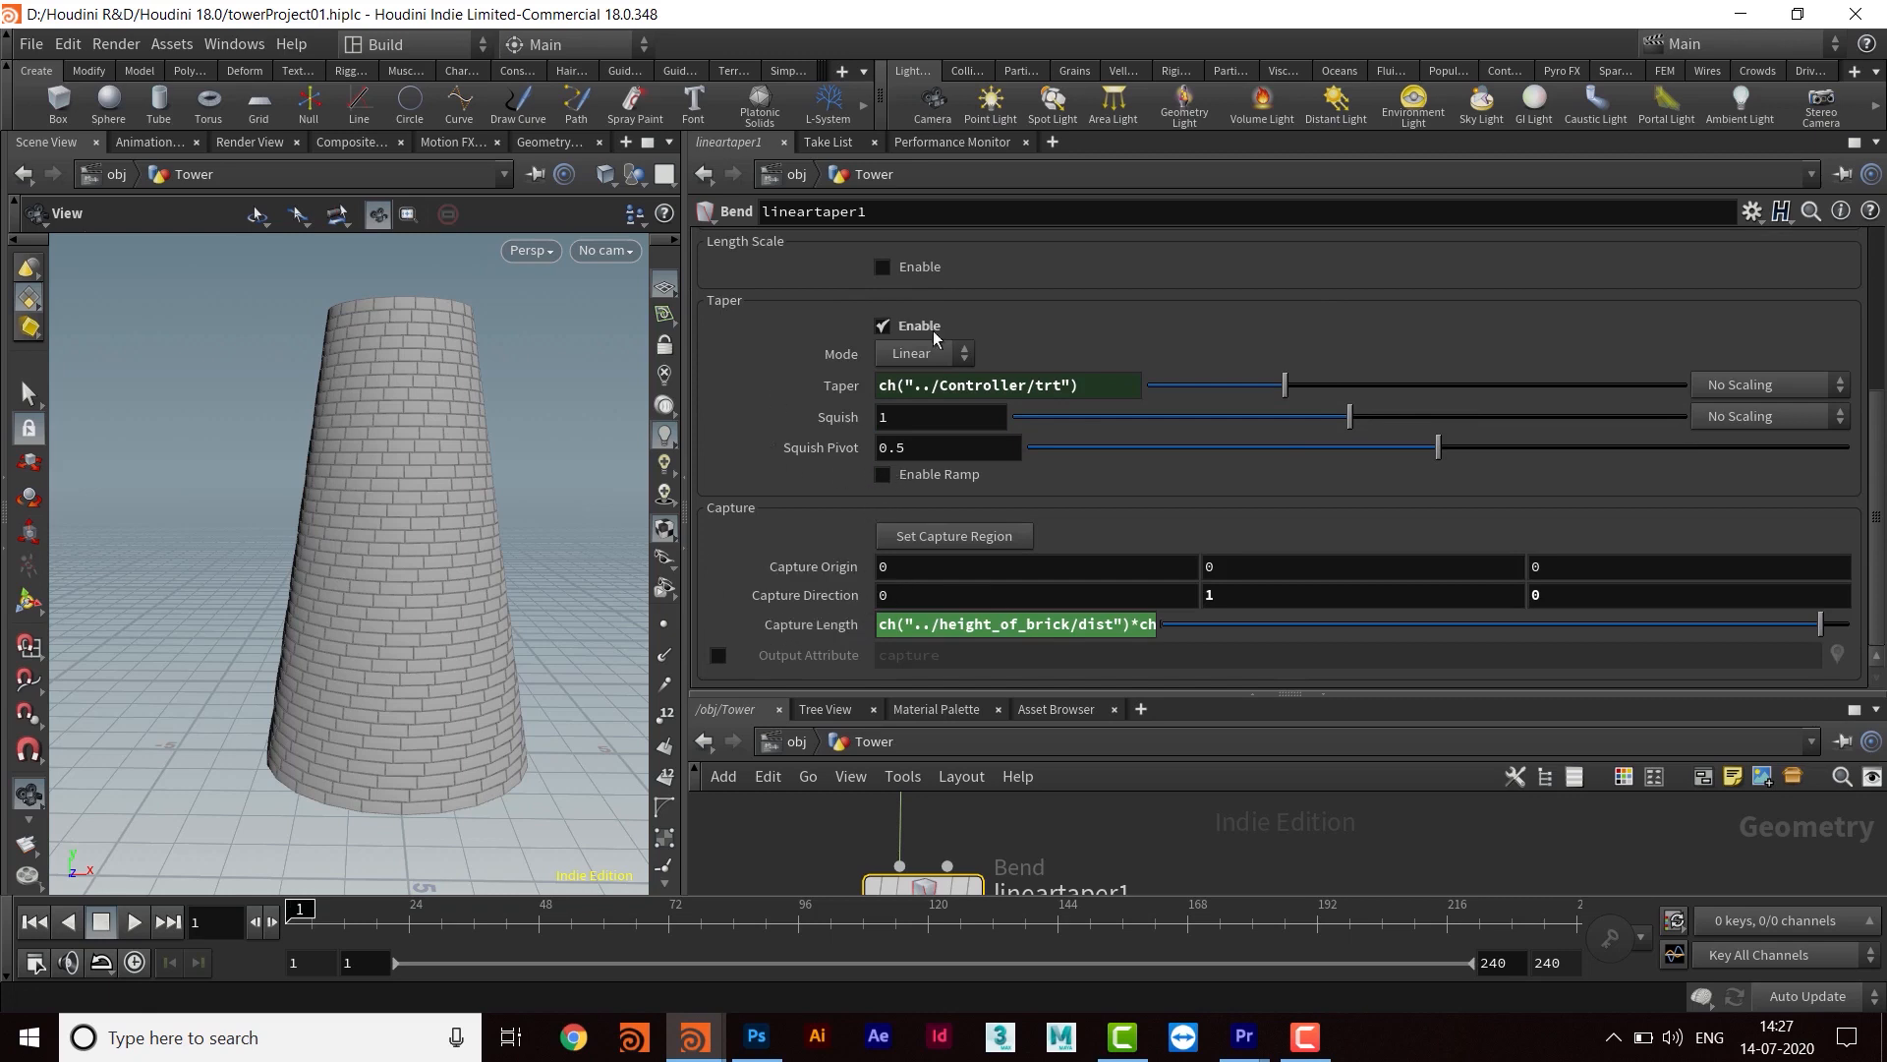
pyautogui.moveTo(1158, 696); pyautogui.dragTo(1167, 480)
pyautogui.moveTo(1135, 610); pyautogui.dragTo(1208, 772, button='middle')
pyautogui.moveTo(1255, 647); pyautogui.dragTo(1268, 761, button='middle')
pyautogui.moveTo(1275, 687); pyautogui.dragTo(1286, 577, button='middle')
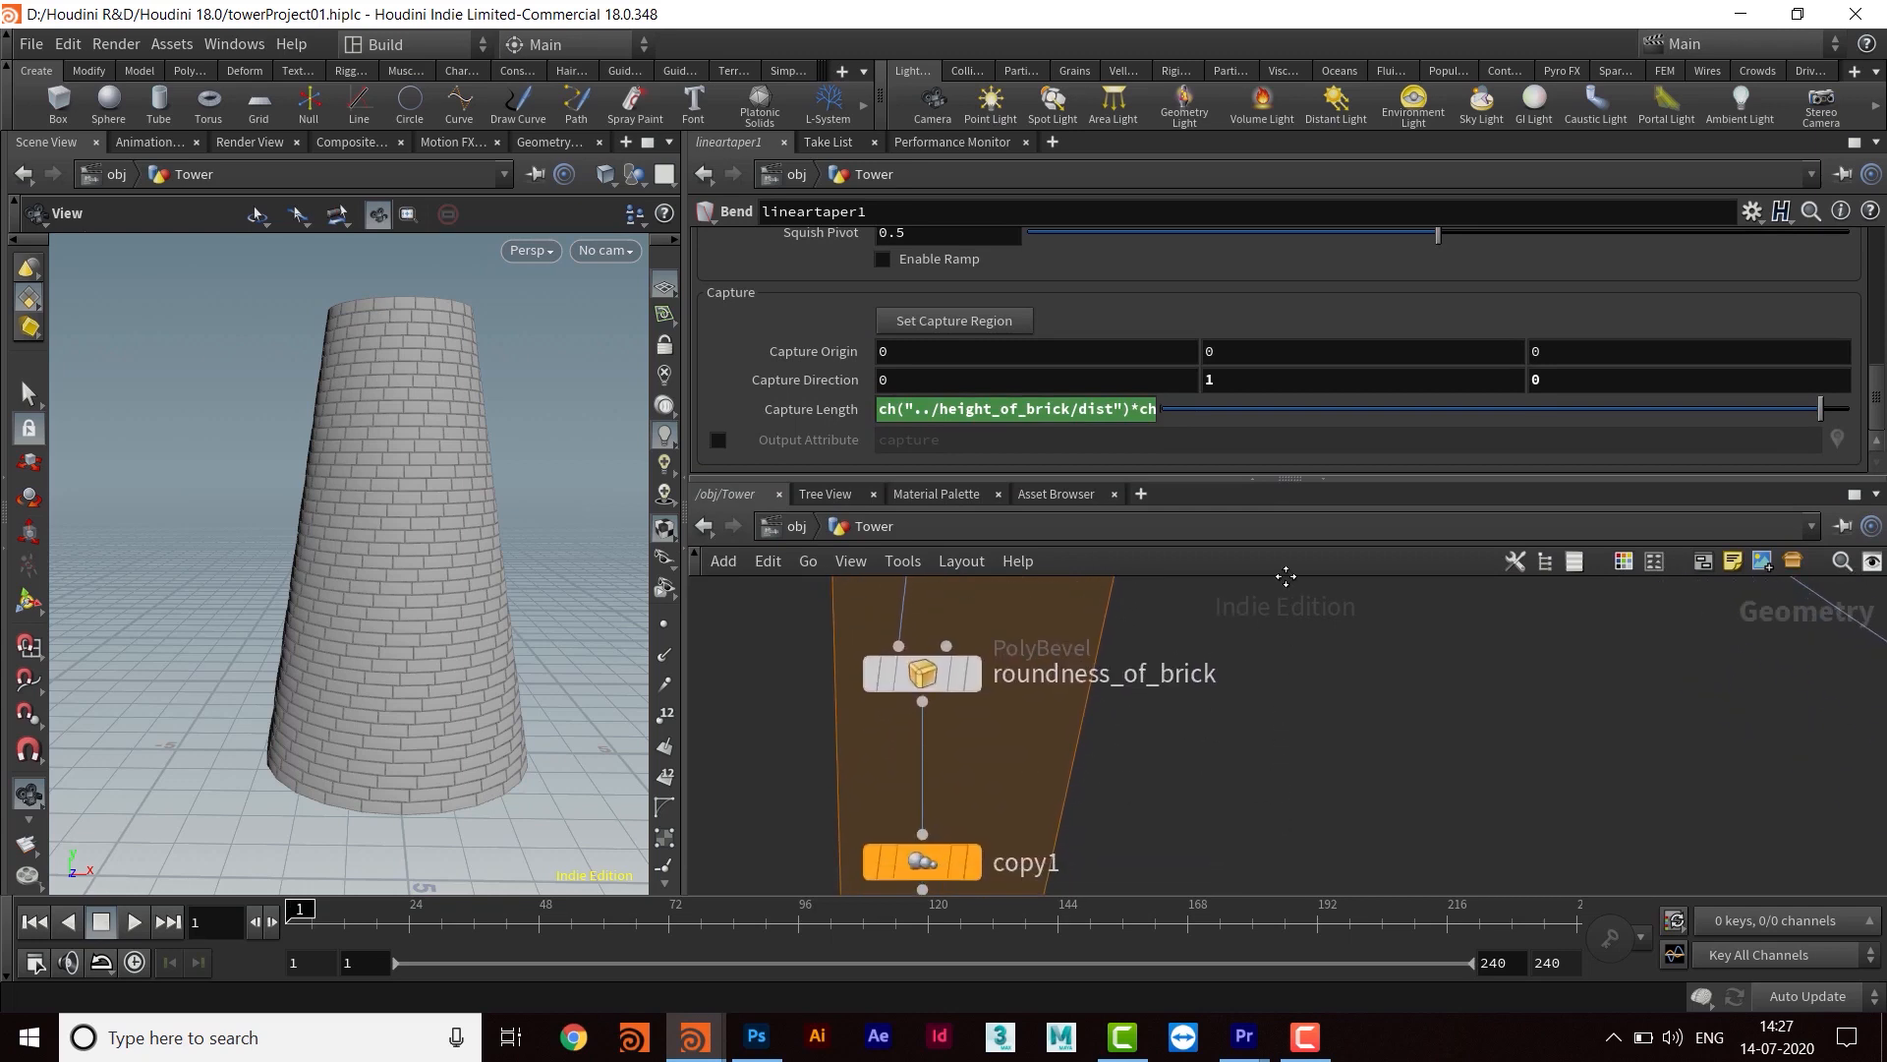
pyautogui.moveTo(1283, 750); pyautogui.dragTo(1279, 678, button='middle')
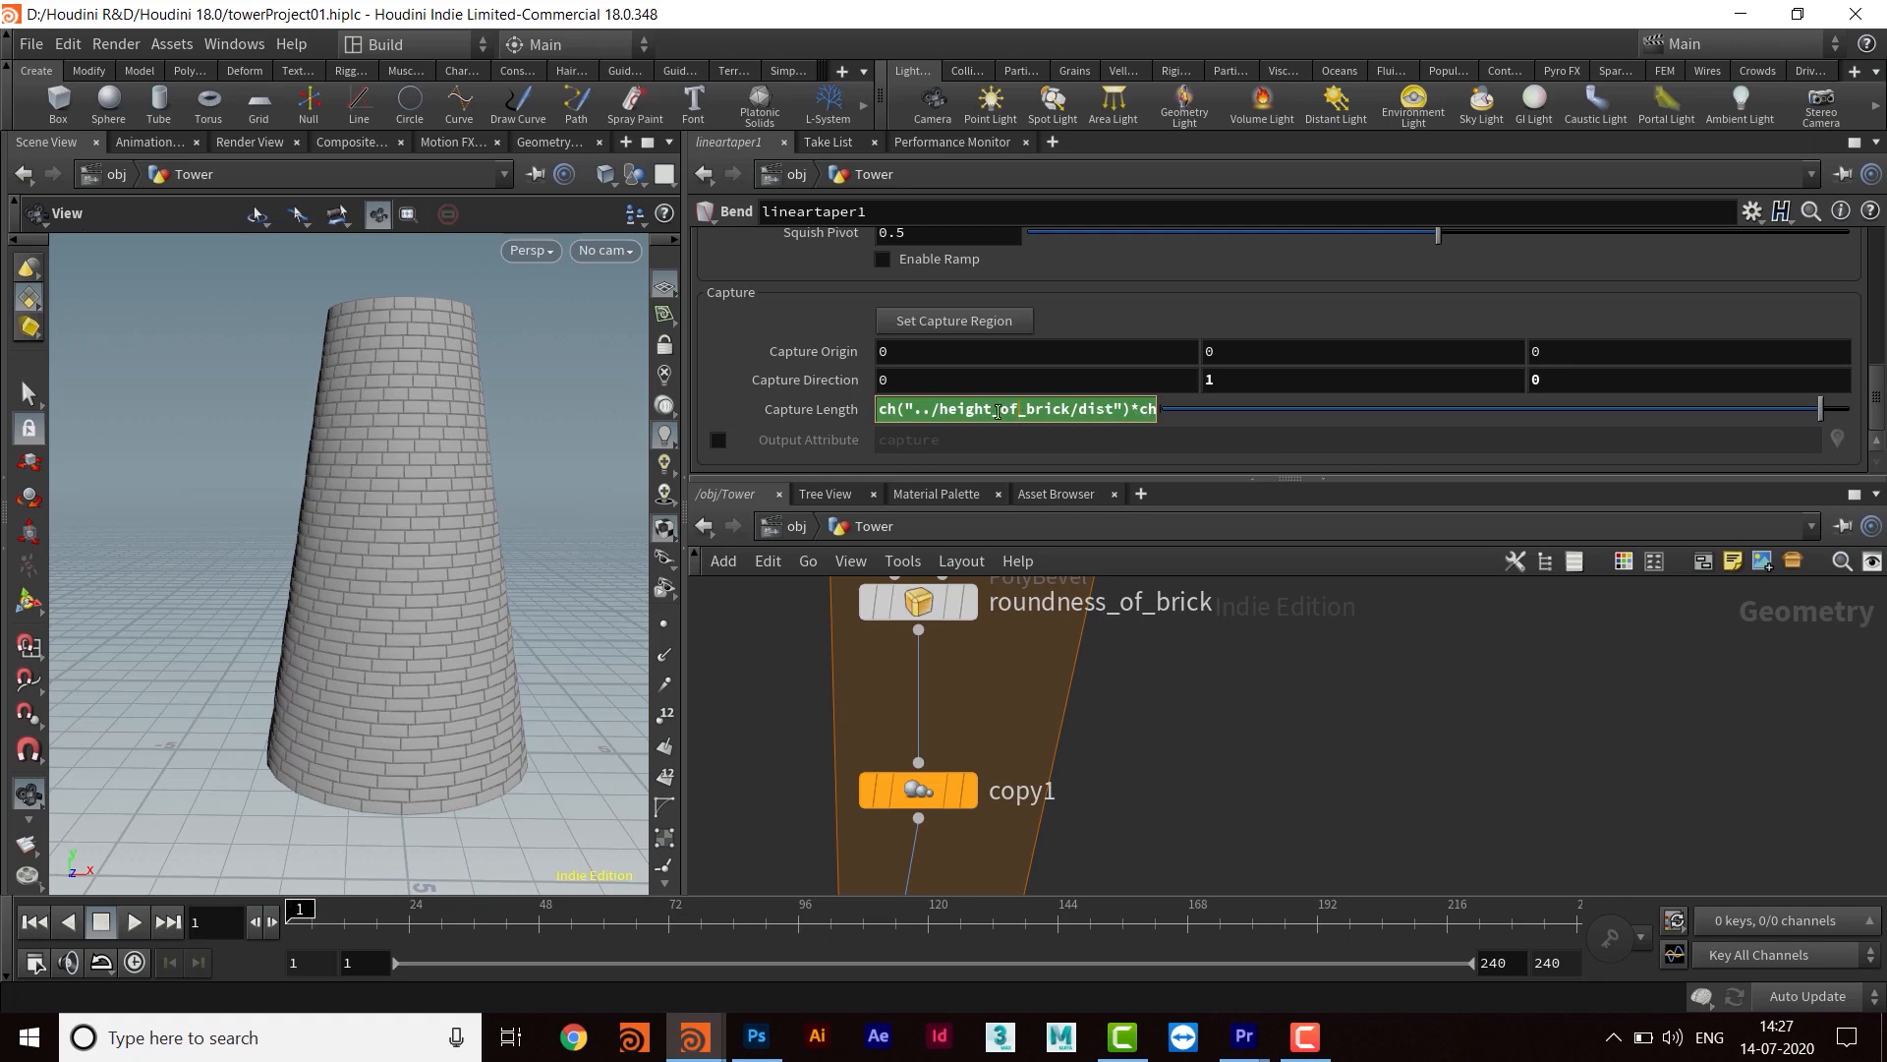
pyautogui.rightClick(830, 411)
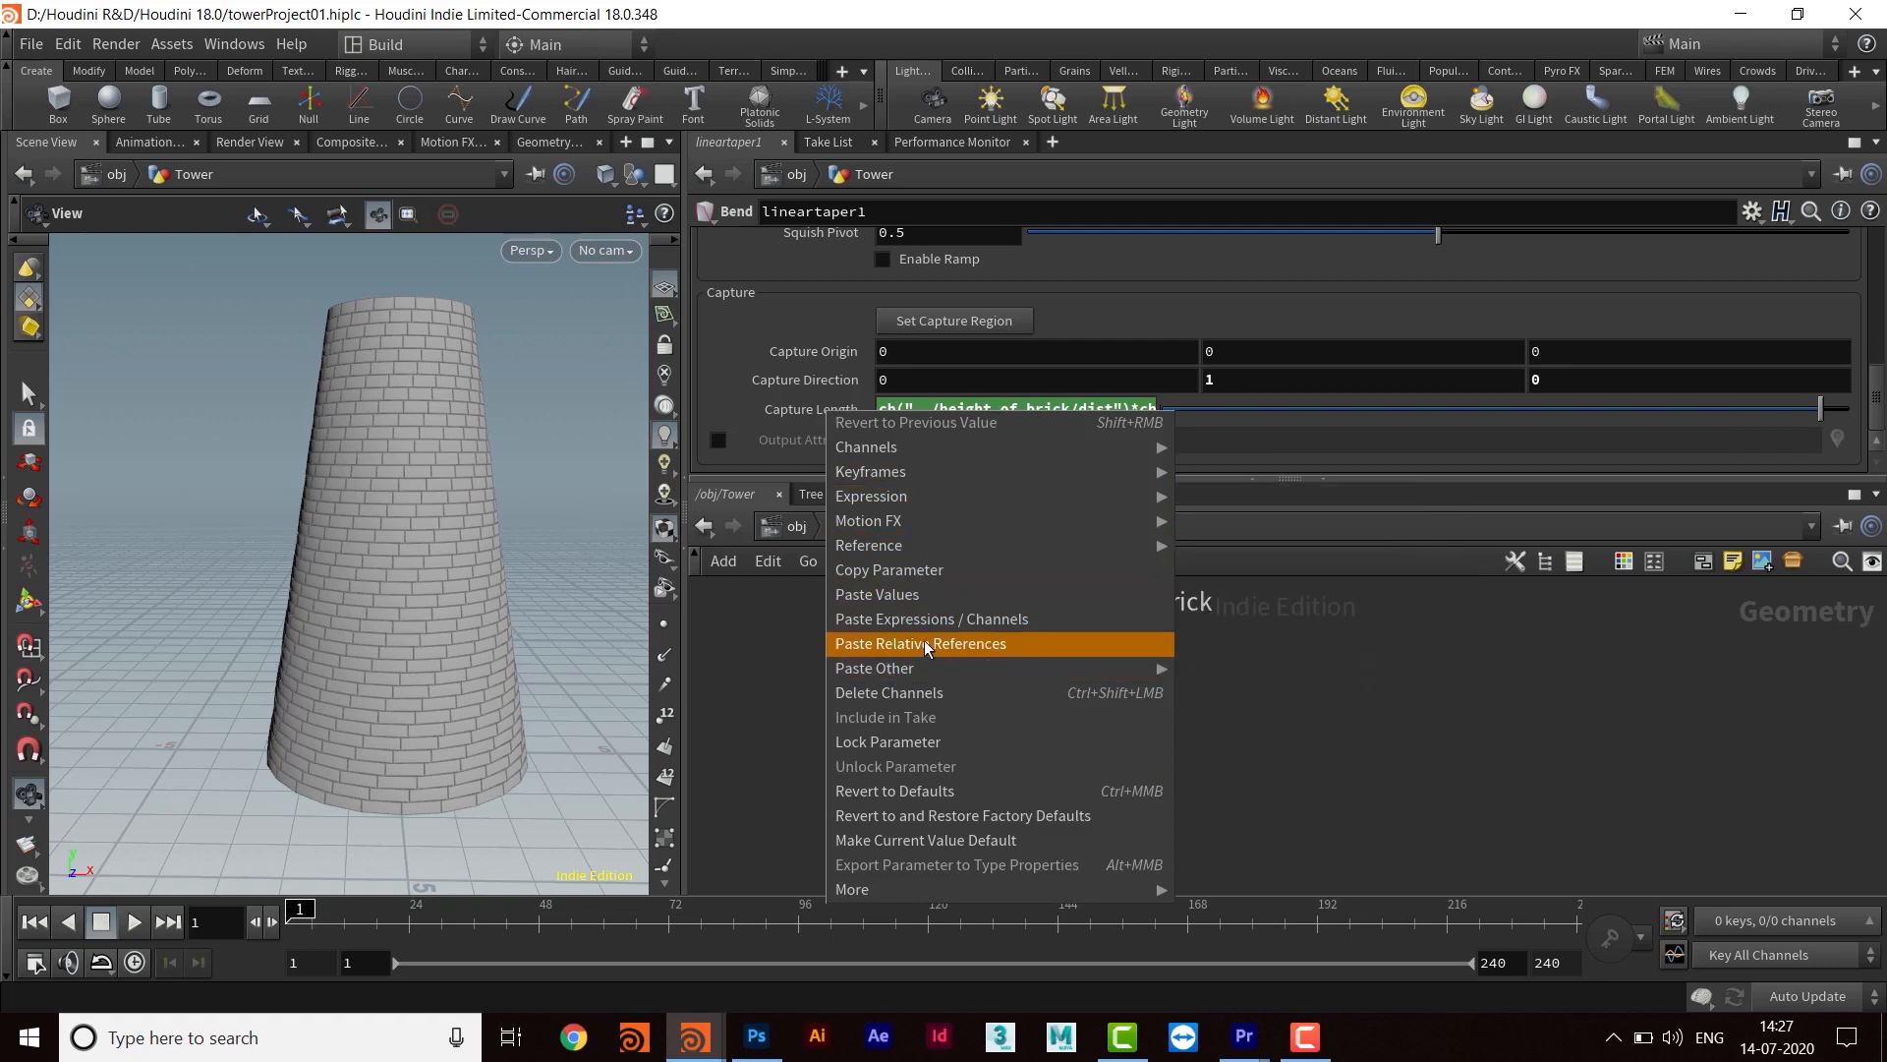
pyautogui.click(912, 572)
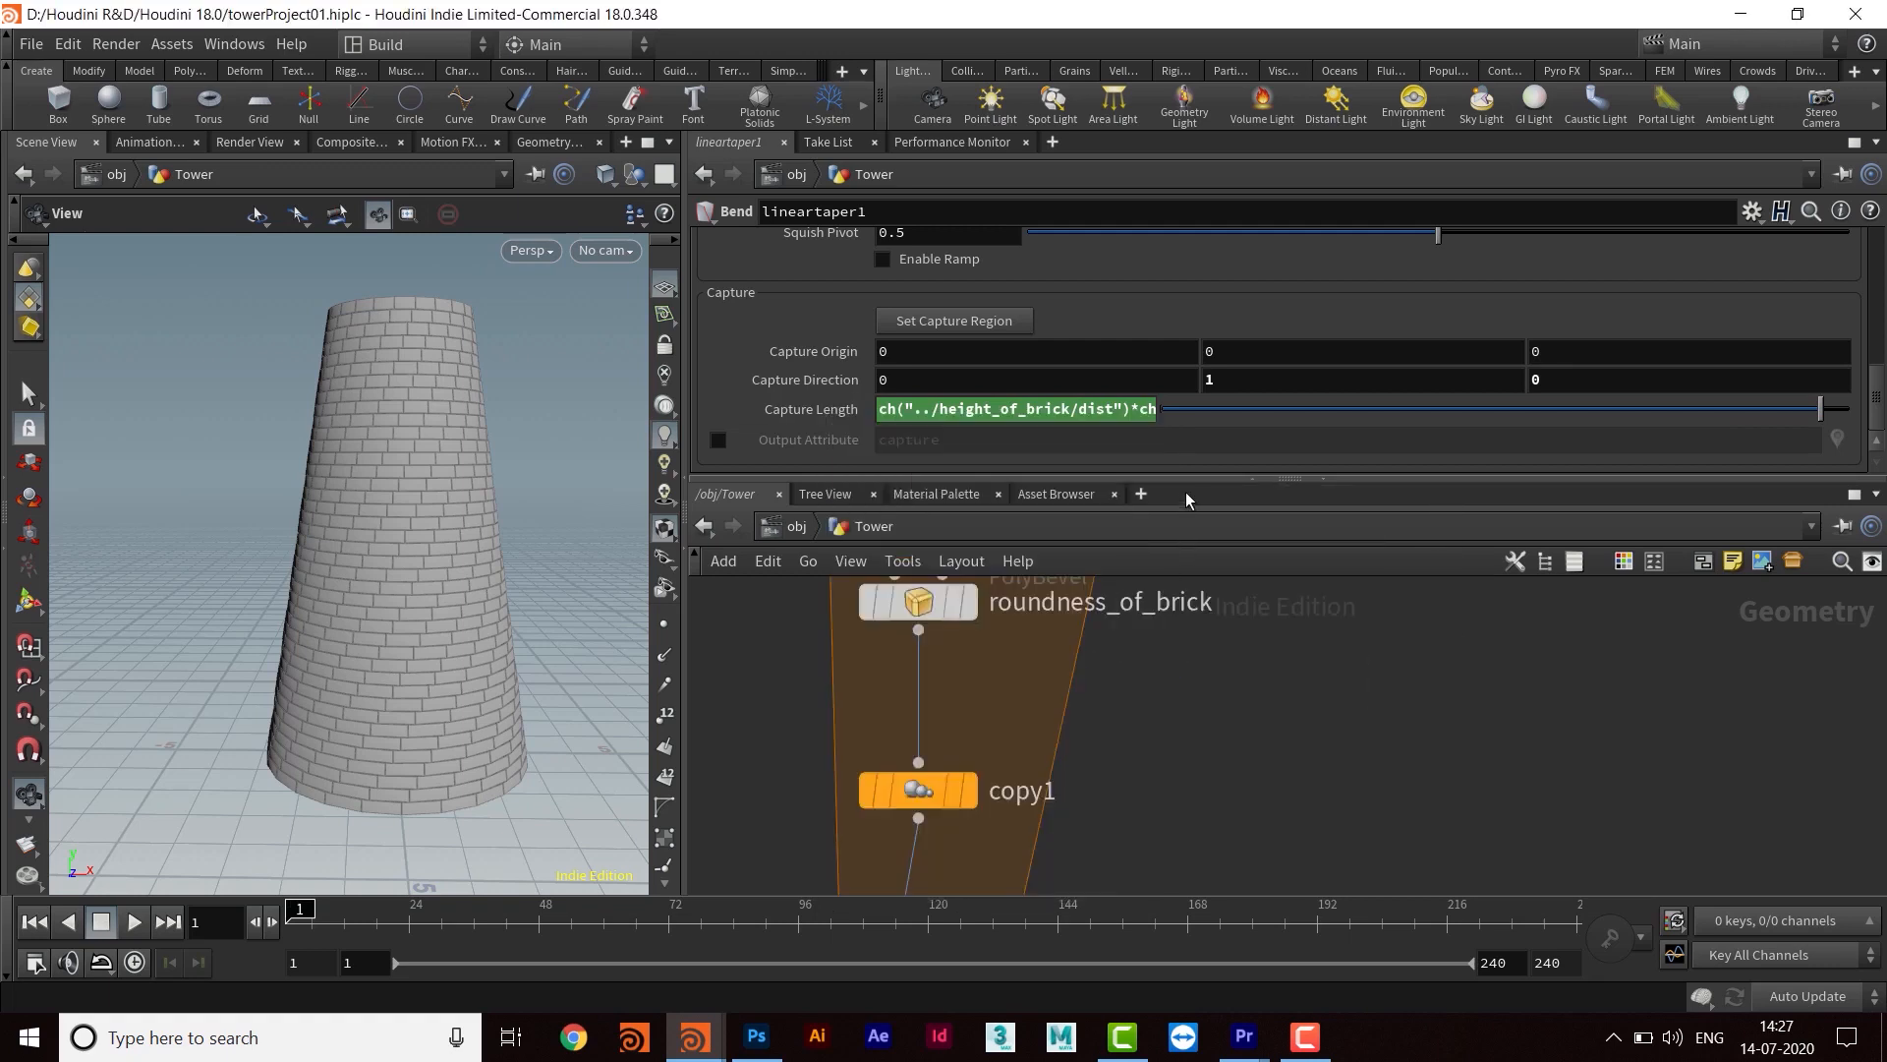
# Add a Transform node on the wire between the ROOFTOP null and switch1
pyautogui.moveTo(1184, 419); pyautogui.dragTo(1184, 367)
pyautogui.moveTo(1003, 835); pyautogui.dragTo(1175, 413, button='middle')
pyautogui.moveTo(1494, 865); pyautogui.dragTo(1292, 503, button='middle')
pyautogui.scroll(-3, 1337, 718)
pyautogui.moveTo(1337, 687); pyautogui.dragTo(978, 632, button='middle')
pyautogui.moveTo(1533, 755); pyautogui.dragTo(1314, 740, button='middle')
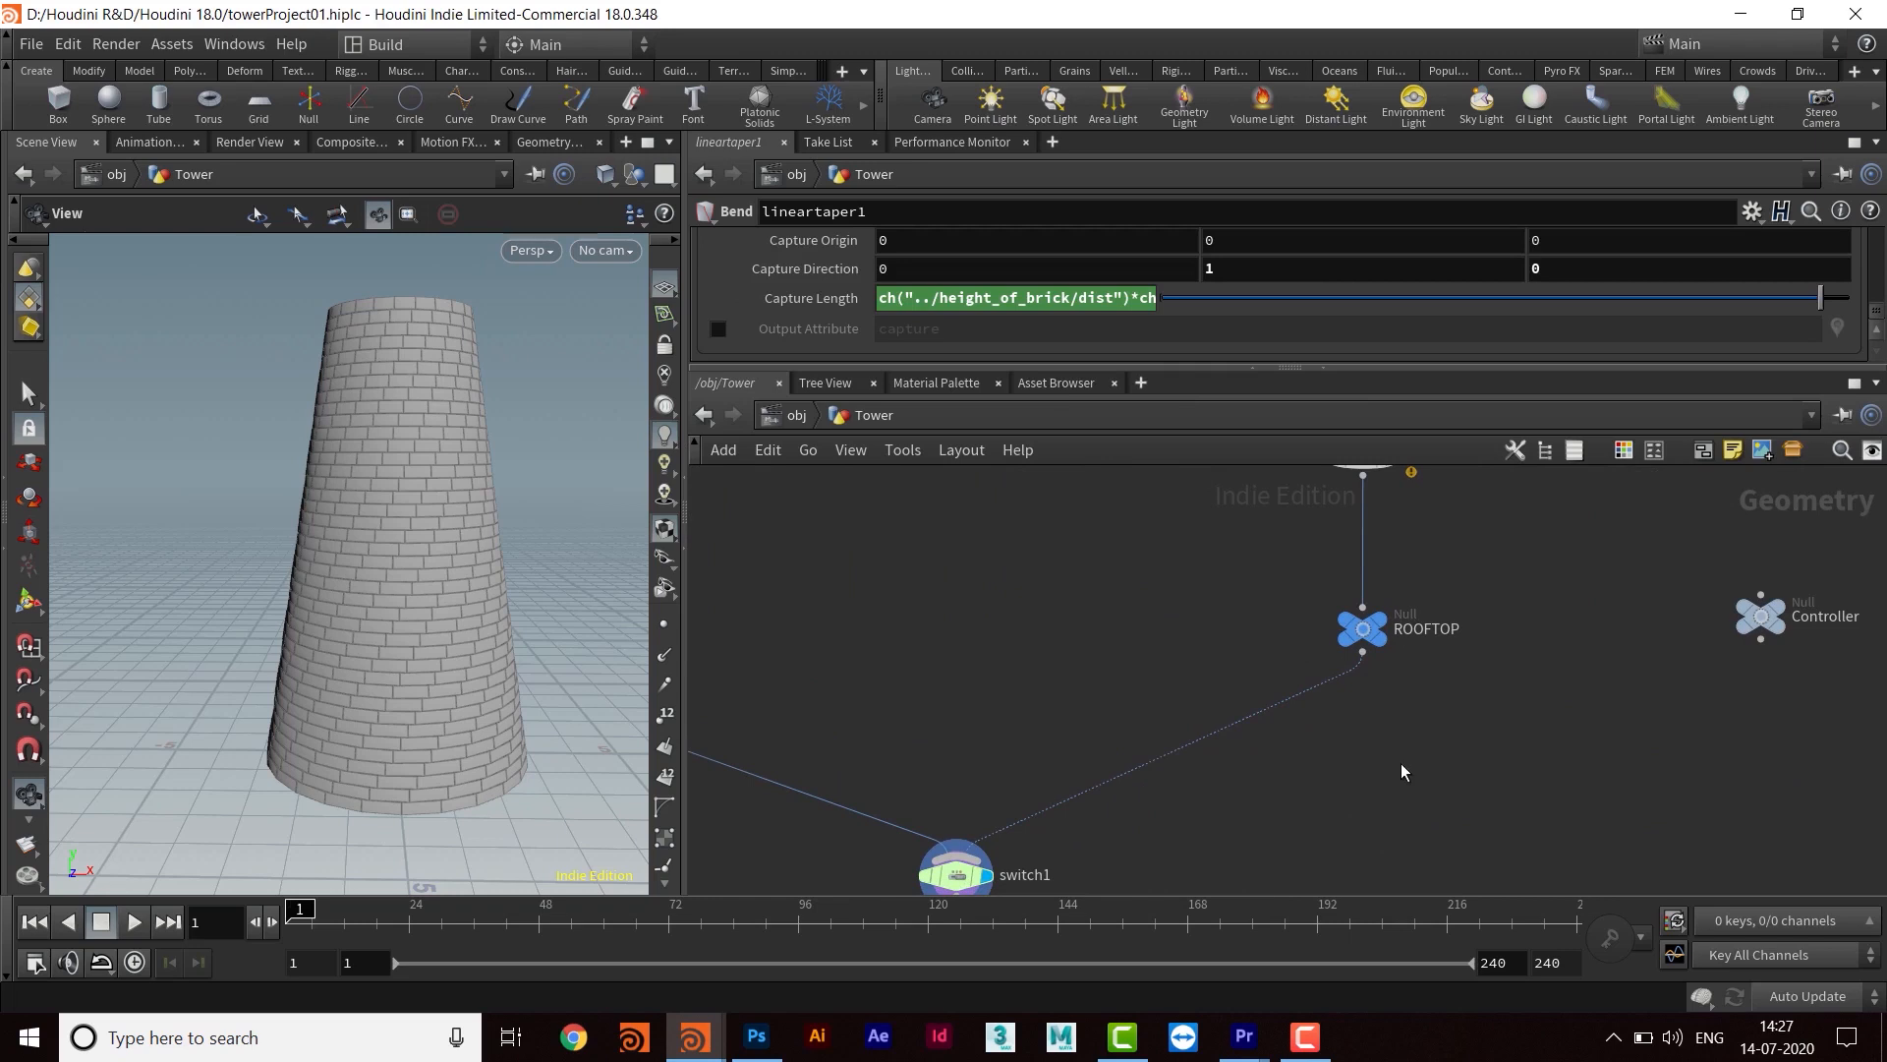
pyautogui.scroll(1, 1406, 757)
pyautogui.moveTo(1300, 771); pyautogui.dragTo(1291, 721, button='middle')
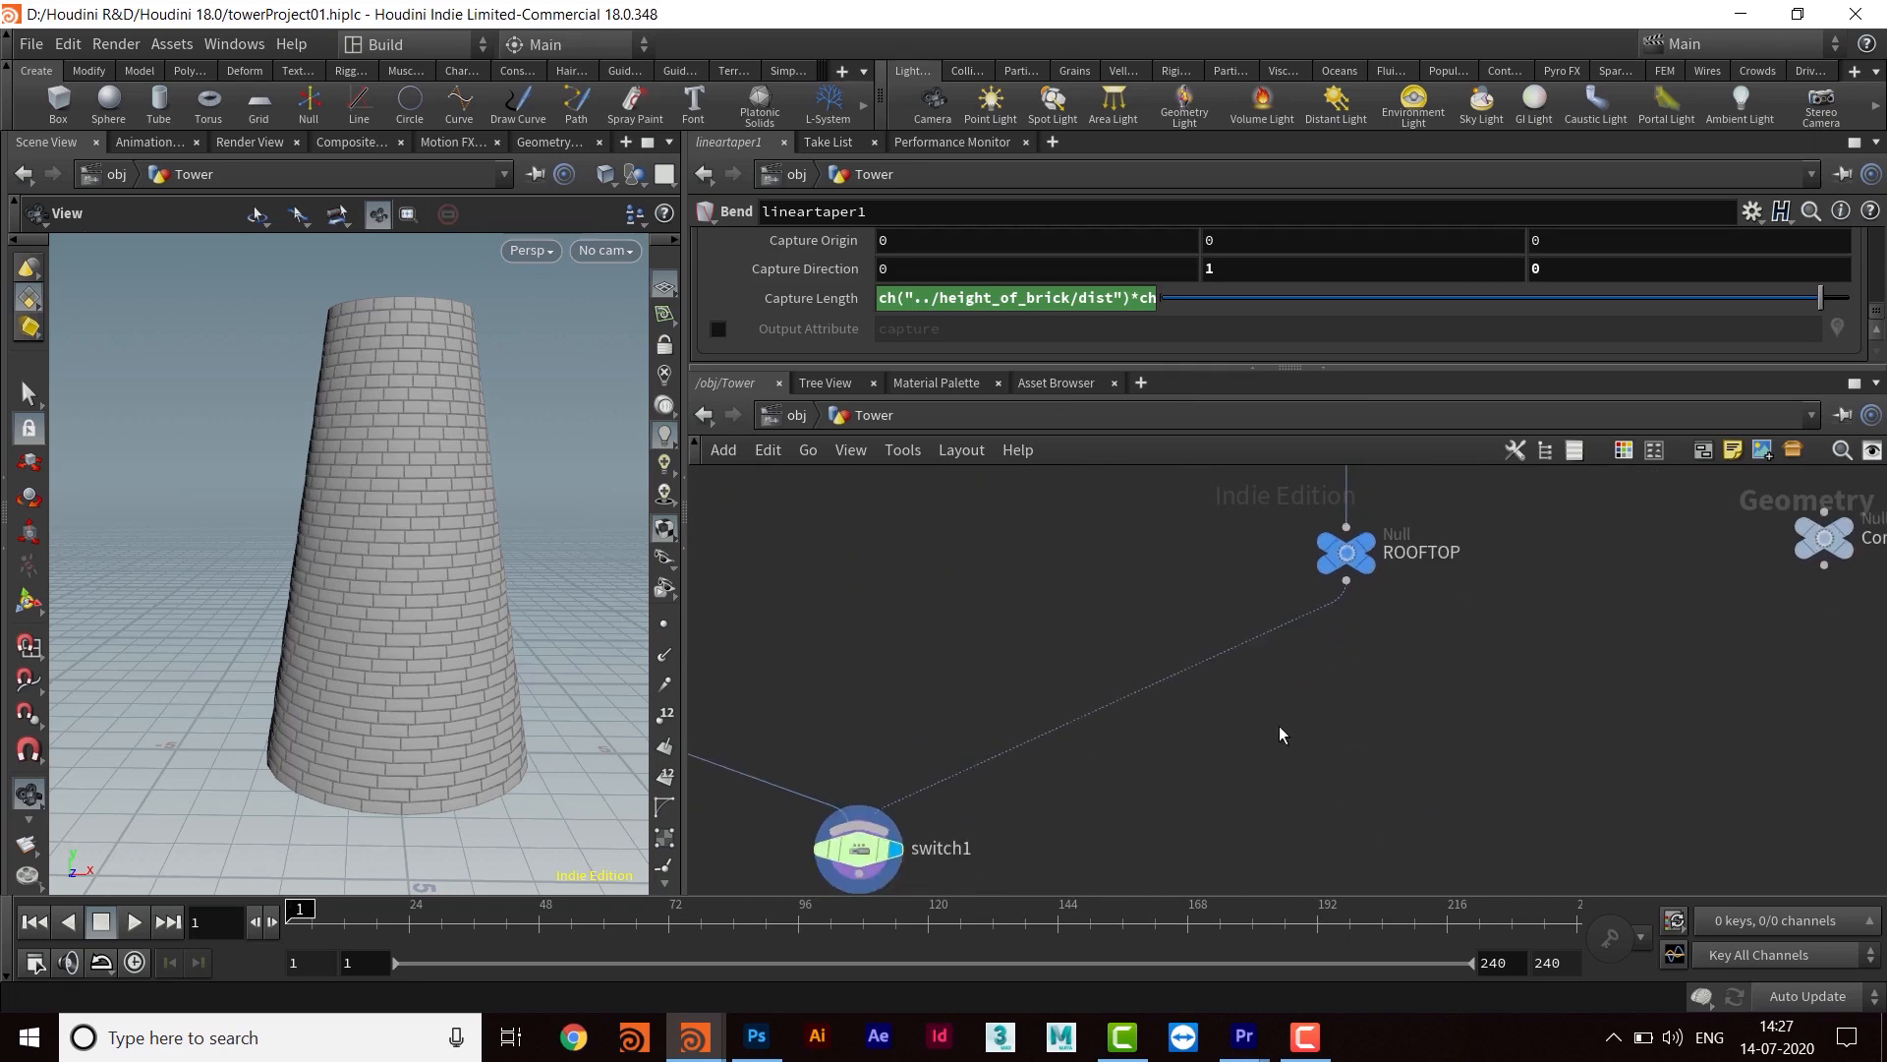
pyautogui.press('Tab')
pyautogui.write('TRAN')
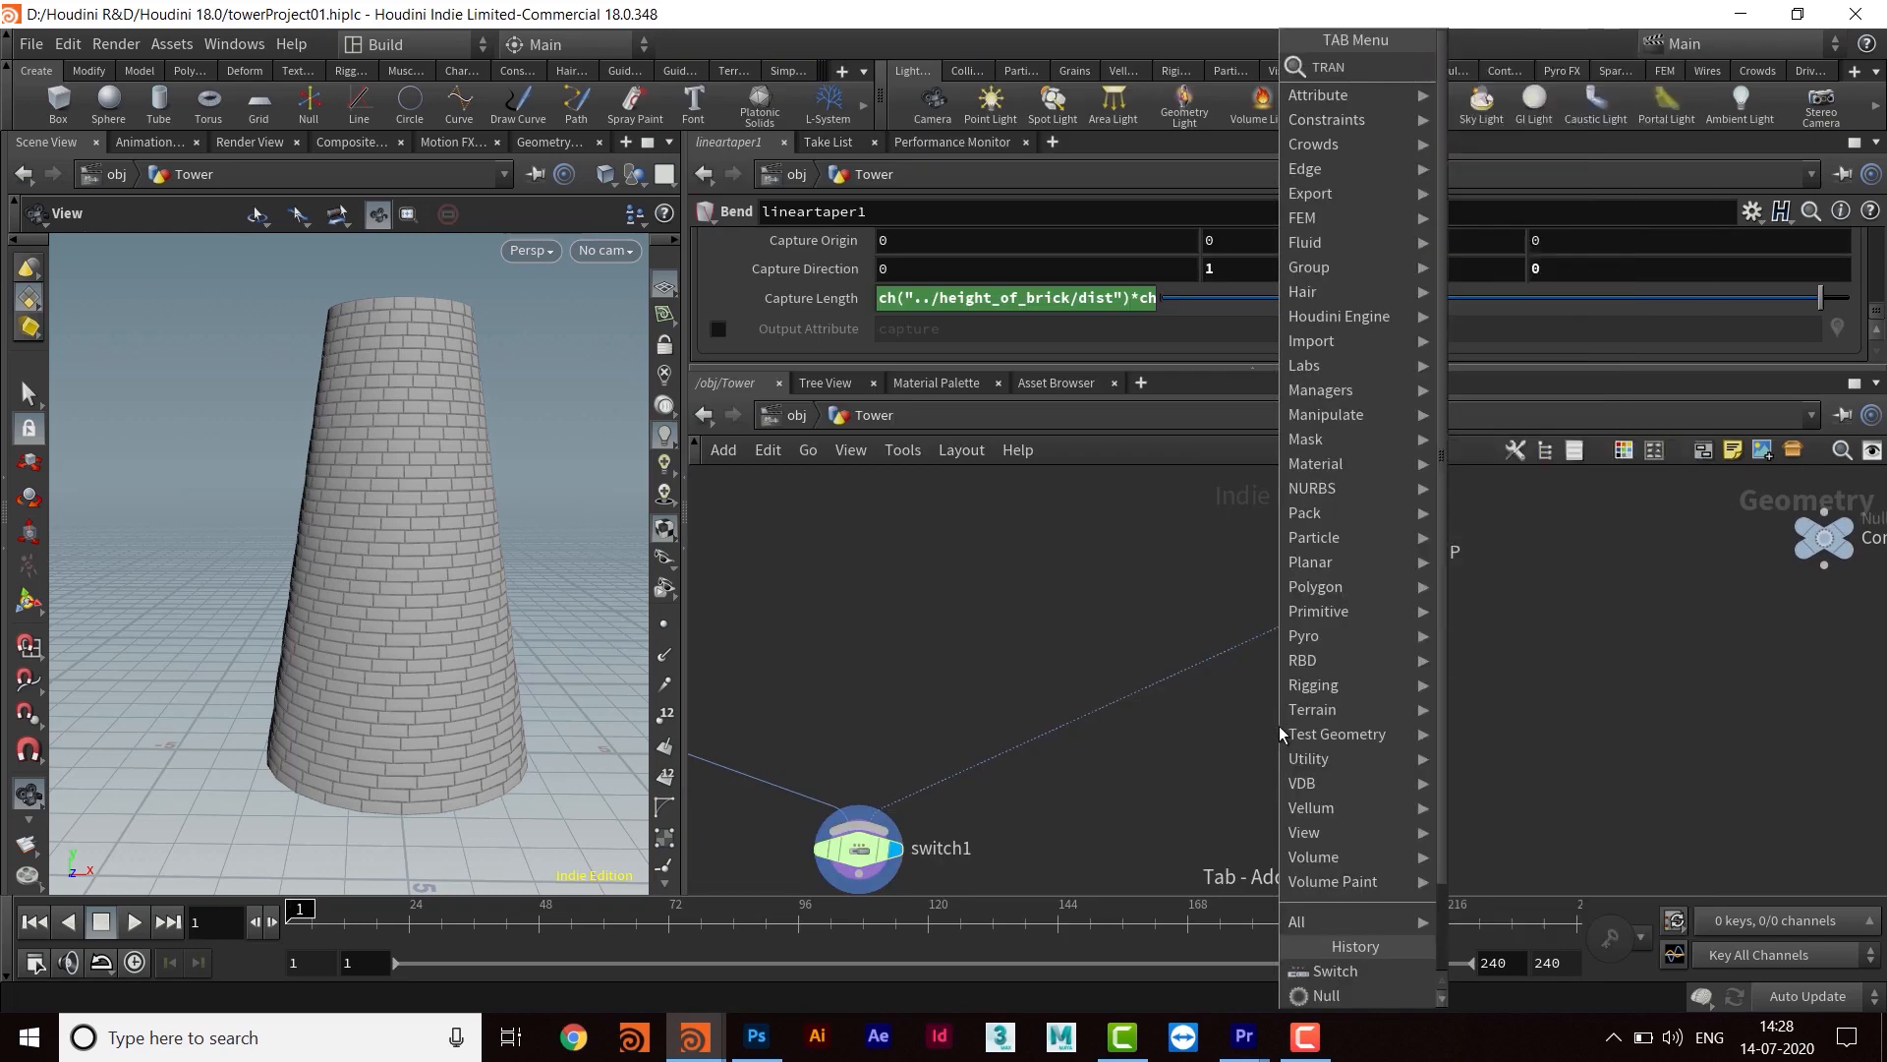
pyautogui.press('Return')
pyautogui.click(1196, 732)
pyautogui.moveTo(1196, 732); pyautogui.dragTo(1293, 715)
# Paste the copied length as a relative reference into the new Transform's Y translation, giving ch("../lineartaper1/length")
pyautogui.moveTo(1275, 366); pyautogui.dragTo(1270, 460)
pyautogui.rightClick(1241, 346)
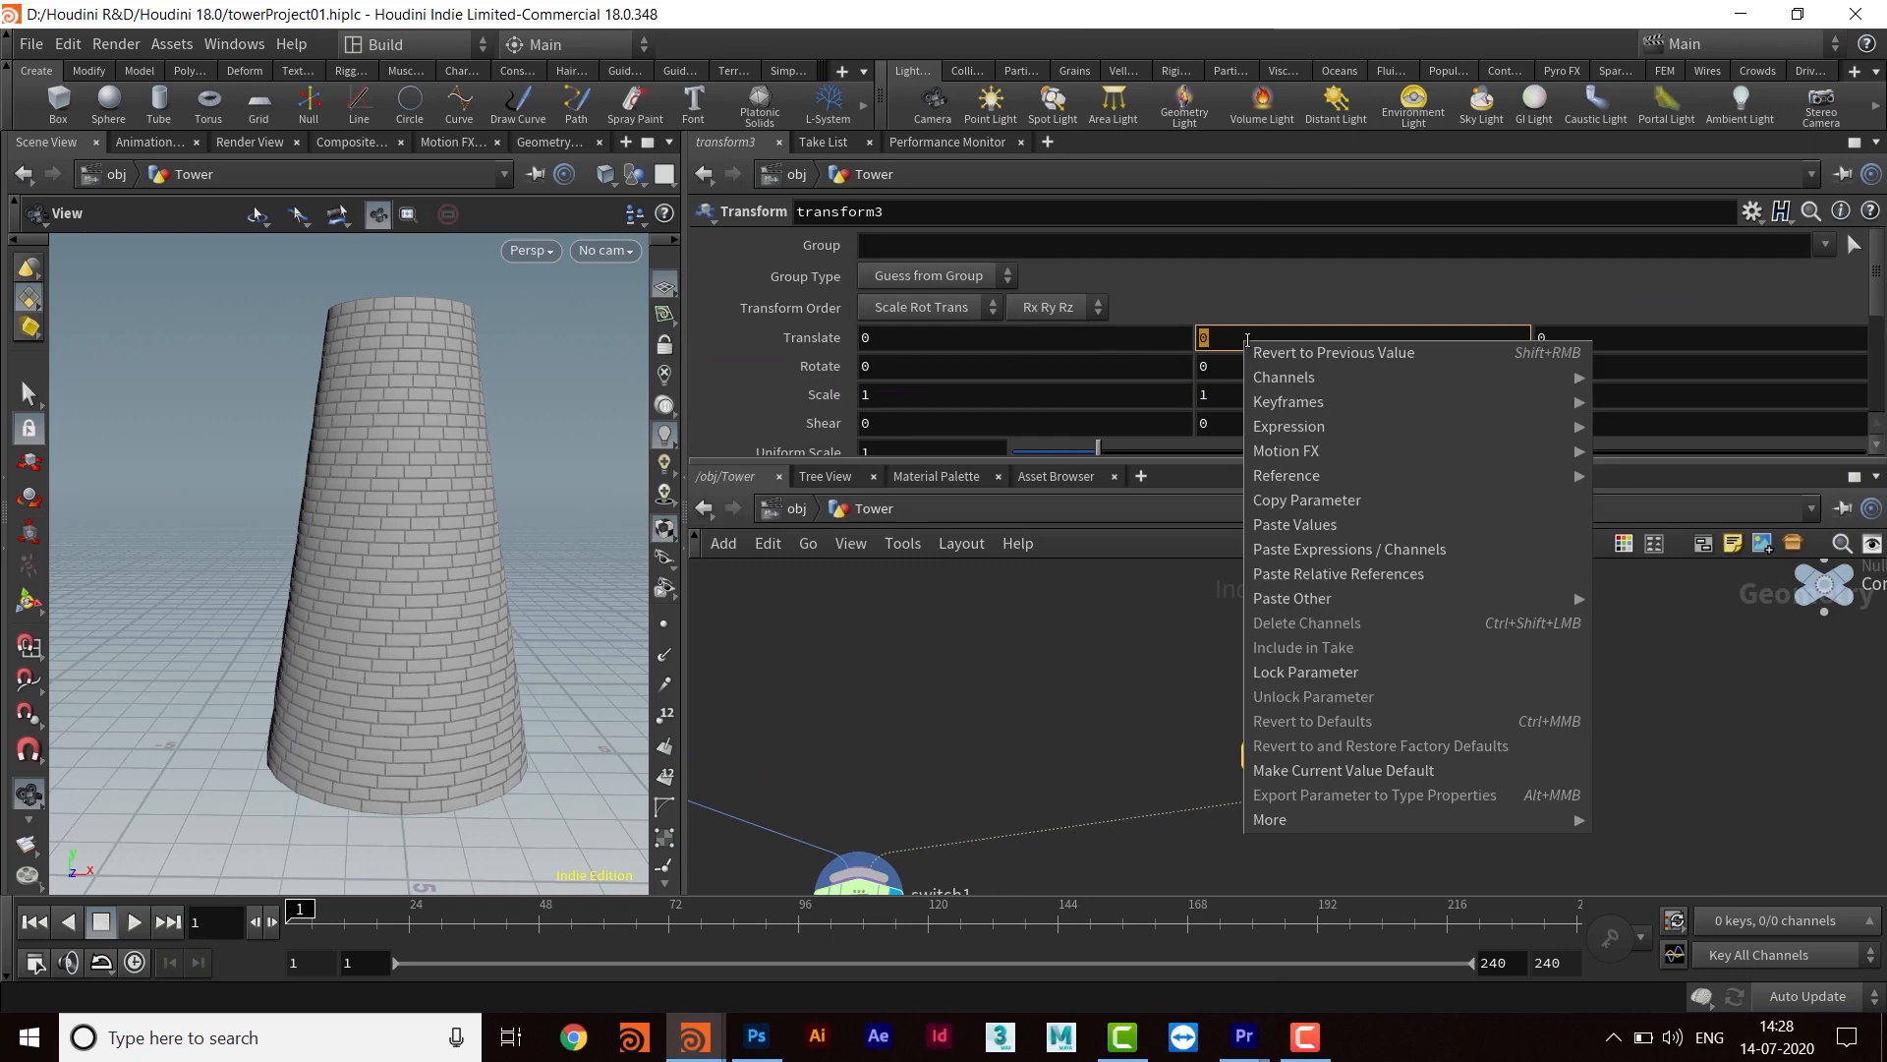
pyautogui.click(1367, 574)
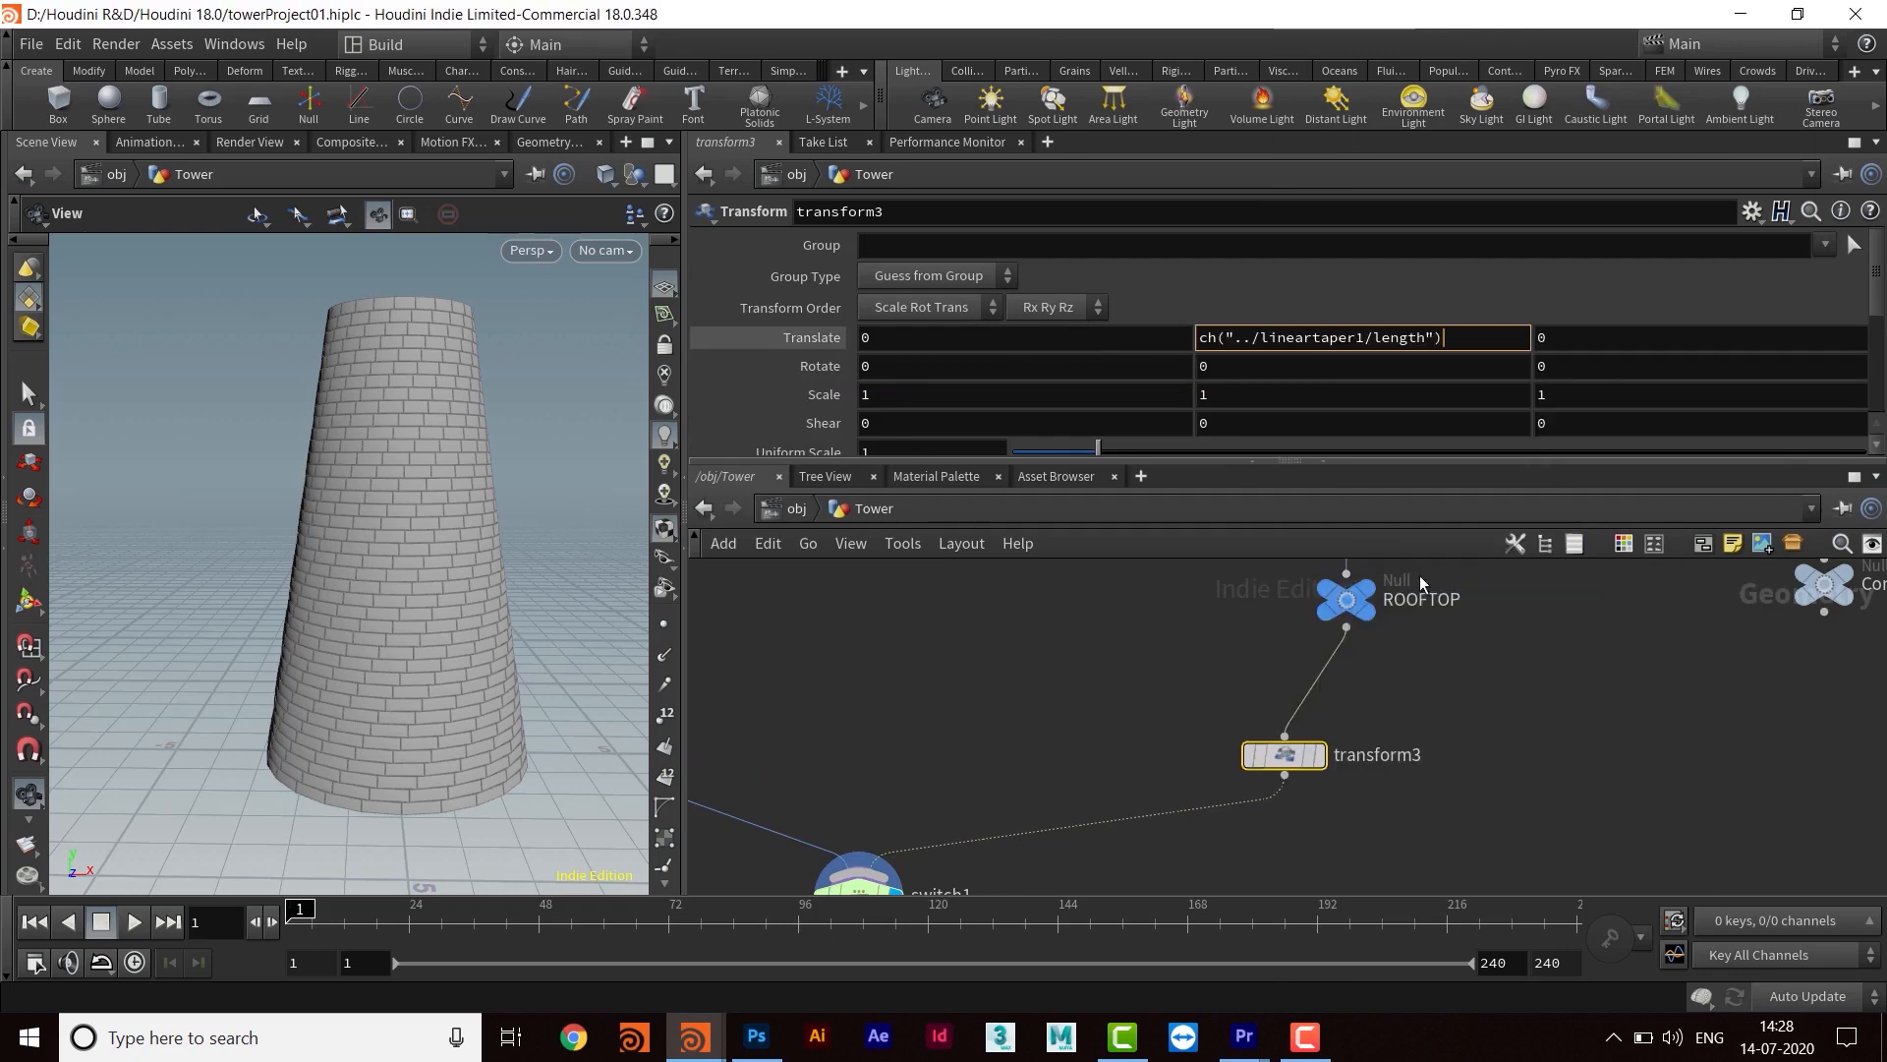
pyautogui.press('Return')
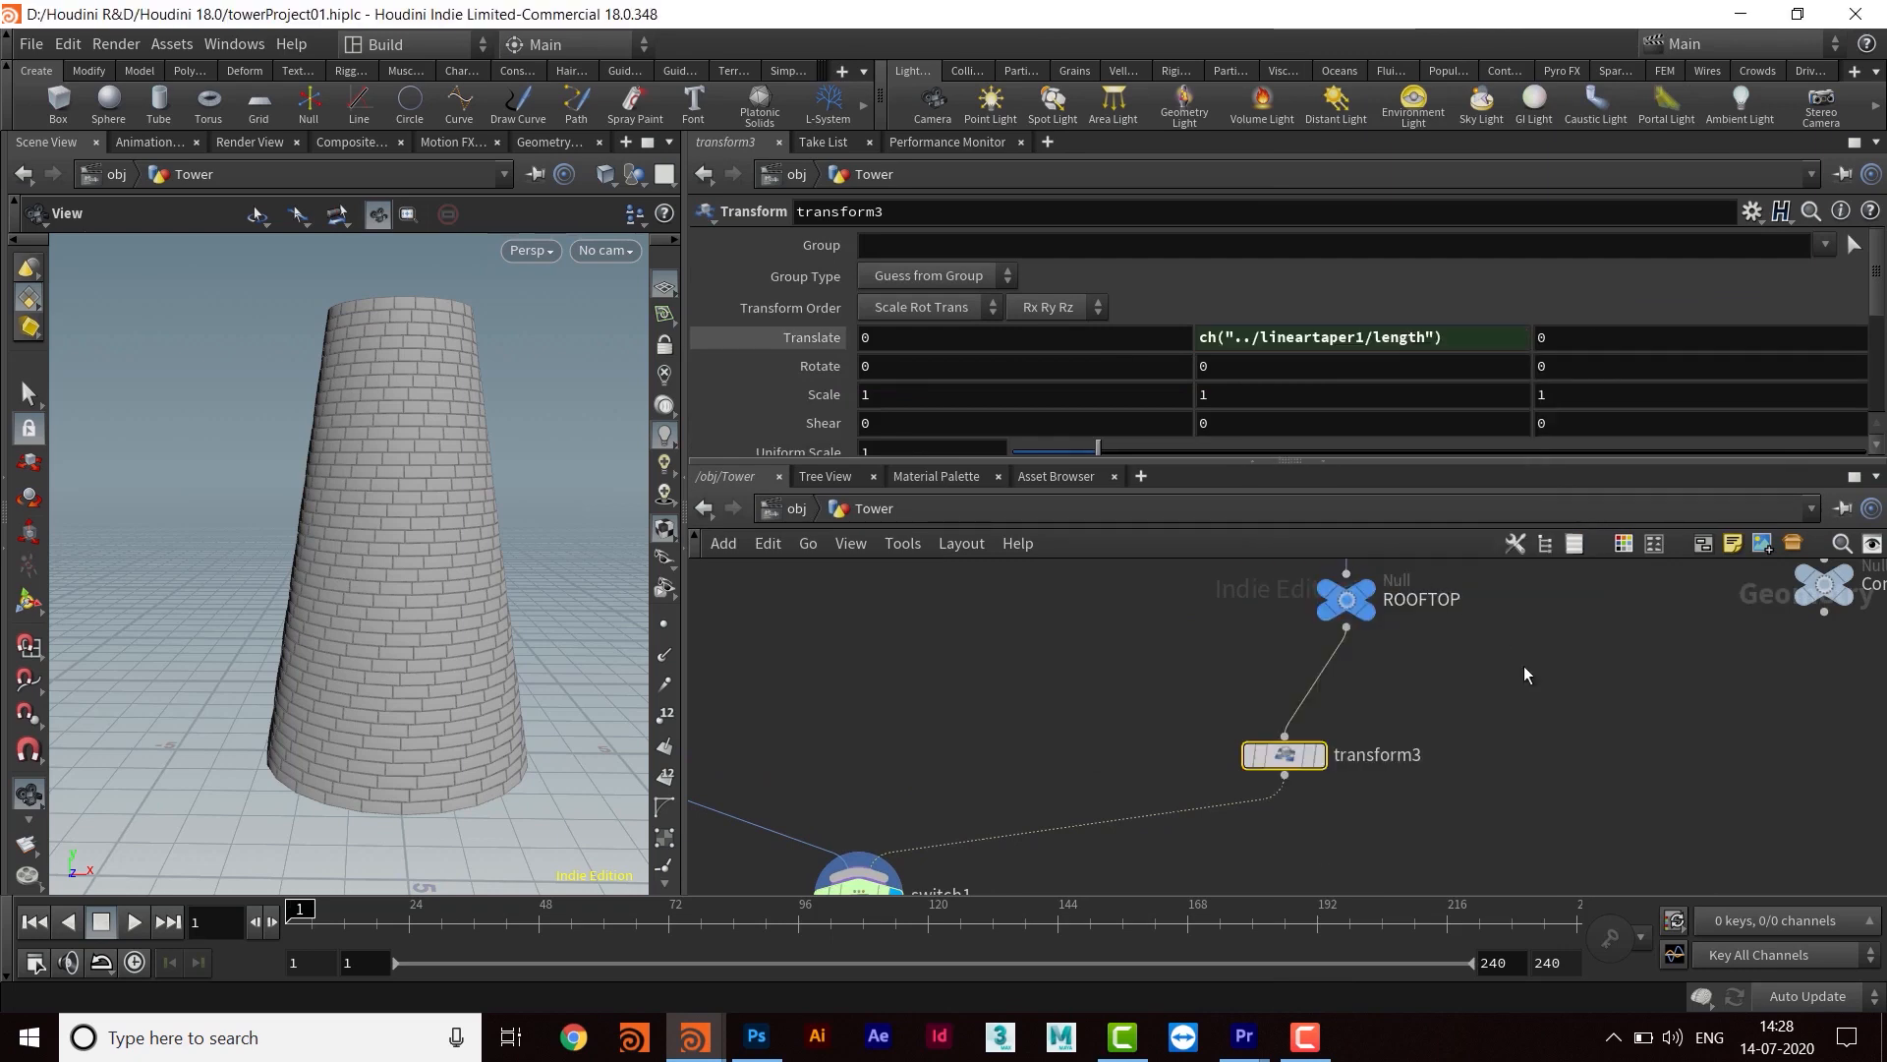
# Set the Select Input of switch1 to 1 to output the raised rooftop
pyautogui.moveTo(1378, 805); pyautogui.dragTo(1538, 675, button='middle')
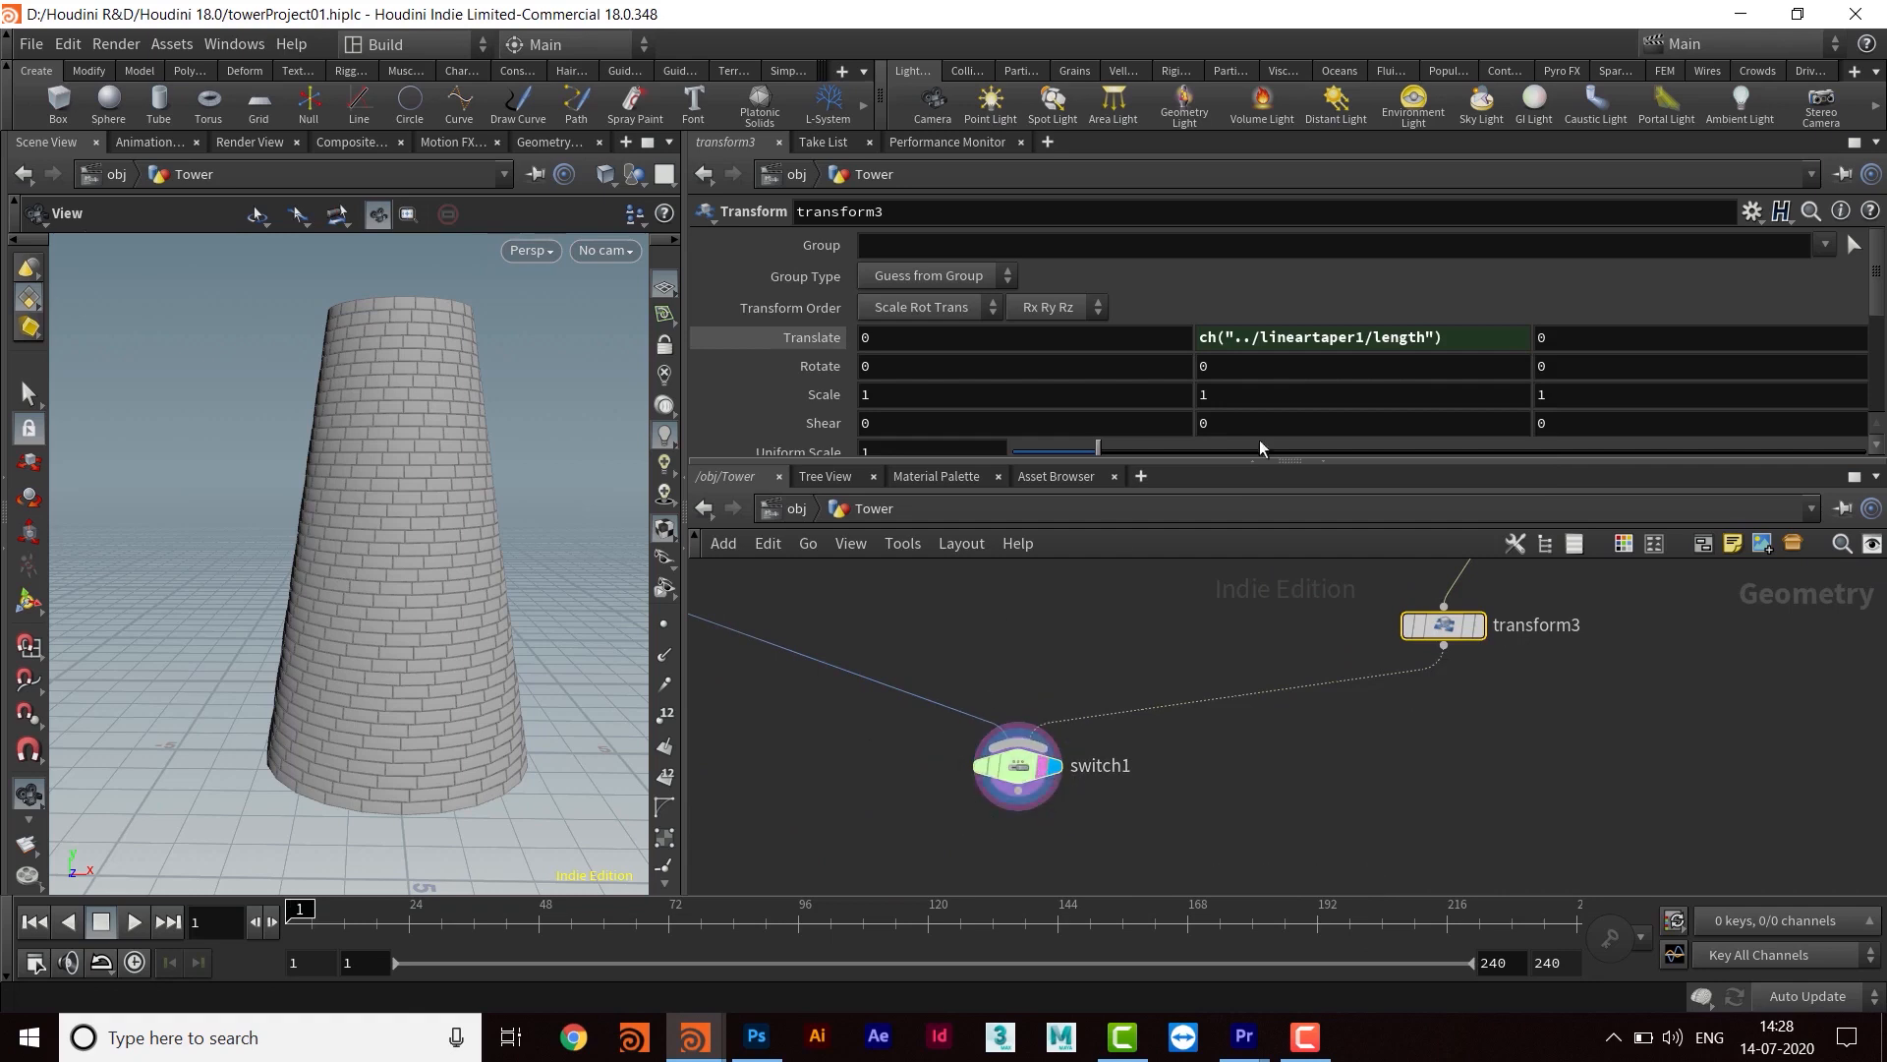
pyautogui.click(1095, 771)
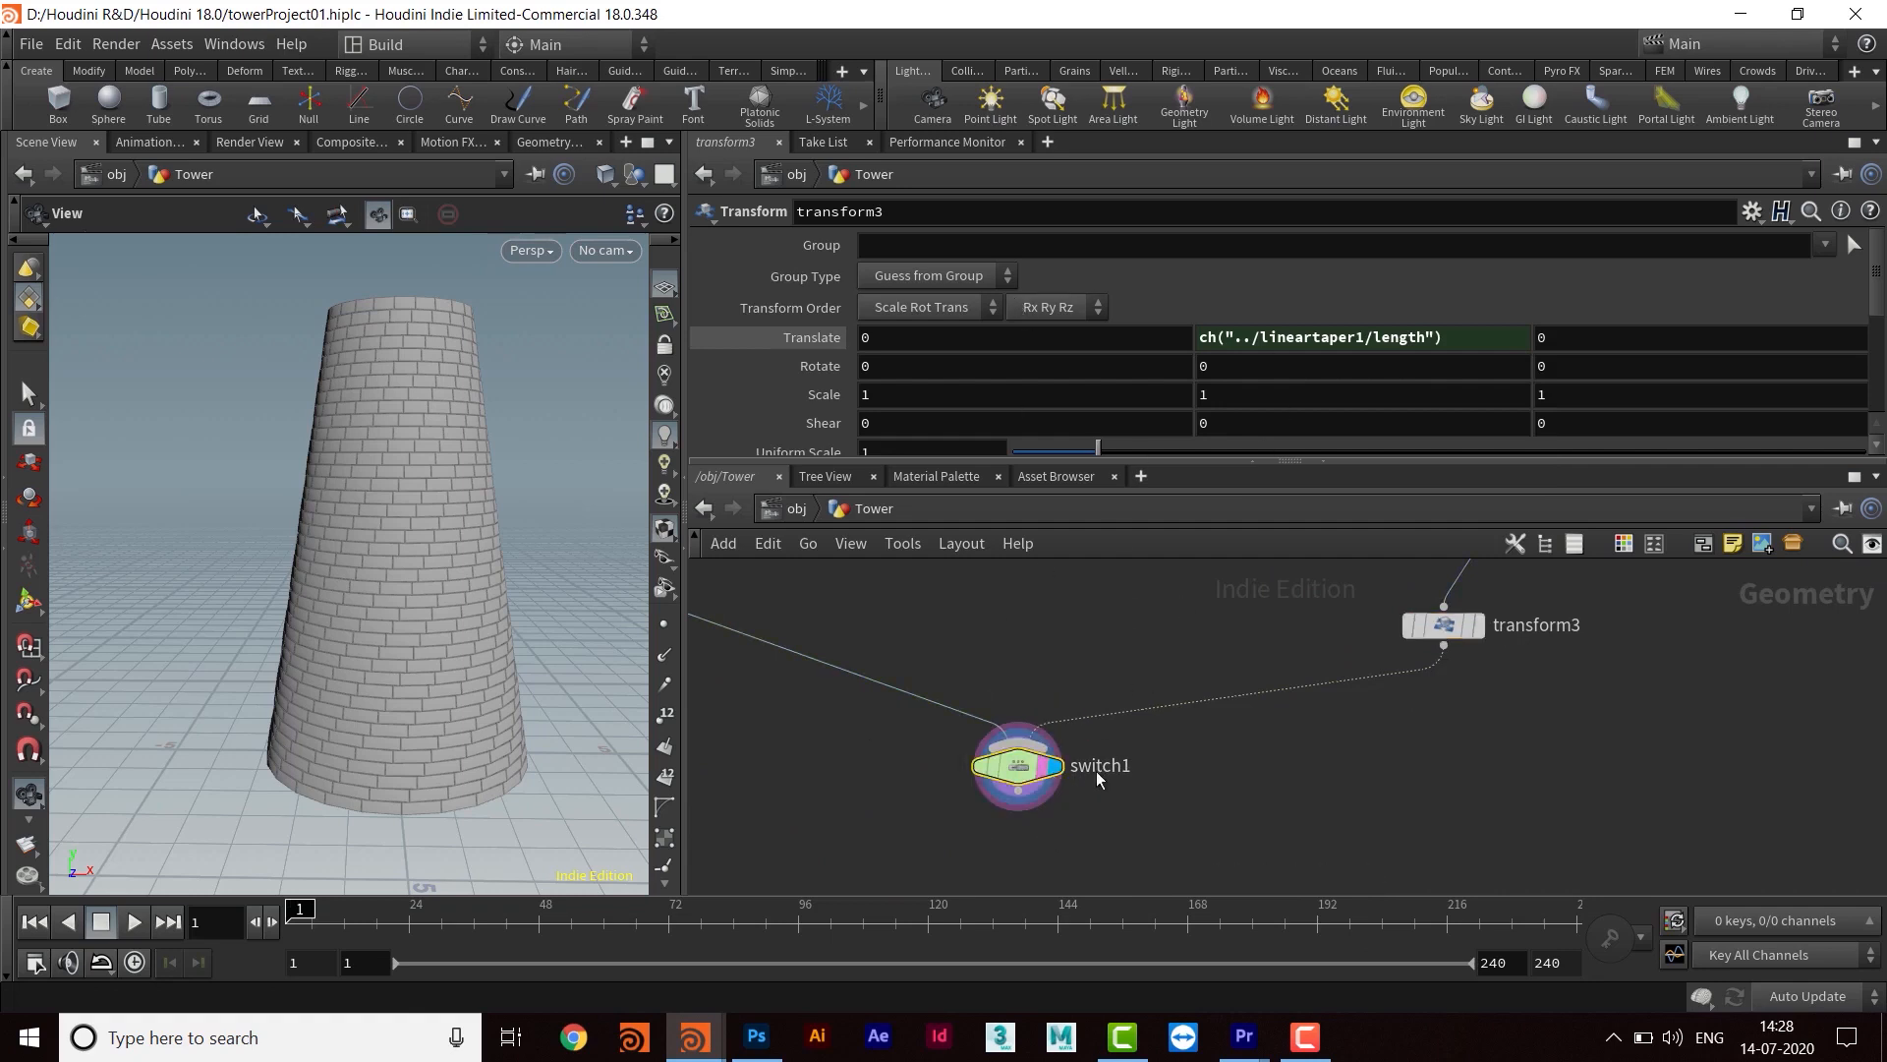
pyautogui.moveTo(1113, 828); pyautogui.dragTo(1113, 881, button='middle')
pyautogui.moveTo(1019, 252); pyautogui.dragTo(1101, 244)
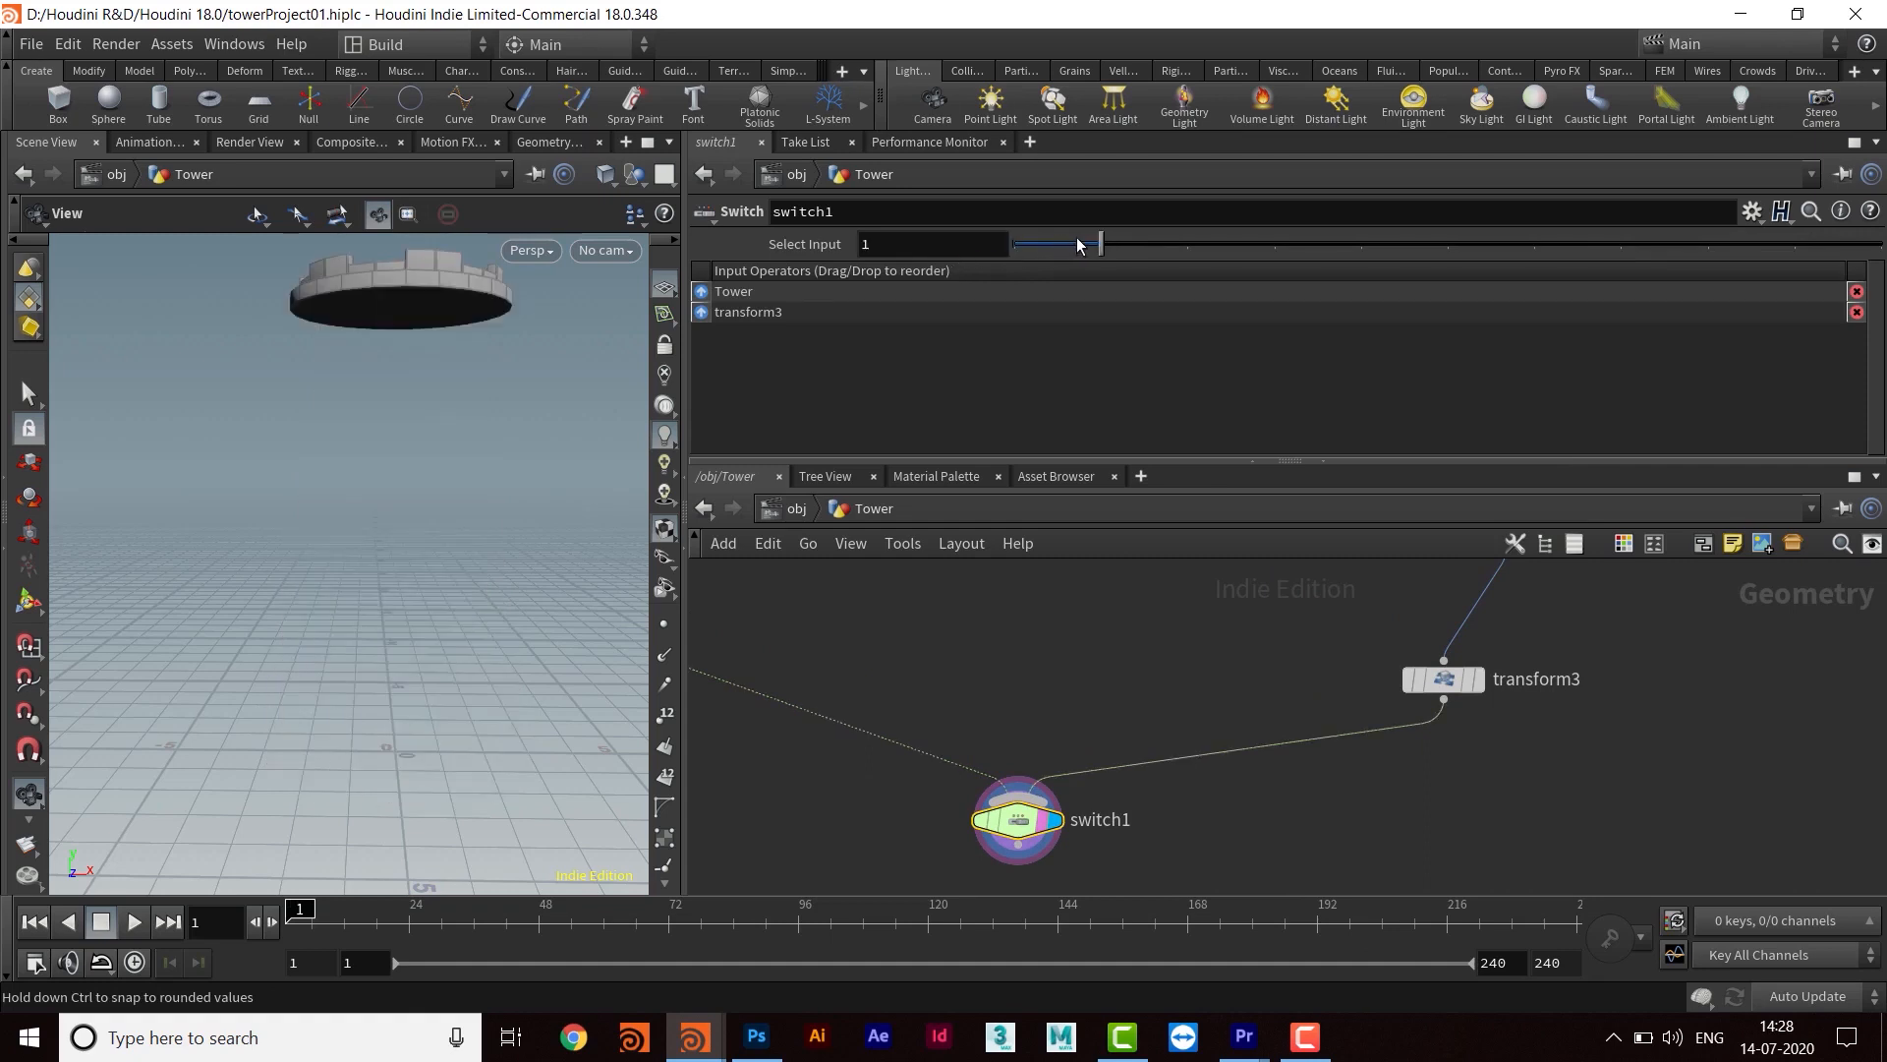
pyautogui.press('f')
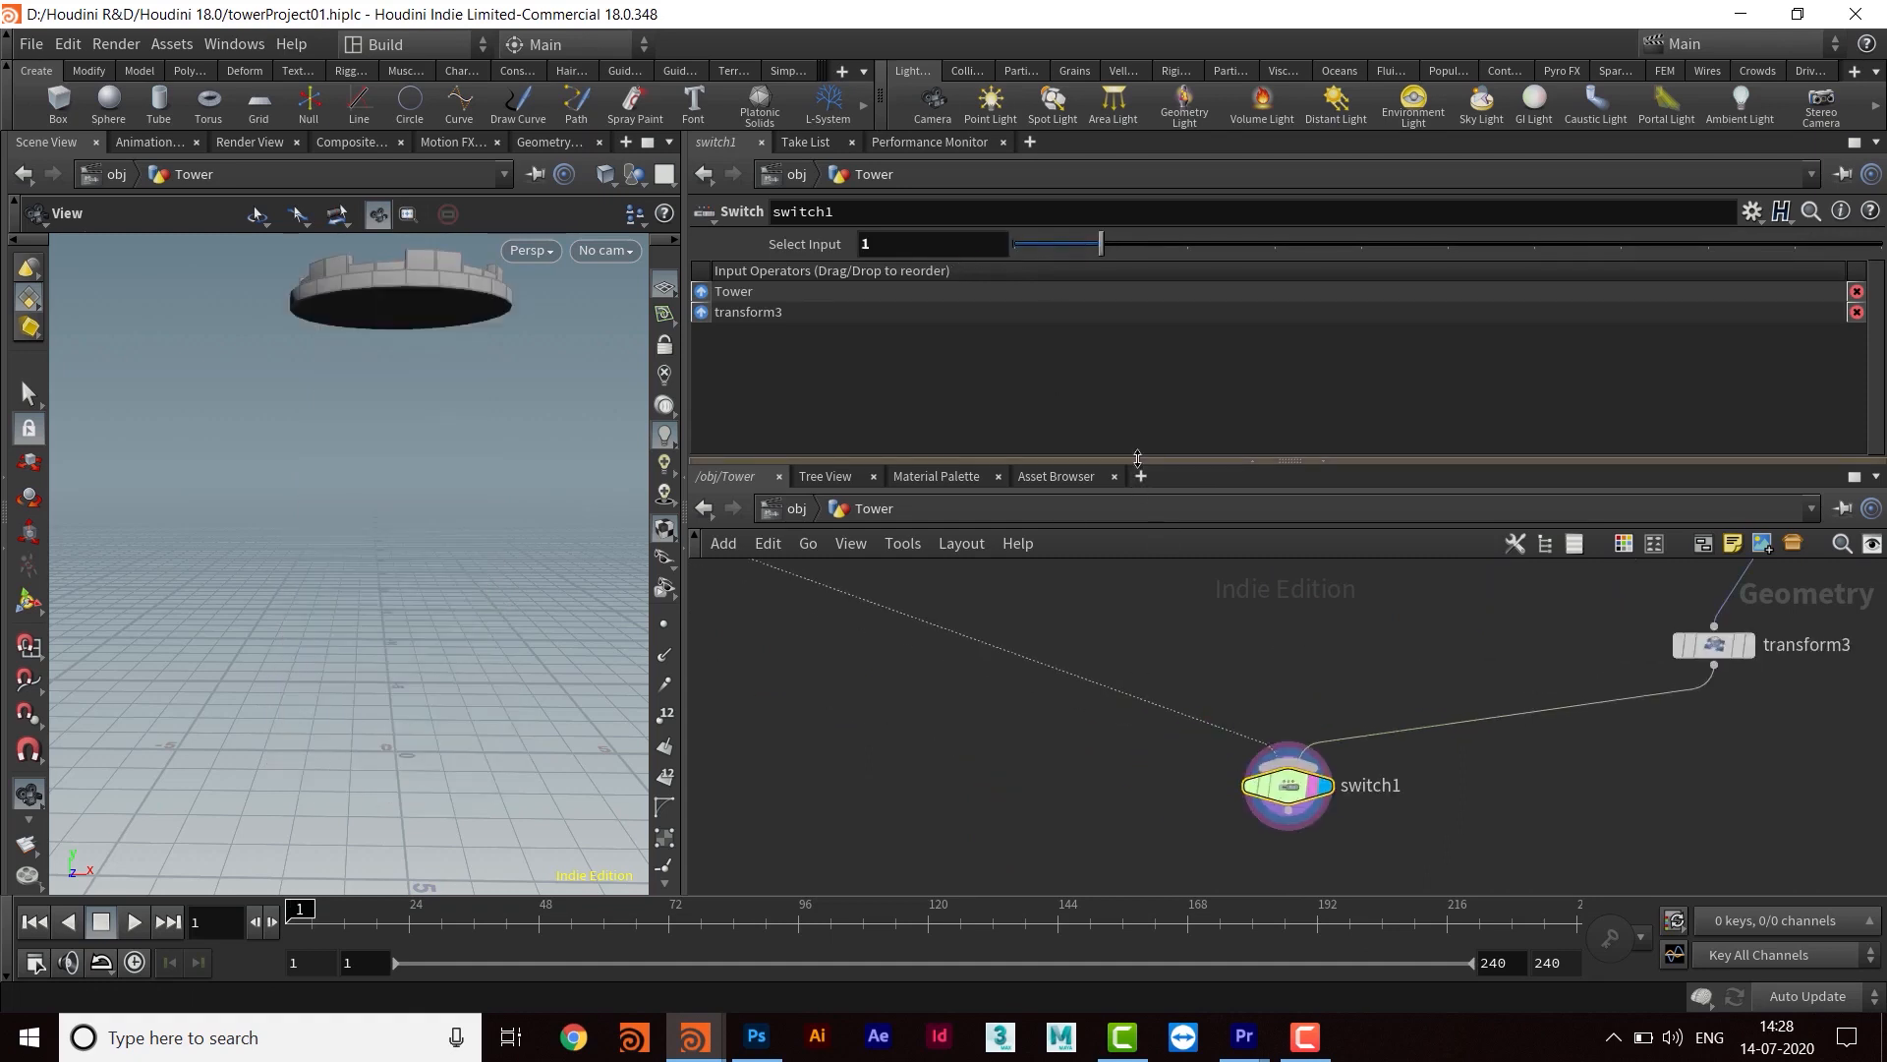
# Examine how the Tower and ROOFTOP branches feed into switch1 in the network
pyautogui.moveTo(1137, 461); pyautogui.dragTo(1120, 341)
pyautogui.moveTo(1335, 593); pyautogui.dragTo(1263, 603, button='middle')
pyautogui.scroll(-4, 1262, 604)
pyautogui.moveTo(1059, 656); pyautogui.dragTo(1031, 710, button='middle')
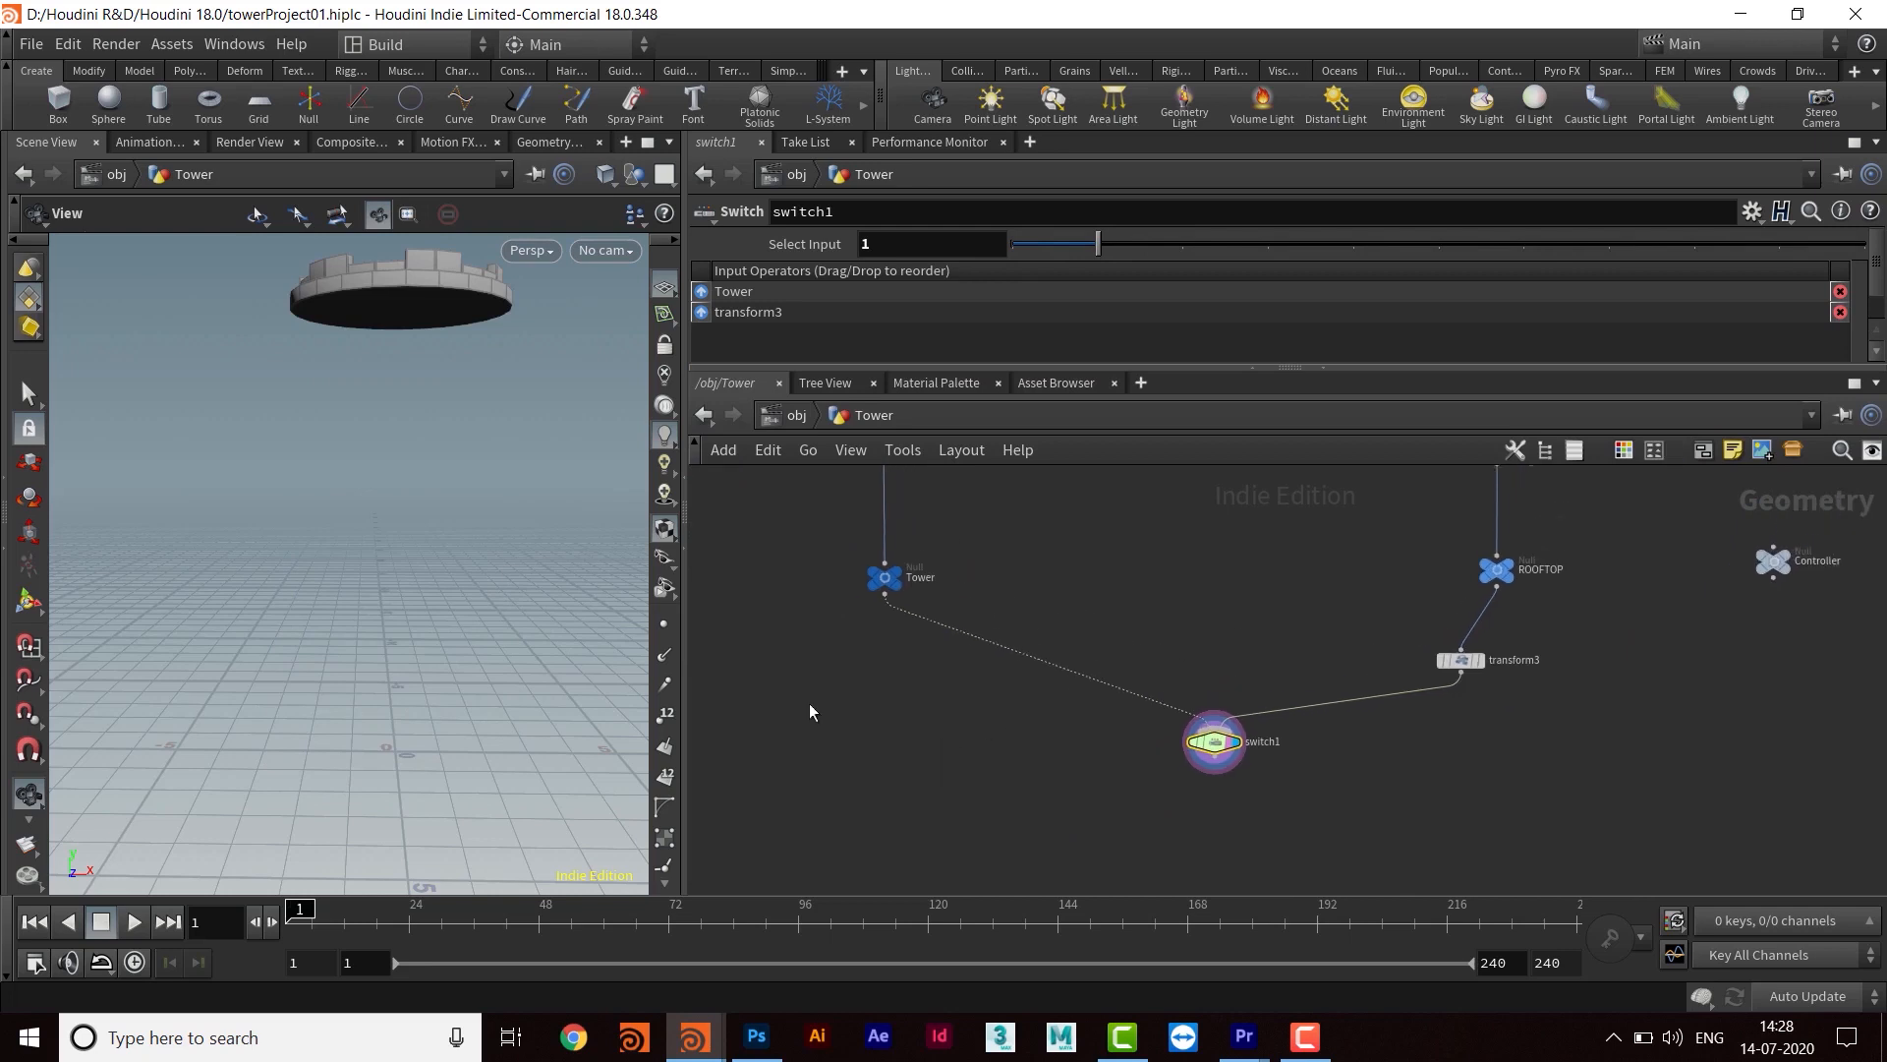
pyautogui.moveTo(1191, 565); pyautogui.dragTo(1052, 400, button='middle')
pyautogui.scroll(4, 1047, 624)
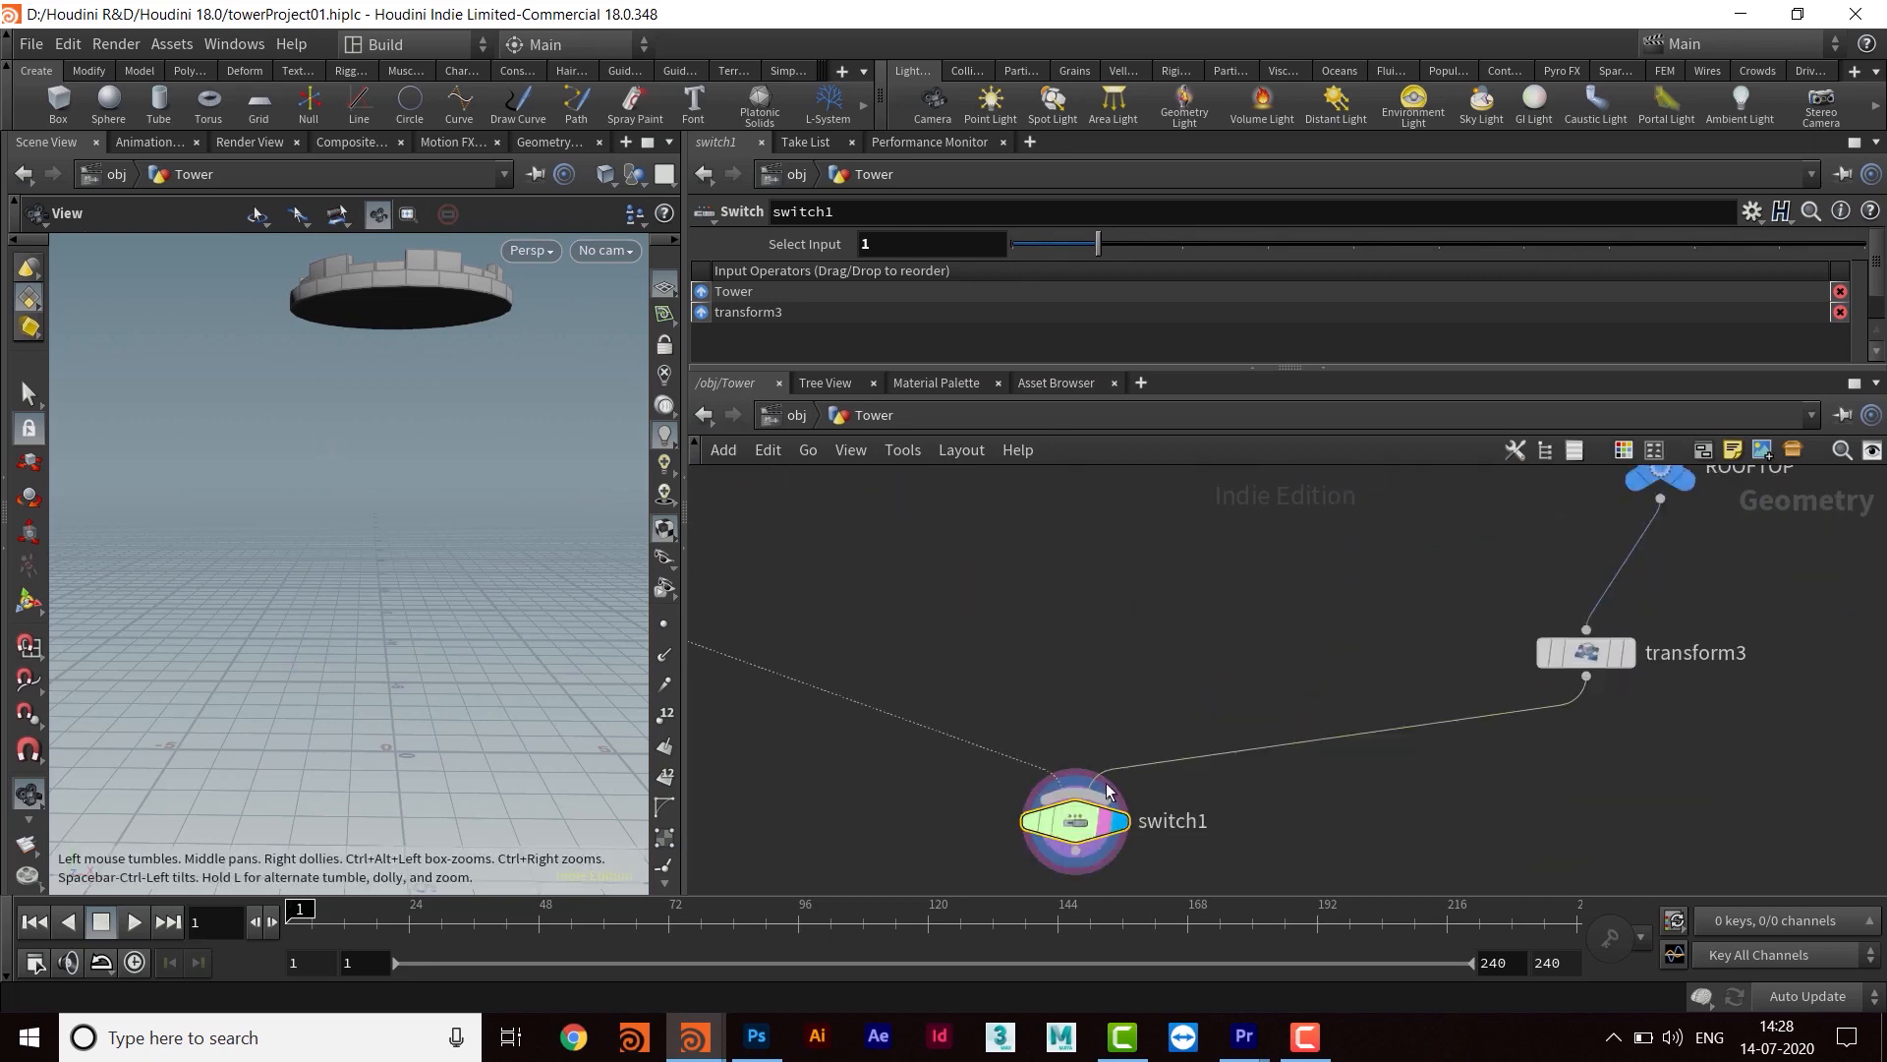
pyautogui.scroll(-2, 1201, 716)
pyautogui.moveTo(1201, 719); pyautogui.dragTo(1359, 664, button='middle')
pyautogui.scroll(-3, 1359, 665)
pyautogui.moveTo(1144, 702); pyautogui.dragTo(1014, 666, button='middle')
pyautogui.moveTo(1210, 737); pyautogui.dragTo(1202, 738, button='middle')
pyautogui.press('Tab')
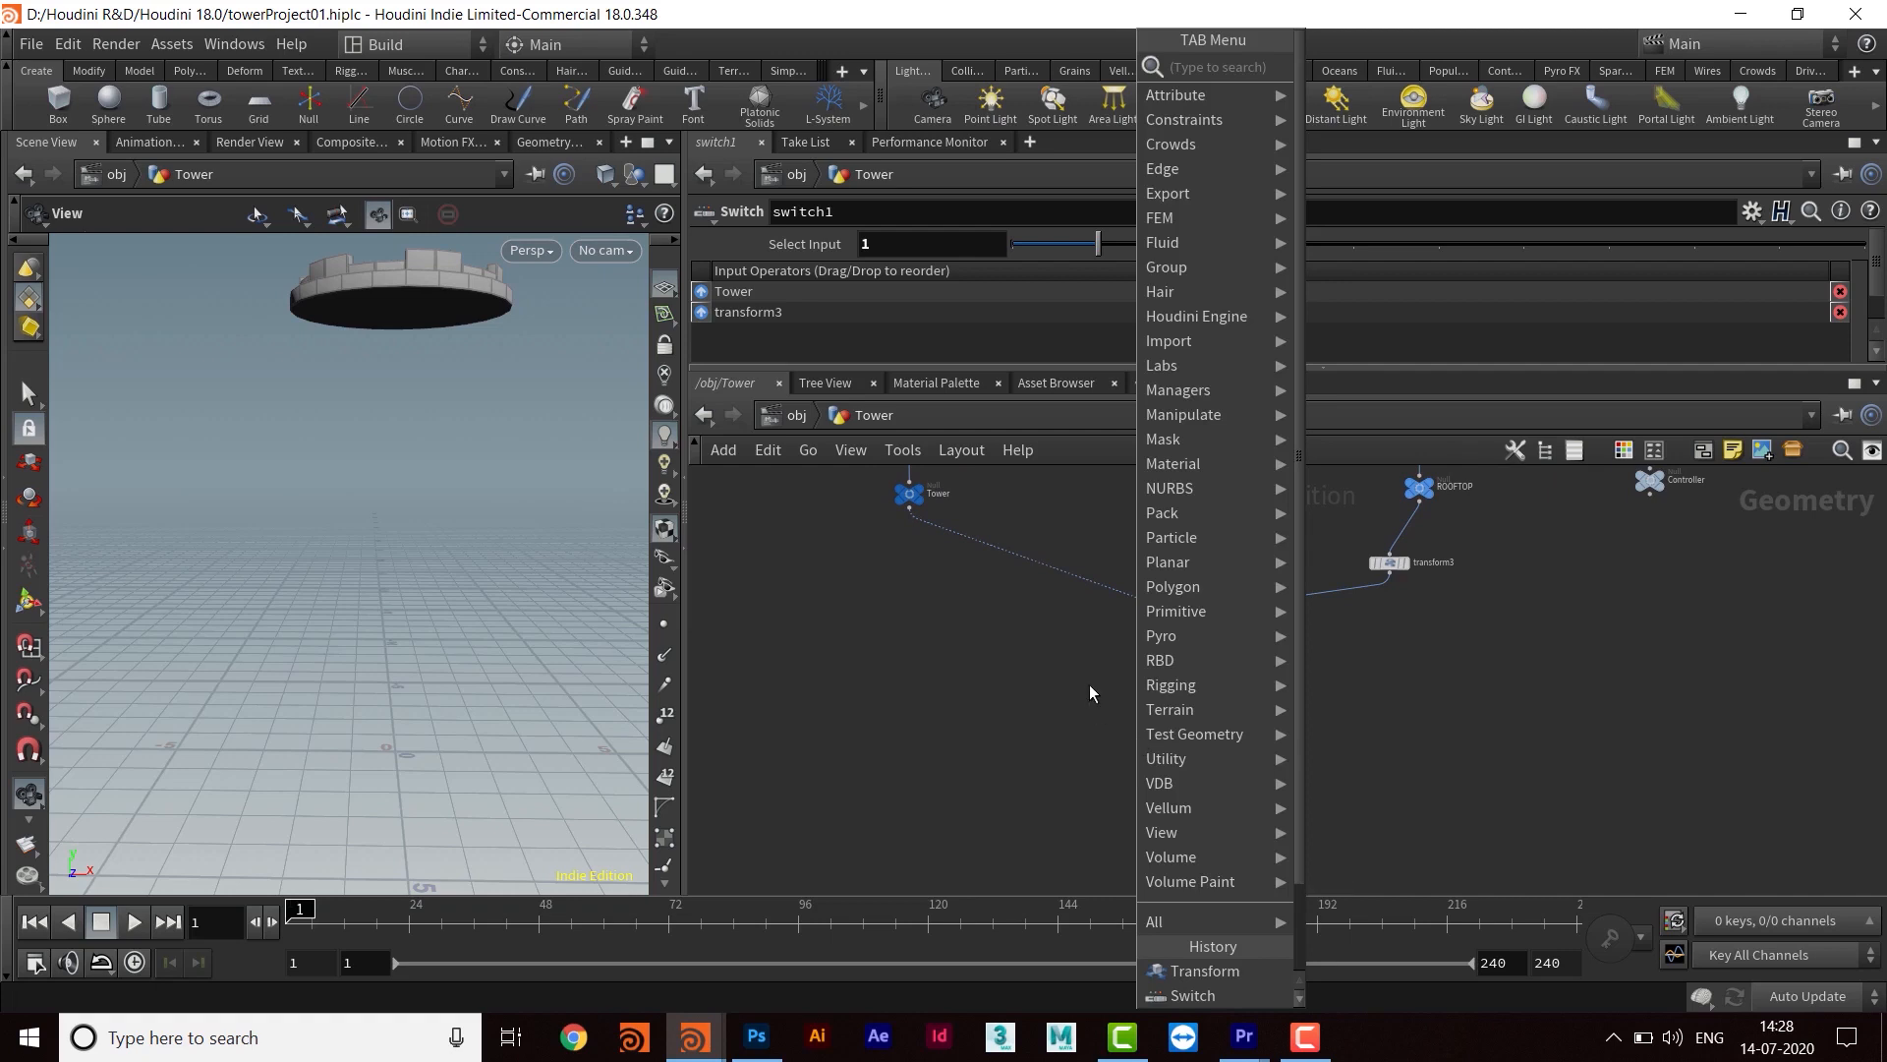
pyautogui.write('er')
pyautogui.press('Return')
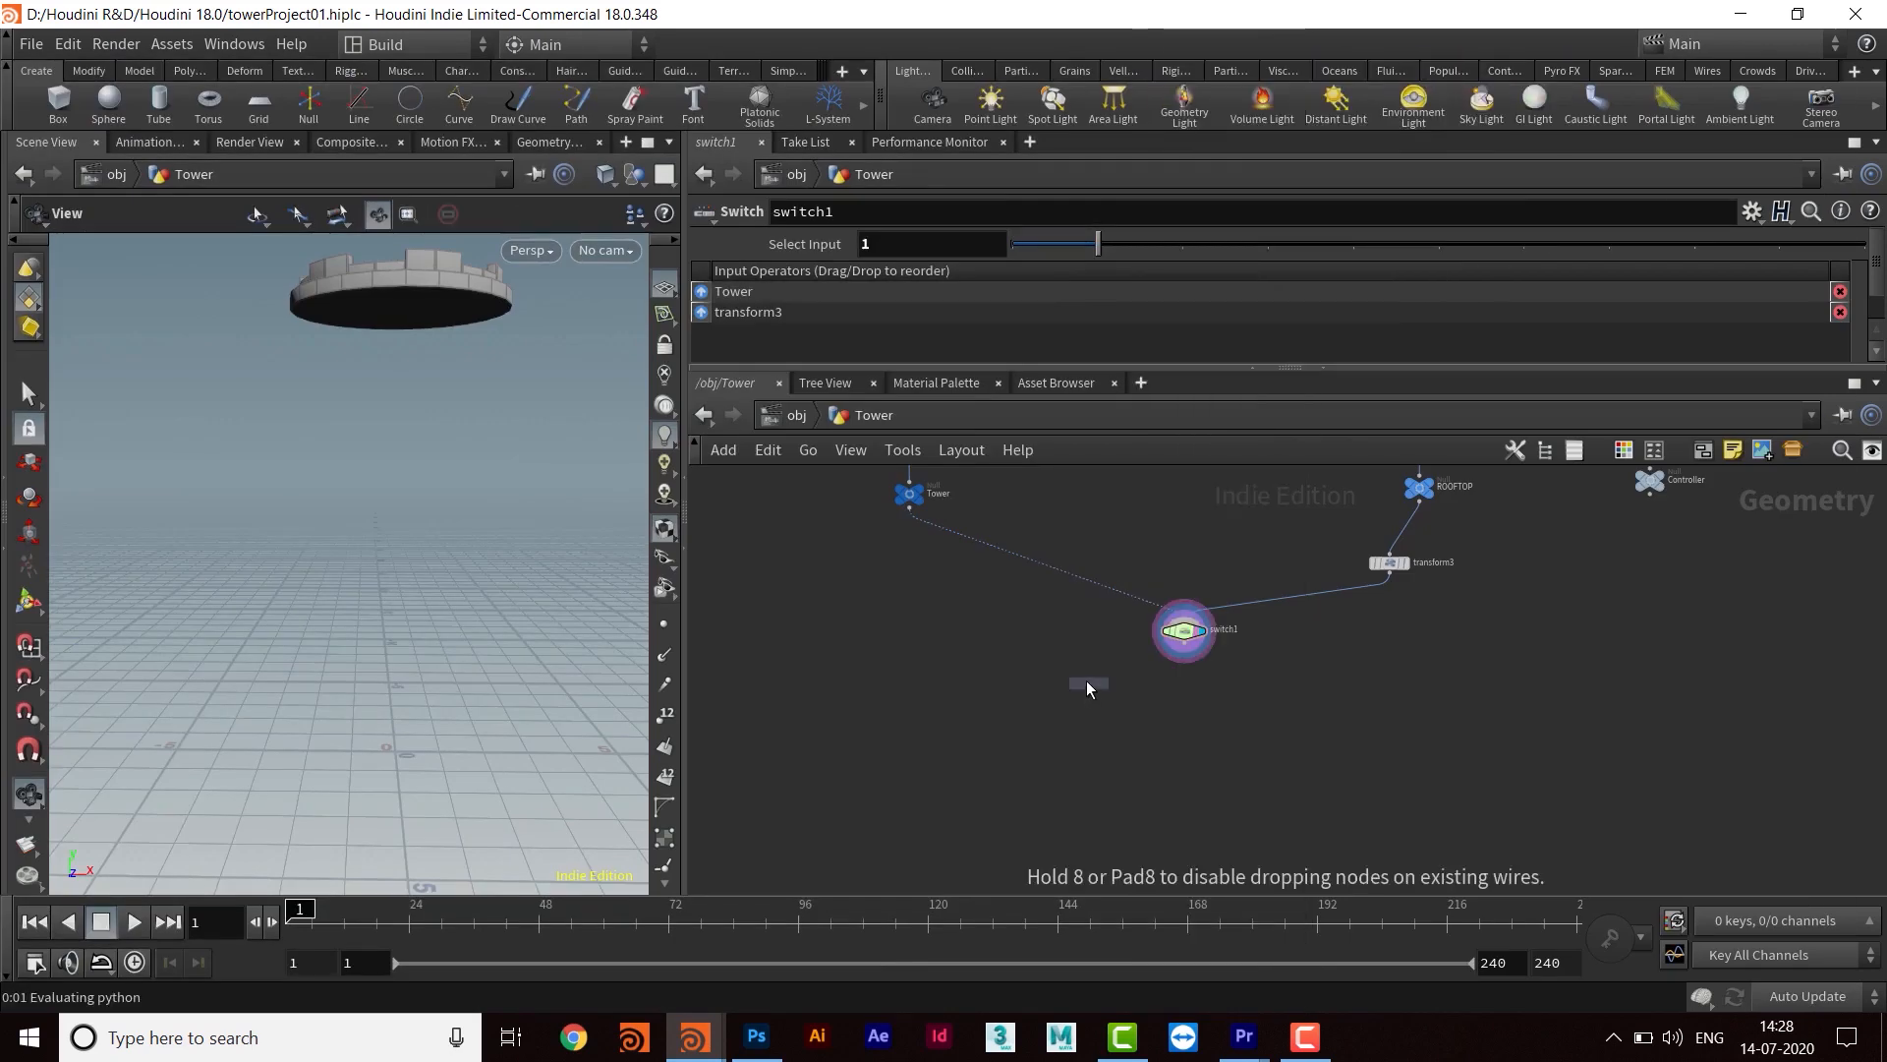
pyautogui.click(1073, 768)
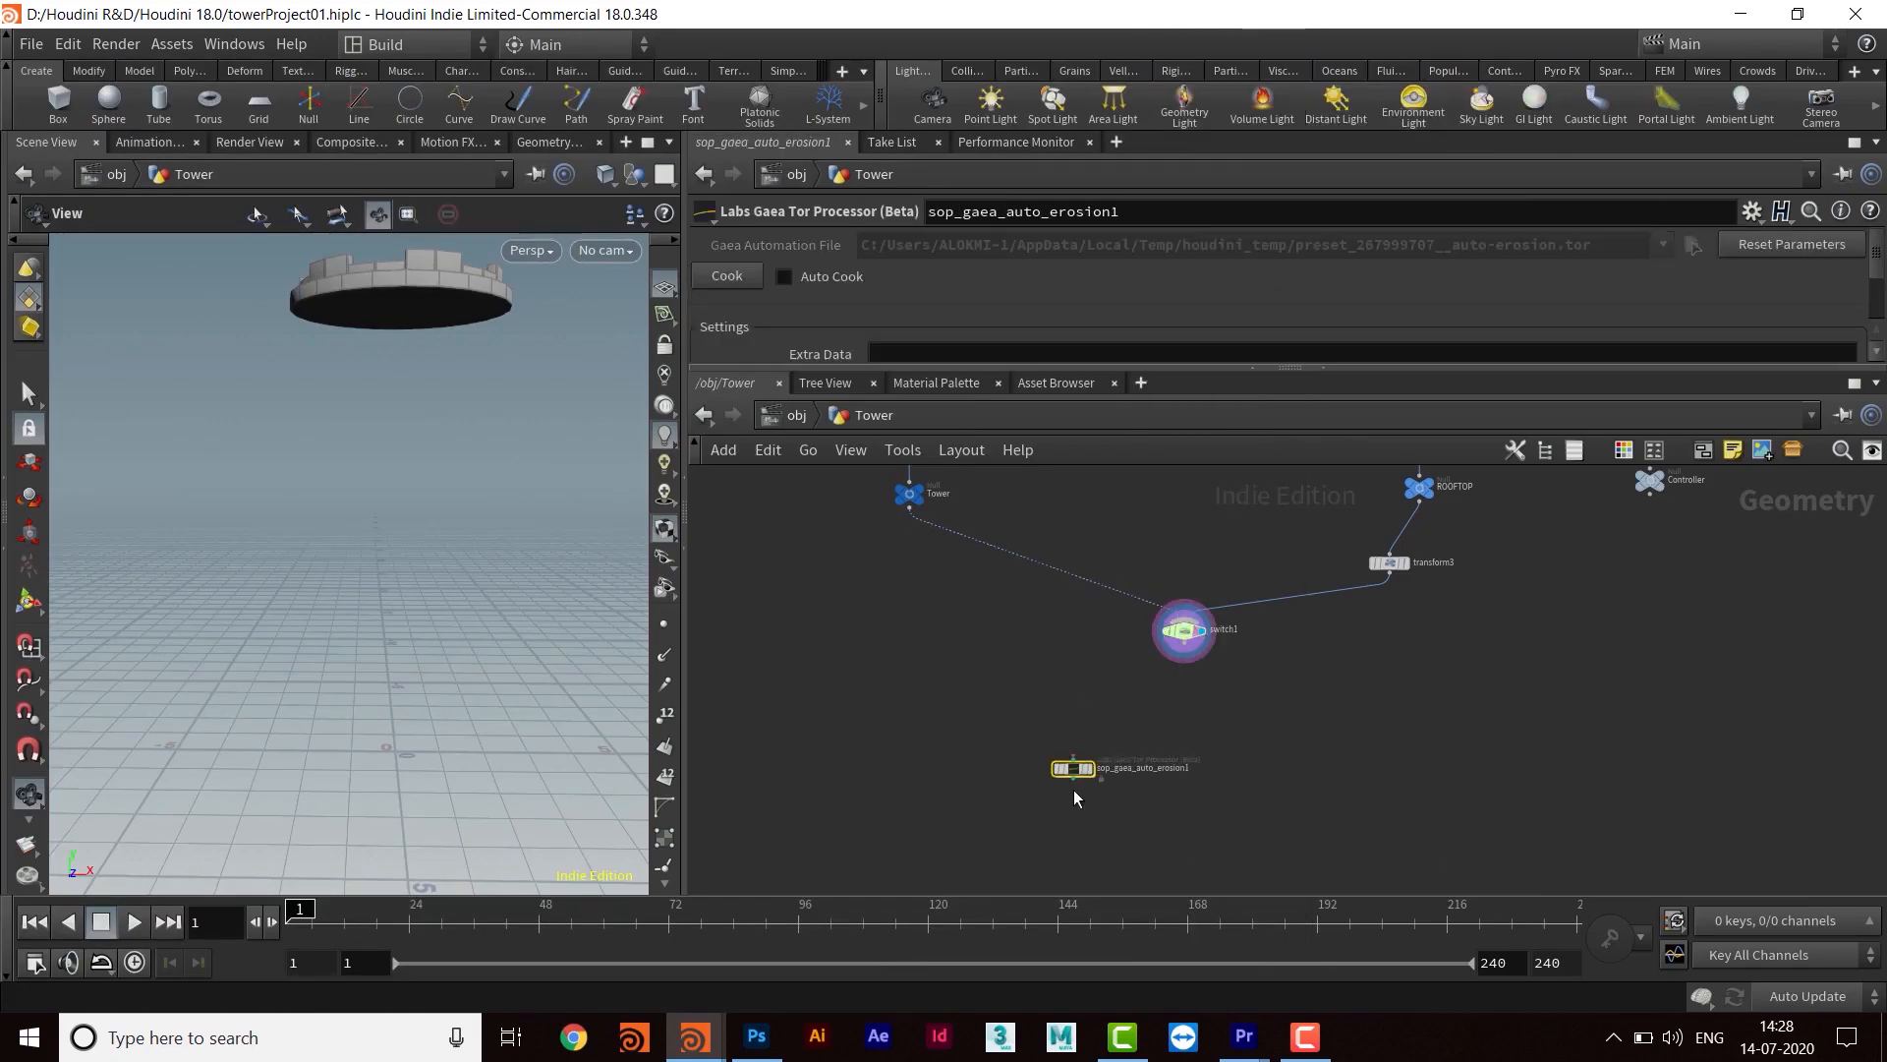
pyautogui.moveTo(1012, 730); pyautogui.dragTo(1175, 812)
pyautogui.press('Delete')
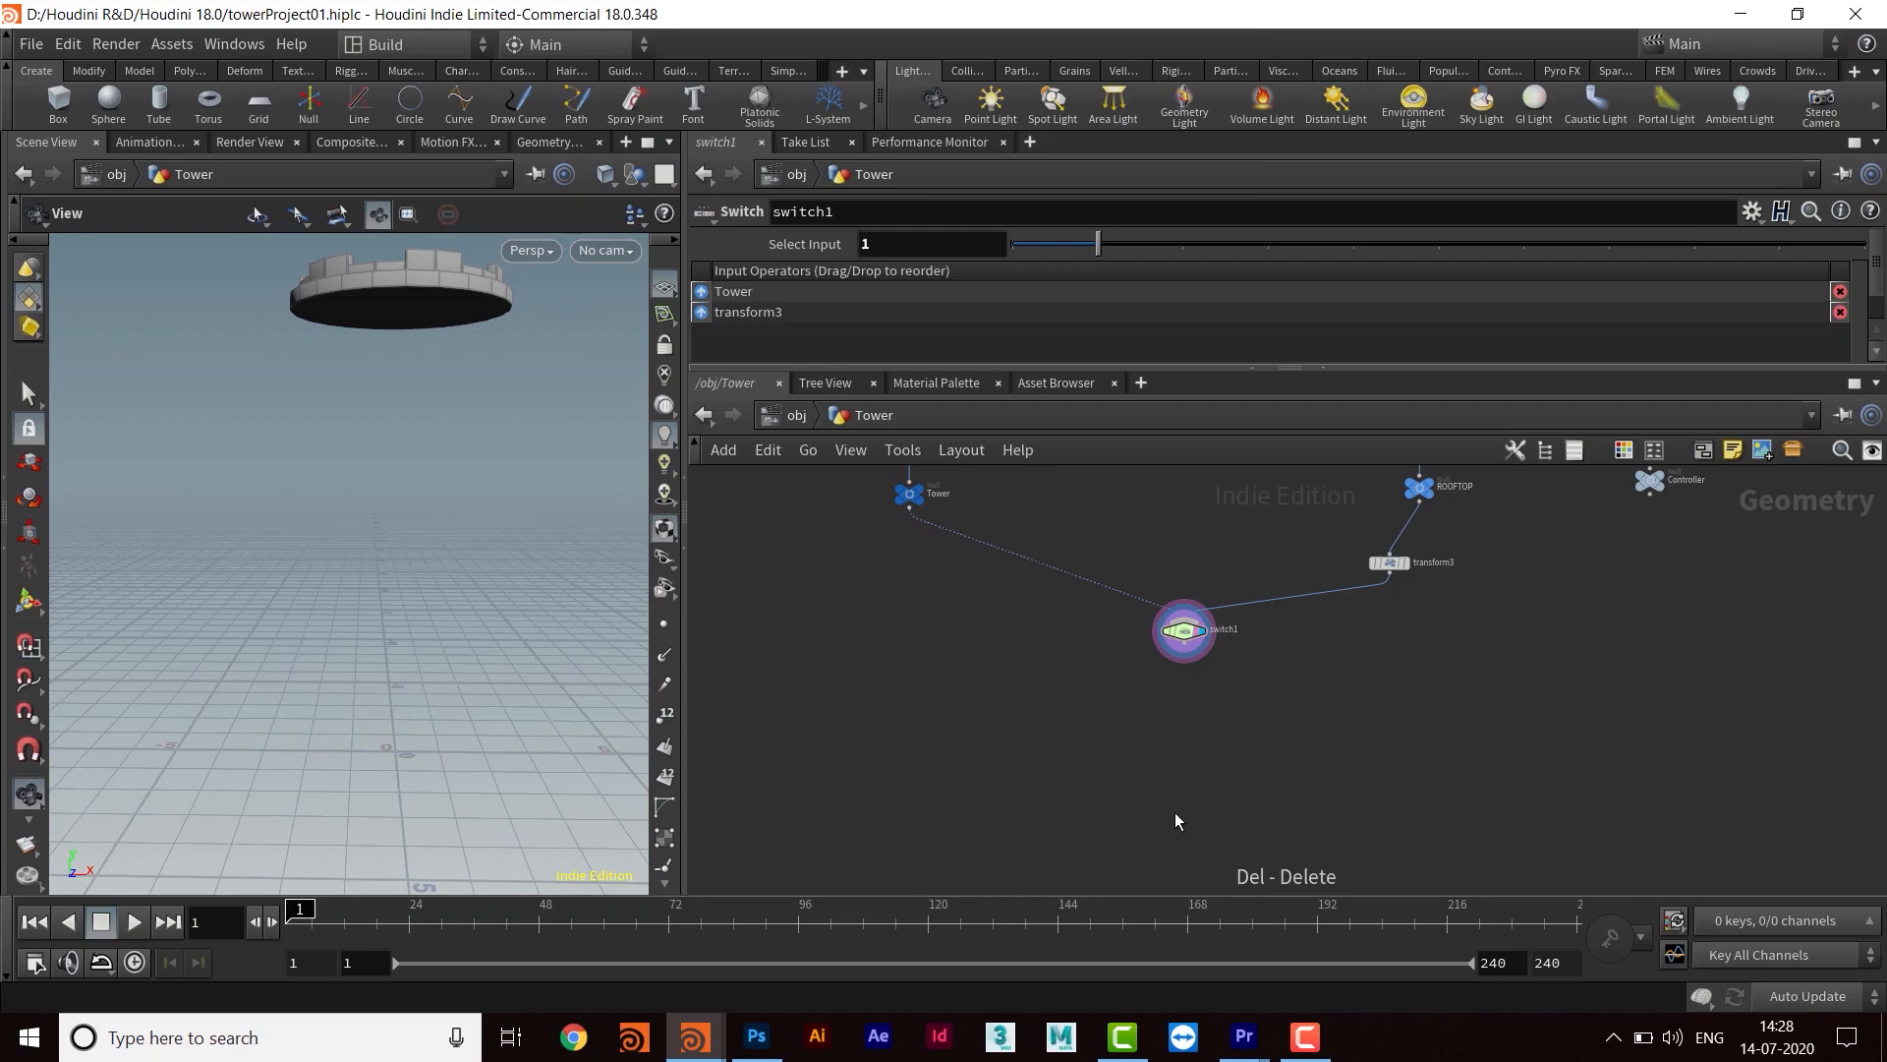
# Add a Merge node below switch1 and connect the Tower null and switch1 outputs to it
pyautogui.press('Tab')
pyautogui.write('merge')
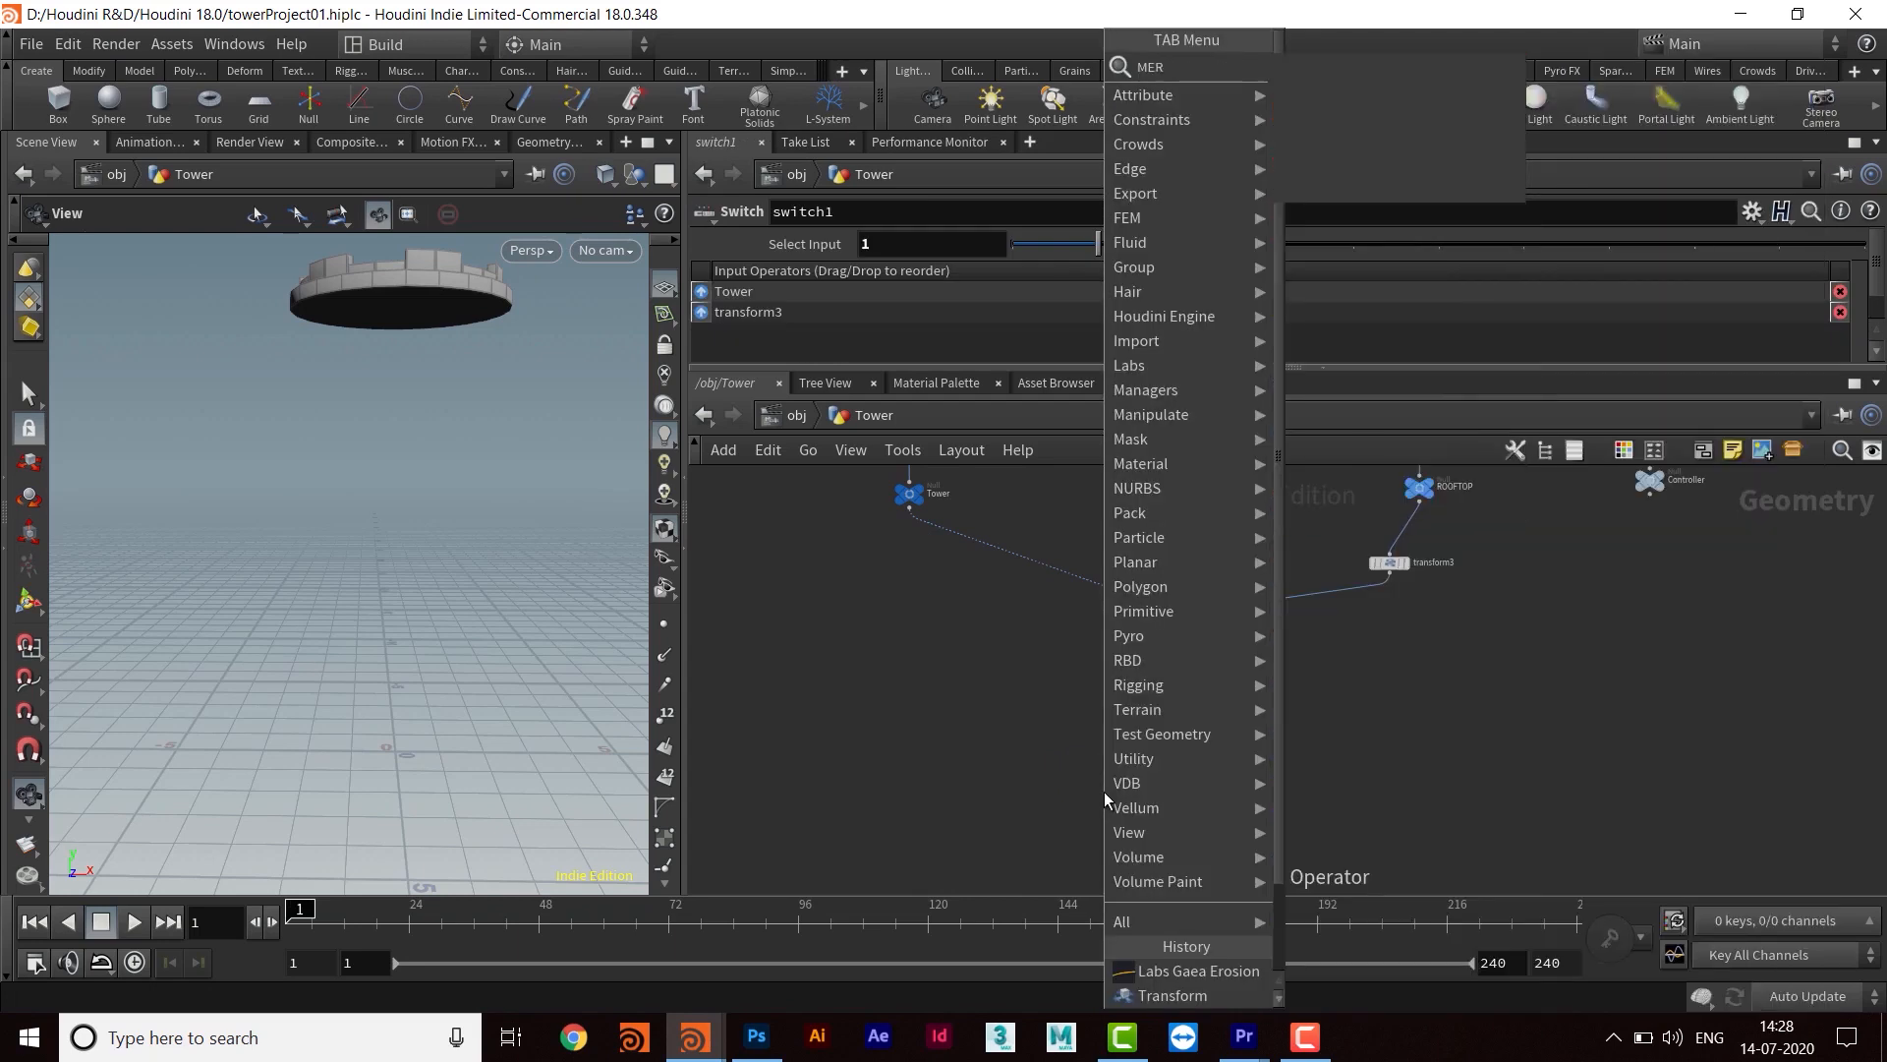
pyautogui.press('Return')
pyautogui.click(1059, 806)
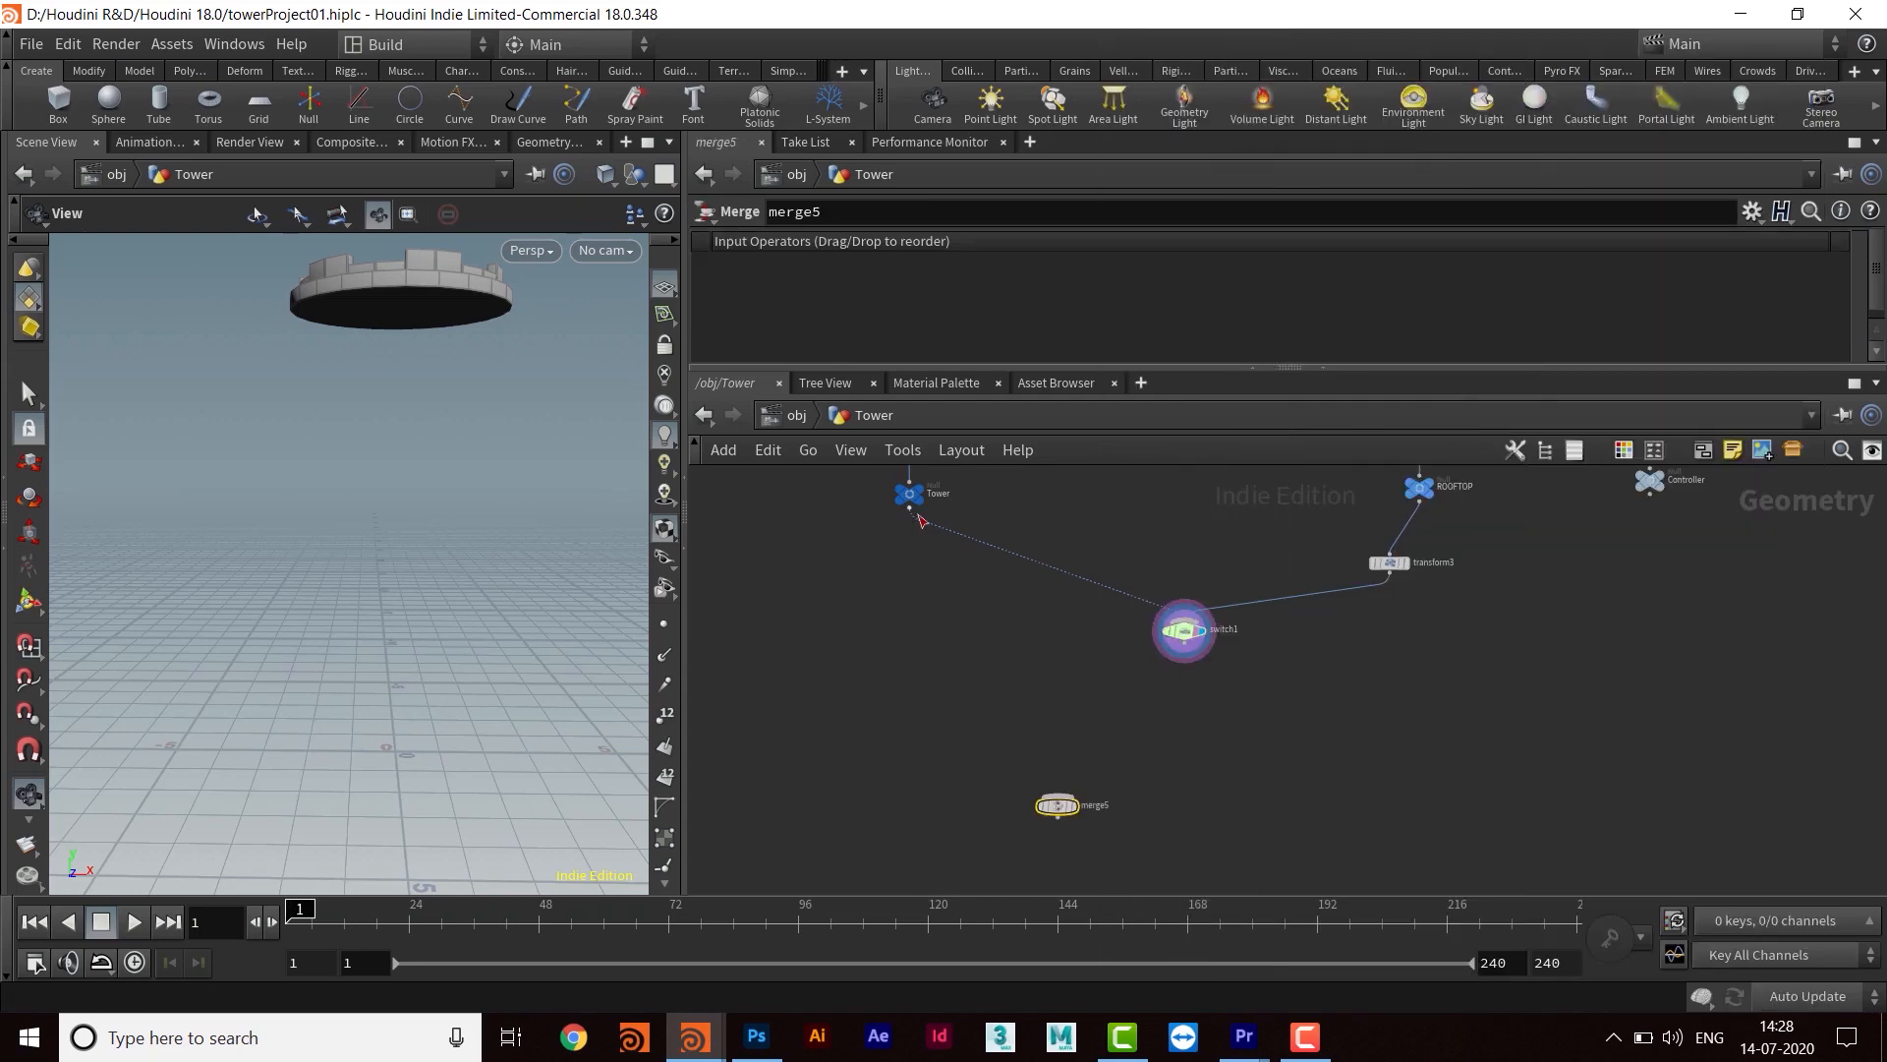
pyautogui.moveTo(909, 507); pyautogui.dragTo(1057, 795)
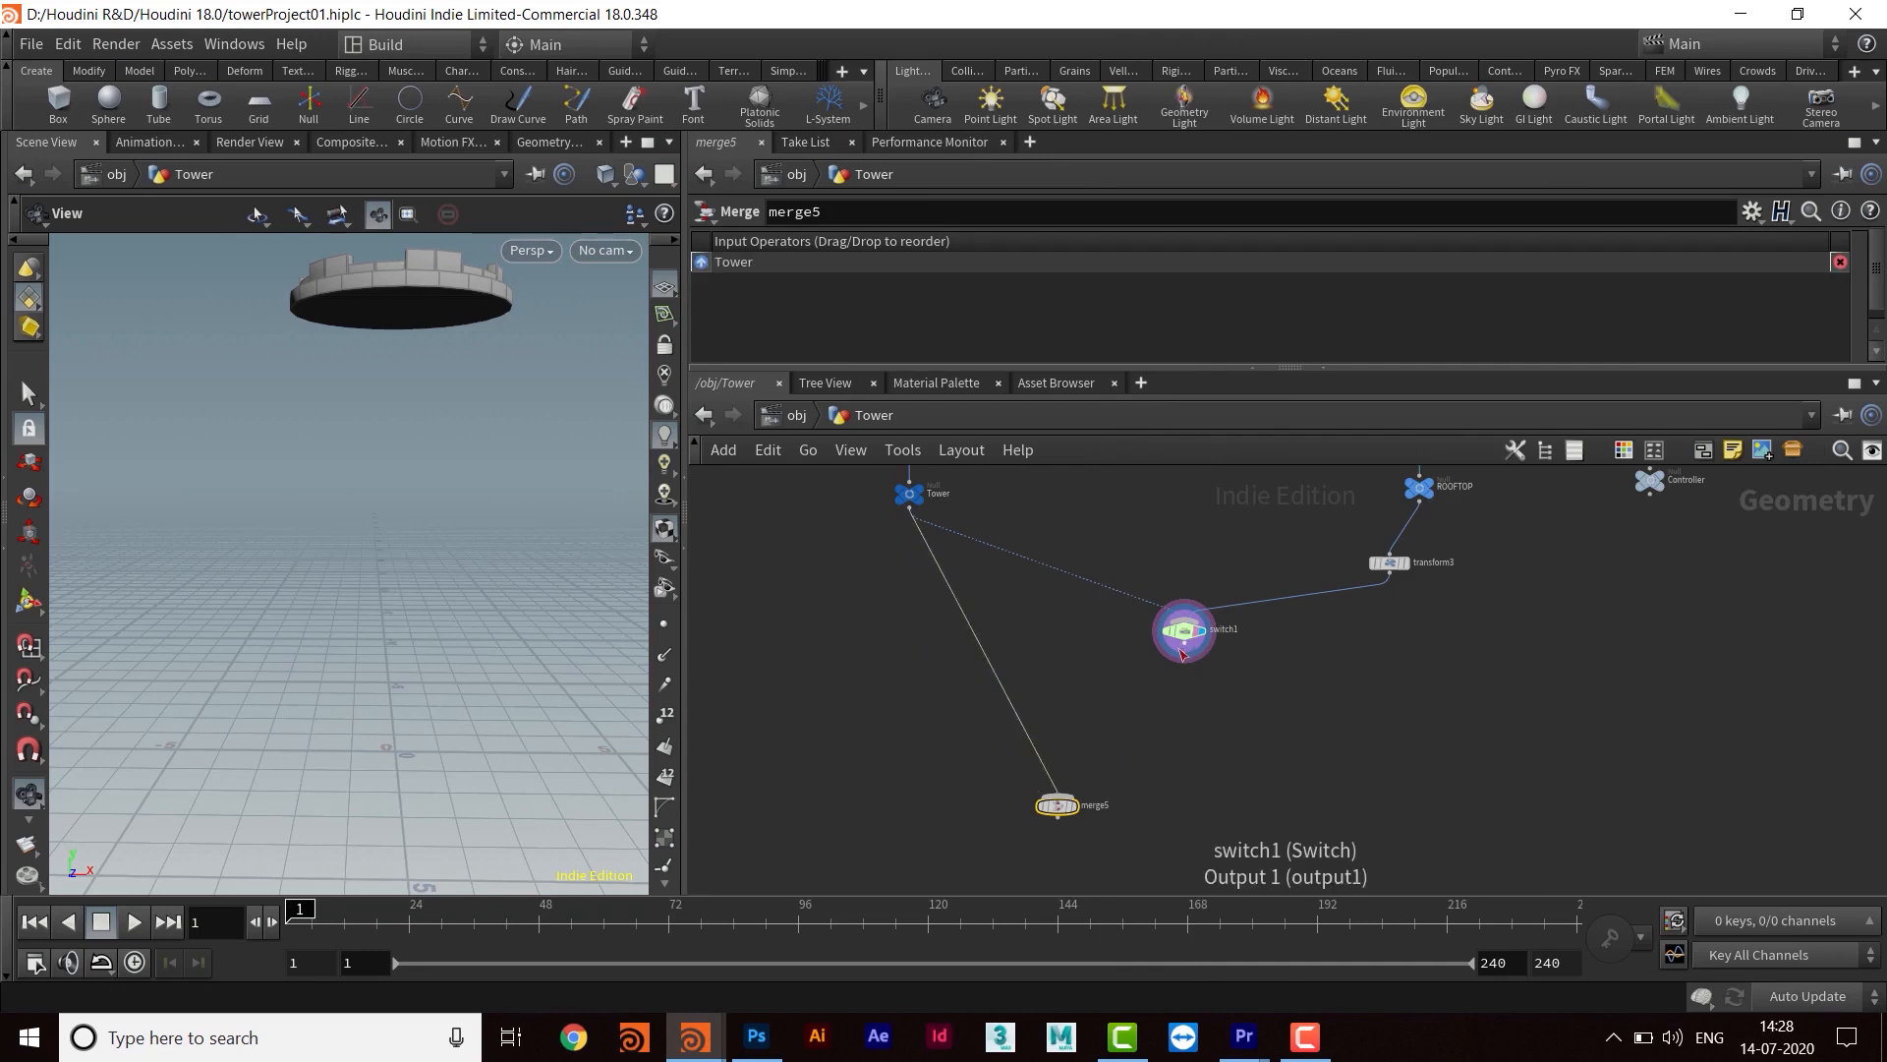
pyautogui.moveTo(1184, 655); pyautogui.dragTo(1059, 794)
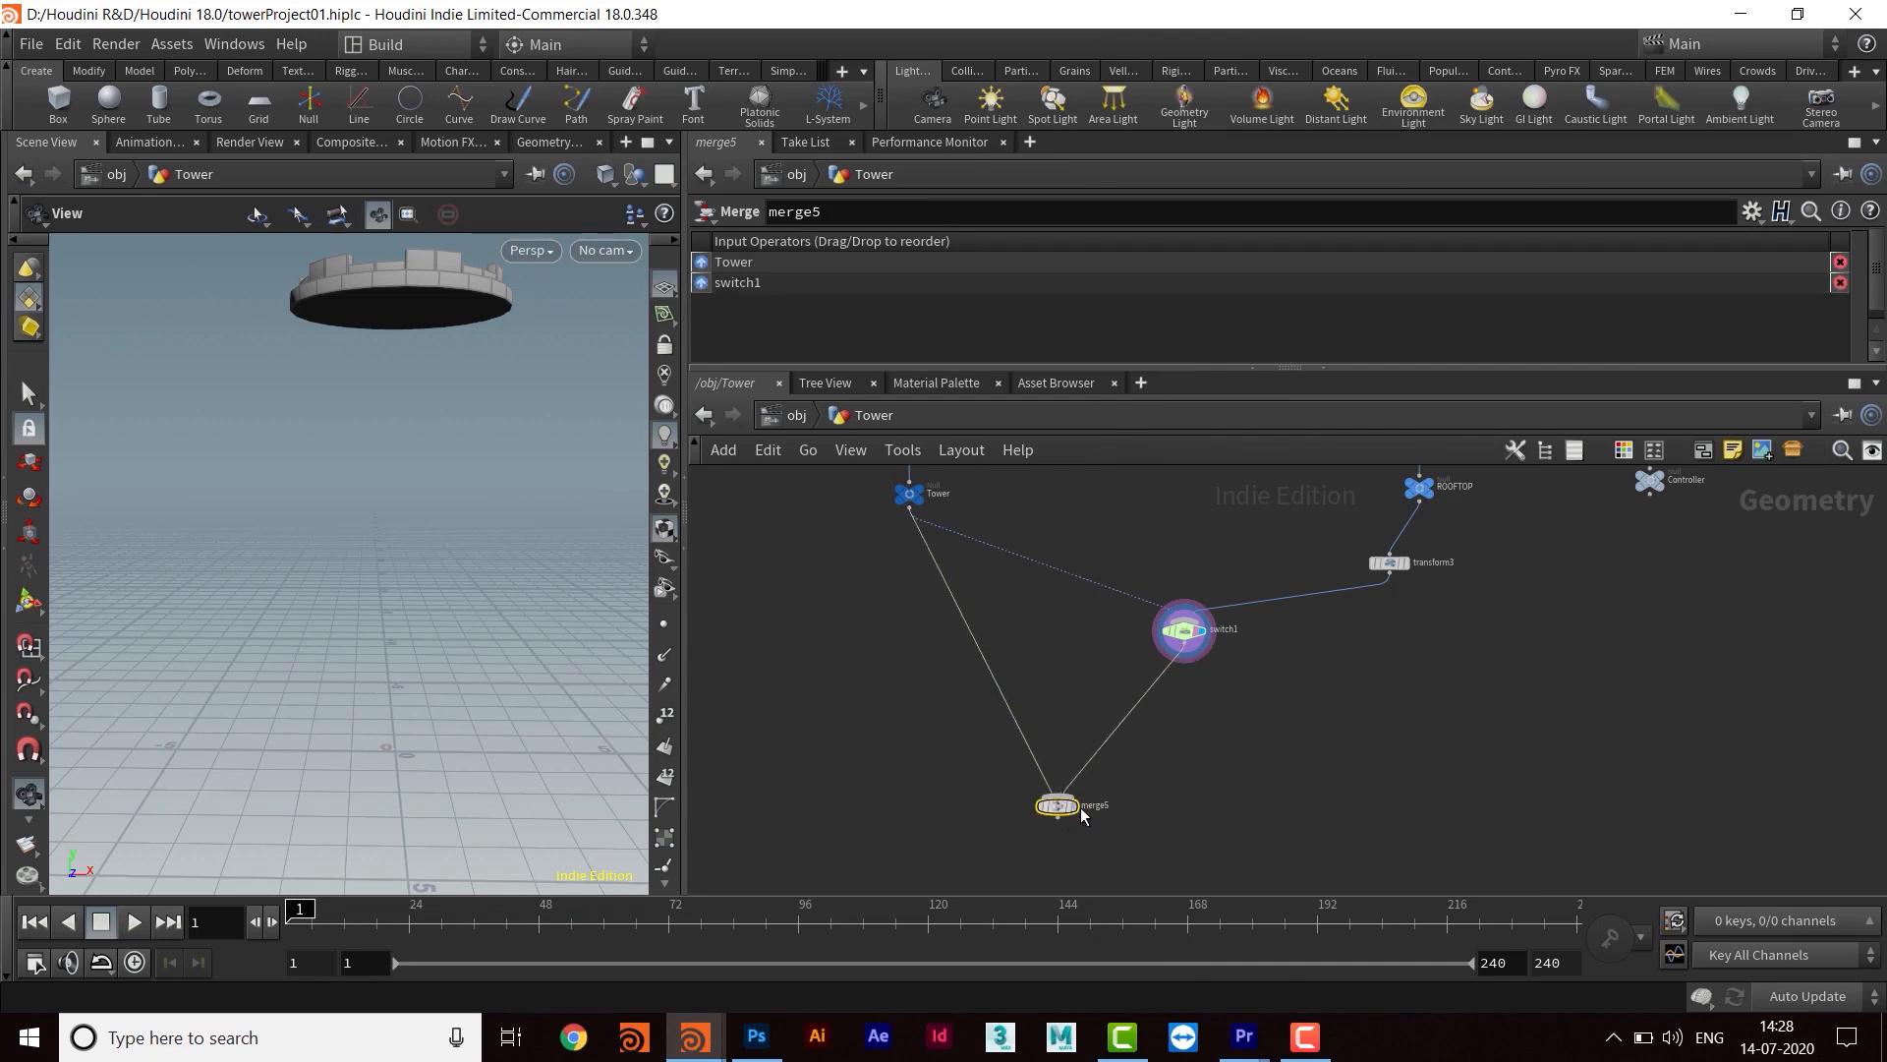
# Display the output of the new Merge node and inspect the rooftop on the tower
pyautogui.click(1074, 807)
pyautogui.moveTo(505, 450); pyautogui.dragTo(458, 492)
pyautogui.moveTo(1452, 578); pyautogui.dragTo(1452, 439, button='middle')
pyautogui.scroll(2, 1249, 709)
pyautogui.moveTo(1174, 668); pyautogui.dragTo(1115, 783, button='middle')
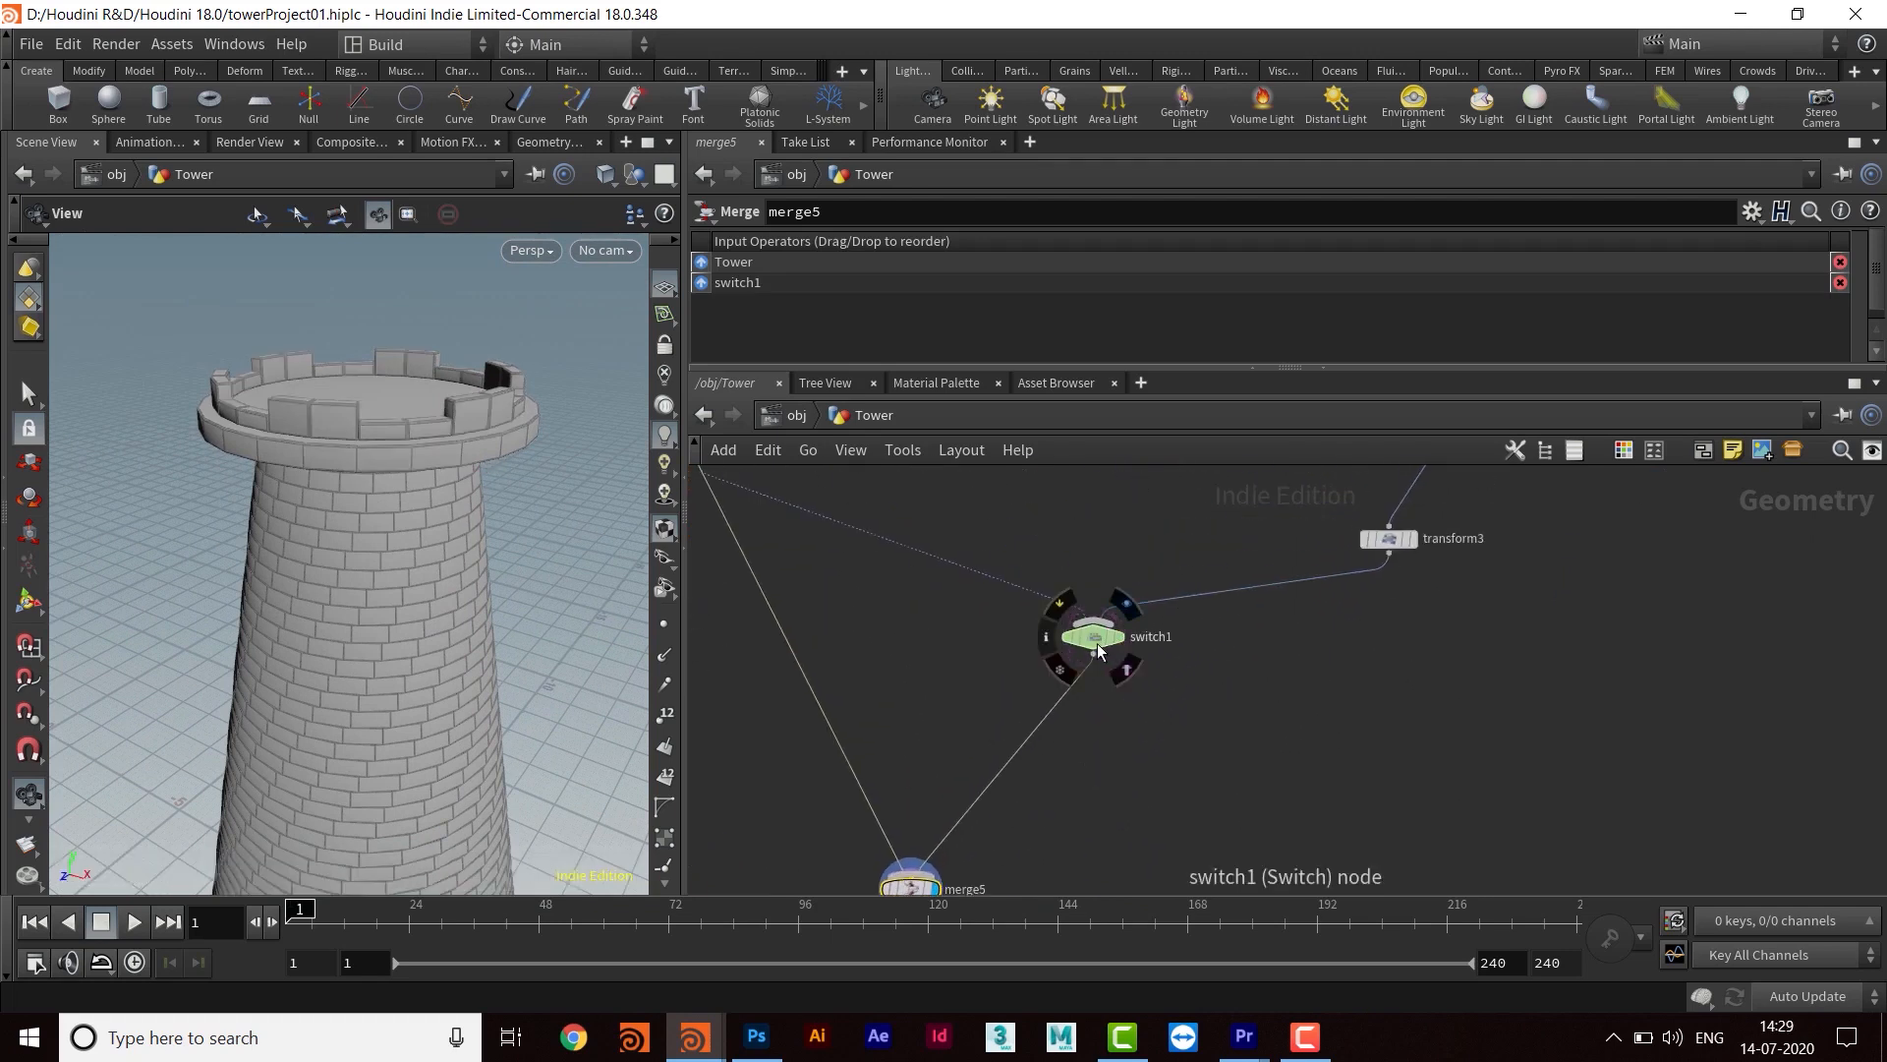
# Try out the Select Input of switch1 on the merged tower, ending at 1
pyautogui.click(1113, 635)
pyautogui.moveTo(1081, 246); pyautogui.dragTo(1110, 272)
pyautogui.scroll(-3, 1234, 665)
pyautogui.scroll(5, 1154, 698)
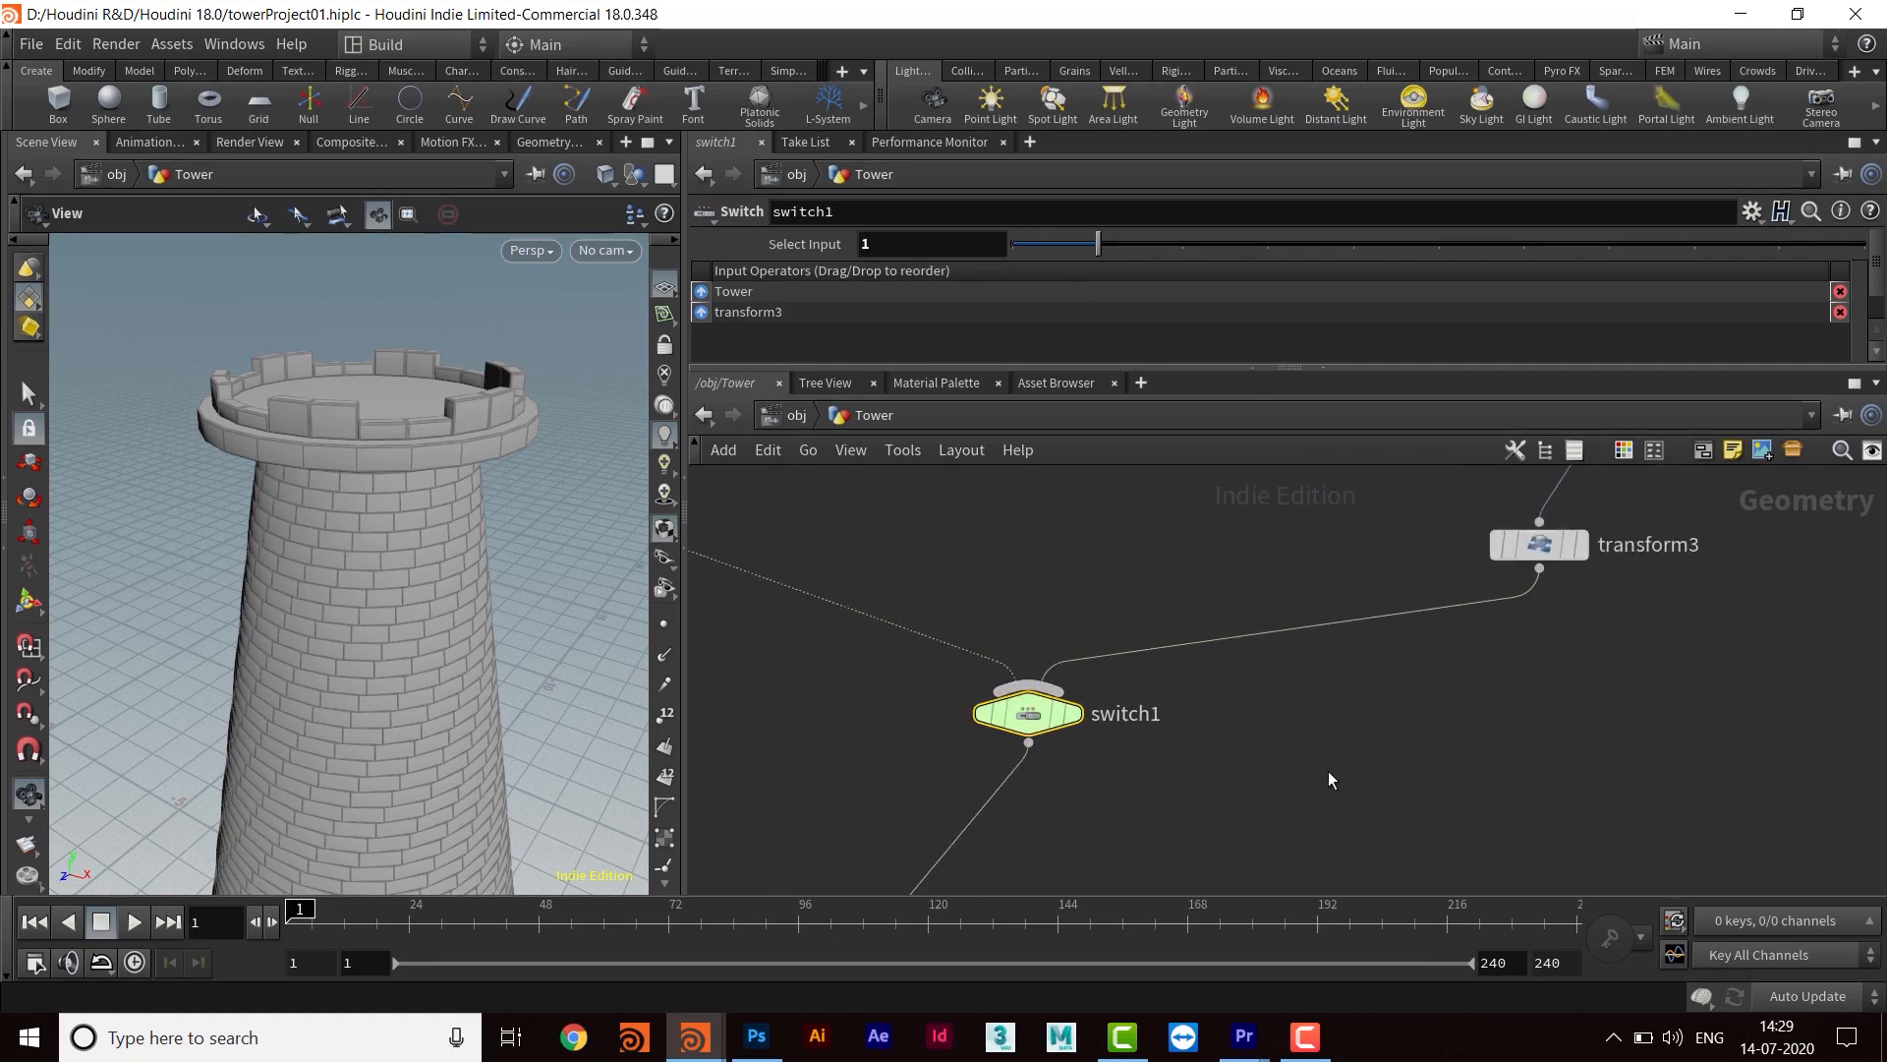
# Copy the Rooftop checkbox parameter from the Controller null's Rooftop settings
pyautogui.moveTo(1183, 746); pyautogui.dragTo(1266, 785, button='middle')
pyautogui.scroll(-2, 1624, 652)
pyautogui.moveTo(1811, 554); pyautogui.dragTo(1318, 694, button='middle')
pyautogui.click(1435, 683)
pyautogui.moveTo(1411, 748); pyautogui.dragTo(1407, 779, button='middle')
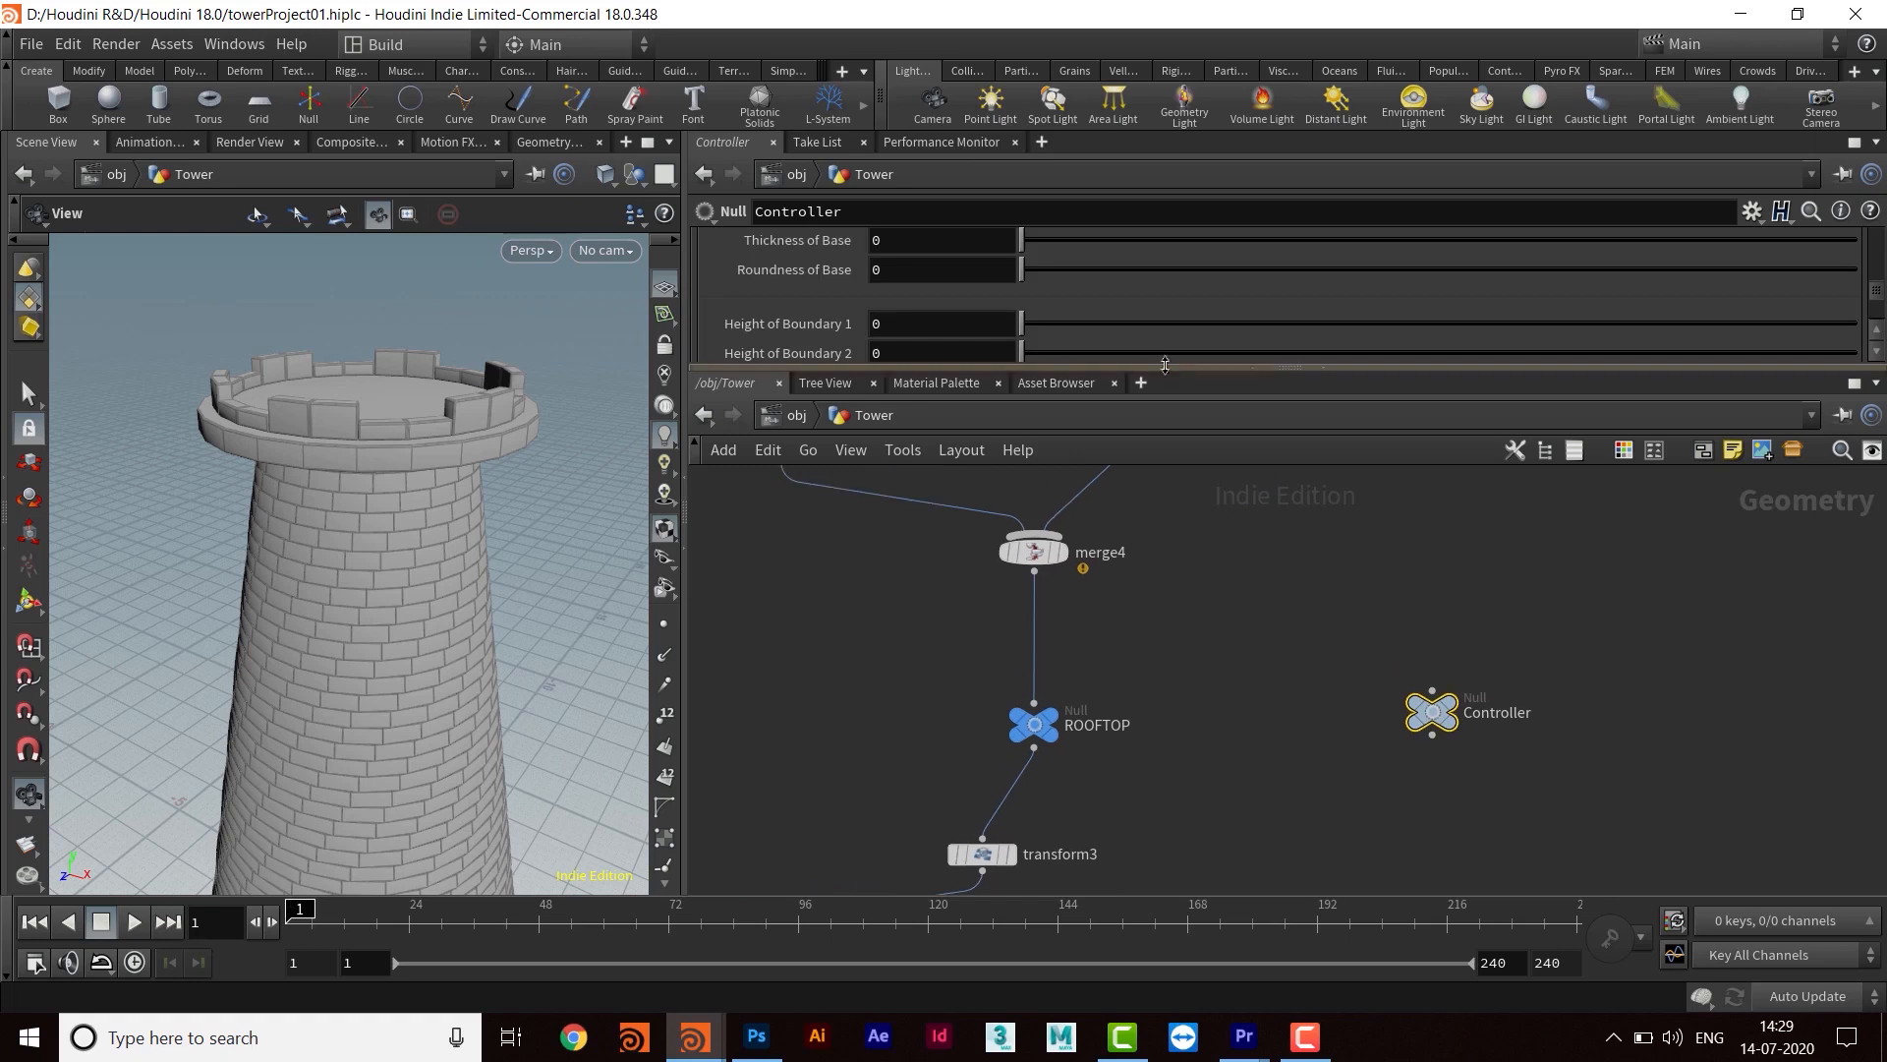
pyautogui.moveTo(1167, 368); pyautogui.dragTo(1166, 678)
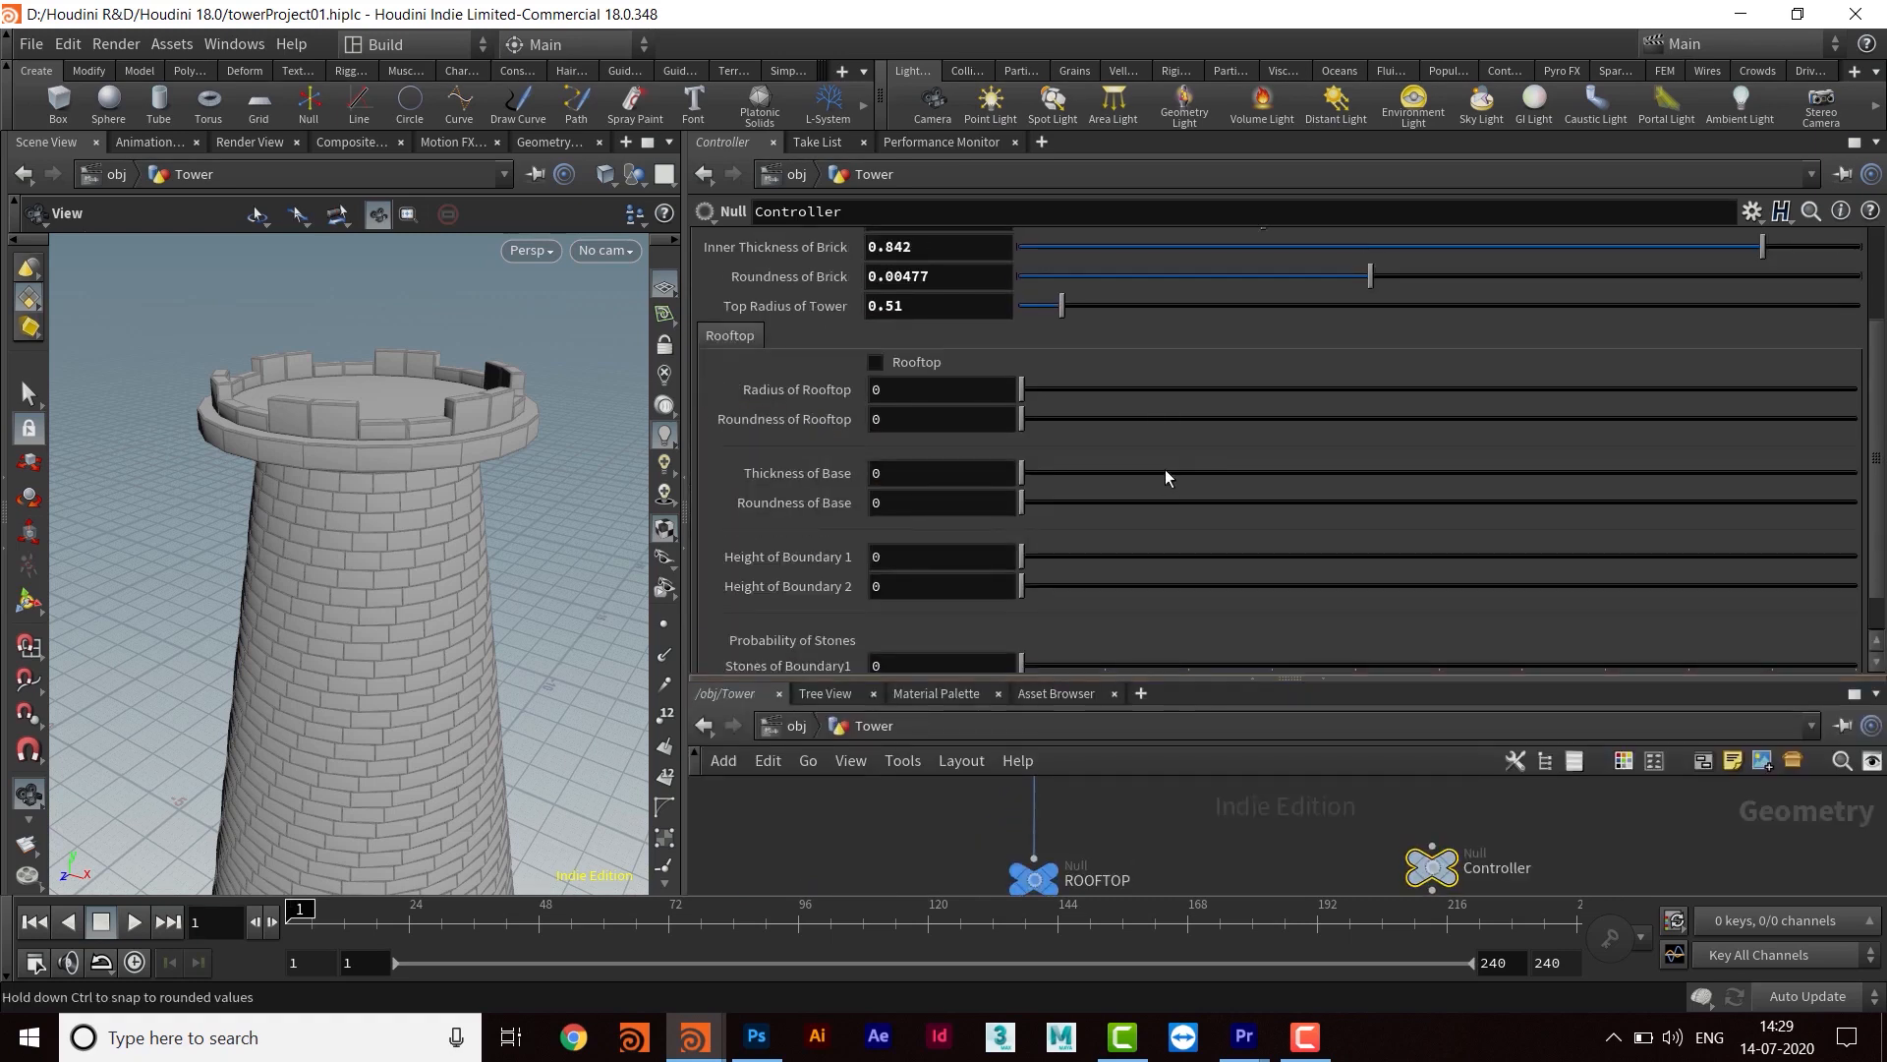
pyautogui.scroll(-1, 1196, 518)
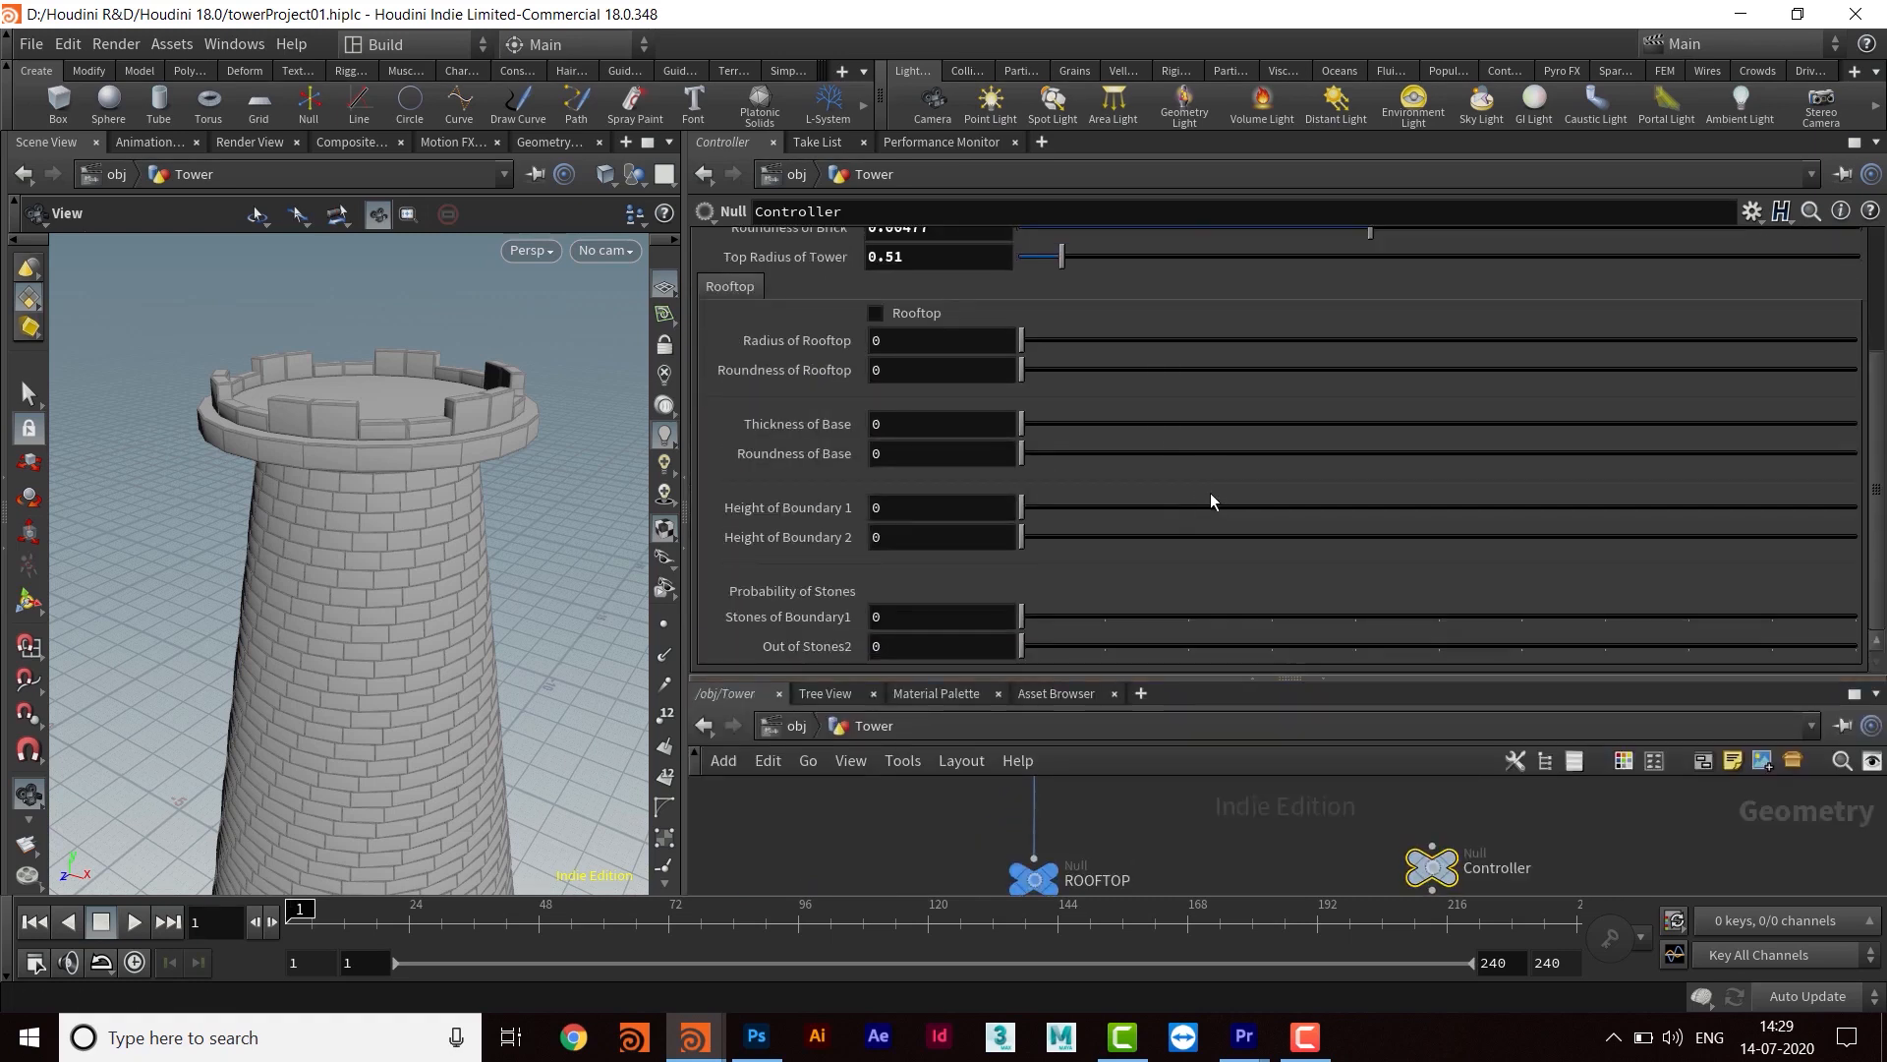
pyautogui.scroll(3, 1211, 492)
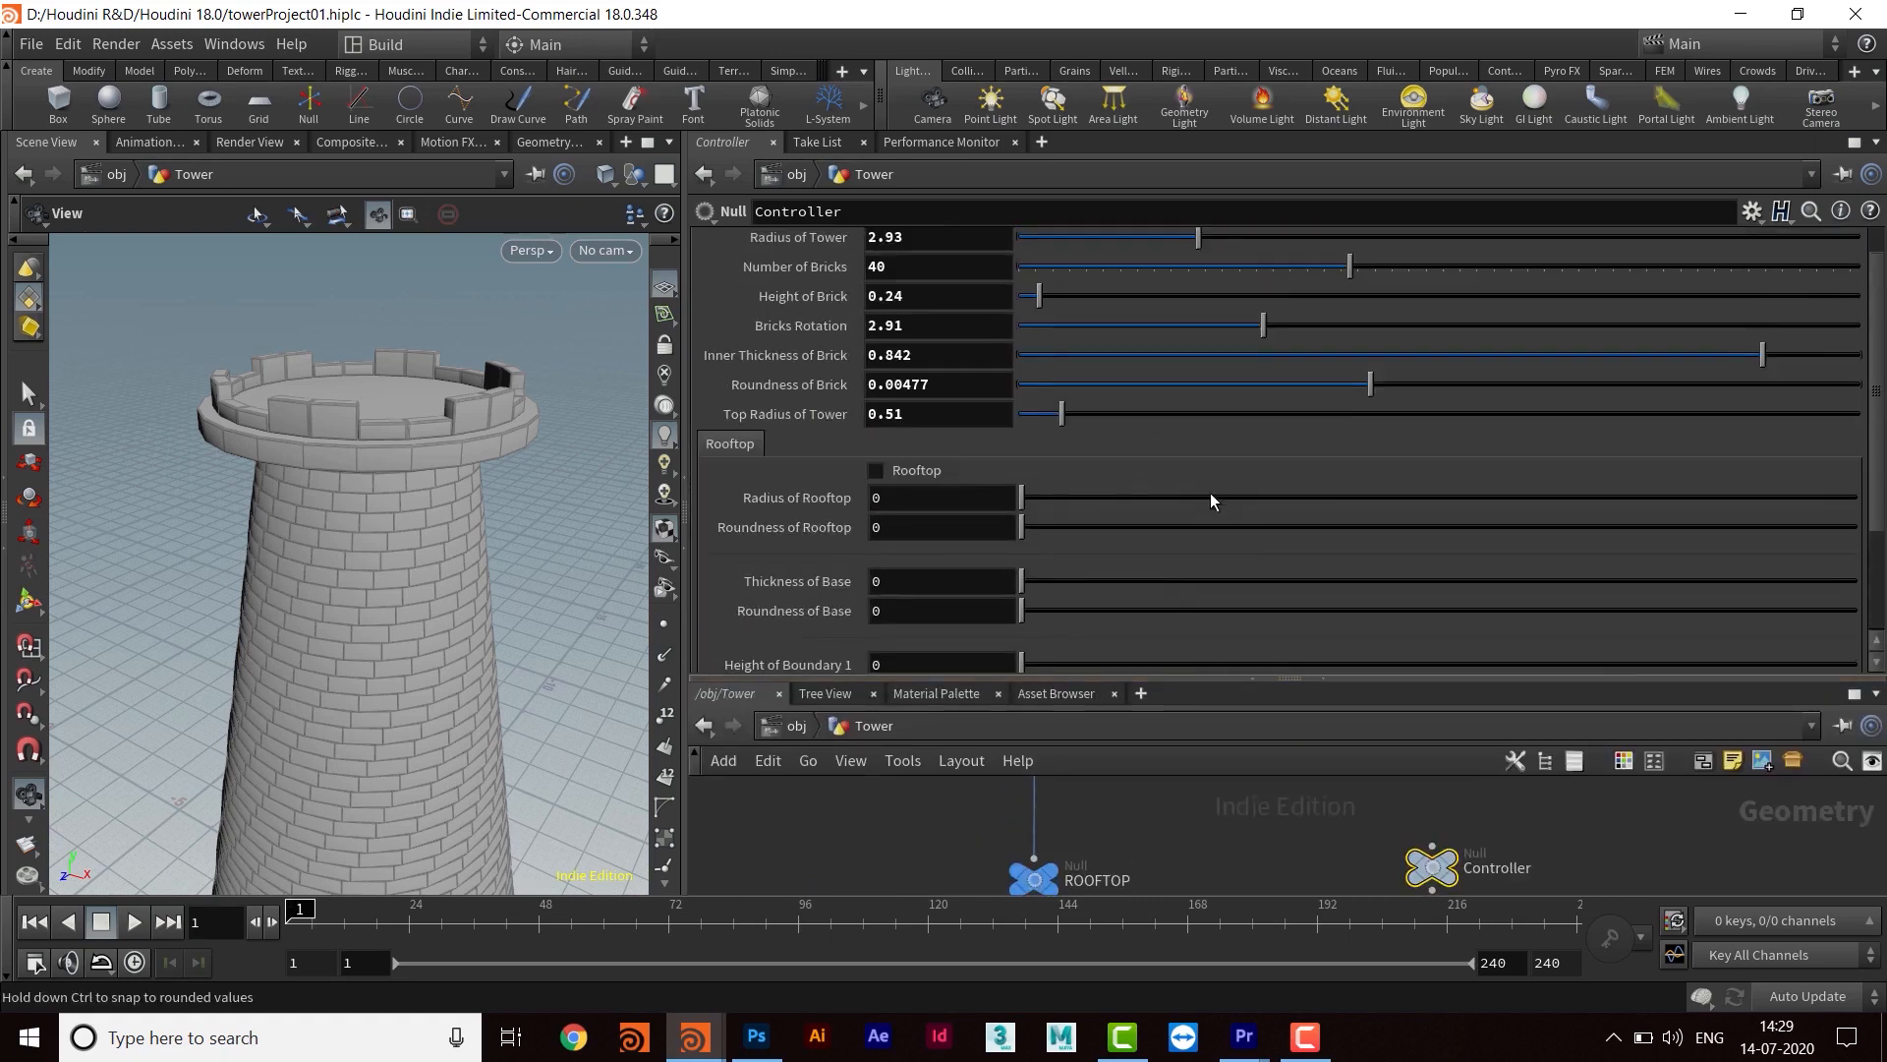
pyautogui.rightClick(897, 478)
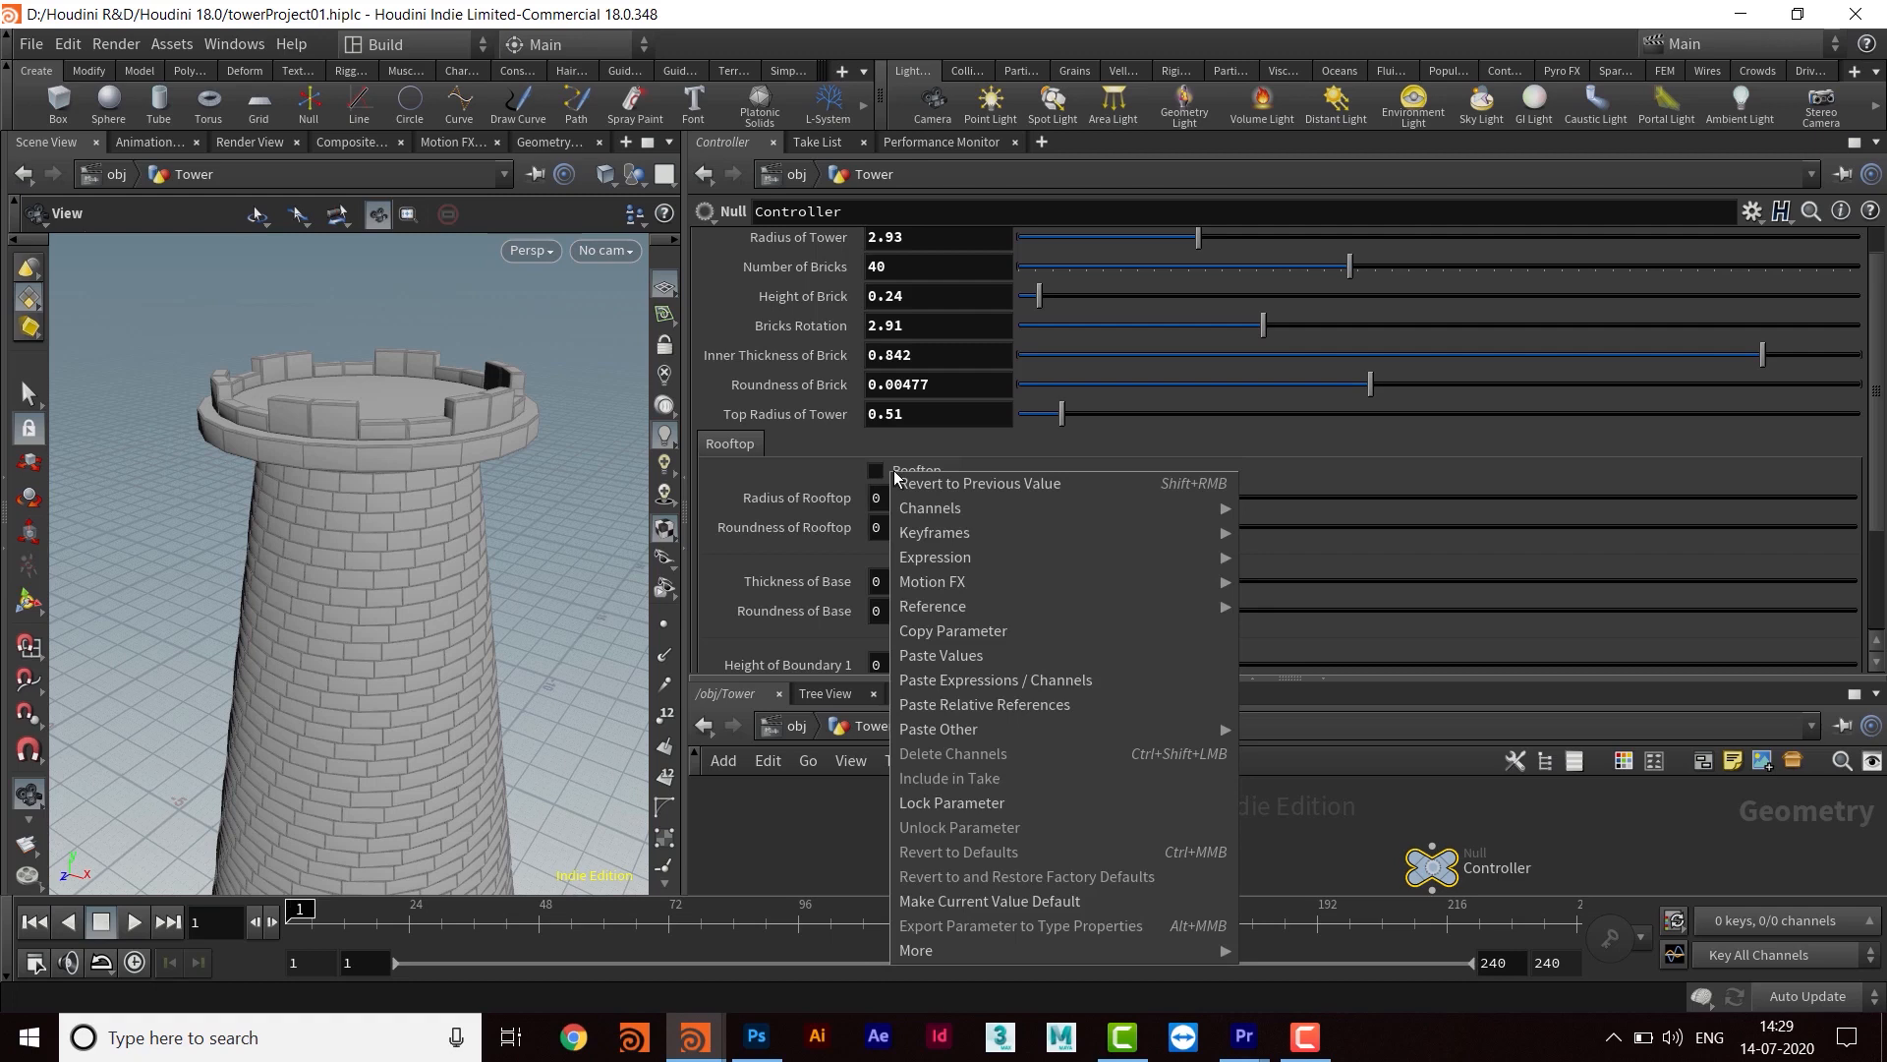
pyautogui.click(1002, 637)
pyautogui.scroll(-3, 1878, 432)
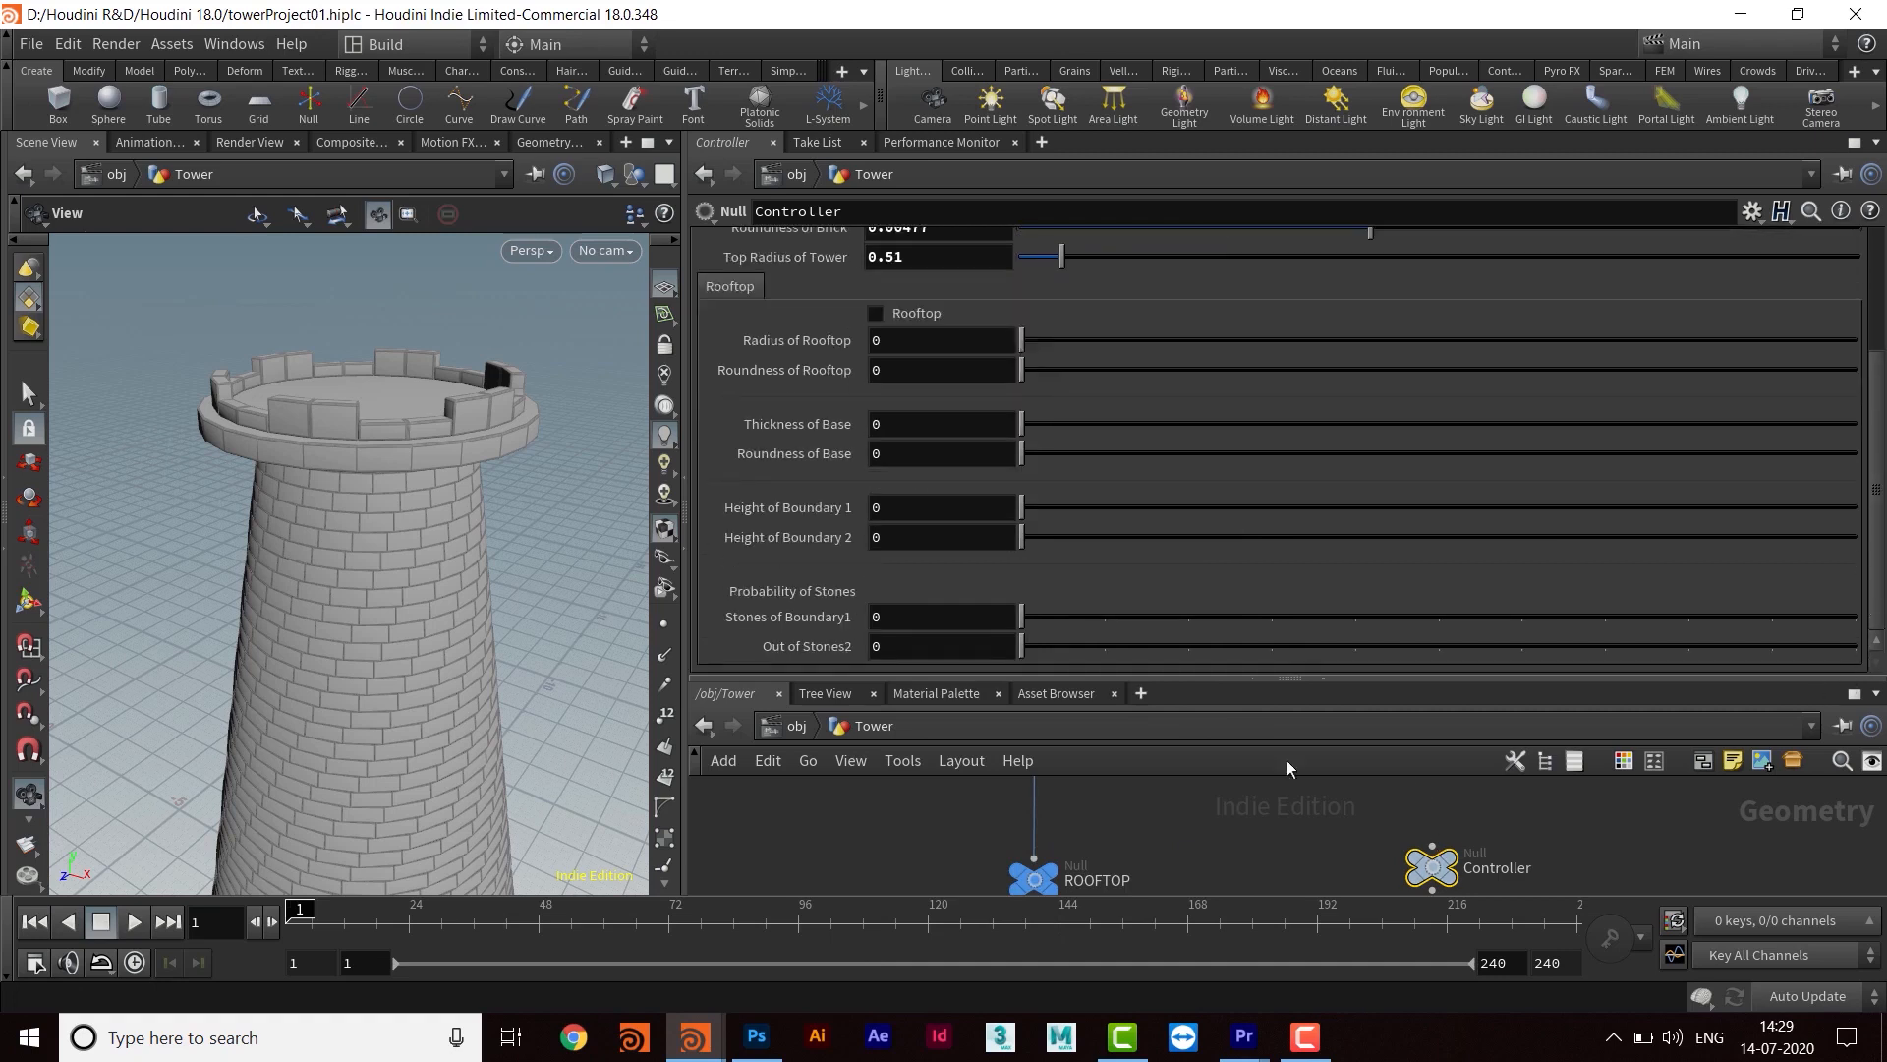
# Paste the copied Rooftop checkbox as a relative reference into the Select Input of switch1
pyautogui.moveTo(1239, 679); pyautogui.dragTo(1234, 373)
pyautogui.moveTo(1078, 879); pyautogui.dragTo(1288, 632, button='middle')
pyautogui.moveTo(954, 838); pyautogui.dragTo(1151, 791, button='middle')
pyautogui.click(1035, 677)
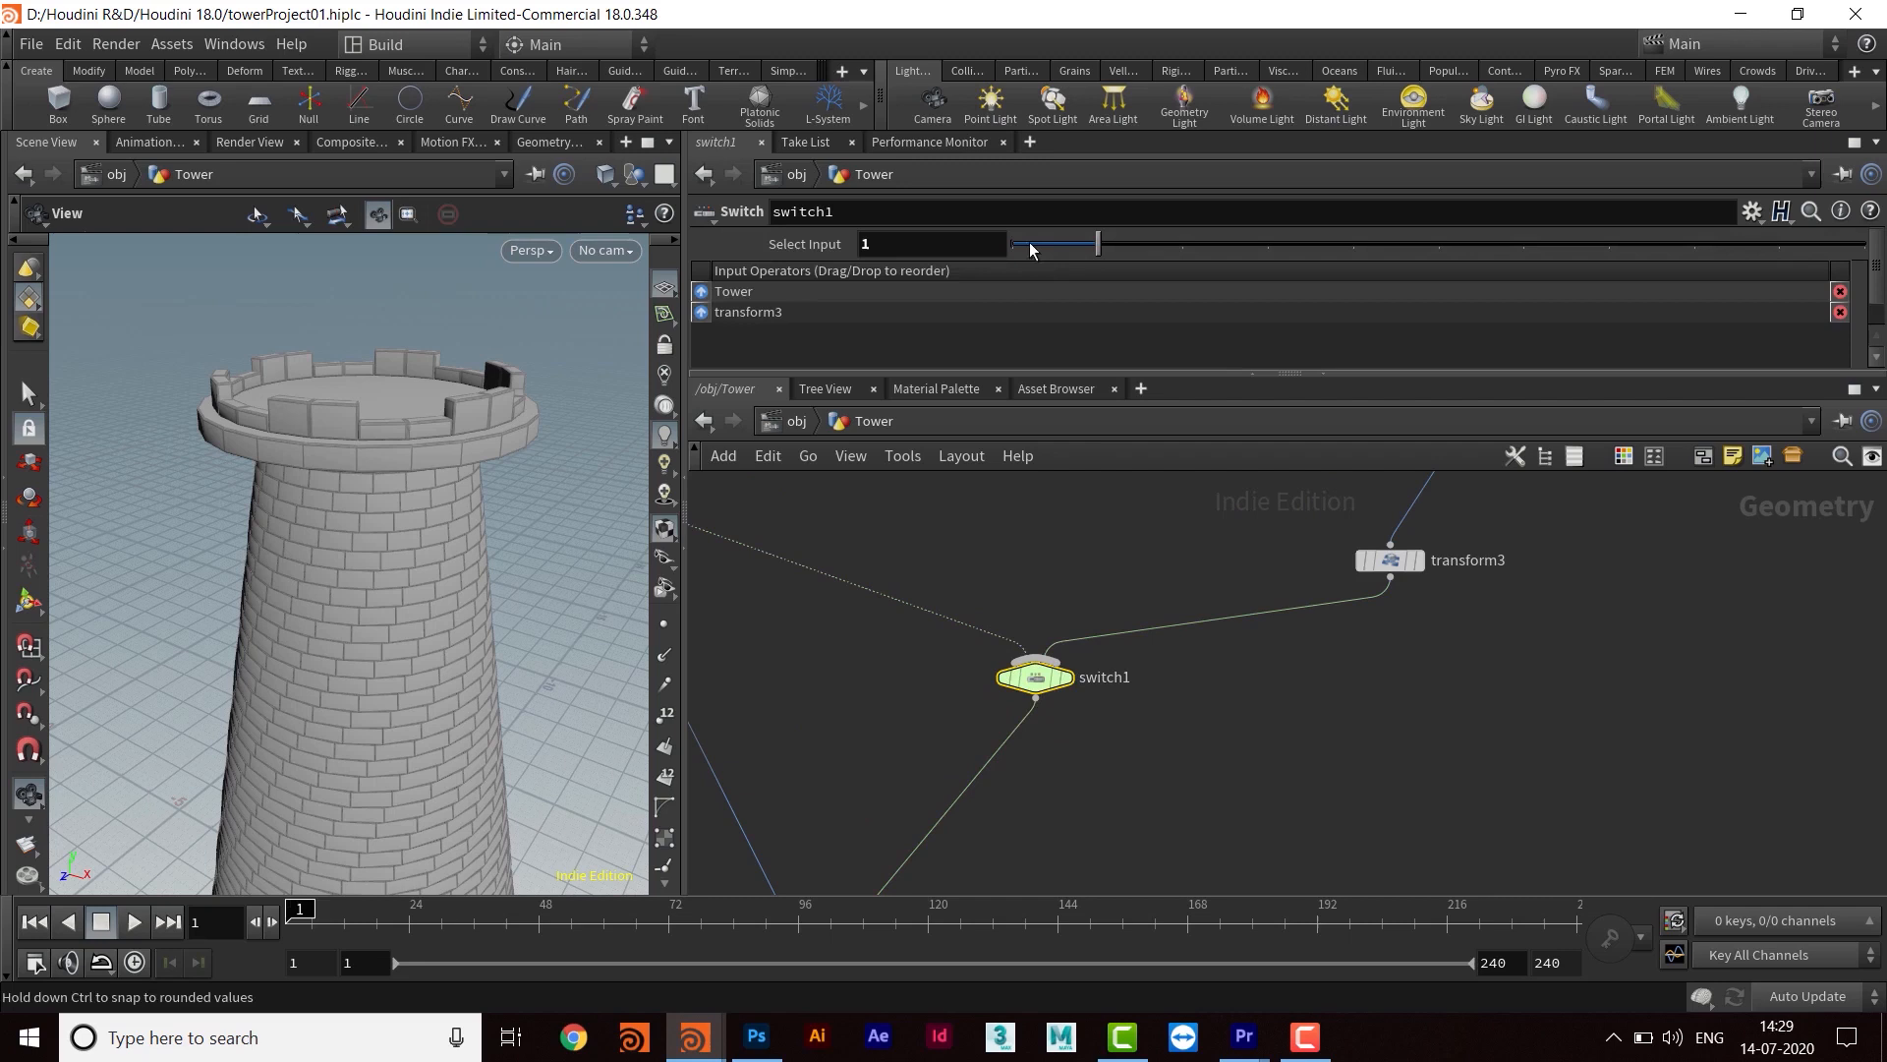
pyautogui.click(892, 242)
pyautogui.rightClick(893, 242)
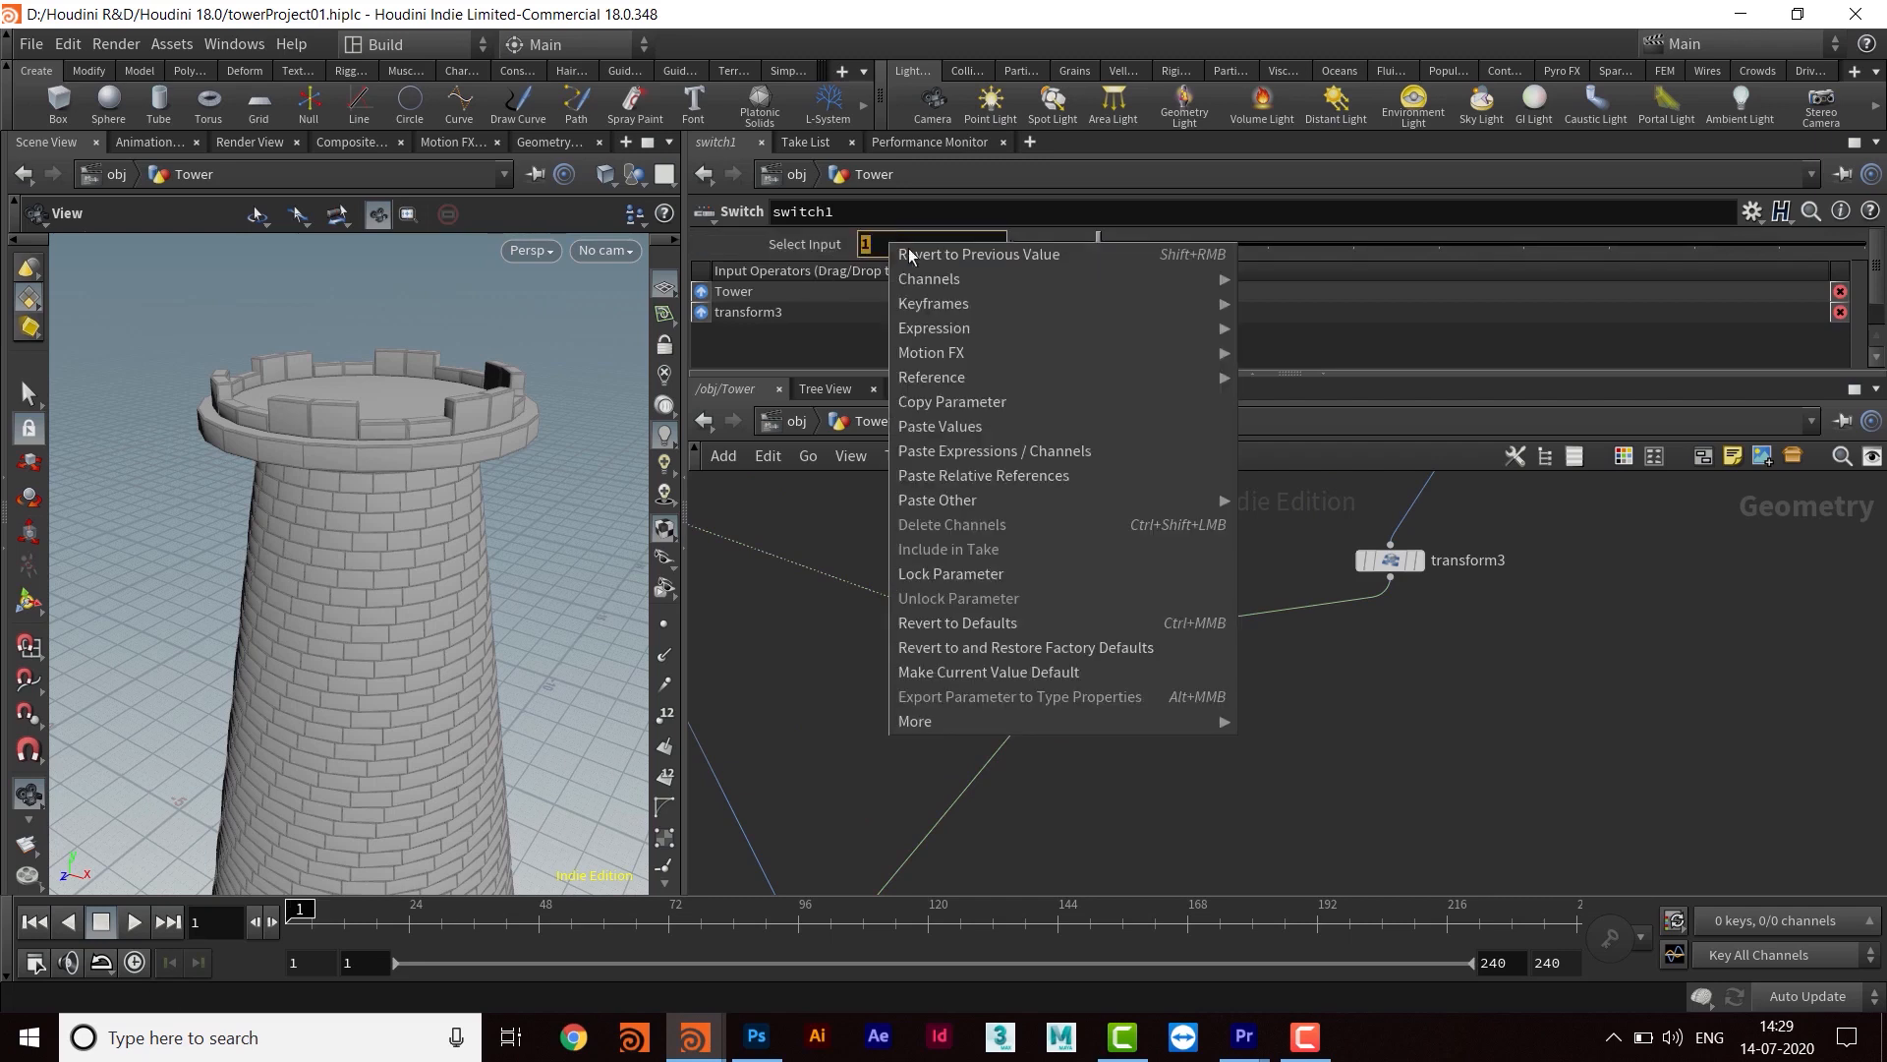
pyautogui.click(1006, 469)
pyautogui.press('Return')
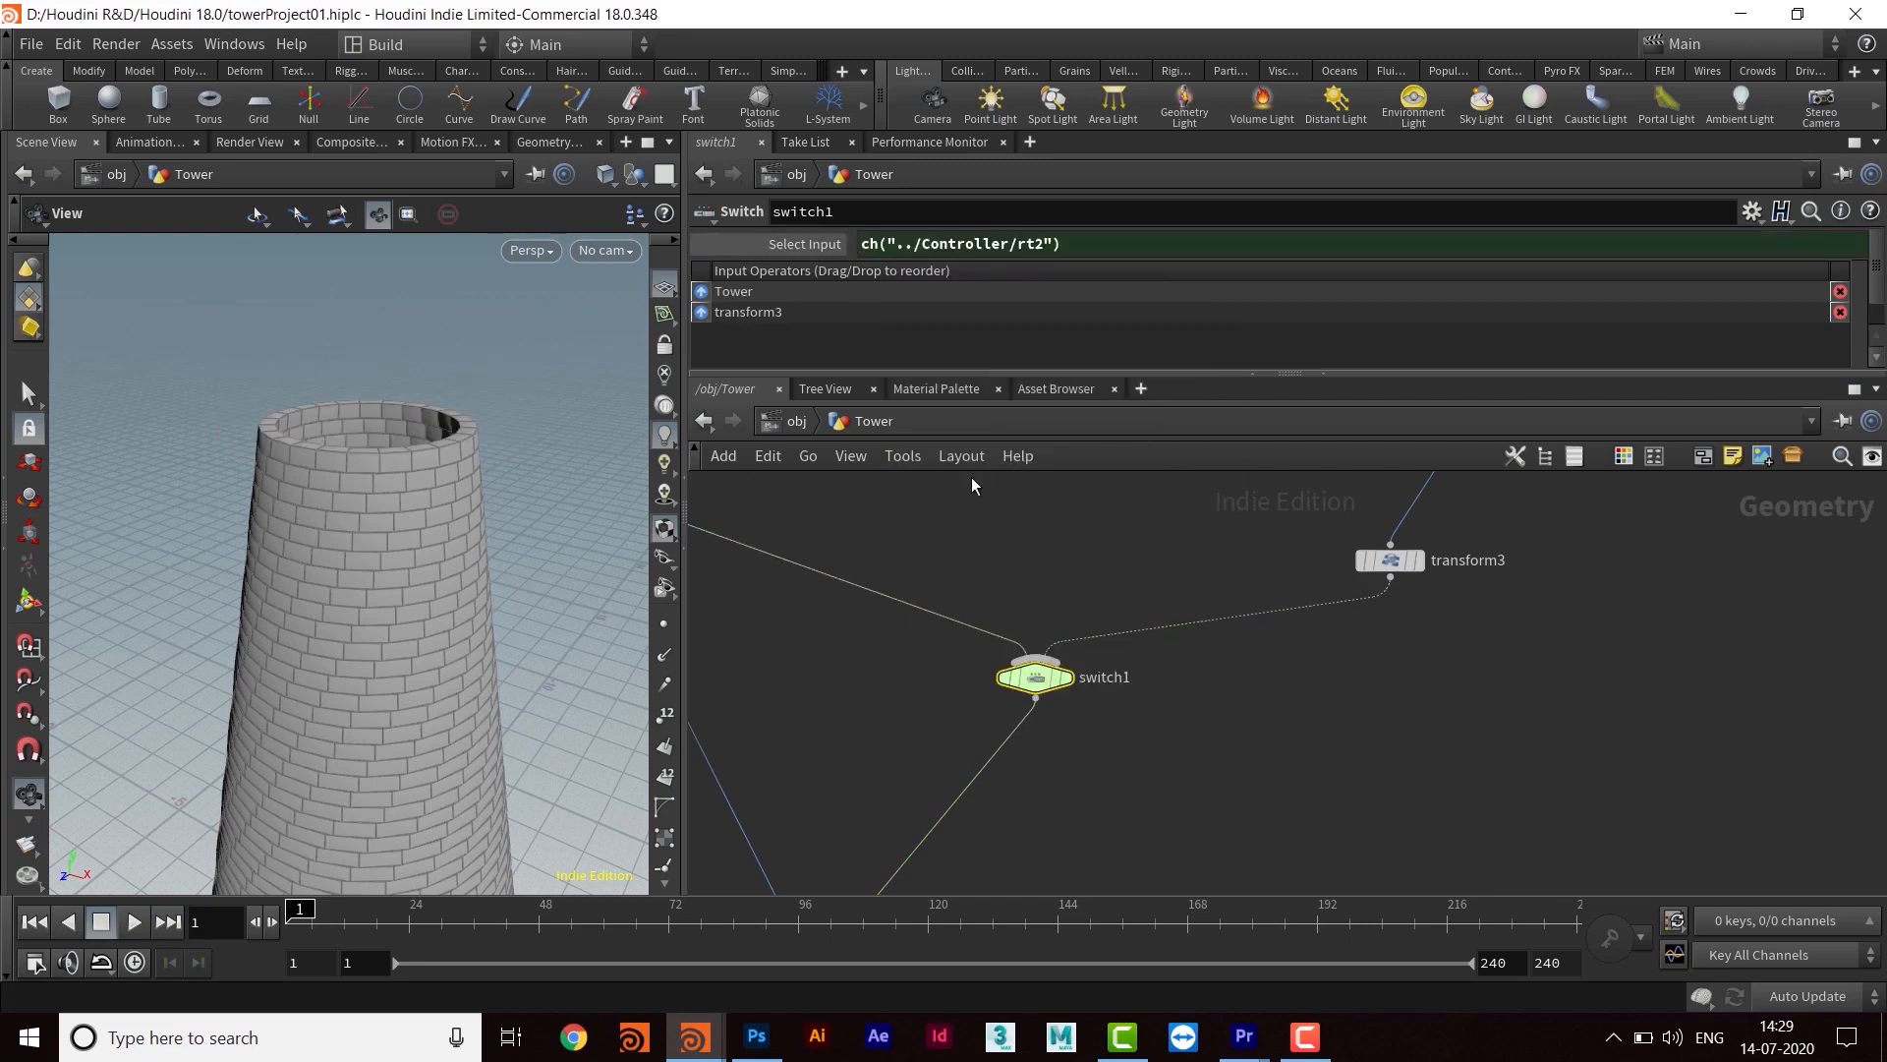
# Toggle the Controller null's Rooftop checkbox several times, leave it enabled, and inspect the tower
pyautogui.moveTo(1087, 722); pyautogui.dragTo(1137, 745, button='middle')
pyautogui.moveTo(1248, 679); pyautogui.dragTo(1119, 739, button='middle')
pyautogui.moveTo(1596, 476); pyautogui.dragTo(1369, 703, button='middle')
pyautogui.click(1553, 700)
pyautogui.moveTo(1192, 374); pyautogui.dragTo(1196, 644)
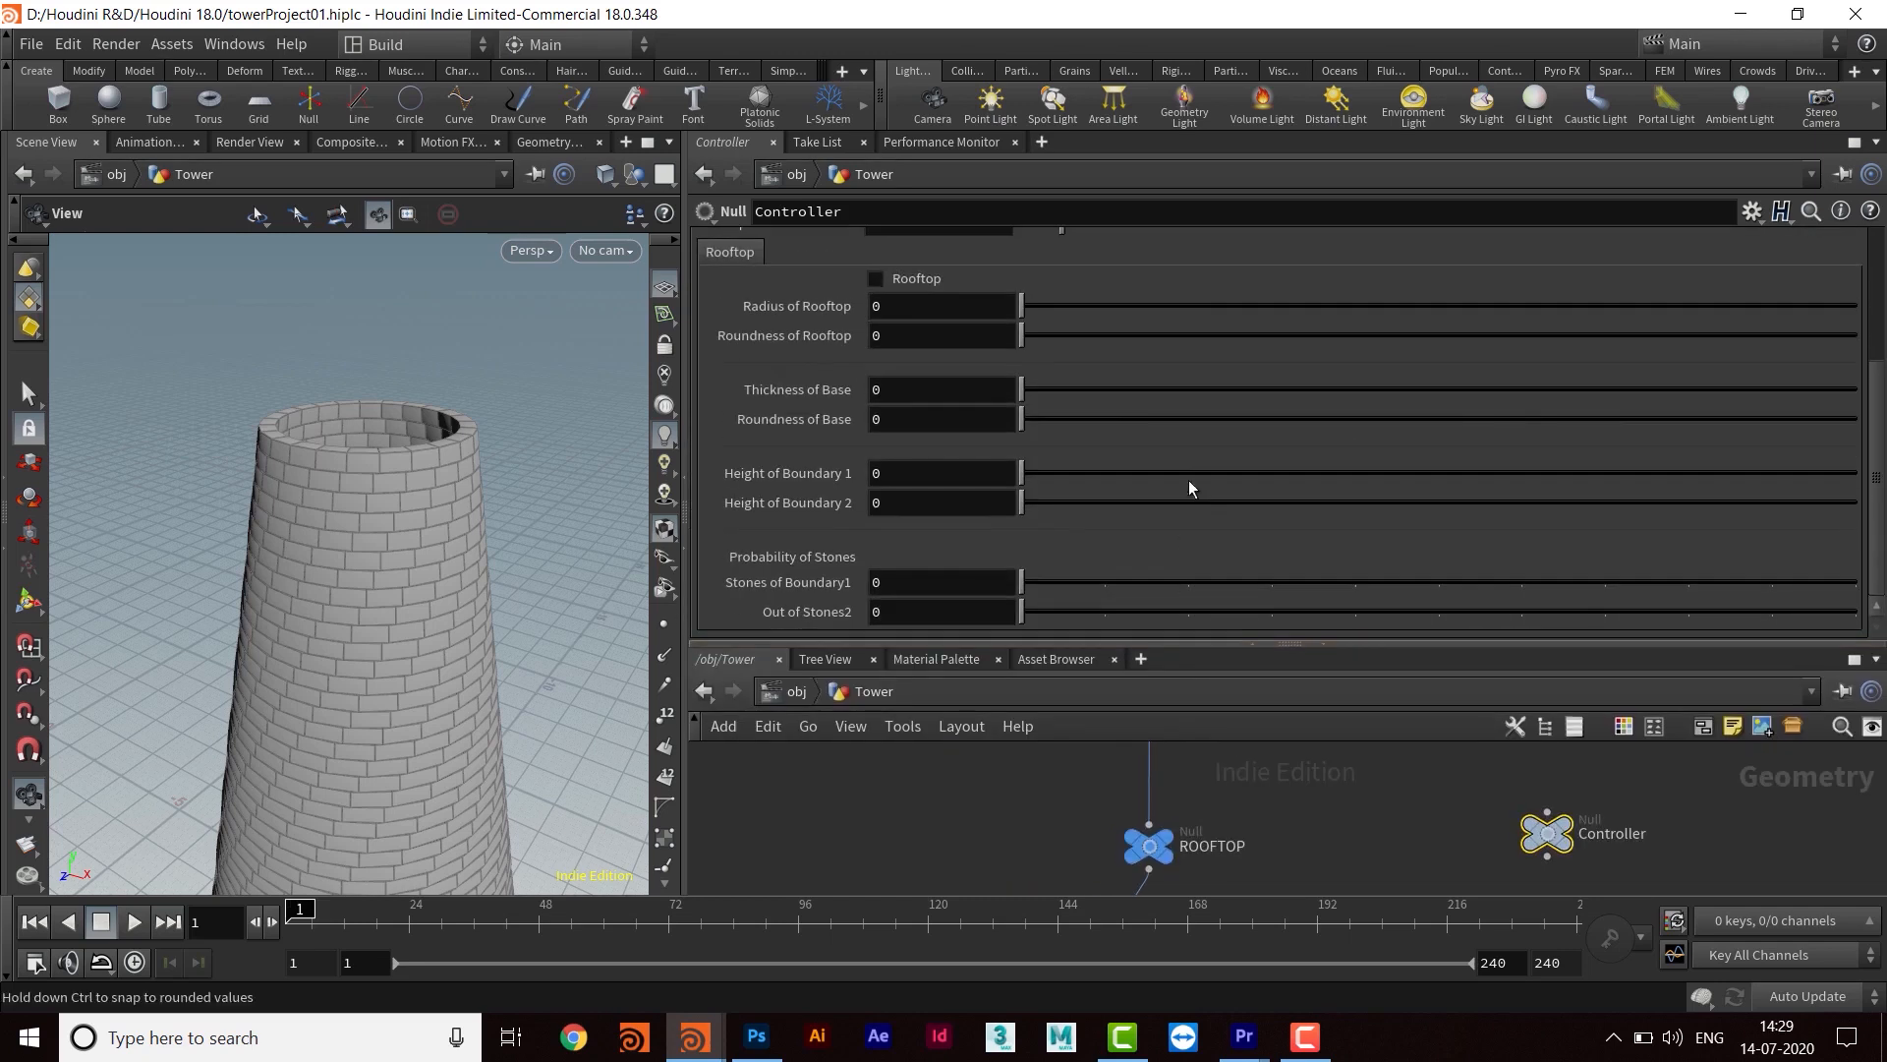
pyautogui.click(877, 280)
pyautogui.click(877, 280)
pyautogui.click(877, 280)
pyautogui.click(877, 279)
pyautogui.click(877, 280)
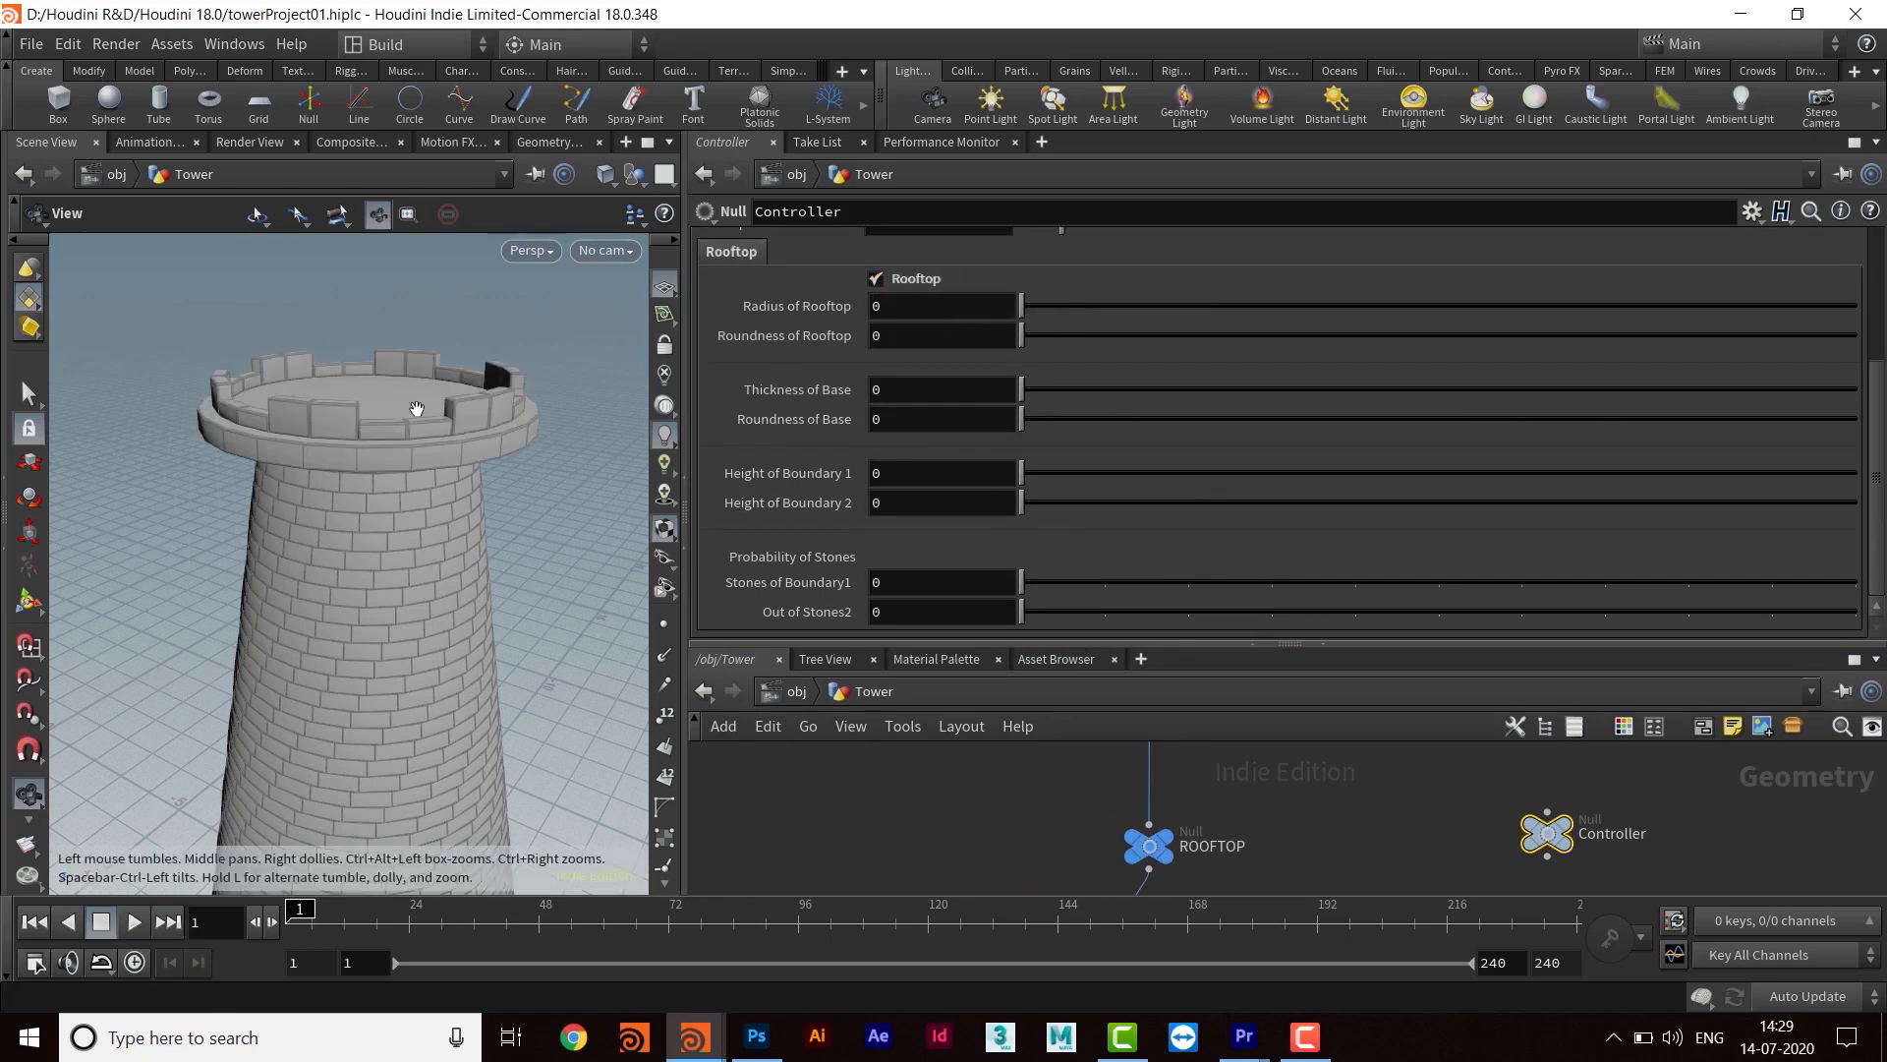
pyautogui.scroll(-3, 497, 521)
pyautogui.moveTo(464, 458); pyautogui.dragTo(438, 423)
# Copy the Radius of Rooftop parameter from the Controller null's Rooftop settings
pyautogui.moveTo(1148, 645); pyautogui.dragTo(1156, 397)
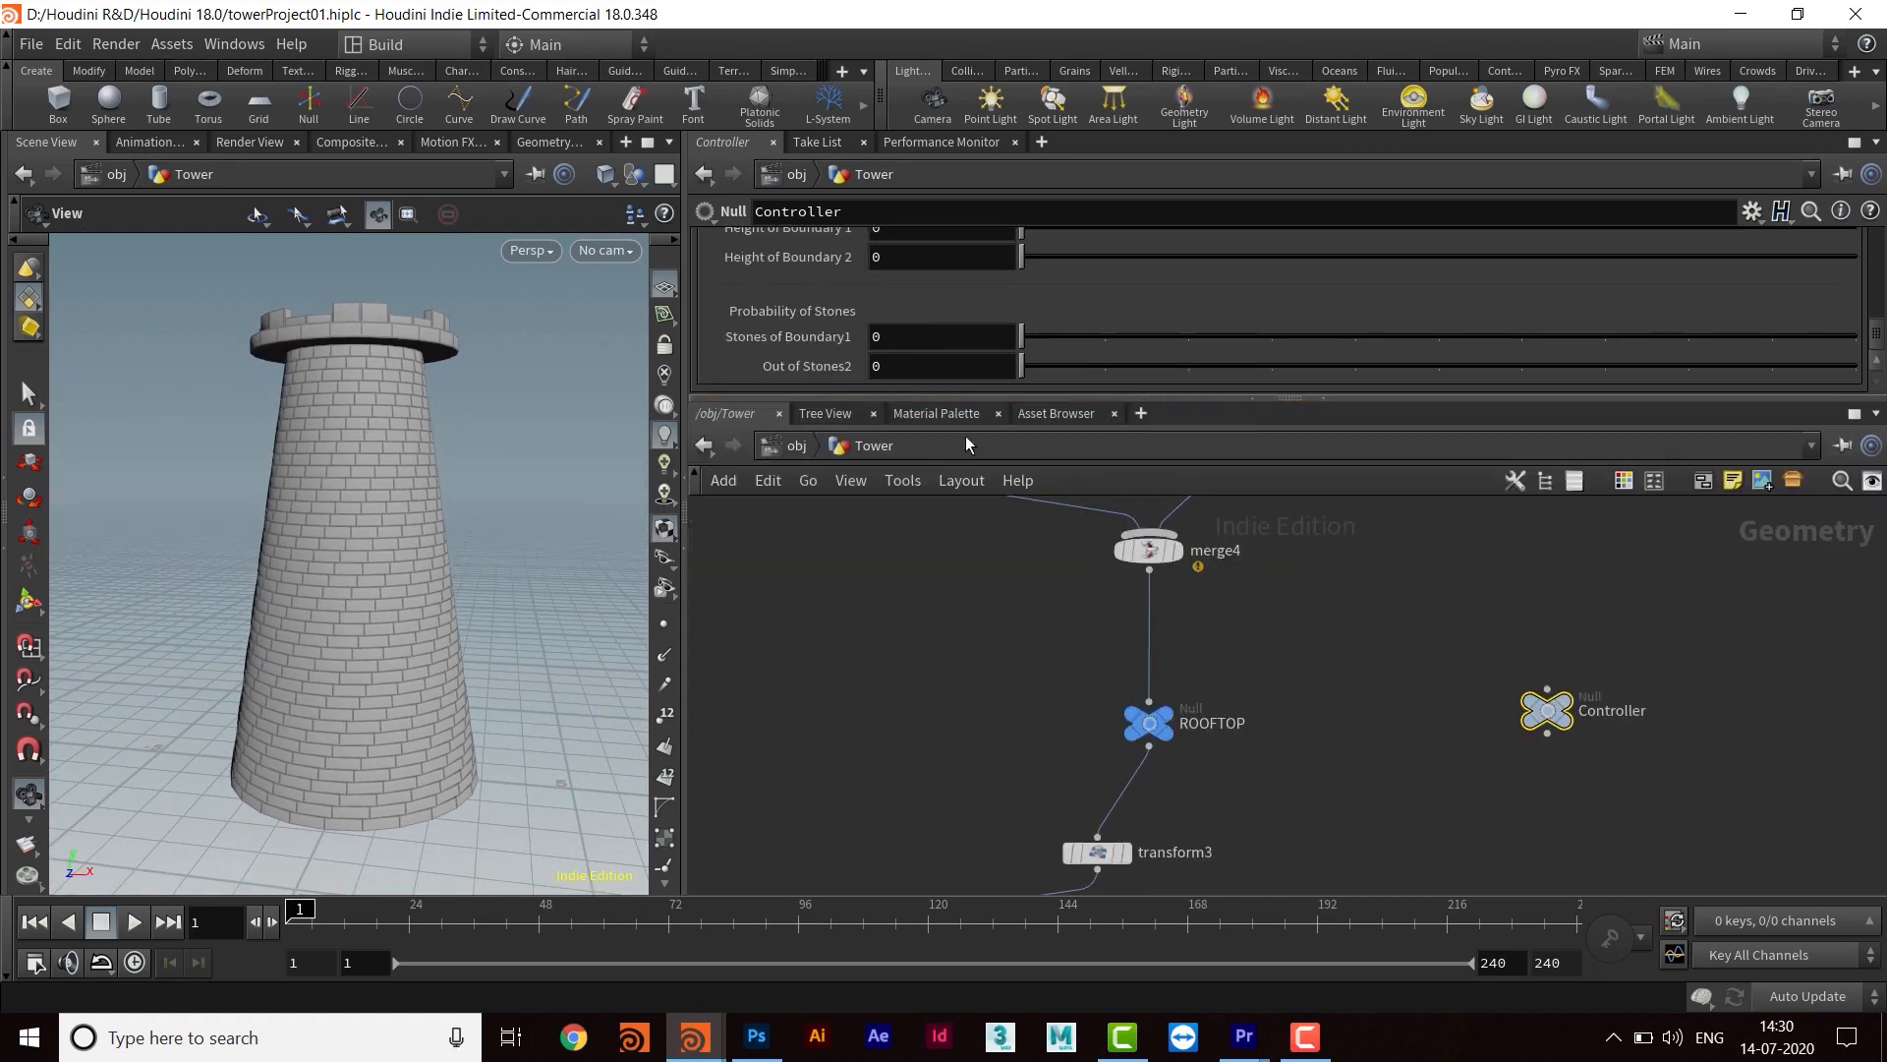
pyautogui.moveTo(1000, 398); pyautogui.dragTo(1000, 591)
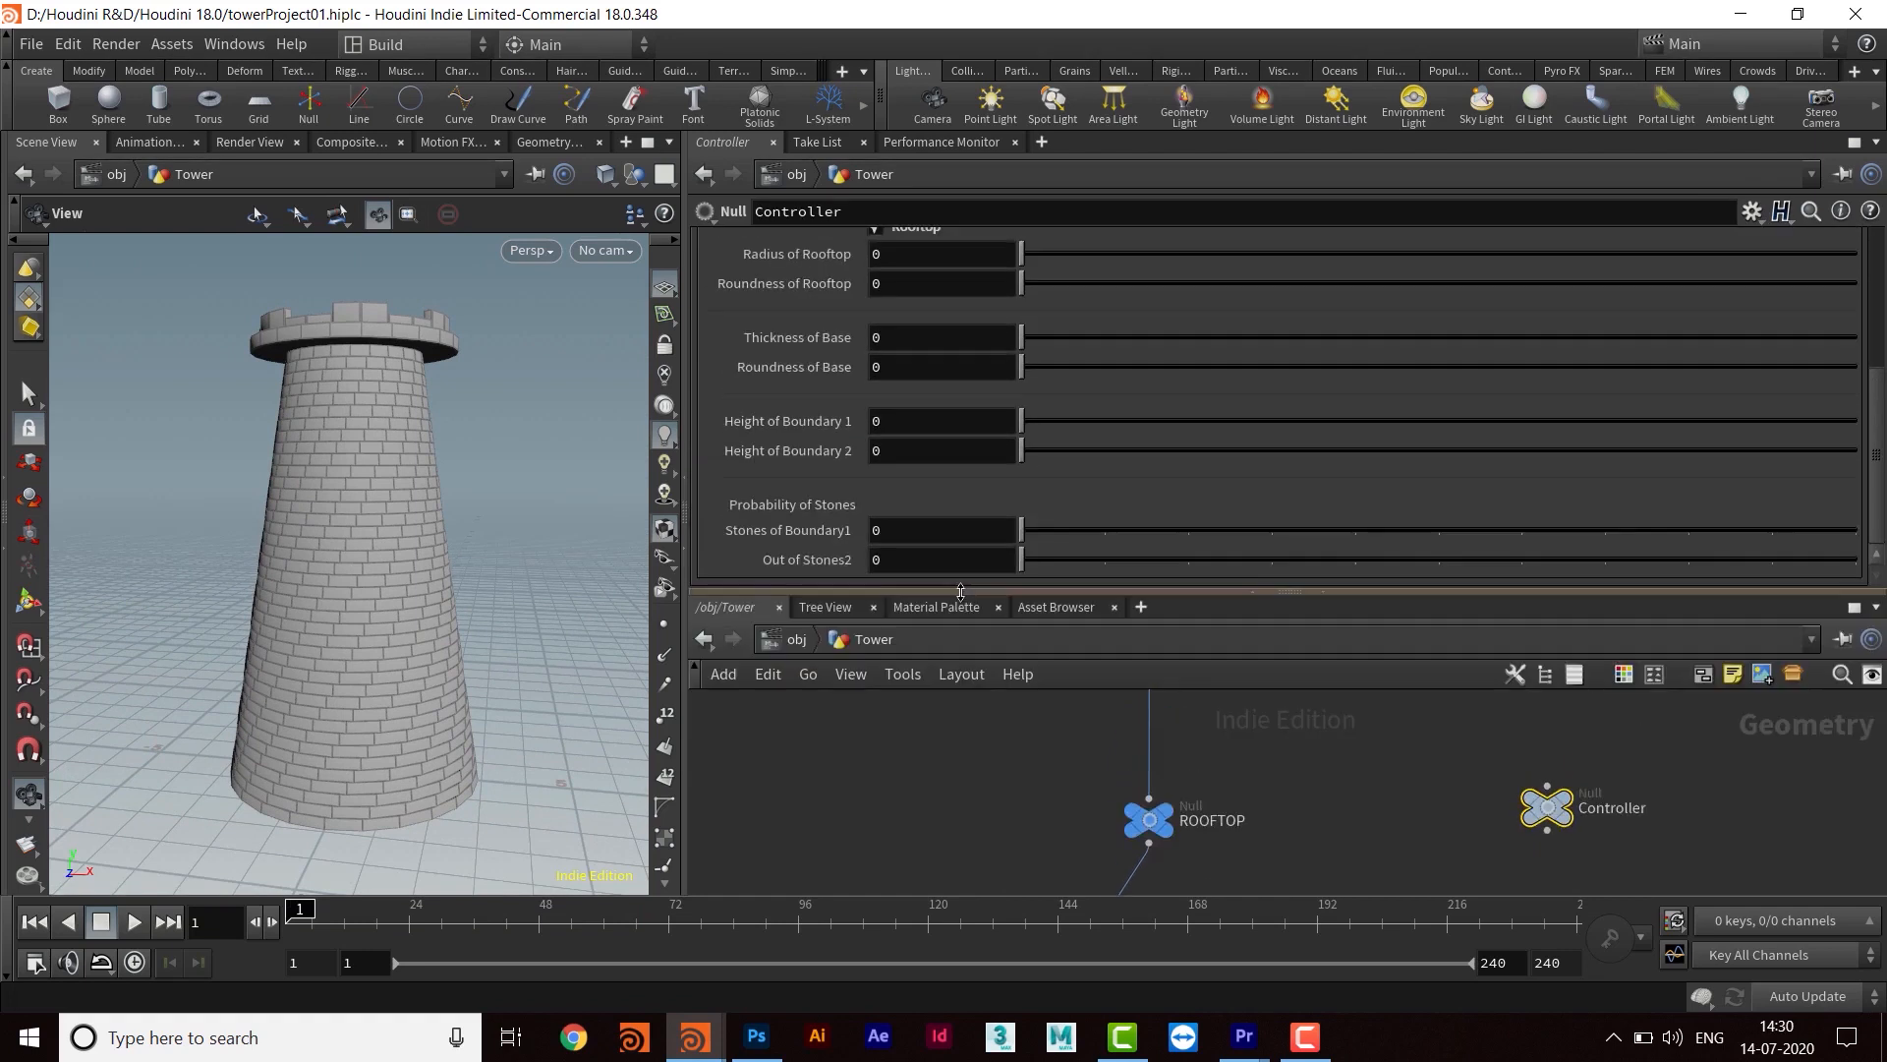
pyautogui.moveTo(1253, 780); pyautogui.dragTo(1017, 833, button='middle')
pyautogui.moveTo(1226, 591); pyautogui.dragTo(1226, 678)
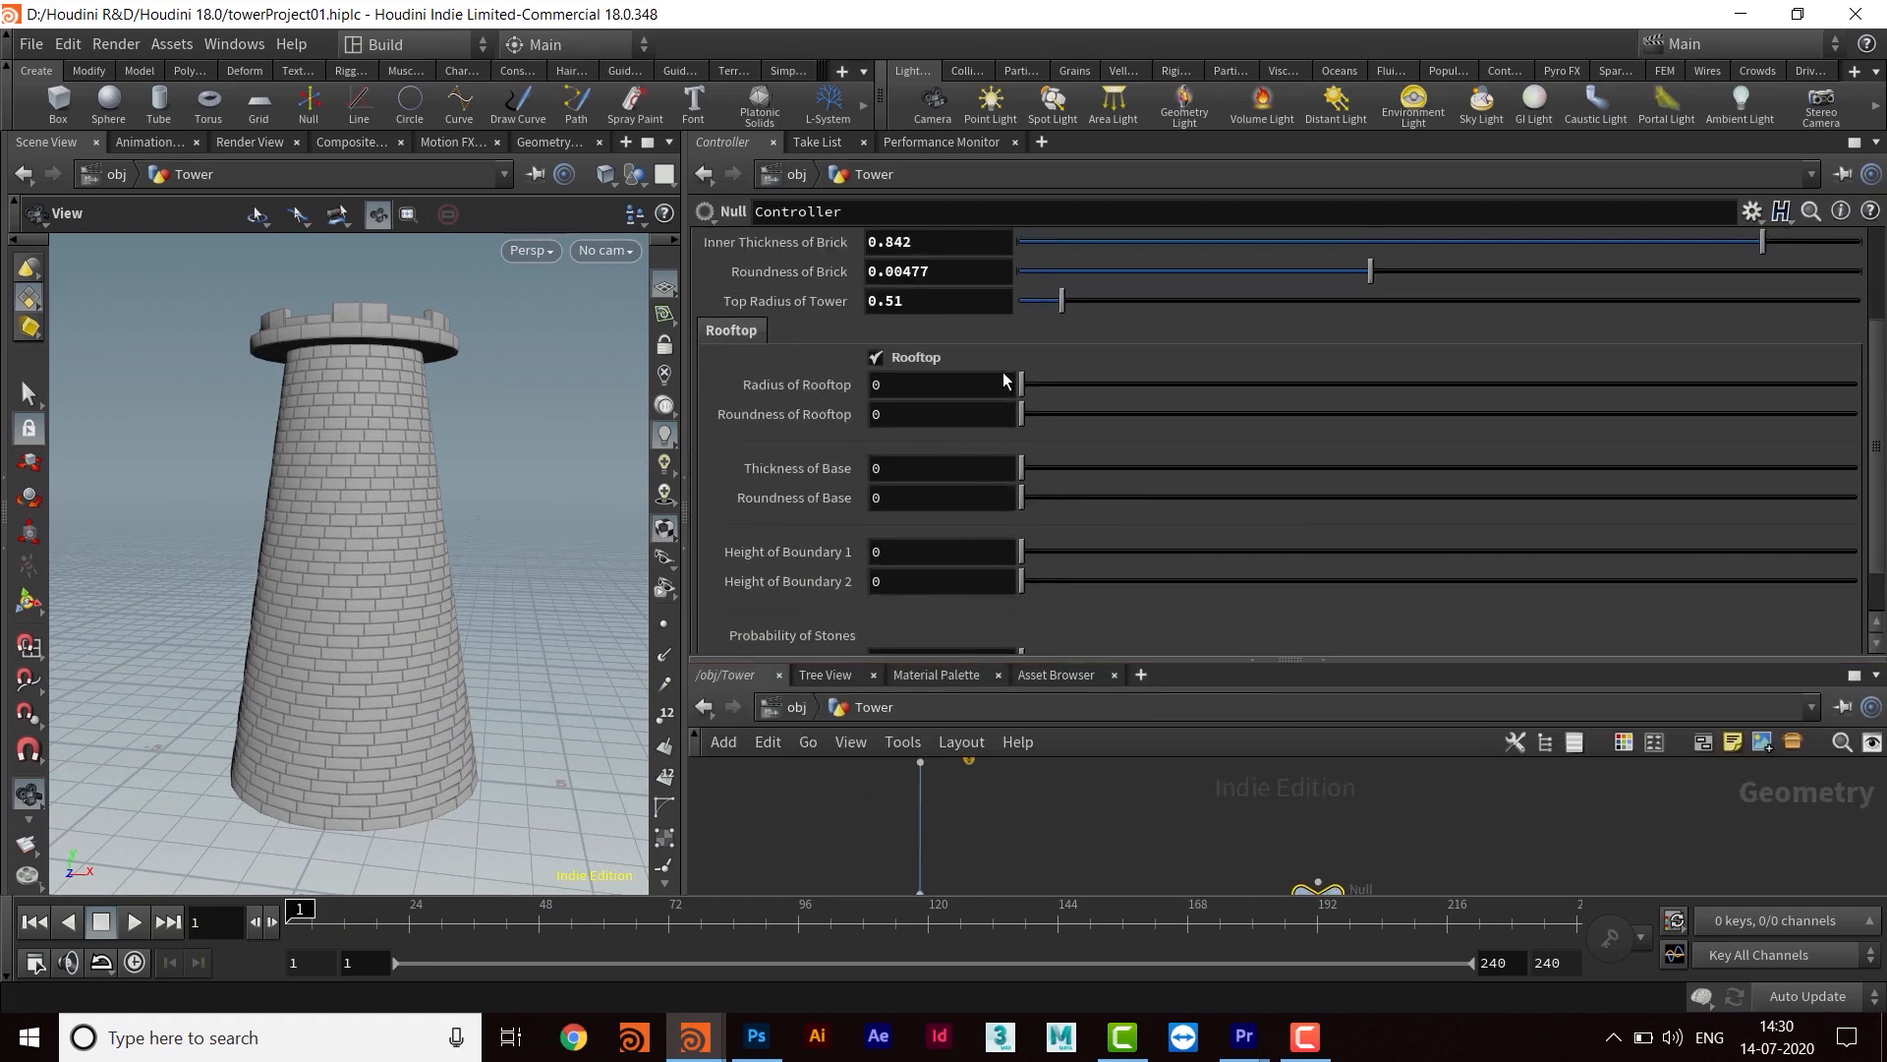
pyautogui.click(905, 385)
pyautogui.rightClick(913, 386)
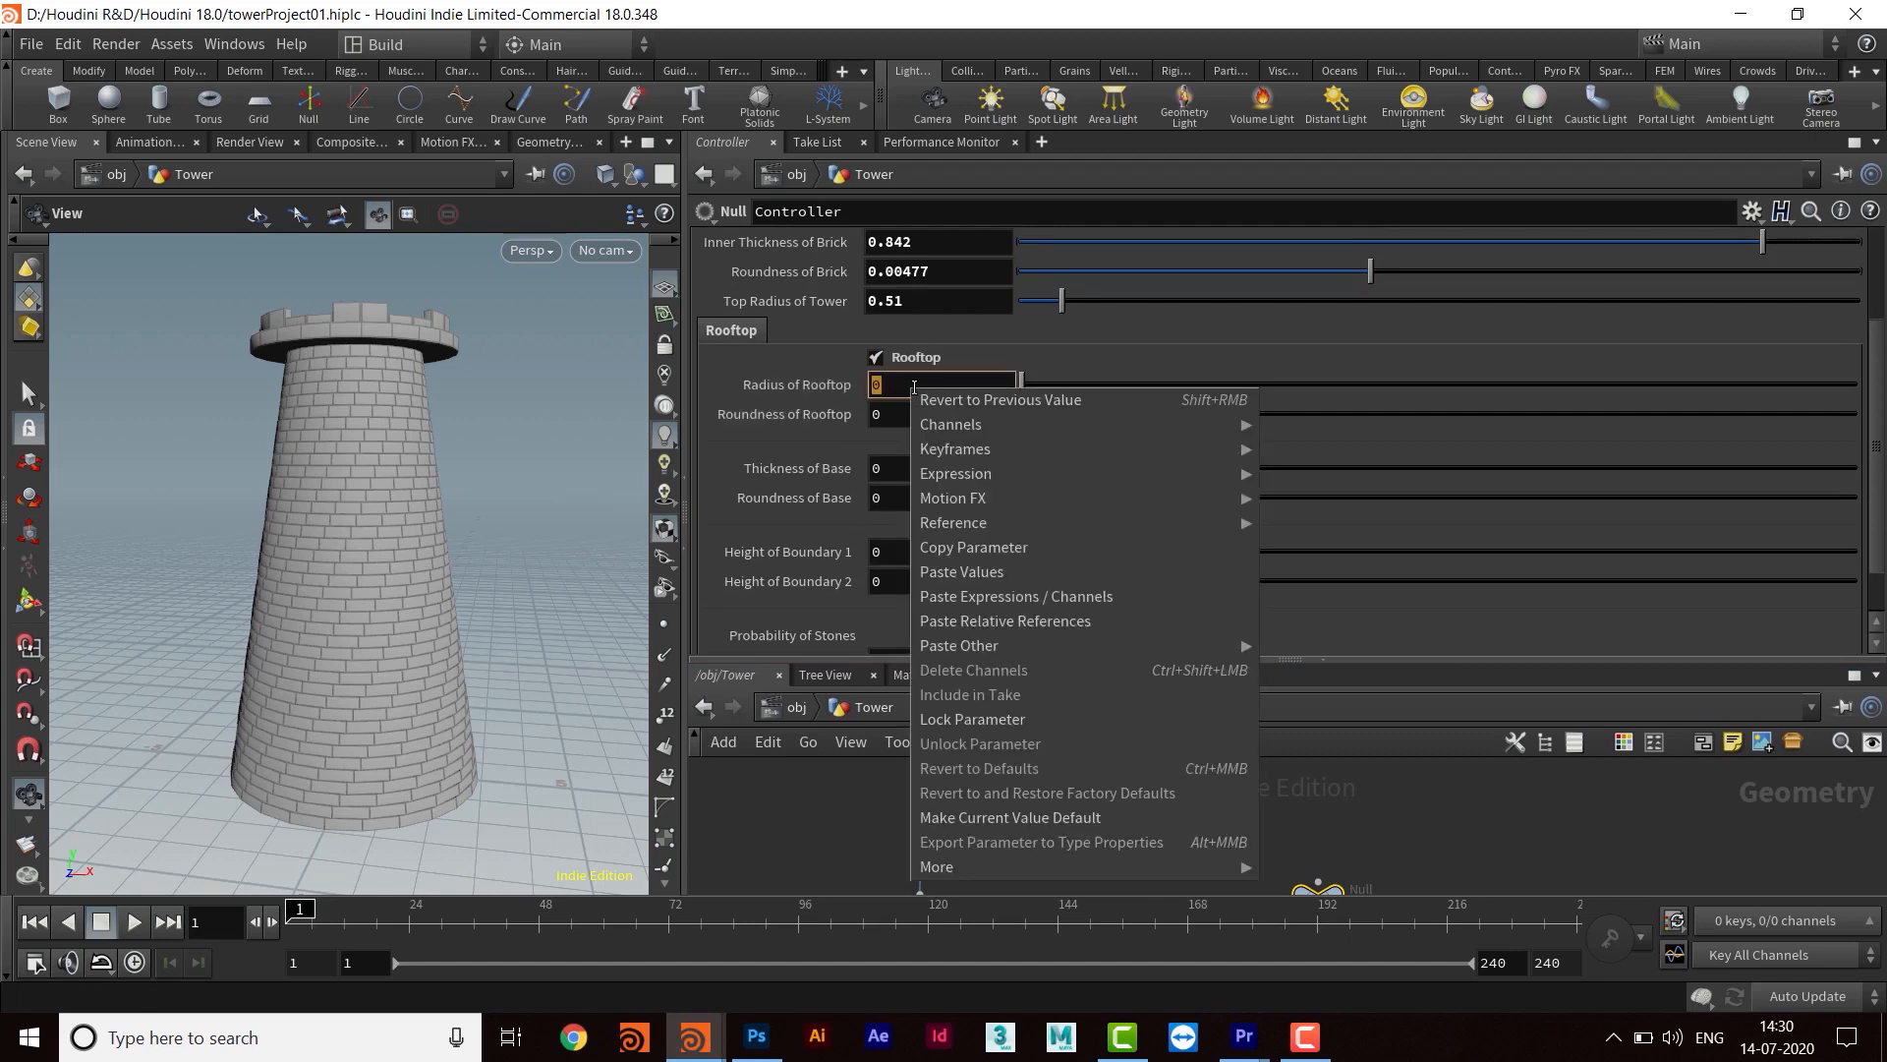
pyautogui.click(994, 548)
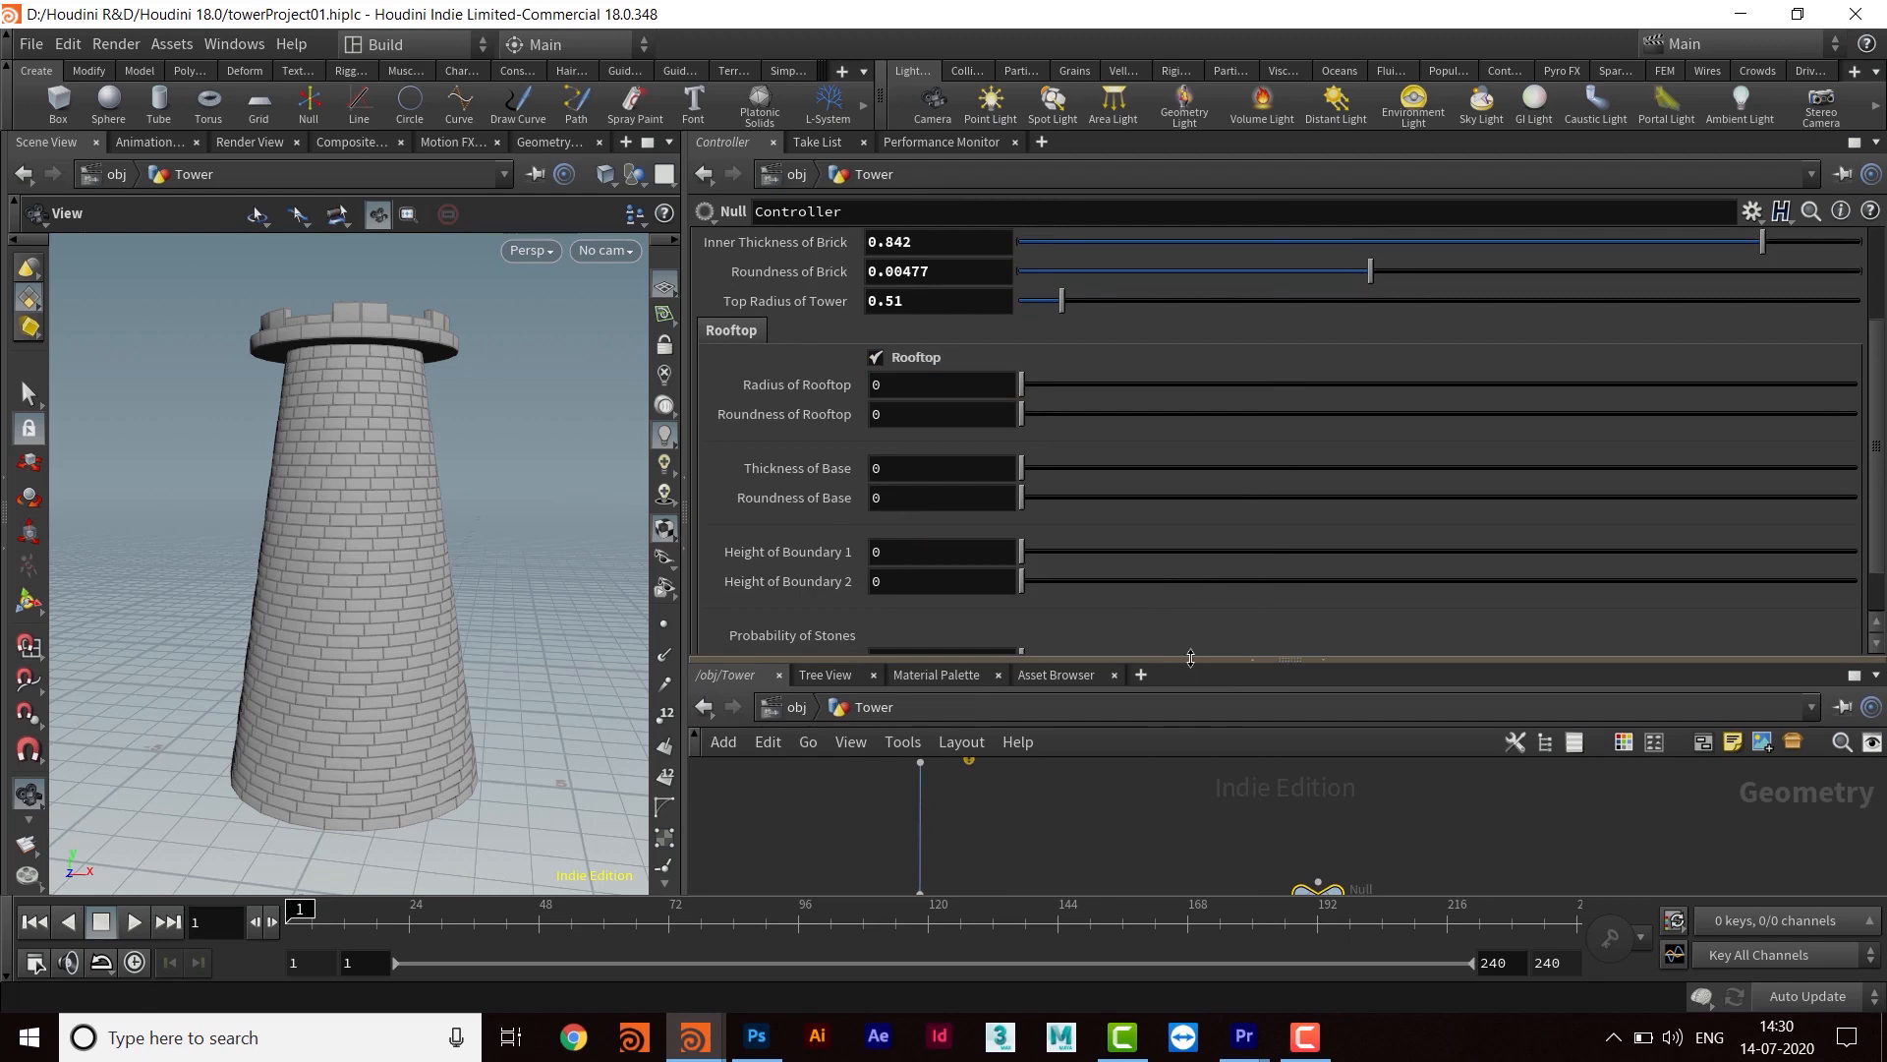
# Paste the copied radius as a relative reference into circle2's Uniform Scale and remove the leftover digits after the expression
pyautogui.moveTo(1191, 658); pyautogui.dragTo(1190, 382)
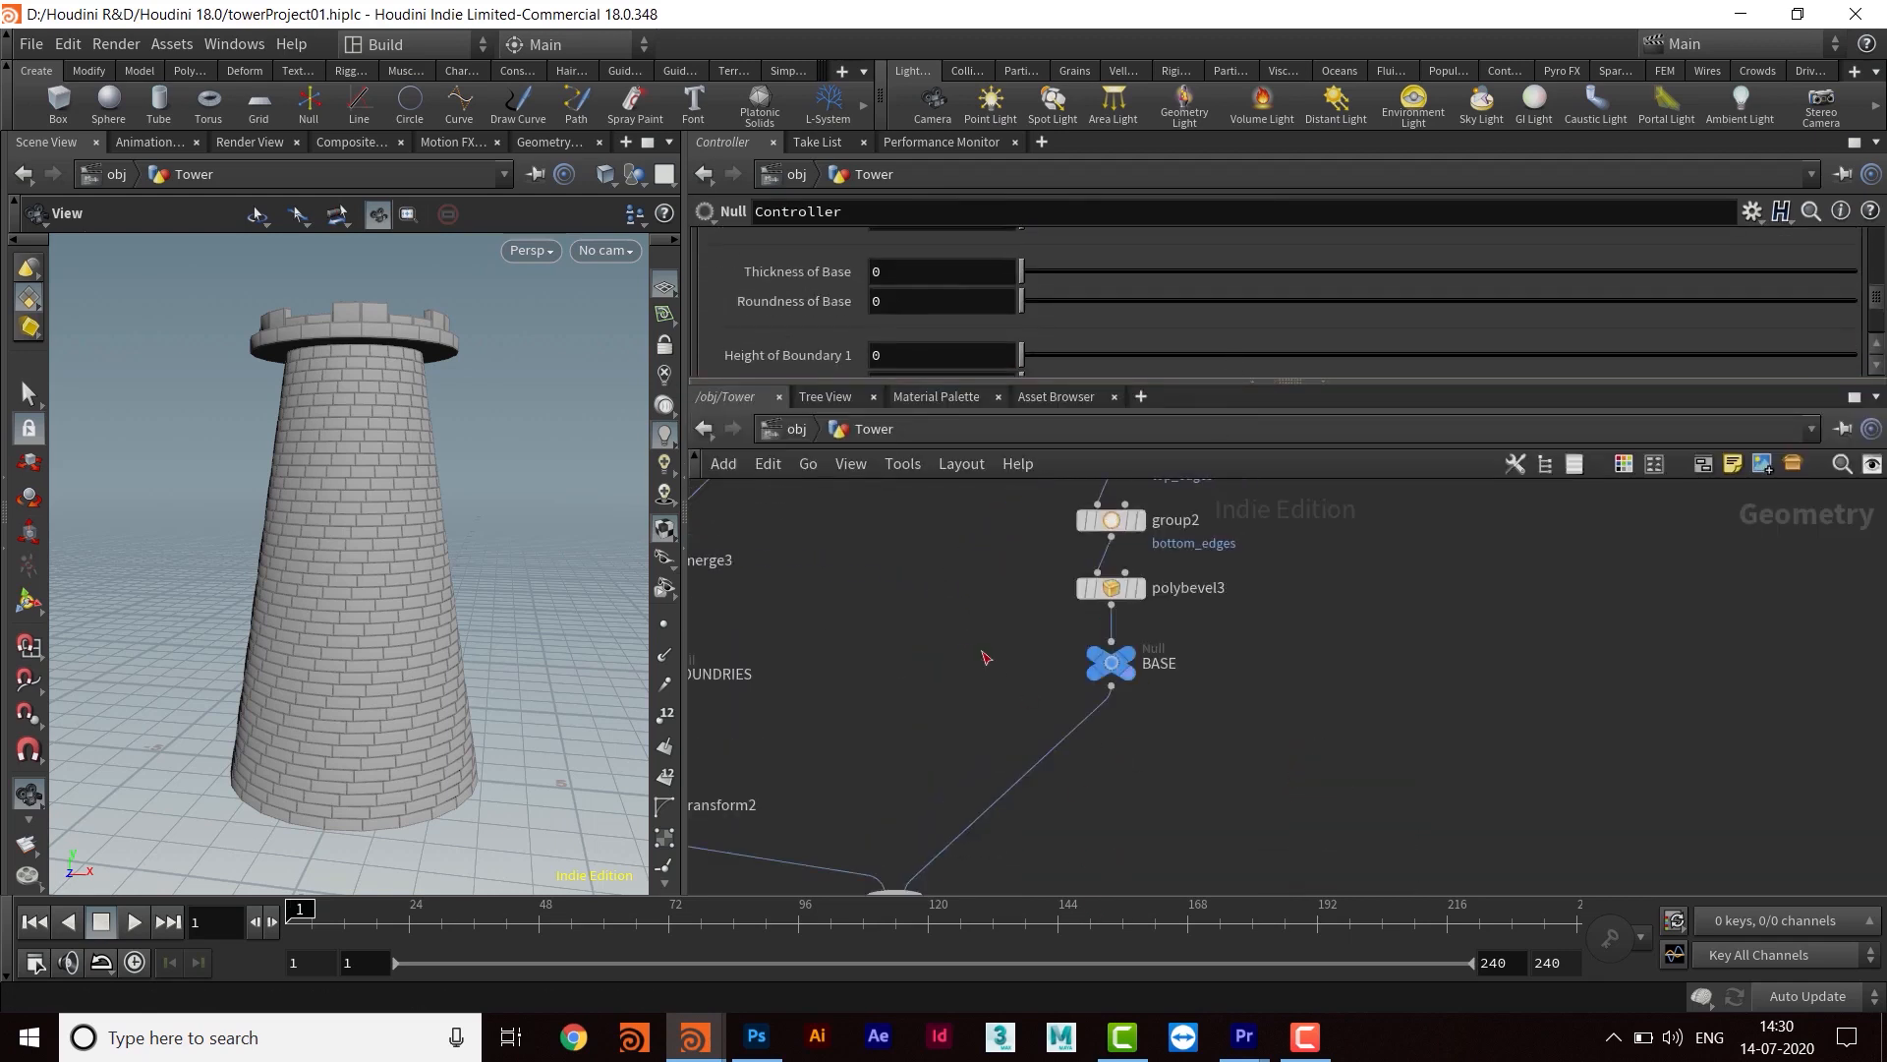
pyautogui.moveTo(1005, 610); pyautogui.dragTo(1040, 827, button='middle')
pyautogui.moveTo(1071, 530)
pyautogui.mouseDown(button='middle')
pyautogui.moveTo(1071, 740)
pyautogui.moveTo(1039, 846)
pyautogui.mouseUp(button='middle')
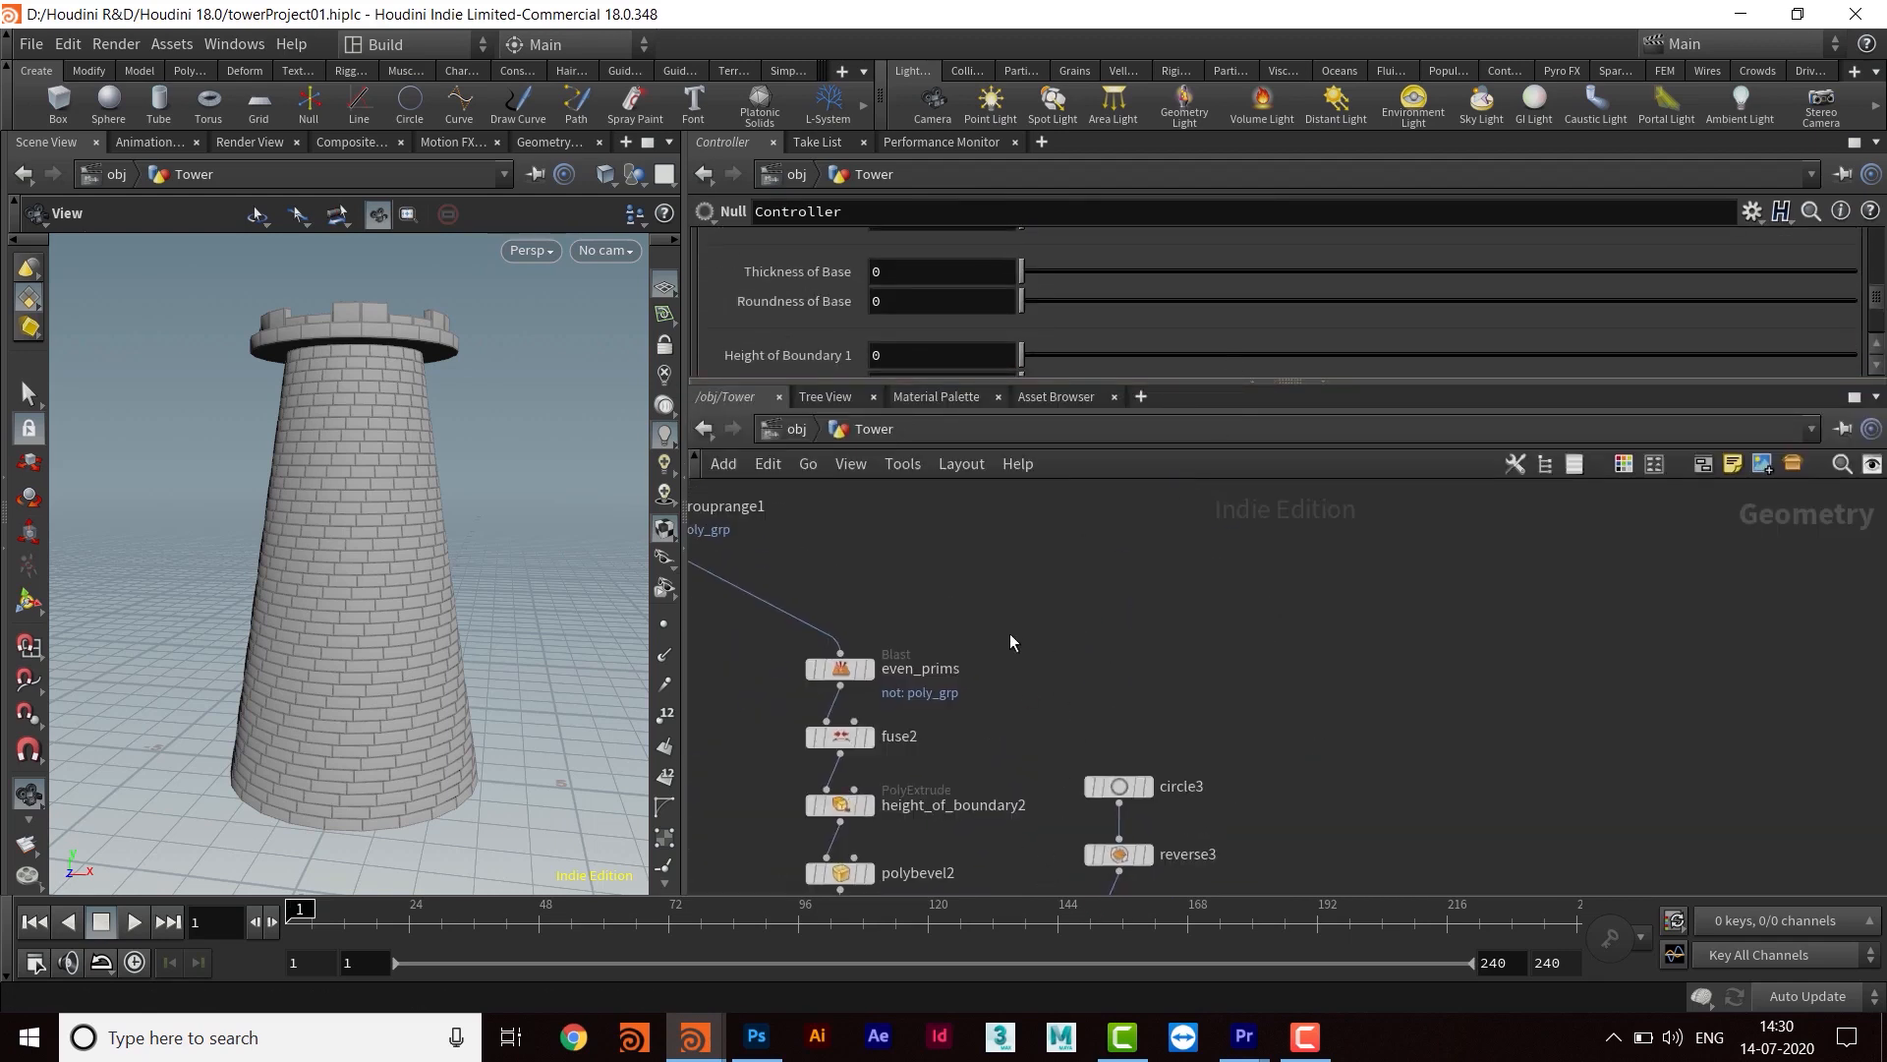
pyautogui.moveTo(1054, 651); pyautogui.dragTo(1259, 687, button='middle')
pyautogui.moveTo(1050, 568); pyautogui.dragTo(1117, 723, button='middle')
pyautogui.moveTo(1068, 496)
pyautogui.mouseDown(button='middle')
pyautogui.moveTo(1082, 695)
pyautogui.moveTo(1156, 858)
pyautogui.mouseUp(button='middle')
pyautogui.moveTo(1173, 536); pyautogui.dragTo(1176, 841, button='middle')
pyautogui.scroll(3, 1173, 639)
pyautogui.moveTo(1176, 632); pyautogui.dragTo(1277, 586, button='middle')
pyautogui.click(978, 635)
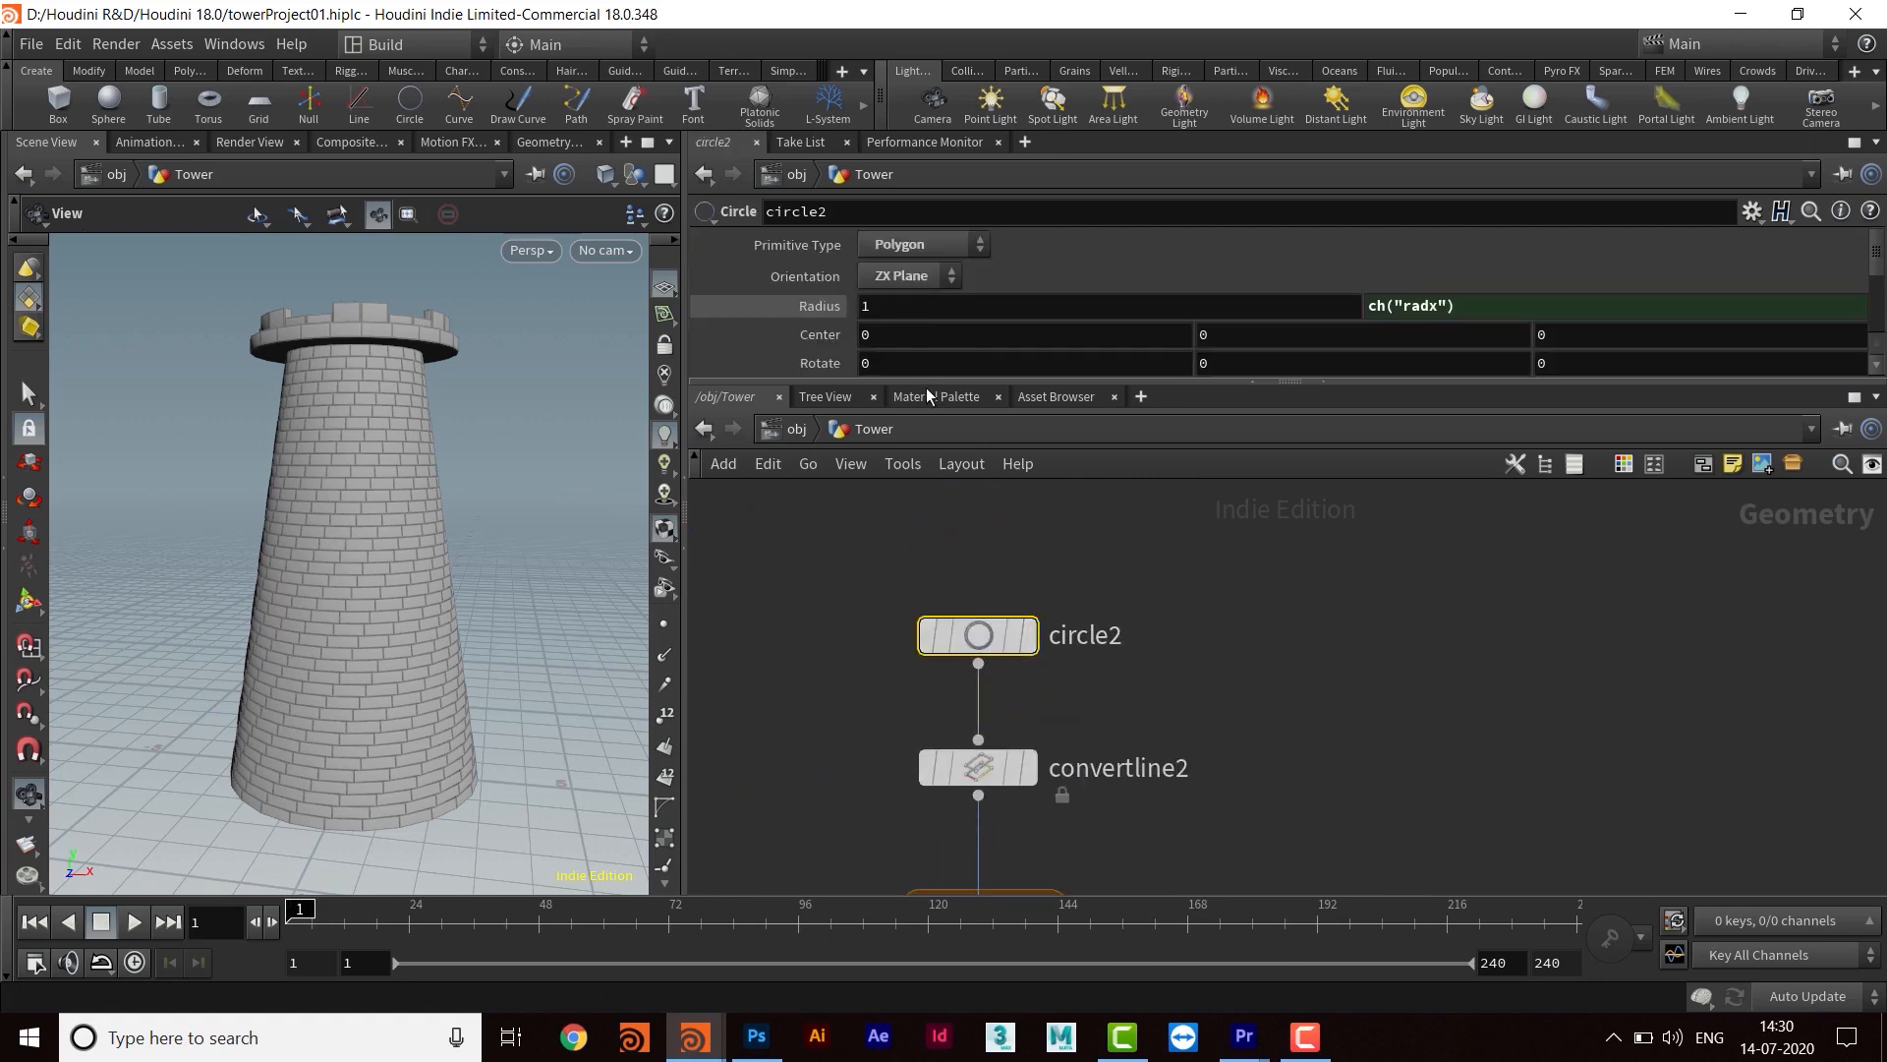
pyautogui.moveTo(925, 383); pyautogui.dragTo(926, 601)
pyautogui.doubleClick(887, 392)
pyautogui.rightClick(887, 416)
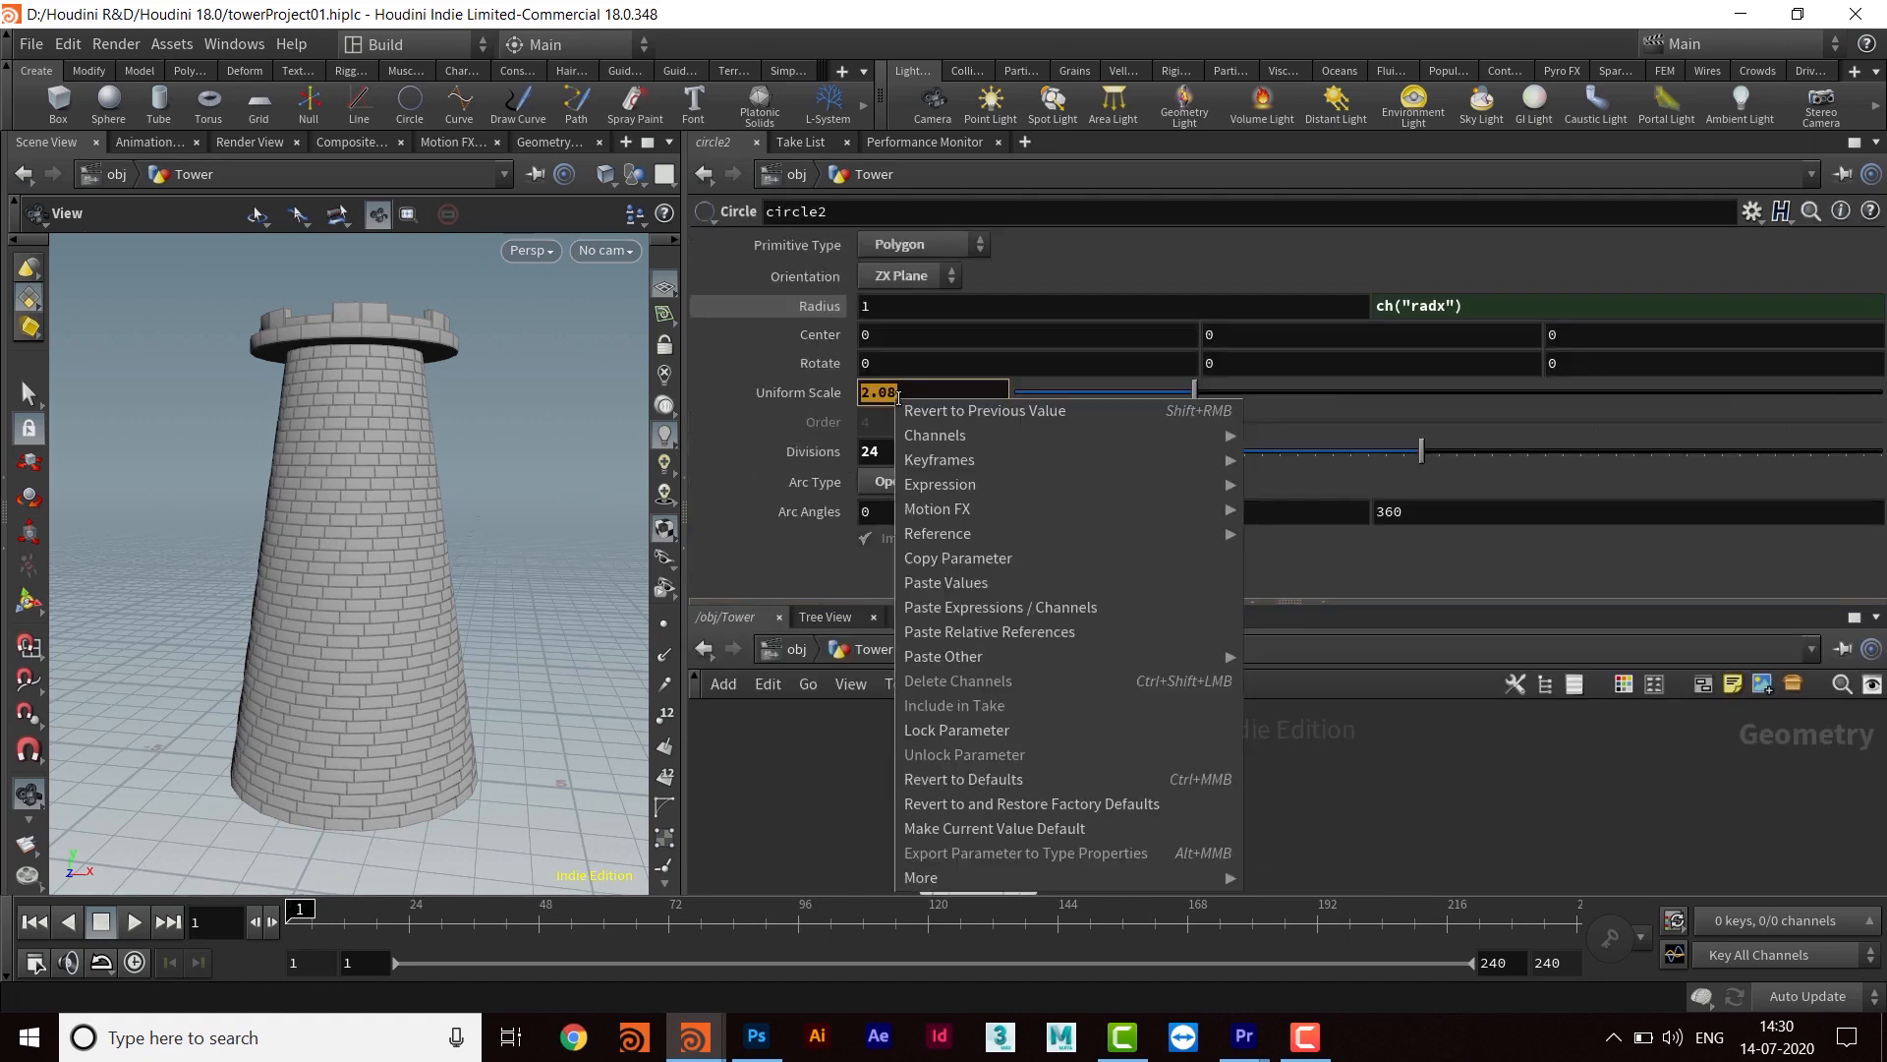
pyautogui.click(1026, 631)
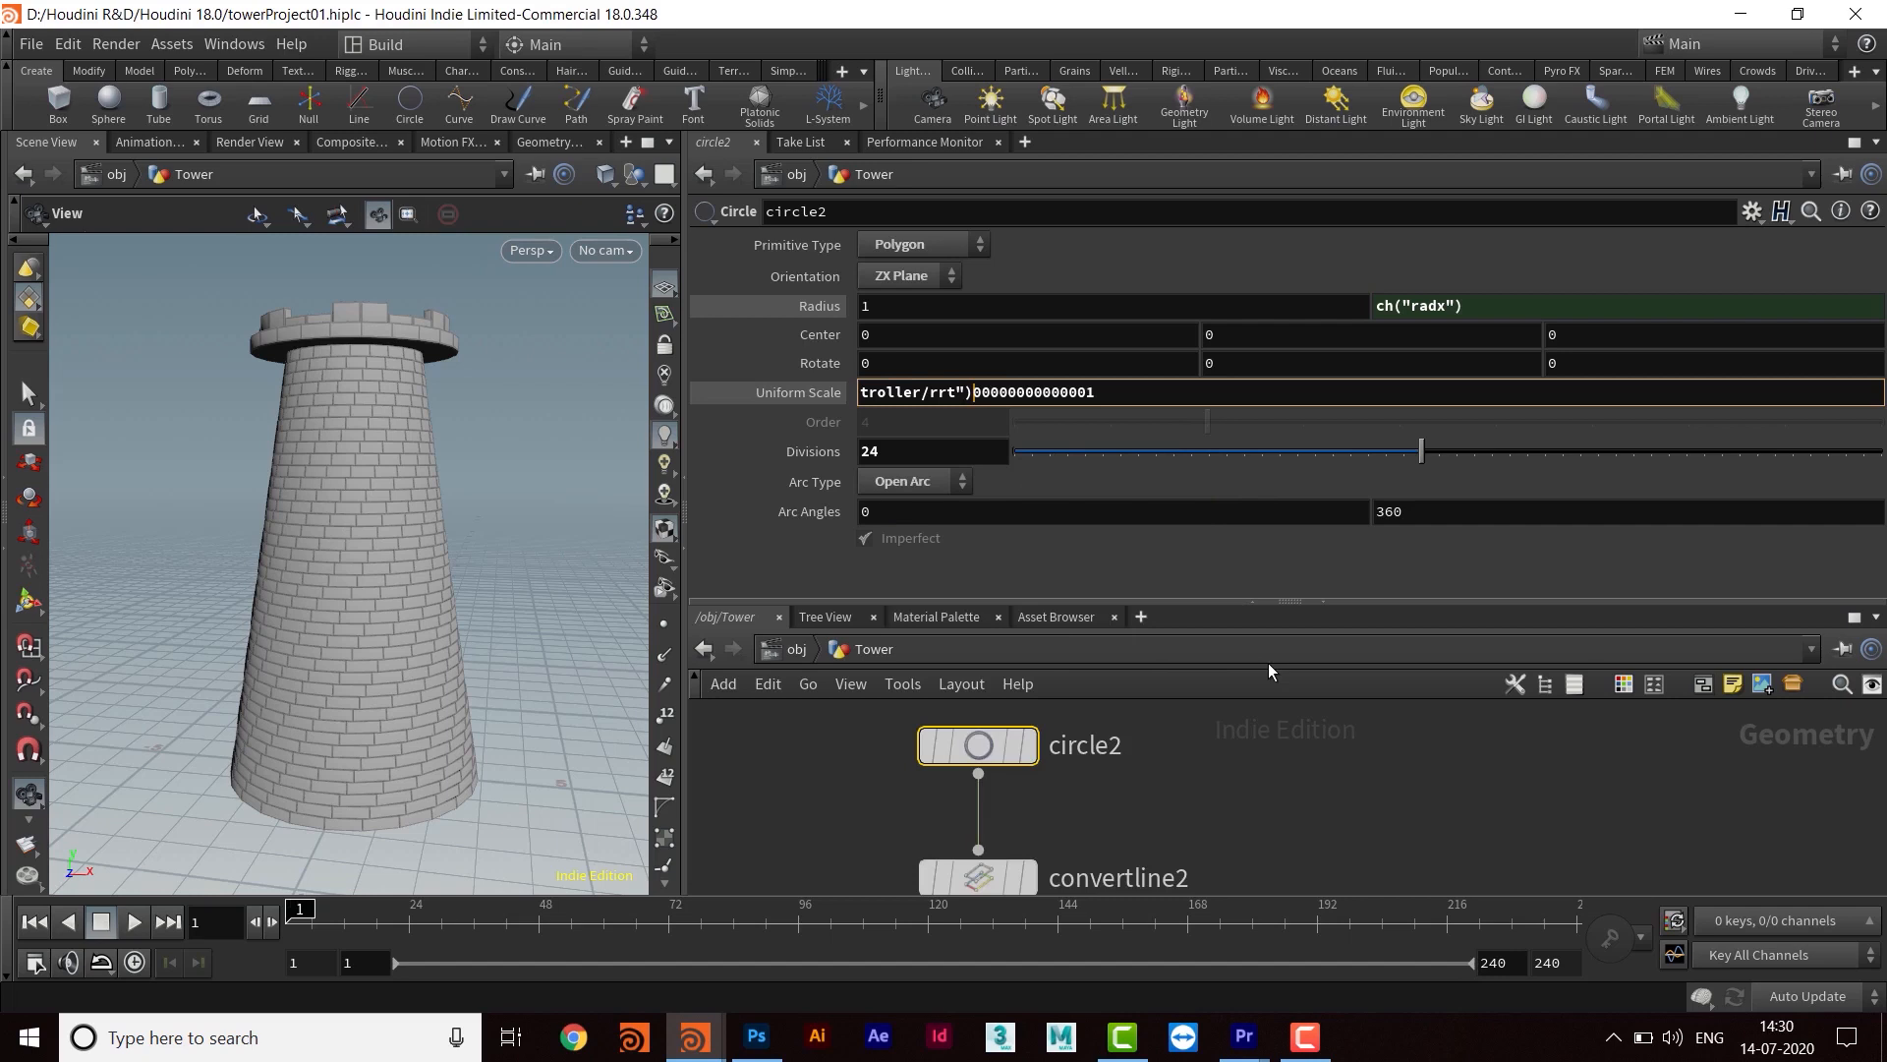
pyautogui.moveTo(974, 393); pyautogui.dragTo(1159, 401)
pyautogui.press('BackSpace')
pyautogui.press('Return')
# Examine the rooftop inside the tower's top opening and the node chain below circle2
pyautogui.moveTo(400, 345); pyautogui.dragTo(531, 481)
pyautogui.moveTo(1077, 605); pyautogui.dragTo(1078, 391)
pyautogui.scroll(-3, 1278, 718)
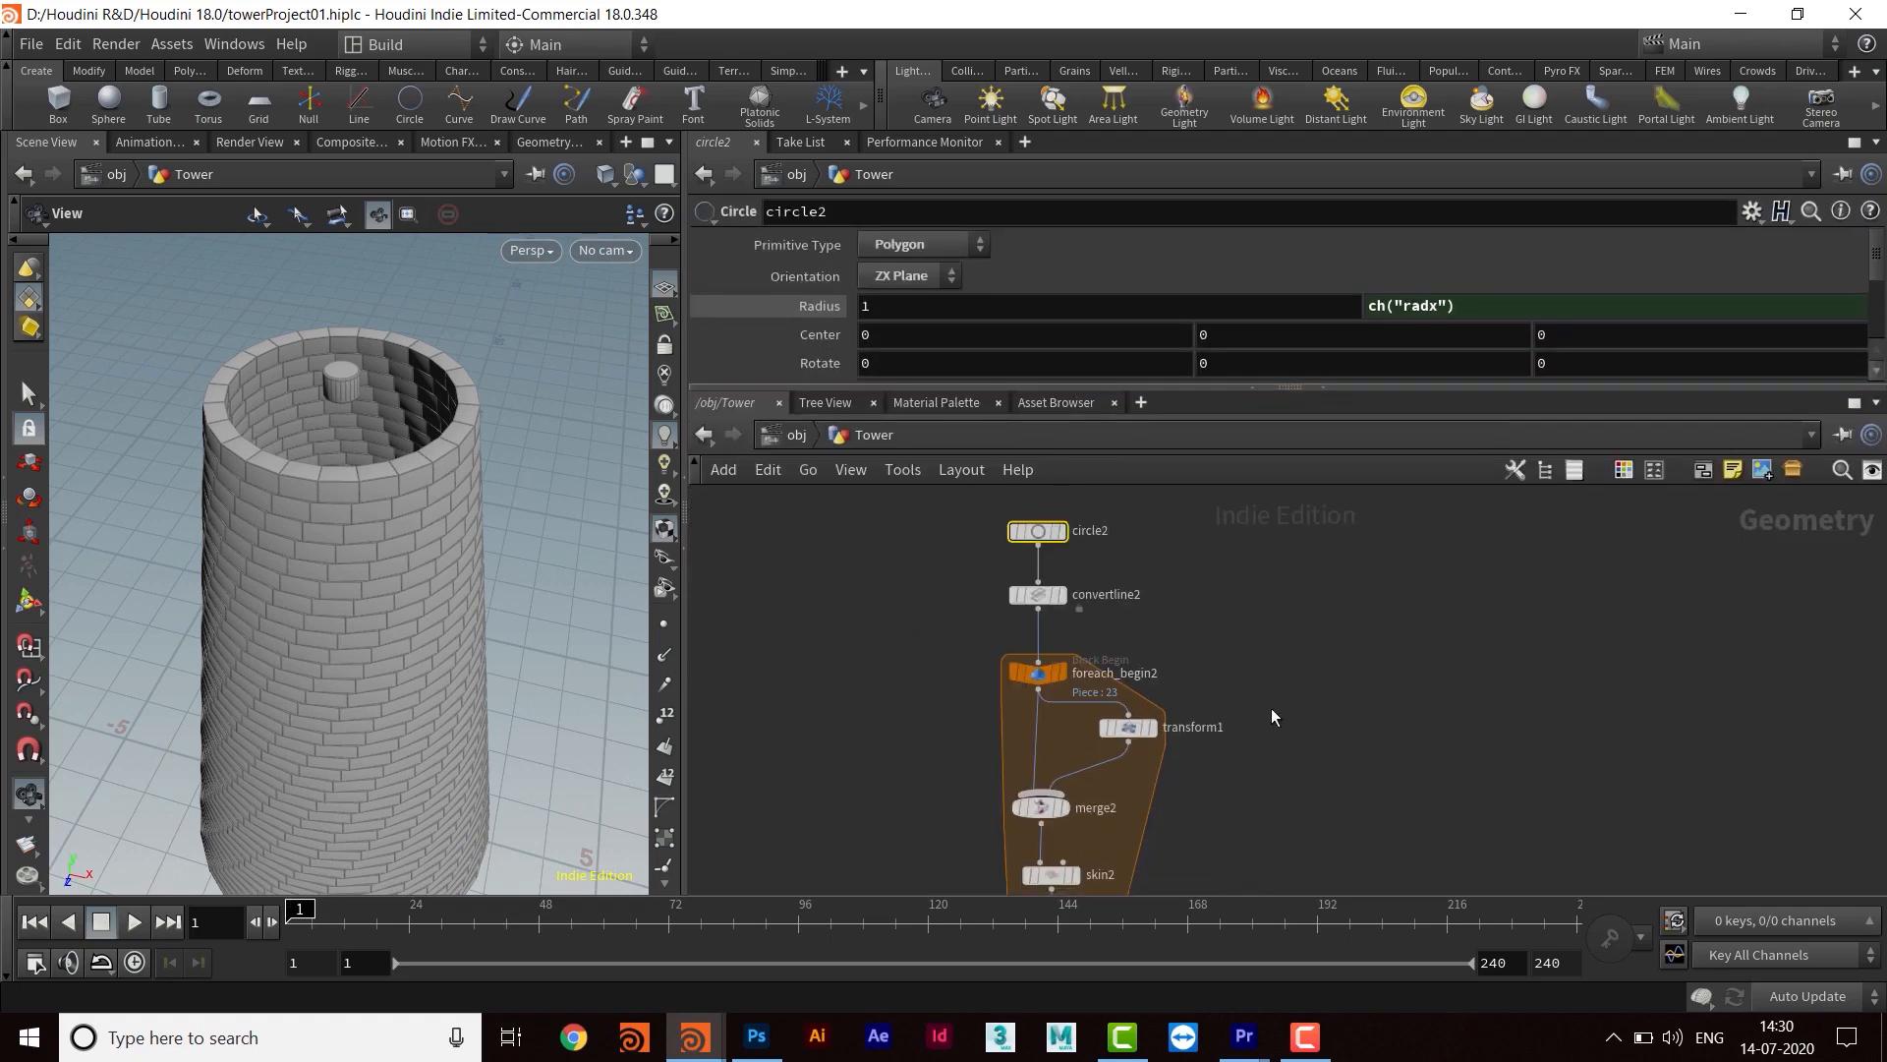
pyautogui.moveTo(1272, 710); pyautogui.dragTo(1248, 664, button='middle')
pyautogui.moveTo(1248, 597); pyautogui.dragTo(1207, 698, button='middle')
pyautogui.moveTo(1046, 389); pyautogui.dragTo(1030, 348)
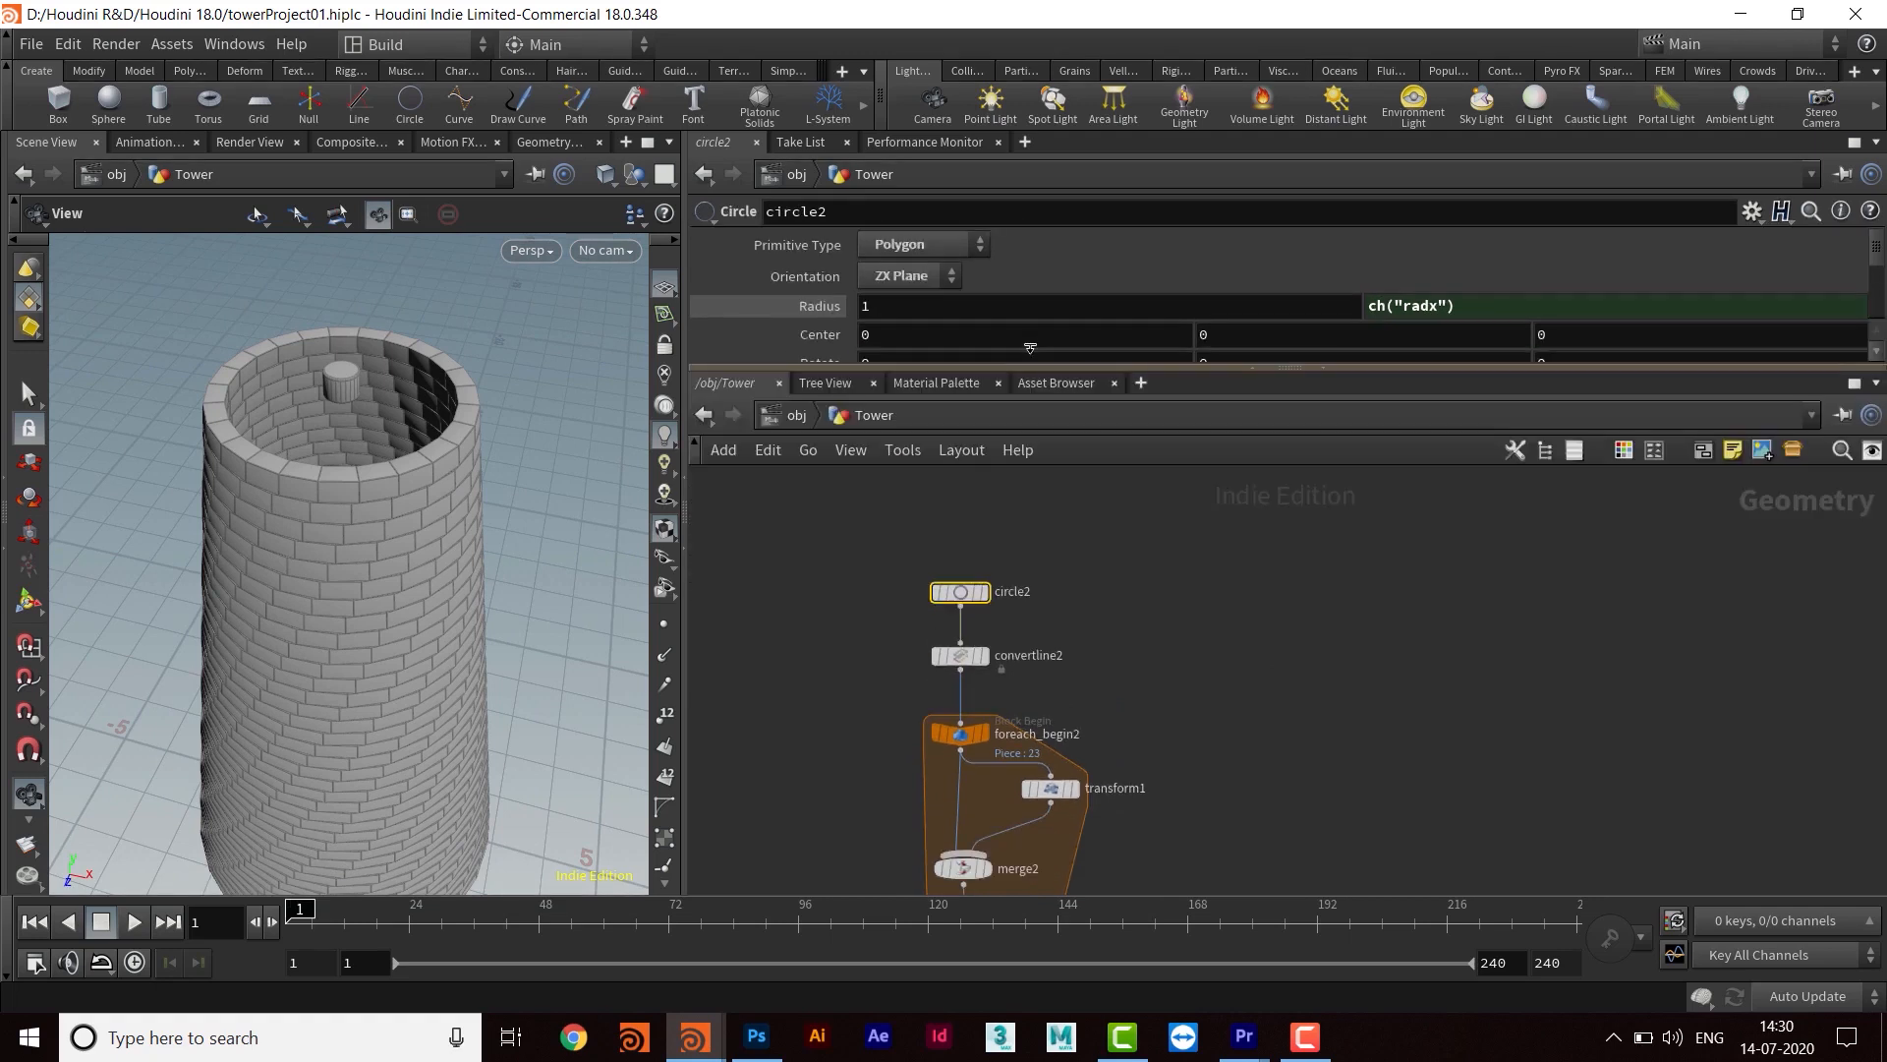
pyautogui.moveTo(446, 627); pyautogui.dragTo(454, 578)
pyautogui.moveTo(1270, 707); pyautogui.dragTo(1228, 602, button='middle')
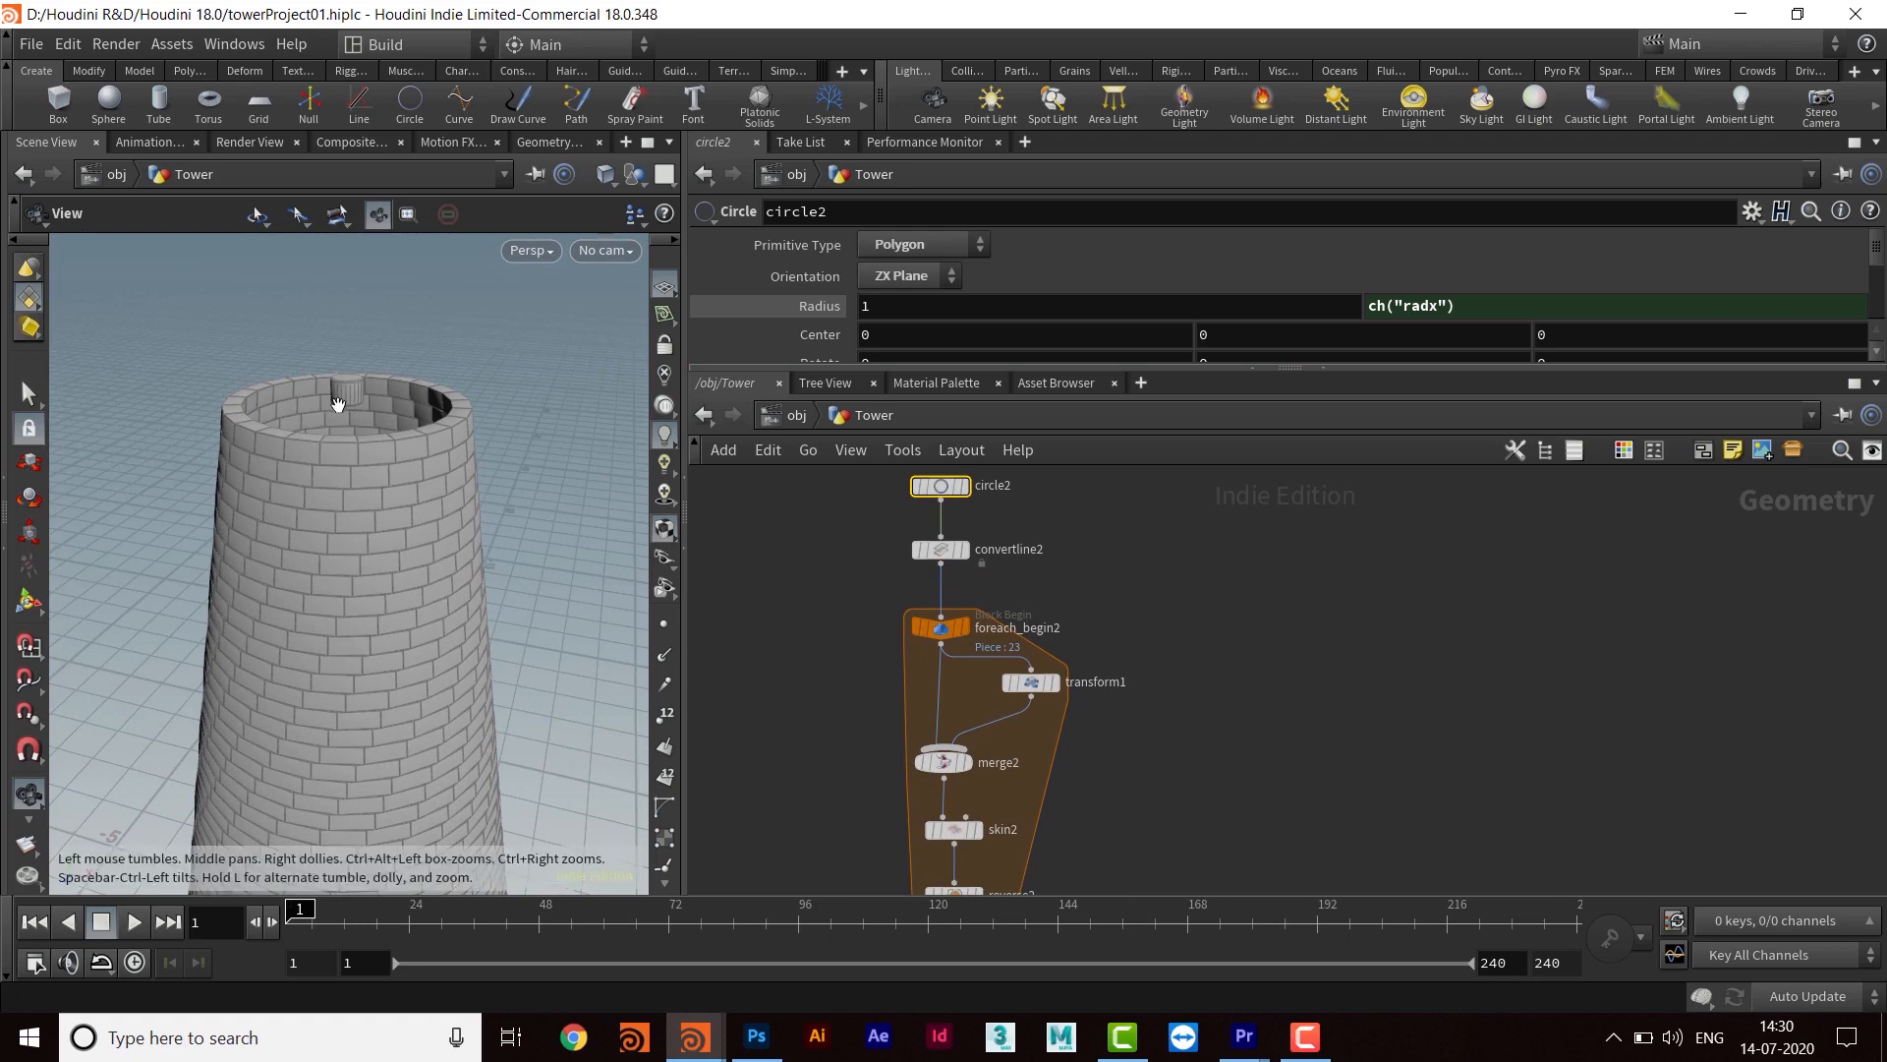
pyautogui.moveTo(1264, 735); pyautogui.dragTo(1228, 641, button='middle')
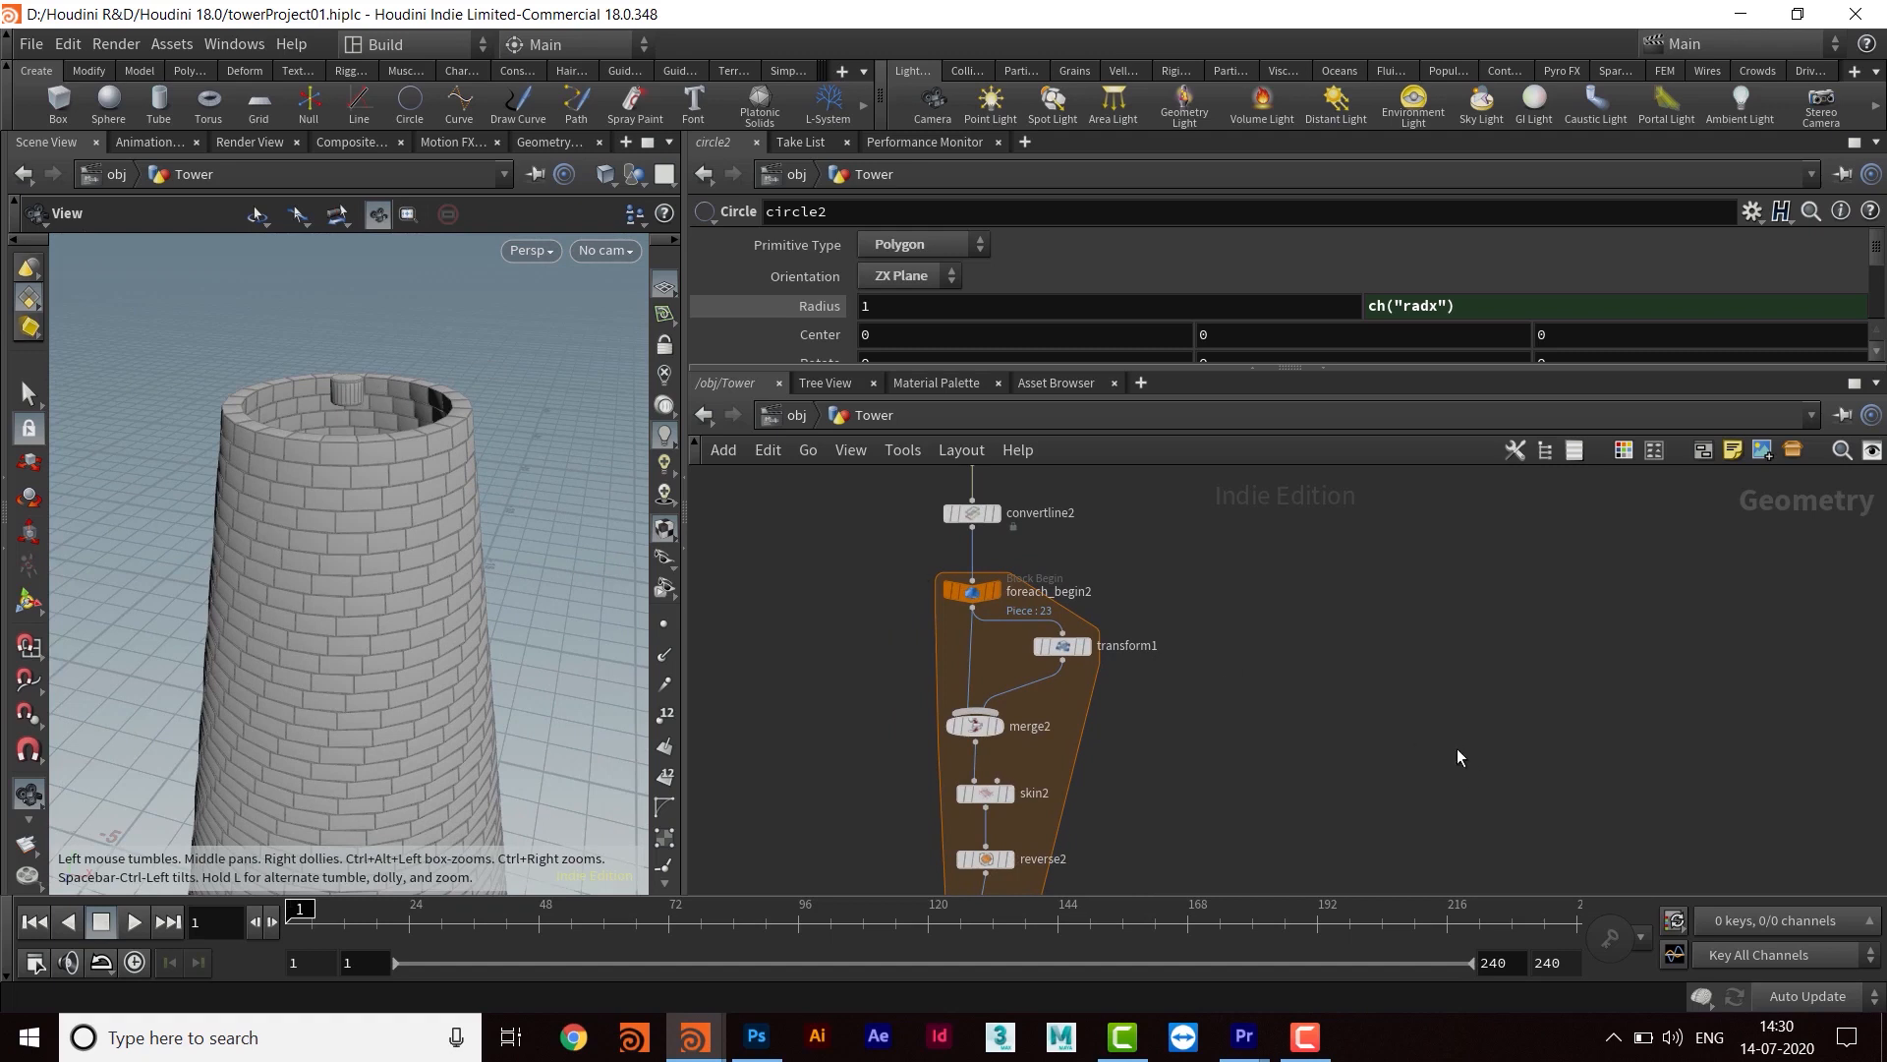
# Select the Controller null and try its Radius of Rooftop at 3, ending at 2
pyautogui.moveTo(1182, 592); pyautogui.dragTo(1095, 435, button='middle')
pyautogui.moveTo(1154, 667); pyautogui.dragTo(1144, 479, button='middle')
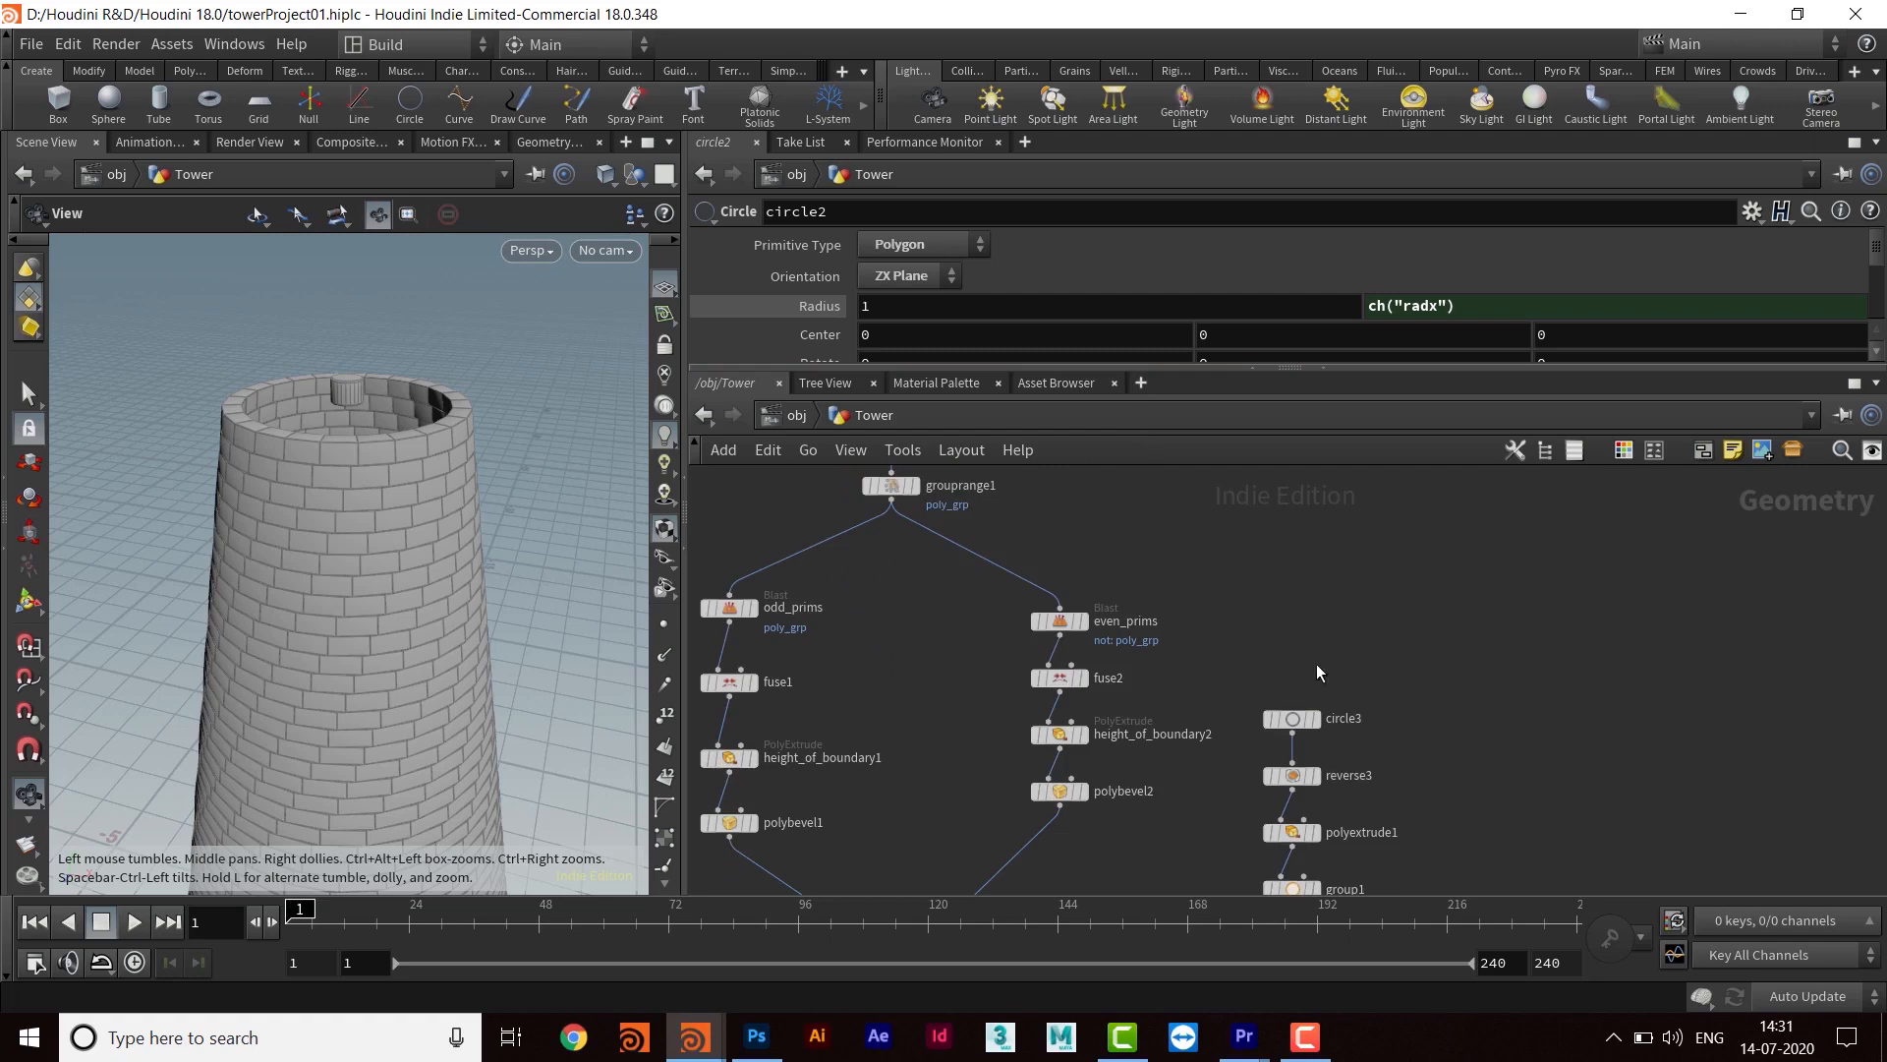
pyautogui.moveTo(1397, 611); pyautogui.dragTo(1247, 466, button='middle')
pyautogui.moveTo(1348, 847); pyautogui.dragTo(1399, 568, button='middle')
pyautogui.moveTo(1254, 763); pyautogui.dragTo(1252, 528, button='middle')
pyautogui.click(1343, 685)
pyautogui.moveTo(1072, 370); pyautogui.dragTo(1071, 676)
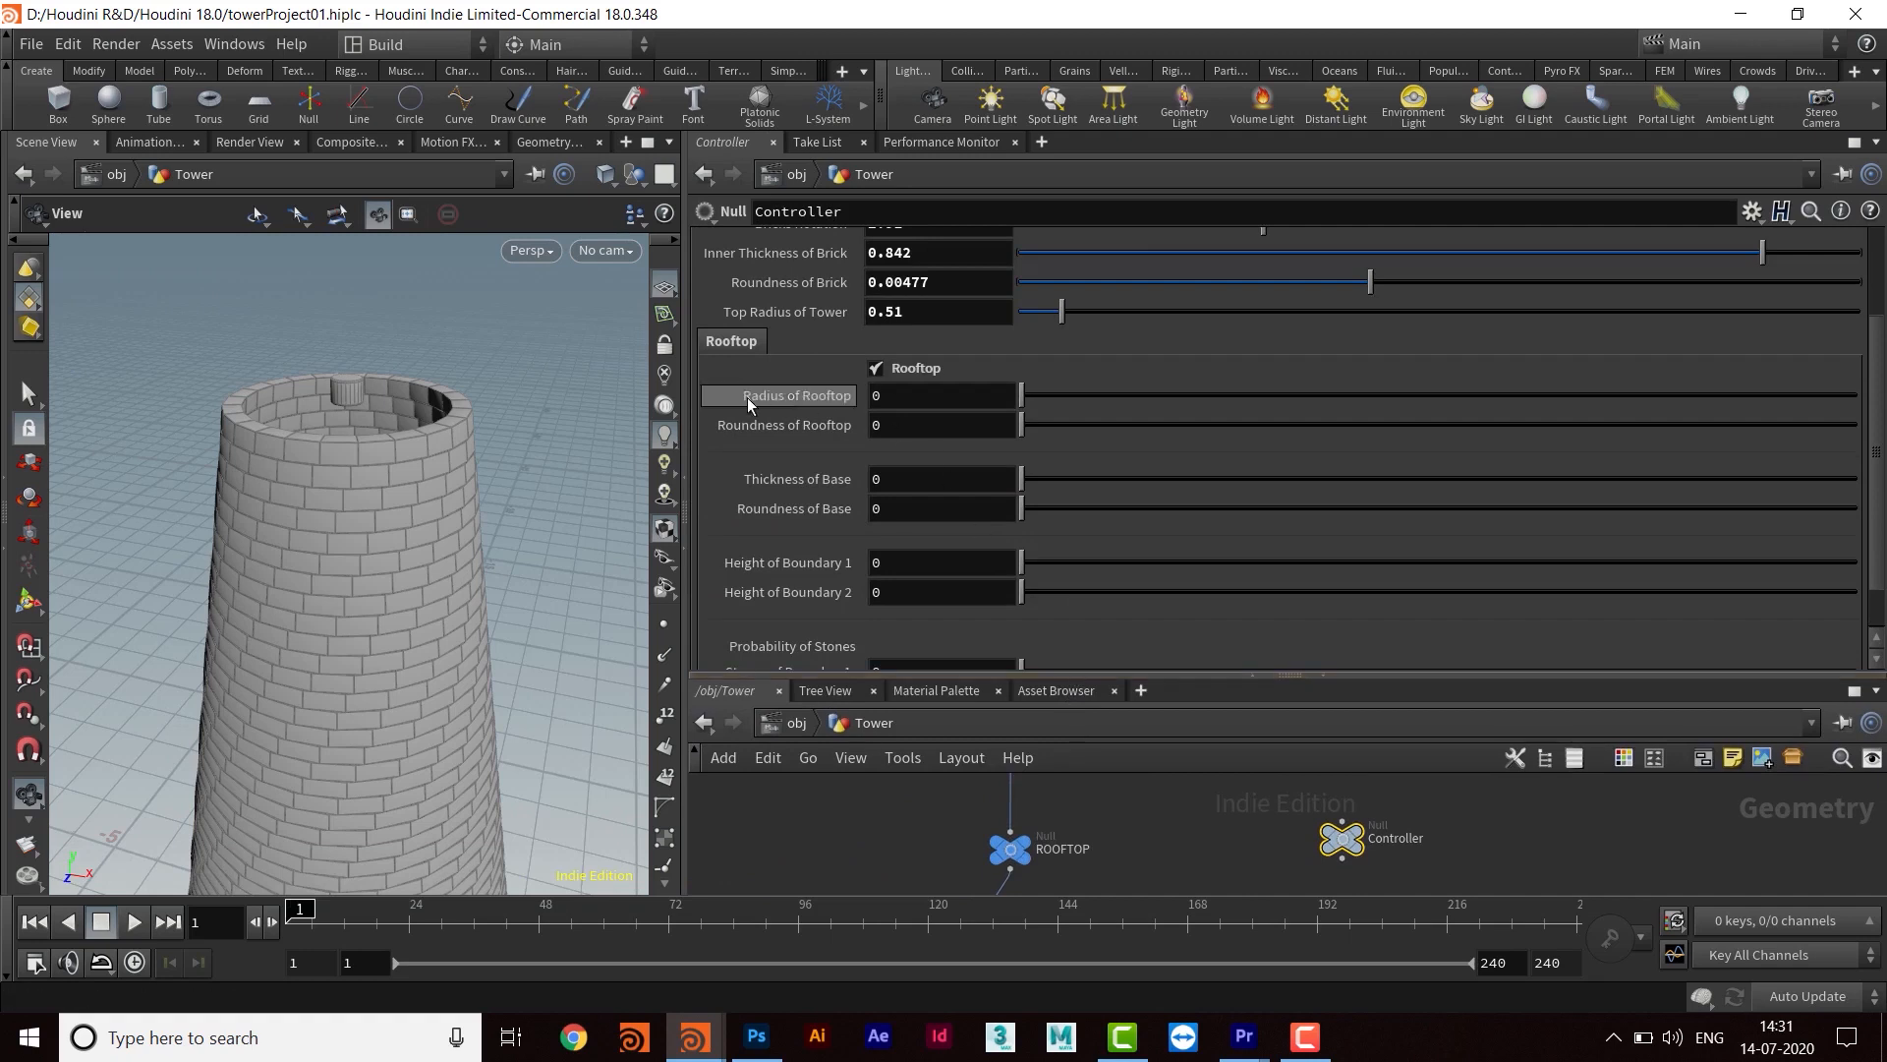
pyautogui.click(826, 401)
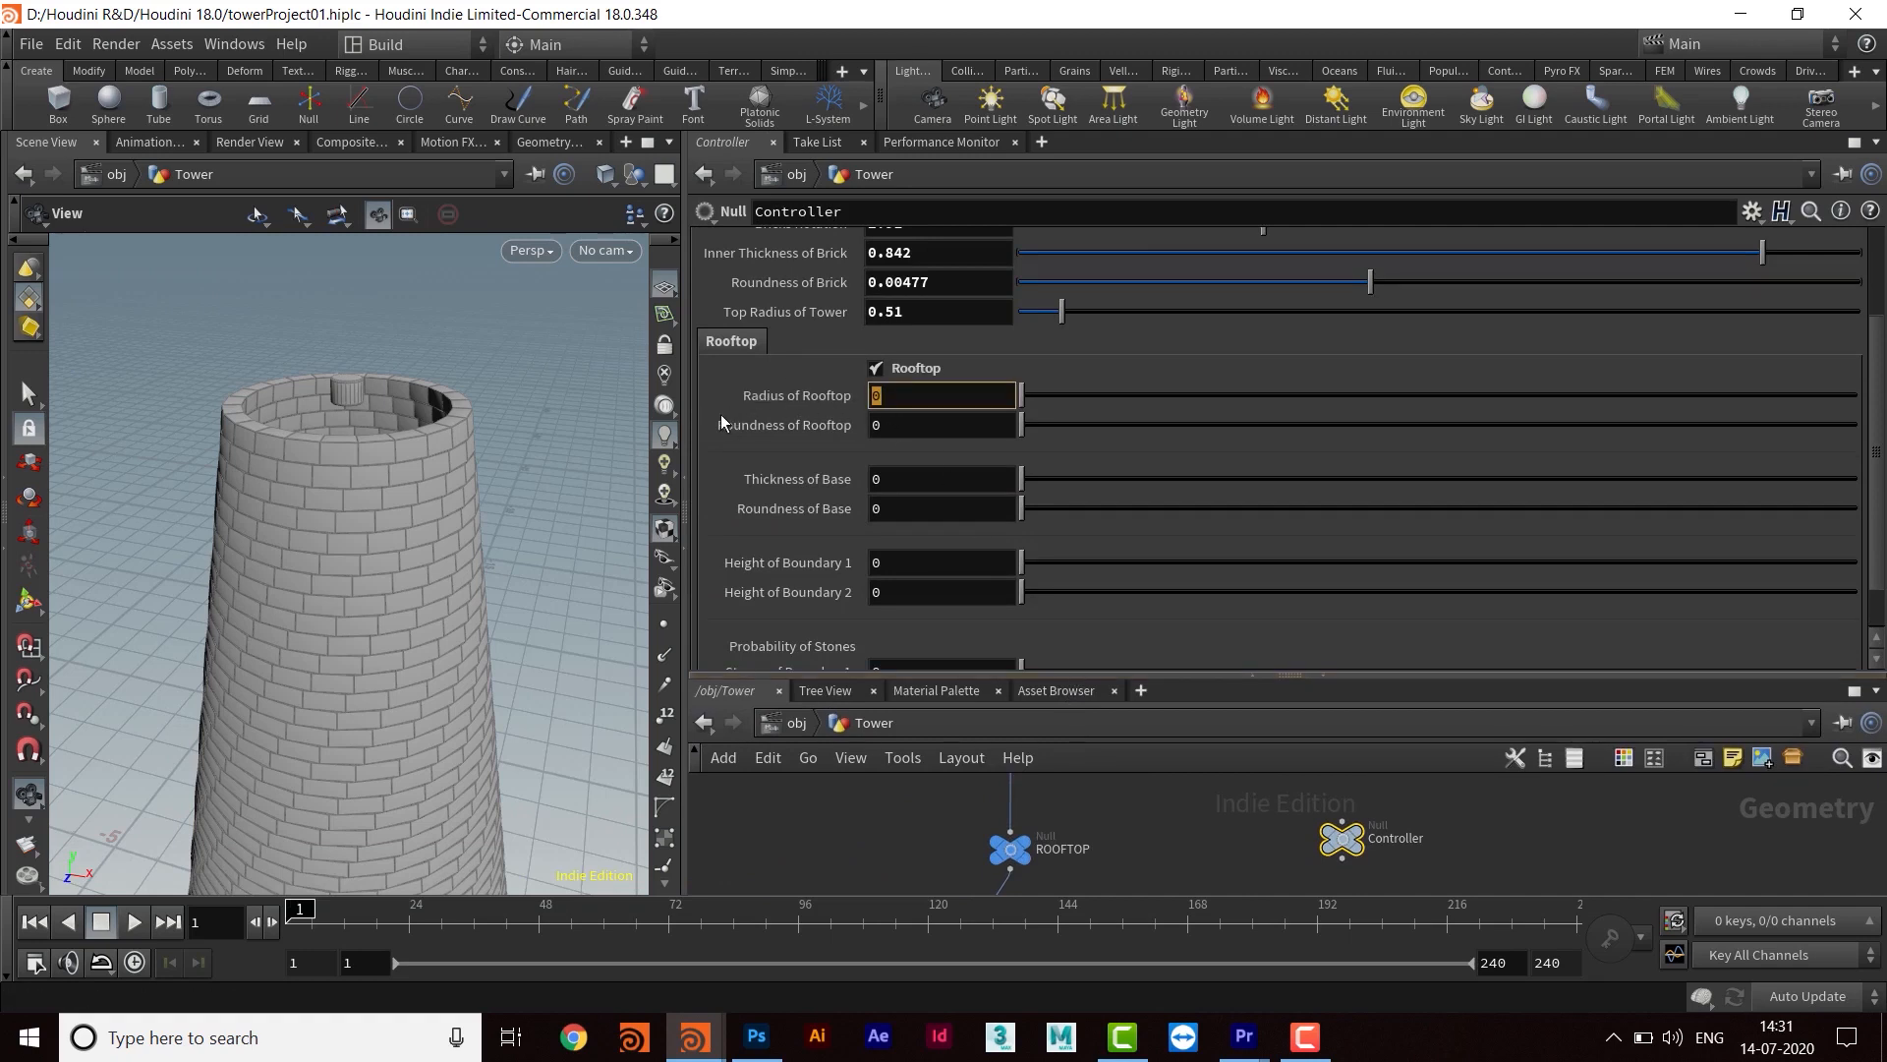
pyautogui.write('3')
pyautogui.press('Return')
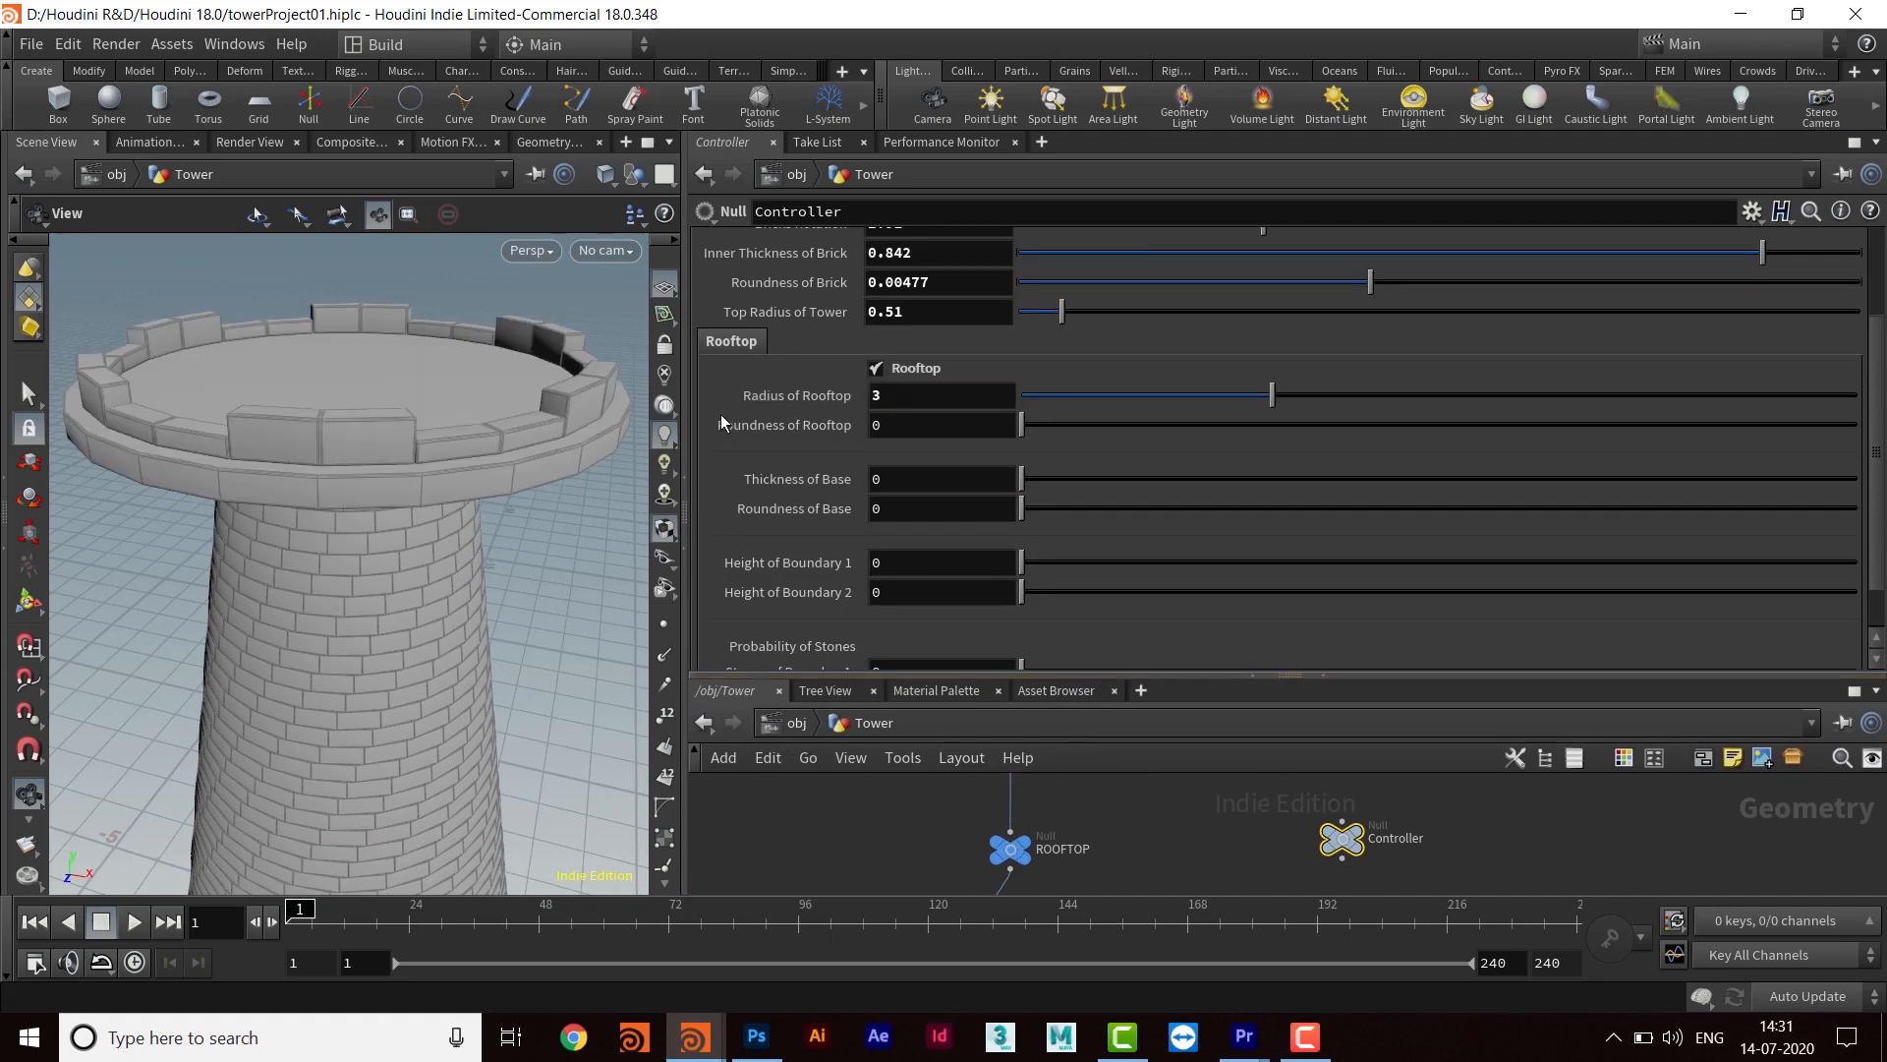
pyautogui.click(775, 400)
pyautogui.write('2')
pyautogui.press('Return')
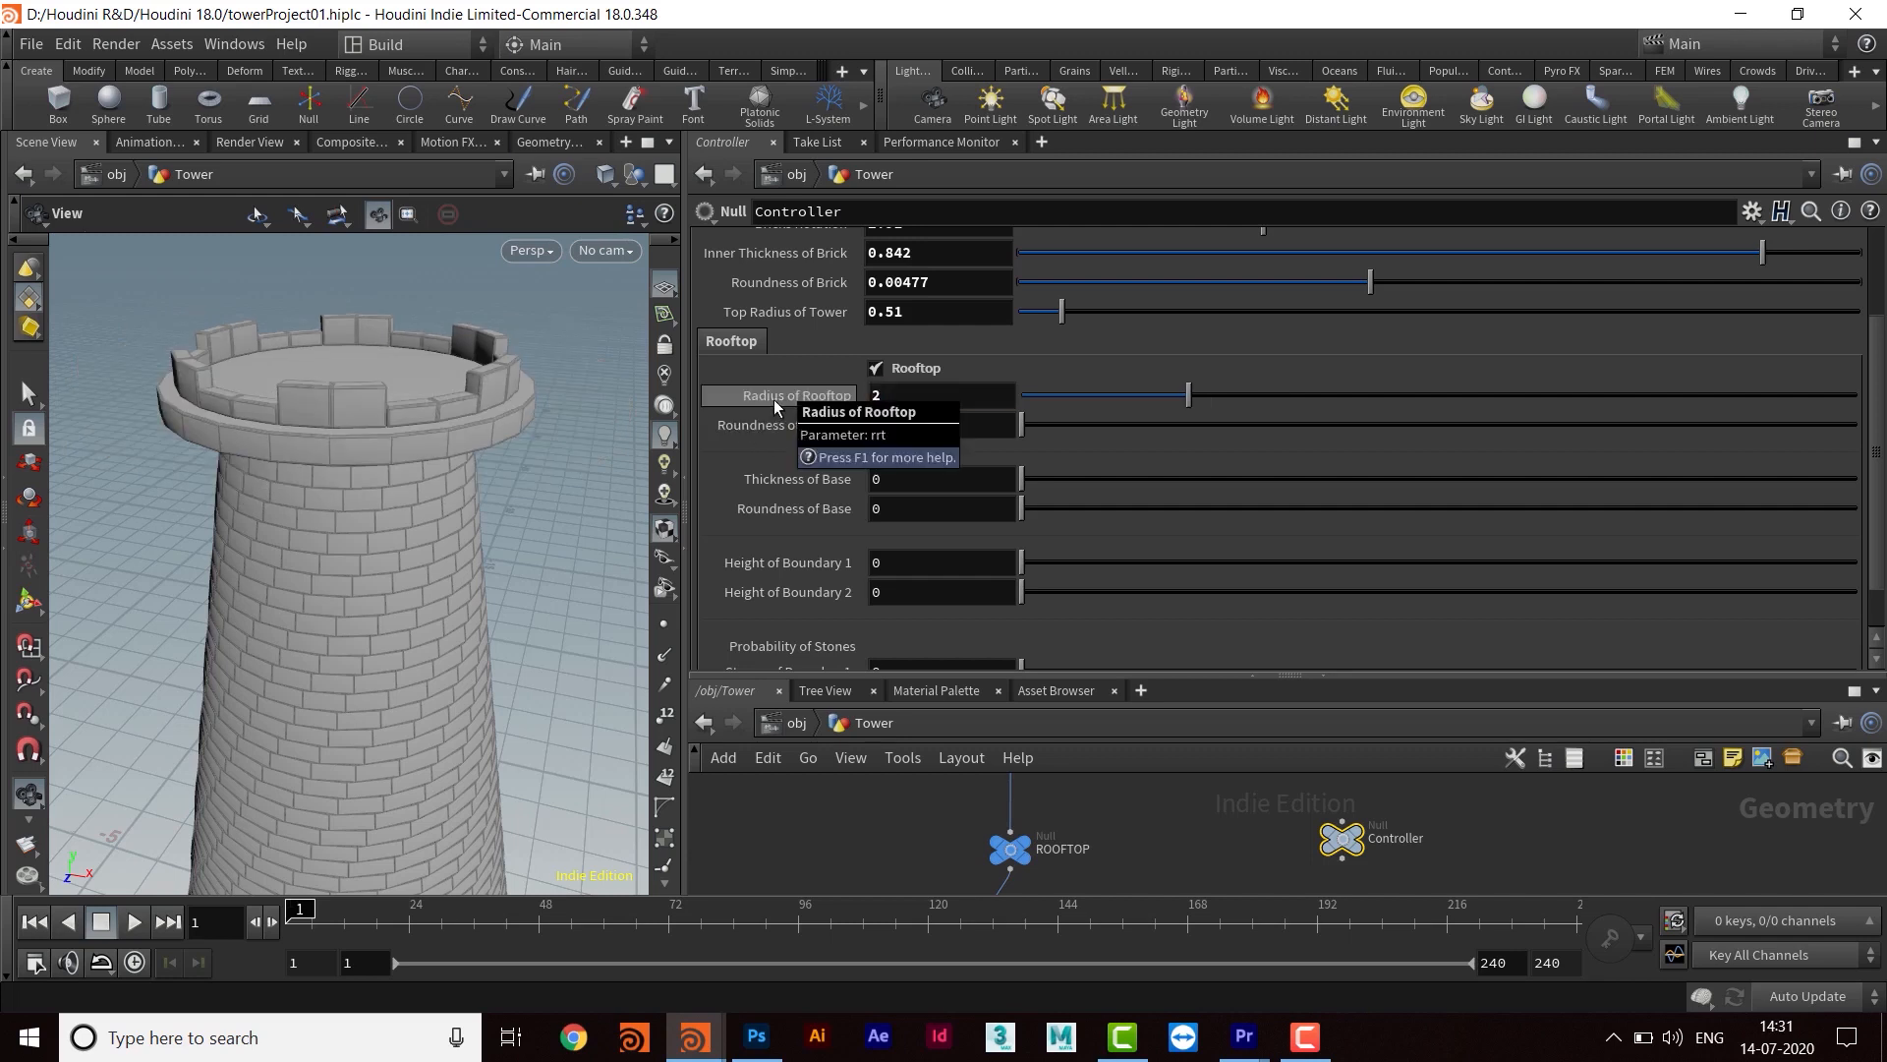
# Try a Radius of Rooftop of 1 and inspect how the rooftop sits on the tower
pyautogui.moveTo(389, 405); pyautogui.dragTo(440, 398)
pyautogui.click(831, 396)
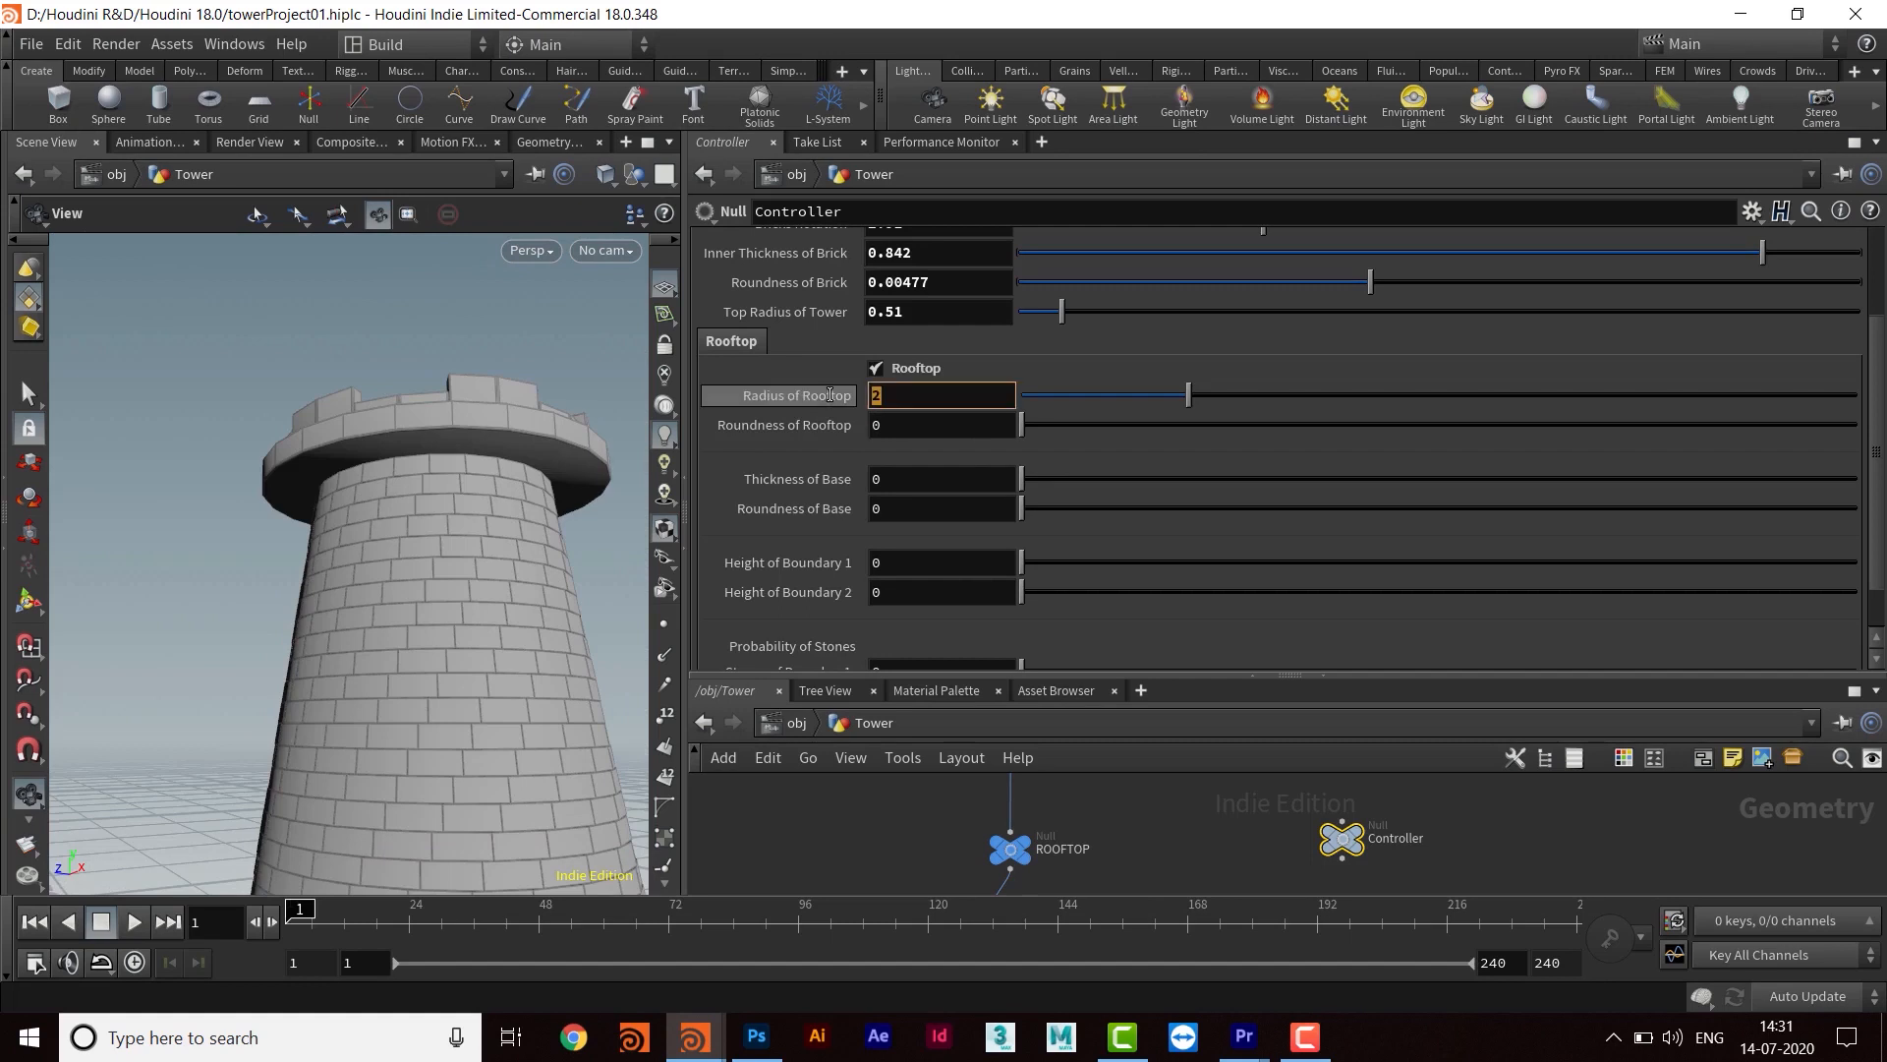
pyautogui.write('1')
pyautogui.press('Return')
pyautogui.moveTo(421, 428); pyautogui.dragTo(502, 549)
pyautogui.scroll(8, 429, 555)
pyautogui.scroll(-7, 392, 636)
pyautogui.moveTo(392, 636); pyautogui.dragTo(496, 650)
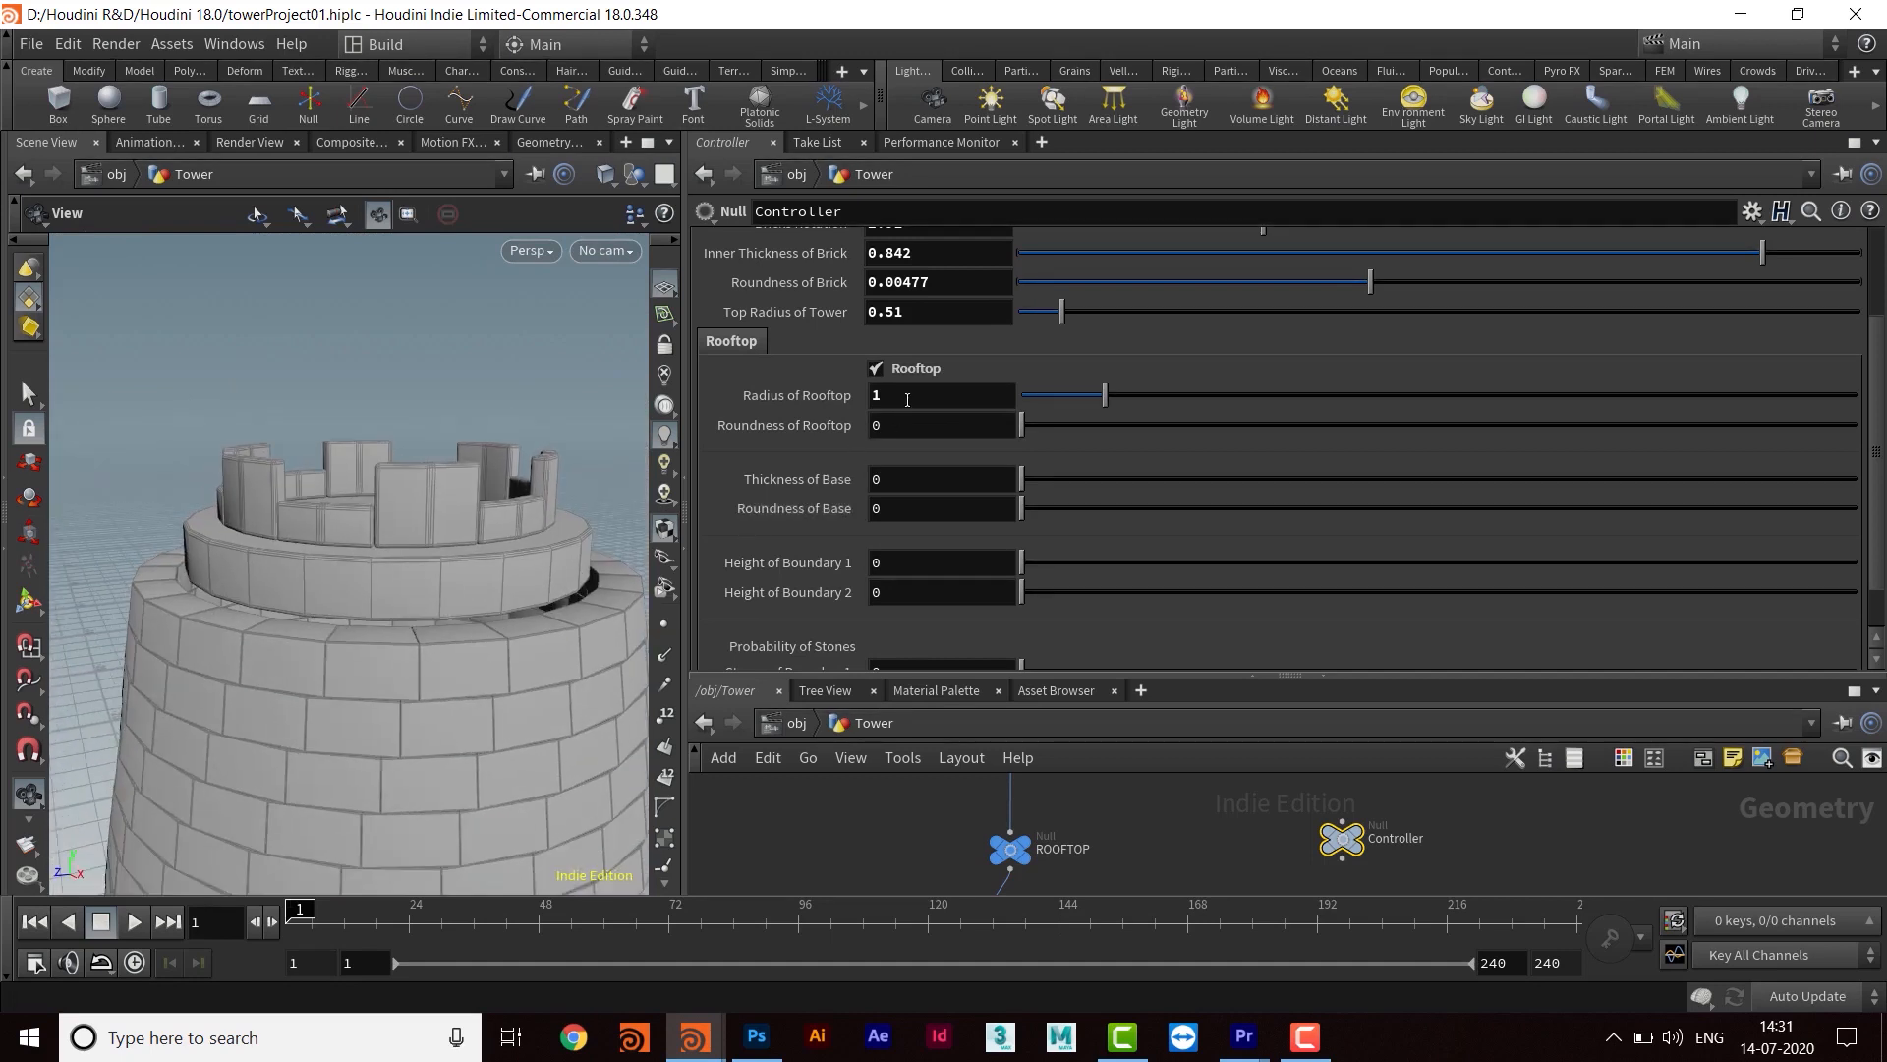
# In the Controller's parameter interface, set the Radius of Rooftop range minimum to 1, lock it, and apply the change
pyautogui.moveTo(1249, 675); pyautogui.dragTo(1248, 568)
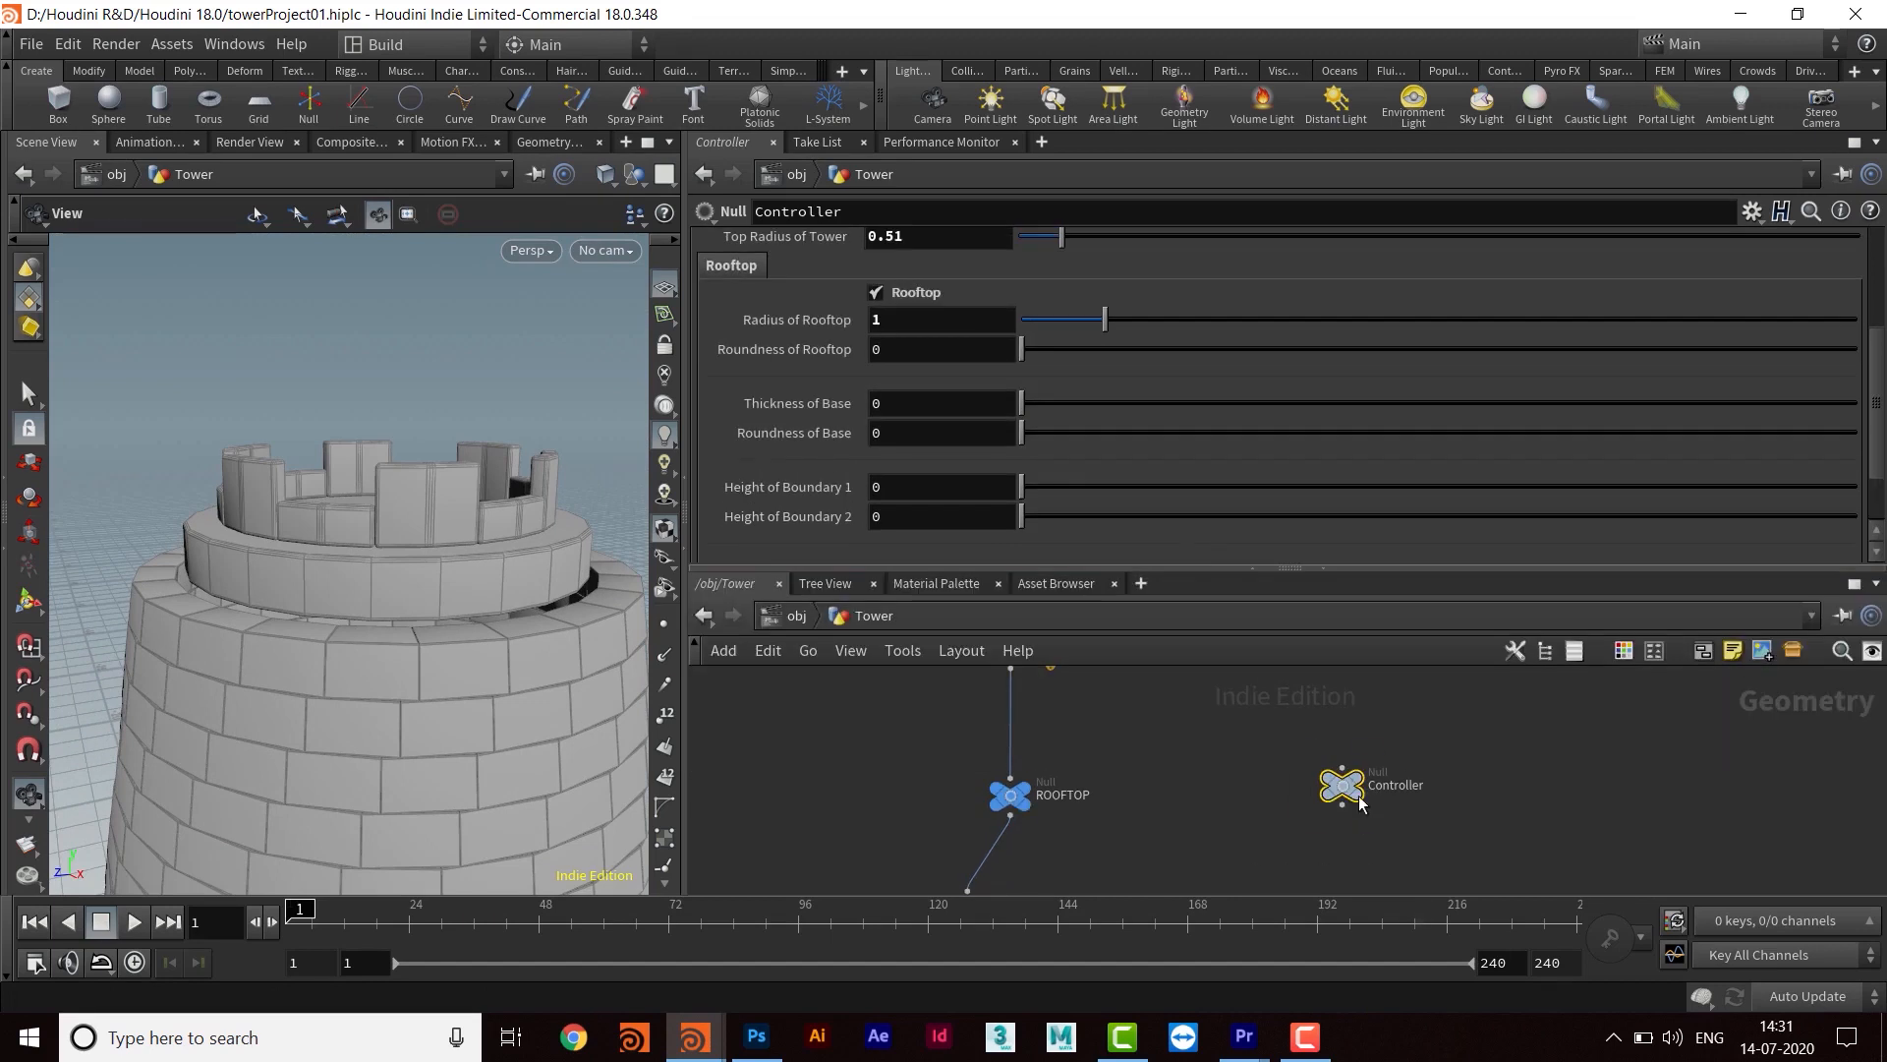
pyautogui.click(1752, 211)
pyautogui.click(1563, 250)
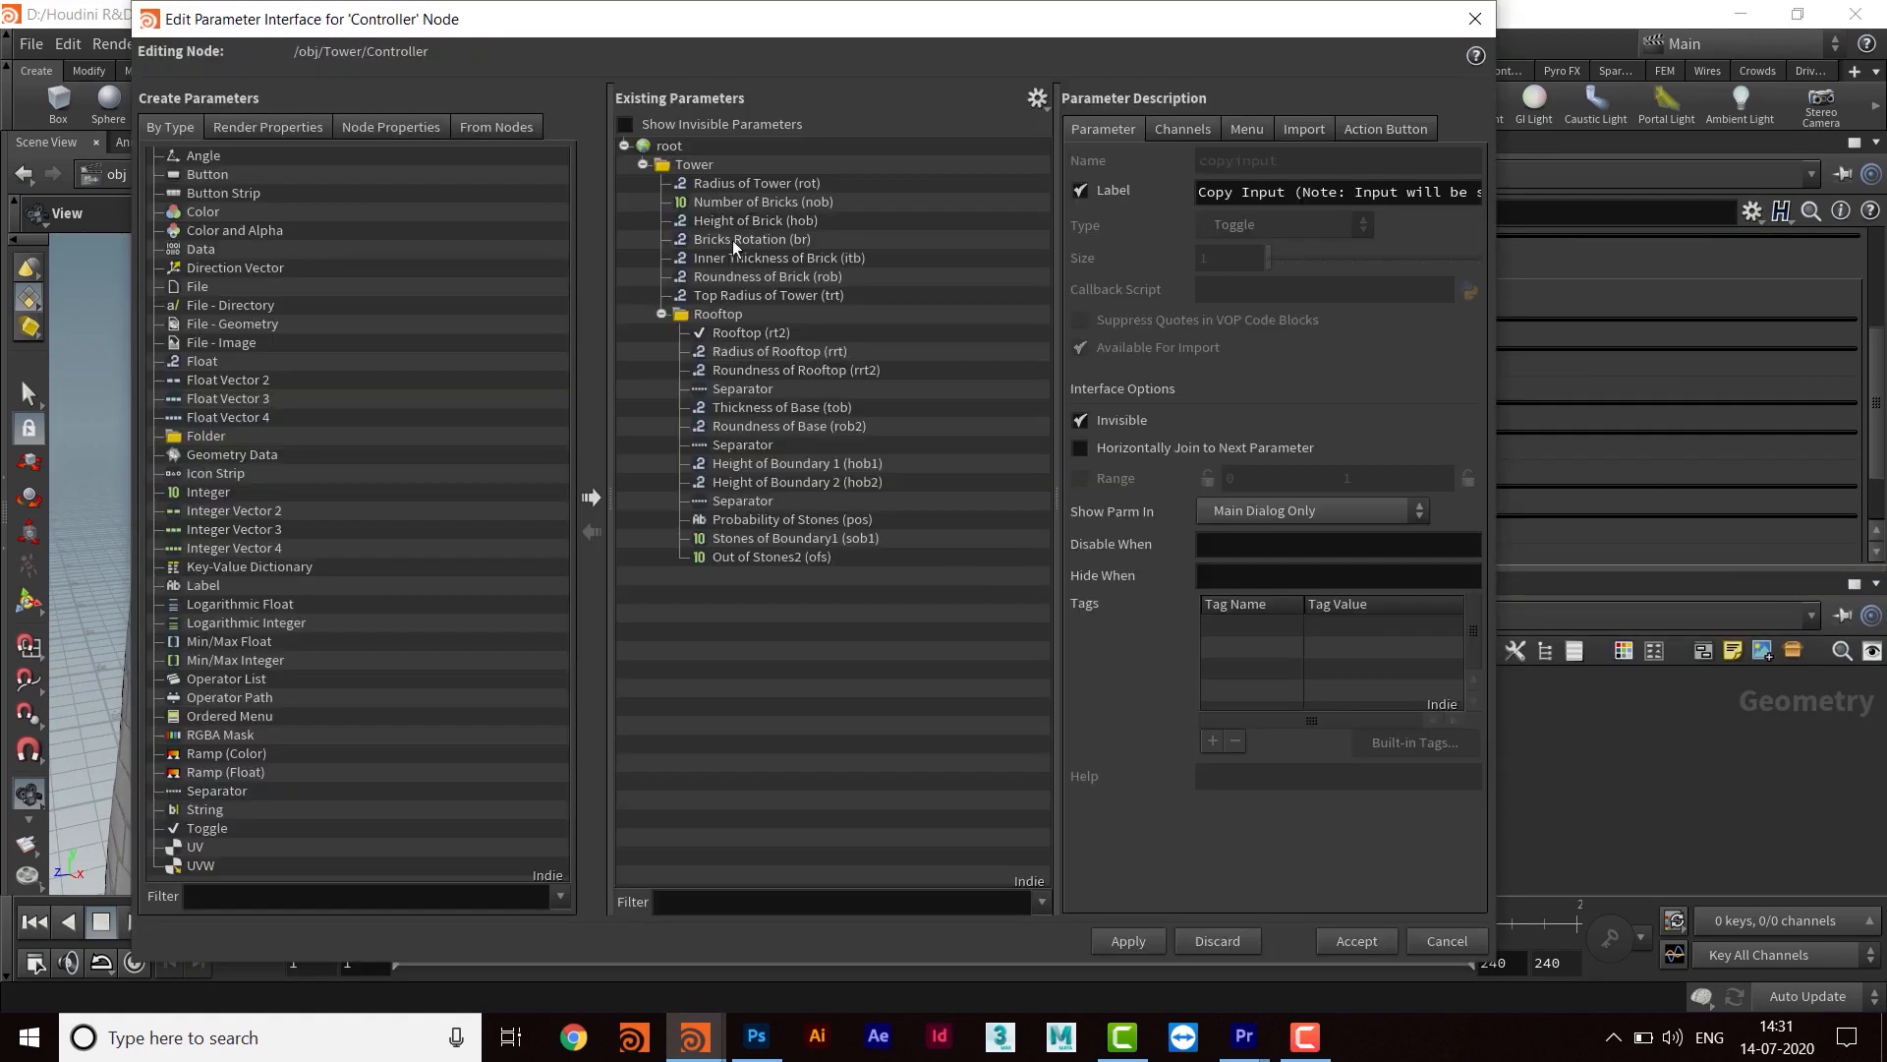
pyautogui.click(740, 351)
pyautogui.write('1')
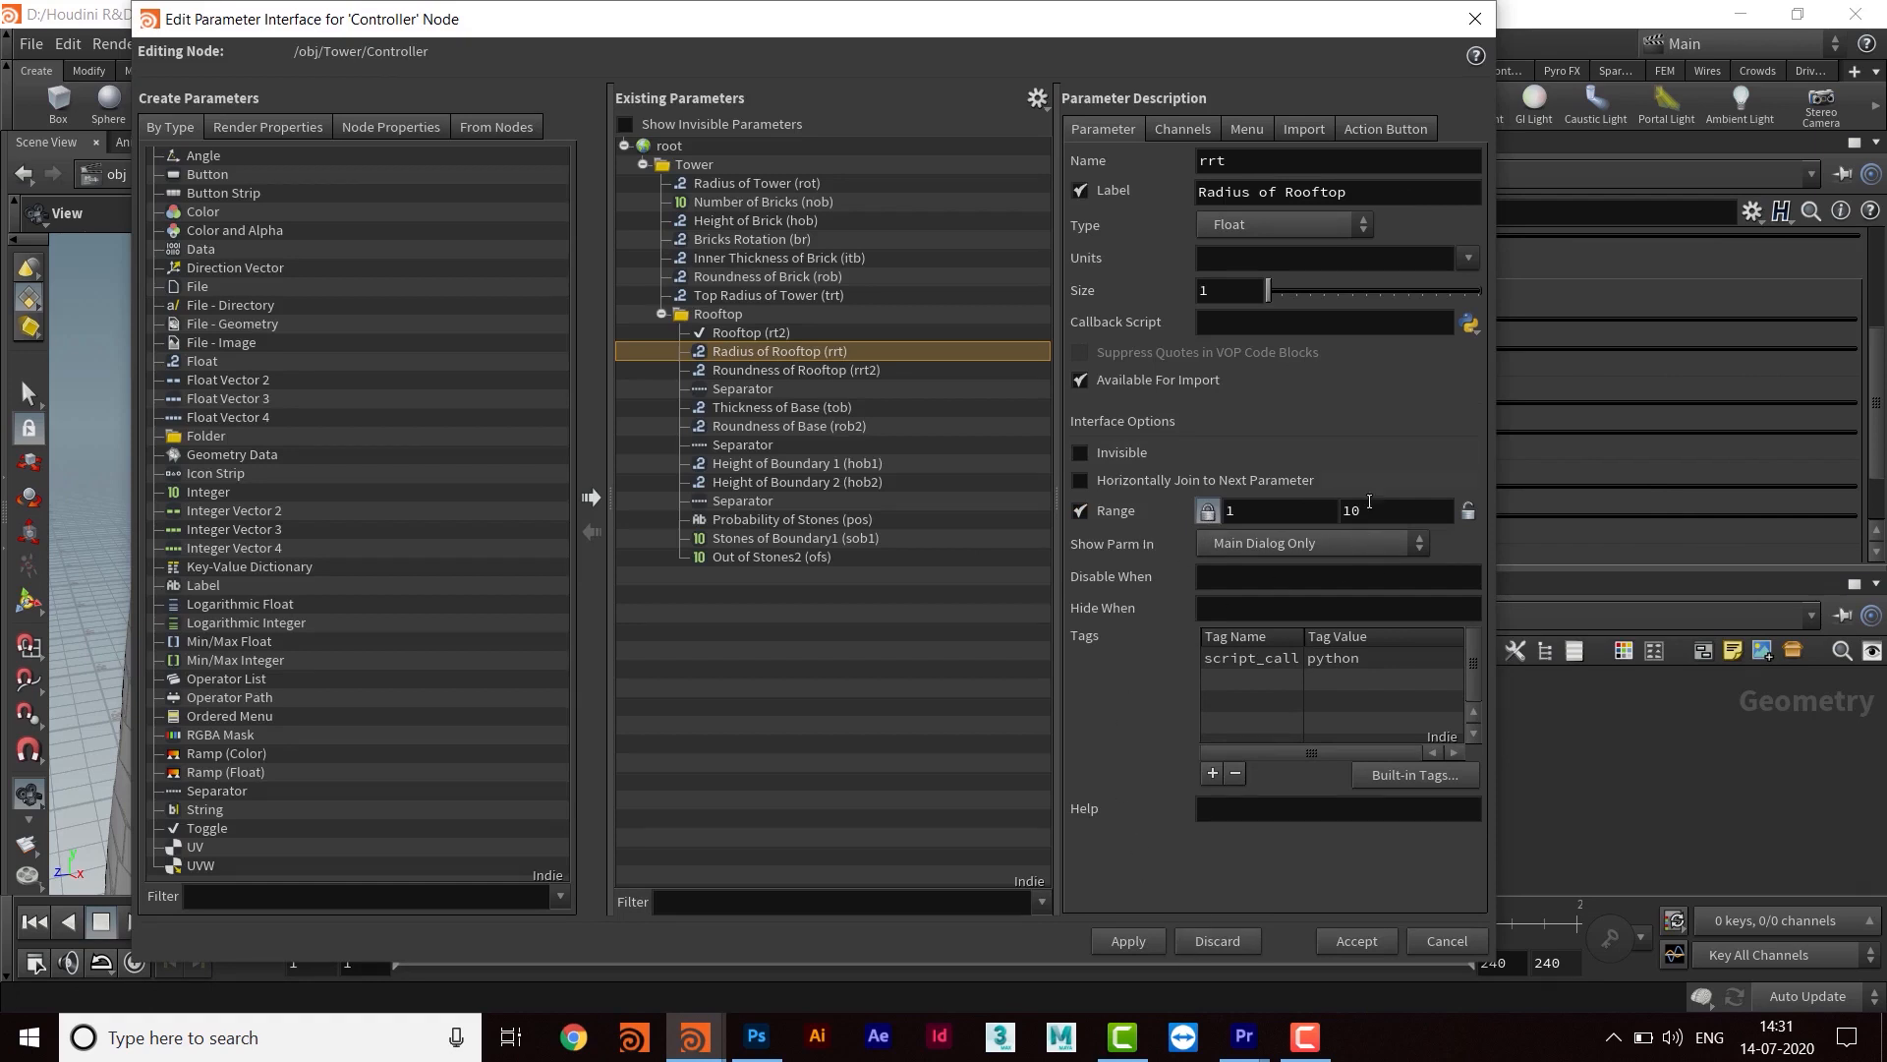
pyautogui.moveTo(1179, 37); pyautogui.dragTo(1005, 887)
pyautogui.click(1173, 943)
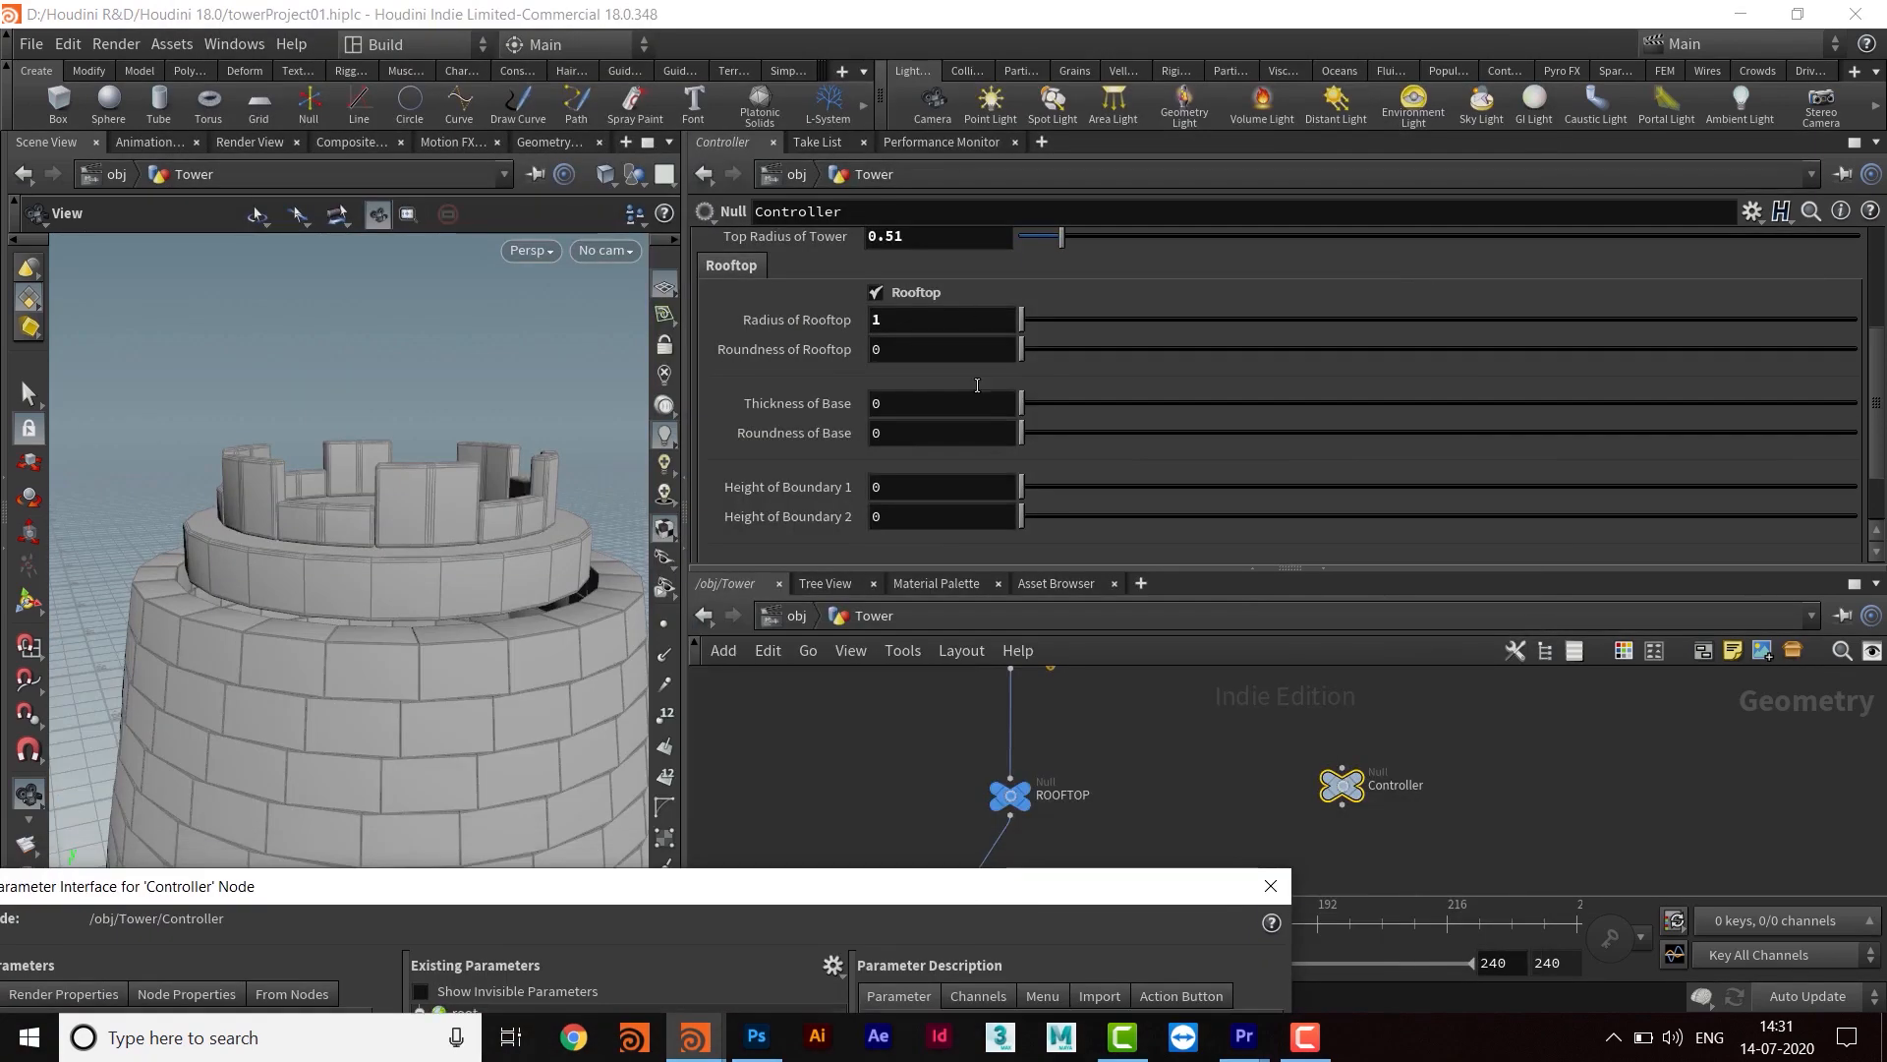
# Try lowering the Radius of Rooftop below its range minimum, and set it to 2
pyautogui.moveTo(1026, 321); pyautogui.dragTo(913, 319)
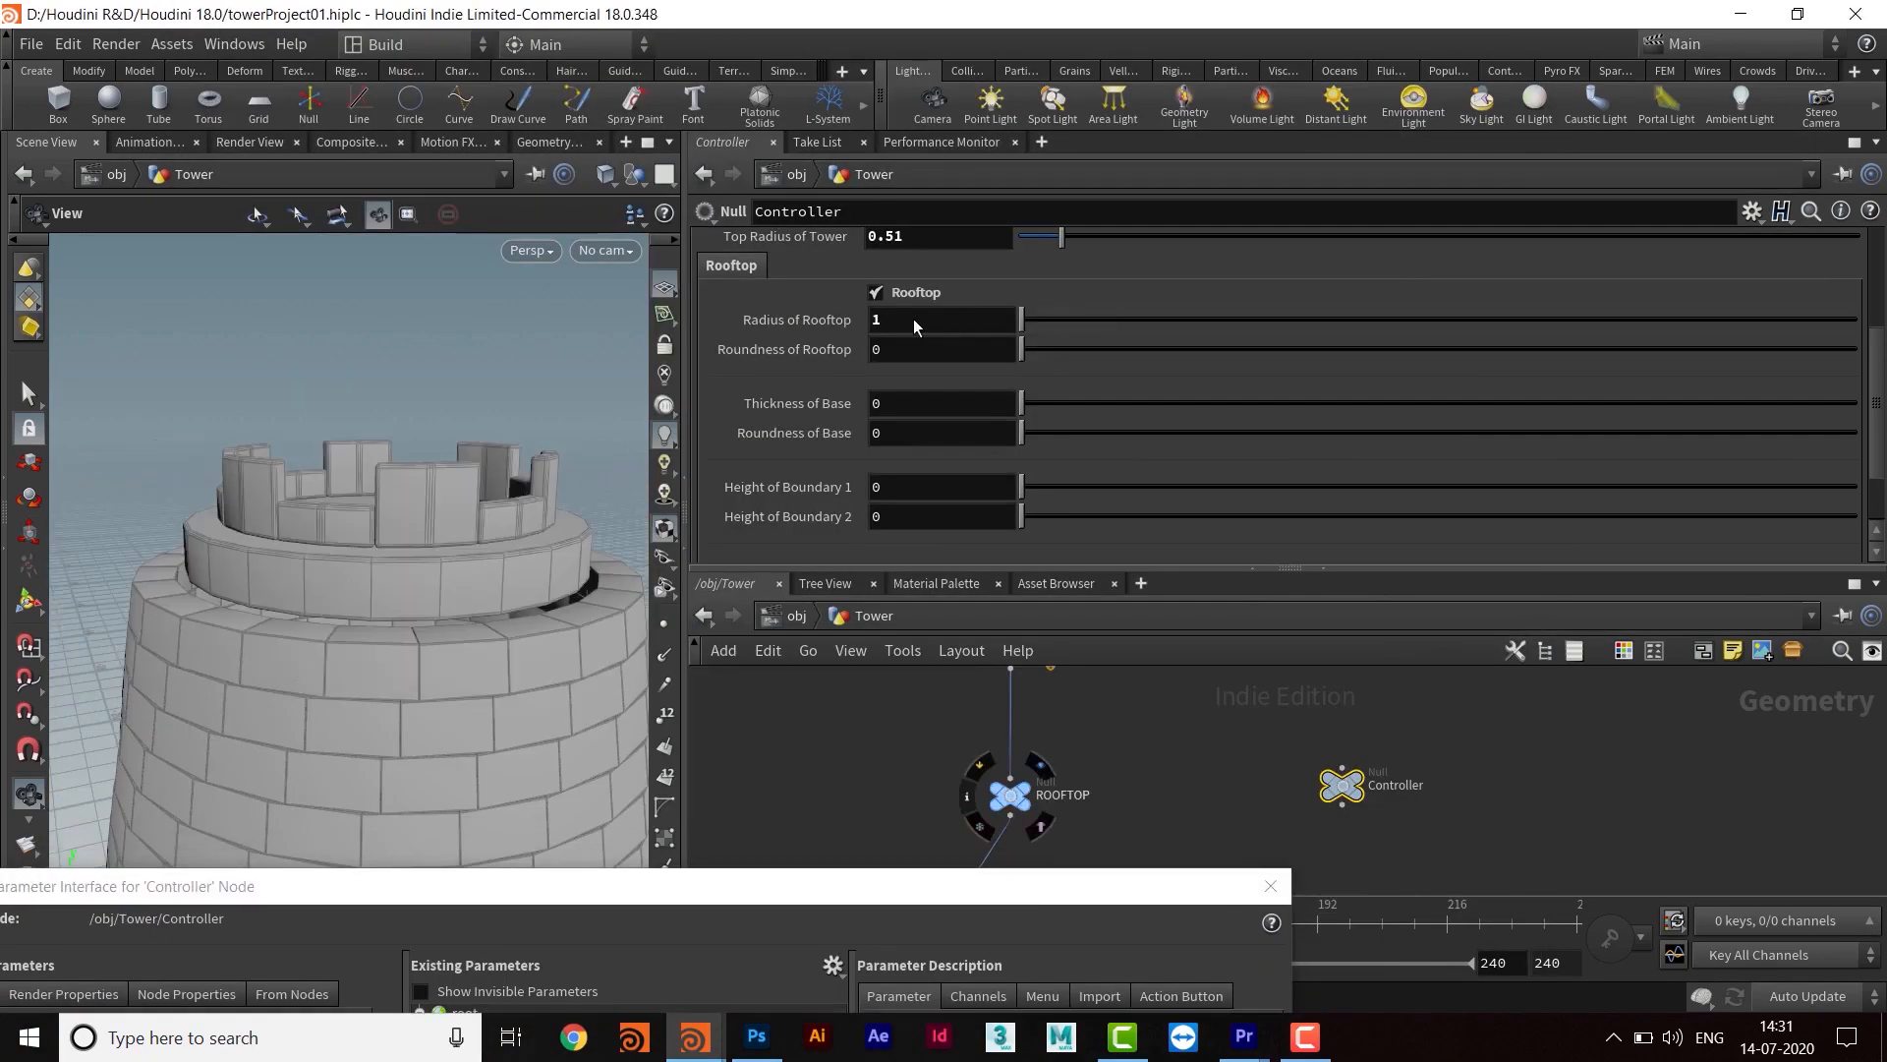
pyautogui.moveTo(417, 560); pyautogui.dragTo(437, 582)
pyautogui.moveTo(899, 319); pyautogui.dragTo(799, 308)
pyautogui.write('2')
pyautogui.press('Return')
# Inspect the resized rooftop and its boundary stones on the tower from several angles
pyautogui.moveTo(281, 570); pyautogui.dragTo(447, 522)
pyautogui.moveTo(323, 637); pyautogui.dragTo(521, 625)
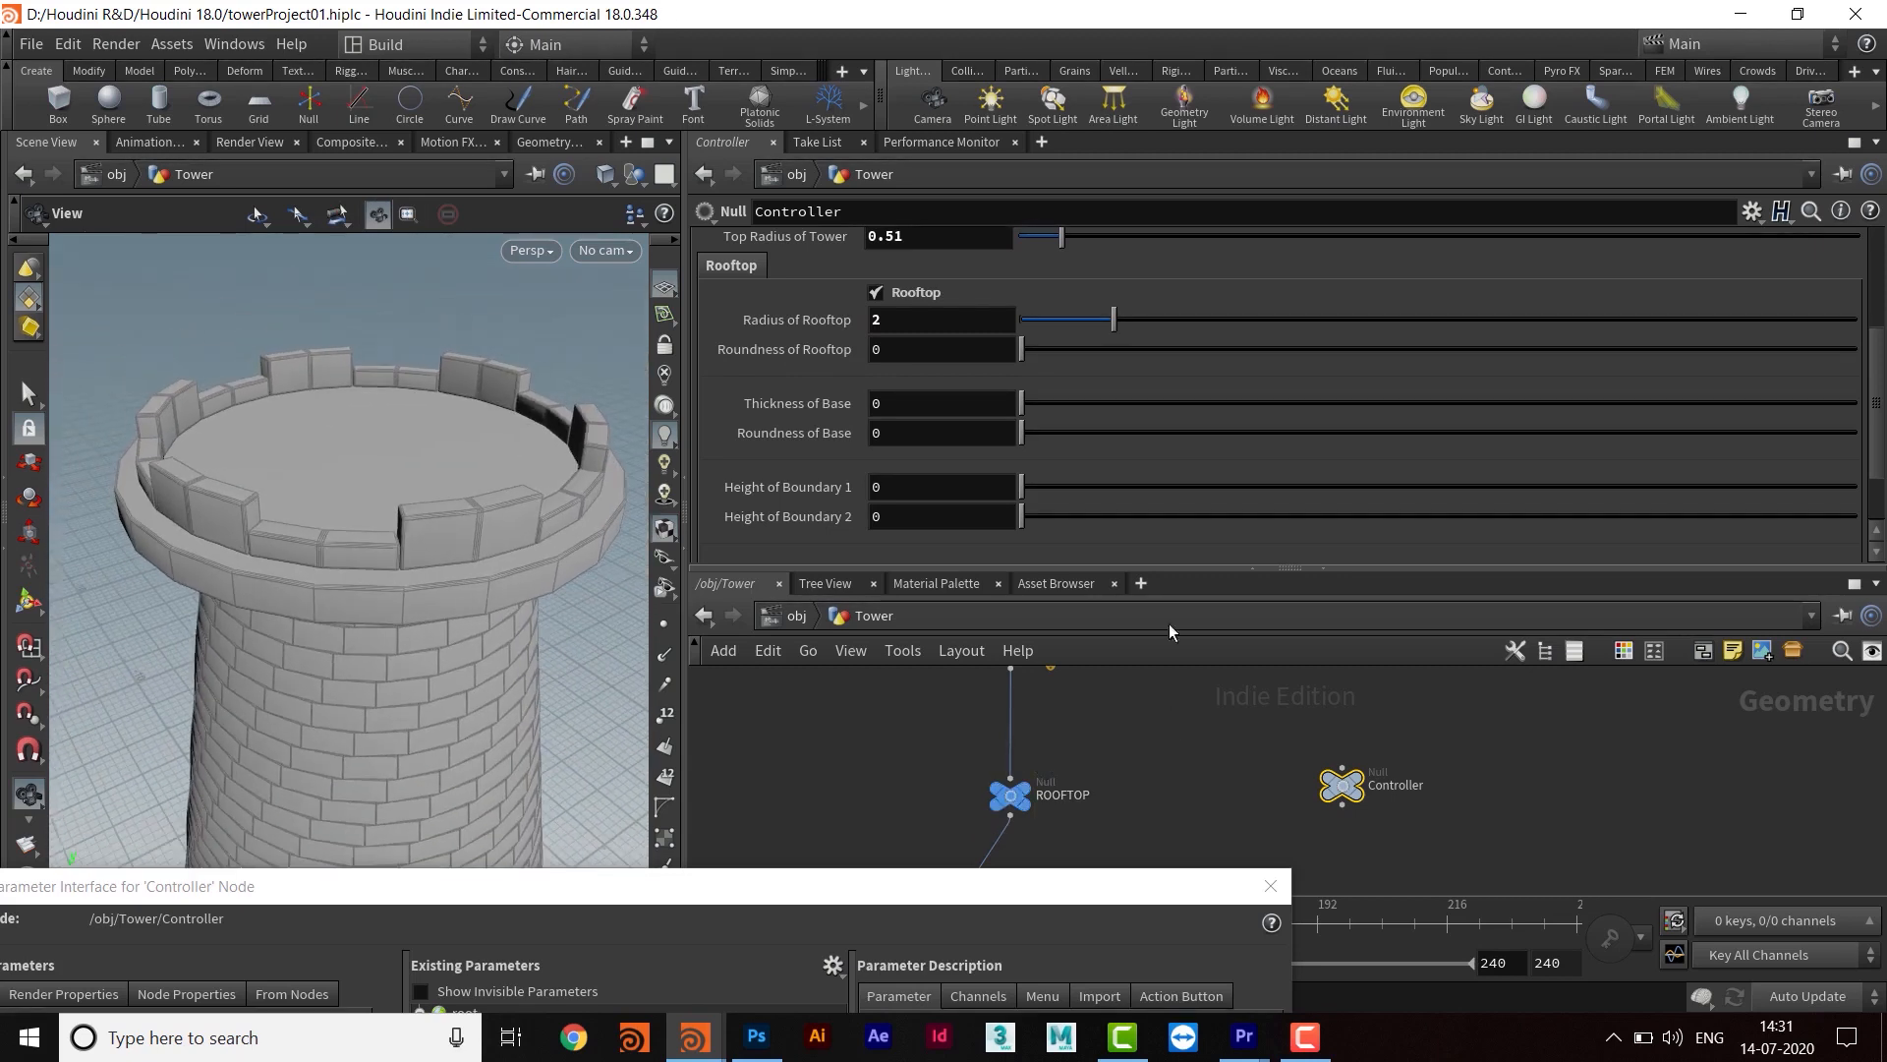
pyautogui.moveTo(1165, 574); pyautogui.dragTo(1170, 552)
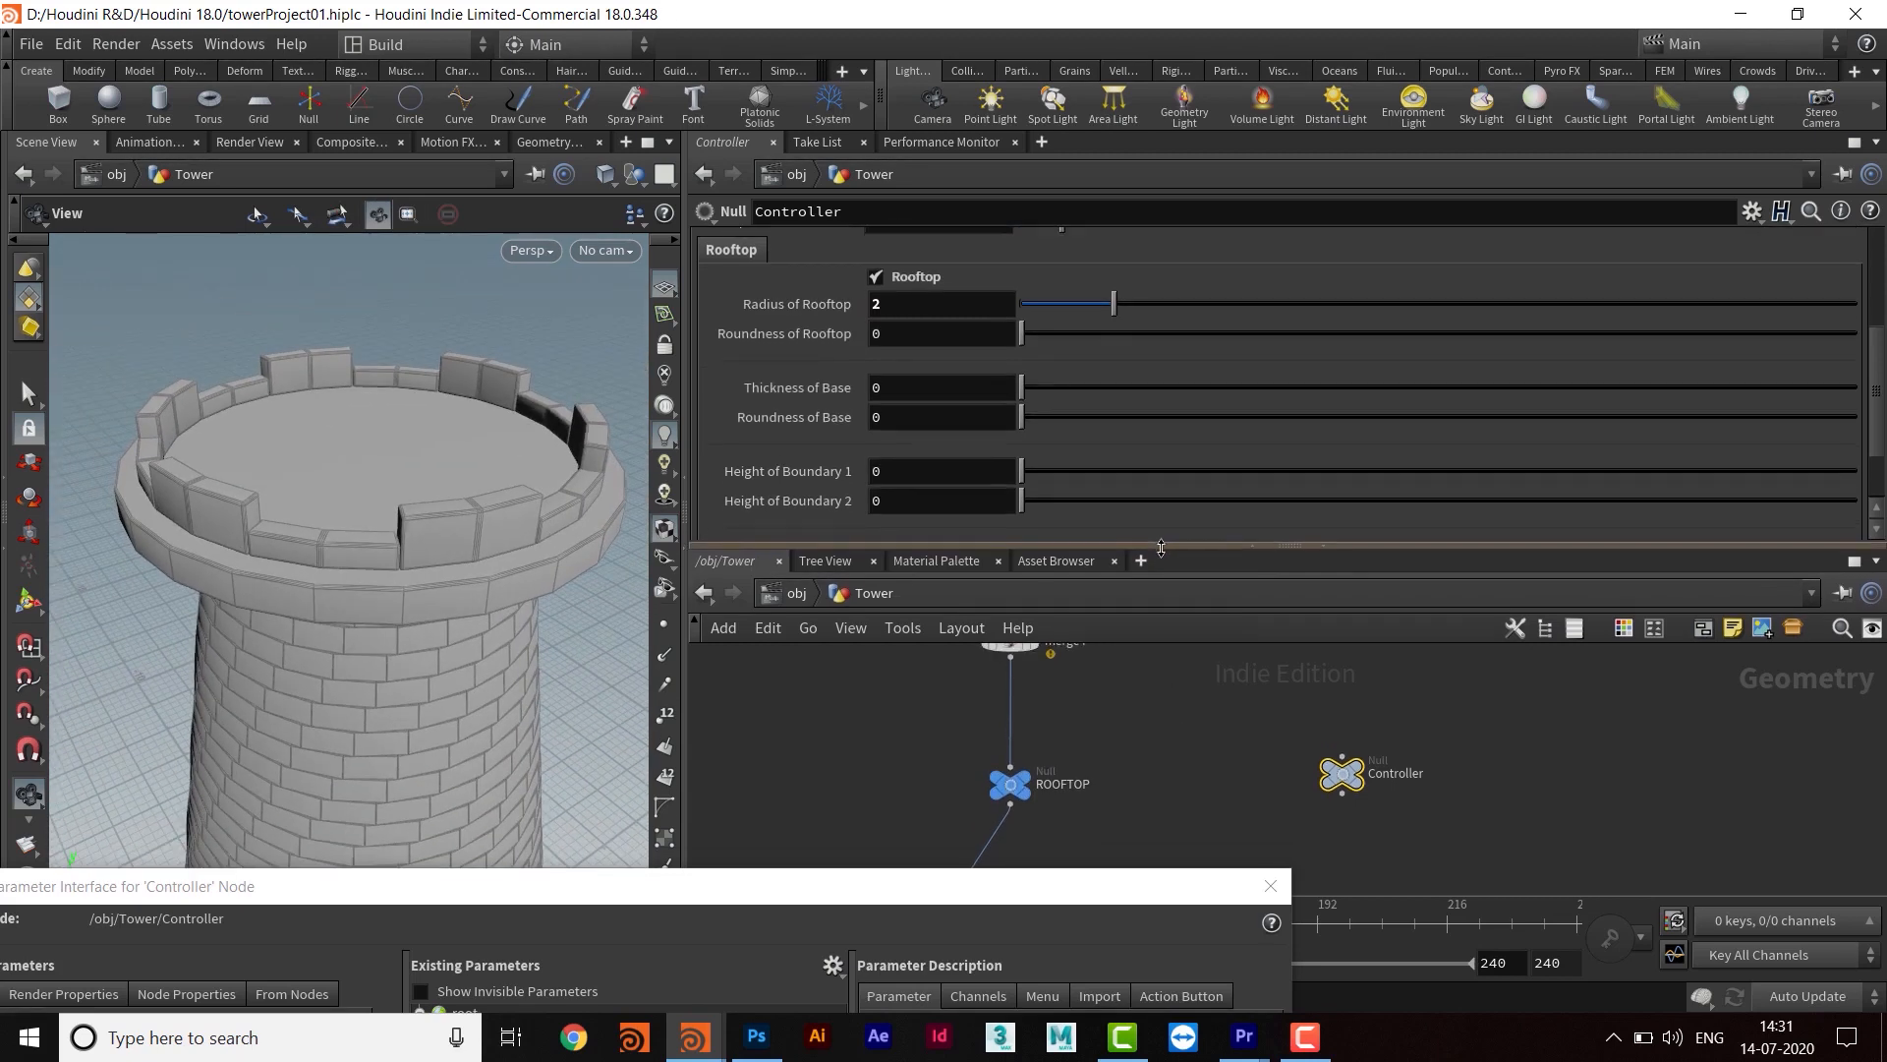
pyautogui.moveTo(1246, 814); pyautogui.dragTo(1234, 825, button='middle')
pyautogui.moveTo(415, 476); pyautogui.dragTo(379, 535)
pyautogui.moveTo(379, 535); pyautogui.dragTo(488, 527, button='right')
pyautogui.moveTo(489, 527); pyautogui.dragTo(547, 593)
pyautogui.moveTo(548, 593); pyautogui.dragTo(453, 539, button='right')
pyautogui.moveTo(452, 539)
pyautogui.mouseDown(button='middle')
pyautogui.moveTo(496, 555)
pyautogui.moveTo(480, 548)
pyautogui.mouseUp(button='middle')
# In the Controller's parameter interface, set the Roundness of Rooftop range minimum to 6, lock it, and apply the change
pyautogui.moveTo(1240, 776)
pyautogui.mouseDown(button='middle')
pyautogui.moveTo(1154, 760)
pyautogui.moveTo(1250, 789)
pyautogui.mouseUp(button='middle')
pyautogui.scroll(3, 1335, 787)
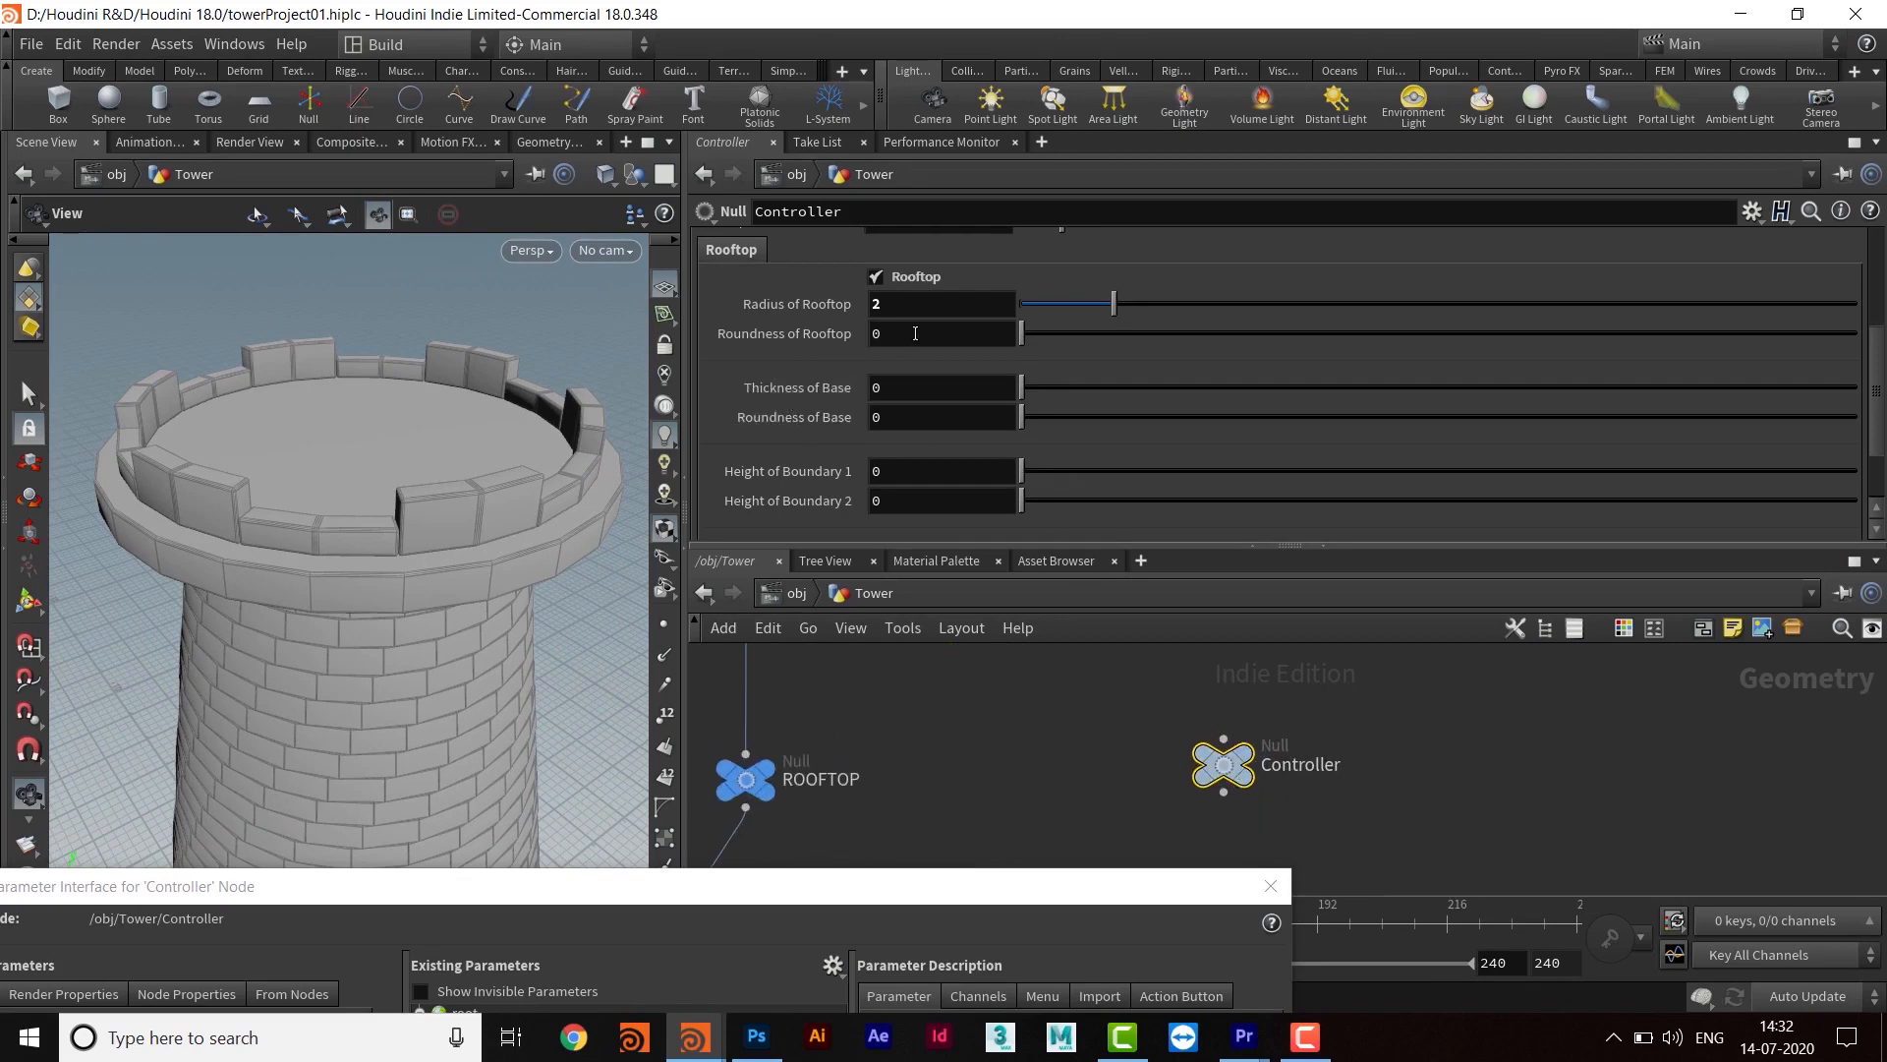
pyautogui.moveTo(685, 898); pyautogui.dragTo(875, 162)
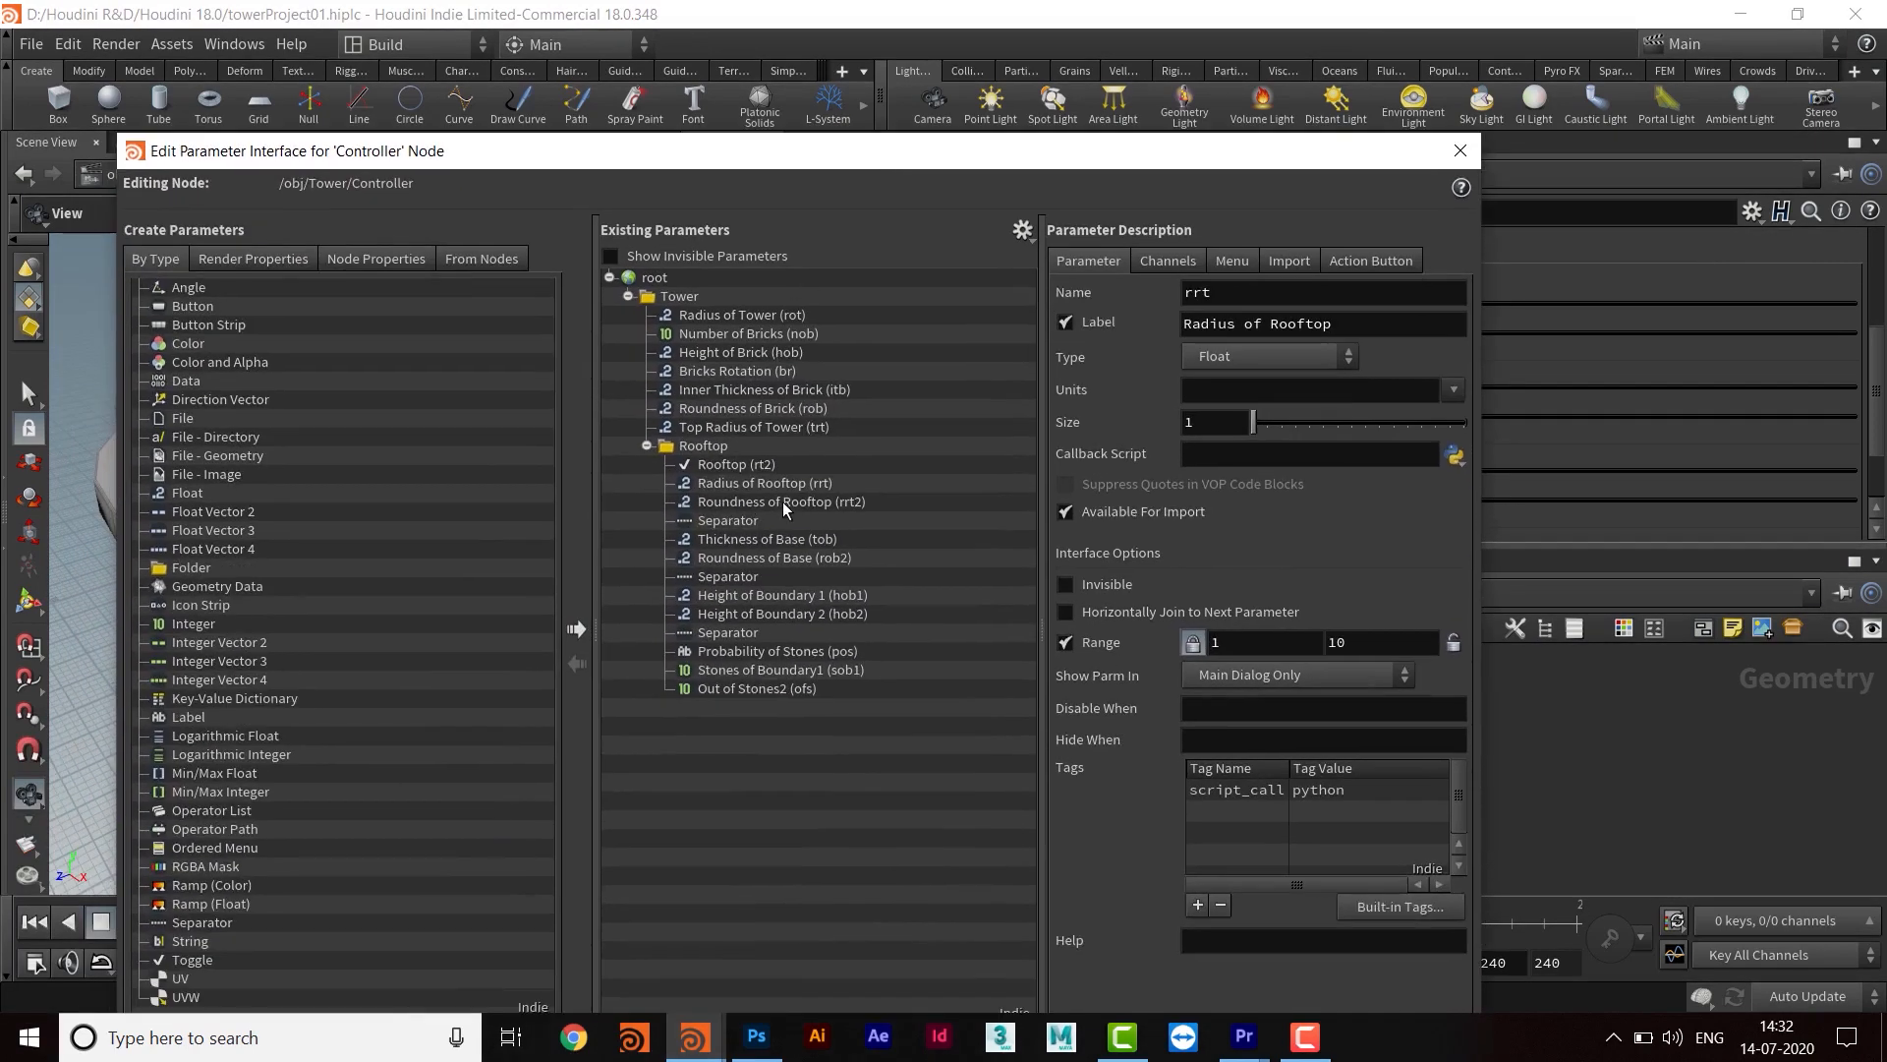
pyautogui.click(739, 502)
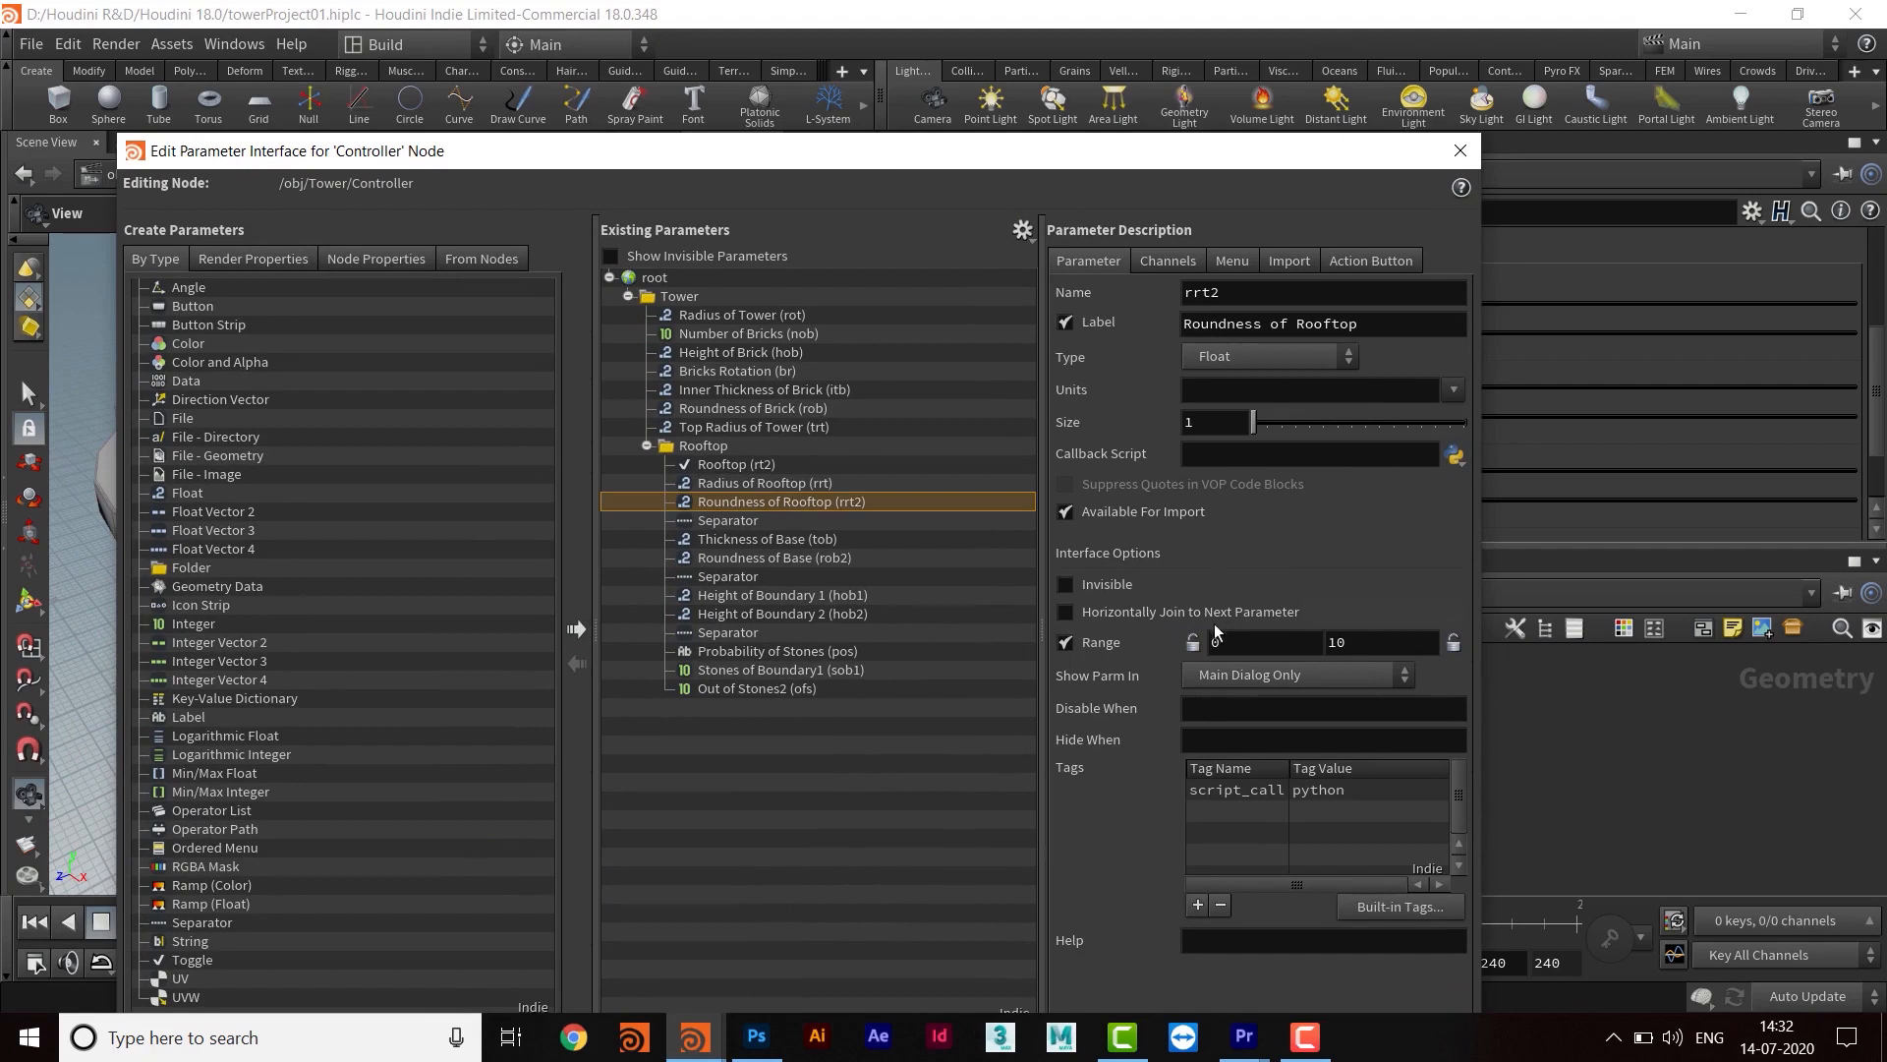
pyautogui.press('BackSpace')
pyautogui.write('6')
pyautogui.moveTo(1070, 151); pyautogui.dragTo(1043, 19)
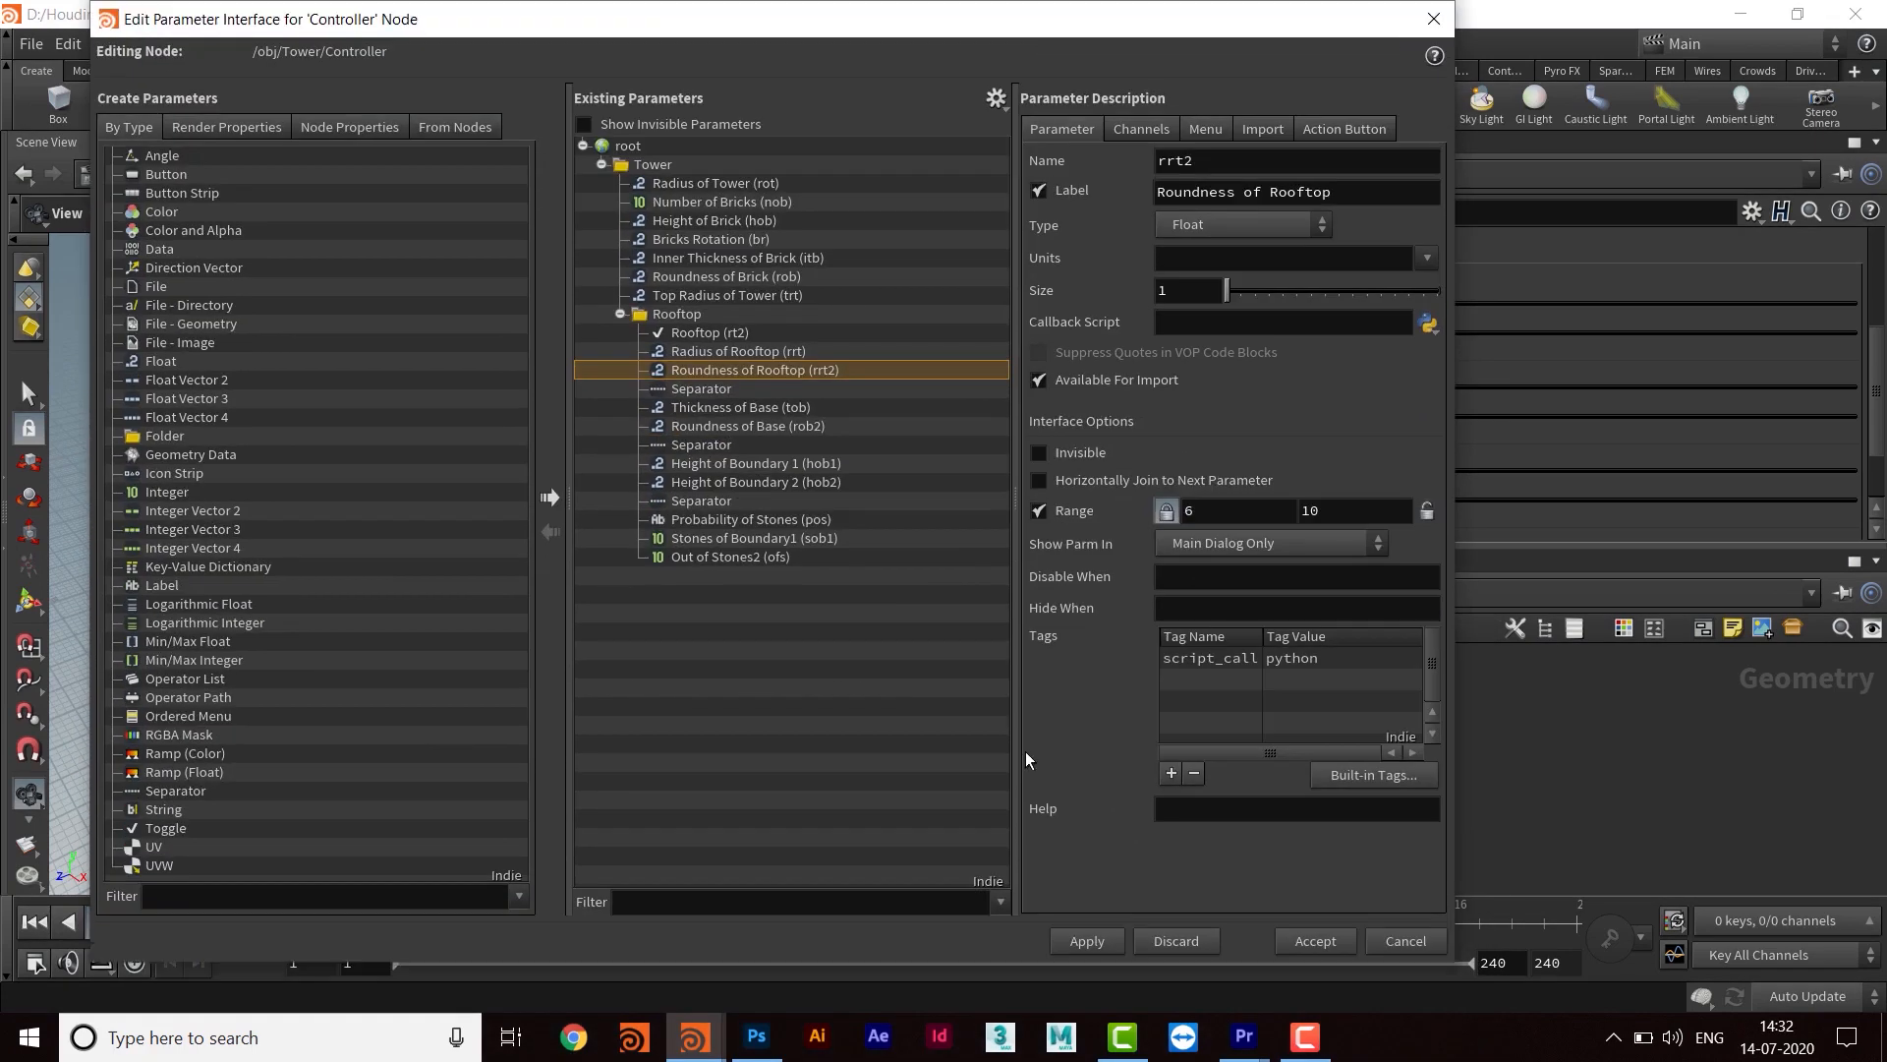
pyautogui.click(1085, 939)
pyautogui.moveTo(1216, 37); pyautogui.dragTo(807, 839)
pyautogui.moveTo(1377, 750); pyautogui.dragTo(1318, 763, button='middle')
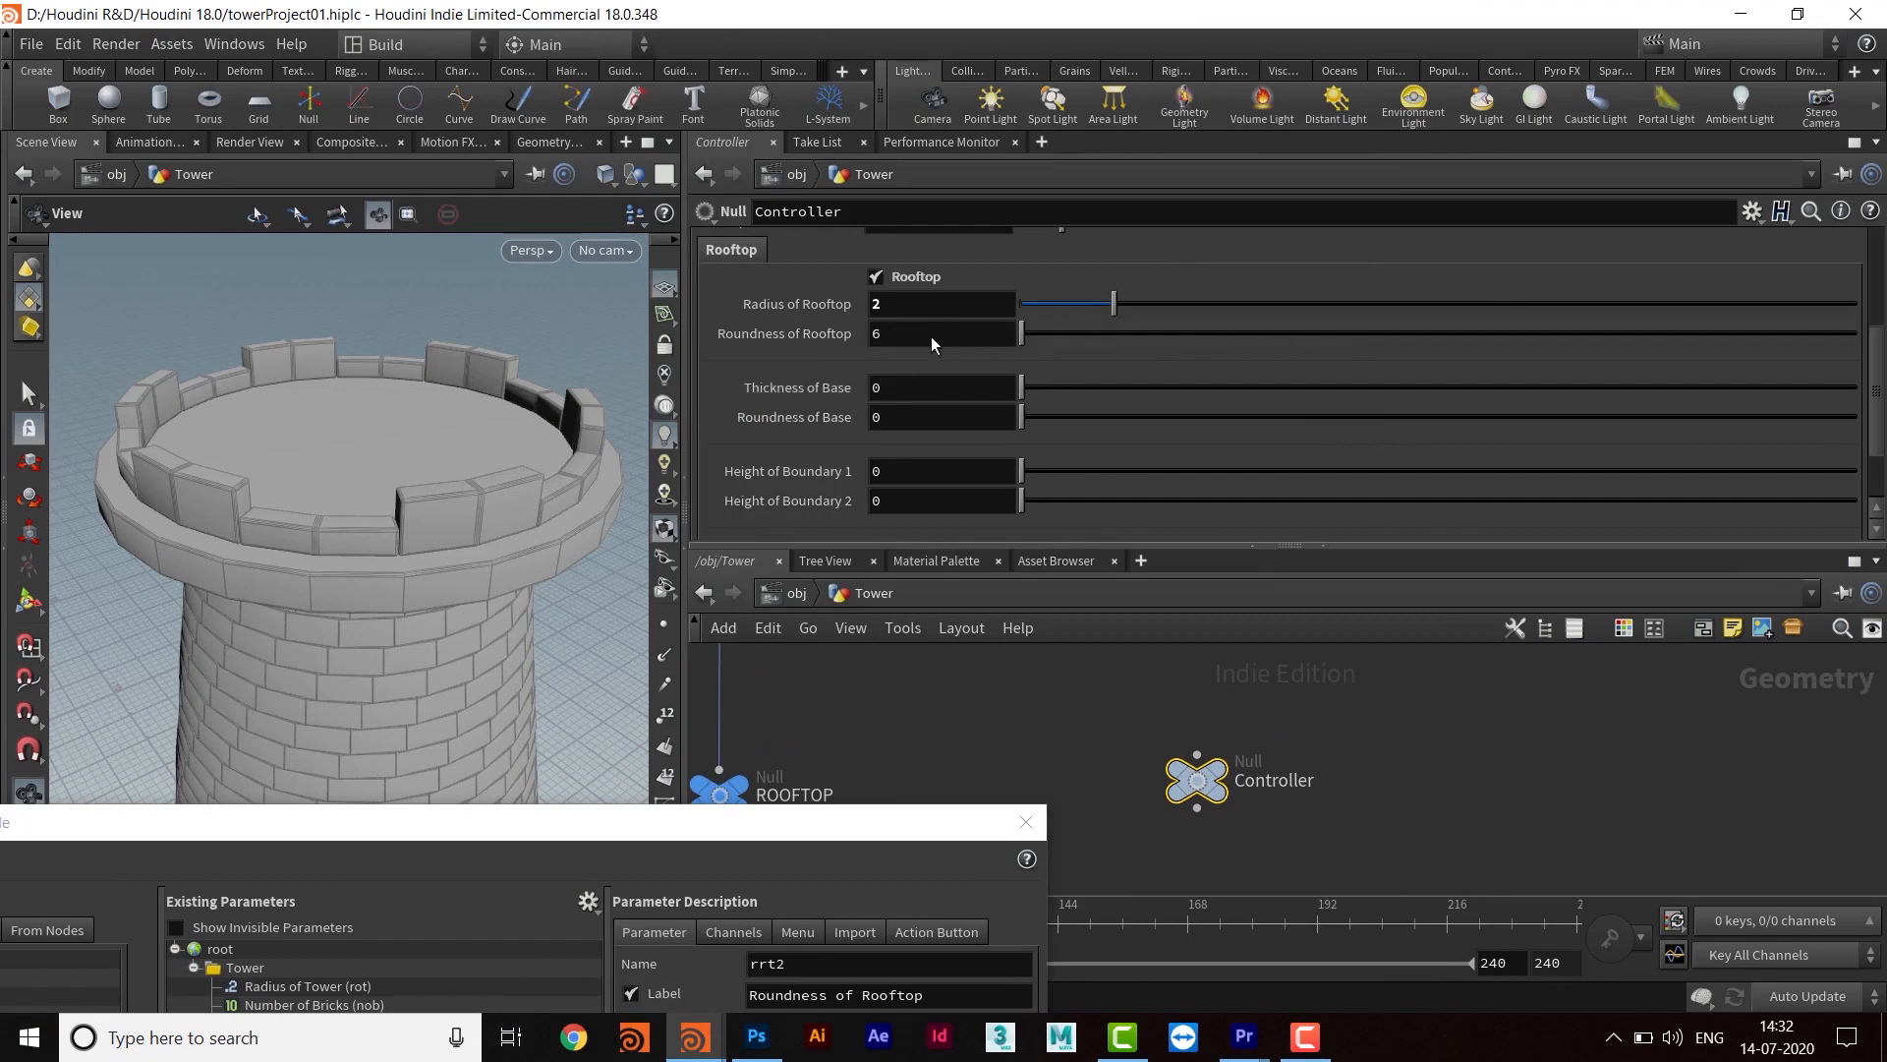
# Try raising the Roundness of Rooftop, undo it, and try lowering the value below its range minimum
pyautogui.moveTo(1044, 336); pyautogui.dragTo(1102, 341)
pyautogui.hotkey('ctrl', 'z')
pyautogui.moveTo(1027, 339); pyautogui.dragTo(966, 338)
# Link circle2's Divisions to the Controller's Roundness of Rooftop parameter with a relative reference
pyautogui.rightClick(901, 335)
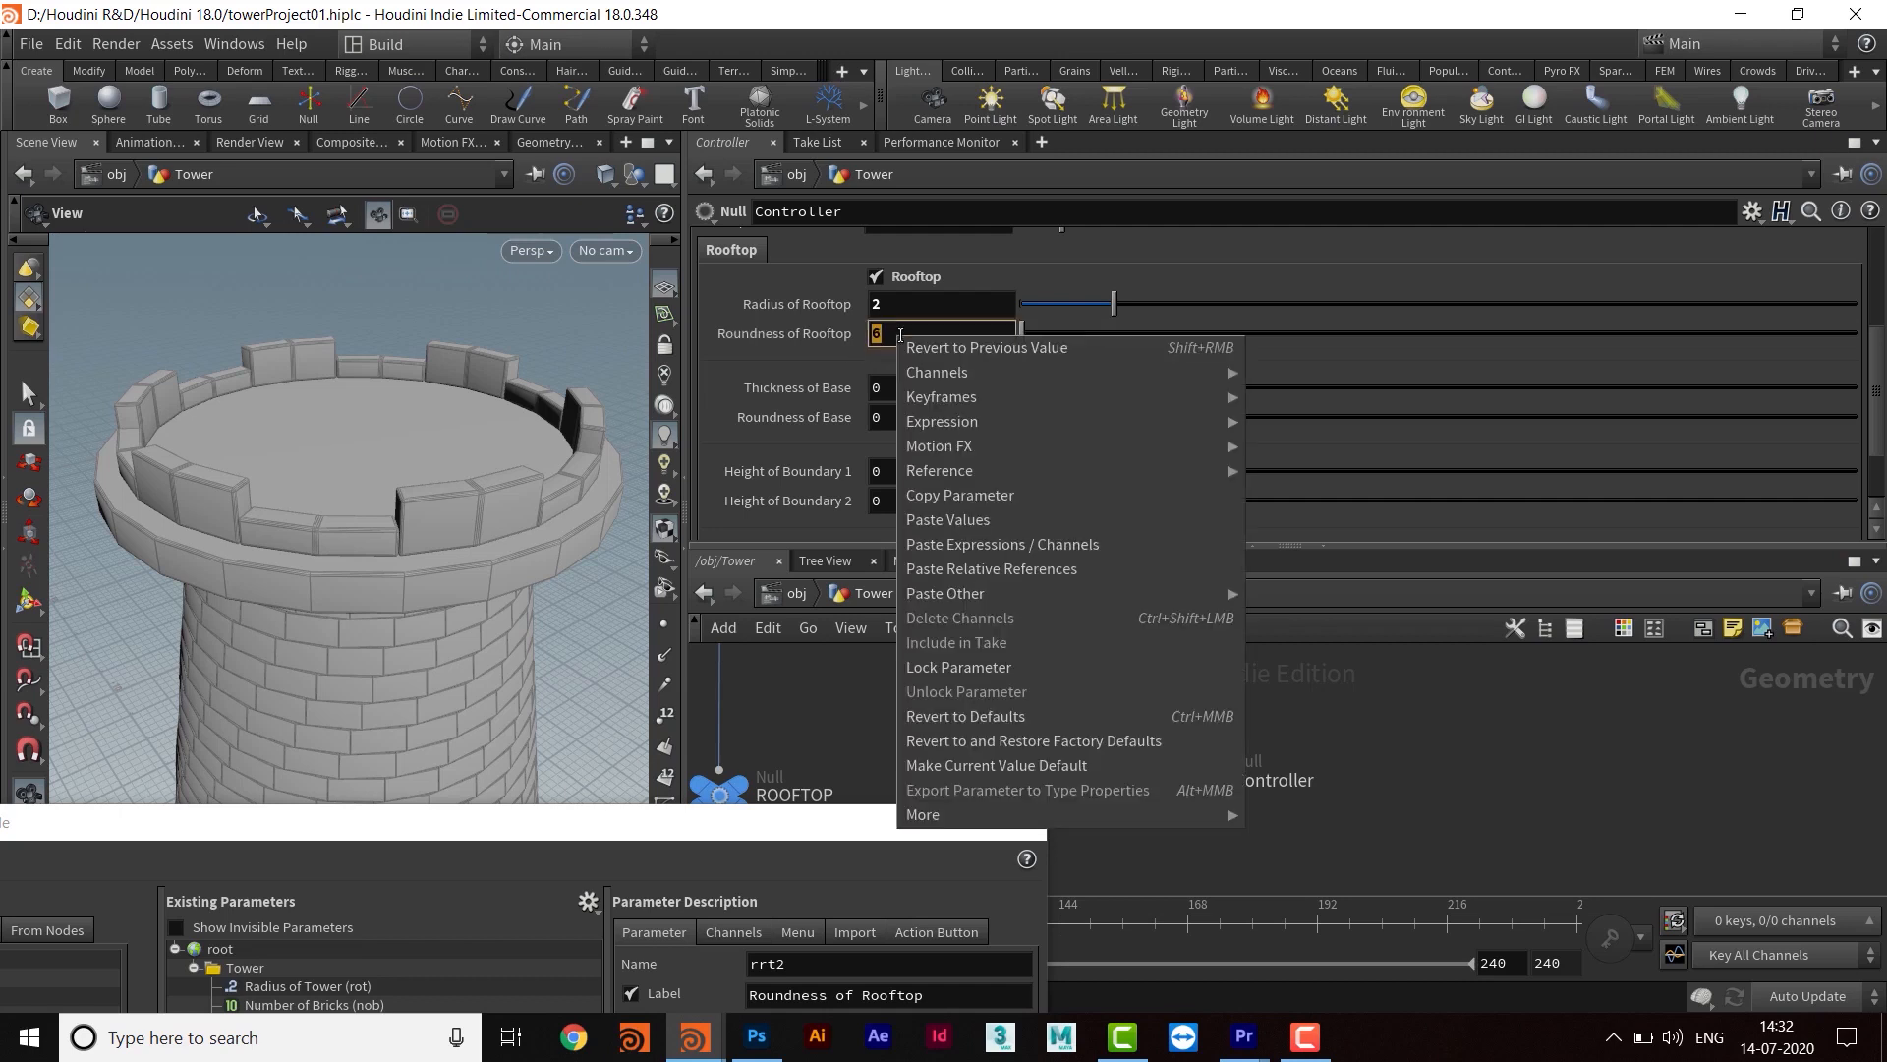
pyautogui.click(1029, 496)
pyautogui.moveTo(1264, 826); pyautogui.dragTo(1547, 754, button='middle')
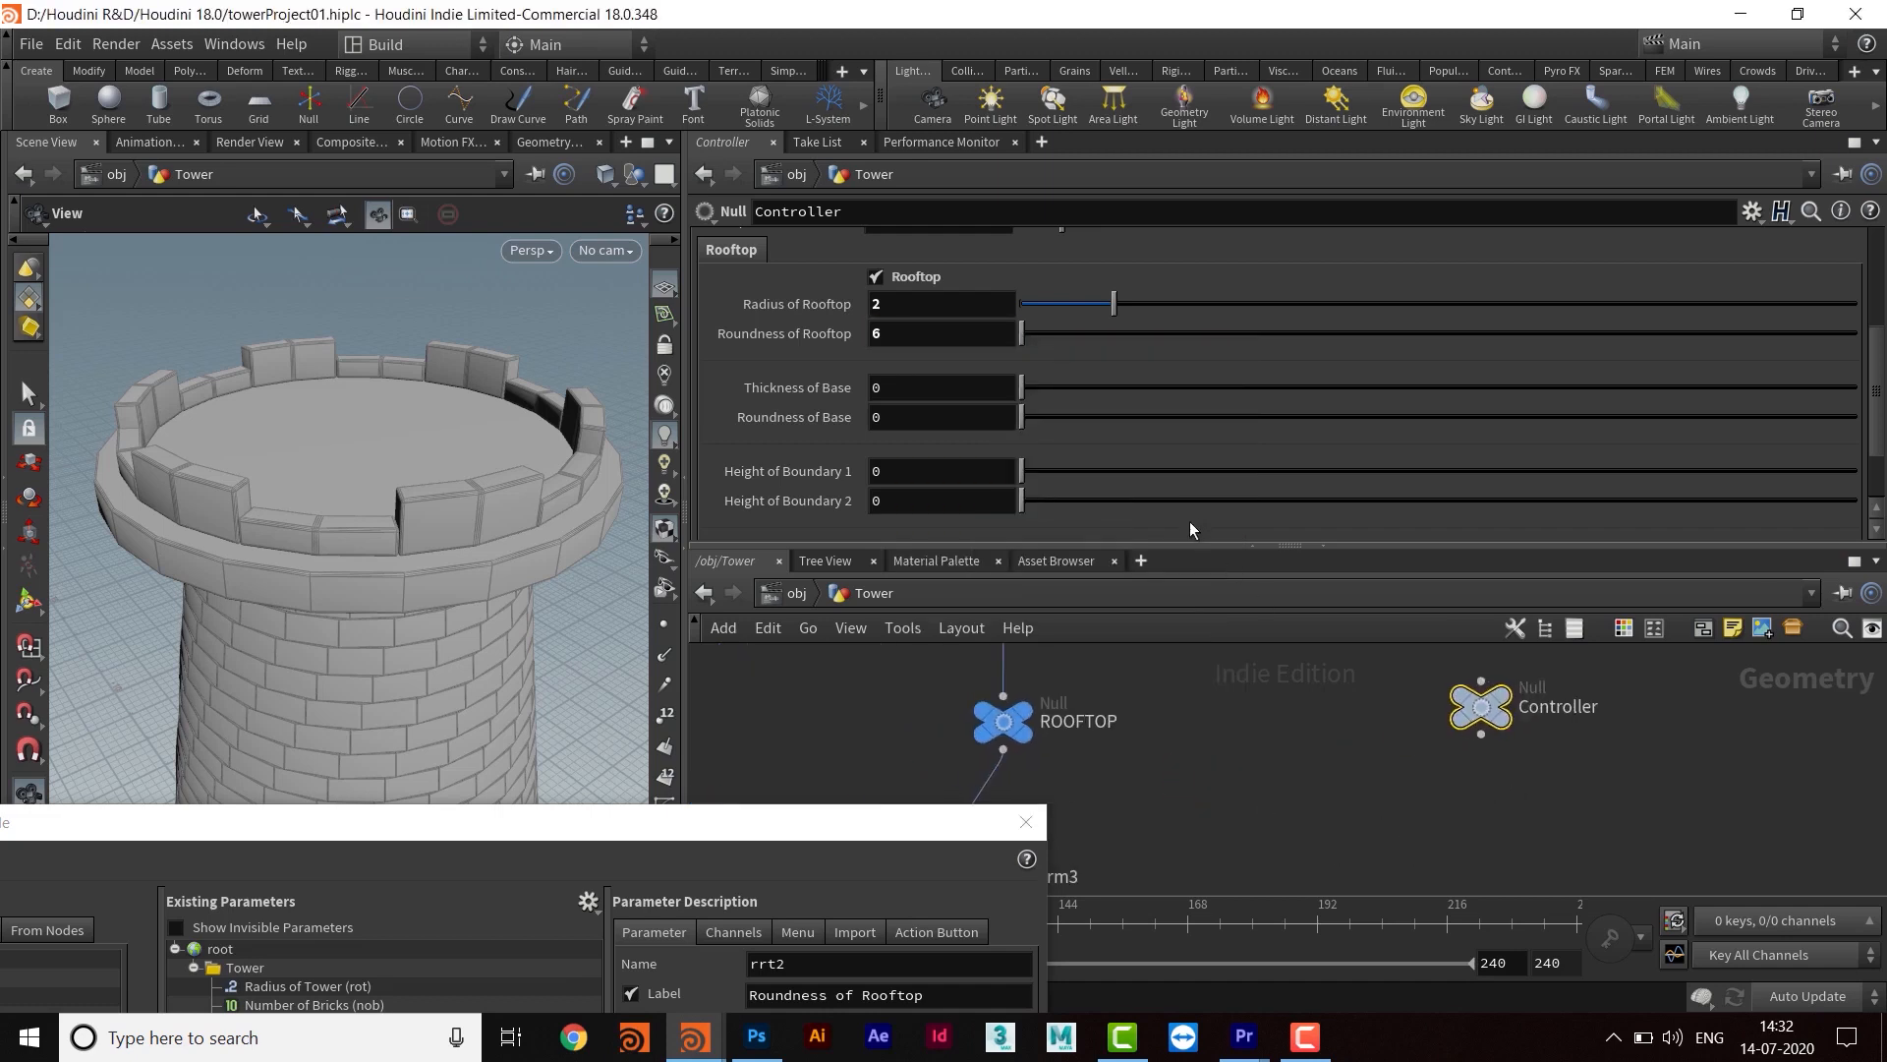
pyautogui.moveTo(1192, 544); pyautogui.dragTo(1194, 398)
pyautogui.moveTo(1219, 639); pyautogui.dragTo(1037, 1023, button='middle')
pyautogui.scroll(-3, 1022, 607)
pyautogui.moveTo(954, 622); pyautogui.dragTo(1112, 687, button='middle')
pyautogui.moveTo(1092, 600); pyautogui.dragTo(1183, 786, button='middle')
pyautogui.moveTo(1035, 709); pyautogui.dragTo(1062, 890, button='middle')
pyautogui.moveTo(1172, 540); pyautogui.dragTo(1158, 809, button='middle')
pyautogui.moveTo(1178, 590); pyautogui.dragTo(1190, 744, button='middle')
pyautogui.scroll(3, 1209, 629)
pyautogui.moveTo(1243, 620); pyautogui.dragTo(1424, 555, button='middle')
pyautogui.moveTo(1119, 539); pyautogui.dragTo(1062, 620, button='middle')
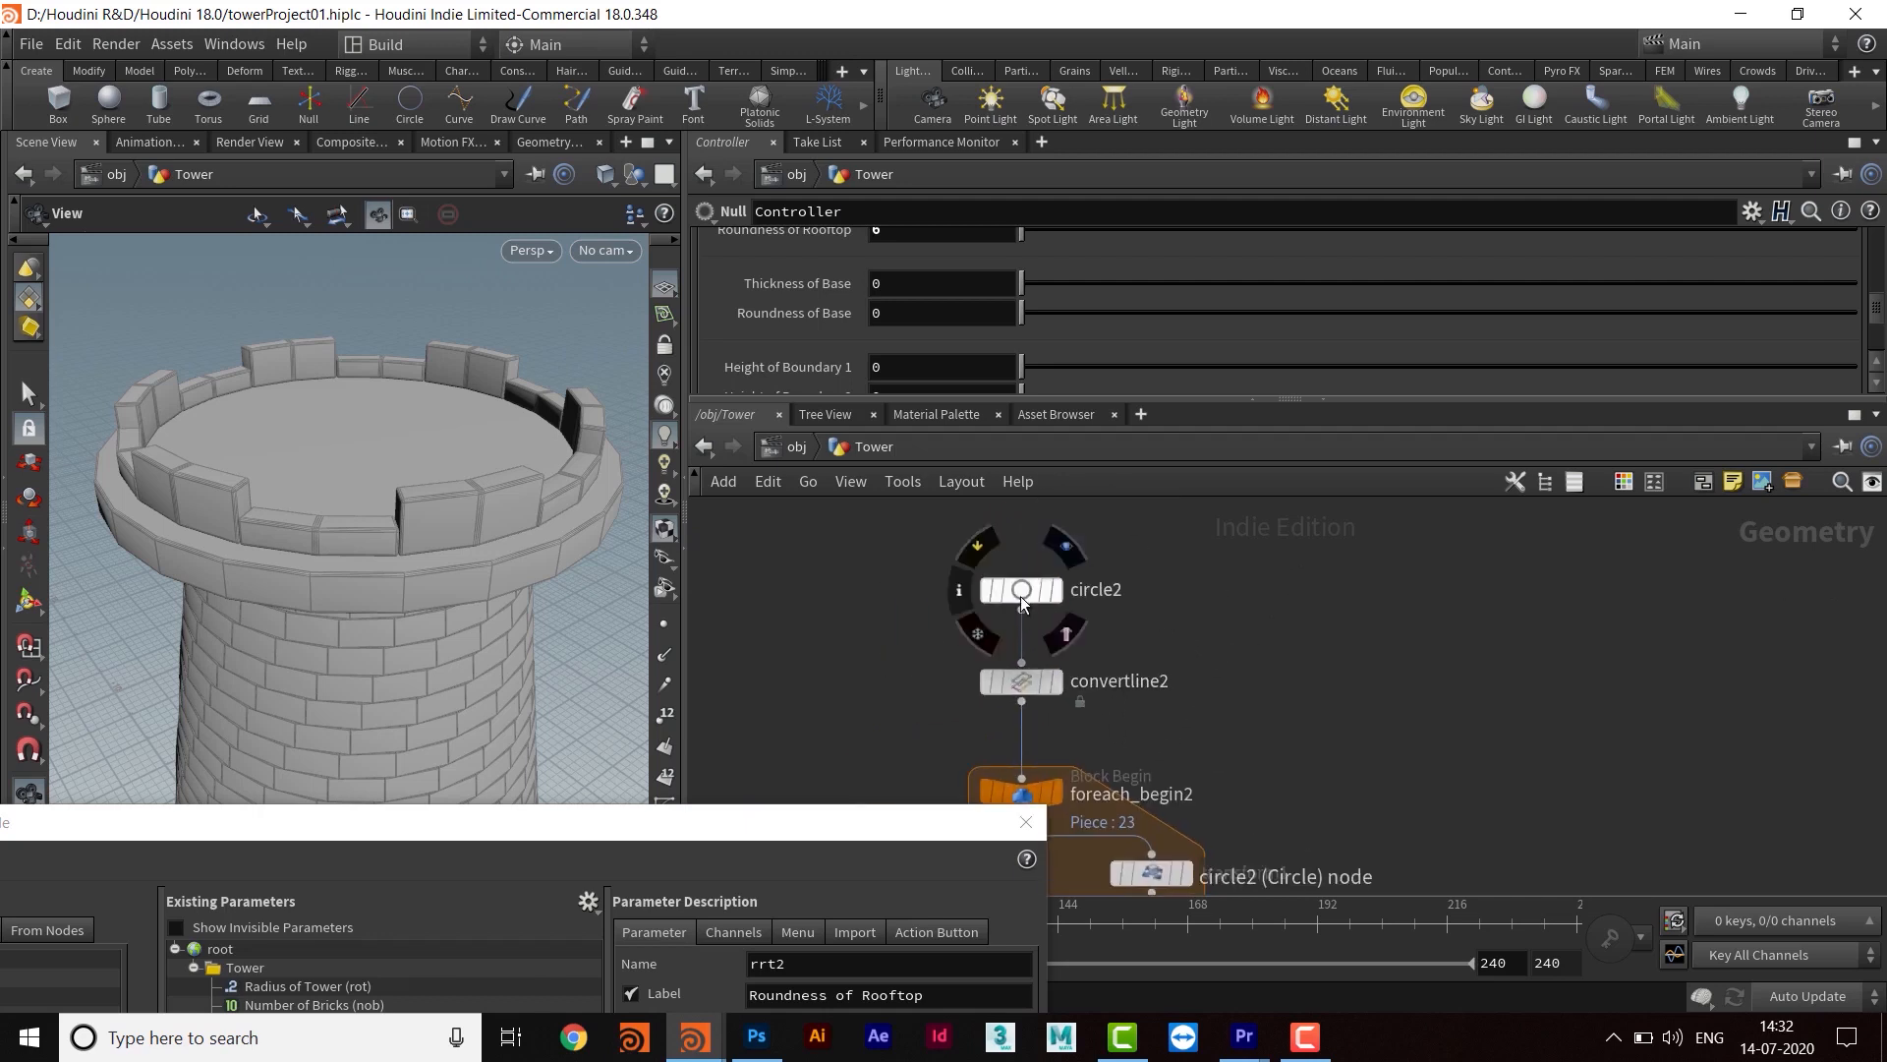
pyautogui.click(1021, 592)
pyautogui.moveTo(955, 401); pyautogui.dragTo(956, 548)
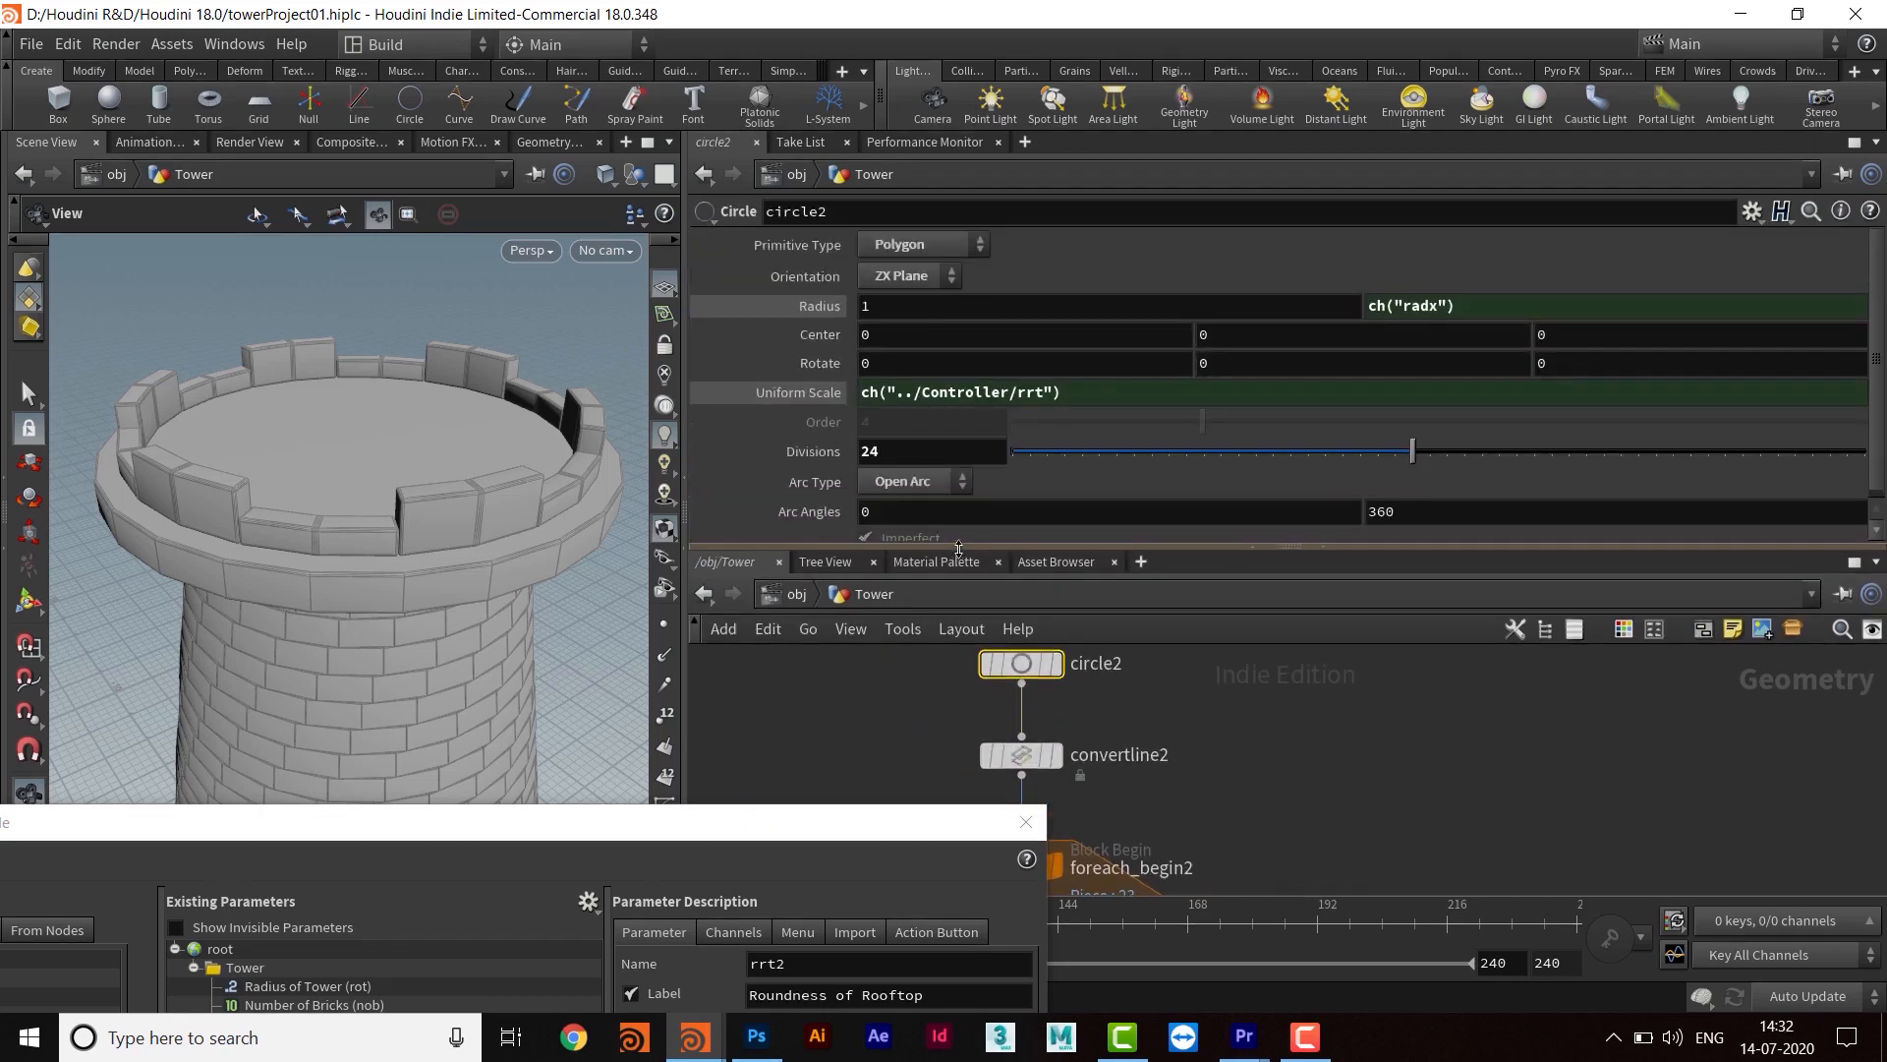
pyautogui.rightClick(906, 451)
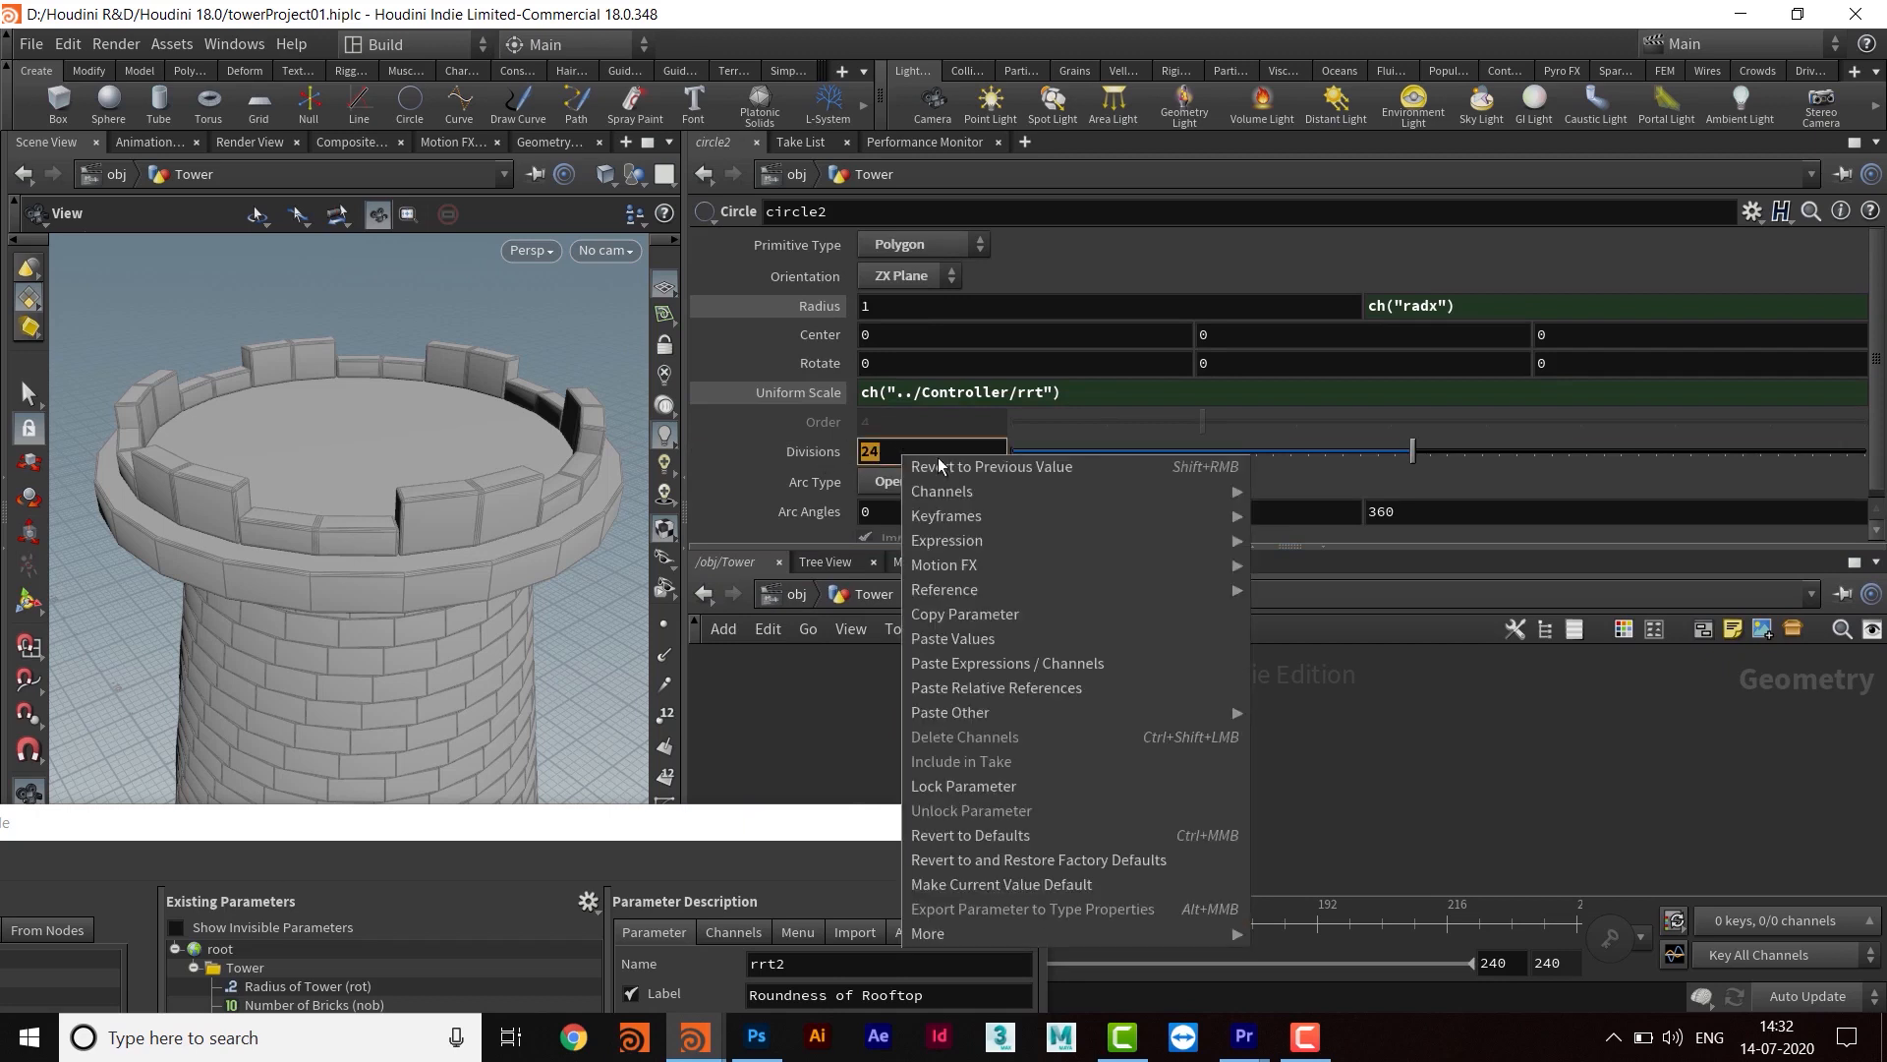
pyautogui.click(987, 688)
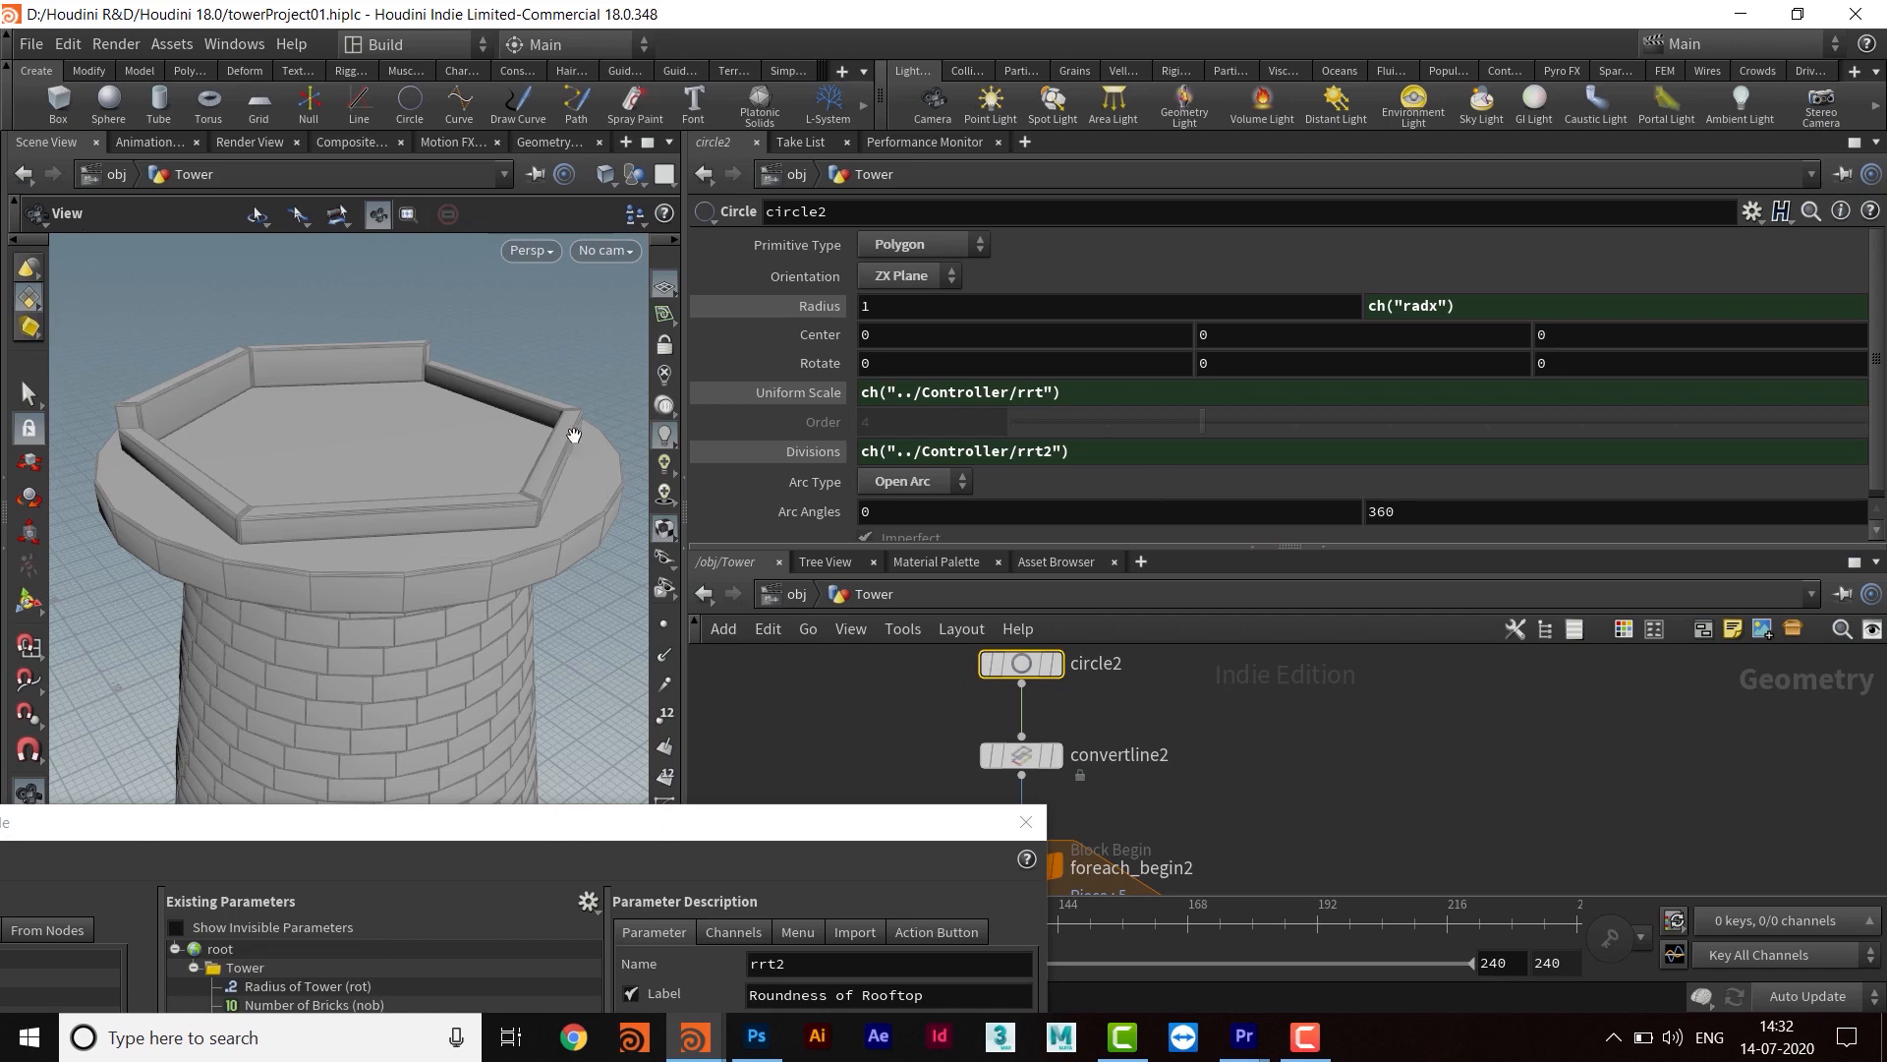
# Look over the rooftop boundary, return to the Controller null, and set its Roundness of Rooftop to 24
pyautogui.moveTo(392, 522); pyautogui.dragTo(407, 475)
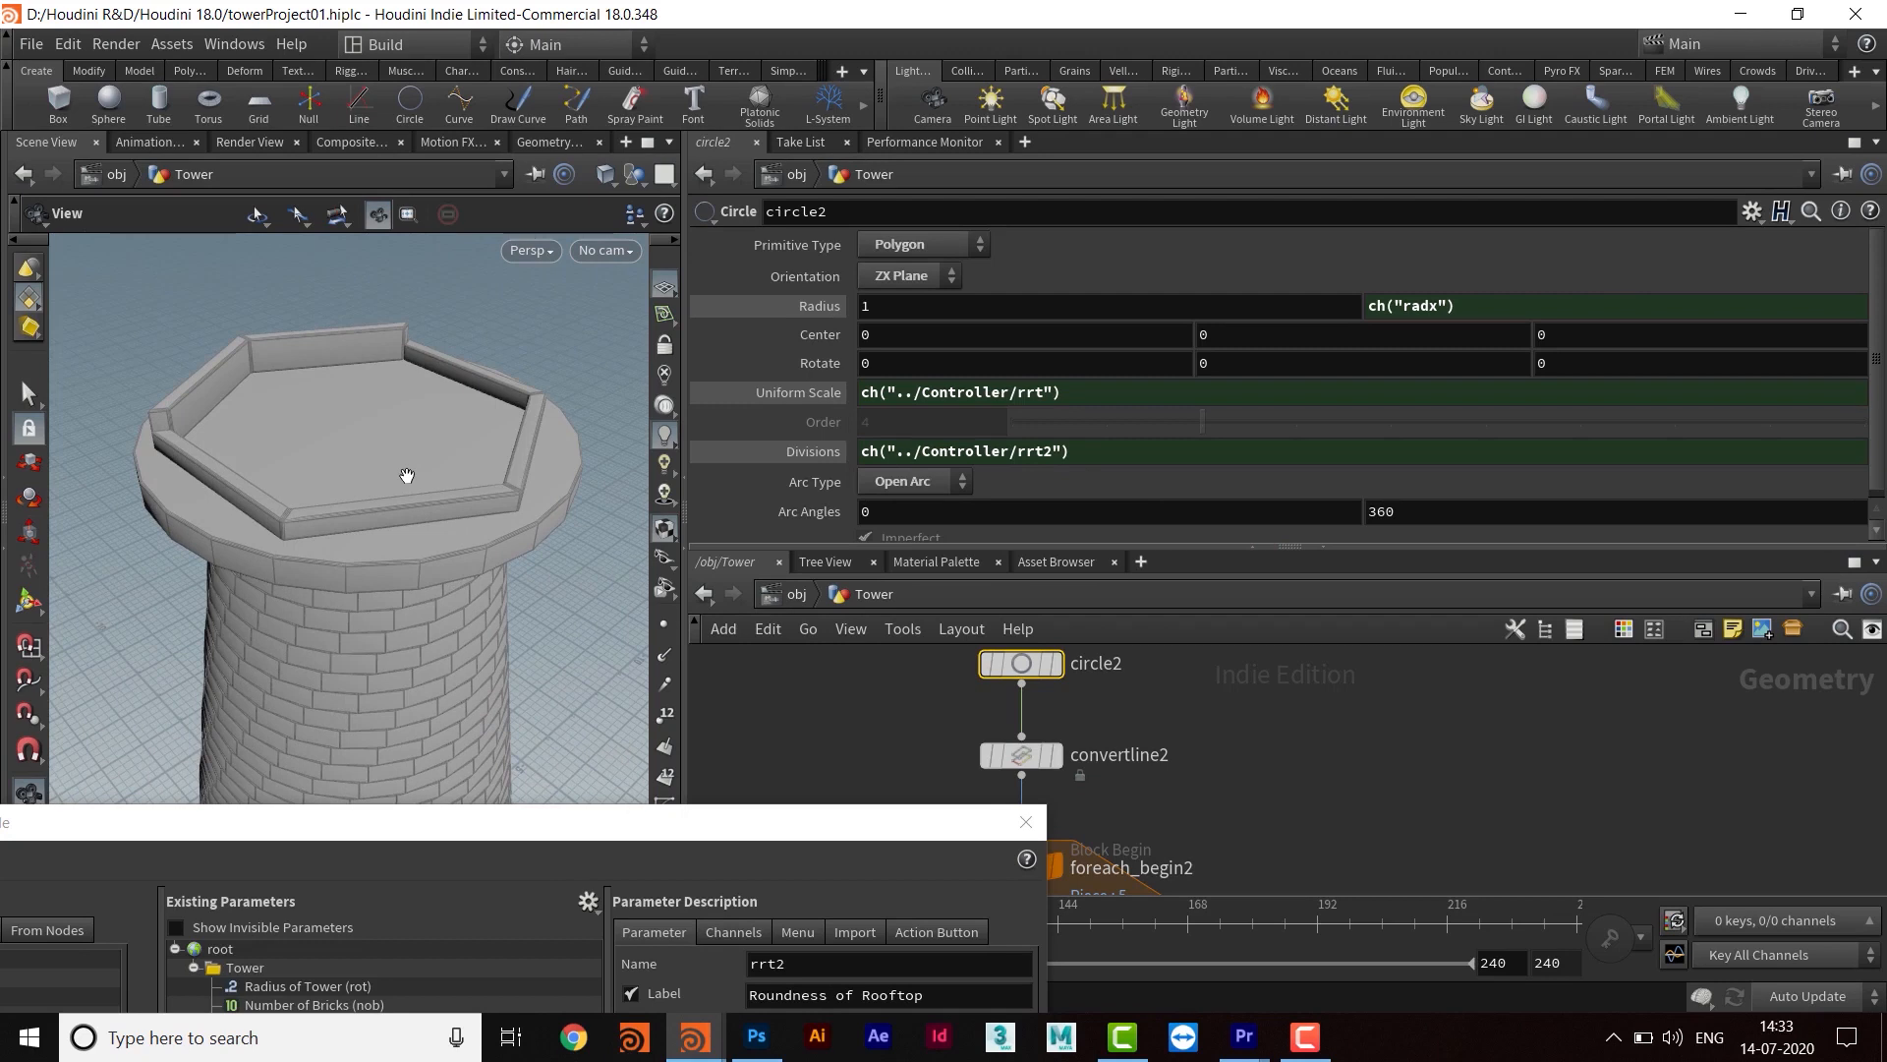
pyautogui.moveTo(476, 547); pyautogui.dragTo(383, 531)
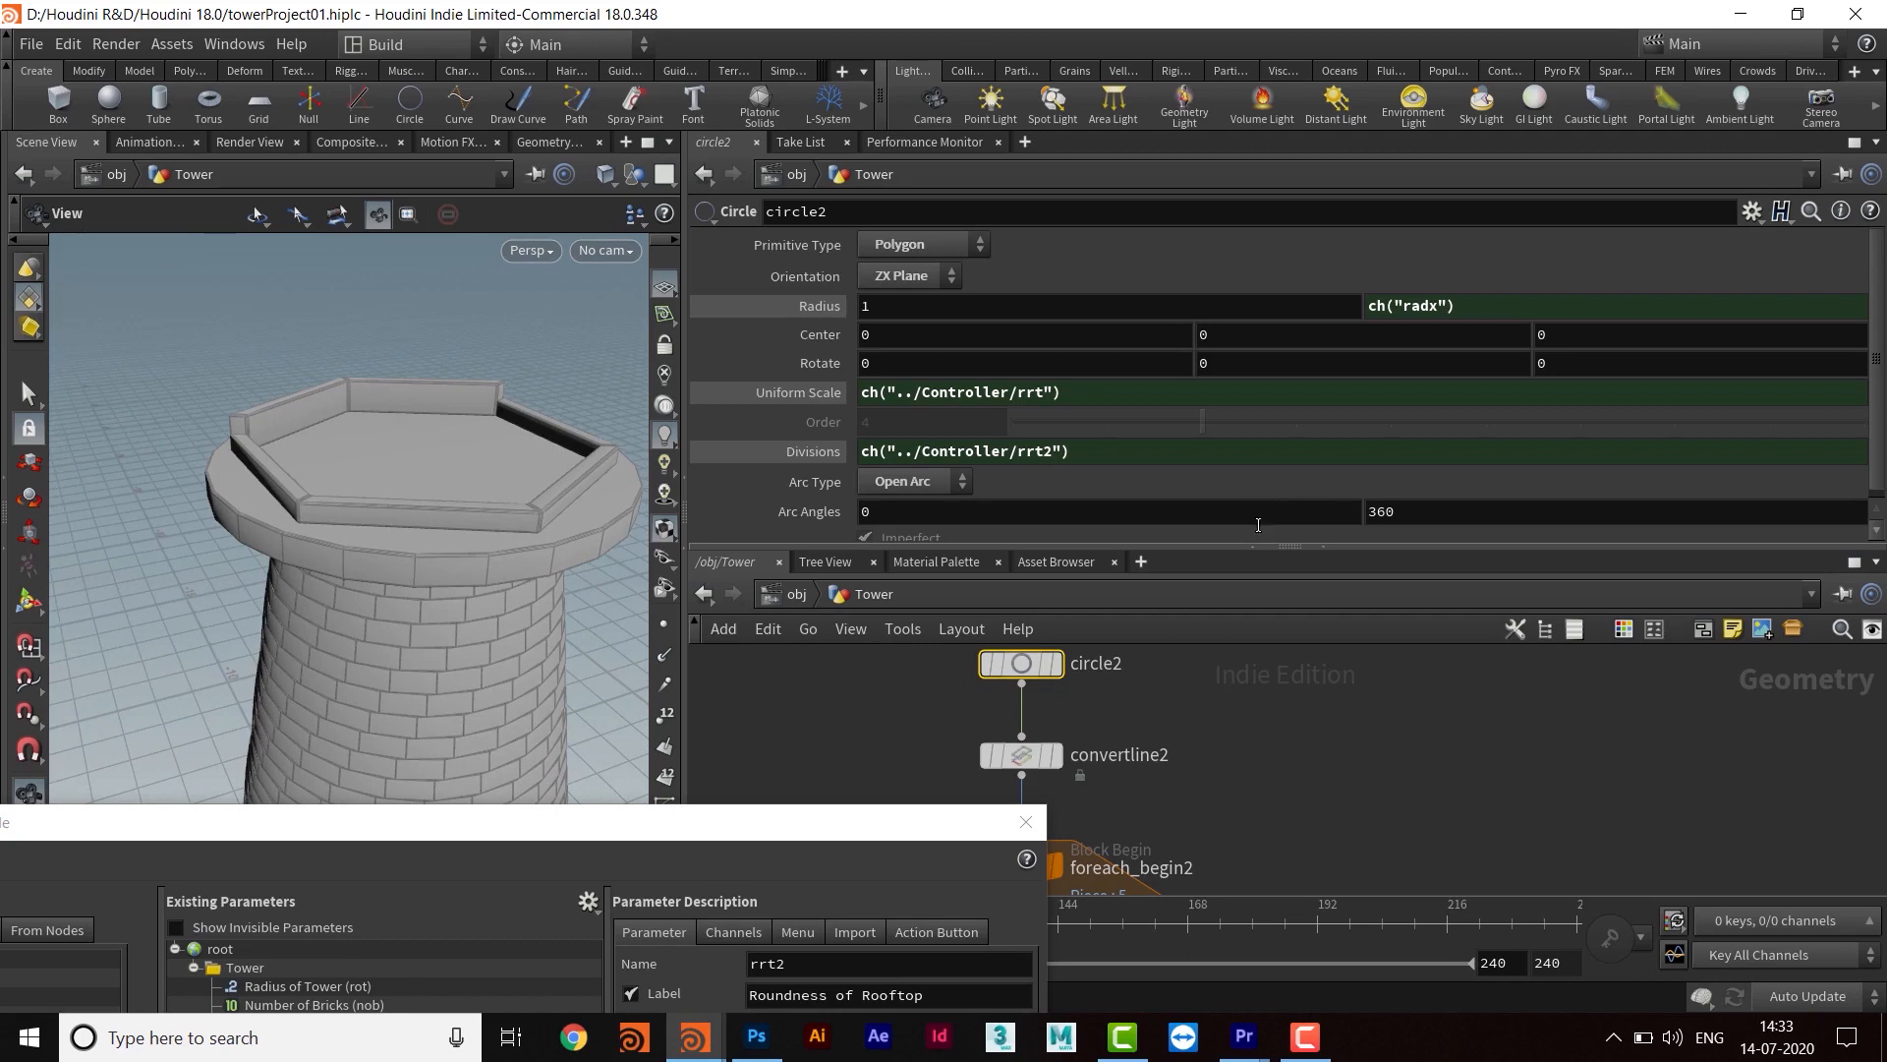
pyautogui.moveTo(1252, 543); pyautogui.dragTo(1247, 463)
pyautogui.moveTo(1319, 777); pyautogui.dragTo(1349, 419, button='middle')
pyautogui.moveTo(1303, 679); pyautogui.dragTo(1245, 679, button='middle')
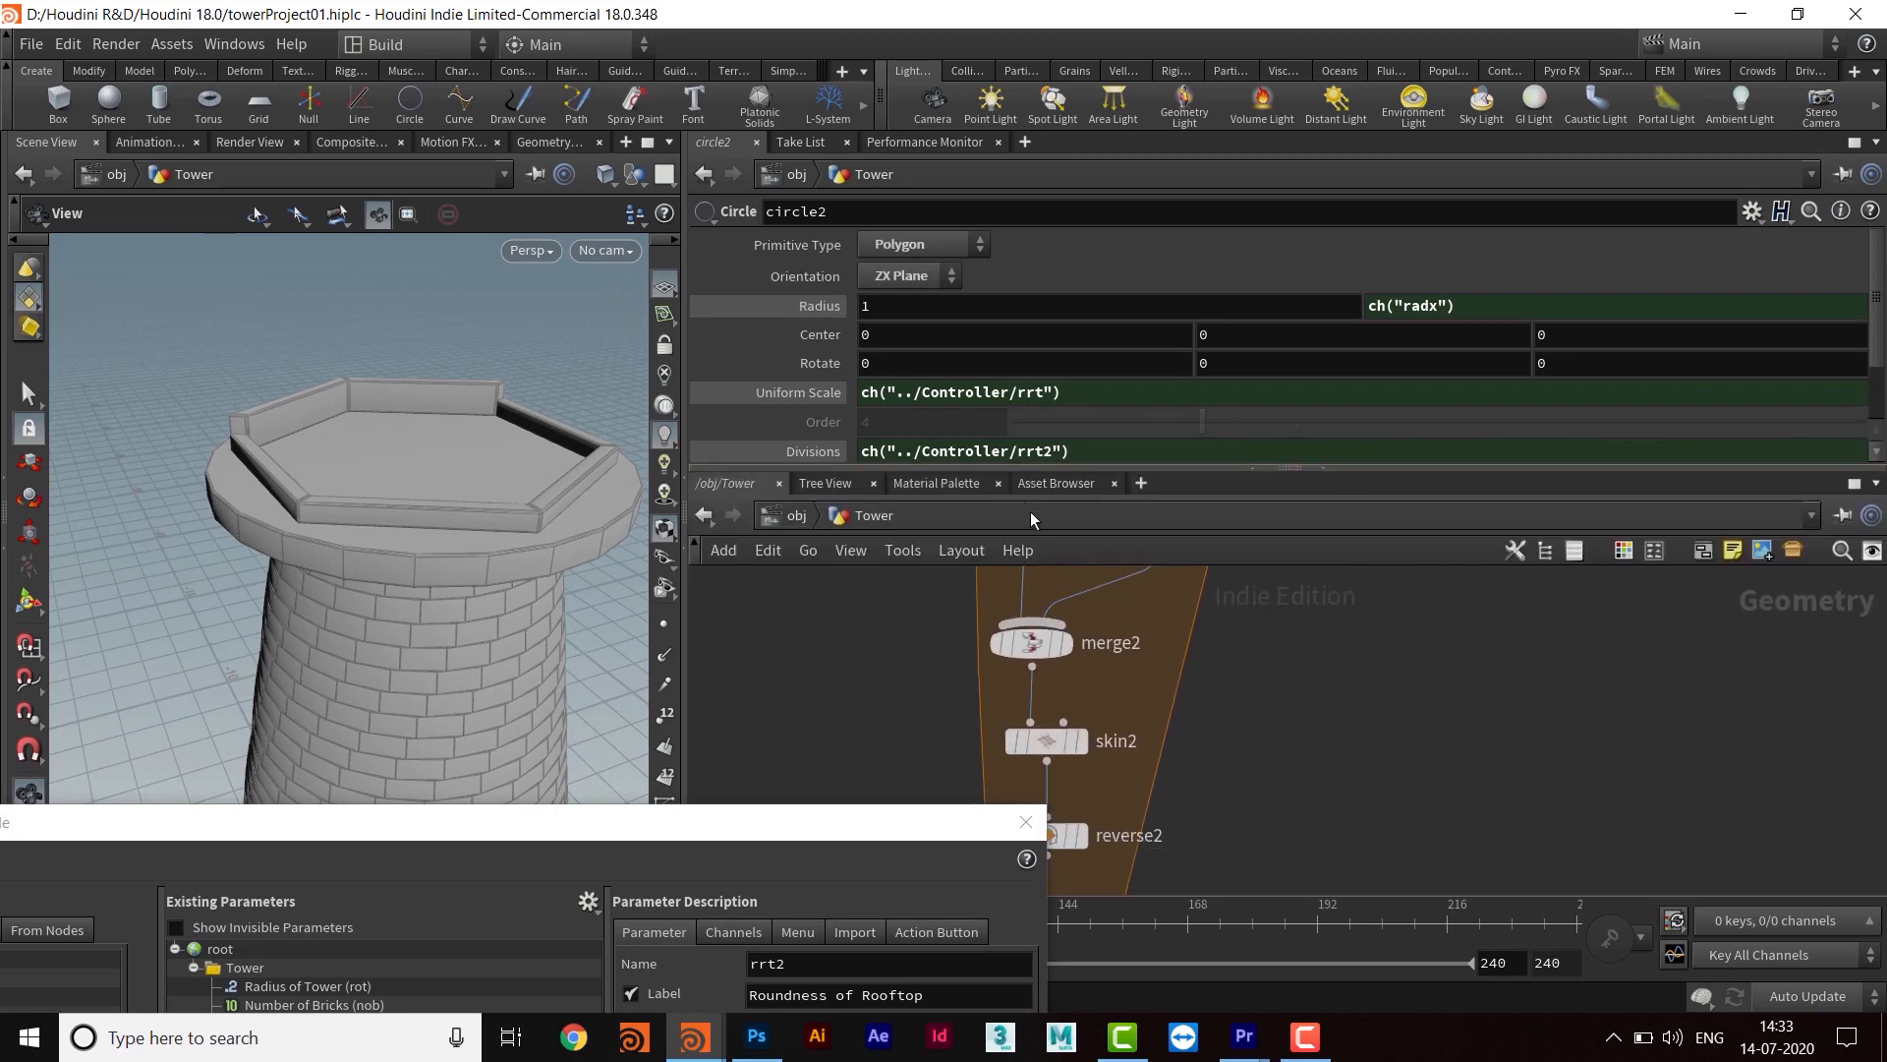
pyautogui.moveTo(1291, 776); pyautogui.dragTo(1089, 742, button='middle')
pyautogui.scroll(-5, 1327, 679)
pyautogui.moveTo(1335, 812); pyautogui.dragTo(975, 789, button='middle')
pyautogui.moveTo(1475, 657); pyautogui.dragTo(1419, 481, button='middle')
pyautogui.scroll(4, 1414, 737)
pyautogui.moveTo(1414, 738); pyautogui.dragTo(1393, 895, button='middle')
pyautogui.moveTo(1416, 816); pyautogui.dragTo(1481, 432, button='middle')
pyautogui.scroll(-1, 1473, 787)
pyautogui.moveTo(1473, 787); pyautogui.dragTo(1383, 643, button='middle')
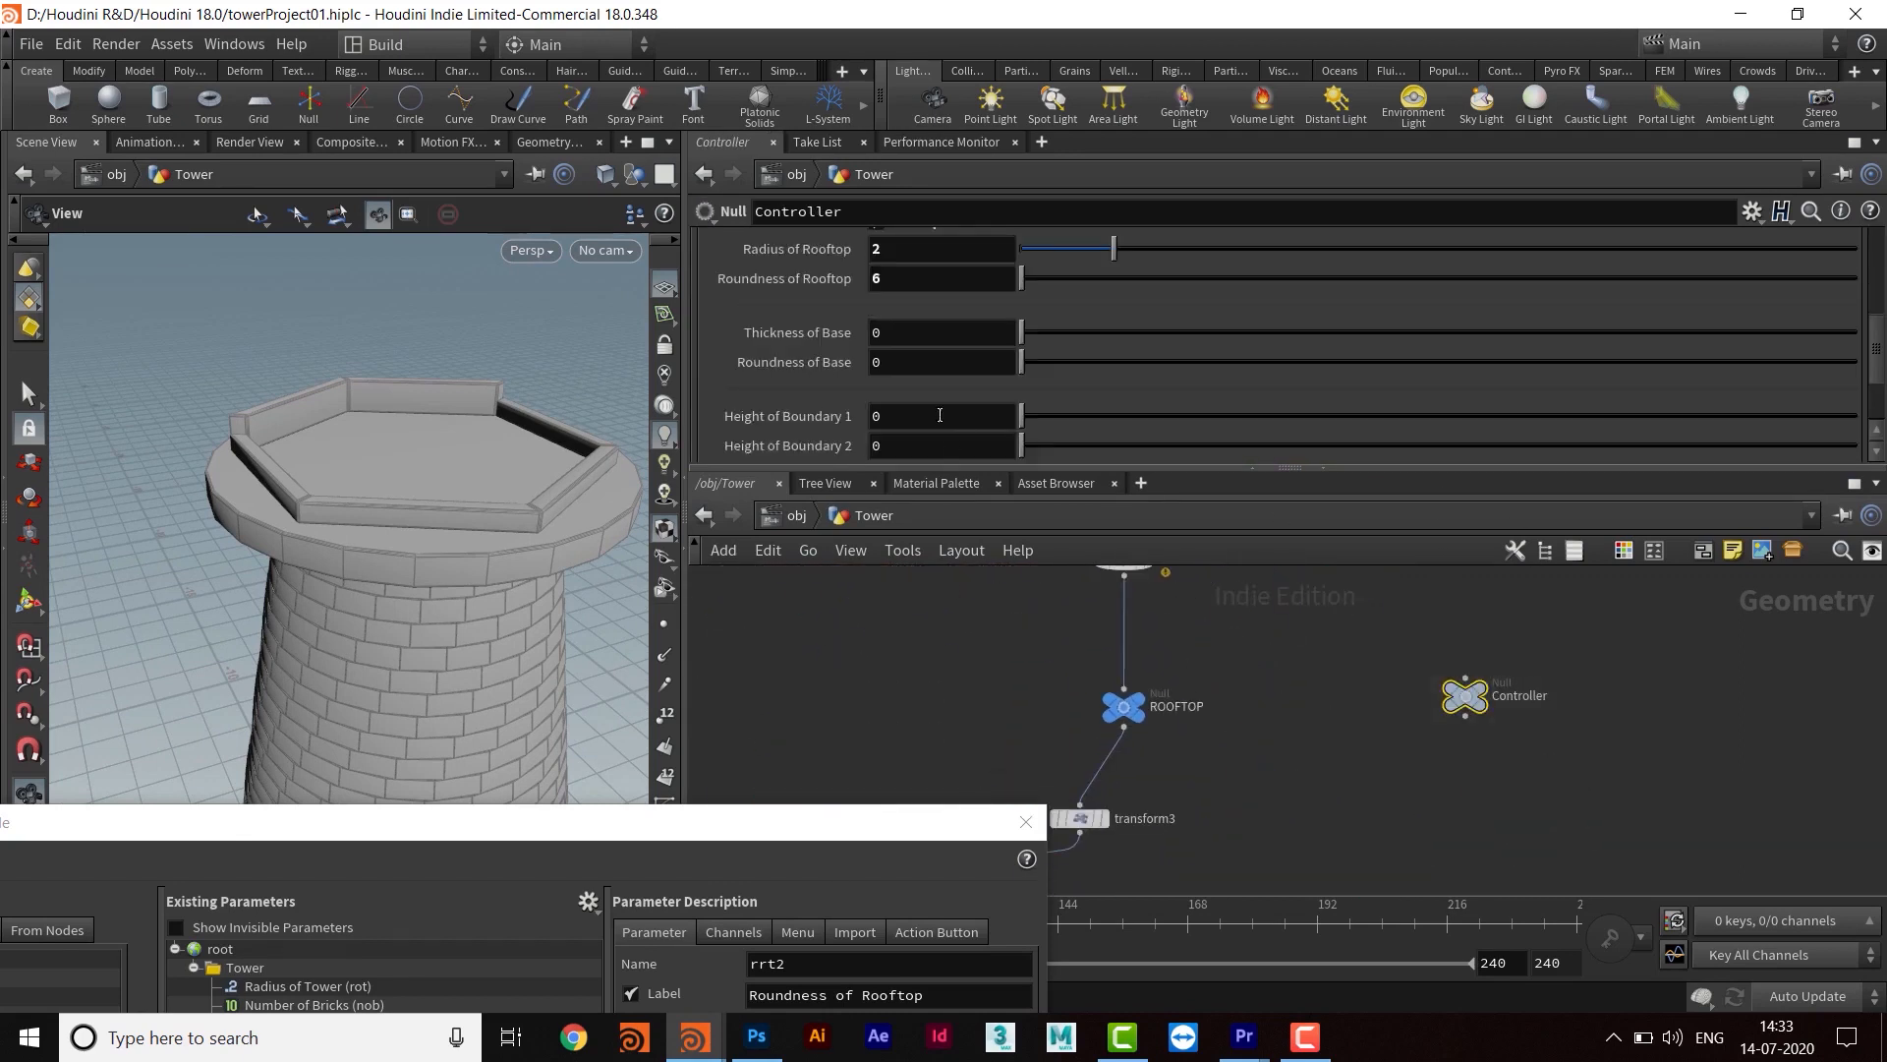
pyautogui.moveTo(962, 467); pyautogui.dragTo(964, 522)
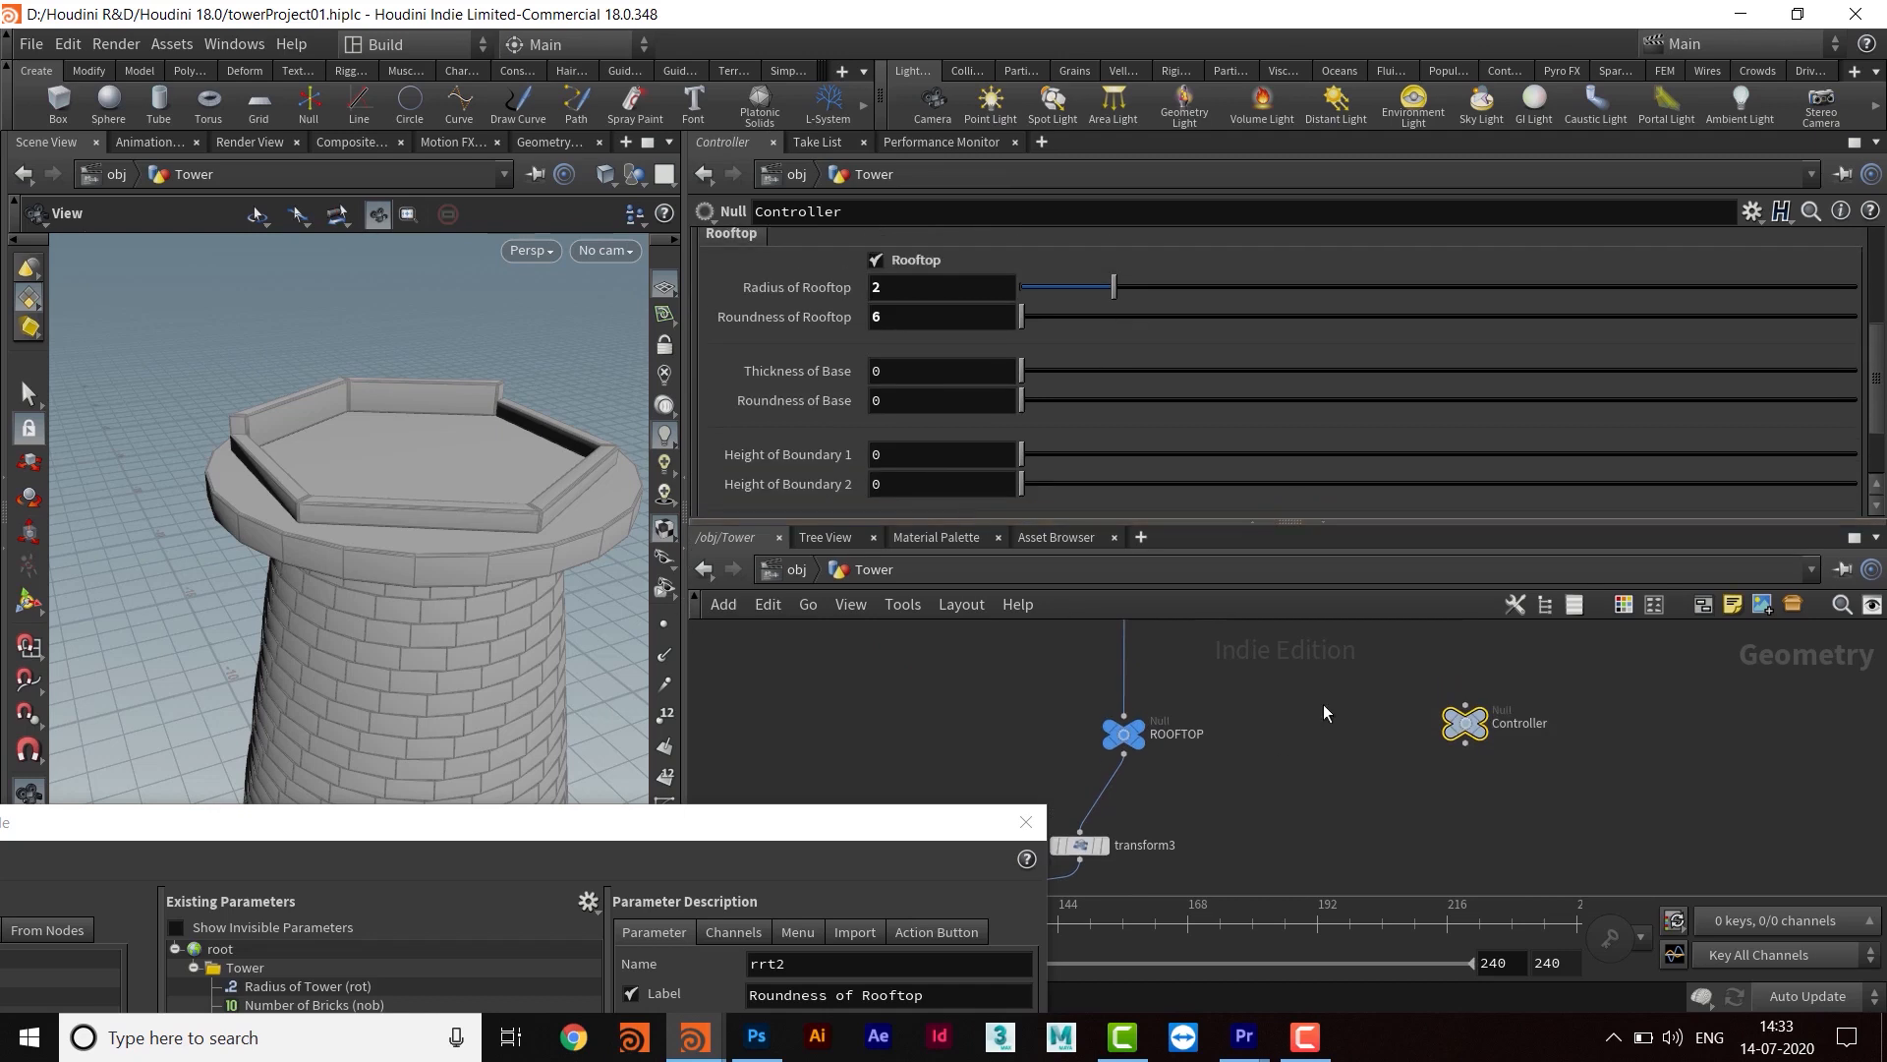
pyautogui.moveTo(1327, 712); pyautogui.dragTo(1312, 765, button='middle')
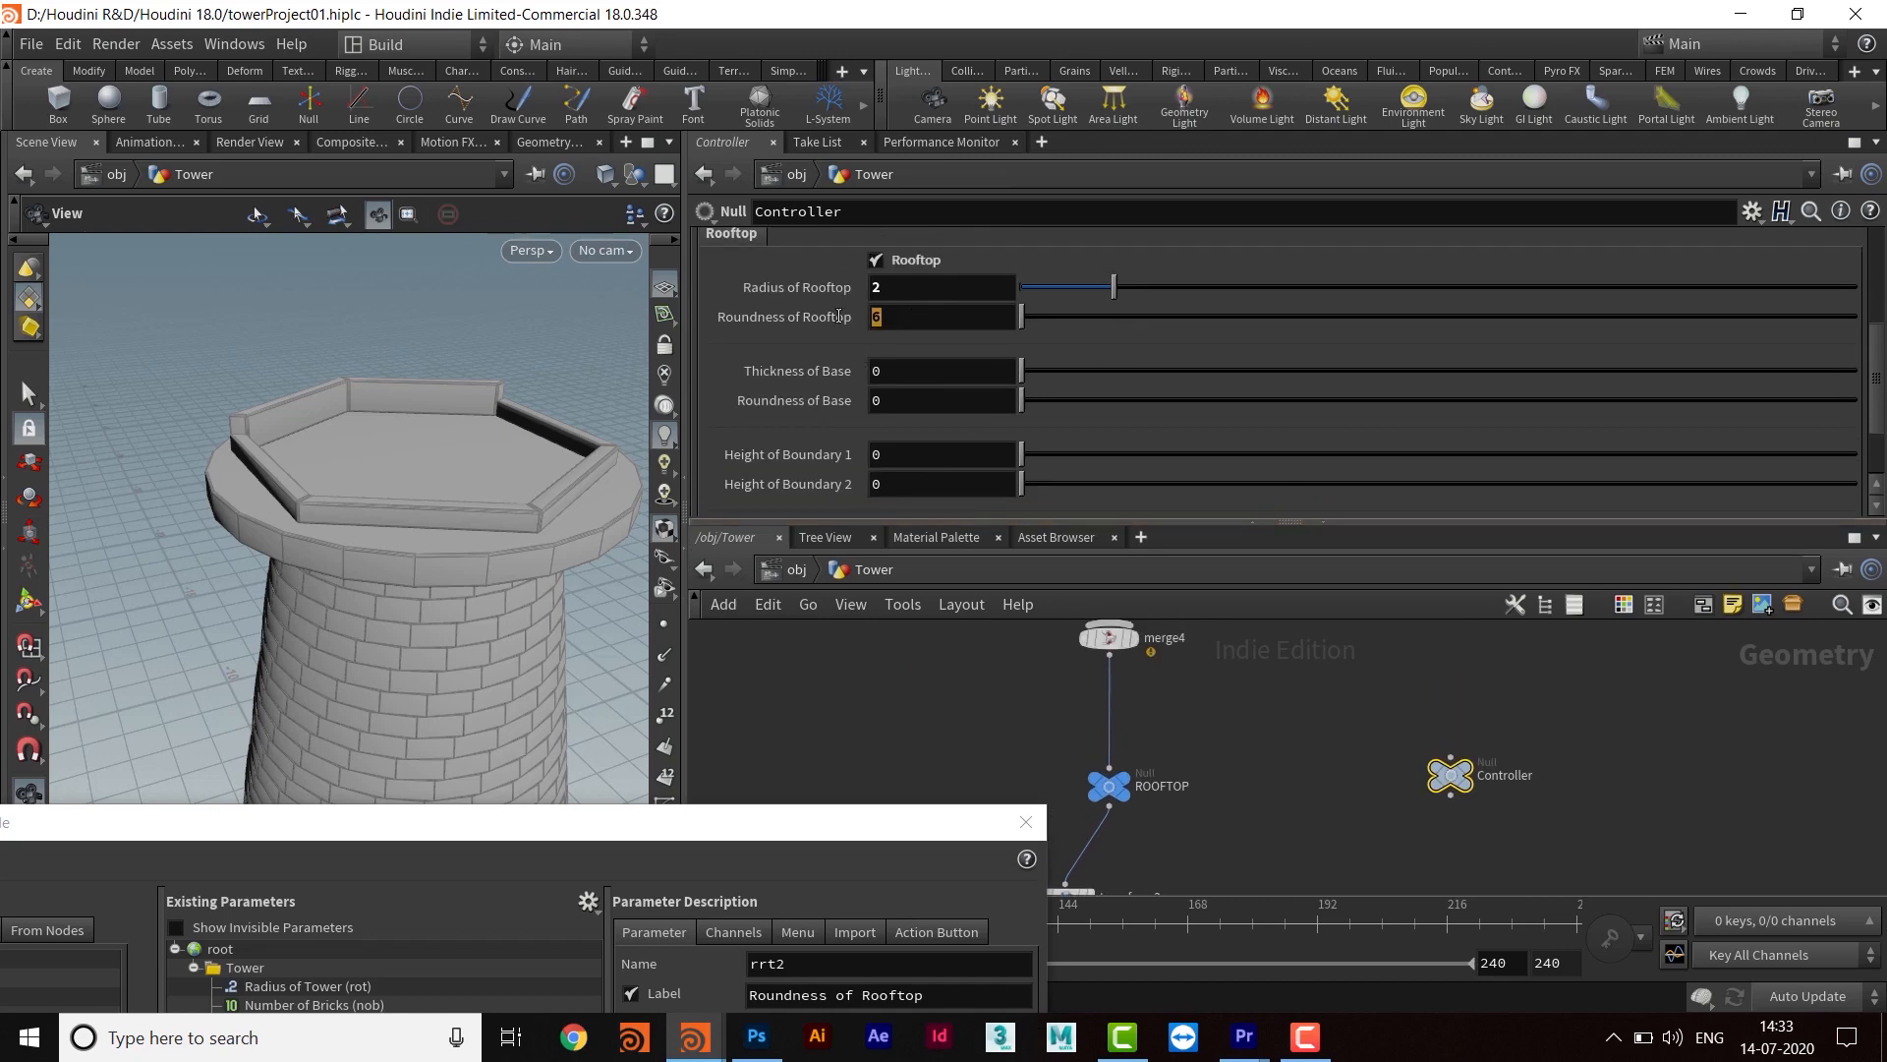
pyautogui.moveTo(953, 726); pyautogui.dragTo(943, 762, button='middle')
pyautogui.scroll(-3, 1286, 688)
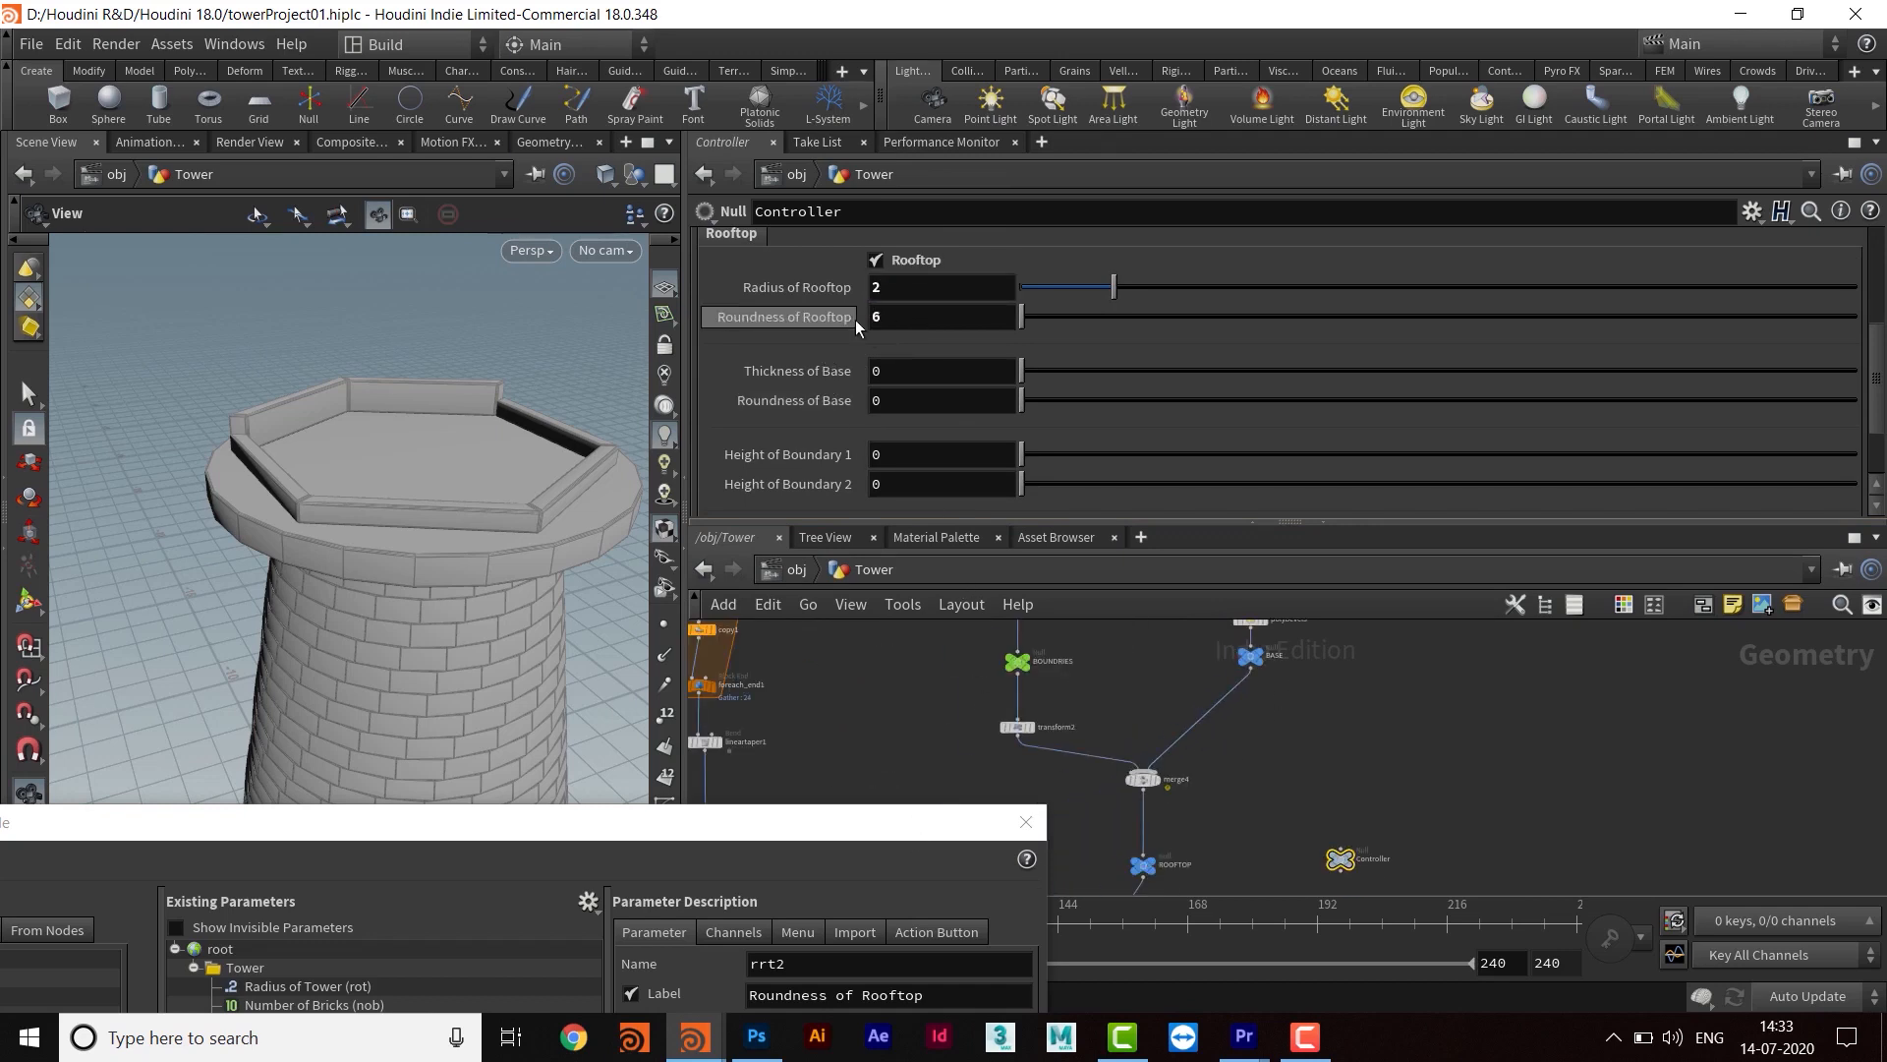
pyautogui.click(971, 318)
pyautogui.write('24')
pyautogui.press('Return')
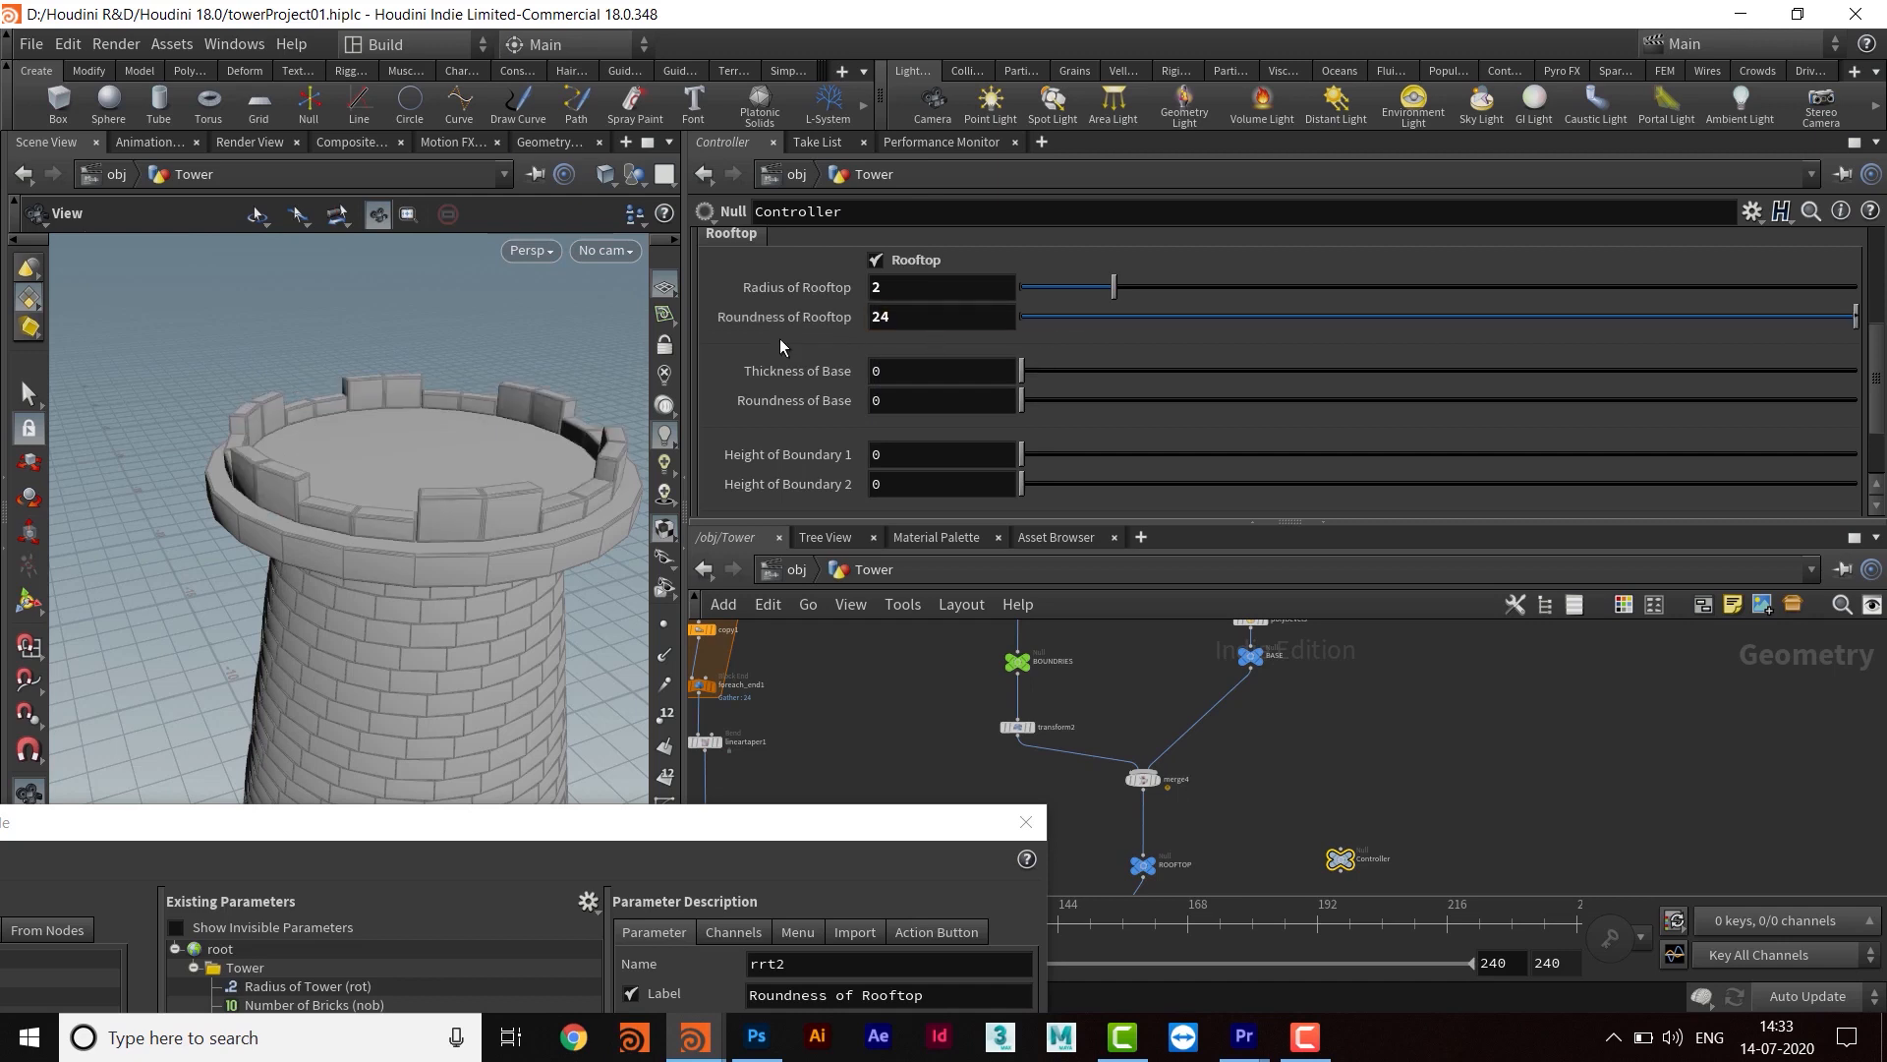
# Inspect the rooftop's boundary stones and the thickness of its base from several angles
pyautogui.keyDown('alt'); pyautogui.moveTo(398, 424); pyautogui.dragTo(415, 530); pyautogui.keyUp('alt')
pyautogui.scroll(1, 484, 552)
pyautogui.moveTo(1463, 836); pyautogui.dragTo(1512, 690, button='middle')
pyautogui.moveTo(1405, 811); pyautogui.dragTo(1132, 770, button='middle')
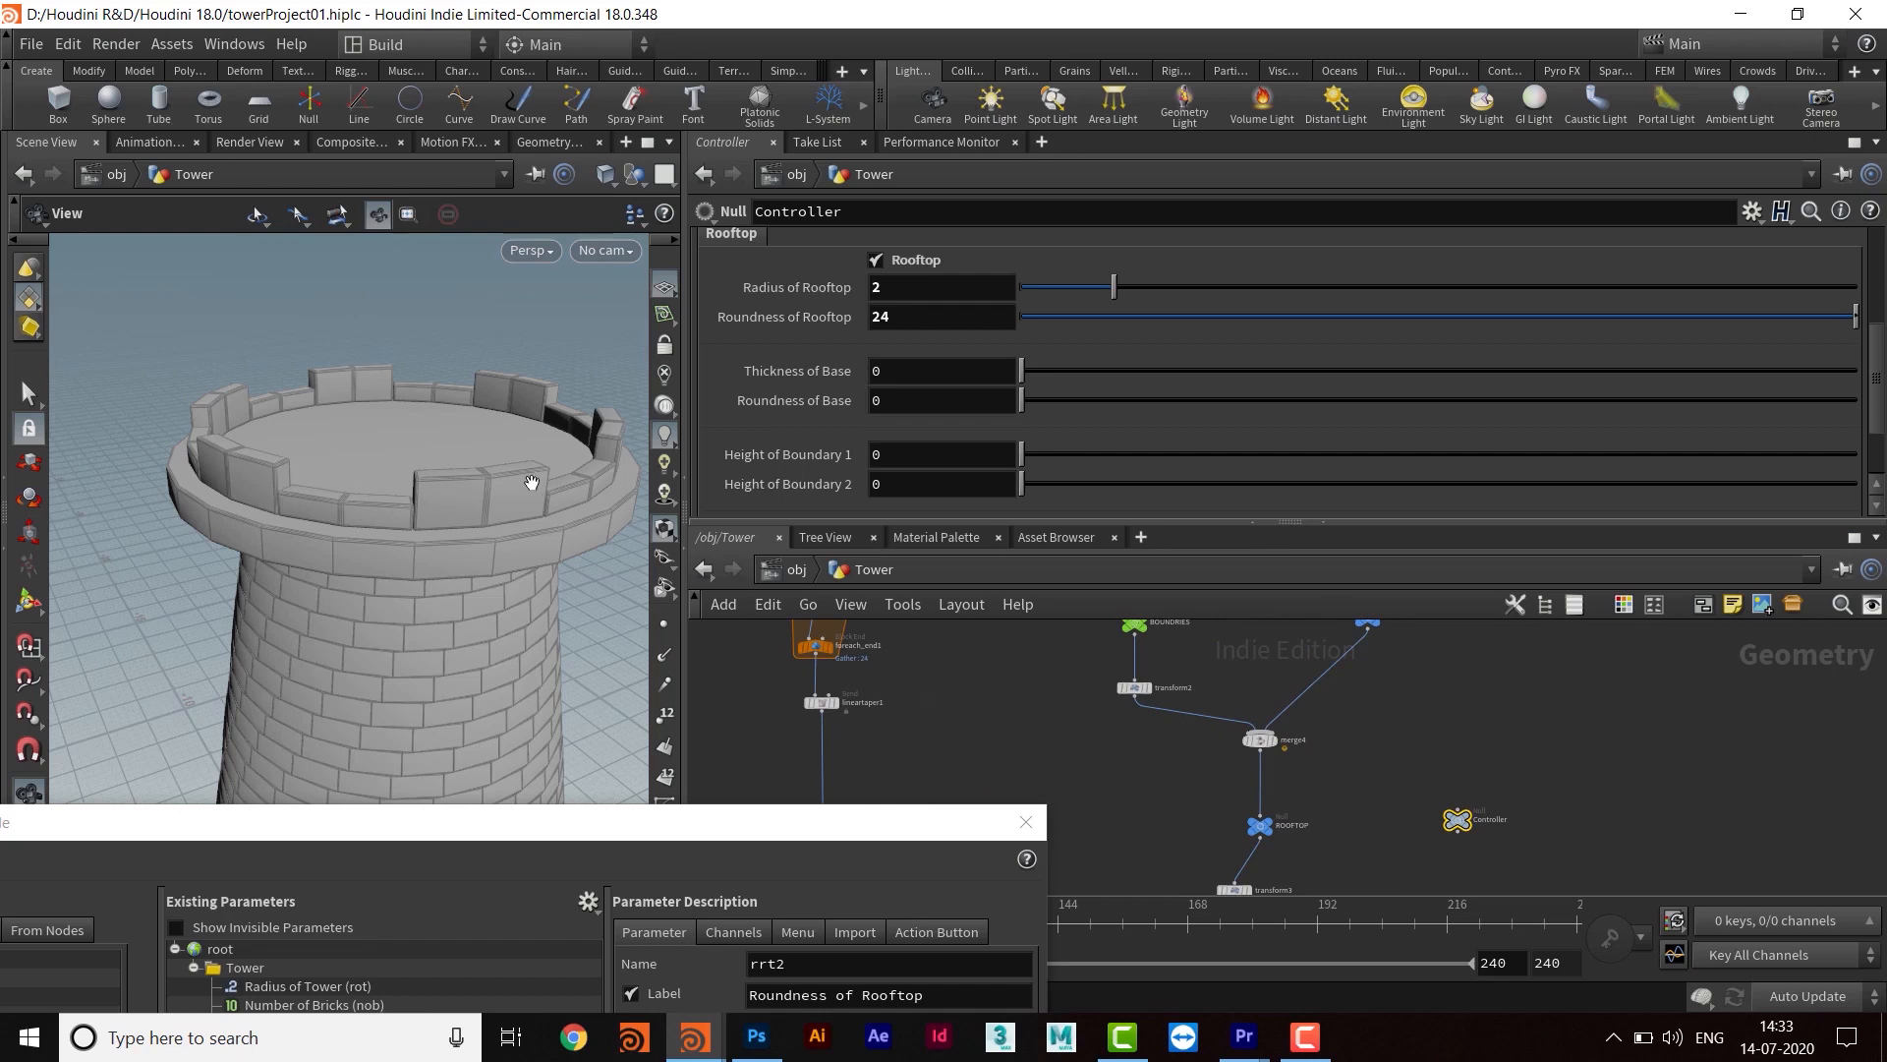
pyautogui.scroll(3, 598, 531)
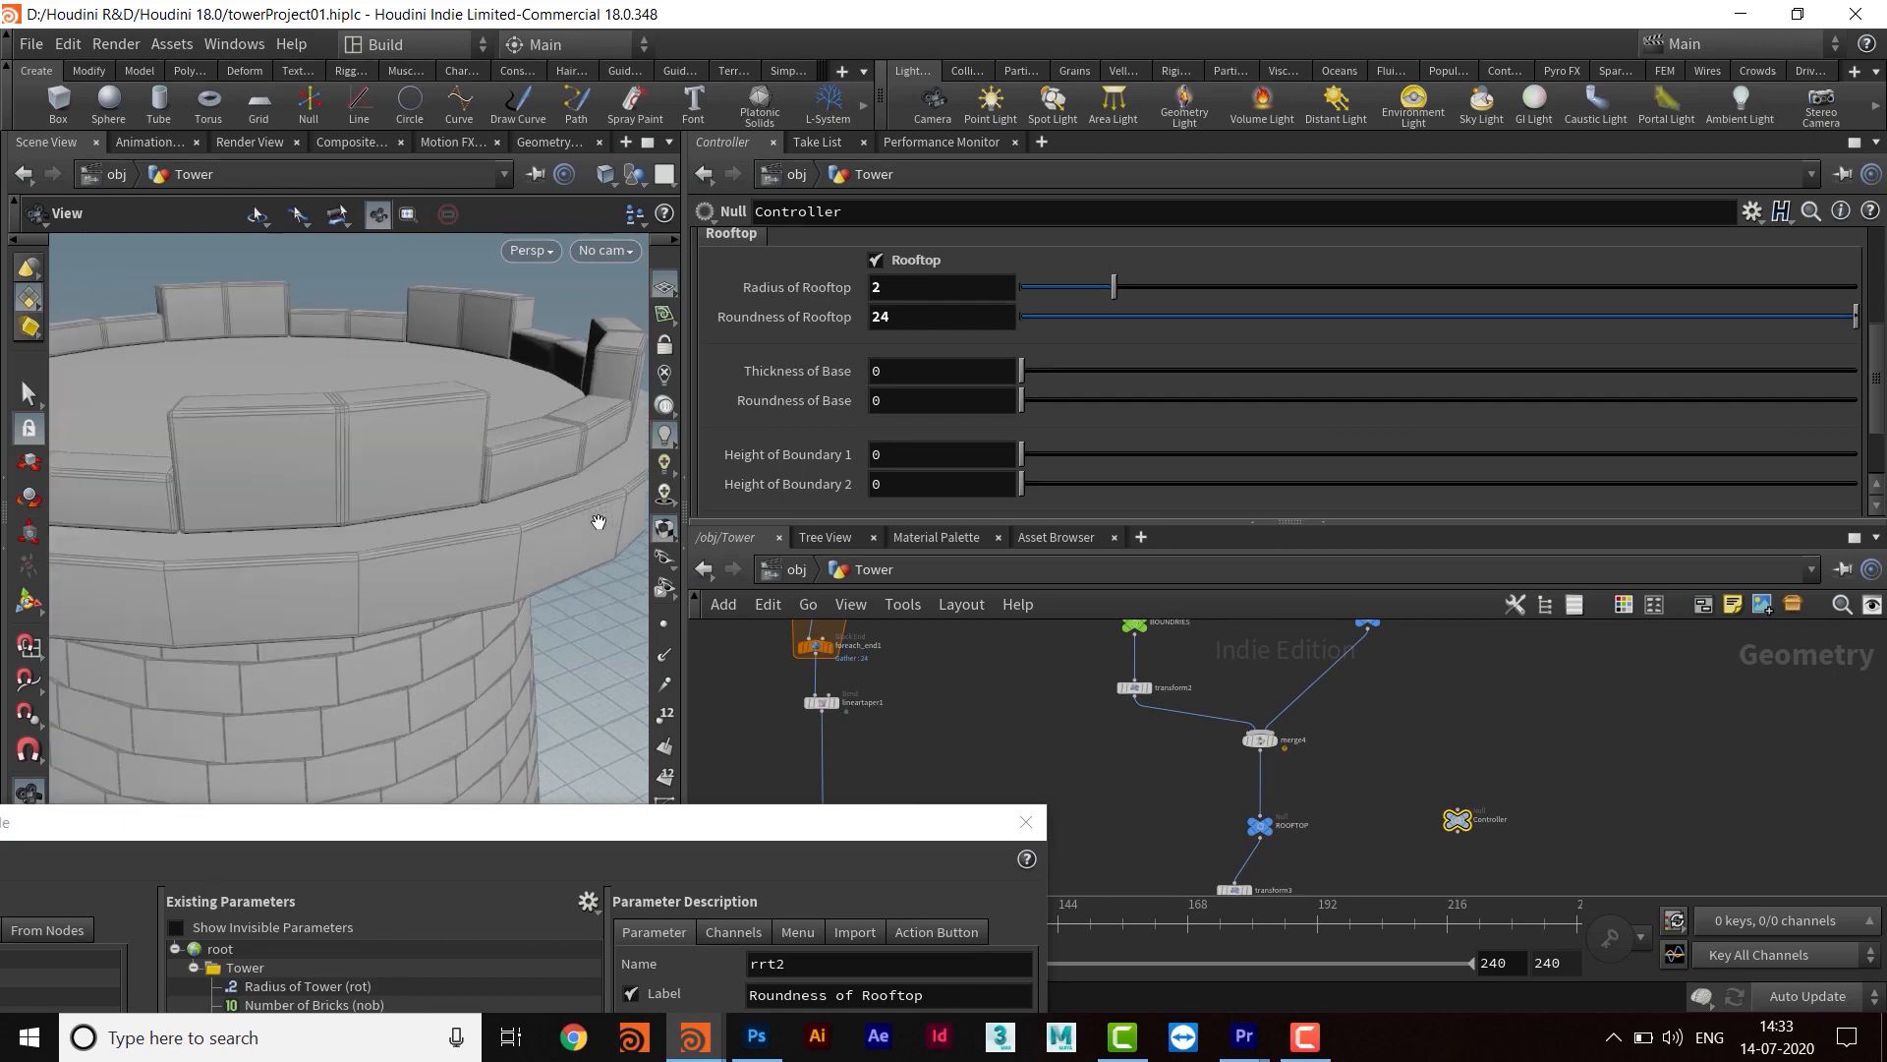
pyautogui.moveTo(394, 519); pyautogui.dragTo(531, 463)
pyautogui.scroll(2, 531, 463)
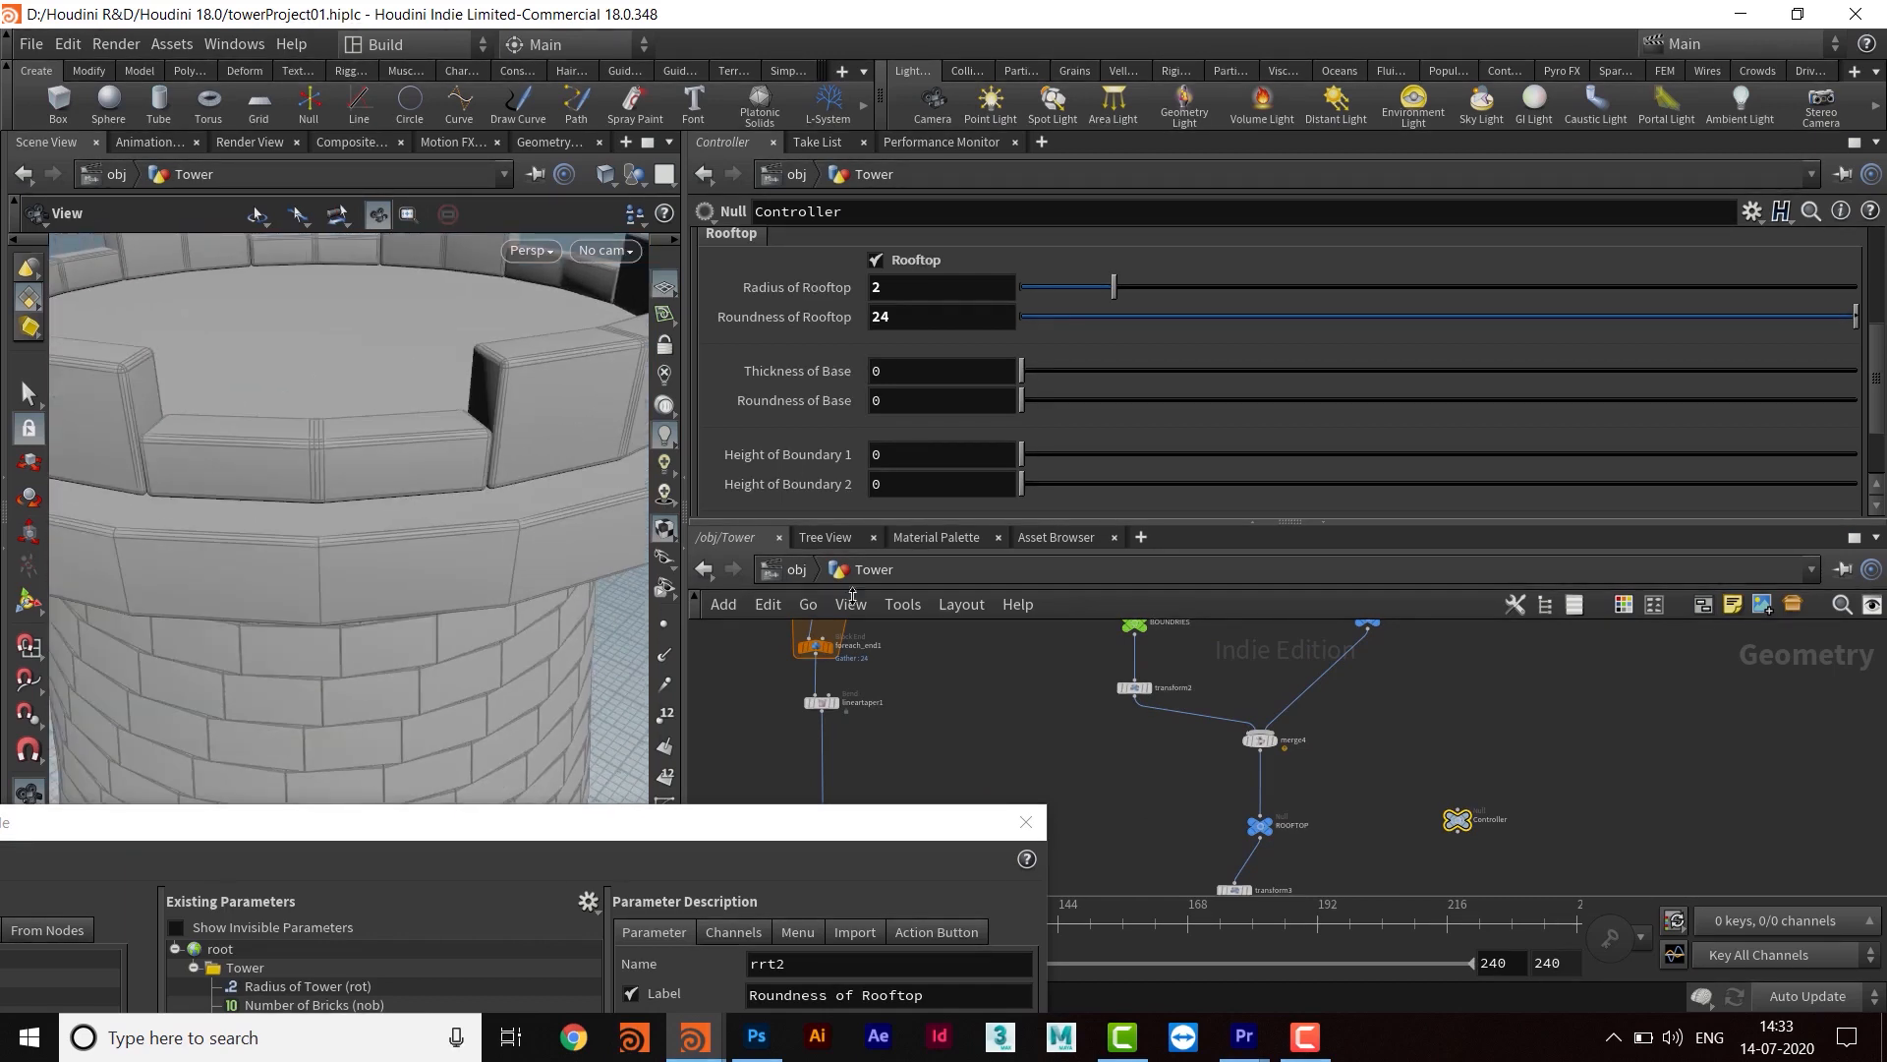
pyautogui.moveTo(913, 823); pyautogui.dragTo(966, 798)
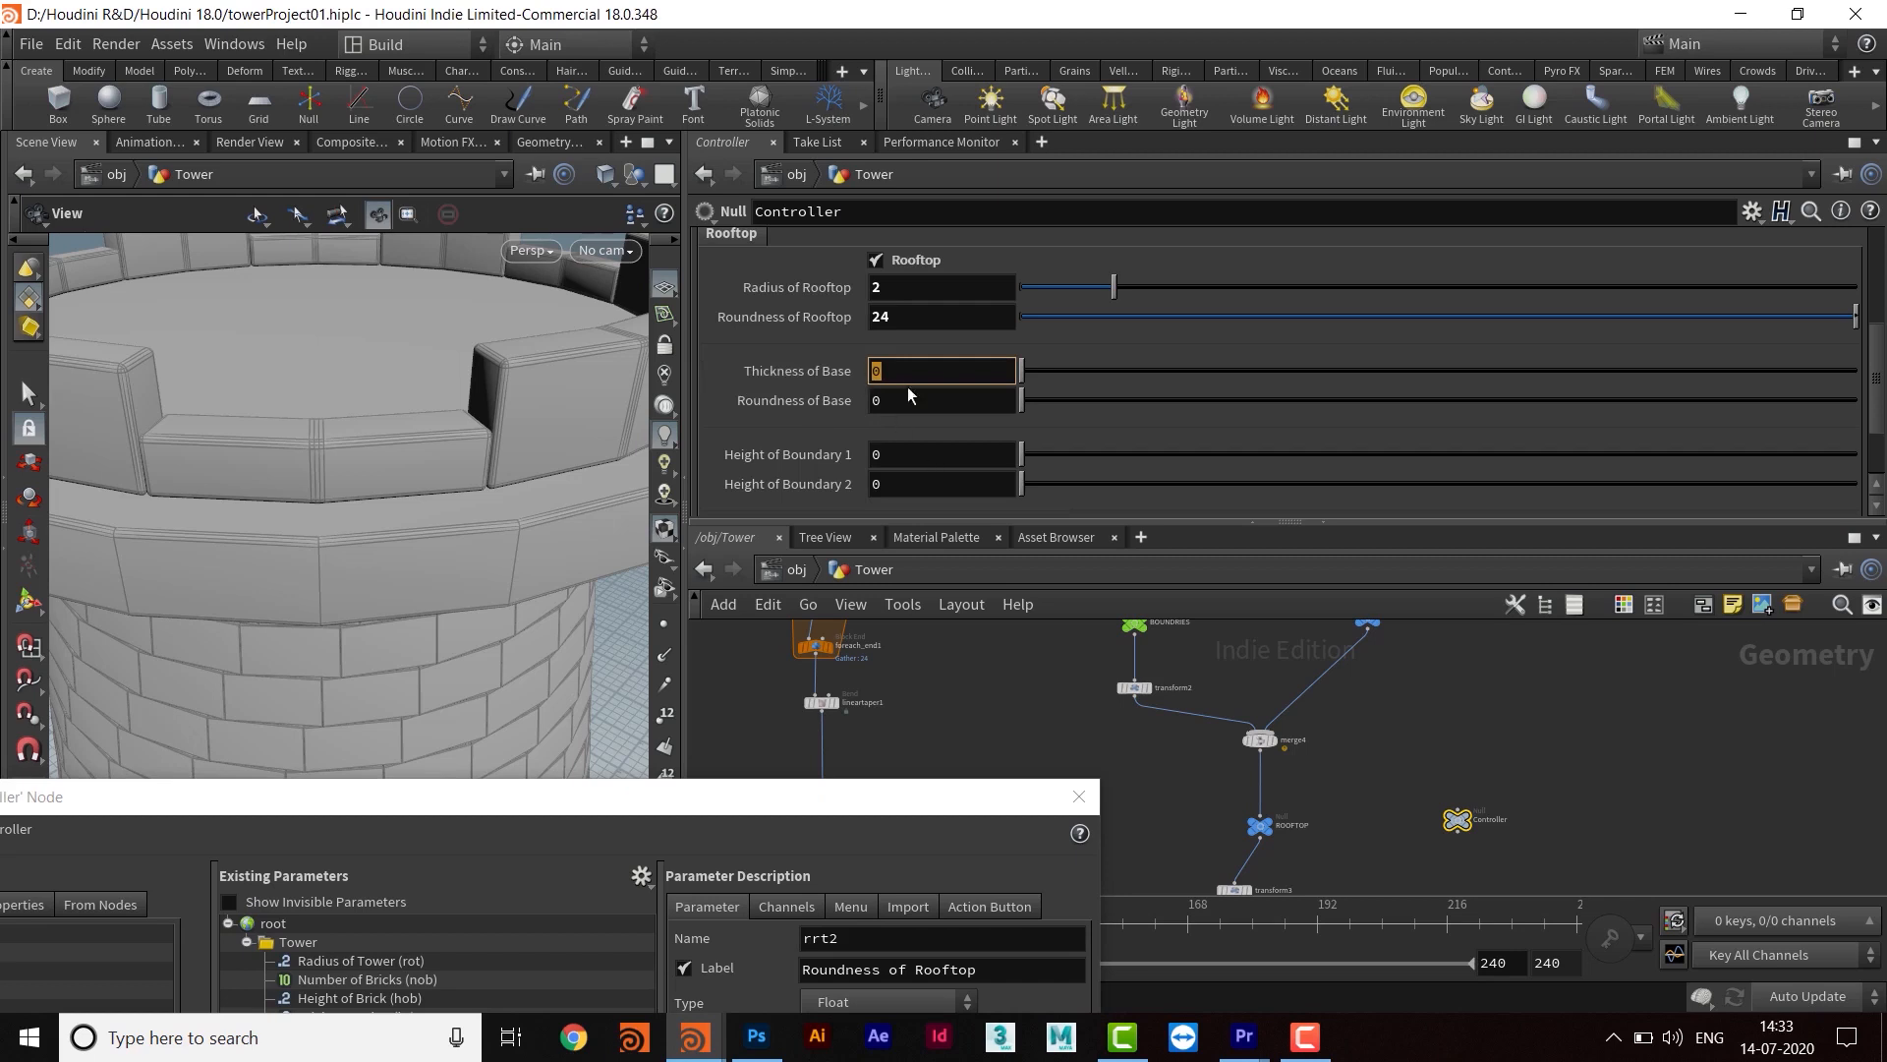
pyautogui.moveTo(427, 582); pyautogui.dragTo(465, 394)
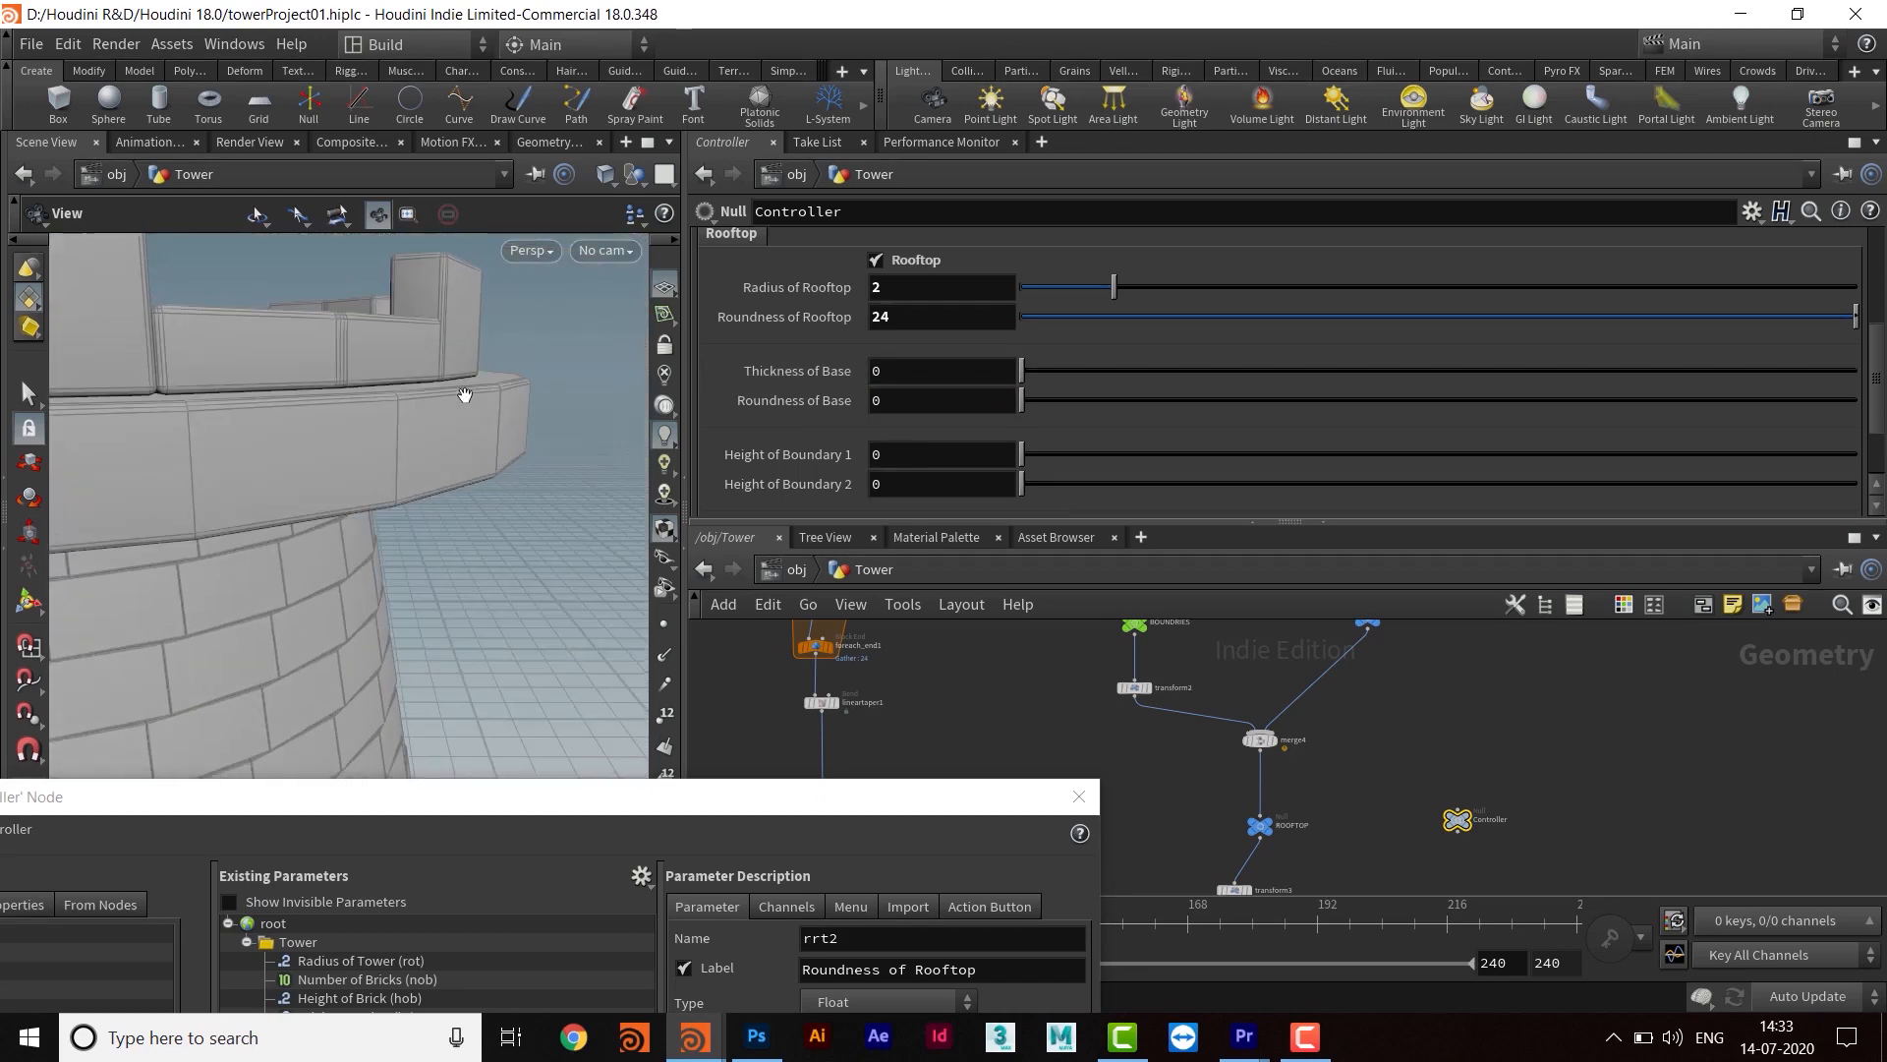
pyautogui.moveTo(447, 491); pyautogui.dragTo(439, 510)
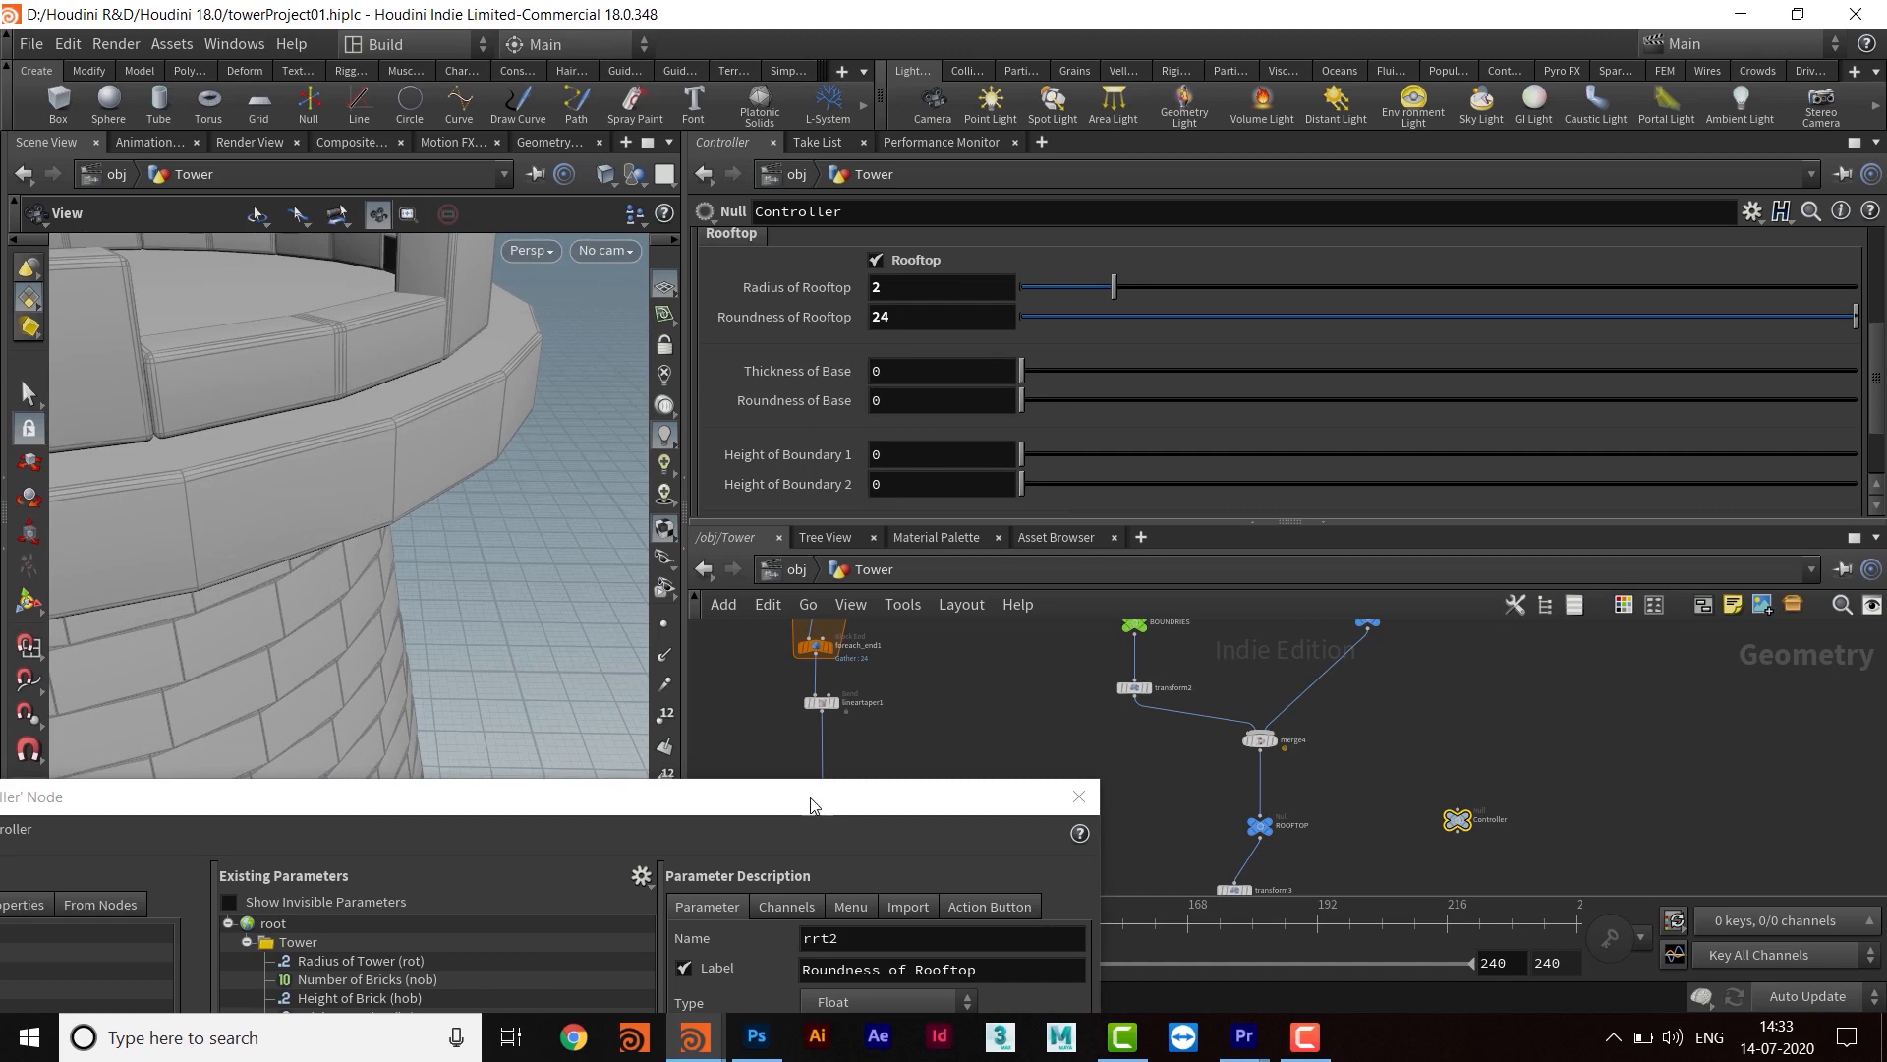
# Open the parameters of polyextrude1 in the rooftop base's node chain to examine its extrusion Distance
pyautogui.moveTo(808, 801); pyautogui.dragTo(818, 617)
pyautogui.doubleClick(920, 373)
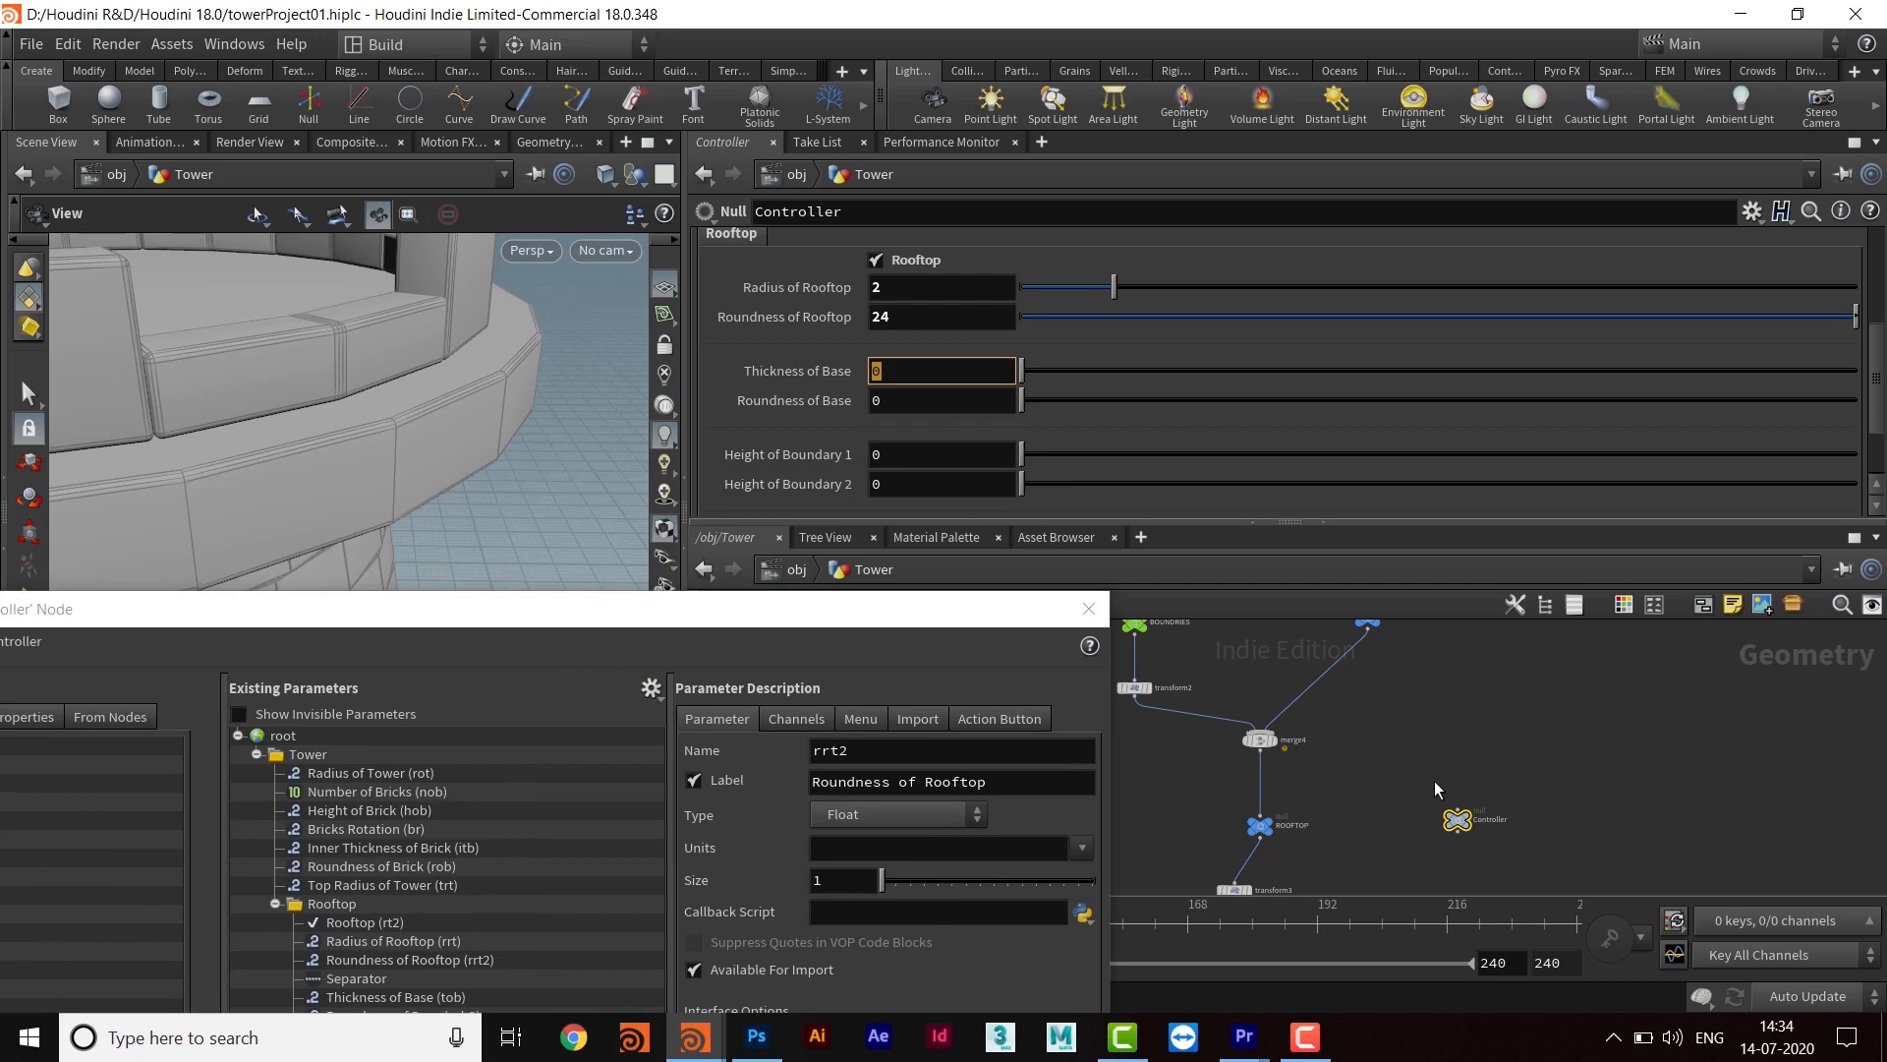
pyautogui.moveTo(1479, 631); pyautogui.dragTo(1515, 776, button='middle')
pyautogui.moveTo(1578, 687)
pyautogui.mouseDown(button='middle')
pyautogui.moveTo(1504, 766)
pyautogui.moveTo(1511, 800)
pyautogui.mouseUp(button='middle')
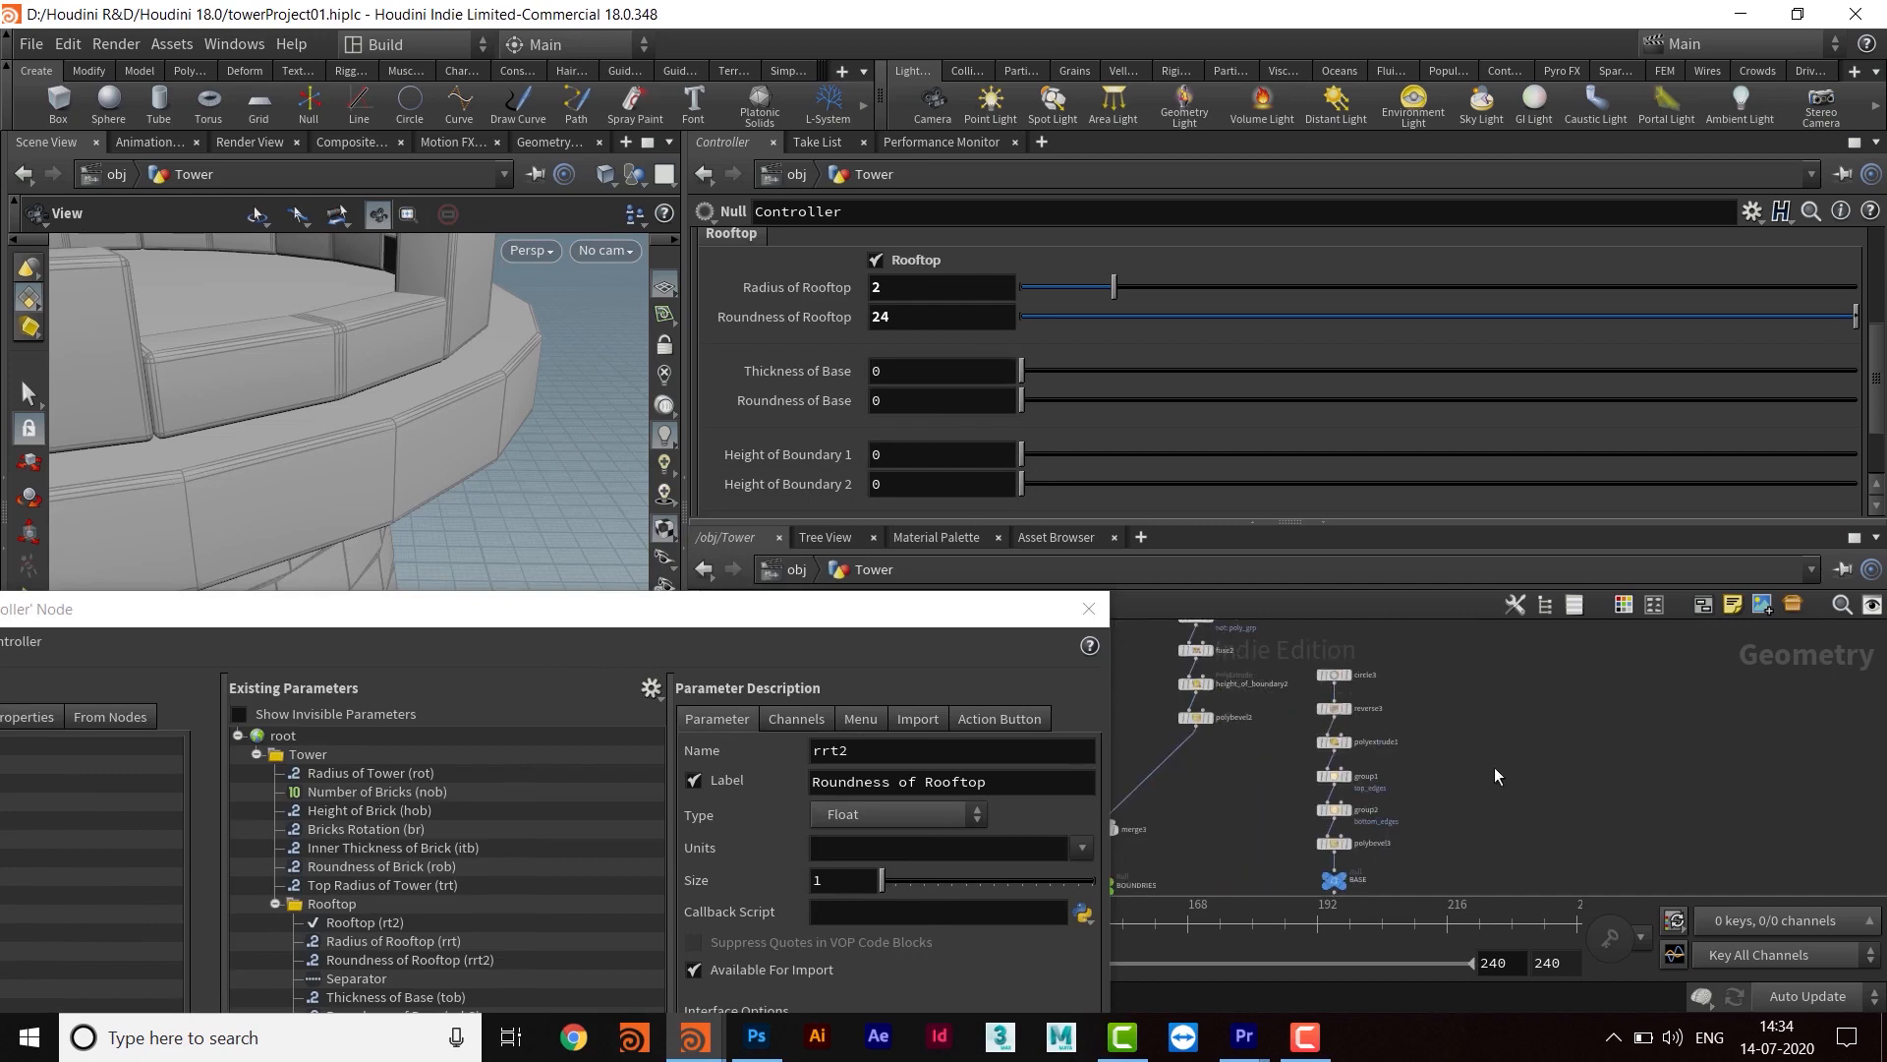
pyautogui.scroll(3, 1494, 767)
pyautogui.moveTo(812, 619); pyautogui.dragTo(623, 648)
pyautogui.moveTo(420, 408); pyautogui.dragTo(501, 422, button='middle')
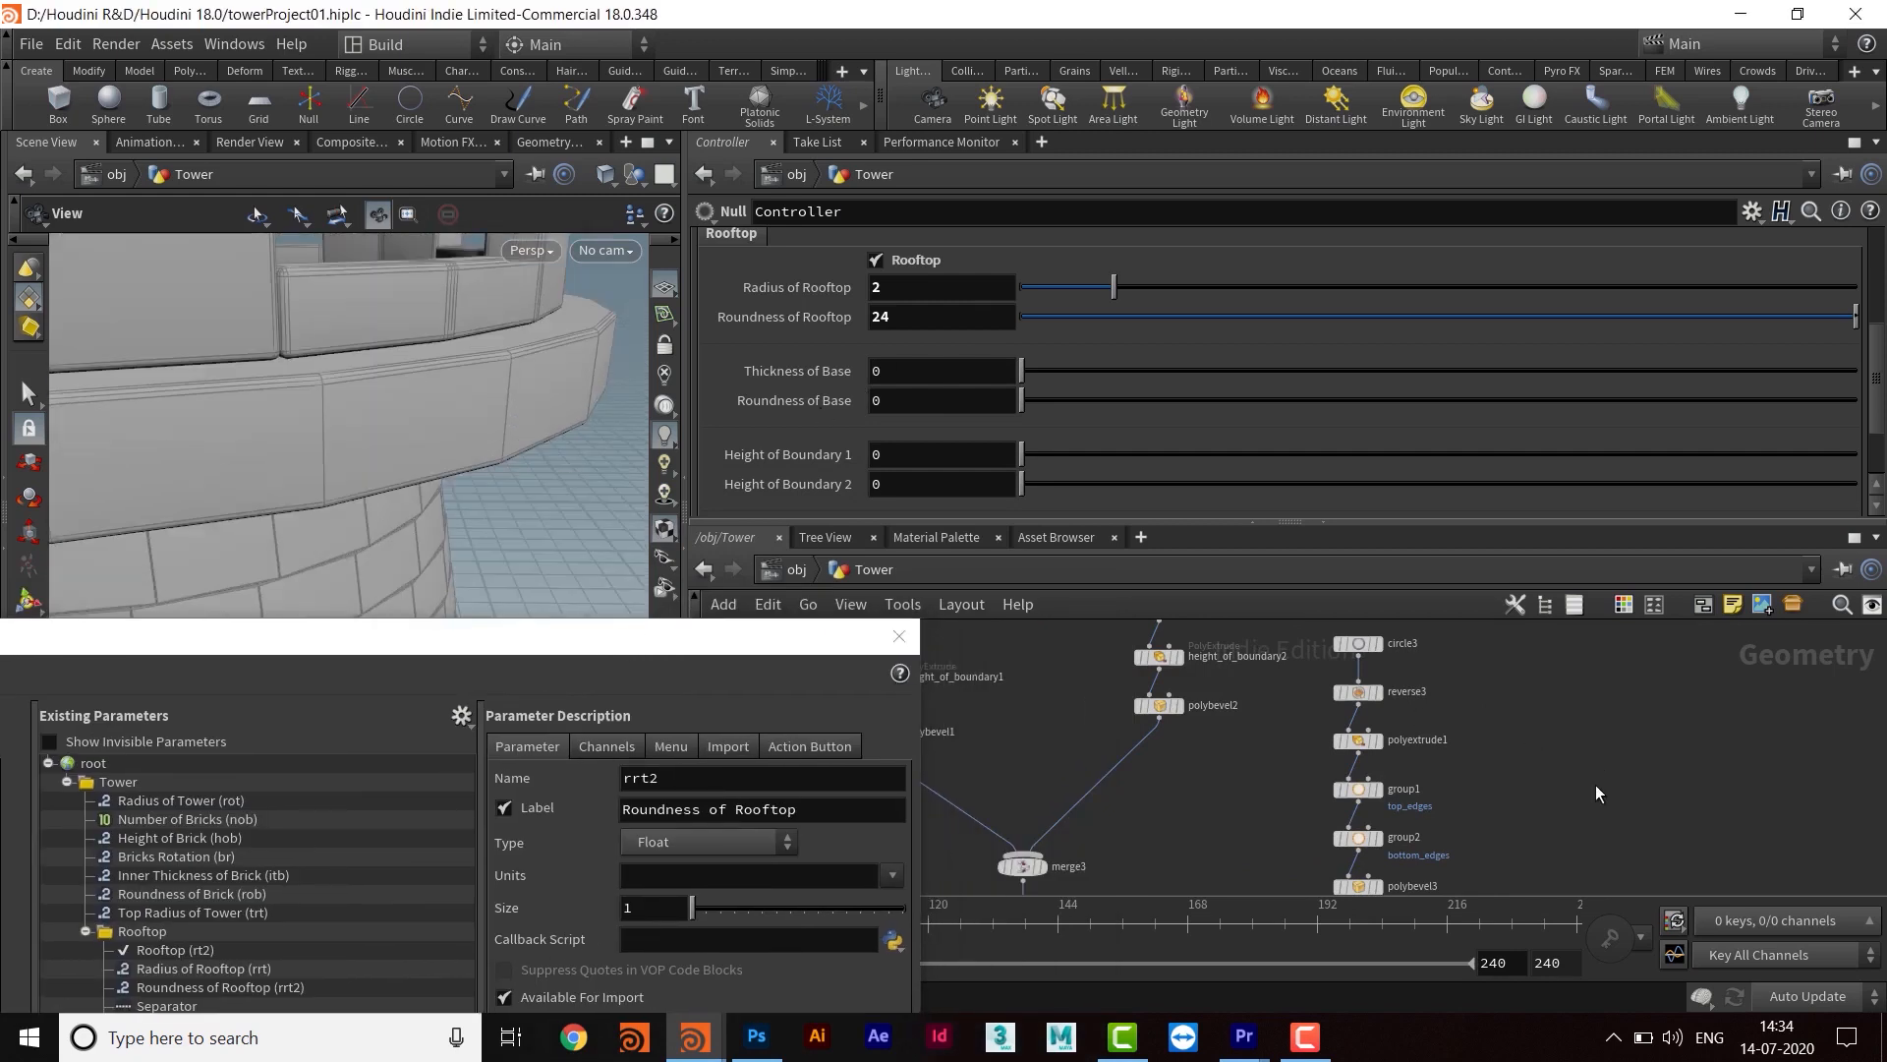
pyautogui.moveTo(1595, 785); pyautogui.dragTo(1536, 755, button='middle')
pyautogui.scroll(3, 1443, 783)
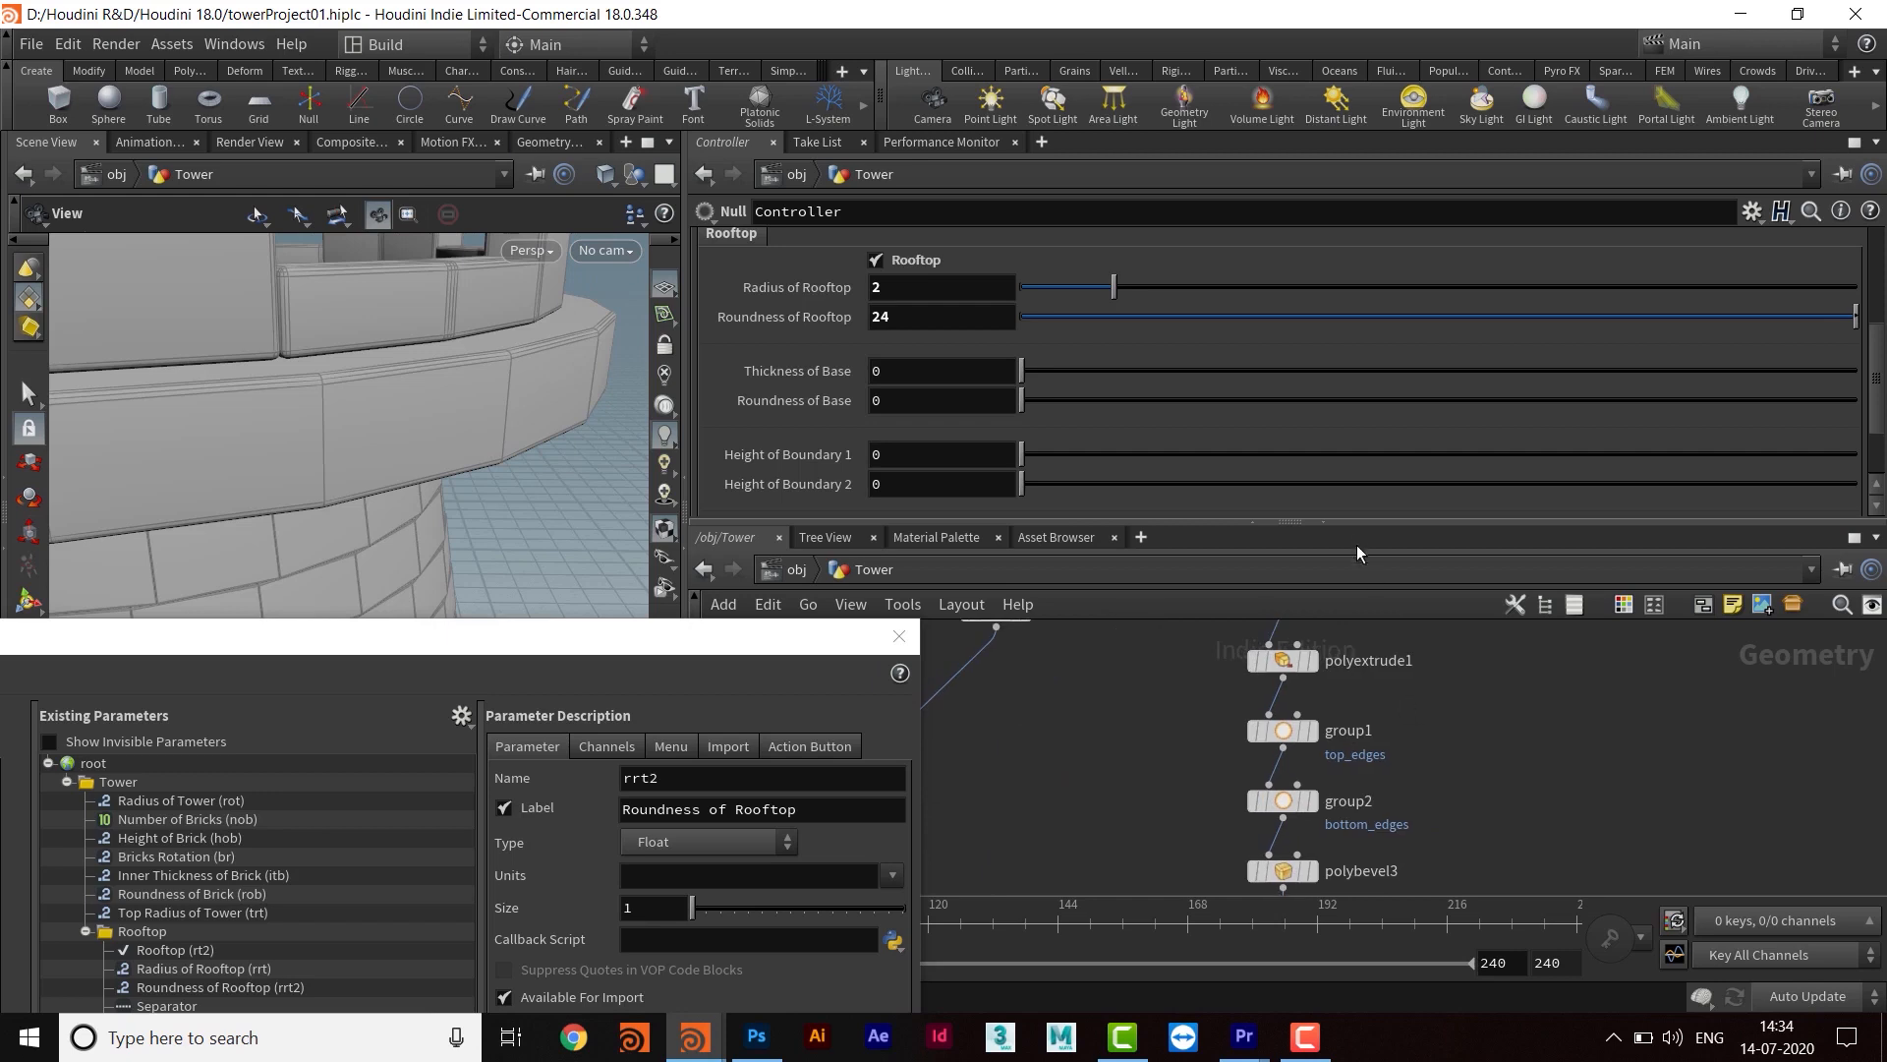
pyautogui.moveTo(1354, 522); pyautogui.dragTo(1374, 391)
pyautogui.moveTo(1396, 509); pyautogui.dragTo(1462, 598, button='middle')
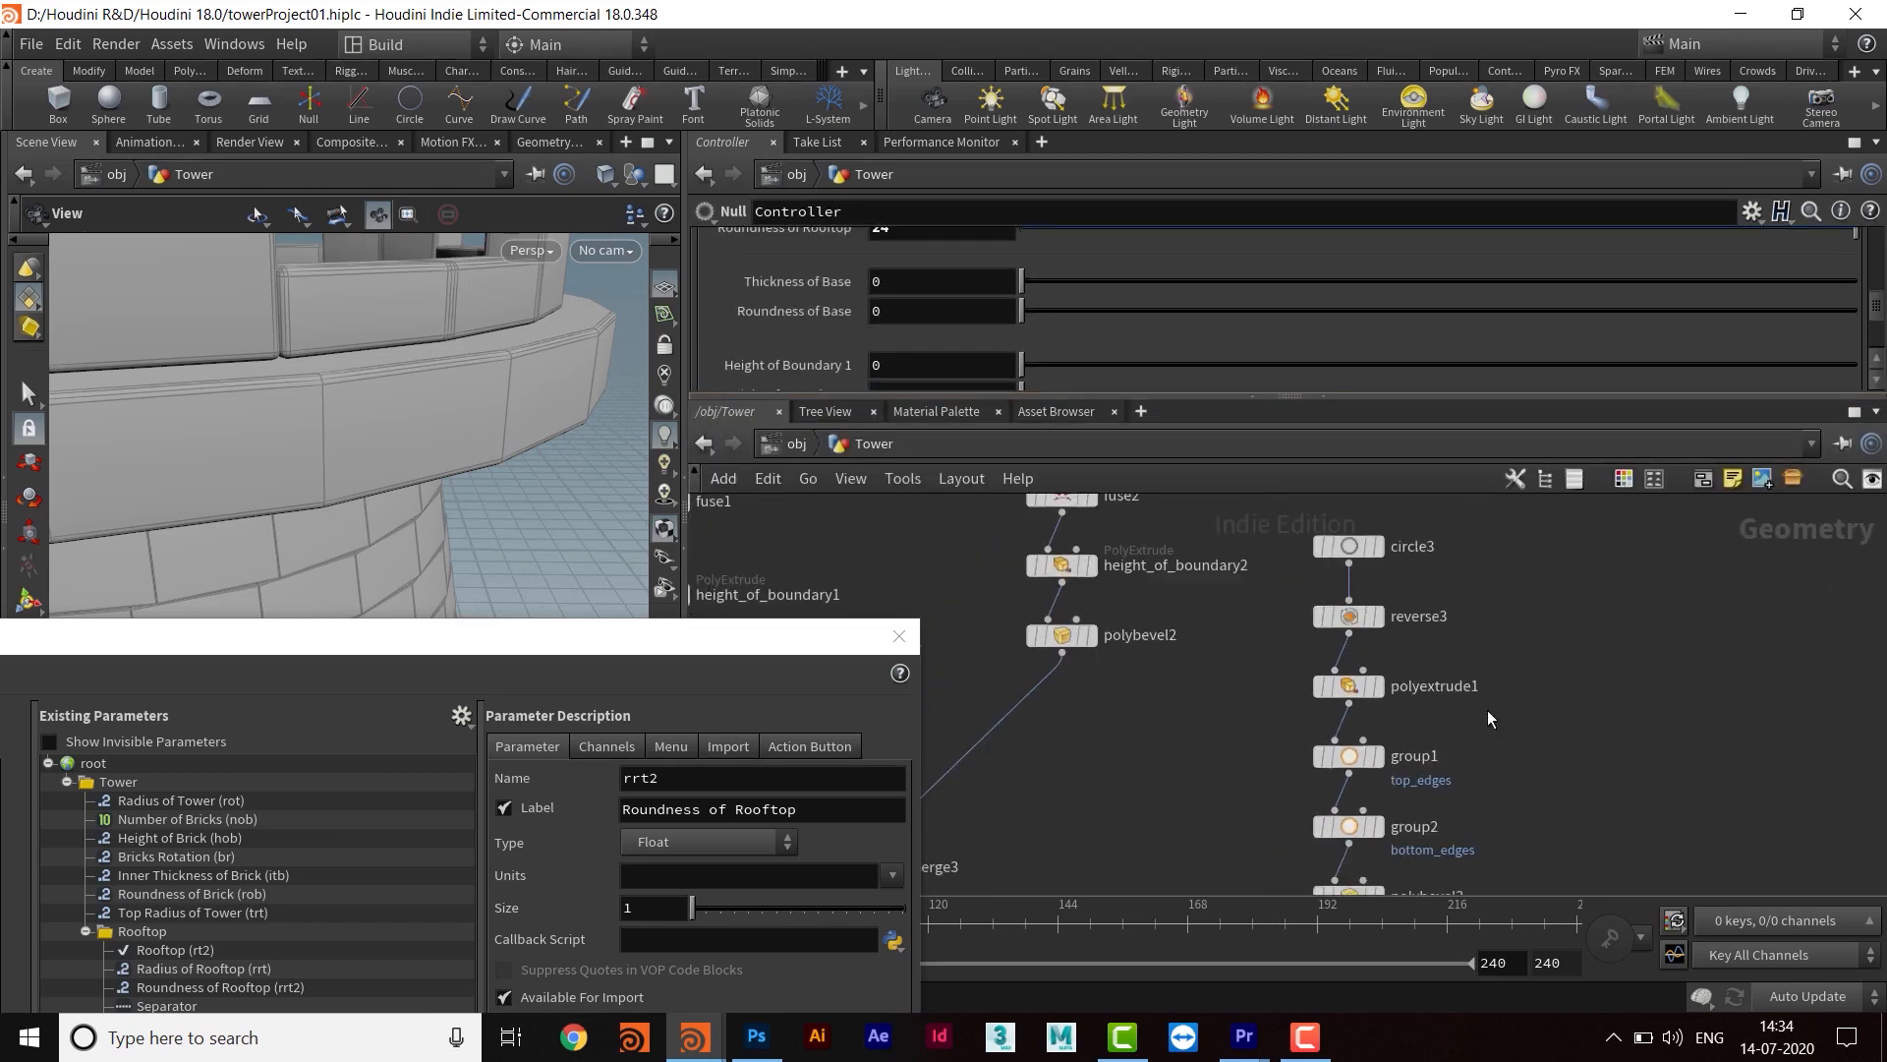
pyautogui.click(1355, 693)
pyautogui.moveTo(1372, 398); pyautogui.dragTo(1351, 530)
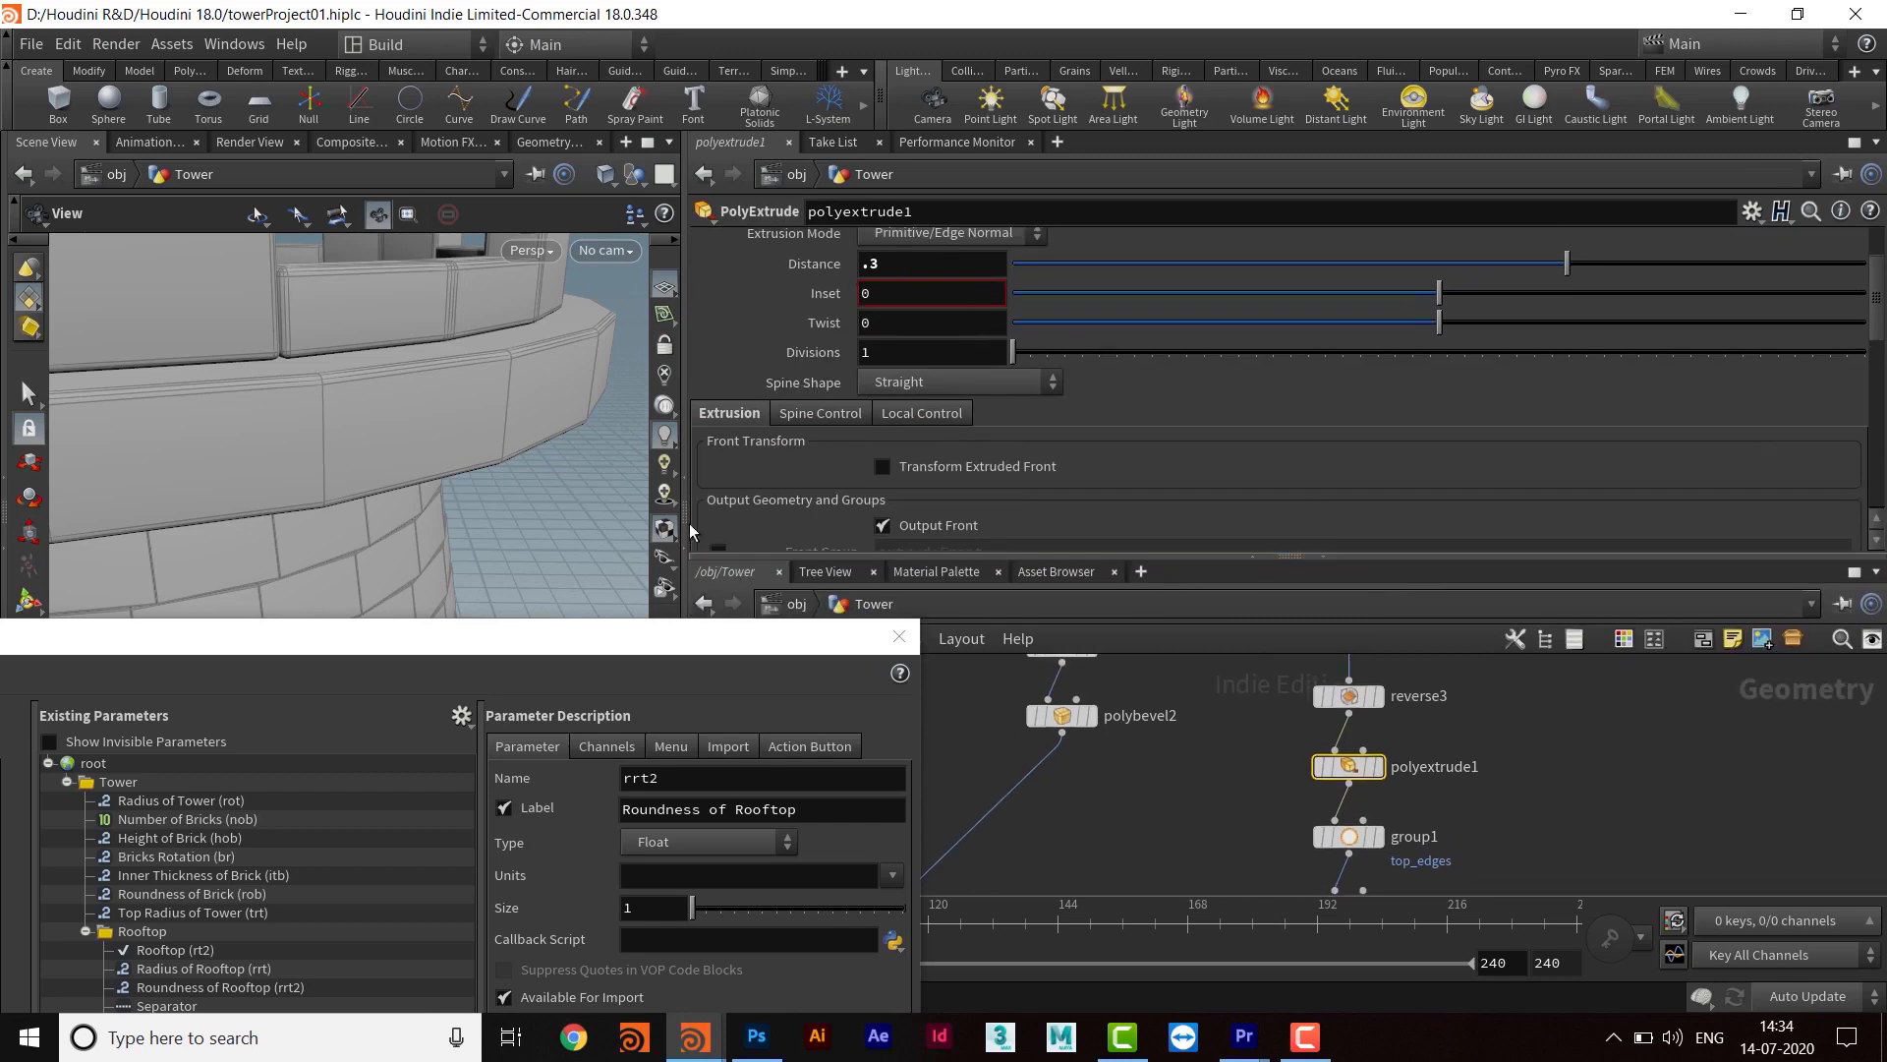
# In the Controller's parameter interface, set the Thickness of Base range minimum to 0.1, lock it, and apply the change
pyautogui.moveTo(651, 639); pyautogui.dragTo(1281, 262)
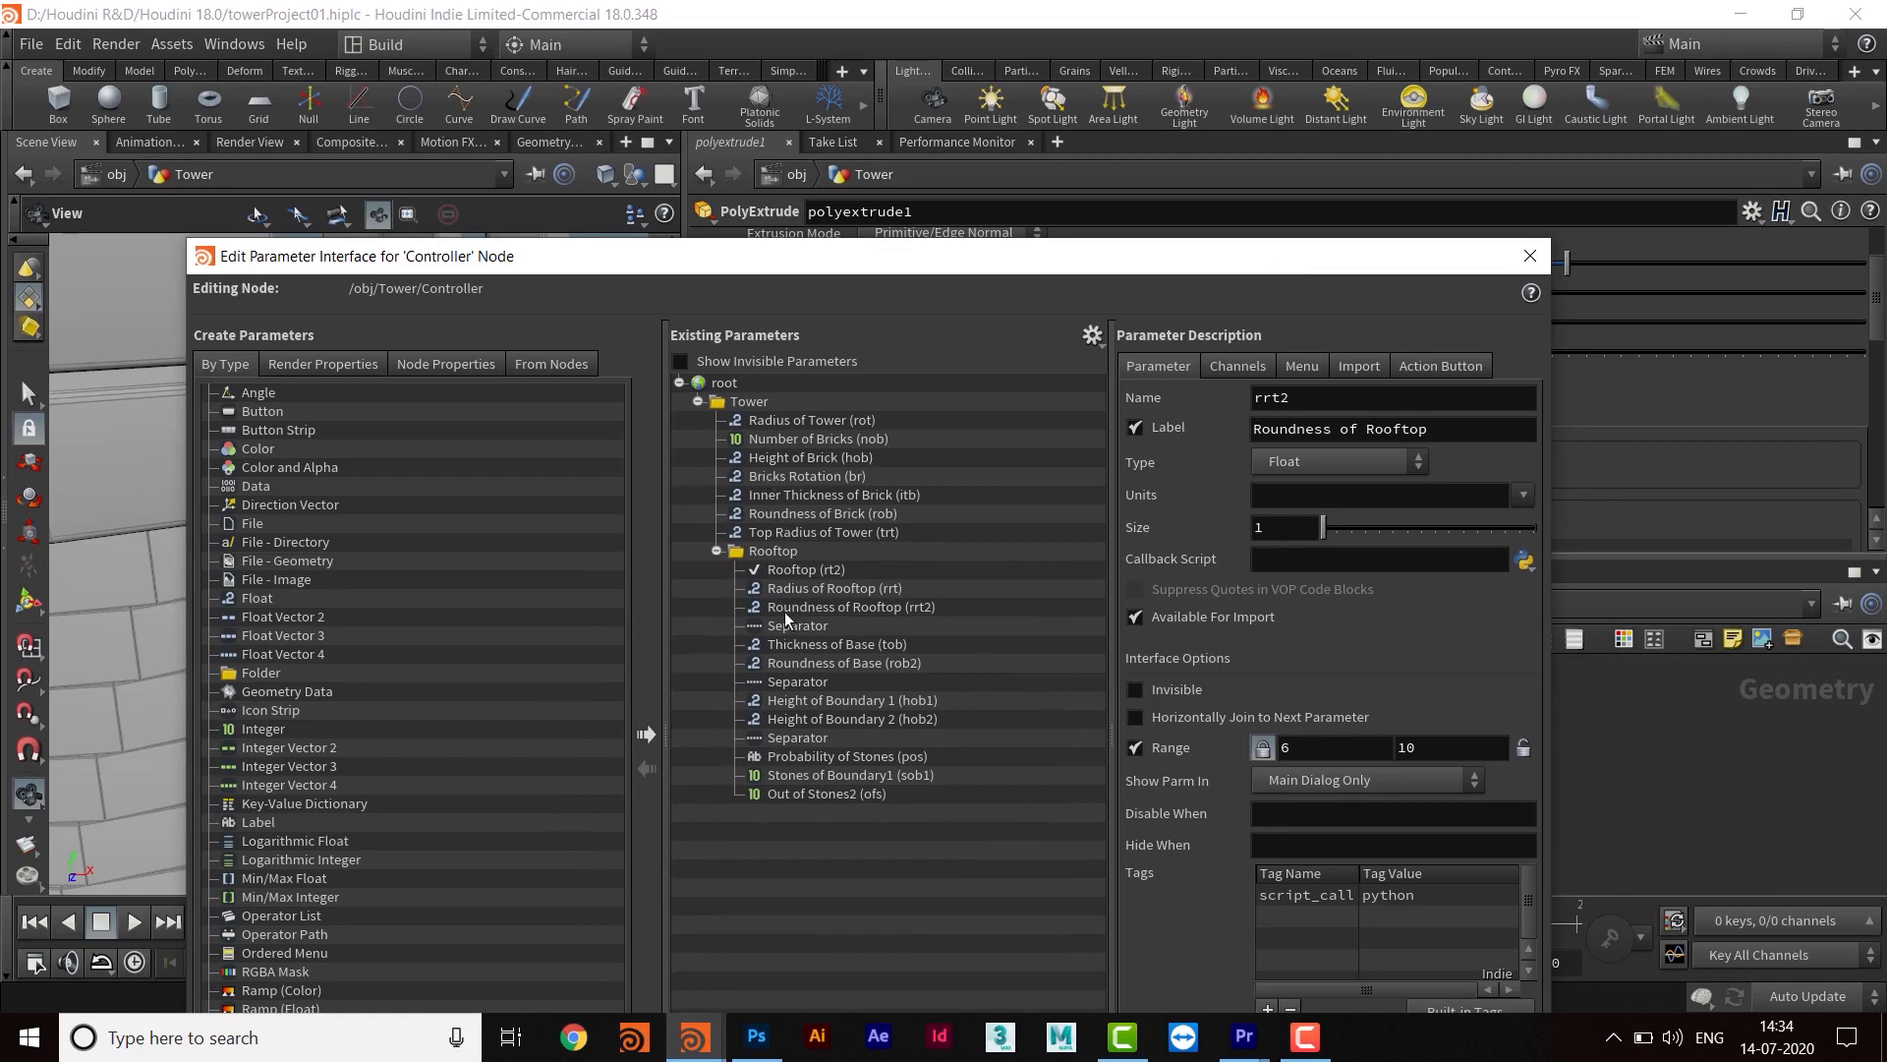
pyautogui.click(855, 646)
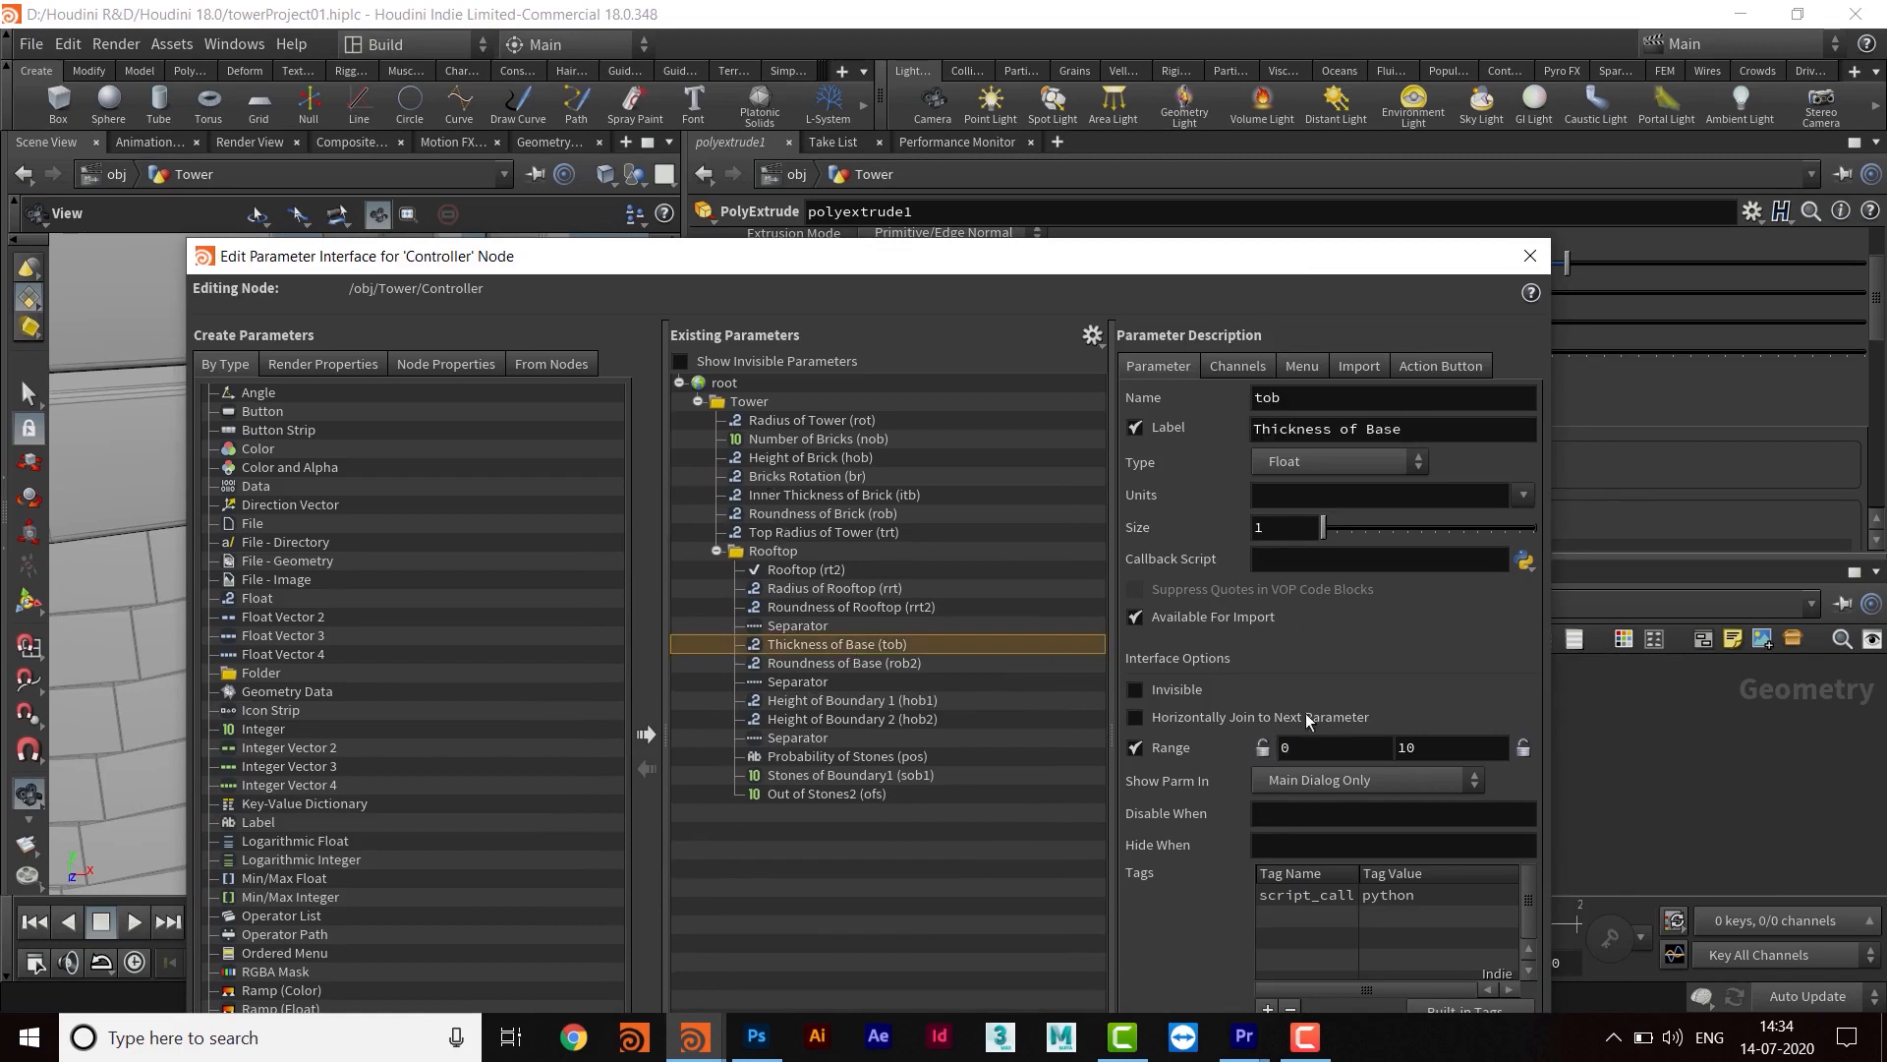
pyautogui.click(1327, 751)
pyautogui.press('Return')
pyautogui.moveTo(1265, 271); pyautogui.dragTo(473, 441)
pyautogui.click(1152, 955)
# Copy the Thickness of Base parameter from the Controller null
pyautogui.moveTo(1357, 774)
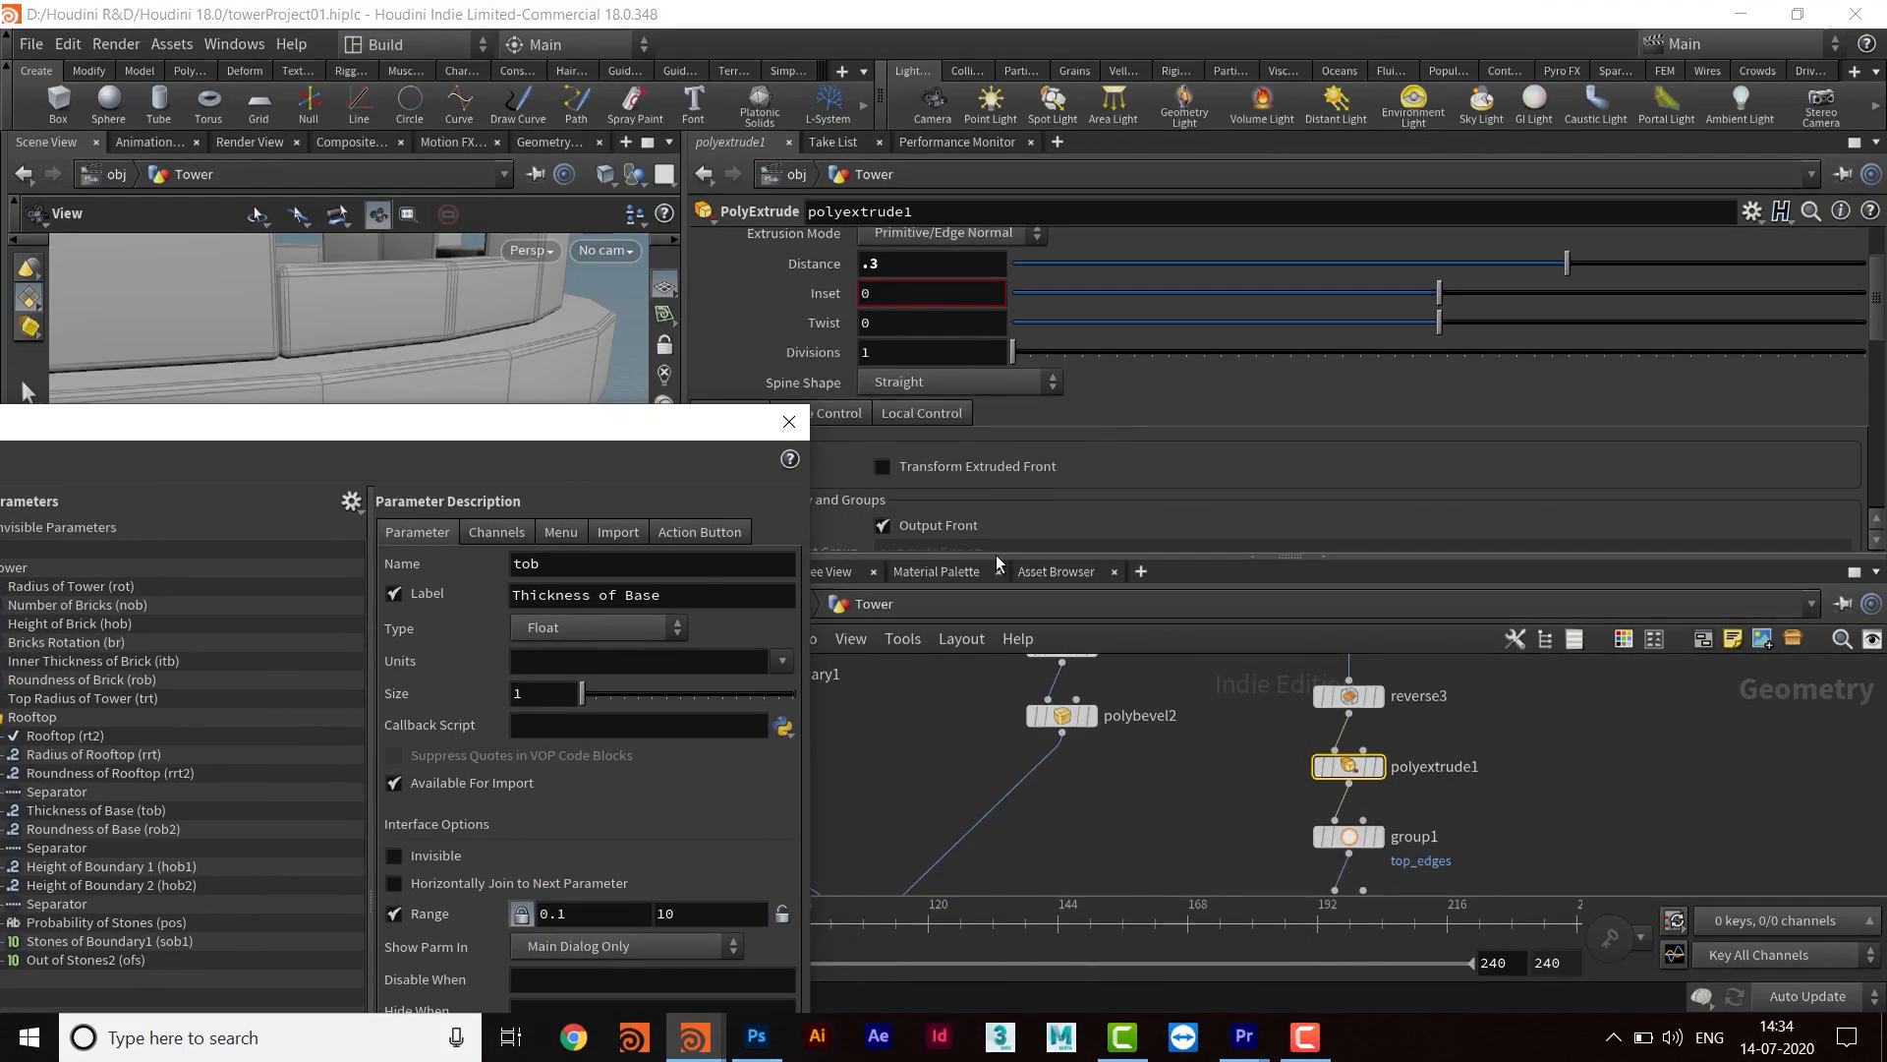
pyautogui.scroll(-4, 1604, 822)
pyautogui.moveTo(1605, 821); pyautogui.dragTo(1406, 594, button='middle')
pyautogui.moveTo(1374, 812); pyautogui.dragTo(1388, 644, button='middle')
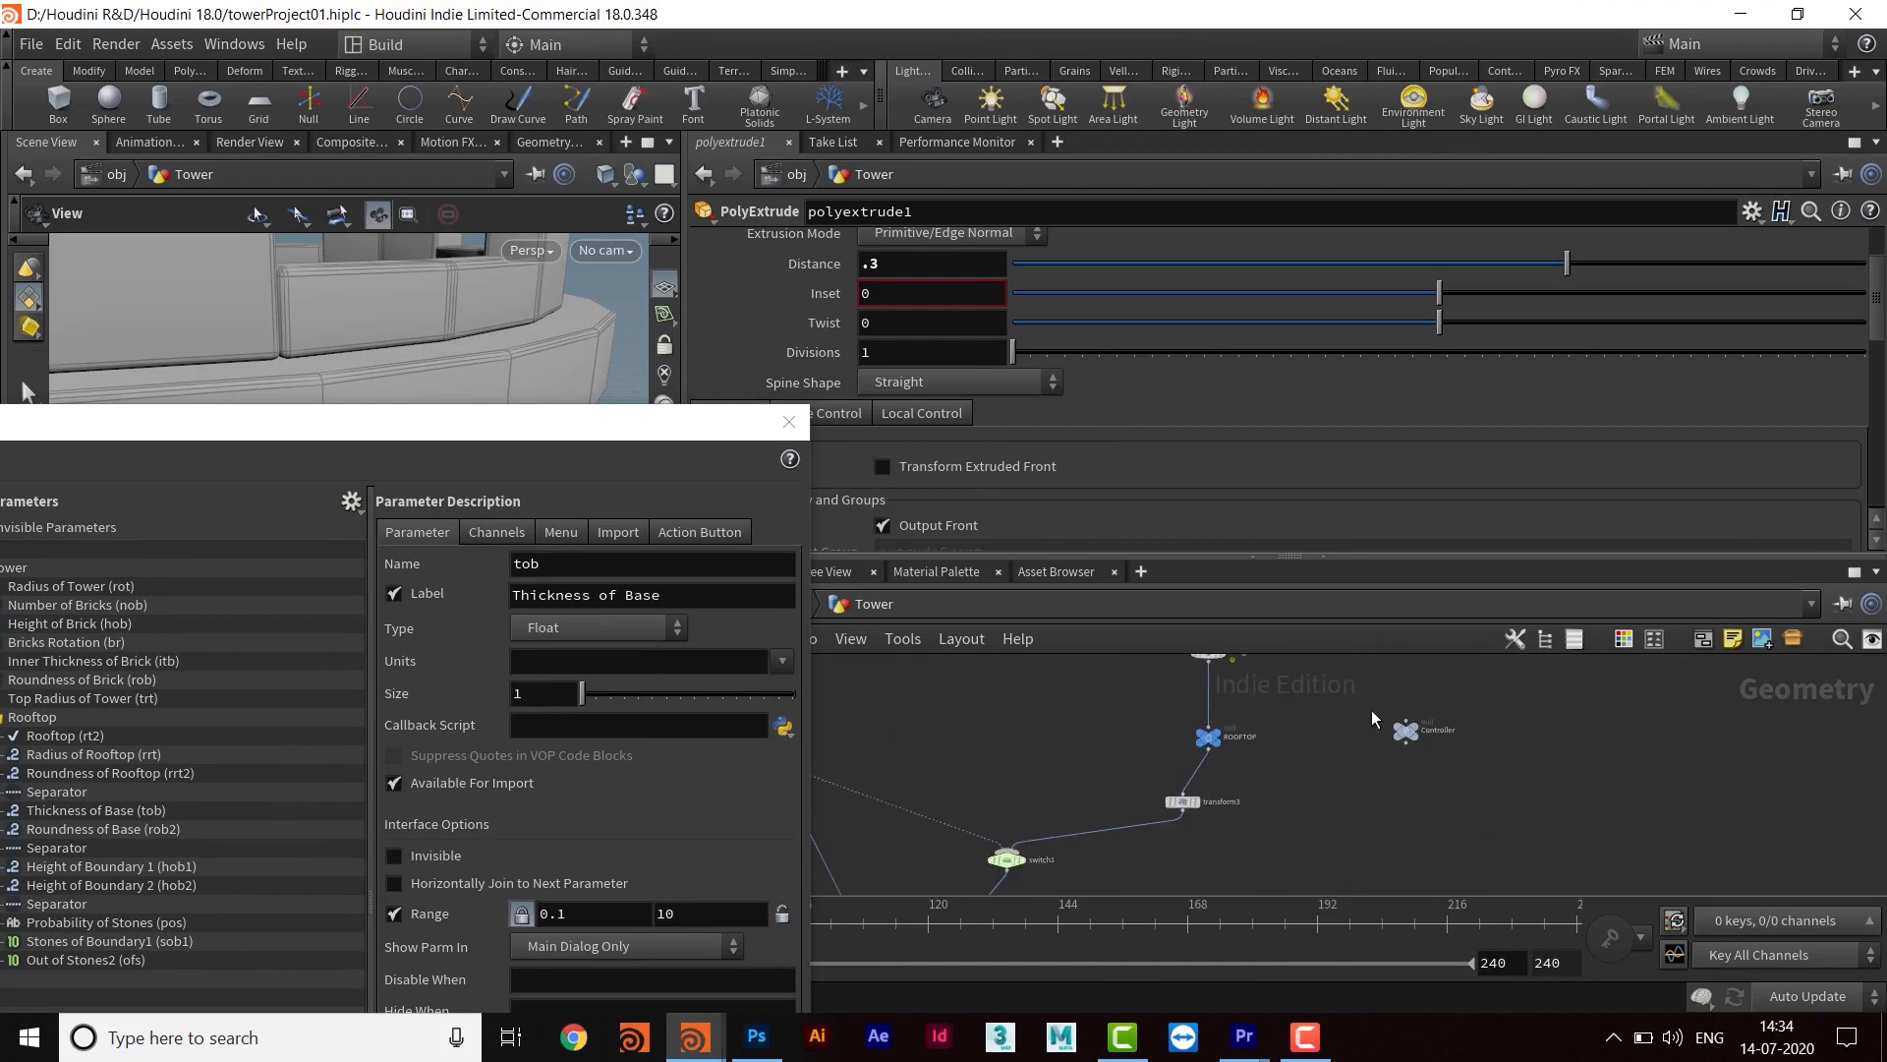
pyautogui.moveTo(1454, 709); pyautogui.dragTo(1370, 779)
pyautogui.moveTo(1344, 672); pyautogui.dragTo(1343, 731, button='middle')
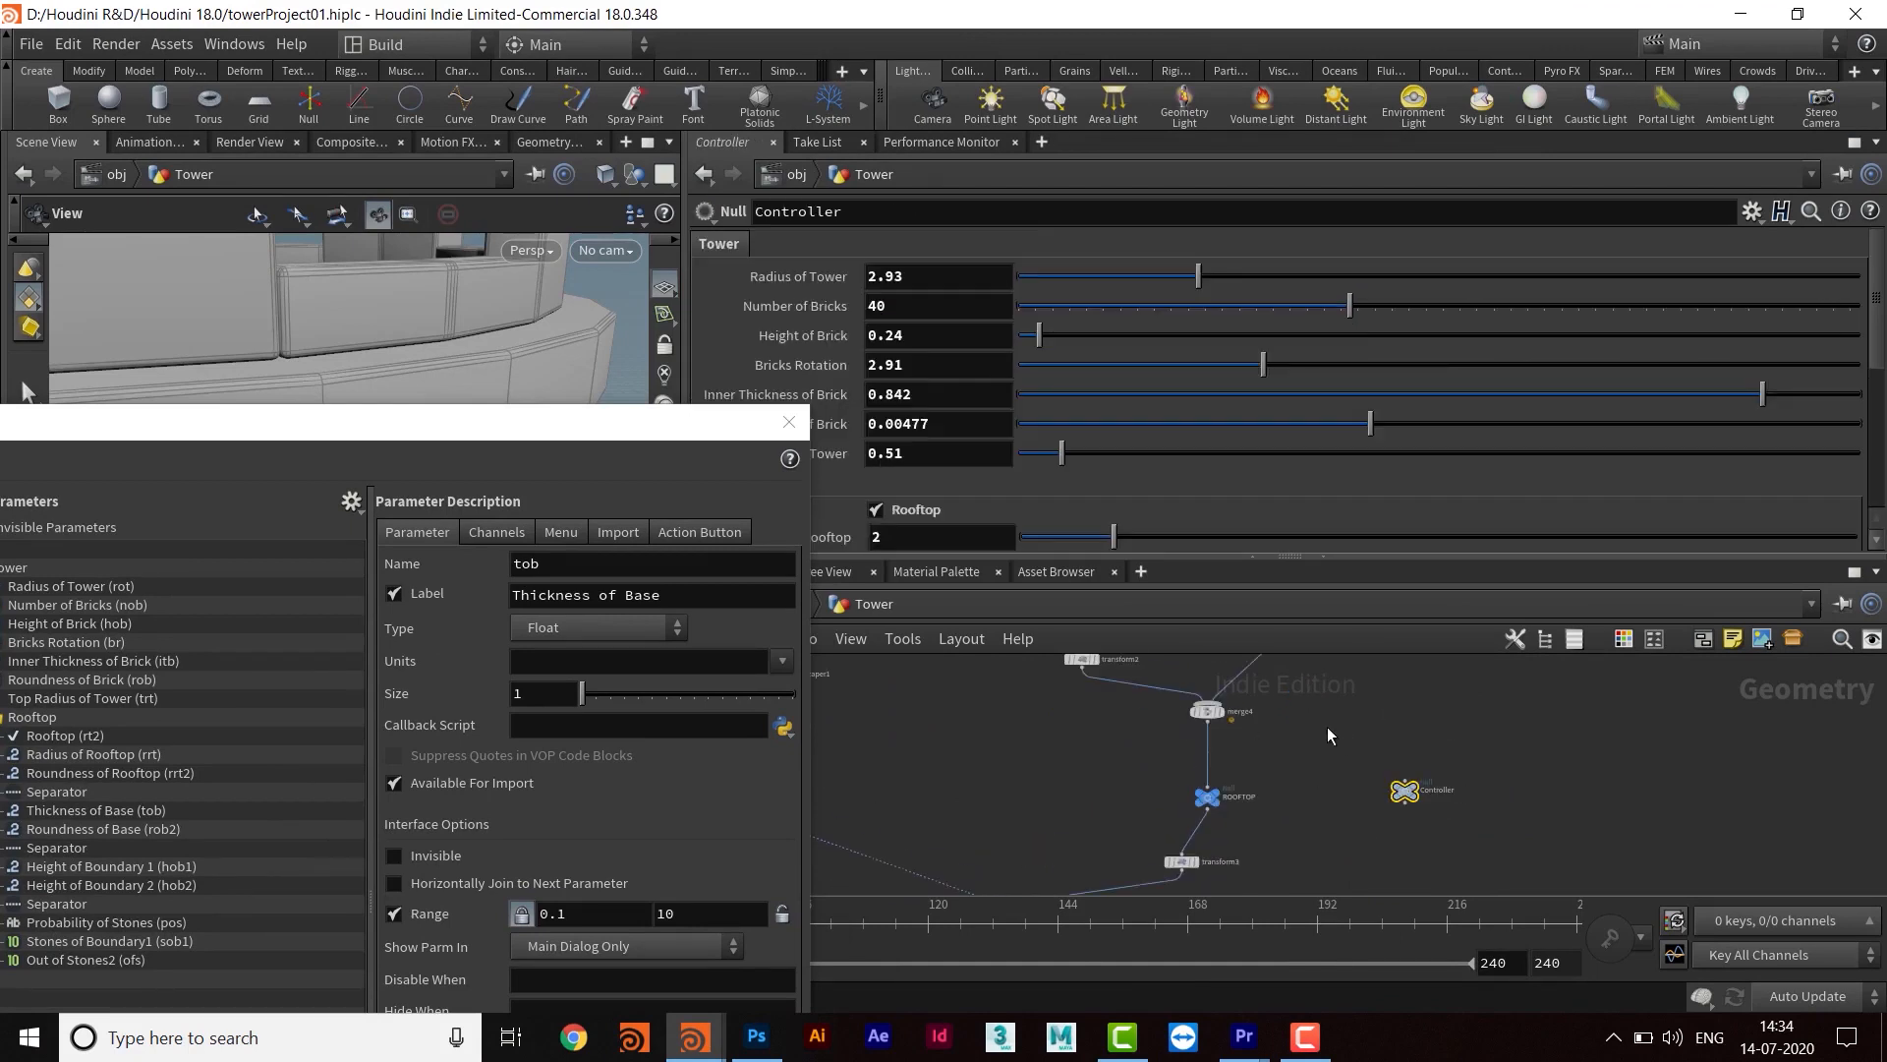
pyautogui.scroll(-5, 1196, 391)
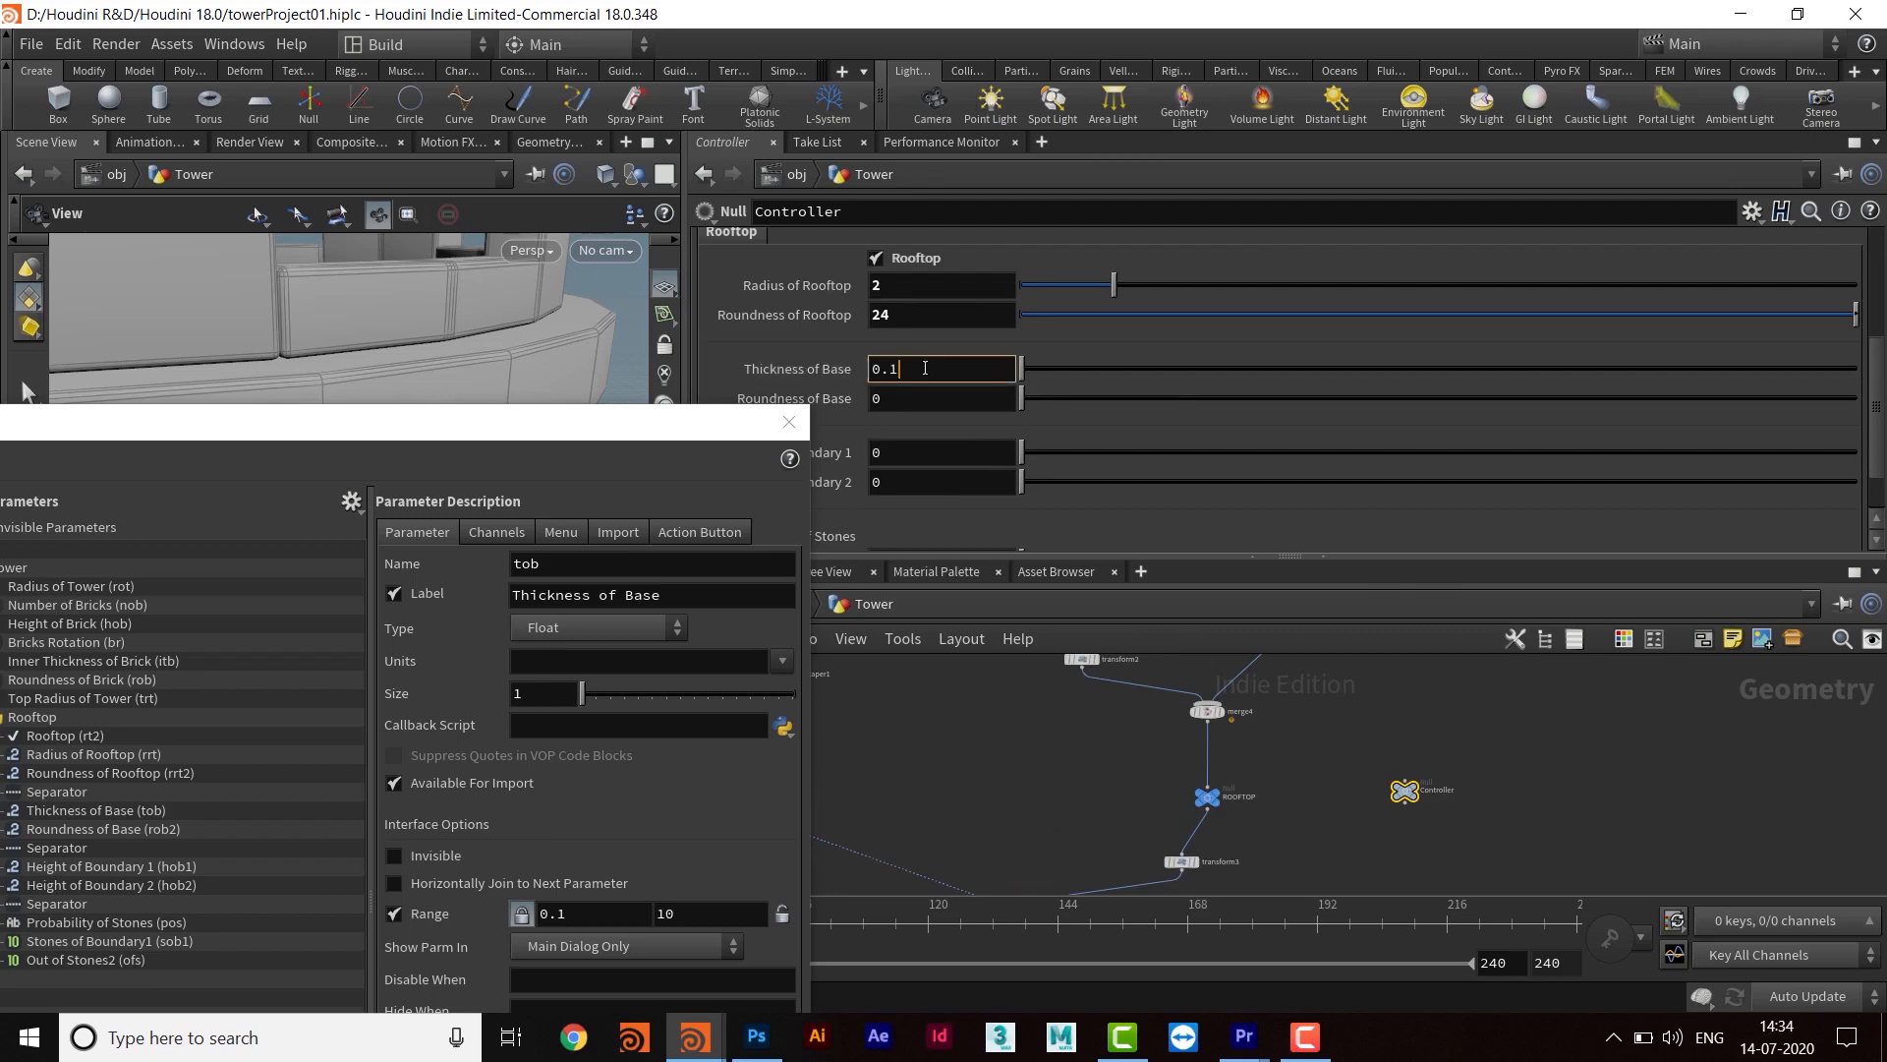
pyautogui.rightClick(924, 371)
pyautogui.click(966, 528)
# Paste the copied parameter as a relative reference into polyextrude1's Distance, leaving only the expression ch("../Controller/tob")
pyautogui.moveTo(1426, 710); pyautogui.dragTo(1369, 841, button='middle')
pyautogui.moveTo(1262, 753); pyautogui.dragTo(1352, 725, button='middle')
pyautogui.scroll(5, 1307, 736)
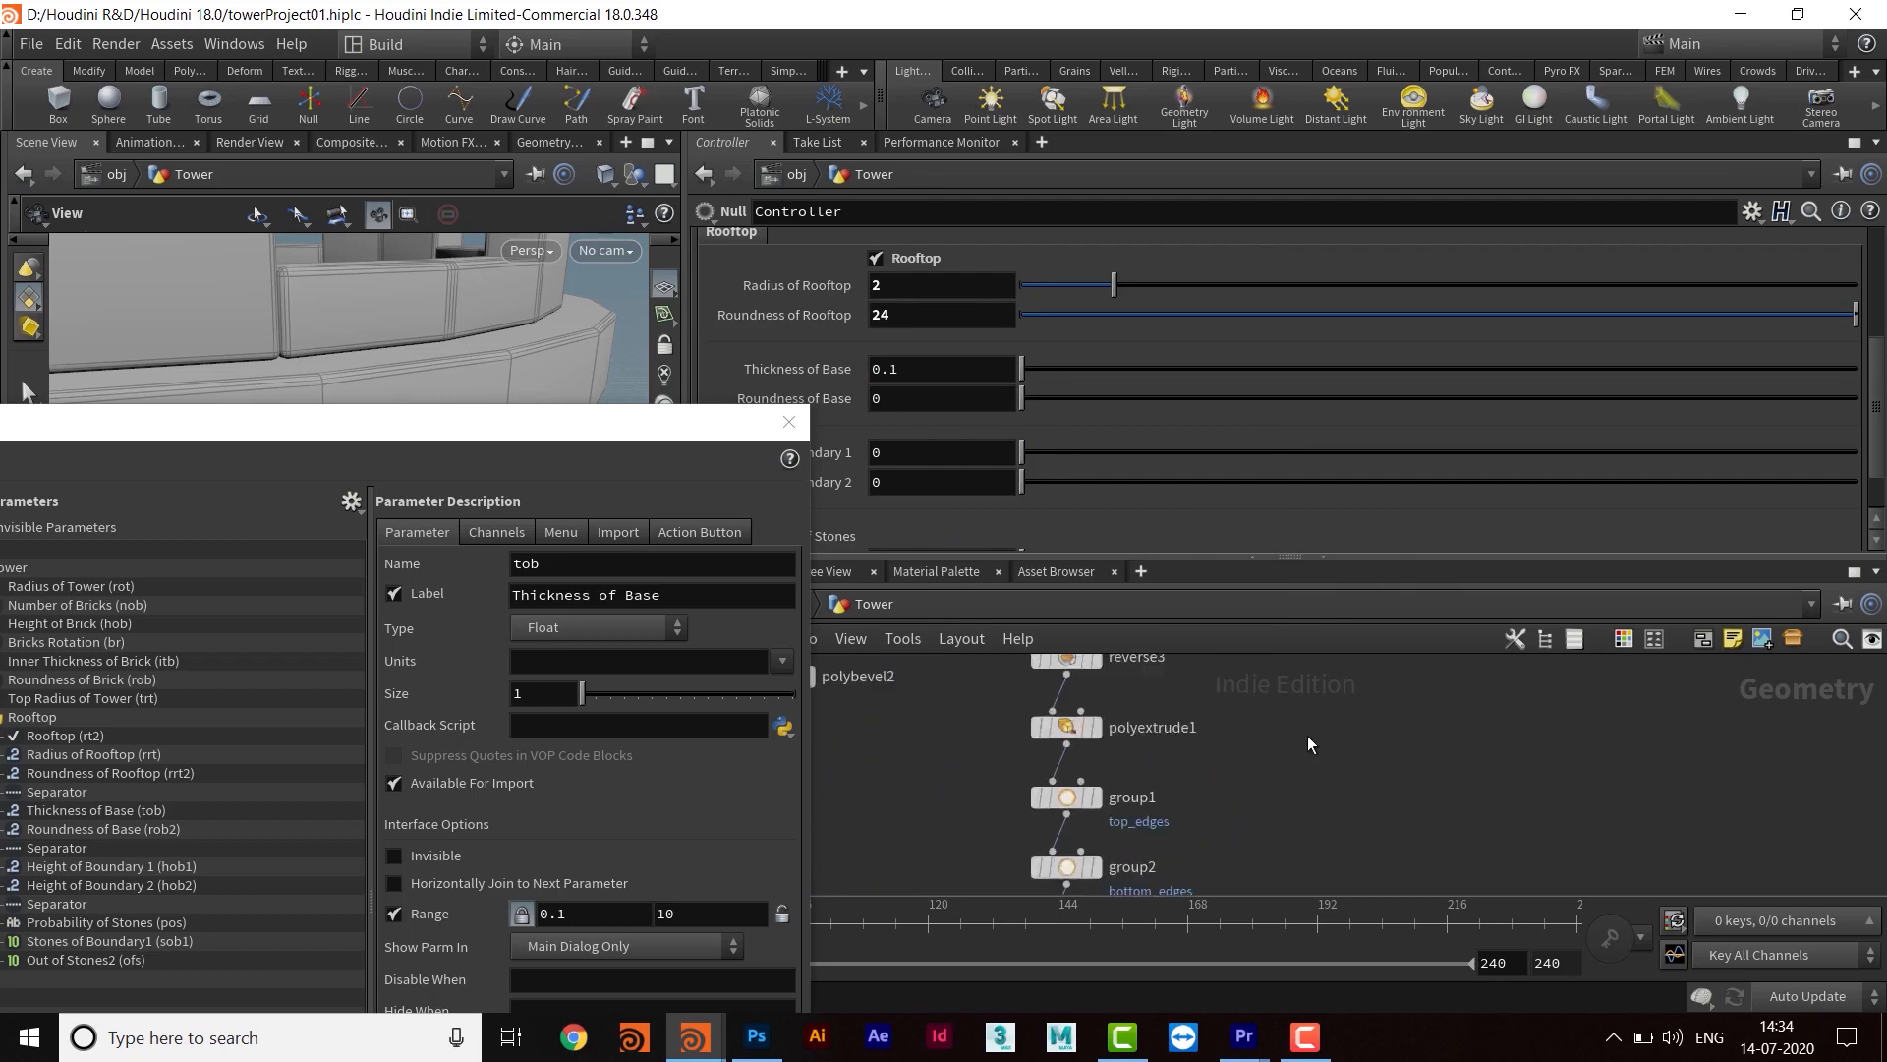
pyautogui.click(1187, 763)
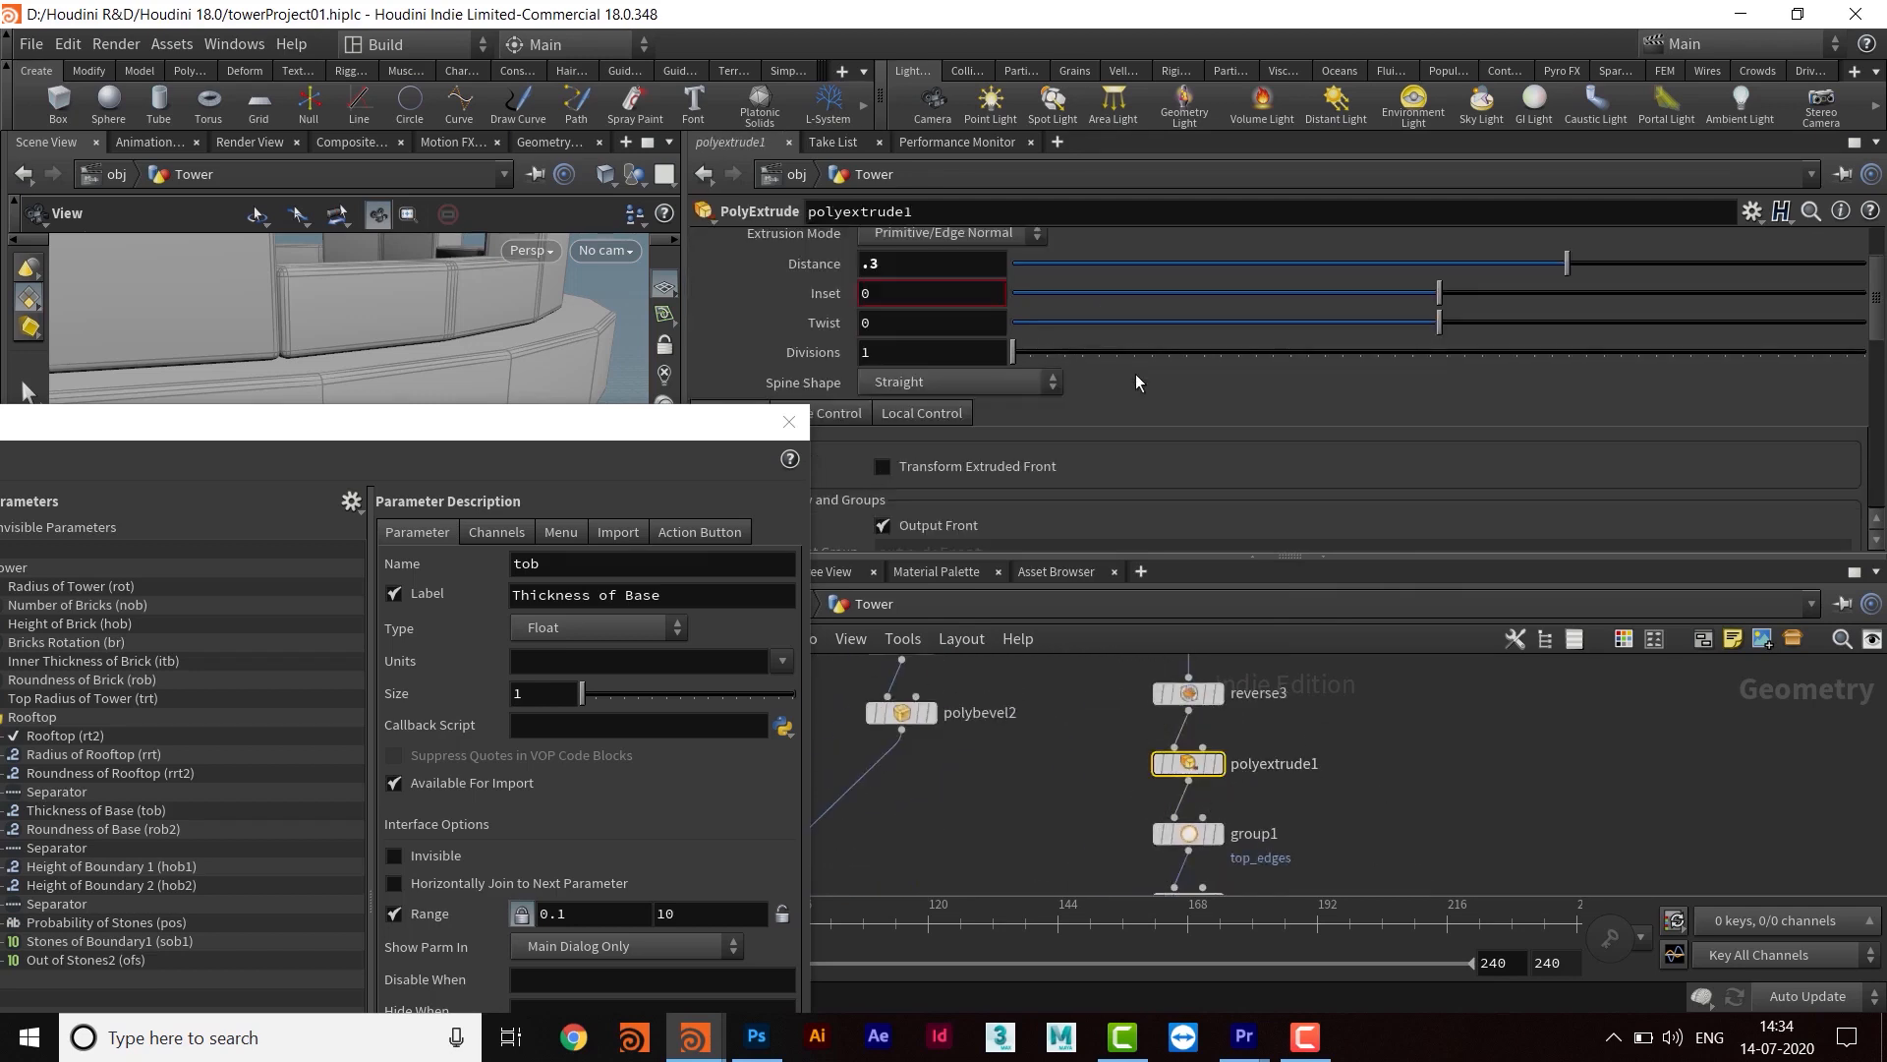
pyautogui.rightClick(892, 264)
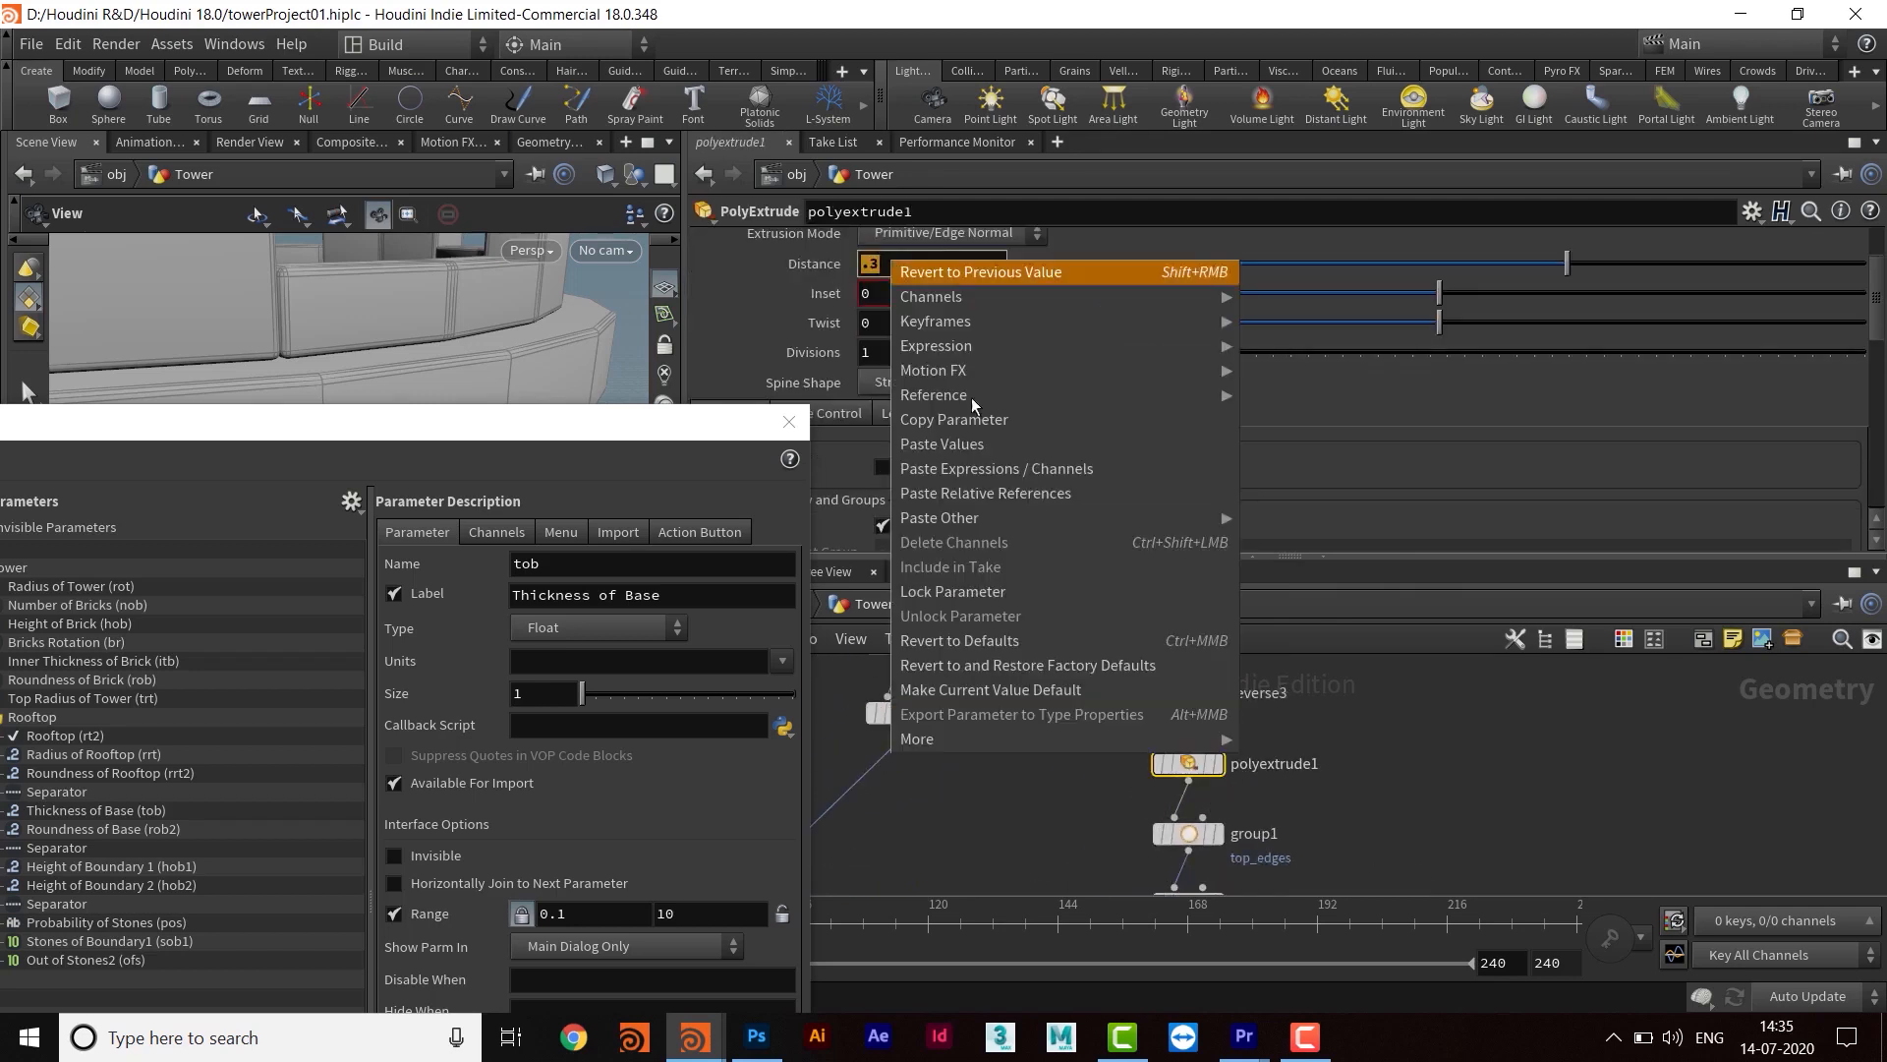
pyautogui.click(975, 492)
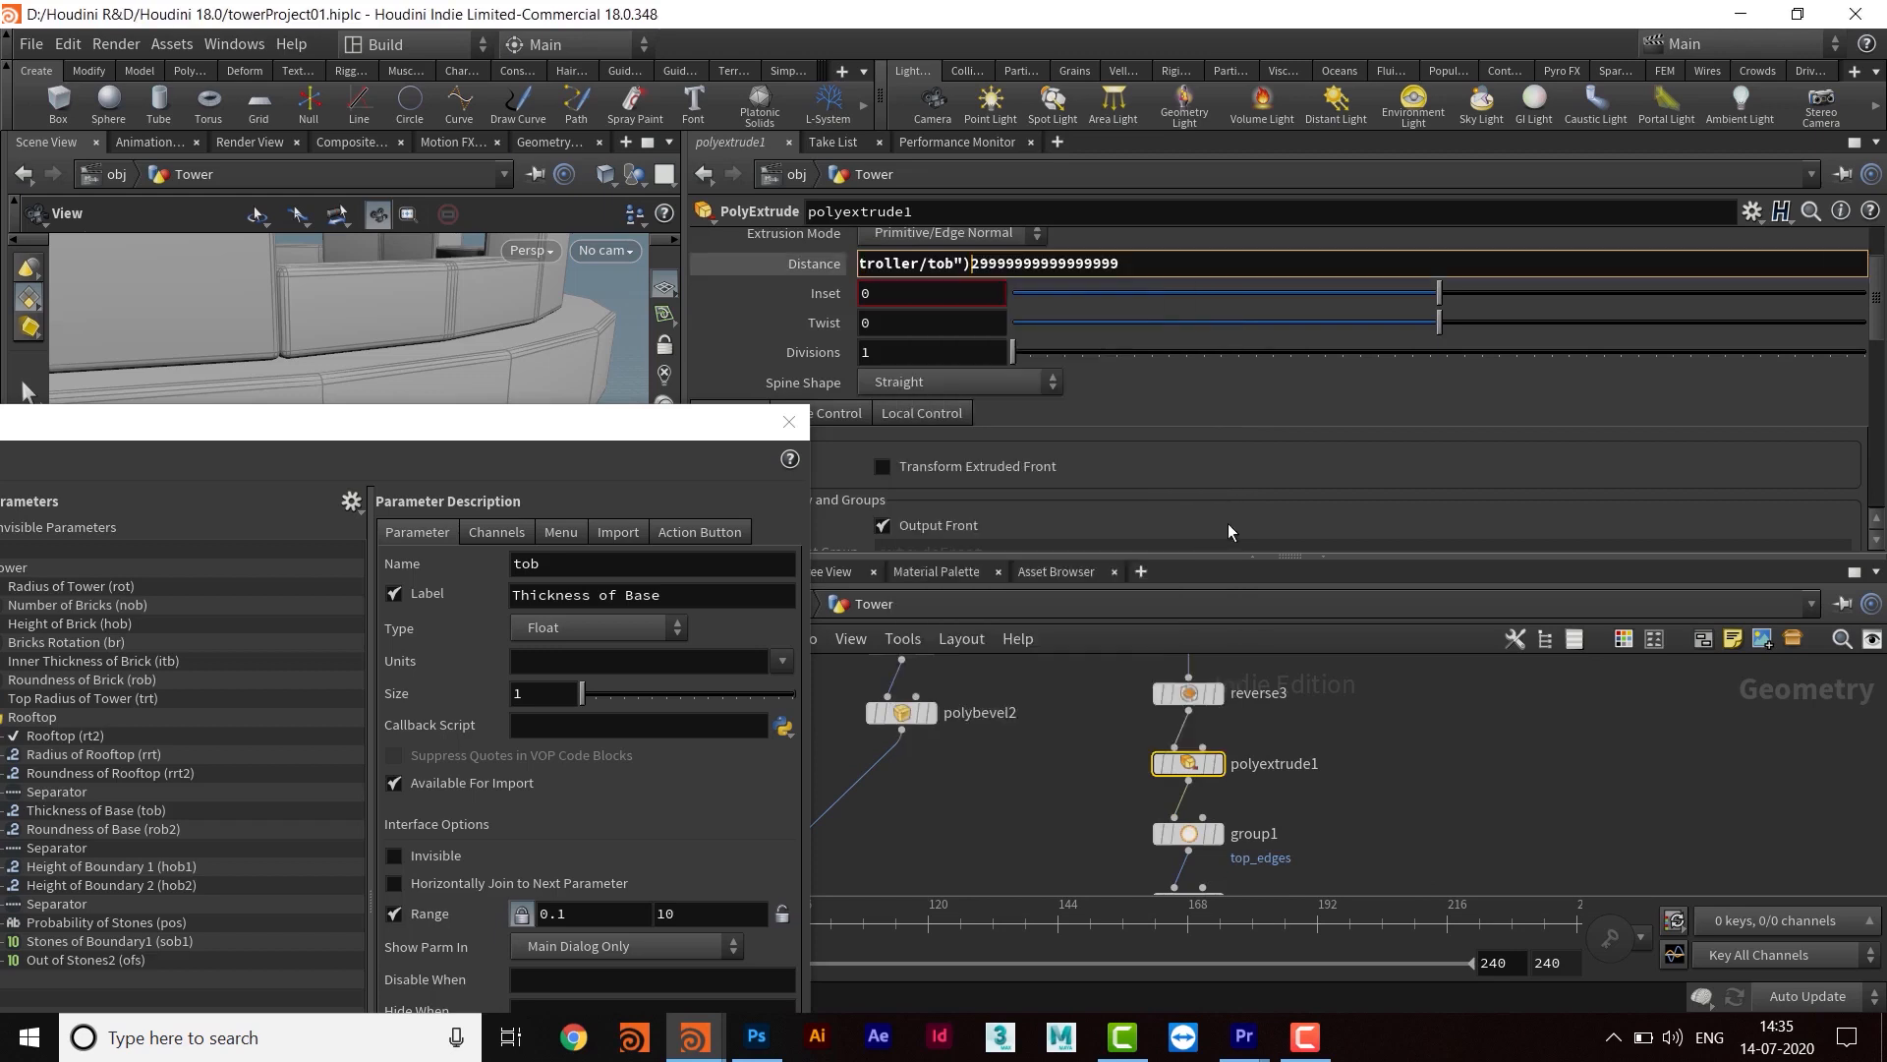
pyautogui.moveTo(971, 263); pyautogui.dragTo(1259, 284)
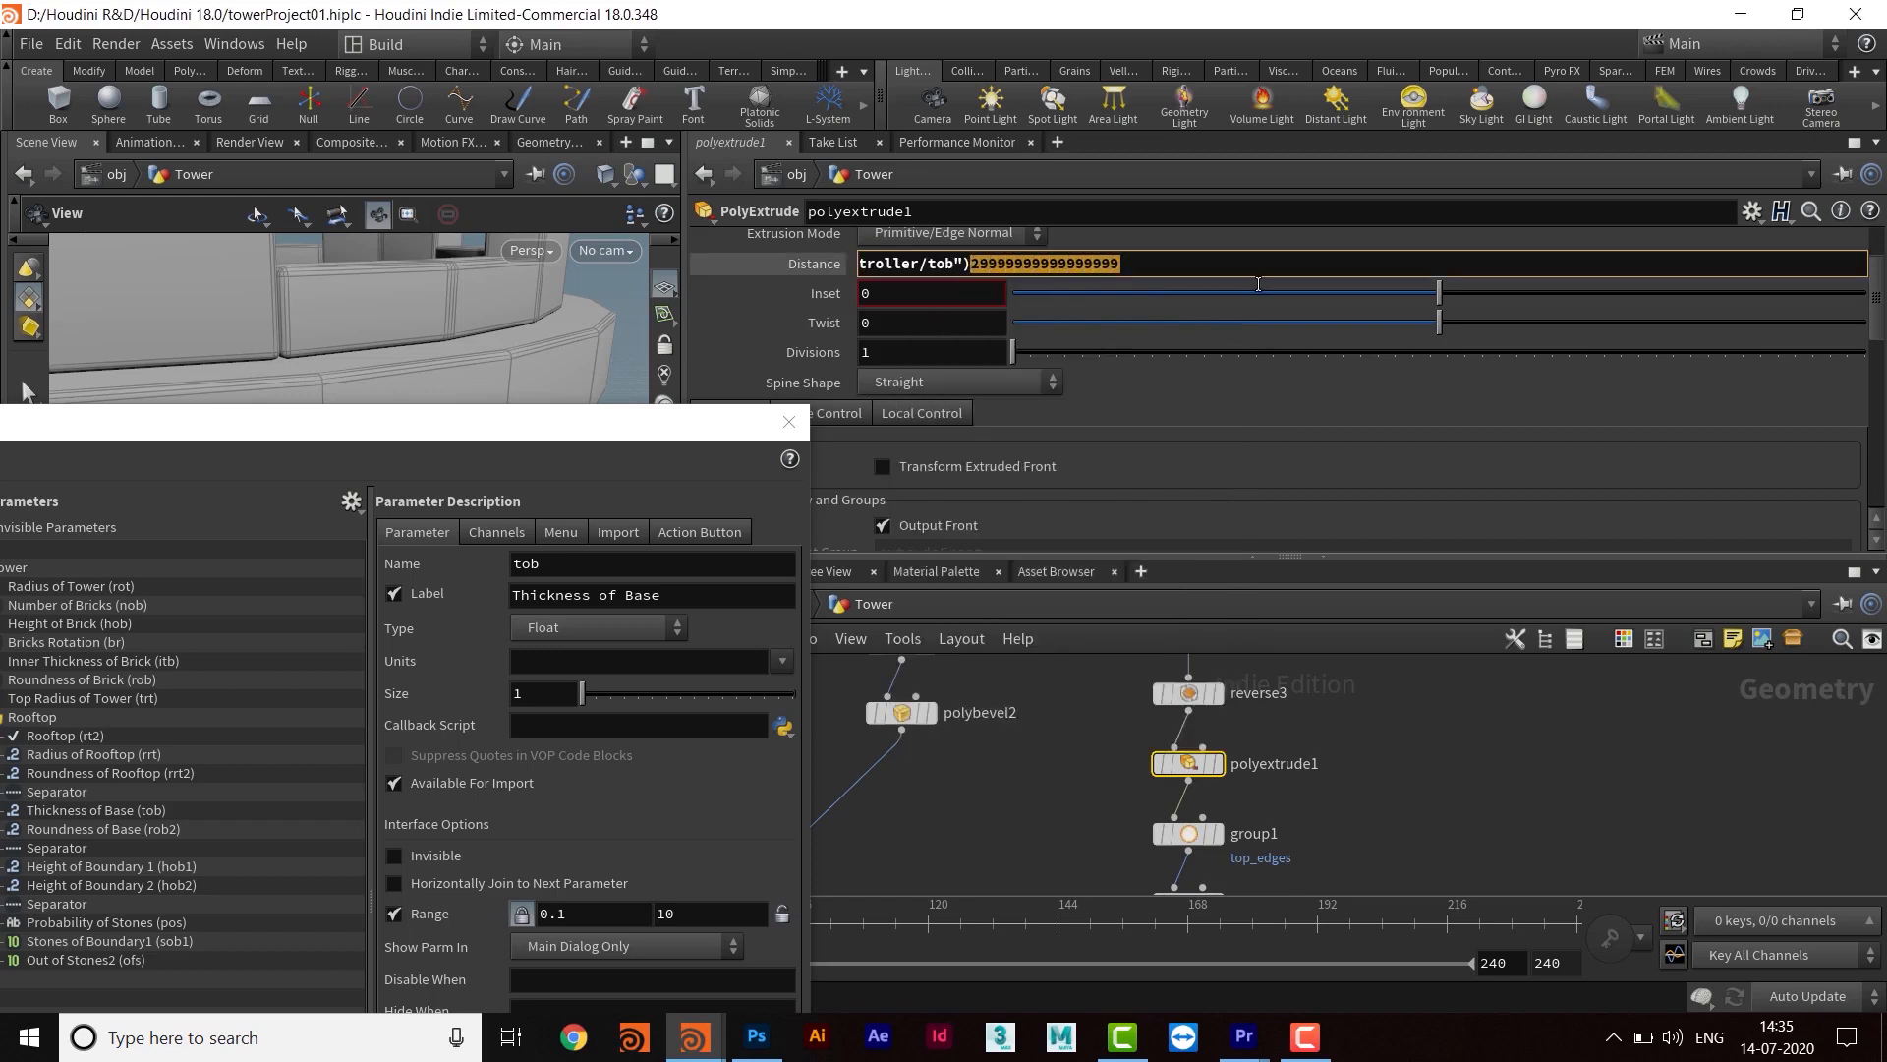
pyautogui.press('BackSpace')
pyautogui.press('Return')
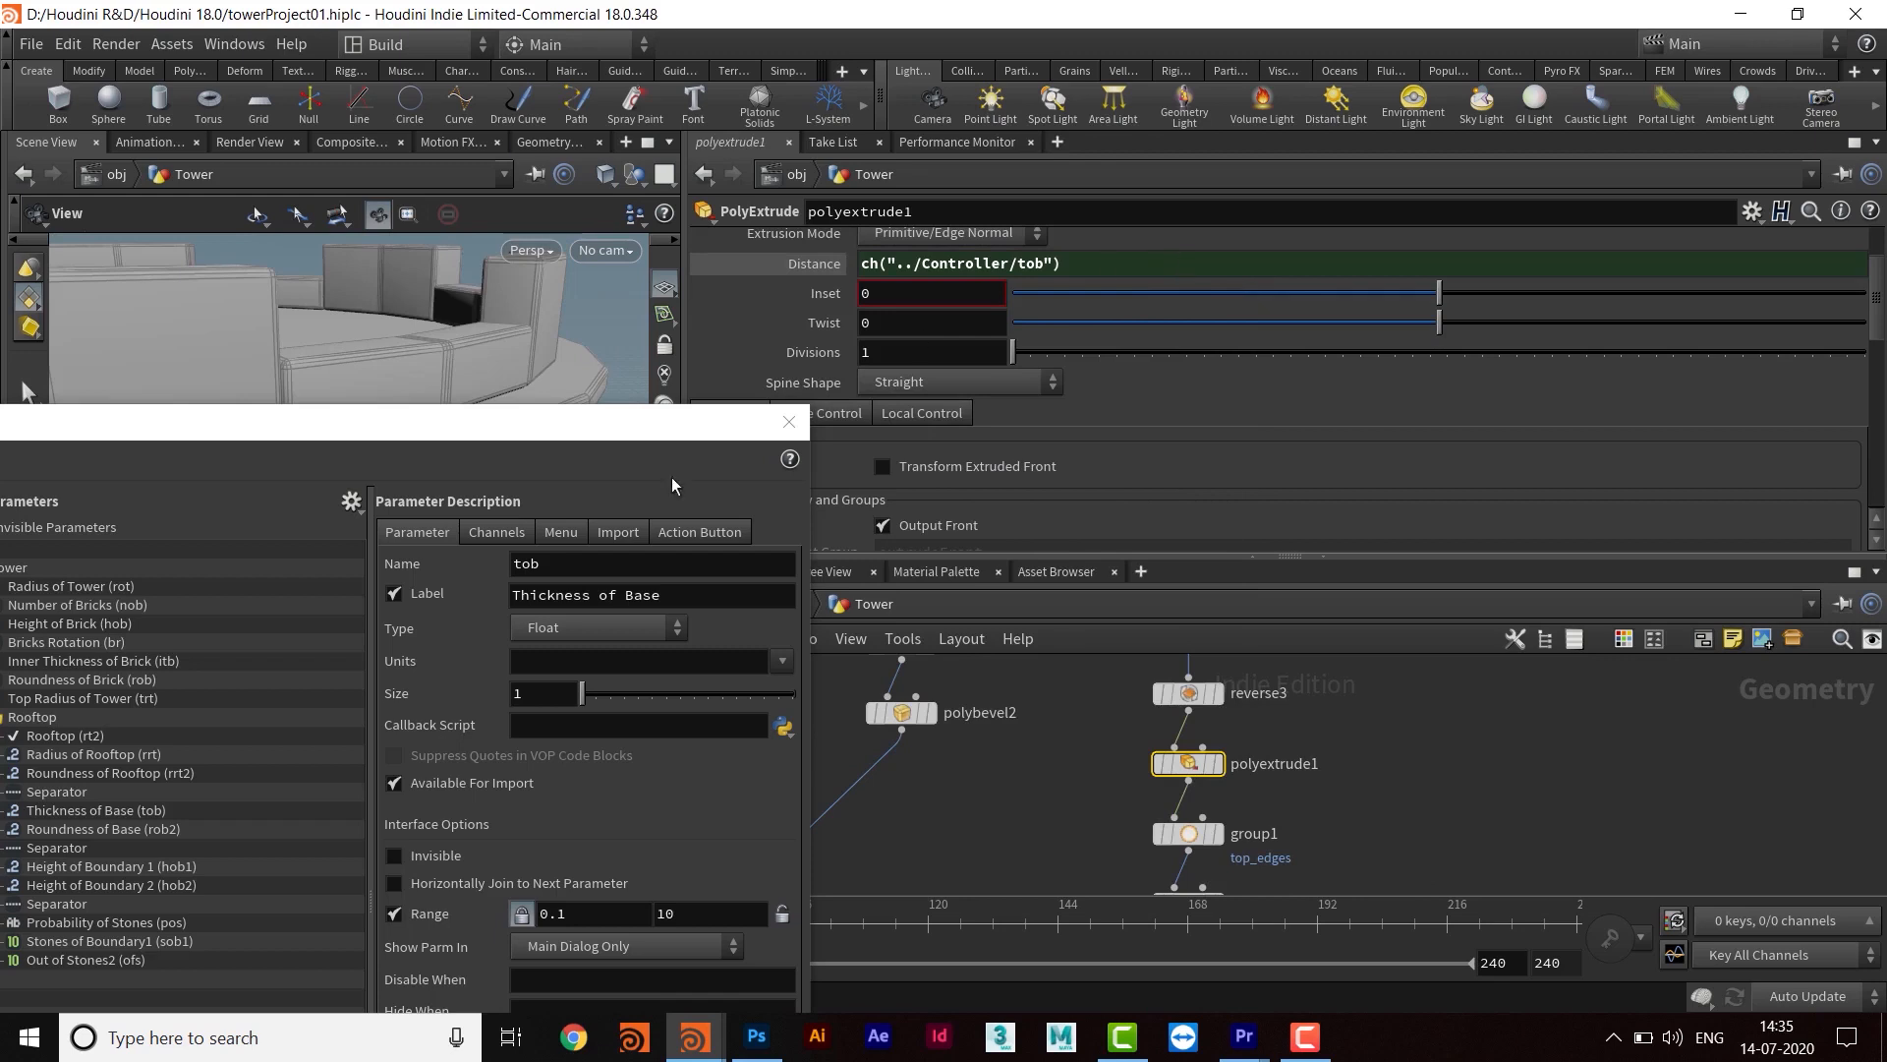
# Set the Controller's Thickness of Base to about 0.41 and look over the thickened rooftop base
pyautogui.moveTo(495, 437); pyautogui.dragTo(521, 776)
pyautogui.moveTo(1465, 860); pyautogui.dragTo(1413, 600, button='middle')
pyautogui.scroll(-2, 1342, 793)
pyautogui.moveTo(1341, 787); pyautogui.dragTo(1391, 465, button='middle')
pyautogui.moveTo(1277, 761); pyautogui.dragTo(1143, 796, button='middle')
pyautogui.click(1243, 785)
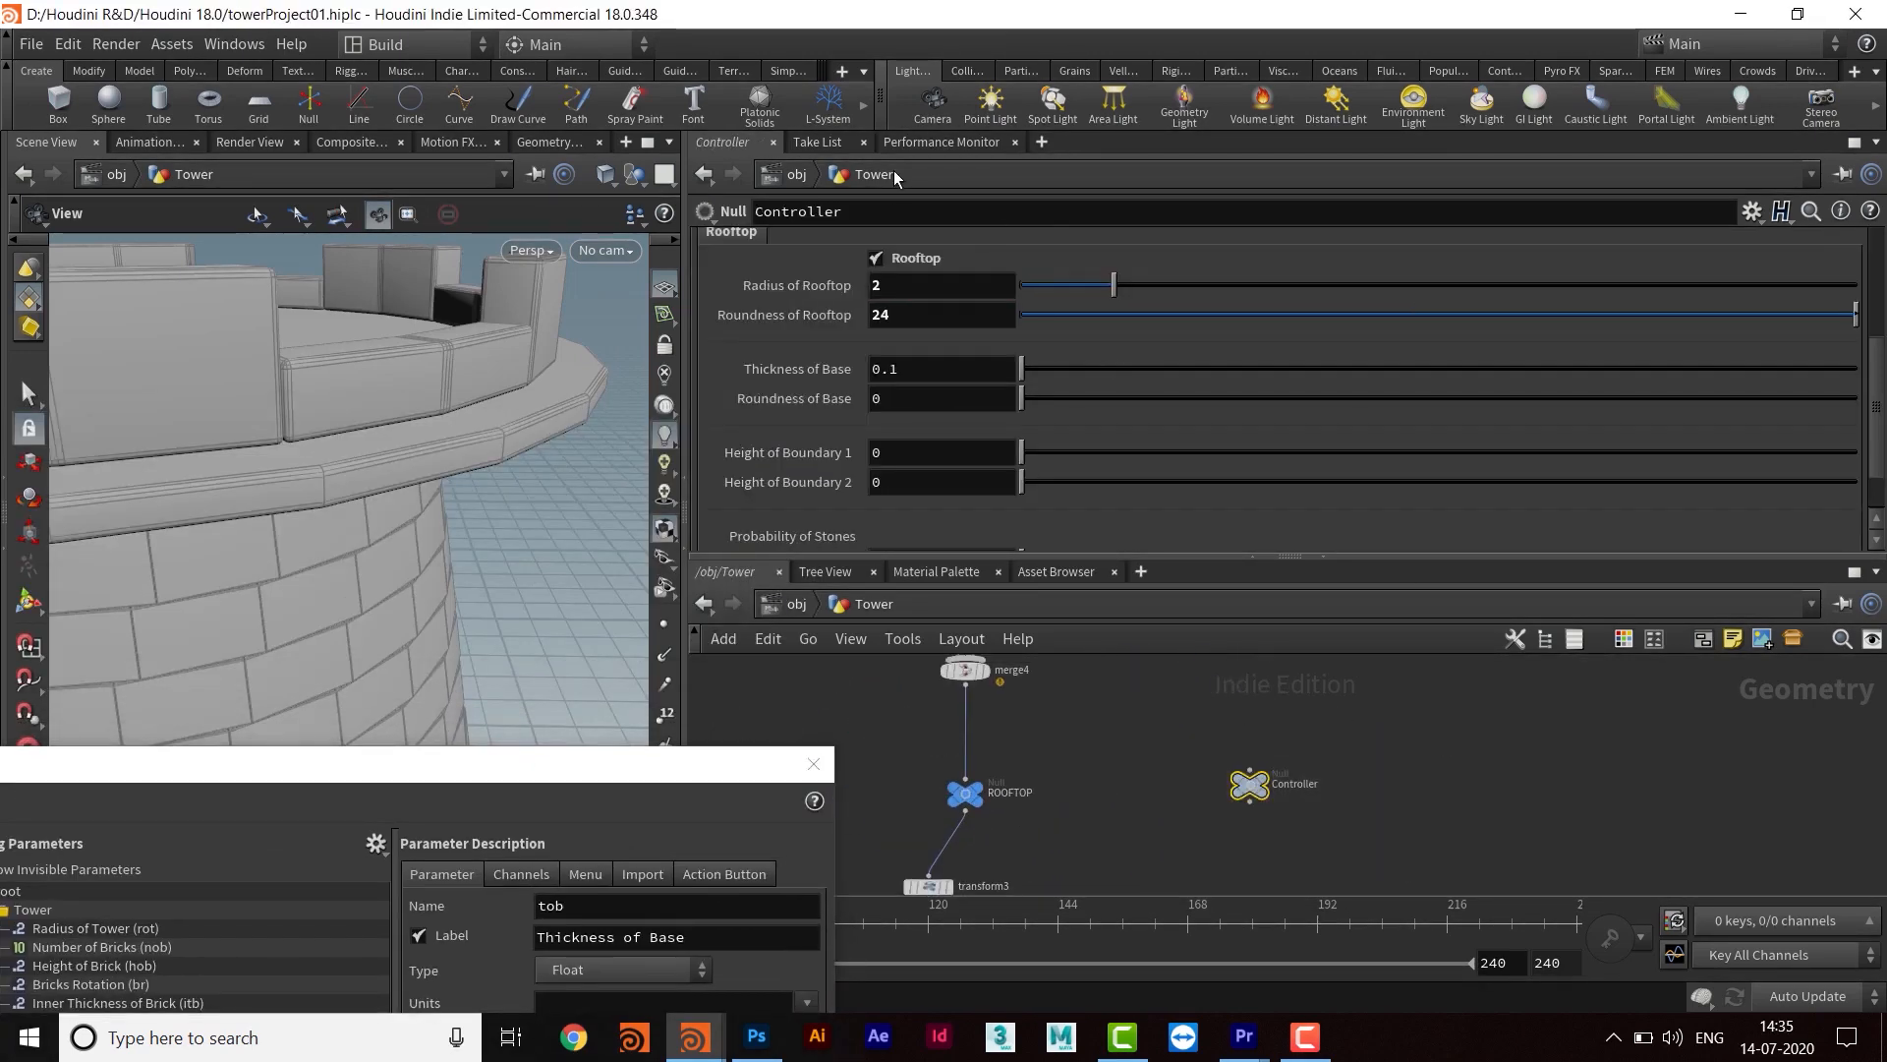
pyautogui.moveTo(1022, 370); pyautogui.dragTo(1048, 380)
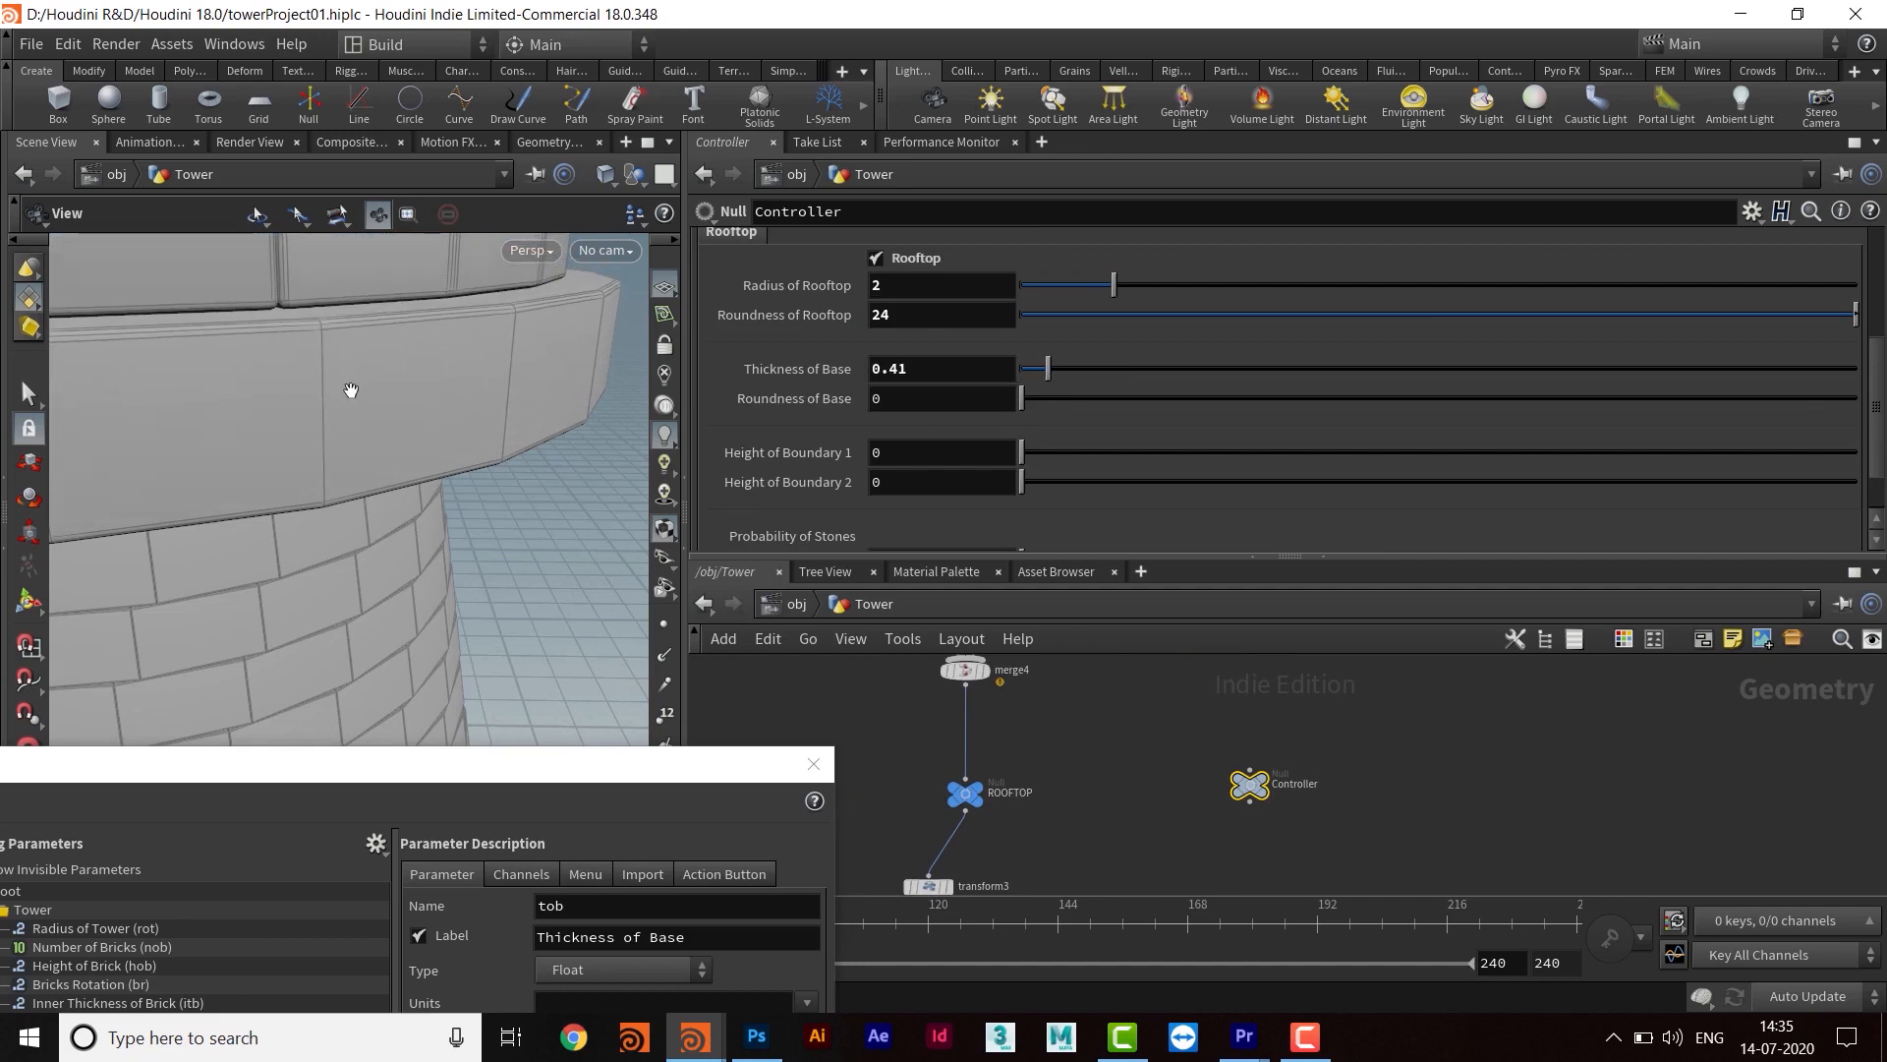
pyautogui.moveTo(351, 390); pyautogui.dragTo(476, 433, button='middle')
pyautogui.moveTo(476, 432); pyautogui.dragTo(412, 438)
# Select Roundness of Base (rob2) in the parameter interface and set its value on the Controller to .02
pyautogui.moveTo(550, 770); pyautogui.dragTo(1027, 365)
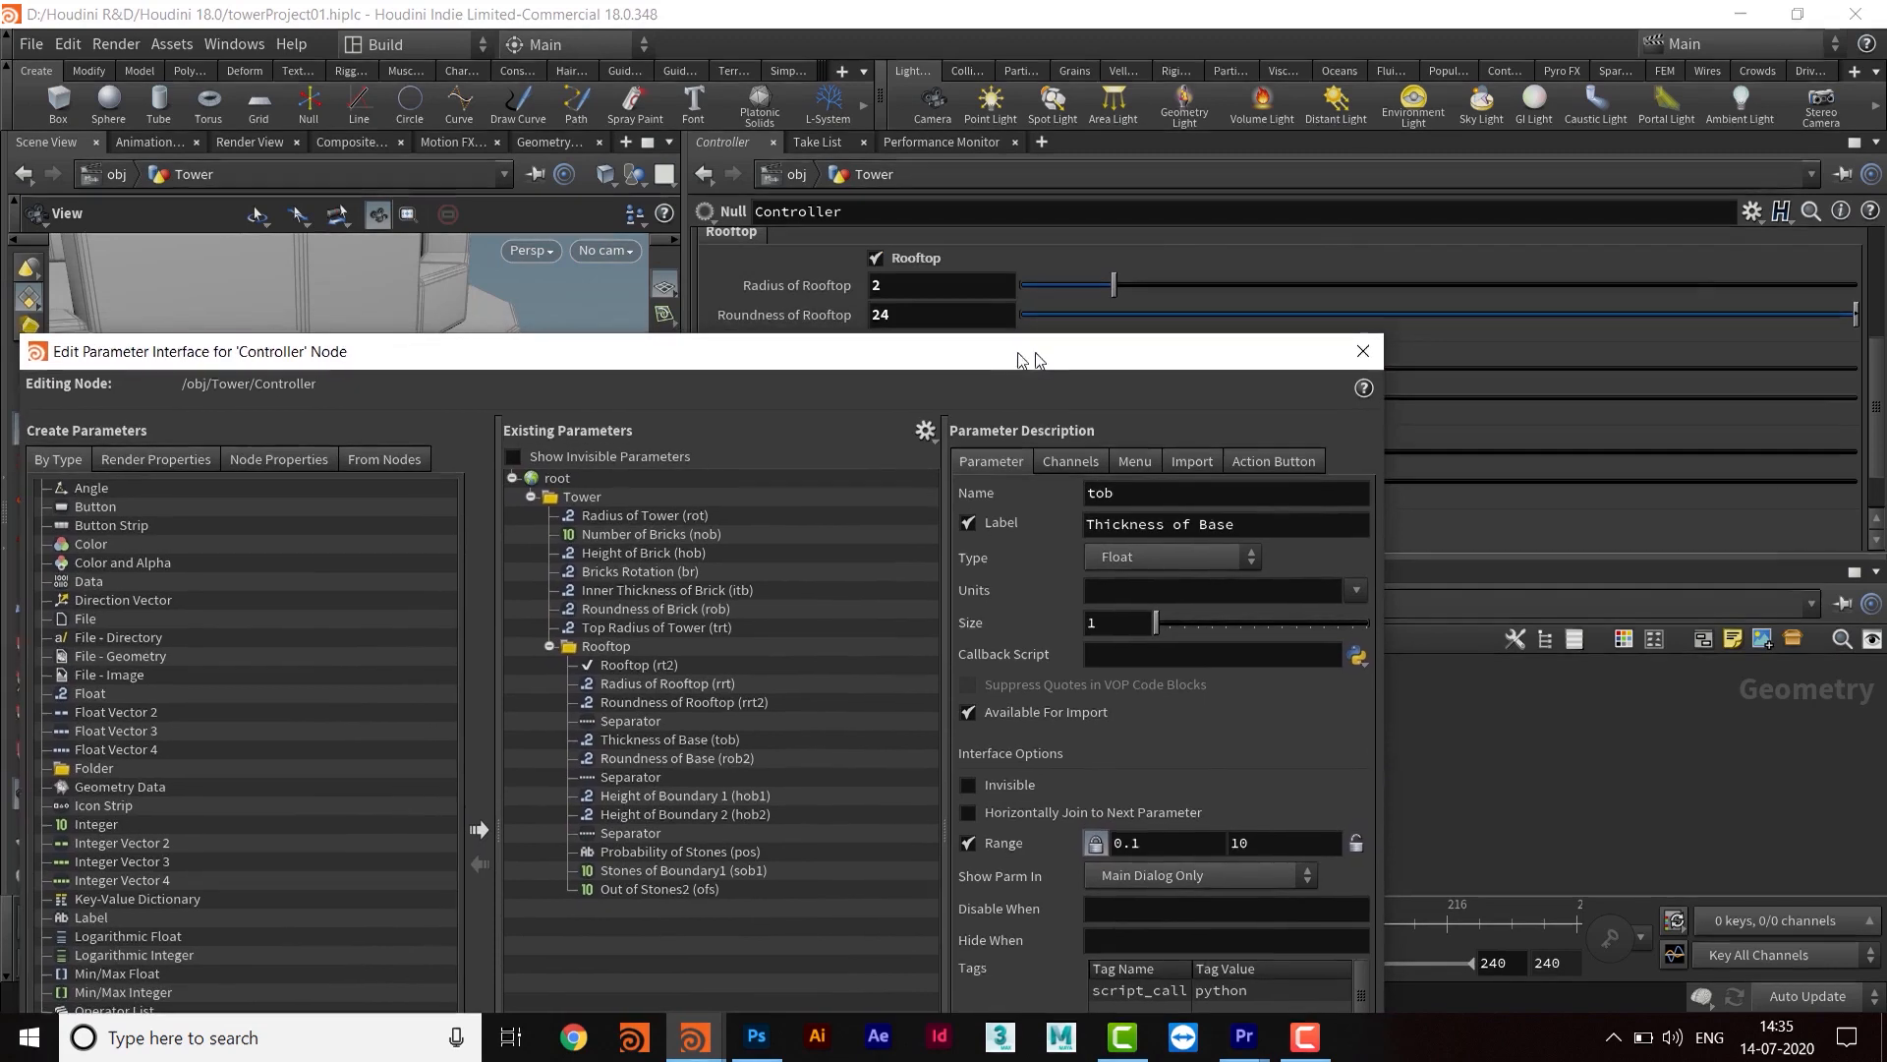
pyautogui.click(675, 760)
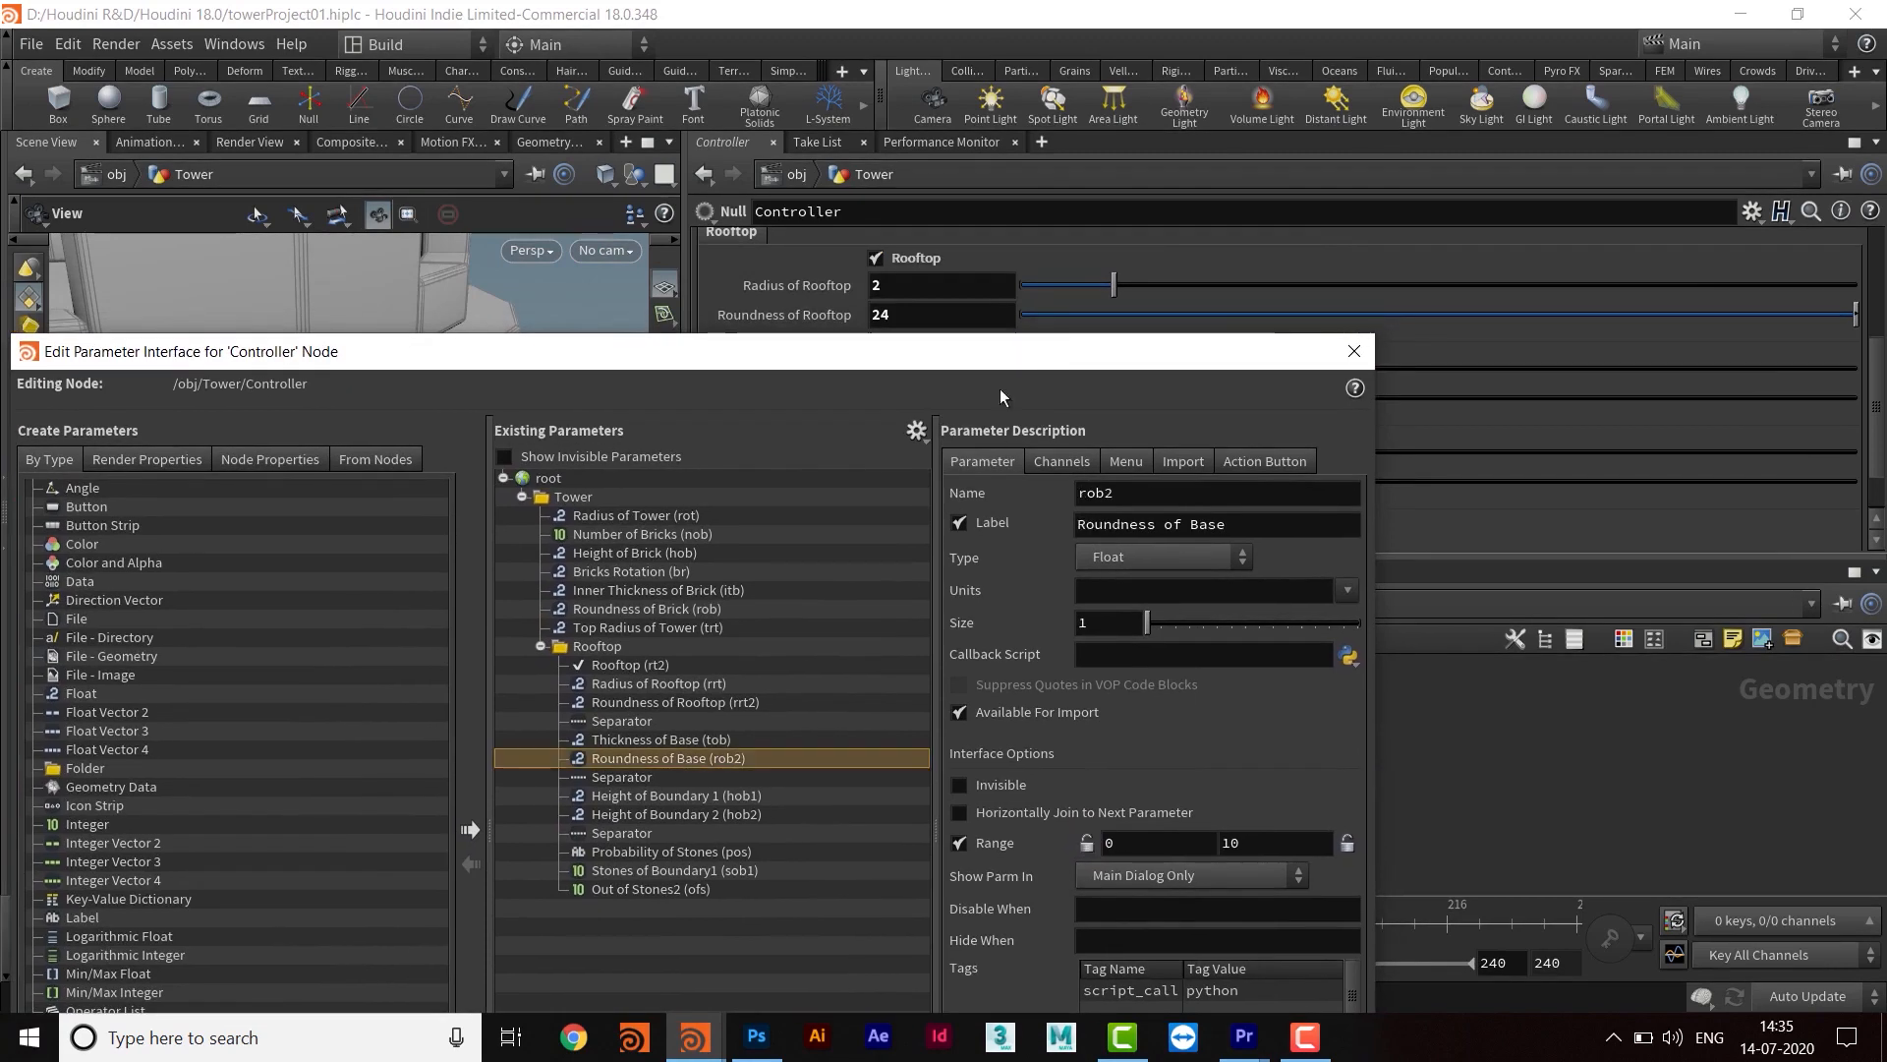
pyautogui.moveTo(995, 362); pyautogui.dragTo(748, 583)
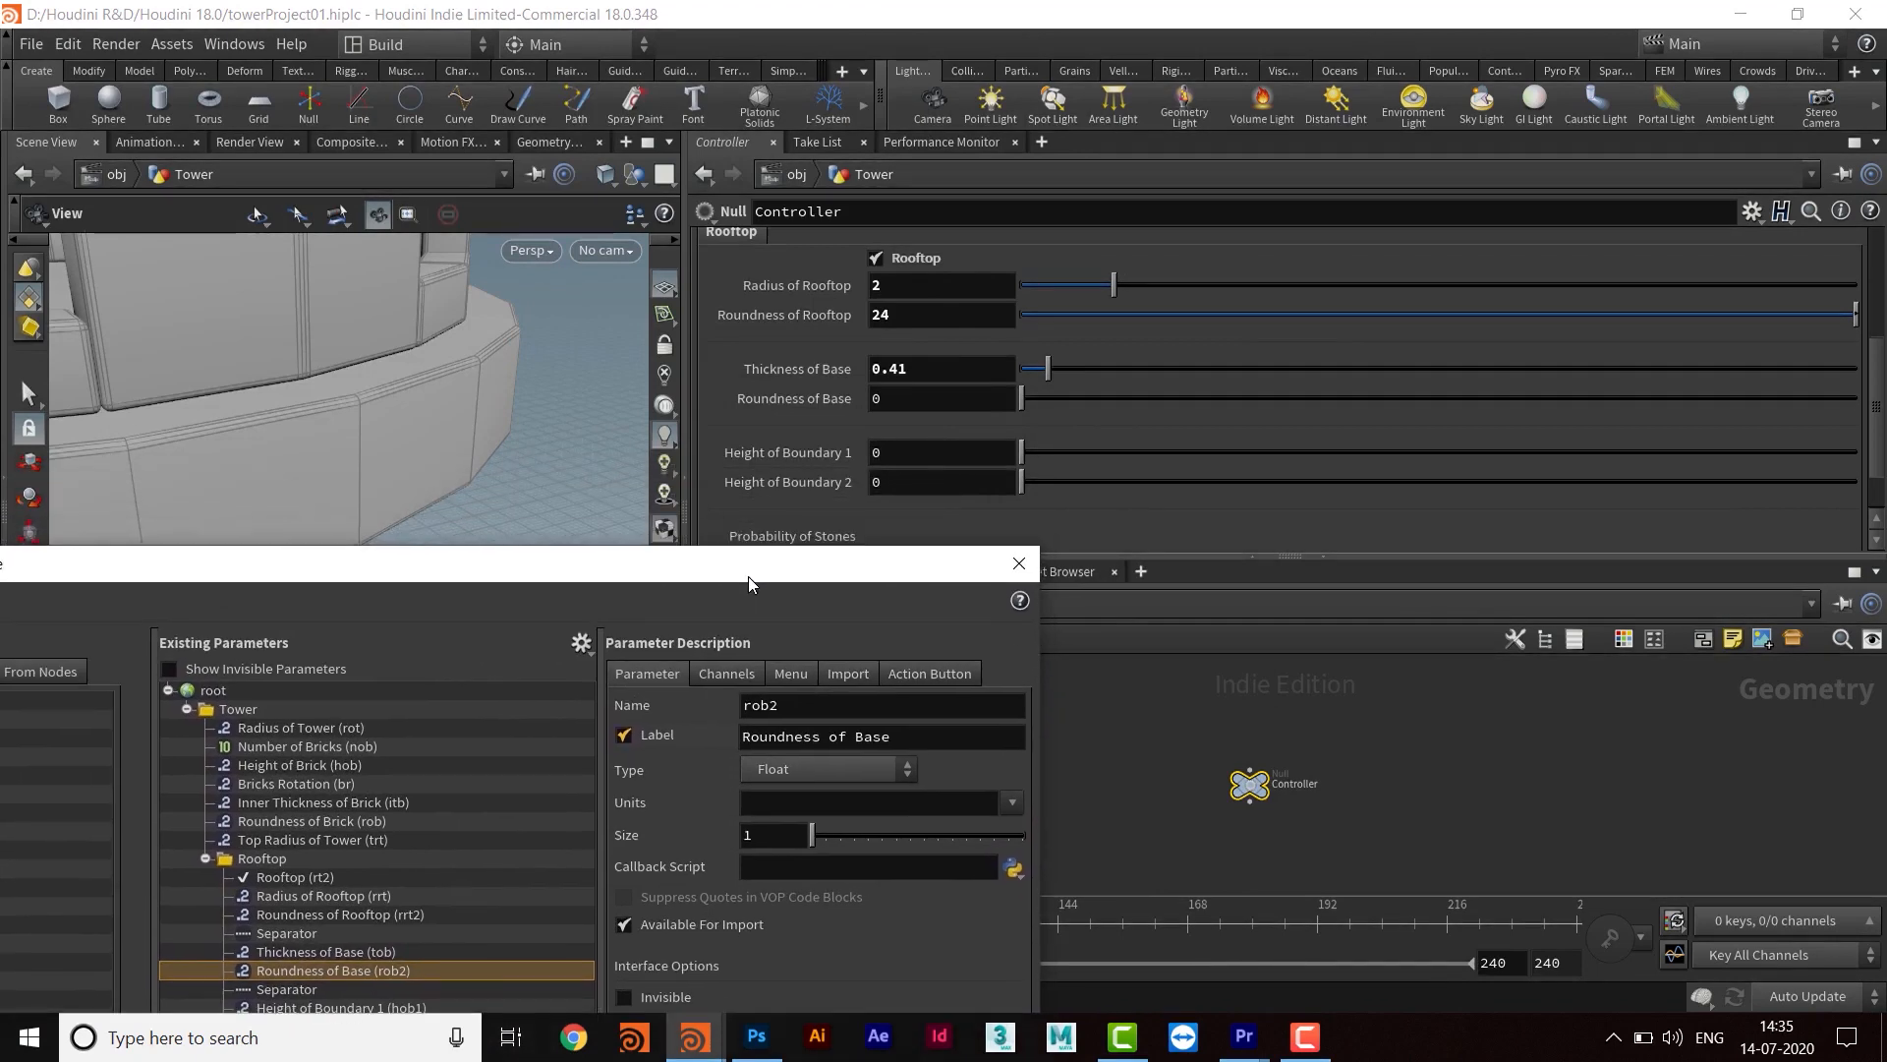
pyautogui.click(901, 399)
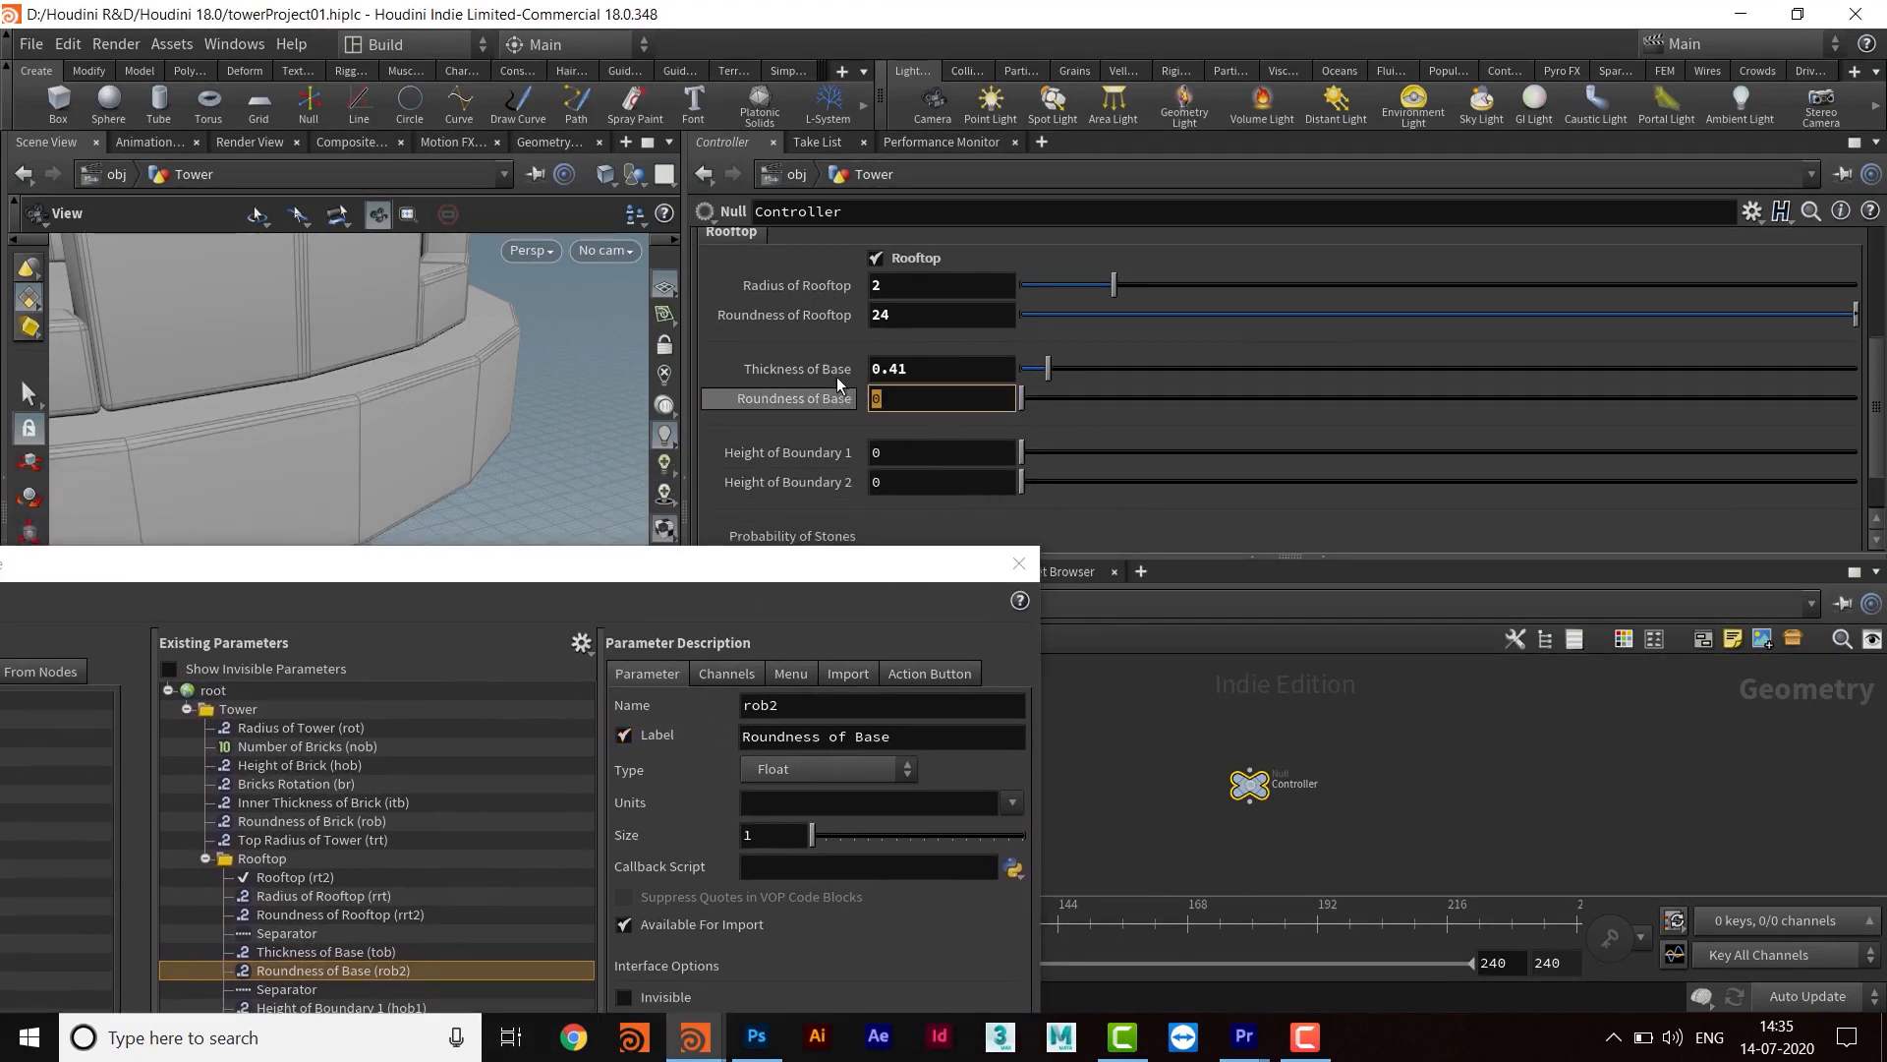
pyautogui.write('.02')
pyautogui.press('Return')
# Give Roundness of Base a range of .02 to 1, lock both limits, and apply the change
pyautogui.moveTo(767, 565); pyautogui.dragTo(1136, 203)
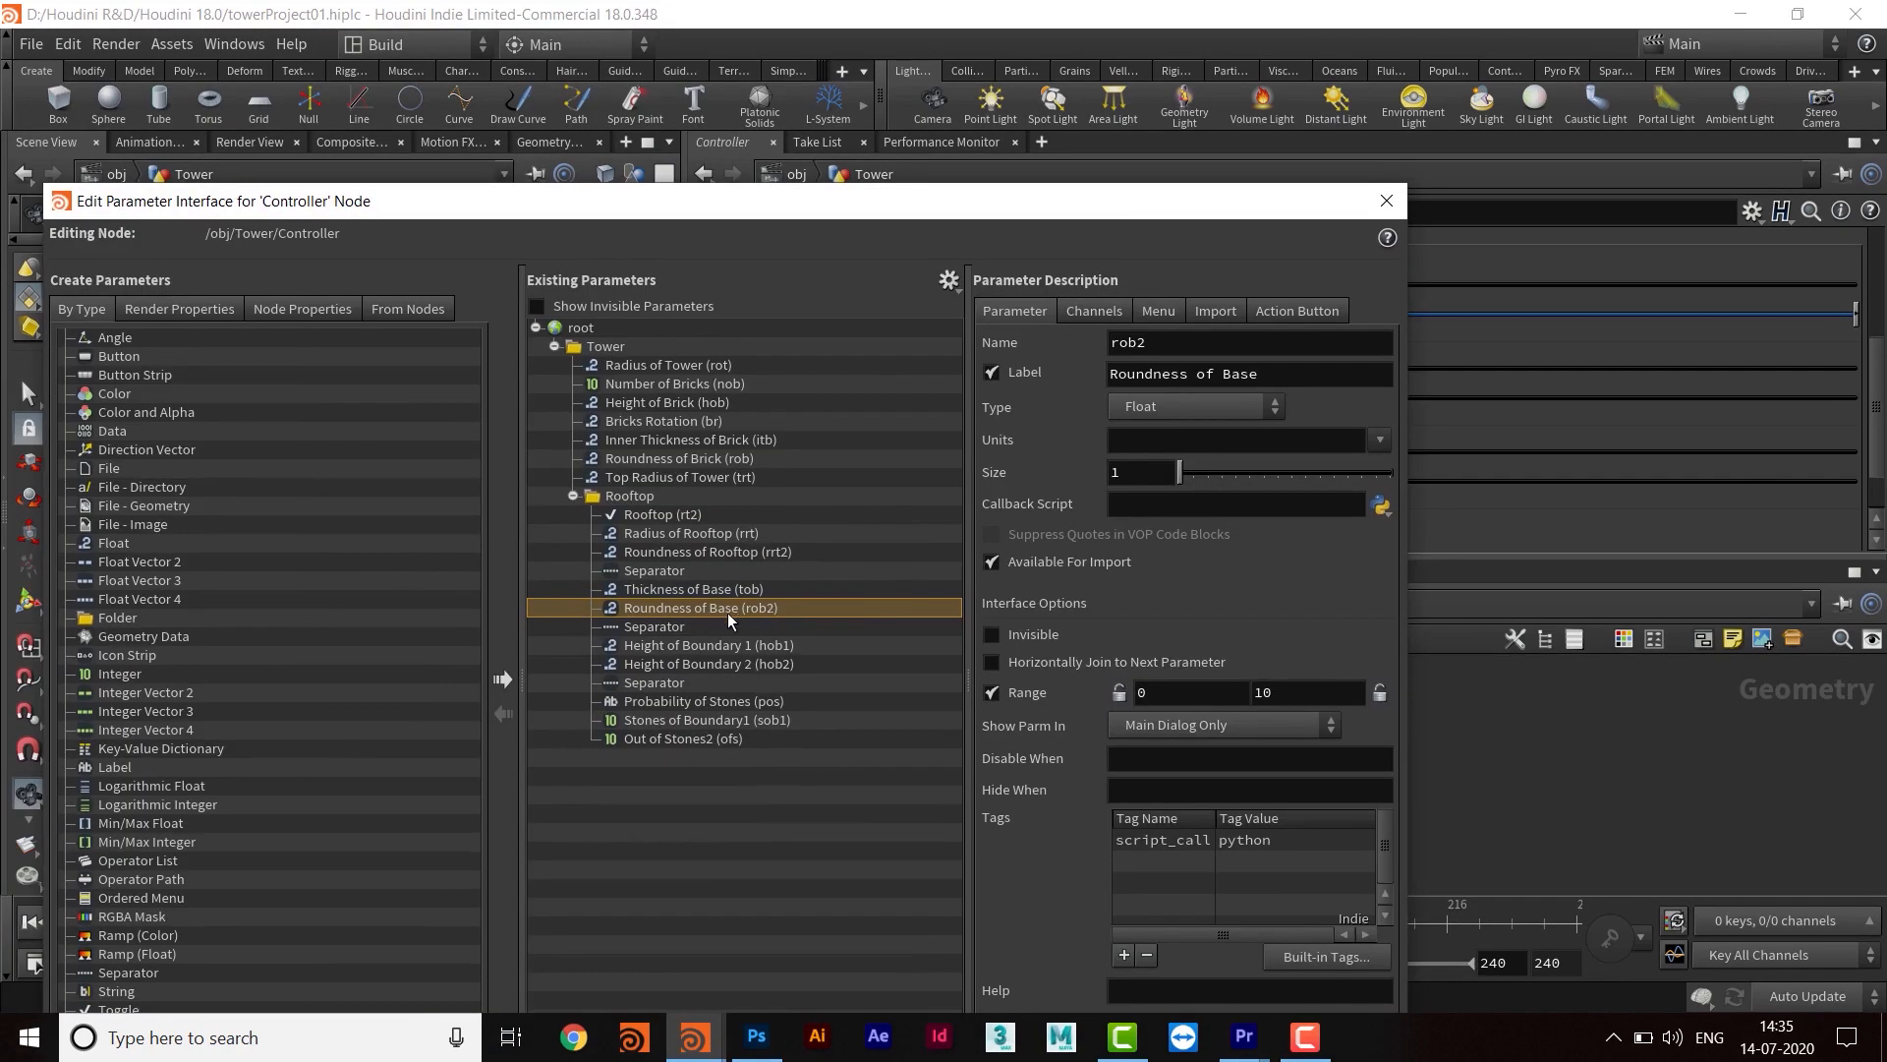
pyautogui.click(1175, 688)
pyautogui.write('.02')
pyautogui.press('Return')
pyautogui.click(1120, 692)
pyautogui.moveTo(1075, 212); pyautogui.dragTo(1002, 73)
pyautogui.doubleClick(1231, 552)
pyautogui.write('1')
pyautogui.press('Return')
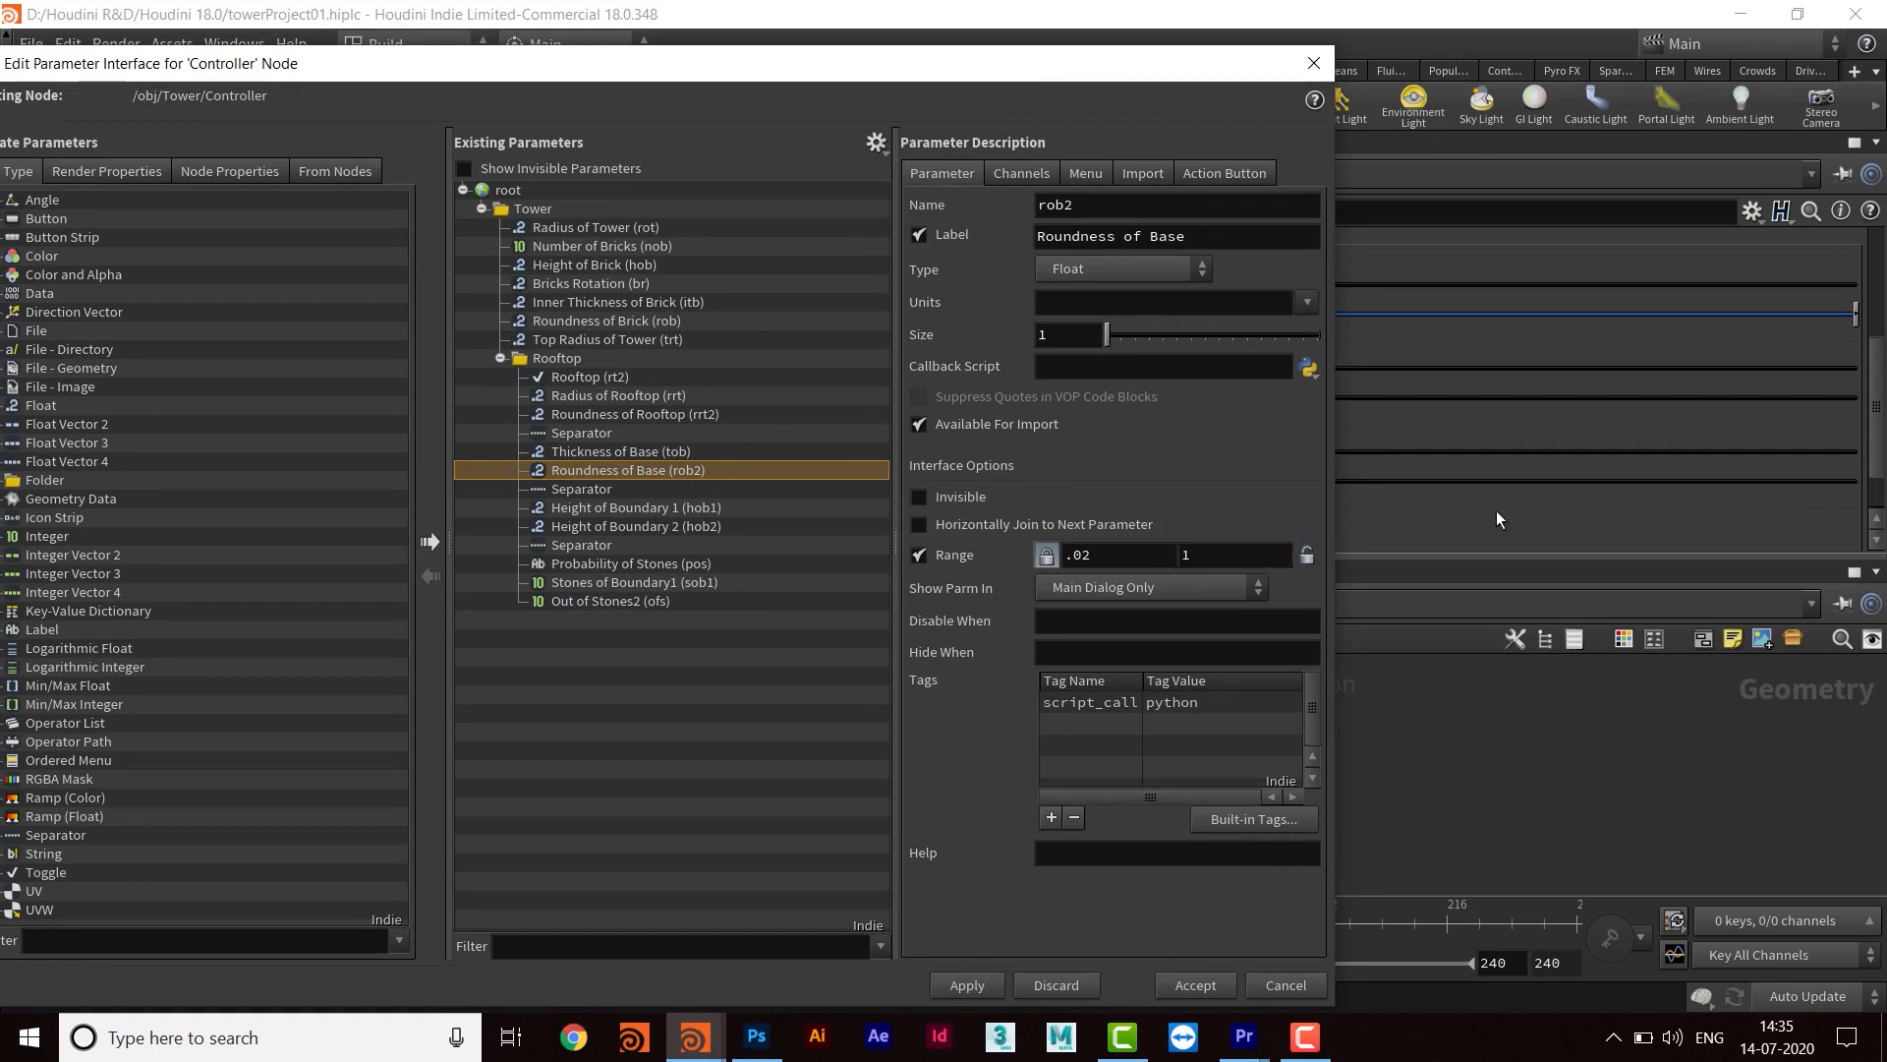
pyautogui.click(1307, 555)
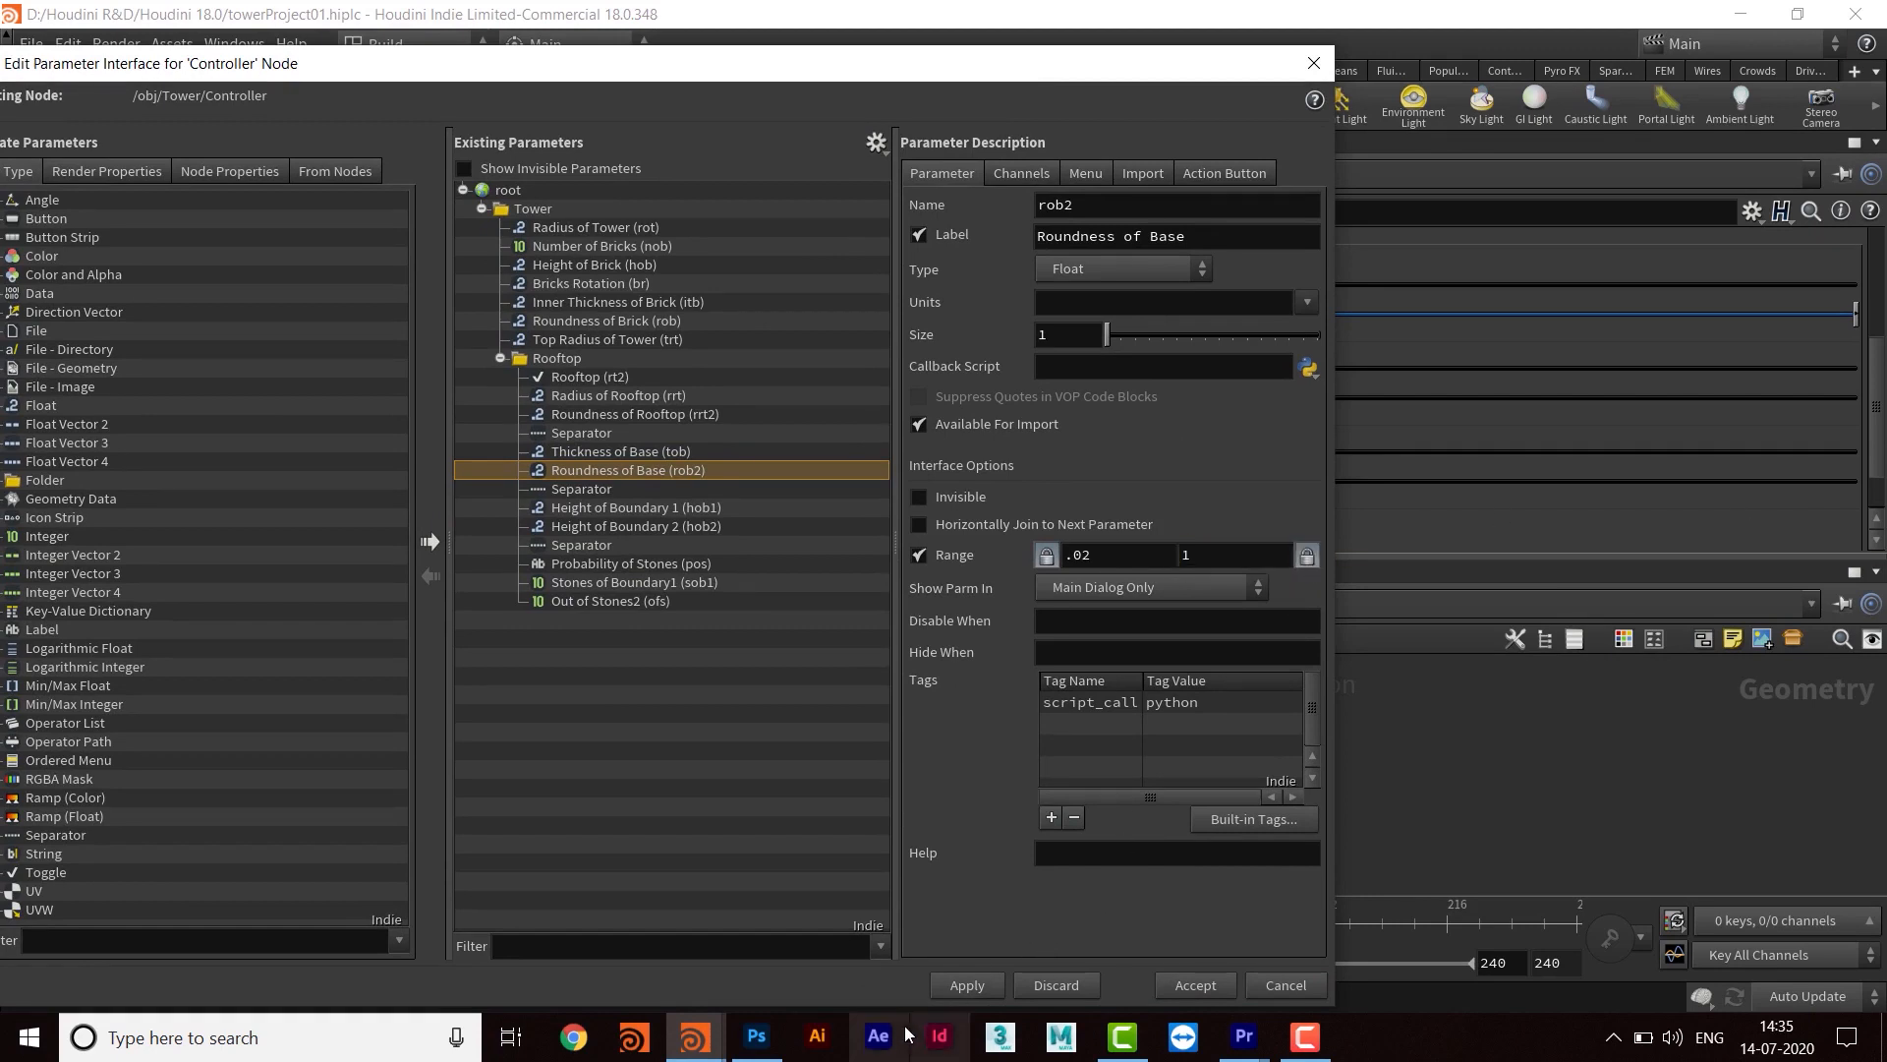
pyautogui.click(971, 987)
# Copy the Roundness of Base parameter from the Controller null
pyautogui.moveTo(919, 79); pyautogui.dragTo(540, 593)
pyautogui.moveTo(771, 578); pyautogui.dragTo(802, 664)
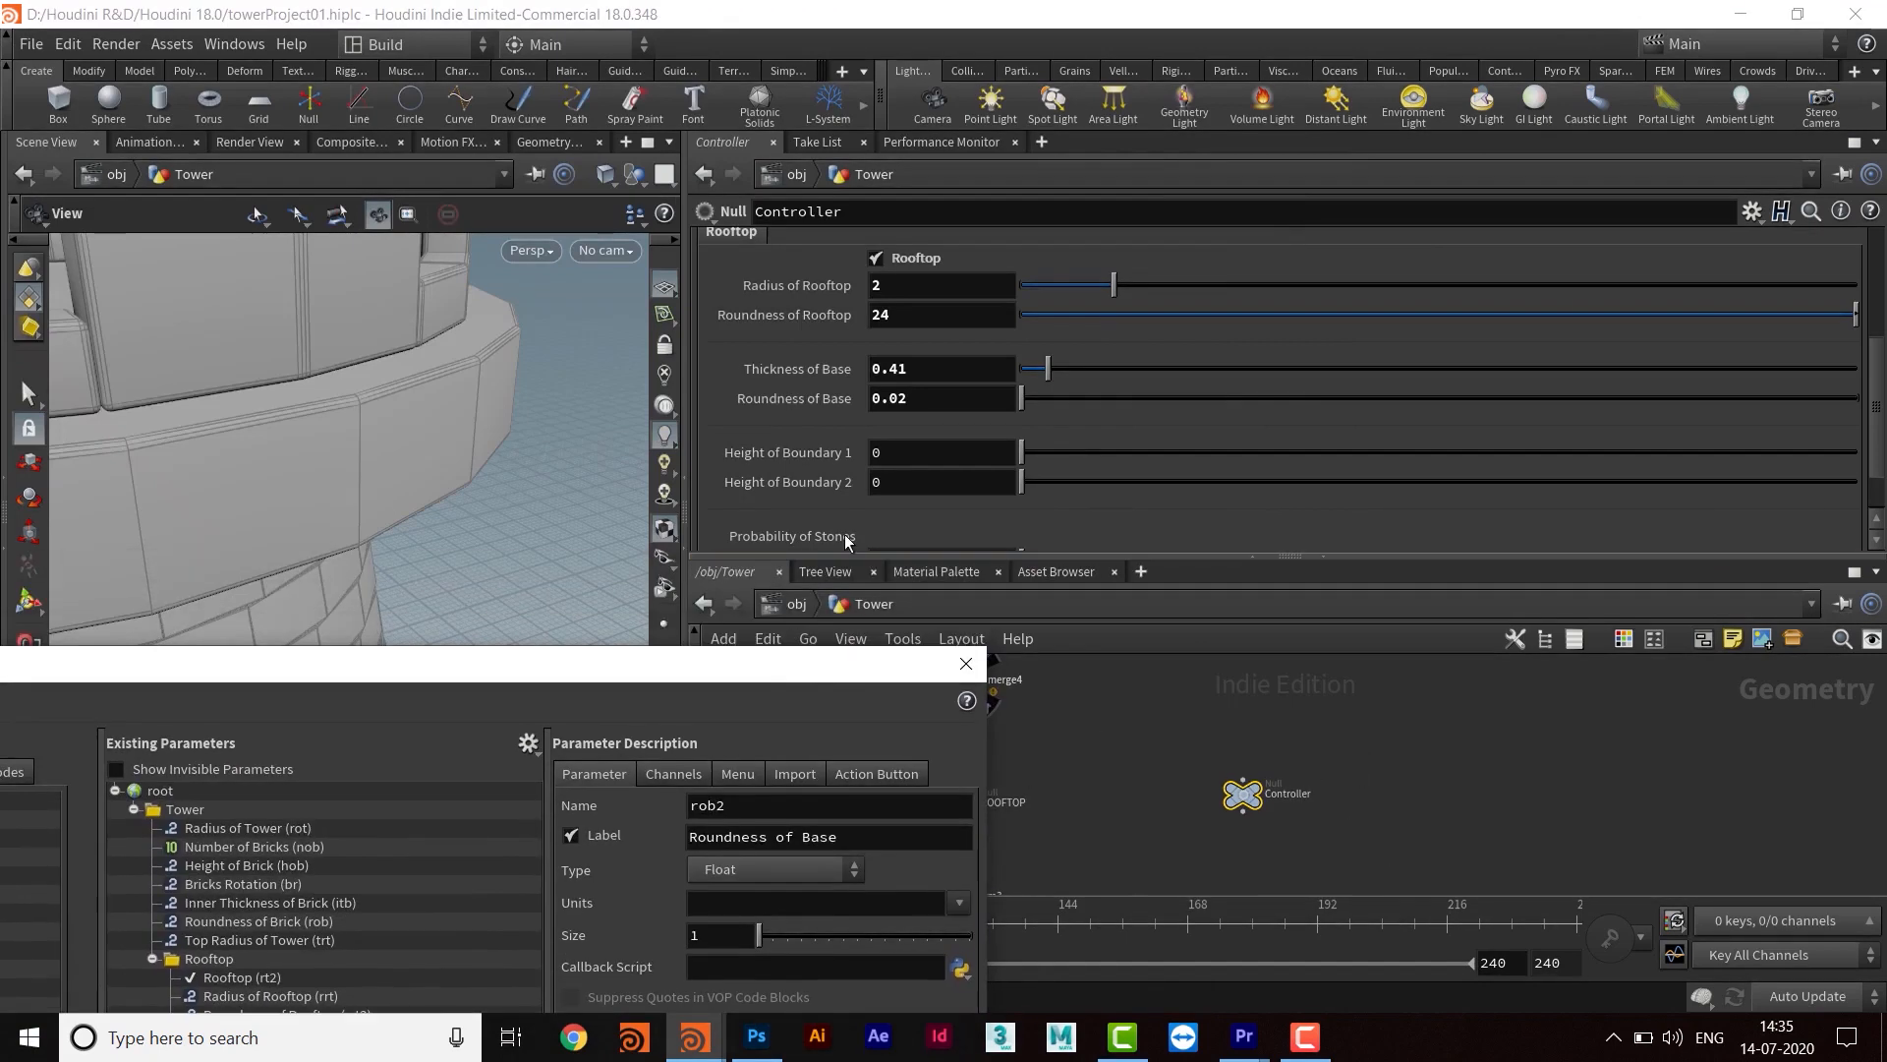
pyautogui.click(890, 398)
pyautogui.rightClick(919, 398)
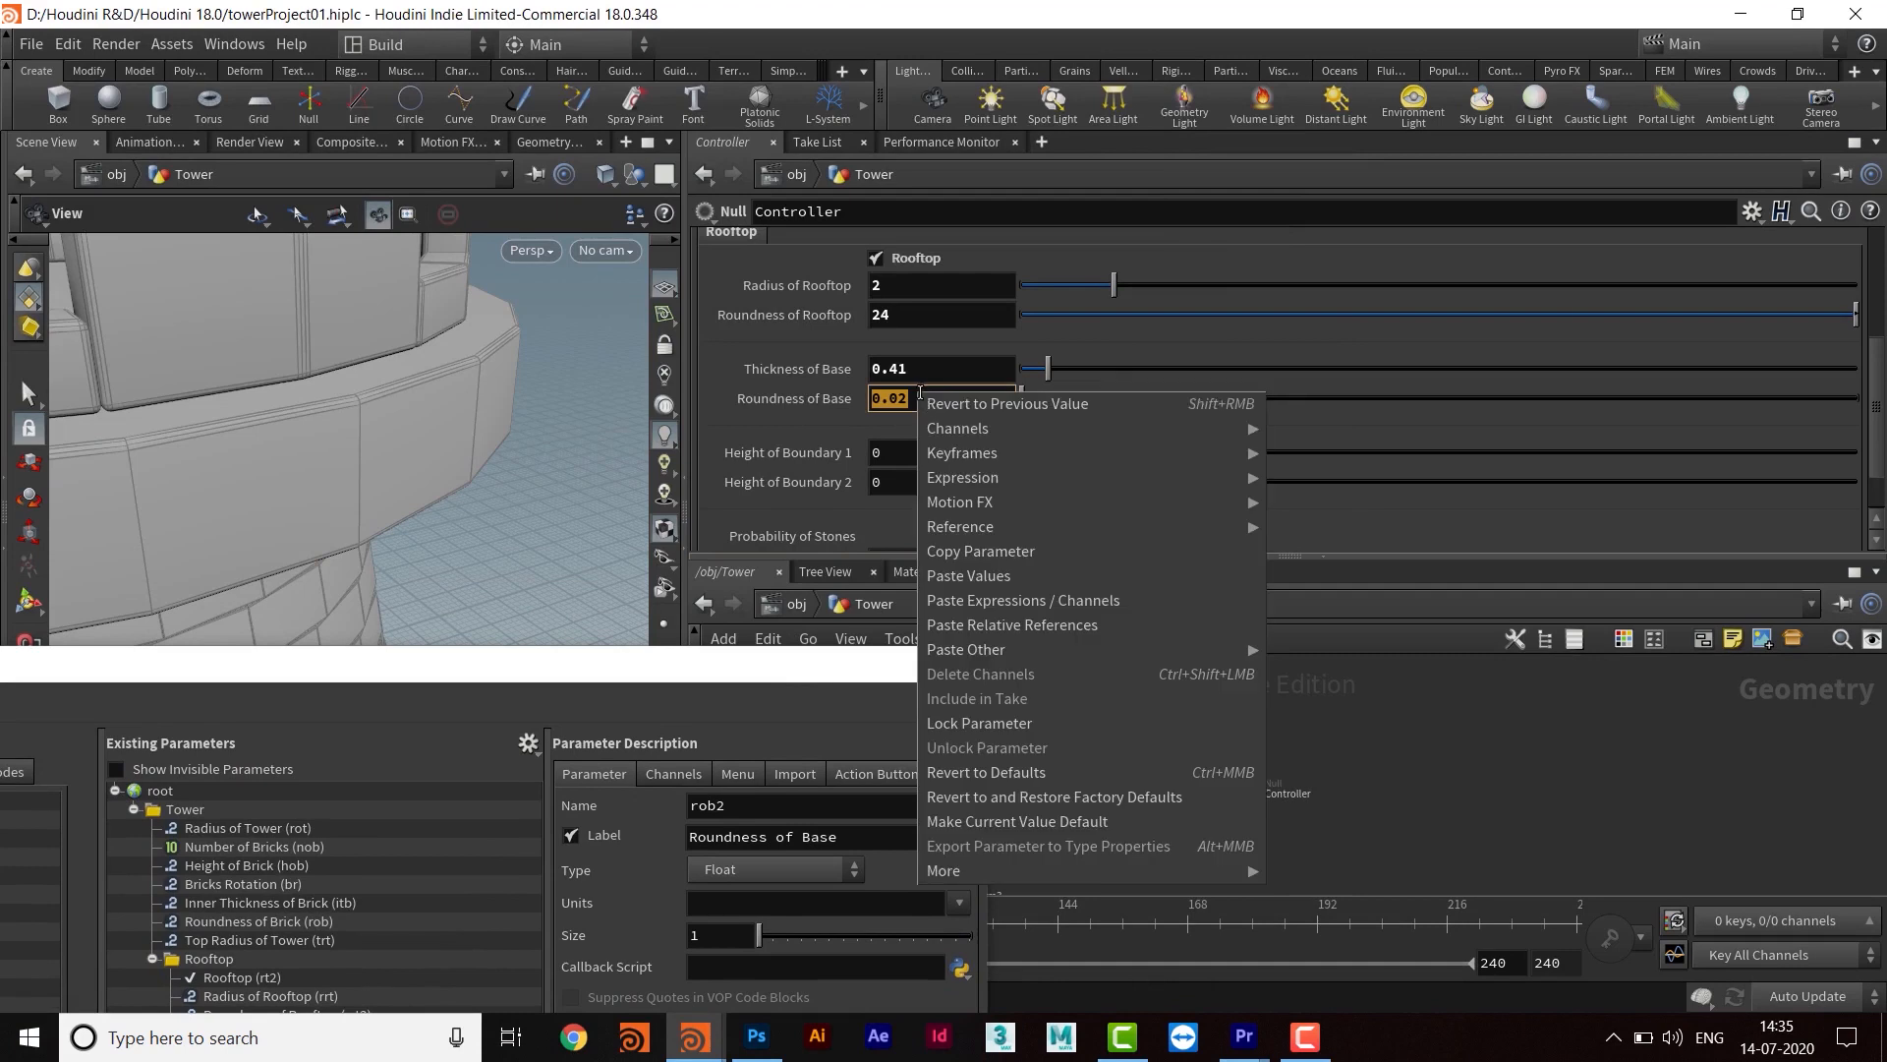
pyautogui.click(996, 552)
# Paste the copied parameter as a relative reference into polybevel3's Distance, leaving only the expression ch("../Controller/rob2")
pyautogui.moveTo(1280, 823); pyautogui.dragTo(1264, 910, button='middle')
pyautogui.scroll(-3, 1382, 812)
pyautogui.moveTo(1402, 735); pyautogui.dragTo(1294, 847, button='middle')
pyautogui.moveTo(1325, 736); pyautogui.dragTo(1391, 727, button='middle')
pyautogui.scroll(4, 1327, 798)
pyautogui.scroll(2, 1341, 727)
pyautogui.scroll(3, 1378, 781)
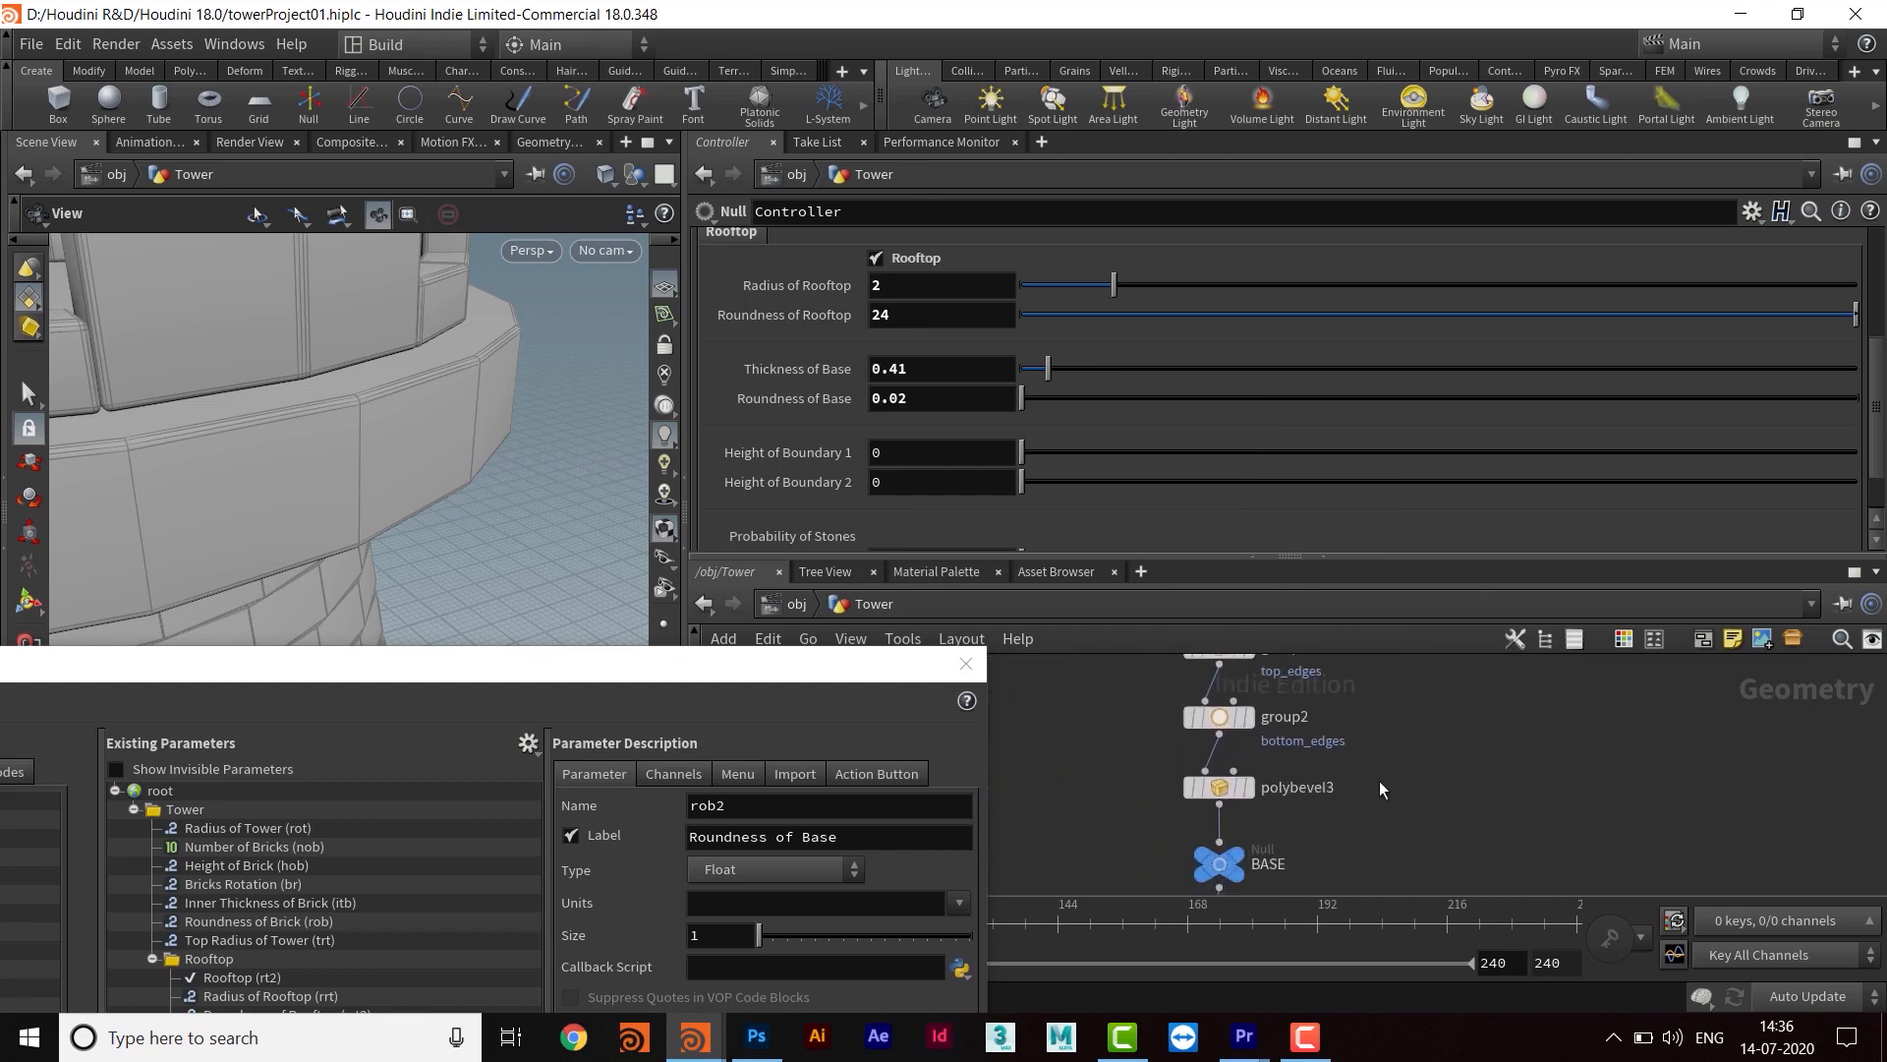
pyautogui.click(1198, 770)
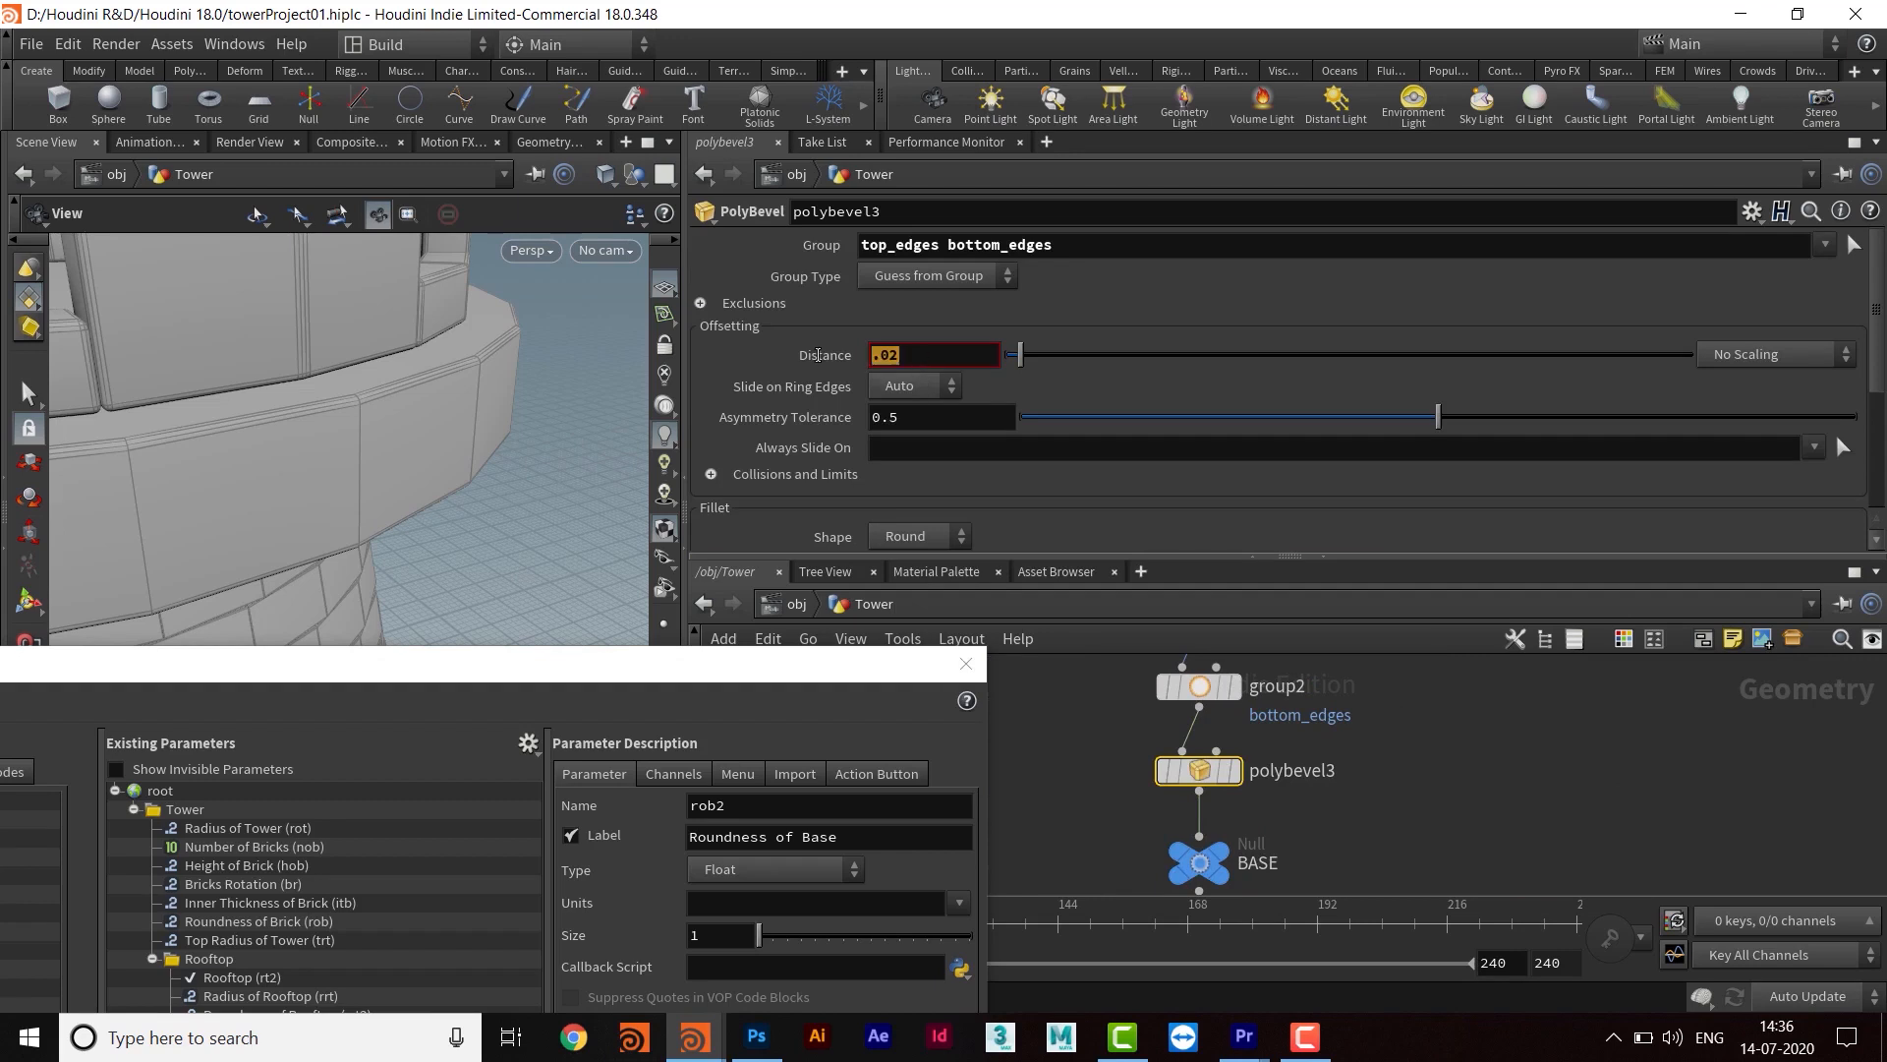
pyautogui.rightClick(896, 356)
pyautogui.click(949, 588)
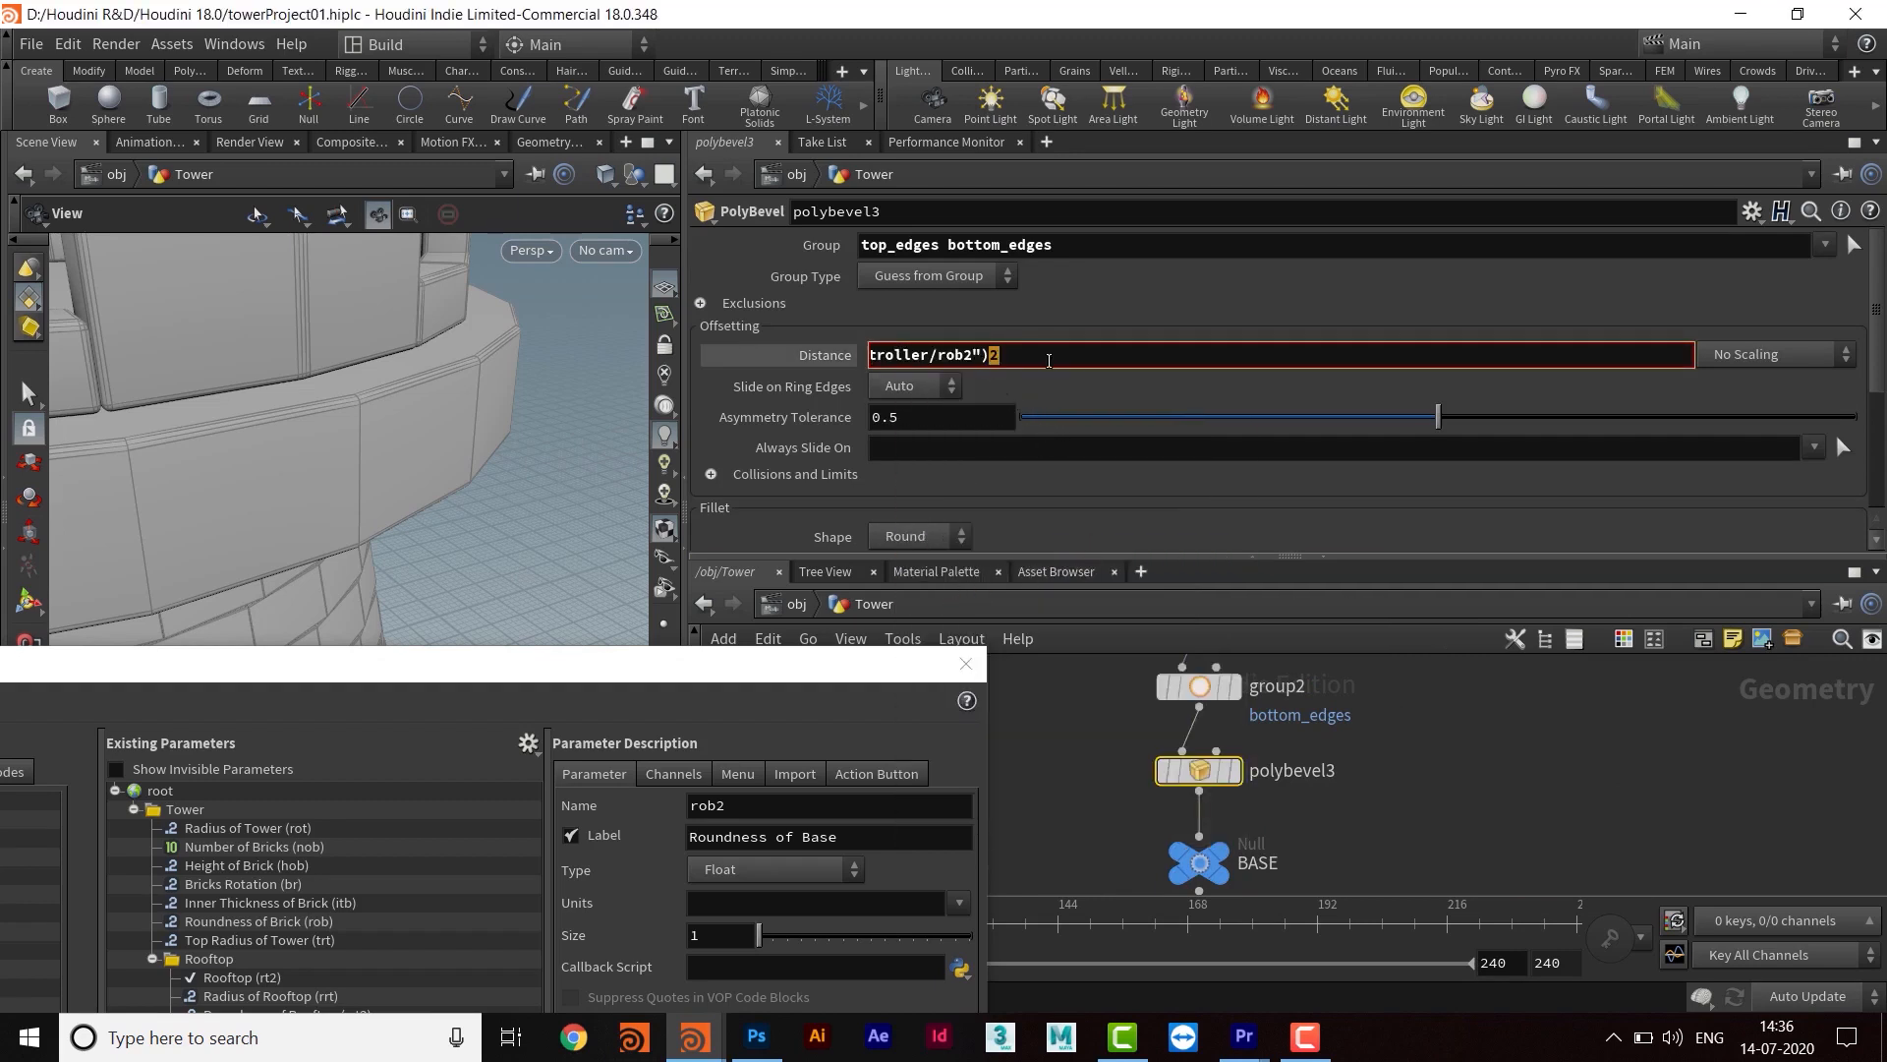
pyautogui.press('Delete')
pyautogui.press('Return')
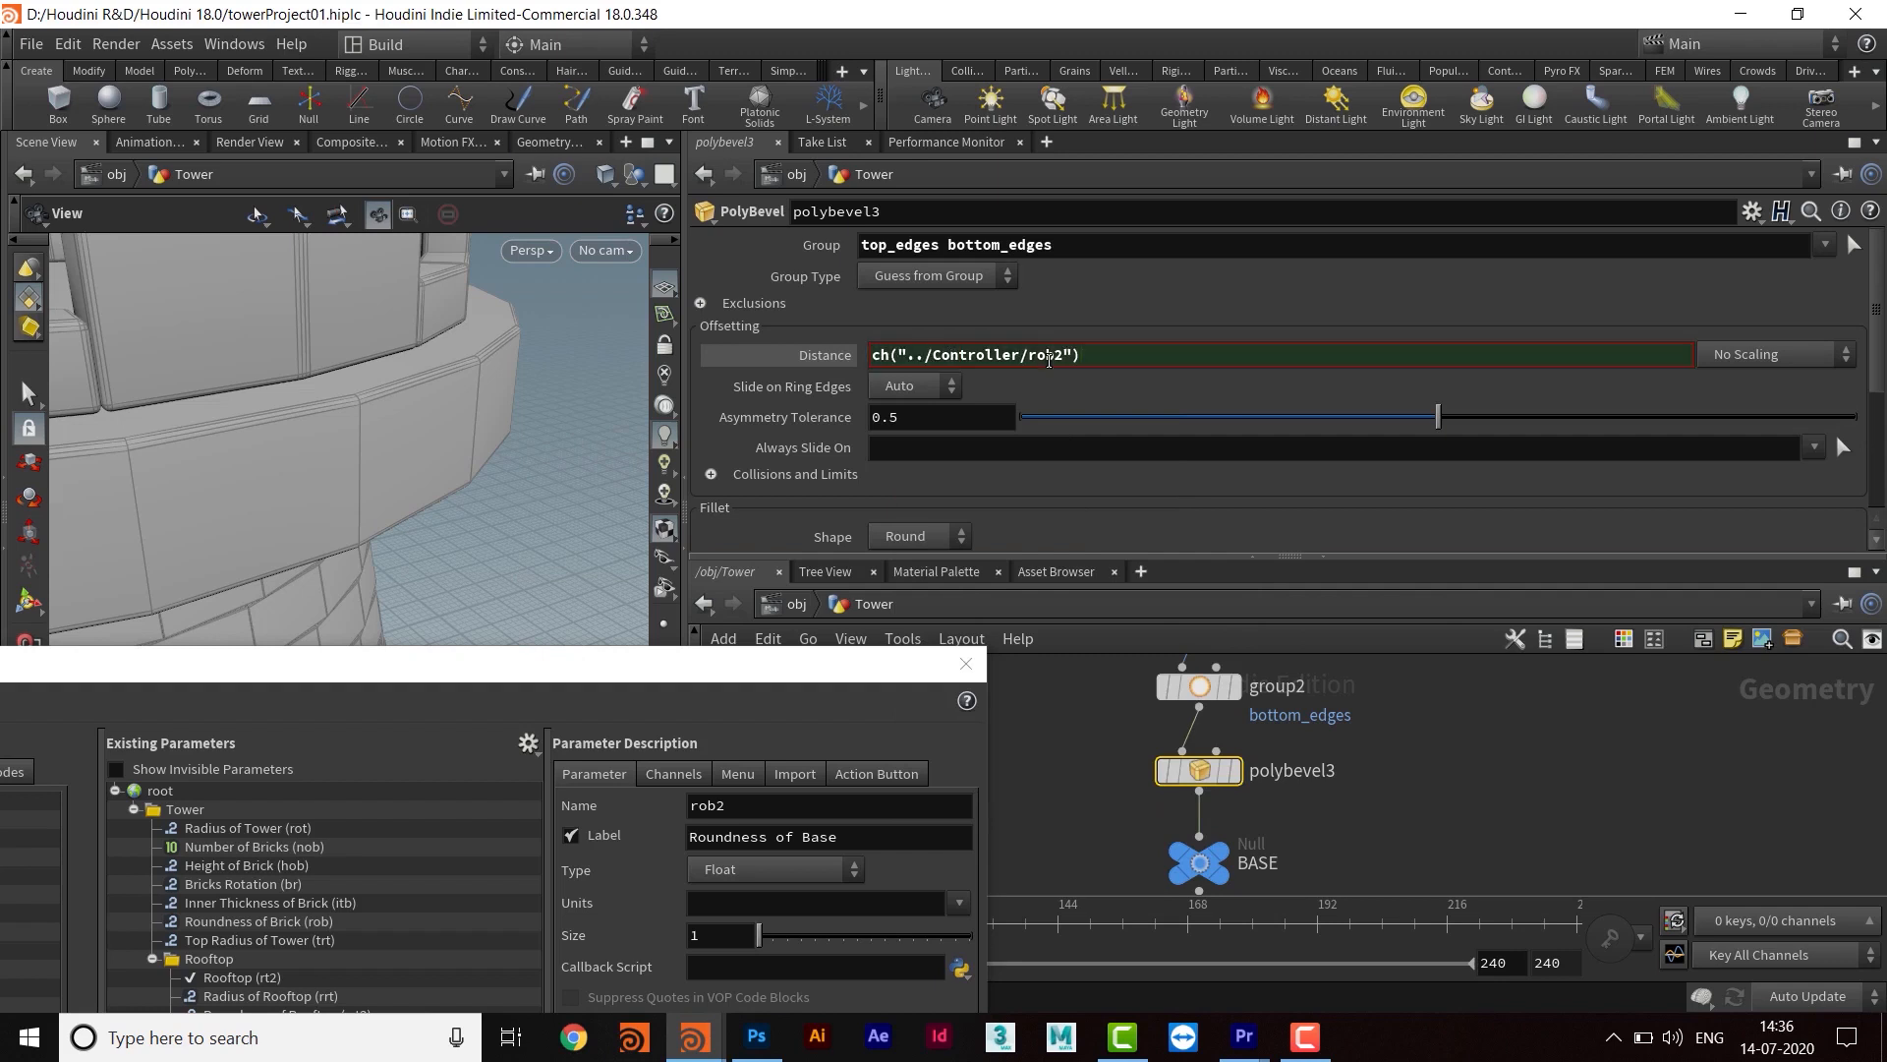
# Return to the Controller null and set its Roundness of Base to .03
pyautogui.moveTo(1273, 790); pyautogui.dragTo(1298, 786, button='middle')
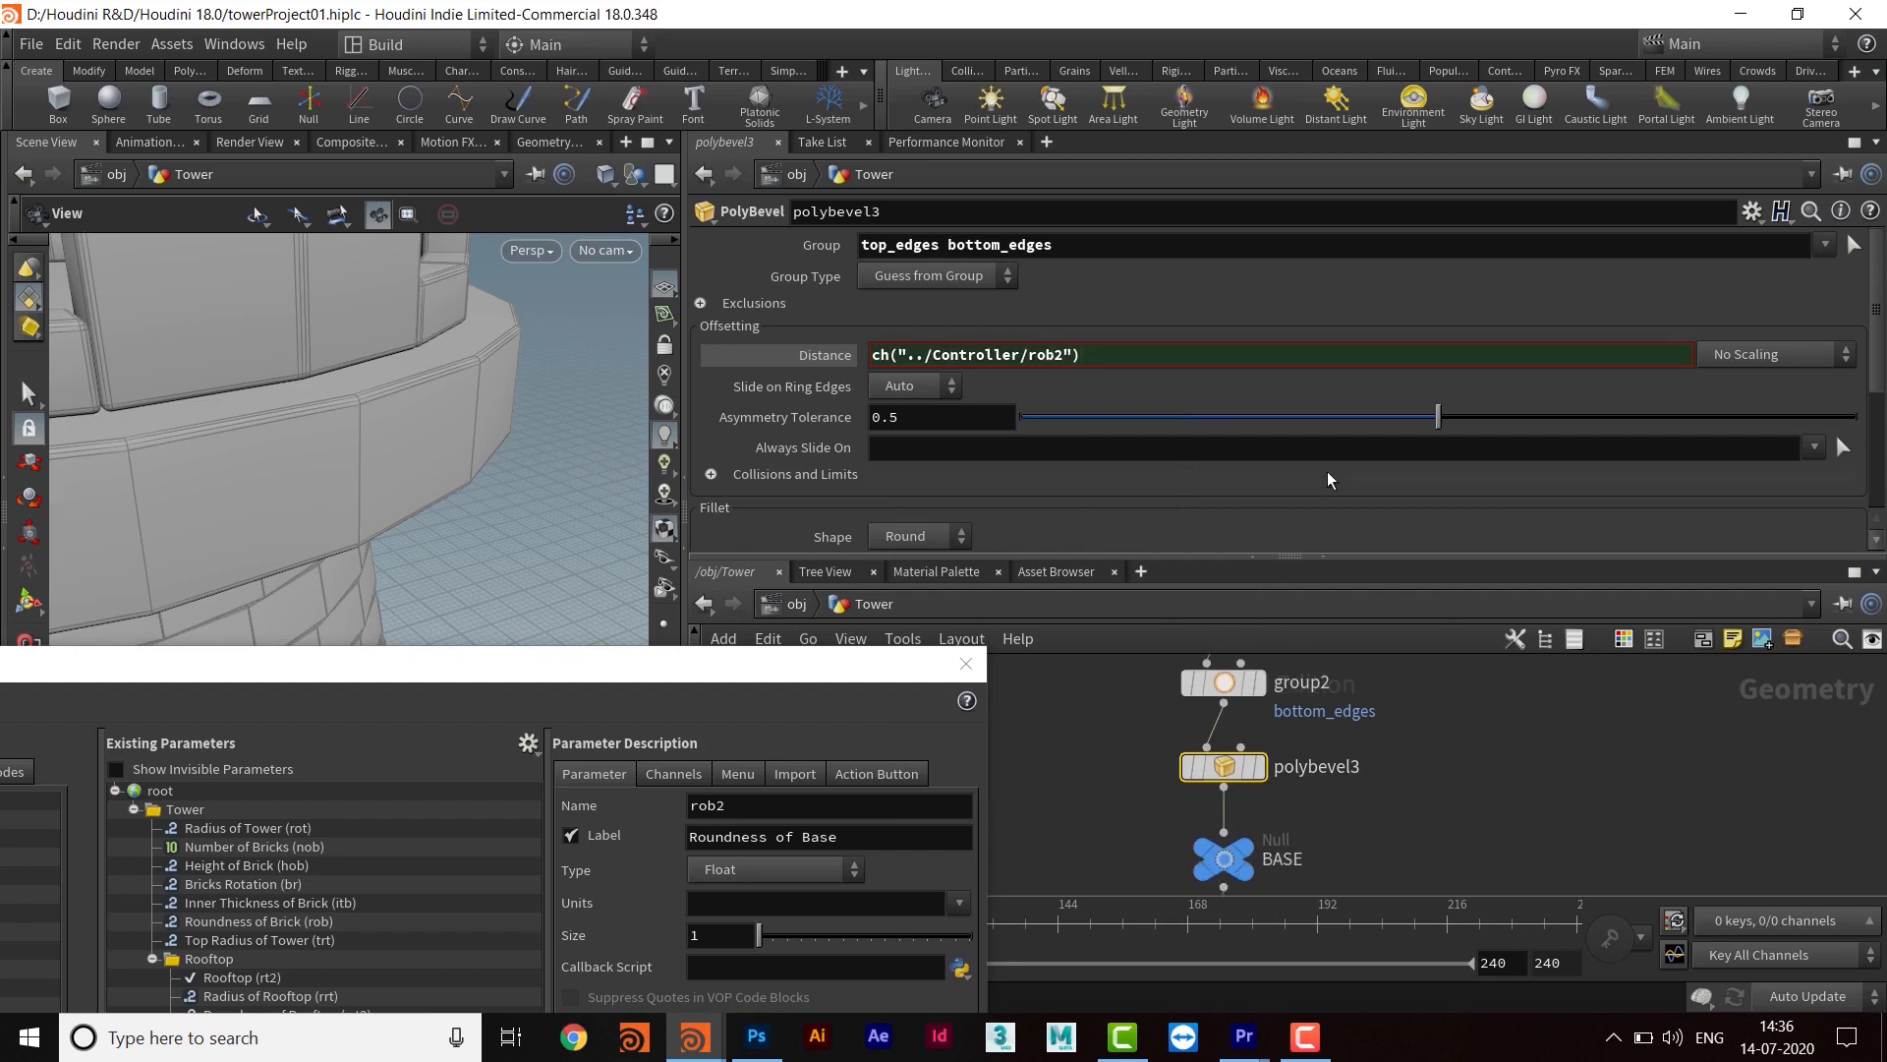
pyautogui.moveTo(1404, 756); pyautogui.dragTo(1410, 492, button='middle')
pyautogui.scroll(-4, 1390, 813)
pyautogui.moveTo(1347, 885); pyautogui.dragTo(1345, 771, button='middle')
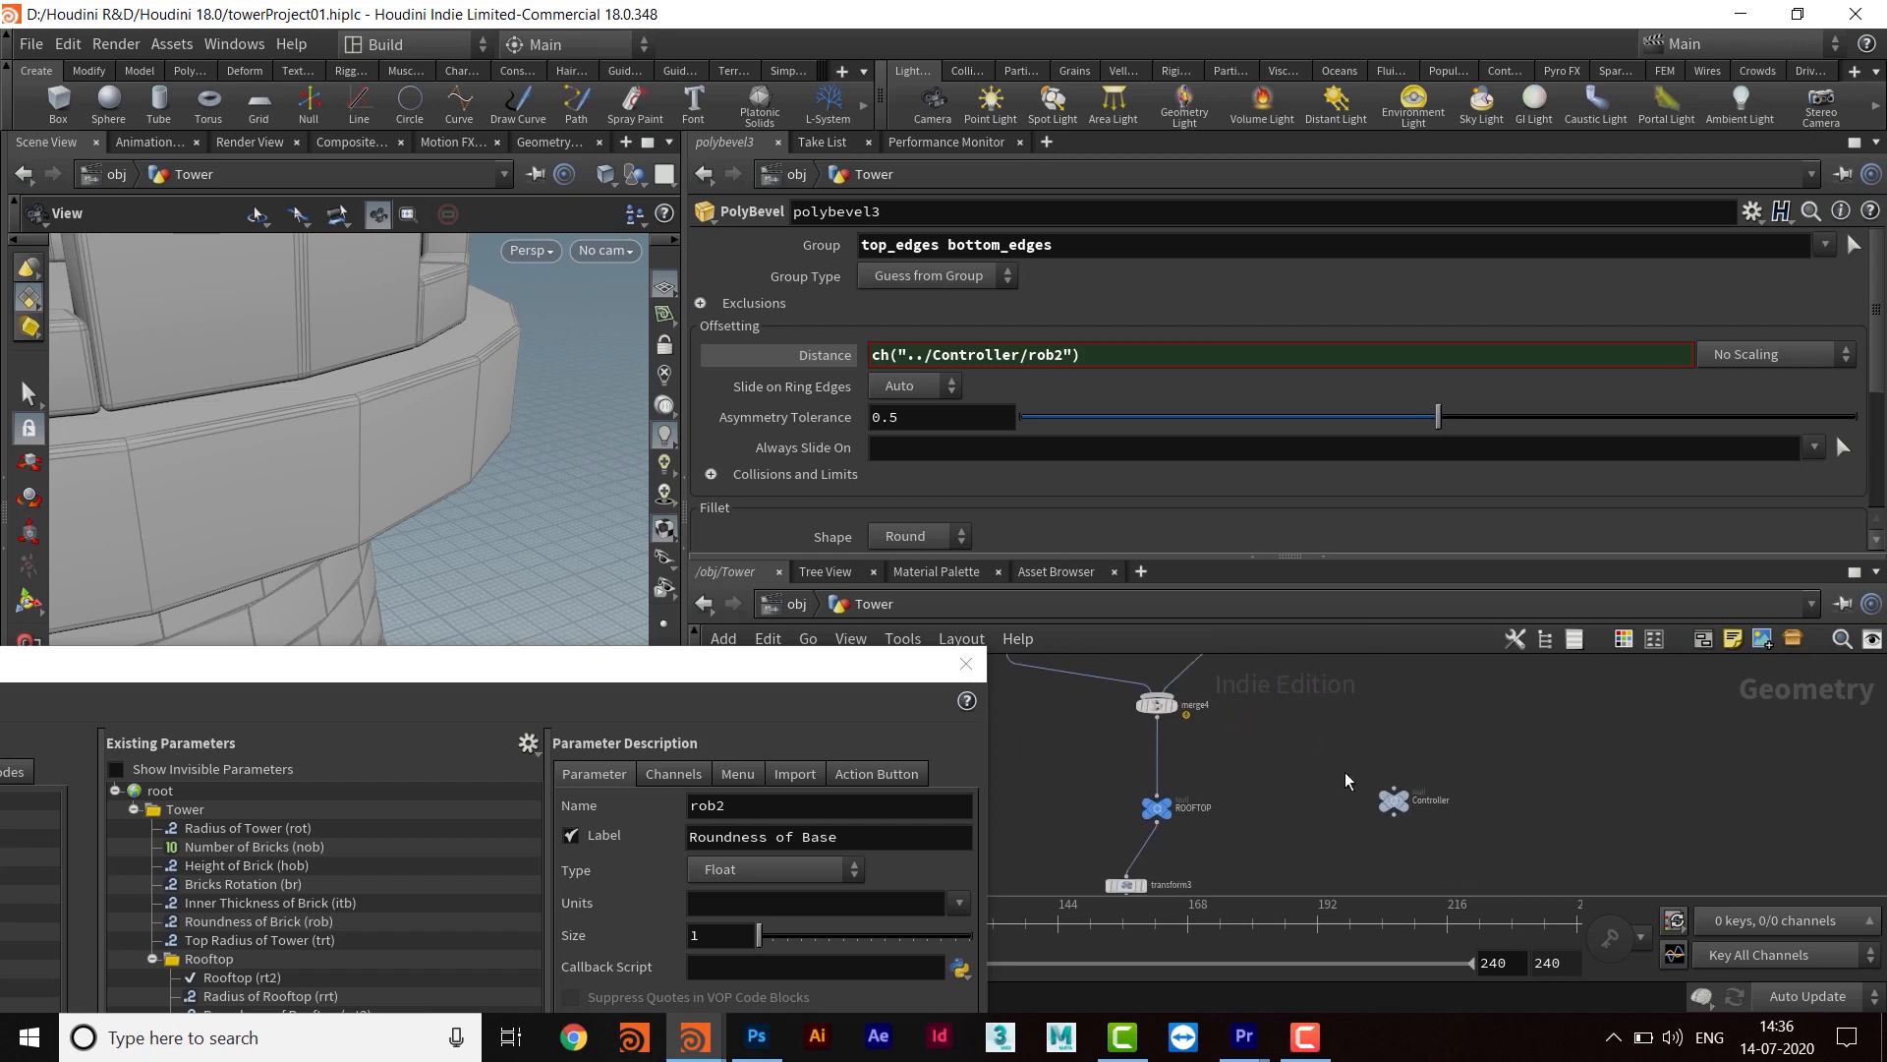
pyautogui.scroll(4, 1345, 771)
pyautogui.moveTo(1311, 765); pyautogui.dragTo(1513, 865)
pyautogui.moveTo(1414, 726); pyautogui.dragTo(1425, 745, button='middle')
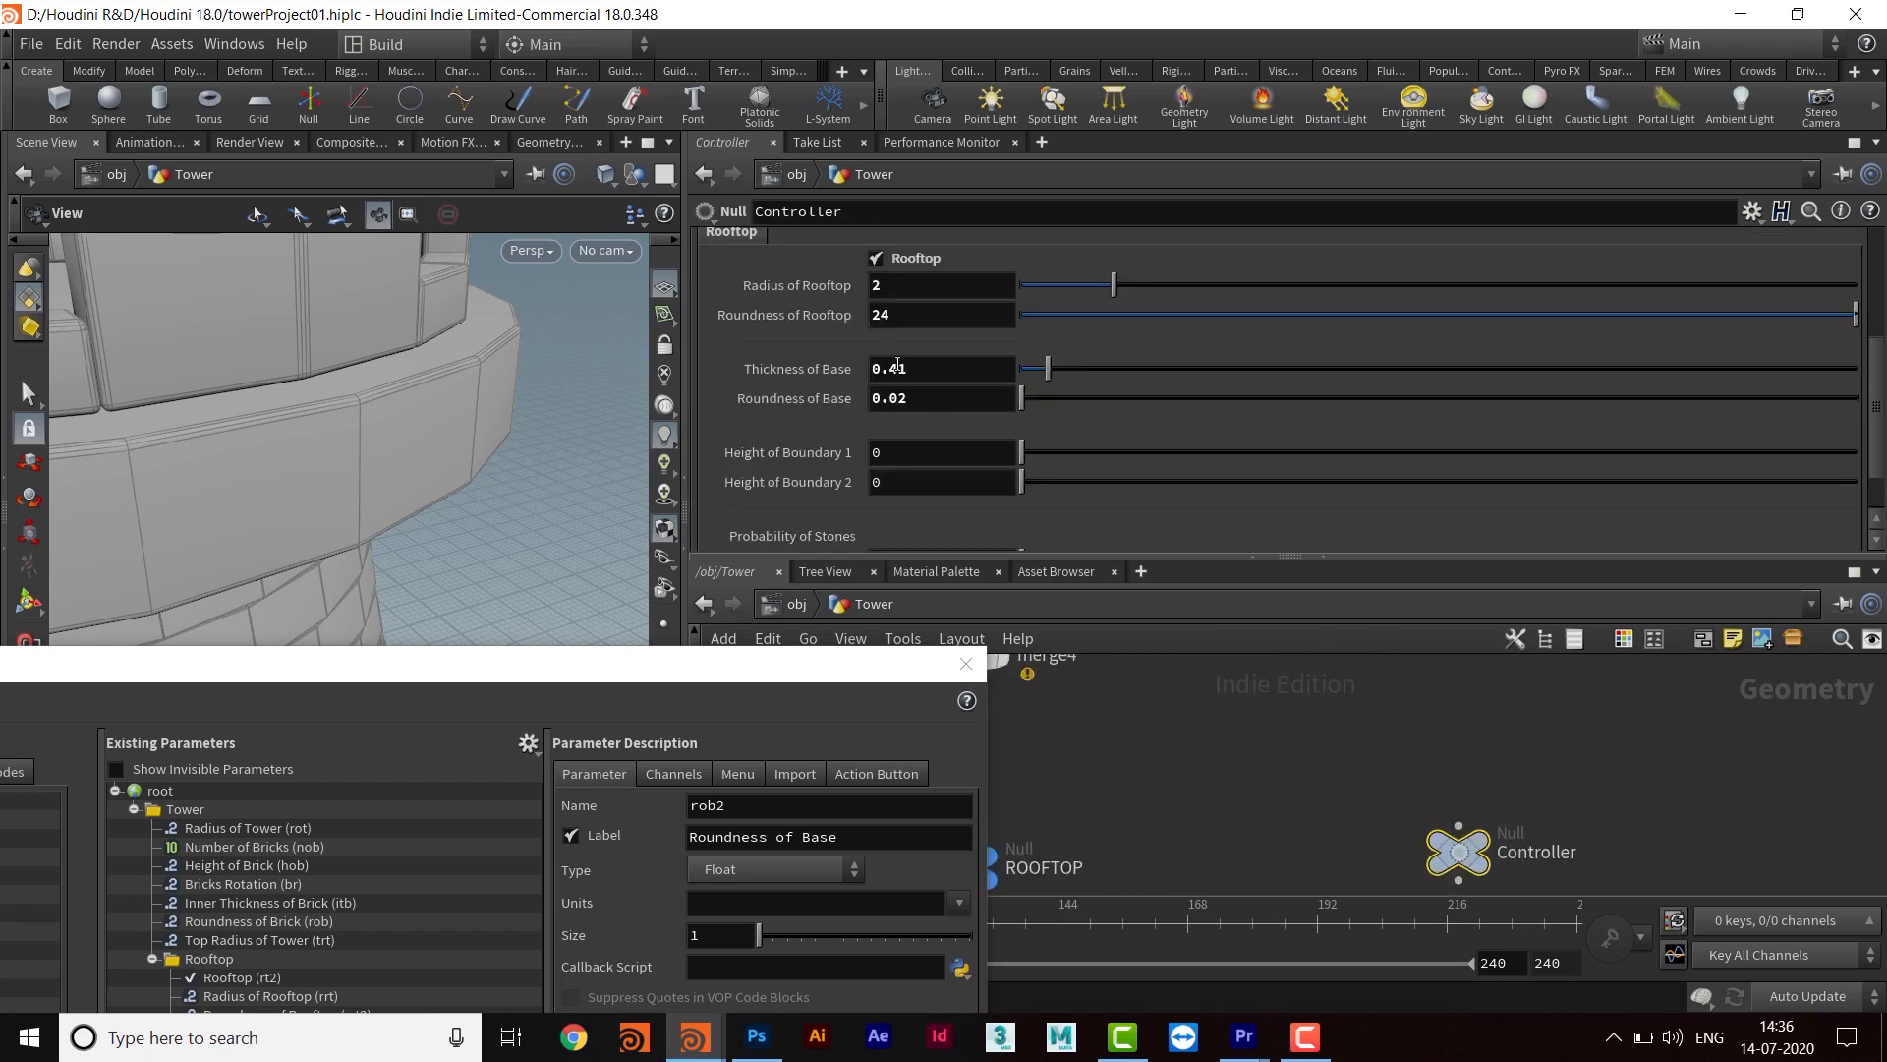
pyautogui.moveTo(914, 399); pyautogui.dragTo(800, 400)
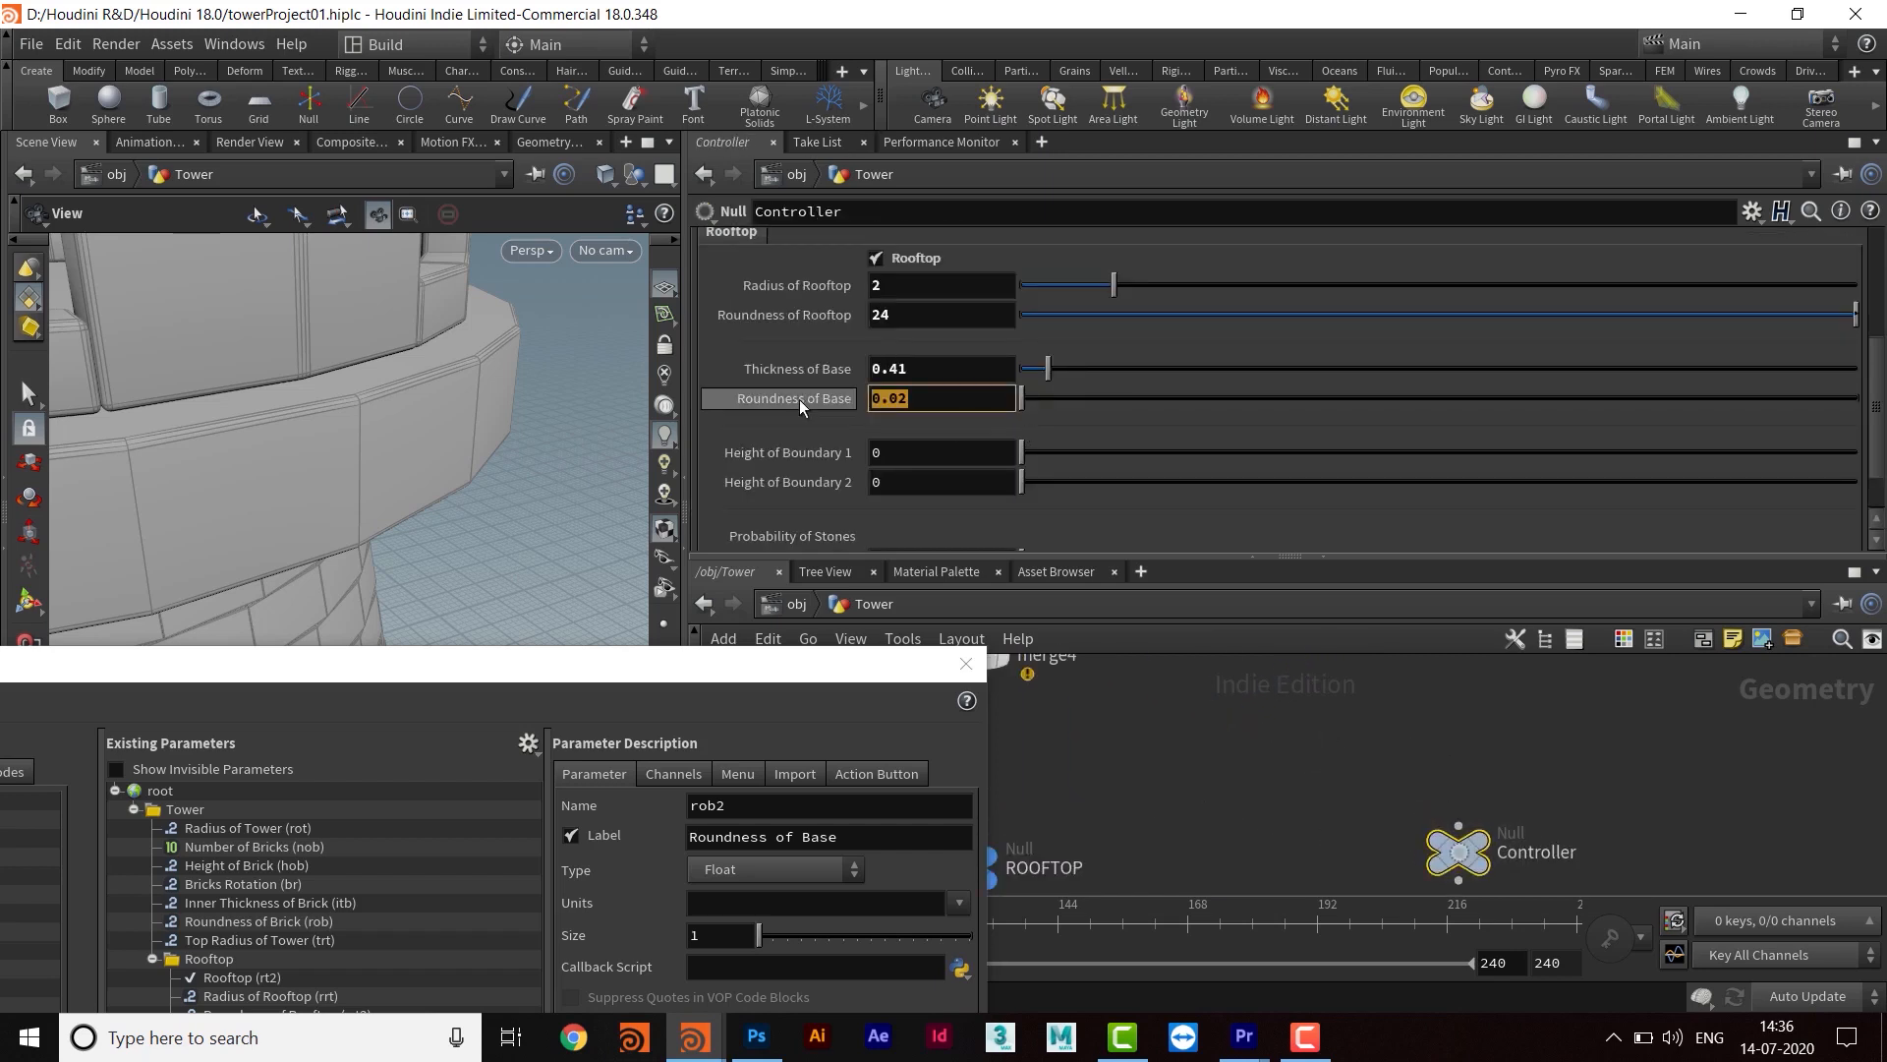
pyautogui.write('.03')
pyautogui.press('Return')
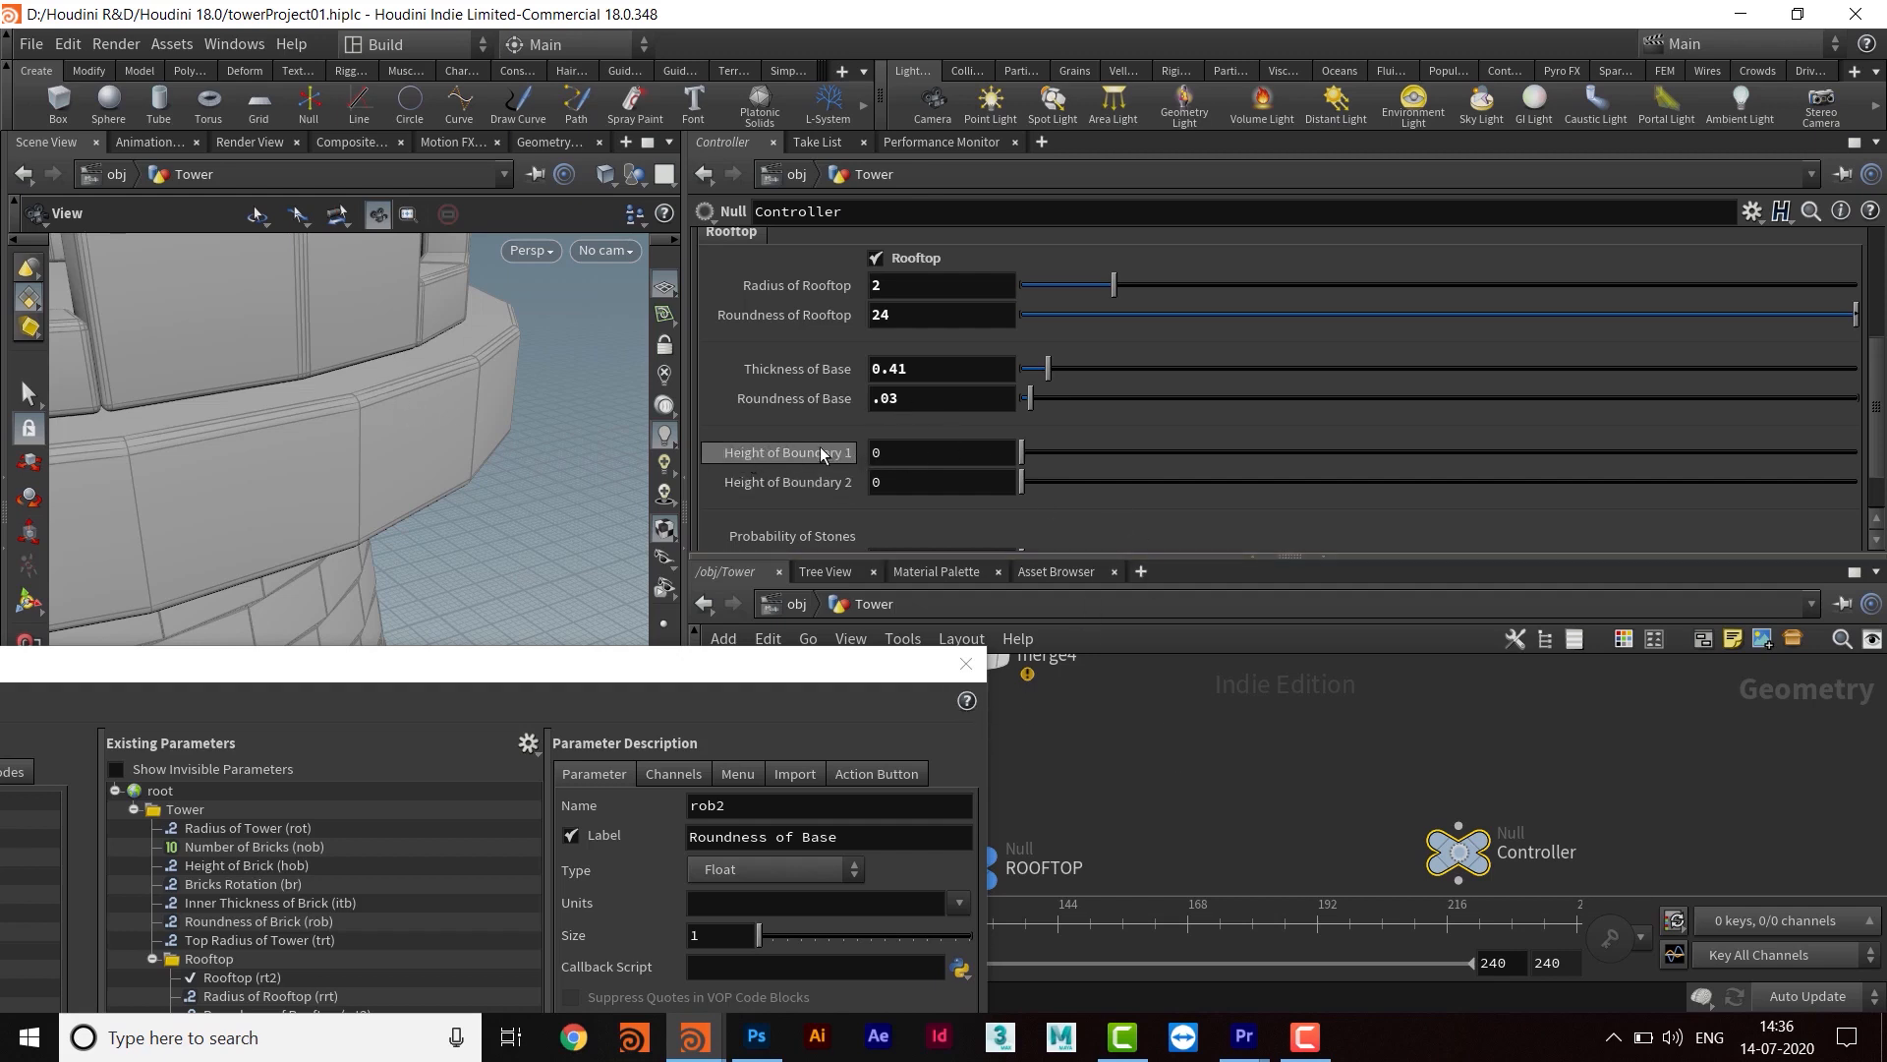
# Open the parameters of the height_of_boundary1 PolyExtrude node to examine its extrusion Distance
pyautogui.moveTo(1235, 834); pyautogui.dragTo(1396, 685, button='middle')
pyautogui.scroll(-5, 1364, 767)
pyautogui.moveTo(1364, 771); pyautogui.dragTo(1463, 843, button='middle')
pyautogui.moveTo(1451, 875); pyautogui.dragTo(1473, 895, button='middle')
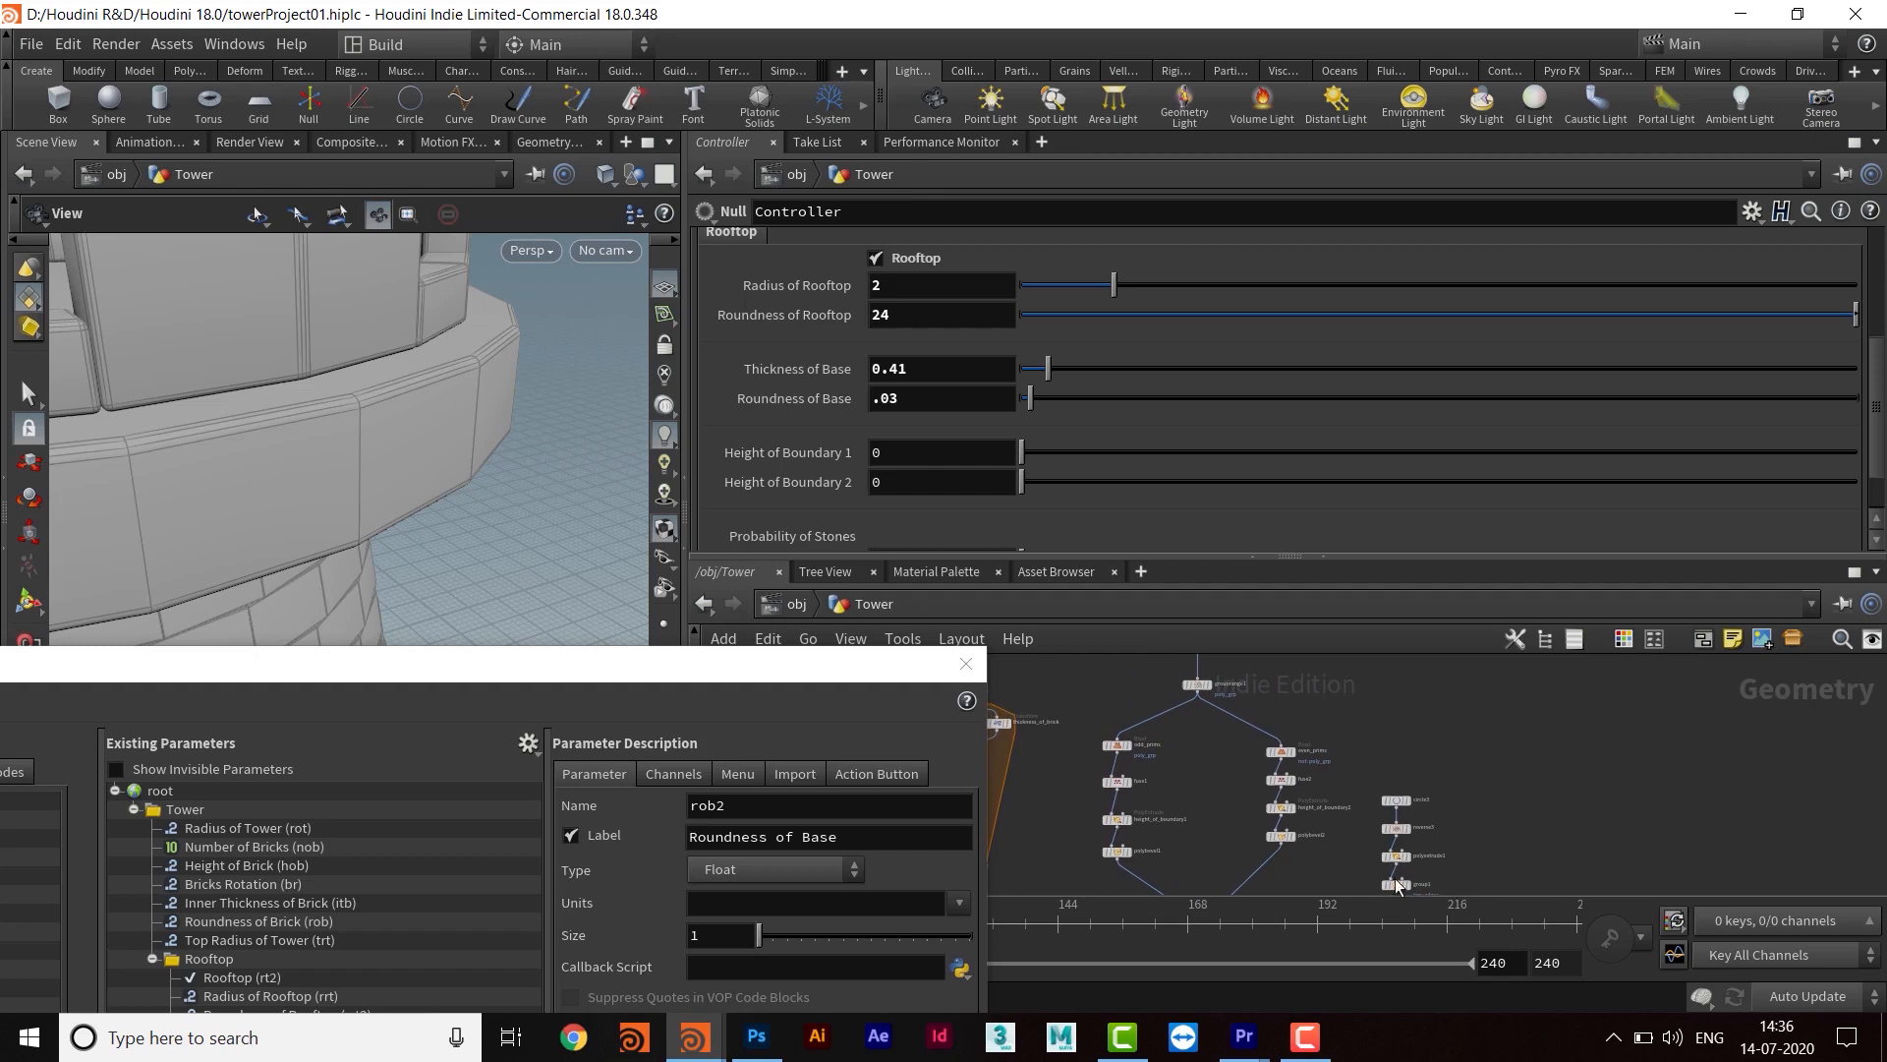
pyautogui.scroll(5, 1237, 831)
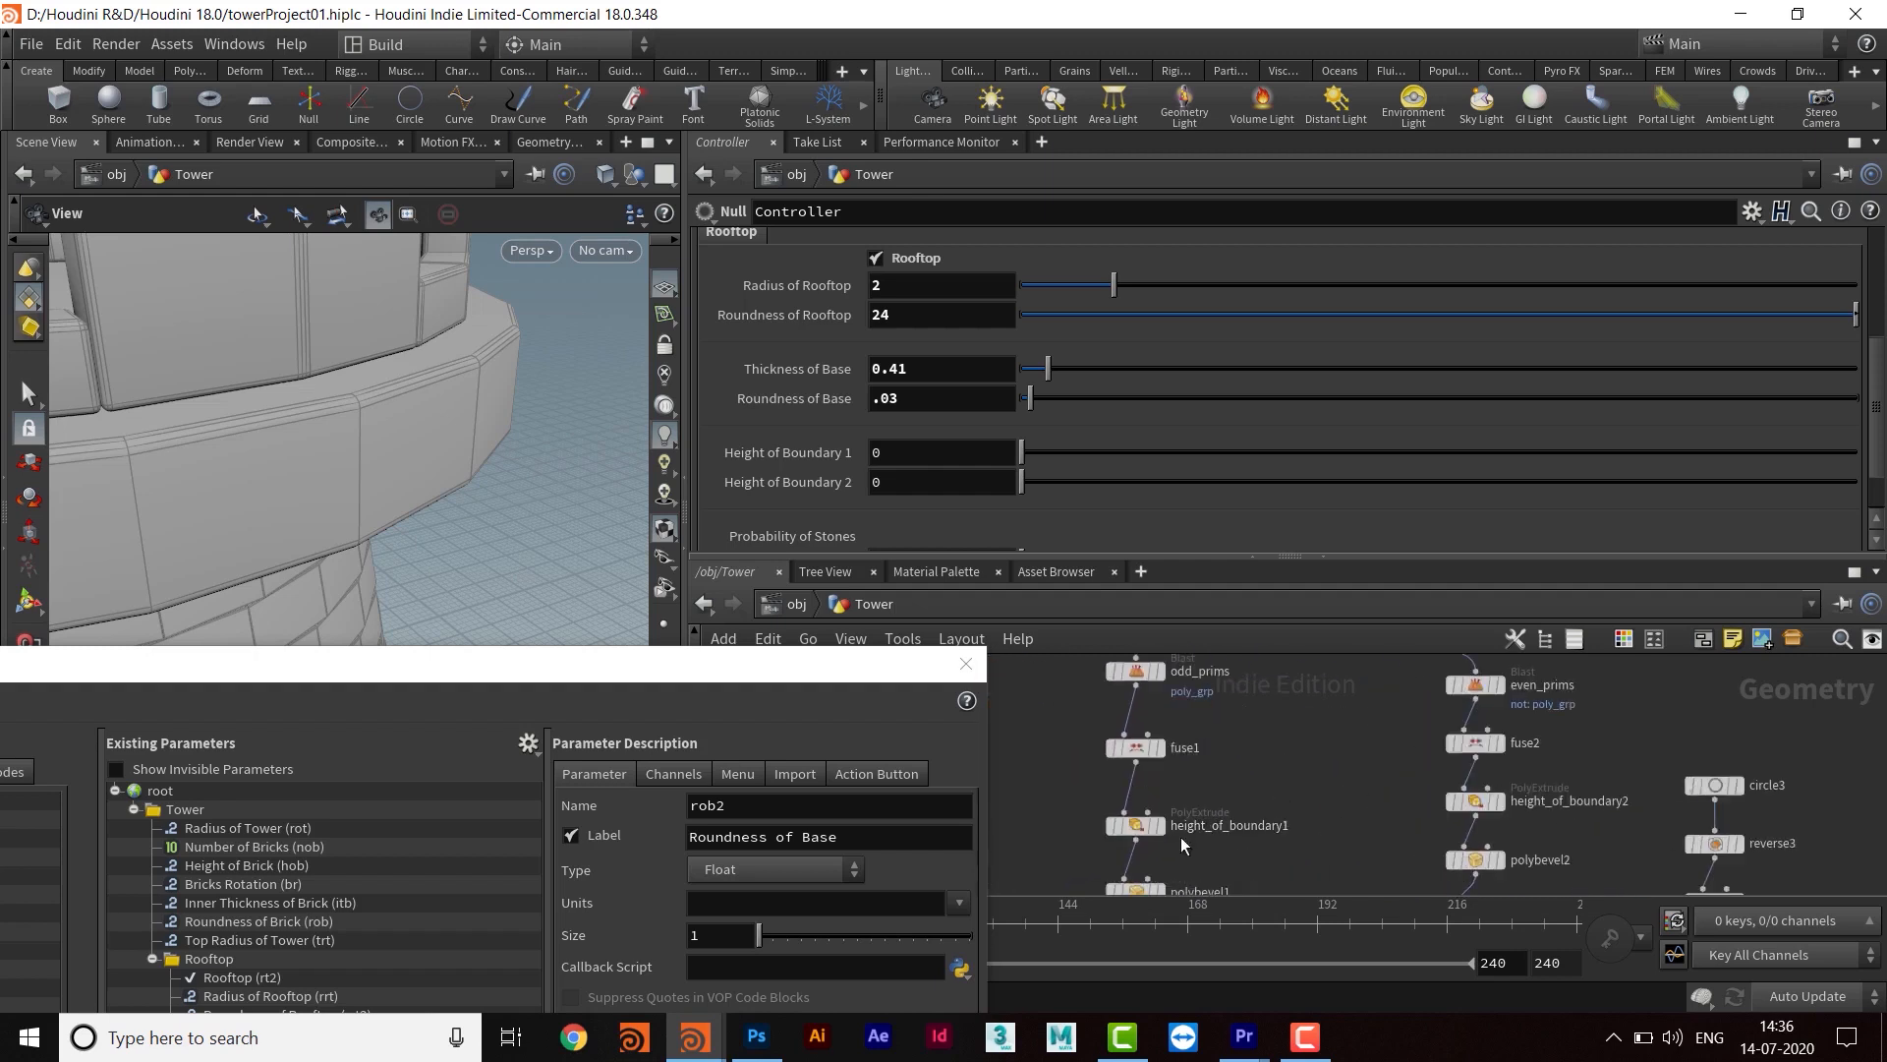
pyautogui.click(1135, 825)
pyautogui.scroll(1, 1318, 799)
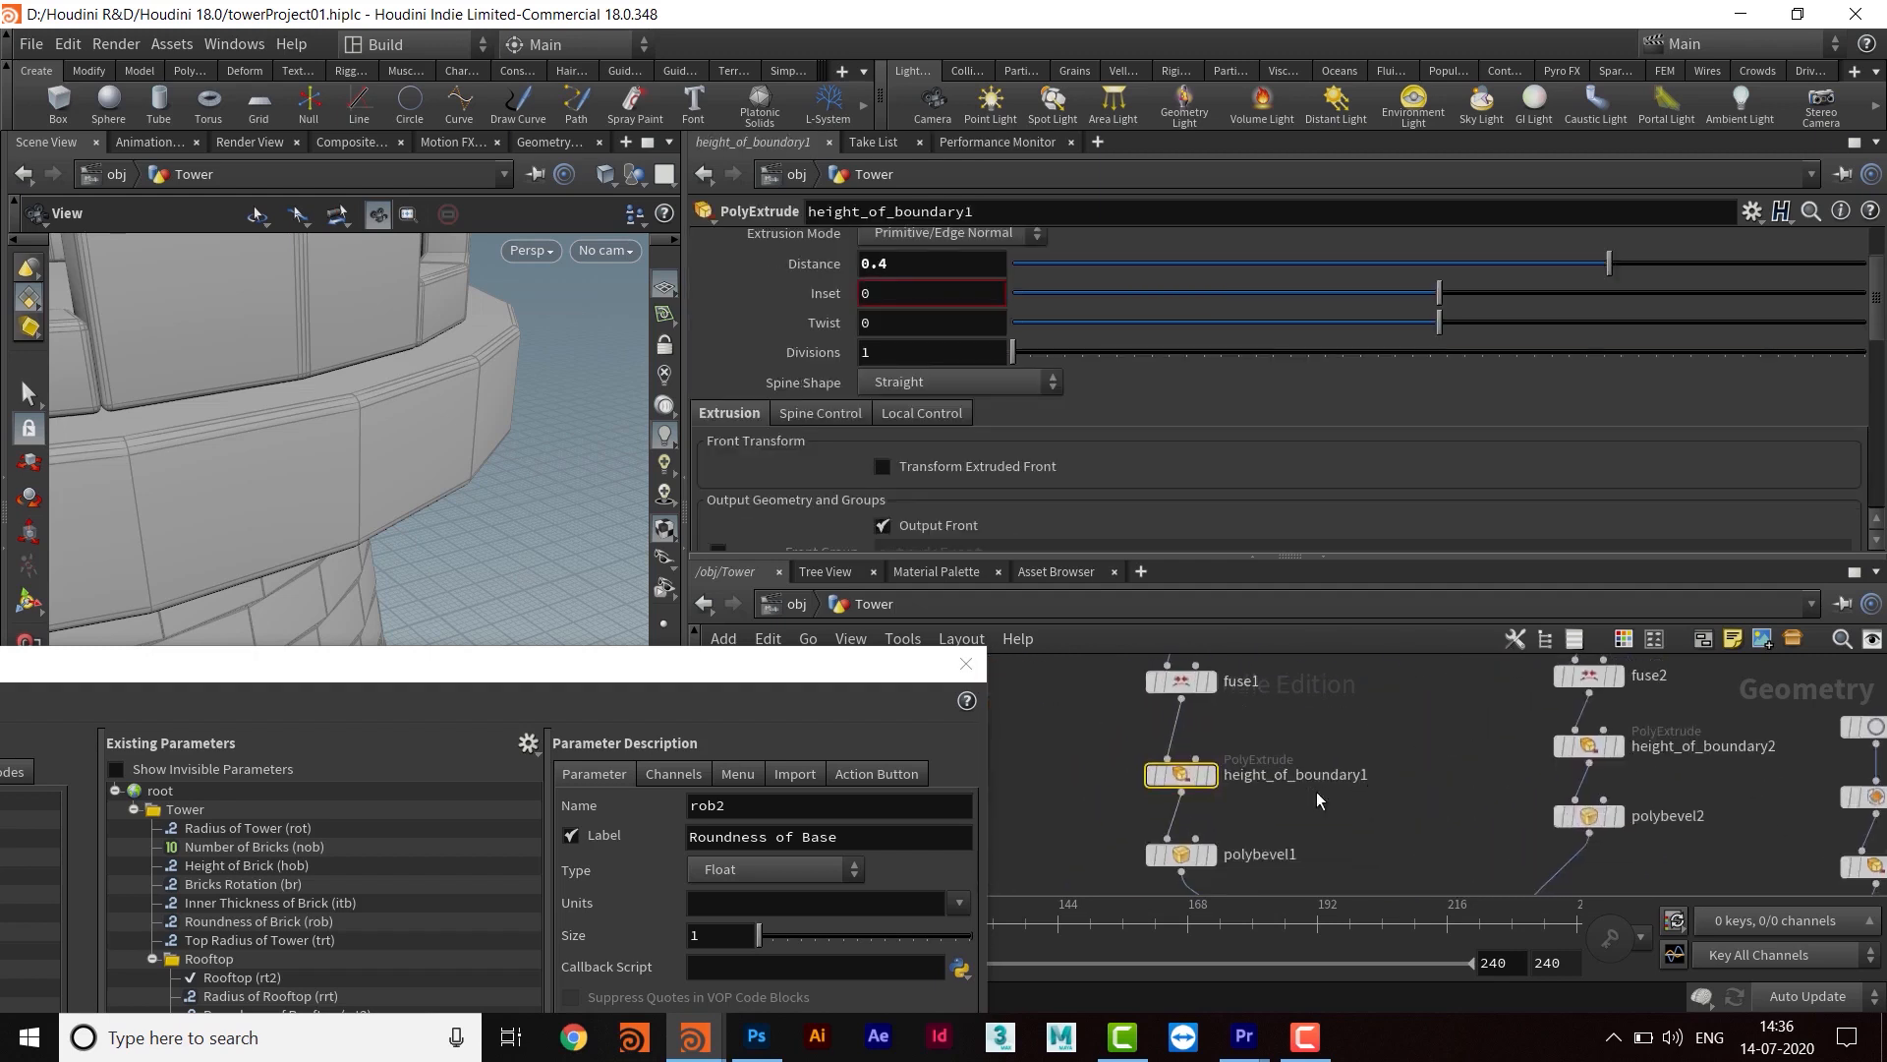
pyautogui.moveTo(1324, 778); pyautogui.dragTo(1292, 733, button='middle')
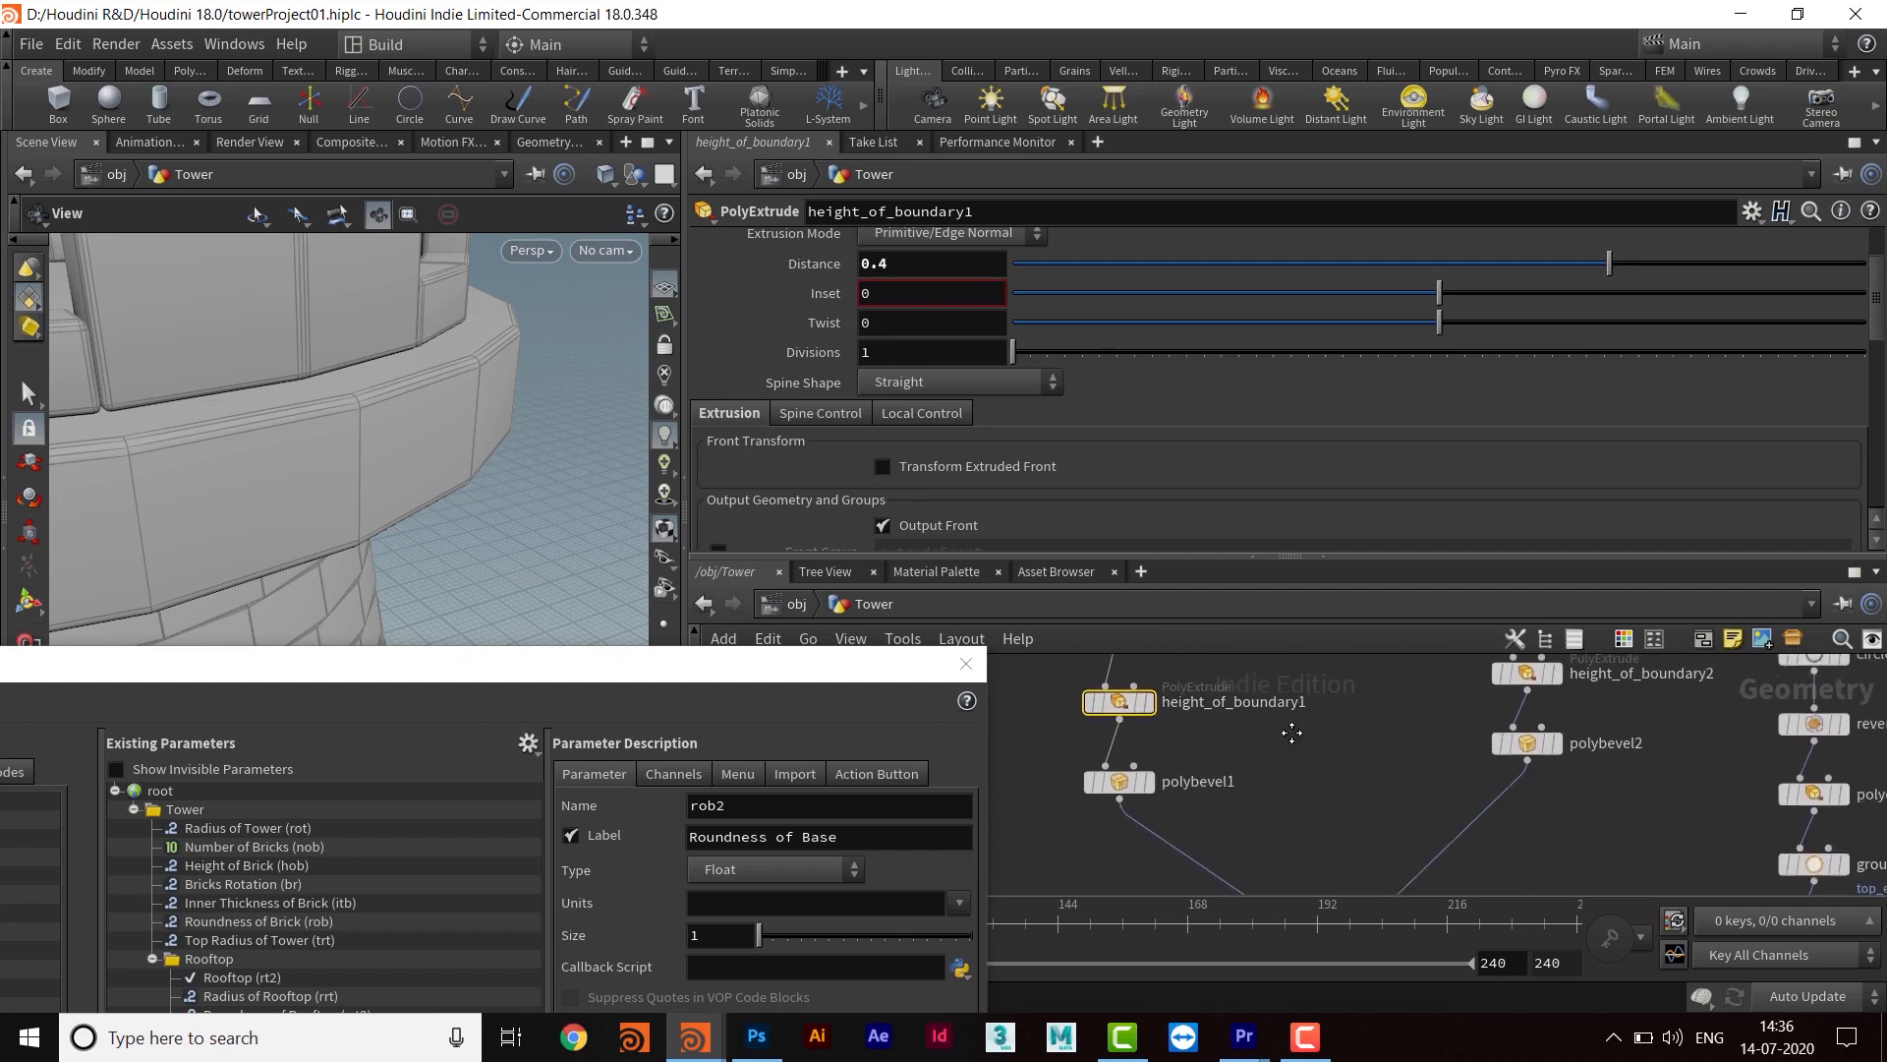
pyautogui.moveTo(547, 678); pyautogui.dragTo(321, 841)
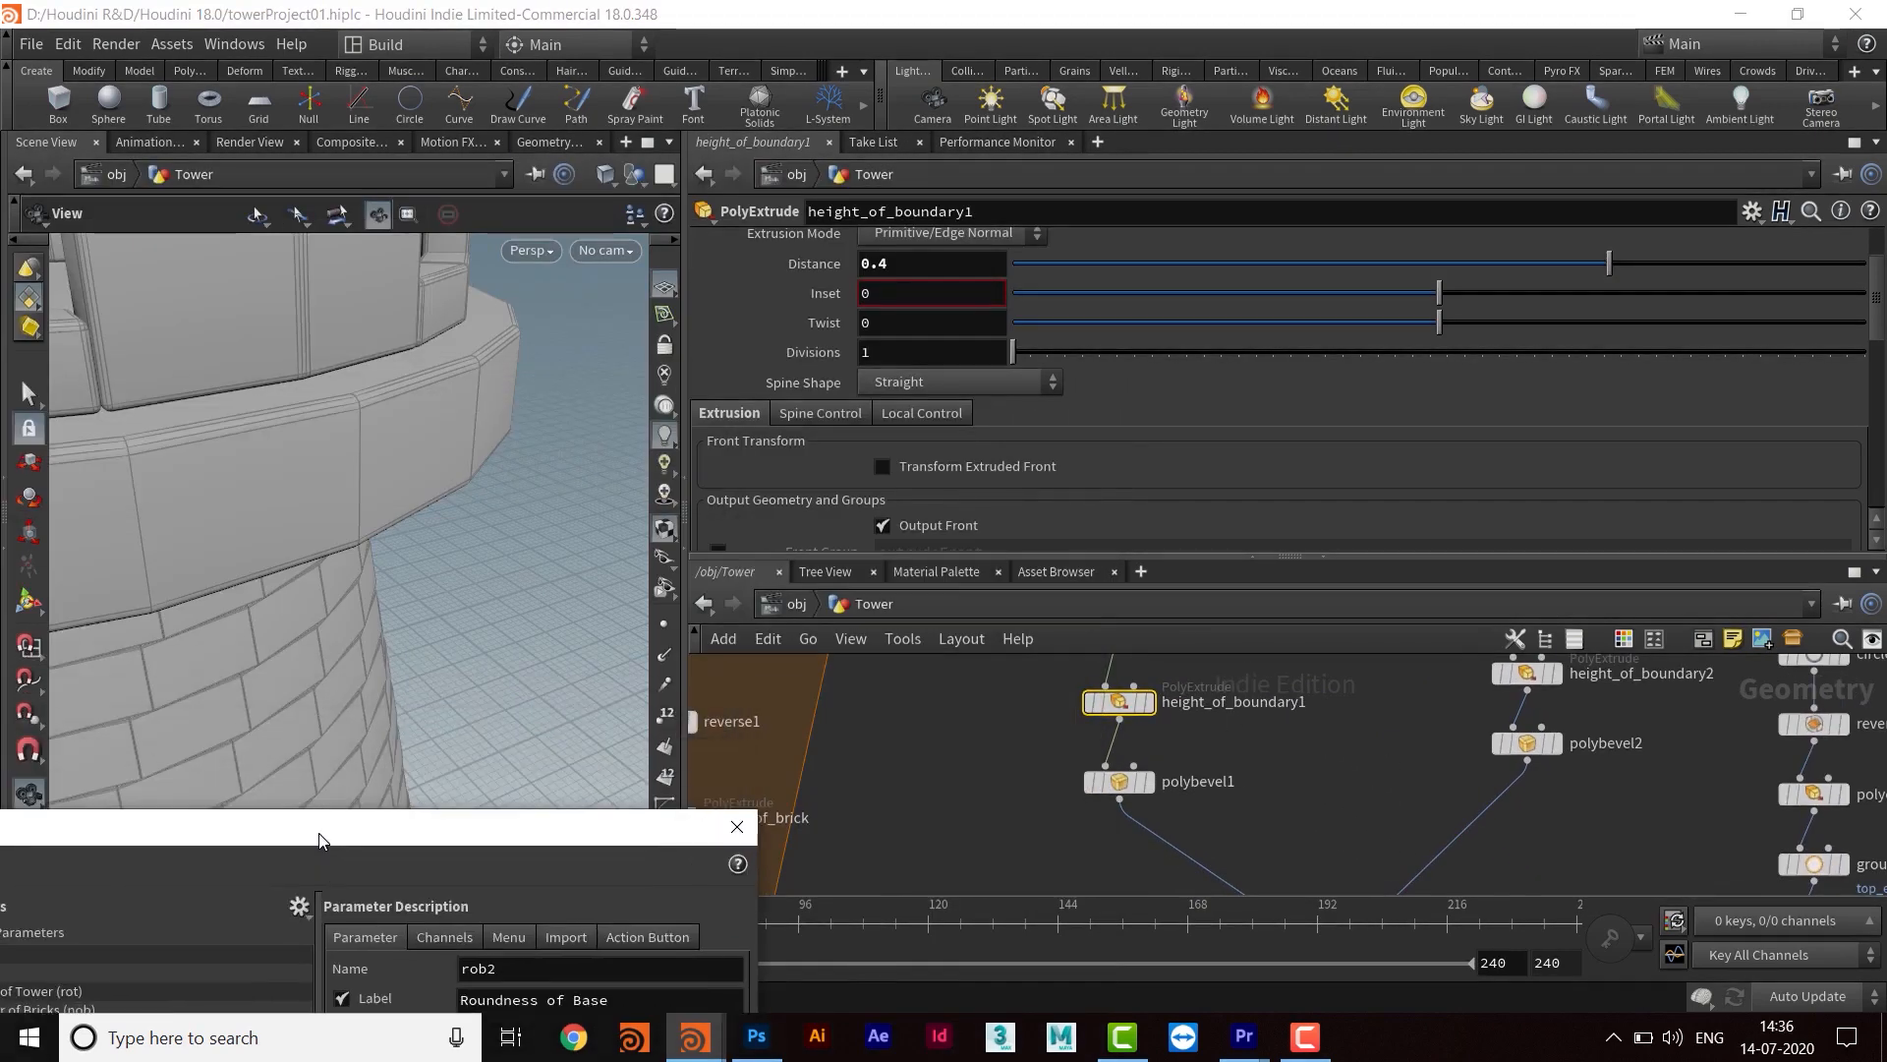
# Set Height of Boundary 1 on the Controller null to .1
pyautogui.scroll(-1, 1158, 769)
pyautogui.scroll(-4, 1158, 768)
pyautogui.moveTo(1293, 833); pyautogui.dragTo(1081, 683)
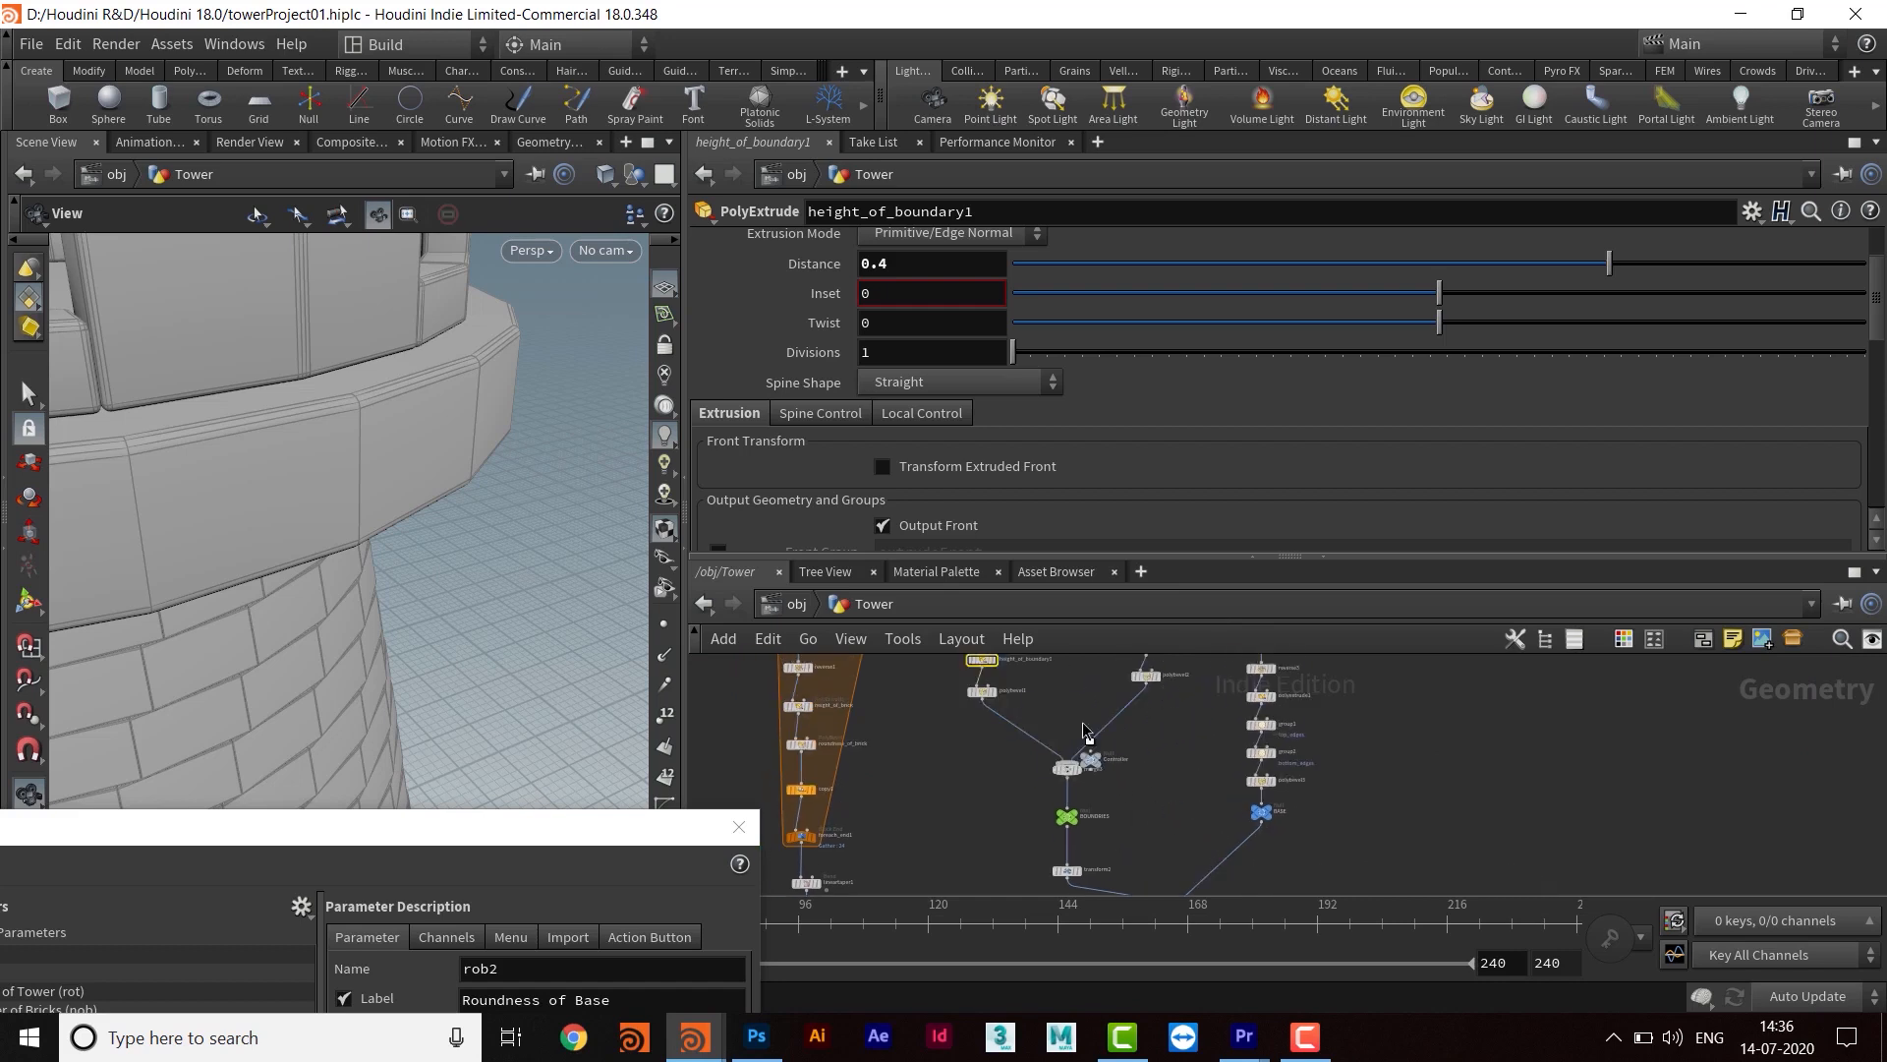
pyautogui.moveTo(1123, 710); pyautogui.dragTo(1200, 859, button='middle')
pyautogui.scroll(3, 1189, 836)
pyautogui.moveTo(1184, 832)
pyautogui.moveTo(1183, 831); pyautogui.dragTo(1184, 756)
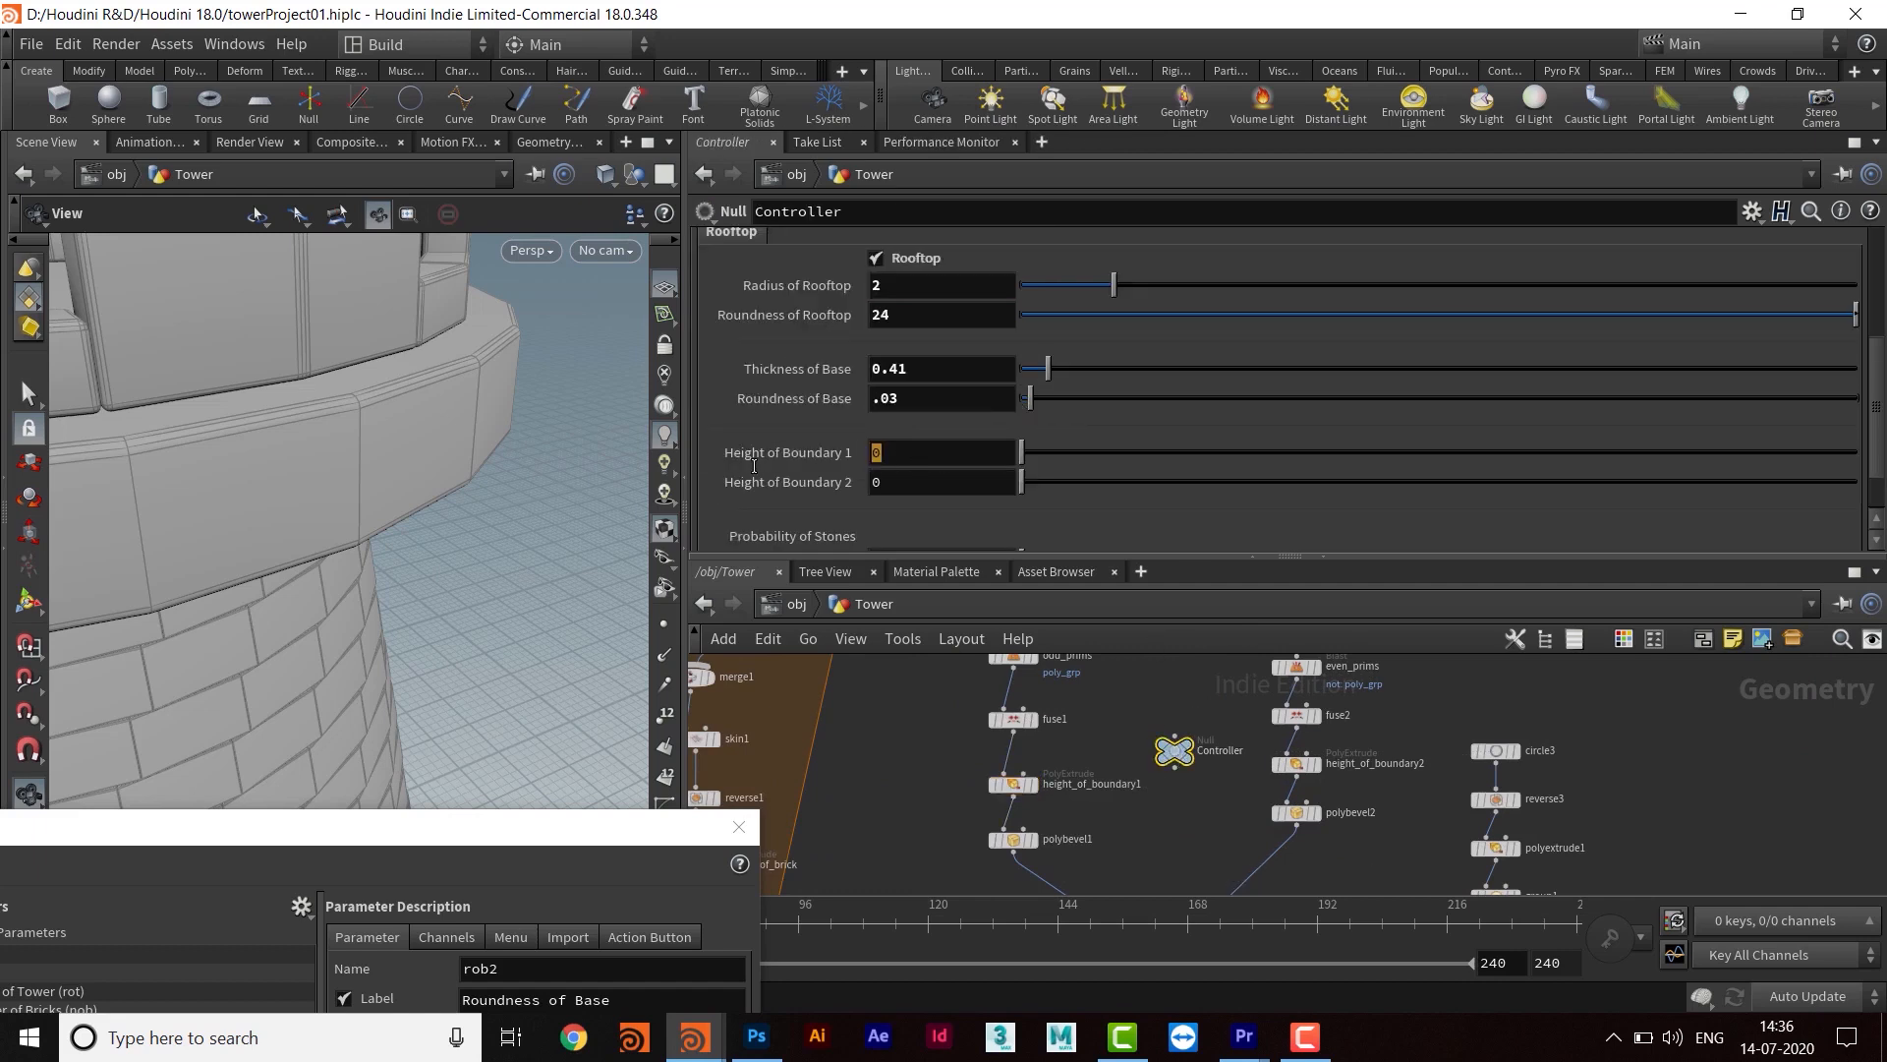
pyautogui.write('.1')
pyautogui.press('Return')
pyautogui.rightClick(911, 450)
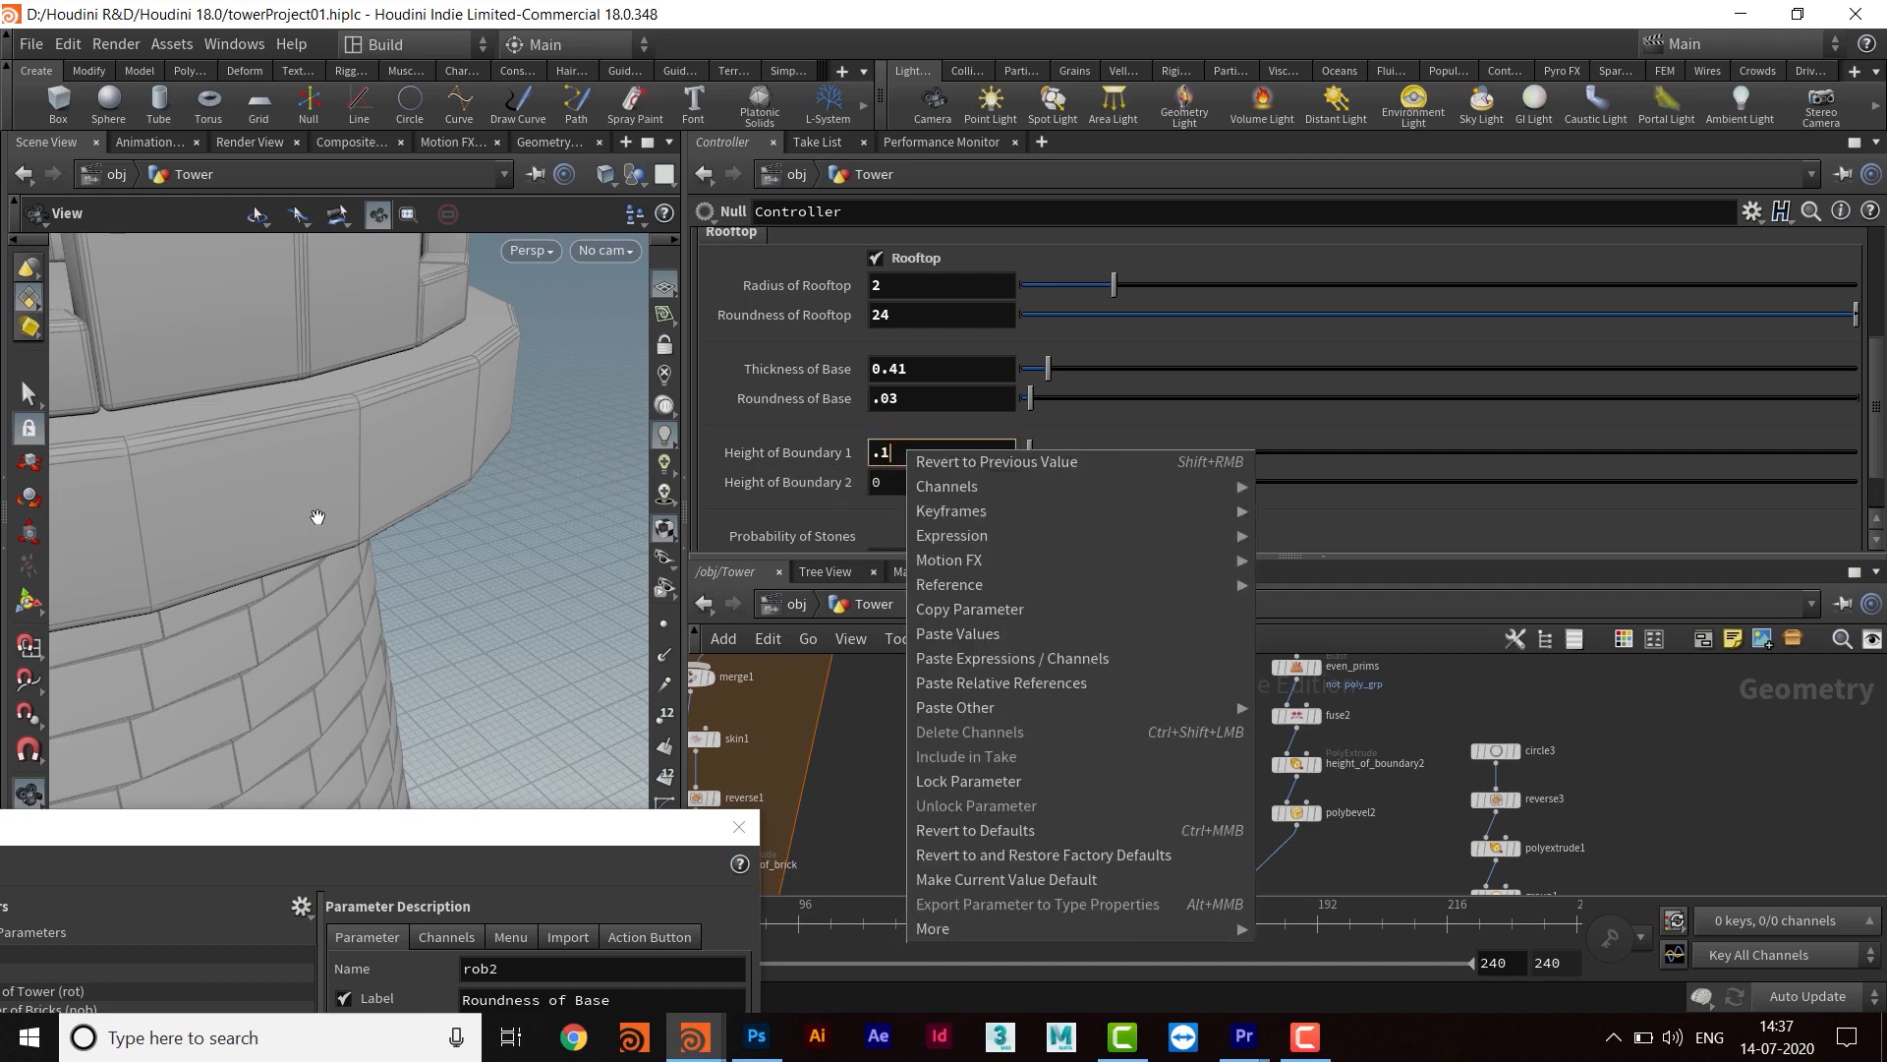
pyautogui.click(517, 512)
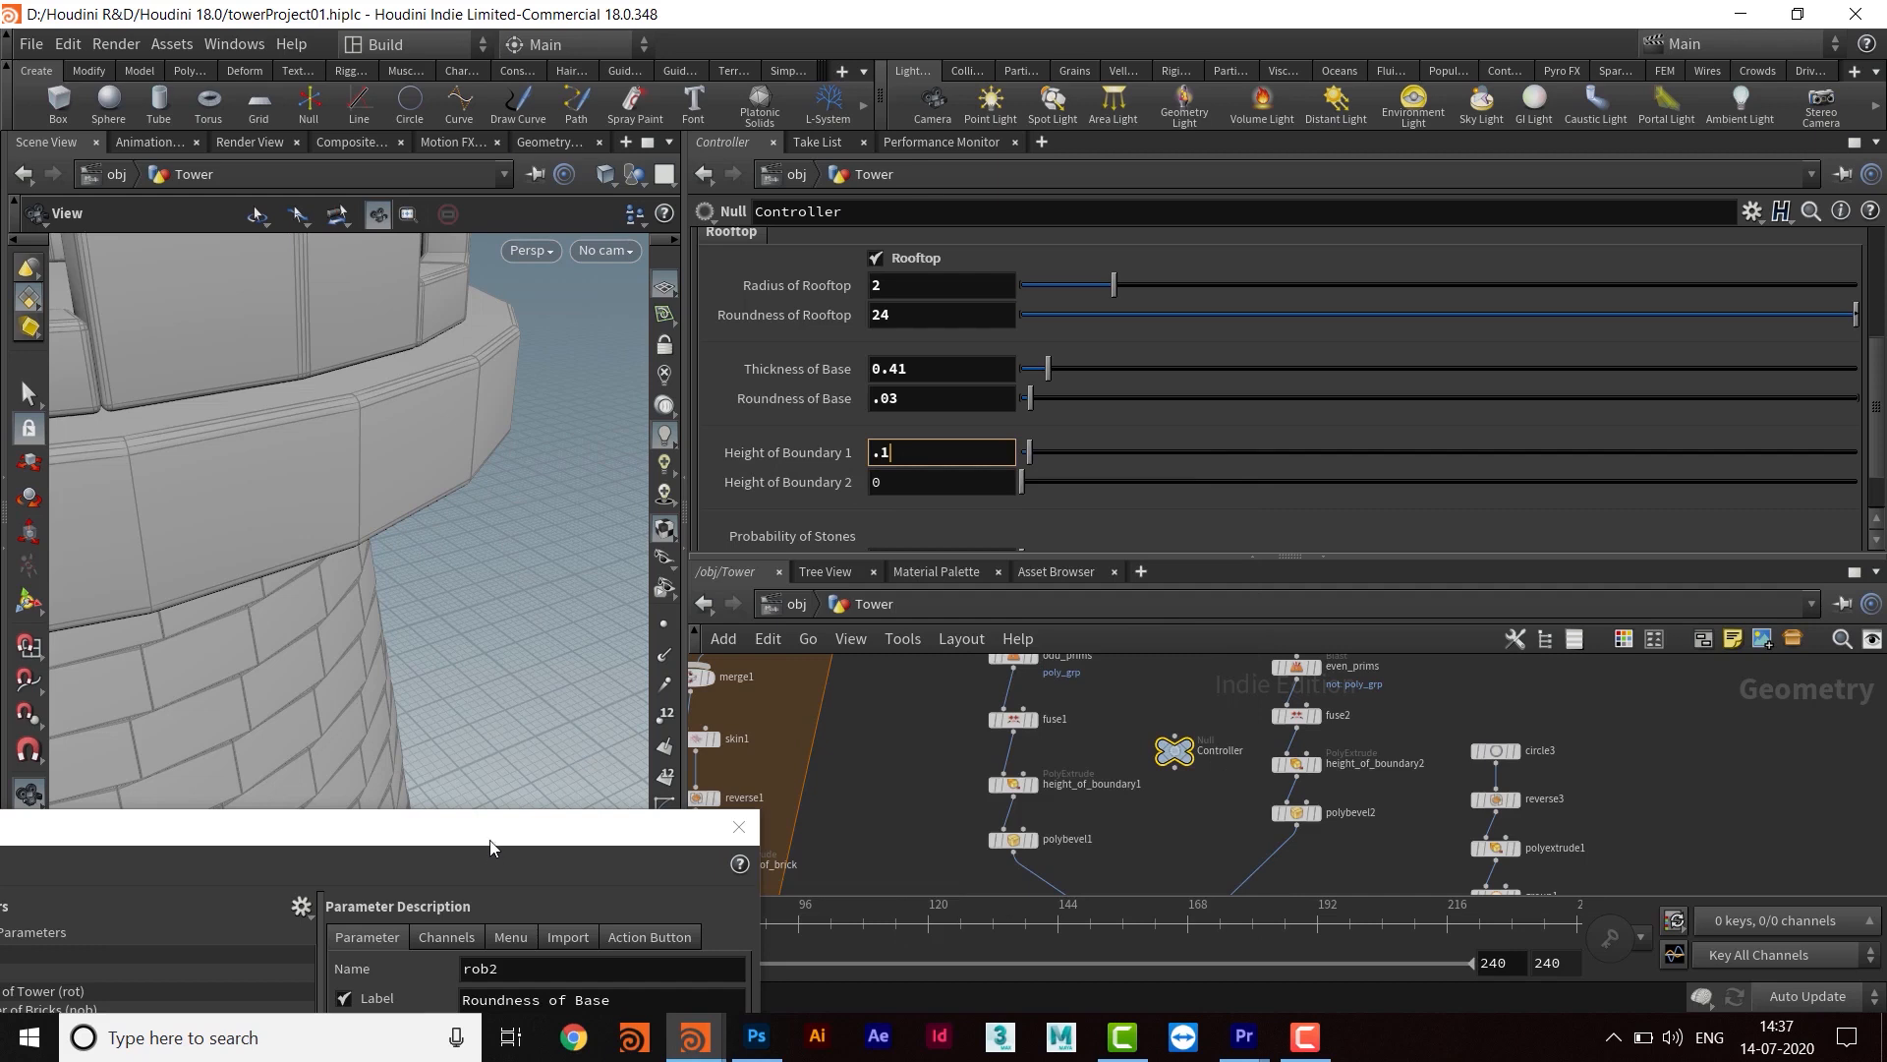
# Test a Distance of .2 on the height_of_boundary1 PolyExtrude node and set it back to .4
pyautogui.moveTo(941, 736); pyautogui.dragTo(973, 750, button='middle')
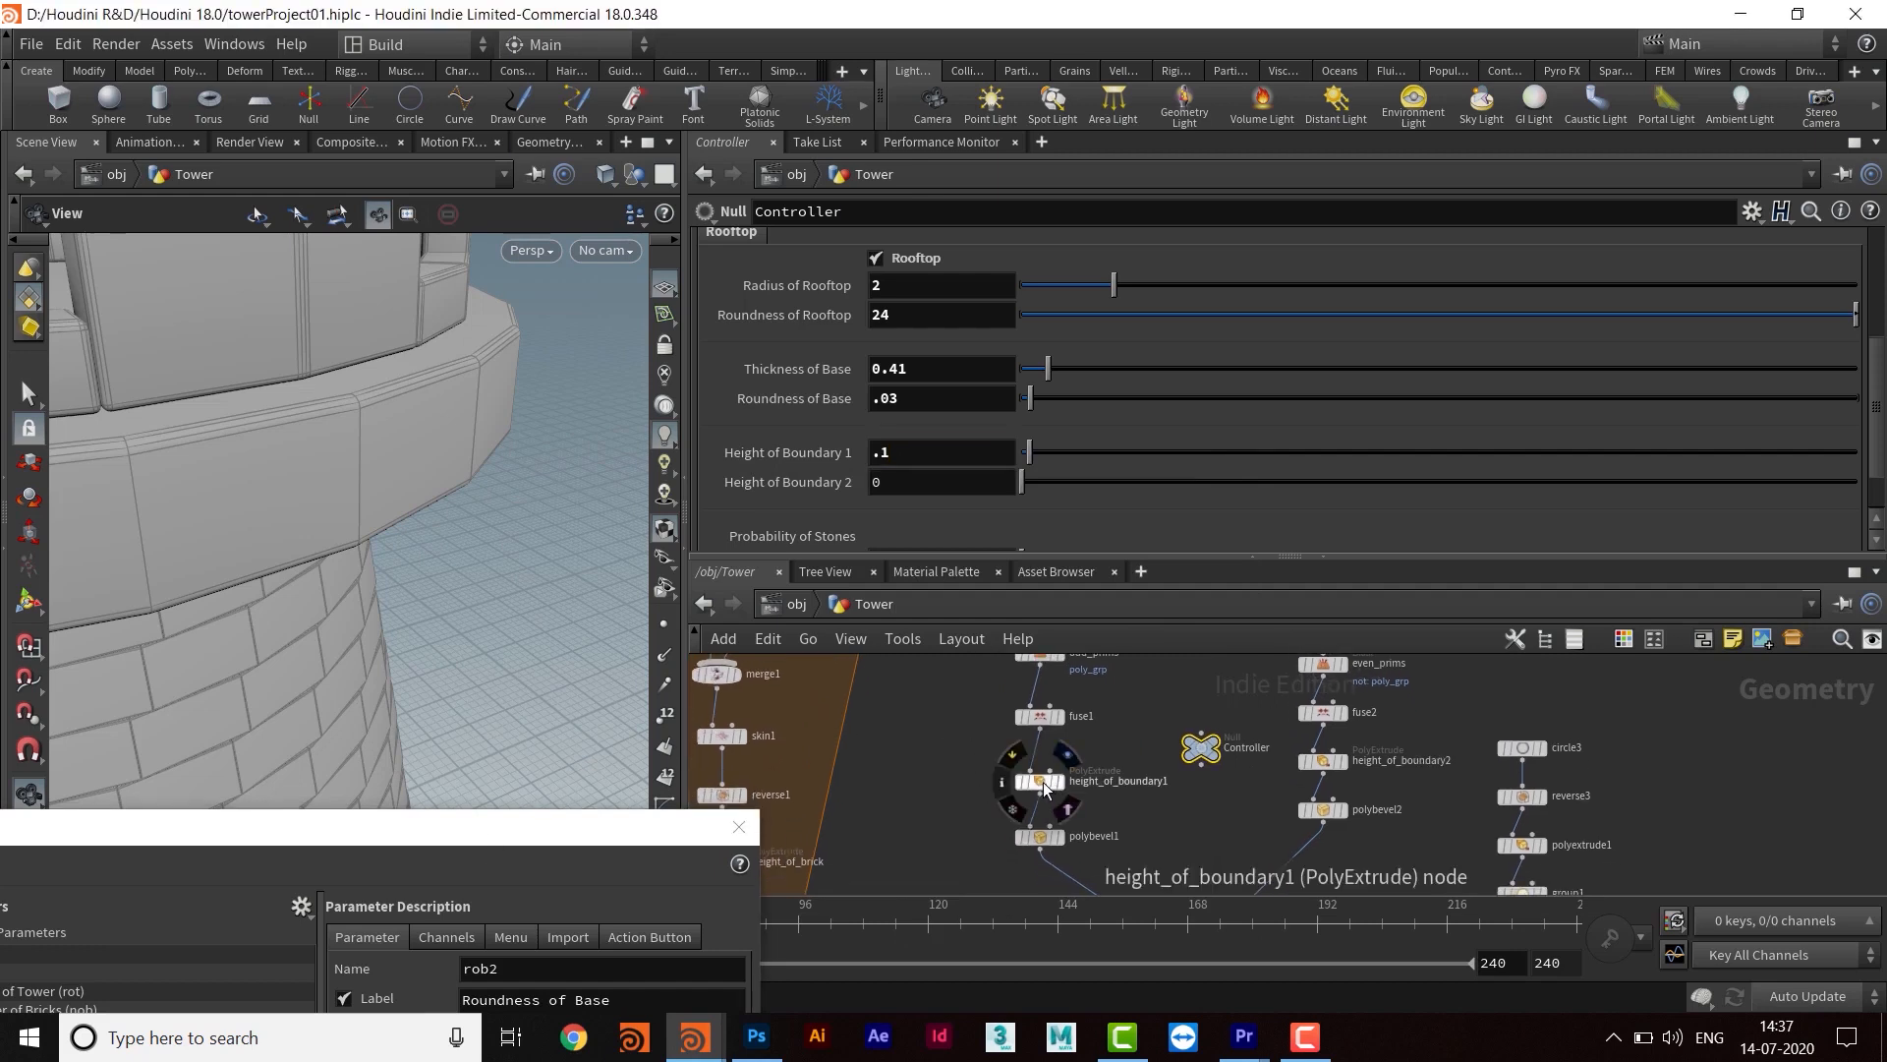
pyautogui.click(1042, 782)
pyautogui.moveTo(923, 270); pyautogui.dragTo(793, 261)
pyautogui.moveTo(407, 371); pyautogui.dragTo(639, 494, button='middle')
pyautogui.moveTo(685, 518); pyautogui.dragTo(988, 519)
pyautogui.scroll(-10, 588, 455)
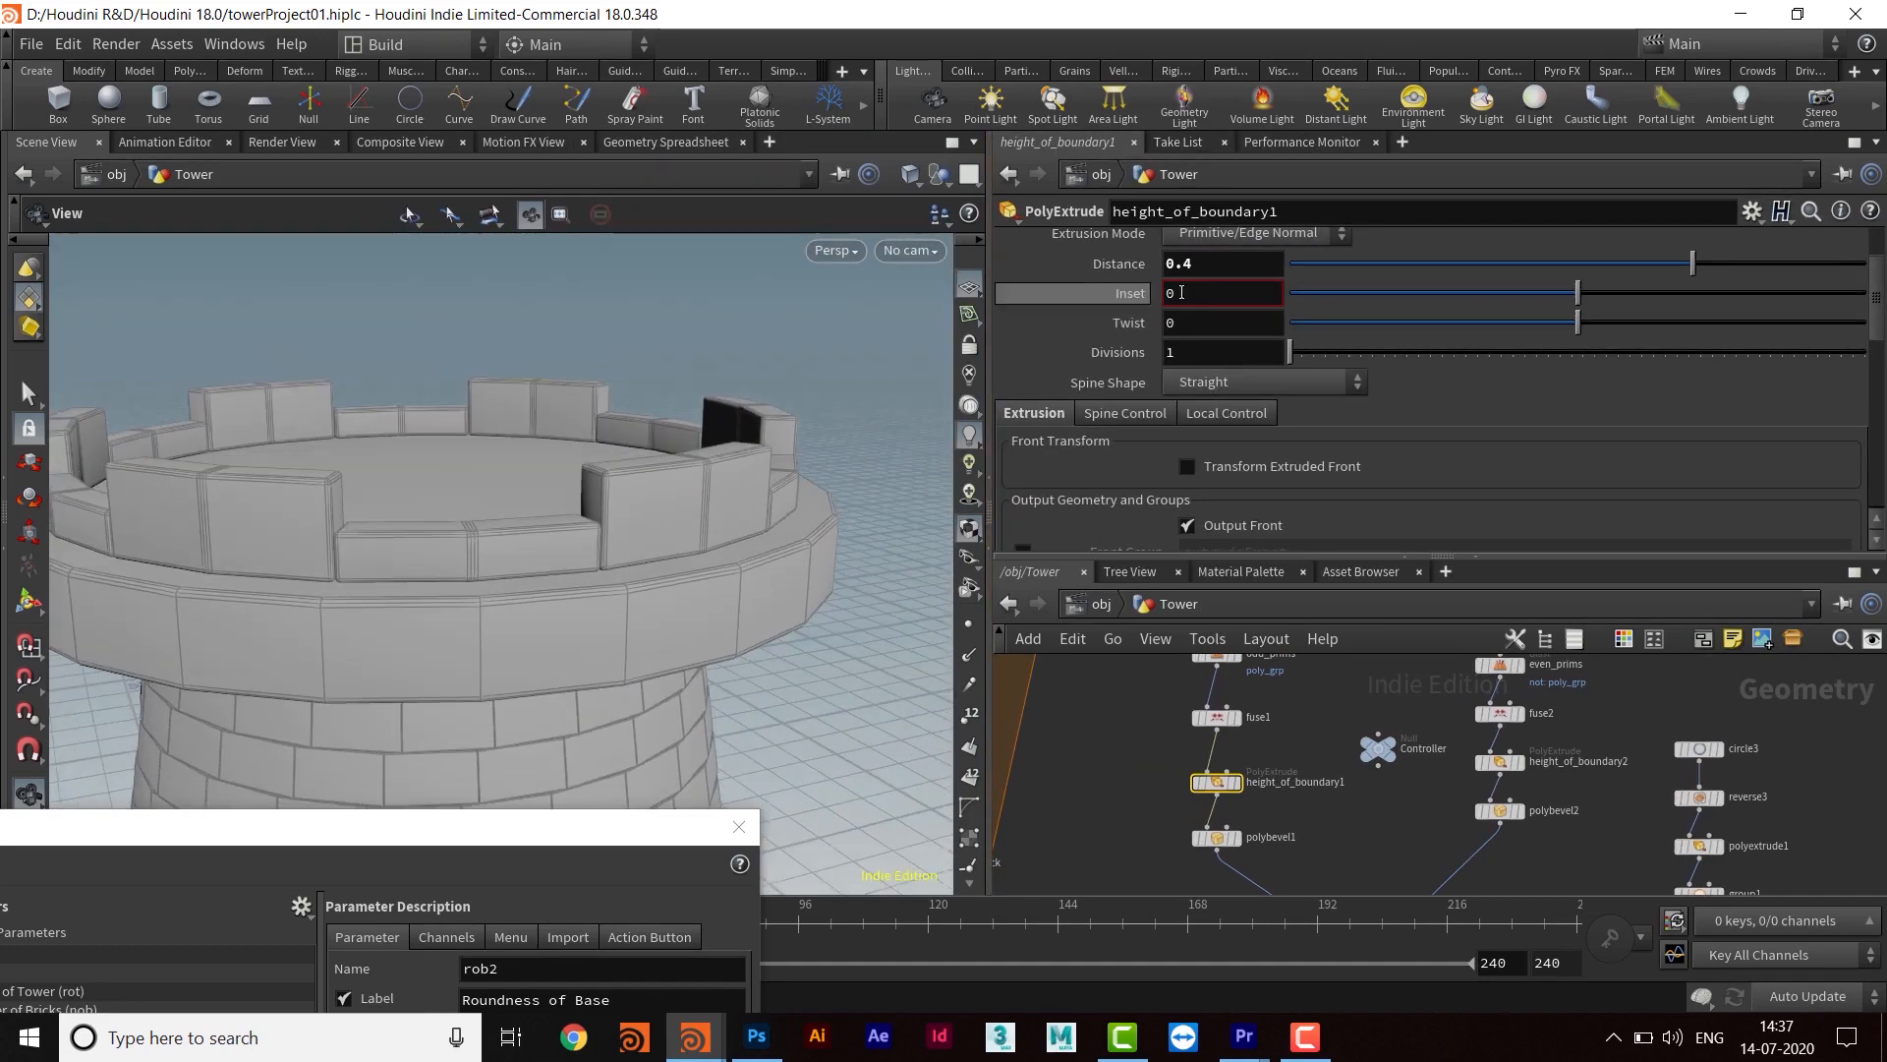
pyautogui.click(1179, 263)
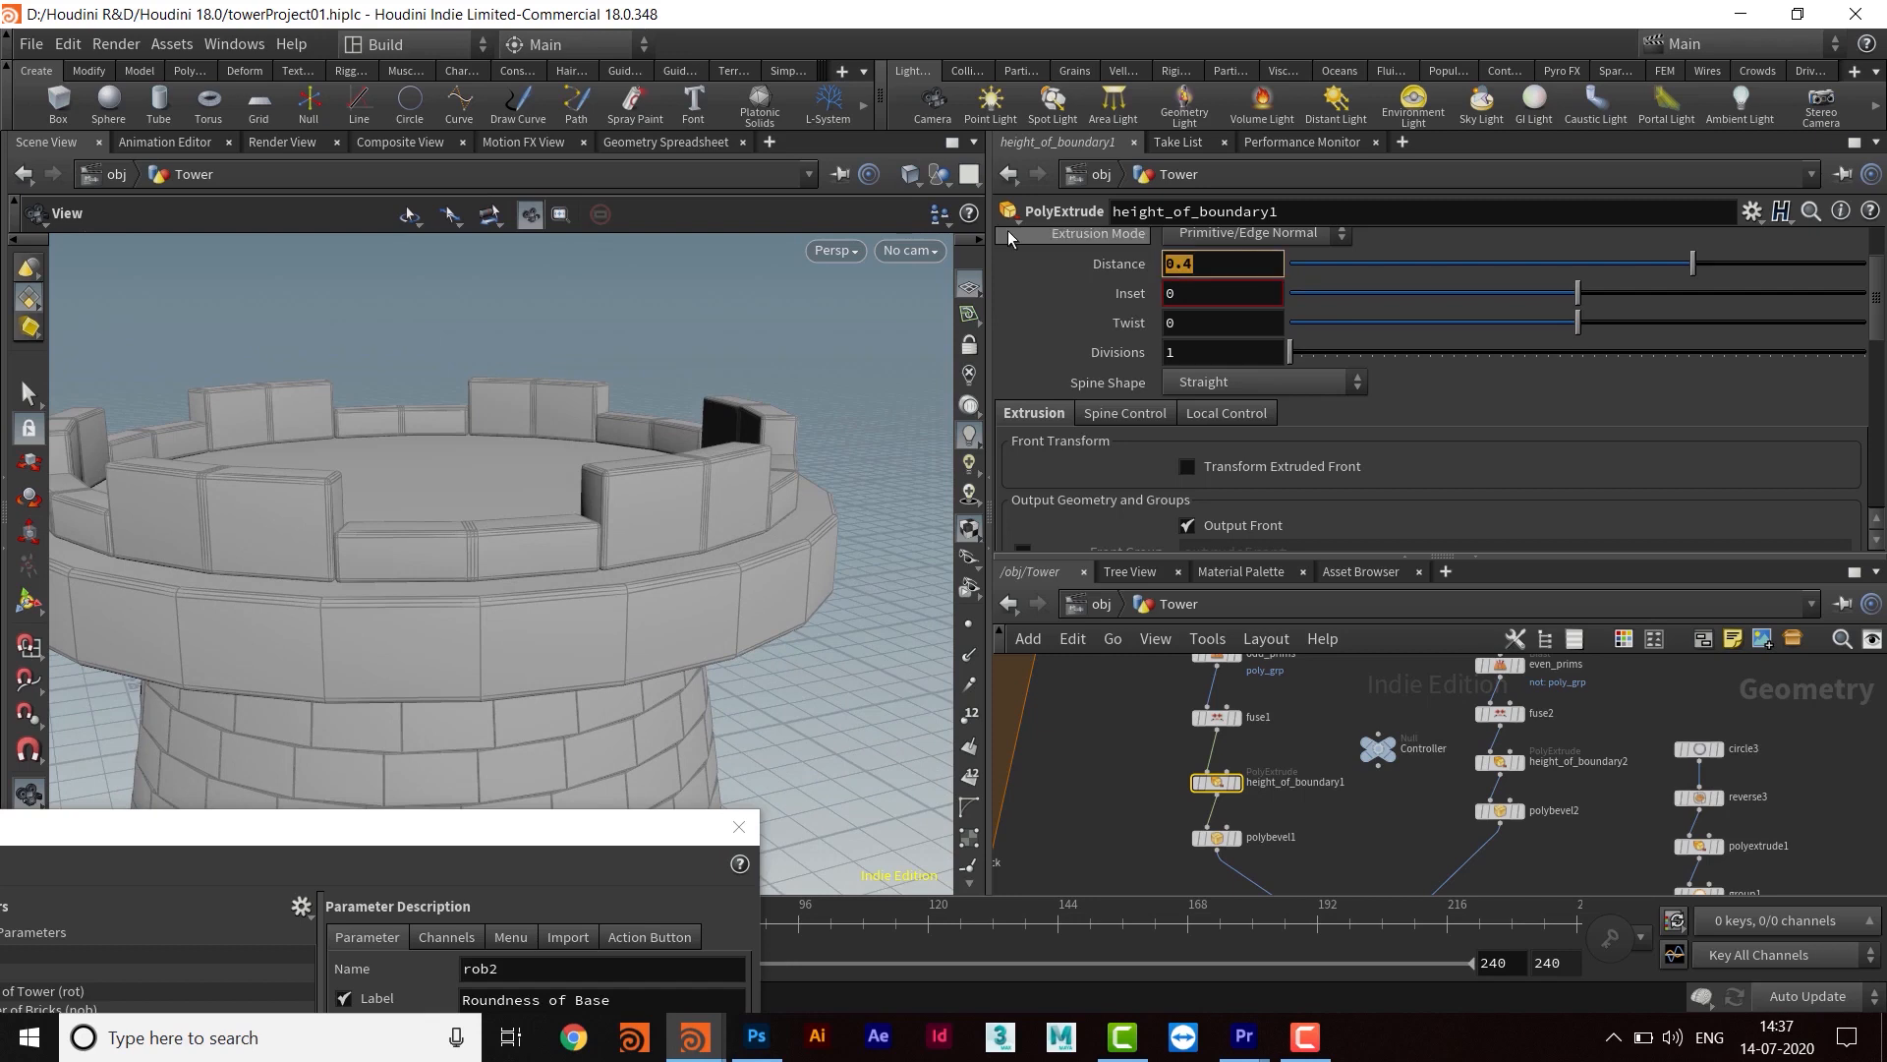
pyautogui.write('0.2')
pyautogui.press('Return')
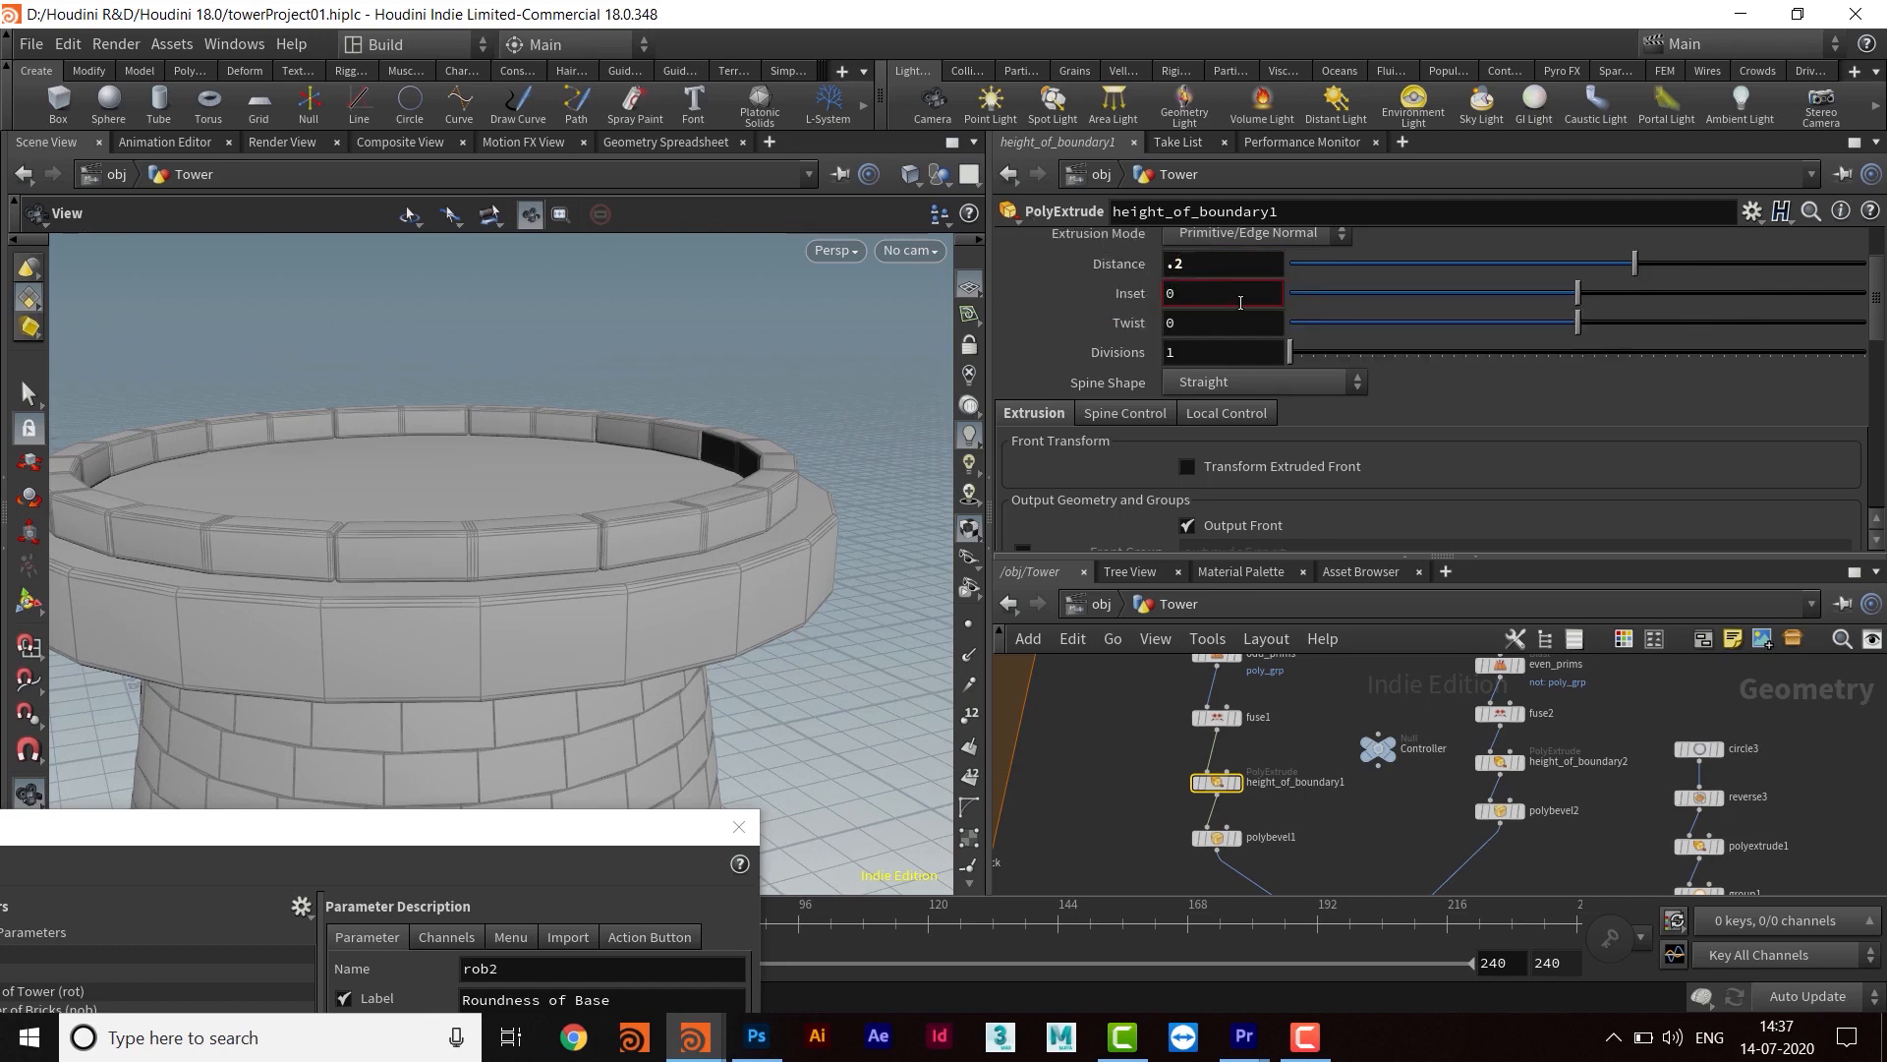
pyautogui.press('BackSpace')
pyautogui.write('4')
pyautogui.press('Return')
pyautogui.moveTo(700, 468); pyautogui.dragTo(605, 485)
# Give the Controller's Height of Boundary 1 parameter a locked range of 0.4 to 2 and apply the interface change
pyautogui.moveTo(449, 836); pyautogui.dragTo(1224, 65)
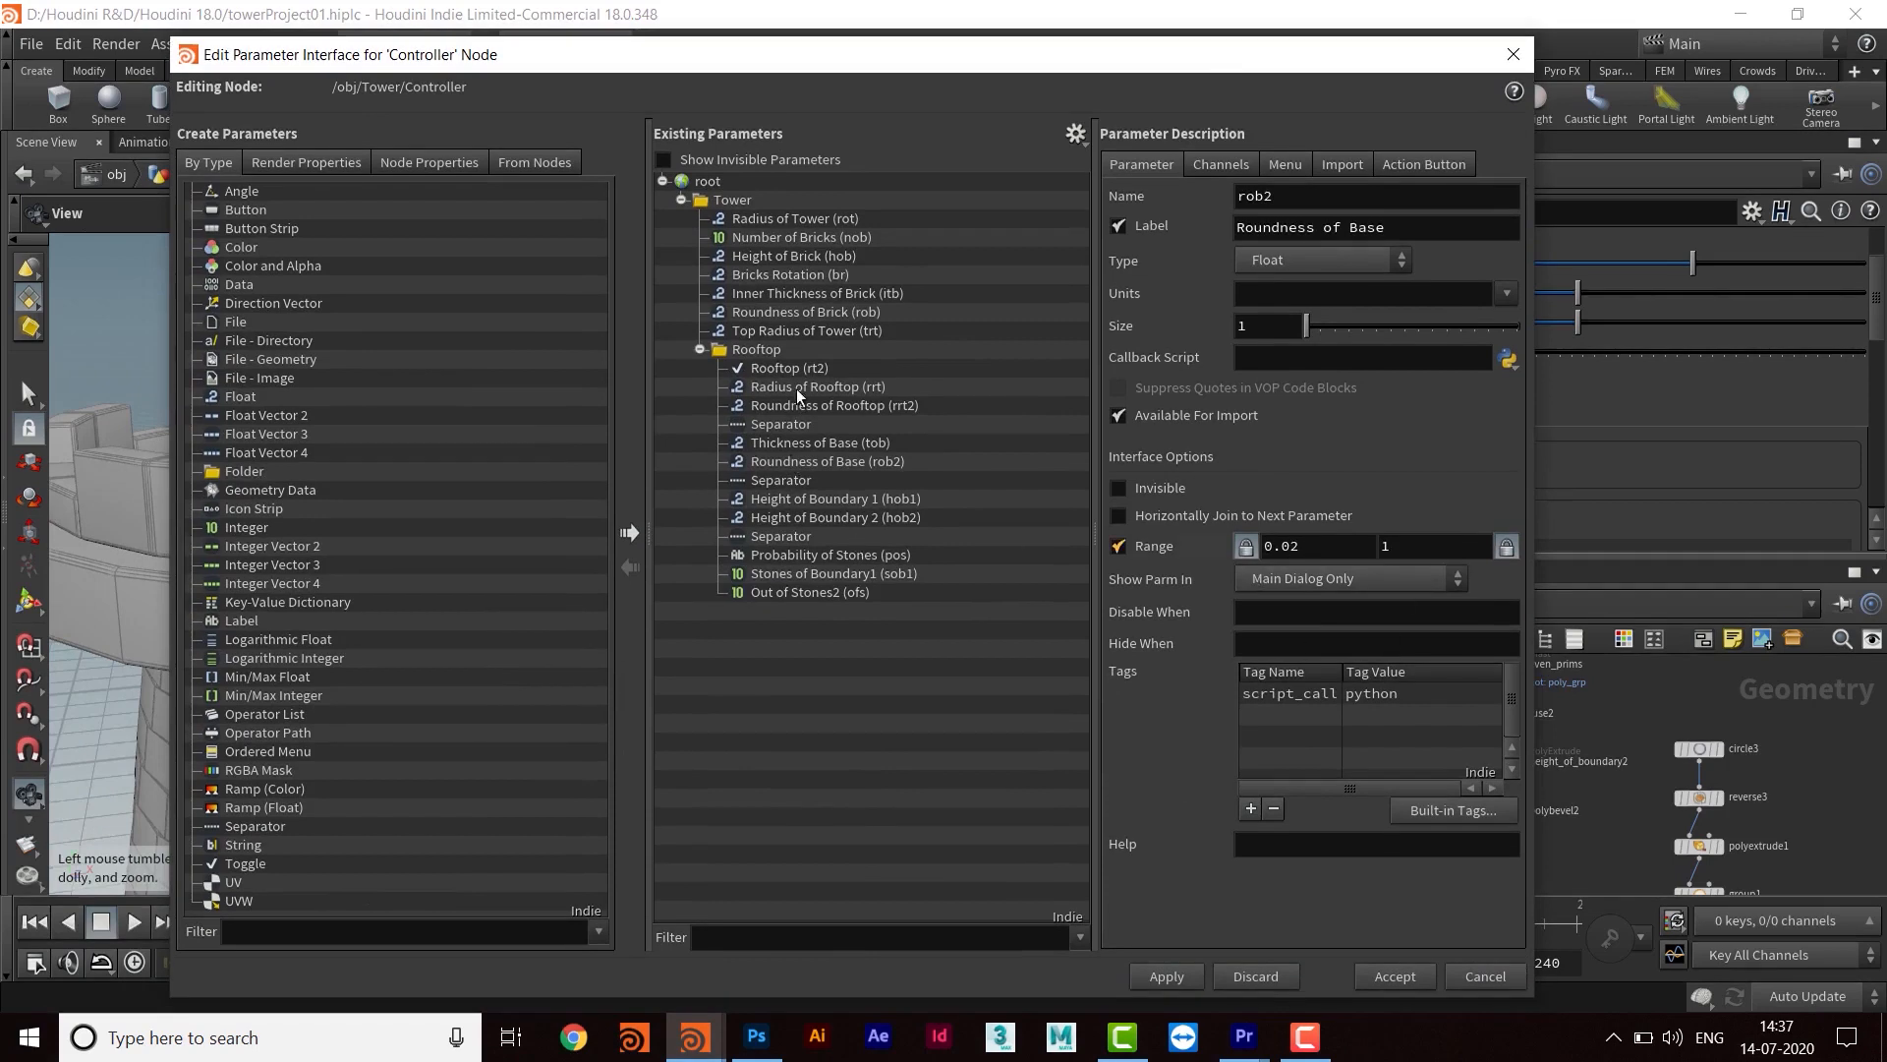
pyautogui.click(808, 497)
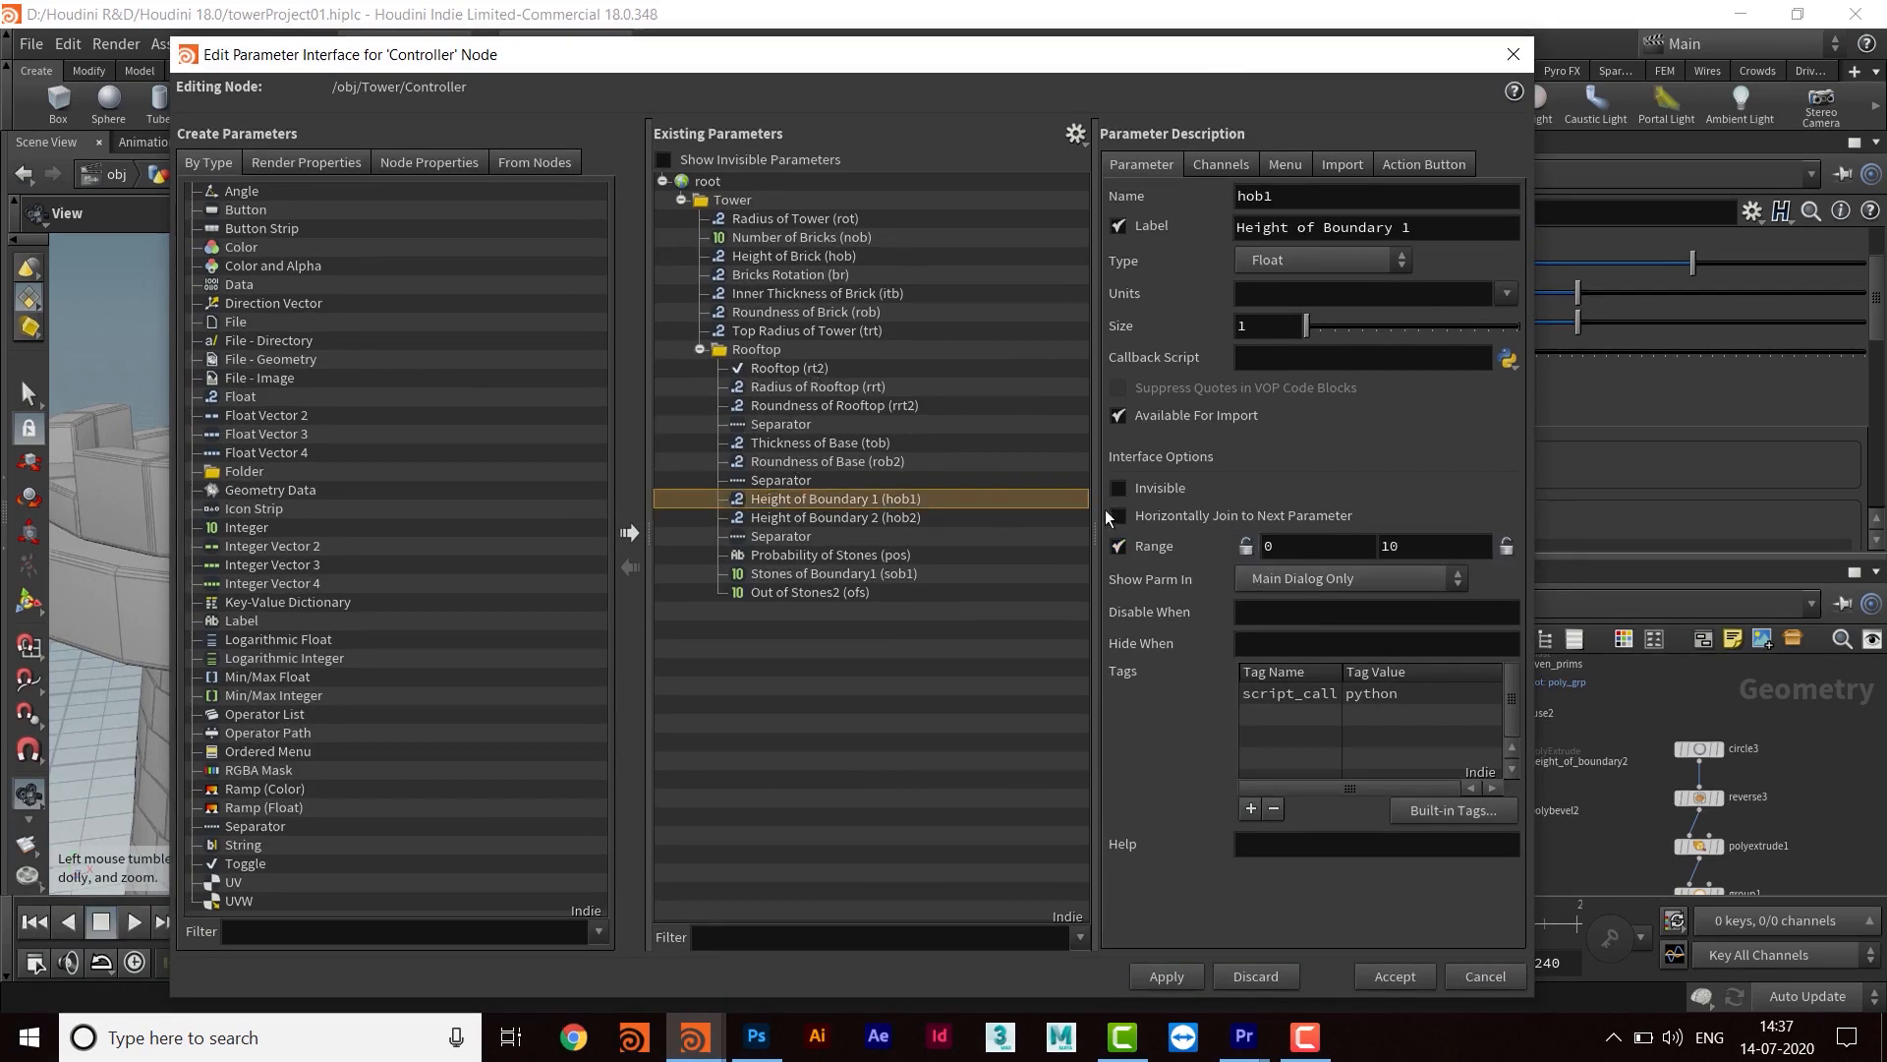
pyautogui.write('.4')
pyautogui.press('Return')
pyautogui.click(1251, 550)
pyautogui.click(1422, 549)
pyautogui.write('1')
pyautogui.press('Return')
pyautogui.moveTo(1062, 63); pyautogui.dragTo(767, 258)
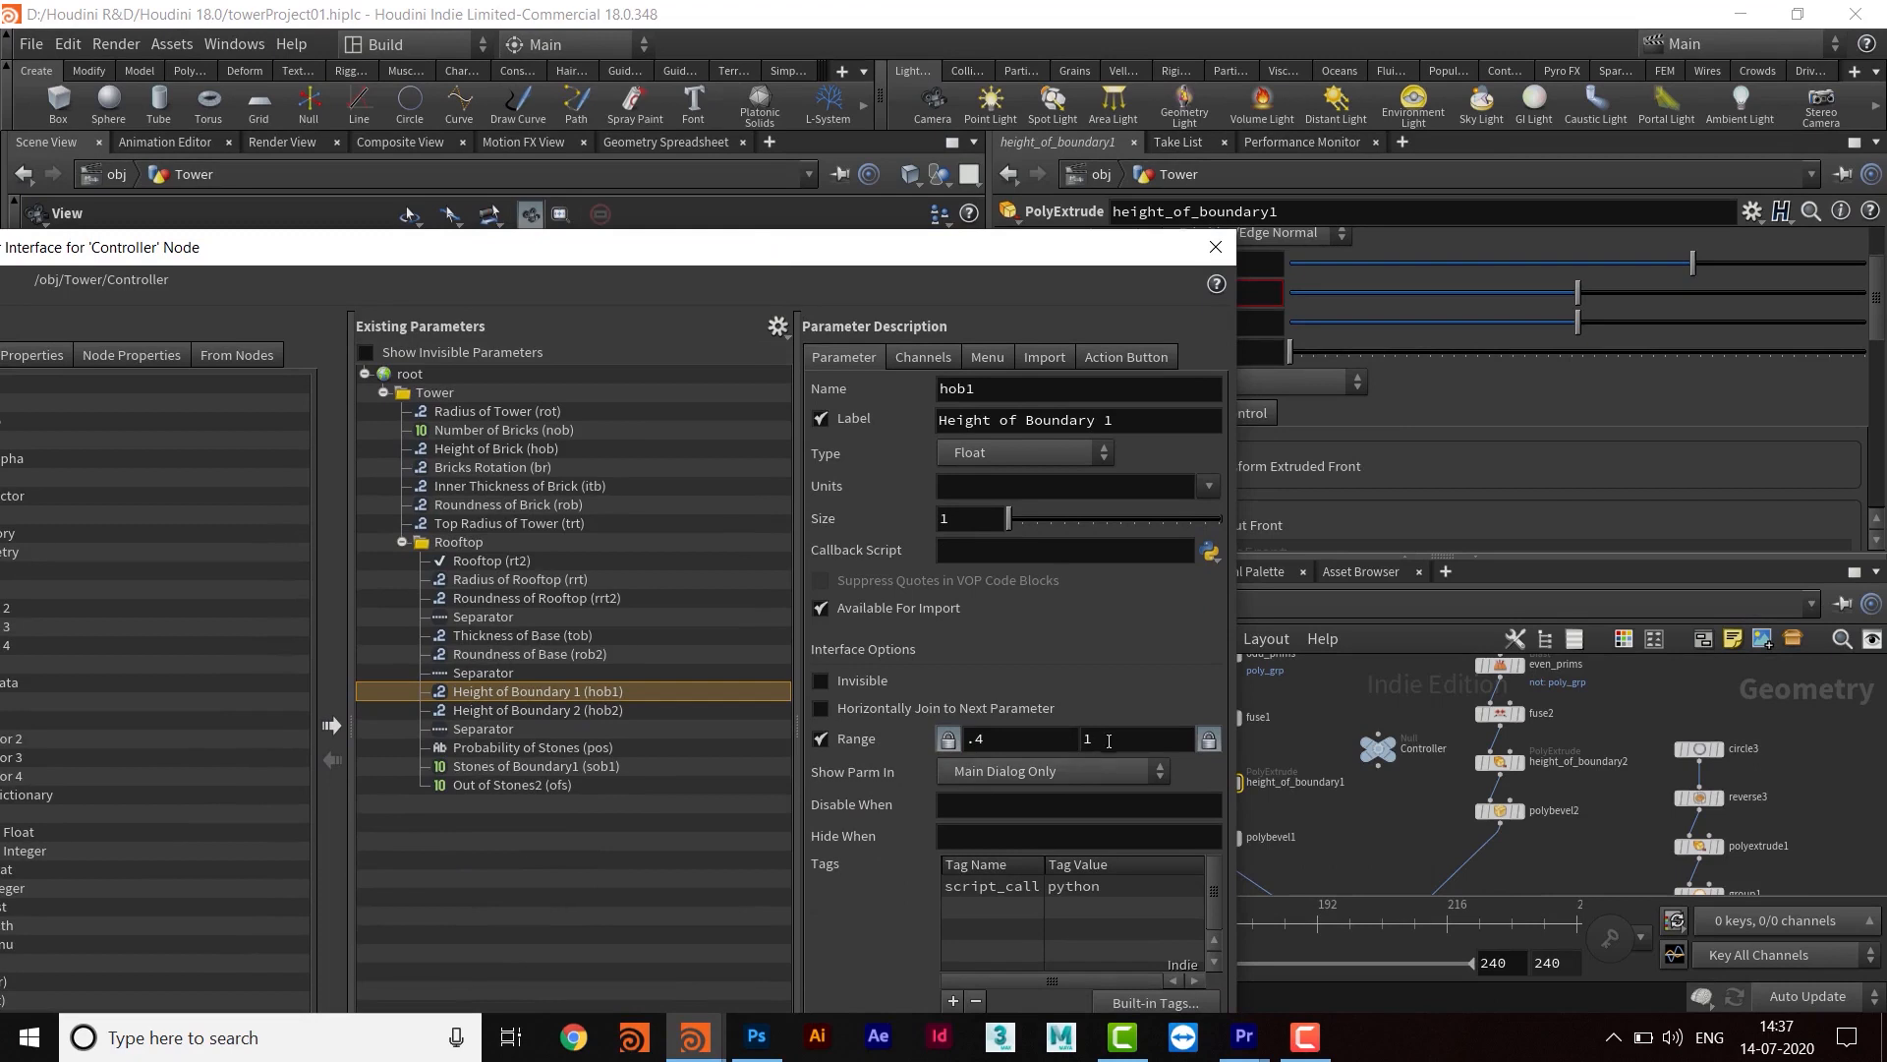
pyautogui.press('Return')
pyautogui.moveTo(1049, 236); pyautogui.dragTo(778, 781)
pyautogui.click(920, 994)
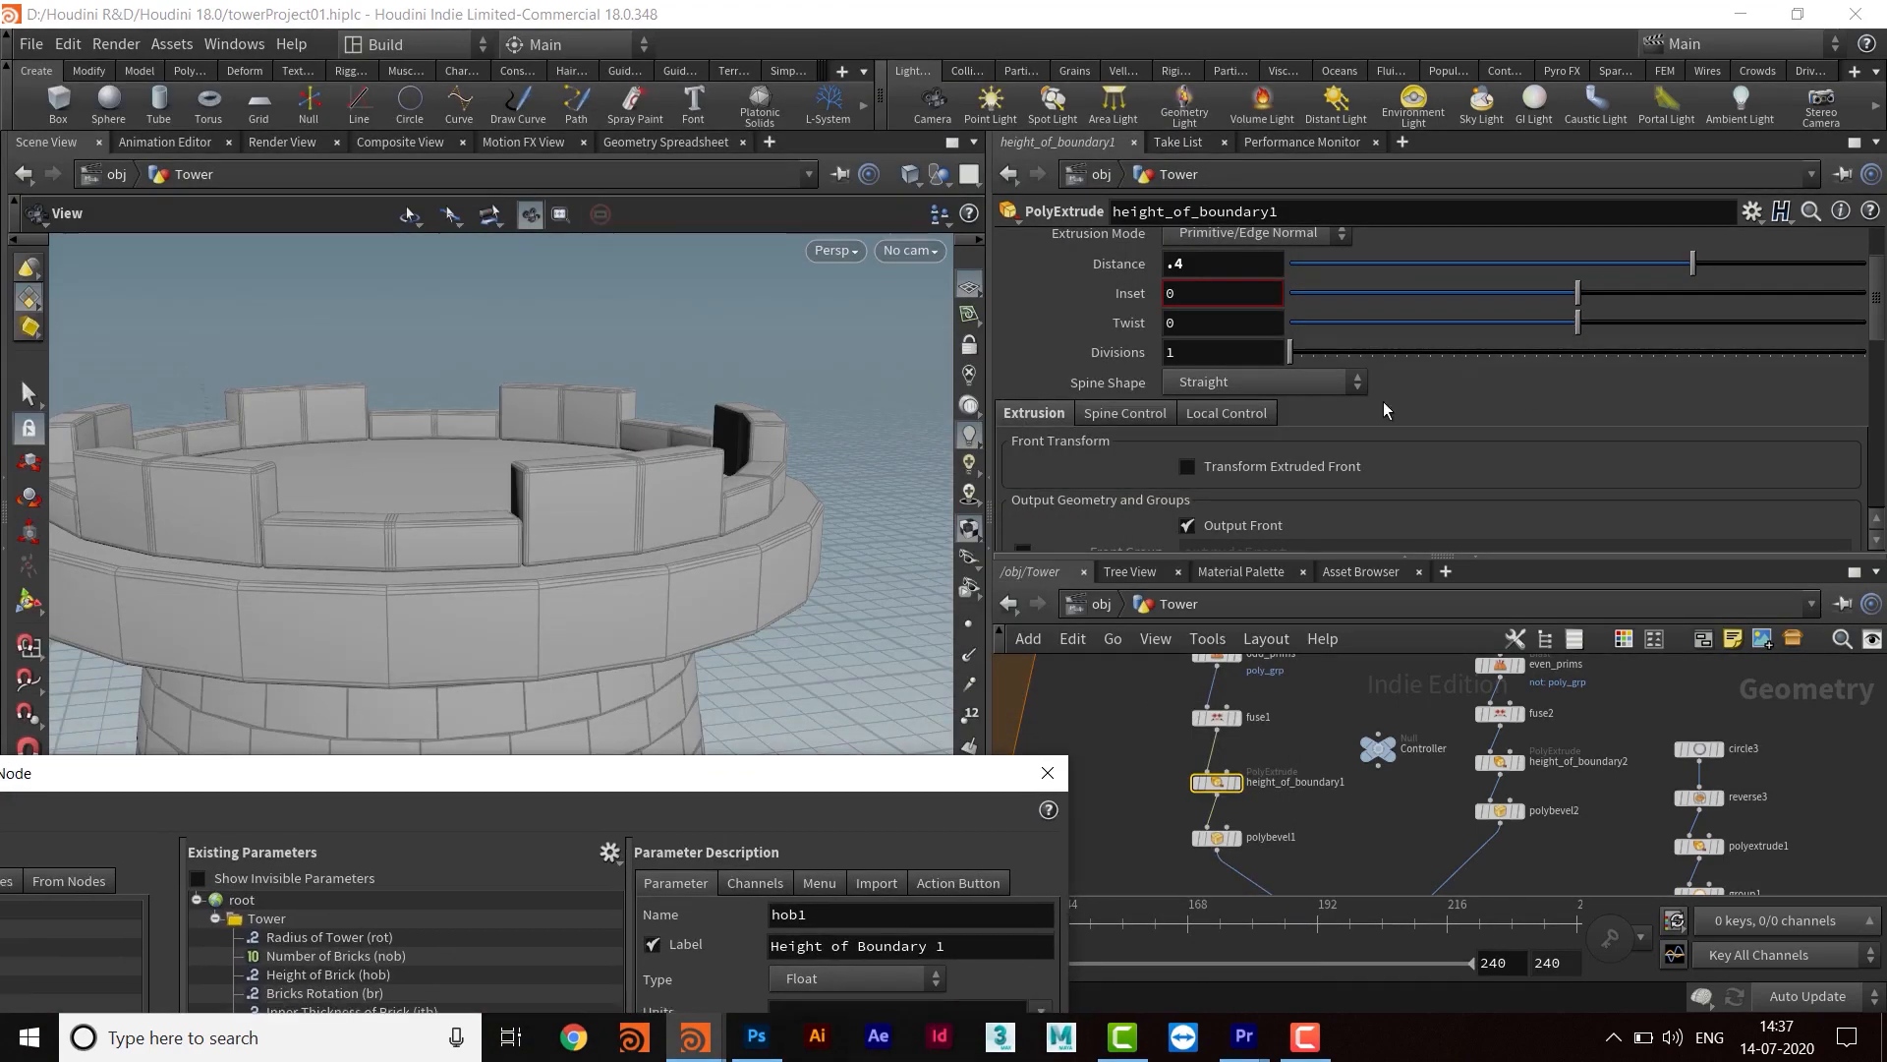
# Set Height of Boundary 1 on the Controller null to 0.4 and copy that parameter
pyautogui.click(1377, 749)
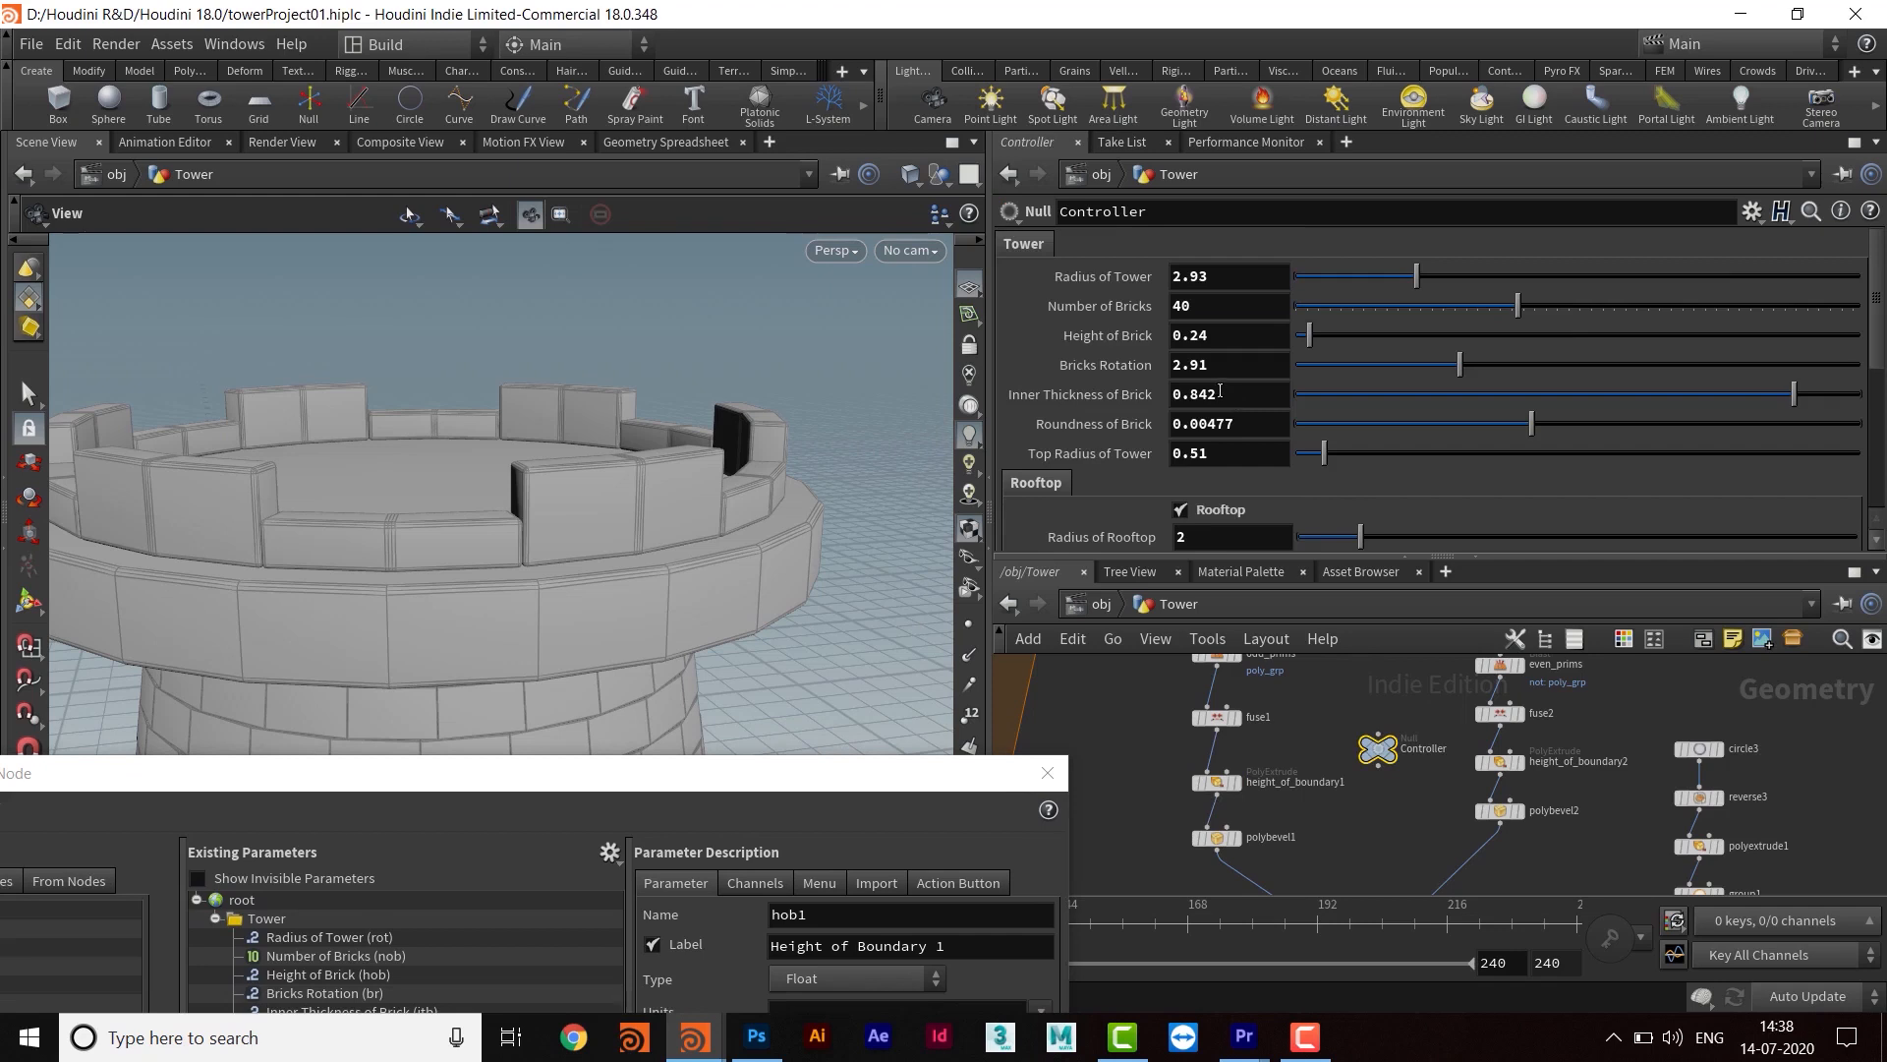
pyautogui.scroll(-8, 1206, 383)
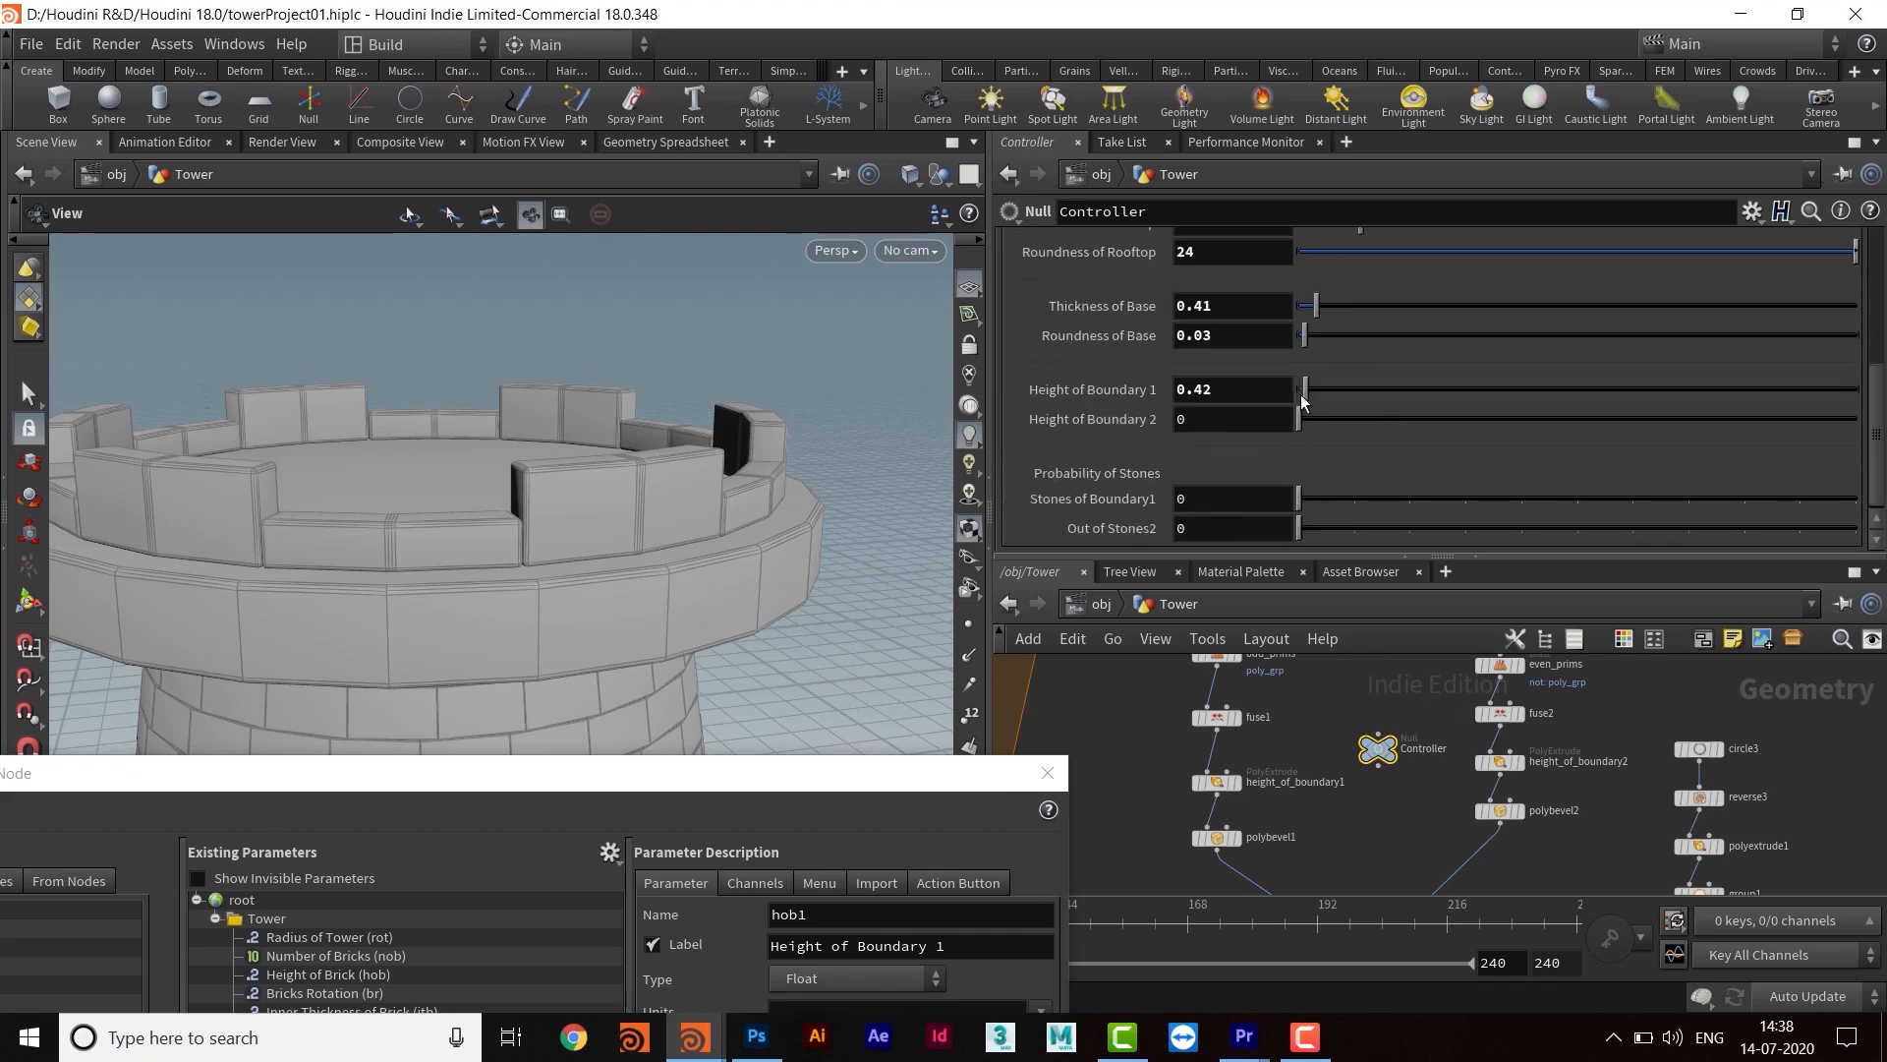
pyautogui.click(1232, 390)
pyautogui.rightClick(1232, 390)
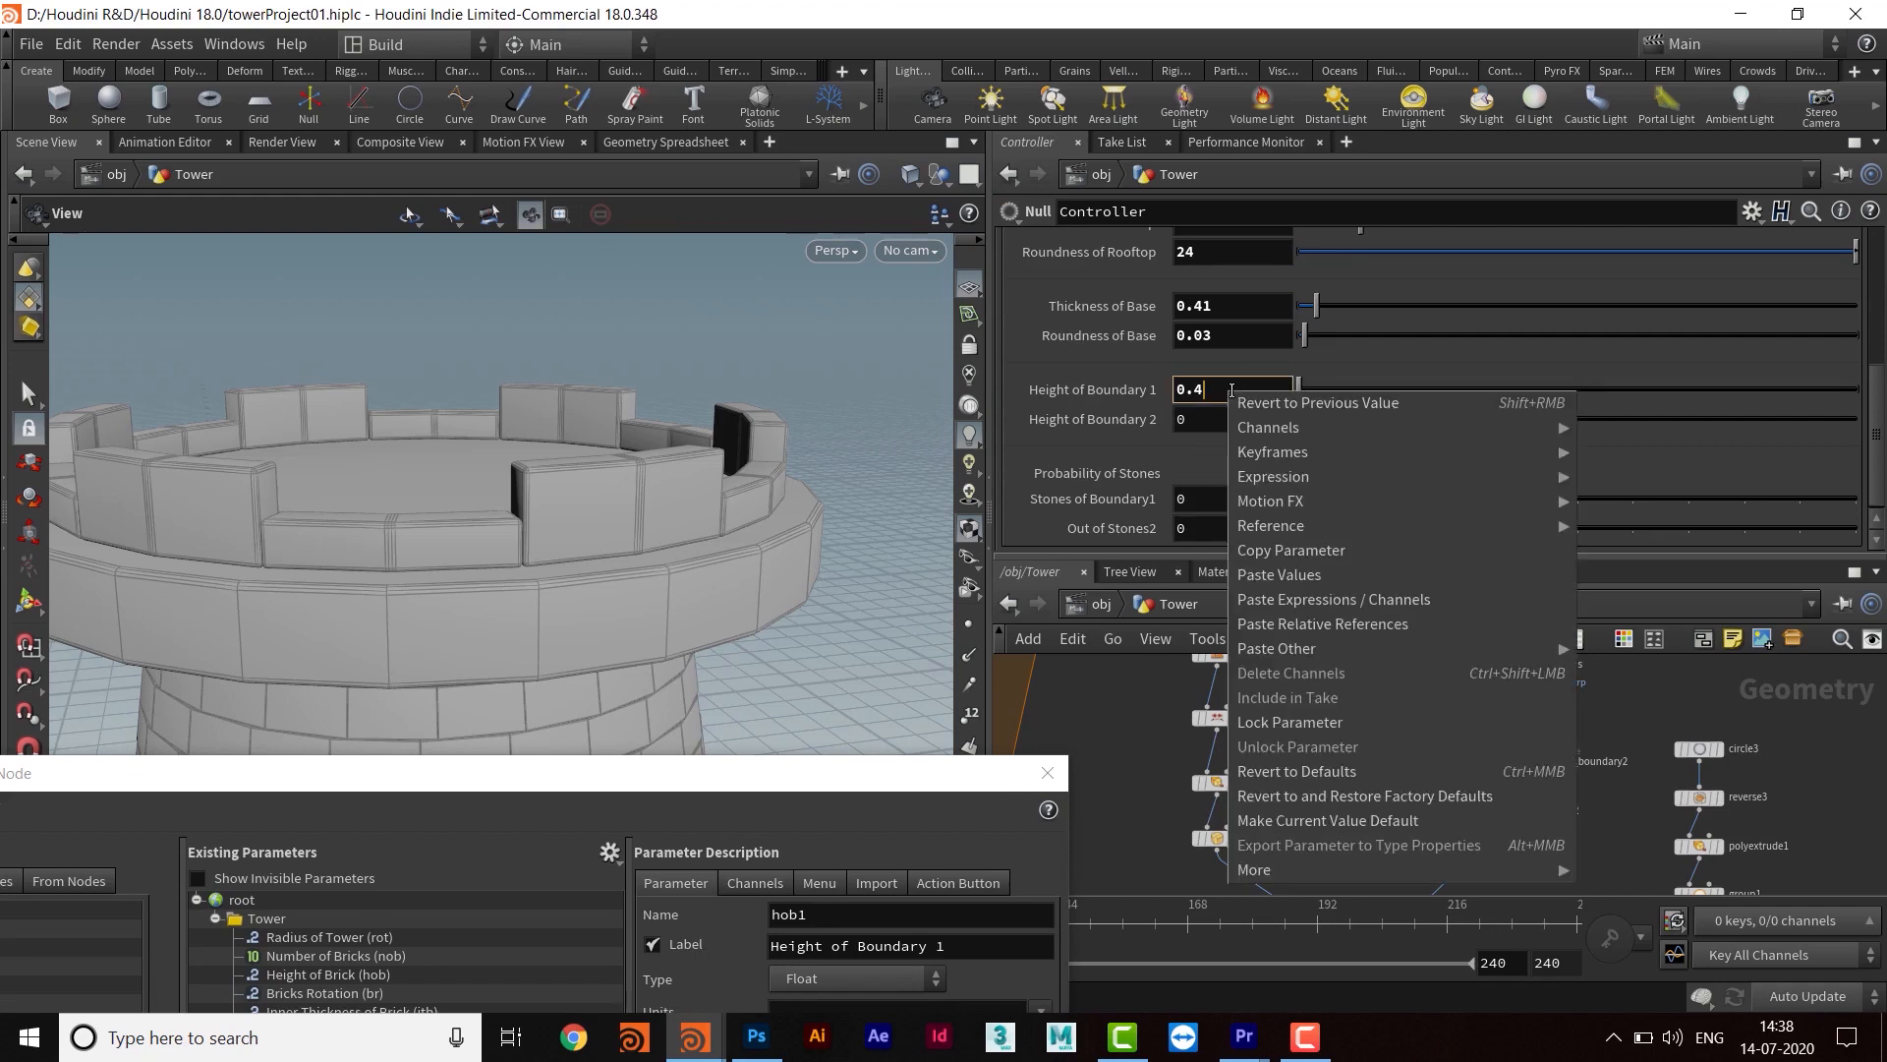
pyautogui.click(1278, 550)
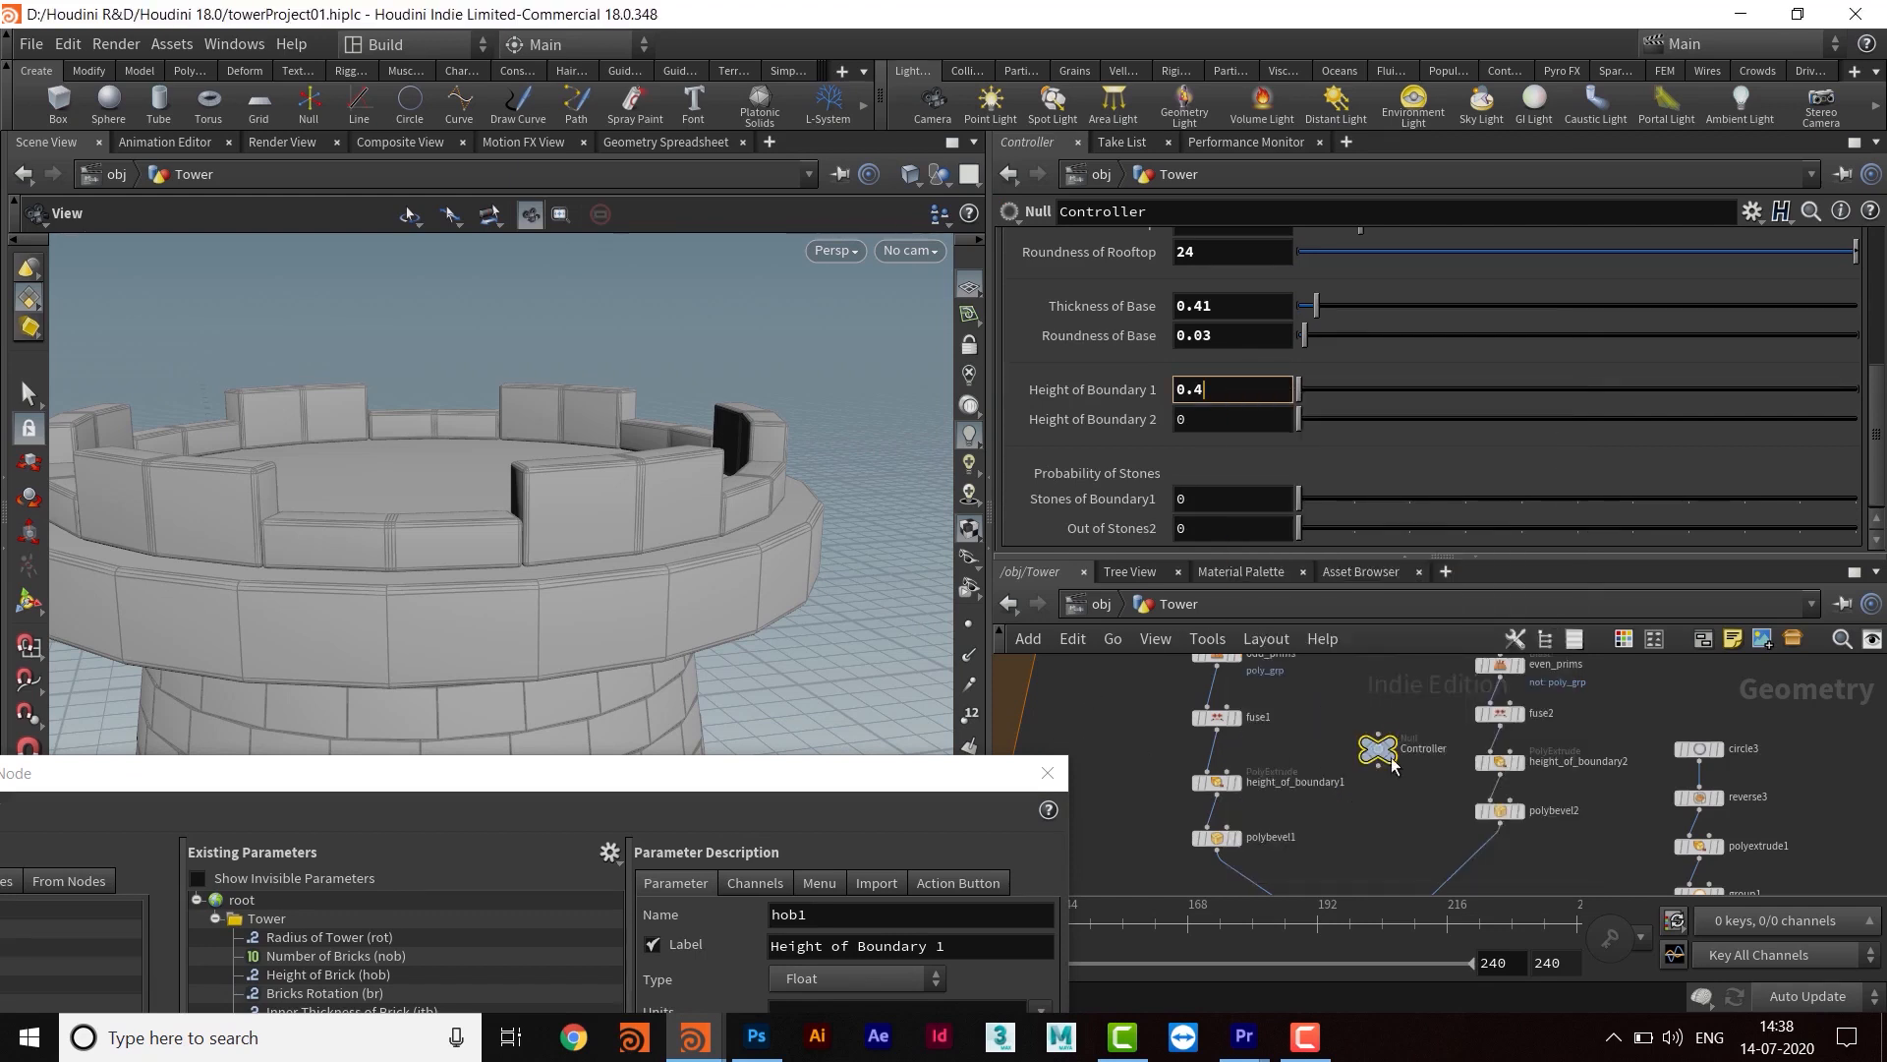
# Paste the copied parameter as a relative reference into height_of_boundary1's Distance, leaving only the expression ch("../Controller/hob1")
pyautogui.moveTo(1359, 802); pyautogui.dragTo(1379, 807, button='middle')
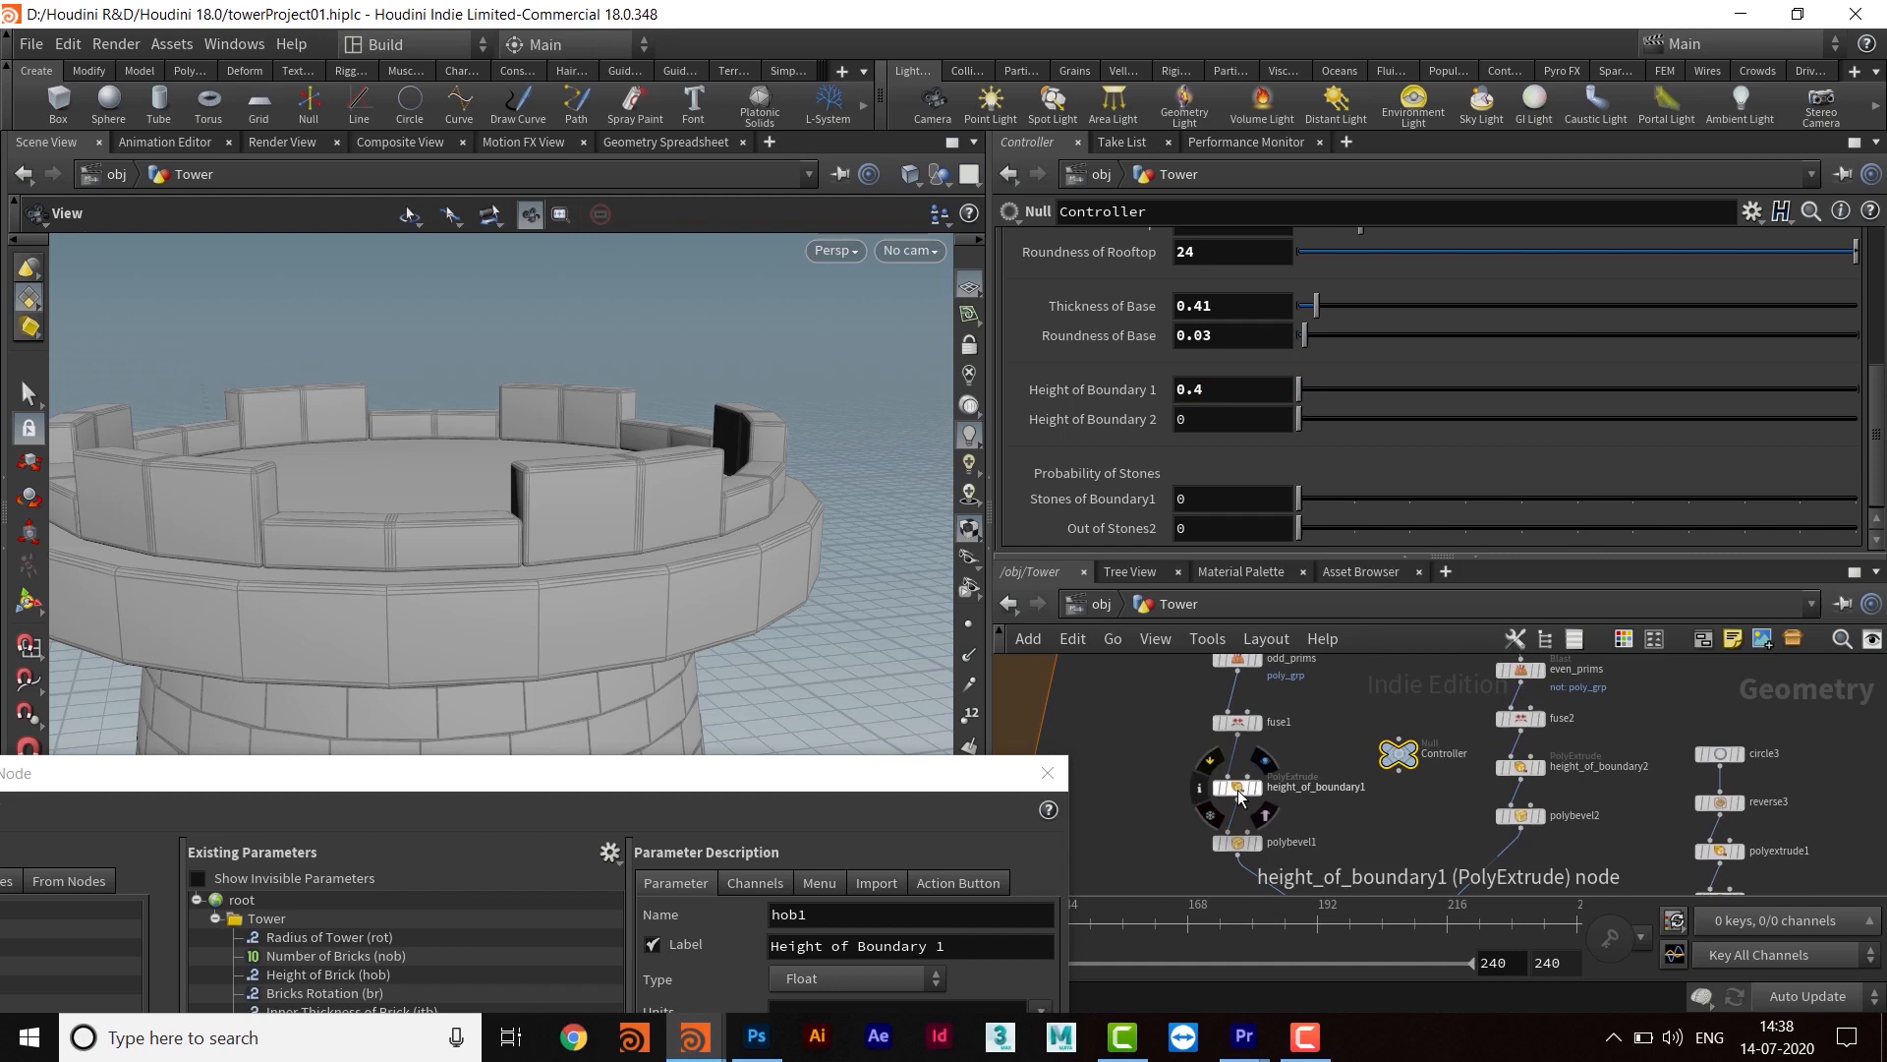
pyautogui.click(1238, 789)
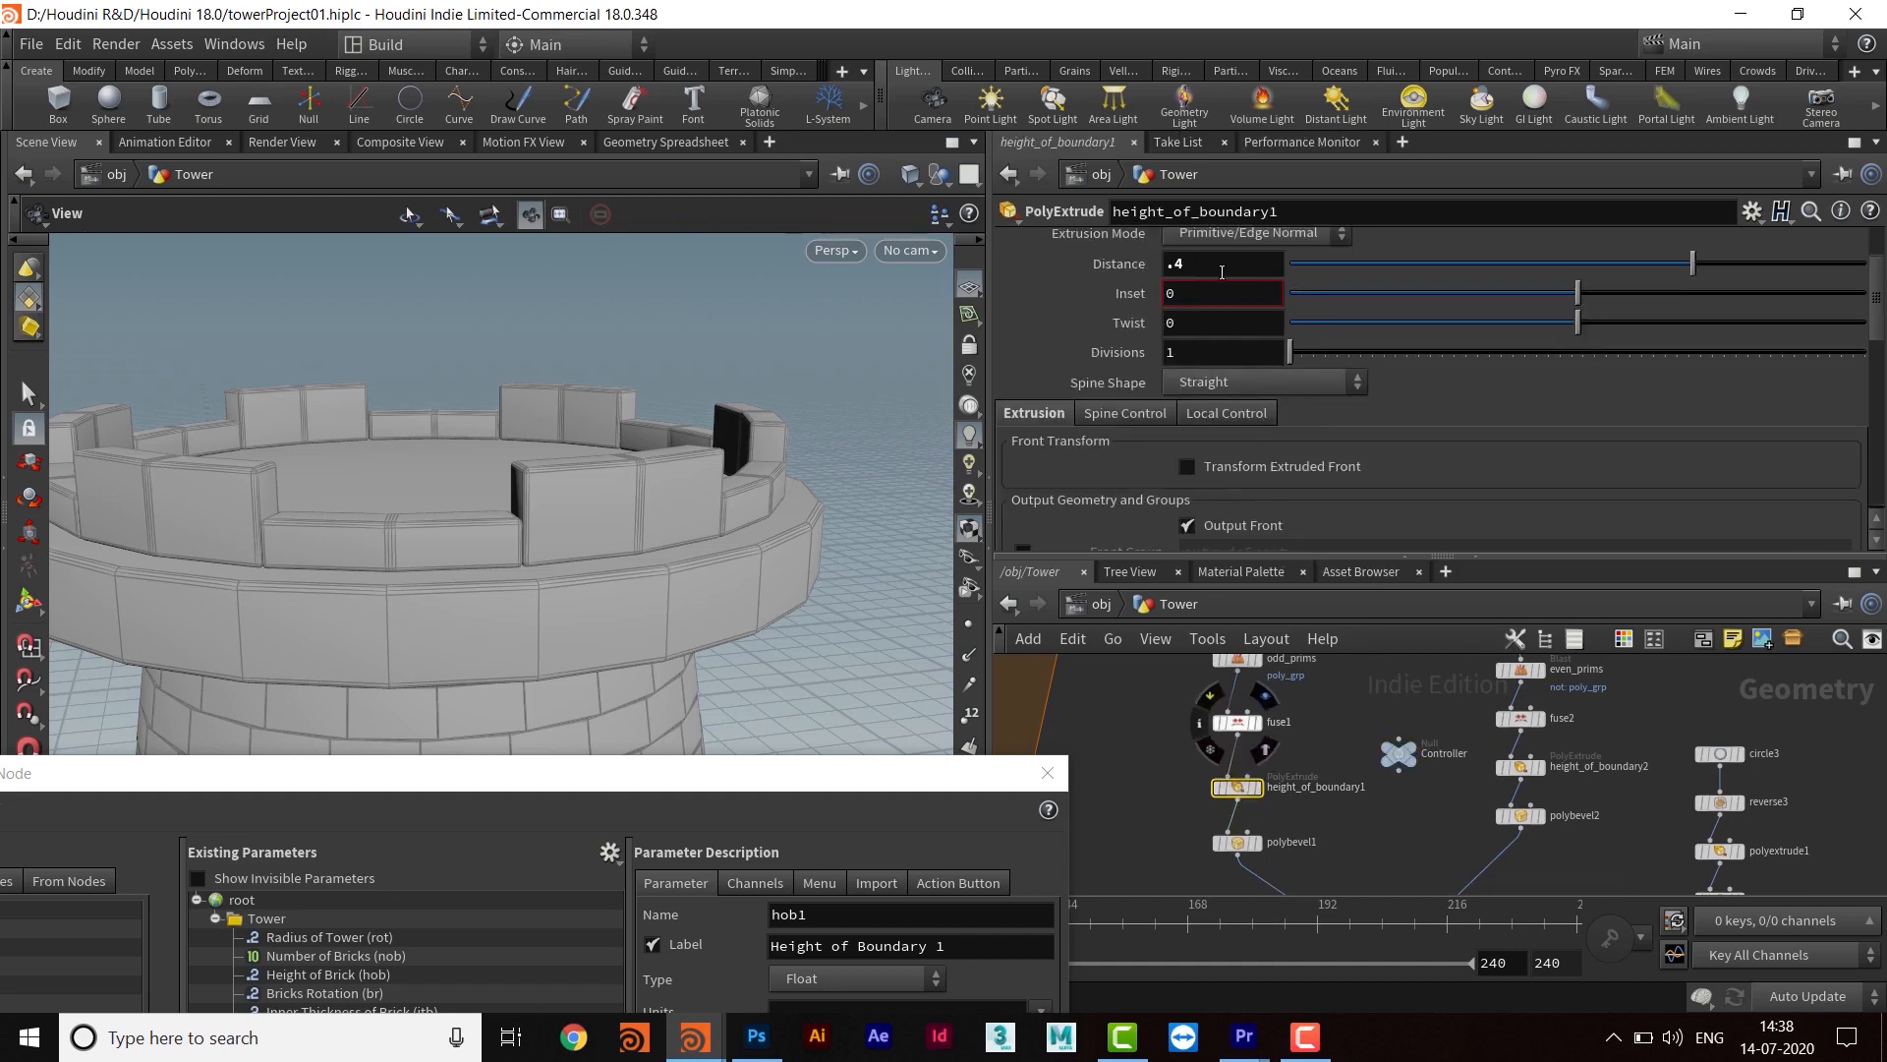
pyautogui.rightClick(1219, 263)
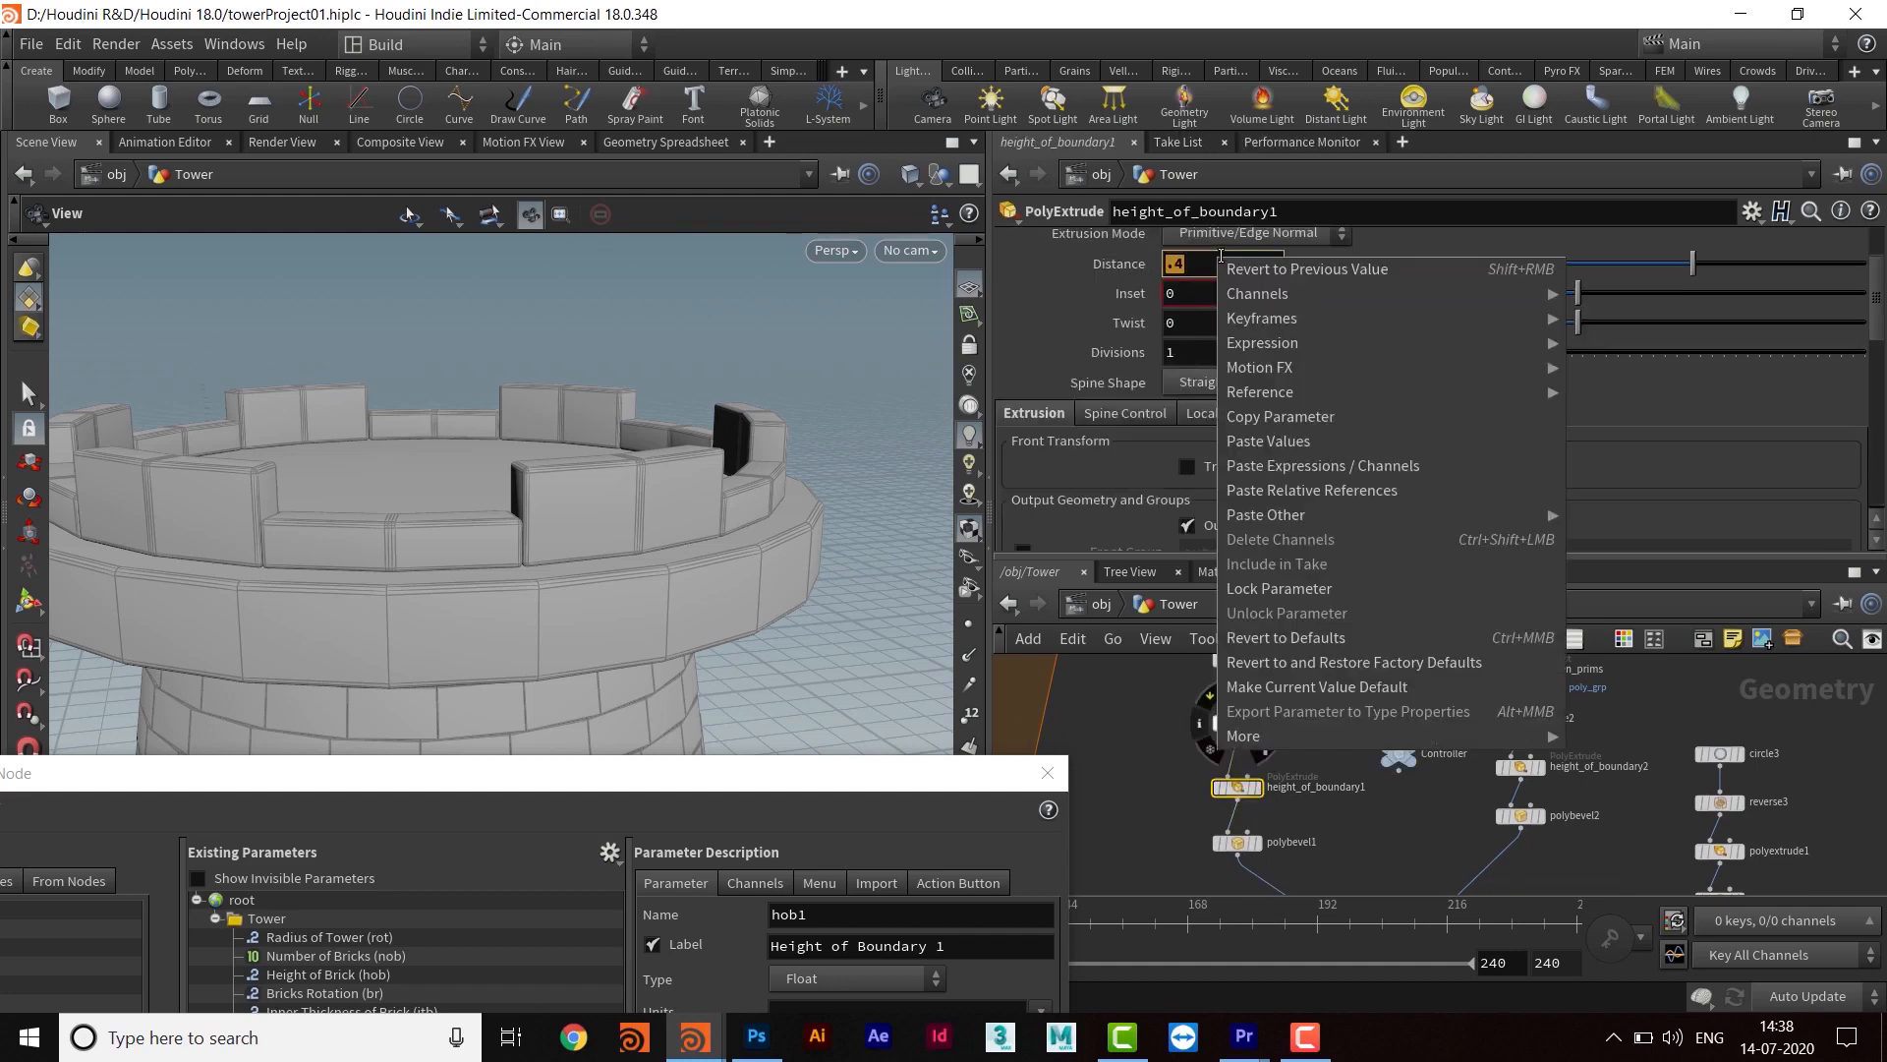
pyautogui.click(1342, 490)
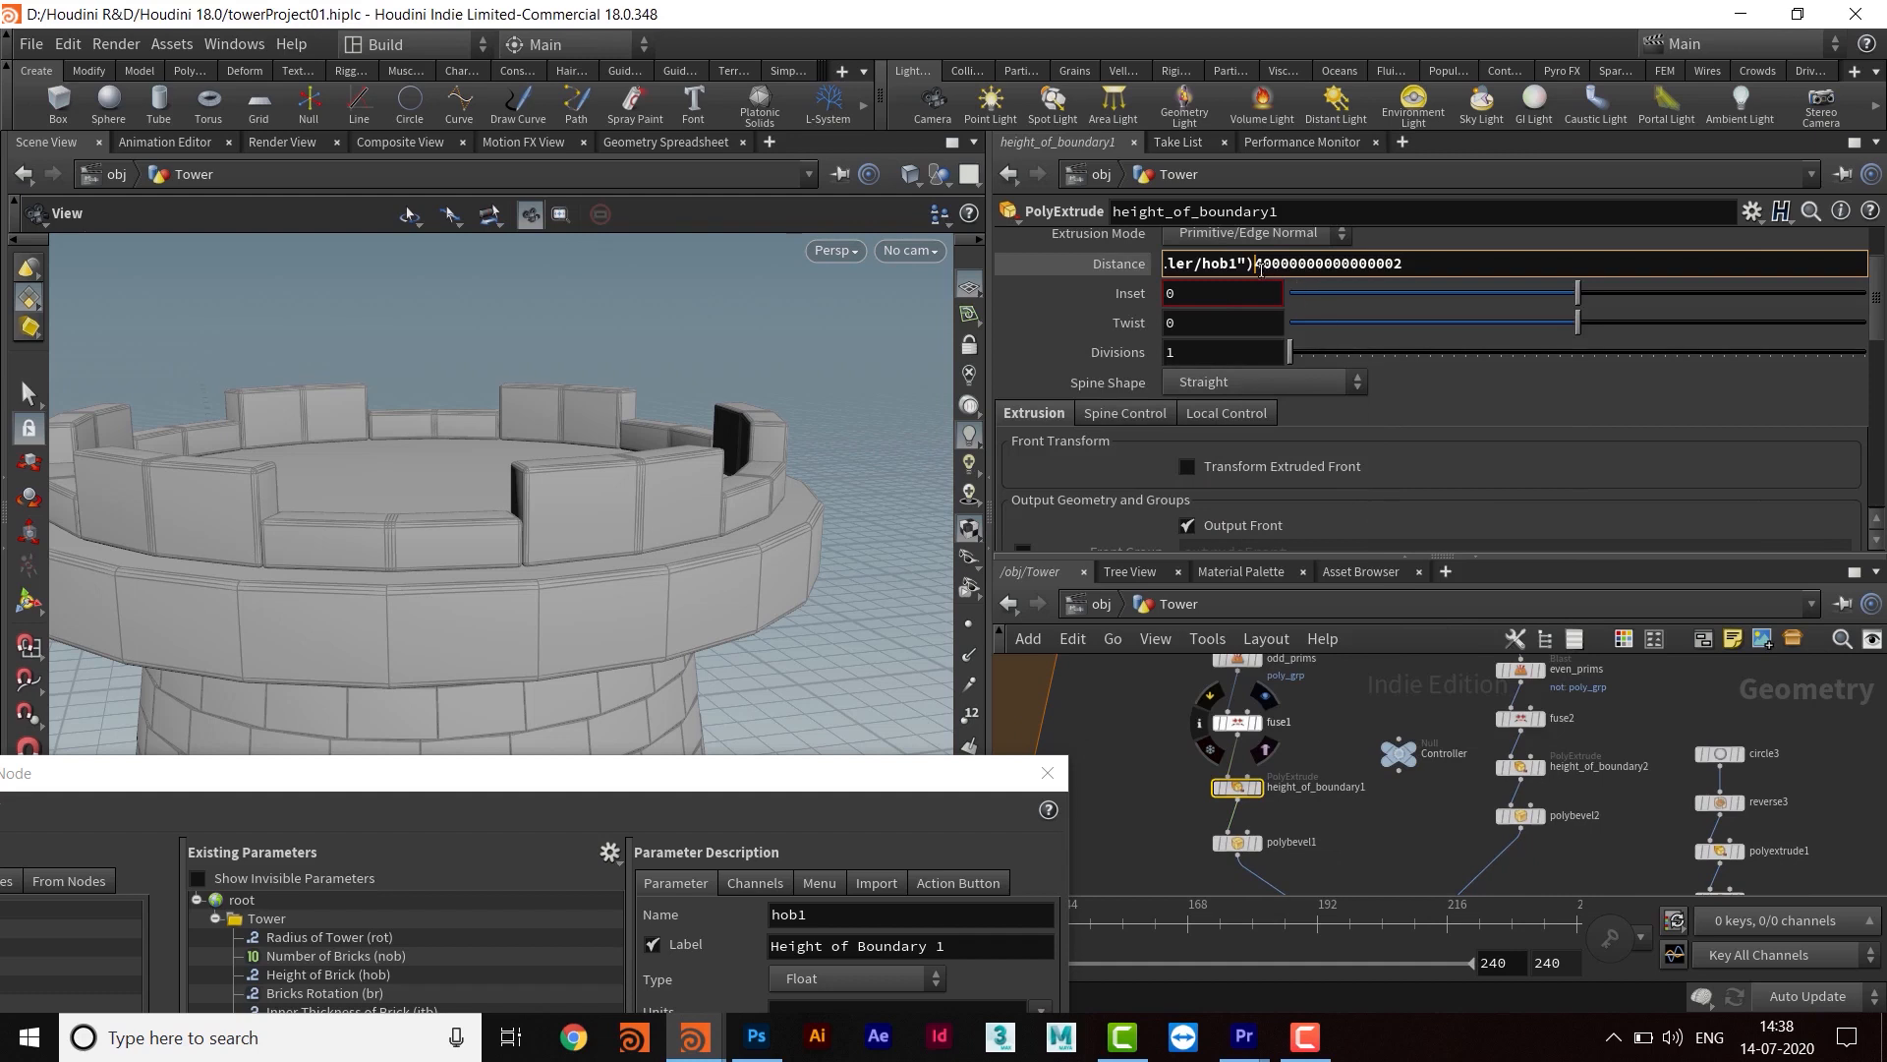
pyautogui.moveTo(1256, 264); pyautogui.dragTo(1460, 253)
pyautogui.press('Delete')
pyautogui.press('Return')
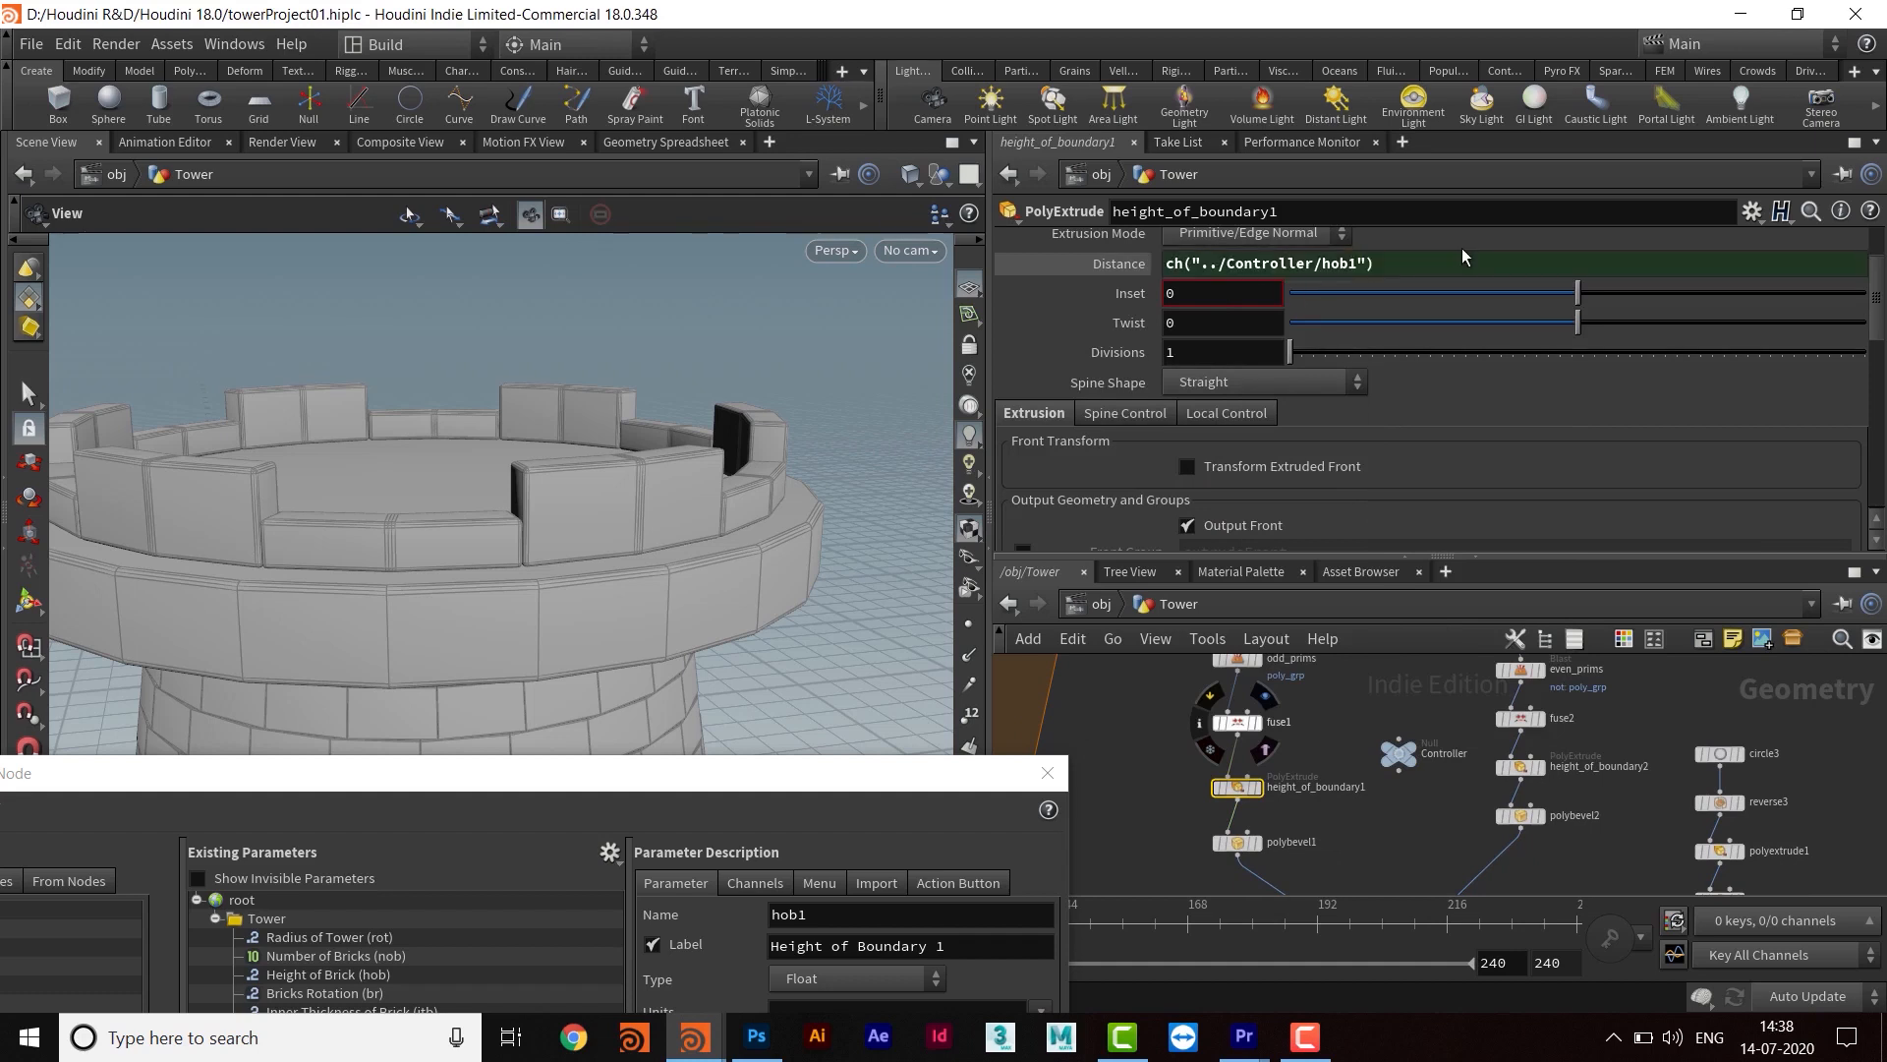
# Give the Controller's Height of Boundary 2 parameter a range of .2 to 1 with a locked minimum, and apply the interface change
pyautogui.moveTo(1437, 808); pyautogui.dragTo(1357, 823, button='middle')
pyautogui.scroll(2, 1357, 824)
pyautogui.moveTo(672, 778); pyautogui.dragTo(653, 285)
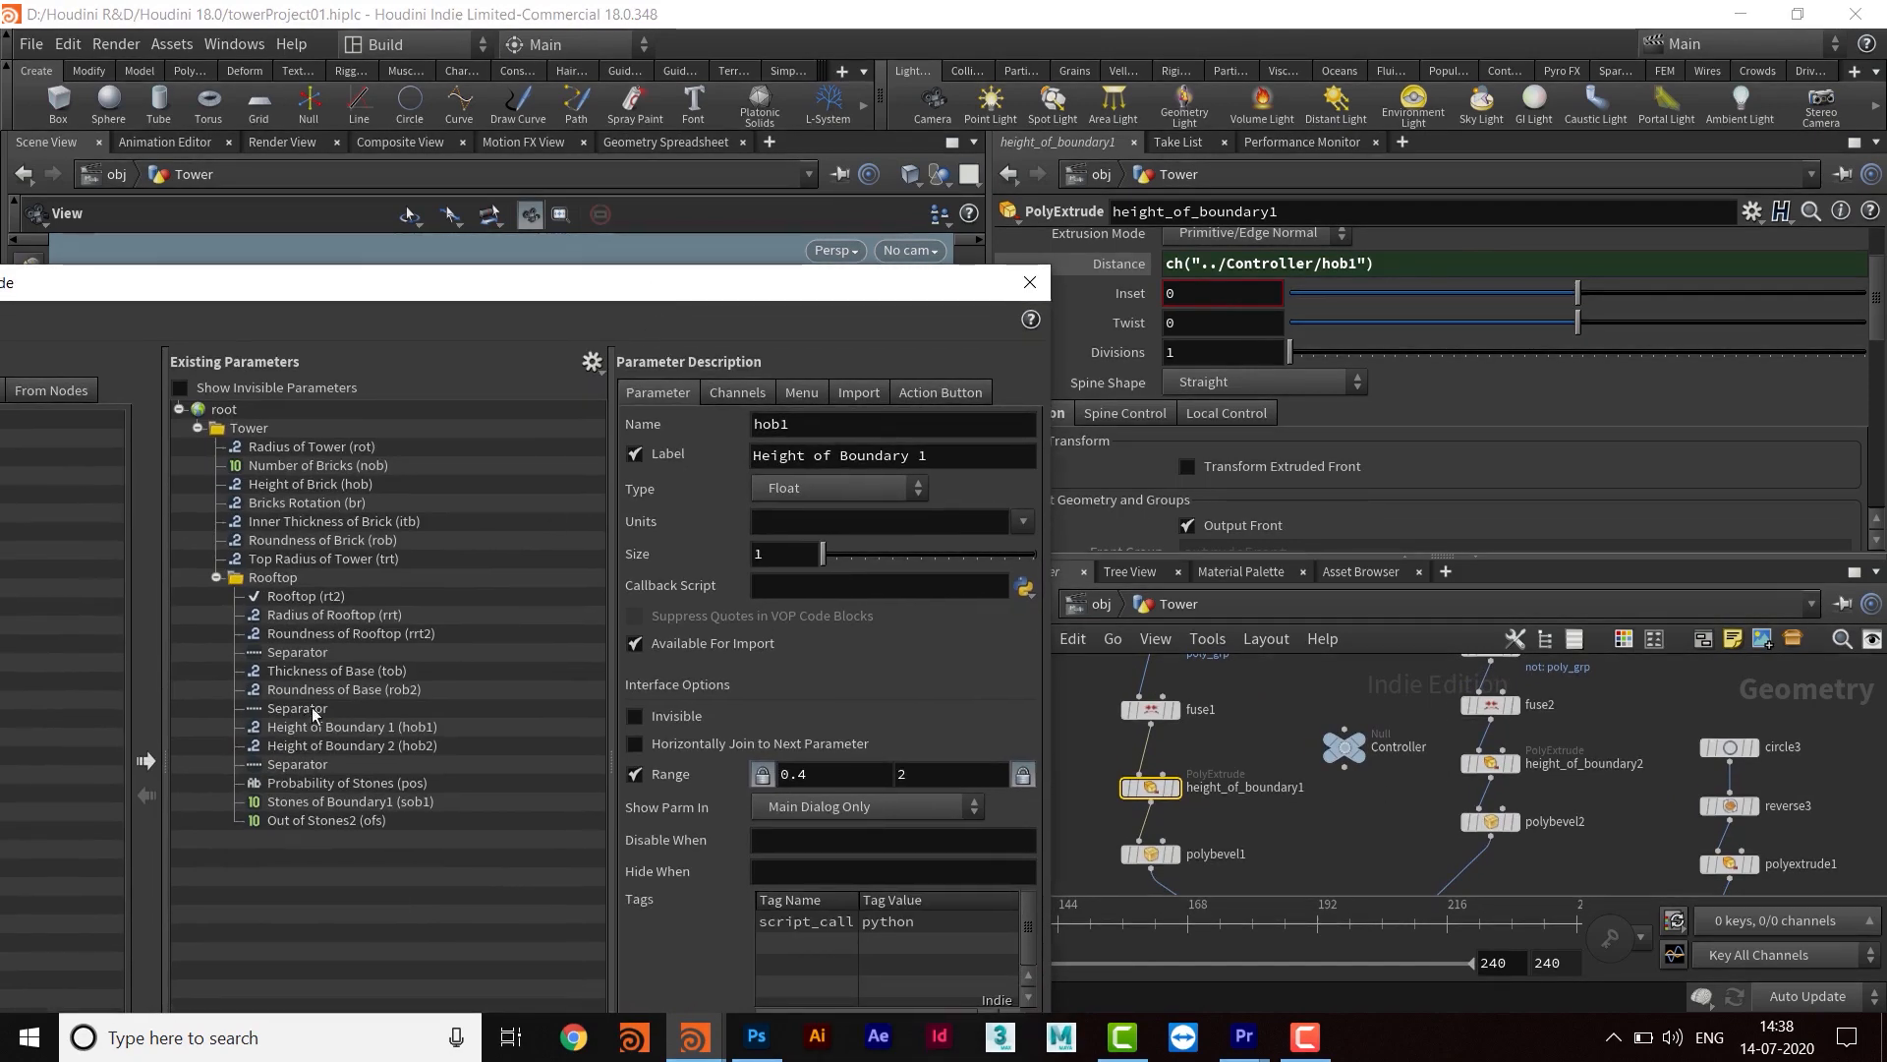
pyautogui.click(361, 746)
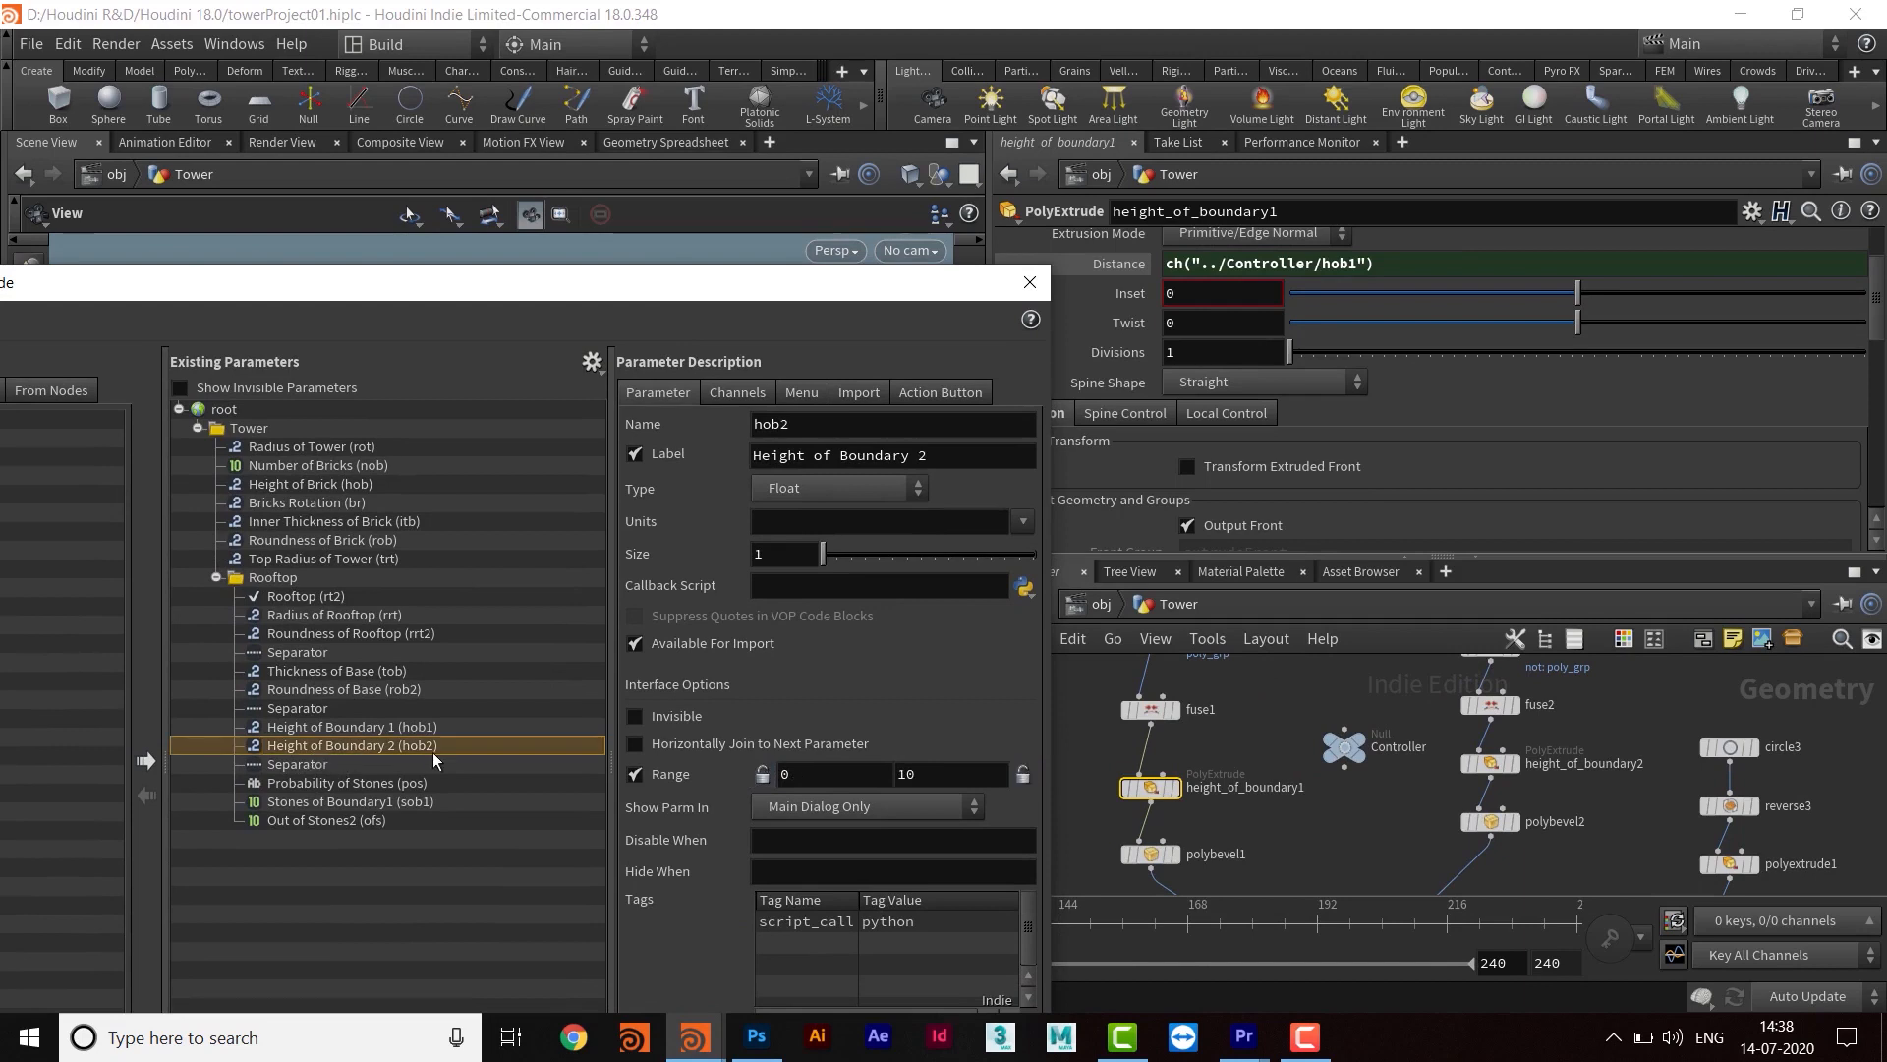
pyautogui.doubleClick(793, 777)
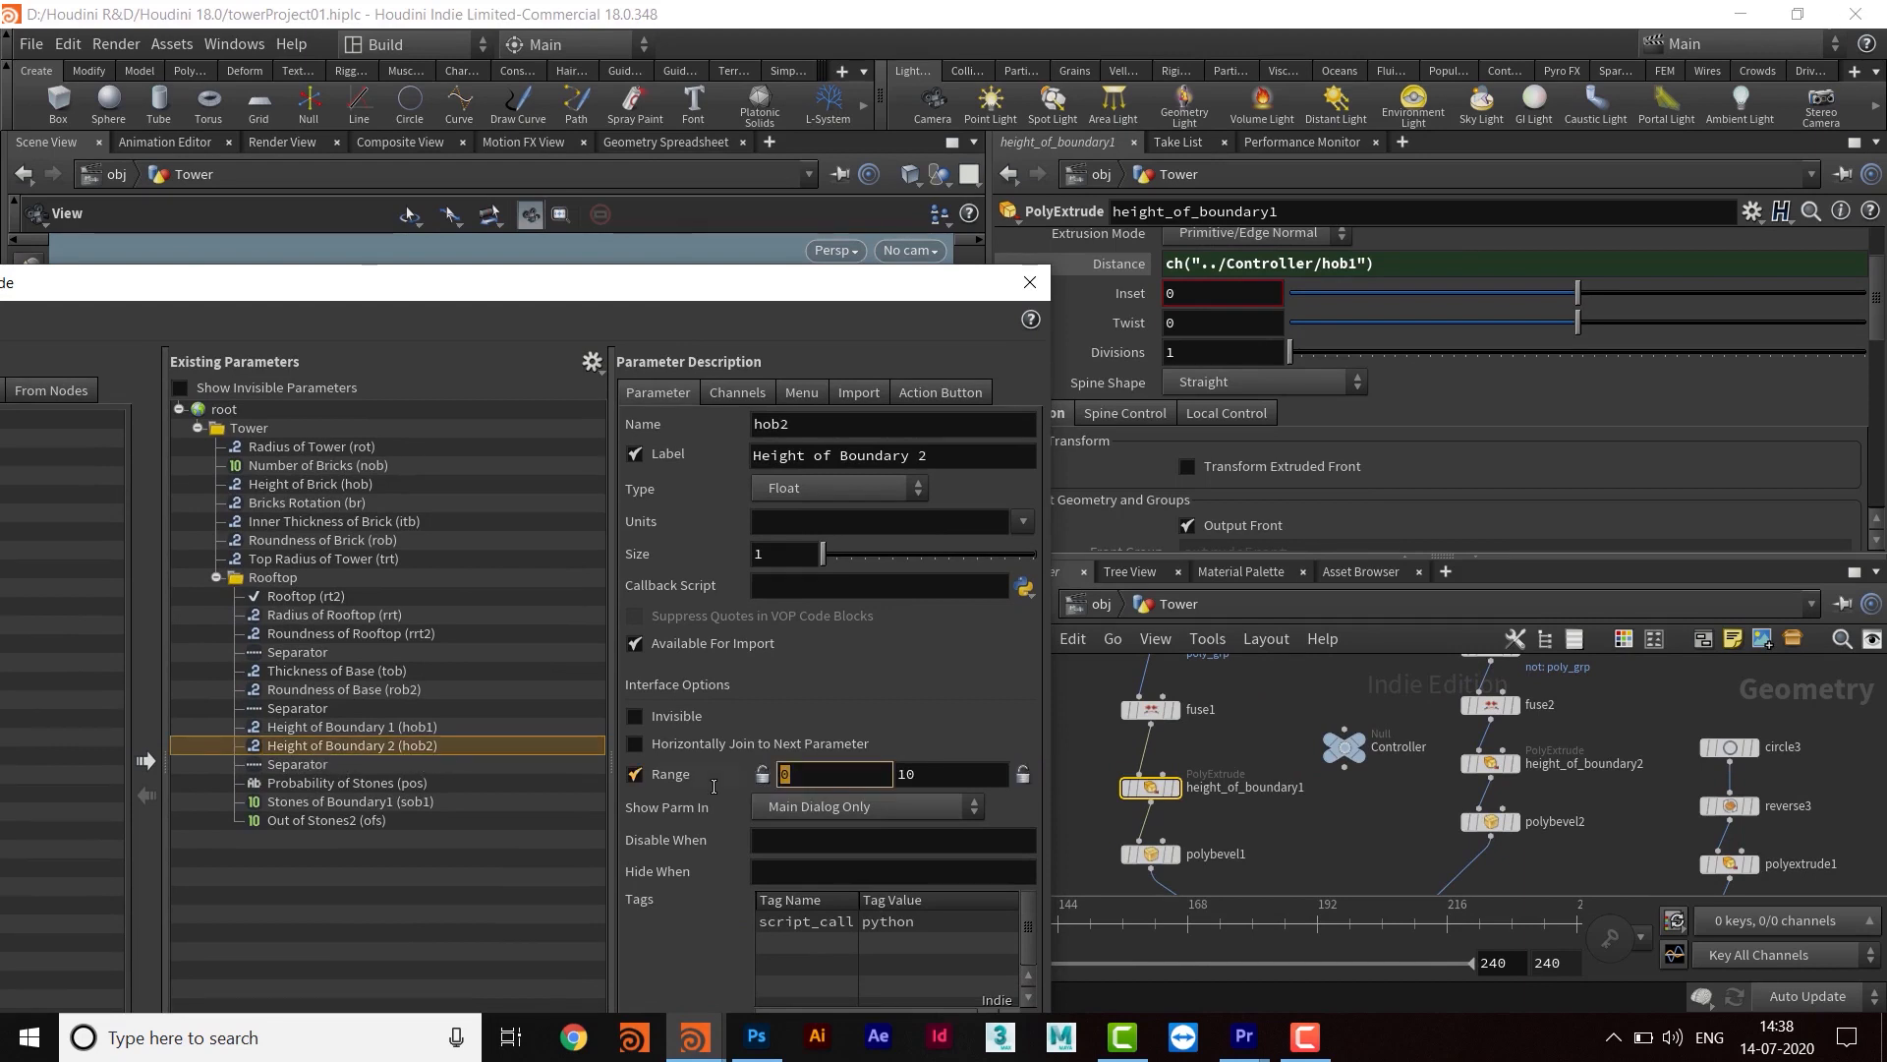
pyautogui.press('Return')
pyautogui.click(764, 774)
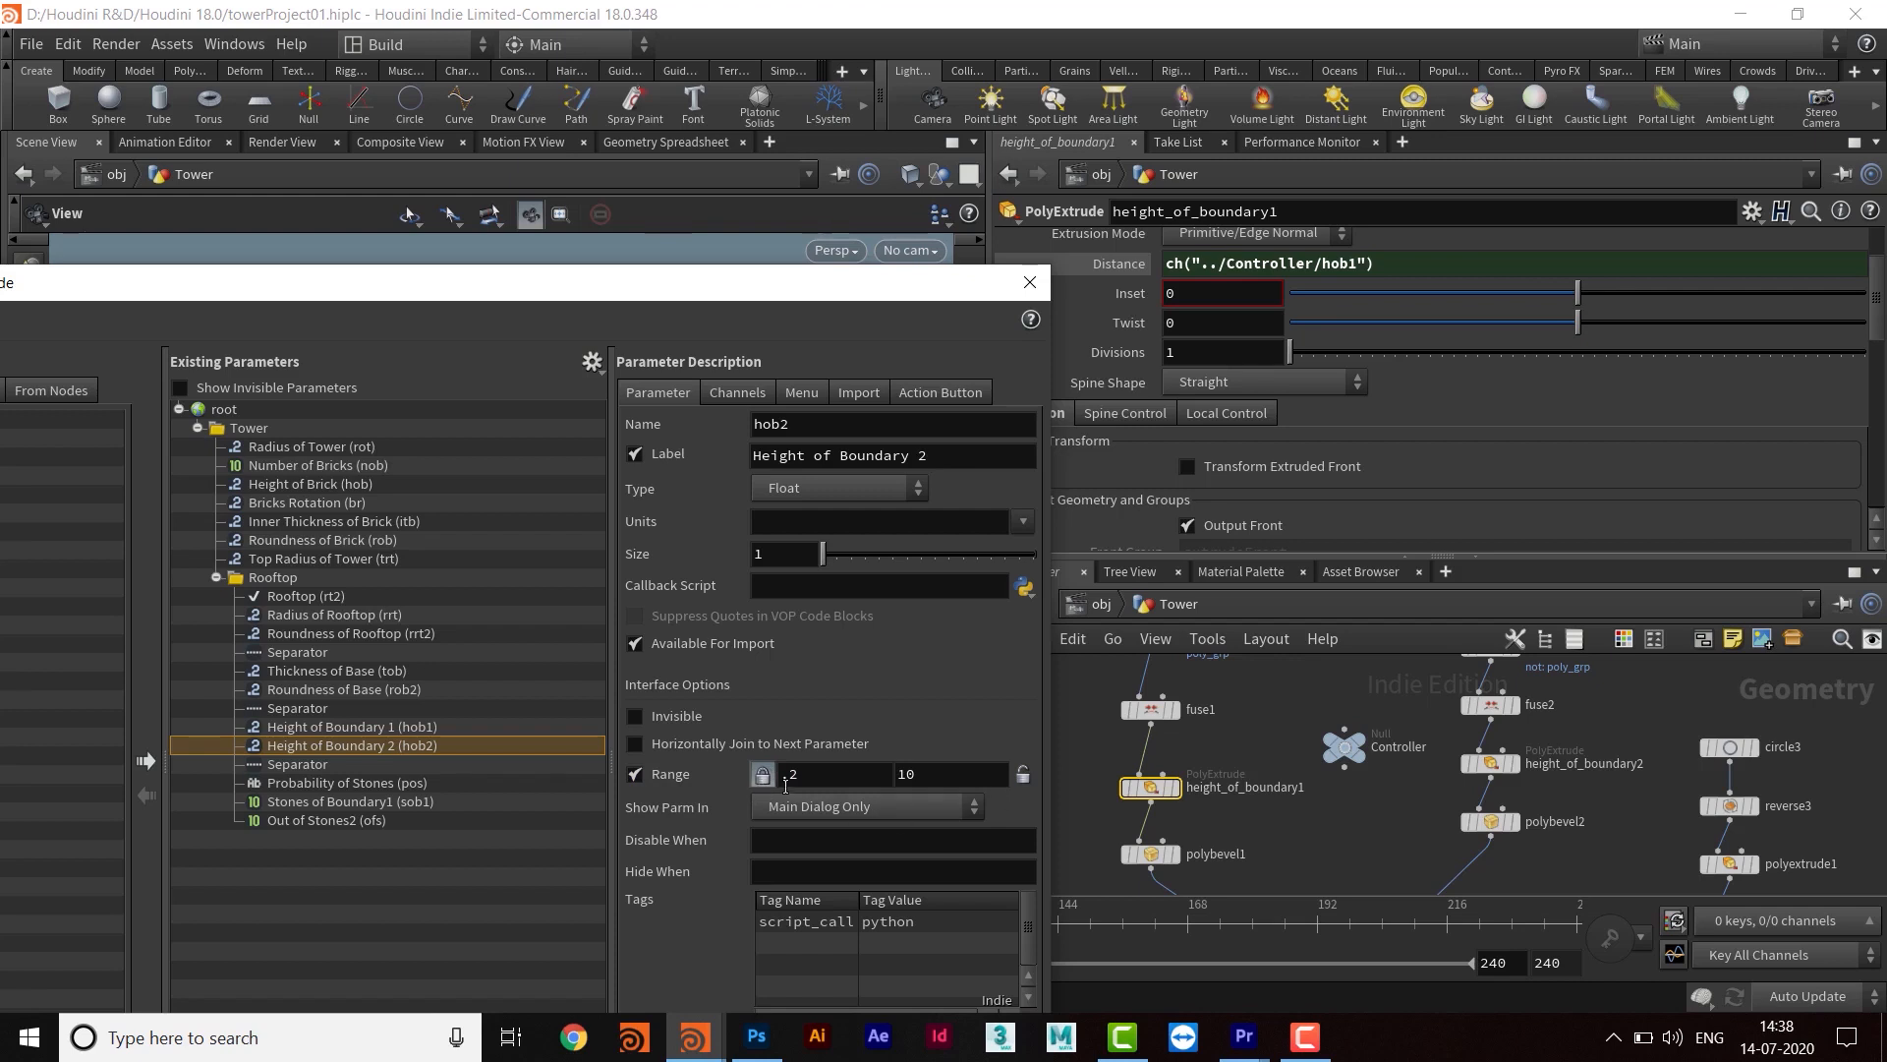
pyautogui.doubleClick(897, 775)
pyautogui.write('1')
pyautogui.moveTo(740, 283); pyautogui.dragTo(619, 746)
pyautogui.click(764, 976)
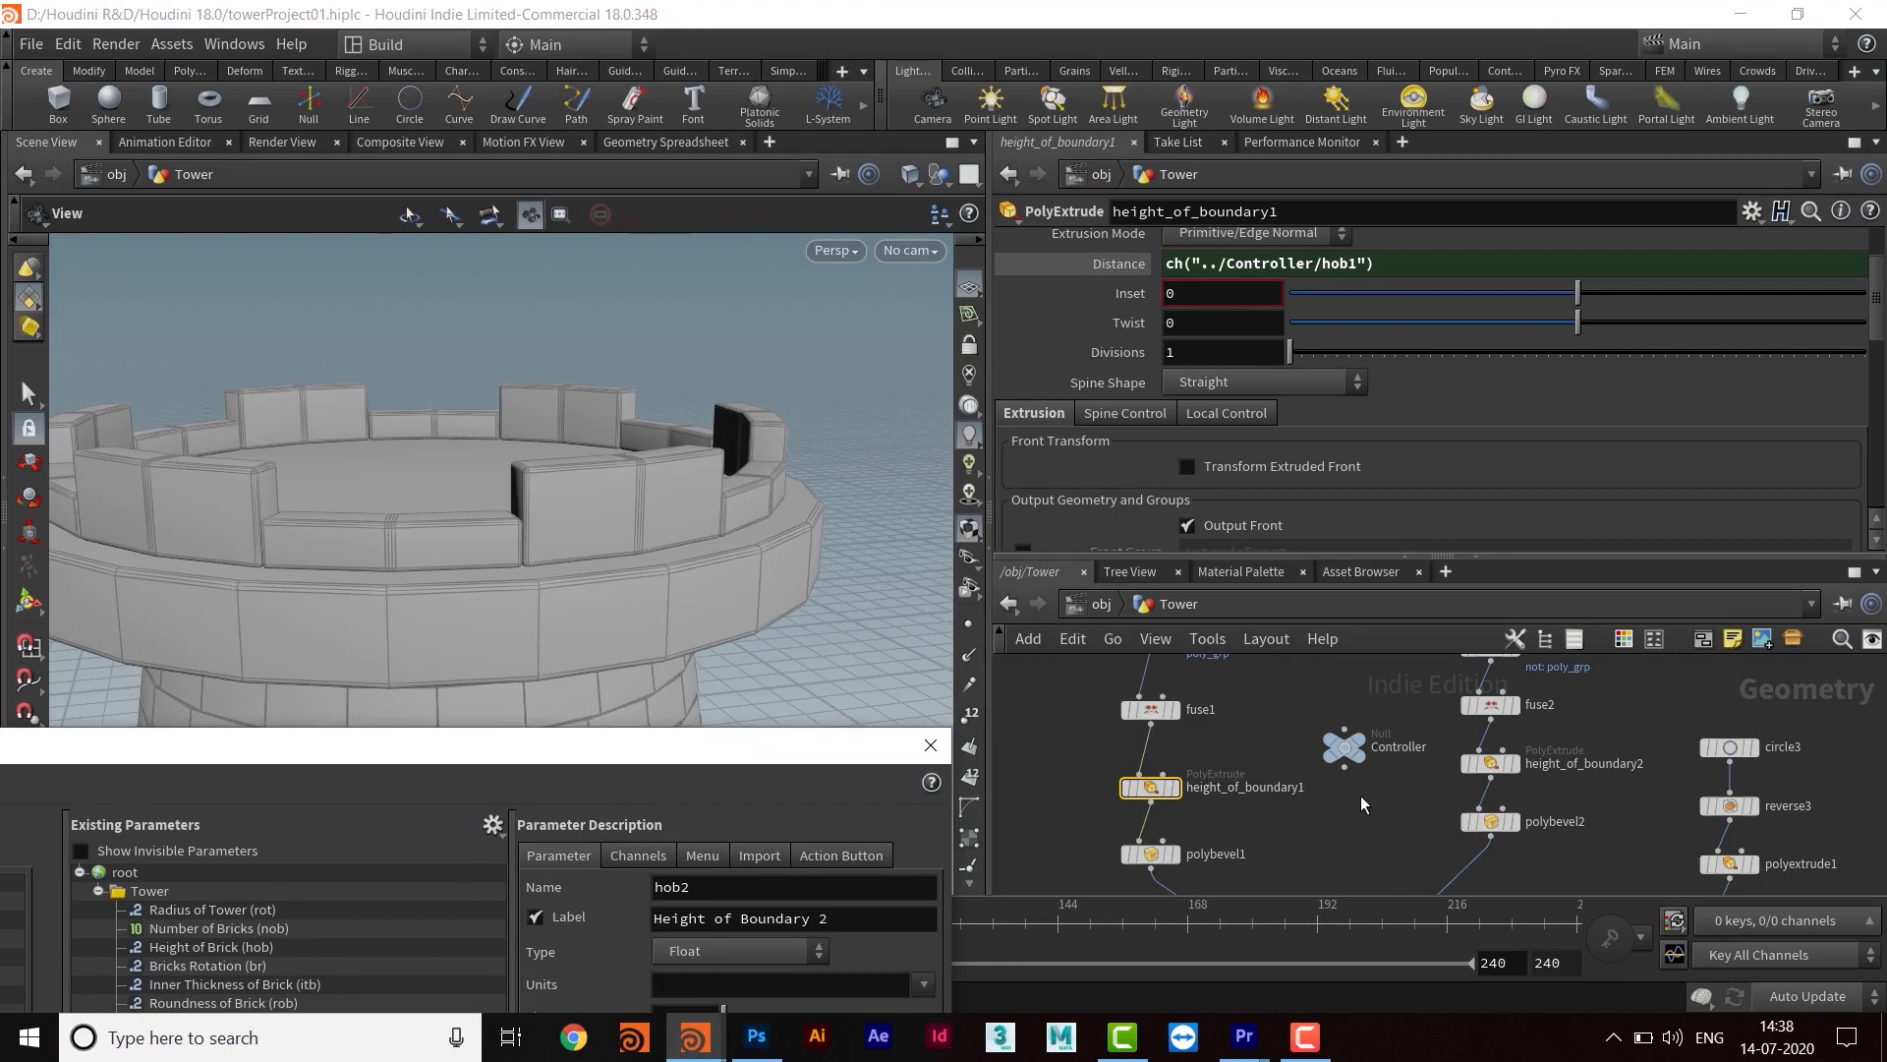
# Copy the Height of Boundary 2 parameter from the Controller null
pyautogui.click(1344, 747)
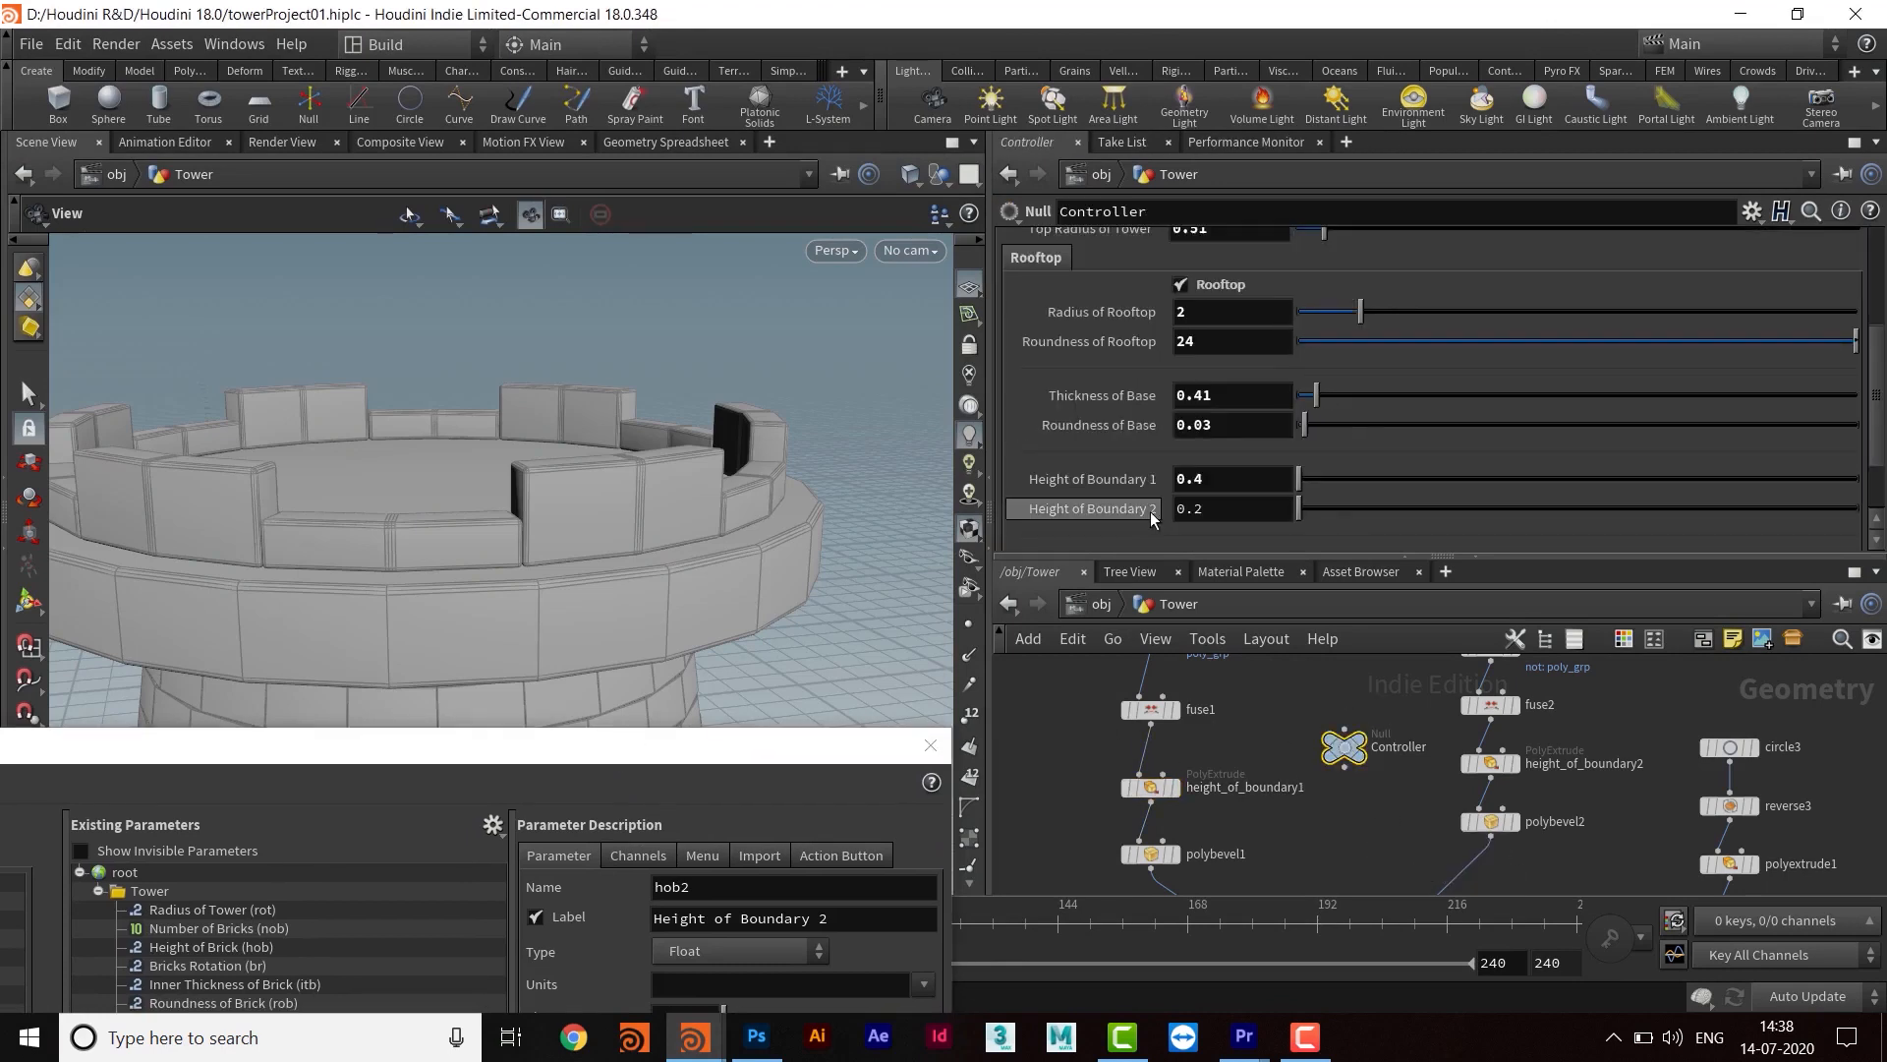
pyautogui.rightClick(1237, 507)
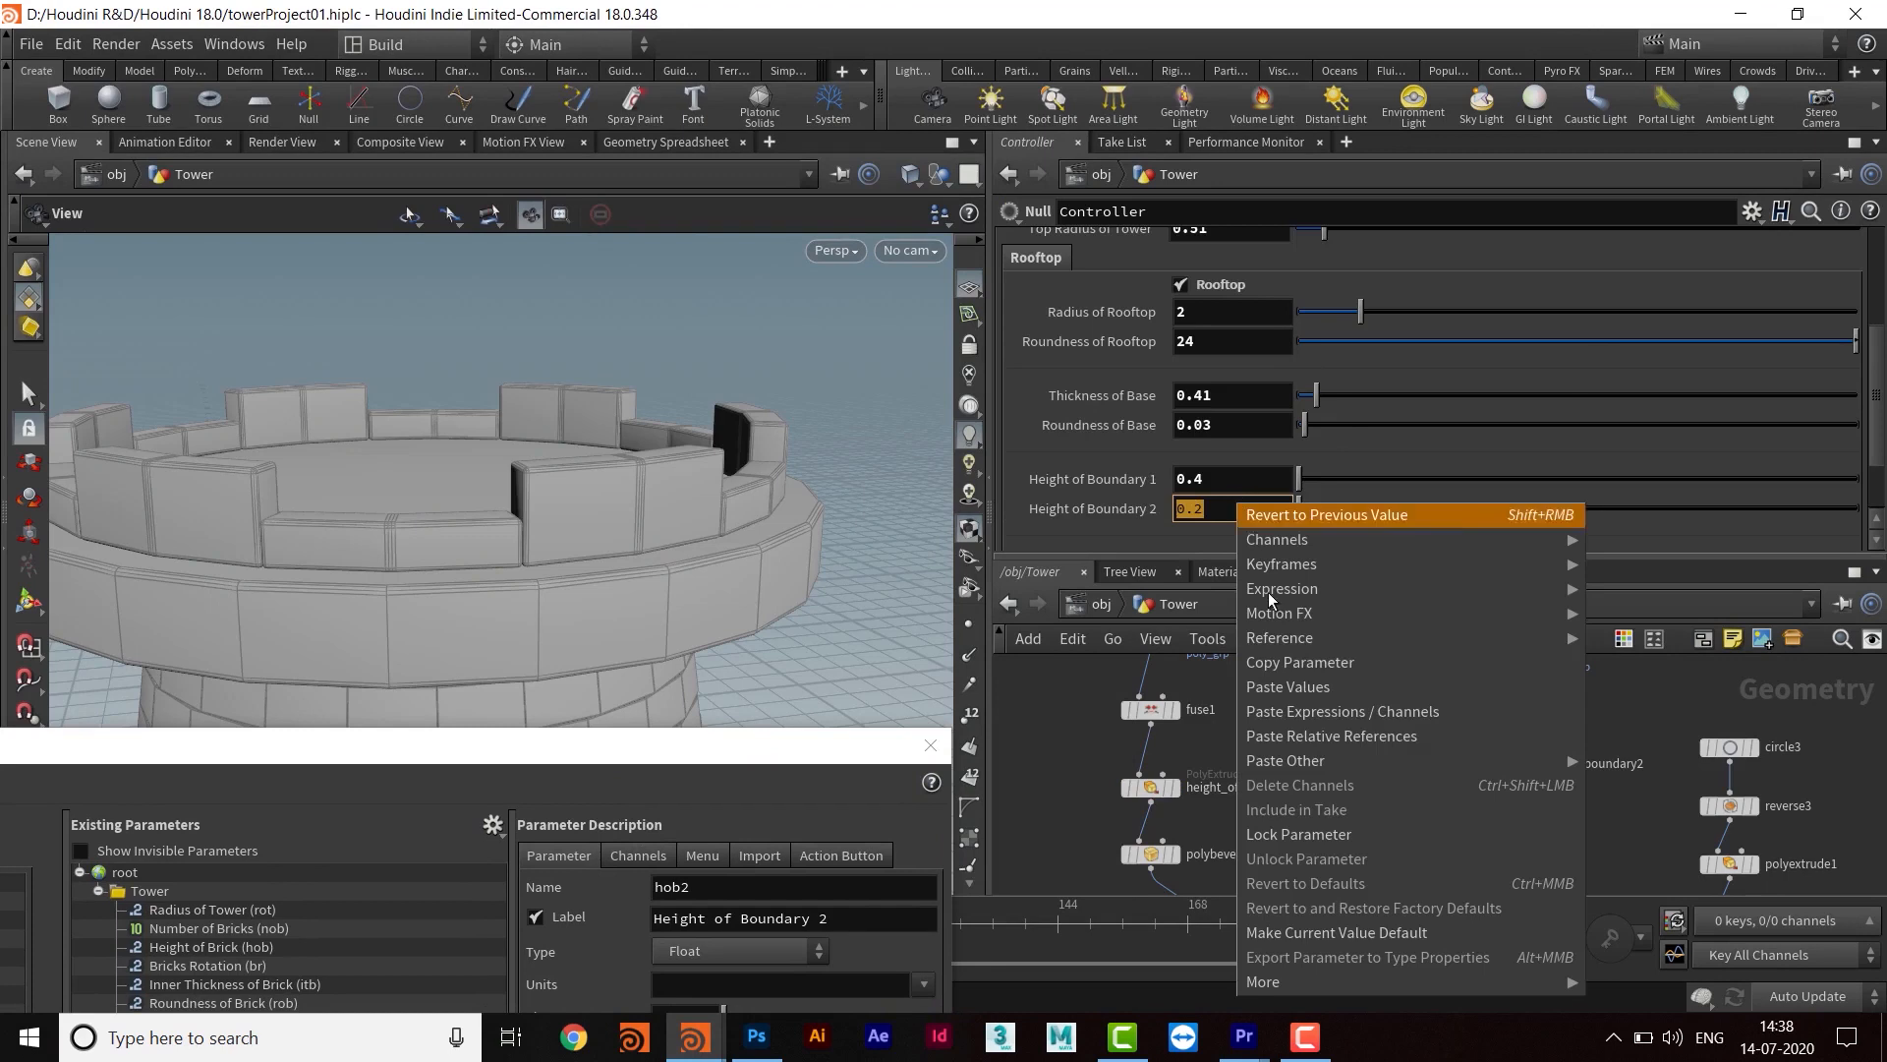
pyautogui.click(1313, 661)
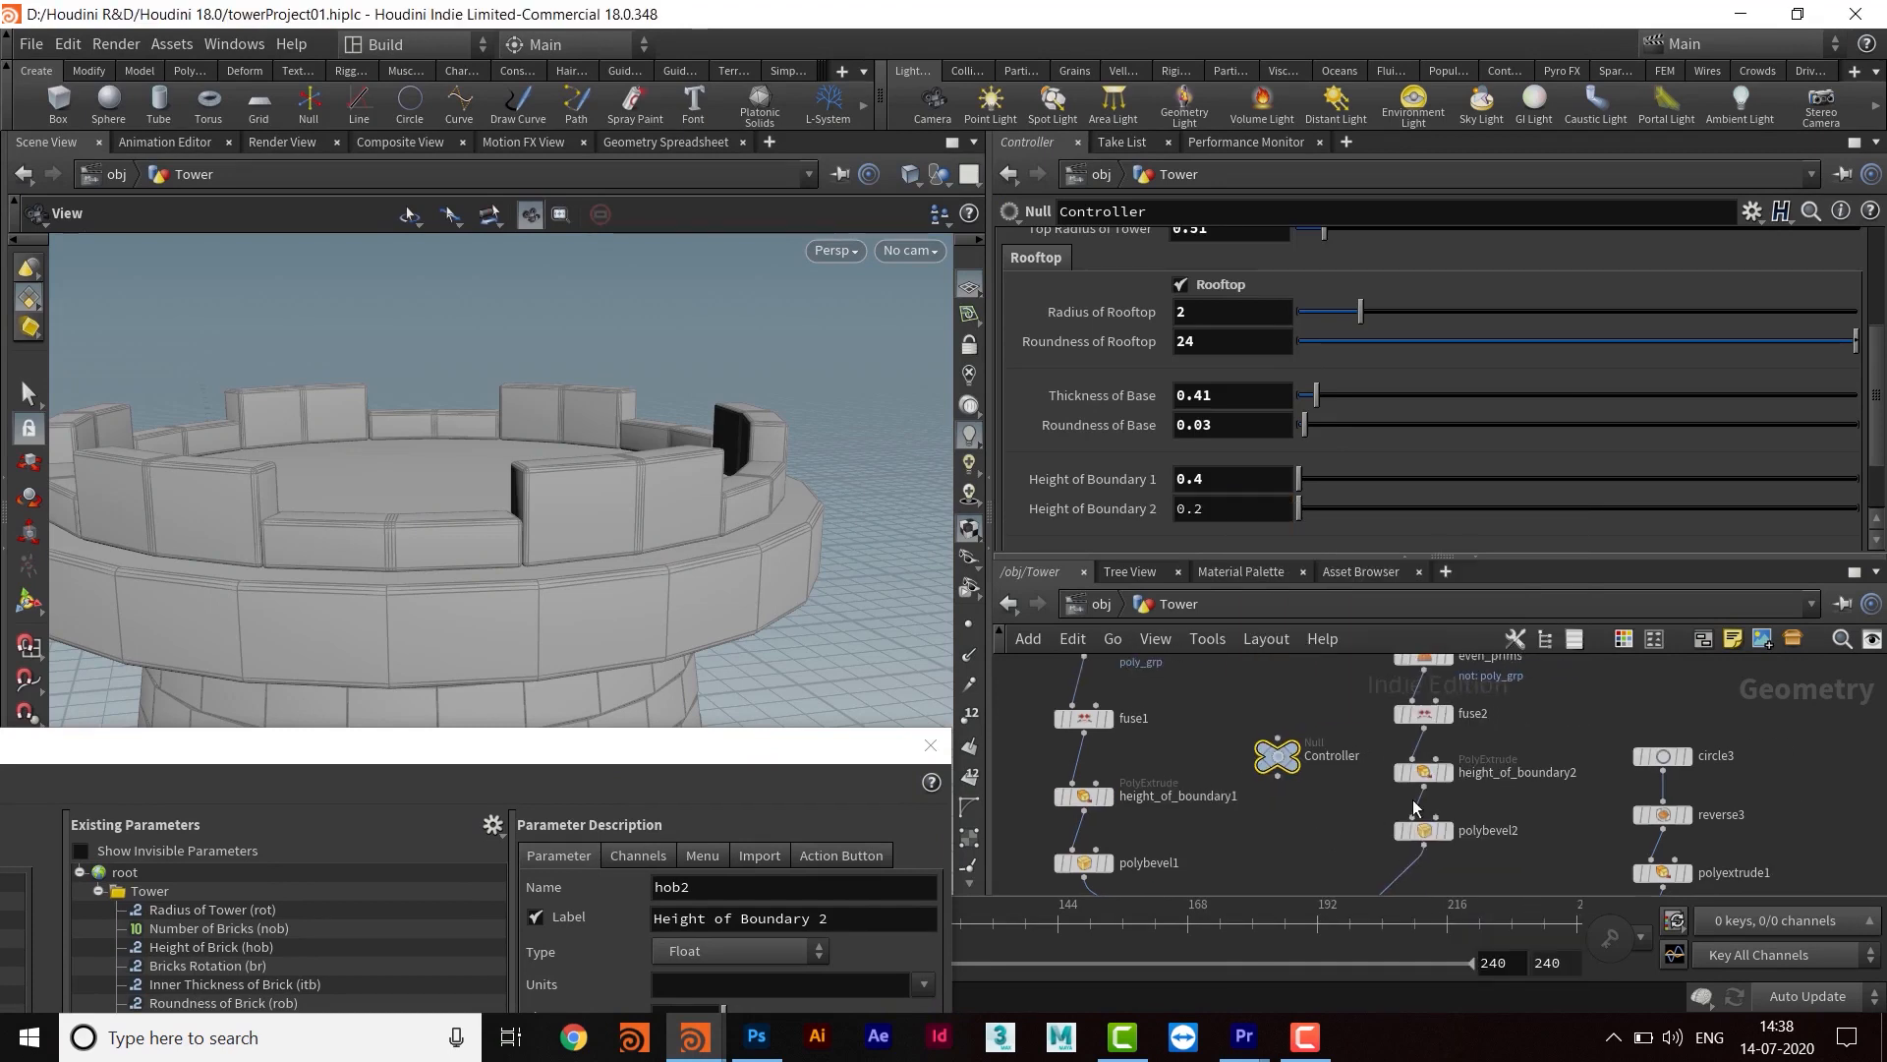
# Paste the copied parameter as a relative reference into height_of_boundary2's Distance, leaving only the expression ch("../Controller/hob2")
pyautogui.click(1424, 771)
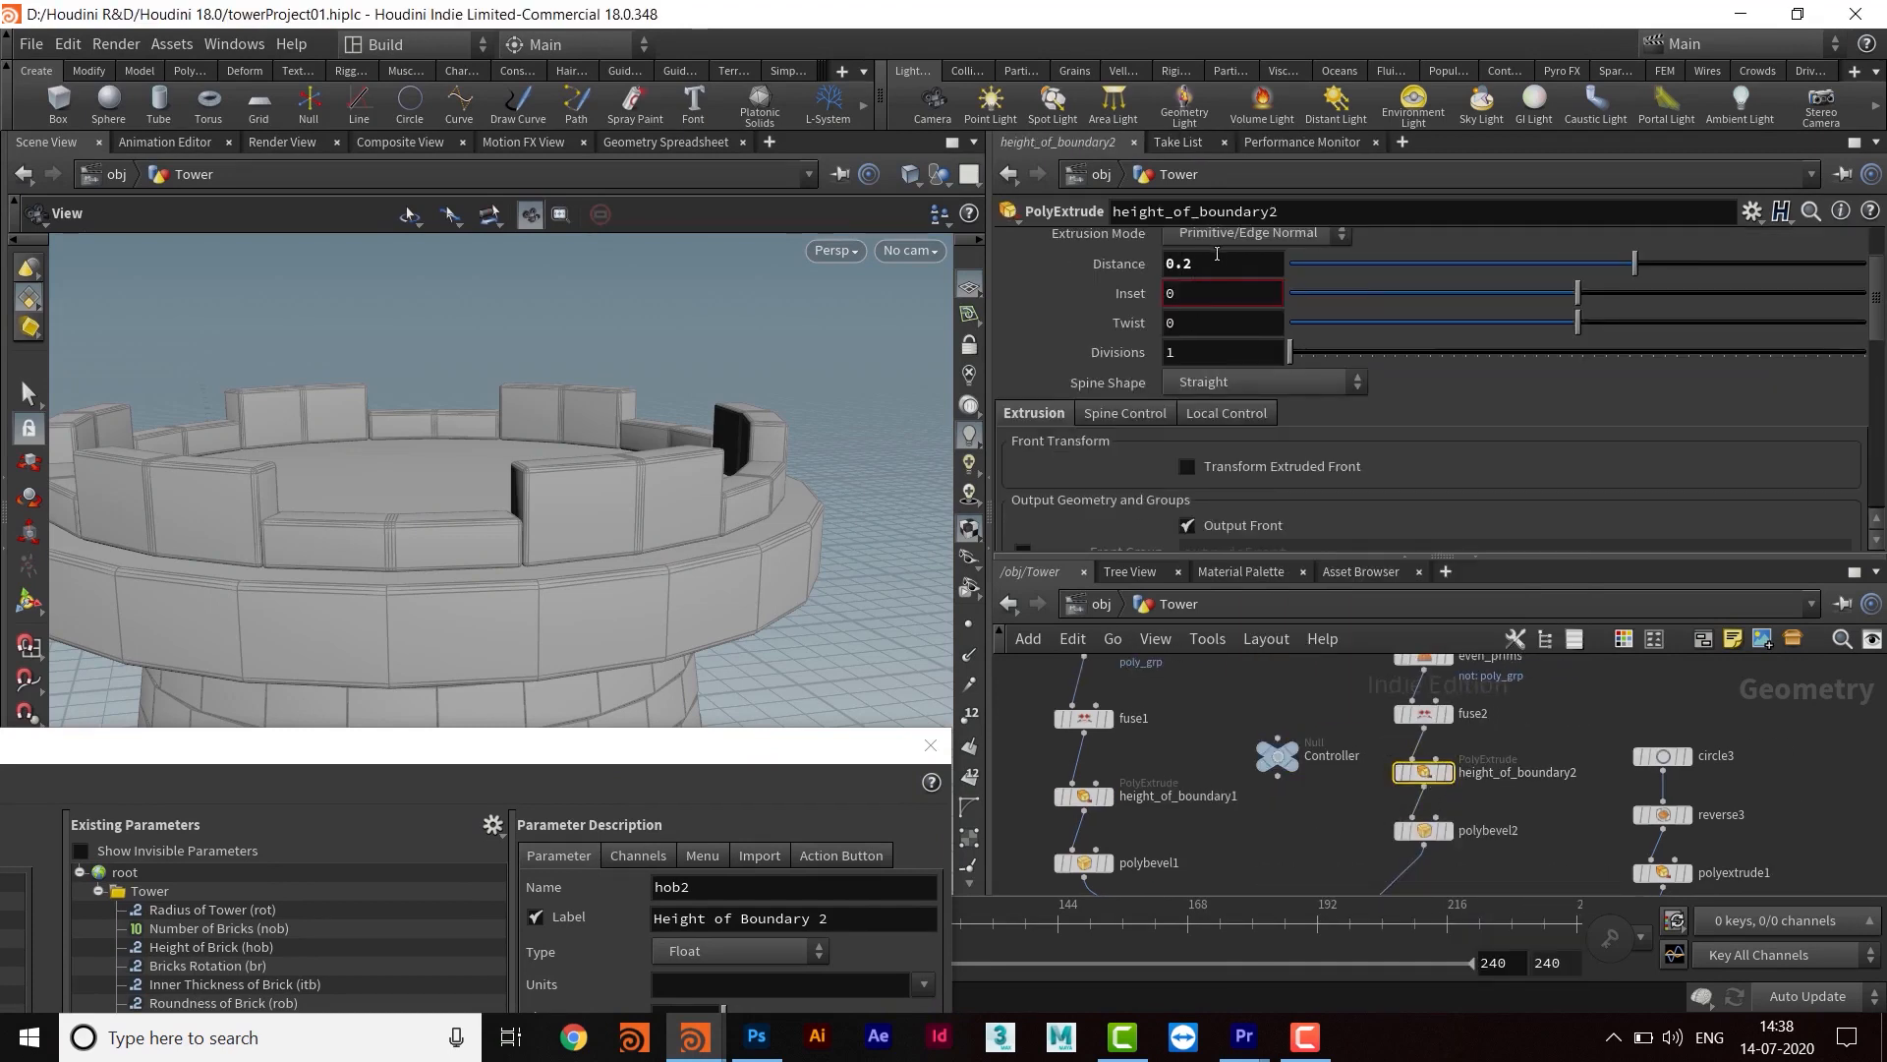
pyautogui.rightClick(1188, 265)
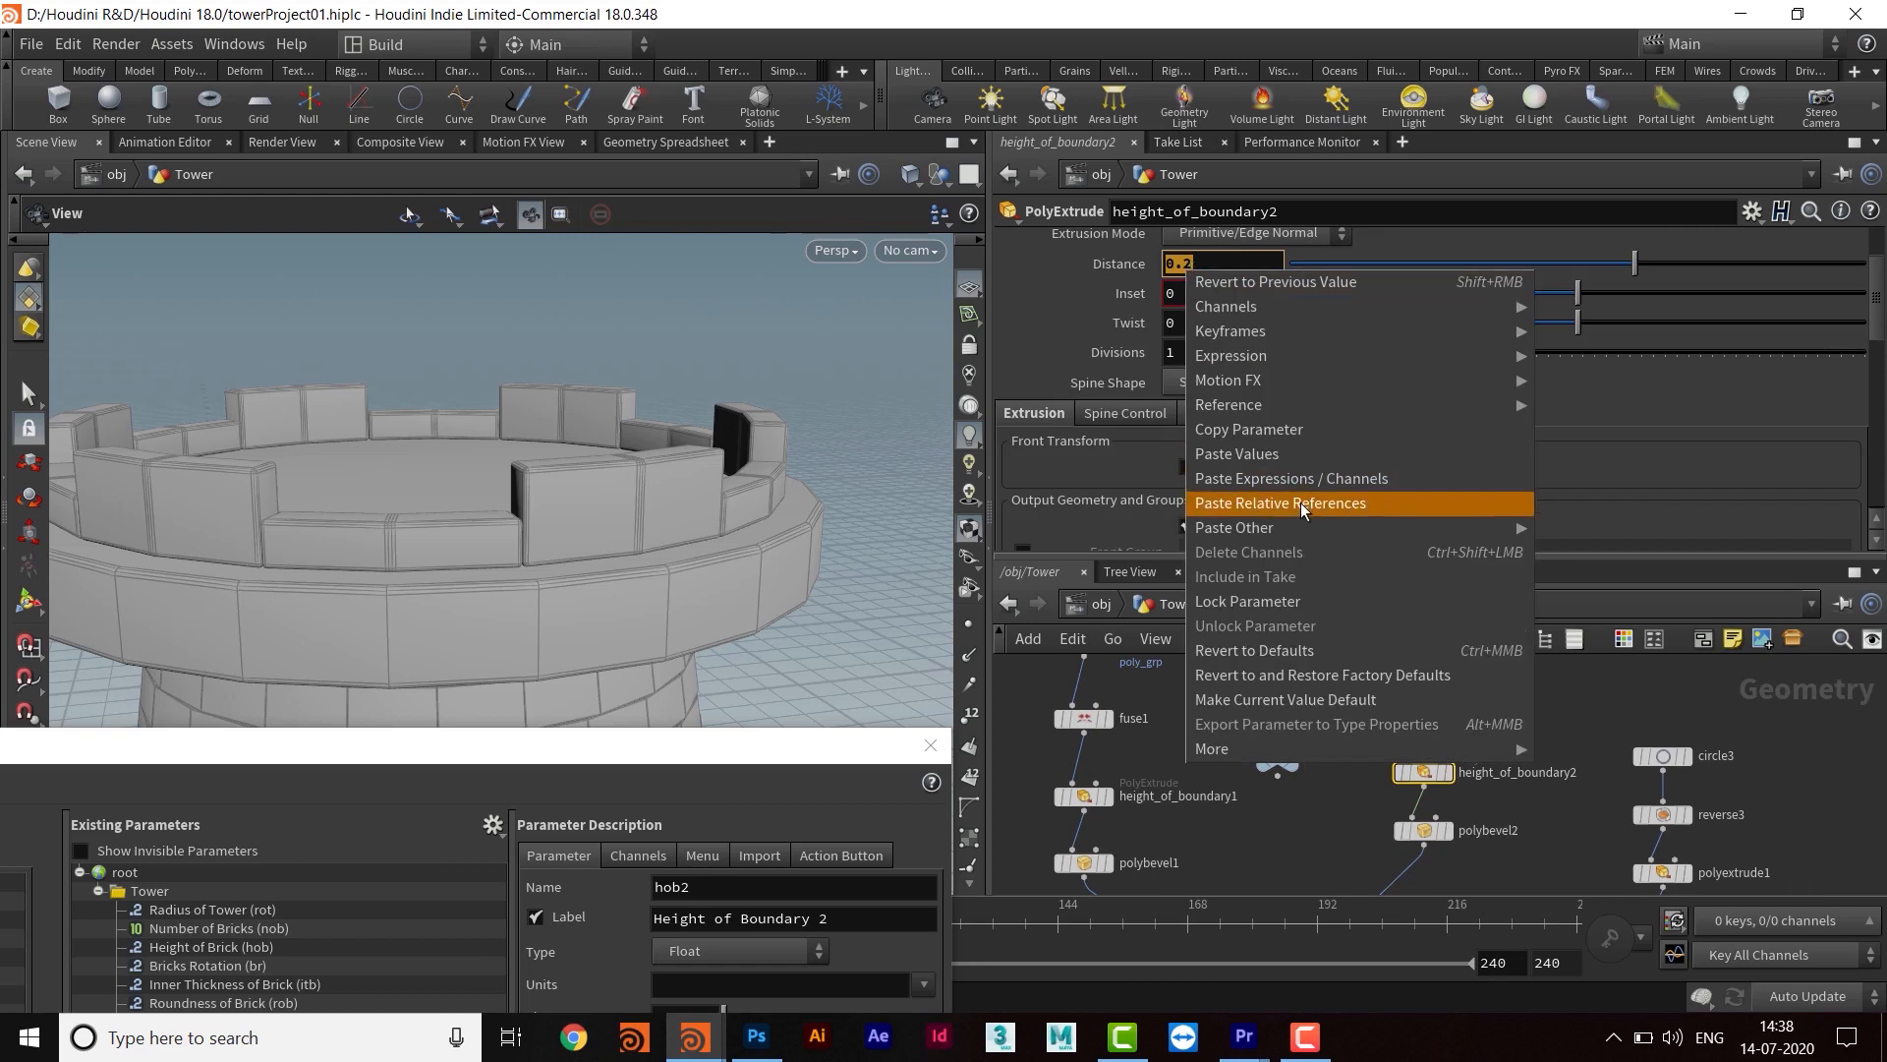
pyautogui.click(1301, 503)
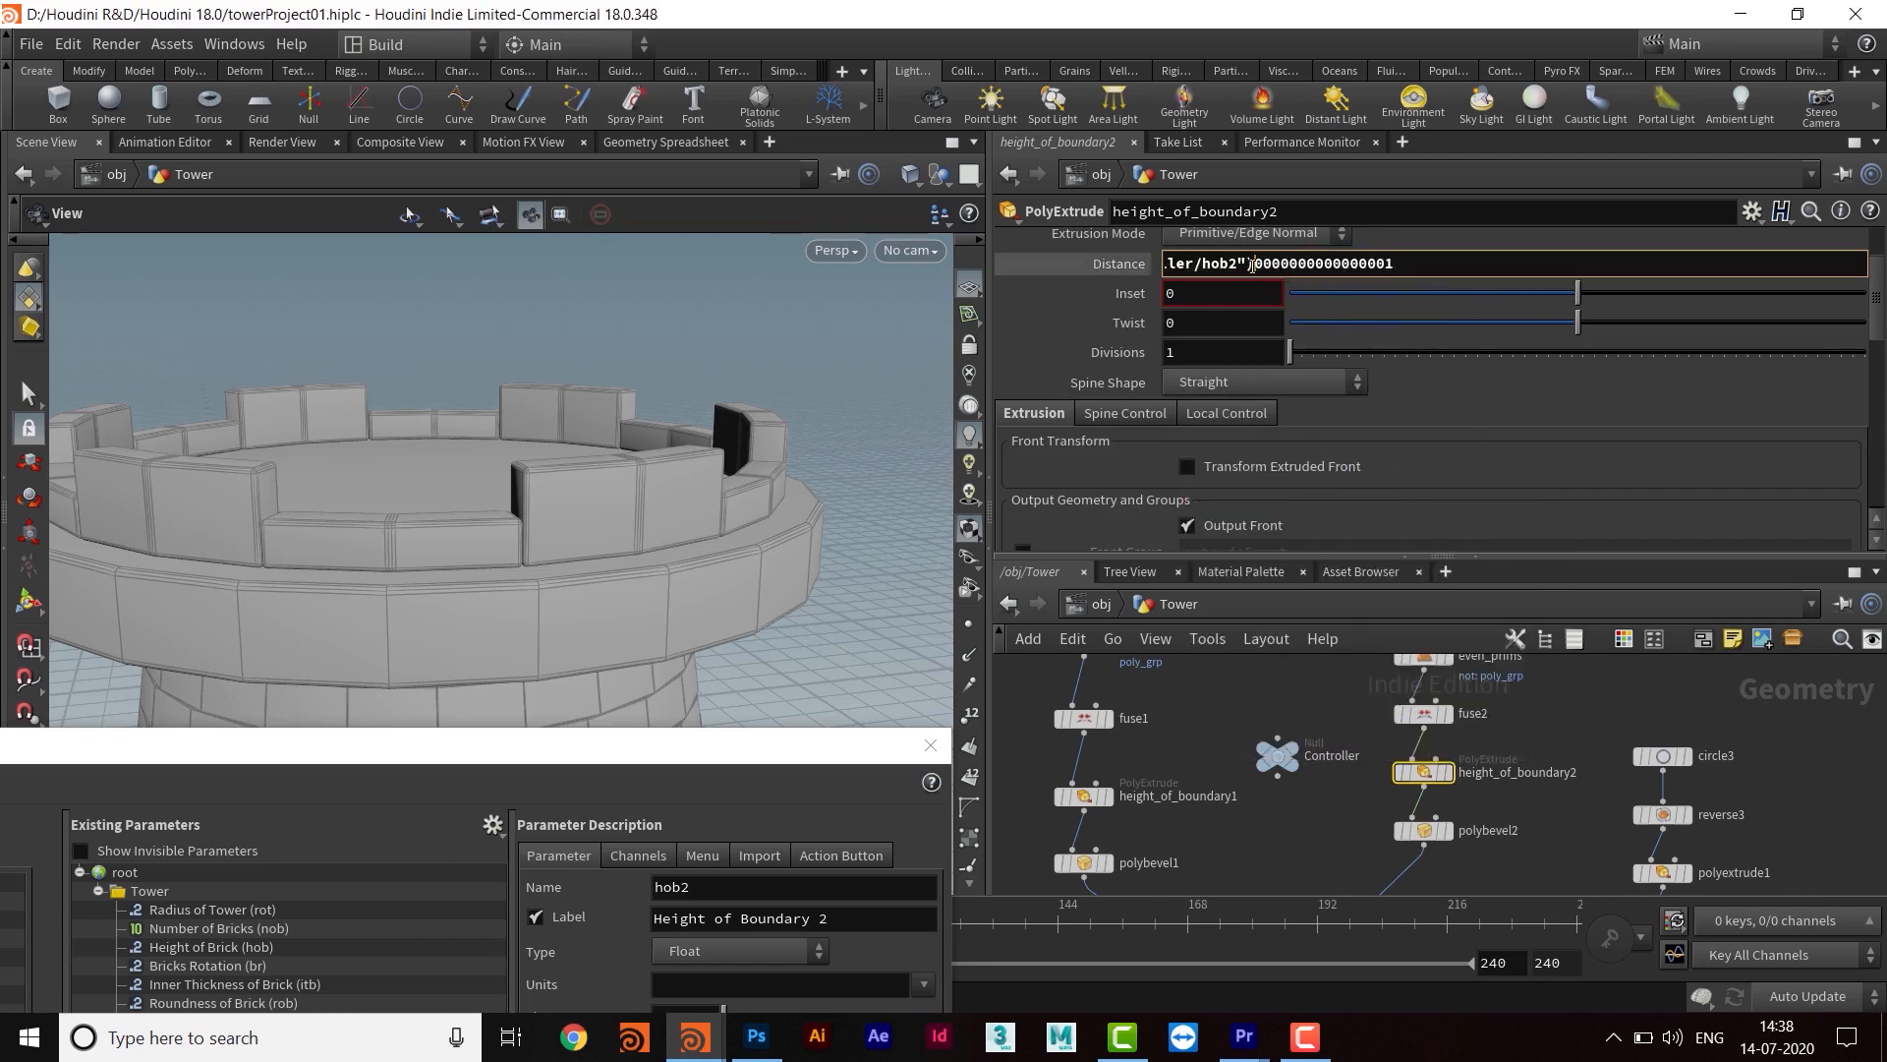
pyautogui.moveTo(1252, 266); pyautogui.dragTo(1481, 268)
pyautogui.press('BackSpace')
pyautogui.press('Return')
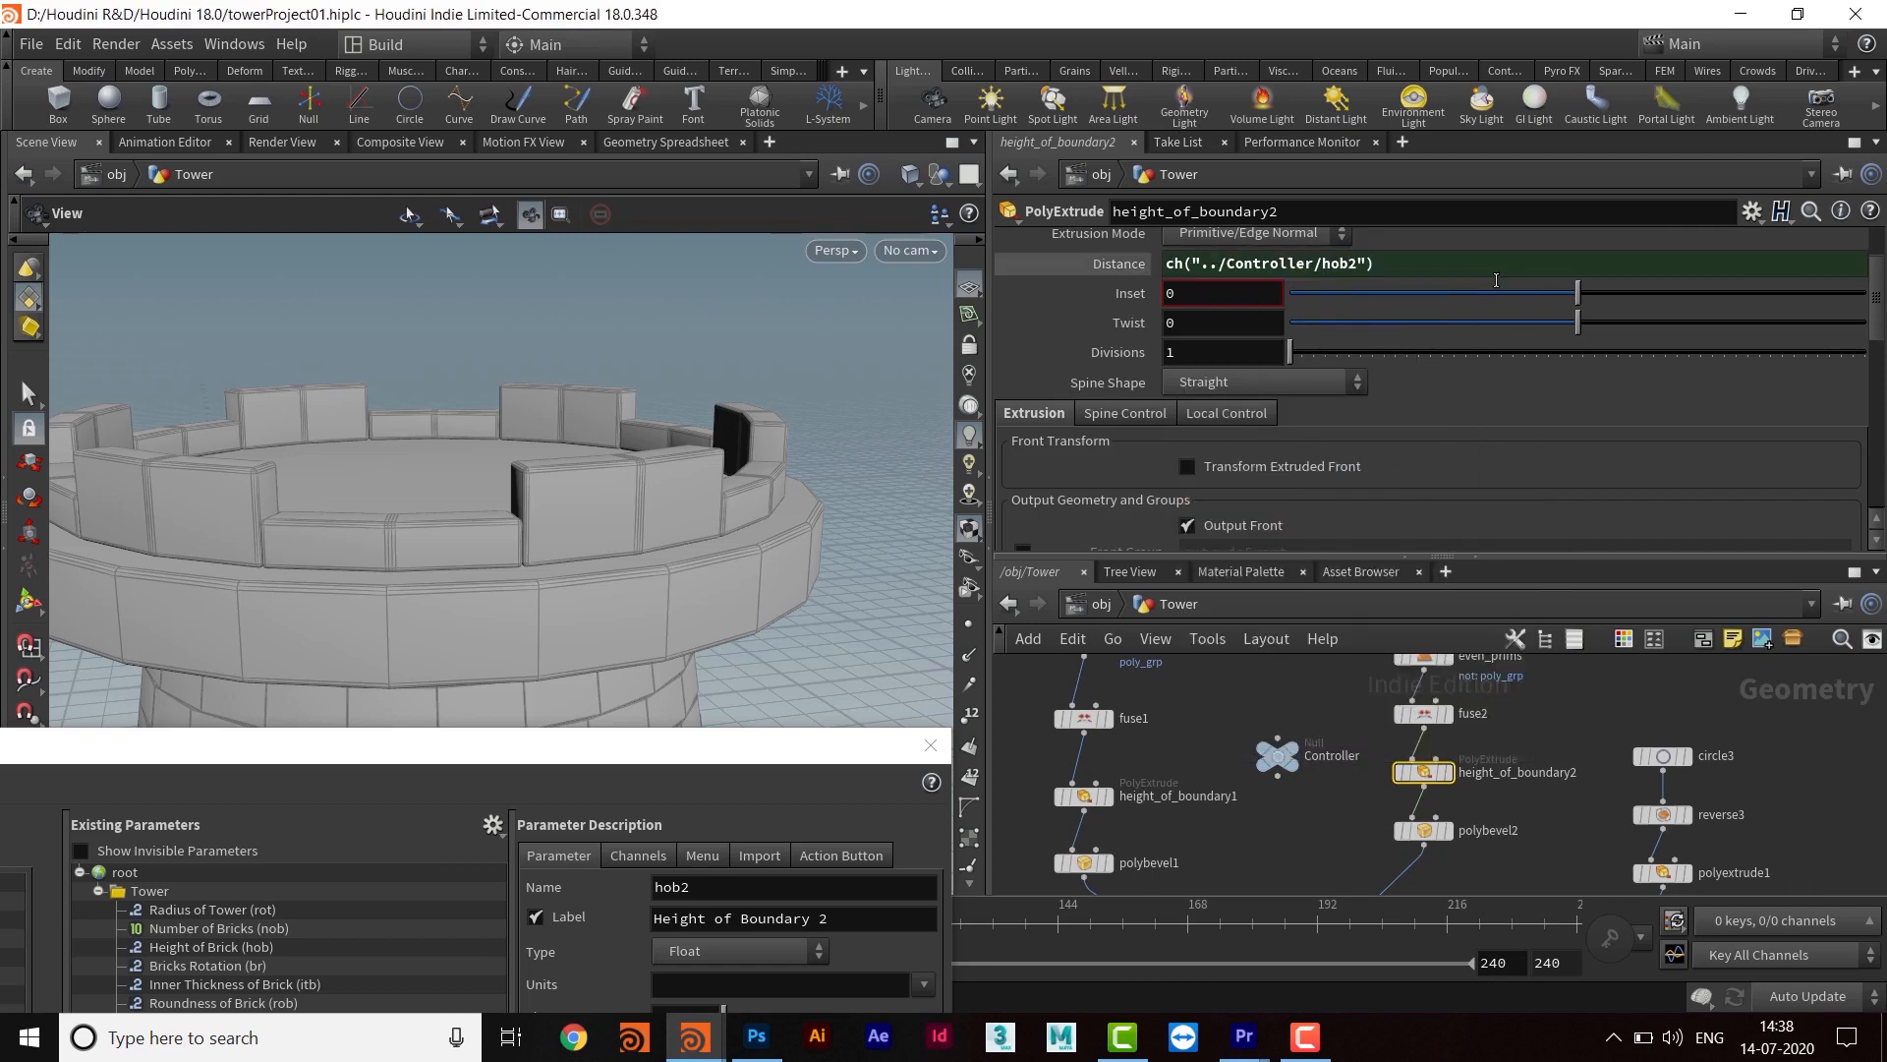
pyautogui.moveTo(1292, 816); pyautogui.dragTo(1311, 813, button='middle')
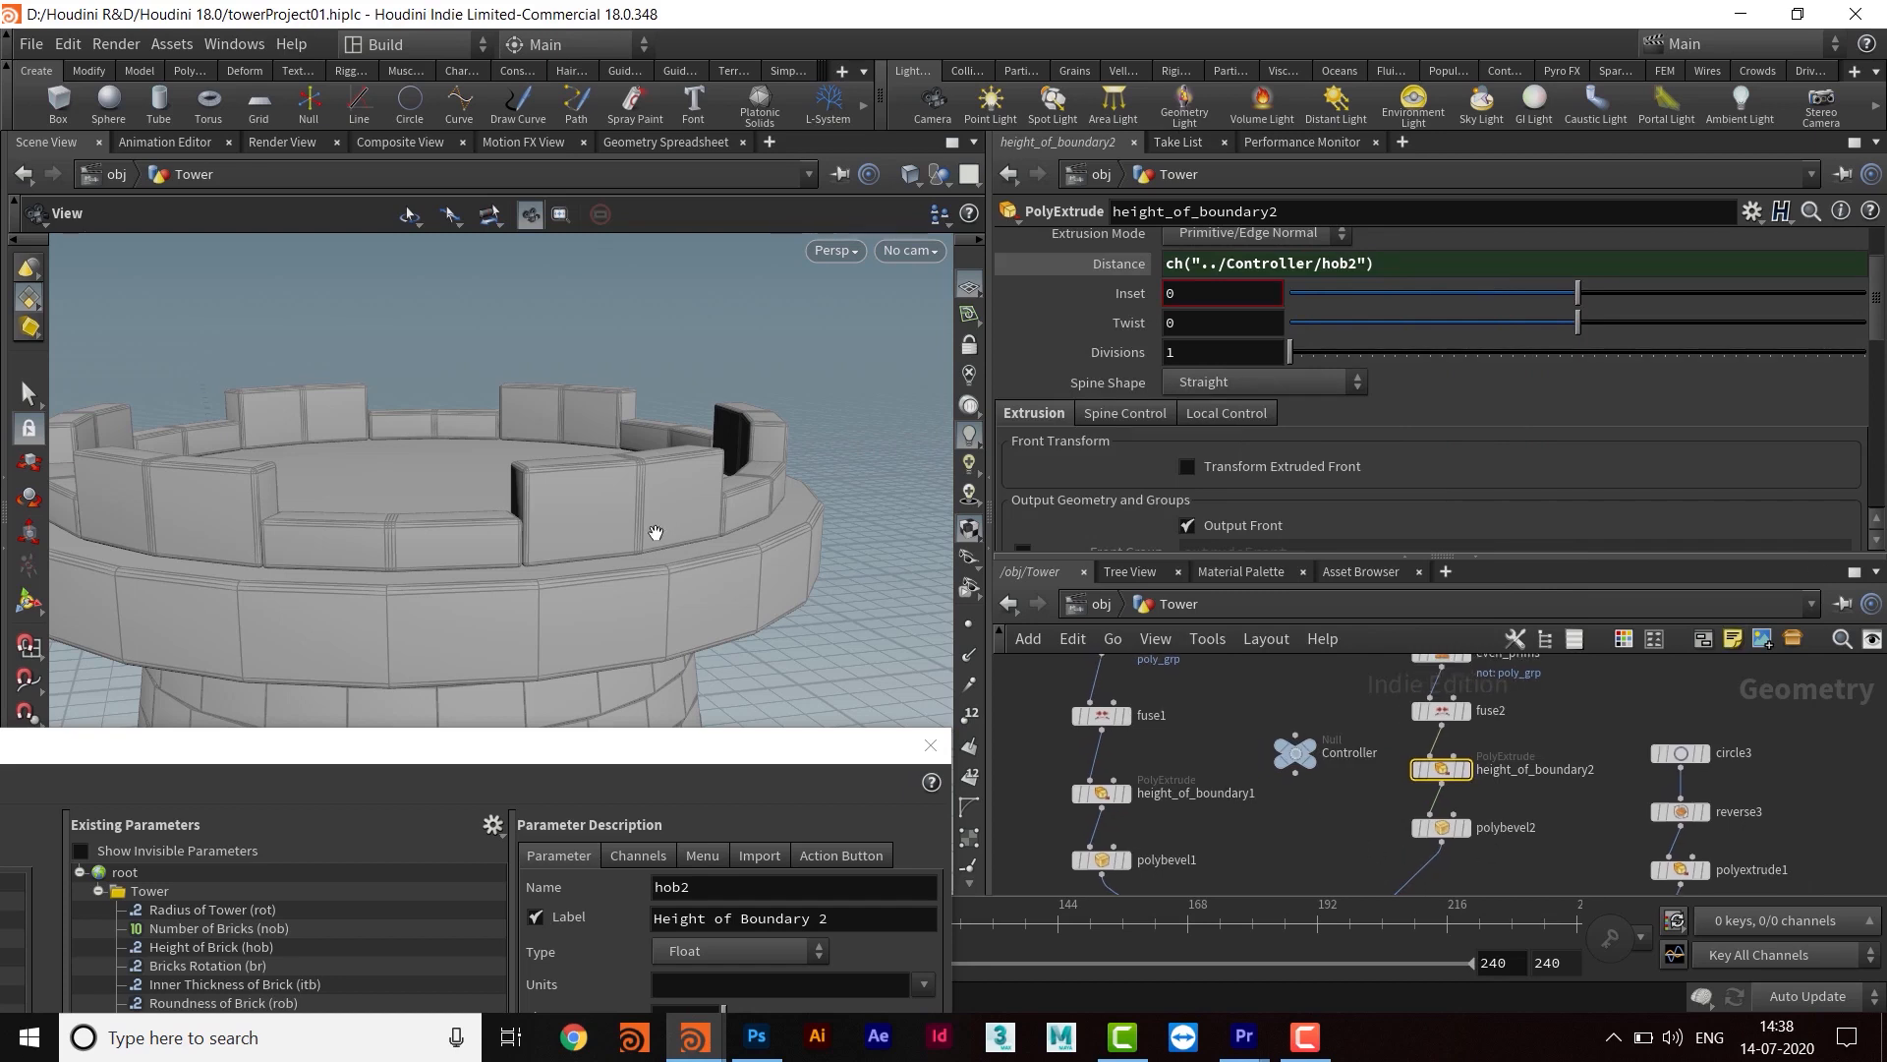
pyautogui.moveTo(663, 511); pyautogui.dragTo(731, 511, button='middle')
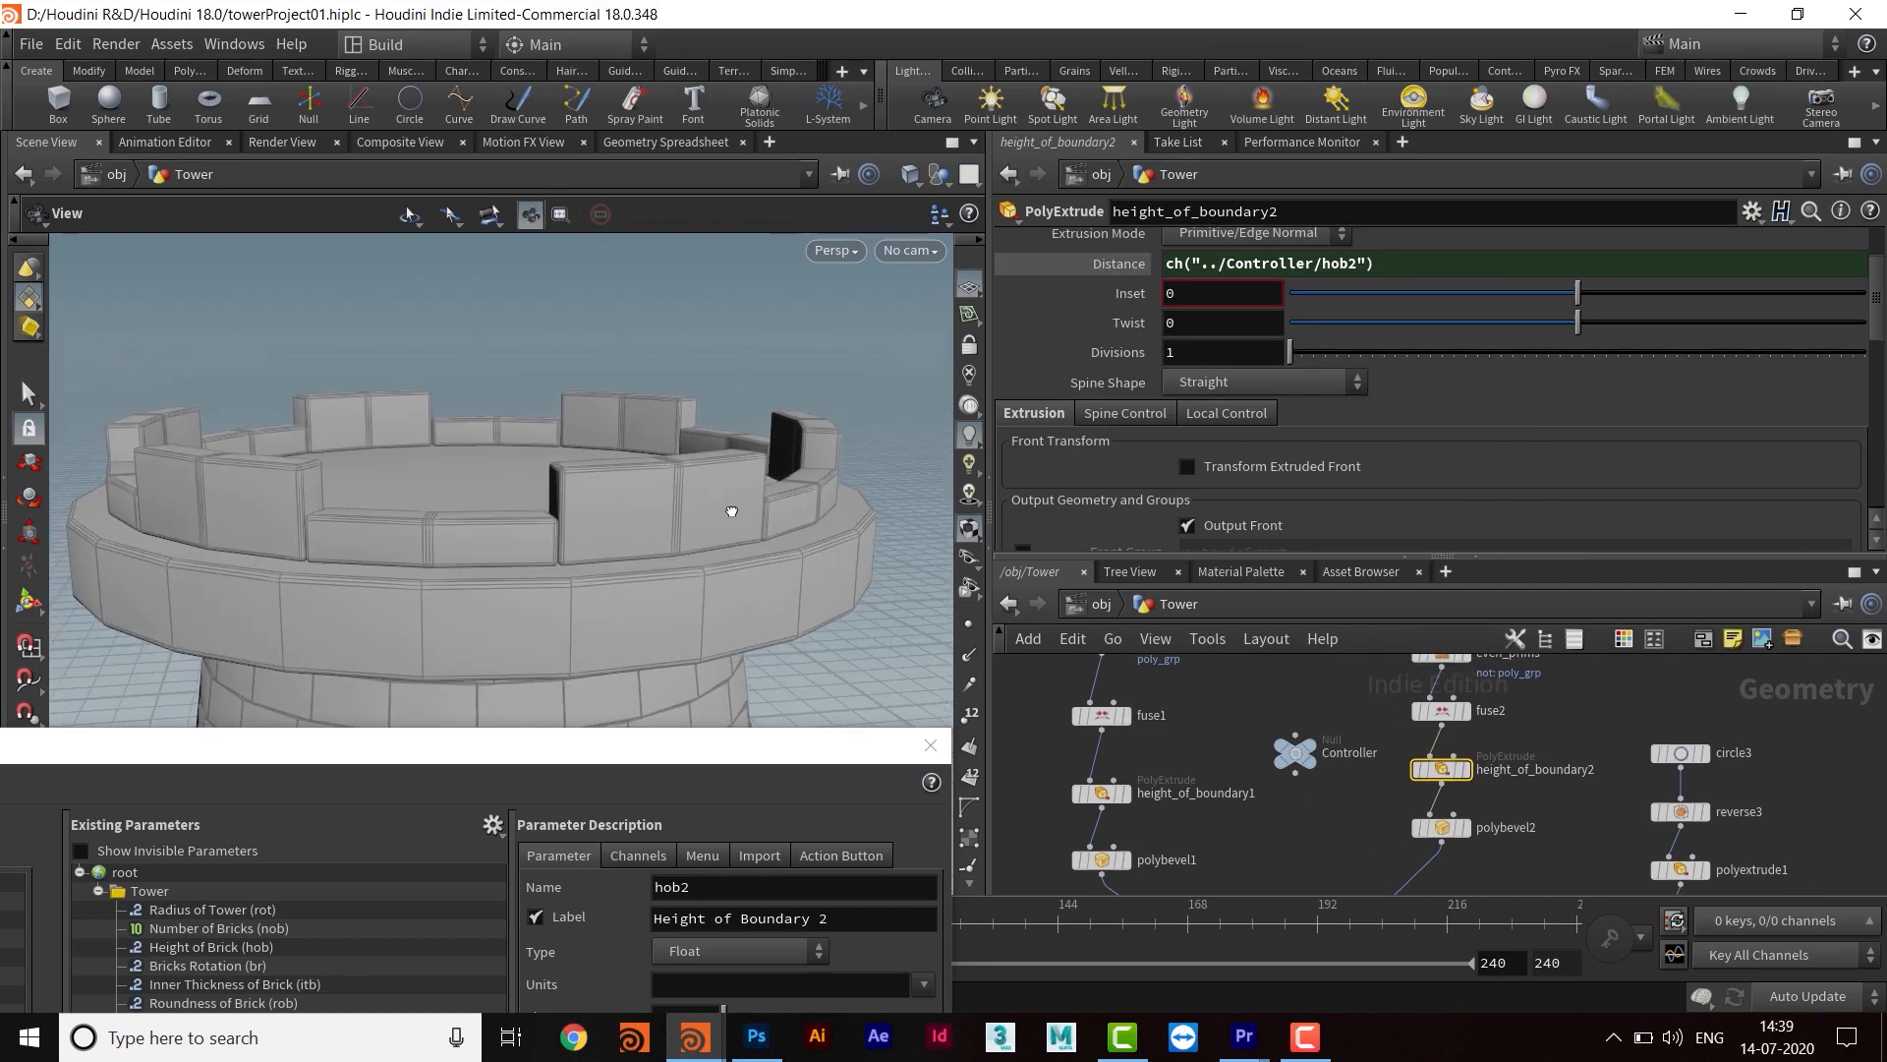
# On the Controller null, raise Height of Boundary 1 to 0.804 and Height of Boundary 2 to 0.39, and inspect the rooftop
pyautogui.click(1333, 751)
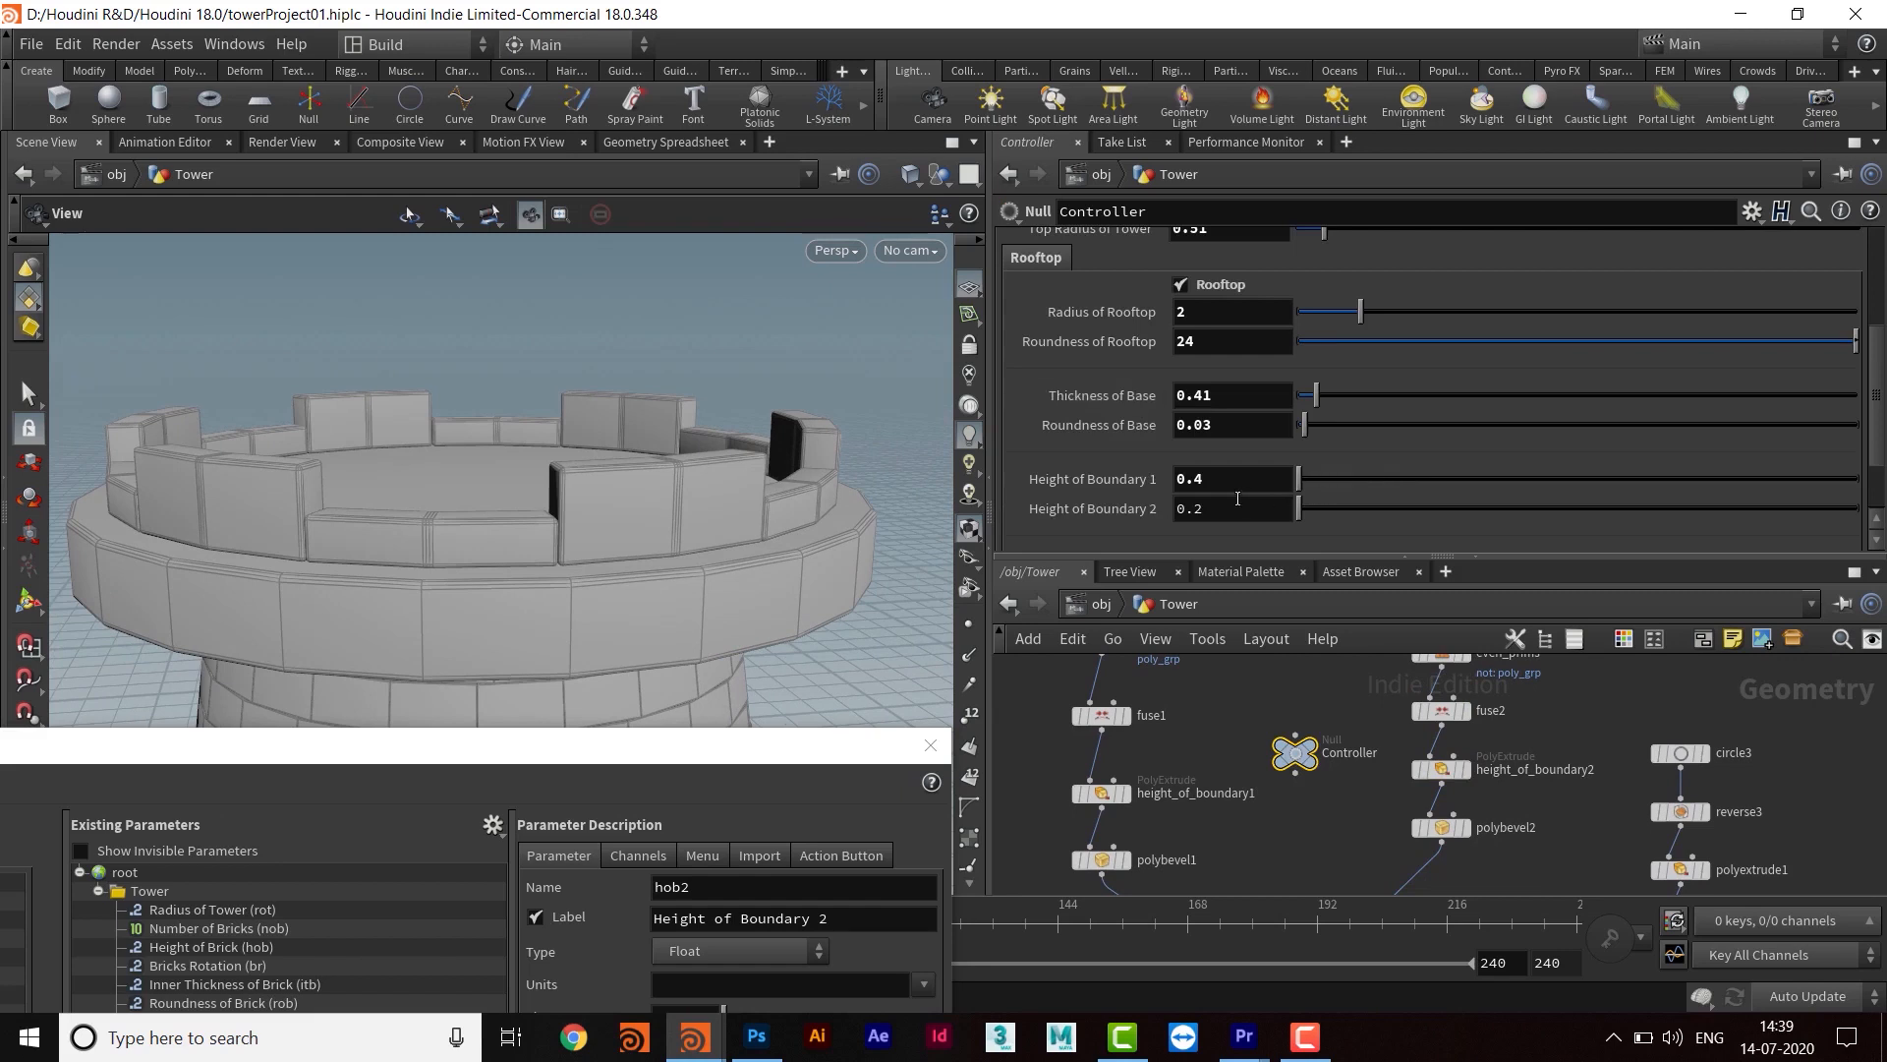
pyautogui.moveTo(1301, 481); pyautogui.dragTo(1432, 513)
pyautogui.moveTo(728, 479)
pyautogui.mouseDown()
pyautogui.moveTo(634, 499)
pyautogui.moveTo(747, 494)
pyautogui.mouseUp()
pyautogui.scroll(-3, 1543, 412)
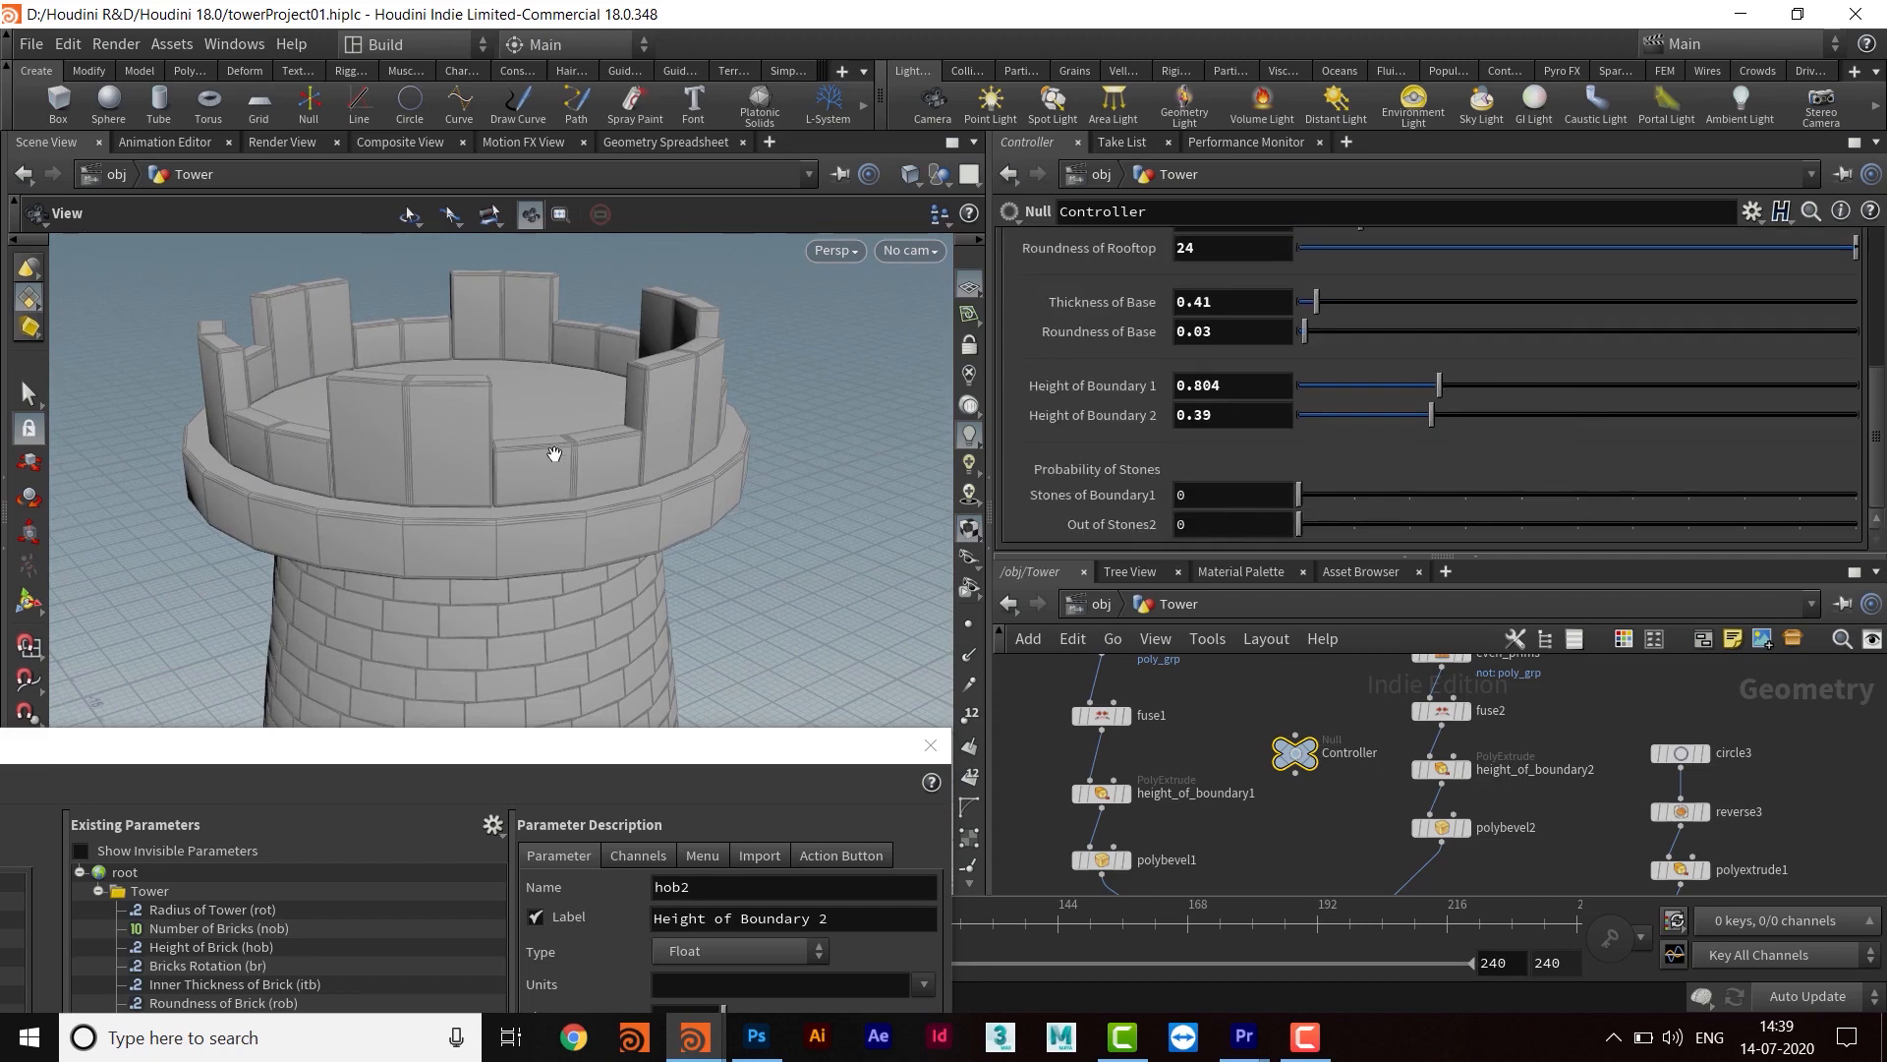
pyautogui.moveTo(551, 476); pyautogui.dragTo(327, 494)
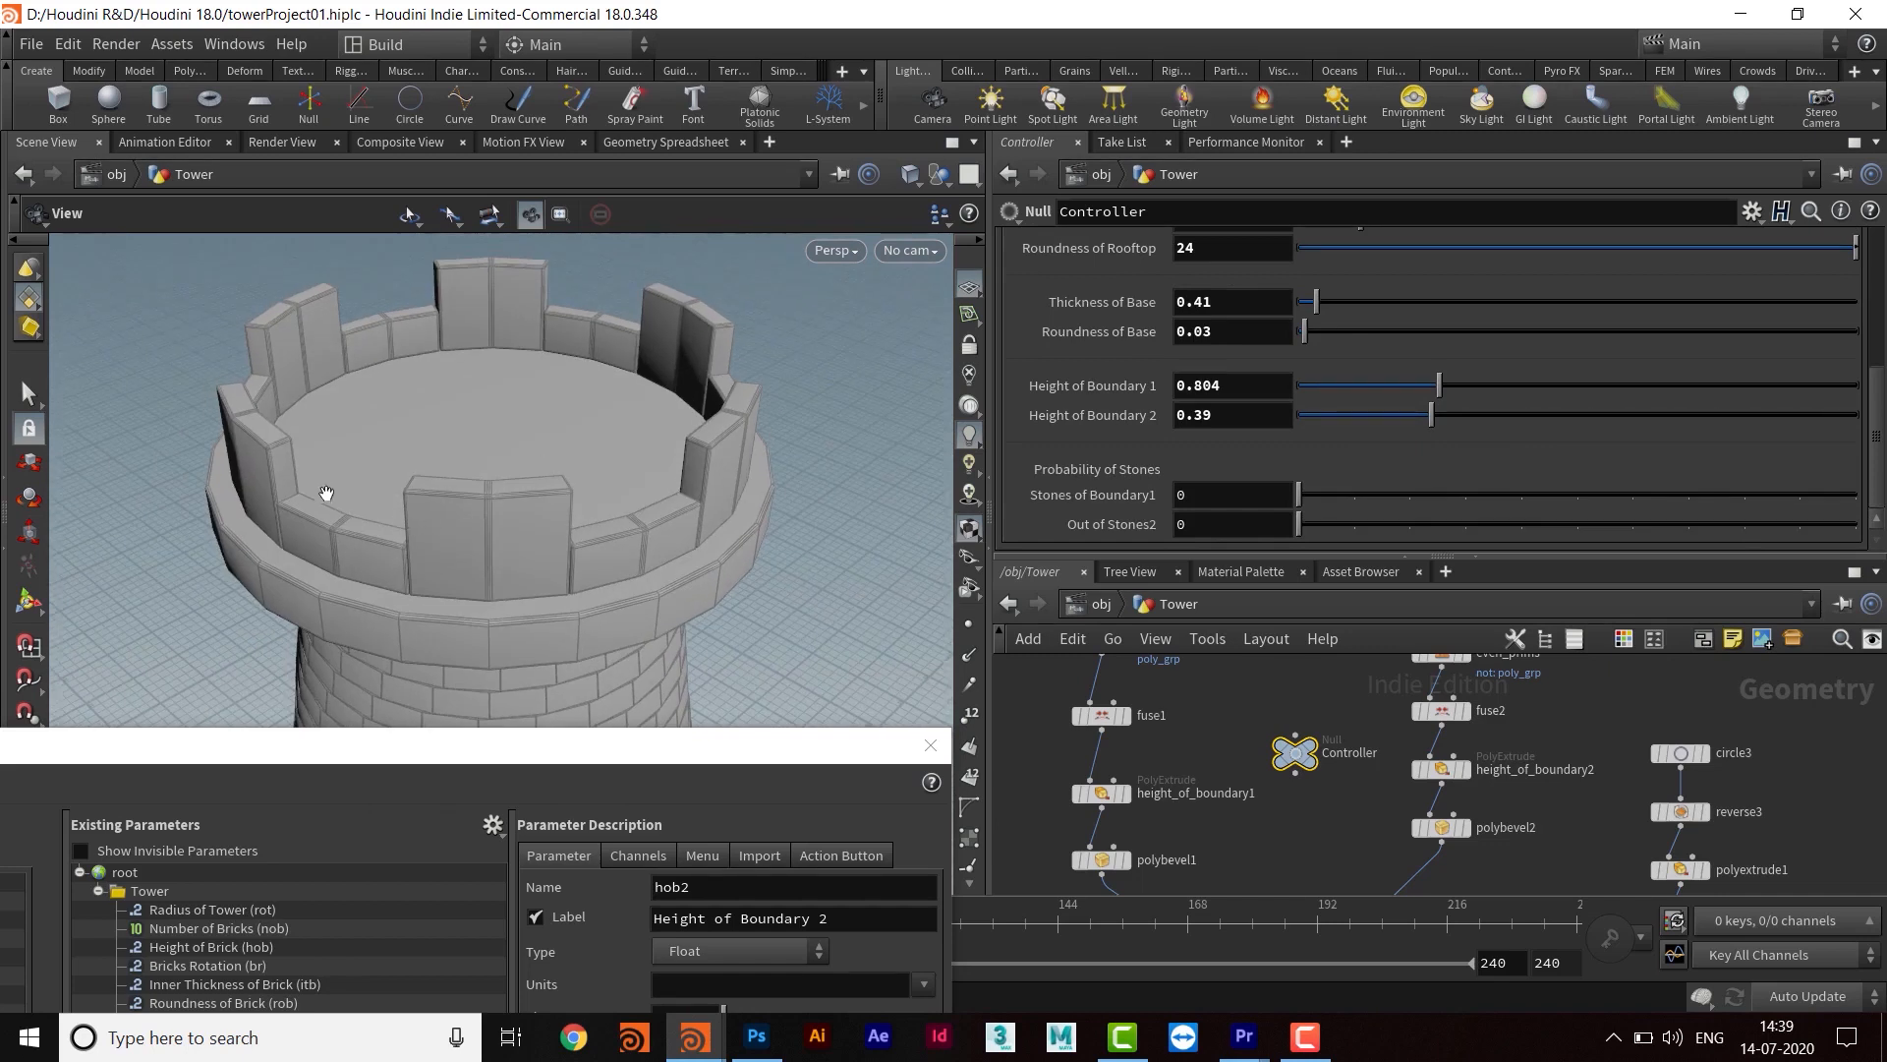
pyautogui.moveTo(624, 555); pyautogui.dragTo(552, 484)
# Save the current scene file
pyautogui.moveTo(753, 749); pyautogui.dragTo(970, 131)
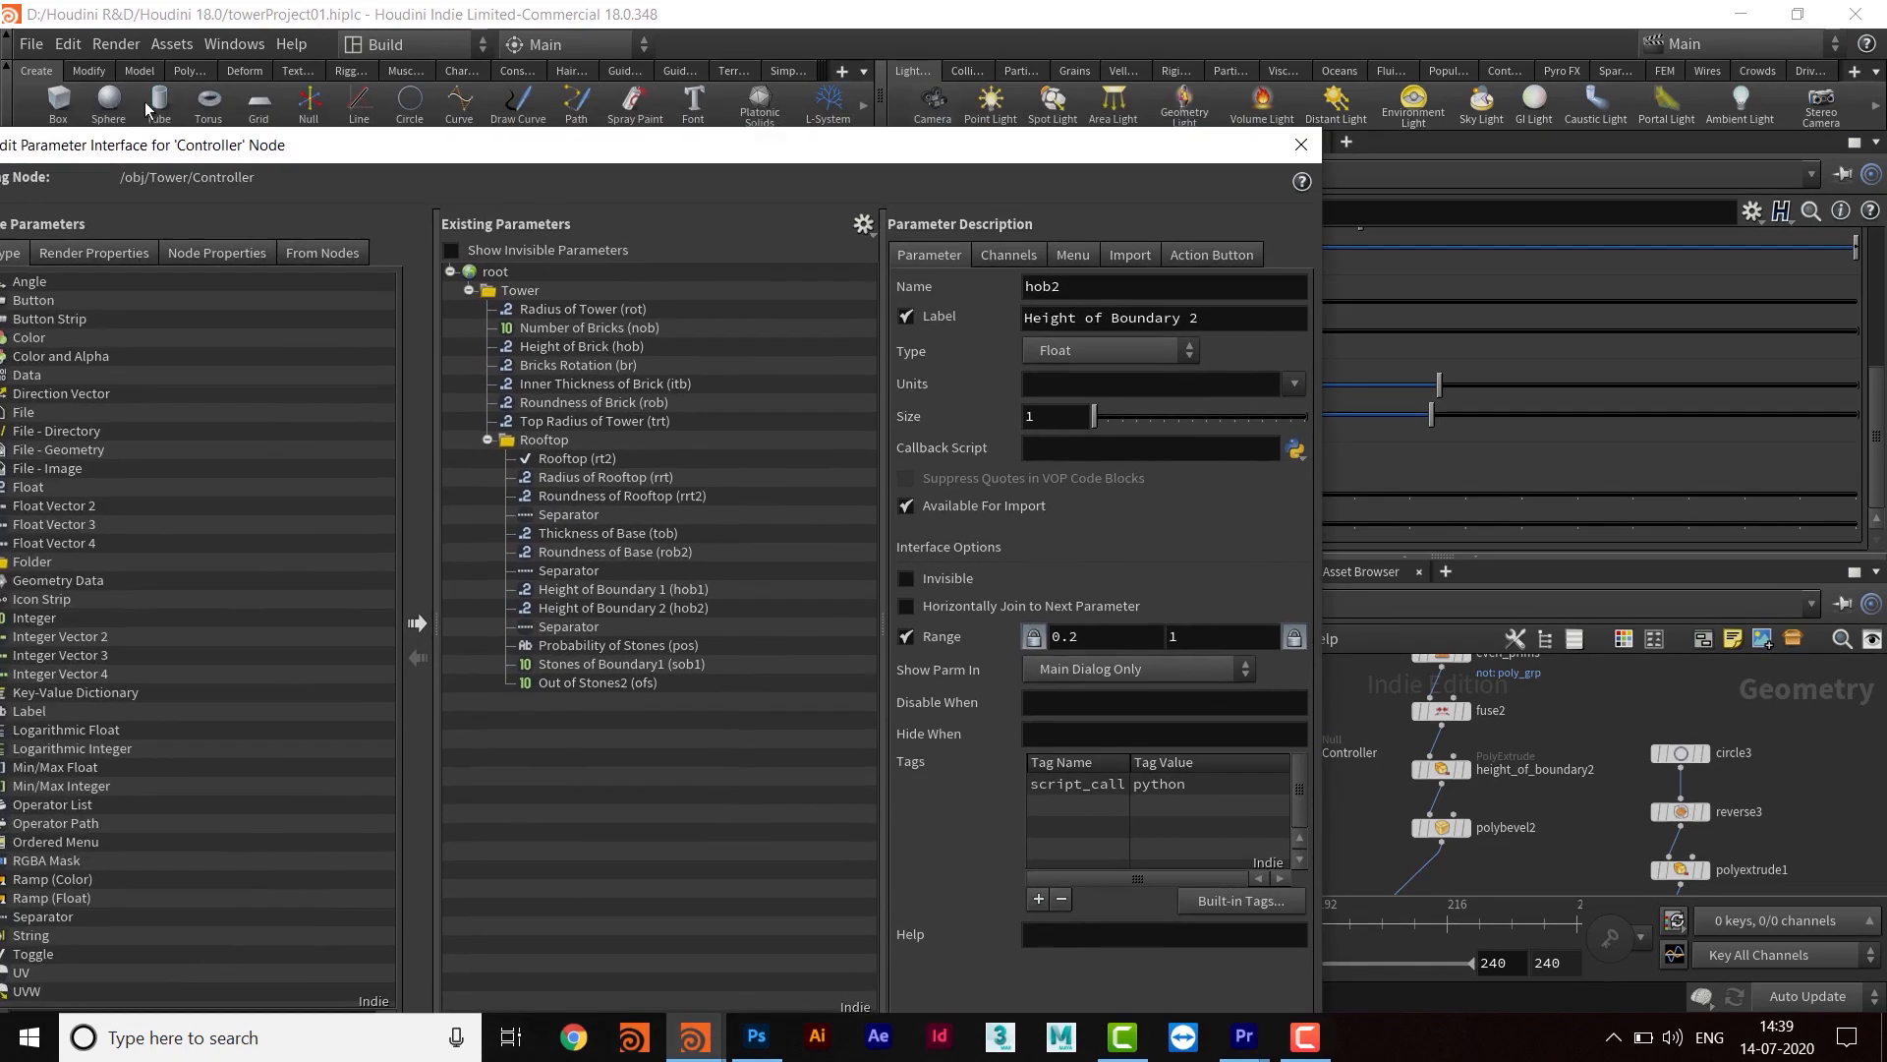
pyautogui.click(32, 45)
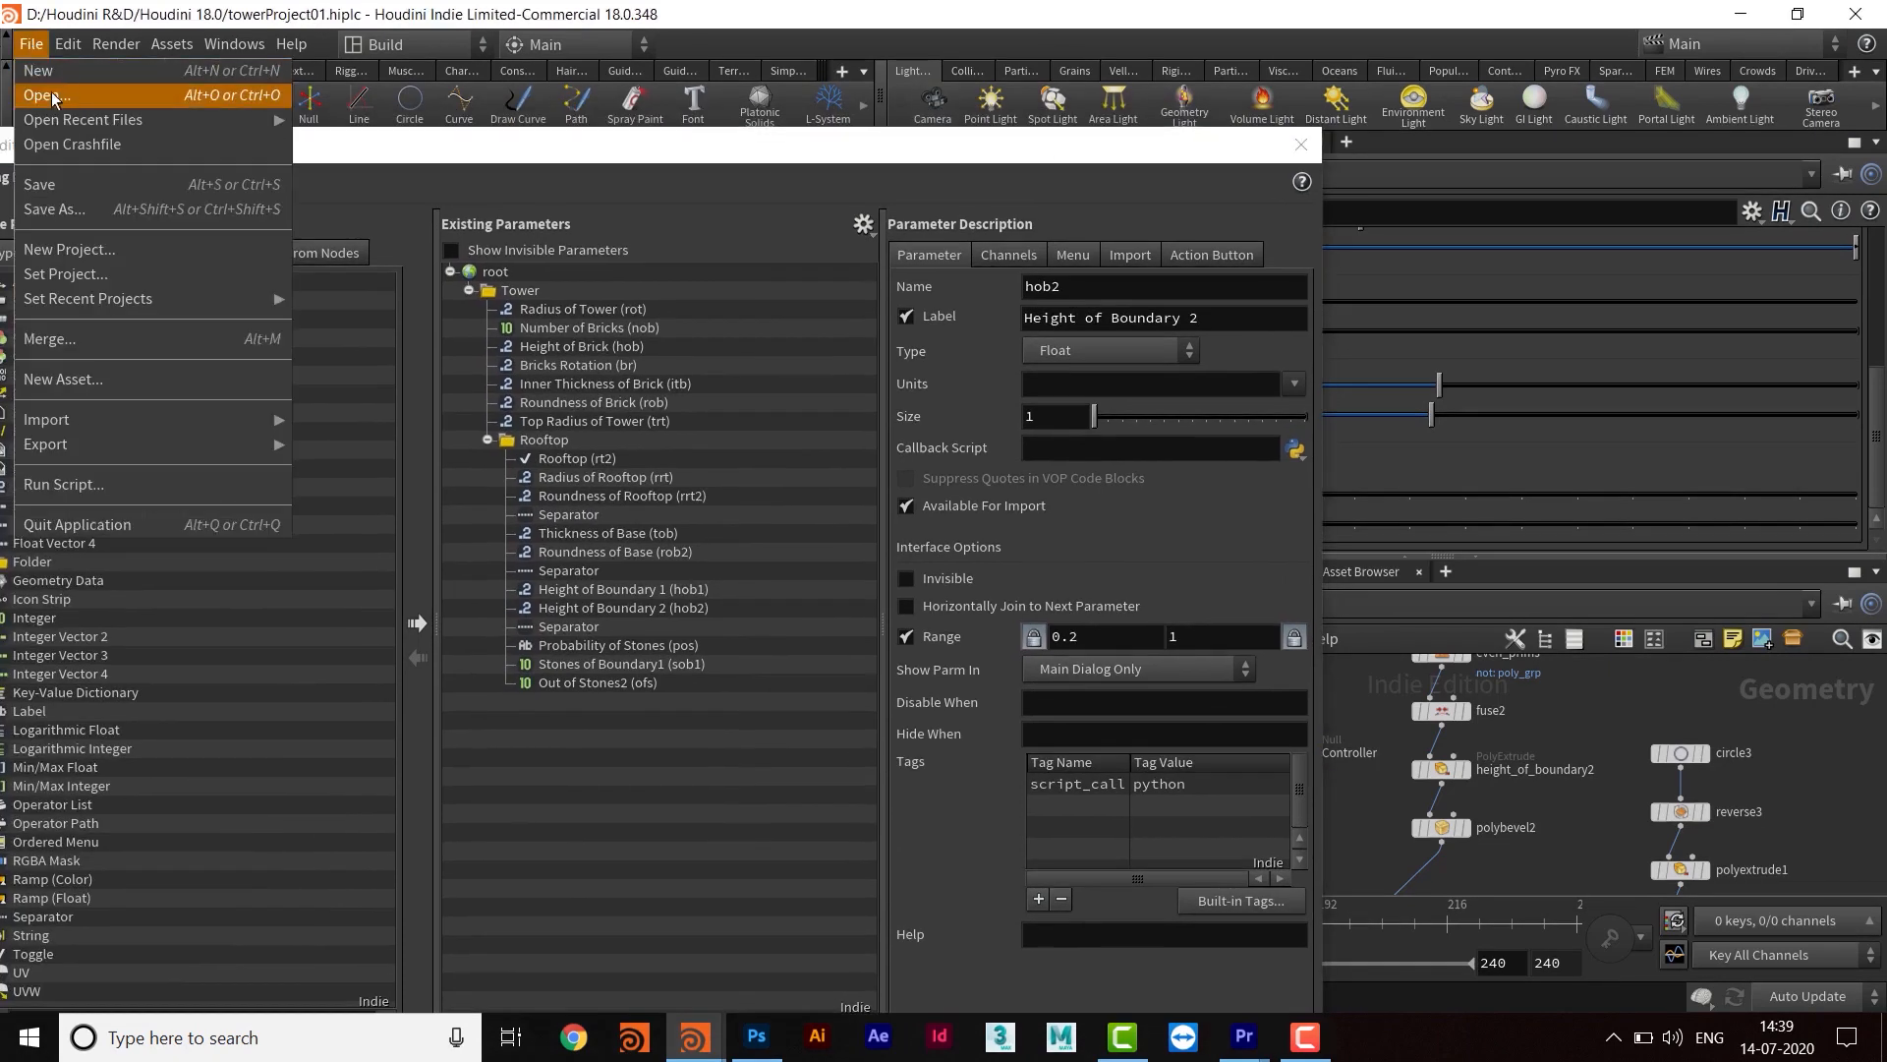
pyautogui.click(66, 186)
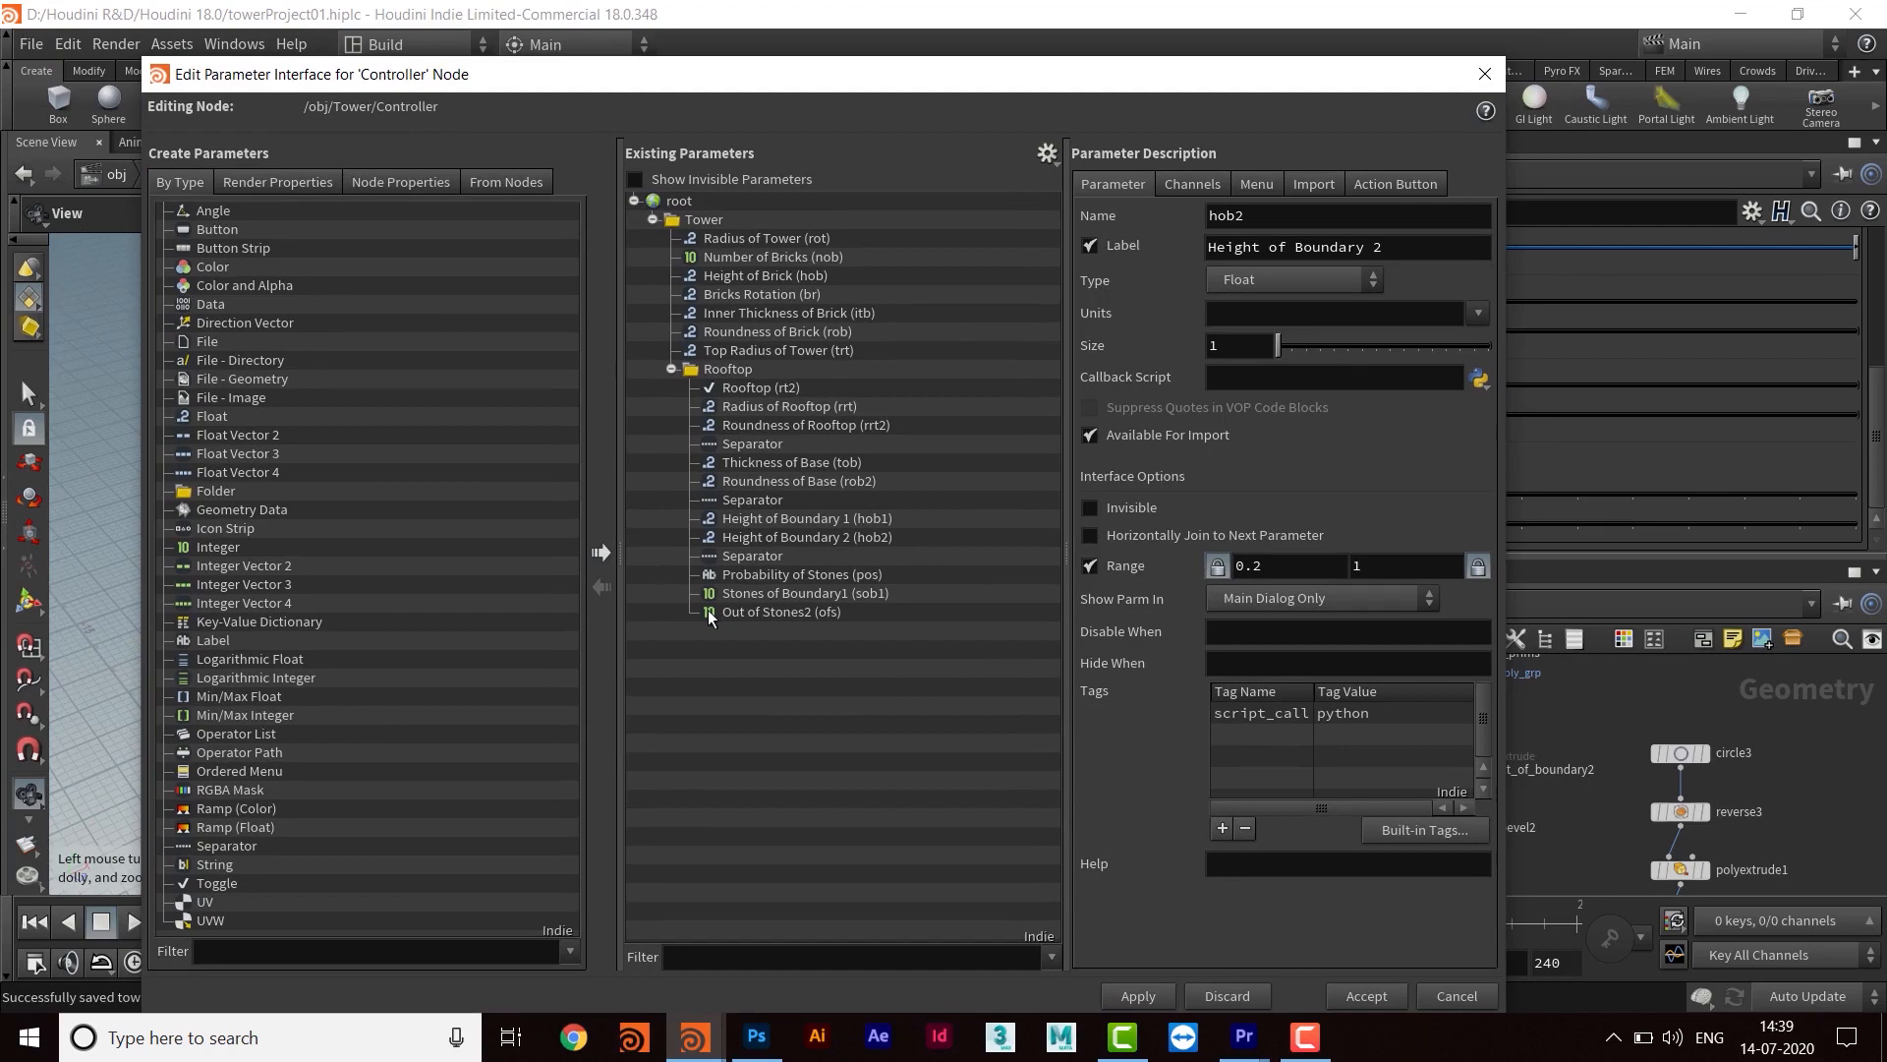
# Select Stones of Boundary1 in the parameter interface and place the Controller null beside the grouprange1 node in the network
pyautogui.click(793, 594)
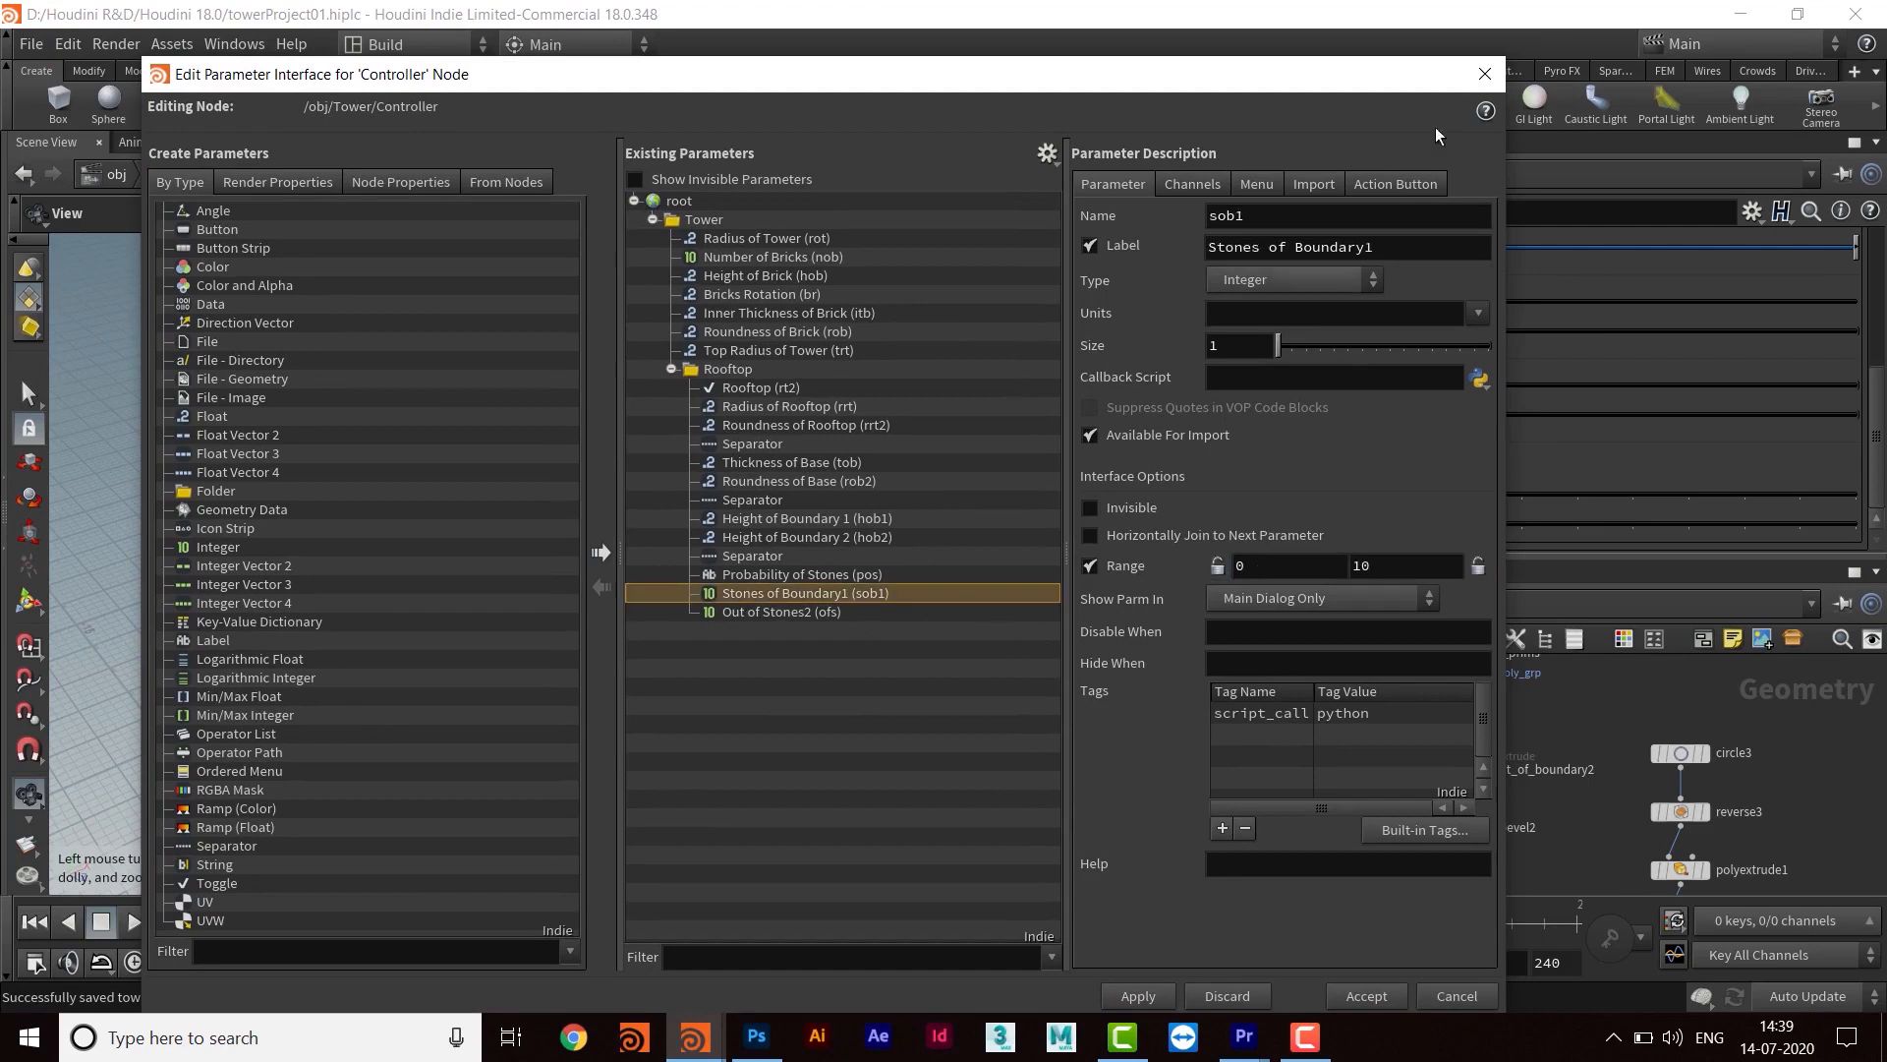
pyautogui.moveTo(1158, 80); pyautogui.dragTo(578, 473)
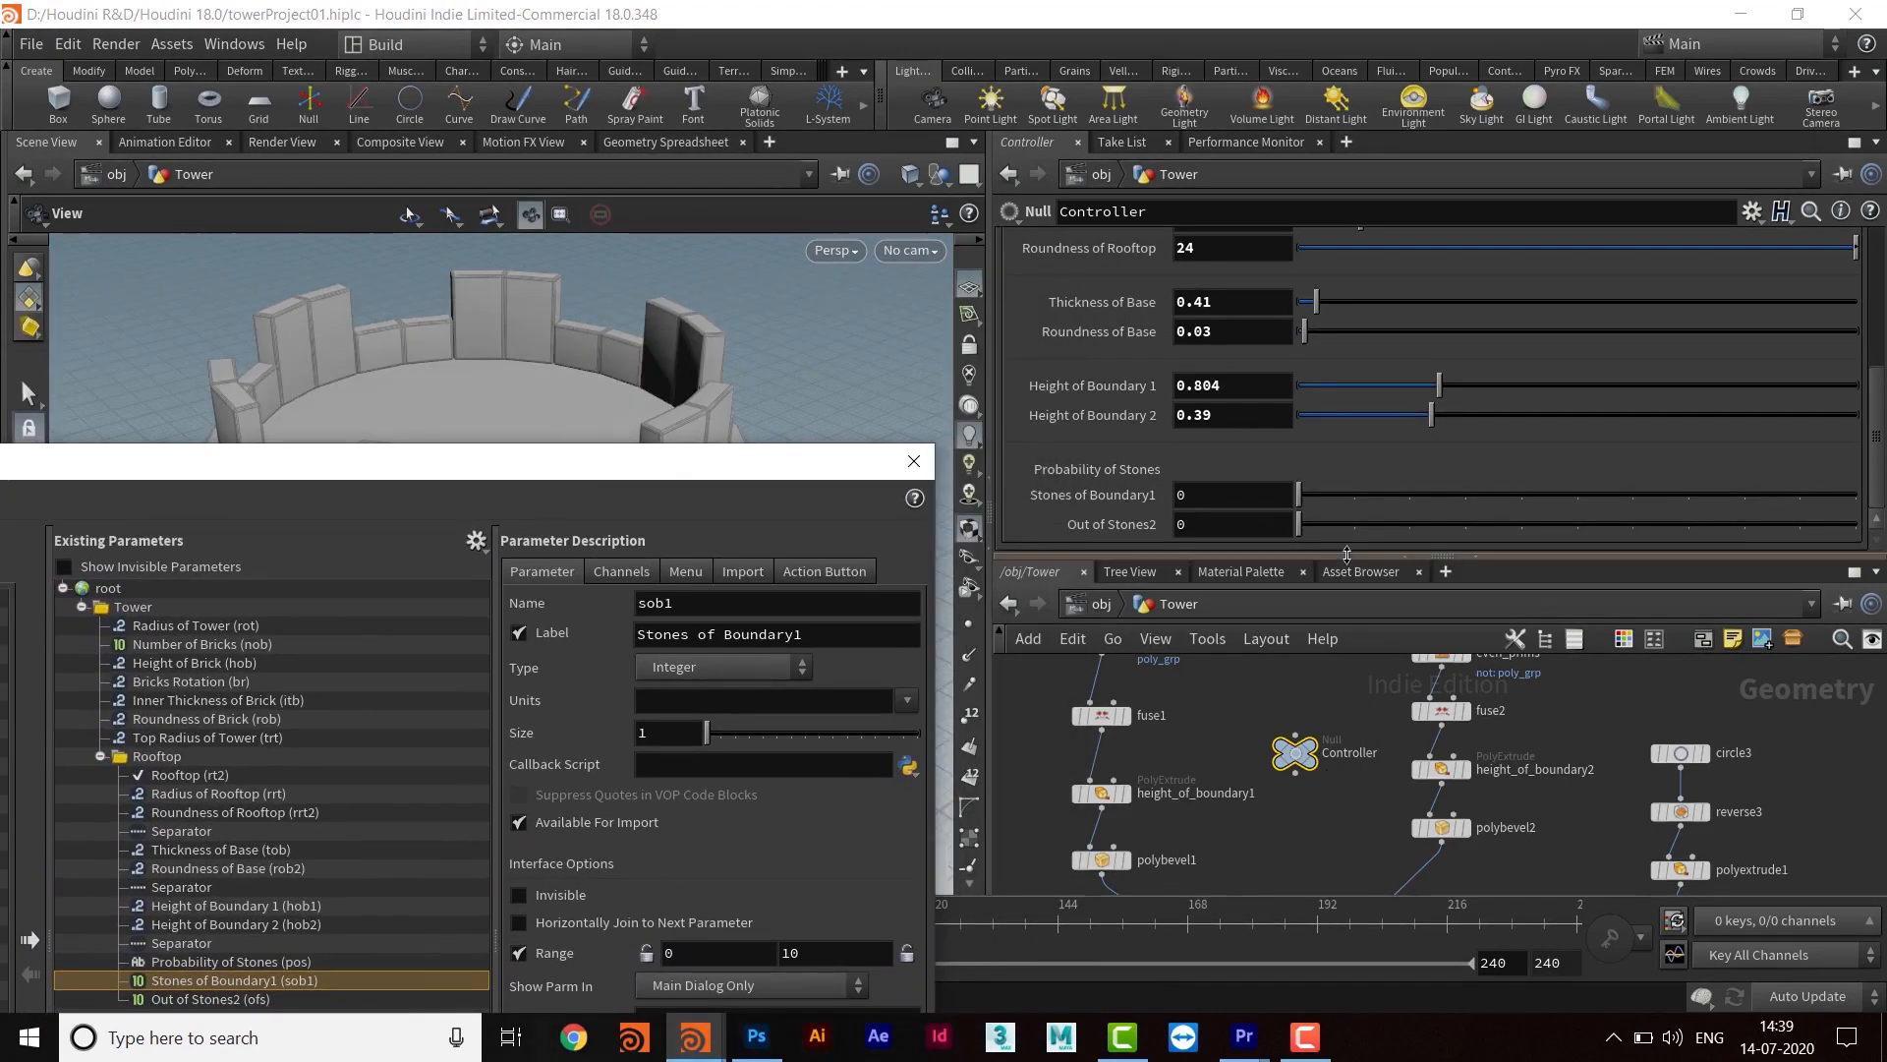
pyautogui.moveTo(1347, 557); pyautogui.dragTo(1346, 388)
pyautogui.moveTo(1337, 823); pyautogui.dragTo(1278, 539, button='middle')
pyautogui.moveTo(1454, 786)
pyautogui.mouseDown(button='middle')
pyautogui.moveTo(1449, 498)
pyautogui.moveTo(1488, 846)
pyautogui.mouseUp(button='middle')
pyautogui.moveTo(1297, 537); pyautogui.dragTo(1354, 816, button='middle')
pyautogui.moveTo(1349, 648); pyautogui.dragTo(1354, 752, button='middle')
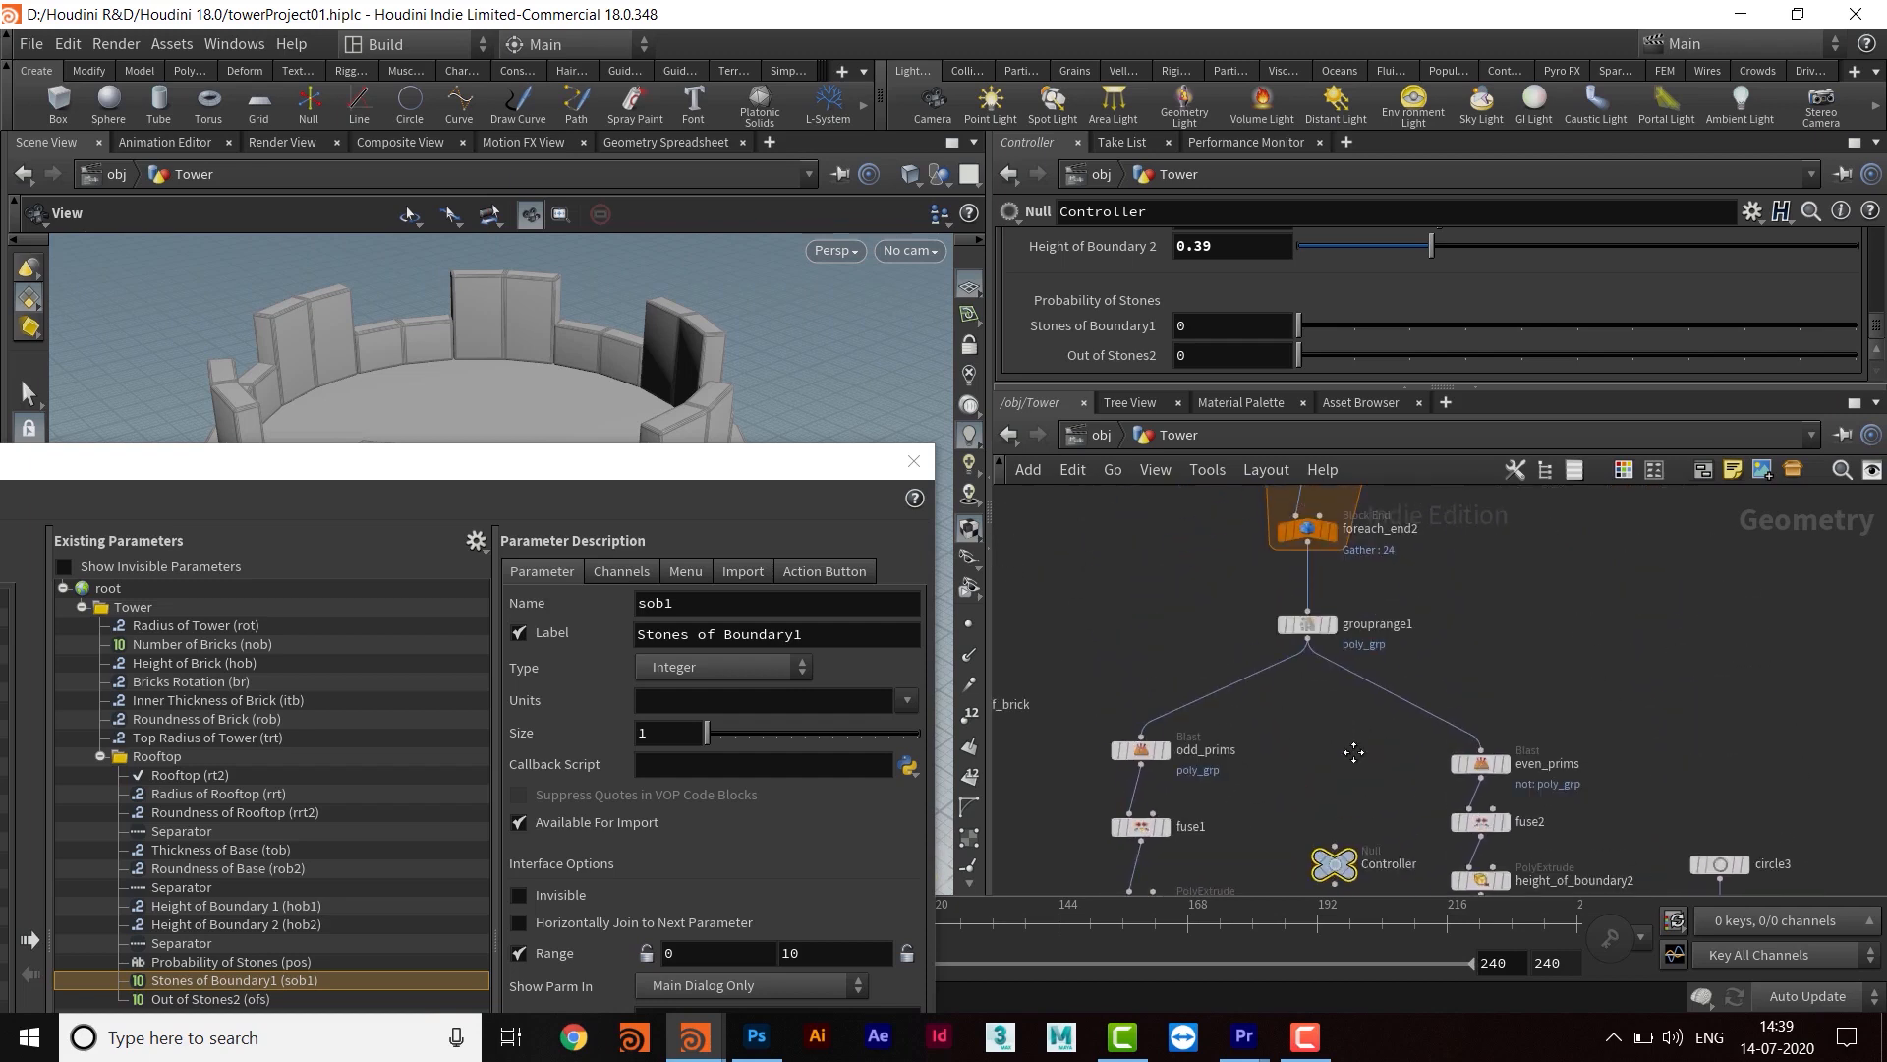
pyautogui.moveTo(1340, 859); pyautogui.dragTo(1487, 619)
pyautogui.scroll(5, 1347, 580)
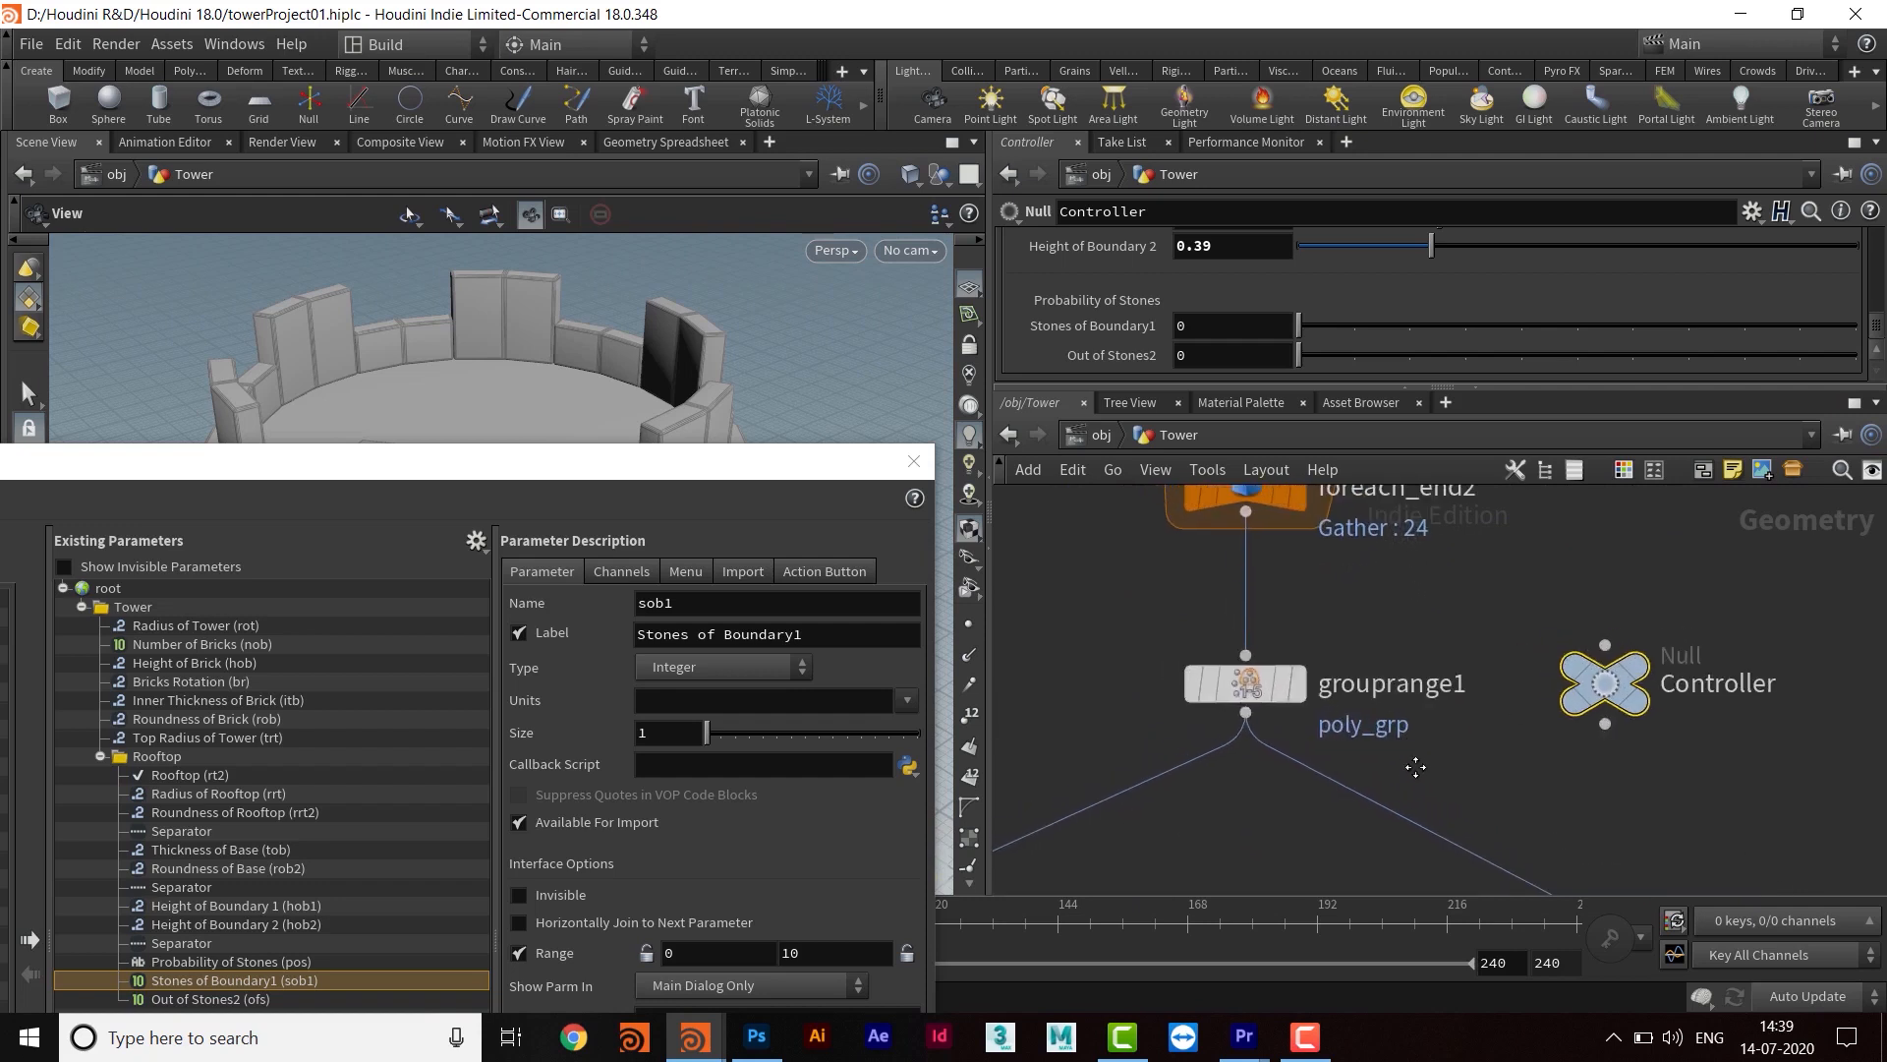
# Set grouprange1's Range Filter to select 1 of 2
pyautogui.click(1295, 696)
pyautogui.moveTo(688, 460); pyautogui.dragTo(618, 726)
pyautogui.moveTo(1395, 532); pyautogui.dragTo(1395, 582)
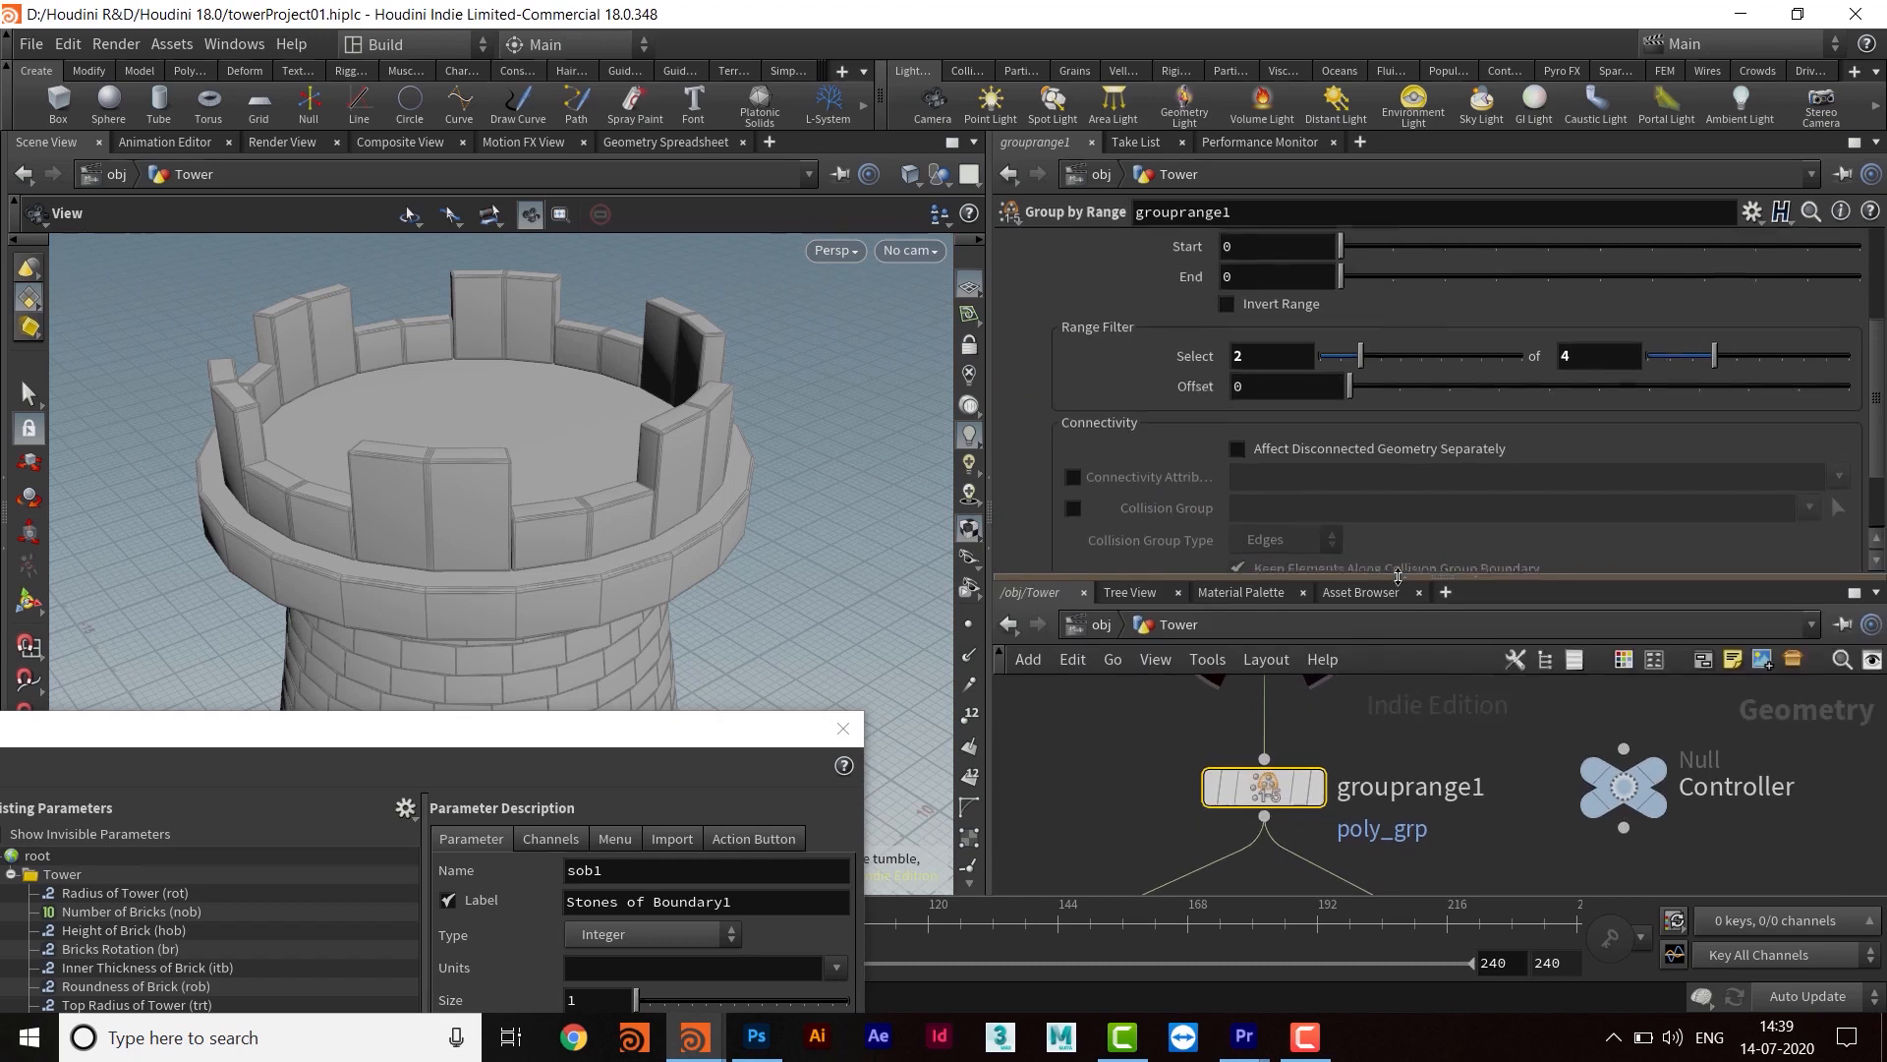
pyautogui.press('Return')
pyautogui.write('1')
pyautogui.press('Return')
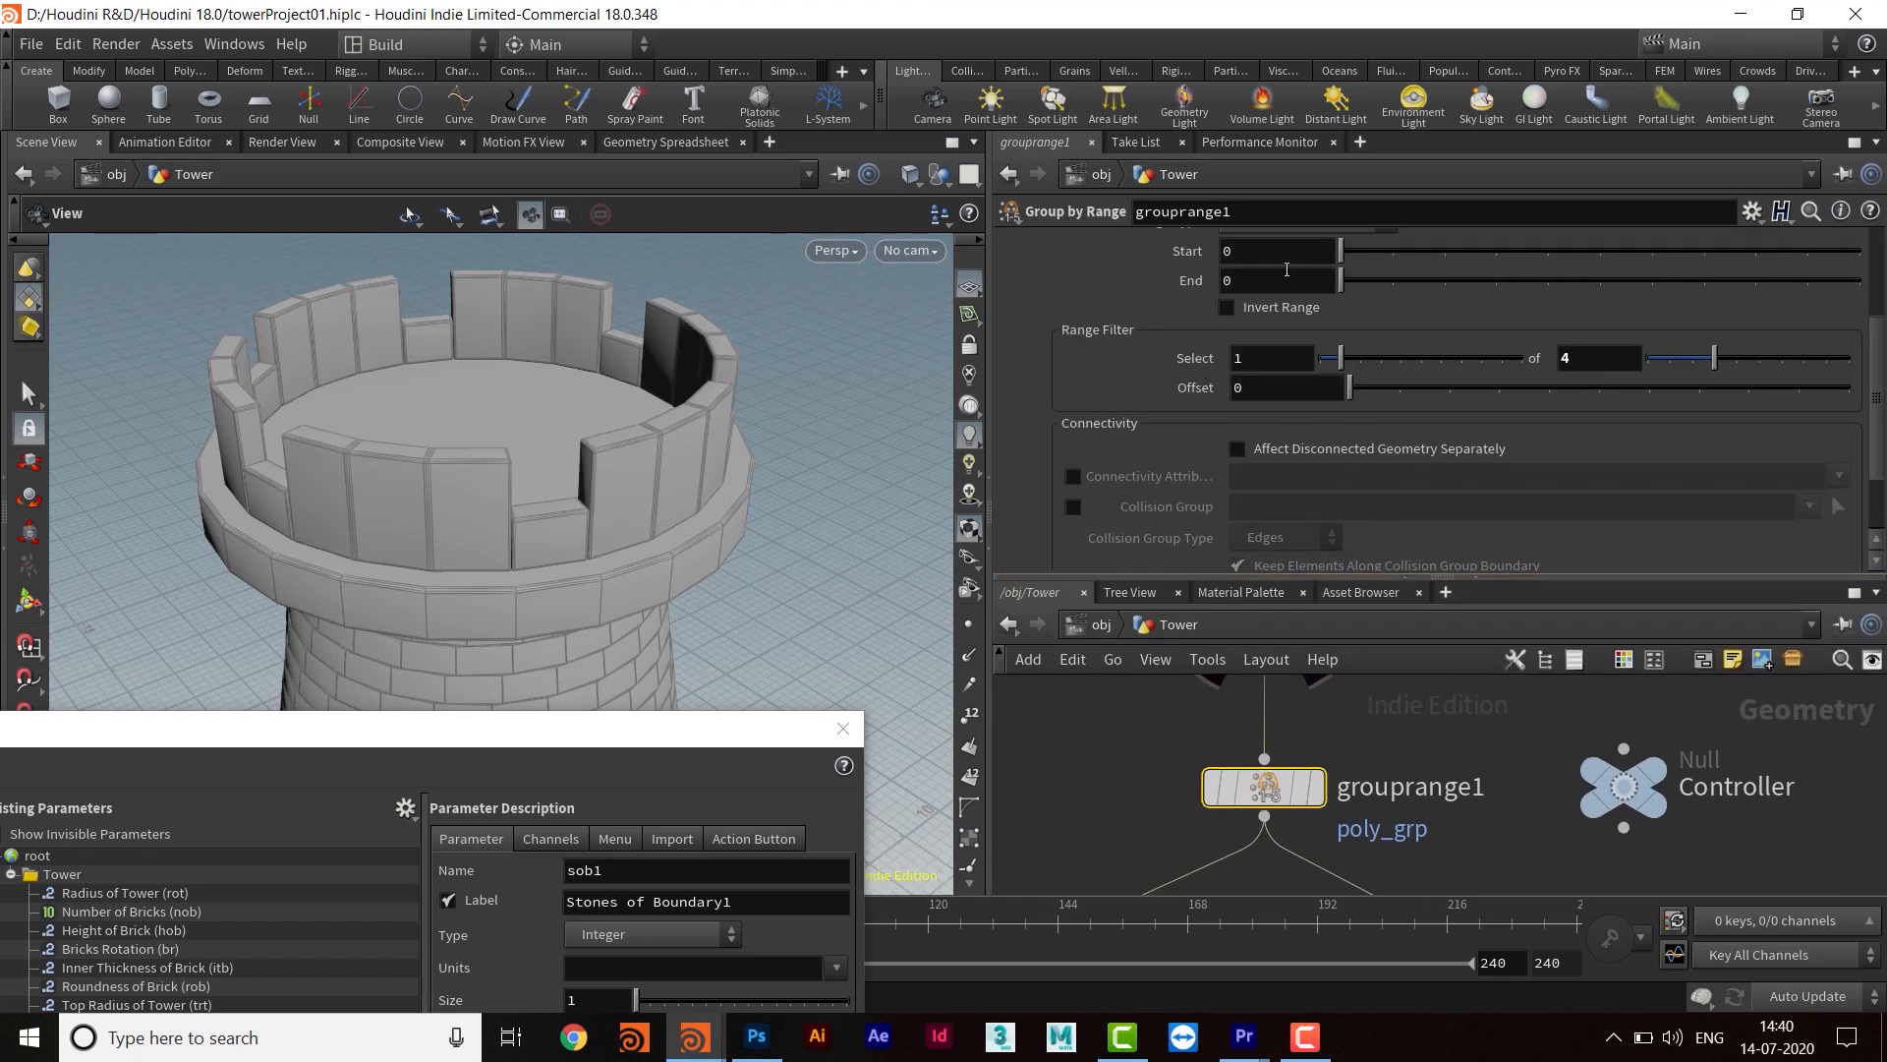
pyautogui.moveTo(1574, 365); pyautogui.dragTo(1496, 364)
pyautogui.write('2')
pyautogui.press('Return')
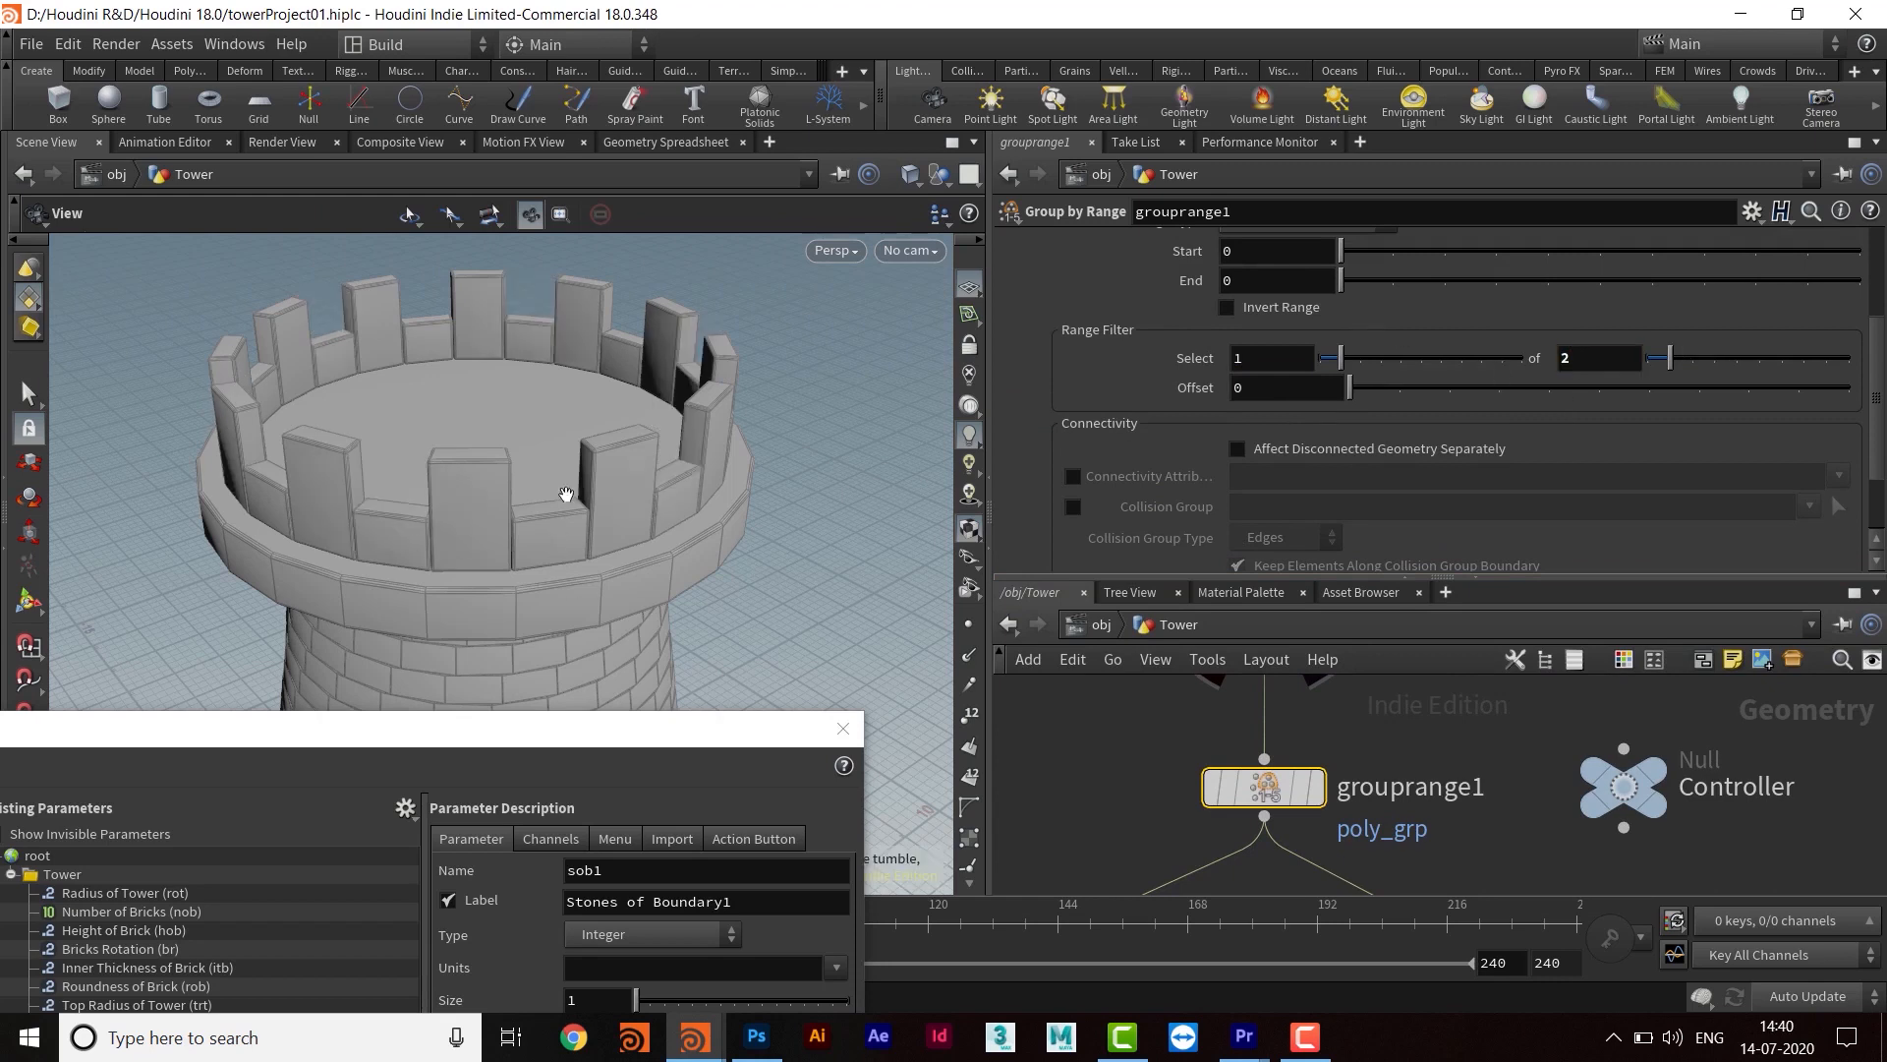
# Try a Range Filter of 3 of 6 on grouprange1
pyautogui.moveTo(1348, 362); pyautogui.dragTo(1382, 362)
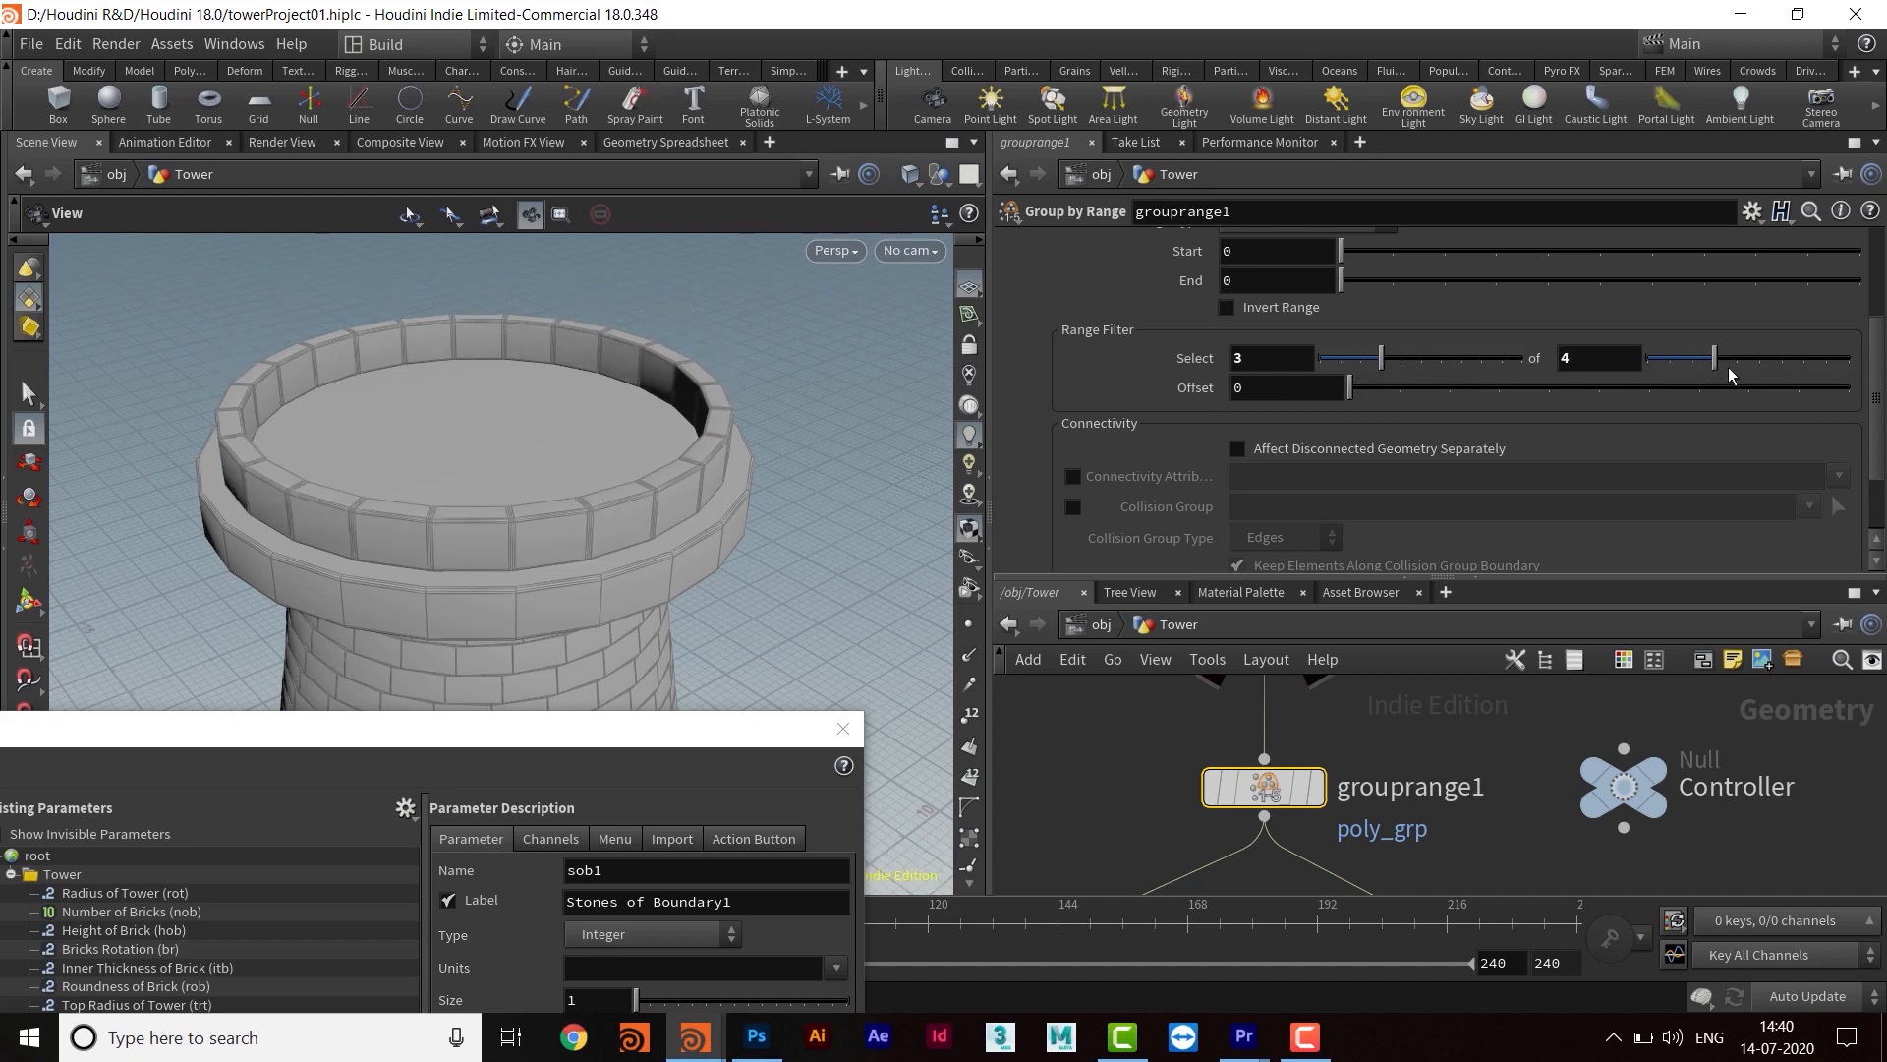
pyautogui.moveTo(1728, 368); pyautogui.dragTo(1754, 368)
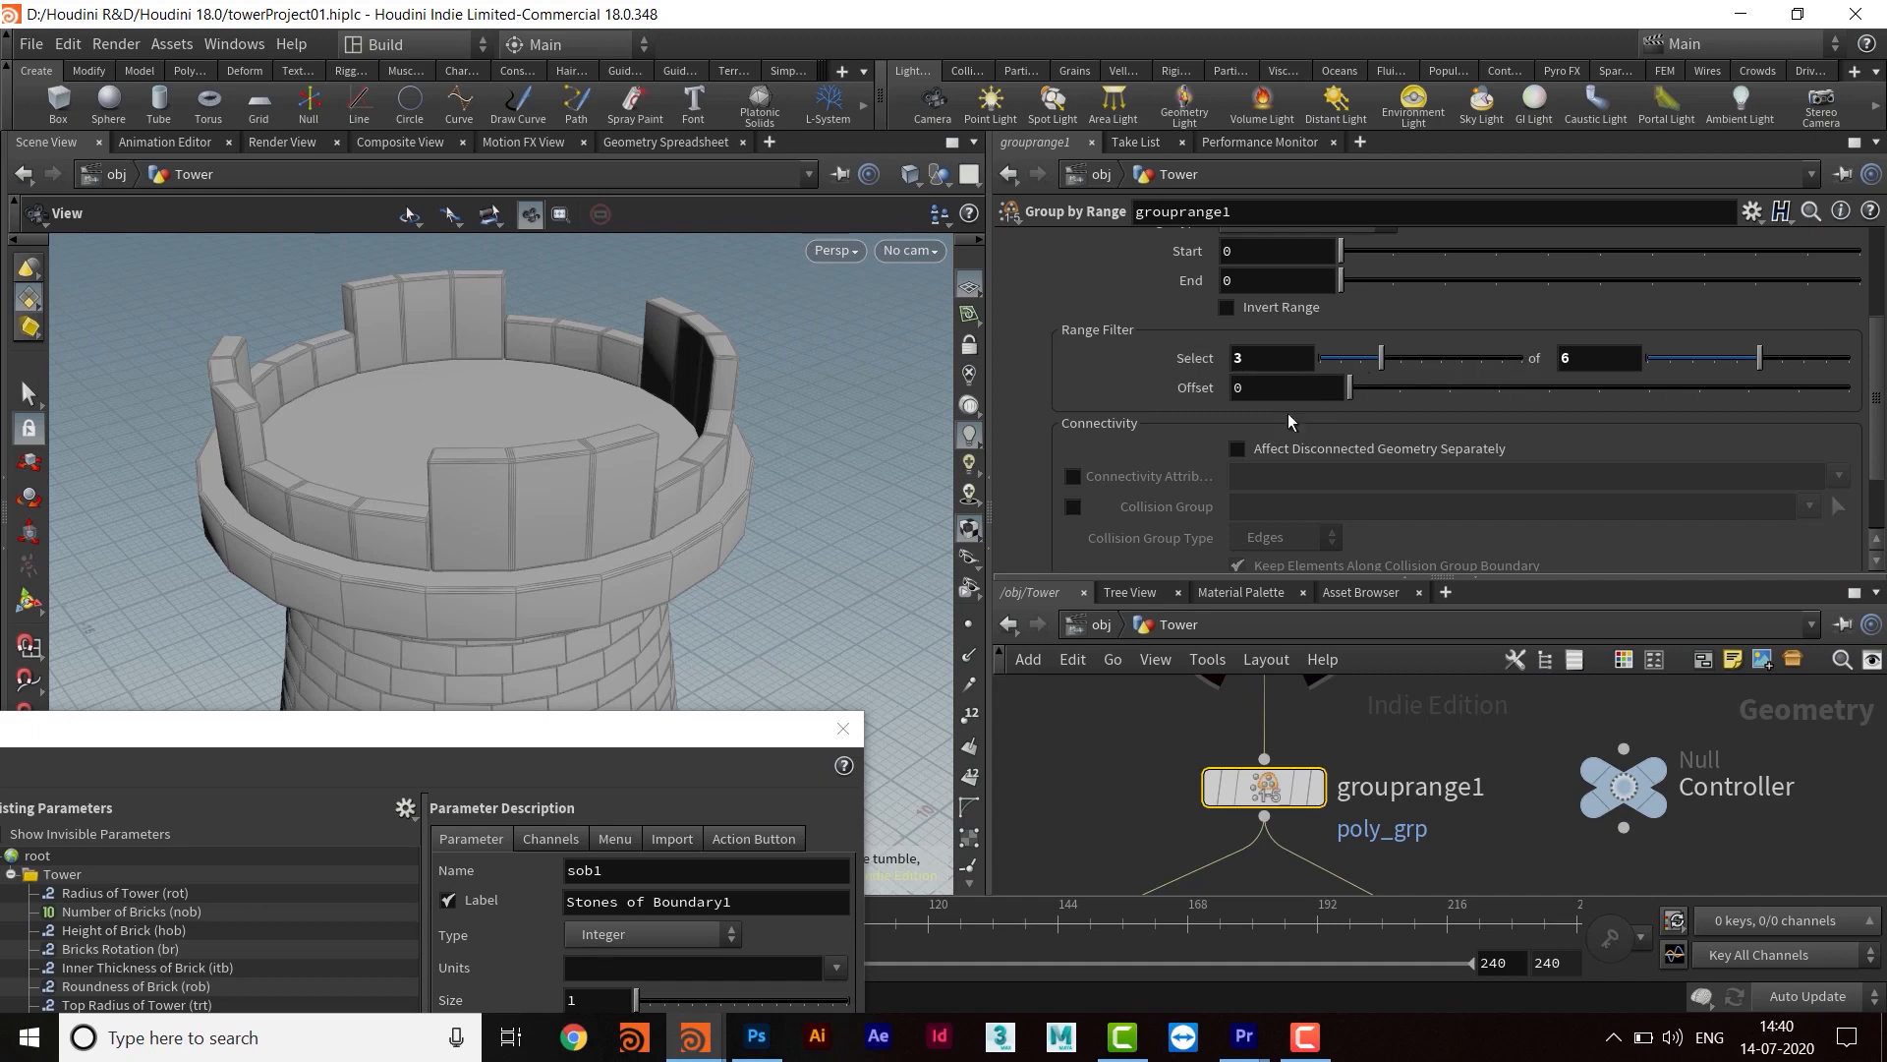
pyautogui.moveTo(1629, 806)
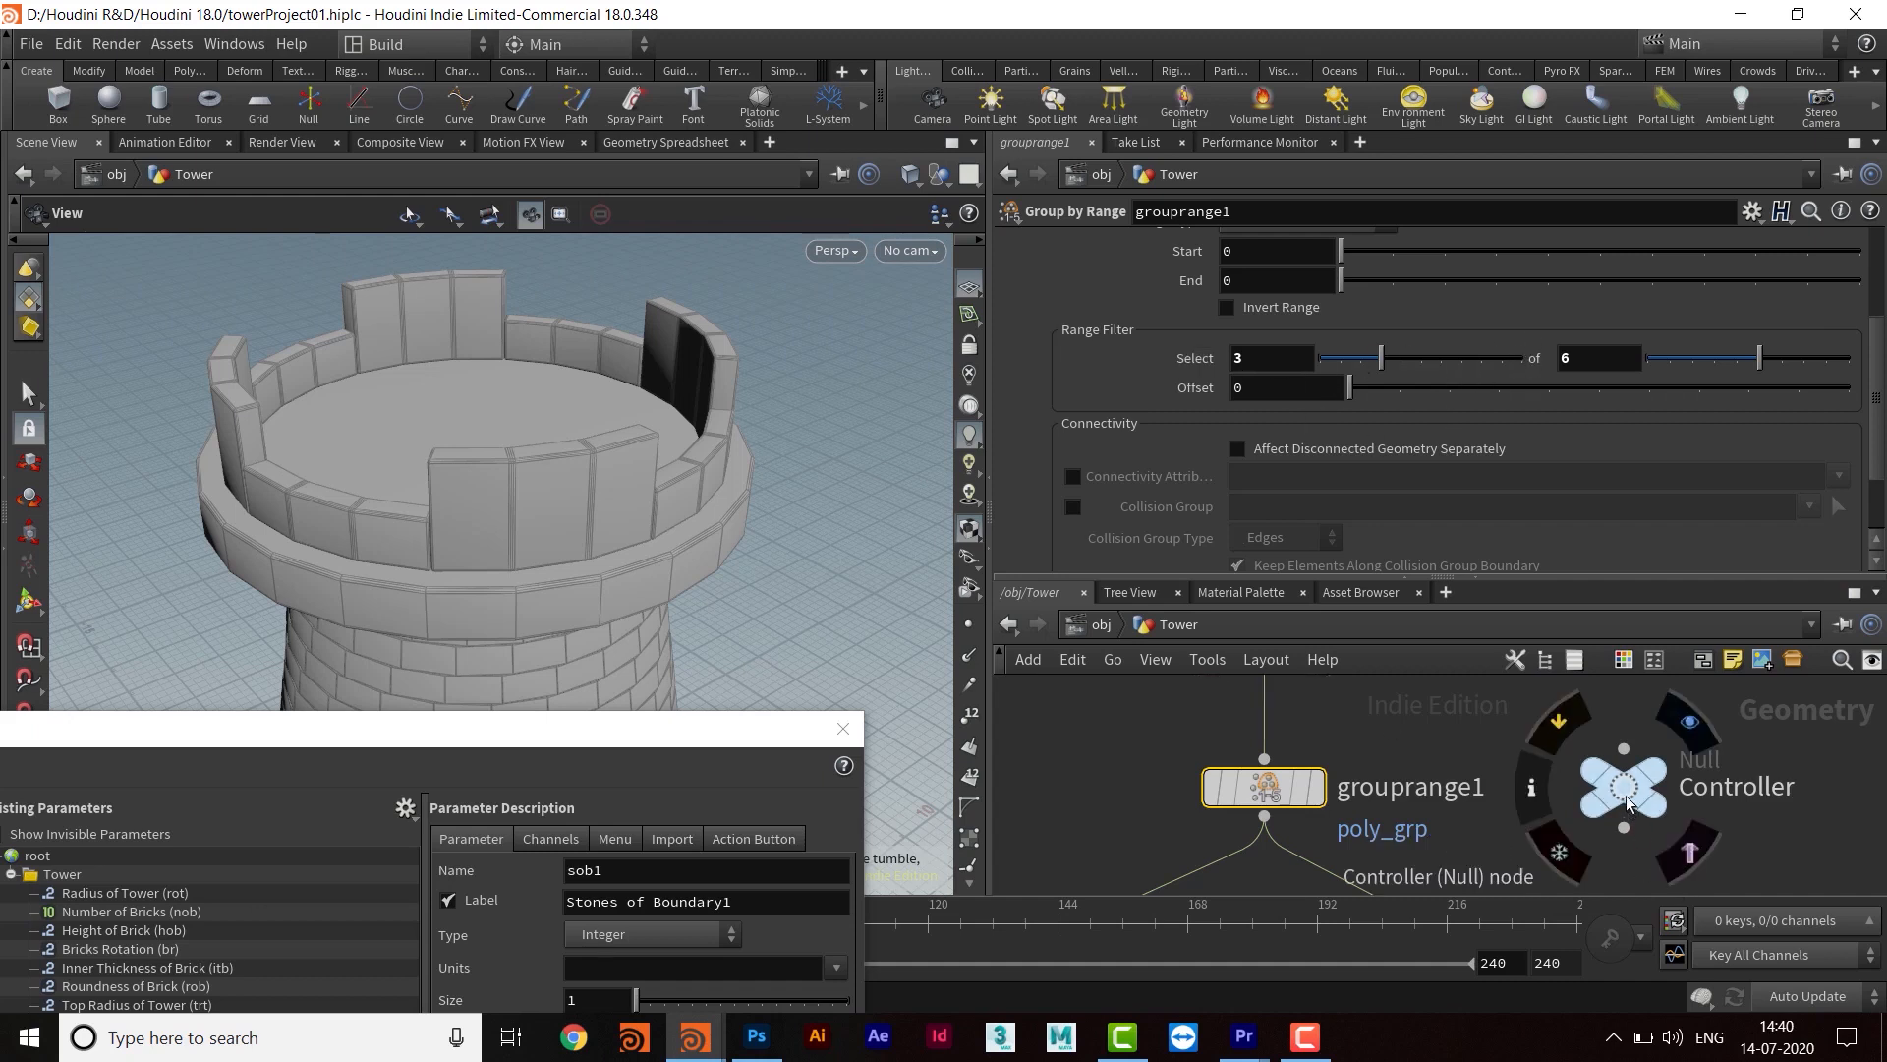
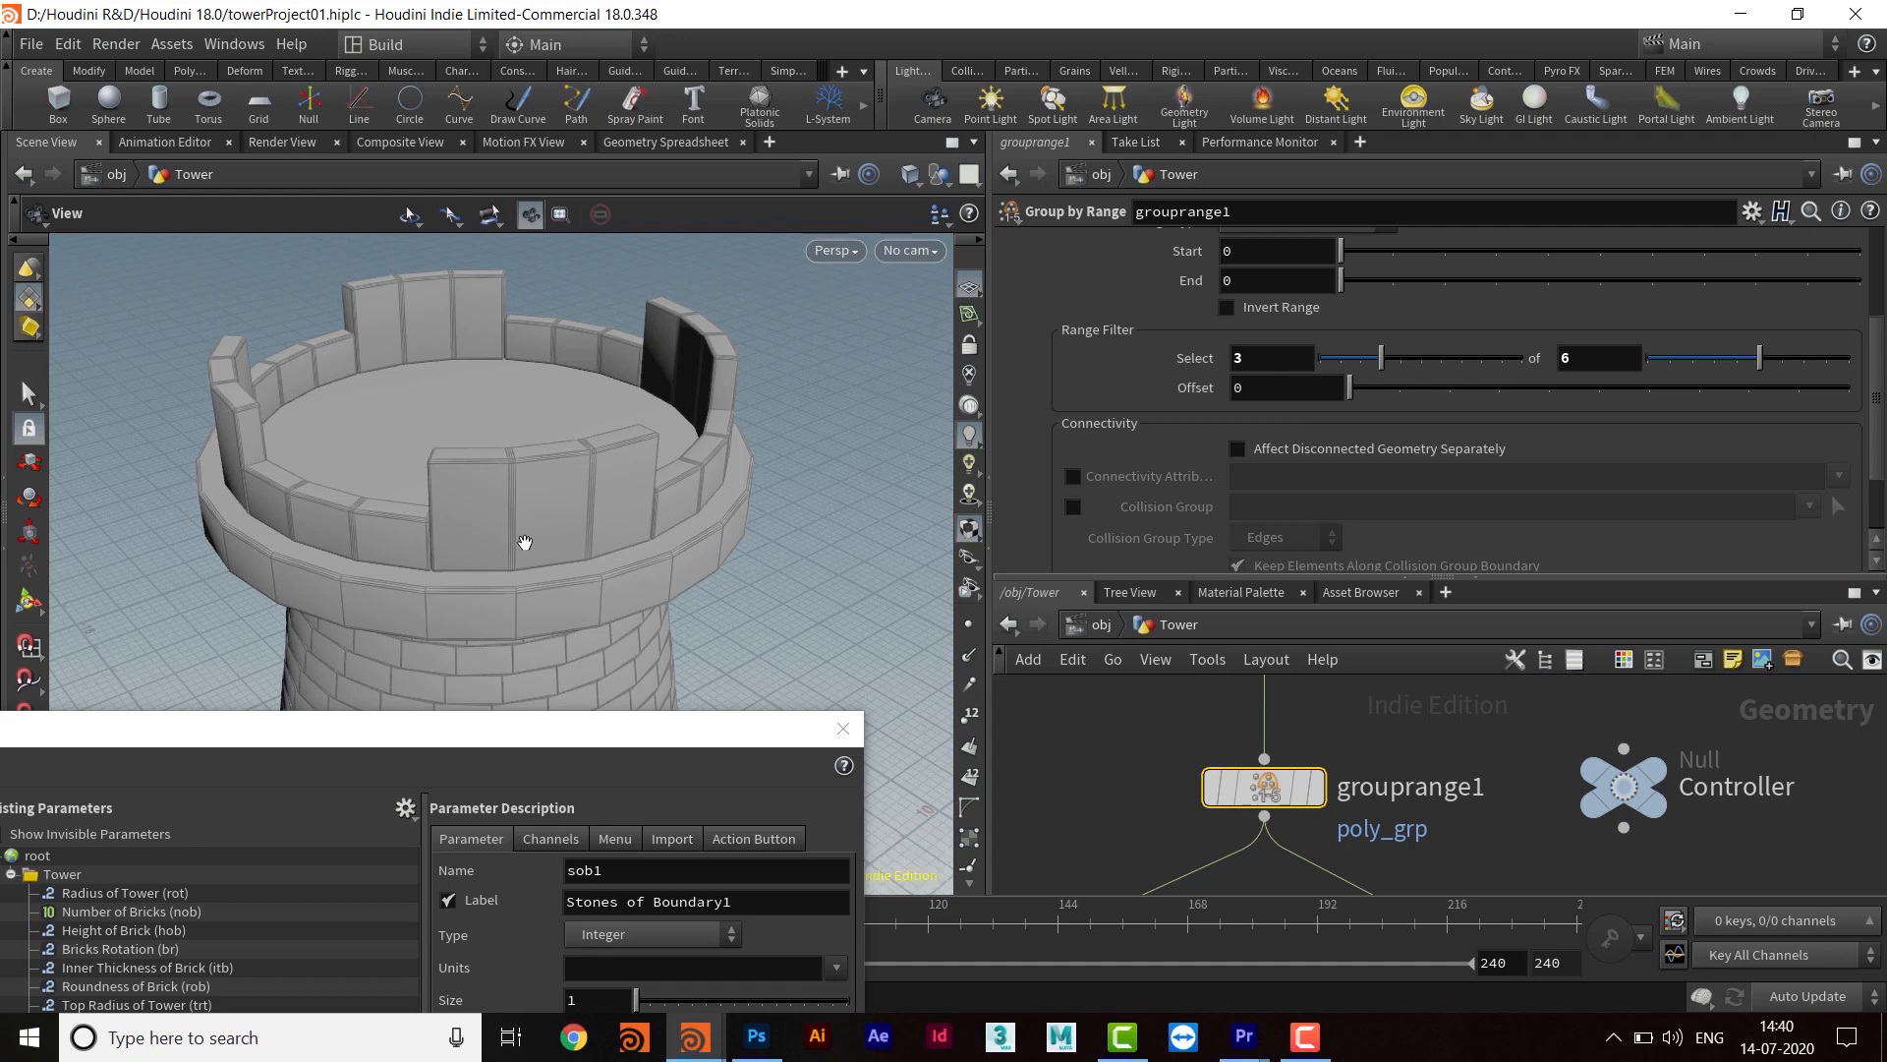
pyautogui.moveTo(623, 741); pyautogui.dragTo(797, 678)
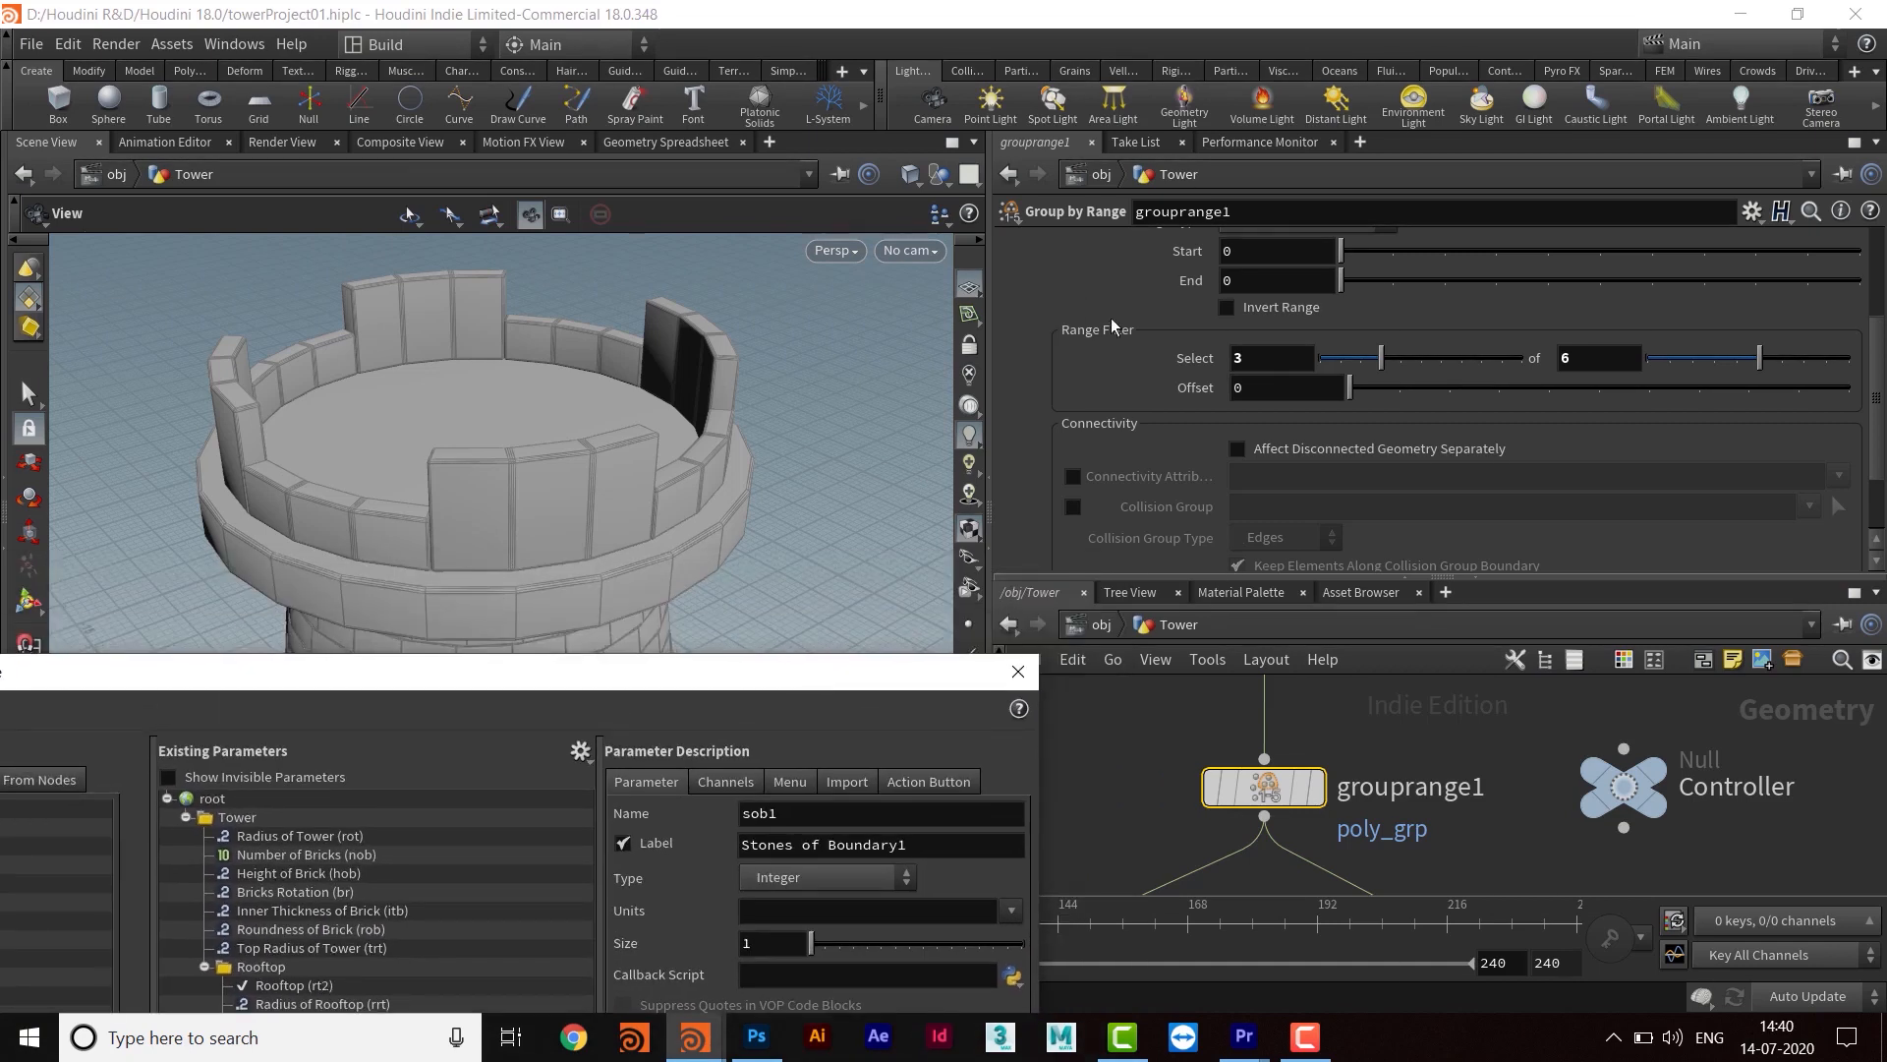
# Return grouprange1's Range Filter to selecting 1 of 2
pyautogui.moveTo(1288, 368); pyautogui.dragTo(1179, 370)
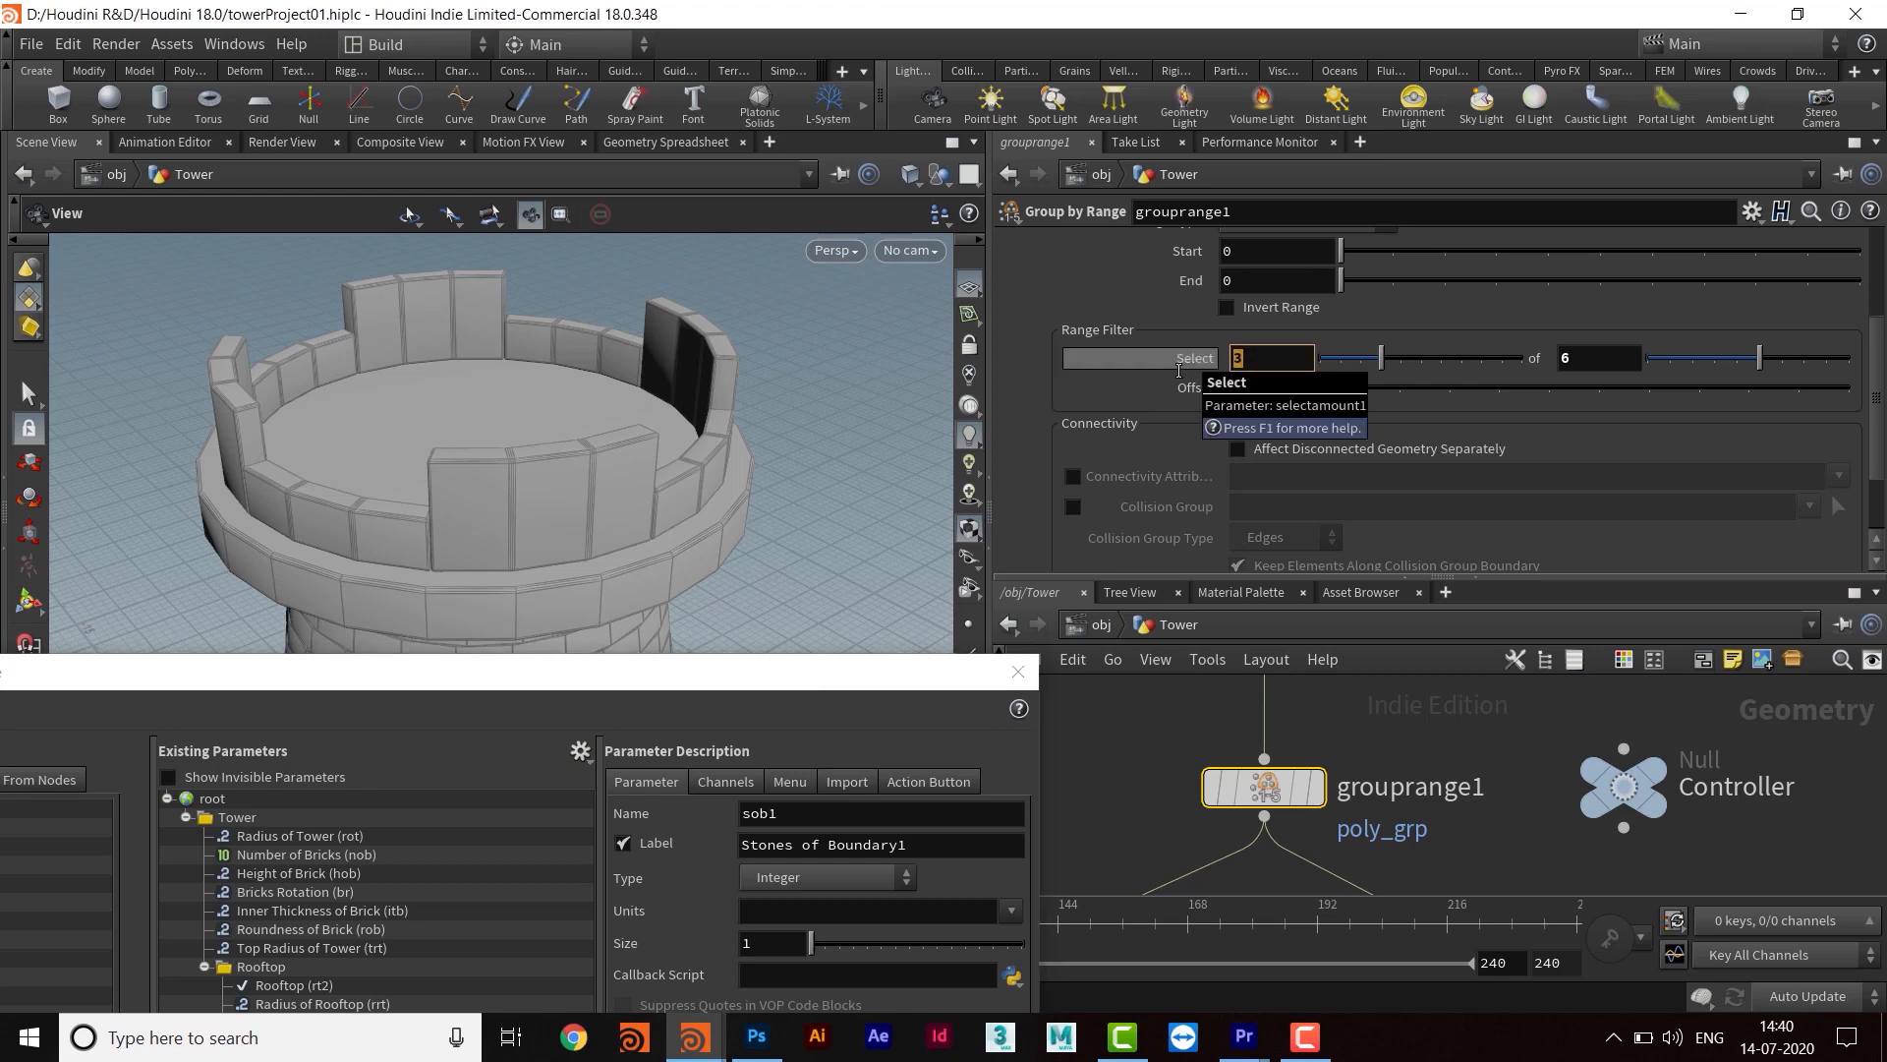
pyautogui.write('1')
pyautogui.press('Return')
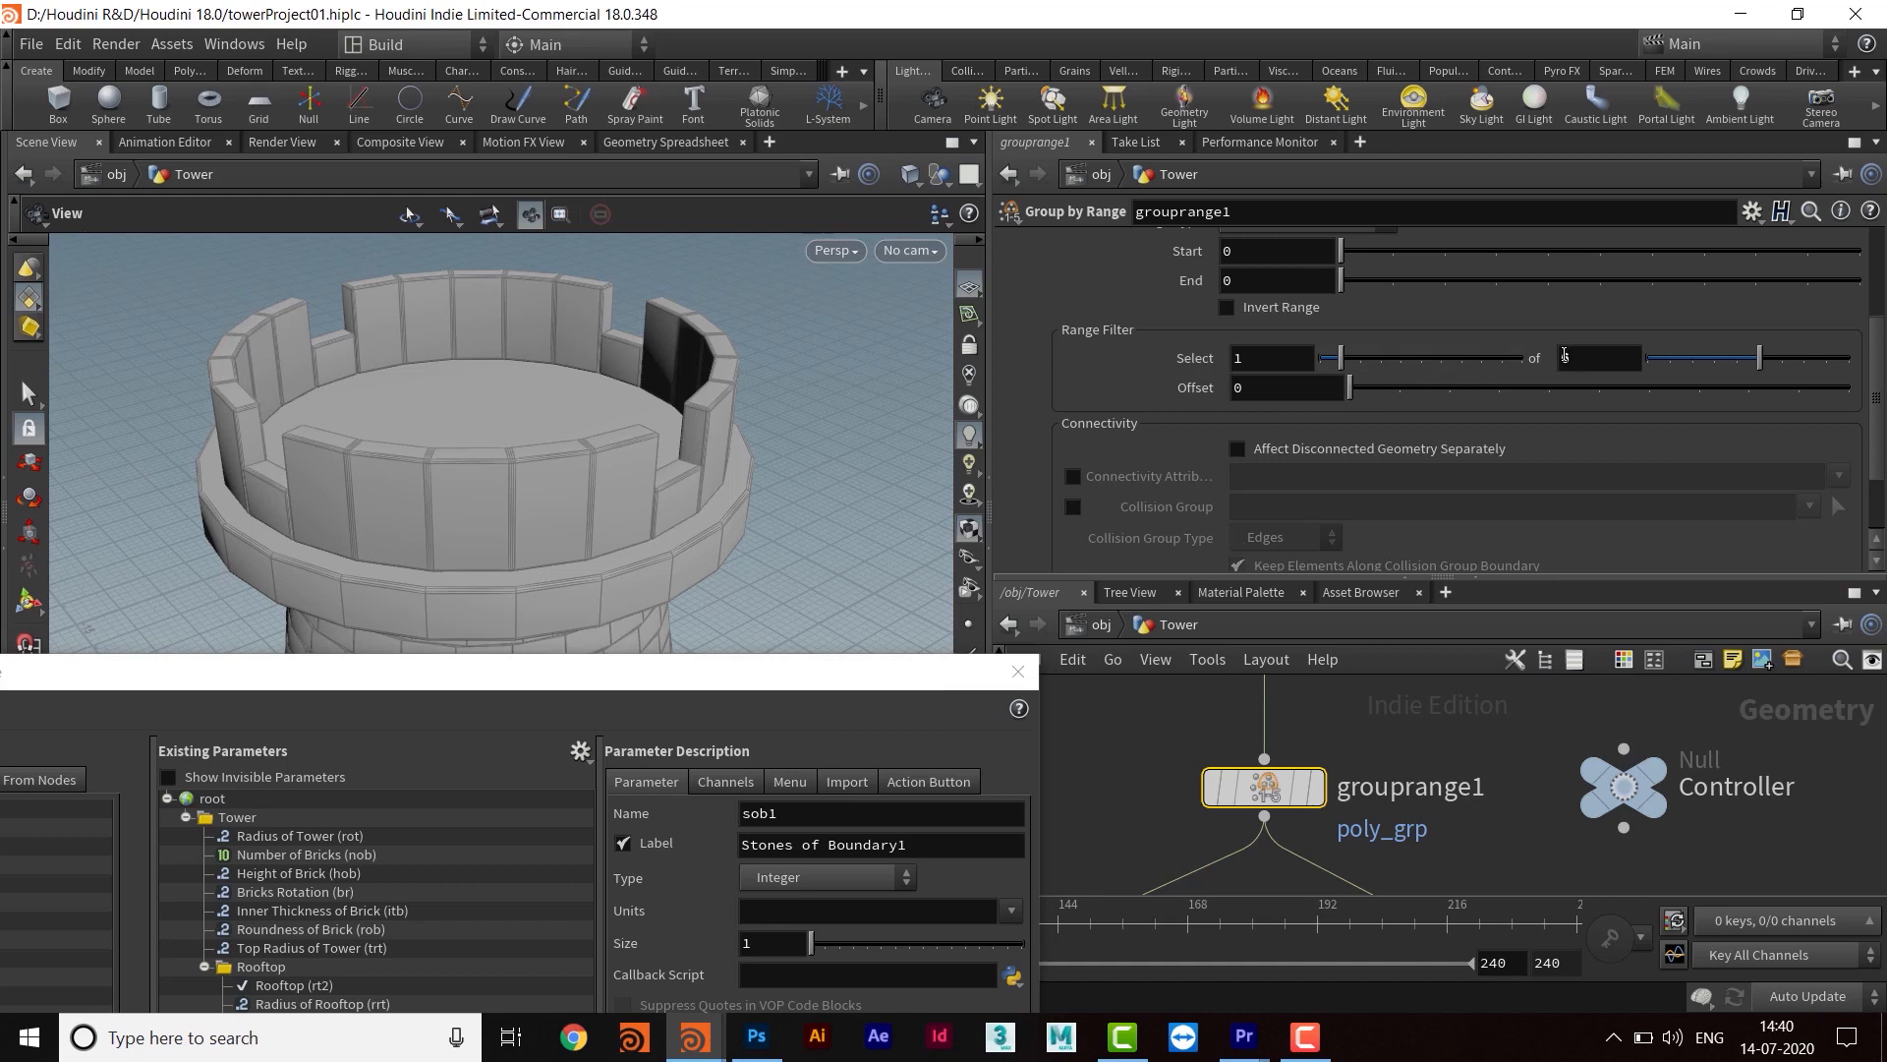
pyautogui.write('2')
pyautogui.press('Return')
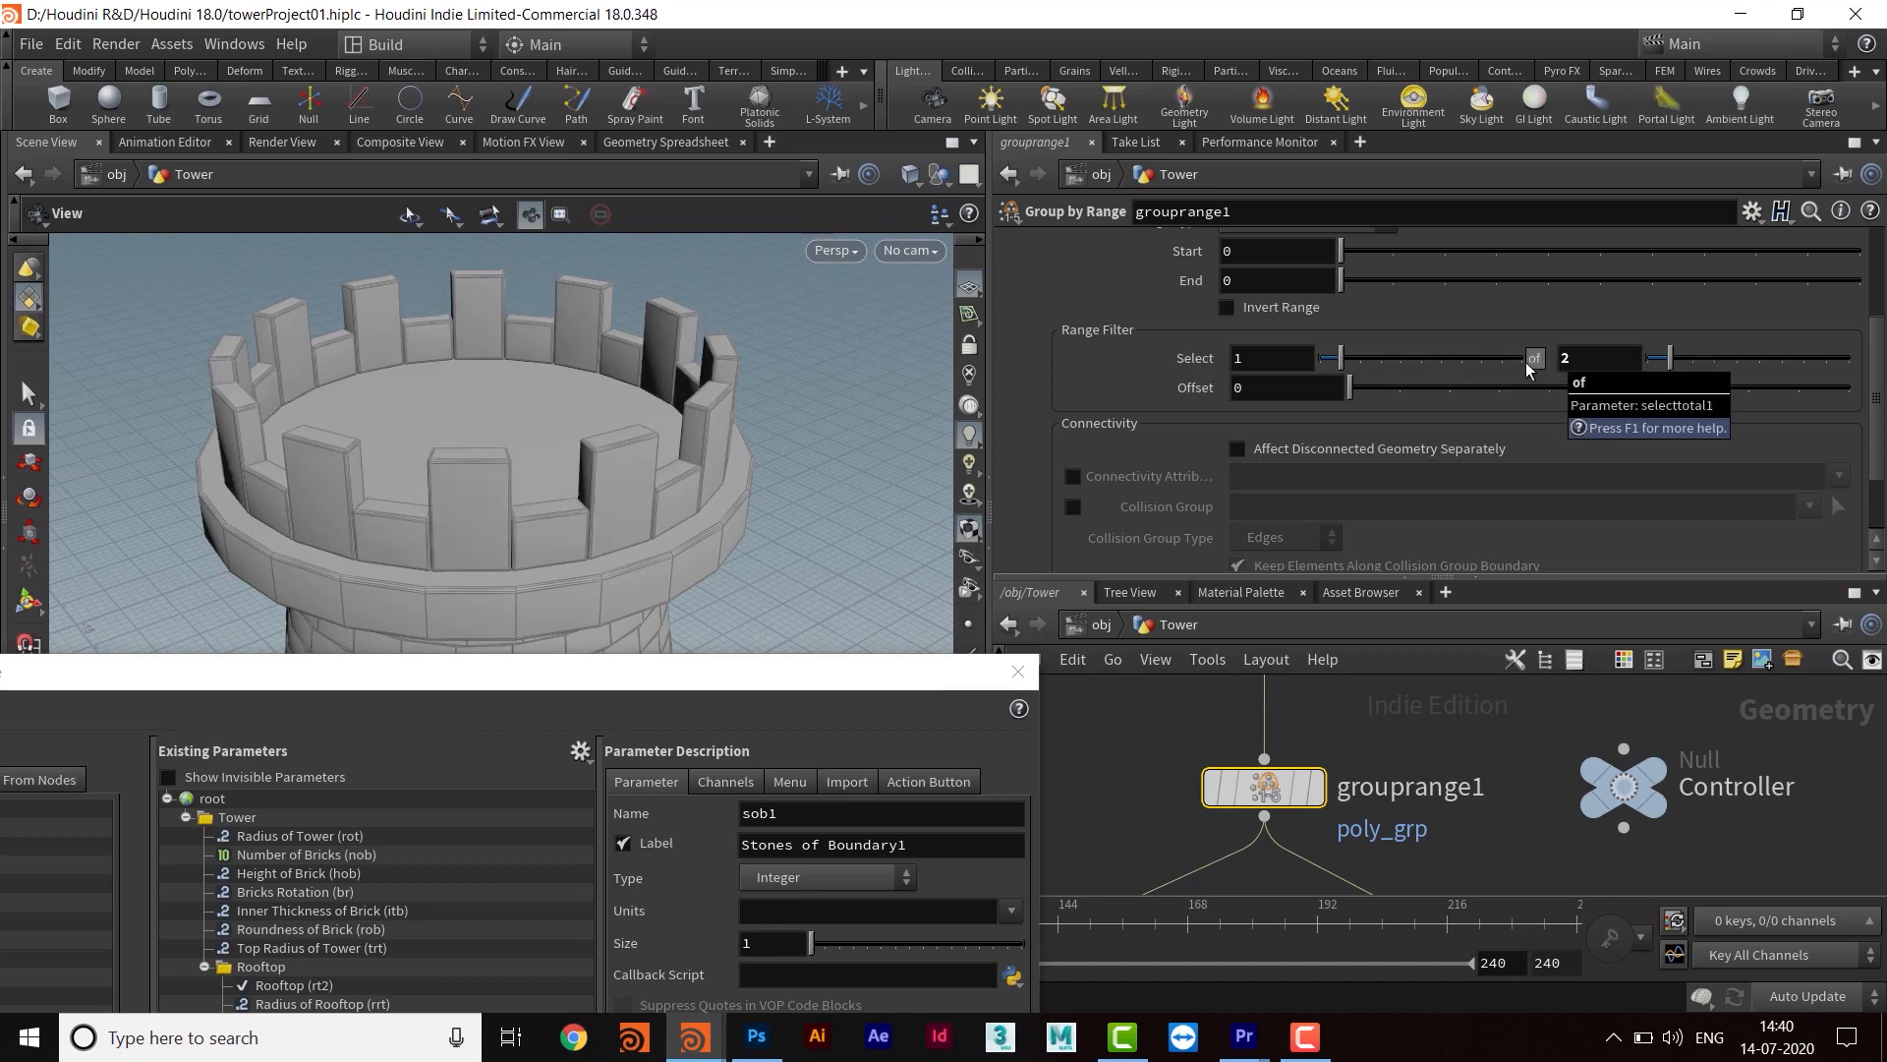
# Set both Stones of Boundary1 and Out of Stones2 to 1 on the Controller null
pyautogui.moveTo(1271, 793); pyautogui.dragTo(1278, 794)
pyautogui.click(1623, 786)
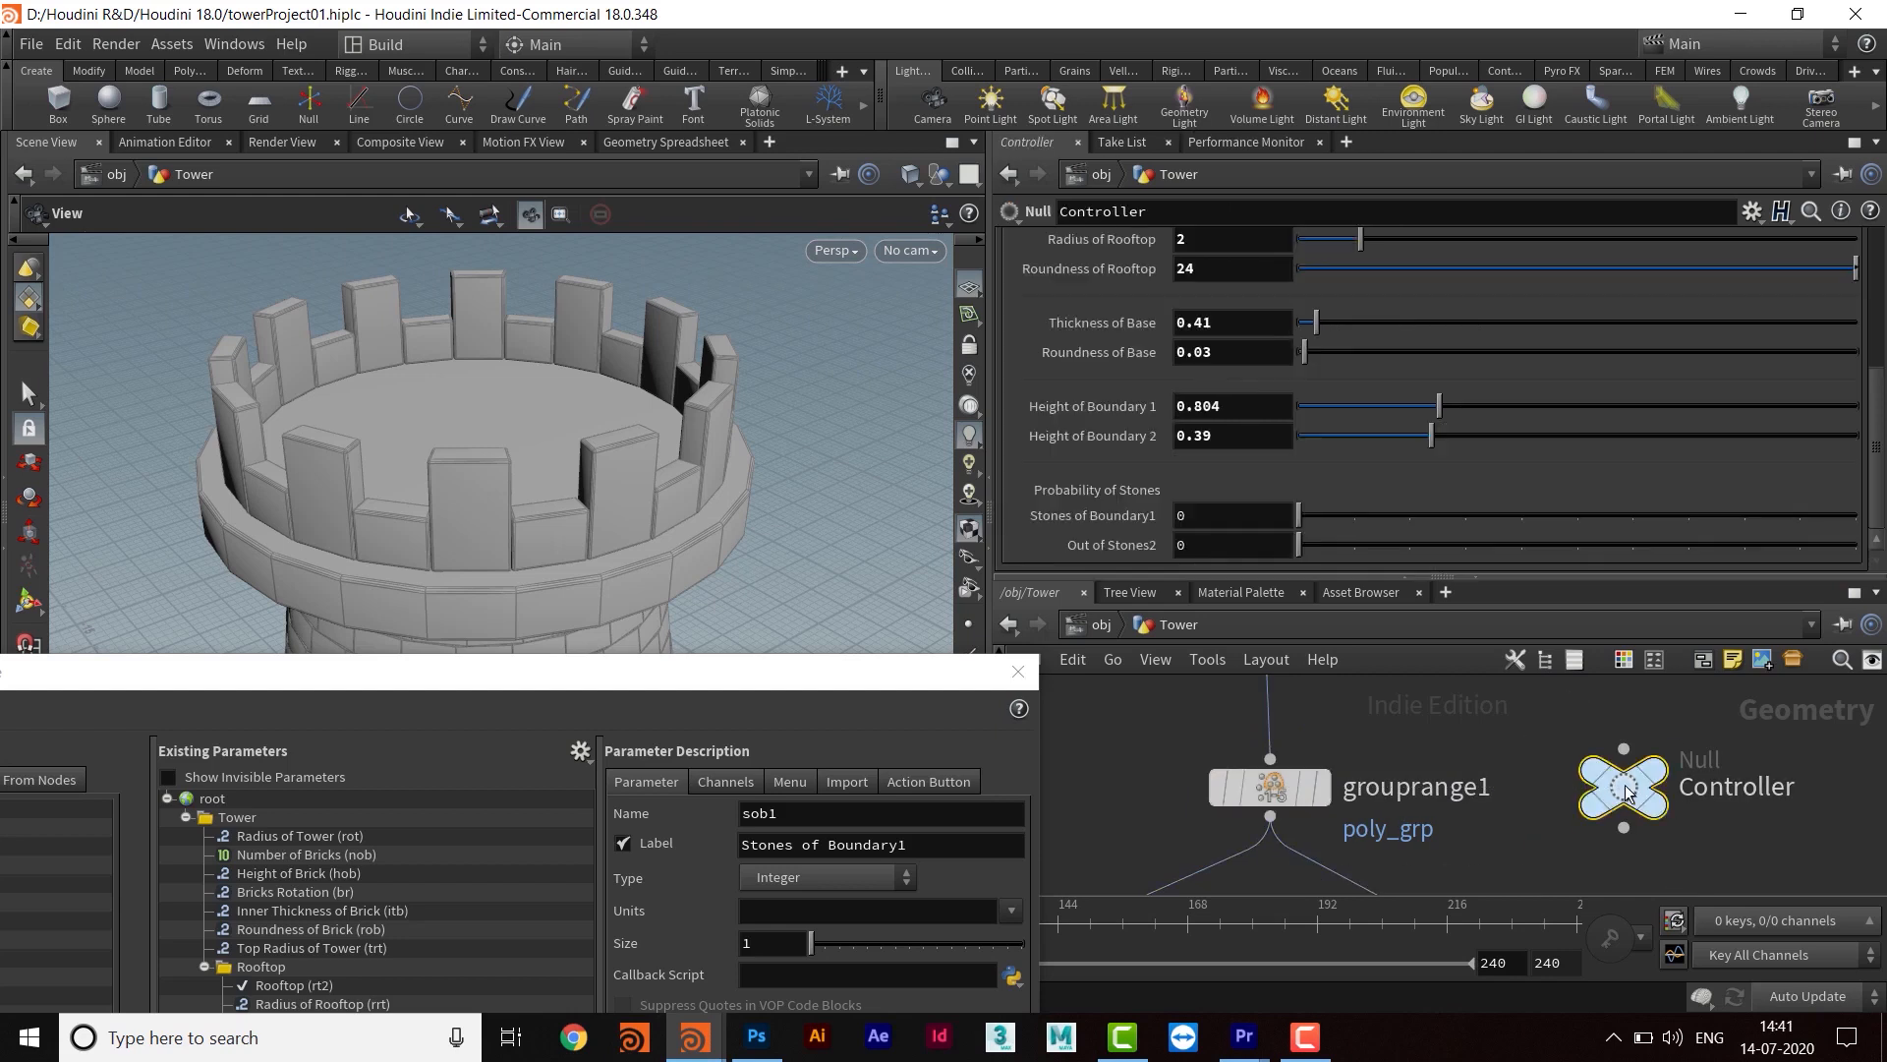
pyautogui.moveTo(1293, 539); pyautogui.dragTo(1347, 532)
pyautogui.click(1173, 517)
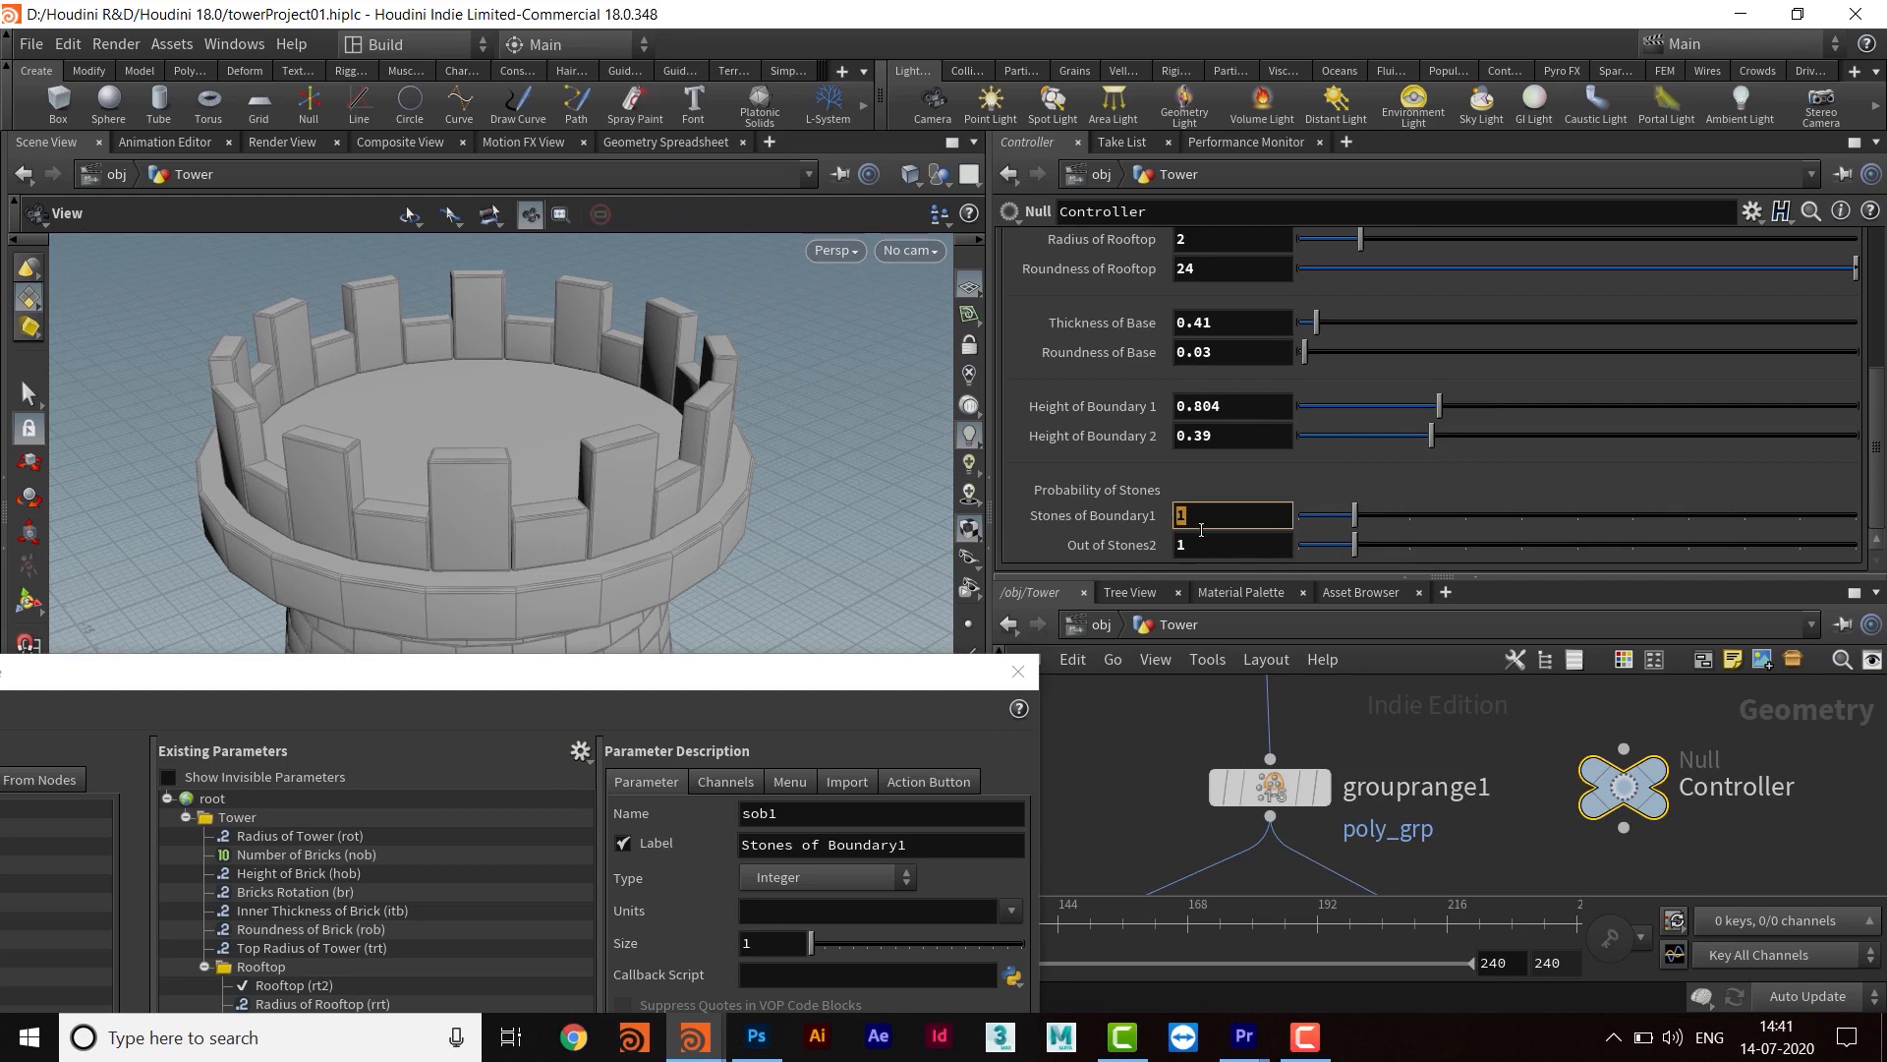
# Give the Controller's Stones of Boundary1 parameter a locked range minimum of 1 and apply the interface change
pyautogui.moveTo(641, 688); pyautogui.dragTo(921, 45)
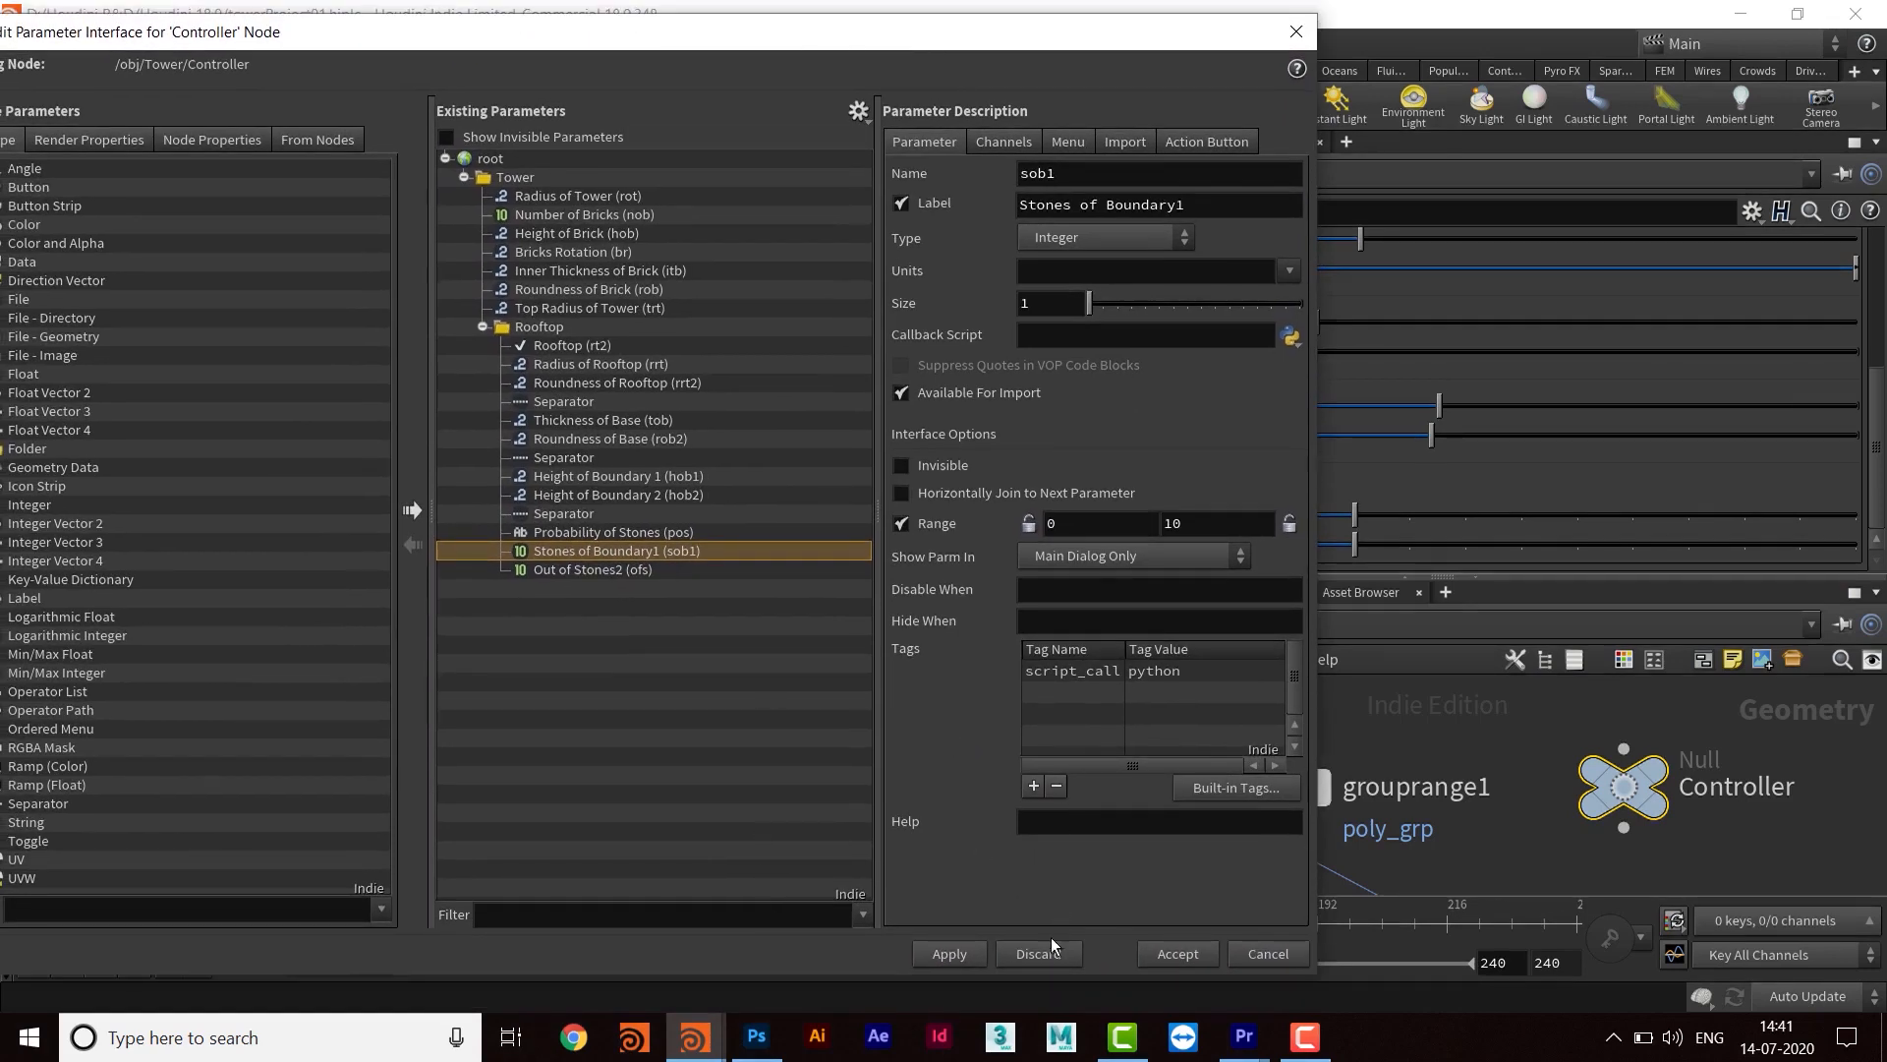
pyautogui.moveTo(1059, 531); pyautogui.dragTo(1020, 532)
pyautogui.write('1')
pyautogui.press('Return')
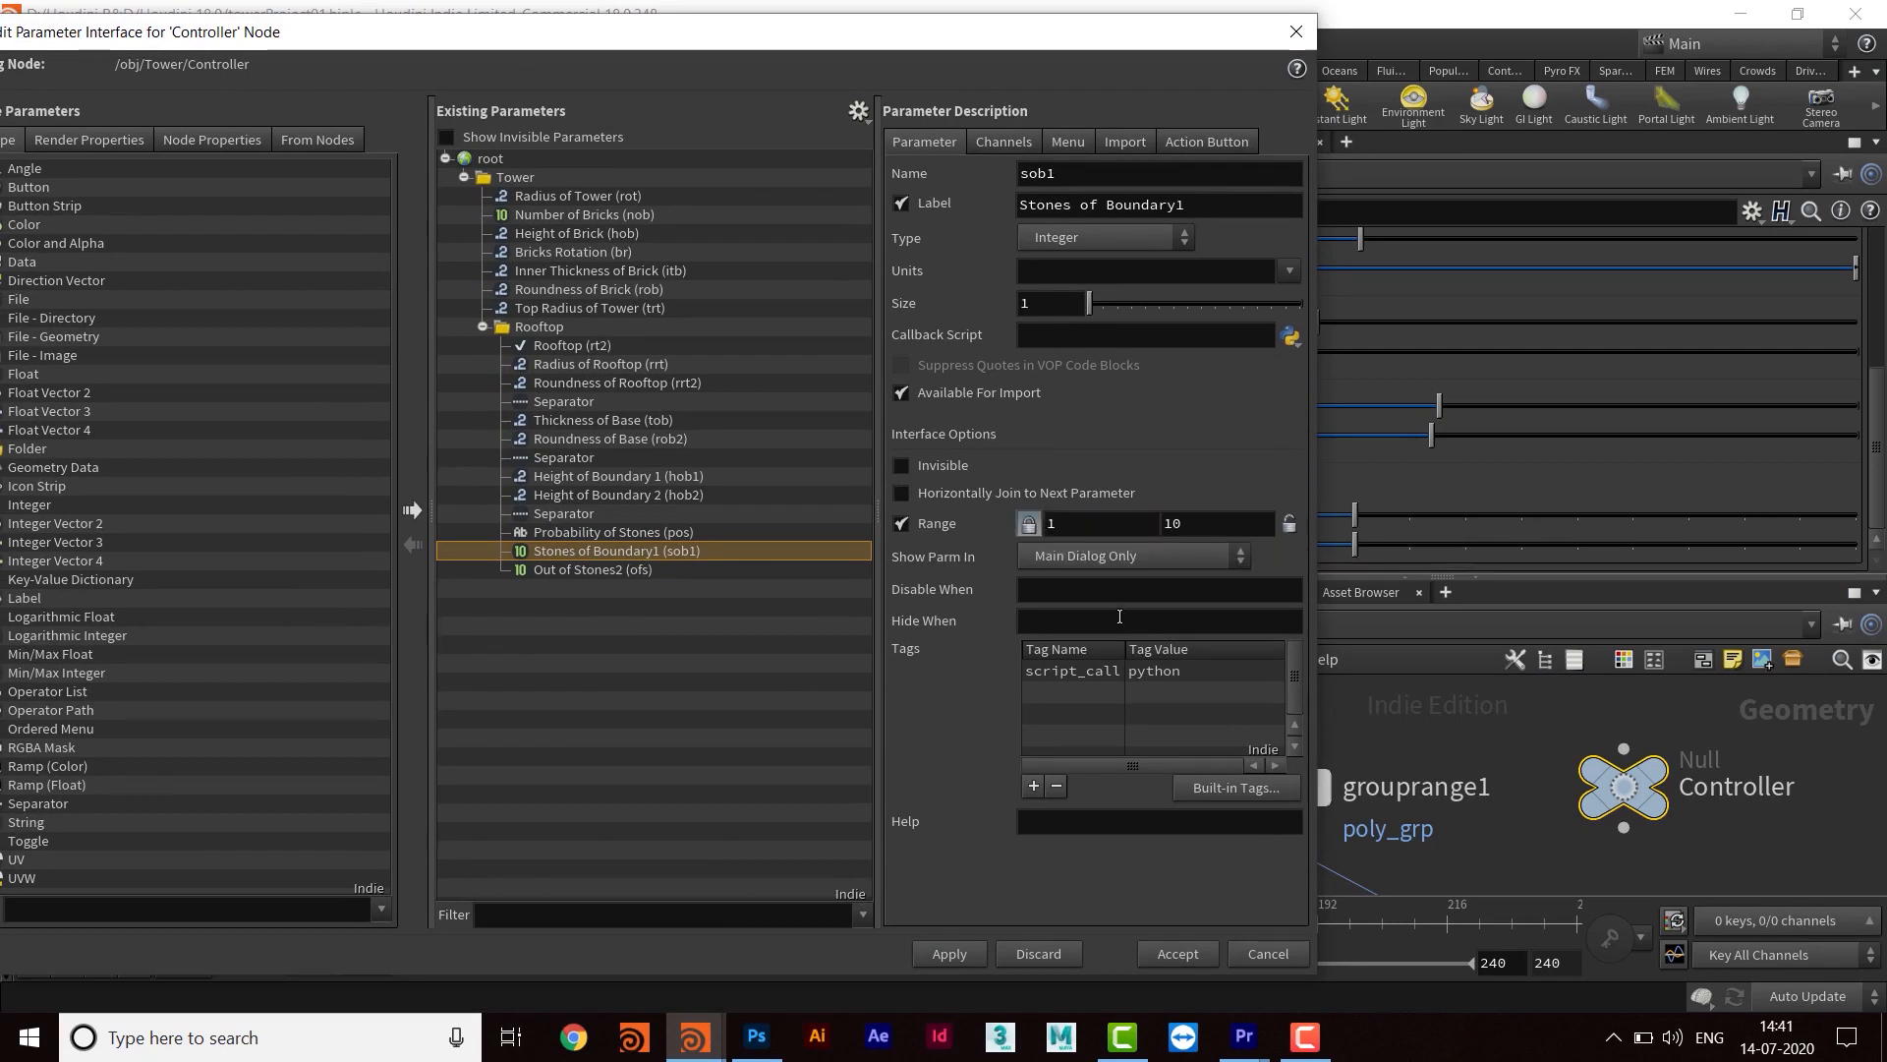
pyautogui.click(943, 958)
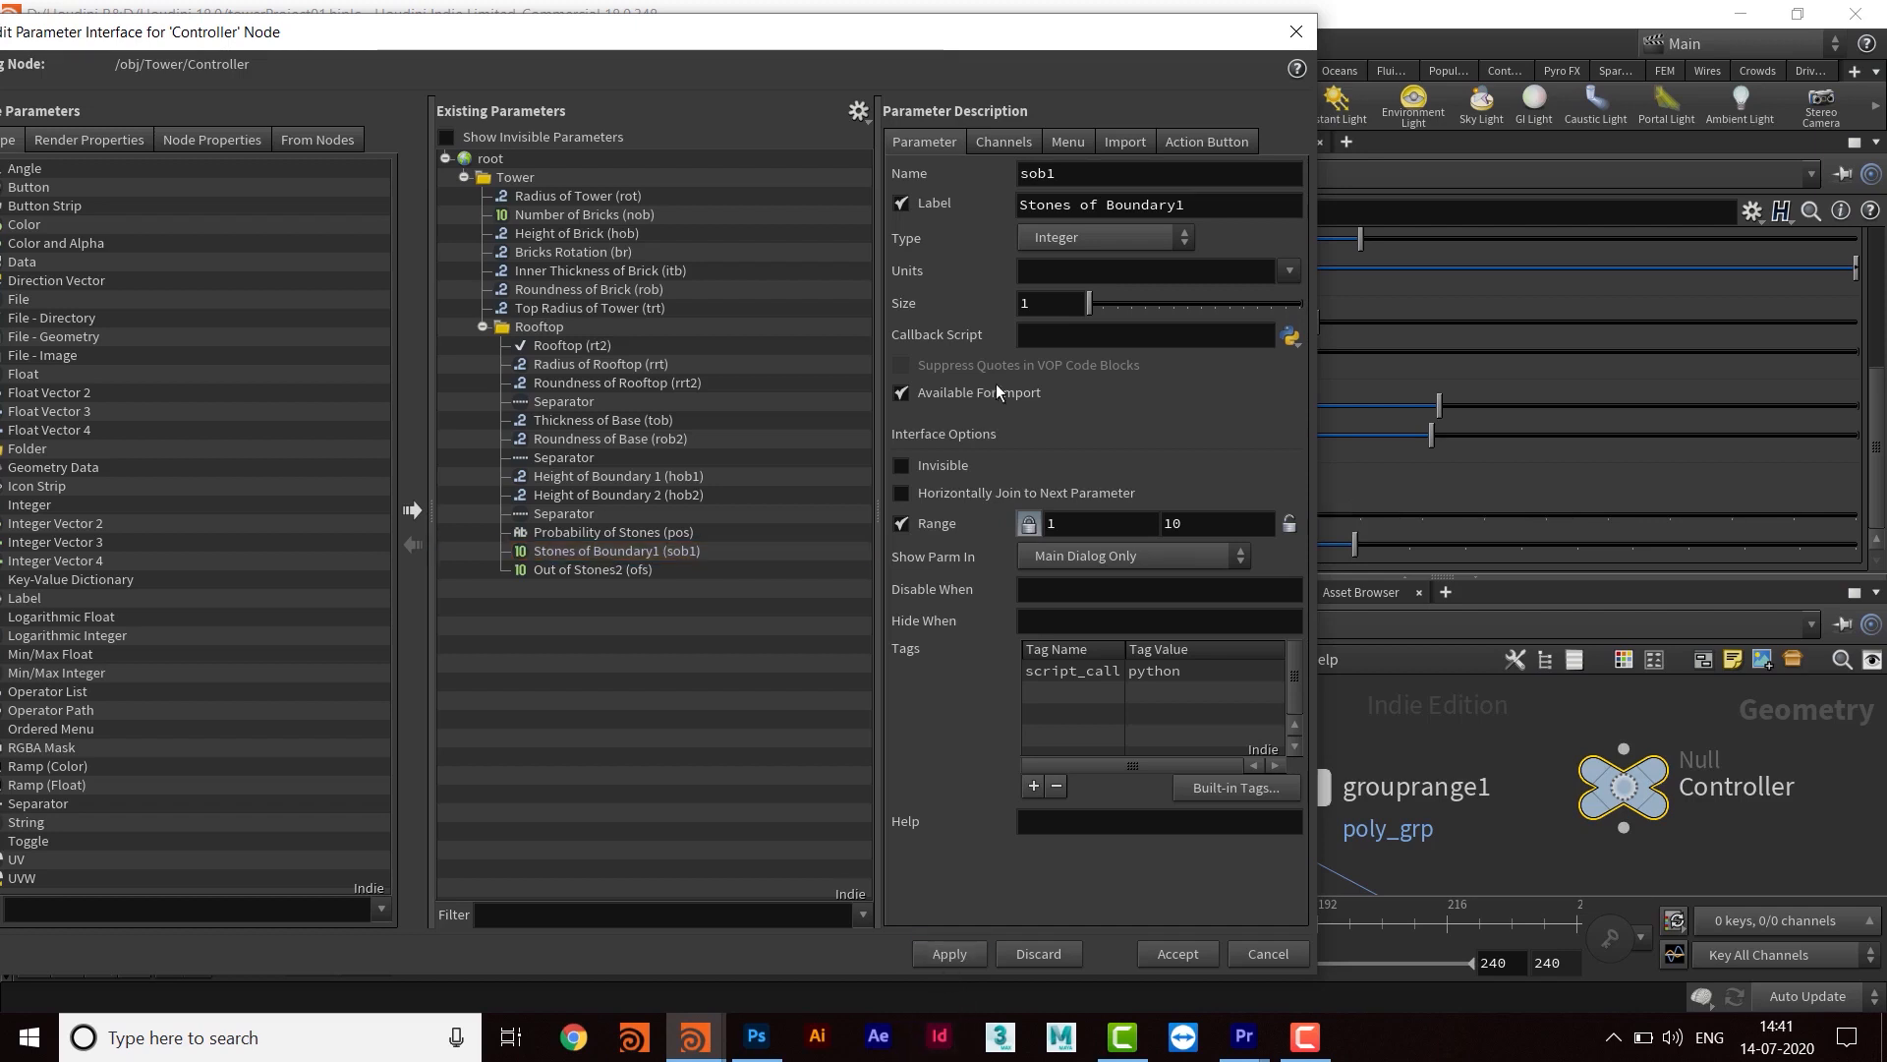
# Give the Controller's Out of Stones2 parameter a locked range minimum of 2 and apply the interface change
pyautogui.click(609, 571)
pyautogui.doubleClick(1082, 528)
pyautogui.write('2')
pyautogui.press('Return')
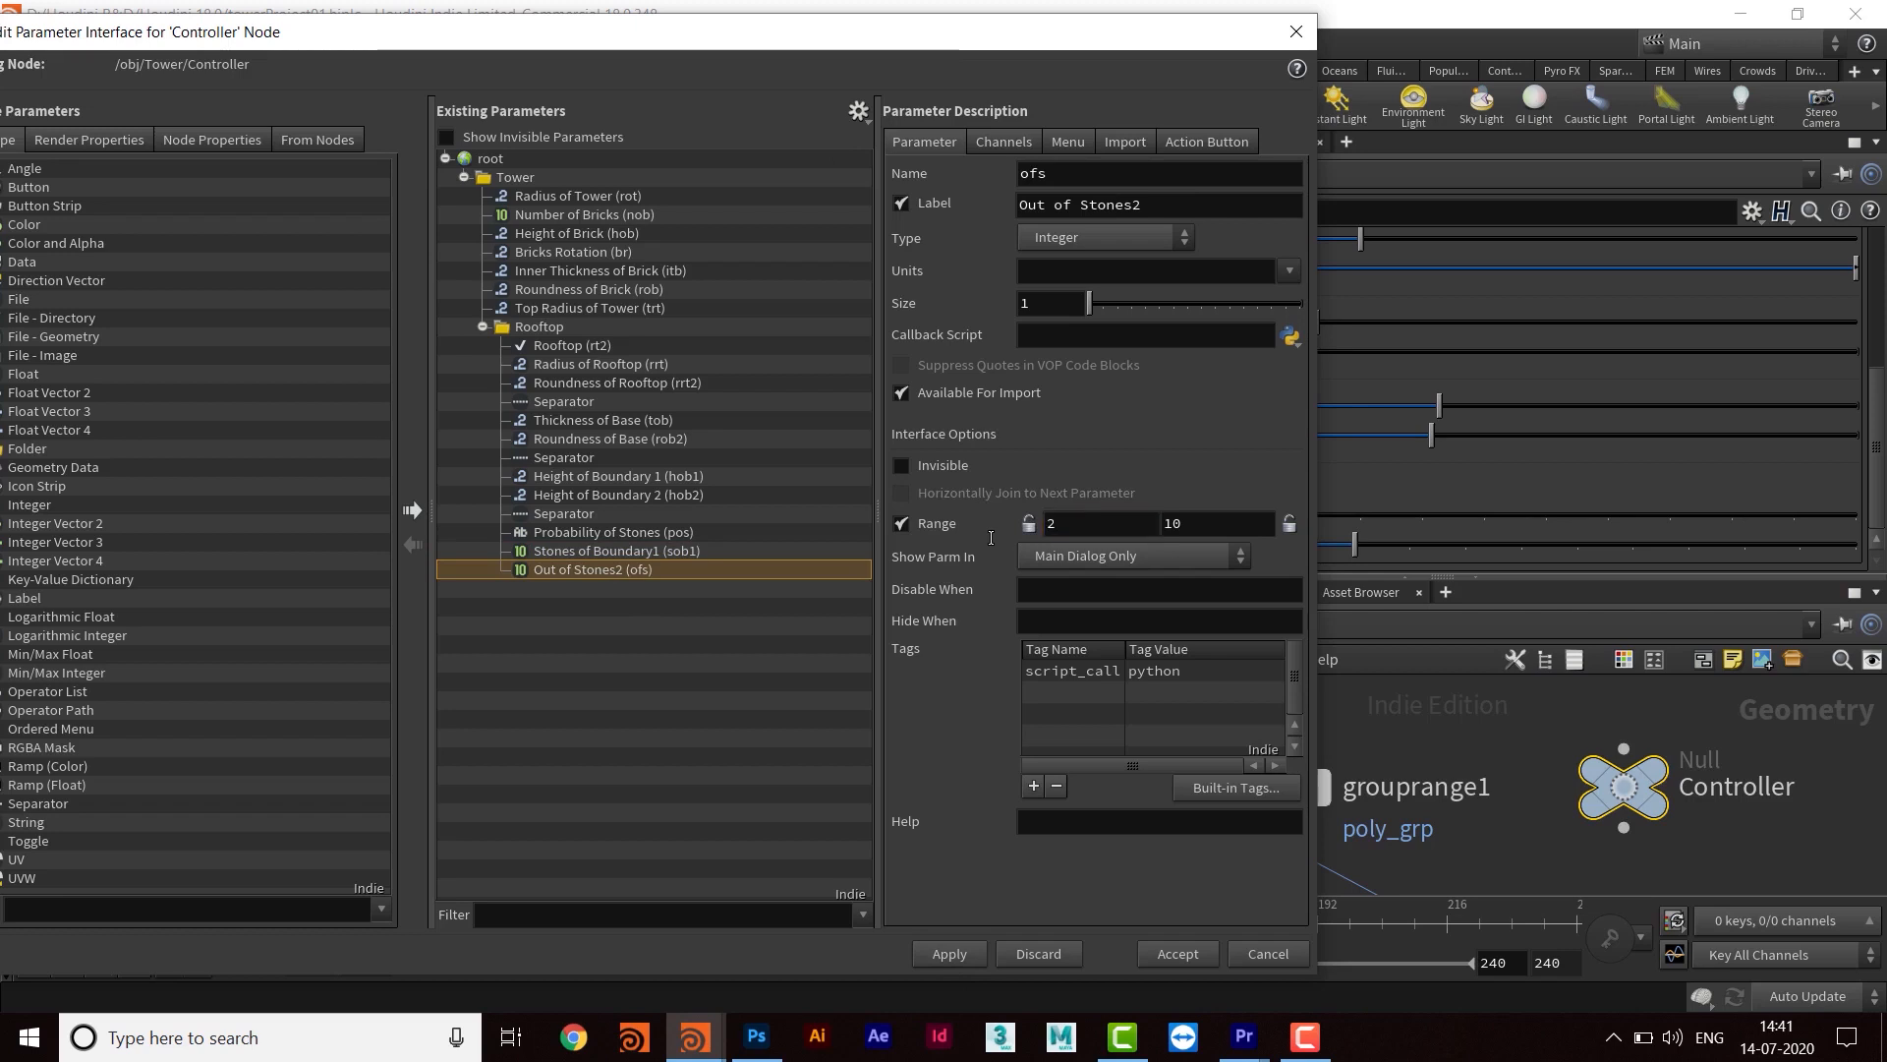
pyautogui.click(939, 955)
# Check the two stone parameters on the Controller, then accept the parameter interface edits and close the editor
pyautogui.moveTo(922, 51); pyautogui.dragTo(675, 693)
pyautogui.click(1304, 521)
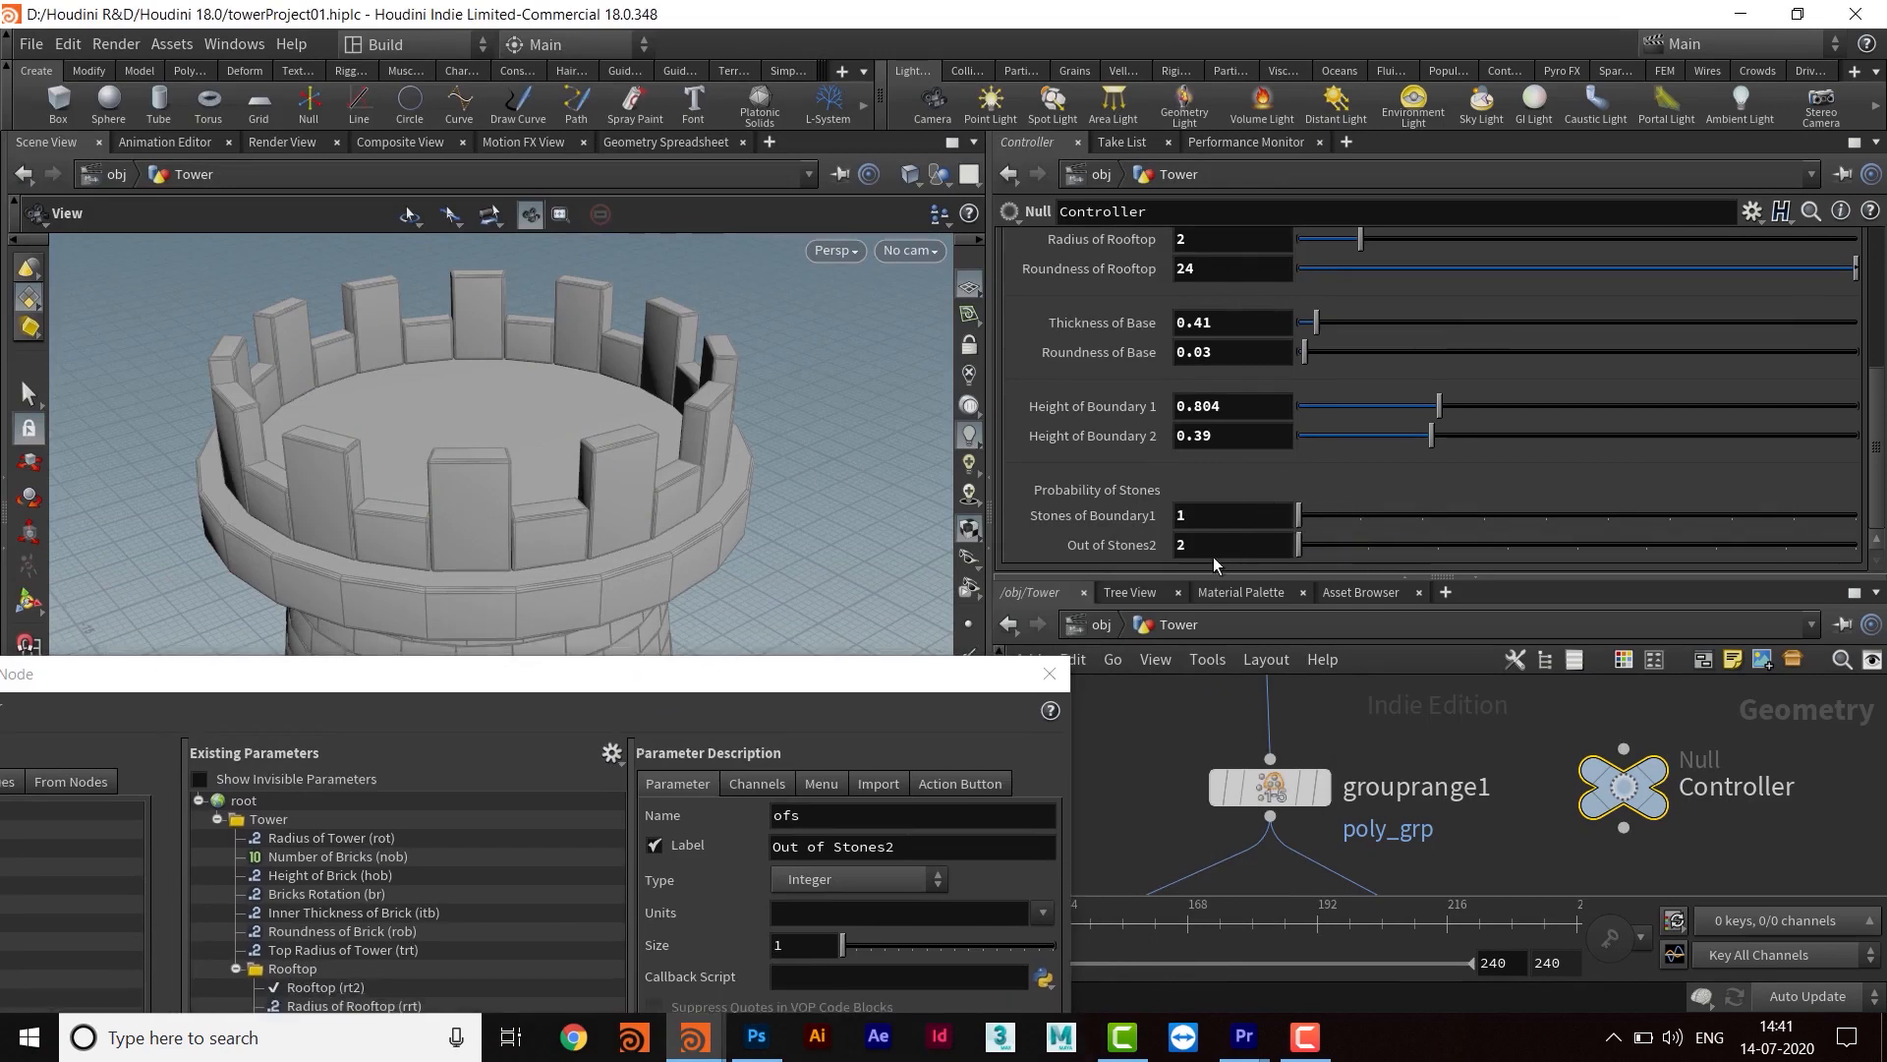
pyautogui.moveTo(660, 566); pyautogui.dragTo(769, 453)
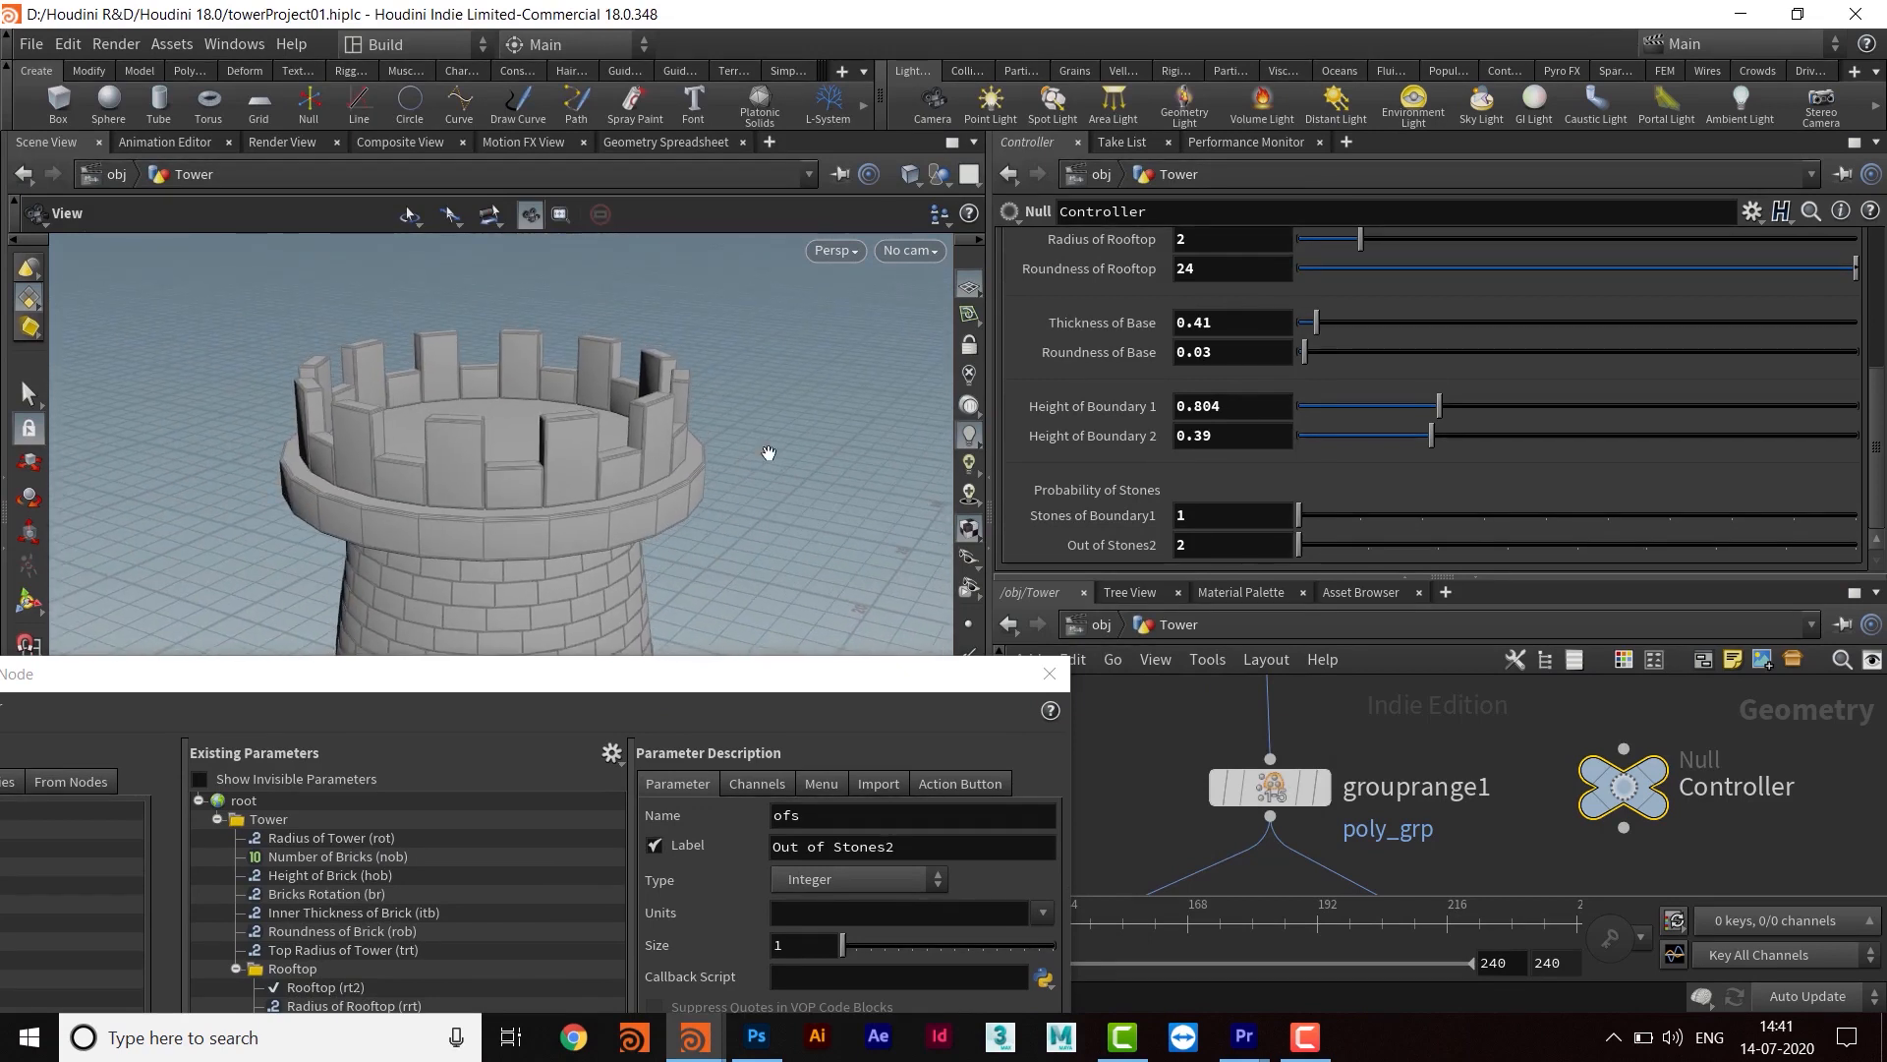
pyautogui.moveTo(844, 678); pyautogui.dragTo(1239, 116)
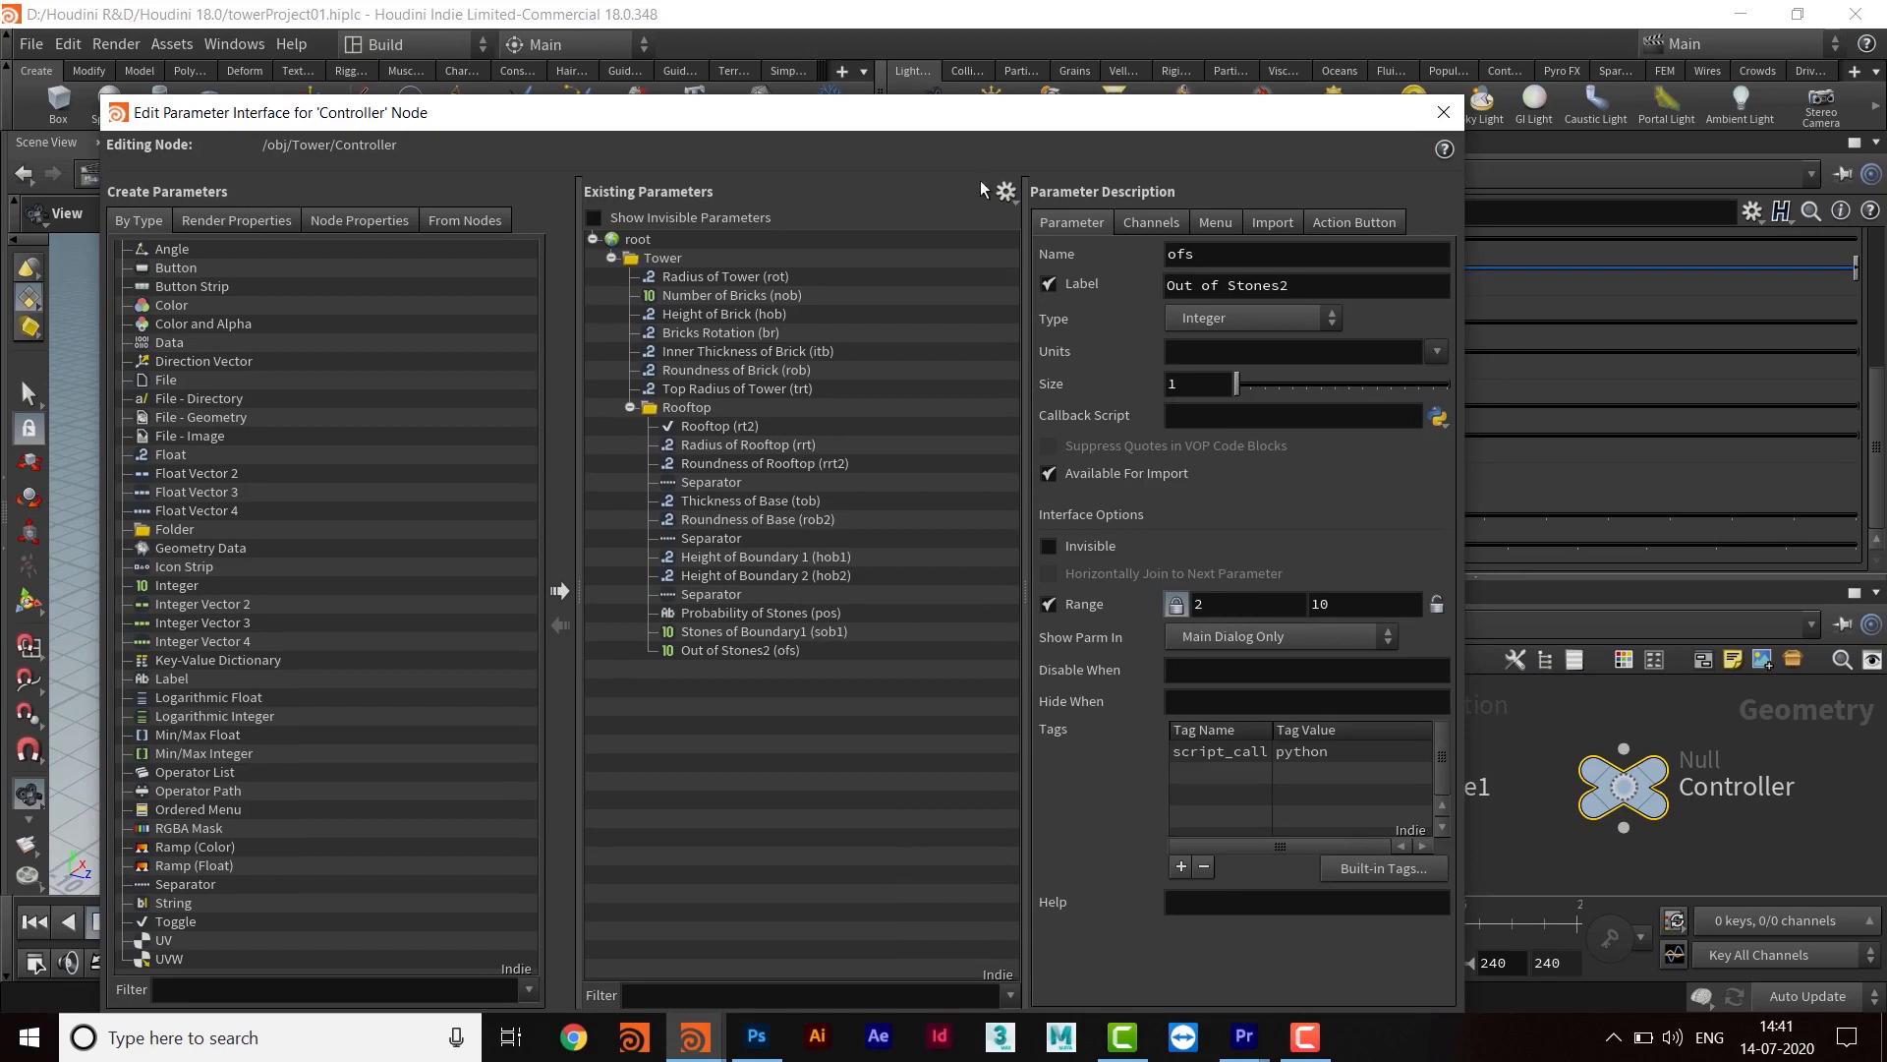
pyautogui.moveTo(990, 119); pyautogui.dragTo(917, 48)
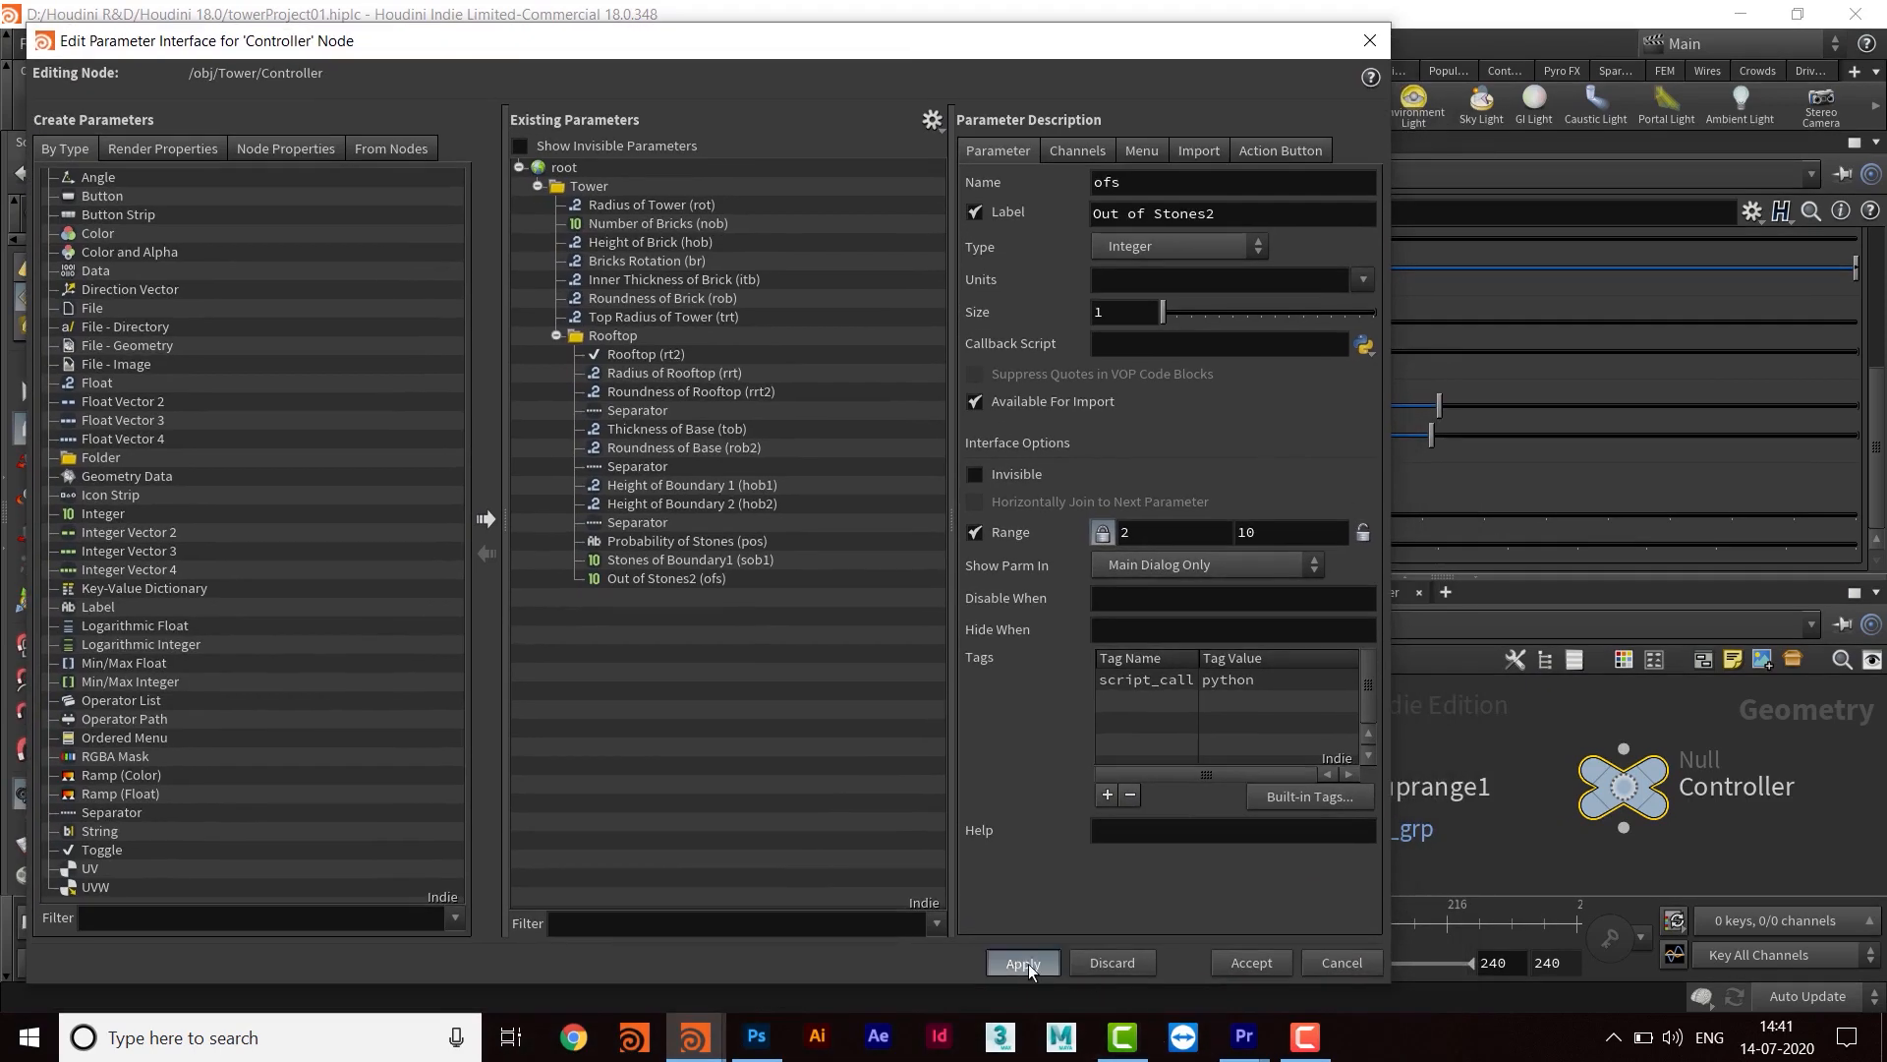
pyautogui.click(1248, 964)
pyautogui.moveTo(624, 686); pyautogui.dragTo(740, 516)
pyautogui.scroll(3, 740, 516)
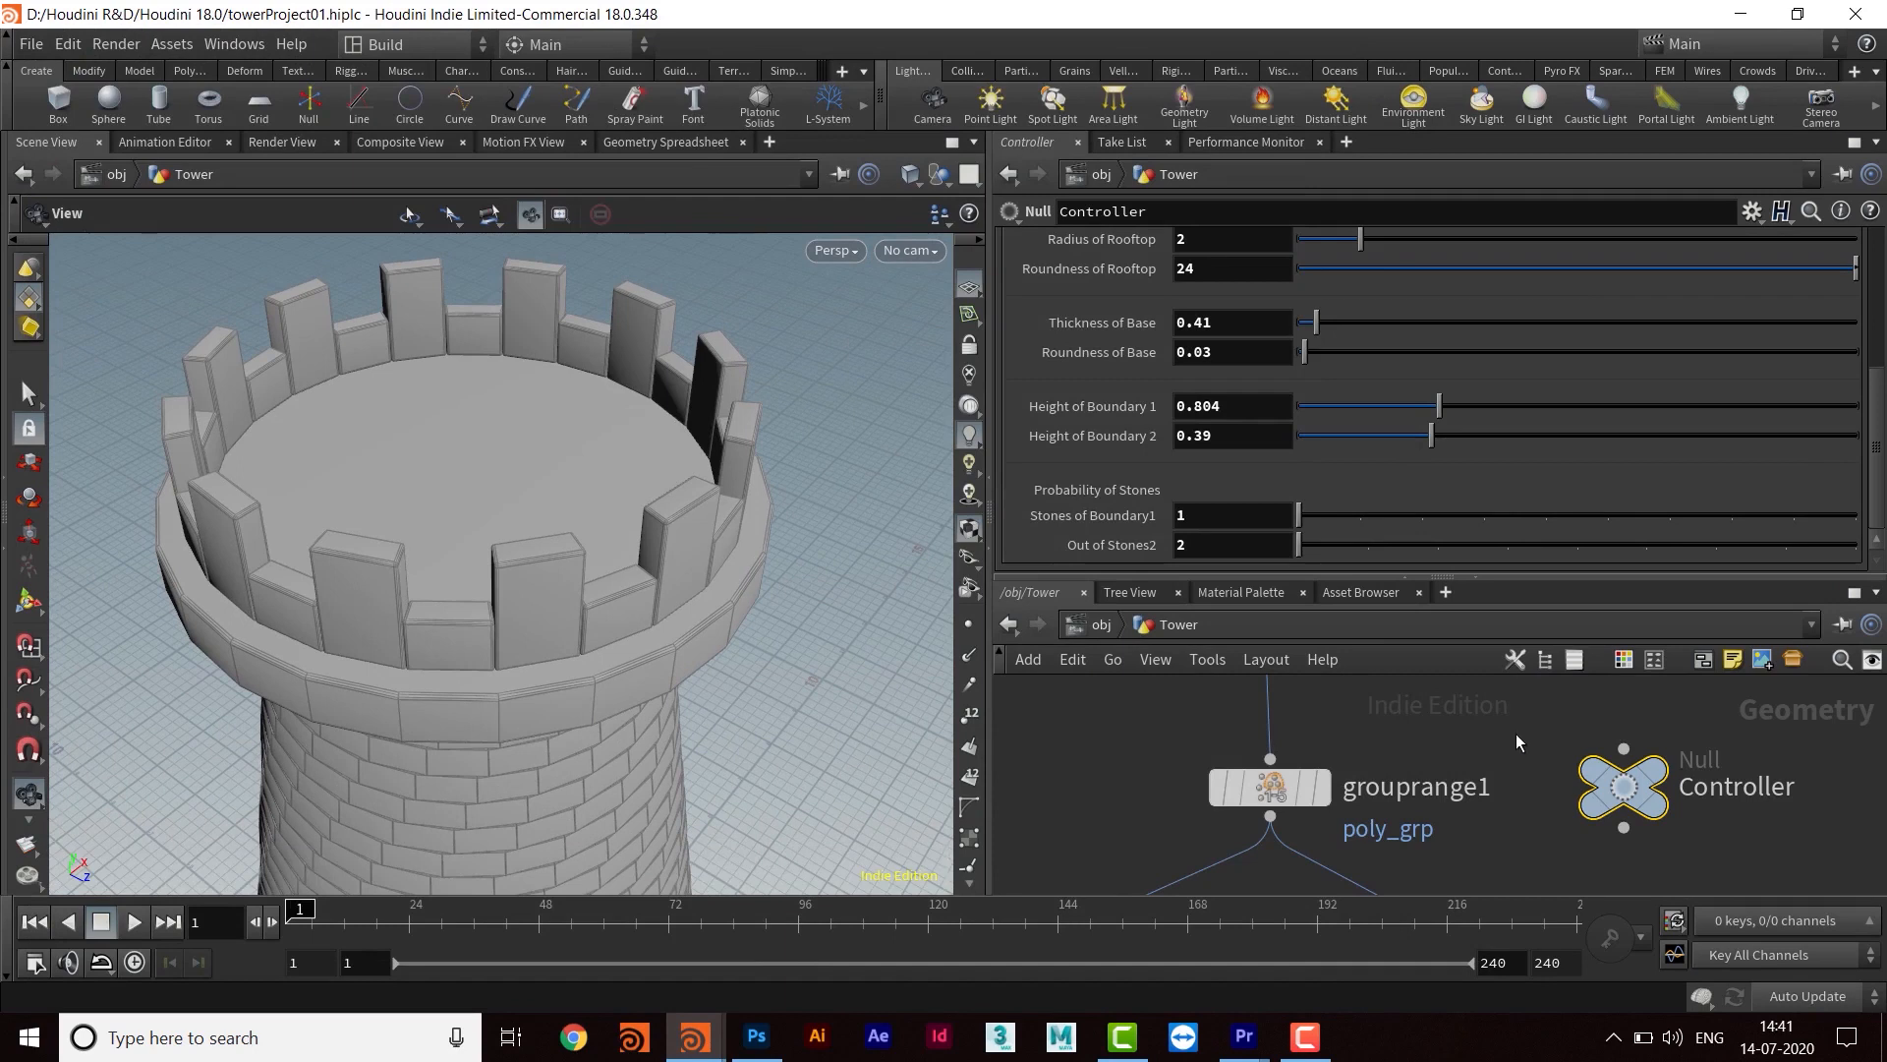
# Lower Roundness of Rooftop to 6.31 on the Controller null and inspect the boundary walls up close
pyautogui.scroll(3, 1426, 408)
pyautogui.scroll(1, 1419, 395)
pyautogui.scroll(-3, 1427, 398)
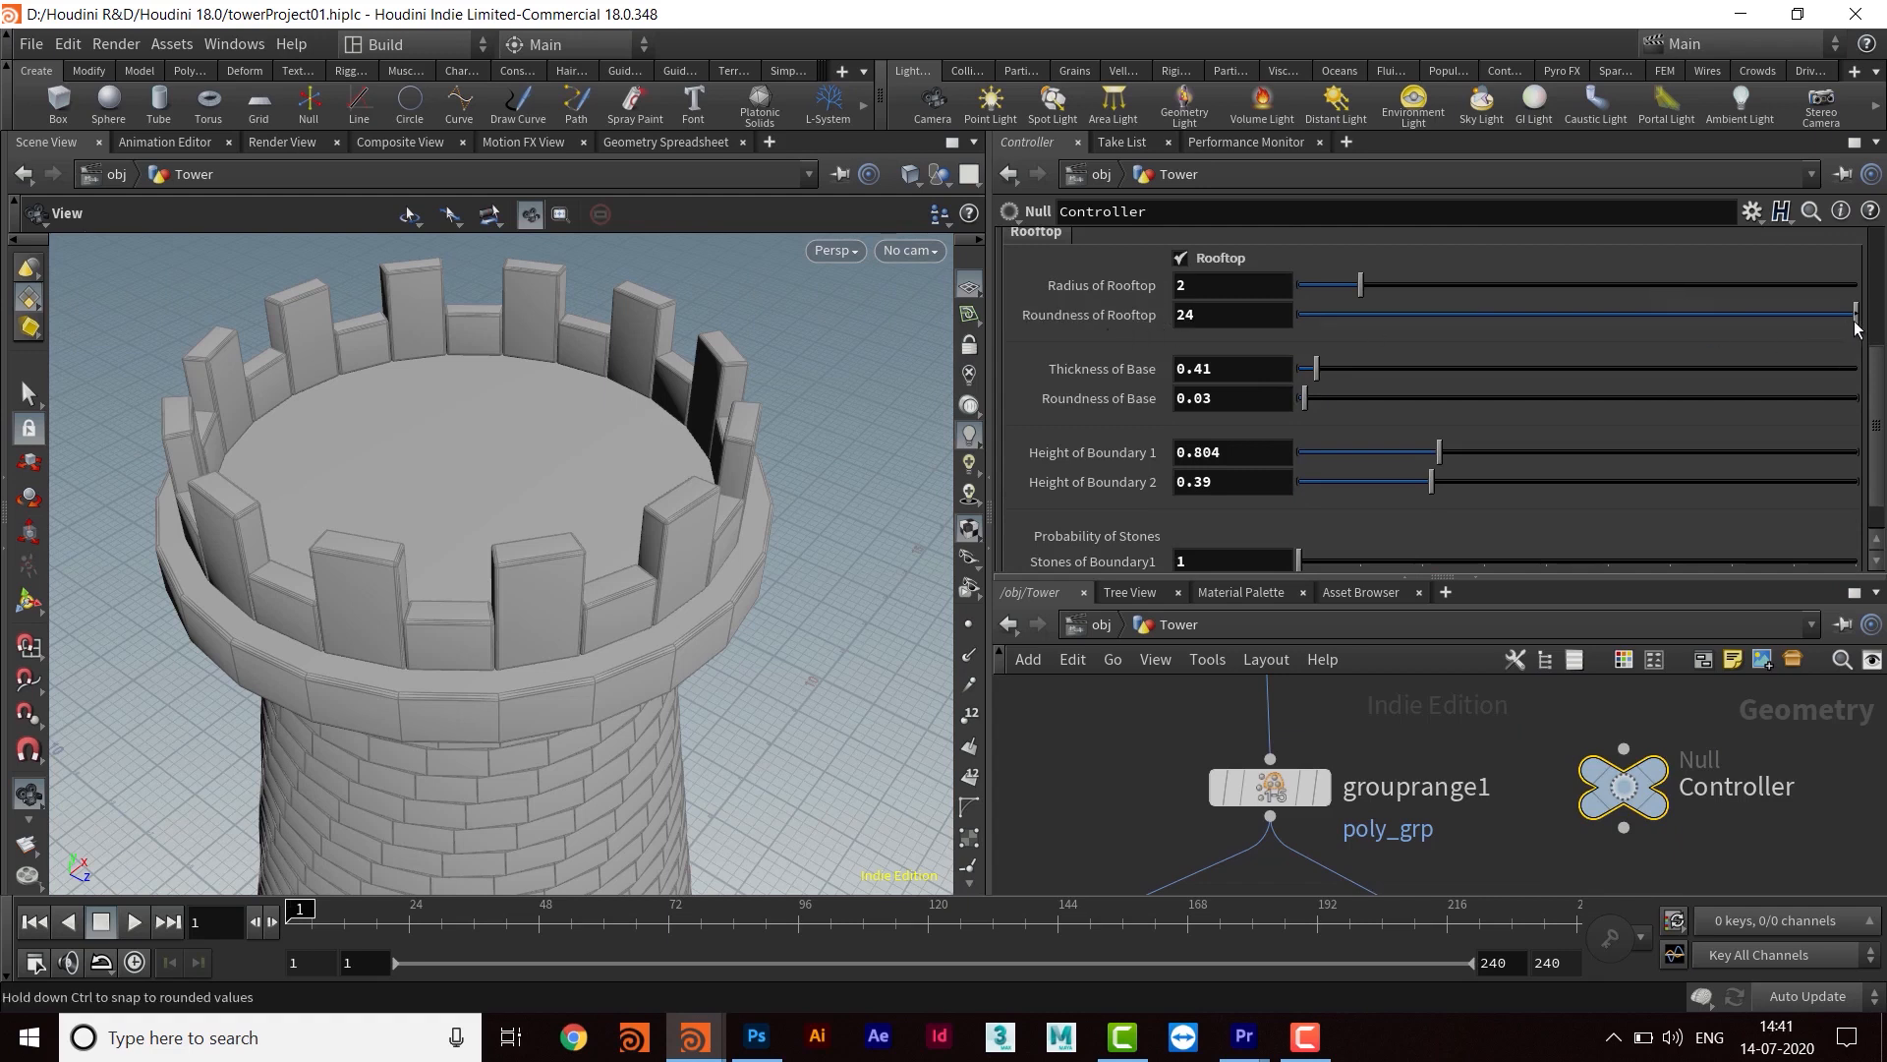
pyautogui.moveTo(1854, 326); pyautogui.dragTo(1344, 320)
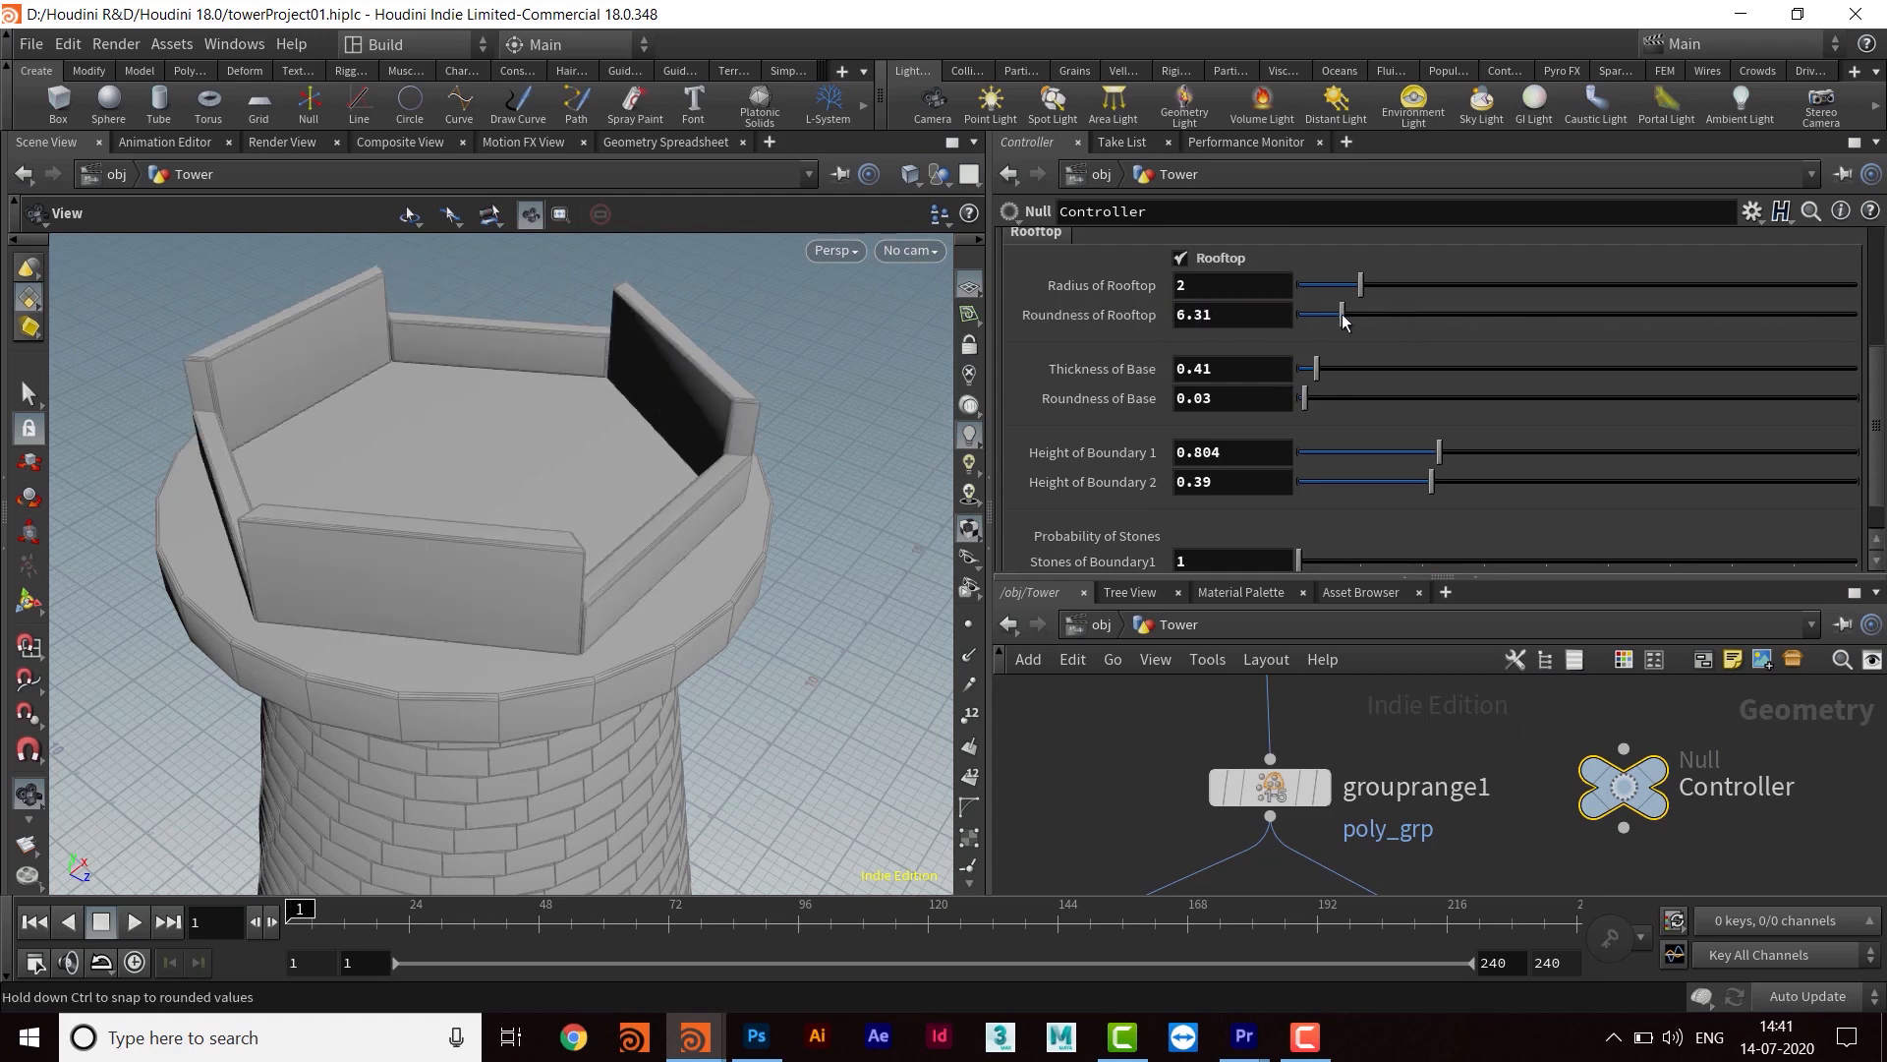
pyautogui.moveTo(527, 514)
pyautogui.mouseDown()
pyautogui.moveTo(442, 623)
pyautogui.moveTo(540, 623)
pyautogui.moveTo(560, 540)
pyautogui.moveTo(716, 522)
pyautogui.moveTo(665, 434)
pyautogui.moveTo(683, 438)
pyautogui.moveTo(594, 561)
pyautogui.moveTo(554, 517)
pyautogui.mouseUp()
pyautogui.moveTo(554, 517); pyautogui.dragTo(771, 560, button='right')
pyautogui.moveTo(770, 560)
pyautogui.mouseDown()
pyautogui.moveTo(691, 527)
pyautogui.moveTo(787, 548)
pyautogui.mouseUp()
pyautogui.scroll(-1, 1608, 403)
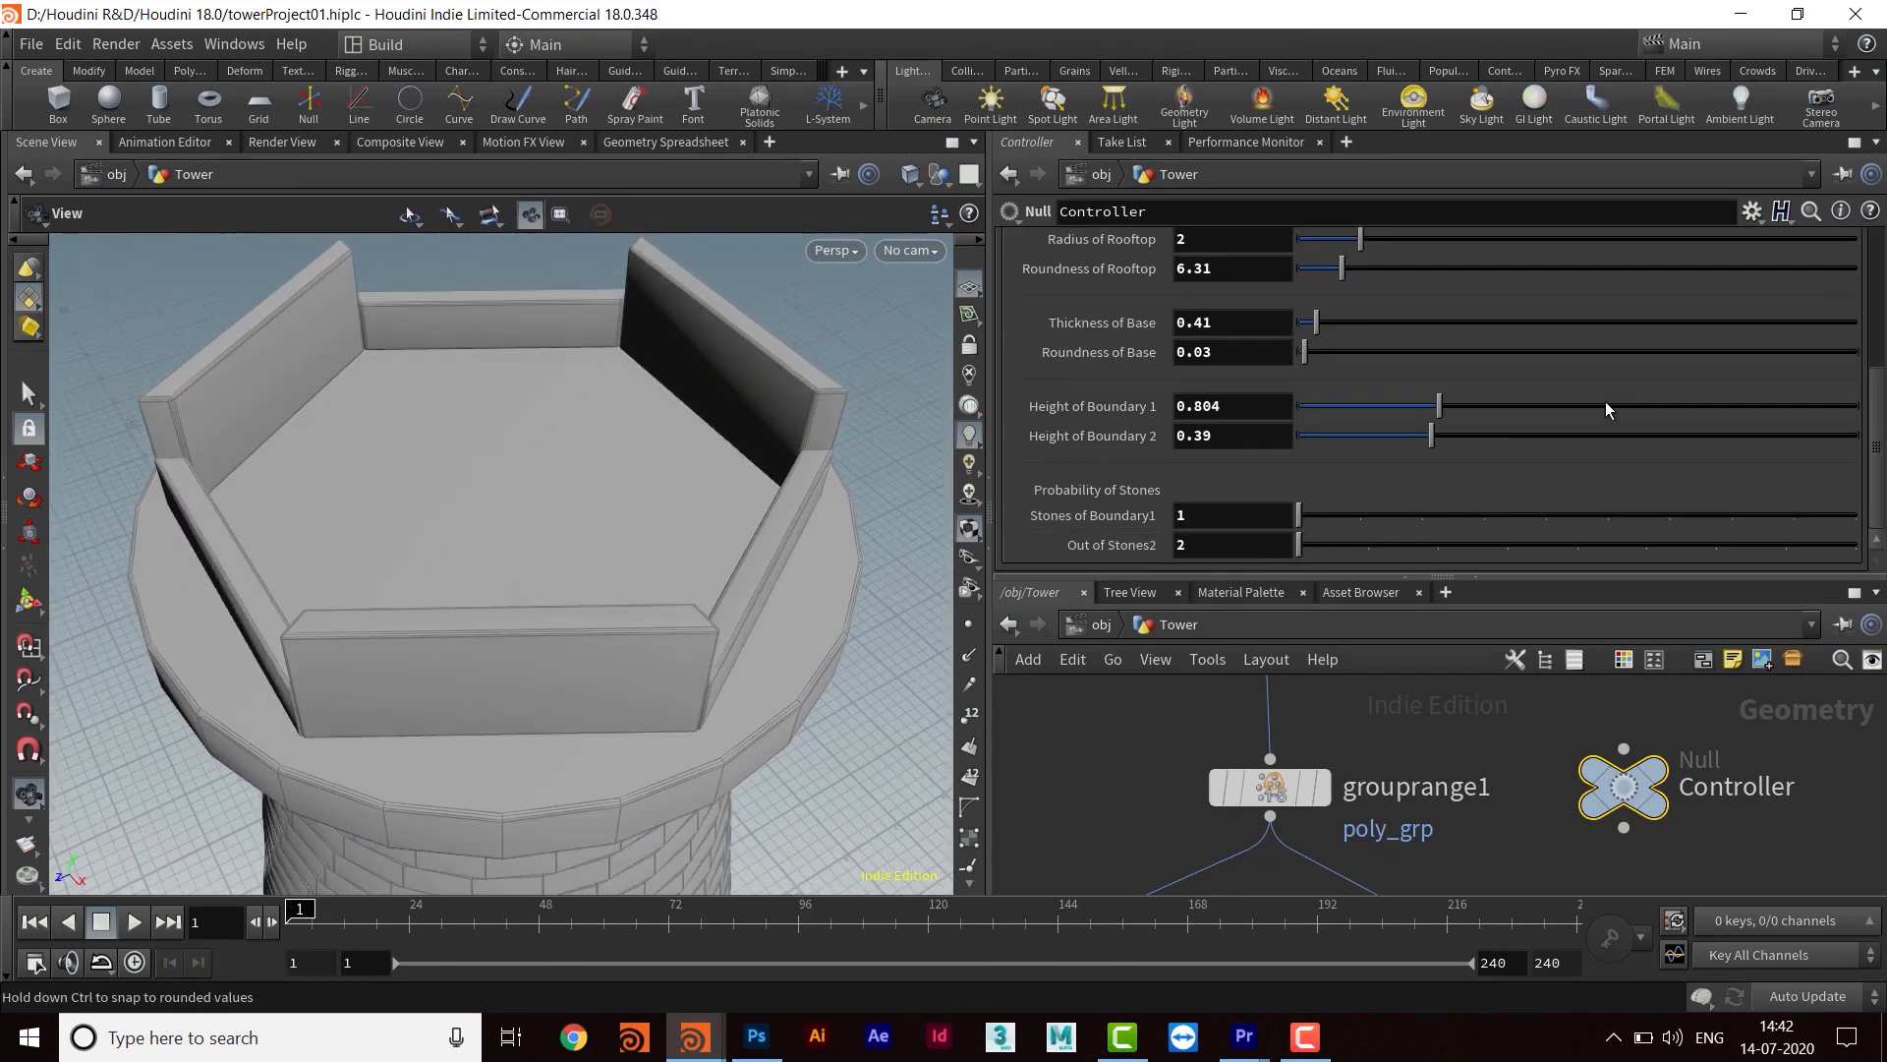
# Try raising the Controller's Out of Stones2 to 4 and inspect the rooftop boundary walls
pyautogui.moveTo(1299, 547); pyautogui.dragTo(1361, 549)
pyautogui.moveTo(641, 585); pyautogui.dragTo(776, 629)
pyautogui.moveTo(1371, 547); pyautogui.dragTo(1303, 573)
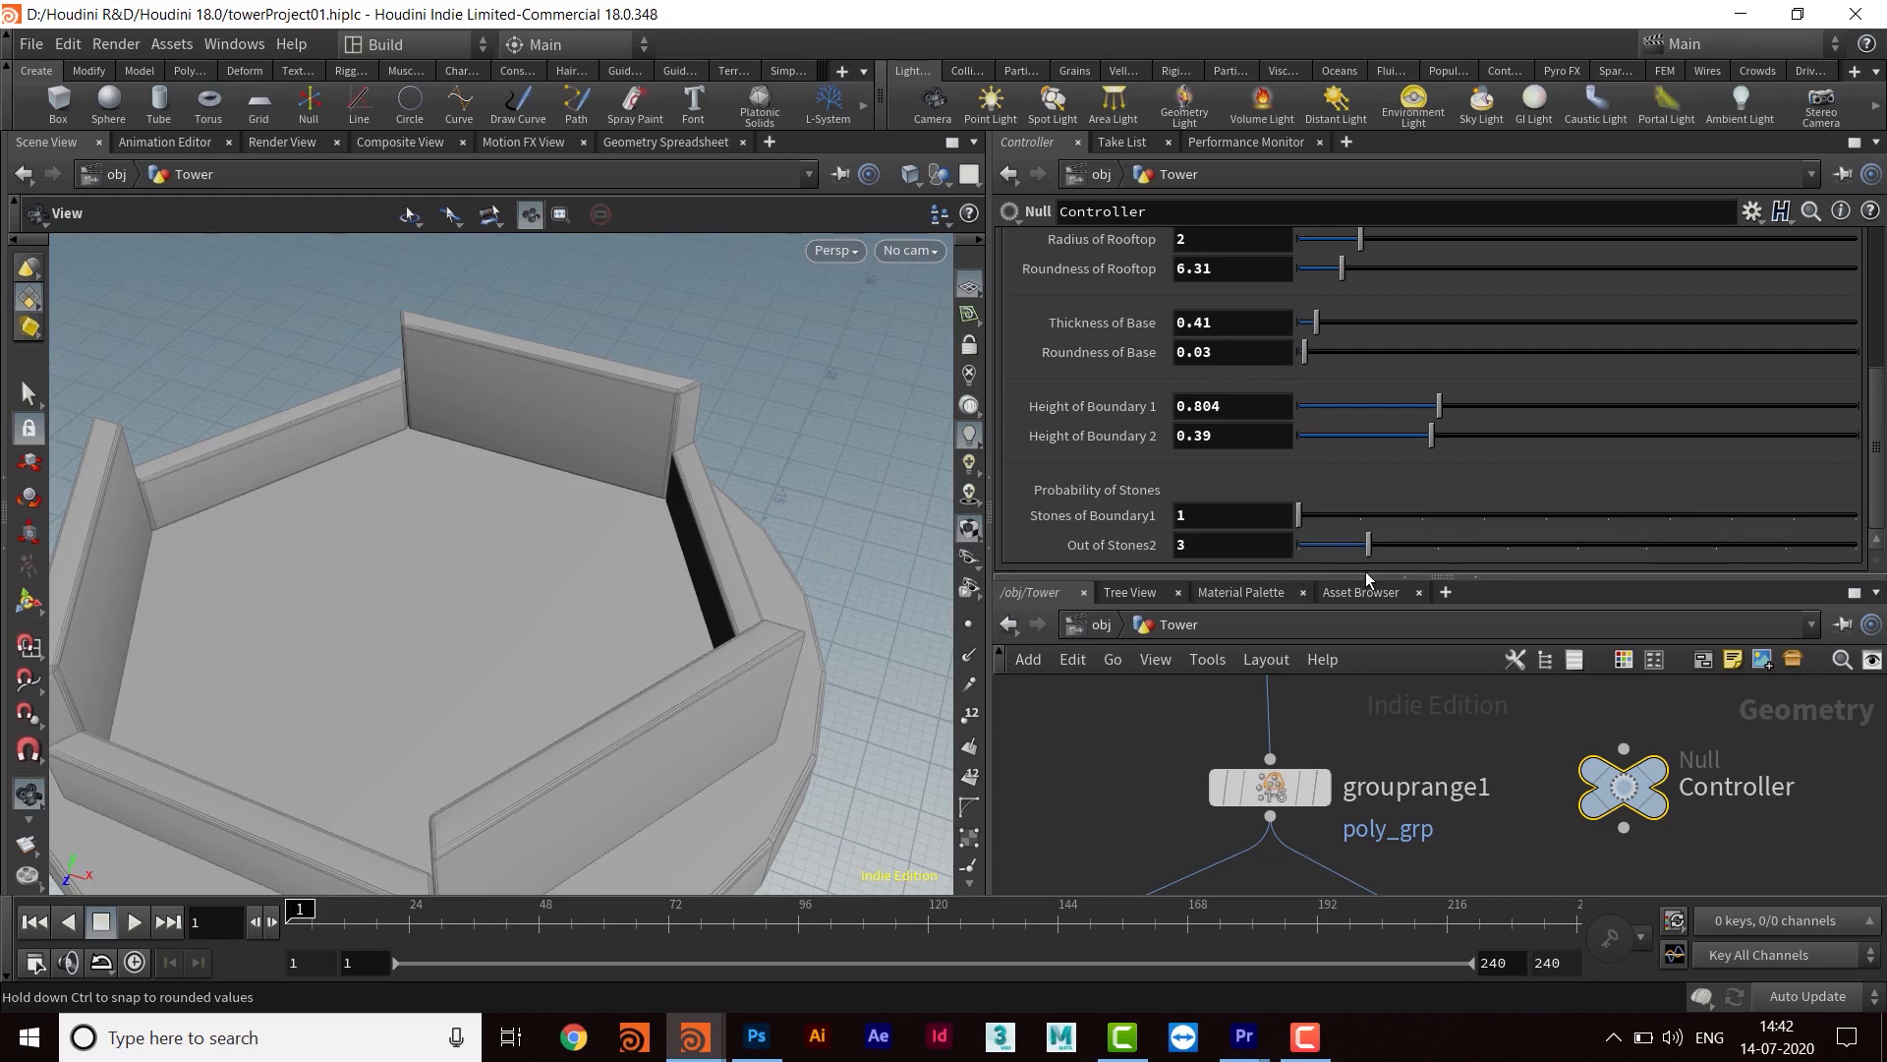
pyautogui.moveTo(1376, 547); pyautogui.dragTo(1588, 548)
pyautogui.moveTo(722, 365); pyautogui.dragTo(417, 629, button='right')
pyautogui.moveTo(417, 630); pyautogui.dragTo(451, 472, button='middle')
pyautogui.moveTo(686, 450); pyautogui.dragTo(667, 502, button='middle')
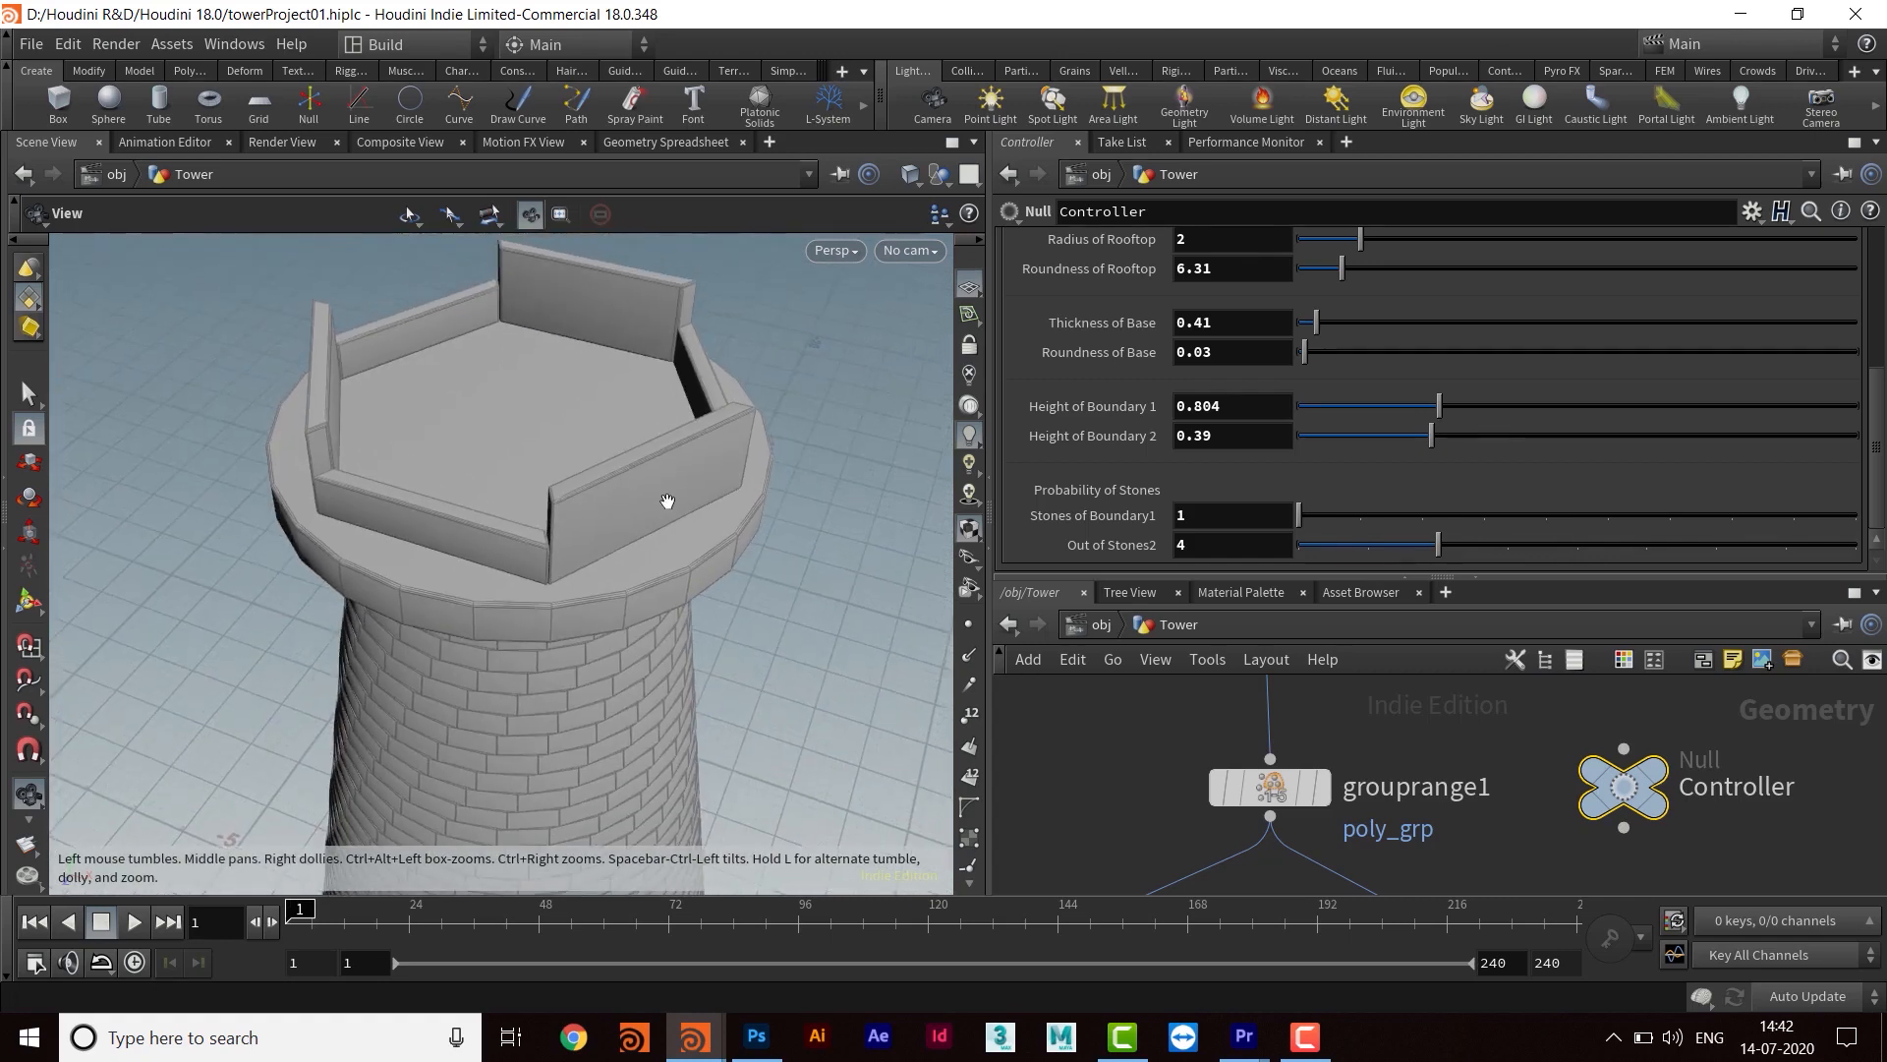
pyautogui.moveTo(667, 502); pyautogui.dragTo(771, 589)
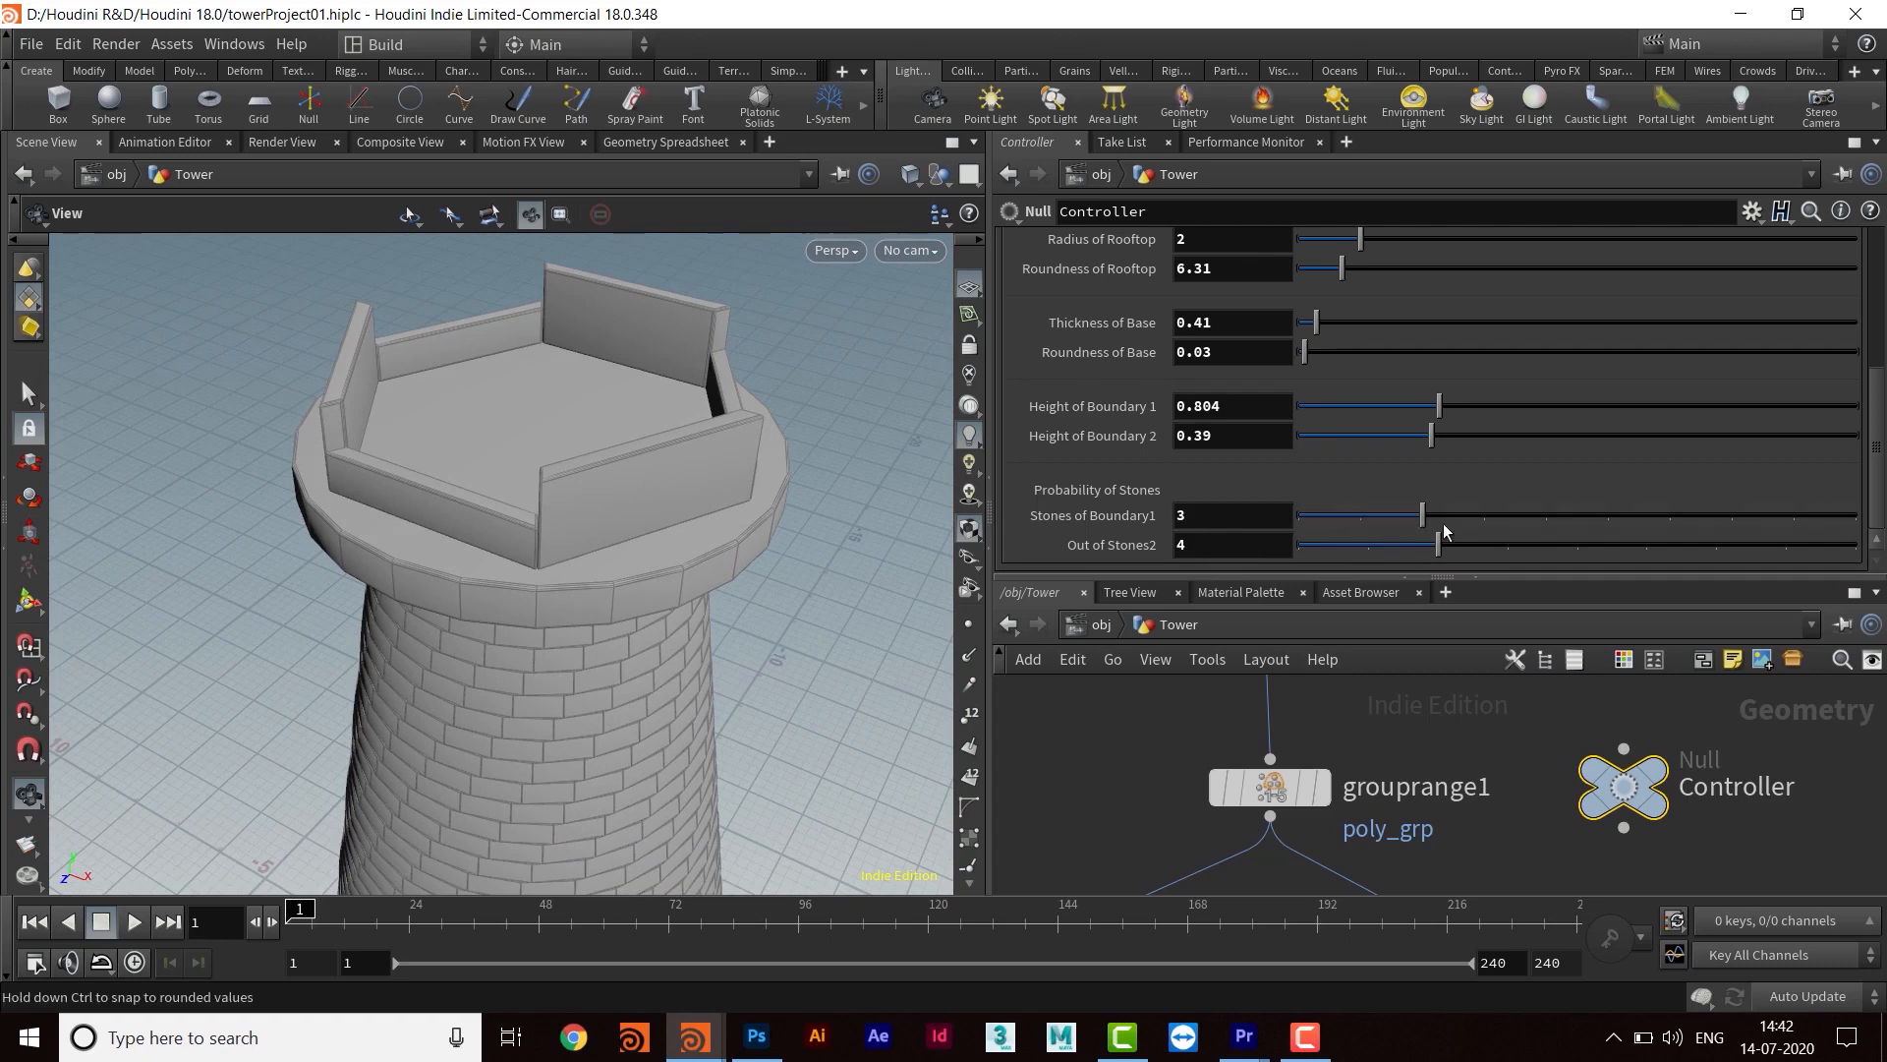
# Link the range filter's Select value on grouprange1 to the Controller's Stones of Boundary1 with a relative reference
pyautogui.click(1292, 790)
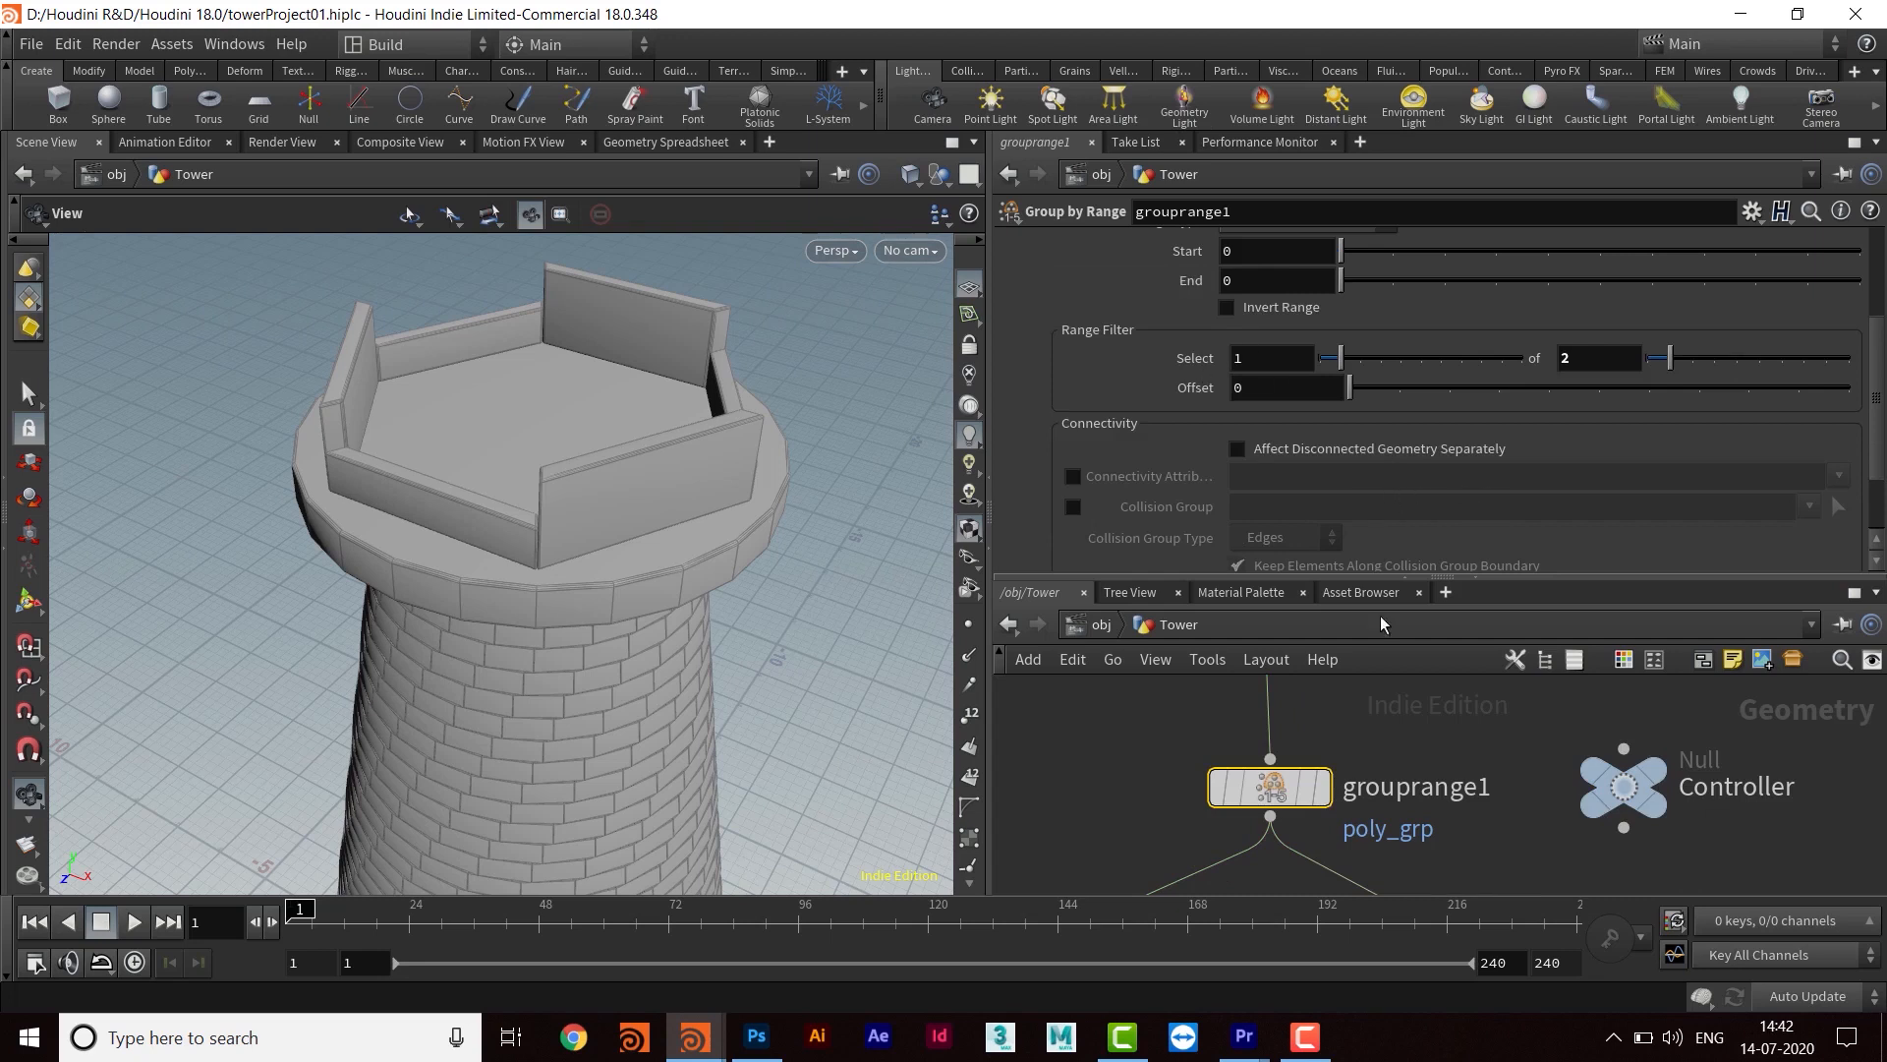
pyautogui.click(1623, 786)
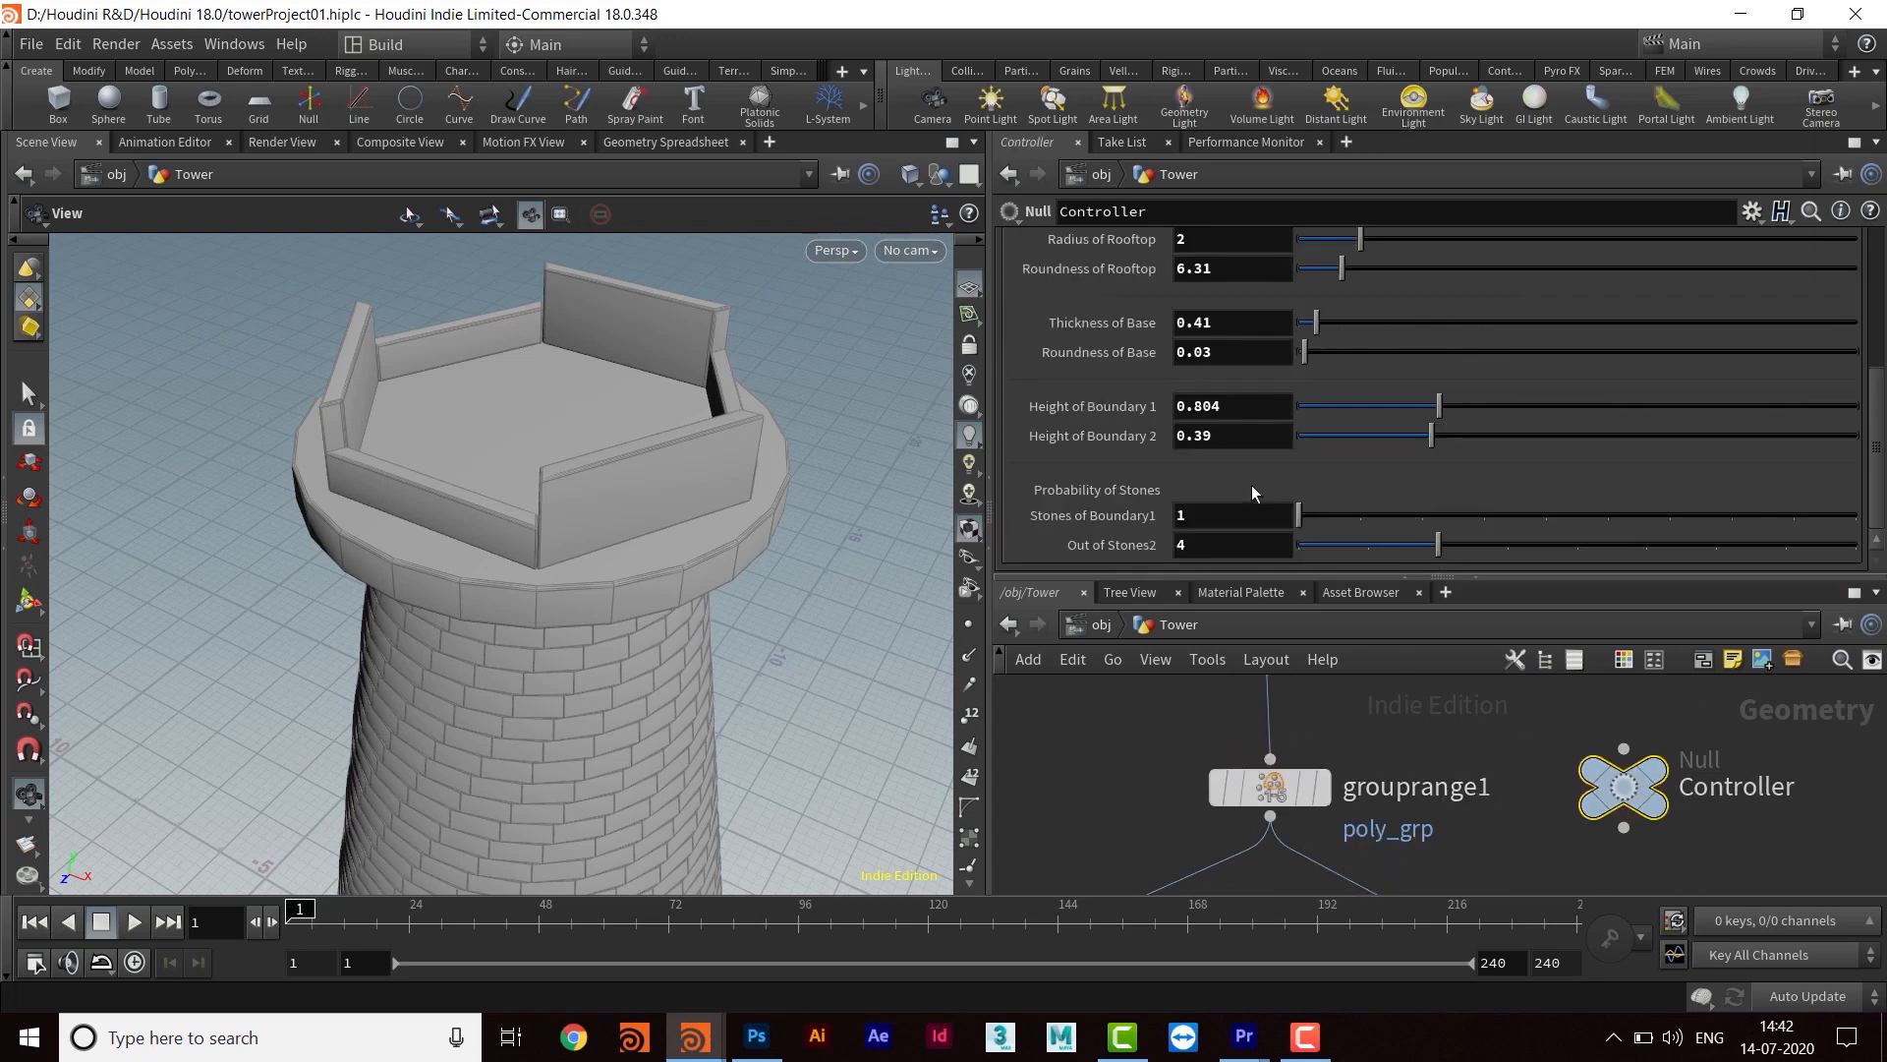
pyautogui.rightClick(1218, 517)
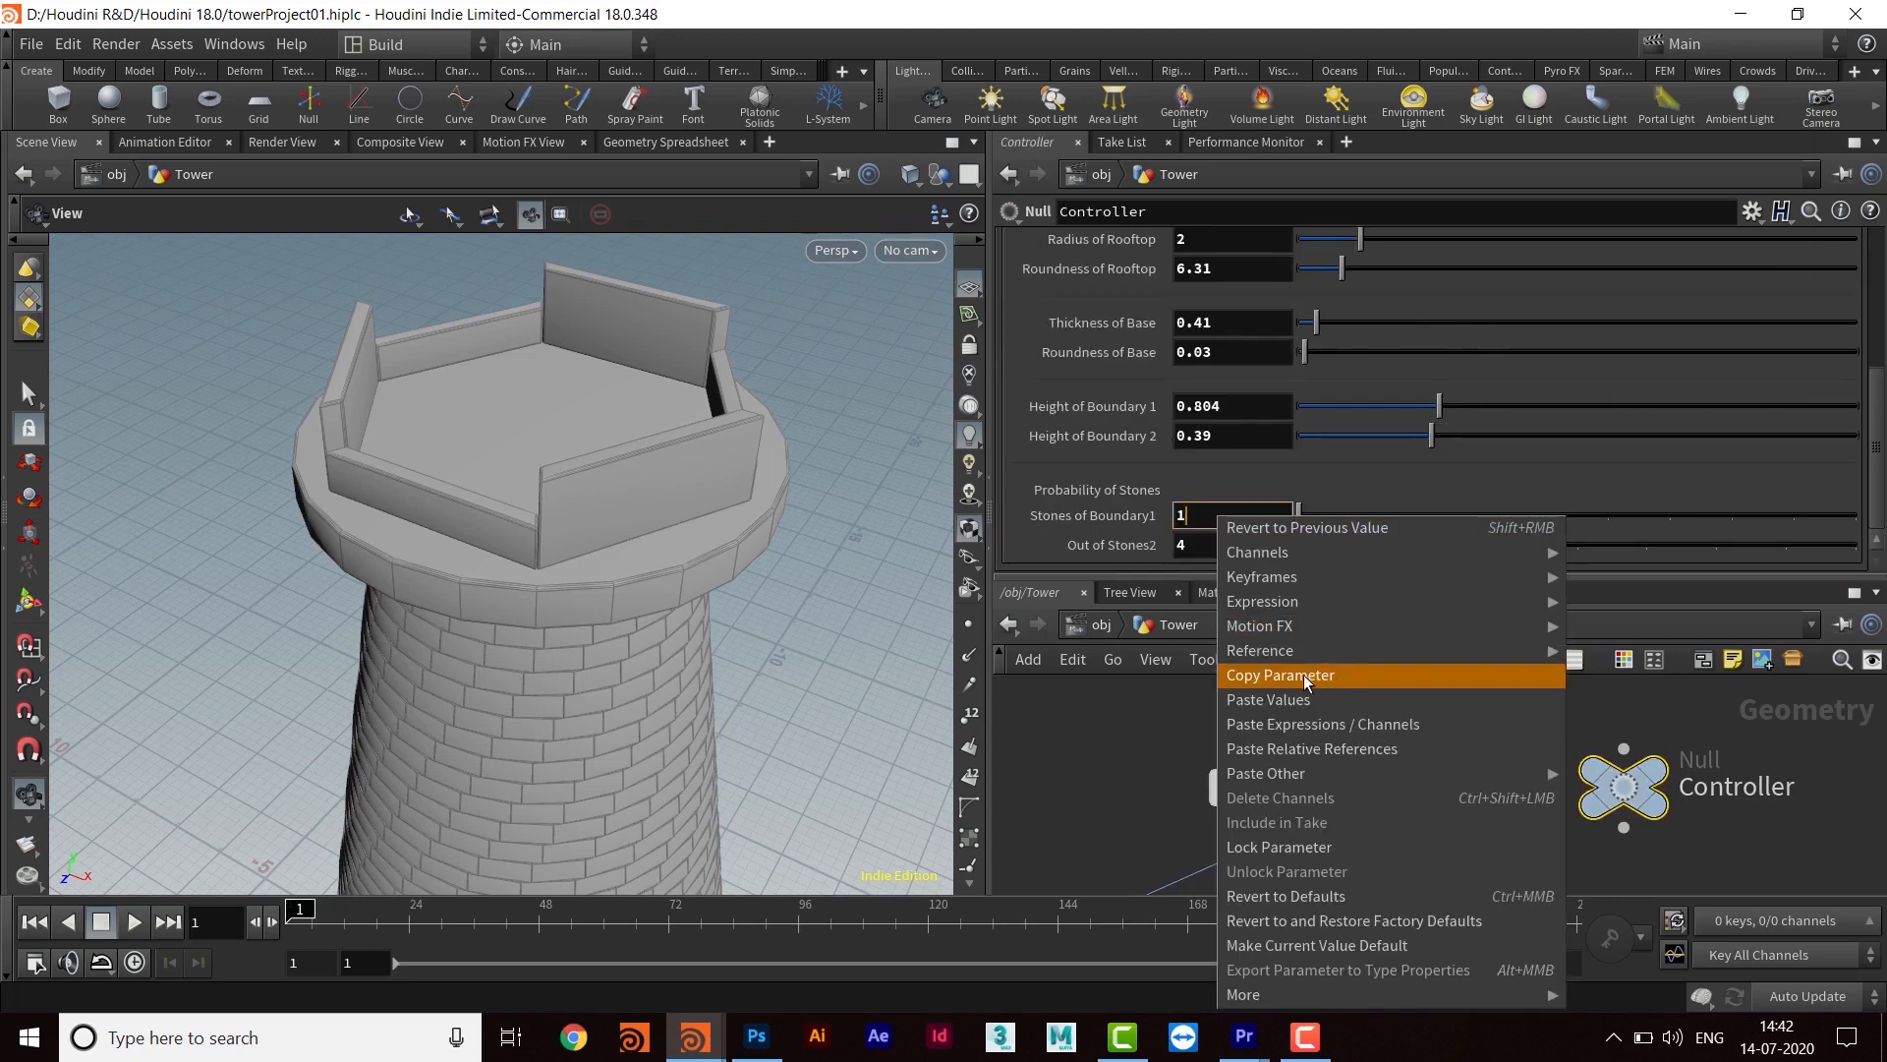
pyautogui.click(1306, 676)
pyautogui.click(1270, 787)
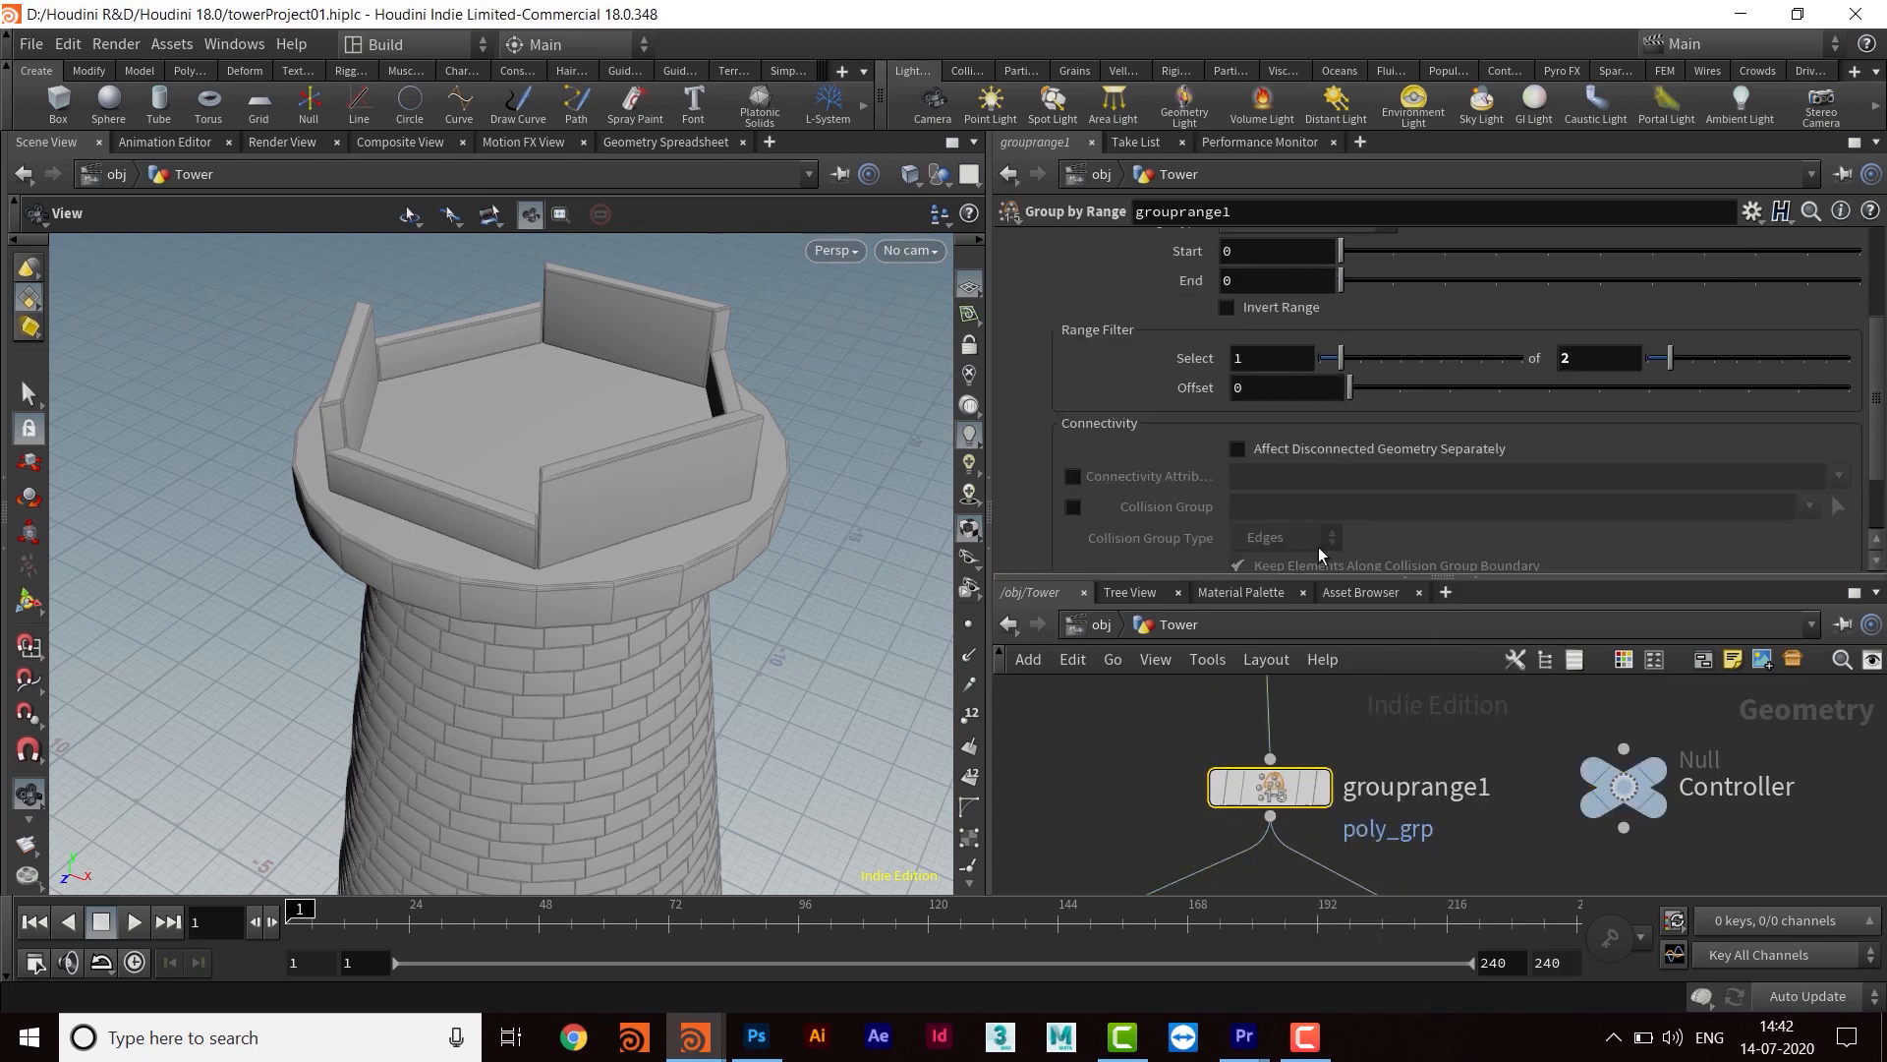
pyautogui.rightClick(1249, 357)
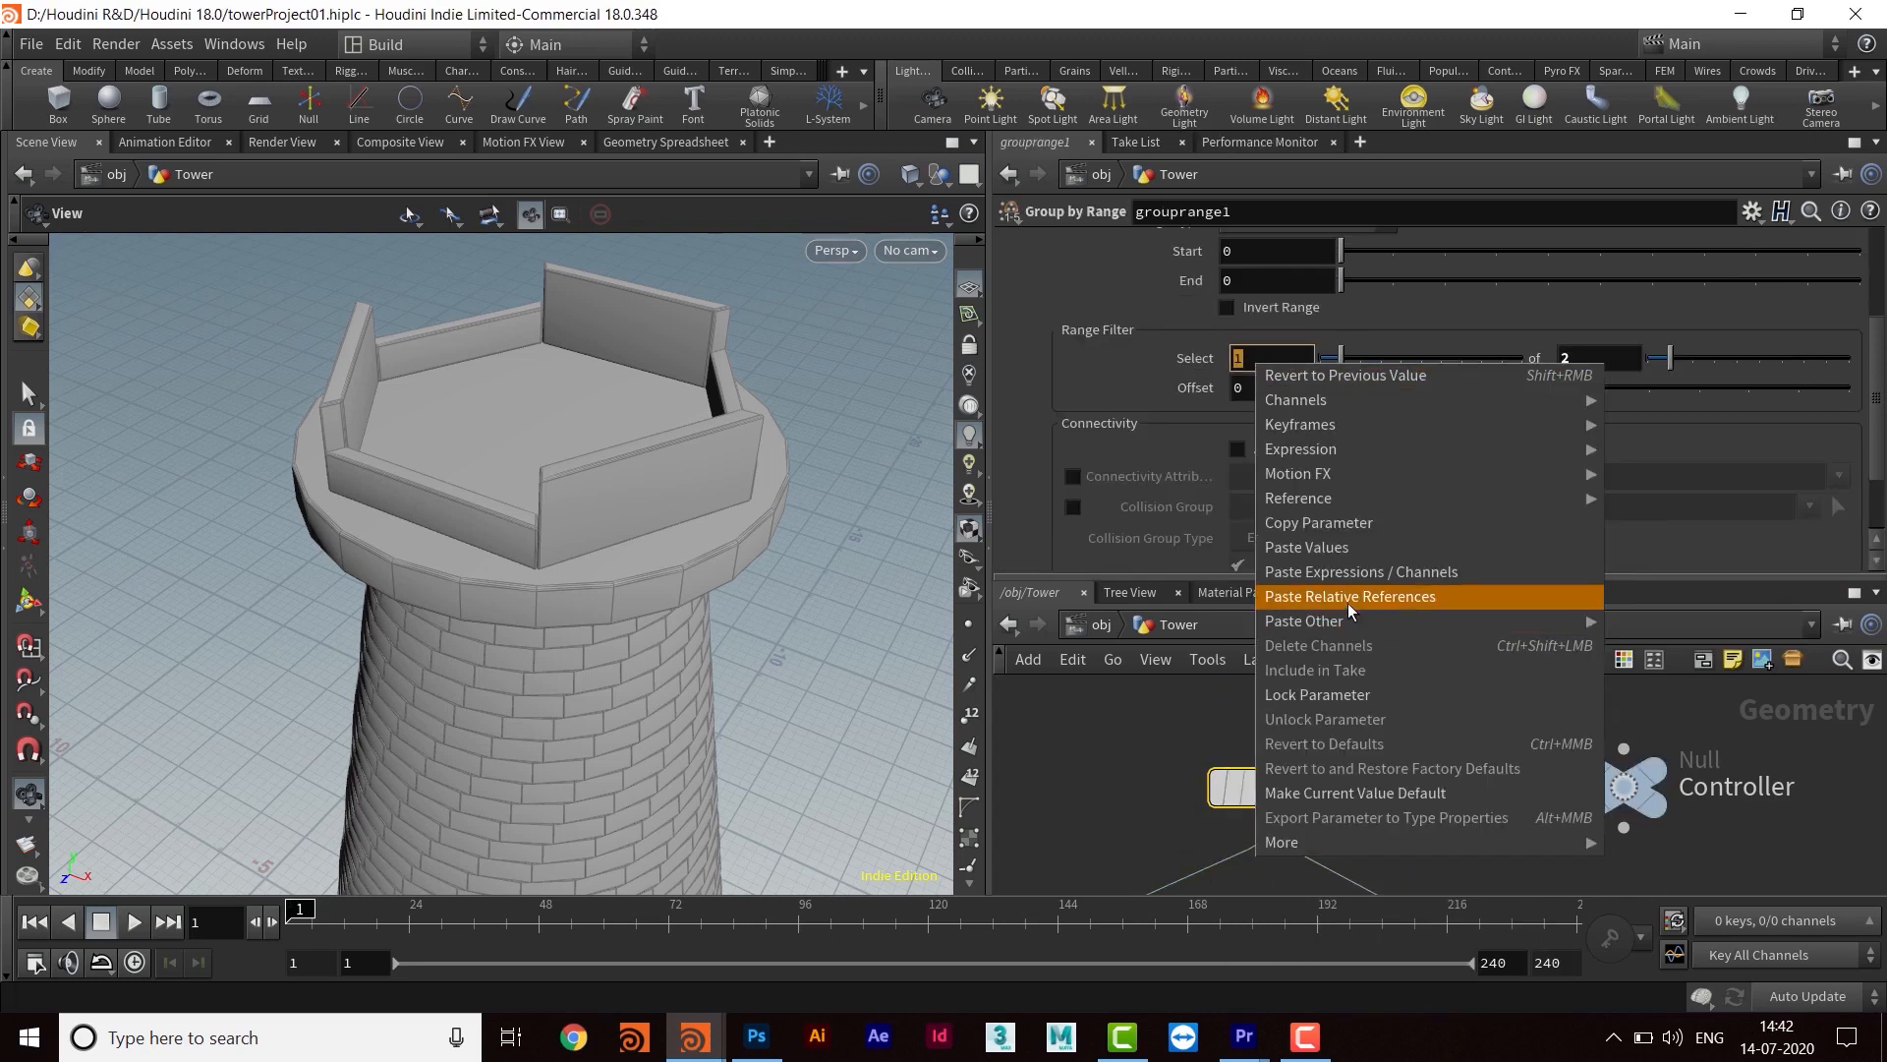
pyautogui.click(1348, 599)
pyautogui.press('Return')
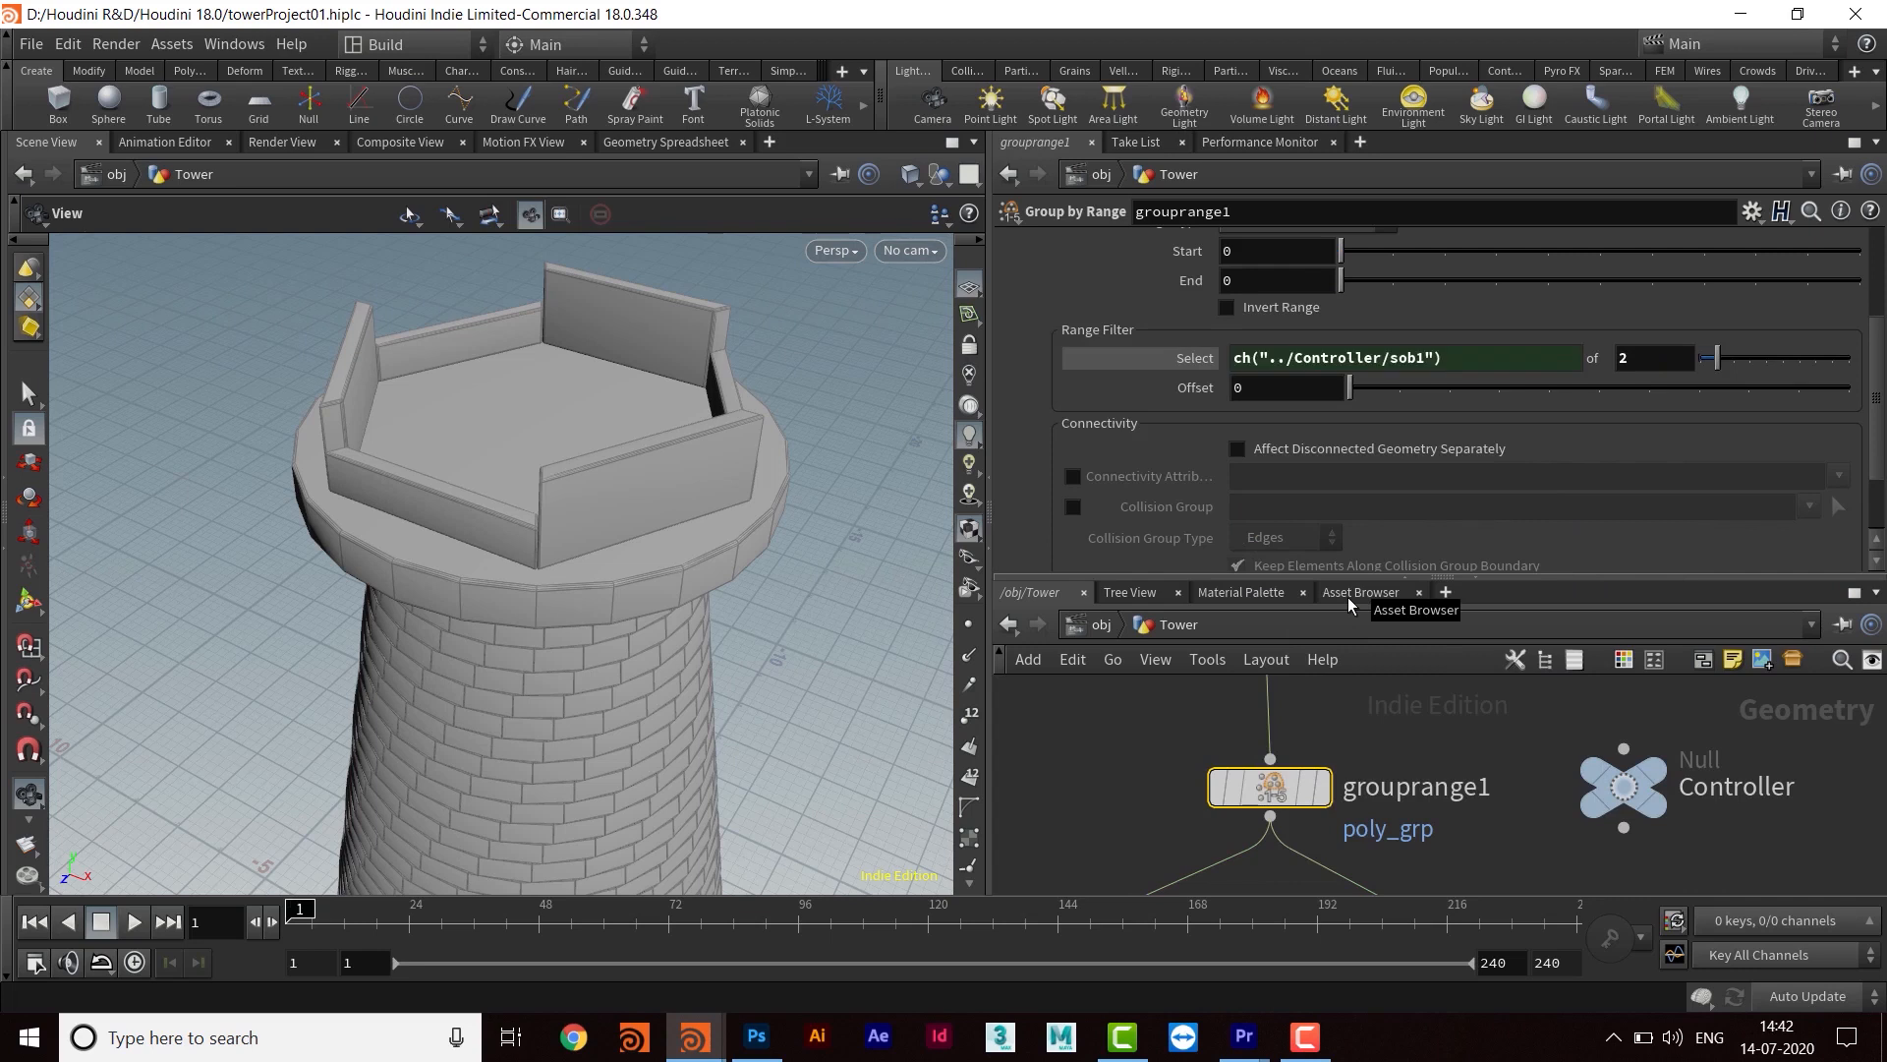
# Link the range filter's "of" value on grouprange1 to the Controller's Out of Stones2 with a relative reference
pyautogui.click(1624, 787)
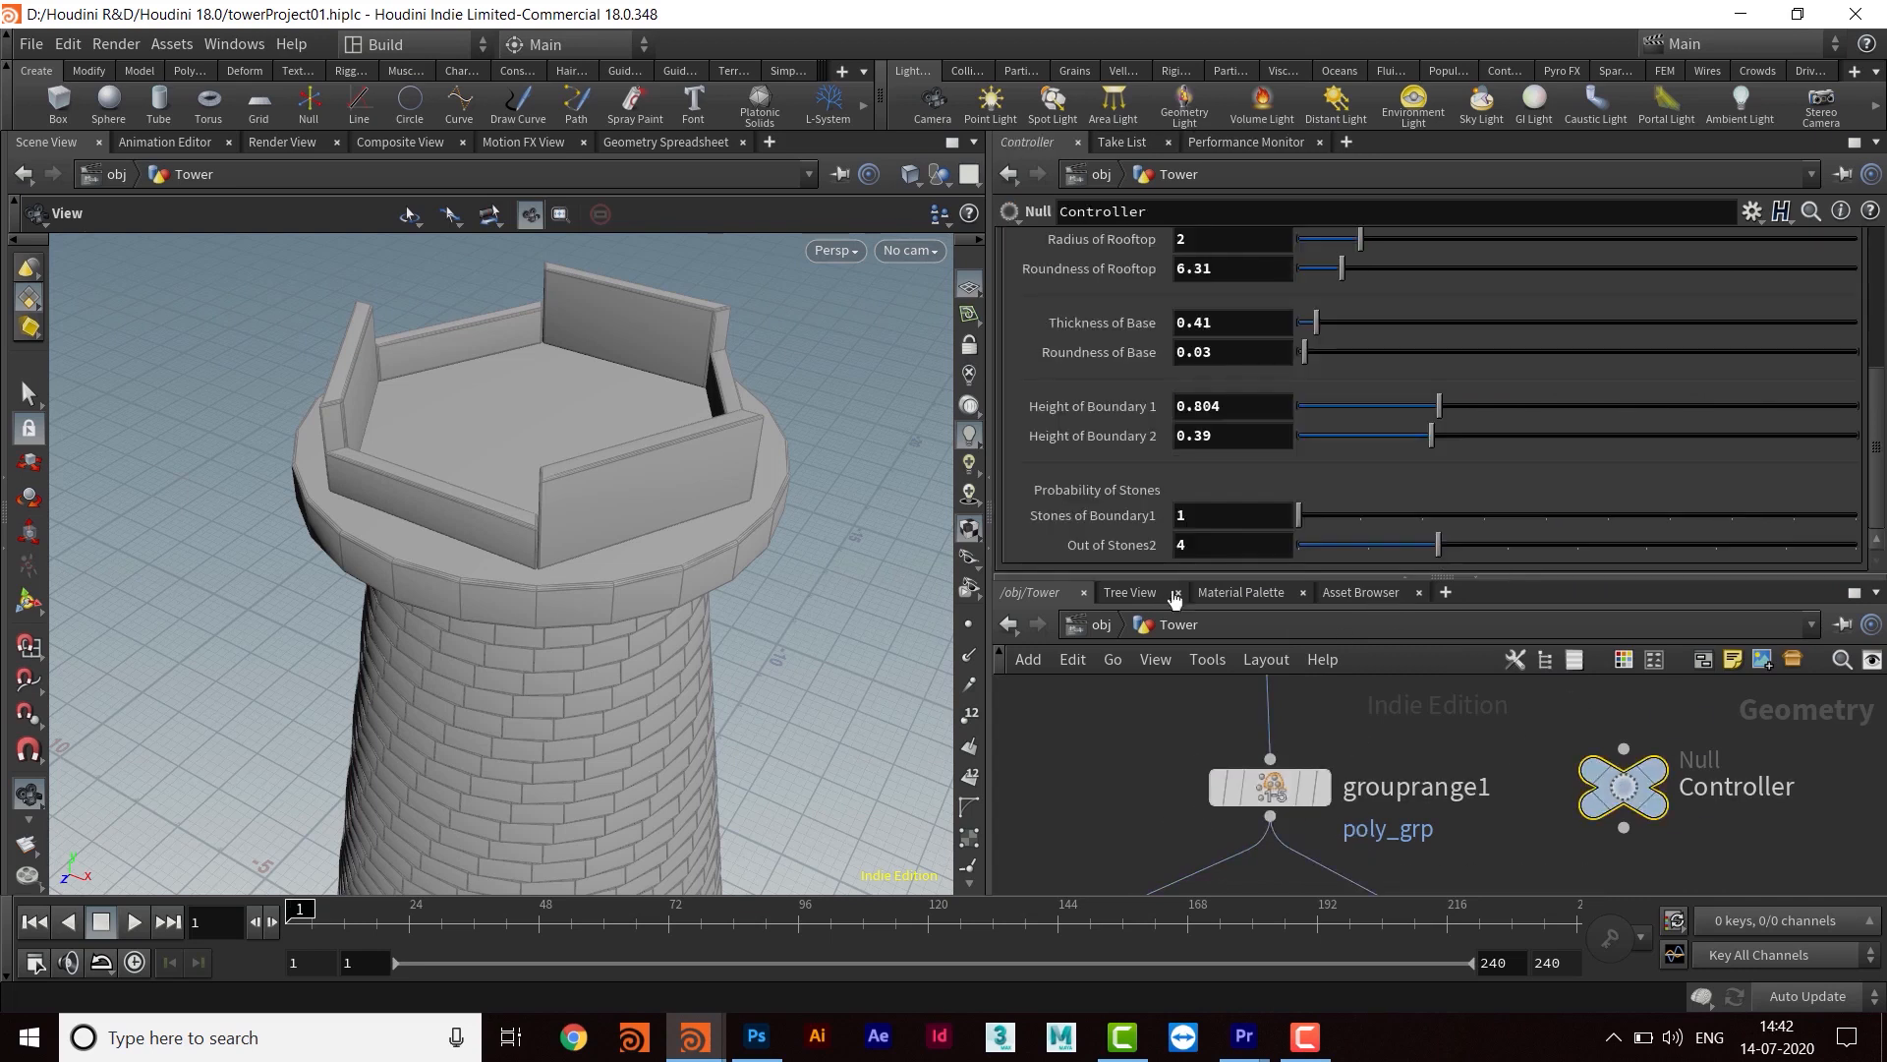
pyautogui.rightClick(1208, 545)
pyautogui.click(1272, 676)
pyautogui.click(1272, 789)
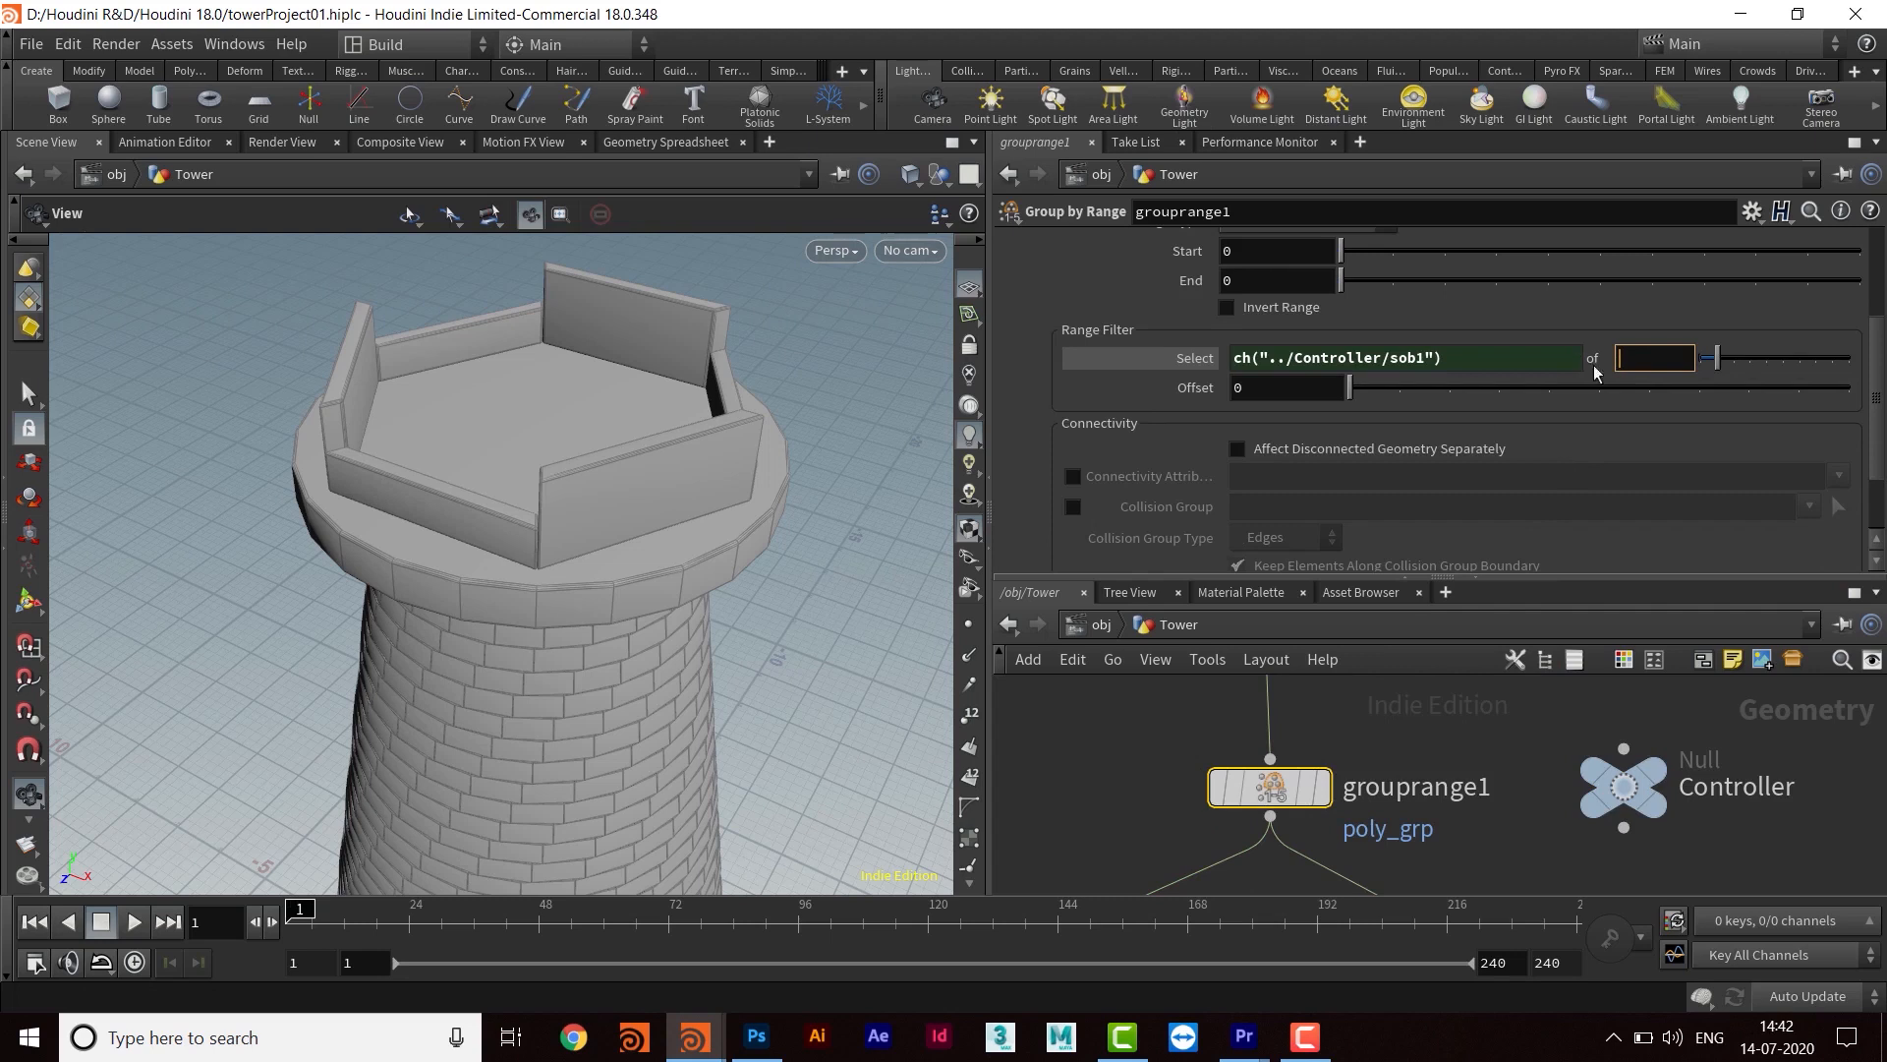
pyautogui.rightClick(1655, 358)
pyautogui.click(1663, 594)
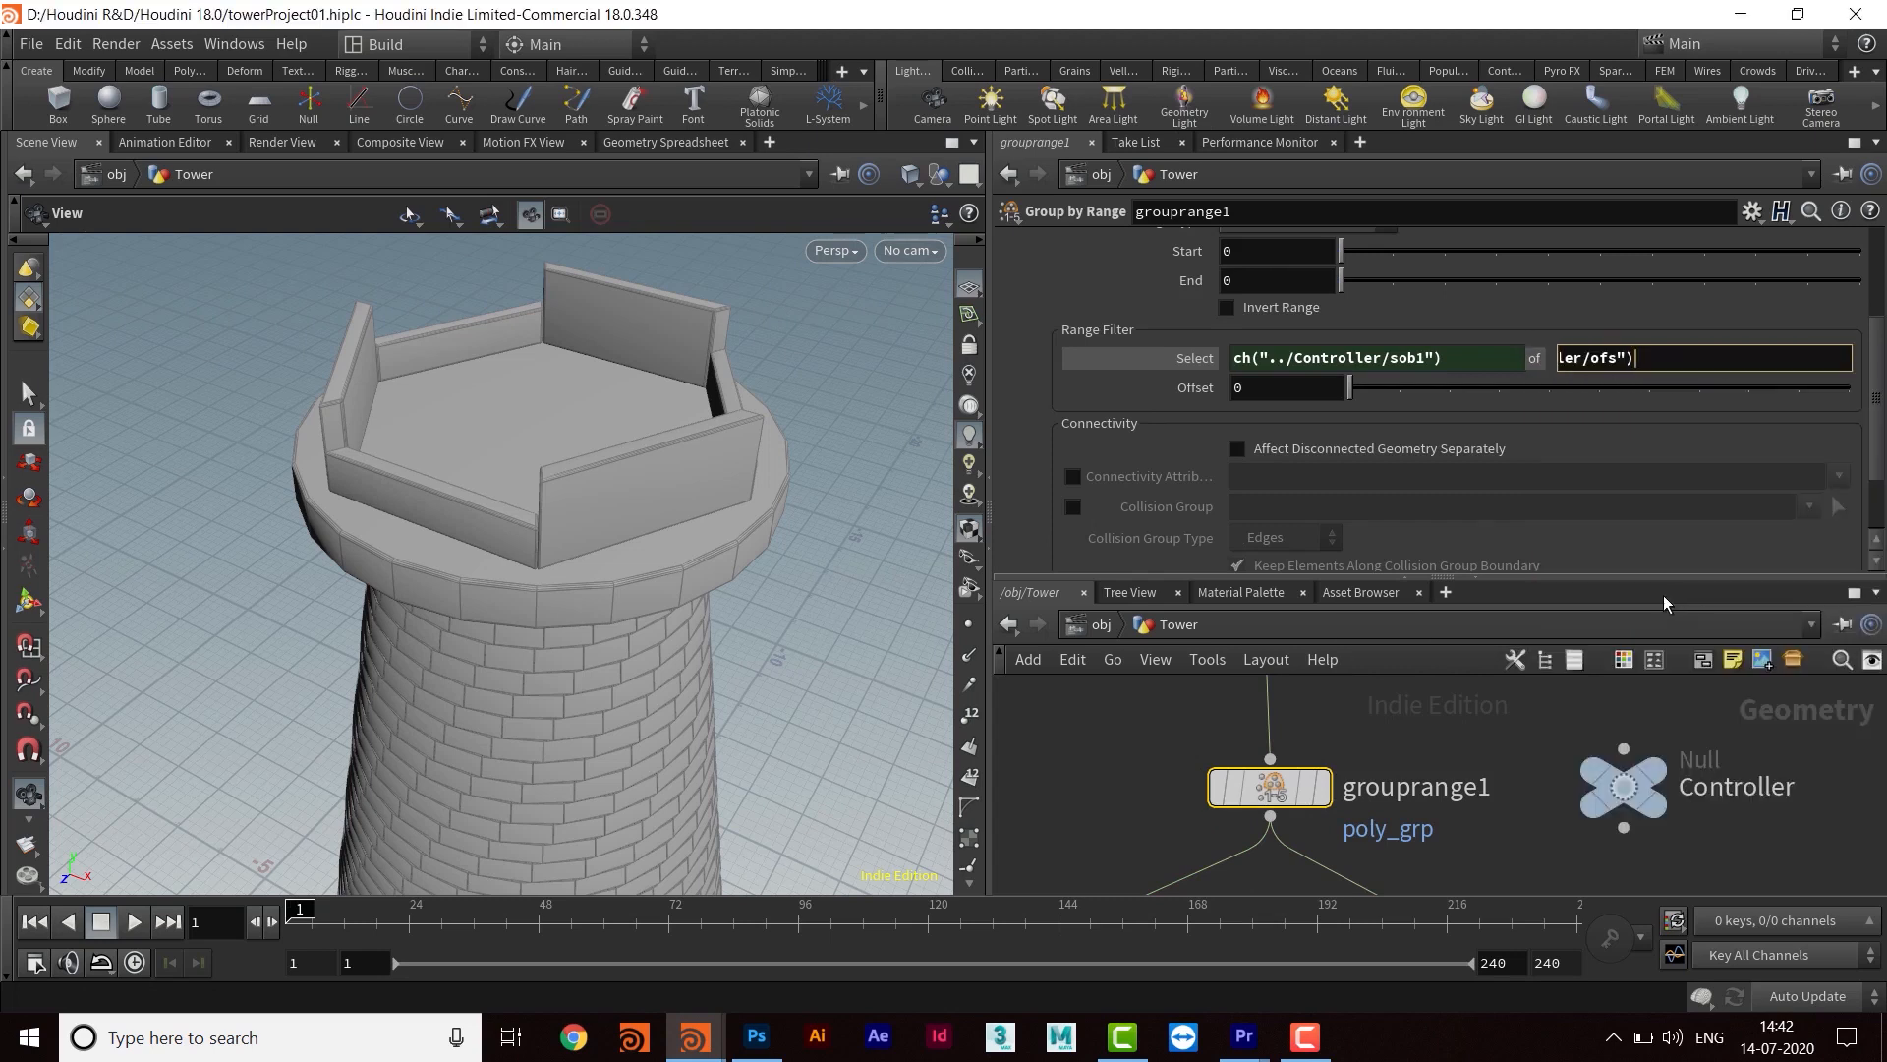
pyautogui.click(1663, 593)
pyautogui.moveTo(626, 573); pyautogui.dragTo(627, 506)
pyautogui.scroll(2, 580, 533)
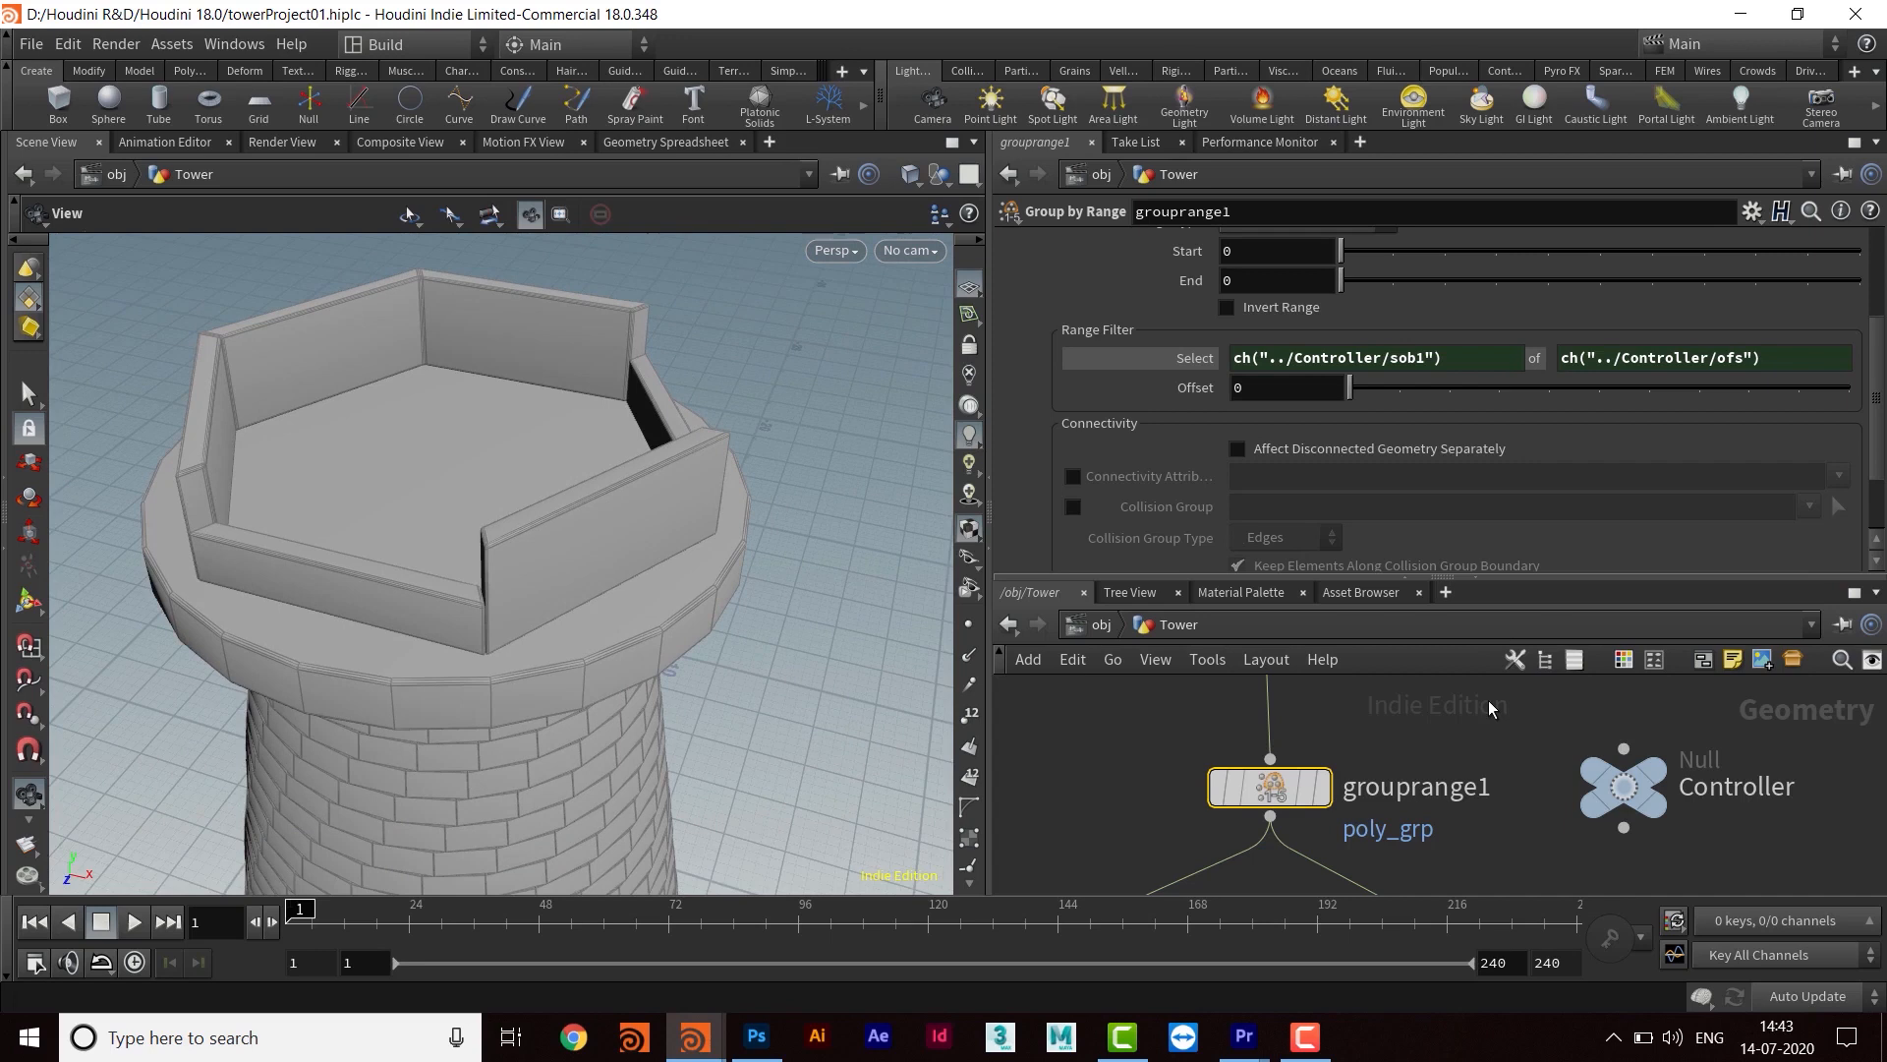
# Set Out of Stones2 to 2 on the Controller null and inspect the alternating boundary walls
pyautogui.moveTo(1498, 794); pyautogui.dragTo(1453, 795, button='middle')
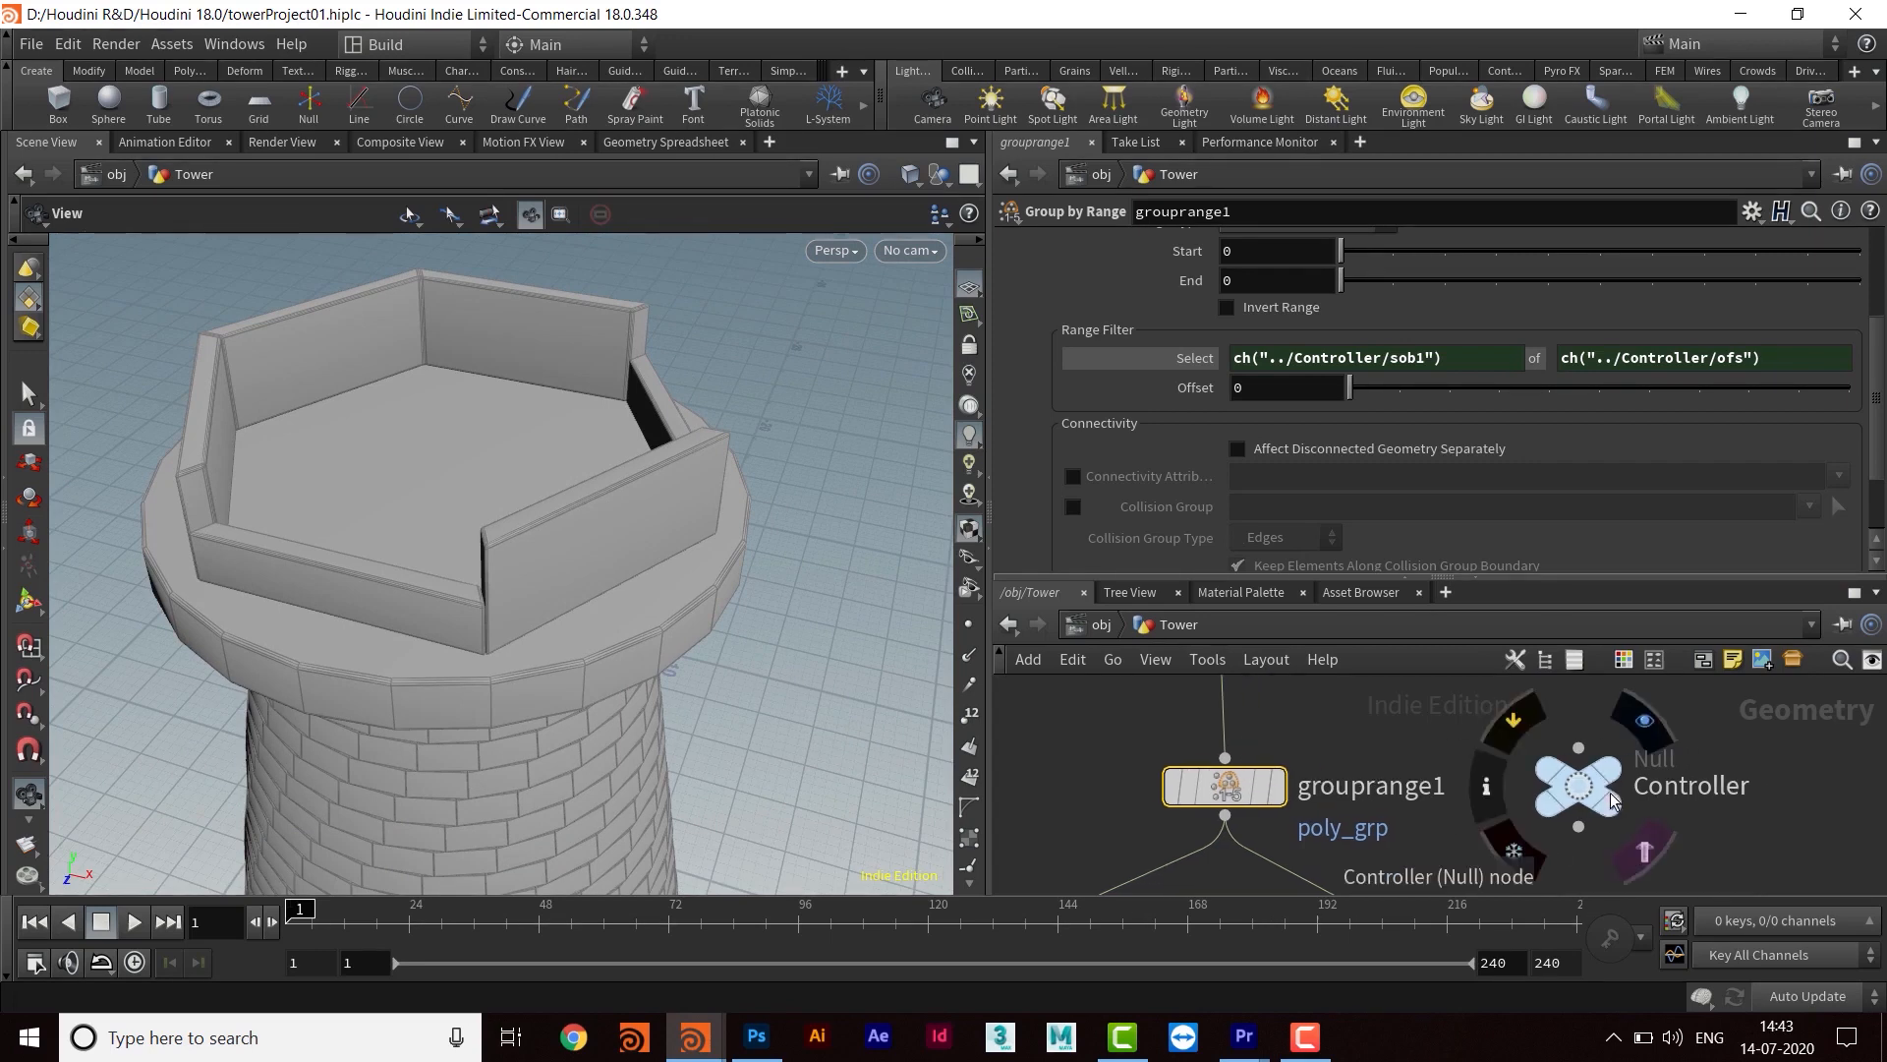
pyautogui.moveTo(1576, 806)
pyautogui.mouseDown()
pyautogui.moveTo(1660, 807)
pyautogui.moveTo(1599, 800)
pyautogui.mouseUp()
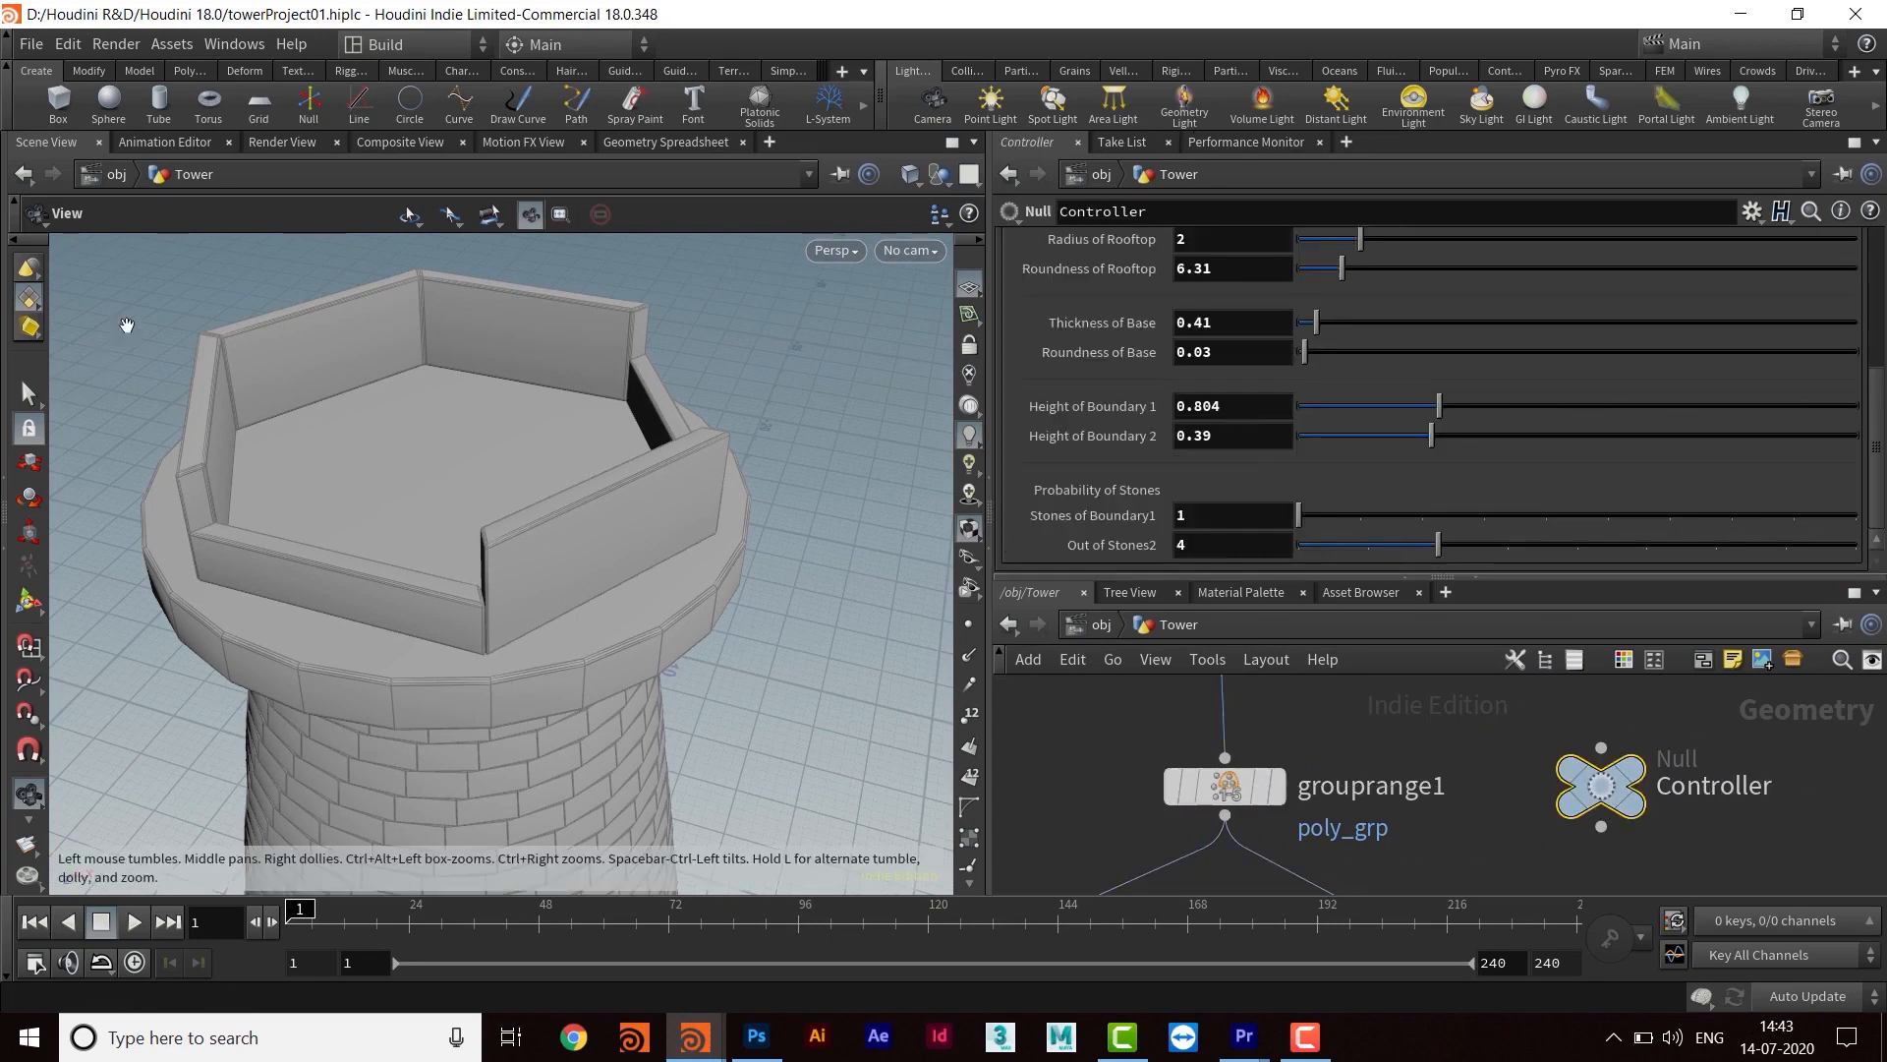
pyautogui.scroll(1, 1436, 435)
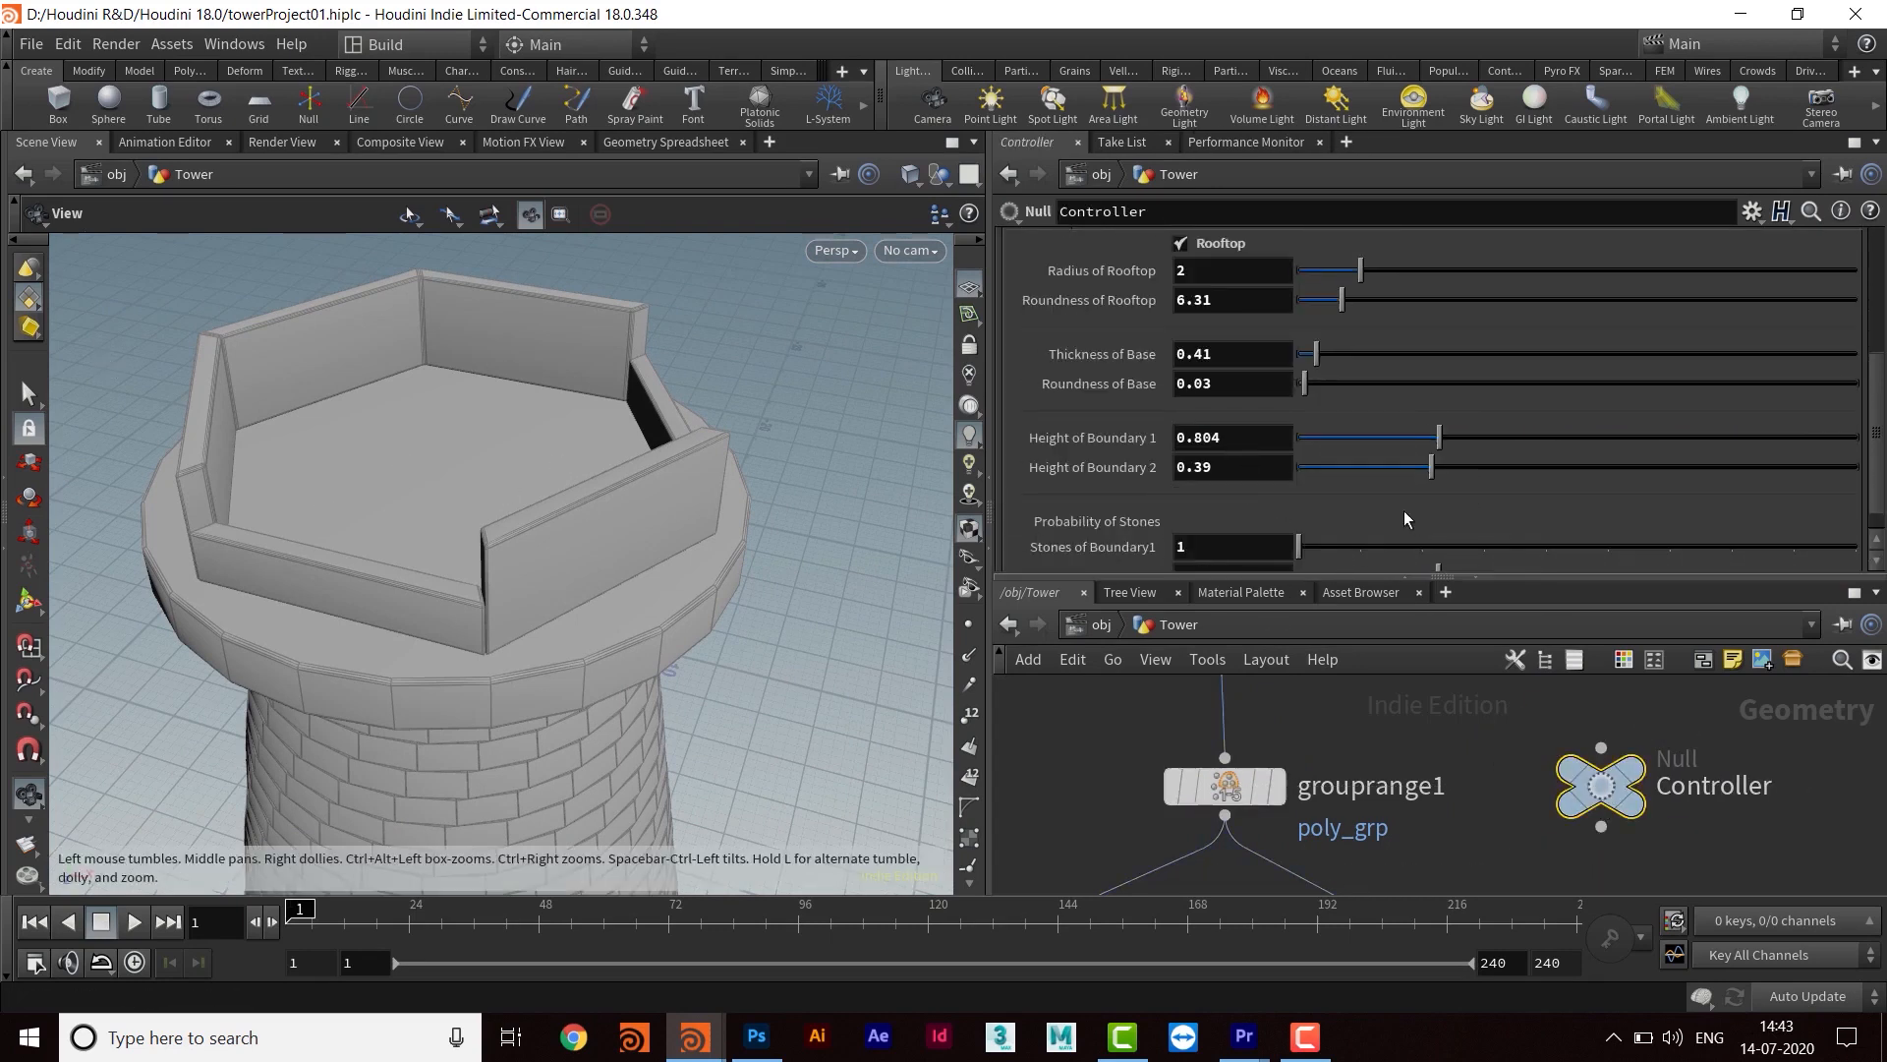
pyautogui.scroll(-1, 1425, 496)
pyautogui.moveTo(1396, 548); pyautogui.dragTo(1327, 546)
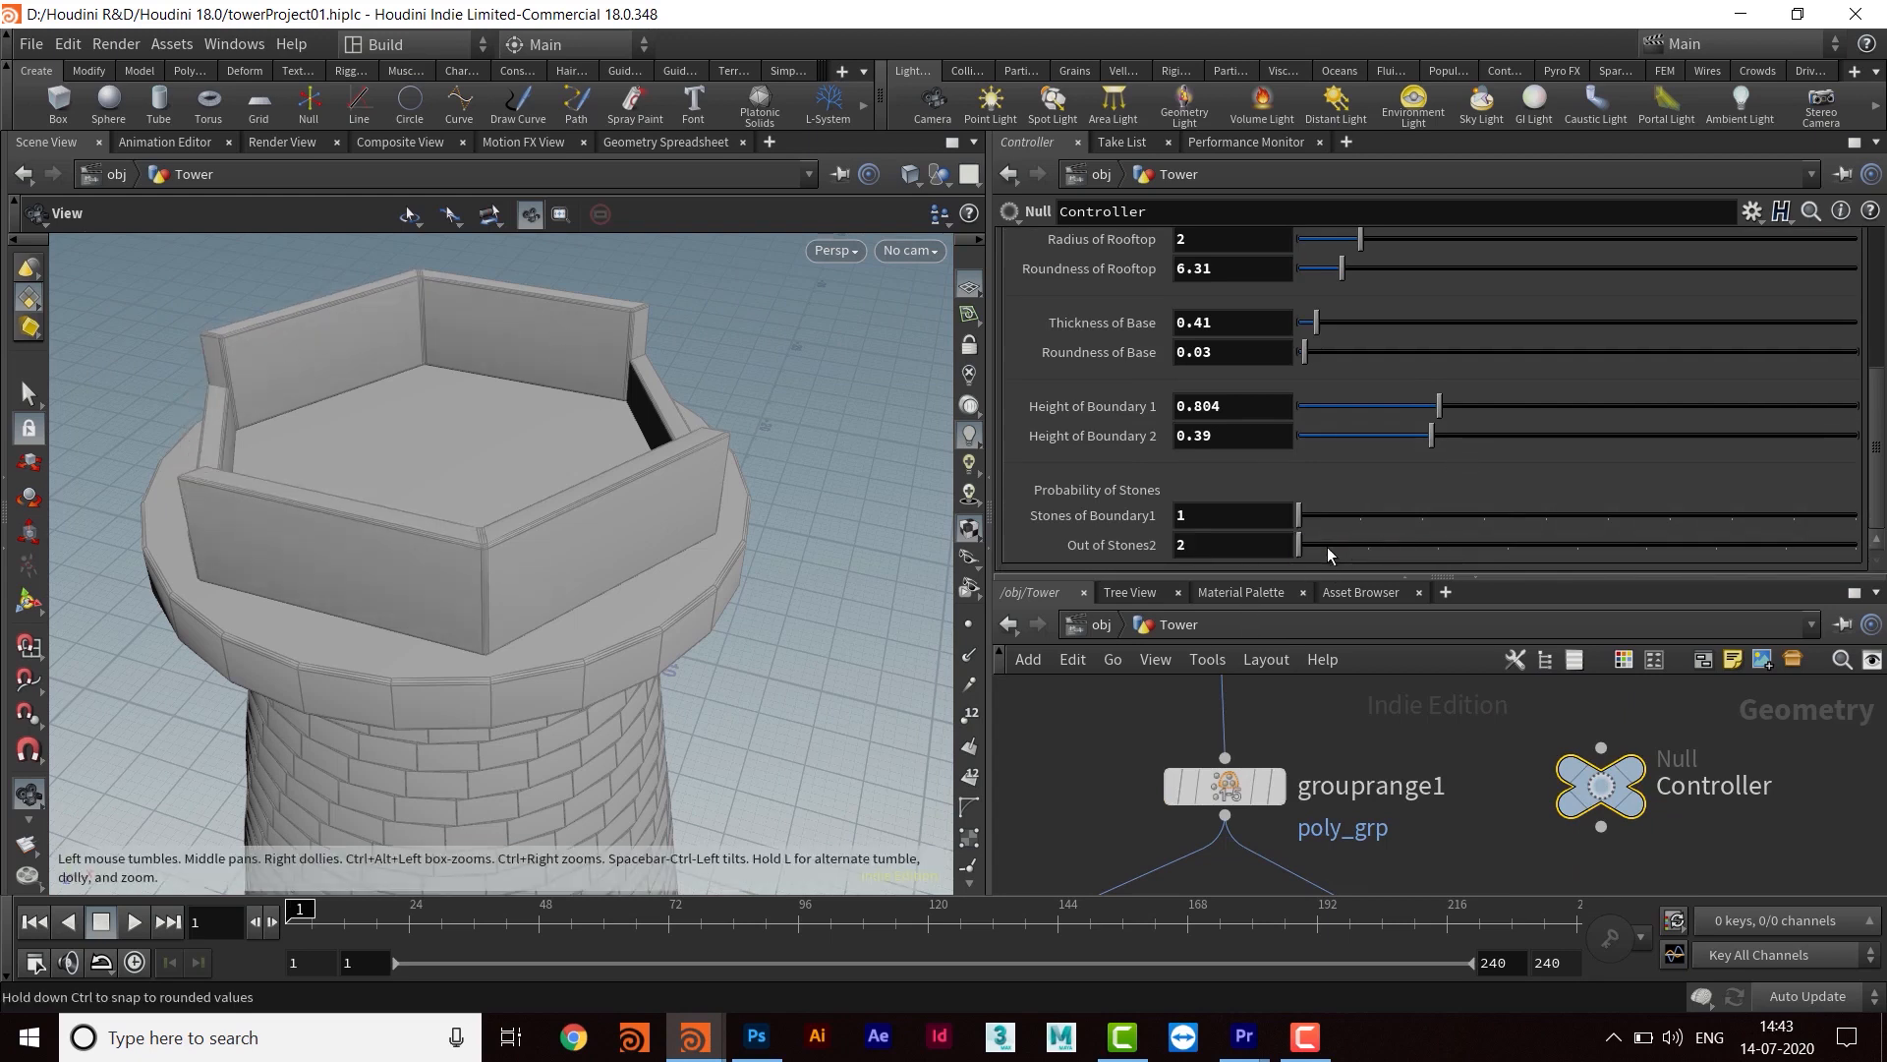
pyautogui.moveTo(420, 568); pyautogui.dragTo(606, 552)
pyautogui.scroll(-5, 606, 551)
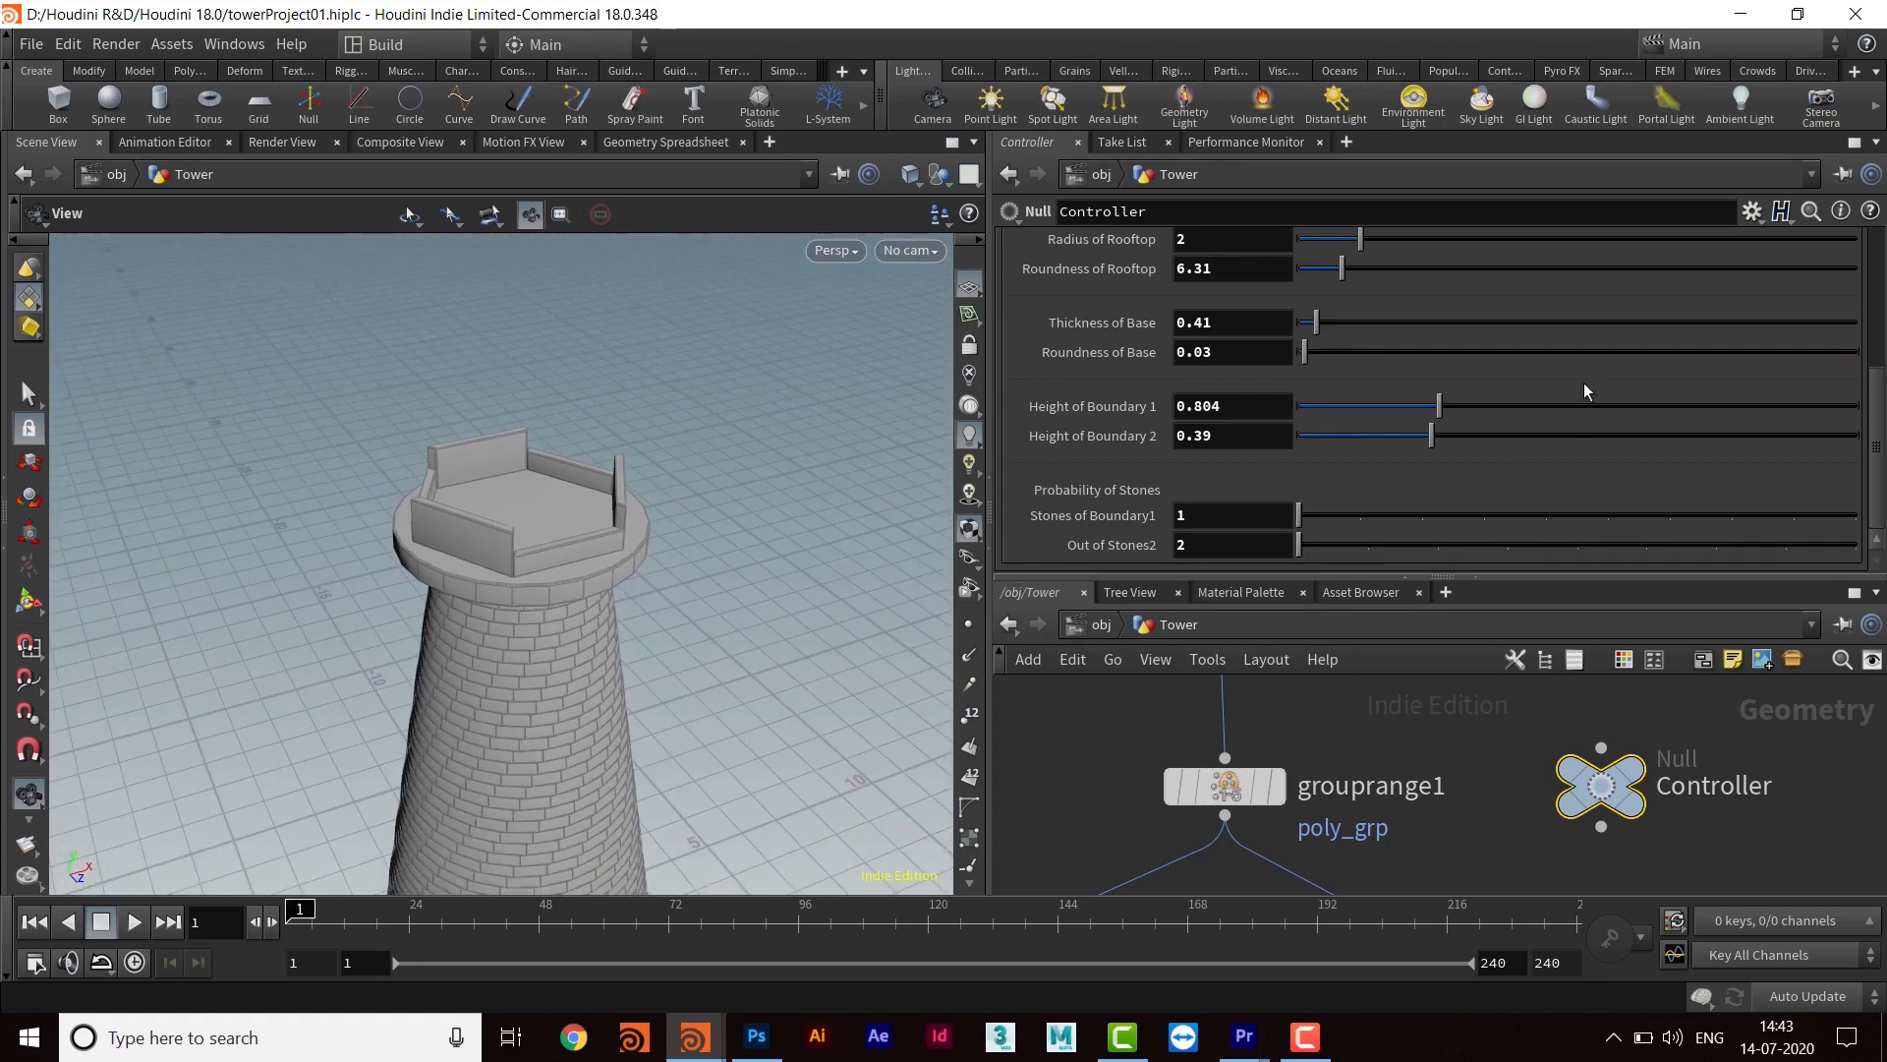
# Set Roundness of Rooftop to 32 on the Controller and inspect the battlements up close
pyautogui.scroll(5, 1580, 372)
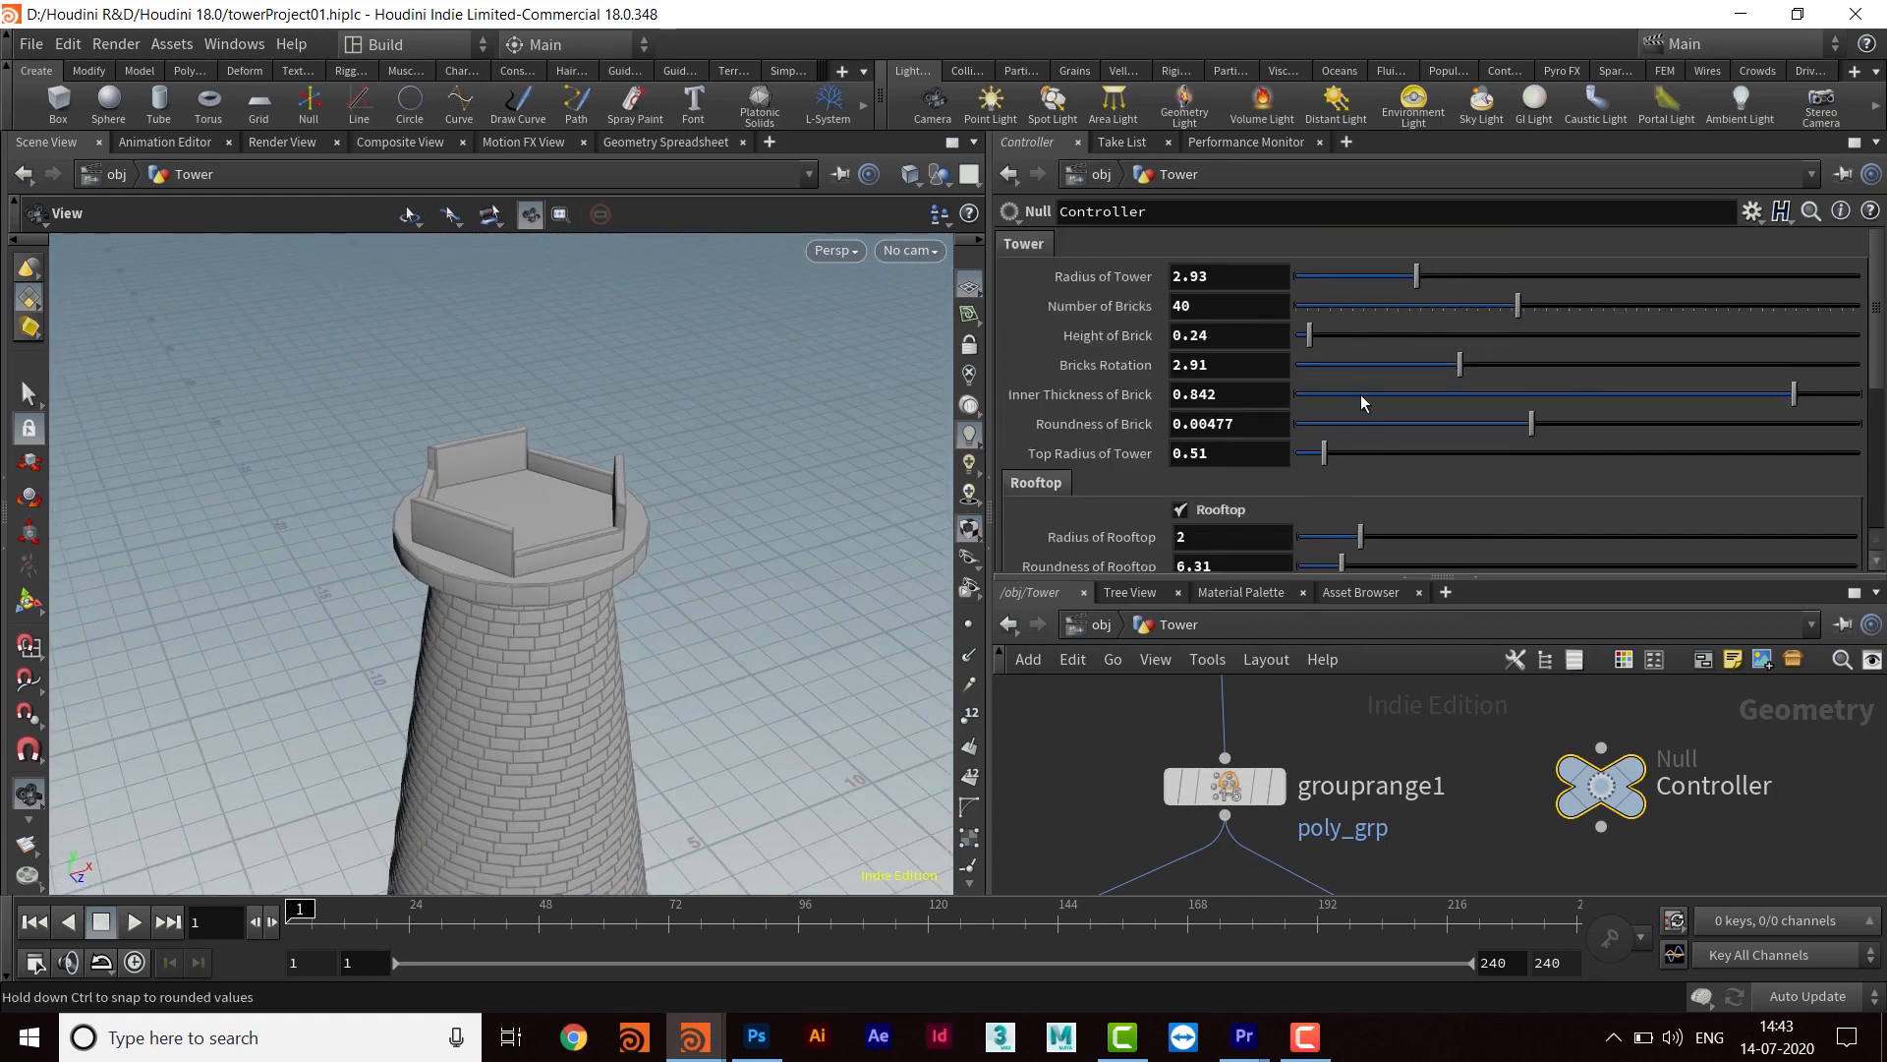
pyautogui.scroll(-4, 1337, 393)
pyautogui.moveTo(1342, 377); pyautogui.dragTo(1855, 378)
pyautogui.click(1230, 384)
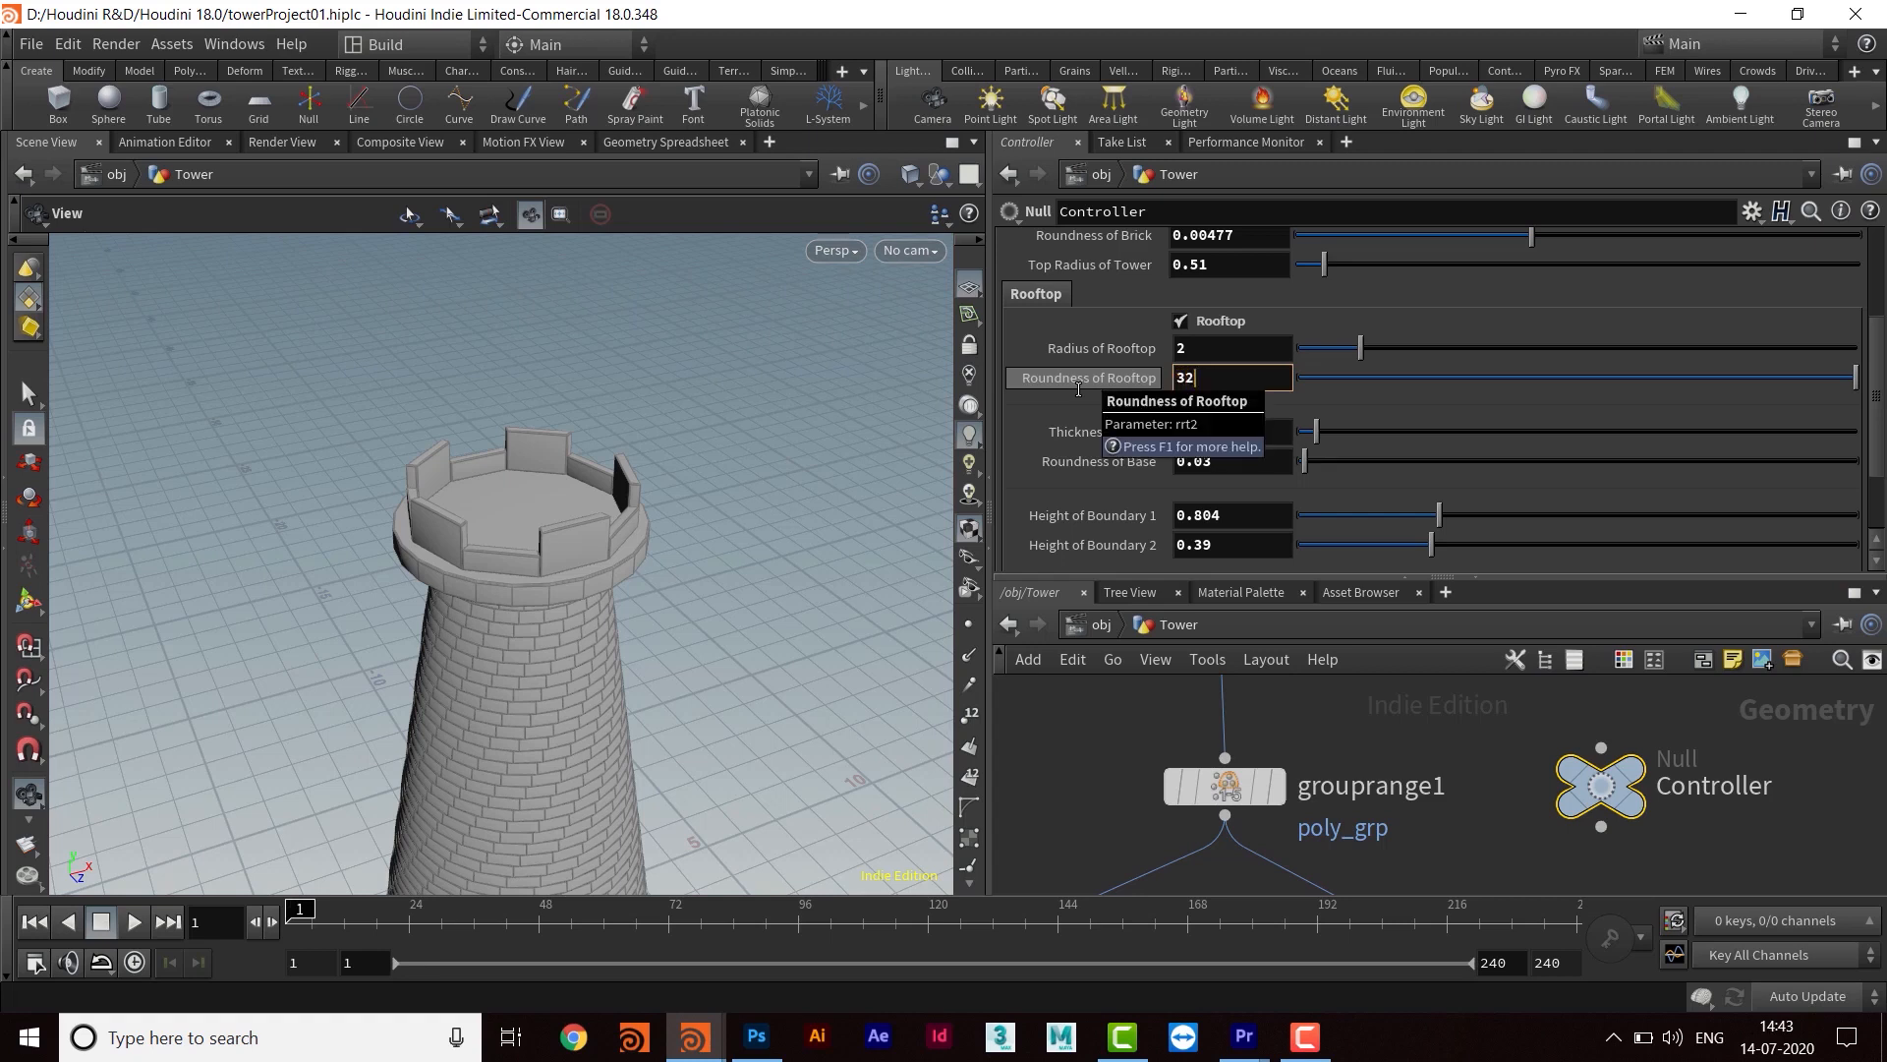
pyautogui.press('Return')
pyautogui.scroll(8, 561, 547)
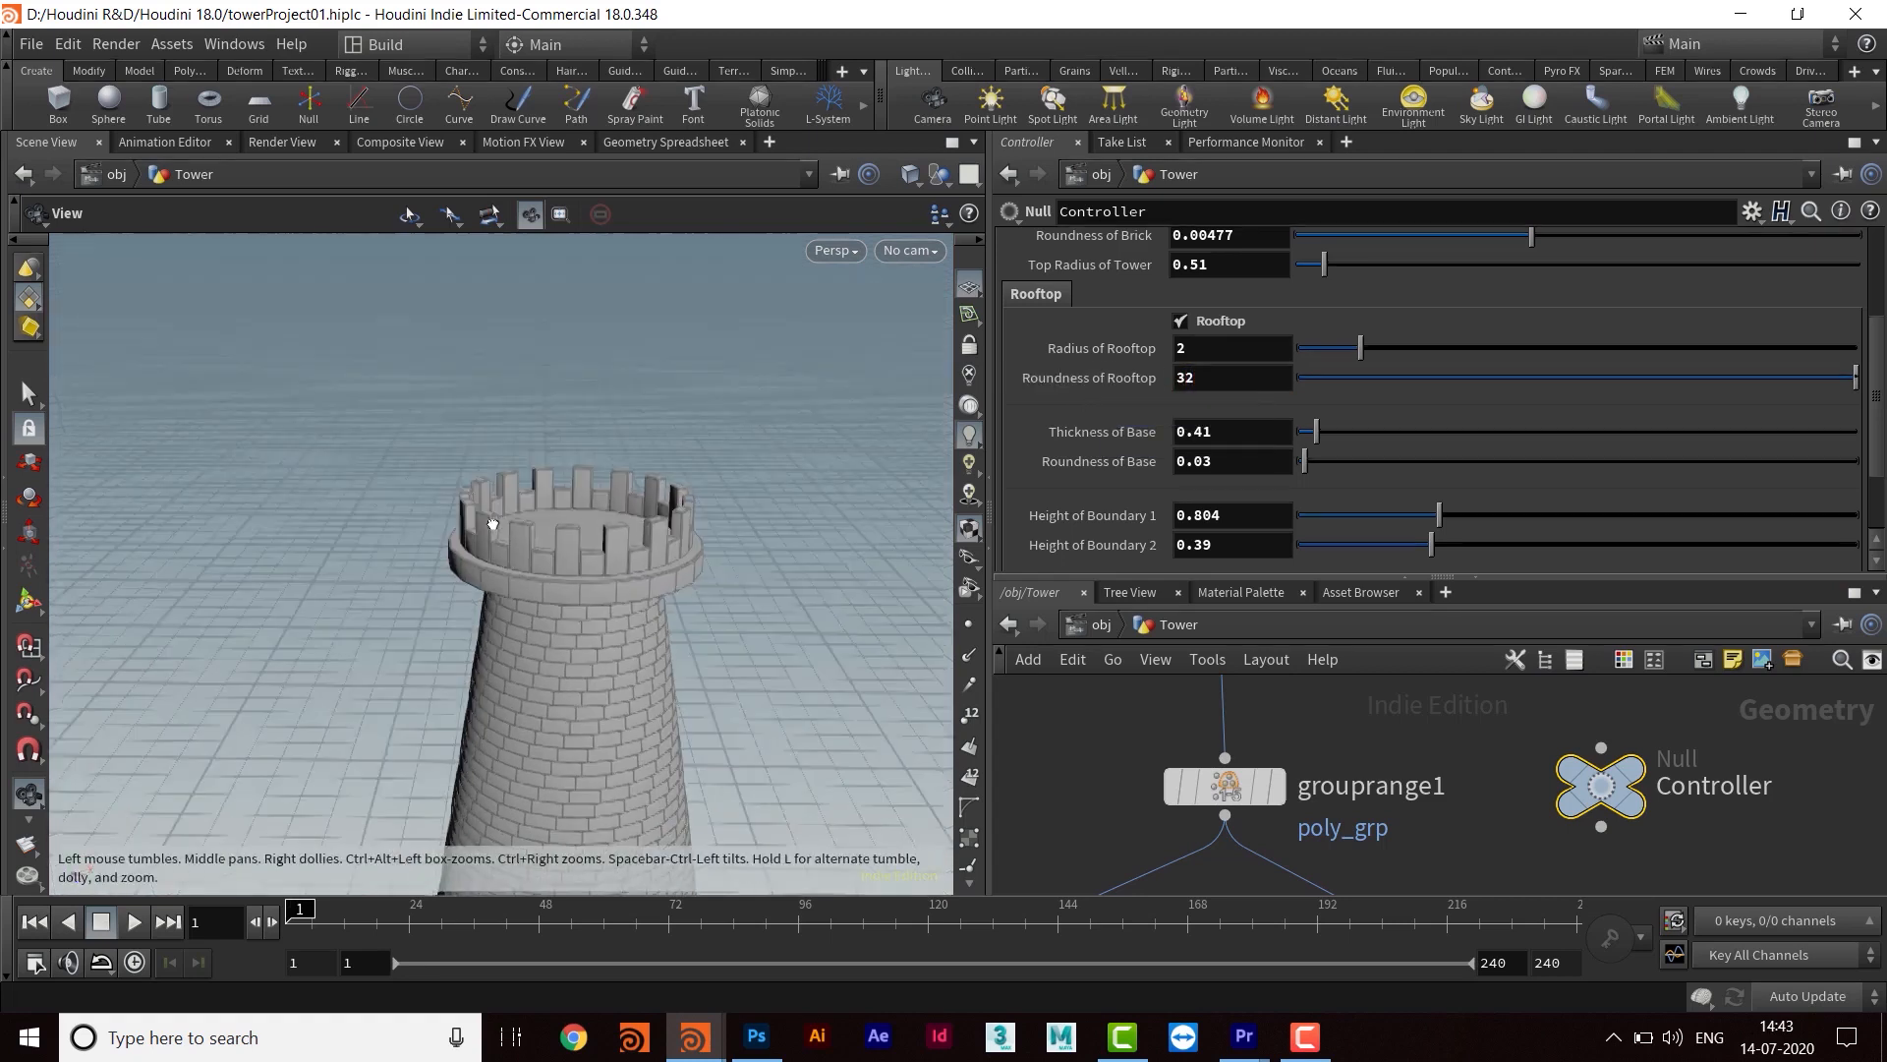
pyautogui.scroll(-5, 608, 537)
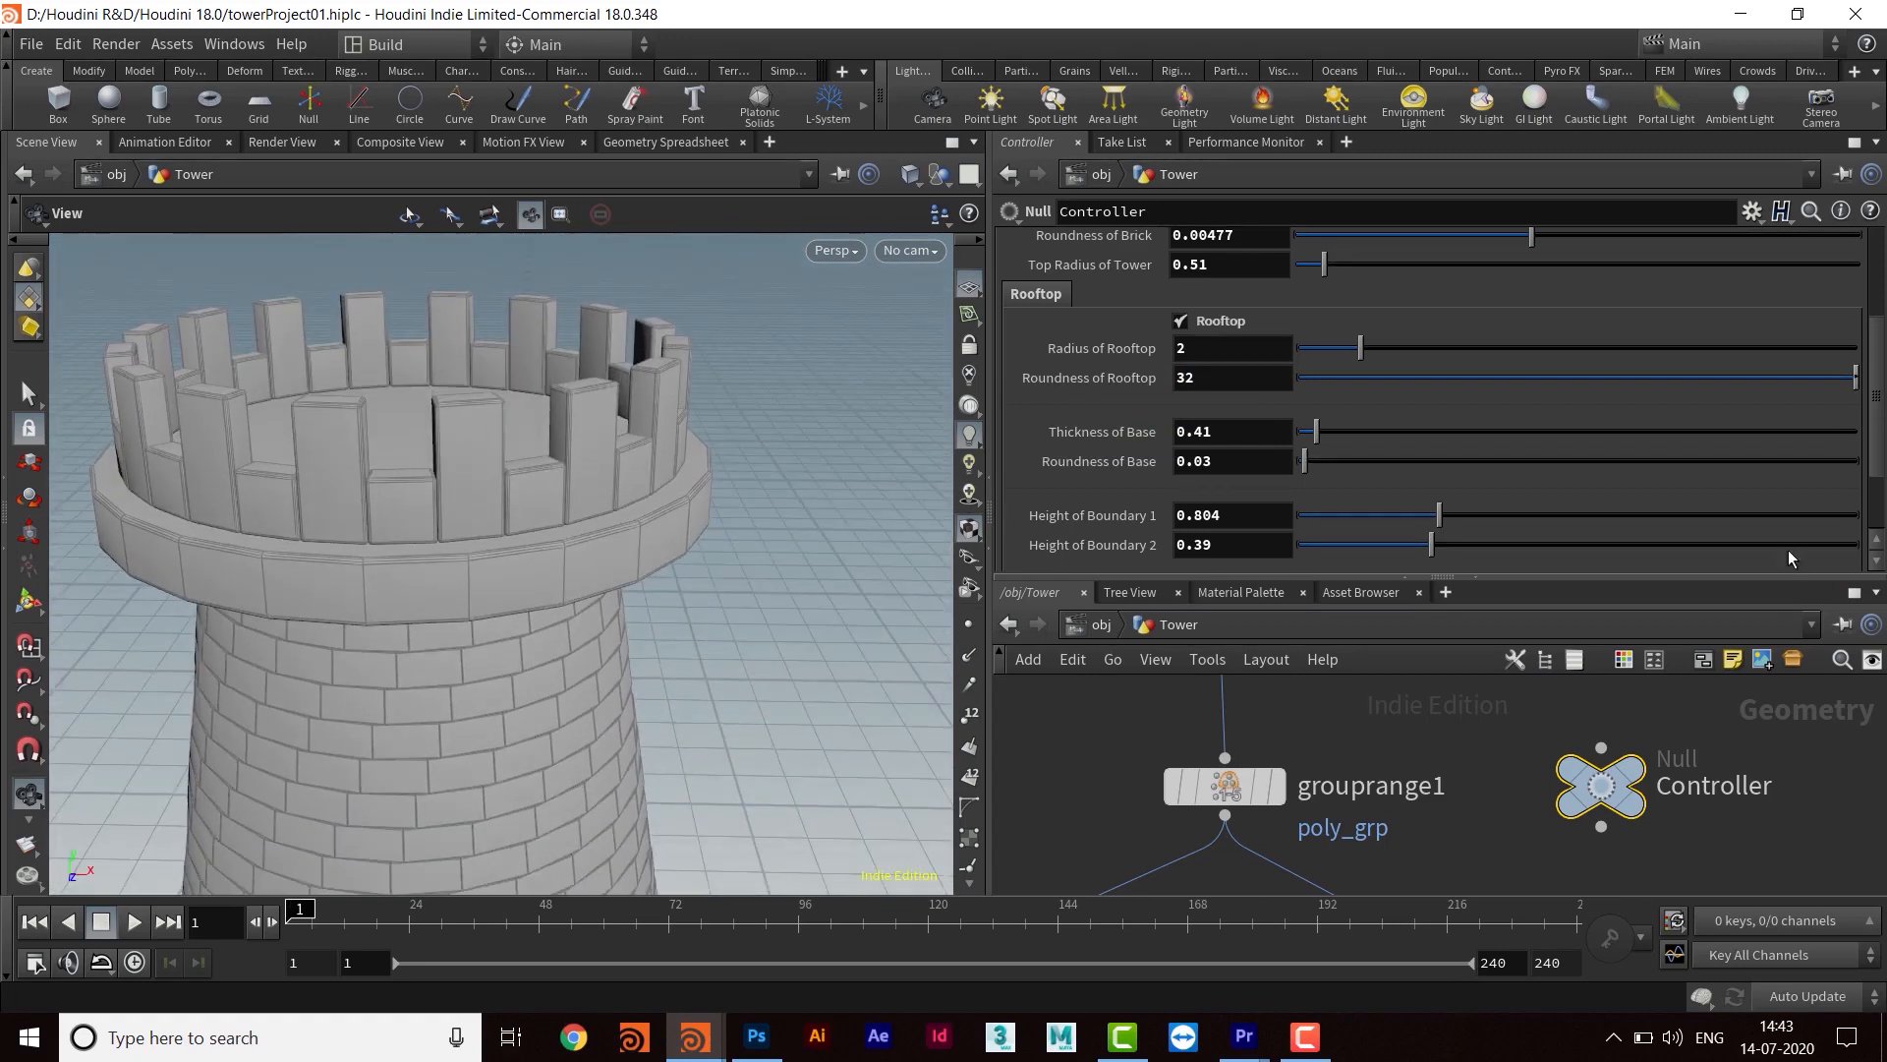
# Try a stone probability with Stones of Boundary1 at 2 and Out of Stones2 at 6
pyautogui.scroll(-2, 1683, 428)
pyautogui.moveTo(1306, 527); pyautogui.dragTo(1443, 551)
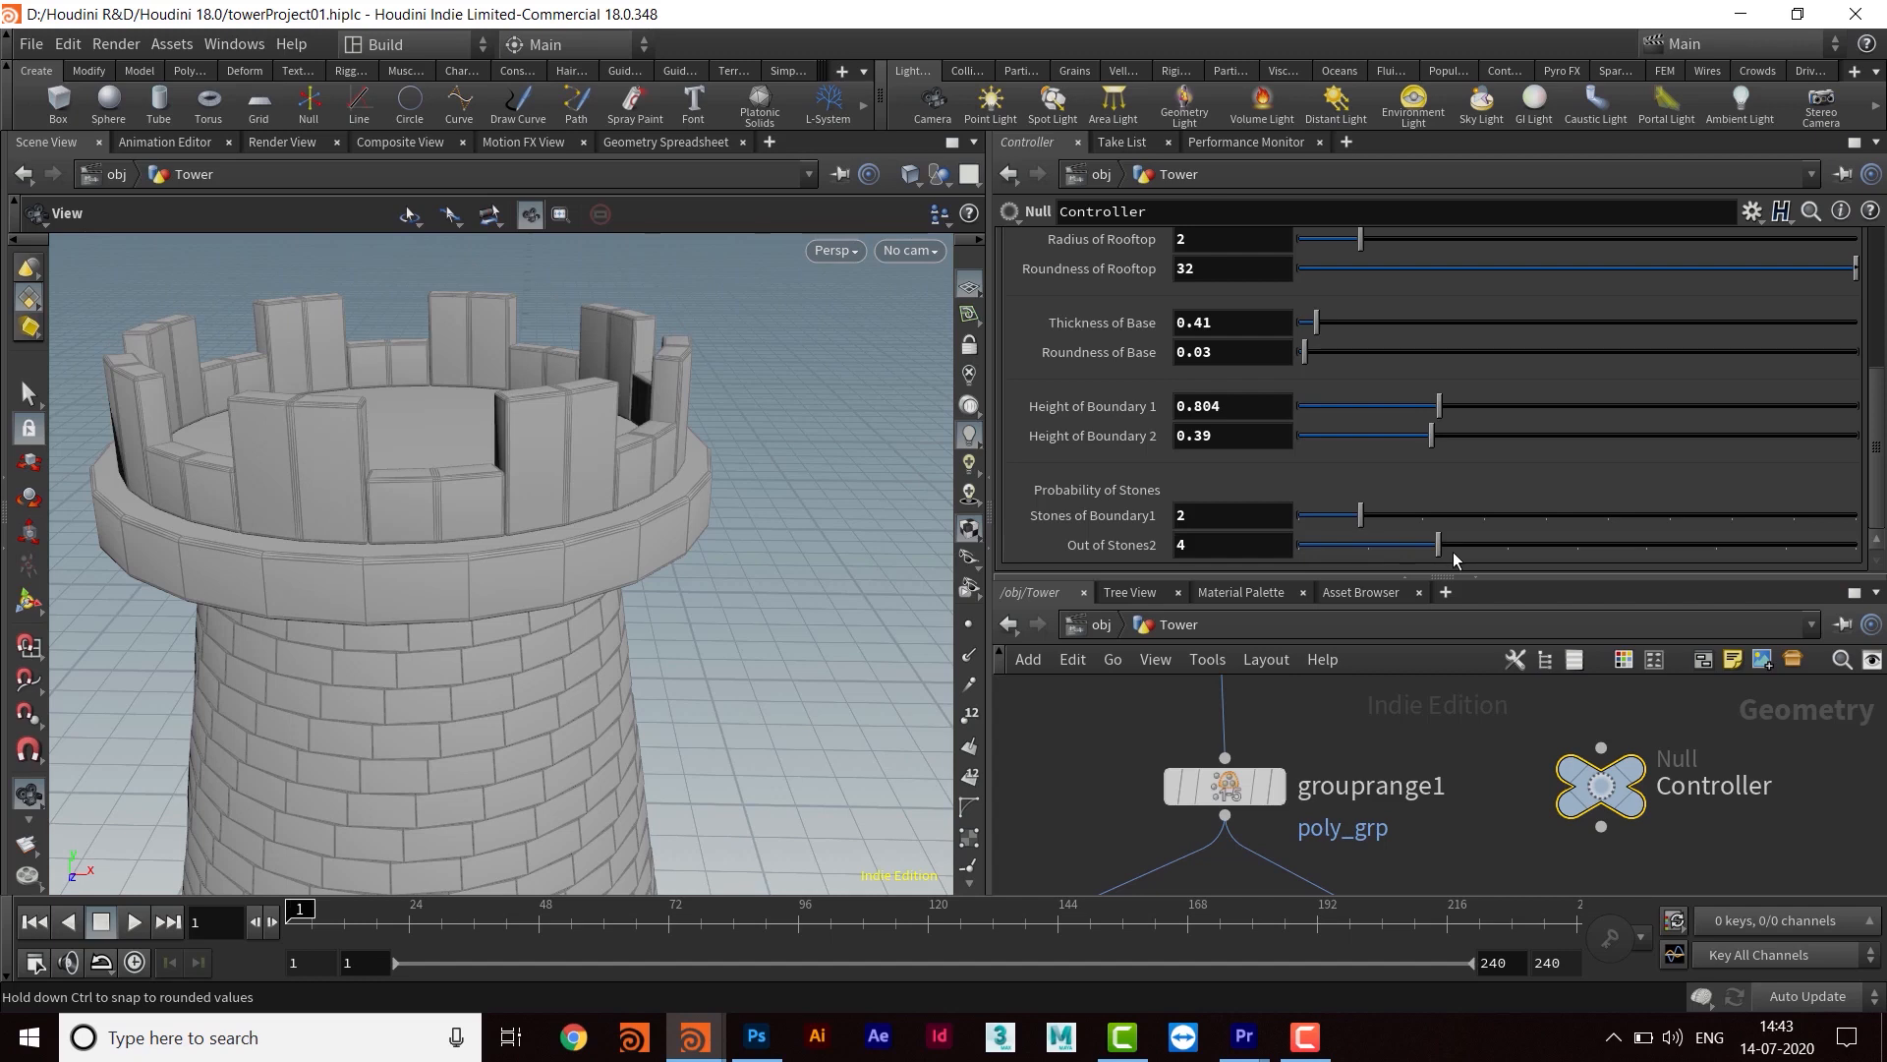
pyautogui.moveTo(1449, 553); pyautogui.dragTo(1565, 557)
pyautogui.moveTo(515, 365); pyautogui.dragTo(629, 467)
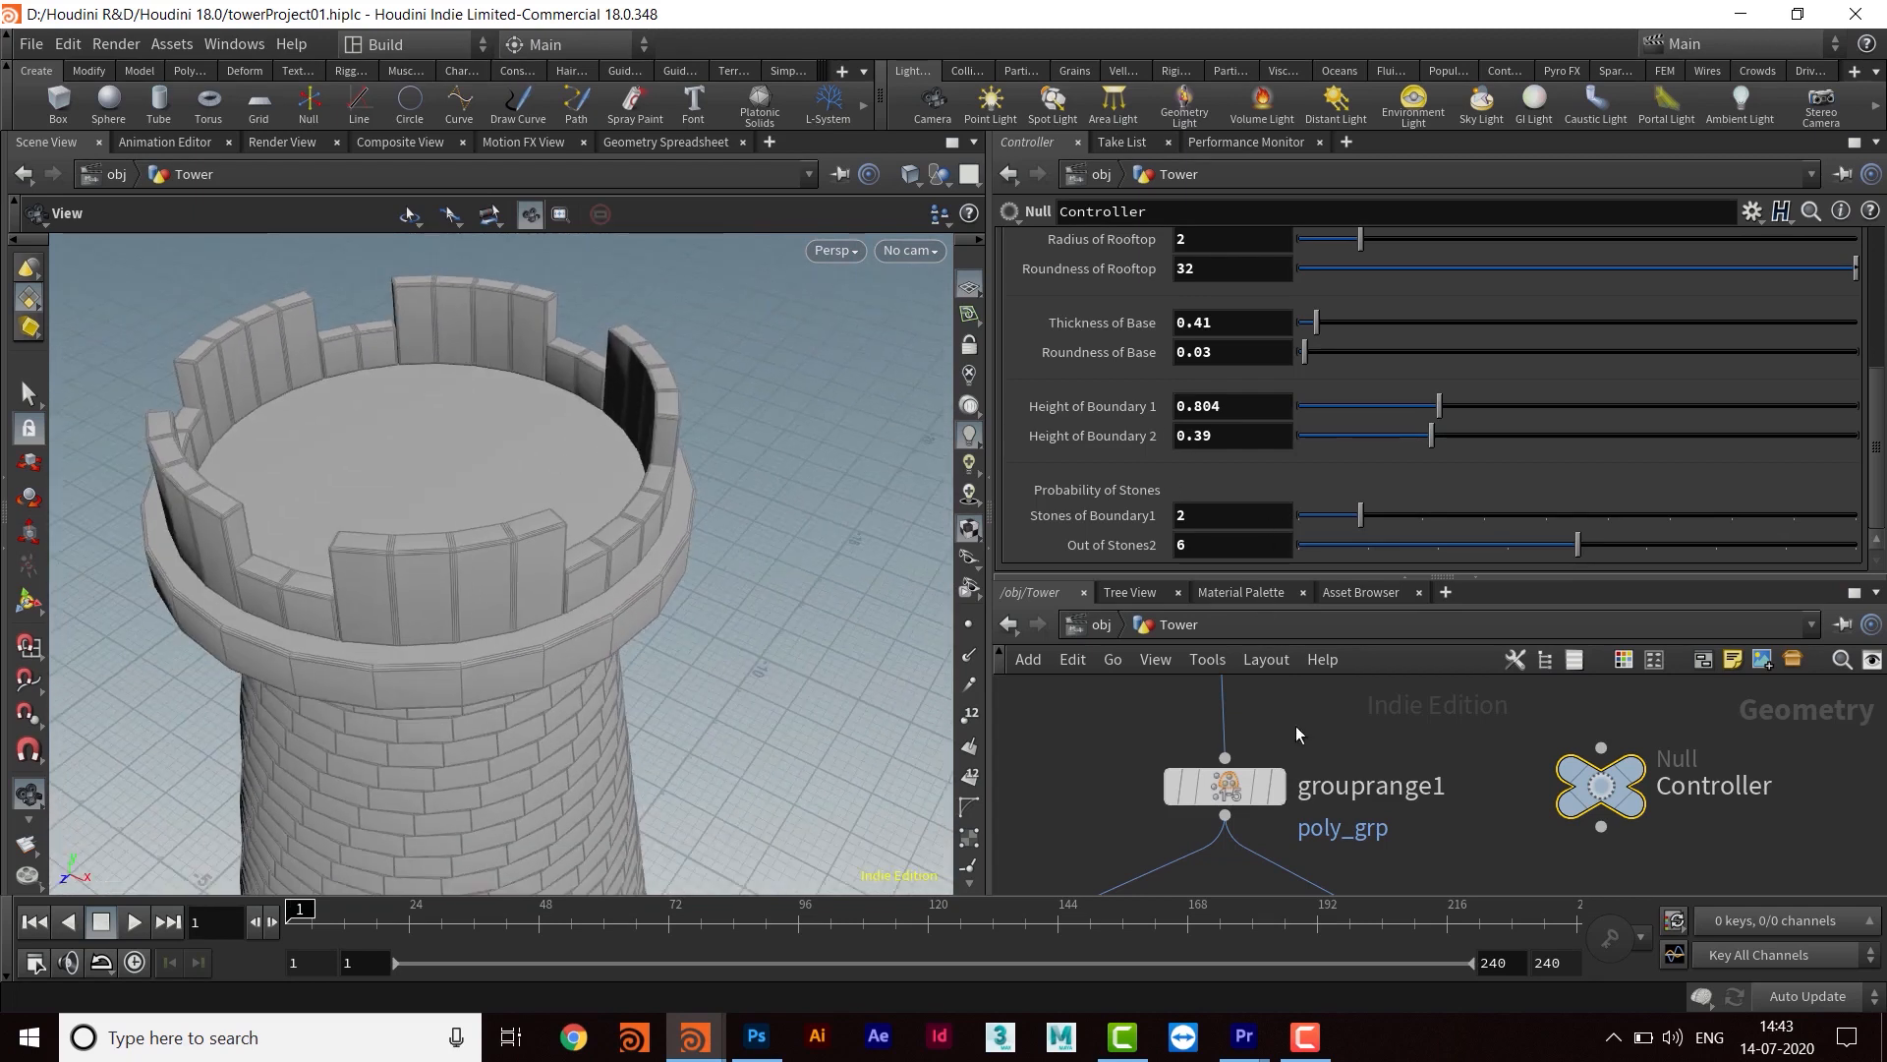
# Set the tower's Number of Bricks to 48 and examine the brickwork
pyautogui.scroll(3, 1236, 406)
pyautogui.scroll(2, 1237, 407)
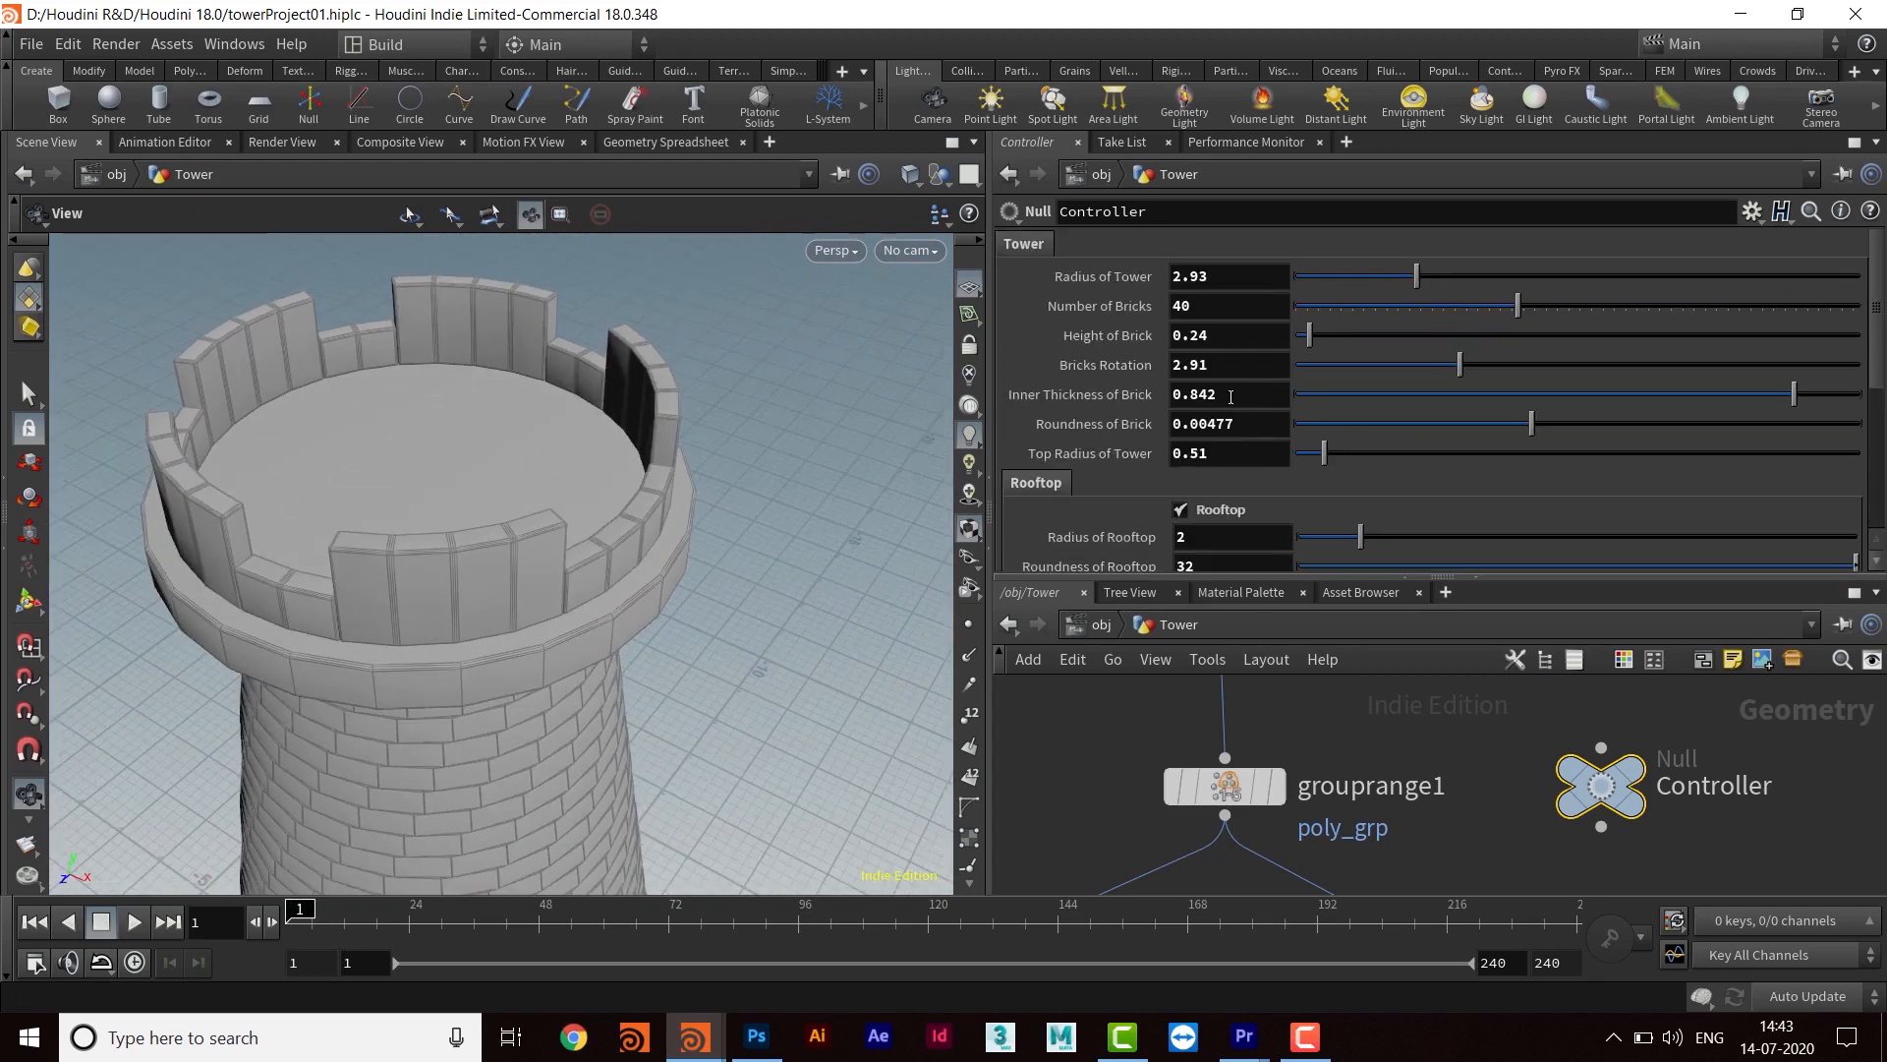
pyautogui.moveTo(1212, 308); pyautogui.dragTo(1092, 322)
pyautogui.write('48')
pyautogui.press('Return')
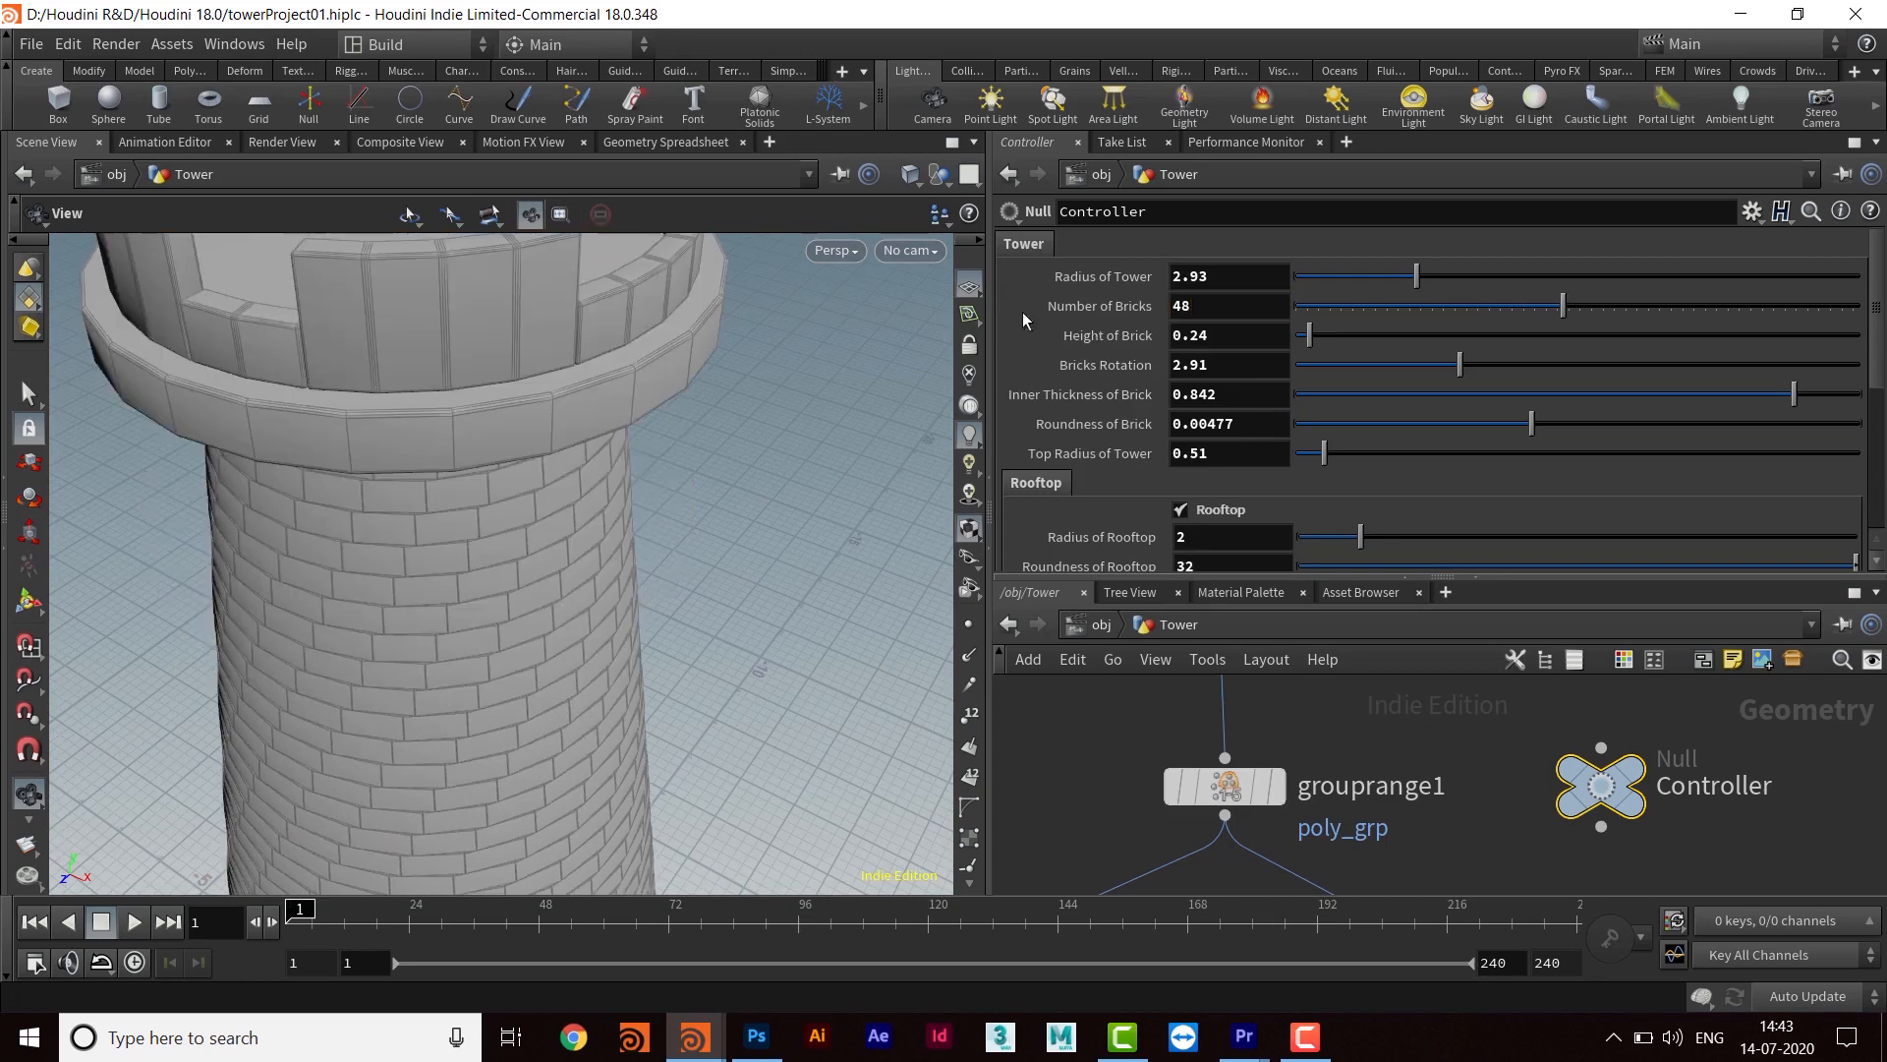
pyautogui.scroll(-5, 669, 561)
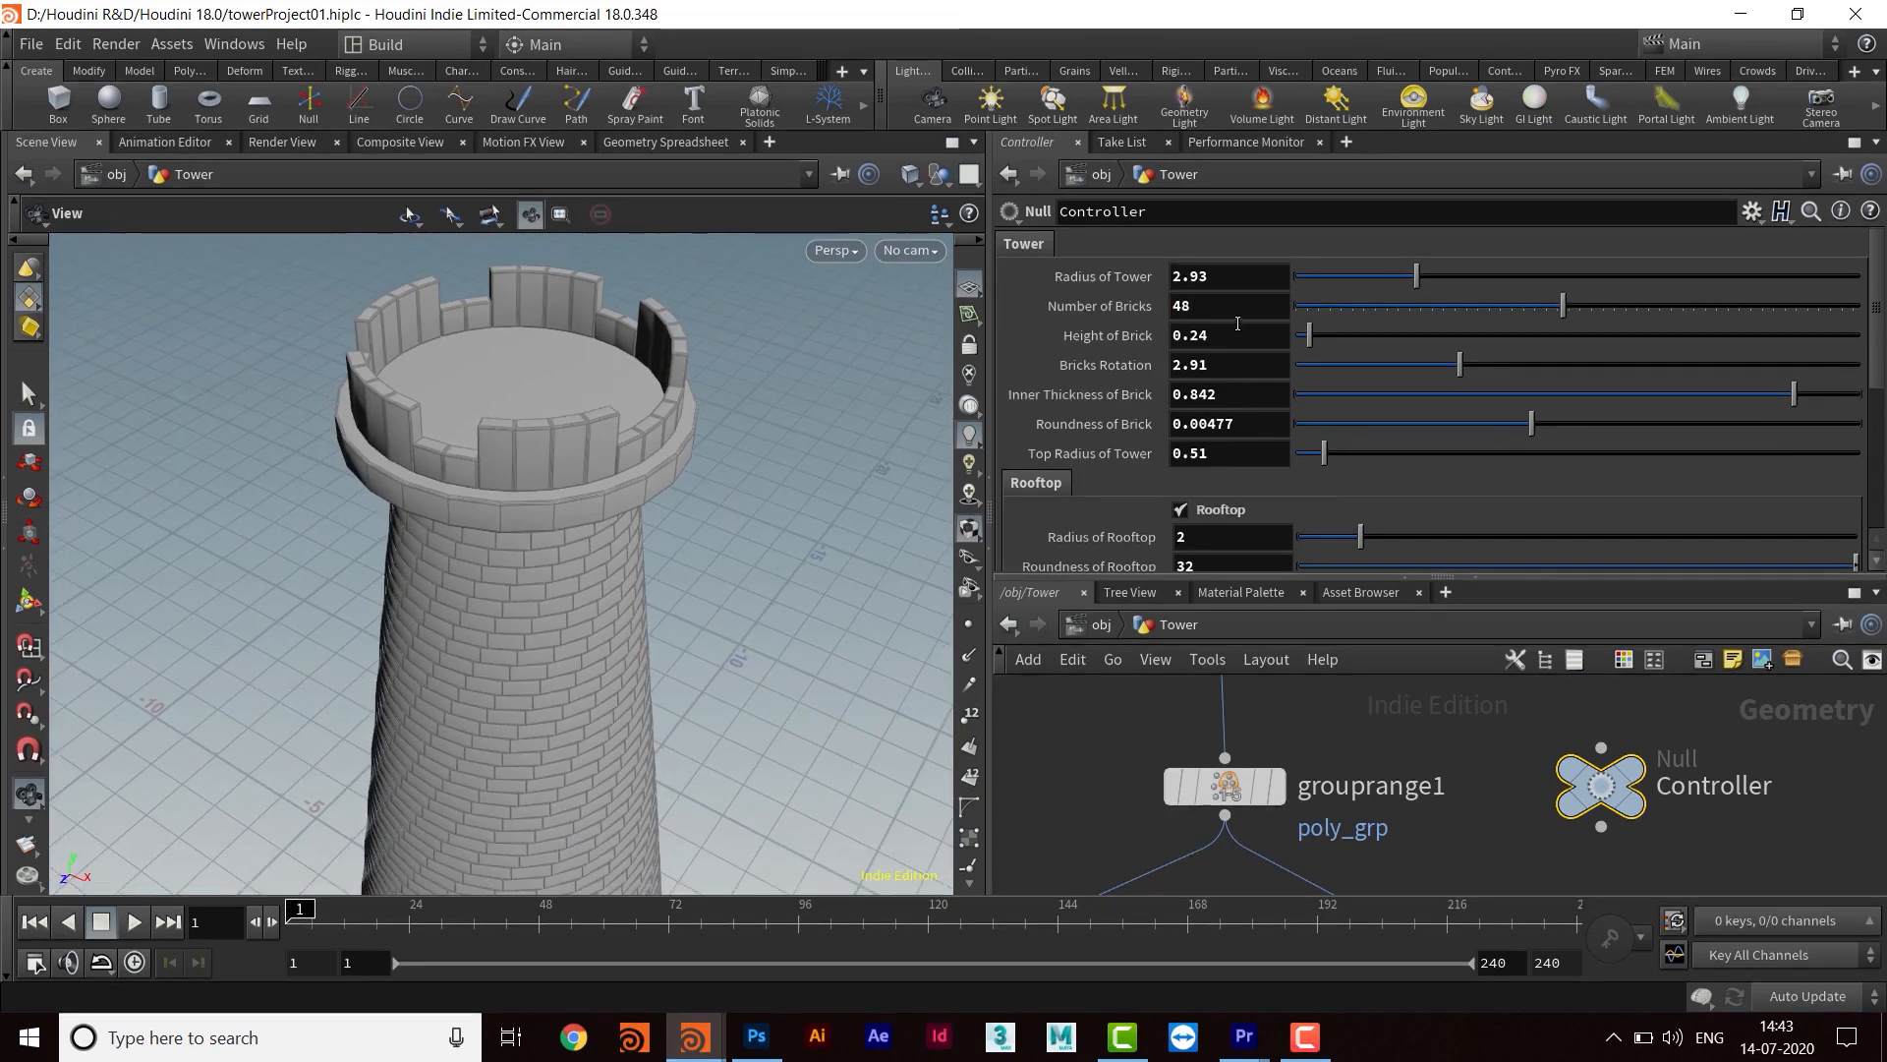
# Set the tower's Number of Bricks to 30 and examine the whole tower
pyautogui.moveTo(1242, 311); pyautogui.dragTo(1095, 332)
pyautogui.write('30')
pyautogui.press('Return')
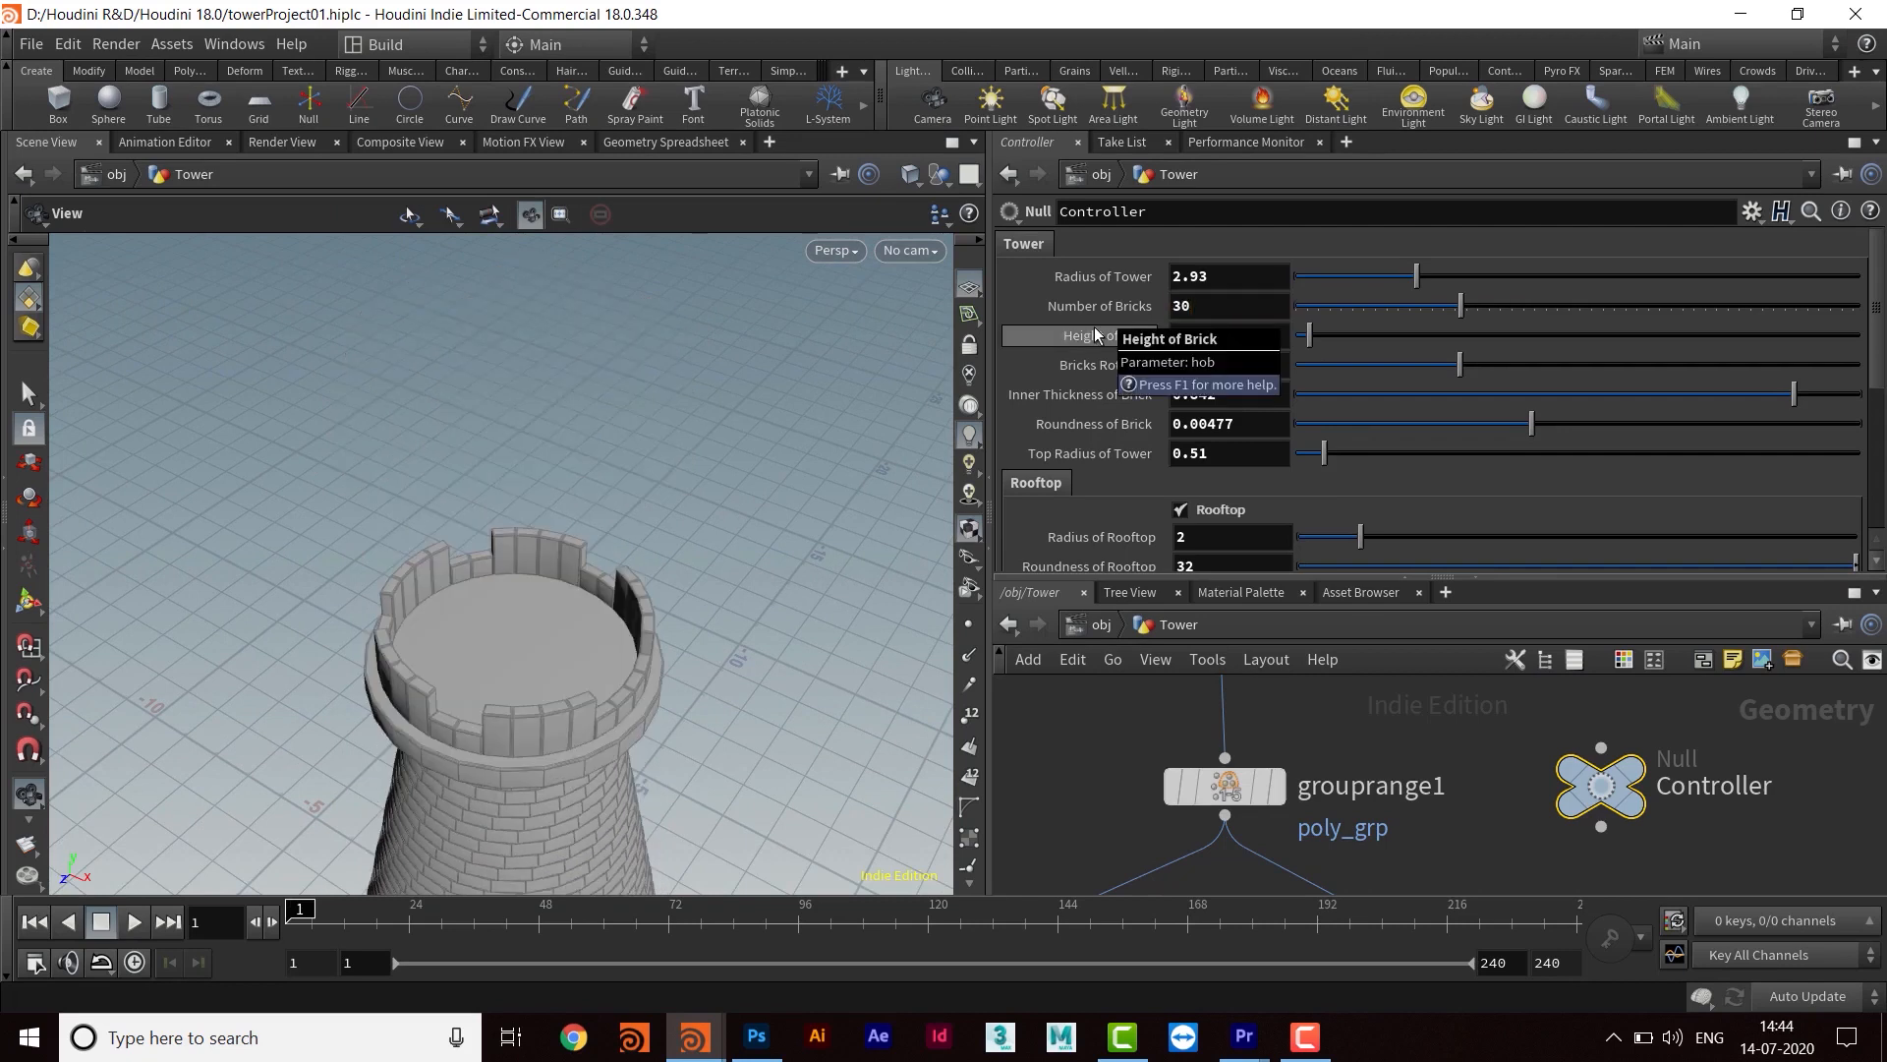
pyautogui.scroll(-3, 590, 453)
pyautogui.moveTo(591, 452); pyautogui.dragTo(695, 586)
pyautogui.scroll(-2, 560, 535)
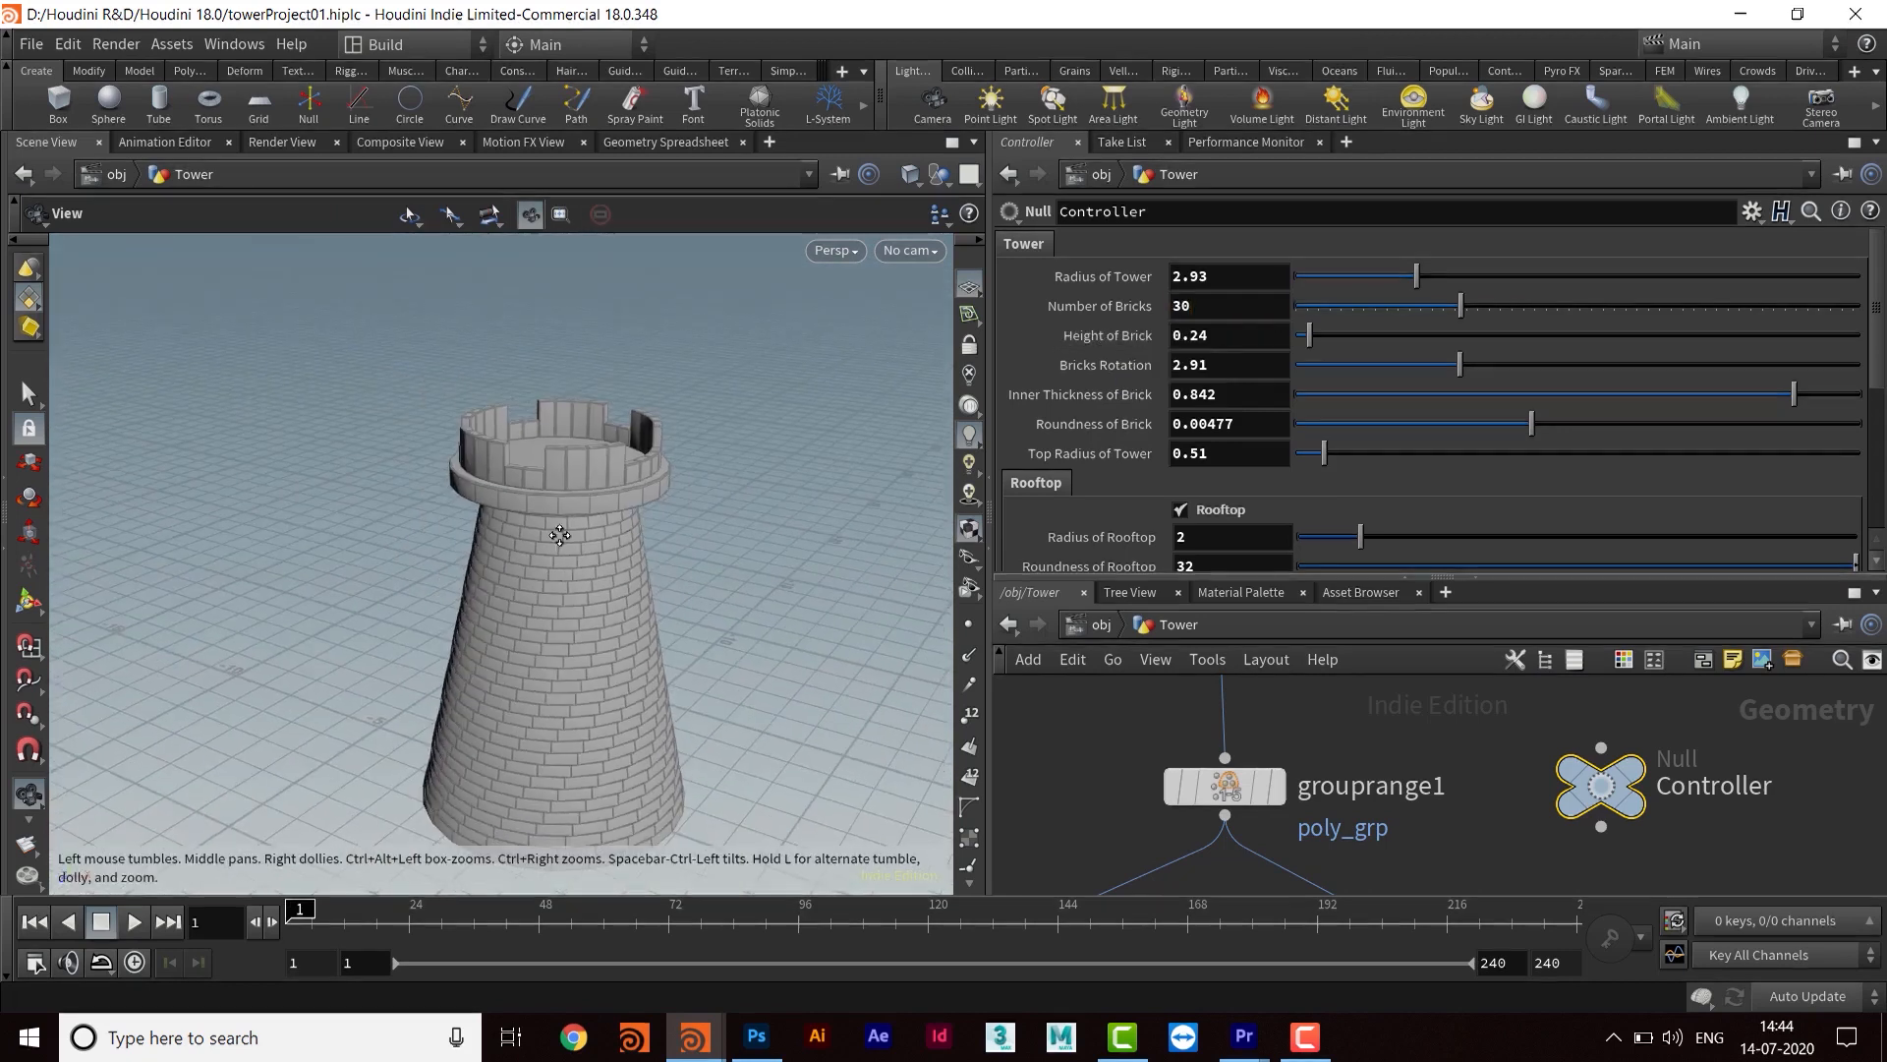
pyautogui.moveTo(560, 535); pyautogui.dragTo(577, 544)
# Set Stones of Boundary1 to 1 and Out of Stones2 to 2, checking the battlements from the side
pyautogui.scroll(-5, 1461, 456)
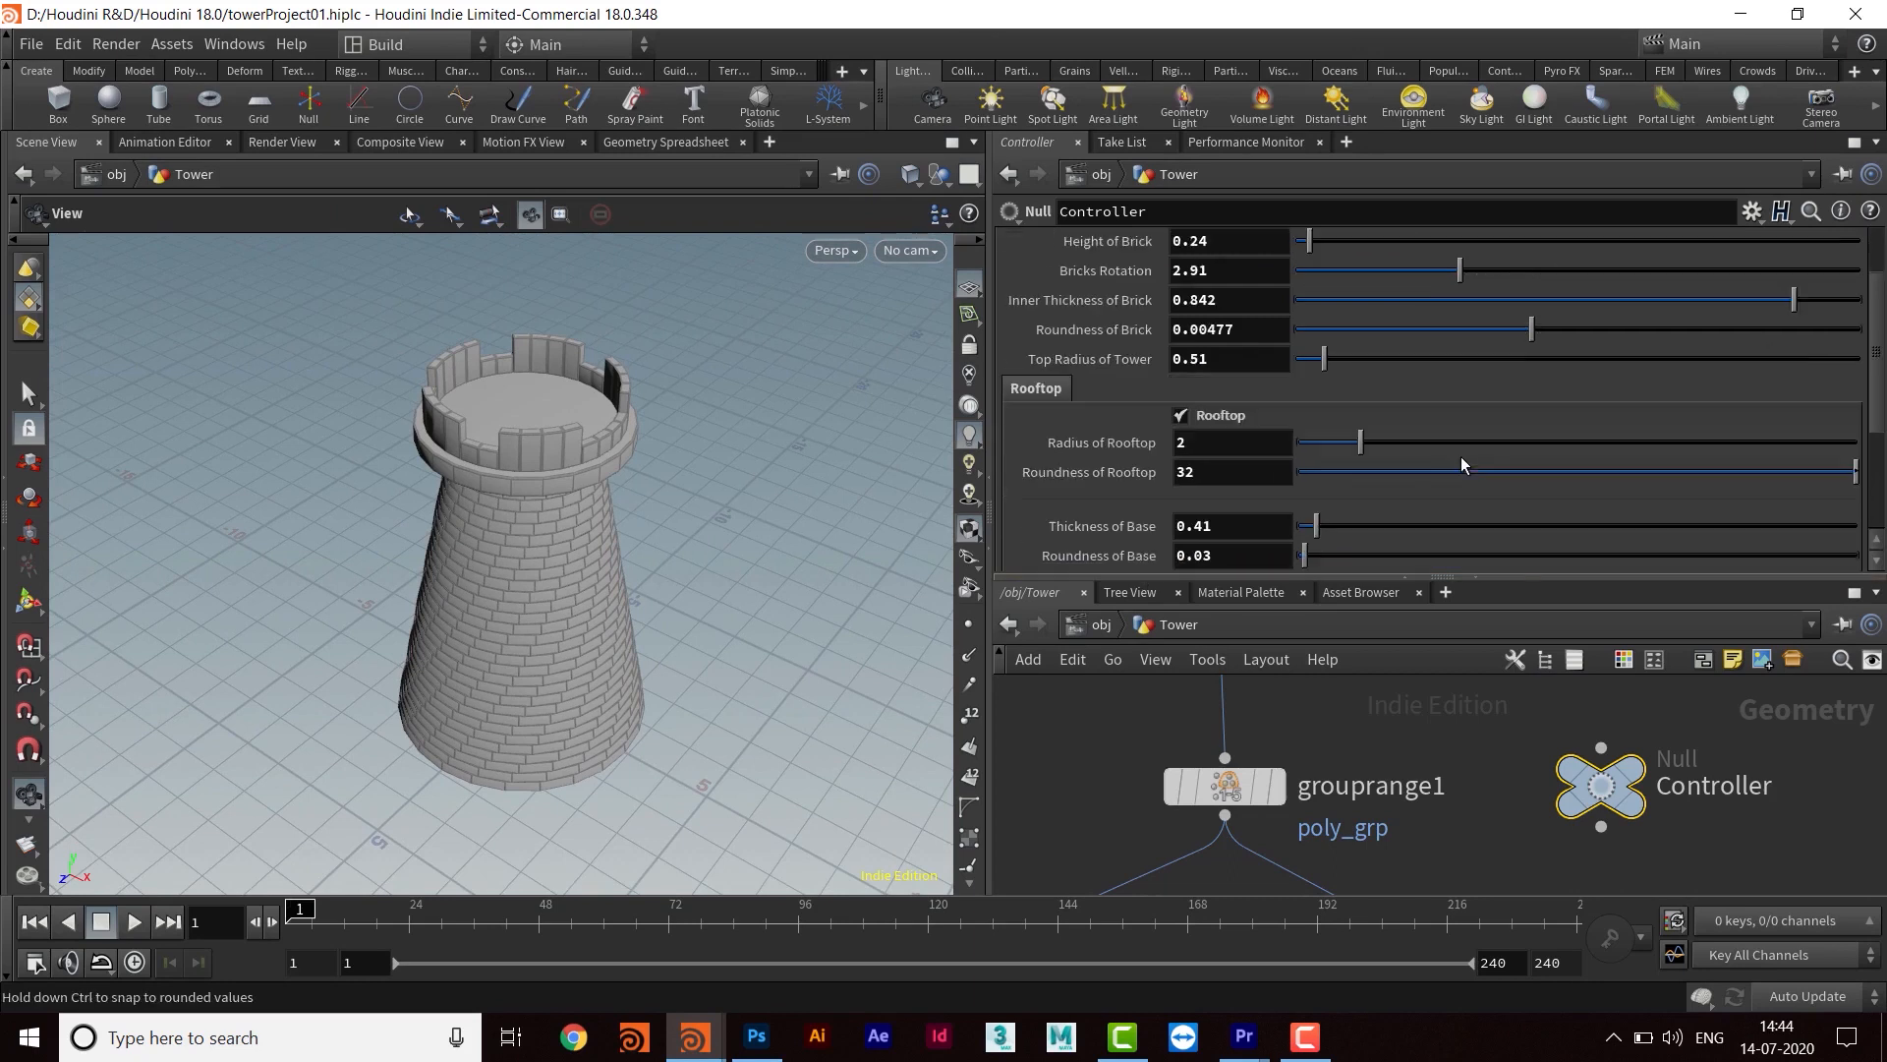
pyautogui.moveTo(1482, 543); pyautogui.dragTo(1161, 528)
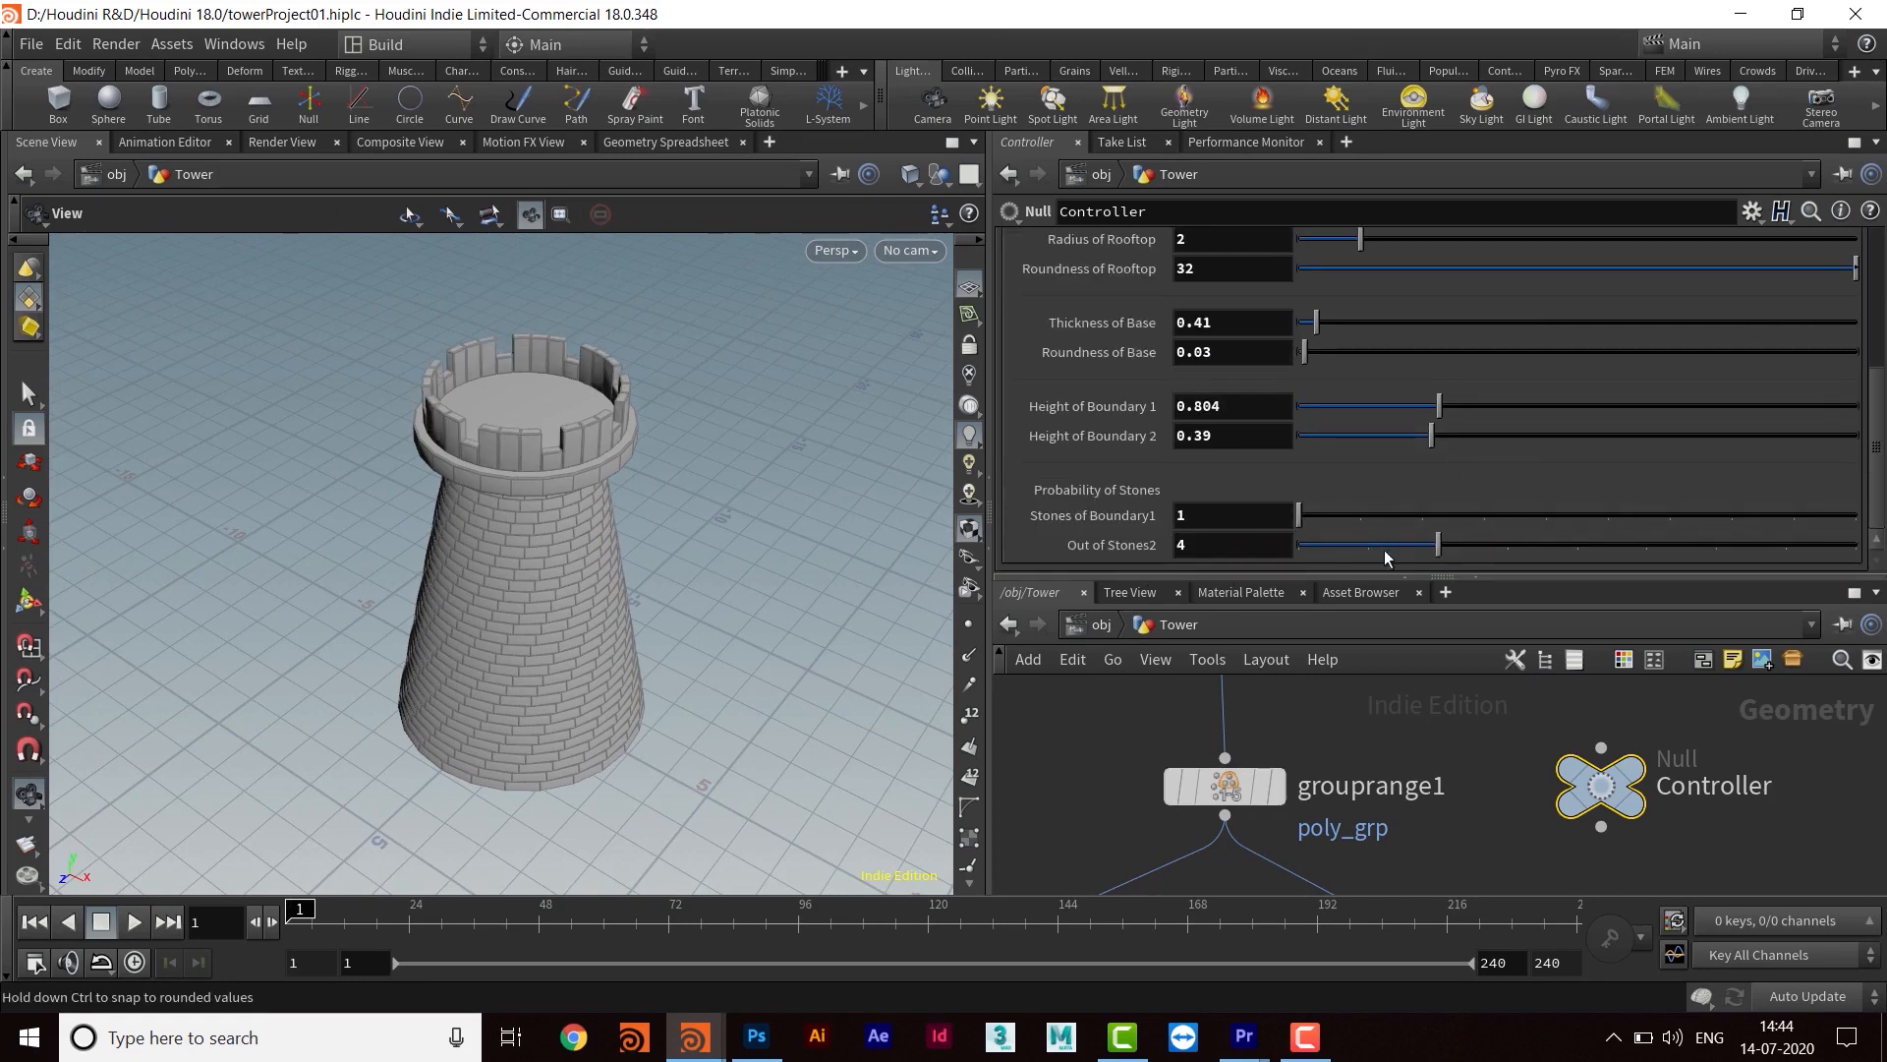
pyautogui.moveTo(1384, 550); pyautogui.dragTo(1330, 549)
pyautogui.moveTo(482, 563); pyautogui.dragTo(639, 564)
pyautogui.scroll(4, 537, 475)
pyautogui.scroll(-4, 635, 580)
pyautogui.moveTo(639, 564)
pyautogui.mouseDown(button='middle')
pyautogui.moveTo(666, 586)
pyautogui.moveTo(606, 531)
pyautogui.moveTo(630, 558)
pyautogui.mouseUp(button='middle')
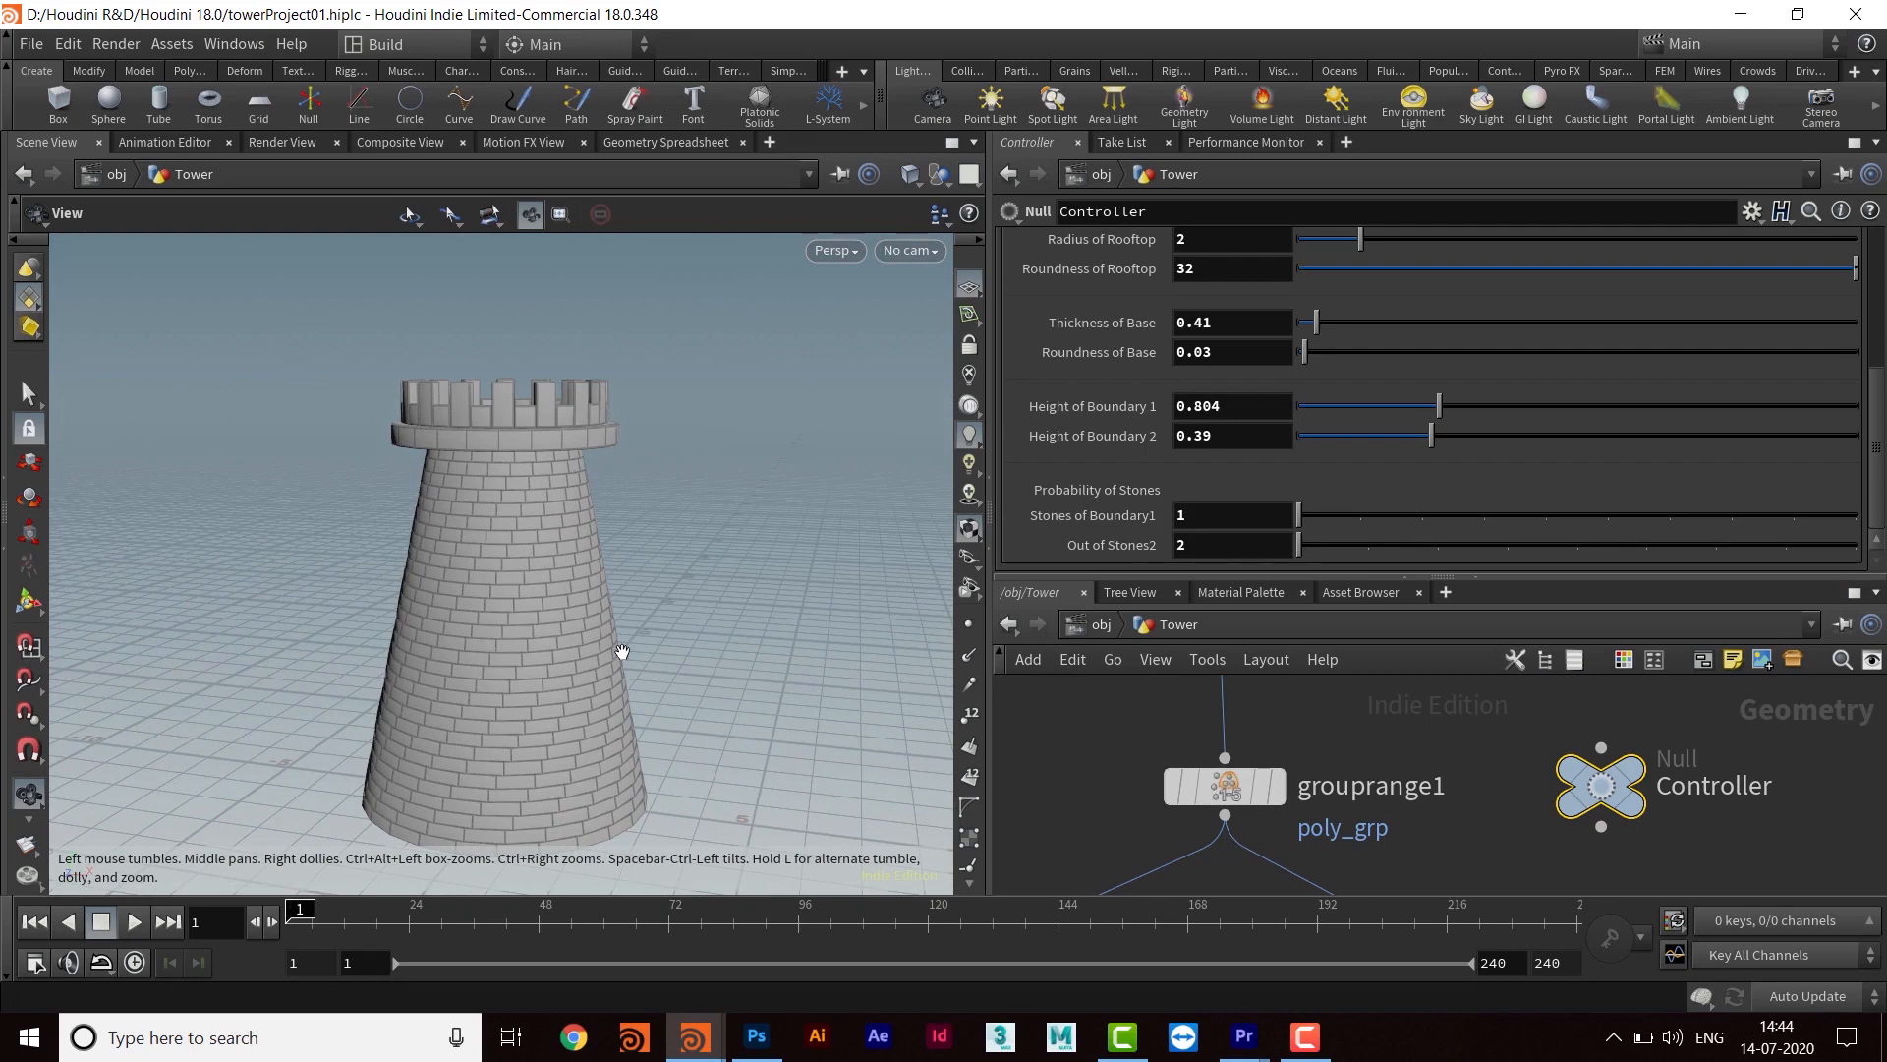
# Add a Null node below merge5 at the end of the Tower network and connect merge5's output to it
pyautogui.moveTo(1355, 578); pyautogui.dragTo(1351, 369)
pyautogui.moveTo(1347, 572); pyautogui.dragTo(1410, 405, button='middle')
pyautogui.moveTo(1378, 739); pyautogui.dragTo(1369, 375, button='middle')
pyautogui.scroll(-4, 1147, 674)
pyautogui.moveTo(1326, 632); pyautogui.dragTo(1260, 469, button='middle')
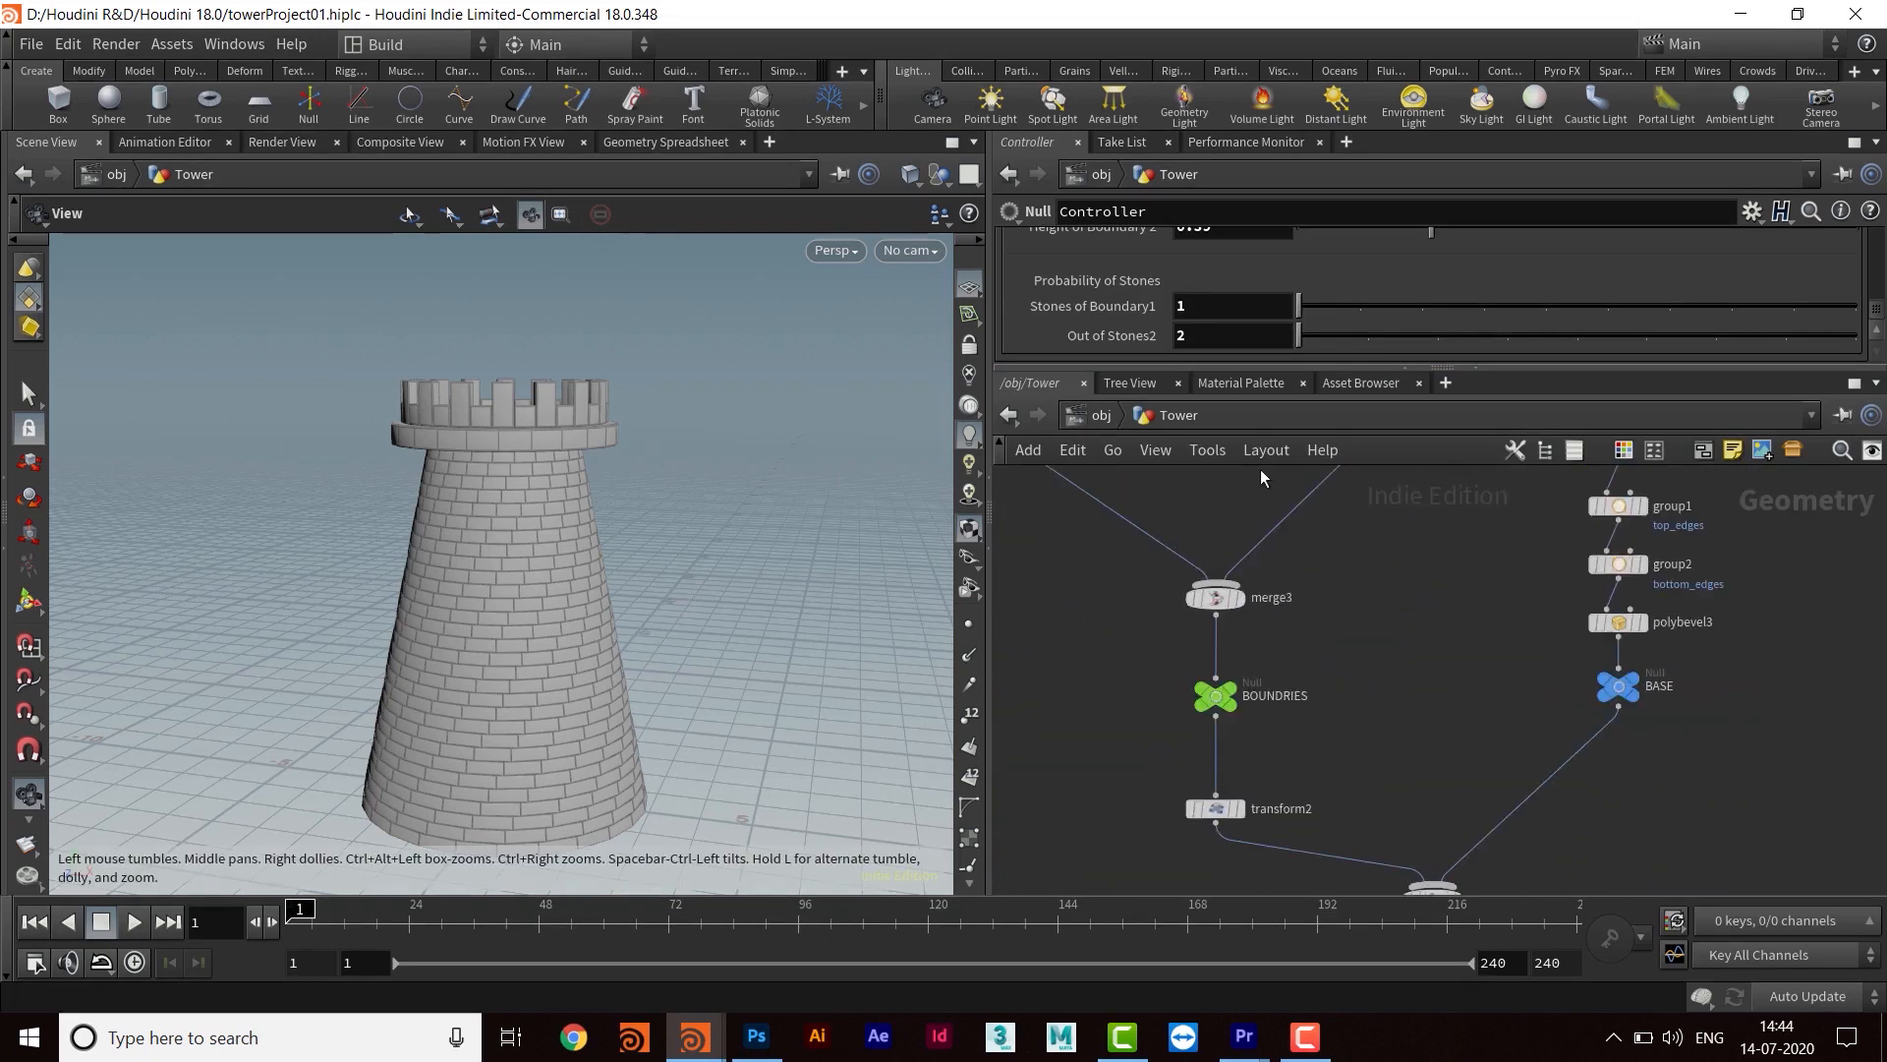
pyautogui.scroll(4, 1378, 721)
pyautogui.moveTo(1417, 828); pyautogui.dragTo(1366, 523, button='middle')
pyautogui.moveTo(1330, 848); pyautogui.dragTo(1284, 442, button='middle')
pyautogui.moveTo(1015, 837); pyautogui.dragTo(1522, 679, button='middle')
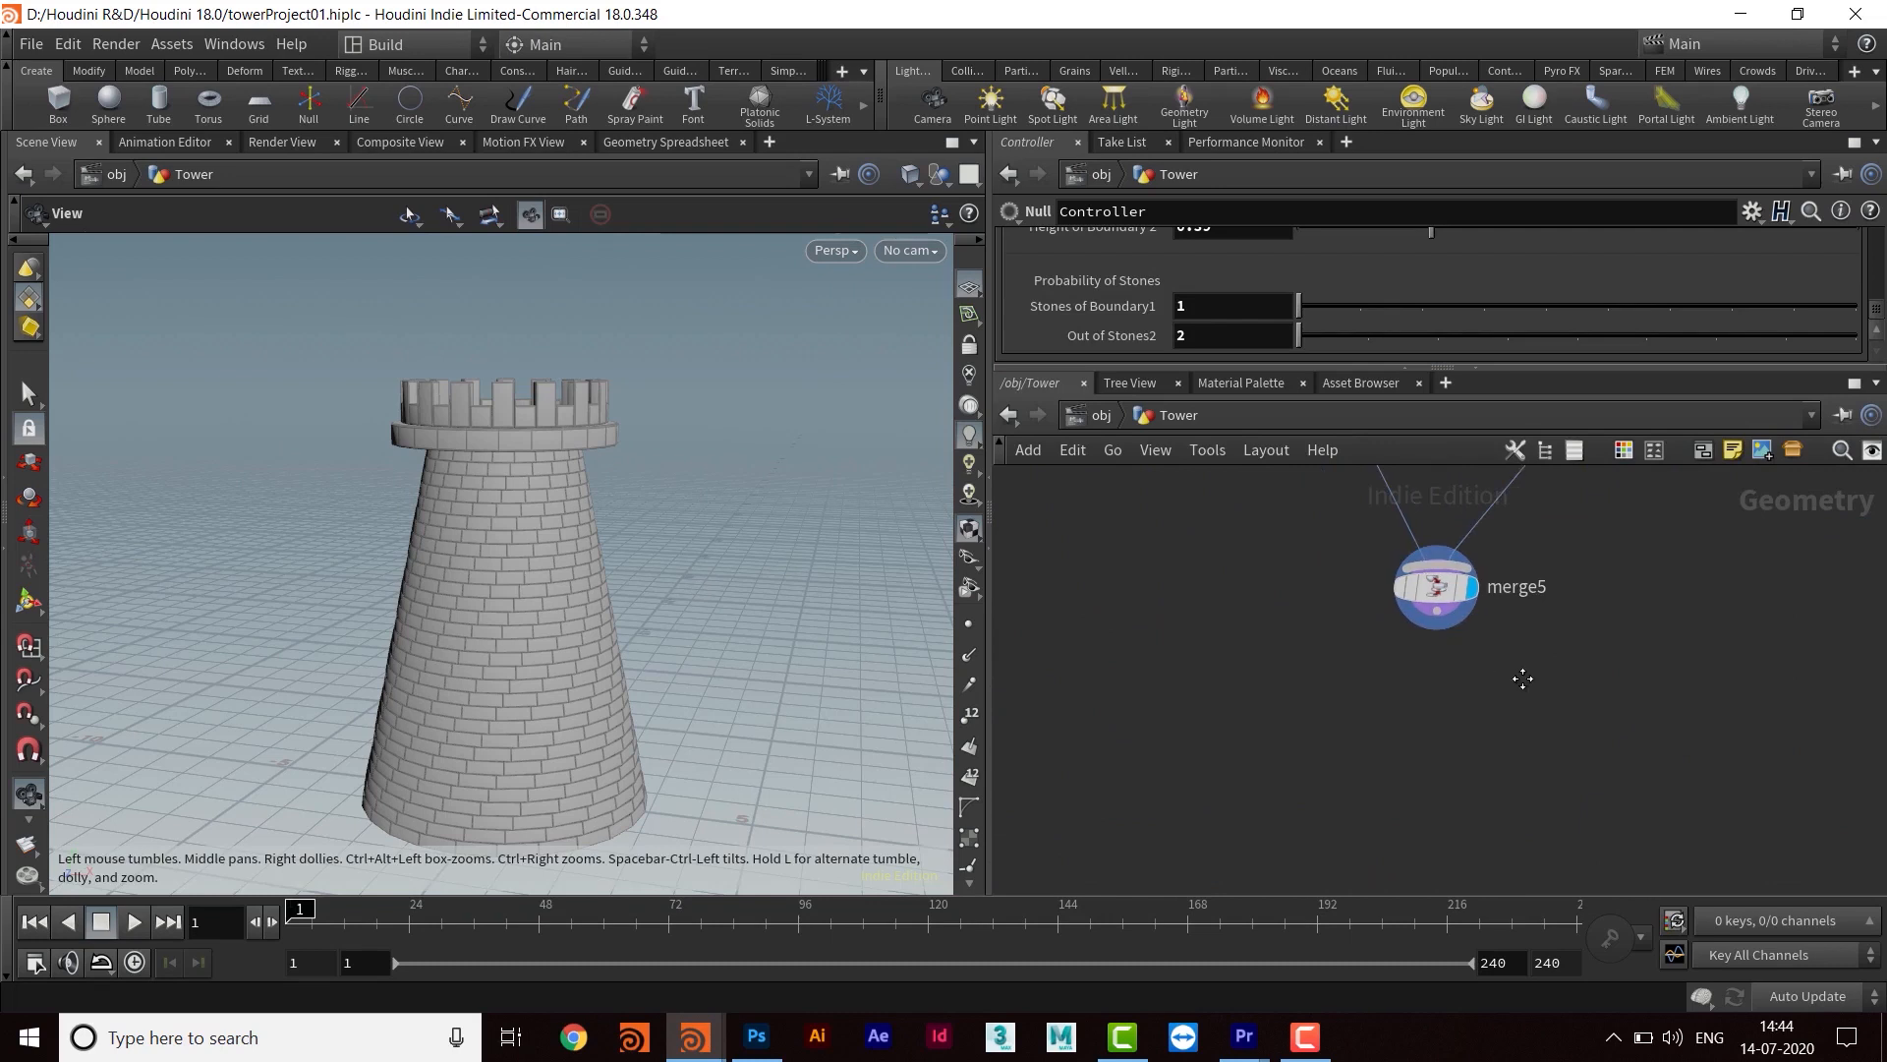
pyautogui.press('Tab')
pyautogui.write('null')
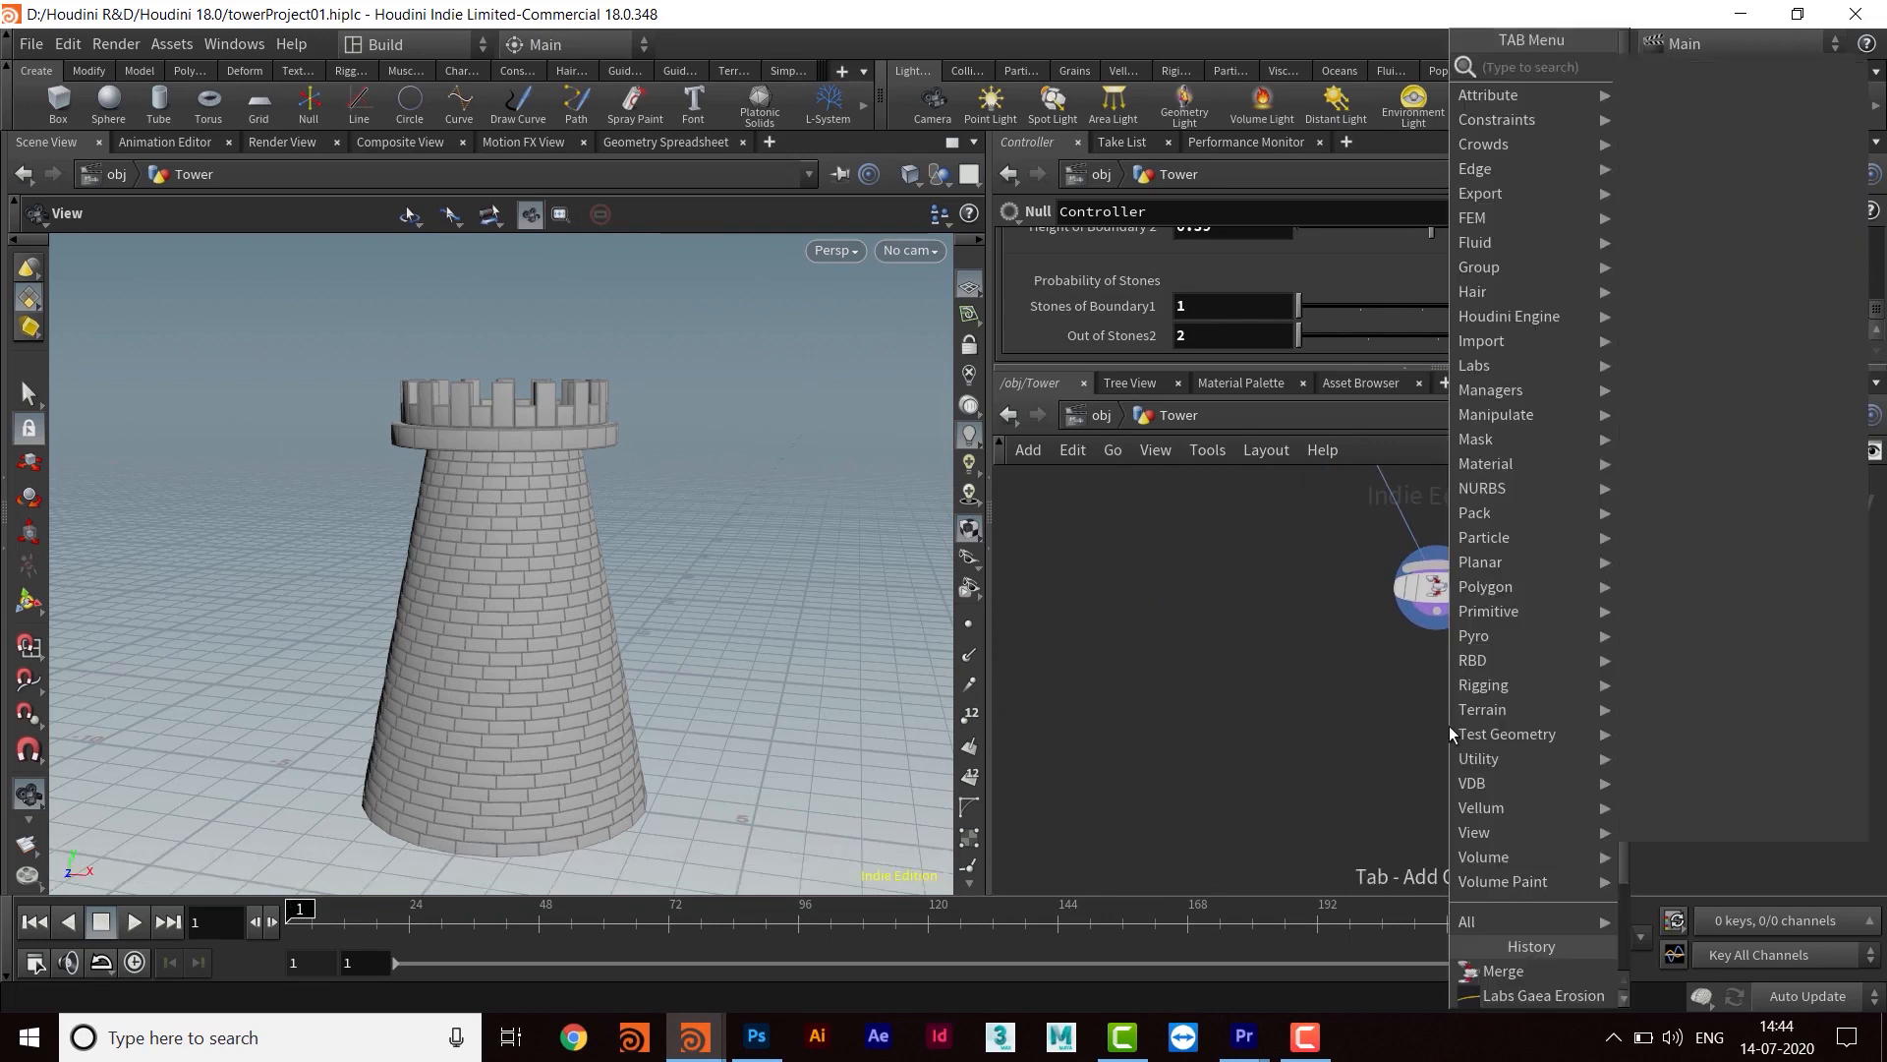
pyautogui.press('Return')
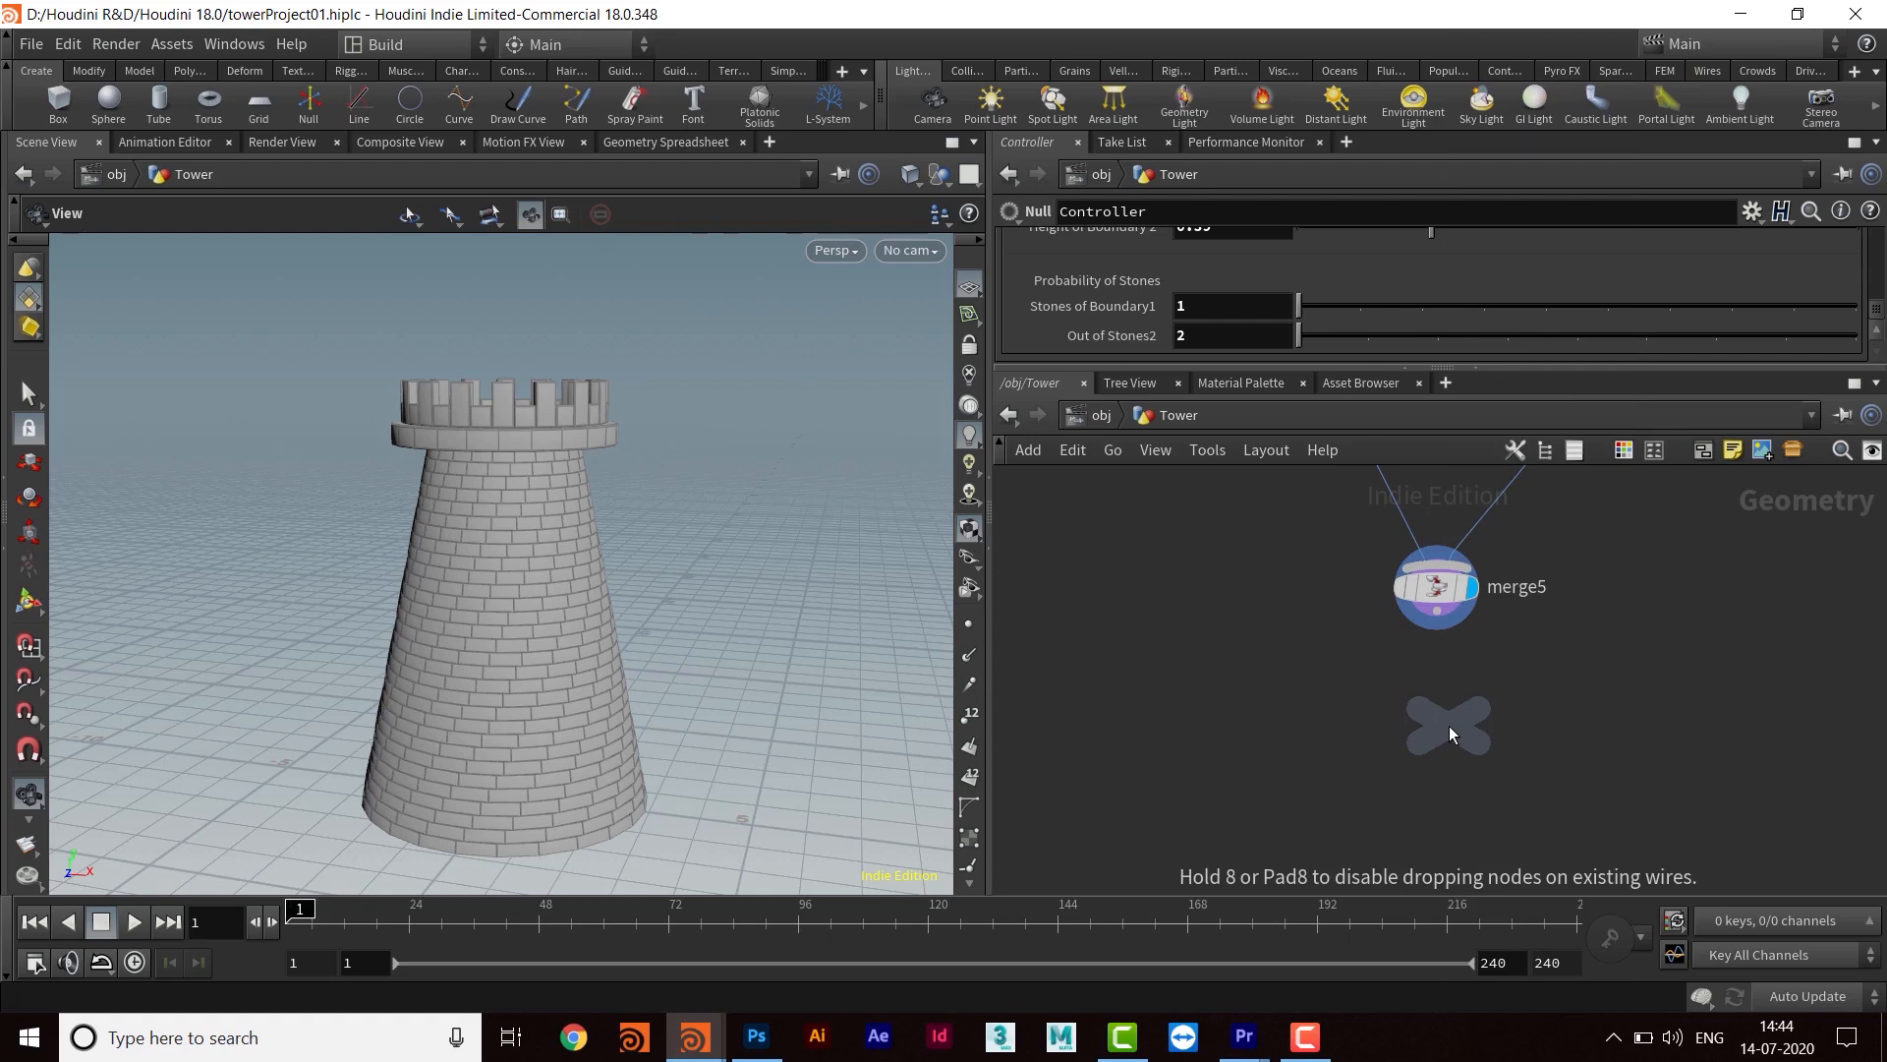
pyautogui.click(1449, 755)
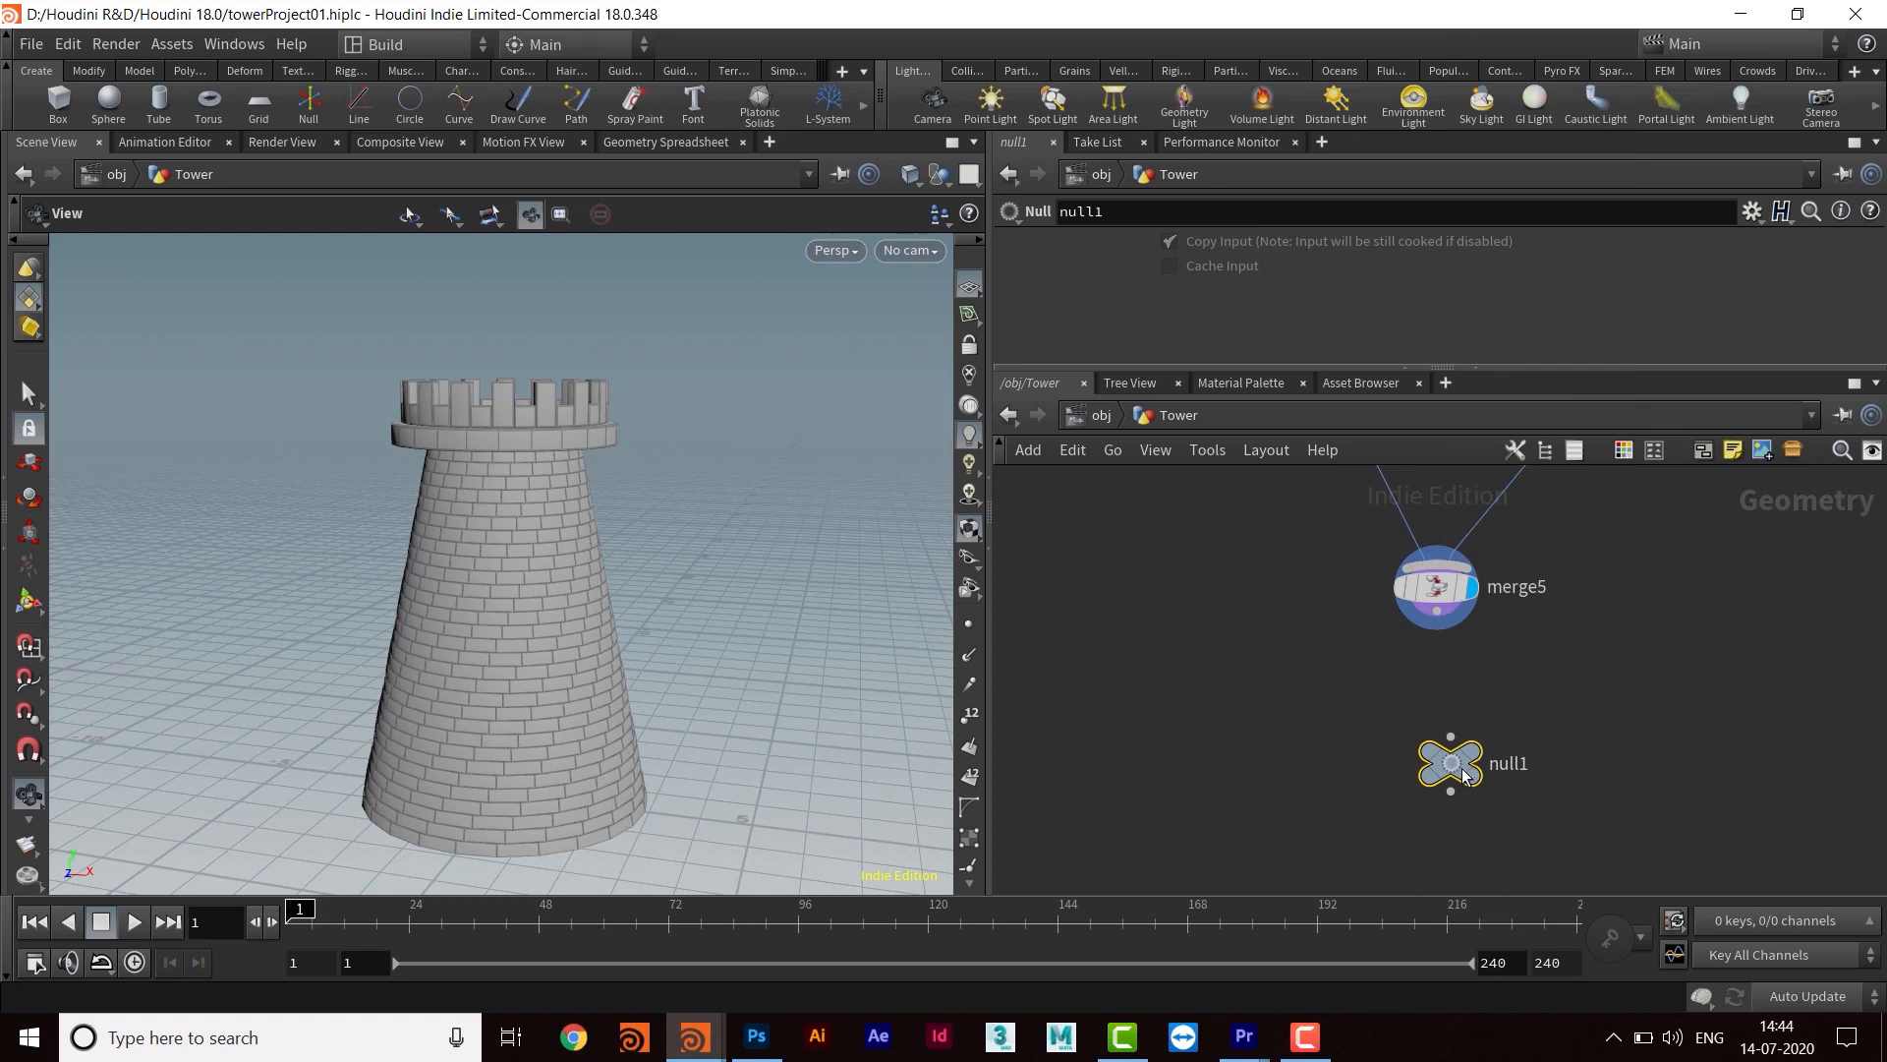
pyautogui.moveTo(1437, 617); pyautogui.dragTo(1443, 757)
# Color the new null blue and rename it FINAL_TOWER
pyautogui.press('c')
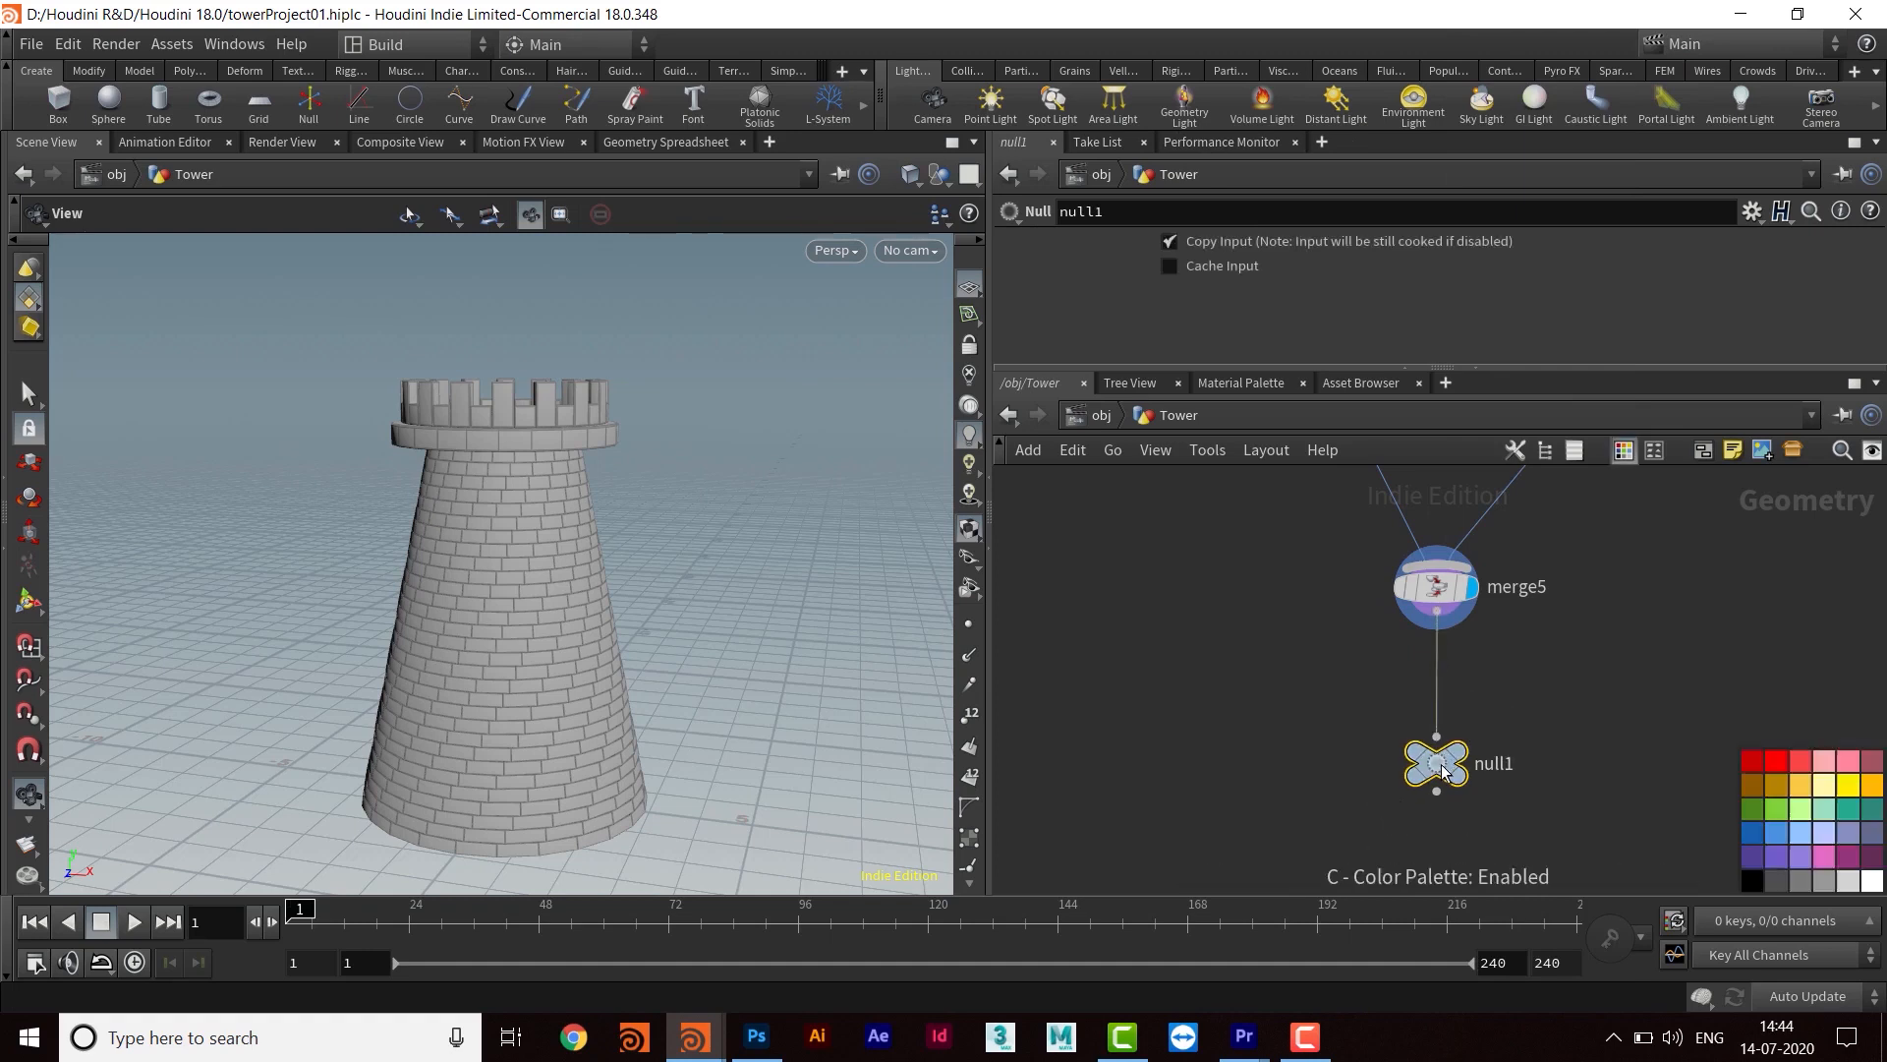
pyautogui.click(1767, 830)
pyautogui.press('c')
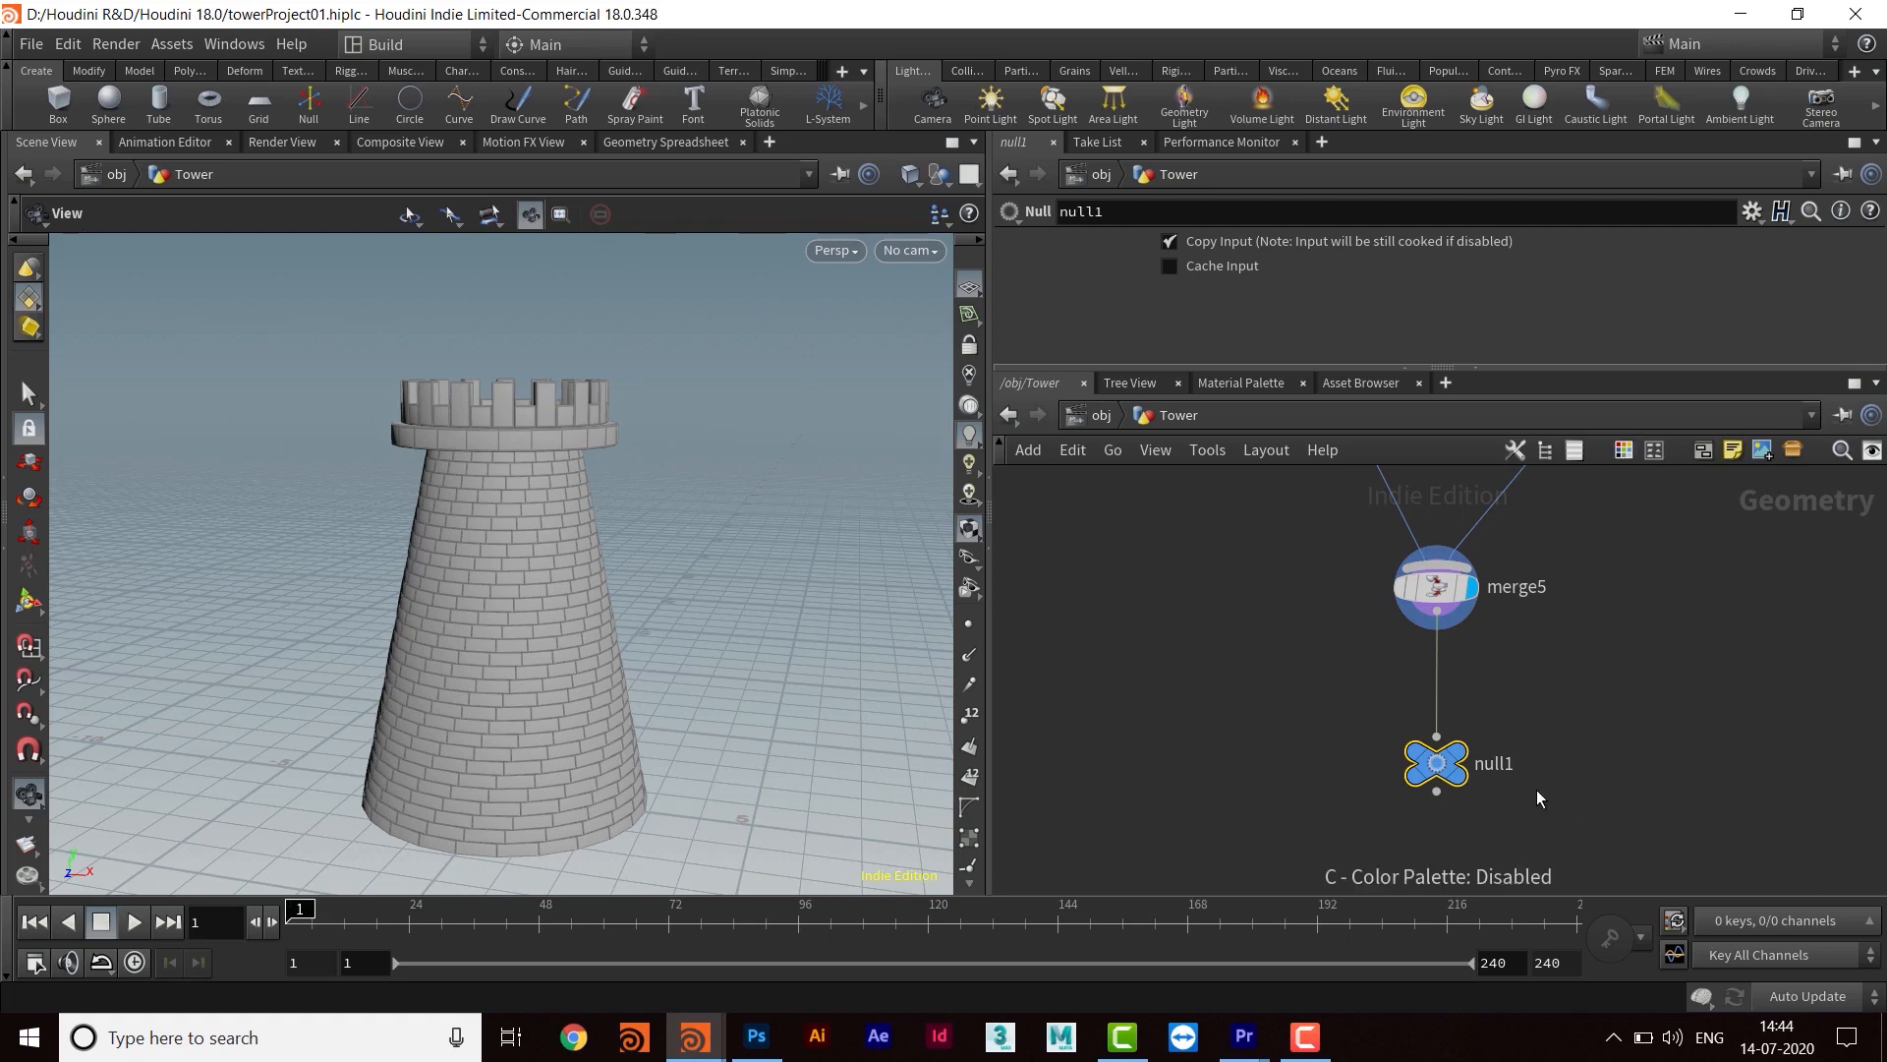
pyautogui.doubleClick(1467, 764)
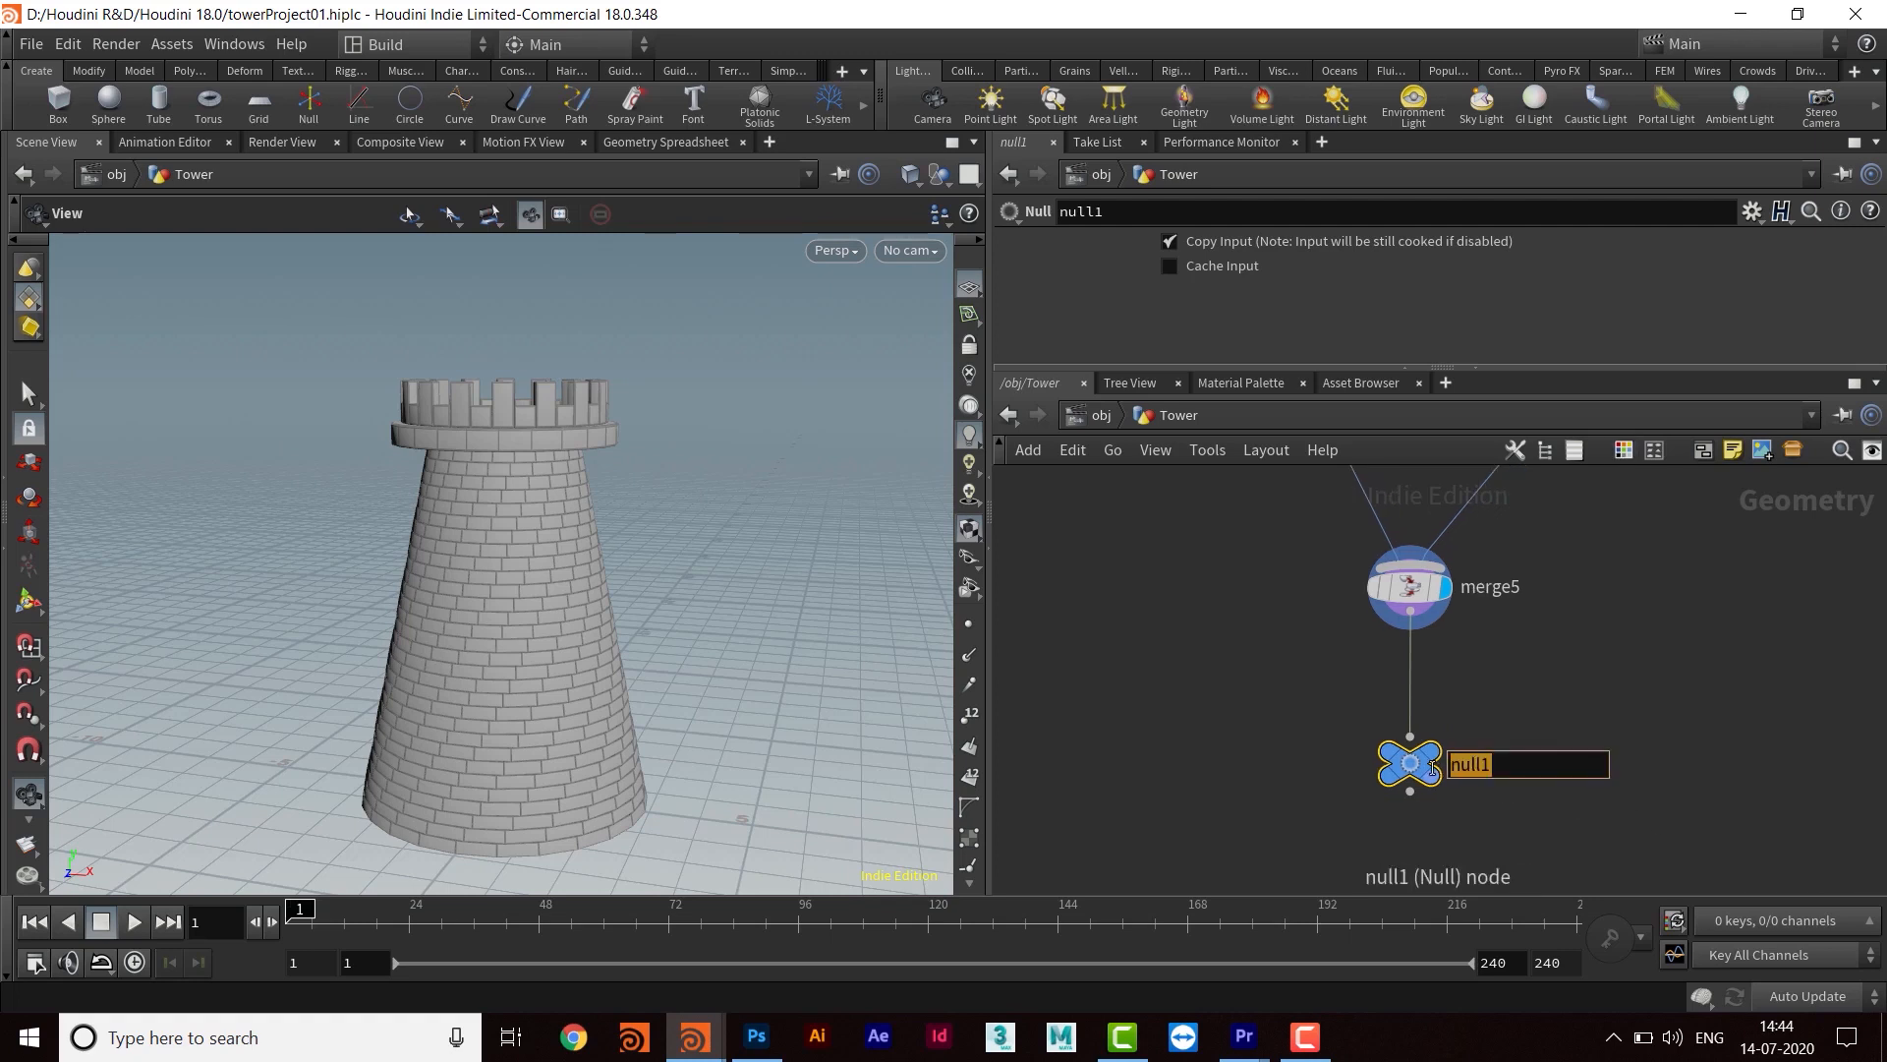
pyautogui.write('f')
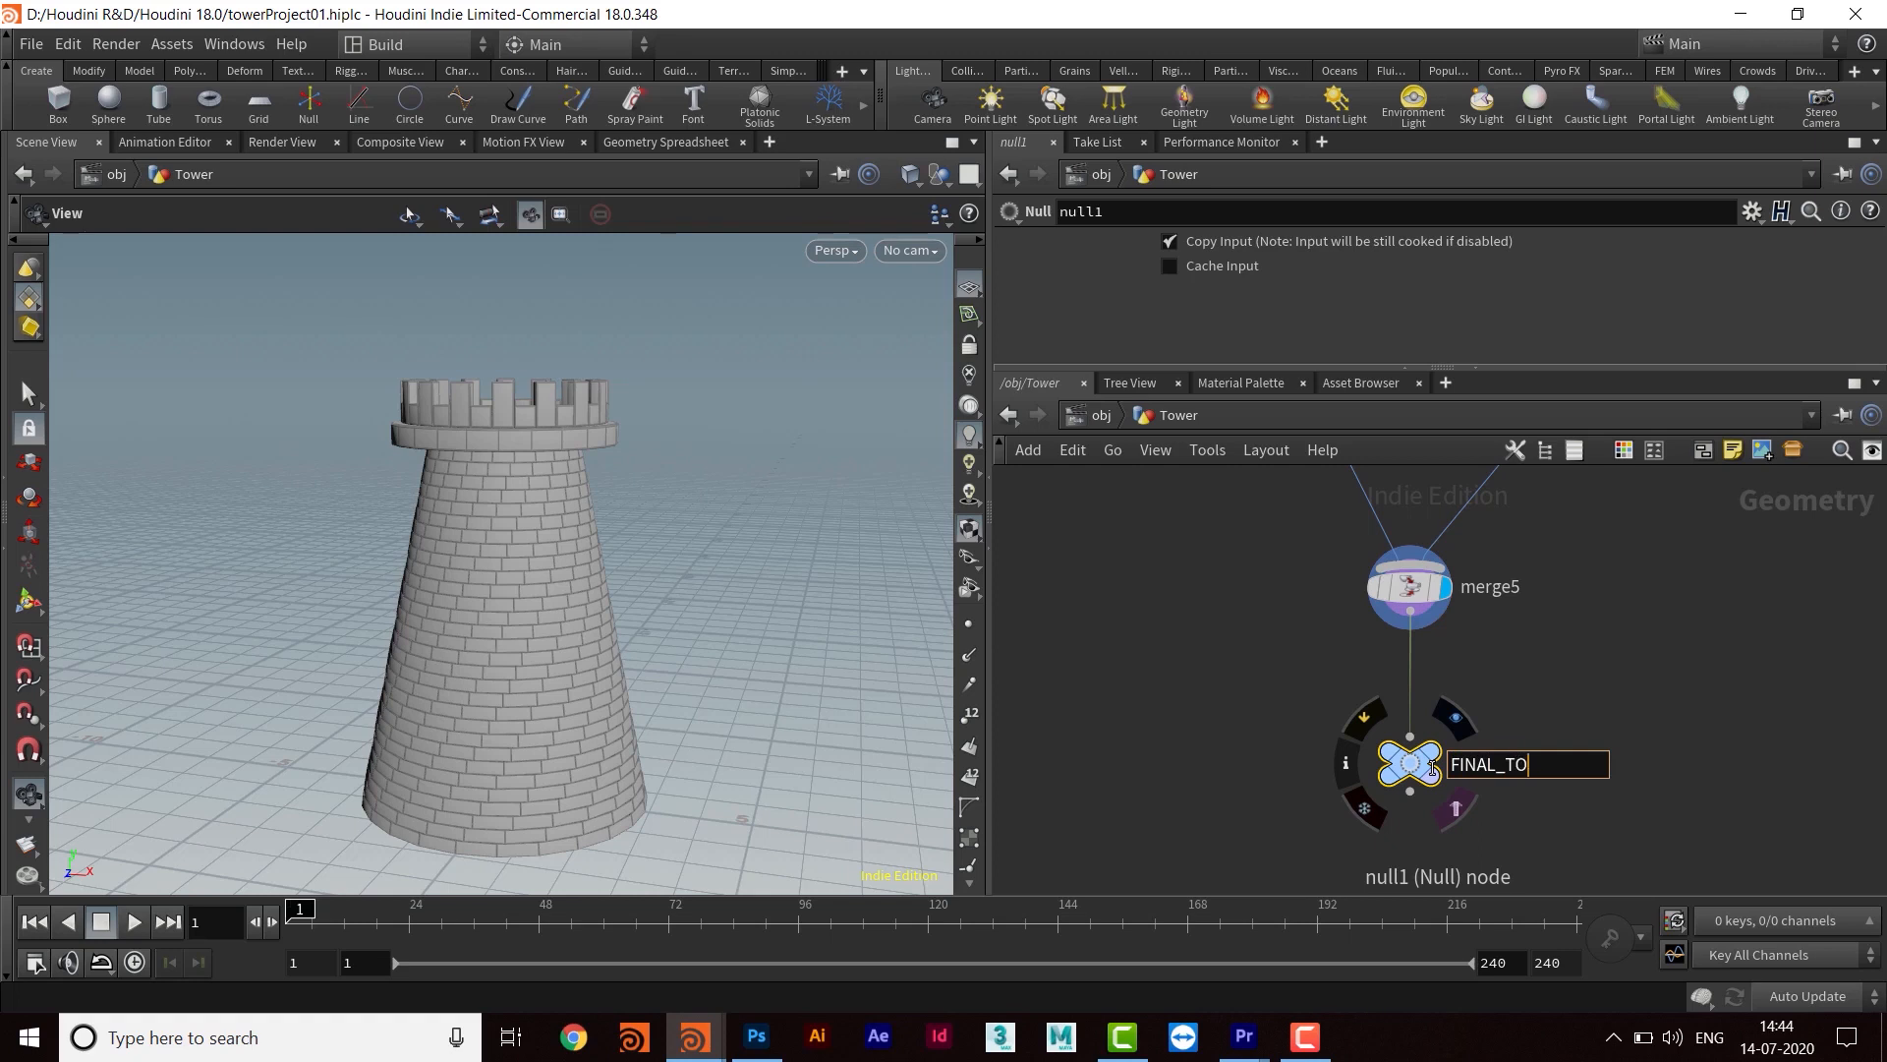
pyautogui.press('Return')
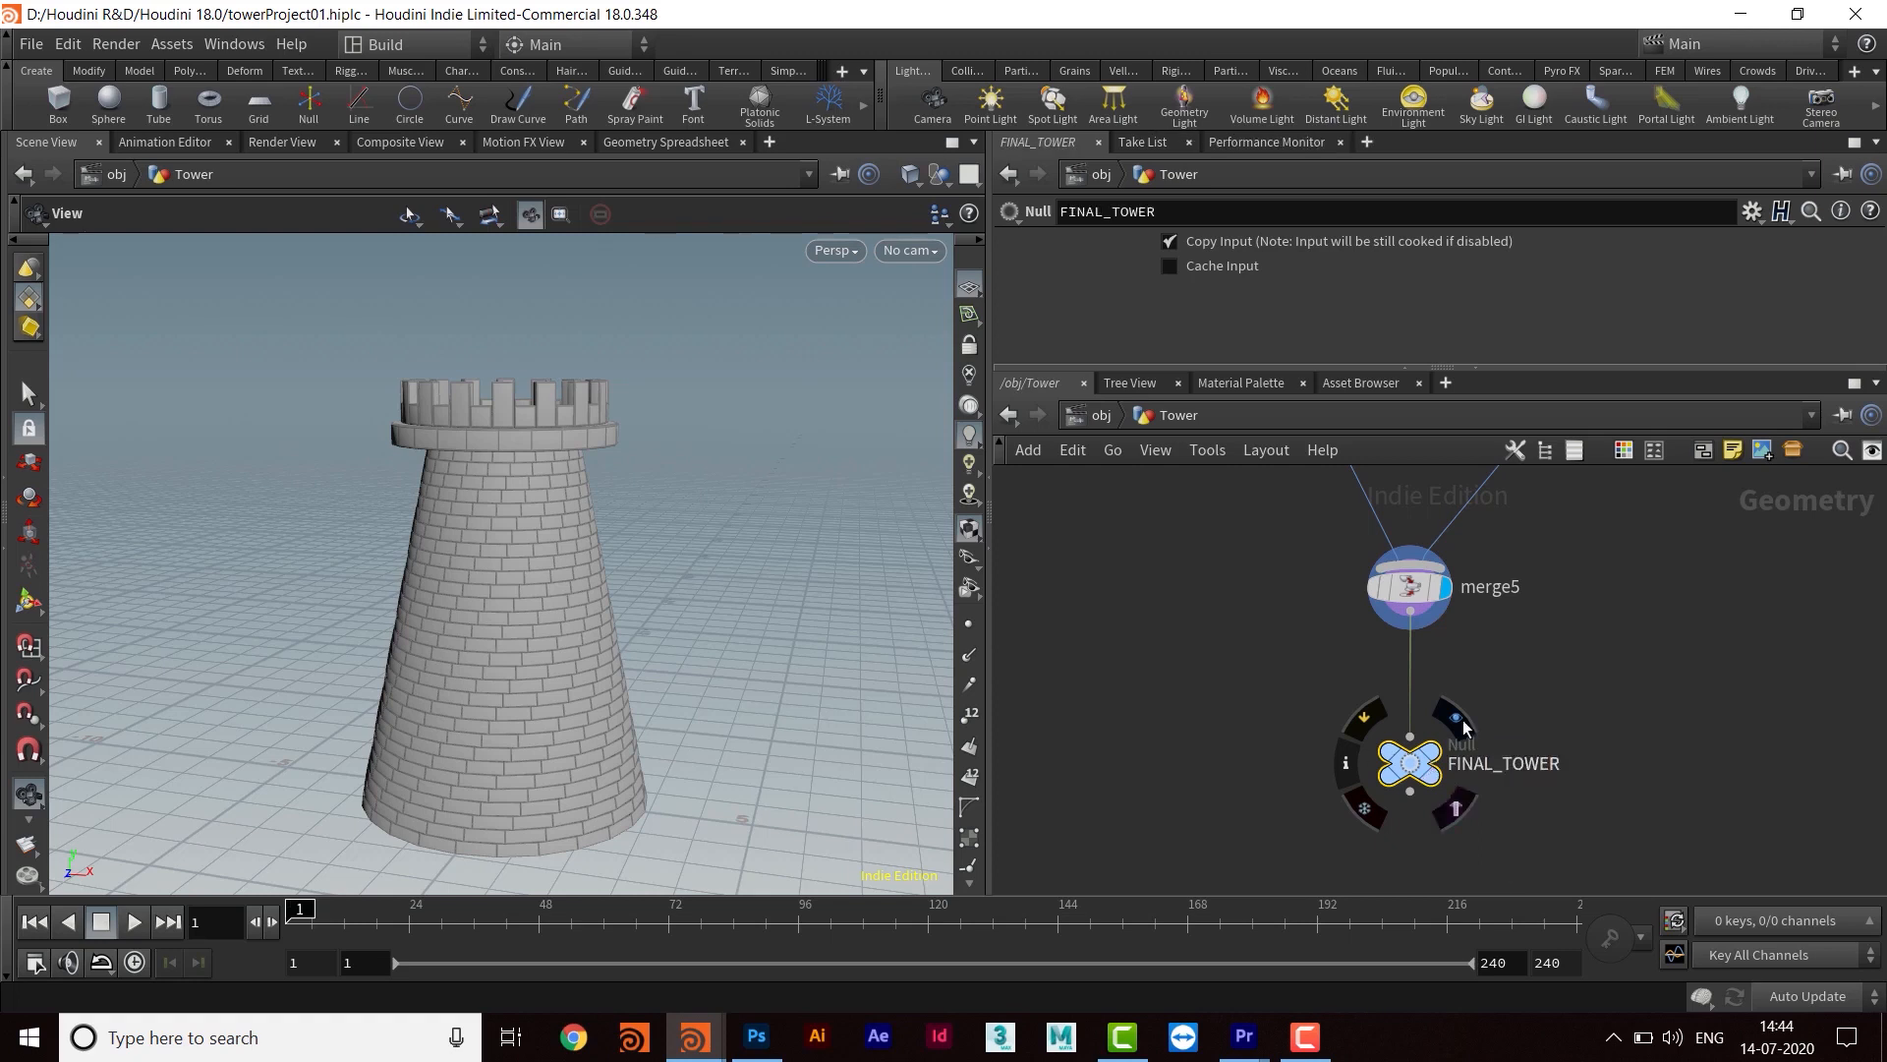
# Select the Controller null beside grouprange1 and enlarge the parameter area to show its Tower settings
pyautogui.moveTo(1532, 682); pyautogui.dragTo(1525, 690, button='middle')
pyautogui.moveTo(1454, 623); pyautogui.dragTo(1456, 677, button='middle')
pyautogui.scroll(-4, 1465, 627)
pyautogui.moveTo(1423, 479); pyautogui.dragTo(1327, 875, button='middle')
pyautogui.scroll(-2, 1406, 635)
pyautogui.moveTo(1382, 614); pyautogui.dragTo(1339, 847, button='middle')
pyautogui.scroll(4, 1429, 655)
pyautogui.moveTo(1459, 505); pyautogui.dragTo(1439, 707, button='middle')
pyautogui.scroll(4, 1712, 629)
pyautogui.moveTo(1662, 565); pyautogui.dragTo(1642, 643, button='middle')
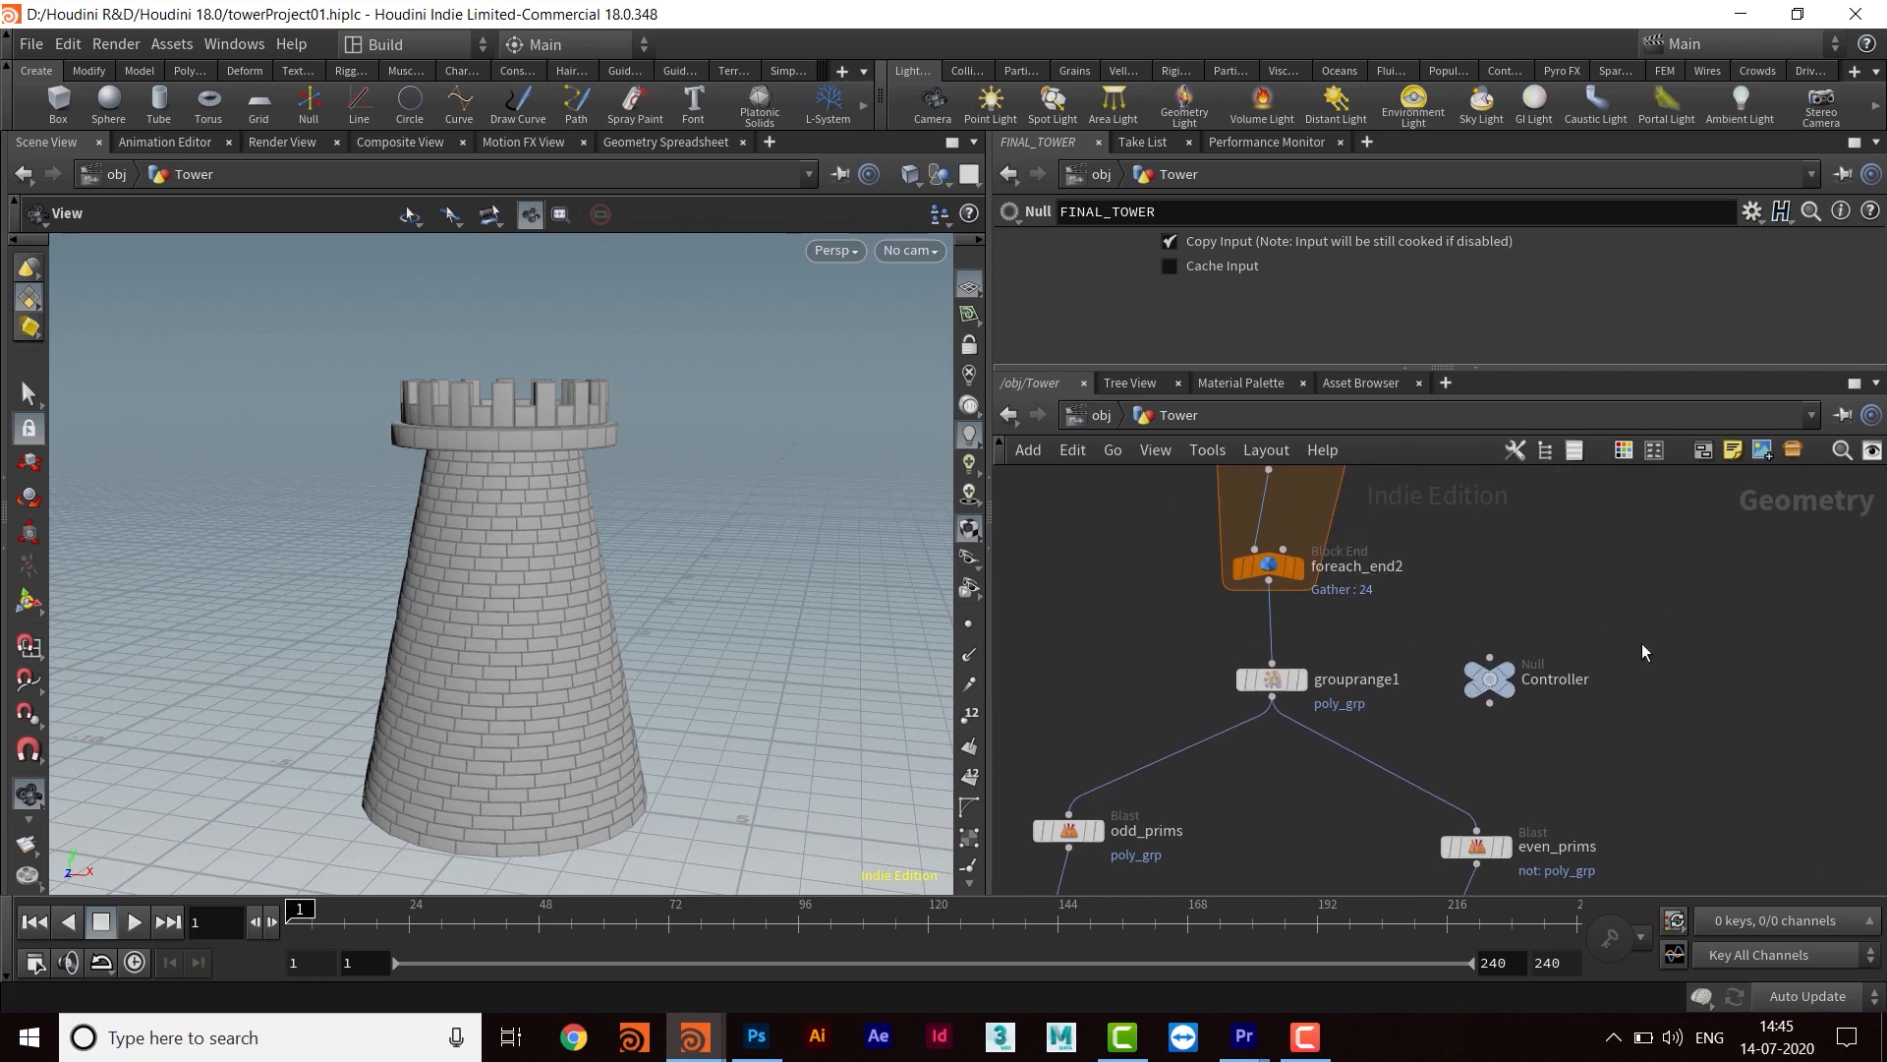
pyautogui.moveTo(820, 599)
pyautogui.mouseDown()
pyautogui.moveTo(741, 594)
pyautogui.moveTo(787, 602)
pyautogui.mouseUp()
pyautogui.moveTo(787, 602); pyautogui.dragTo(629, 539, button='right')
pyautogui.moveTo(629, 539); pyautogui.dragTo(604, 501)
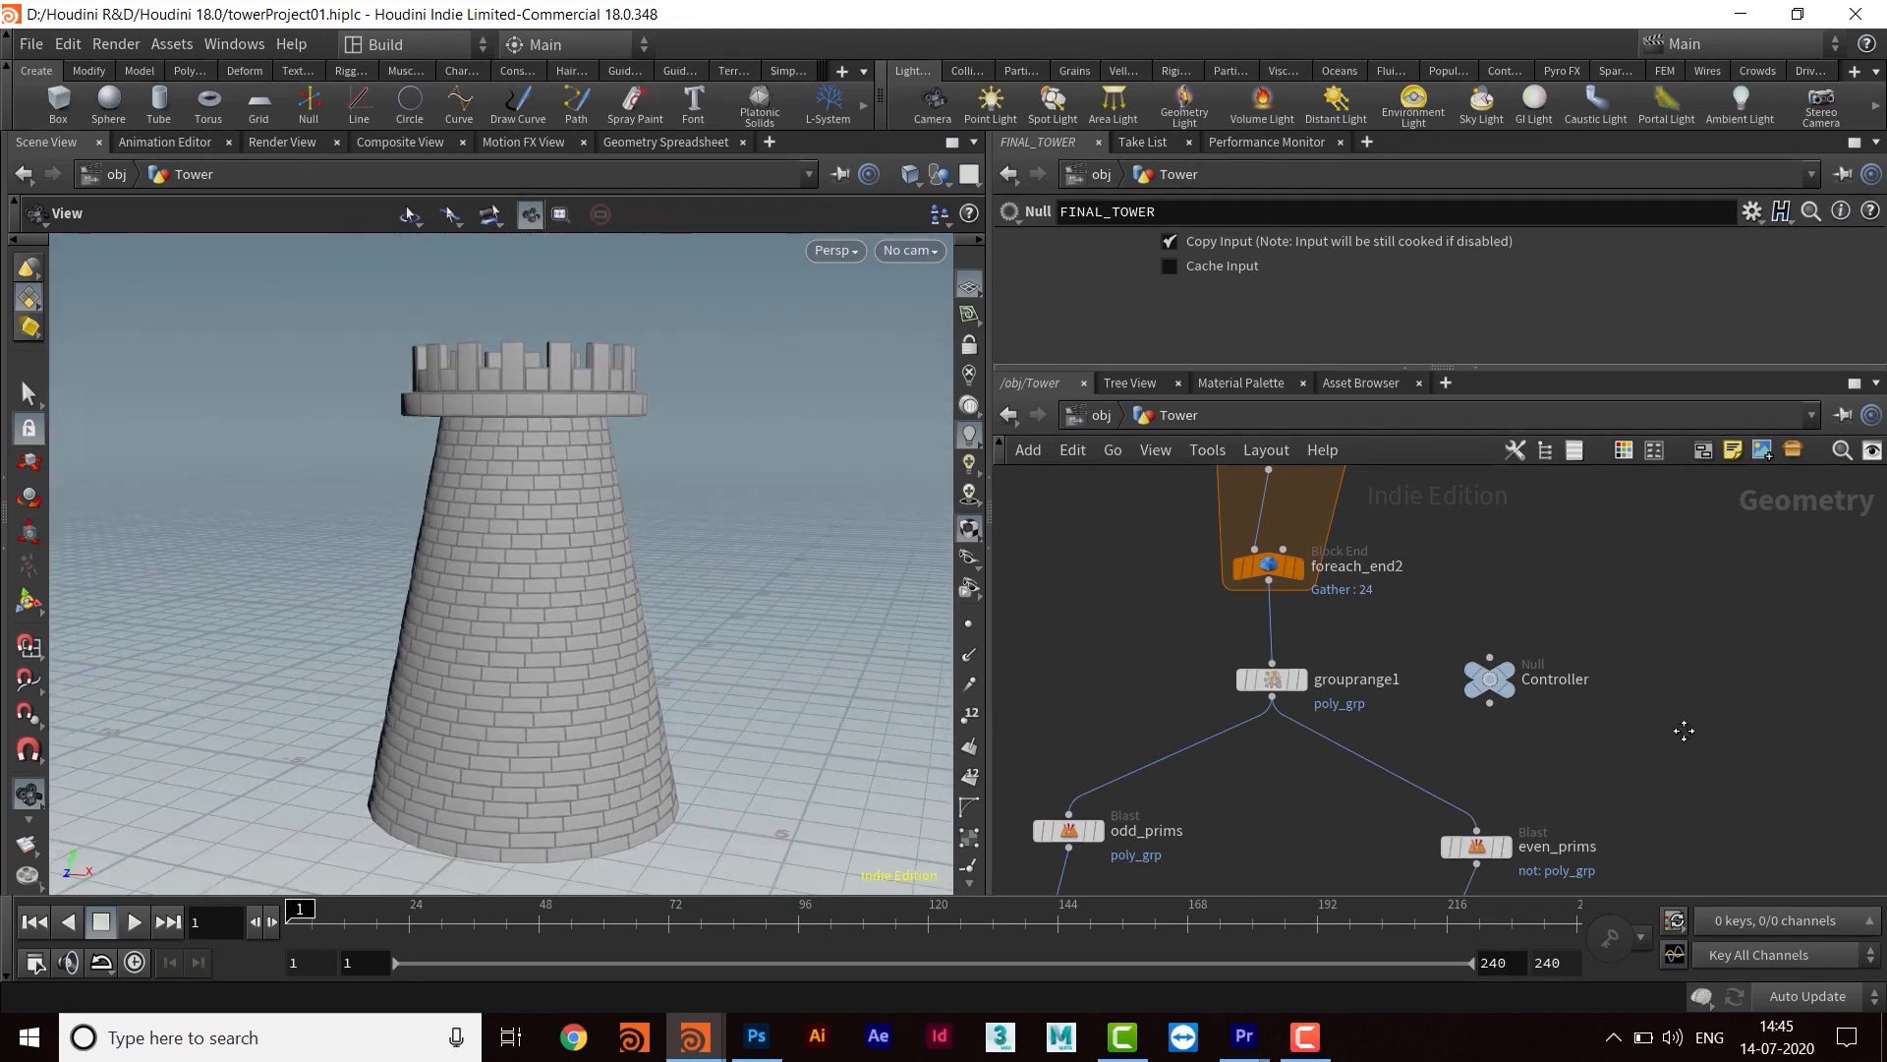
pyautogui.moveTo(1684, 730); pyautogui.dragTo(1378, 843, button='middle')
pyautogui.scroll(3, 1378, 843)
pyautogui.moveTo(1437, 774); pyautogui.dragTo(1533, 755, button='middle')
pyautogui.moveTo(1318, 737); pyautogui.dragTo(1513, 708, button='middle')
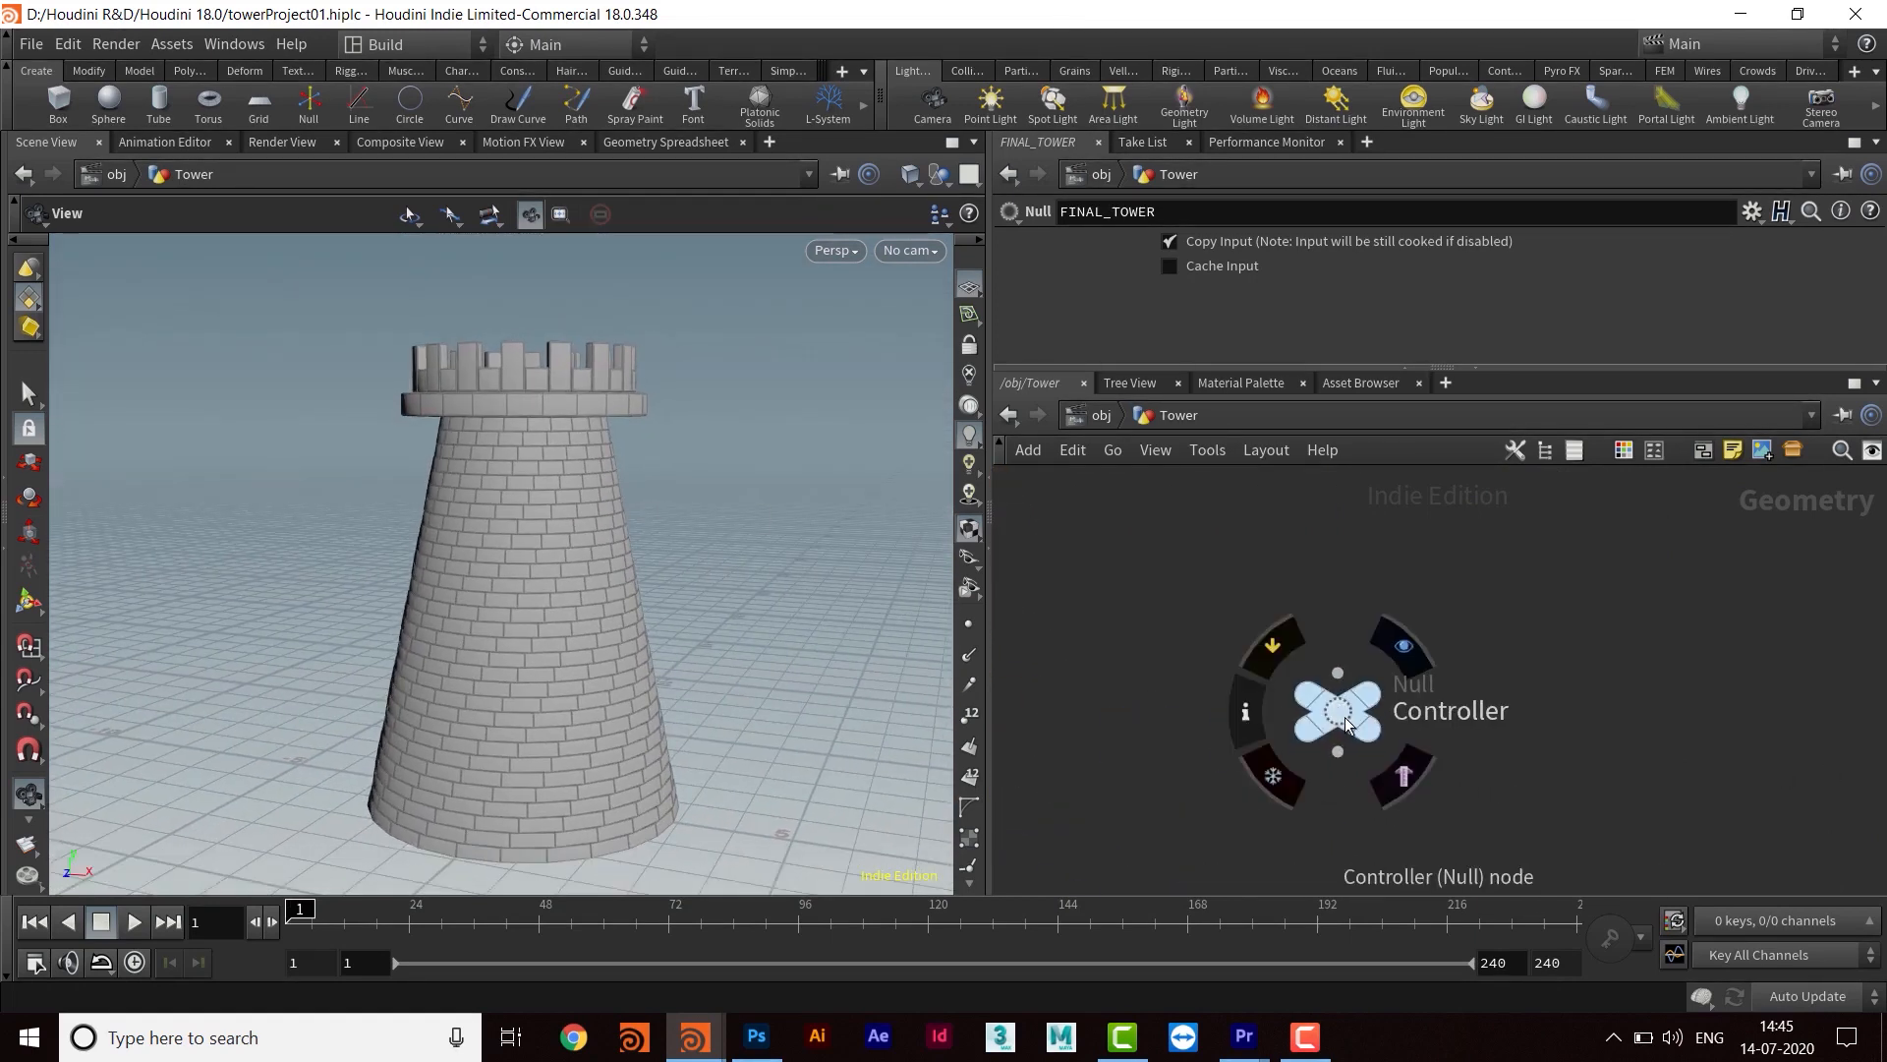
pyautogui.moveTo(1396, 366); pyautogui.dragTo(1354, 615)
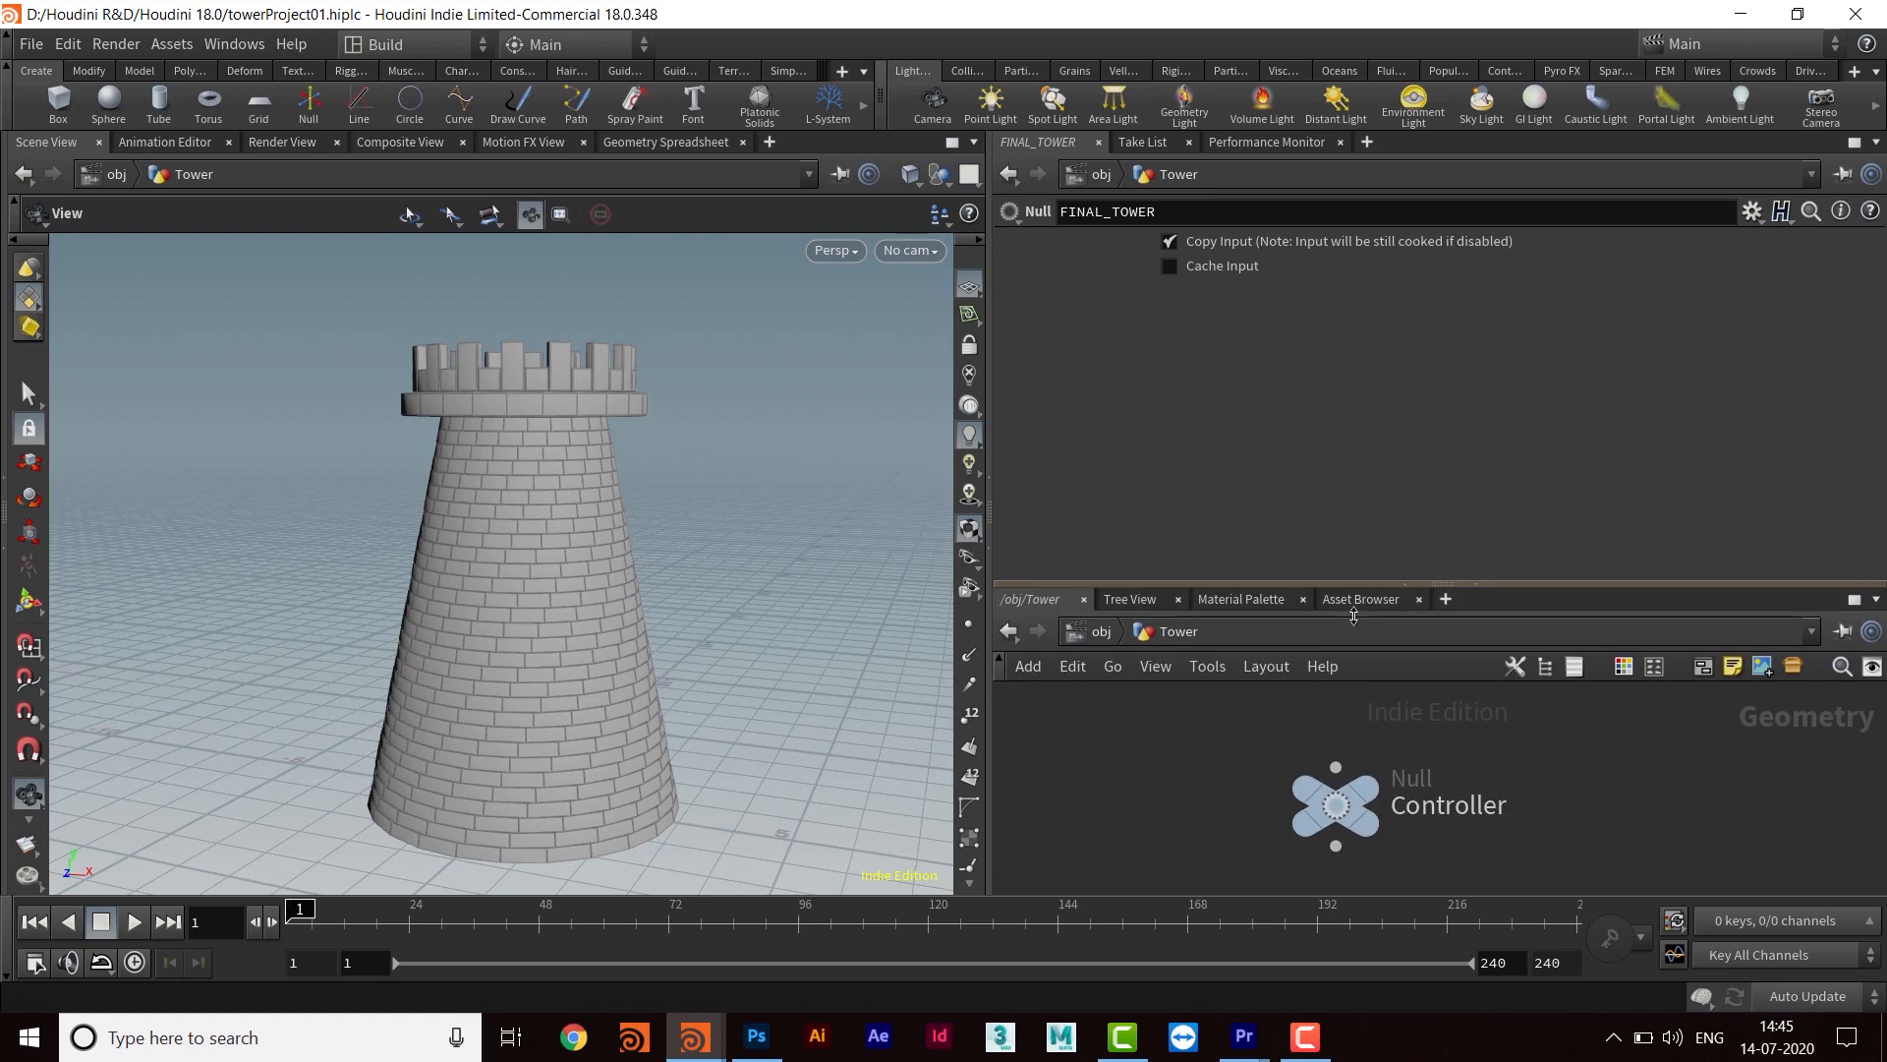
pyautogui.click(1229, 770)
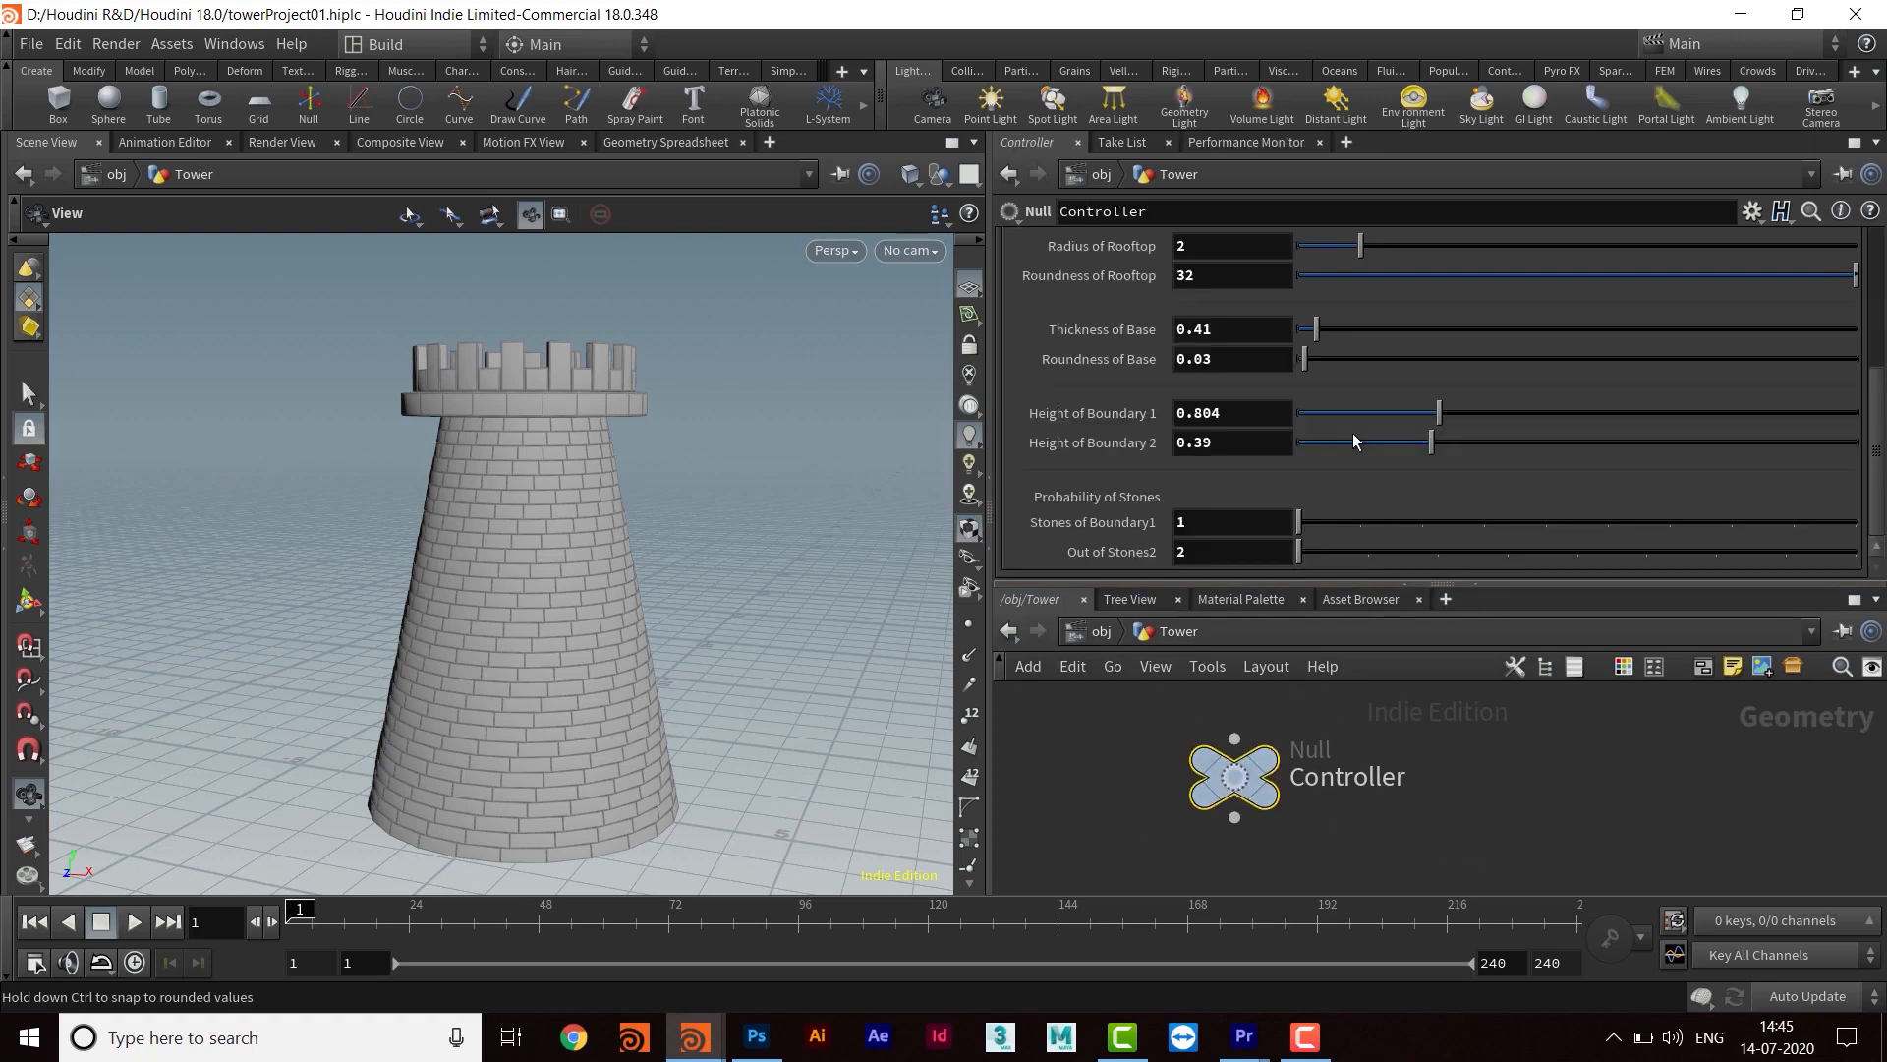
pyautogui.scroll(8, 1469, 409)
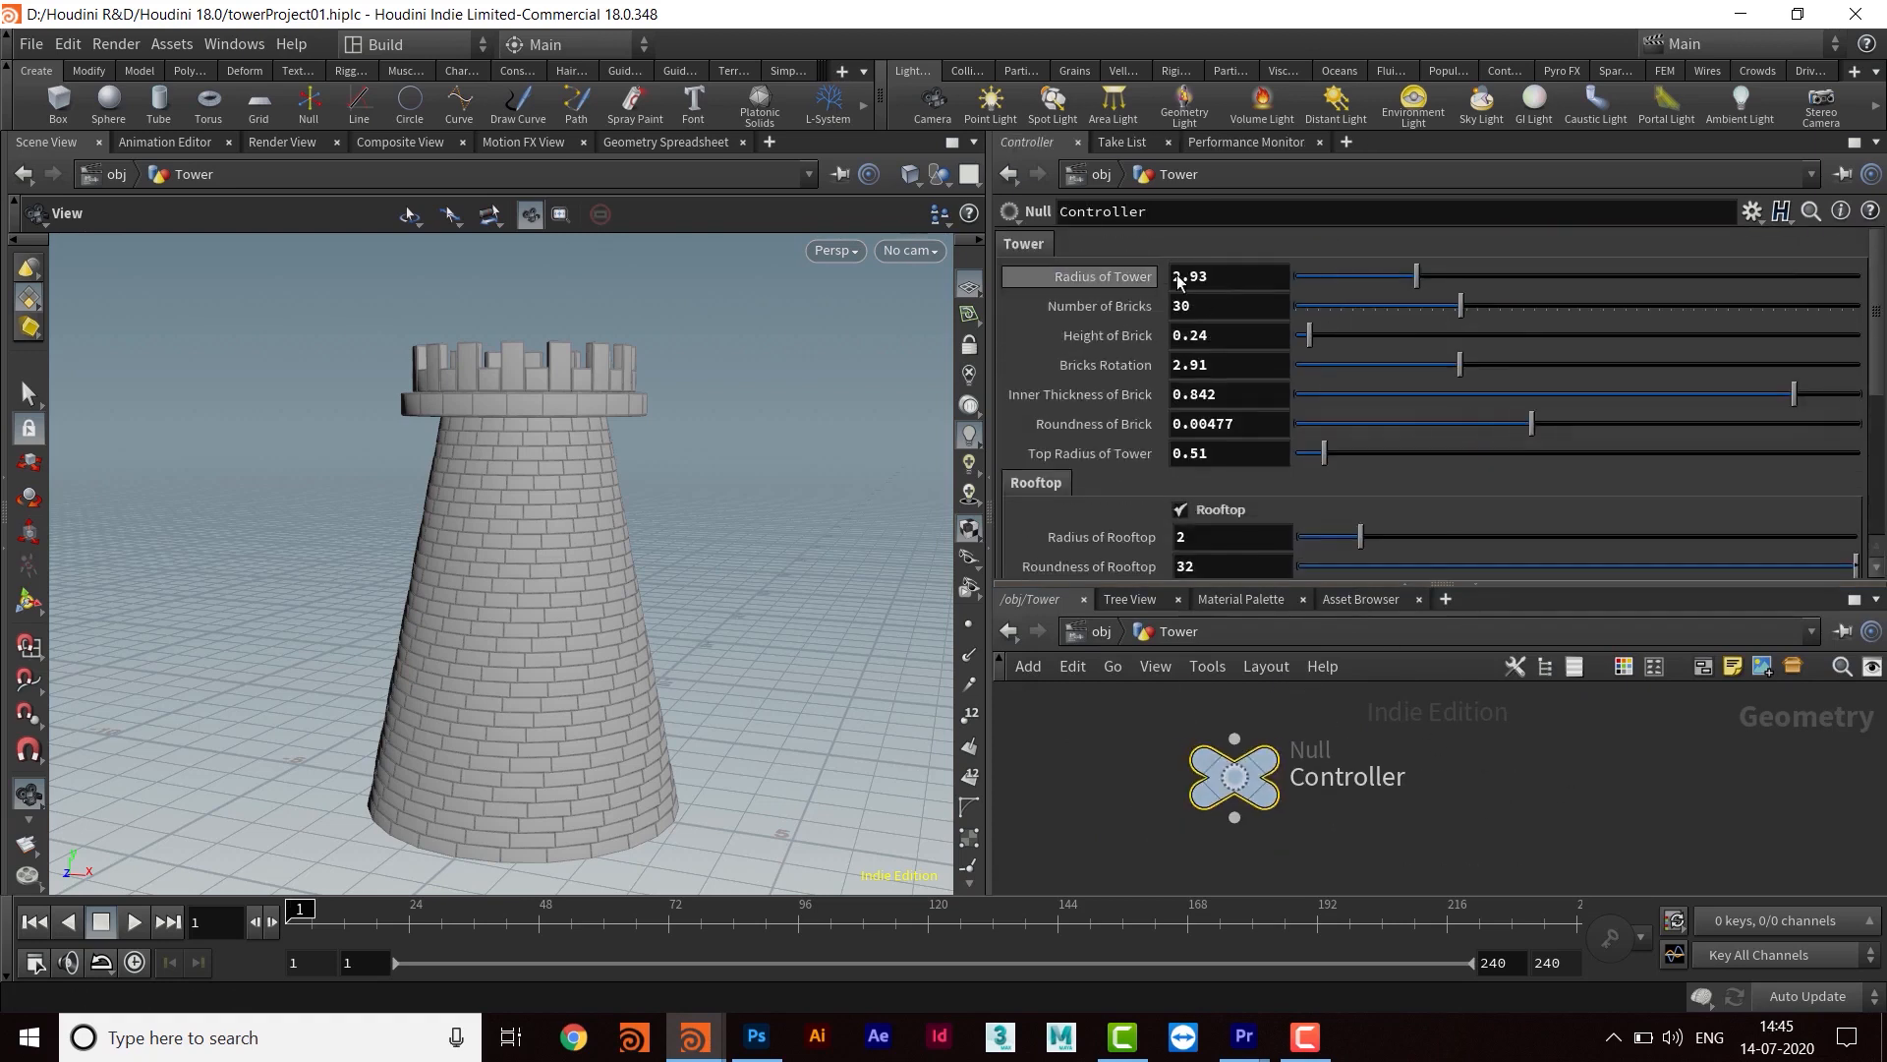
# Set Radius of Tower to 2.79 and Number of Bricks to 49, checking the whole tower
pyautogui.moveTo(1414, 280); pyautogui.dragTo(1563, 313)
pyautogui.moveTo(710, 515); pyautogui.dragTo(466, 459, button='right')
pyautogui.moveTo(466, 459); pyautogui.dragTo(545, 434, button='middle')
pyautogui.moveTo(725, 548); pyautogui.dragTo(570, 491, button='right')
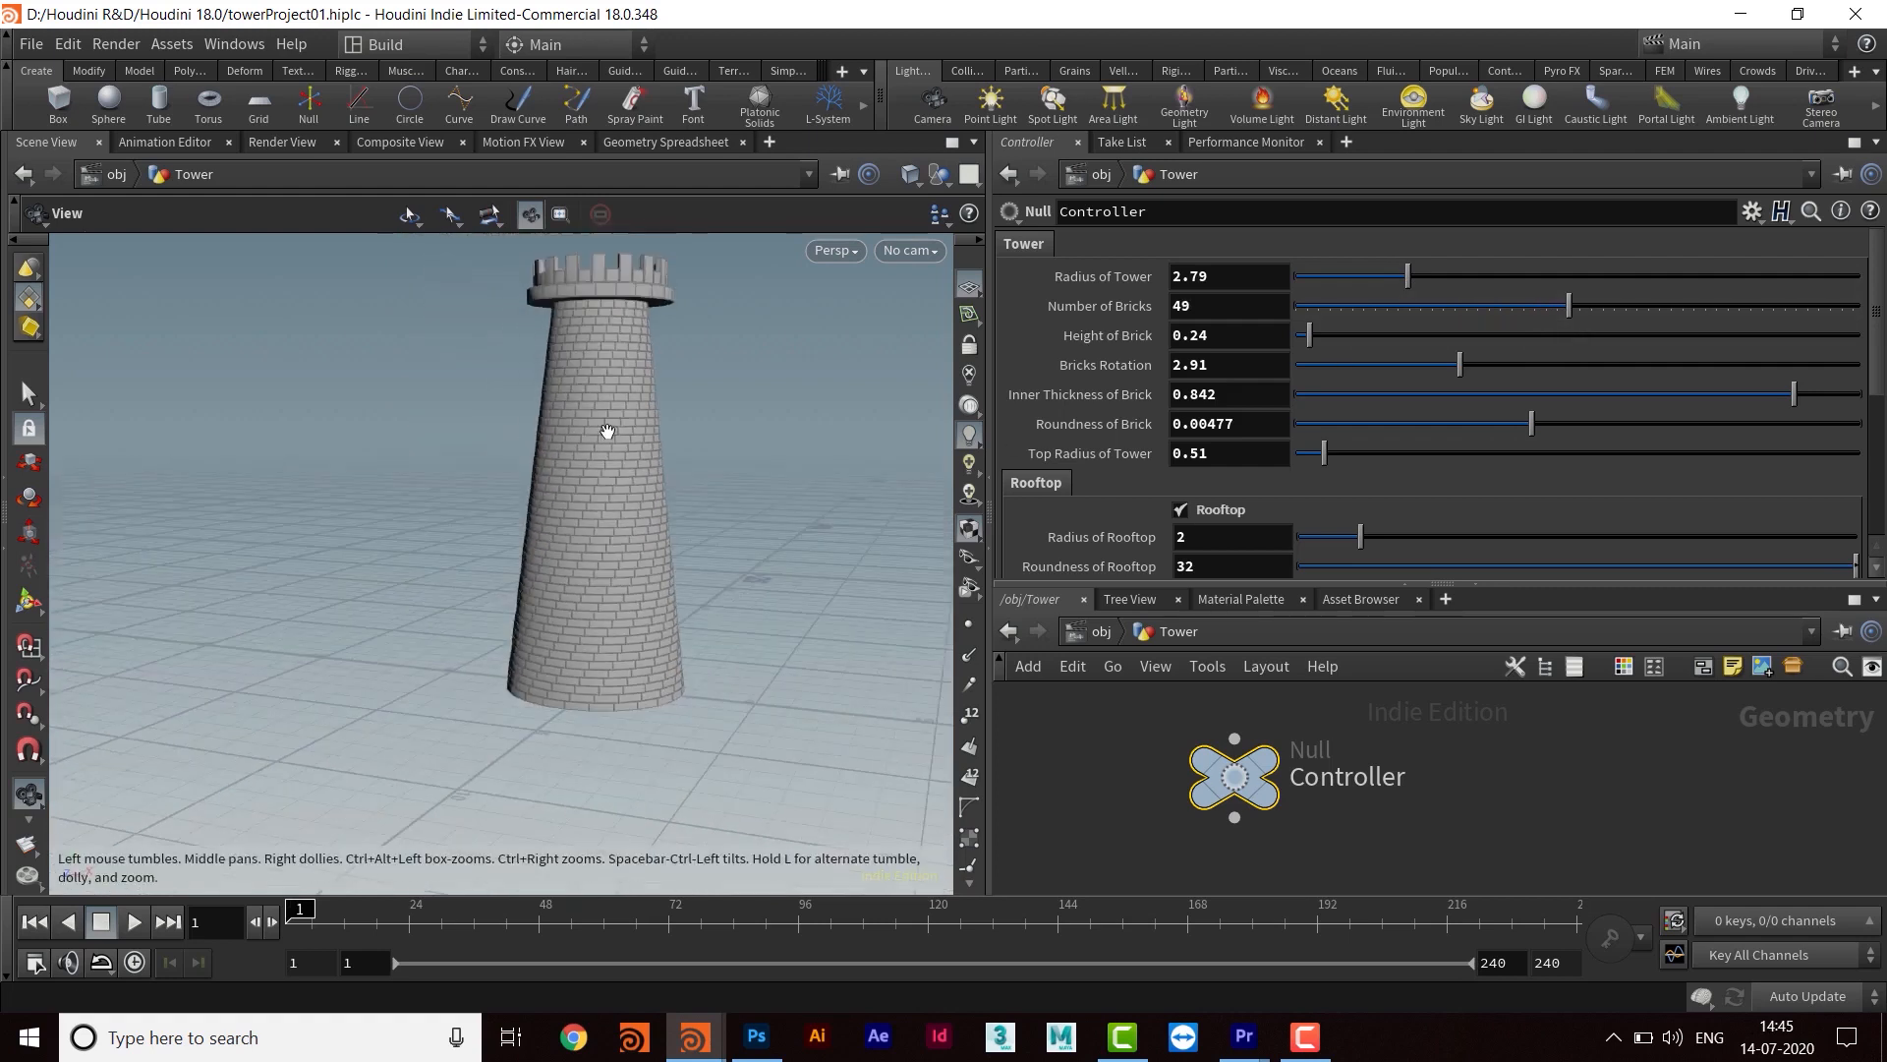
pyautogui.moveTo(606, 429); pyautogui.dragTo(449, 481, button='middle')
pyautogui.moveTo(449, 480); pyautogui.dragTo(468, 499)
pyautogui.moveTo(543, 433); pyautogui.dragTo(649, 369, button='right')
pyautogui.moveTo(649, 369); pyautogui.dragTo(631, 403, button='middle')
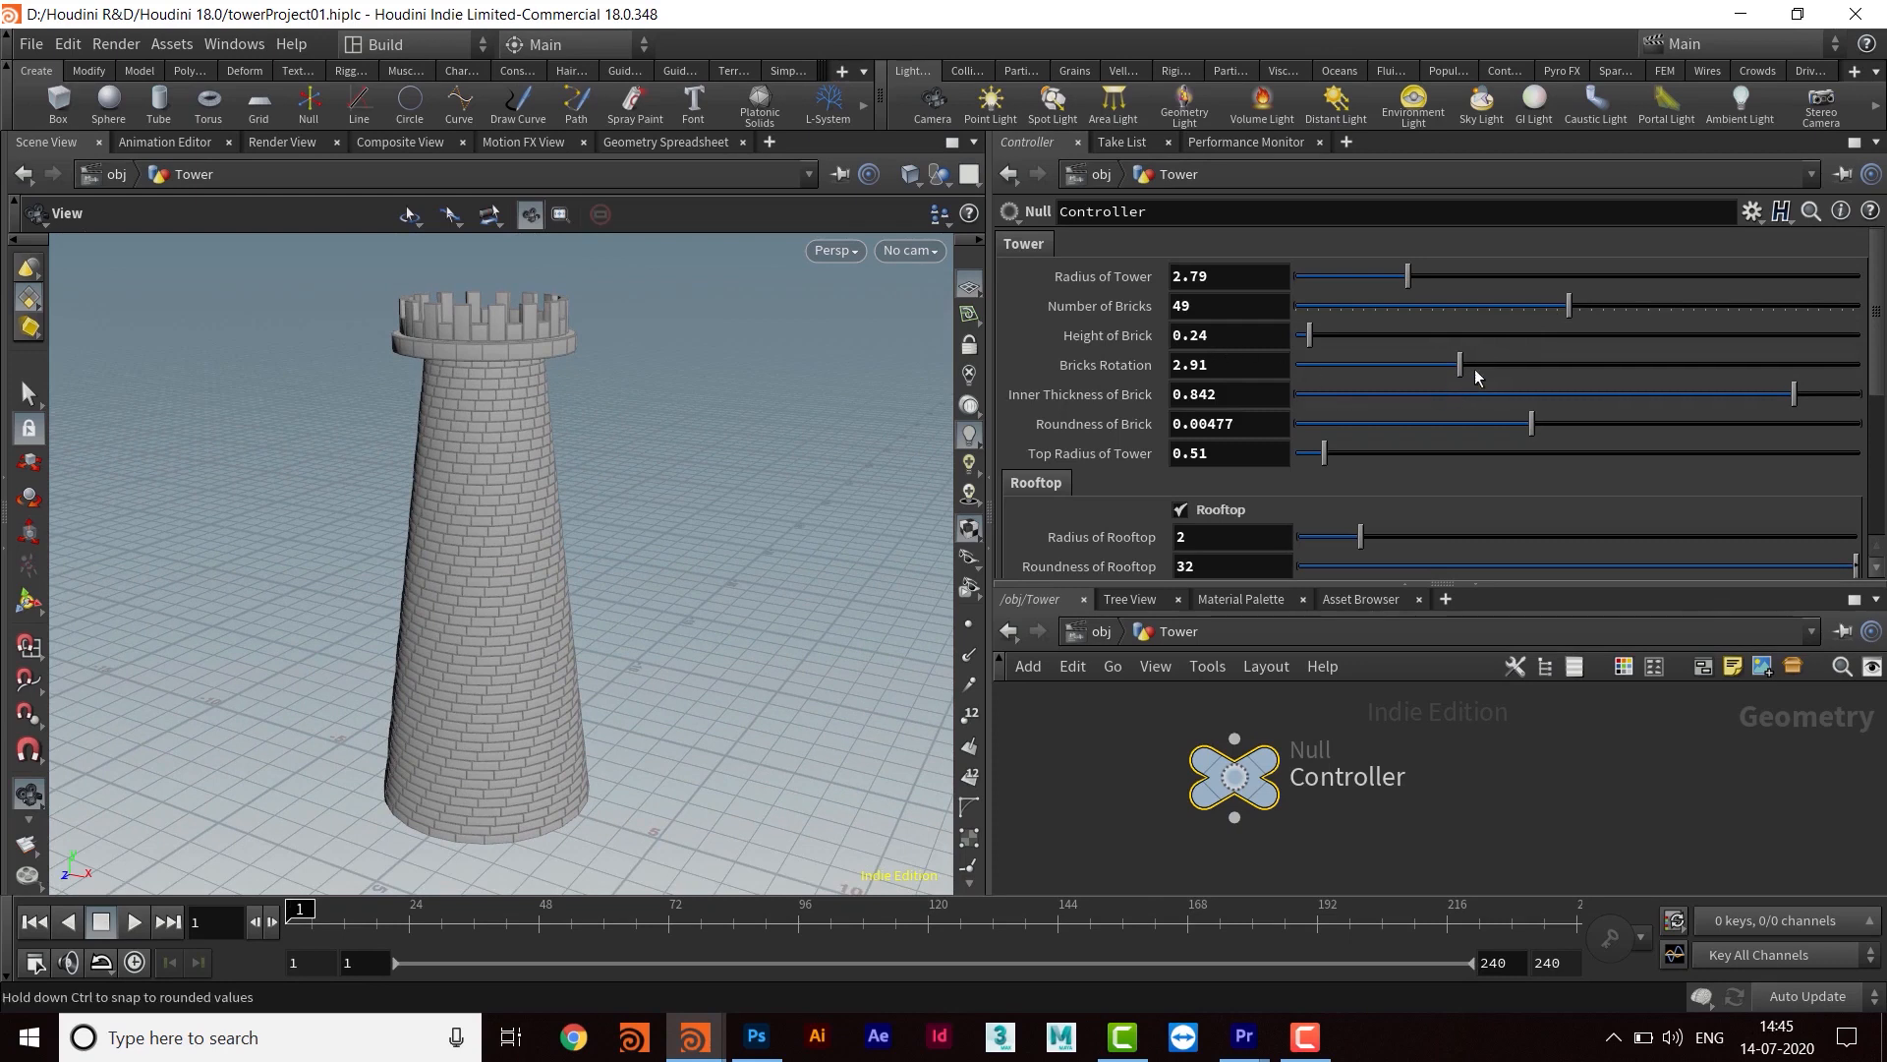
# Set Bricks Rotation to 3.33, Inner Thickness of Brick to 0.811, Roundness of Brick to 0.0092 and Top Radius of Tower to 0.63
pyautogui.moveTo(1466, 369); pyautogui.dragTo(1486, 371)
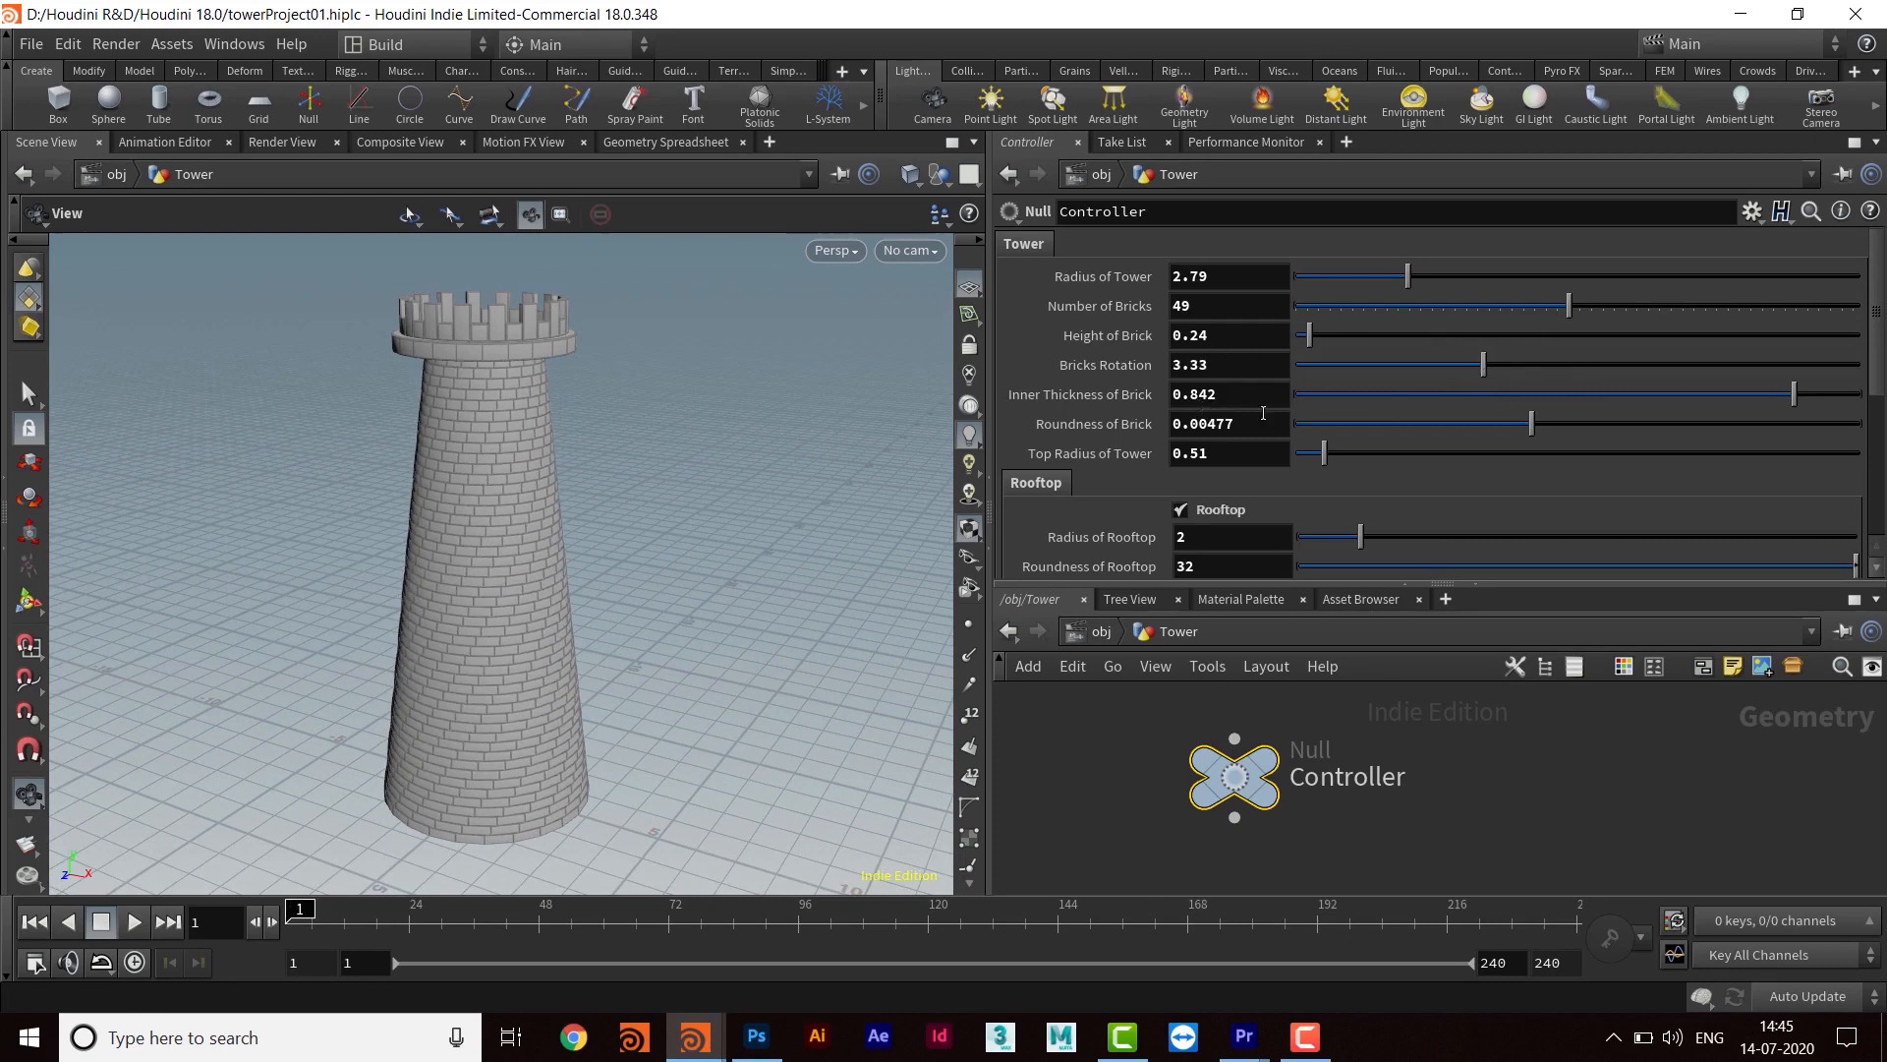
pyautogui.moveTo(1791, 397); pyautogui.dragTo(1776, 397)
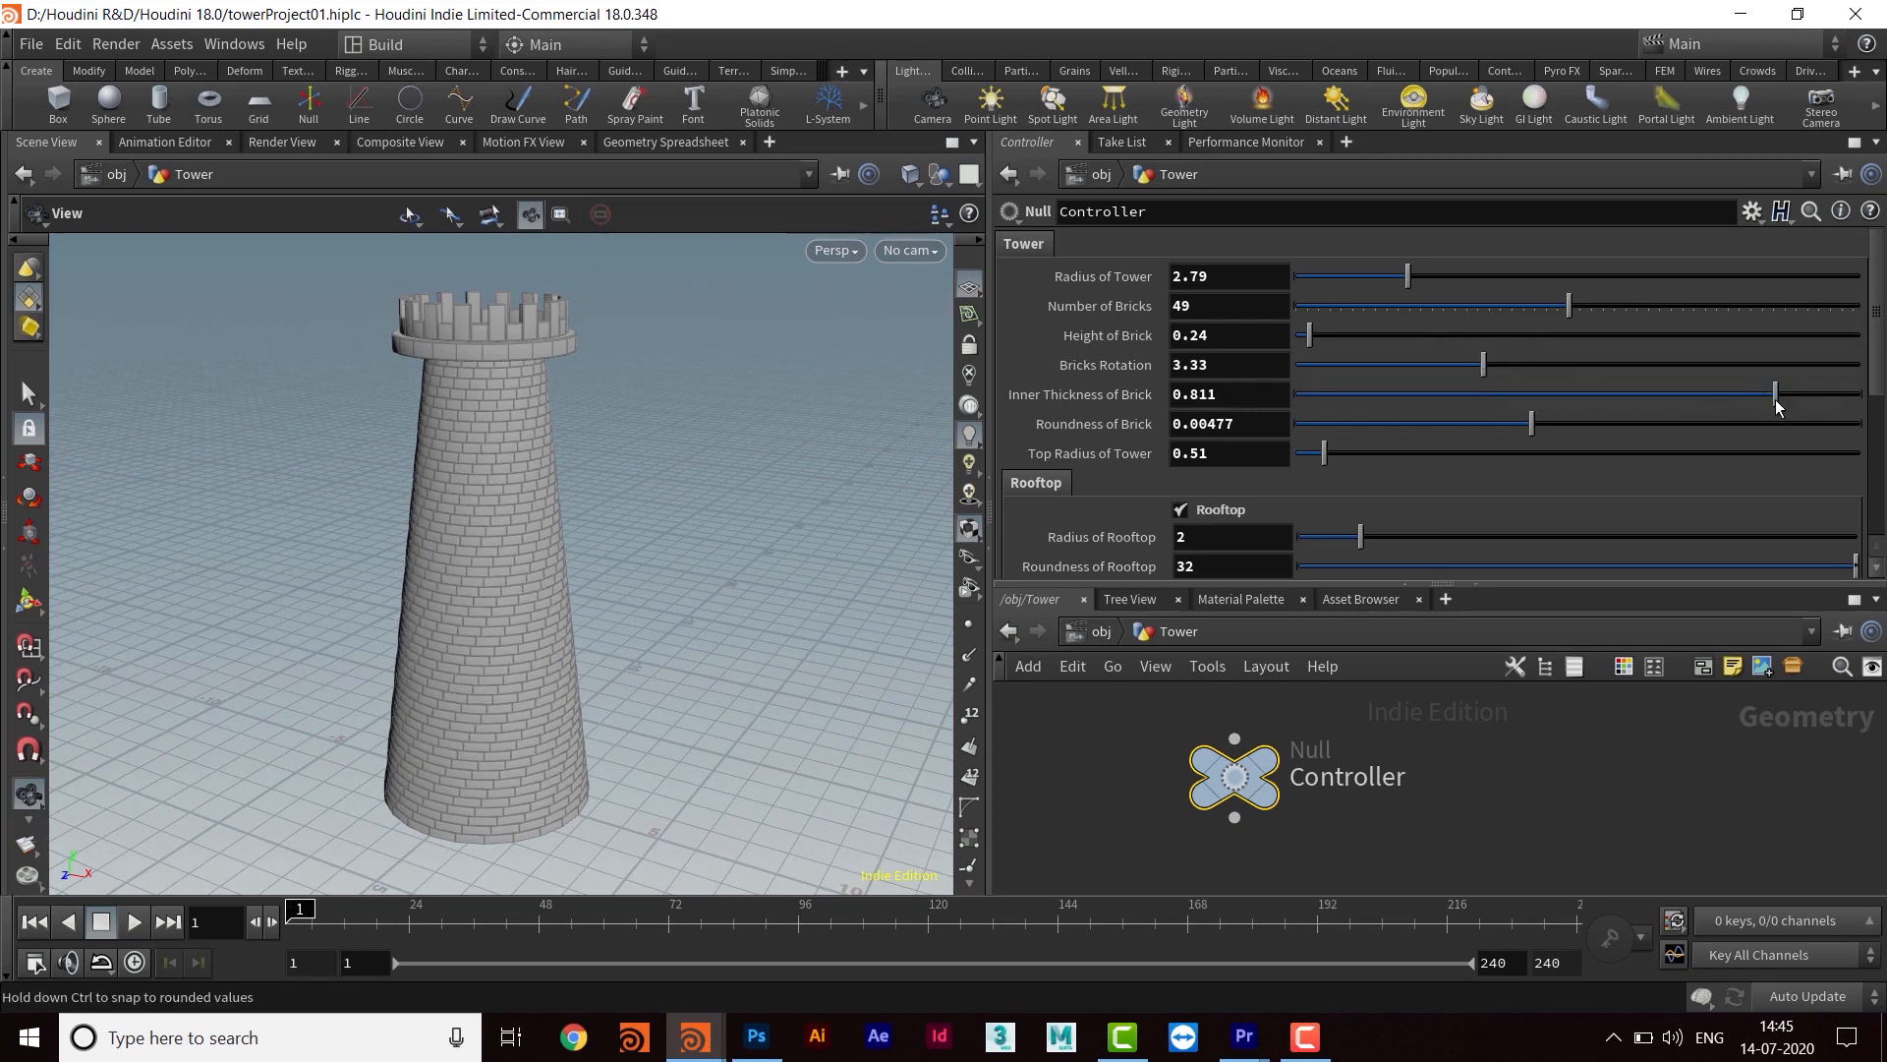
pyautogui.moveTo(1532, 432); pyautogui.dragTo(1811, 431)
pyautogui.moveTo(1326, 459); pyautogui.dragTo(1332, 458)
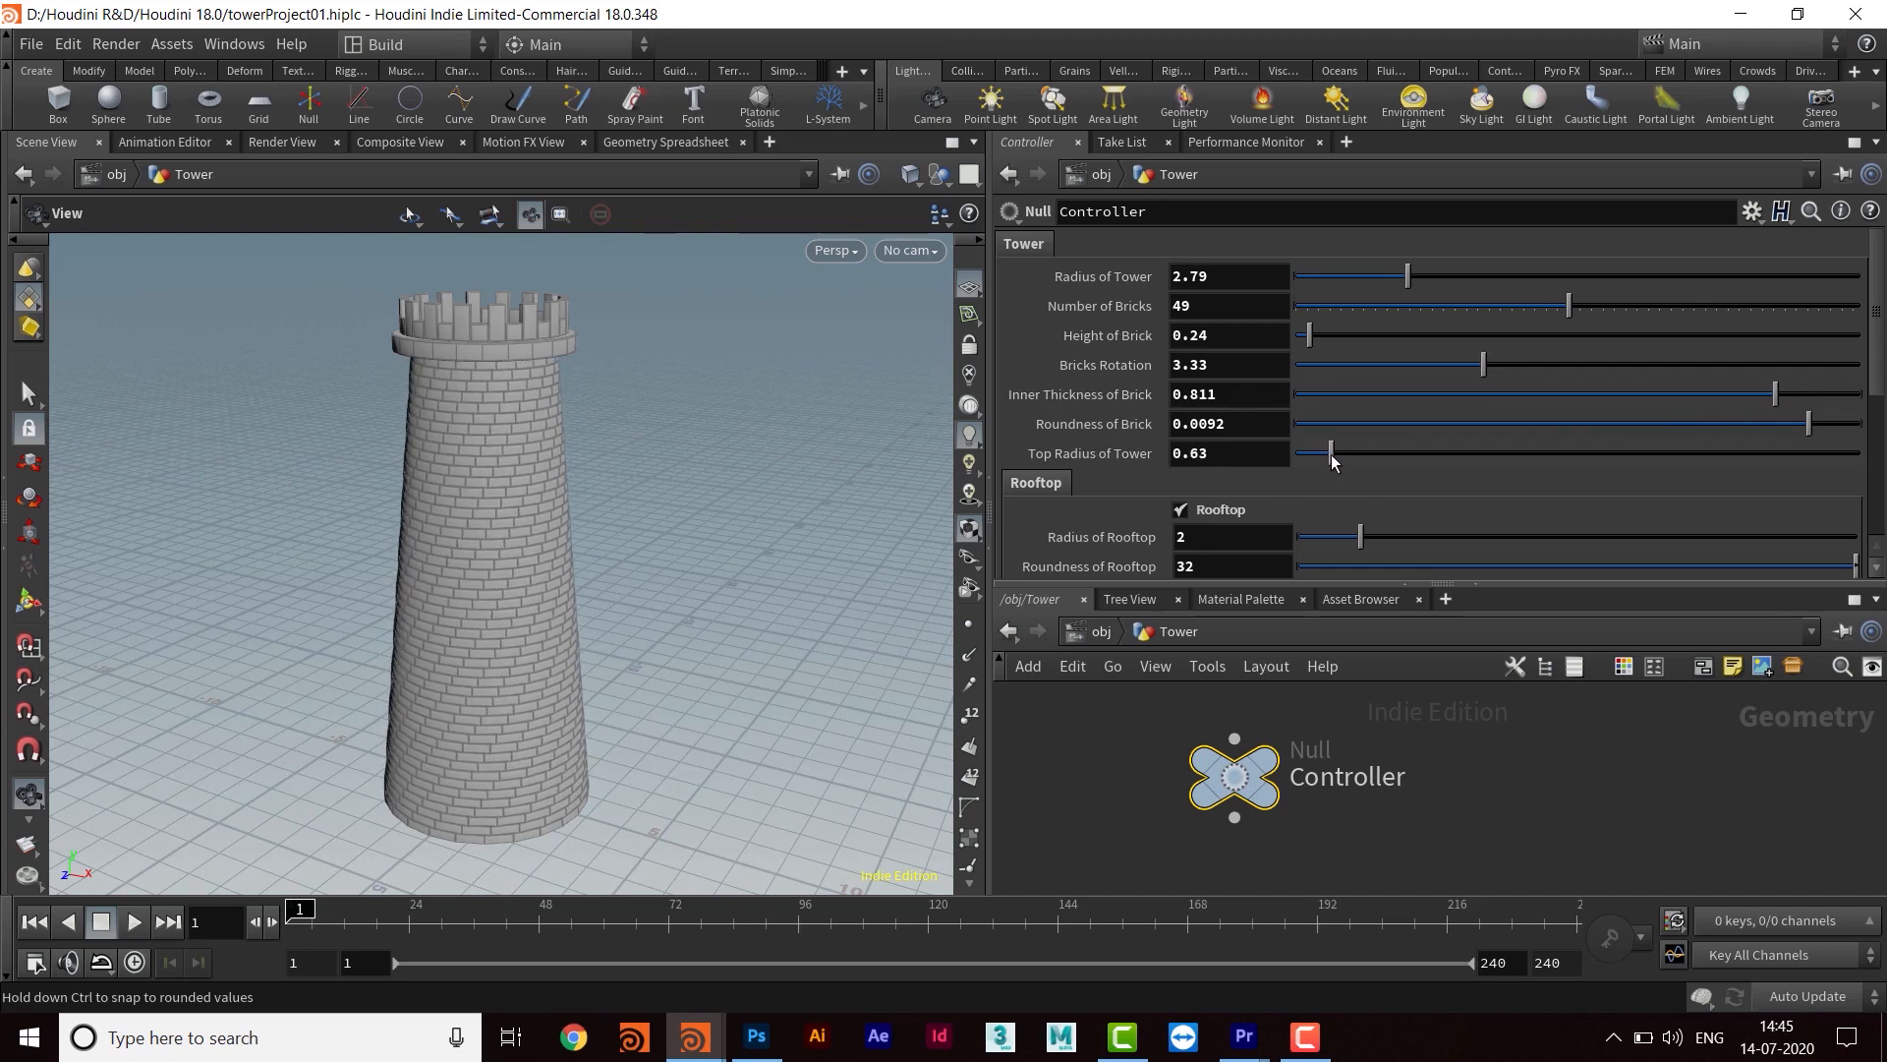
pyautogui.moveTo(406, 444); pyautogui.dragTo(530, 511)
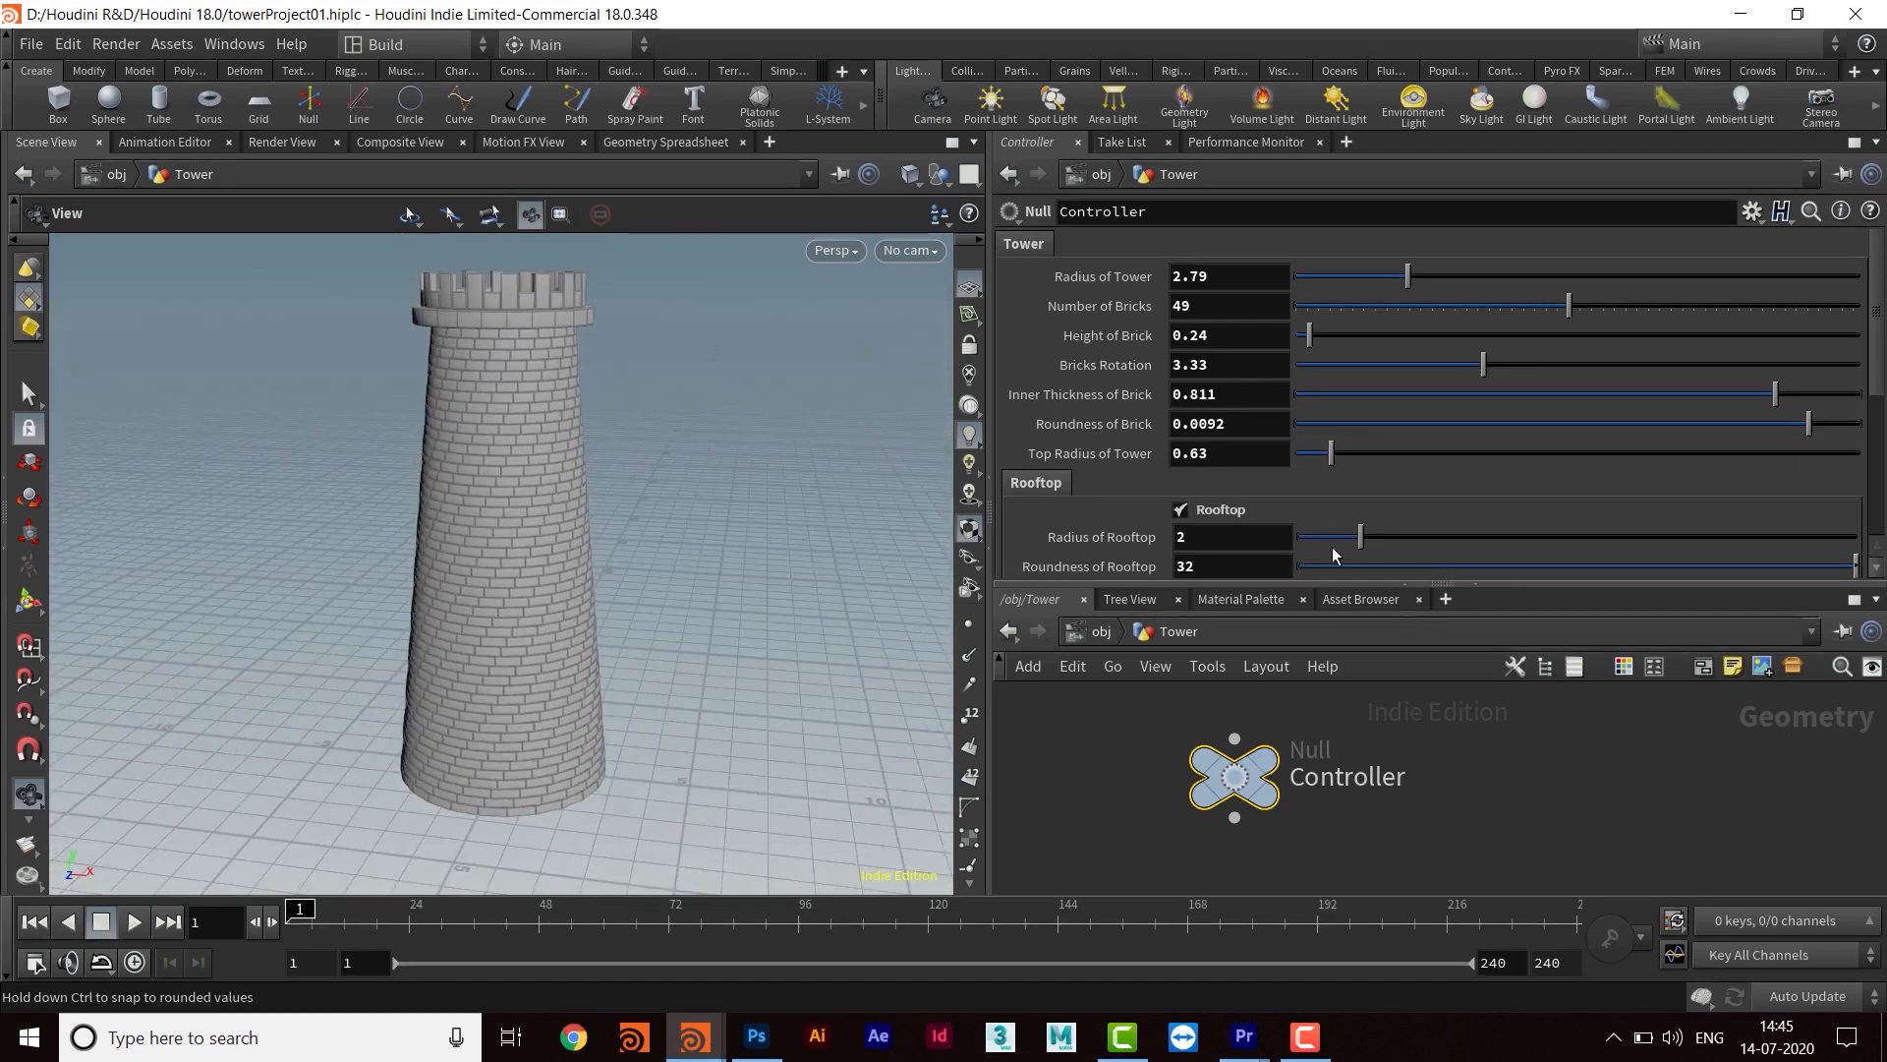
# Set Radius of Rooftop to 1.94, Thickness of Base to 1.04, Height of Boundary 1 to 0.945 and Height of Boundary 2 to 0.496
pyautogui.scroll(-5, 1428, 473)
pyautogui.scroll(-2, 1209, 387)
pyautogui.scroll(3, 1260, 388)
pyautogui.scroll(-3, 1262, 388)
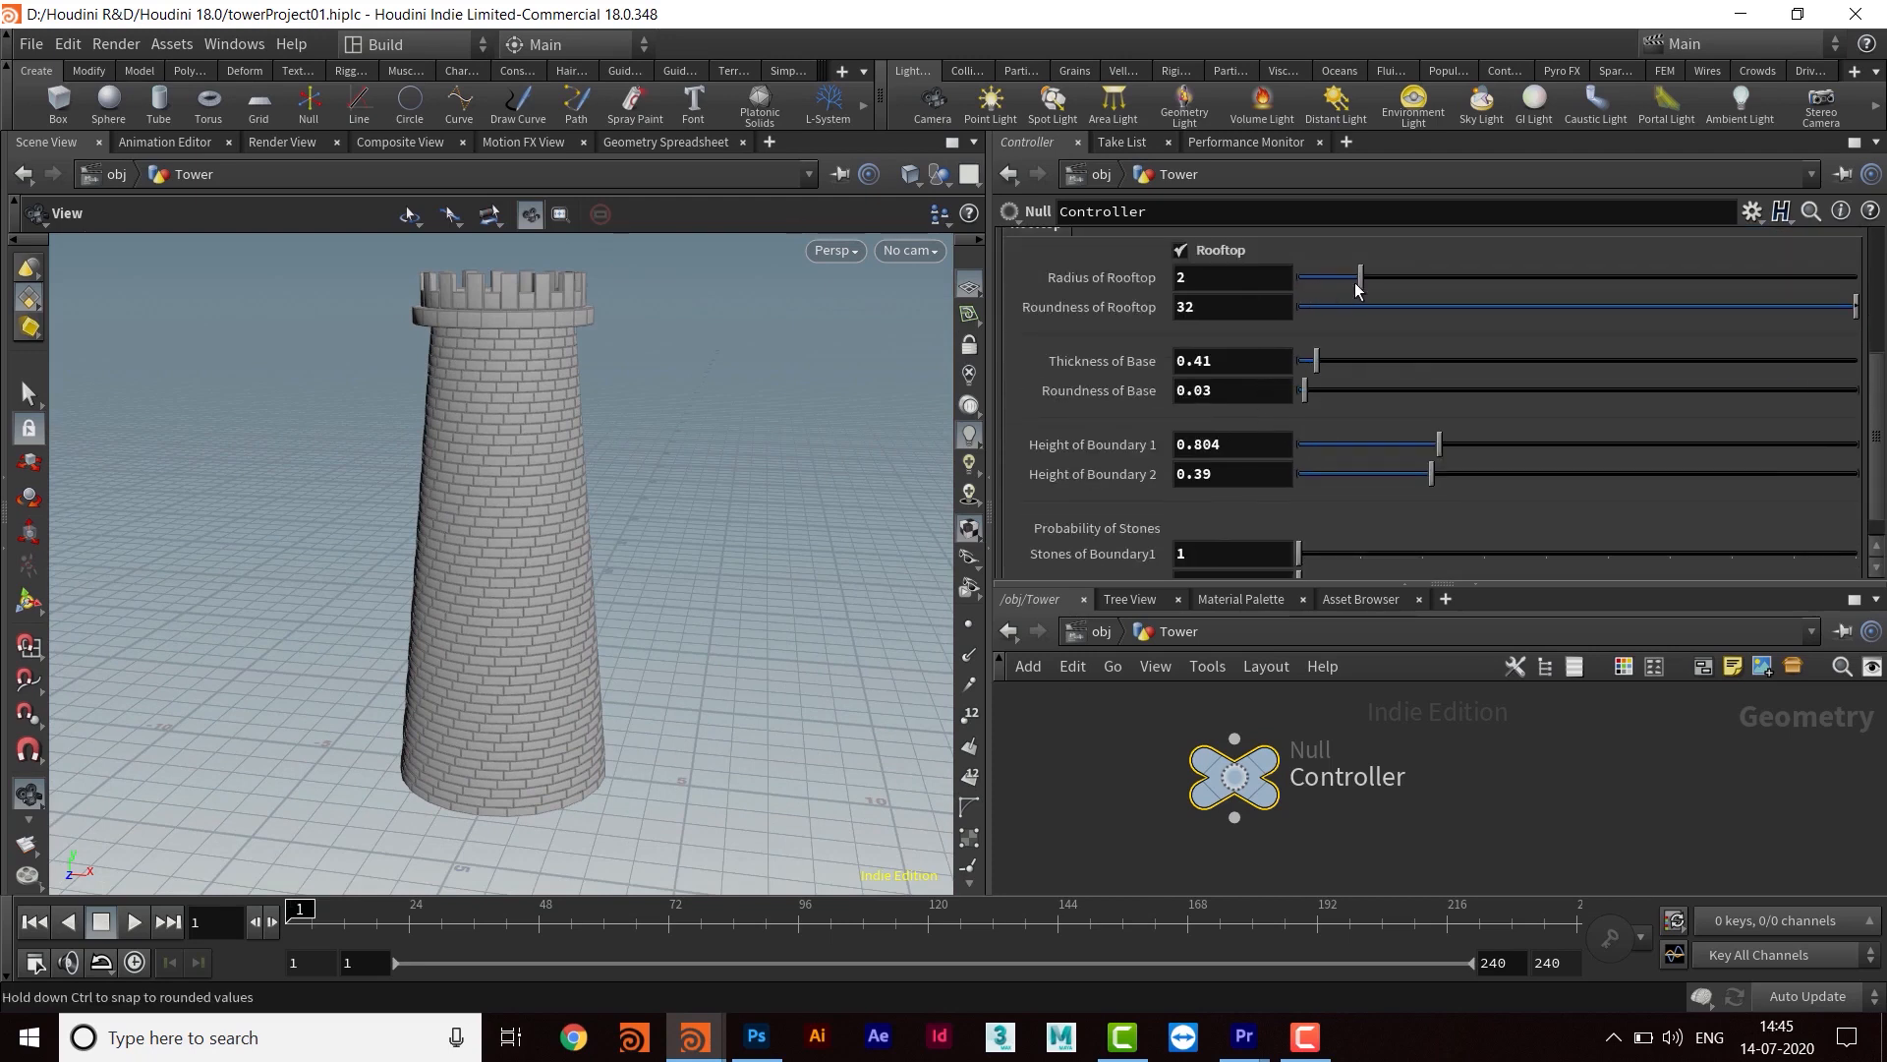
pyautogui.moveTo(1361, 285); pyautogui.dragTo(1356, 288)
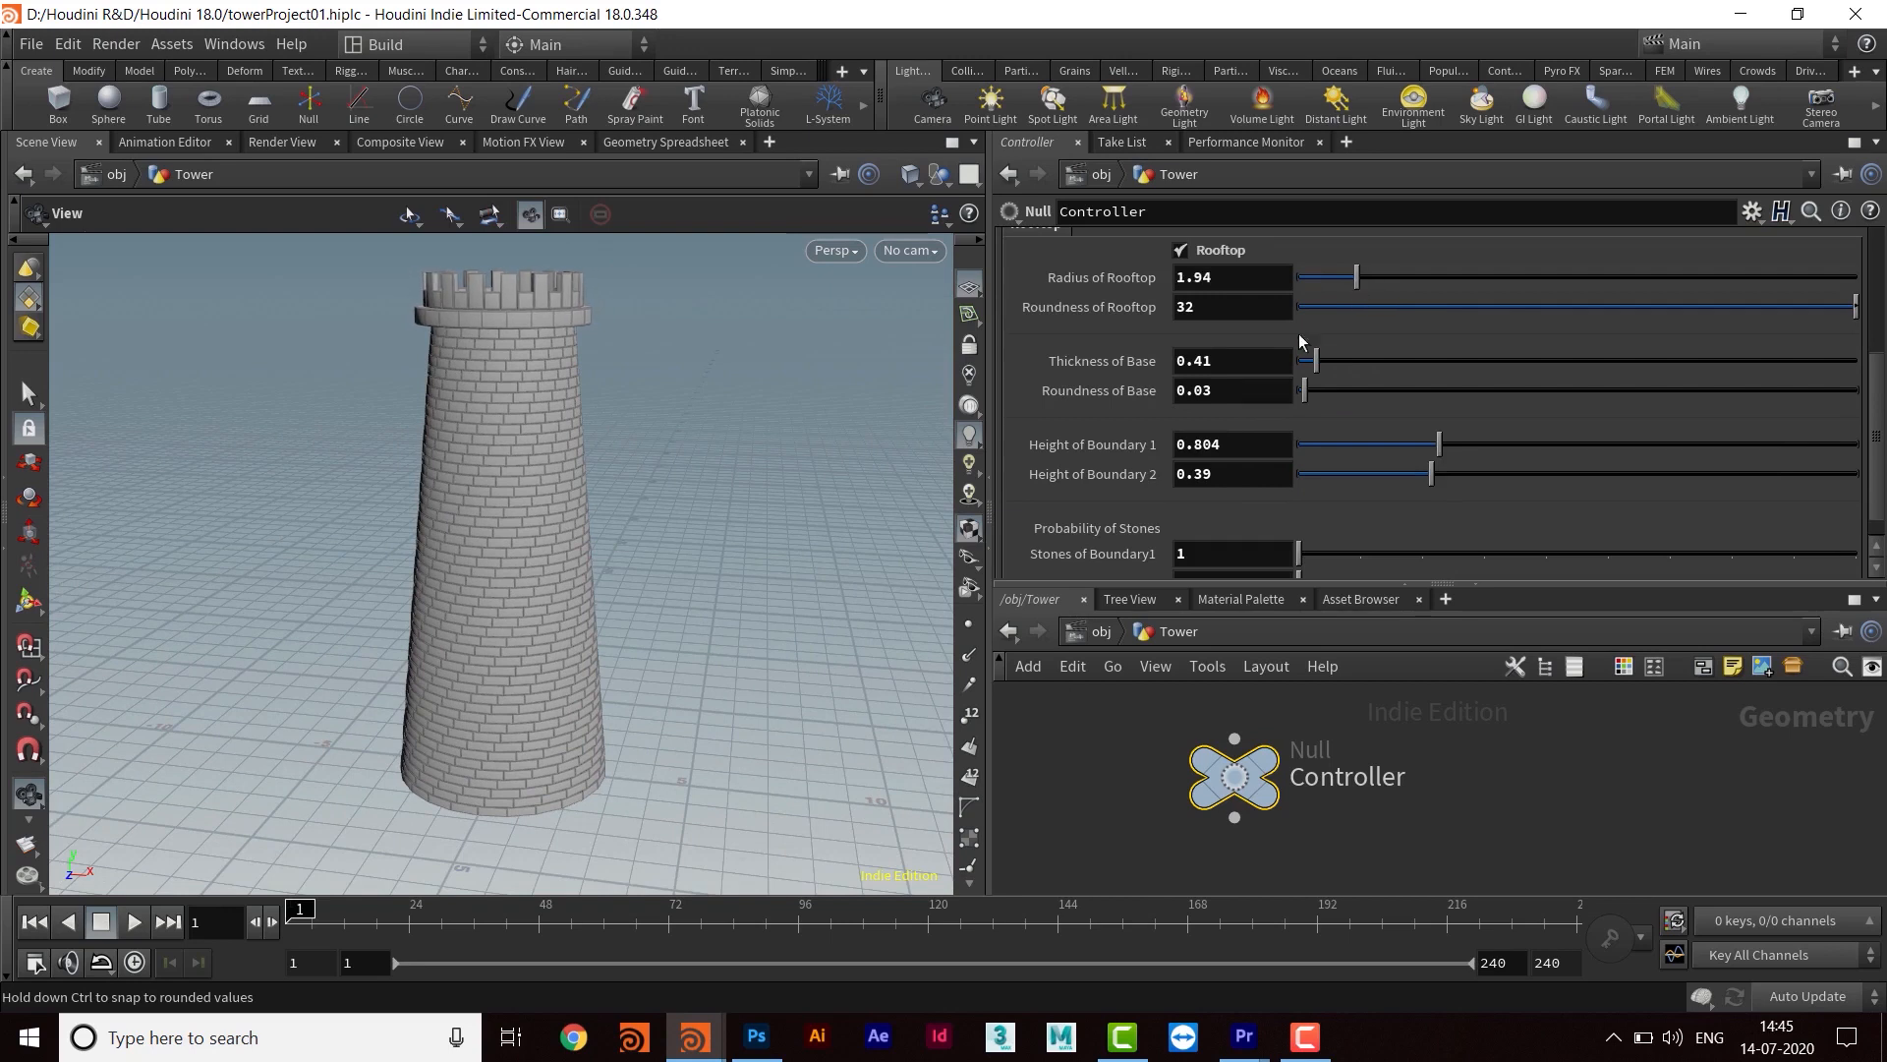
pyautogui.moveTo(1320, 377); pyautogui.dragTo(1352, 368)
pyautogui.moveTo(653, 505); pyautogui.dragTo(609, 595)
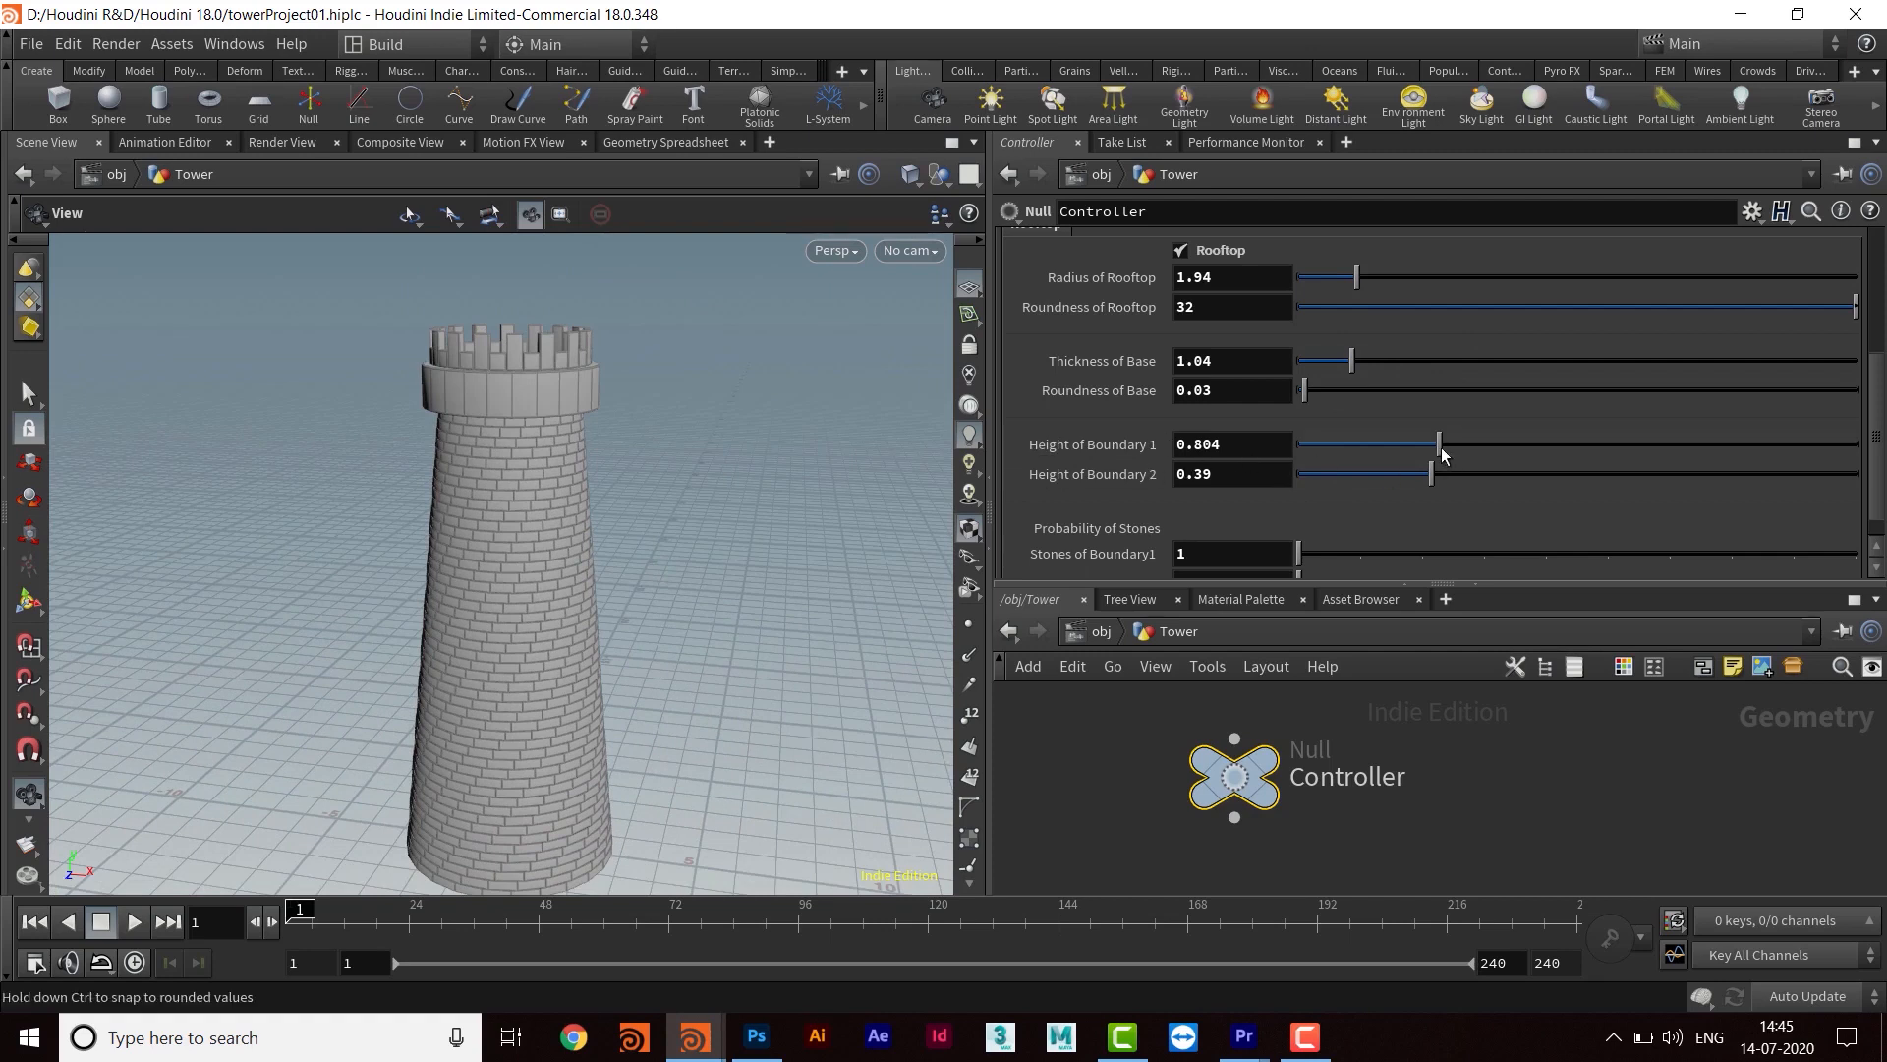
pyautogui.moveTo(1441, 451); pyautogui.dragTo(1503, 486)
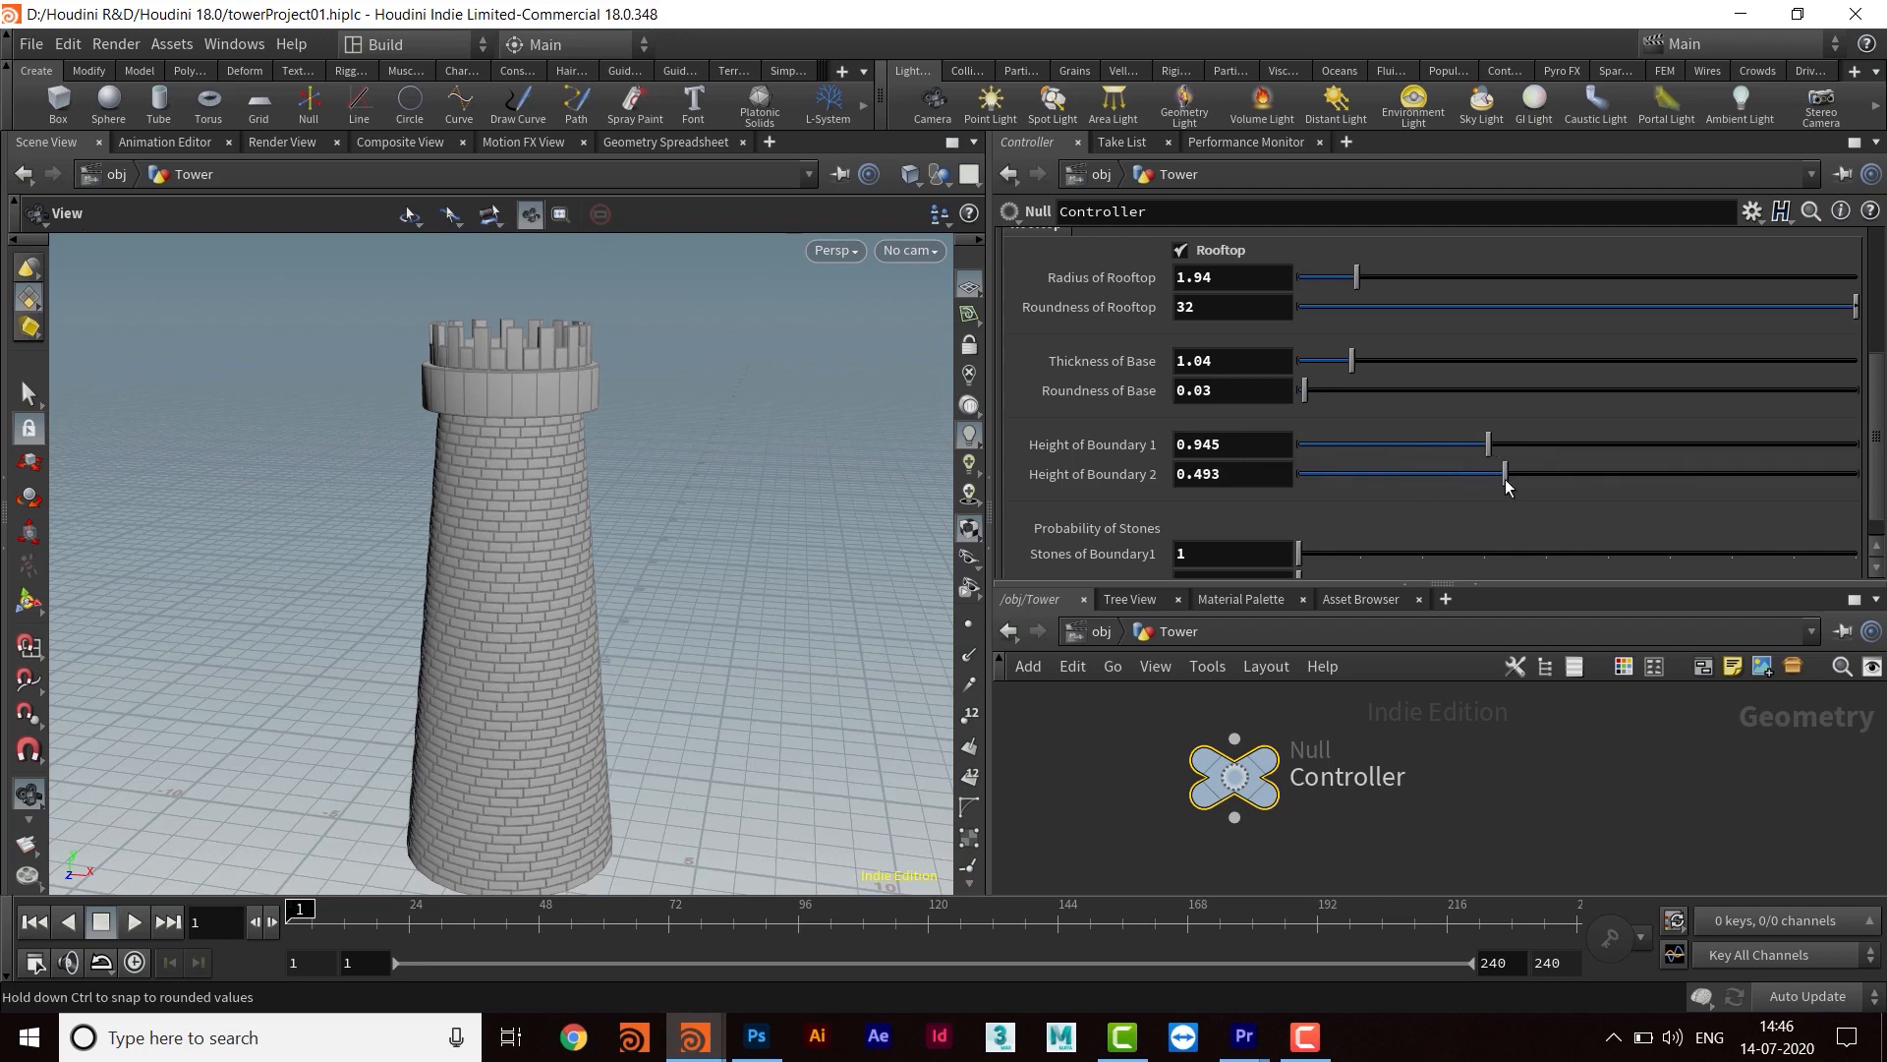
# Set Stones of Boundary1 to 2 and Out of Stones2 to 6, checking the battlements from the side
pyautogui.scroll(-1, 1513, 468)
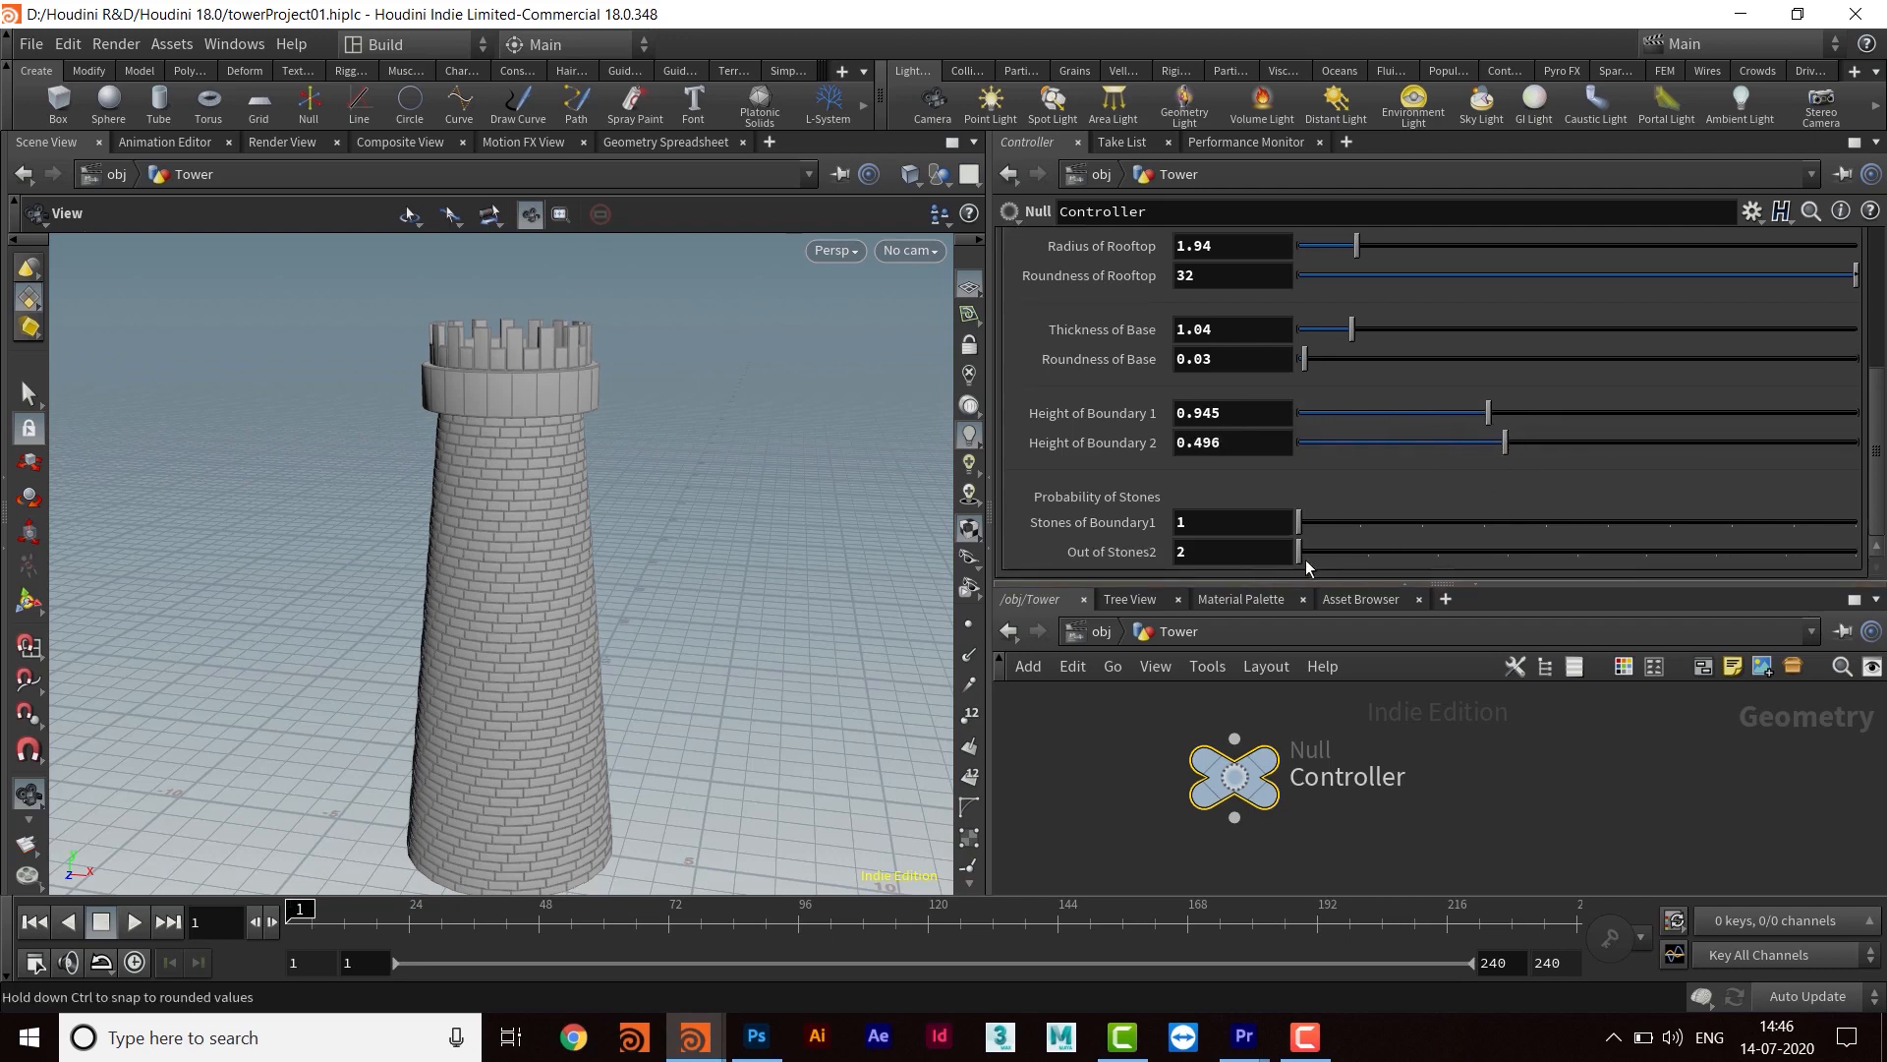
pyautogui.moveTo(1300, 523); pyautogui.dragTo(1561, 558)
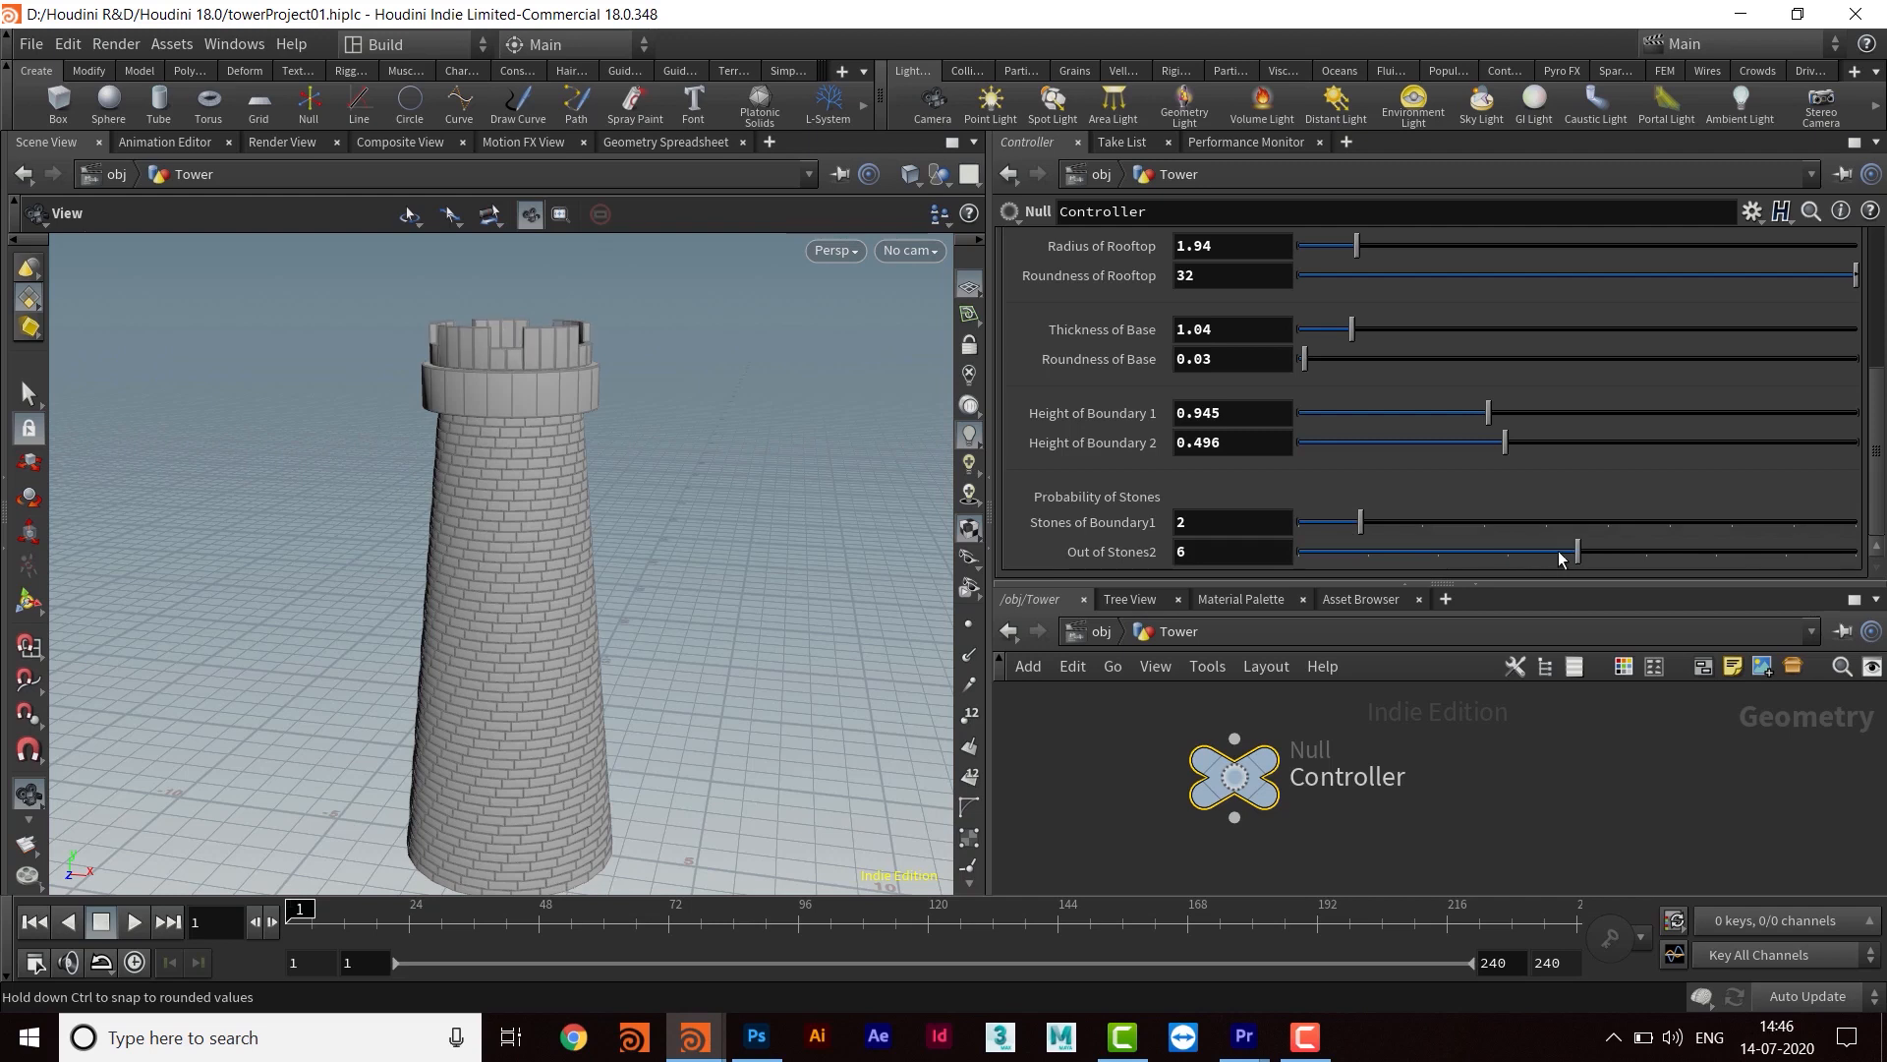
pyautogui.moveTo(851, 417); pyautogui.dragTo(658, 546)
# Return to the FINAL_TOWER null at the end of the network and make it the displayed output
pyautogui.scroll(-3, 1456, 829)
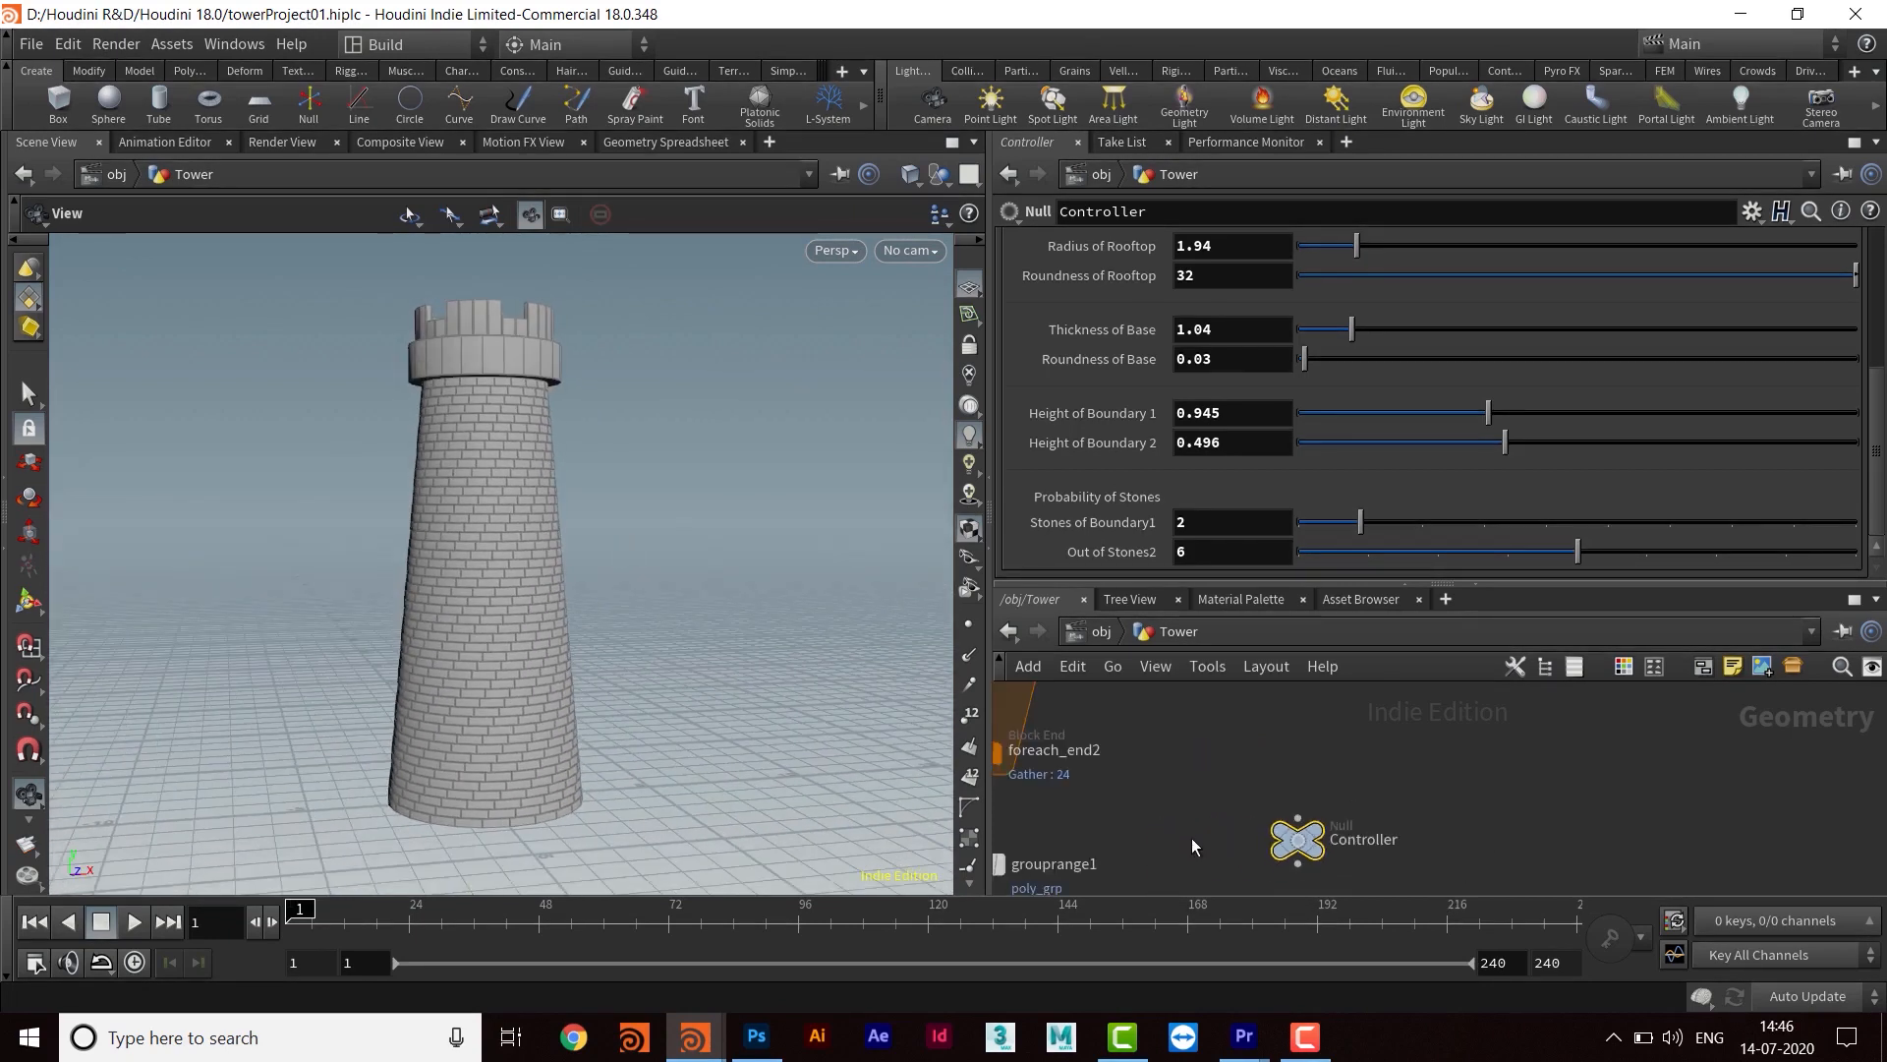
pyautogui.moveTo(1192, 850); pyautogui.dragTo(1425, 696, button='middle')
pyautogui.moveTo(1297, 873); pyautogui.dragTo(1331, 708, button='middle')
pyautogui.scroll(-3, 1339, 786)
pyautogui.moveTo(1313, 836); pyautogui.dragTo(1266, 693, button='middle')
pyautogui.moveTo(1169, 836); pyautogui.dragTo(1268, 718, button='middle')
pyautogui.moveTo(1307, 835); pyautogui.dragTo(1263, 679, button='middle')
pyautogui.moveTo(1210, 831); pyautogui.dragTo(1445, 531, button='middle')
pyautogui.scroll(3, 1408, 739)
pyautogui.click(1285, 744)
pyautogui.moveTo(1441, 777); pyautogui.dragTo(1523, 812, button='middle')
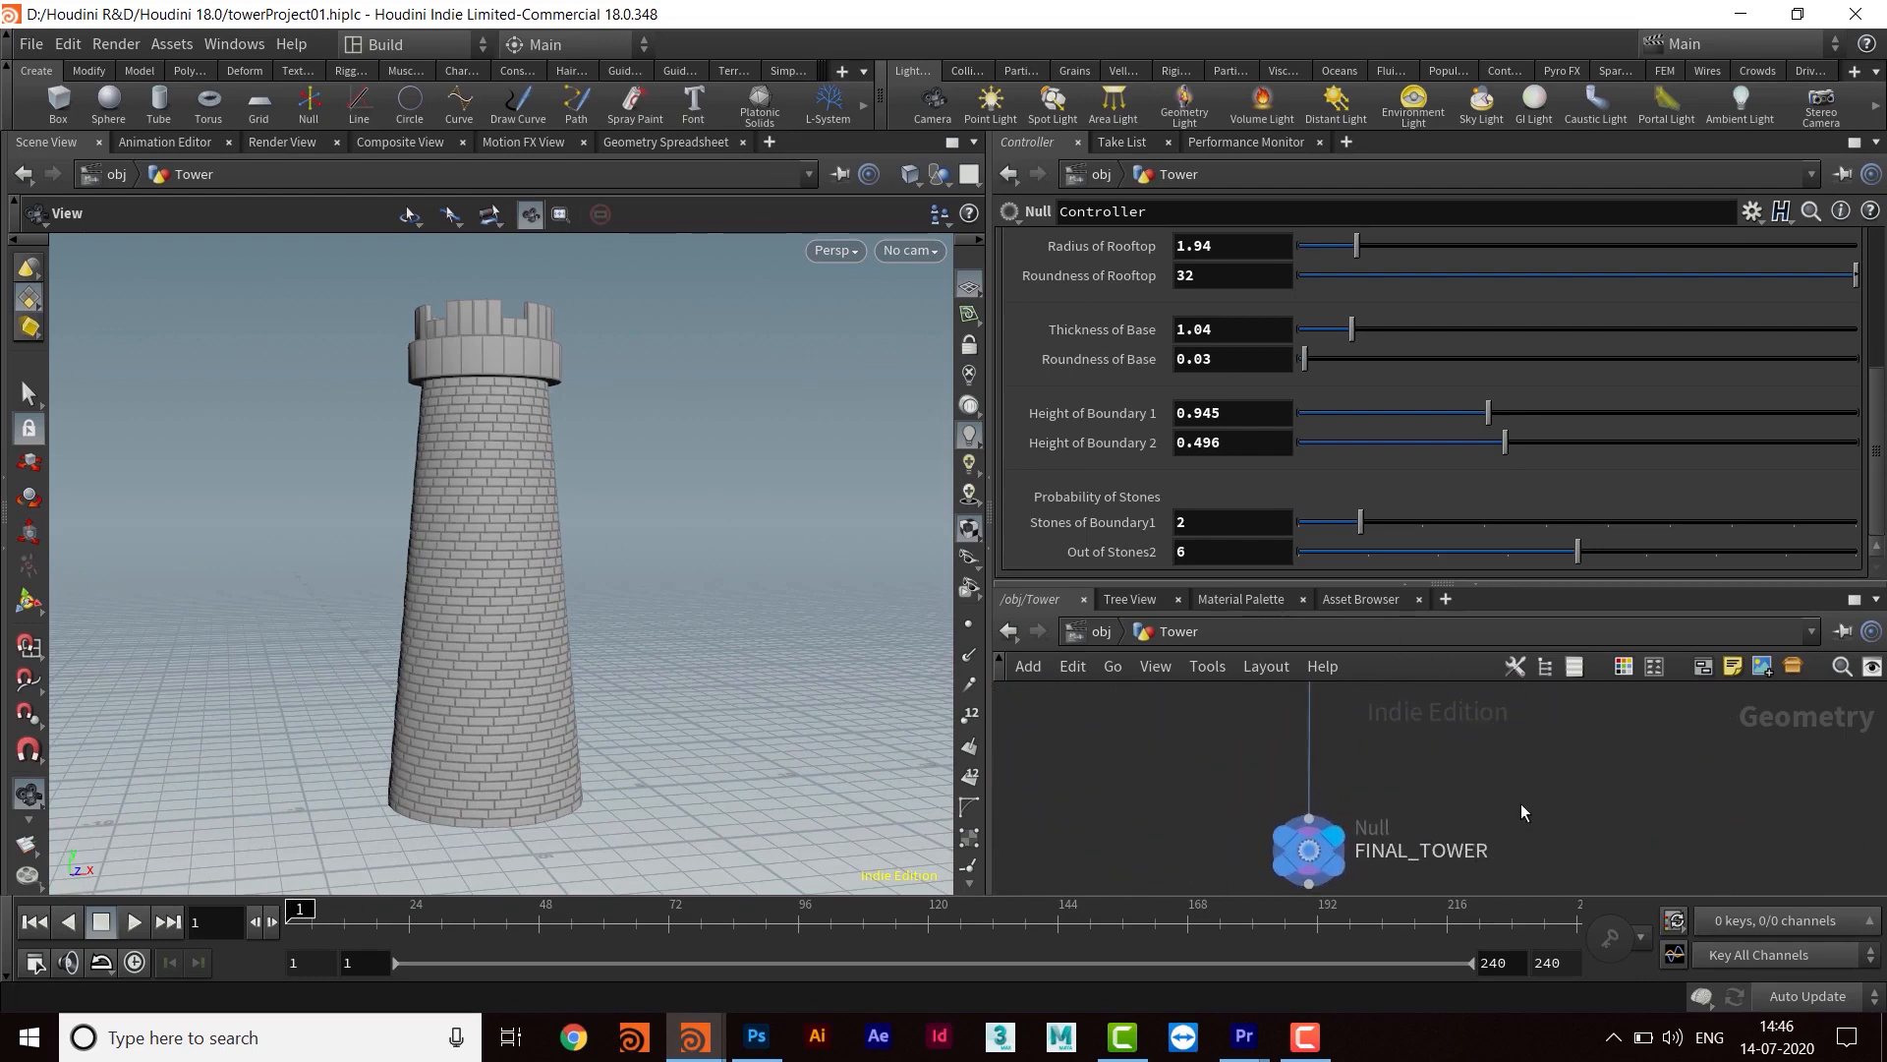